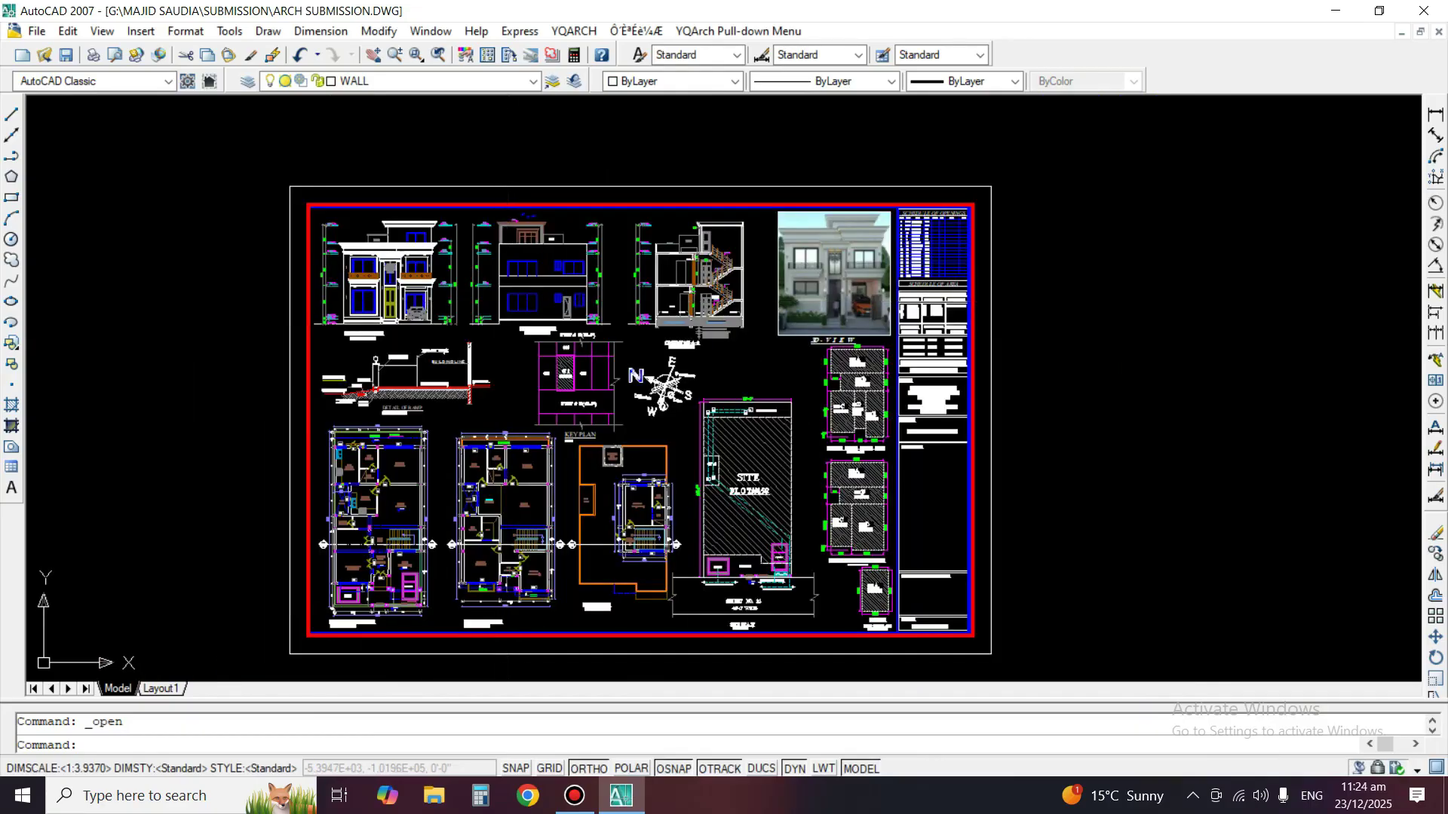
Look over the architectural submission sheet and examine the foundation and slab reinforcement plans on the STR SUBMISSION sheet.
{"action": "middle_click_drag", "start_coordinate": [358, 292], "coordinate": [364, 293]}
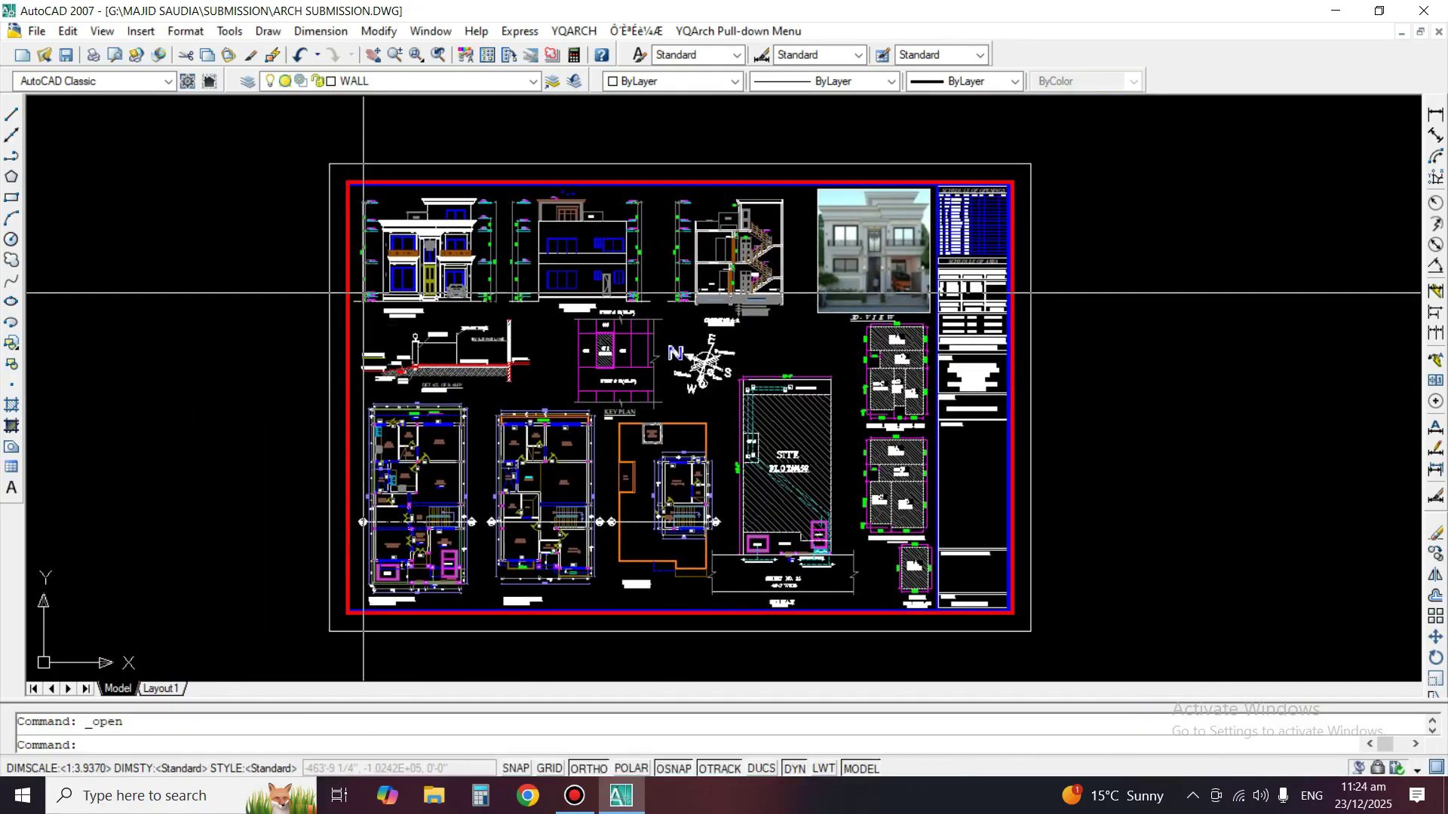
{"action": "middle_click_drag", "start_coordinate": [785, 378], "coordinate": [804, 380]}
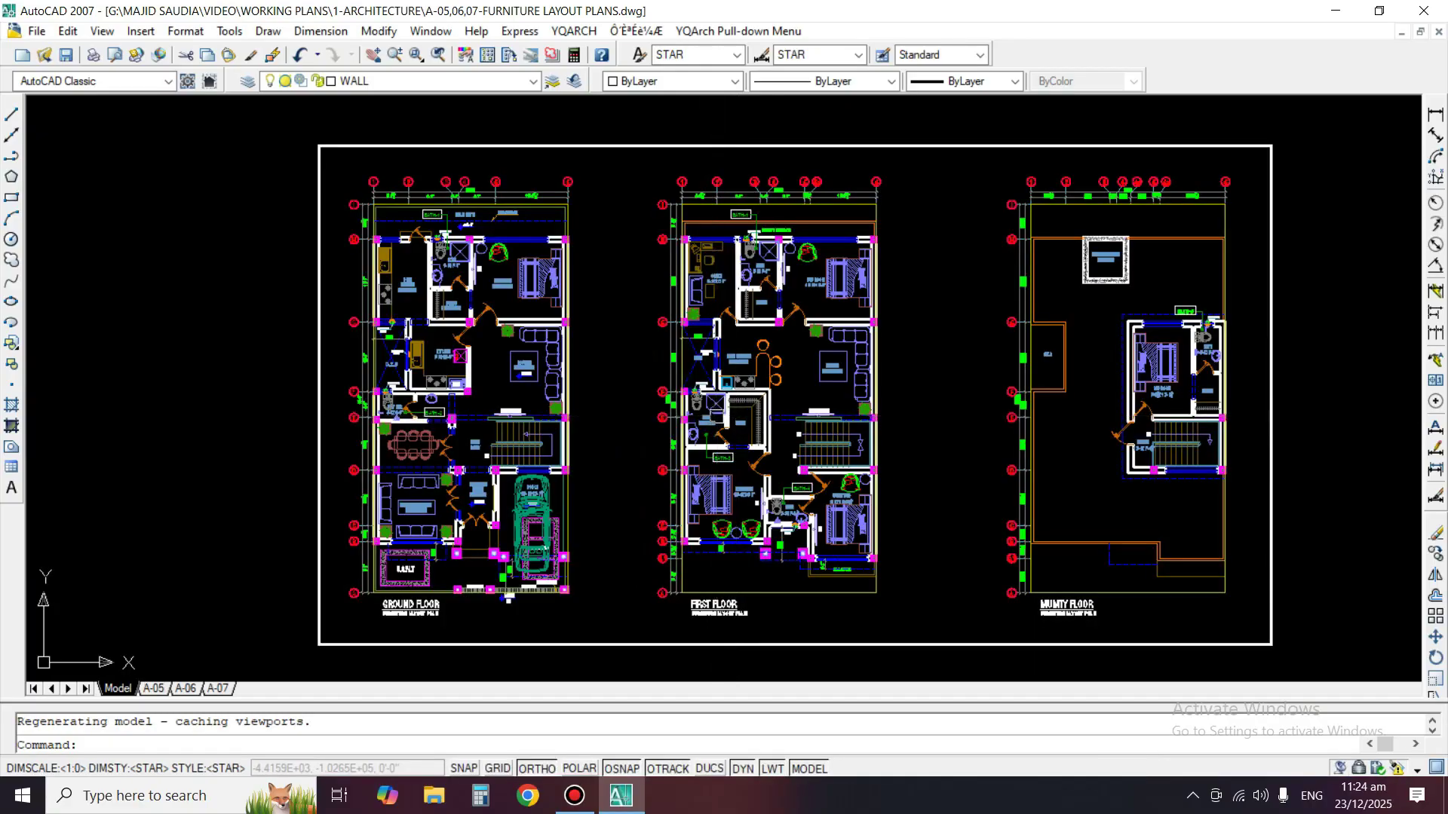
{"action": "key", "text": "ctrl+Tab"}
{"action": "scroll", "coordinate": [332, 258], "scroll_direction": "up", "scroll_amount": 6}
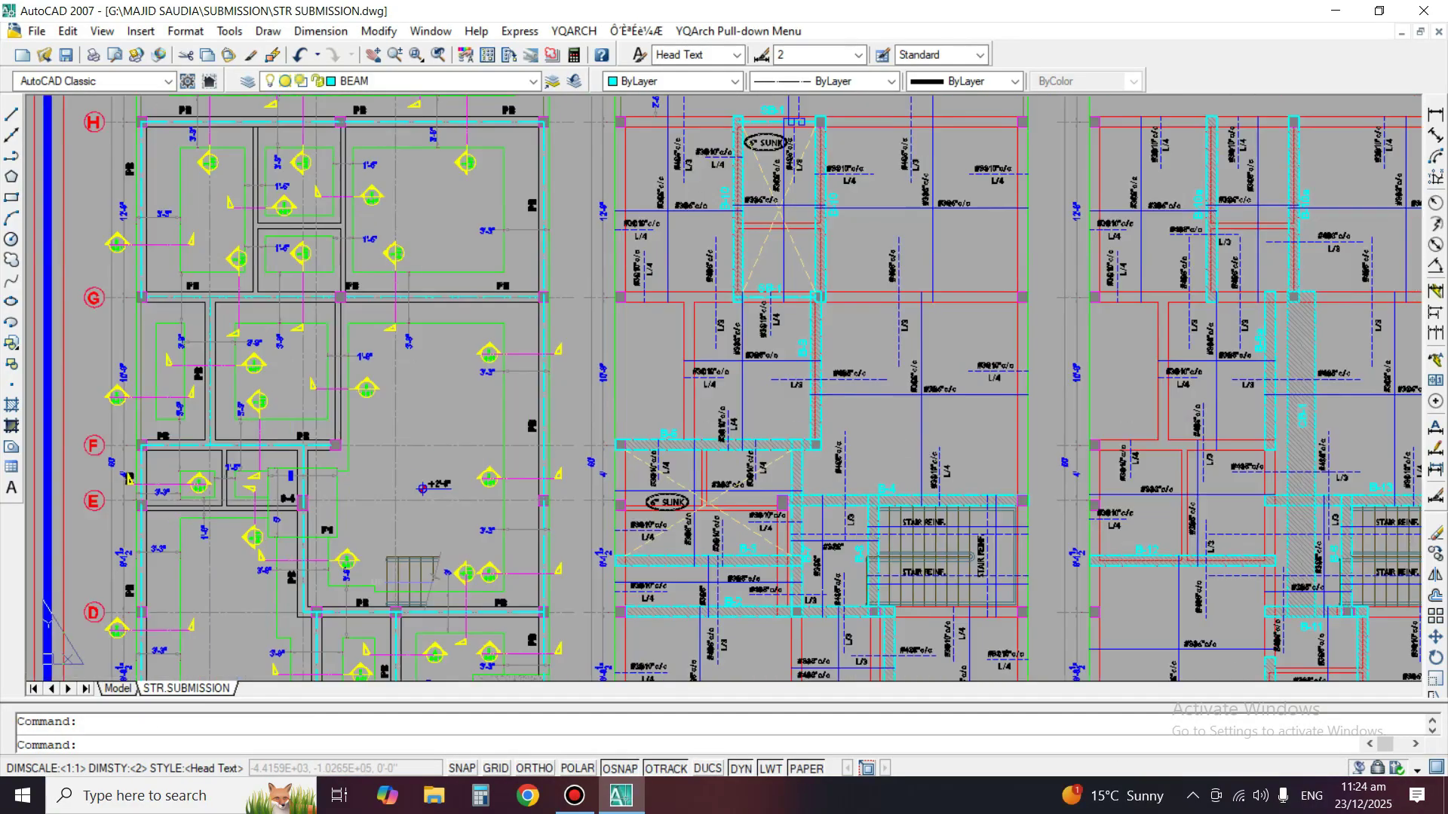
{"action": "scroll", "coordinate": [660, 355], "scroll_direction": "down", "scroll_amount": 6}
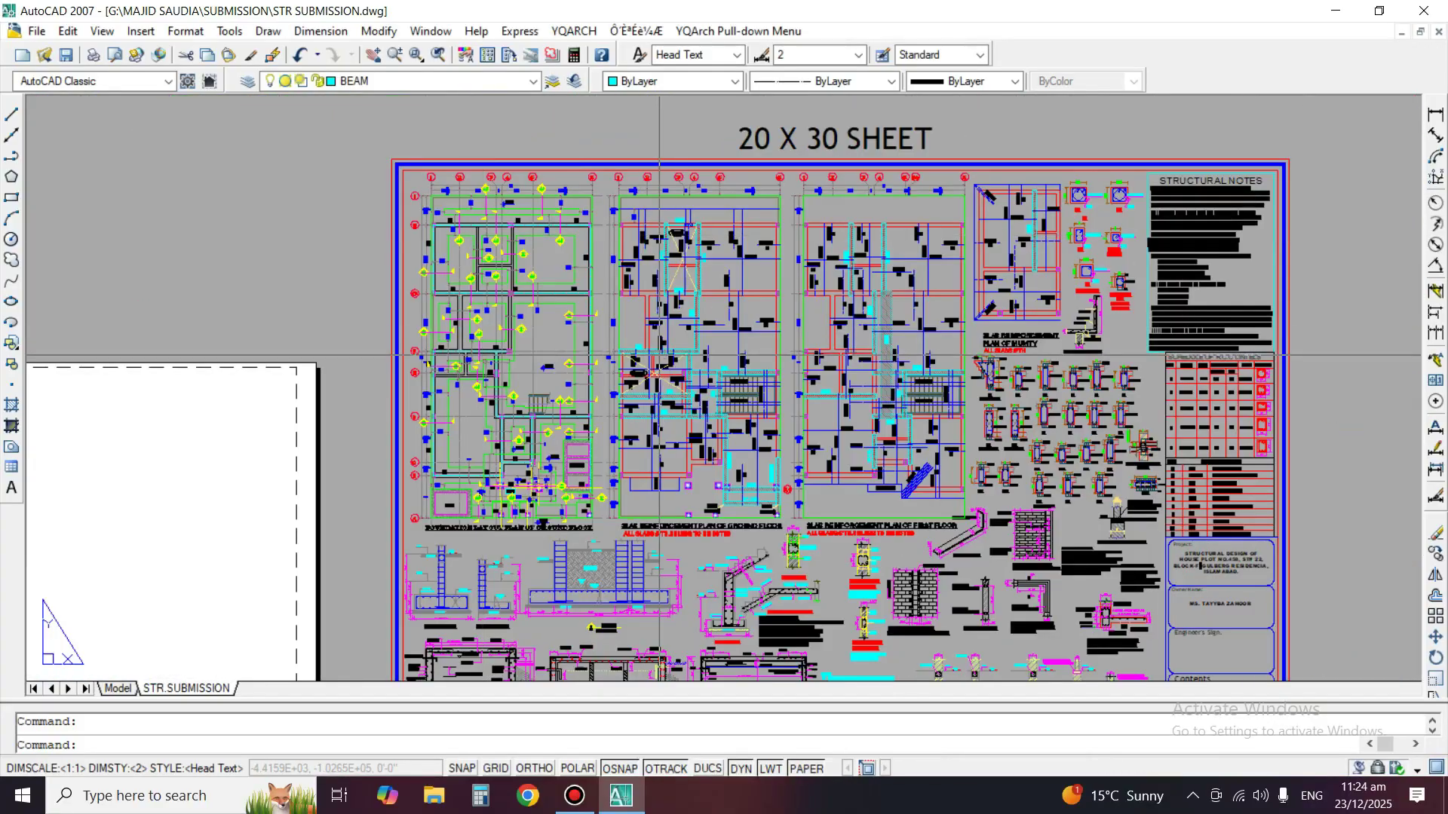
{"action": "middle_click_drag", "start_coordinate": [659, 354], "coordinate": [653, 337]}
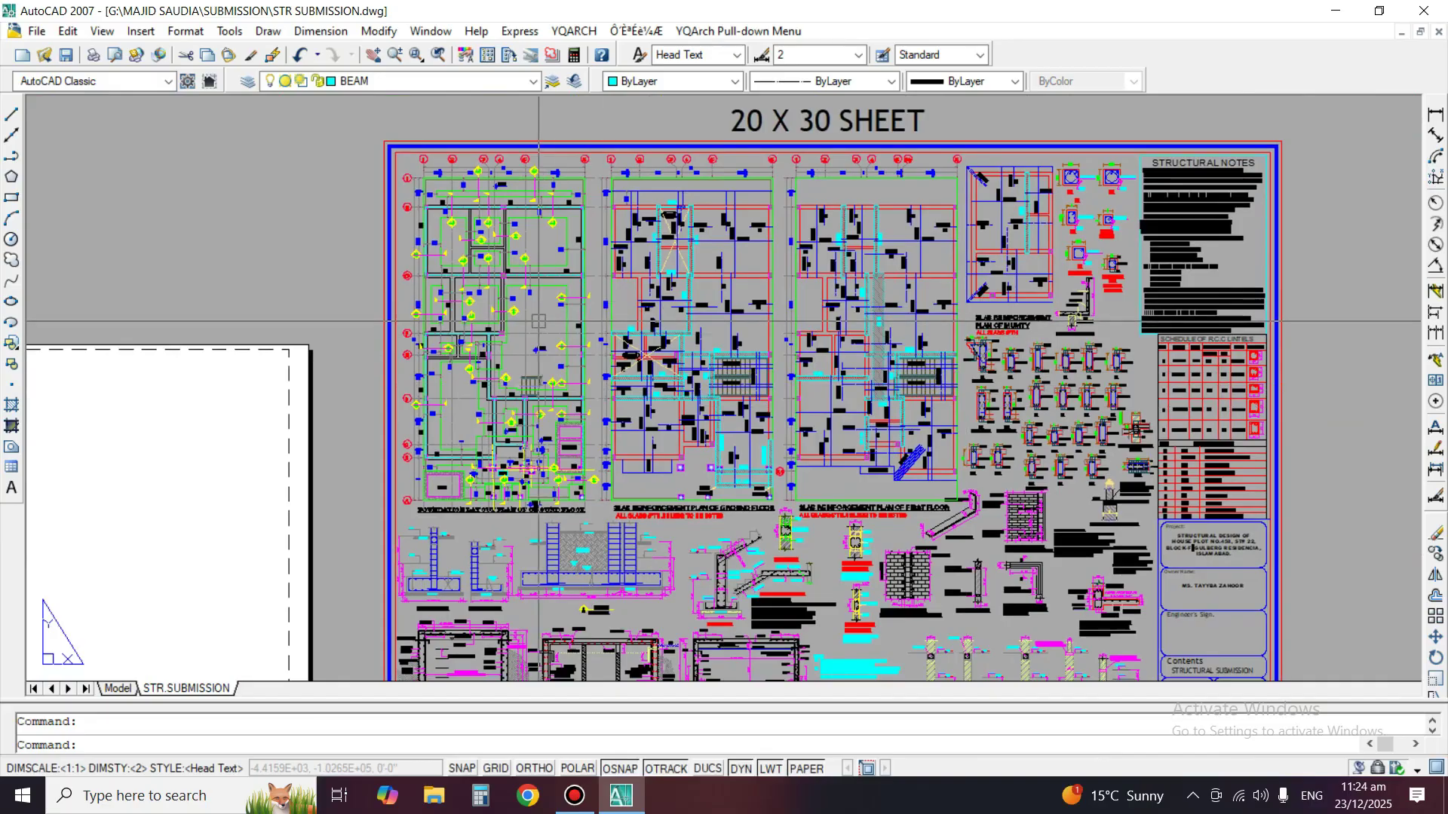
{"action": "middle_click_drag", "start_coordinate": [475, 316], "coordinate": [555, 340]}
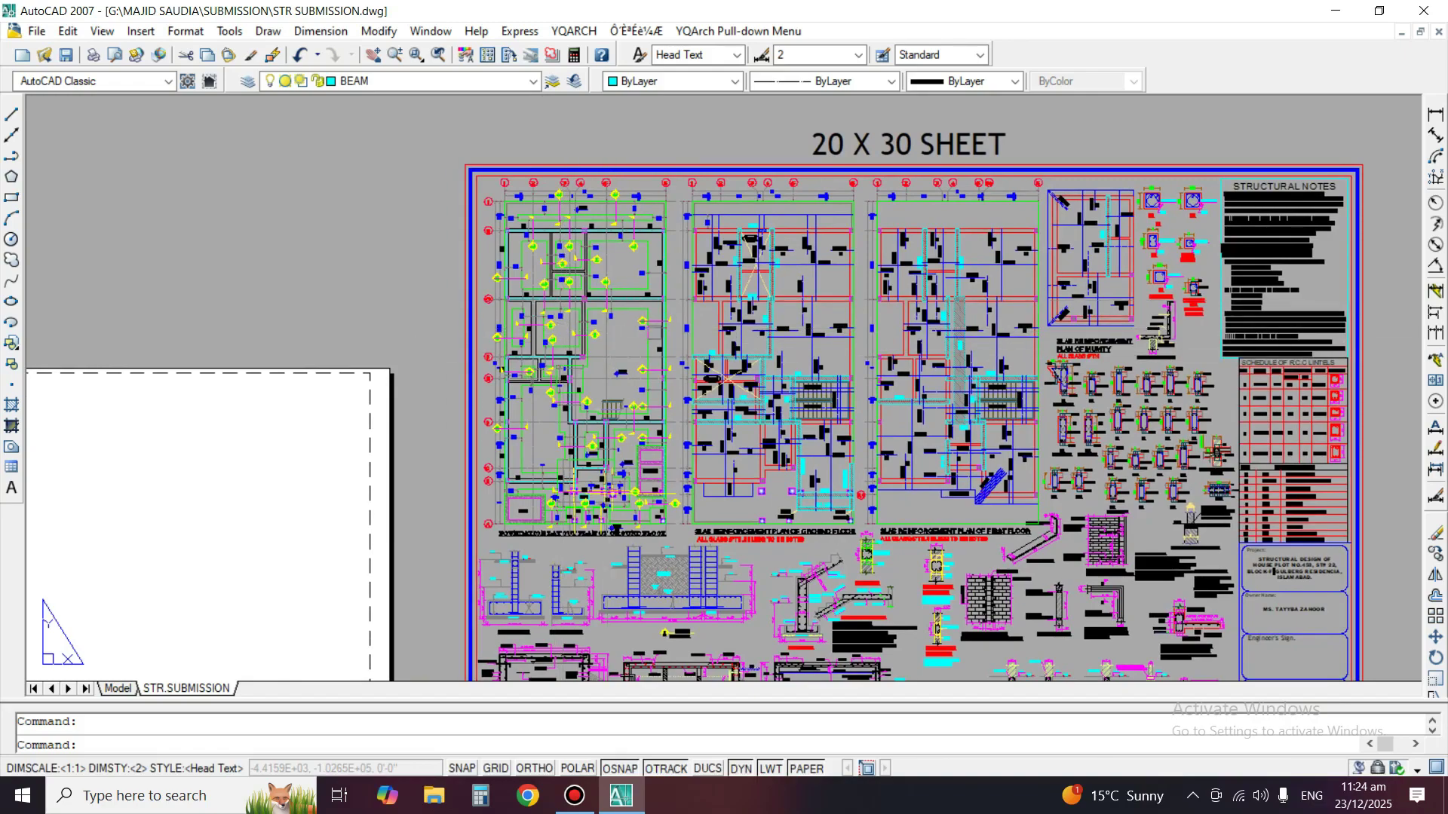
{"action": "scroll", "coordinate": [682, 306], "scroll_direction": "up", "scroll_amount": 2}
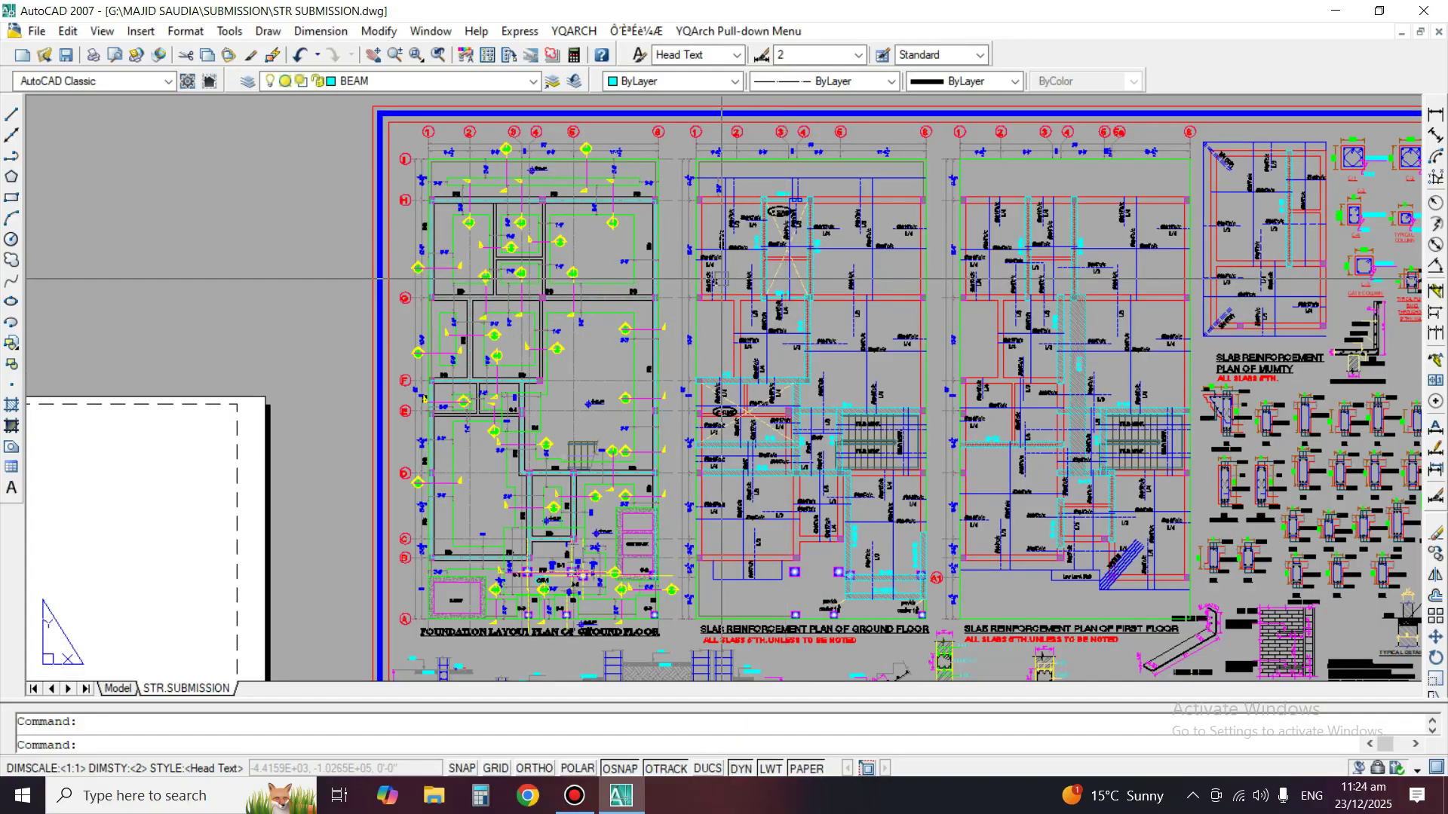
{"action": "scroll", "coordinate": [467, 140], "scroll_direction": "up", "scroll_amount": 5}
{"action": "scroll", "coordinate": [362, 154], "scroll_direction": "up", "scroll_amount": 2}
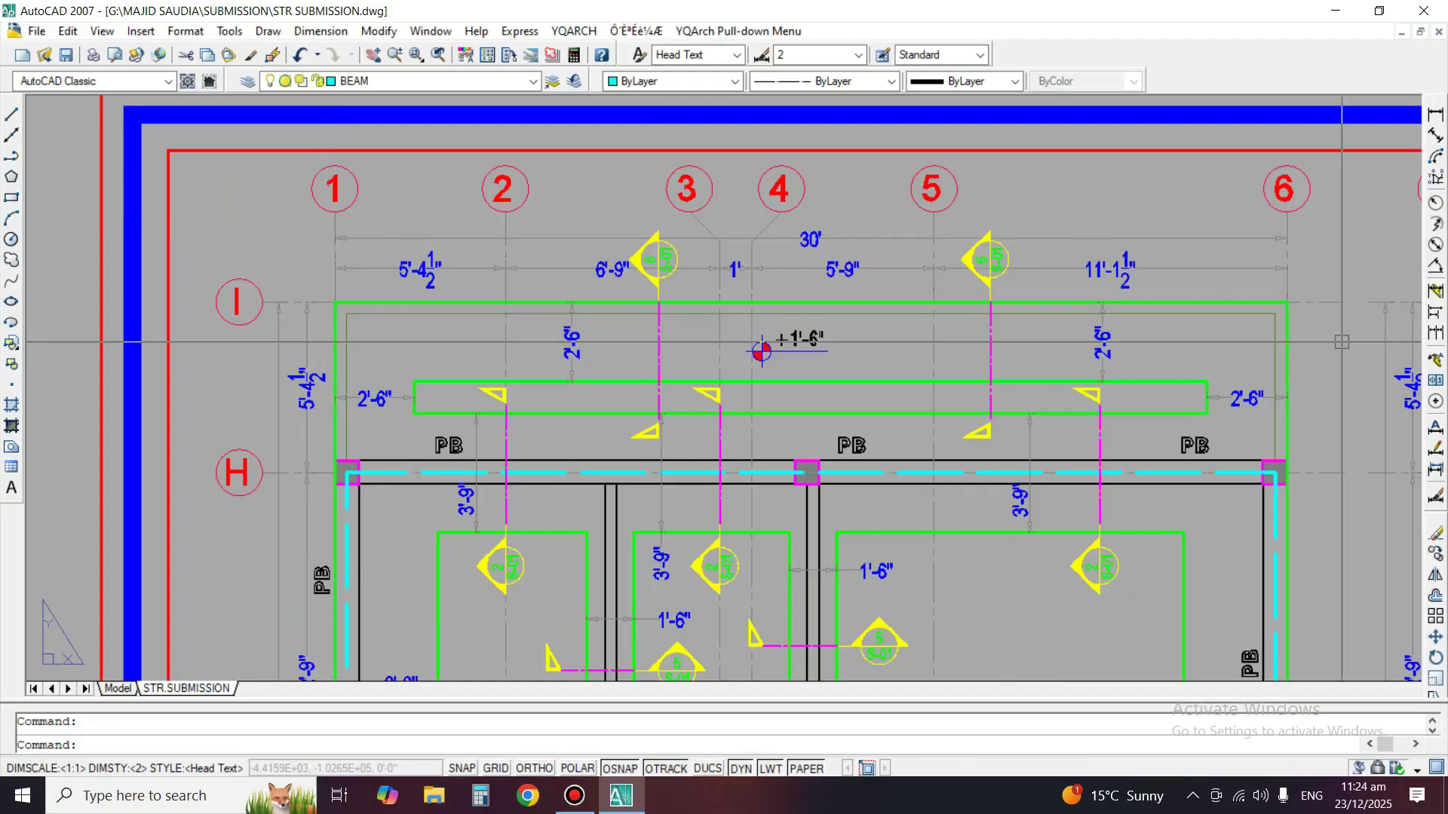
{"action": "scroll", "coordinate": [855, 213], "scroll_direction": "down", "scroll_amount": 4}
{"action": "scroll", "coordinate": [848, 205], "scroll_direction": "down", "scroll_amount": 3}
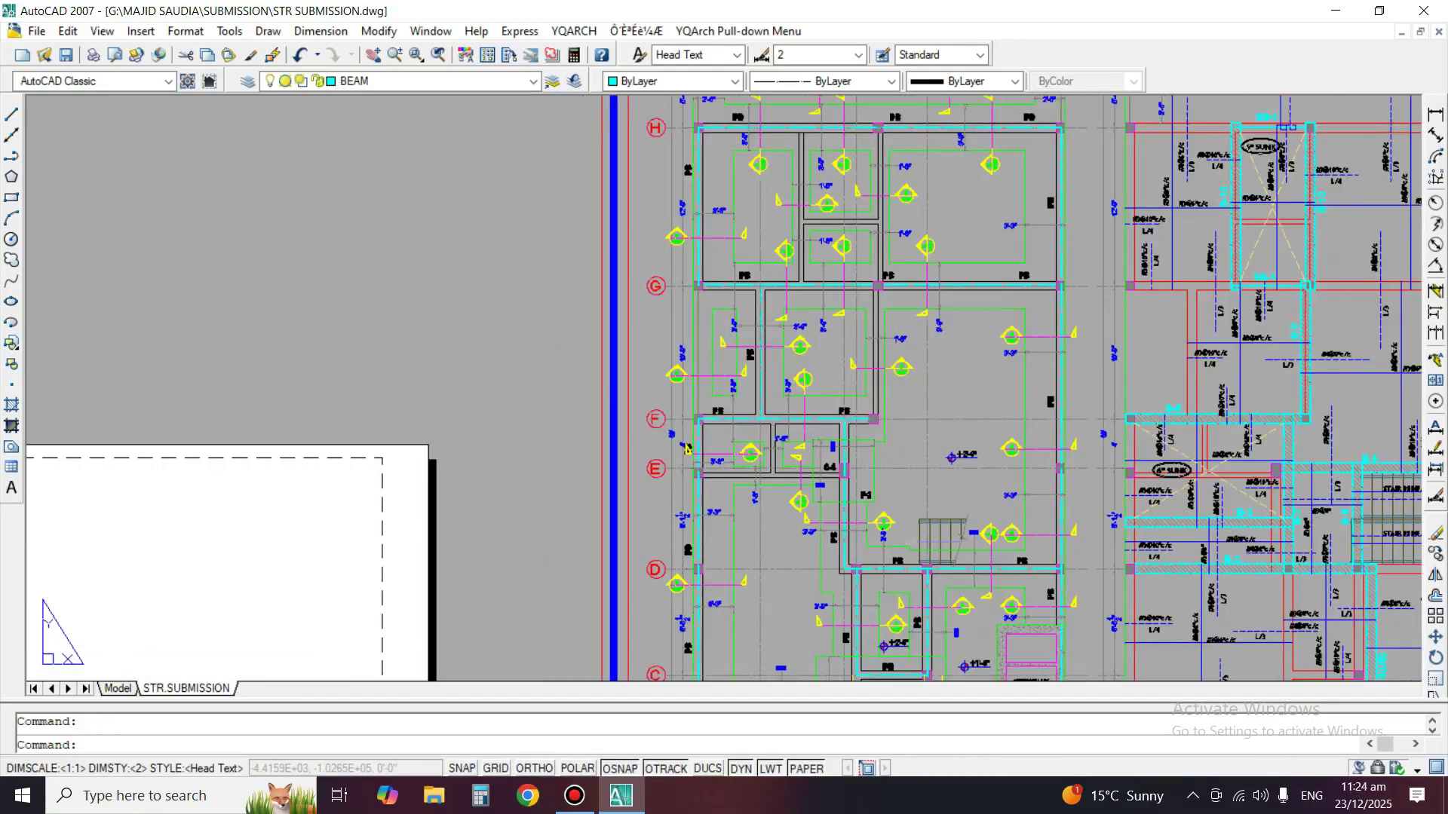
{"action": "scroll", "coordinate": [759, 333], "scroll_direction": "down", "scroll_amount": 1}
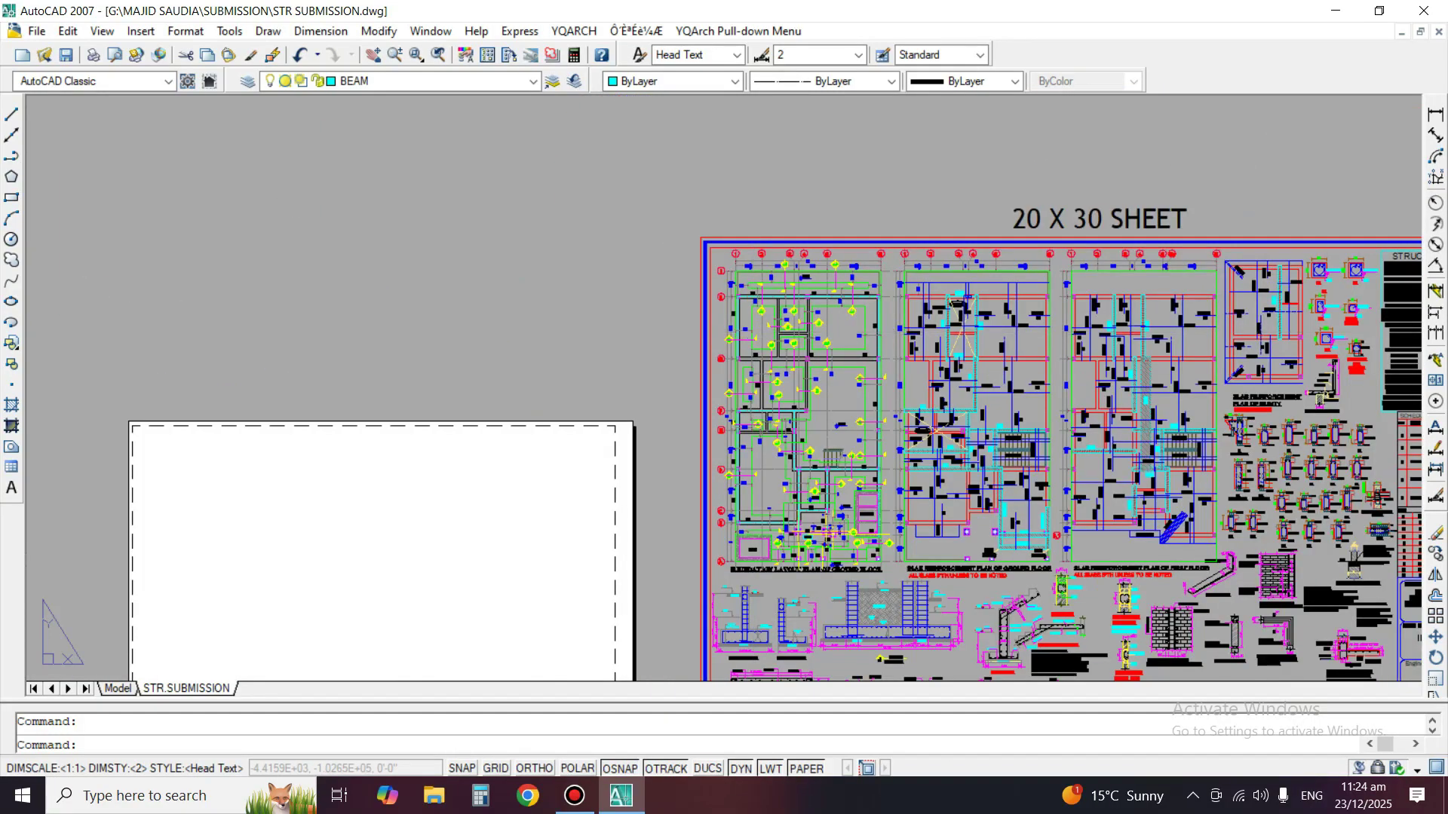
{"action": "scroll", "coordinate": [759, 333], "scroll_direction": "up", "scroll_amount": 1}
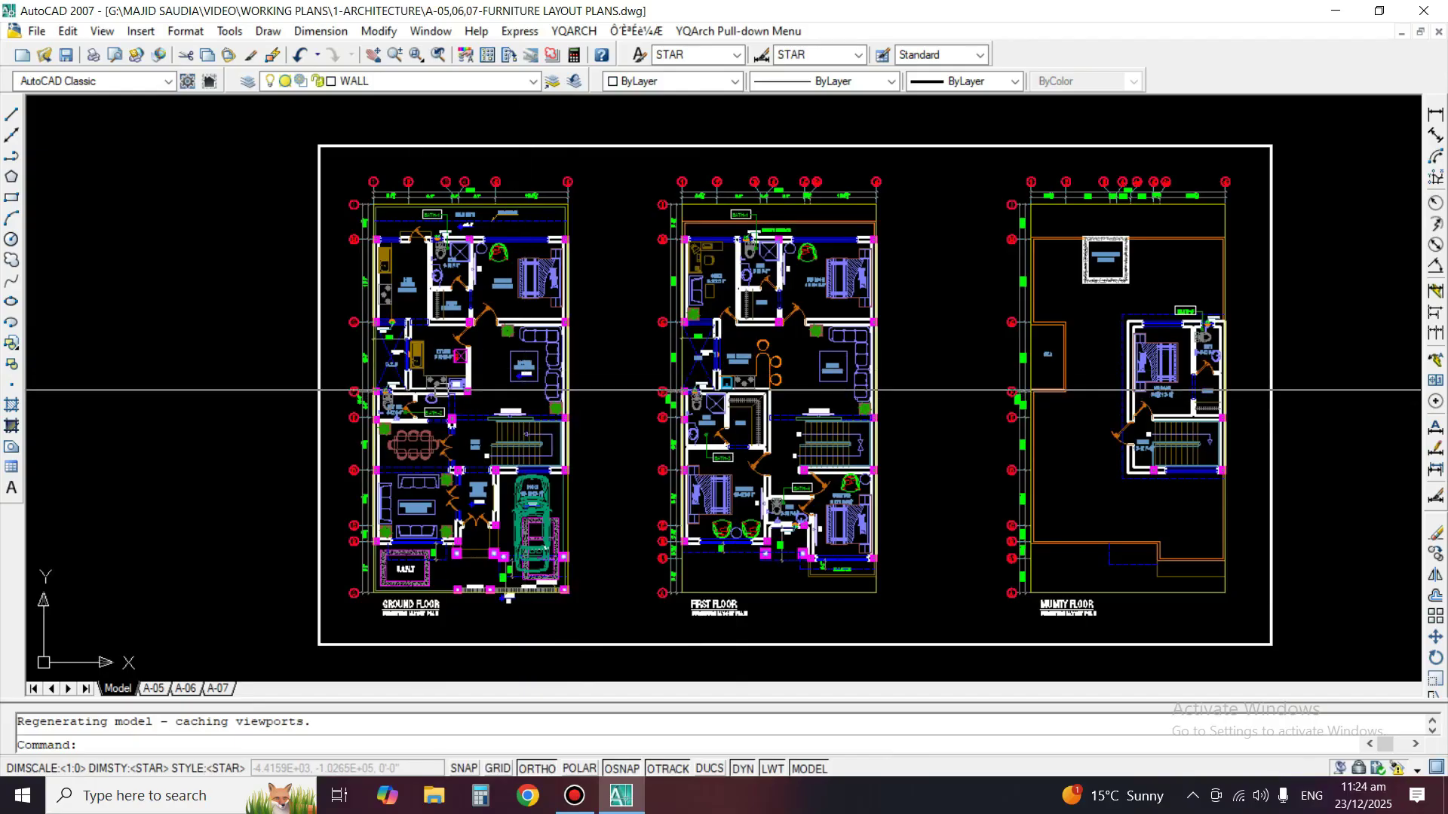
Examine the ground, first and mumty floor layouts in the A-05,06,07-FURNITURE LAYOUT PLANS drawing.
{"action": "scroll", "coordinate": [150, 214], "scroll_direction": "up", "scroll_amount": 5}
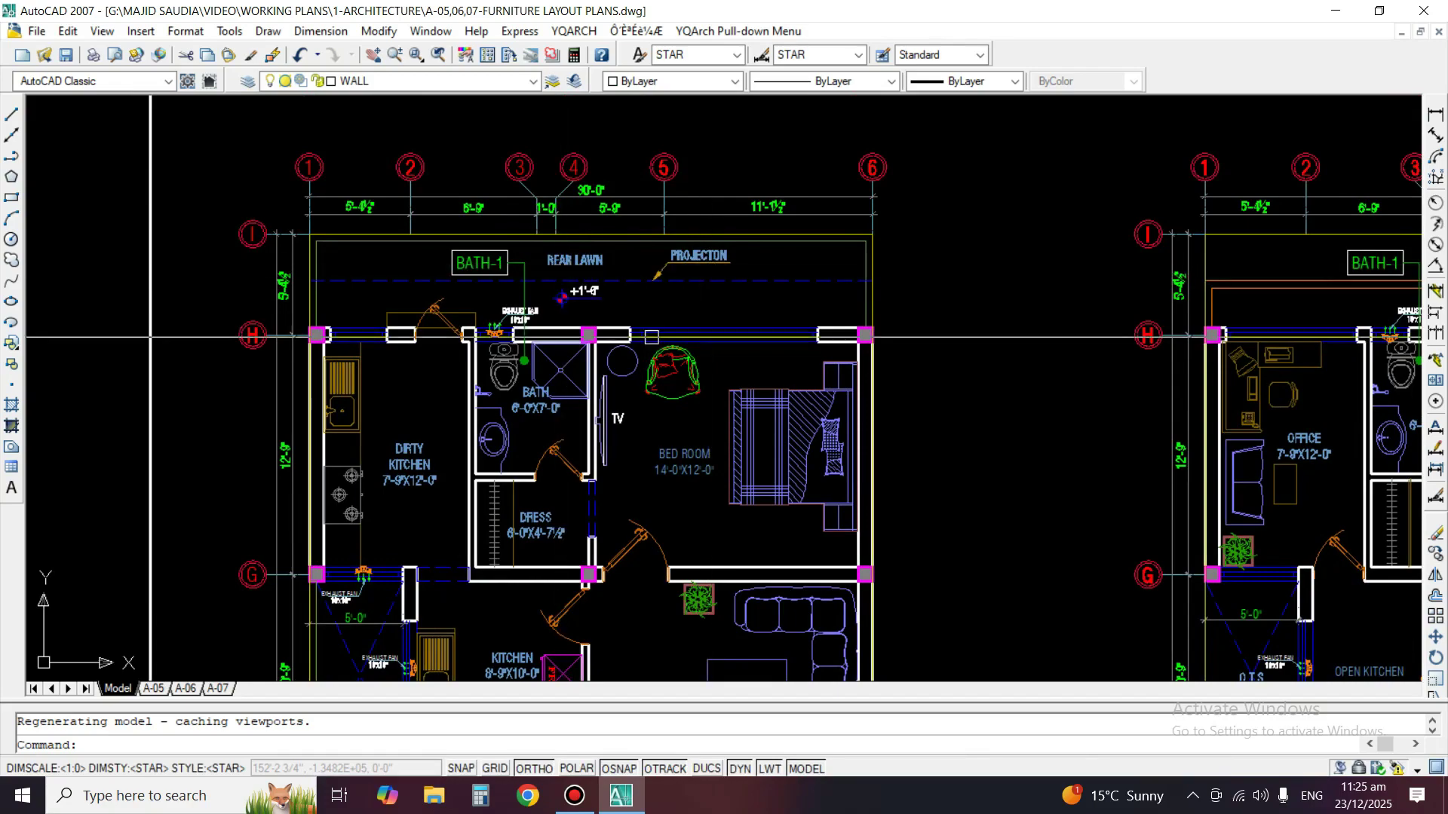
{"action": "mouse_move", "coordinate": [603, 415]}
{"action": "middle_mouse_down"}
{"action": "mouse_move", "coordinate": [659, 372]}
{"action": "mouse_move", "coordinate": [611, 402]}
{"action": "mouse_move", "coordinate": [600, 341]}
{"action": "middle_mouse_up"}
{"action": "scroll", "coordinate": [653, 254], "scroll_direction": "down", "scroll_amount": 4}
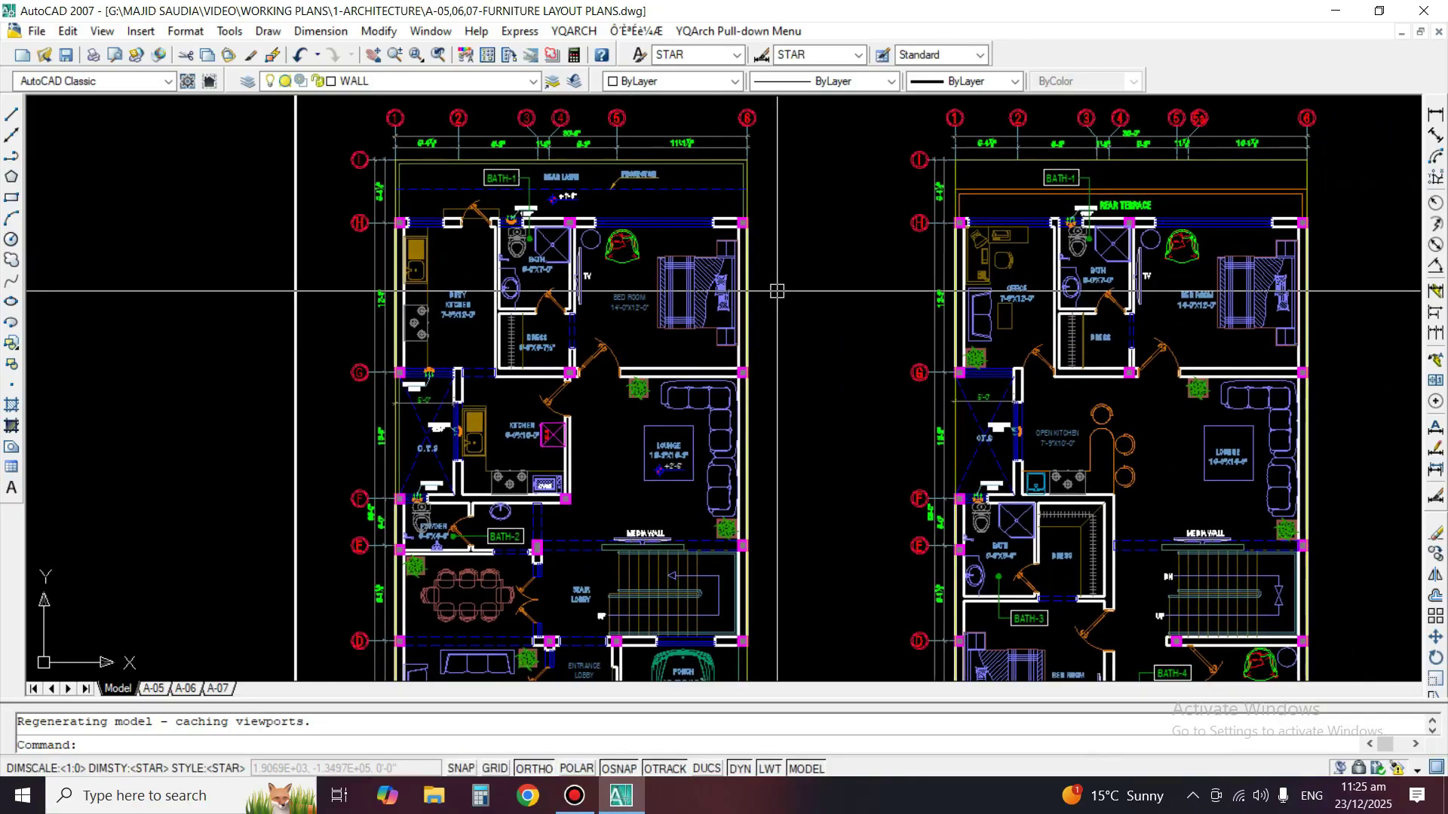
{"action": "scroll", "coordinate": [490, 109], "scroll_direction": "up", "scroll_amount": 2}
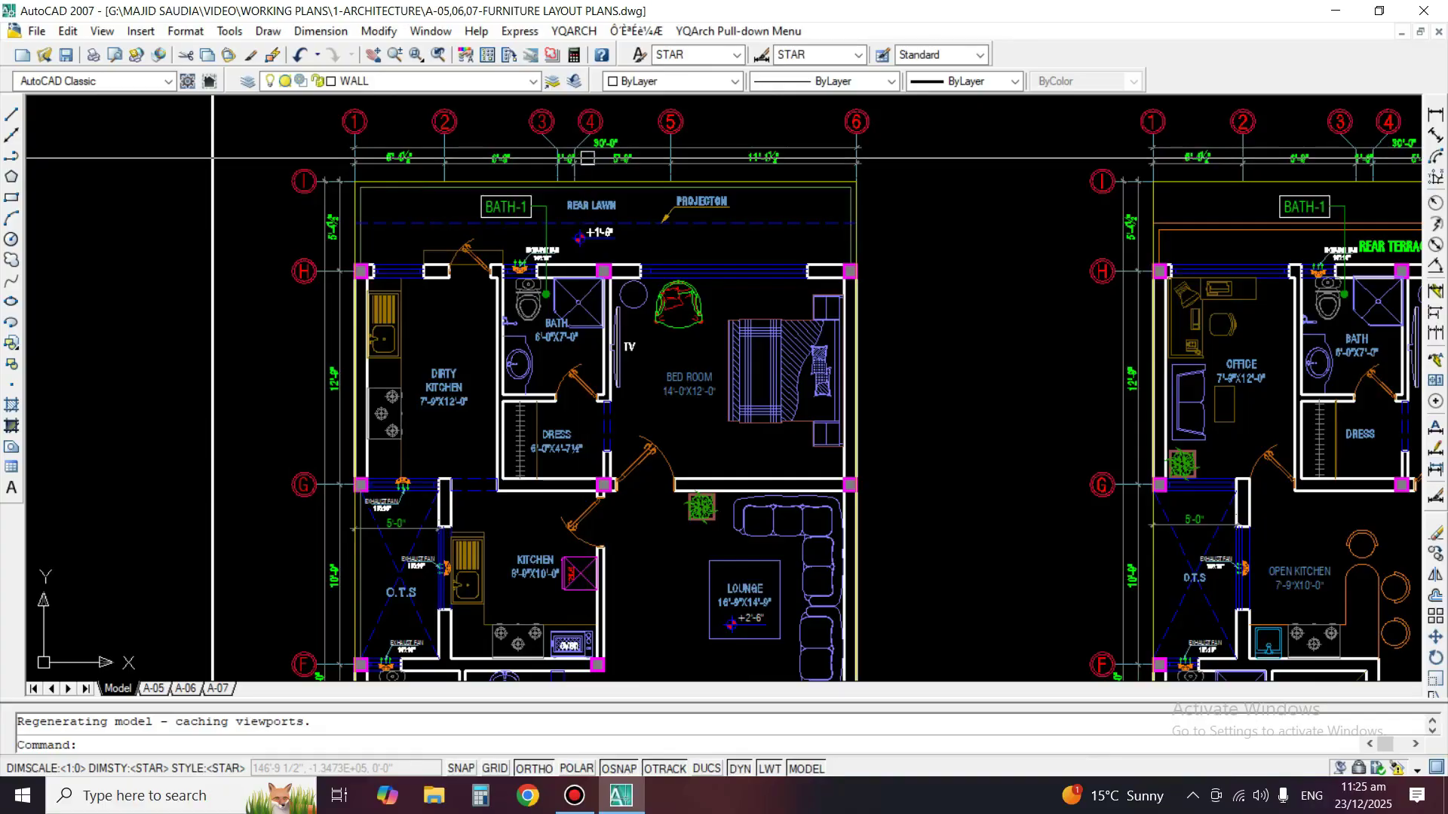
{"action": "scroll", "coordinate": [577, 241], "scroll_direction": "down", "scroll_amount": 5}
{"action": "middle_click_drag", "start_coordinate": [577, 241], "coordinate": [473, 205]}
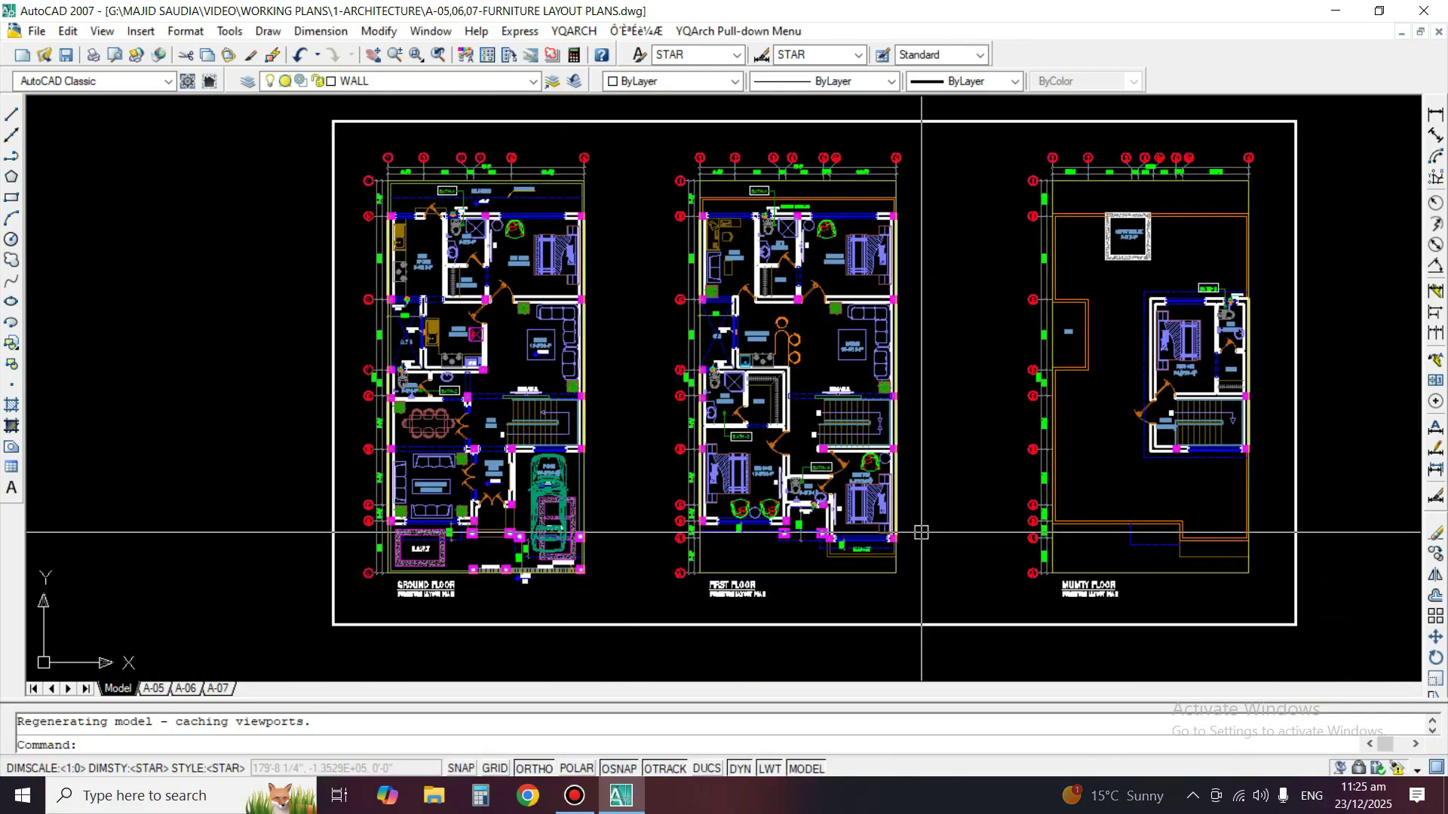
{"action": "middle_click_drag", "start_coordinate": [921, 530], "coordinate": [876, 524]}
{"action": "scroll", "coordinate": [914, 444], "scroll_direction": "down", "scroll_amount": 3}
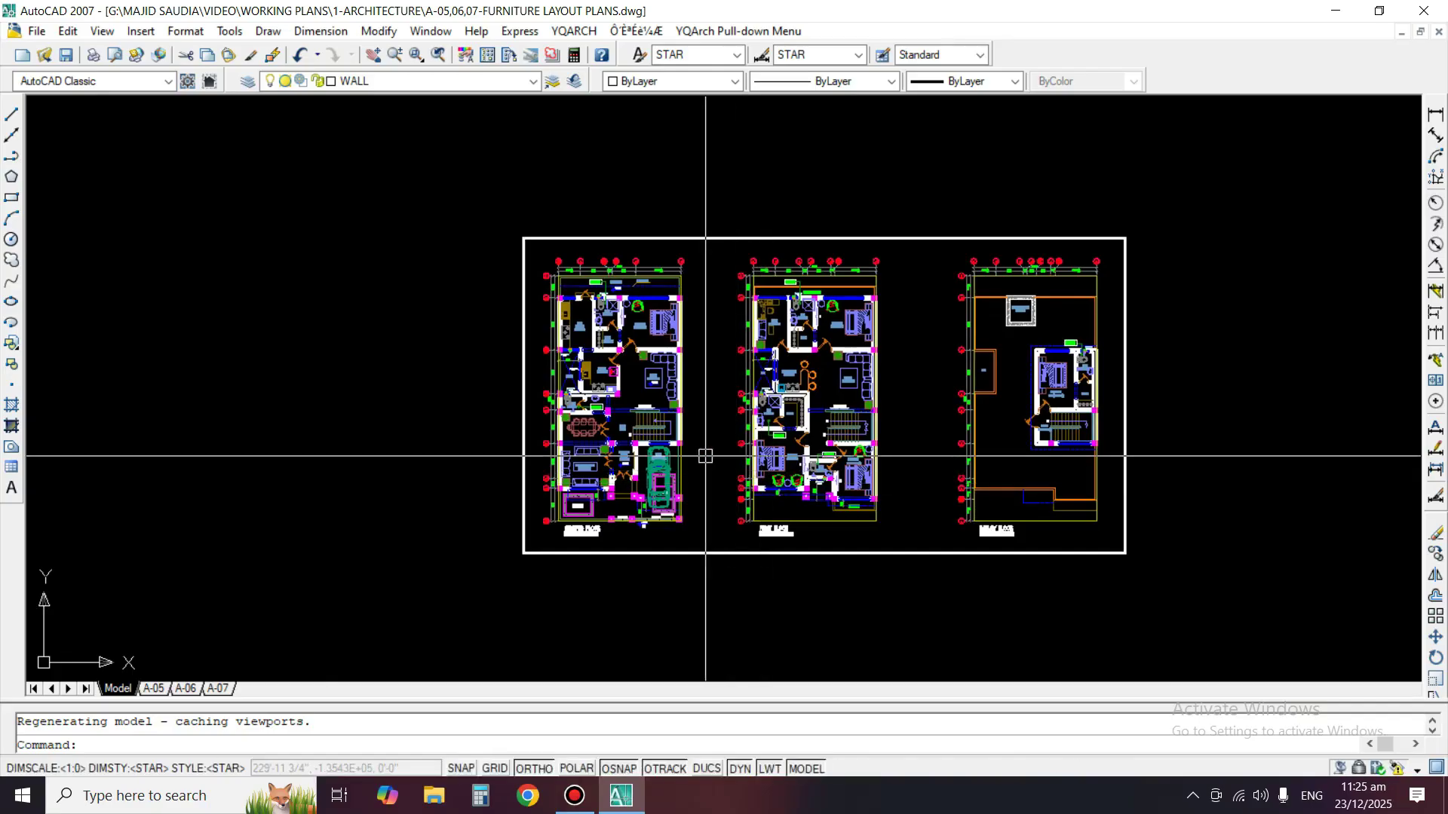
{"action": "scroll", "coordinate": [562, 411], "scroll_direction": "up", "scroll_amount": 2}
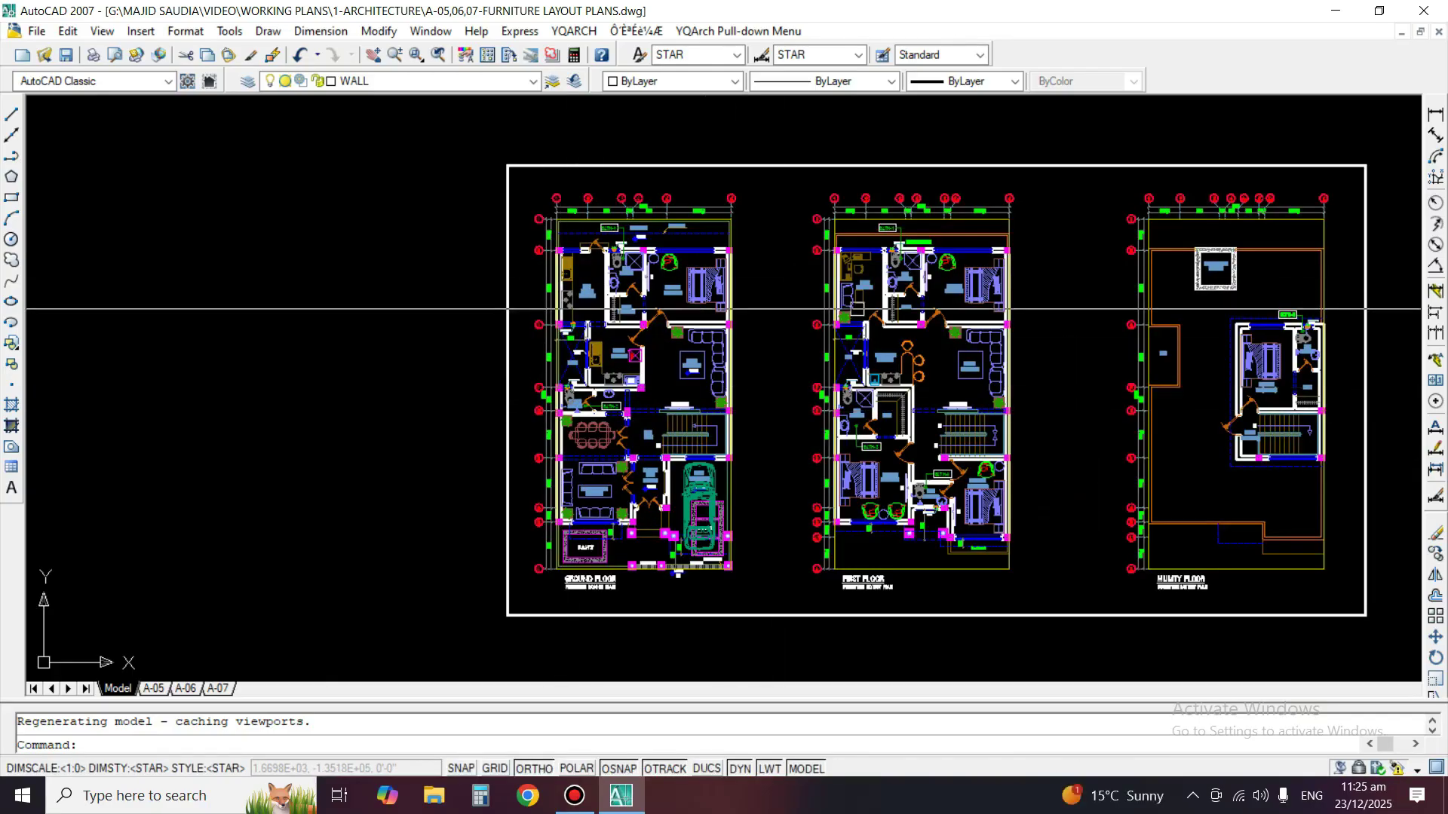
{"action": "middle_click_drag", "start_coordinate": [984, 523], "coordinate": [889, 513]}
{"action": "scroll", "coordinate": [769, 396], "scroll_direction": "down", "scroll_amount": 2}
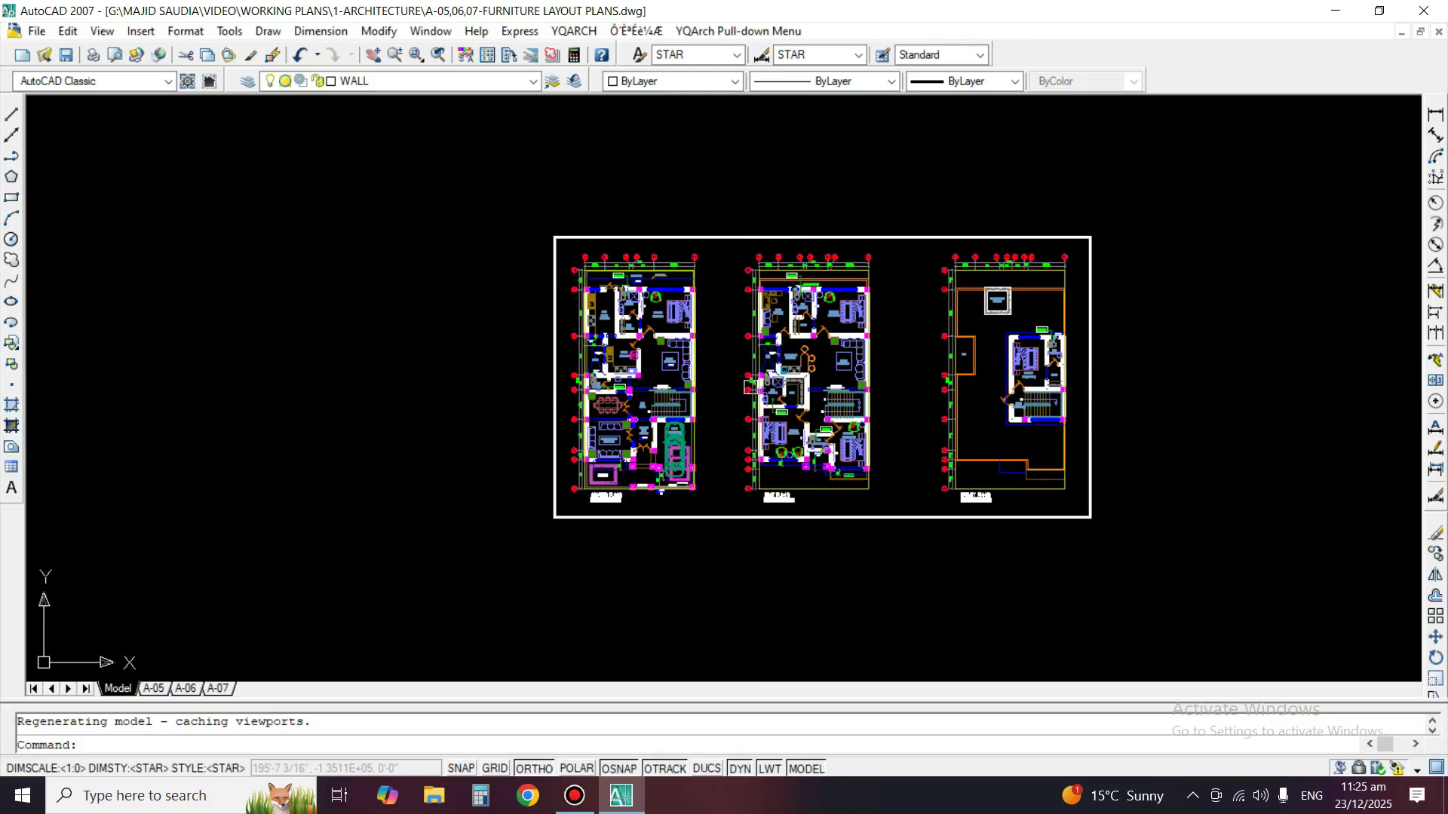
Copy all three furniture layout plans together with their surrounding frame to the clipboard.
{"action": "left_click", "coordinate": [1127, 560]}
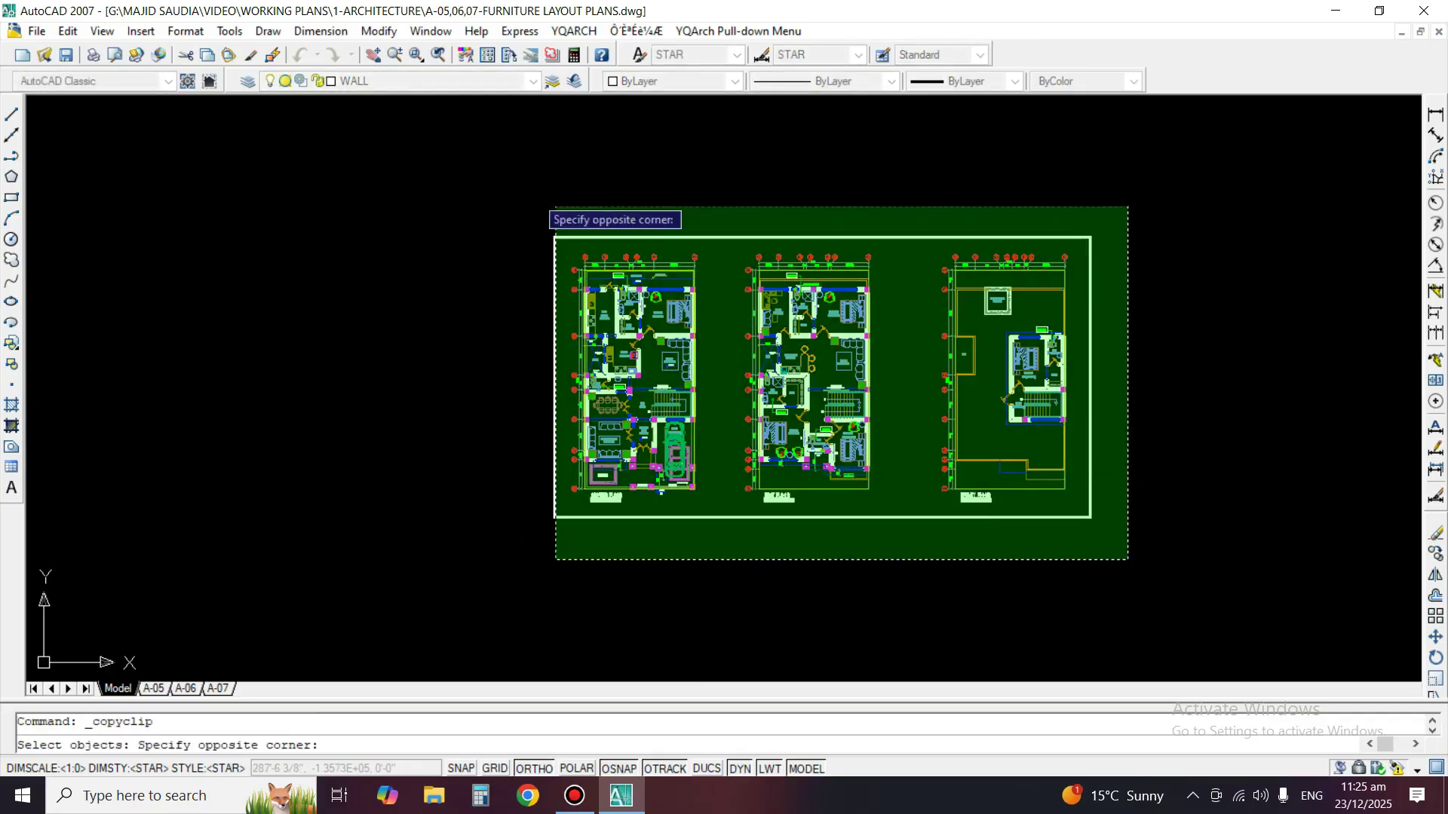
{"action": "left_click", "coordinate": [383, 178]}
{"action": "key", "text": "Return"}
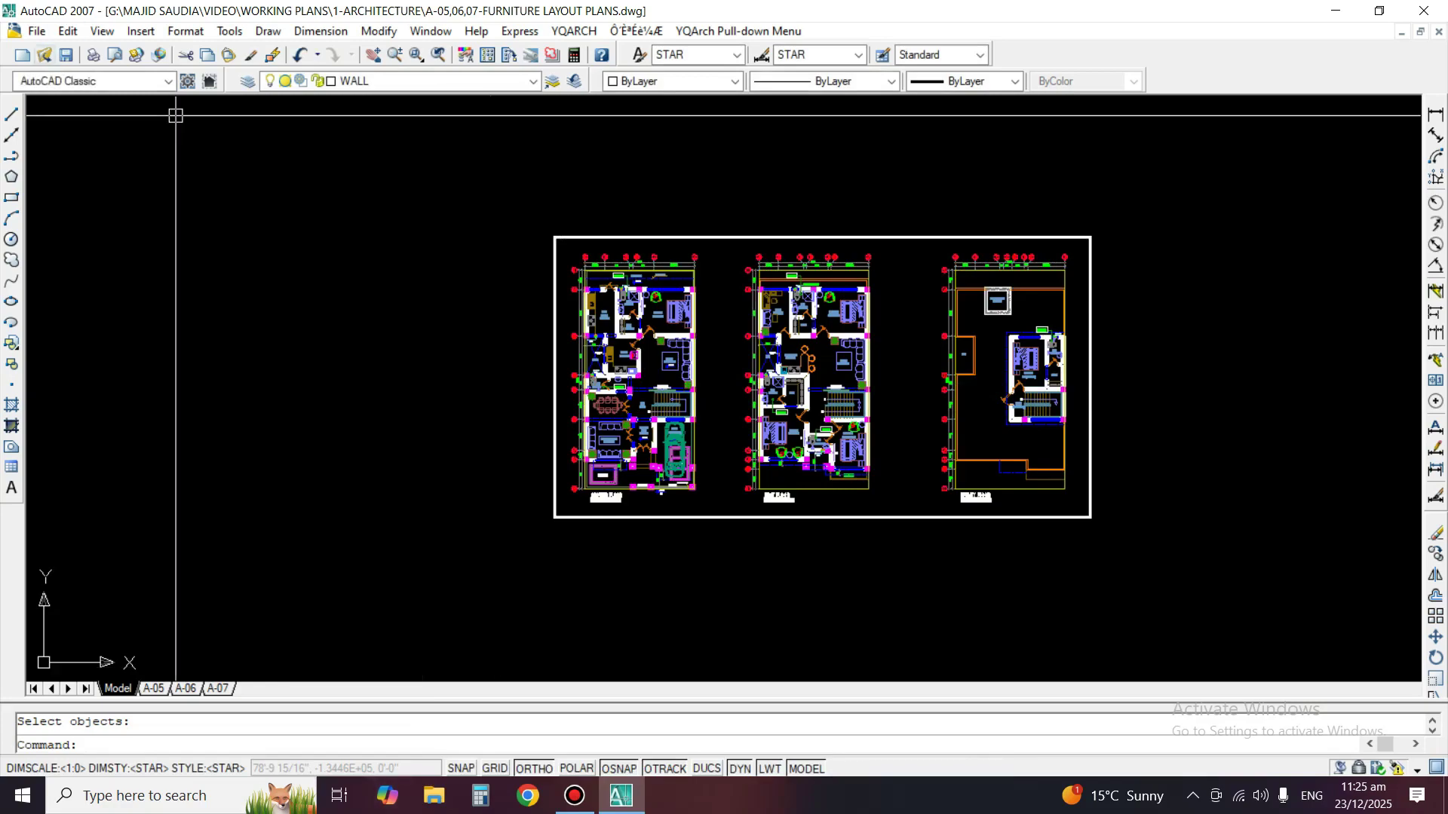
Preview the list of drawings, site plan, 3D view and furniture layout files in the 1-ARCHITECTURE folder.
{"action": "key", "text": "ctrl+o"}
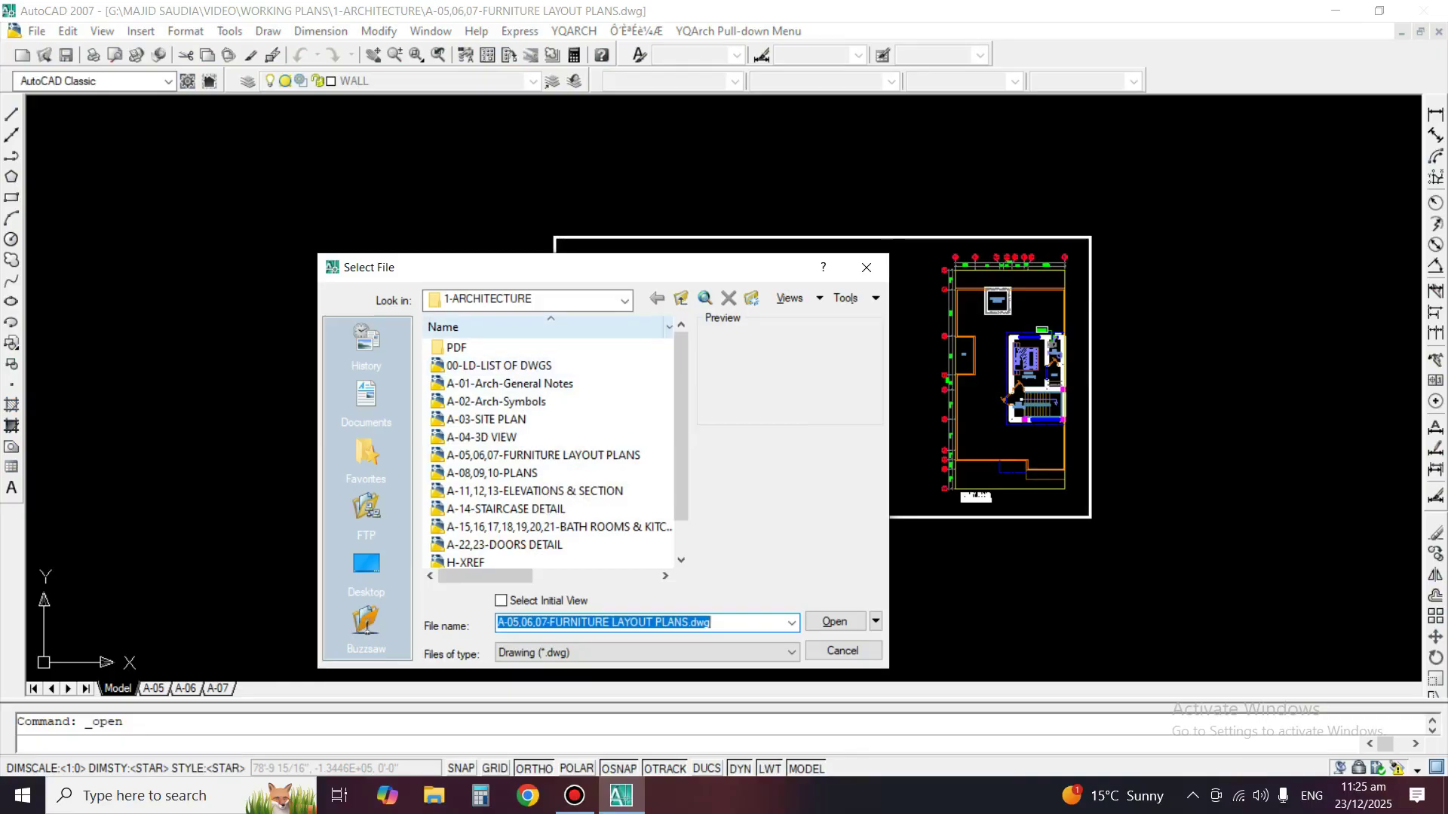
{"action": "scroll", "coordinate": [527, 365], "scroll_direction": "down", "scroll_amount": 1}
{"action": "scroll", "coordinate": [527, 365], "scroll_direction": "up", "scroll_amount": 1}
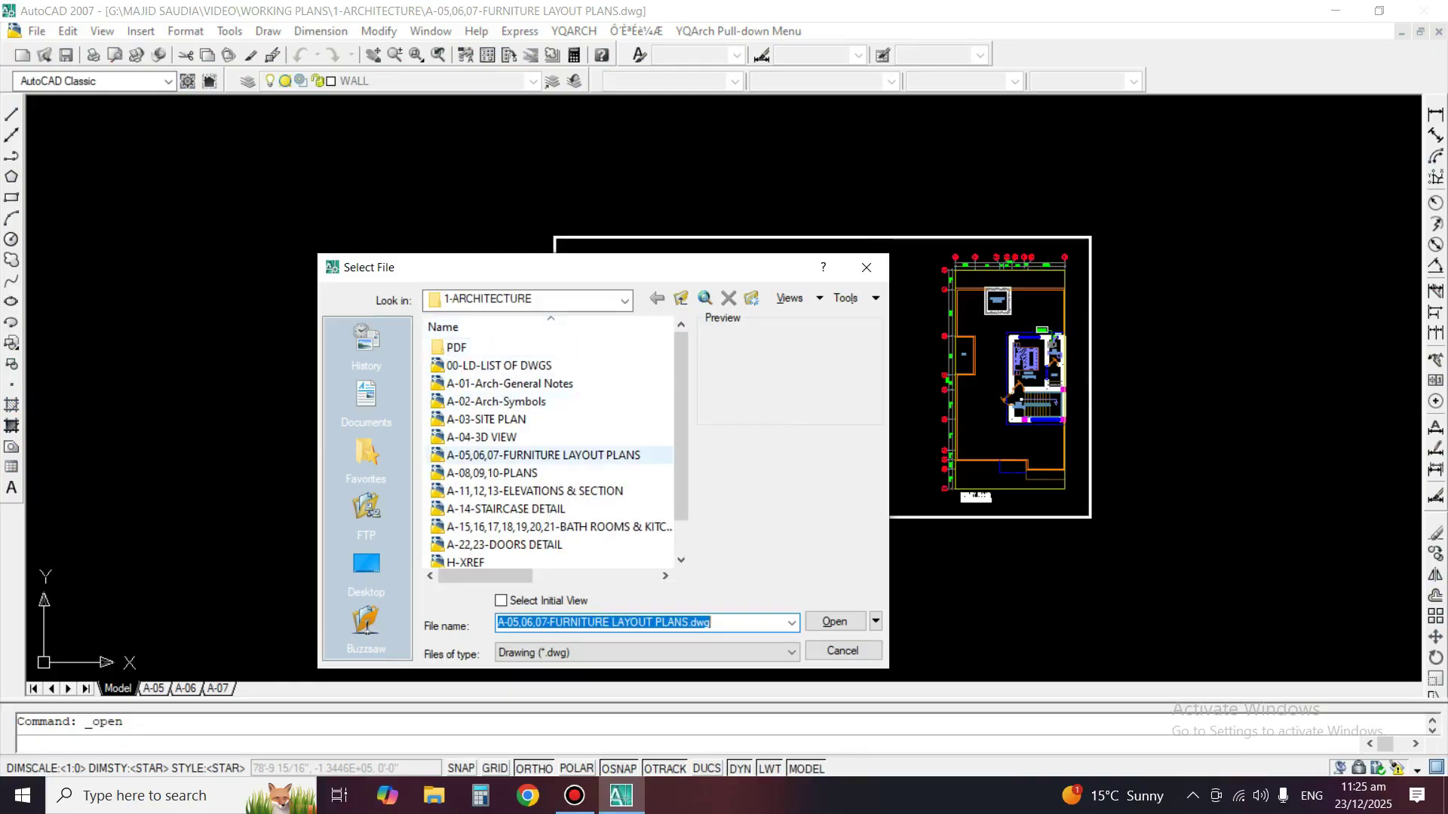
{"action": "left_click", "coordinate": [543, 454]}
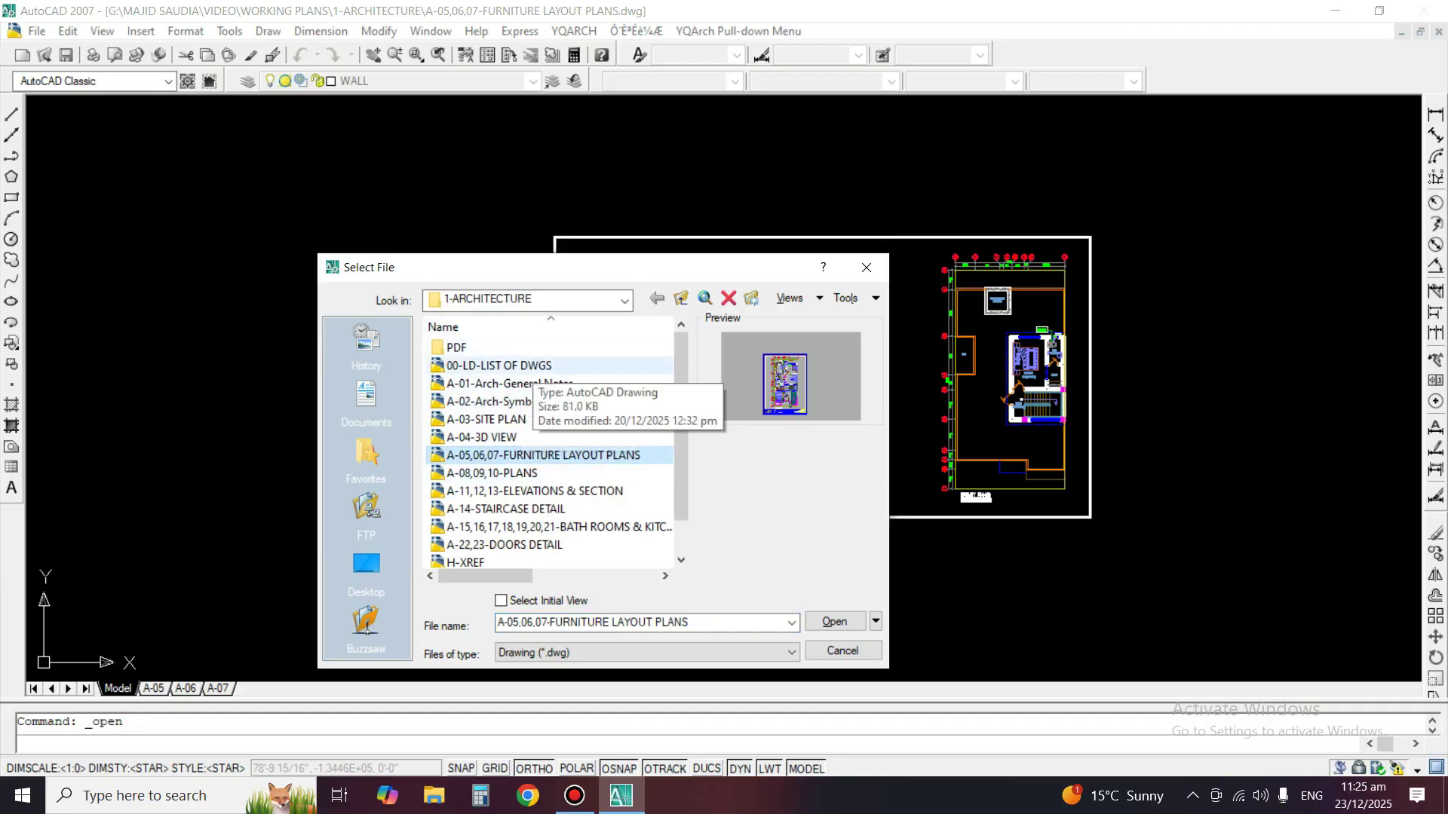
{"action": "left_click", "coordinate": [528, 365]}
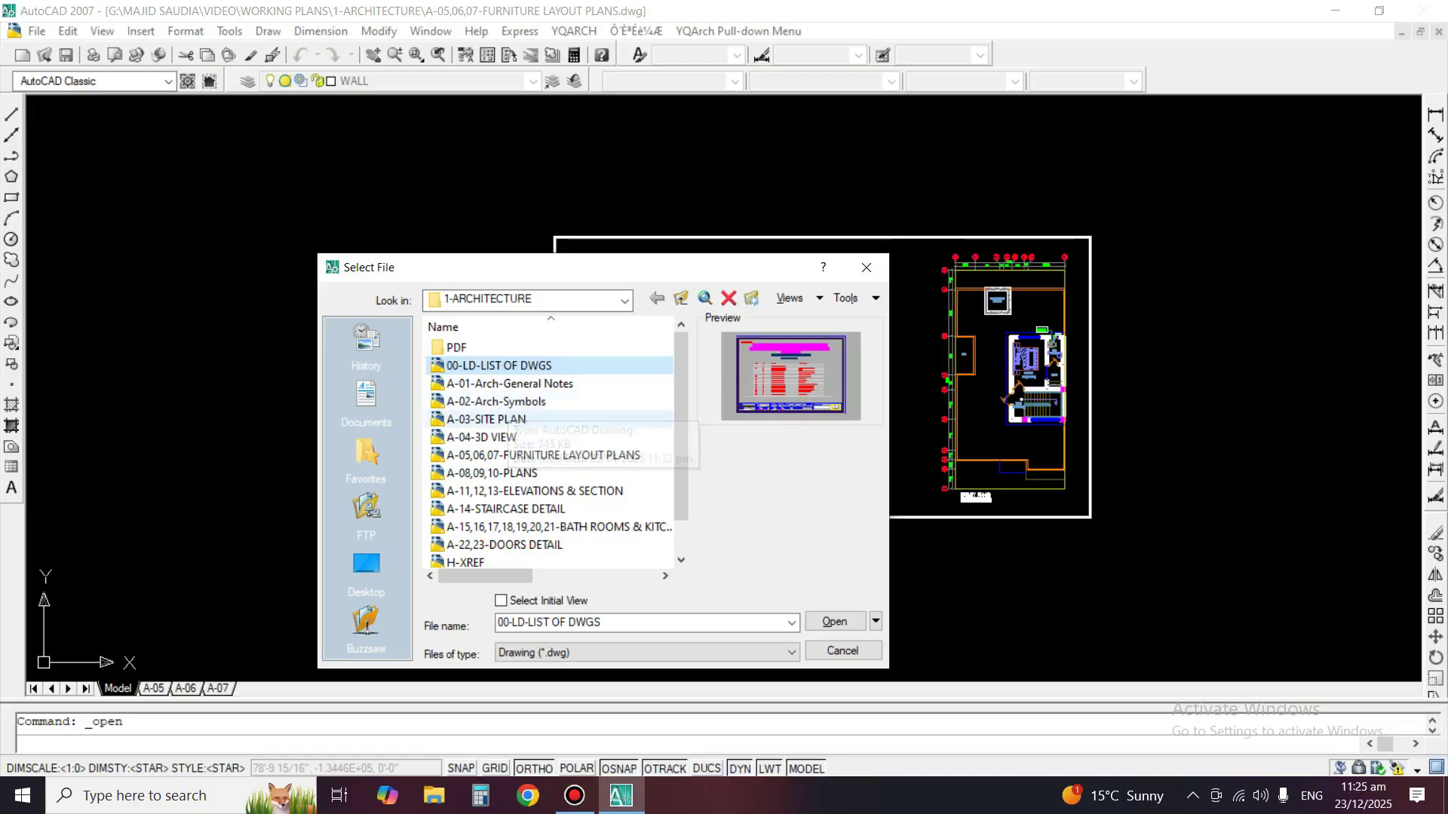
{"action": "left_click", "coordinate": [513, 420]}
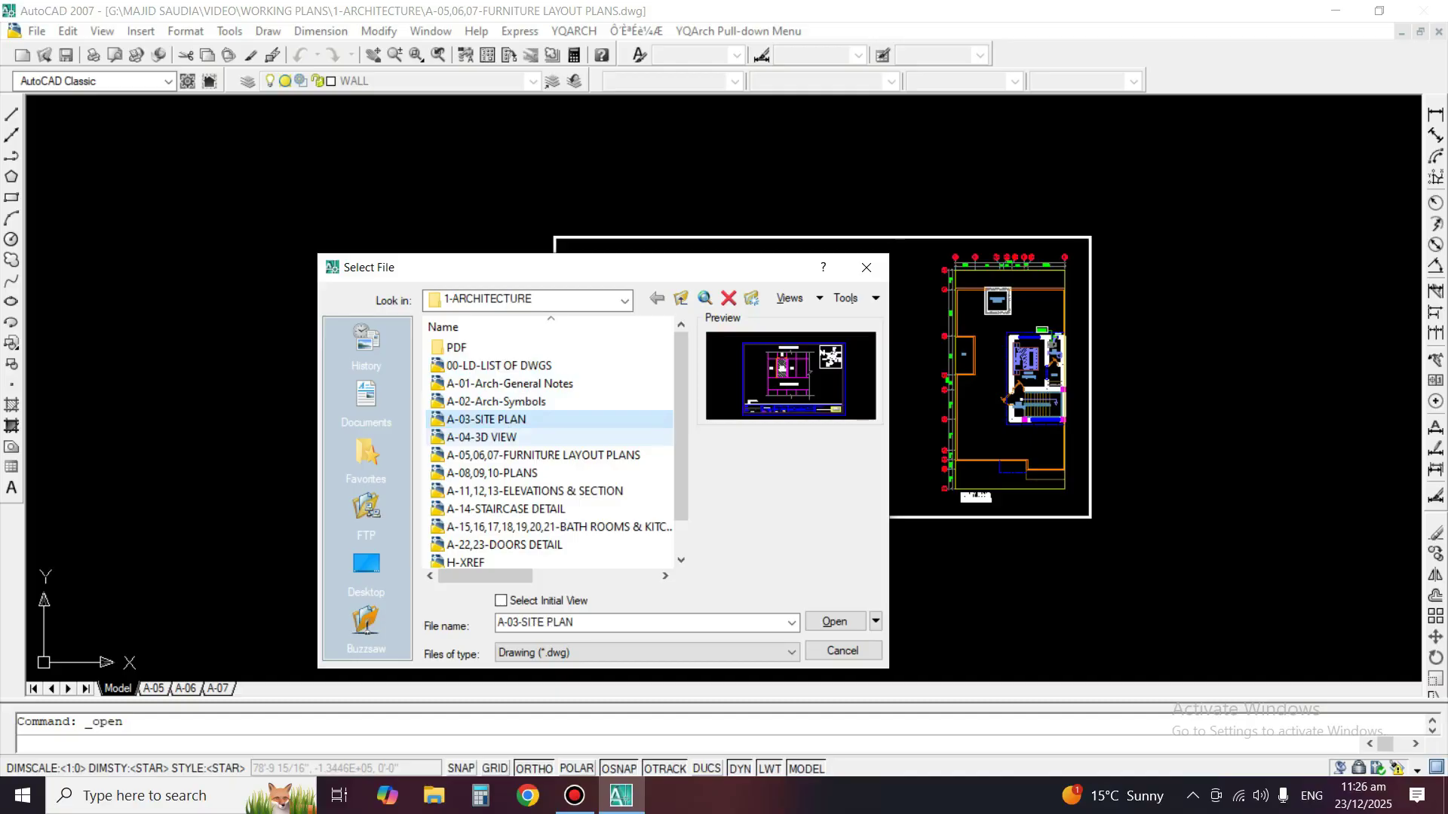
{"action": "left_click", "coordinate": [487, 439]}
{"action": "left_click", "coordinate": [498, 456]}
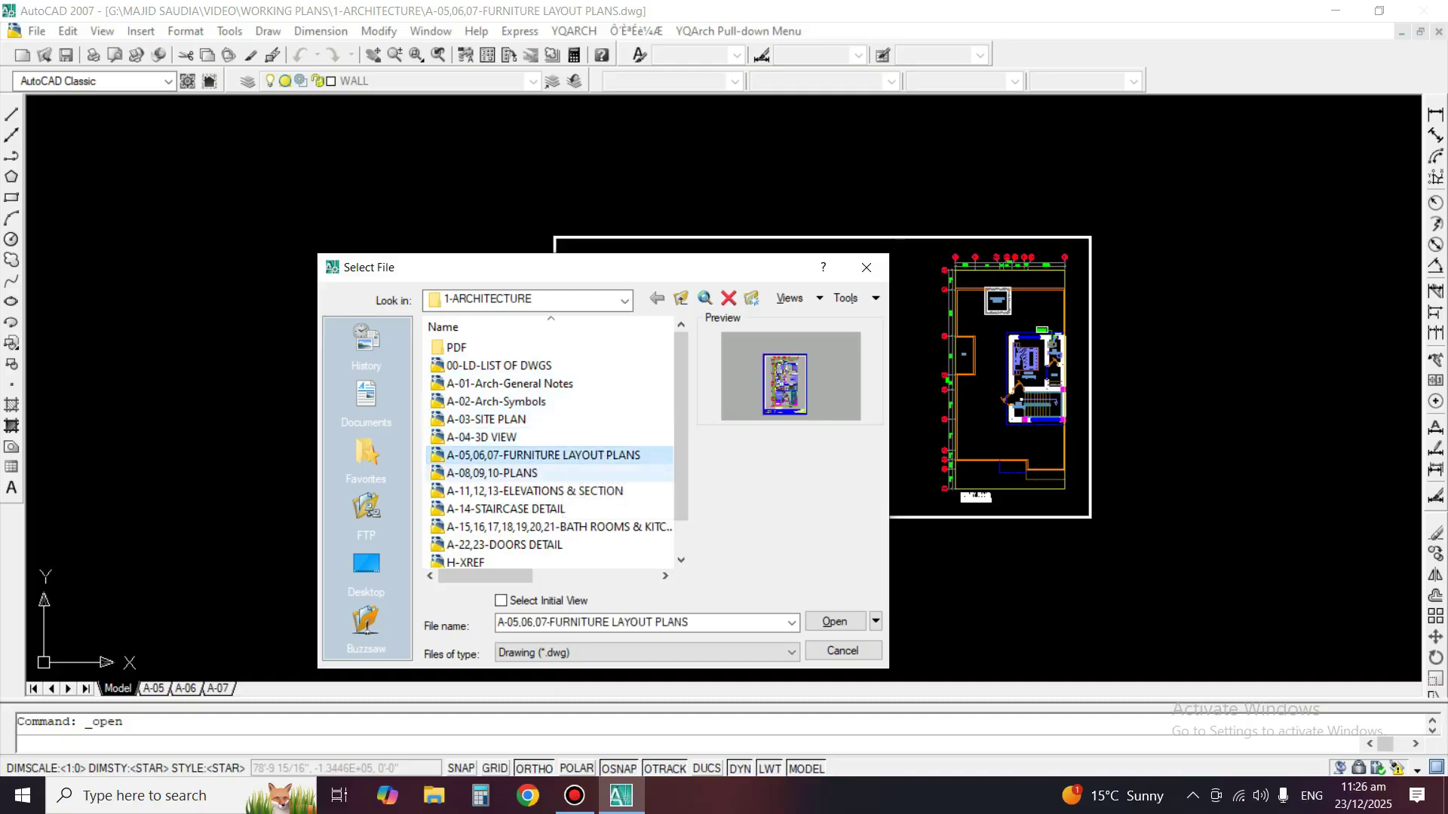
Open the A-08,09,10-PLANS drawing from the 1-ARCHITECTURE folder and switch to its model space.
{"action": "left_click", "coordinate": [500, 474]}
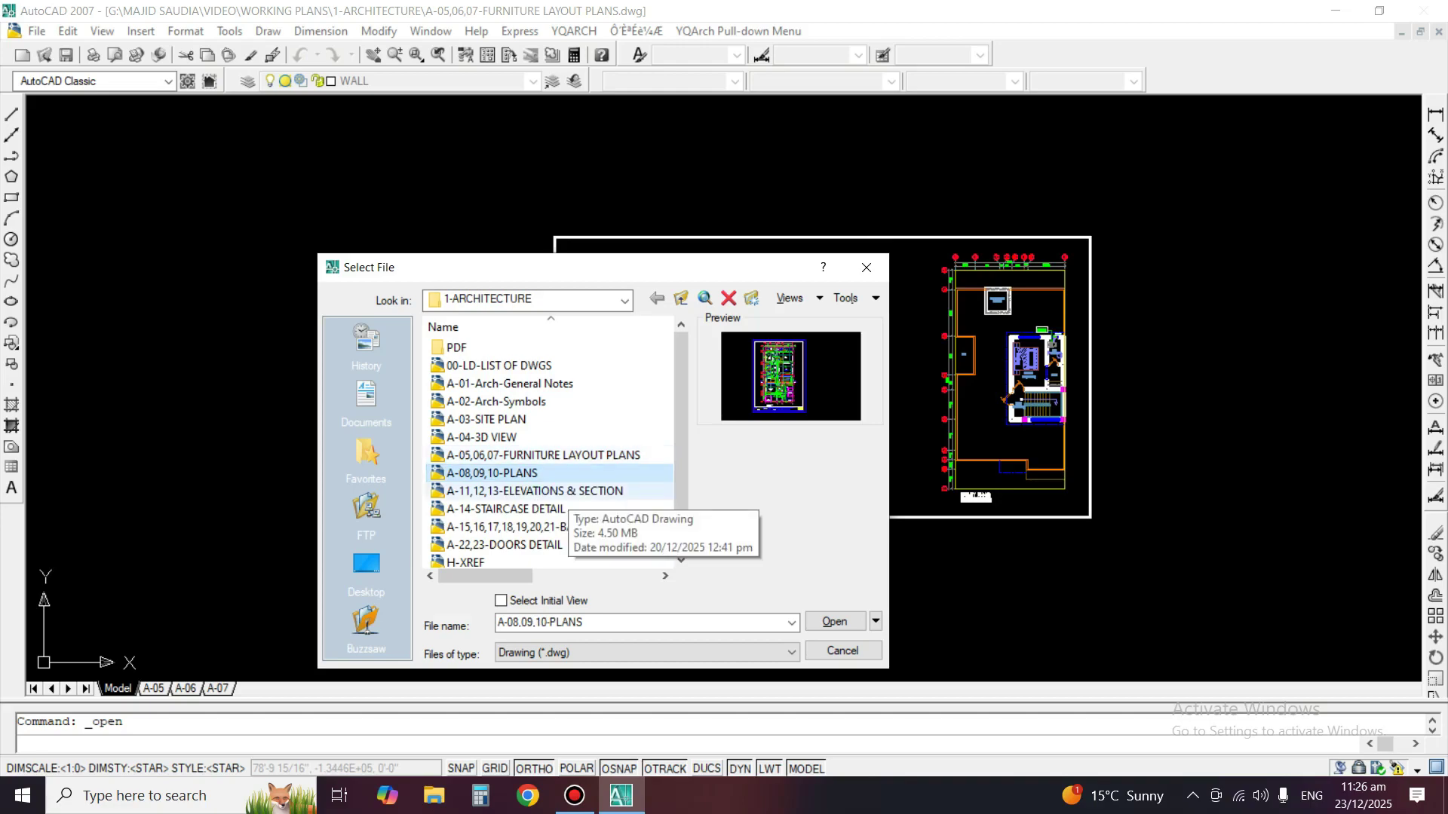
{"action": "scroll", "coordinate": [549, 452], "scroll_direction": "down", "scroll_amount": 1}
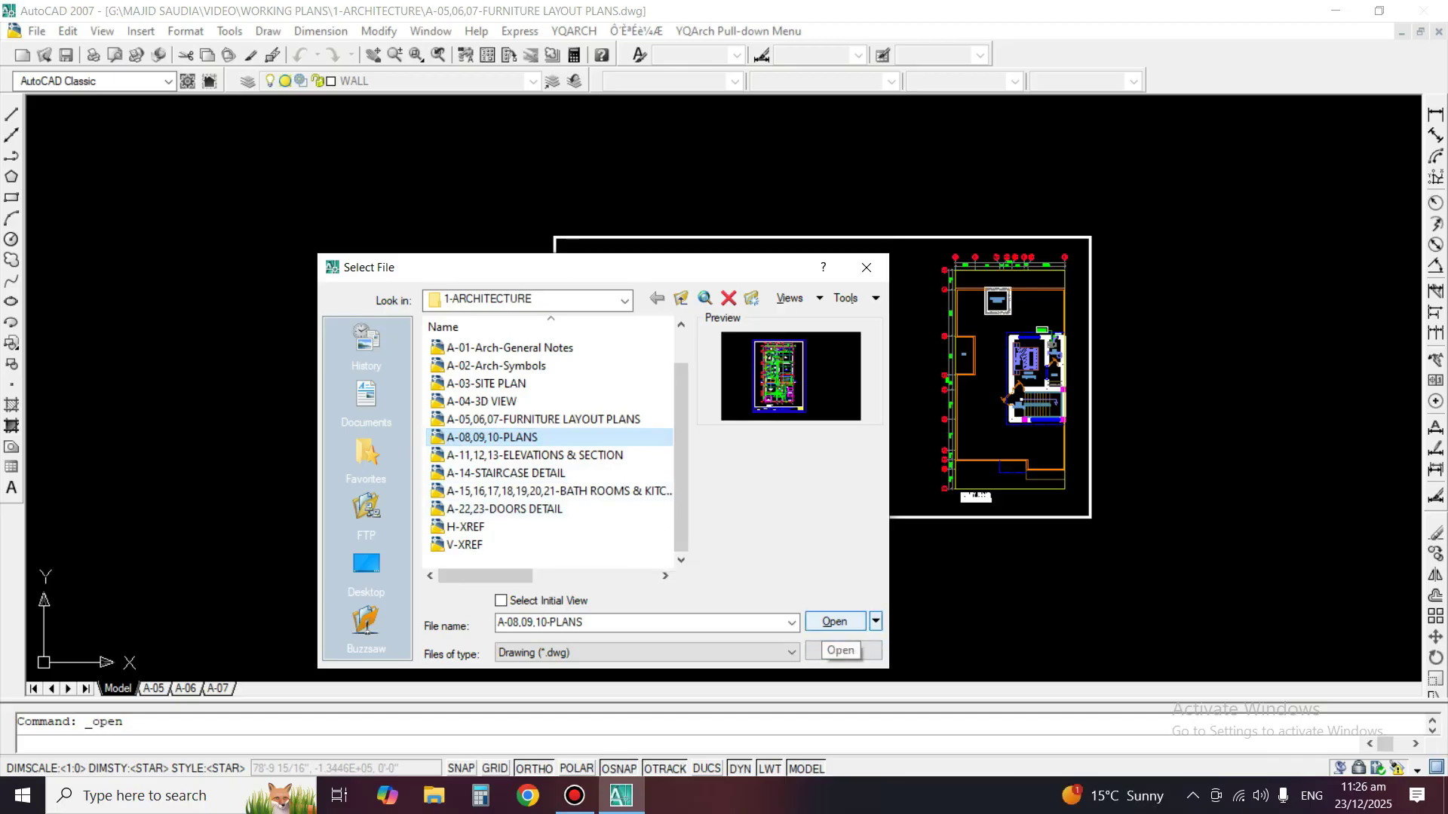
{"action": "left_click", "coordinate": [834, 621]}
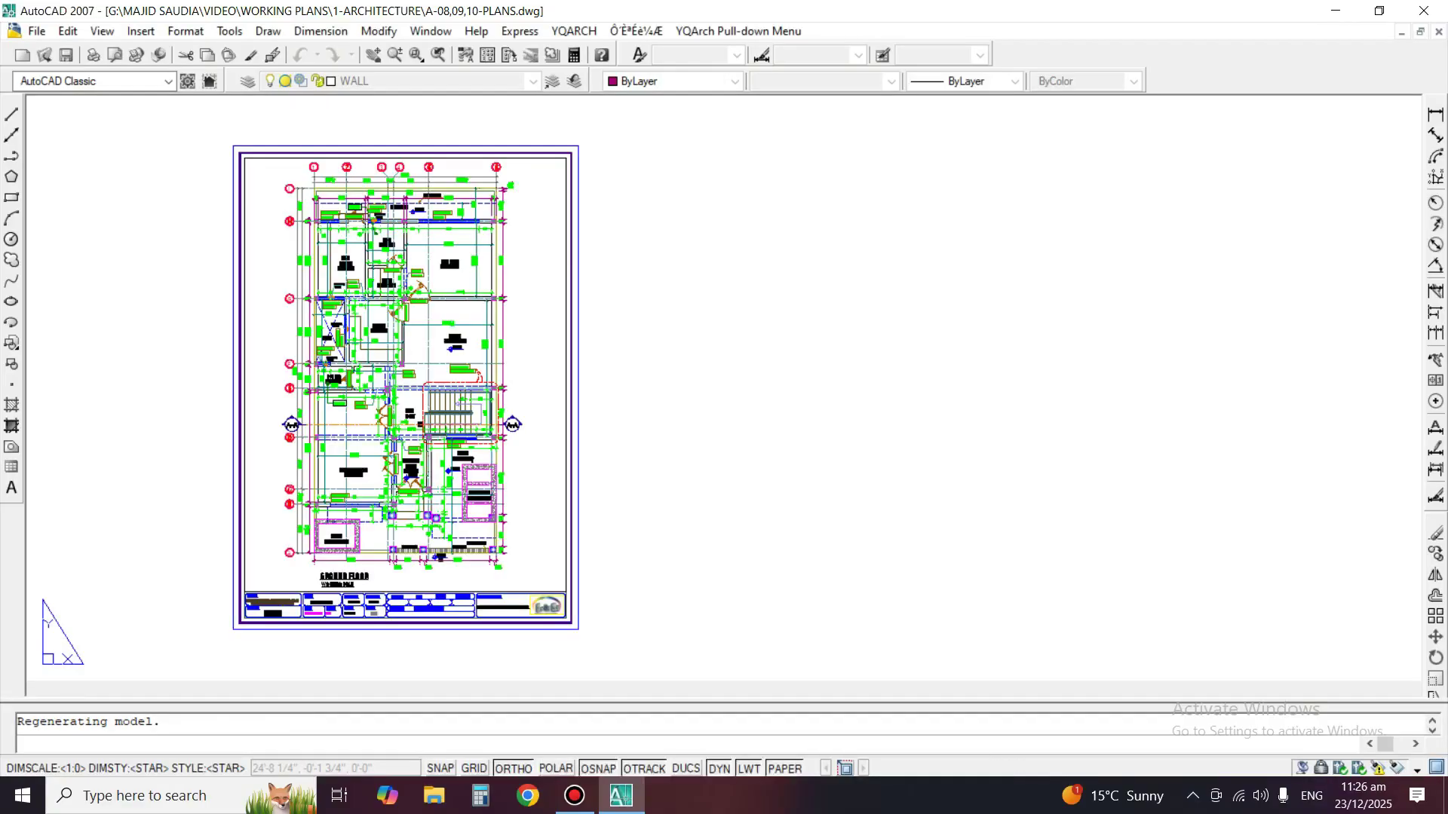
{"action": "left_click", "coordinate": [818, 434]}
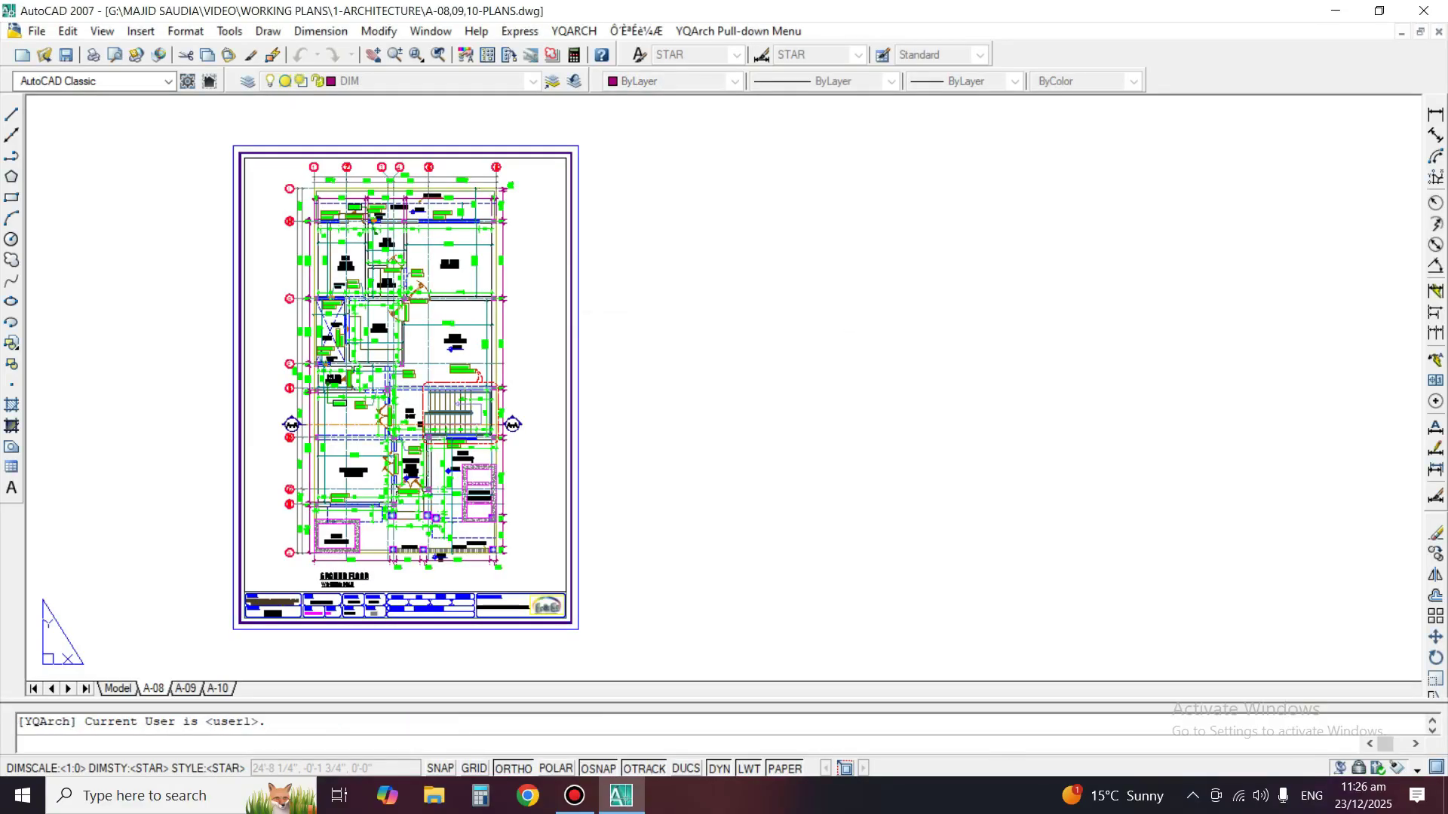
{"action": "left_click", "coordinate": [122, 676]}
{"action": "left_click", "coordinate": [104, 671]}
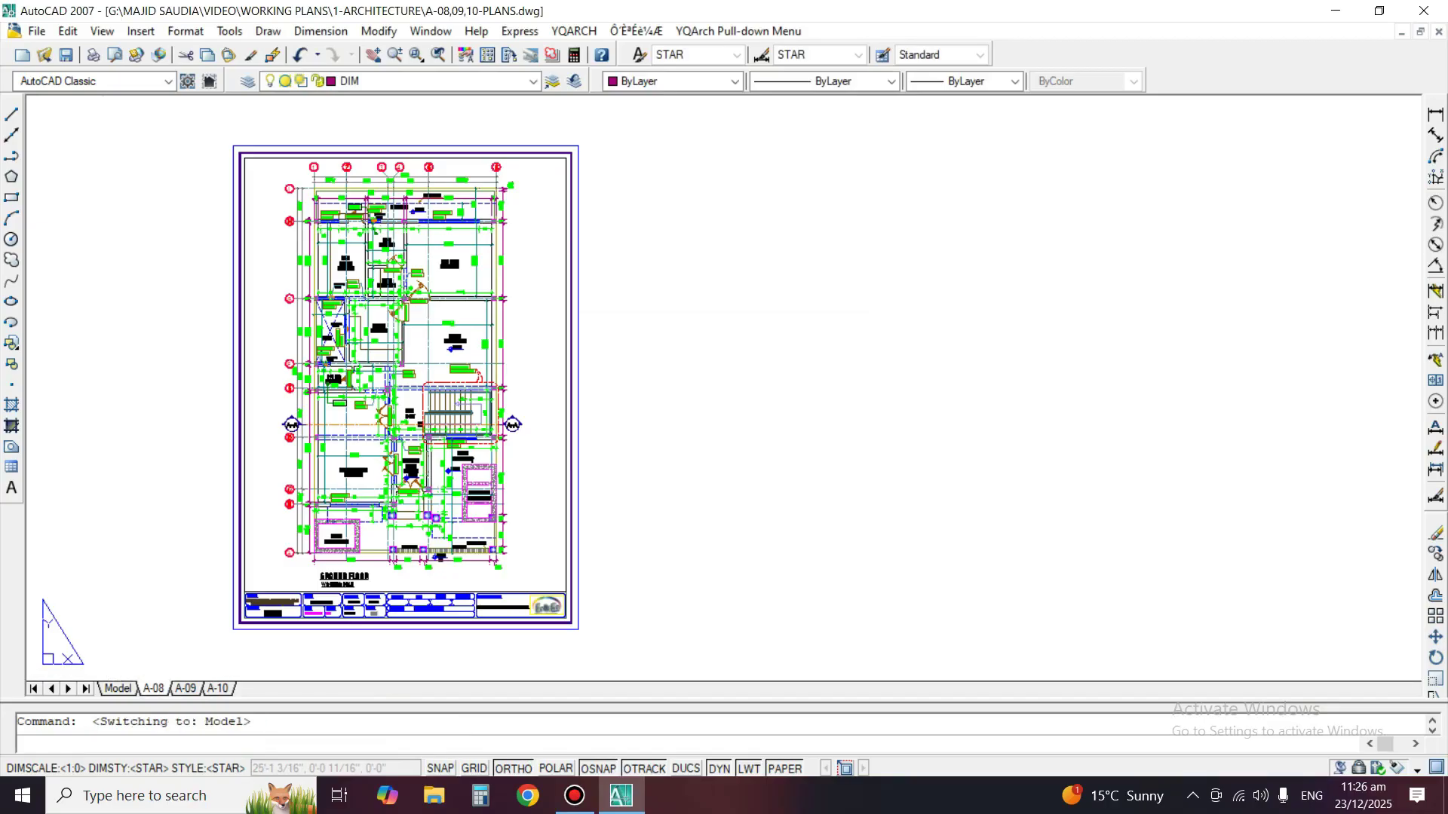
{"action": "left_click", "coordinate": [118, 688]}
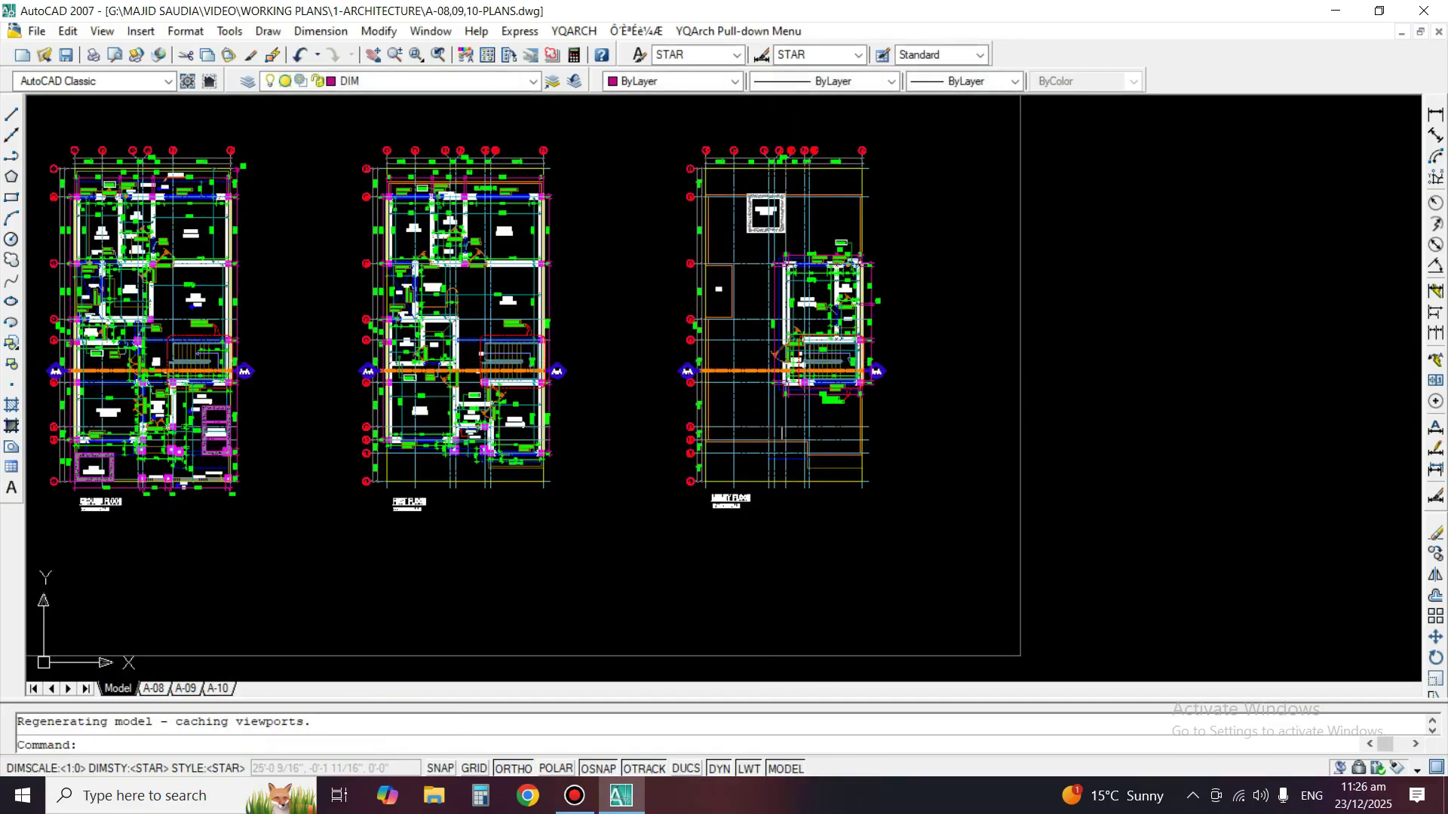
Paste the copied furniture layout plans and their frame into the empty model space above the existing floor plans.
{"action": "middle_click_drag", "start_coordinate": [717, 408], "coordinate": [916, 442]}
{"action": "middle_click_drag", "start_coordinate": [483, 358], "coordinate": [675, 380]}
{"action": "middle_click_drag", "start_coordinate": [620, 195], "coordinate": [1055, 784]}
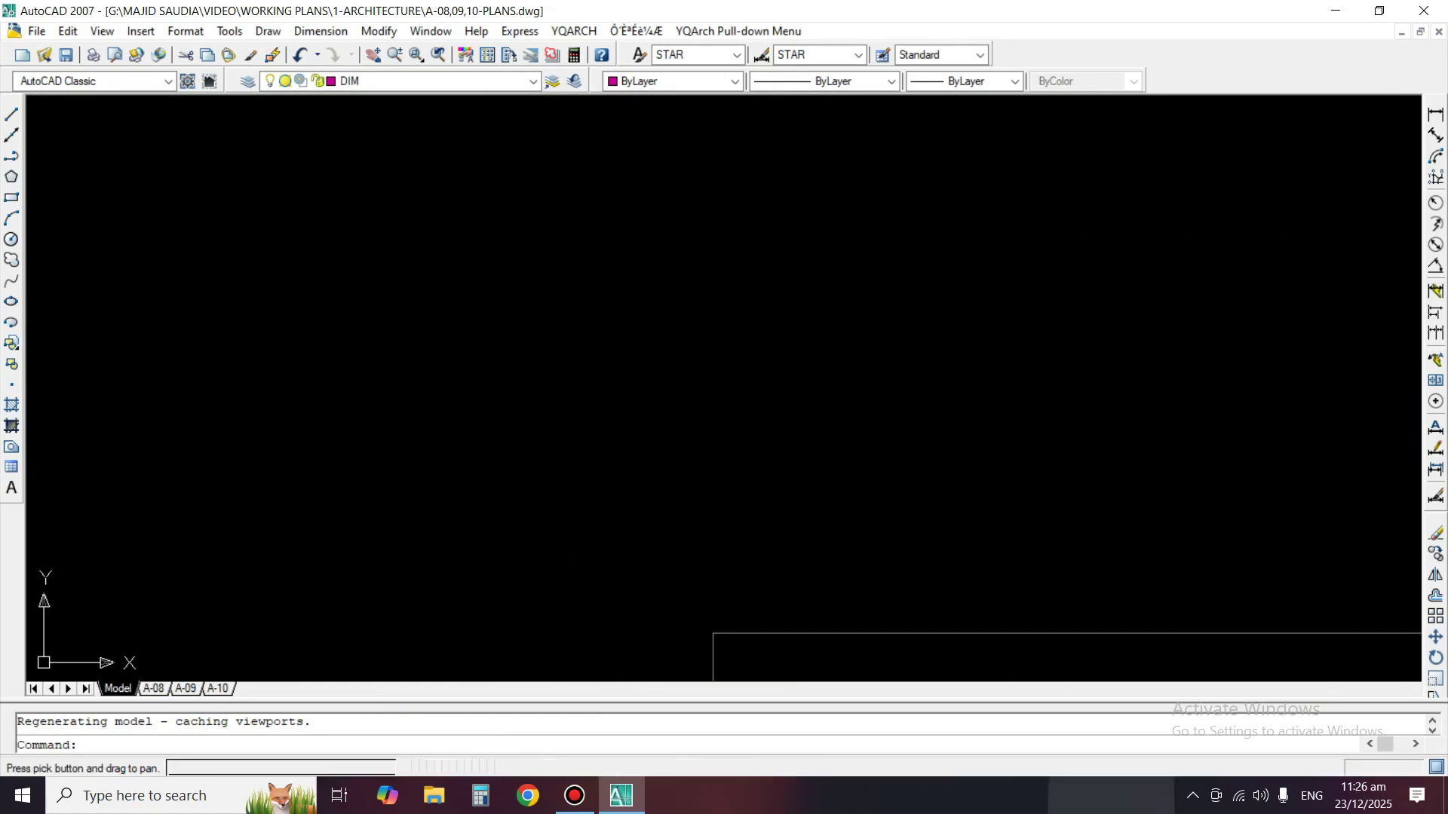
{"action": "middle_click_drag", "start_coordinate": [558, 277], "coordinate": [875, 285]}
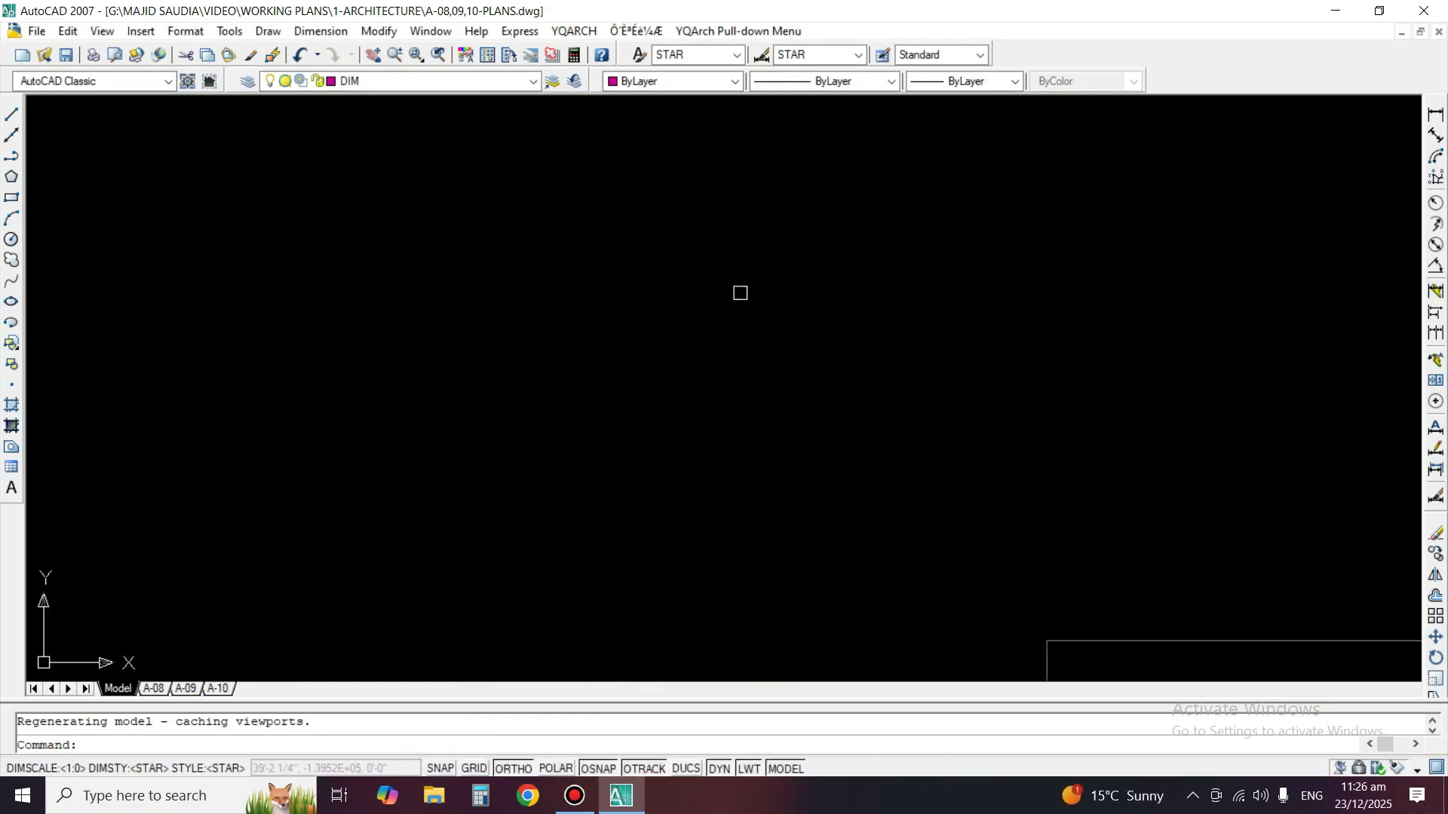
{"action": "key", "text": "ctrl+v"}
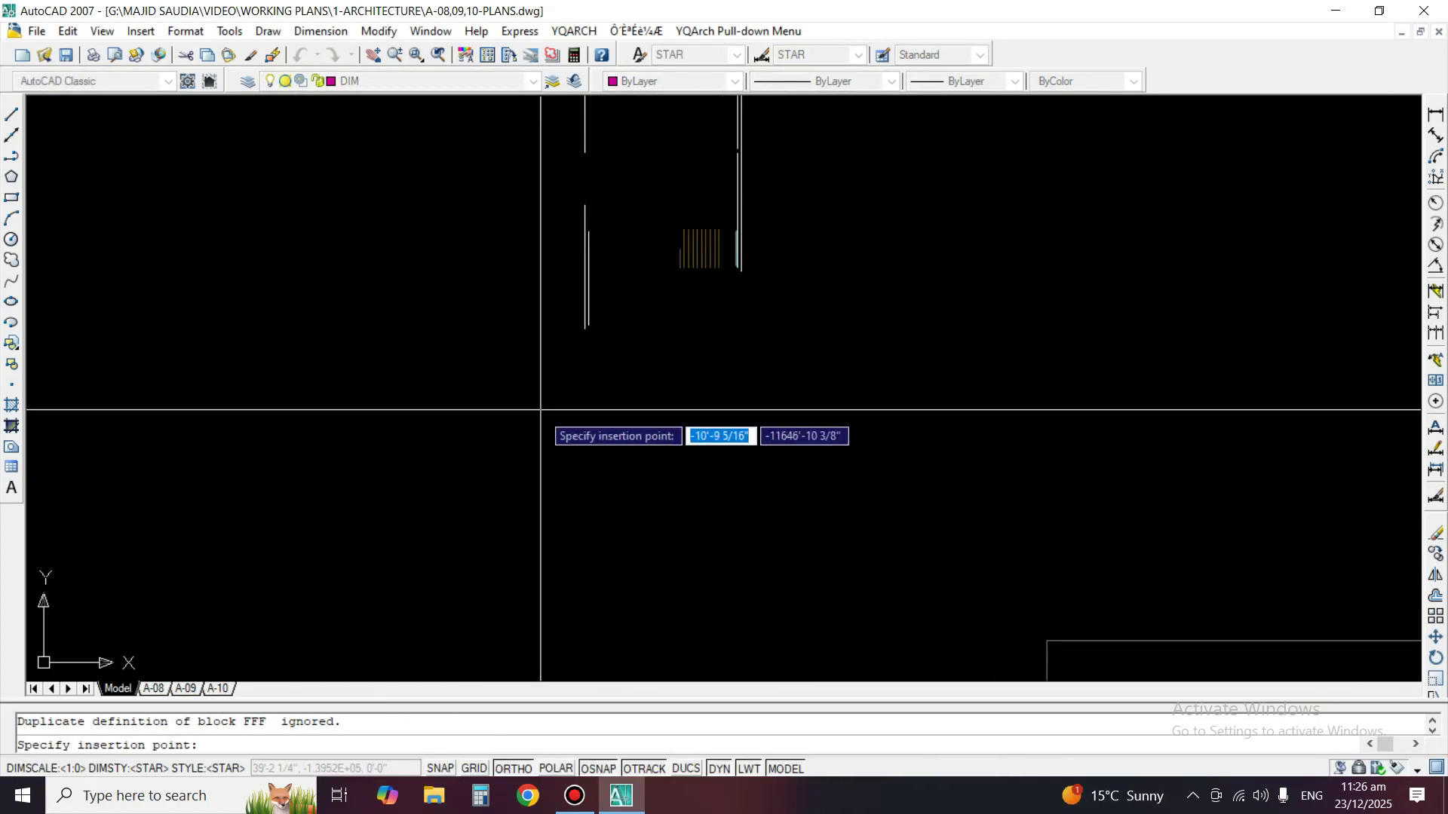
{"action": "left_click", "coordinate": [718, 373]}
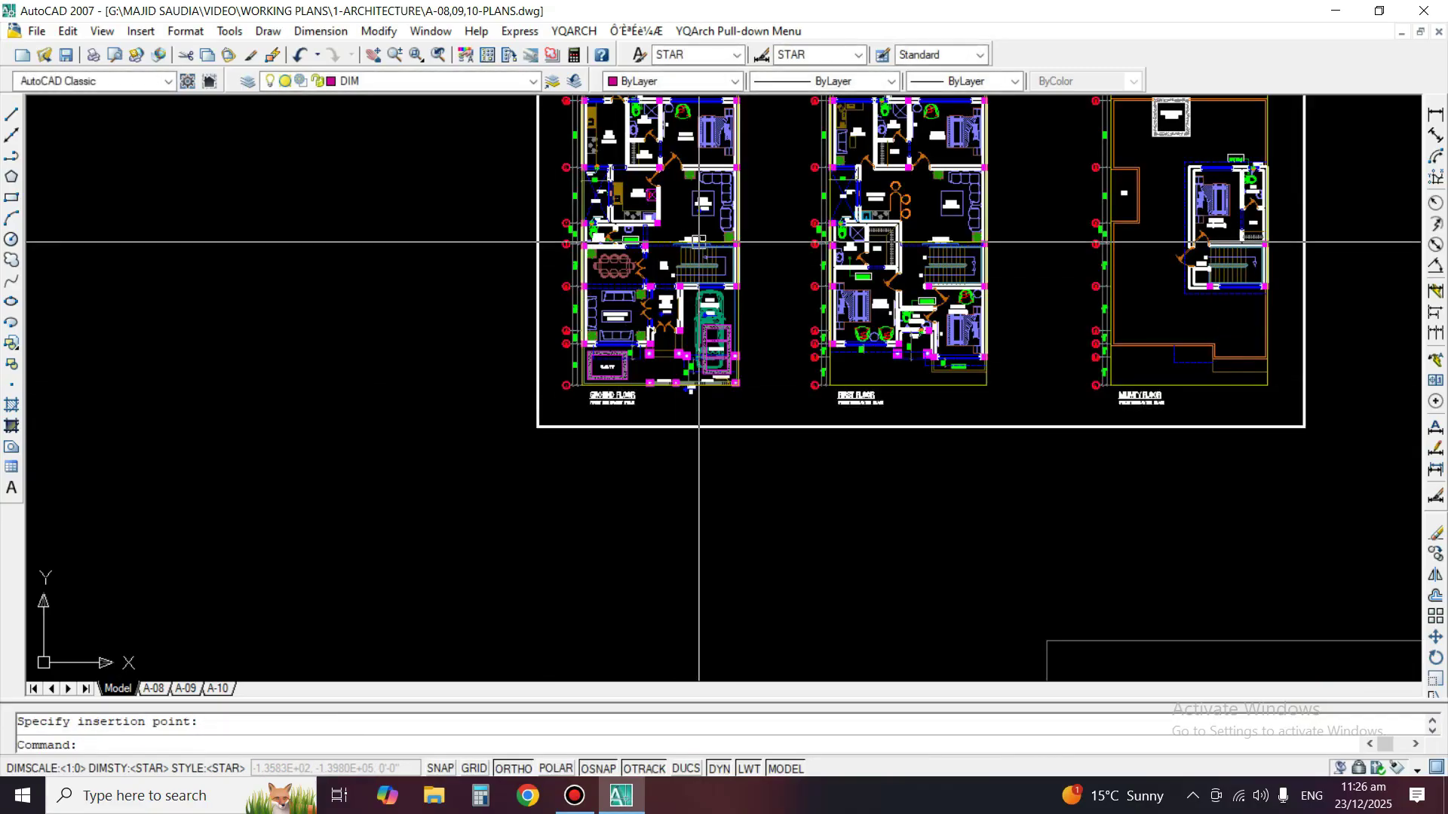
{"action": "middle_click_drag", "start_coordinate": [719, 214], "coordinate": [721, 328]}
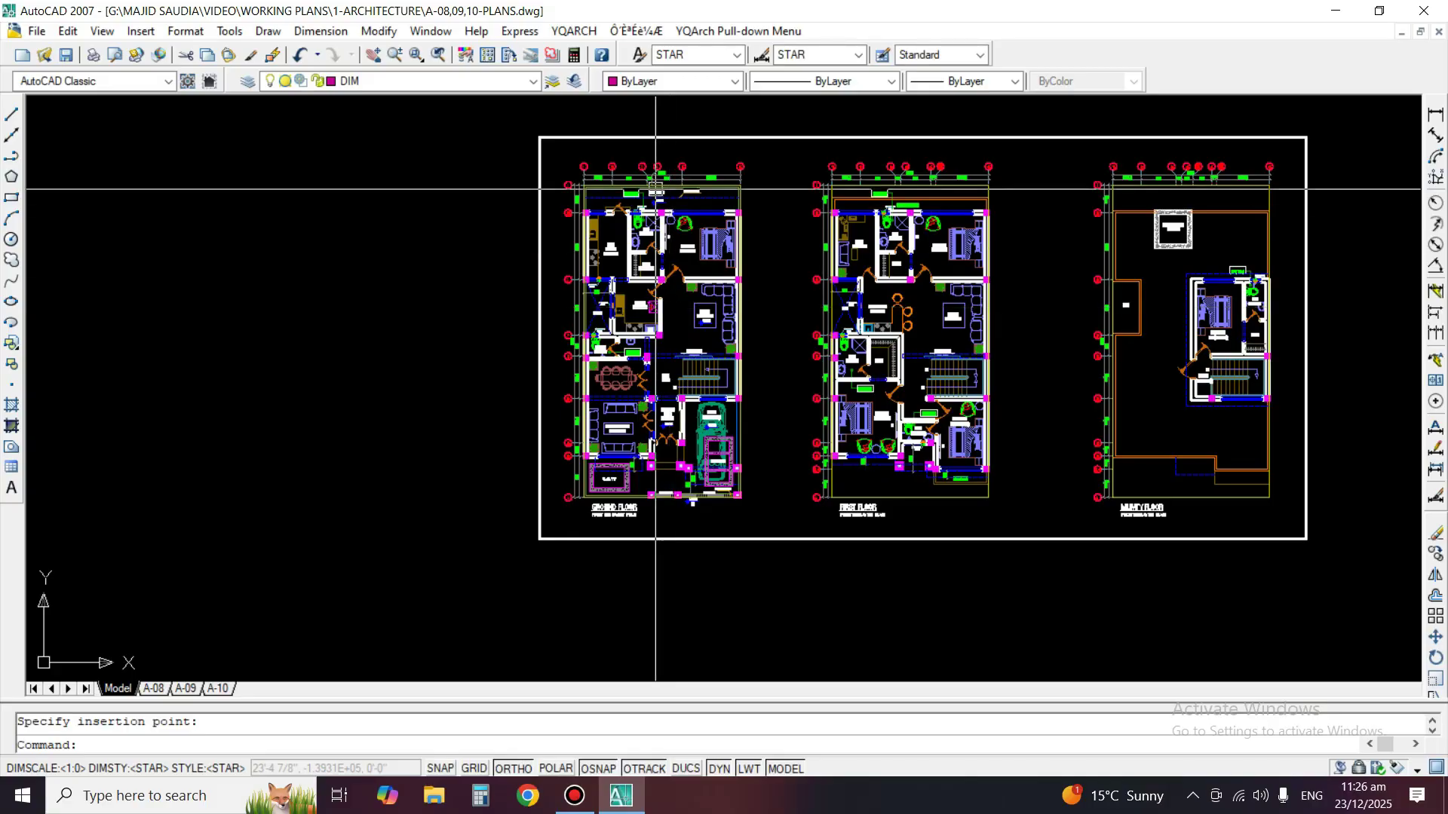
Examine the room layouts, furniture and grid dimensions of the pasted ground, first and mumty floor plans.
{"action": "scroll", "coordinate": [660, 215], "scroll_direction": "up", "scroll_amount": 3}
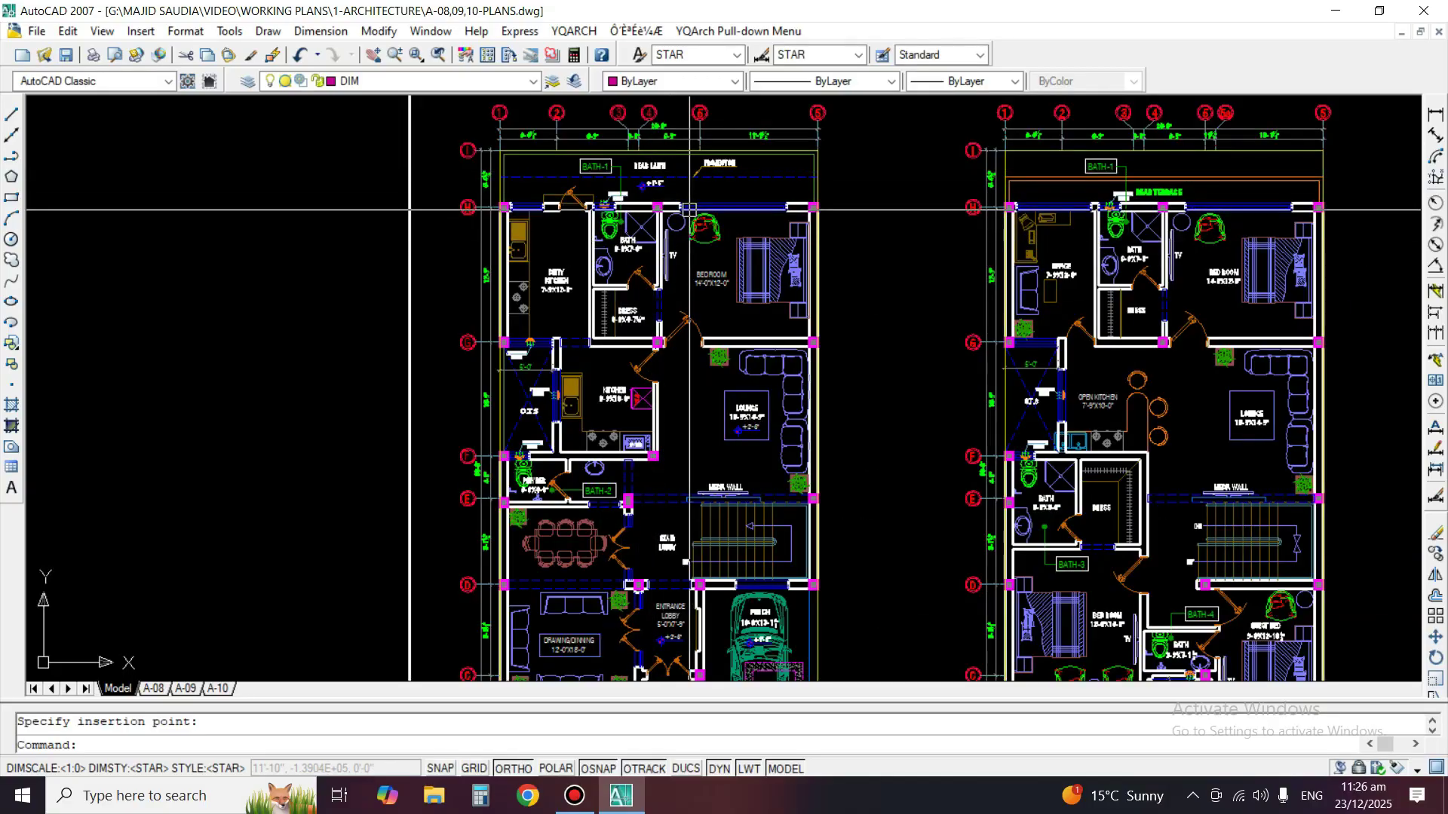
{"action": "scroll", "coordinate": [915, 314], "scroll_direction": "down", "scroll_amount": 8}
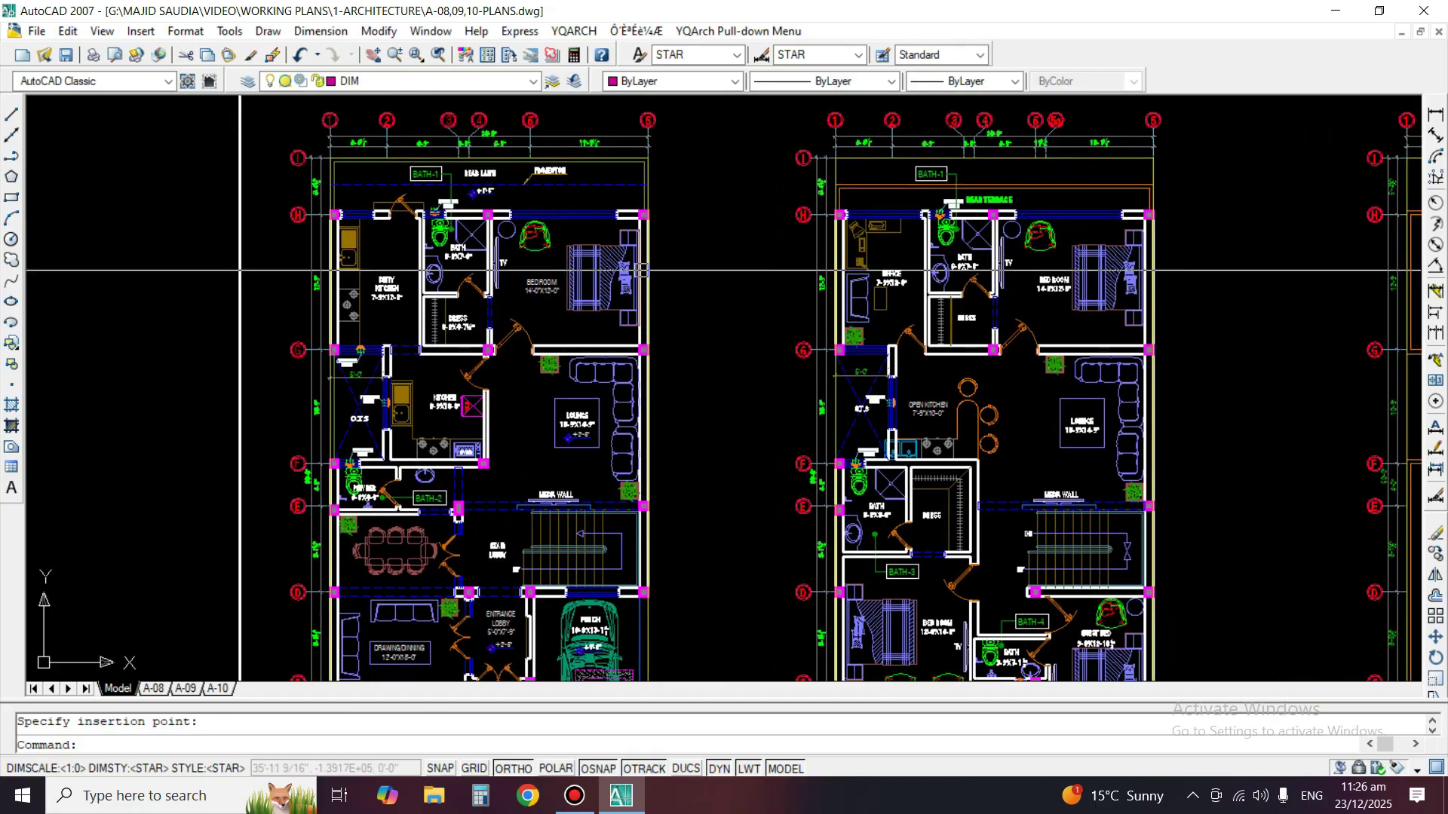
{"action": "scroll", "coordinate": [898, 351], "scroll_direction": "up", "scroll_amount": 4}
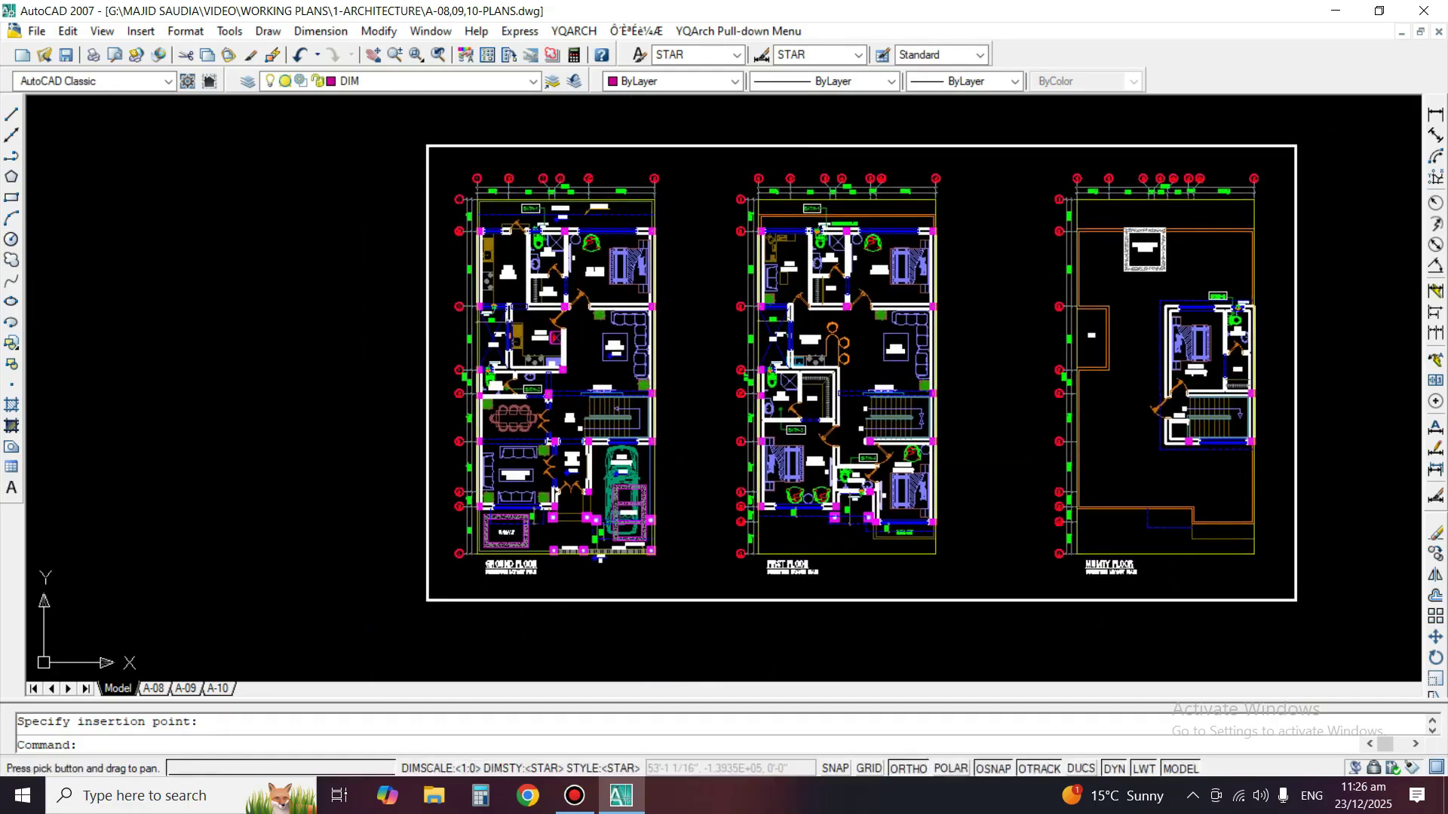
{"action": "middle_click_drag", "start_coordinate": [1116, 428], "coordinate": [867, 397]}
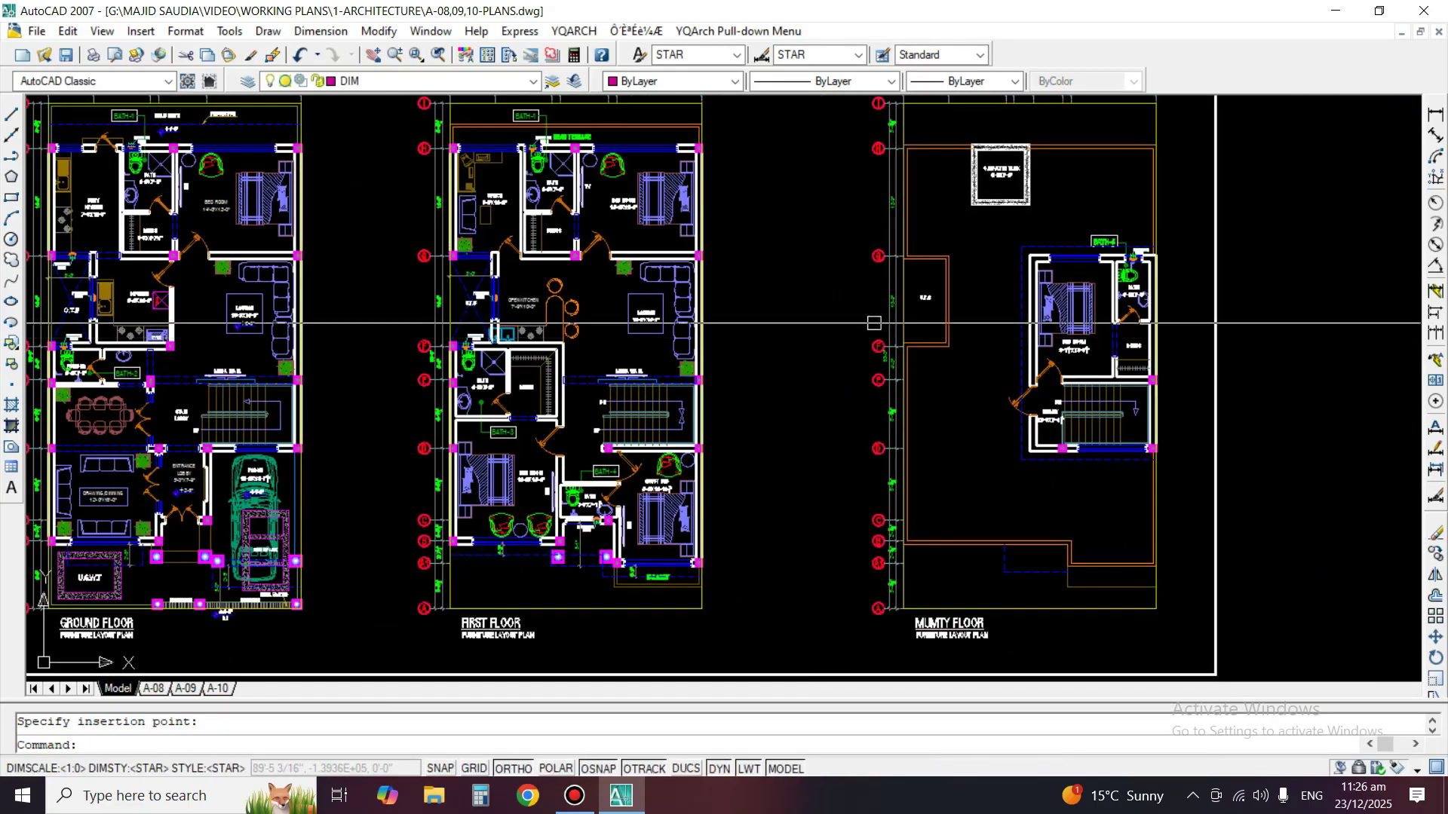
{"action": "scroll", "coordinate": [738, 354], "scroll_direction": "up", "scroll_amount": 2}
{"action": "middle_click_drag", "start_coordinate": [738, 354], "coordinate": [872, 353]}
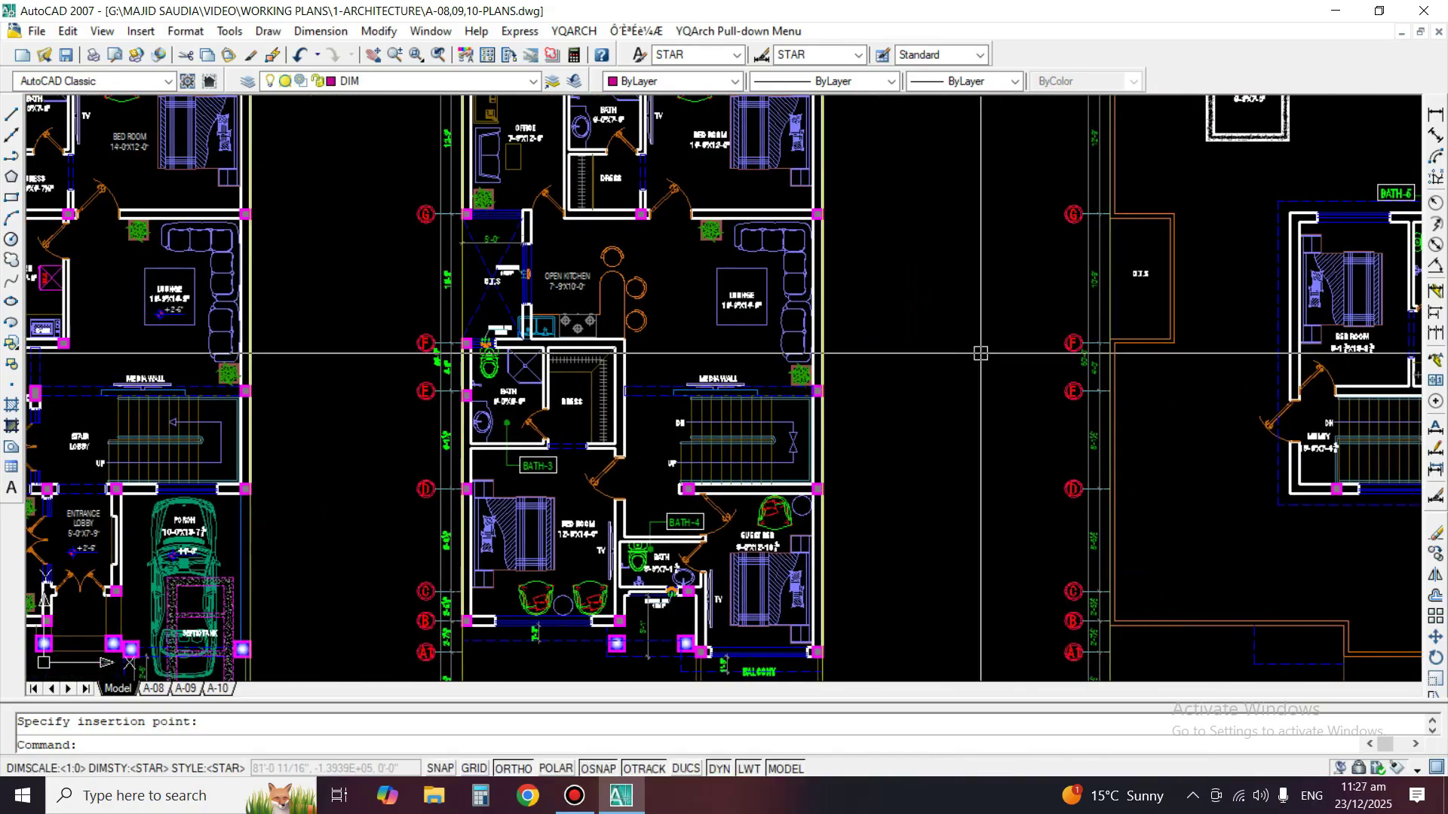
{"action": "scroll", "coordinate": [988, 340], "scroll_direction": "down", "scroll_amount": 3}
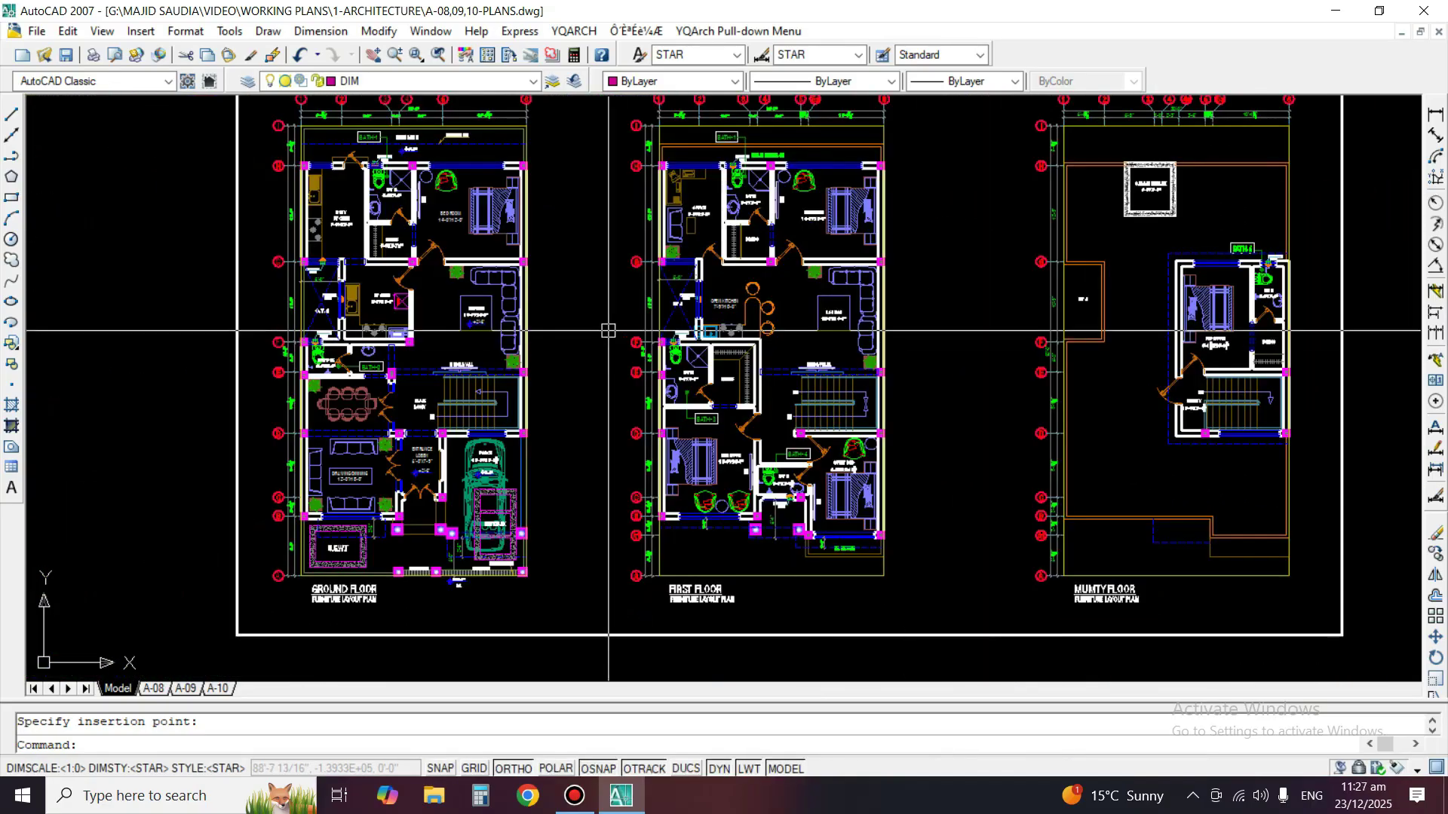
{"action": "middle_click_drag", "start_coordinate": [608, 330], "coordinate": [642, 346]}
{"action": "scroll", "coordinate": [590, 285], "scroll_direction": "up", "scroll_amount": 2}
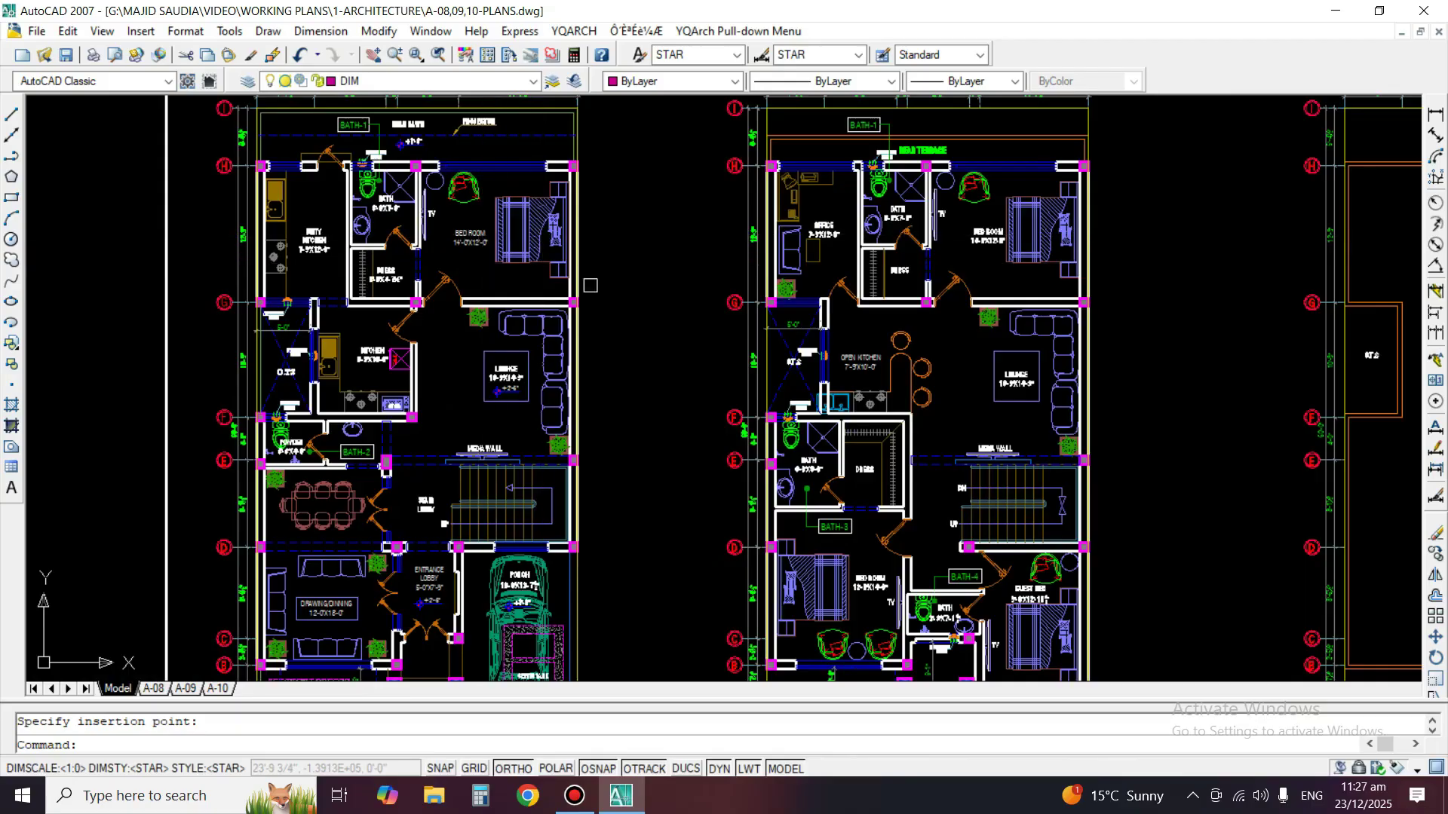
{"action": "middle_click_drag", "start_coordinate": [590, 285], "coordinate": [656, 317]}
{"action": "scroll", "coordinate": [747, 222], "scroll_direction": "up", "scroll_amount": 4}
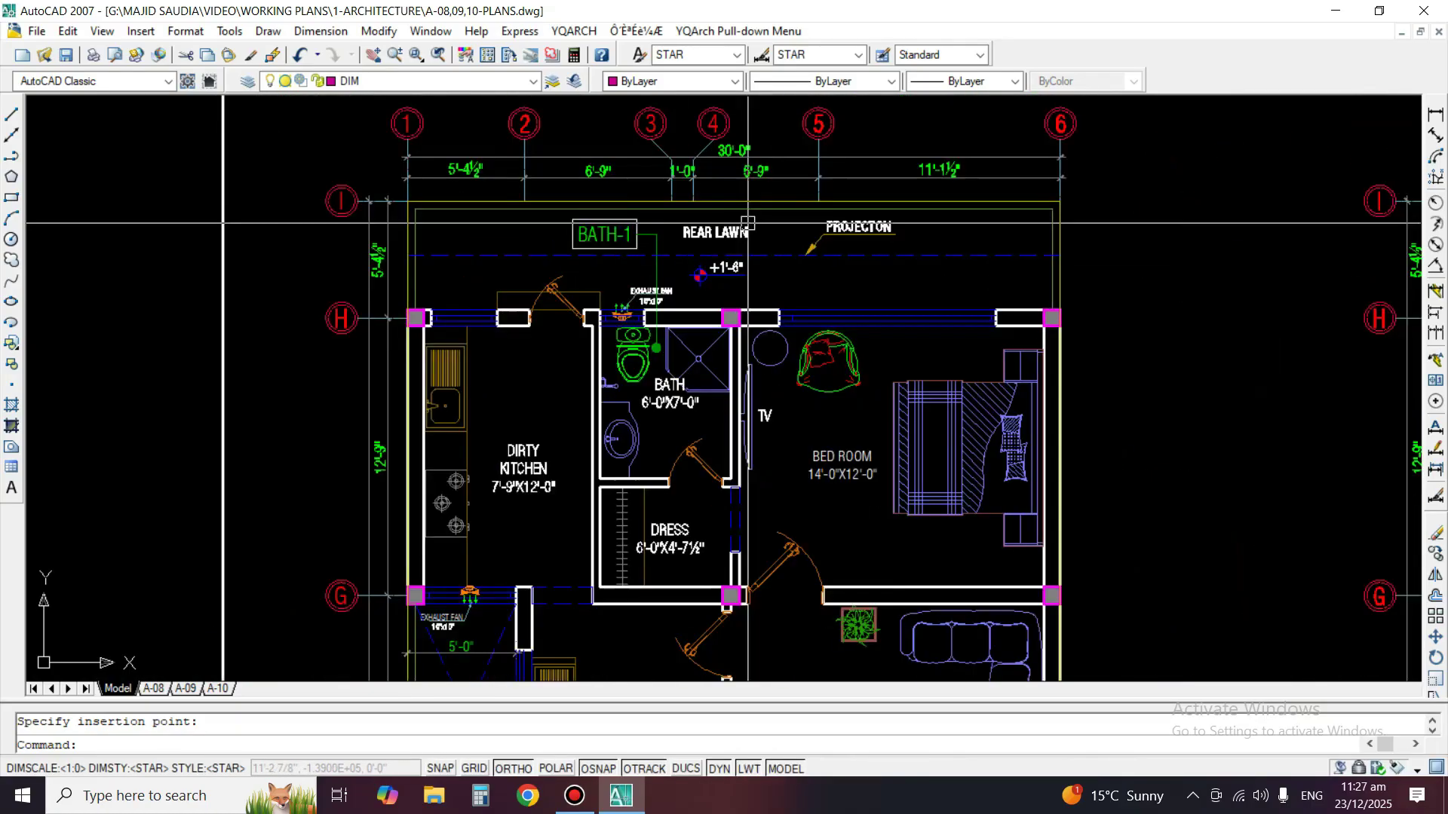
Isolate the FURNITURE layer using the bed and armchair in the ground-floor bedroom.
{"action": "scroll", "coordinate": [749, 229], "scroll_direction": "up", "scroll_amount": 2}
{"action": "middle_click_drag", "start_coordinate": [1008, 498], "coordinate": [876, 381]}
{"action": "left_click", "coordinate": [844, 332]}
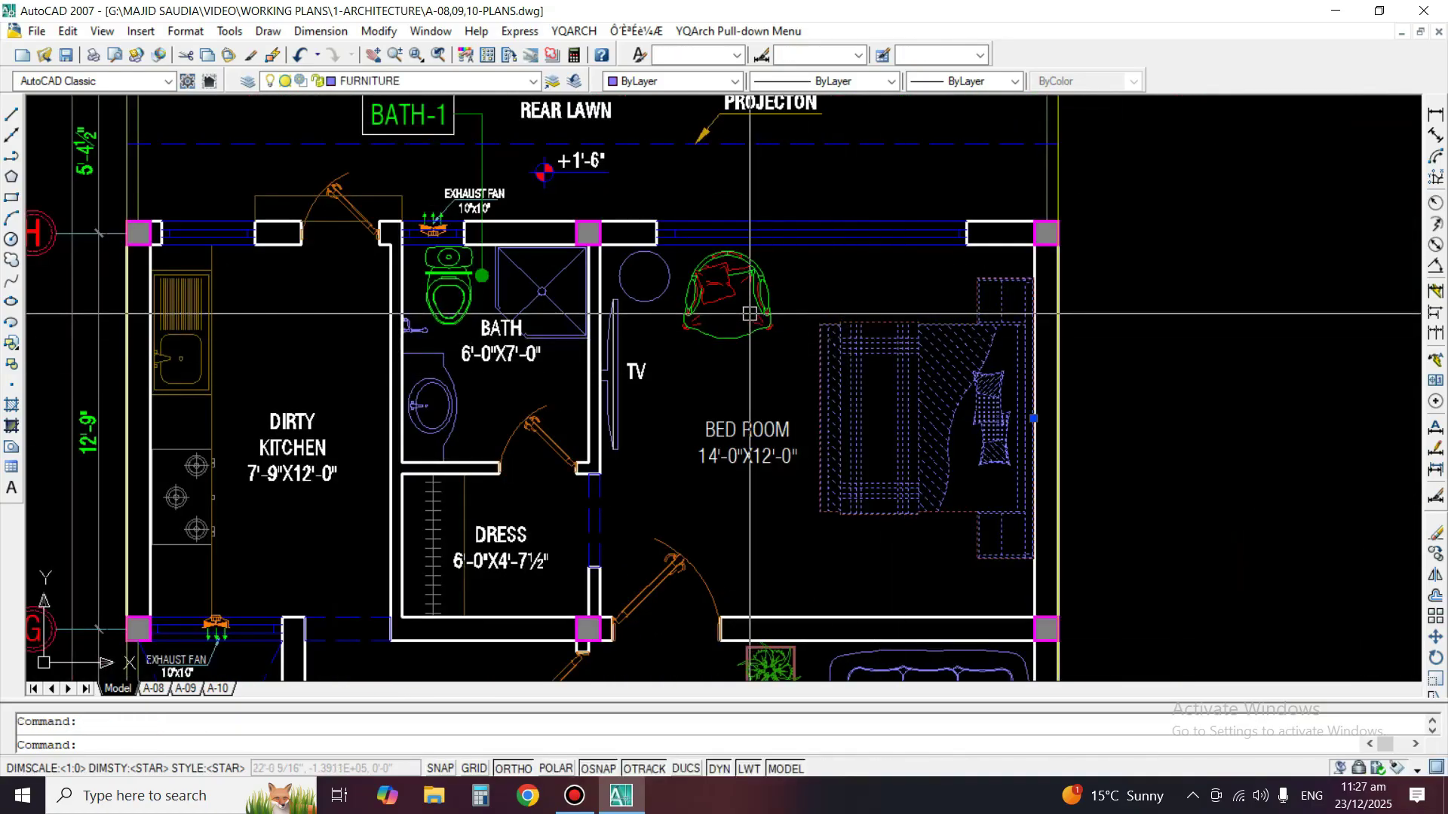
{"action": "left_click", "coordinate": [736, 346]}
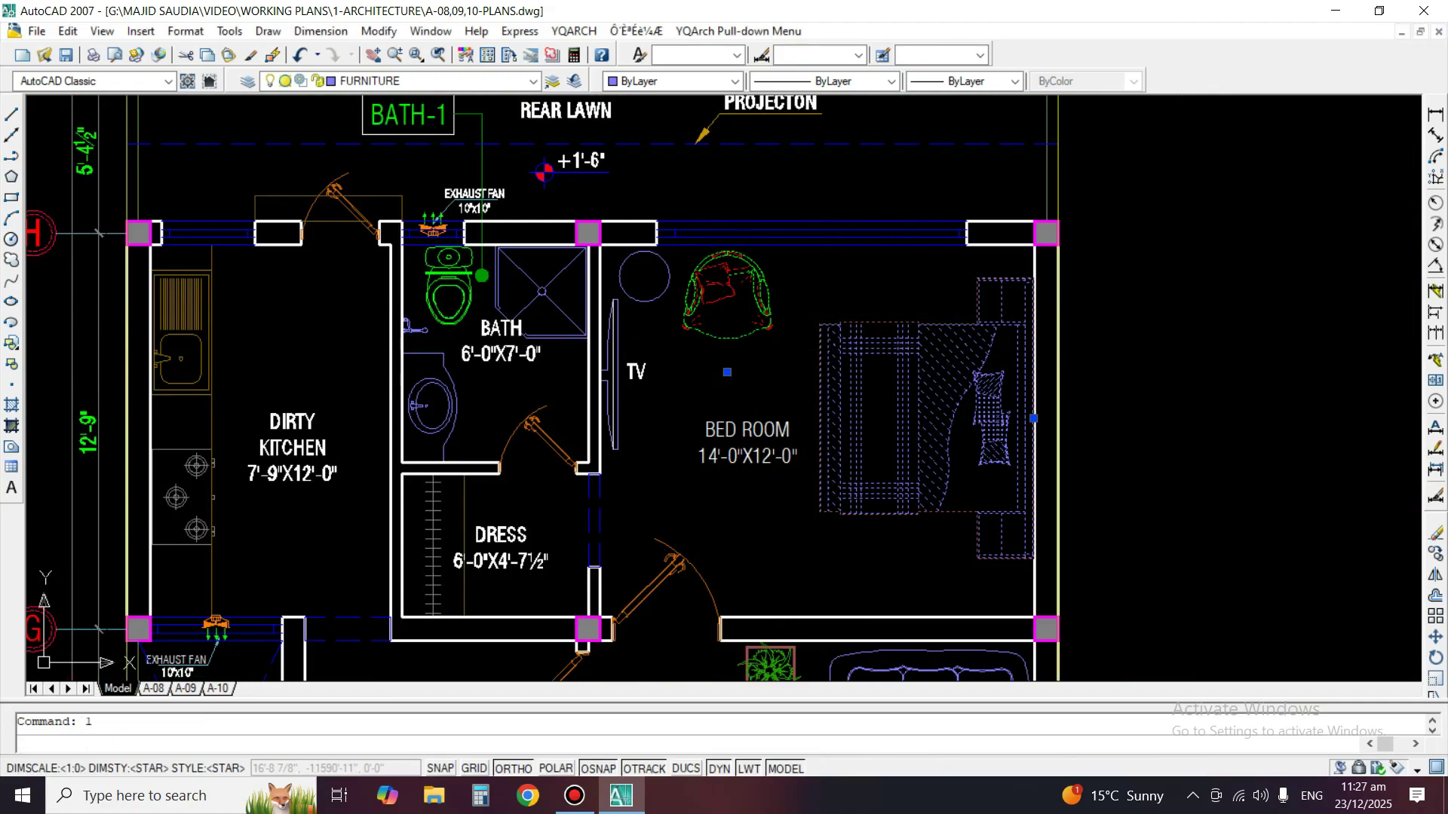
{"action": "type", "text": "ayiso"}
{"action": "key", "text": "Return"}
Erase the bed, armchair and round side table of the ground-floor rear bedroom.
{"action": "scroll", "coordinate": [840, 259], "scroll_direction": "down", "scroll_amount": 3}
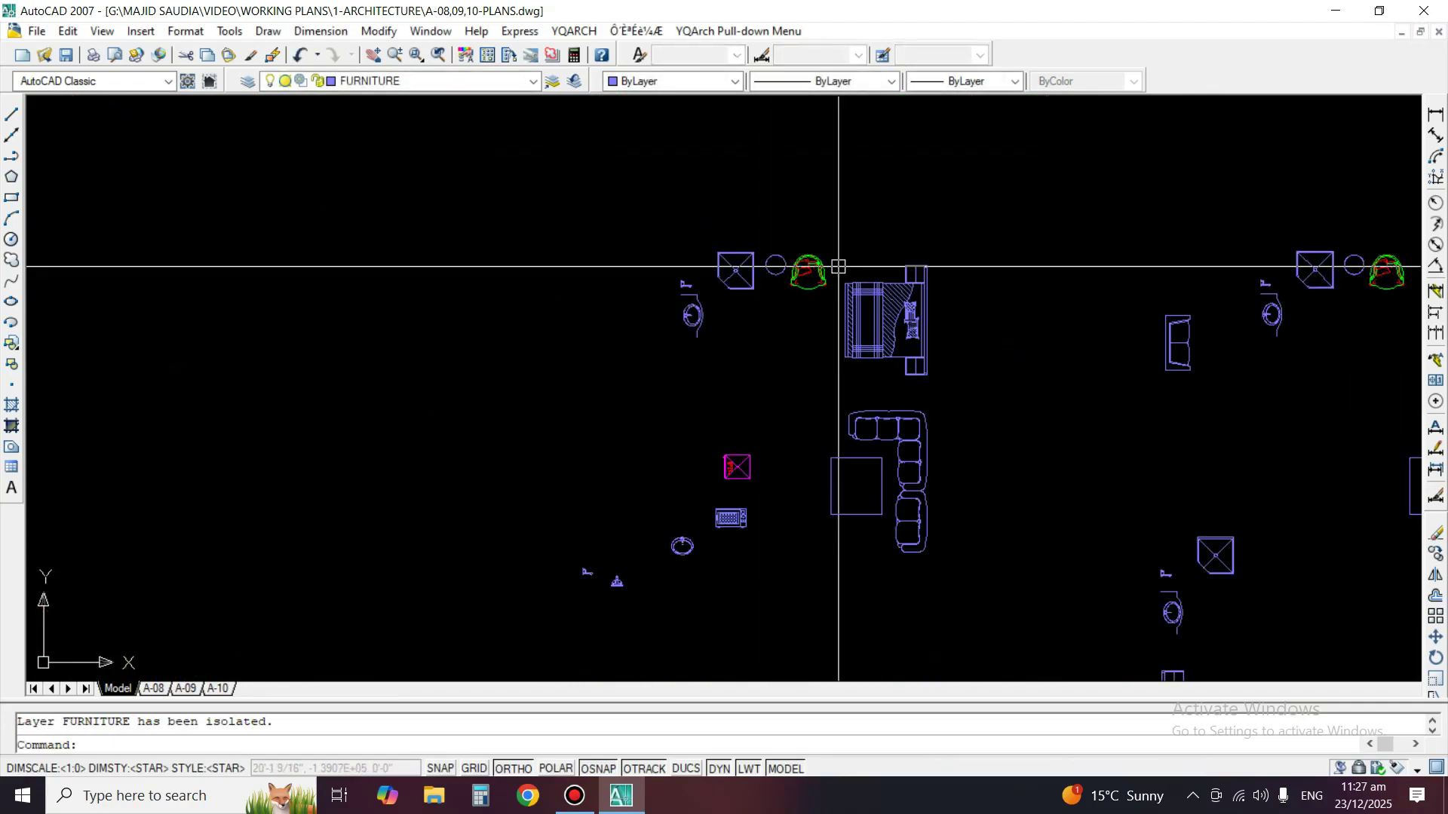
{"action": "key", "text": "e"}
{"action": "key", "text": "Return"}
{"action": "left_click", "coordinate": [969, 226]}
{"action": "left_click", "coordinate": [837, 305]}
{"action": "key", "text": "Return"}
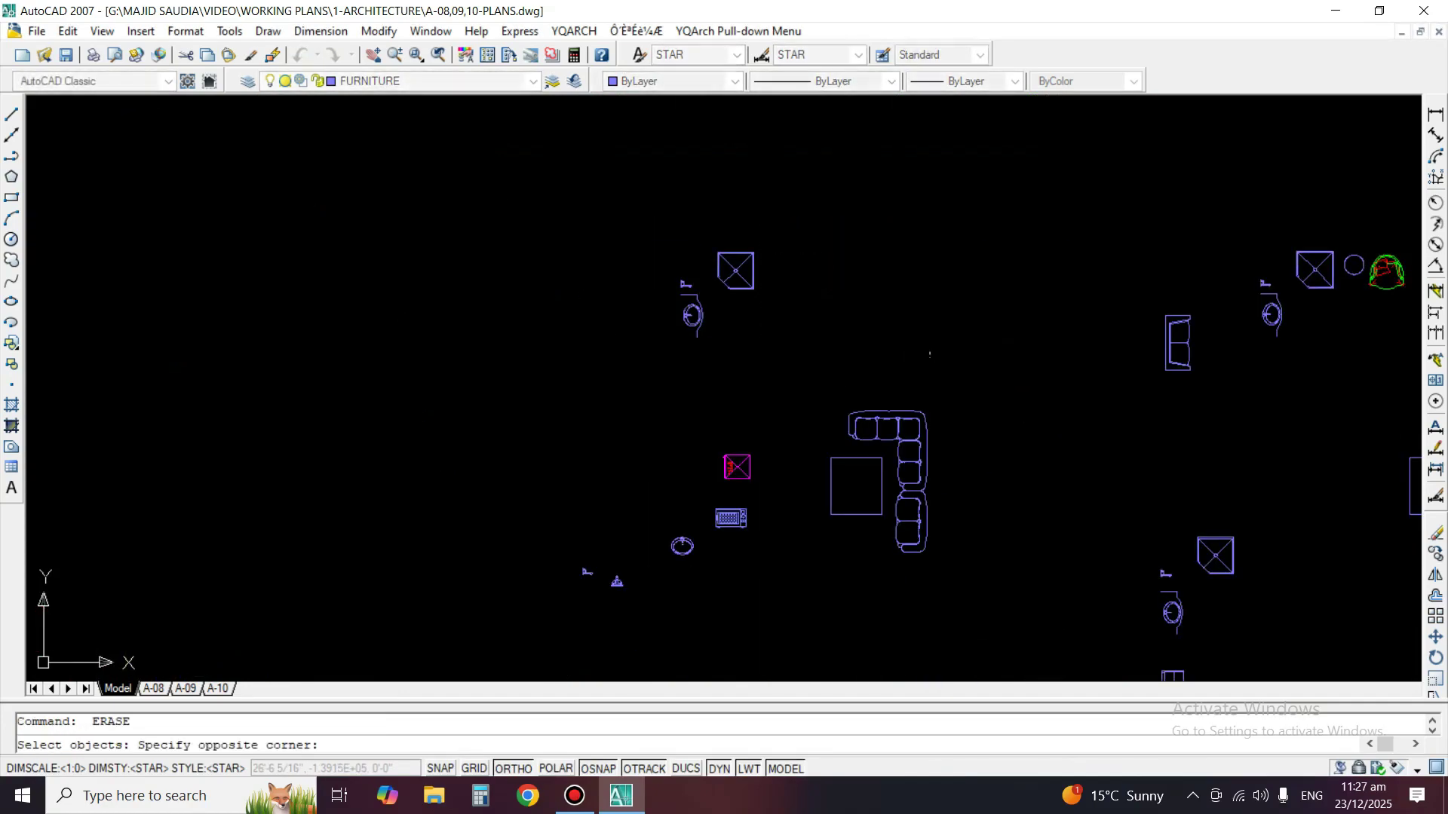
Erase the ground-floor lounge sofa and centre table along with the kitchen's oven and refrigerator symbols.
{"action": "scroll", "coordinate": [671, 524], "scroll_direction": "up", "scroll_amount": 2}
{"action": "scroll", "coordinate": [659, 383], "scroll_direction": "down", "scroll_amount": 1}
{"action": "mouse_move", "coordinate": [671, 525]}
{"action": "middle_mouse_down"}
{"action": "mouse_move", "coordinate": [776, 447]}
{"action": "mouse_move", "coordinate": [875, 416]}
{"action": "middle_mouse_up"}
{"action": "scroll", "coordinate": [854, 343], "scroll_direction": "up", "scroll_amount": 1}
{"action": "scroll", "coordinate": [874, 417], "scroll_direction": "up", "scroll_amount": 2}
{"action": "key", "text": "space"}
{"action": "left_click", "coordinate": [893, 439]}
{"action": "left_click", "coordinate": [841, 337]}
{"action": "key", "text": "Return"}
{"action": "key", "text": "space"}
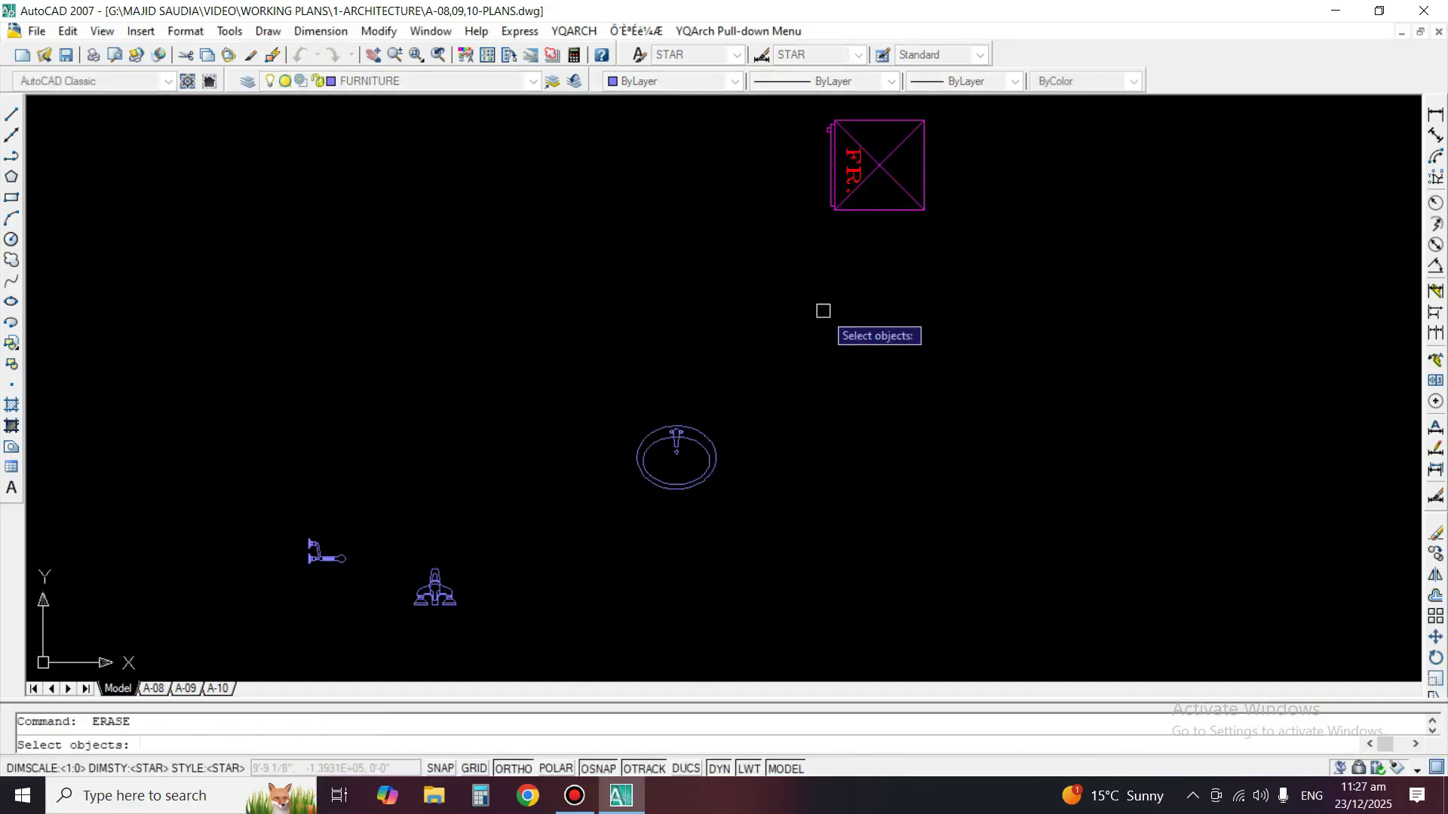
{"action": "left_click", "coordinate": [948, 254]}
{"action": "left_click", "coordinate": [824, 159]}
{"action": "key", "text": "Return"}
Erase the powder room's tap fittings and the drawing room's sofa set on the ground floor.
{"action": "scroll", "coordinate": [945, 205], "scroll_direction": "down", "scroll_amount": 1}
{"action": "key", "text": "space"}
{"action": "left_click", "coordinate": [712, 490]}
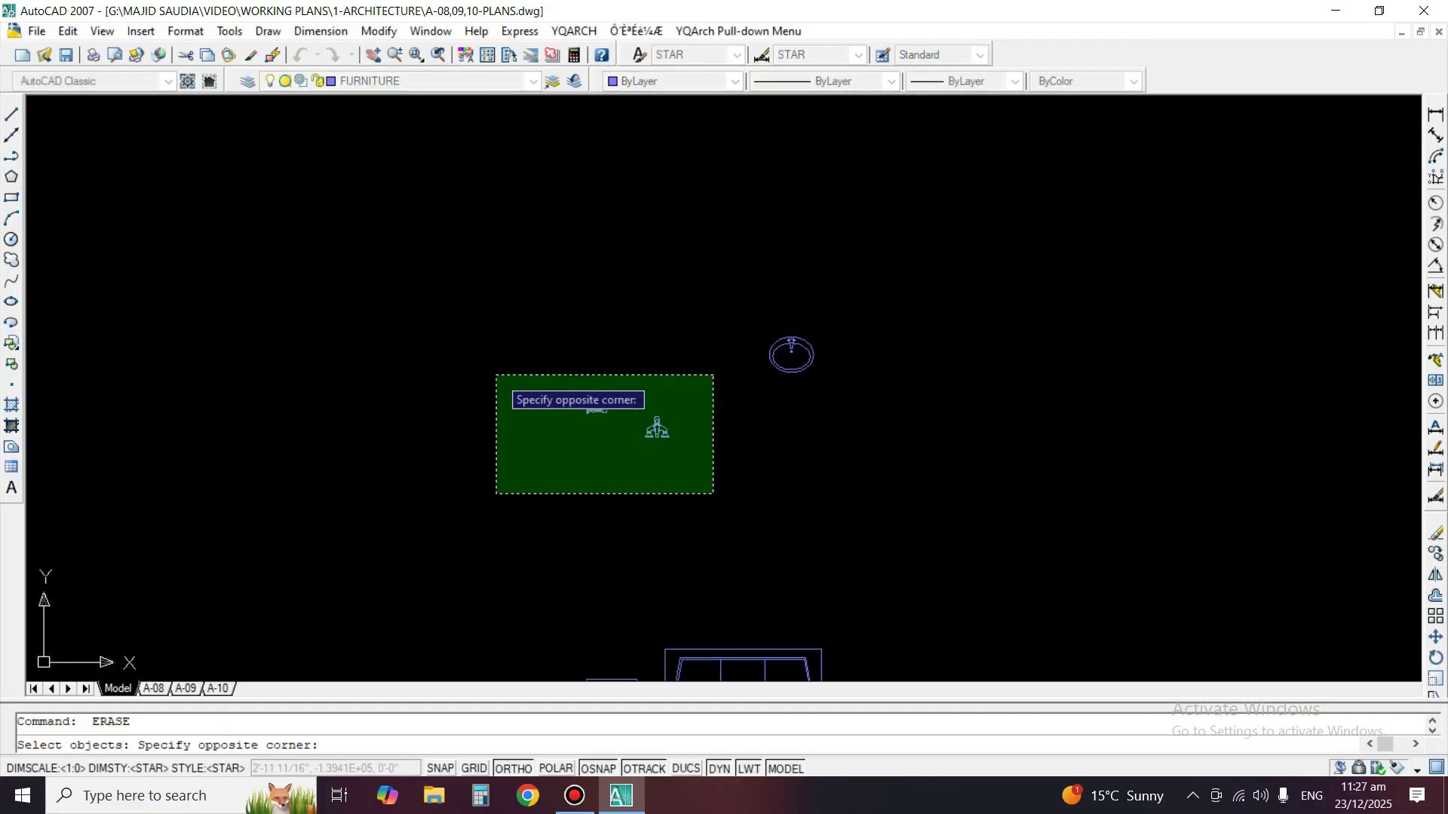
{"action": "left_click", "coordinate": [495, 378]}
{"action": "middle_click_drag", "start_coordinate": [727, 523], "coordinate": [727, 242]}
{"action": "left_click", "coordinate": [884, 326]}
{"action": "left_click", "coordinate": [505, 597]}
{"action": "key", "text": "Return"}
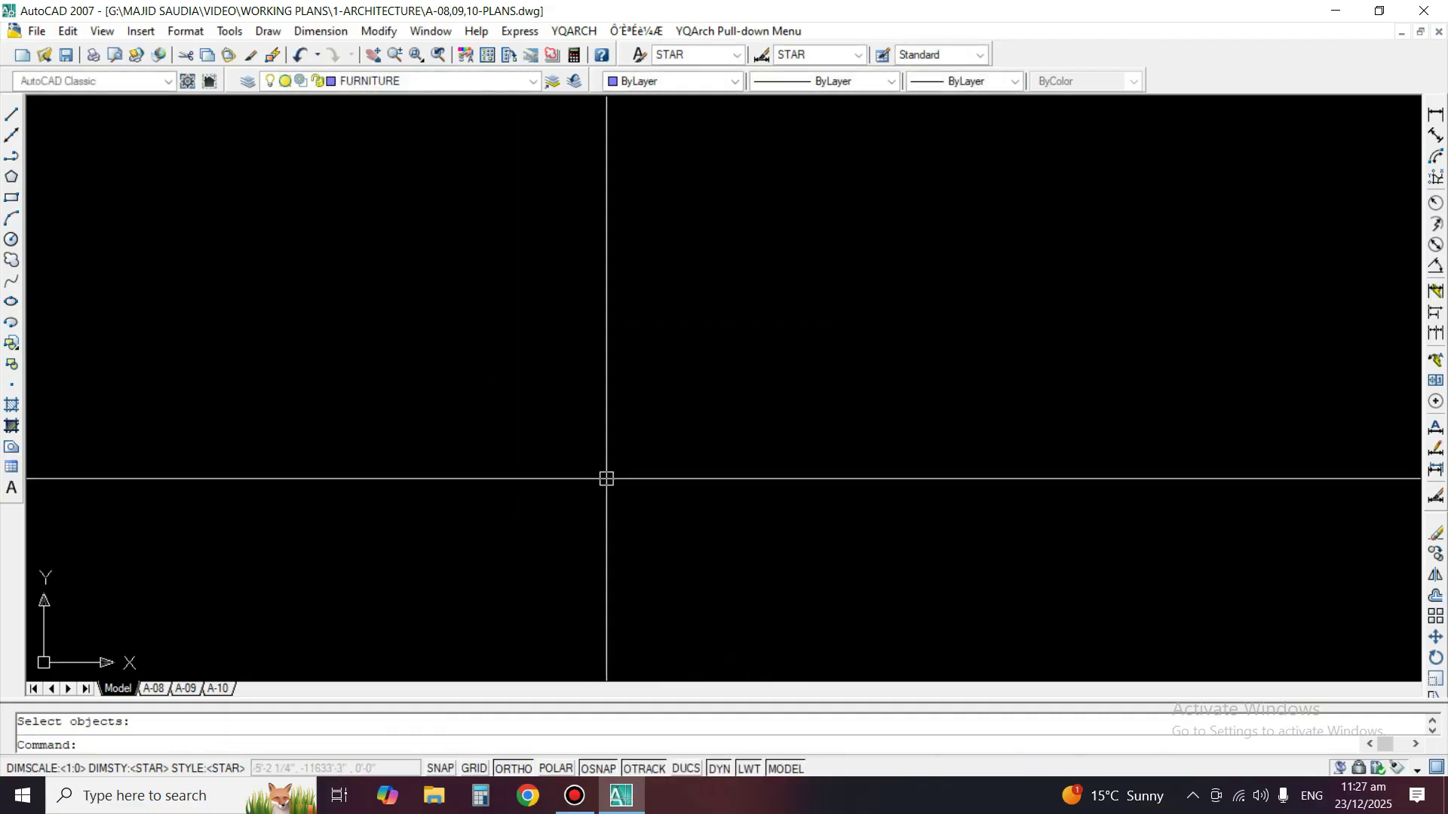
Bring back the hidden layers and erase the dining table with its chairs on the ground floor.
{"action": "middle_click_drag", "start_coordinate": [687, 446], "coordinate": [677, 464]}
{"action": "type", "text": "e"}
{"action": "key", "text": "space"}
{"action": "left_click", "coordinate": [676, 464]}
{"action": "left_click", "coordinate": [632, 484]}
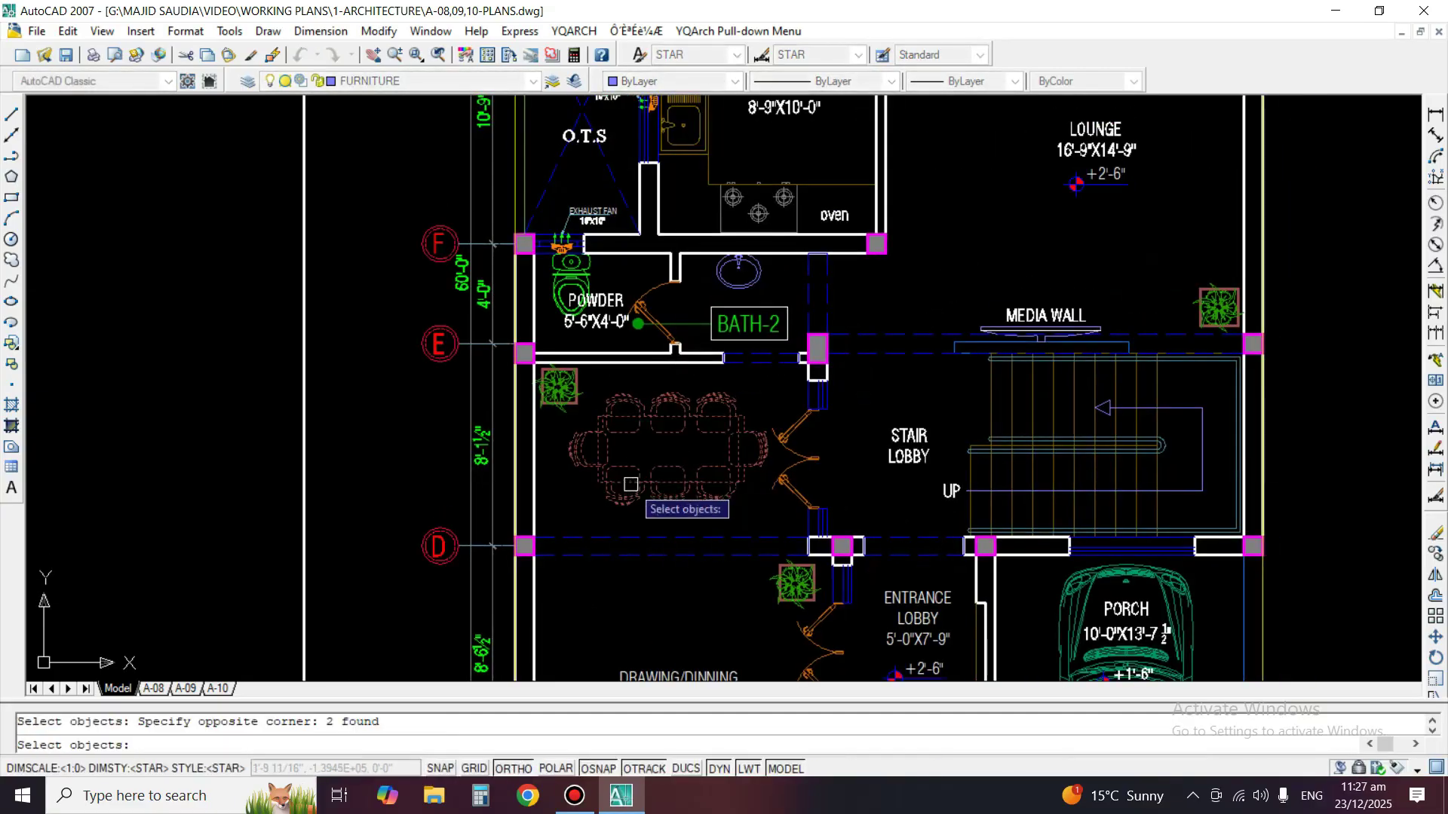
{"action": "key", "text": "space"}
Erase the toilet, tap and wash basin with its counter from the ground-floor rear bath, keeping the shower tray.
{"action": "scroll", "coordinate": [725, 319], "scroll_direction": "up", "scroll_amount": 4}
{"action": "scroll", "coordinate": [610, 377], "scroll_direction": "down", "scroll_amount": 4}
{"action": "middle_click_drag", "start_coordinate": [612, 381], "coordinate": [576, 631]}
{"action": "scroll", "coordinate": [576, 631], "scroll_direction": "down", "scroll_amount": 2}
{"action": "scroll", "coordinate": [632, 270], "scroll_direction": "up", "scroll_amount": 2}
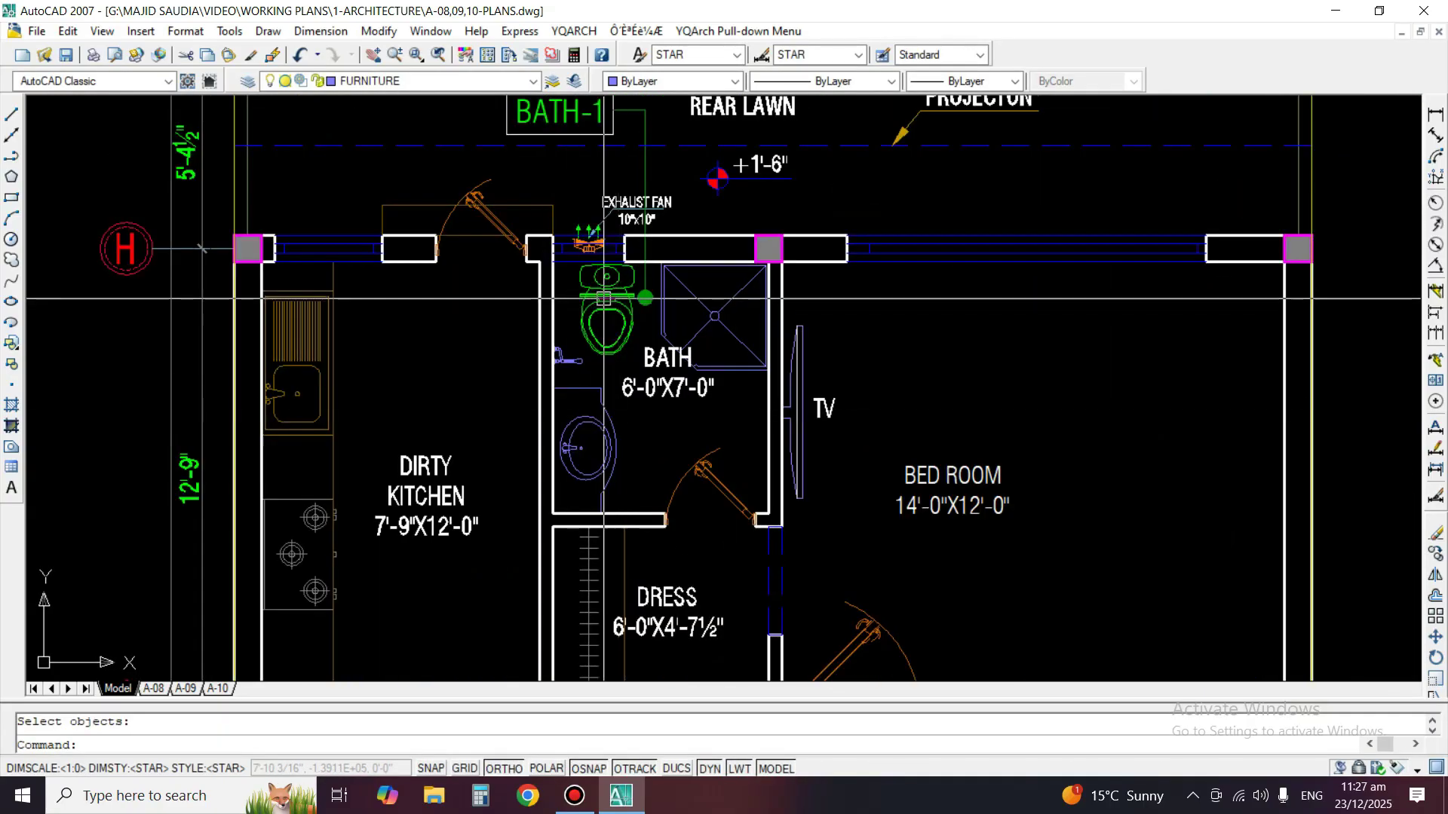
{"action": "scroll", "coordinate": [581, 566], "scroll_direction": "up", "scroll_amount": 2}
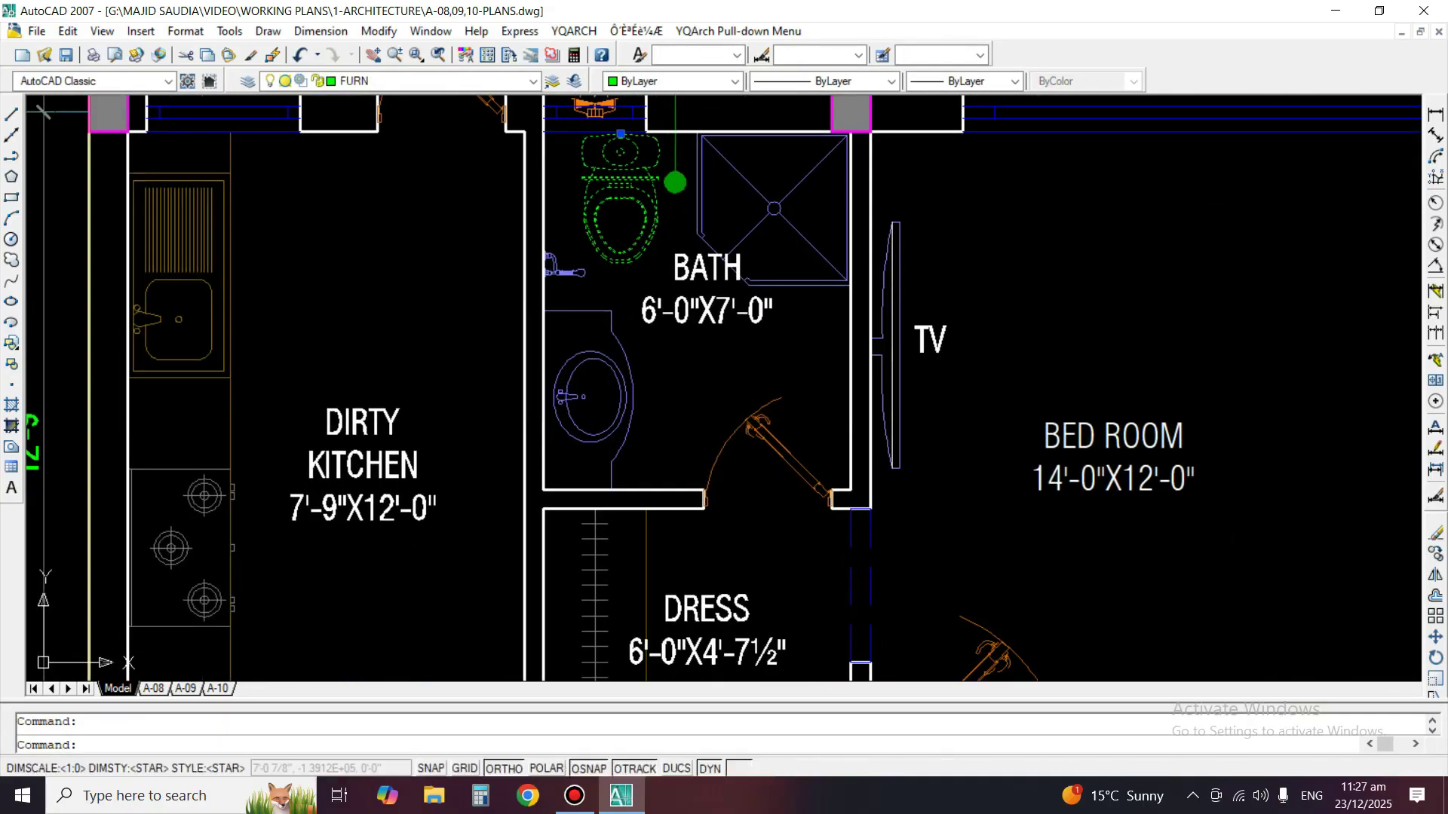
{"action": "type", "text": "e"}
{"action": "key", "text": "Return"}
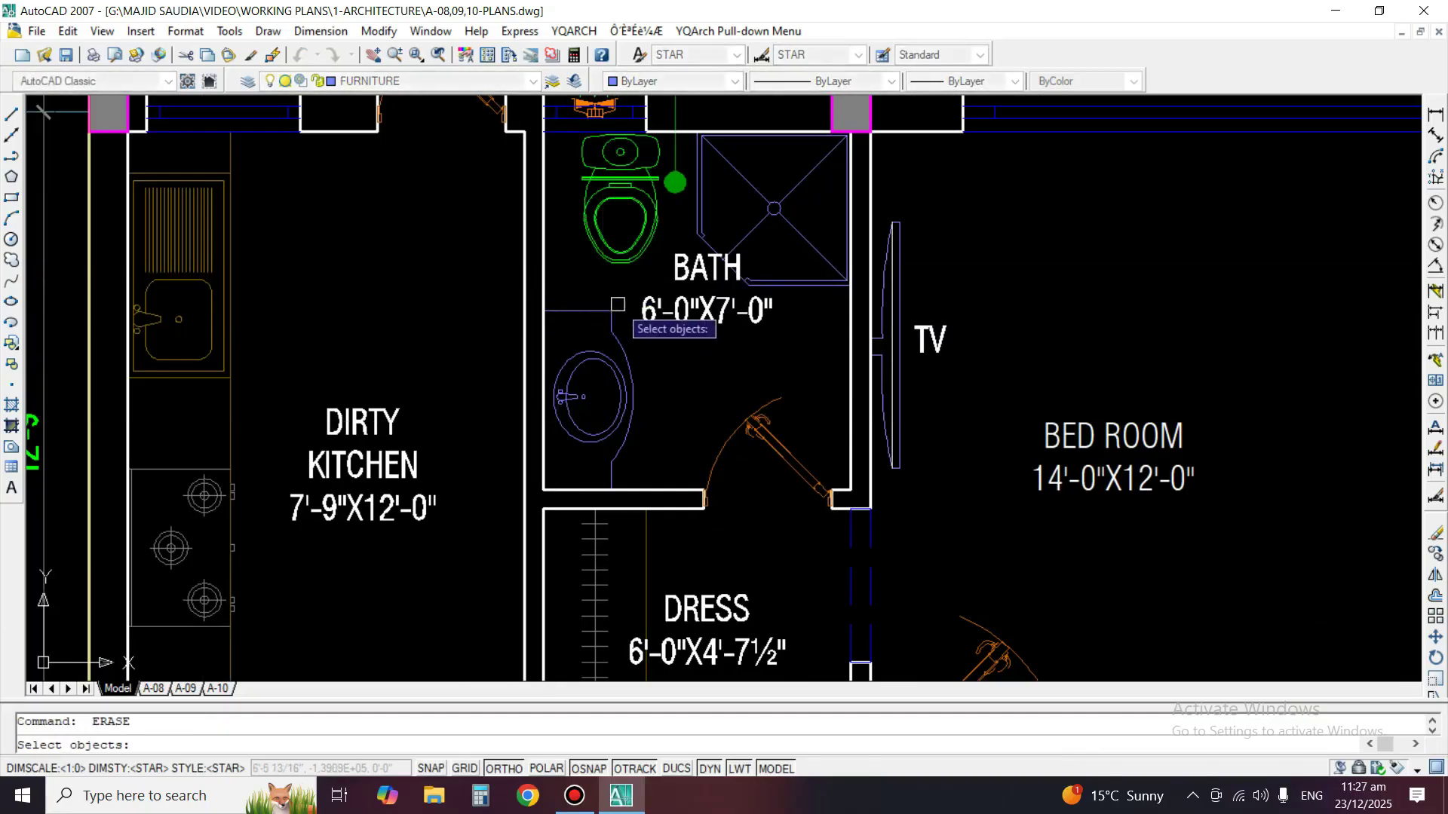
{"action": "left_click", "coordinate": [568, 362]}
{"action": "key", "text": "Return"}
{"action": "left_click", "coordinate": [611, 263]}
{"action": "key", "text": "Return"}
{"action": "scroll", "coordinate": [637, 224], "scroll_direction": "down", "scroll_amount": 5}
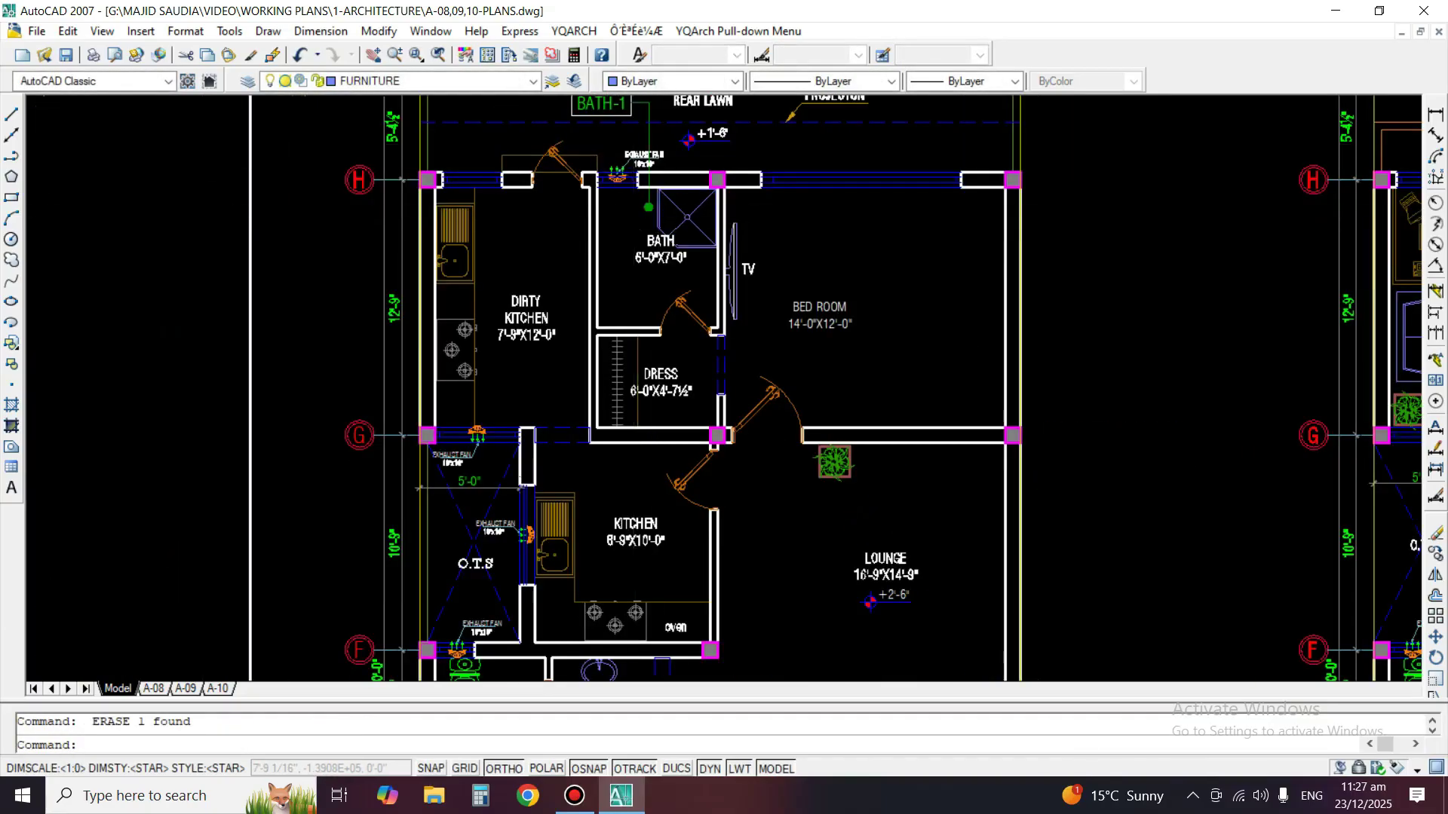
Examine the BATH-1 tag, exhaust fan note and rear lawn annotations around the ground-floor rear bath.
{"action": "scroll", "coordinate": [637, 225], "scroll_direction": "up", "scroll_amount": 2}
{"action": "middle_click_drag", "start_coordinate": [637, 225], "coordinate": [606, 449]}
{"action": "scroll", "coordinate": [717, 338], "scroll_direction": "up", "scroll_amount": 2}
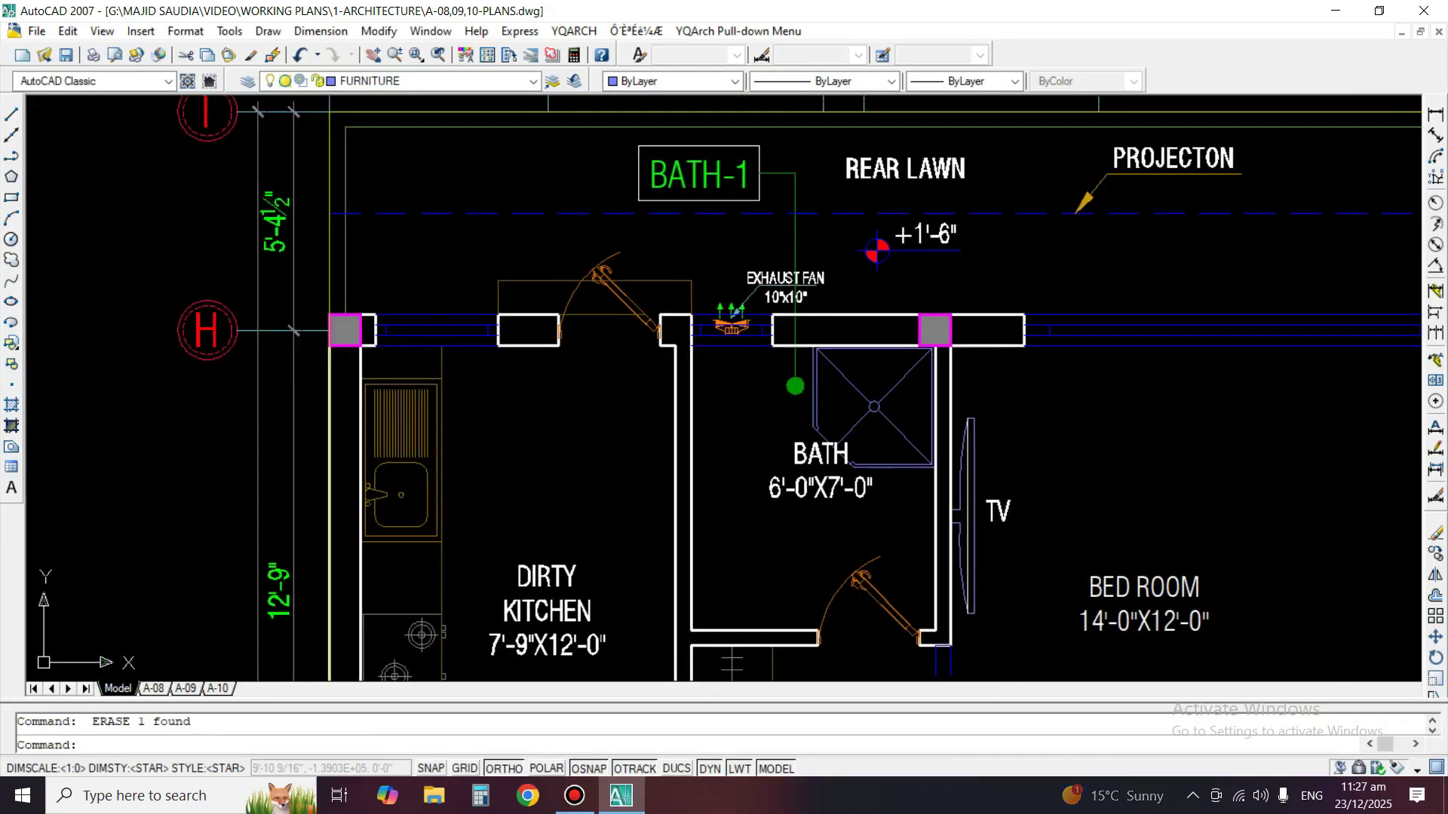
{"action": "scroll", "coordinate": [833, 457], "scroll_direction": "up", "scroll_amount": 3}
{"action": "middle_click_drag", "start_coordinate": [716, 291], "coordinate": [754, 443]}
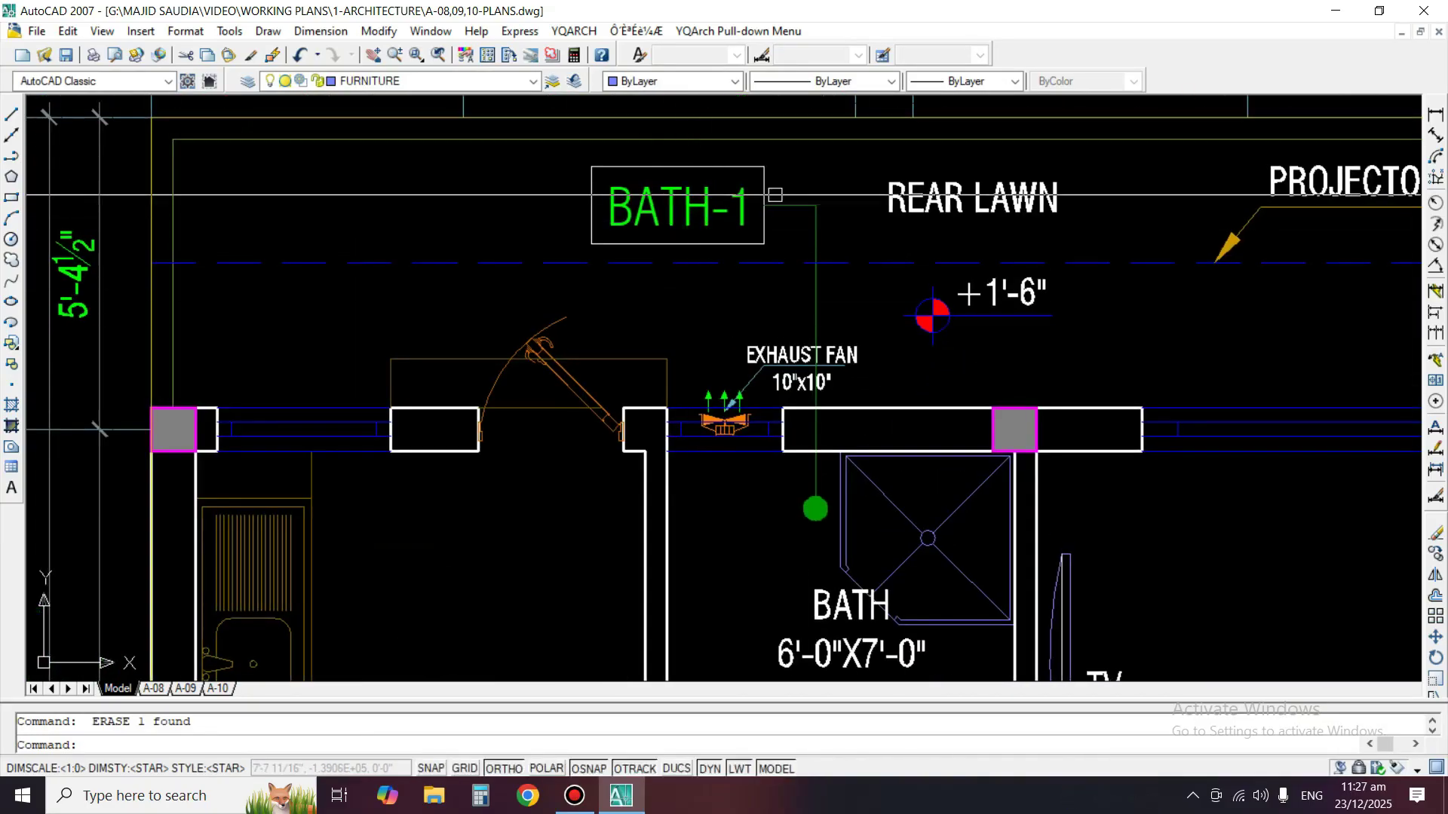
{"action": "middle_click_drag", "start_coordinate": [680, 398], "coordinate": [588, 358]}
{"action": "scroll", "coordinate": [635, 260], "scroll_direction": "down", "scroll_amount": 2}
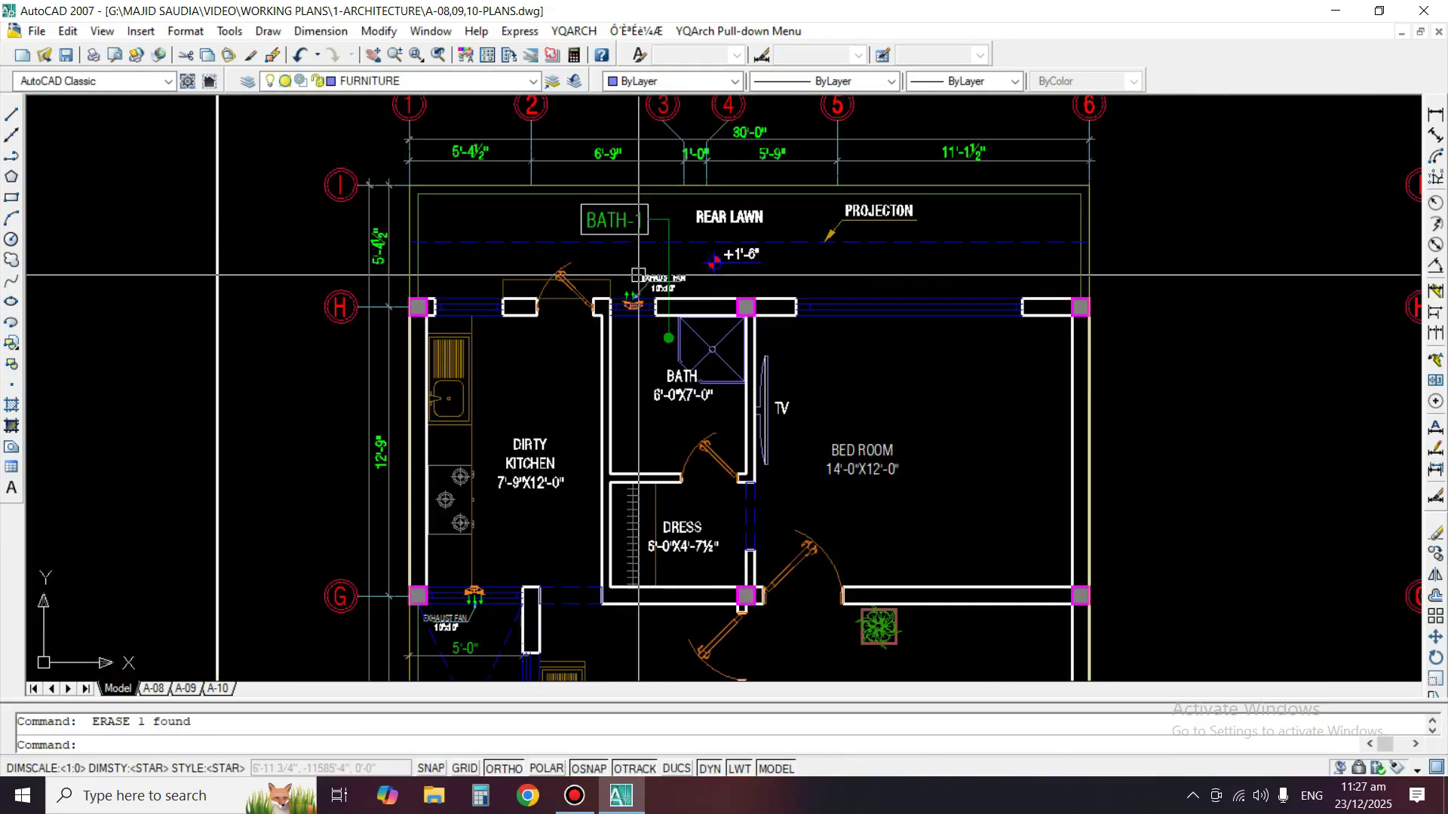
{"action": "middle_click_drag", "start_coordinate": [632, 400], "coordinate": [667, 328]}
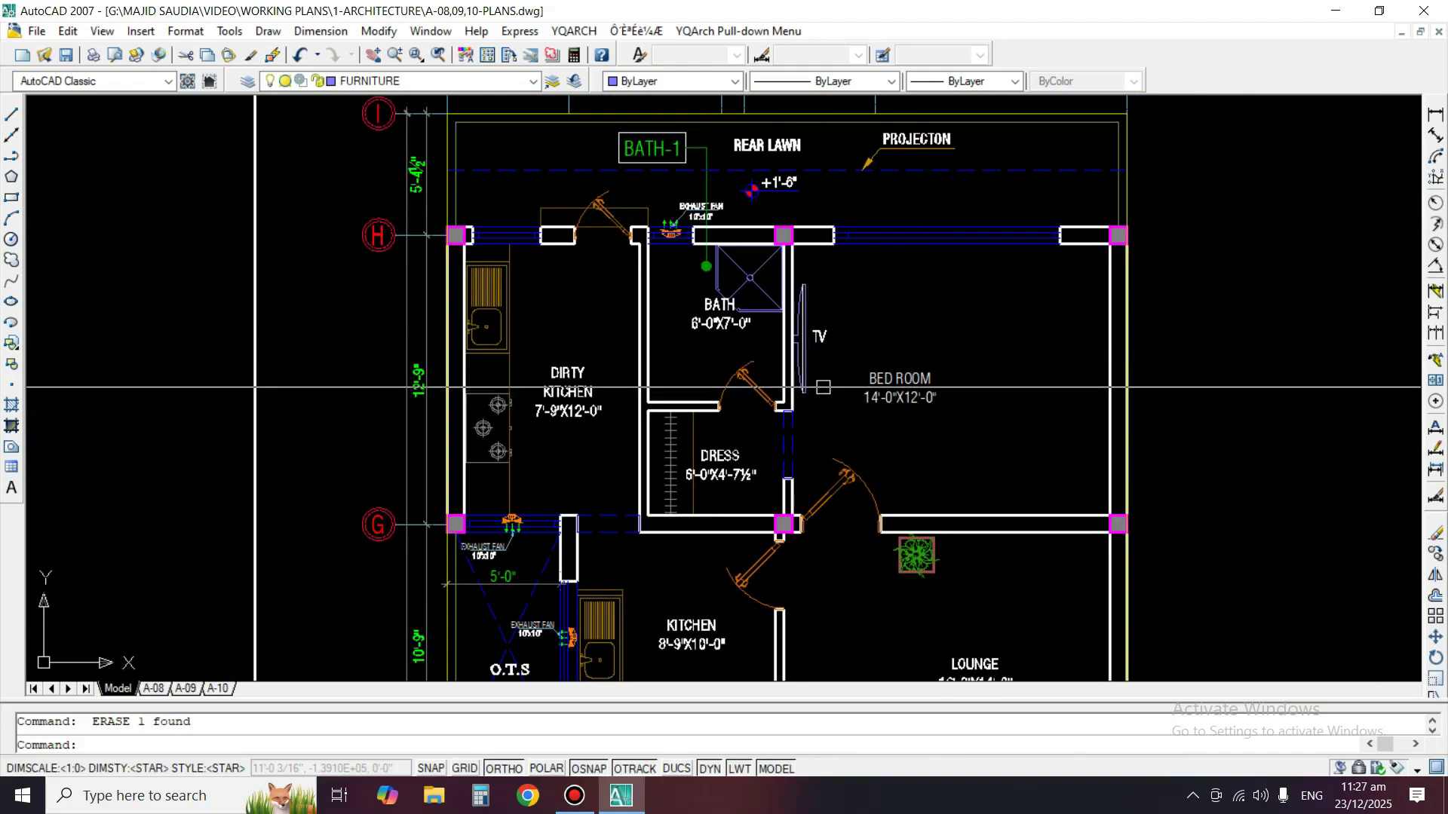
Erase the bedroom's TV and the dirty kitchen's sink and stove on the ground floor.
{"action": "scroll", "coordinate": [848, 375], "scroll_direction": "up", "scroll_amount": 1}
{"action": "key", "text": "Return"}
{"action": "left_click", "coordinate": [804, 320]}
{"action": "key", "text": "Return"}
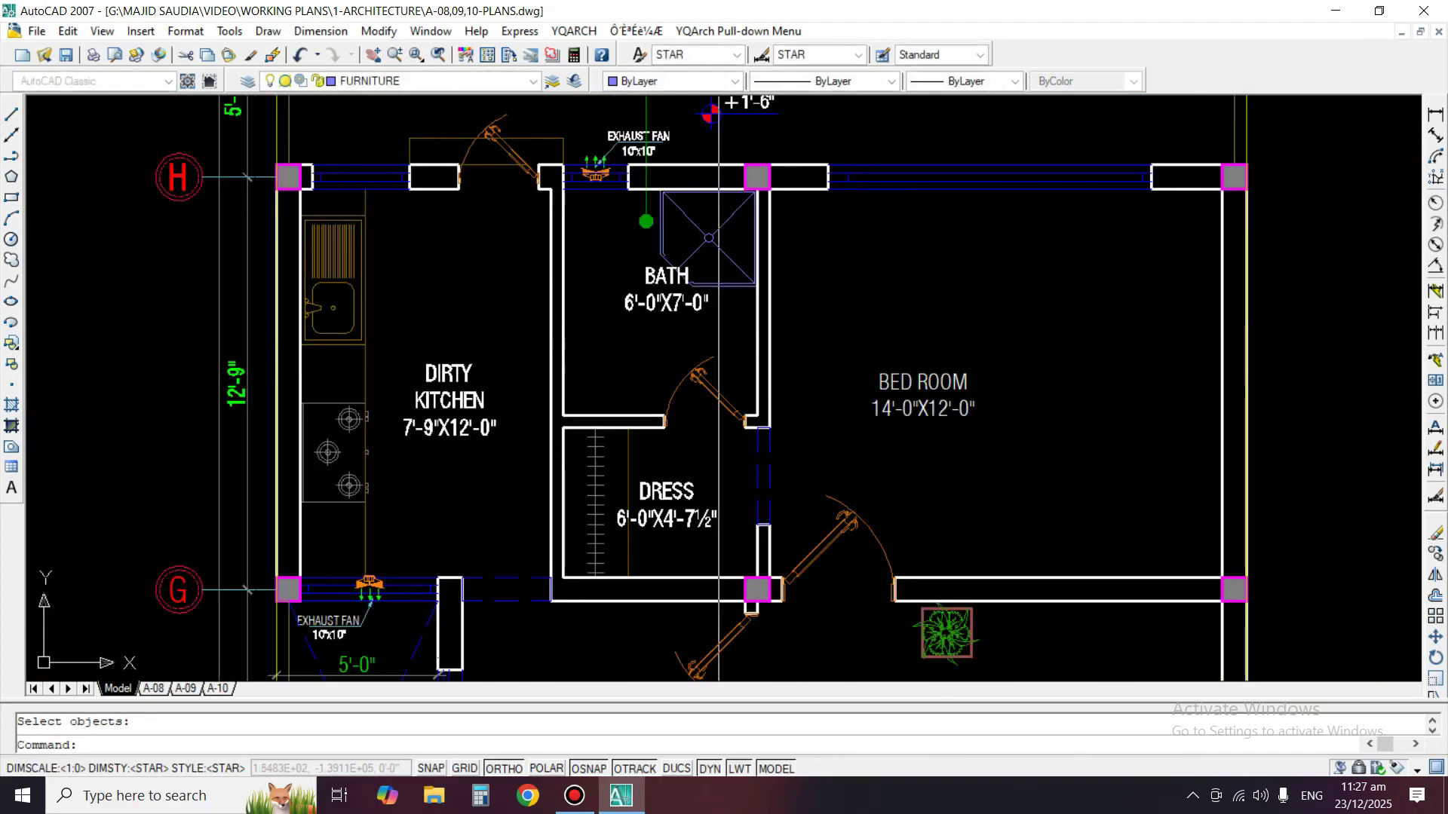
{"action": "middle_click_drag", "start_coordinate": [354, 409], "coordinate": [475, 342]}
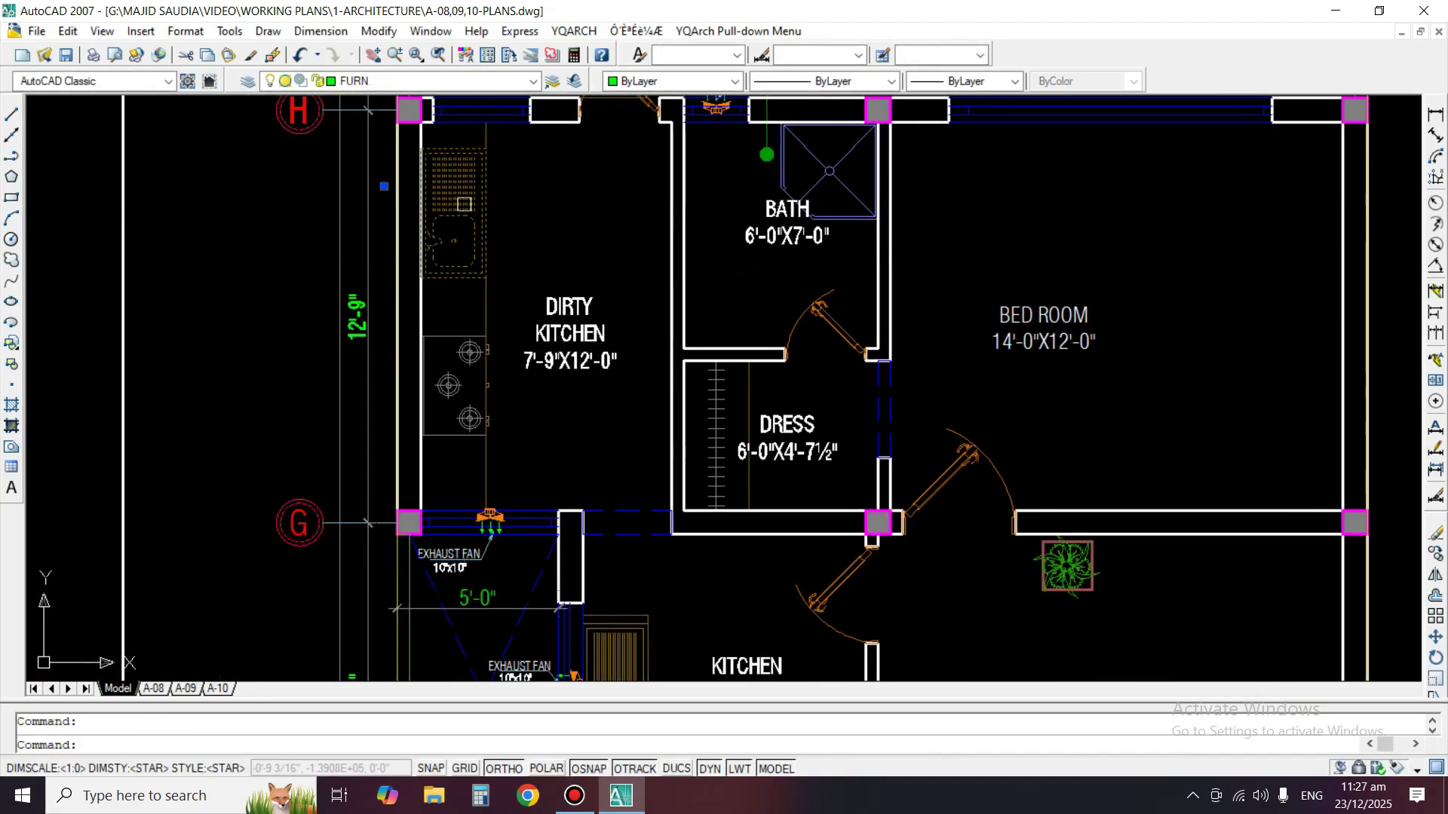
{"action": "left_click", "coordinate": [453, 341]}
{"action": "key", "text": "Return"}
Erase the sink and the stove from the main kitchen on the ground floor.
{"action": "middle_click_drag", "start_coordinate": [522, 638], "coordinate": [580, 426]}
{"action": "scroll", "coordinate": [581, 426], "scroll_direction": "up", "scroll_amount": 2}
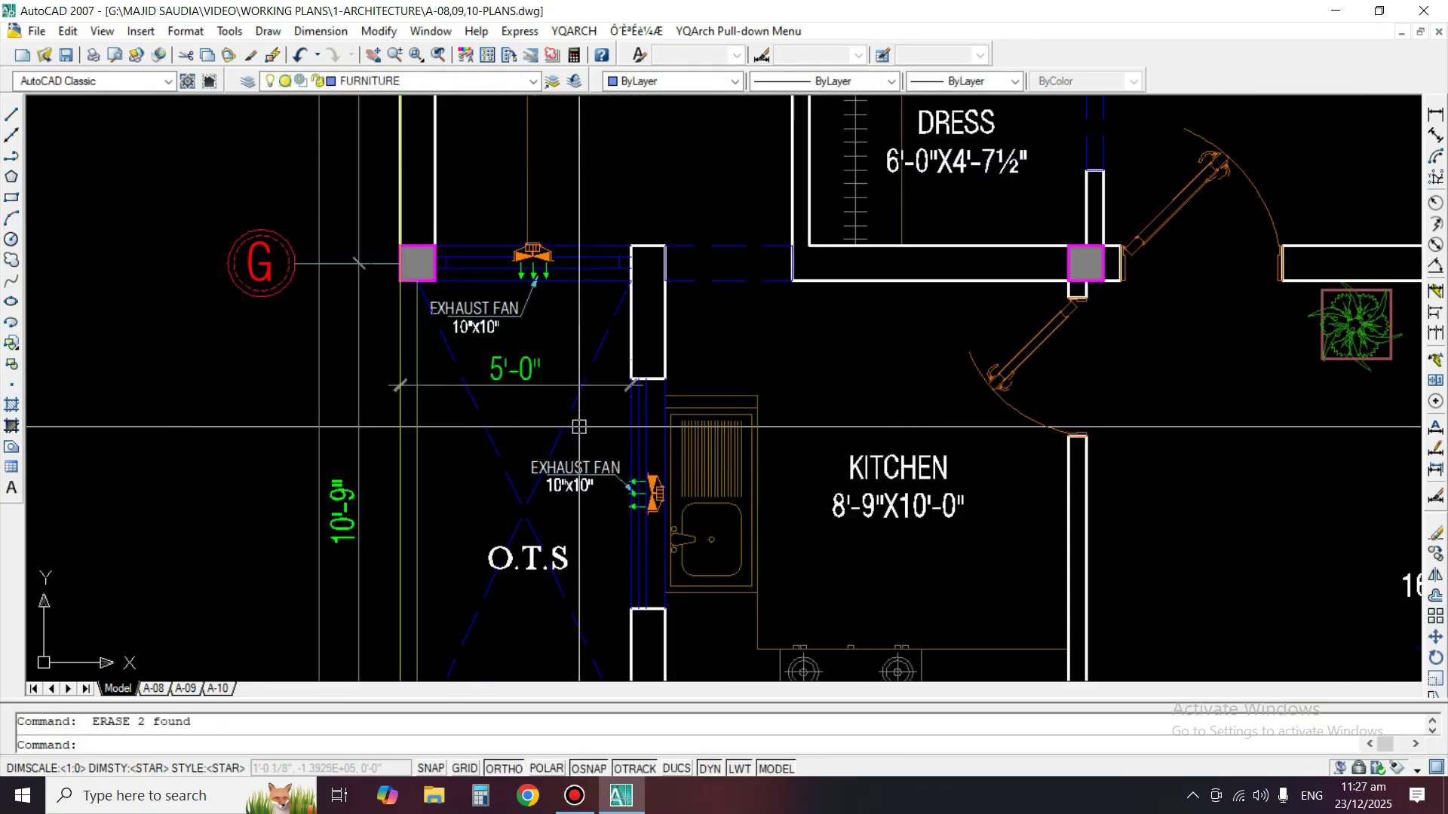
{"action": "left_click", "coordinate": [715, 490]}
{"action": "key", "text": "Return"}
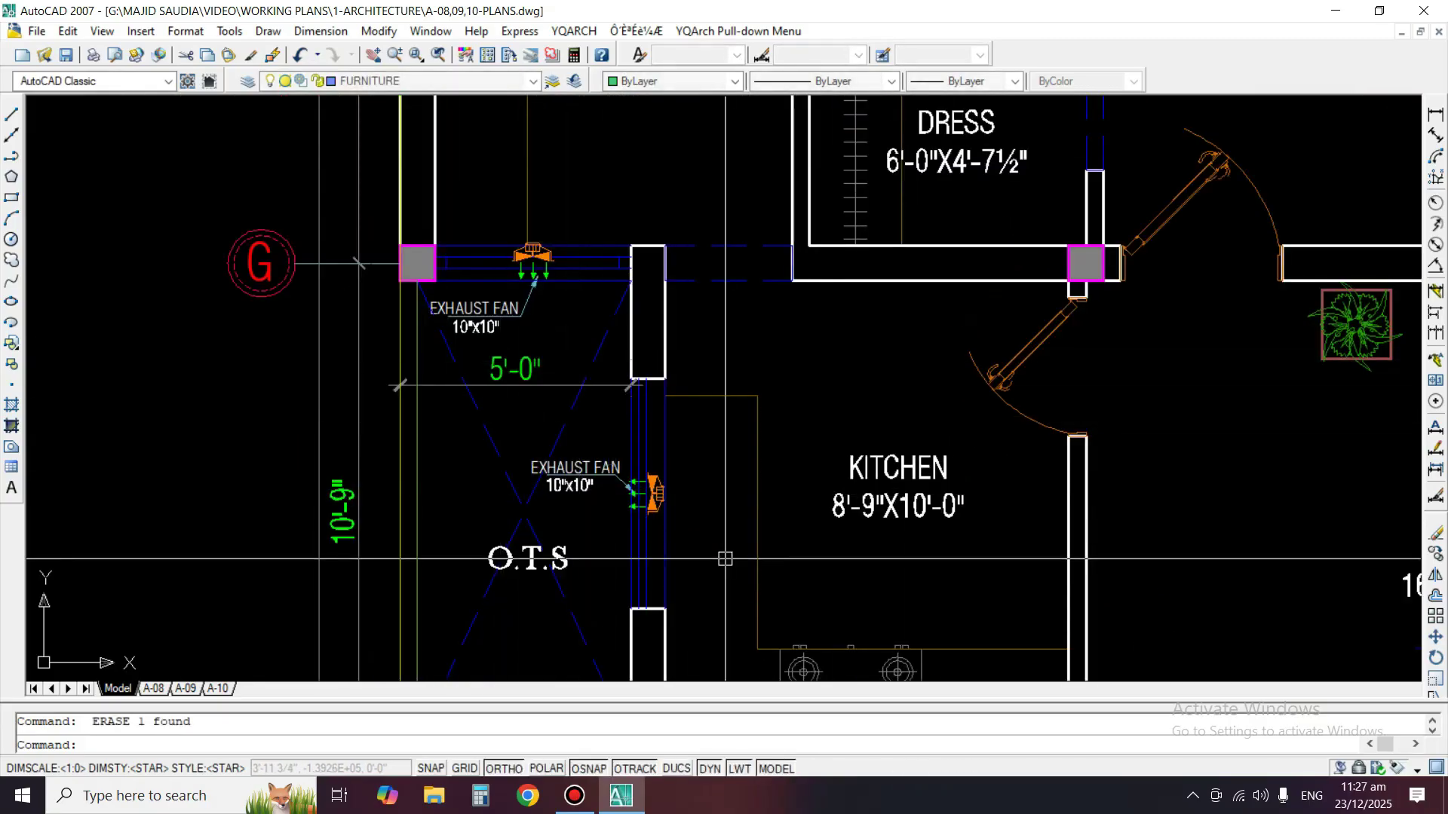
{"action": "middle_click_drag", "start_coordinate": [800, 662], "coordinate": [718, 346]}
{"action": "key", "text": "Return"}
{"action": "left_click", "coordinate": [727, 374]}
{"action": "key", "text": "Return"}
Erase the toilet in the powder room and the potted plant in the adjoining dining area's corner.
{"action": "middle_click_drag", "start_coordinate": [462, 525], "coordinate": [525, 387]}
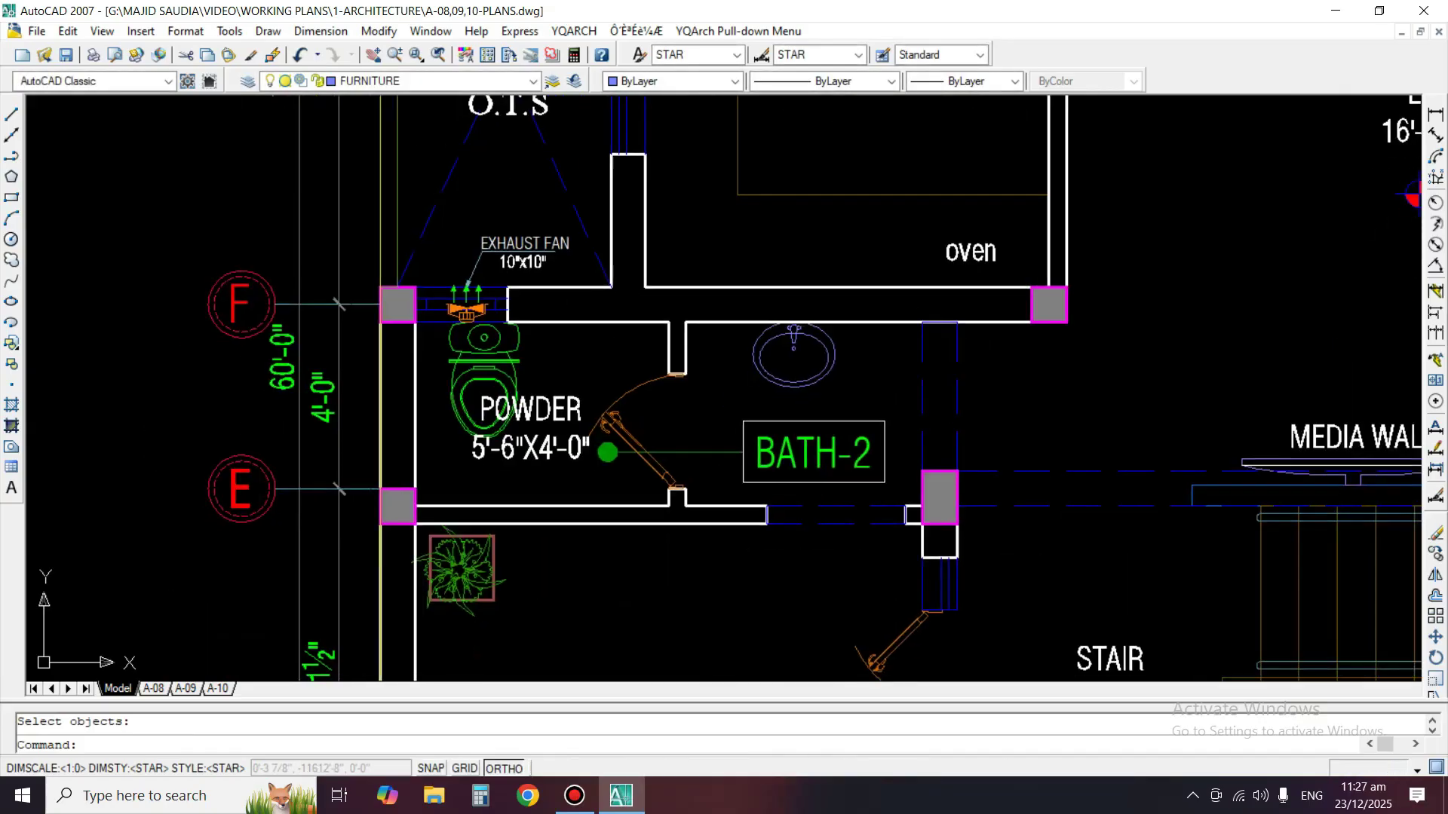
{"action": "key", "text": "Return"}
{"action": "left_click", "coordinate": [494, 358]}
{"action": "key", "text": "Return"}
{"action": "mouse_move", "coordinate": [554, 561]}
{"action": "middle_mouse_down"}
{"action": "mouse_move", "coordinate": [634, 251]}
{"action": "mouse_move", "coordinate": [678, 202]}
{"action": "middle_mouse_up"}
{"action": "key", "text": "Return"}
{"action": "scroll", "coordinate": [491, 148], "scroll_direction": "down", "scroll_amount": 3}
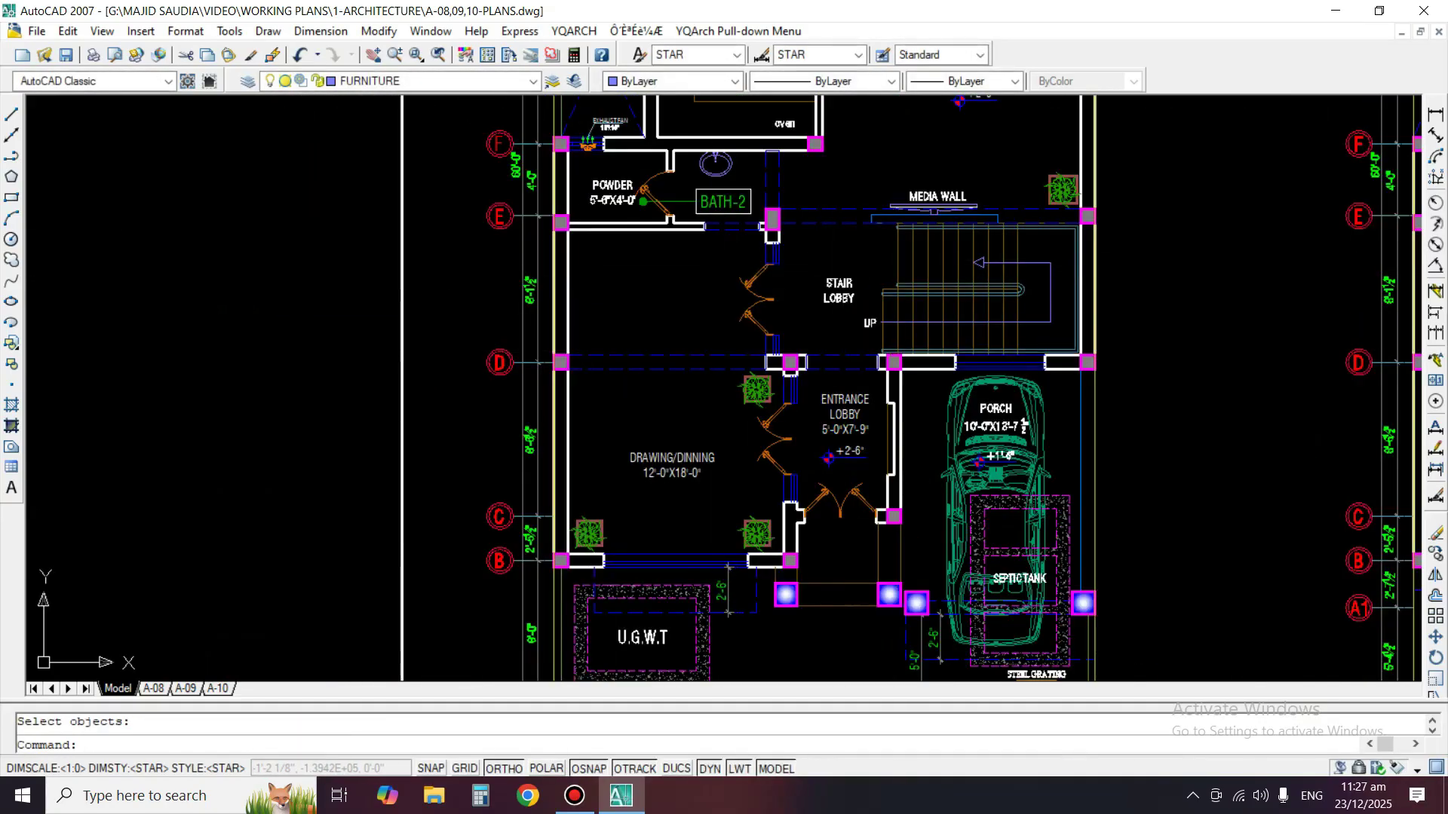
Erase the car from the ground-floor porch.
{"action": "key", "text": "Return"}
{"action": "left_click", "coordinate": [921, 319]}
{"action": "key", "text": "Return"}
{"action": "scroll", "coordinate": [923, 425], "scroll_direction": "up", "scroll_amount": 2}
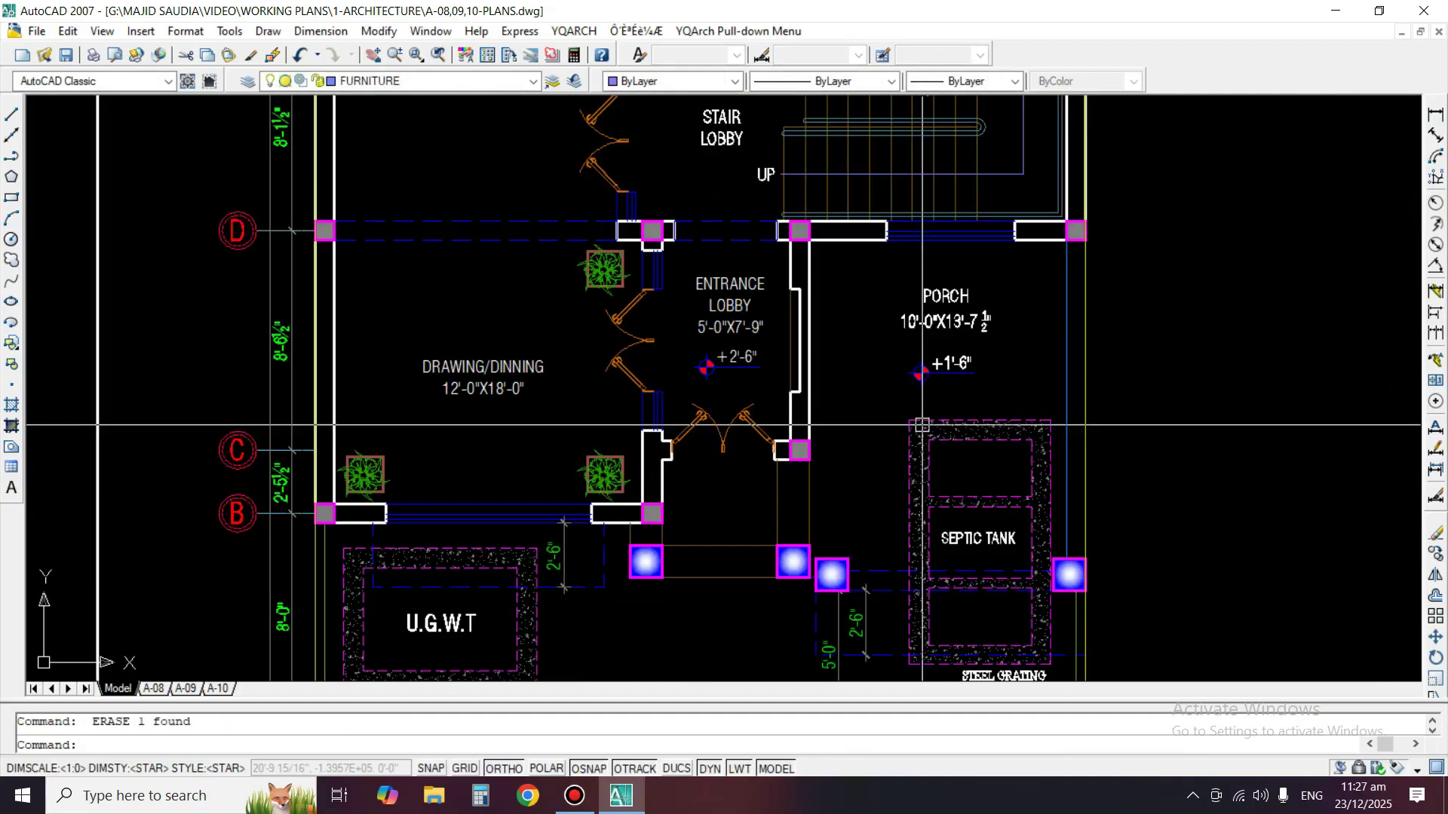
Erase the three potted plants from the ground-floor drawing/dining room.
{"action": "middle_click_drag", "start_coordinate": [923, 427], "coordinate": [924, 283]}
{"action": "middle_click_drag", "start_coordinate": [652, 260], "coordinate": [893, 380]}
{"action": "scroll", "coordinate": [856, 229], "scroll_direction": "up", "scroll_amount": 2}
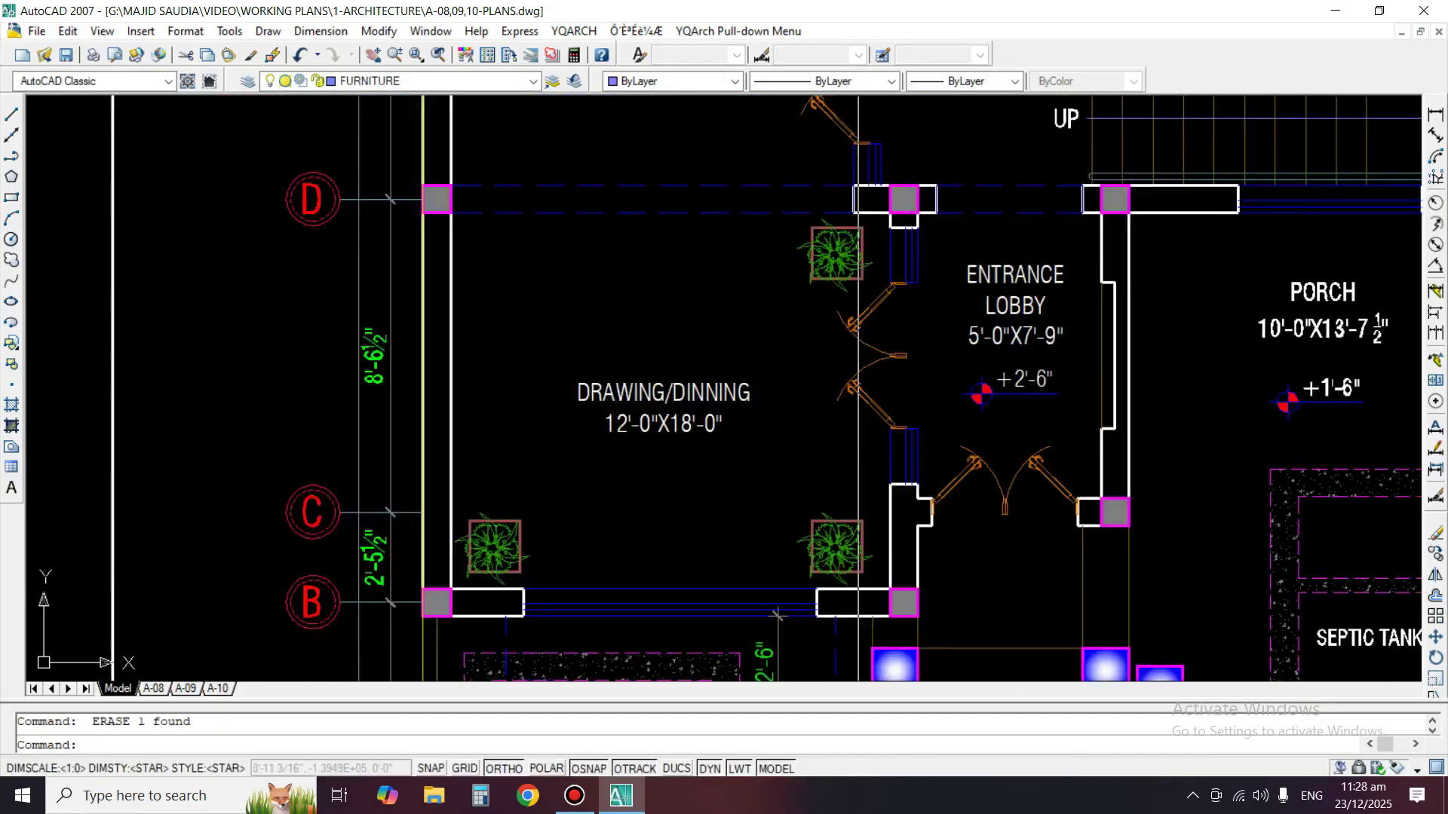
{"action": "key", "text": "Return"}
{"action": "left_click", "coordinate": [805, 269]}
{"action": "key", "text": "Return"}
{"action": "middle_click_drag", "start_coordinate": [850, 527], "coordinate": [848, 192]}
{"action": "key", "text": "Return"}
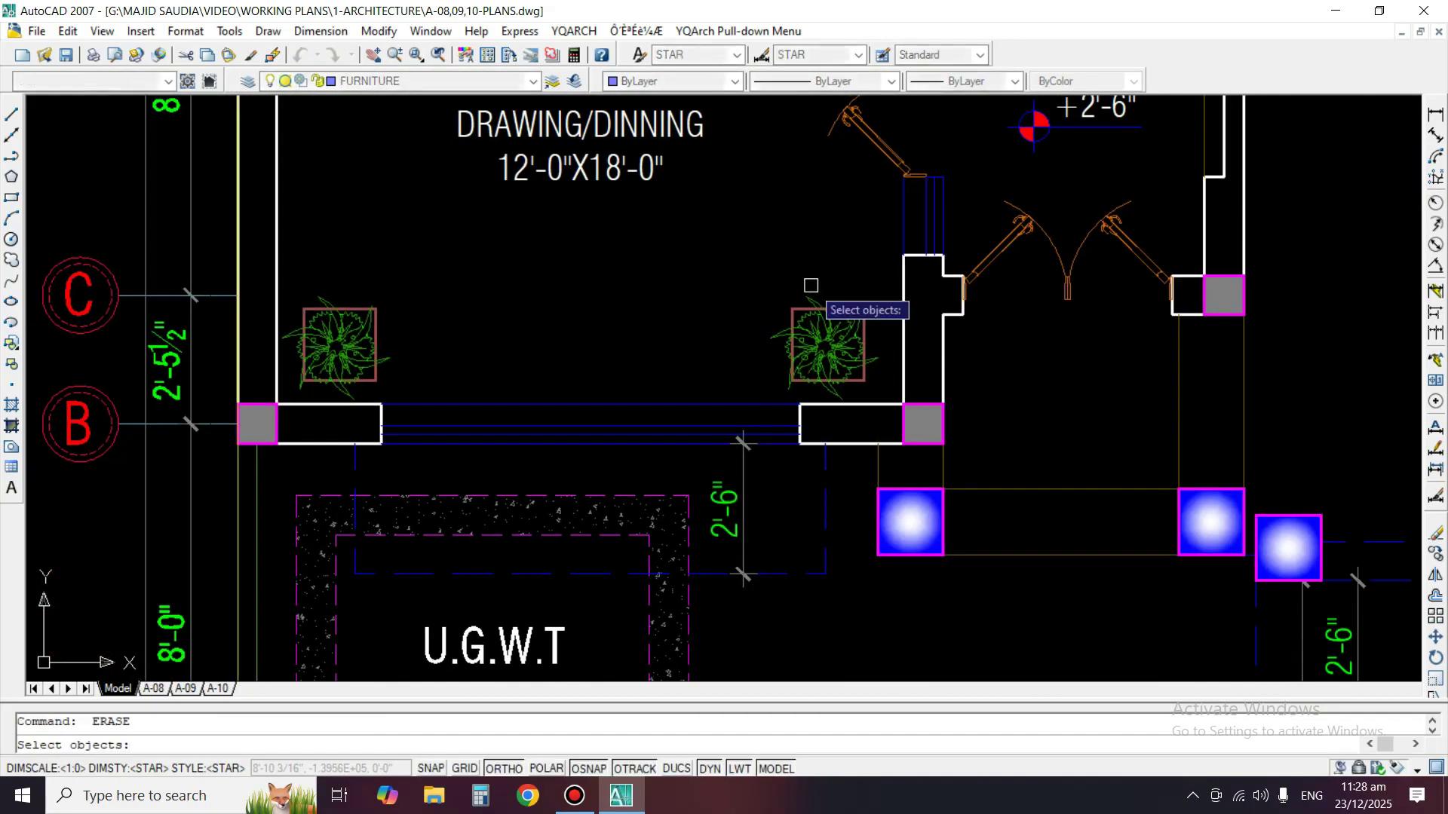
{"action": "left_click", "coordinate": [811, 285]}
{"action": "left_click", "coordinate": [776, 340]}
{"action": "key", "text": "Return"}
{"action": "key", "text": "Return"}
{"action": "left_click", "coordinate": [457, 258]}
{"action": "left_click", "coordinate": [341, 333]}
{"action": "key", "text": "Return"}
Erase the bed and the armchair from the rear bedroom on the first floor.
{"action": "scroll", "coordinate": [456, 310], "scroll_direction": "down", "scroll_amount": 4}
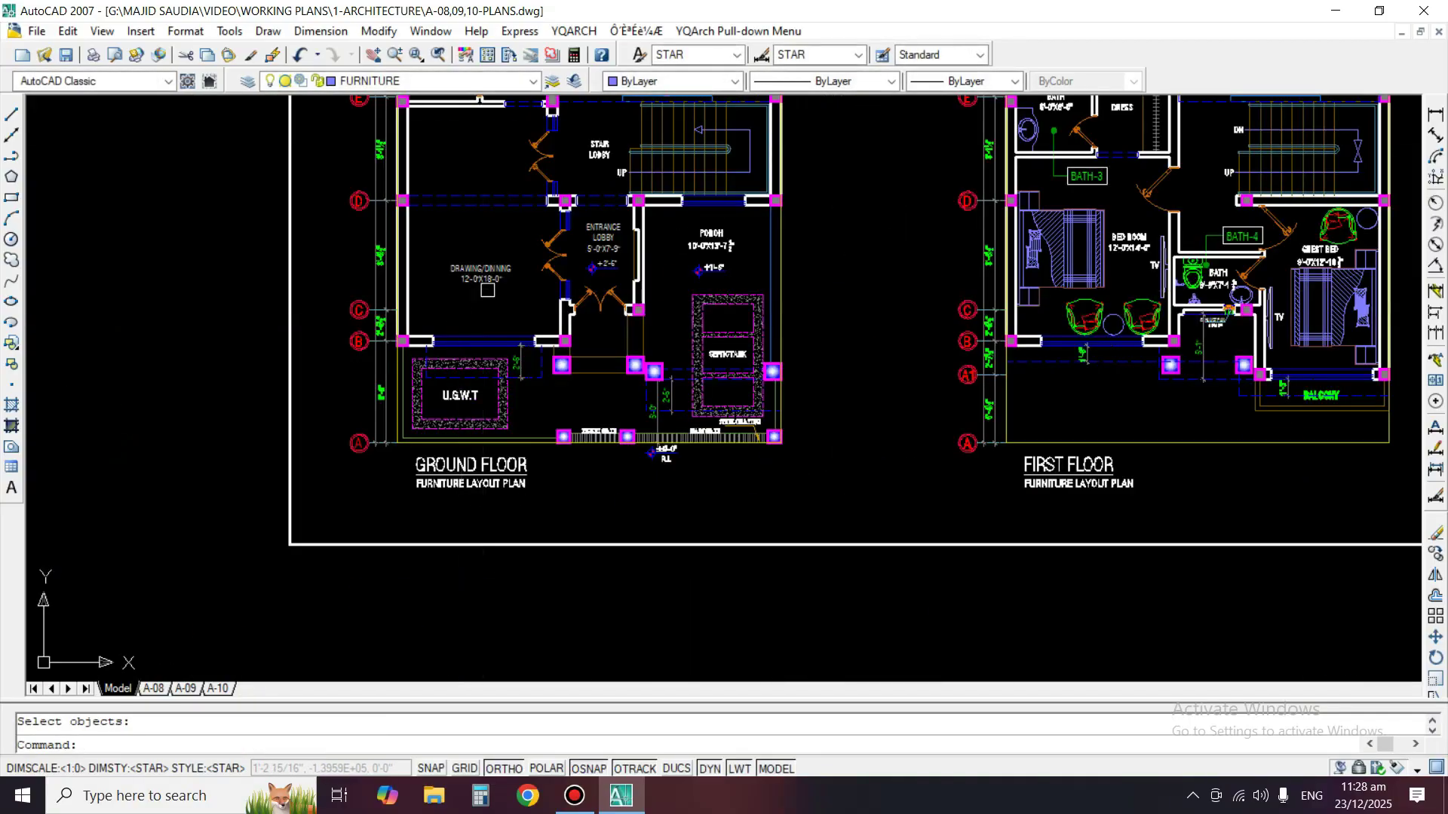
{"action": "scroll", "coordinate": [601, 323], "scroll_direction": "up", "scroll_amount": 2}
{"action": "scroll", "coordinate": [921, 305], "scroll_direction": "down", "scroll_amount": 5}
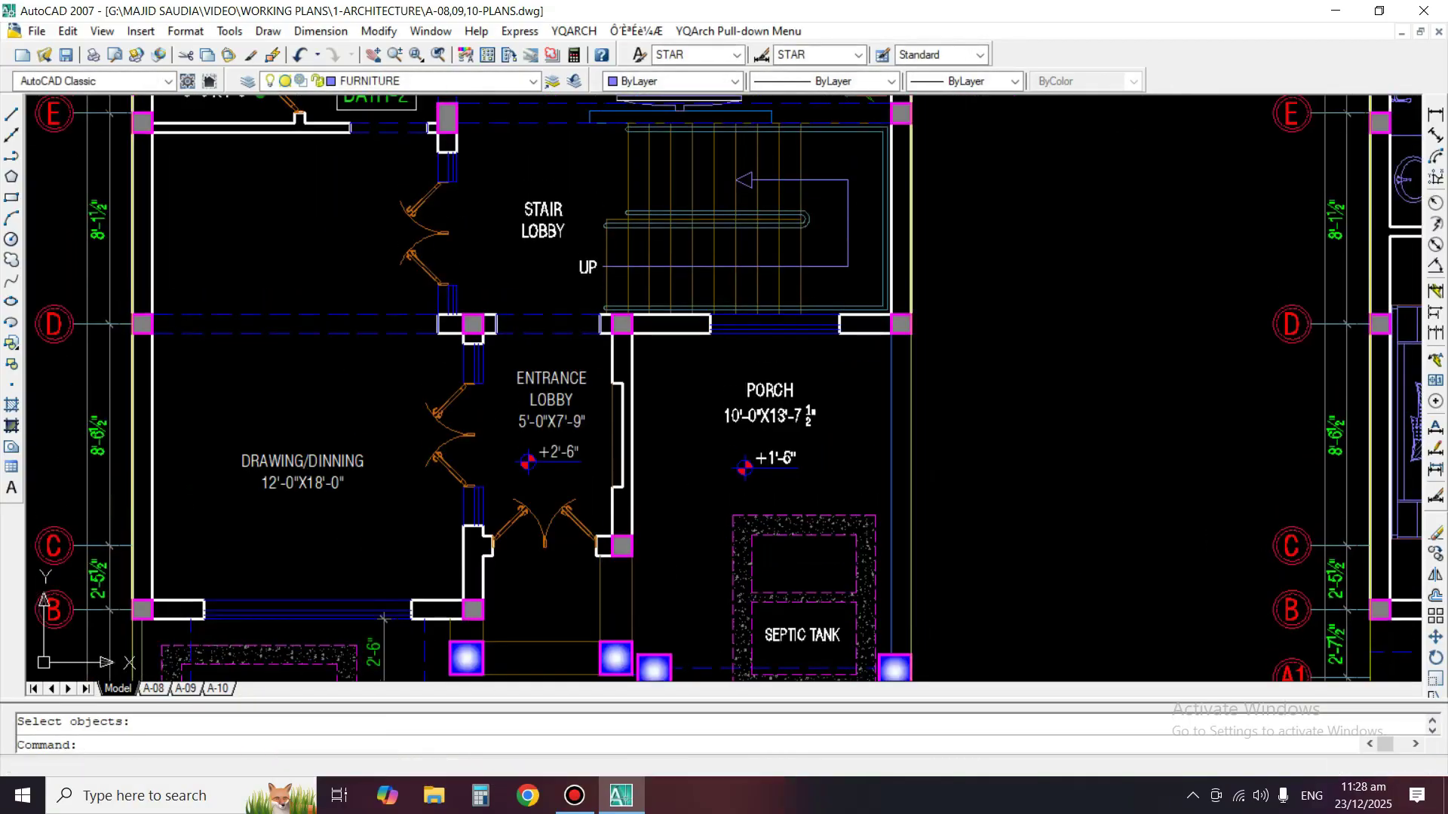
{"action": "scroll", "coordinate": [924, 227], "scroll_direction": "up", "scroll_amount": 4}
{"action": "middle_click_drag", "start_coordinate": [928, 197], "coordinate": [871, 372]}
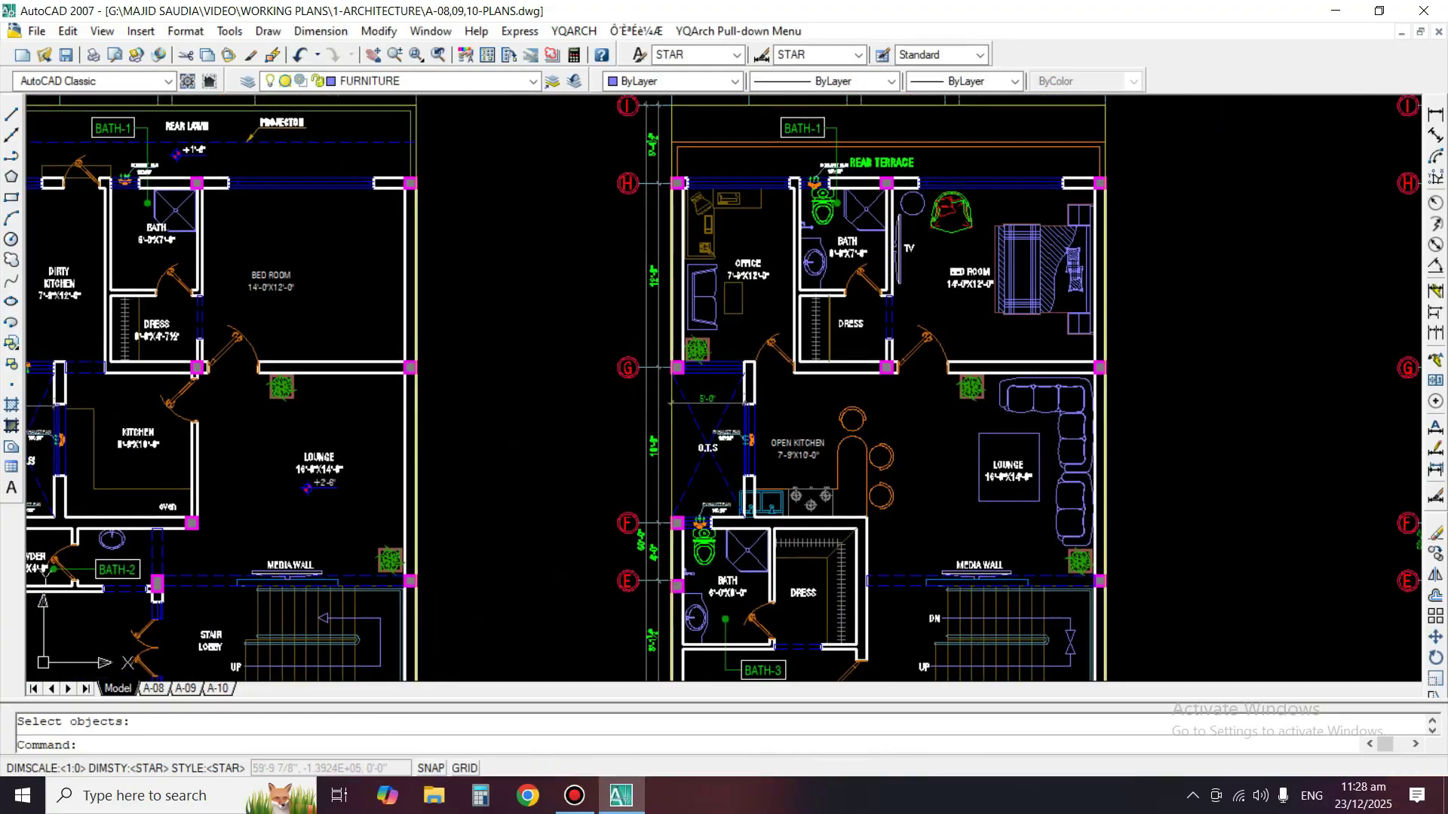
{"action": "scroll", "coordinate": [963, 190], "scroll_direction": "up", "scroll_amount": 2}
{"action": "type", "text": "e"}
{"action": "key", "text": "Return"}
{"action": "left_click", "coordinate": [1042, 210]}
{"action": "left_click", "coordinate": [968, 250]}
{"action": "key", "text": "Return"}
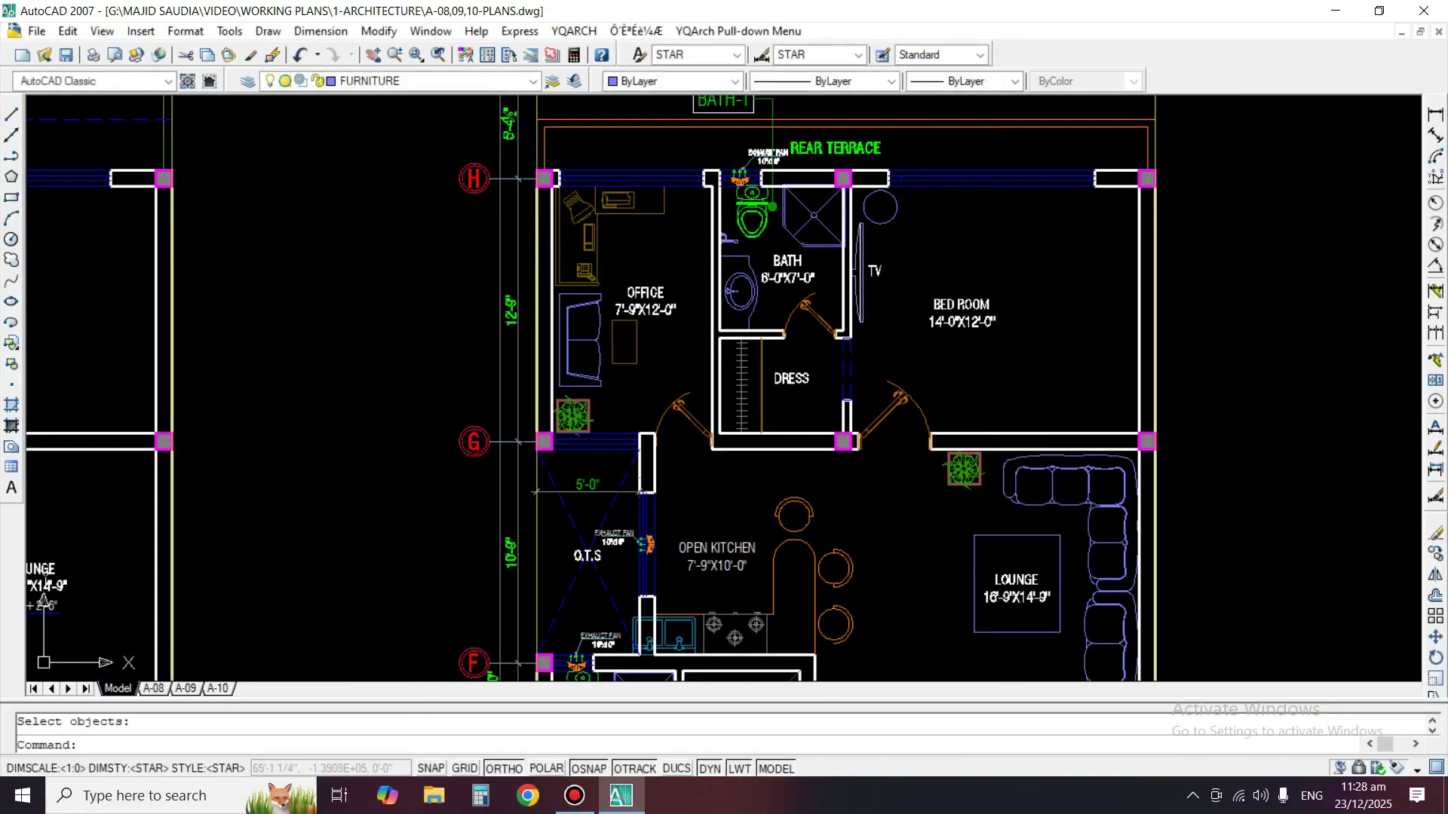
Isolate the FURNITURE layer and erase the office sofa, the rear bath's shower and basin, and the bedroom's round table on the first floor.
{"action": "left_click", "coordinate": [892, 220]}
{"action": "key", "text": "Return"}
{"action": "scroll", "coordinate": [888, 219], "scroll_direction": "down", "scroll_amount": 2}
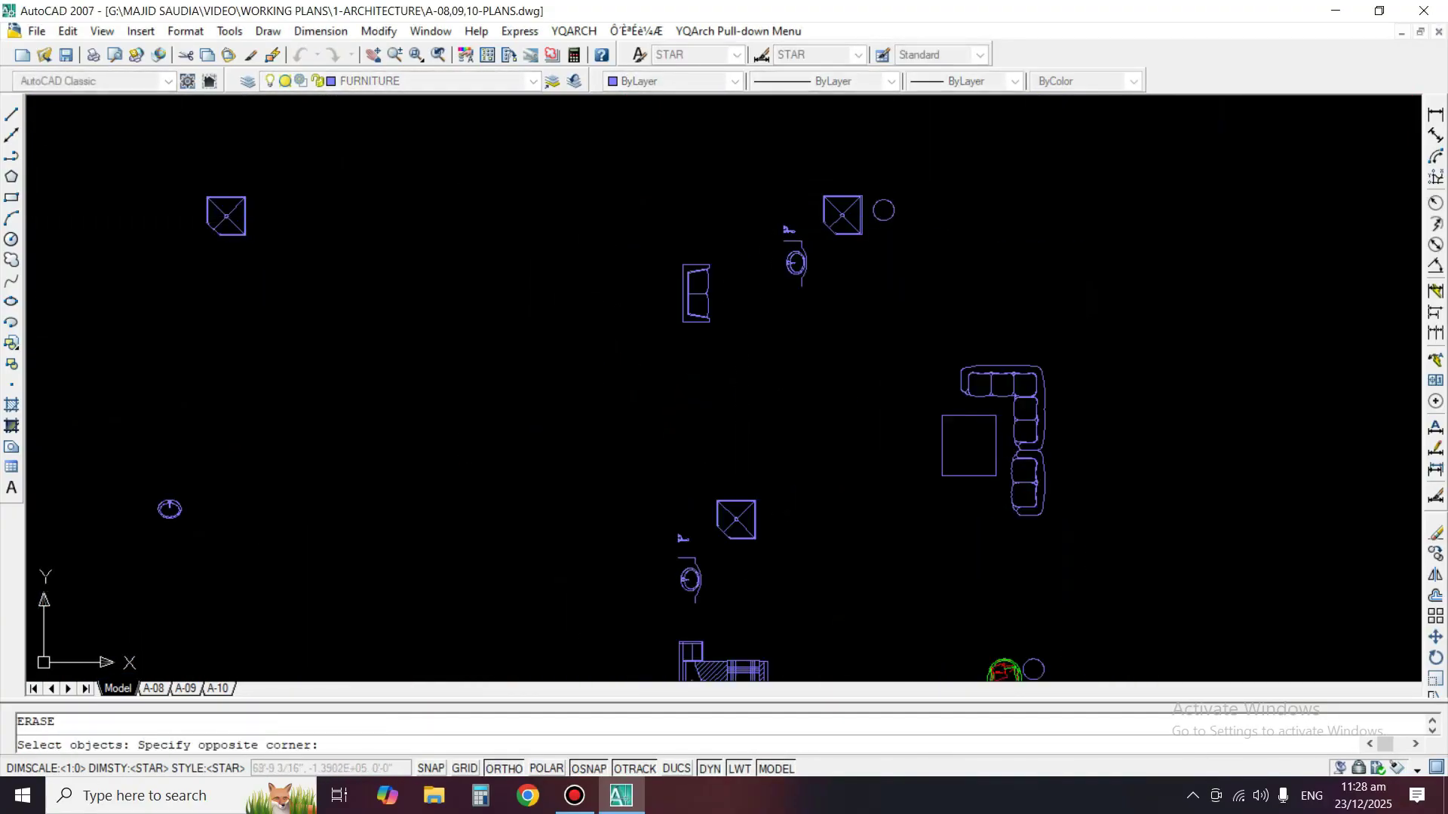
{"action": "left_click", "coordinate": [643, 352]}
{"action": "key", "text": "Return"}
Erase the sofa set and the centre table from the first-floor lounge.
{"action": "key", "text": "Return"}
{"action": "left_click", "coordinate": [1195, 379]}
{"action": "left_click", "coordinate": [919, 505]}
{"action": "key", "text": "Return"}
Erase the beds, armchairs and side tables of the two front first-floor bedrooms, plus the shower and basins of BATH-3 and BATH-4.
{"action": "middle_click_drag", "start_coordinate": [833, 536], "coordinate": [884, 318]}
{"action": "key", "text": "Return"}
{"action": "left_click", "coordinate": [1245, 375]}
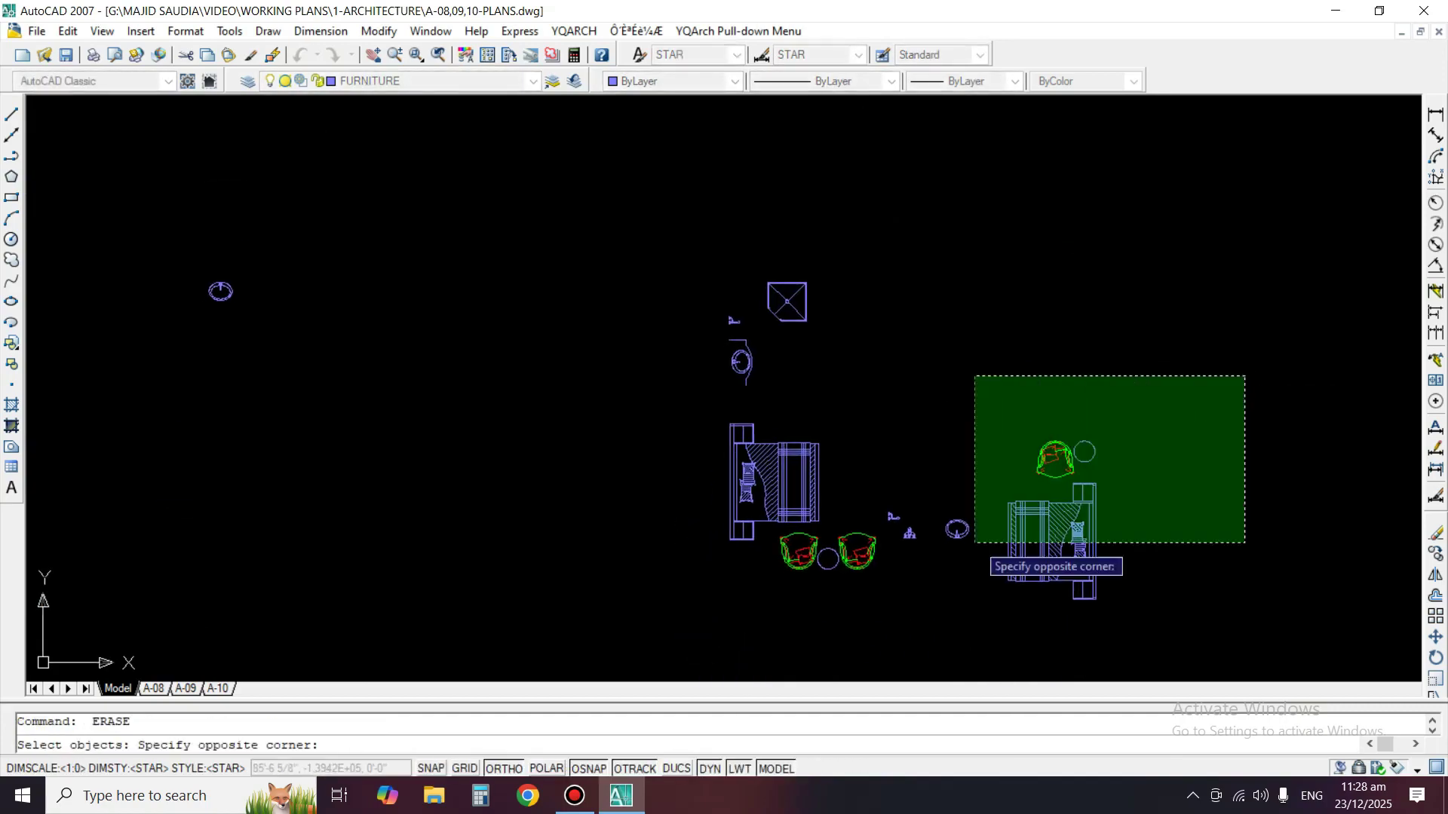
{"action": "left_click", "coordinate": [640, 598]}
{"action": "key", "text": "Return"}
{"action": "key", "text": "Return"}
{"action": "left_click", "coordinate": [928, 548]}
{"action": "left_click", "coordinate": [662, 259]}
{"action": "key", "text": "Return"}
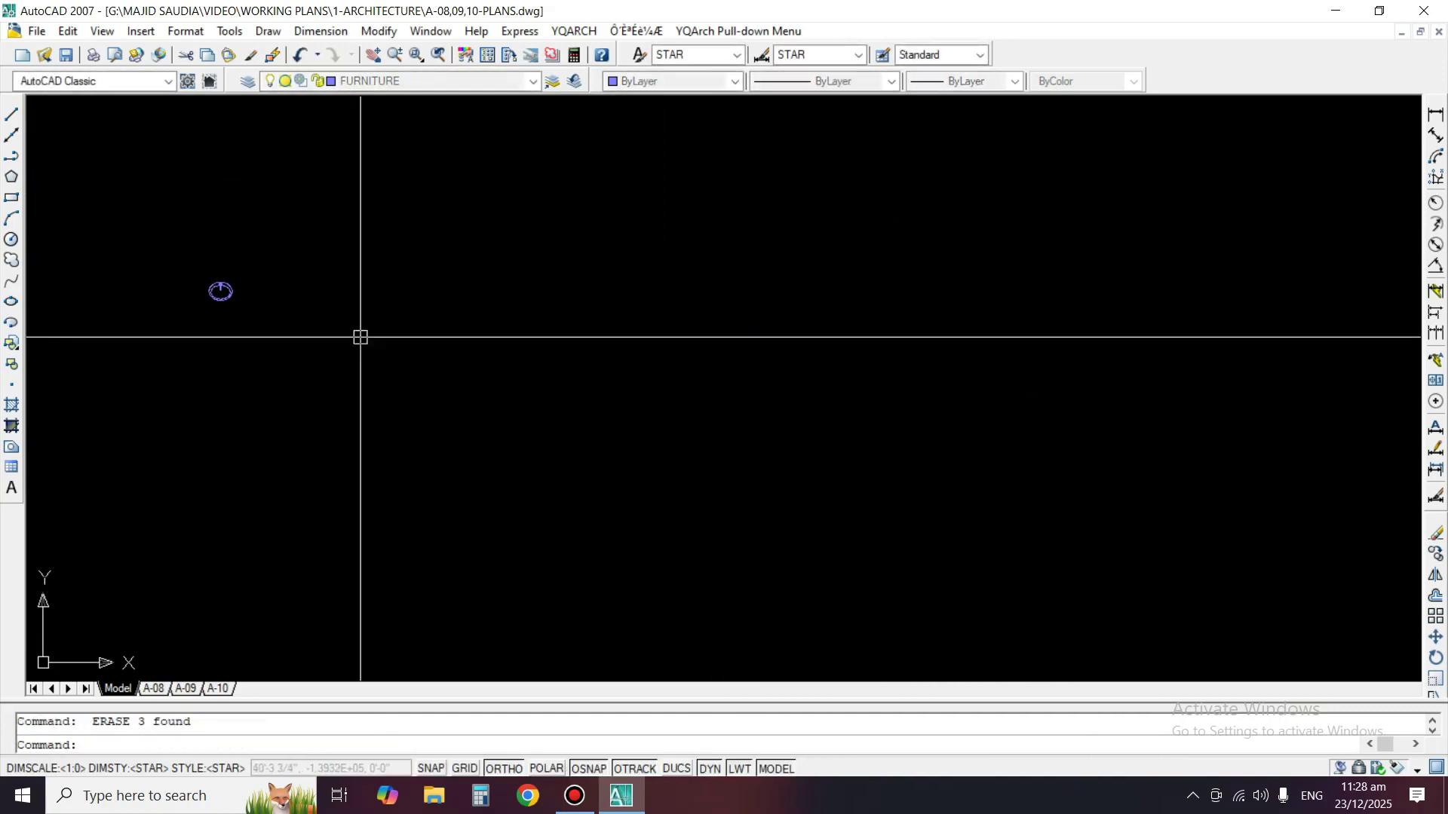
Erase the powder room's basin on the ground floor and the bed and bath fixtures on the mumty floor.
{"action": "left_click", "coordinate": [359, 337]}
{"action": "middle_click_drag", "start_coordinate": [895, 322], "coordinate": [766, 346]}
{"action": "scroll", "coordinate": [766, 347], "scroll_direction": "up", "scroll_amount": 1}
{"action": "key", "text": "Return"}
{"action": "left_click", "coordinate": [974, 247]}
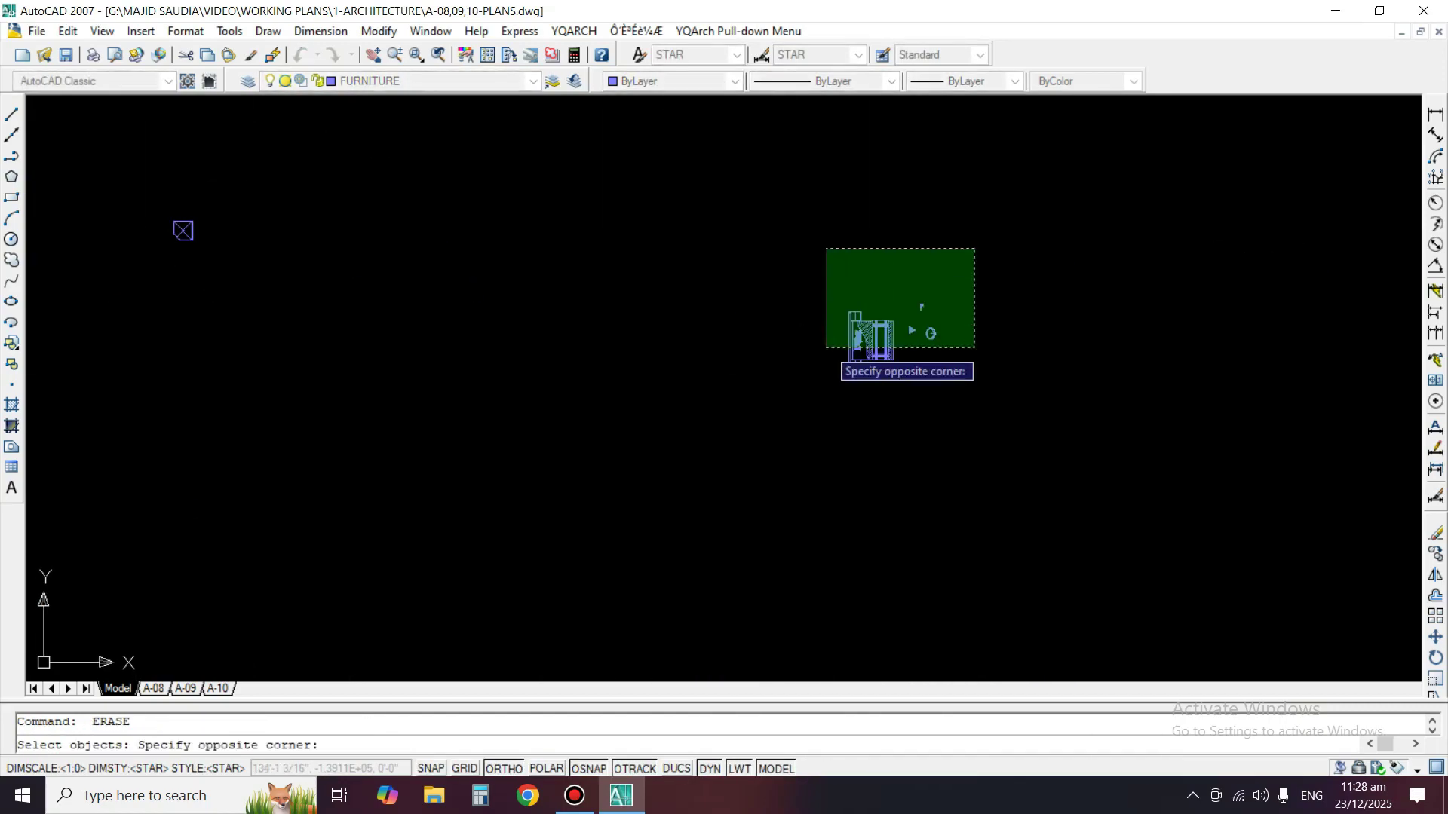
{"action": "left_click", "coordinate": [792, 396]}
{"action": "key", "text": "Return"}
Erase the shower in the ground-floor rear bath and turn all layers back on with LAYON.
{"action": "left_click", "coordinate": [210, 179]}
{"action": "left_click", "coordinate": [146, 282]}
{"action": "key", "text": "Return"}
{"action": "type", "text": "layon"}
{"action": "key", "text": "Return"}
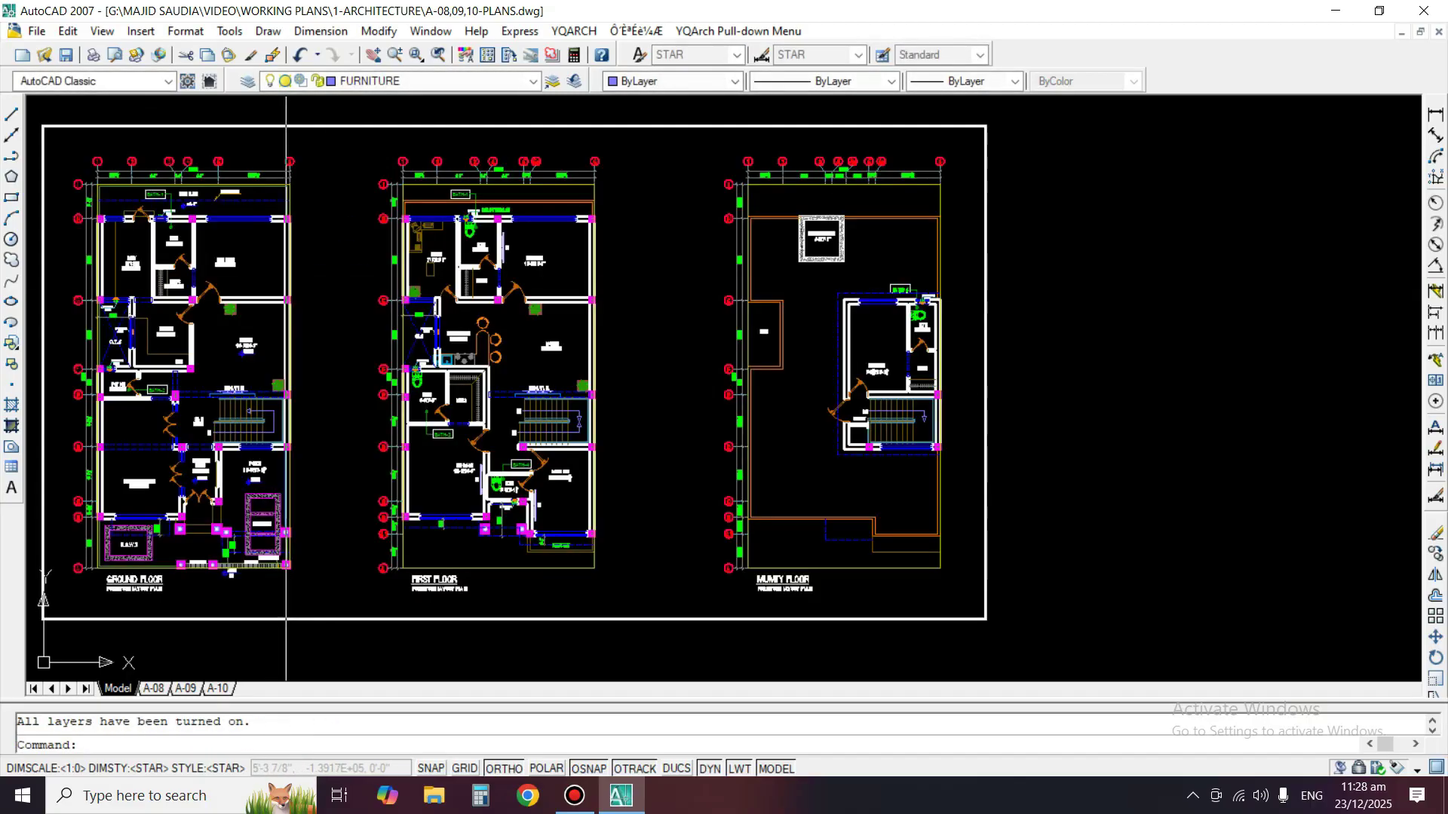
Erase the two potted plants from the ground-floor lounge.
{"action": "middle_click_drag", "start_coordinate": [87, 287], "coordinate": [324, 318]}
{"action": "scroll", "coordinate": [343, 301], "scroll_direction": "up", "scroll_amount": 2}
{"action": "scroll", "coordinate": [351, 483], "scroll_direction": "up", "scroll_amount": 4}
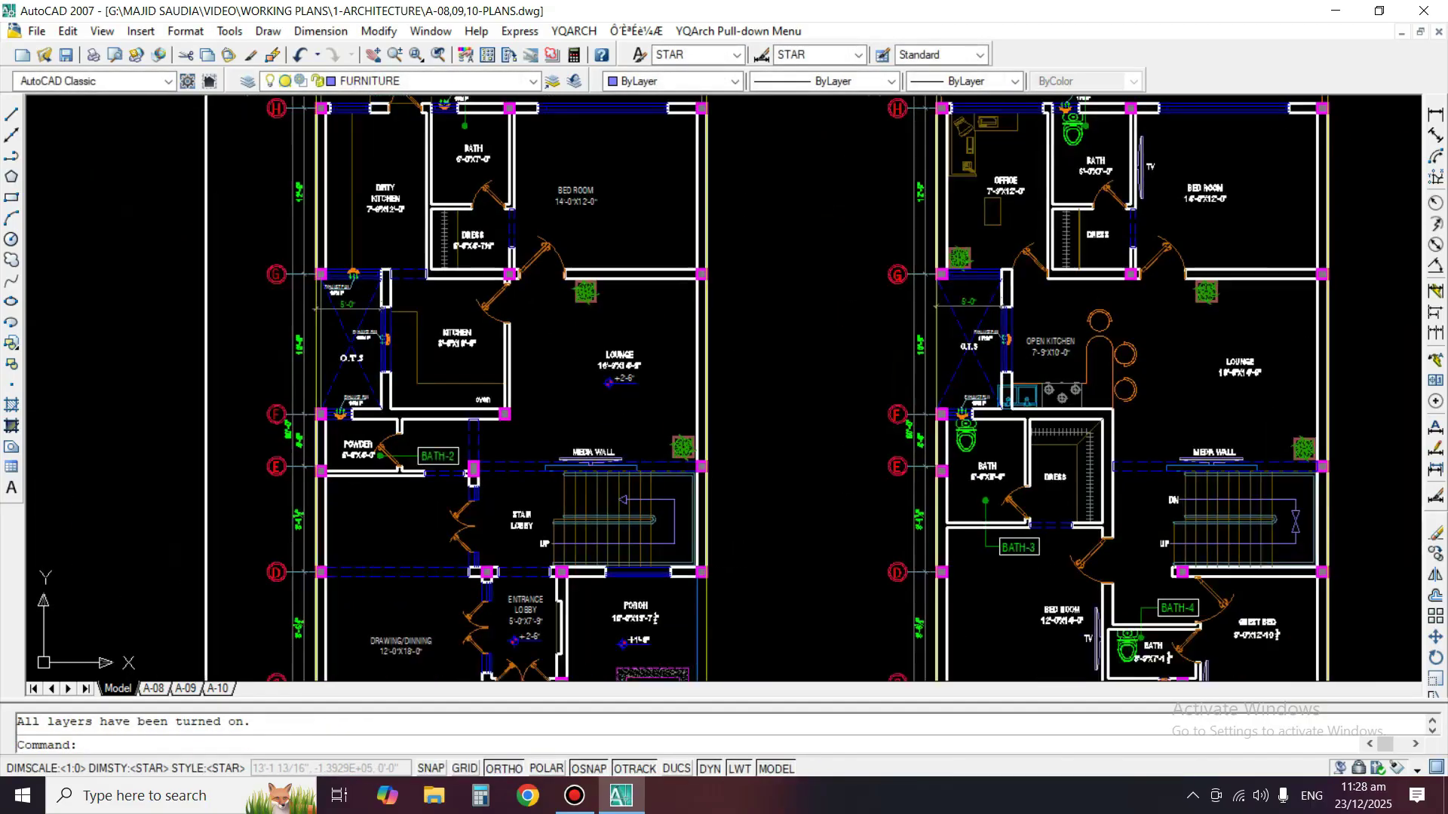
{"action": "type", "text": "e"}
{"action": "key", "text": "Return"}
{"action": "left_click", "coordinate": [726, 216]}
{"action": "left_click", "coordinate": [674, 238]}
{"action": "key", "text": "Return"}
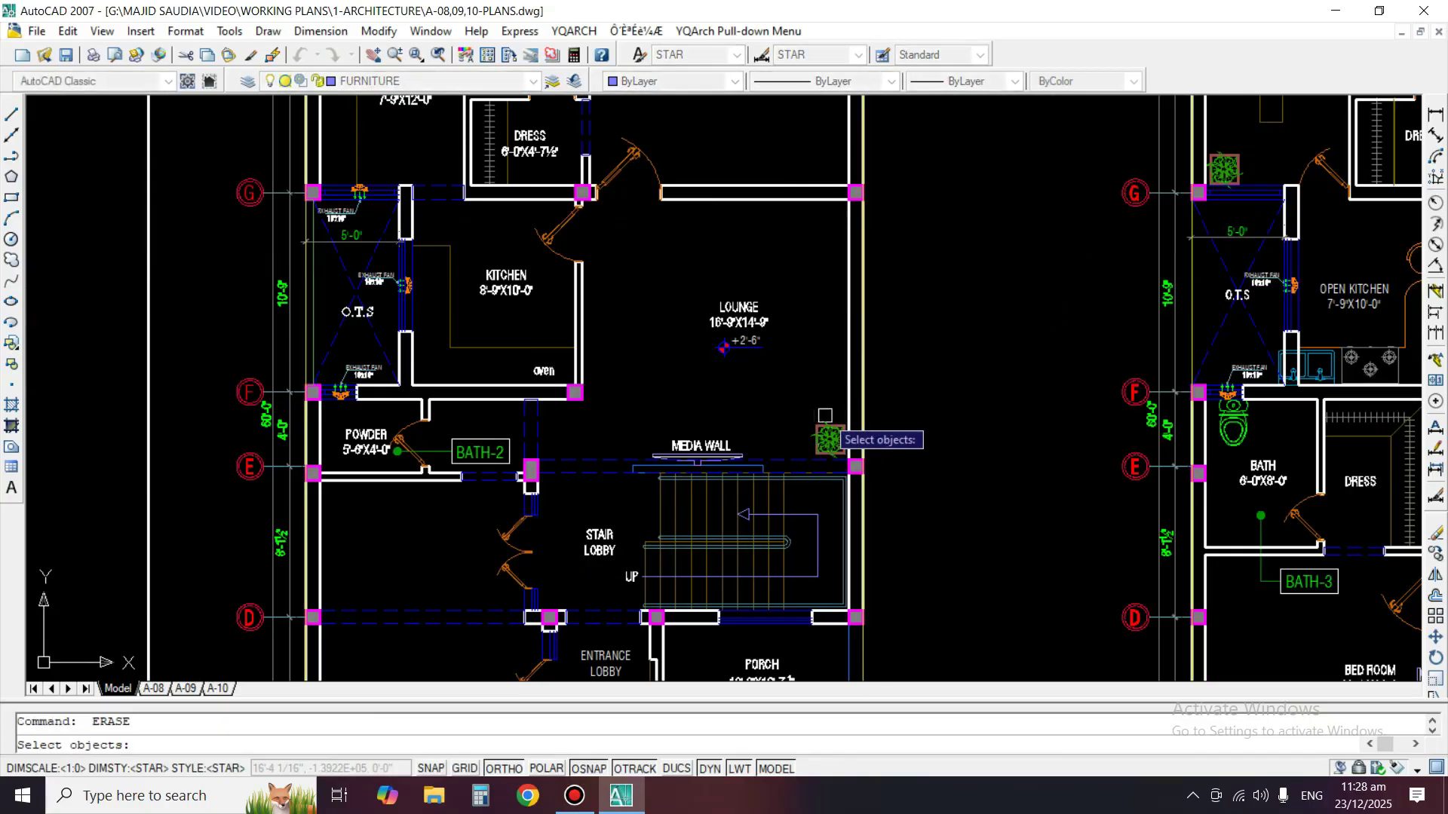
{"action": "key", "text": "Return"}
Erase the toilets from BATH-3 and BATH-4 on the first floor.
{"action": "scroll", "coordinate": [814, 441], "scroll_direction": "down", "scroll_amount": 4}
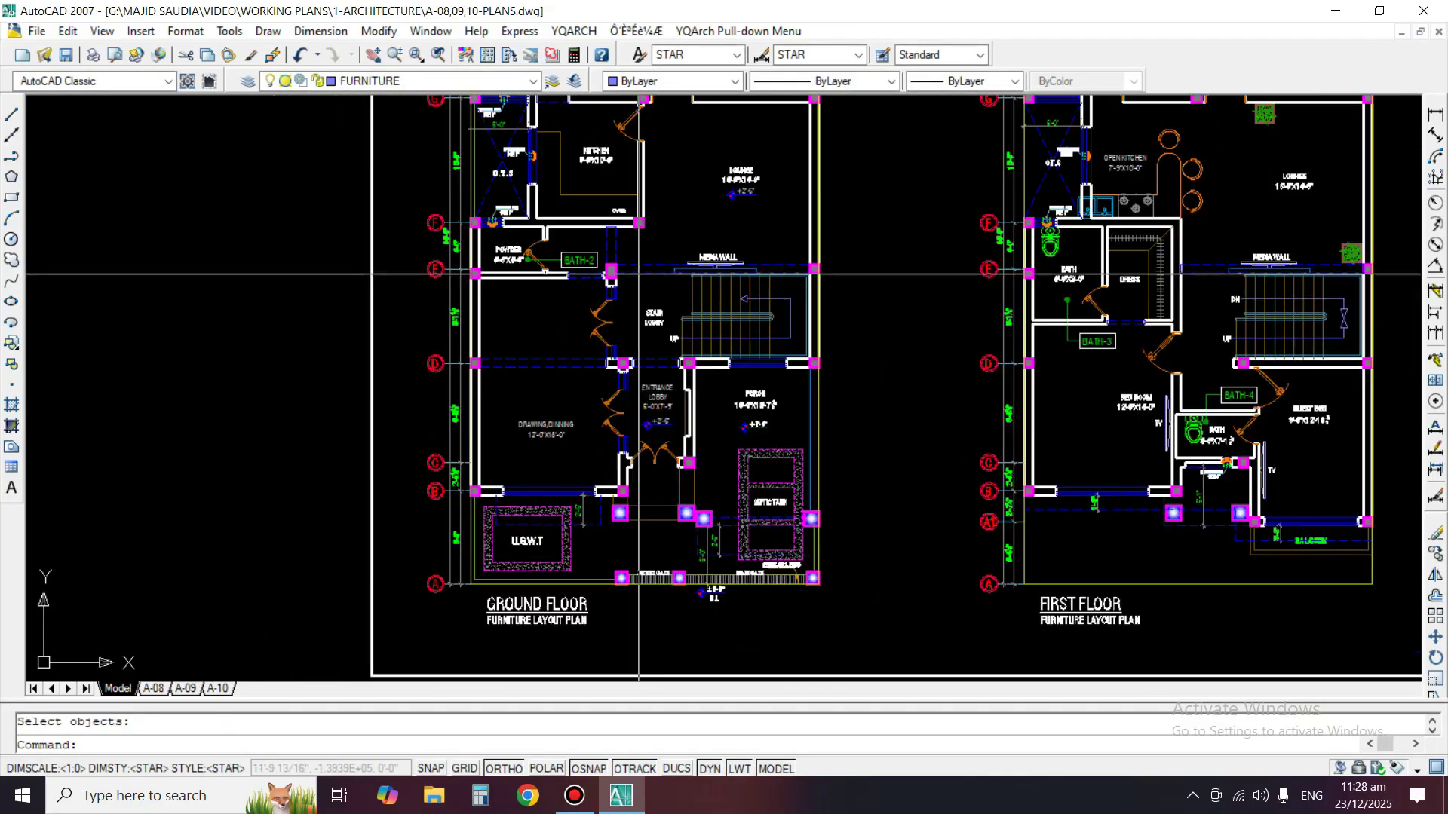
{"action": "scroll", "coordinate": [814, 441], "scroll_direction": "up", "scroll_amount": 2}
{"action": "mouse_move", "coordinate": [597, 221]}
{"action": "middle_mouse_down"}
{"action": "mouse_move", "coordinate": [606, 295]}
{"action": "mouse_move", "coordinate": [446, 244]}
{"action": "middle_mouse_up"}
{"action": "scroll", "coordinate": [916, 355], "scroll_direction": "up", "scroll_amount": 3}
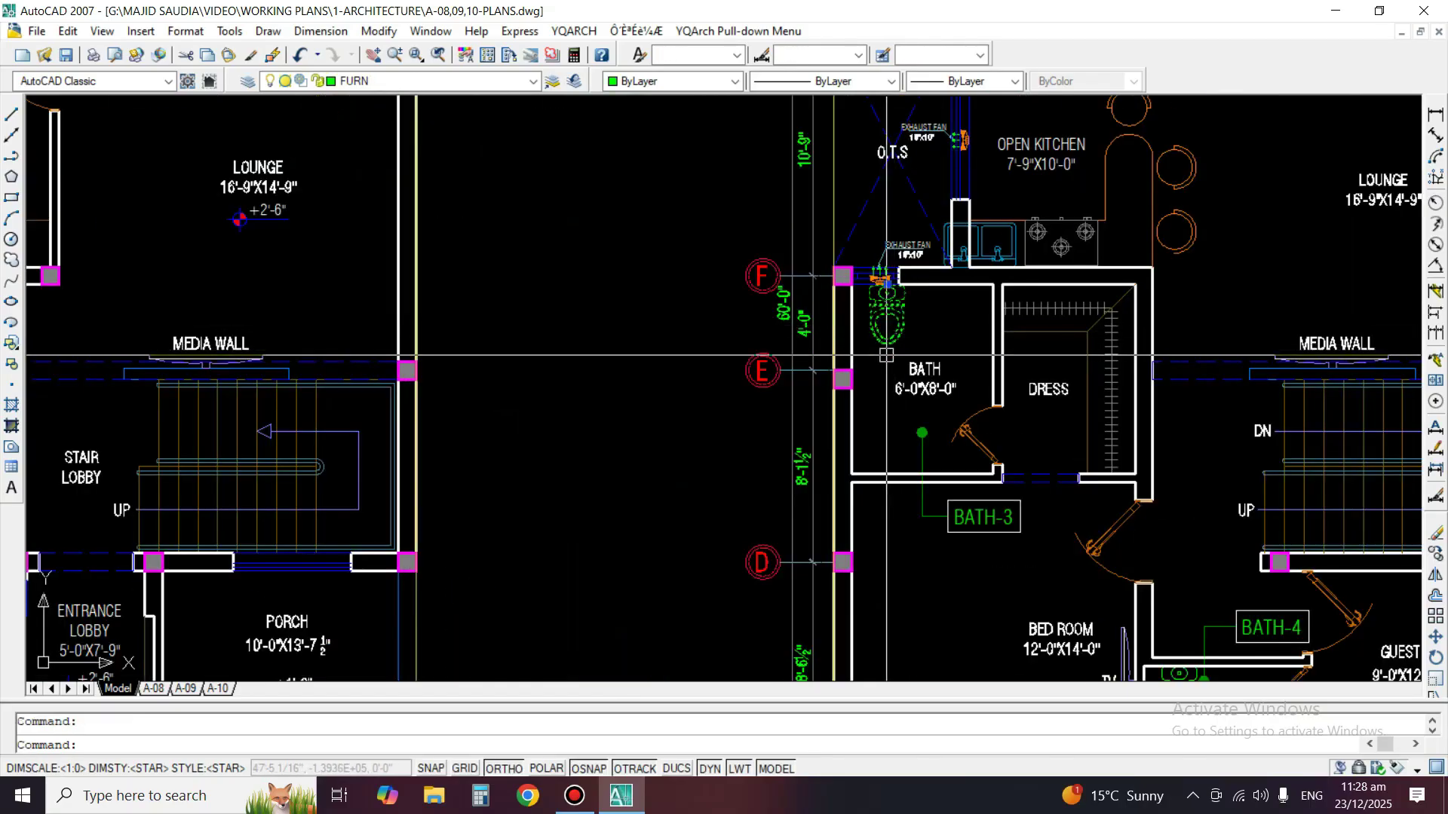
{"action": "middle_click_drag", "start_coordinate": [1206, 664], "coordinate": [736, 362]}
{"action": "left_click", "coordinate": [687, 390]}
{"action": "key", "text": "space"}
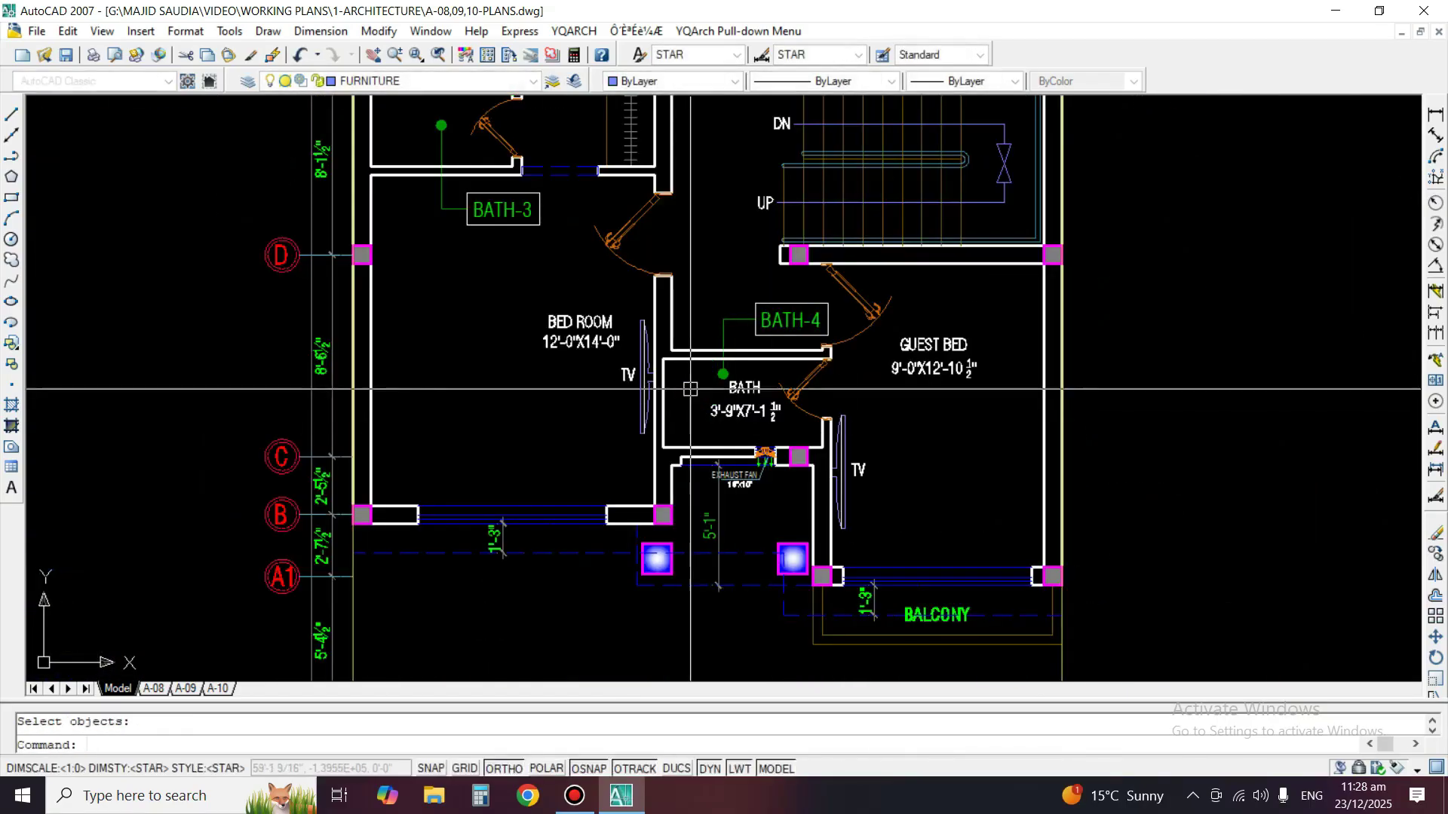
Erase the three bar stools around the open kitchen's counter on the first floor.
{"action": "middle_click_drag", "start_coordinate": [685, 212], "coordinate": [691, 465]}
{"action": "middle_click_drag", "start_coordinate": [768, 211], "coordinate": [773, 404]}
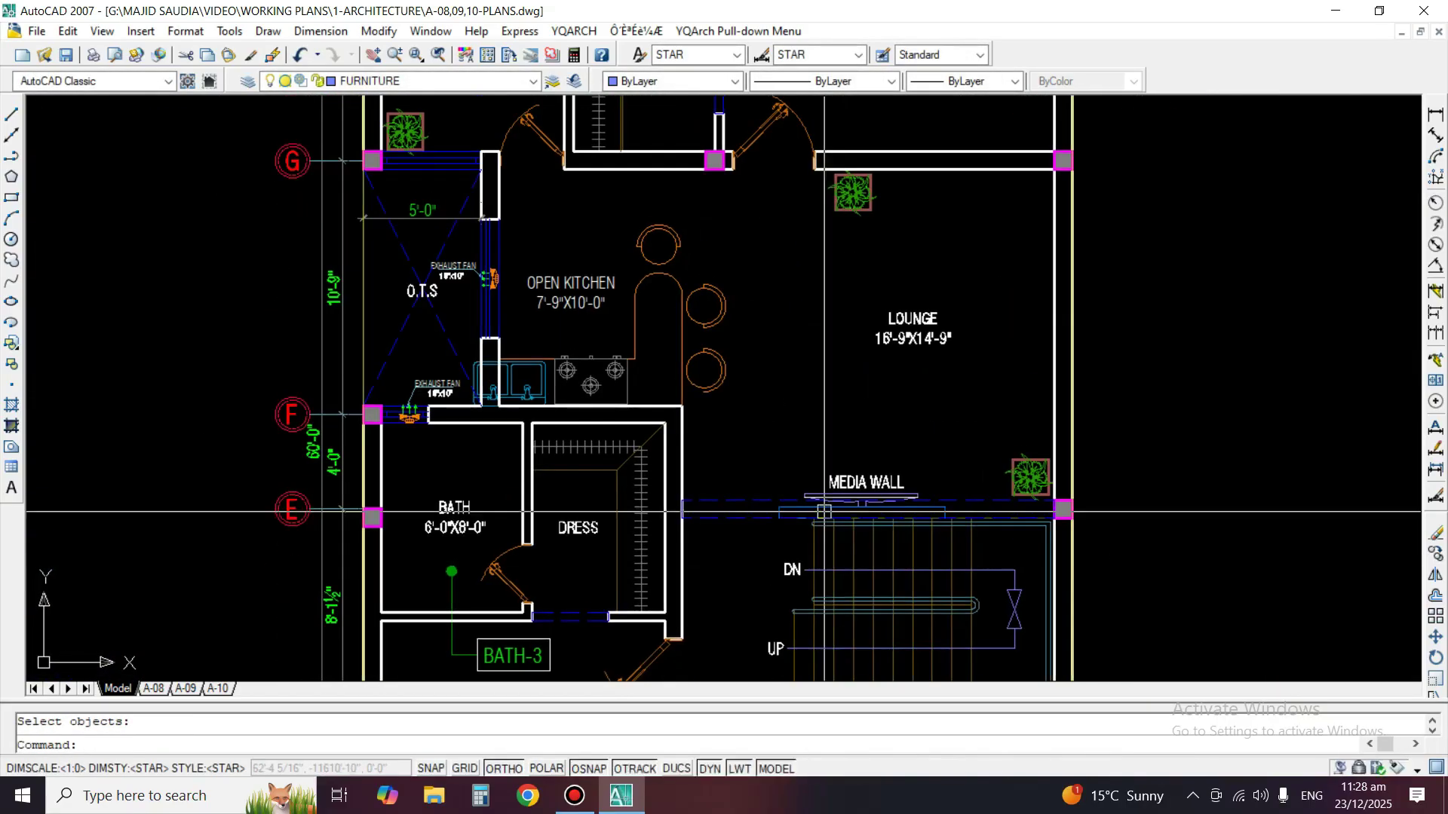
{"action": "scroll", "coordinate": [845, 519], "scroll_direction": "up", "scroll_amount": 3}
{"action": "key", "text": "space"}
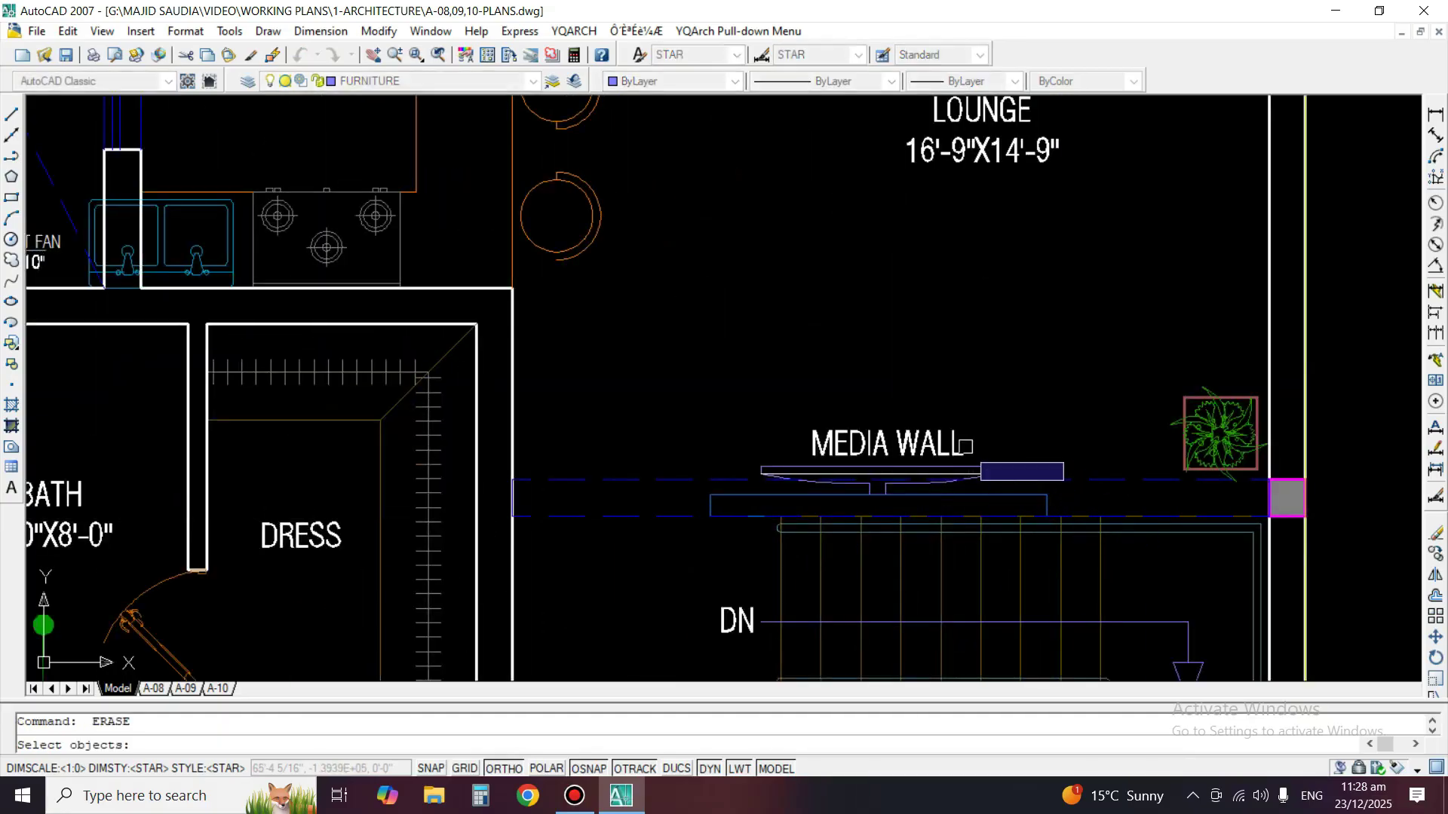
{"action": "scroll", "coordinate": [965, 447], "scroll_direction": "down", "scroll_amount": 2}
{"action": "middle_click_drag", "start_coordinate": [664, 113], "coordinate": [663, 298]}
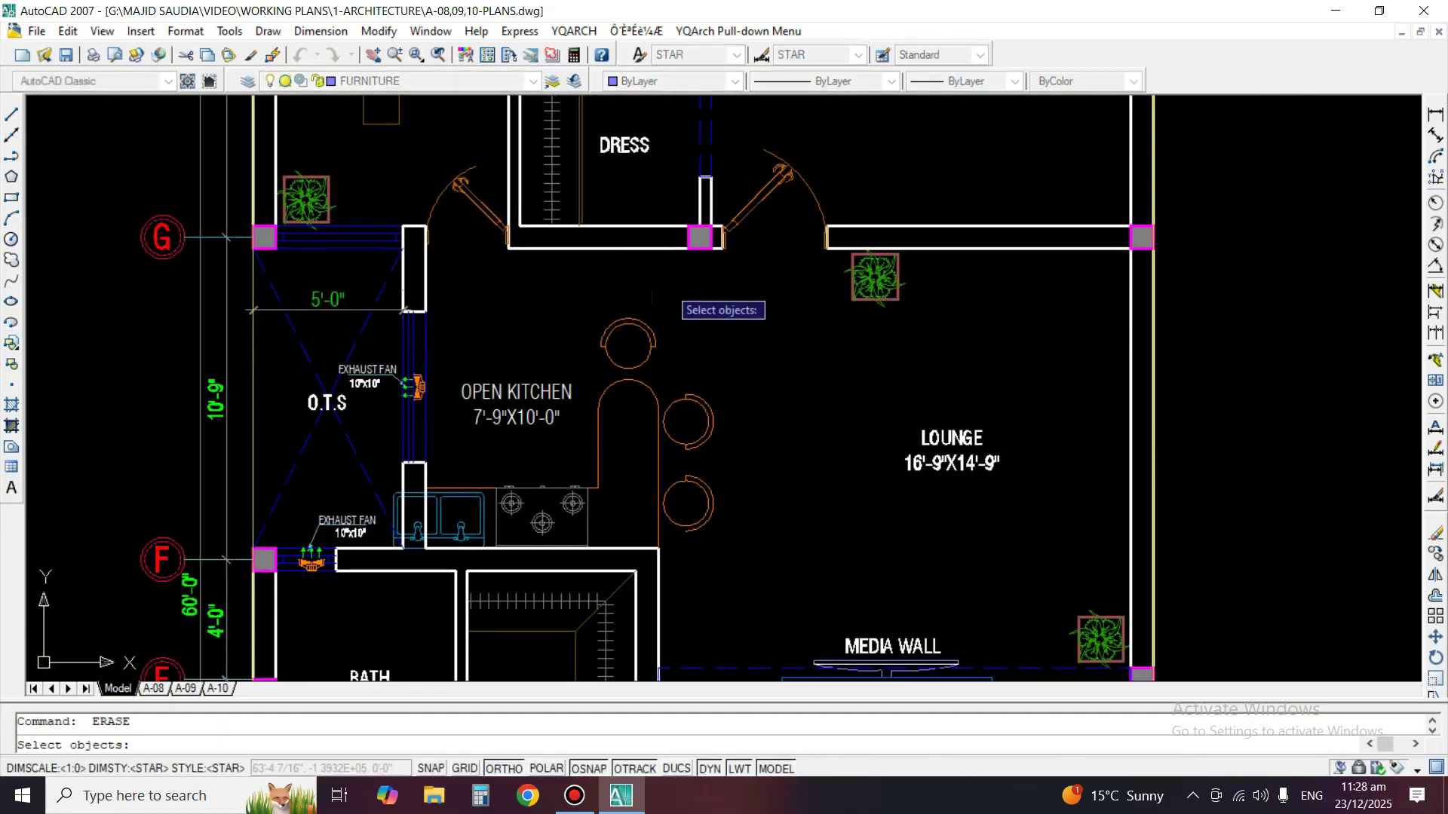
{"action": "scroll", "coordinate": [626, 368], "scroll_direction": "up", "scroll_amount": 3}
{"action": "left_click", "coordinate": [851, 402]}
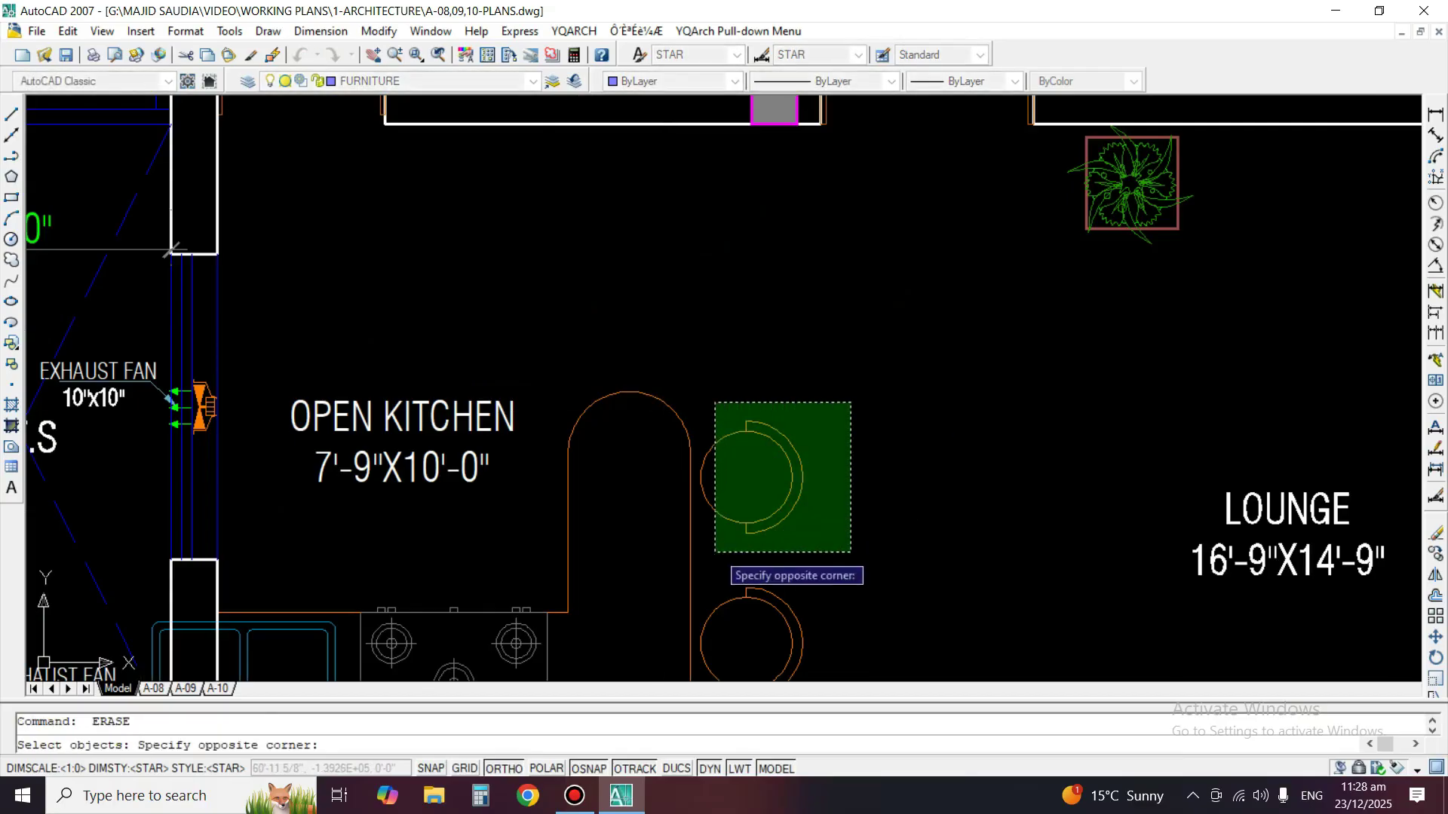
{"action": "left_click", "coordinate": [715, 553]}
{"action": "key", "text": "space"}
{"action": "middle_click_drag", "start_coordinate": [720, 554], "coordinate": [754, 275]}
{"action": "scroll", "coordinate": [881, 299], "scroll_direction": "down", "scroll_amount": 3}
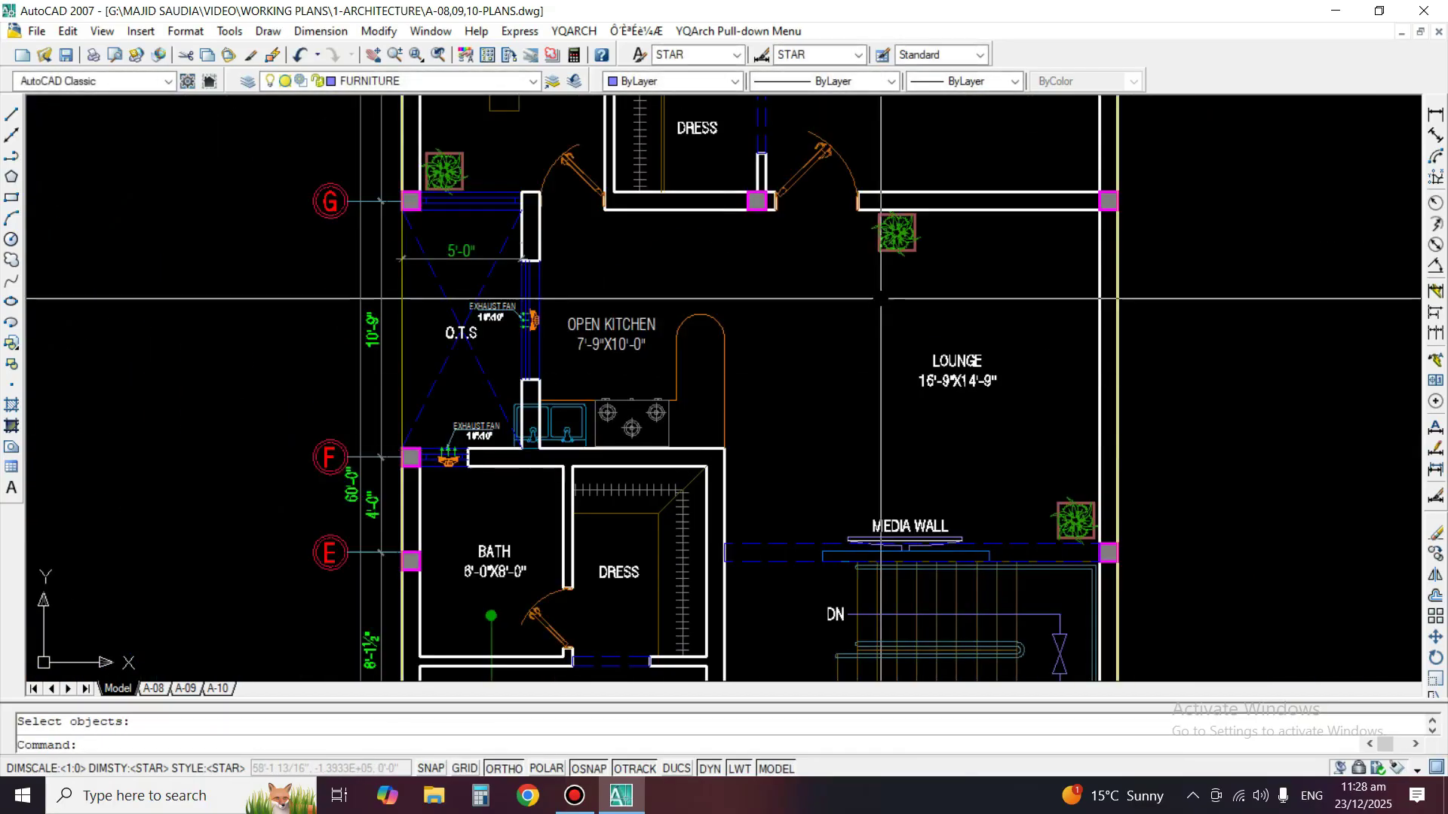
Erase the two potted plants from the first-floor lounge and the sink and stove from the open kitchen.
{"action": "left_click", "coordinate": [898, 232]}
{"action": "key", "text": "space"}
{"action": "key", "text": "Delete"}
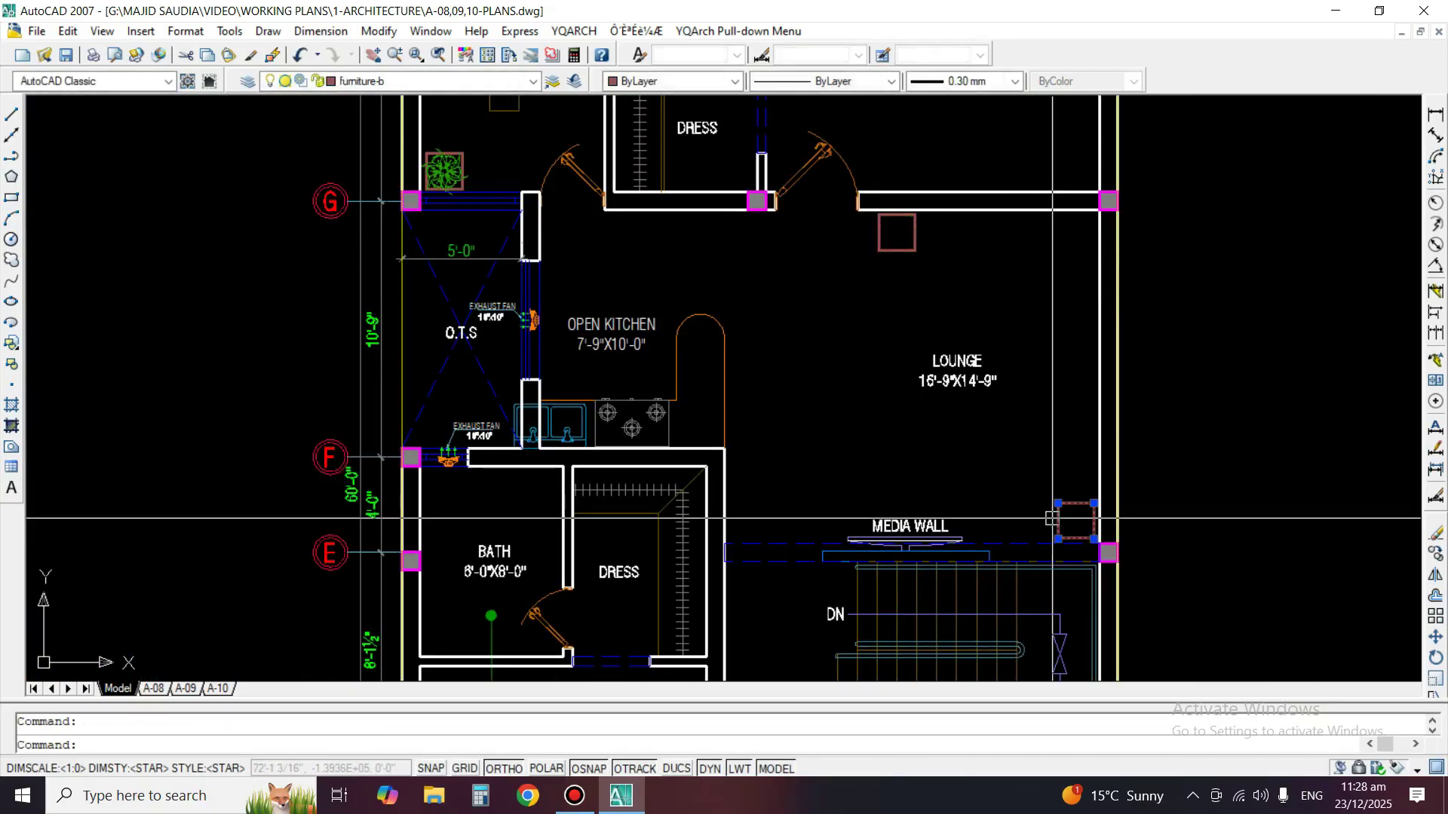
{"action": "left_click", "coordinate": [853, 263]}
{"action": "scroll", "coordinate": [630, 488], "scroll_direction": "up", "scroll_amount": 2}
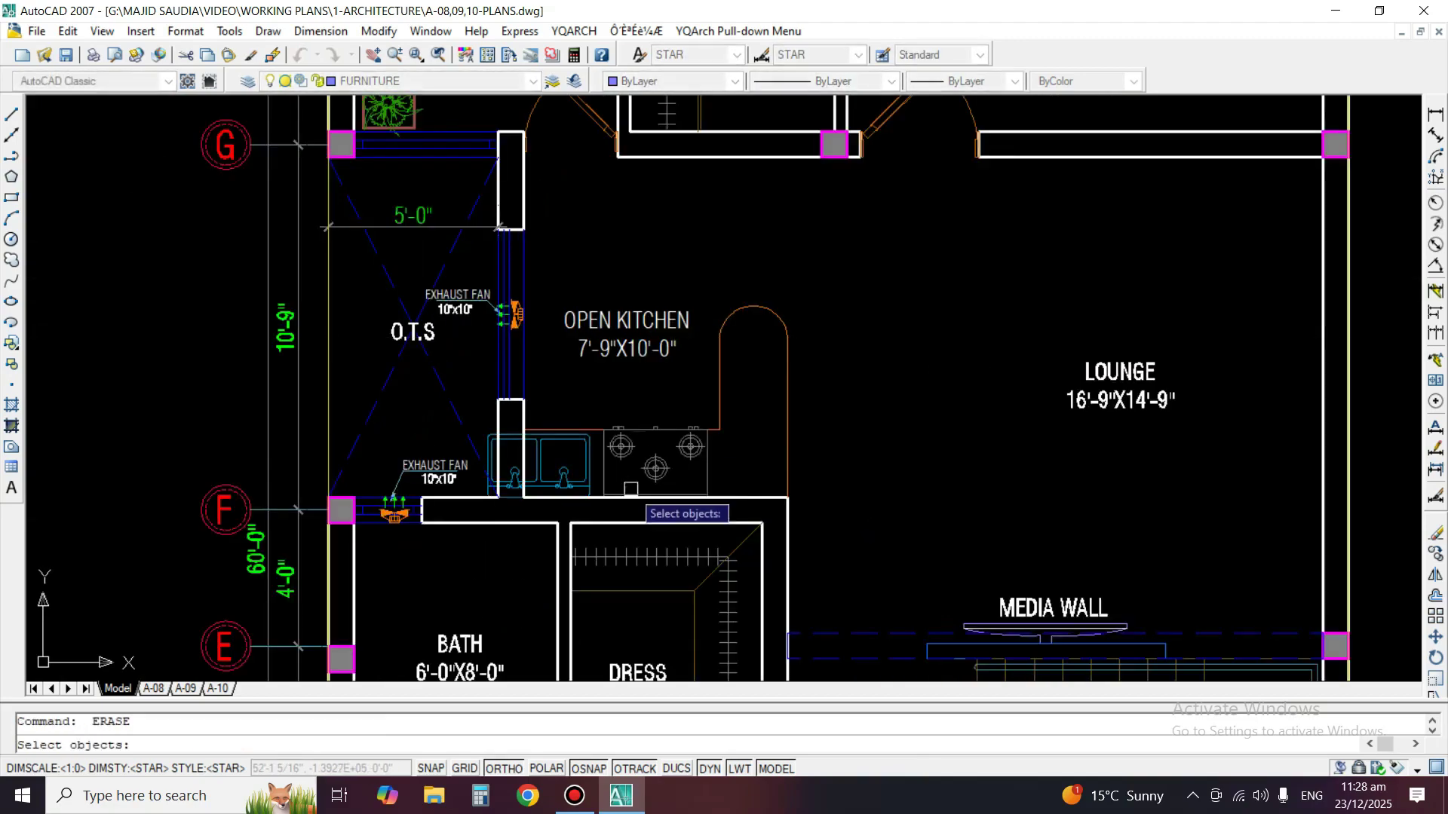
{"action": "key", "text": "space"}
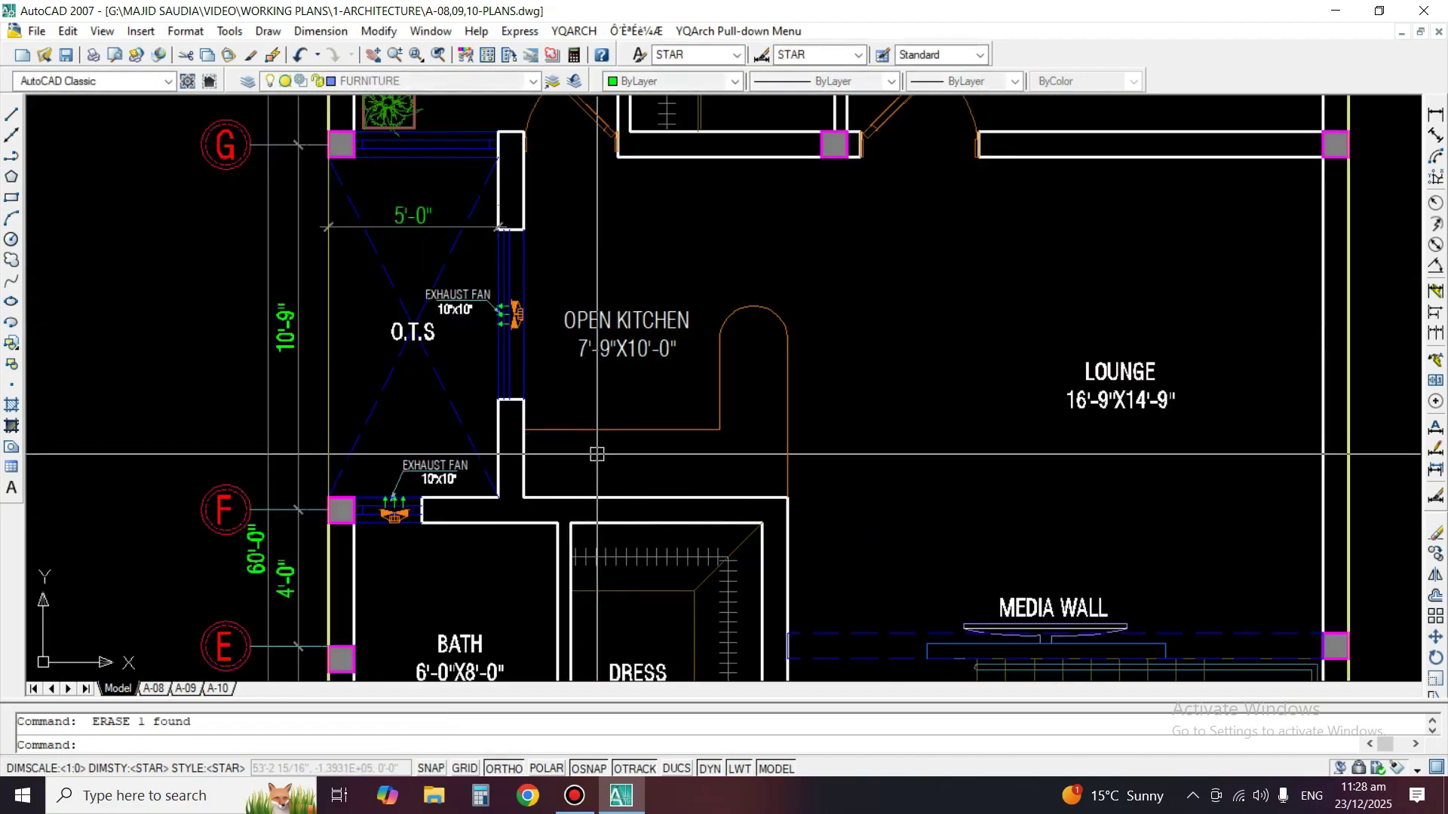
Erase the potted plant with its square box and the small table from the first-floor office.
{"action": "mouse_move", "coordinate": [408, 395]}
{"action": "middle_mouse_down"}
{"action": "mouse_move", "coordinate": [686, 368]}
{"action": "mouse_move", "coordinate": [610, 537]}
{"action": "middle_mouse_up"}
{"action": "scroll", "coordinate": [692, 237], "scroll_direction": "up", "scroll_amount": 6}
{"action": "scroll", "coordinate": [703, 396], "scroll_direction": "down", "scroll_amount": 8}
{"action": "scroll", "coordinate": [564, 355], "scroll_direction": "up", "scroll_amount": 2}
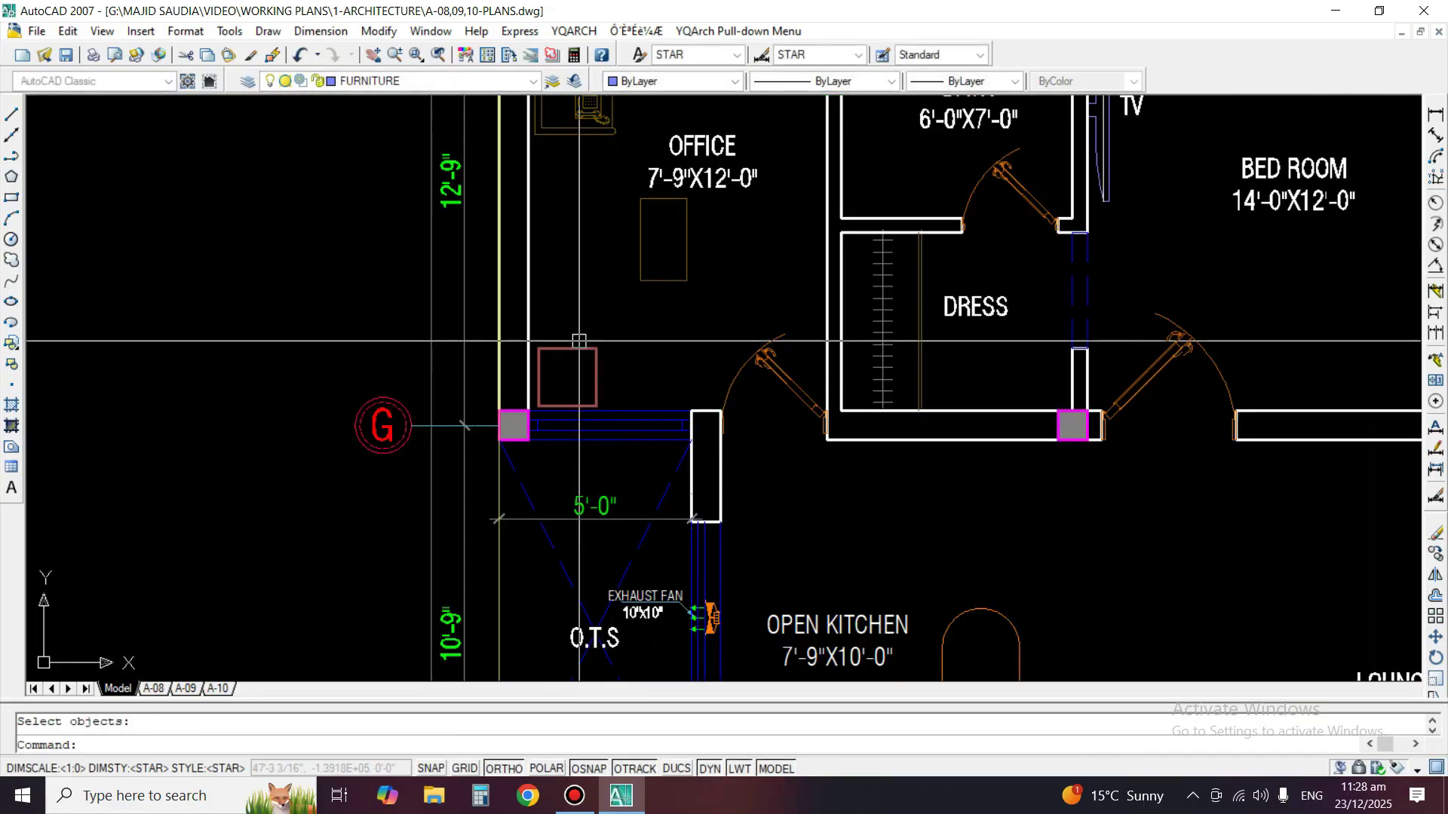
{"action": "left_click", "coordinate": [584, 305]}
{"action": "left_click", "coordinate": [712, 191]}
{"action": "key", "text": "space"}
Erase the office's desk workstation and the toilet in the adjoining rear bath on the first floor.
{"action": "middle_click_drag", "start_coordinate": [671, 226], "coordinate": [711, 481]}
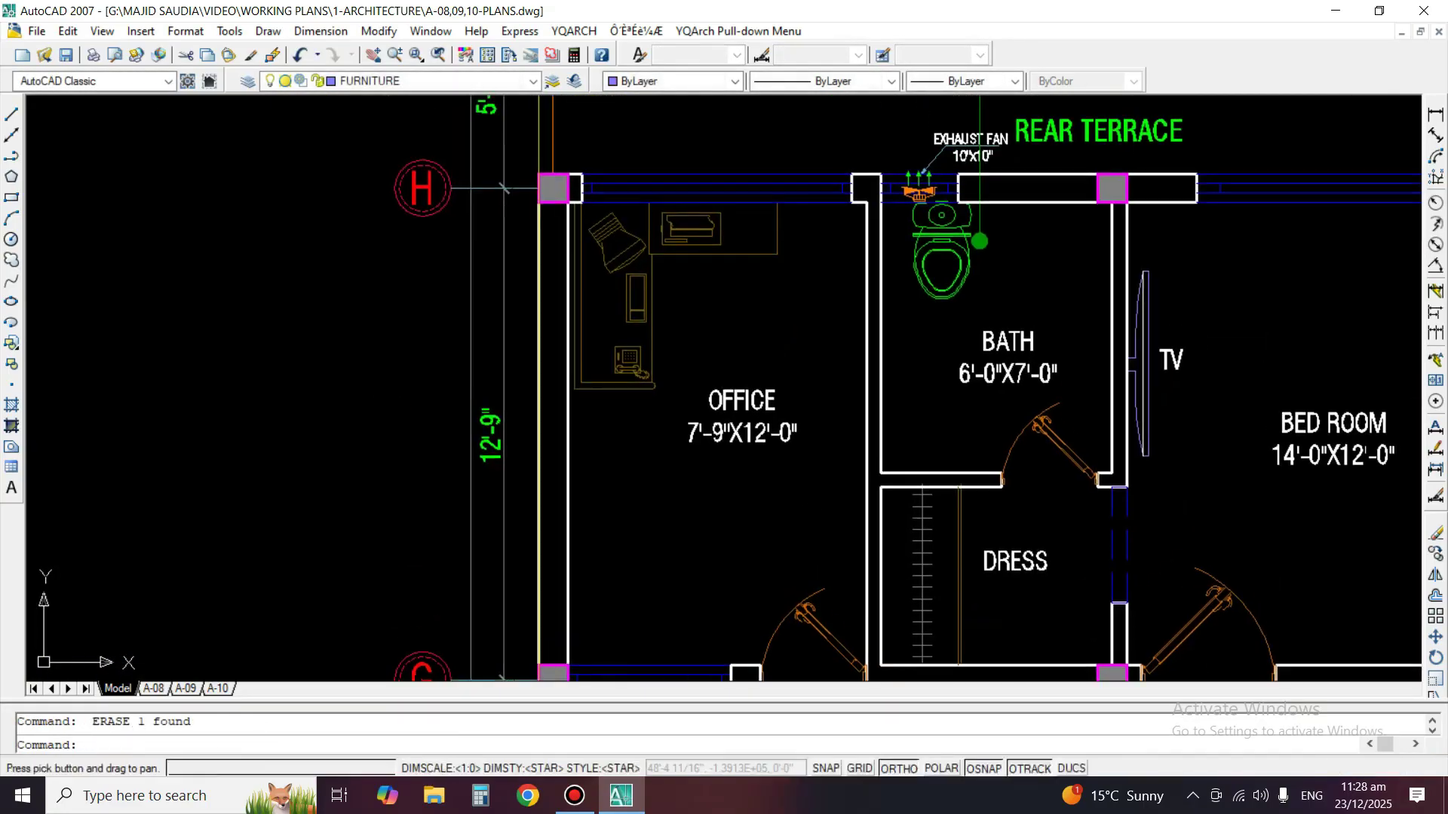
{"action": "key", "text": "space"}
{"action": "left_click", "coordinate": [637, 302]}
{"action": "key", "text": "space"}
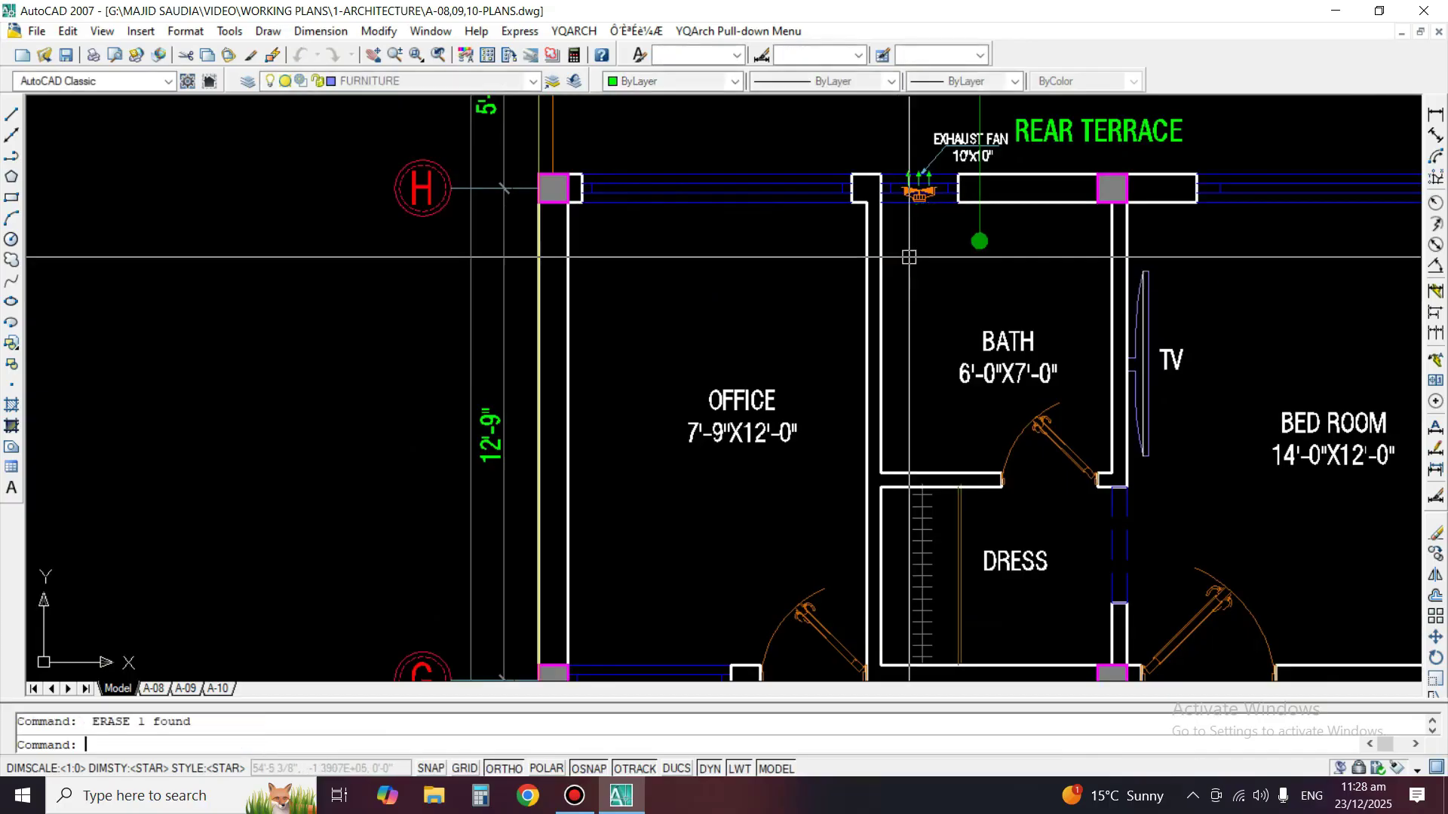
Erase the toilet from BATH-5 on the mumty floor.
{"action": "scroll", "coordinate": [638, 309], "scroll_direction": "down", "scroll_amount": 2}
{"action": "scroll", "coordinate": [817, 295], "scroll_direction": "down", "scroll_amount": 8}
{"action": "scroll", "coordinate": [738, 388], "scroll_direction": "up", "scroll_amount": 10}
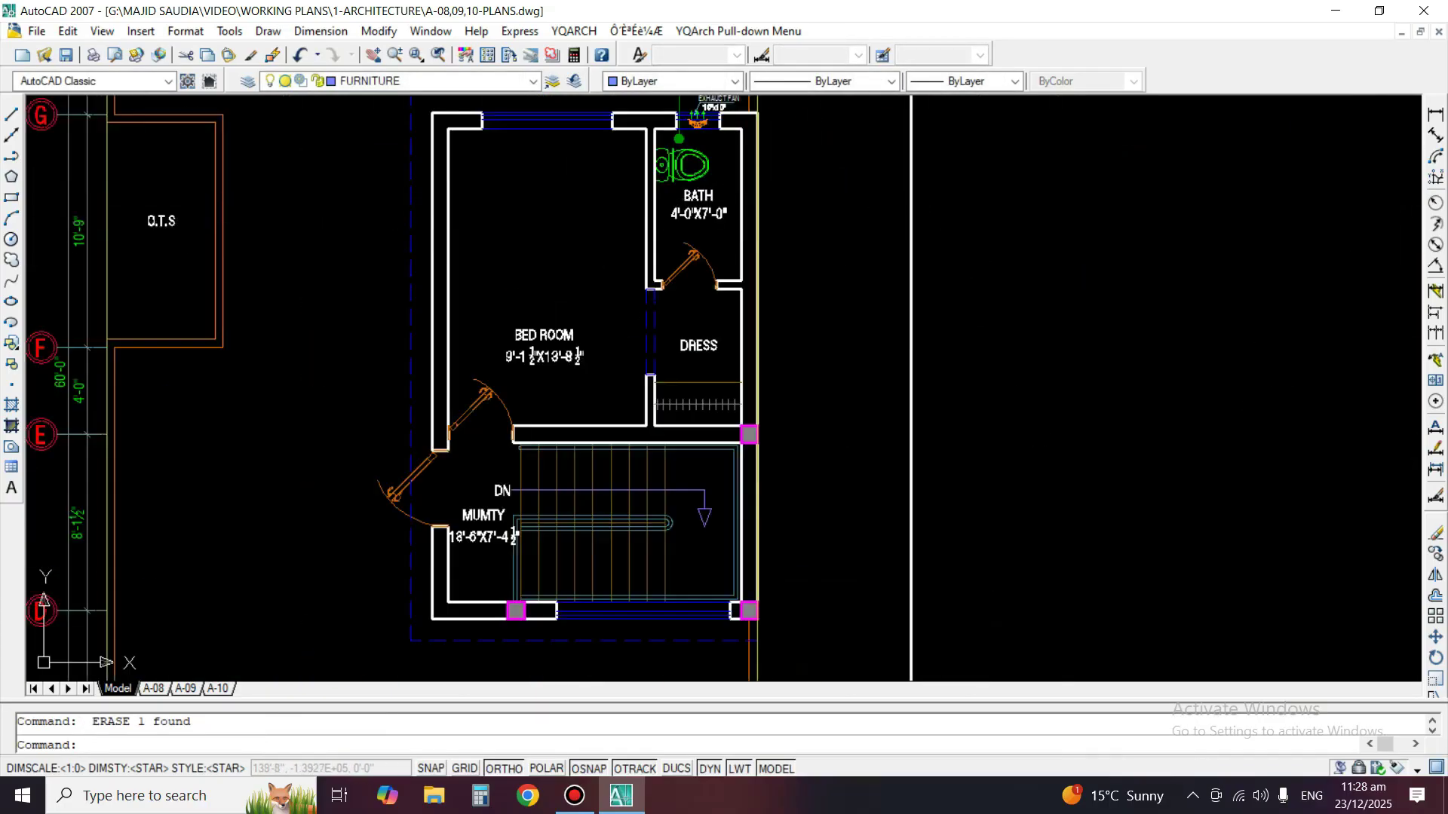
{"action": "scroll", "coordinate": [738, 344], "scroll_direction": "up", "scroll_amount": 3}
{"action": "scroll", "coordinate": [736, 299], "scroll_direction": "down", "scroll_amount": 10}
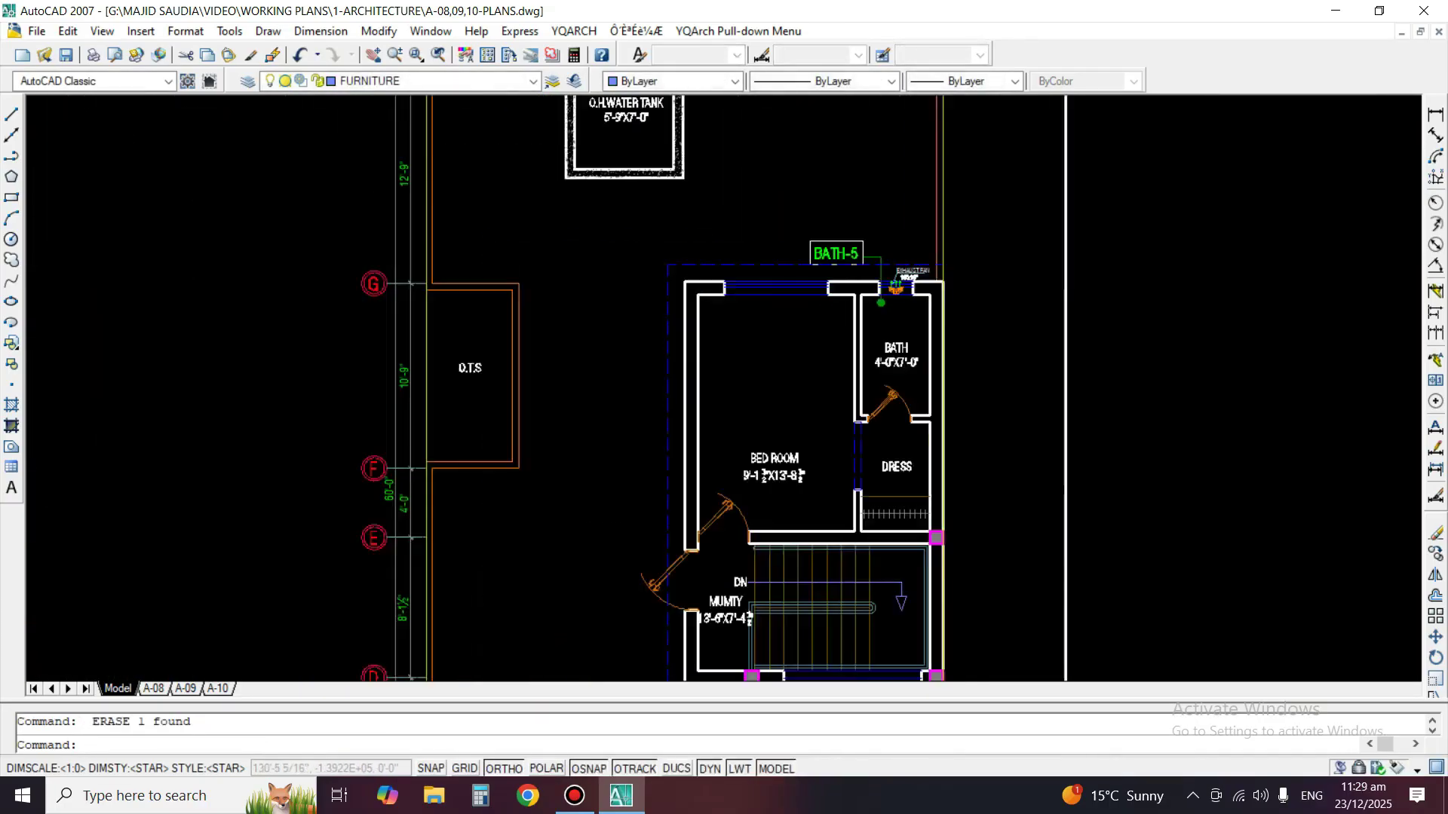
Review the ground, first and mumty floor plans for leftover furniture, both as a whole sheet and around the ground-floor rear rooms.
{"action": "scroll", "coordinate": [573, 362], "scroll_direction": "up", "scroll_amount": 5}
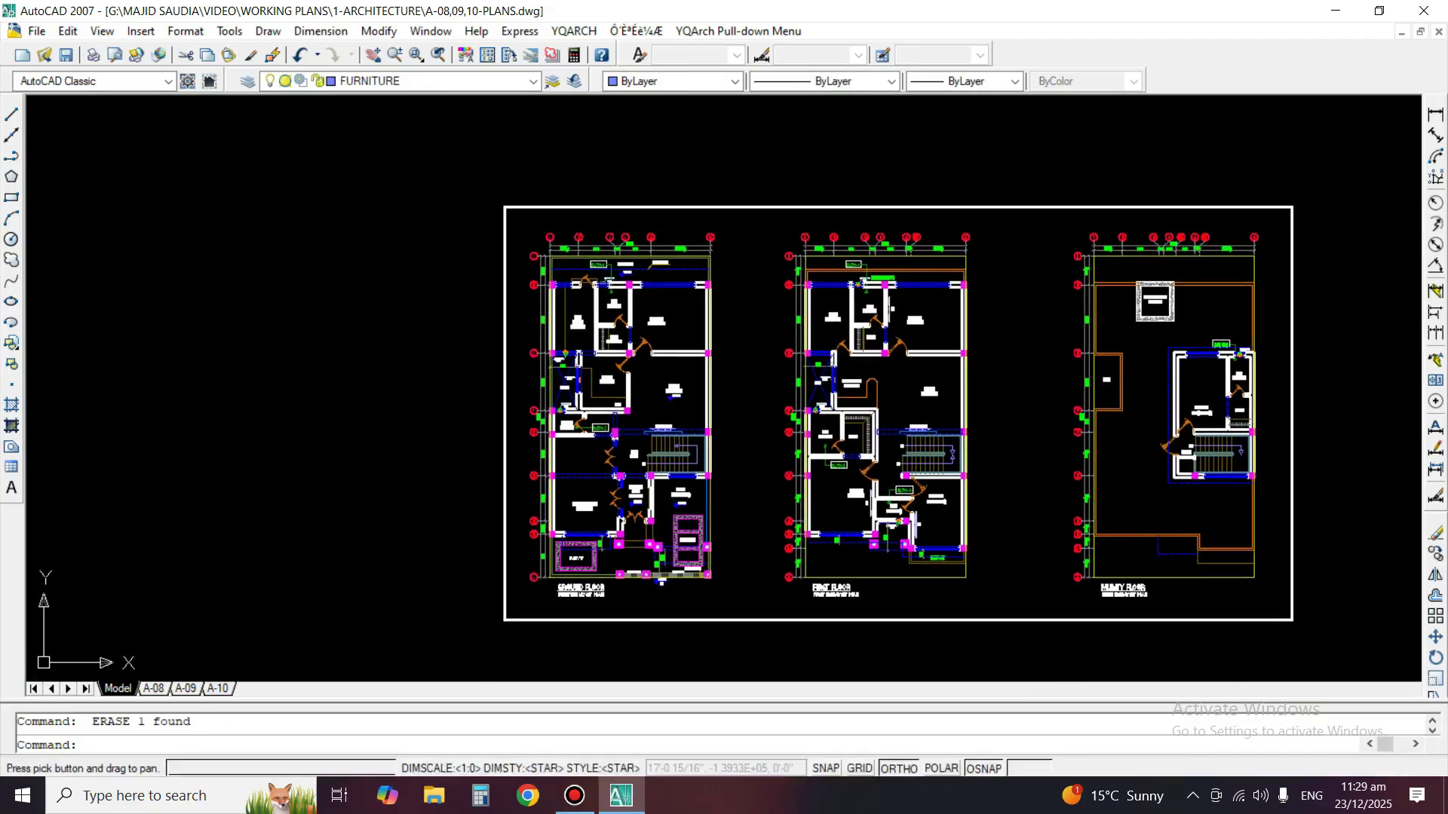
{"action": "scroll", "coordinate": [507, 252], "scroll_direction": "up", "scroll_amount": 4}
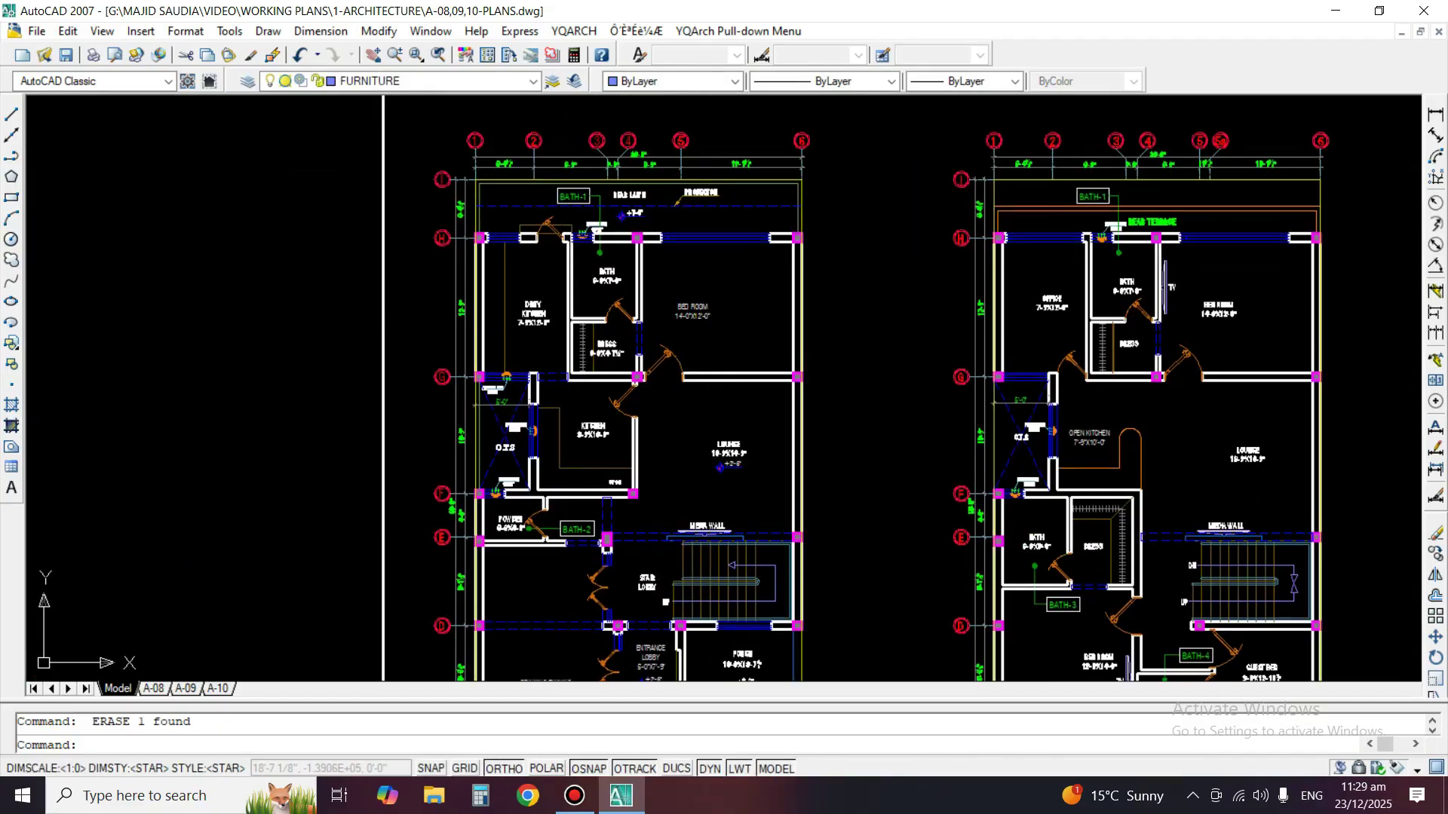
{"action": "scroll", "coordinate": [562, 366], "scroll_direction": "up", "scroll_amount": 2}
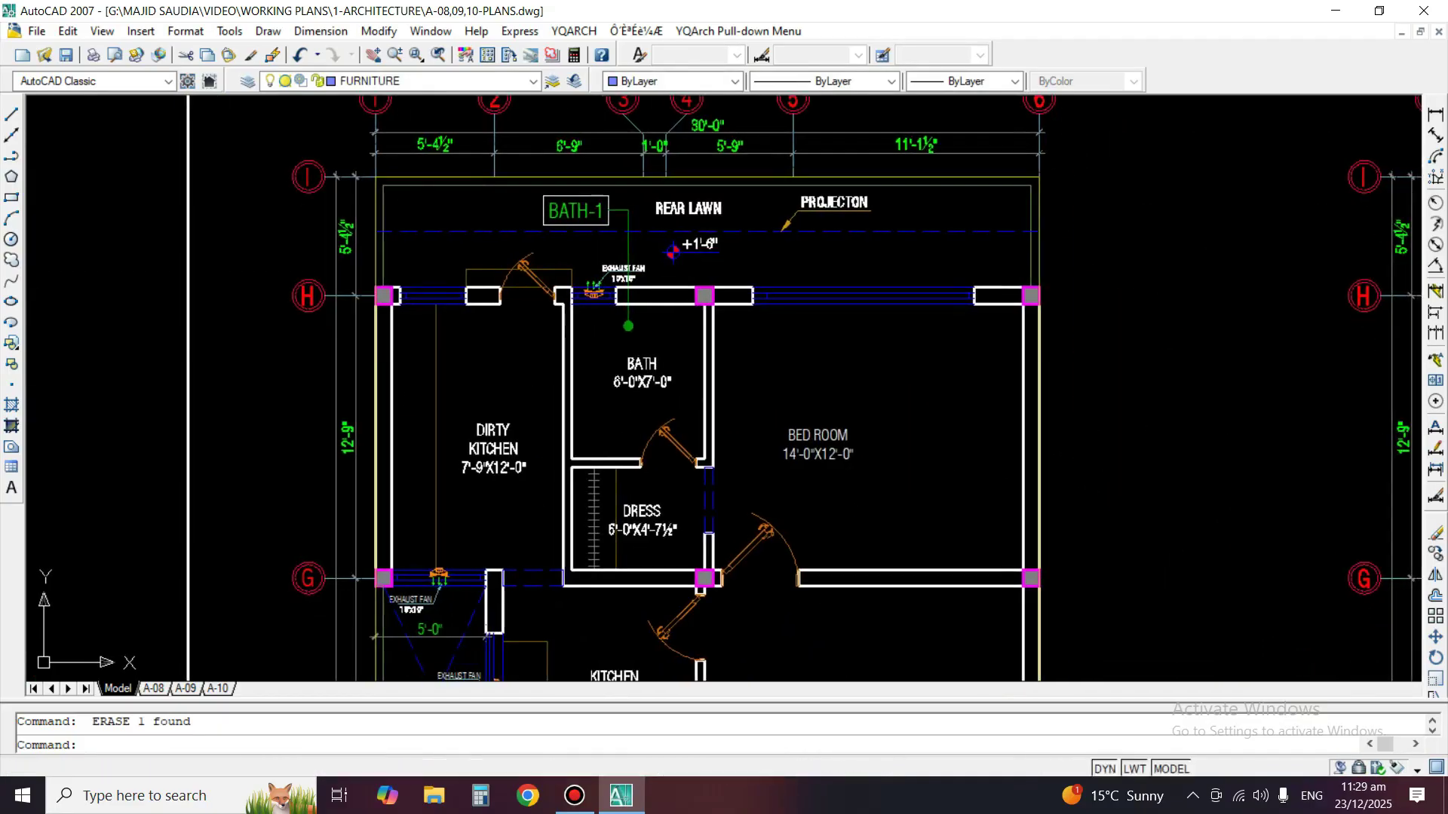
{"action": "scroll", "coordinate": [562, 365], "scroll_direction": "down", "scroll_amount": 4}
{"action": "scroll", "coordinate": [562, 363], "scroll_direction": "up", "scroll_amount": 2}
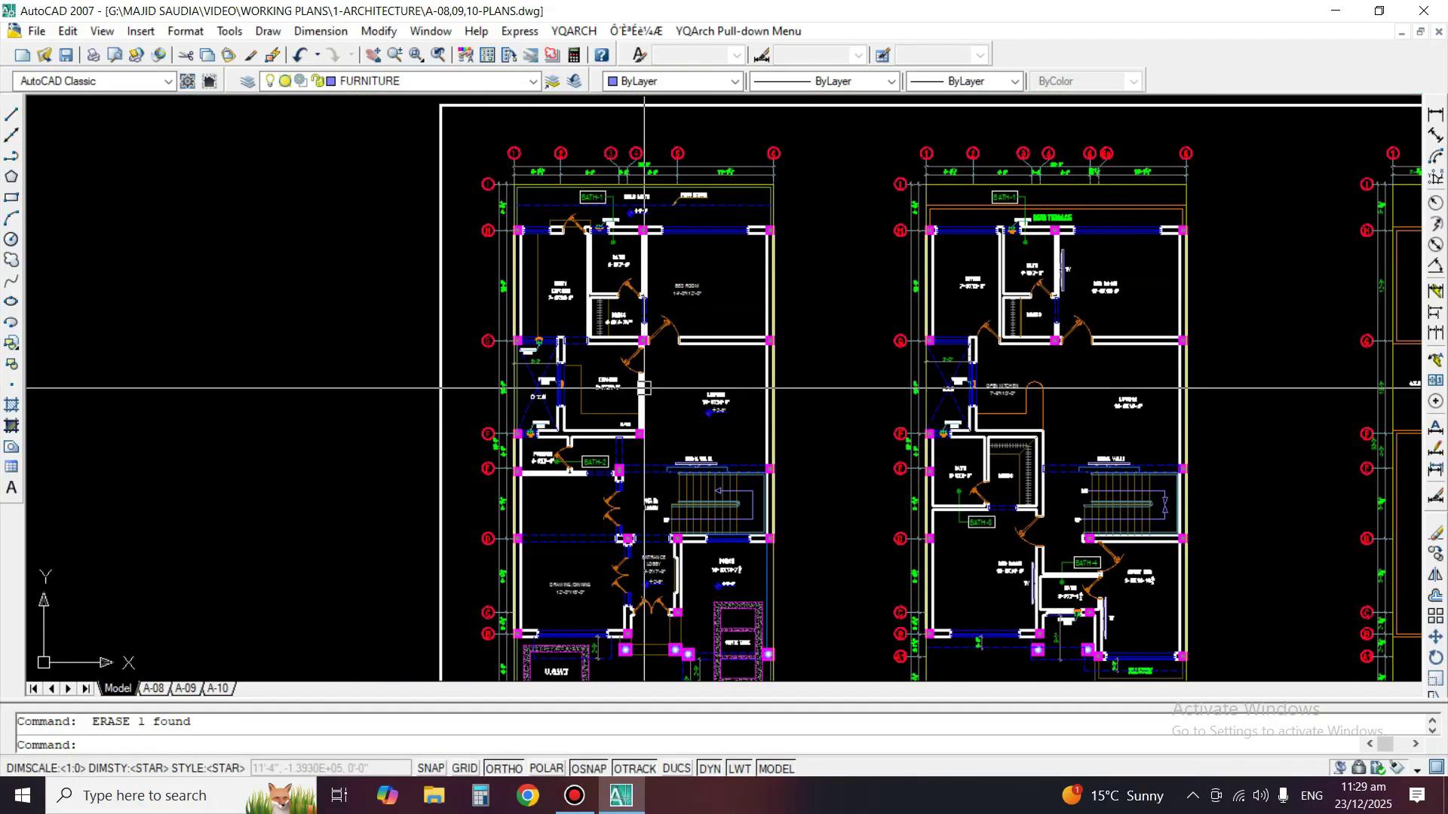
{"action": "type", "text": "z"}
{"action": "key", "text": "Return"}
{"action": "key", "text": "Return"}
{"action": "left_click_drag", "start_coordinate": [649, 354], "coordinate": [660, 408]}
{"action": "key", "text": "Escape"}
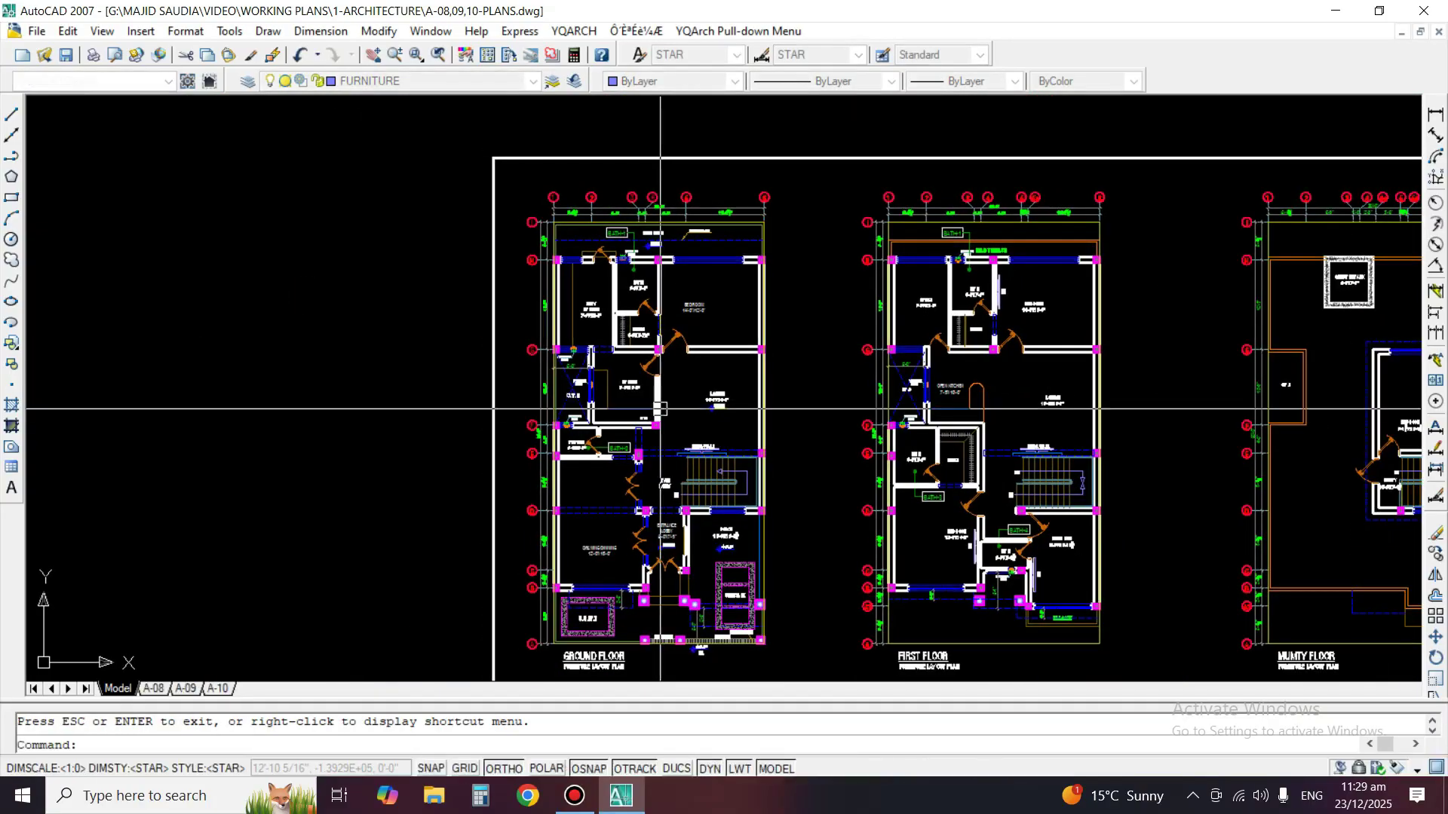
Isolate the WALL layer using the wall between the ground-floor bath and bedroom, and view the walls alone.
{"action": "middle_click_drag", "start_coordinate": [607, 382], "coordinate": [579, 371]}
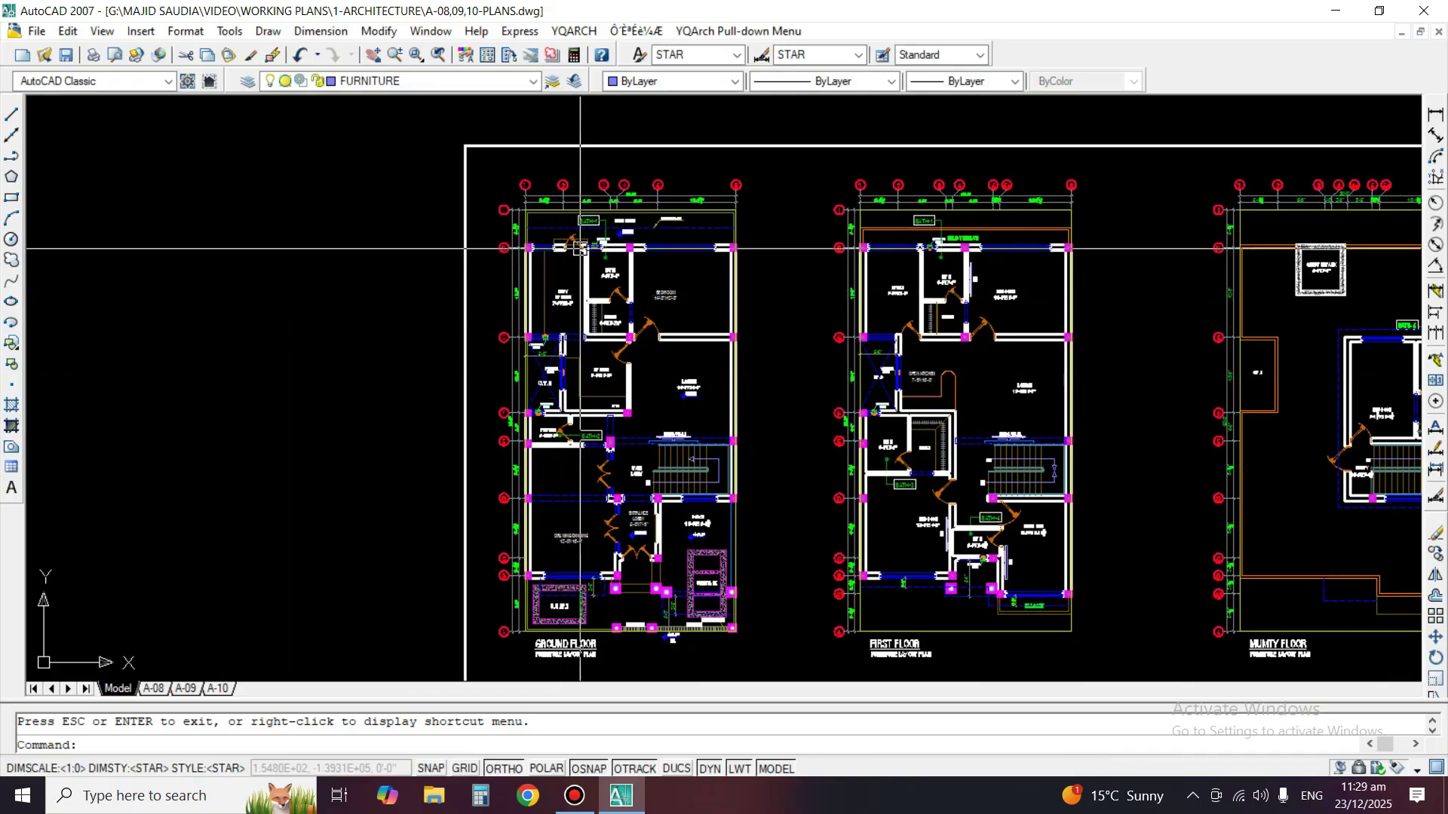
{"action": "scroll", "coordinate": [620, 246], "scroll_direction": "up", "scroll_amount": 3}
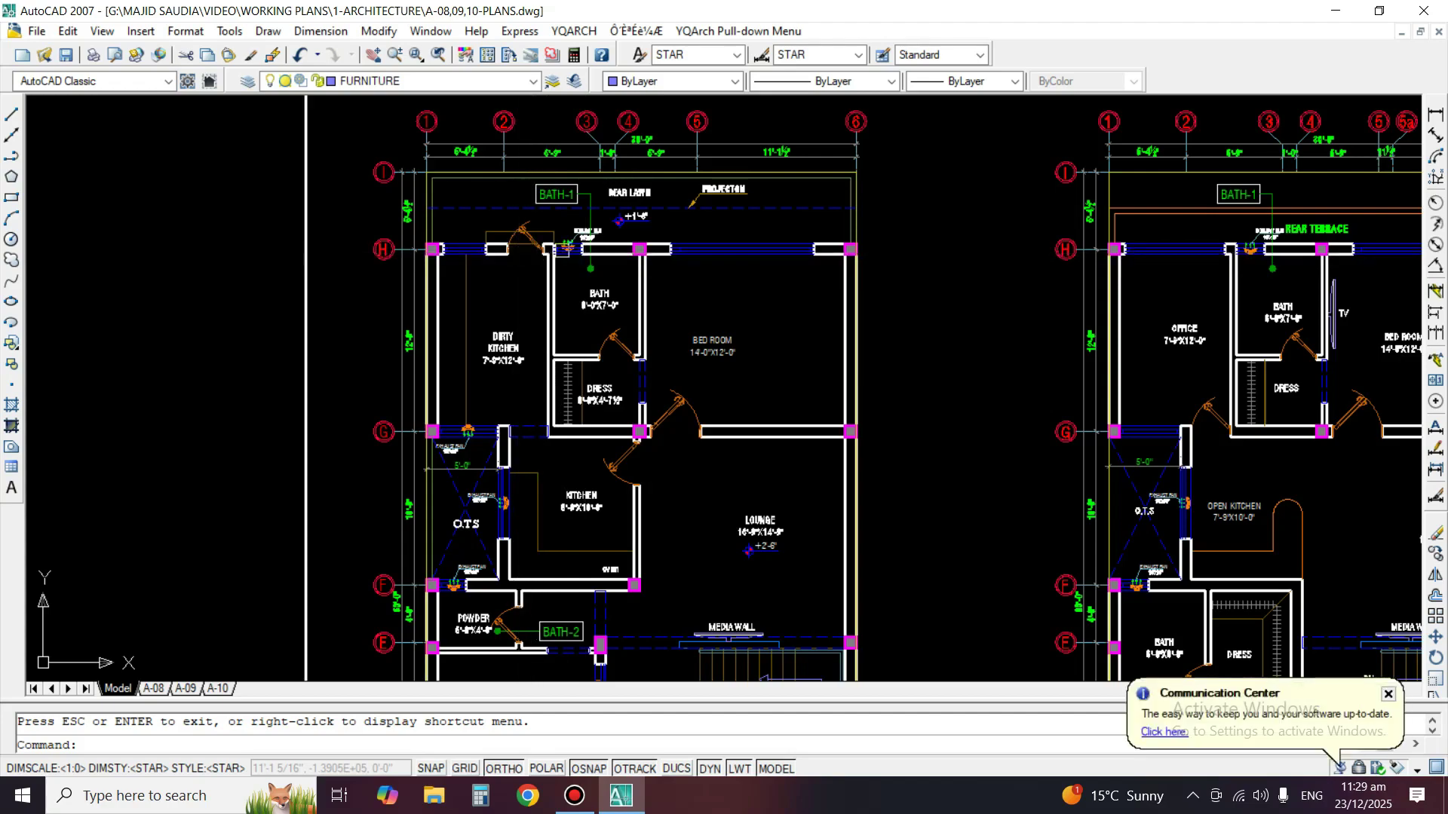
{"action": "scroll", "coordinate": [736, 251], "scroll_direction": "up", "scroll_amount": 2}
{"action": "left_click", "coordinate": [642, 279]}
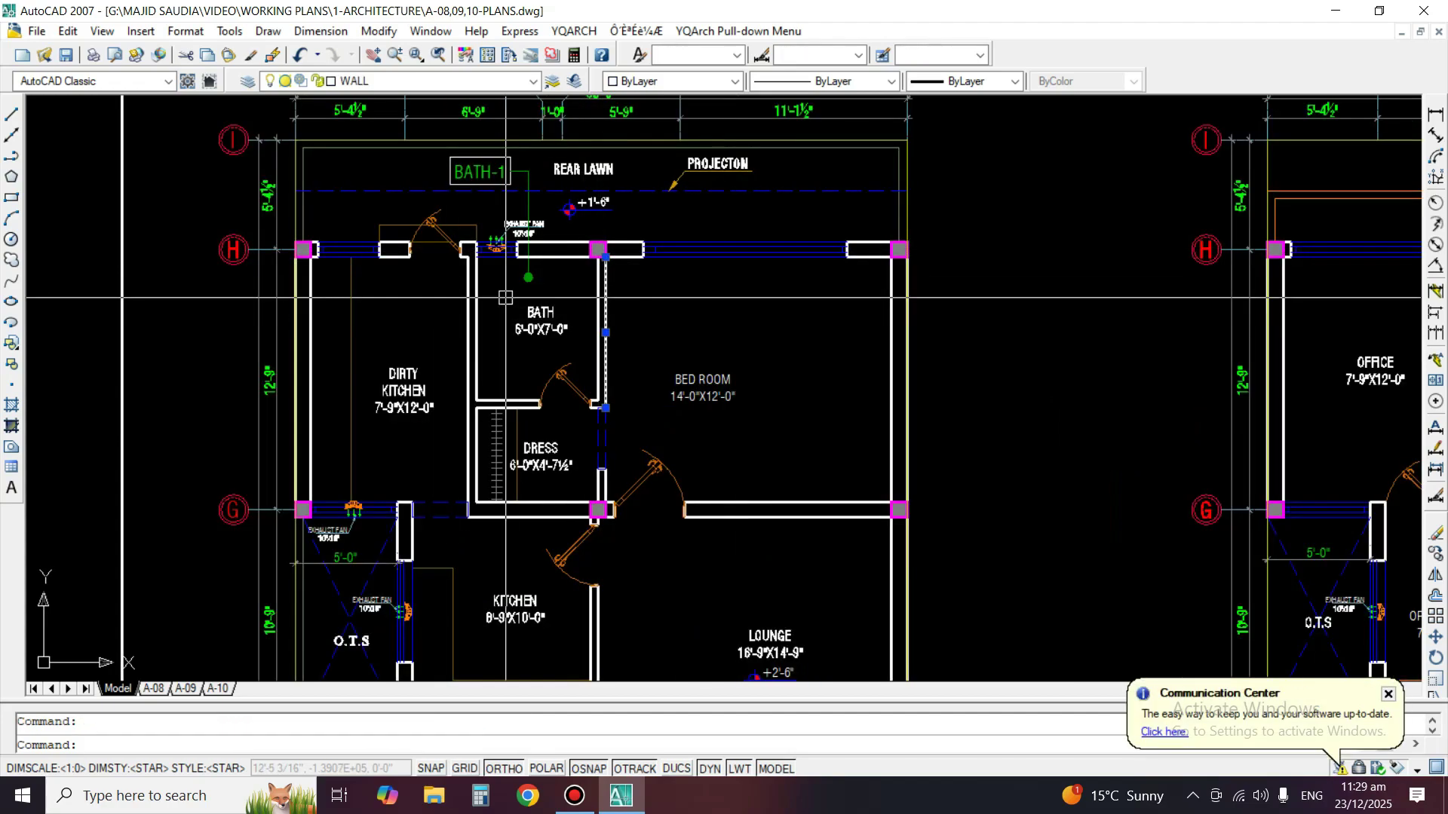
{"action": "key", "text": "Escape"}
{"action": "type", "text": "layiso"}
{"action": "key", "text": "Return"}
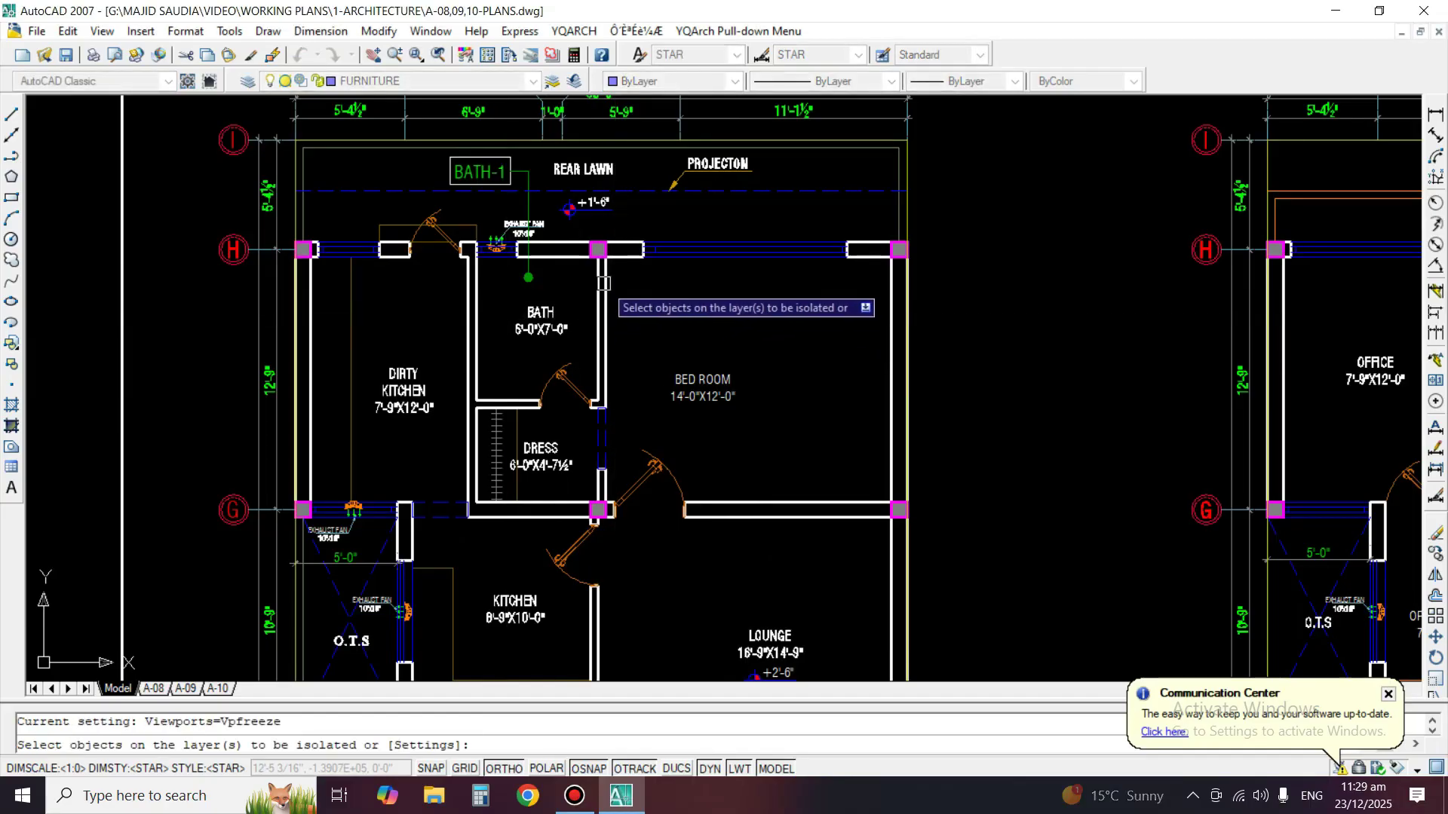
{"action": "key", "text": "Return"}
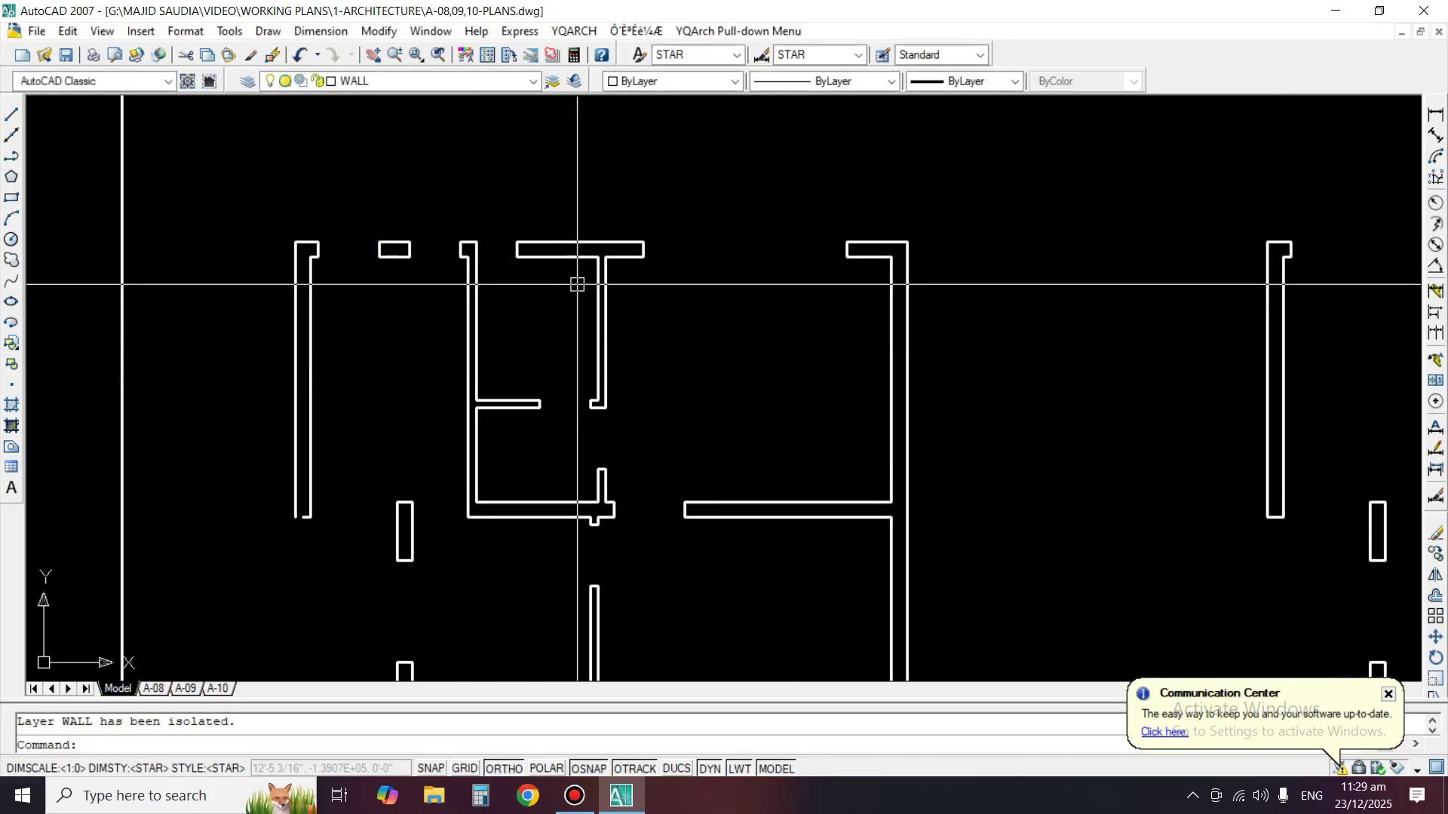
{"action": "scroll", "coordinate": [576, 362], "scroll_direction": "down", "scroll_amount": 4}
{"action": "scroll", "coordinate": [251, 227], "scroll_direction": "up", "scroll_amount": 2}
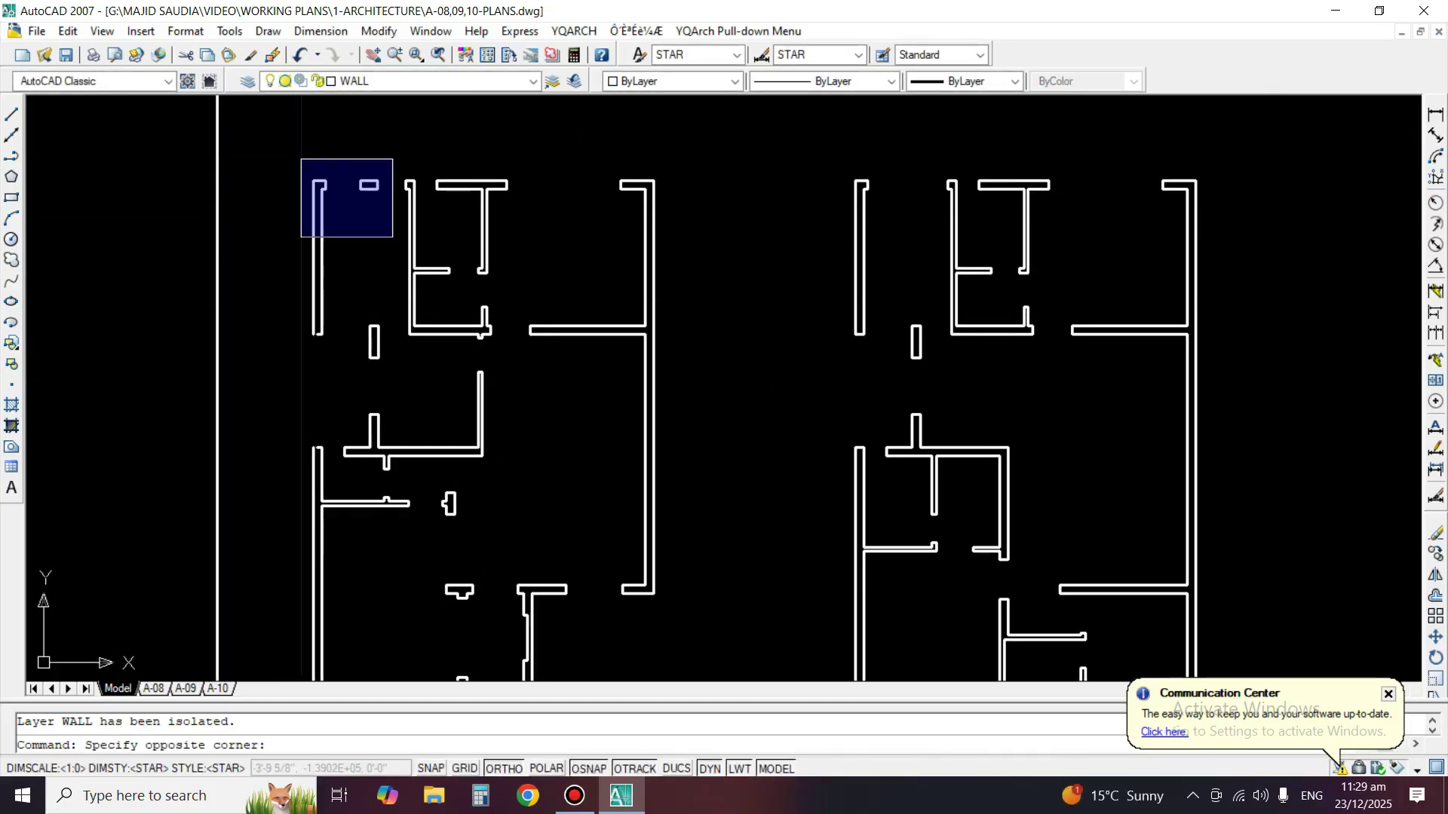
Turn all layers back on and return to the rear of the ground floor plan.
{"action": "left_click", "coordinate": [820, 517]}
{"action": "key", "text": "Escape"}
{"action": "type", "text": "layon"}
{"action": "key", "text": "Return"}
{"action": "middle_click_drag", "start_coordinate": [585, 393], "coordinate": [721, 509]}
{"action": "scroll", "coordinate": [591, 263], "scroll_direction": "up", "scroll_amount": 4}
{"action": "middle_click_drag", "start_coordinate": [548, 323], "coordinate": [667, 379]}
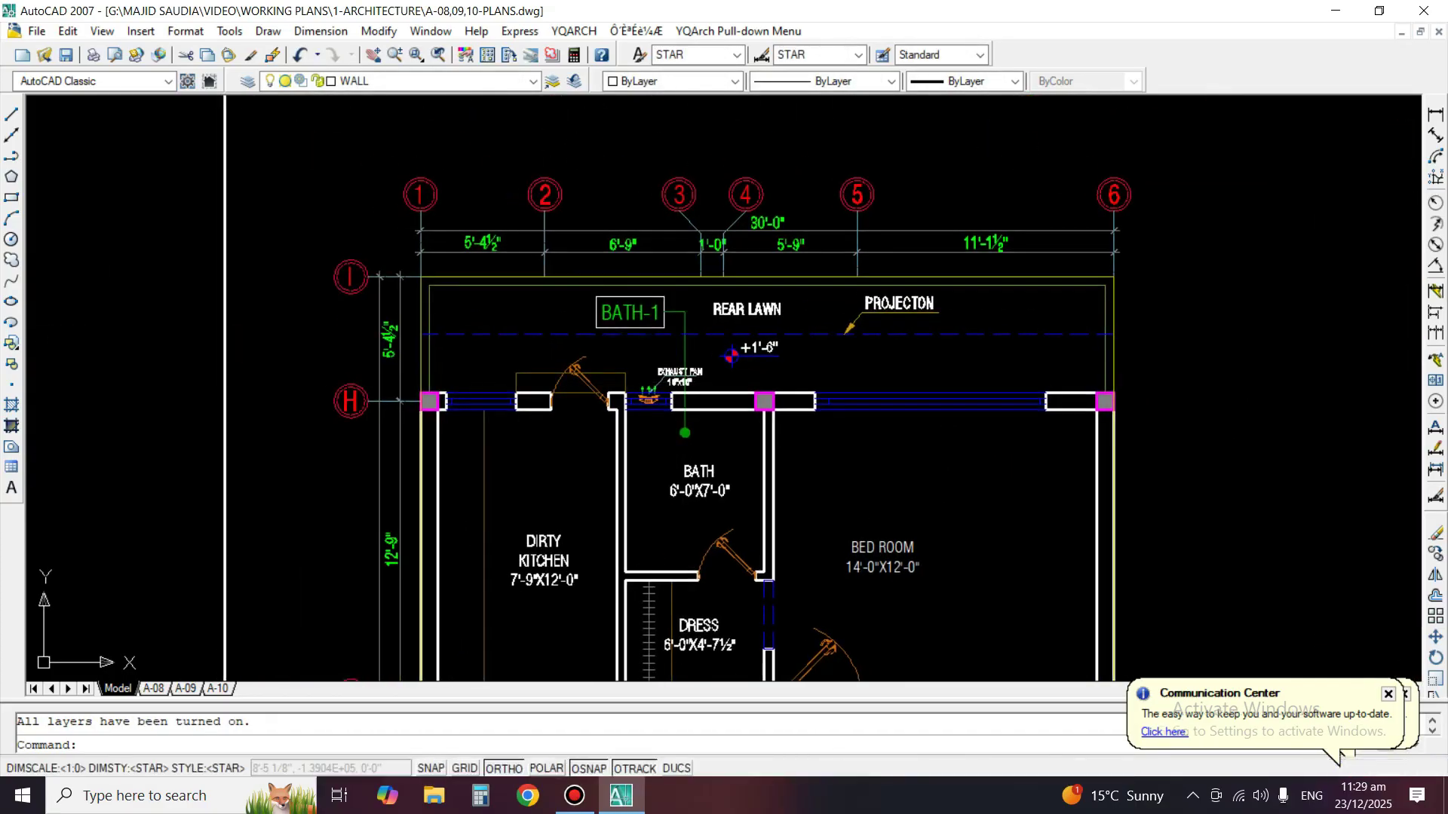
Isolate the dimension layer using the overall 30'-0" dimension above the ground floor plan, and turn all layers back on.
{"action": "scroll", "coordinate": [751, 230], "scroll_direction": "up", "scroll_amount": 2}
{"action": "type", "text": "1"}
{"action": "key", "text": "space"}
{"action": "left_click", "coordinate": [767, 230]}
{"action": "key", "text": "space"}
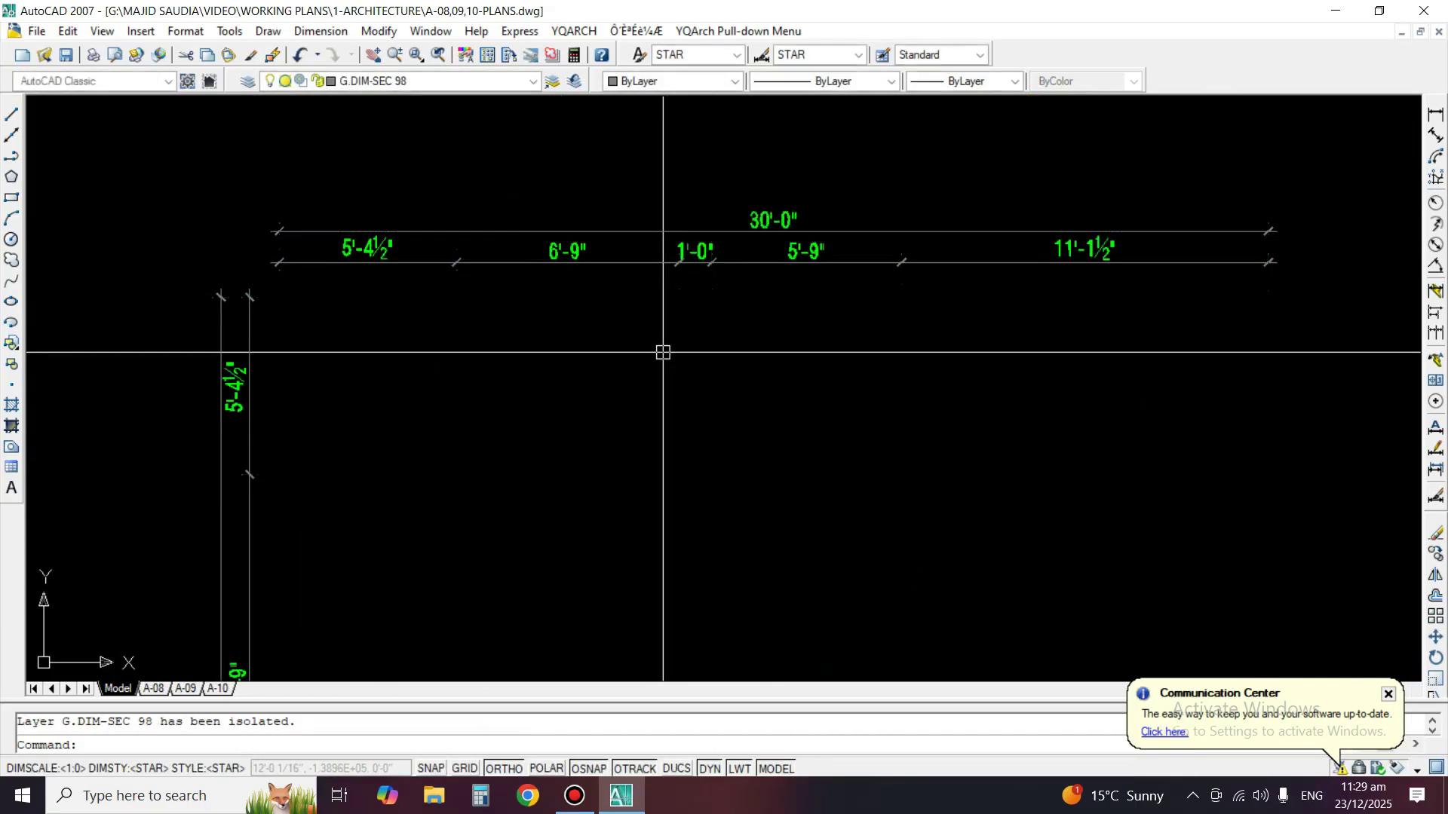
{"action": "type", "text": "layon"}
{"action": "key", "text": "Return"}
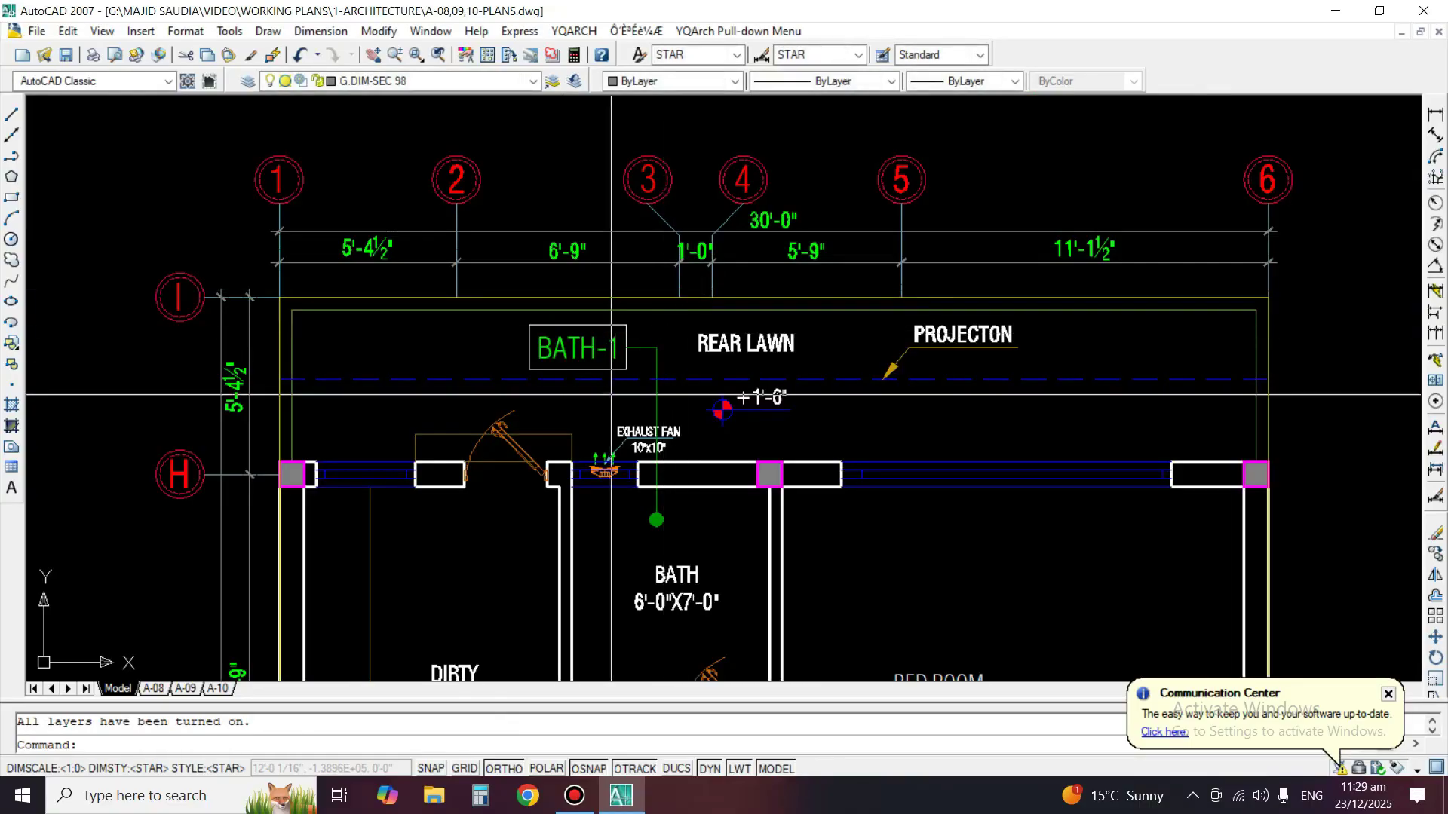
Look over the ground floor plan from the rear rooms down to the porch, septic tank and front gates.
{"action": "scroll", "coordinate": [611, 395], "scroll_direction": "down", "scroll_amount": 5}
{"action": "scroll", "coordinate": [730, 251], "scroll_direction": "up", "scroll_amount": 3}
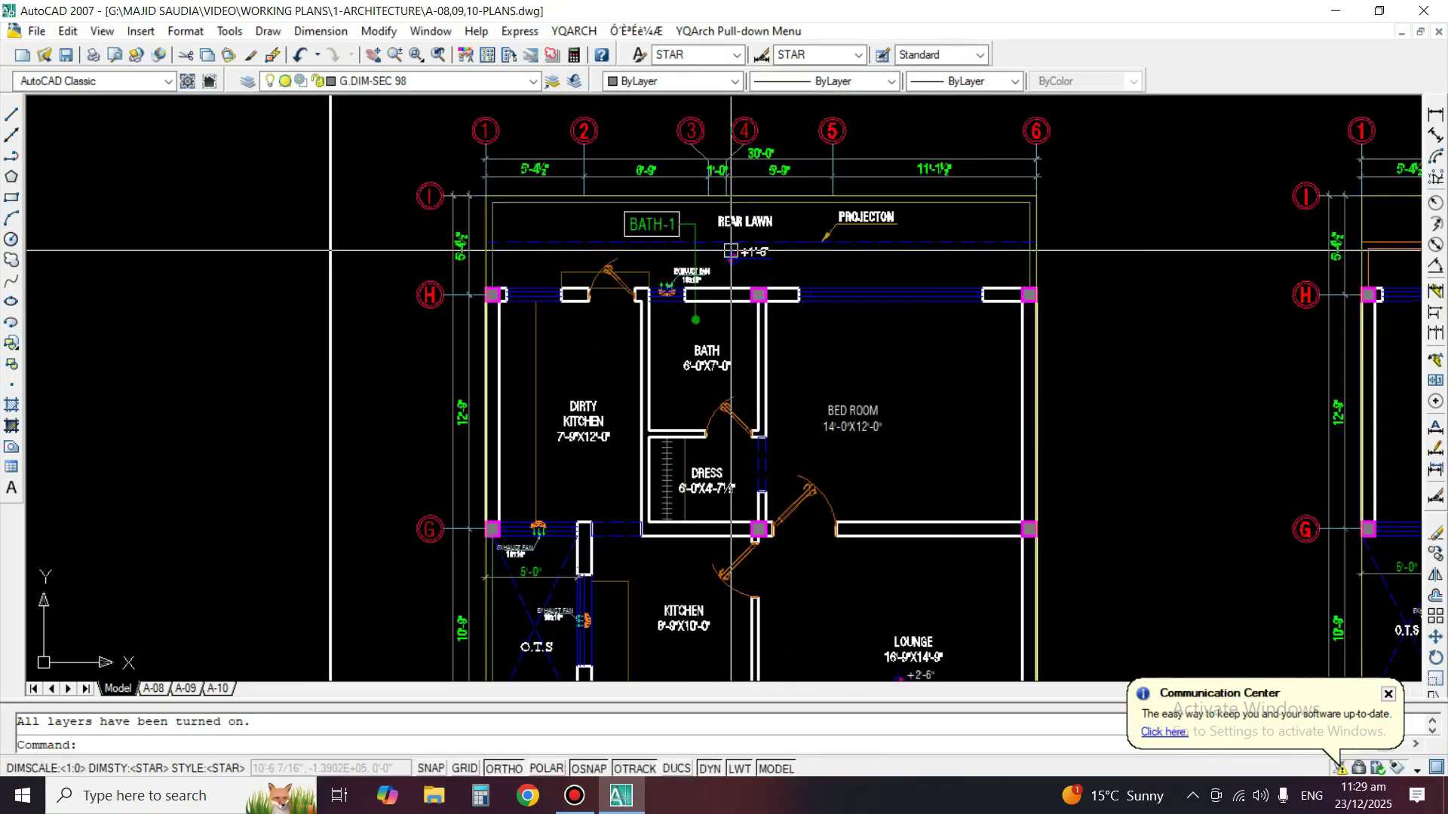
{"action": "scroll", "coordinate": [754, 251], "scroll_direction": "down", "scroll_amount": 4}
{"action": "scroll", "coordinate": [803, 216], "scroll_direction": "up", "scroll_amount": 3}
{"action": "middle_click_drag", "start_coordinate": [821, 534], "coordinate": [804, 192]}
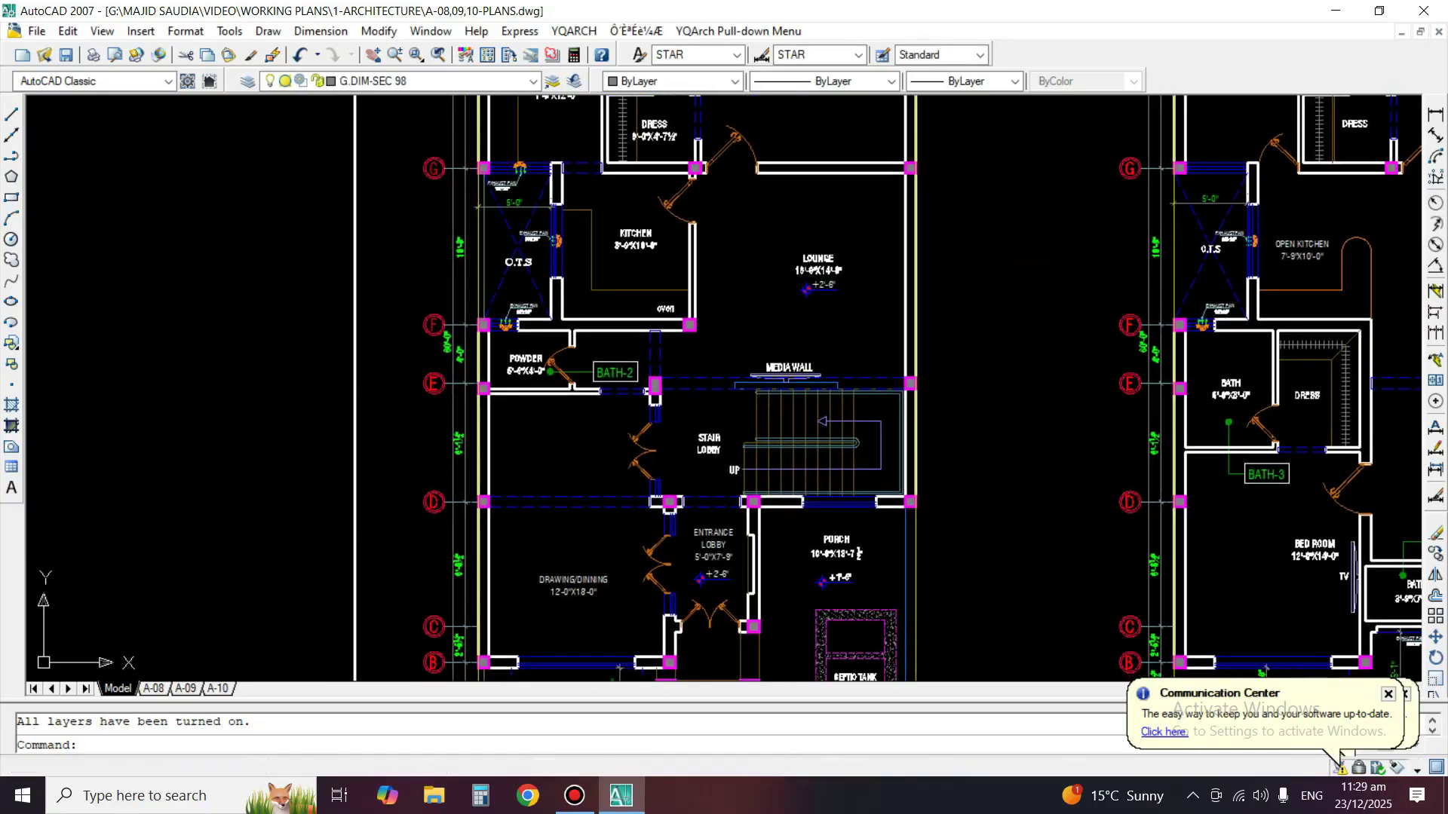
{"action": "middle_click_drag", "start_coordinate": [770, 564], "coordinate": [781, 292]}
{"action": "scroll", "coordinate": [898, 493], "scroll_direction": "up", "scroll_amount": 2}
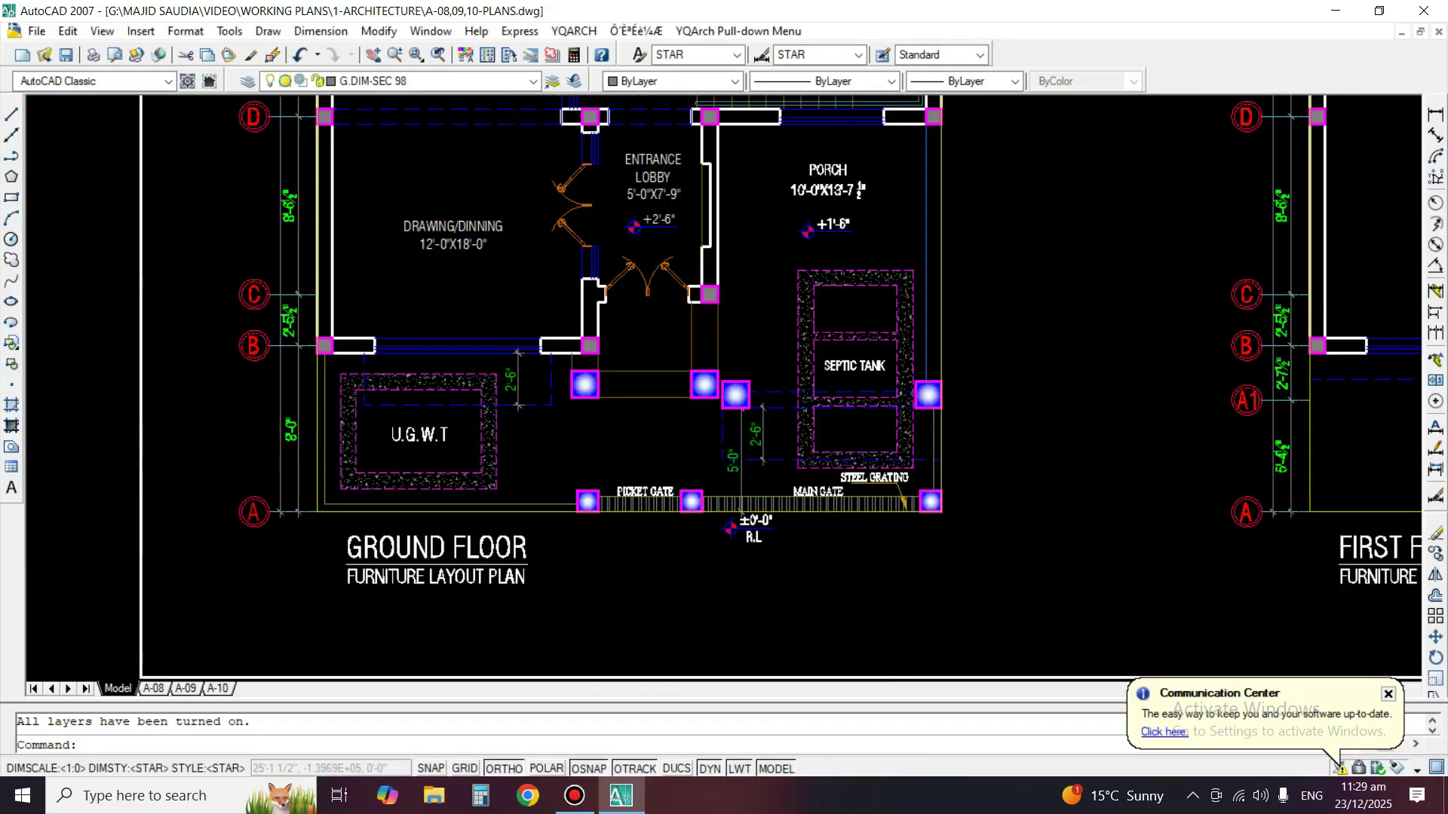
{"action": "scroll", "coordinate": [637, 425], "scroll_direction": "up", "scroll_amount": 2}
{"action": "middle_click_drag", "start_coordinate": [638, 426], "coordinate": [505, 440]}
{"action": "scroll", "coordinate": [796, 275], "scroll_direction": "up", "scroll_amount": 2}
Isolate the layers of the septic tank's outline, hatching and label in the porch.
{"action": "type", "text": "li"}
{"action": "key", "text": "space"}
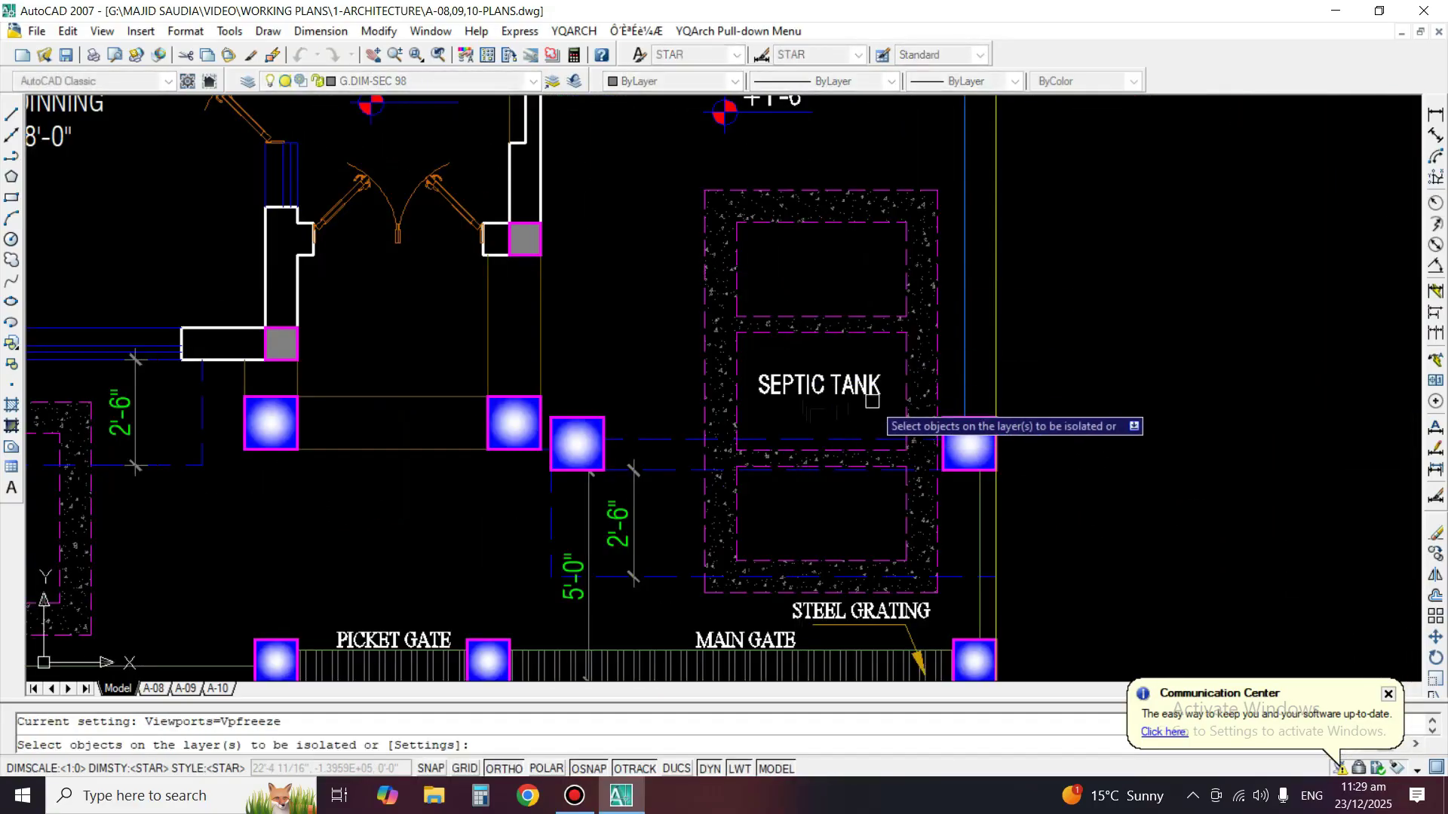
{"action": "key", "text": "Return"}
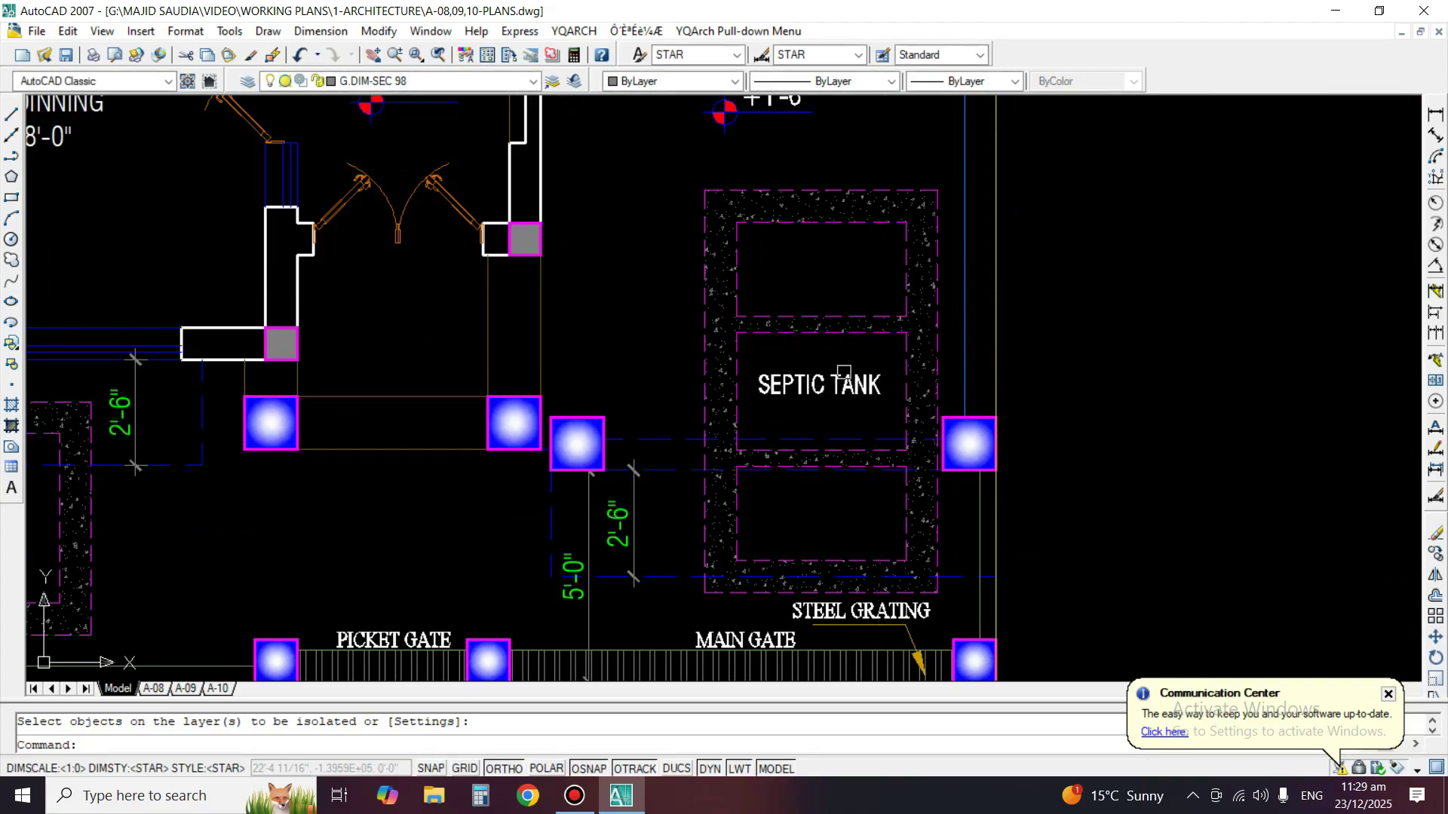
{"action": "left_click", "coordinate": [952, 181]}
{"action": "left_click", "coordinate": [786, 265]}
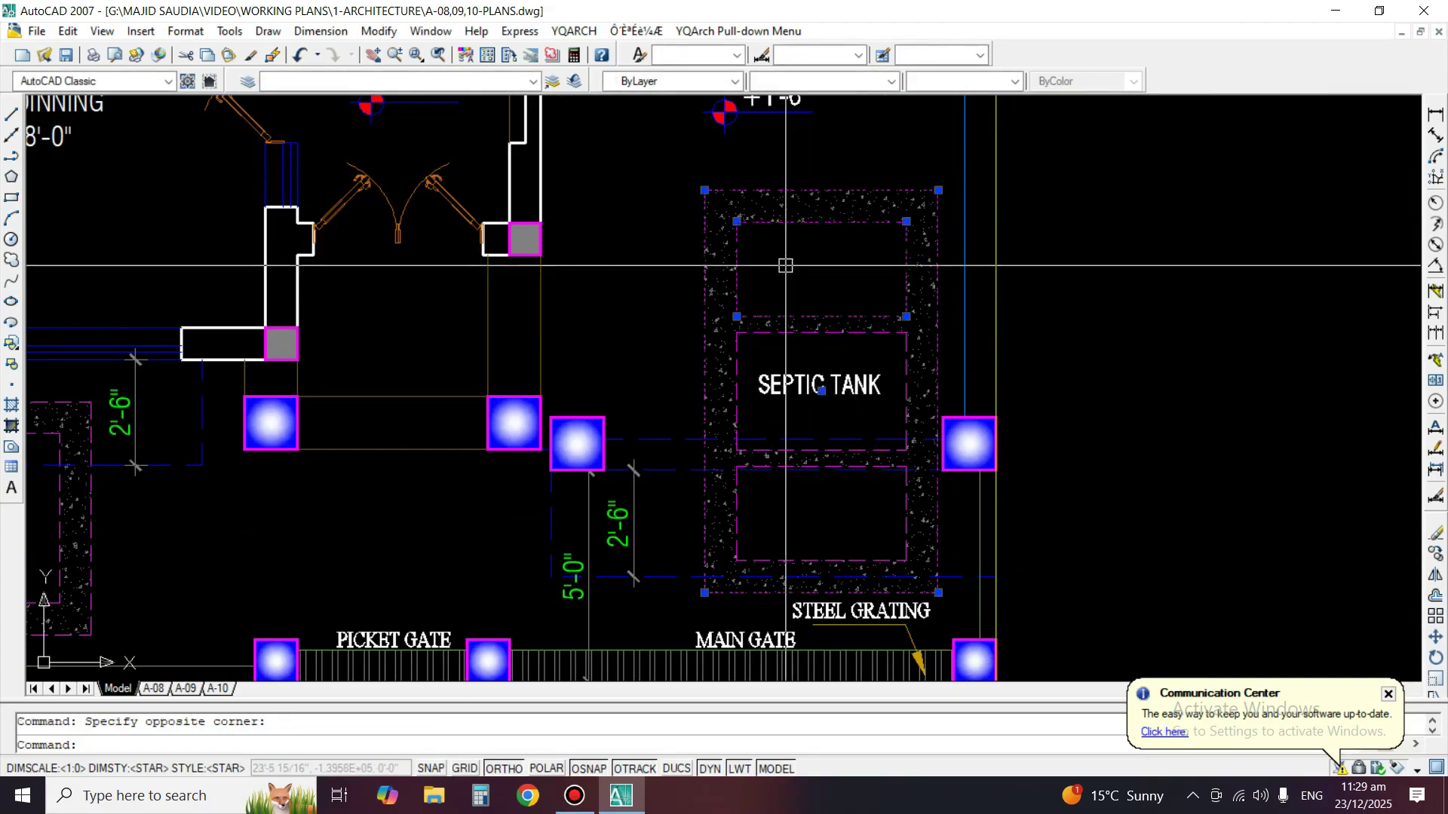
{"action": "left_click", "coordinate": [799, 384]}
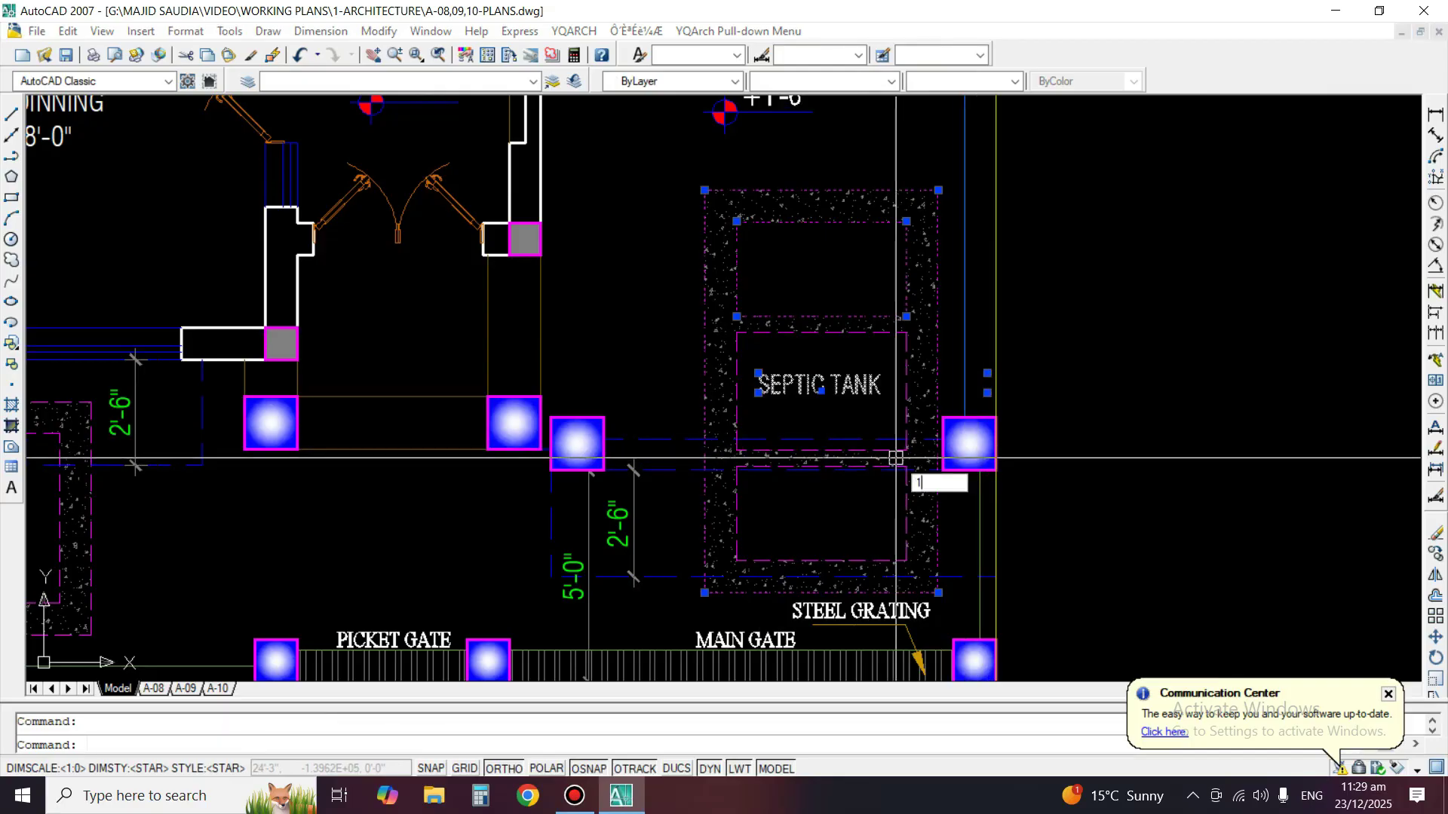
{"action": "key", "text": "Return"}
Select the whole septic tank for a move, cancel the command and turn all layers back on.
{"action": "type", "text": "m"}
{"action": "key", "text": "Return"}
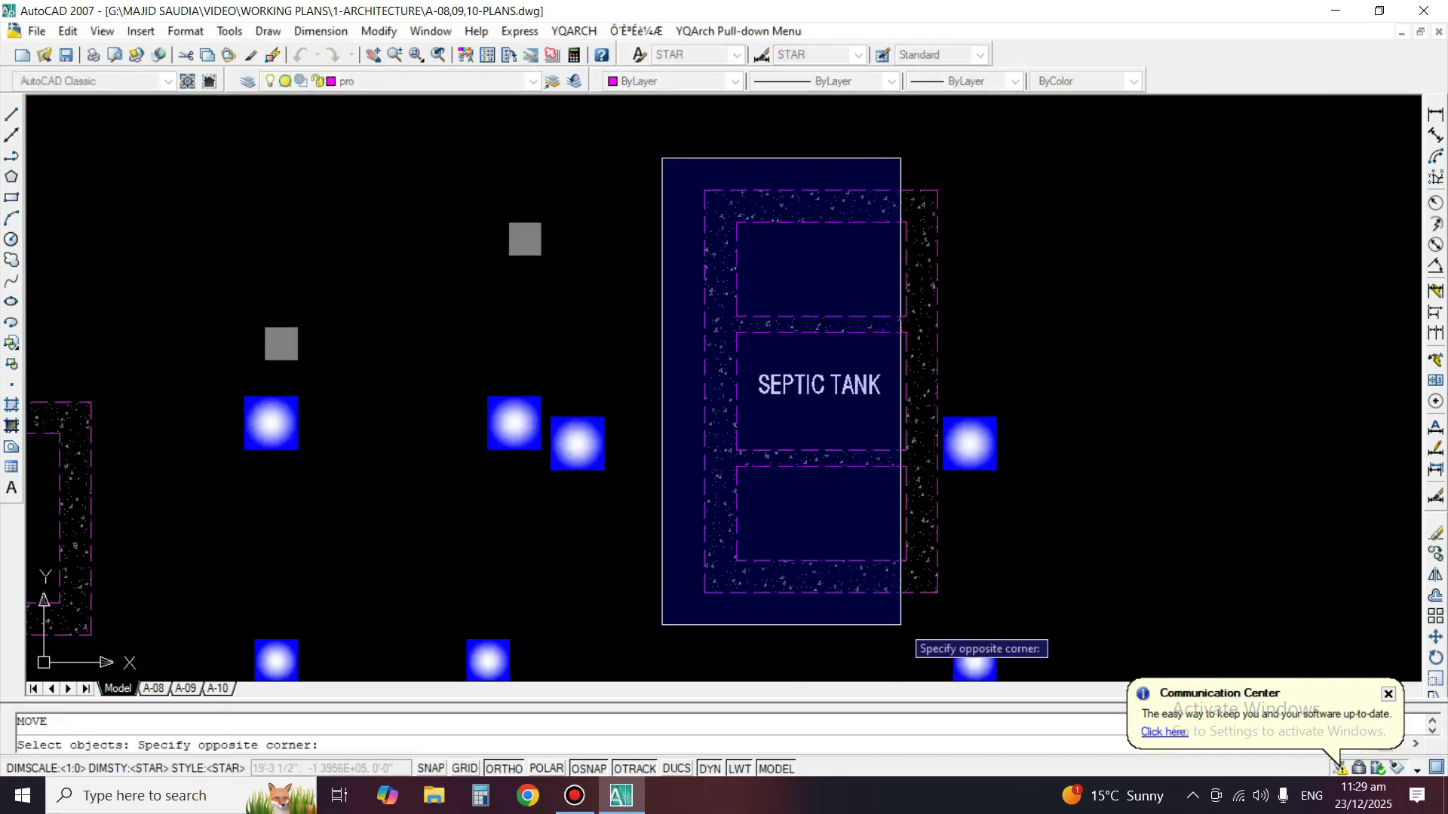
{"action": "left_click", "coordinate": [953, 626]}
{"action": "key", "text": "Escape"}
{"action": "type", "text": "3"}
{"action": "key", "text": "Return"}
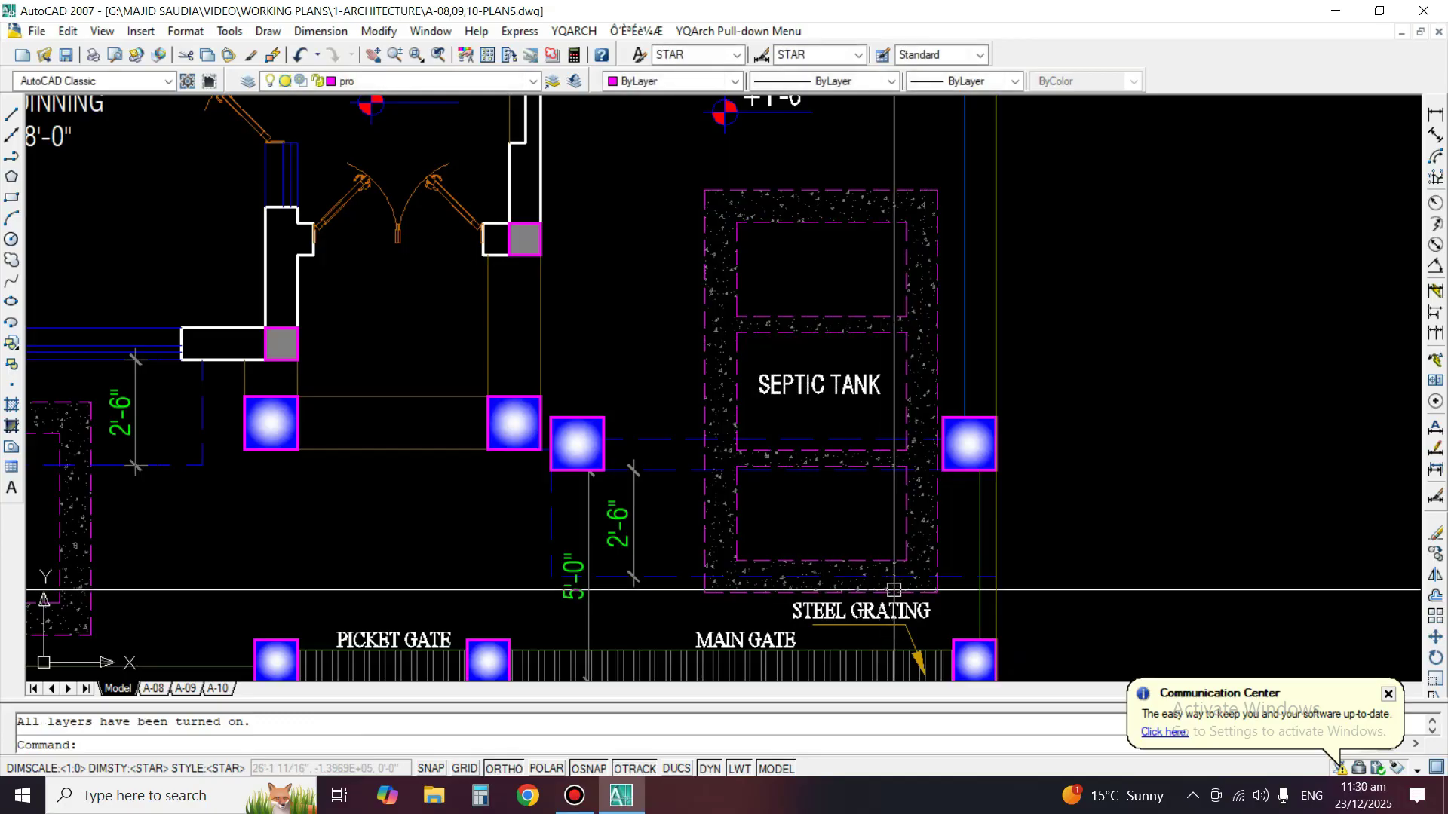
Try to move the septic tank from its lower-right corner to the lower-right corner of the adjacent porch column.
{"action": "type", "text": "m"}
{"action": "key", "text": "Return"}
{"action": "left_click", "coordinate": [937, 592]}
{"action": "key", "text": "Return"}
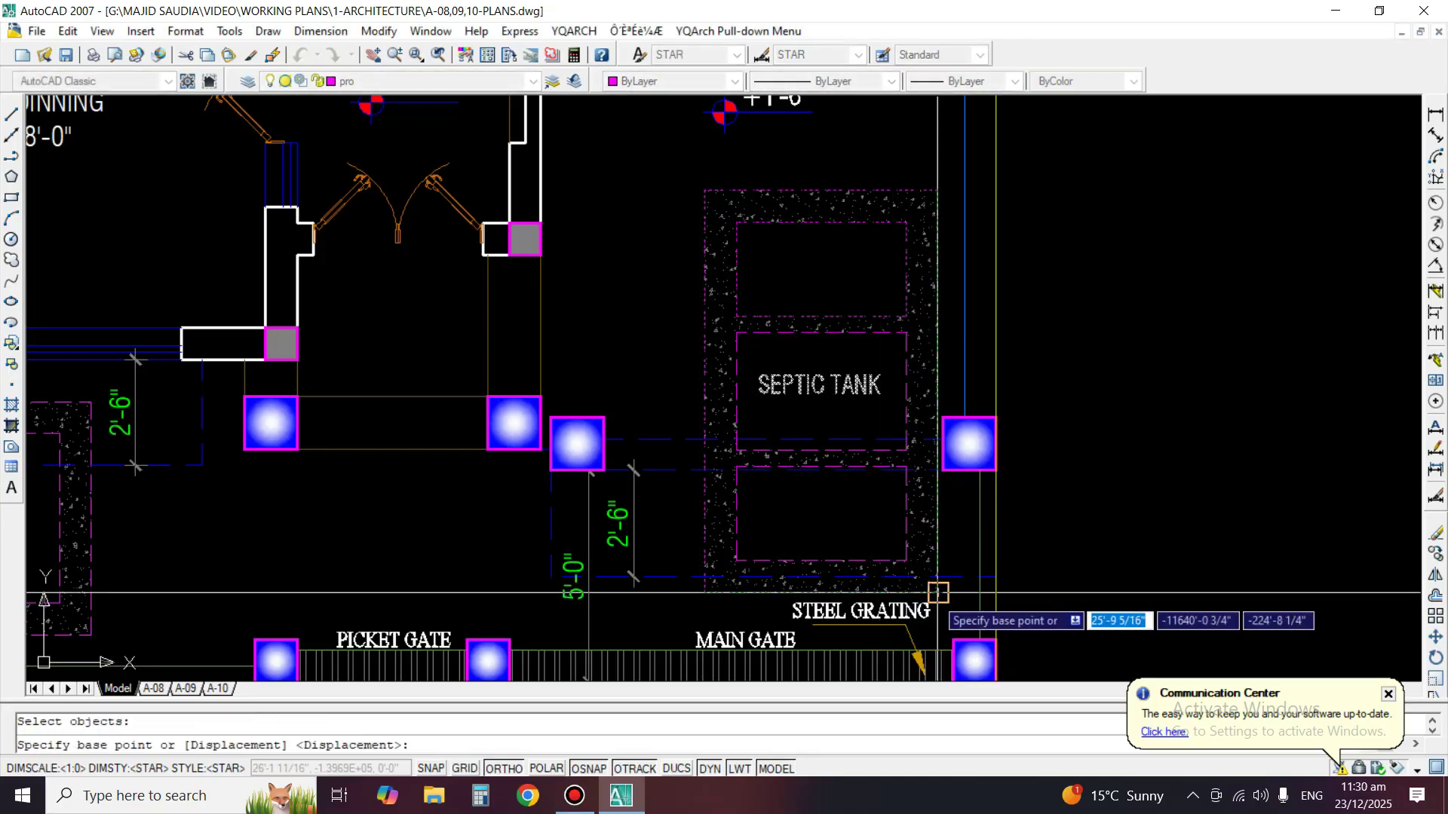
{"action": "left_click", "coordinate": [938, 592]}
{"action": "scroll", "coordinate": [973, 491], "scroll_direction": "up", "scroll_amount": 3}
{"action": "left_click", "coordinate": [1010, 469]}
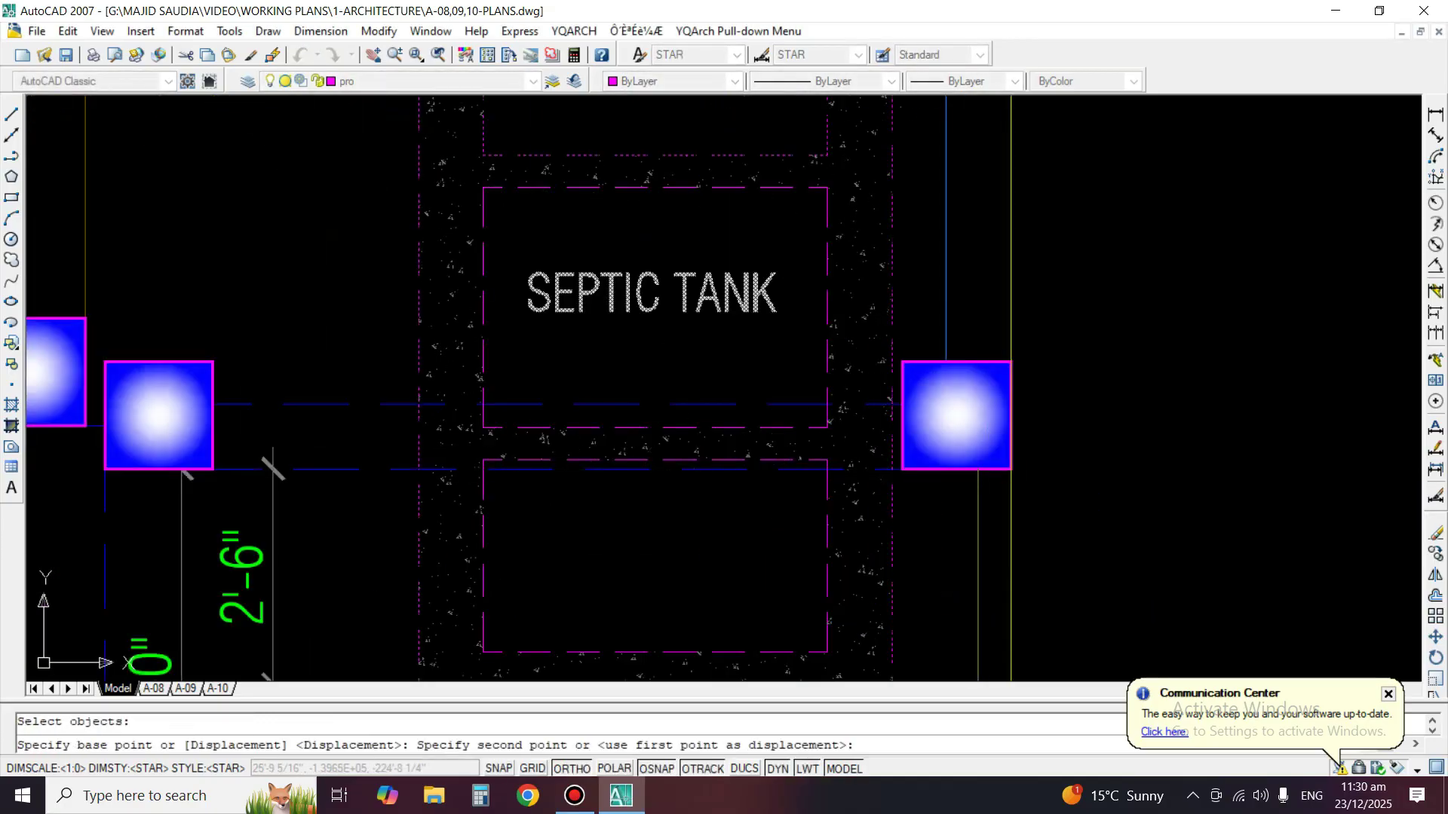
{"action": "scroll", "coordinate": [733, 578], "scroll_direction": "down", "scroll_amount": 4}
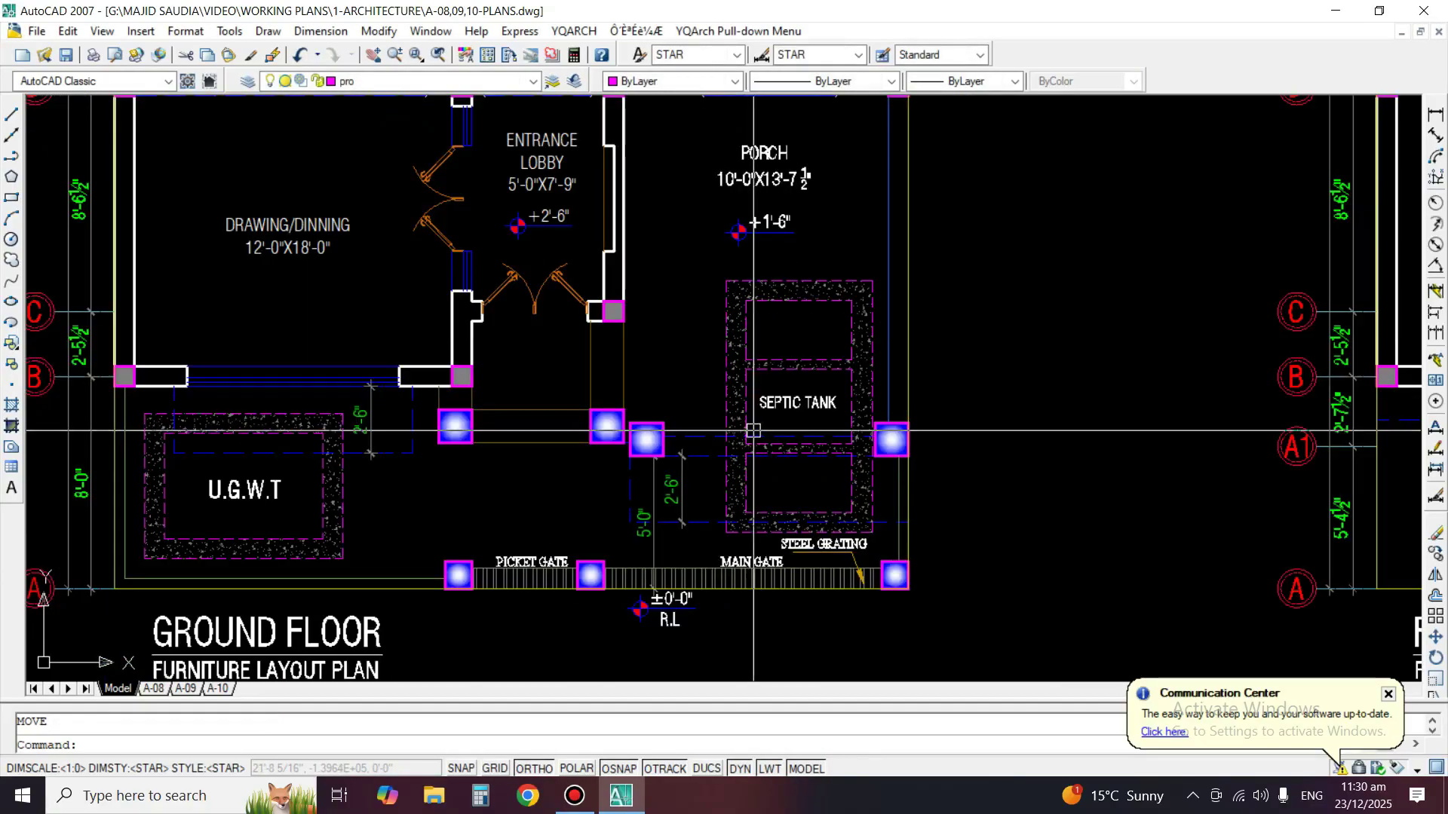
Isolate the three layers holding the septic tank's lines, hatching and text.
{"action": "type", "text": "layiso"}
{"action": "key", "text": "Return"}
{"action": "left_click", "coordinate": [785, 344]}
{"action": "left_click", "coordinate": [770, 369]}
{"action": "key", "text": "Return"}
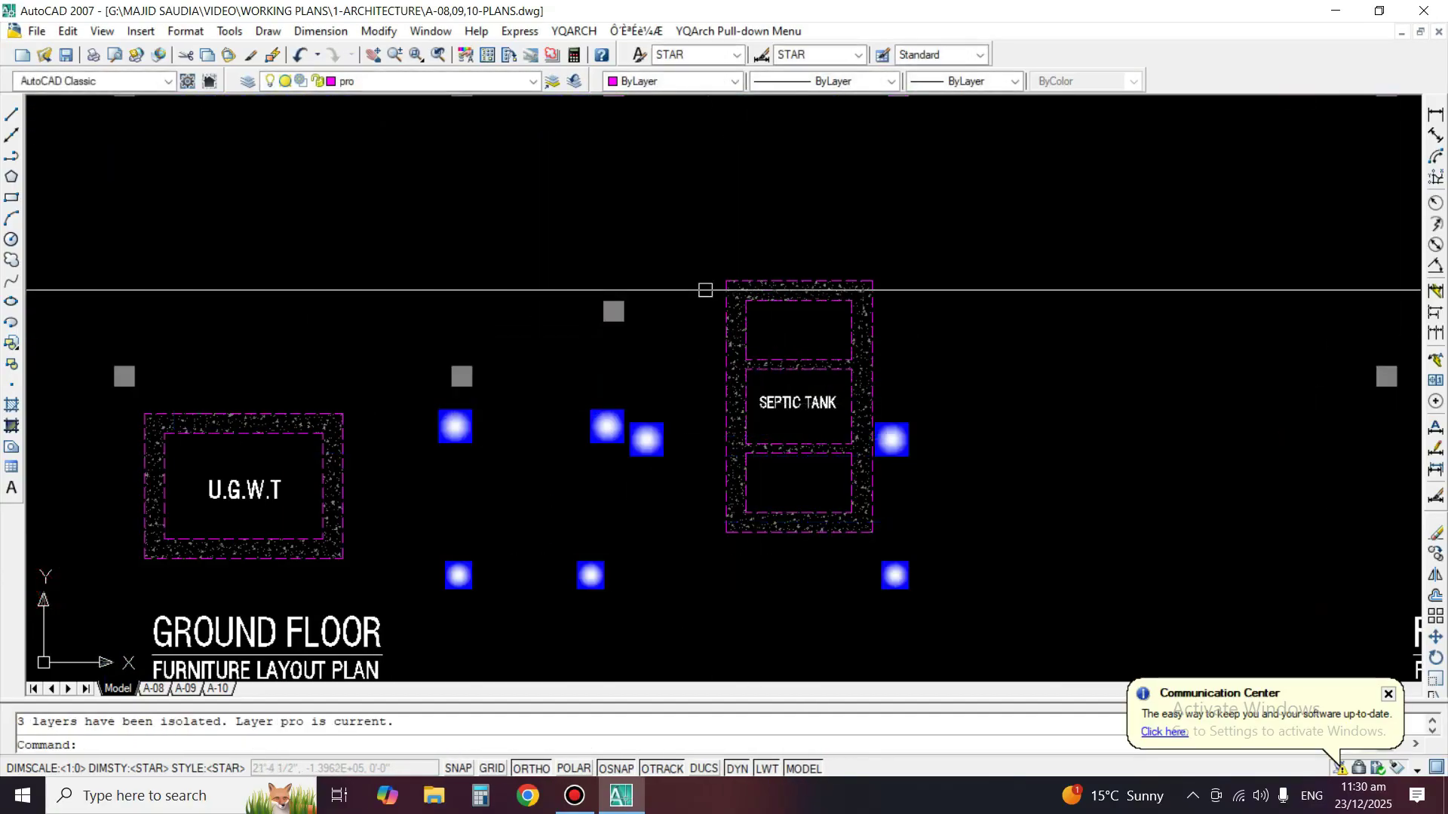
Capture the entire septic tank as the previous selection through a cancelled move, and restore all layers.
{"action": "type", "text": "m"}
{"action": "key", "text": "Return"}
{"action": "left_click", "coordinate": [696, 257]}
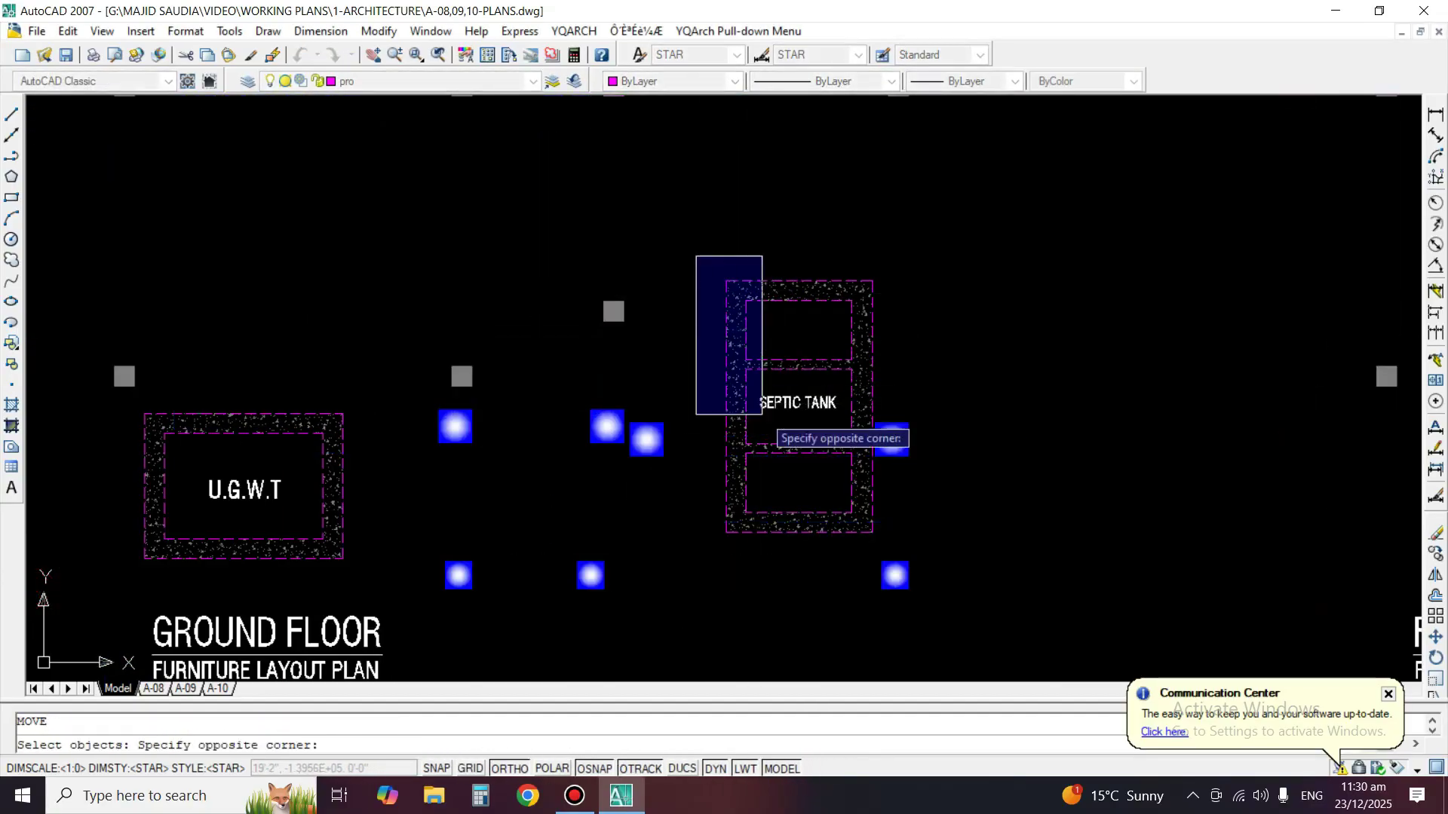
{"action": "scroll", "coordinate": [831, 461], "scroll_direction": "up", "scroll_amount": 3}
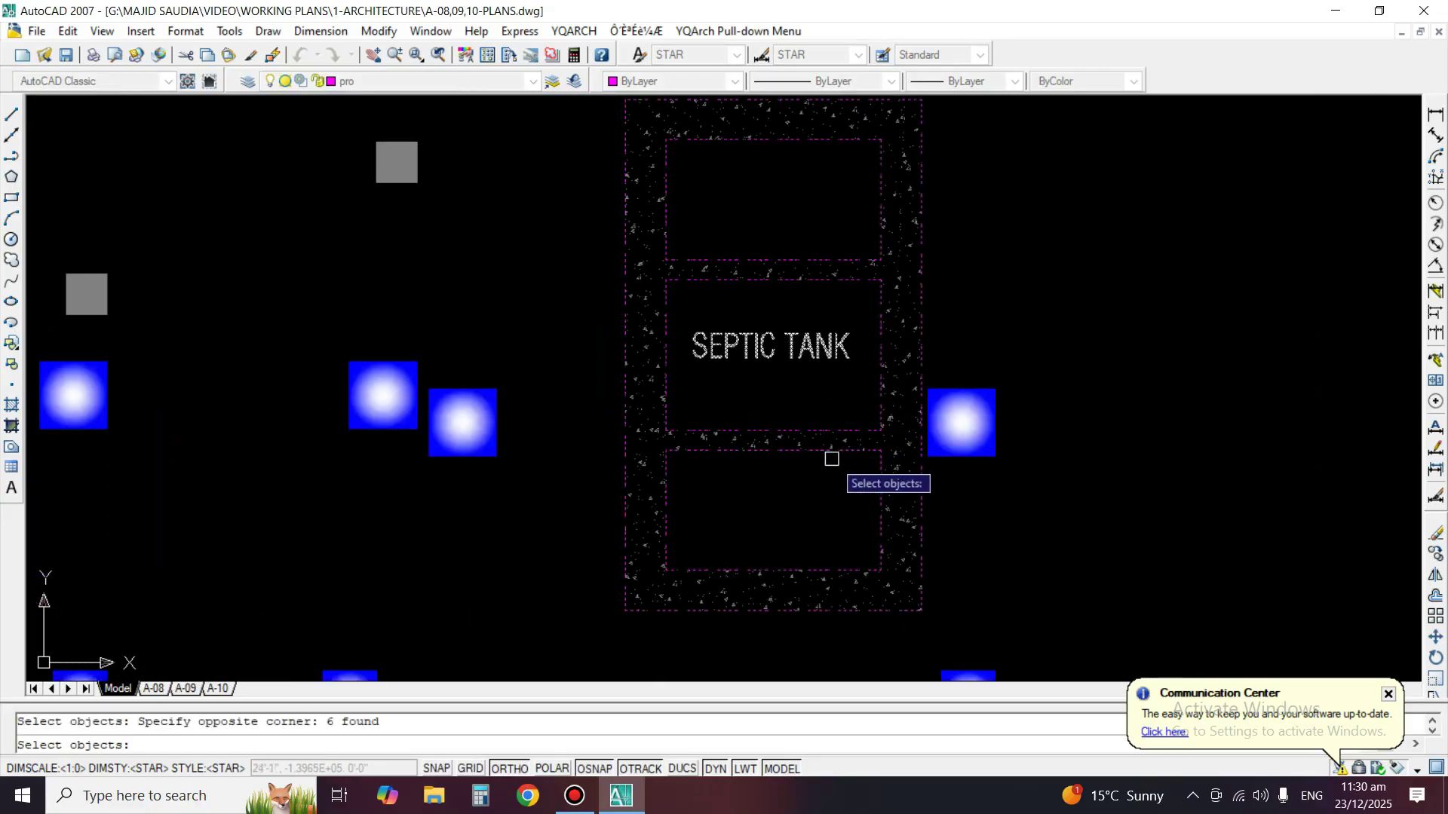
{"action": "key", "text": "Return"}
{"action": "key", "text": "Escape"}
{"action": "type", "text": "layon"}
{"action": "key", "text": "Return"}
Move the previously selected septic tank so its lower-right corner meets the porch column's lower-right corner.
{"action": "type", "text": "m"}
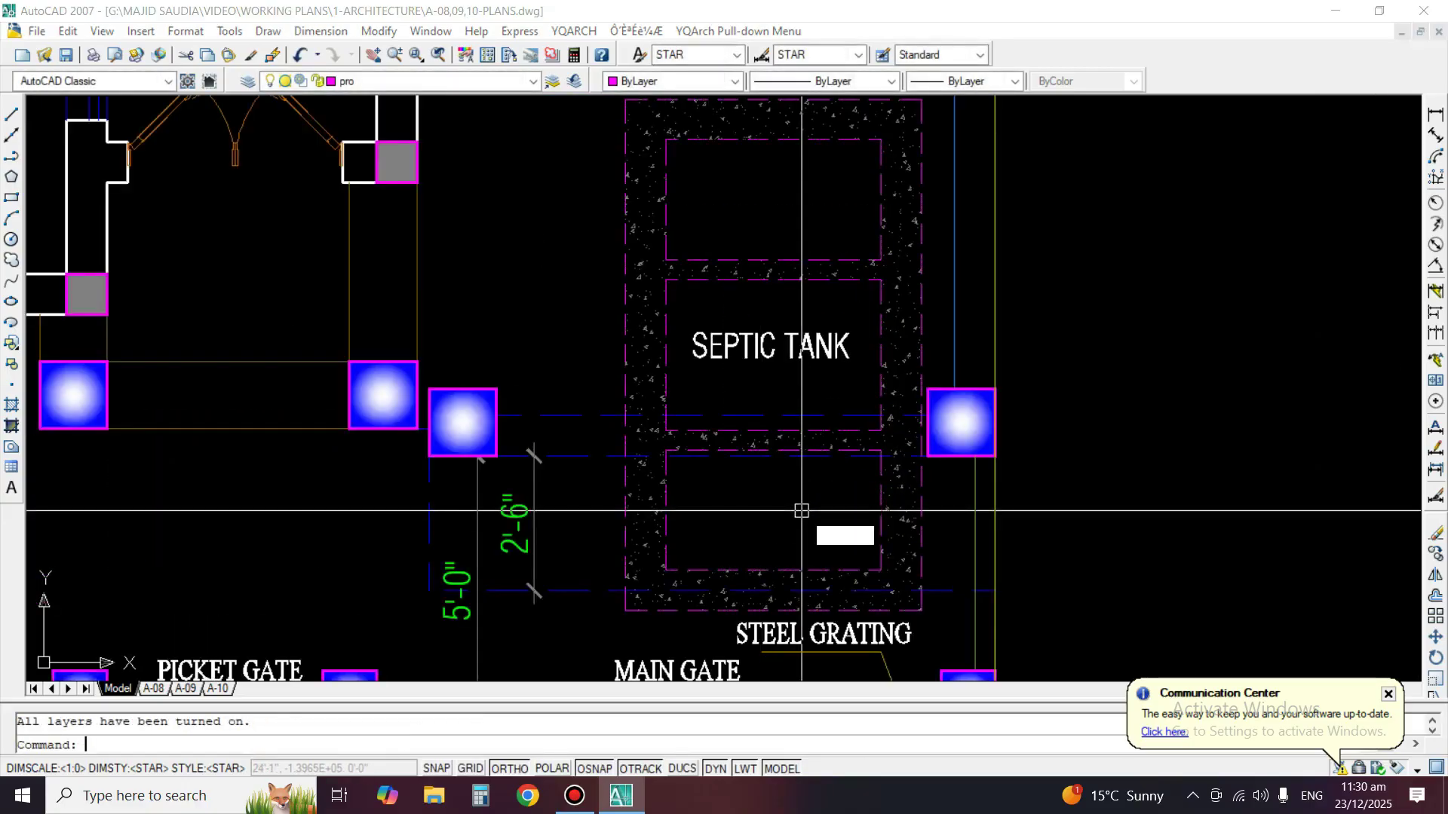
{"action": "key", "text": "Return"}
{"action": "type", "text": "p"}
{"action": "key", "text": "Return"}
{"action": "key", "text": "Return"}
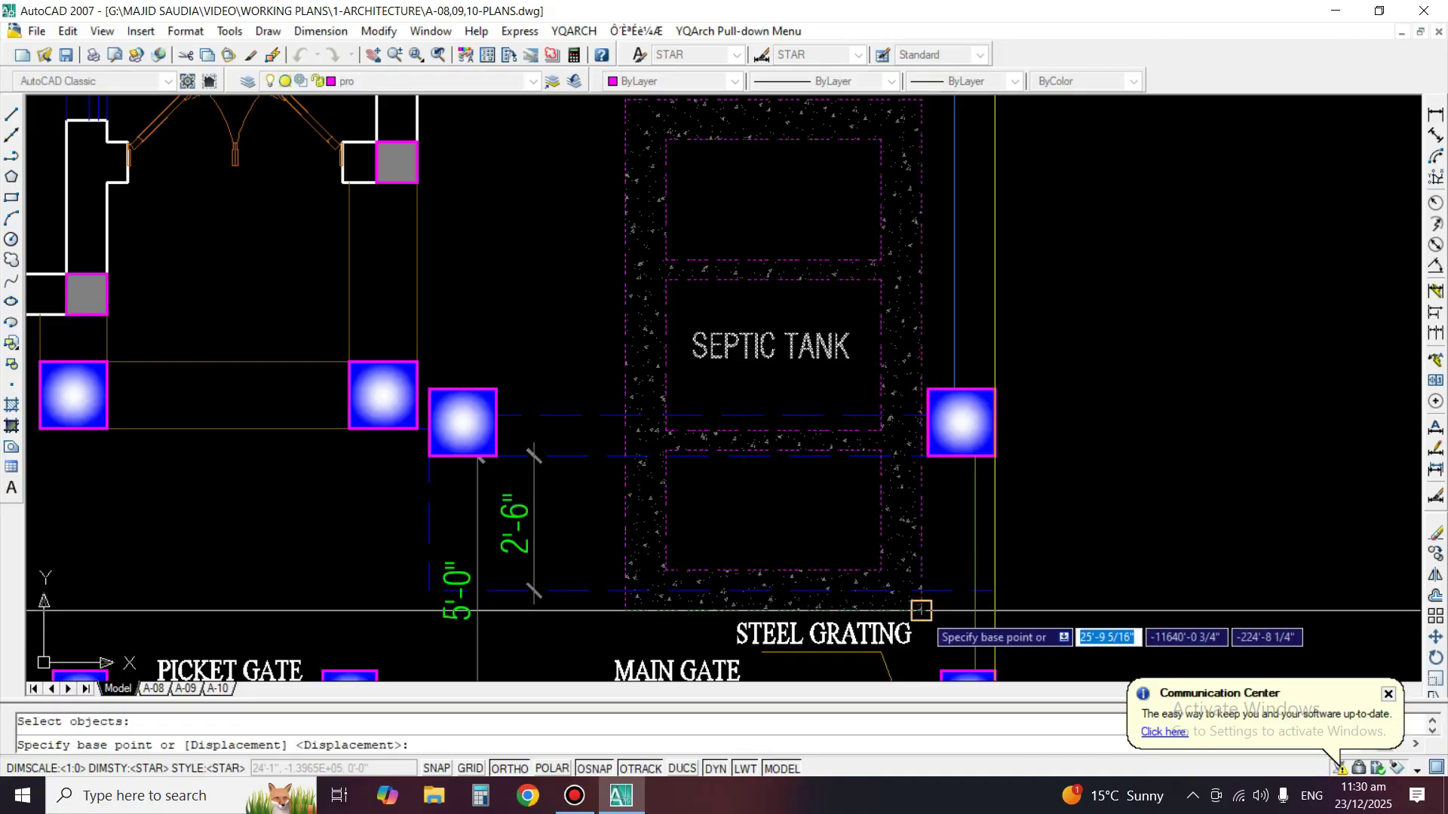
{"action": "left_click", "coordinate": [922, 609]}
{"action": "left_click", "coordinate": [995, 459]}
Isolate the layers of the U.G.W.T tank in front of the drawing/dining room.
{"action": "scroll", "coordinate": [995, 459], "scroll_direction": "down", "scroll_amount": 3}
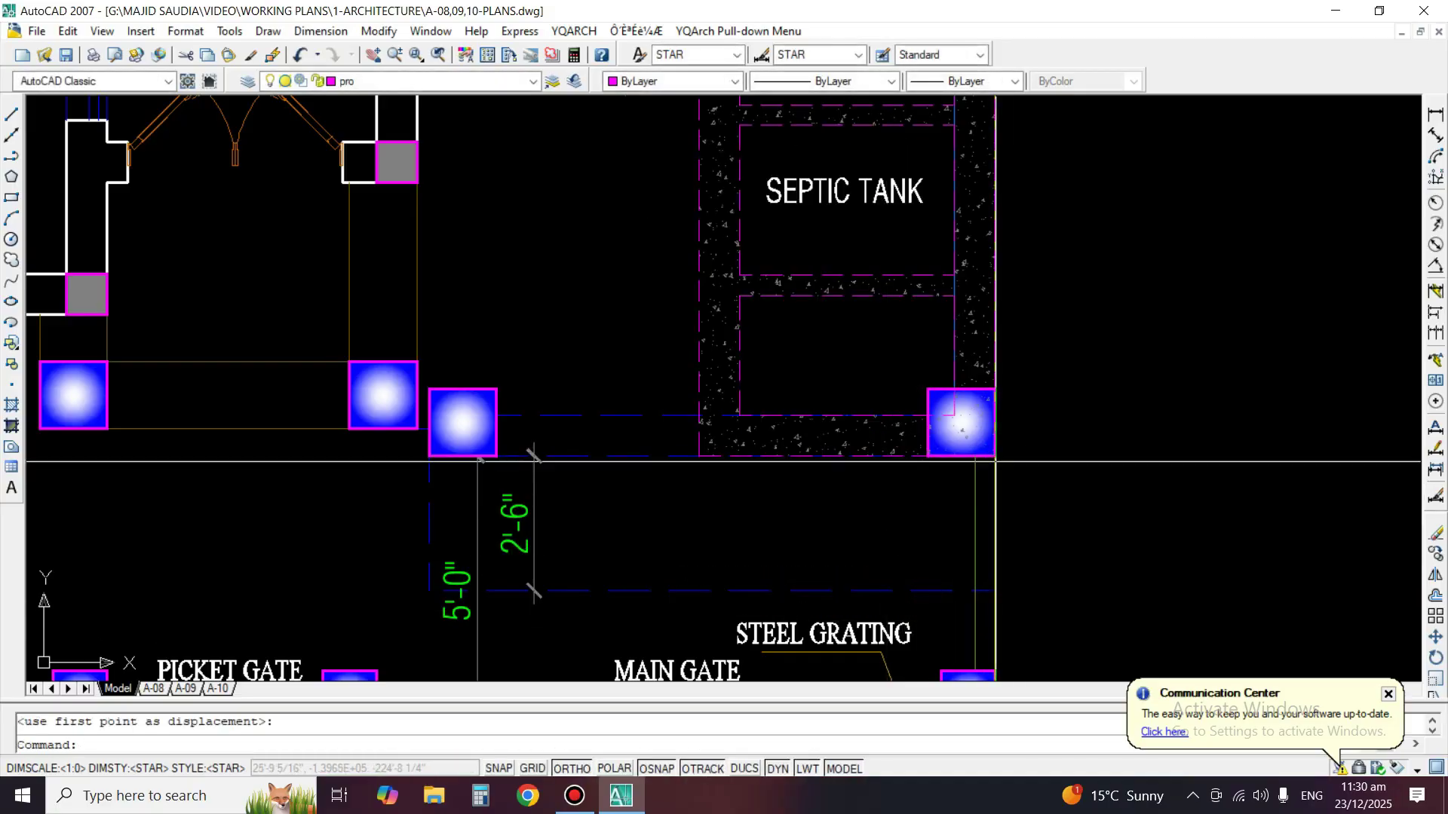
{"action": "middle_click_drag", "start_coordinate": [431, 455], "coordinate": [609, 455]}
{"action": "scroll", "coordinate": [609, 455], "scroll_direction": "up", "scroll_amount": 2}
{"action": "type", "text": "layiso"}
{"action": "key", "text": "Return"}
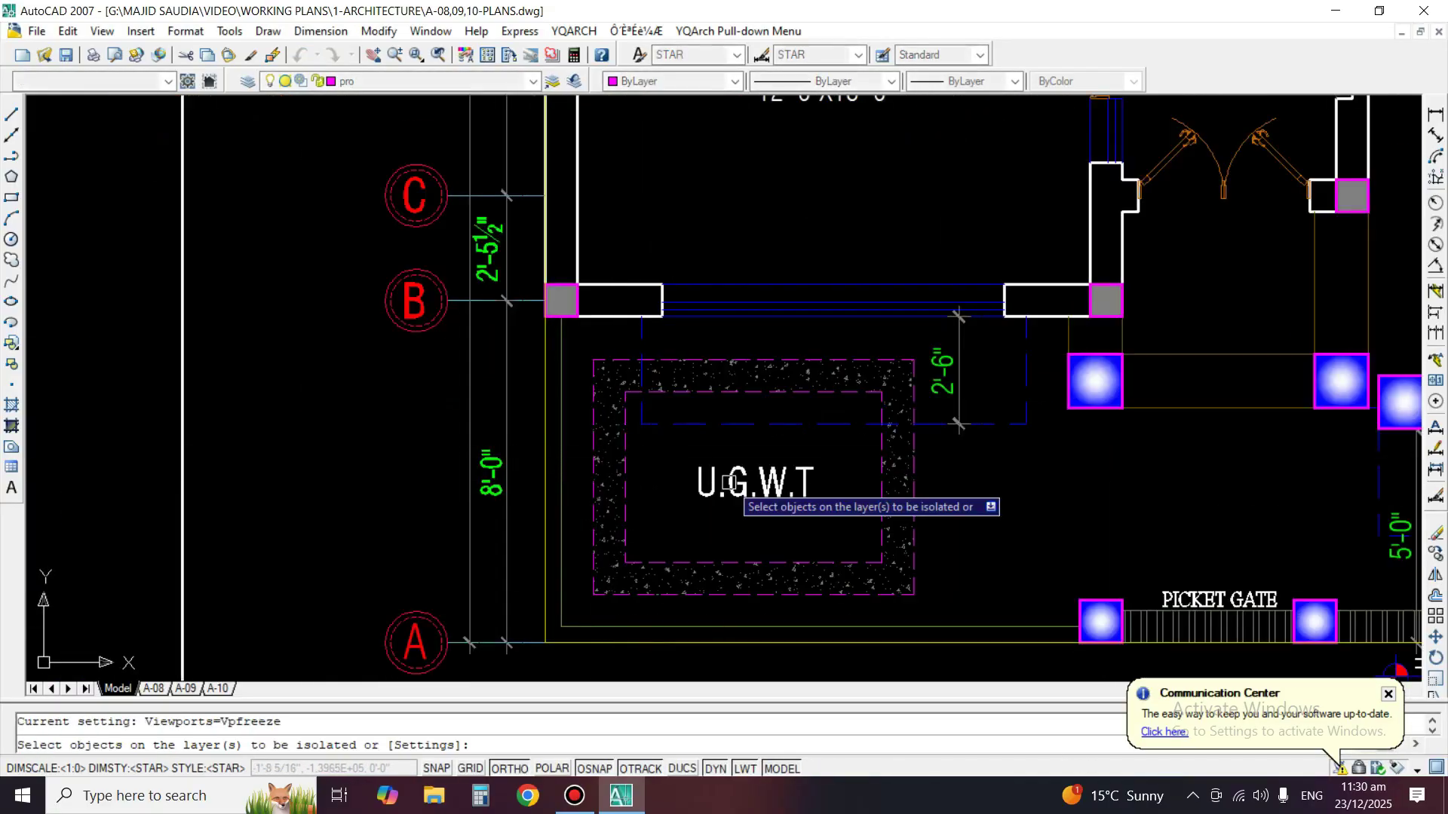
{"action": "left_click", "coordinate": [917, 506]}
{"action": "key", "text": "Return"}
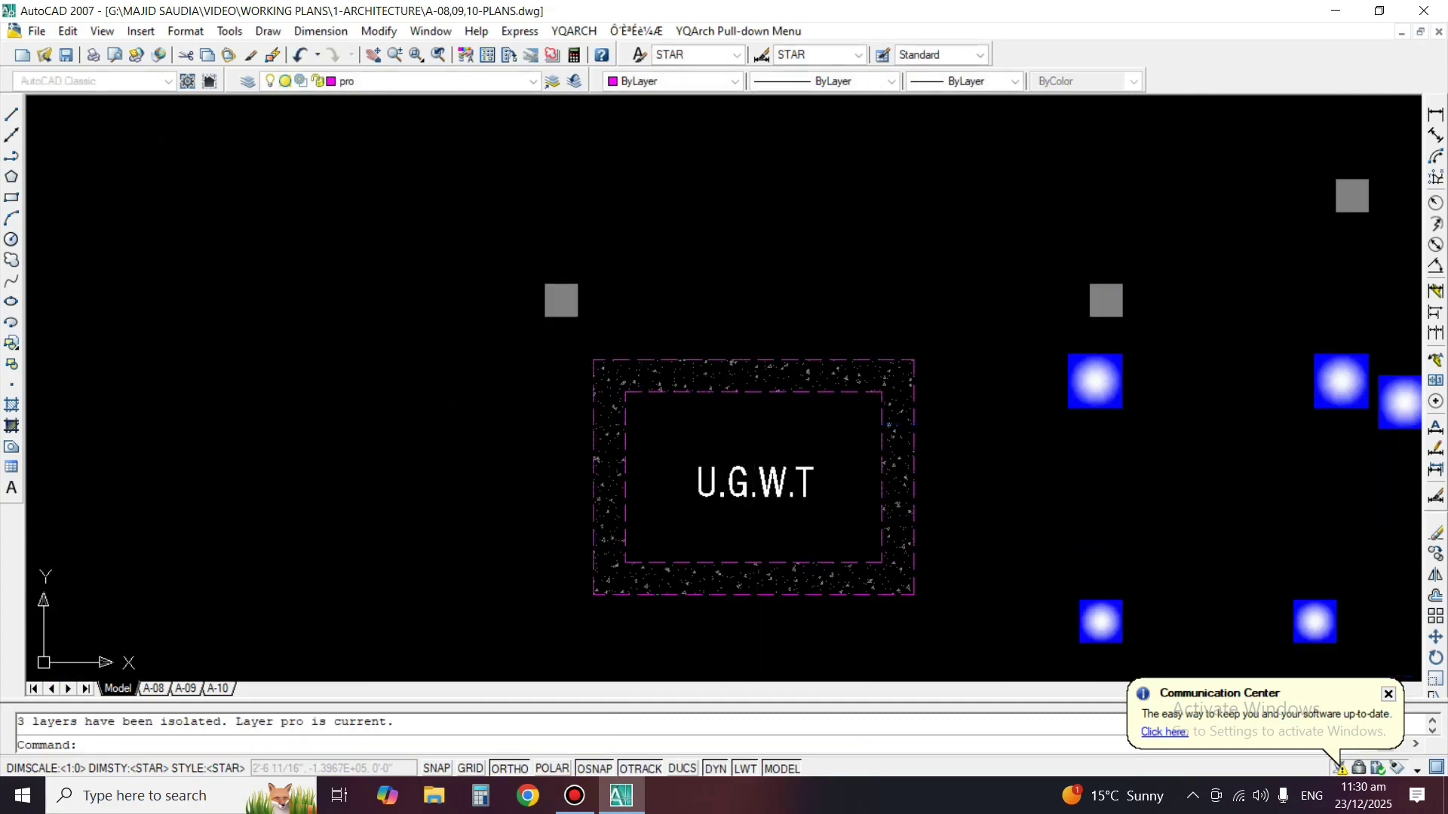
Select the whole U.G.W.T tank for a move, cancel the command and turn all layers back on.
{"action": "type", "text": "m"}
{"action": "key", "text": "Return"}
{"action": "left_click", "coordinate": [926, 621]}
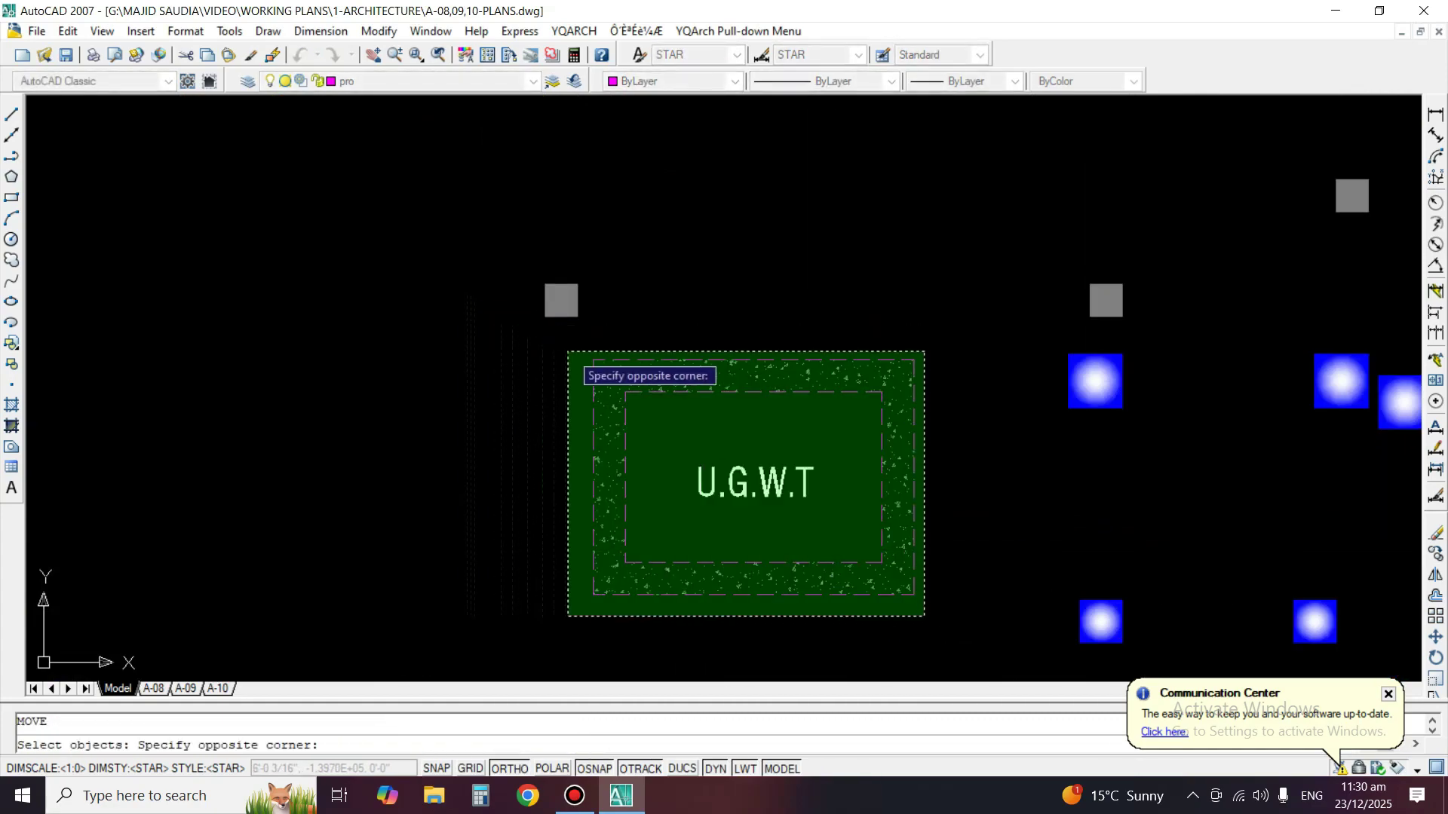
{"action": "left_click", "coordinate": [565, 345]}
{"action": "key", "text": "Return"}
{"action": "key", "text": "Escape"}
{"action": "type", "text": "layon"}
{"action": "key", "text": "Return"}
Try to move the U.G.W.T tank using the previous selection.
{"action": "middle_click_drag", "start_coordinate": [636, 492], "coordinate": [671, 425]}
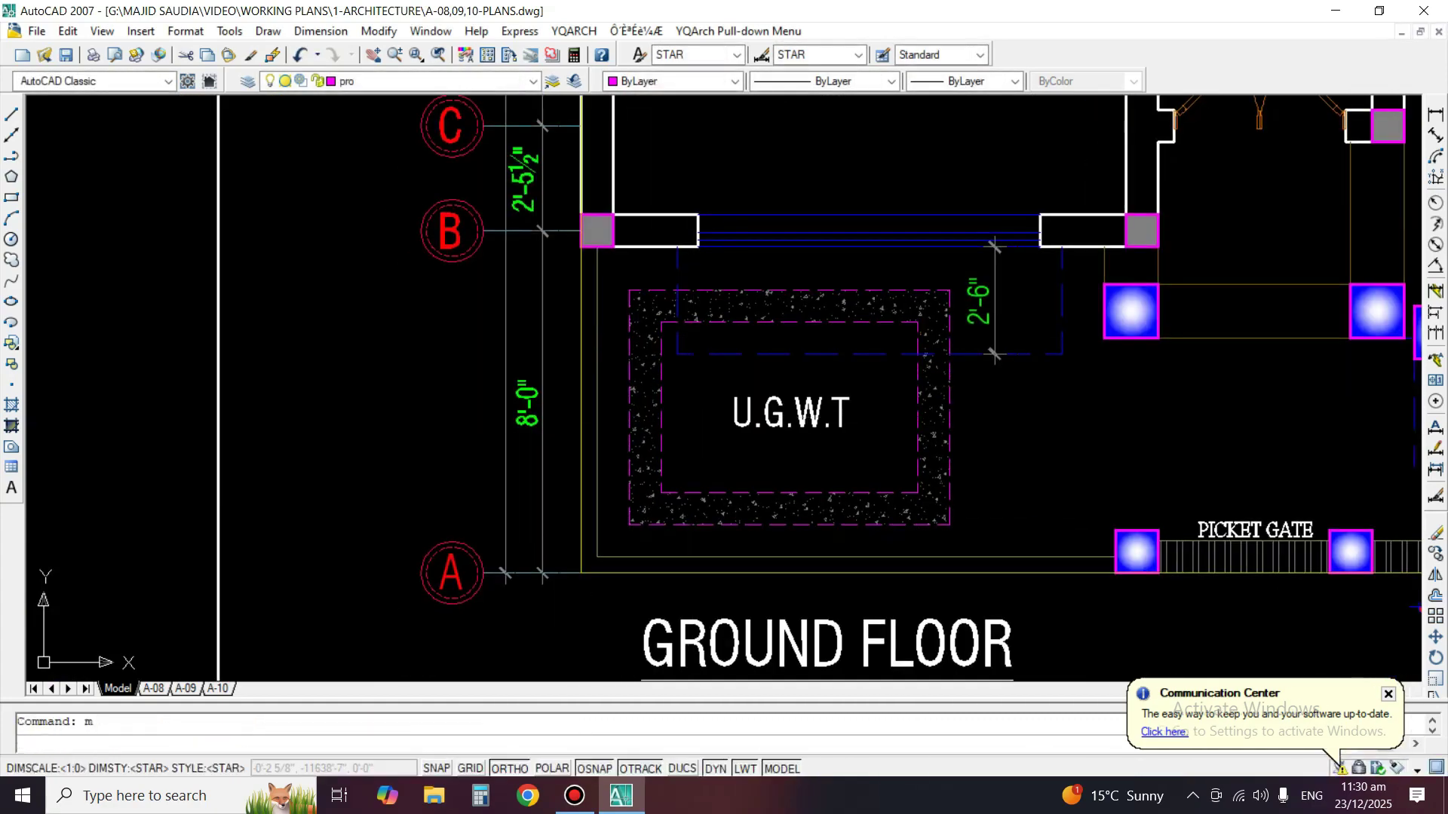
{"action": "type", "text": "m"}
{"action": "key", "text": "Return"}
{"action": "type", "text": "p"}
{"action": "key", "text": "Return"}
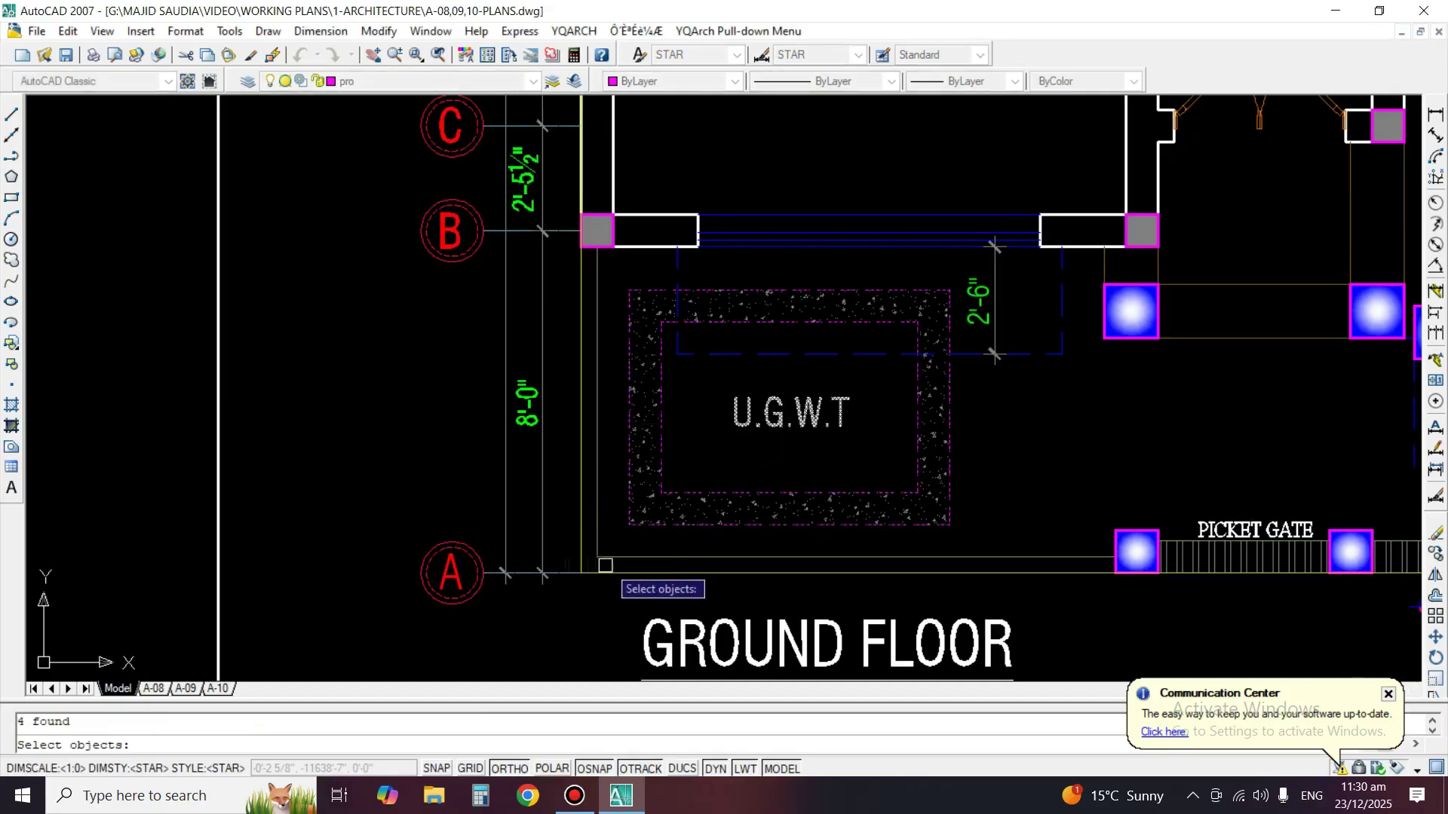
{"action": "scroll", "coordinate": [624, 534], "scroll_direction": "up", "scroll_amount": 2}
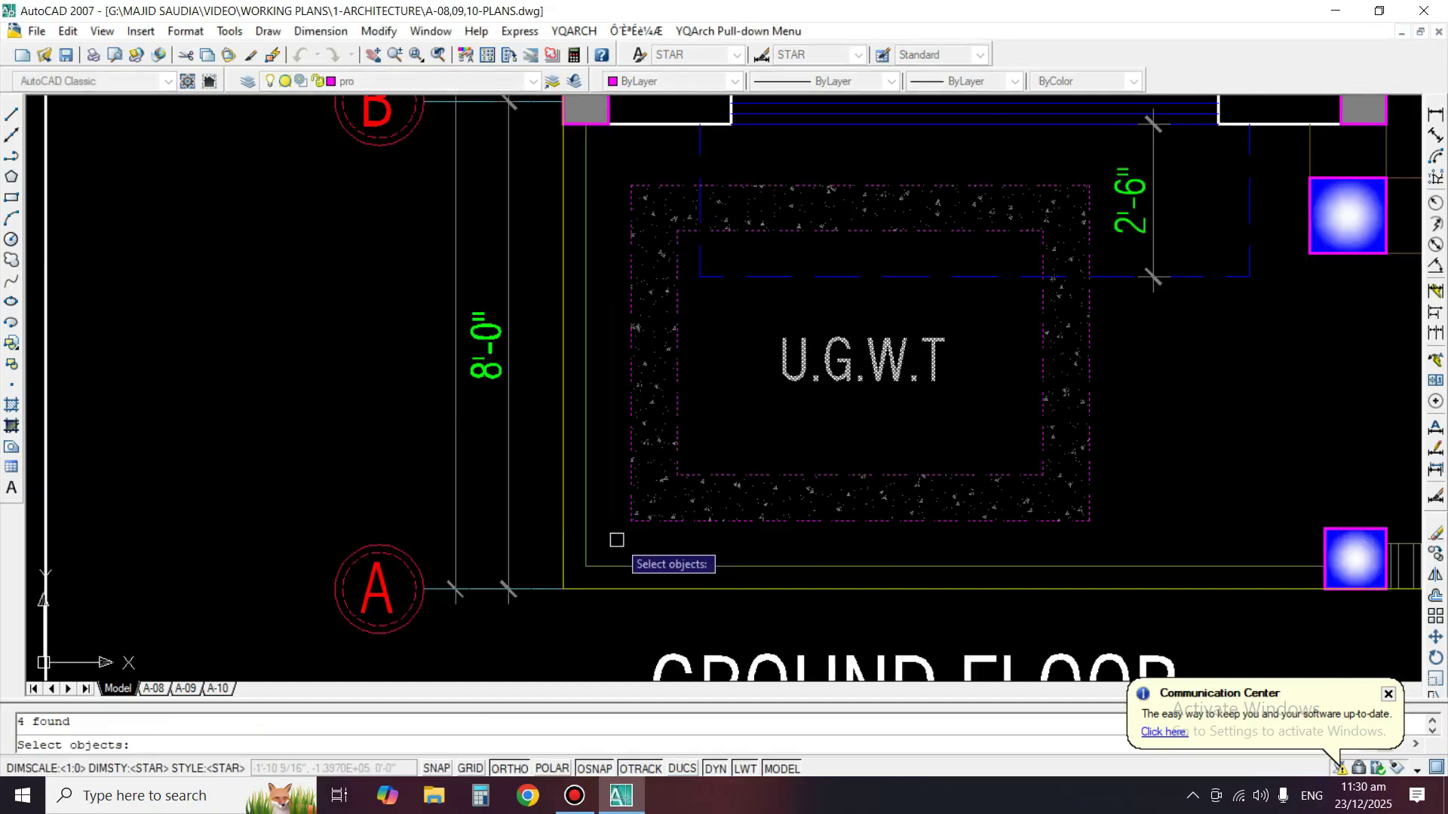
{"action": "key", "text": "Escape"}
Isolate the layers of the U.G.W.T tank by picking its label, inner outline and concrete hatch.
{"action": "type", "text": "layiso"}
{"action": "key", "text": "Return"}
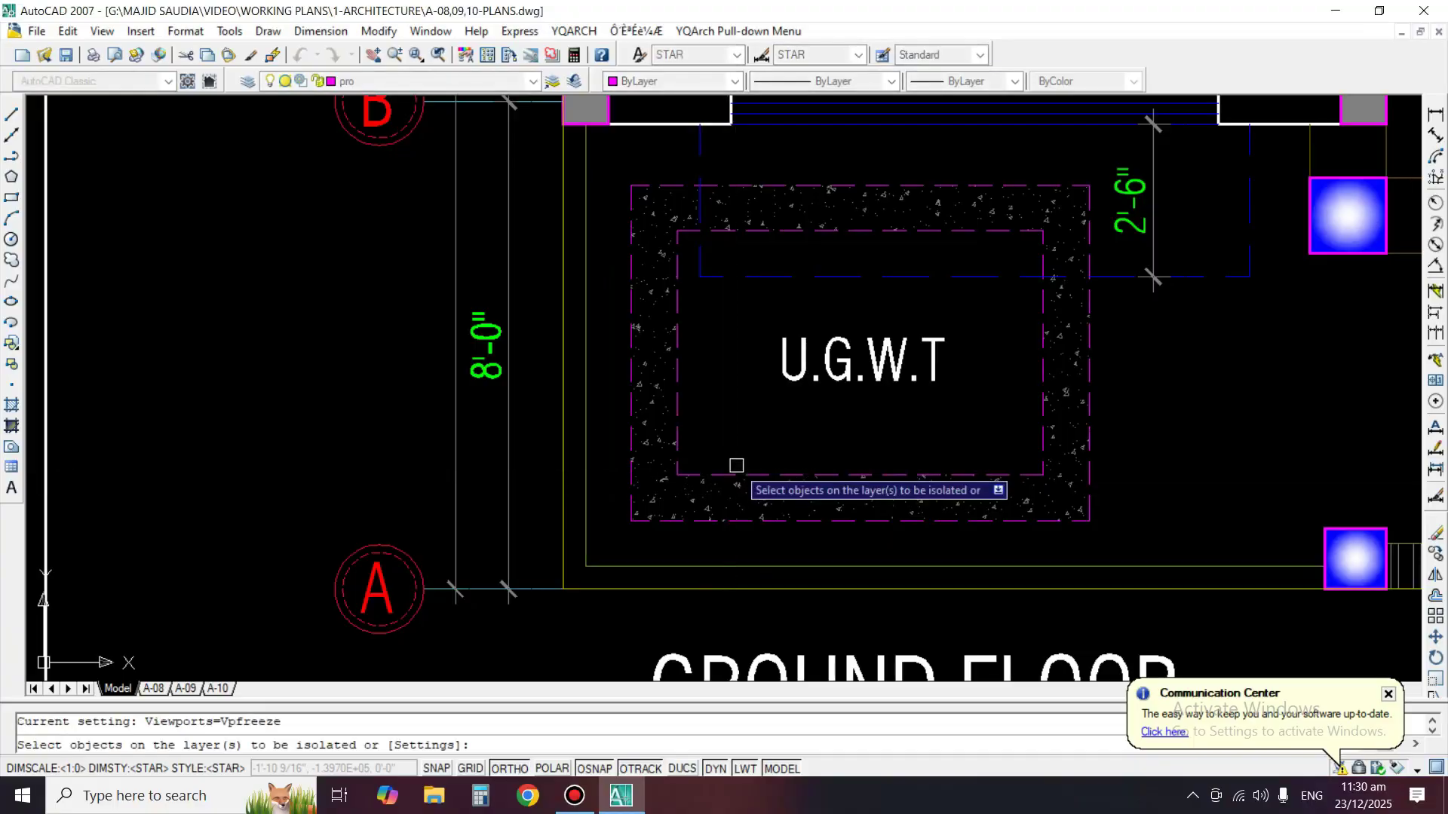
{"action": "left_click", "coordinate": [771, 433]}
{"action": "left_click", "coordinate": [726, 507]}
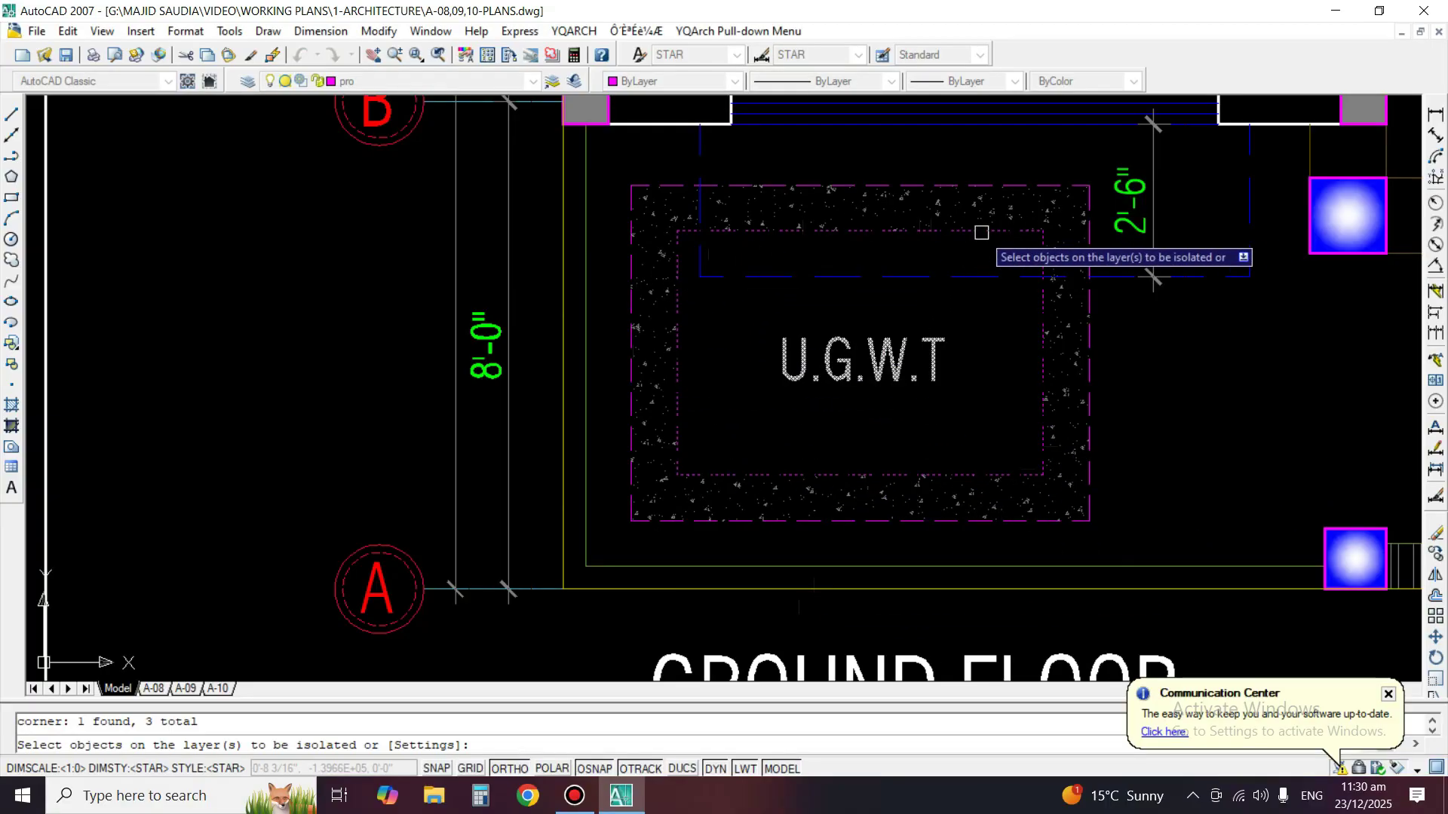
{"action": "key", "text": "Return"}
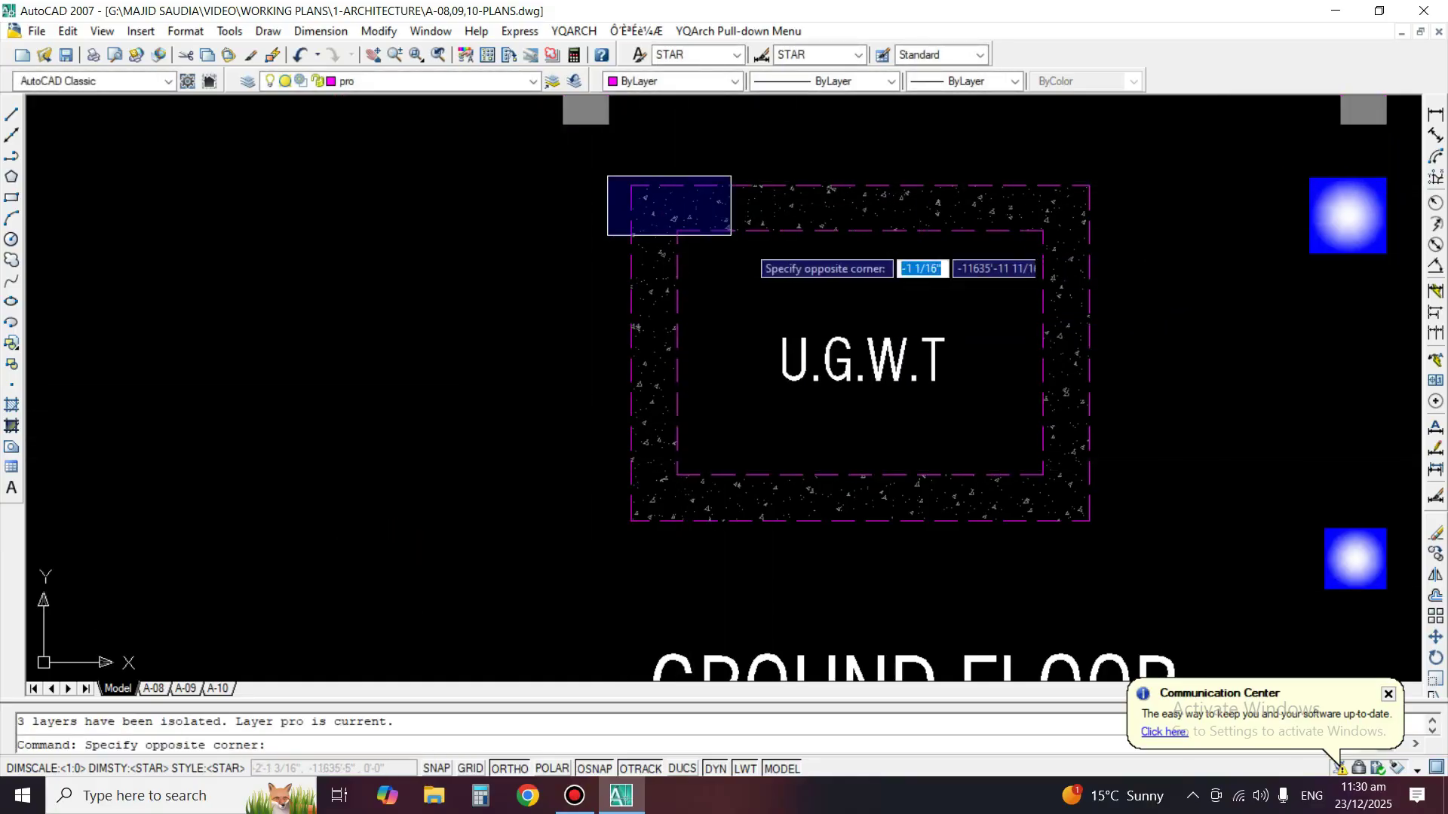
Select the entire U.G.W.T tank for a move, cancel the command and turn all layers back on.
{"action": "key", "text": "Escape"}
{"action": "type", "text": "m"}
{"action": "key", "text": "Return"}
{"action": "left_click", "coordinate": [1113, 553]}
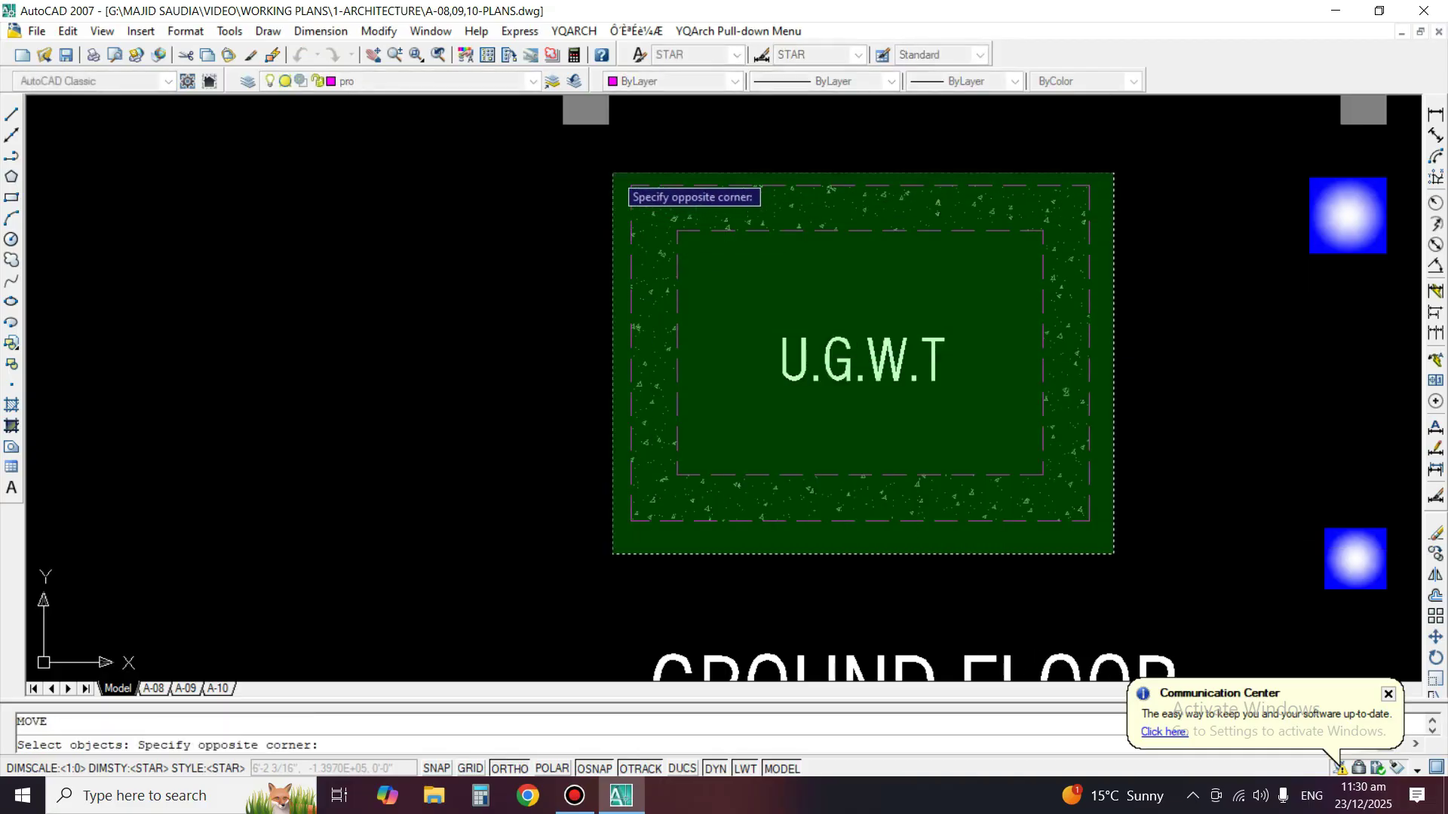
{"action": "left_click", "coordinate": [612, 172]}
{"action": "key", "text": "Return"}
{"action": "key", "text": "Escape"}
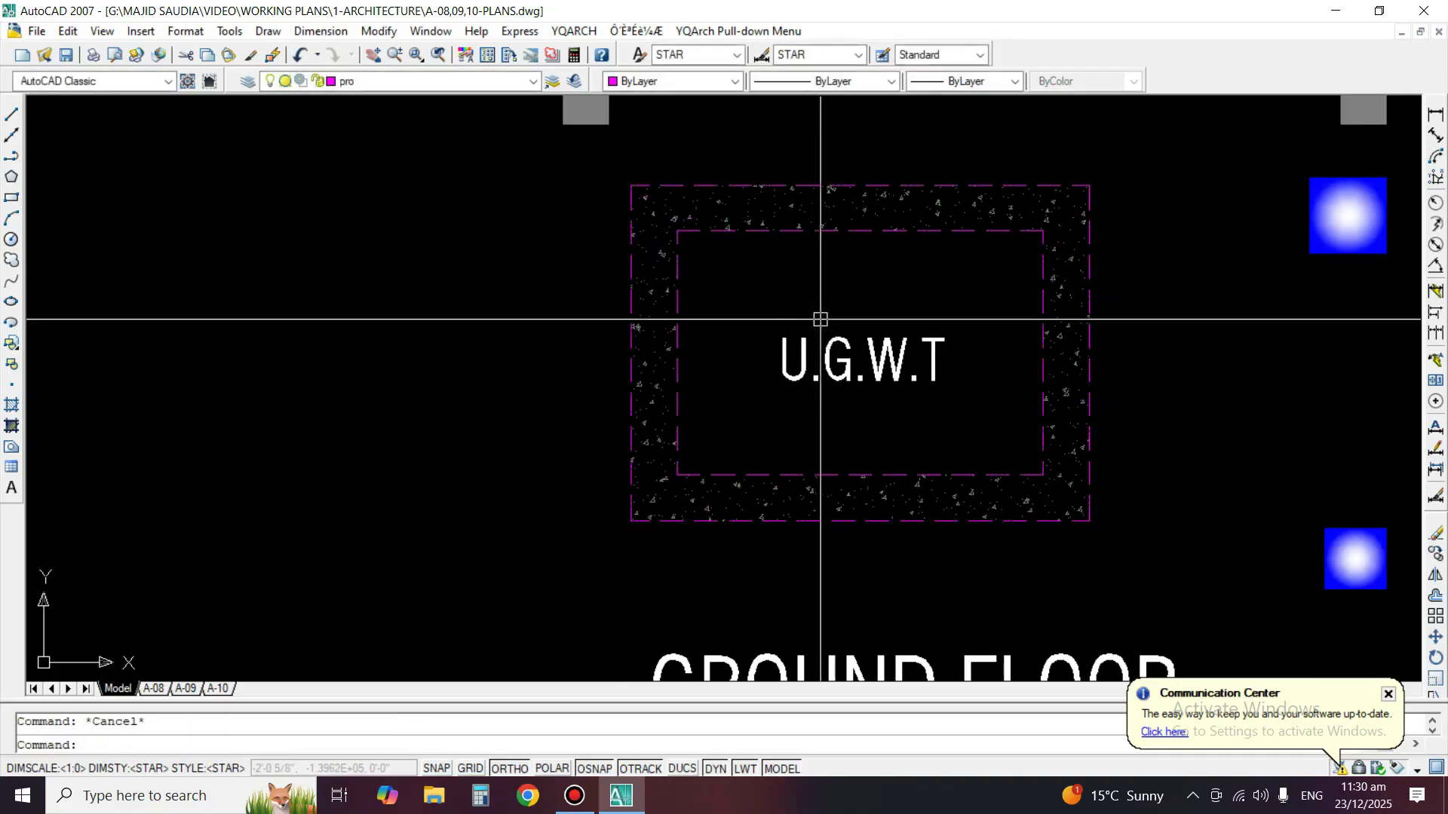
{"action": "type", "text": "2"}
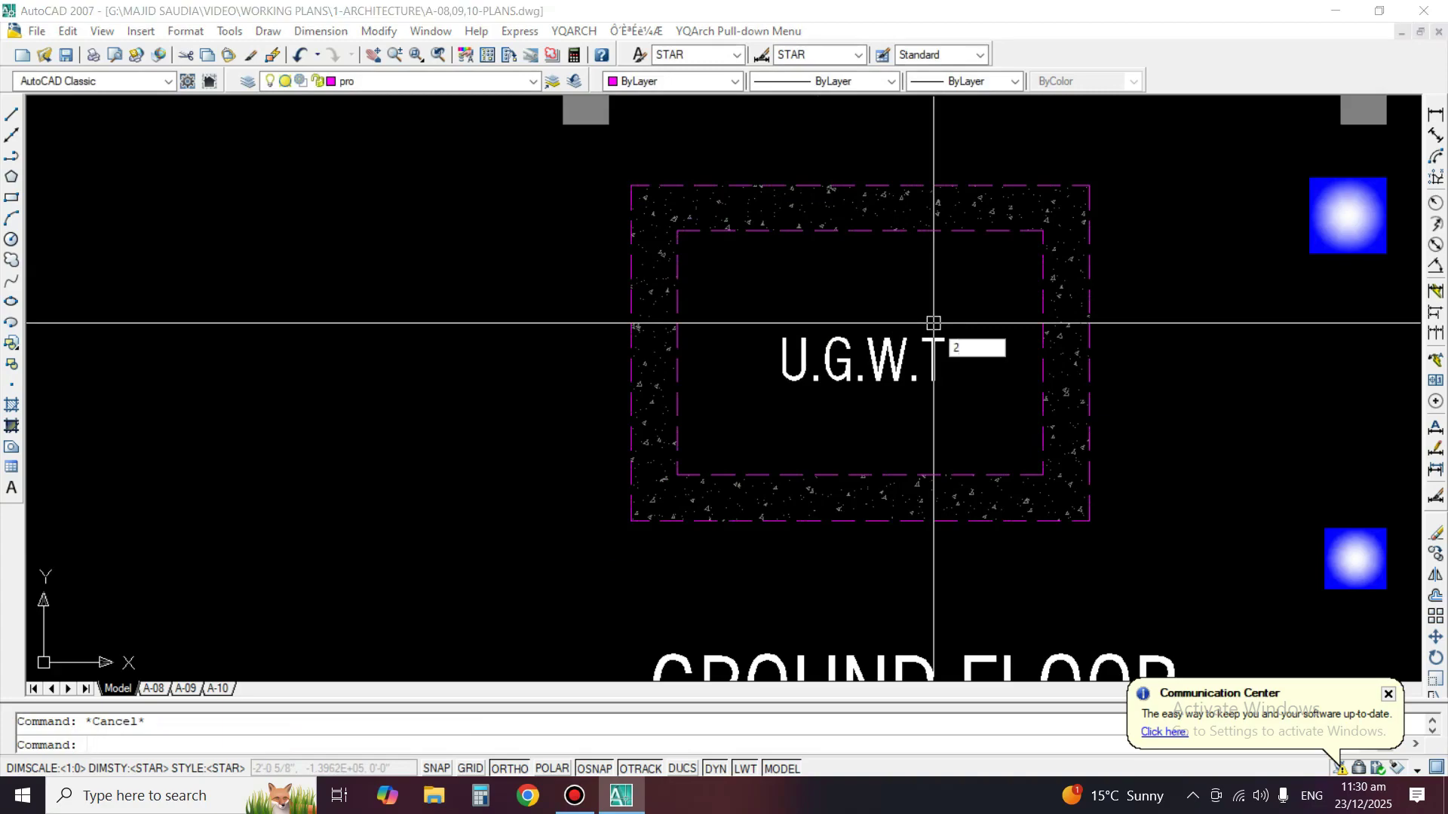
{"action": "key", "text": "Return"}
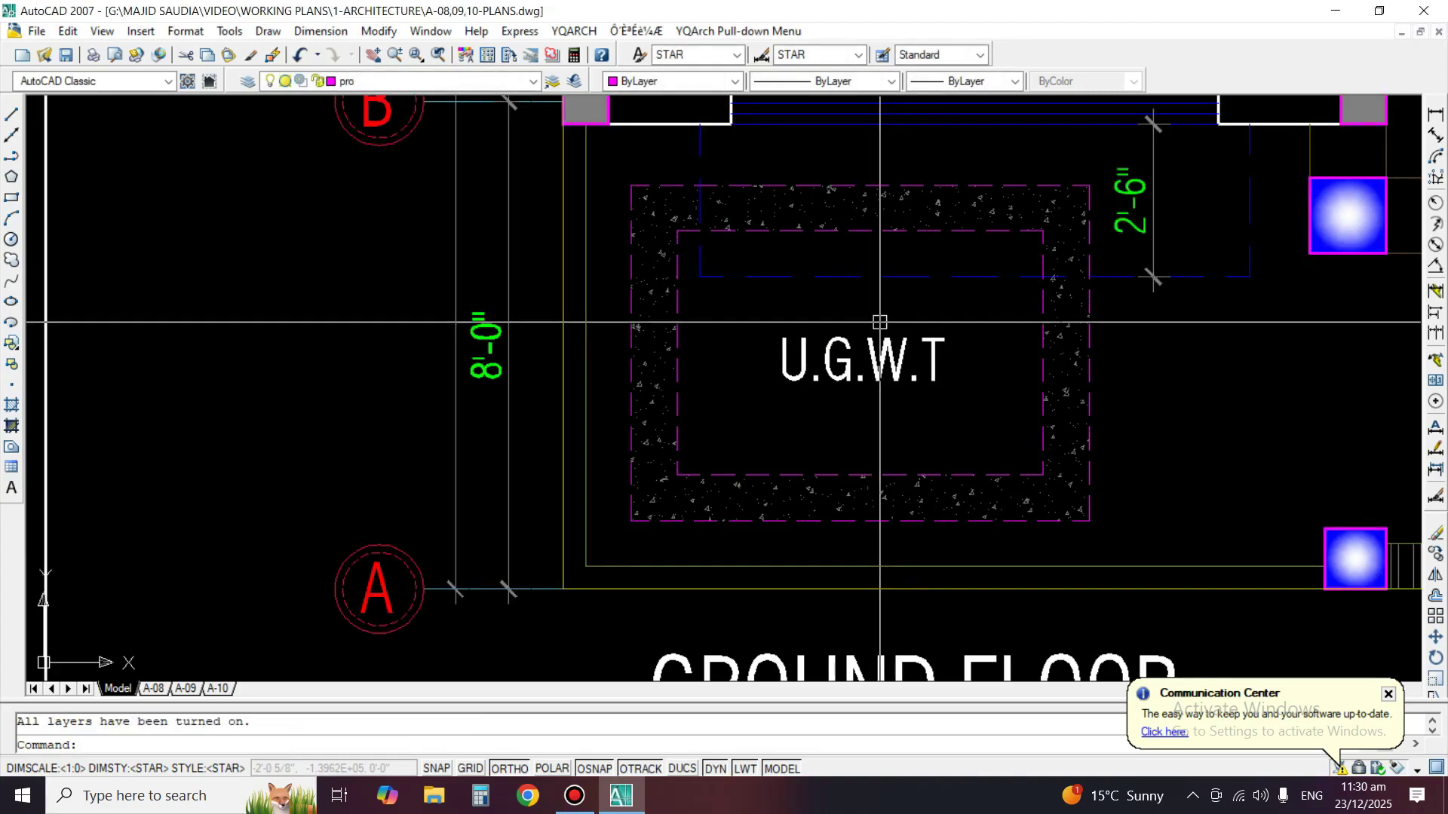
Move the previously selected U.G.W.T tank so its lower-left corner meets the plot boundary's lower-left corner at grid A.
{"action": "type", "text": "m"}
{"action": "key", "text": "Return"}
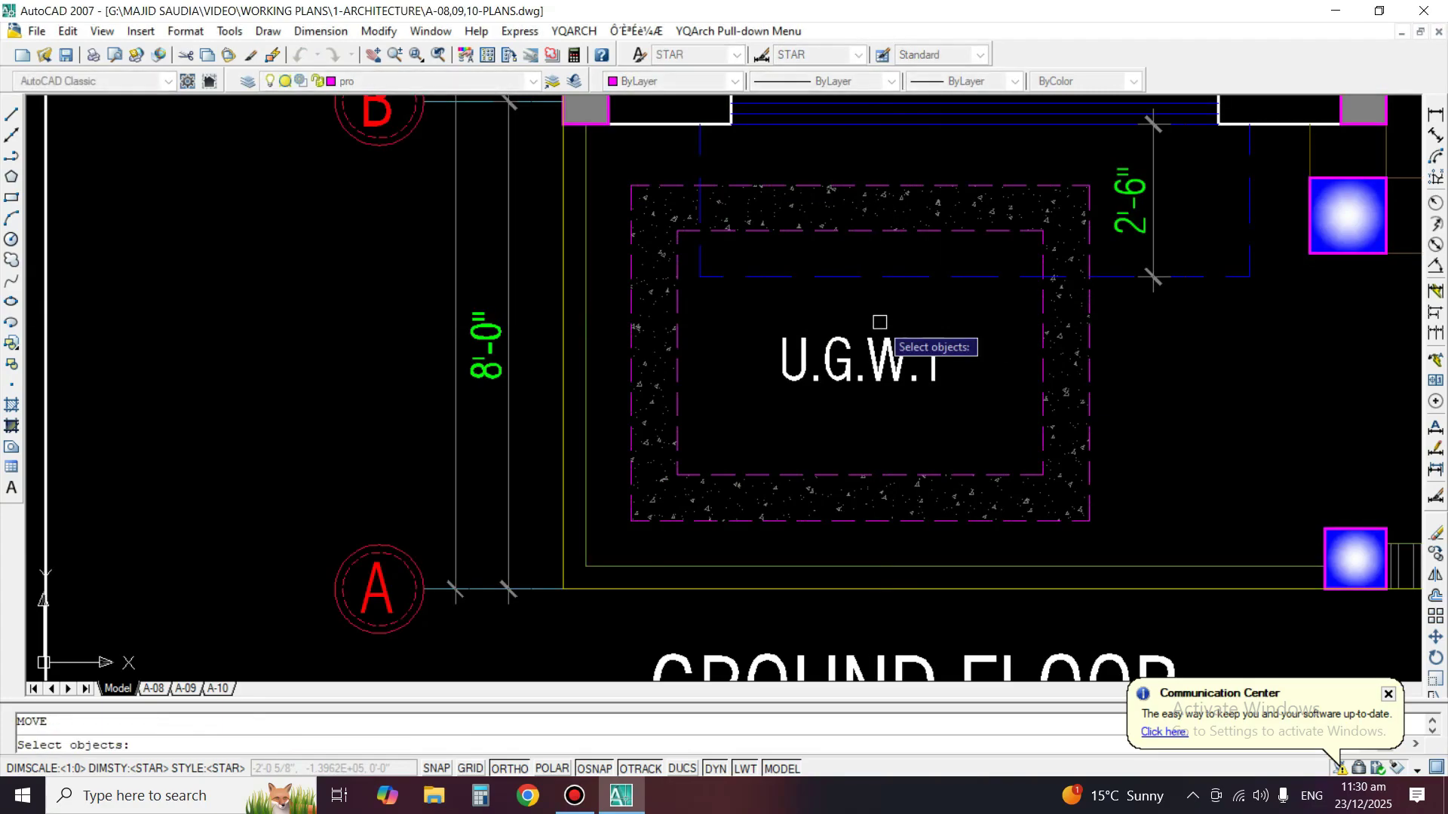
{"action": "type", "text": "p"}
{"action": "key", "text": "Return"}
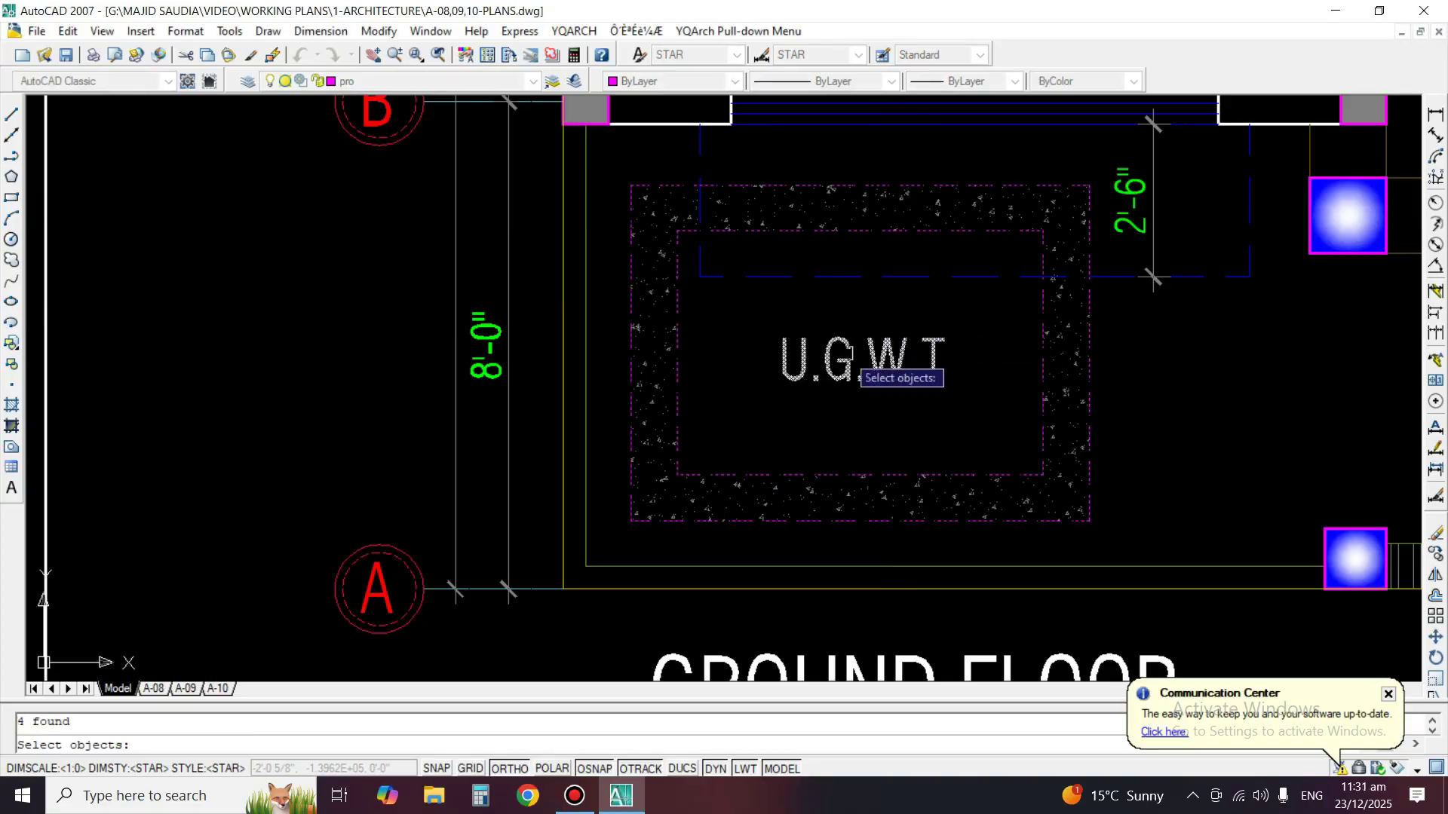
{"action": "middle_click_drag", "start_coordinate": [802, 461], "coordinate": [814, 450]}
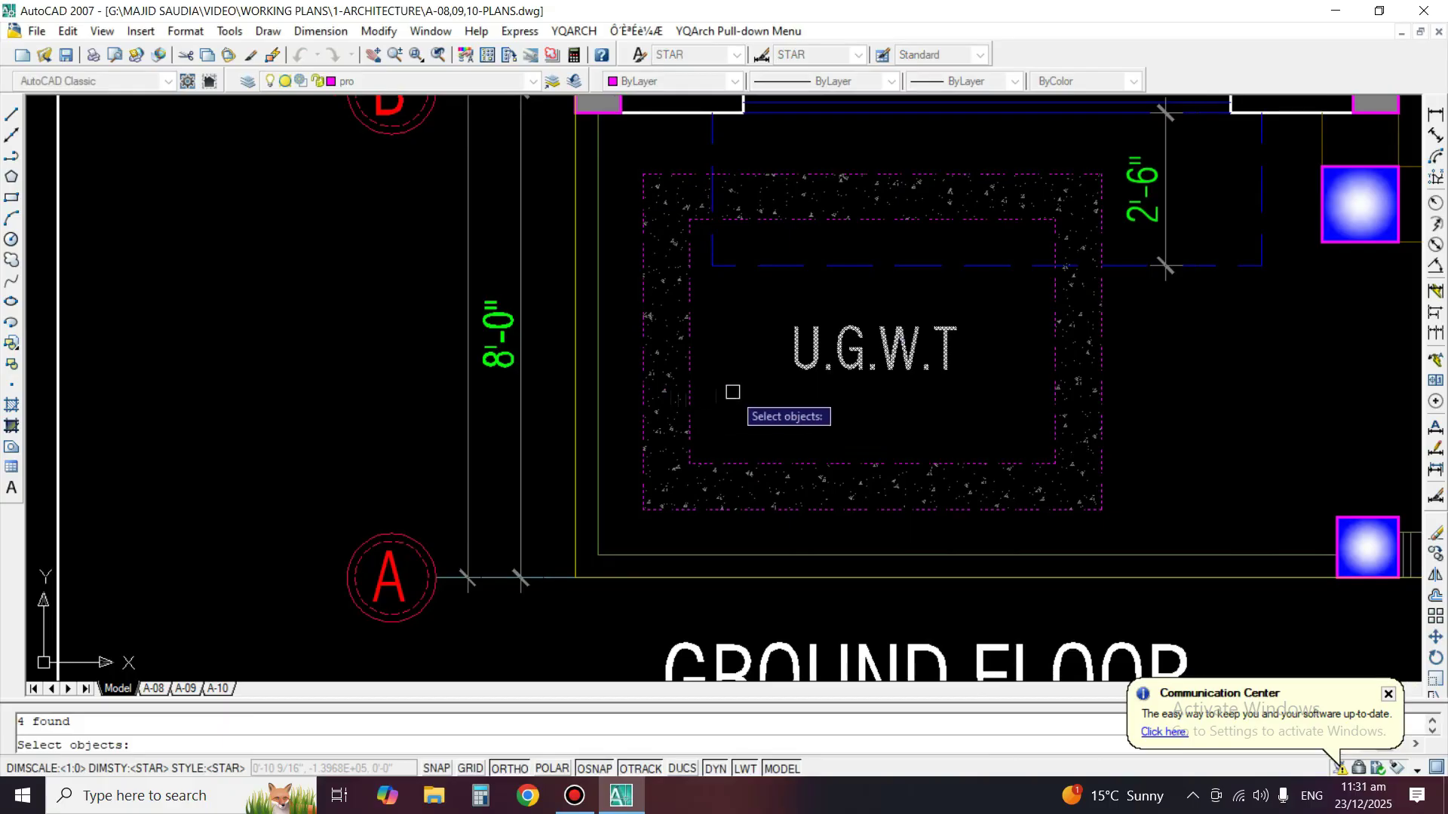
{"action": "key", "text": "Return"}
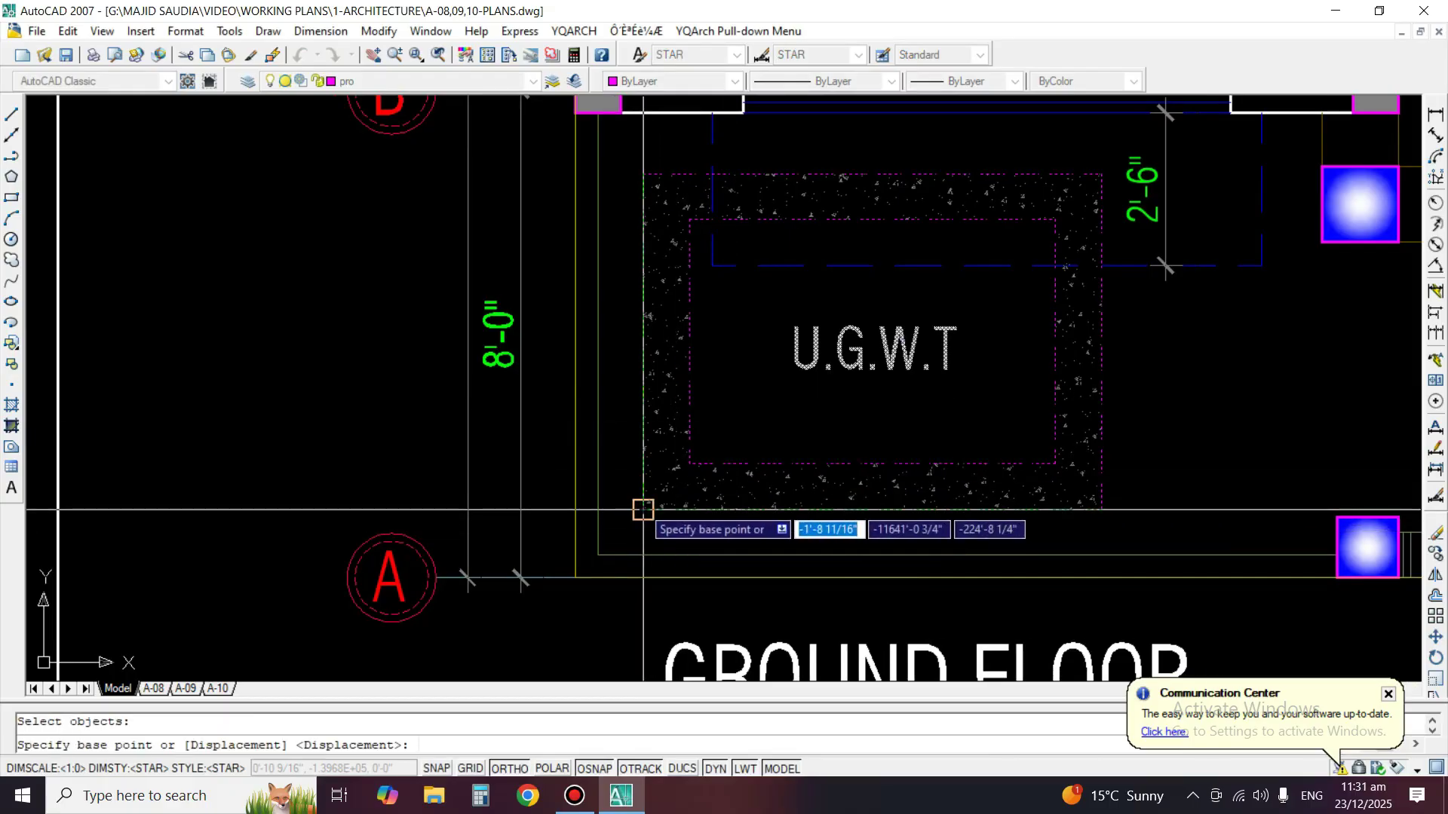
{"action": "left_click", "coordinate": [643, 509]}
{"action": "scroll", "coordinate": [586, 581], "scroll_direction": "up", "scroll_amount": 4}
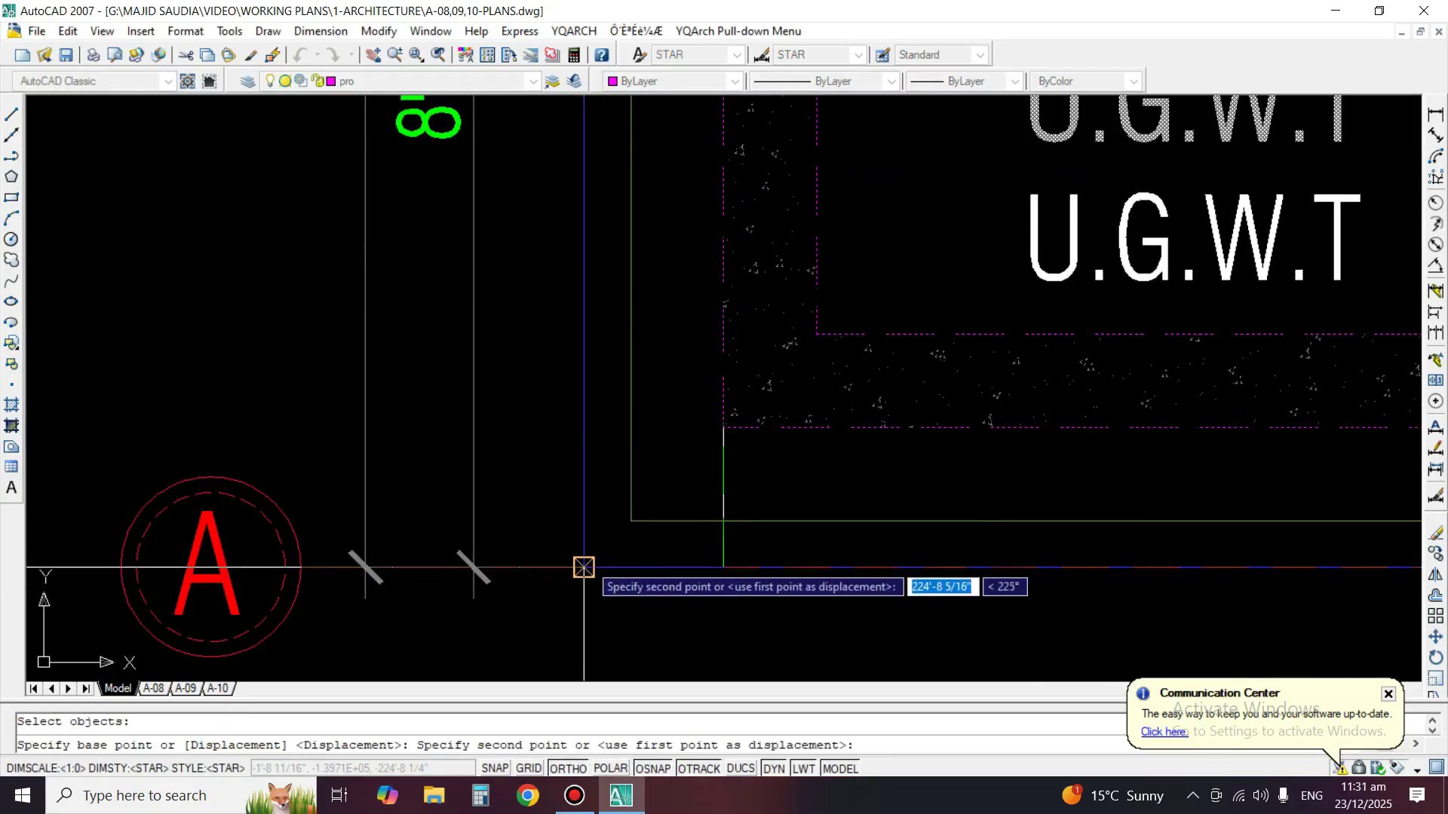
{"action": "left_click", "coordinate": [584, 567]}
Examine the positions of the U.G.W.T tank and the septic tank on the ground floor plan.
{"action": "scroll", "coordinate": [583, 567], "scroll_direction": "down", "scroll_amount": 5}
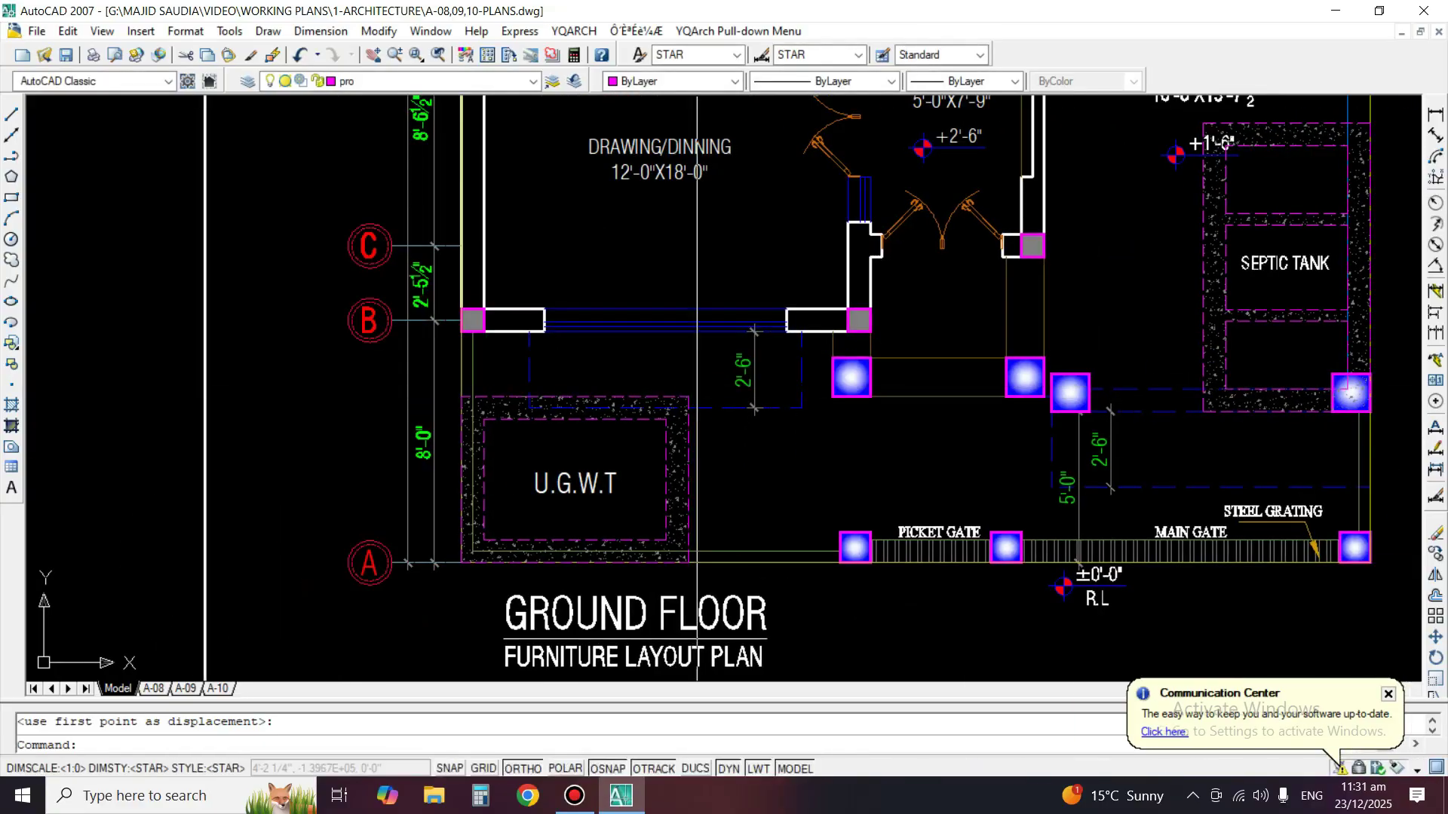
{"action": "scroll", "coordinate": [498, 443], "scroll_direction": "up", "scroll_amount": 2}
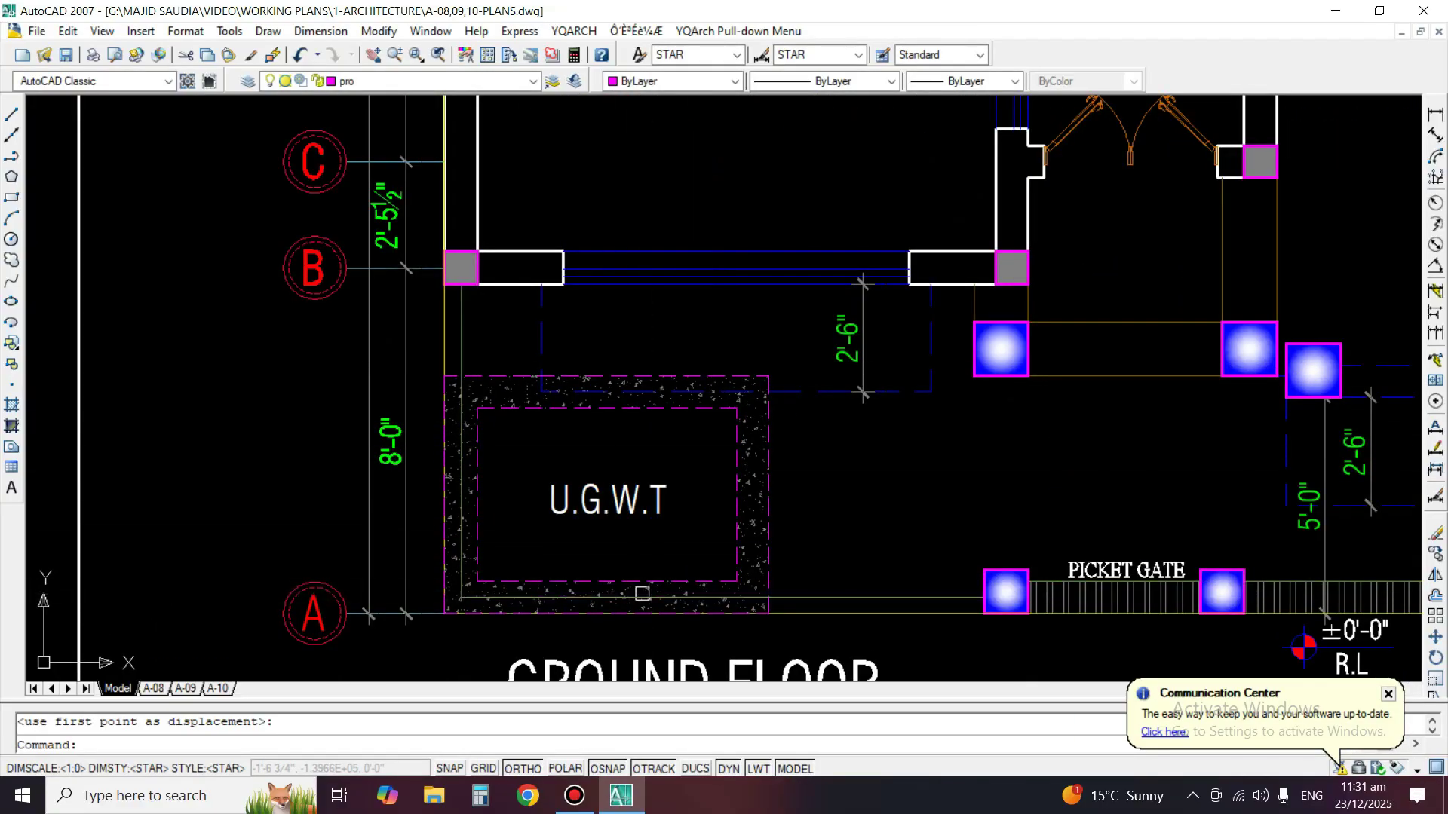
{"action": "middle_click_drag", "start_coordinate": [565, 595], "coordinate": [564, 595]}
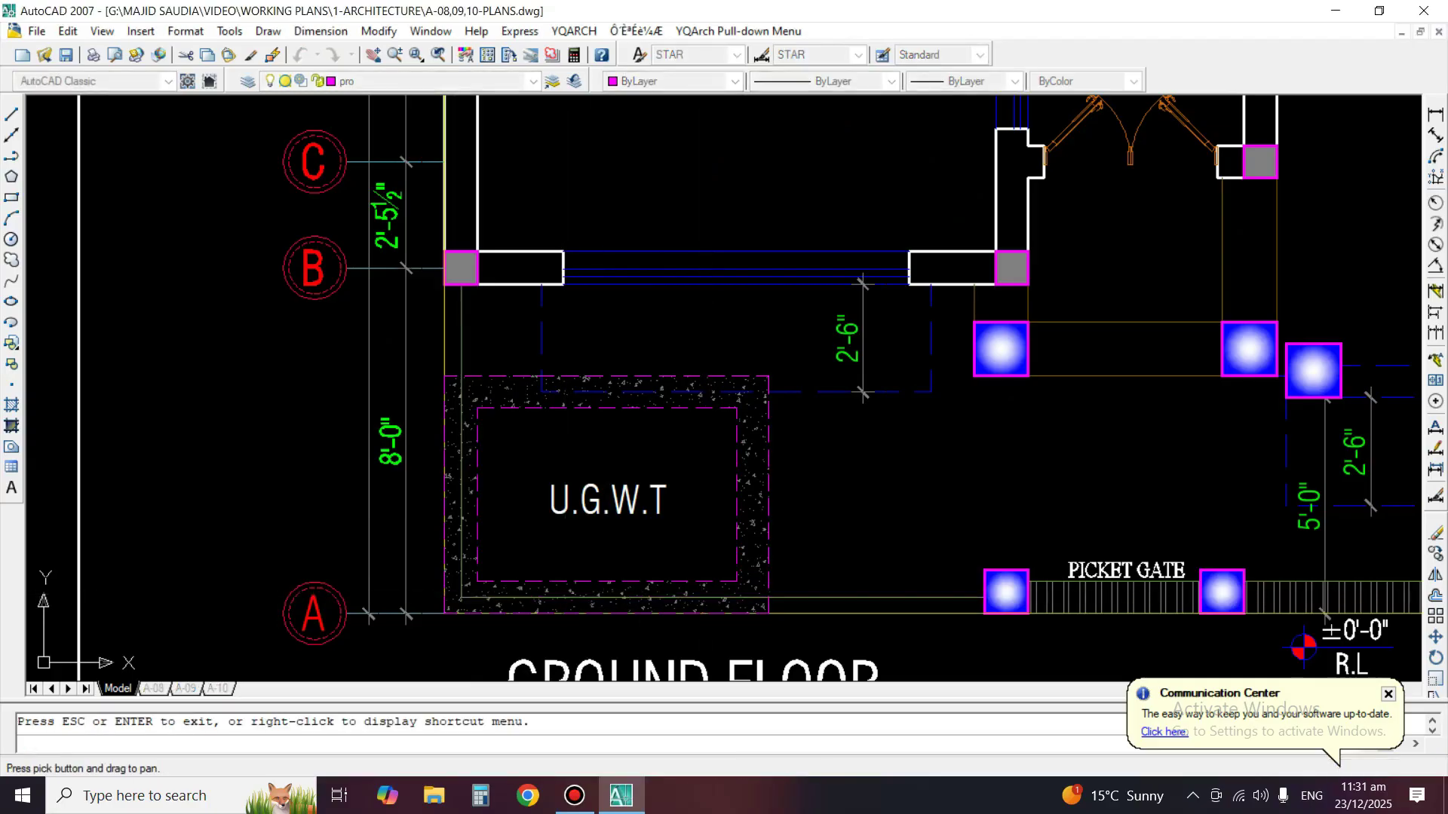
{"action": "mouse_move", "coordinate": [1056, 362]}
{"action": "middle_mouse_down"}
{"action": "mouse_move", "coordinate": [665, 423]}
{"action": "mouse_move", "coordinate": [202, 462]}
{"action": "mouse_move", "coordinate": [239, 559]}
{"action": "middle_mouse_up"}
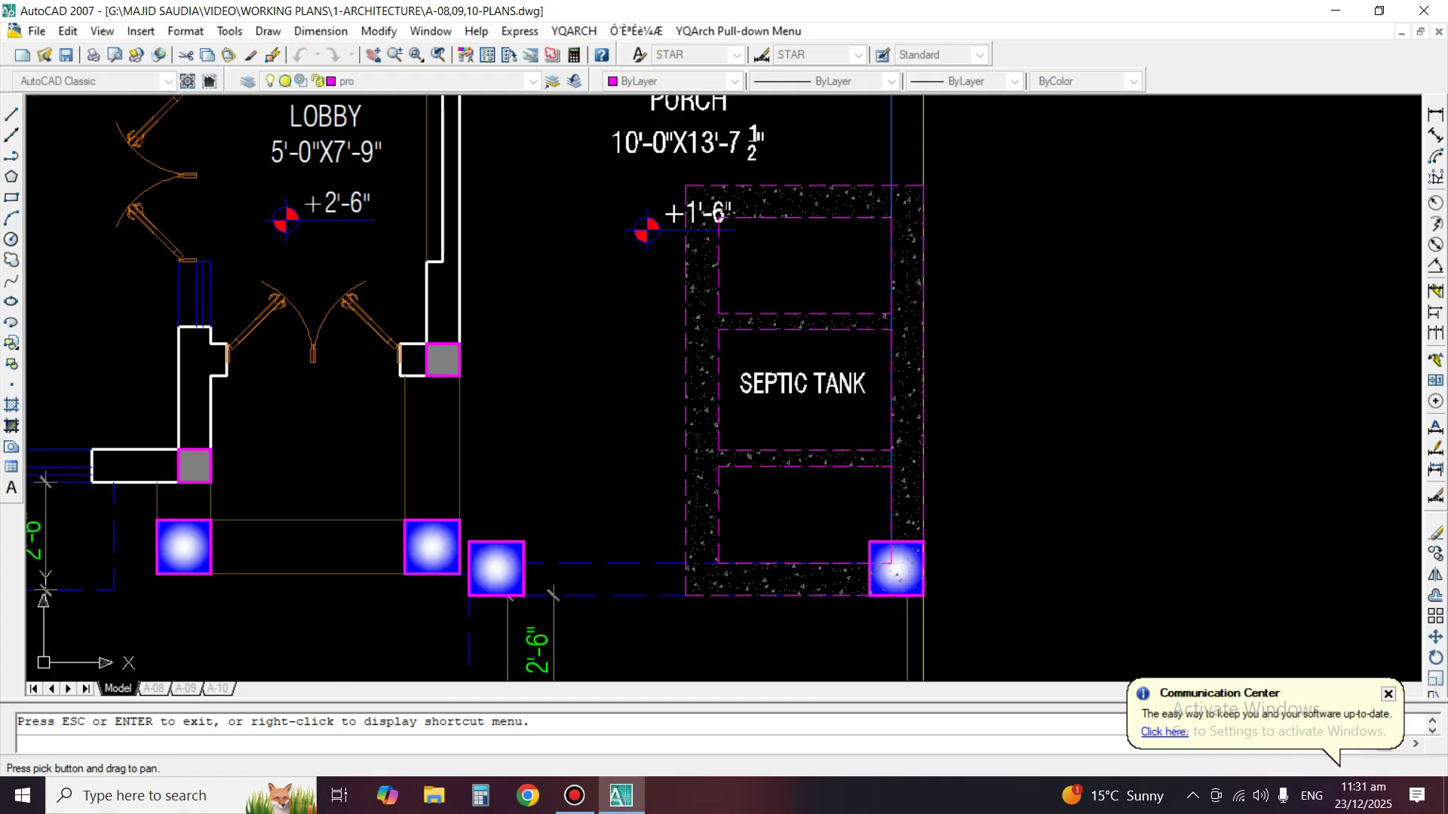
{"action": "mouse_move", "coordinate": [938, 446]}
{"action": "middle_mouse_down"}
{"action": "mouse_move", "coordinate": [1066, 430]}
{"action": "mouse_move", "coordinate": [1130, 528]}
{"action": "middle_mouse_up"}
{"action": "scroll", "coordinate": [1066, 430], "scroll_direction": "down", "scroll_amount": 3}
{"action": "scroll", "coordinate": [664, 344], "scroll_direction": "down", "scroll_amount": 2}
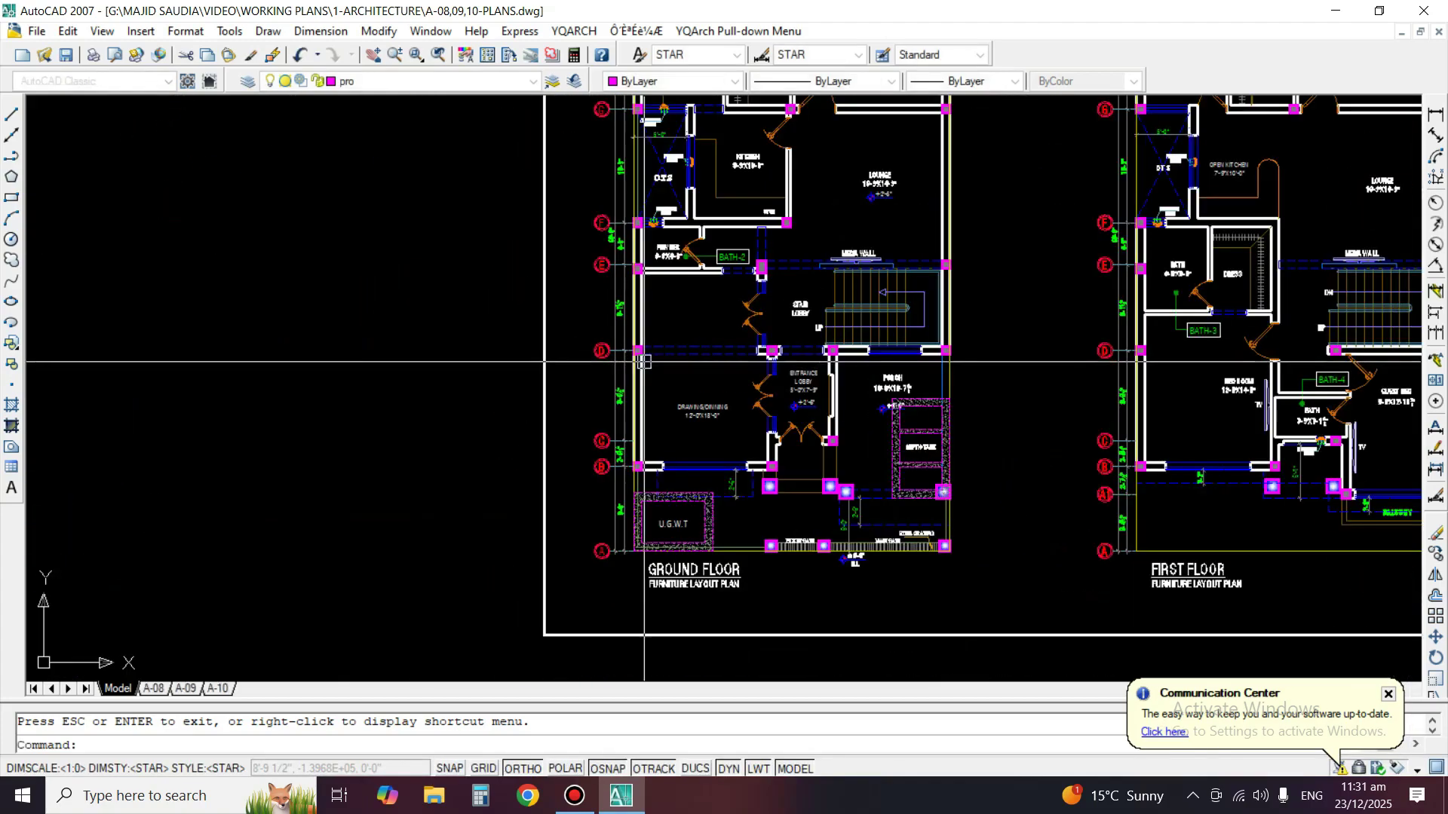
{"action": "middle_click_drag", "start_coordinate": [898, 400], "coordinate": [730, 399]}
{"action": "scroll", "coordinate": [735, 403], "scroll_direction": "up", "scroll_amount": 2}
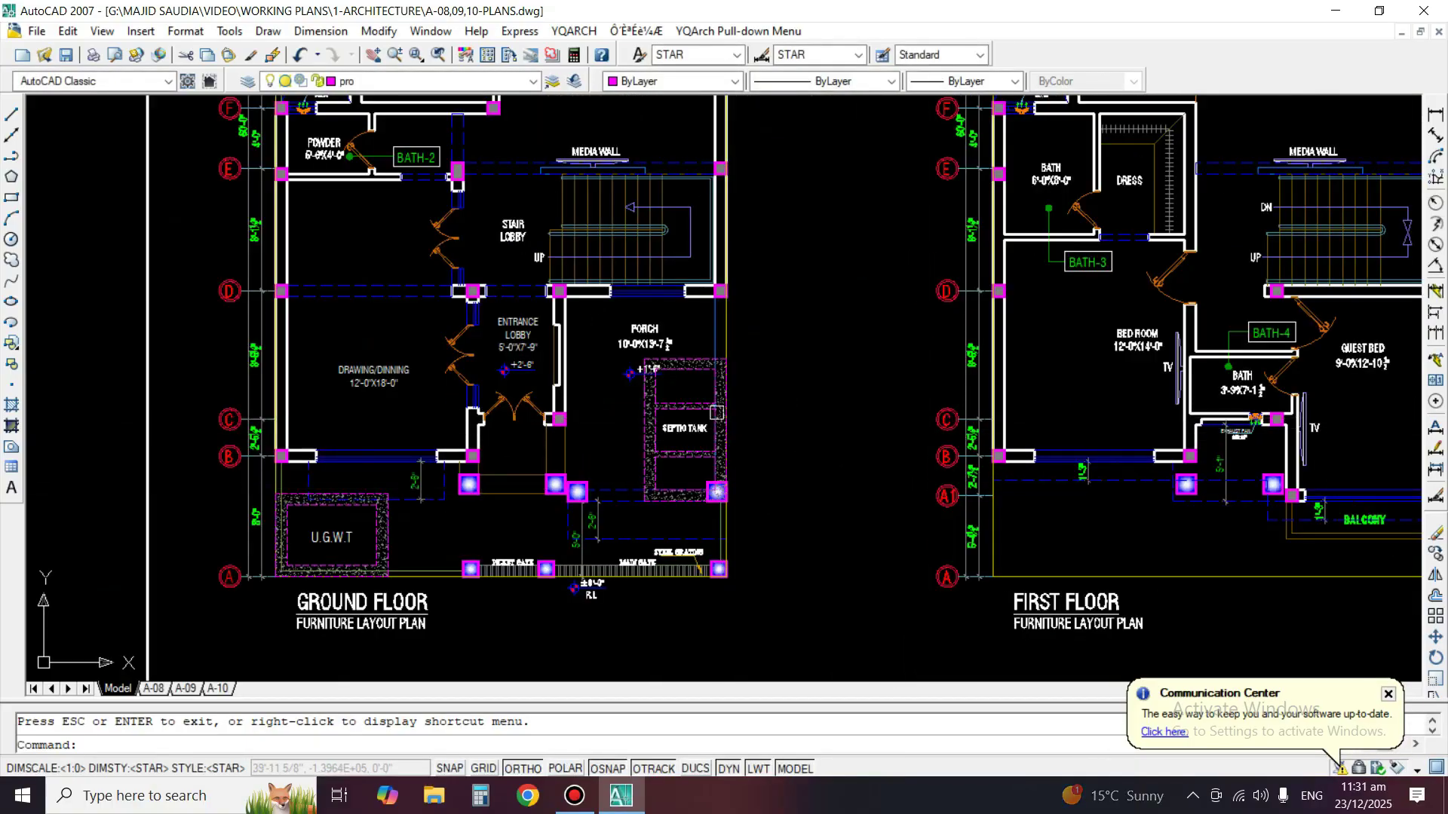
{"action": "scroll", "coordinate": [738, 426], "scroll_direction": "down", "scroll_amount": 2}
{"action": "scroll", "coordinate": [508, 483], "scroll_direction": "up", "scroll_amount": 2}
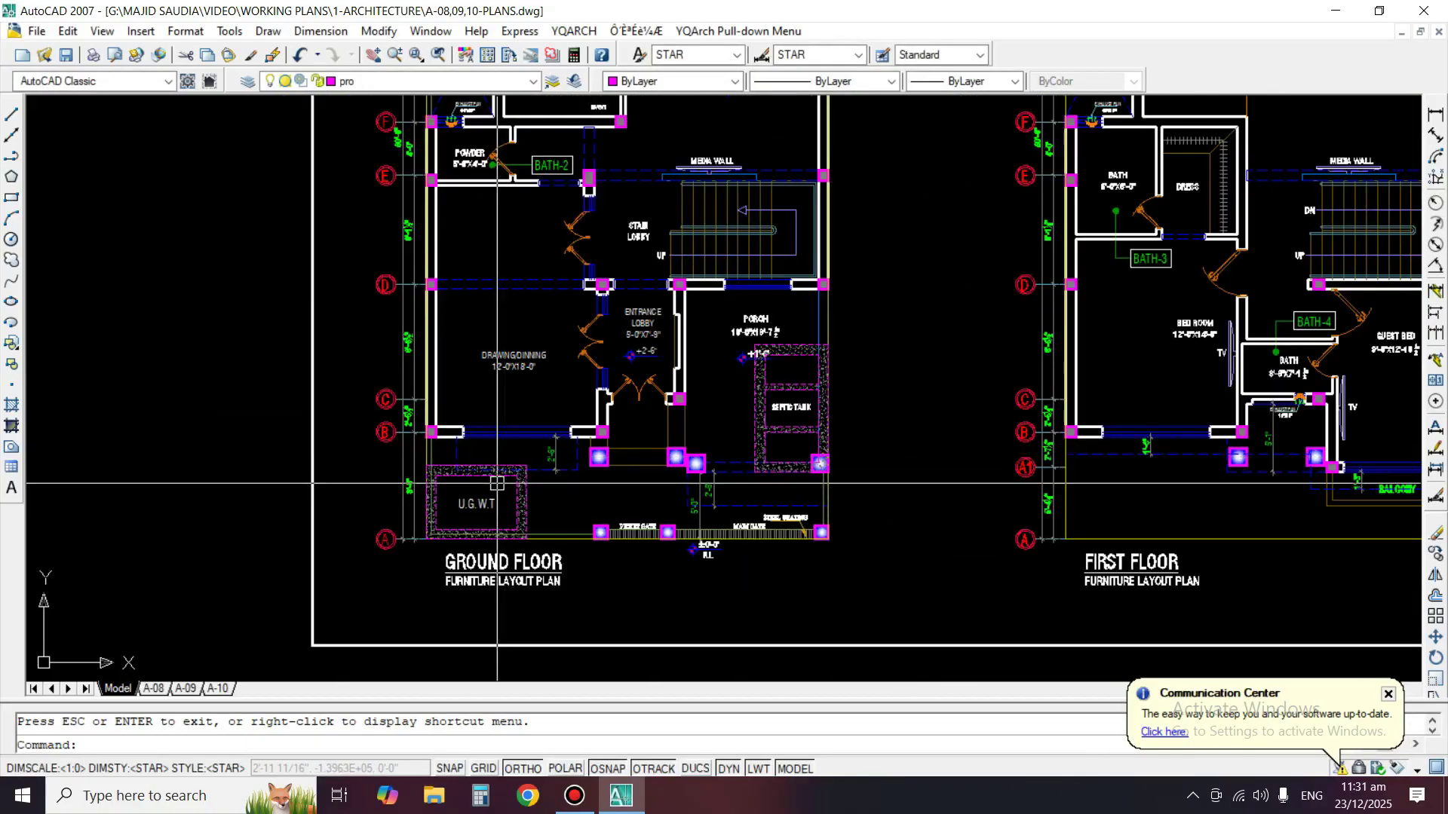
Review the ground floor rooms from the drawing/dining area to the rear lawn and back to the front.
{"action": "middle_click_drag", "start_coordinate": [507, 482], "coordinate": [534, 475]}
{"action": "middle_click_drag", "start_coordinate": [613, 276], "coordinate": [686, 473]}
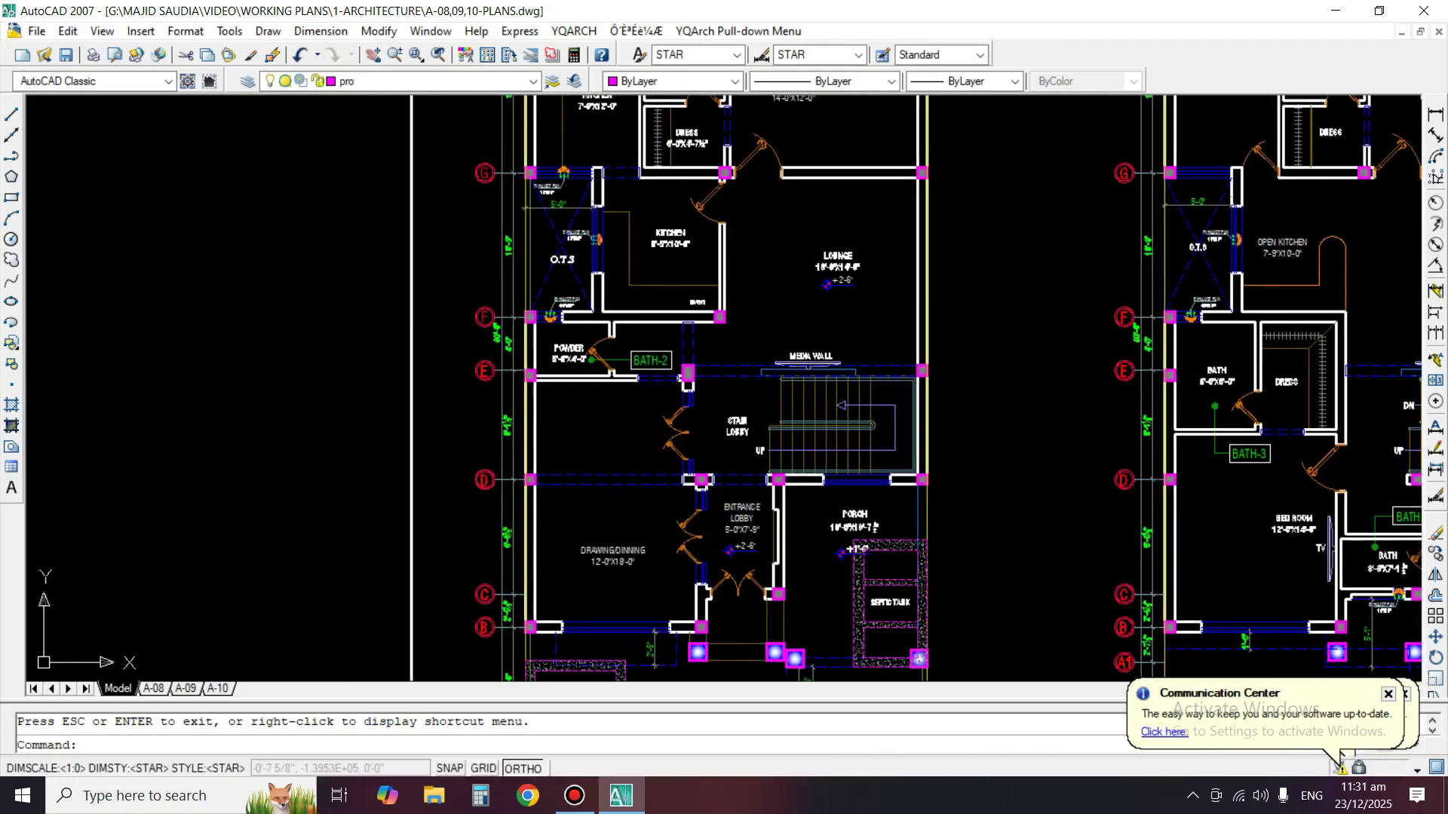
{"action": "middle_click_drag", "start_coordinate": [724, 252], "coordinate": [739, 468]}
{"action": "middle_click_drag", "start_coordinate": [743, 194], "coordinate": [748, 235]}
{"action": "scroll", "coordinate": [896, 230], "scroll_direction": "up", "scroll_amount": 3}
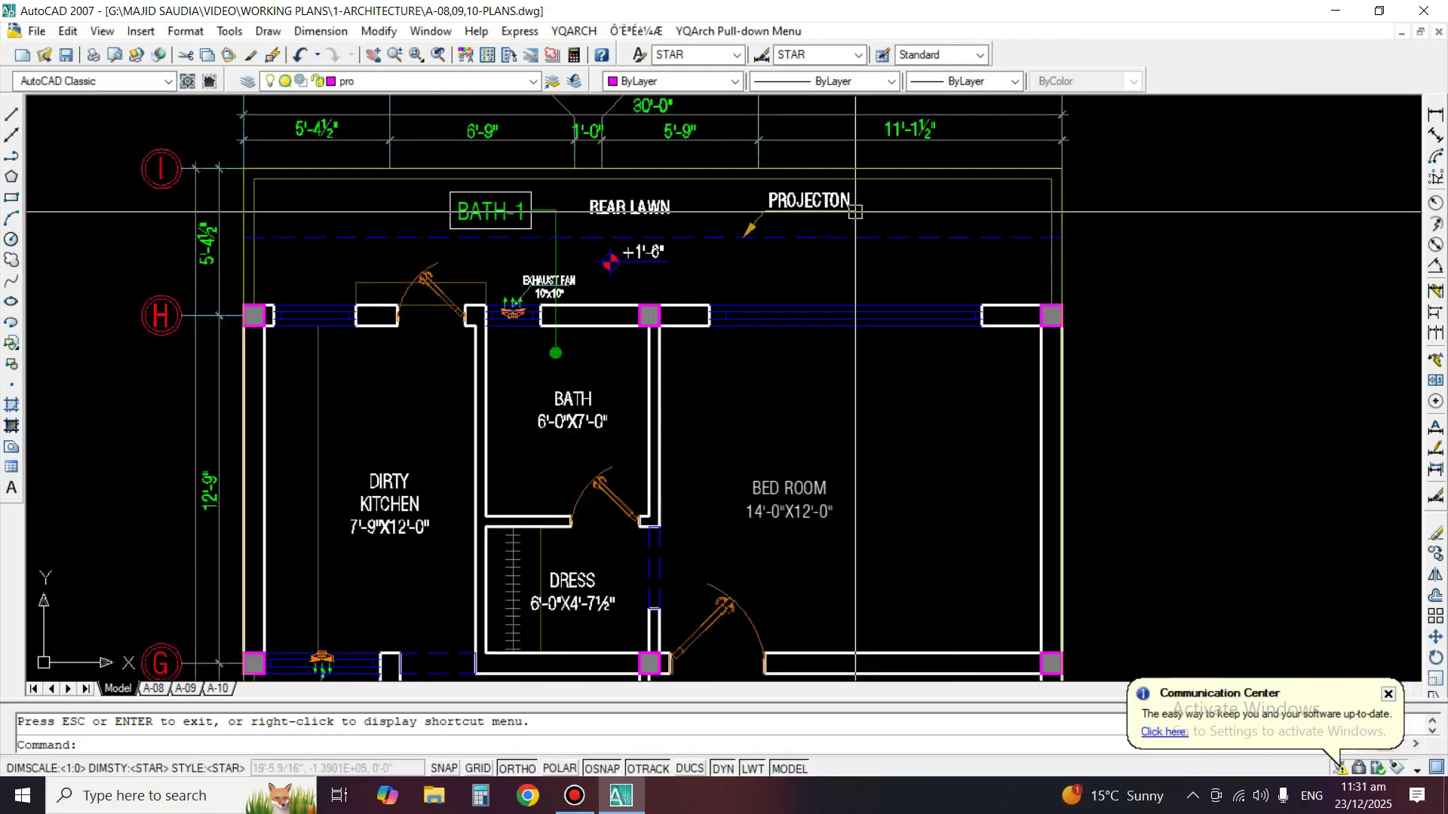
{"action": "middle_click_drag", "start_coordinate": [795, 295], "coordinate": [849, 330]}
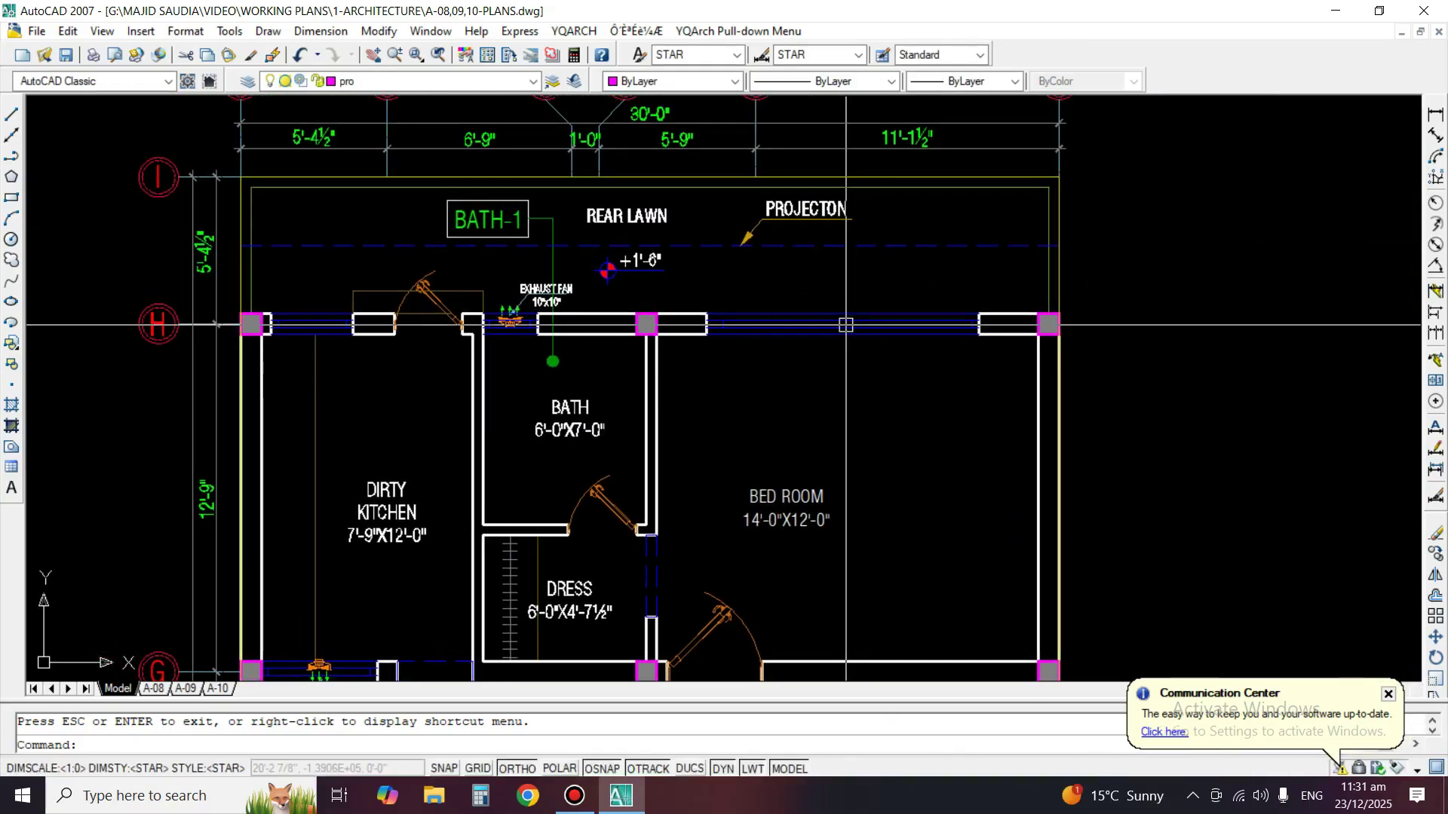
{"action": "middle_click_drag", "start_coordinate": [852, 260], "coordinate": [927, 234]}
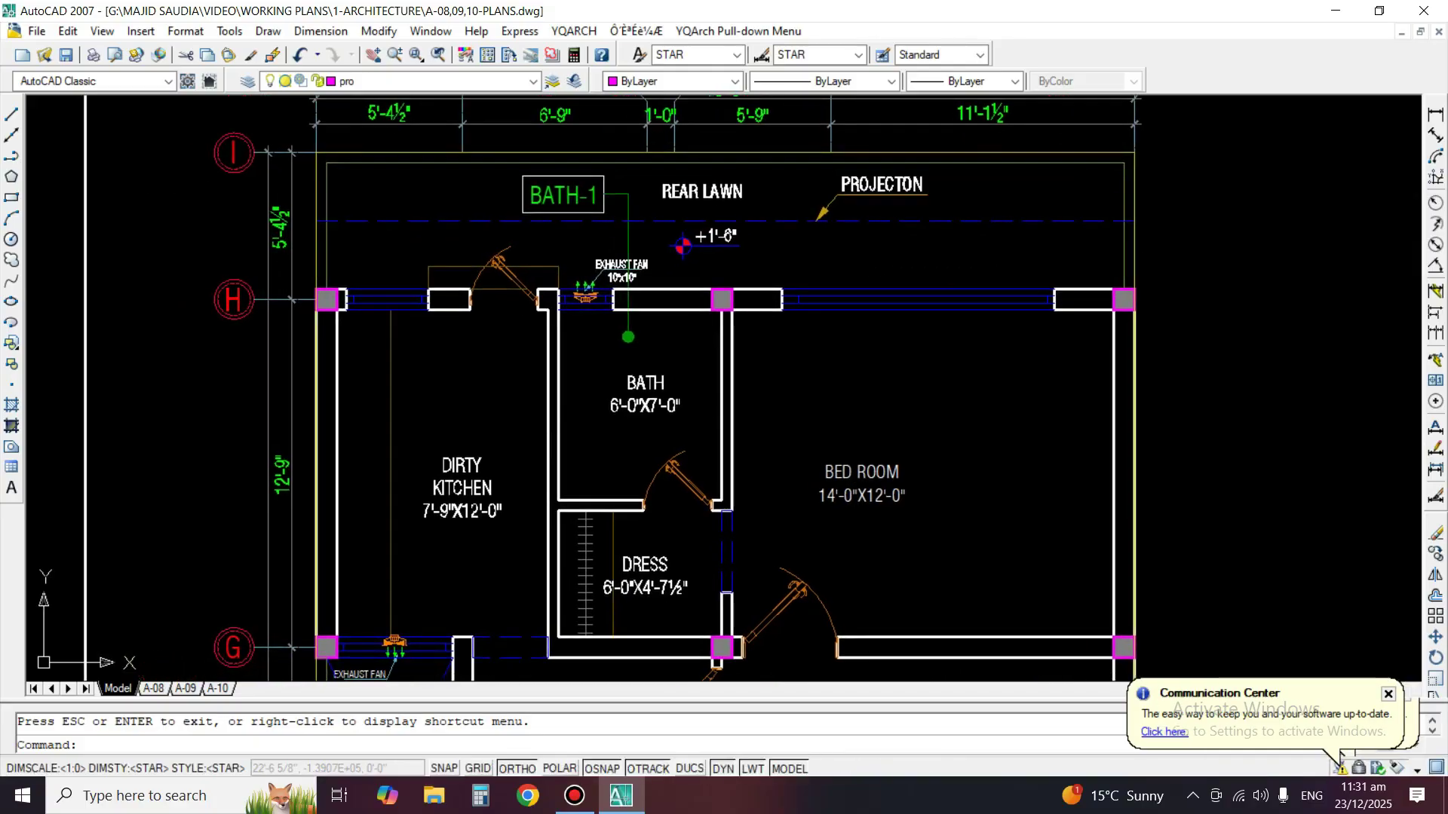
{"action": "scroll", "coordinate": [926, 234], "scroll_direction": "down", "scroll_amount": 2}
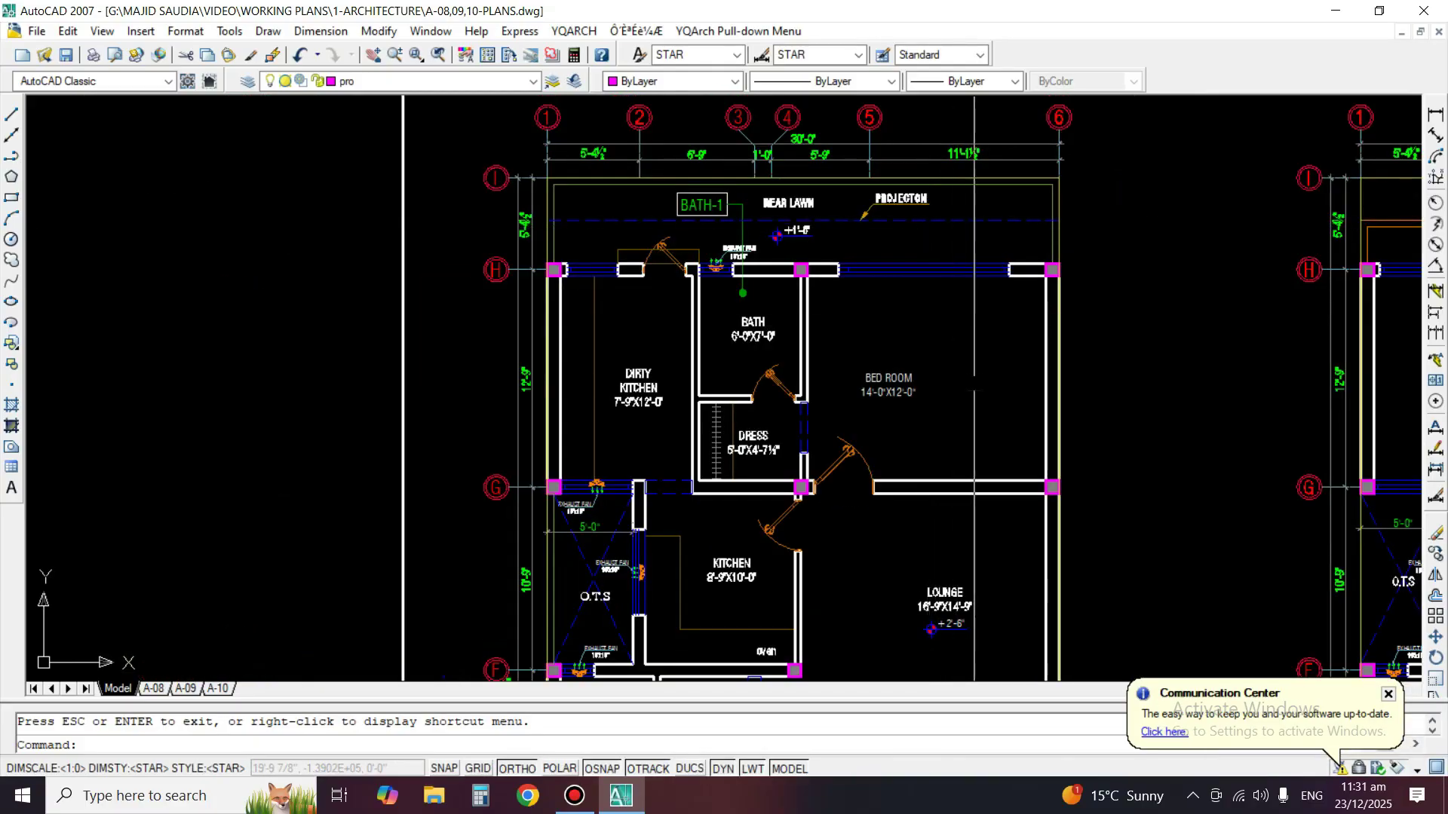
{"action": "middle_click_drag", "start_coordinate": [970, 382], "coordinate": [948, 296]}
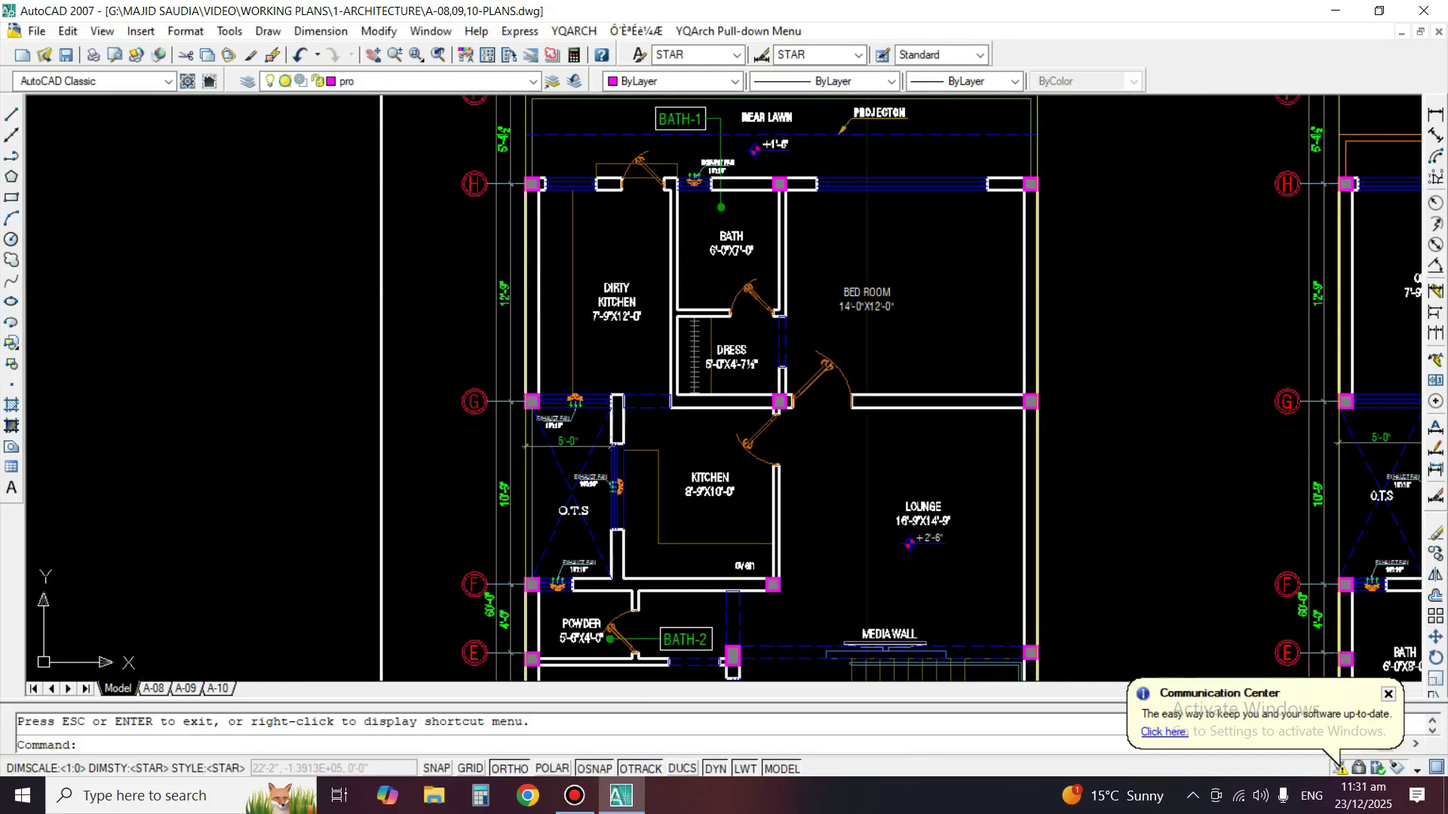
{"action": "middle_click_drag", "start_coordinate": [693, 386], "coordinate": [724, 99]}
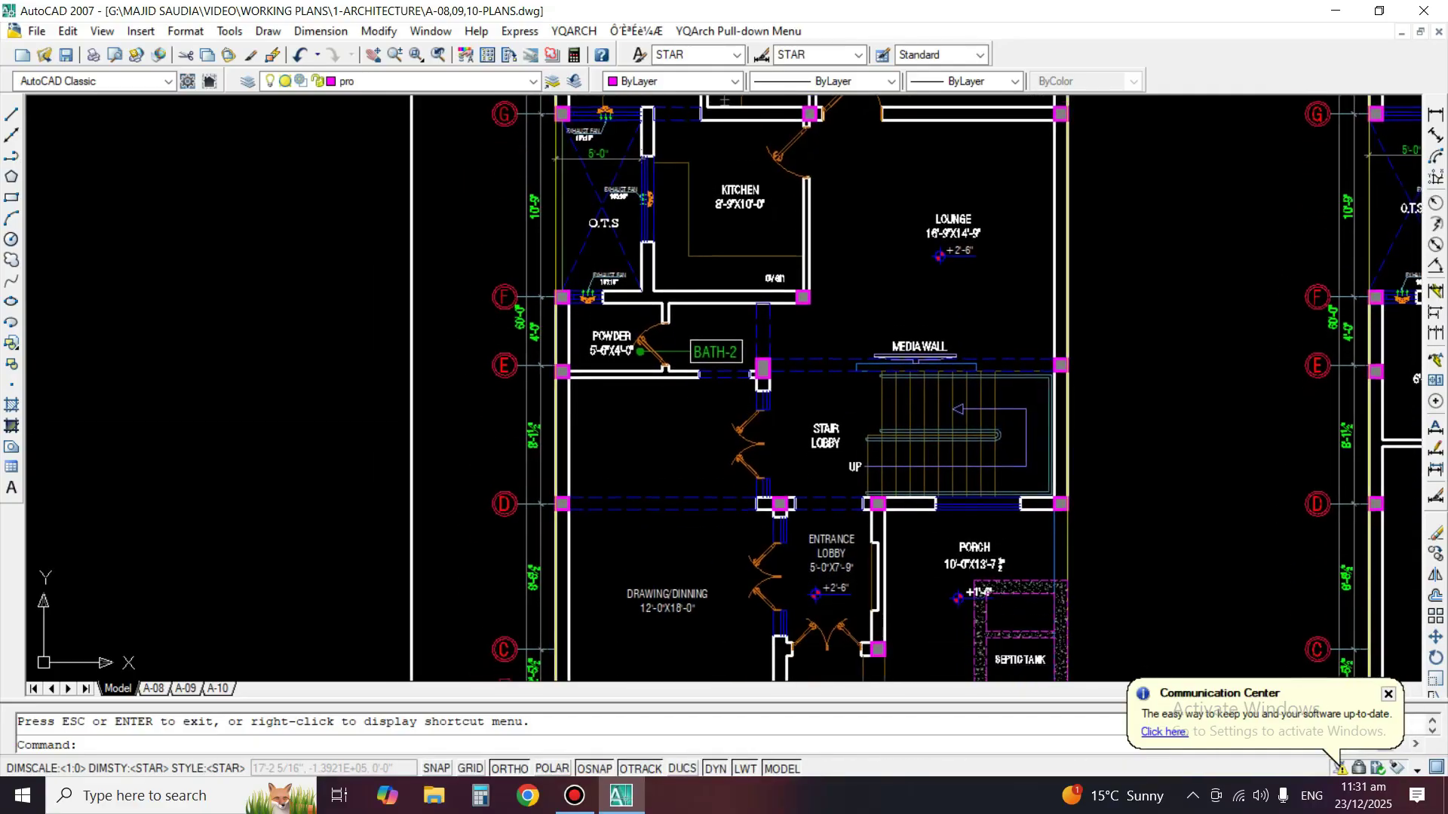
{"action": "middle_click_drag", "start_coordinate": [896, 123], "coordinate": [907, 40]}
{"action": "middle_click_drag", "start_coordinate": [682, 622], "coordinate": [728, 534]}
Dimension the width of the drawing/dining room's front window, placing the dimension line just inside the room.
{"action": "scroll", "coordinate": [728, 533], "scroll_direction": "up", "scroll_amount": 2}
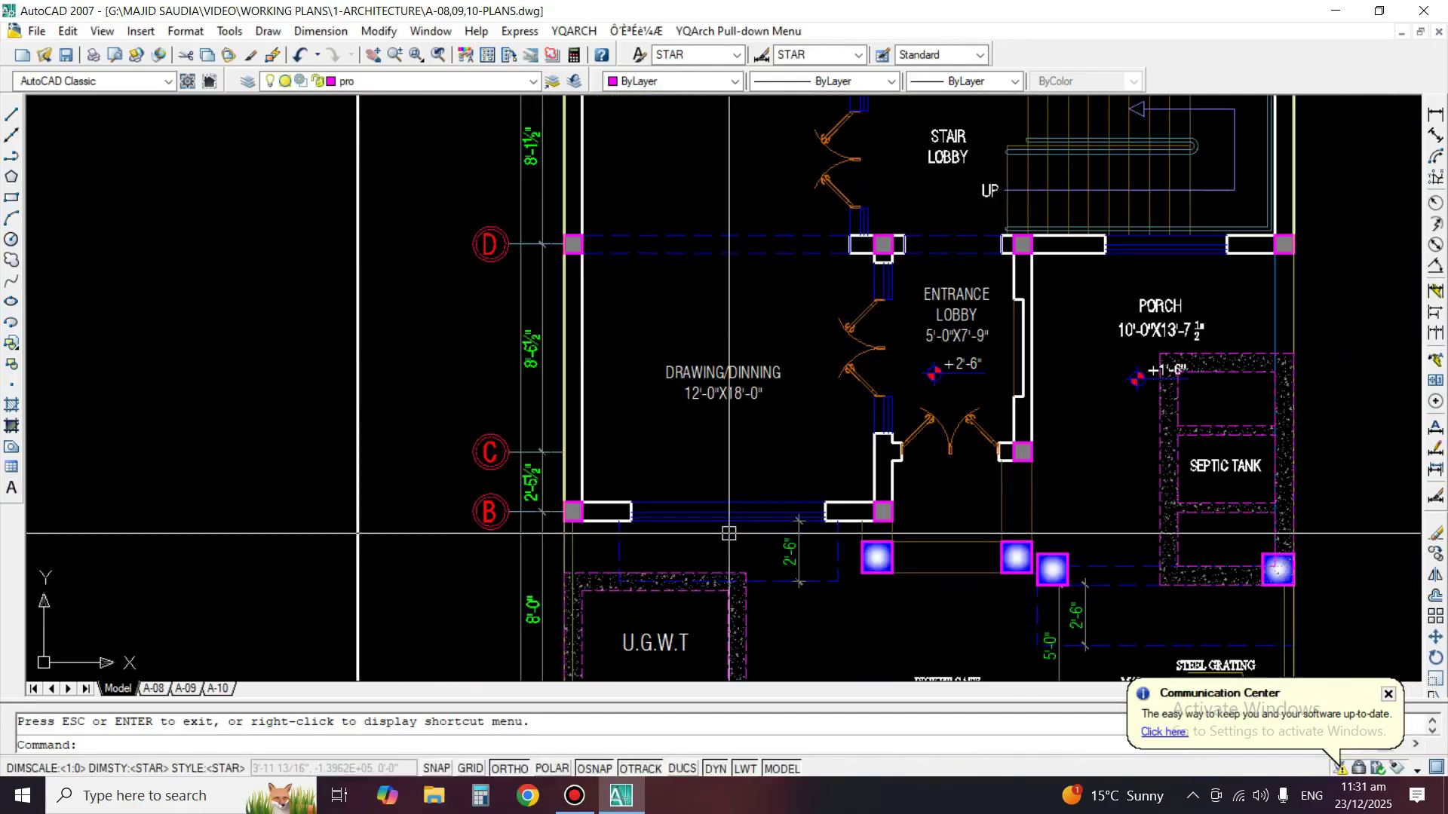
{"action": "left_click", "coordinate": [1435, 114]}
{"action": "key", "text": "Return"}
{"action": "scroll", "coordinate": [586, 498], "scroll_direction": "up", "scroll_amount": 3}
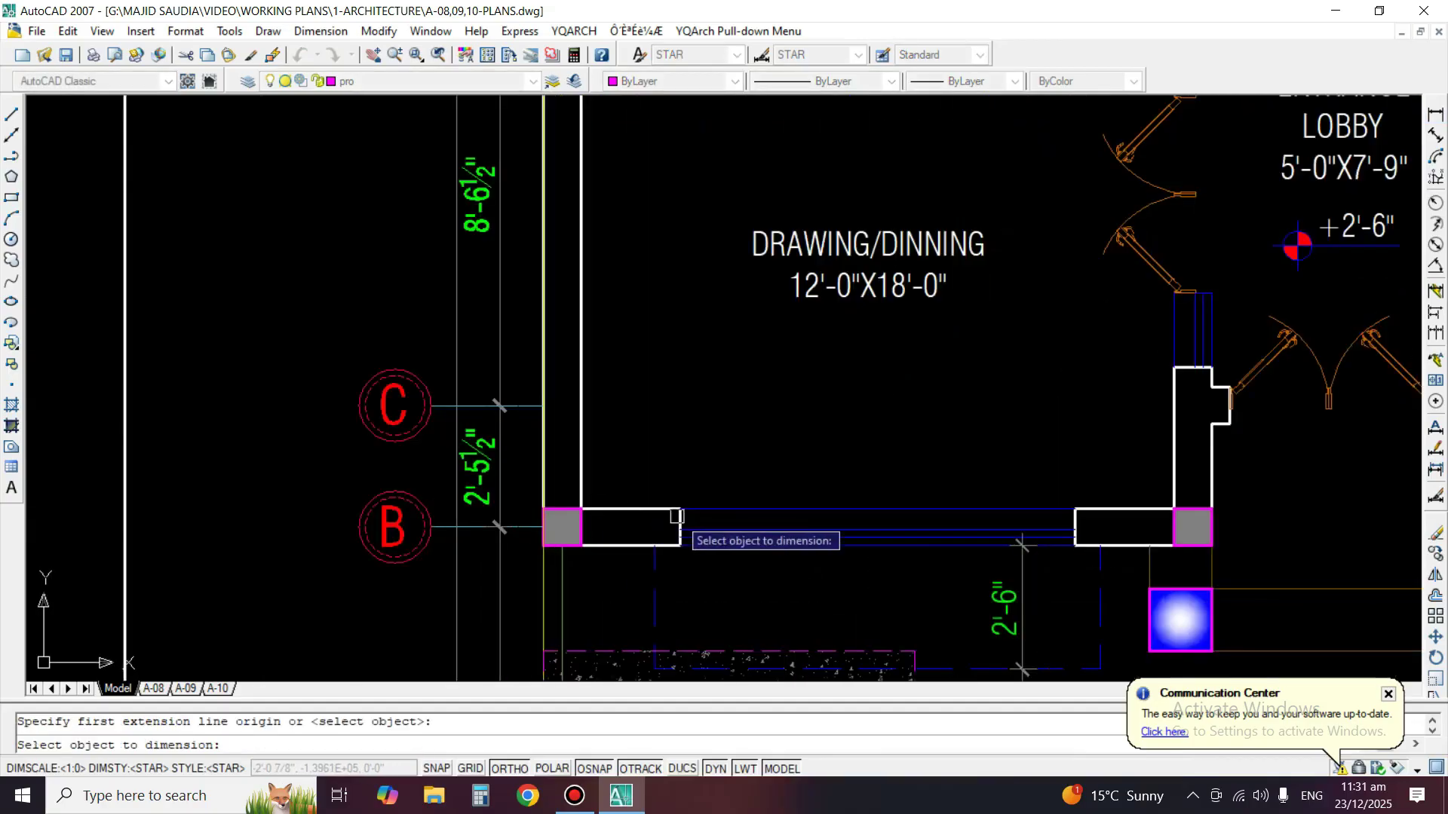
{"action": "left_click", "coordinate": [878, 507]}
{"action": "left_click", "coordinate": [875, 480]}
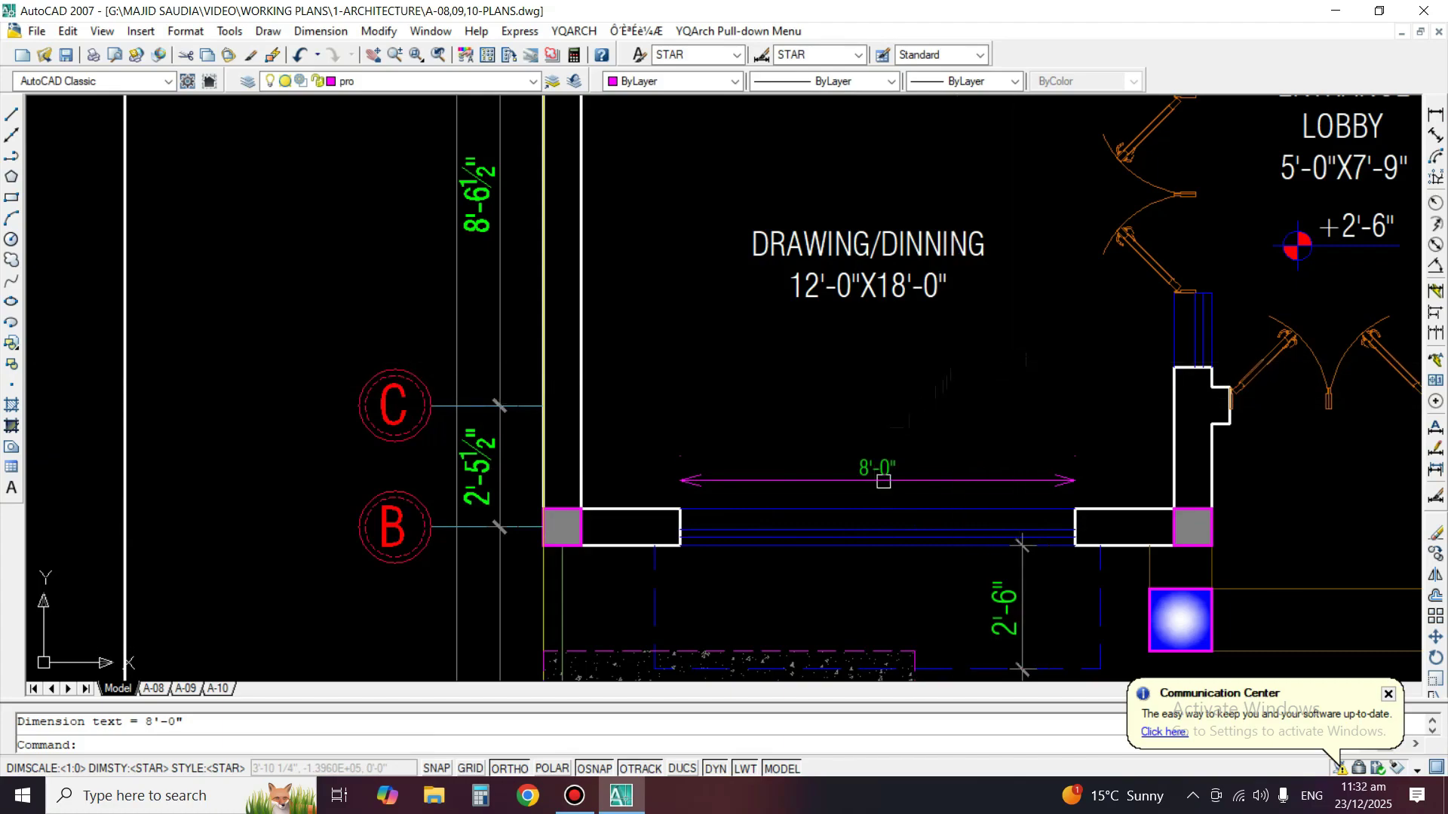
Close the A-05,06,07-FURNITURE LAYOUT PLANS and STR SUBMISSION drawings without saving changes.
{"action": "key", "text": "ctrl+Tab"}
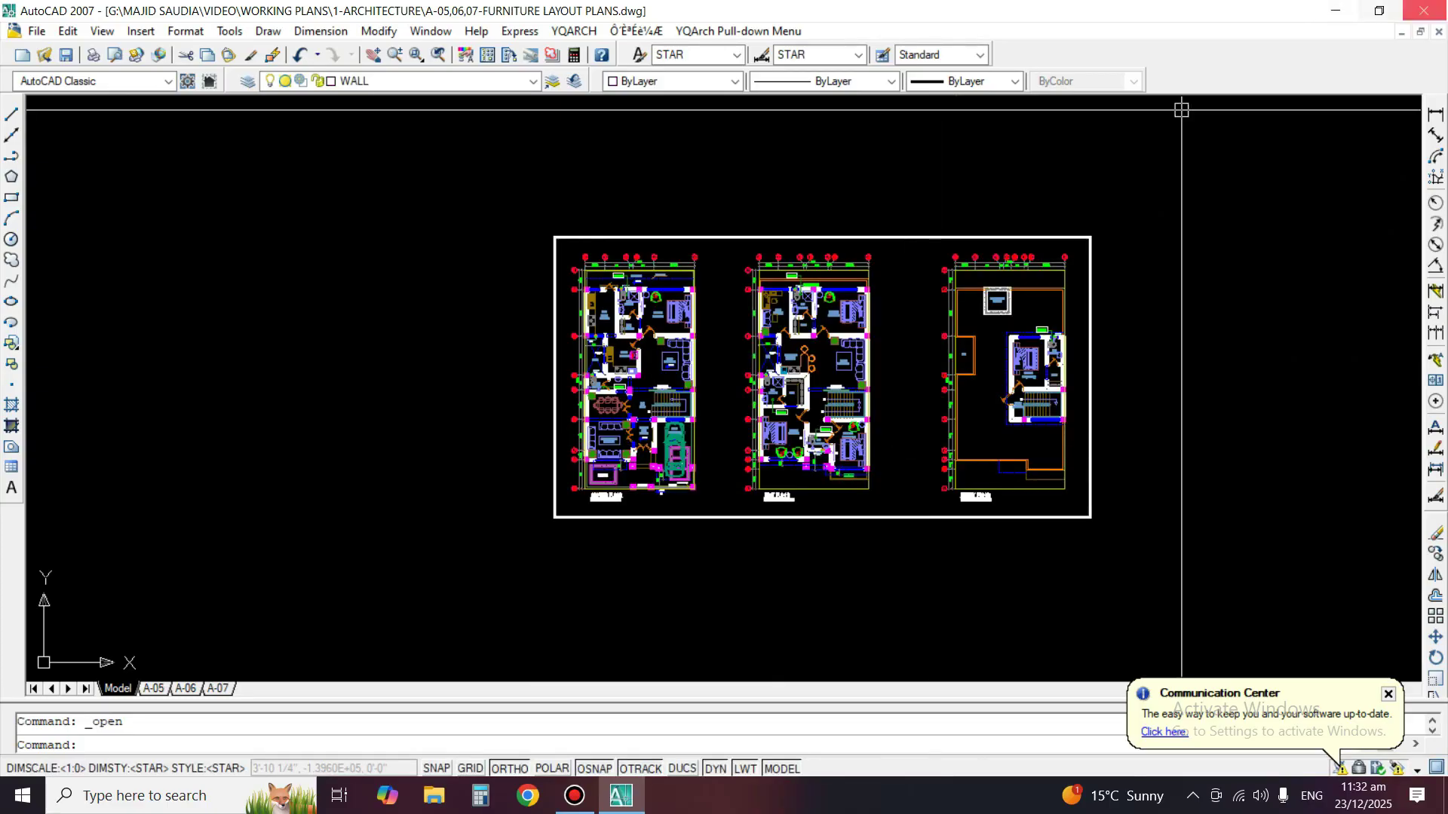
{"action": "left_click", "coordinate": [1438, 32]}
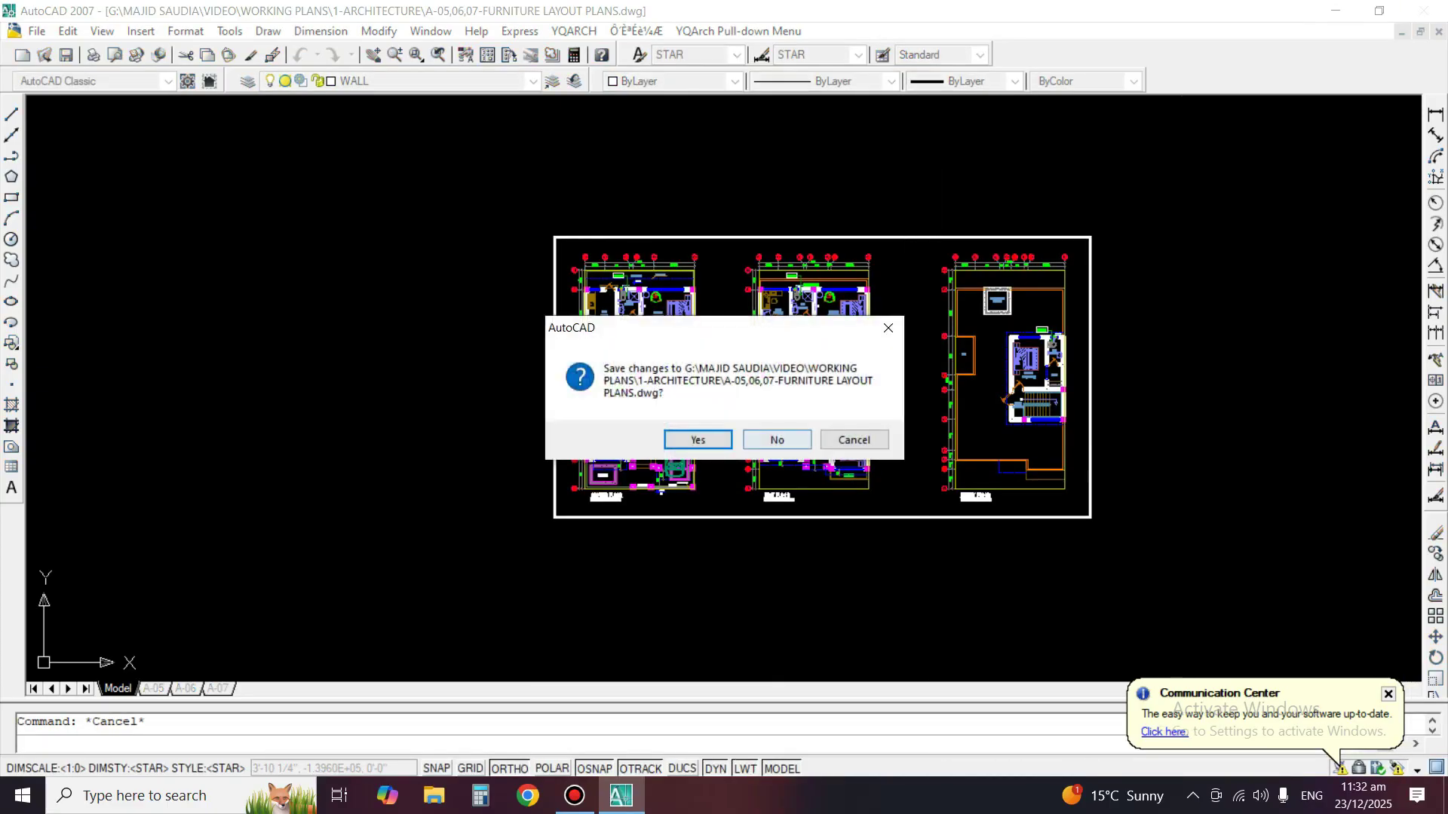
{"action": "left_click", "coordinate": [777, 439]}
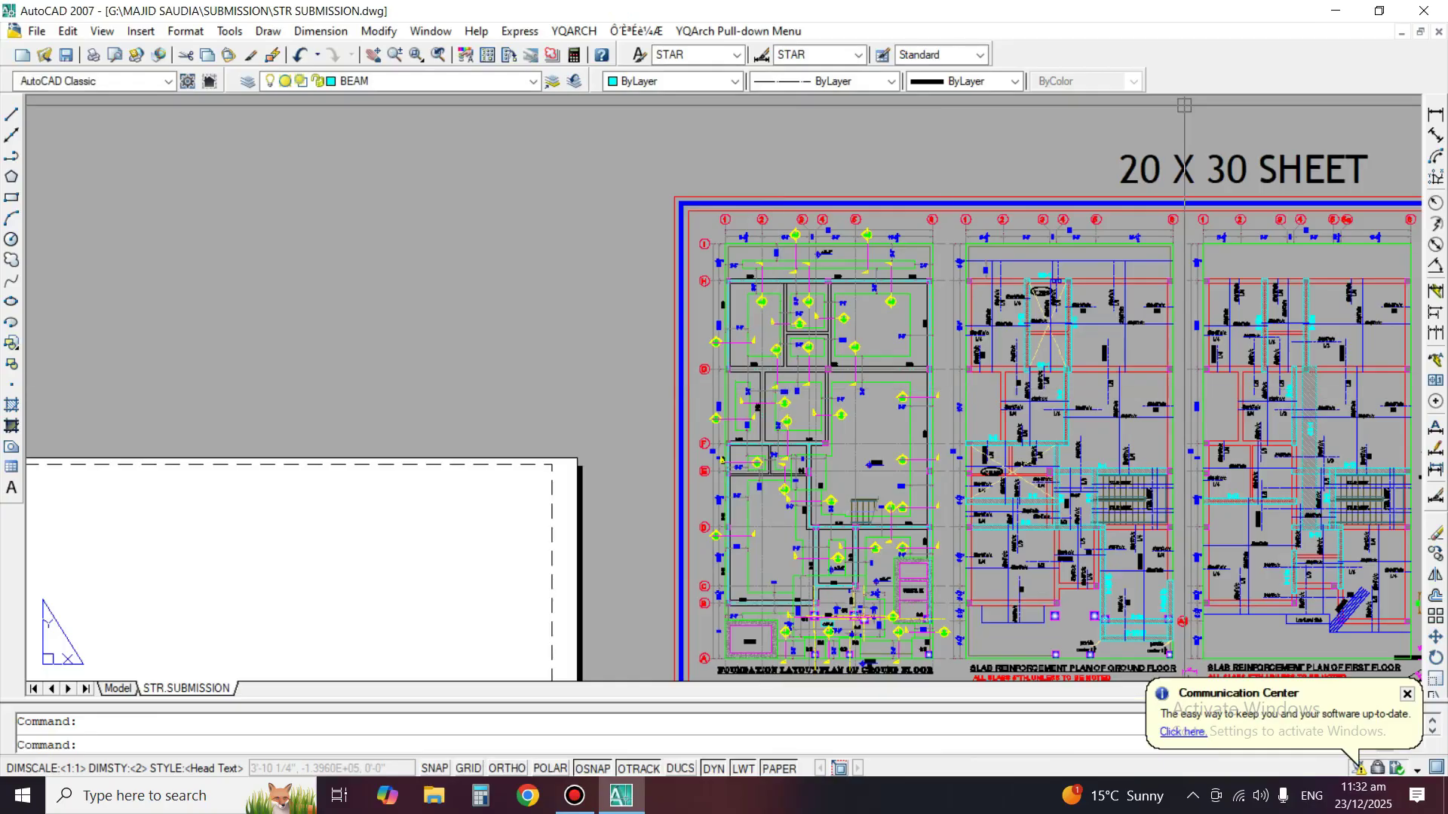
{"action": "left_click", "coordinate": [1438, 32]}
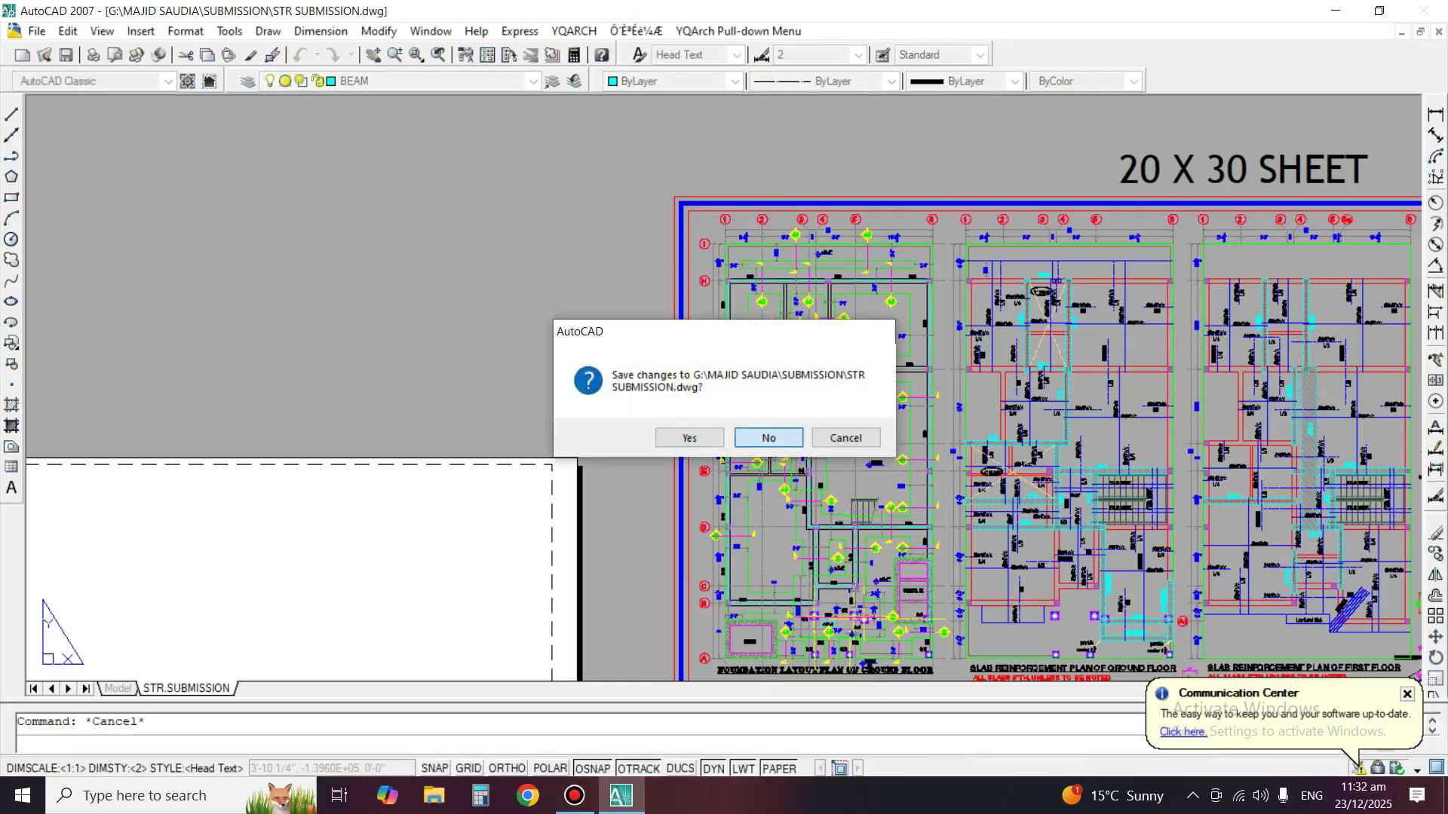
{"action": "left_click", "coordinate": [766, 433]}
Copy the front elevation and the rear elevation with their level marks and dimensions from the ARCH SUBMISSION drawing.
{"action": "scroll", "coordinate": [392, 181], "scroll_direction": "up", "scroll_amount": 5}
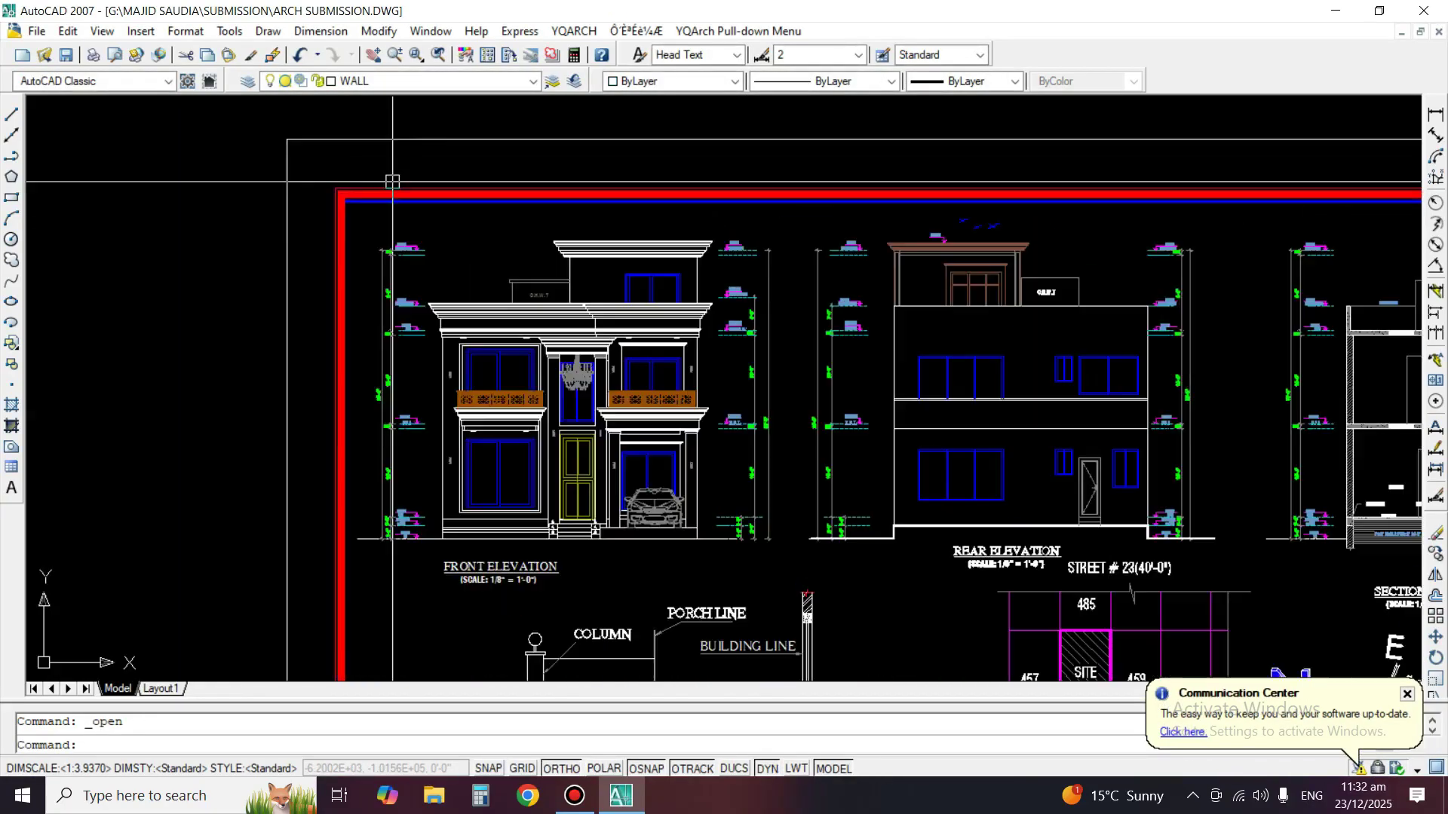
{"action": "scroll", "coordinate": [309, 380], "scroll_direction": "up", "scroll_amount": 2}
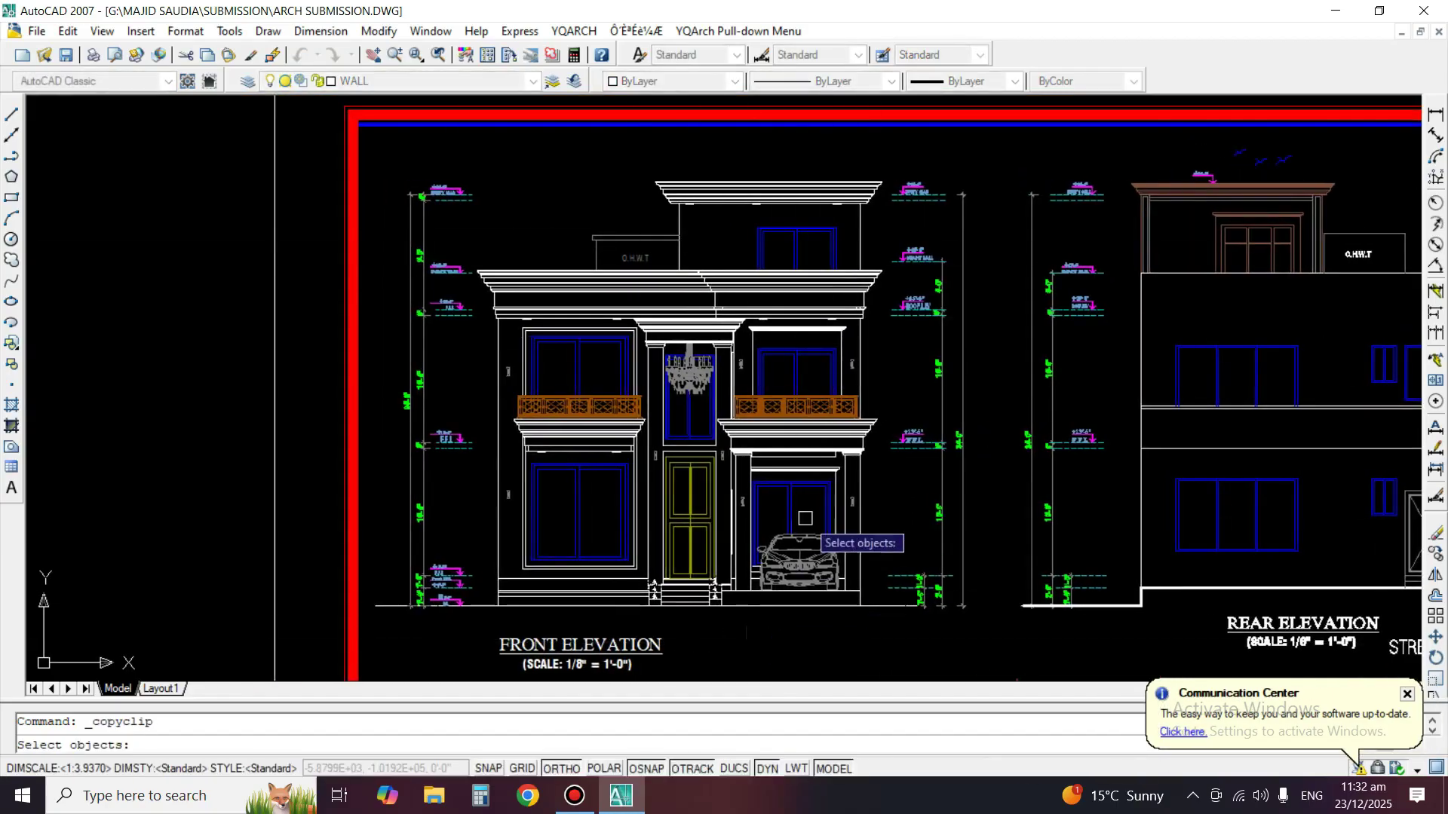
{"action": "scroll", "coordinate": [460, 279], "scroll_direction": "down", "scroll_amount": 2}
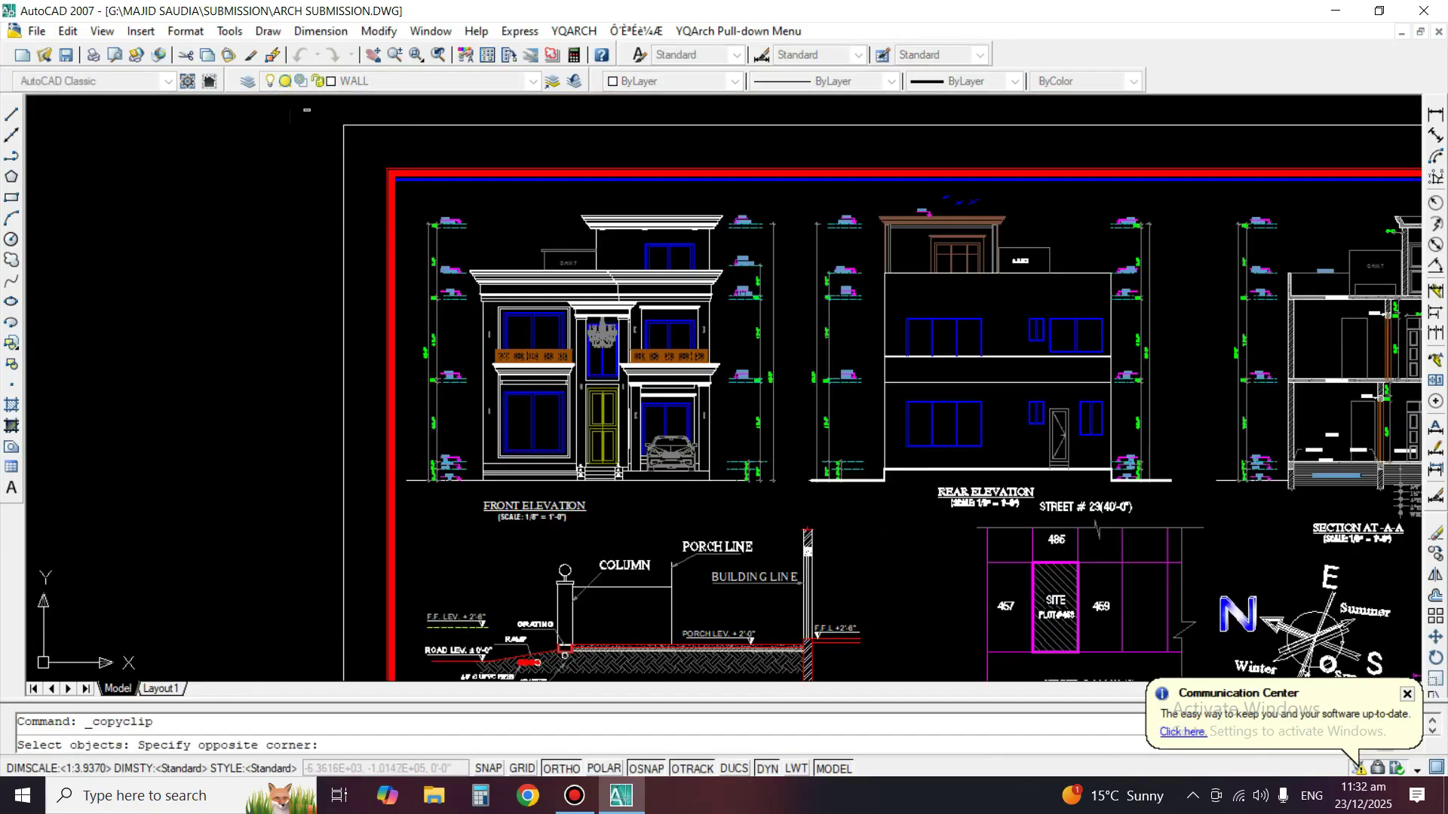
{"action": "left_click", "coordinate": [791, 520]}
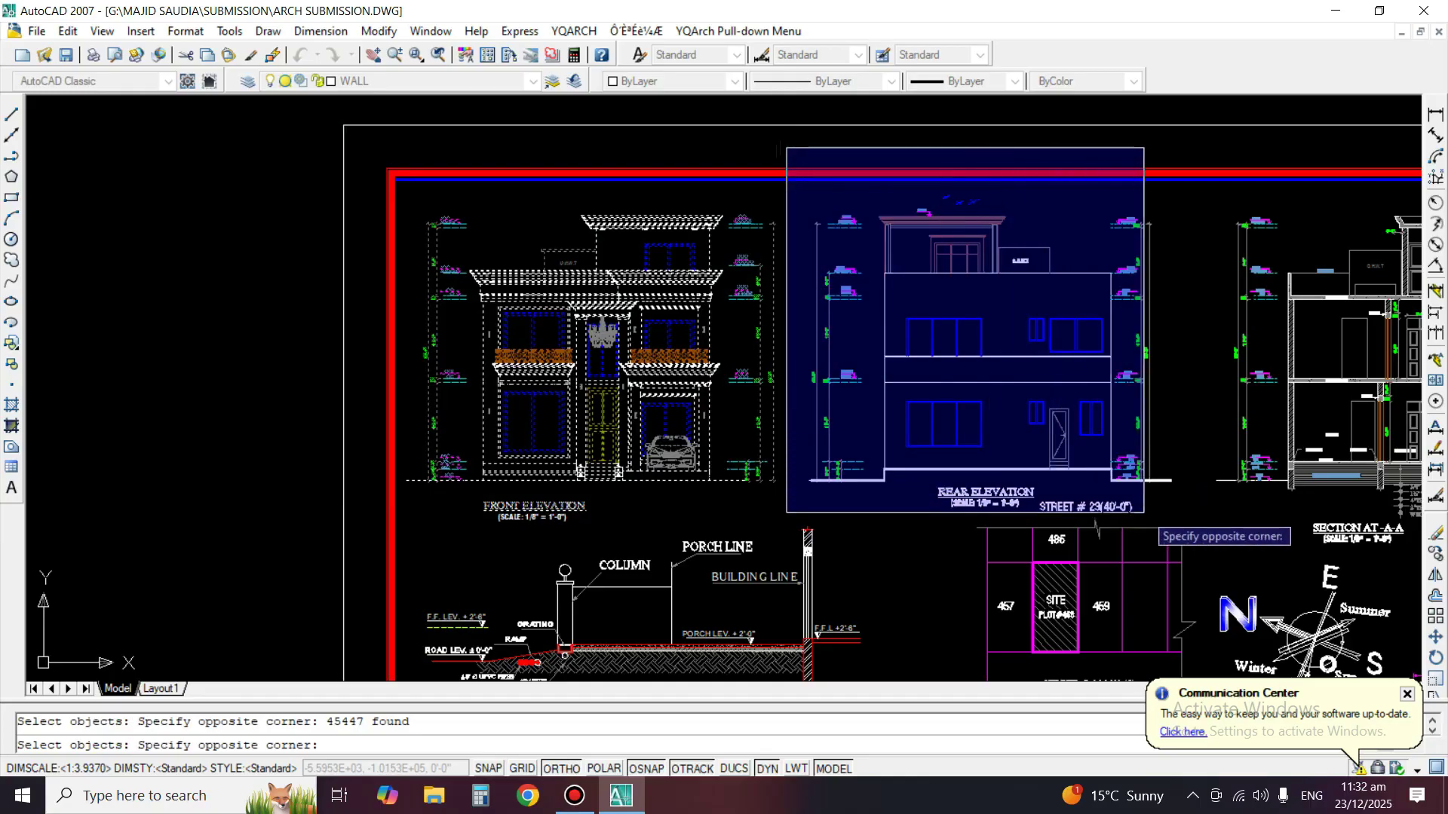
{"action": "key", "text": "Escape"}
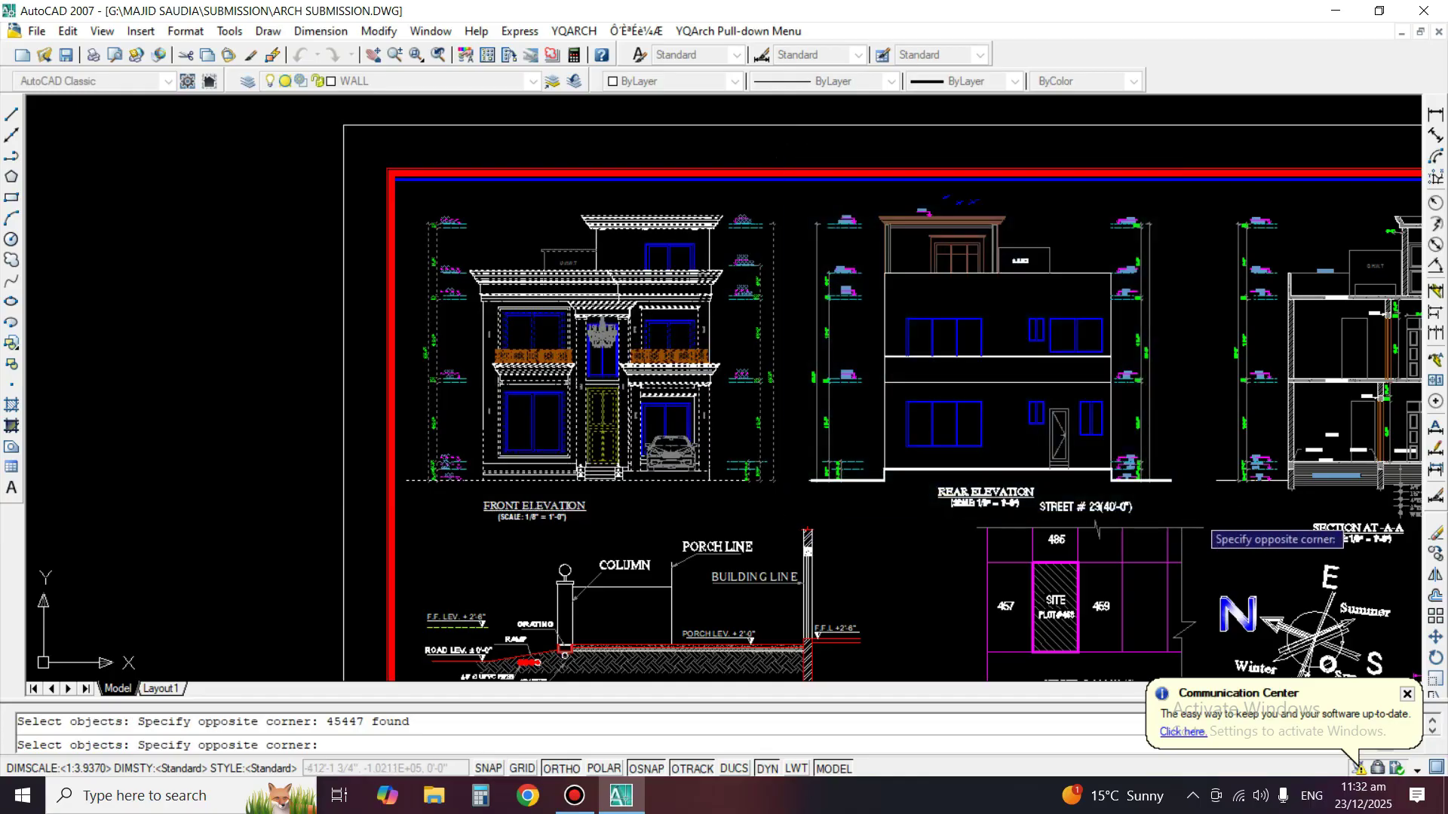
{"action": "left_click", "coordinate": [1204, 528]}
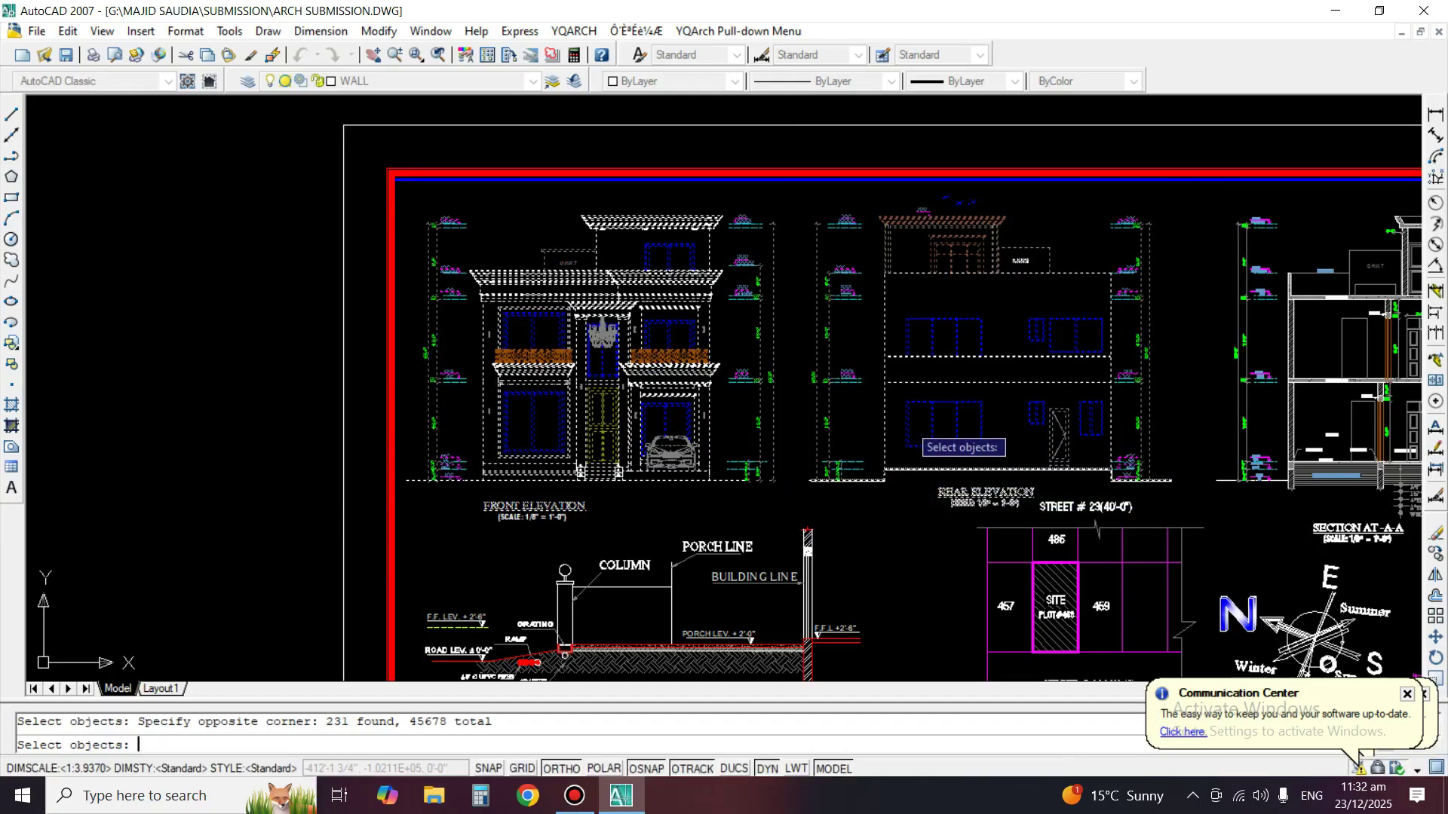
{"action": "key", "text": "Escape"}
Paste the copied elevations into the A-08,09,10-PLANS drawing, above and to the left of the ground floor plan.
{"action": "key", "text": "ctrl+Tab"}
{"action": "scroll", "coordinate": [904, 401], "scroll_direction": "down", "scroll_amount": 10}
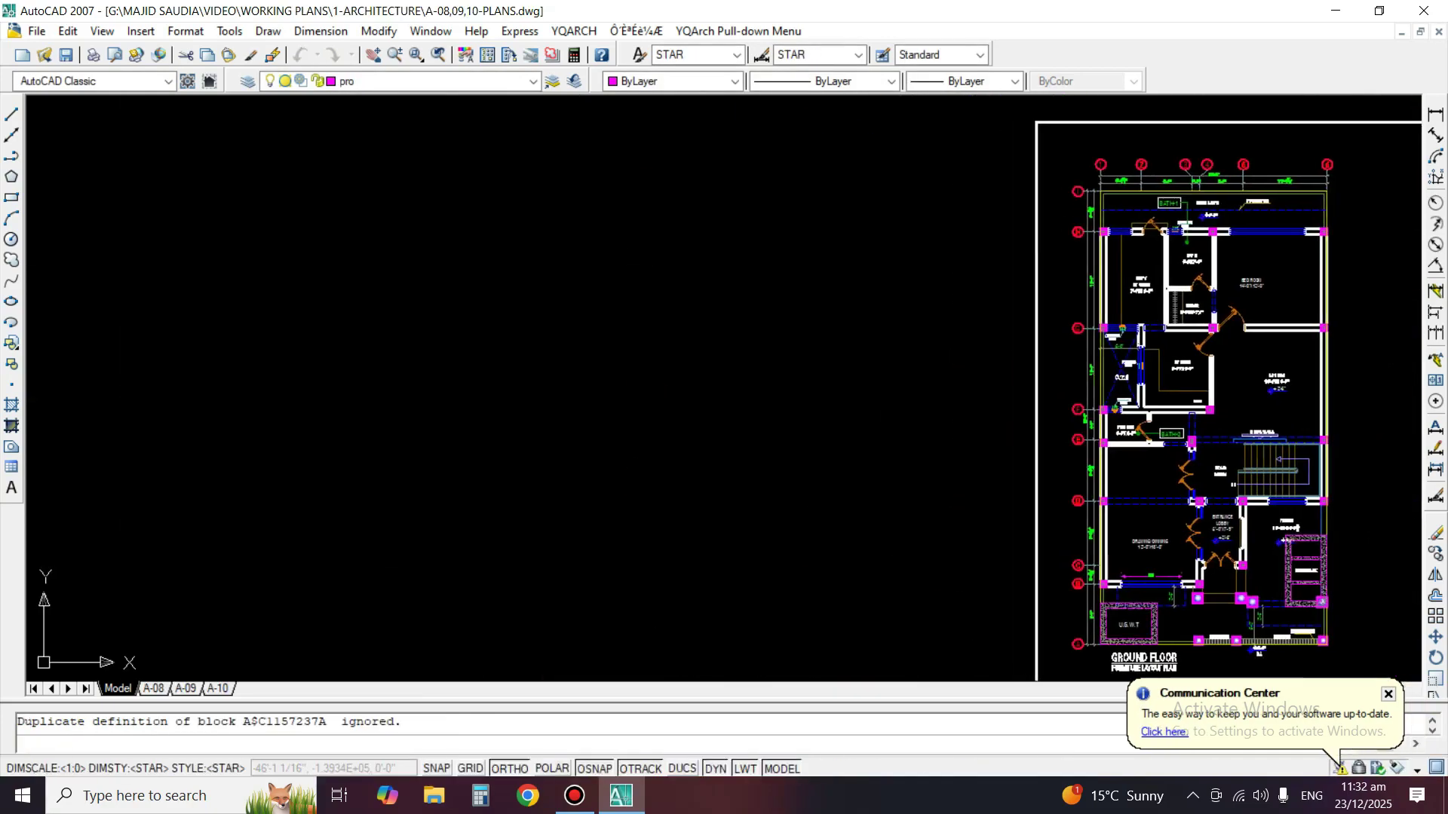
{"action": "key", "text": "ctrl+v"}
{"action": "scroll", "coordinate": [755, 461], "scroll_direction": "down", "scroll_amount": 2}
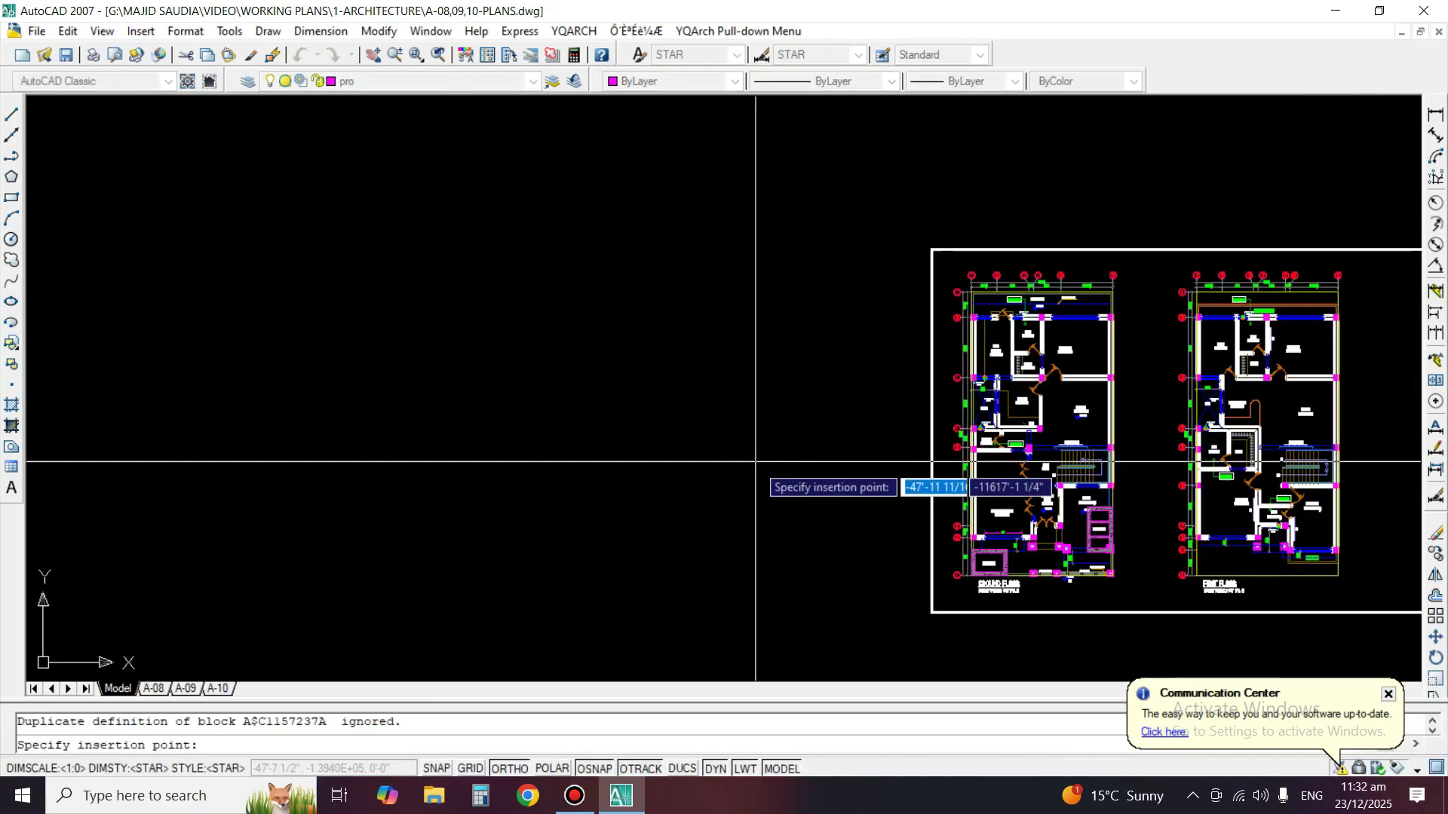
{"action": "left_click", "coordinate": [758, 252]}
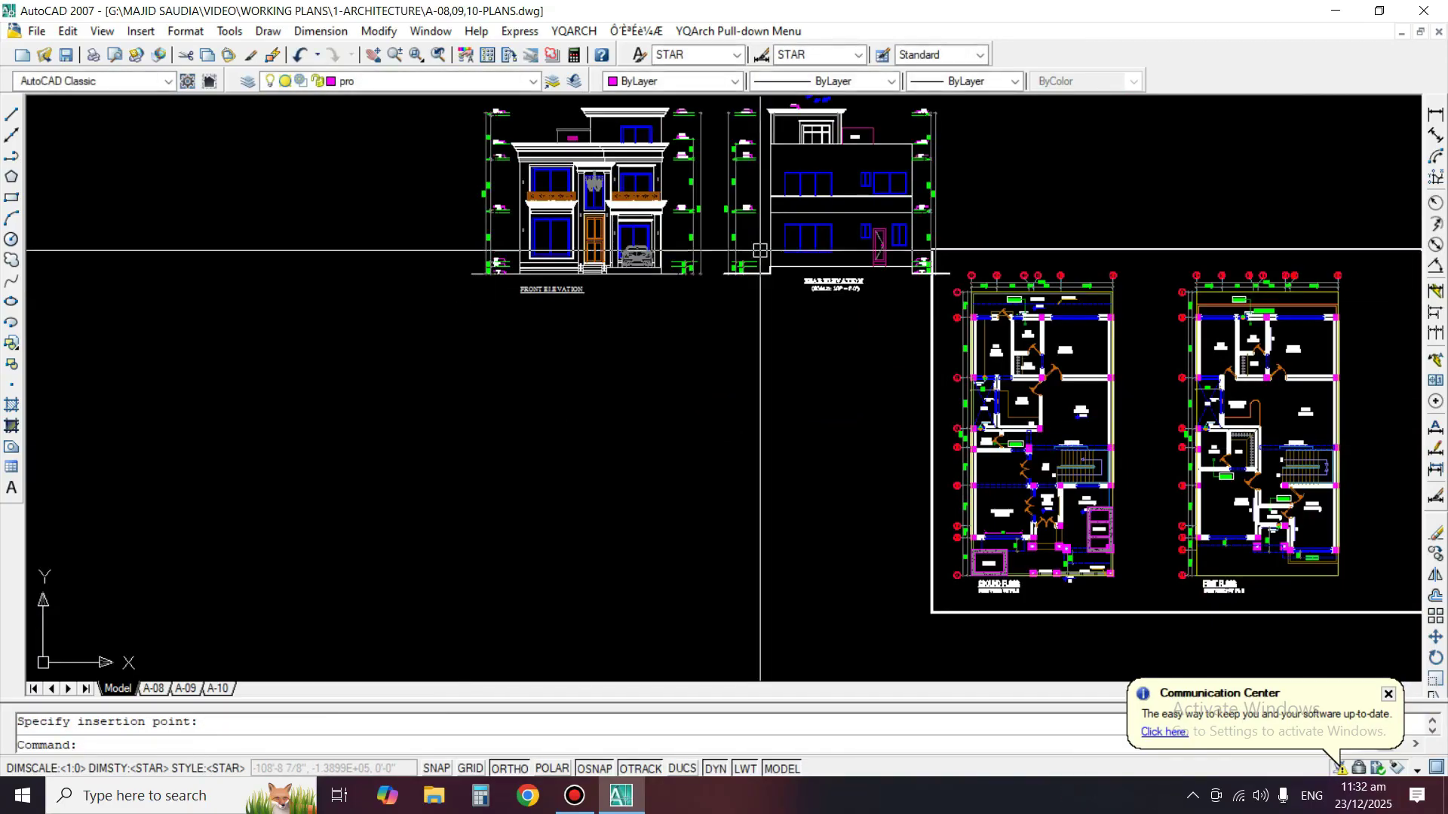
Move both pasted elevations horizontally further left, clear of the floor plans' sheet border.
{"action": "middle_click_drag", "start_coordinate": [759, 251], "coordinate": [790, 383]}
{"action": "type", "text": "m"}
{"action": "key", "text": "Return"}
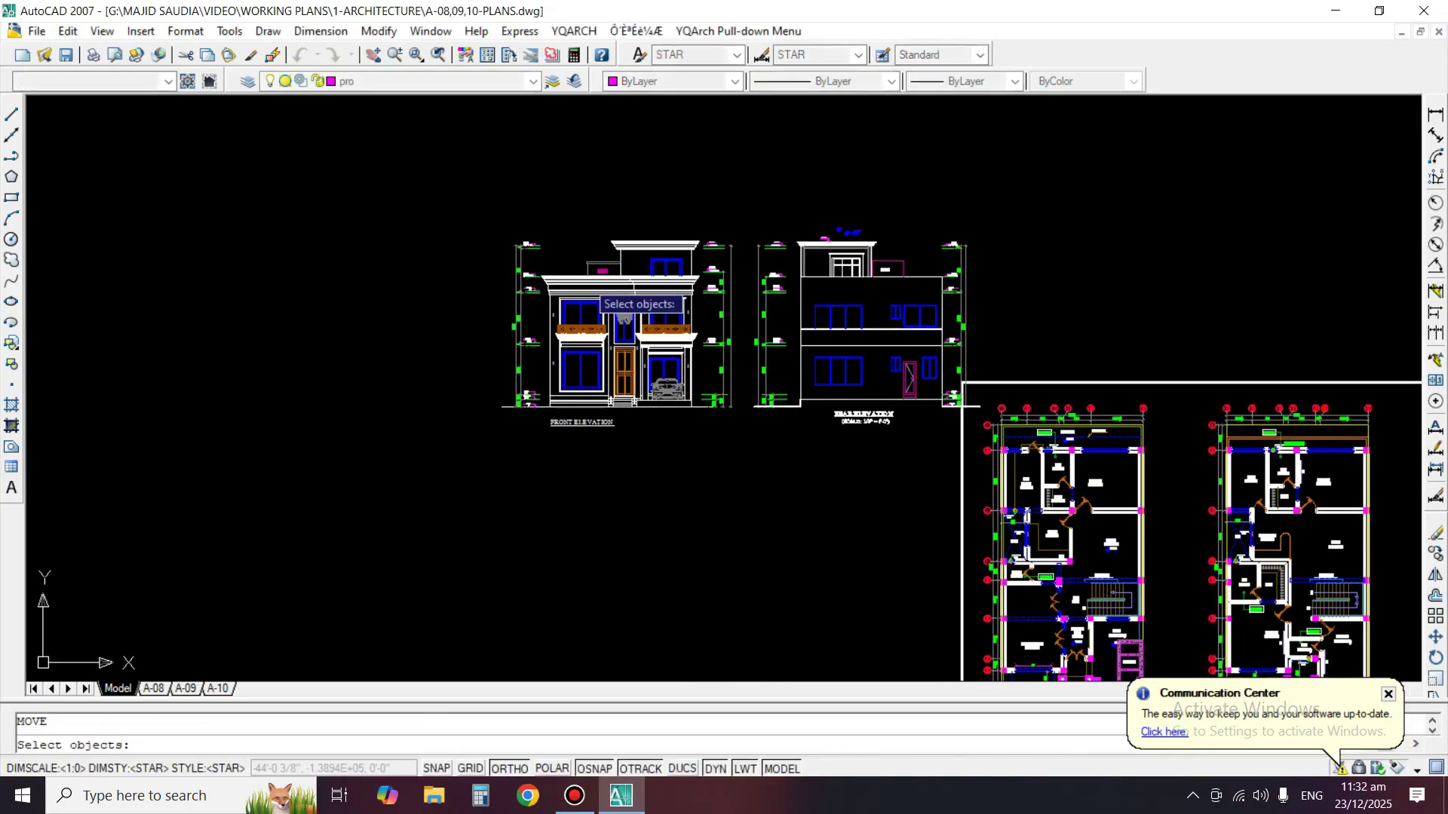
{"action": "left_click", "coordinate": [343, 160]}
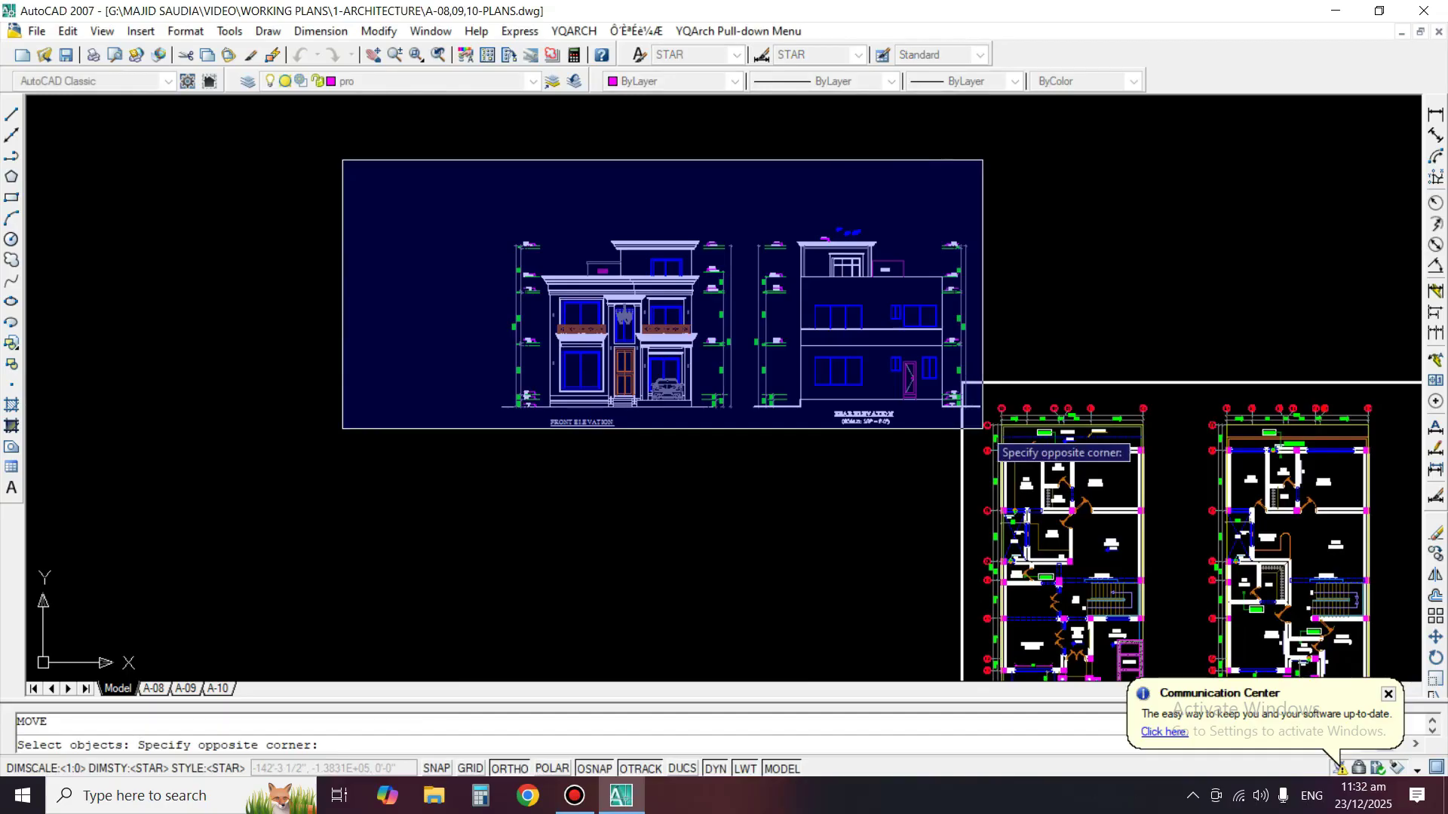
{"action": "left_click", "coordinate": [983, 428]}
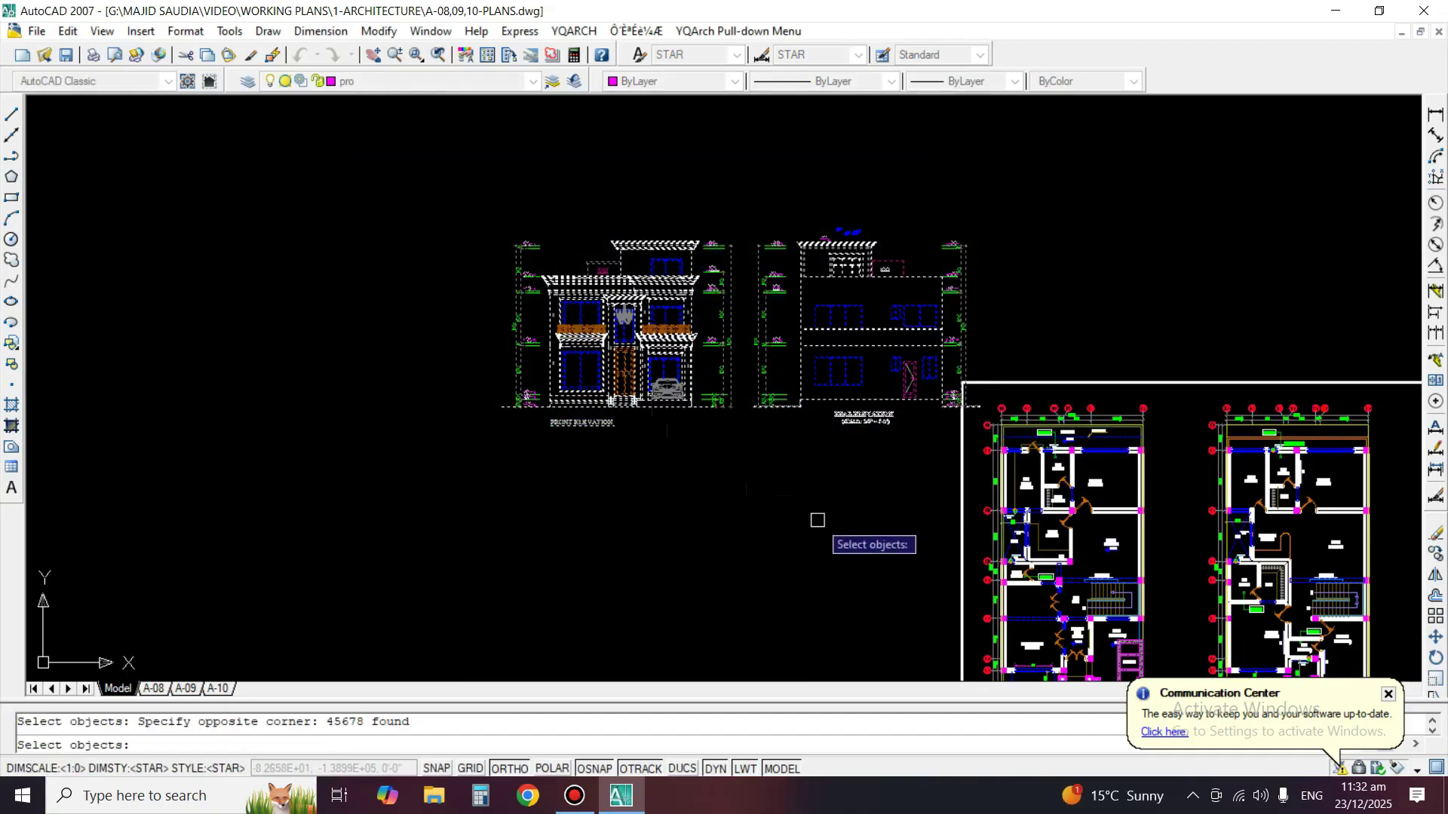
{"action": "key", "text": "Return"}
{"action": "left_click", "coordinate": [868, 502]}
{"action": "left_click", "coordinate": [792, 503]}
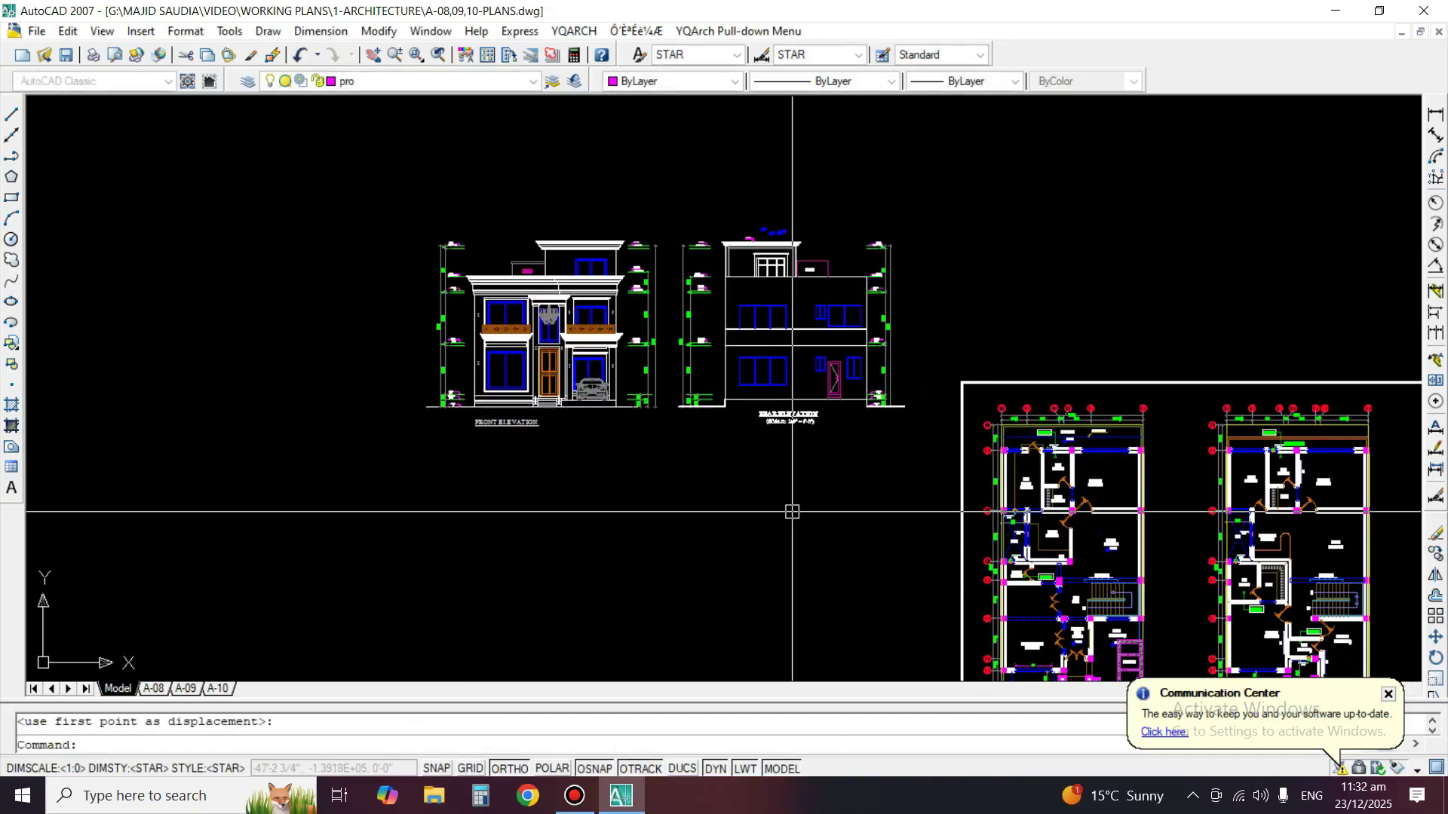
Dimension the width of the front elevation's ground-floor left window, placing the dimension line just above the window.
{"action": "middle_click_drag", "start_coordinate": [792, 502], "coordinate": [750, 439]}
{"action": "scroll", "coordinate": [407, 234], "scroll_direction": "up", "scroll_amount": 4}
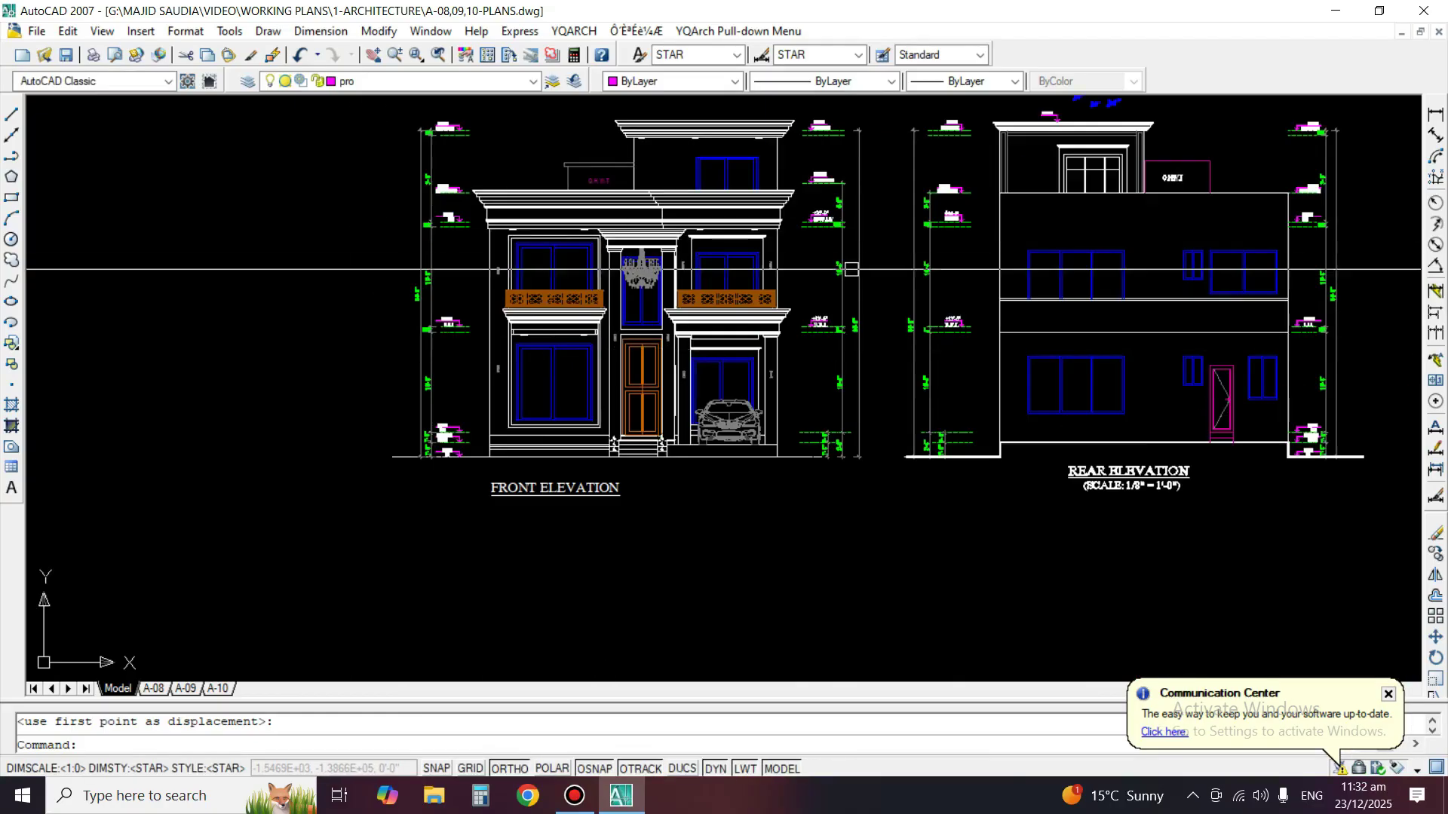
{"action": "left_click", "coordinate": [1434, 113]}
{"action": "scroll", "coordinate": [614, 262], "scroll_direction": "up", "scroll_amount": 8}
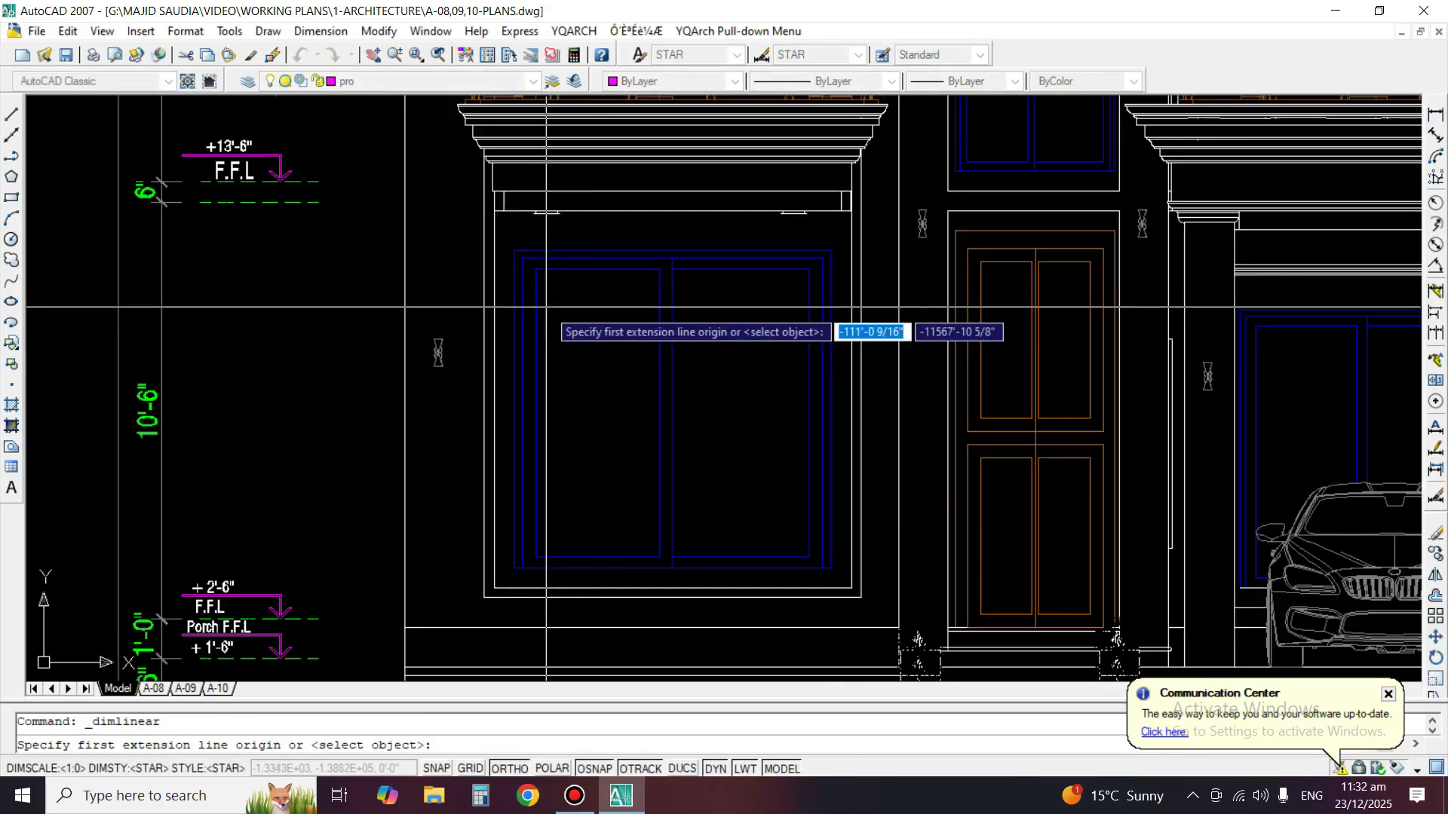
{"action": "key", "text": "Return"}
{"action": "left_click", "coordinate": [614, 259]}
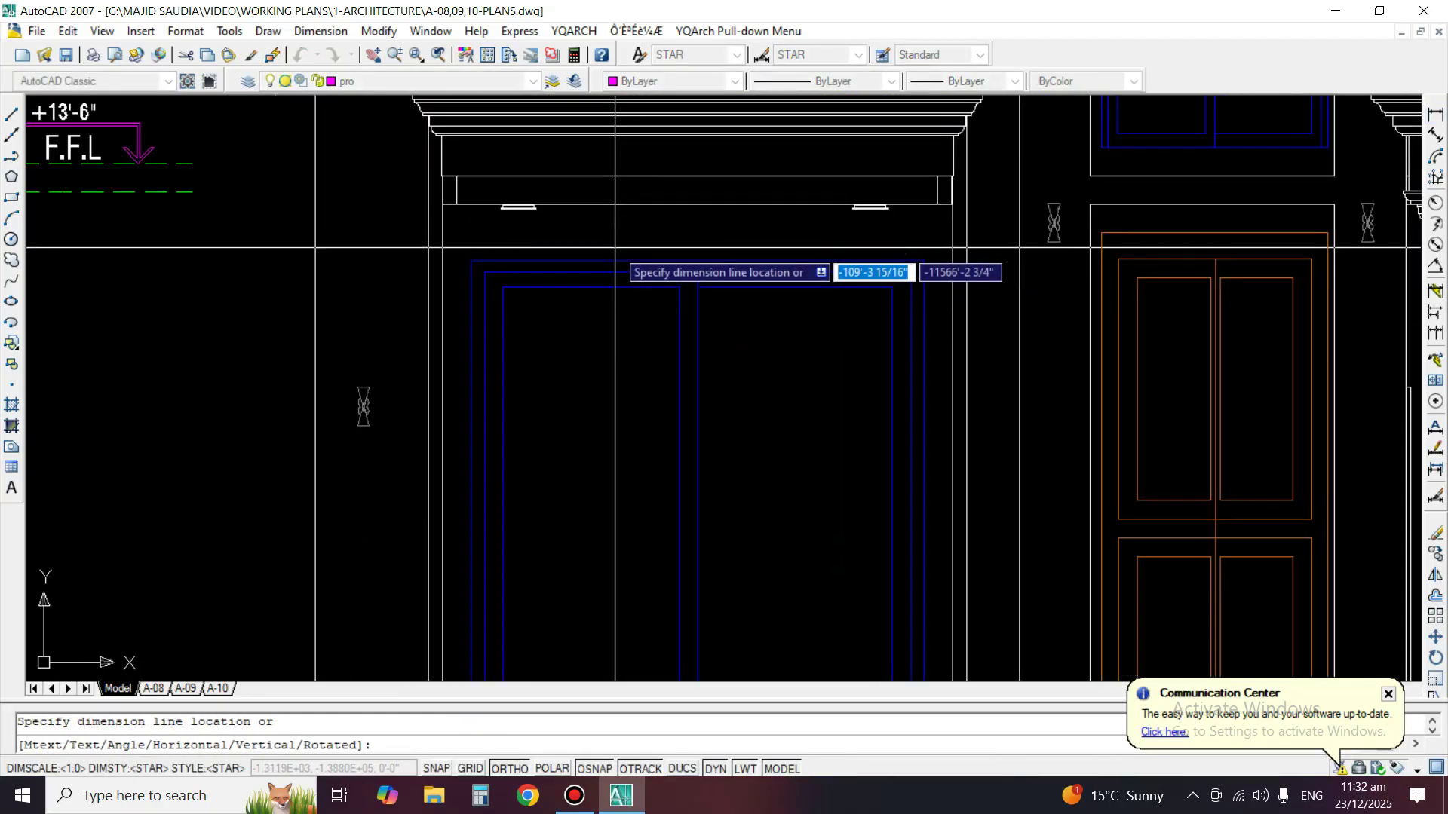
{"action": "left_click", "coordinate": [603, 242]}
{"action": "middle_click_drag", "start_coordinate": [508, 423], "coordinate": [715, 302]}
{"action": "key", "text": "Return"}
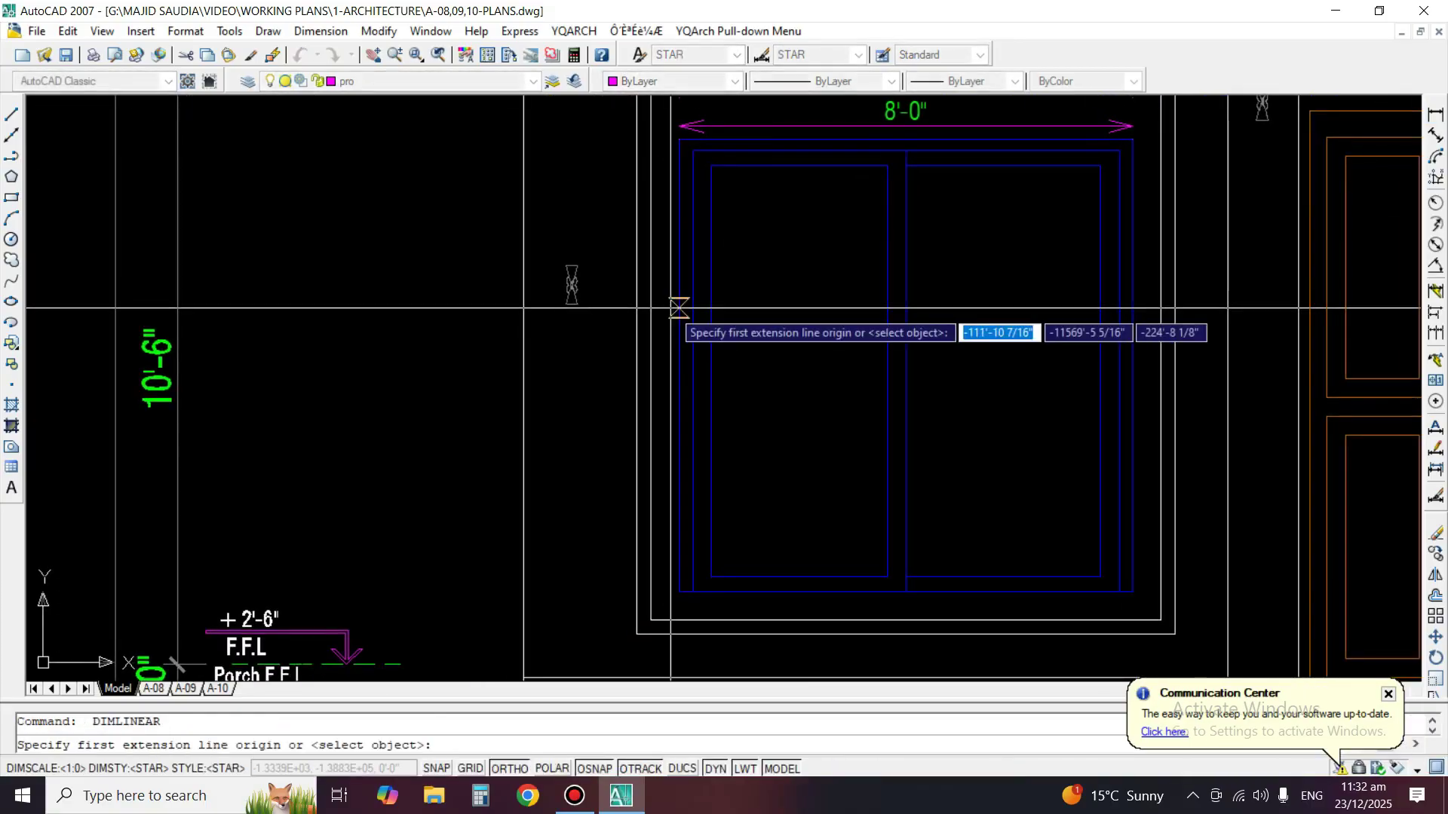
{"action": "key", "text": "Escape"}
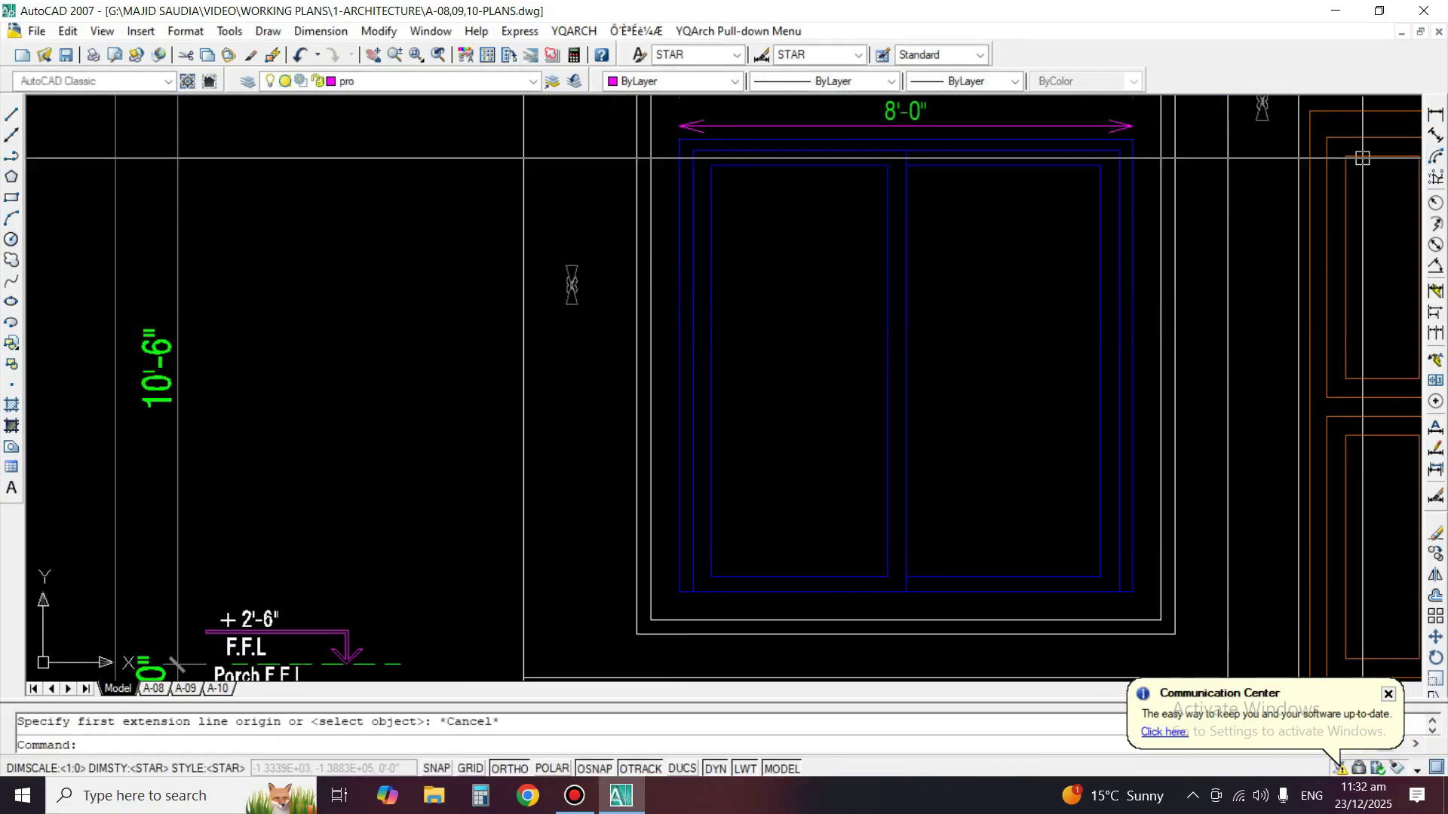
{"action": "key", "text": "Return"}
{"action": "middle_click_drag", "start_coordinate": [1305, 236], "coordinate": [1314, 327]}
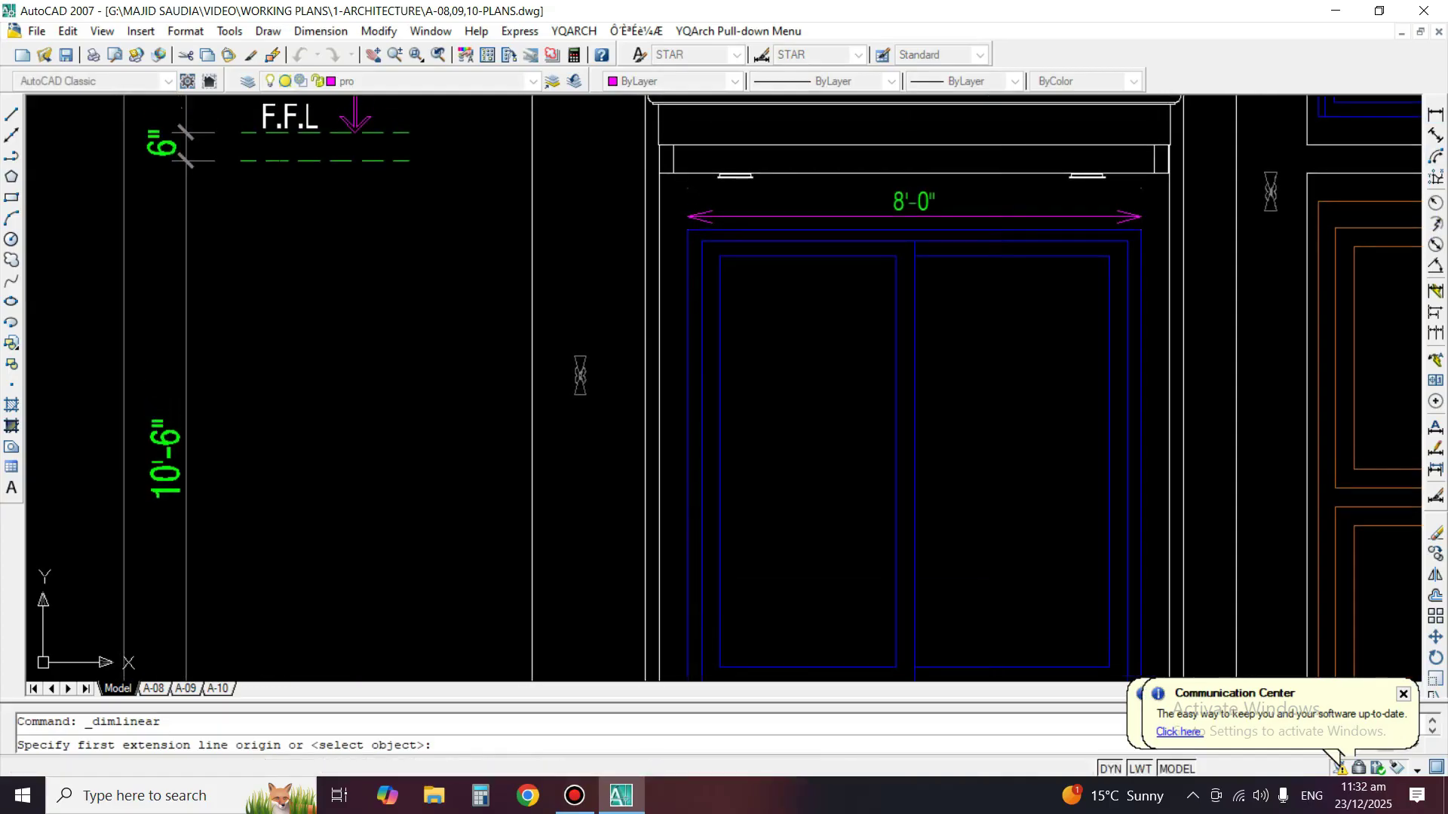
{"action": "key", "text": "Escape"}
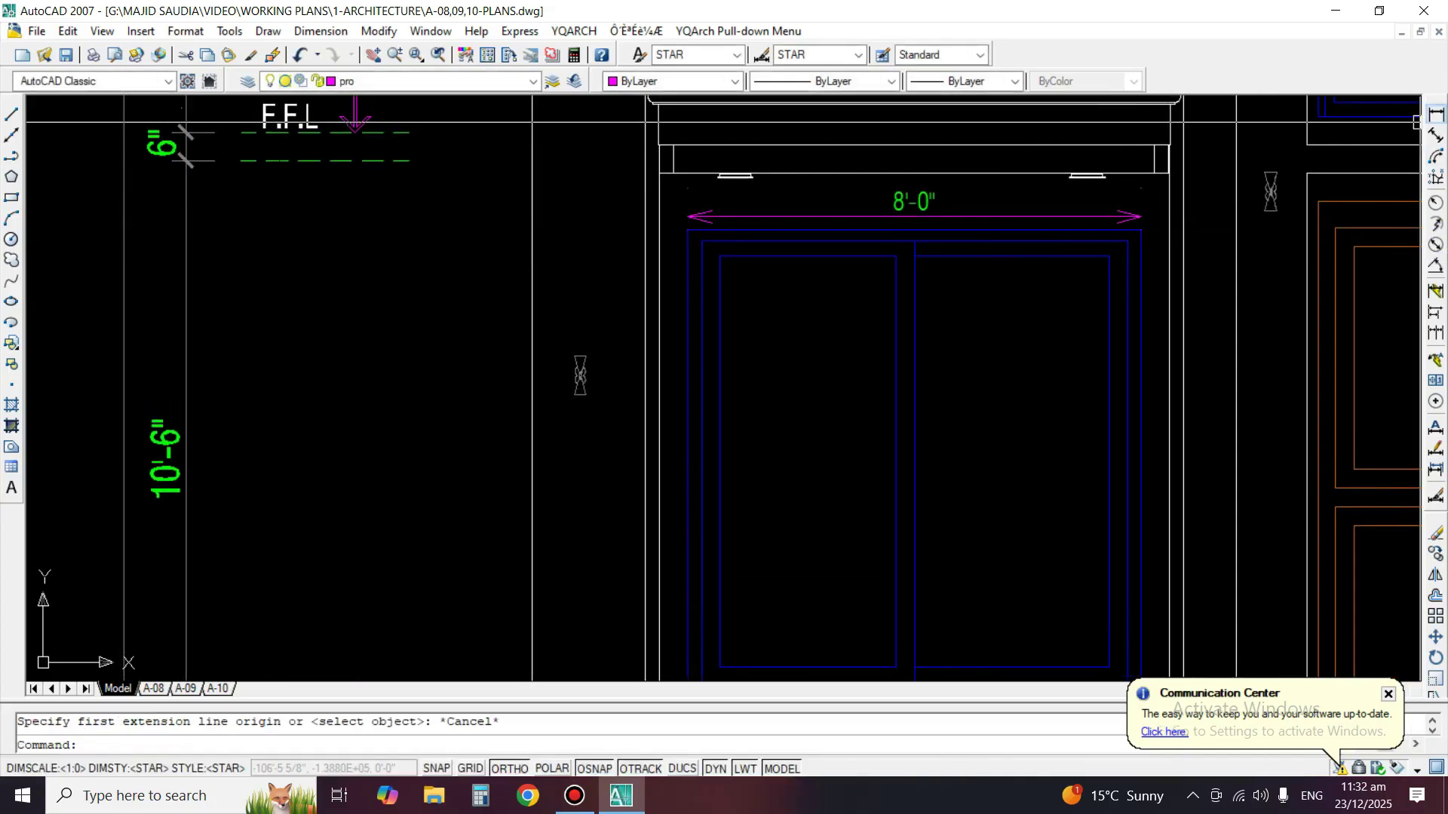
{"action": "key", "text": "Return"}
{"action": "scroll", "coordinate": [1100, 258], "scroll_direction": "up", "scroll_amount": 2}
{"action": "left_click", "coordinate": [1157, 277]}
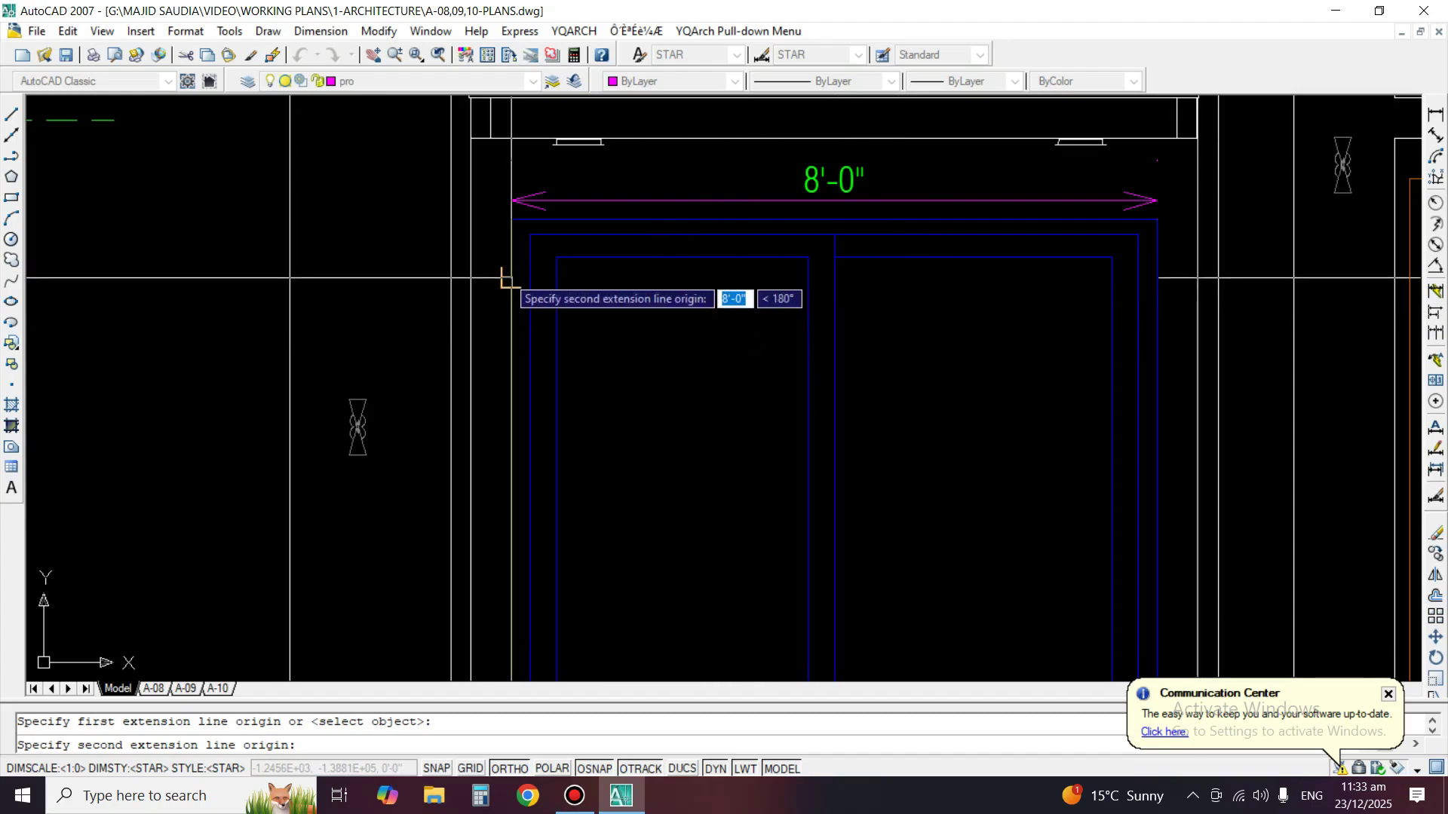
{"action": "left_click", "coordinate": [511, 279]}
{"action": "key", "text": "Escape"}
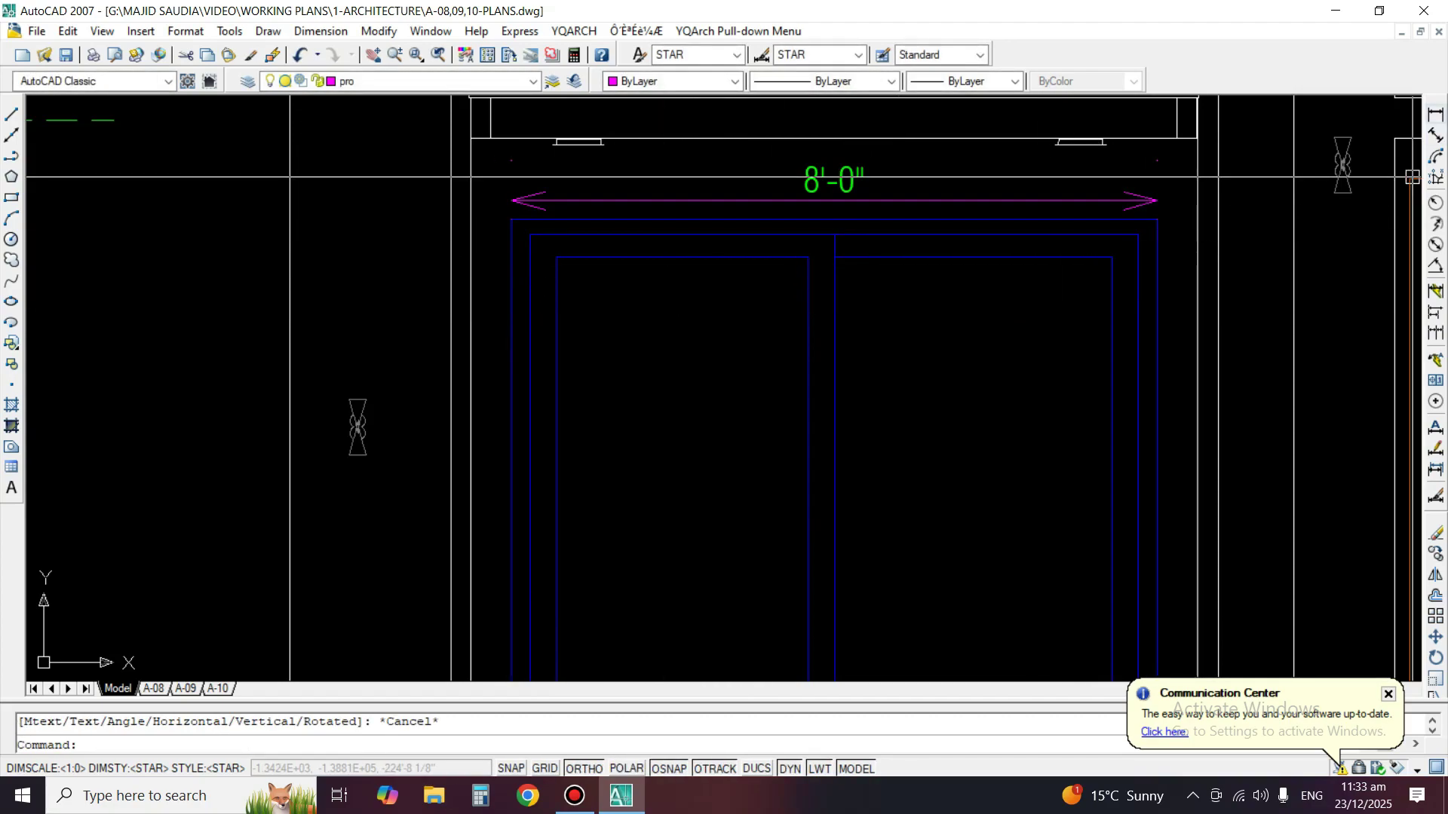
{"action": "key", "text": "space"}
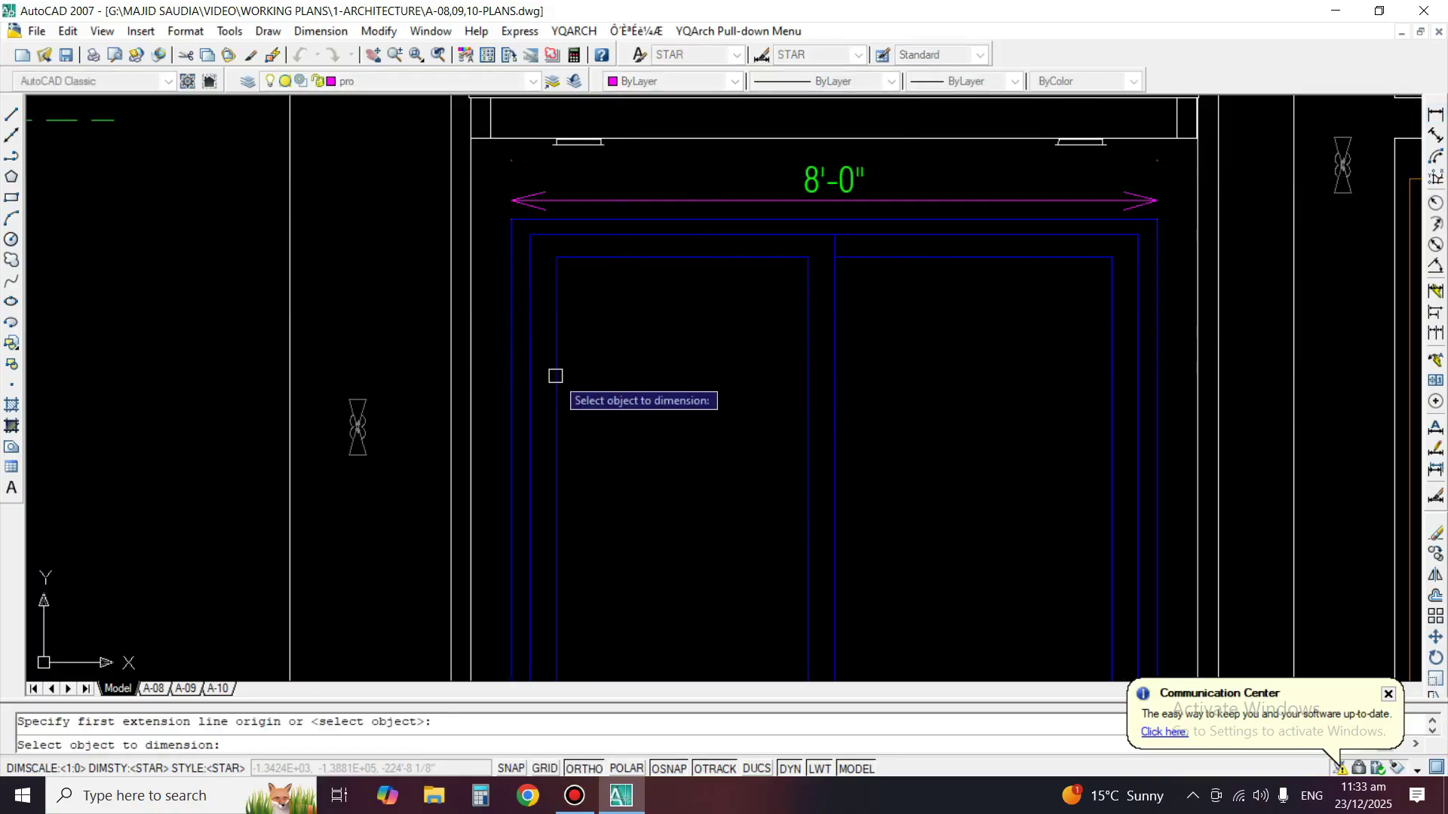
{"action": "left_click", "coordinate": [513, 382]}
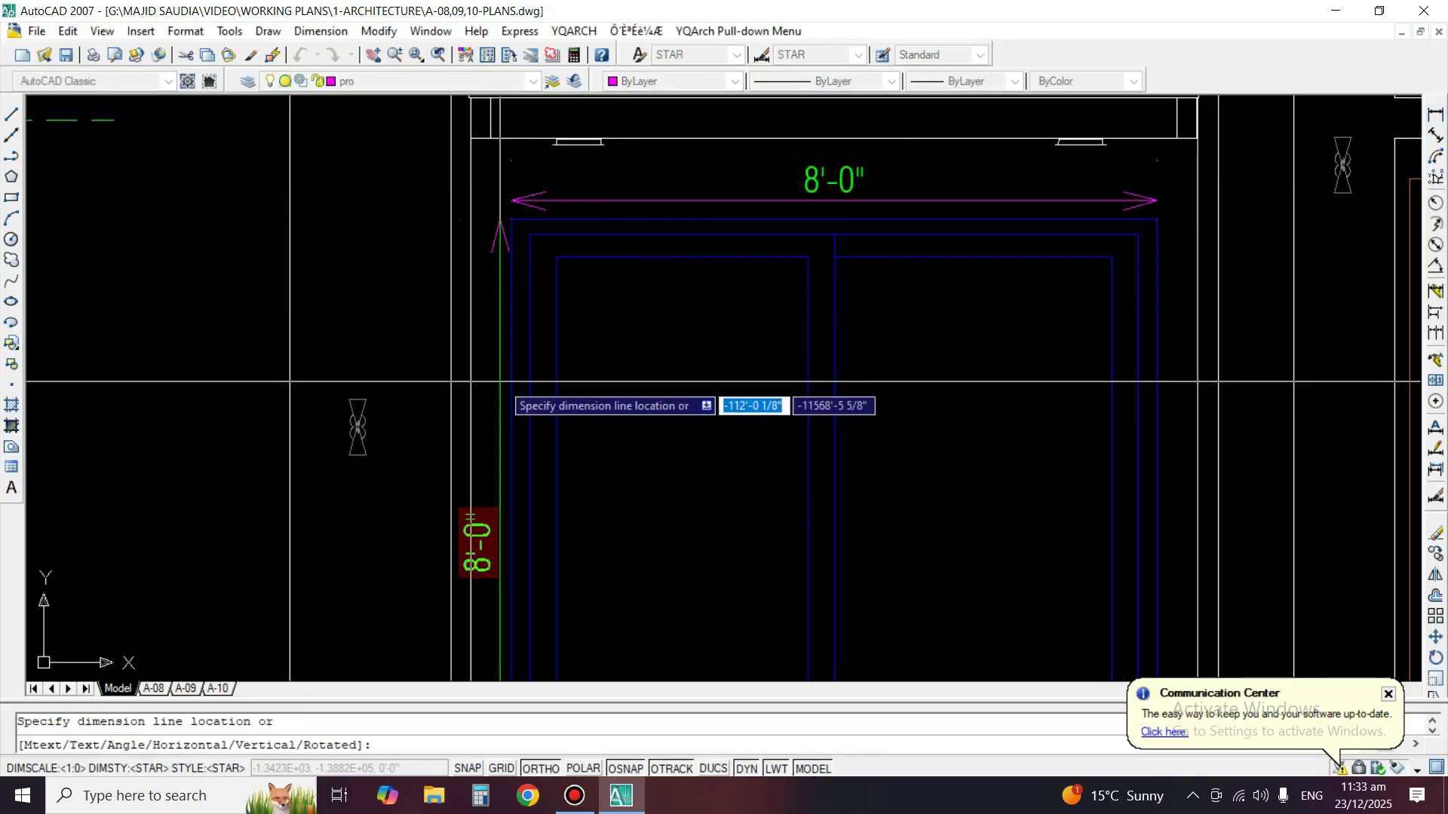
{"action": "key", "text": "Escape"}
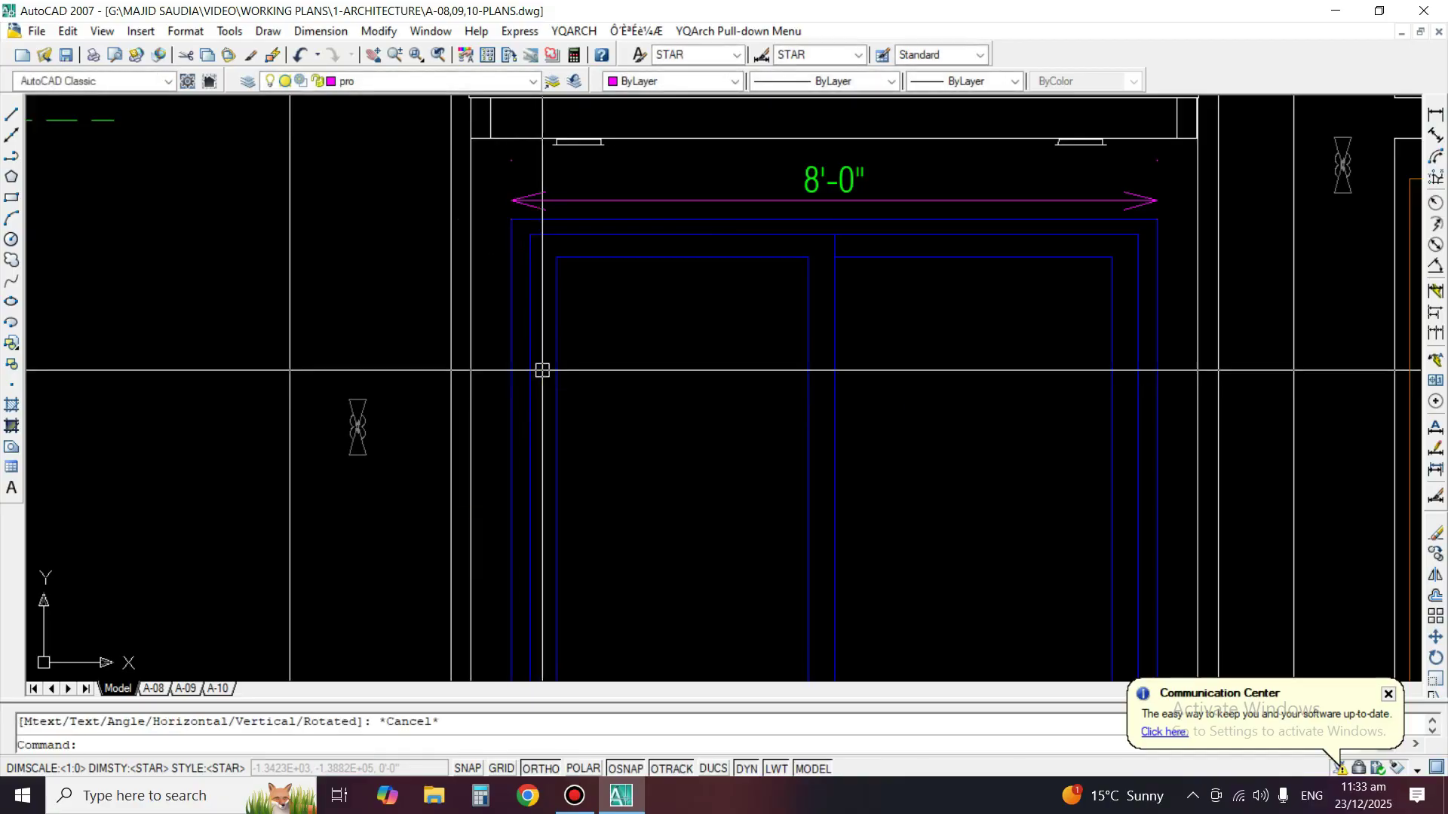
Dimension the height of the front elevation's ground-floor left window, placing the dimension line just left of its frame.
{"action": "scroll", "coordinate": [805, 204], "scroll_direction": "down", "scroll_amount": 2}
{"action": "key", "text": "Return"}
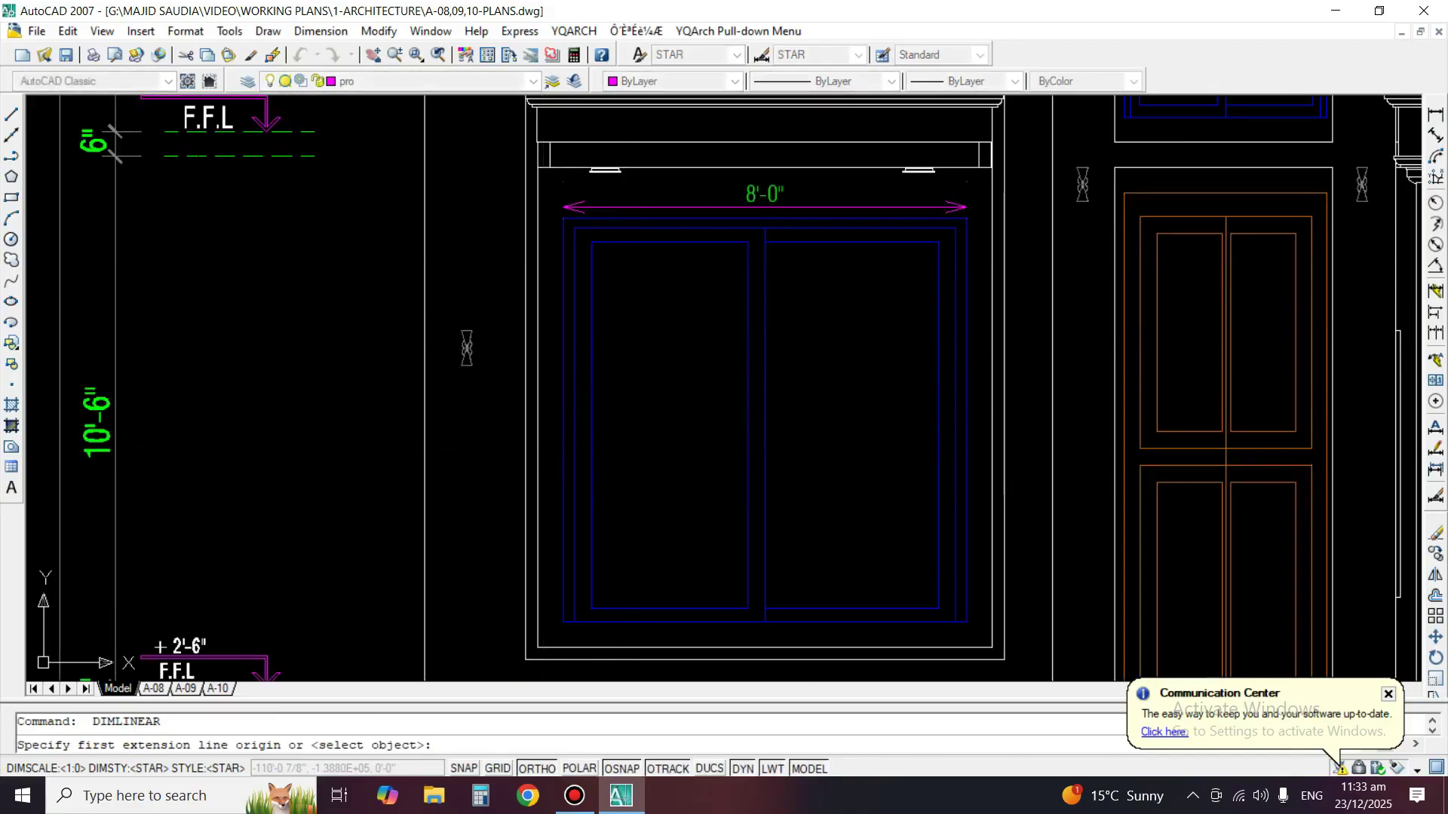
{"action": "key", "text": "Return"}
{"action": "left_click", "coordinate": [561, 484]}
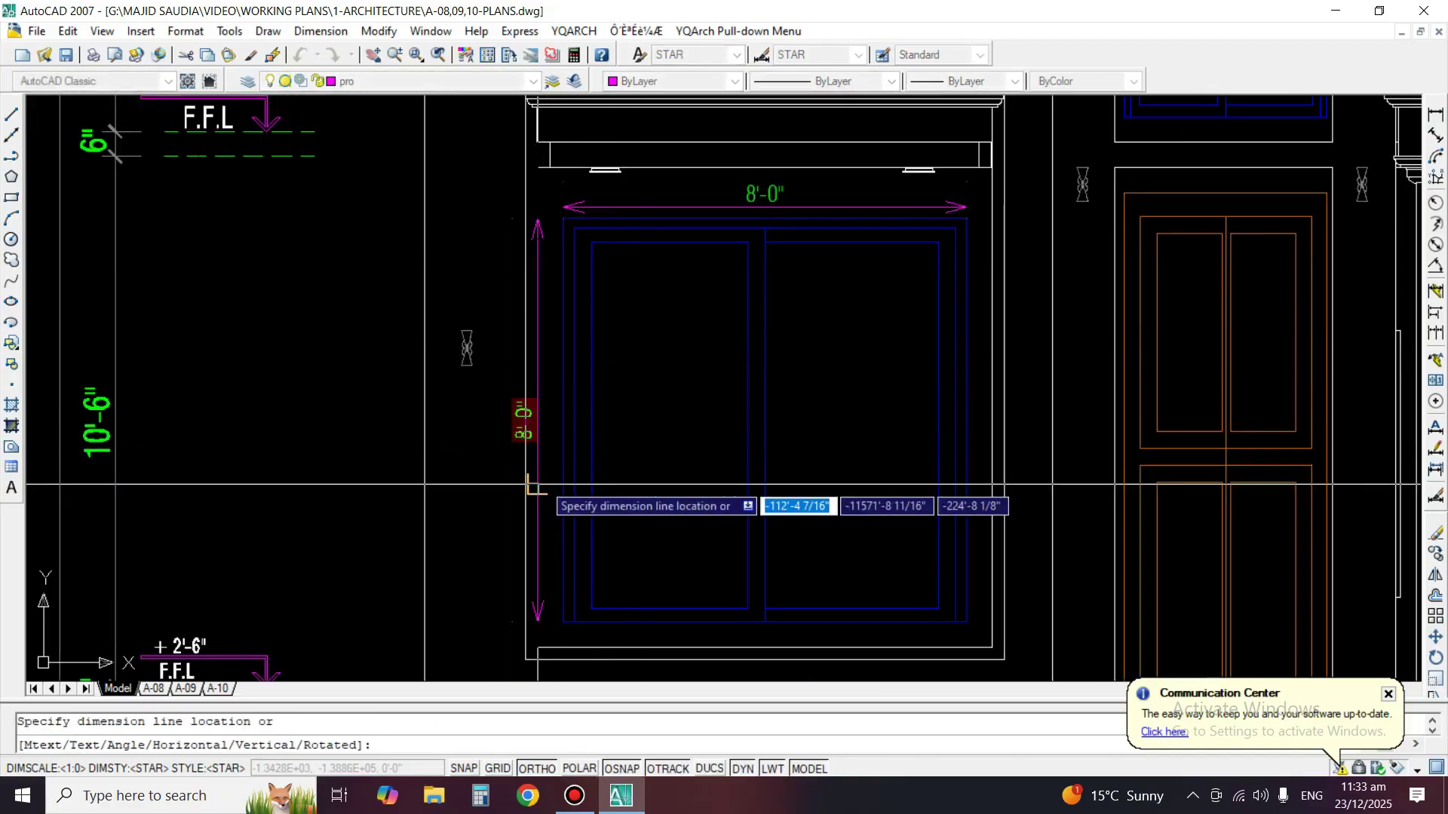
{"action": "left_click", "coordinate": [535, 484]}
{"action": "middle_click_drag", "start_coordinate": [739, 494], "coordinate": [740, 441]}
{"action": "scroll", "coordinate": [840, 366], "scroll_direction": "down", "scroll_amount": 2}
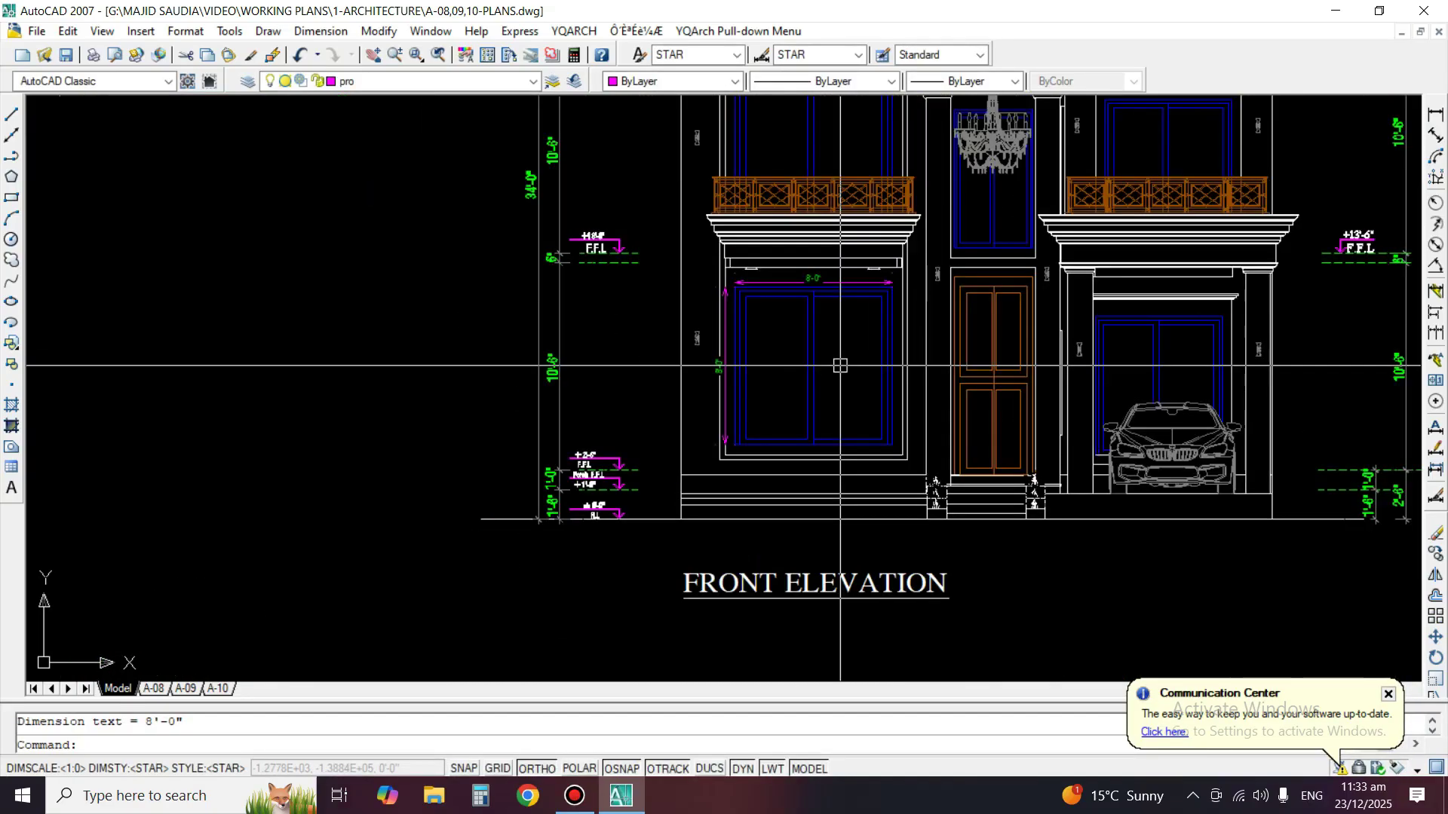
Erase the width and height dimensions from the front elevation's ground-floor left window.
{"action": "scroll", "coordinate": [829, 297], "scroll_direction": "up", "scroll_amount": 3}
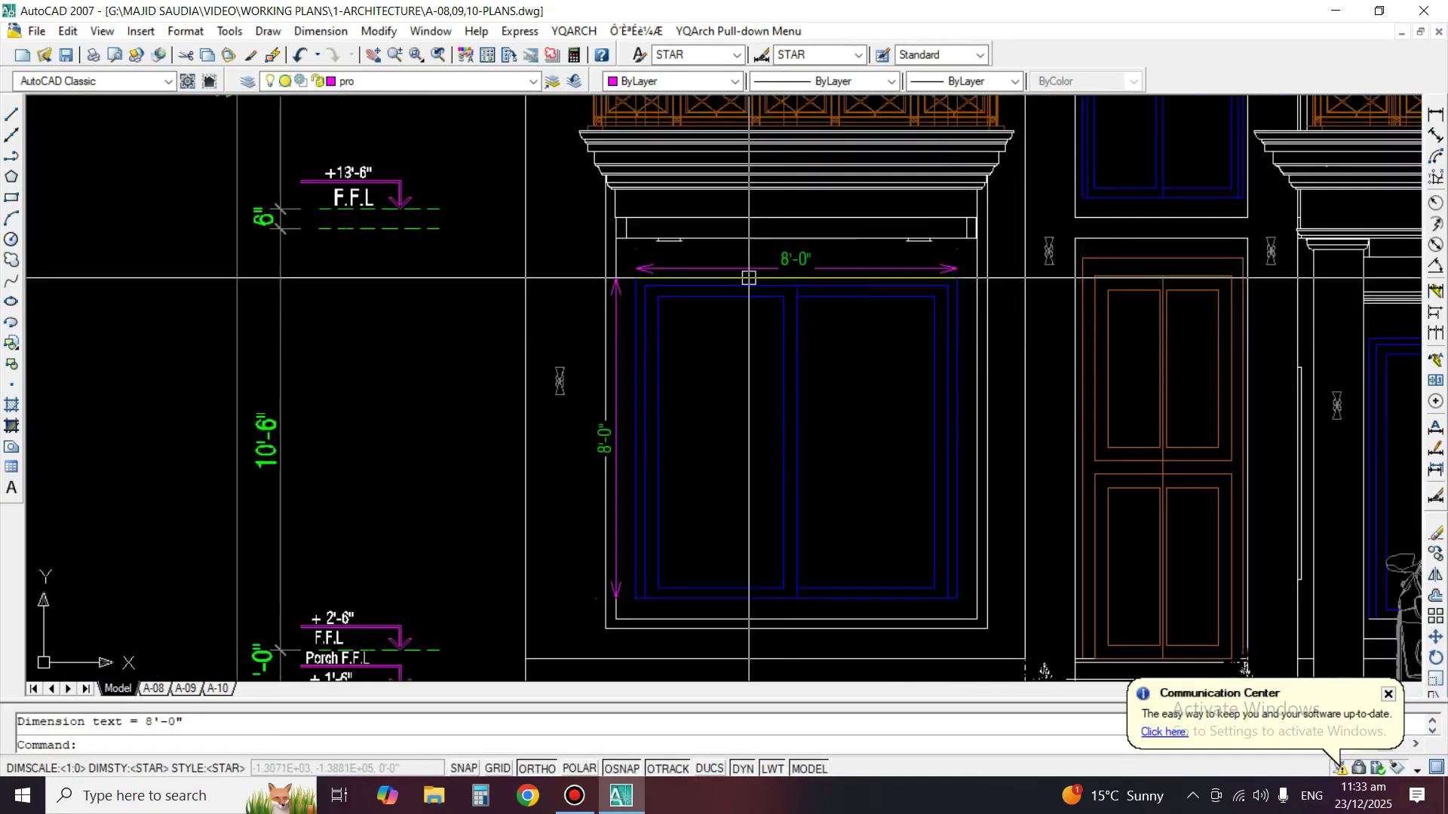
{"action": "type", "text": "e"}
{"action": "key", "text": "Return"}
{"action": "left_click", "coordinate": [793, 258]}
{"action": "key", "text": "Return"}
{"action": "key", "text": "Return"}
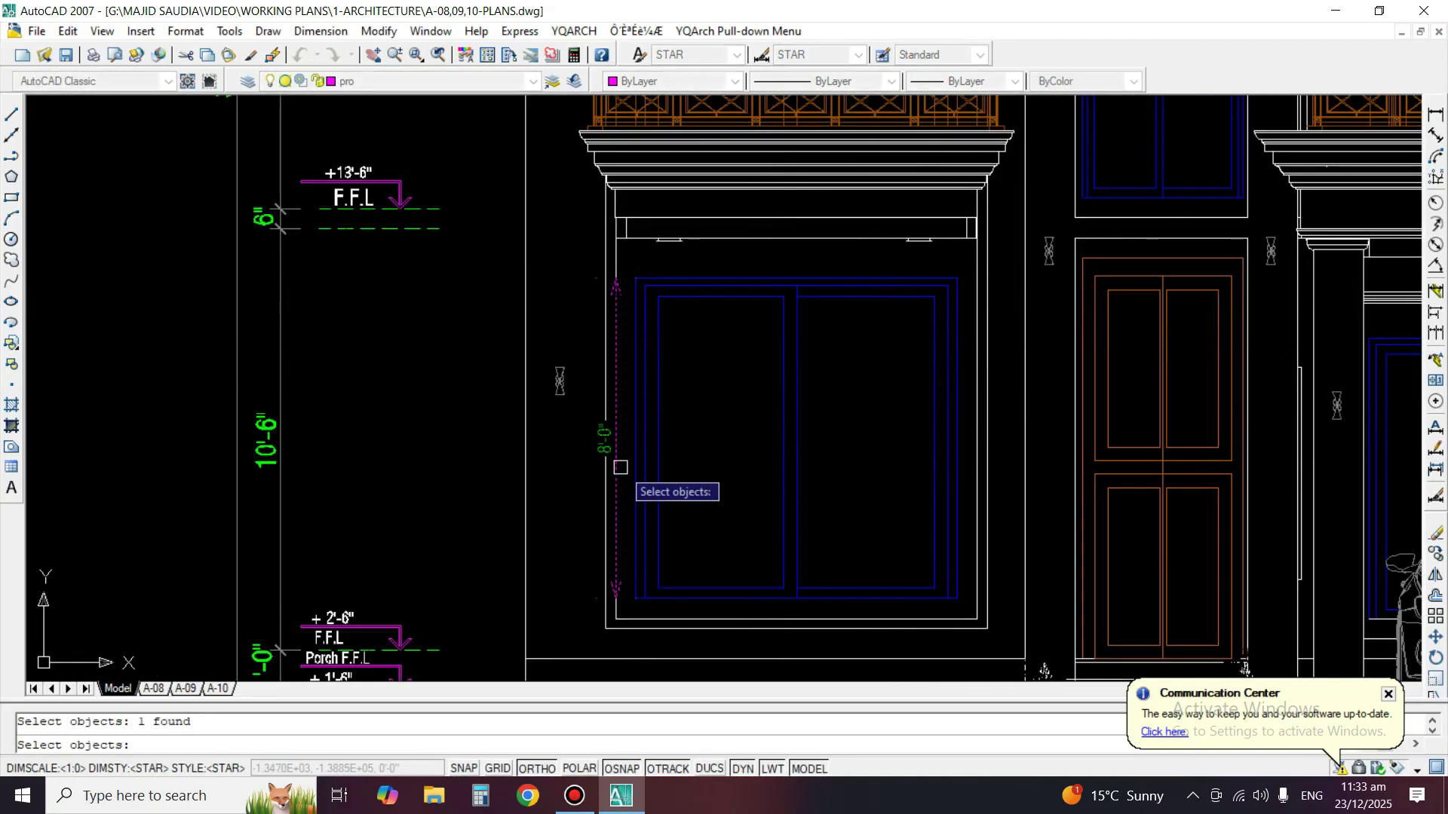
{"action": "key", "text": "Return"}
Erase the width dimension of the drawing/dining room's front window on the ground floor plan.
{"action": "scroll", "coordinate": [678, 248], "scroll_direction": "down", "scroll_amount": 3}
{"action": "mouse_move", "coordinate": [1217, 392]}
{"action": "middle_mouse_down"}
{"action": "mouse_move", "coordinate": [320, 238]}
{"action": "mouse_move", "coordinate": [320, 188]}
{"action": "middle_mouse_up"}
{"action": "middle_click_drag", "start_coordinate": [843, 637], "coordinate": [852, 446]}
{"action": "scroll", "coordinate": [856, 586], "scroll_direction": "up", "scroll_amount": 4}
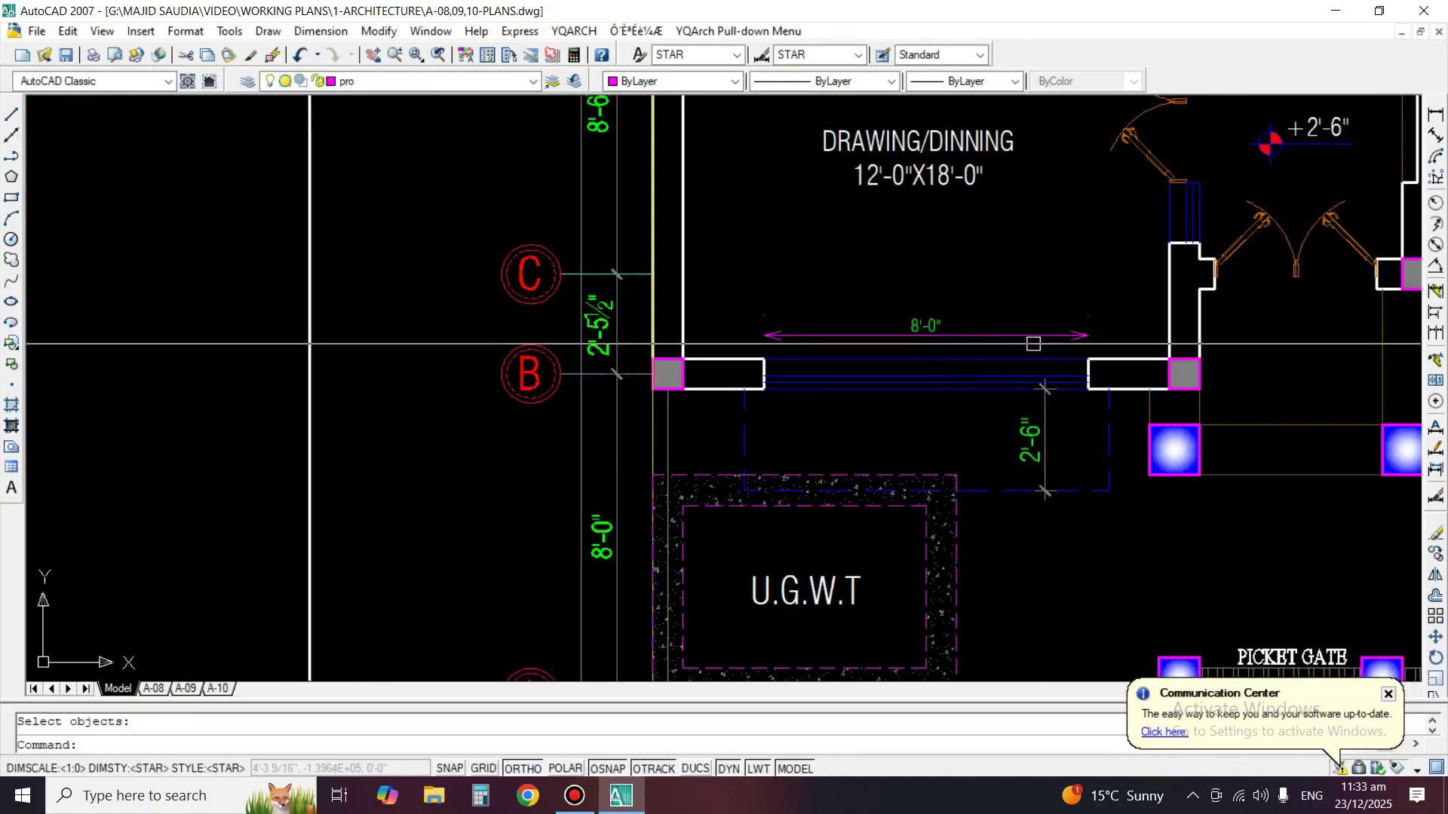
{"action": "middle_click_drag", "start_coordinate": [997, 343], "coordinate": [970, 428]}
{"action": "scroll", "coordinate": [971, 428], "scroll_direction": "up", "scroll_amount": 1}
{"action": "key", "text": "Return"}
{"action": "left_click", "coordinate": [957, 414]}
{"action": "key", "text": "Return"}
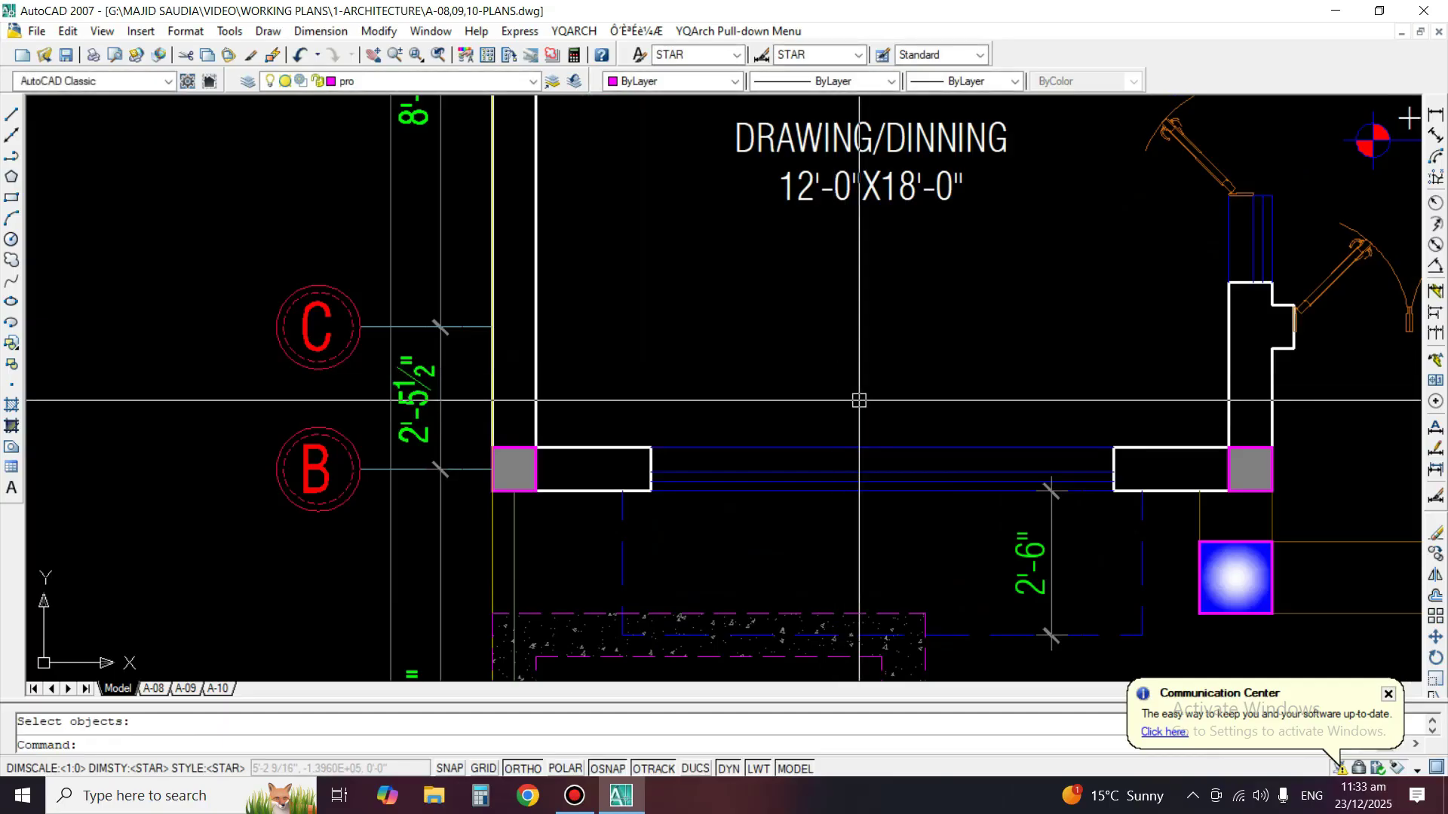
{"action": "type", "text": "tol"}
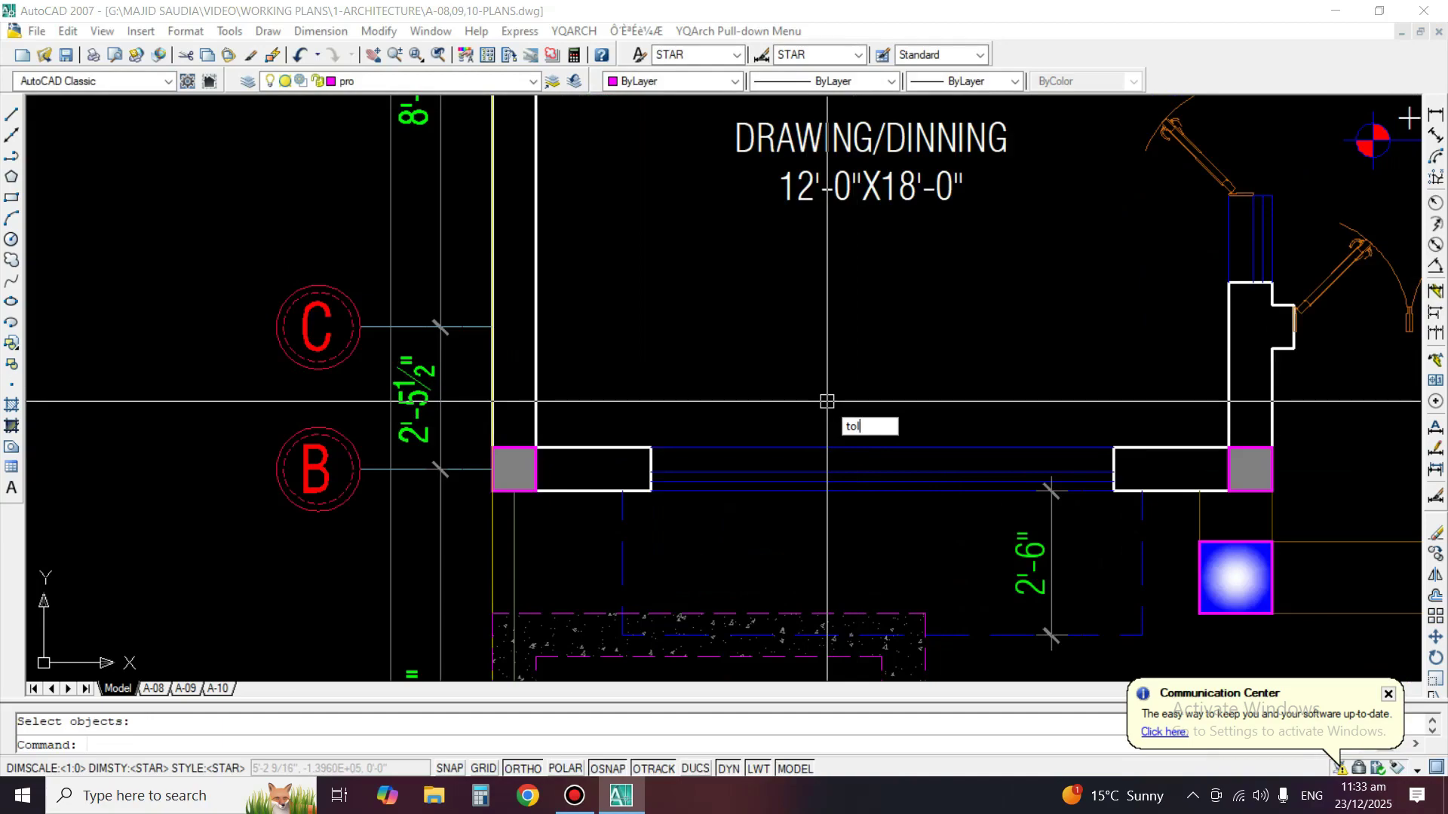
{"action": "type", "text": "t"}
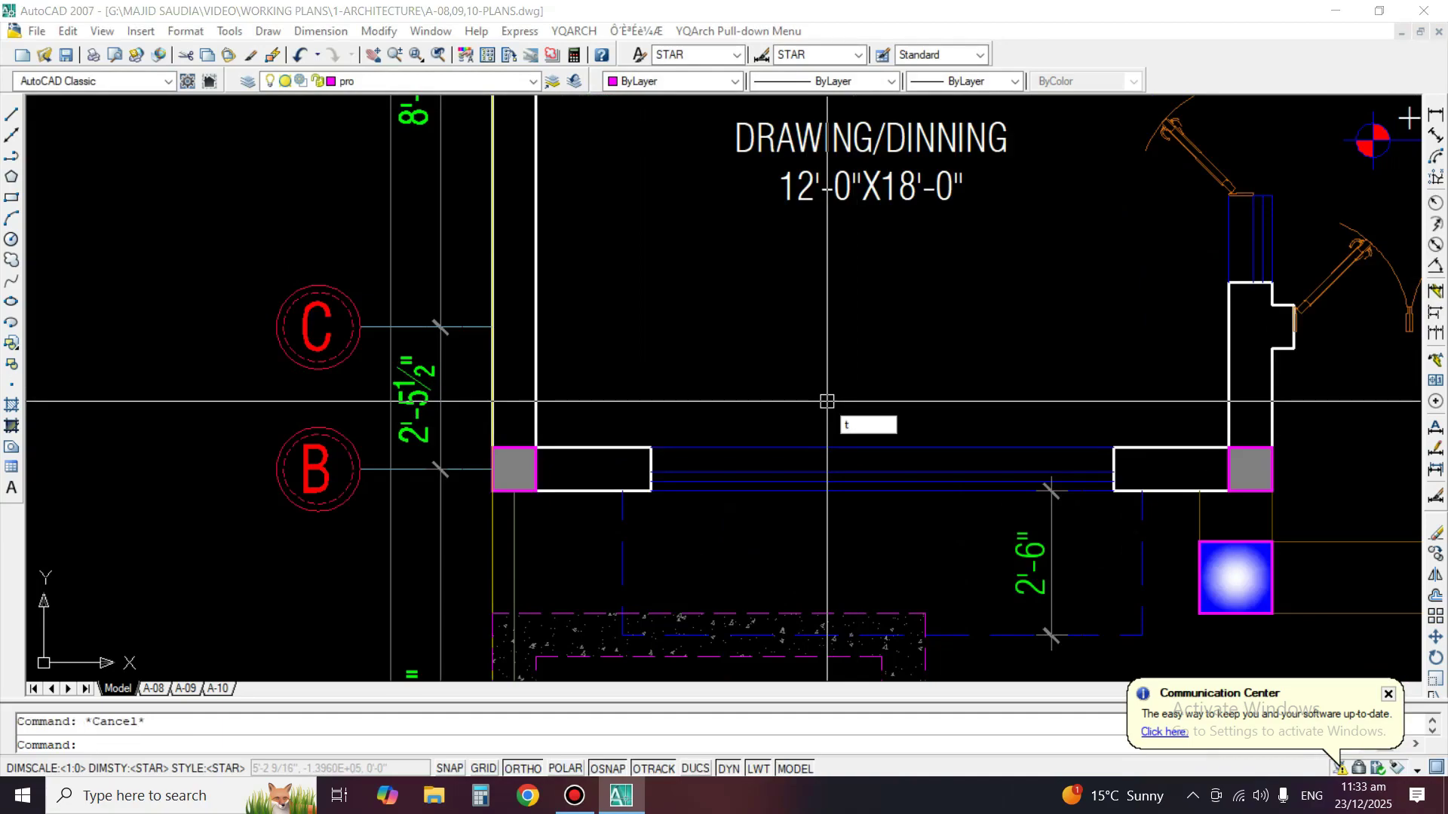
{"action": "type", "text": "ol"}
{"action": "key", "text": "Return"}
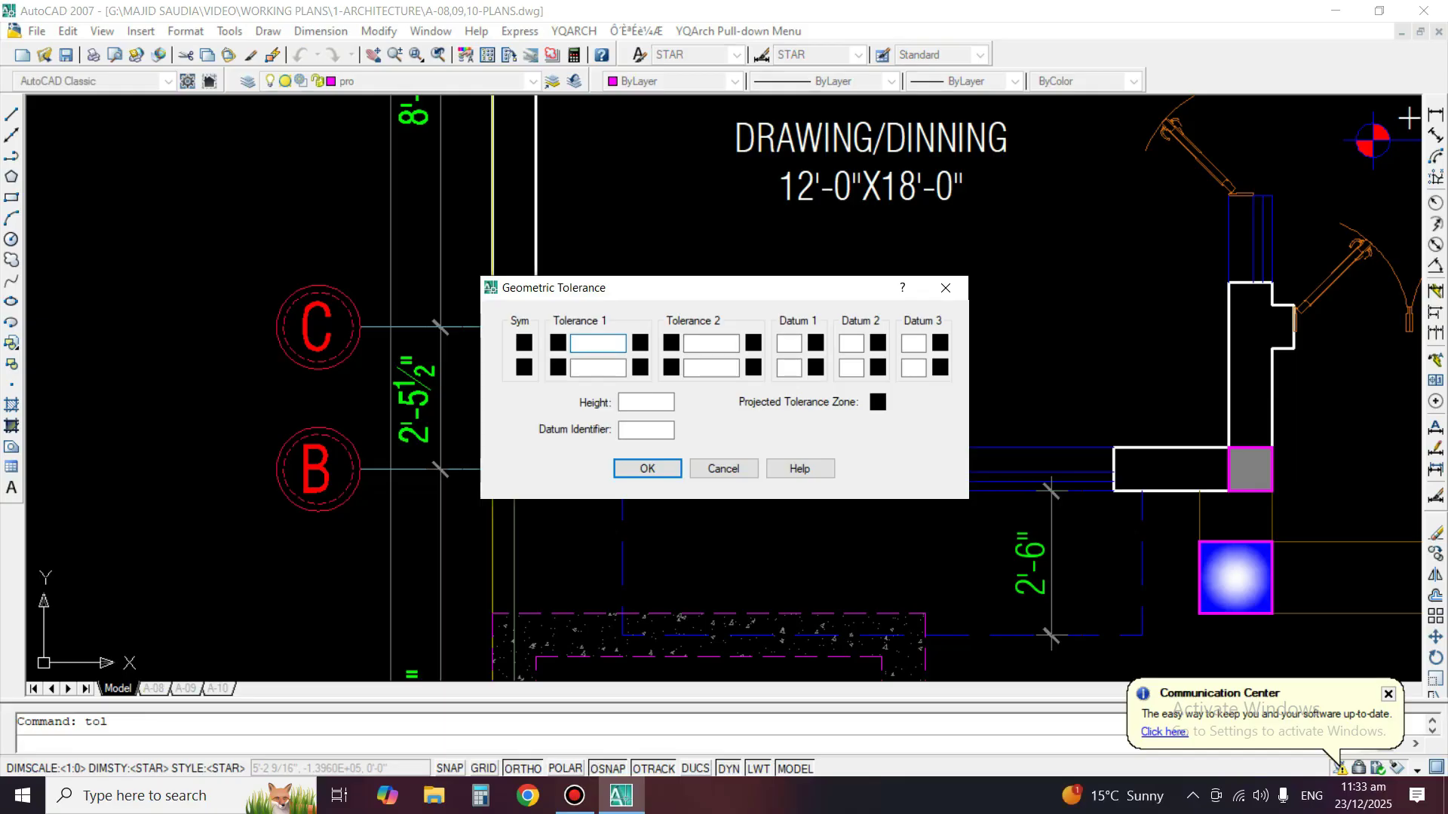
{"action": "key", "text": "Escape"}
Dimension the width of the bedroom's rear window on the ground floor plan, placing the dimension line just inside the room.
{"action": "scroll", "coordinate": [619, 431], "scroll_direction": "down", "scroll_amount": 4}
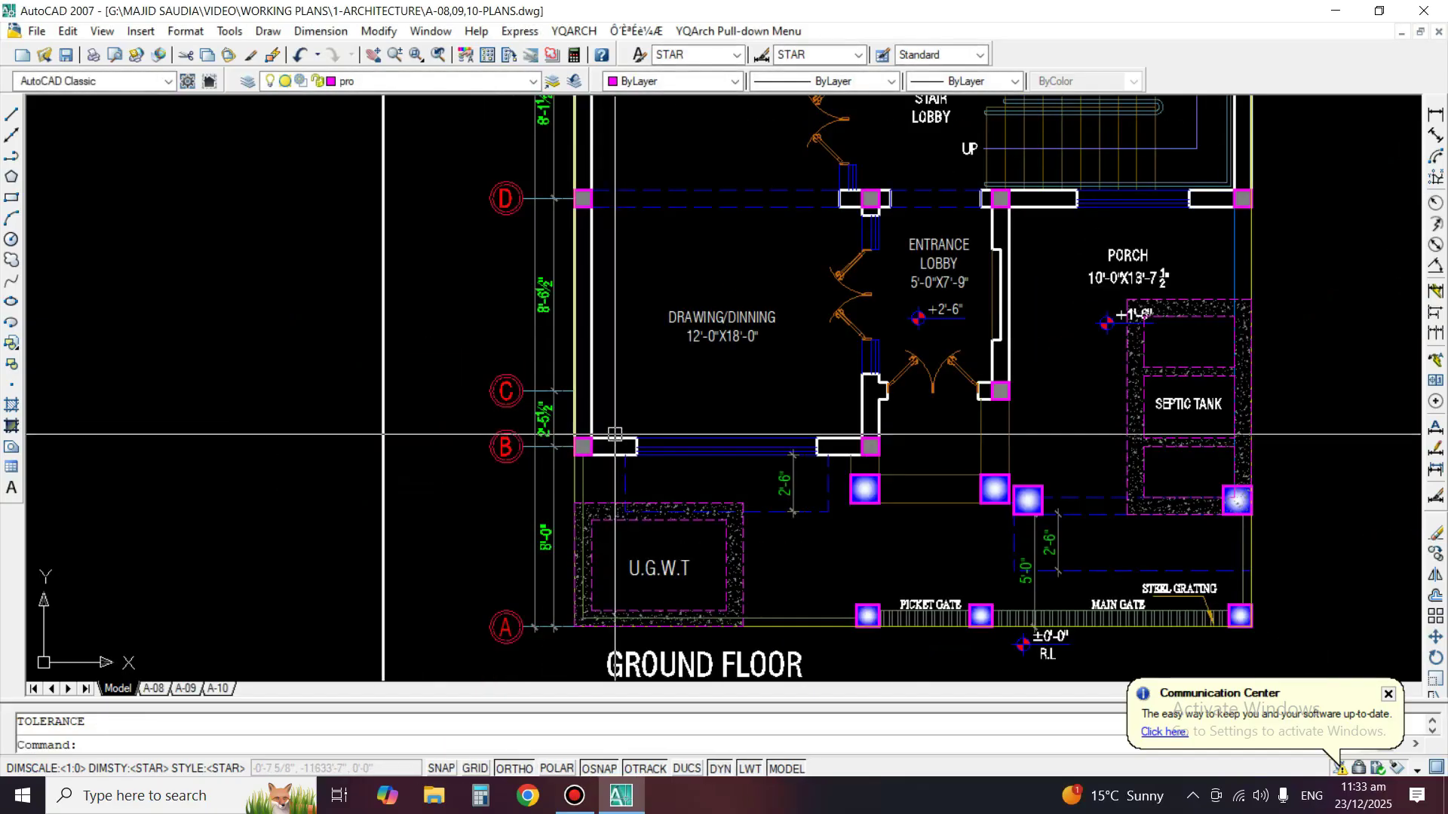
{"action": "middle_click_drag", "start_coordinate": [944, 284], "coordinate": [770, 611]}
{"action": "middle_click_drag", "start_coordinate": [754, 189], "coordinate": [762, 542]}
{"action": "mouse_move", "coordinate": [754, 226]}
{"action": "middle_mouse_down"}
{"action": "mouse_move", "coordinate": [757, 462]}
{"action": "mouse_move", "coordinate": [758, 443]}
{"action": "middle_mouse_up"}
{"action": "scroll", "coordinate": [882, 321], "scroll_direction": "up", "scroll_amount": 2}
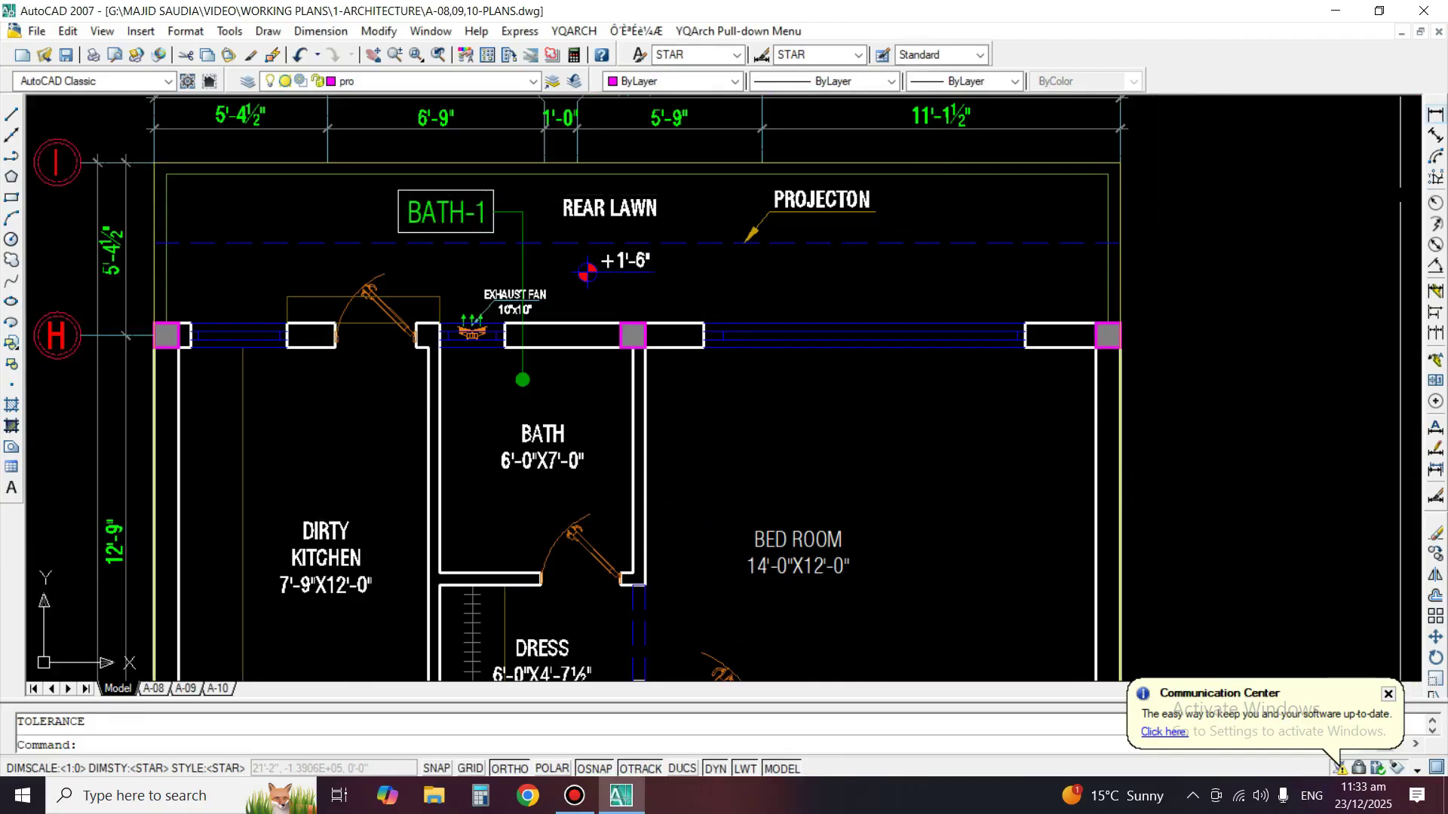
{"action": "left_click", "coordinate": [1436, 114]}
{"action": "scroll", "coordinate": [824, 421], "scroll_direction": "up", "scroll_amount": 2}
{"action": "key", "text": "Return"}
{"action": "left_click", "coordinate": [894, 311]}
{"action": "left_click", "coordinate": [889, 347]}
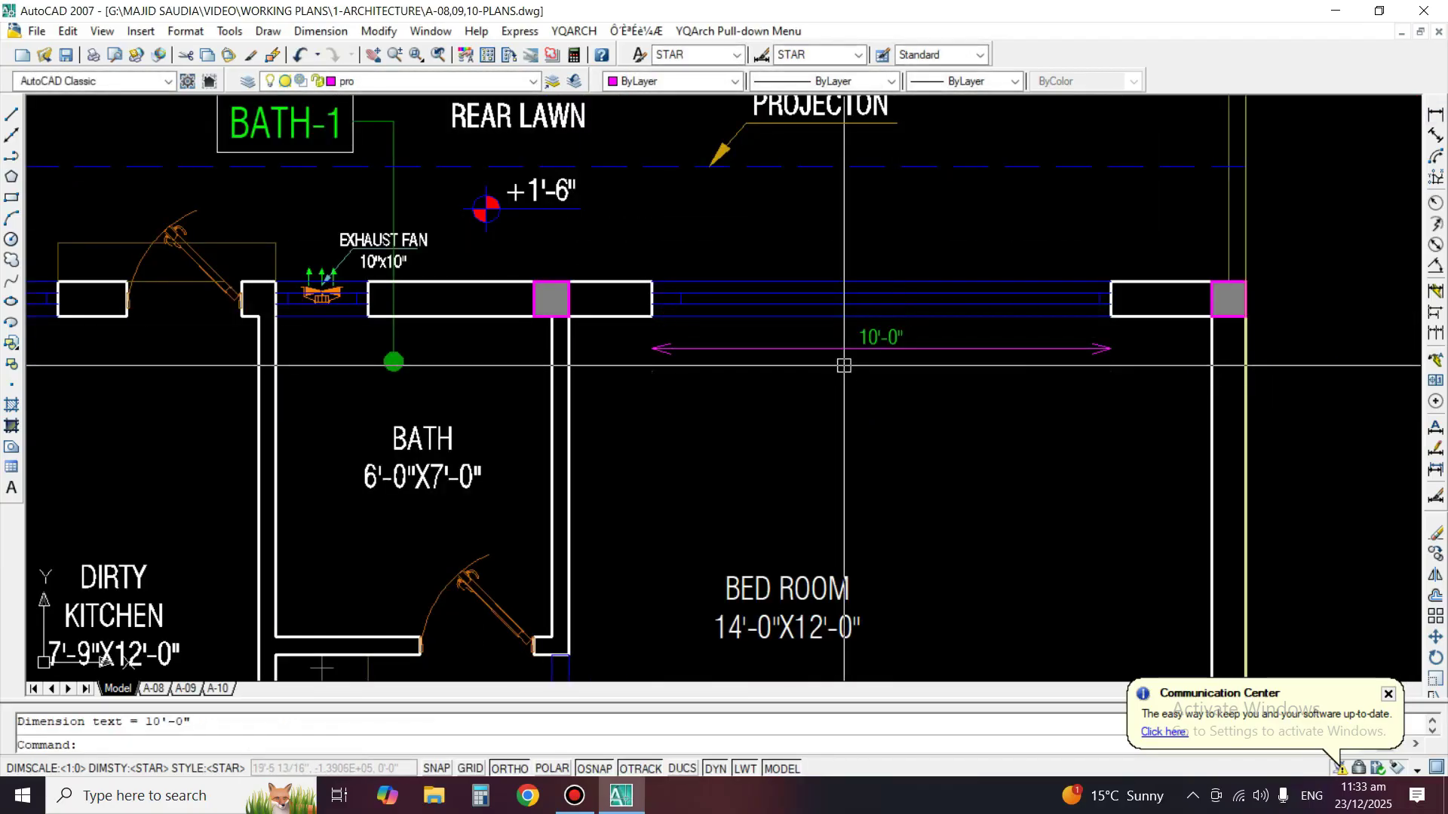
Erase the width dimension just placed at the ground-floor bedroom's rear window.
{"action": "type", "text": "e"}
{"action": "key", "text": "Return"}
{"action": "left_click", "coordinate": [864, 341]}
Dimension the width of the ground-floor bedroom's rear window again, with the dimension line just below the window.
{"action": "scroll", "coordinate": [811, 381], "scroll_direction": "down", "scroll_amount": 5}
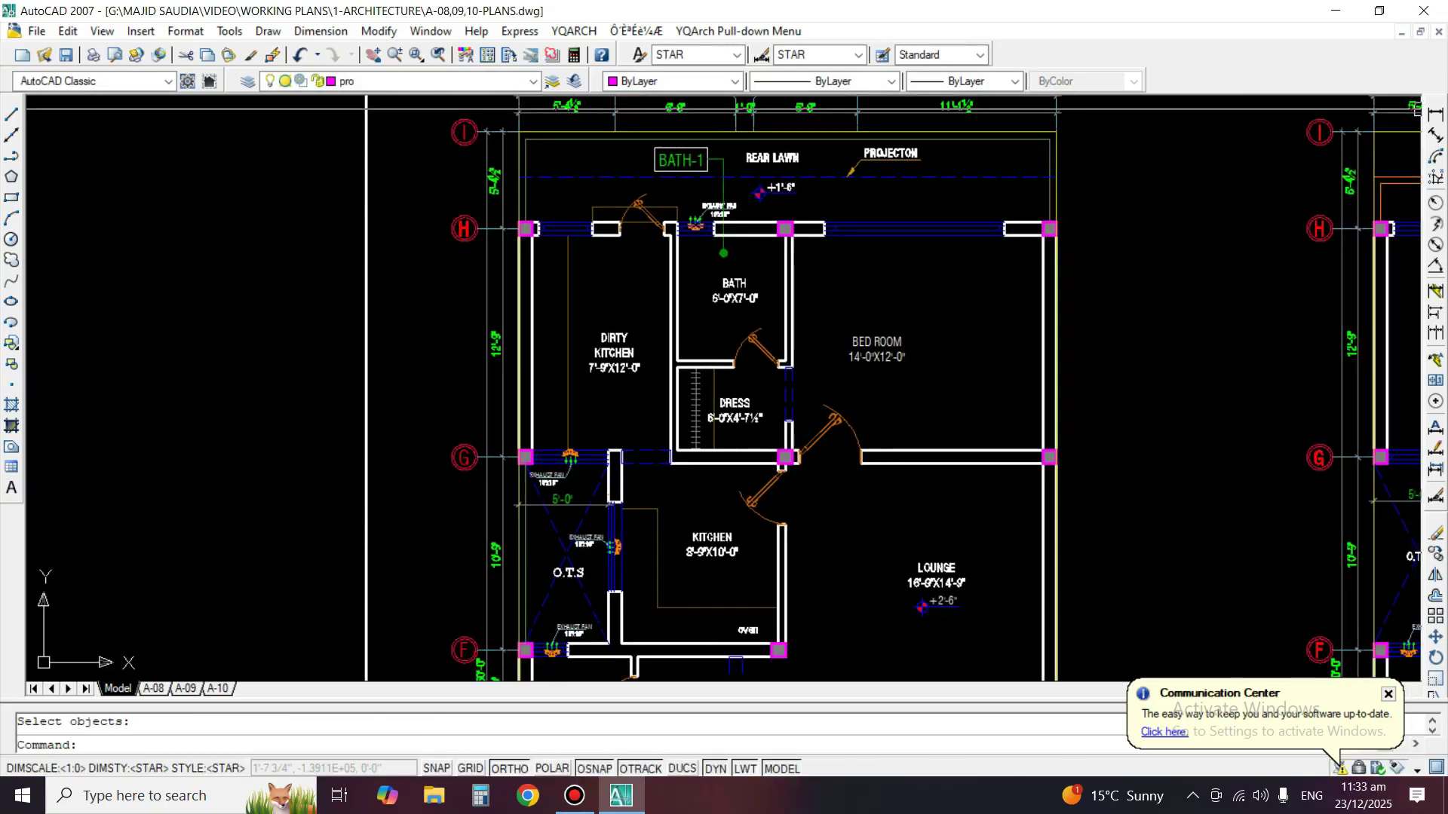
{"action": "left_click", "coordinate": [1434, 114]}
{"action": "key", "text": "Return"}
{"action": "scroll", "coordinate": [959, 261], "scroll_direction": "up", "scroll_amount": 4}
{"action": "left_click", "coordinate": [937, 209]}
{"action": "left_click", "coordinate": [947, 249]}
Dimension the width of the ground-floor stair window facing the porch, placing the dimension line just below it on the porch side.
{"action": "middle_click_drag", "start_coordinate": [852, 543], "coordinate": [947, 137]}
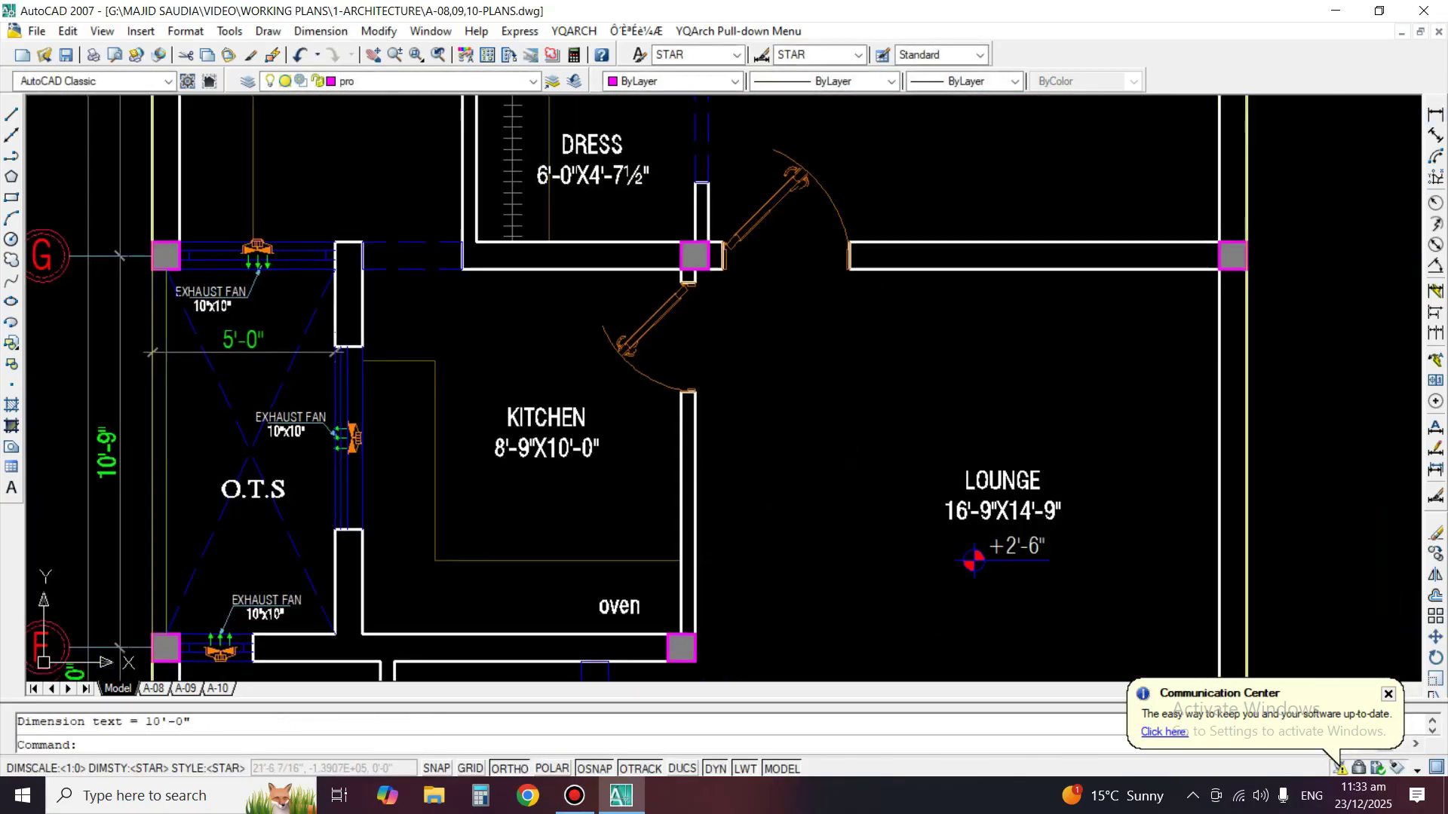
{"action": "middle_click_drag", "start_coordinate": [852, 573], "coordinate": [941, 132]}
{"action": "middle_click_drag", "start_coordinate": [1054, 449], "coordinate": [882, 109]}
{"action": "scroll", "coordinate": [982, 339], "scroll_direction": "up", "scroll_amount": 2}
{"action": "key", "text": "Return"}
{"action": "key", "text": "Return"}
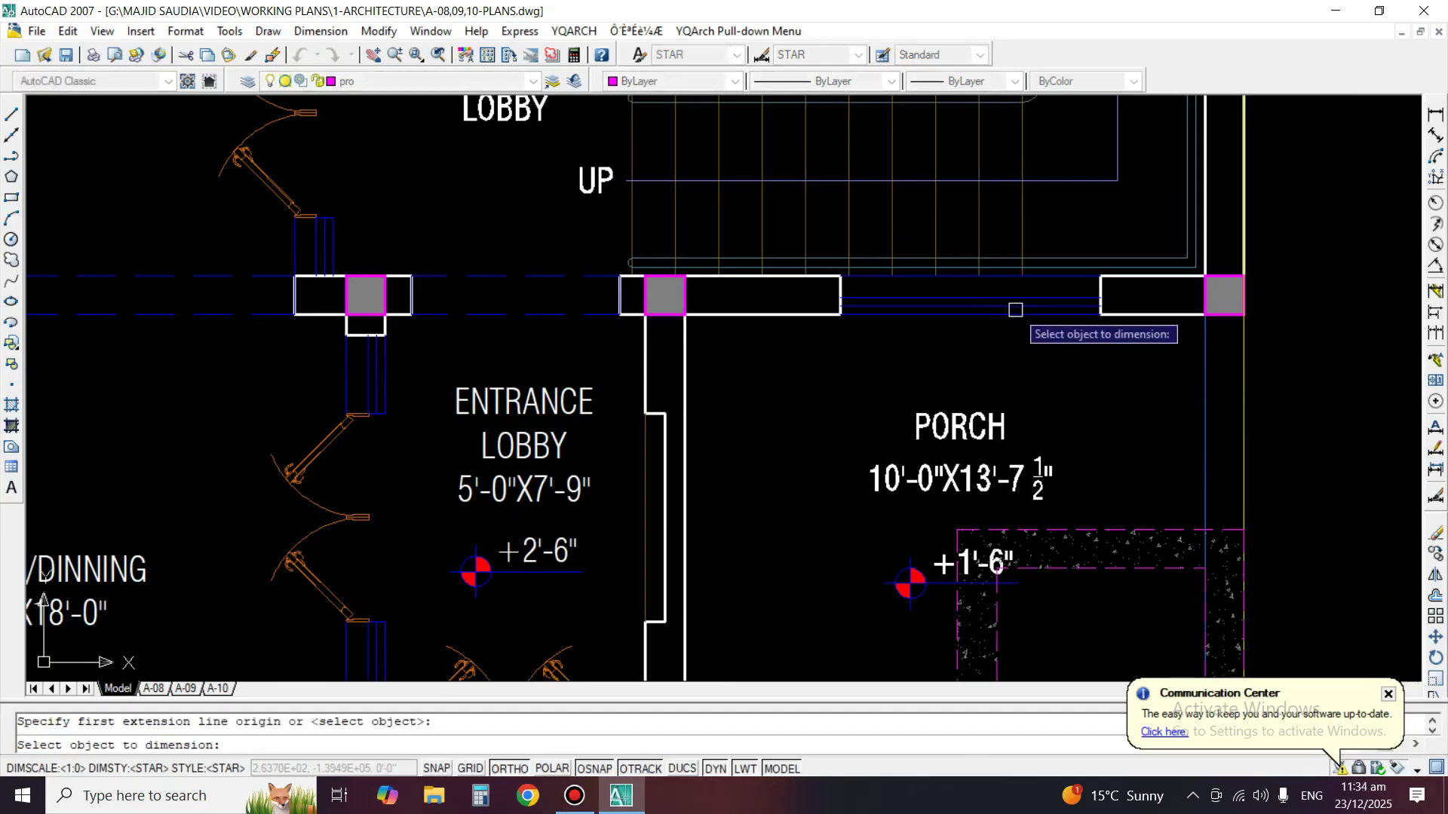
{"action": "left_click", "coordinate": [1015, 310]}
{"action": "left_click", "coordinate": [1011, 351]}
Dimension the width of the drawing/dining room's front window on the ground floor plan, placing the dimension line inside the room.
{"action": "middle_click_drag", "start_coordinate": [399, 370], "coordinate": [848, 223]}
{"action": "scroll", "coordinate": [841, 221], "scroll_direction": "down", "scroll_amount": 3}
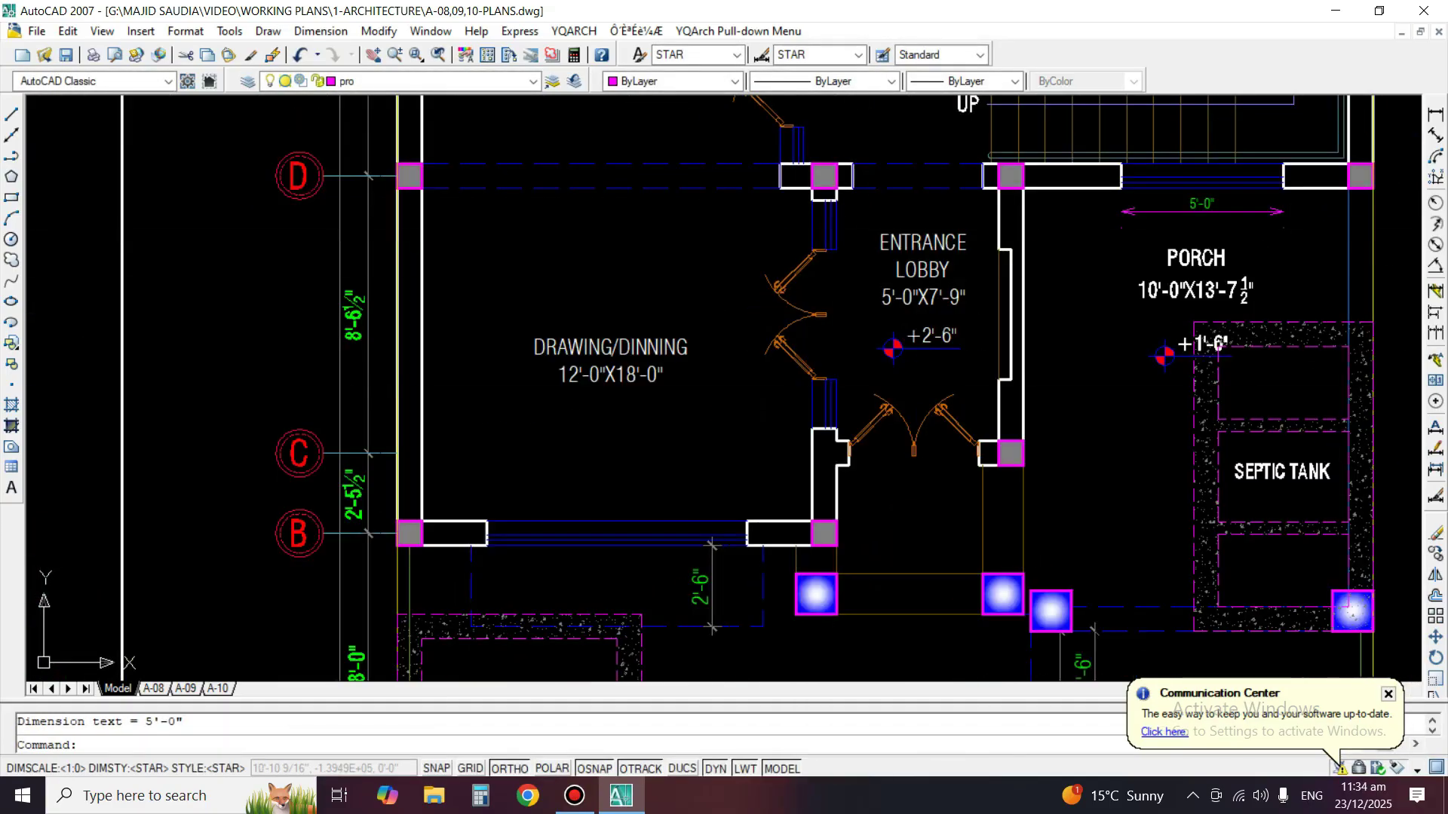
{"action": "middle_click_drag", "start_coordinate": [625, 594], "coordinate": [711, 433]}
{"action": "scroll", "coordinate": [711, 438], "scroll_direction": "up", "scroll_amount": 2}
{"action": "key", "text": "Return"}
{"action": "key", "text": "Return"}
{"action": "left_click", "coordinate": [709, 356]}
{"action": "left_click", "coordinate": [712, 289]}
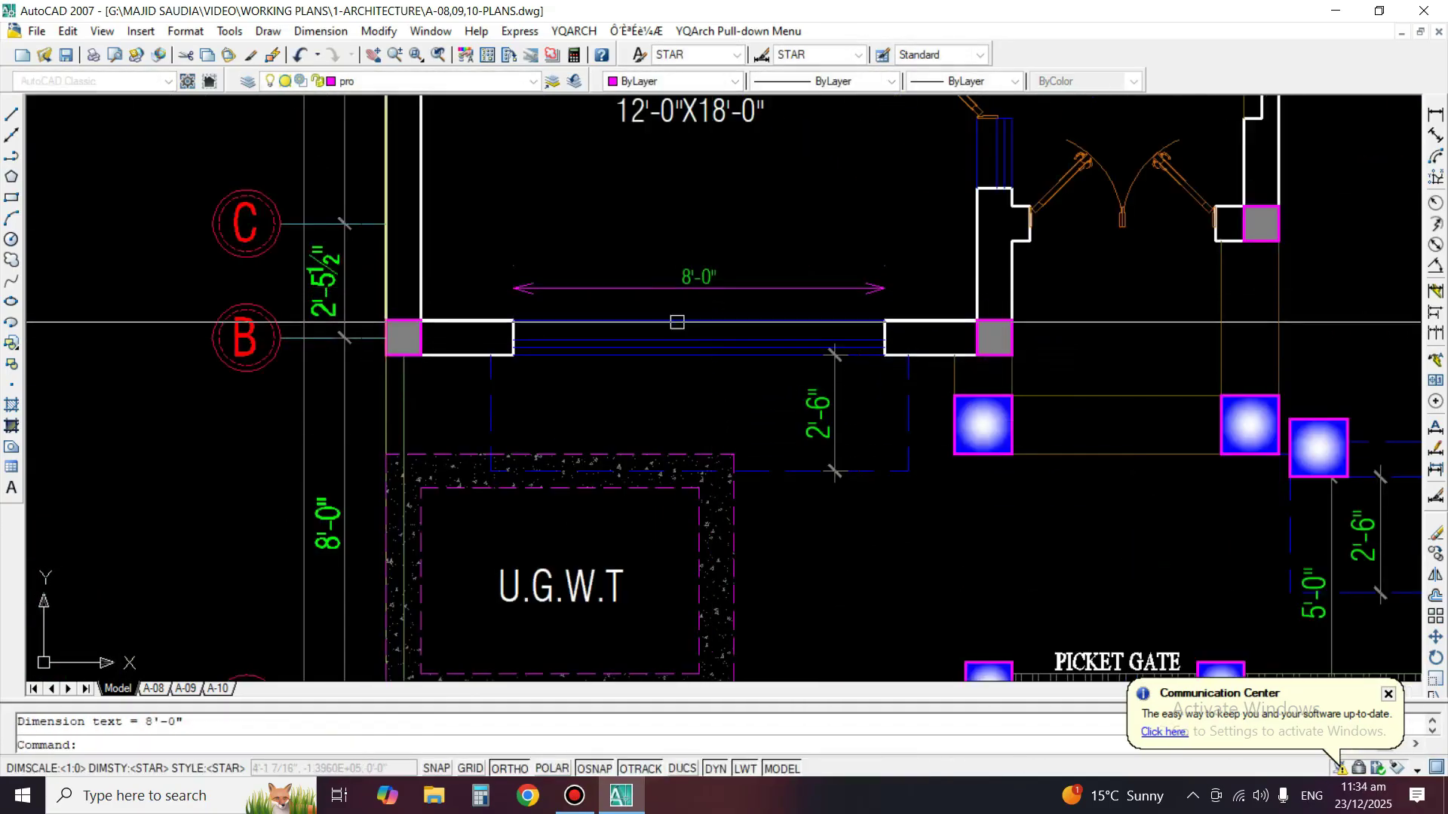
Dimension the width of the ground-floor kitchen window facing the O.T.S, placing the vertical dimension line inside the kitchen.
{"action": "scroll", "coordinate": [665, 439], "scroll_direction": "down", "scroll_amount": 2}
{"action": "middle_click_drag", "start_coordinate": [743, 297], "coordinate": [791, 548]}
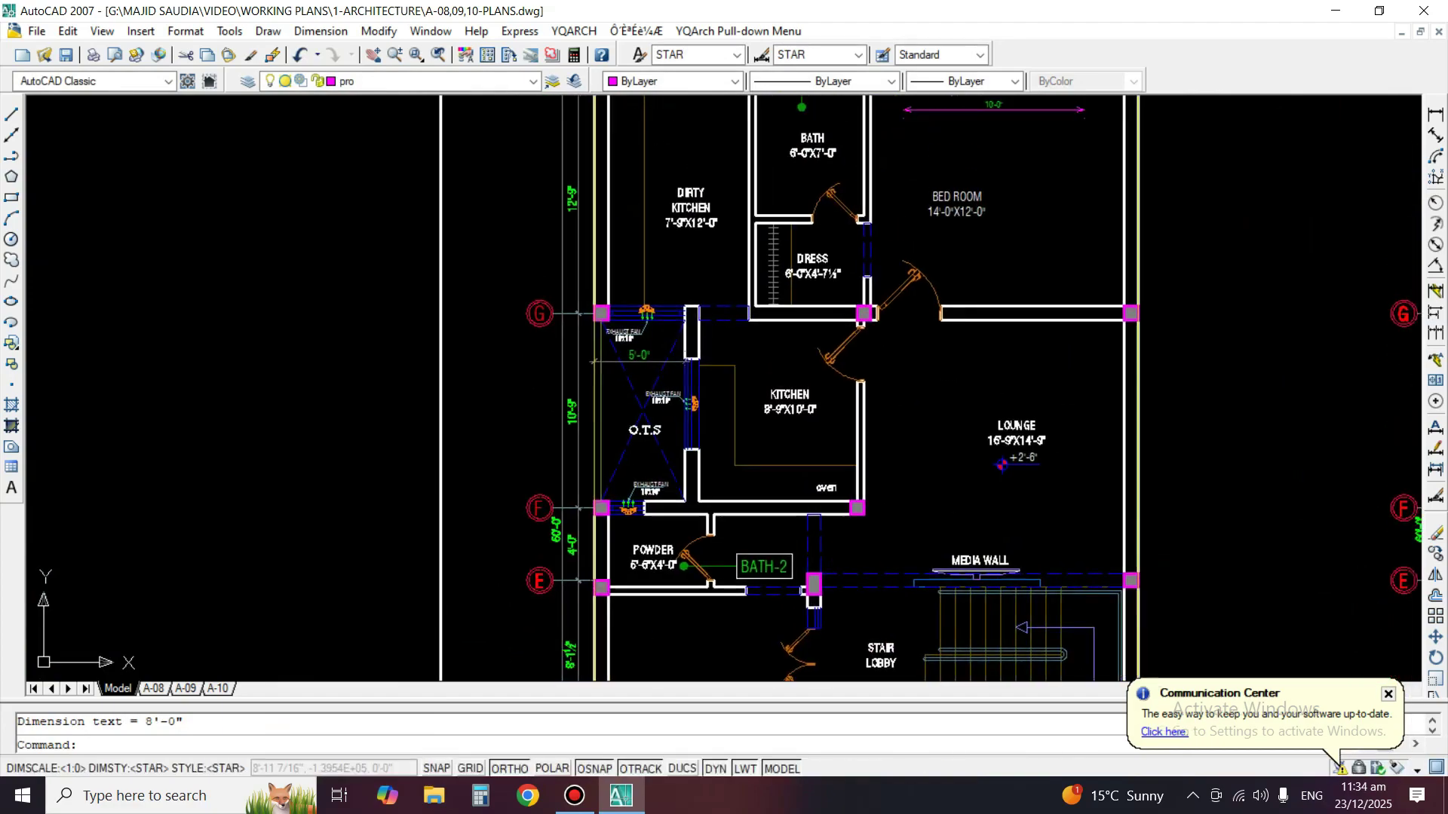
{"action": "scroll", "coordinate": [673, 408], "scroll_direction": "up", "scroll_amount": 2}
{"action": "key", "text": "Return"}
{"action": "key", "text": "Return"}
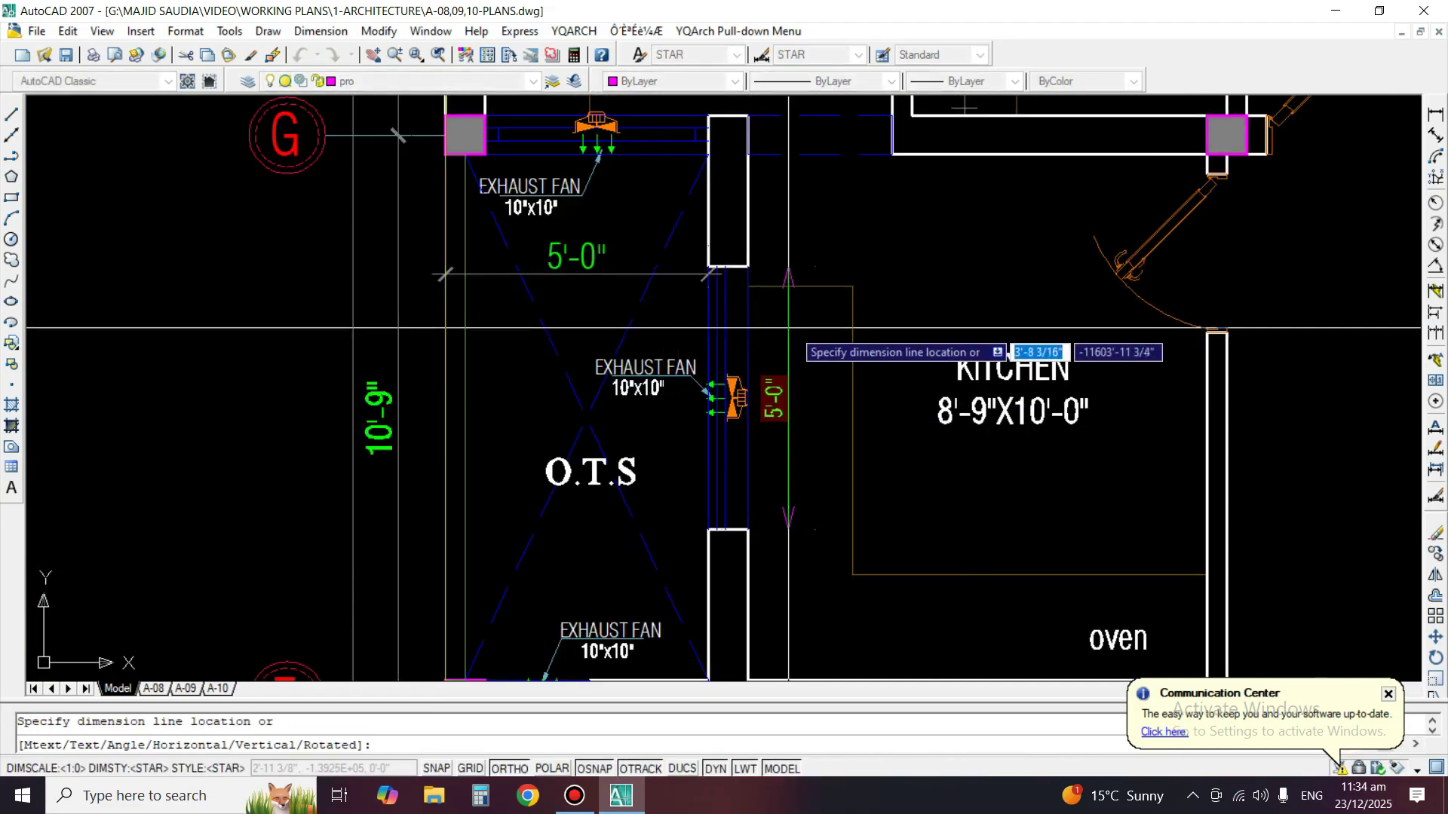
{"action": "left_click", "coordinate": [798, 329]}
Dimension the width of the dirty kitchen's rear window on the ground floor plan, placing the dimension line inside the room.
{"action": "scroll", "coordinate": [796, 330], "scroll_direction": "down", "scroll_amount": 4}
{"action": "middle_click_drag", "start_coordinate": [690, 121], "coordinate": [246, 327]}
{"action": "scroll", "coordinate": [712, 314], "scroll_direction": "up", "scroll_amount": 3}
{"action": "key", "text": "space"}
{"action": "key", "text": "space"}
{"action": "left_click", "coordinate": [747, 369]}
{"action": "left_click", "coordinate": [738, 424]}
Dimension the width of the rear bath's exhaust-fan window on the ground floor plan, placing the dimension line inside the bath.
{"action": "scroll", "coordinate": [440, 299], "scroll_direction": "up", "scroll_amount": 3}
{"action": "key", "text": "space"}
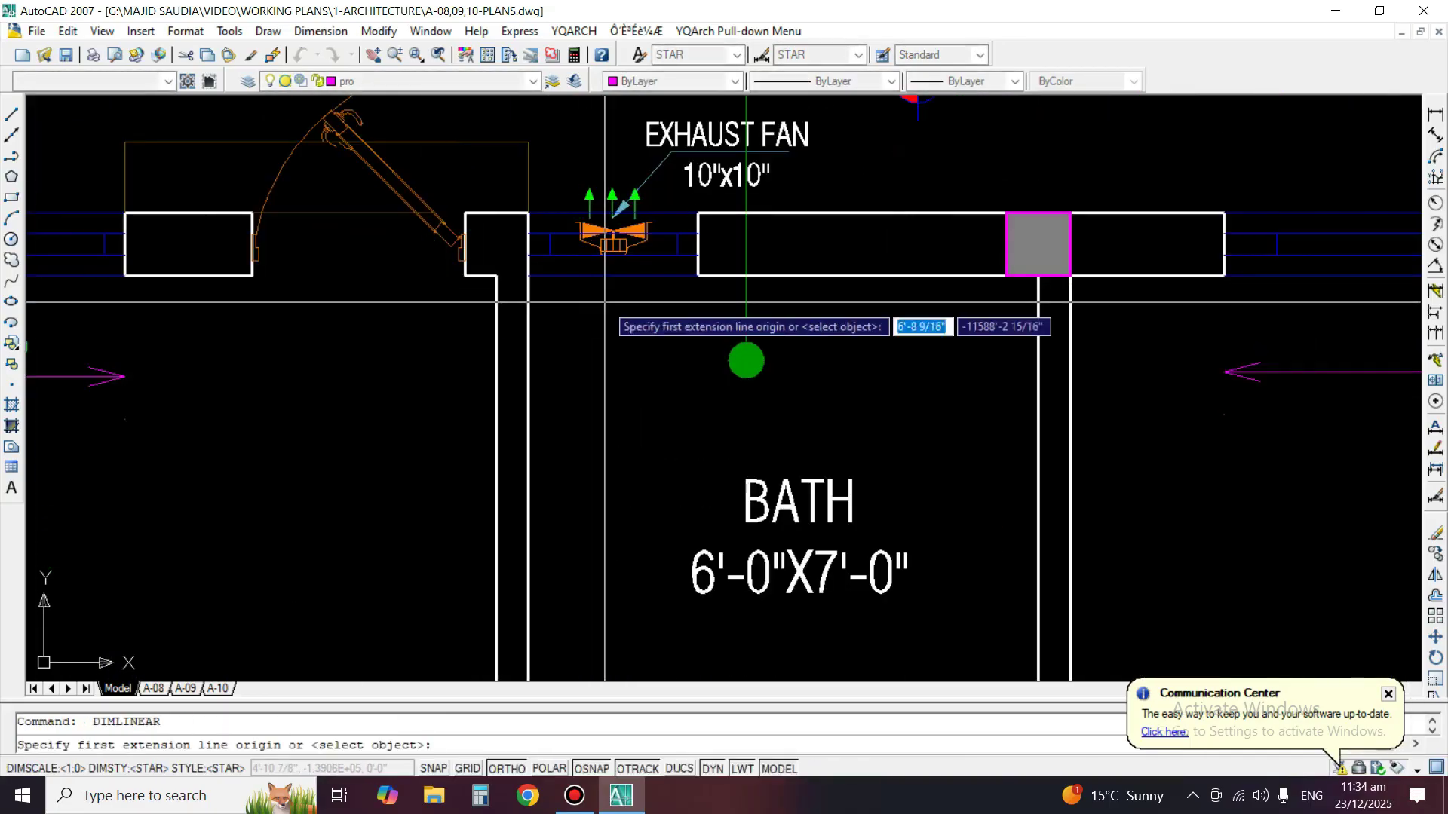
{"action": "key", "text": "space"}
{"action": "left_click", "coordinate": [614, 280]}
{"action": "left_click", "coordinate": [601, 326]}
Examine the ground floor plan from the rear rooms to the entrance lobby for window openings without a width dimension.
{"action": "scroll", "coordinate": [409, 267], "scroll_direction": "down", "scroll_amount": 6}
{"action": "middle_click_drag", "start_coordinate": [930, 352], "coordinate": [844, 327]}
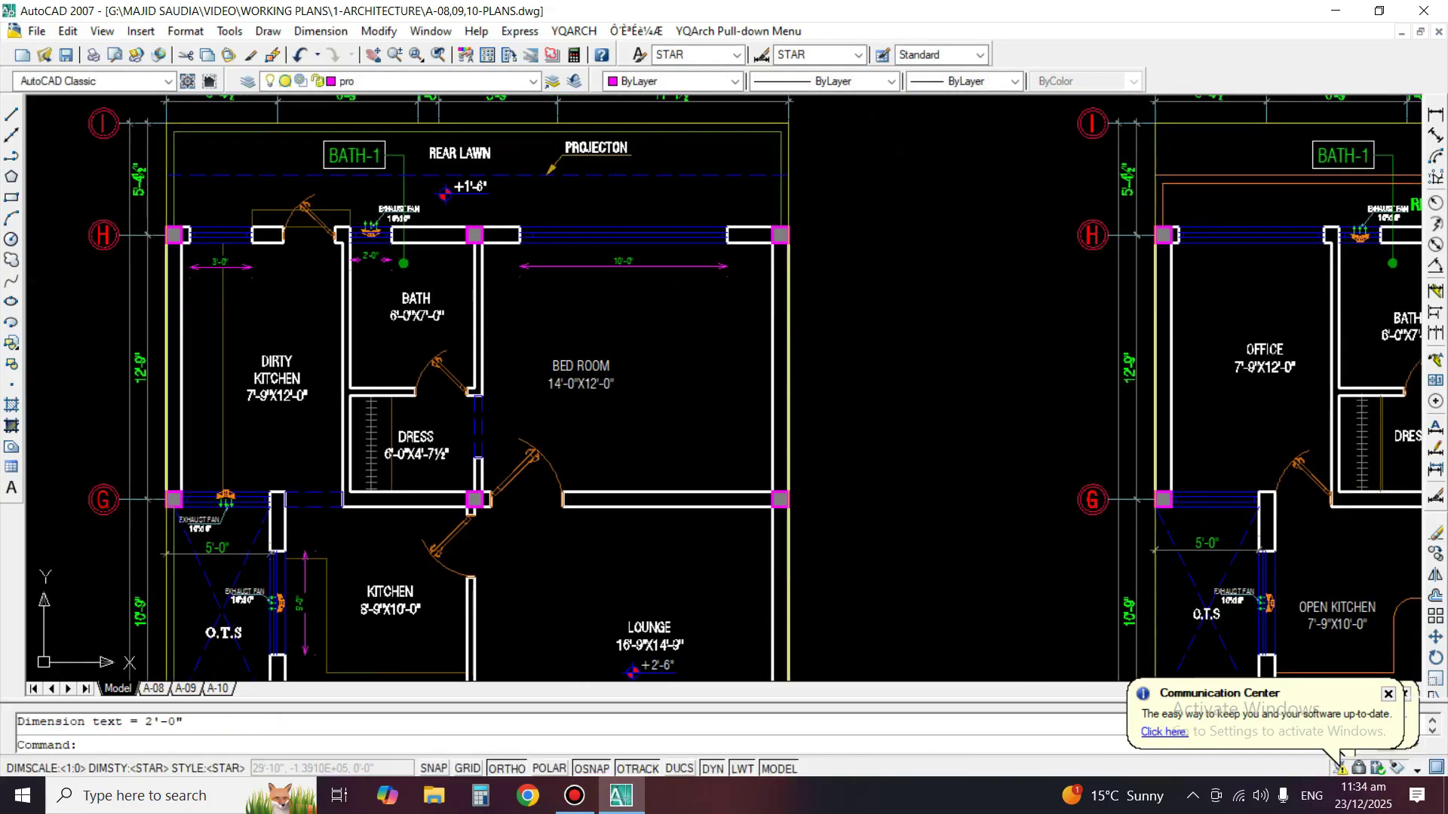
{"action": "scroll", "coordinate": [579, 286], "scroll_direction": "up", "scroll_amount": 3}
{"action": "middle_click_drag", "start_coordinate": [582, 377], "coordinate": [593, 365]}
{"action": "middle_click_drag", "start_coordinate": [499, 478], "coordinate": [670, 322]}
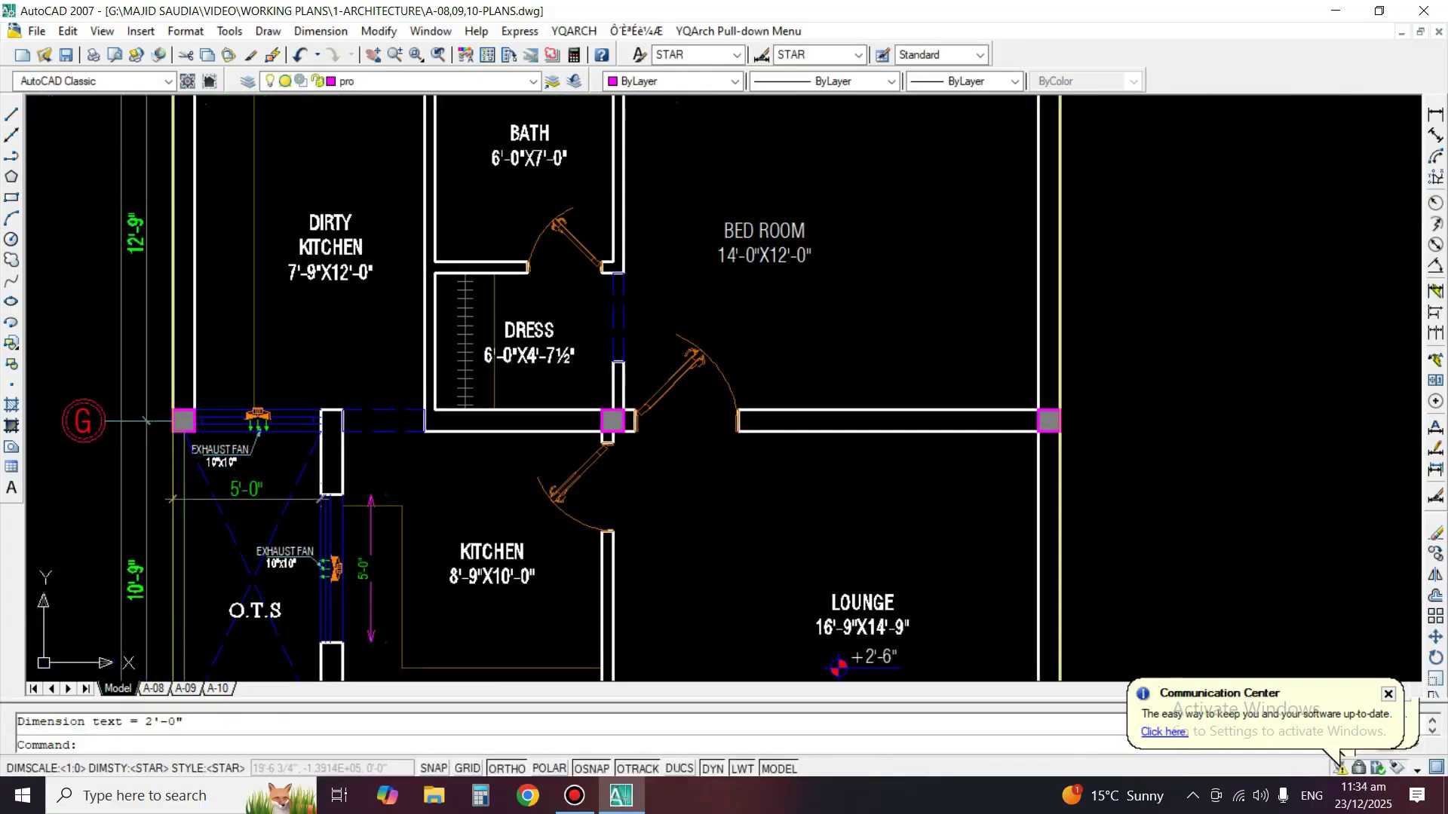
{"action": "middle_click_drag", "start_coordinate": [663, 603], "coordinate": [744, 320]}
{"action": "mouse_move", "coordinate": [730, 678]}
{"action": "middle_mouse_down"}
{"action": "mouse_move", "coordinate": [786, 484]}
{"action": "mouse_move", "coordinate": [800, 300]}
{"action": "middle_mouse_up"}
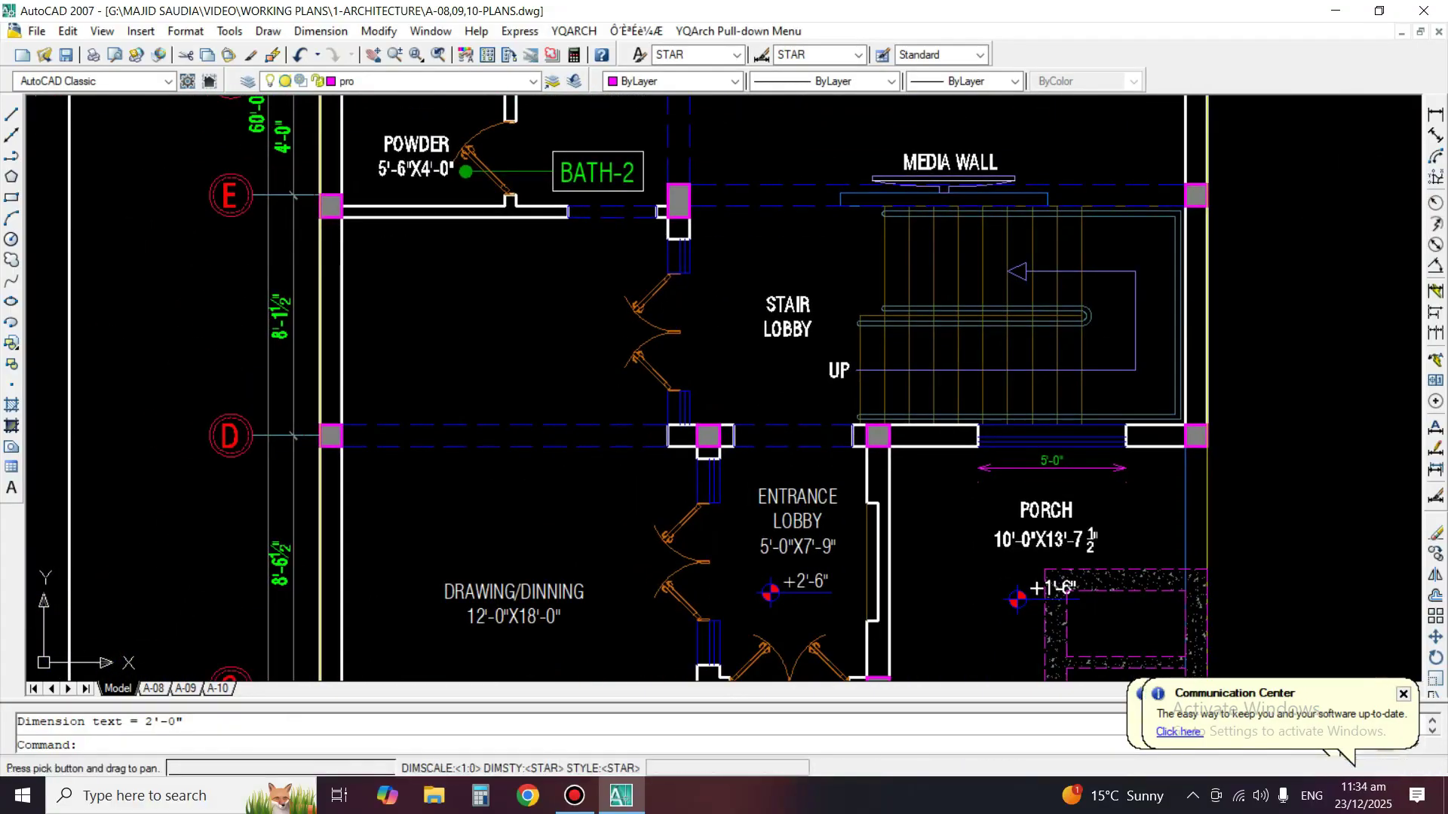
{"action": "mouse_move", "coordinate": [788, 498]}
{"action": "middle_mouse_down"}
{"action": "mouse_move", "coordinate": [788, 462]}
{"action": "mouse_move", "coordinate": [683, 324]}
{"action": "middle_mouse_up"}
Dimension the width of the front bedroom's window on the first floor plan, placing the dimension line inside the room.
{"action": "scroll", "coordinate": [544, 309], "scroll_direction": "down", "scroll_amount": 5}
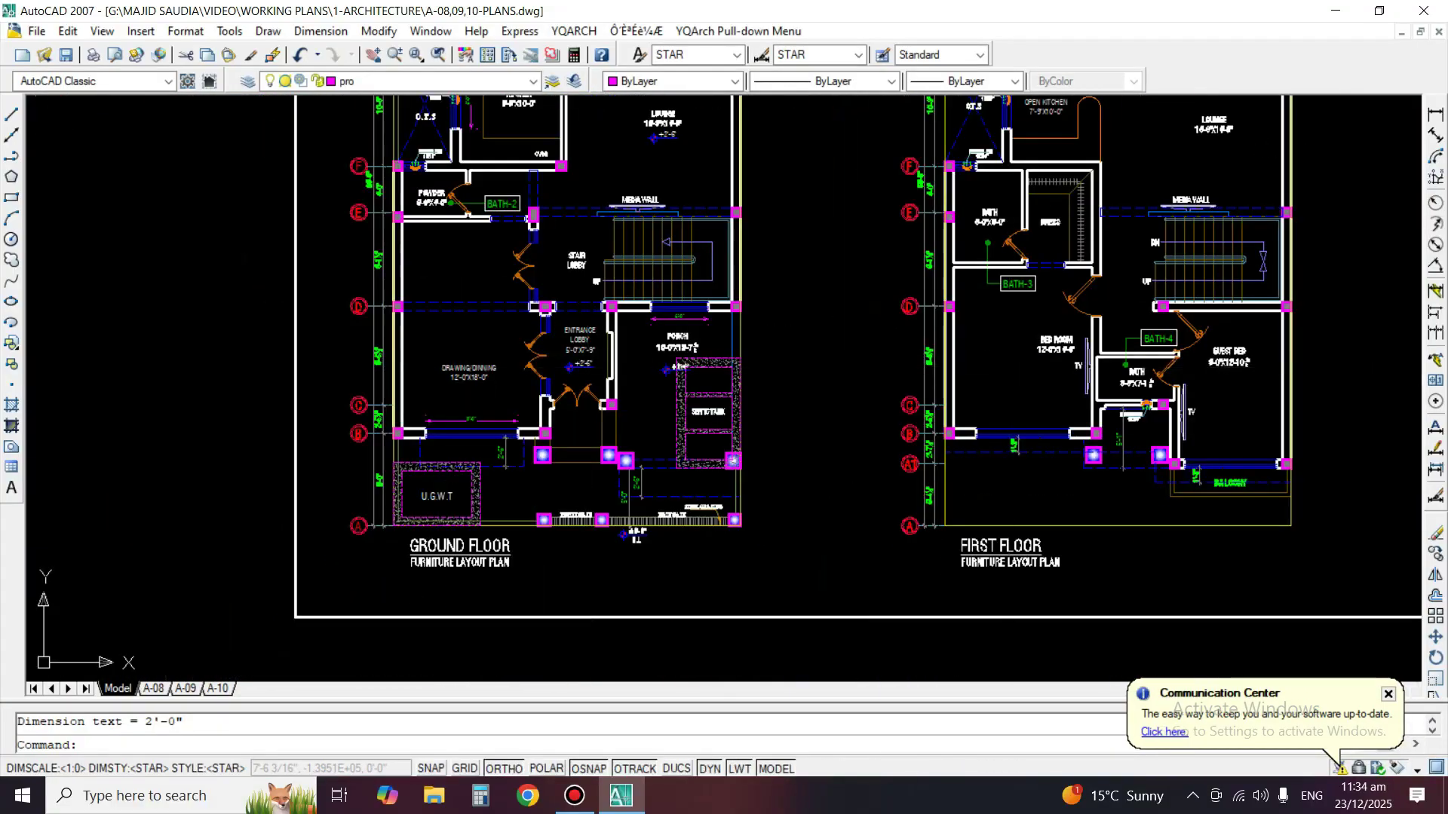
{"action": "scroll", "coordinate": [817, 366], "scroll_direction": "up", "scroll_amount": 5}
{"action": "key", "text": "Return"}
{"action": "key", "text": "Return"}
{"action": "left_click", "coordinate": [818, 366]}
{"action": "left_click", "coordinate": [815, 345]}
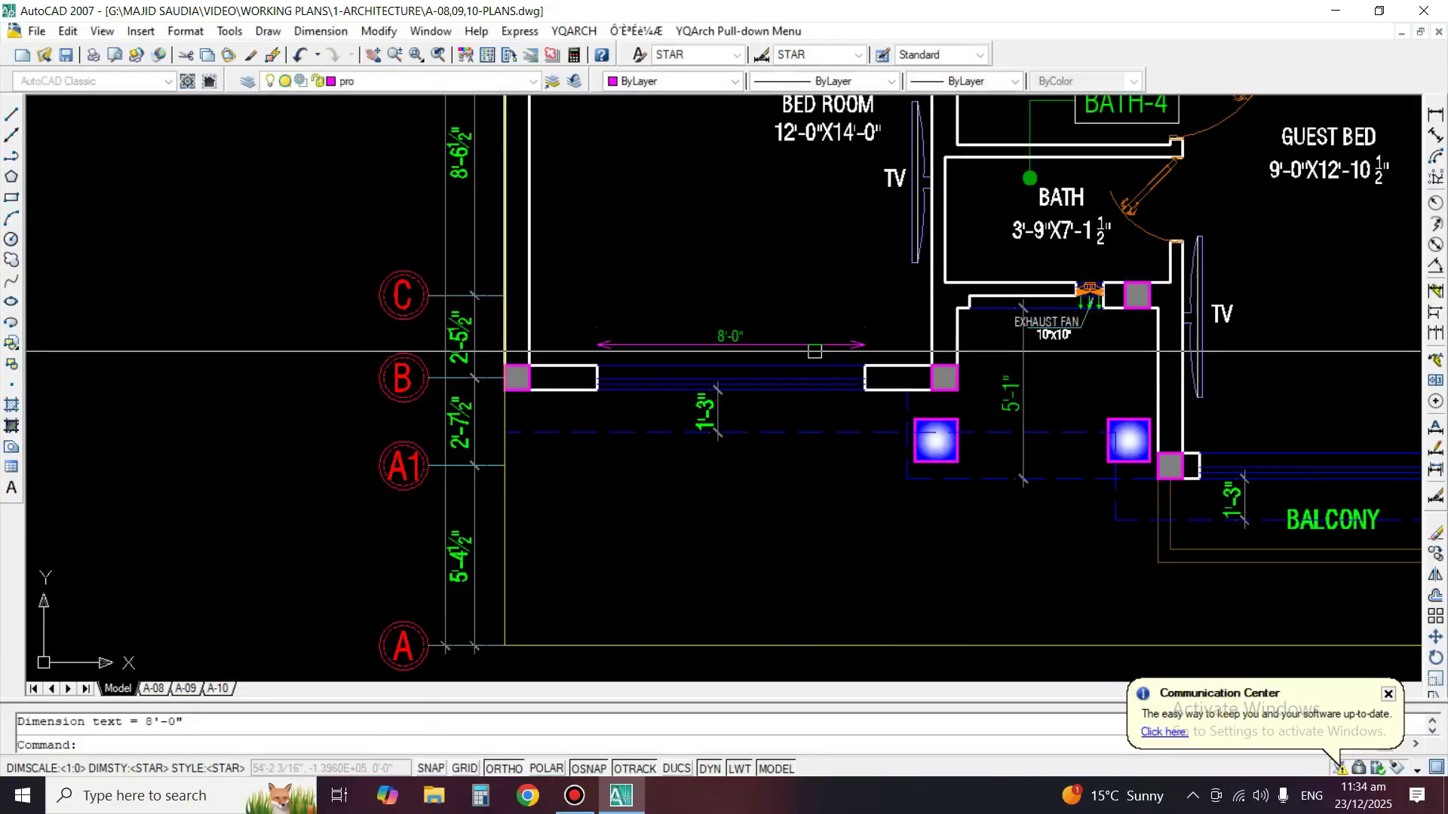
Dimension the width of the guest bedroom's opening onto the balcony on the first floor plan, placing the dimension line inside the room.
{"action": "middle_click_drag", "start_coordinate": [1376, 483], "coordinate": [903, 439]}
{"action": "key", "text": "Return"}
{"action": "key", "text": "Return"}
{"action": "left_click", "coordinate": [909, 411]}
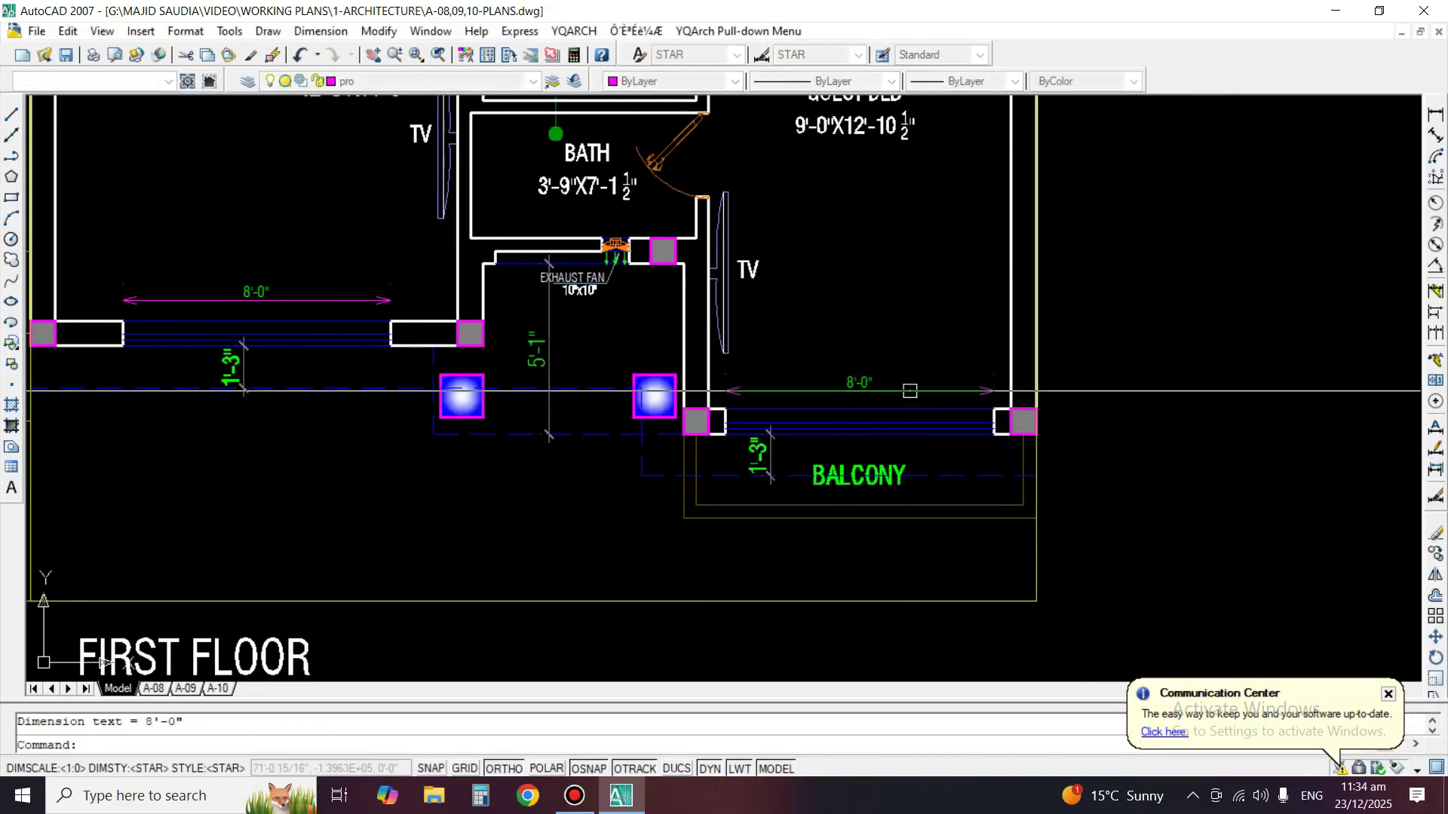
{"action": "left_click", "coordinate": [909, 381]}
Dimension the width of the first-floor open kitchen's window facing the O.T.S, placing the vertical dimension line inside the kitchen.
{"action": "middle_click_drag", "start_coordinate": [908, 381], "coordinate": [1154, 711]}
{"action": "mouse_move", "coordinate": [528, 113]}
{"action": "middle_mouse_down"}
{"action": "mouse_move", "coordinate": [557, 282]}
{"action": "mouse_move", "coordinate": [557, 605]}
{"action": "middle_mouse_up"}
{"action": "key", "text": "Return"}
{"action": "scroll", "coordinate": [558, 192], "scroll_direction": "up", "scroll_amount": 3}
{"action": "key", "text": "Return"}
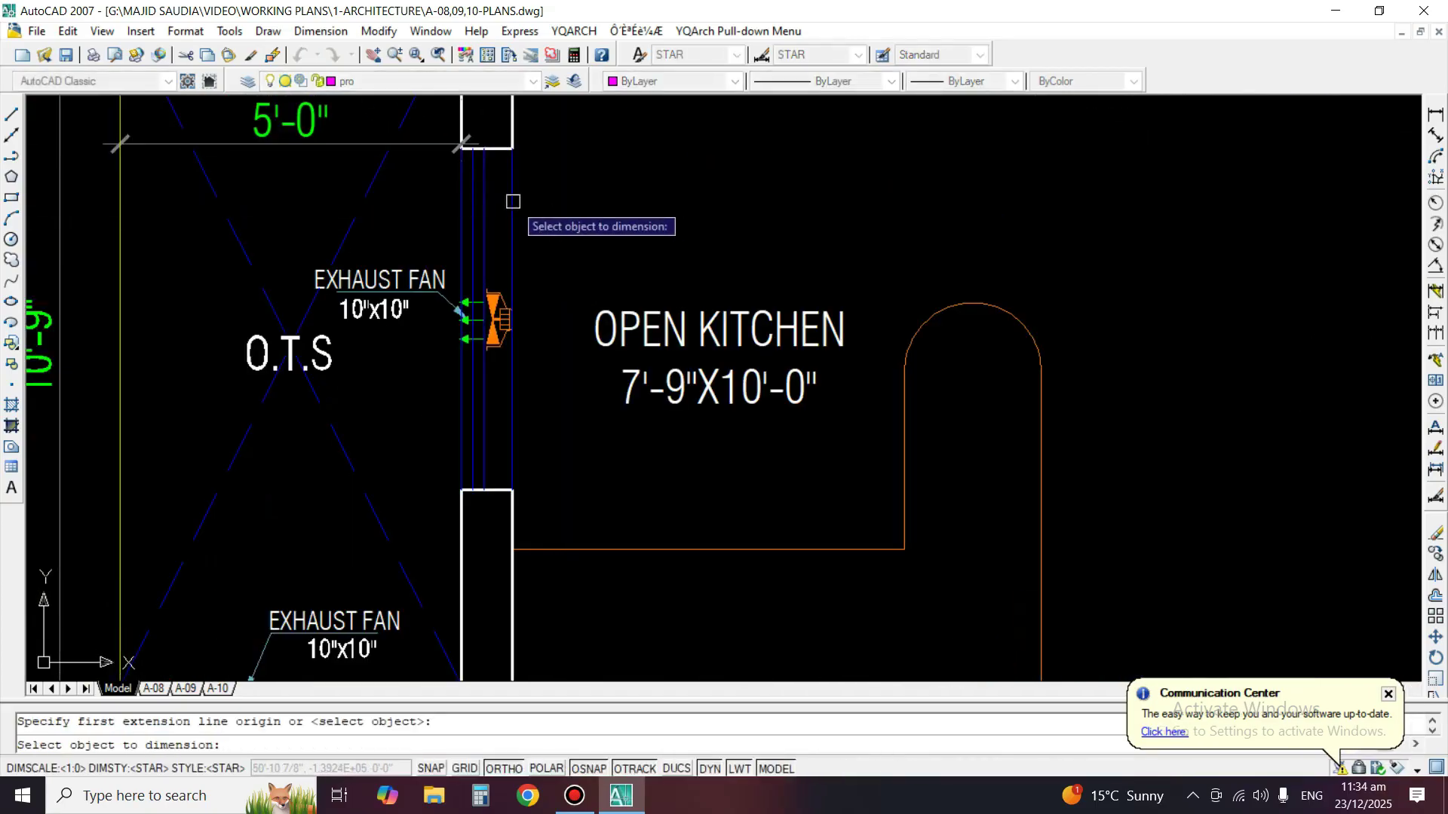
{"action": "left_click", "coordinate": [512, 205]}
{"action": "left_click", "coordinate": [549, 440]}
Dimension the width of the rear bedroom's window facing the rear terrace on the first floor plan, placing the dimension line inside the room.
{"action": "scroll", "coordinate": [920, 423], "scroll_direction": "down", "scroll_amount": 4}
{"action": "middle_click_drag", "start_coordinate": [920, 423], "coordinate": [671, 633]}
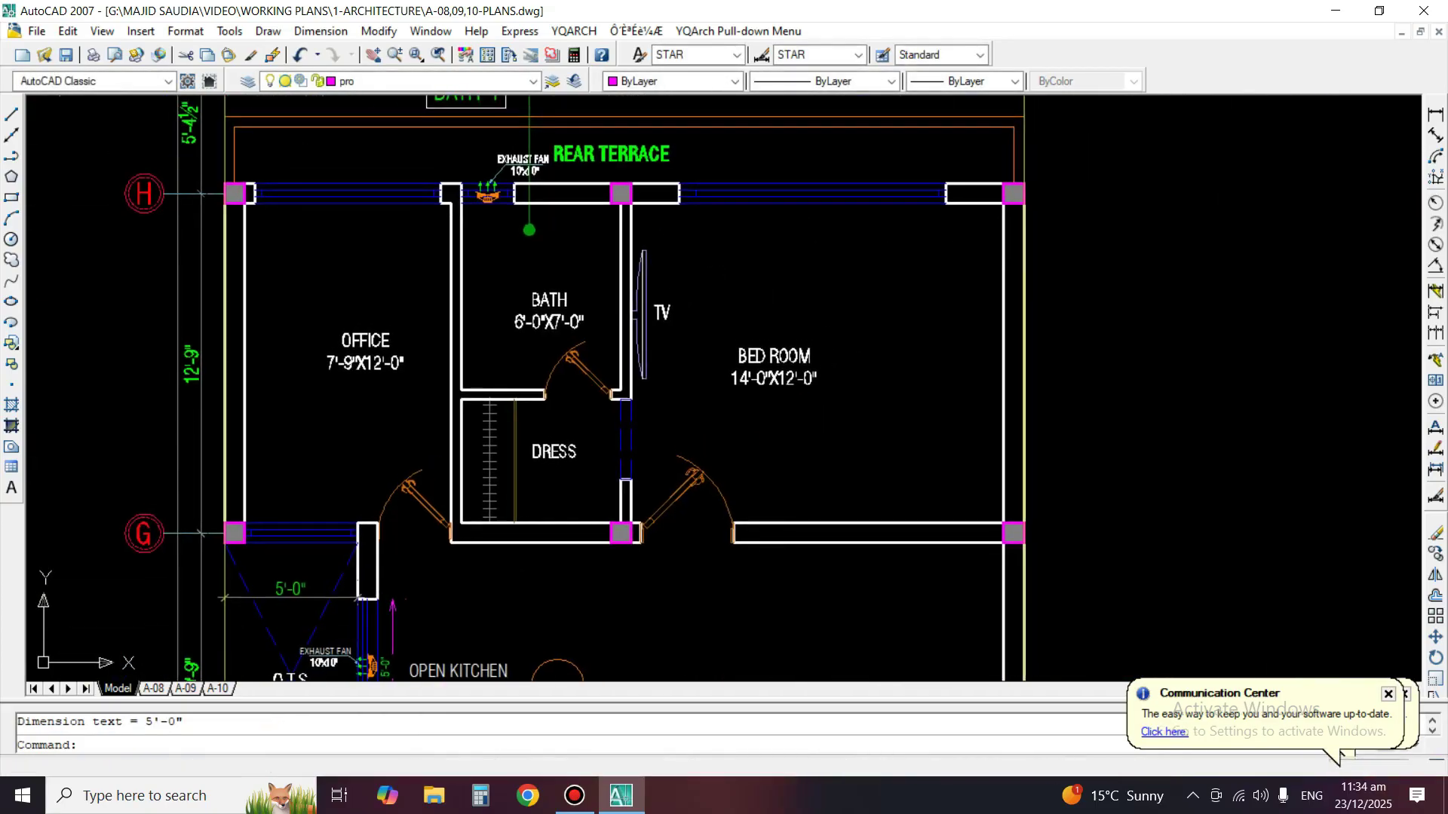
{"action": "key", "text": "Return"}
{"action": "key", "text": "Return"}
{"action": "left_click", "coordinate": [815, 198]}
{"action": "left_click", "coordinate": [759, 224]}
Dimension the width of the office's rear window on the first floor plan, placing the dimension line inside the office.
{"action": "scroll", "coordinate": [326, 179], "scroll_direction": "up", "scroll_amount": 2}
{"action": "key", "text": "Return"}
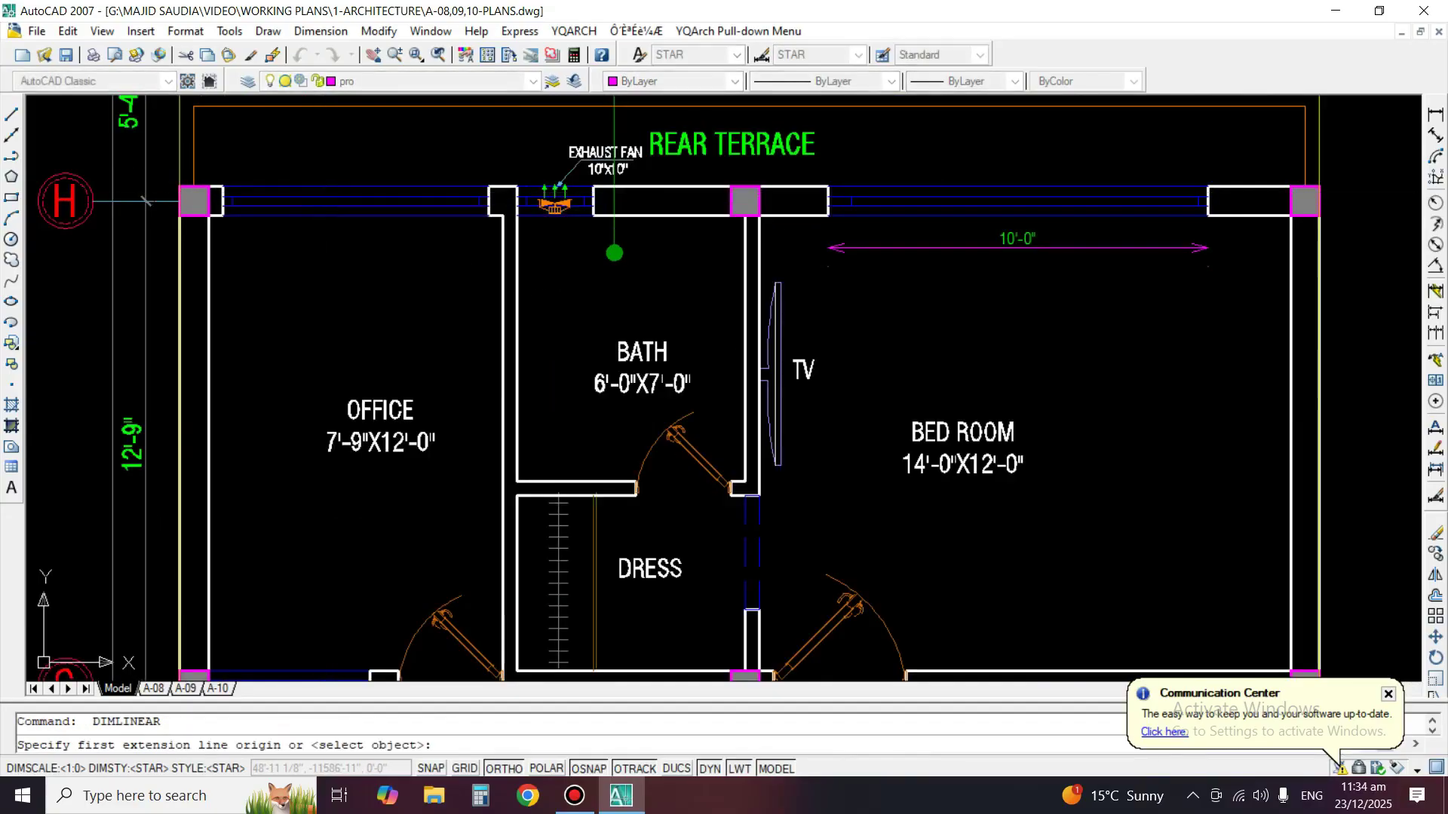
{"action": "key", "text": "Return"}
{"action": "left_click", "coordinate": [336, 211]}
{"action": "left_click", "coordinate": [336, 249]}
Dimension the width of the bedroom's rear window on the mumty floor plan, placing the dimension line above the projection line.
{"action": "scroll", "coordinate": [513, 194], "scroll_direction": "down", "scroll_amount": 7}
{"action": "middle_click_drag", "start_coordinate": [1148, 340], "coordinate": [820, 274]}
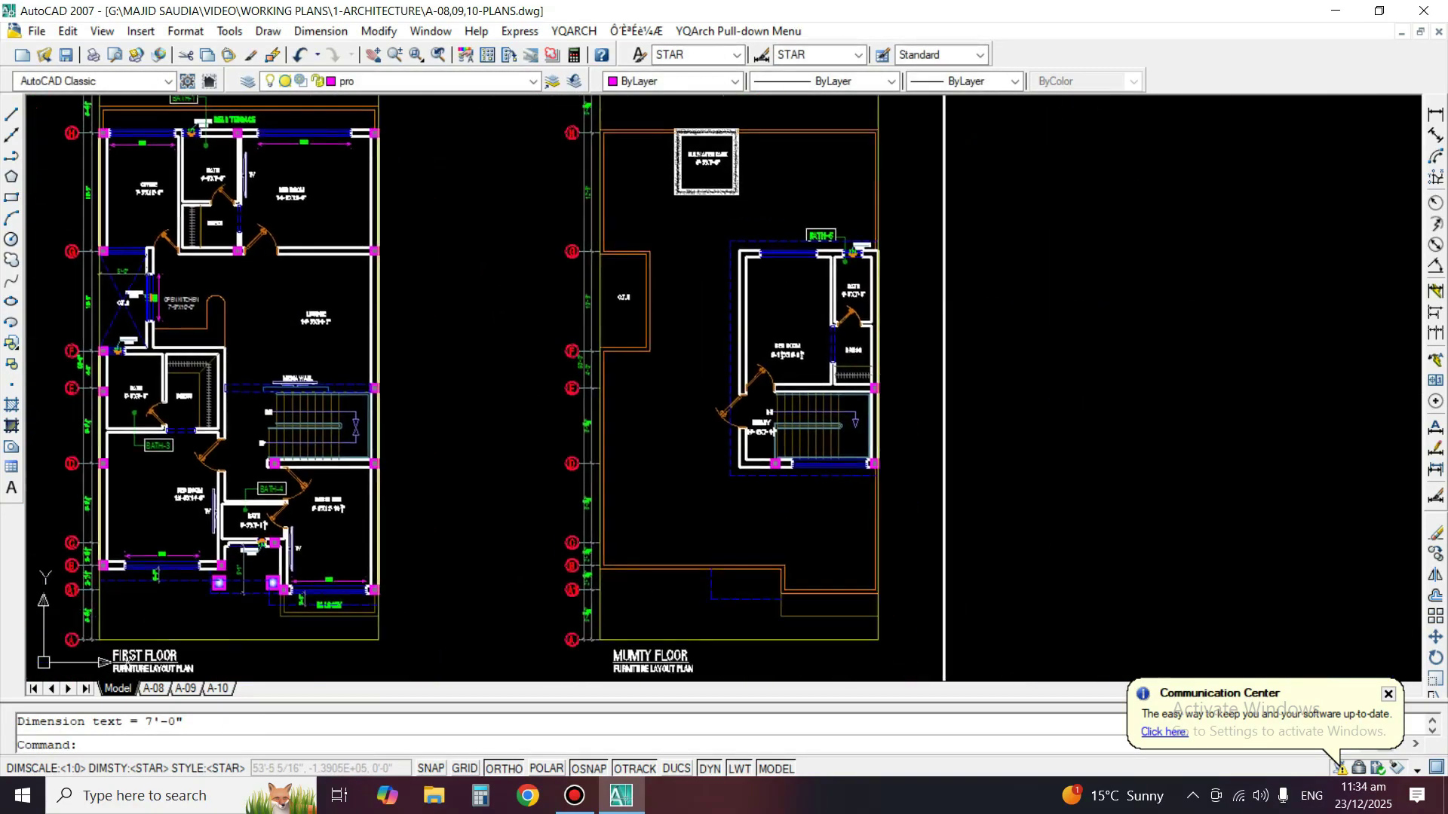
{"action": "scroll", "coordinate": [820, 275], "scroll_direction": "up", "scroll_amount": 6}
{"action": "key", "text": "Return"}
{"action": "key", "text": "Return"}
{"action": "left_click", "coordinate": [735, 210]}
{"action": "left_click", "coordinate": [729, 150]}
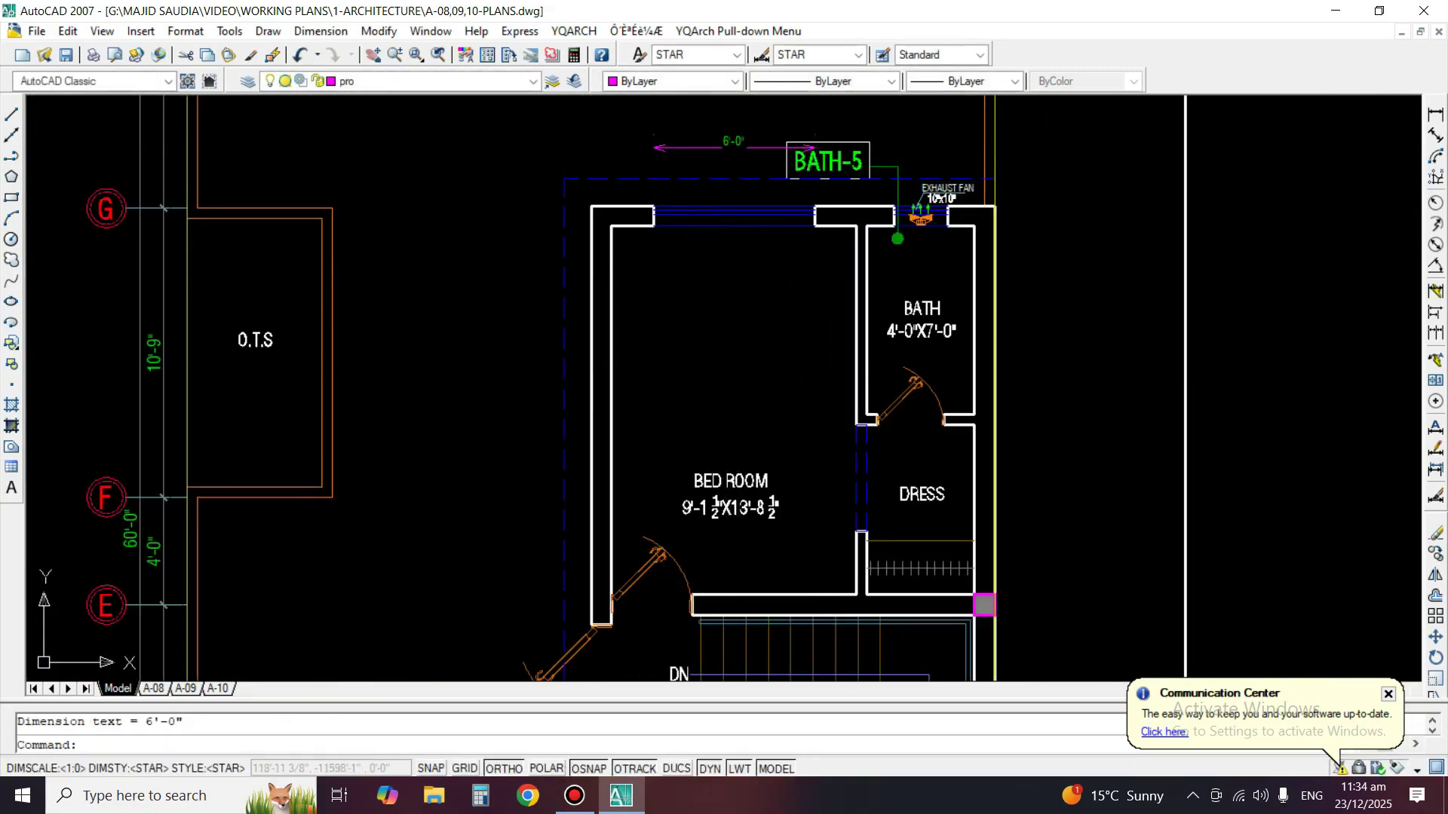
Dimension the width of the mumty stair's front window, placing the dimension line below the dashed projection line.
{"action": "scroll", "coordinate": [730, 150], "scroll_direction": "down", "scroll_amount": 6}
{"action": "scroll", "coordinate": [840, 485], "scroll_direction": "up", "scroll_amount": 6}
{"action": "key", "text": "Return"}
{"action": "key", "text": "Return"}
{"action": "left_click", "coordinate": [911, 444]}
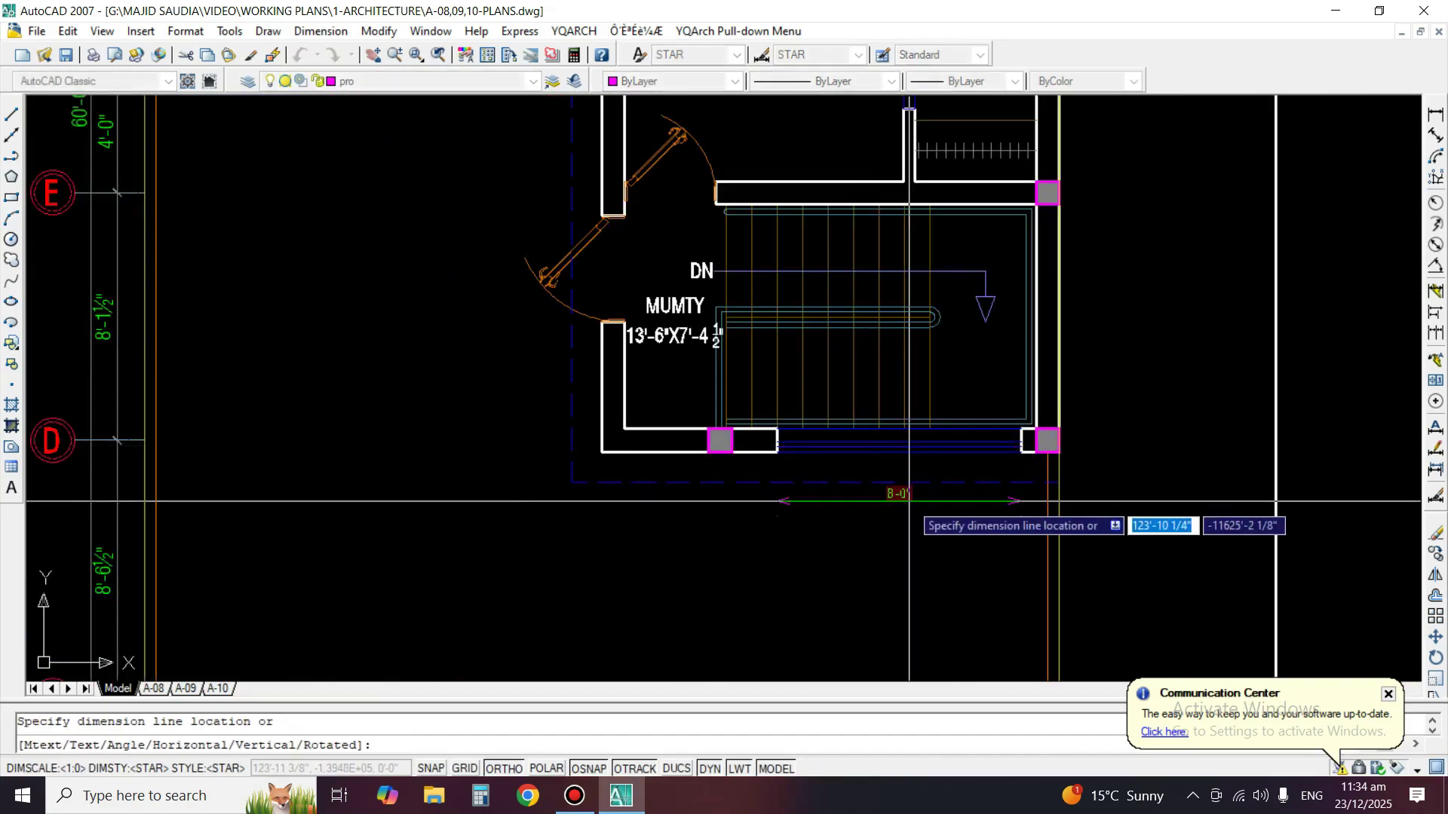
{"action": "left_click", "coordinate": [909, 504]}
Add a two-line tolerance note reading W-1(10'-0"X5'-0" and SILL=2'-0" above the ground-floor bedroom's rear window.
{"action": "scroll", "coordinate": [740, 511], "scroll_direction": "up", "scroll_amount": 4}
{"action": "scroll", "coordinate": [782, 505], "scroll_direction": "down", "scroll_amount": 6}
{"action": "scroll", "coordinate": [800, 367], "scroll_direction": "down", "scroll_amount": 4}
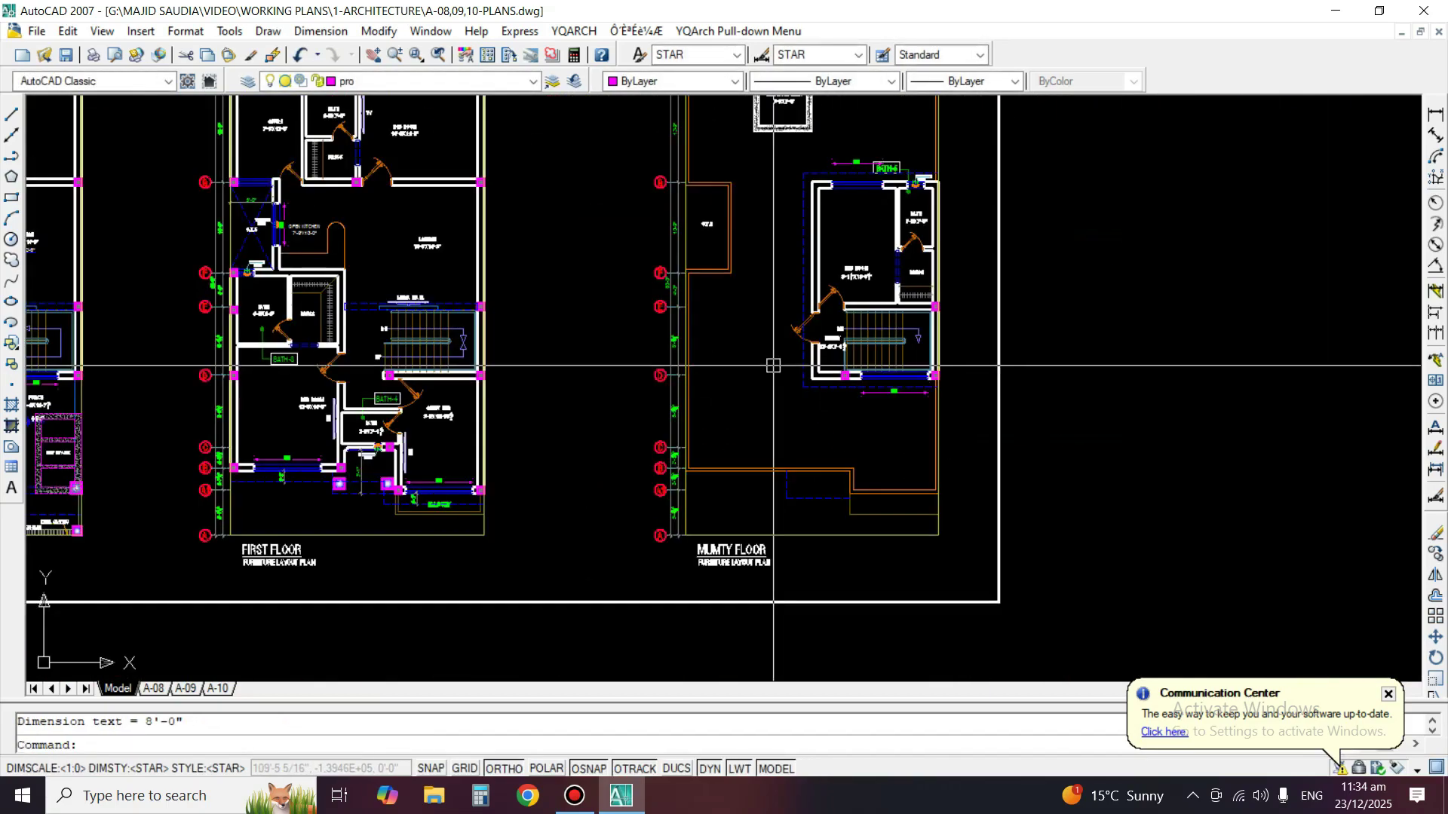
{"action": "left_click_drag", "start_coordinate": [709, 366], "coordinate": [848, 366]}
{"action": "middle_click_drag", "start_coordinate": [848, 366], "coordinate": [1379, 339]}
{"action": "scroll", "coordinate": [656, 450], "scroll_direction": "up", "scroll_amount": 3}
{"action": "scroll", "coordinate": [614, 451], "scroll_direction": "up", "scroll_amount": 2}
{"action": "middle_click_drag", "start_coordinate": [614, 450], "coordinate": [978, 450]}
{"action": "middle_click_drag", "start_coordinate": [1184, 124], "coordinate": [844, 797]}
{"action": "middle_click_drag", "start_coordinate": [844, 664], "coordinate": [850, 763]}
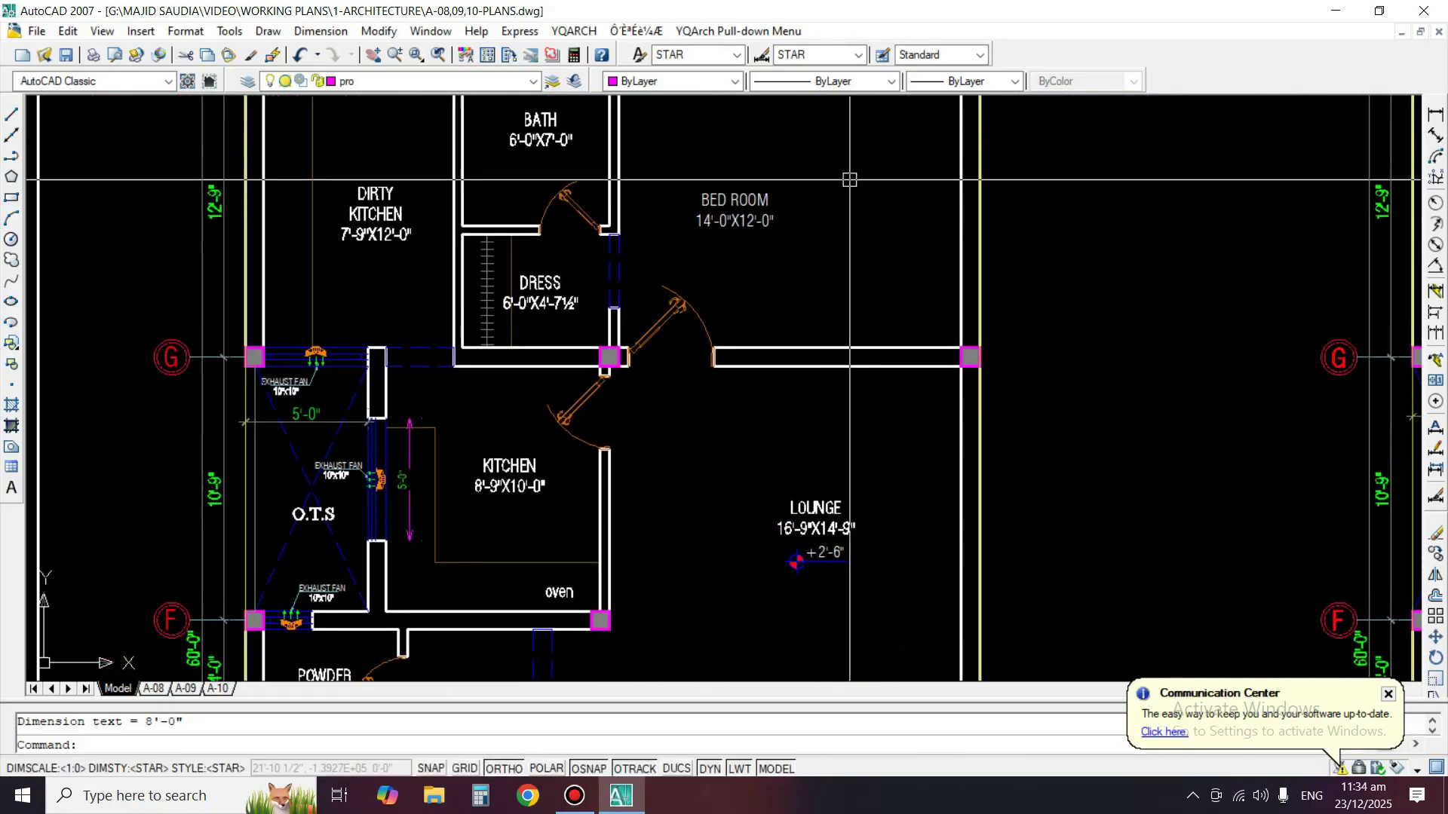
{"action": "middle_click_drag", "start_coordinate": [850, 177], "coordinate": [840, 410]}
{"action": "scroll", "coordinate": [768, 269], "scroll_direction": "up", "scroll_amount": 3}
{"action": "middle_click_drag", "start_coordinate": [859, 211], "coordinate": [858, 287]}
{"action": "type", "text": "tol"}
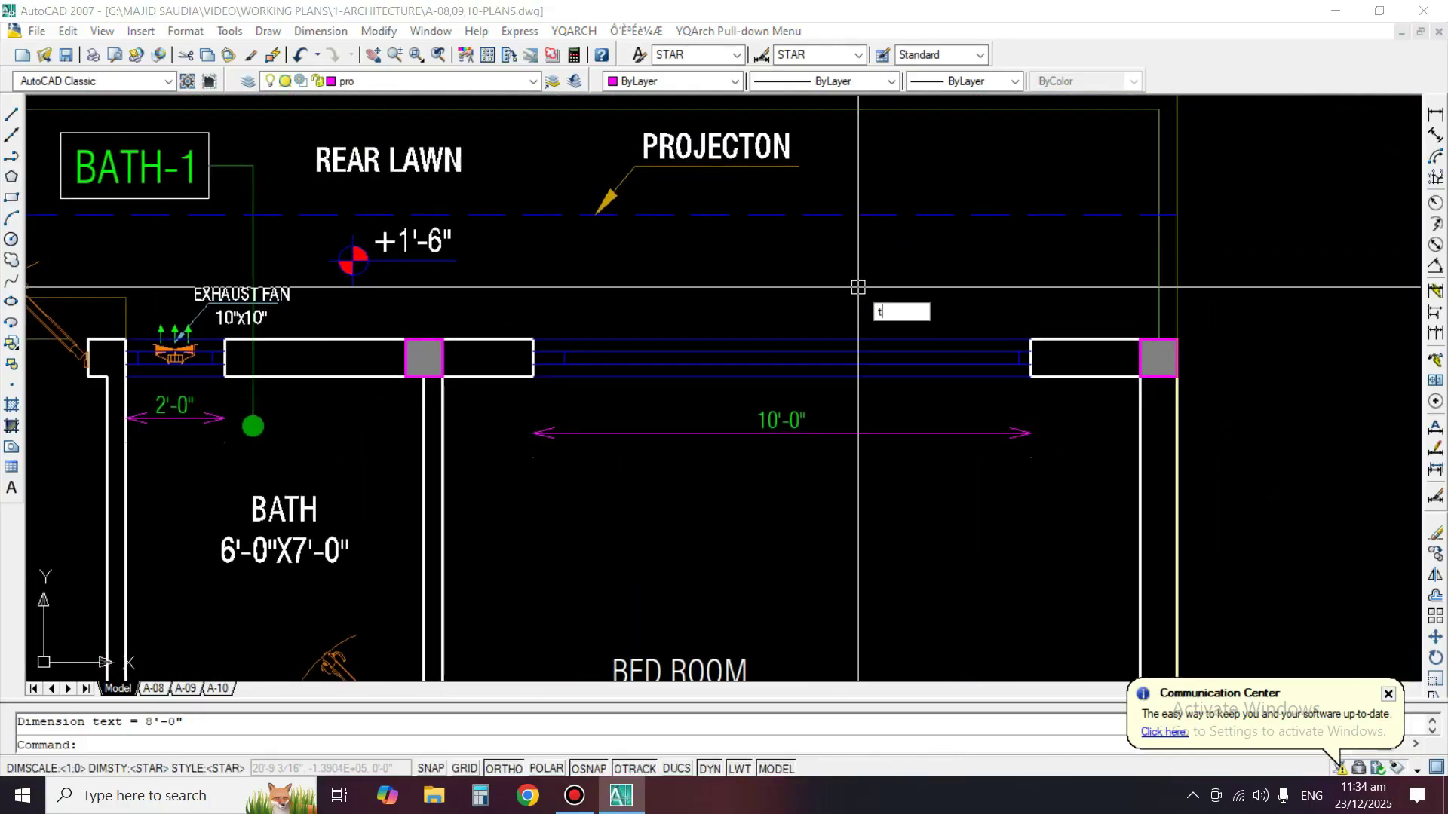
{"action": "key", "text": "Return"}
{"action": "left_click_drag", "start_coordinate": [850, 288], "coordinate": [968, 152]}
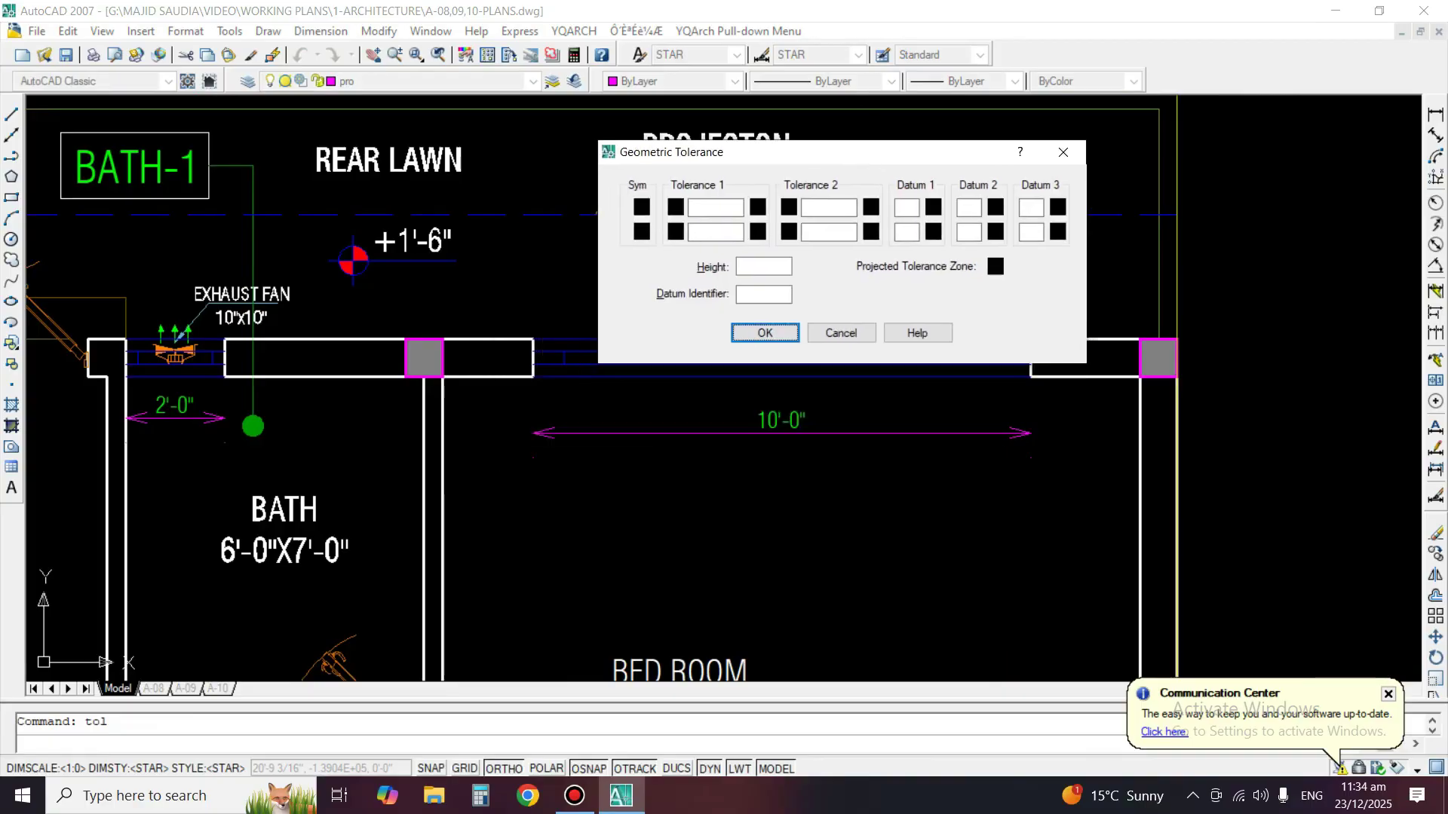
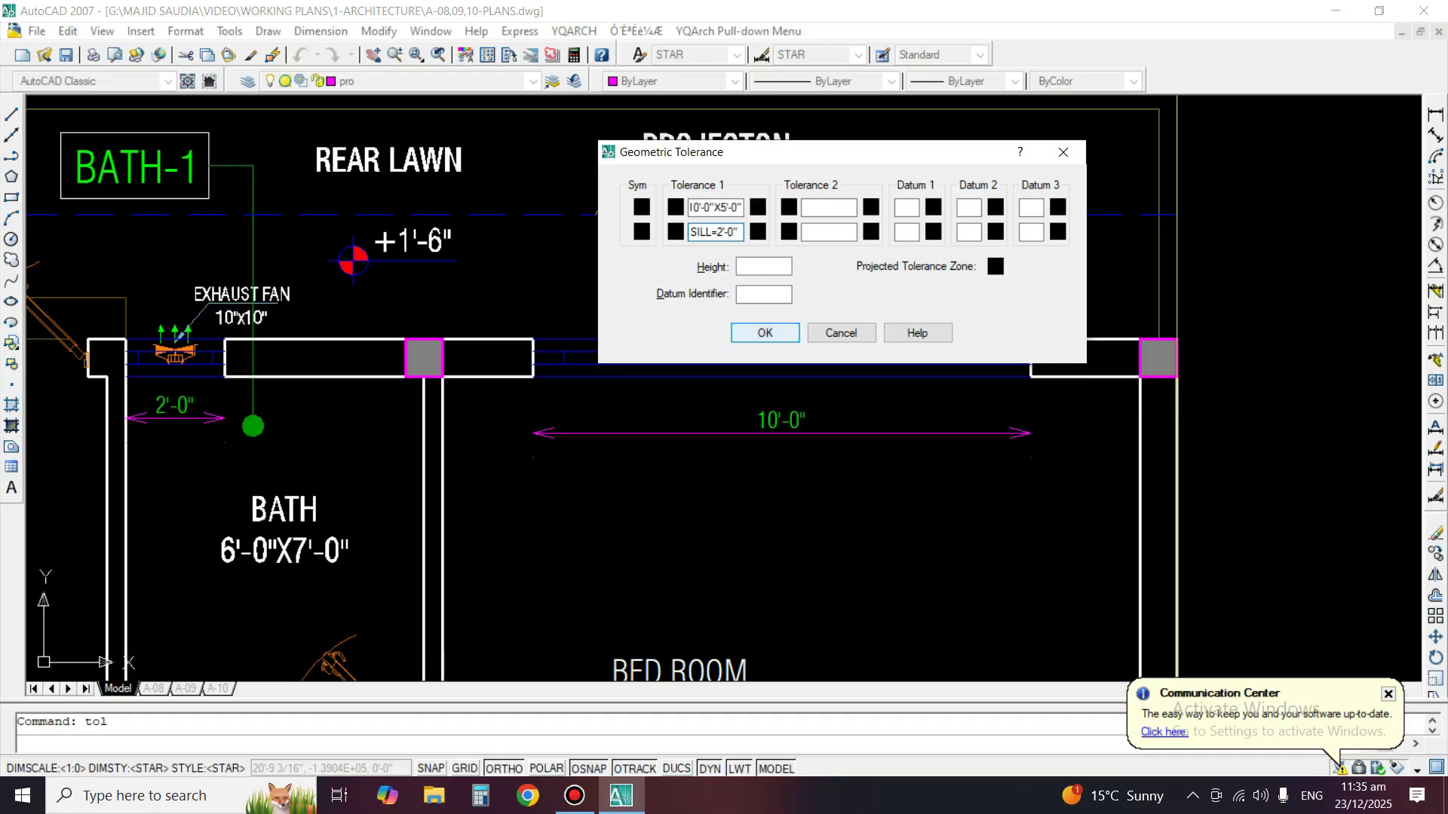
{"action": "left_click", "coordinate": [784, 331]}
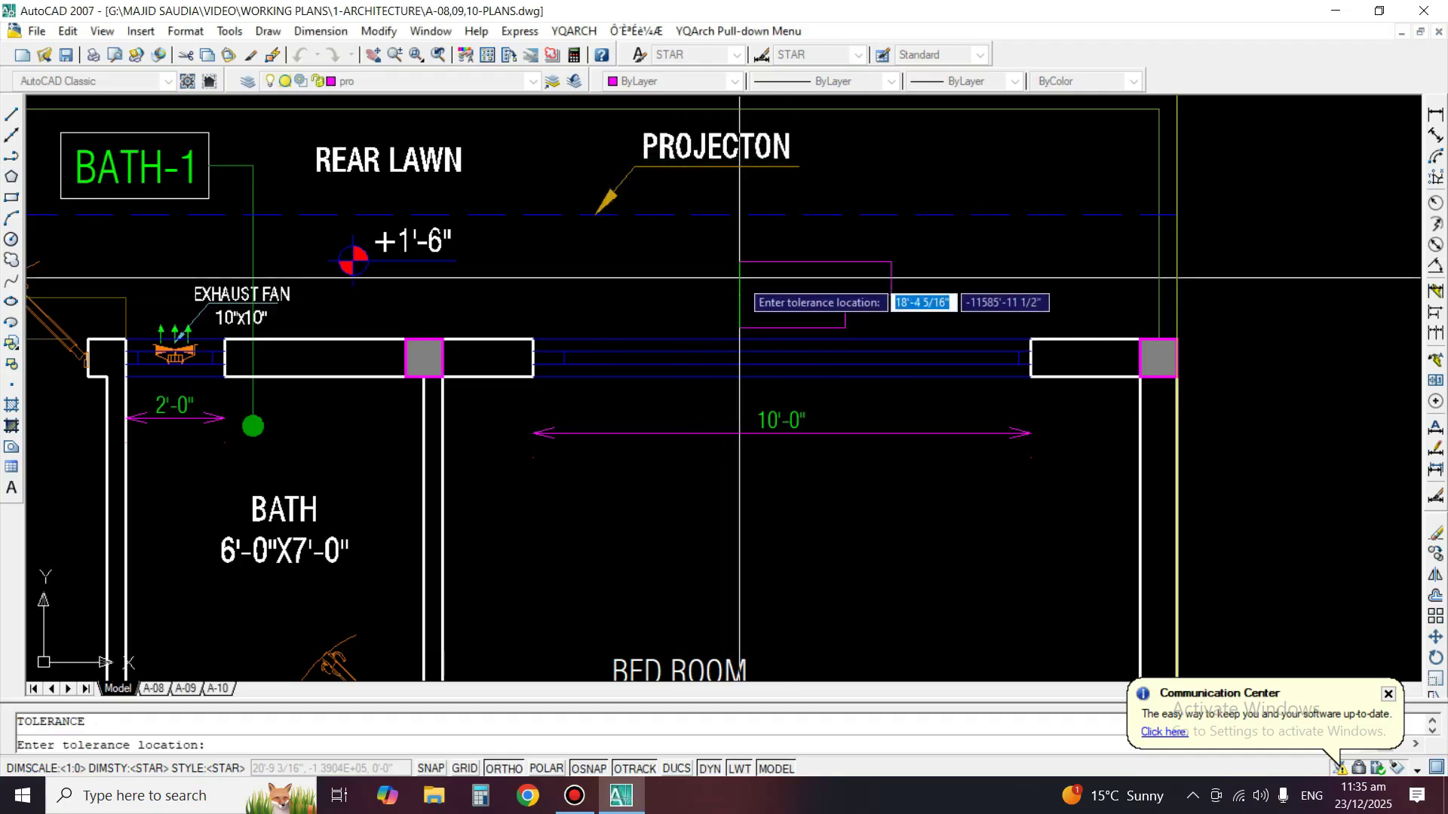
{"action": "left_click", "coordinate": [739, 277]}
Delete the width dimension below the ground-floor bedroom's rear window.
{"action": "middle_click_drag", "start_coordinate": [747, 317], "coordinate": [772, 249]}
{"action": "left_click", "coordinate": [792, 369]}
{"action": "key", "text": "Delete"}
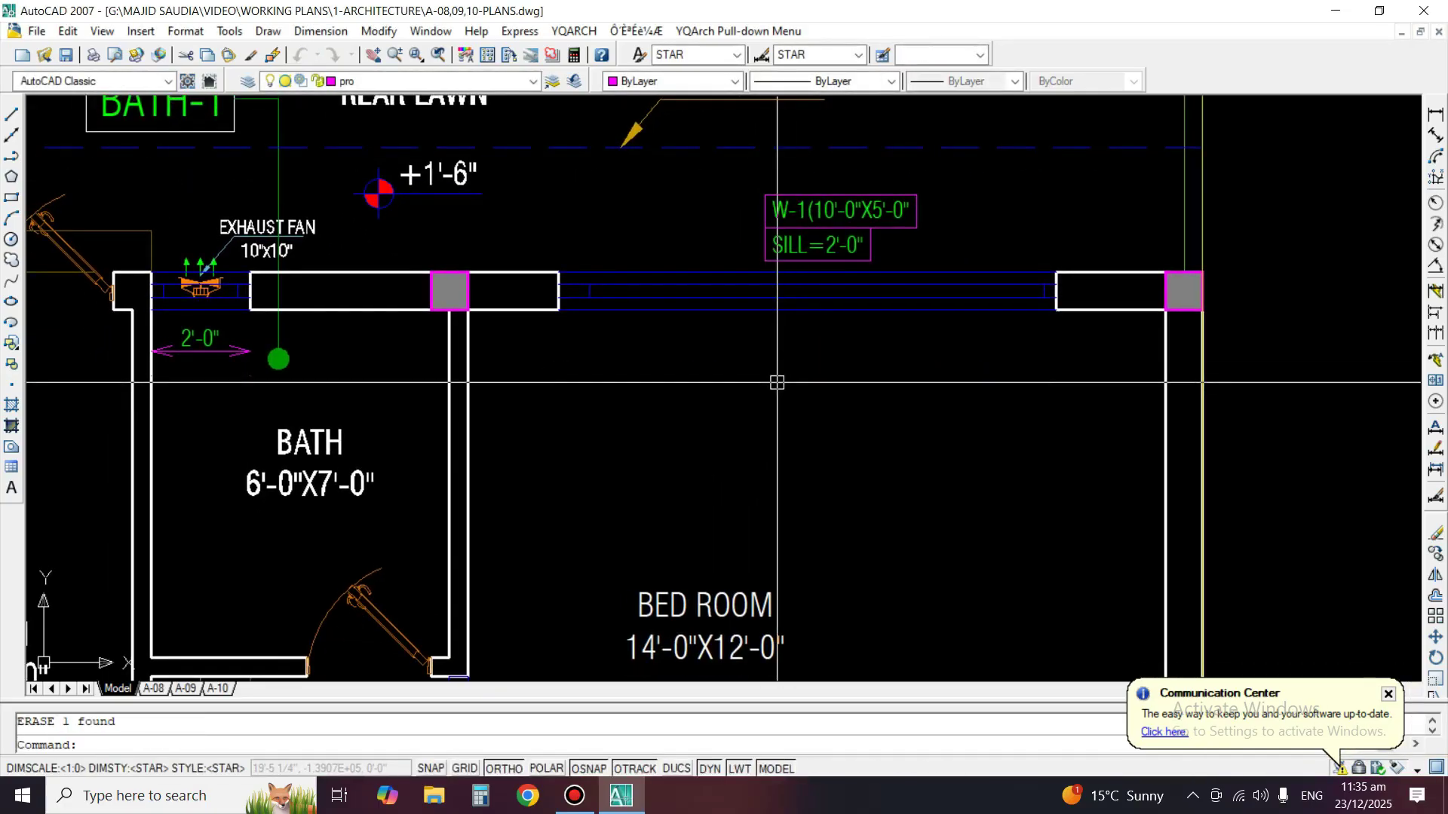
{"action": "key", "text": "space"}
{"action": "key", "text": "Escape"}
{"action": "key", "text": "Escape"}
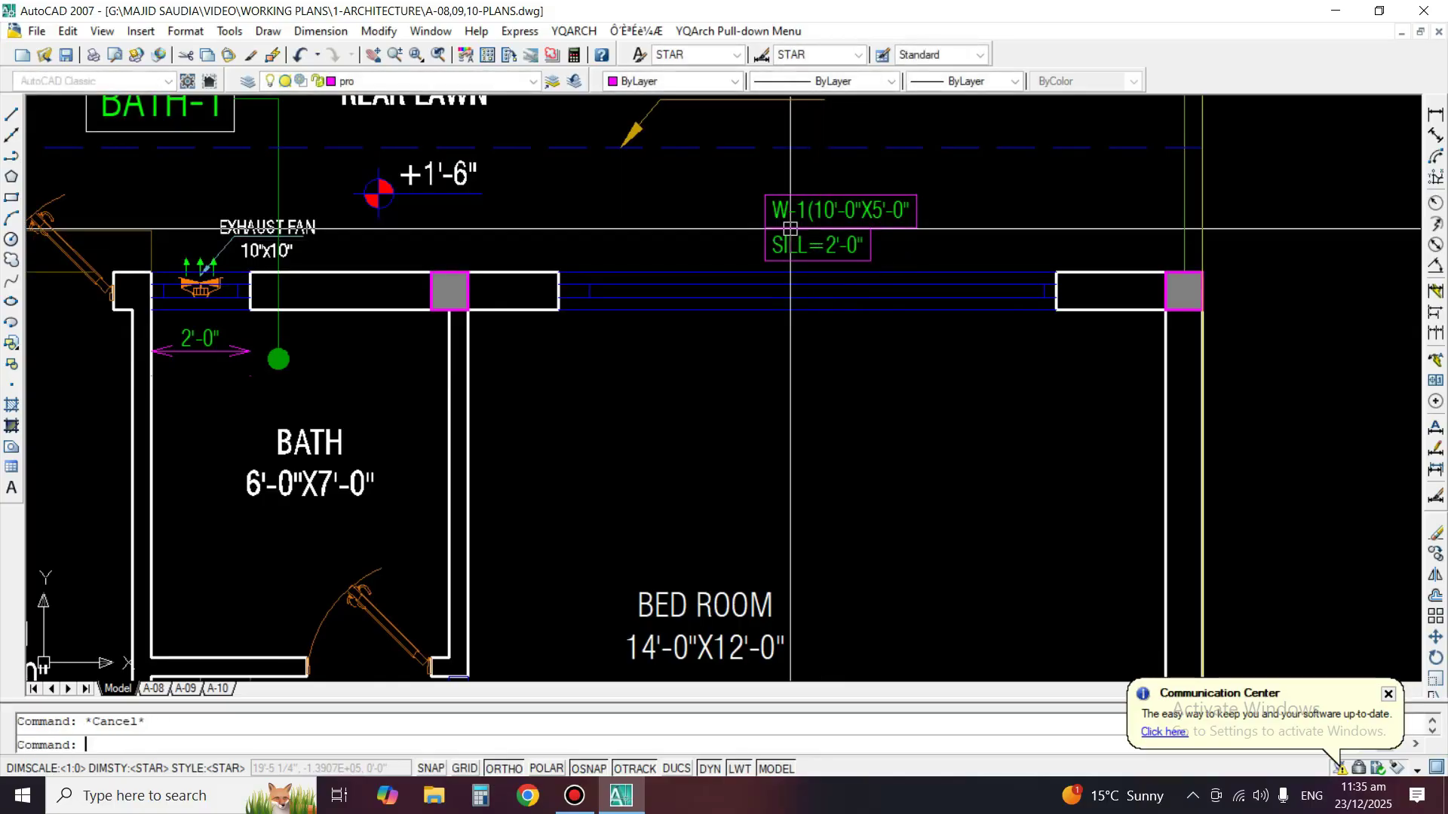
Move the W-1 window note down so its lower edge rests on the outer line of the bedroom's rear window.
{"action": "scroll", "coordinate": [763, 242], "scroll_direction": "up", "scroll_amount": 3}
{"action": "type", "text": "m"}
{"action": "key", "text": "space"}
{"action": "left_click", "coordinate": [816, 211]}
{"action": "key", "text": "space"}
{"action": "left_click", "coordinate": [768, 281]}
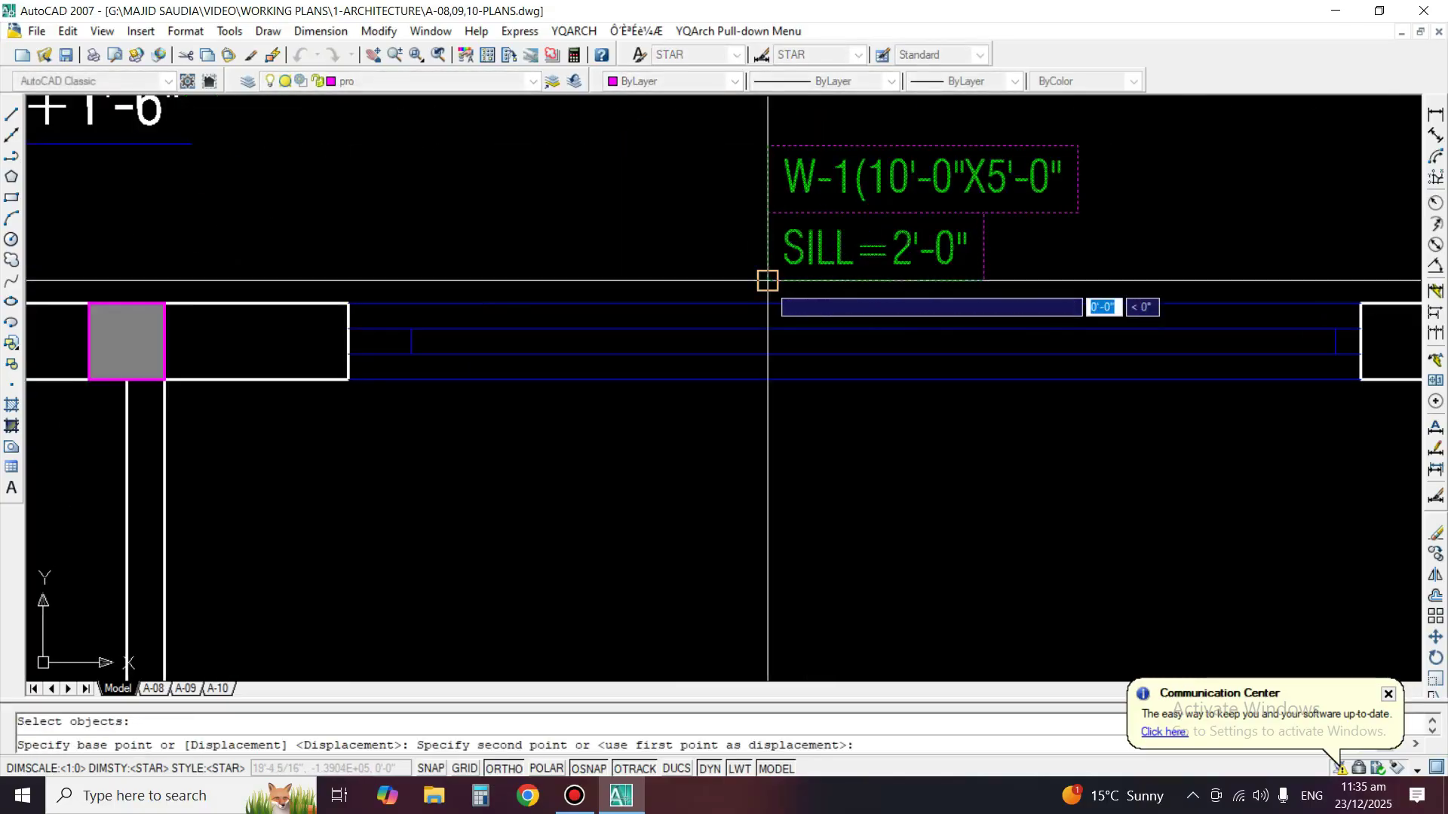
{"action": "left_click", "coordinate": [737, 302]}
{"action": "scroll", "coordinate": [1078, 272], "scroll_direction": "down", "scroll_amount": 3}
{"action": "scroll", "coordinate": [1044, 244], "scroll_direction": "up", "scroll_amount": 2}
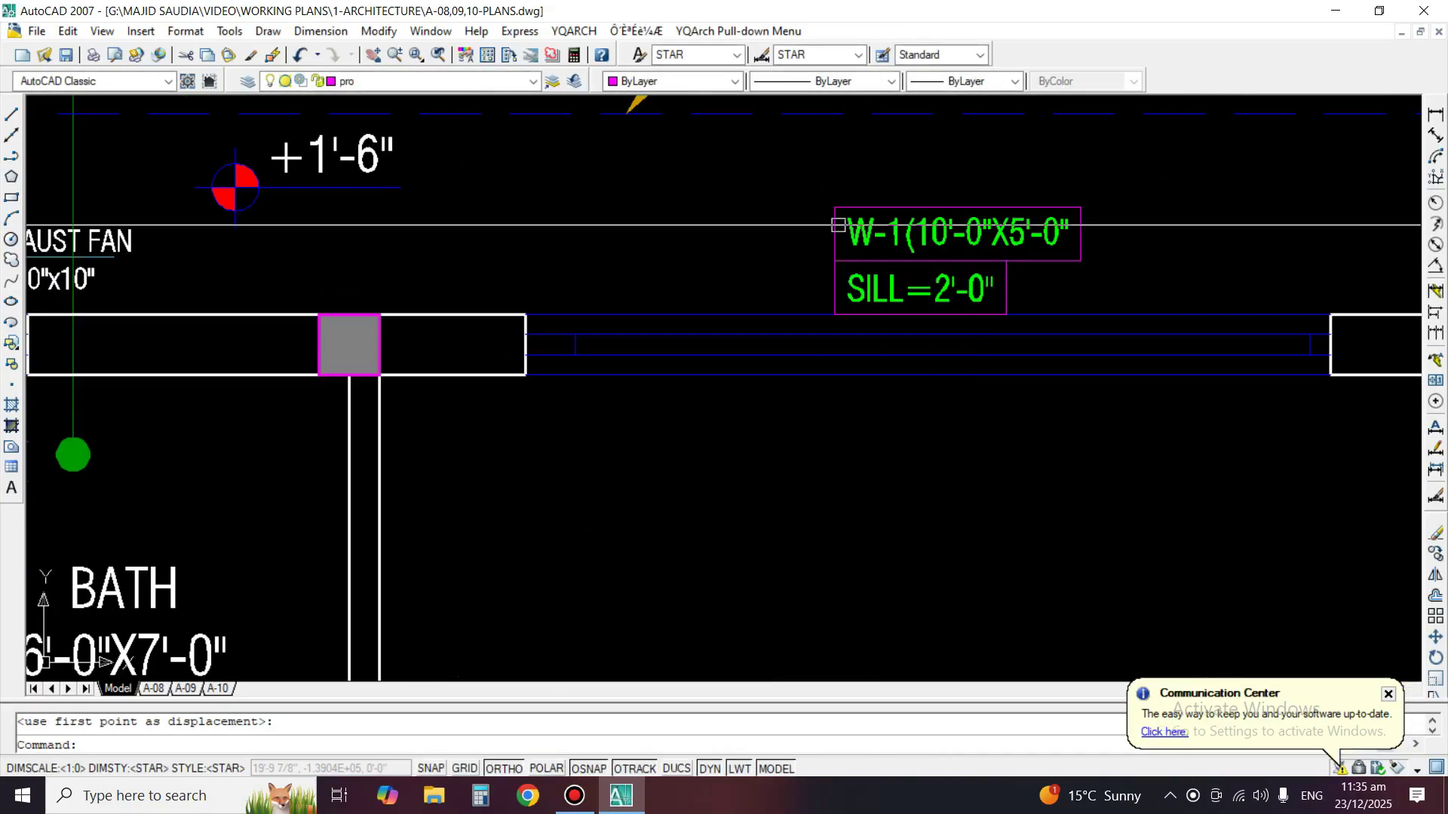
Copy the bedroom window note, with ortho off, to just inside the ground-floor drawing/dining room's front window.
{"action": "type", "text": "m"}
{"action": "key", "text": "space"}
{"action": "left_click", "coordinate": [875, 224]}
{"action": "key", "text": "space"}
{"action": "left_click", "coordinate": [857, 277]}
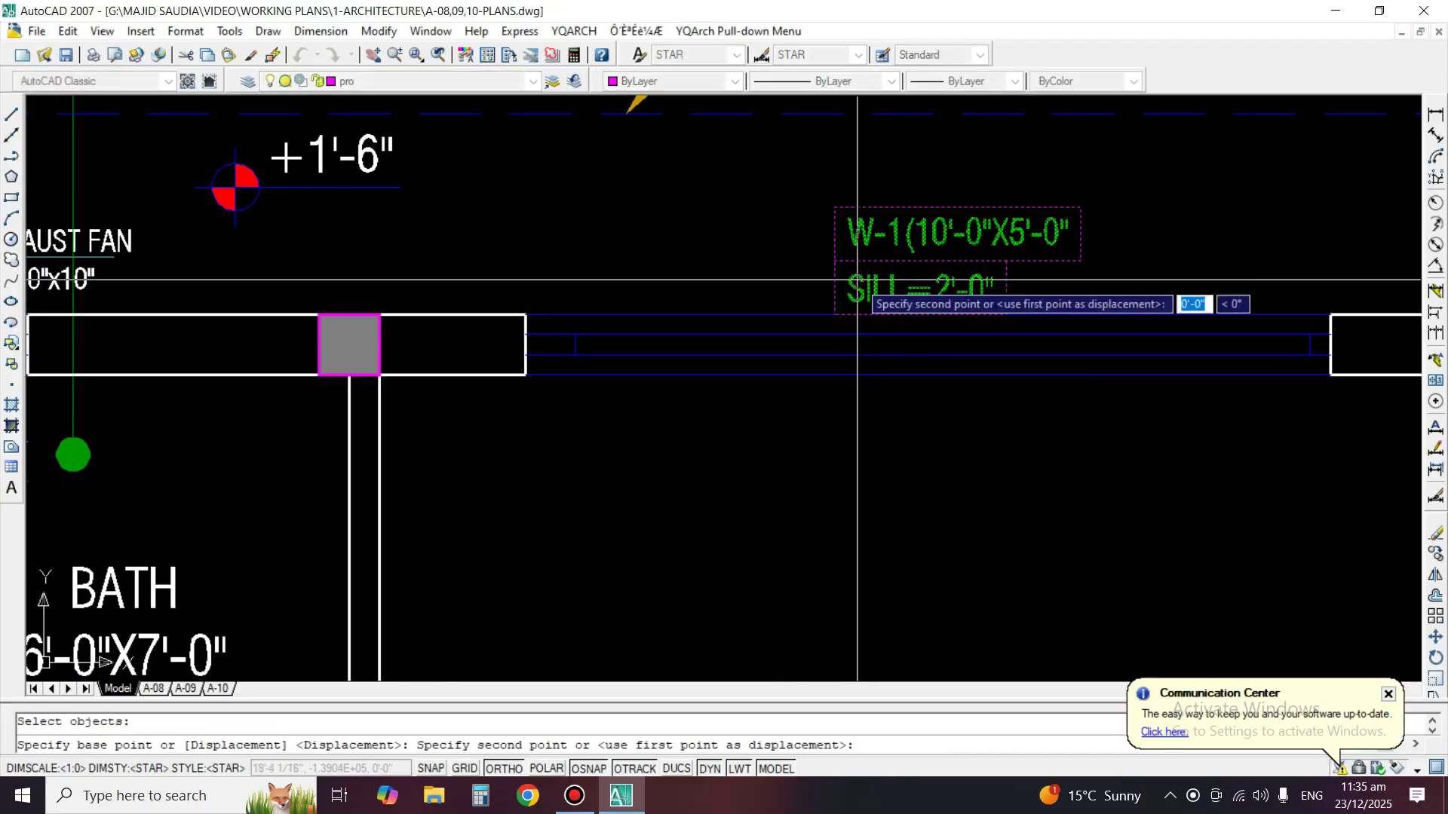
{"action": "scroll", "coordinate": [857, 277], "scroll_direction": "down", "scroll_amount": 5}
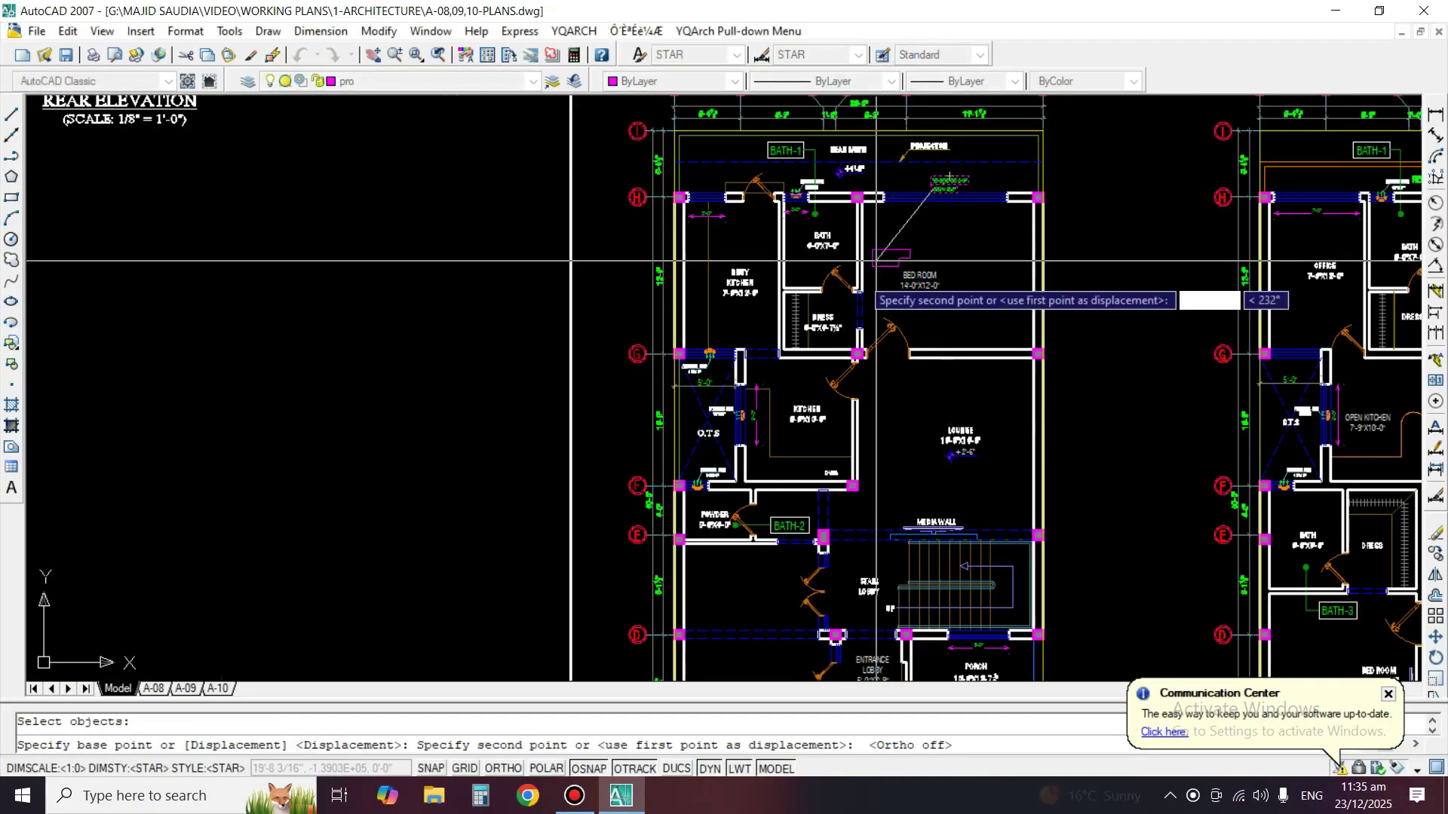
{"action": "key", "text": "F8"}
{"action": "scroll", "coordinate": [845, 411], "scroll_direction": "up", "scroll_amount": 6}
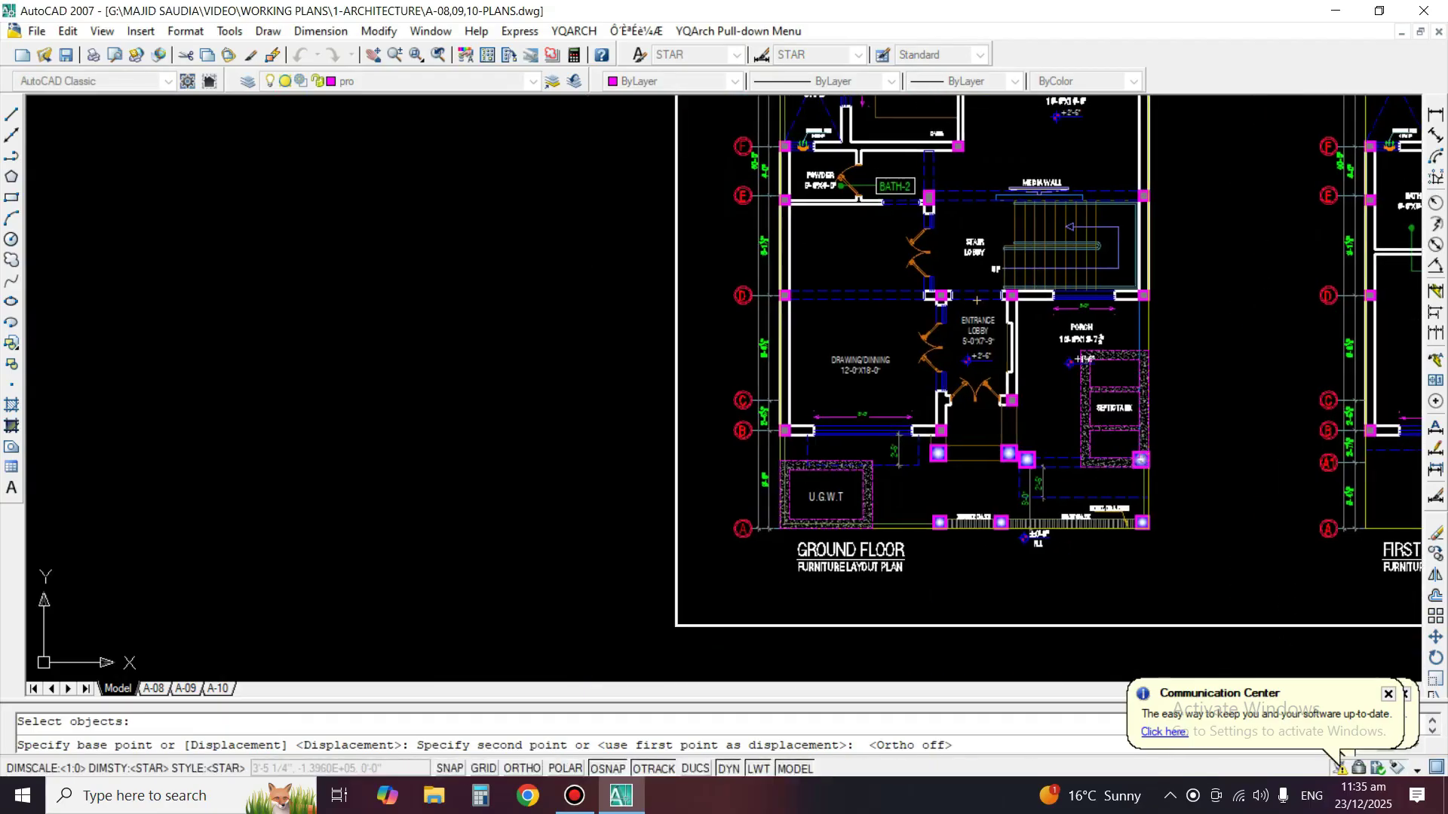
{"action": "left_click", "coordinate": [769, 339]}
{"action": "scroll", "coordinate": [933, 385], "scroll_direction": "up", "scroll_amount": 3}
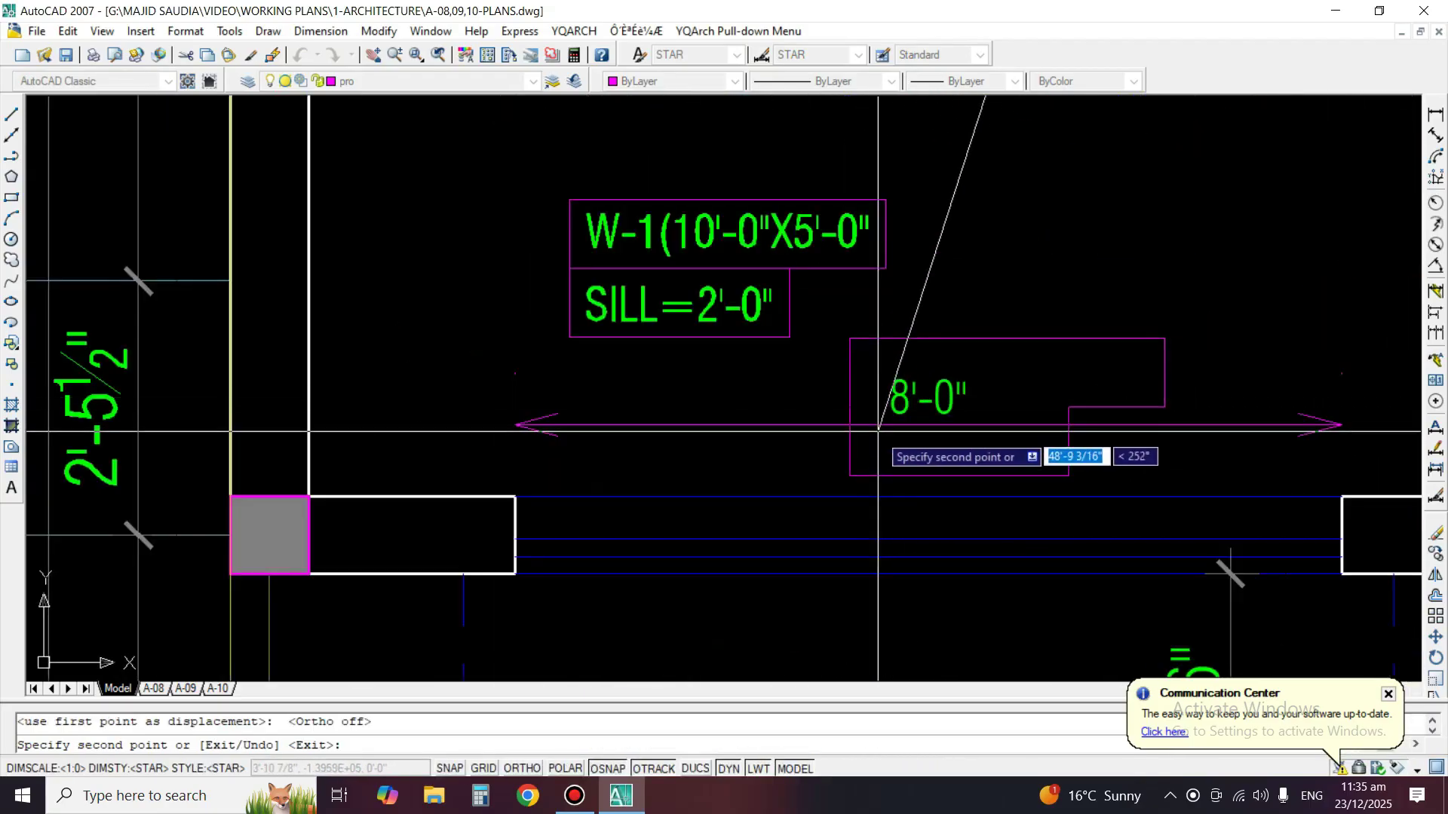
{"action": "key", "text": "Escape"}
Delete the width dimension inside the drawing/dining room's front window.
{"action": "type", "text": "e"}
{"action": "key", "text": "space"}
{"action": "key", "text": "Escape"}
Edit the drawing/dining window note so its first line reads W-1(8'-0"X5'-0".
{"action": "type", "text": "ed"}
{"action": "key", "text": "space"}
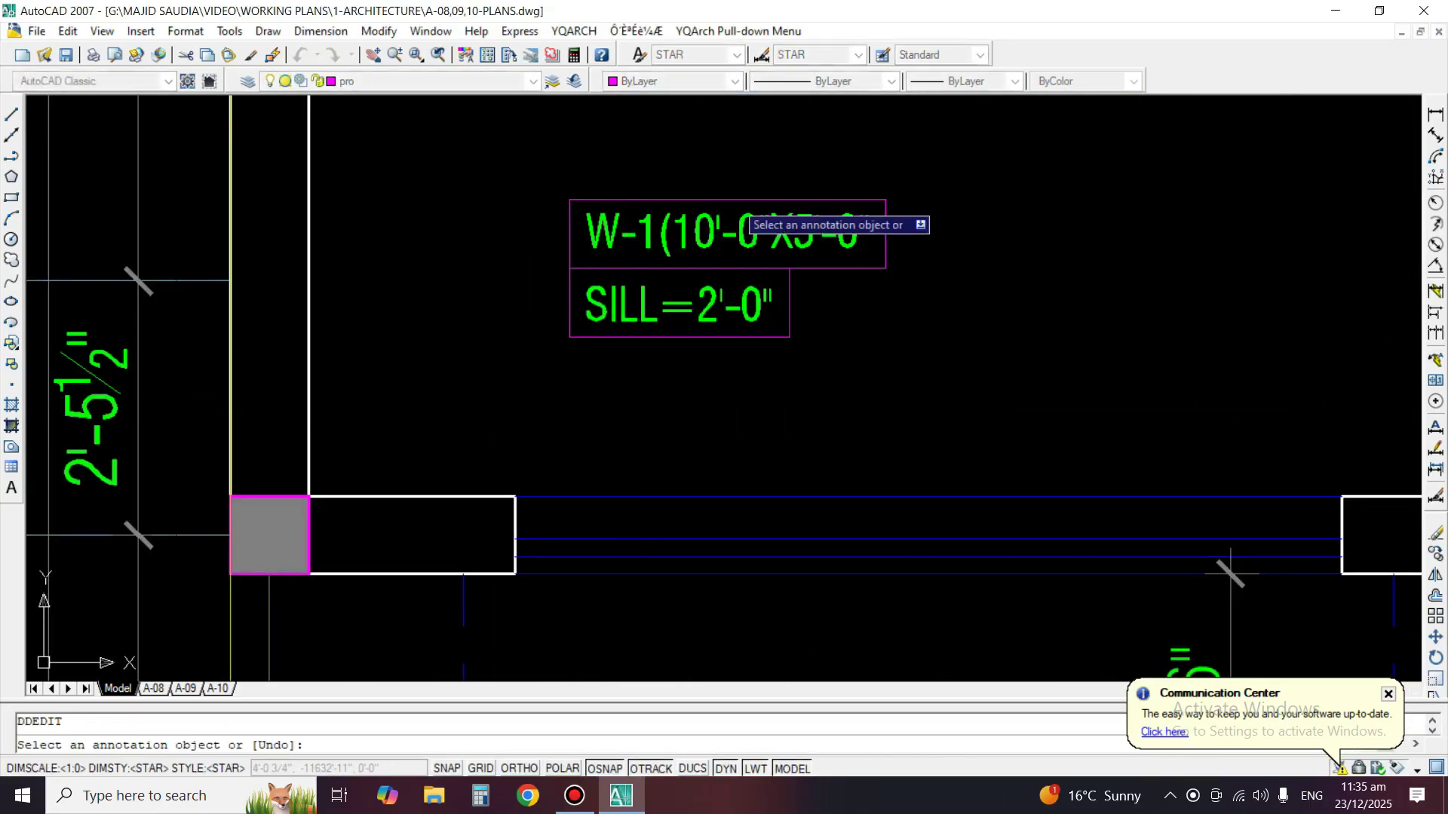
{"action": "left_click", "coordinate": [765, 235]}
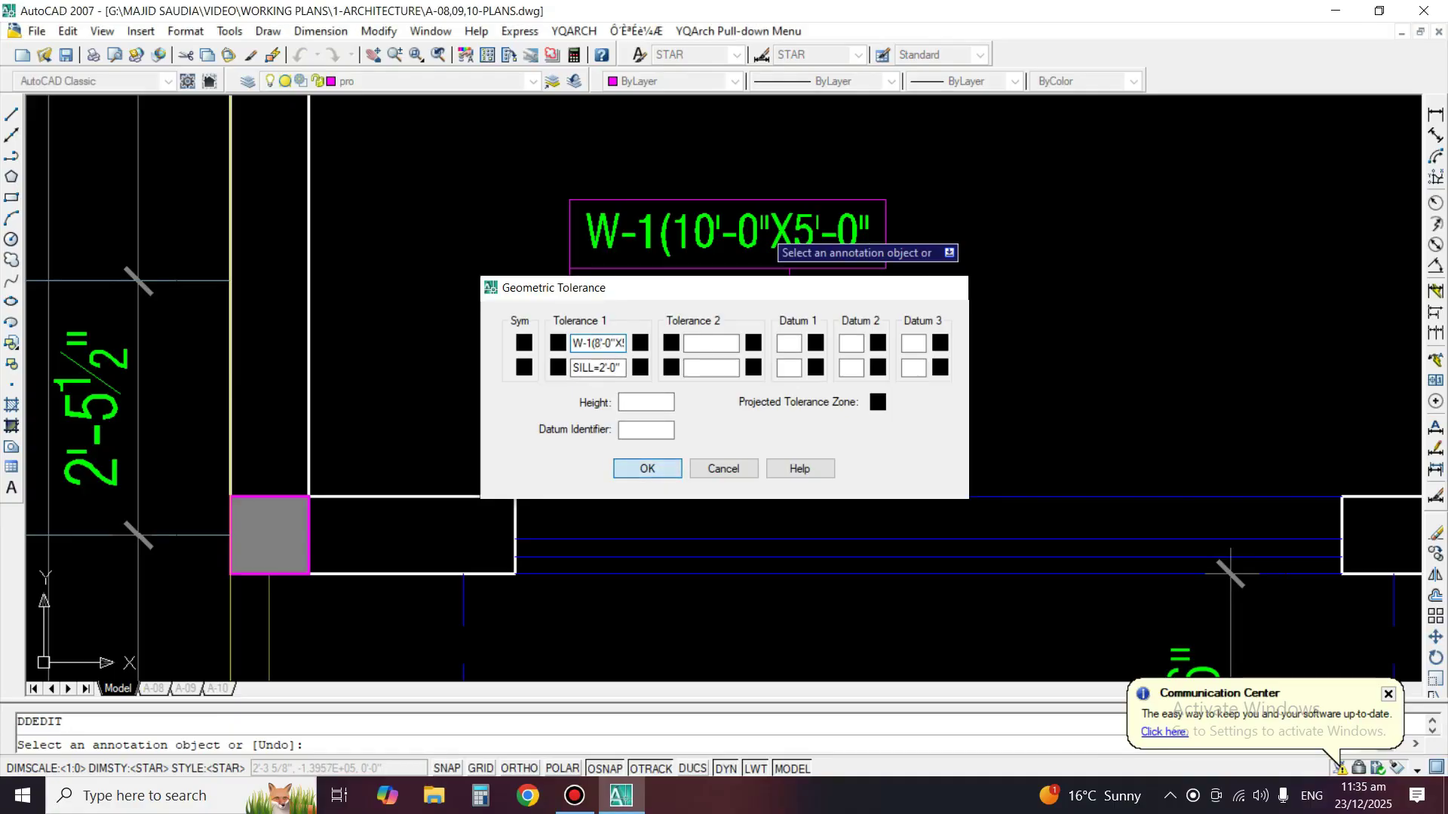
{"action": "key", "text": "Return"}
{"action": "scroll", "coordinate": [956, 362], "scroll_direction": "down", "scroll_amount": 6}
{"action": "key", "text": "Return"}
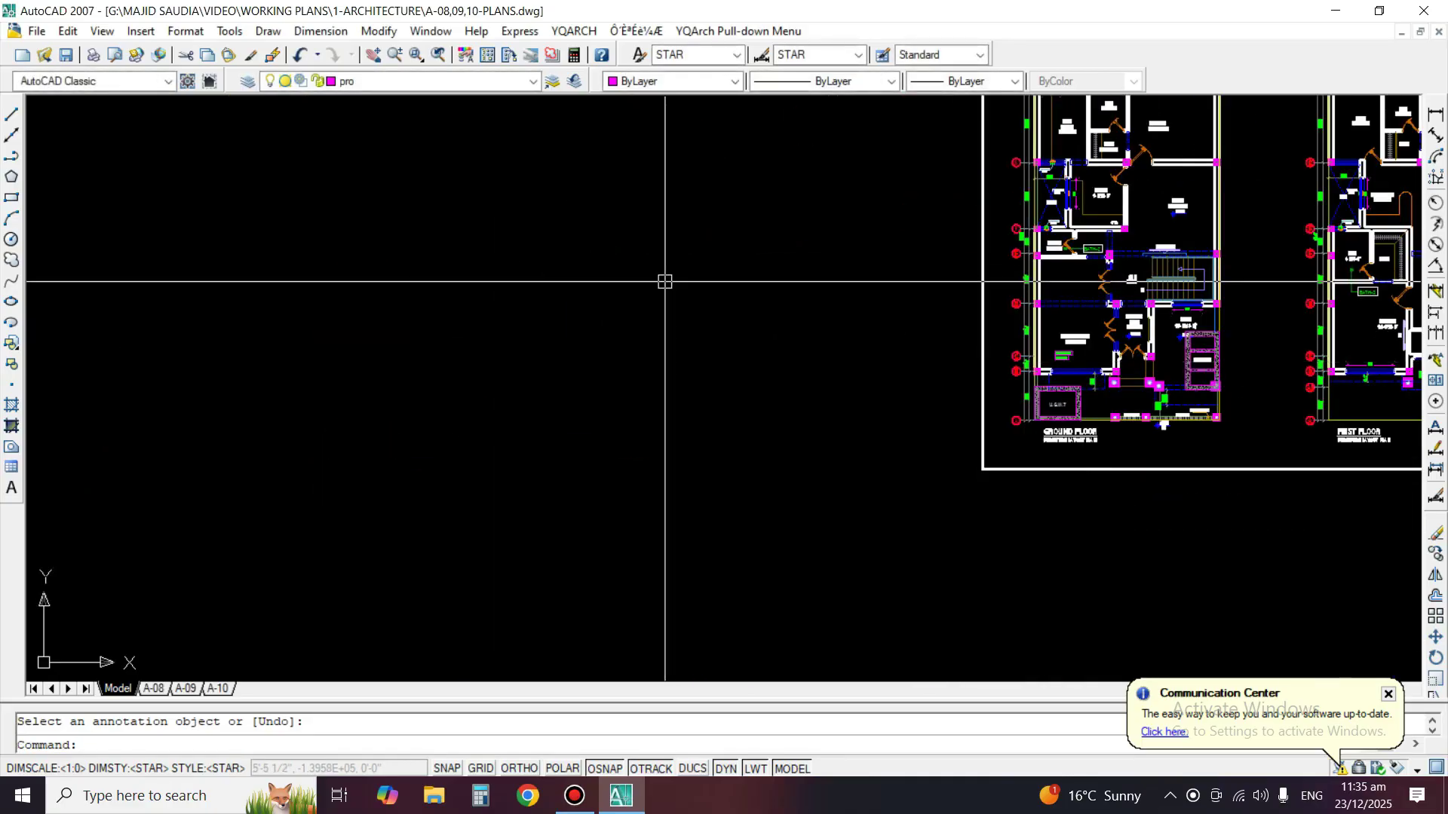
Measure the height of the drawing/dining room's window on the front elevation with a linear dimension, without placing it.
{"action": "scroll", "coordinate": [812, 359], "scroll_direction": "down", "scroll_amount": 4}
{"action": "scroll", "coordinate": [760, 233], "scroll_direction": "up", "scroll_amount": 8}
{"action": "scroll", "coordinate": [379, 146], "scroll_direction": "up", "scroll_amount": 2}
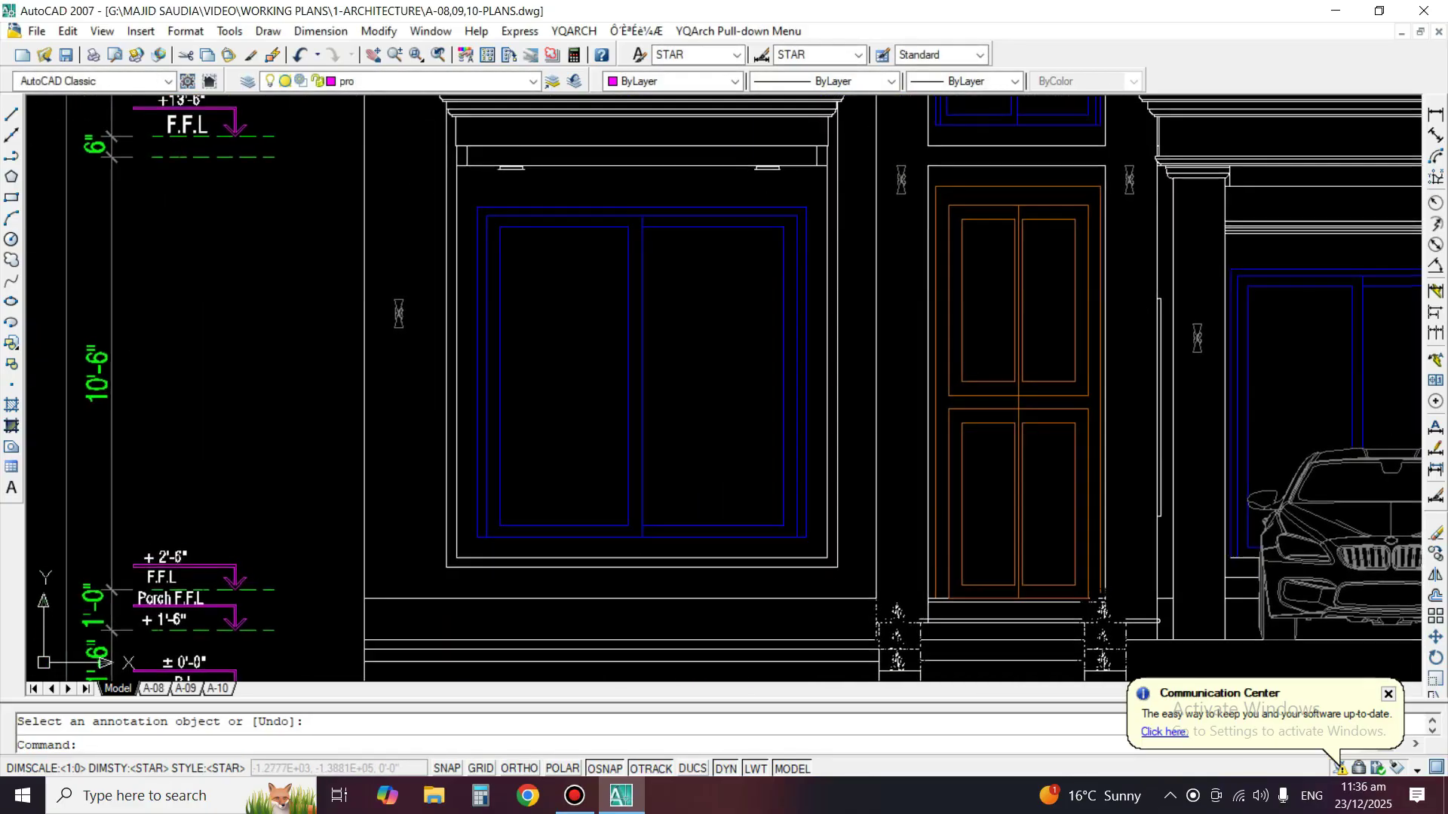
{"action": "left_click", "coordinate": [1436, 114]}
{"action": "key", "text": "Return"}
{"action": "scroll", "coordinate": [438, 303], "scroll_direction": "up", "scroll_amount": 2}
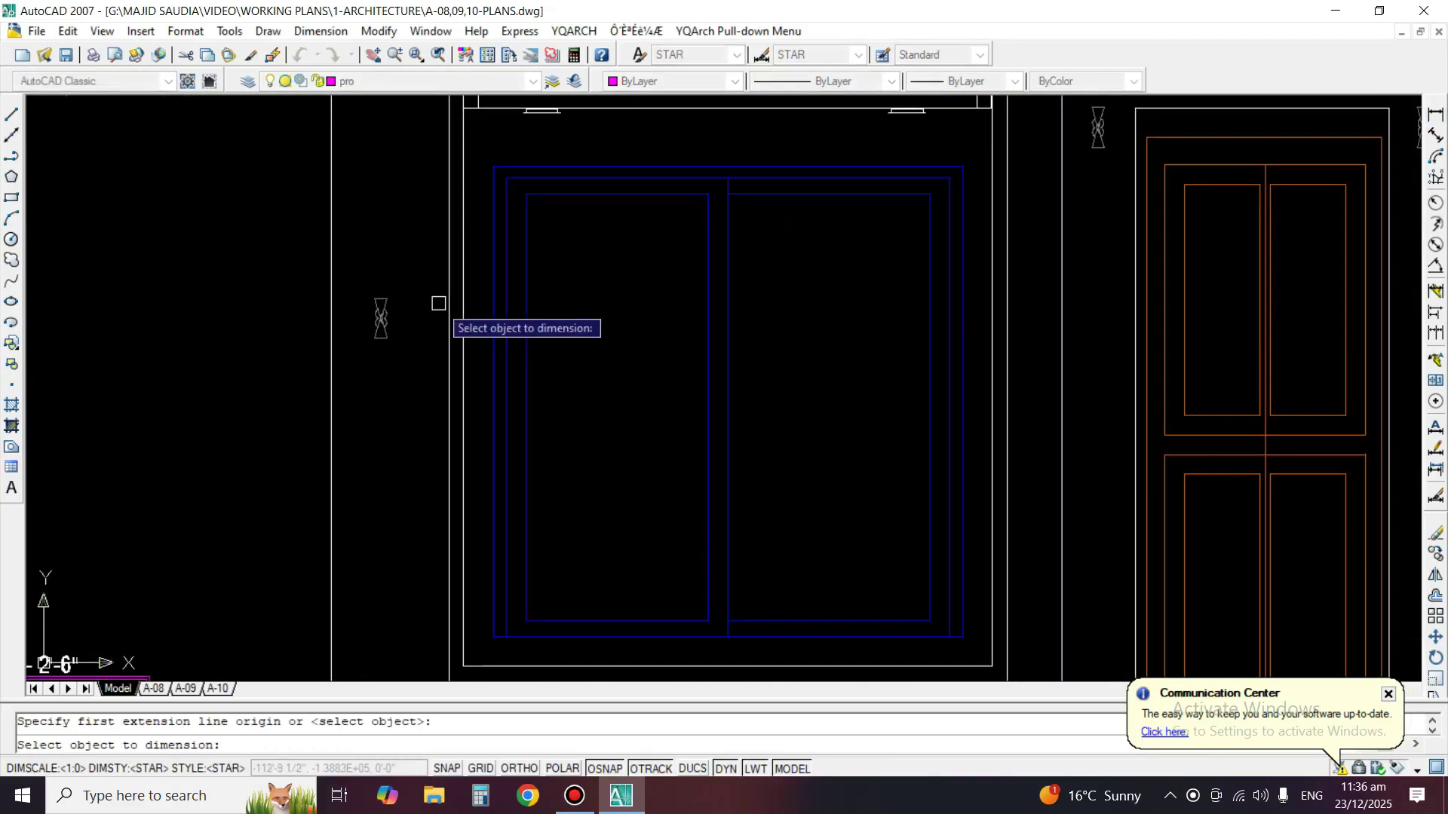
{"action": "left_click", "coordinate": [491, 289]}
{"action": "key", "text": "Escape"}
{"action": "scroll", "coordinate": [422, 290], "scroll_direction": "down", "scroll_amount": 6}
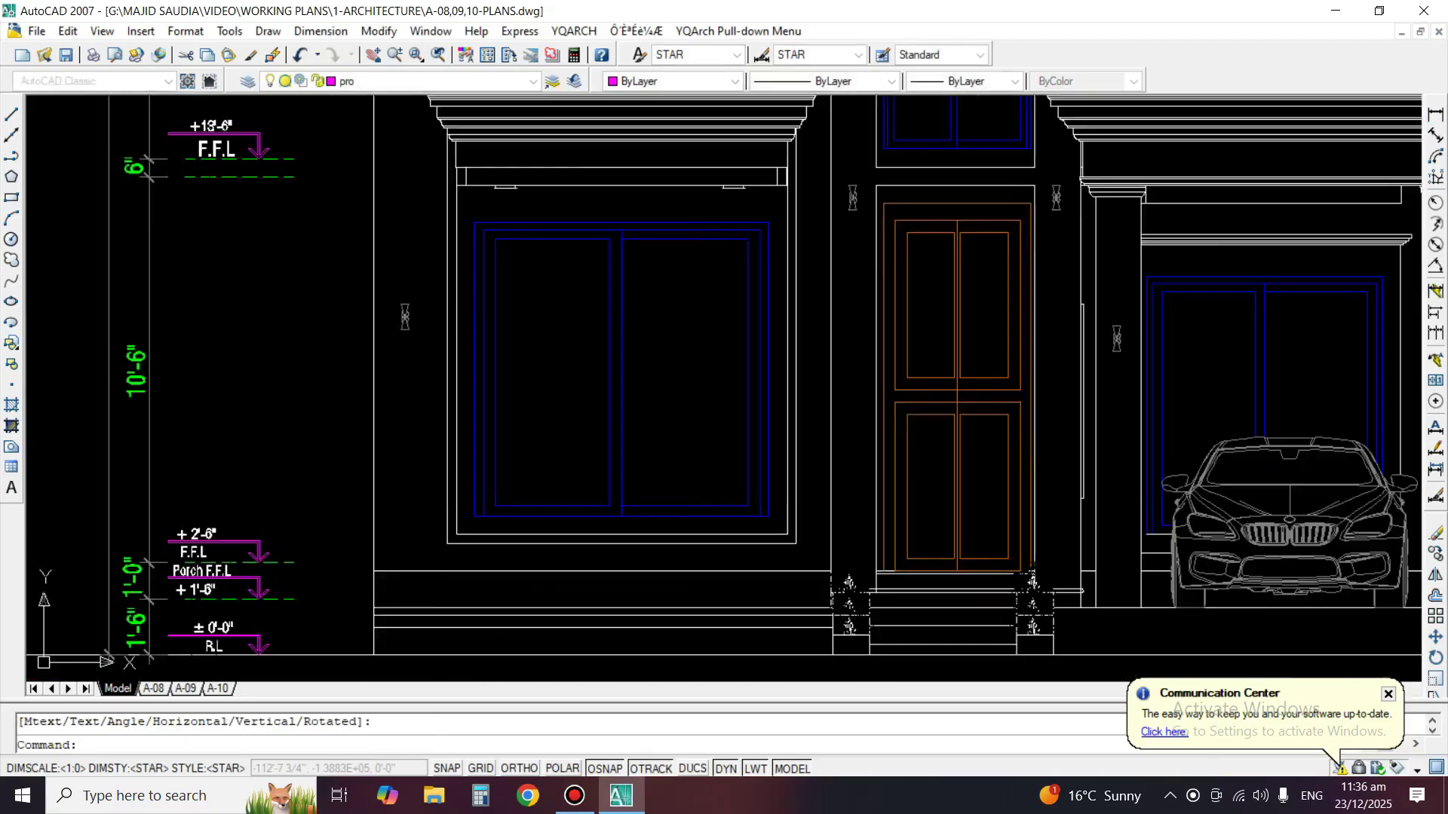
{"action": "scroll", "coordinate": [897, 458], "scroll_direction": "up", "scroll_amount": 8}
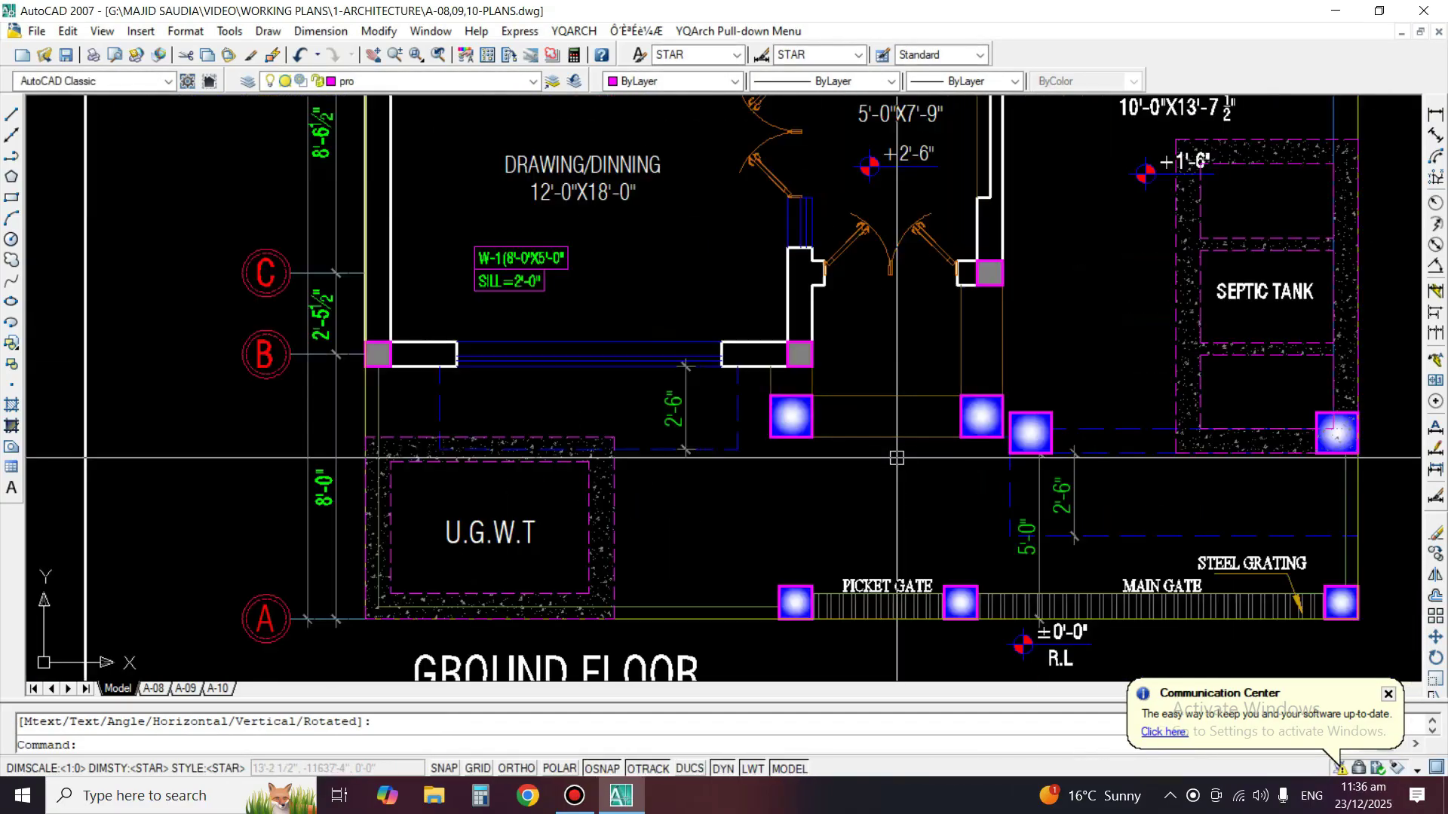
{"action": "scroll", "coordinate": [653, 408], "scroll_direction": "up", "scroll_amount": 2}
{"action": "middle_click_drag", "start_coordinate": [650, 409], "coordinate": [911, 417]}
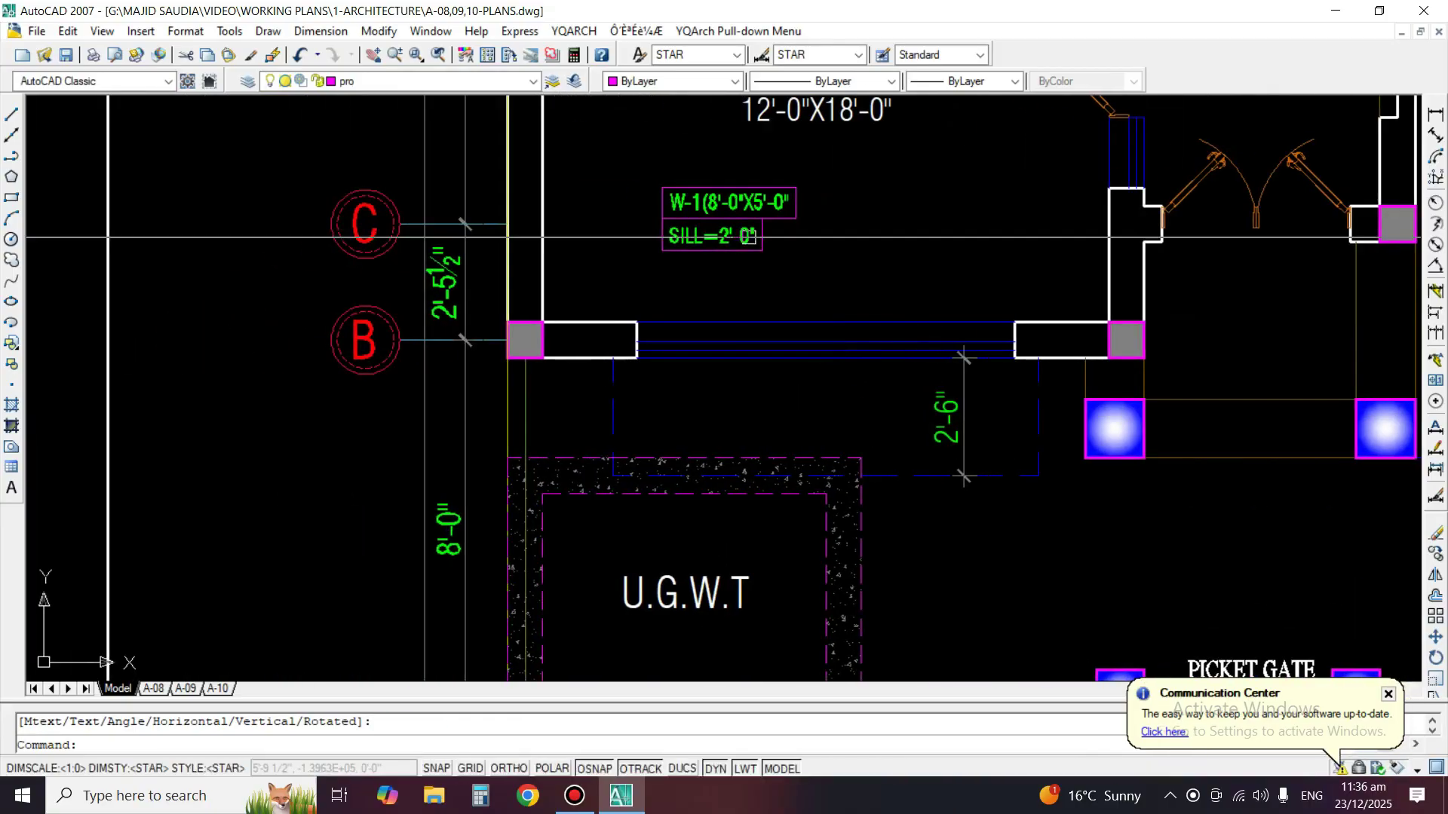
{"action": "scroll", "coordinate": [745, 233], "scroll_direction": "up", "scroll_amount": 2}
{"action": "type", "text": "ED"}
{"action": "key", "text": "Return"}
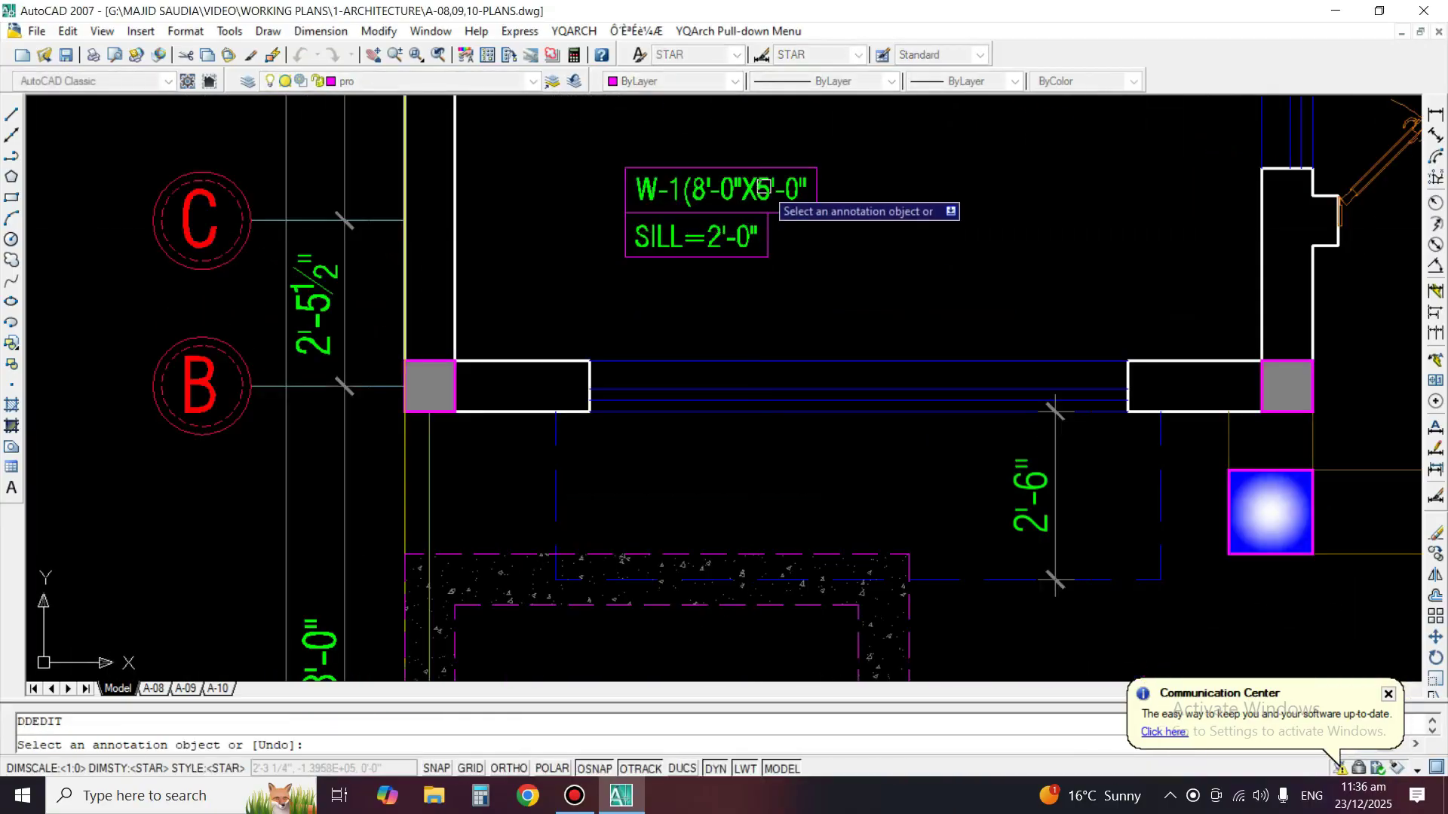
{"action": "key", "text": "Return"}
Dimension the ground-floor front window's sill height above the F.F.L line on the front elevation.
{"action": "scroll", "coordinate": [1100, 438], "scroll_direction": "down", "scroll_amount": 7}
{"action": "middle_click_drag", "start_coordinate": [1100, 438], "coordinate": [1247, 481]}
{"action": "scroll", "coordinate": [750, 314], "scroll_direction": "up", "scroll_amount": 7}
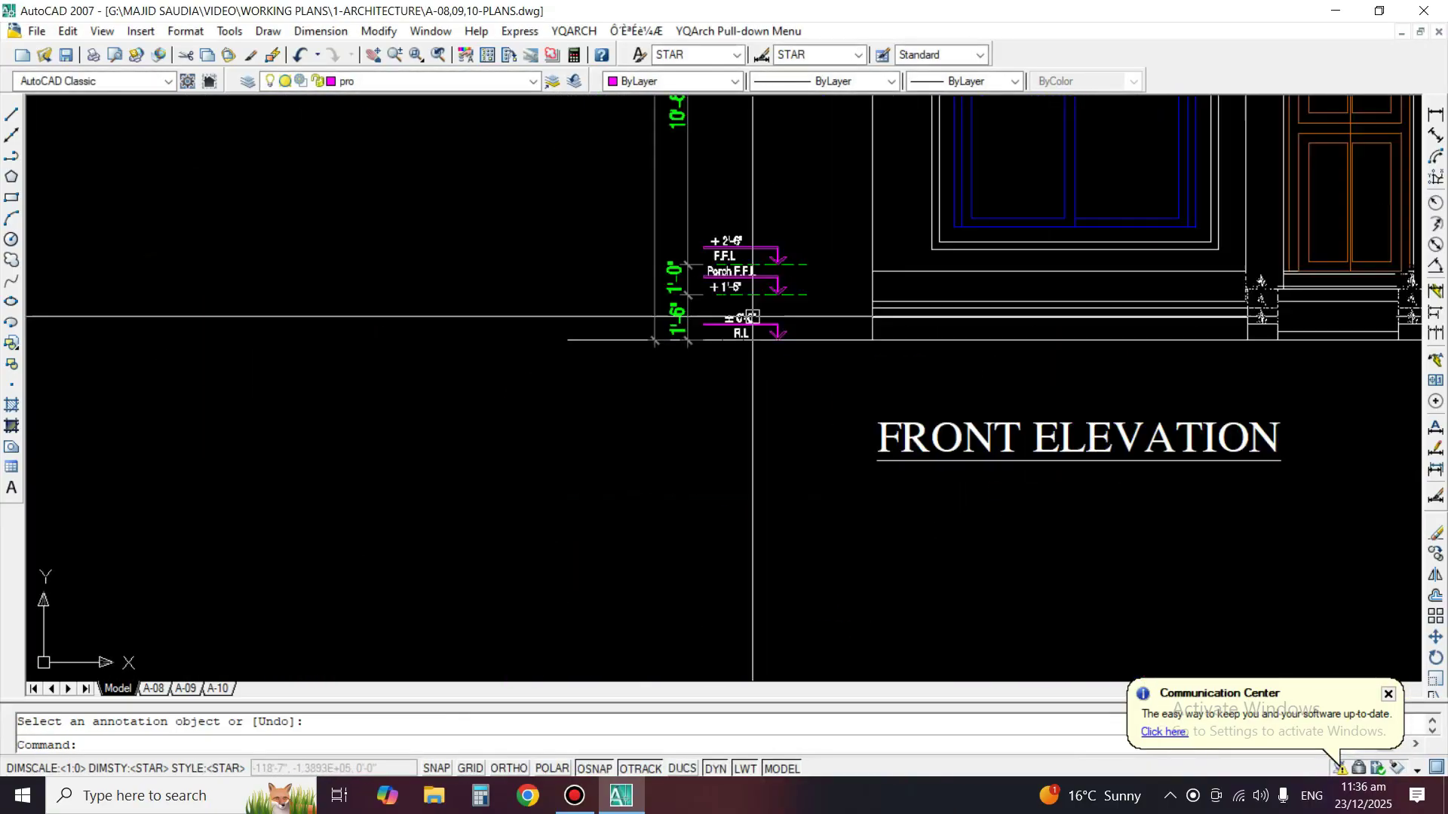
{"action": "middle_click_drag", "start_coordinate": [751, 314], "coordinate": [599, 339]}
{"action": "middle_click_drag", "start_coordinate": [963, 291], "coordinate": [873, 355]}
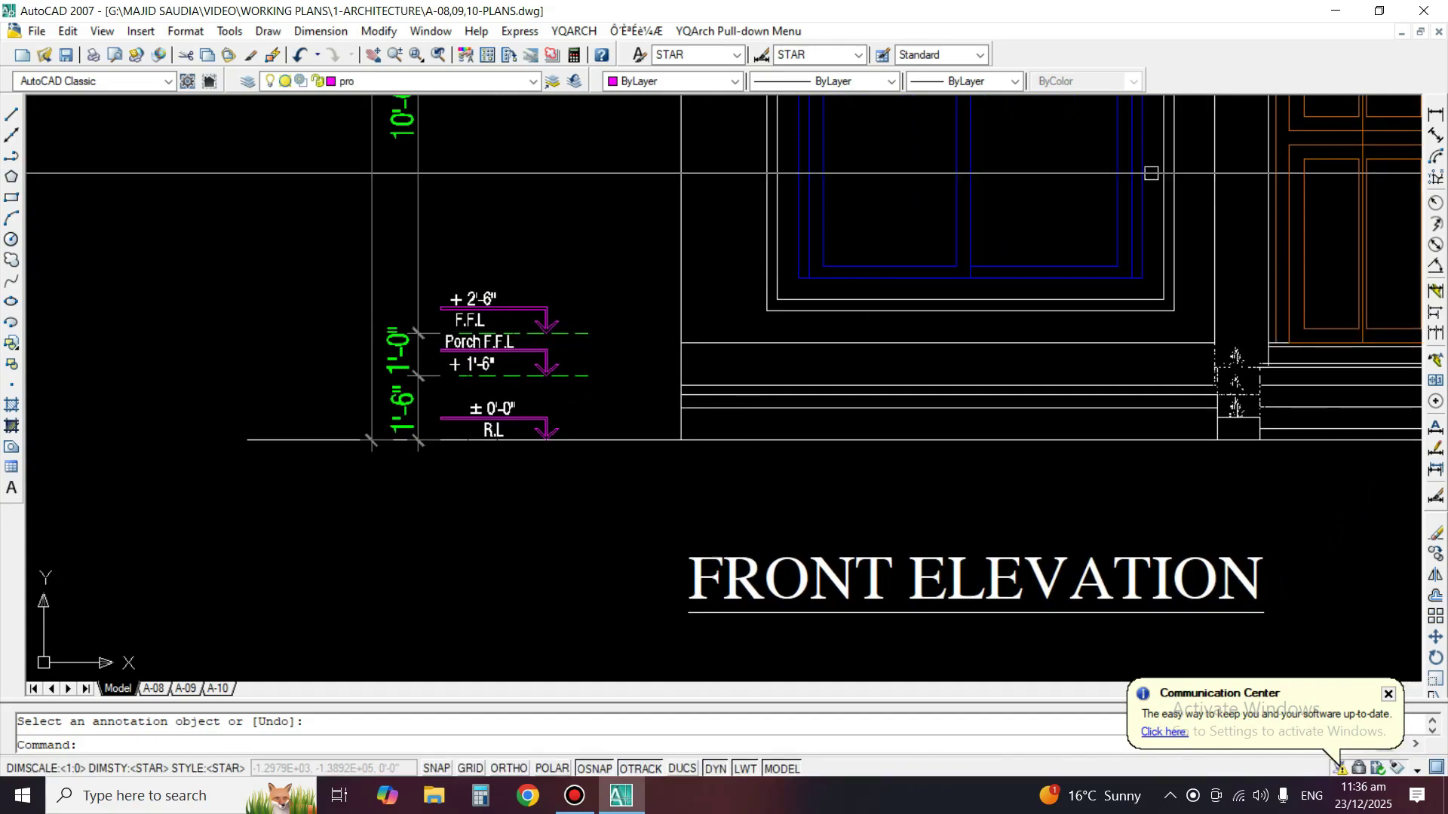
{"action": "left_click", "coordinate": [1435, 114]}
{"action": "scroll", "coordinate": [626, 329], "scroll_direction": "up", "scroll_amount": 2}
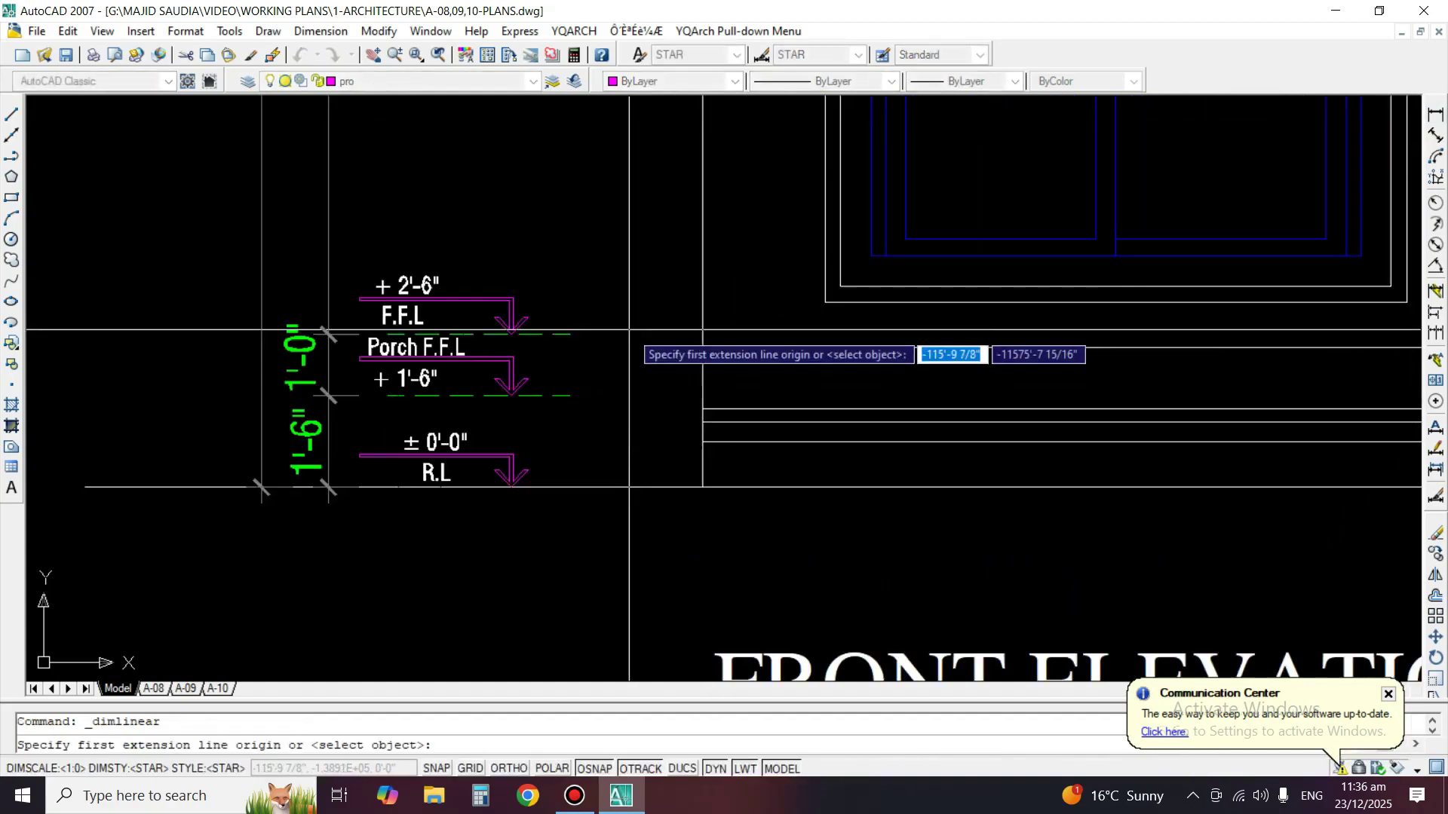
{"action": "scroll", "coordinate": [743, 473], "scroll_direction": "down", "scroll_amount": 4}
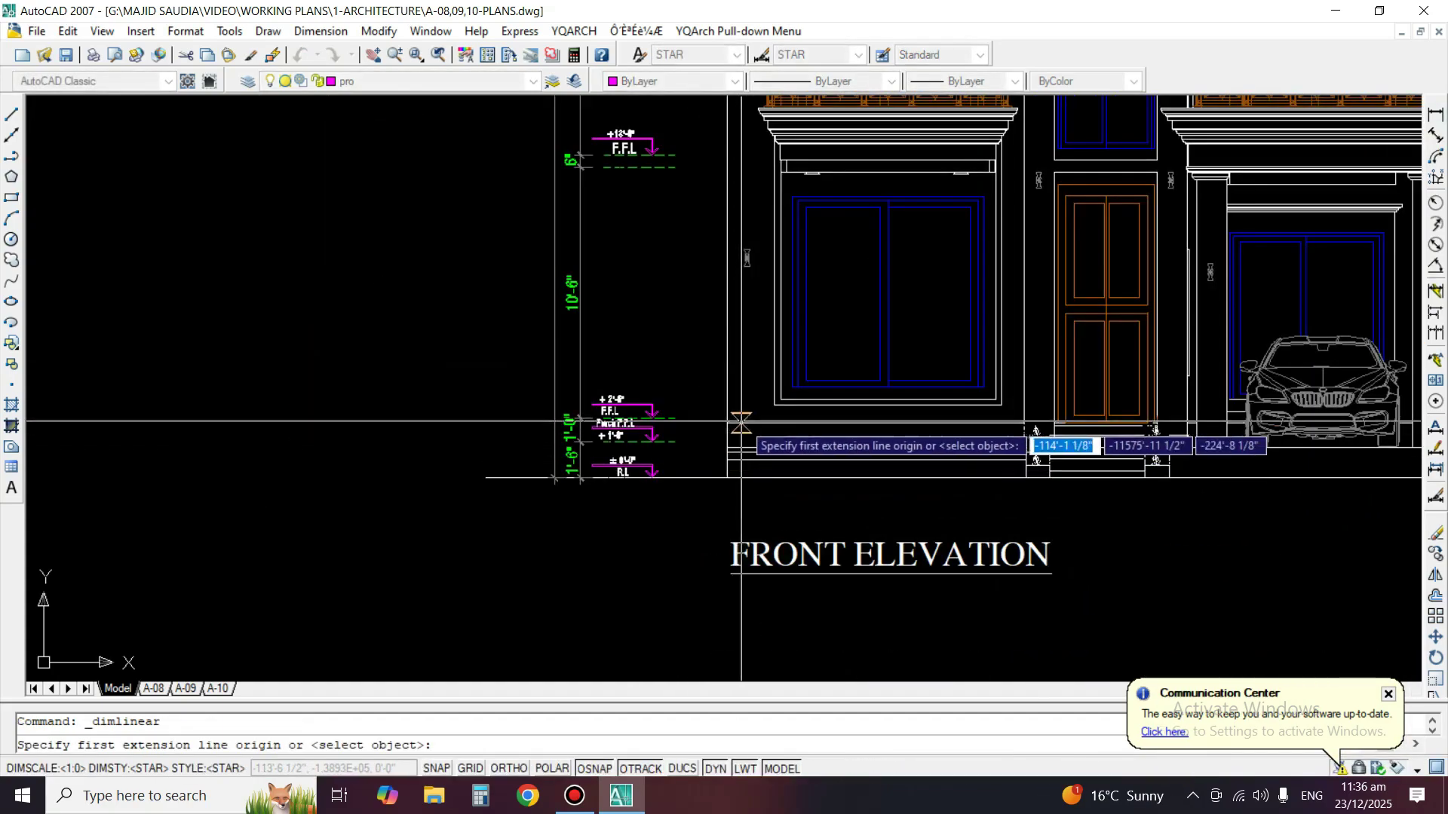
{"action": "scroll", "coordinate": [750, 453], "scroll_direction": "up", "scroll_amount": 3}
{"action": "left_click", "coordinate": [892, 370]}
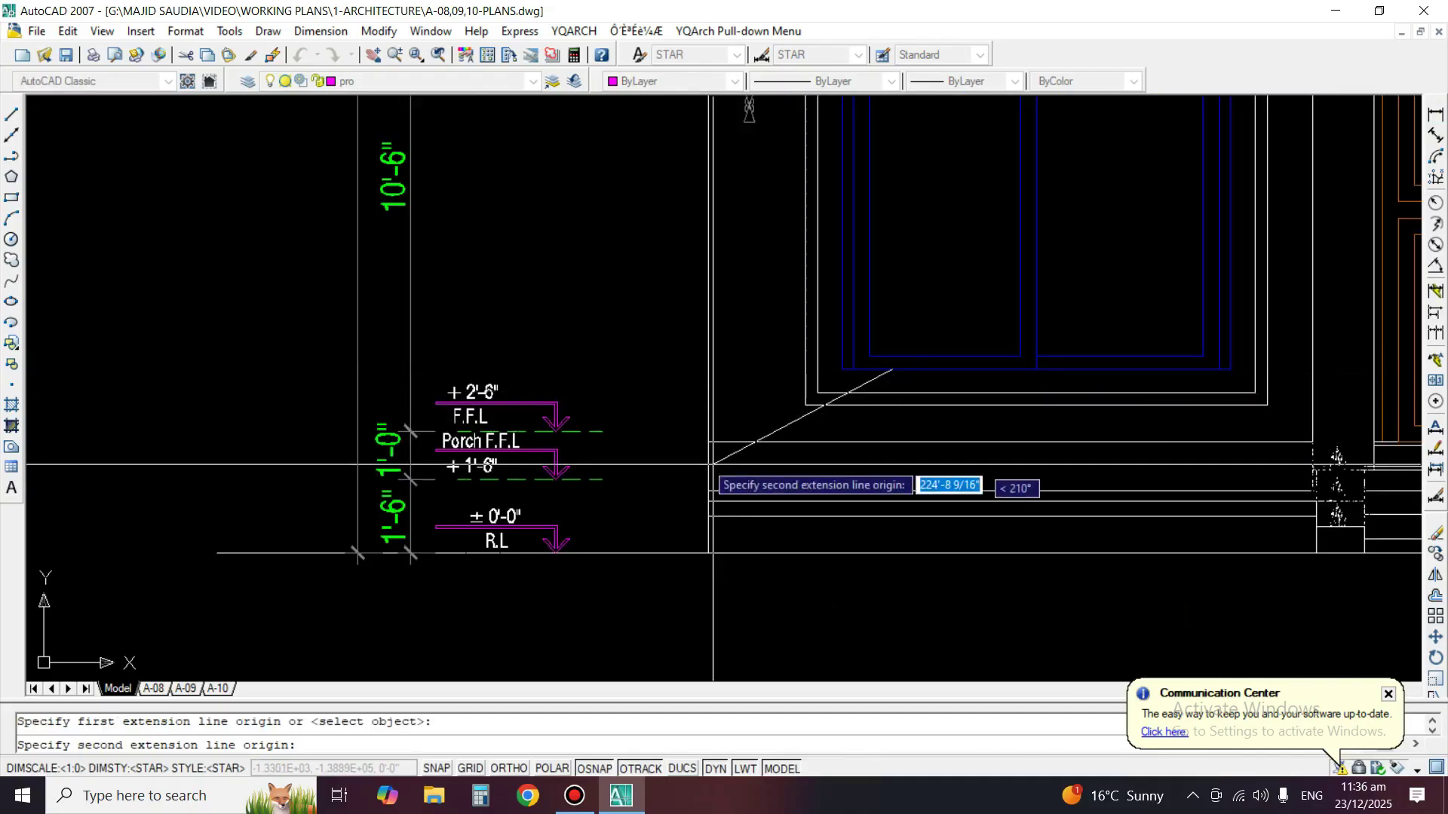
{"action": "scroll", "coordinate": [701, 452], "scroll_direction": "up", "scroll_amount": 2}
{"action": "left_click", "coordinate": [530, 438]}
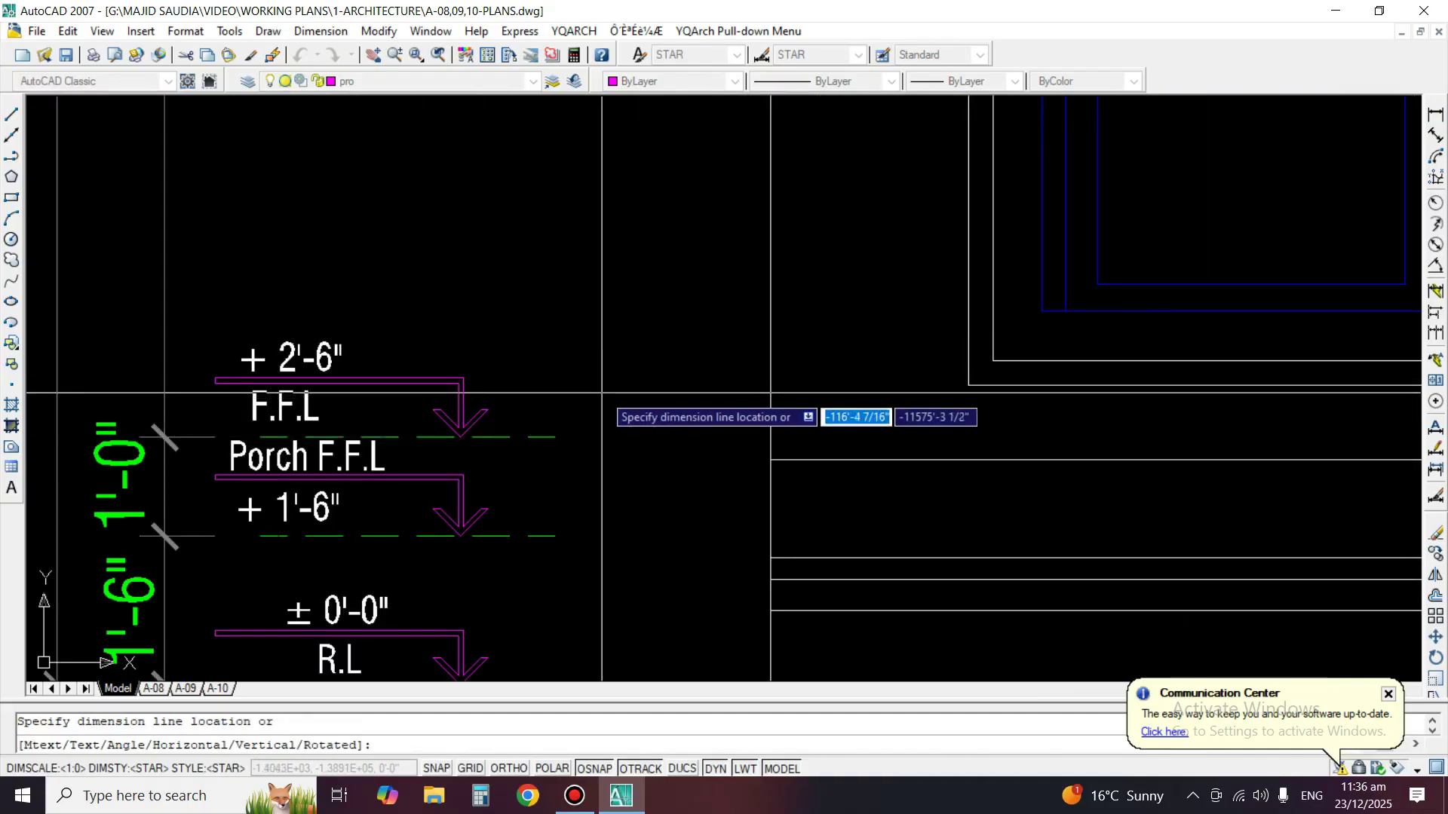
{"action": "left_click", "coordinate": [602, 370]}
Round the sill-height dimension to whole inches for reading and delete it from the front elevation.
{"action": "left_click", "coordinate": [587, 363]}
{"action": "right_click", "coordinate": [588, 364]}
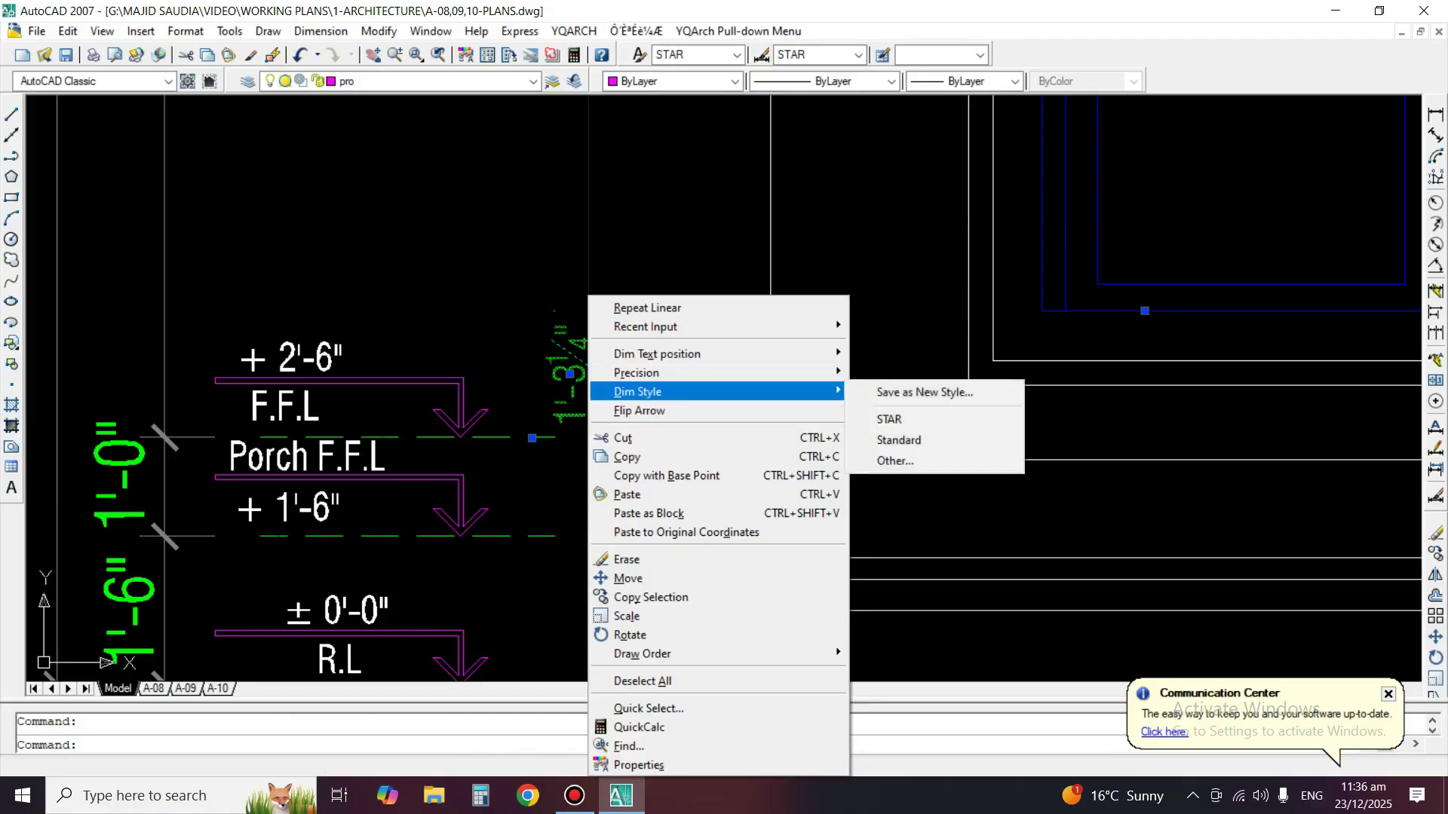
{"action": "mouse_move", "coordinate": [636, 372]}
{"action": "left_click", "coordinate": [887, 373]}
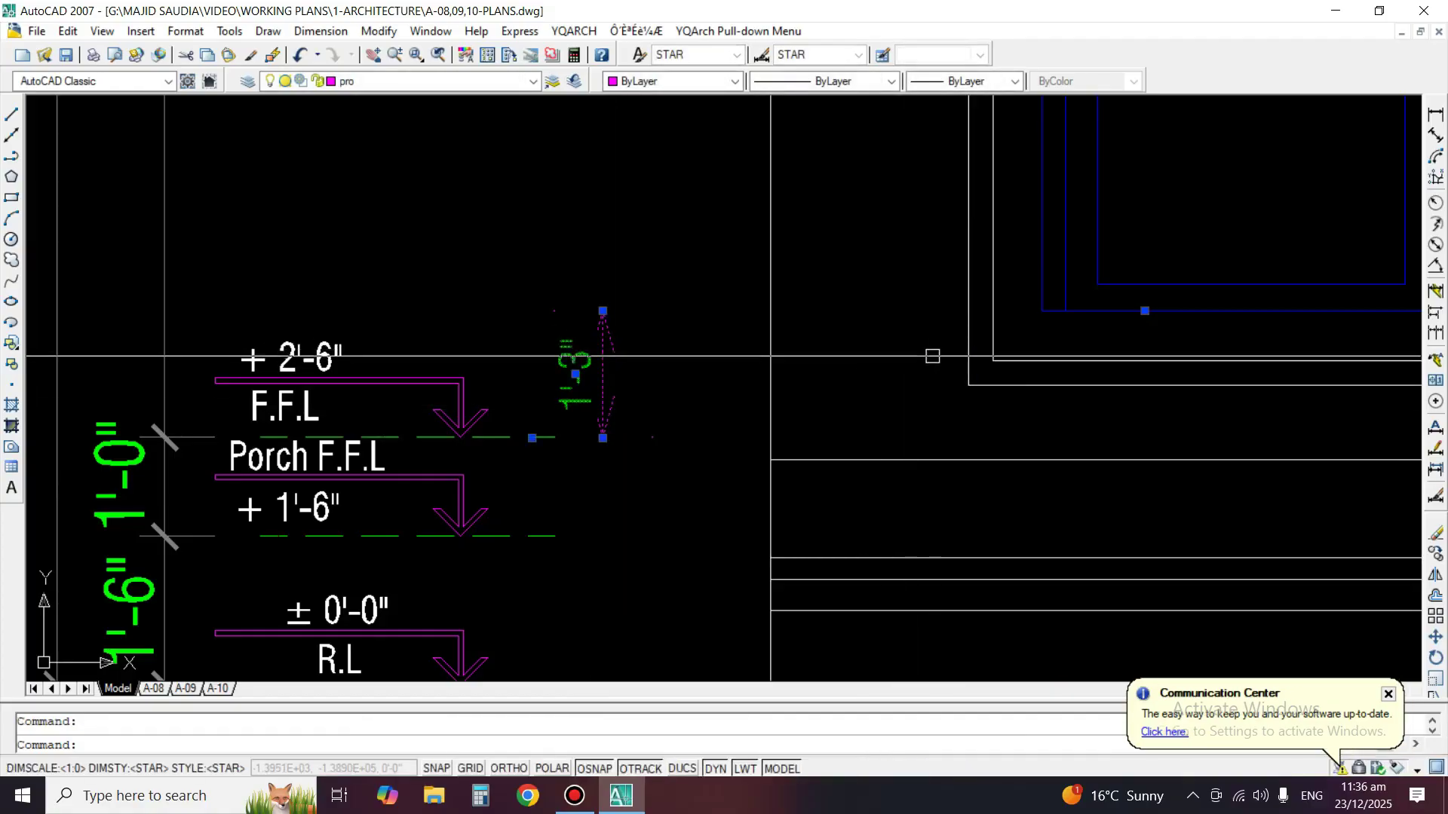
{"action": "key", "text": "Delete"}
Edit the drawing/dining window note to read W-1(8'-0"X8'-0" and SILL=1'-3".
{"action": "scroll", "coordinate": [594, 323], "scroll_direction": "down", "scroll_amount": 7}
{"action": "scroll", "coordinate": [594, 323], "scroll_direction": "down", "scroll_amount": 5}
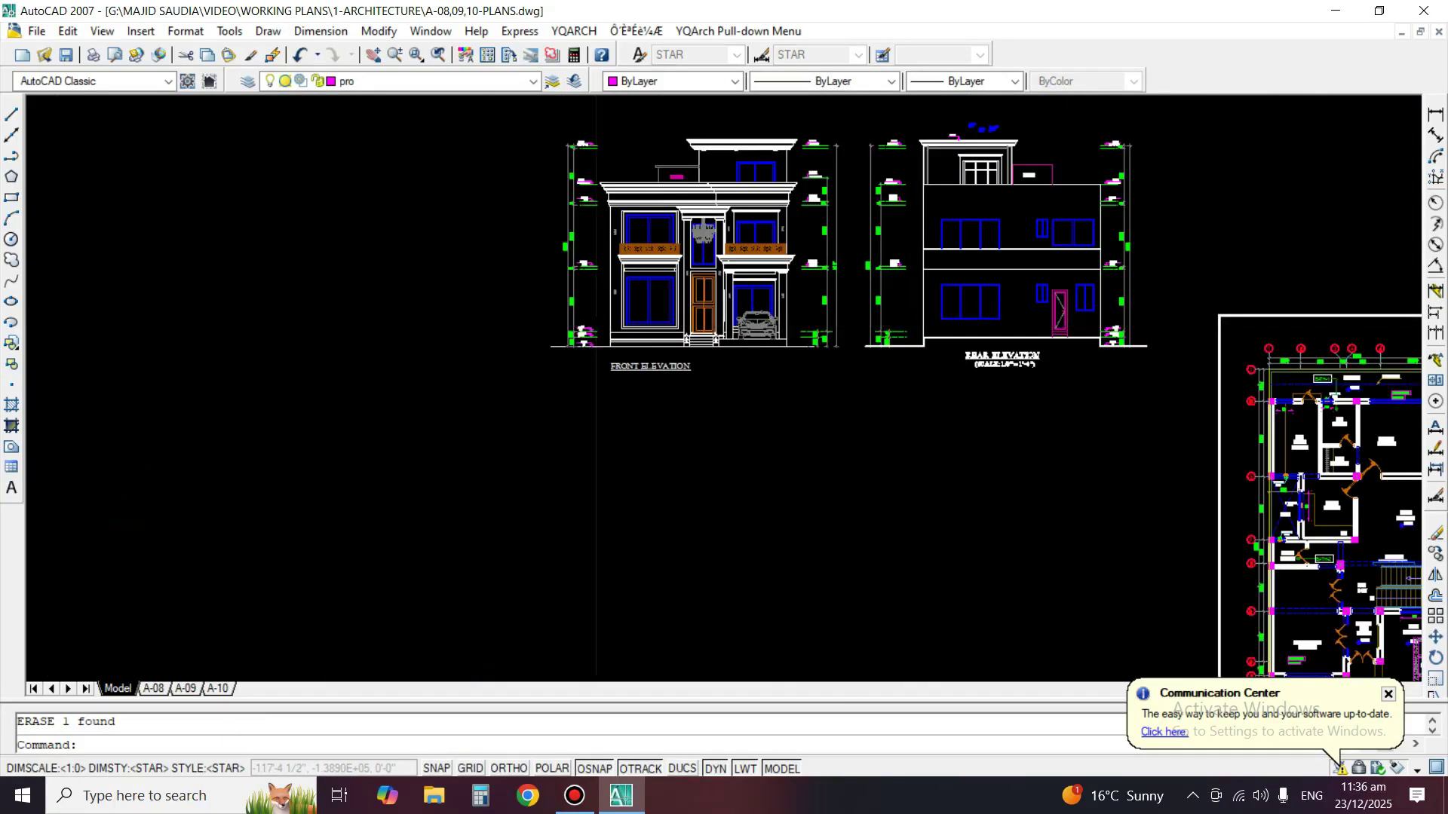
{"action": "scroll", "coordinate": [917, 500], "scroll_direction": "up", "scroll_amount": 6}
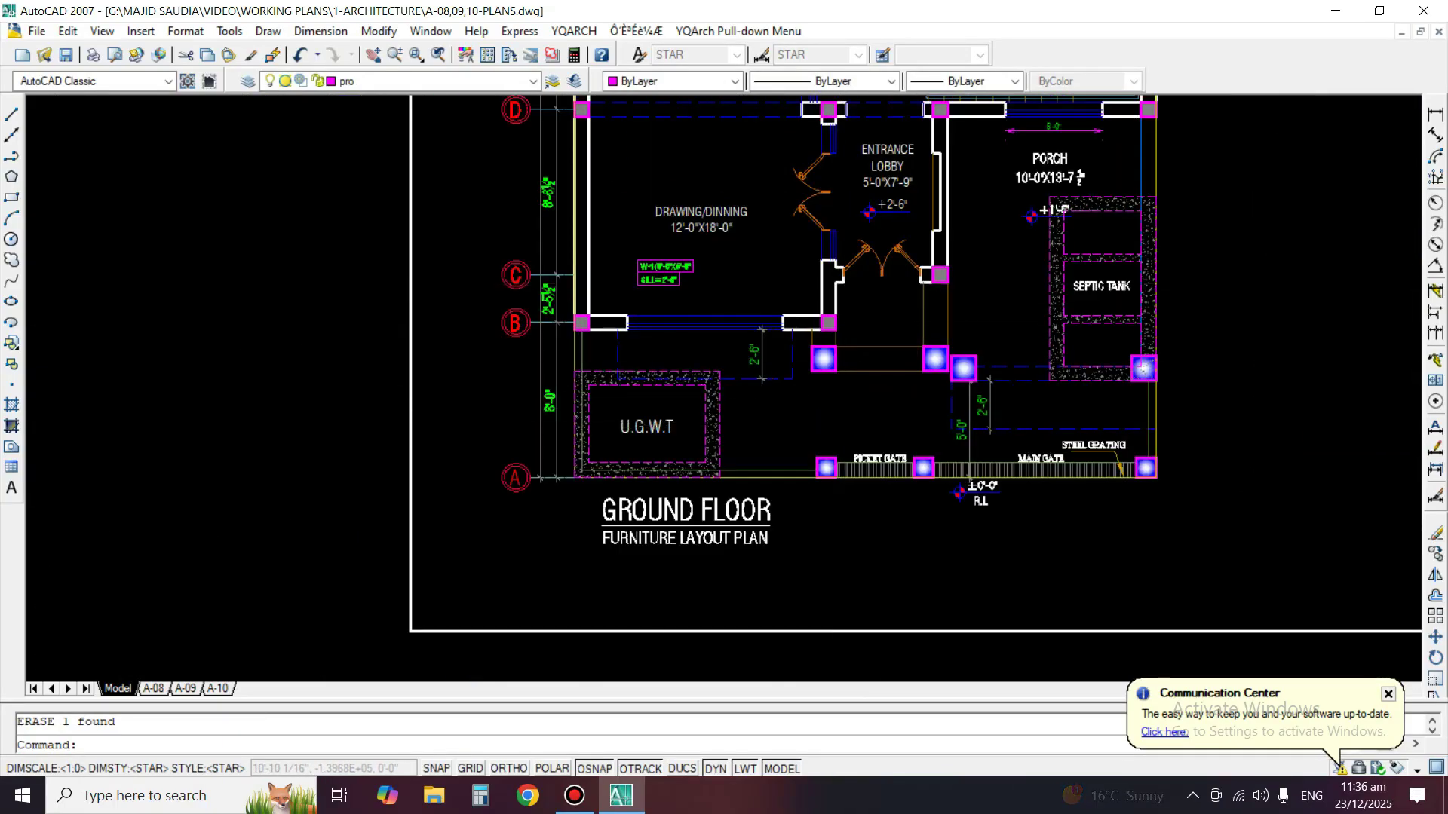
{"action": "scroll", "coordinate": [647, 281], "scroll_direction": "up", "scroll_amount": 5}
{"action": "type", "text": "ed"}
{"action": "key", "text": "space"}
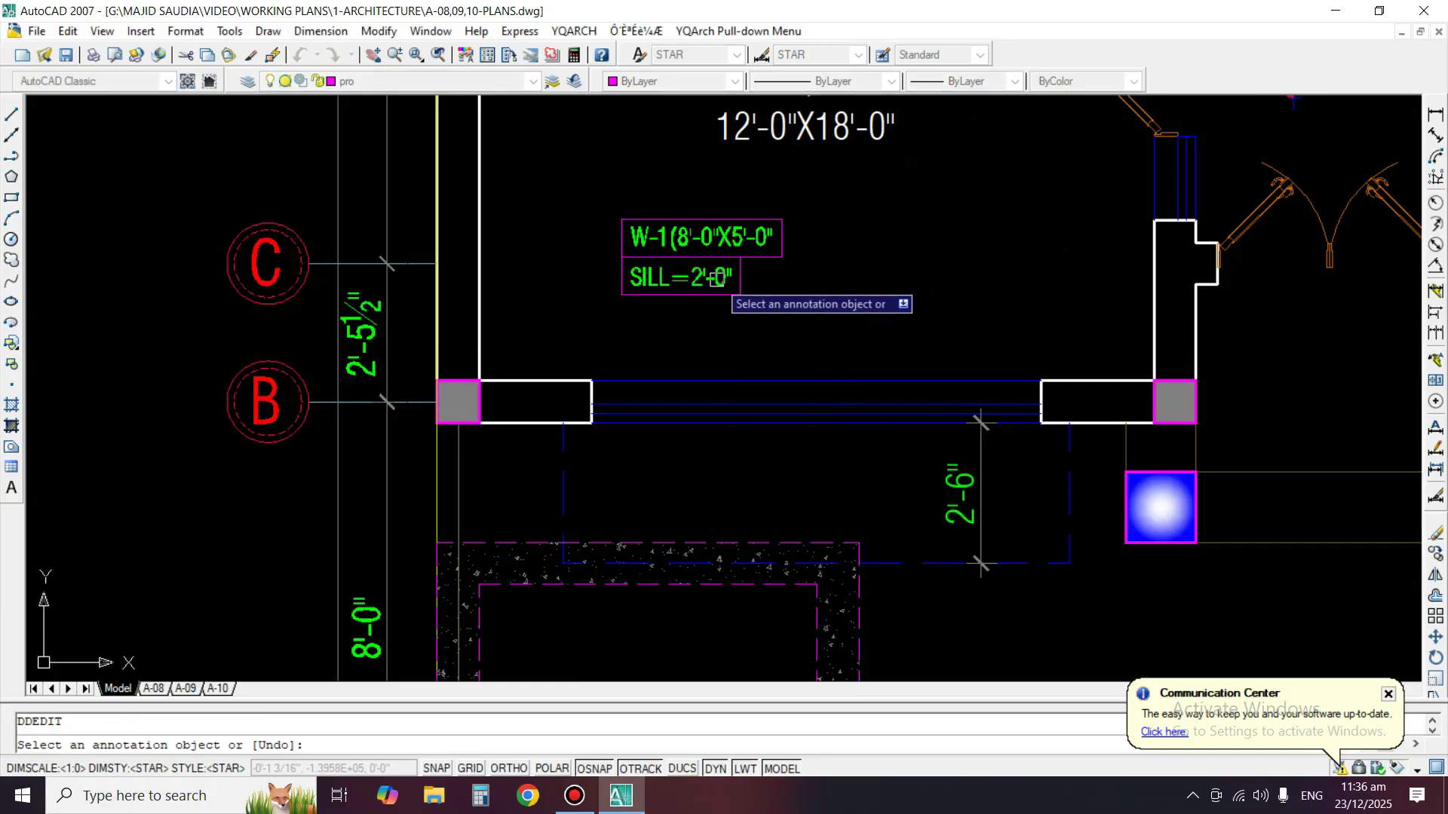
{"action": "left_click", "coordinate": [716, 279]}
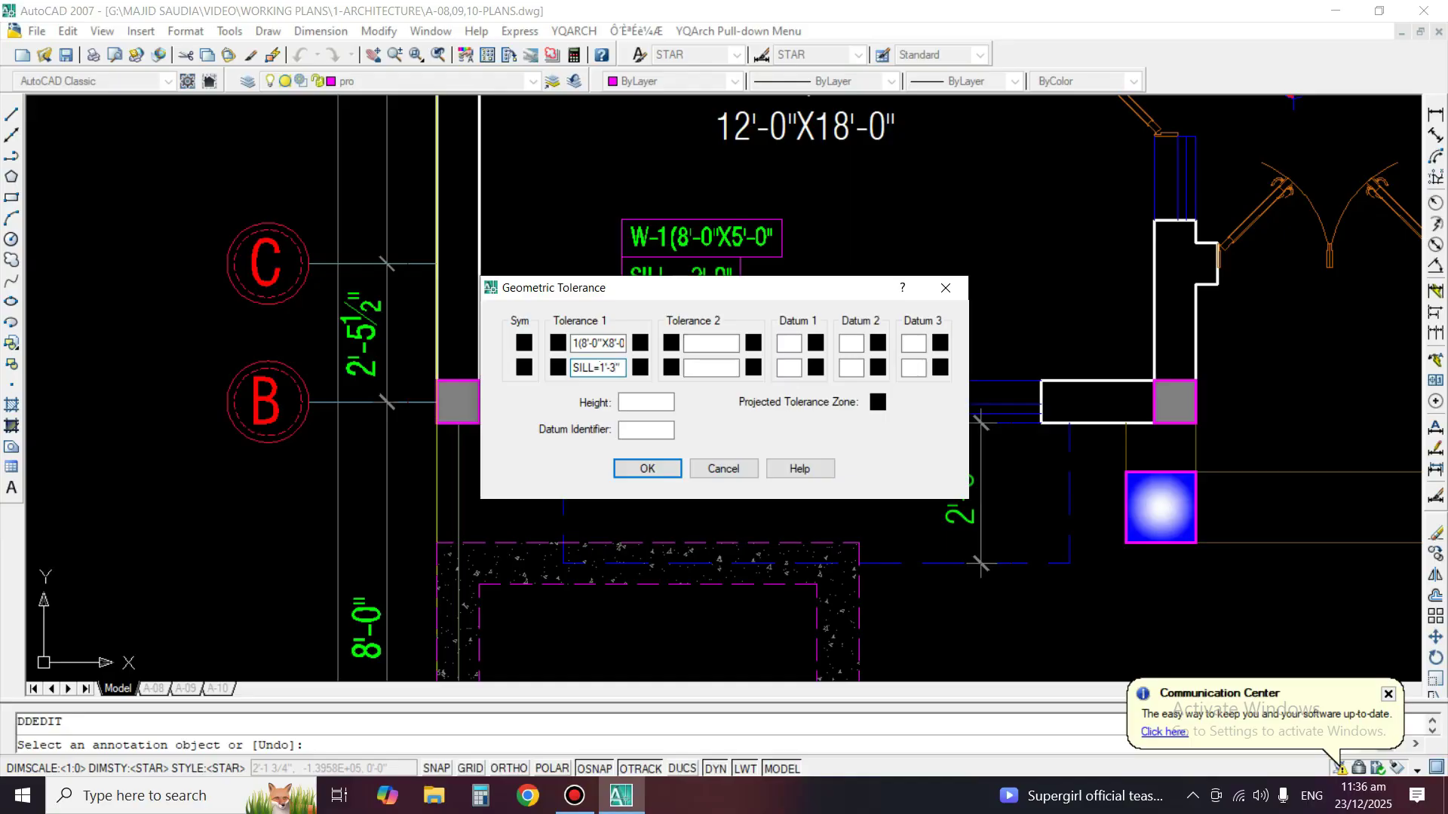
{"action": "key", "text": "Return"}
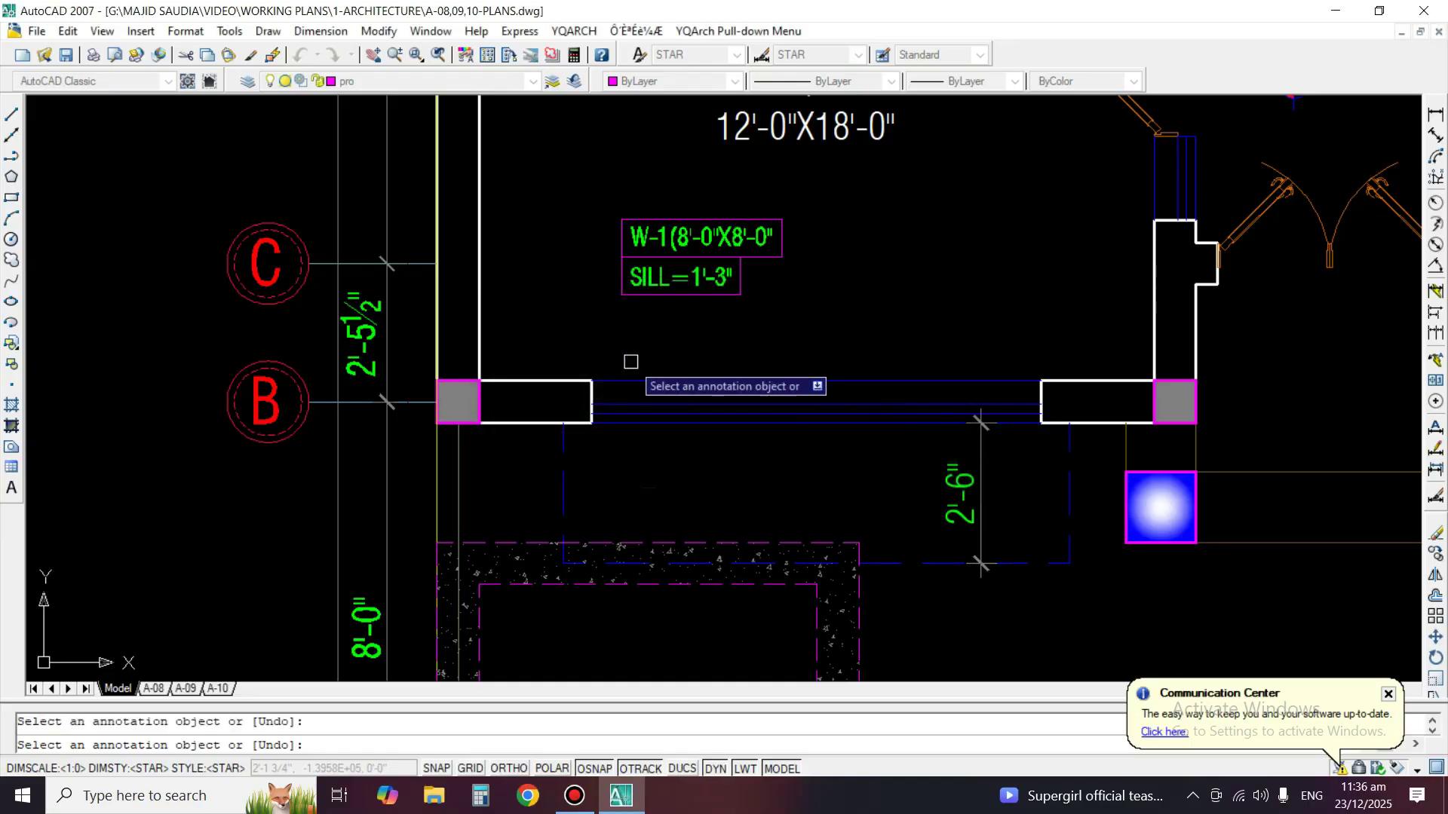
{"action": "key", "text": "Escape"}
Move the drawing/dining window note closer to the middle of the front window, just above its inner line.
{"action": "type", "text": "m"}
{"action": "key", "text": "Return"}
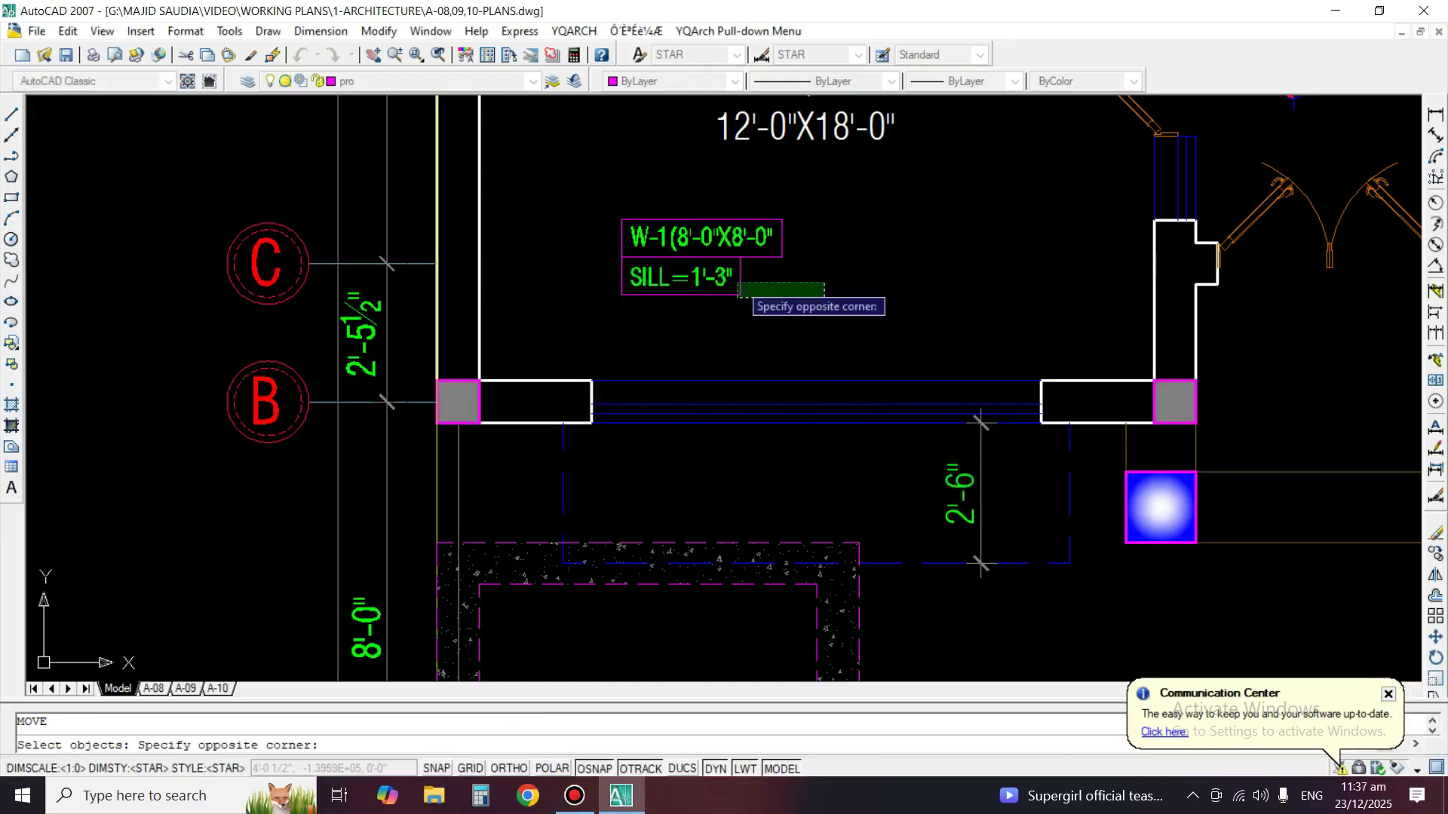
{"action": "left_click", "coordinate": [739, 295]}
{"action": "key", "text": "Return"}
{"action": "left_click", "coordinate": [741, 302]}
{"action": "left_click", "coordinate": [825, 387]}
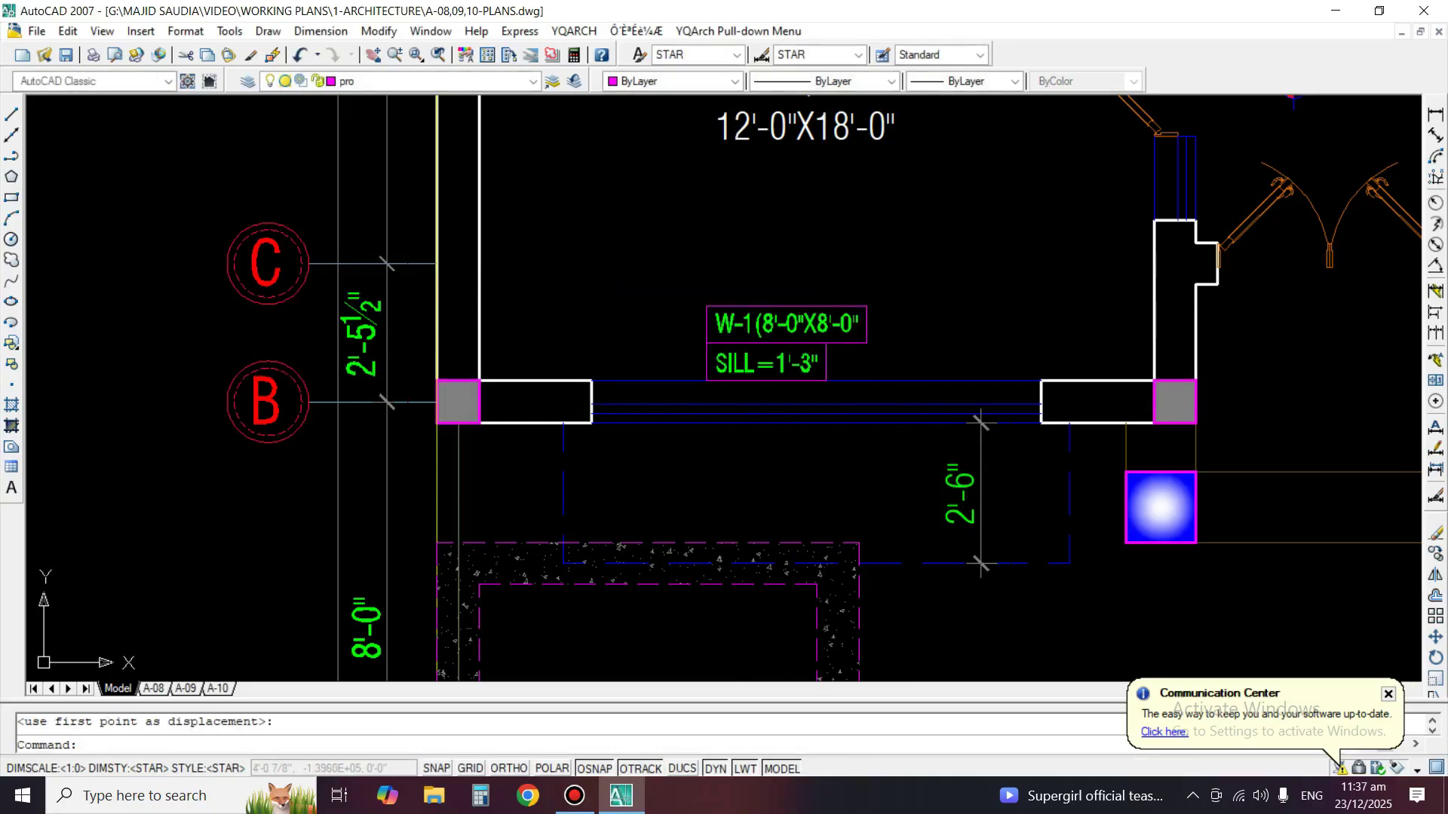
{"action": "middle_click_drag", "start_coordinate": [825, 386], "coordinate": [711, 424]}
Move the drawing/dining window note straight down across the front window to its outer side, with ortho on.
{"action": "key", "text": "space"}
{"action": "left_click", "coordinate": [752, 294]}
{"action": "left_click", "coordinate": [724, 271]}
{"action": "key", "text": "space"}
{"action": "left_click", "coordinate": [743, 317]}
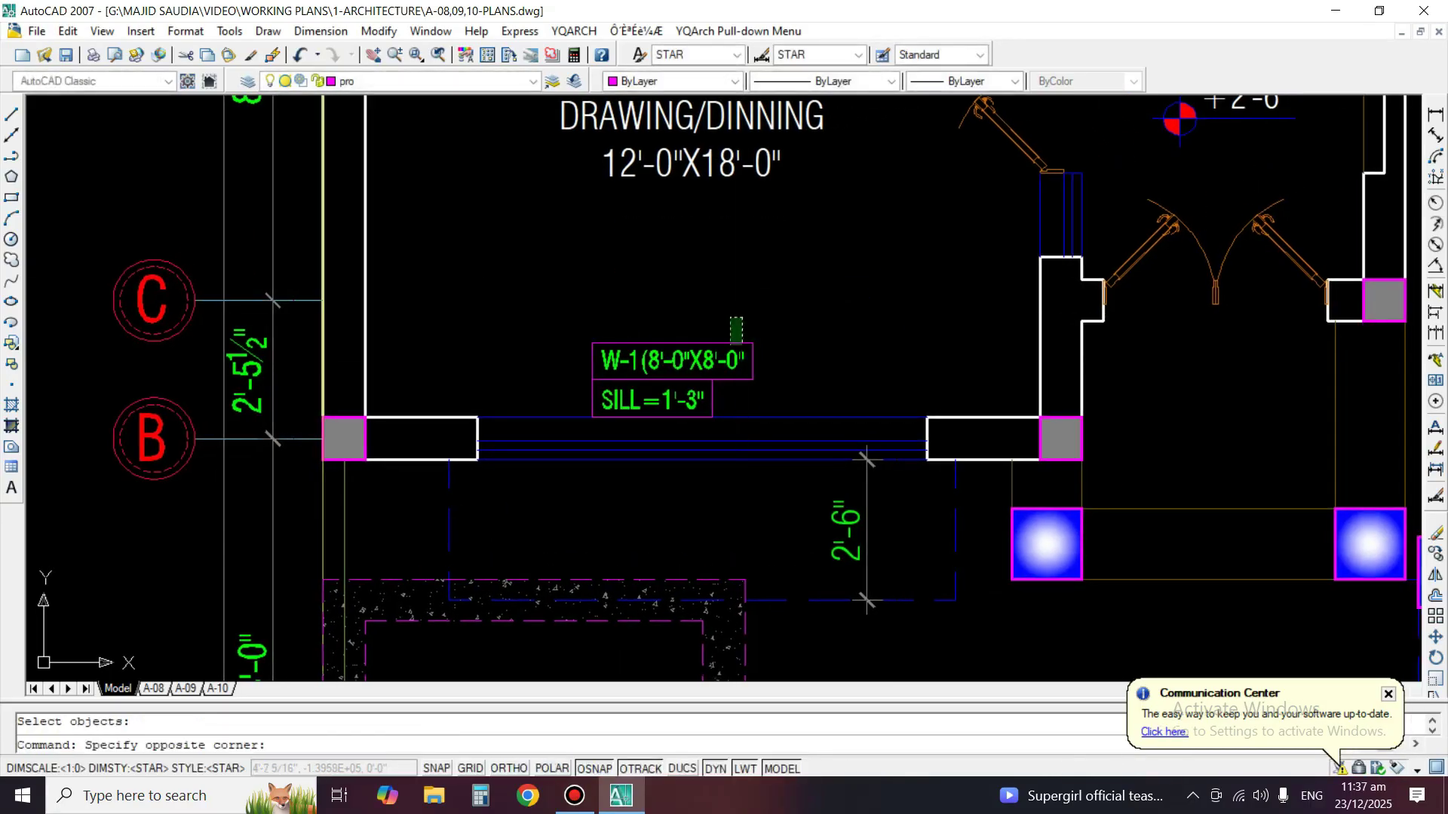
{"action": "left_click", "coordinate": [730, 343]}
{"action": "key", "text": "space"}
{"action": "left_click", "coordinate": [751, 274]}
{"action": "key", "text": "F8"}
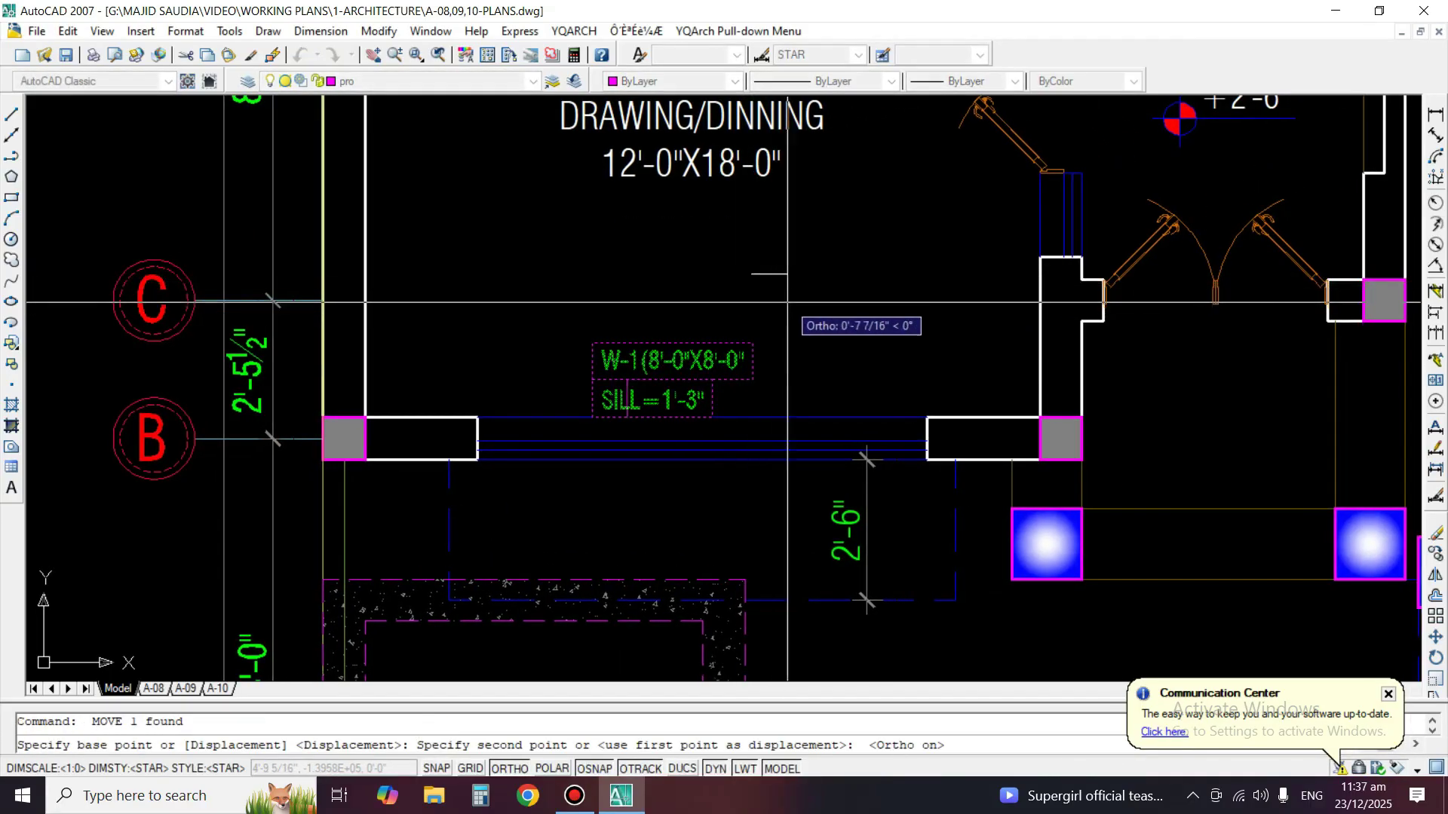
{"action": "left_click", "coordinate": [785, 381]}
Shift the drawing/dining window note slightly further down so it clears the front window's outer line.
{"action": "key", "text": "space"}
{"action": "scroll", "coordinate": [675, 540], "scroll_direction": "up", "scroll_amount": 1}
{"action": "left_click", "coordinate": [740, 504]}
{"action": "left_click", "coordinate": [516, 477]}
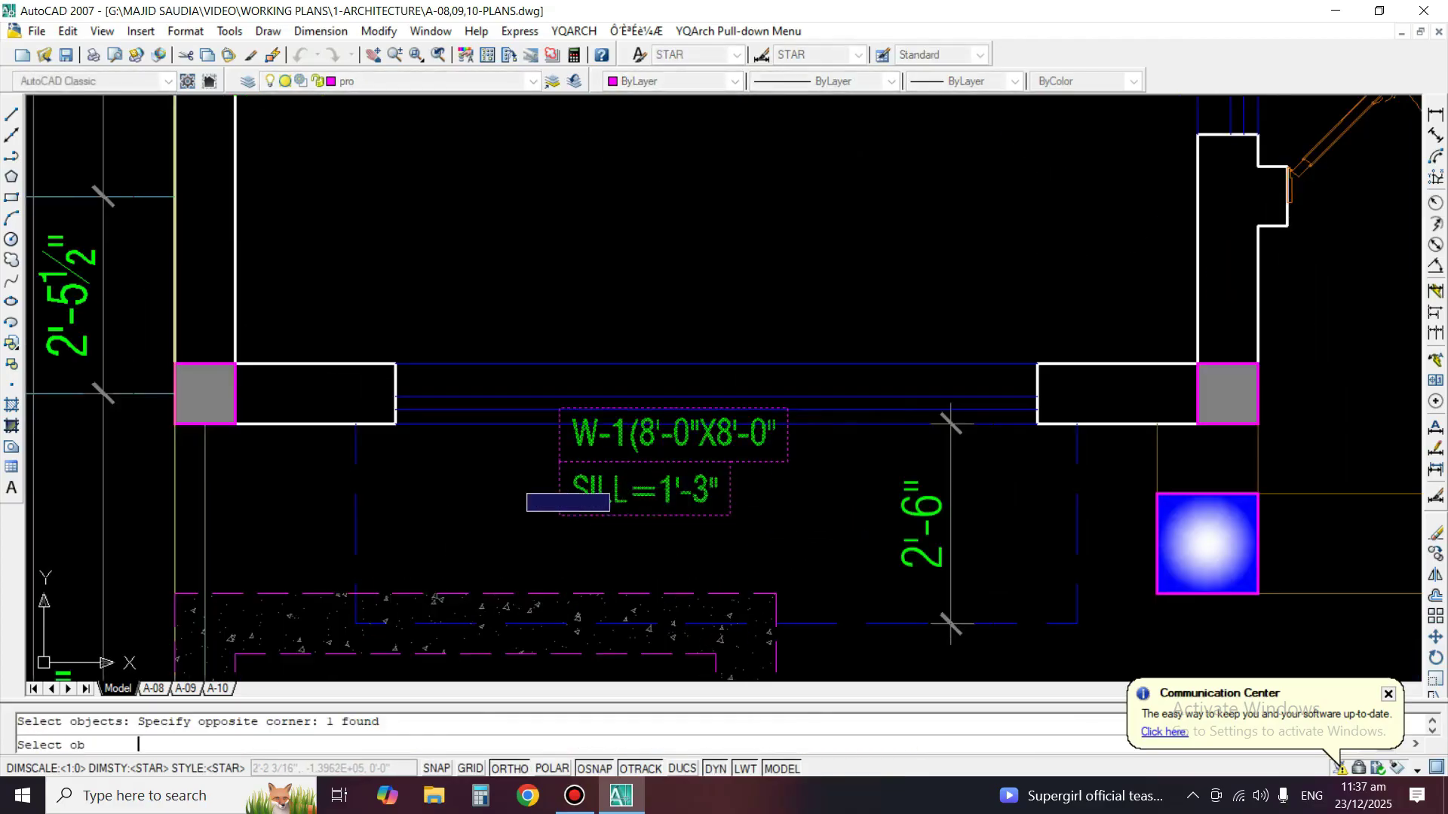
{"action": "key", "text": "space"}
{"action": "left_click", "coordinate": [468, 466]}
{"action": "left_click", "coordinate": [466, 507]}
Move the drawing/dining window note straight up until its top edge sits on the front window's outer line.
{"action": "scroll", "coordinate": [641, 471], "scroll_direction": "up", "scroll_amount": 2}
{"action": "left_click", "coordinate": [644, 454]}
{"action": "key", "text": "space"}
{"action": "left_click", "coordinate": [638, 446]}
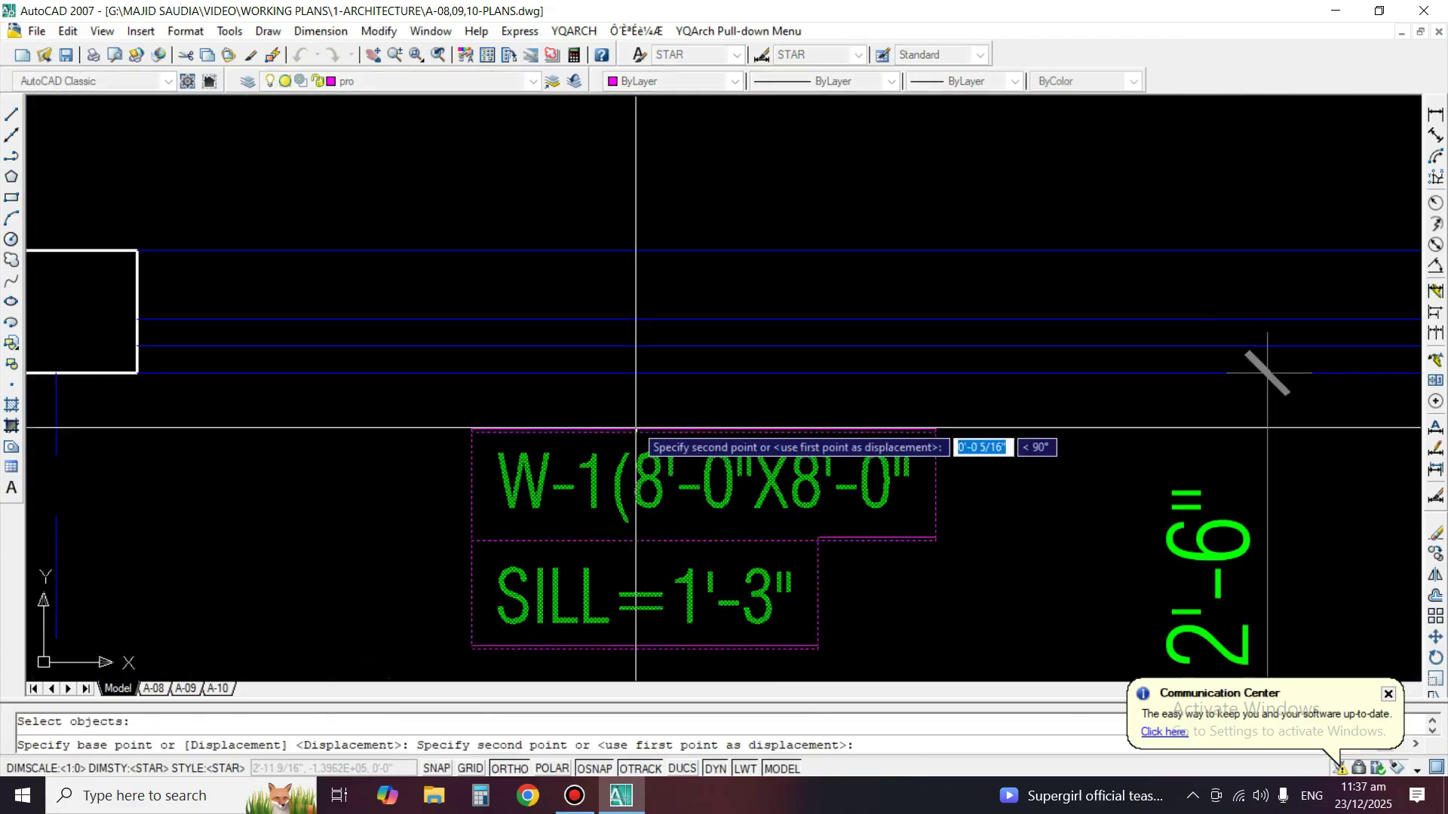
{"action": "left_click", "coordinate": [637, 375]}
{"action": "scroll", "coordinate": [630, 386], "scroll_direction": "down", "scroll_amount": 5}
{"action": "scroll", "coordinate": [629, 386], "scroll_direction": "down", "scroll_amount": 4}
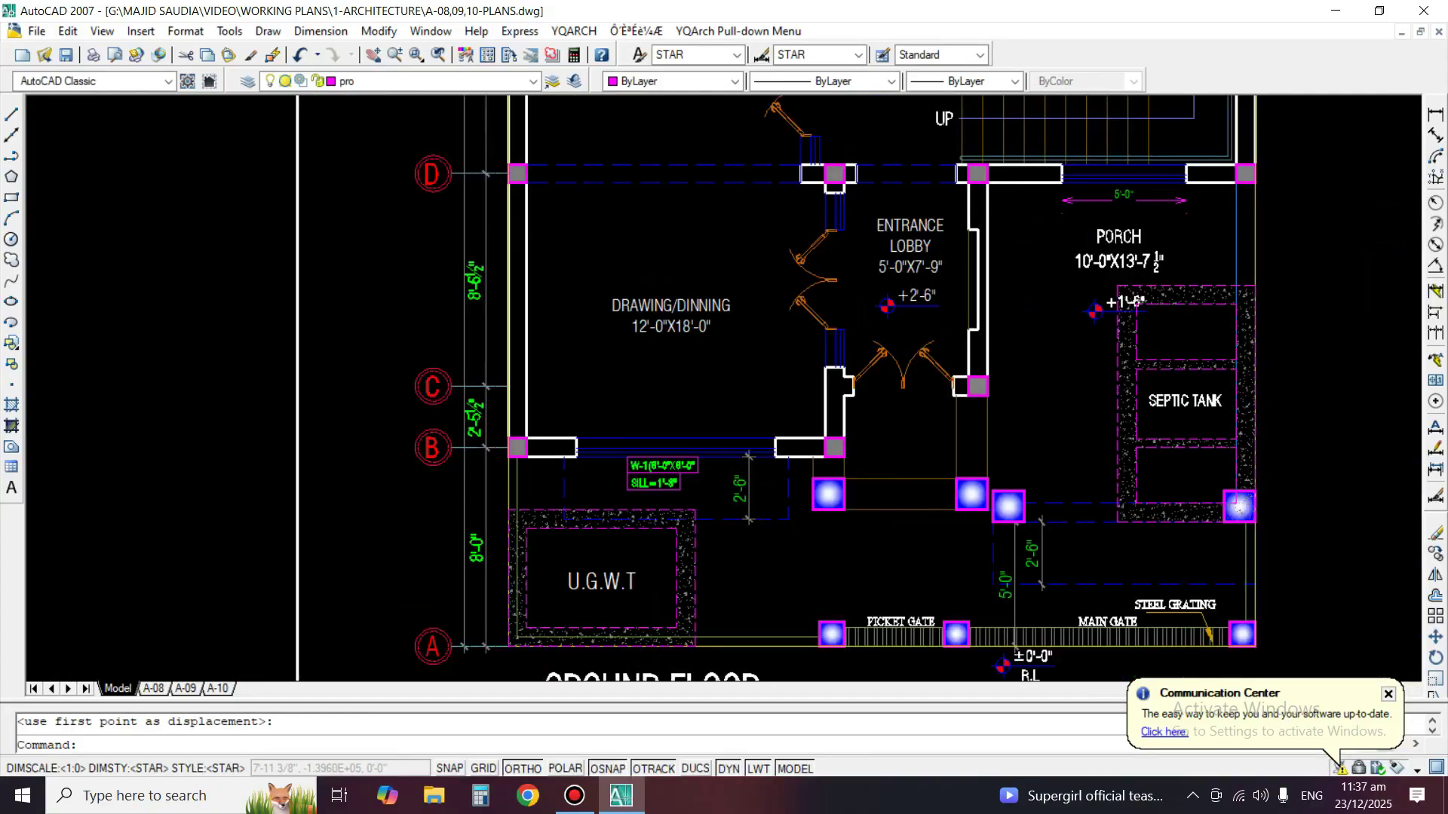
Add a linear dimension for the width of the first-floor office window on grid line G, placed just inside the office.
{"action": "scroll", "coordinate": [764, 390], "scroll_direction": "up", "scroll_amount": 4}
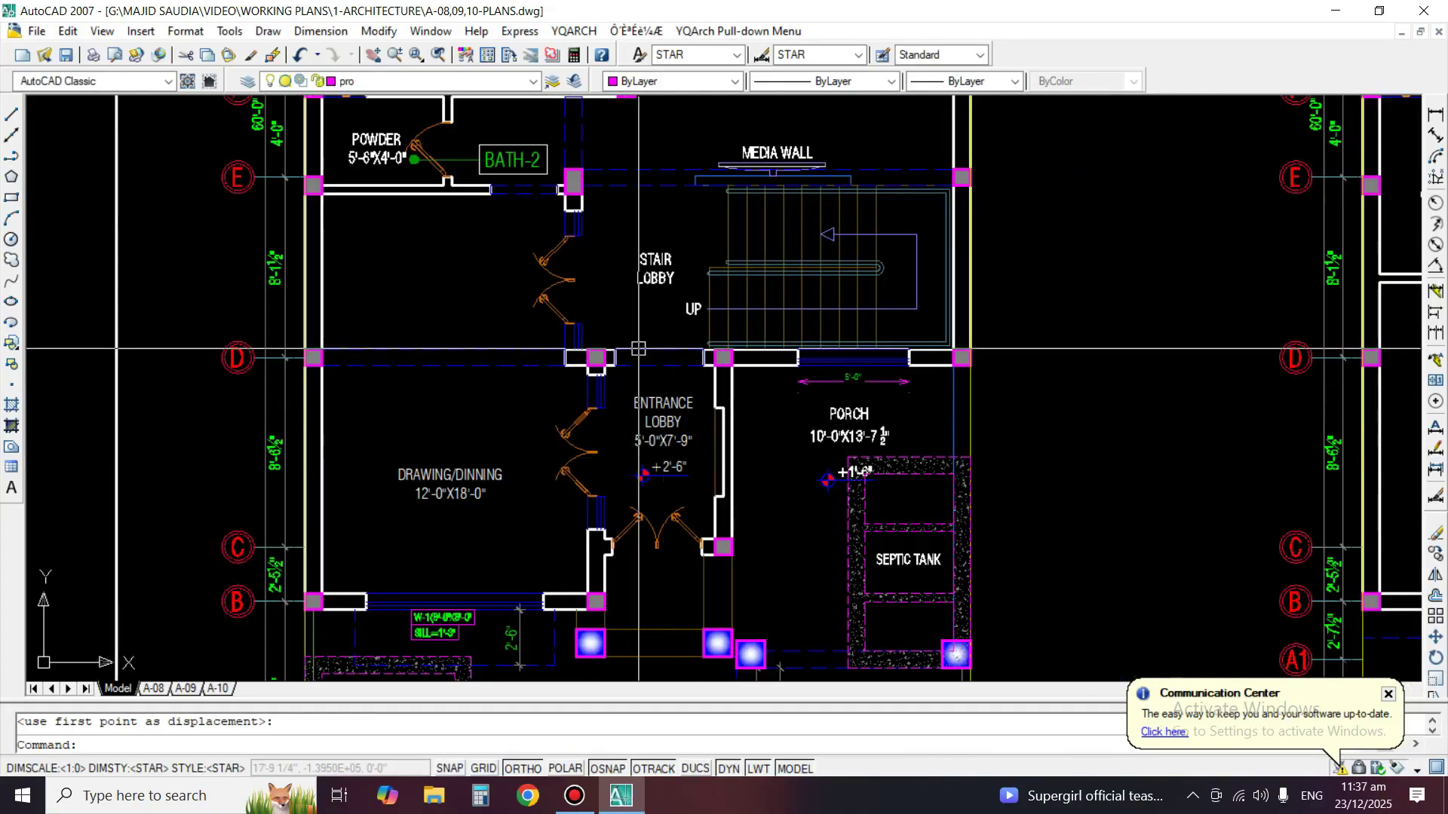
{"action": "scroll", "coordinate": [554, 544], "scroll_direction": "up", "scroll_amount": 2}
{"action": "middle_click_drag", "start_coordinate": [555, 562], "coordinate": [818, 276]}
{"action": "scroll", "coordinate": [724, 389], "scroll_direction": "down", "scroll_amount": 4}
{"action": "scroll", "coordinate": [724, 389], "scroll_direction": "up", "scroll_amount": 4}
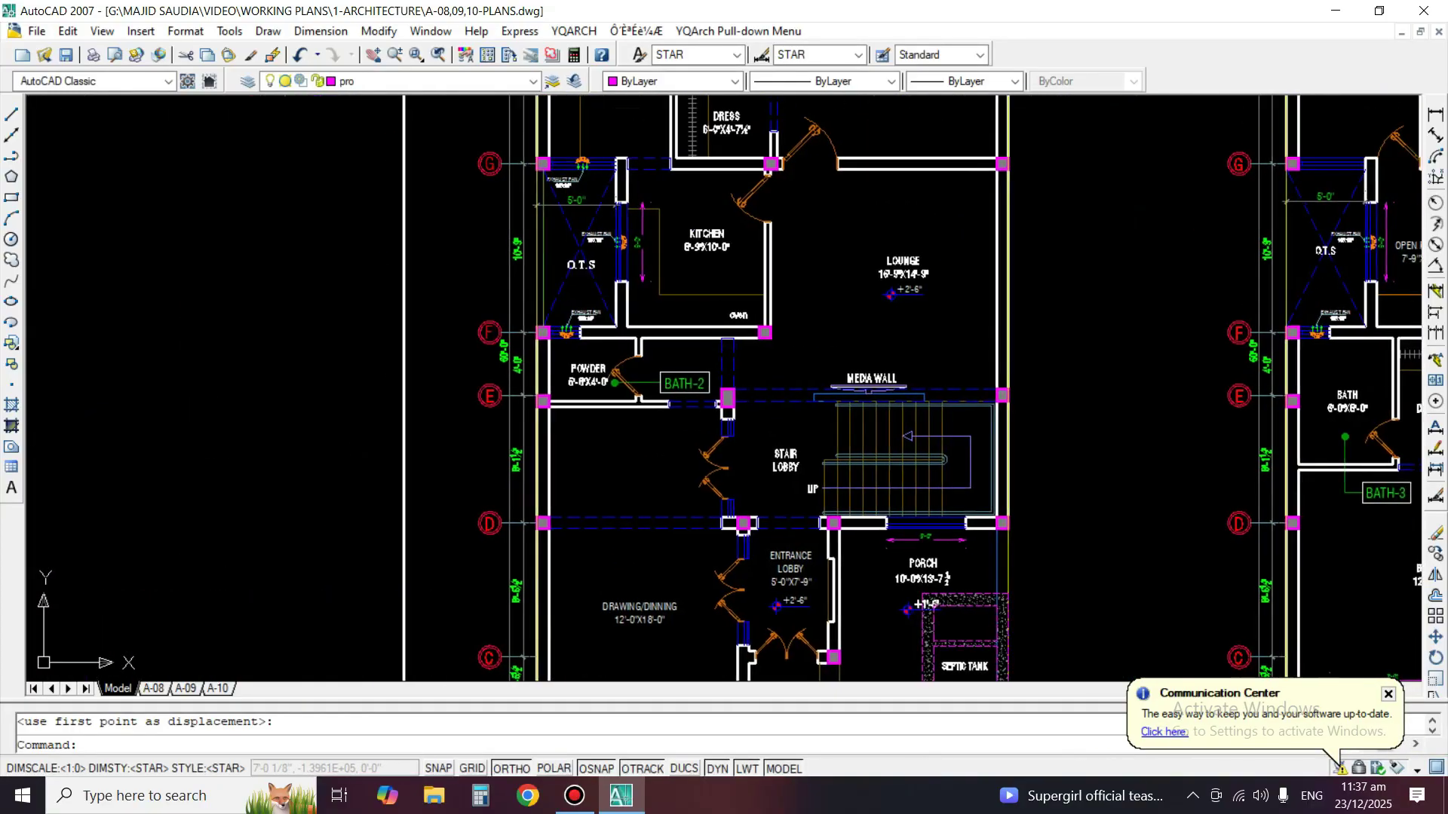
{"action": "scroll", "coordinate": [891, 236], "scroll_direction": "up", "scroll_amount": 3}
{"action": "middle_click_drag", "start_coordinate": [891, 249], "coordinate": [891, 498]}
{"action": "type", "text": "dli"}
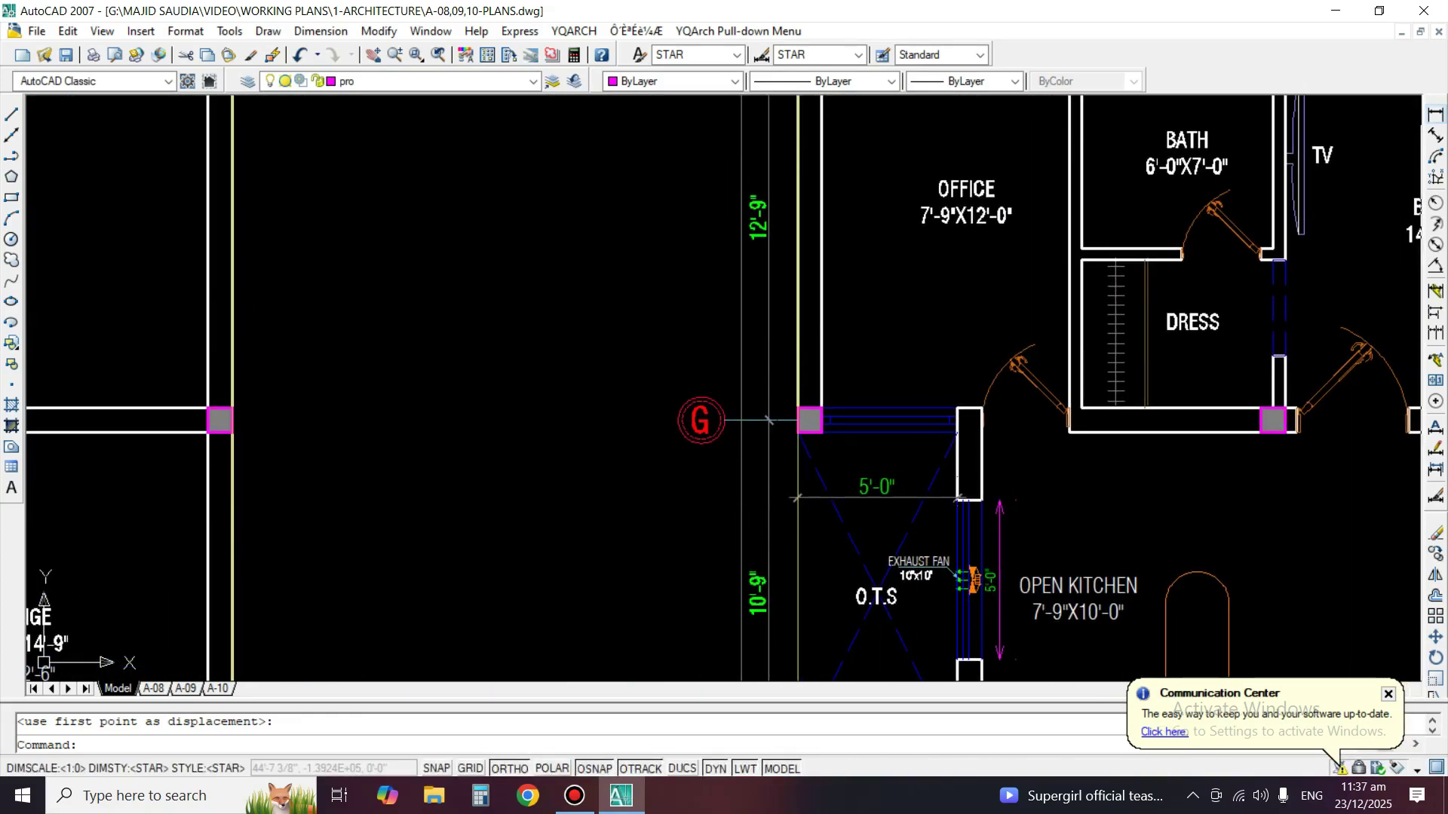
{"action": "key", "text": "Return"}
{"action": "key", "text": "Return"}
{"action": "scroll", "coordinate": [747, 420], "scroll_direction": "up", "scroll_amount": 2}
{"action": "left_click", "coordinate": [904, 411]}
{"action": "left_click", "coordinate": [905, 365]}
Look over the first-floor plan's rear and front windows and compare them with the ground-floor plan.
{"action": "scroll", "coordinate": [905, 365], "scroll_direction": "down", "scroll_amount": 3}
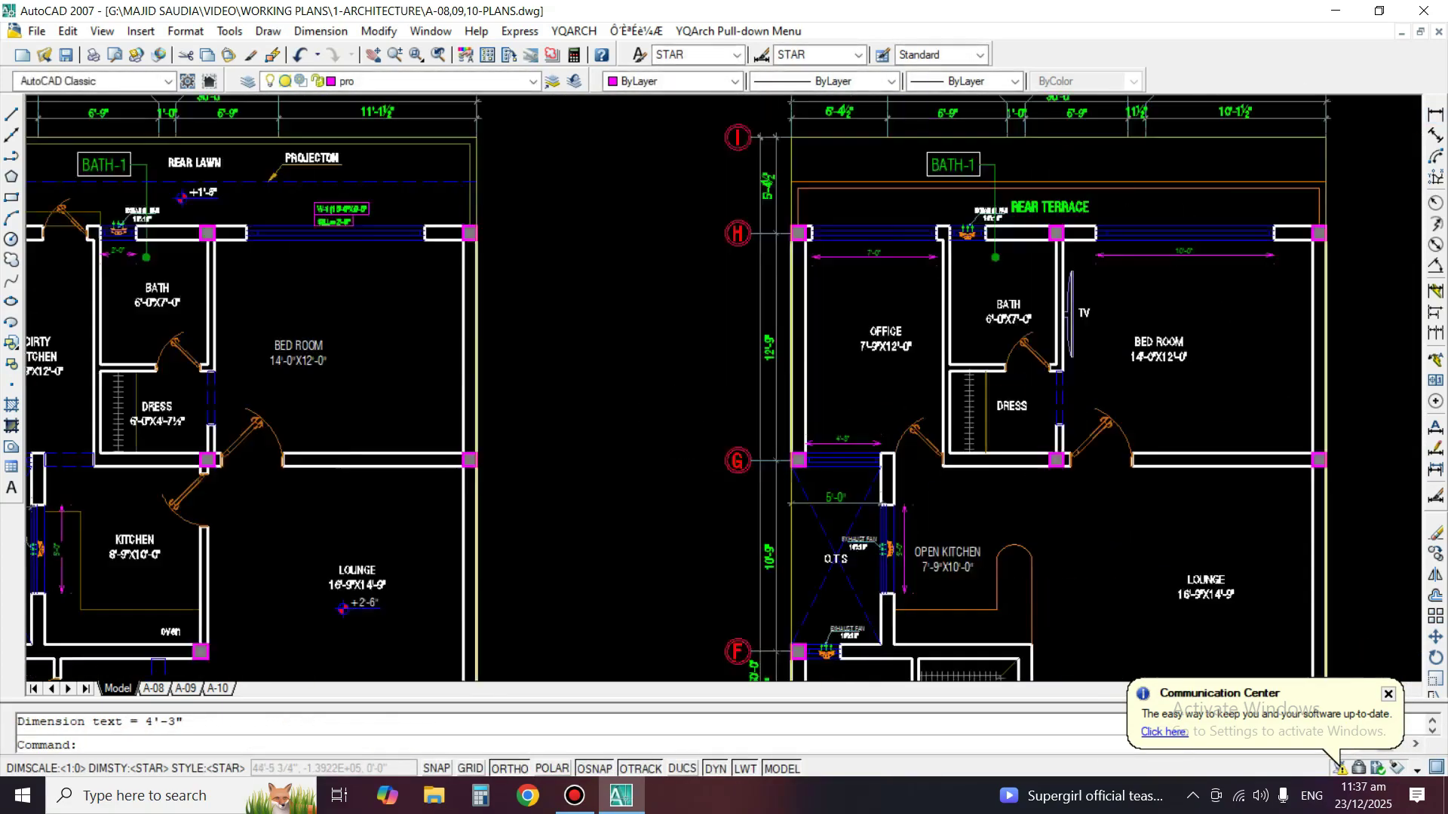
{"action": "scroll", "coordinate": [876, 354], "scroll_direction": "up", "scroll_amount": 2}
{"action": "scroll", "coordinate": [814, 354], "scroll_direction": "up", "scroll_amount": 2}
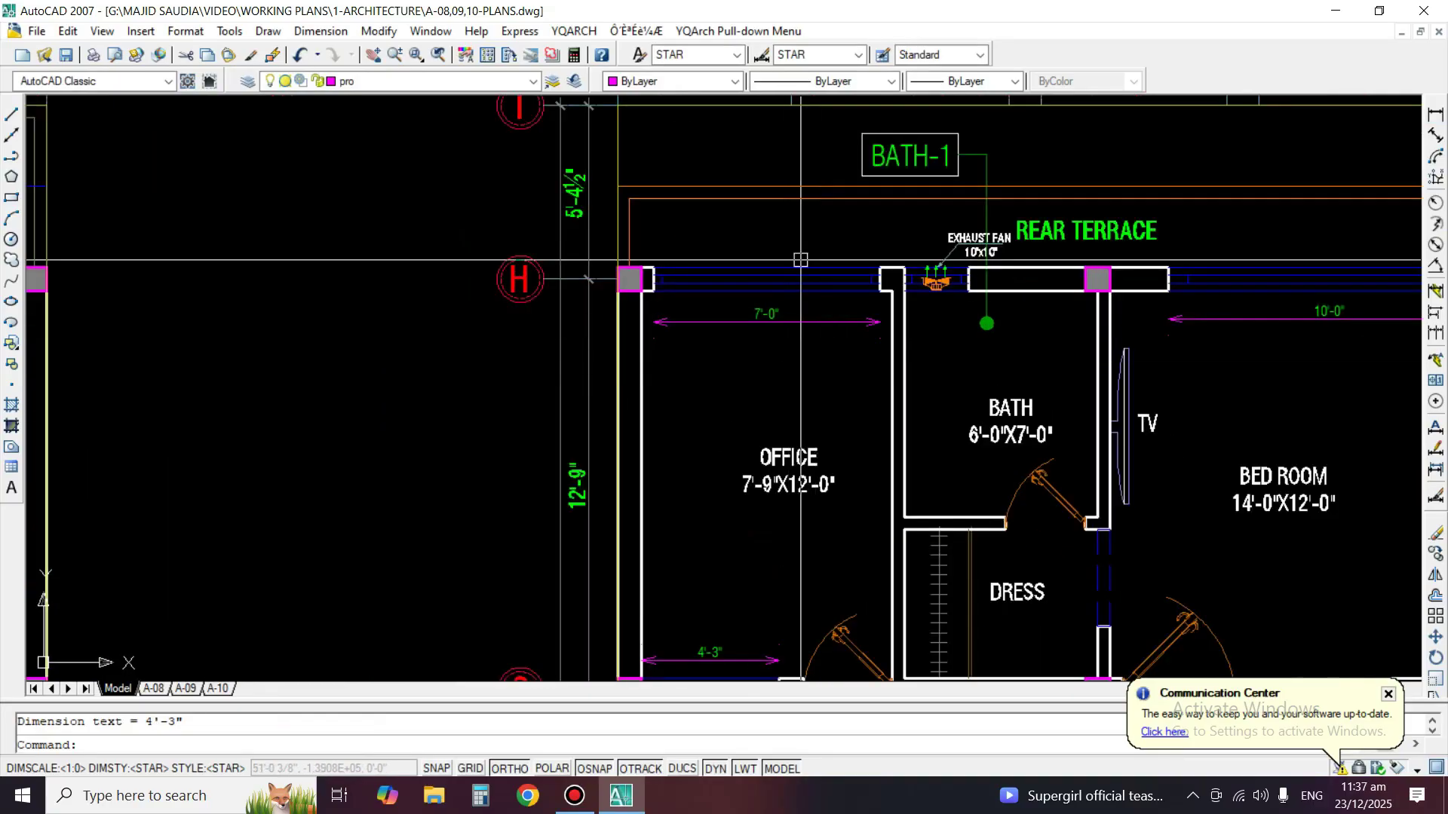
{"action": "scroll", "coordinate": [814, 265], "scroll_direction": "down", "scroll_amount": 5}
{"action": "middle_click_drag", "start_coordinate": [1052, 563], "coordinate": [1040, 364]}
{"action": "scroll", "coordinate": [1061, 539], "scroll_direction": "up", "scroll_amount": 1}
{"action": "scroll", "coordinate": [1031, 589], "scroll_direction": "up", "scroll_amount": 2}
{"action": "scroll", "coordinate": [1130, 484], "scroll_direction": "down", "scroll_amount": 5}
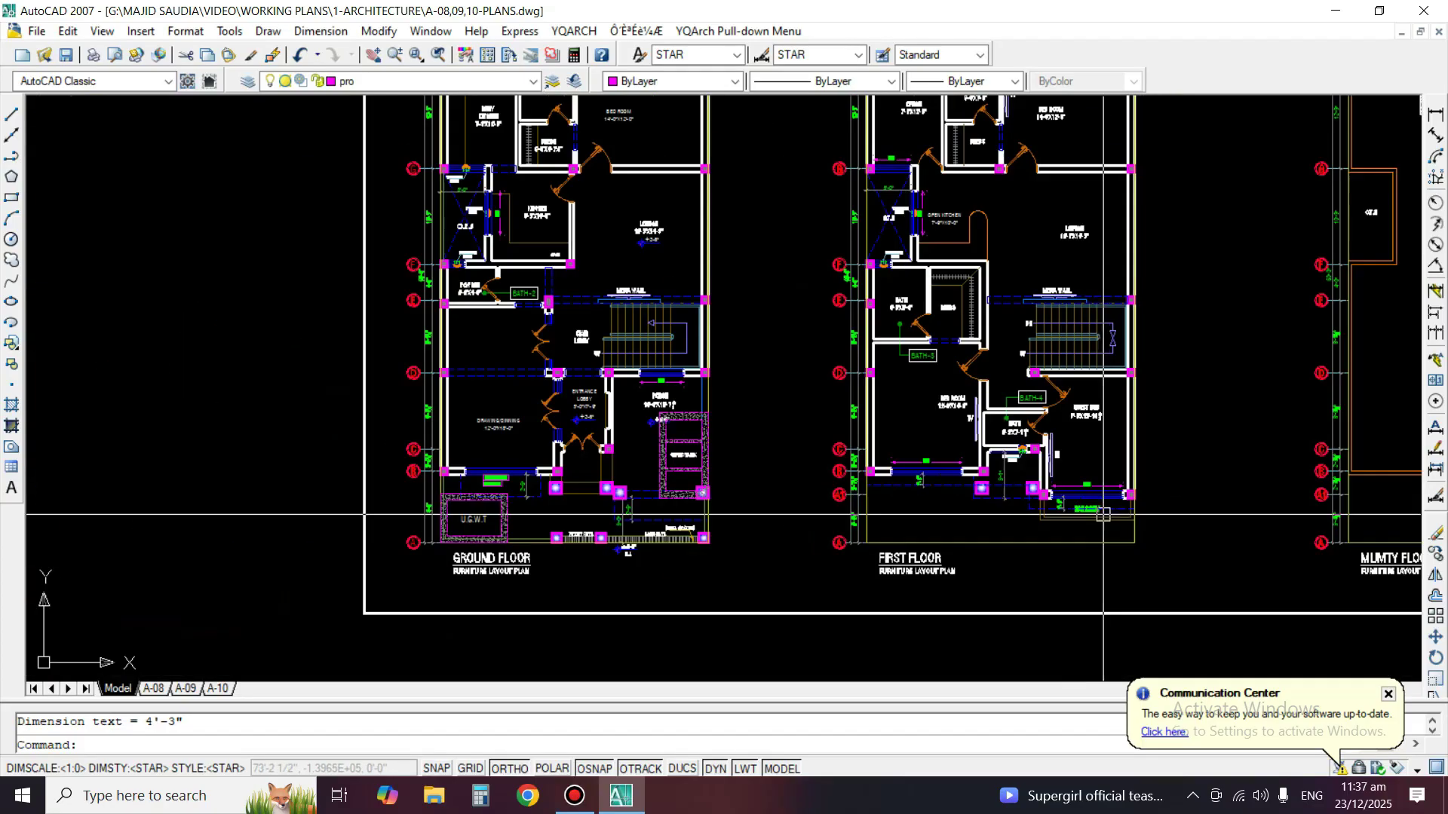
{"action": "scroll", "coordinate": [1019, 508], "scroll_direction": "up", "scroll_amount": 5}
{"action": "scroll", "coordinate": [1020, 508], "scroll_direction": "down", "scroll_amount": 5}
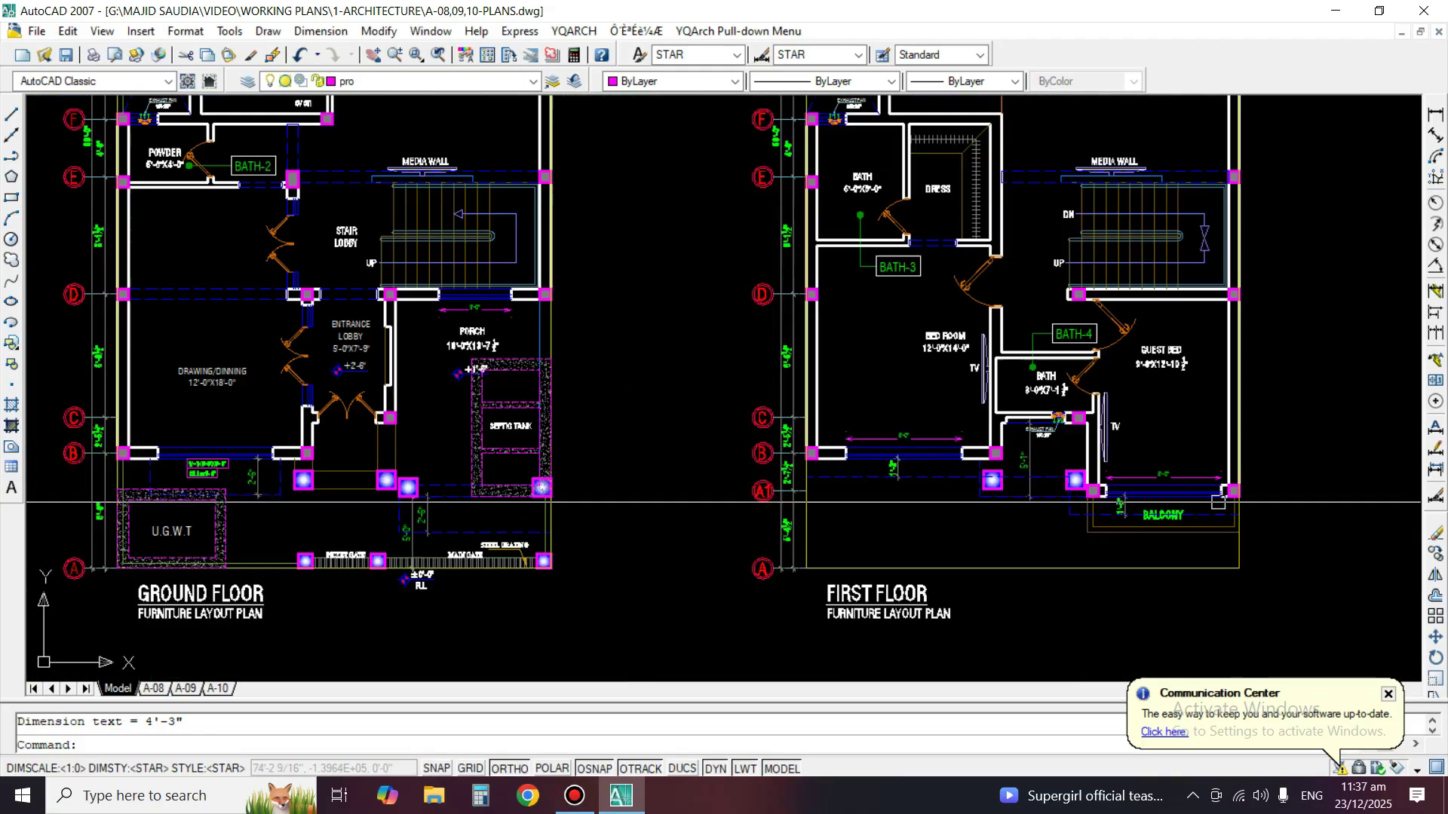
Change the window tag in the ground-floor drawing/dining window note to W-2.
{"action": "scroll", "coordinate": [612, 422], "scroll_direction": "up", "scroll_amount": 3}
{"action": "scroll", "coordinate": [612, 412], "scroll_direction": "up", "scroll_amount": 3}
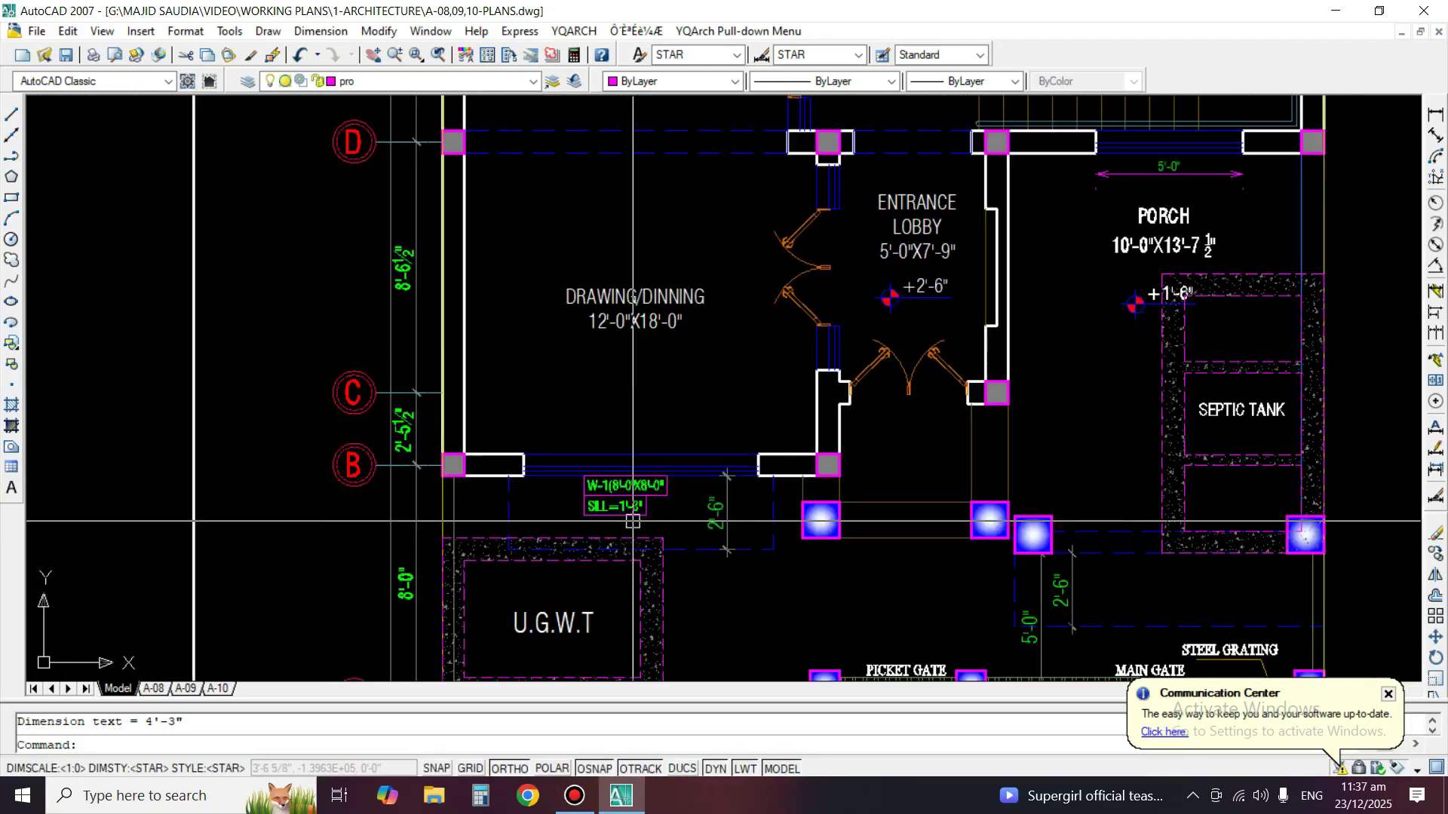
{"action": "scroll", "coordinate": [584, 513], "scroll_direction": "up", "scroll_amount": 4}
{"action": "type", "text": "ed"}
{"action": "key", "text": "Return"}
{"action": "left_click", "coordinate": [642, 473]}
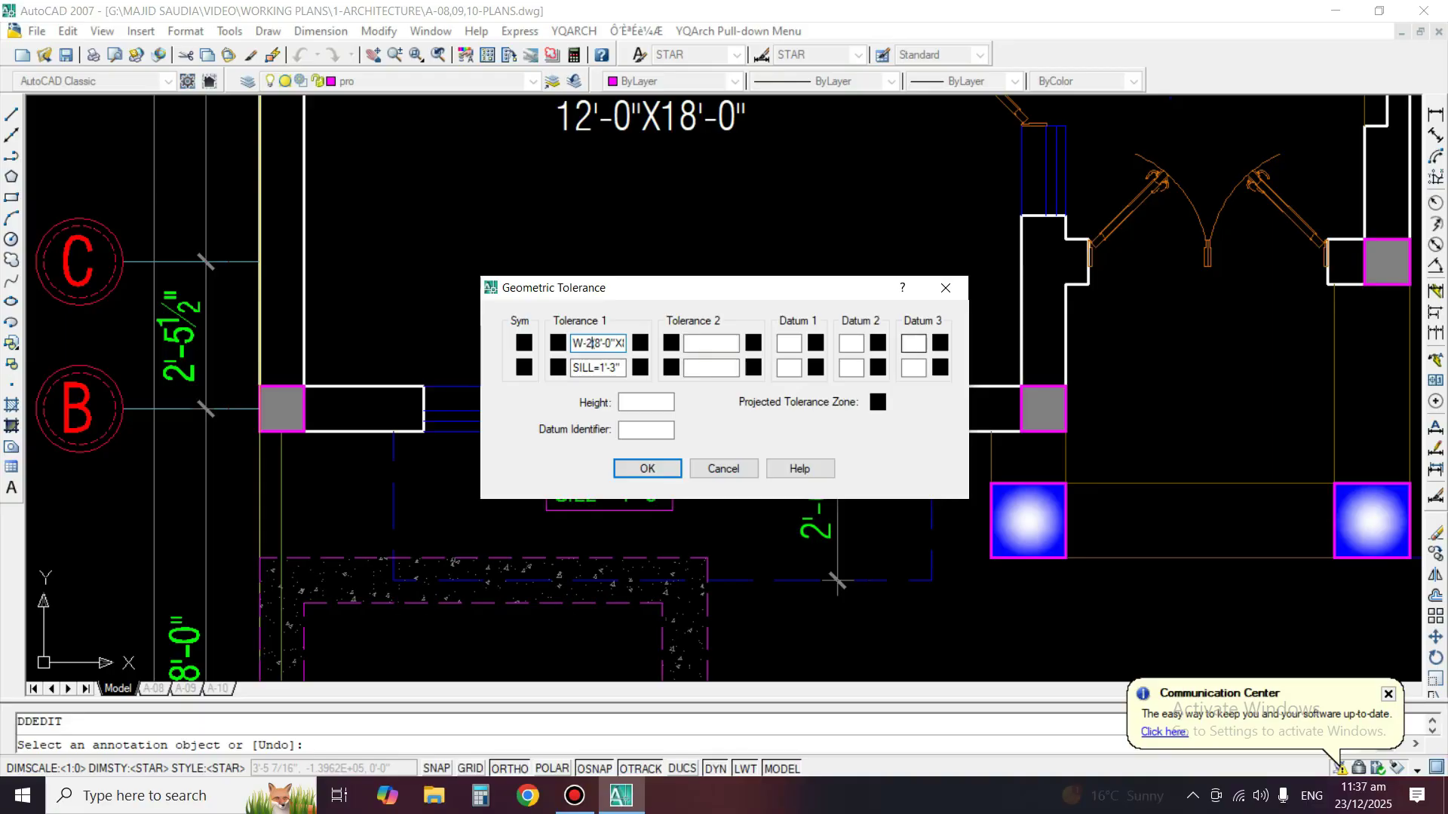
{"action": "key", "text": "Return"}
{"action": "key", "text": "Return"}
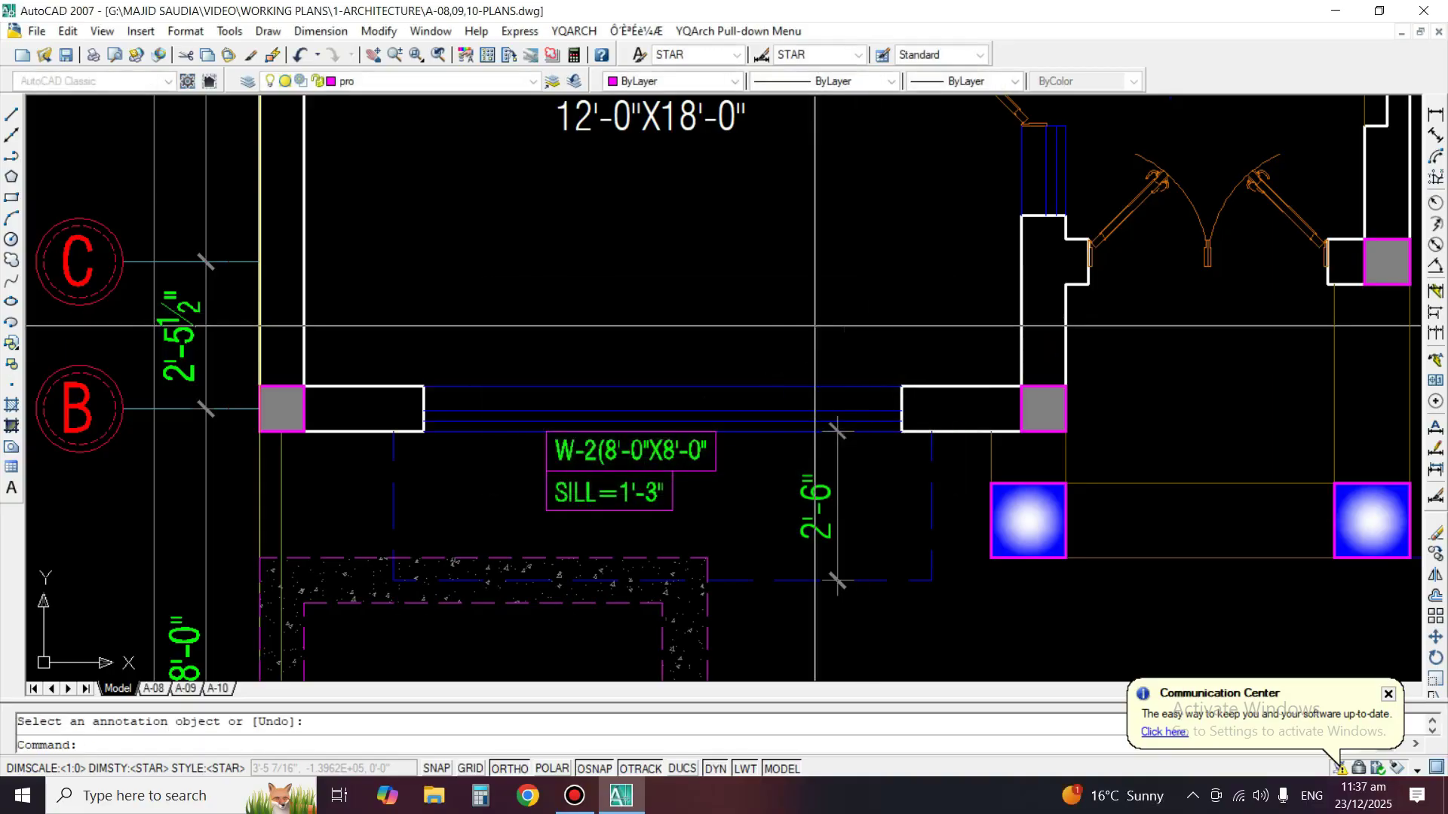
Look over the ground-floor kitchen, O.T.S and stair lobby windows.
{"action": "scroll", "coordinate": [734, 316], "scroll_direction": "down", "scroll_amount": 5}
{"action": "middle_click_drag", "start_coordinate": [734, 314], "coordinate": [754, 627]}
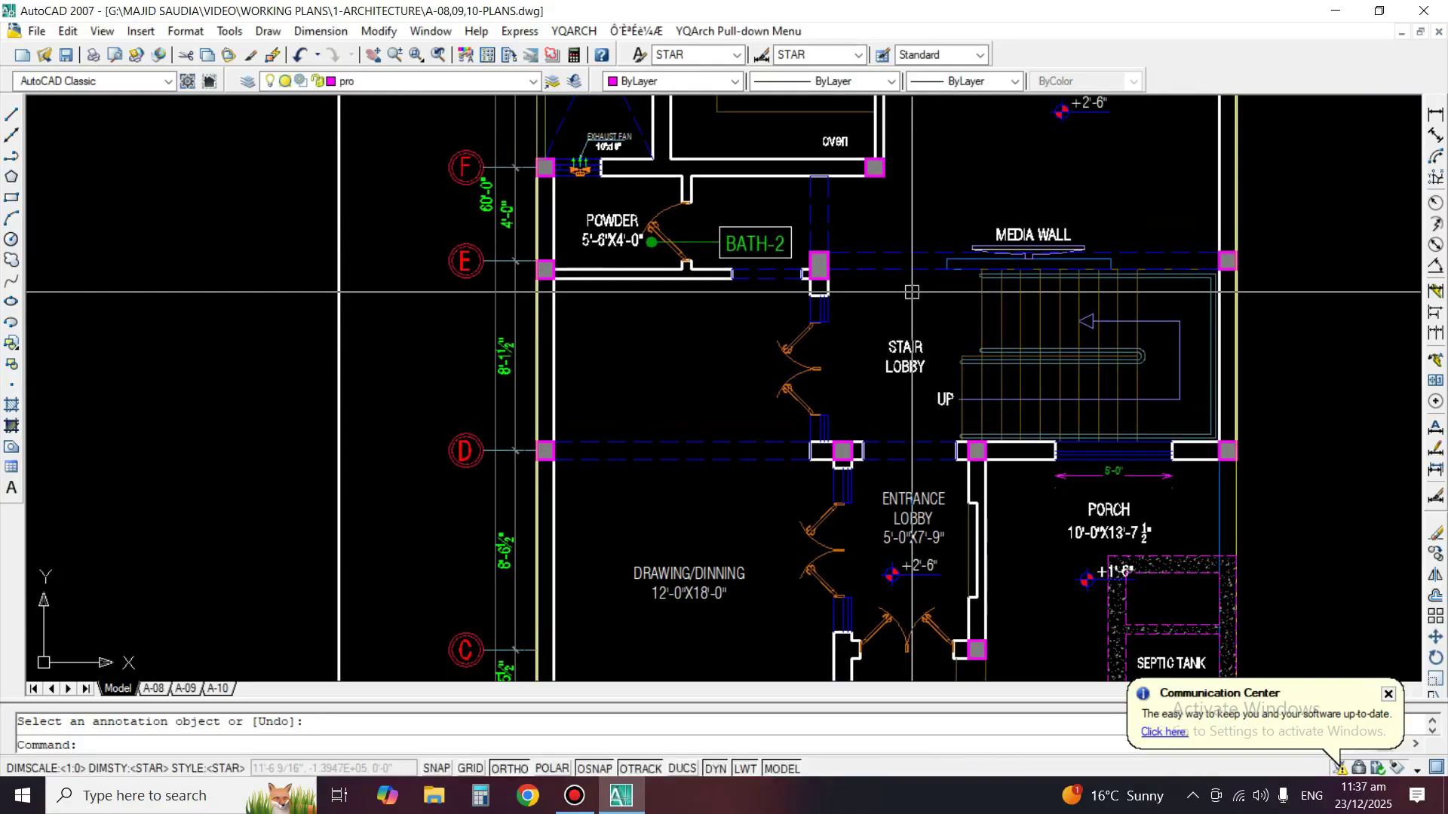
{"action": "middle_click_drag", "start_coordinate": [911, 291], "coordinate": [874, 499]}
{"action": "scroll", "coordinate": [902, 469], "scroll_direction": "down", "scroll_amount": 2}
{"action": "scroll", "coordinate": [741, 309], "scroll_direction": "up", "scroll_amount": 5}
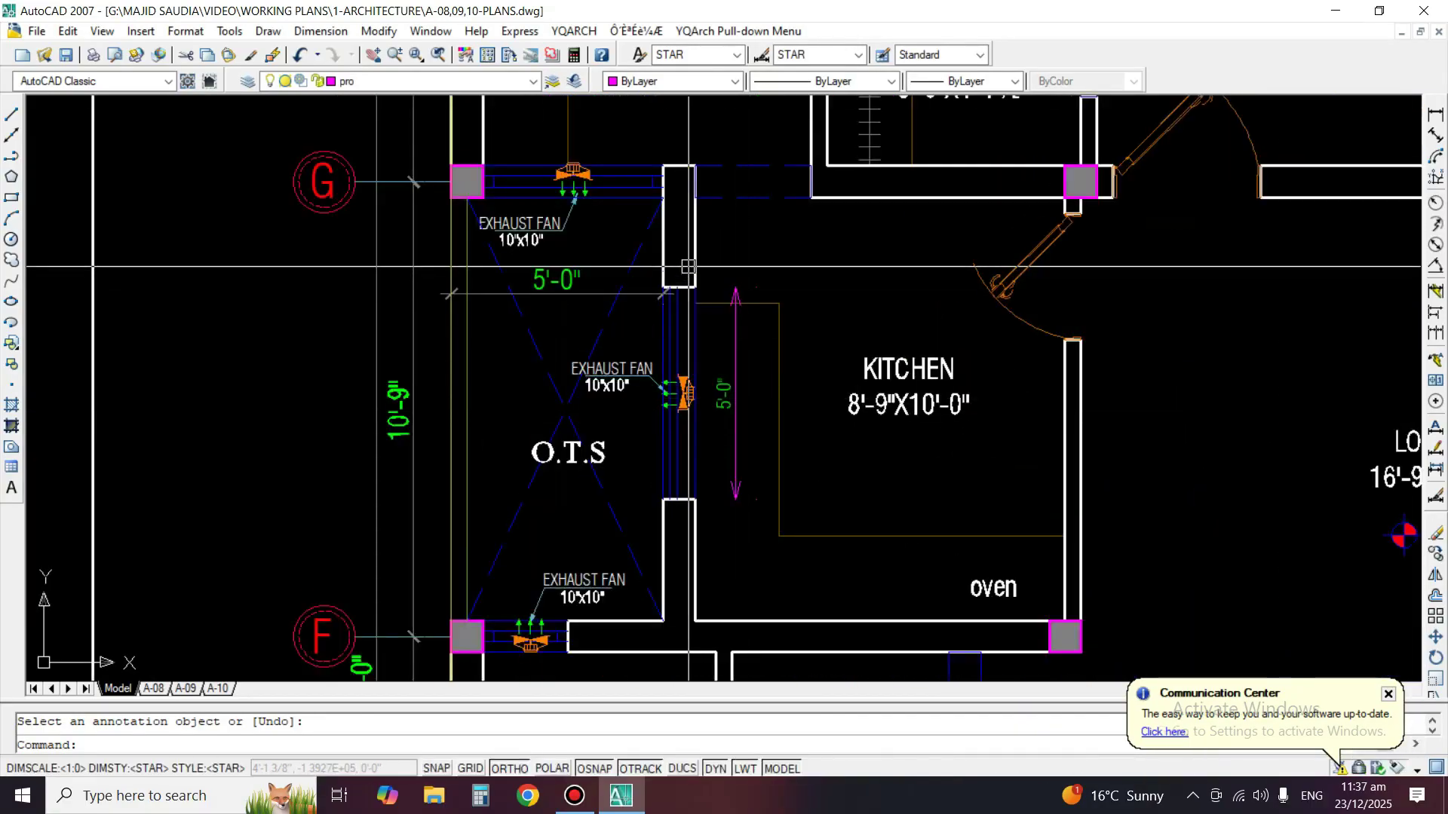
{"action": "middle_click_drag", "start_coordinate": [683, 439], "coordinate": [668, 342]}
{"action": "scroll", "coordinate": [666, 342], "scroll_direction": "down", "scroll_amount": 4}
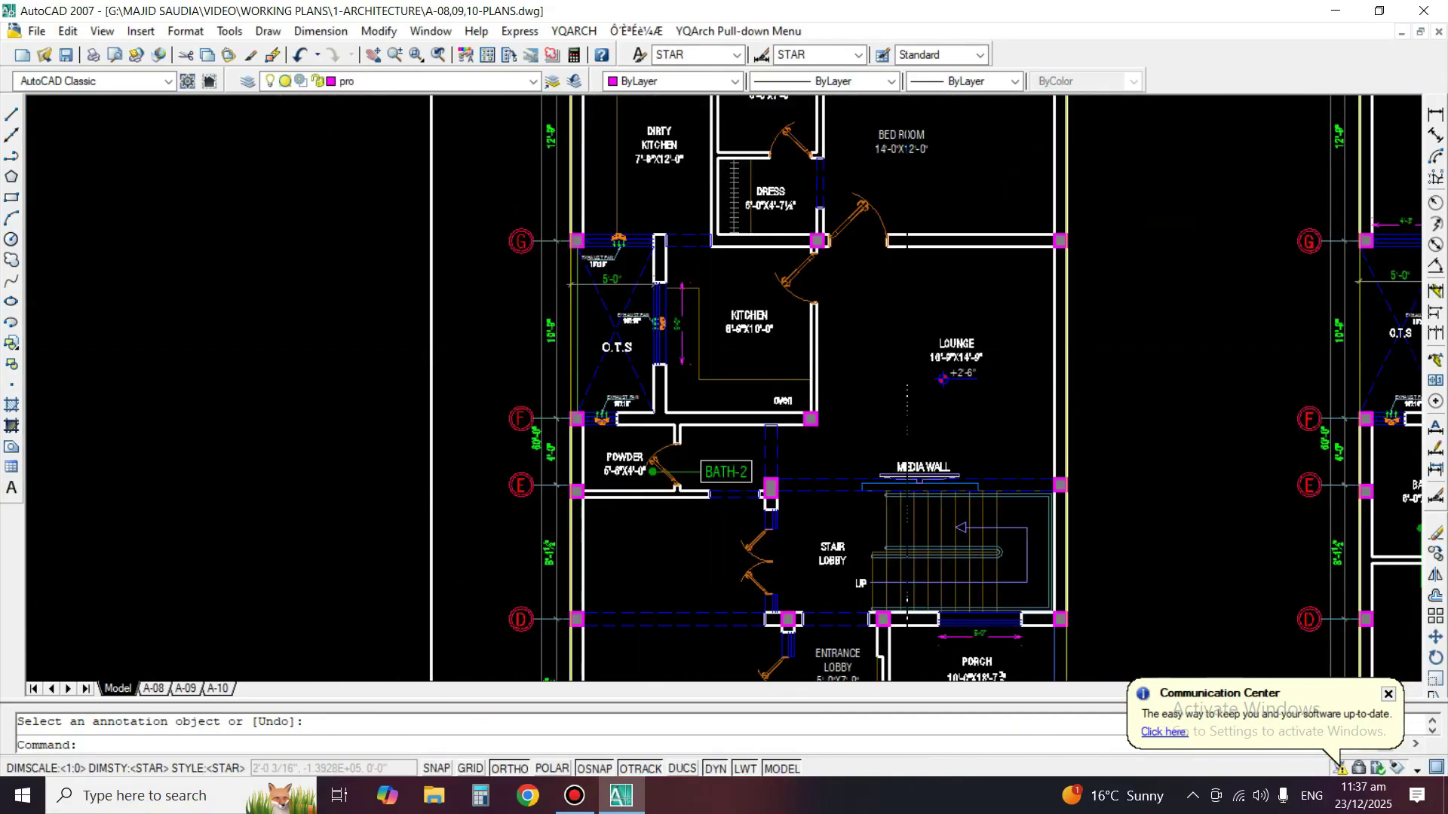
{"action": "scroll", "coordinate": [908, 648], "scroll_direction": "up", "scroll_amount": 3}
{"action": "middle_click_drag", "start_coordinate": [908, 649], "coordinate": [821, 342]}
{"action": "type", "text": "co"}
{"action": "key", "text": "space"}
{"action": "scroll", "coordinate": [738, 298], "scroll_direction": "down", "scroll_amount": 4}
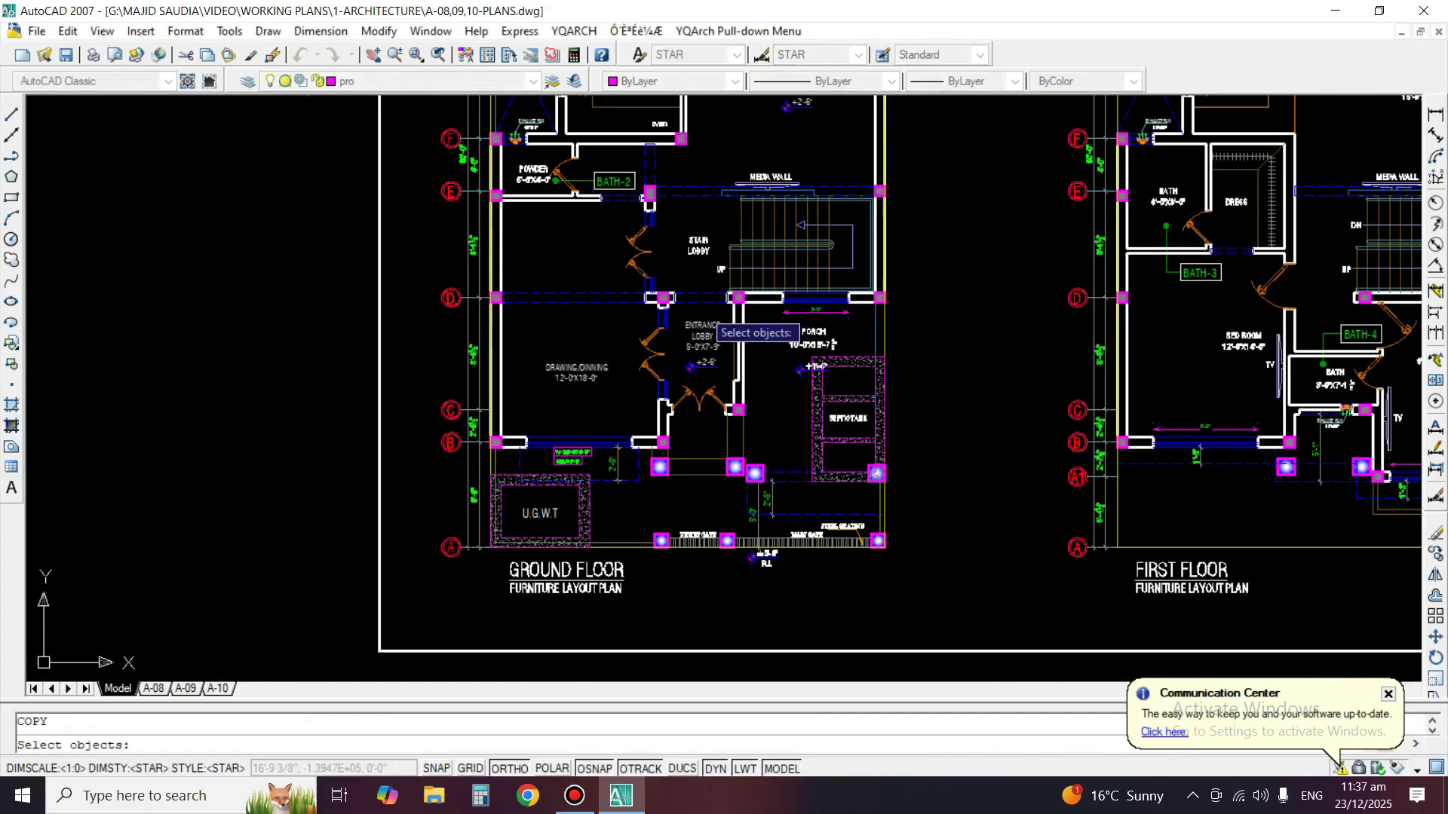
{"action": "key", "text": "Escape"}
{"action": "middle_click_drag", "start_coordinate": [1088, 419], "coordinate": [852, 423]}
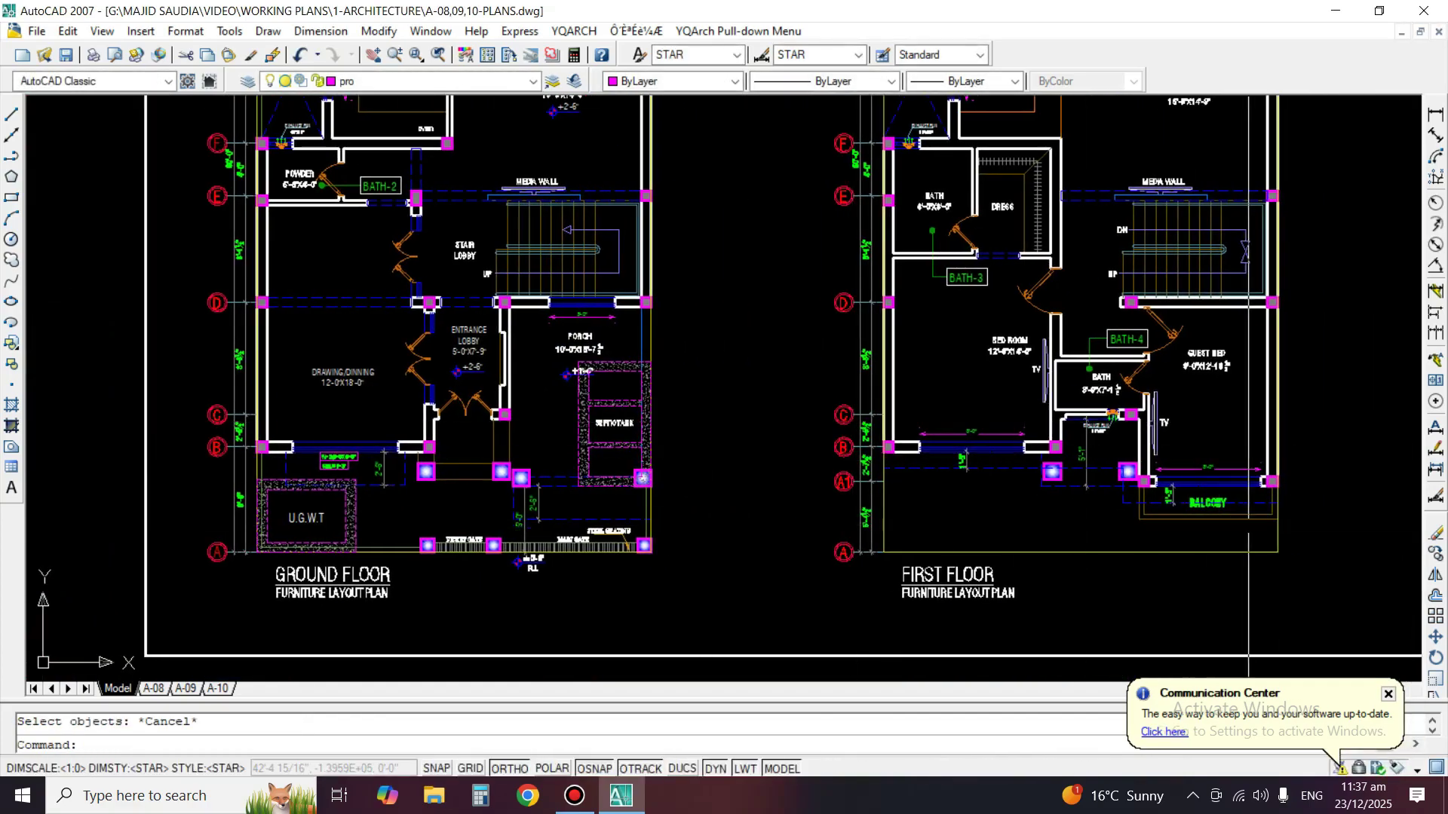
{"action": "scroll", "coordinate": [841, 455], "scroll_direction": "up", "scroll_amount": 2}
{"action": "type", "text": "co"}
{"action": "key", "text": "space"}
{"action": "middle_click_drag", "start_coordinate": [516, 455], "coordinate": [751, 477]}
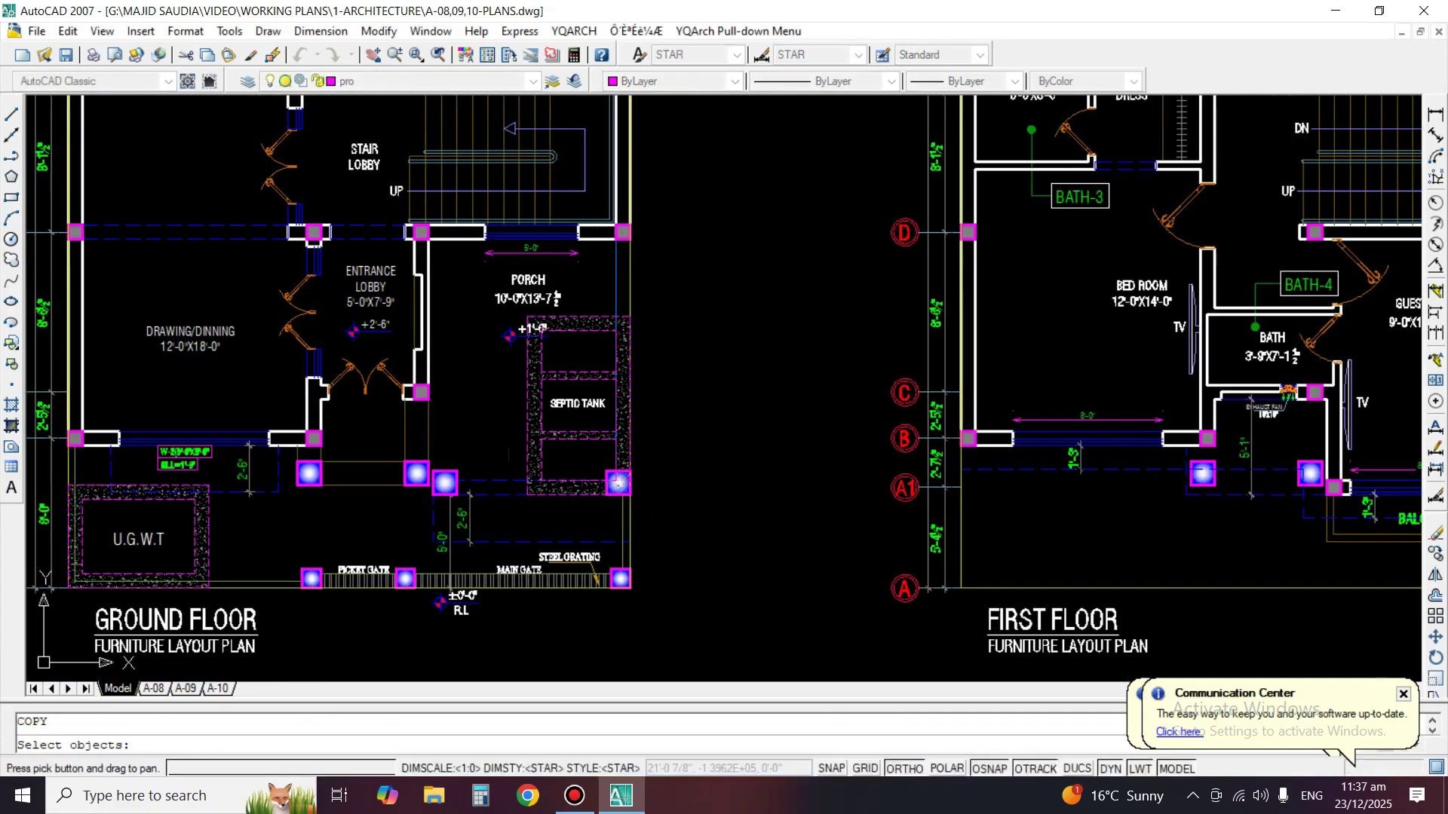
{"action": "scroll", "coordinate": [245, 448], "scroll_direction": "up", "scroll_amount": 2}
{"action": "key", "text": "space"}
{"action": "left_click", "coordinate": [153, 468]}
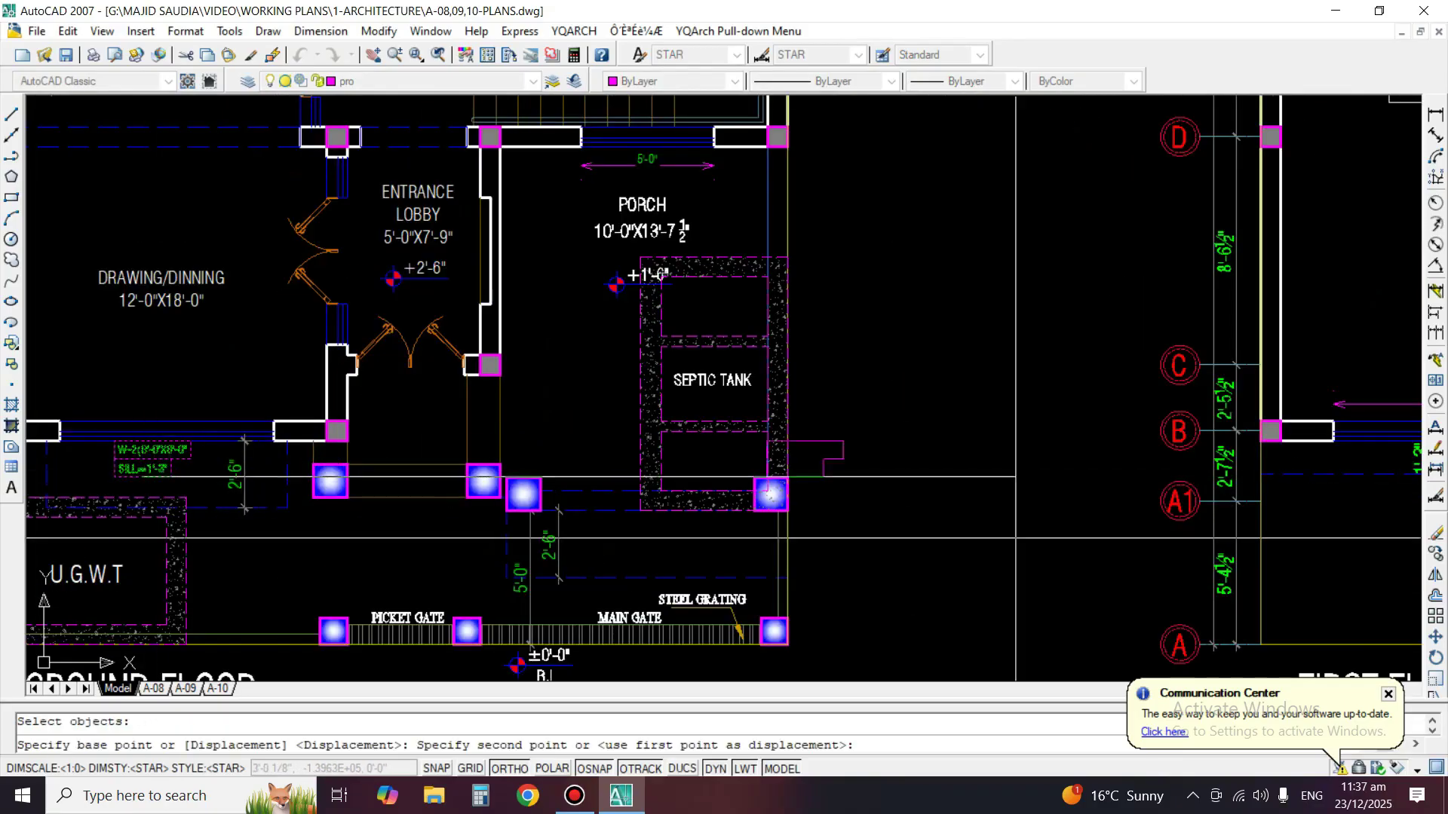
{"action": "middle_click_drag", "start_coordinate": [1115, 538], "coordinate": [377, 558]}
{"action": "scroll", "coordinate": [601, 577], "scroll_direction": "down", "scroll_amount": 3}
{"action": "key", "text": "Escape"}
{"action": "scroll", "coordinate": [498, 444], "scroll_direction": "down", "scroll_amount": 2}
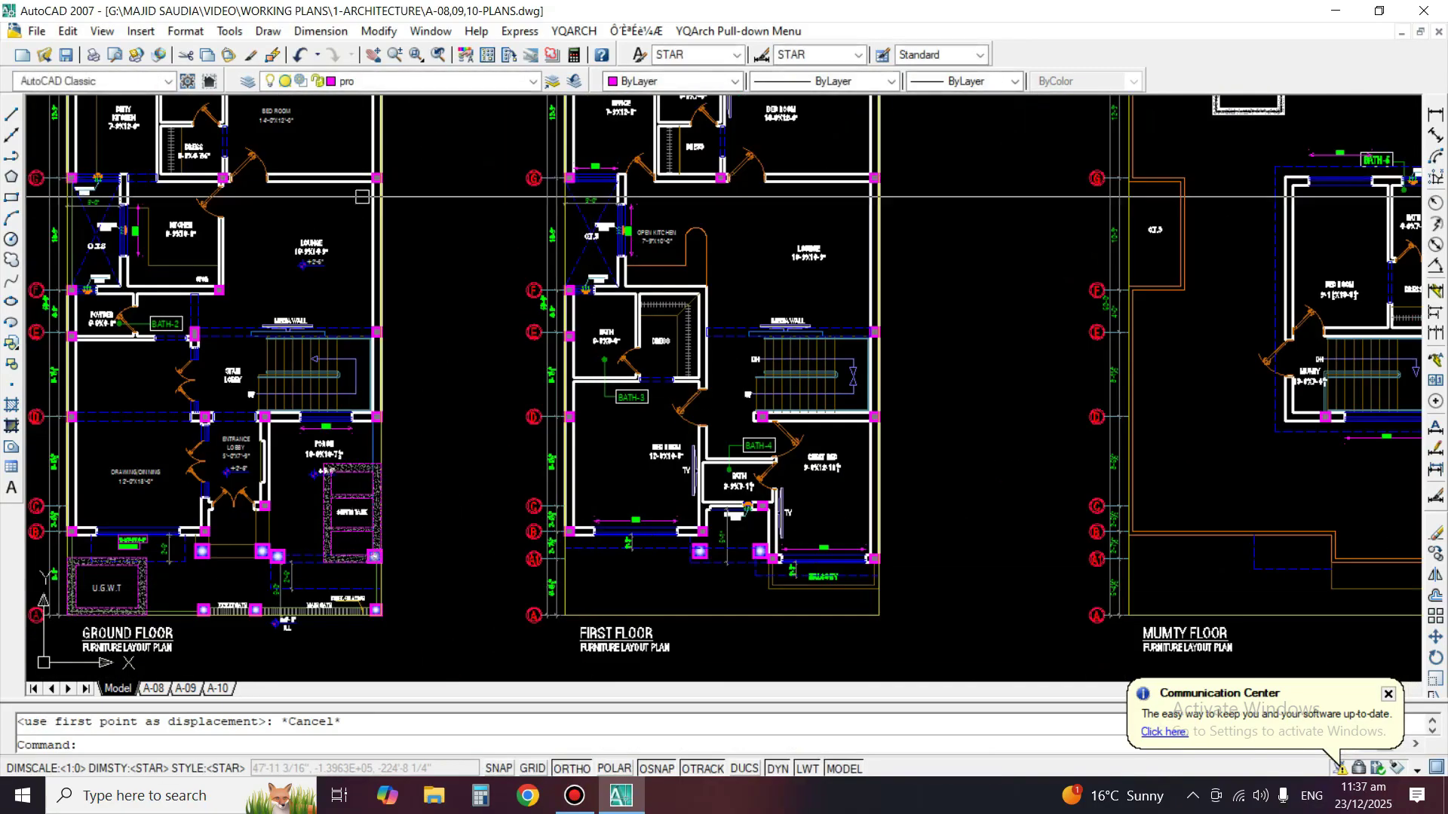
Copy the ground-floor rear bed room window note straight across to the first-floor rear bed room window, with ortho on.
{"action": "middle_click_drag", "start_coordinate": [750, 106], "coordinate": [764, 329]}
{"action": "scroll", "coordinate": [764, 329], "scroll_direction": "up", "scroll_amount": 7}
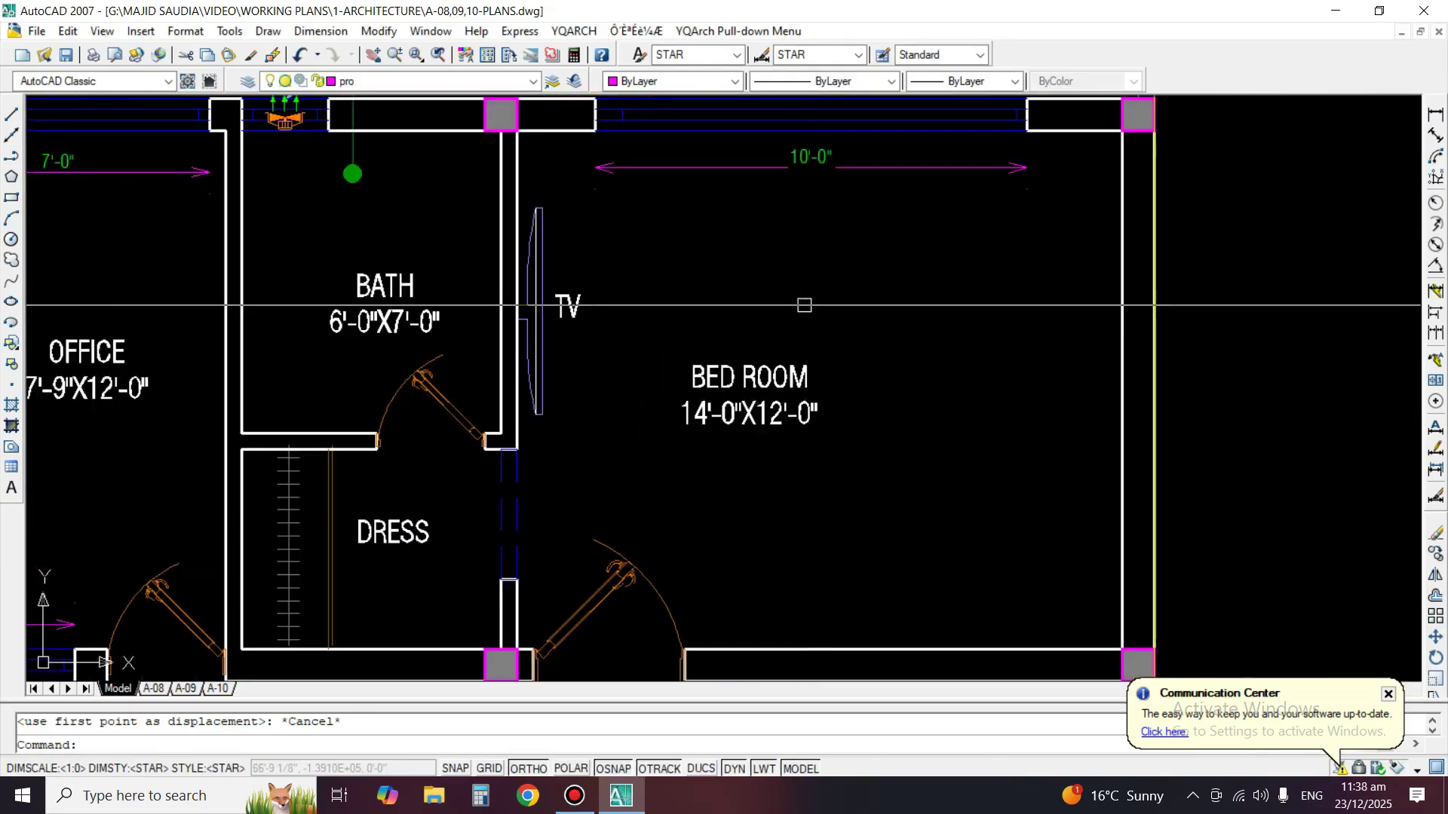
{"action": "middle_click_drag", "start_coordinate": [629, 97], "coordinate": [856, 185]}
{"action": "key", "text": "space"}
{"action": "scroll", "coordinate": [849, 170], "scroll_direction": "down", "scroll_amount": 4}
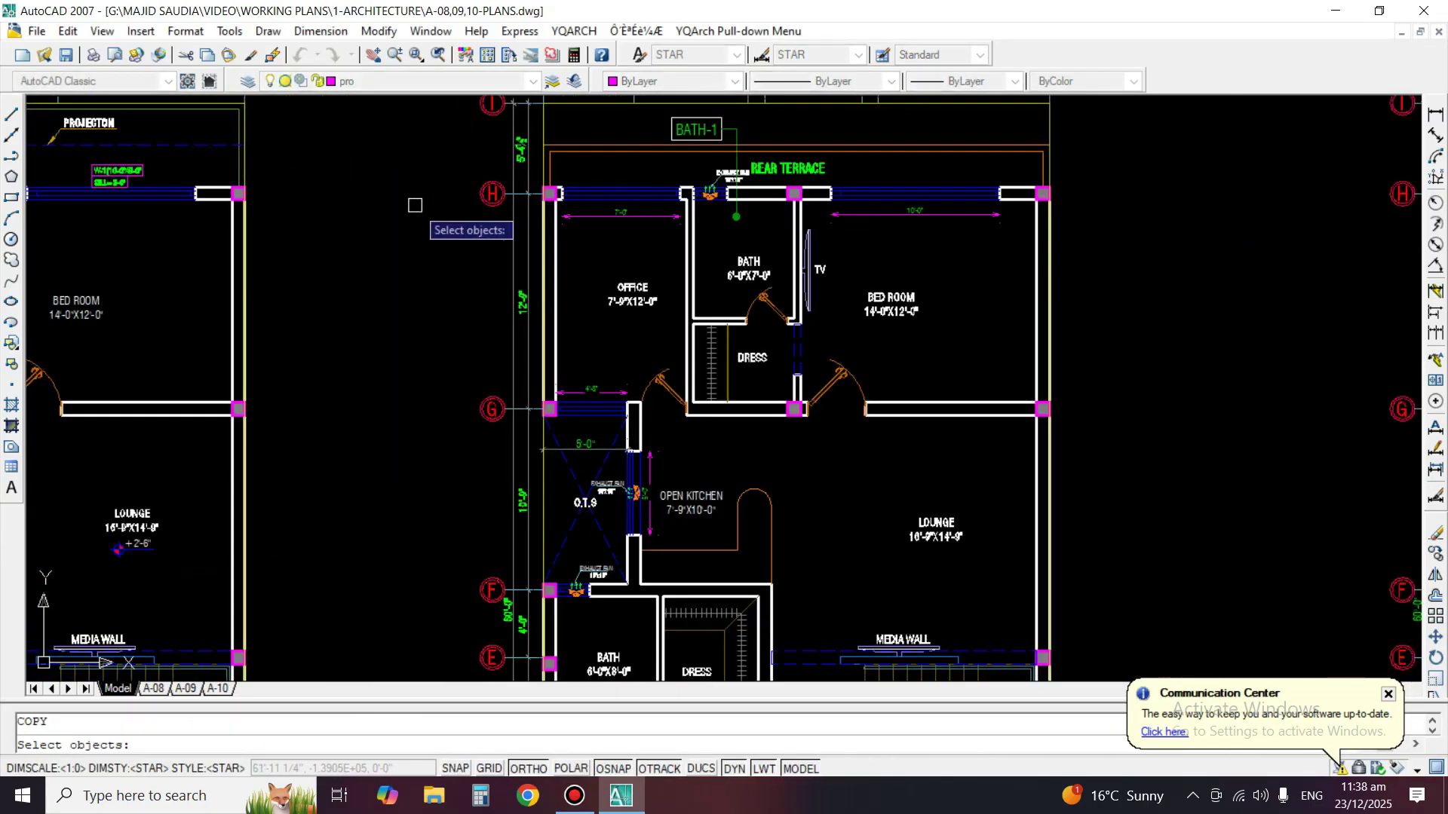
{"action": "middle_click_drag", "start_coordinate": [414, 197], "coordinate": [76, 213]}
{"action": "scroll", "coordinate": [574, 209], "scroll_direction": "up", "scroll_amount": 3}
{"action": "left_click", "coordinate": [568, 135]}
{"action": "key", "text": "space"}
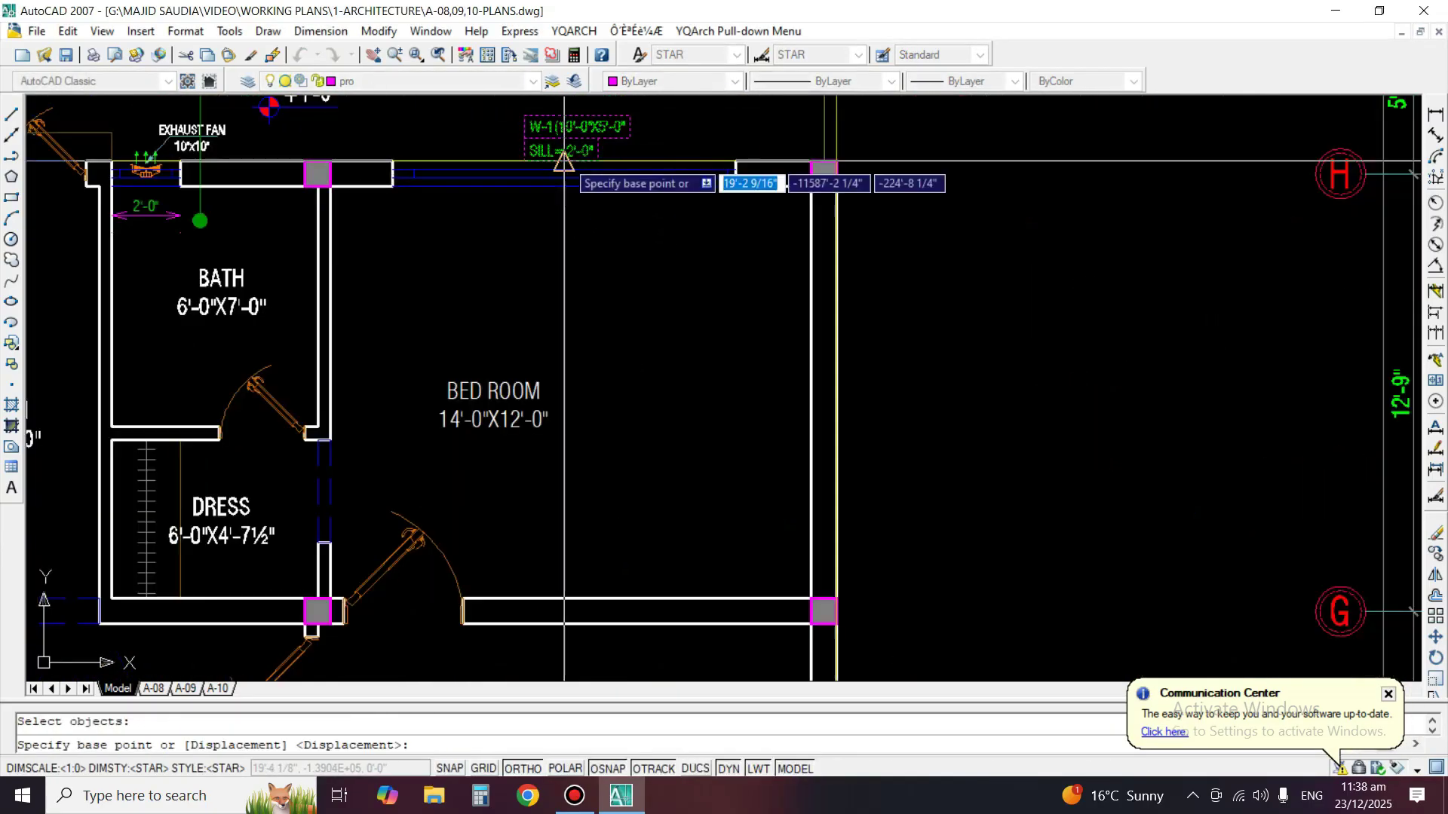
{"action": "left_click", "coordinate": [564, 167]}
{"action": "middle_click_drag", "start_coordinate": [564, 167], "coordinate": [965, 573]}
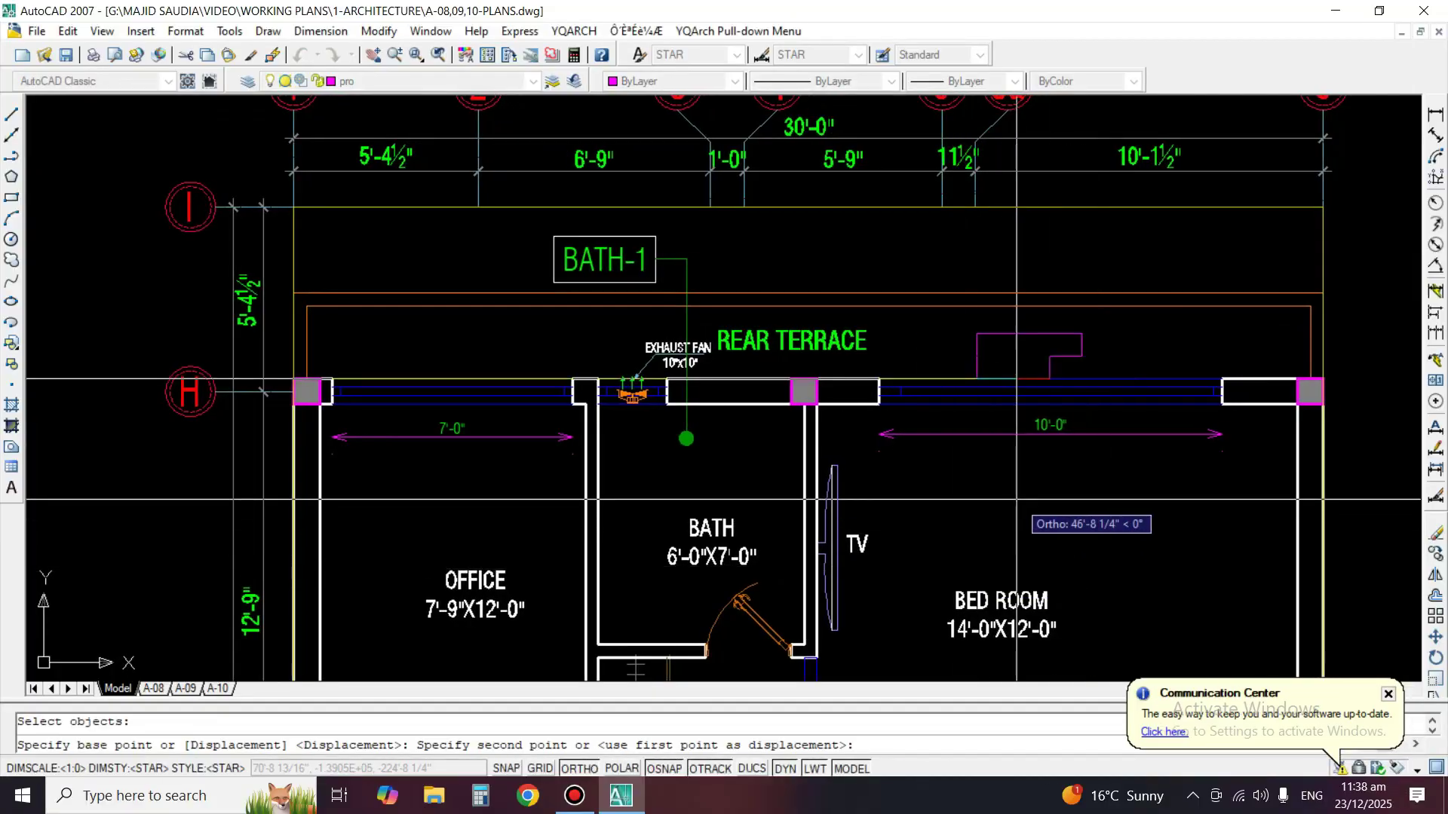
{"action": "left_click", "coordinate": [1014, 561]}
{"action": "key", "text": "space"}
Edit the first-floor rear bed room window note to read W-1a(10'-0"X6'-6" with SILL=0'-6".
{"action": "scroll", "coordinate": [1054, 440], "scroll_direction": "up", "scroll_amount": 2}
{"action": "scroll", "coordinate": [1053, 439], "scroll_direction": "up", "scroll_amount": 1}
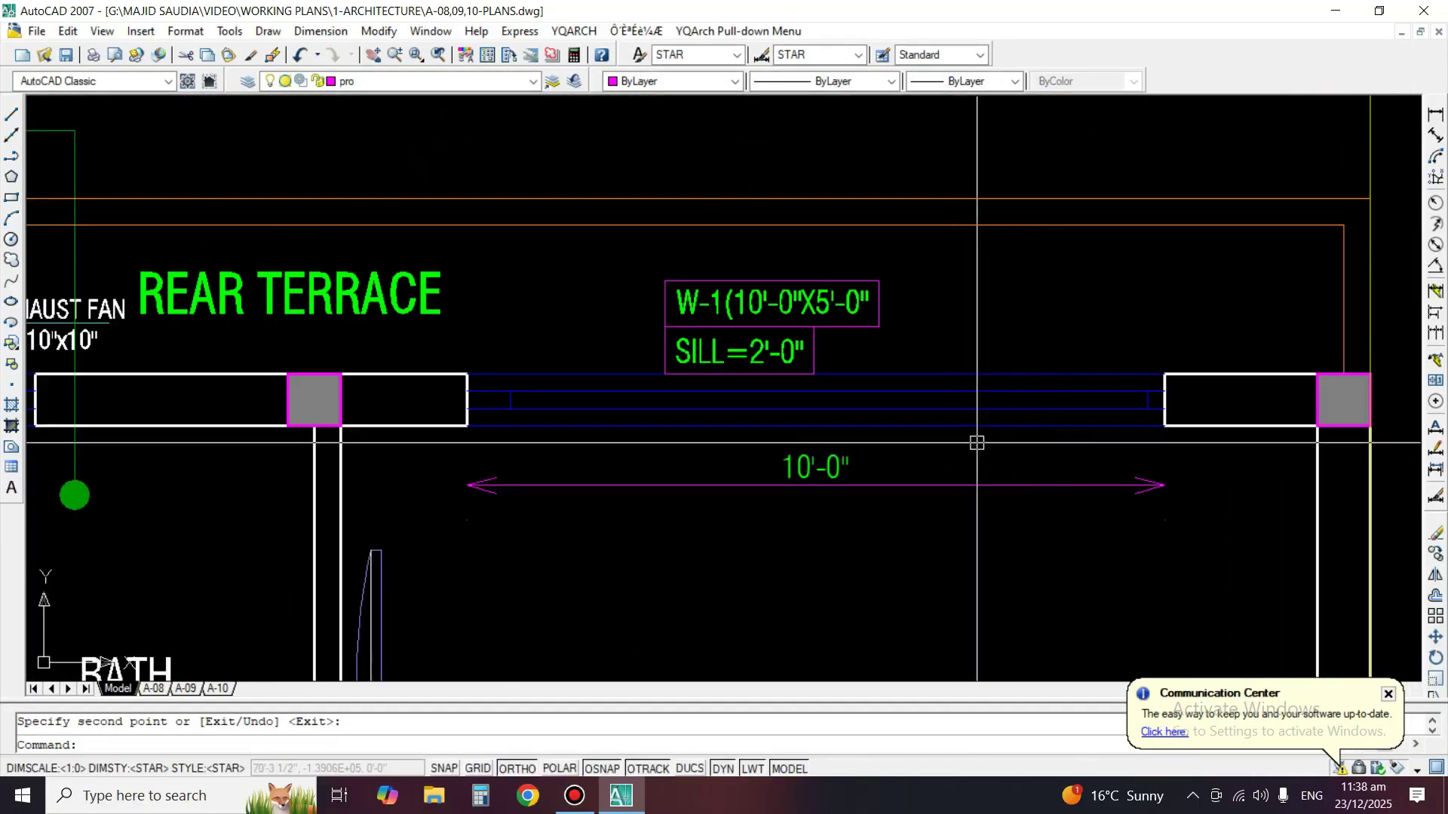
{"action": "scroll", "coordinate": [1084, 281], "scroll_direction": "down", "scroll_amount": 2}
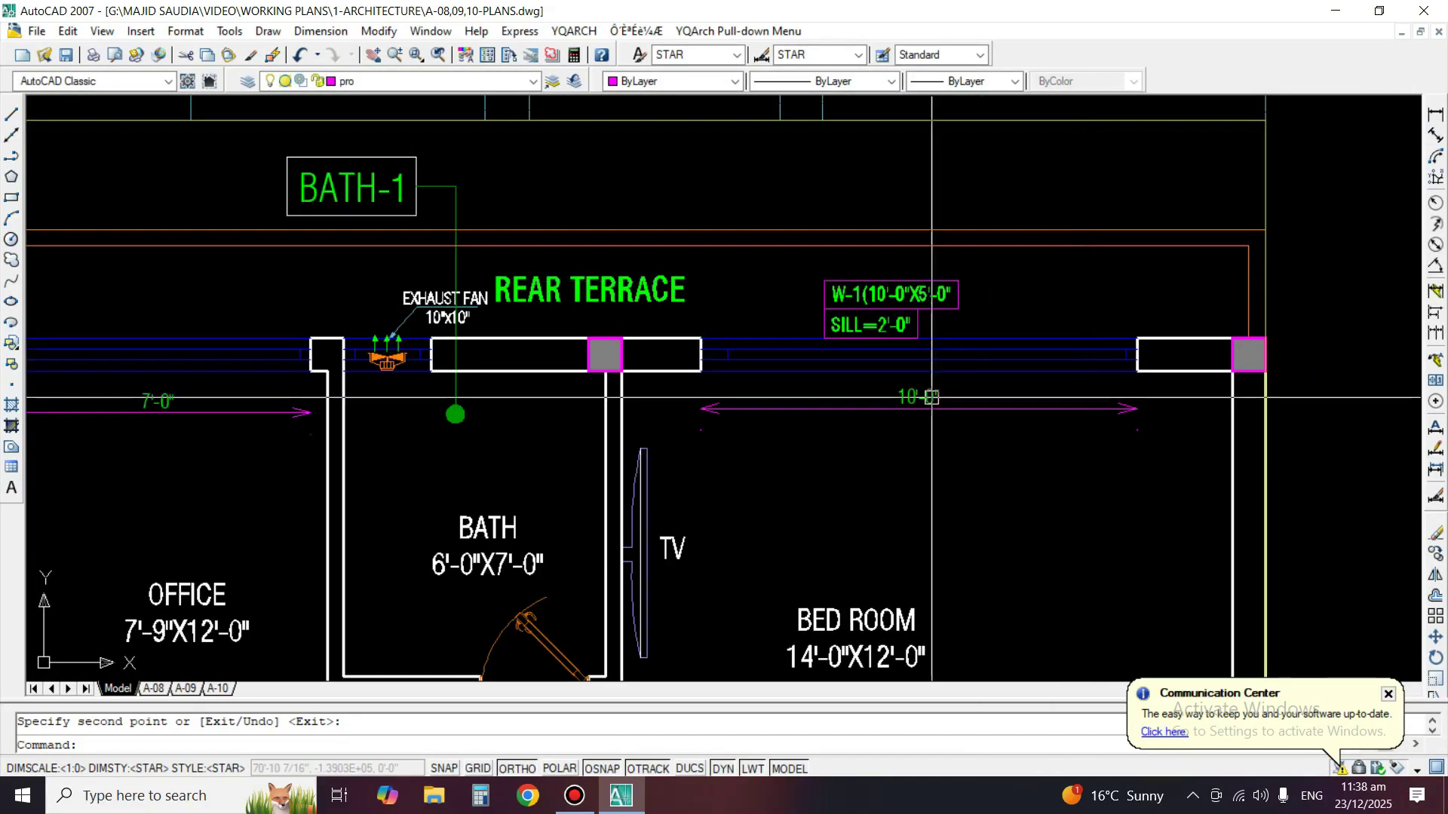
{"action": "key", "text": "space"}
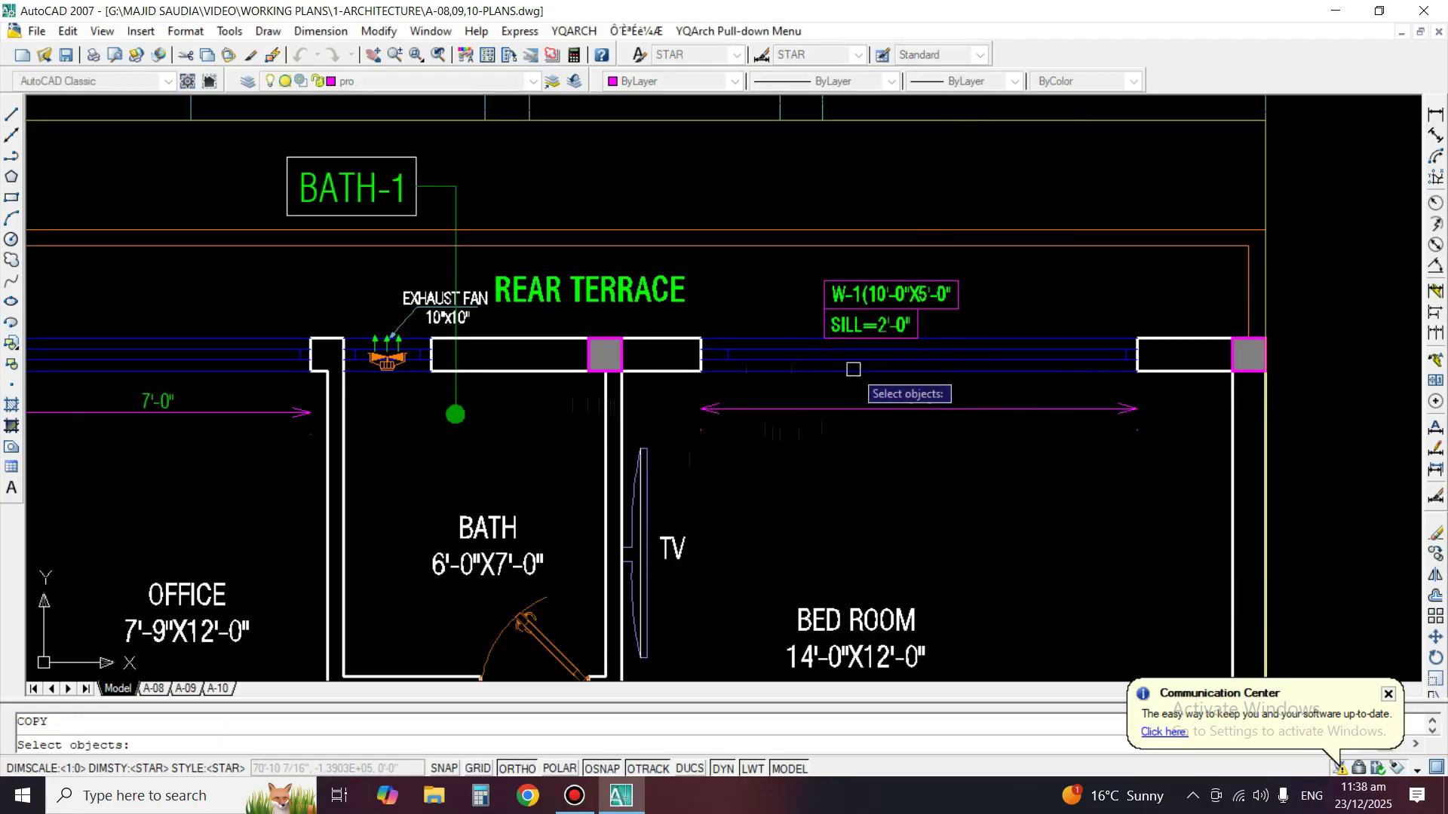
{"action": "double_click", "coordinate": [880, 304]}
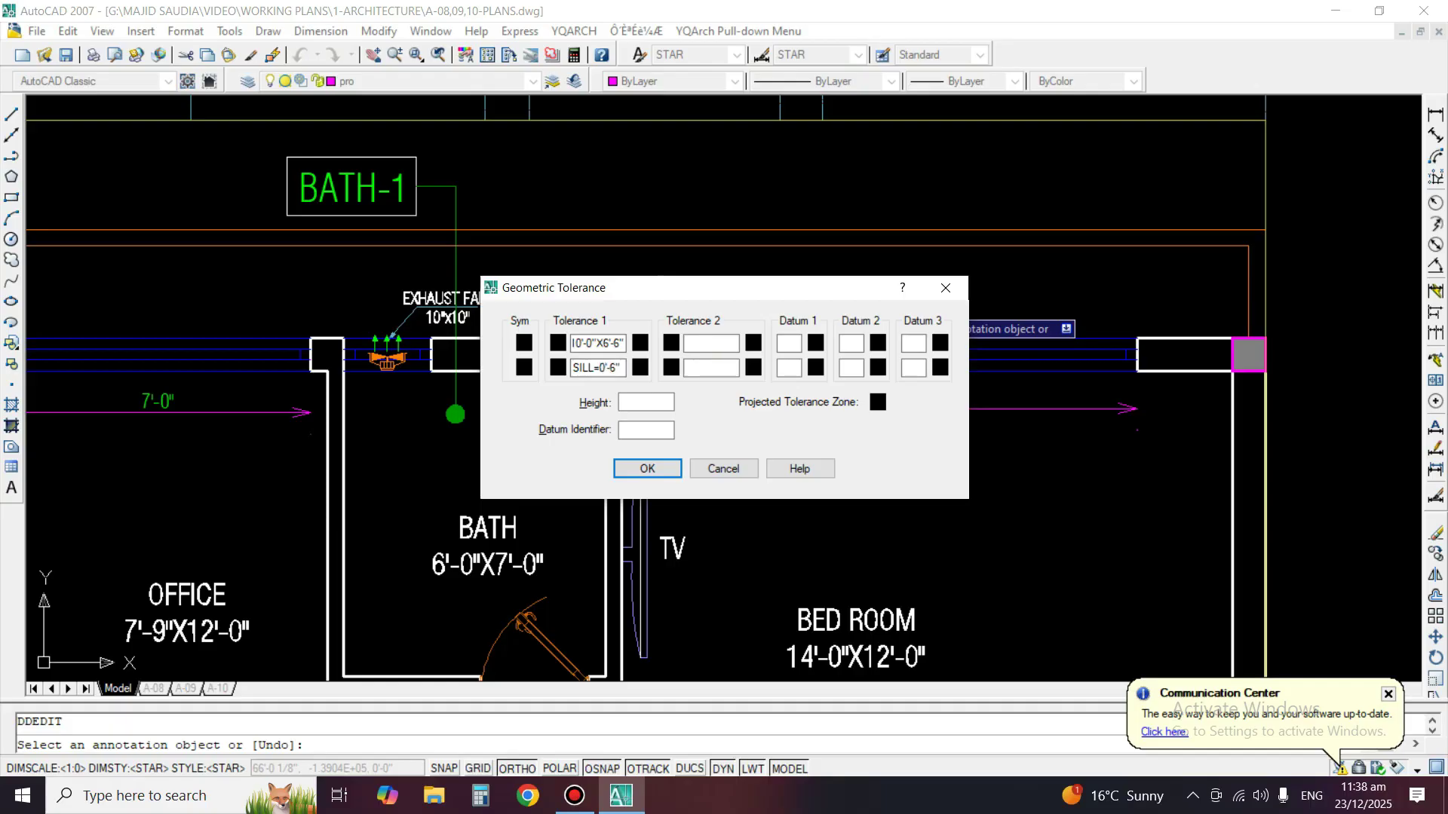
{"action": "key", "text": "Return"}
Erase the 10'-0" width dimension below the first-floor rear bed room window.
{"action": "scroll", "coordinate": [902, 387], "scroll_direction": "up", "scroll_amount": 2}
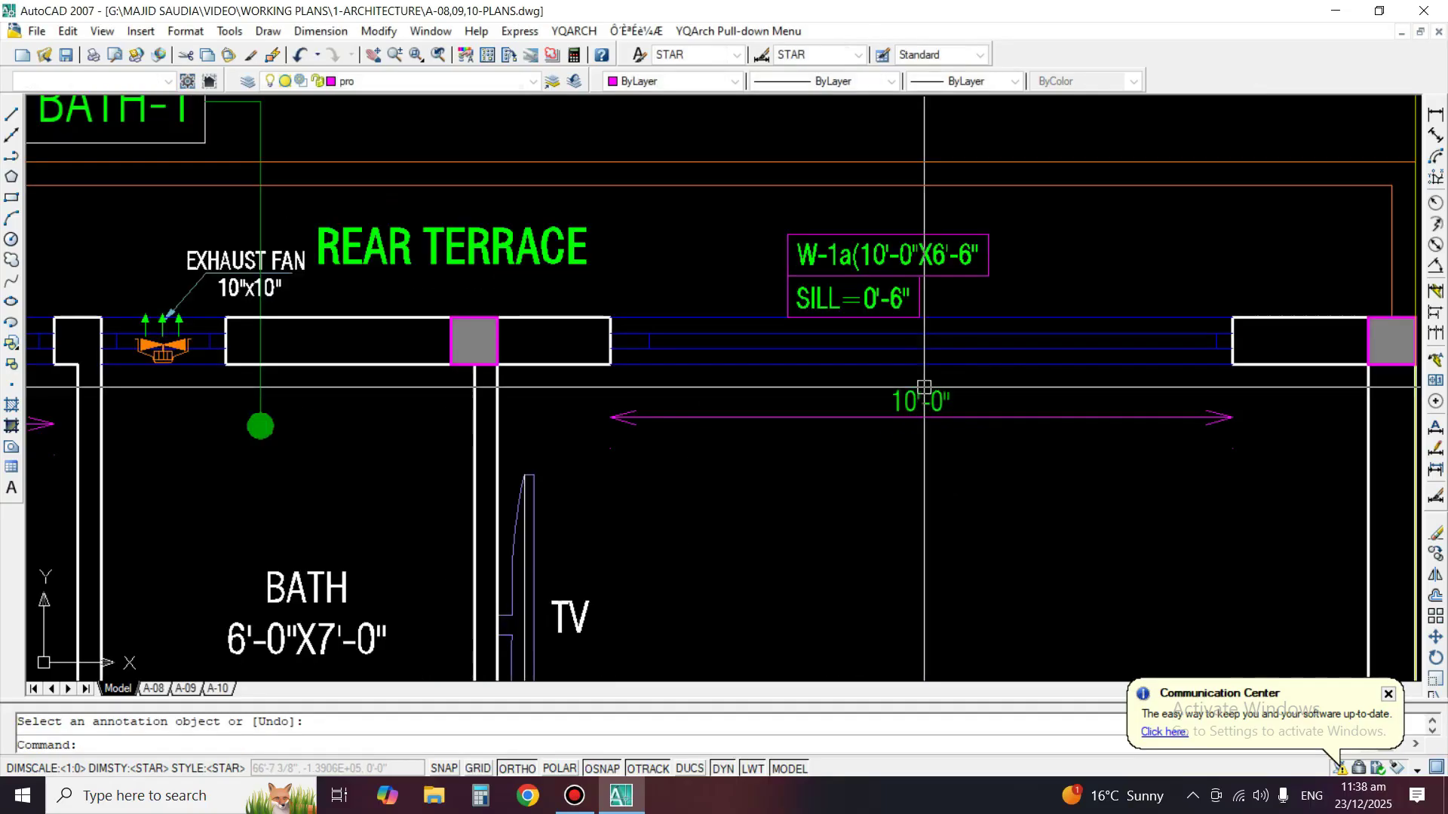
{"action": "type", "text": "e"}
{"action": "key", "text": "Return"}
{"action": "left_click", "coordinate": [745, 453]}
{"action": "key", "text": "Return"}
{"action": "scroll", "coordinate": [771, 307], "scroll_direction": "down", "scroll_amount": 4}
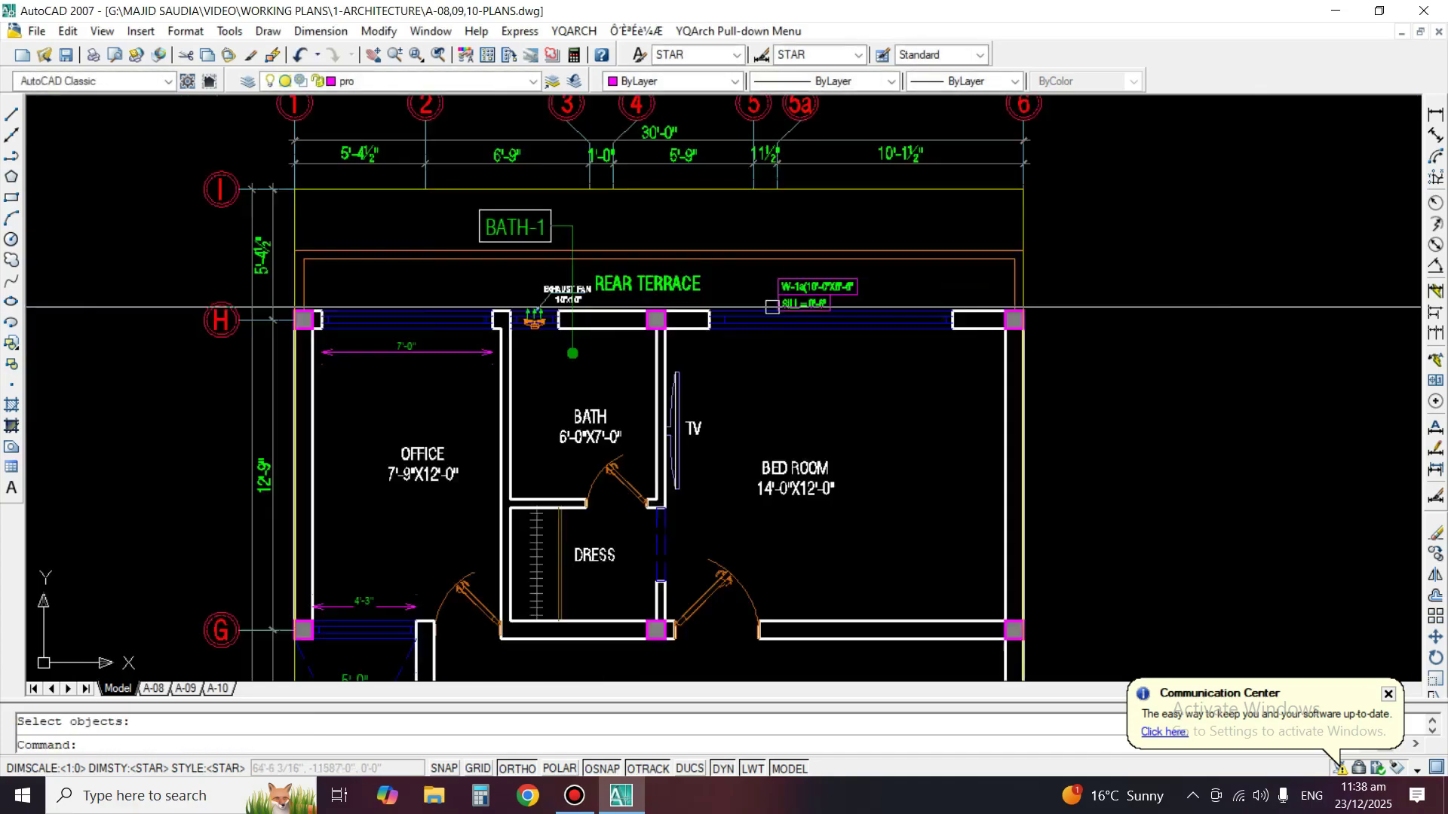
Copy the ground-floor drawing/dining window note straight across to the first-floor front bed room window, with ortho on.
{"action": "middle_click_drag", "start_coordinate": [713, 394], "coordinate": [809, 170]}
{"action": "scroll", "coordinate": [610, 609], "scroll_direction": "up", "scroll_amount": 2}
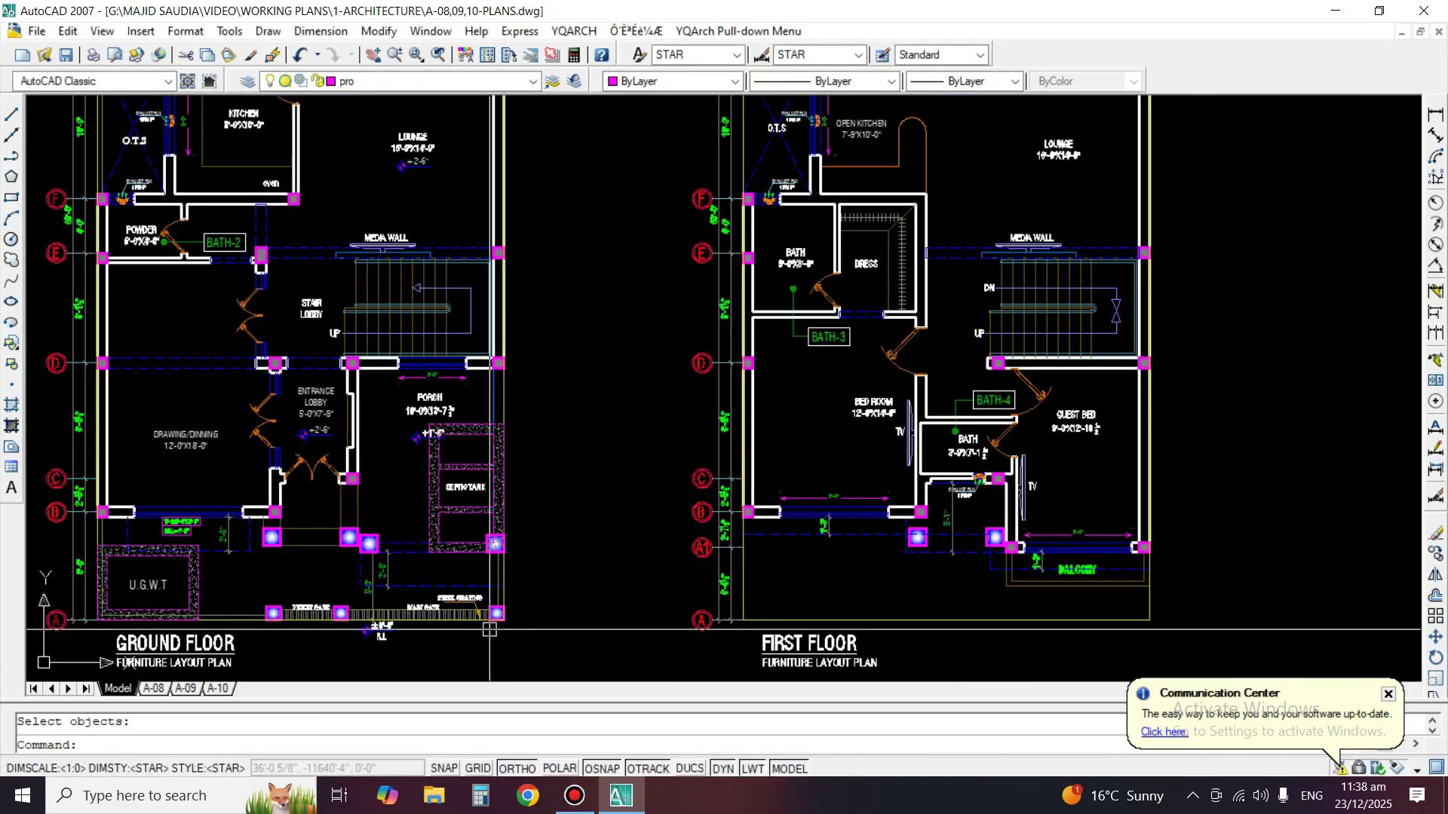
{"action": "type", "text": "co"}
{"action": "key", "text": "Return"}
{"action": "scroll", "coordinate": [161, 497], "scroll_direction": "up", "scroll_amount": 2}
{"action": "scroll", "coordinate": [168, 520], "scroll_direction": "up", "scroll_amount": 3}
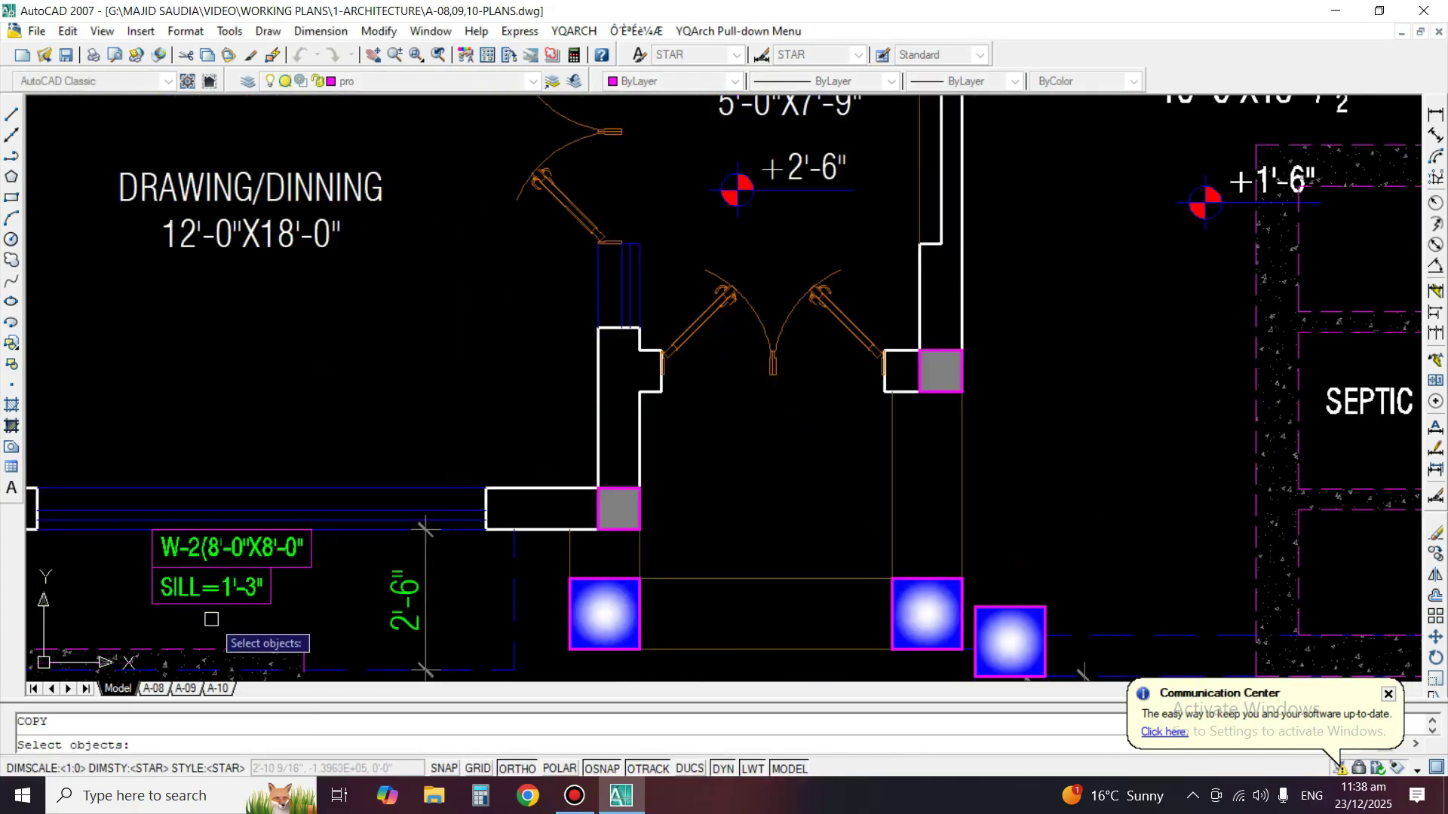
{"action": "left_click", "coordinate": [233, 563]}
{"action": "key", "text": "Return"}
{"action": "left_click", "coordinate": [217, 541]}
{"action": "scroll", "coordinate": [132, 486], "scroll_direction": "down", "scroll_amount": 4}
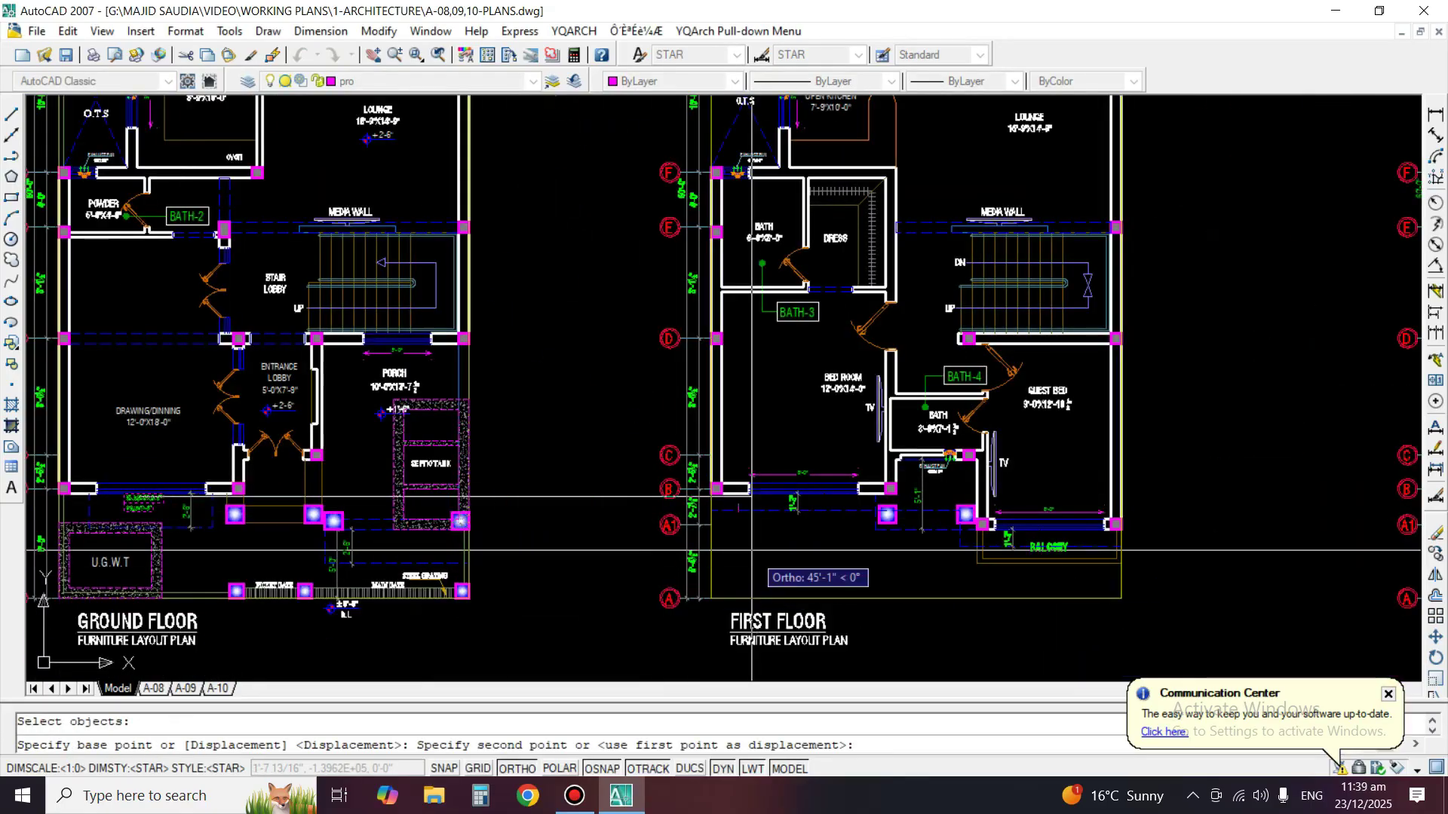
{"action": "scroll", "coordinate": [767, 537], "scroll_direction": "up", "scroll_amount": 3}
{"action": "scroll", "coordinate": [769, 536], "scroll_direction": "up", "scroll_amount": 2}
{"action": "left_click", "coordinate": [816, 566]}
{"action": "key", "text": "Return"}
Move the copied note horizontally to the right so it sits within the width of the first-floor front bed room window.
{"action": "middle_click_drag", "start_coordinate": [923, 423], "coordinate": [750, 491]}
{"action": "left_click", "coordinate": [753, 483]}
{"action": "type", "text": "m"}
{"action": "key", "text": "Return"}
{"action": "left_click", "coordinate": [778, 593]}
{"action": "left_click", "coordinate": [898, 598]}
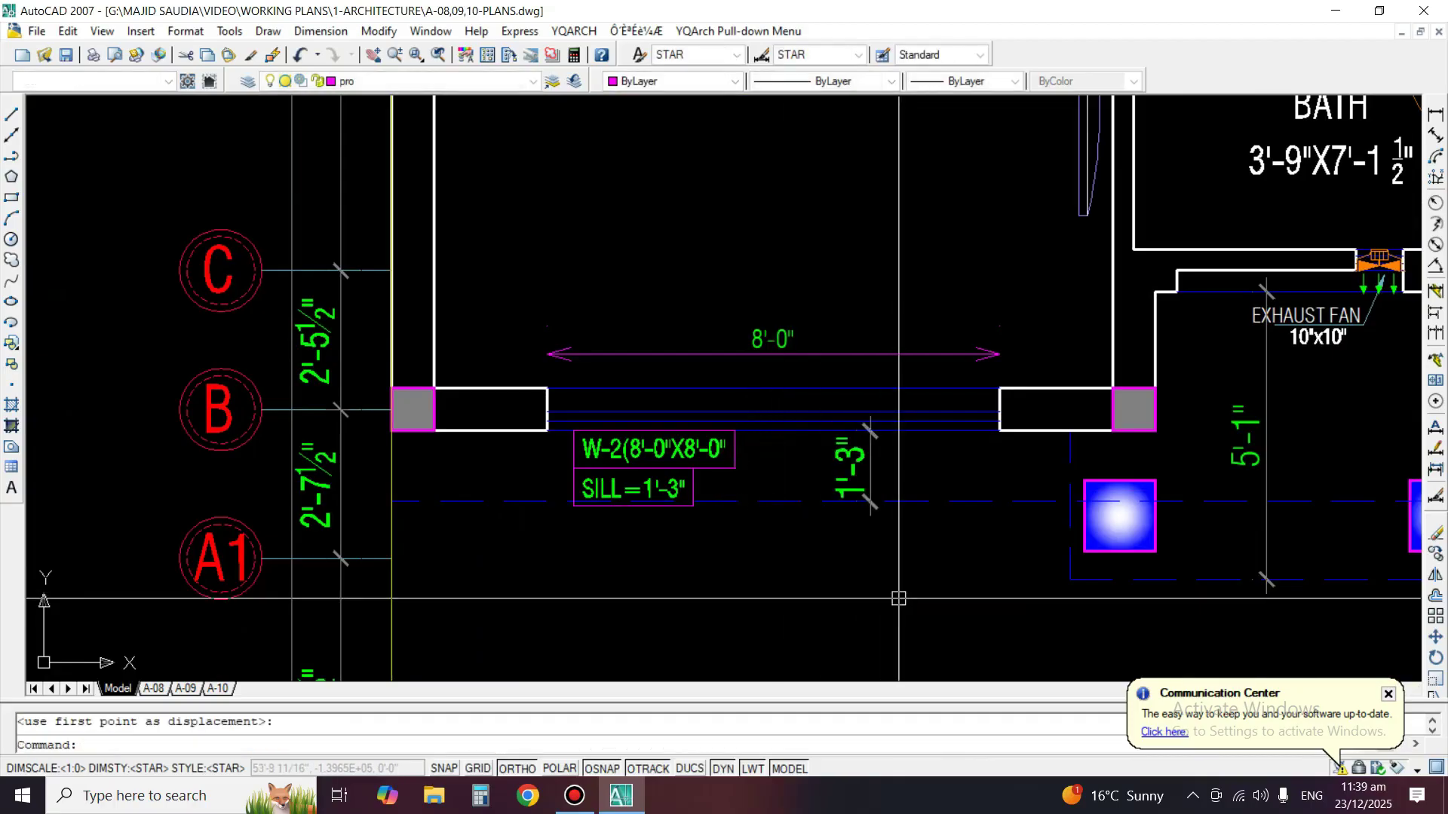
{"action": "left_click", "coordinate": [768, 357]}
{"action": "left_click", "coordinate": [725, 291]}
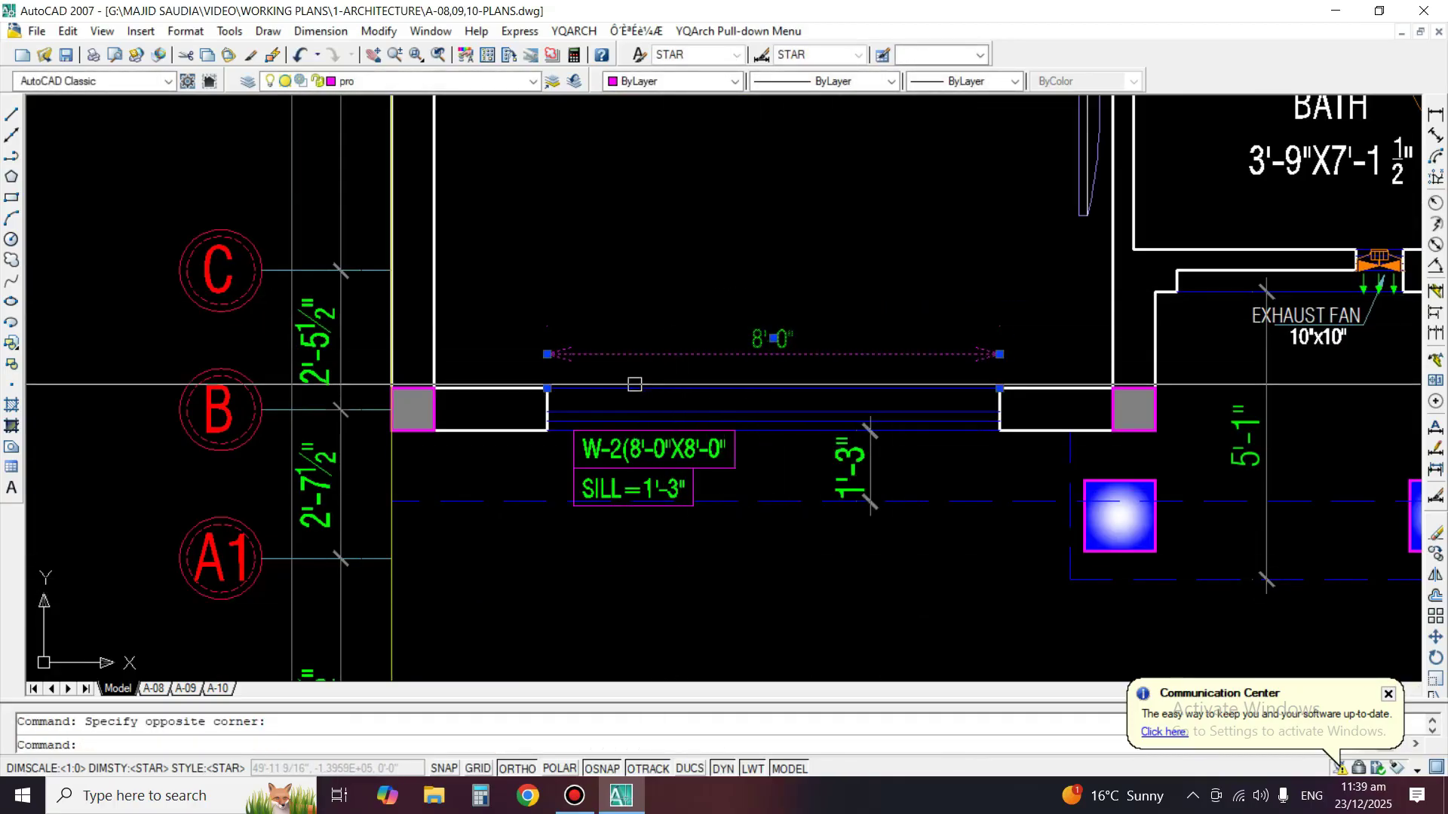
{"action": "key", "text": "Escape"}
Edit the first-floor front bed room window note to read W-2a(8'-0"X8'-0" with SILL=0'-6".
{"action": "type", "text": "ed"}
{"action": "key", "text": "Return"}
{"action": "left_click", "coordinate": [672, 467]}
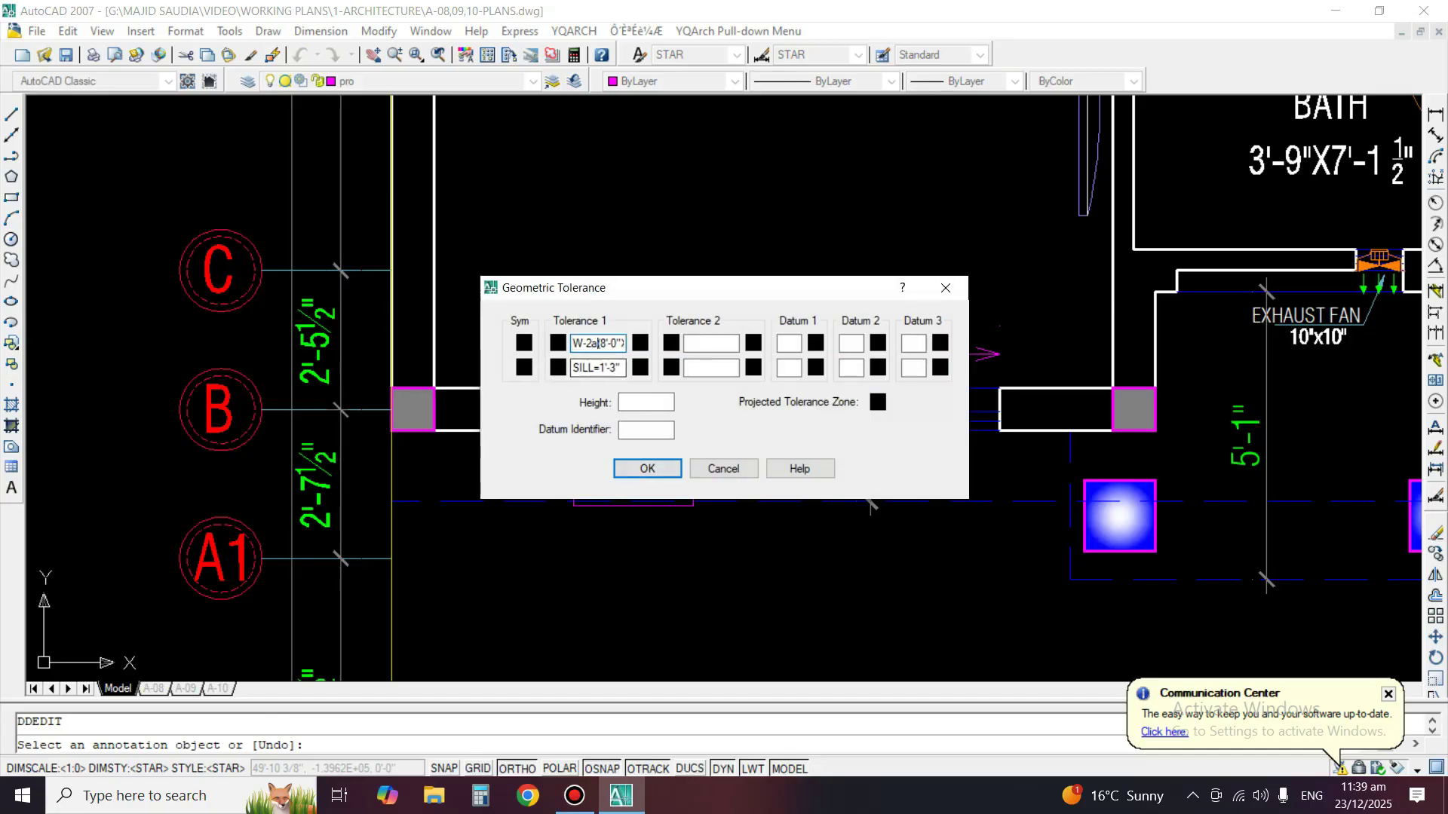
{"action": "left_click_drag", "start_coordinate": [656, 289], "coordinate": [487, 123]}
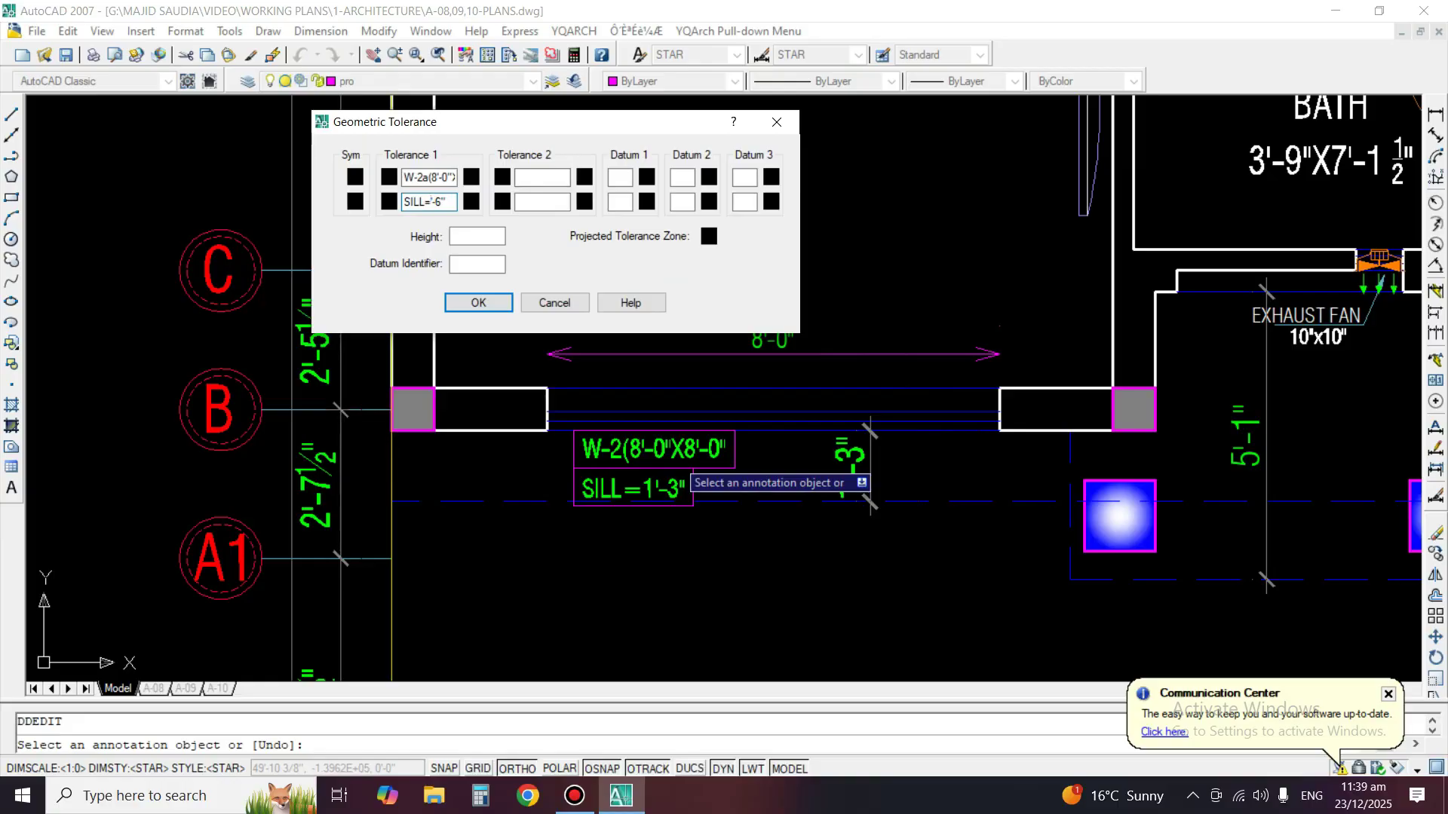
{"action": "key", "text": "Return"}
{"action": "key", "text": "Return"}
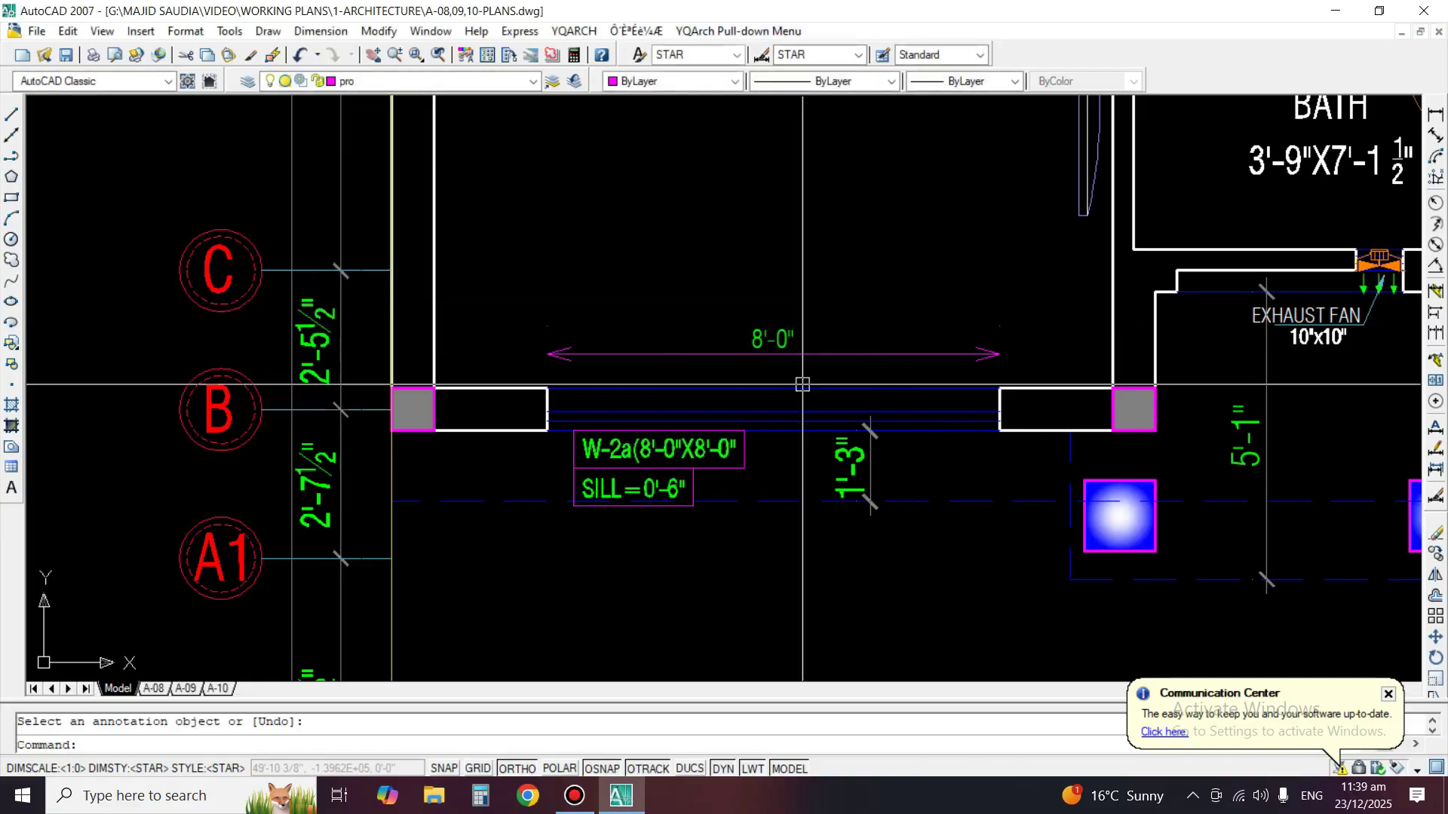
Erase the 8'-0" width dimension above the first-floor front bed room window.
{"action": "type", "text": "e"}
{"action": "key", "text": "Return"}
{"action": "key", "text": "Return"}
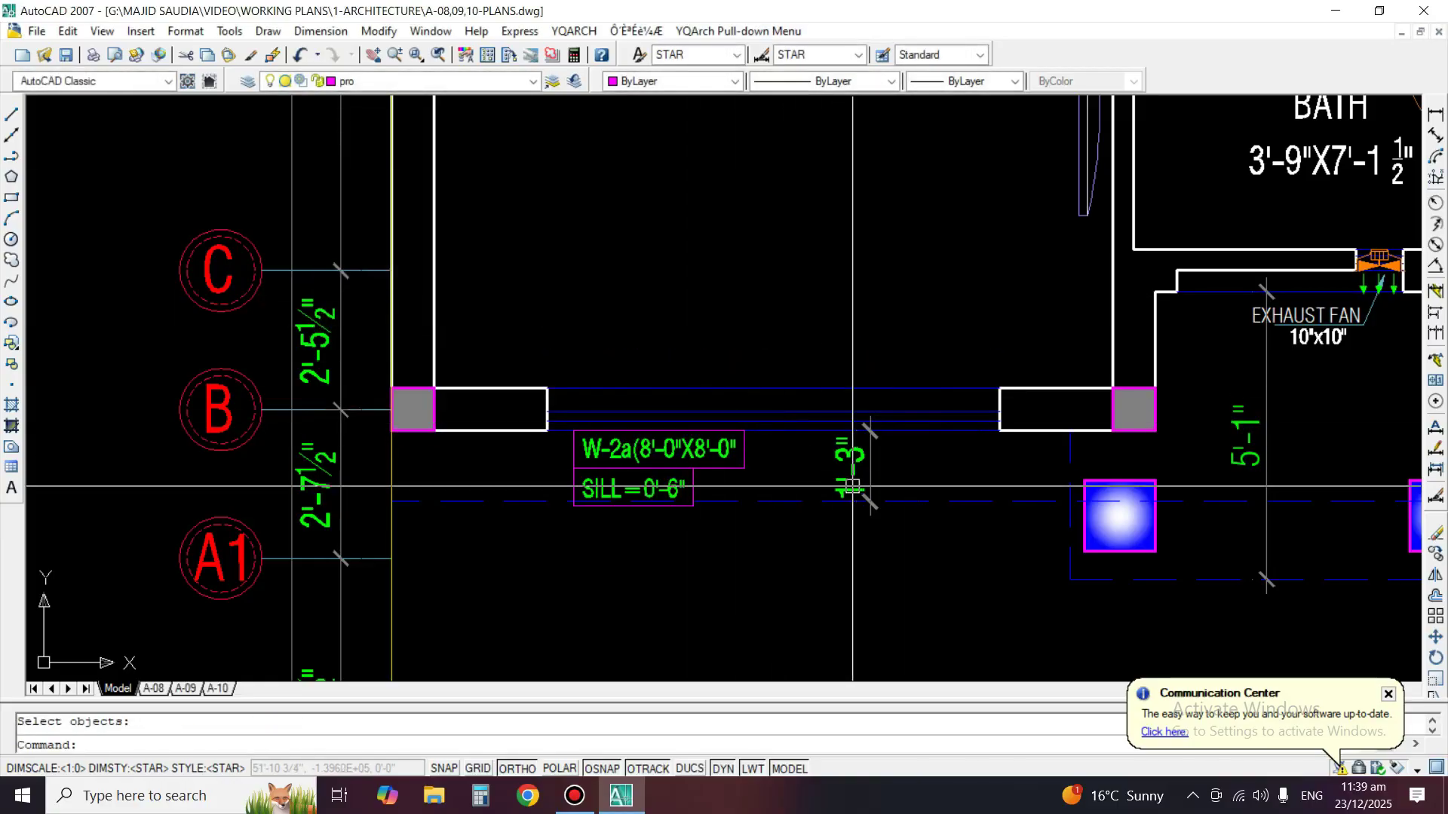
Move the first-floor front bed room window note slightly to the right, keeping it horizontally aligned.
{"action": "scroll", "coordinate": [702, 394], "scroll_direction": "down", "scroll_amount": 6}
{"action": "scroll", "coordinate": [702, 394], "scroll_direction": "up", "scroll_amount": 4}
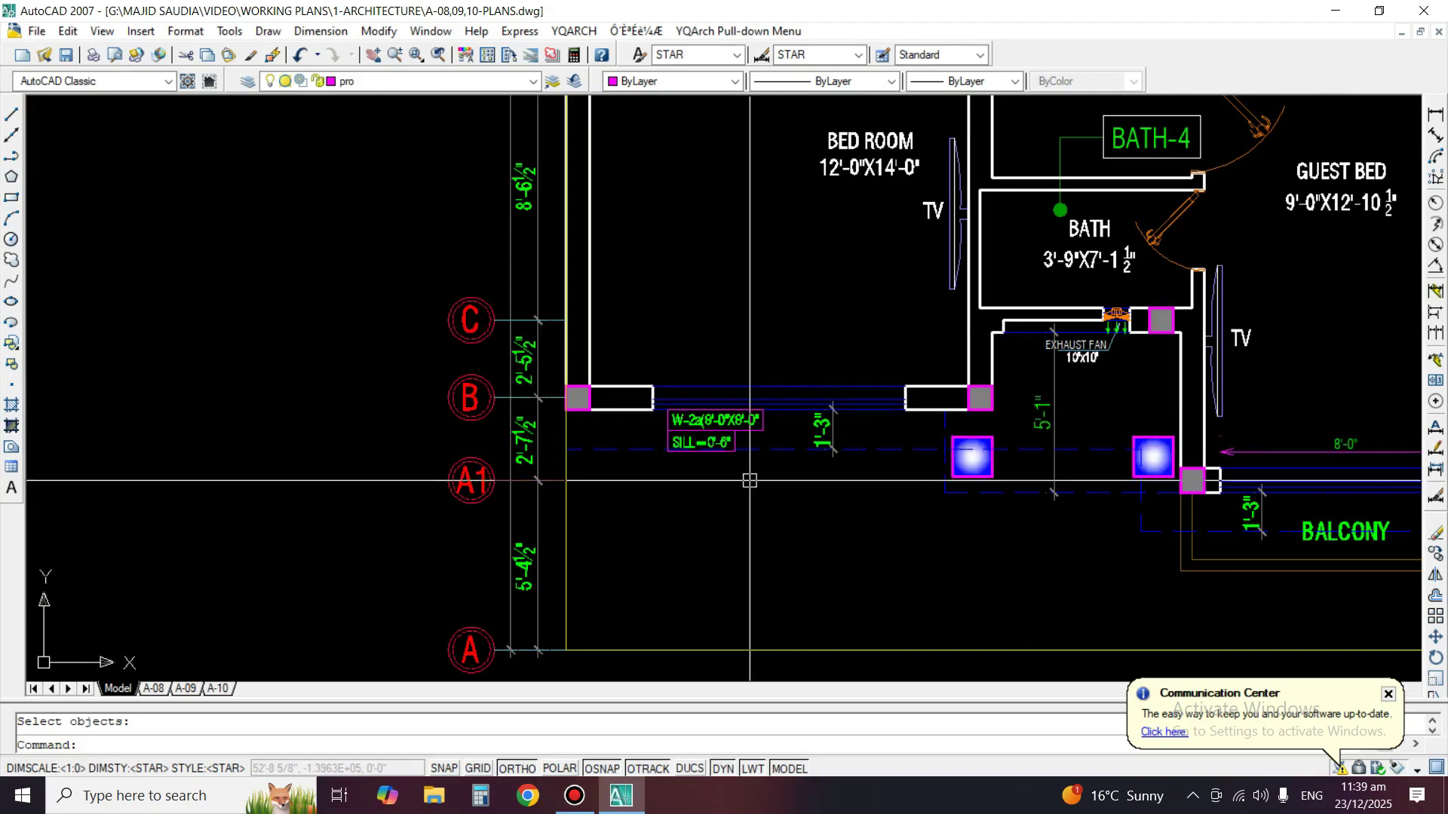
{"action": "scroll", "coordinate": [771, 451], "scroll_direction": "up", "scroll_amount": 3}
{"action": "type", "text": "m"}
{"action": "key", "text": "Return"}
{"action": "key", "text": "Return"}
{"action": "left_click", "coordinate": [745, 554]}
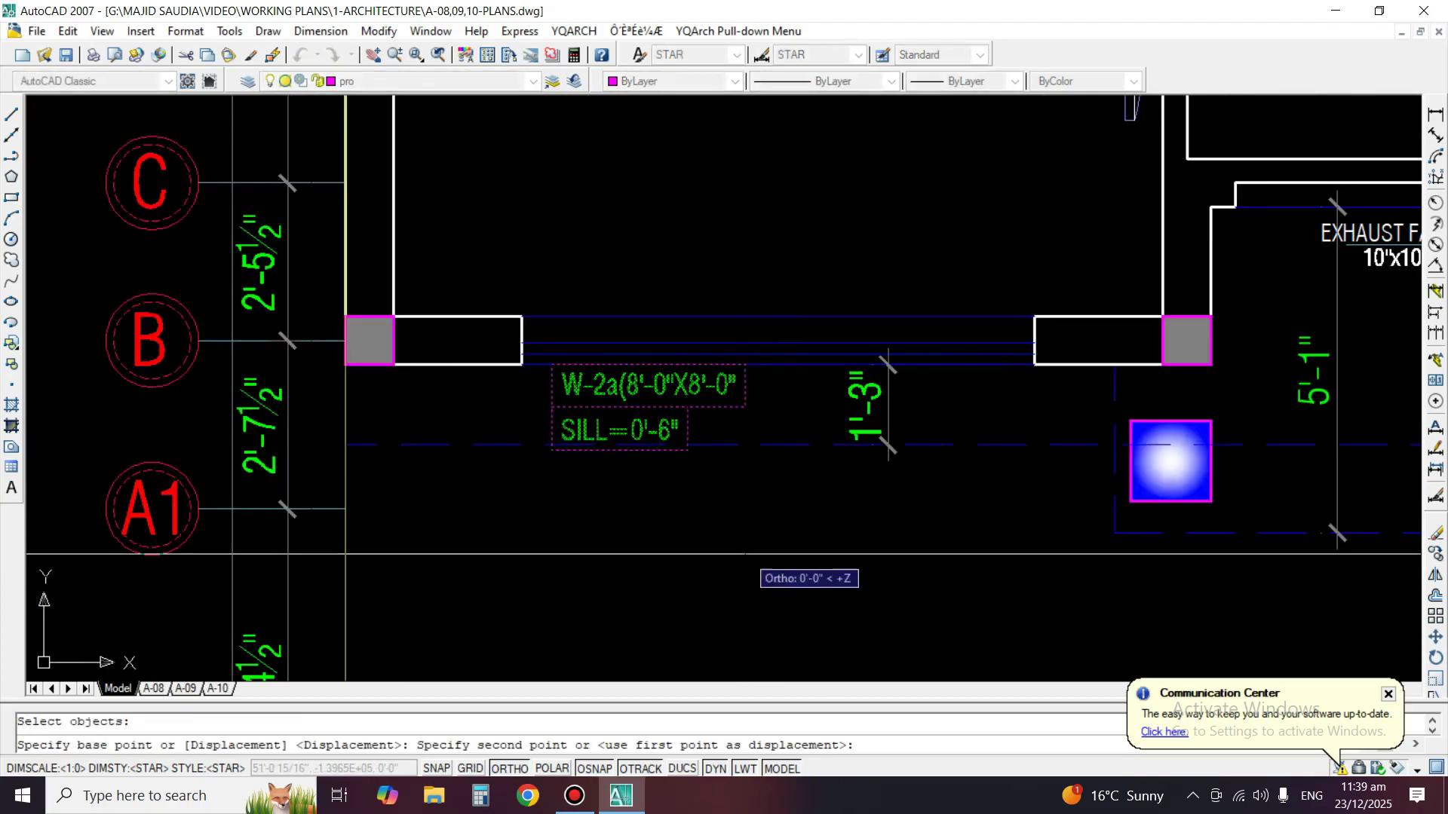
{"action": "left_click", "coordinate": [761, 555]}
{"action": "scroll", "coordinate": [1210, 430], "scroll_direction": "down", "scroll_amount": 6}
{"action": "middle_click_drag", "start_coordinate": [714, 445], "coordinate": [897, 437]}
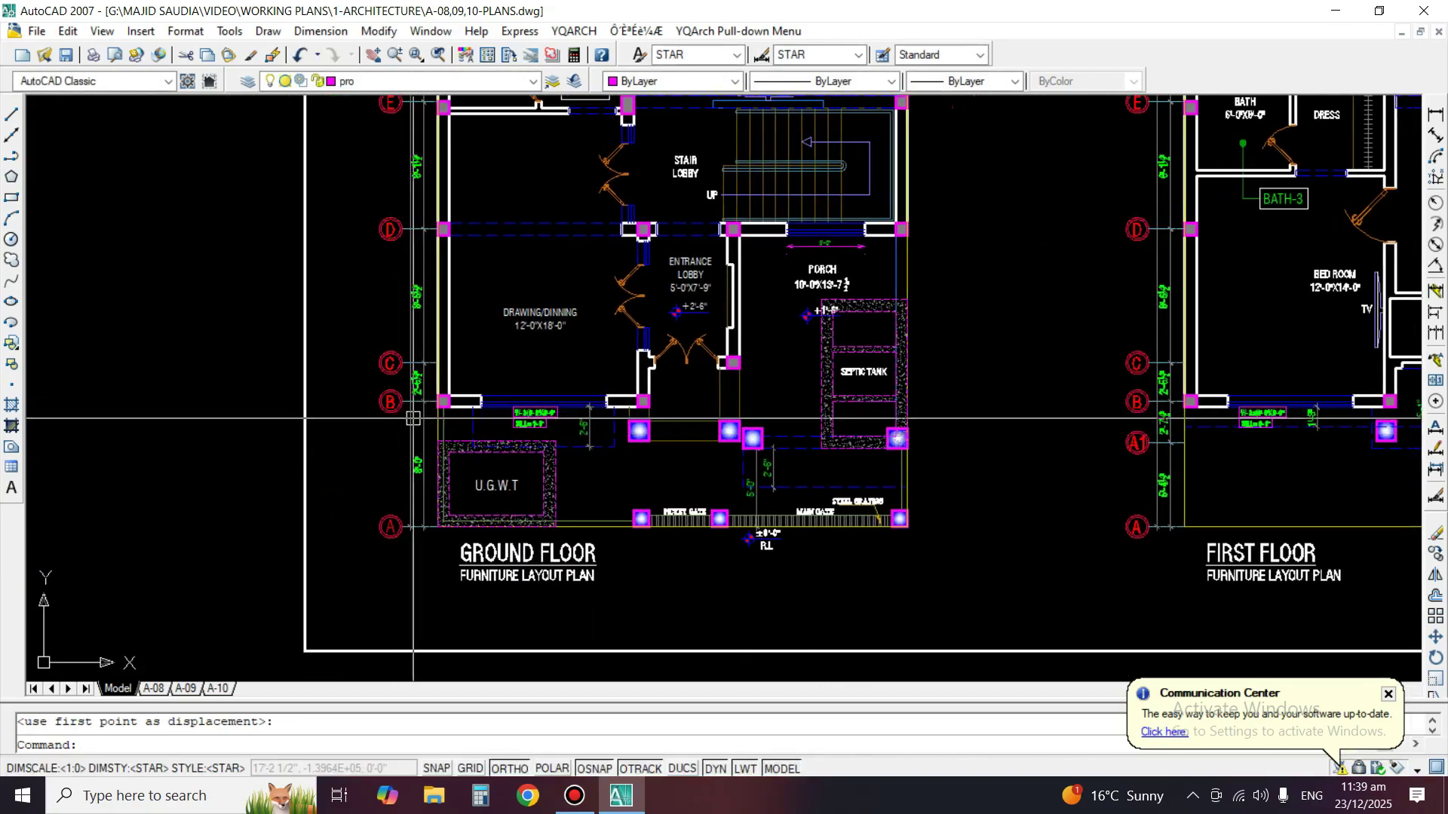
{"action": "scroll", "coordinate": [464, 424], "scroll_direction": "up", "scroll_amount": 6}
{"action": "left_click", "coordinate": [539, 417]}
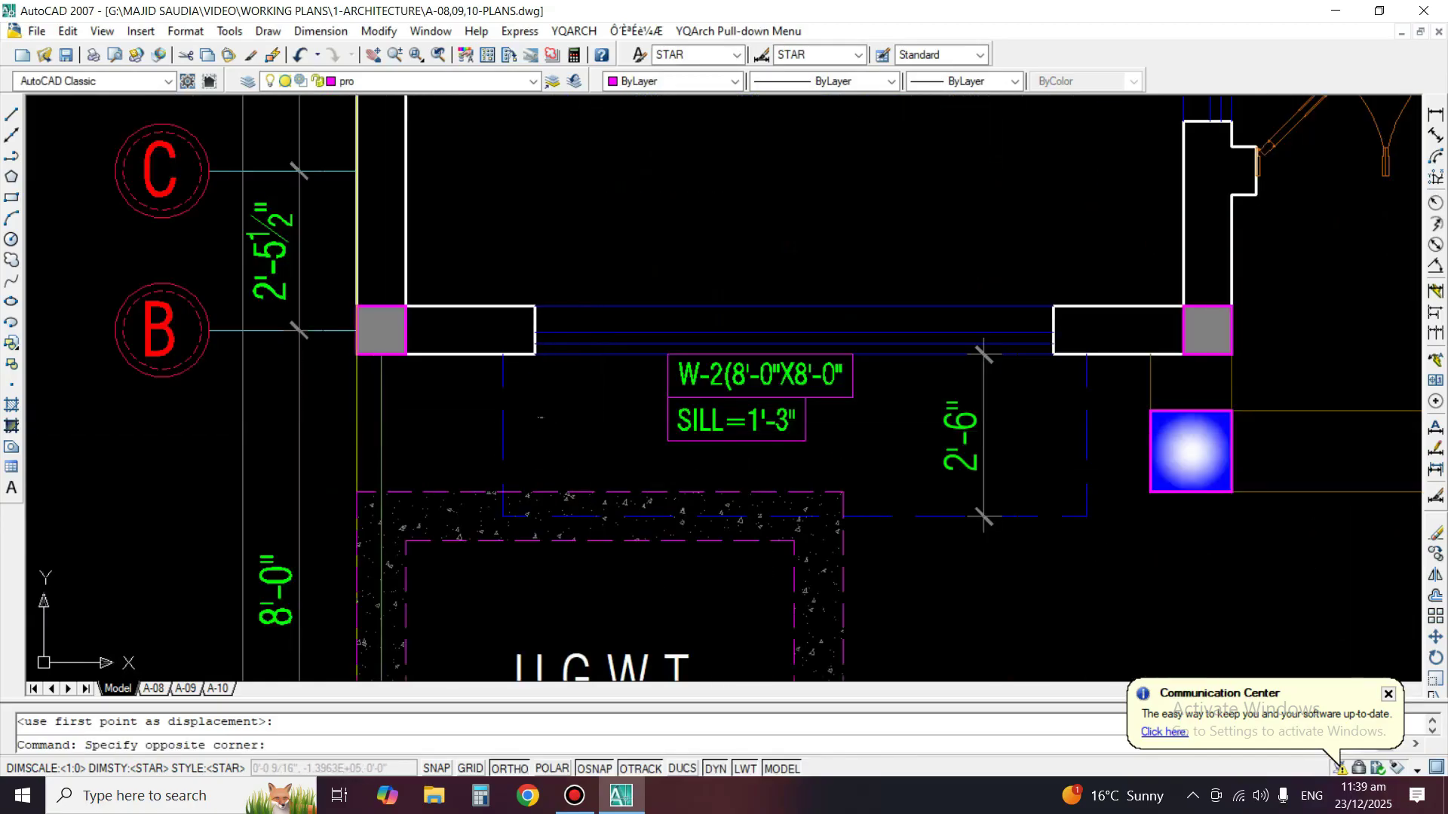
{"action": "left_click", "coordinate": [1051, 509]}
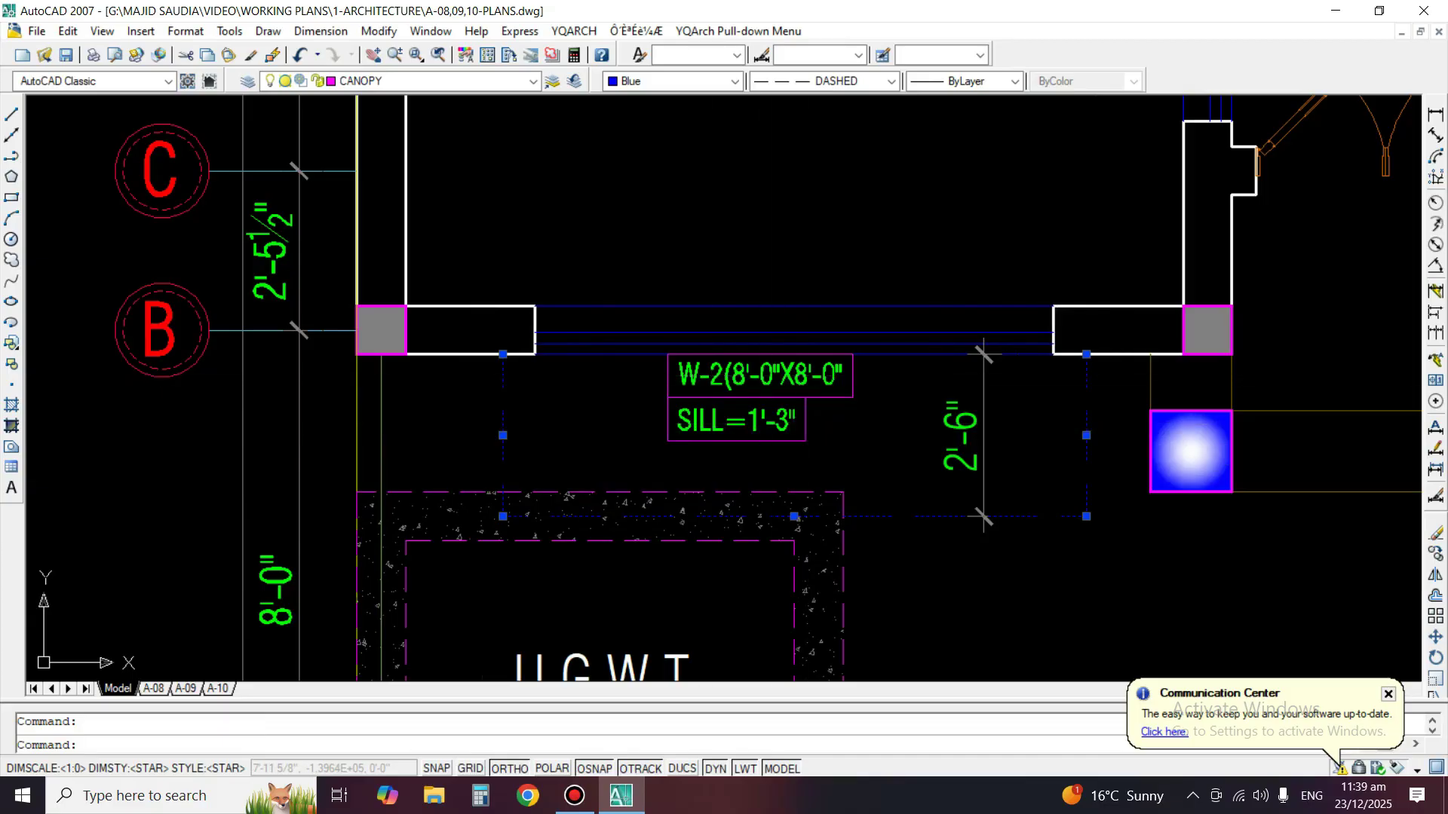
{"action": "scroll", "coordinate": [1104, 452], "scroll_direction": "up", "scroll_amount": 2}
{"action": "key", "text": "Escape"}
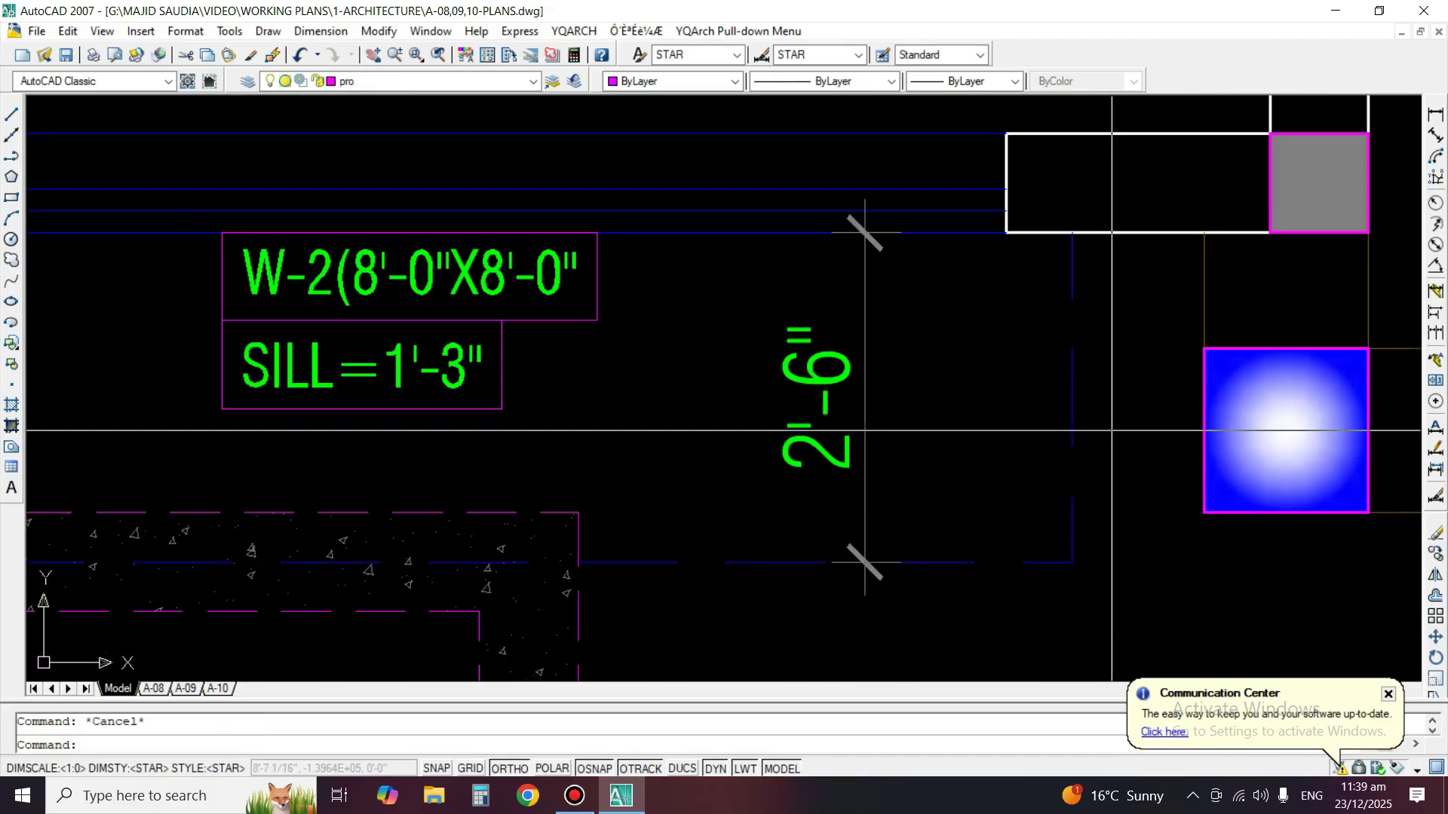
{"action": "left_click", "coordinate": [1102, 366]}
{"action": "left_click", "coordinate": [1036, 422]}
{"action": "left_click", "coordinate": [1023, 563]}
{"action": "middle_click_drag", "start_coordinate": [784, 497], "coordinate": [1360, 478]}
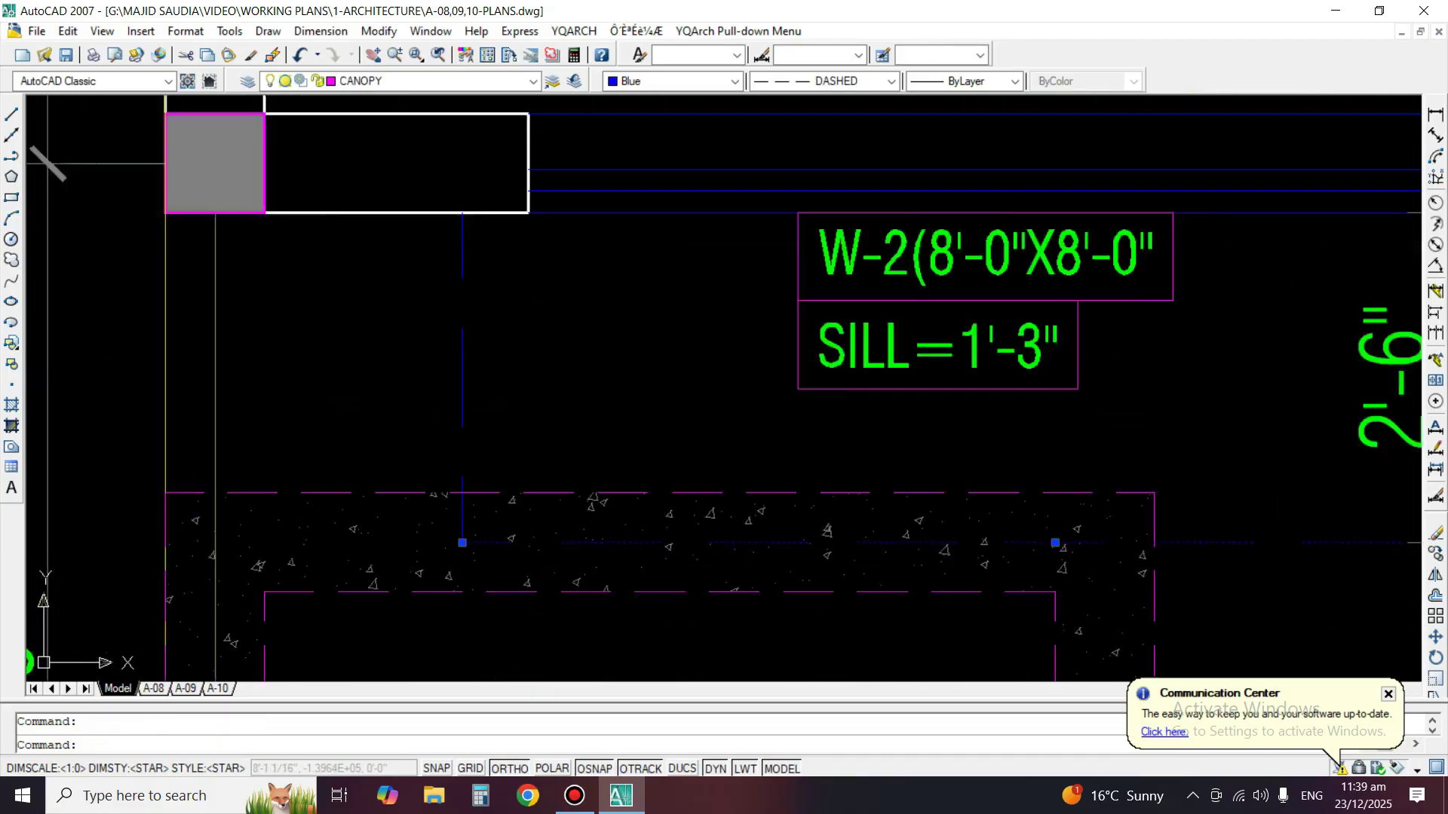
{"action": "middle_click_drag", "start_coordinate": [478, 379], "coordinate": [730, 352]}
{"action": "left_click", "coordinate": [748, 324]}
{"action": "left_click", "coordinate": [698, 355]}
{"action": "key", "text": "Escape"}
{"action": "scroll", "coordinate": [598, 385], "scroll_direction": "down", "scroll_amount": 2}
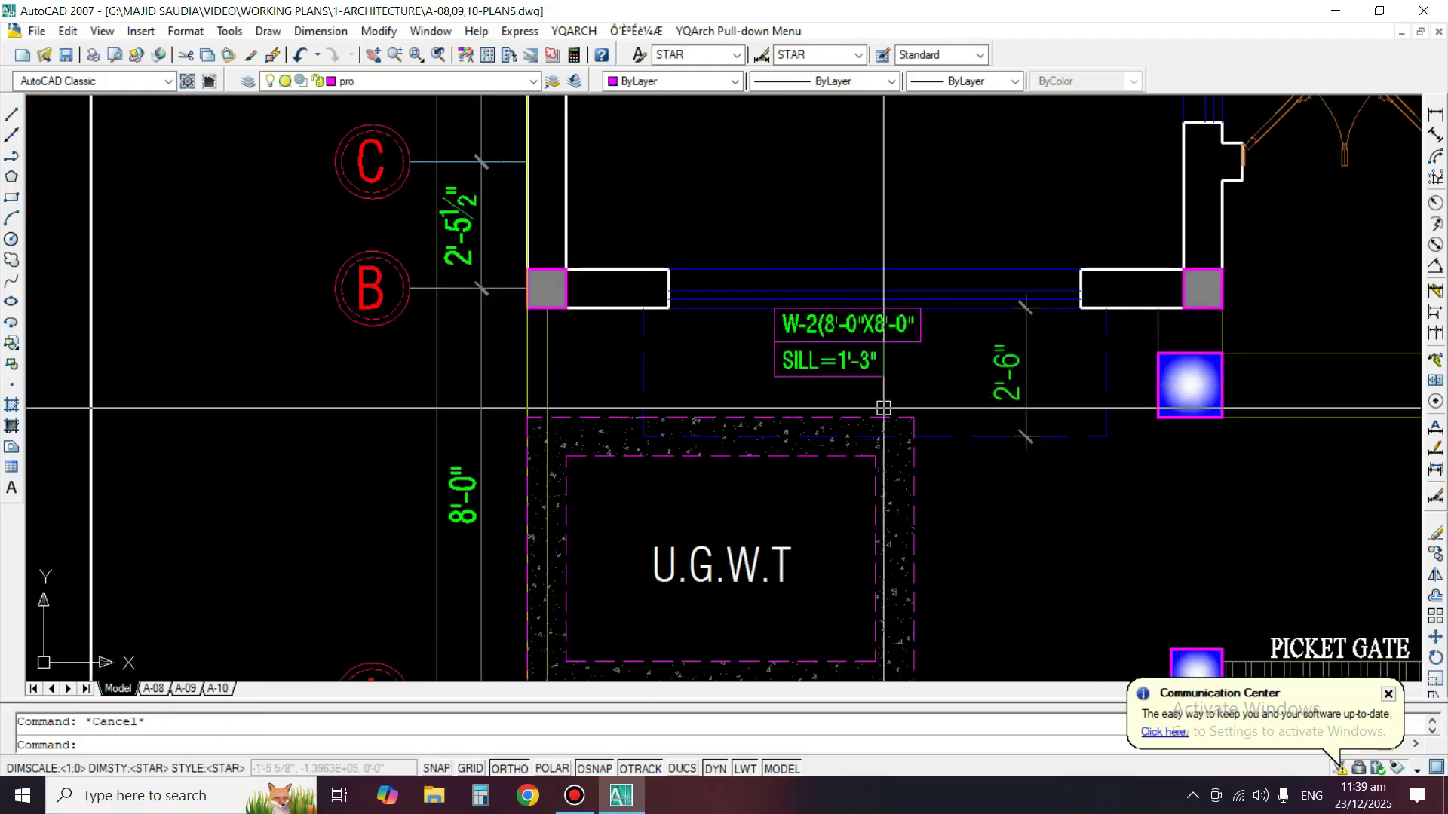
Copy the dashed canopy outline of the ground-floor drawing/dining window to the first-floor front bed room window, using the grid B wall corner as reference.
{"action": "middle_click_drag", "start_coordinate": [884, 408], "coordinate": [841, 424]}
{"action": "type", "text": "co"}
{"action": "key", "text": "Return"}
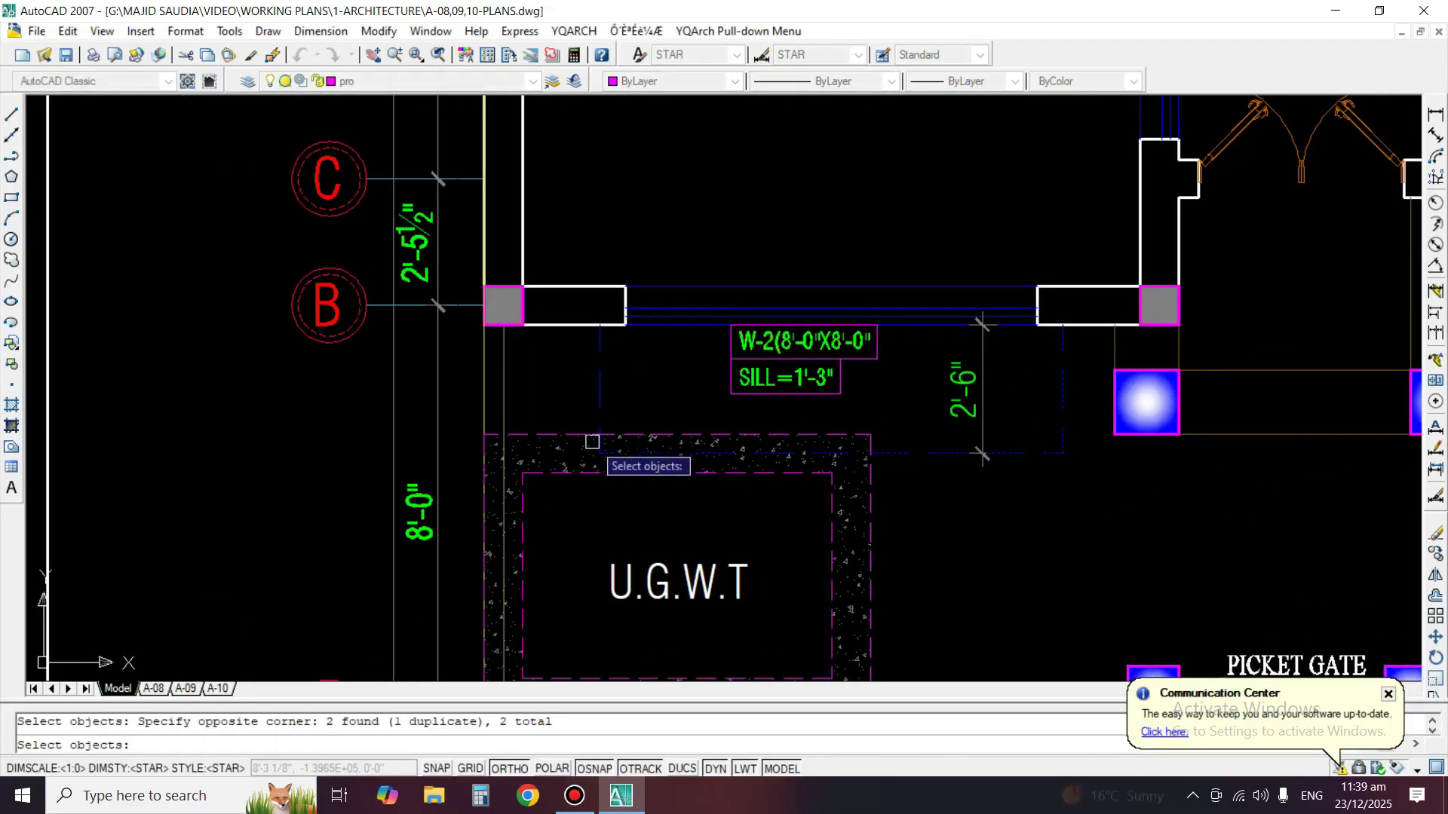
{"action": "scroll", "coordinate": [608, 377], "scroll_direction": "up", "scroll_amount": 2}
{"action": "key", "text": "Return"}
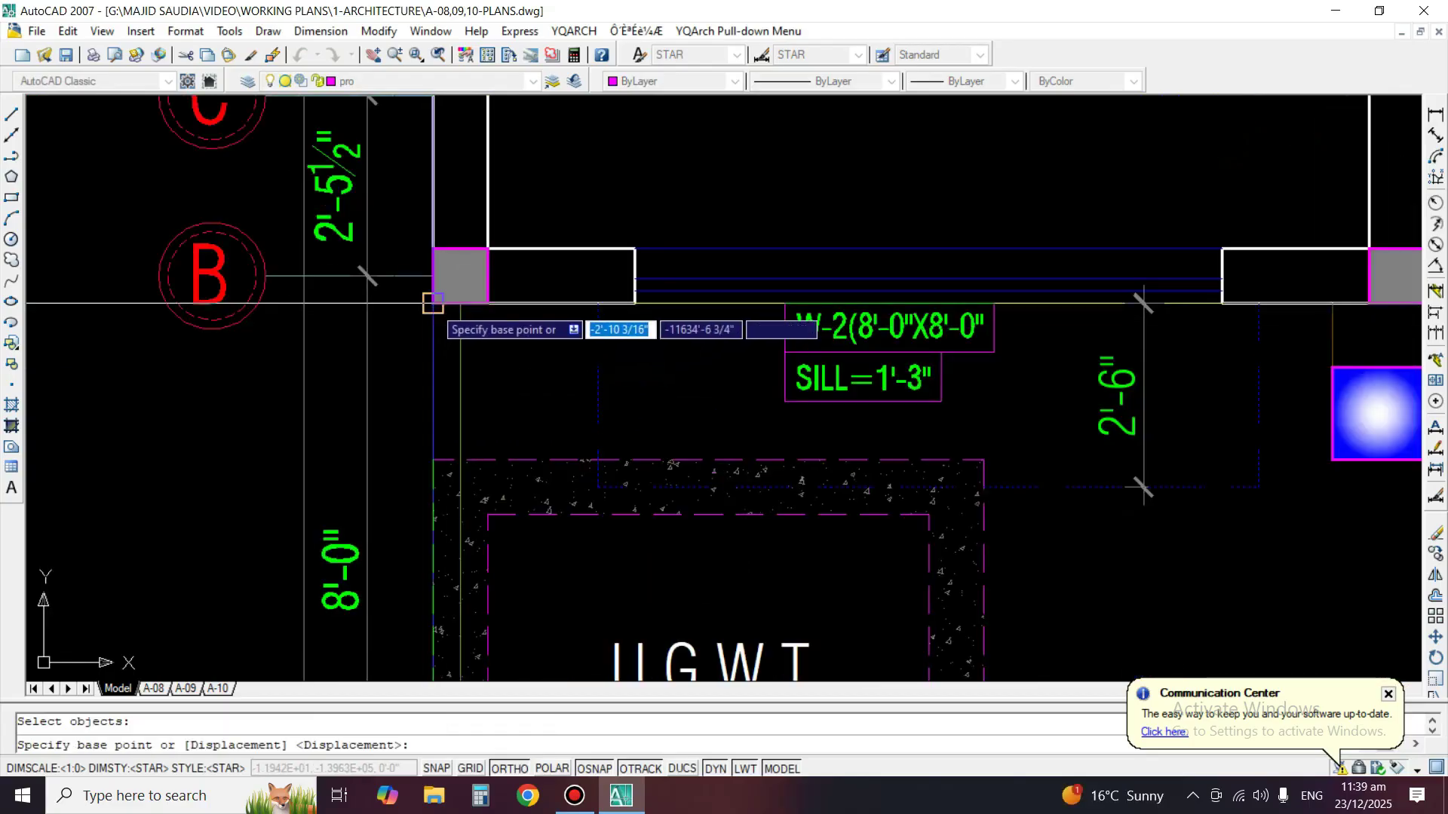
{"action": "left_click", "coordinate": [431, 282]}
{"action": "scroll", "coordinate": [444, 328], "scroll_direction": "down", "scroll_amount": 7}
{"action": "scroll", "coordinate": [444, 328], "scroll_direction": "down", "scroll_amount": 2}
{"action": "scroll", "coordinate": [952, 328], "scroll_direction": "up", "scroll_amount": 8}
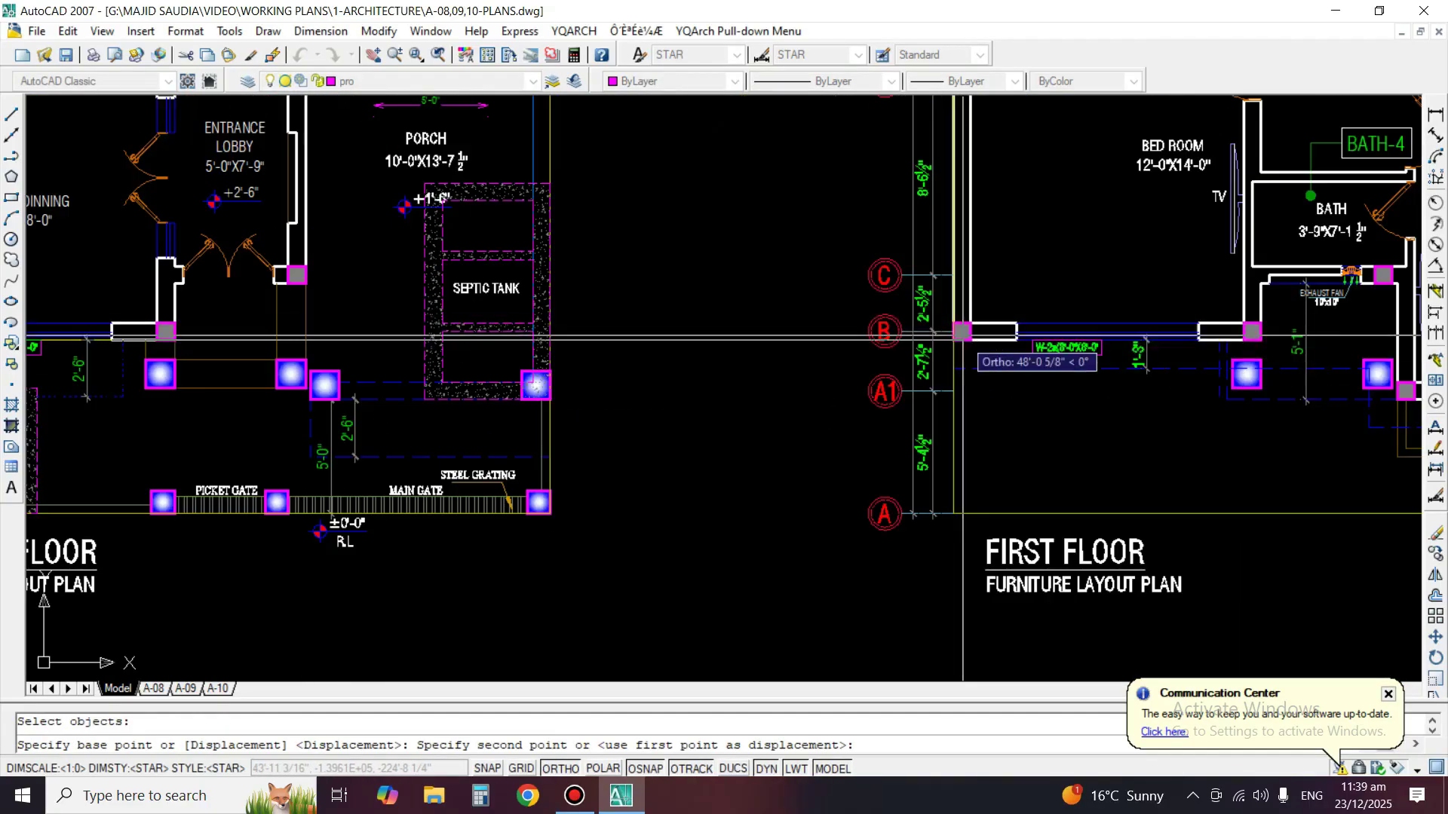
{"action": "left_click", "coordinate": [952, 328]}
{"action": "key", "text": "Escape"}
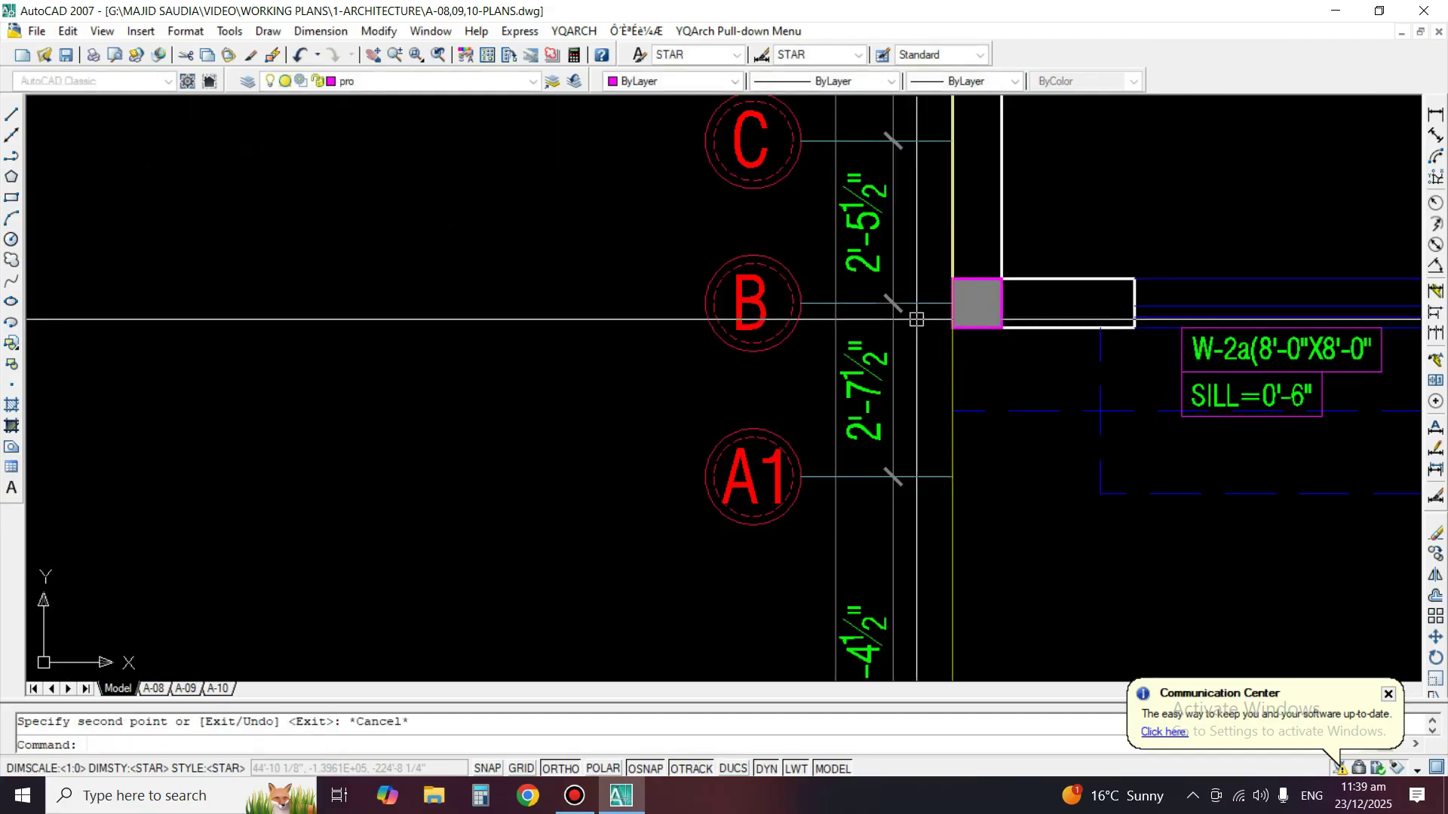
Offset the three copied dashed canopy lines inward by 4.5 inches below the first-floor front bed room window.
{"action": "middle_click_drag", "start_coordinate": [1041, 404], "coordinate": [622, 426]}
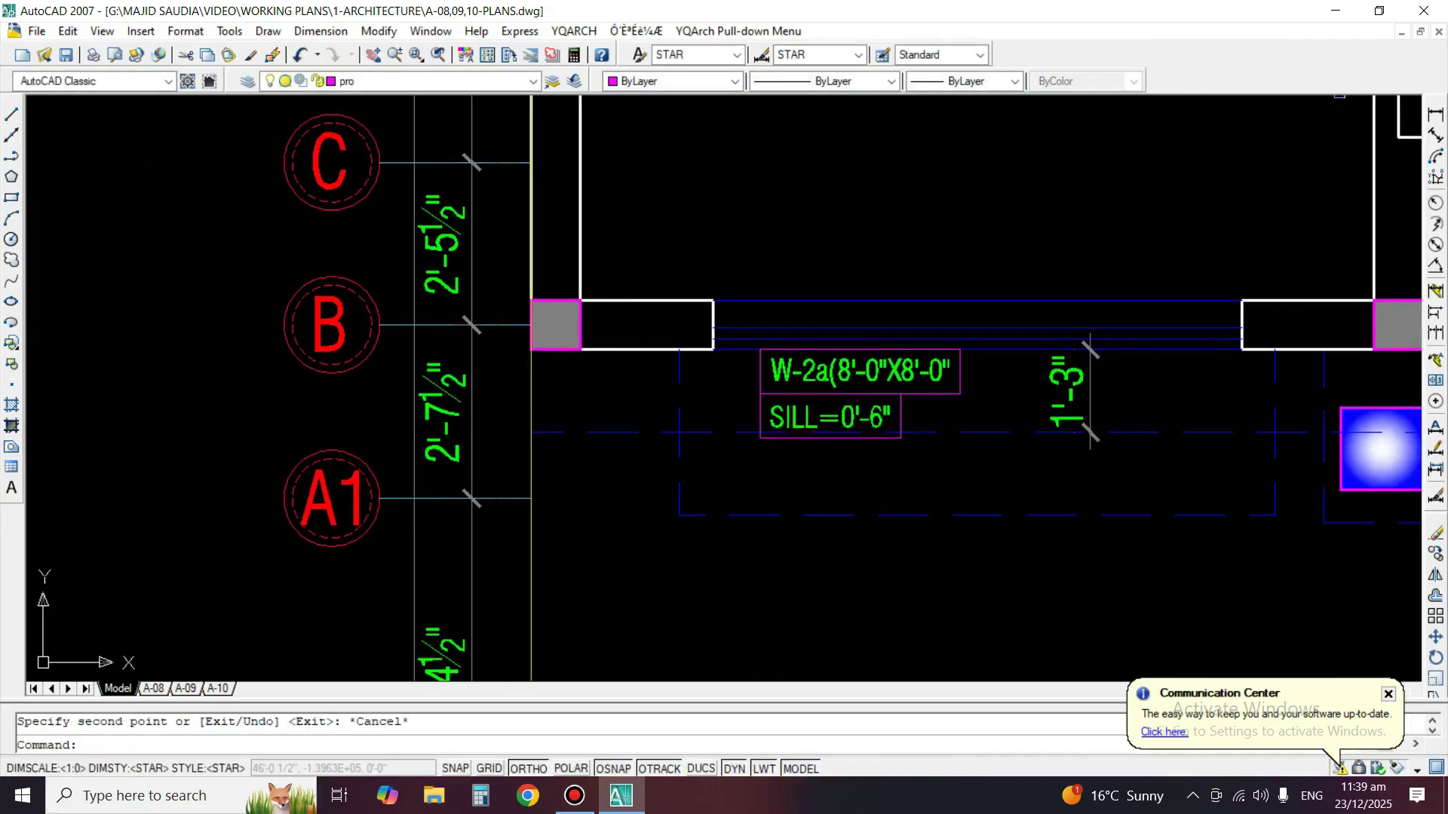
{"action": "middle_click_drag", "start_coordinate": [911, 516], "coordinate": [650, 491]}
{"action": "type", "text": "o"}
{"action": "key", "text": "Return"}
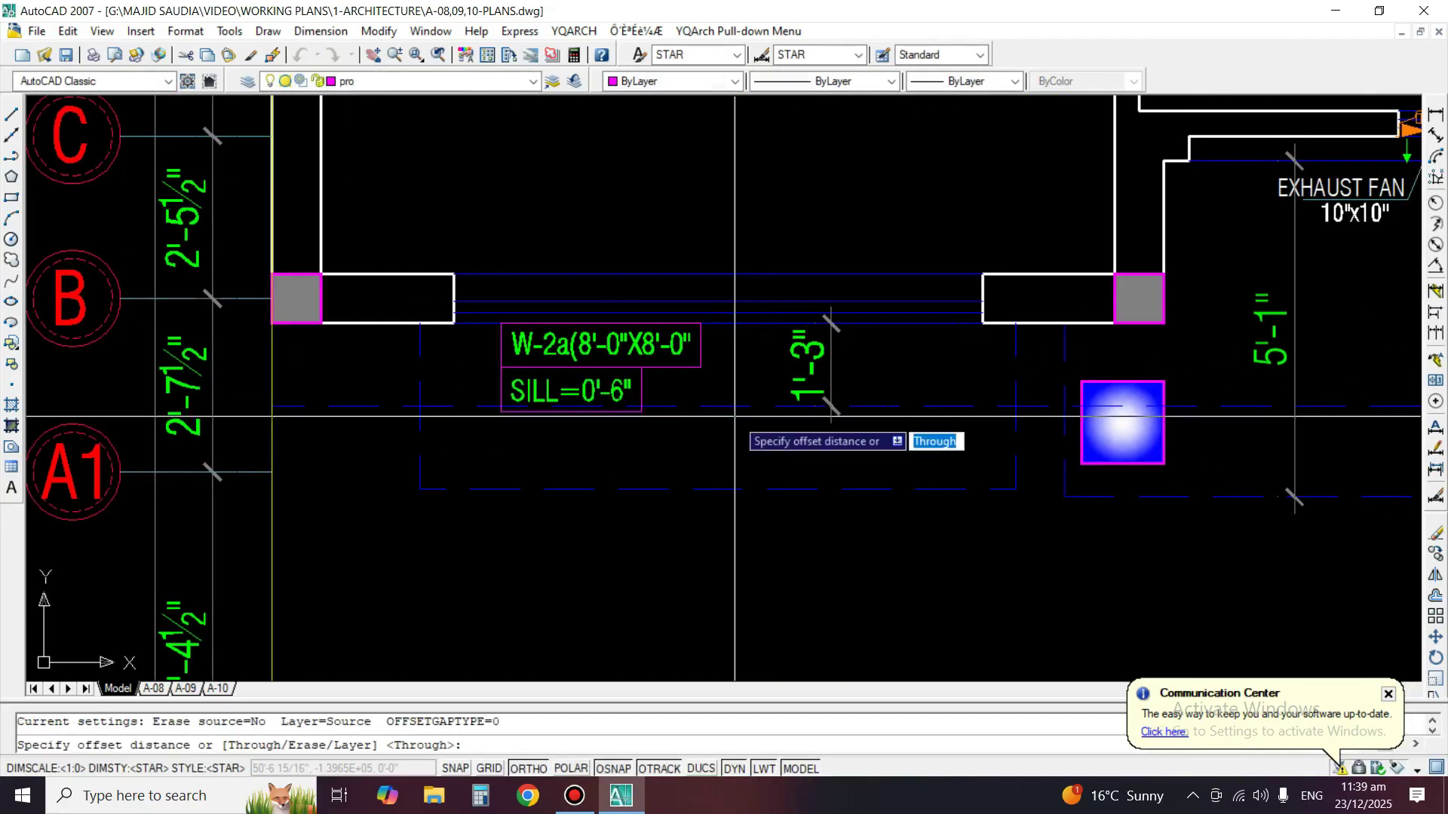
{"action": "type", "text": "4."}
{"action": "key", "text": "Return"}
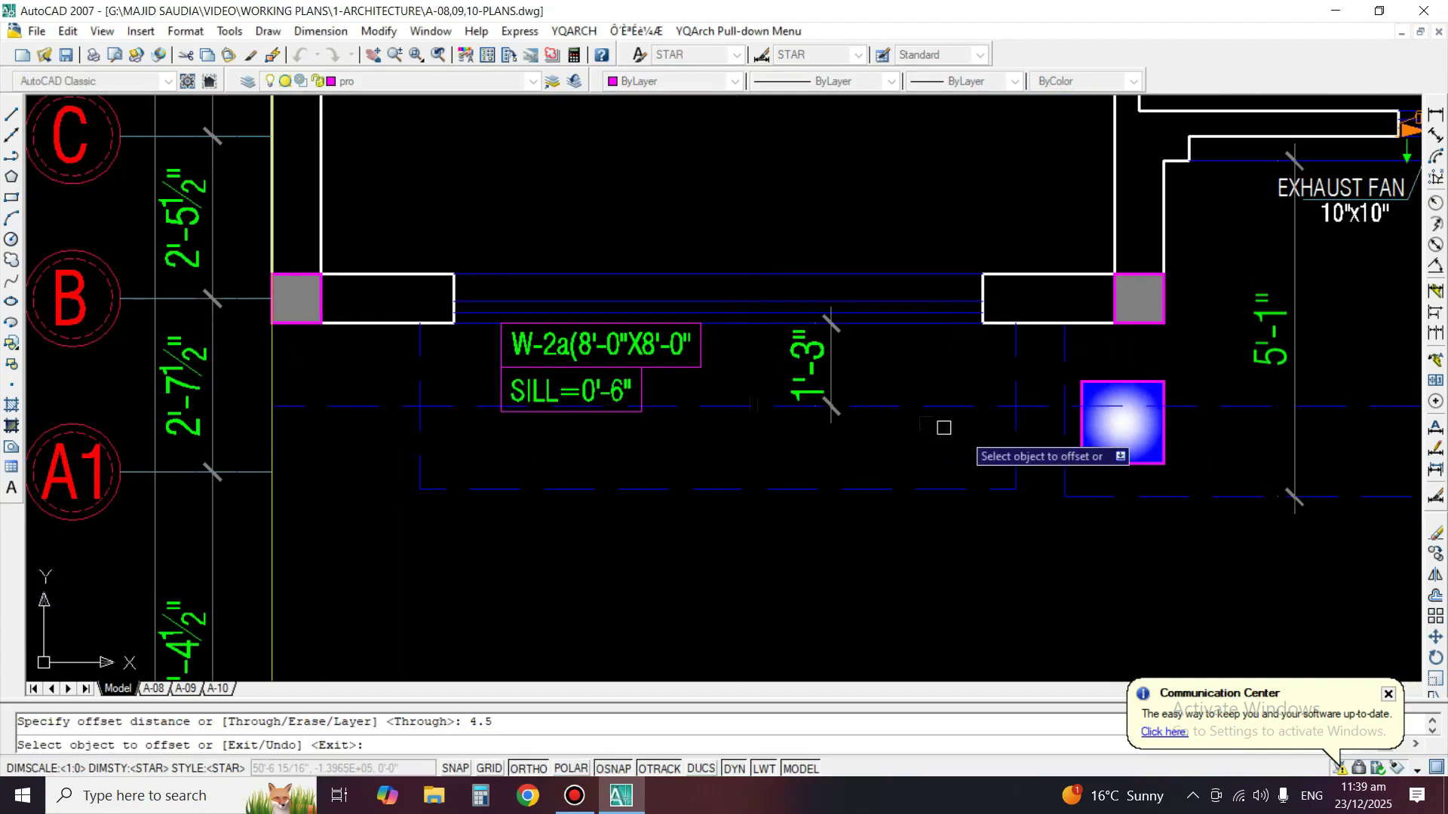
{"action": "left_click", "coordinate": [1015, 423]}
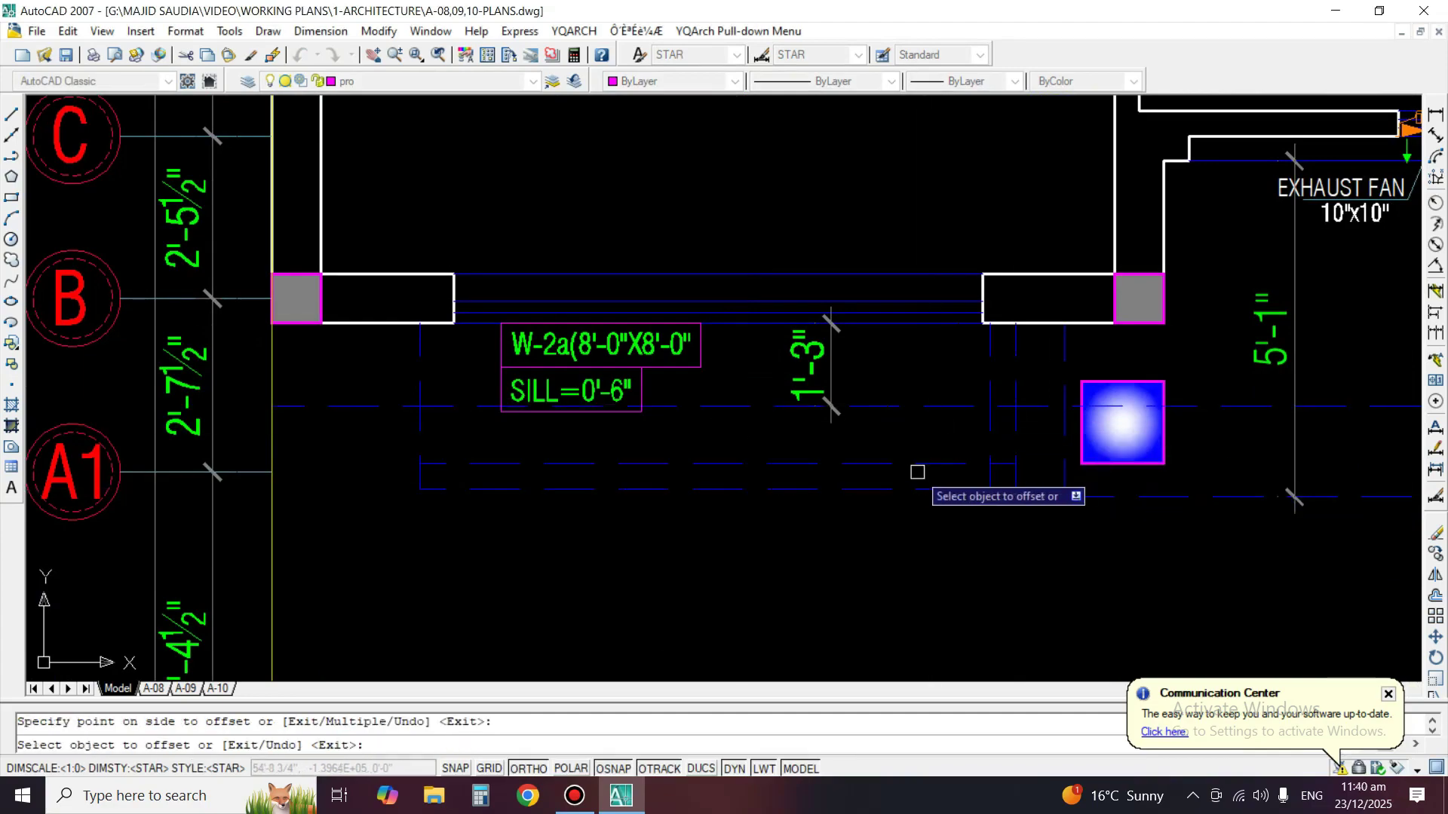
{"action": "left_click", "coordinate": [422, 378]}
{"action": "left_click", "coordinate": [449, 385]}
{"action": "key", "text": "Return"}
Fillet the inner offset canopy lines so they meet in clean corners at both ends.
{"action": "type", "text": "f"}
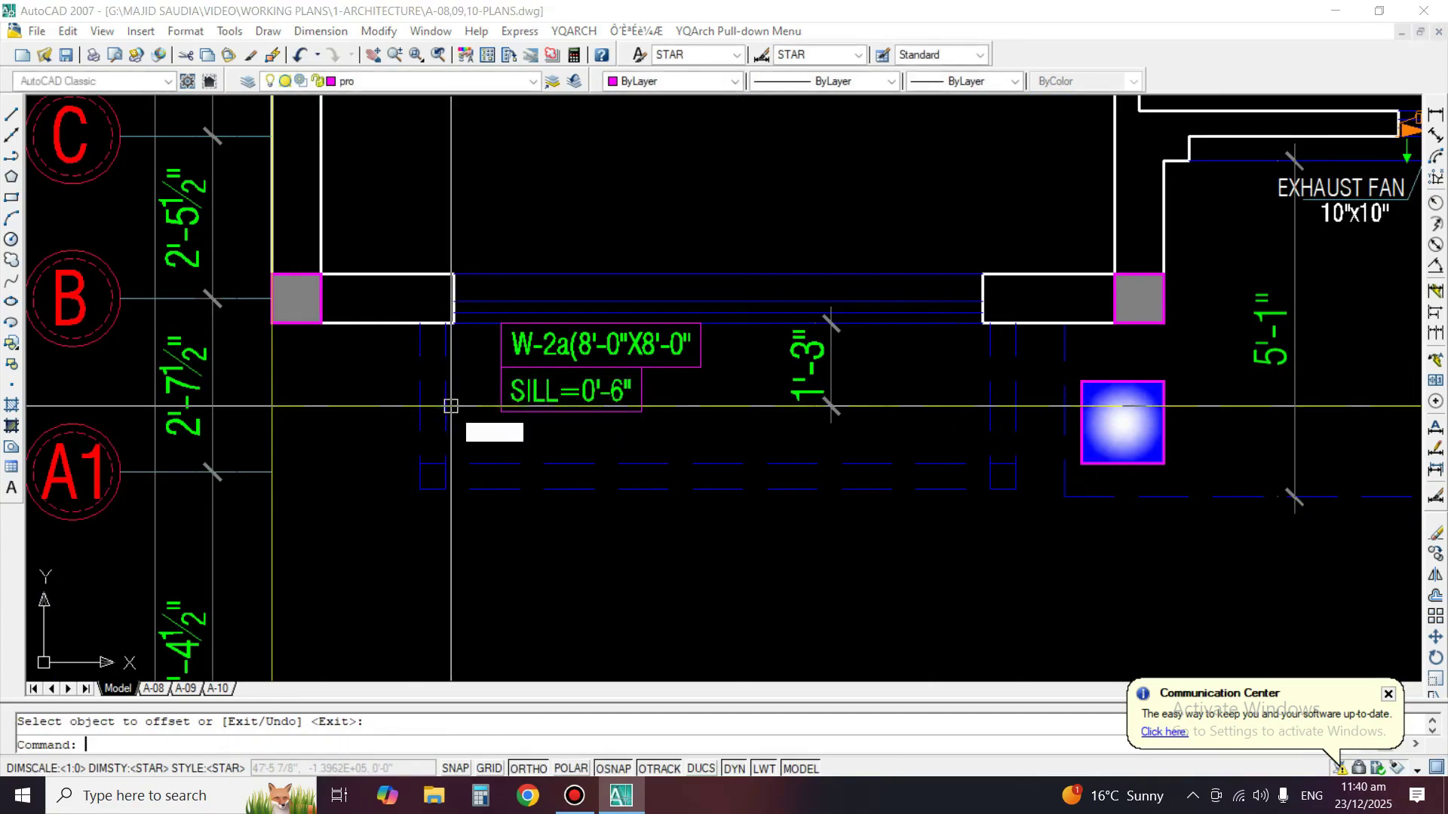
{"action": "key", "text": "Return"}
{"action": "left_click", "coordinate": [446, 427]}
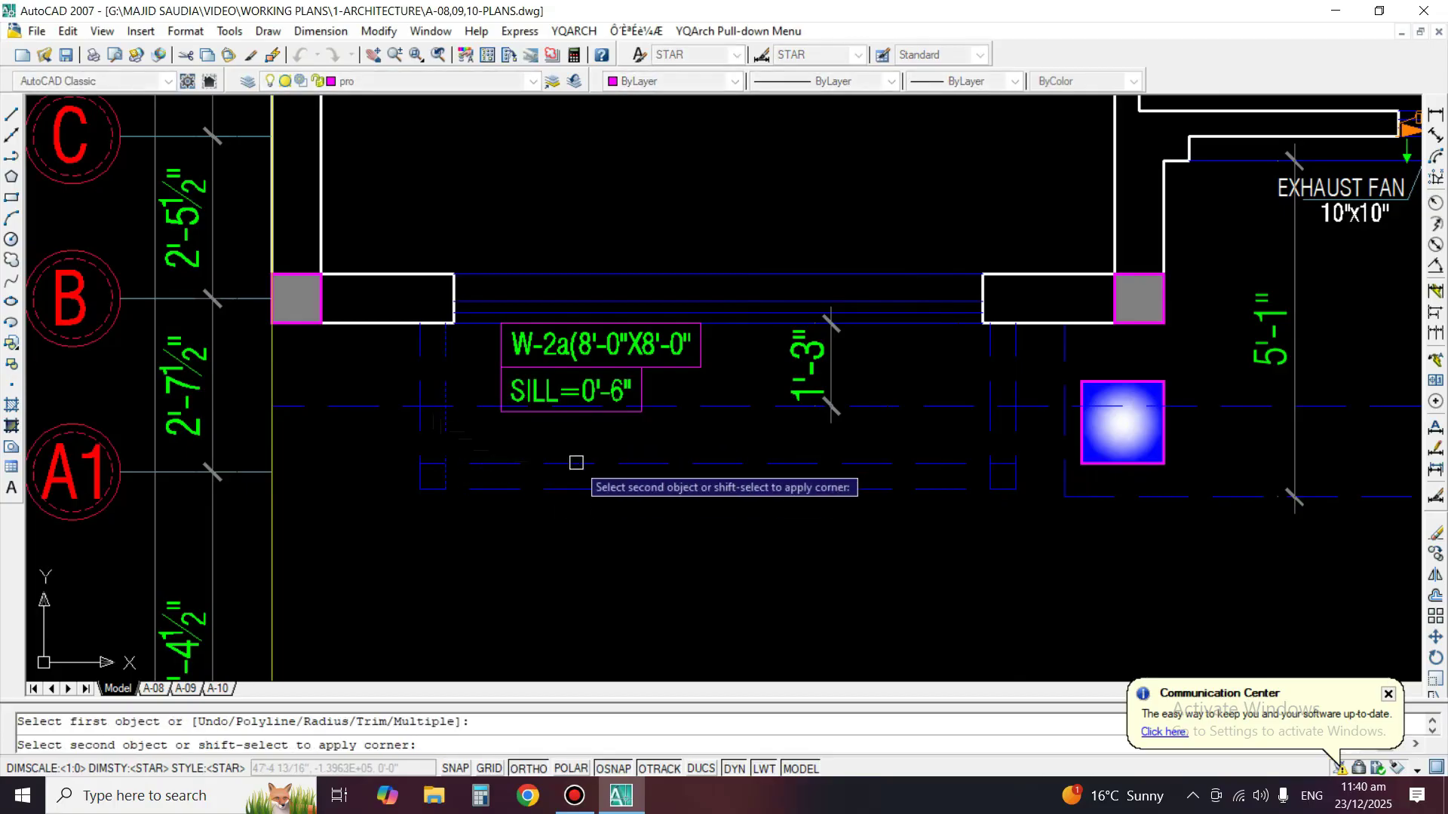
{"action": "left_click", "coordinate": [992, 427]}
{"action": "middle_click_drag", "start_coordinate": [879, 391], "coordinate": [894, 456]}
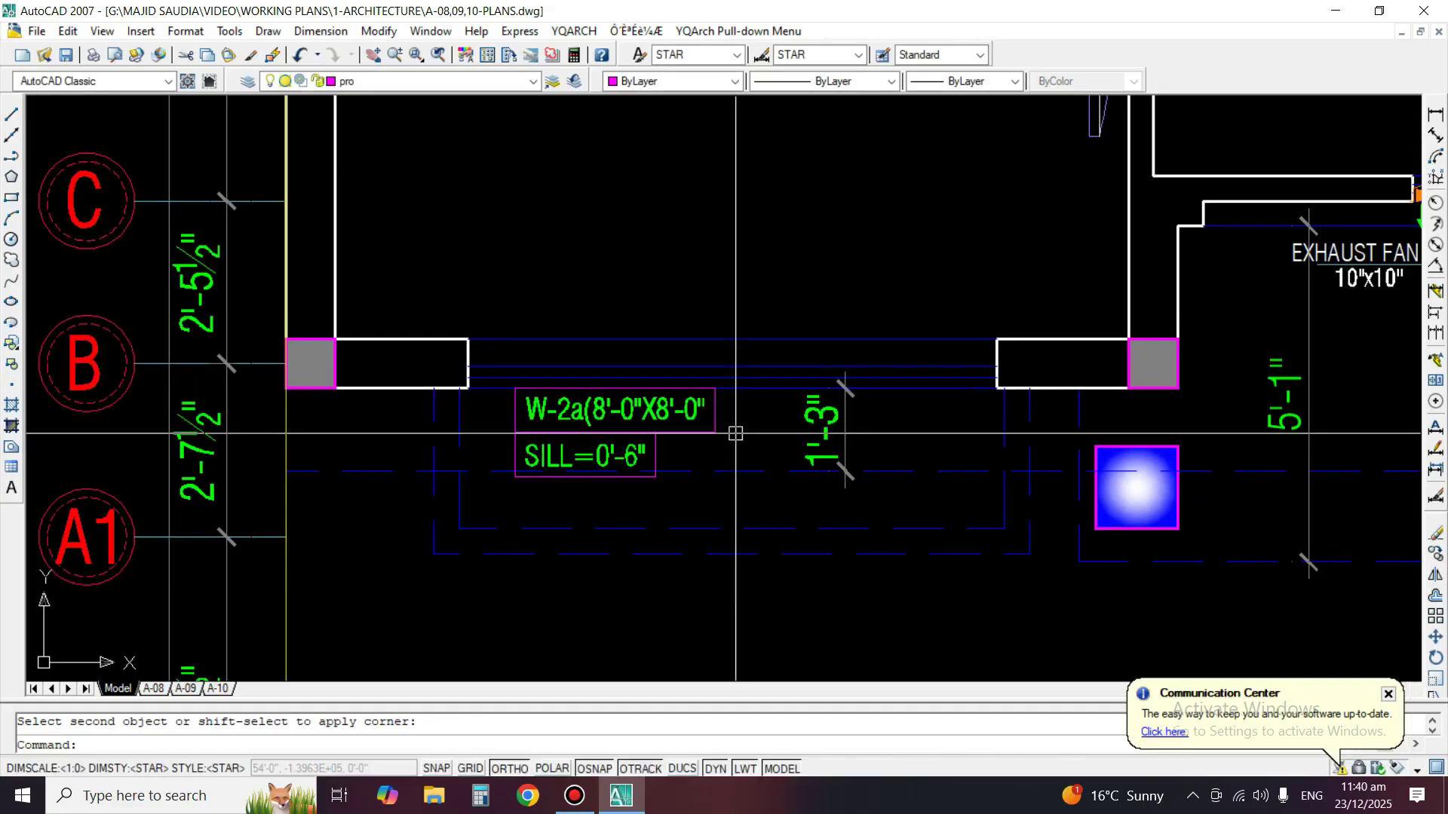
Match the dashed outline below the bedroom's W-2a window to the line properties of the guest bedroom's balcony outline.
{"action": "middle_click_drag", "start_coordinate": [516, 314], "coordinate": [549, 262]}
{"action": "scroll", "coordinate": [777, 435], "scroll_direction": "down", "scroll_amount": 4}
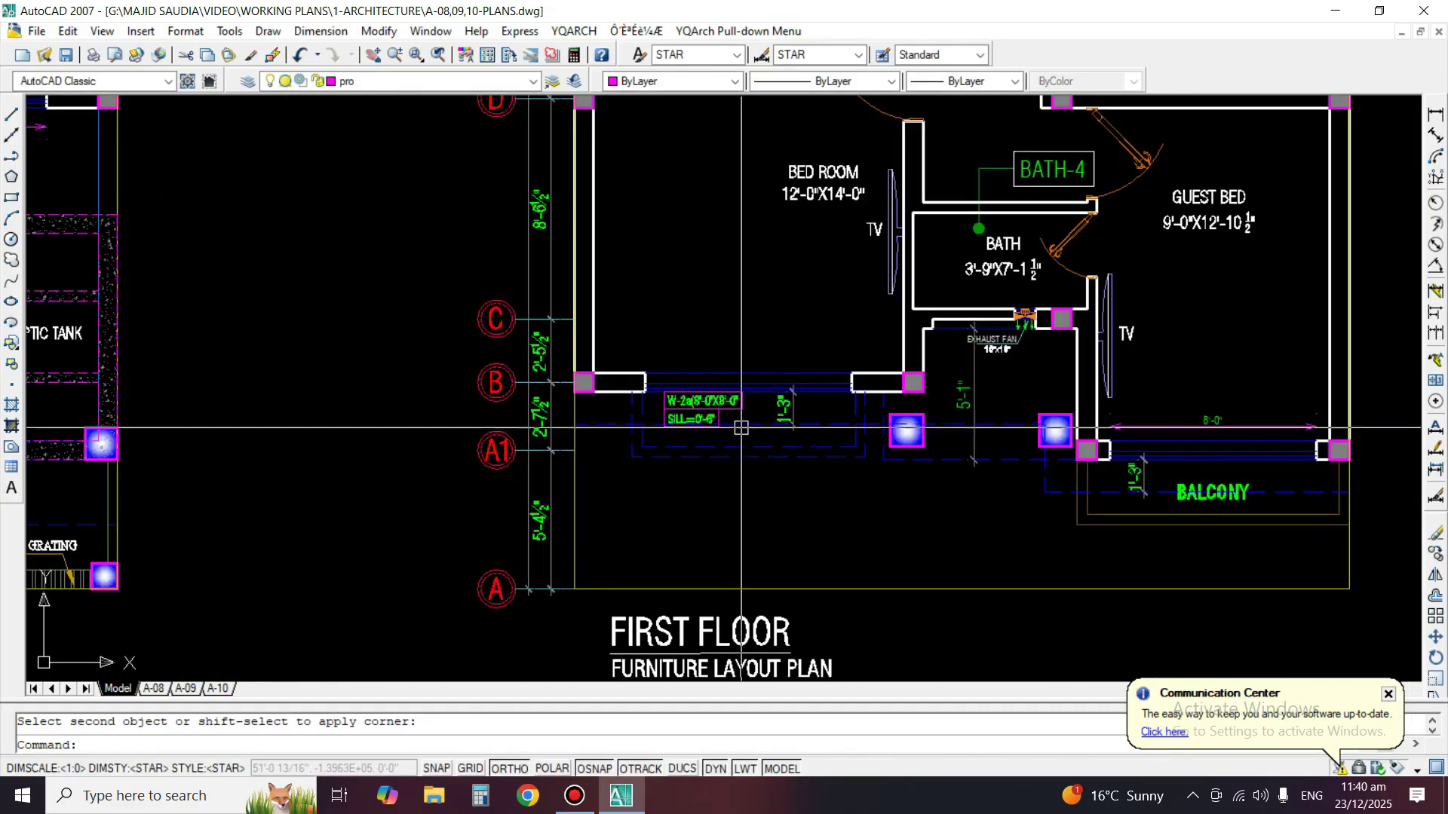
{"action": "type", "text": "m,"}
{"action": "key", "text": "Return"}
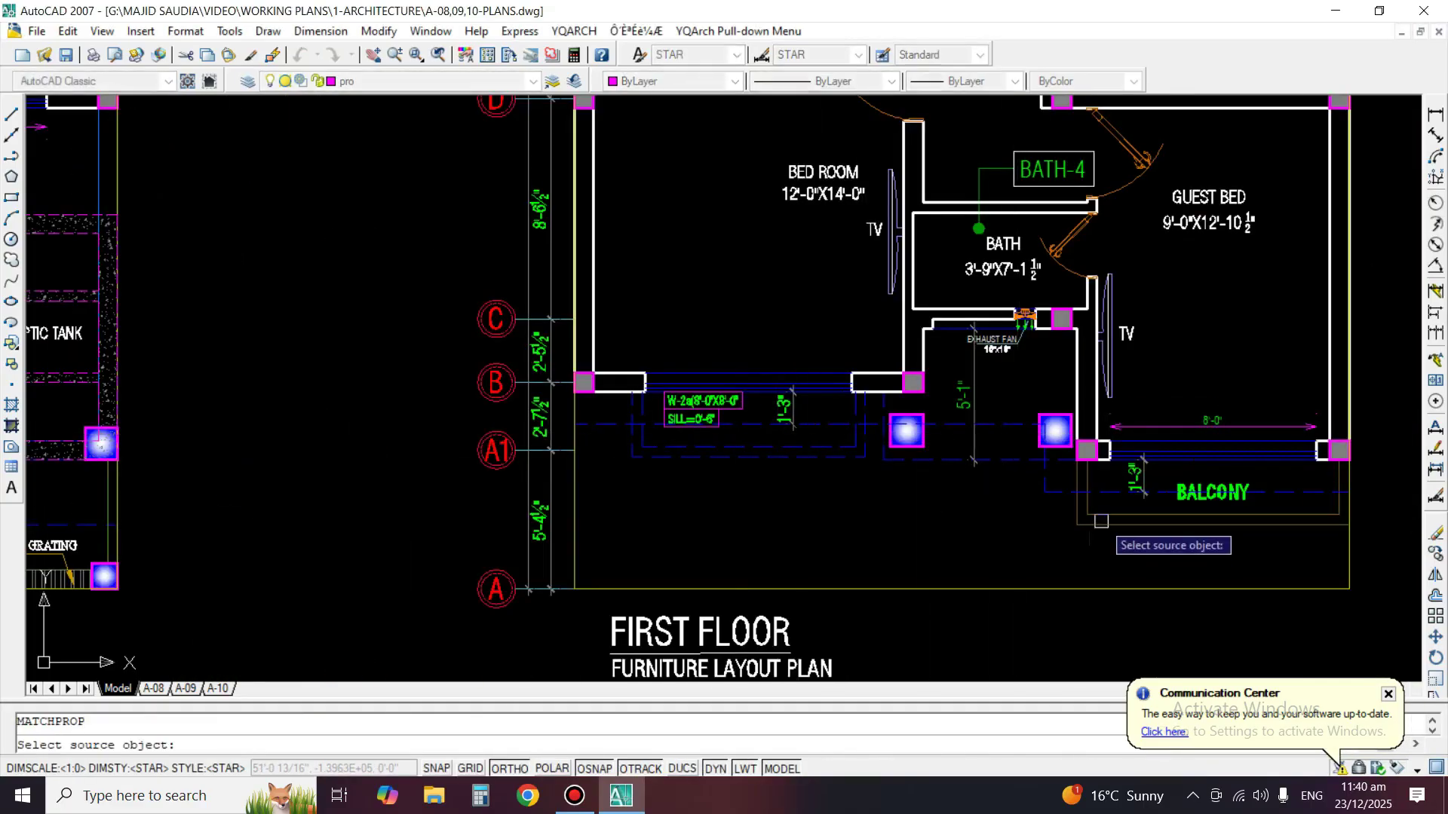
{"action": "left_click", "coordinate": [1093, 517]}
{"action": "scroll", "coordinate": [888, 463], "scroll_direction": "up", "scroll_amount": 3}
{"action": "left_click", "coordinate": [814, 436]}
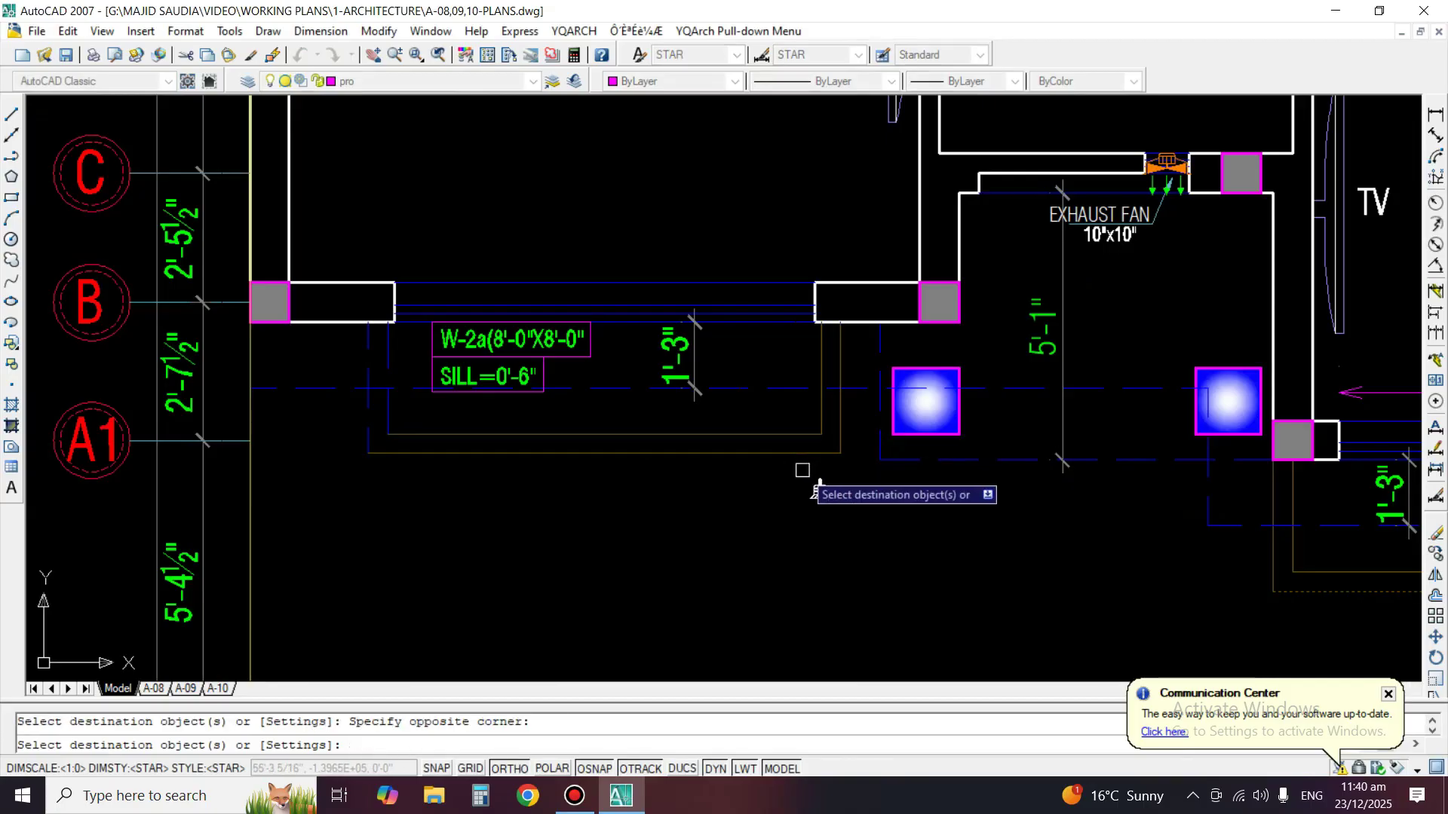
{"action": "scroll", "coordinate": [256, 387], "scroll_direction": "up", "scroll_amount": 2}
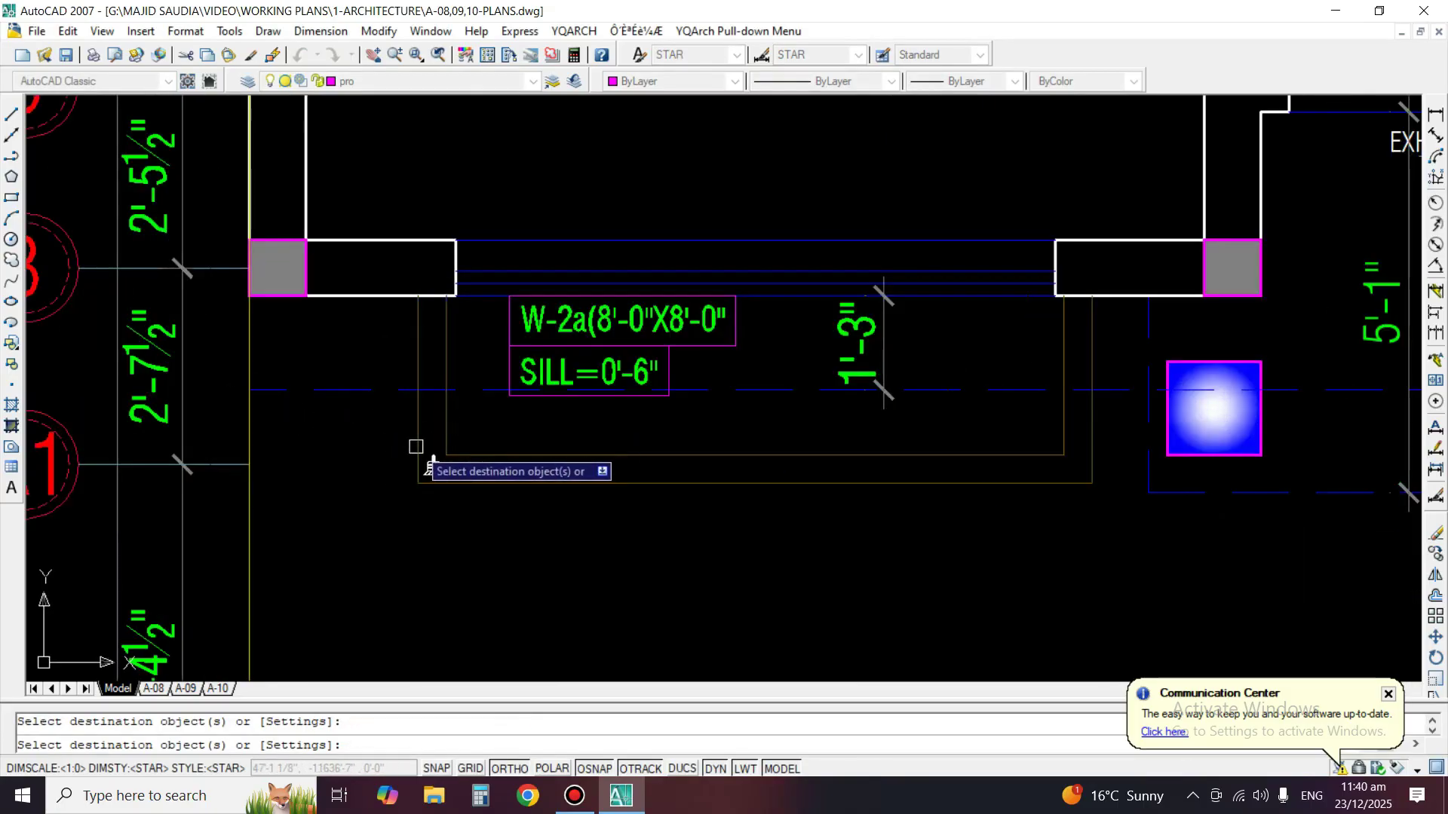
{"action": "scroll", "coordinate": [416, 452], "scroll_direction": "down", "scroll_amount": 5}
{"action": "scroll", "coordinate": [416, 453], "scroll_direction": "up", "scroll_amount": 1}
{"action": "key", "text": "Return"}
Copy the BALCONY label from the guest bedroom balcony into the bedroom balcony, with Ortho switched off.
{"action": "type", "text": "co"}
{"action": "key", "text": "Return"}
{"action": "scroll", "coordinate": [1274, 566], "scroll_direction": "up", "scroll_amount": 5}
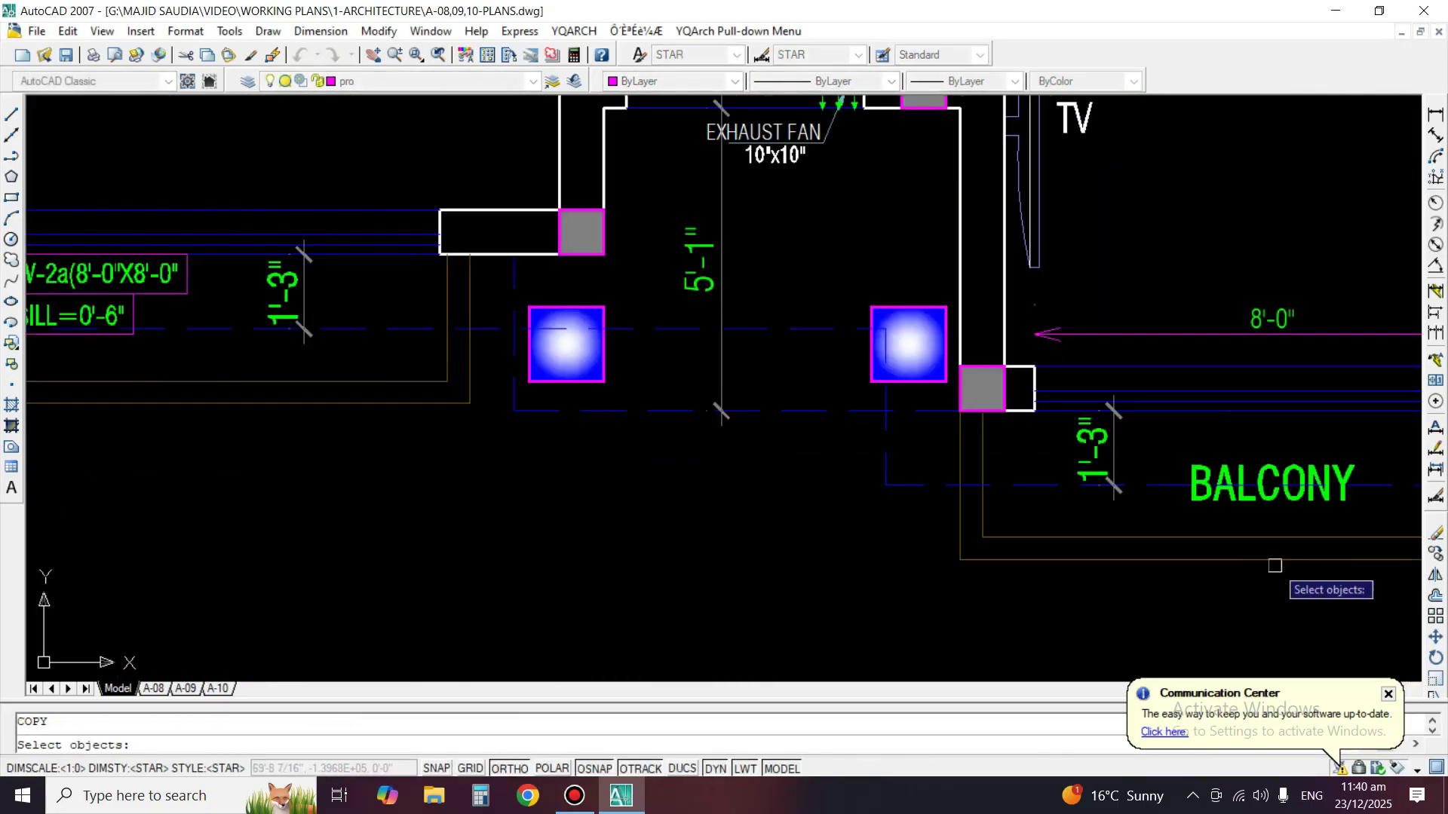
{"action": "left_click", "coordinate": [1211, 502]}
{"action": "key", "text": "Return"}
{"action": "left_click", "coordinate": [1241, 571]}
{"action": "key", "text": "F8"}
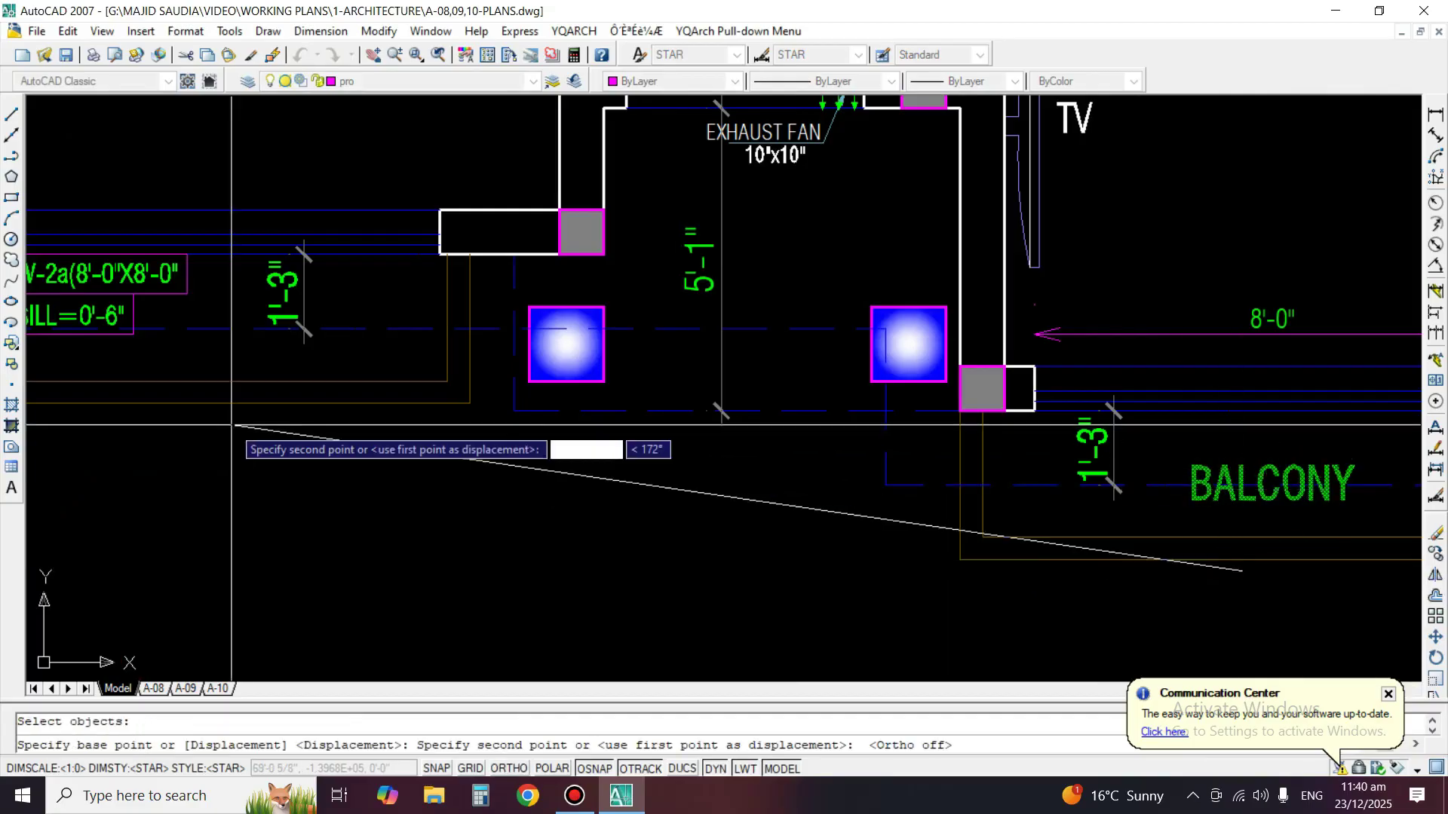
{"action": "middle_click_drag", "start_coordinate": [230, 424], "coordinate": [852, 469]}
{"action": "left_click", "coordinate": [836, 490]}
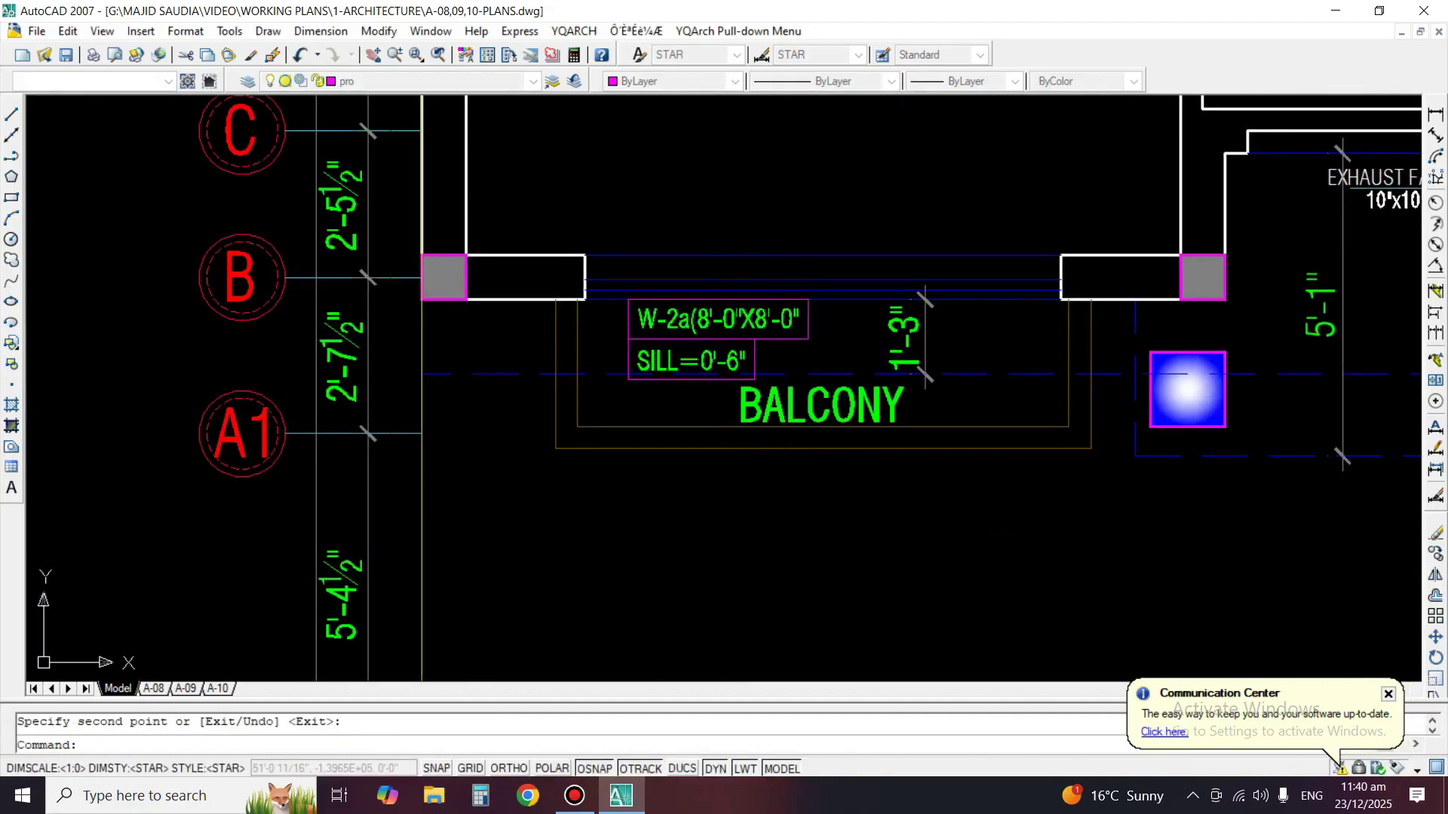
{"action": "key", "text": "Return"}
Erase the TV symbol and its TV label from the first floor bedroom.
{"action": "scroll", "coordinate": [675, 588], "scroll_direction": "down", "scroll_amount": 2}
{"action": "mouse_move", "coordinate": [954, 181]}
{"action": "middle_mouse_down"}
{"action": "mouse_move", "coordinate": [933, 253]}
{"action": "mouse_move", "coordinate": [921, 440]}
{"action": "middle_mouse_up"}
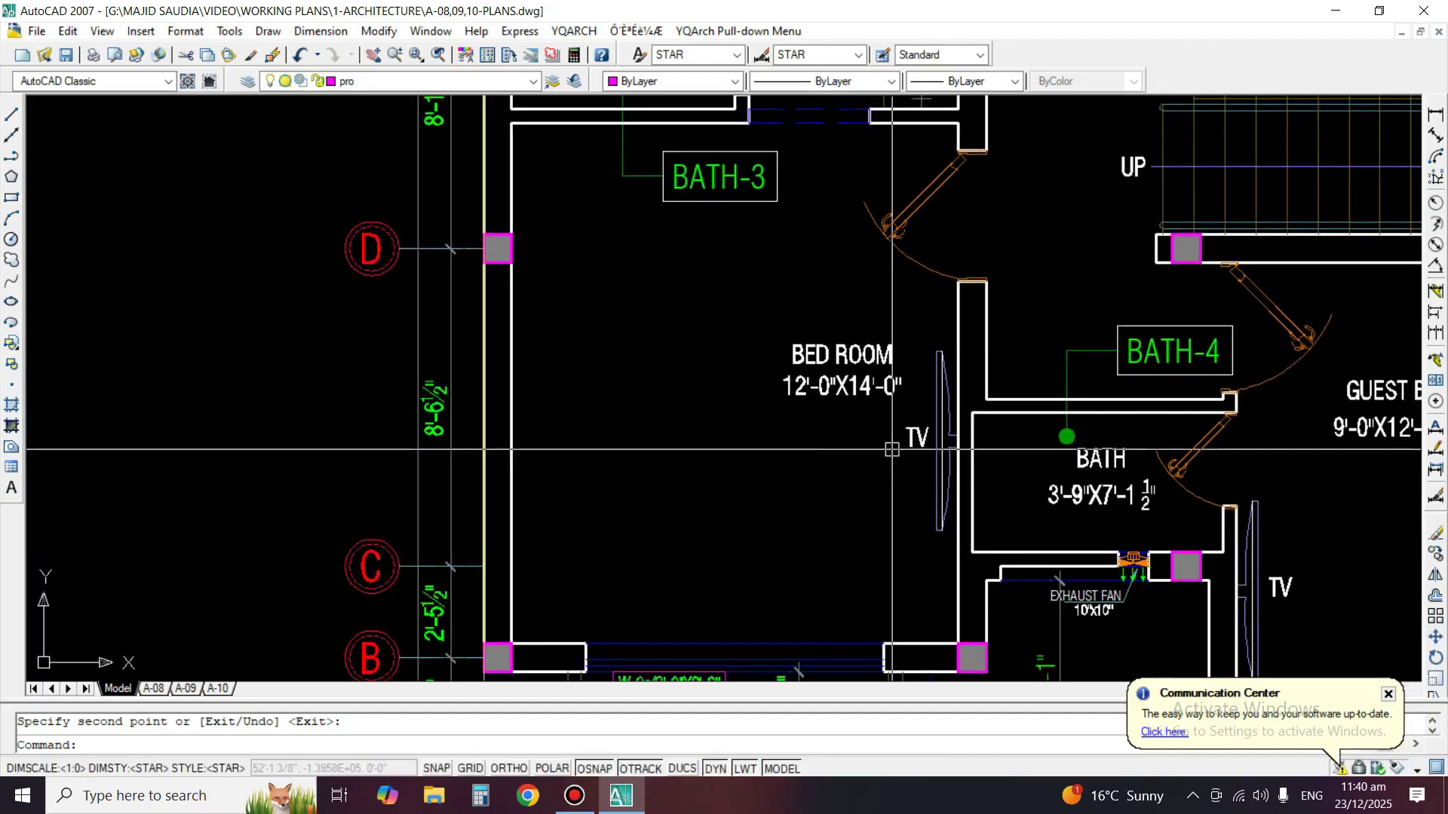
{"action": "key", "text": "Return"}
{"action": "left_click", "coordinate": [916, 437]}
{"action": "key", "text": "Return"}
{"action": "scroll", "coordinate": [799, 387], "scroll_direction": "down", "scroll_amount": 5}
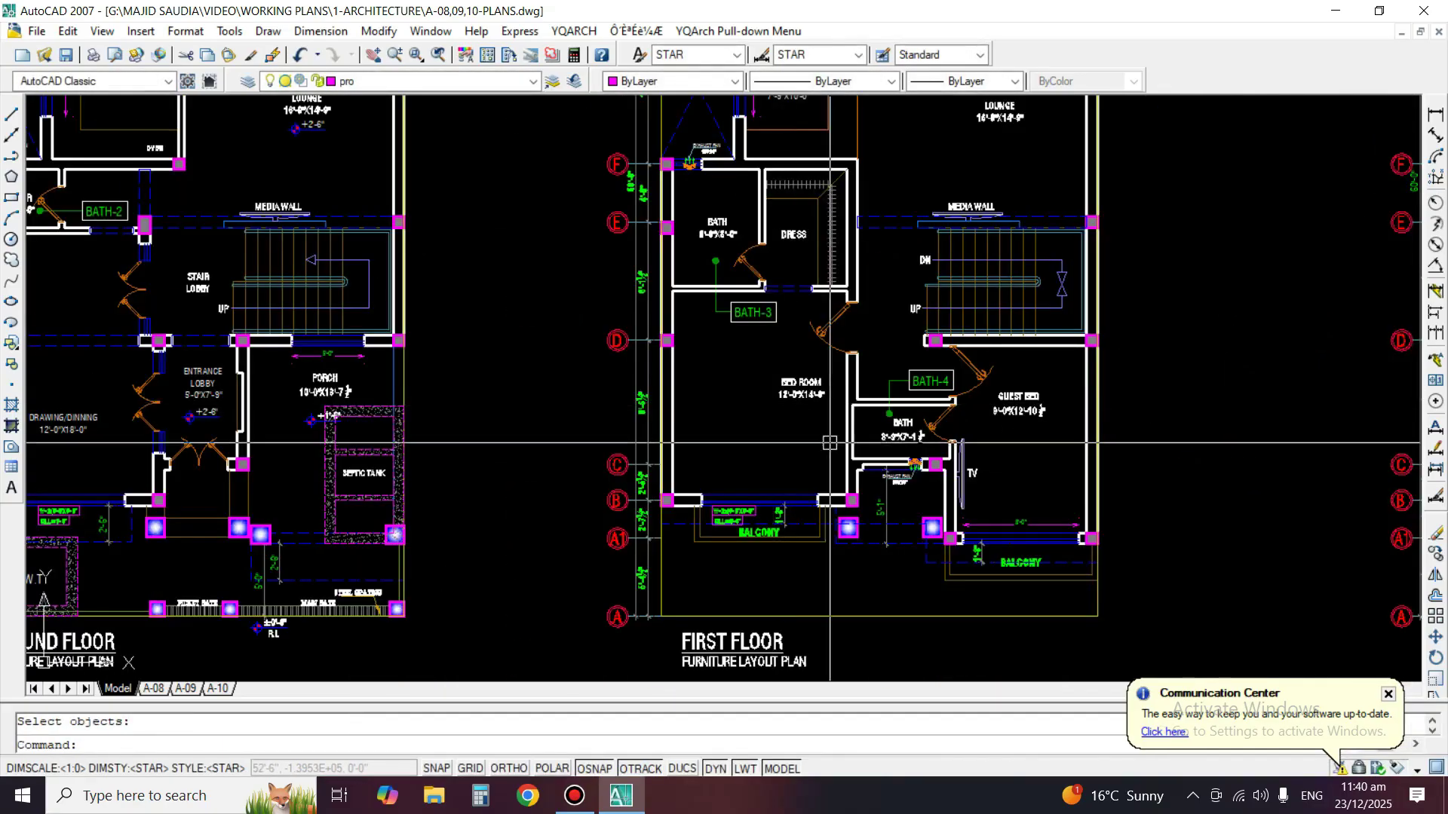
Erase the TV symbol, its TV label and the 8'-0" window dimension from the guest bedroom.
{"action": "scroll", "coordinate": [886, 431], "scroll_direction": "up", "scroll_amount": 4}
{"action": "scroll", "coordinate": [1026, 532], "scroll_direction": "up", "scroll_amount": 2}
{"action": "key", "text": "Return"}
{"action": "left_click", "coordinate": [1015, 511]}
{"action": "key", "text": "Return"}
{"action": "key", "text": "Return"}
{"action": "left_click", "coordinate": [1058, 446]}
{"action": "key", "text": "Return"}
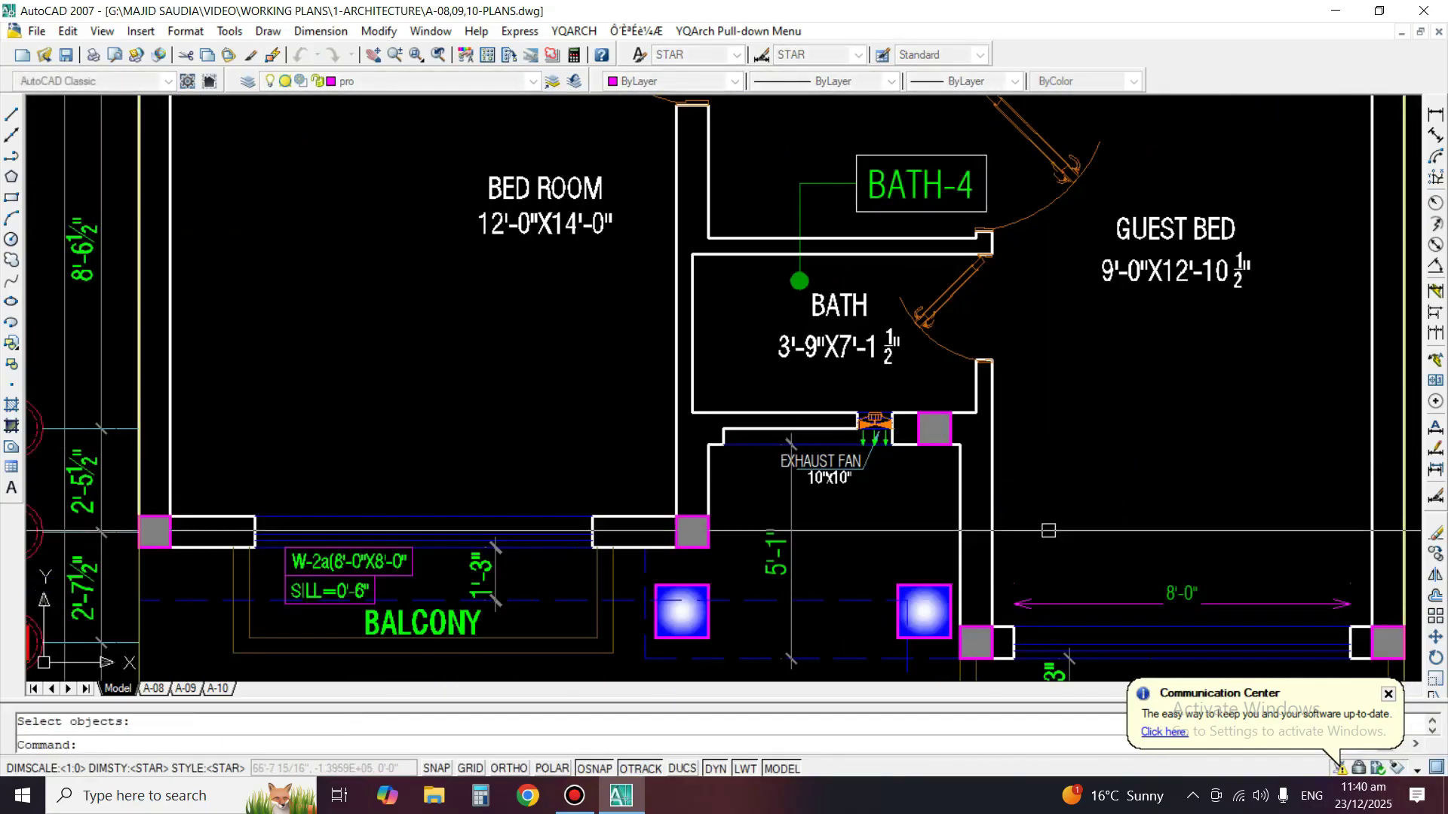
{"action": "key", "text": "Return"}
{"action": "key", "text": "Return"}
Add a linear dimension along the guest bedroom's balcony window, placed just inside the room.
{"action": "scroll", "coordinate": [1178, 609], "scroll_direction": "down", "scroll_amount": 5}
{"action": "scroll", "coordinate": [593, 579], "scroll_direction": "up", "scroll_amount": 4}
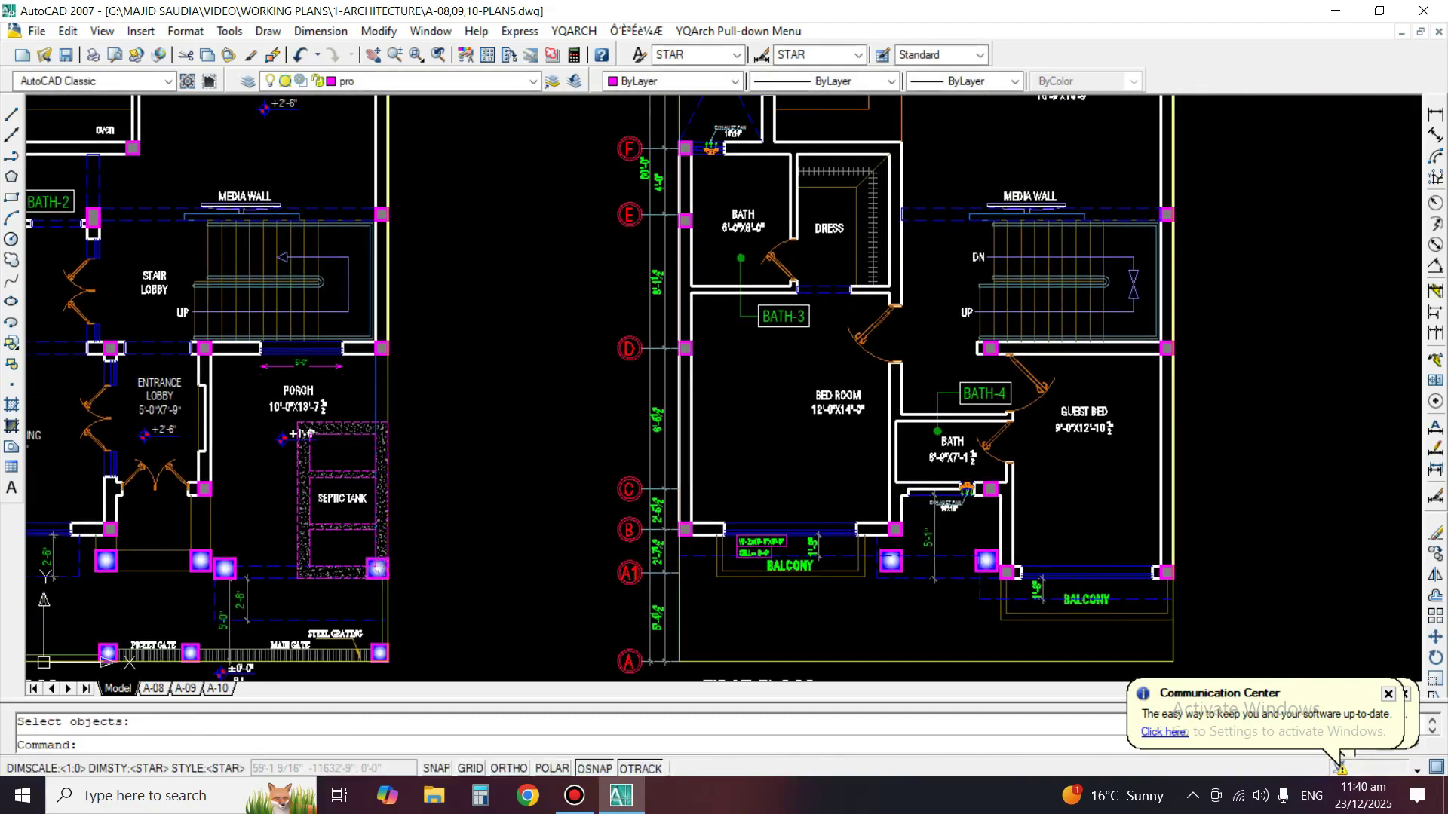
{"action": "middle_click_drag", "start_coordinate": [594, 580], "coordinate": [356, 420]}
{"action": "scroll", "coordinate": [357, 420], "scroll_direction": "up", "scroll_amount": 2}
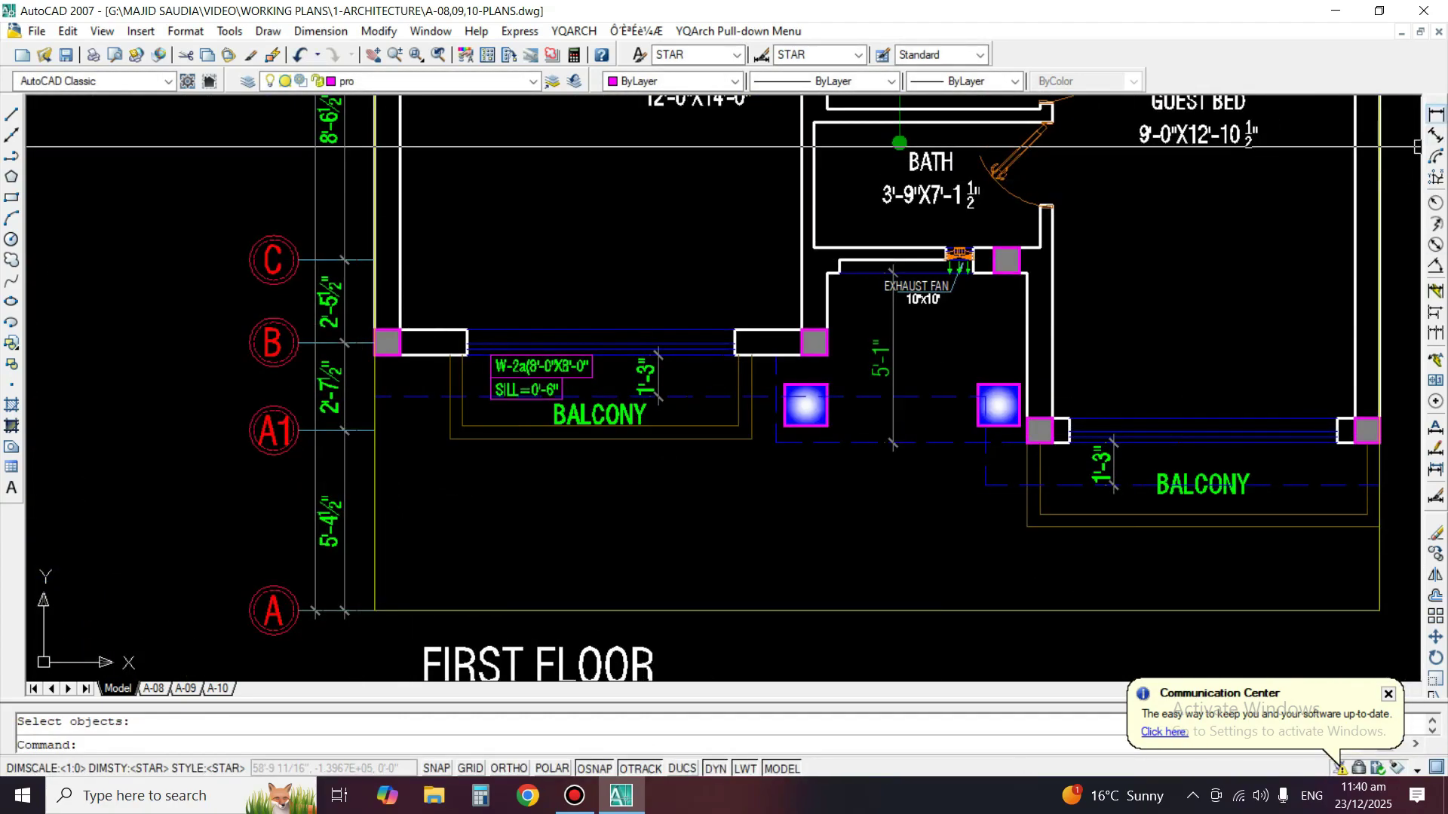
{"action": "left_click", "coordinate": [1436, 114]}
{"action": "key", "text": "Return"}
{"action": "scroll", "coordinate": [1197, 490], "scroll_direction": "up", "scroll_amount": 2}
{"action": "left_click", "coordinate": [1234, 387]}
{"action": "left_click", "coordinate": [1206, 332]}
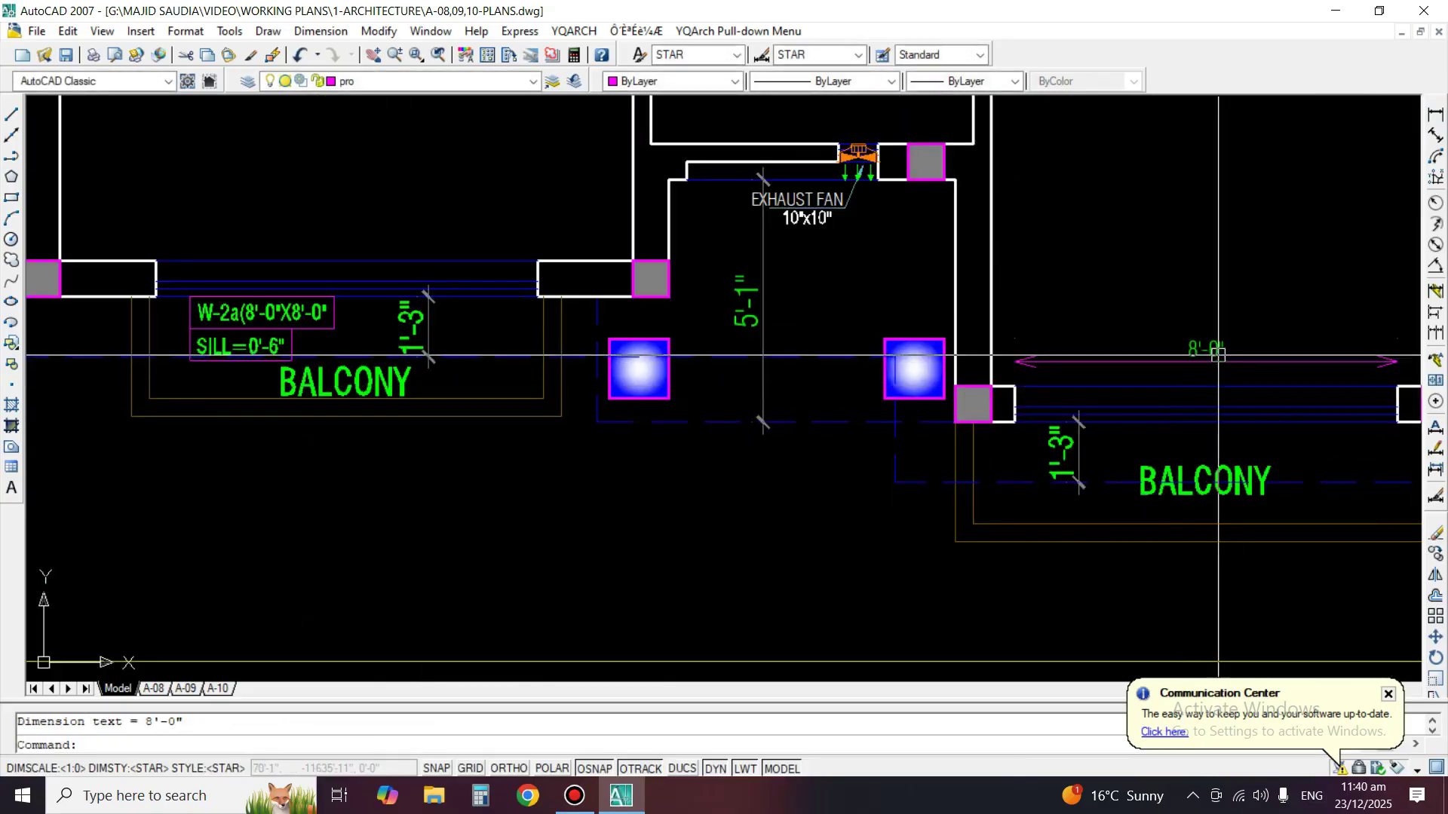
Add a linear dimension along the bedroom's balcony window, placed just inside the room.
{"action": "scroll", "coordinate": [1207, 332], "scroll_direction": "down", "scroll_amount": 3}
{"action": "scroll", "coordinate": [916, 413], "scroll_direction": "up", "scroll_amount": 3}
{"action": "key", "text": "Return"}
{"action": "key", "text": "Return"}
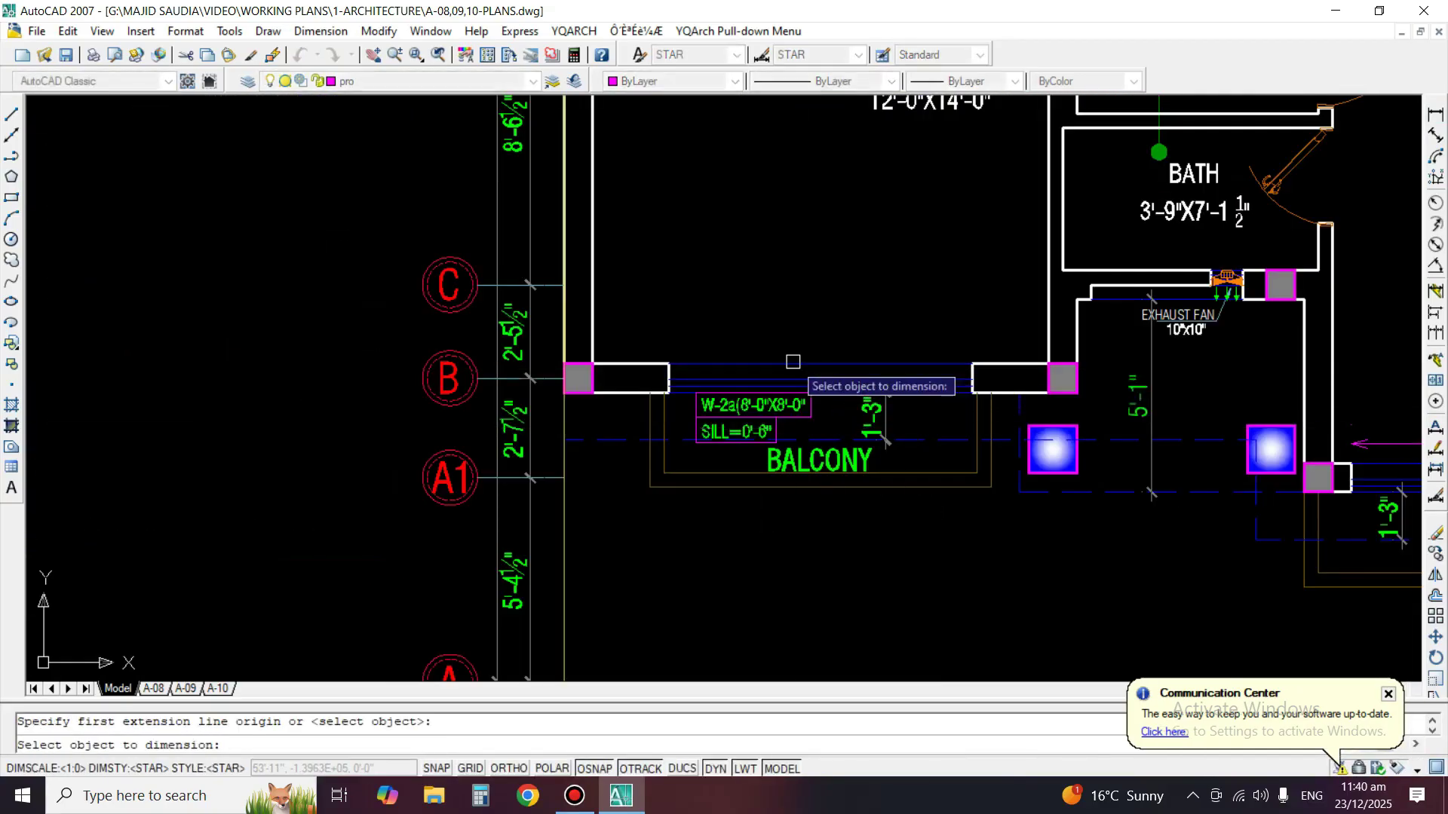
{"action": "left_click", "coordinate": [790, 363]}
{"action": "left_click", "coordinate": [771, 338]}
Copy the W-2a window tag with its sill note from the bedroom balcony to the guest bedroom above its window.
{"action": "middle_click_drag", "start_coordinate": [760, 375], "coordinate": [245, 370]}
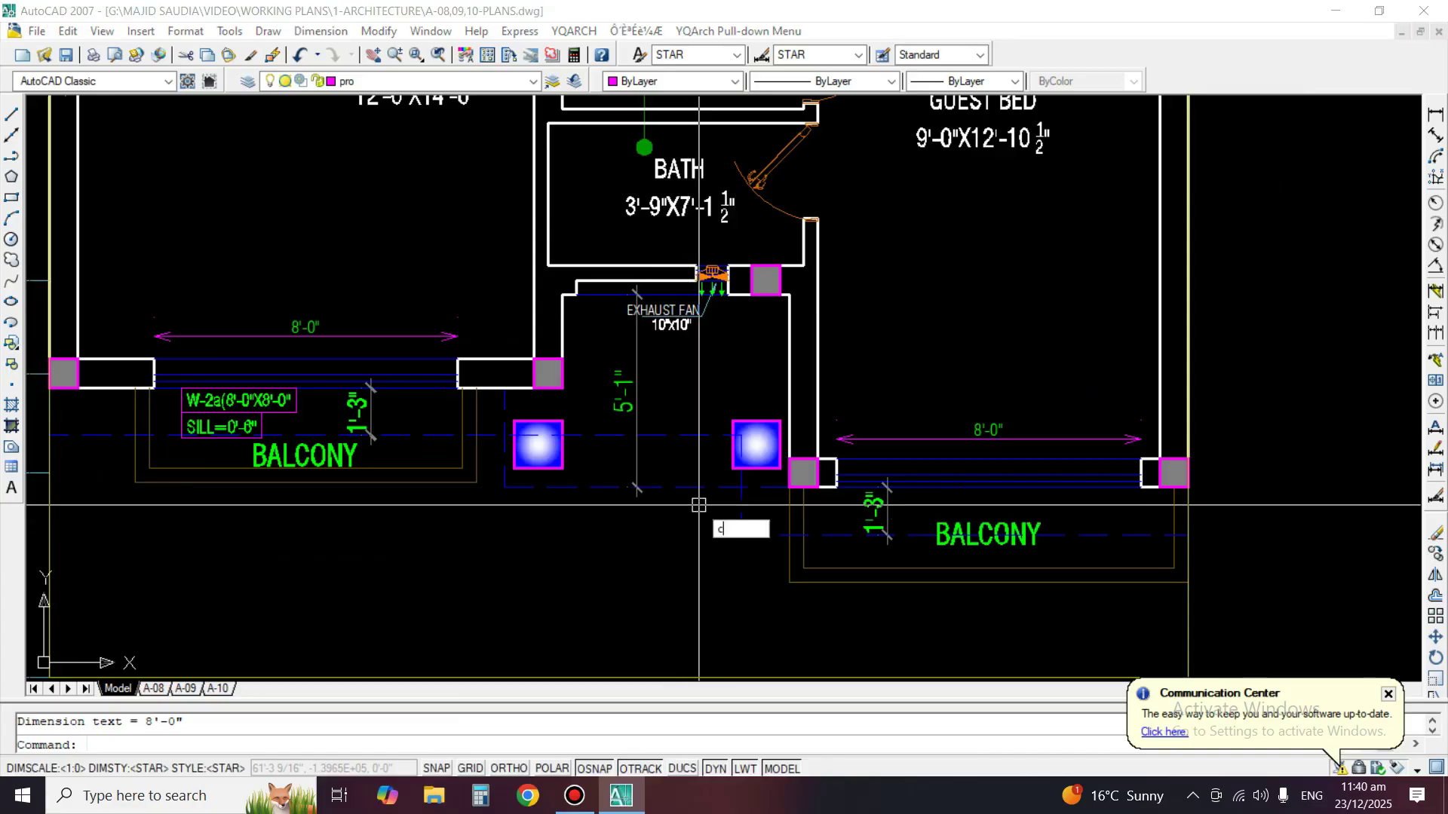
{"action": "type", "text": "co"}
{"action": "key", "text": "Return"}
{"action": "left_click", "coordinate": [230, 407]}
{"action": "key", "text": "Return"}
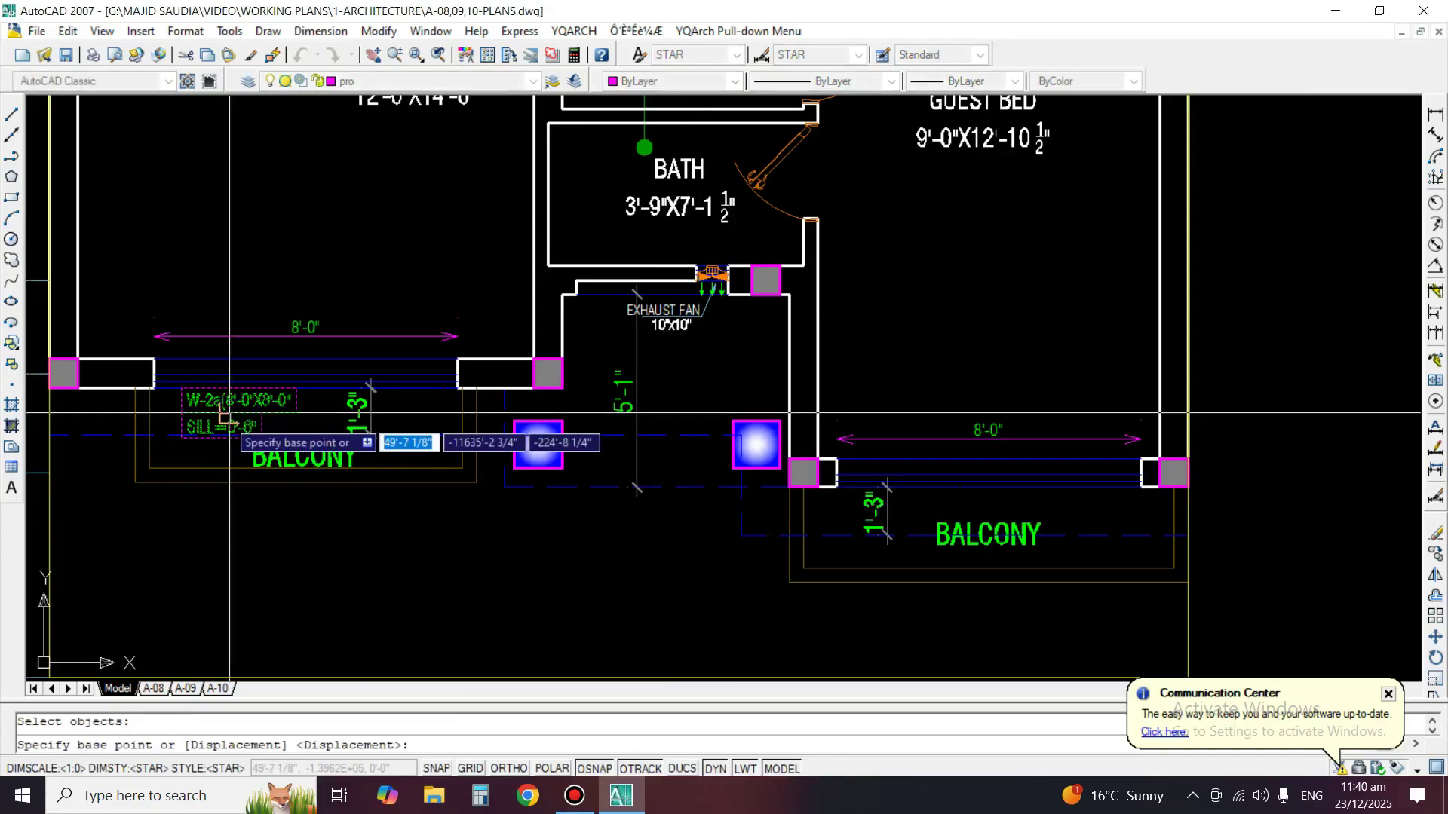
{"action": "left_click", "coordinate": [237, 415]}
{"action": "left_click", "coordinate": [925, 386]}
{"action": "key", "text": "Return"}
Erase the new 8'-0" dimension at the guest bedroom's balcony window.
{"action": "scroll", "coordinate": [925, 386], "scroll_direction": "up", "scroll_amount": 2}
{"action": "type", "text": "m"}
{"action": "key", "text": "Return"}
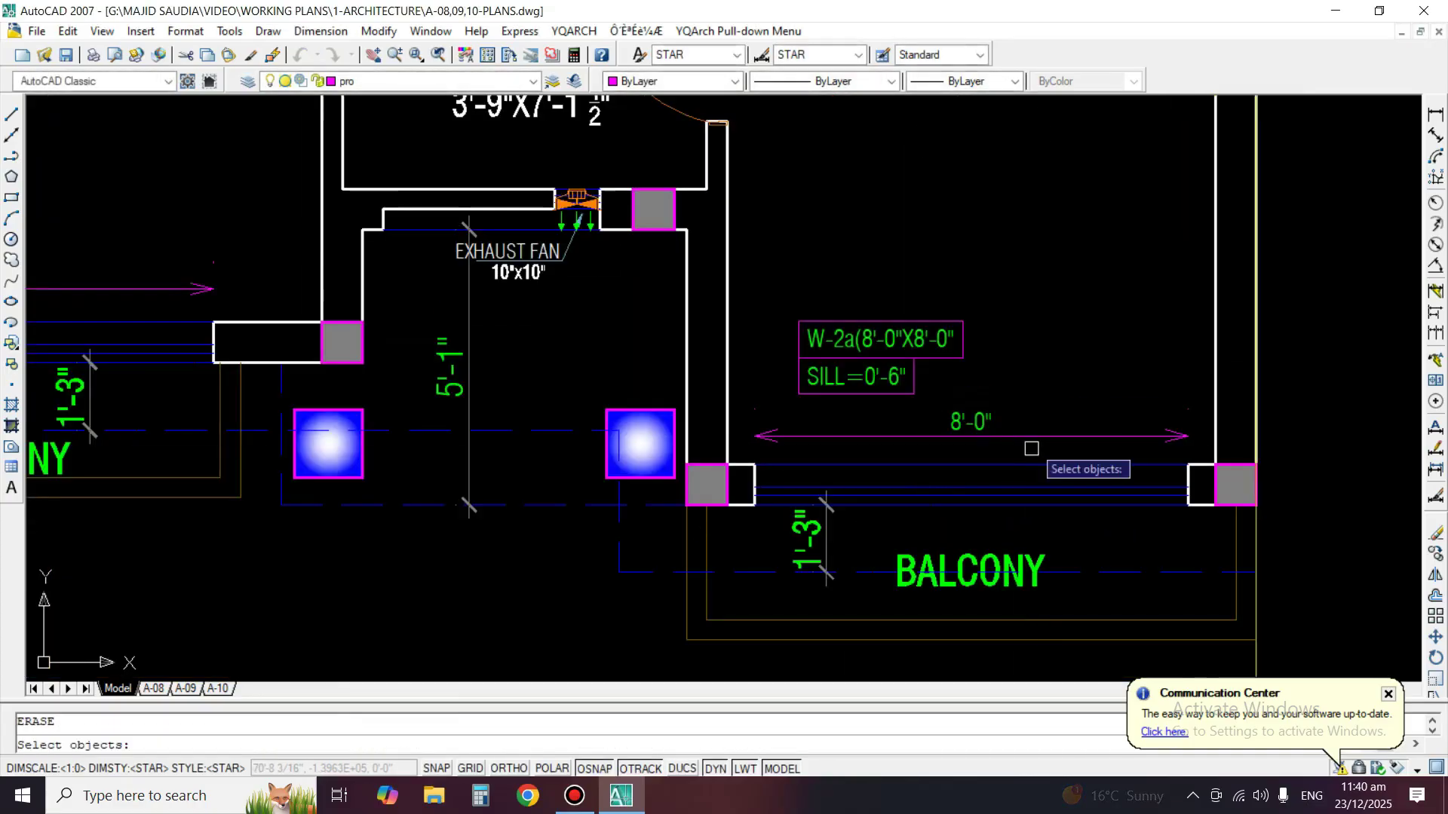
{"action": "left_click", "coordinate": [933, 420]}
Move the copied W-2a tag down from the guest bedroom into the balcony area below the window.
{"action": "left_click", "coordinate": [860, 347]}
{"action": "key", "text": "Return"}
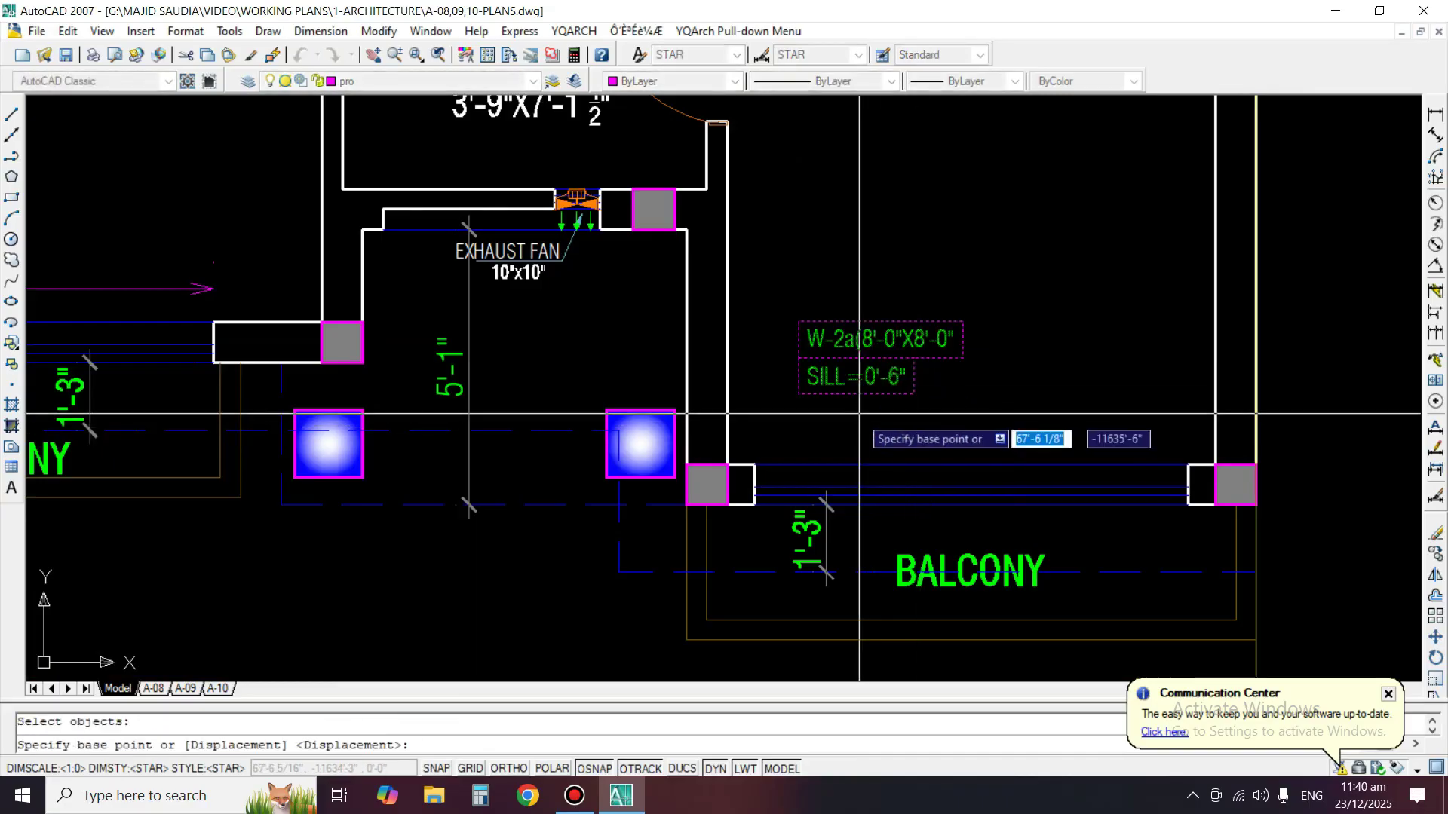
{"action": "left_click", "coordinate": [857, 394]}
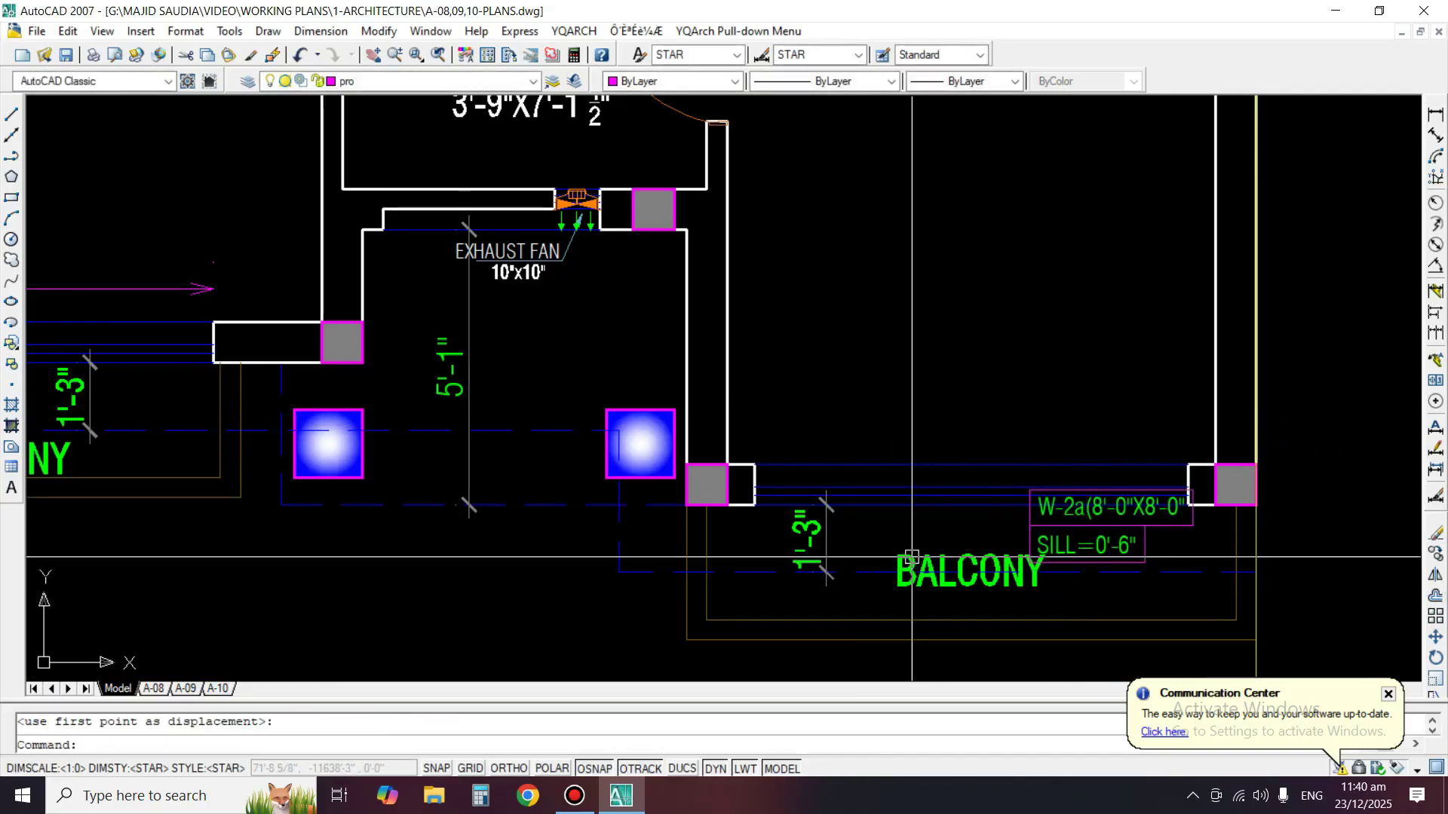
Move the guest bedroom's BALCONY label slightly down and left, clear of the window tag.
{"action": "middle_click_drag", "start_coordinate": [1087, 562], "coordinate": [1100, 366]}
{"action": "key", "text": "Return"}
{"action": "left_click", "coordinate": [928, 392]}
{"action": "key", "text": "Return"}
{"action": "left_click", "coordinate": [927, 392]}
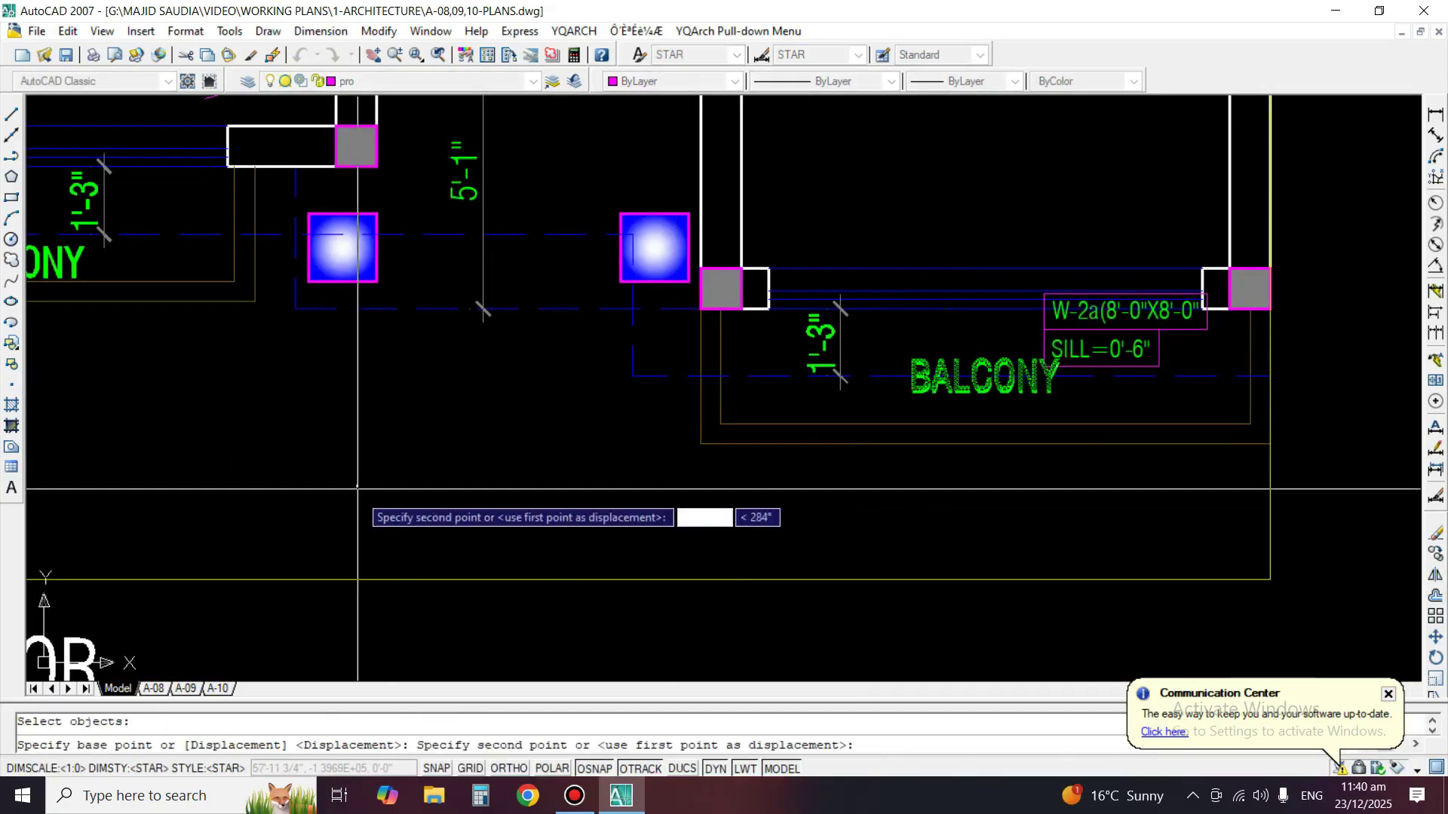
{"action": "left_click", "coordinate": [876, 421]}
Move the guest balcony's W-2a tag so its upper edge sits on the outer wall line beside the BALCONY label.
{"action": "key", "text": "Return"}
{"action": "left_click", "coordinate": [1071, 341]}
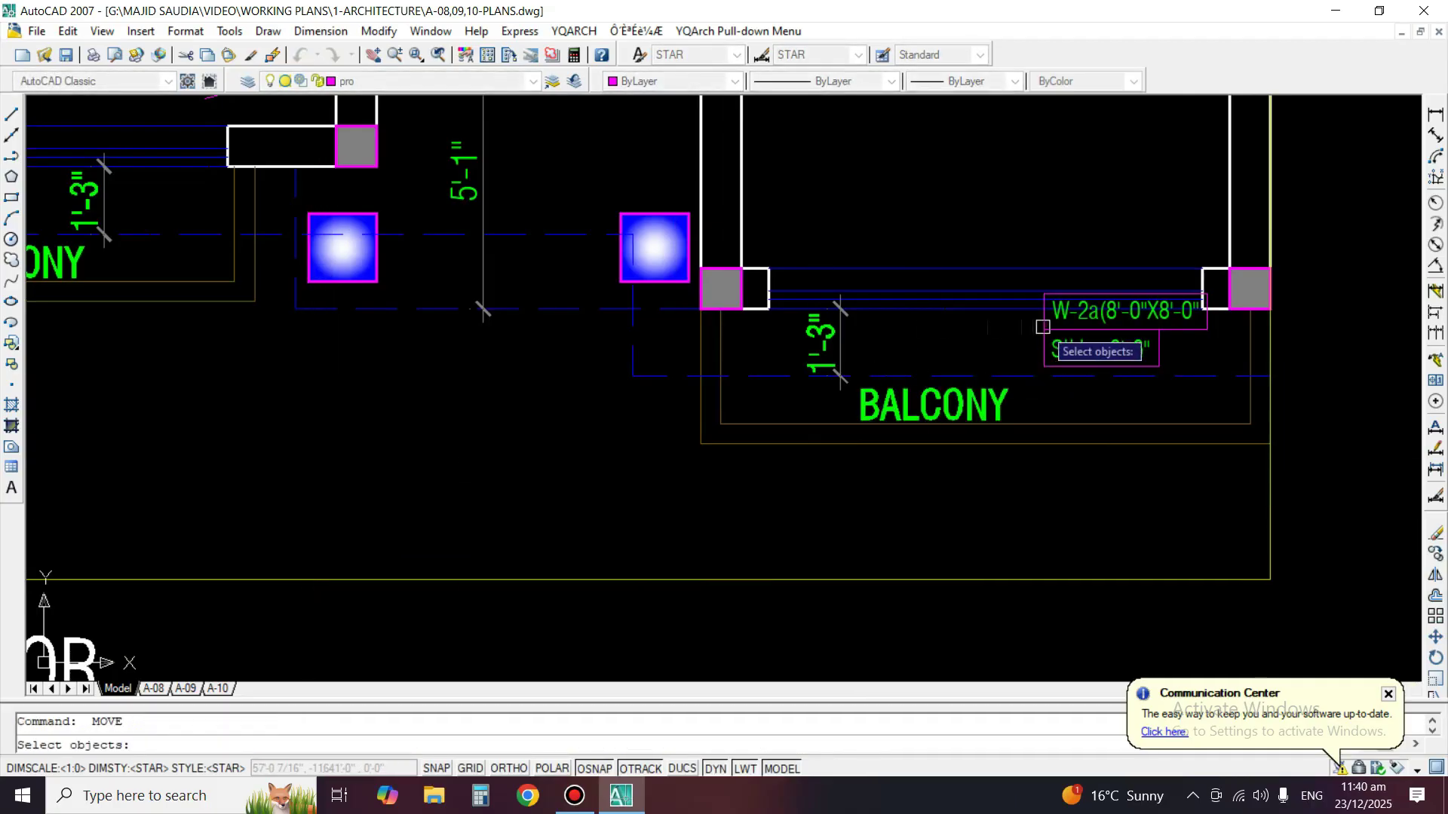
{"action": "key", "text": "Return"}
{"action": "left_click", "coordinate": [1044, 295]}
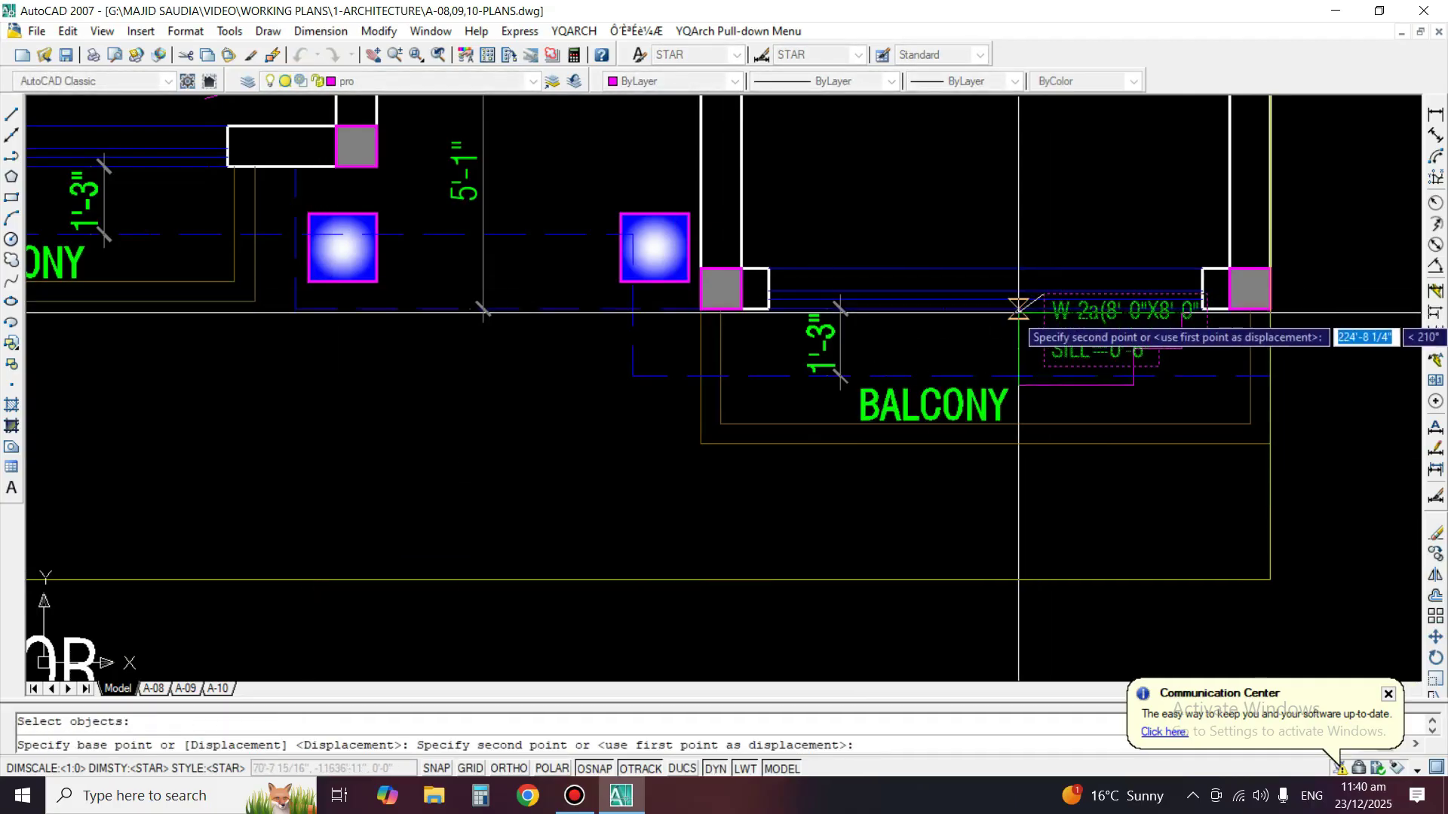
{"action": "left_click", "coordinate": [1017, 312]}
Examine the dashed canopy outlines between the two first floor balconies and the surrounding plan.
{"action": "left_click", "coordinate": [632, 389]}
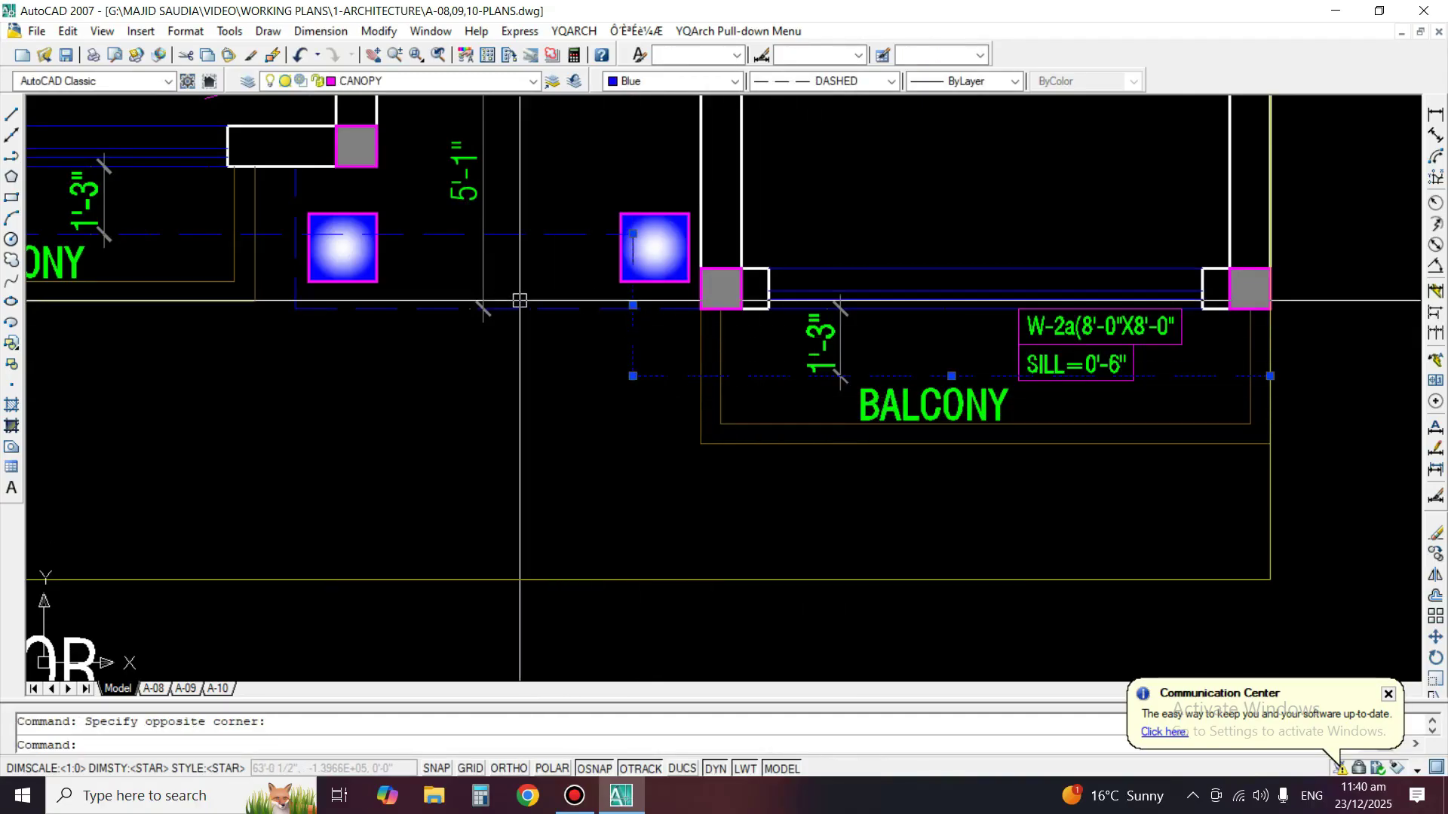
{"action": "middle_click_drag", "start_coordinate": [632, 305], "coordinate": [806, 384]}
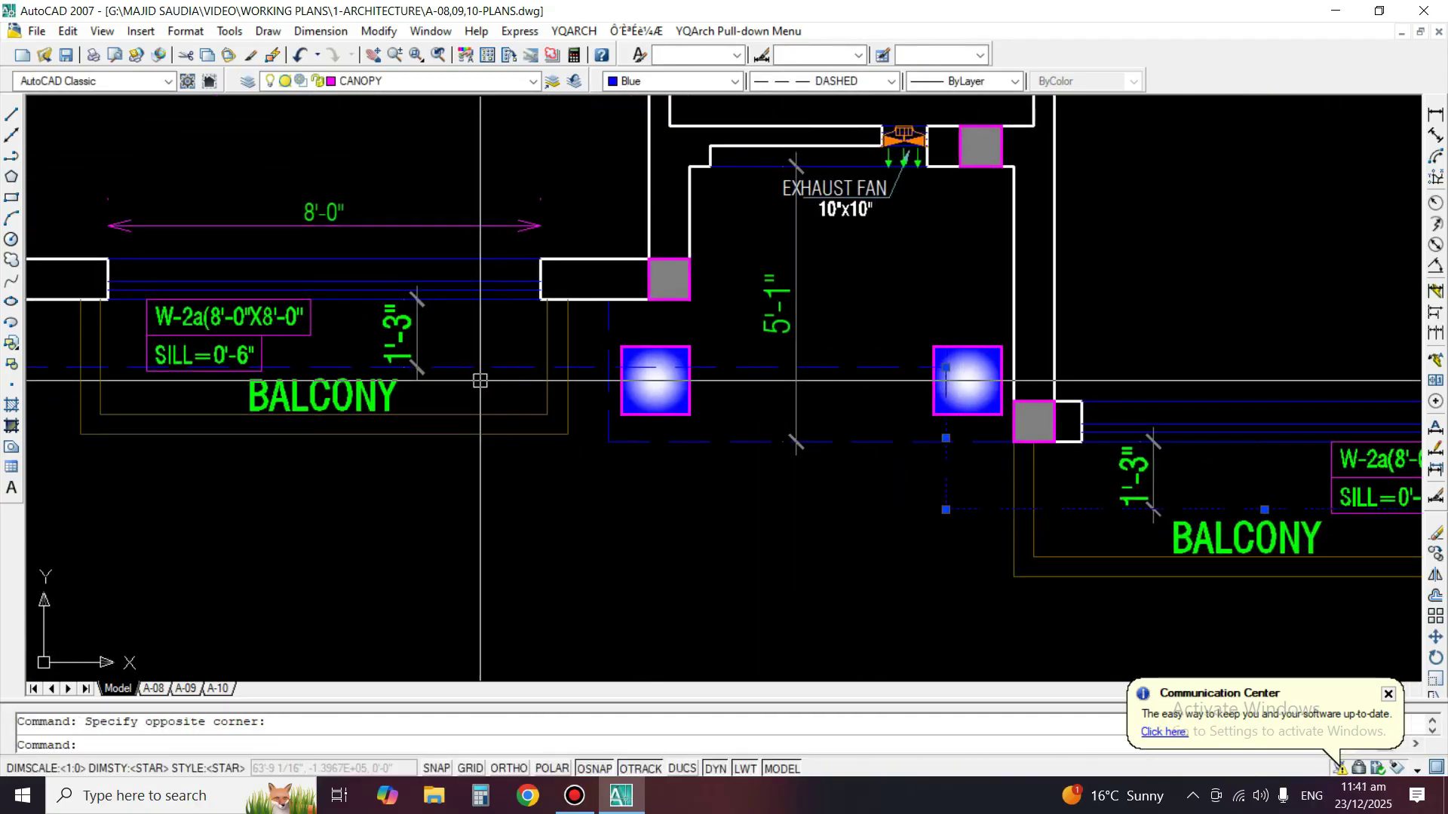
{"action": "key", "text": "Escape"}
{"action": "scroll", "coordinate": [589, 445], "scroll_direction": "up", "scroll_amount": 2}
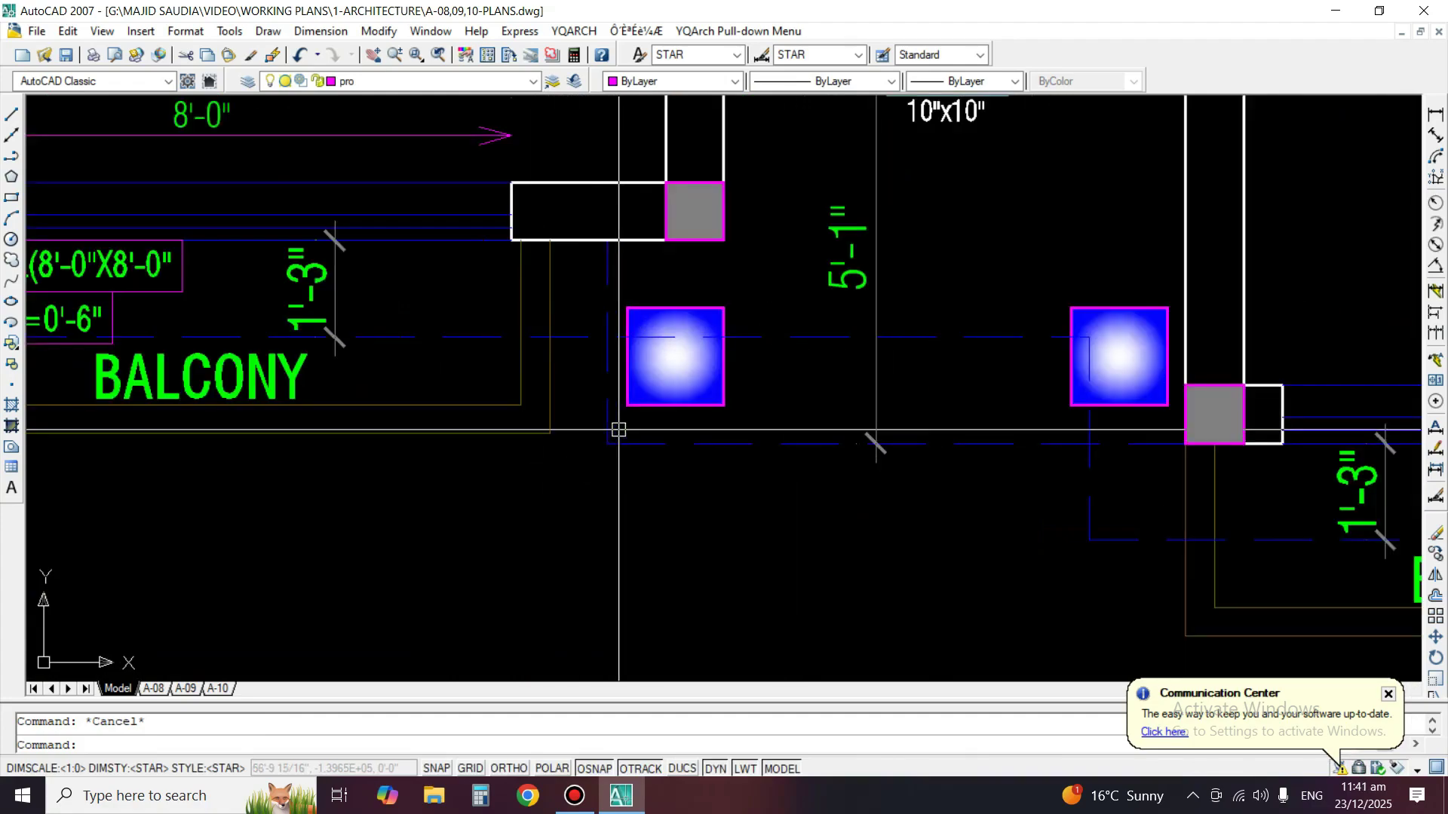
{"action": "left_click", "coordinate": [635, 443]}
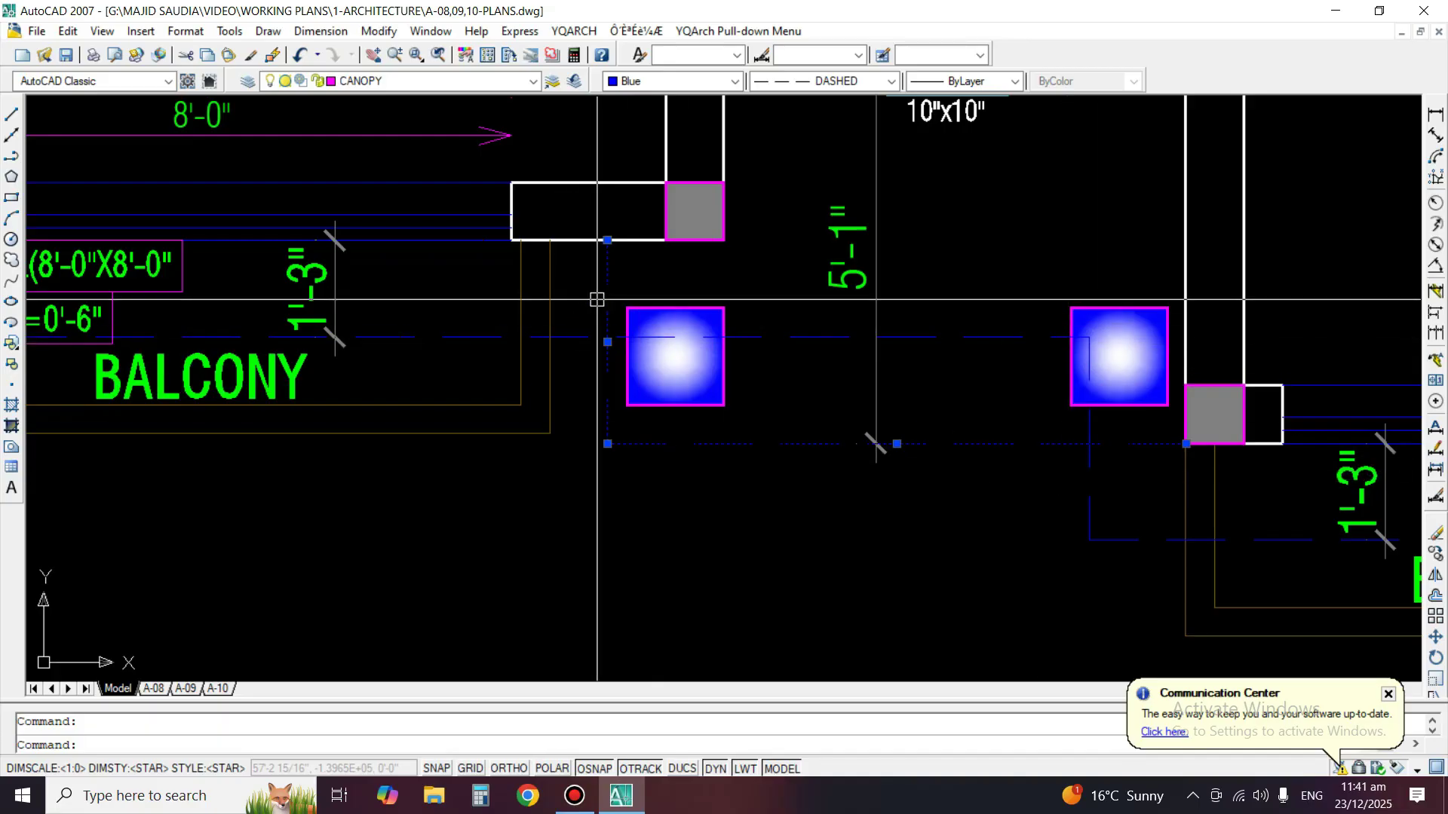
{"action": "key", "text": "Escape"}
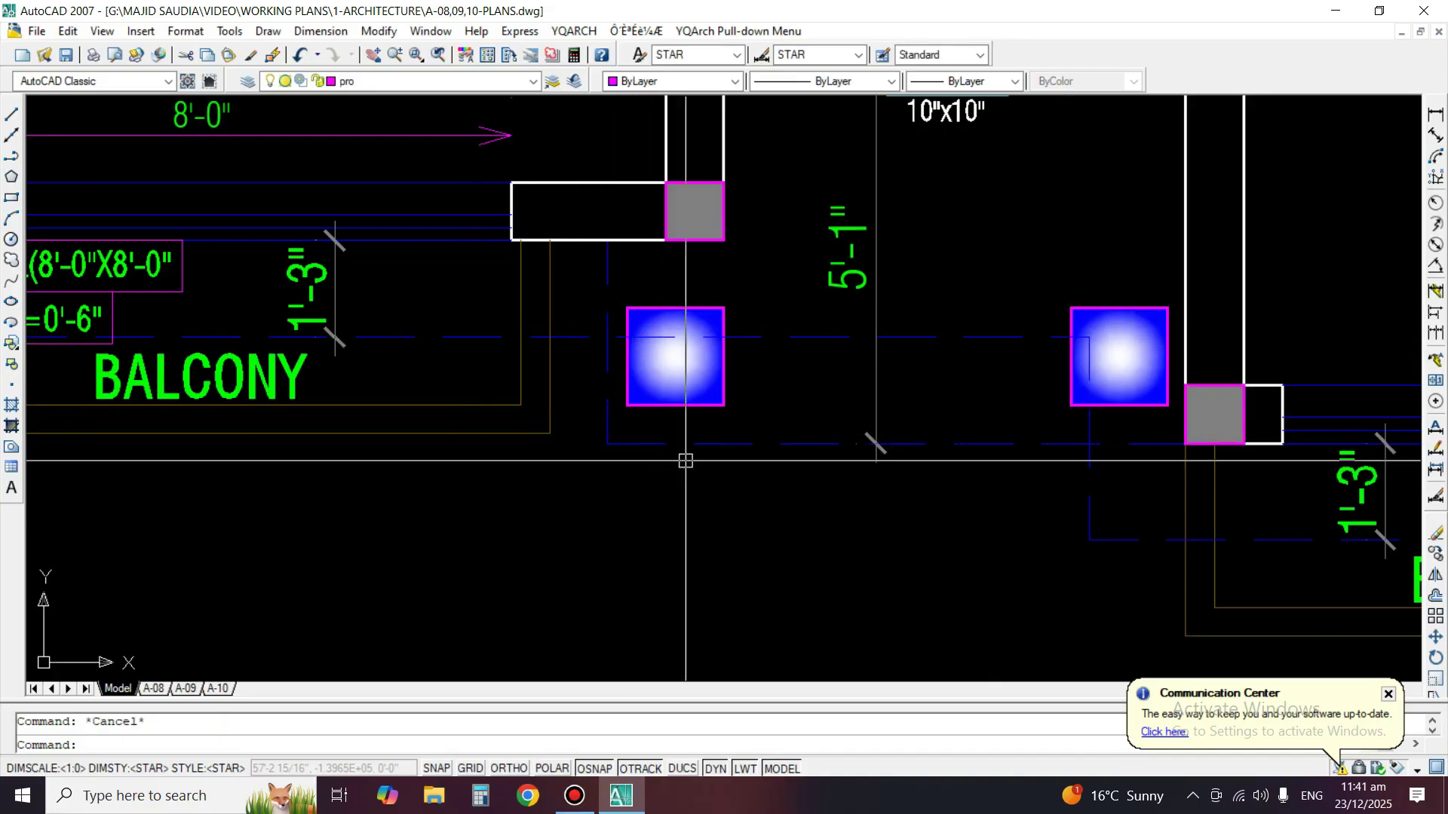
{"action": "scroll", "coordinate": [572, 381], "scroll_direction": "down", "scroll_amount": 5}
{"action": "scroll", "coordinate": [756, 422], "scroll_direction": "up", "scroll_amount": 1}
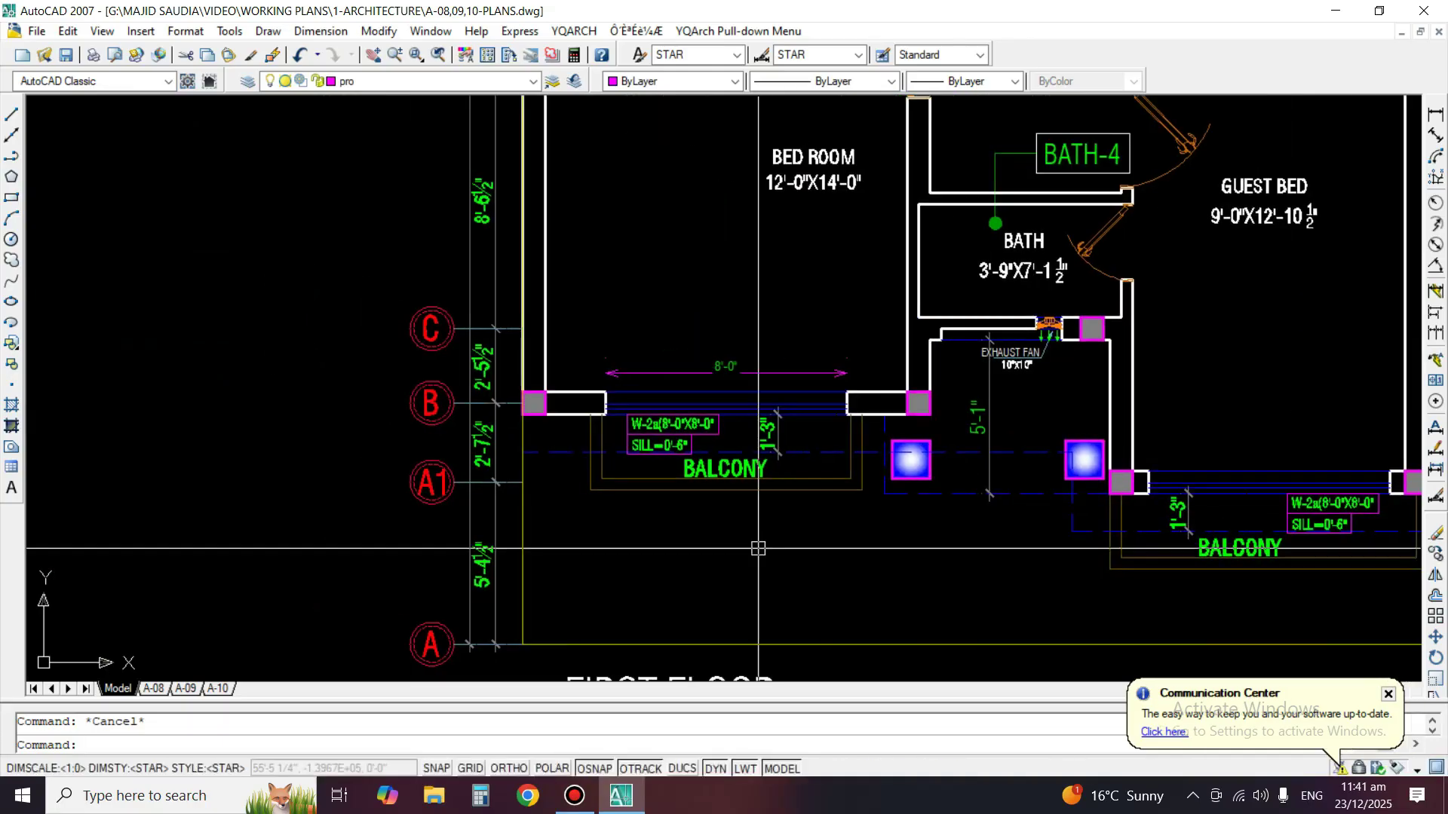
{"action": "middle_click_drag", "start_coordinate": [756, 423], "coordinate": [604, 490]}
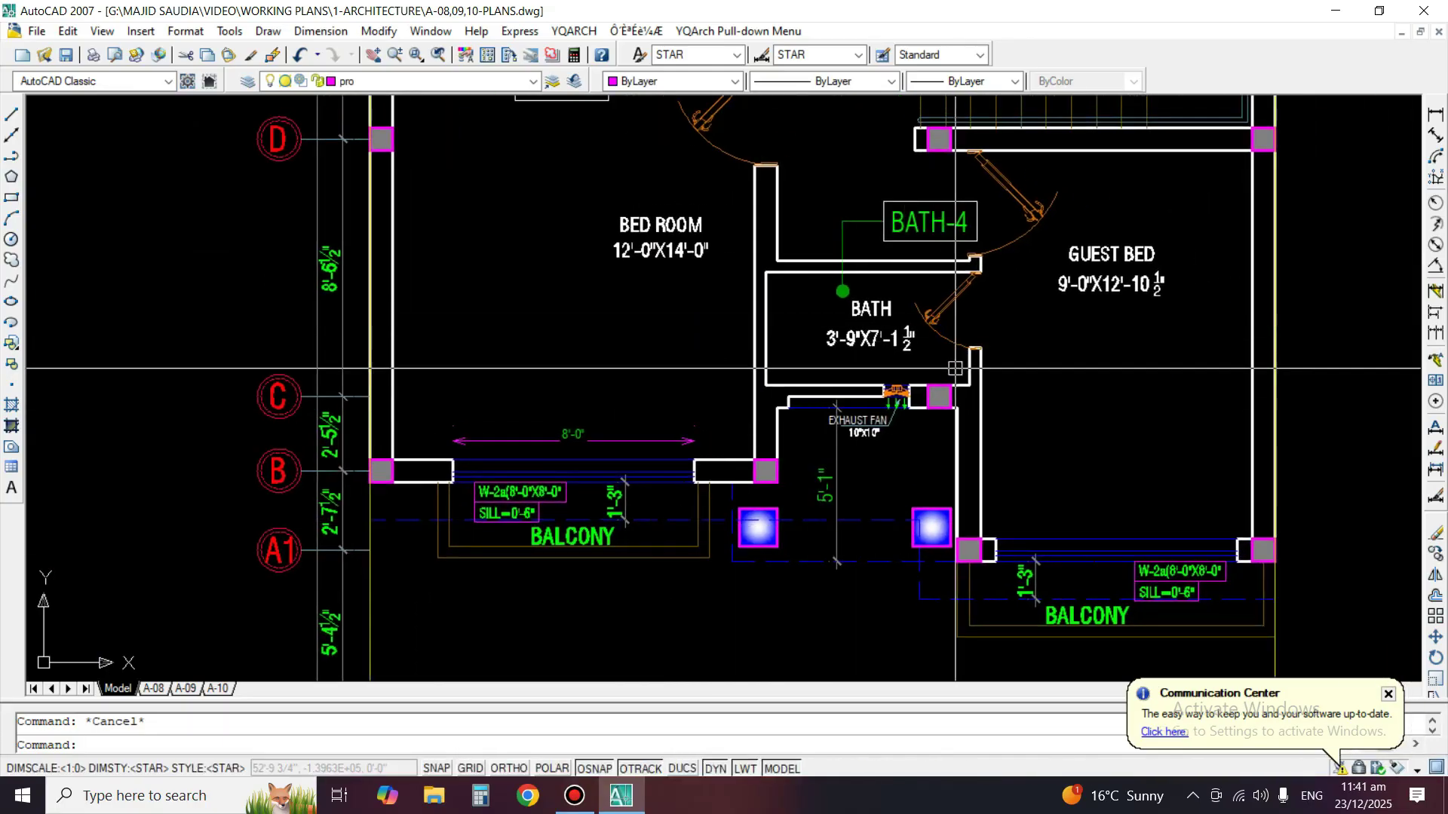
{"action": "scroll", "coordinate": [764, 399], "scroll_direction": "down", "scroll_amount": 3}
{"action": "scroll", "coordinate": [1237, 590], "scroll_direction": "up", "scroll_amount": 3}
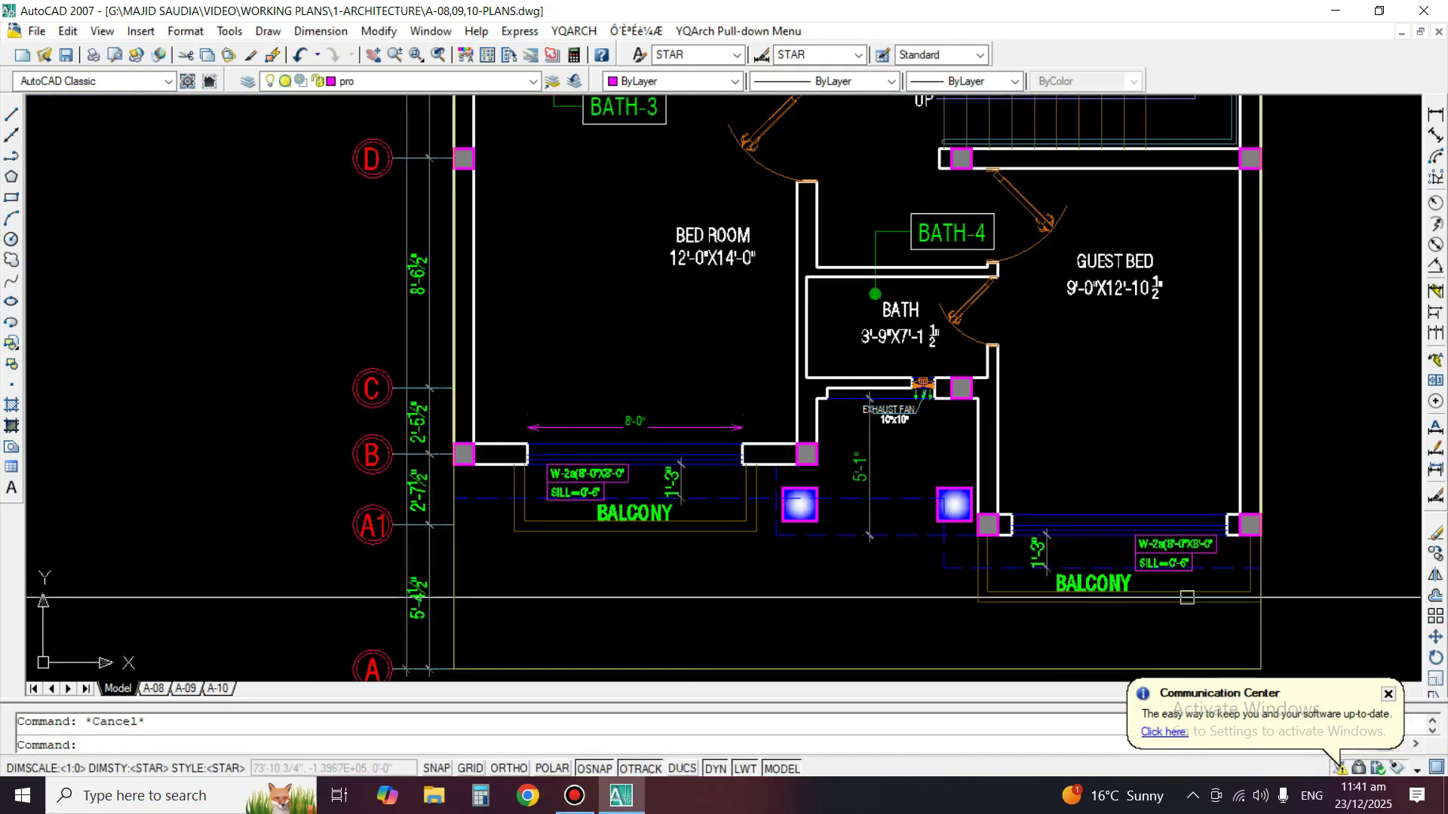
Copy the W-2 window tag with its sill note from the ground floor drawing/dining window to the porch window.
{"action": "scroll", "coordinate": [1318, 506], "scroll_direction": "down", "scroll_amount": 3}
{"action": "scroll", "coordinate": [625, 422], "scroll_direction": "up", "scroll_amount": 5}
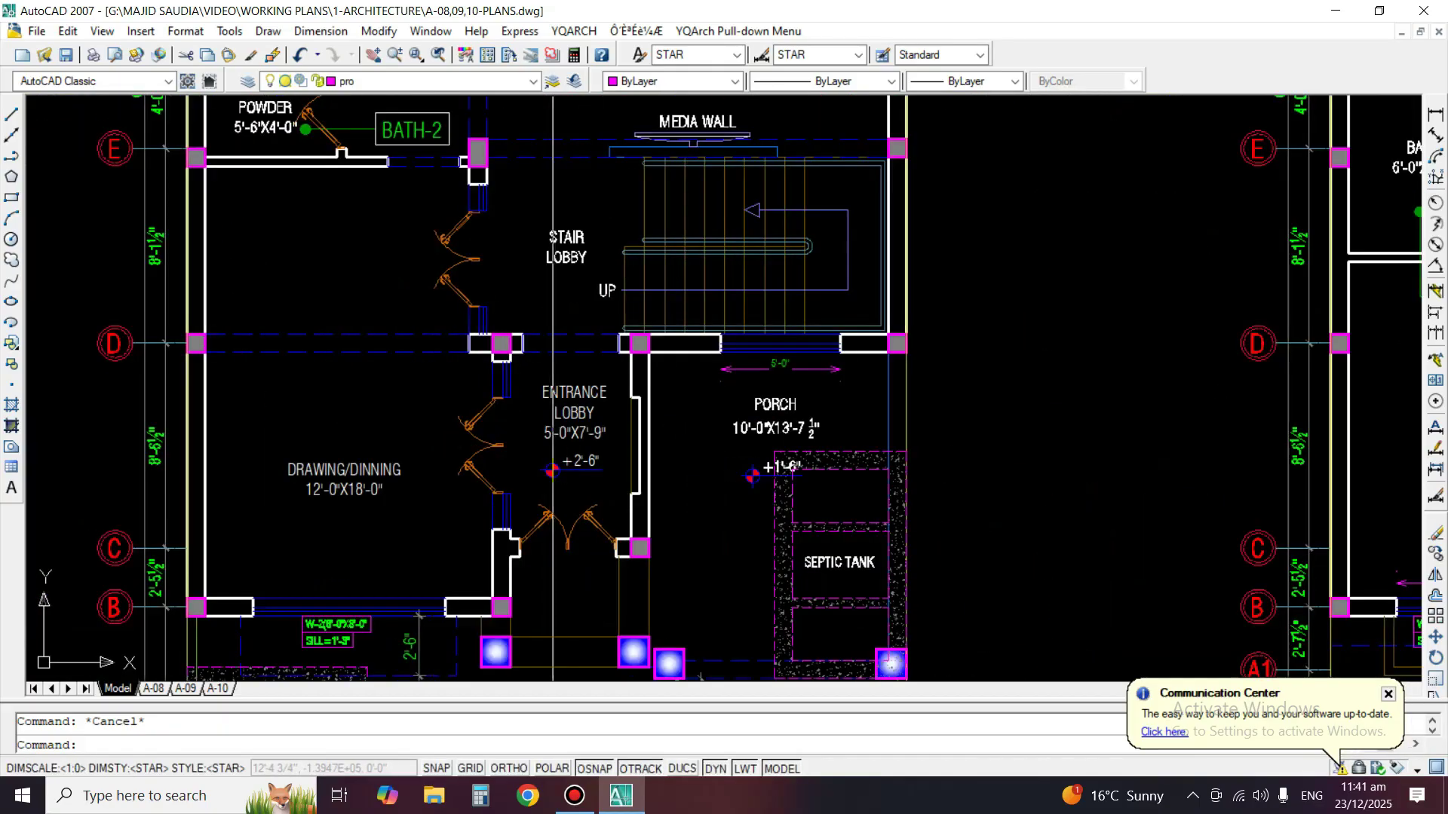
{"action": "middle_click_drag", "start_coordinate": [601, 369], "coordinate": [613, 359]}
{"action": "type", "text": "co"}
{"action": "key", "text": "space"}
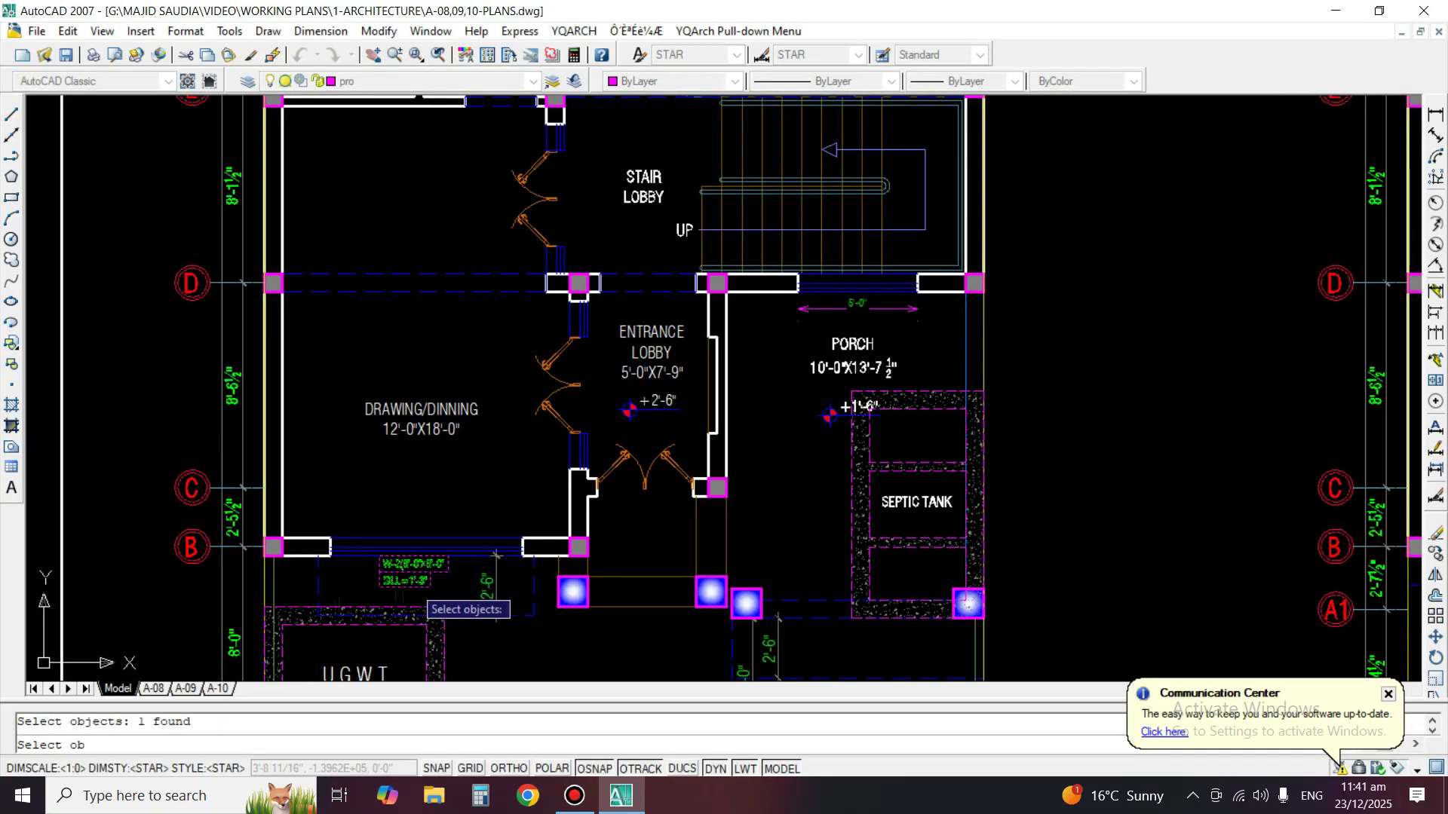
{"action": "key", "text": "space"}
{"action": "left_click", "coordinate": [407, 584]}
{"action": "scroll", "coordinate": [897, 196], "scroll_direction": "up", "scroll_amount": 3}
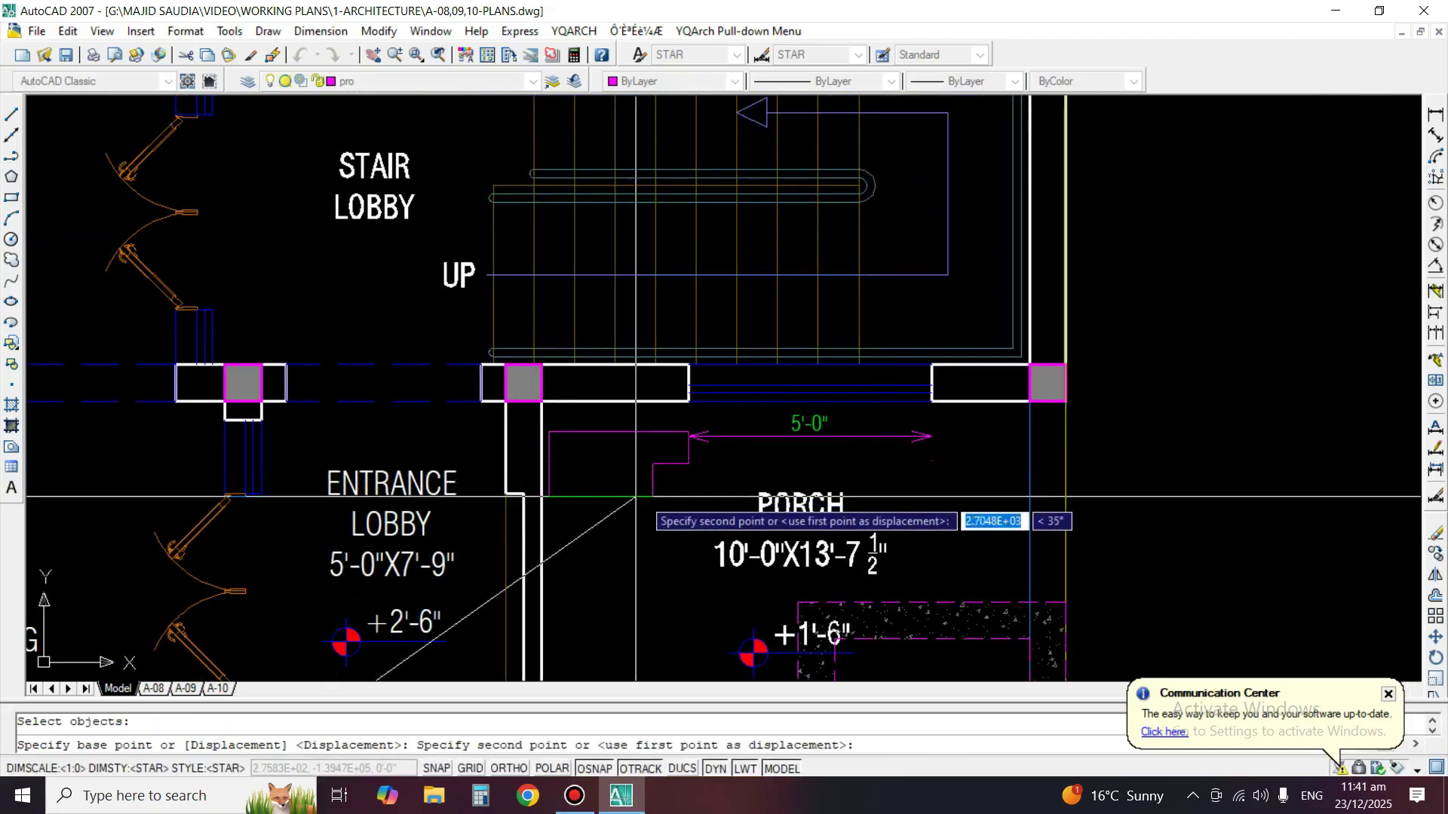
{"action": "left_click", "coordinate": [636, 496]}
{"action": "scroll", "coordinate": [788, 437], "scroll_direction": "up", "scroll_amount": 2}
{"action": "key", "text": "space"}
Erase the 5'-0" dimension below the porch window.
{"action": "type", "text": "e"}
{"action": "key", "text": "space"}
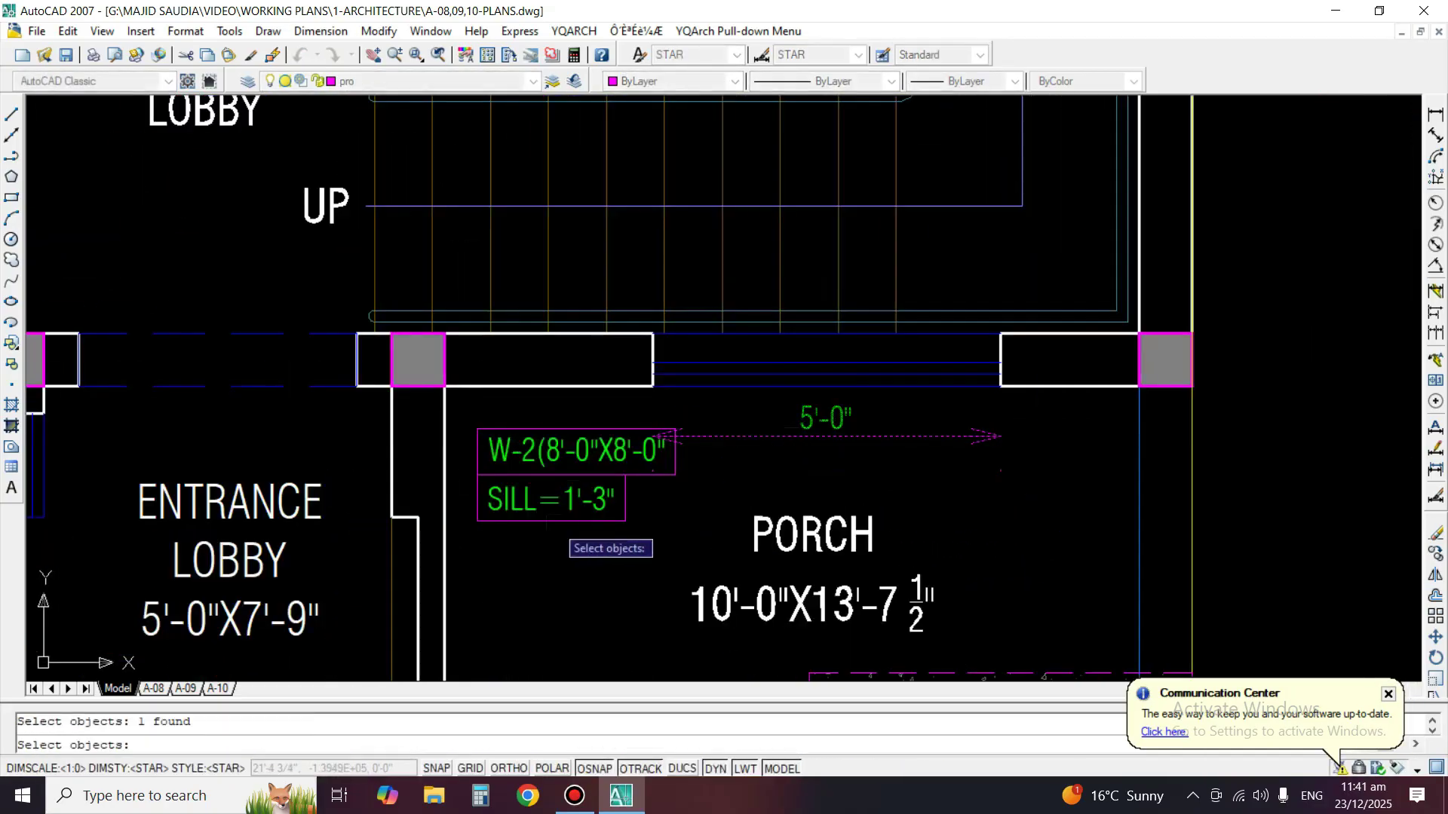
{"action": "middle_click_drag", "start_coordinate": [548, 518], "coordinate": [635, 450]}
{"action": "key", "text": "space"}
Change the porch window's tag to W-3(5'-0"X5'-0" with SILL=2'-0".
{"action": "type", "text": "ed"}
{"action": "key", "text": "space"}
{"action": "left_click", "coordinate": [638, 382]}
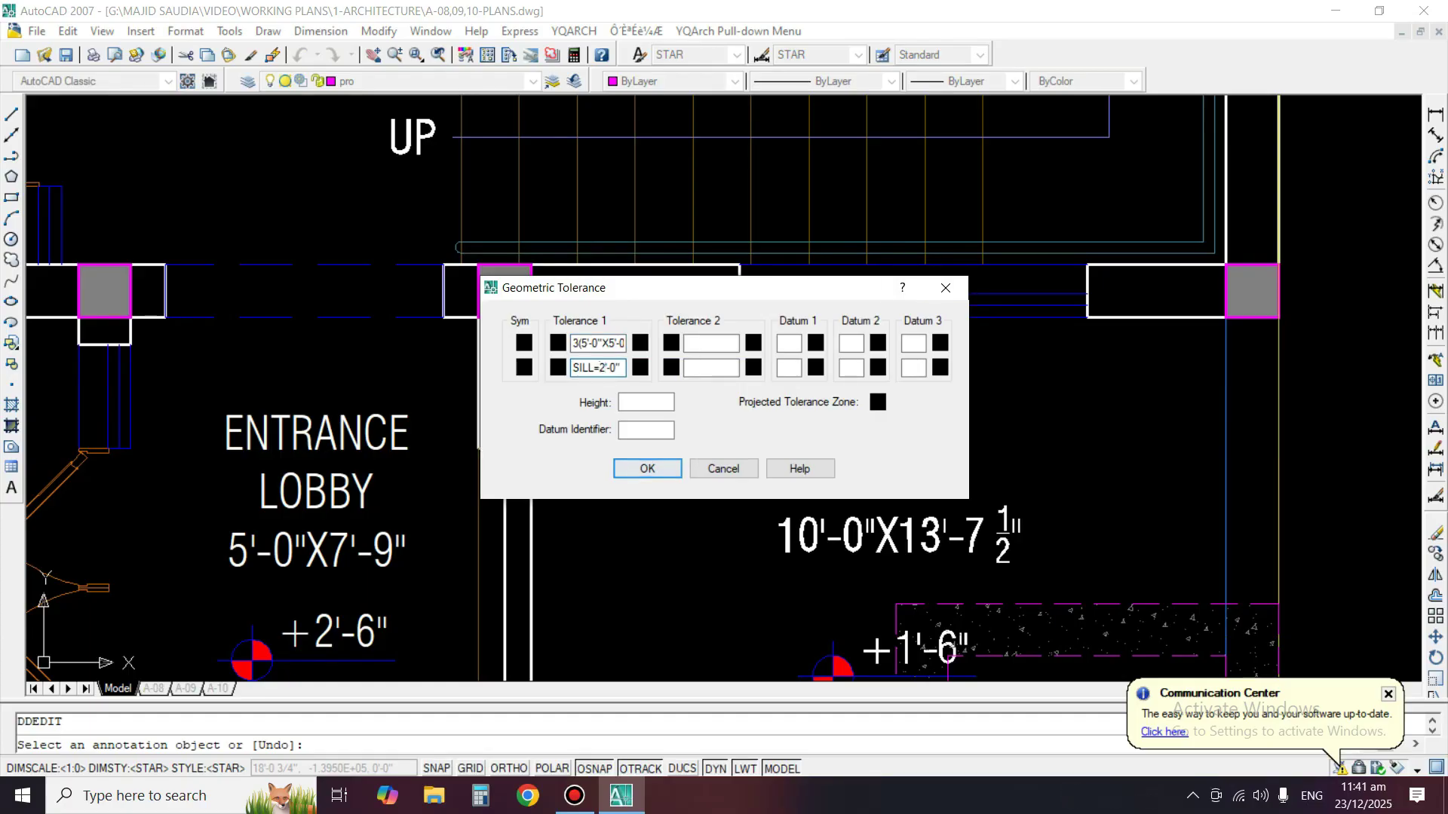
{"action": "key", "text": "Return"}
{"action": "key", "text": "space"}
Move the W-3 tag so it sits directly beneath the porch window, roughly centred on the opening.
{"action": "type", "text": "m"}
{"action": "key", "text": "space"}
{"action": "left_click", "coordinate": [689, 404]}
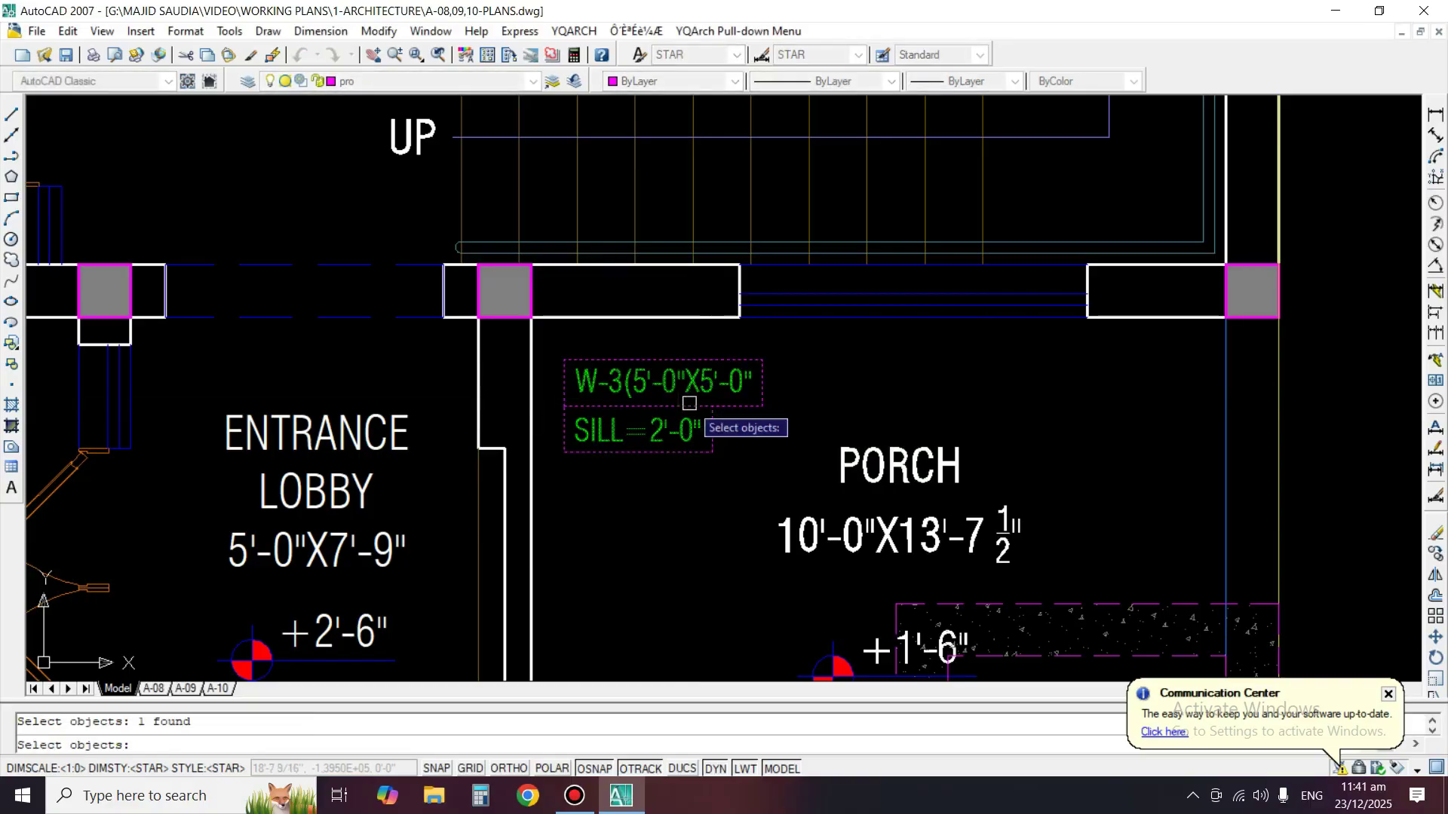
{"action": "key", "text": "space"}
{"action": "left_click", "coordinate": [1082, 461]}
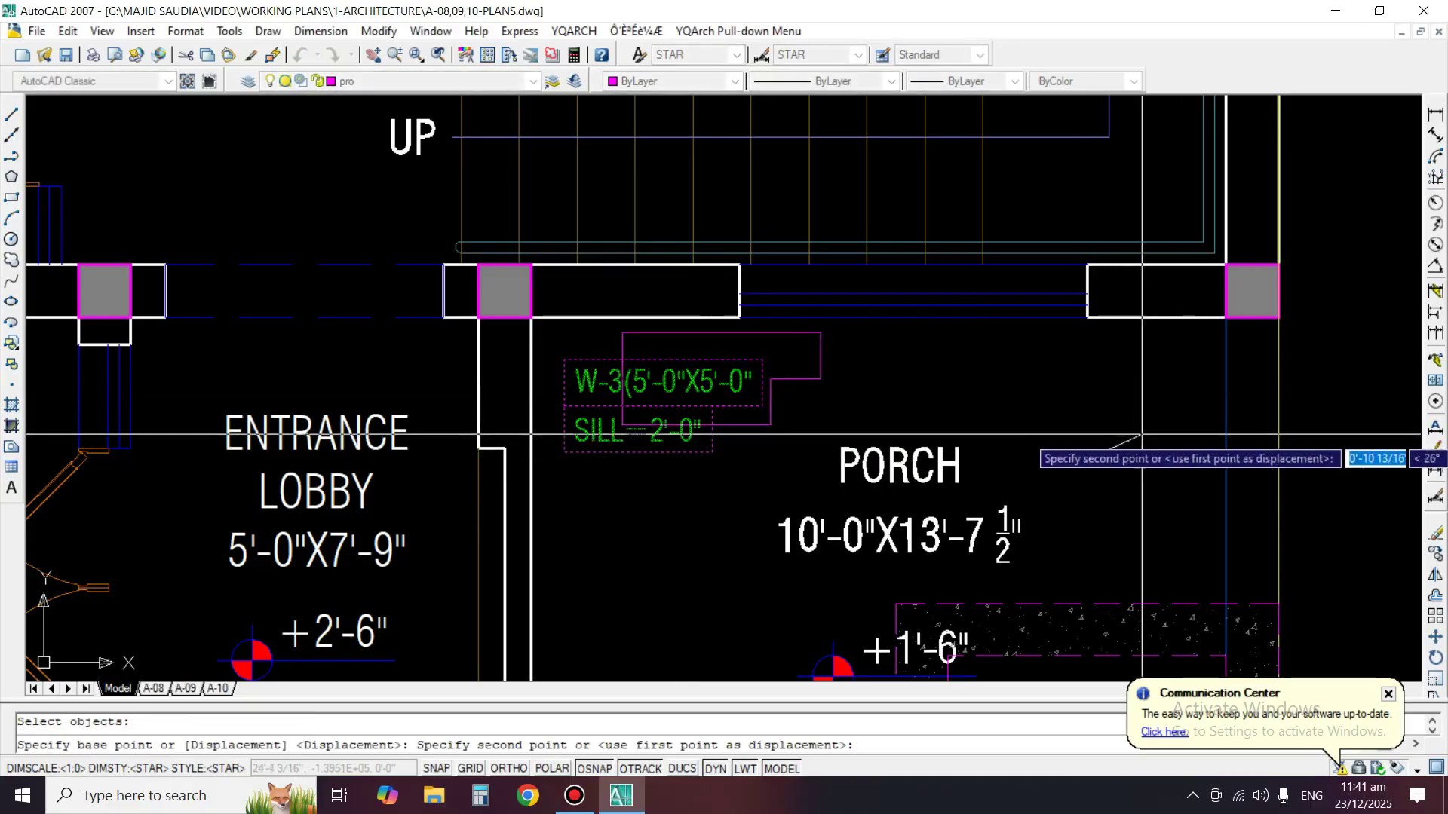
{"action": "left_click", "coordinate": [1332, 423]}
{"action": "key", "text": "space"}
{"action": "left_click", "coordinate": [910, 361]}
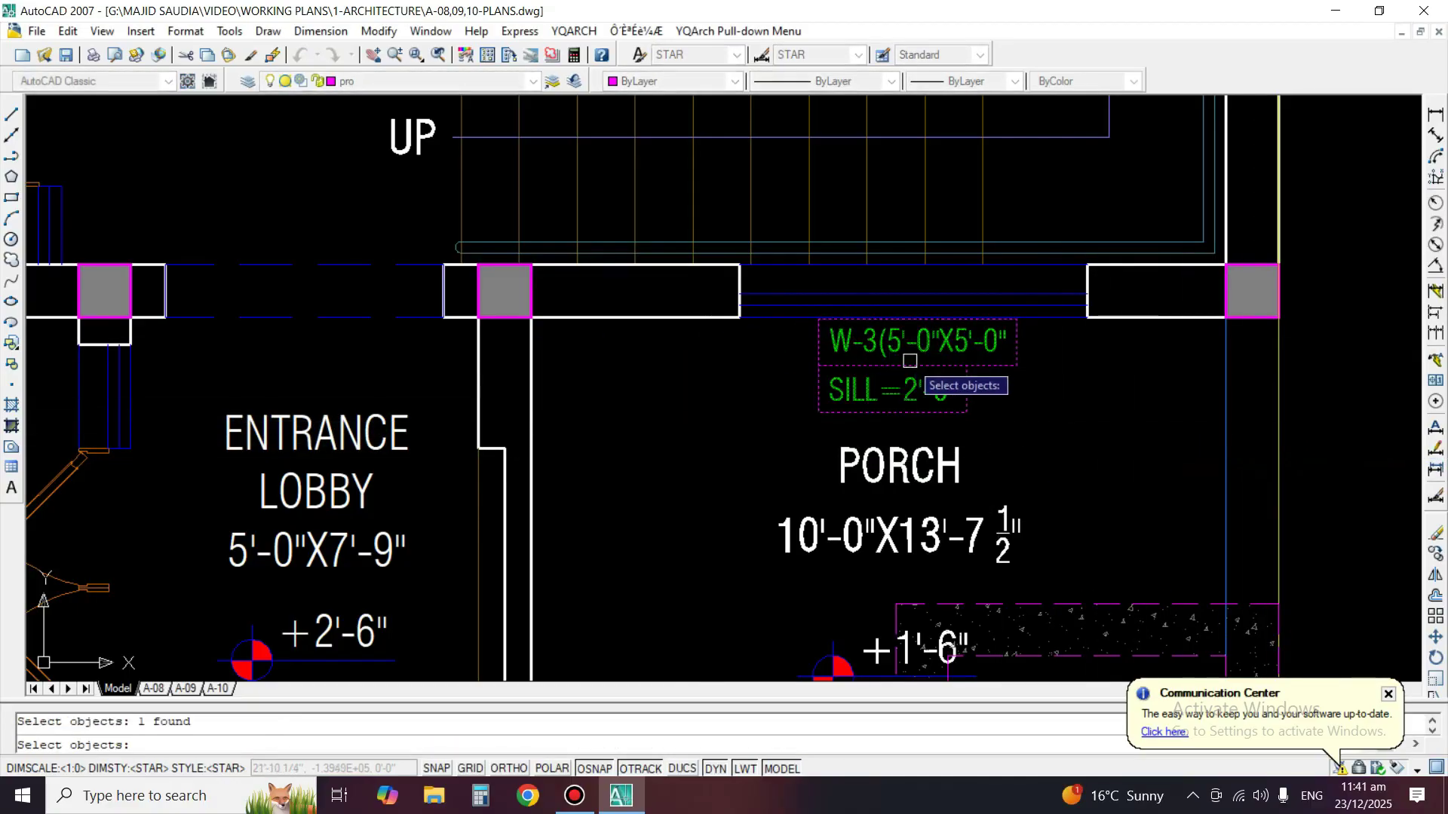
{"action": "key", "text": "space"}
{"action": "left_click", "coordinate": [593, 411]}
{"action": "left_click", "coordinate": [597, 411]}
Move the porch's +1'-6" level mark off the septic tank outline into the clear area beside it.
{"action": "scroll", "coordinate": [917, 118], "scroll_direction": "down", "scroll_amount": 2}
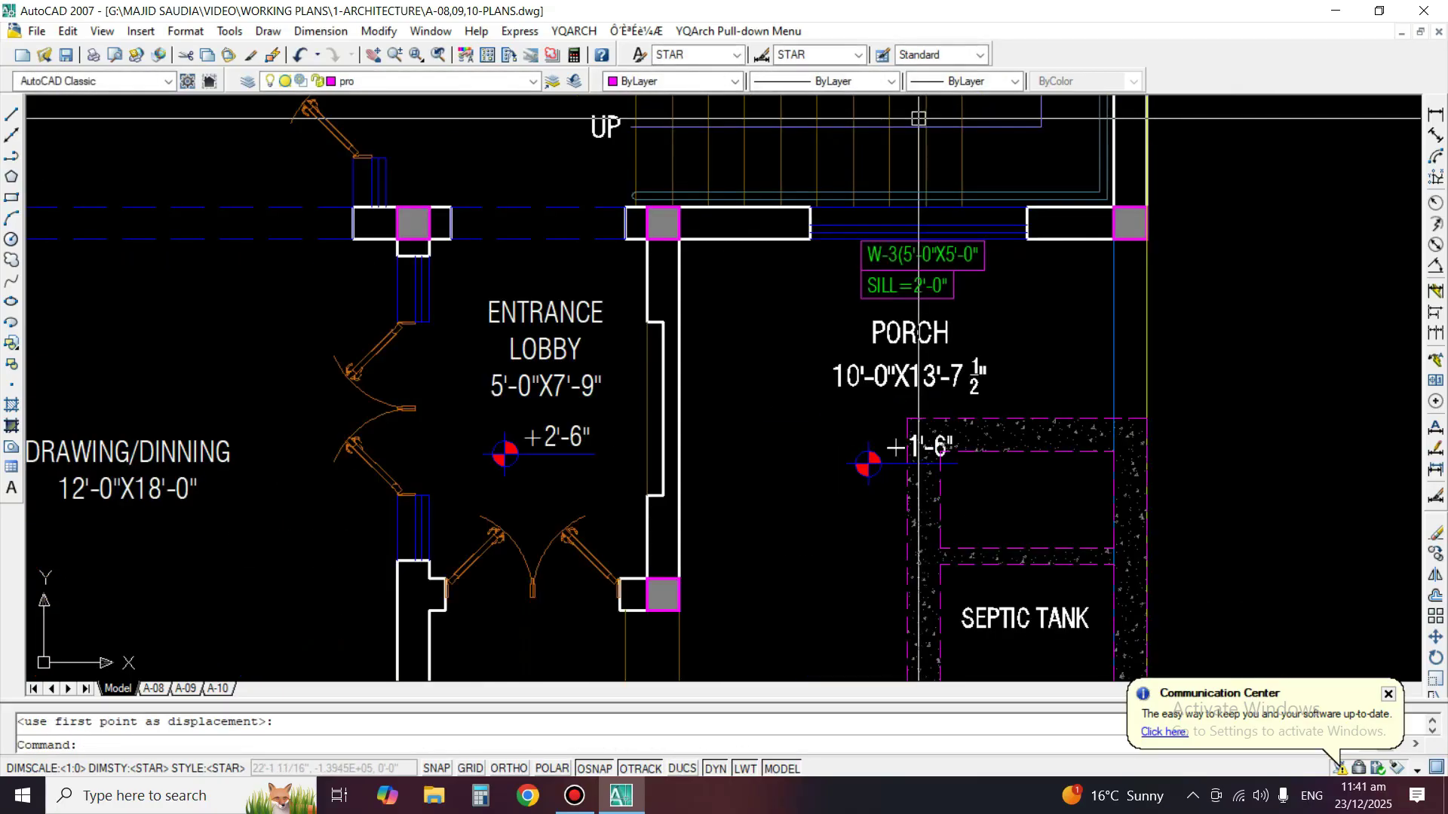
{"action": "middle_click_drag", "start_coordinate": [664, 427], "coordinate": [642, 266]}
{"action": "scroll", "coordinate": [980, 317], "scroll_direction": "down", "scroll_amount": 2}
{"action": "key", "text": "space"}
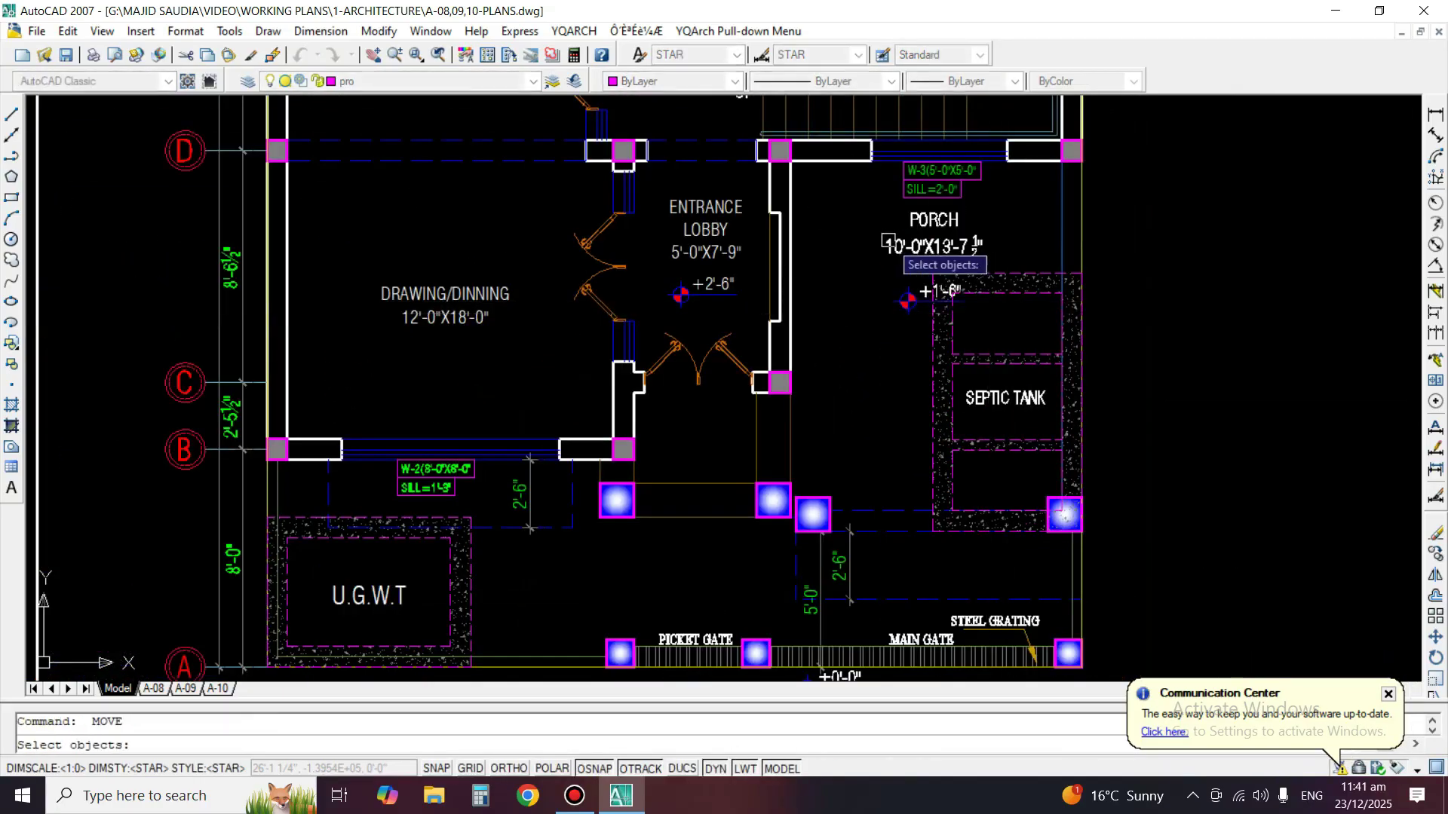
{"action": "scroll", "coordinate": [882, 302], "scroll_direction": "up", "scroll_amount": 2}
{"action": "left_click", "coordinate": [1039, 385]}
{"action": "key", "text": "space"}
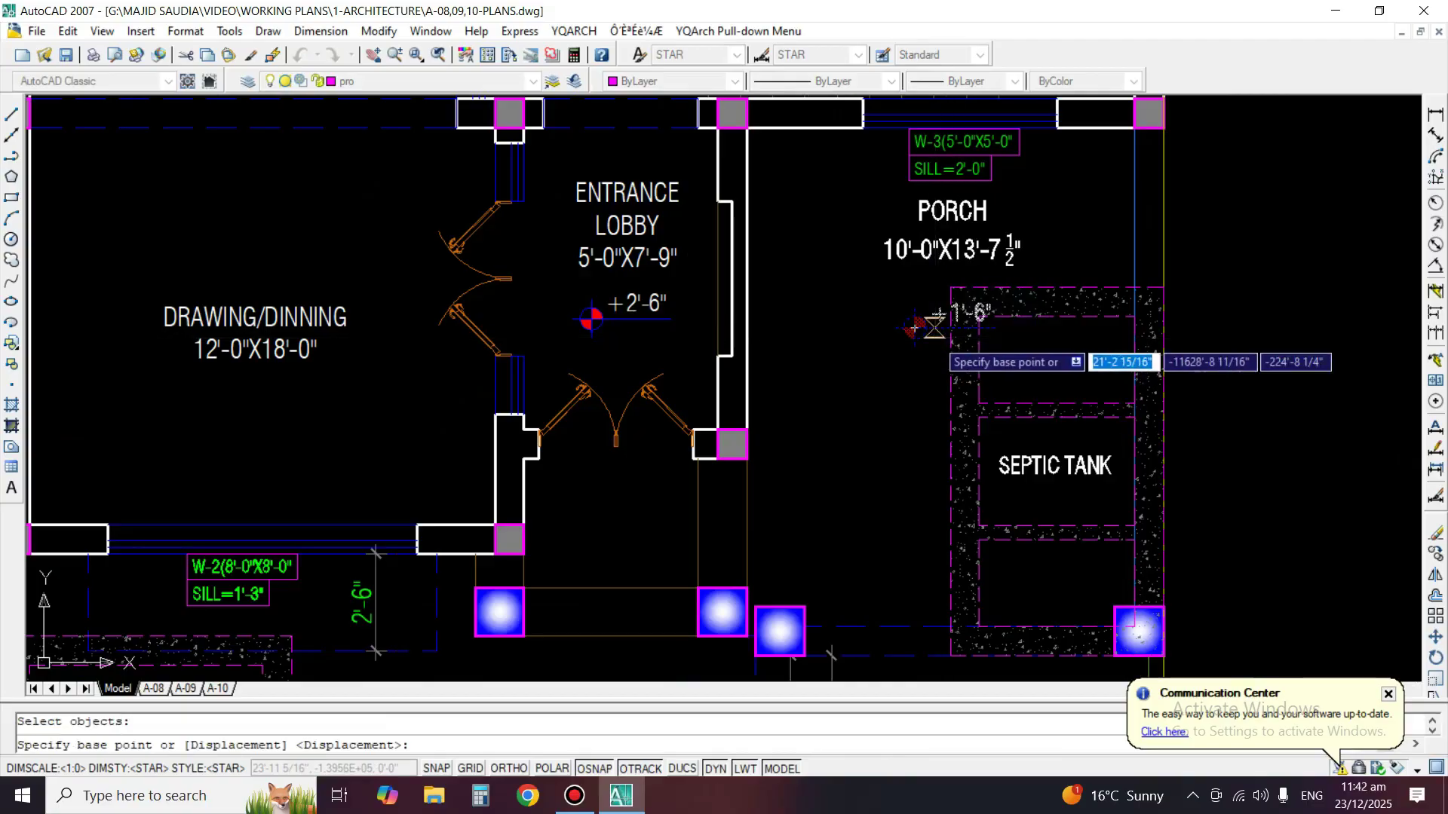
{"action": "left_click", "coordinate": [914, 325]}
{"action": "left_click", "coordinate": [847, 476]}
Move the PORCH label with its room size down to just above the +1'-6" level mark.
{"action": "key", "text": "space"}
{"action": "left_click", "coordinate": [951, 211]}
{"action": "key", "text": "space"}
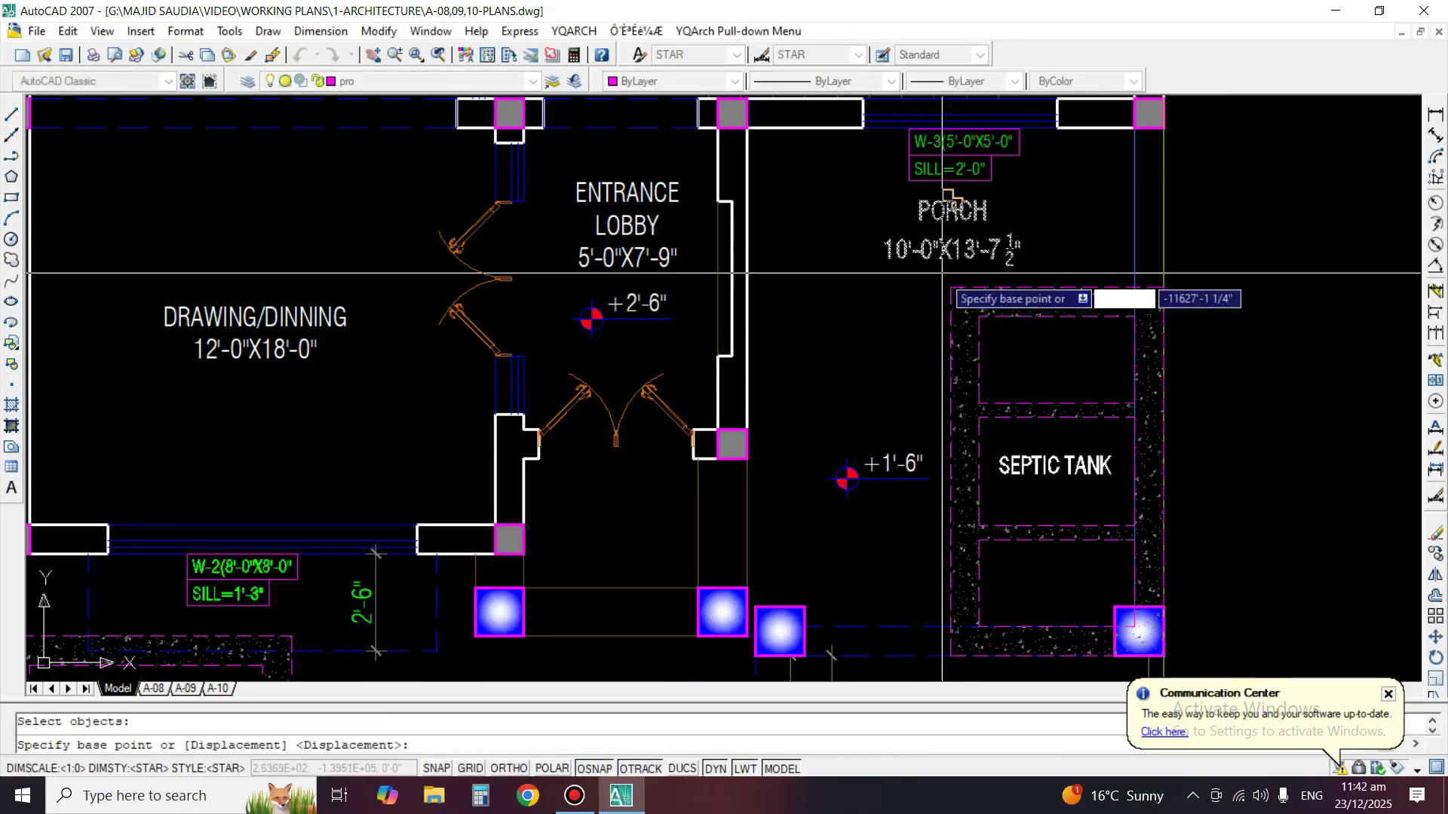
{"action": "left_click", "coordinate": [940, 275]}
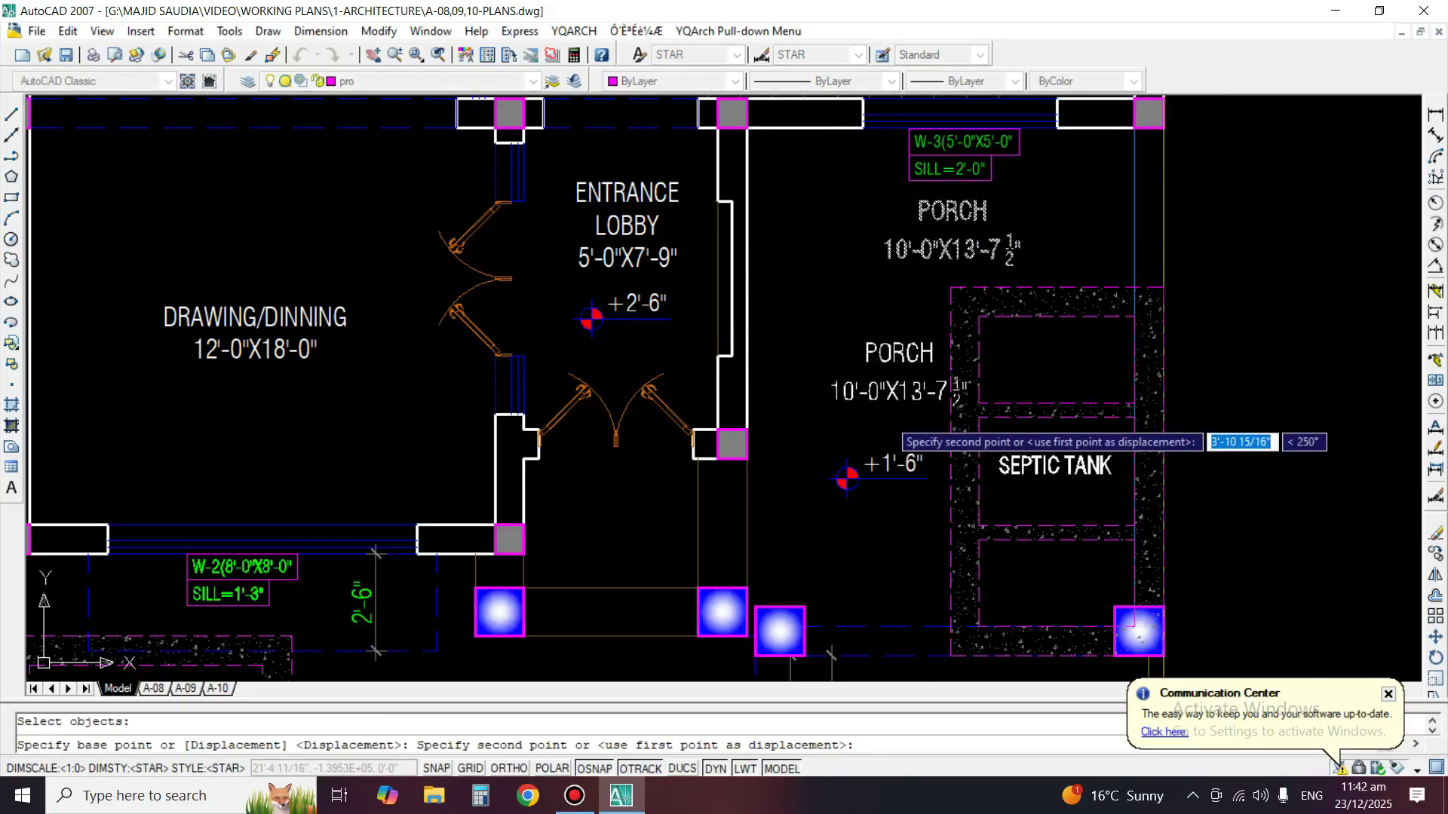
{"action": "left_click", "coordinate": [888, 417]}
Examine the ground floor windows and tags from the porch and stair lobby up to the kitchen and O.T.S.
{"action": "middle_click_drag", "start_coordinate": [888, 417], "coordinate": [1143, 585]}
{"action": "middle_click_drag", "start_coordinate": [990, 450], "coordinate": [989, 642]}
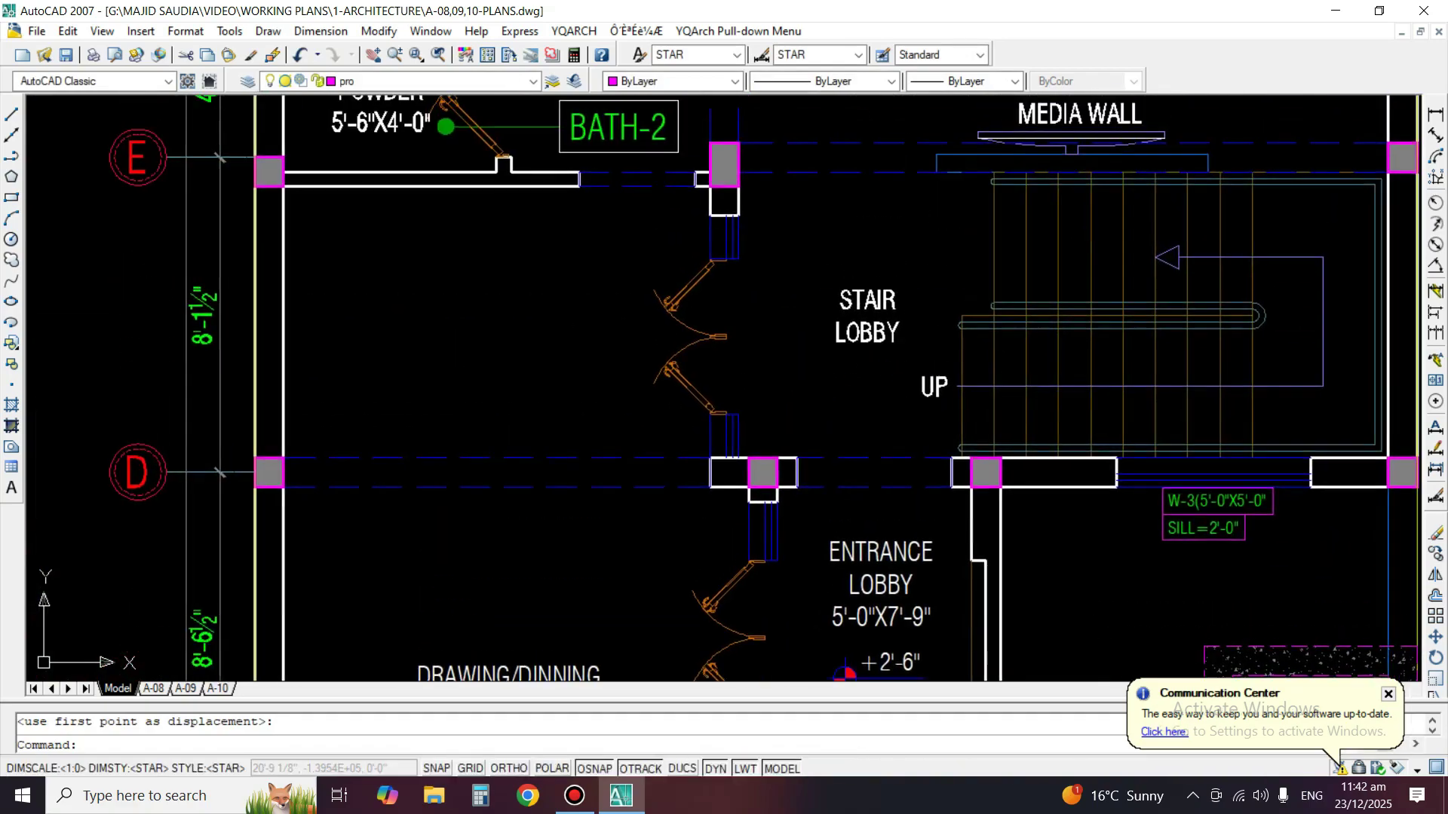
{"action": "scroll", "coordinate": [939, 454], "scroll_direction": "down", "scroll_amount": 5}
{"action": "middle_click_drag", "start_coordinate": [1165, 364], "coordinate": [1101, 391]}
{"action": "middle_click_drag", "start_coordinate": [988, 370], "coordinate": [984, 306]}
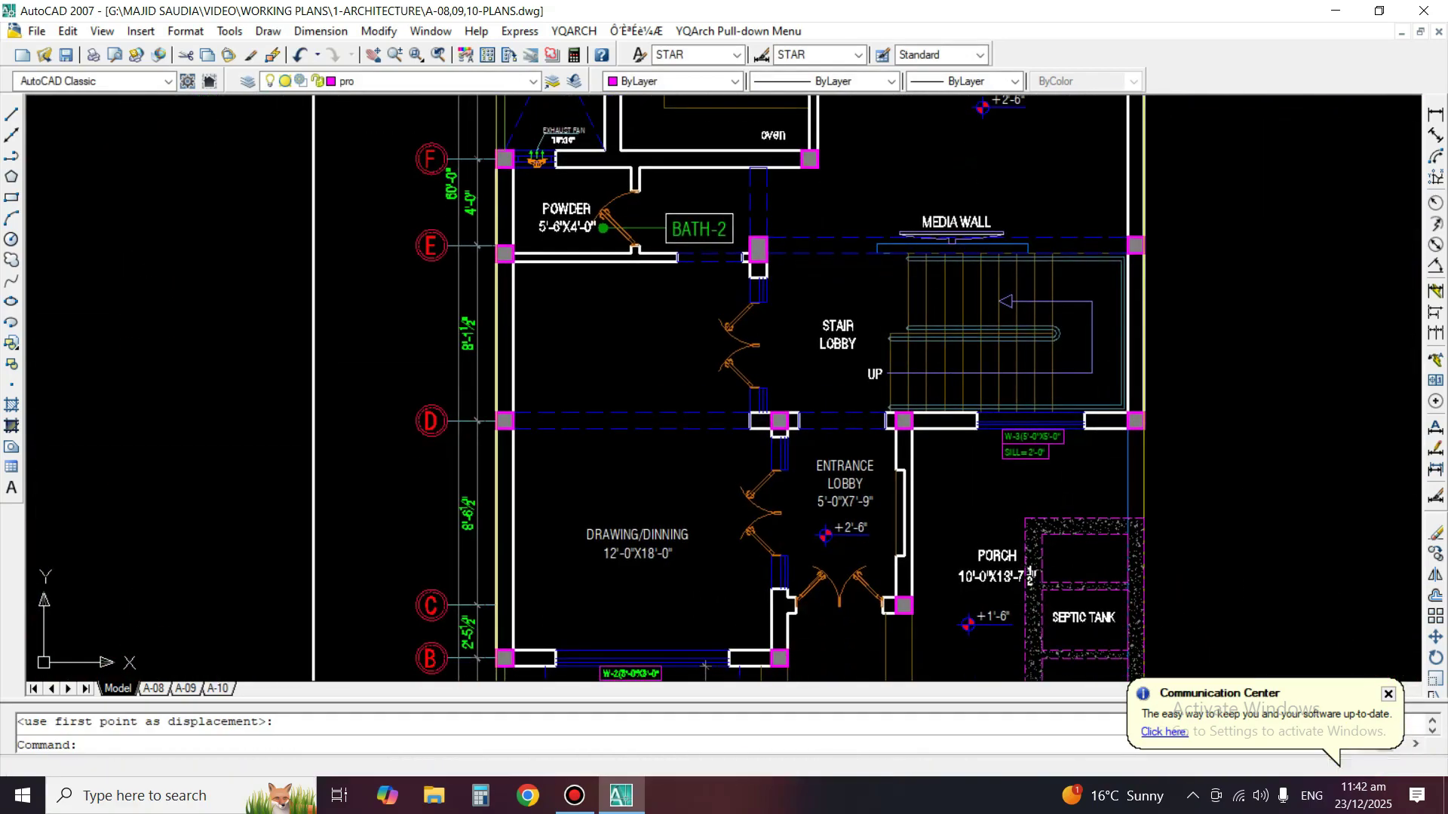
{"action": "scroll", "coordinate": [1025, 492], "scroll_direction": "up", "scroll_amount": 6}
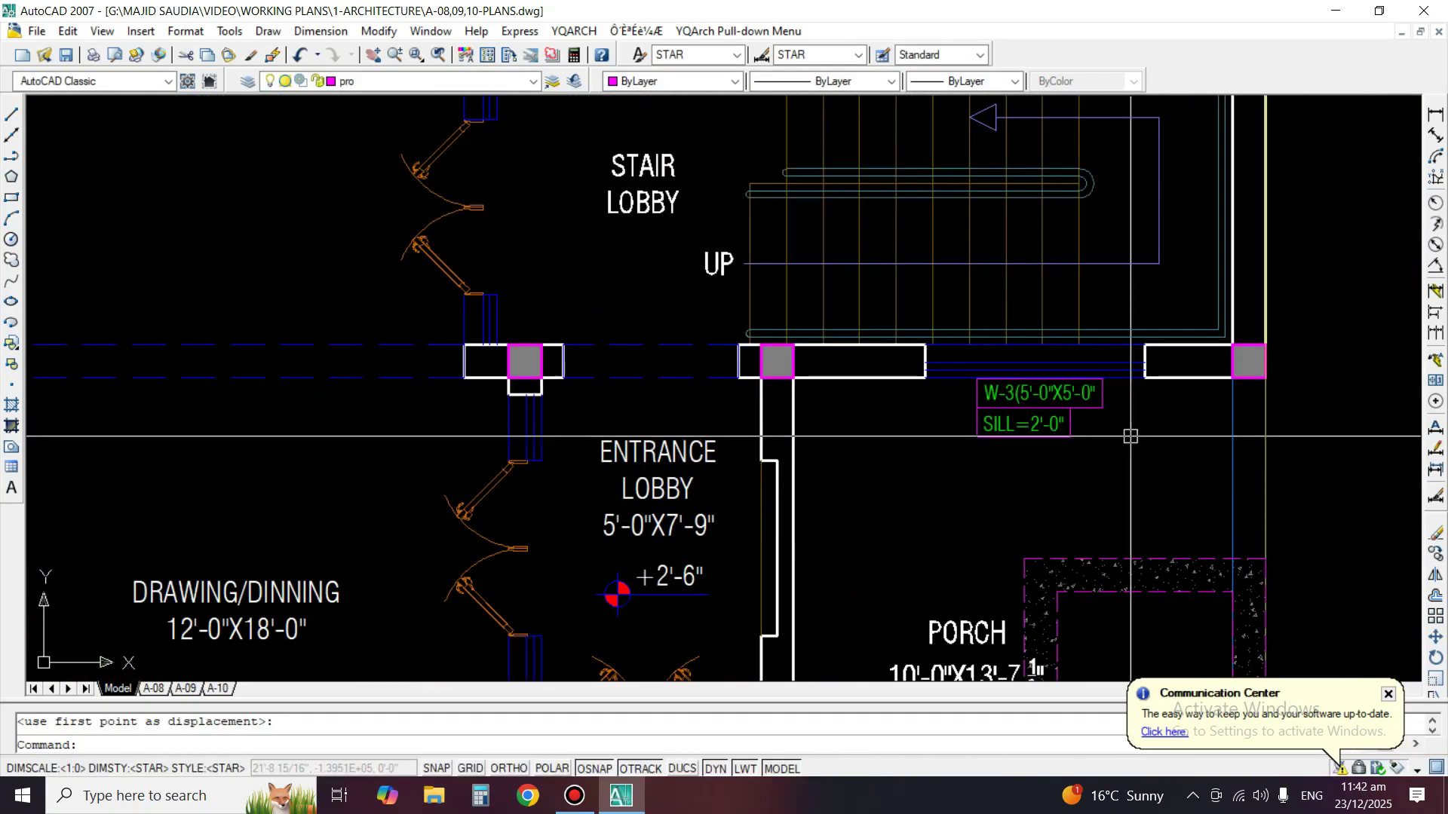
{"action": "scroll", "coordinate": [1037, 487], "scroll_direction": "down", "scroll_amount": 5}
{"action": "middle_click_drag", "start_coordinate": [988, 408], "coordinate": [988, 521]}
{"action": "mouse_move", "coordinate": [911, 346]}
{"action": "middle_mouse_down"}
{"action": "mouse_move", "coordinate": [954, 525]}
{"action": "mouse_move", "coordinate": [940, 494]}
{"action": "middle_mouse_up"}
{"action": "middle_click_drag", "start_coordinate": [864, 337], "coordinate": [840, 248]}
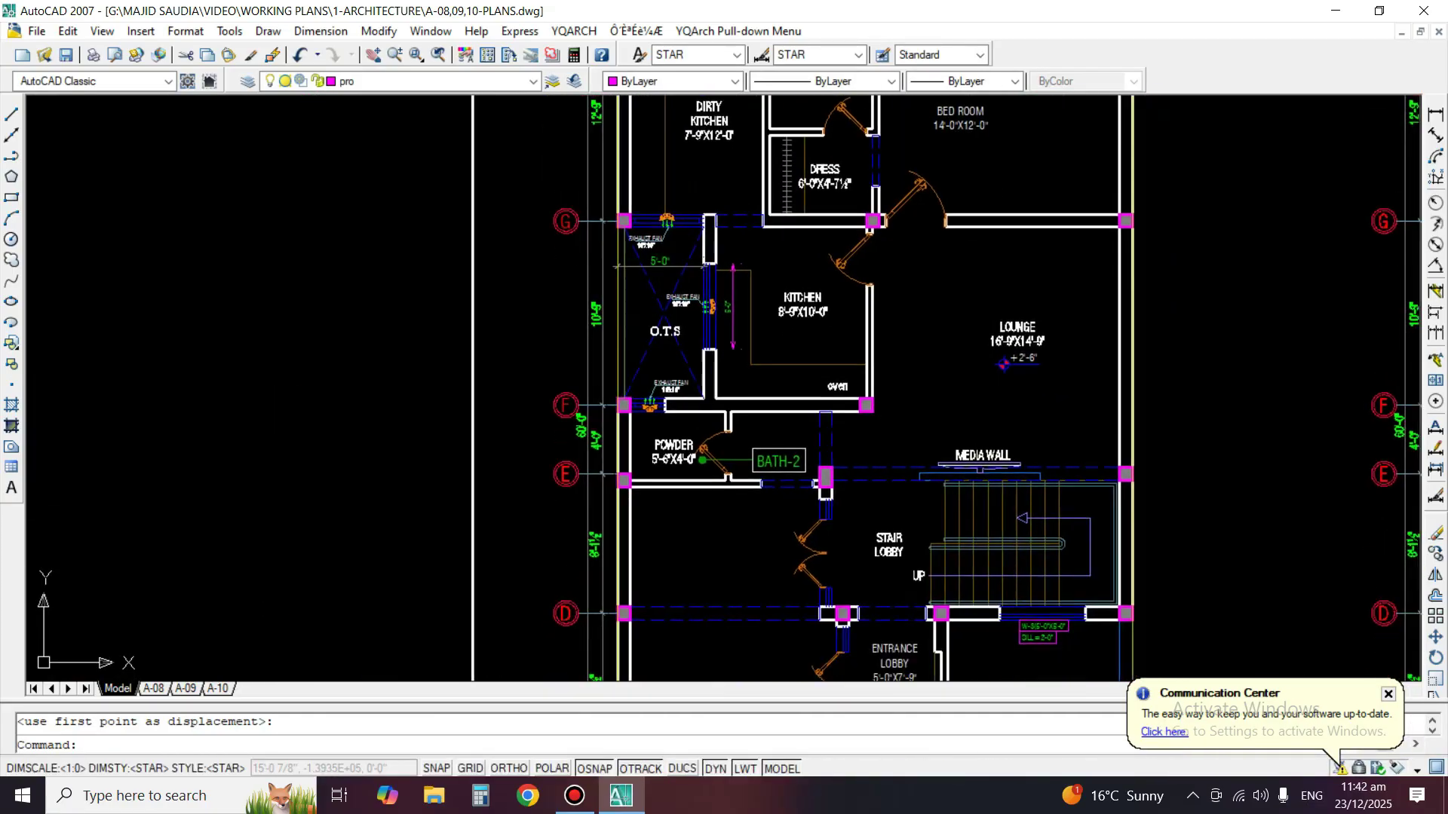
Copy the W-3 tag with its sill note from the porch window to the first floor office's rear window.
{"action": "type", "text": "co"}
{"action": "key", "text": "space"}
{"action": "mouse_move", "coordinate": [995, 572]}
{"action": "middle_mouse_down"}
{"action": "mouse_move", "coordinate": [931, 446]}
{"action": "mouse_move", "coordinate": [880, 393]}
{"action": "middle_mouse_up"}
{"action": "scroll", "coordinate": [953, 483], "scroll_direction": "up", "scroll_amount": 2}
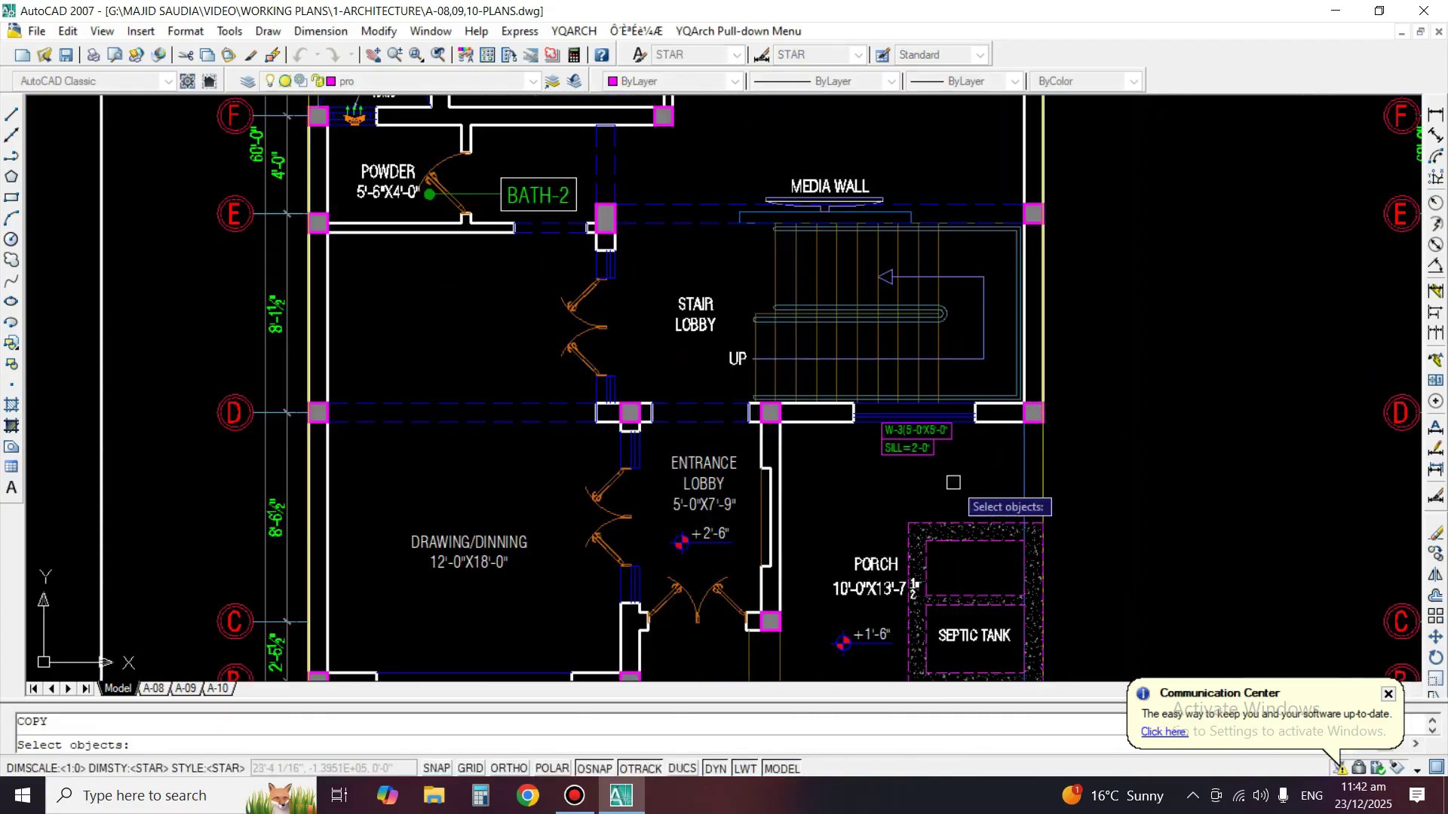
{"action": "left_click", "coordinate": [909, 454]}
{"action": "key", "text": "space"}
{"action": "left_click", "coordinate": [918, 440]}
{"action": "scroll", "coordinate": [698, 459], "scroll_direction": "down", "scroll_amount": 5}
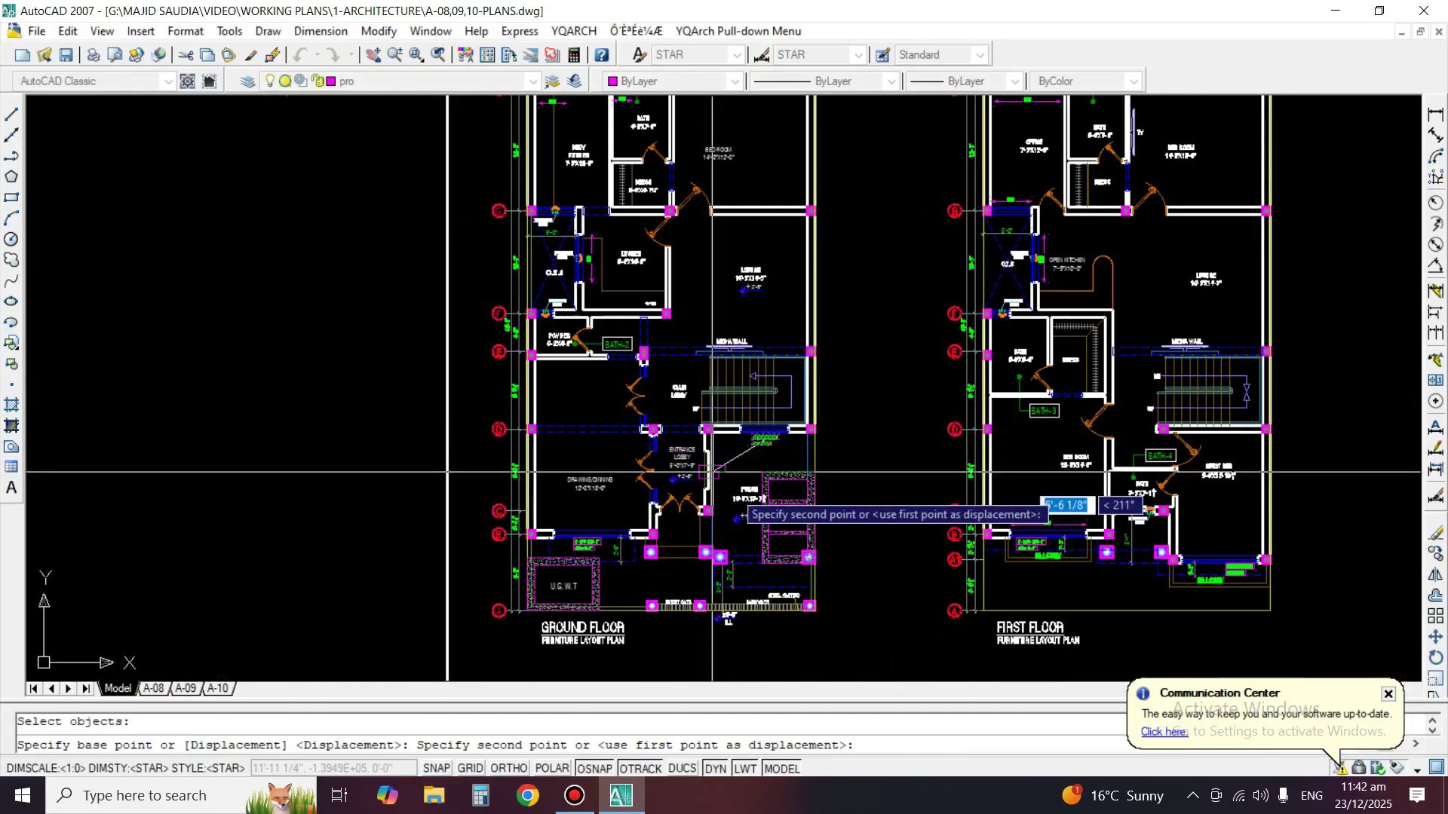
{"action": "scroll", "coordinate": [999, 264], "scroll_direction": "up", "scroll_amount": 4}
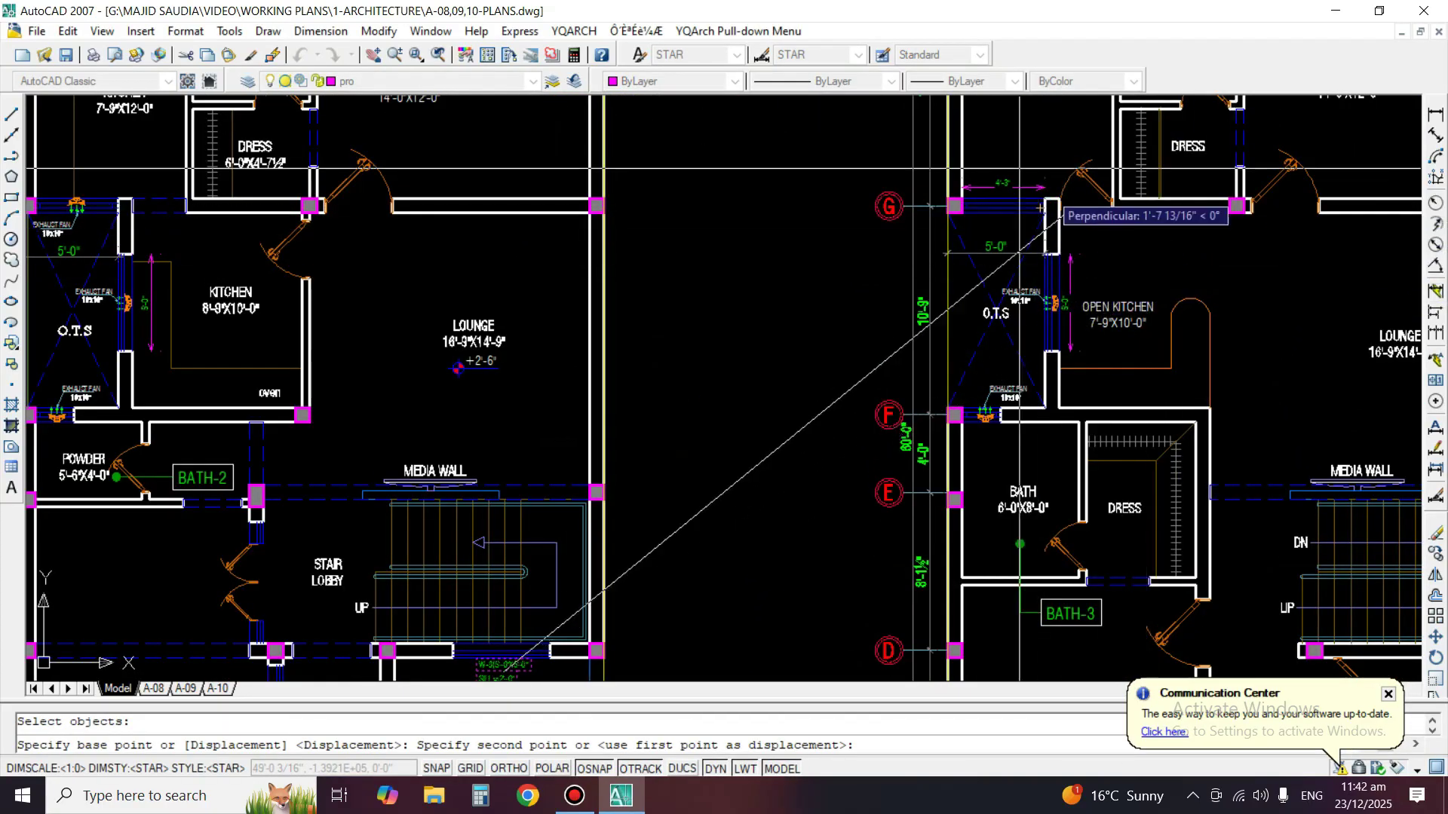
{"action": "scroll", "coordinate": [1023, 147], "scroll_direction": "up", "scroll_amount": 1}
{"action": "middle_click_drag", "start_coordinate": [1023, 143], "coordinate": [917, 503]}
{"action": "scroll", "coordinate": [994, 296], "scroll_direction": "up", "scroll_amount": 2}
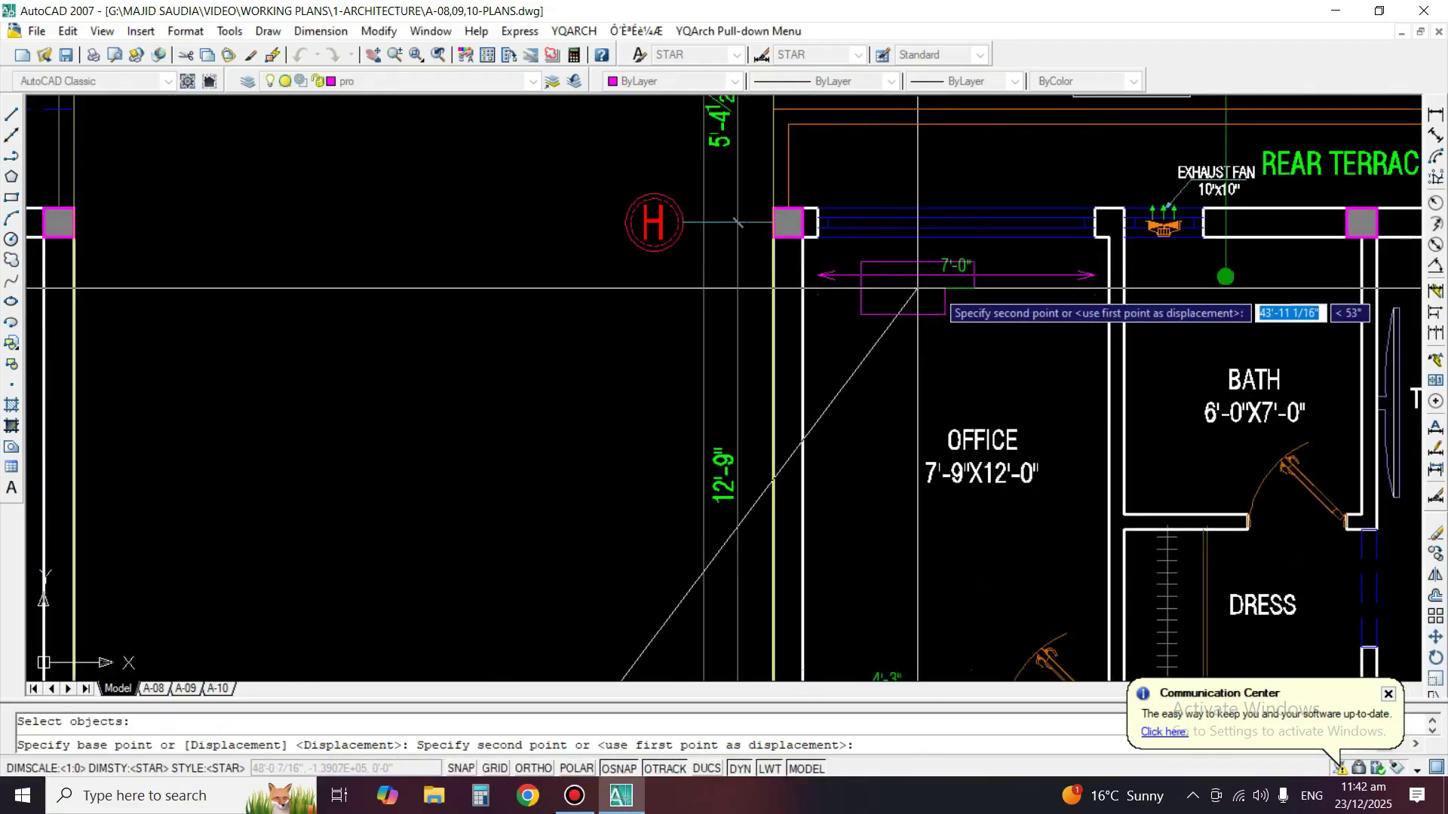
{"action": "scroll", "coordinate": [1076, 272], "scroll_direction": "down", "scroll_amount": 6}
{"action": "scroll", "coordinate": [1079, 292], "scroll_direction": "up", "scroll_amount": 5}
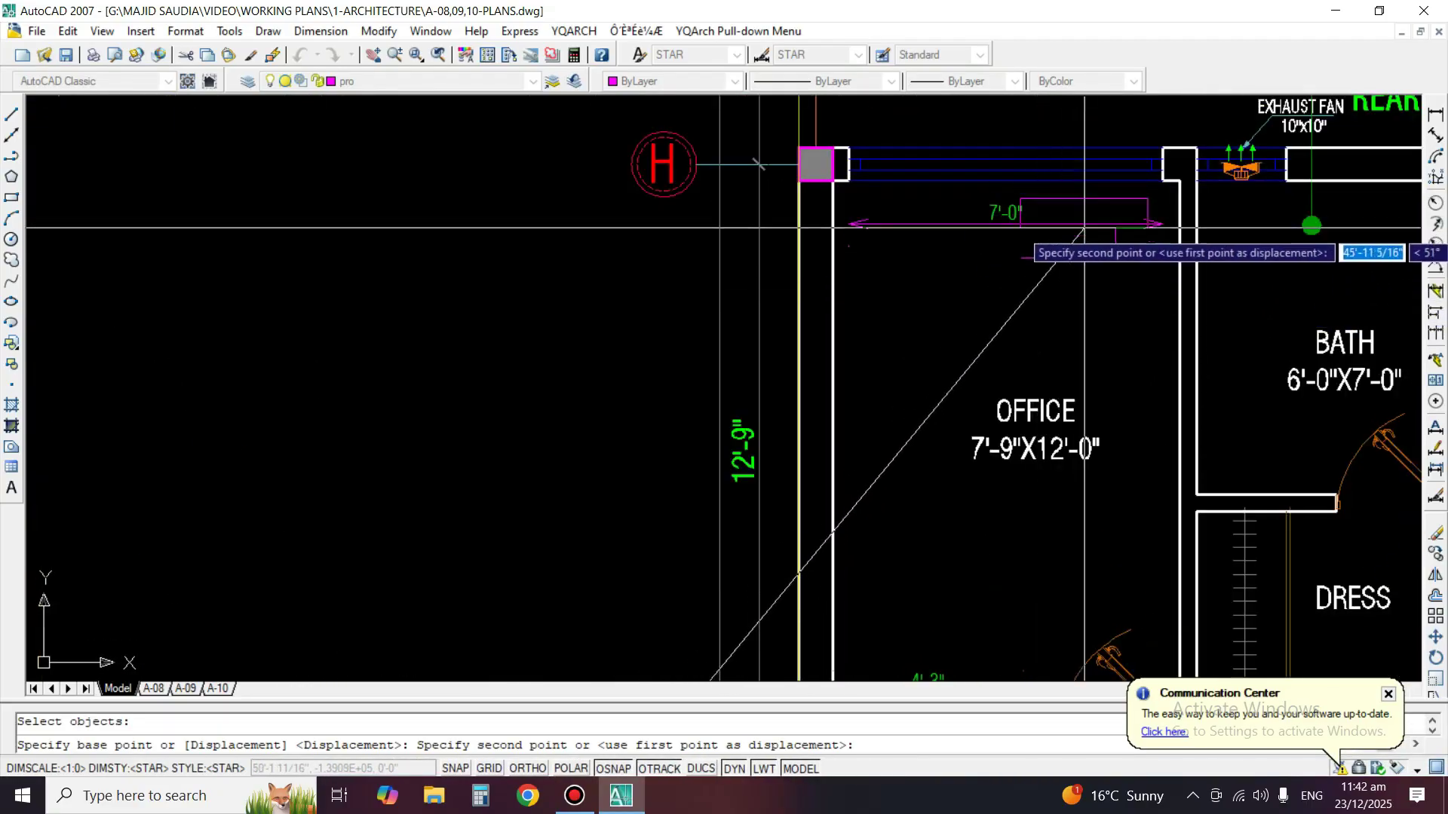
{"action": "scroll", "coordinate": [1082, 253], "scroll_direction": "down", "scroll_amount": 5}
{"action": "scroll", "coordinate": [969, 267], "scroll_direction": "up", "scroll_amount": 2}
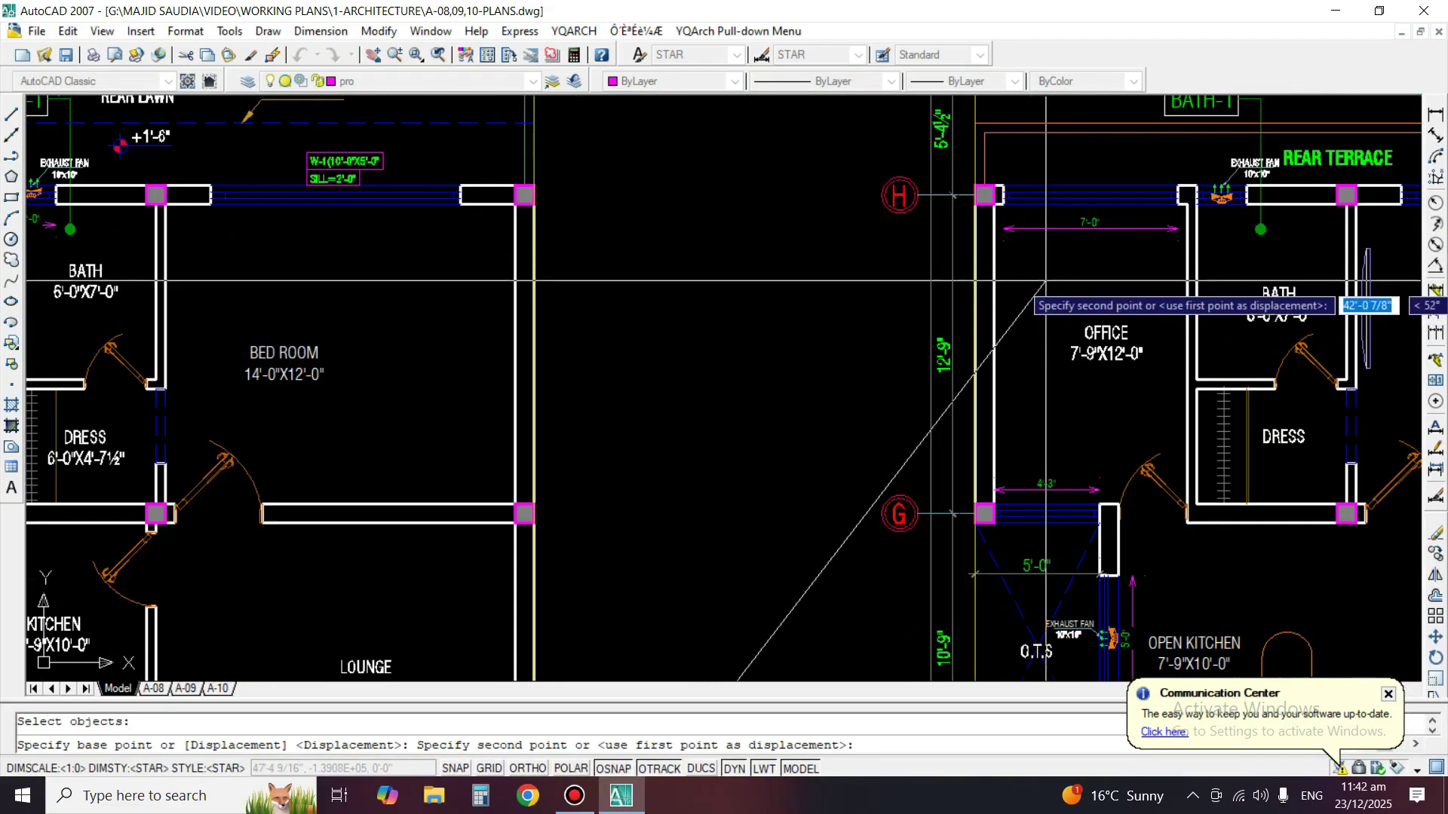
{"action": "left_click", "coordinate": [1062, 256]}
{"action": "key", "text": "Return"}
Renumber the ground floor porch window's tag as W-4(5'-0"X5'-0".
{"action": "scroll", "coordinate": [980, 362], "scroll_direction": "down", "scroll_amount": 4}
{"action": "scroll", "coordinate": [824, 514], "scroll_direction": "up", "scroll_amount": 6}
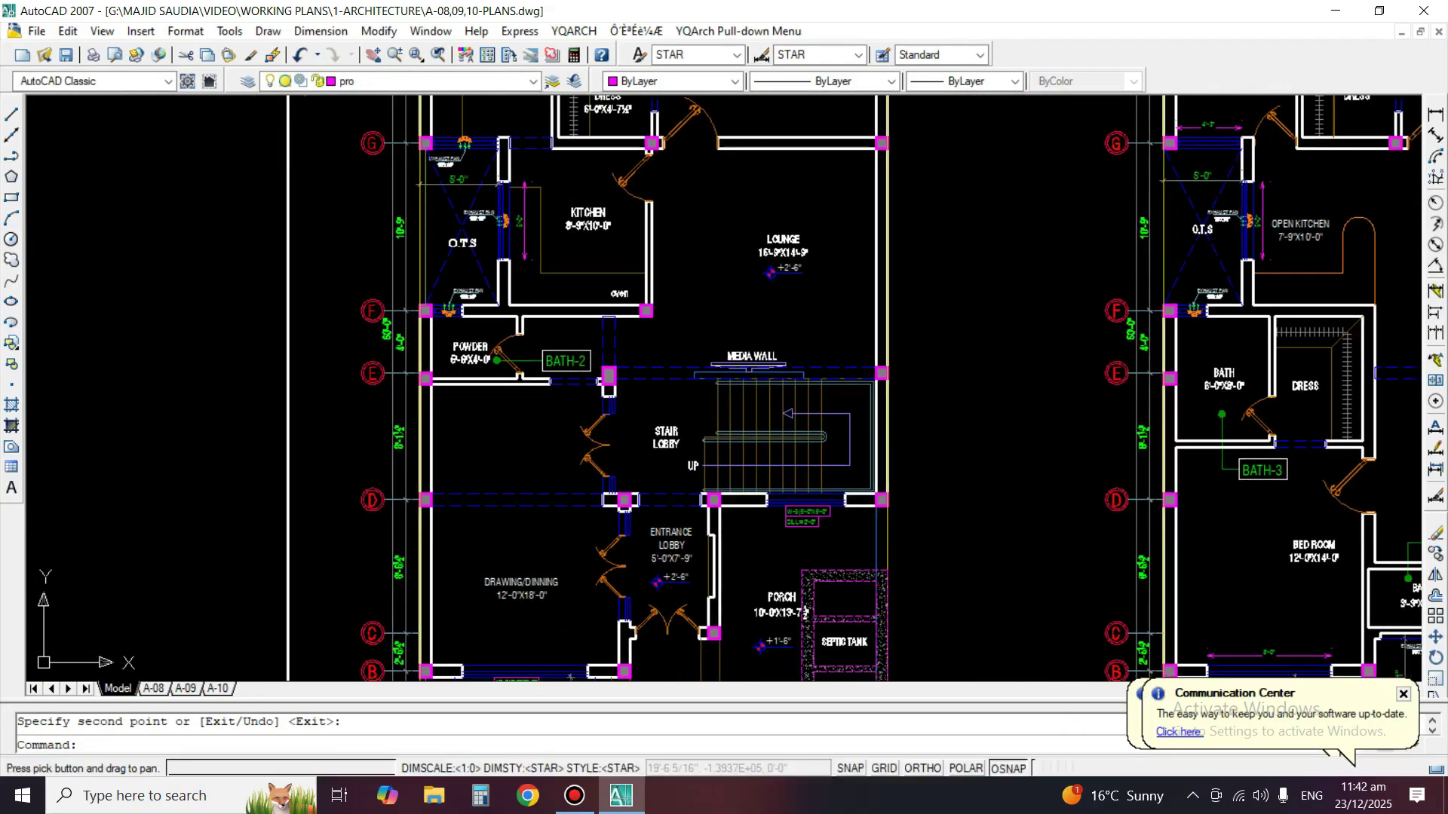
{"action": "scroll", "coordinate": [862, 448], "scroll_direction": "up", "scroll_amount": 2}
{"action": "double_click", "coordinate": [874, 453]}
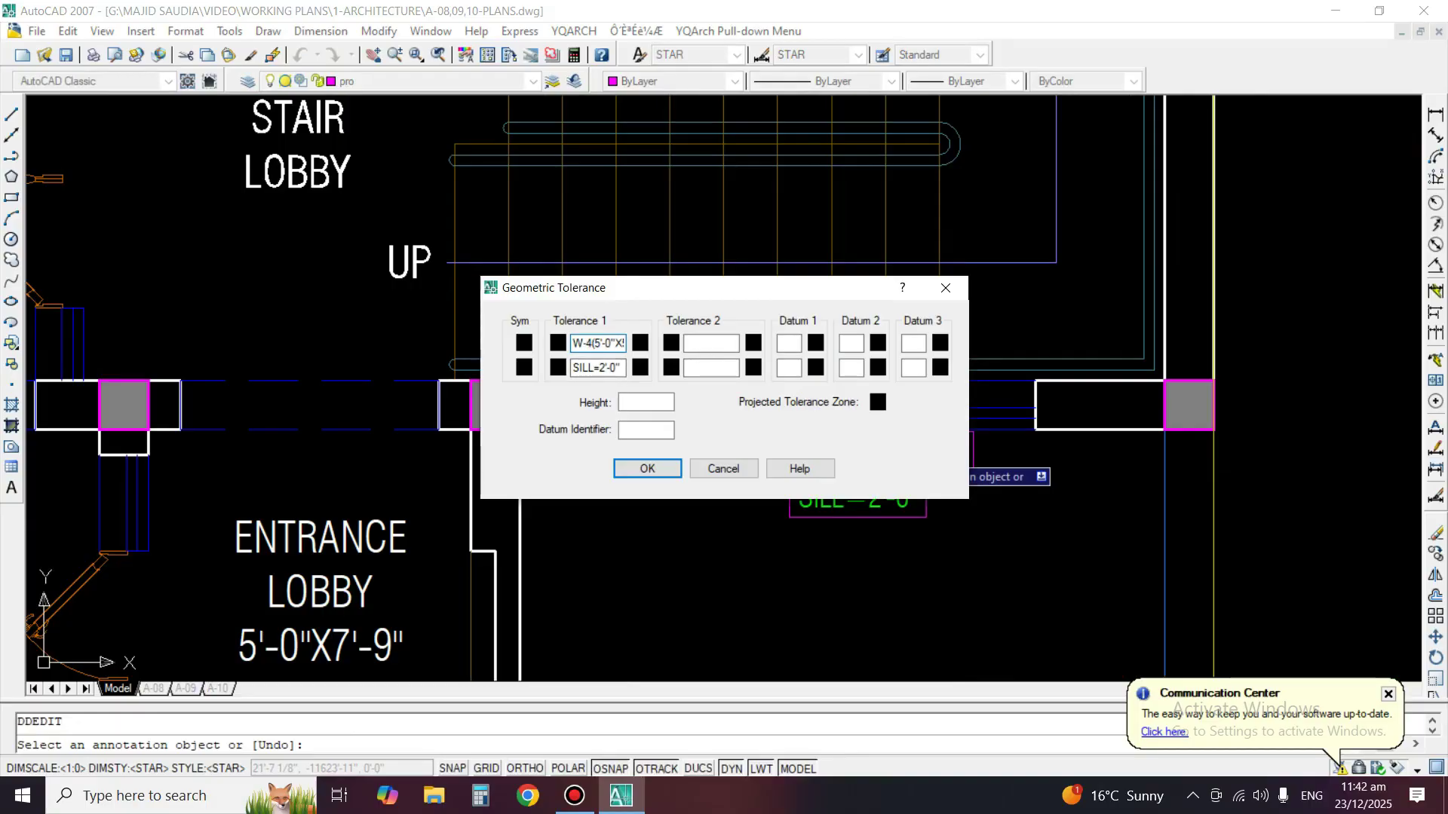
{"action": "key", "text": "Return"}
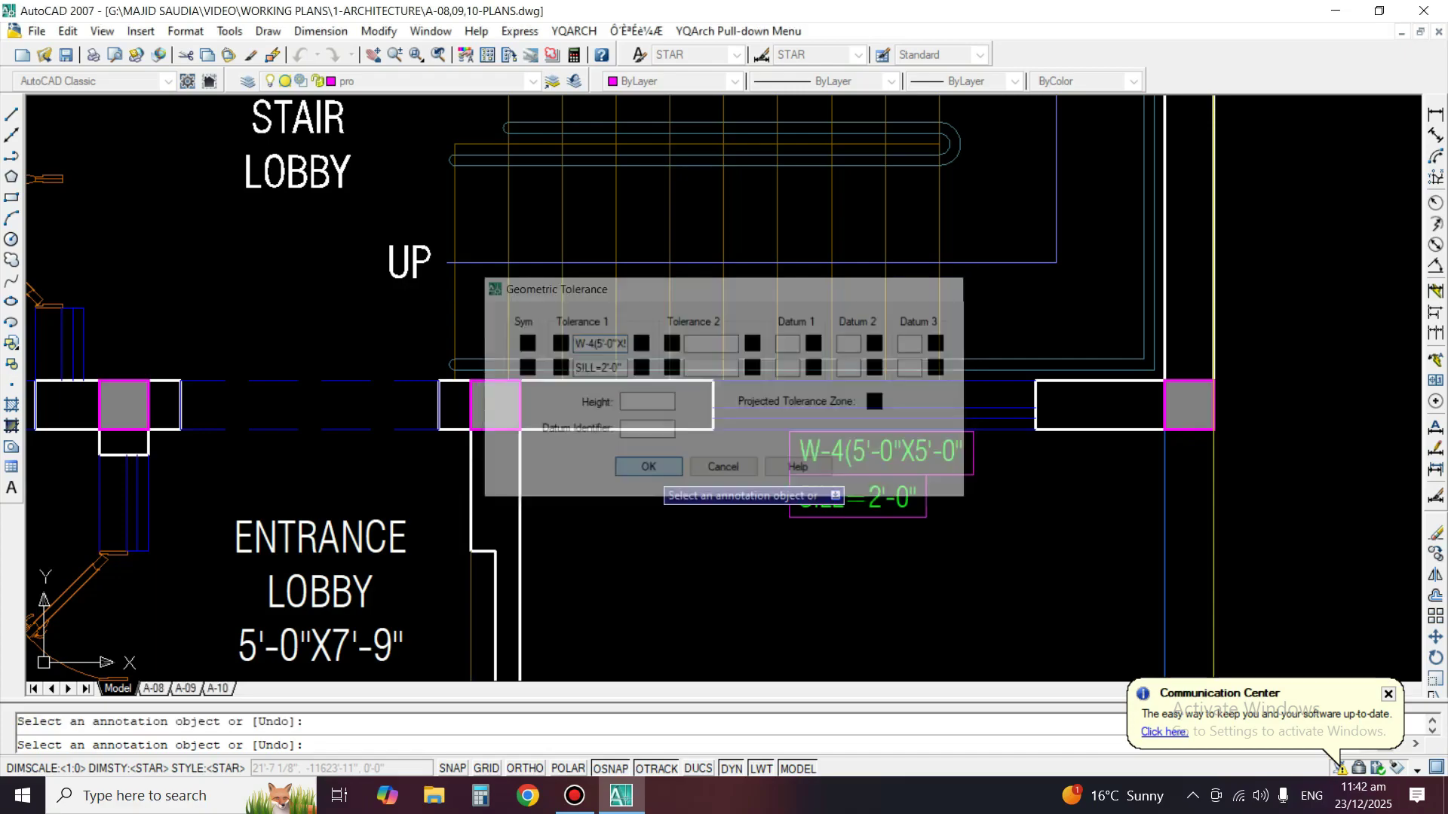
{"action": "key", "text": "Return"}
Change the first floor office window's tag to W-3(7'-0"X6'-6" with SILL=0'-6".
{"action": "scroll", "coordinate": [544, 476], "scroll_direction": "down", "scroll_amount": 6}
{"action": "scroll", "coordinate": [797, 414], "scroll_direction": "up", "scroll_amount": 6}
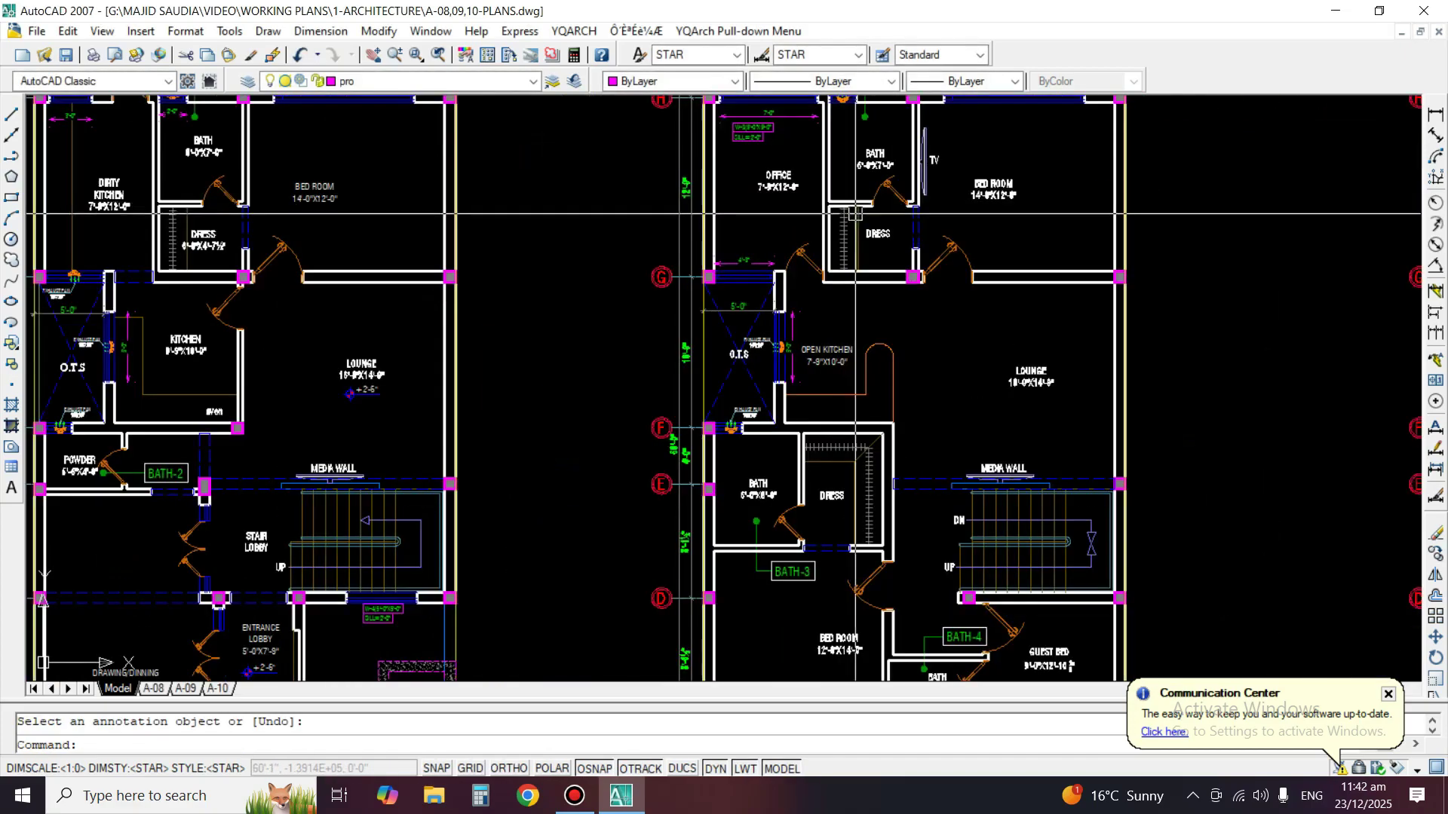
{"action": "type", "text": "ed"}
{"action": "key", "text": "Return"}
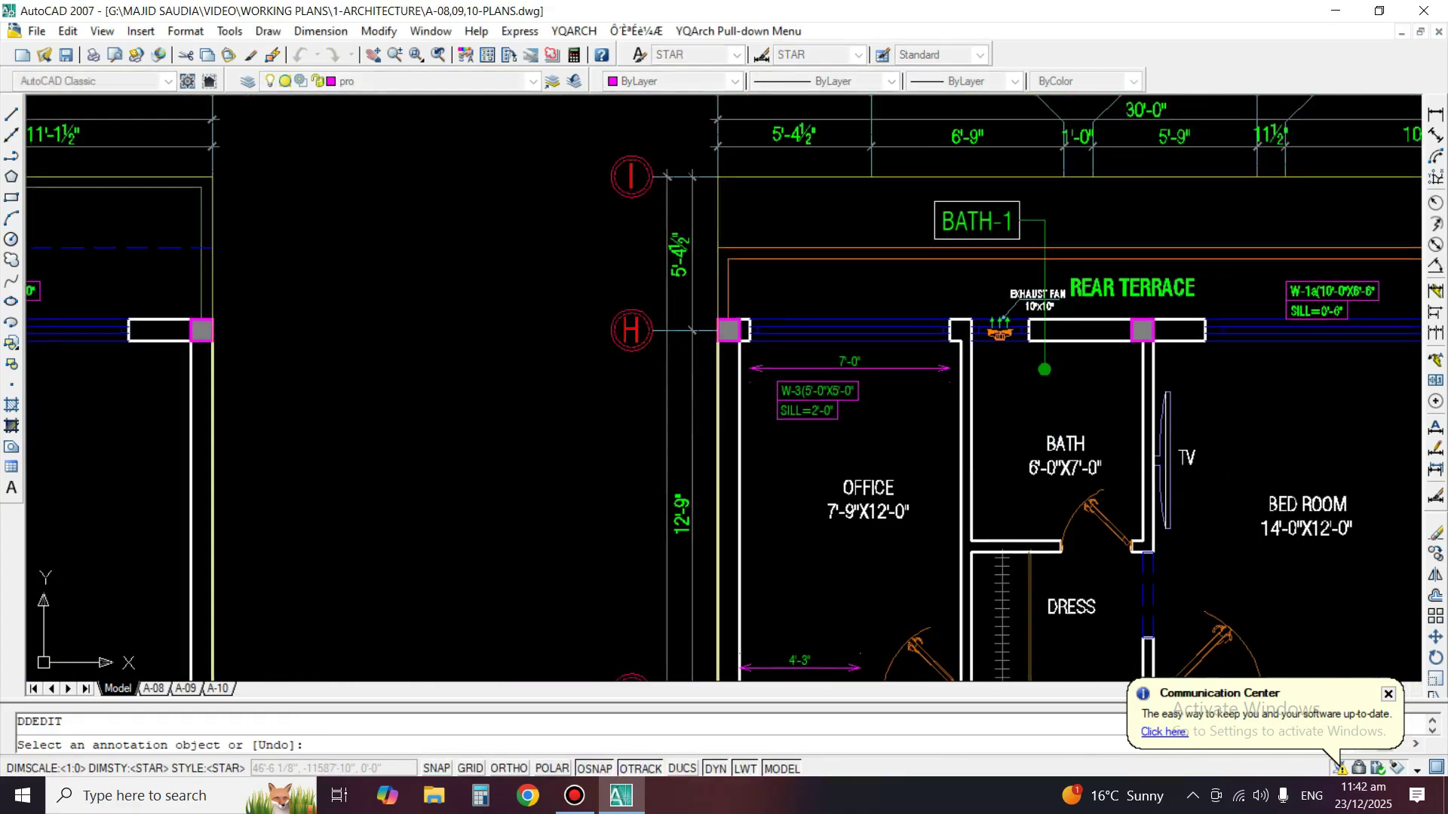
{"action": "scroll", "coordinate": [971, 423], "scroll_direction": "up", "scroll_amount": 3}
{"action": "left_click", "coordinate": [845, 401]}
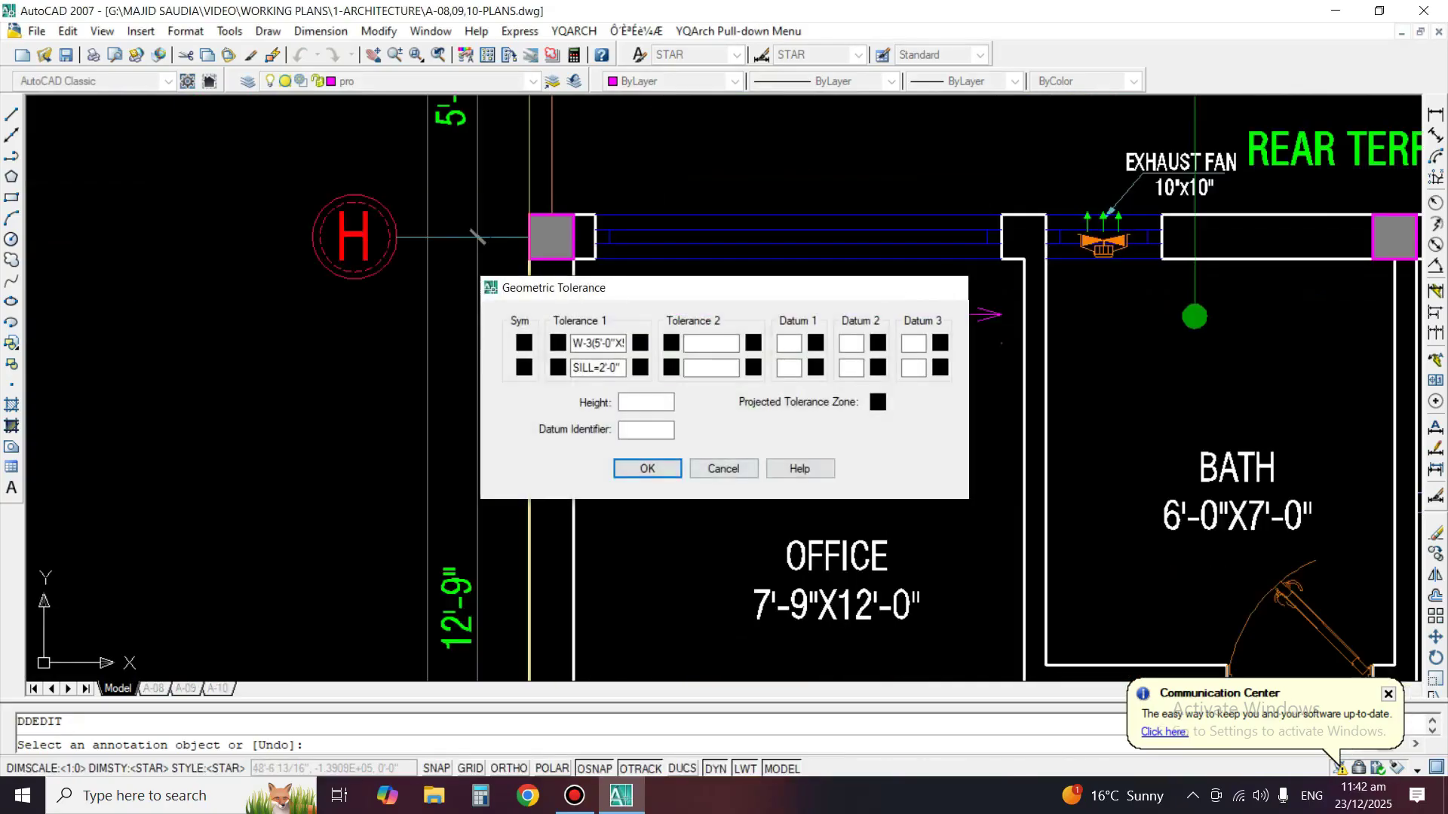
{"action": "key", "text": "Return"}
{"action": "left_click", "coordinate": [758, 370]}
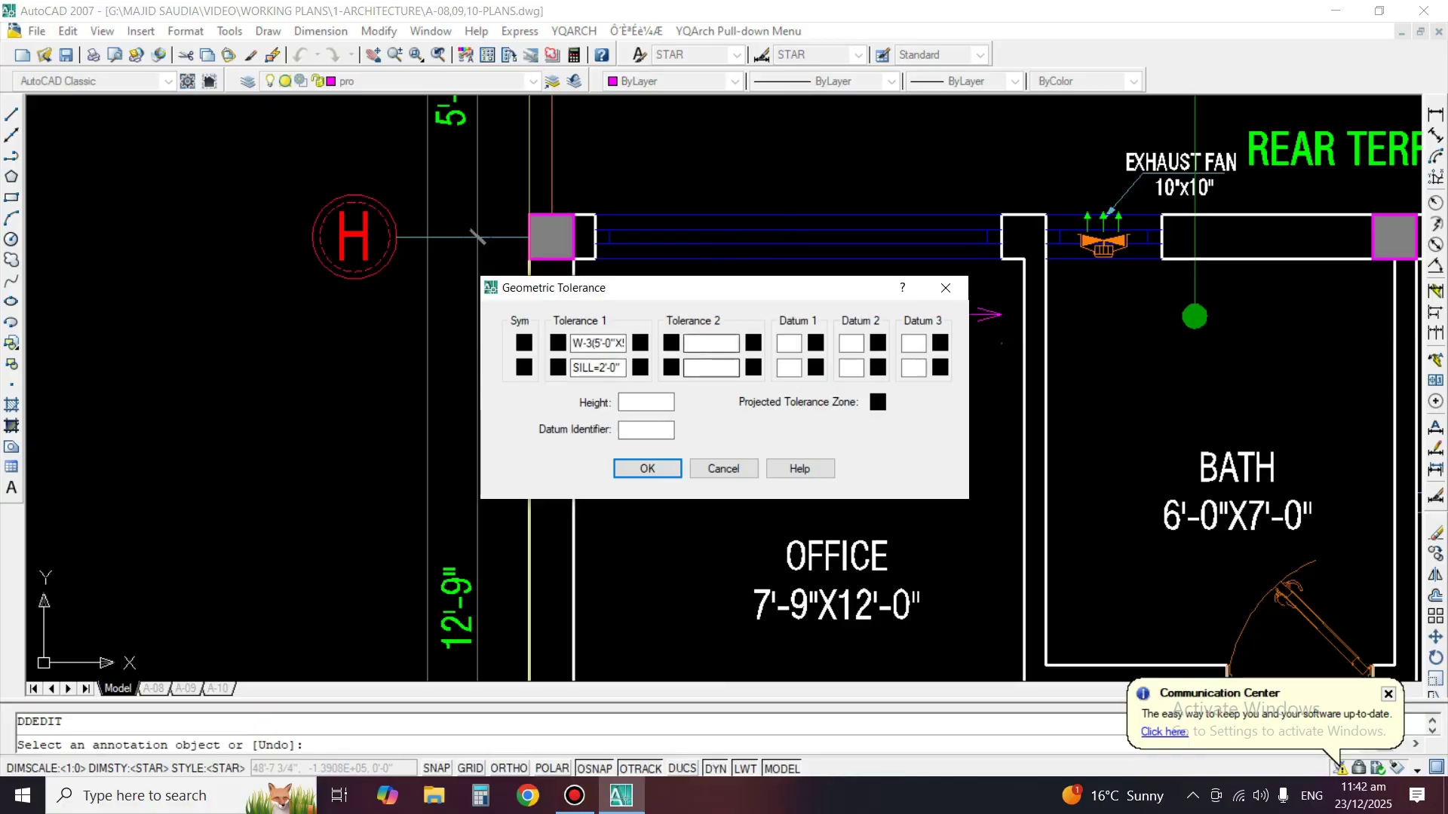
{"action": "left_click_drag", "start_coordinate": [713, 287], "coordinate": [906, 463]}
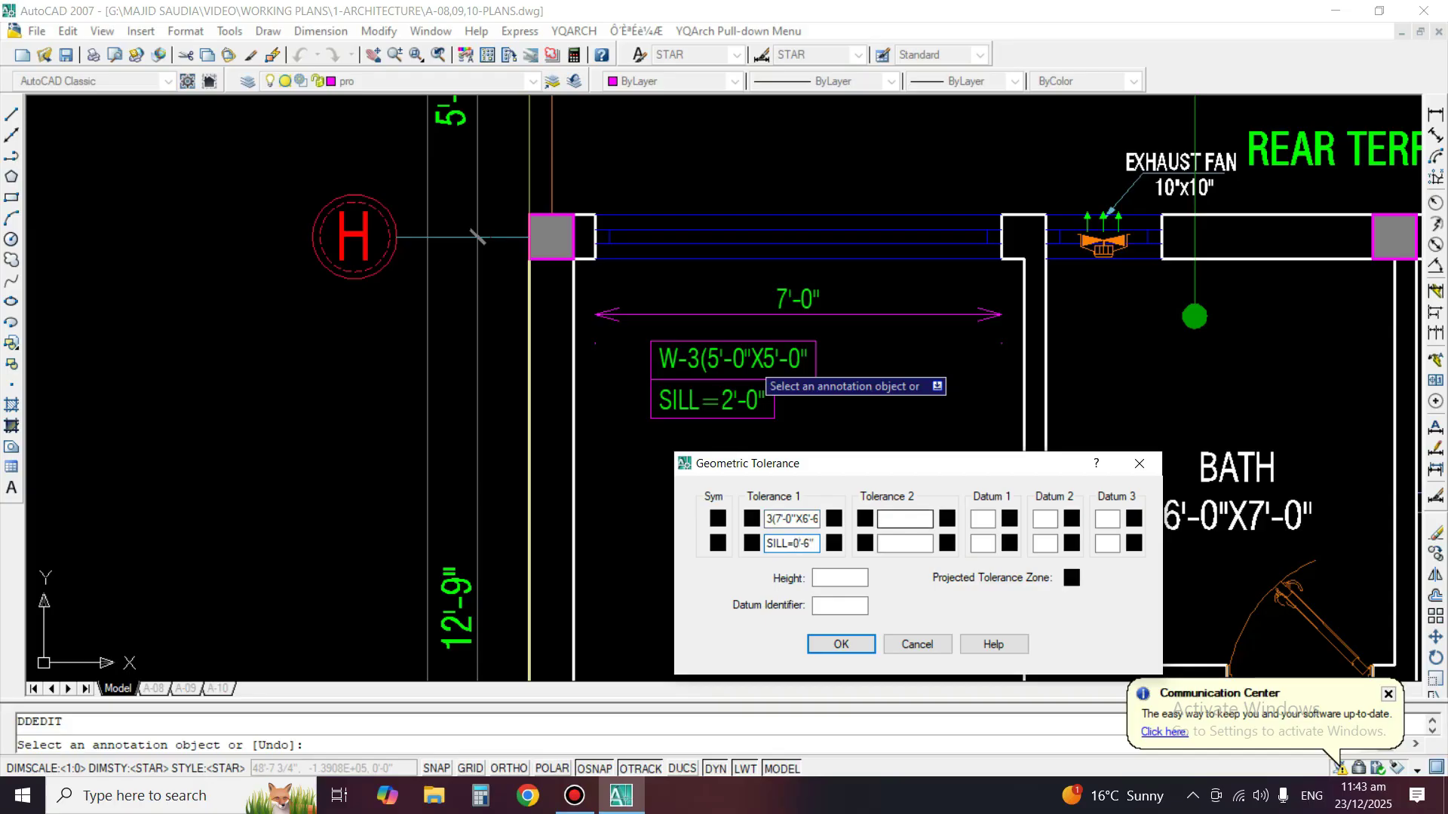
{"action": "left_click", "coordinate": [841, 644]}
{"action": "key", "text": "space"}
Erase the 7'-0" dimension below the office's rear window.
{"action": "middle_click_drag", "start_coordinate": [761, 373], "coordinate": [752, 505]}
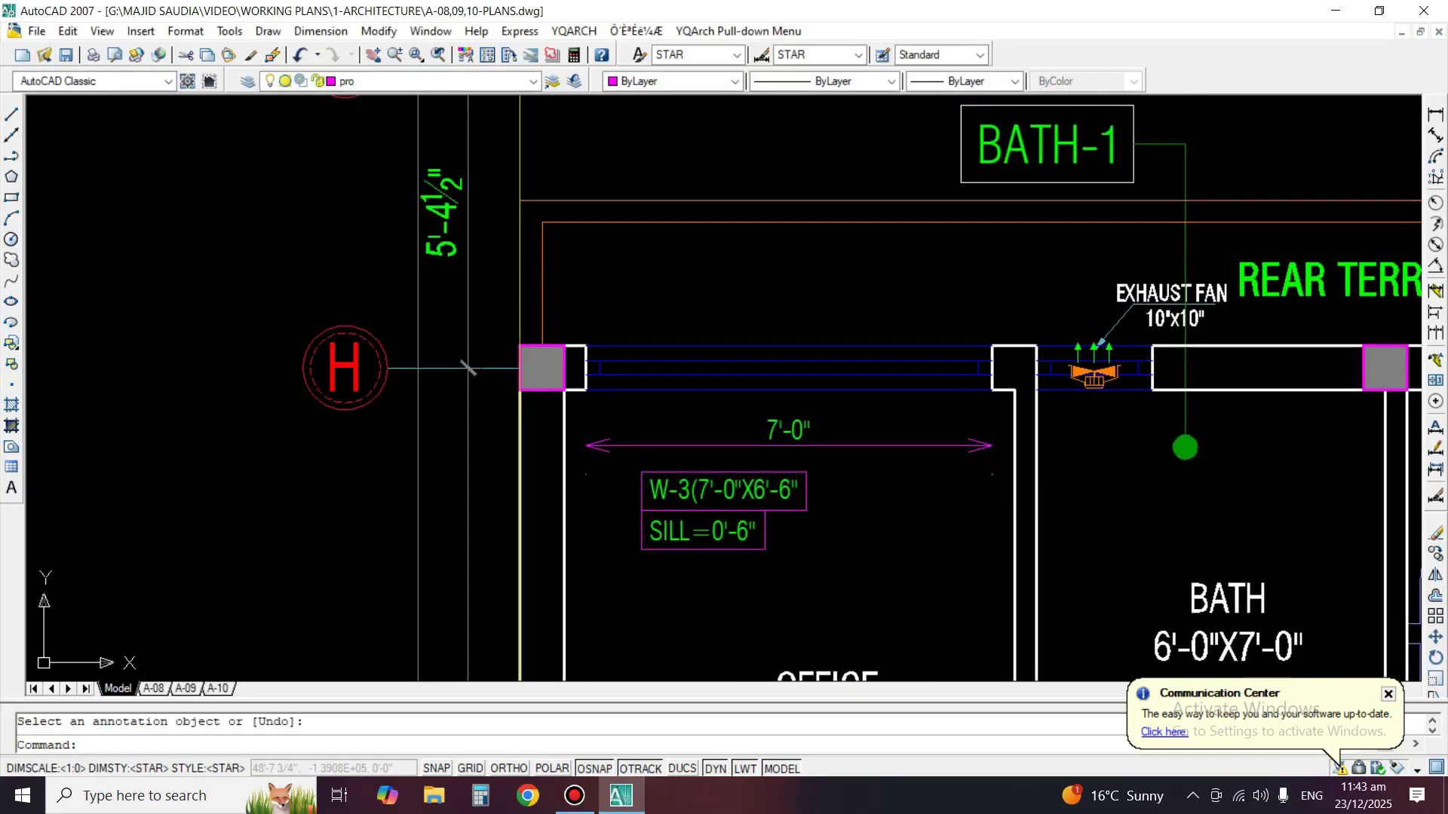
{"action": "type", "text": "m"}
{"action": "key", "text": "space"}
{"action": "key", "text": "Escape"}
{"action": "left_click", "coordinate": [879, 447]}
{"action": "type", "text": "e"}
{"action": "key", "text": "space"}
Move the office's W-3 tag up against the inner wall line, roughly centred on the window.
{"action": "type", "text": "m"}
{"action": "key", "text": "space"}
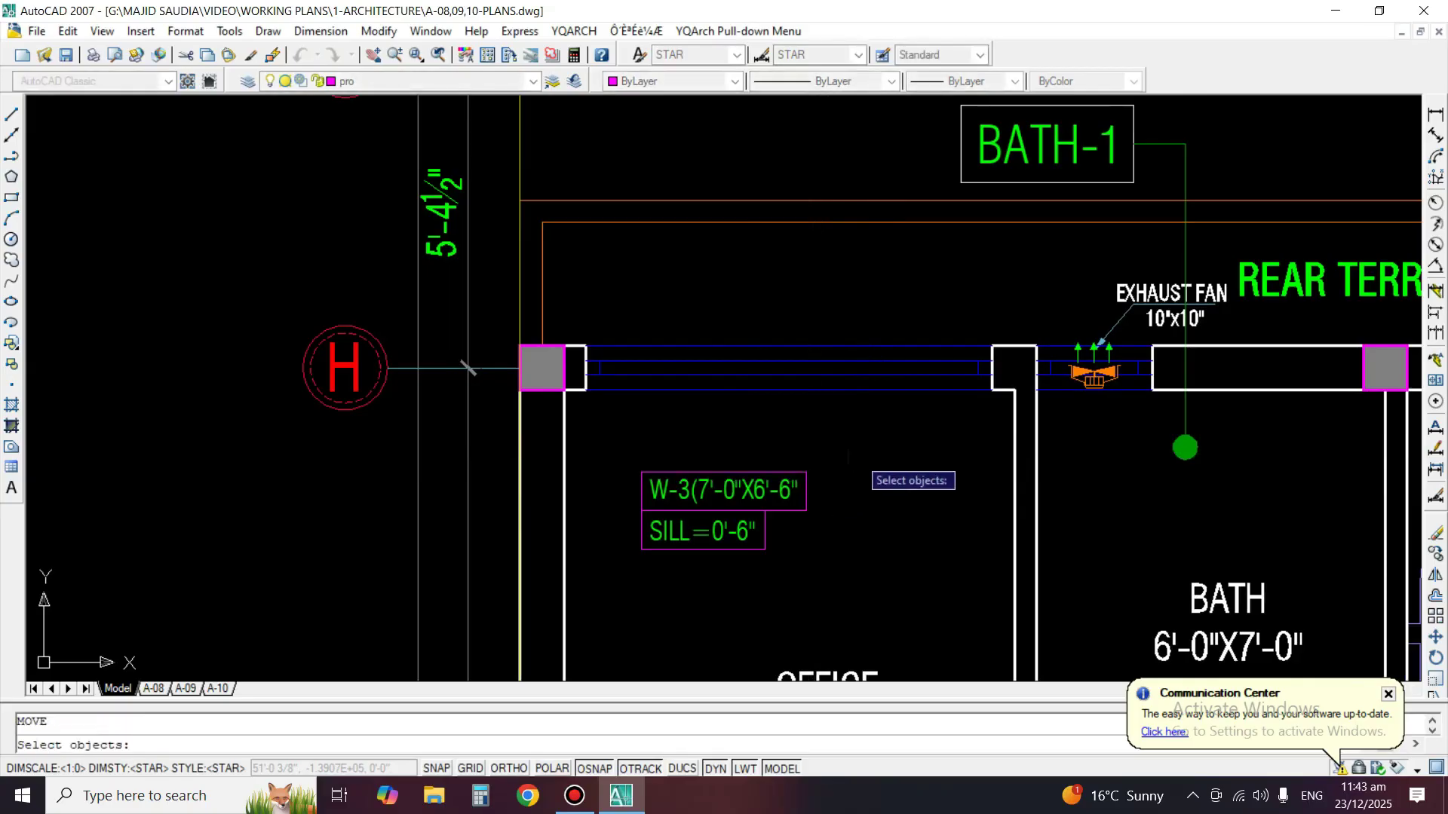
{"action": "left_click", "coordinate": [720, 505]}
{"action": "key", "text": "space"}
{"action": "left_click", "coordinate": [728, 469]}
{"action": "left_click", "coordinate": [801, 391]}
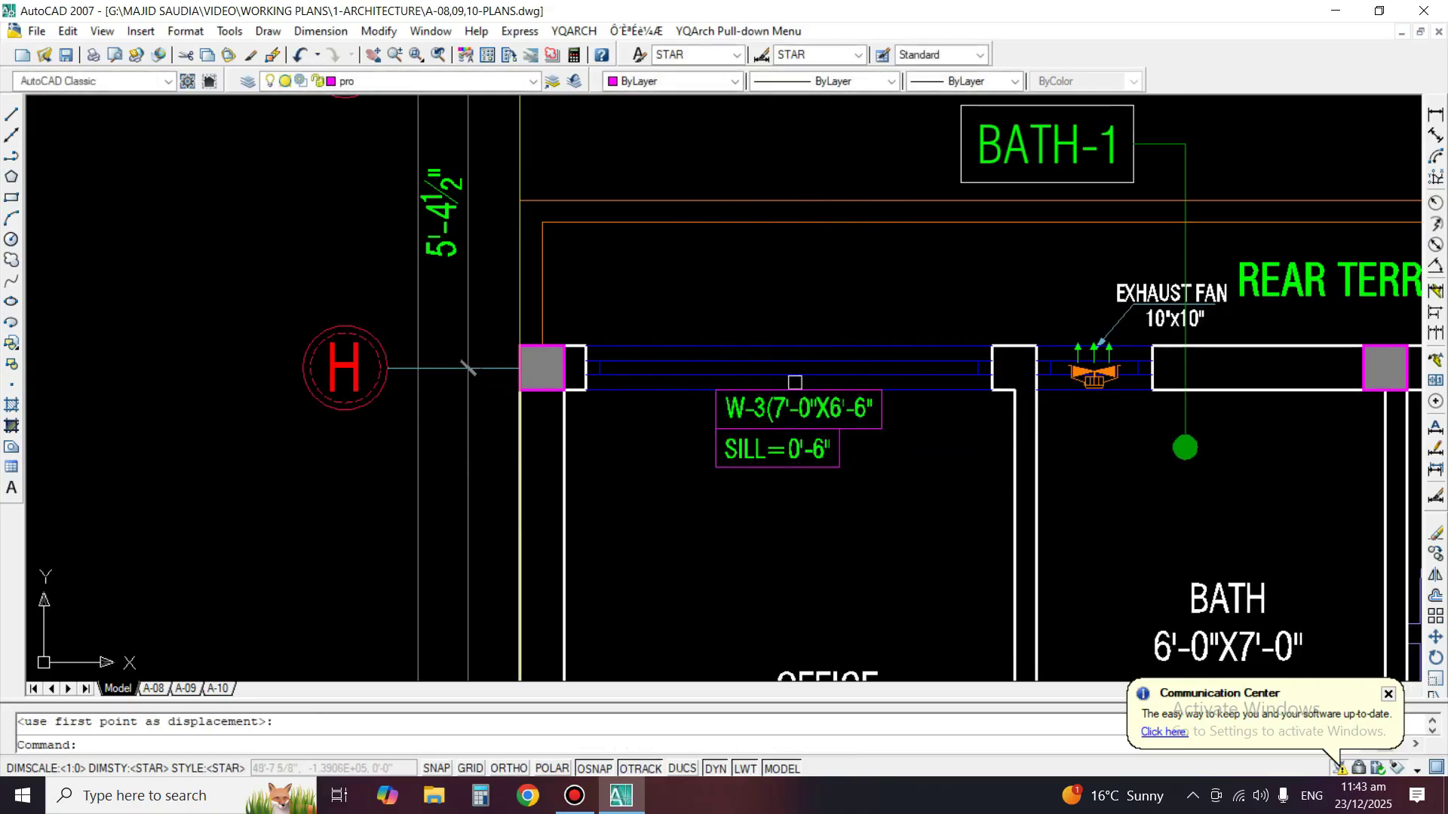
Move the office's W-3 tag straight up outside the window so its lower edge sits on the outer wall line.
{"action": "scroll", "coordinate": [766, 367], "scroll_direction": "down", "scroll_amount": 4}
{"action": "middle_click_drag", "start_coordinate": [766, 367], "coordinate": [724, 407]}
{"action": "scroll", "coordinate": [736, 405], "scroll_direction": "up", "scroll_amount": 2}
{"action": "key", "text": "space"}
{"action": "left_click", "coordinate": [737, 411]}
{"action": "key", "text": "space"}
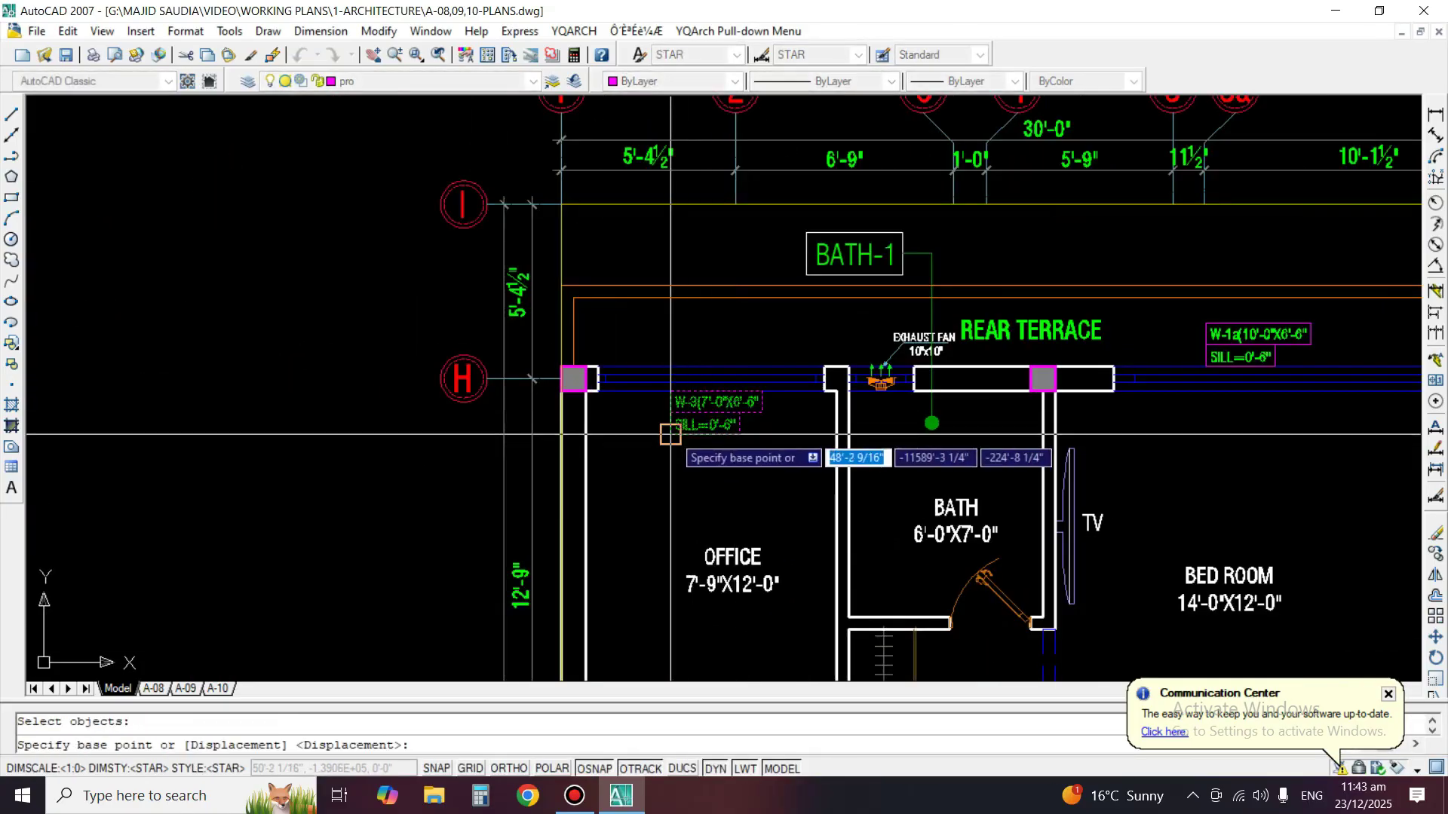
{"action": "left_click", "coordinate": [670, 435]}
{"action": "scroll", "coordinate": [679, 379], "scroll_direction": "up", "scroll_amount": 2}
{"action": "left_click", "coordinate": [669, 367]}
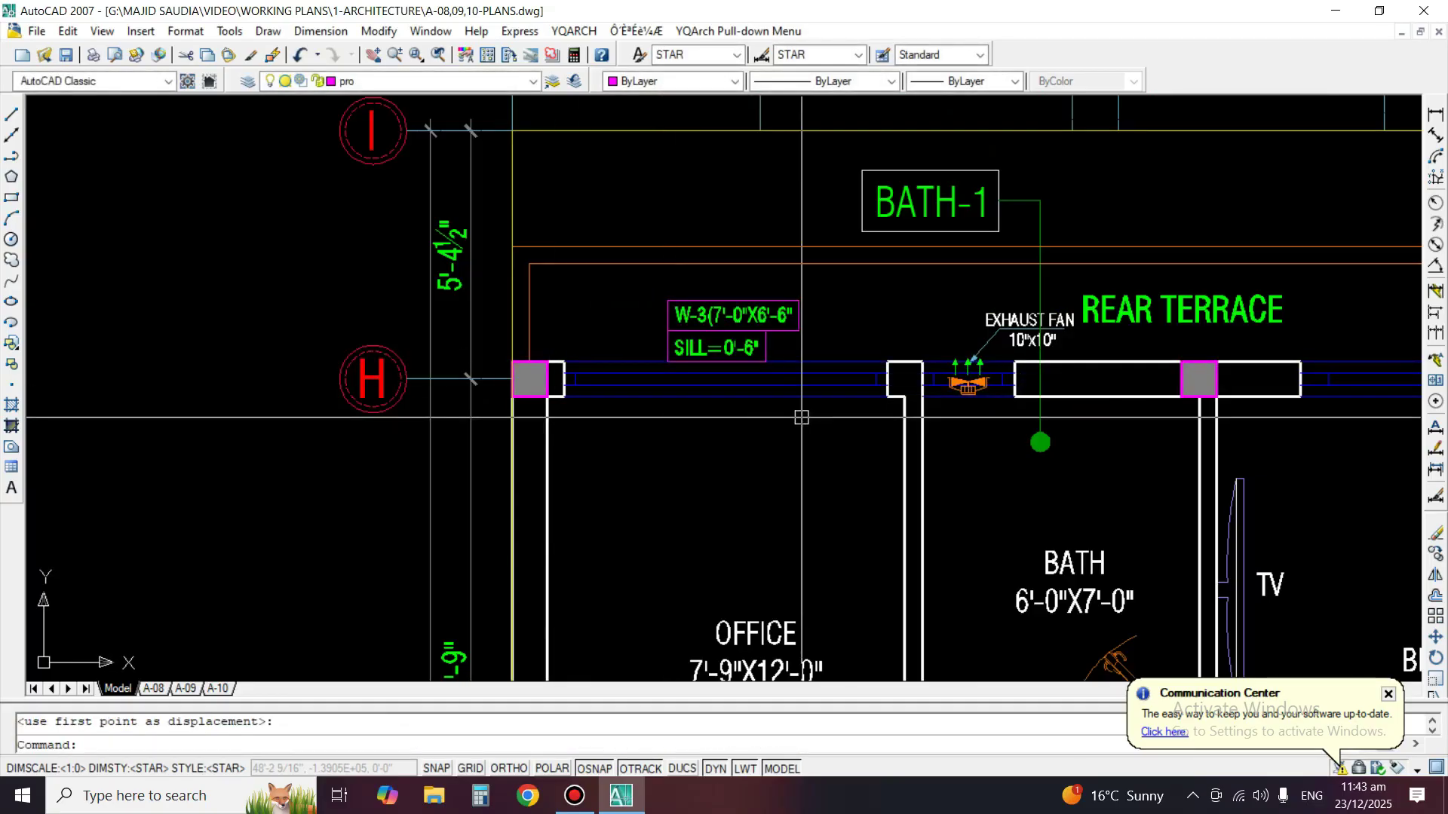
{"action": "scroll", "coordinate": [1092, 420], "scroll_direction": "down", "scroll_amount": 4}
{"action": "scroll", "coordinate": [823, 405], "scroll_direction": "up", "scroll_amount": 2}
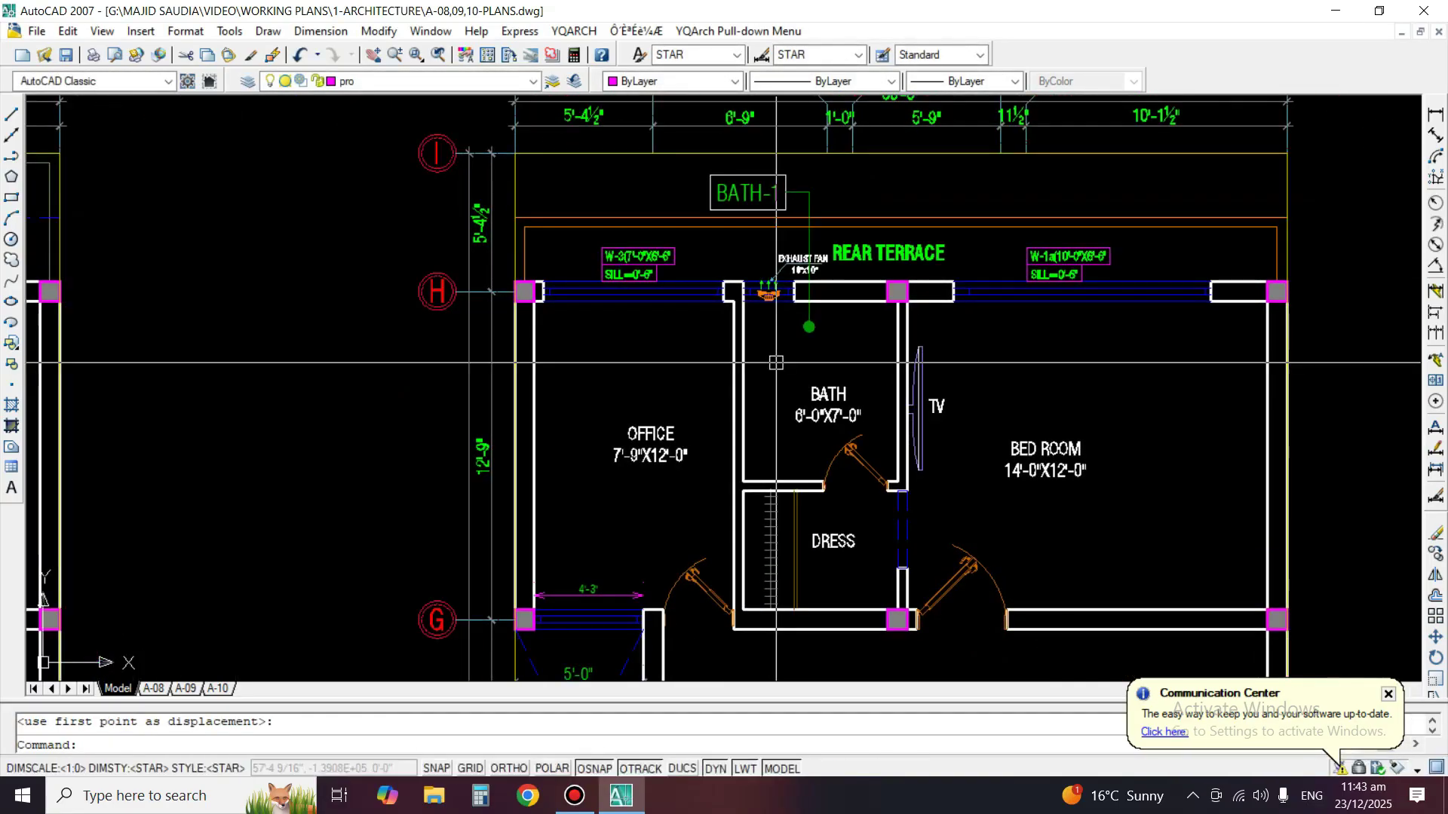
{"action": "middle_click_drag", "start_coordinate": [824, 405], "coordinate": [816, 353]}
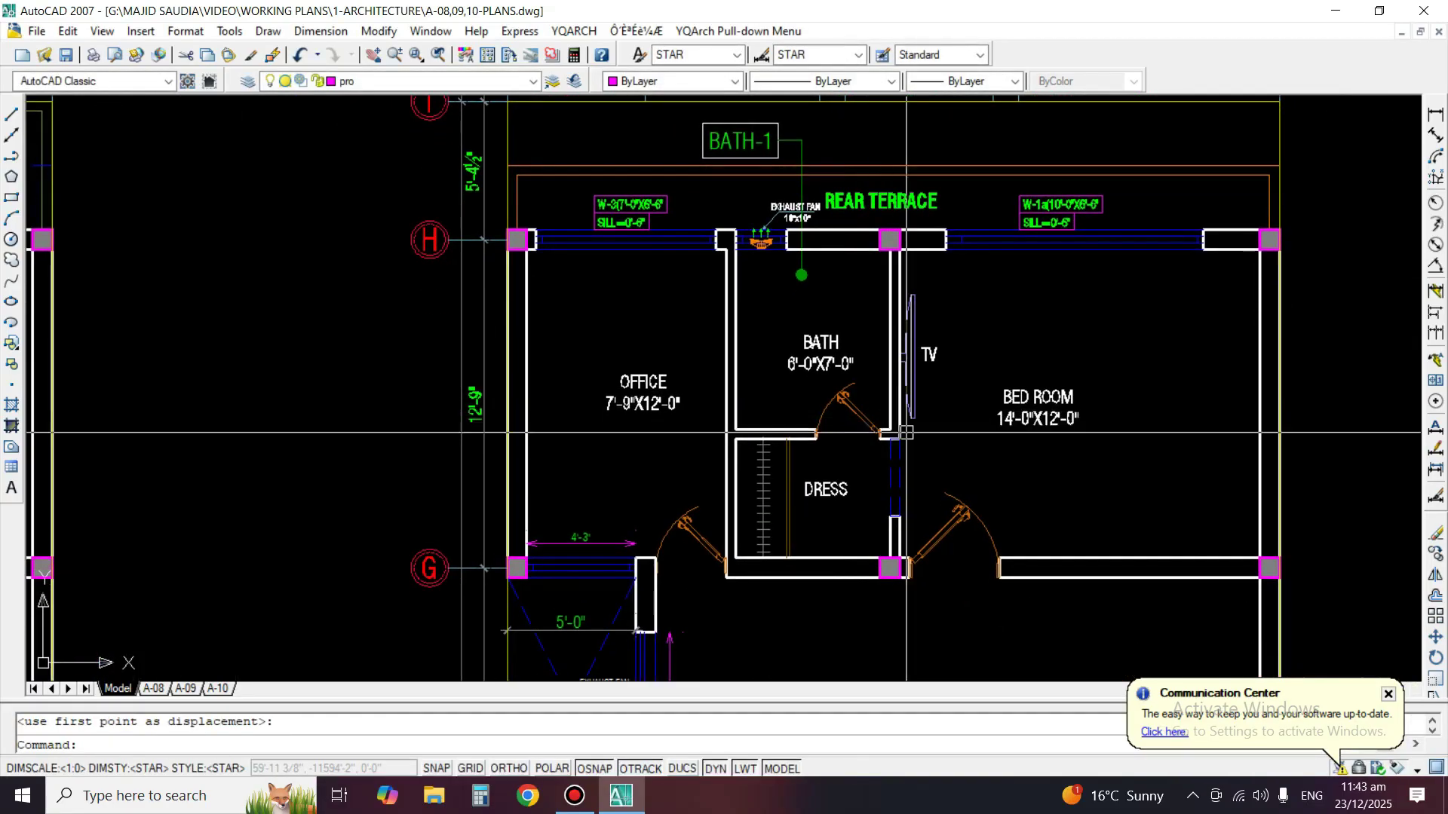
{"action": "mouse_move", "coordinate": [905, 432]}
{"action": "middle_mouse_down"}
{"action": "mouse_move", "coordinate": [948, 404]}
{"action": "mouse_move", "coordinate": [983, 332]}
{"action": "middle_mouse_up"}
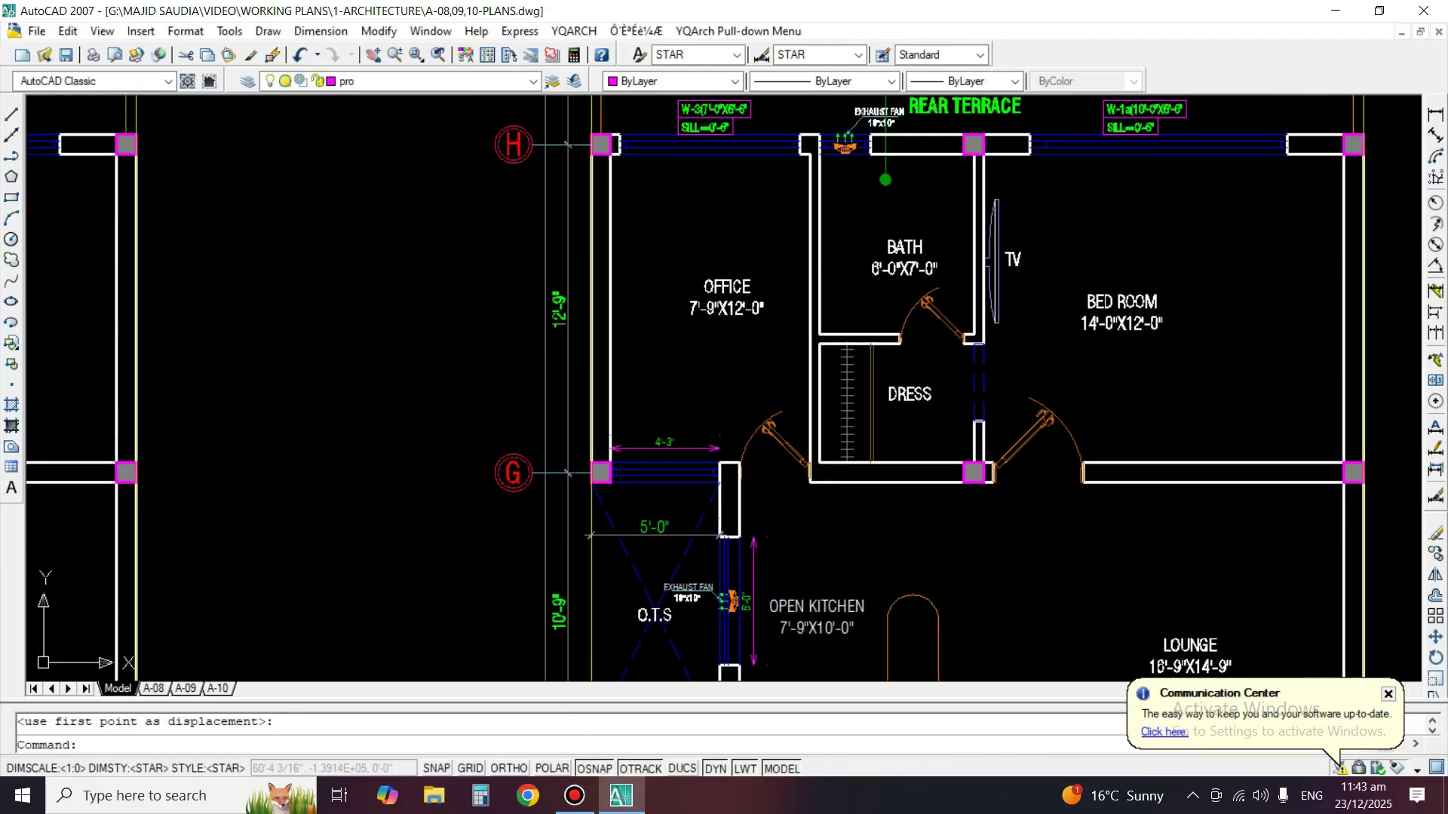
{"action": "middle_click_drag", "start_coordinate": [833, 365], "coordinate": [844, 379]}
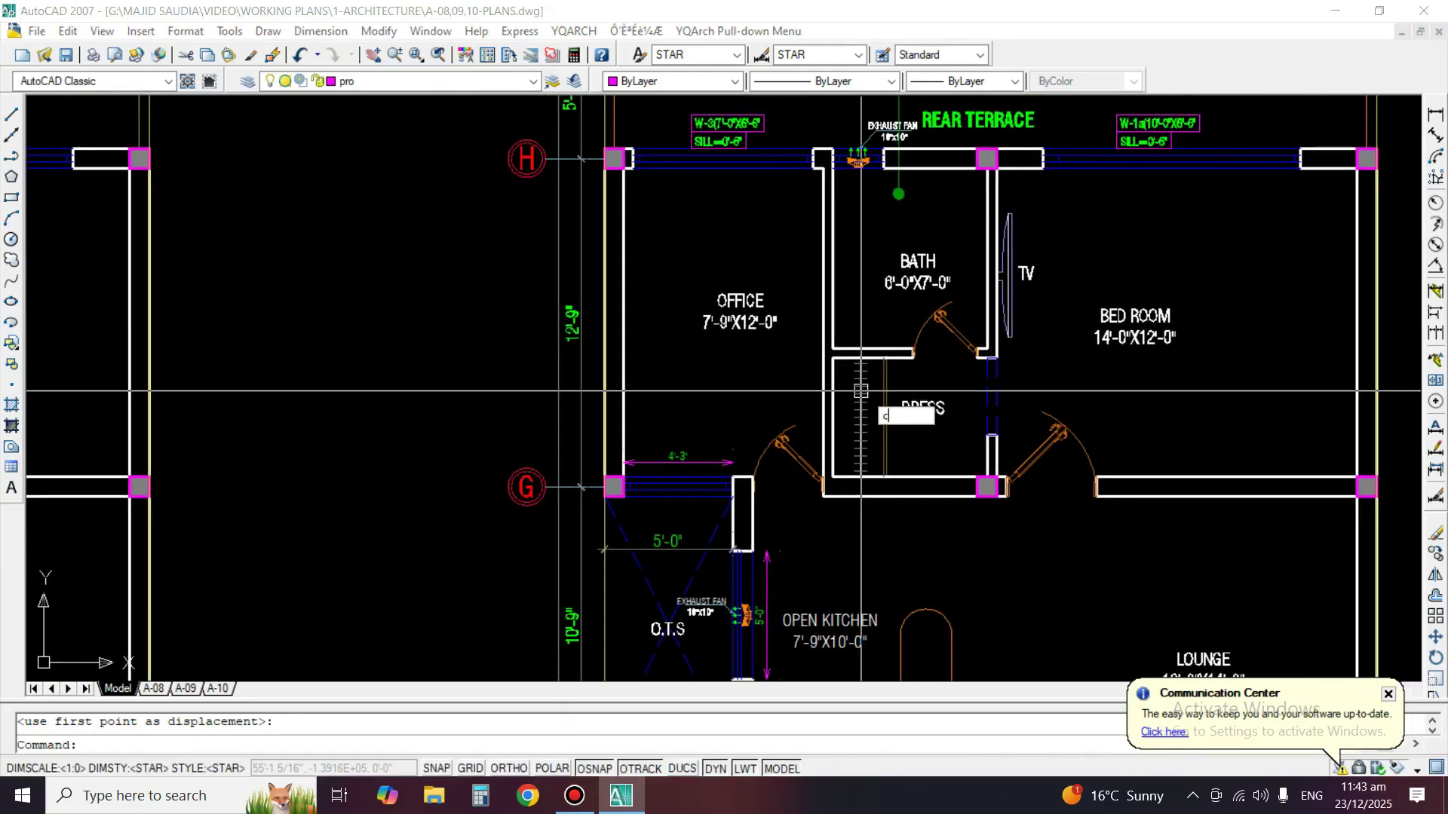
{"action": "key", "text": "Return"}
{"action": "key", "text": "Return"}
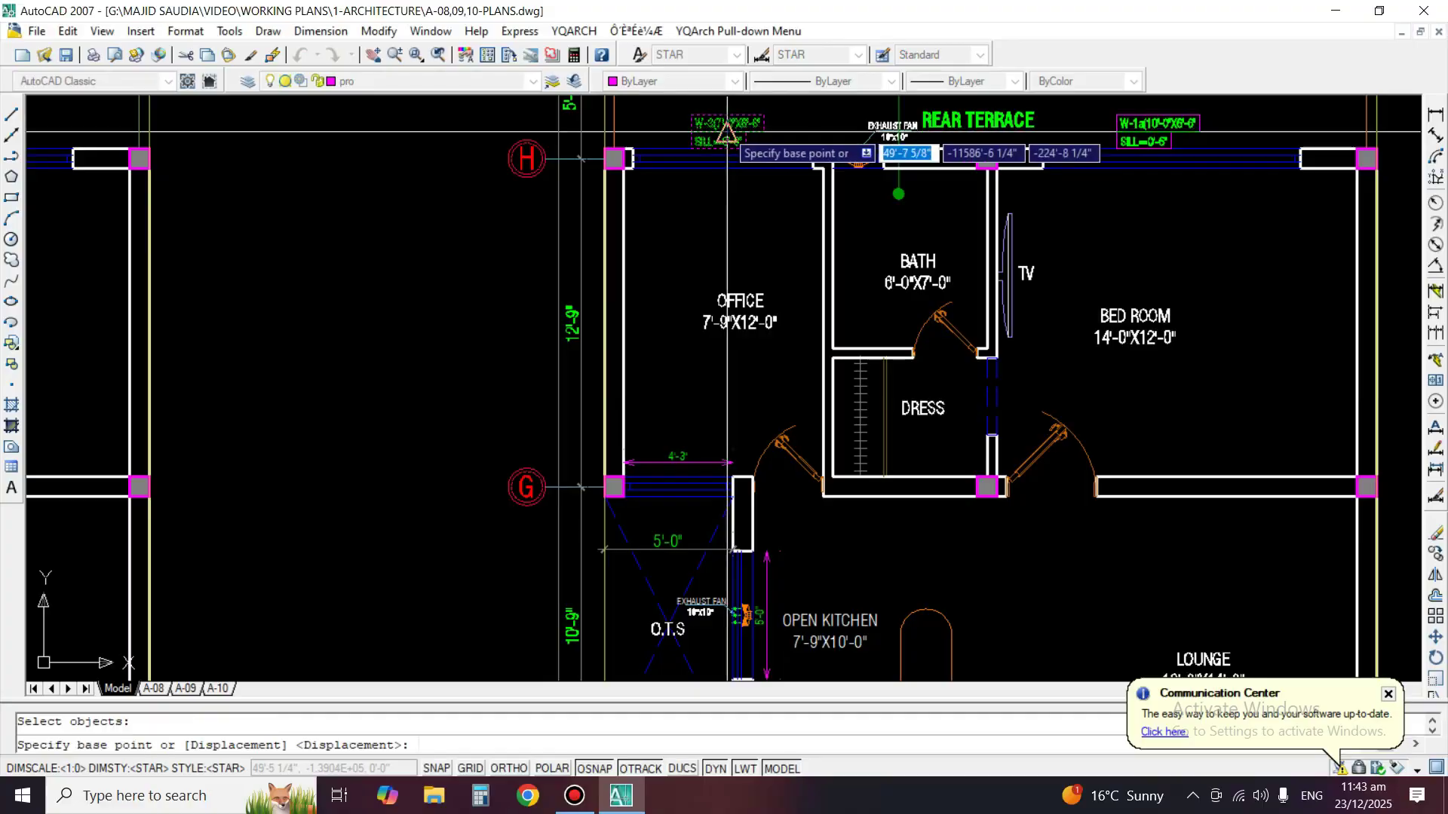
{"action": "left_click", "coordinate": [725, 132]}
{"action": "mouse_move", "coordinate": [591, 303]}
{"action": "middle_mouse_down"}
{"action": "mouse_move", "coordinate": [642, 416]}
{"action": "mouse_move", "coordinate": [801, 222]}
{"action": "middle_mouse_up"}
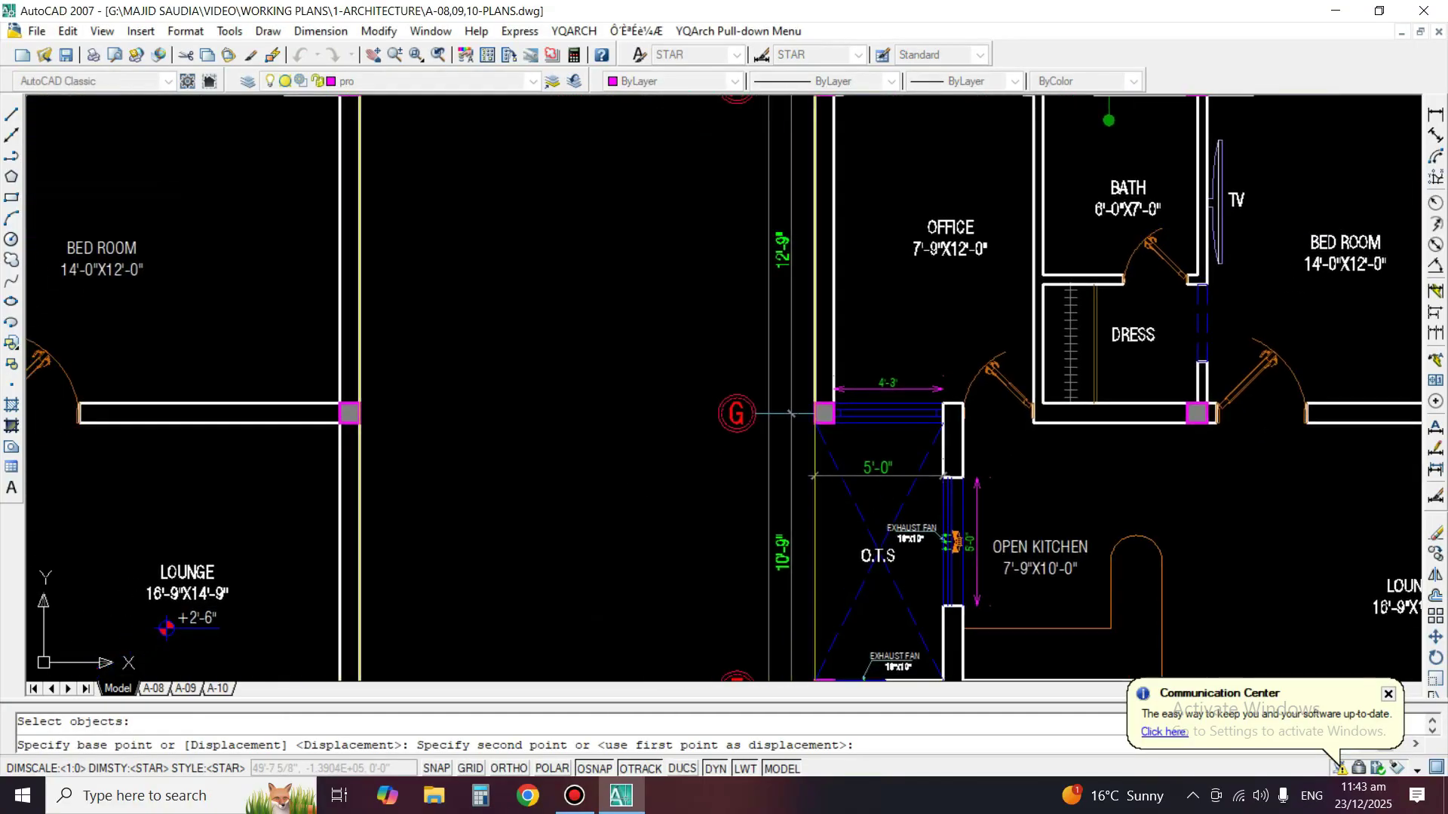
{"action": "scroll", "coordinate": [980, 339], "scroll_direction": "down", "scroll_amount": 5}
{"action": "scroll", "coordinate": [674, 656], "scroll_direction": "up", "scroll_amount": 5}
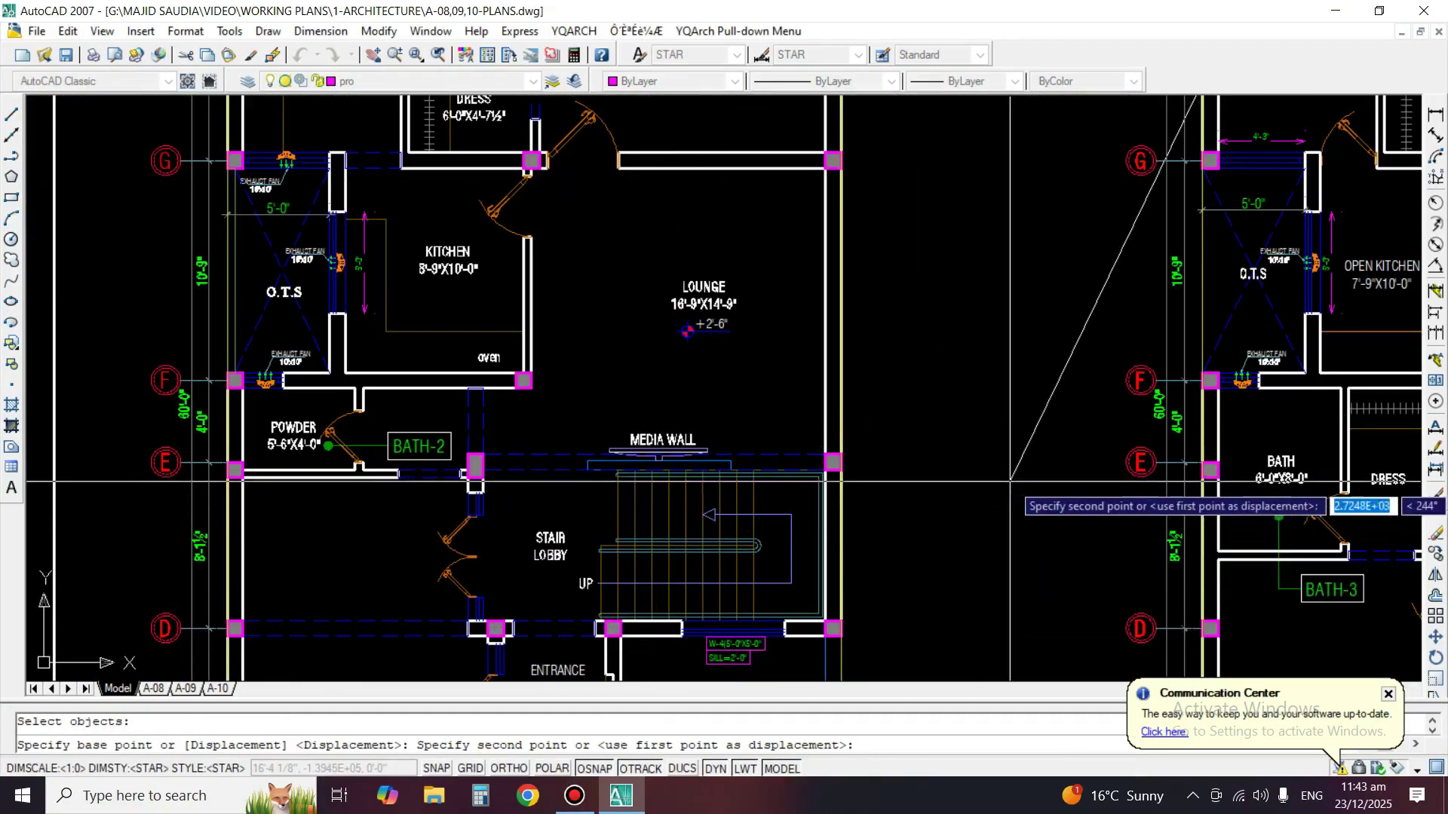
{"action": "scroll", "coordinate": [674, 650], "scroll_direction": "up", "scroll_amount": 4}
{"action": "scroll", "coordinate": [631, 583], "scroll_direction": "down", "scroll_amount": 2}
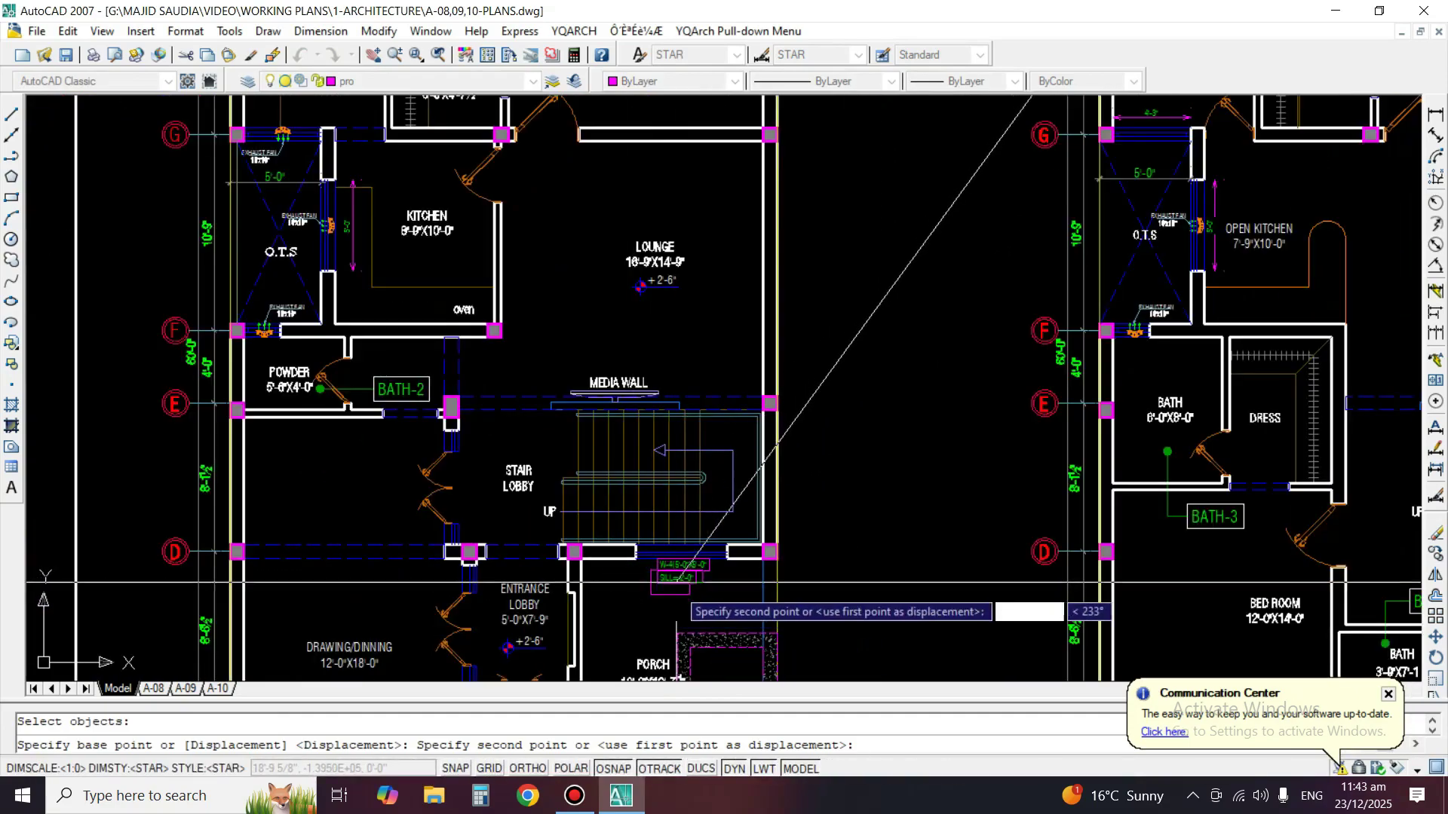
{"action": "key", "text": "Escape"}
Copy the ground floor stair window's W-4 tag to the O.T.S. side of the first floor office's window at grid G.
{"action": "scroll", "coordinate": [682, 584], "scroll_direction": "up", "scroll_amount": 3}
{"action": "left_click", "coordinate": [673, 578]}
{"action": "key", "text": "space"}
{"action": "left_click", "coordinate": [655, 579]}
{"action": "middle_click_drag", "start_coordinate": [1108, 412], "coordinate": [376, 707]}
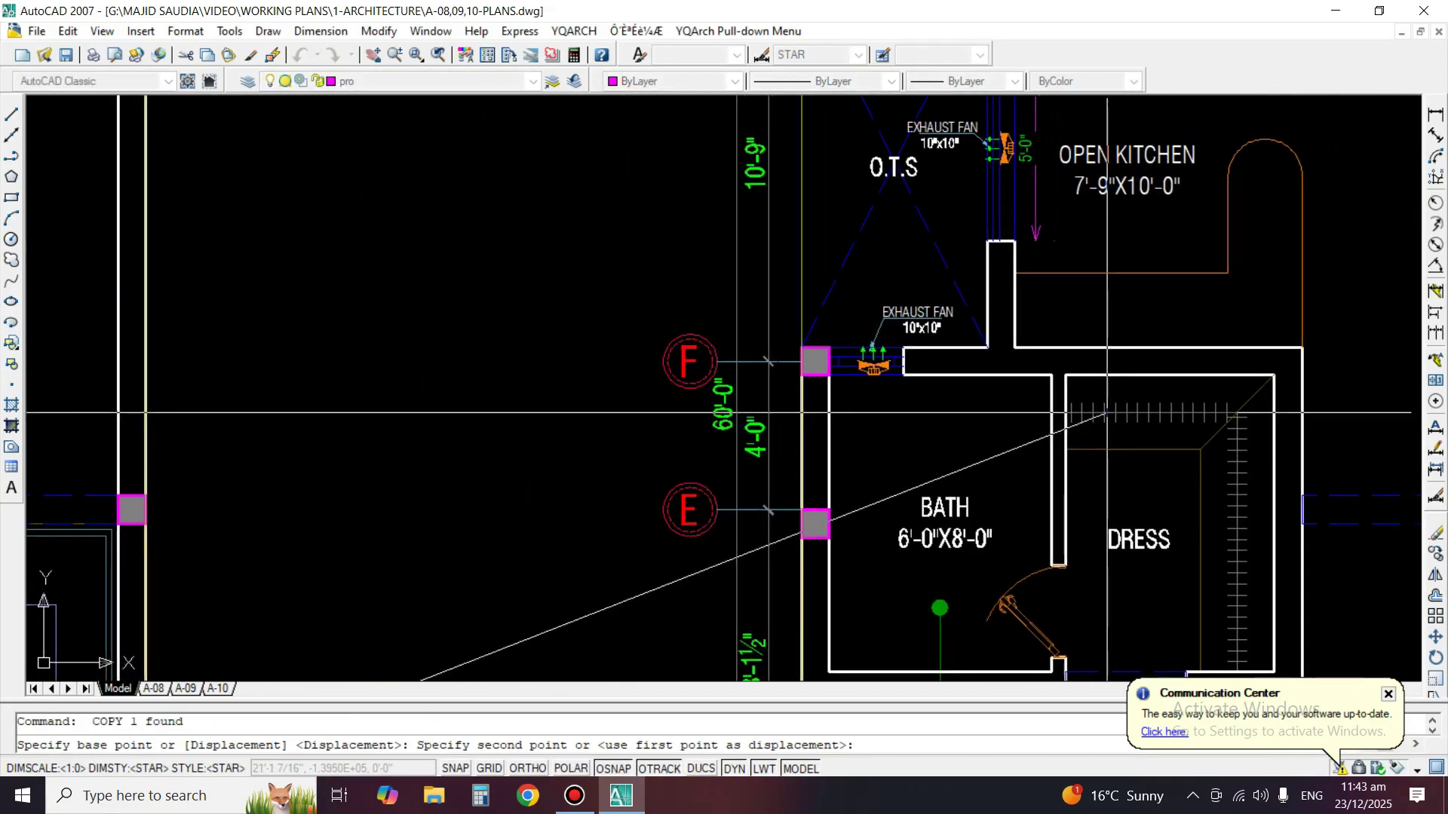
{"action": "middle_click_drag", "start_coordinate": [711, 518], "coordinate": [582, 810]}
{"action": "scroll", "coordinate": [822, 242], "scroll_direction": "up", "scroll_amount": 2}
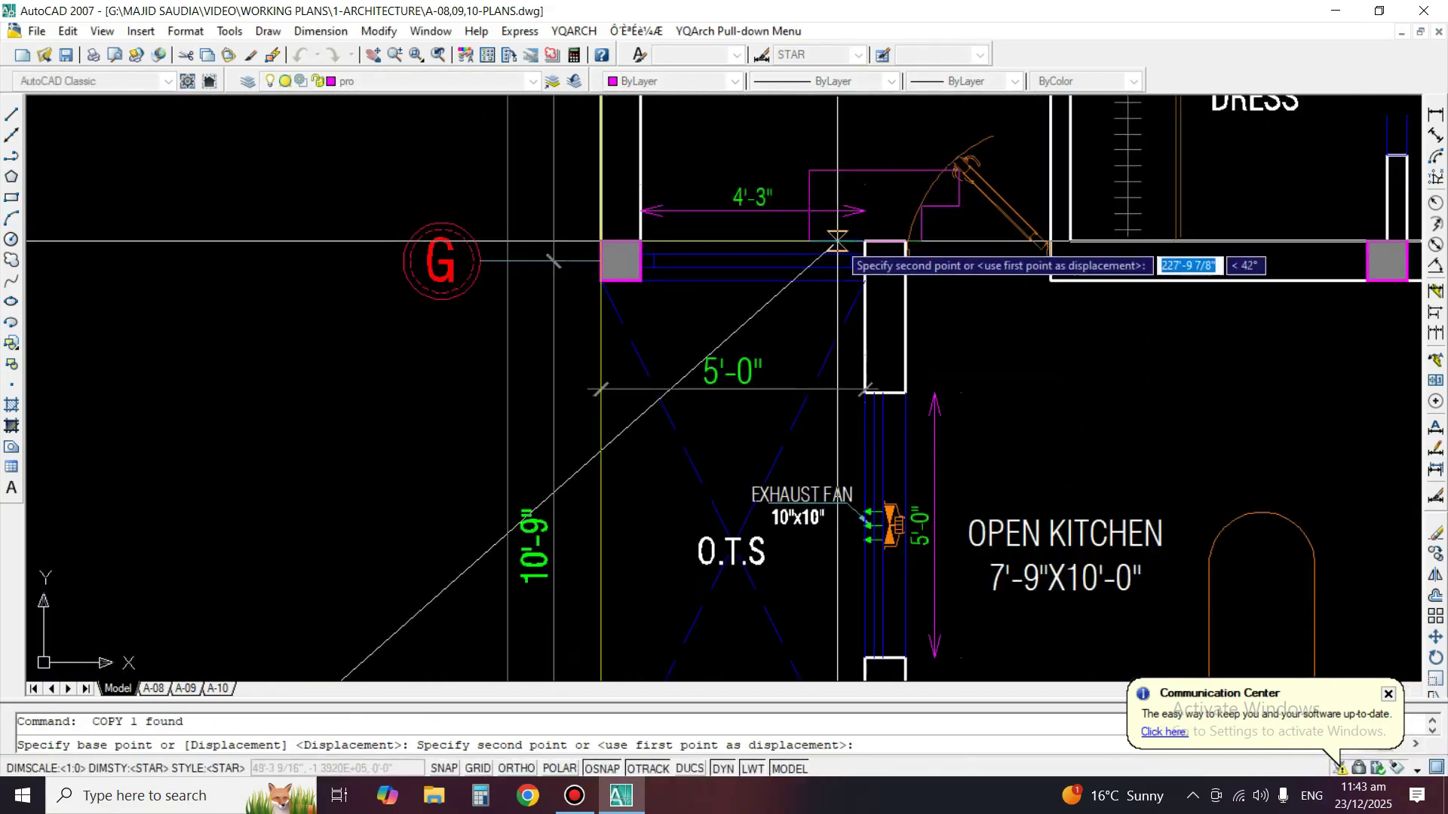
{"action": "middle_click_drag", "start_coordinate": [821, 241], "coordinate": [805, 509]}
{"action": "left_click", "coordinate": [653, 644]}
{"action": "key", "text": "space"}
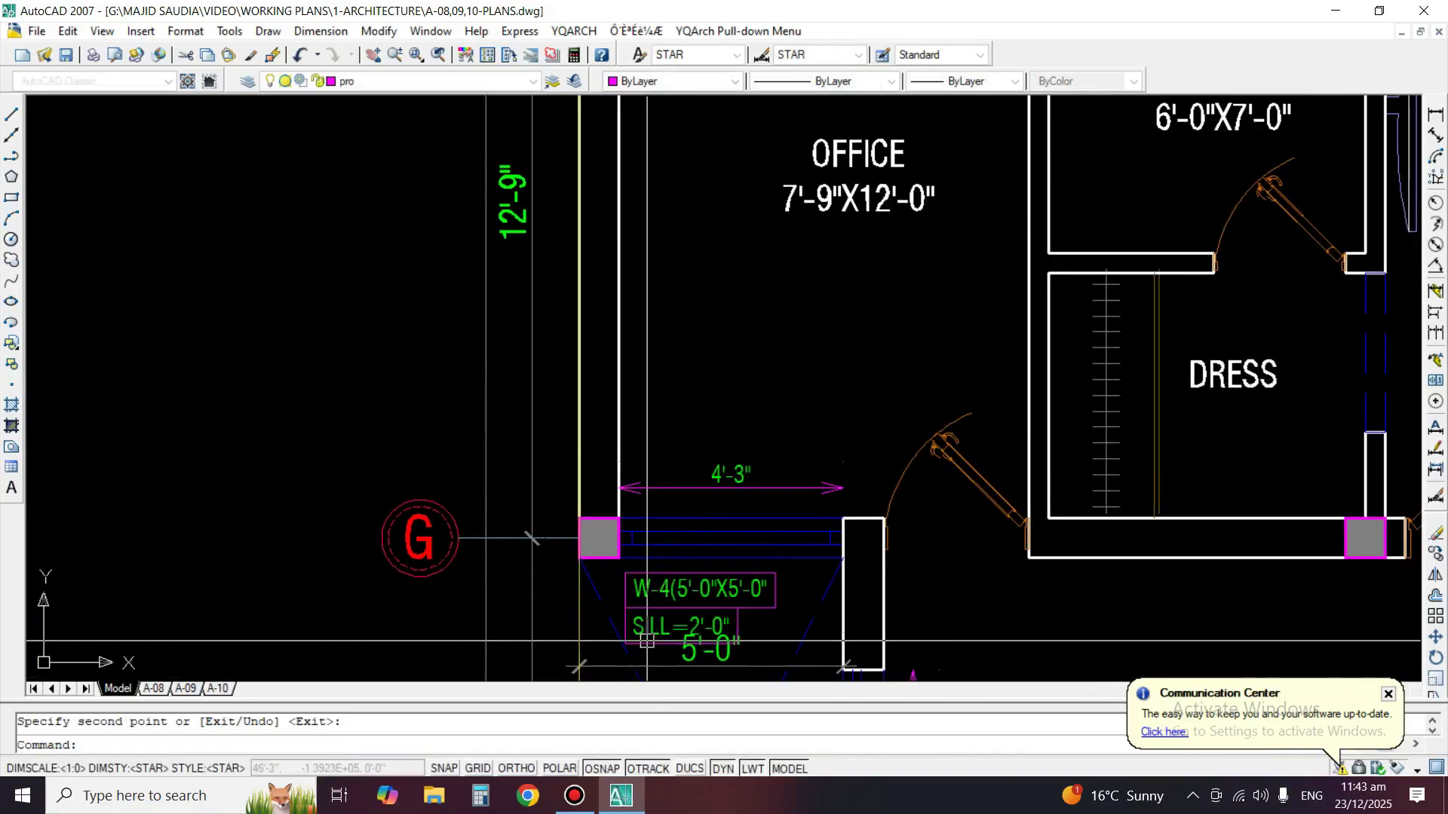
Move the first floor O.T.S. width dimension straight down so it clears the window tag.
{"action": "middle_click_drag", "start_coordinate": [646, 637], "coordinate": [749, 353]}
{"action": "type", "text": "m"}
{"action": "key", "text": "space"}
{"action": "key", "text": "space"}
{"action": "left_click", "coordinate": [310, 371]}
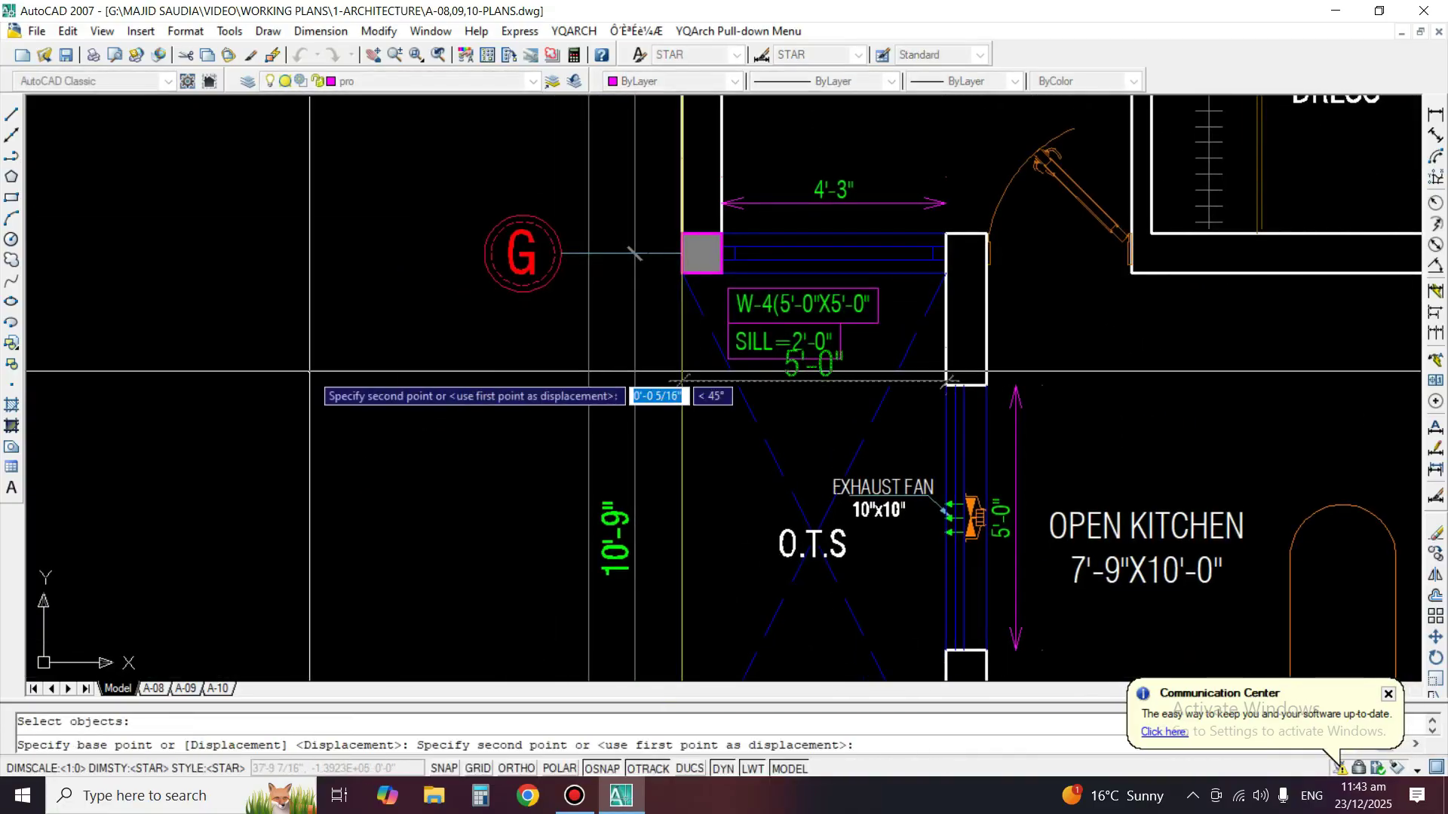
{"action": "key", "text": "F8"}
{"action": "left_click", "coordinate": [316, 433]}
Change the copied O.T.S. window tag's number to W-5 and its window width to 4'-4".
{"action": "middle_click_drag", "start_coordinate": [825, 310], "coordinate": [680, 413]}
{"action": "type", "text": "ed"}
{"action": "key", "text": "space"}
{"action": "left_click", "coordinate": [679, 413]}
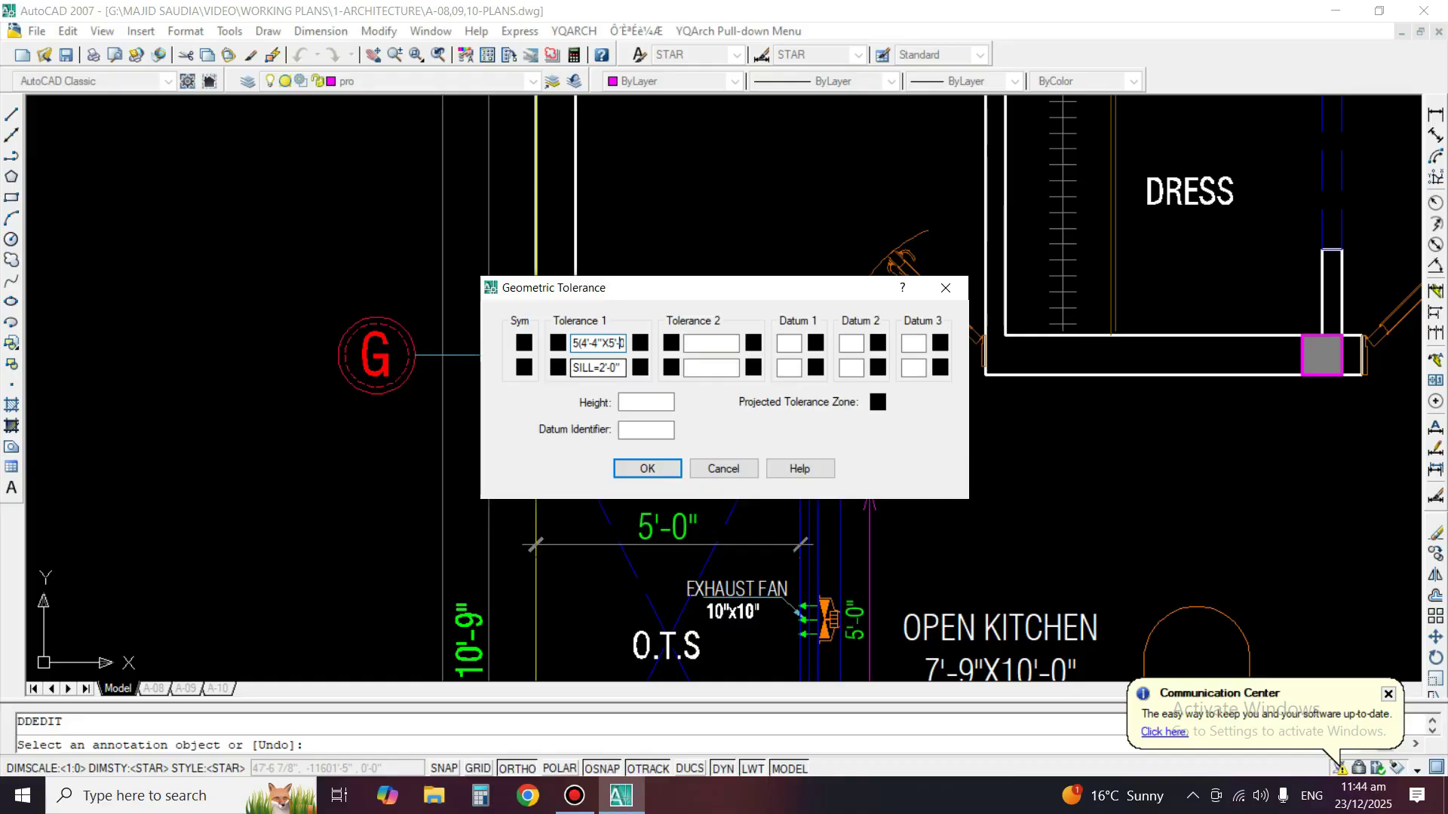
{"action": "type", "text": "'-4\""}
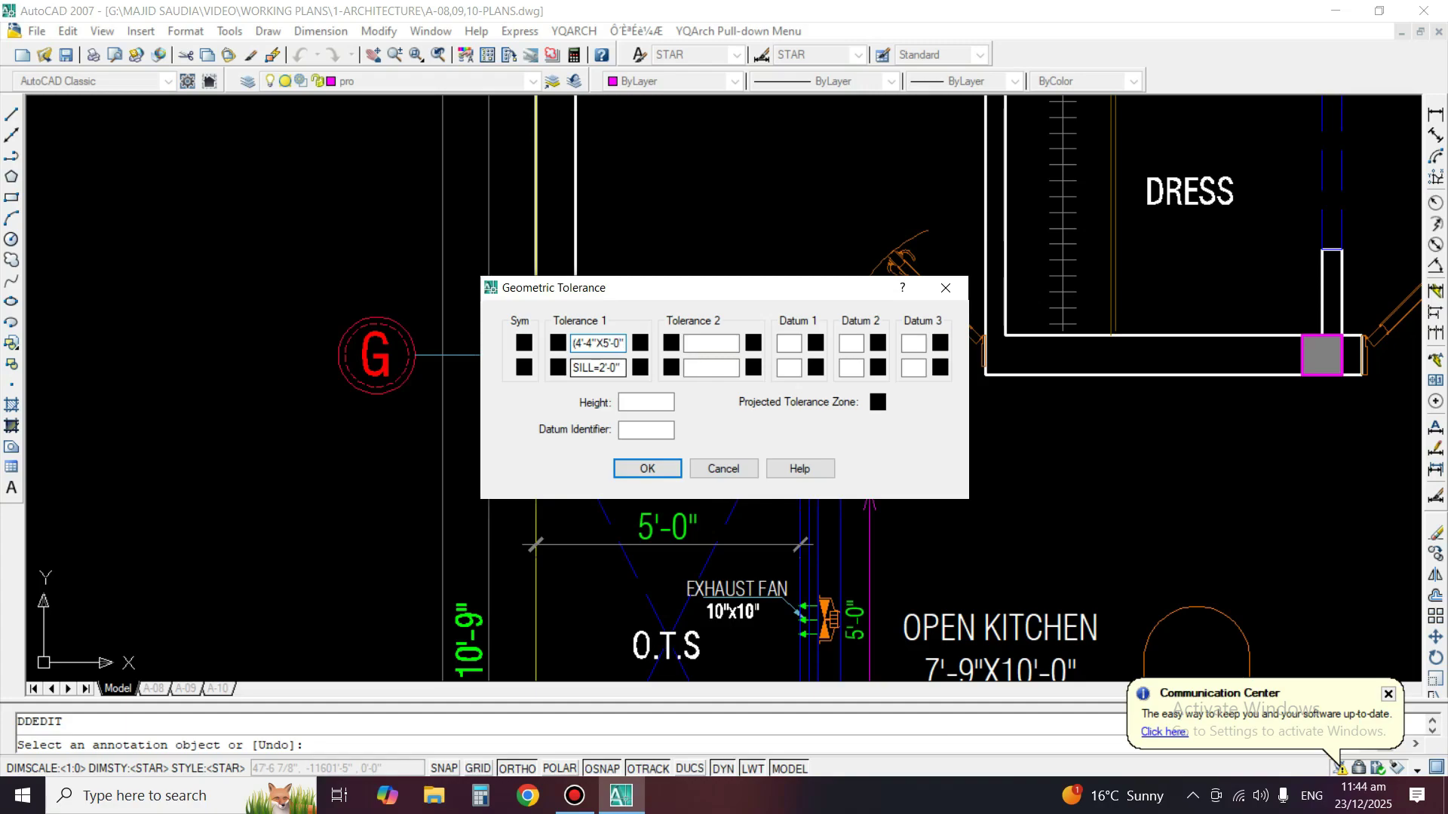
Try a 6'-6" window height and a different sill in the W-5 tag, then restore 5'-0" and SILL=2'-0".
{"action": "key", "text": "BackSpace"}
{"action": "type", "text": "6"}
{"action": "key", "text": "BackSpace"}
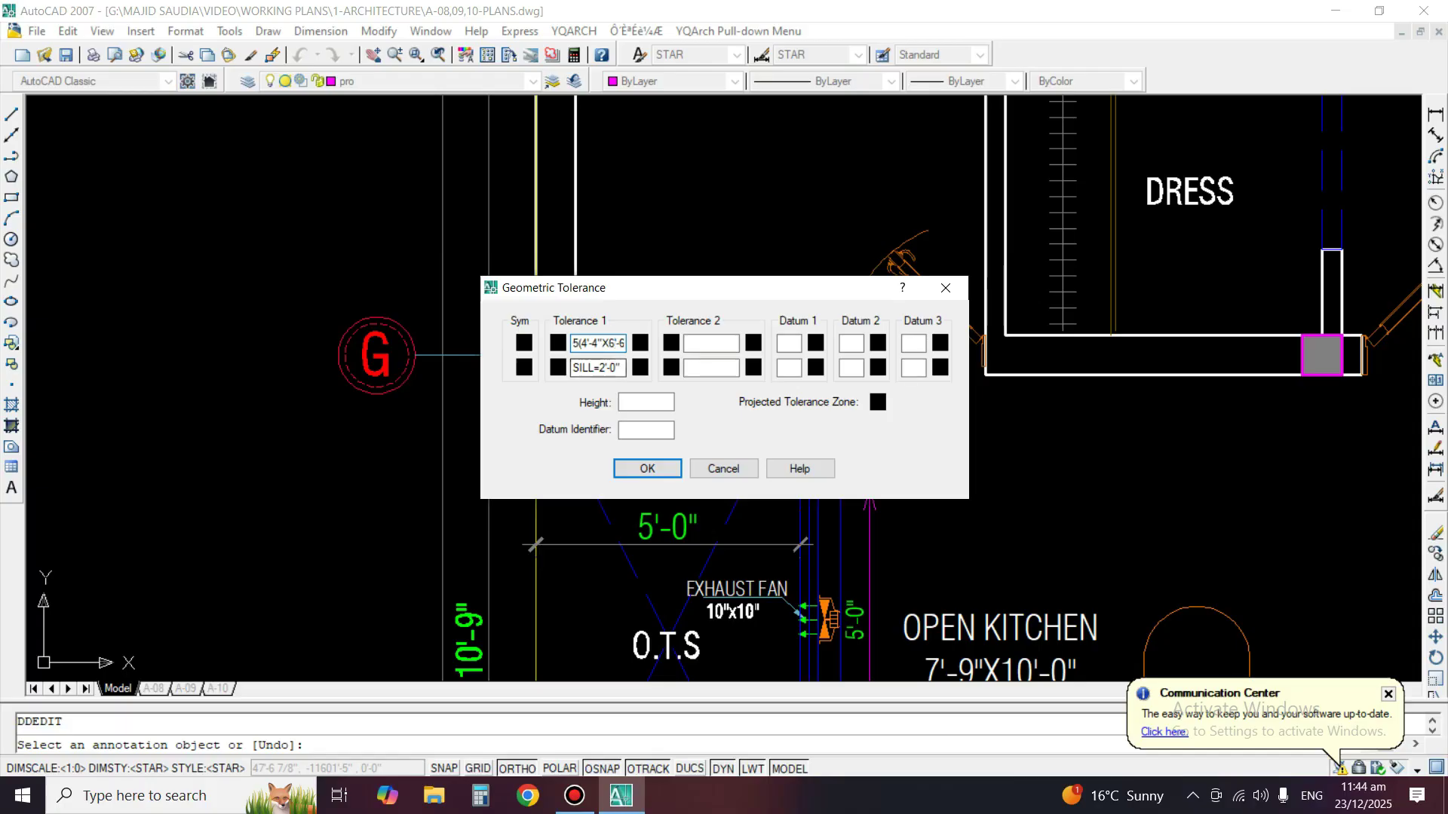
{"action": "left_click", "coordinate": [621, 368]}
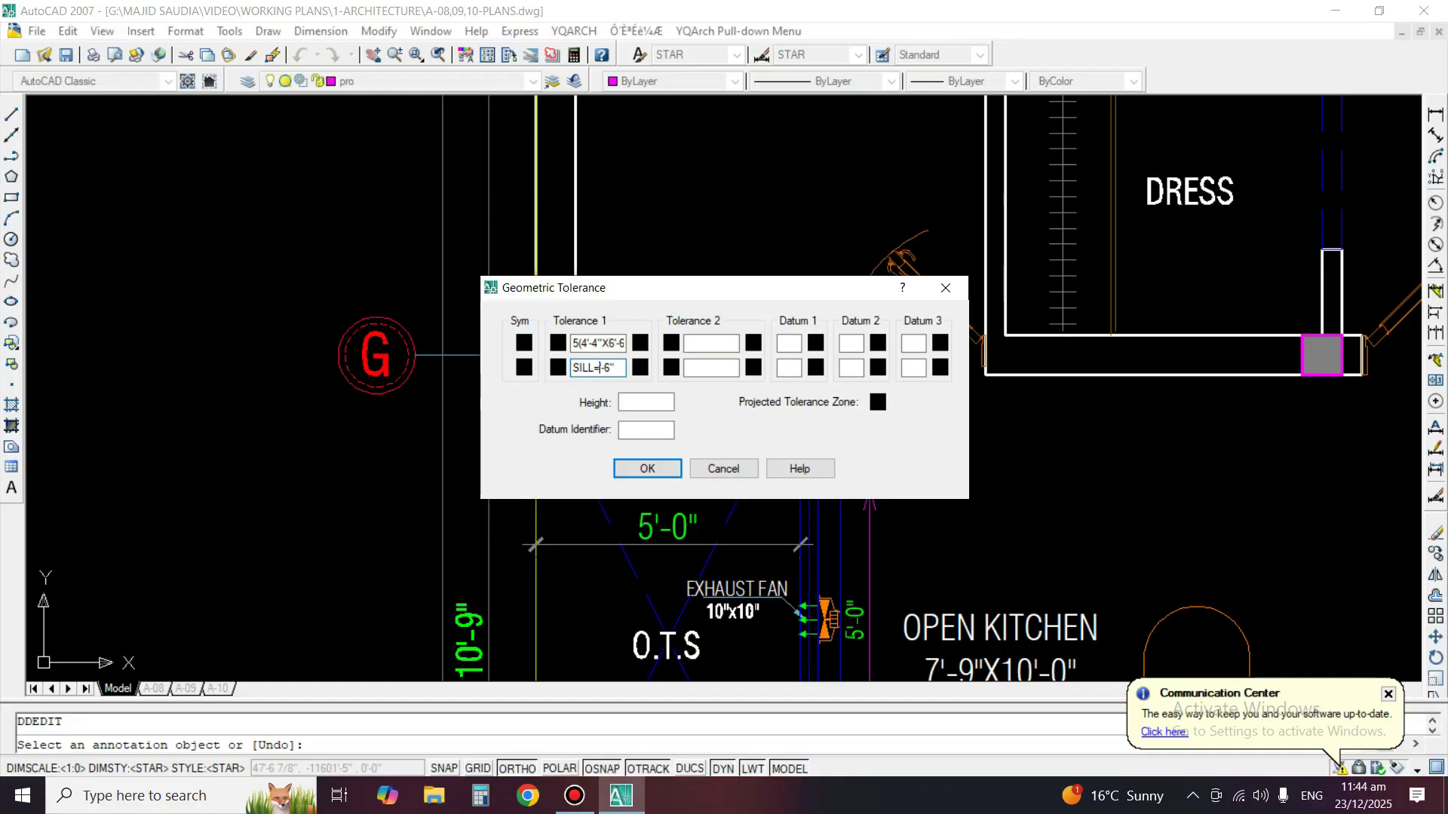
{"action": "type", "text": "2"}
{"action": "left_click_drag", "start_coordinate": [581, 343], "coordinate": [588, 343]}
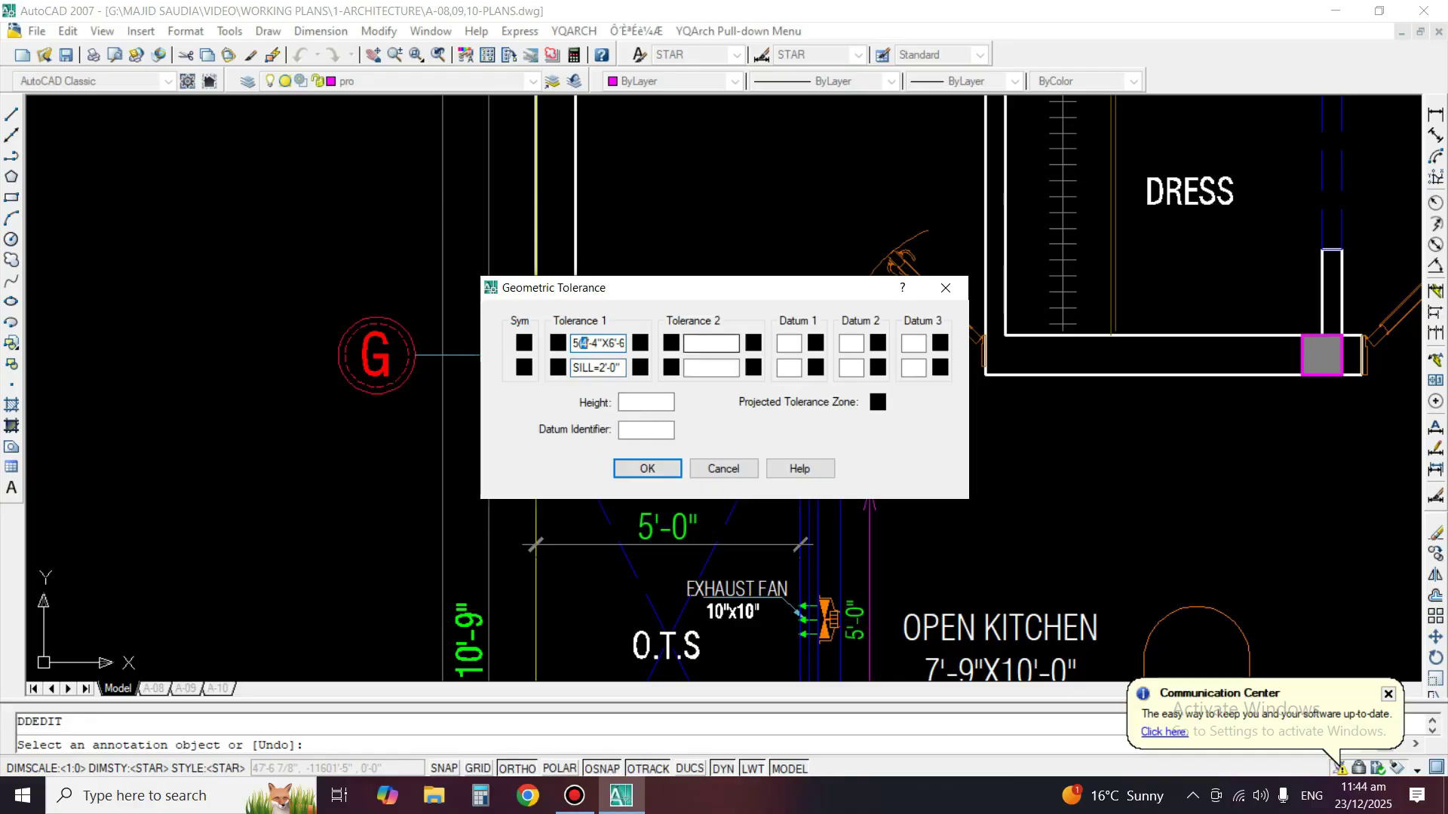
{"action": "key", "text": "Right"}
{"action": "key", "text": "Right"}
{"action": "key", "text": "Right"}
{"action": "key", "text": "Right"}
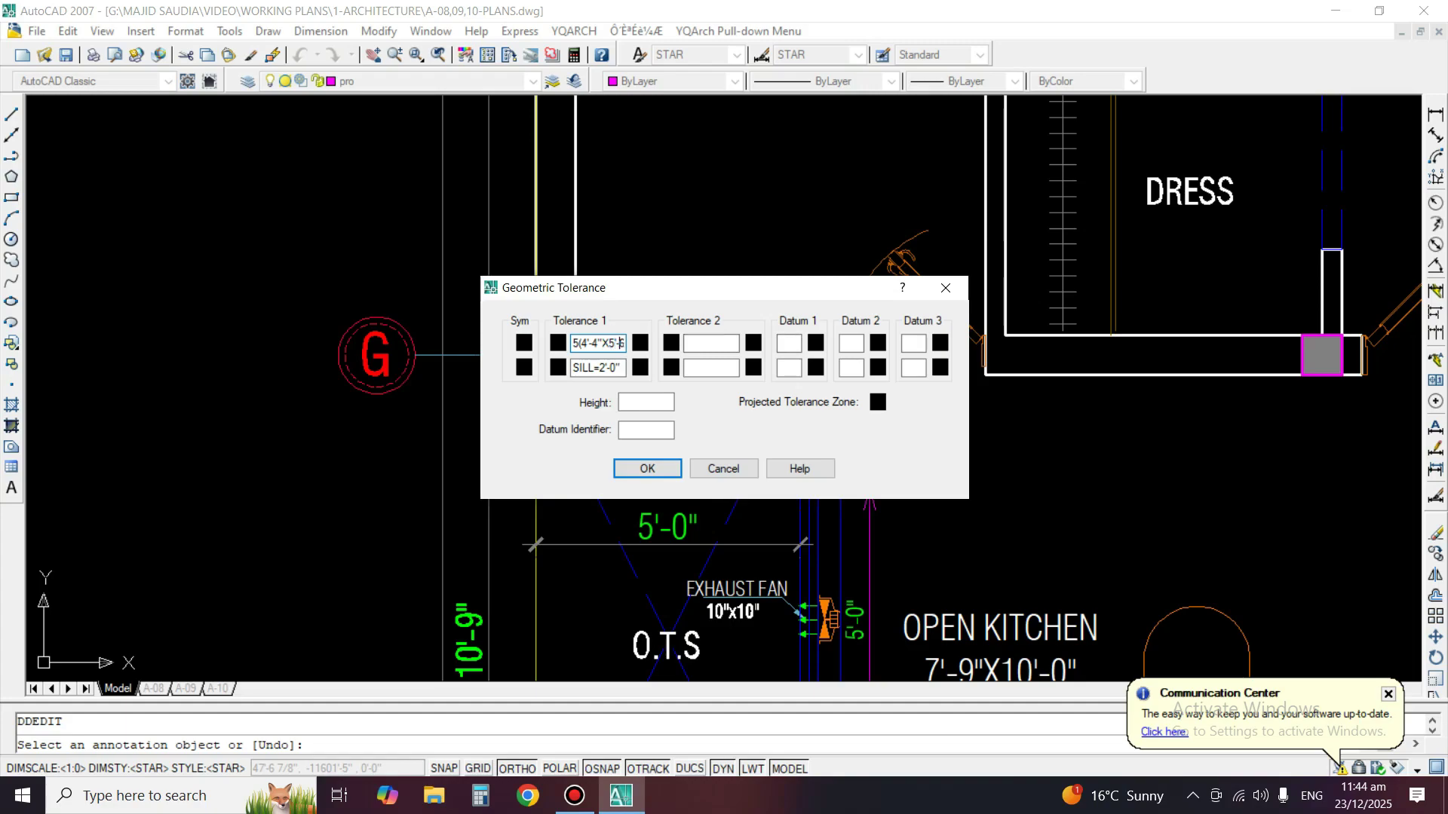
{"action": "key", "text": "End"}
{"action": "key", "text": "Home"}
{"action": "type", "text": "0"}
{"action": "key", "text": "Left"}
{"action": "key", "text": "Left"}
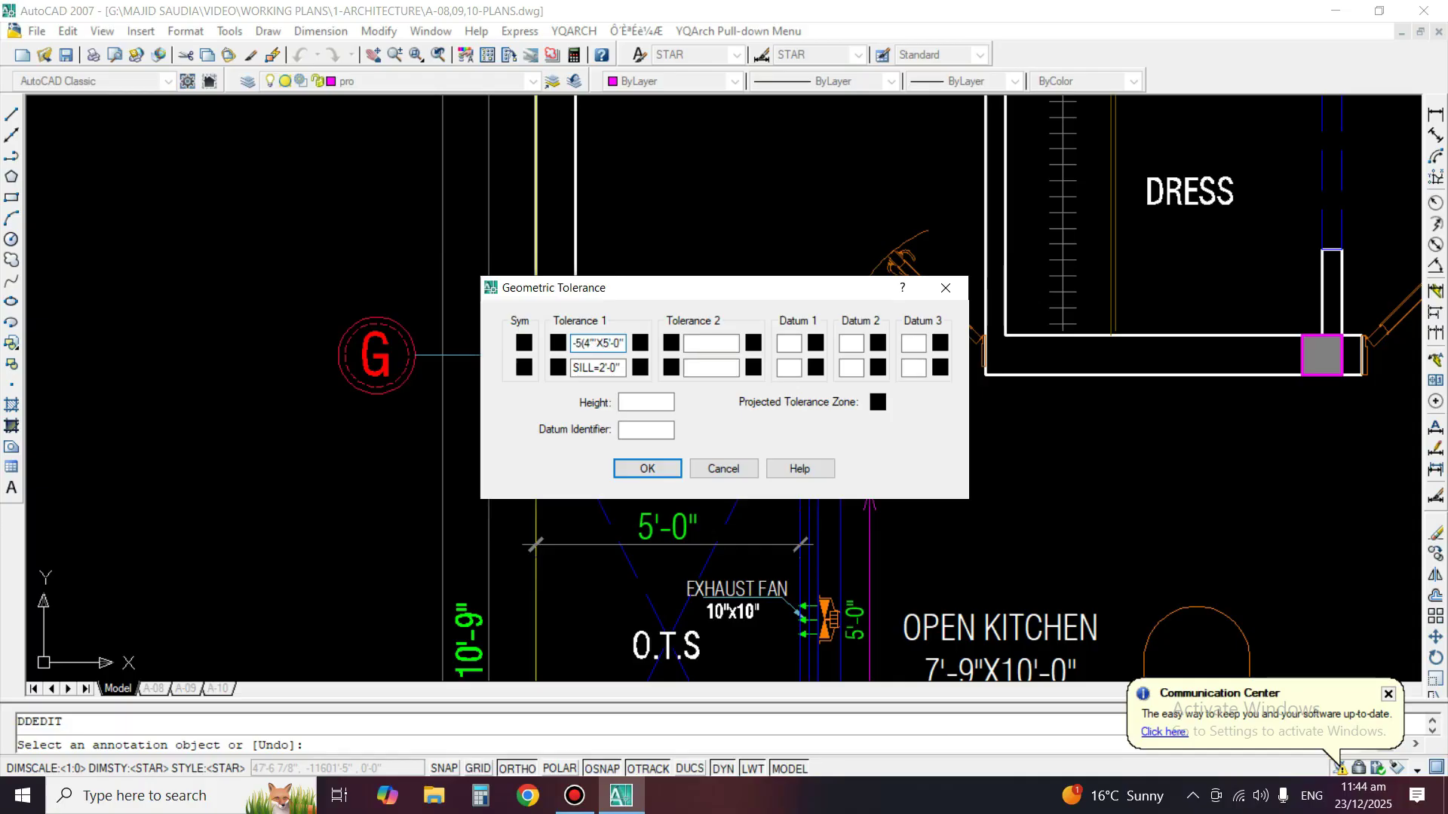
Set the window width in the W-5 tag to 4'-3" and apply the edit.
{"action": "key", "text": "BackSpace"}
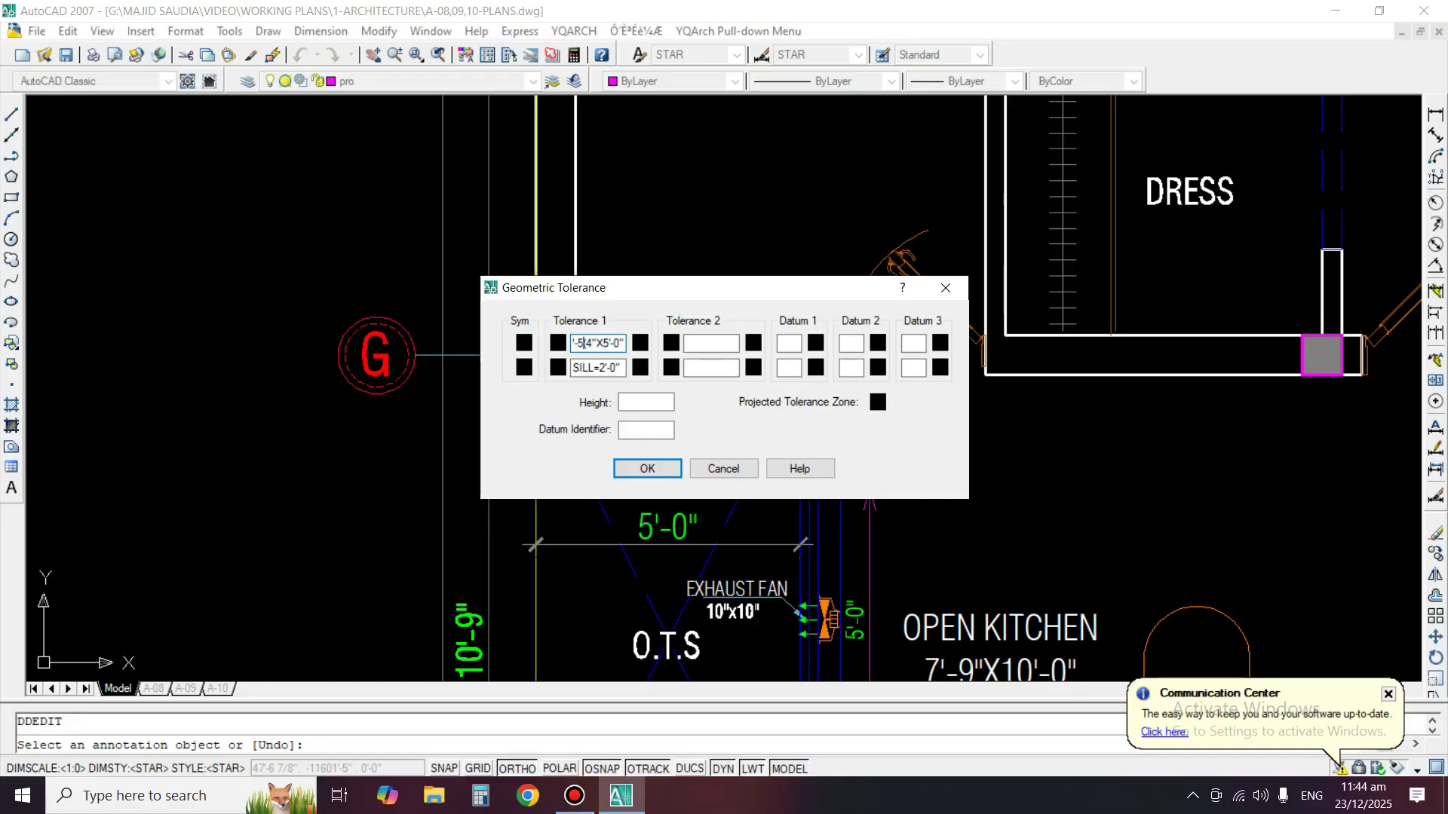
{"action": "key", "text": "Left"}
{"action": "key", "text": "Left"}
{"action": "key", "text": "Right"}
{"action": "key", "text": "Right"}
{"action": "key", "text": "Right"}
{"action": "key", "text": "Right"}
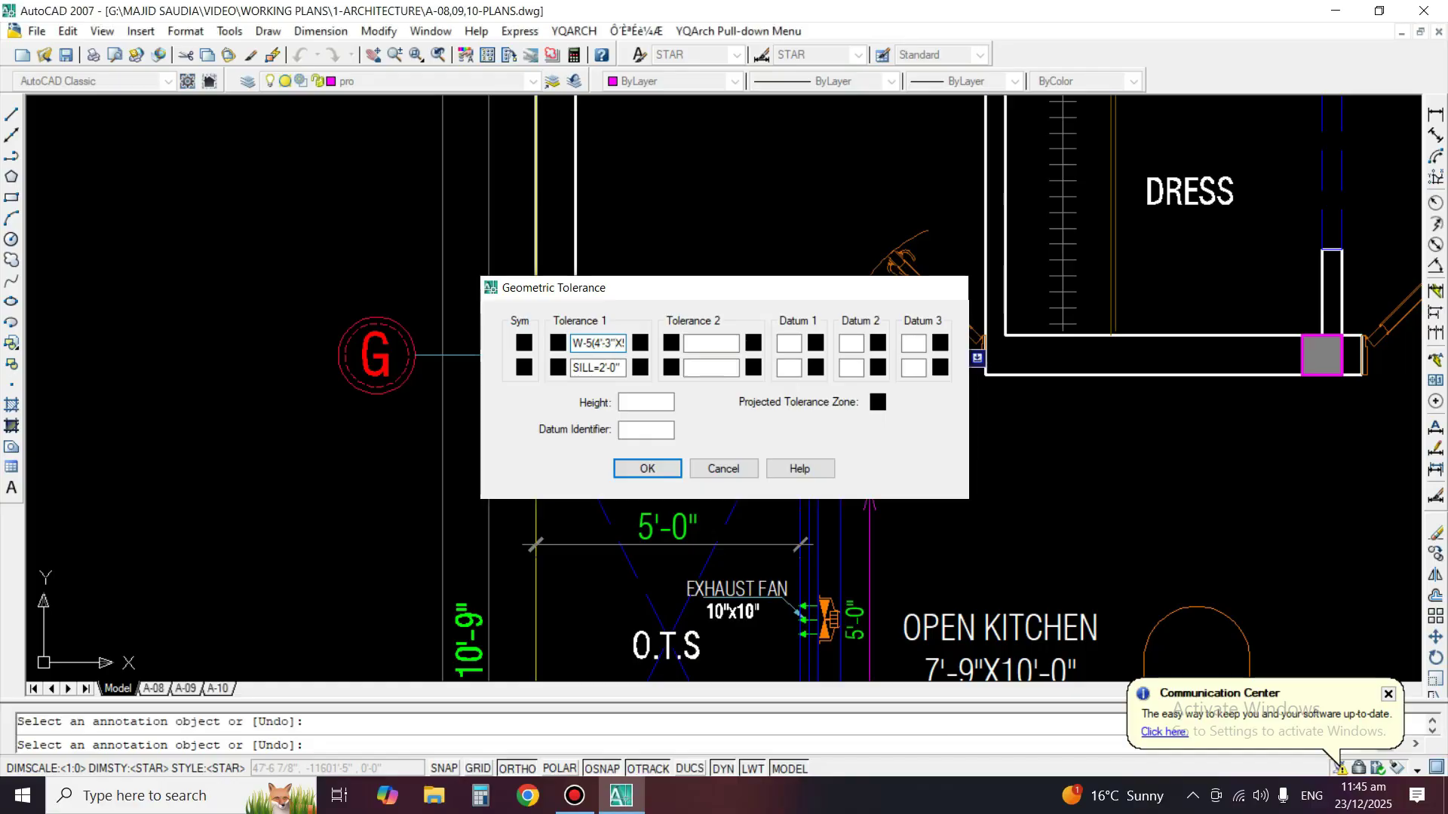
{"action": "key", "text": "Return"}
{"action": "key", "text": "space"}
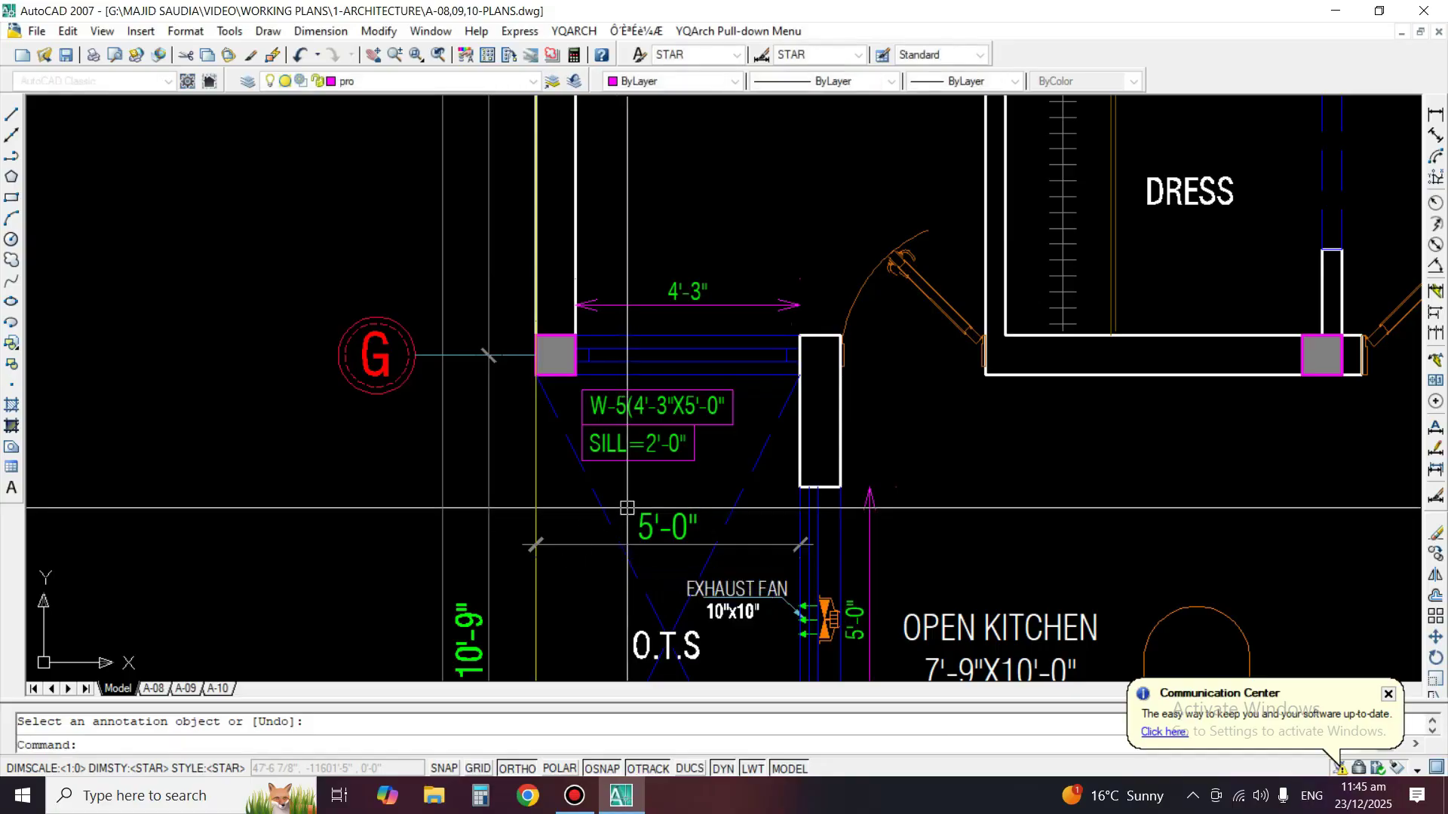
Move the W-5 tag horizontally so it sits roughly centred below the window at grid G.
{"action": "type", "text": "co"}
{"action": "key", "text": "space"}
{"action": "scroll", "coordinate": [679, 415], "scroll_direction": "up", "scroll_amount": 2}
{"action": "left_click", "coordinate": [676, 421]}
{"action": "key", "text": "space"}
{"action": "left_click", "coordinate": [1031, 455]}
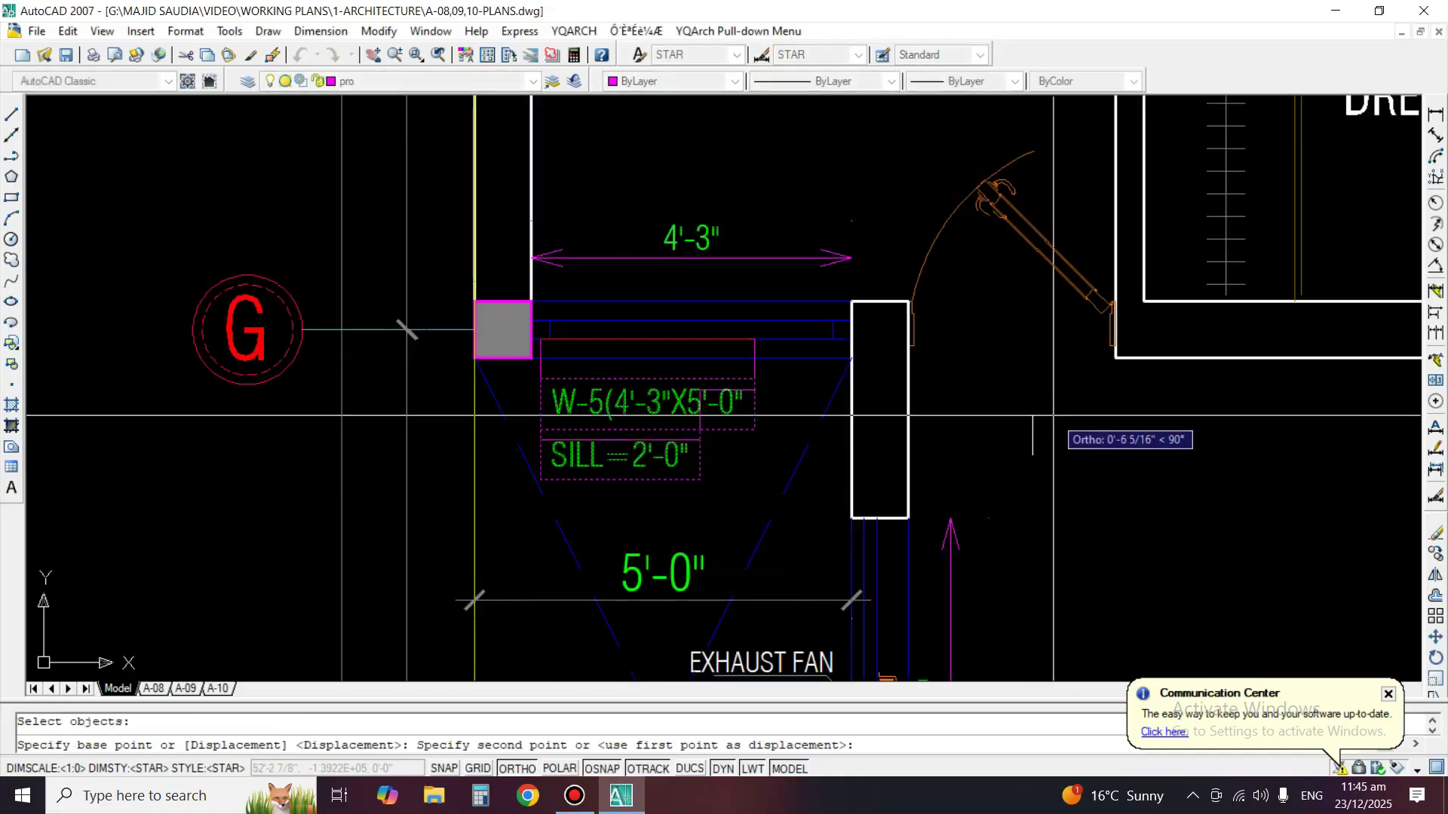
{"action": "left_click", "coordinate": [1161, 400]}
Nudge the W-5 tag straight up, slightly closer to the window's outer line.
{"action": "key", "text": "space"}
{"action": "scroll", "coordinate": [624, 435], "scroll_direction": "up", "scroll_amount": 2}
{"action": "left_click", "coordinate": [671, 453]}
{"action": "key", "text": "space"}
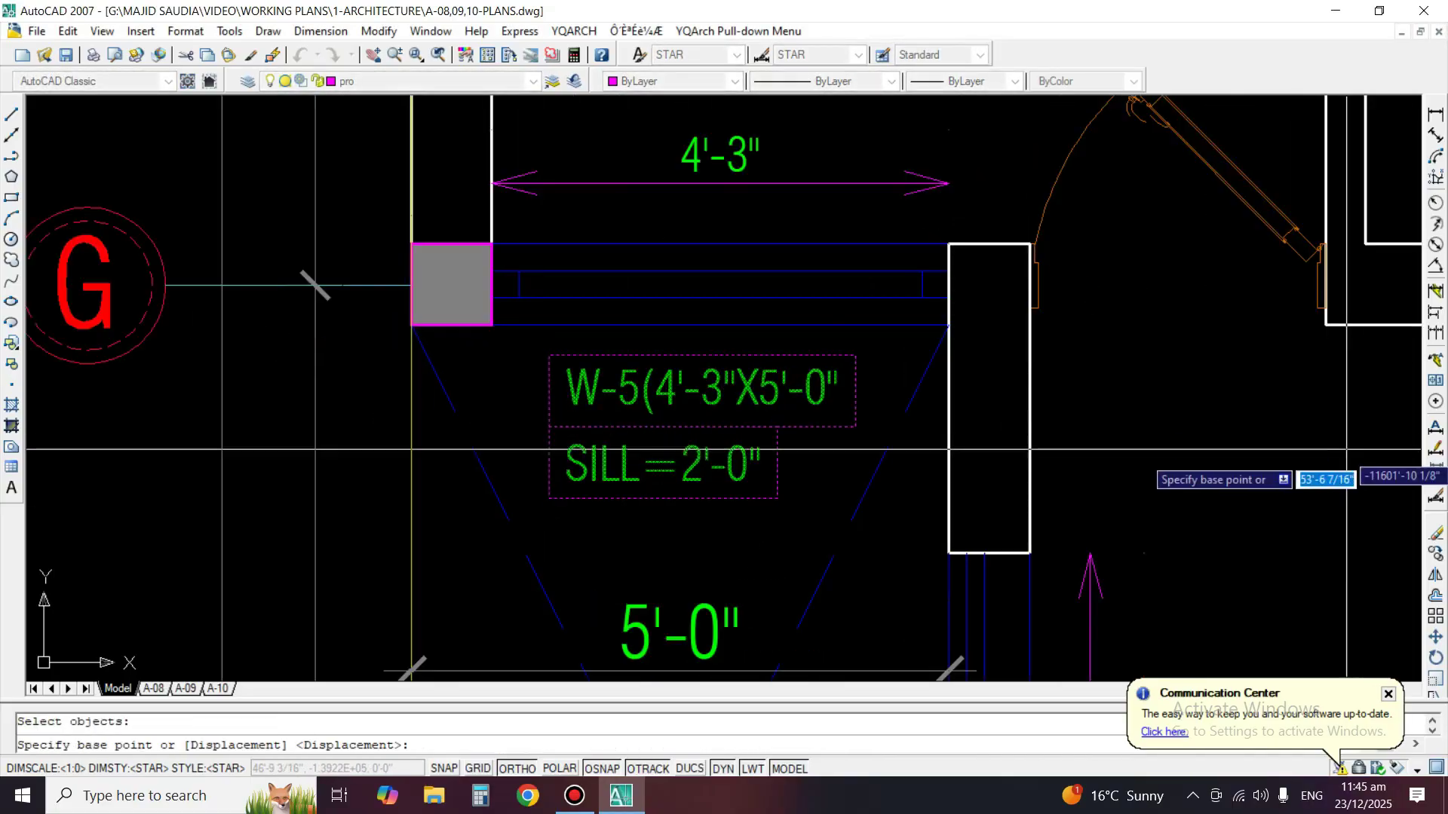
{"action": "left_click", "coordinate": [1357, 463]}
{"action": "left_click", "coordinate": [666, 226]}
Erase the 5'-0" dimension beside the first floor open kitchen's O.T.S. window.
{"action": "scroll", "coordinate": [920, 447], "scroll_direction": "down", "scroll_amount": 3}
{"action": "middle_click_drag", "start_coordinate": [921, 447], "coordinate": [853, 417]}
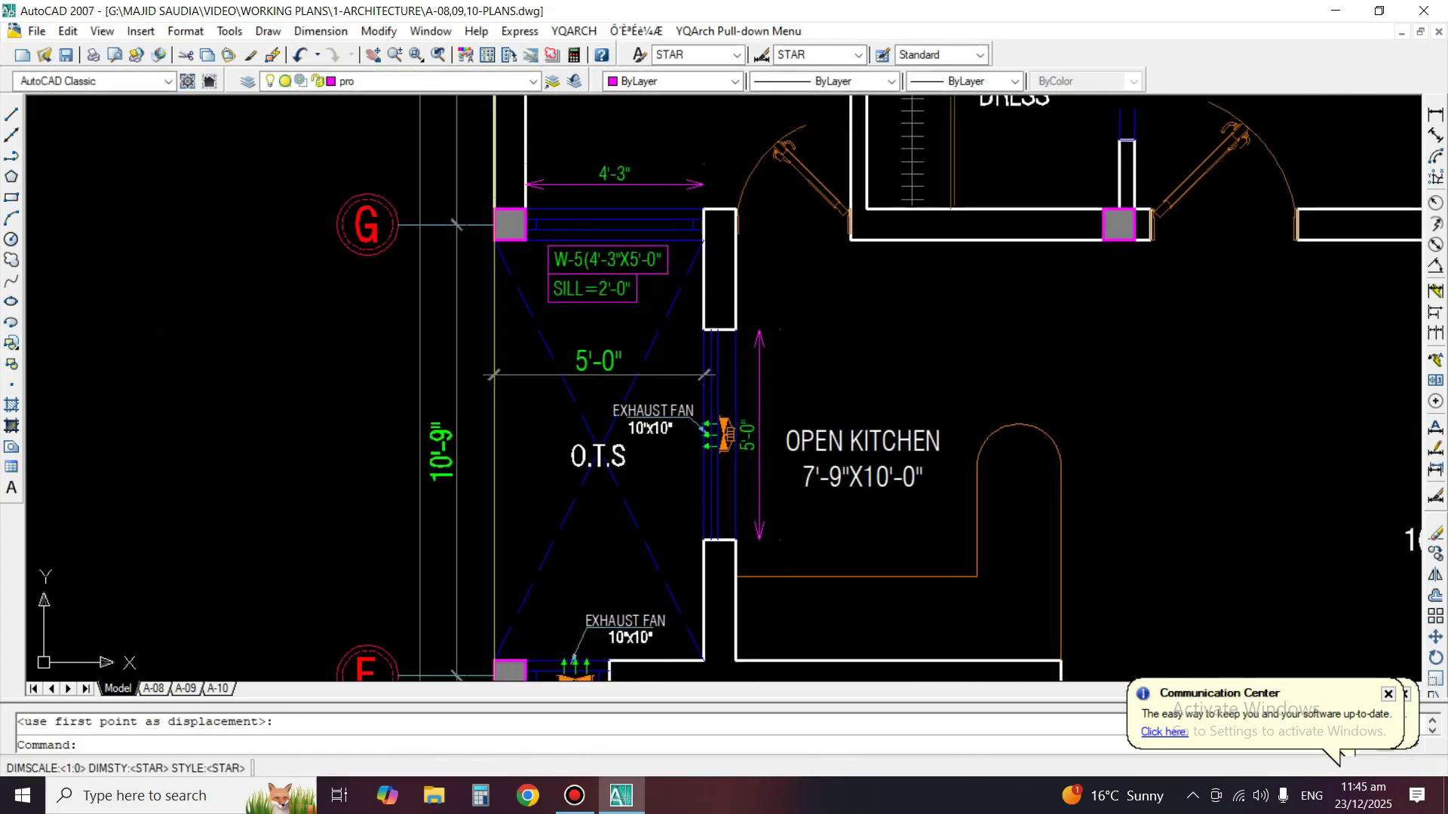
{"action": "key", "text": "space"}
{"action": "key", "text": "Escape"}
Copy the drawing/dinning front window's W-2 tag into the ground floor kitchen, above the room name and near the O.T.S. window.
{"action": "scroll", "coordinate": [1240, 307], "scroll_direction": "down", "scroll_amount": 2}
{"action": "scroll", "coordinate": [1240, 307], "scroll_direction": "down", "scroll_amount": 5}
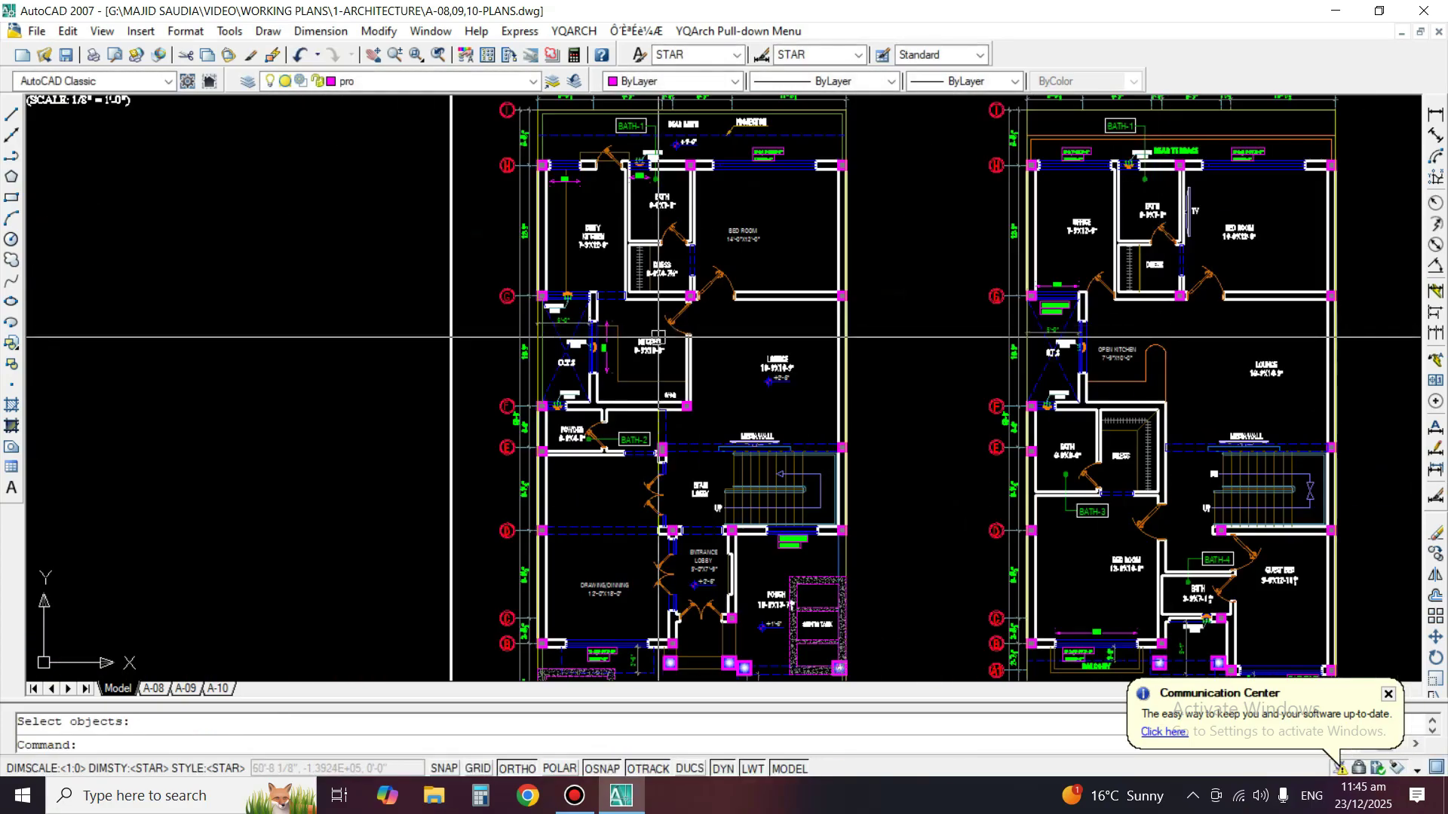
{"action": "scroll", "coordinate": [591, 356], "scroll_direction": "up", "scroll_amount": 4}
{"action": "middle_click_drag", "start_coordinate": [591, 356], "coordinate": [666, 467]}
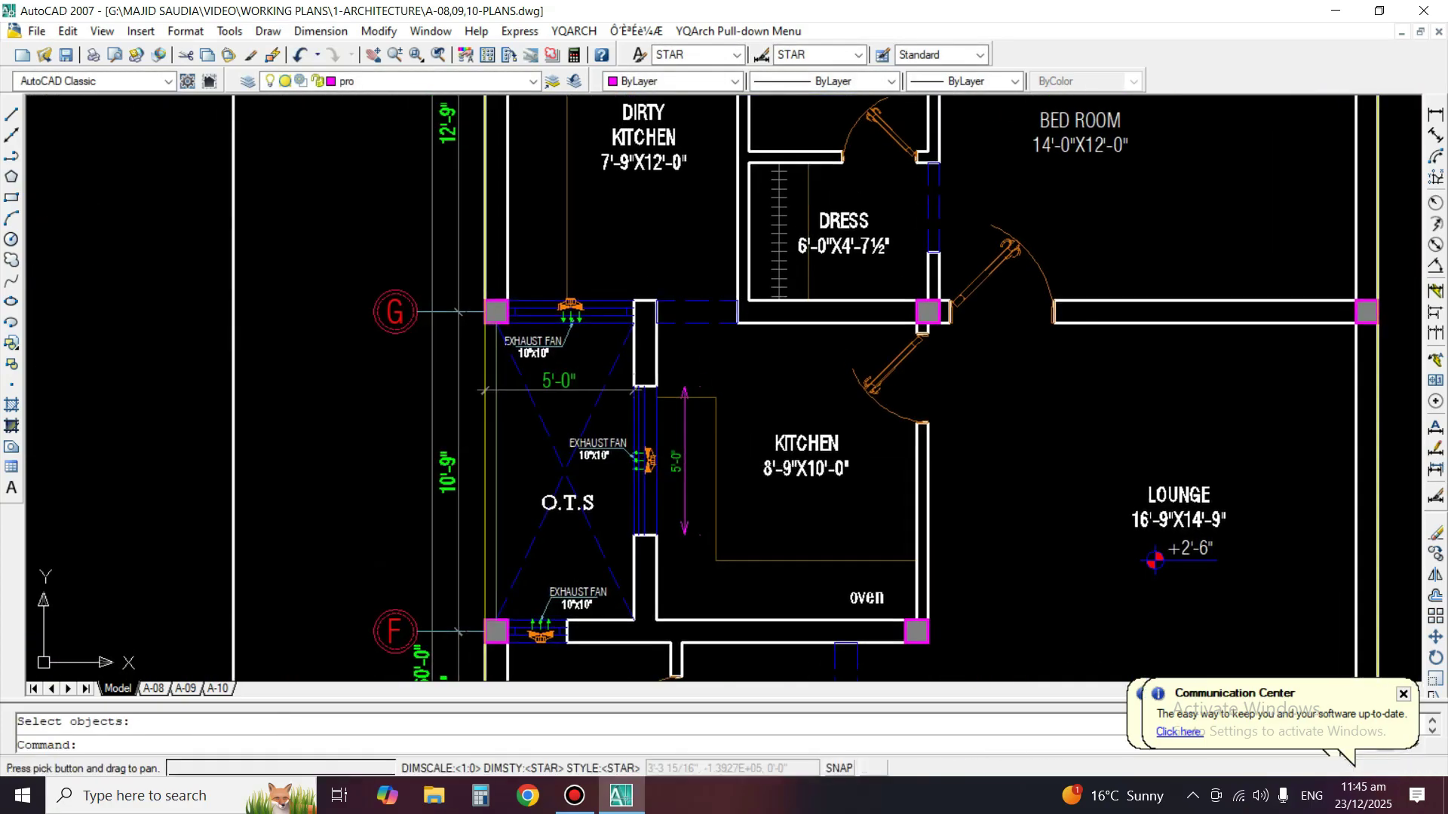
{"action": "middle_click_drag", "start_coordinate": [630, 281], "coordinate": [662, 462]}
{"action": "middle_click_drag", "start_coordinate": [623, 224], "coordinate": [641, 342]}
{"action": "type", "text": "co"}
{"action": "key", "text": "space"}
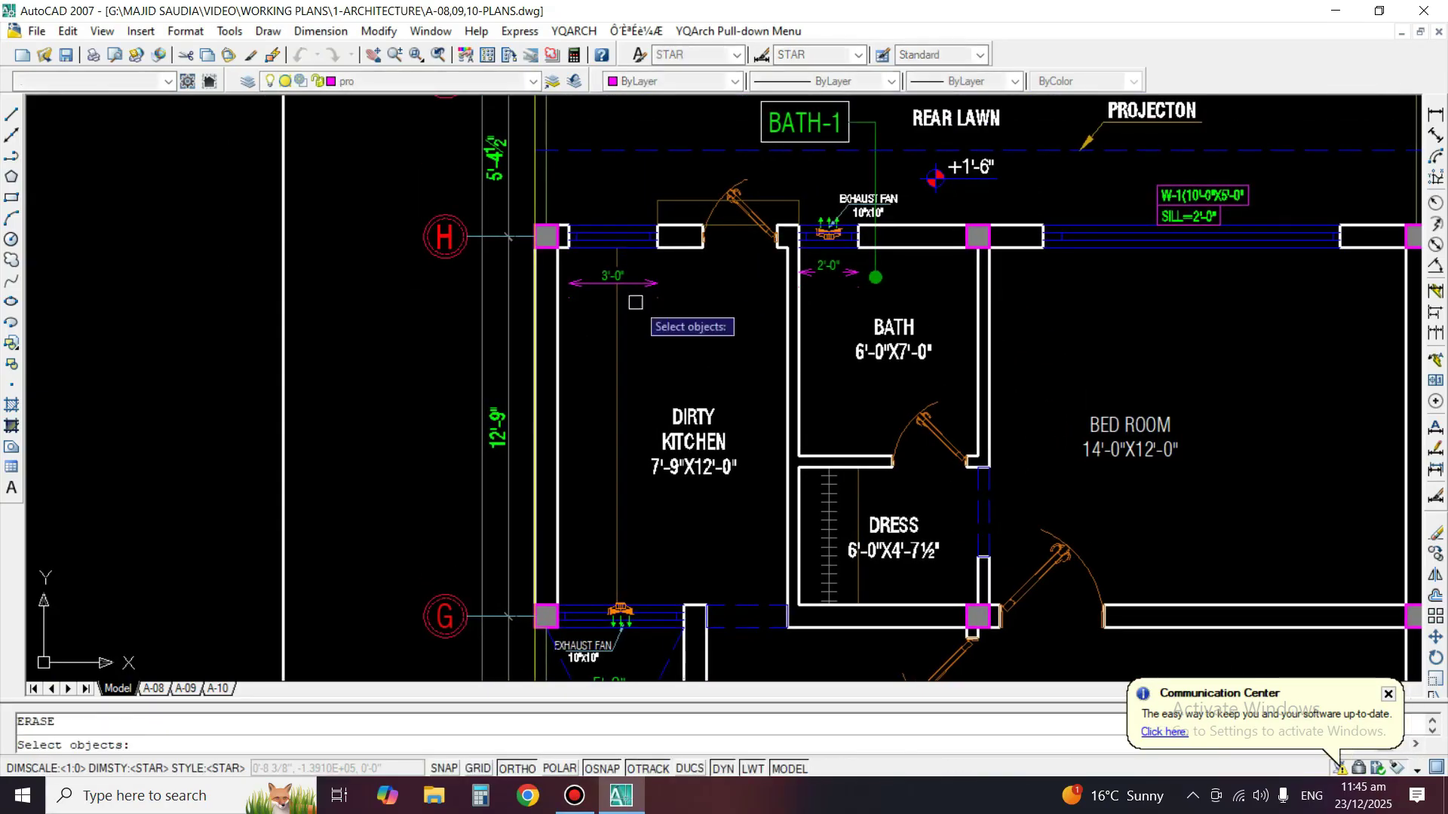
{"action": "scroll", "coordinate": [642, 320], "scroll_direction": "down", "scroll_amount": 2}
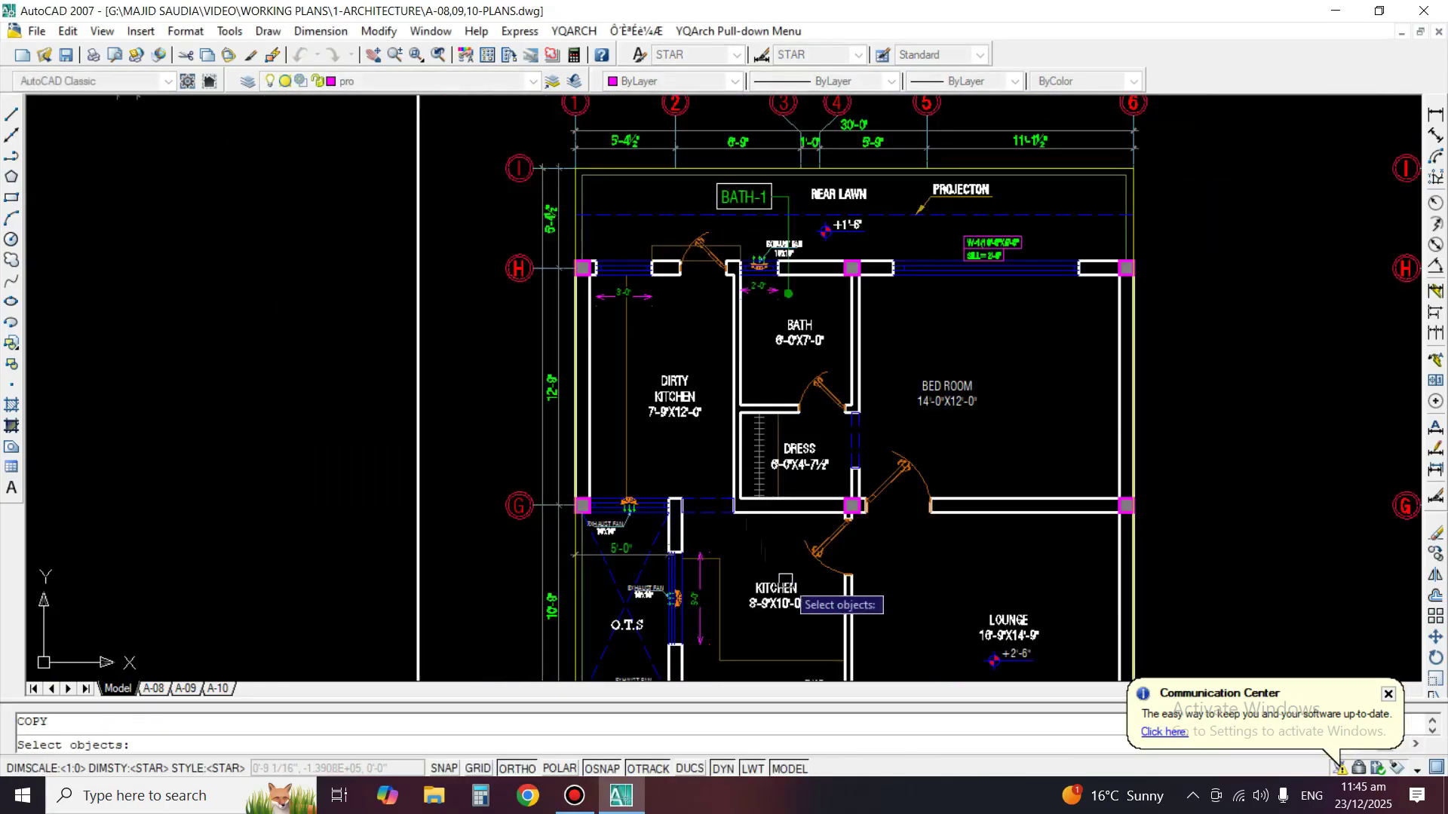
{"action": "middle_click_drag", "start_coordinate": [785, 580], "coordinate": [782, 405]}
{"action": "middle_click_drag", "start_coordinate": [648, 488], "coordinate": [719, 459]}
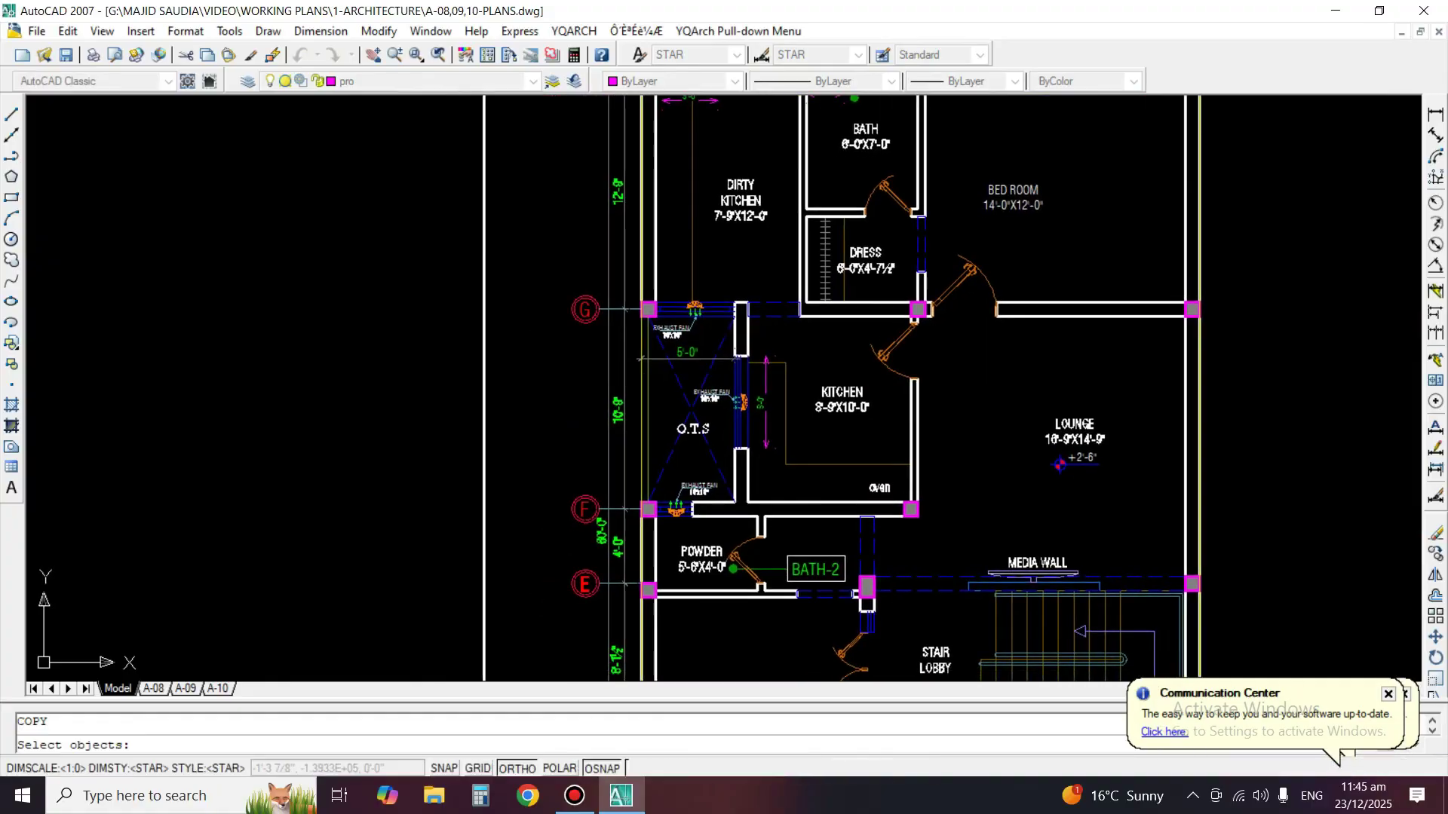
{"action": "middle_click_drag", "start_coordinate": [901, 599], "coordinate": [922, 396]}
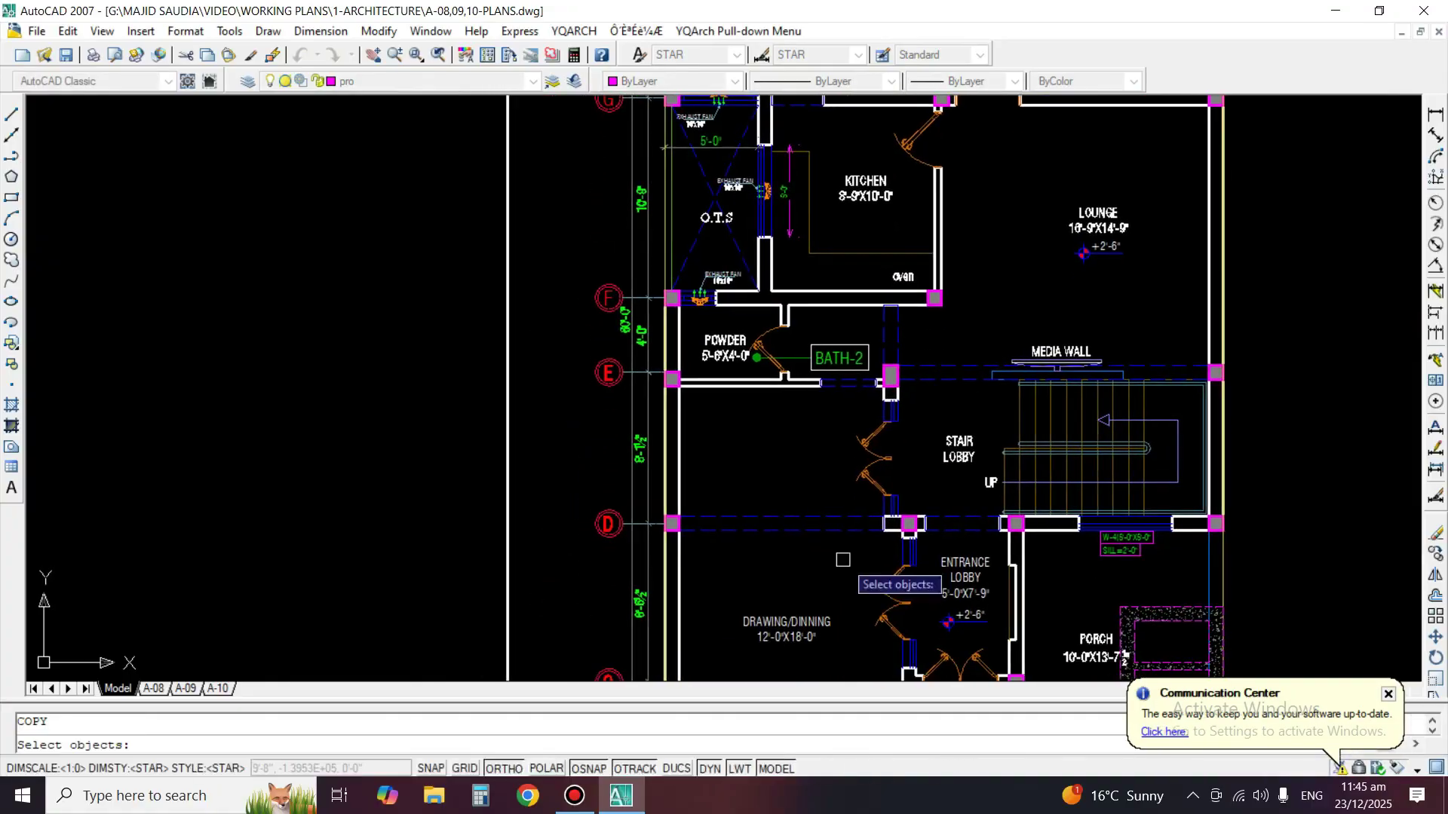
{"action": "middle_click_drag", "start_coordinate": [843, 562], "coordinate": [851, 405]}
{"action": "scroll", "coordinate": [824, 594], "scroll_direction": "up", "scroll_amount": 4}
{"action": "left_click", "coordinate": [769, 597]}
{"action": "key", "text": "space"}
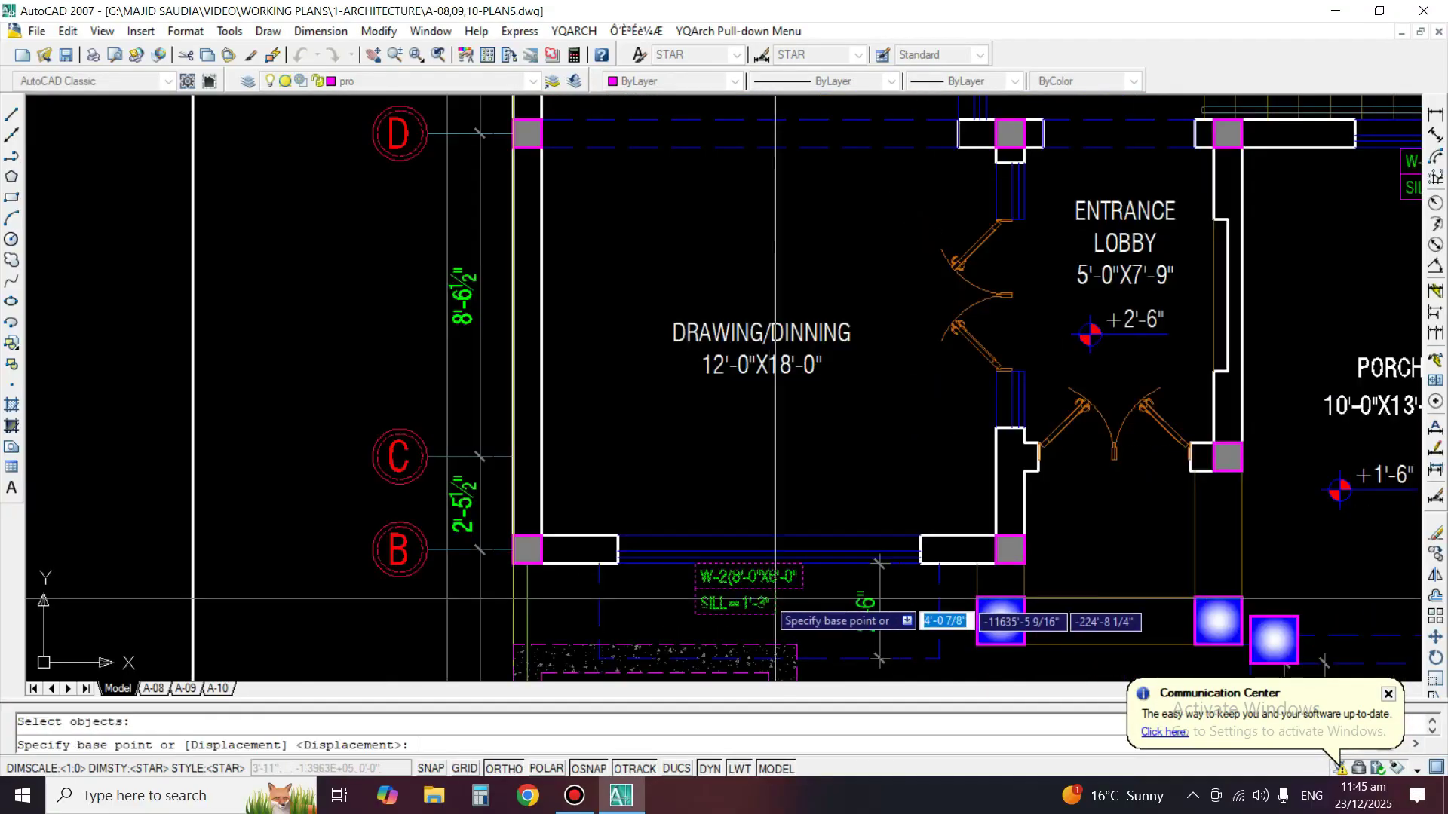
{"action": "left_click", "coordinate": [769, 595]}
{"action": "key", "text": "F8"}
{"action": "middle_click_drag", "start_coordinate": [769, 543], "coordinate": [782, 587]}
{"action": "middle_click_drag", "start_coordinate": [822, 188], "coordinate": [810, 642]}
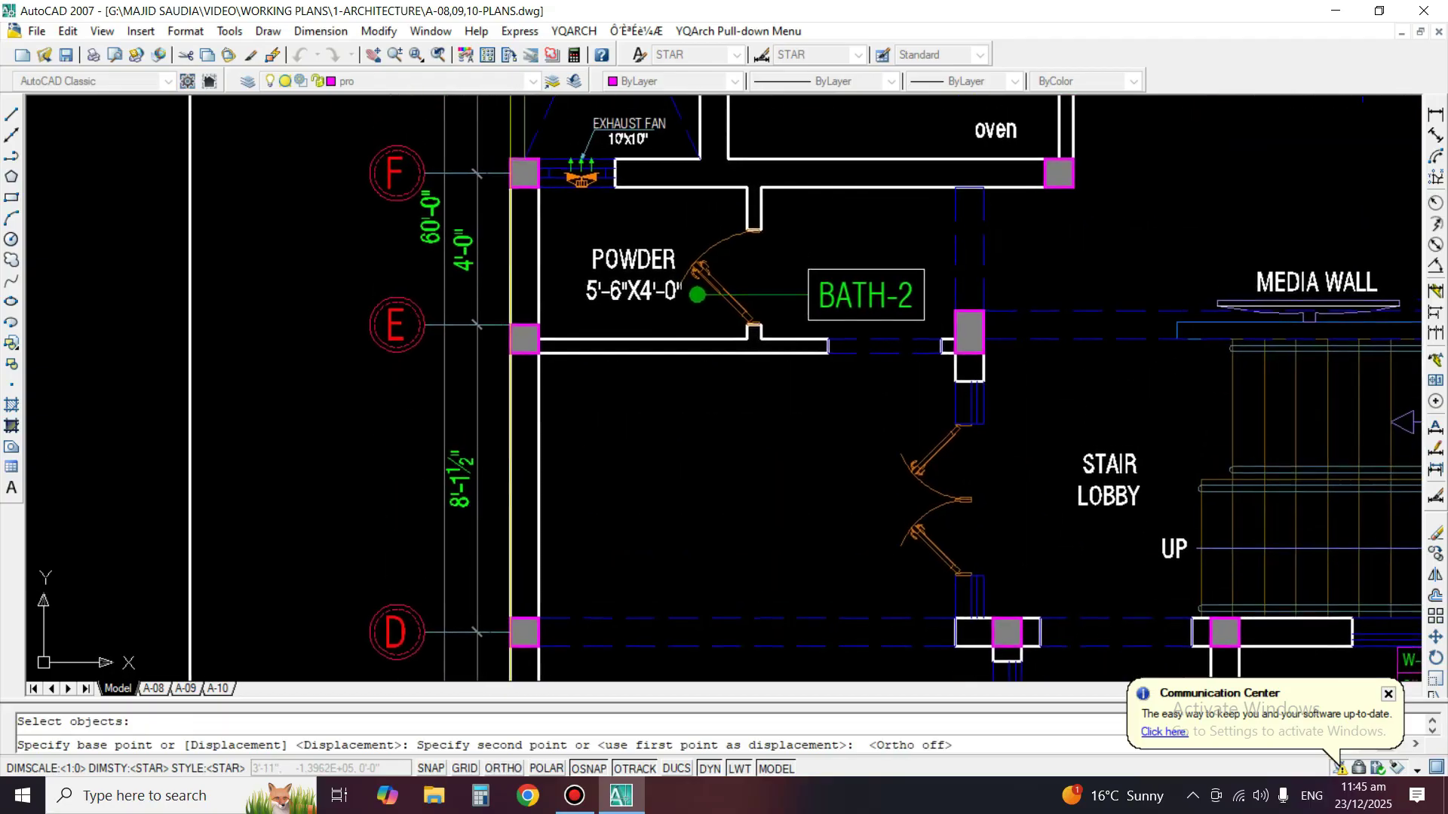
{"action": "middle_click_drag", "start_coordinate": [834, 210], "coordinate": [768, 653]}
{"action": "scroll", "coordinate": [687, 366], "scroll_direction": "up", "scroll_amount": 2}
{"action": "middle_click_drag", "start_coordinate": [633, 204], "coordinate": [723, 501]}
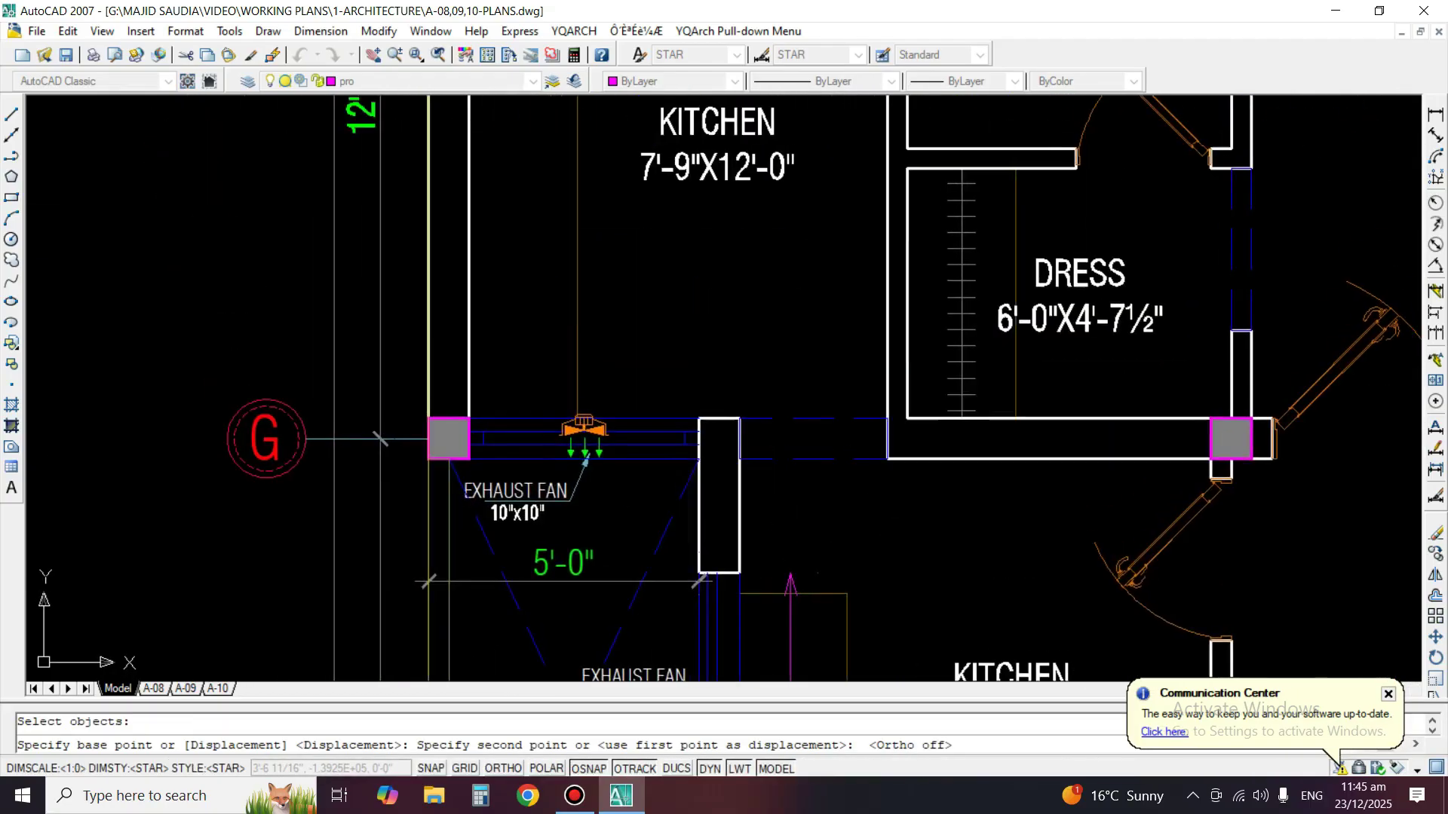
{"action": "scroll", "coordinate": [673, 302], "scroll_direction": "down", "scroll_amount": 5}
{"action": "scroll", "coordinate": [788, 494], "scroll_direction": "up", "scroll_amount": 2}
{"action": "scroll", "coordinate": [735, 370], "scroll_direction": "up", "scroll_amount": 2}
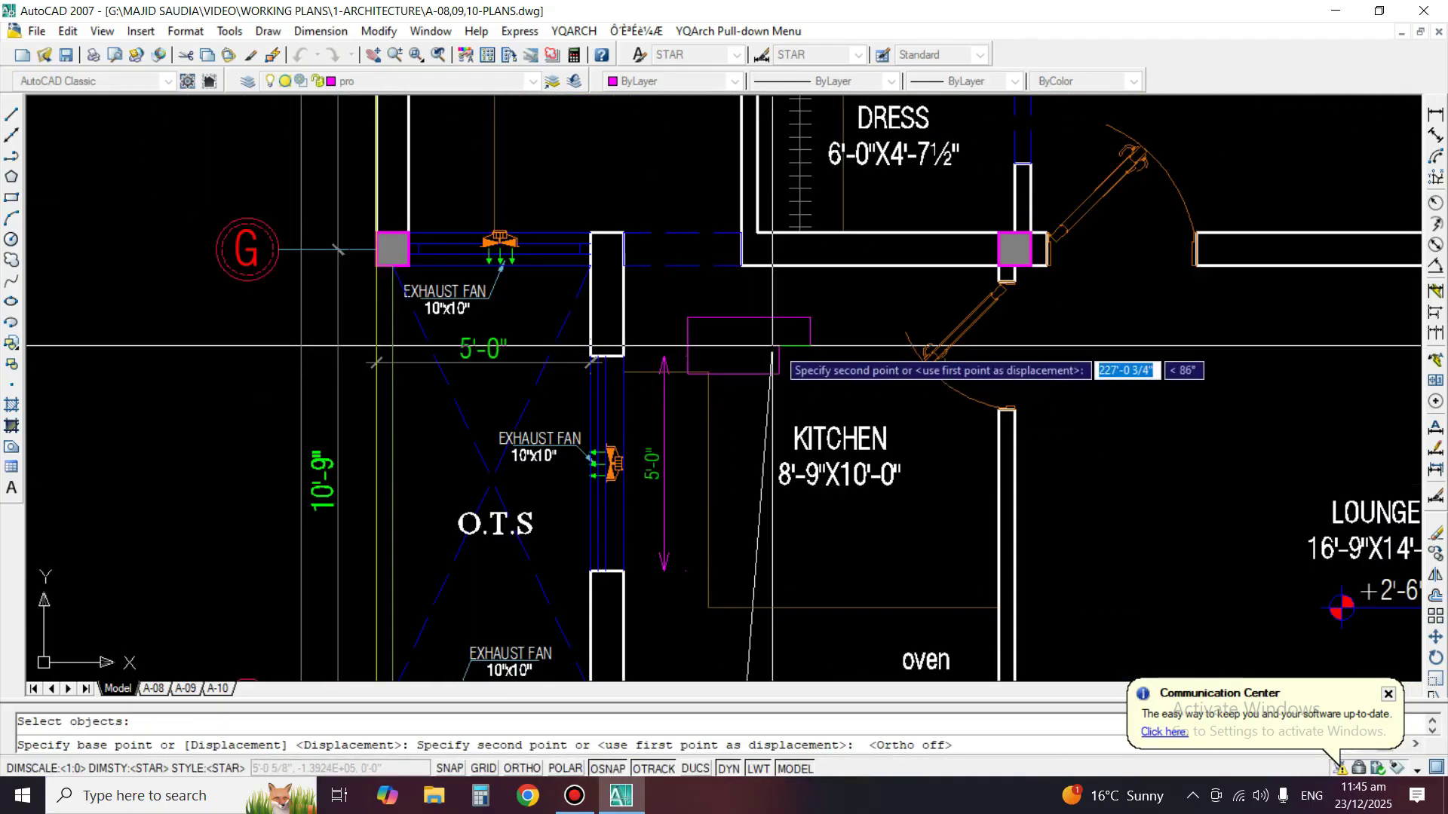
{"action": "left_click", "coordinate": [765, 335]}
Erase the 5'-0" dimension beside the ground floor kitchen's O.T.S. window.
{"action": "scroll", "coordinate": [701, 415], "scroll_direction": "up", "scroll_amount": 2}
{"action": "key", "text": "space"}
{"action": "key", "text": "space"}
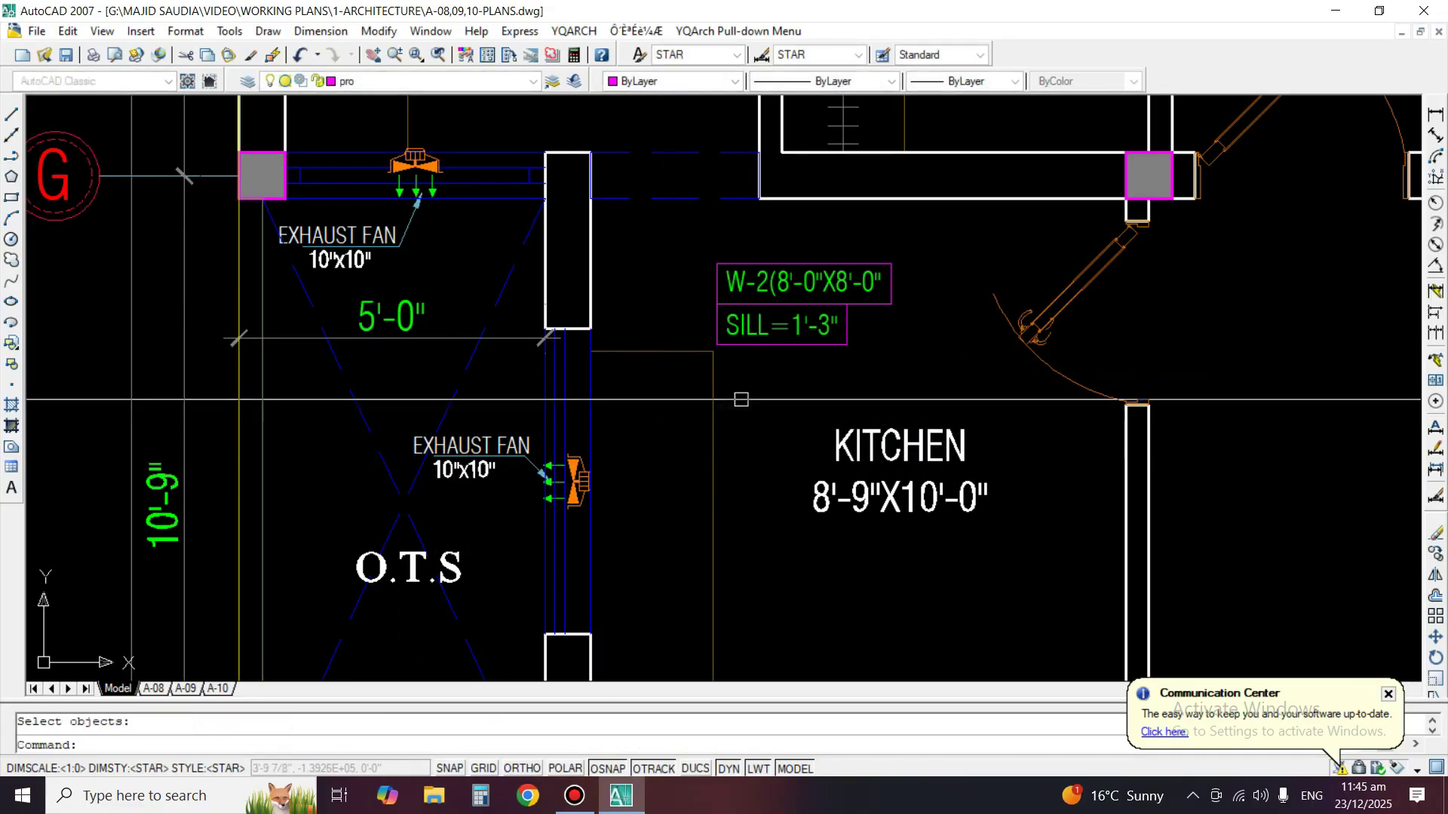
Move the exhaust fan and its label at the ground floor kitchen's O.T.S. window straight up along the window.
{"action": "scroll", "coordinate": [392, 561], "scroll_direction": "up", "scroll_amount": 2}
{"action": "type", "text": "m"}
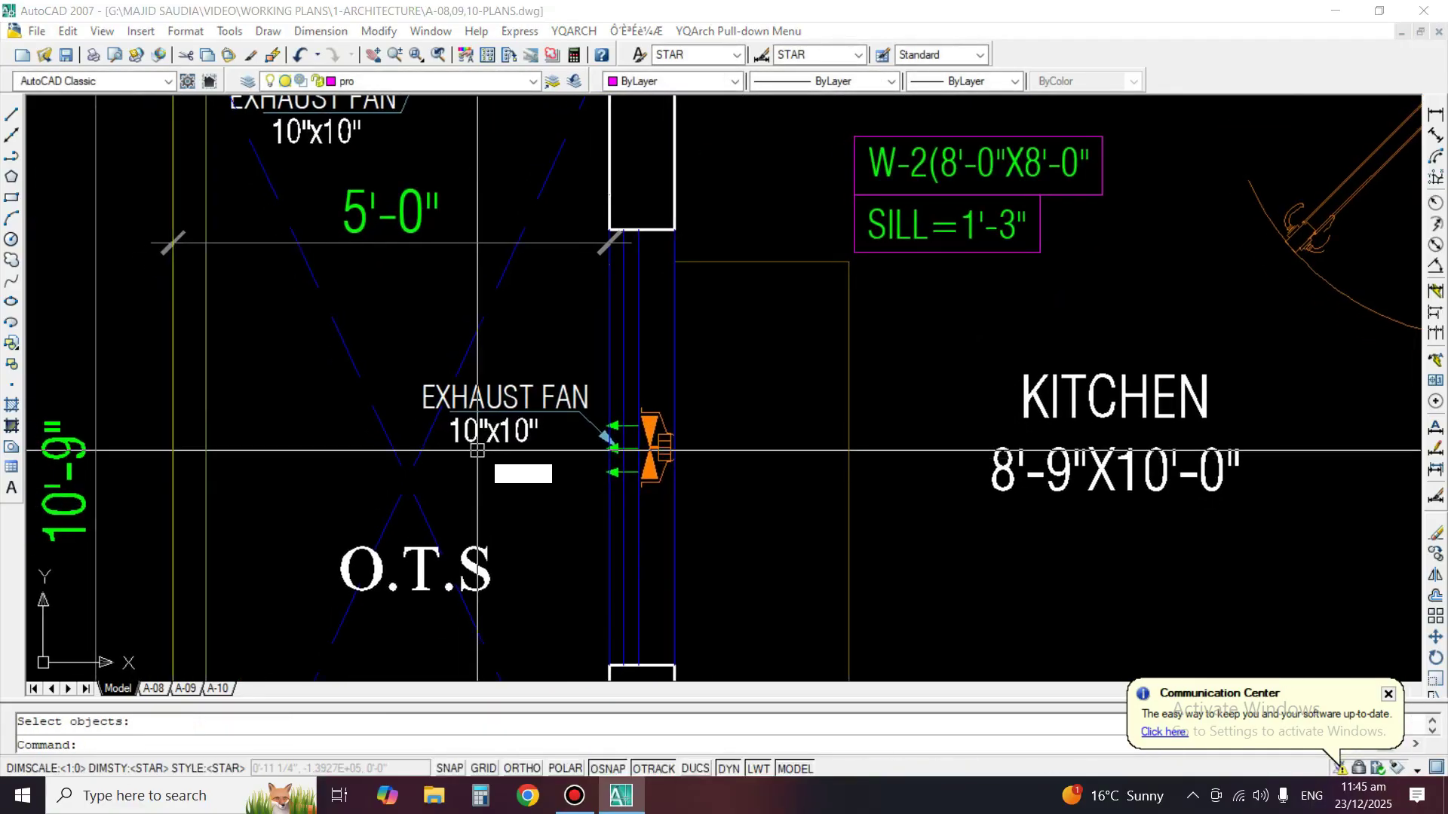
{"action": "key", "text": "space"}
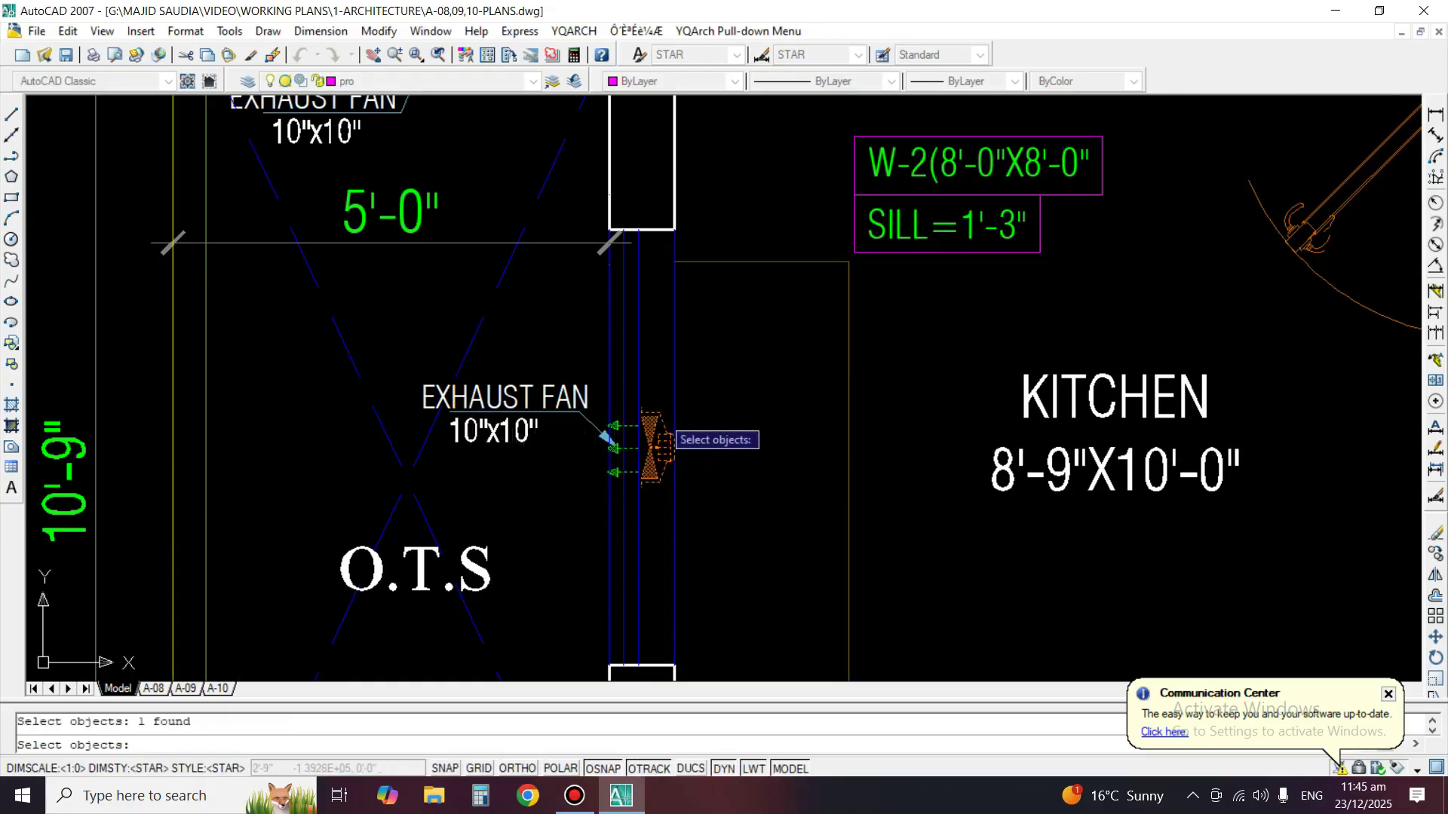
{"action": "left_click", "coordinate": [669, 466]}
{"action": "left_click", "coordinate": [587, 374]}
{"action": "key", "text": "space"}
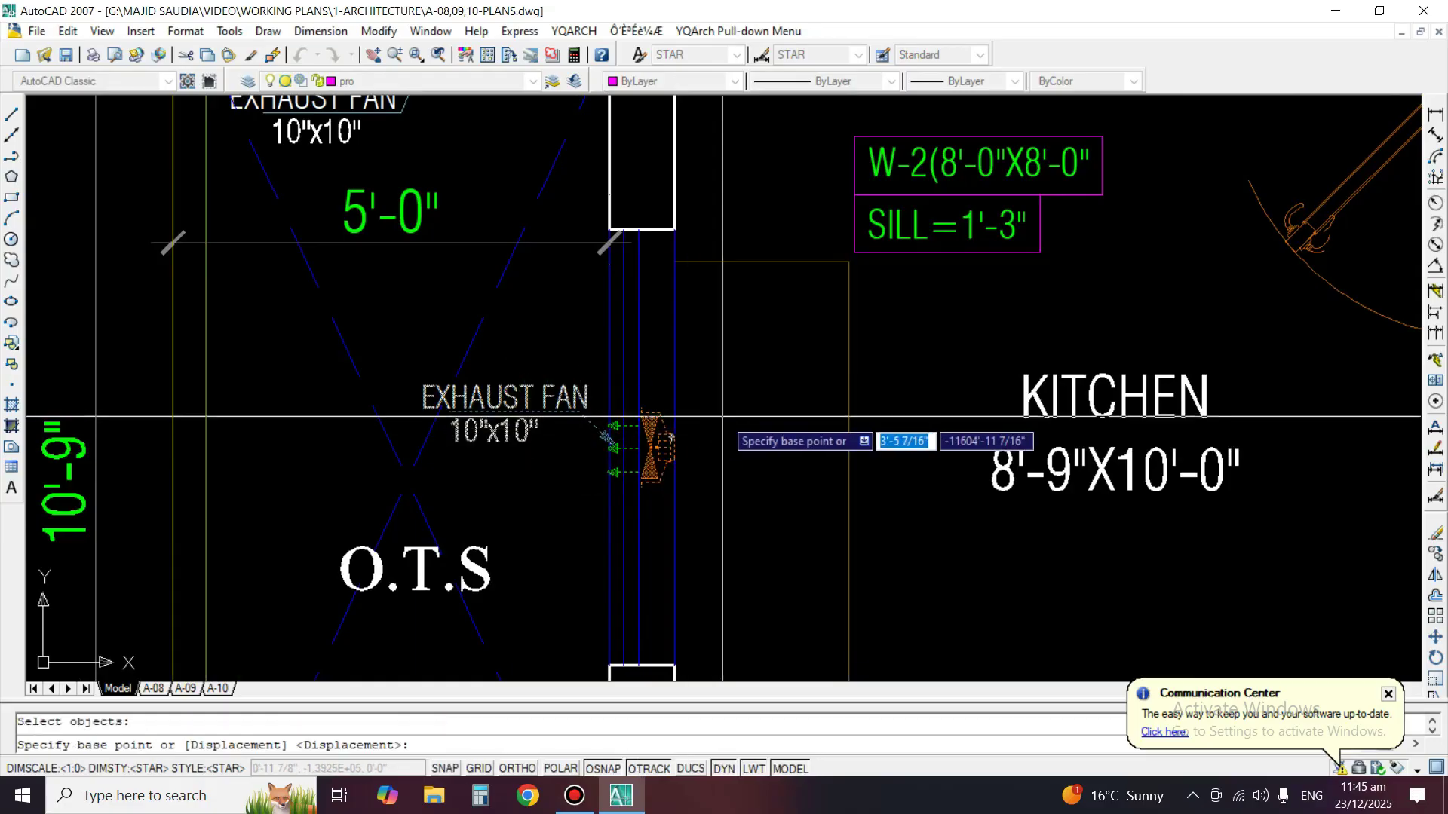
{"action": "left_click", "coordinate": [723, 408]}
{"action": "key", "text": "F8"}
{"action": "left_click", "coordinate": [723, 294]}
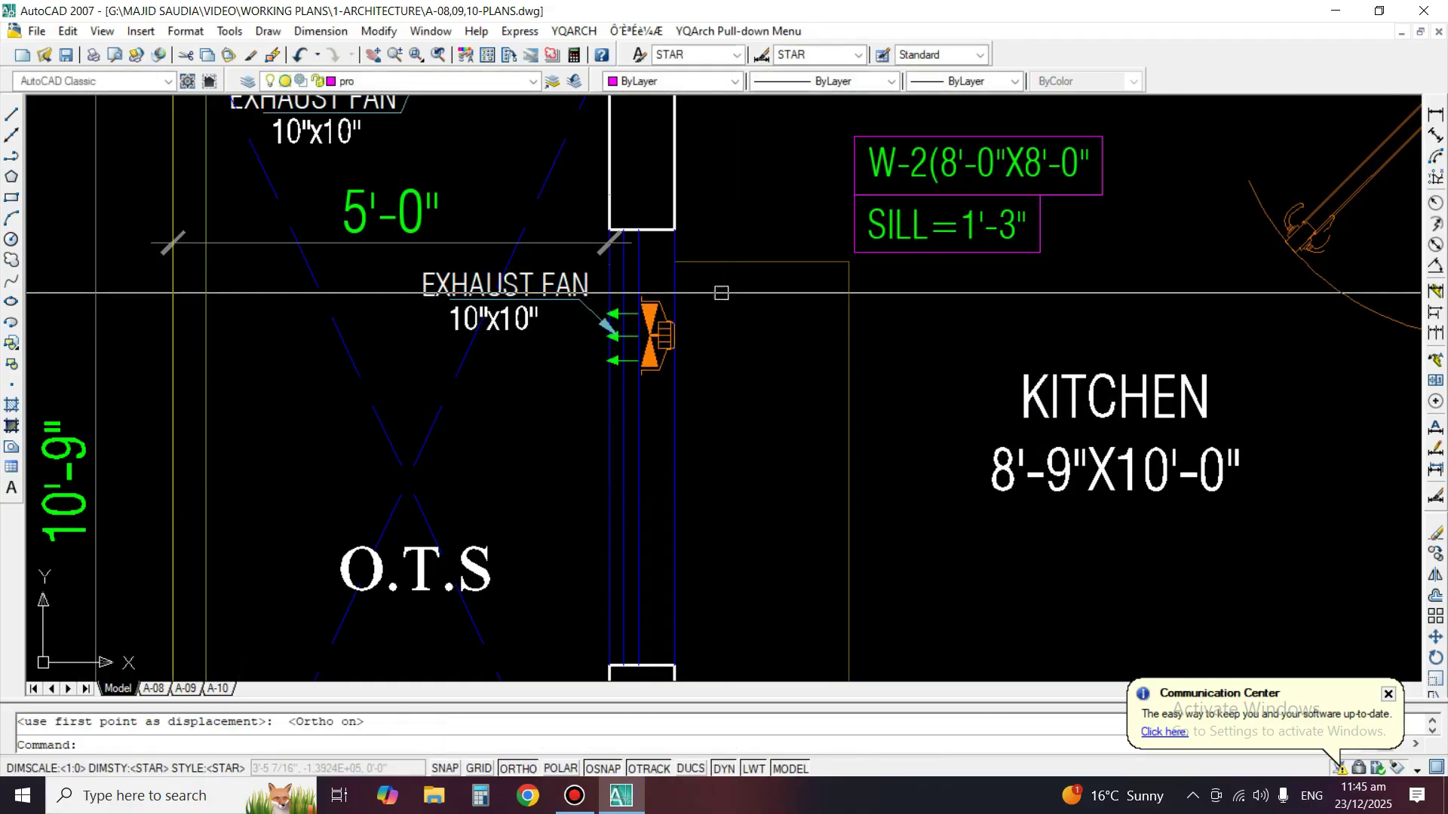
Nudge the same exhaust fan and label slightly further up towards the window's upper end.
{"action": "key", "text": "space"}
{"action": "type", "text": "p"}
{"action": "key", "text": "space"}
{"action": "key", "text": "space"}
{"action": "left_click", "coordinate": [772, 462]}
{"action": "left_click", "coordinate": [772, 453]}
Move the O.T.S. 5'-0" width dimension straight down about 1'-9", below the exhaust fan label.
{"action": "key", "text": "space"}
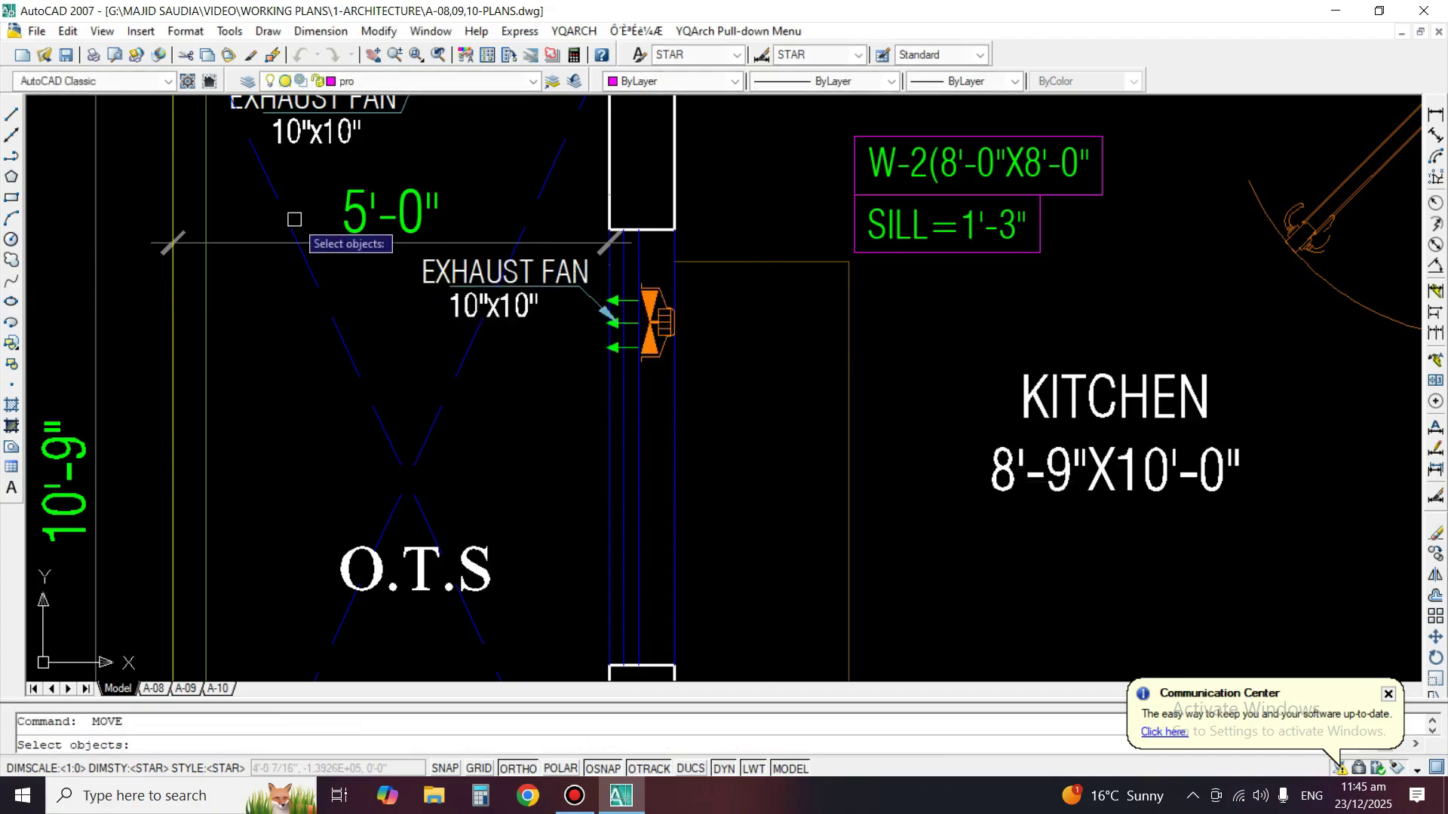
{"action": "left_click", "coordinate": [335, 222]}
{"action": "key", "text": "space"}
{"action": "left_click", "coordinate": [236, 280]}
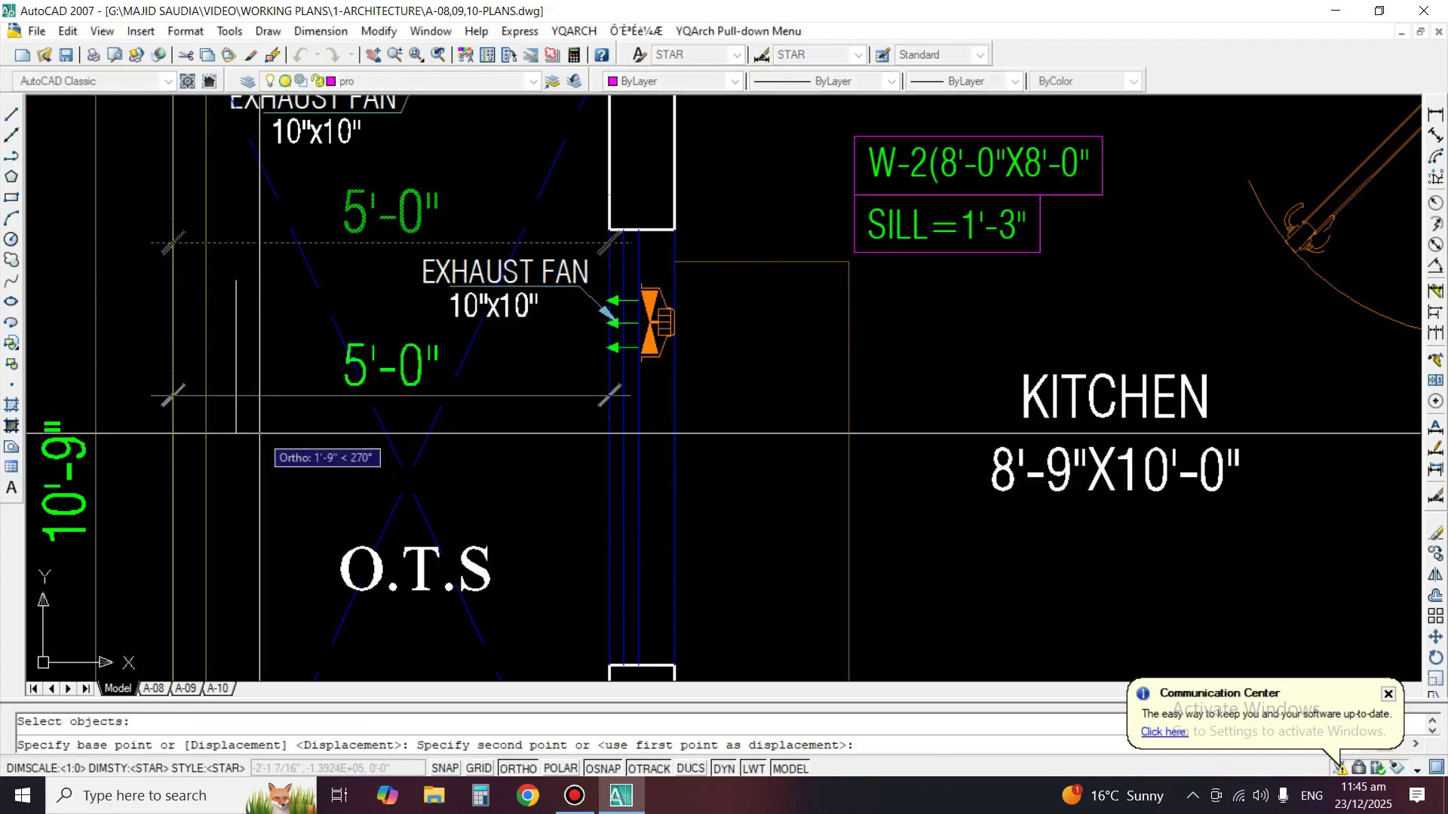
{"action": "left_click", "coordinate": [253, 433]}
{"action": "key", "text": "space"}
{"action": "left_click", "coordinate": [938, 203]}
{"action": "key", "text": "Escape"}
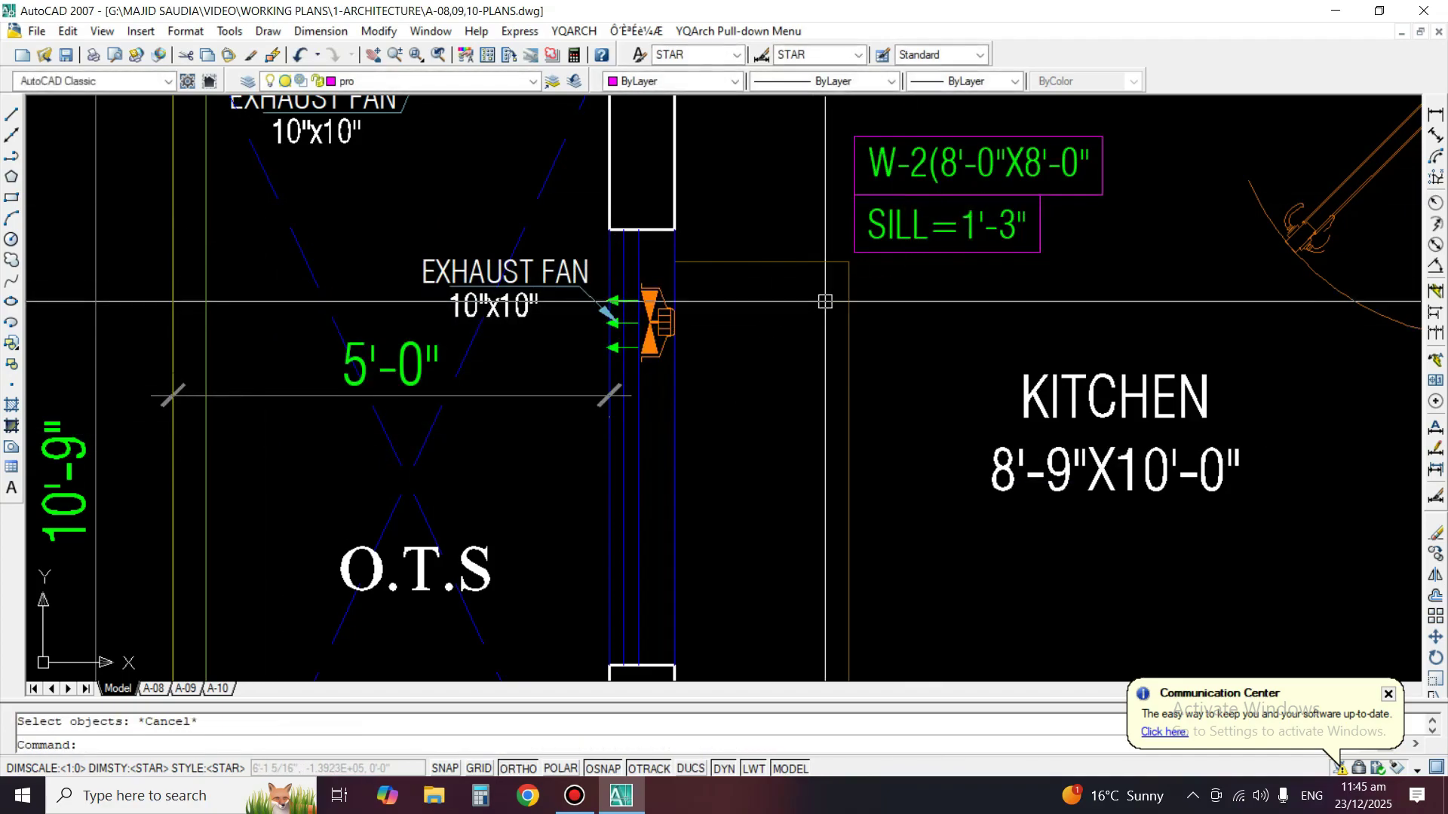
Measure the length of the kitchen's O.T.S. window with a temporary linear dimension.
{"action": "left_click", "coordinate": [1435, 115]}
{"action": "key", "text": "space"}
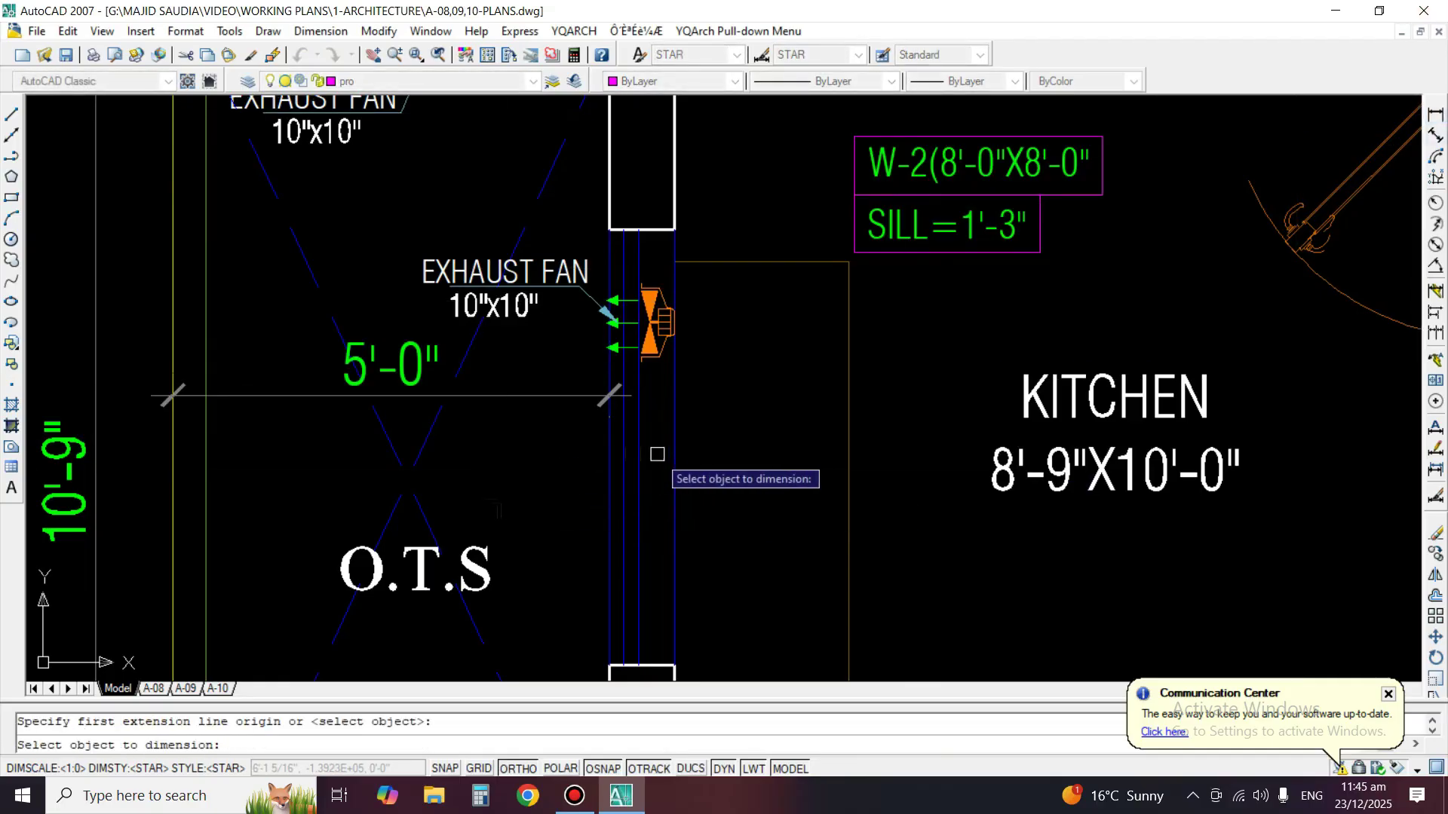
{"action": "left_click", "coordinate": [668, 456]}
{"action": "left_click", "coordinate": [674, 455]}
{"action": "key", "text": "Escape"}
Edit the first line of the W-2 tag copied into the kitchen to read W-6(5'-0"X3'-6".
{"action": "double_click", "coordinate": [945, 166]}
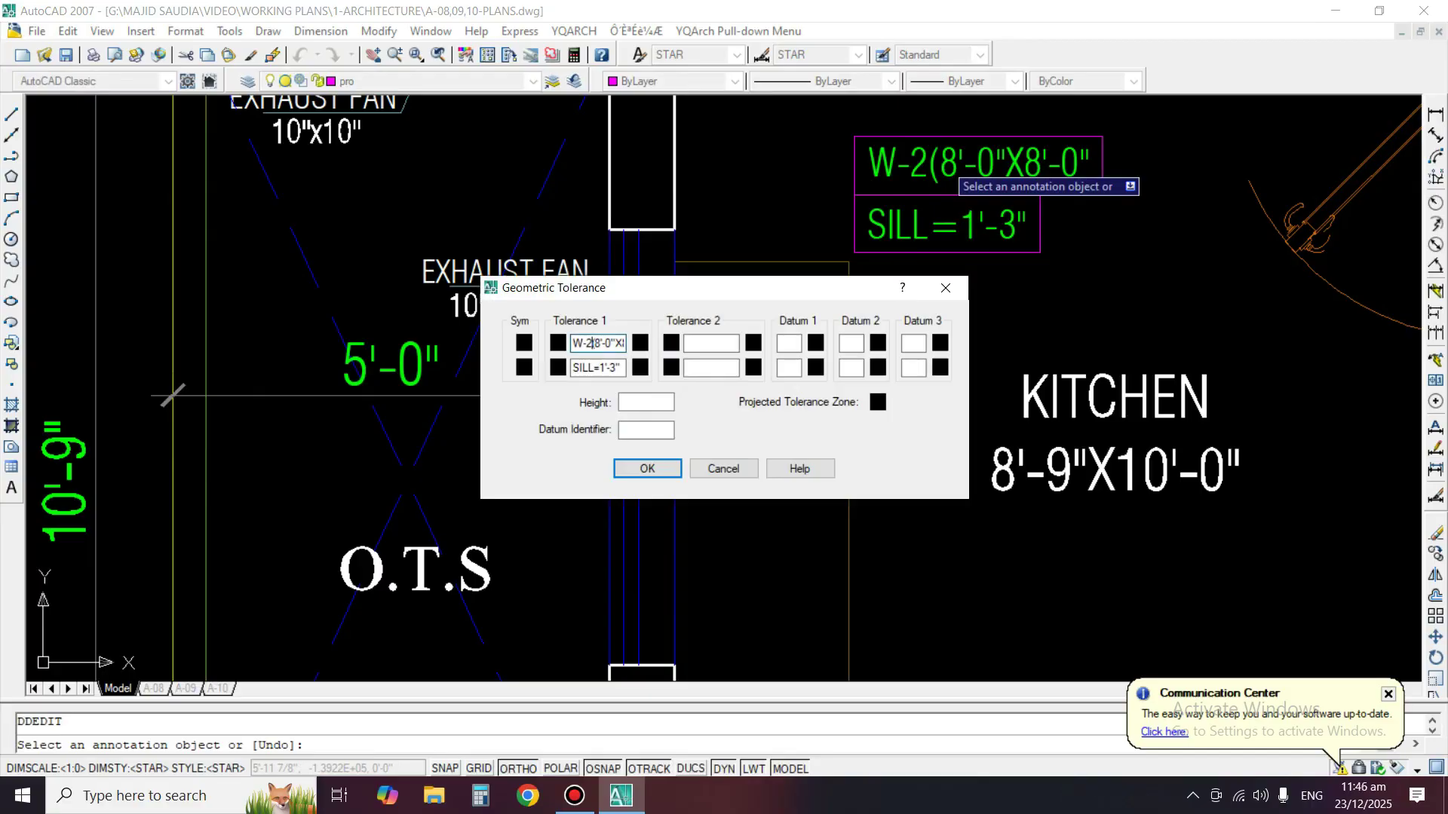
{"action": "key", "text": "BackSpace"}
{"action": "type", "text": "6"}
{"action": "key", "text": "Right"}
{"action": "key", "text": "Right"}
{"action": "key", "text": "Right"}
{"action": "key", "text": "Right"}
{"action": "key", "text": "Right"}
{"action": "key", "text": "Right"}
{"action": "key", "text": "Right"}
{"action": "key", "text": "Right"}
{"action": "key", "text": "Right"}
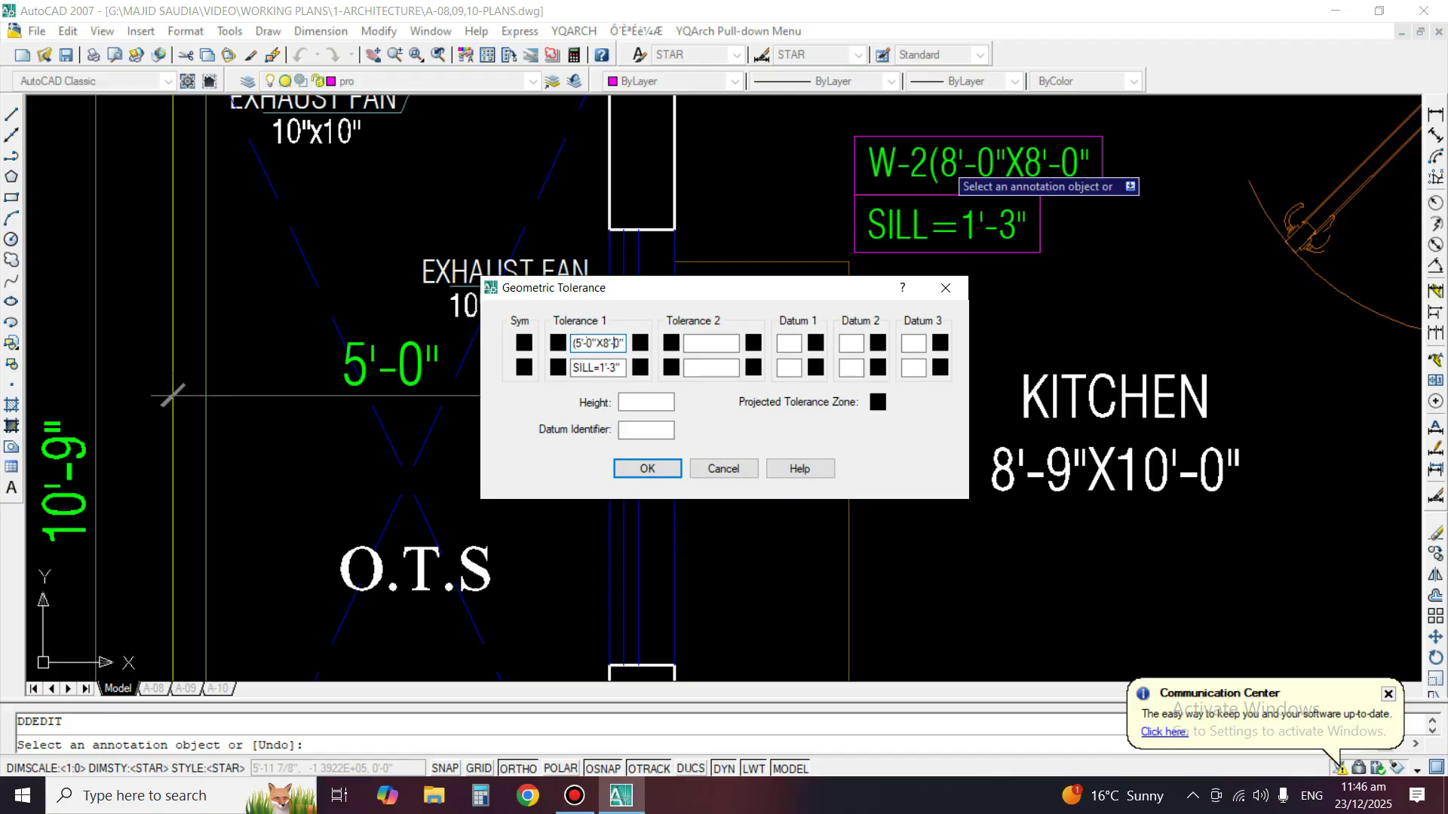
{"action": "key", "text": "Left"}
{"action": "key", "text": "Left"}
{"action": "key", "text": "Left"}
{"action": "key", "text": "BackSpace"}
{"action": "key", "text": "Right"}
{"action": "key", "text": "Right"}
{"action": "key", "text": "BackSpace"}
{"action": "type", "text": "6"}
Set the second line of the kitchen window tag to SILL=3'-6" and finish editing the tag.
{"action": "left_click_drag", "start_coordinate": [600, 368], "coordinate": [627, 369]}
{"action": "type", "text": "3"}
{"action": "left_click", "coordinate": [646, 468]}
{"action": "key", "text": "Return"}
Rotate the W-6 tag 90° so it reads vertically, parallel to the kitchen's O.T.S. window.
{"action": "type", "text": "ro"}
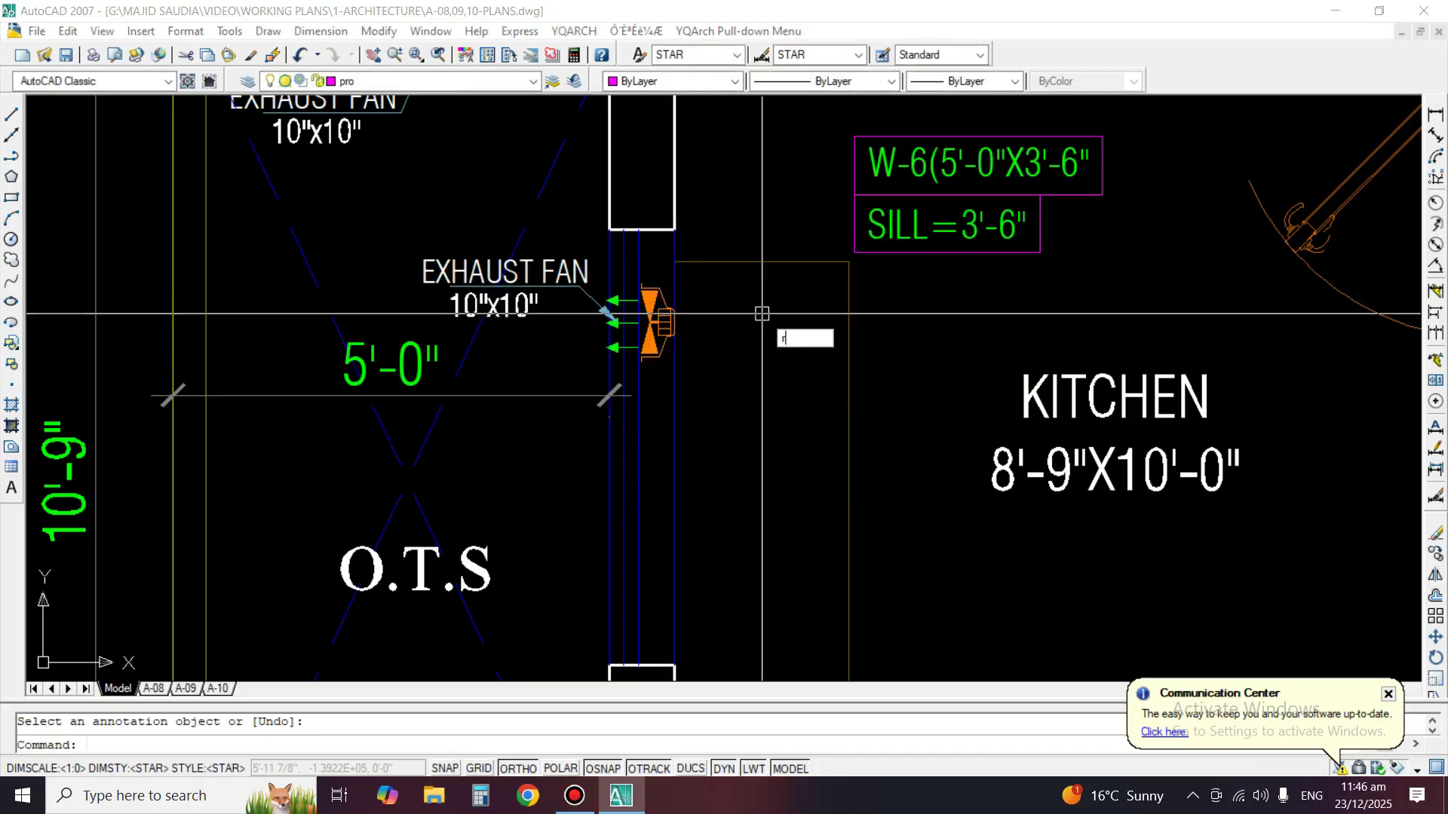
{"action": "key", "text": "Return"}
{"action": "left_click", "coordinate": [978, 240]}
{"action": "key", "text": "Return"}
{"action": "left_click", "coordinate": [952, 320]}
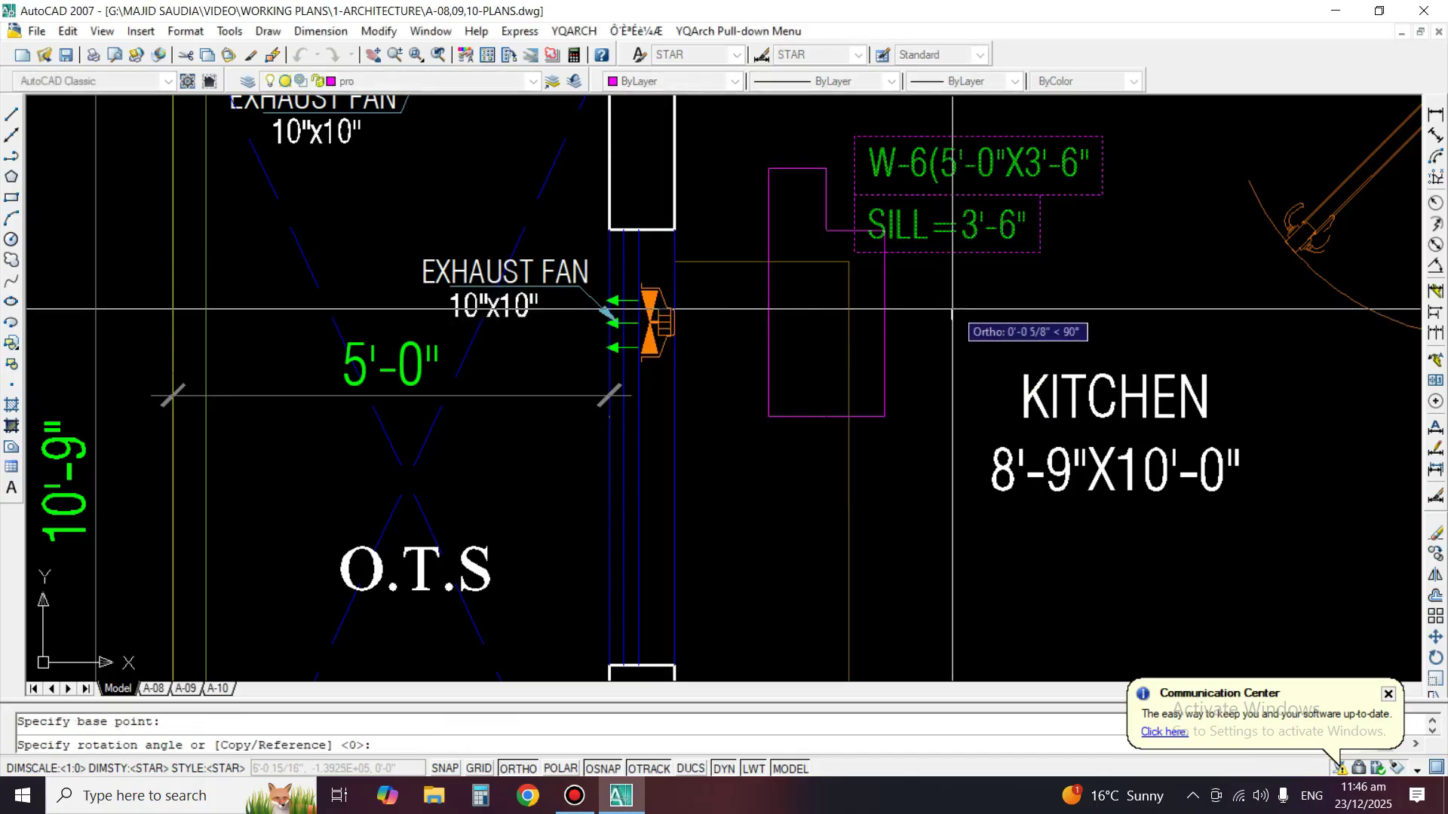
{"action": "left_click", "coordinate": [950, 294]}
Move the vertical W-6 tag across the window to its O.T.S. side, beneath the exhaust fan label.
{"action": "type", "text": "m"}
{"action": "key", "text": "Return"}
{"action": "left_click", "coordinate": [884, 307]}
{"action": "key", "text": "Return"}
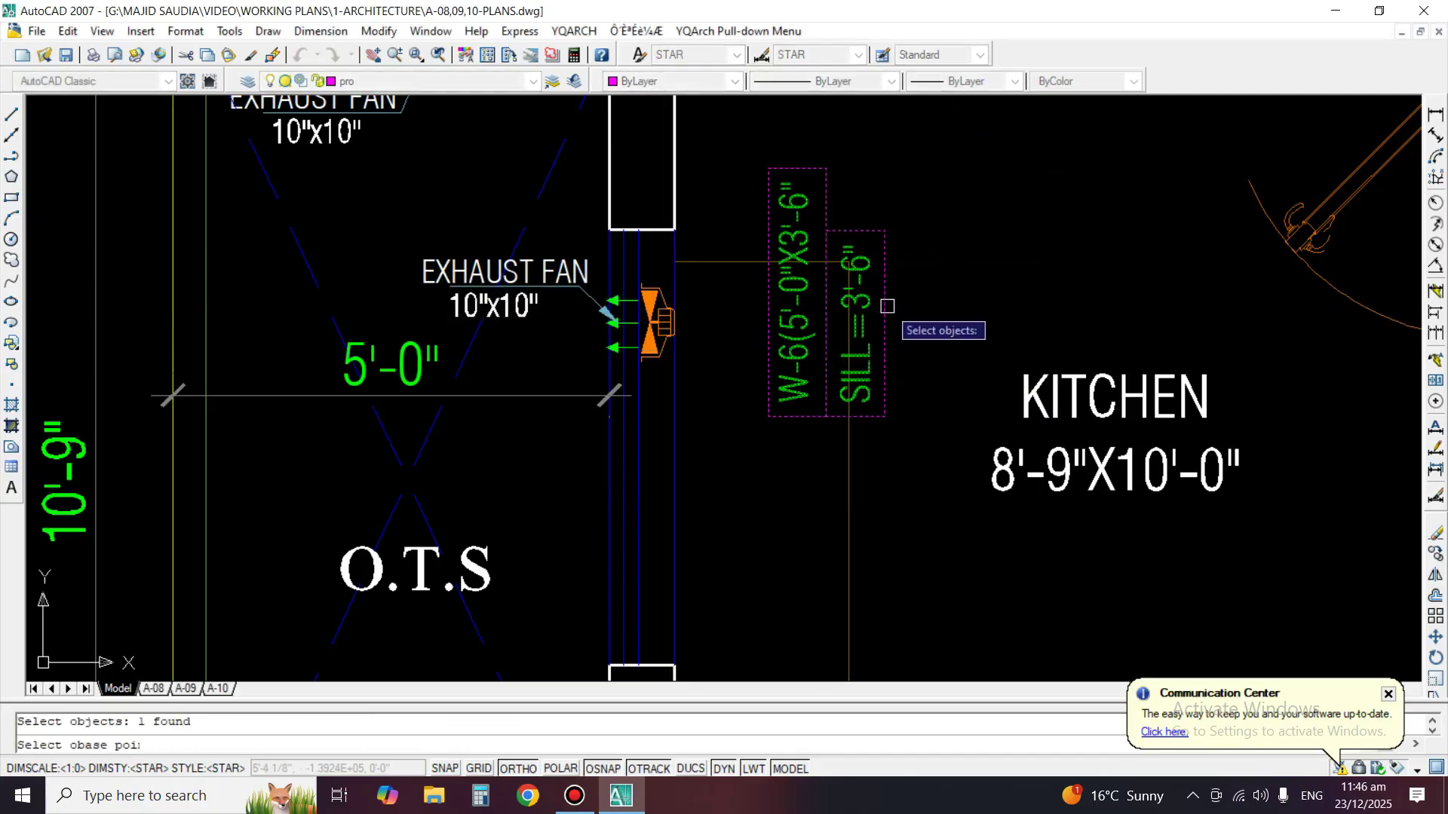
{"action": "left_click", "coordinate": [881, 295]}
{"action": "key", "text": "F8"}
{"action": "middle_click_drag", "start_coordinate": [754, 420], "coordinate": [931, 278]}
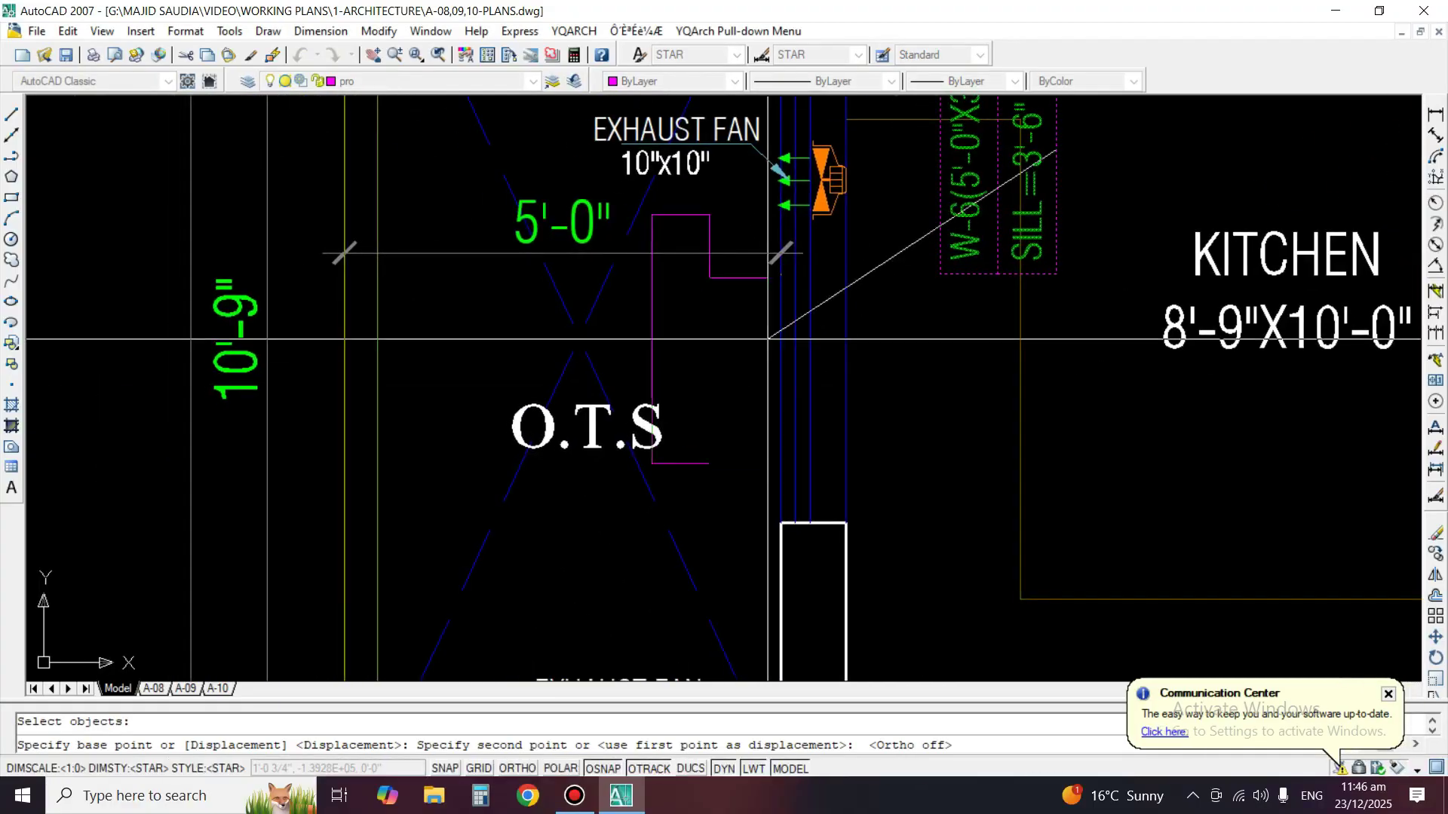
{"action": "left_click", "coordinate": [659, 432]}
Move the O.T.S text down and to the left, clear of the W-6 tag.
{"action": "key", "text": "Return"}
{"action": "left_click", "coordinate": [588, 439]}
{"action": "key", "text": "Return"}
{"action": "left_click", "coordinate": [593, 572]}
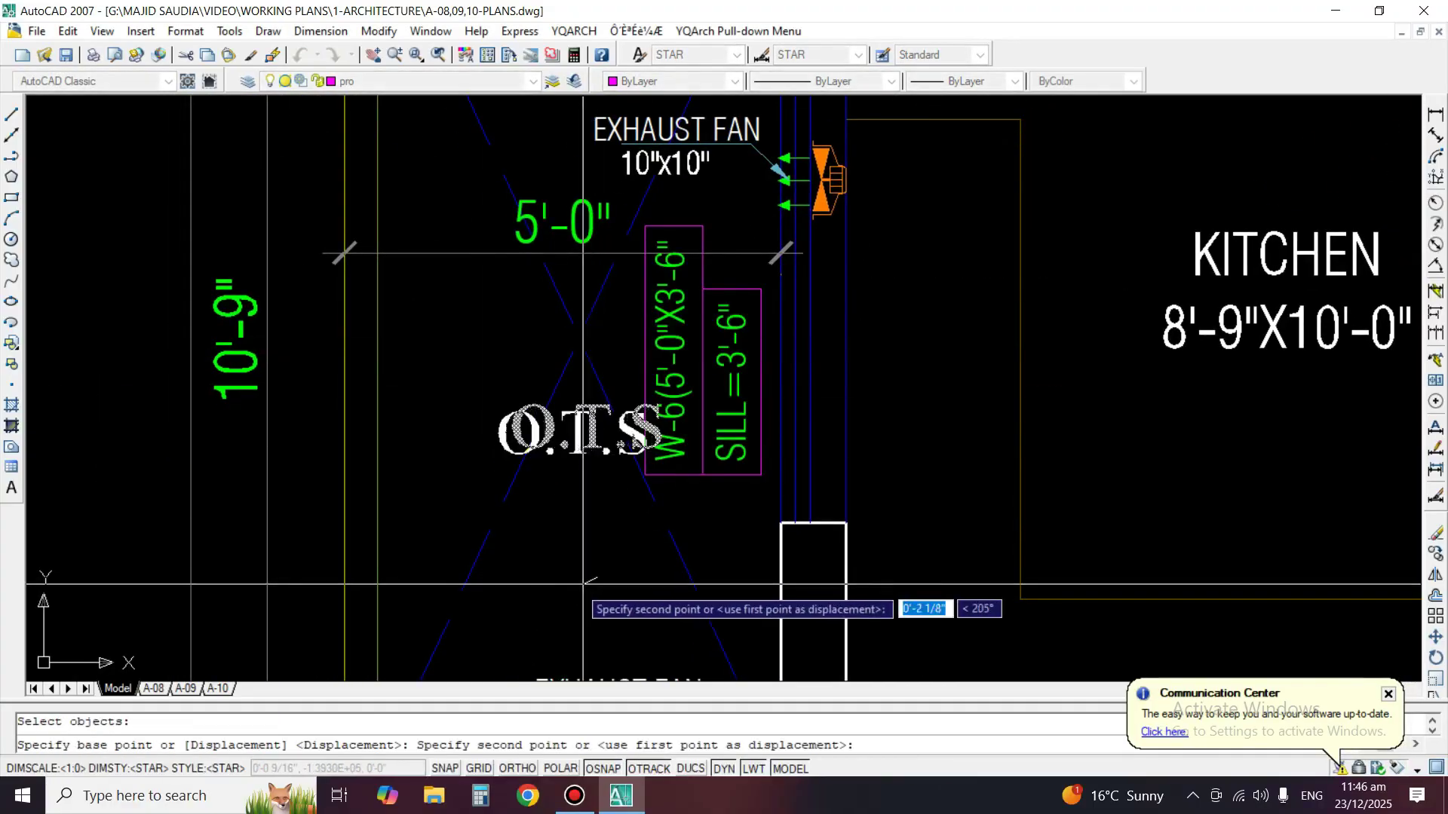
{"action": "left_click", "coordinate": [547, 596]}
Shift the W-6 tag down and to the right so it sits against the window's outer line.
{"action": "key", "text": "Return"}
{"action": "left_click", "coordinate": [738, 487]}
{"action": "left_click", "coordinate": [725, 463]}
{"action": "key", "text": "Return"}
{"action": "left_click", "coordinate": [761, 475]}
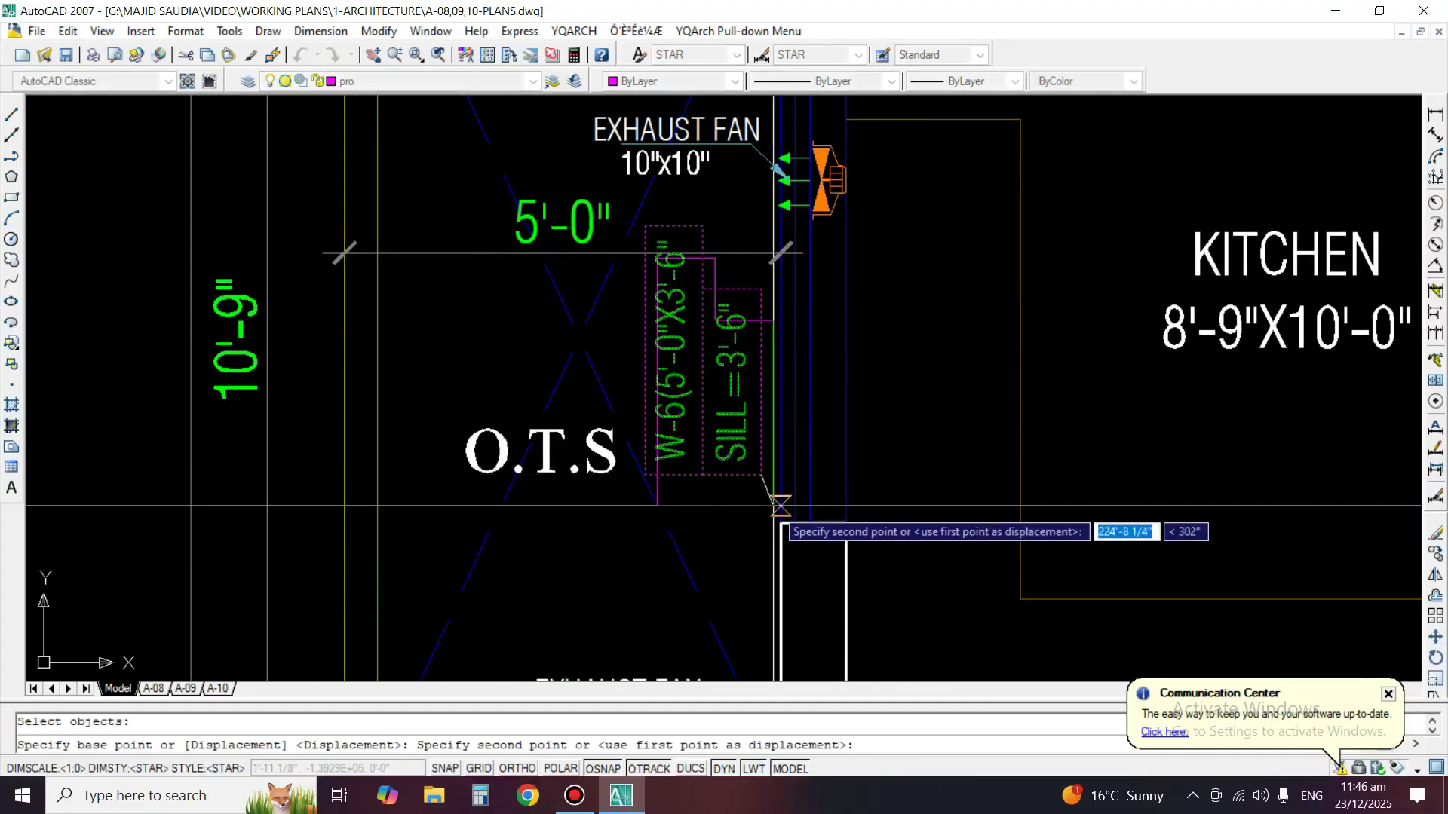
{"action": "left_click", "coordinate": [771, 504]}
Move the O.T.S. 5'-0" dimension straight up about 4", away from the W-6 tag.
{"action": "scroll", "coordinate": [683, 478], "scroll_direction": "down", "scroll_amount": 4}
{"action": "middle_click_drag", "start_coordinate": [683, 478], "coordinate": [542, 489]}
{"action": "scroll", "coordinate": [504, 387], "scroll_direction": "up", "scroll_amount": 2}
{"action": "key", "text": "Return"}
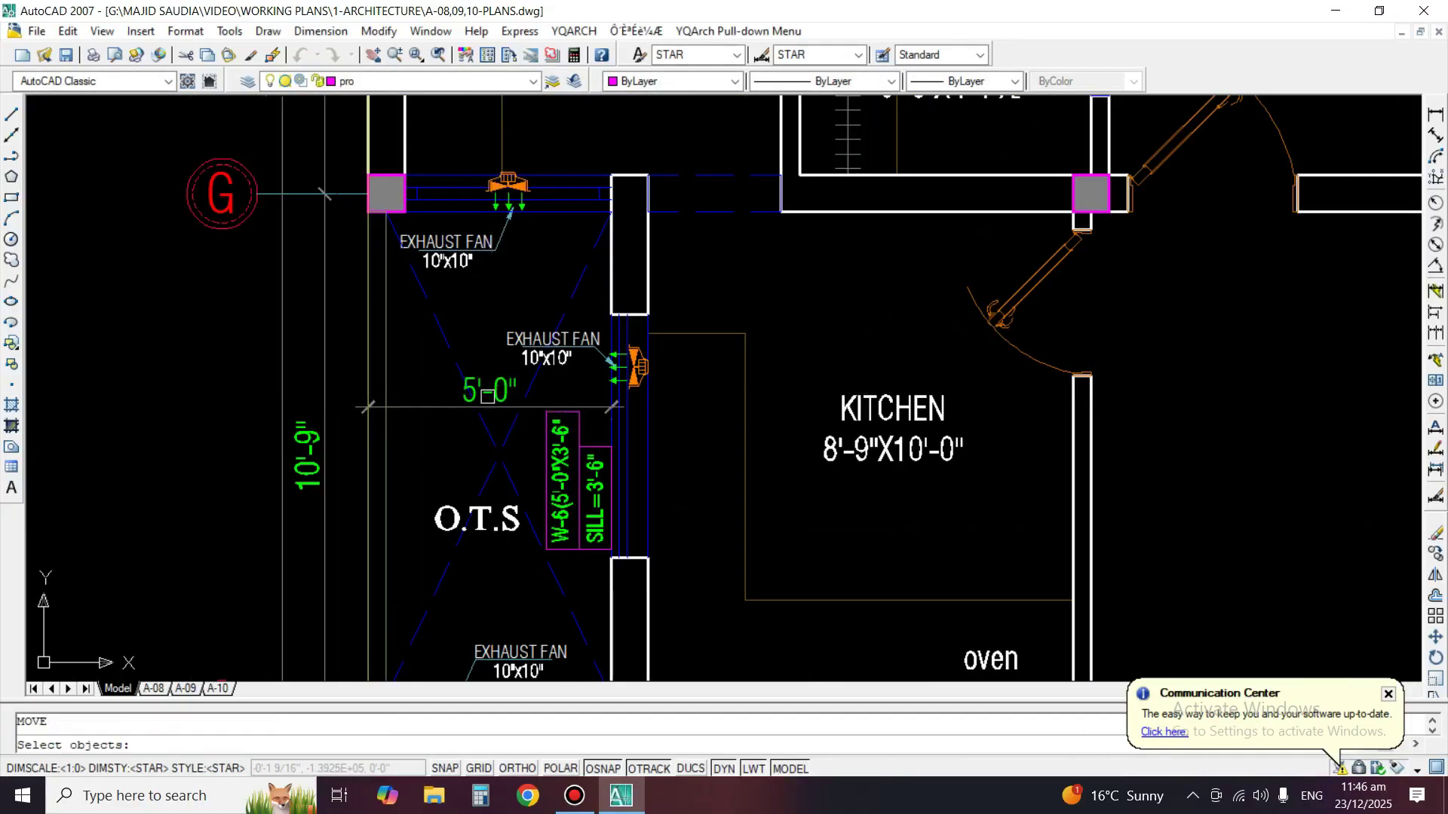
{"action": "left_click", "coordinate": [486, 392]}
{"action": "key", "text": "Return"}
{"action": "left_click", "coordinate": [826, 319]}
{"action": "key", "text": "F8"}
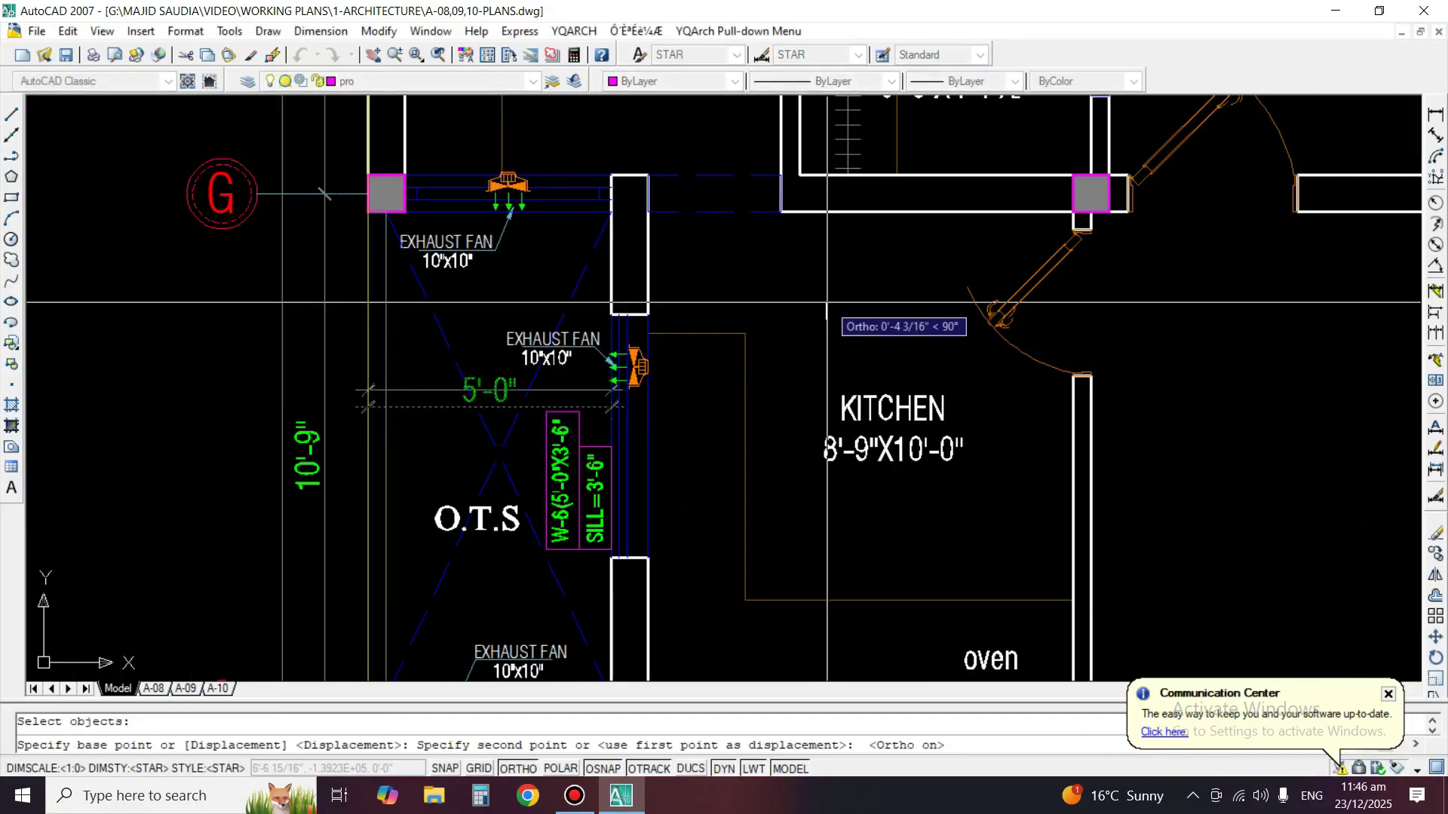
{"action": "left_click", "coordinate": [826, 303]}
{"action": "middle_click_drag", "start_coordinate": [826, 303], "coordinate": [815, 259]}
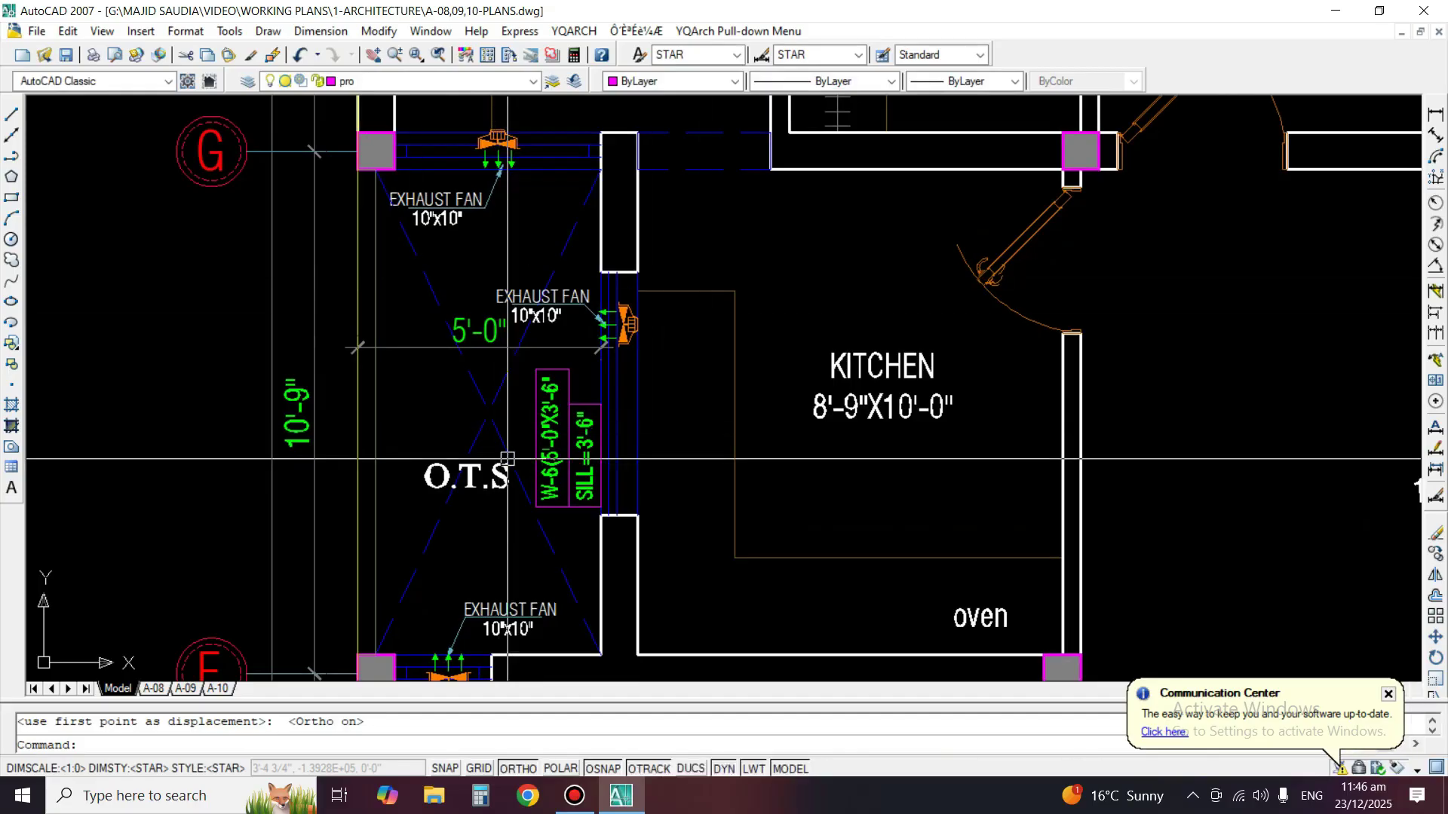
Measure the width of the dirty kitchen's O.T.S. window with a temporary linear dimension.
{"action": "middle_click_drag", "start_coordinate": [494, 272], "coordinate": [573, 428]}
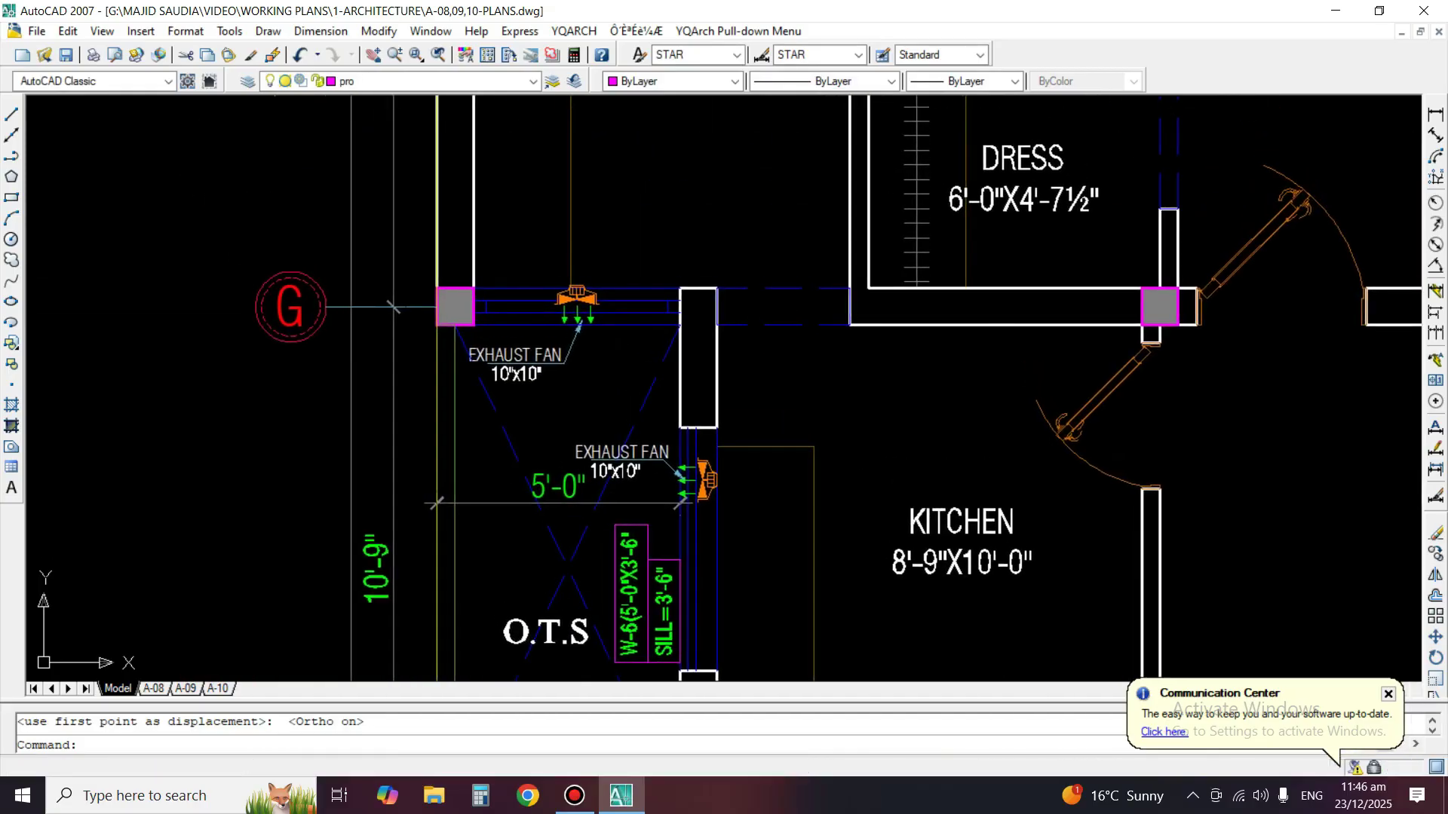
{"action": "left_click", "coordinate": [1435, 114]}
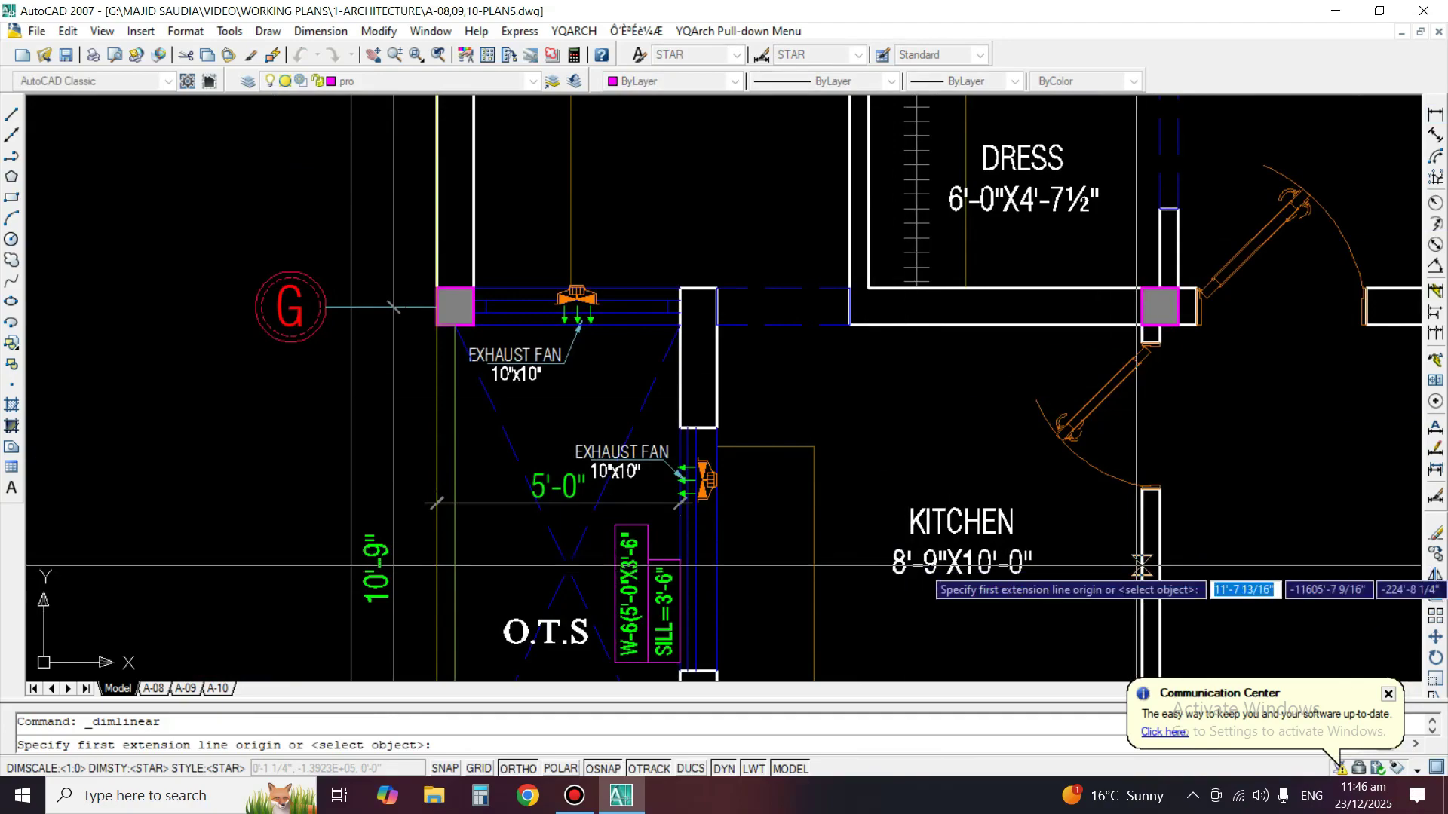
{"action": "middle_click_drag", "start_coordinate": [825, 298], "coordinate": [880, 490]}
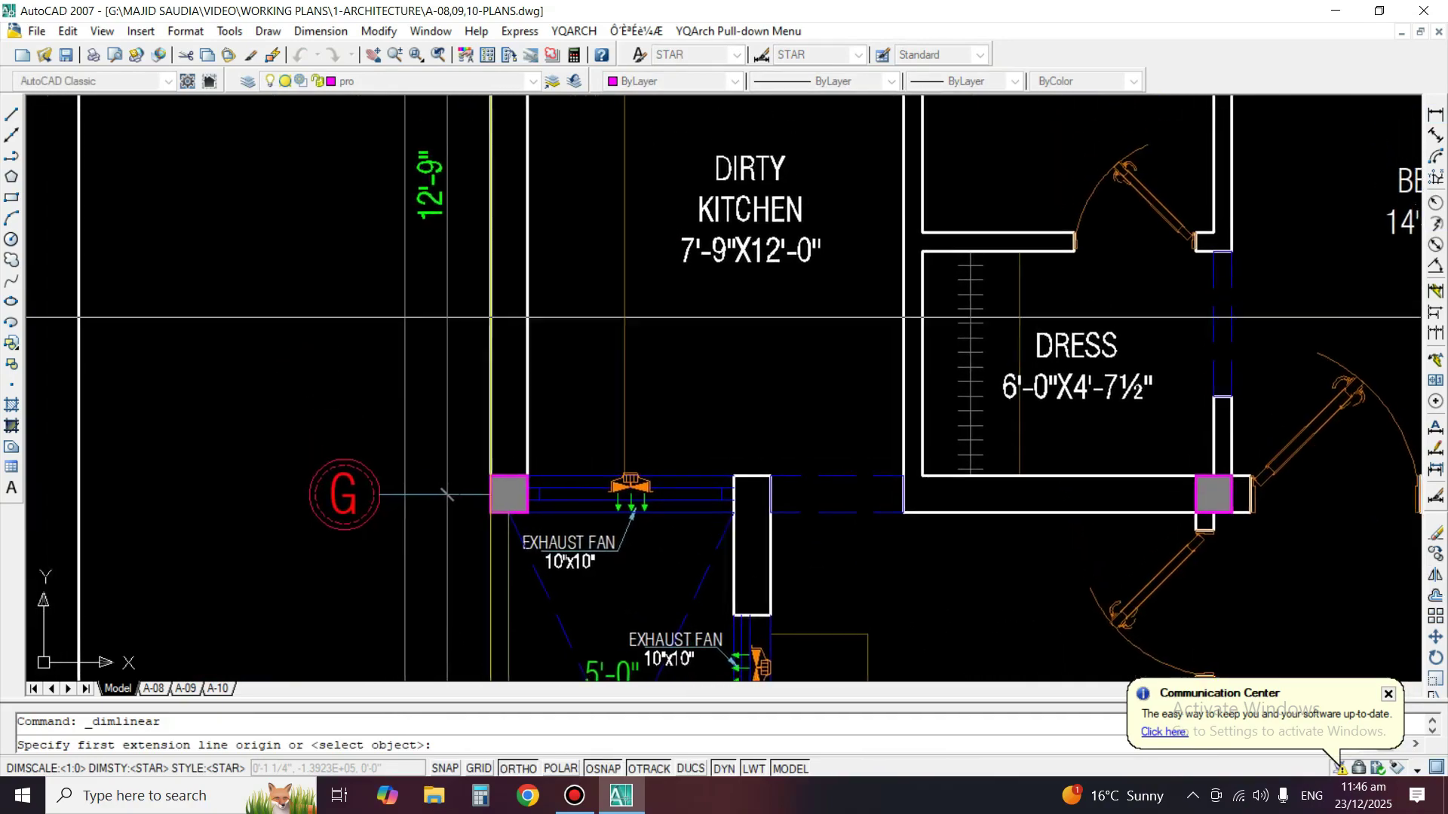
{"action": "key", "text": "Return"}
{"action": "left_click", "coordinate": [712, 482]}
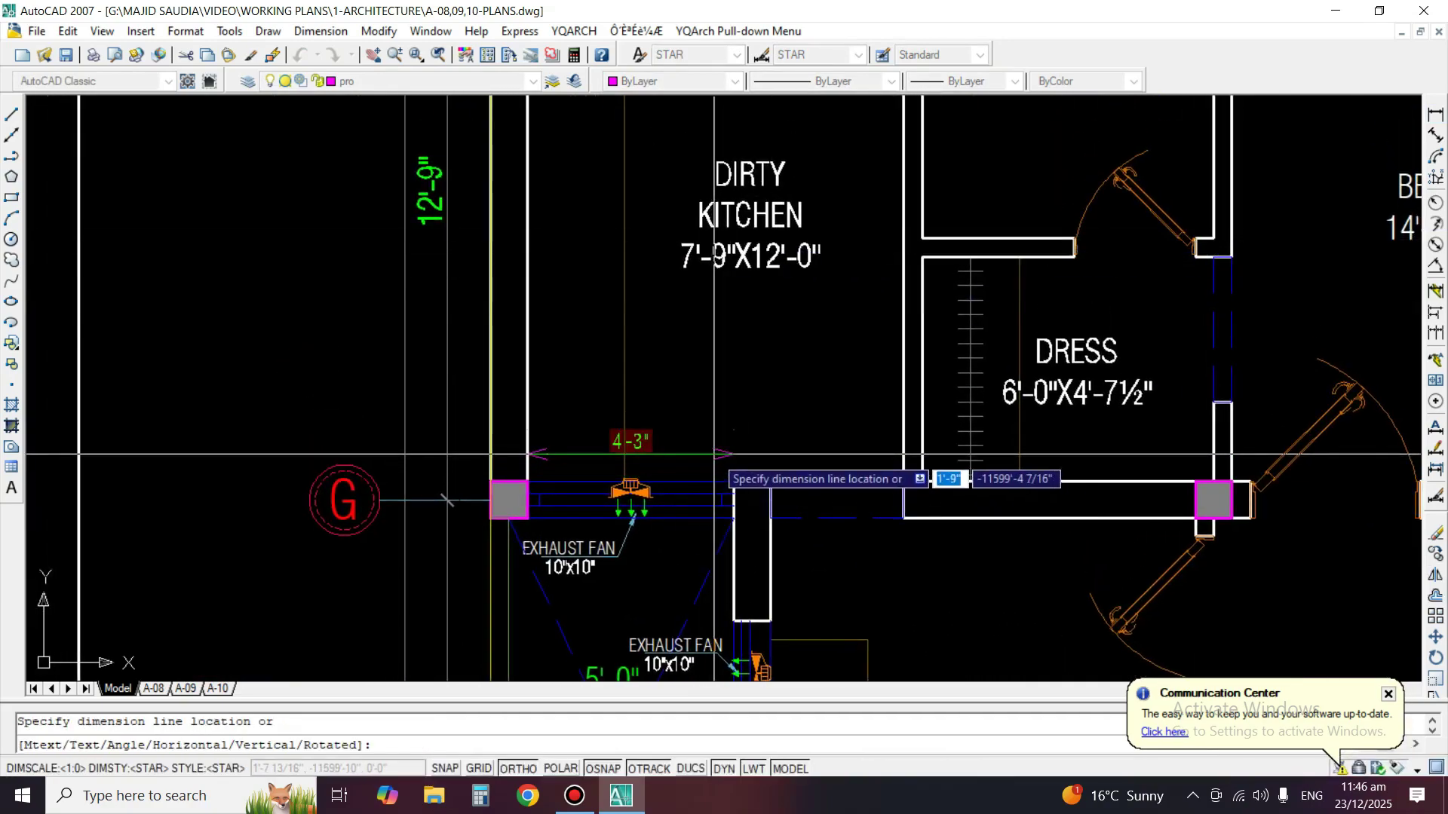
{"action": "key", "text": "Escape"}
Copy the vertical W-6 tag straight up into the dirty kitchen, below the room name.
{"action": "middle_click_drag", "start_coordinate": [814, 535], "coordinate": [846, 407]}
{"action": "type", "text": "co"}
{"action": "key", "text": "Return"}
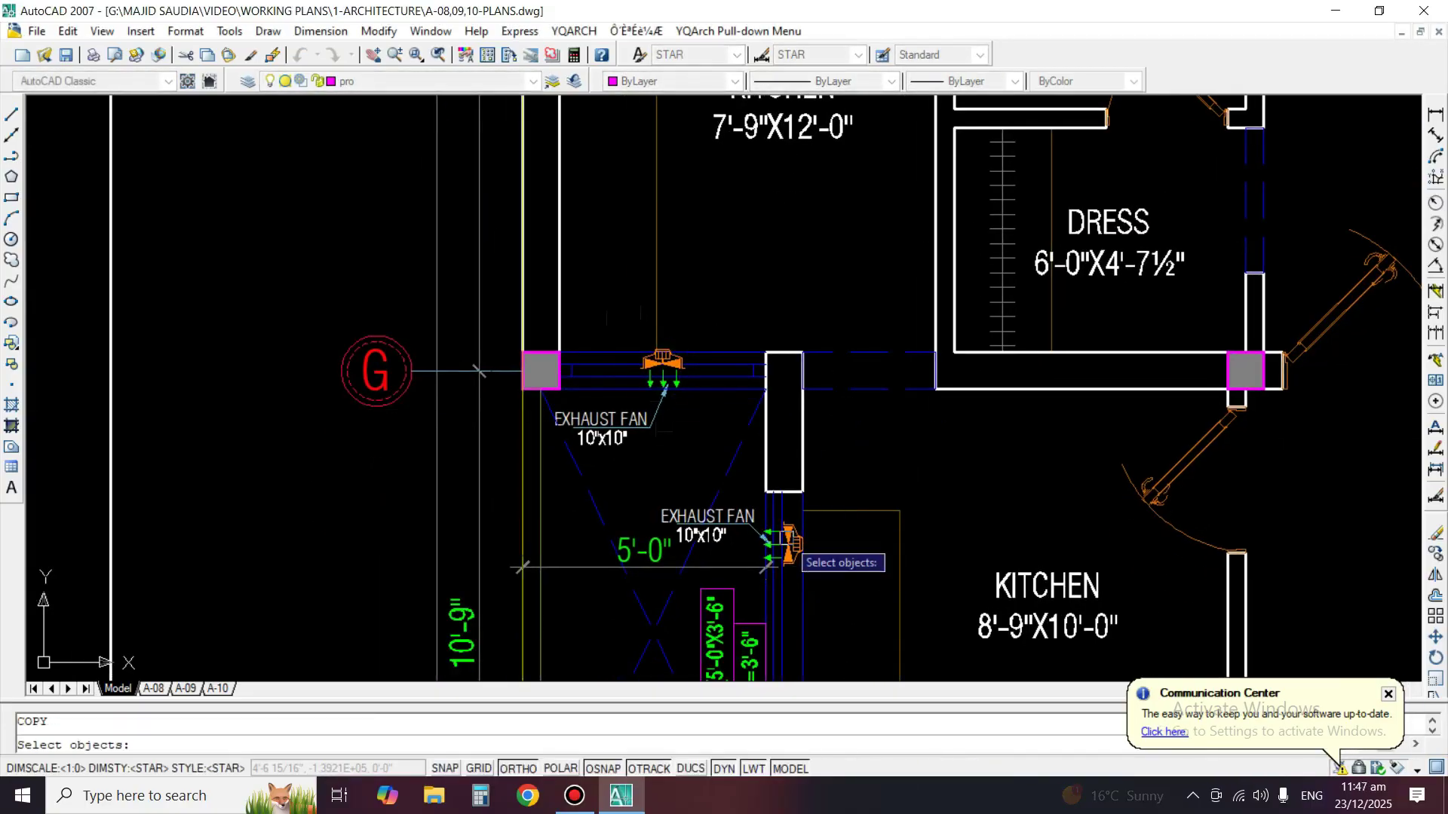
{"action": "left_click", "coordinate": [716, 648]}
{"action": "key", "text": "Return"}
{"action": "left_click", "coordinate": [713, 646]}
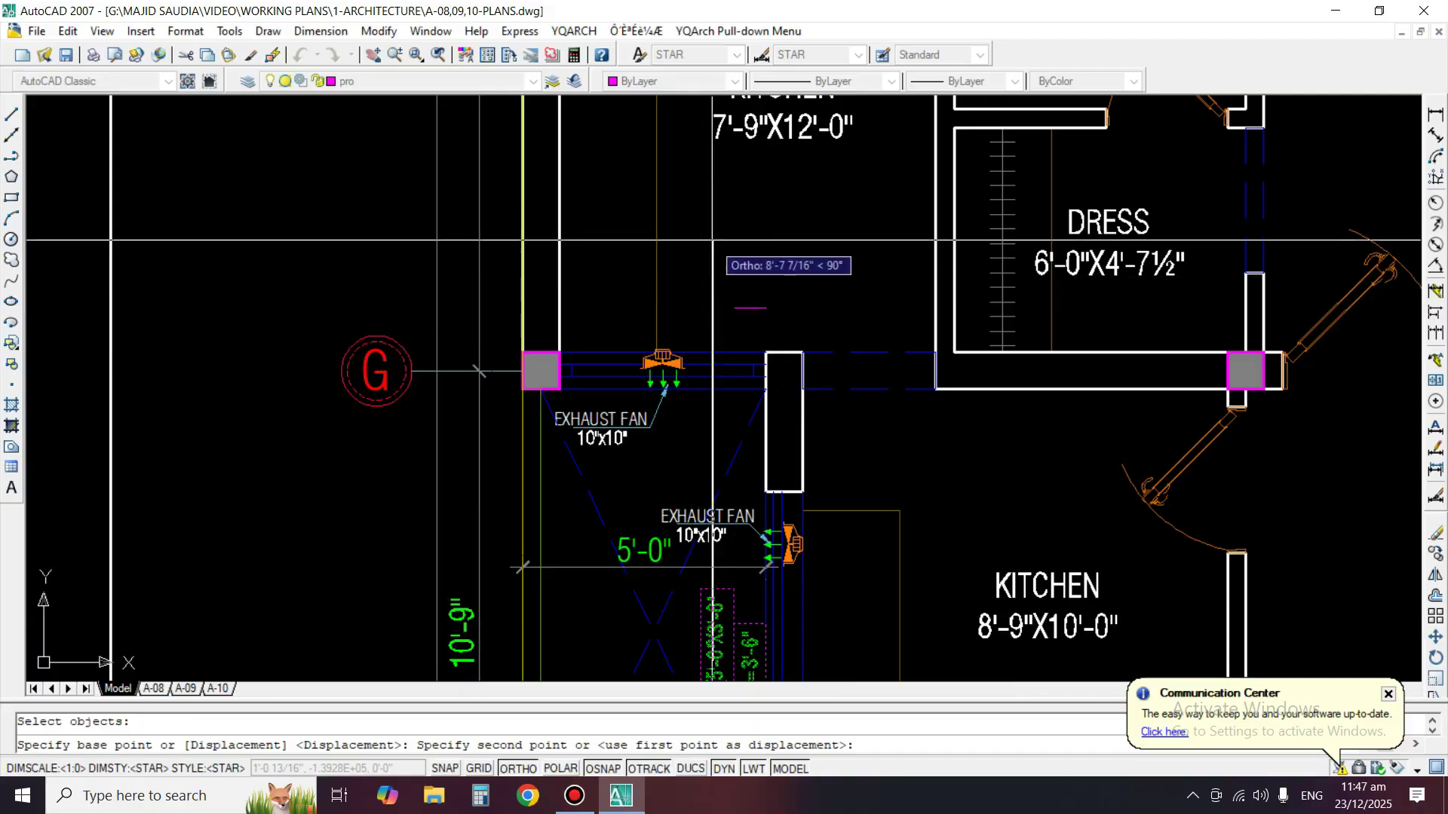
{"action": "left_click", "coordinate": [712, 235]}
{"action": "key", "text": "Return"}
Rotate the copied dirty kitchen tag 90° clockwise so it reads horizontally.
{"action": "middle_click_drag", "start_coordinate": [708, 242], "coordinate": [692, 343]}
{"action": "type", "text": "ro"}
{"action": "key", "text": "Return"}
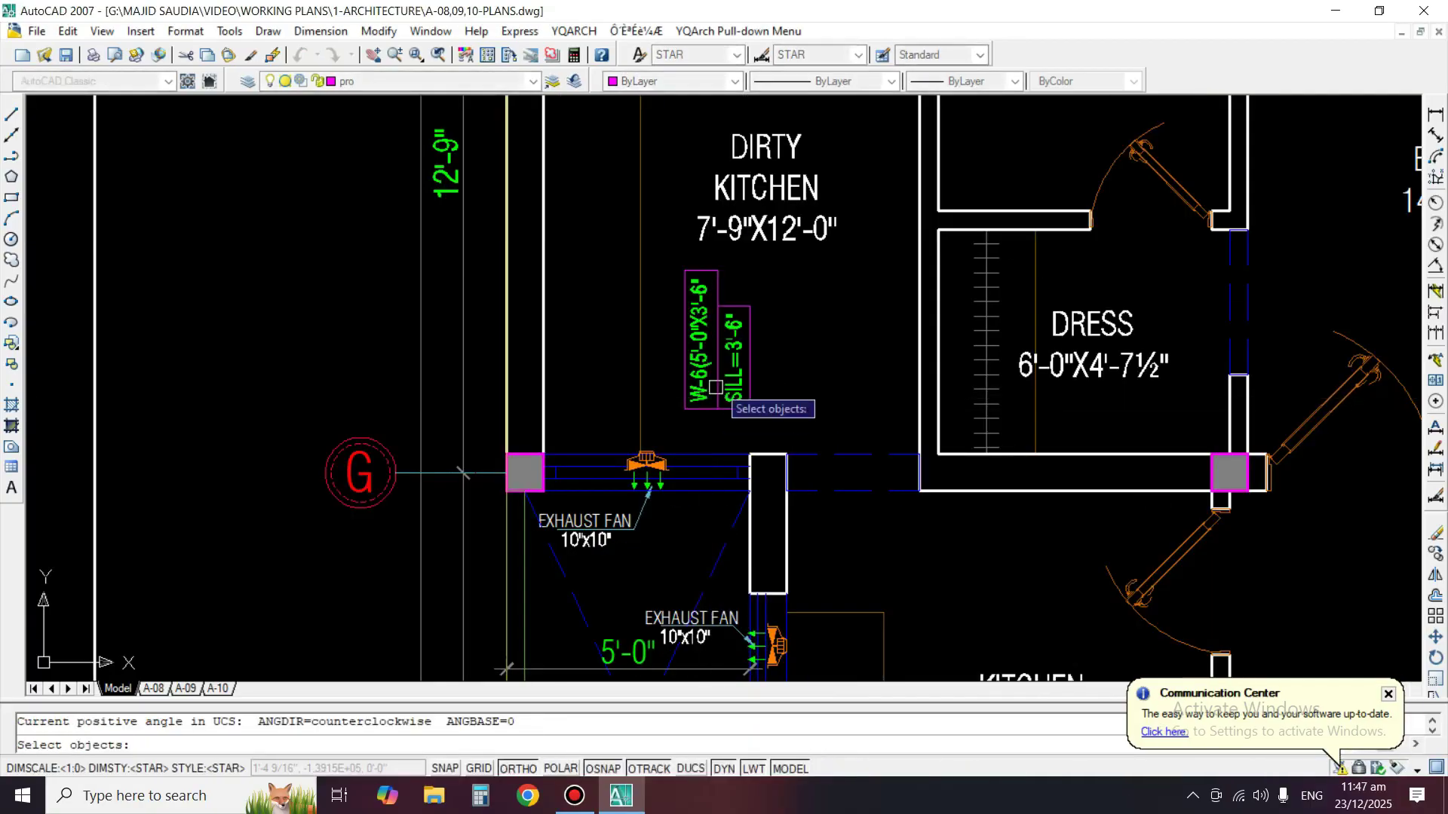
{"action": "left_click", "coordinate": [712, 392]}
{"action": "left_click", "coordinate": [758, 355]}
{"action": "key", "text": "Return"}
{"action": "left_click", "coordinate": [802, 352]}
{"action": "left_click", "coordinate": [800, 411]}
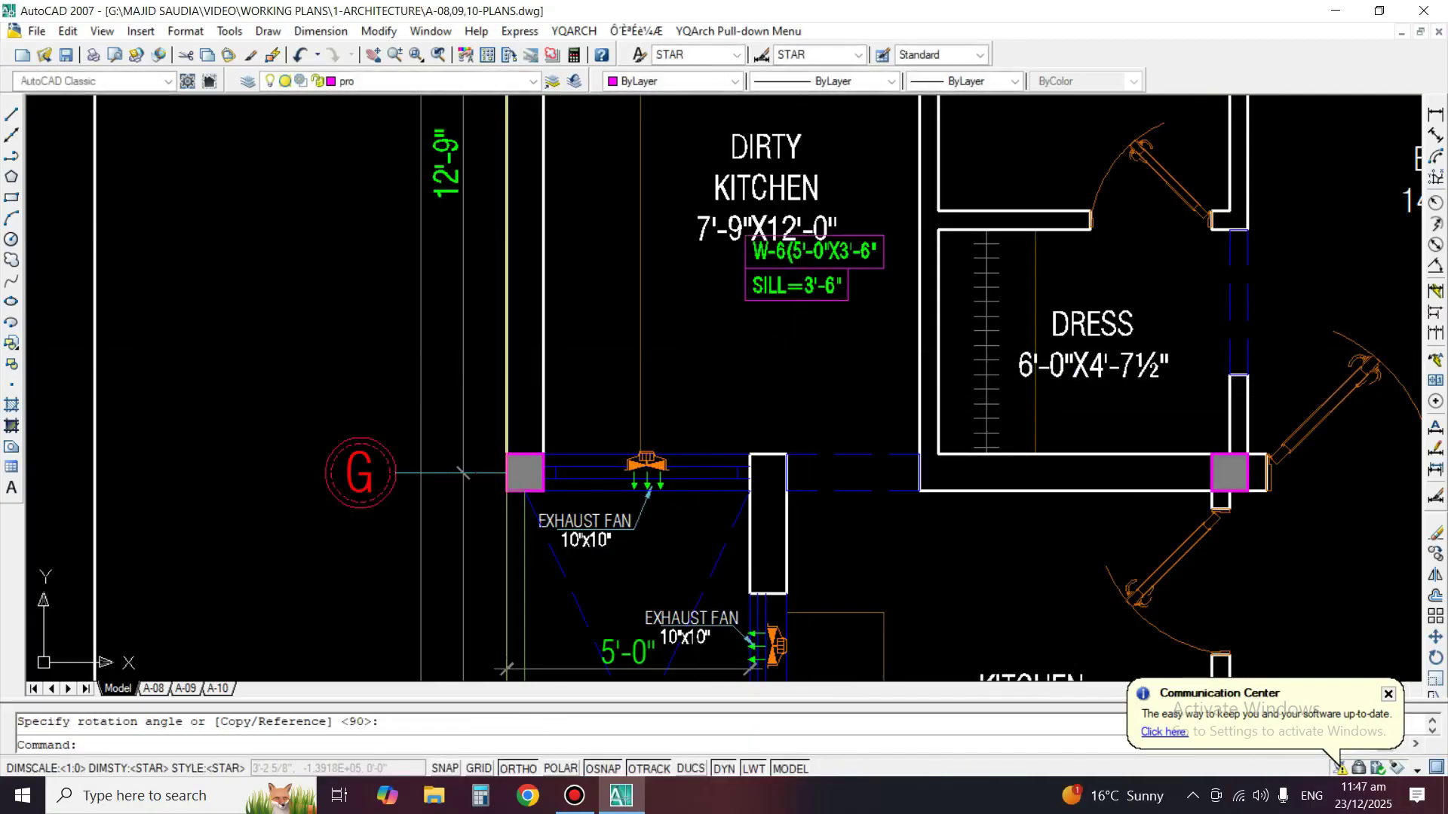
Edit the dirty kitchen tag's first line to read W-7(4'-3"x3'-6".
{"action": "type", "text": "ed"}
{"action": "key", "text": "Return"}
{"action": "left_click", "coordinate": [794, 286]}
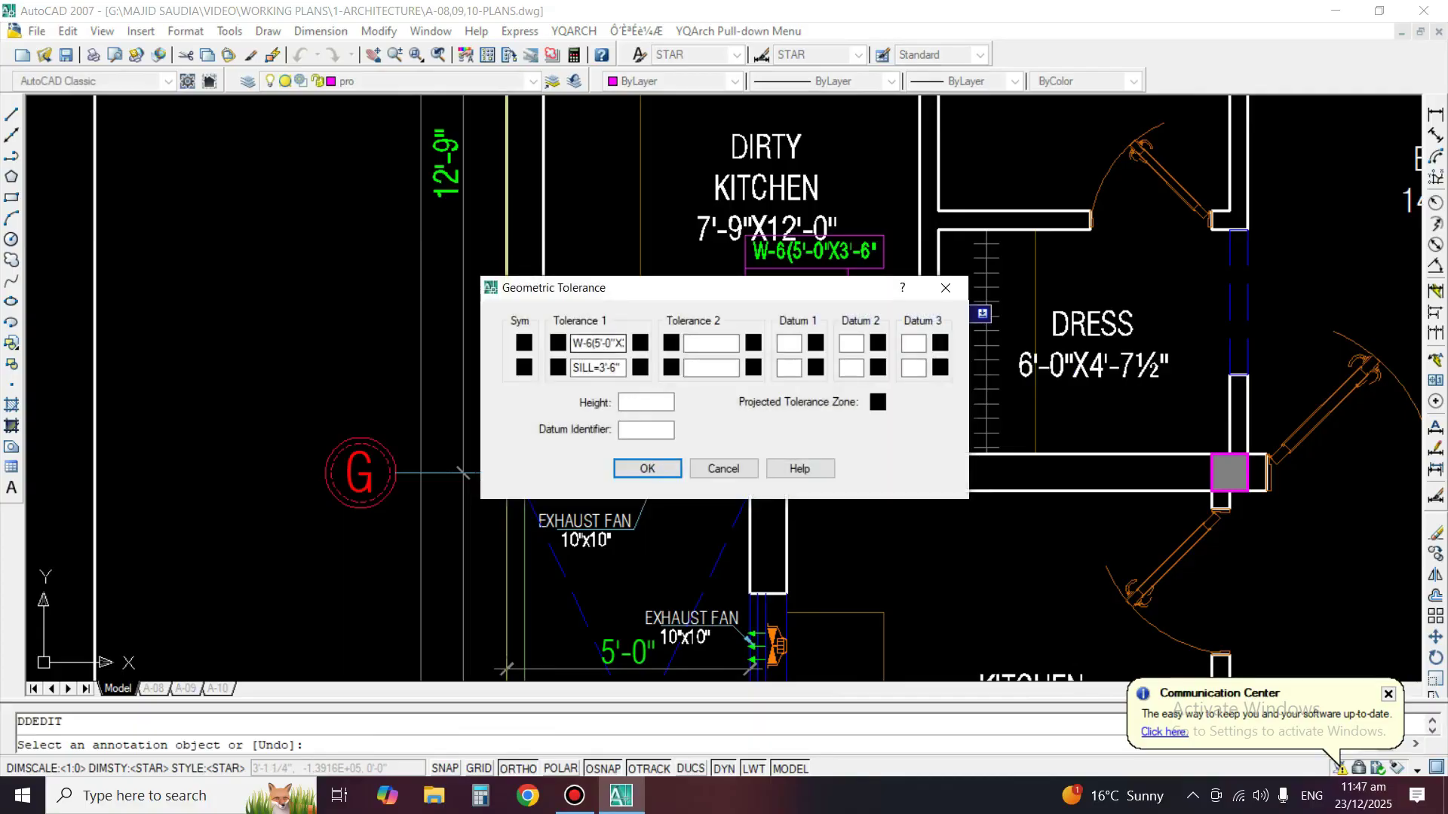
{"action": "key", "text": "BackSpace"}
{"action": "type", "text": "7"}
{"action": "left_click_drag", "start_coordinate": [679, 287], "coordinate": [834, 287]}
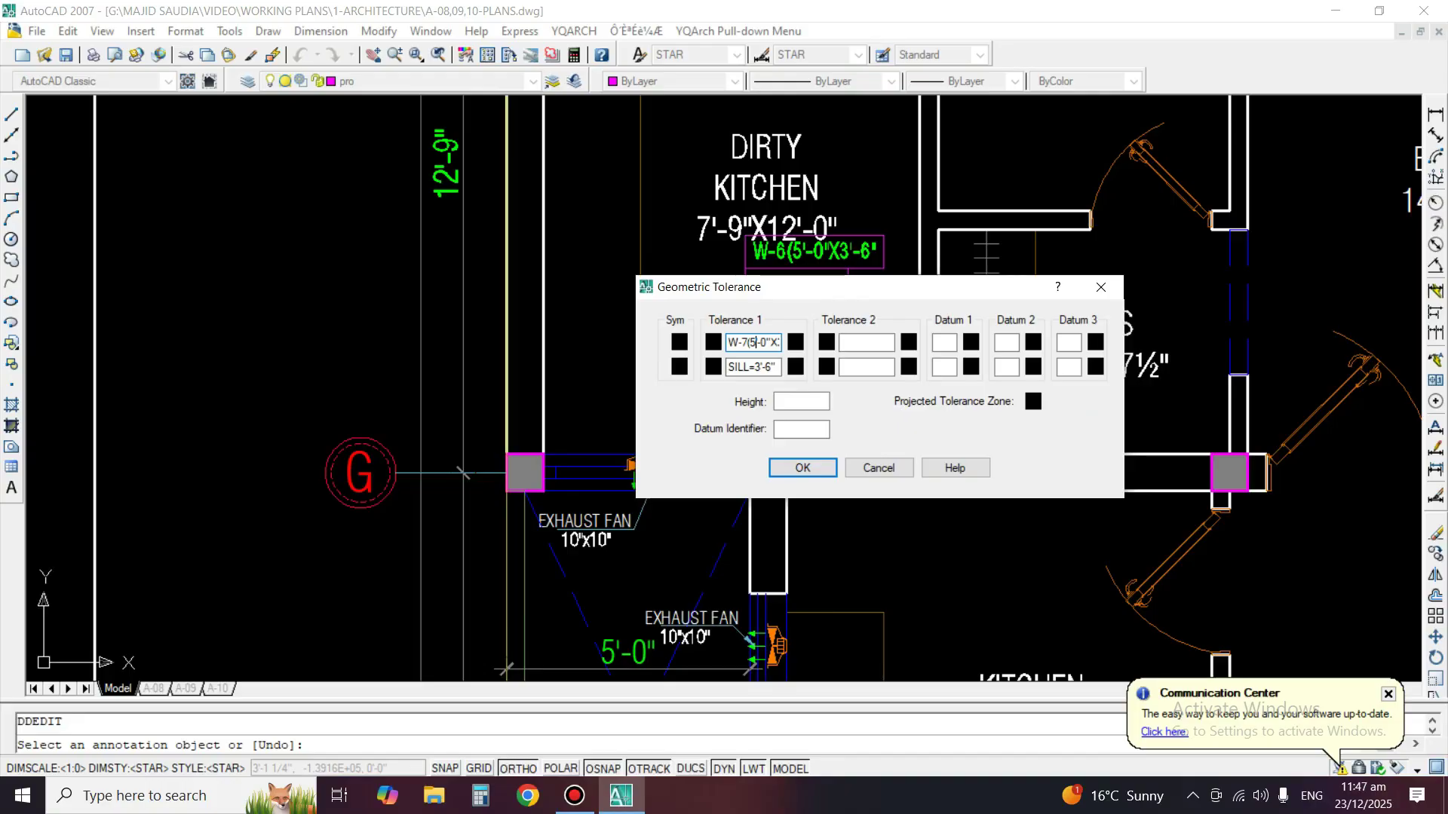
{"action": "key", "text": "shift+End"}
{"action": "type", "text": "4'-3\"x3'-6'"}
{"action": "left_click", "coordinate": [803, 468]}
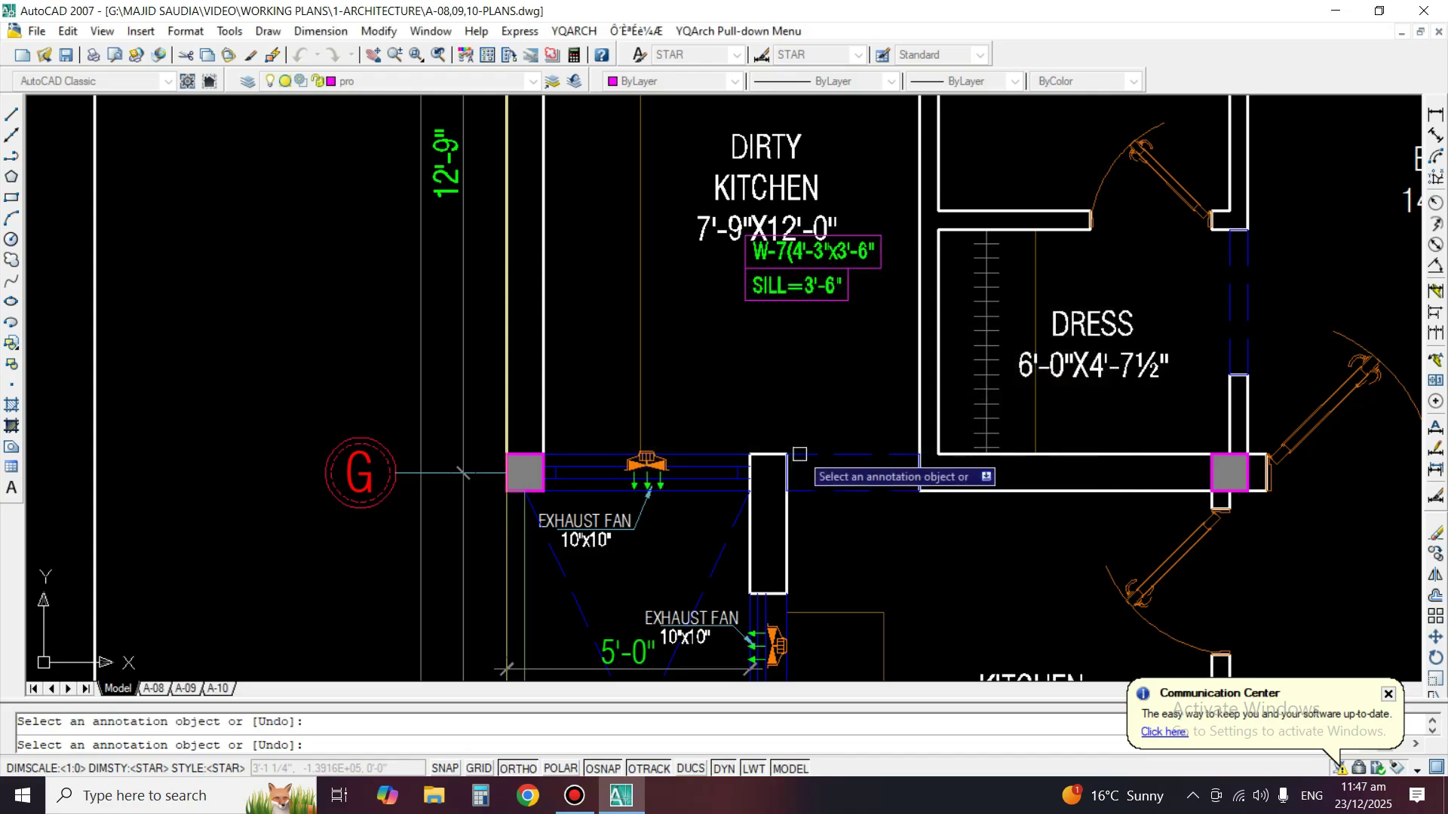
{"action": "key", "text": "Escape"}
Move the W-7 tag down onto the upper line of the dirty kitchen's O.T.S. window.
{"action": "type", "text": "m"}
{"action": "key", "text": "Return"}
{"action": "left_click", "coordinate": [778, 290]}
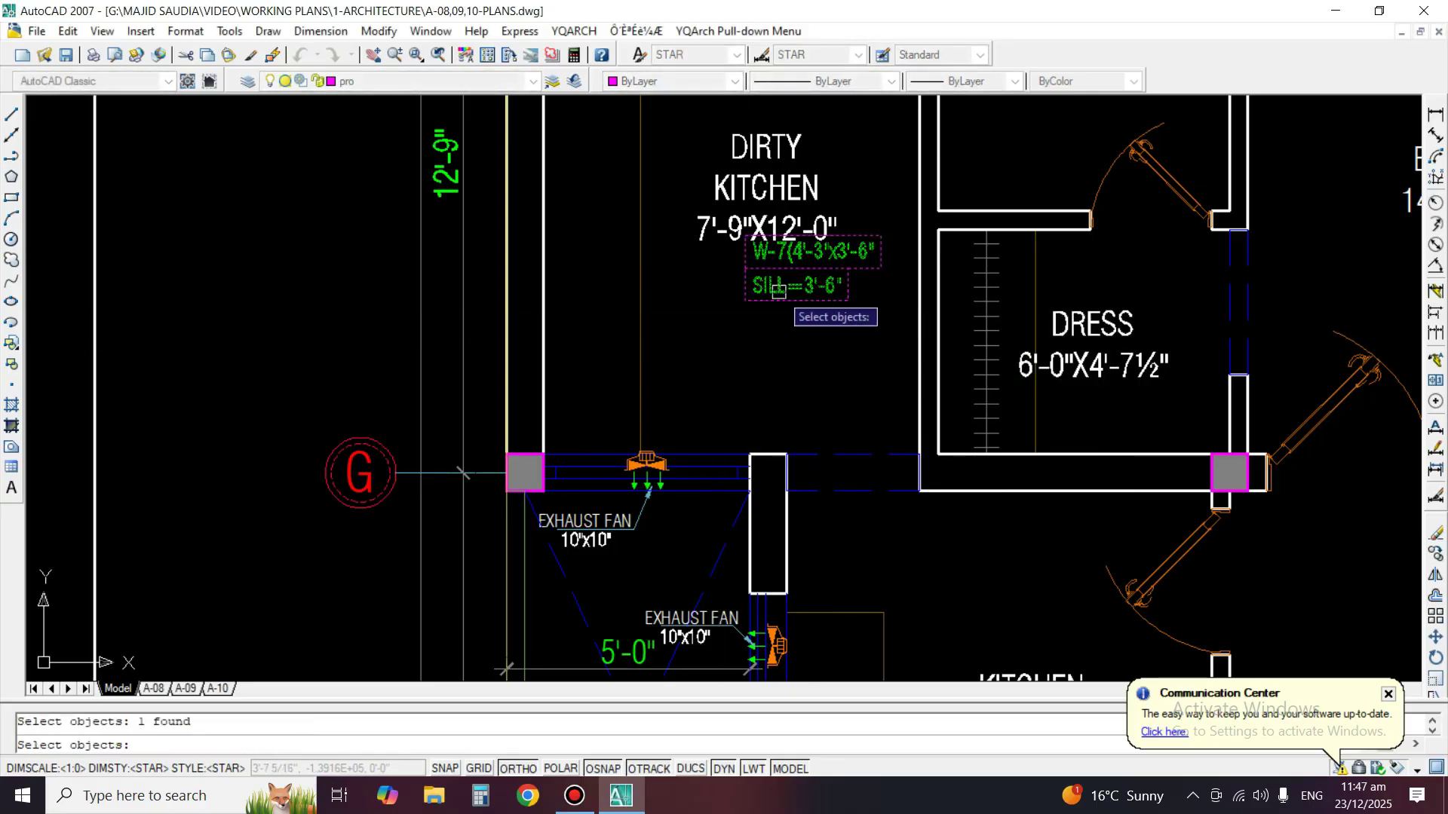
{"action": "key", "text": "Return"}
{"action": "left_click", "coordinate": [745, 300]}
{"action": "left_click", "coordinate": [688, 450]}
Nudge the W-7 tag slightly to the left along the window.
{"action": "key", "text": "Return"}
{"action": "left_click", "coordinate": [786, 424]}
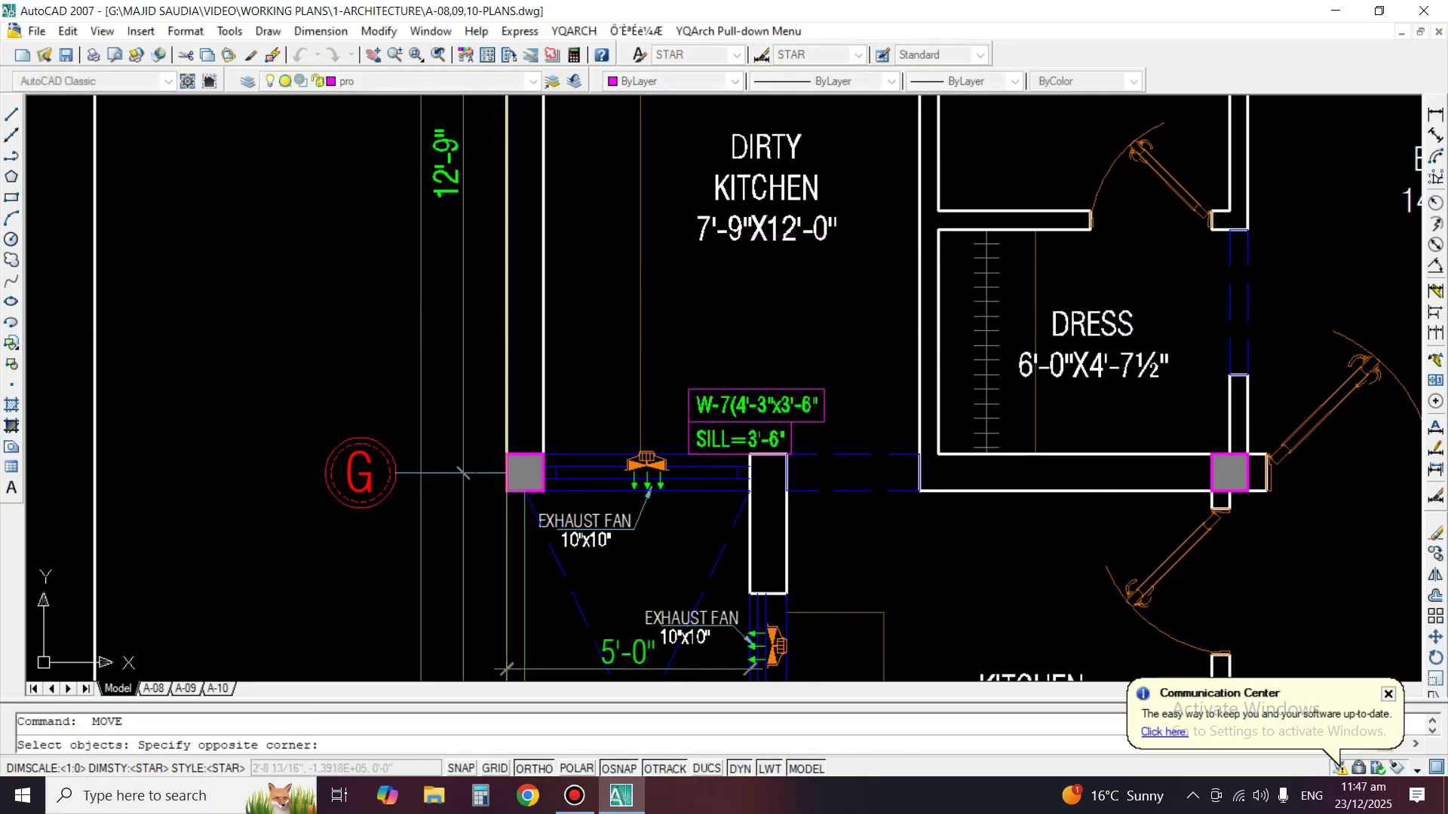
{"action": "left_click", "coordinate": [733, 398]}
{"action": "key", "text": "Return"}
{"action": "left_click", "coordinate": [763, 326]}
{"action": "left_click", "coordinate": [739, 327]}
Move the dirty kitchen window's exhaust fan symbol about 1'-7" left along the window, towards the grid G column.
{"action": "middle_click_drag", "start_coordinate": [611, 511], "coordinate": [724, 271]}
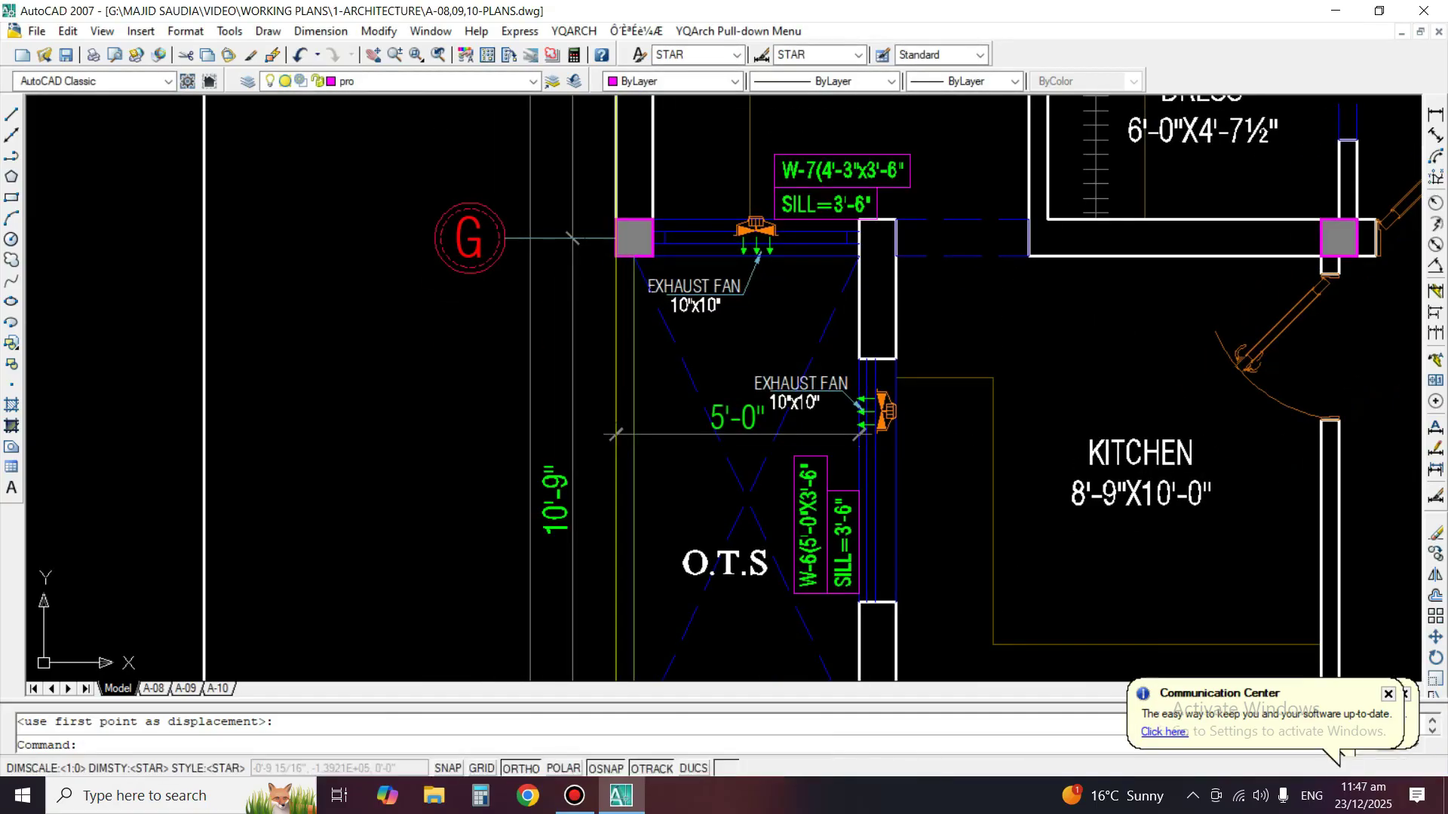
{"action": "scroll", "coordinate": [728, 272], "scroll_direction": "up", "scroll_amount": 3}
{"action": "key", "text": "Return"}
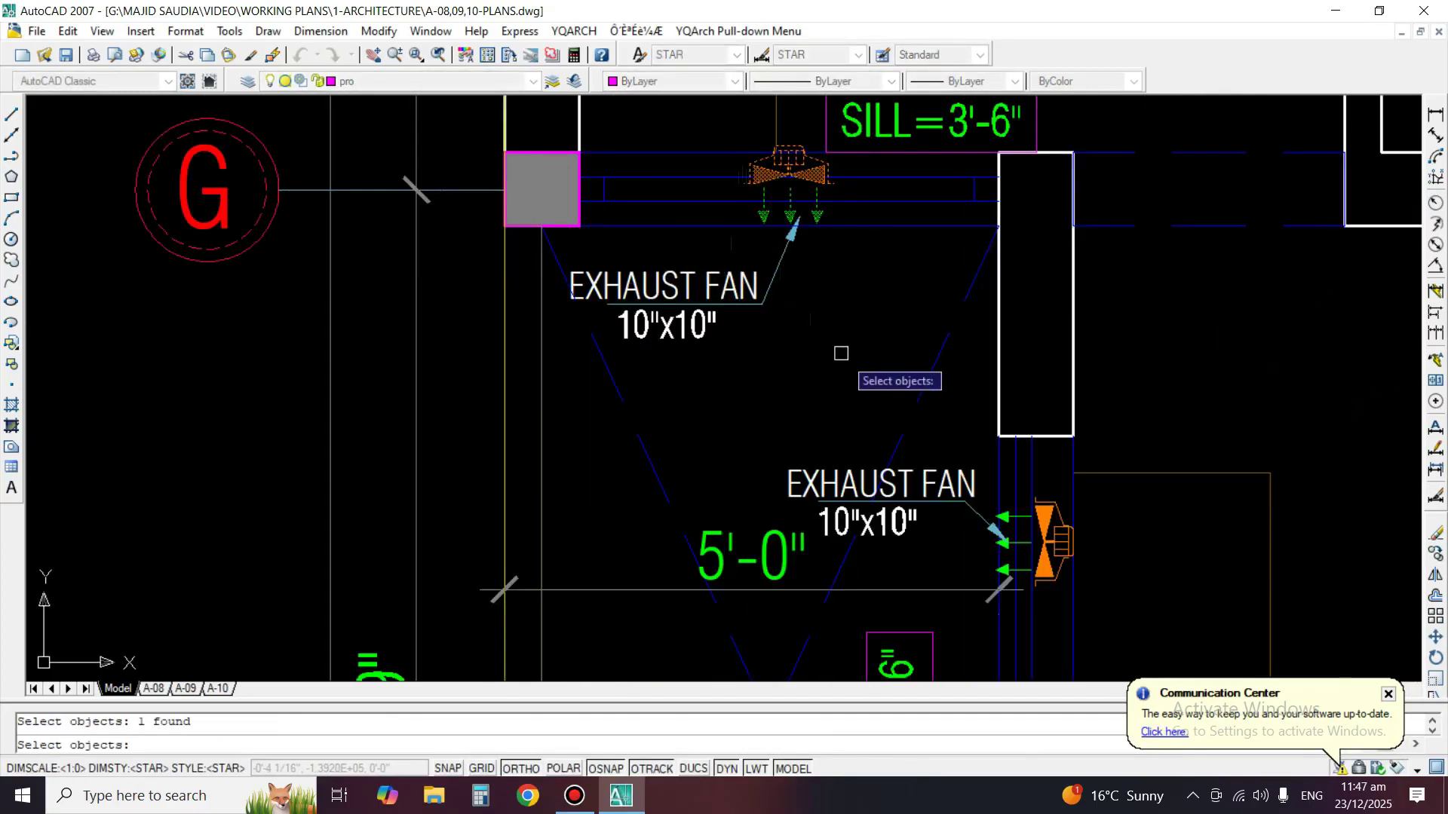
{"action": "key", "text": "Return"}
{"action": "left_click", "coordinate": [742, 368]}
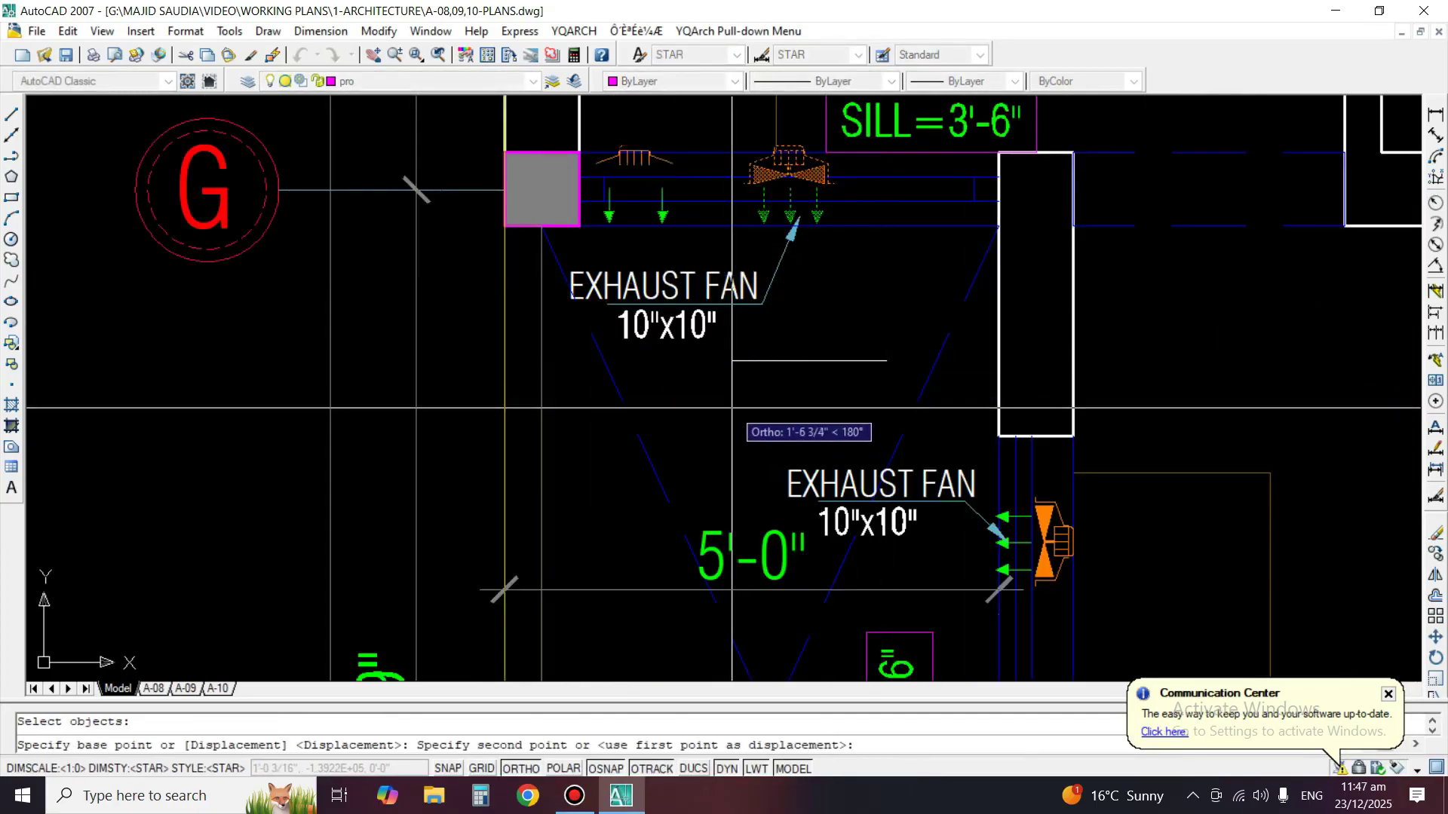
{"action": "left_click", "coordinate": [609, 395]}
Move the dirty kitchen's EXHAUST FAN 10"x10" label and leader left so the arrow points at the fan symbol.
{"action": "key", "text": "Return"}
{"action": "left_click", "coordinate": [707, 295]}
{"action": "key", "text": "Return"}
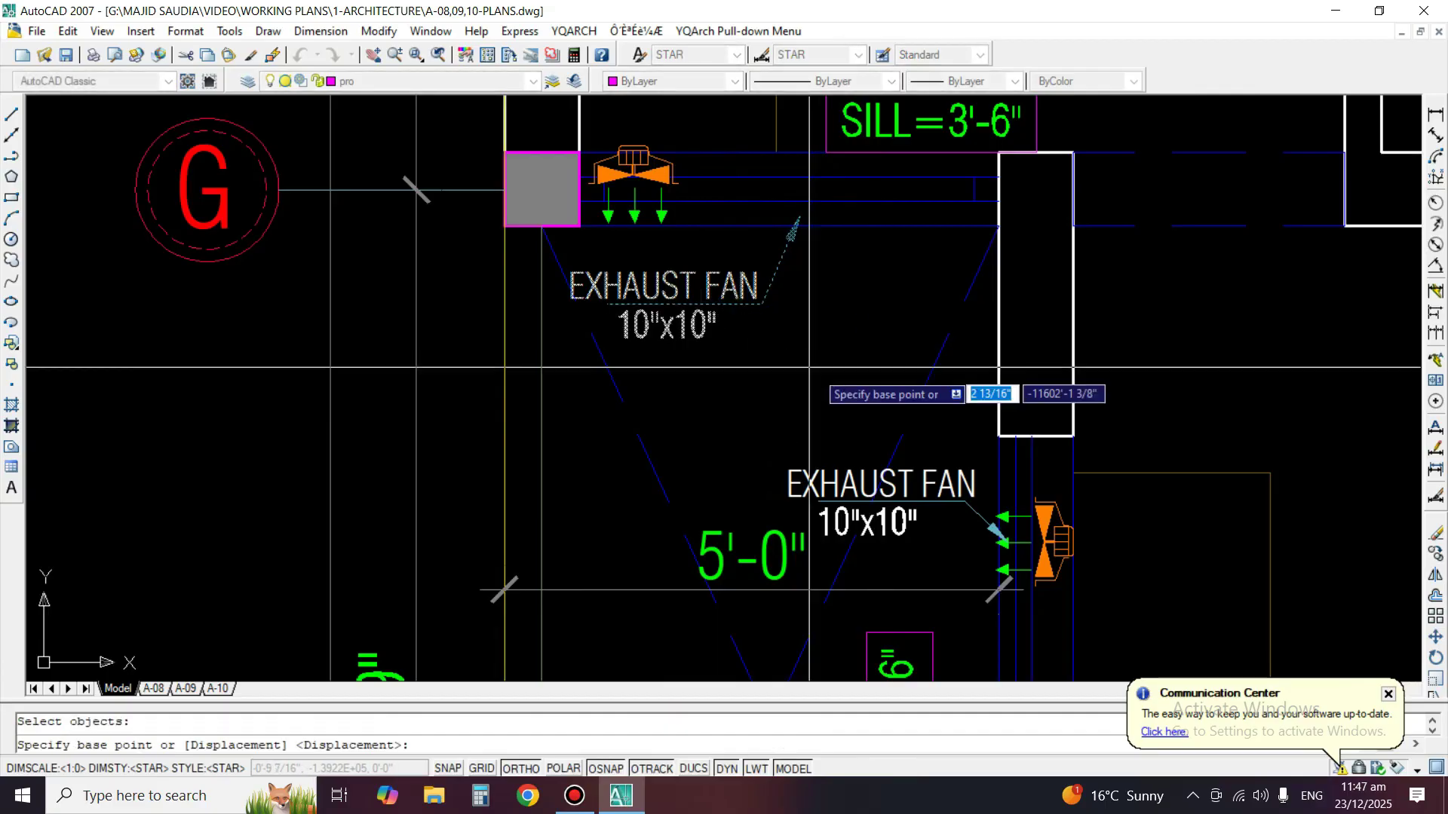
{"action": "left_click", "coordinate": [830, 387]}
{"action": "left_click", "coordinate": [667, 412]}
{"action": "scroll", "coordinate": [534, 411], "scroll_direction": "down", "scroll_amount": 8}
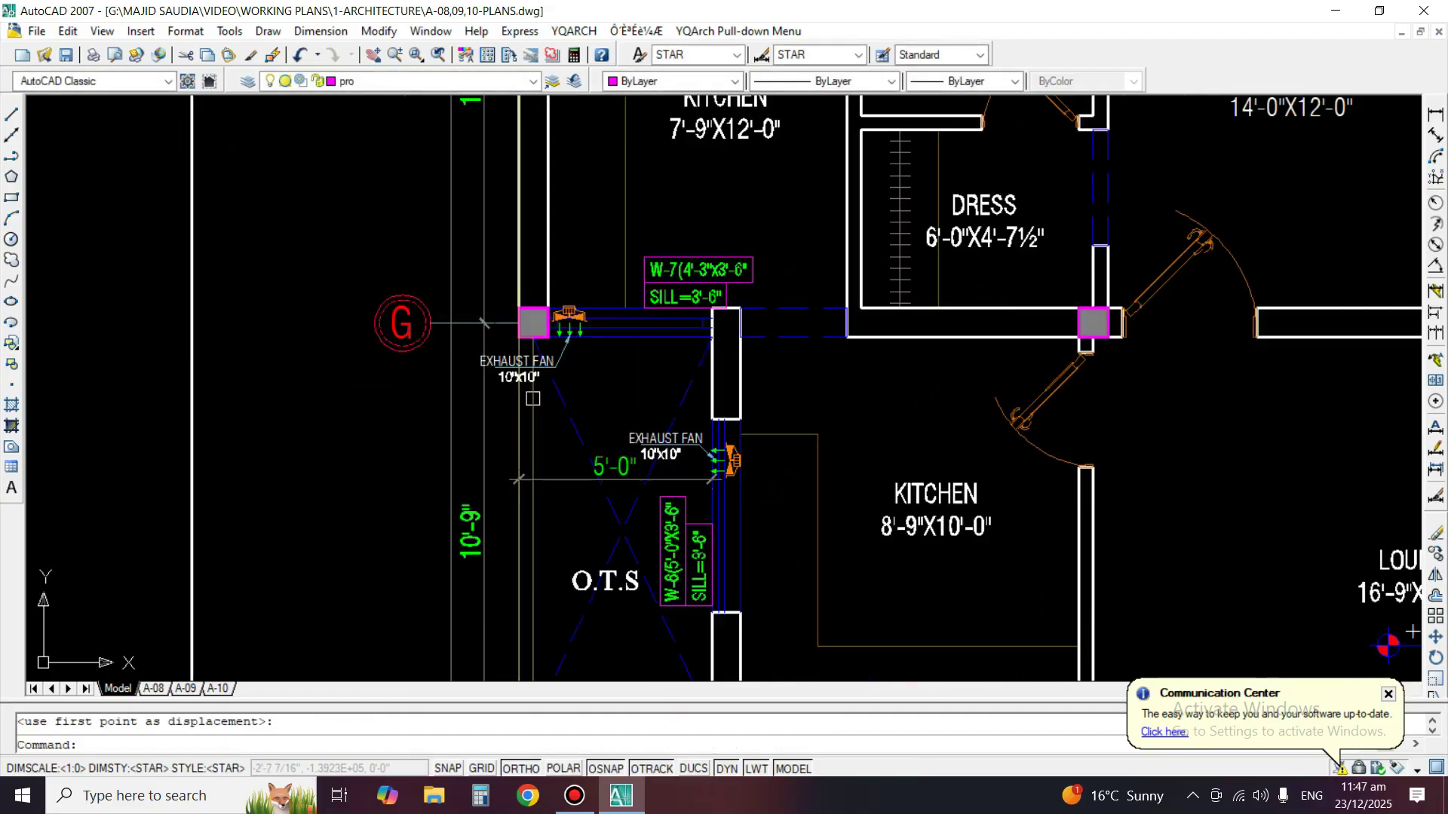
Nudge the dirty kitchen's W-7 window tag slightly left, closer to the middle of its window.
{"action": "scroll", "coordinate": [596, 271], "scroll_direction": "up", "scroll_amount": 3}
{"action": "middle_click_drag", "start_coordinate": [596, 272], "coordinate": [574, 429]}
{"action": "key", "text": "Return"}
{"action": "left_click", "coordinate": [725, 428]}
{"action": "key", "text": "Return"}
{"action": "left_click", "coordinate": [749, 326]}
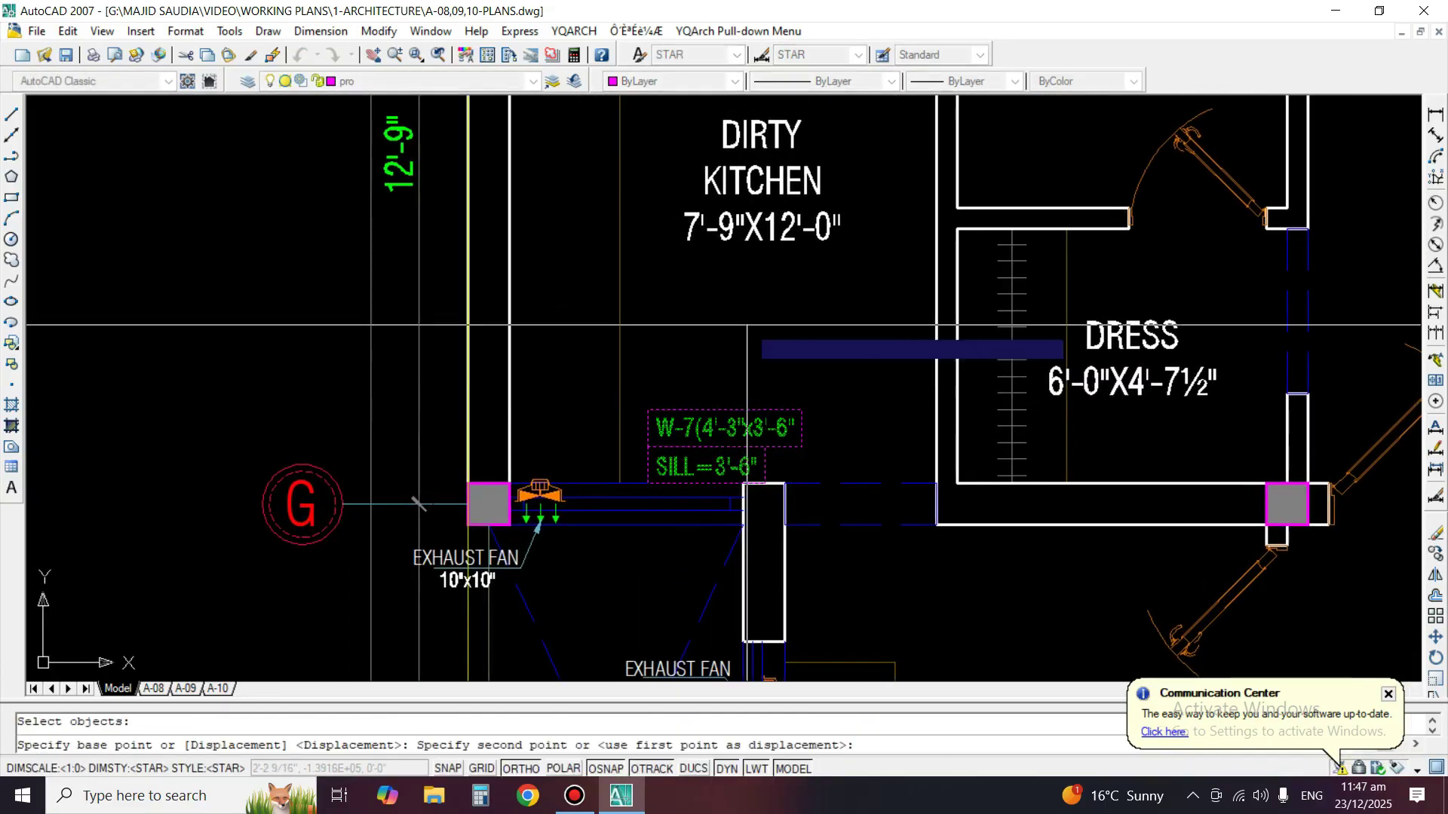
{"action": "left_click", "coordinate": [717, 330]}
Copy the W-7 tag up to the dirty kitchen's rear window on grid line H, placing it outside the wall.
{"action": "middle_click_drag", "start_coordinate": [712, 298], "coordinate": [718, 705]}
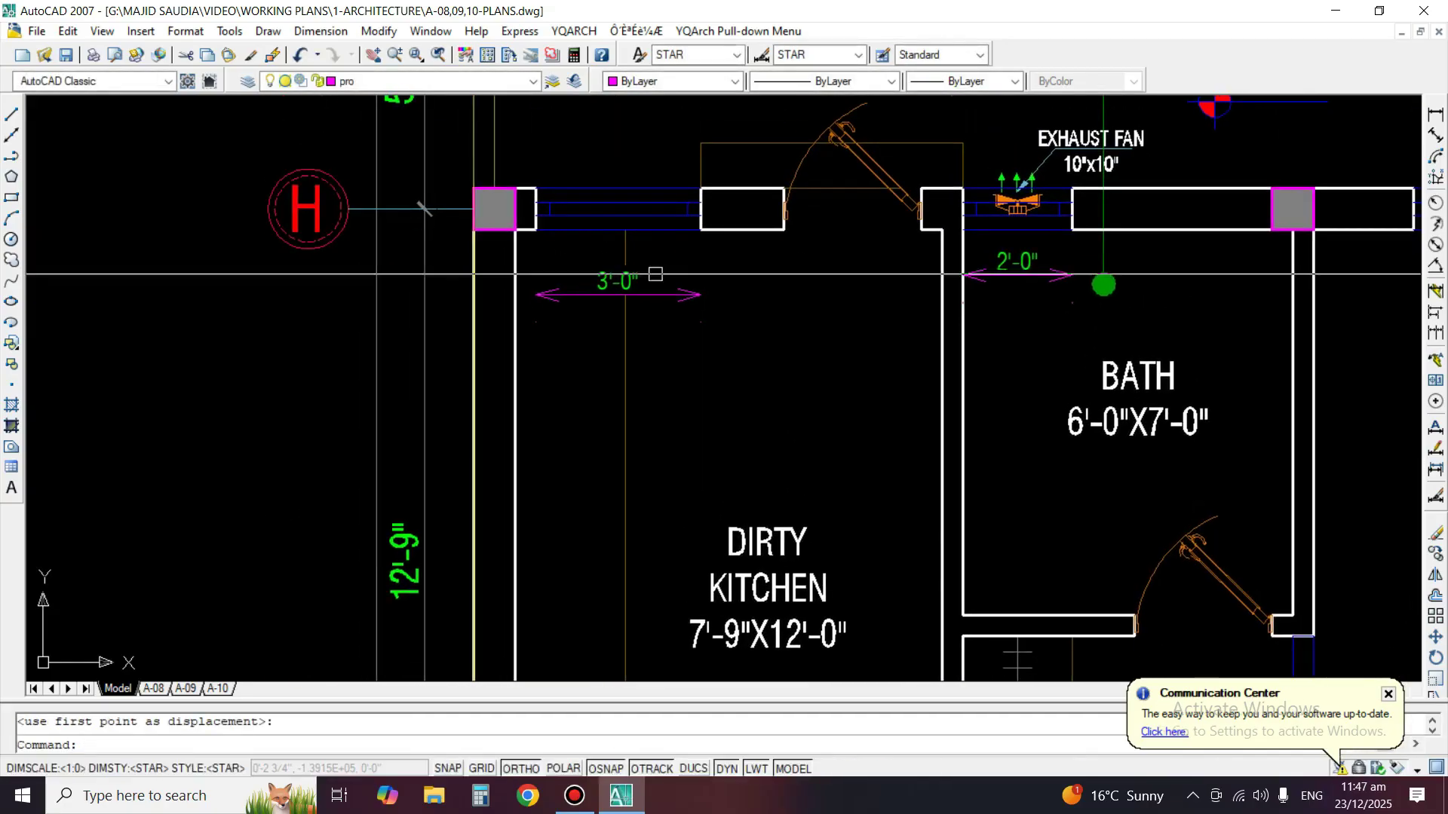
{"action": "scroll", "coordinate": [660, 197], "scroll_direction": "down", "scroll_amount": 2}
{"action": "key", "text": "Return"}
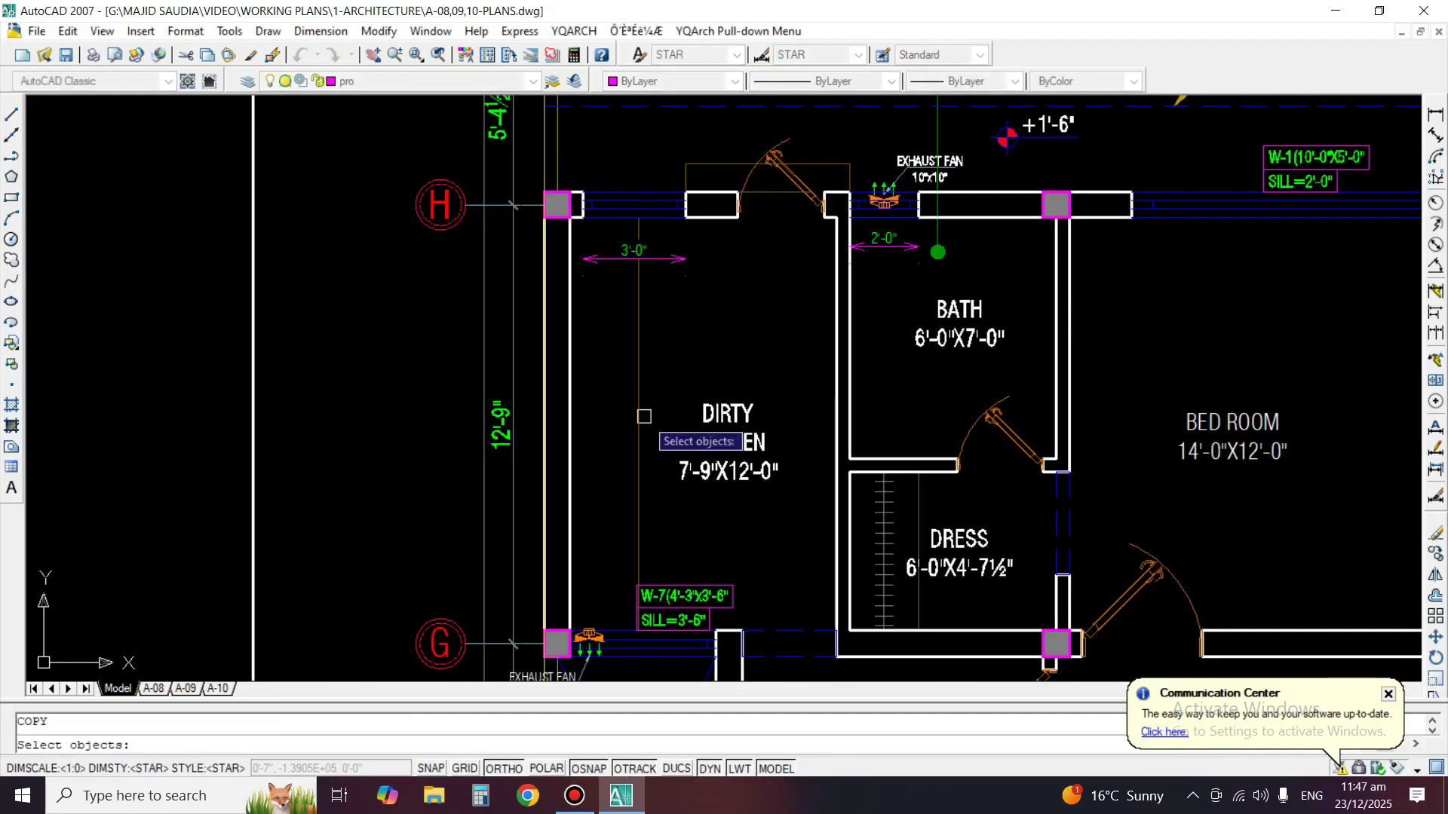
{"action": "left_click", "coordinate": [683, 606]}
{"action": "key", "text": "Return"}
{"action": "left_click", "coordinate": [673, 628]}
{"action": "middle_click_drag", "start_coordinate": [652, 106], "coordinate": [763, 311]}
{"action": "scroll", "coordinate": [746, 297], "scroll_direction": "up", "scroll_amount": 2}
{"action": "left_click", "coordinate": [745, 281]}
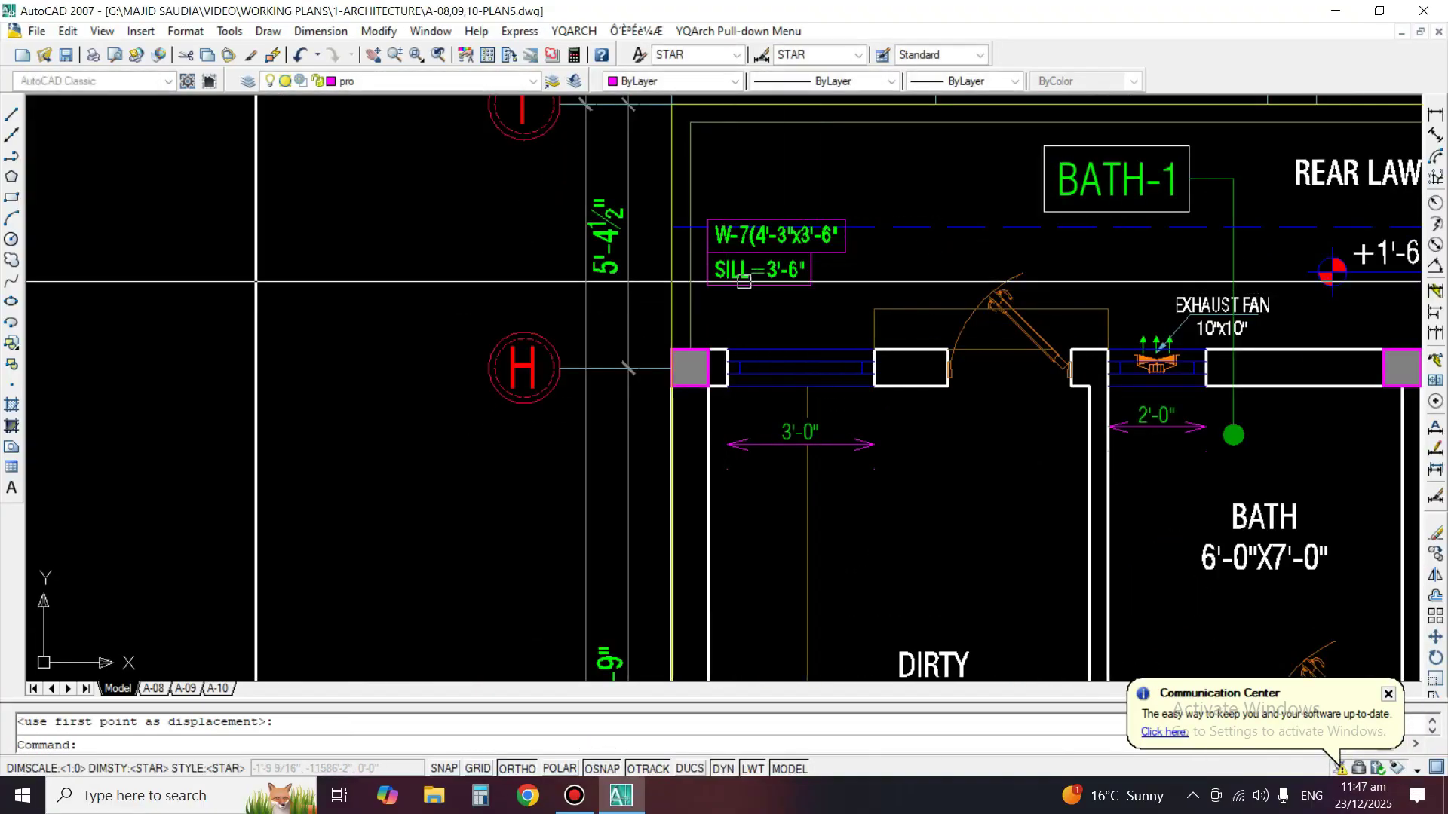
Move the copied tag straight down so it sits closer to the dirty kitchen's rear window.
{"action": "type", "text": "m"}
{"action": "key", "text": "Return"}
{"action": "left_click", "coordinate": [744, 282]}
{"action": "key", "text": "Return"}
{"action": "left_click", "coordinate": [999, 449]}
{"action": "left_click", "coordinate": [999, 490]}
Edit the first line of the dirty kitchen's rear window tag to read W-7(3'-0"x3'-6".
{"action": "scroll", "coordinate": [772, 362], "scroll_direction": "up", "scroll_amount": 2}
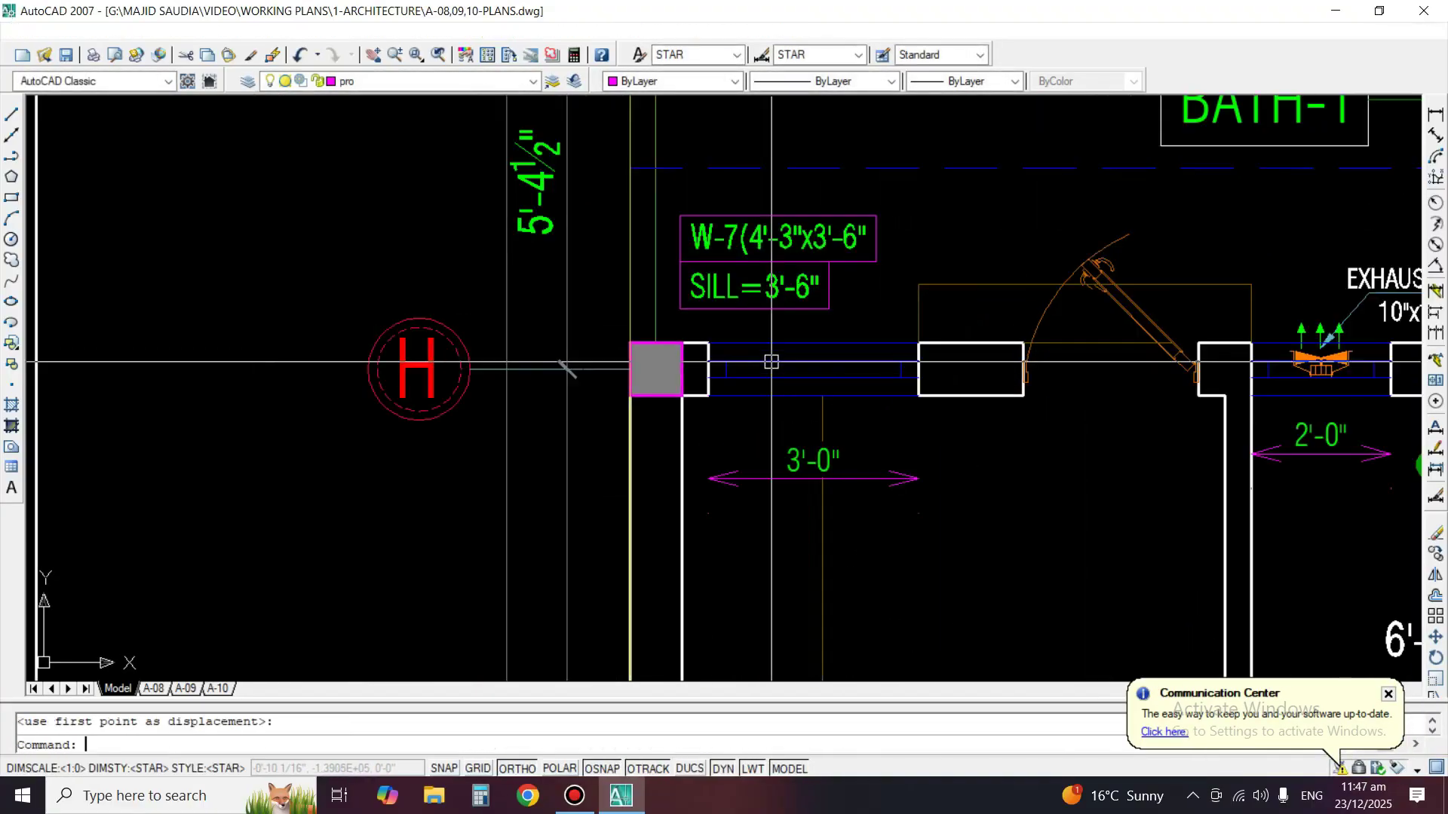
{"action": "type", "text": "ed"}
{"action": "key", "text": "Return"}
{"action": "left_click", "coordinate": [794, 242]}
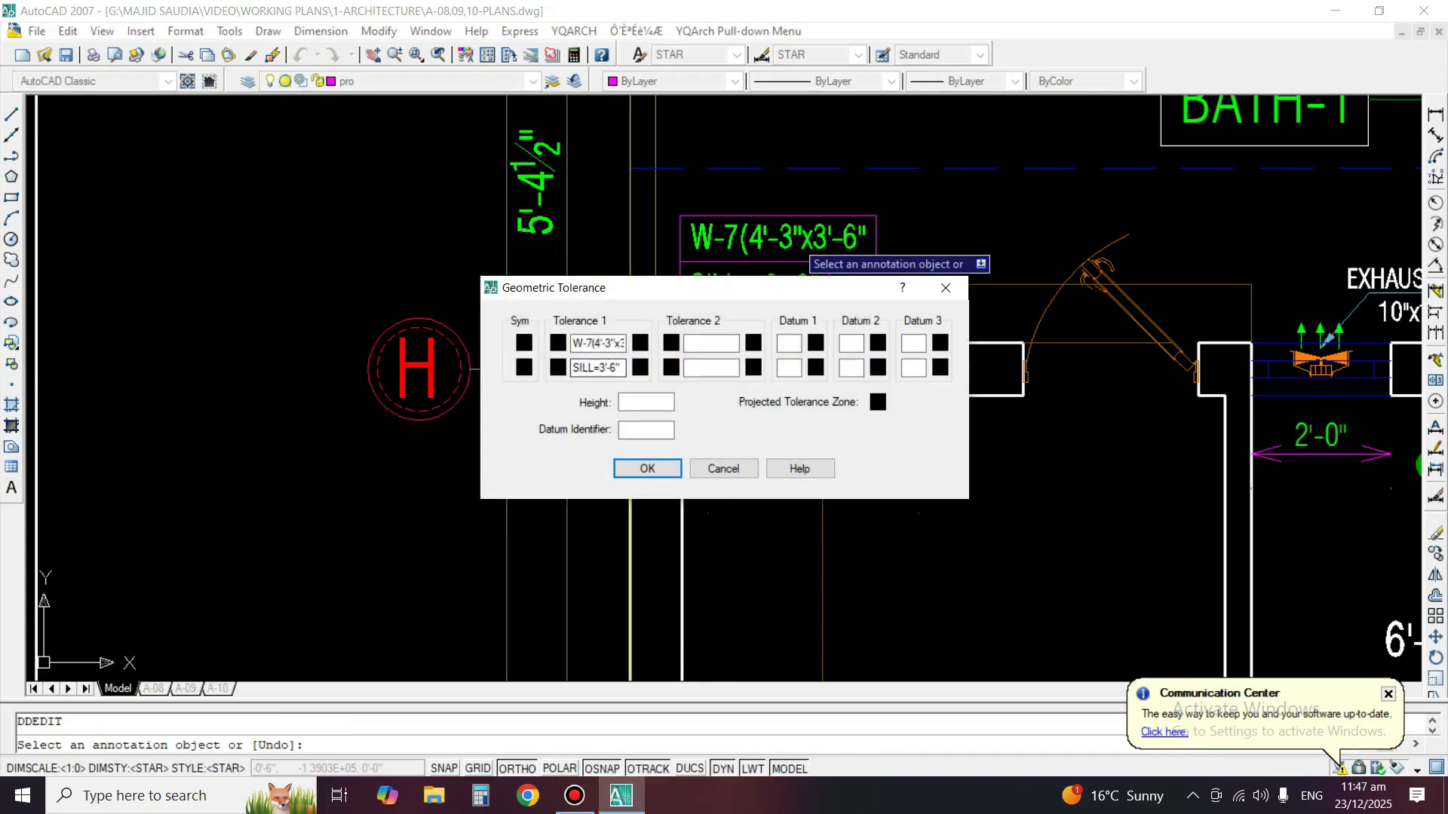
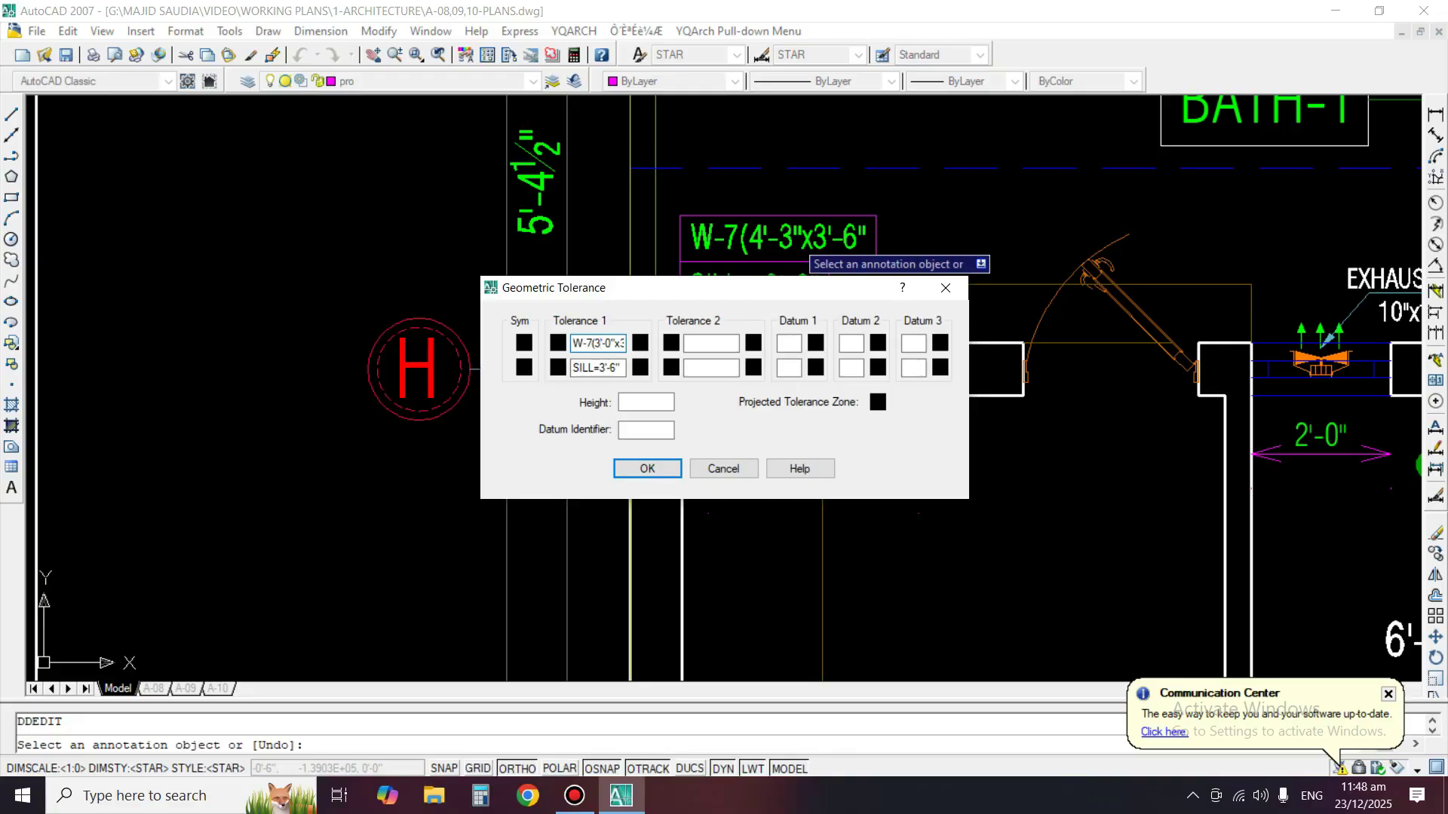
{"action": "key", "text": "Return"}
{"action": "key", "text": "Return"}
{"action": "scroll", "coordinate": [741, 452], "scroll_direction": "down", "scroll_amount": 4}
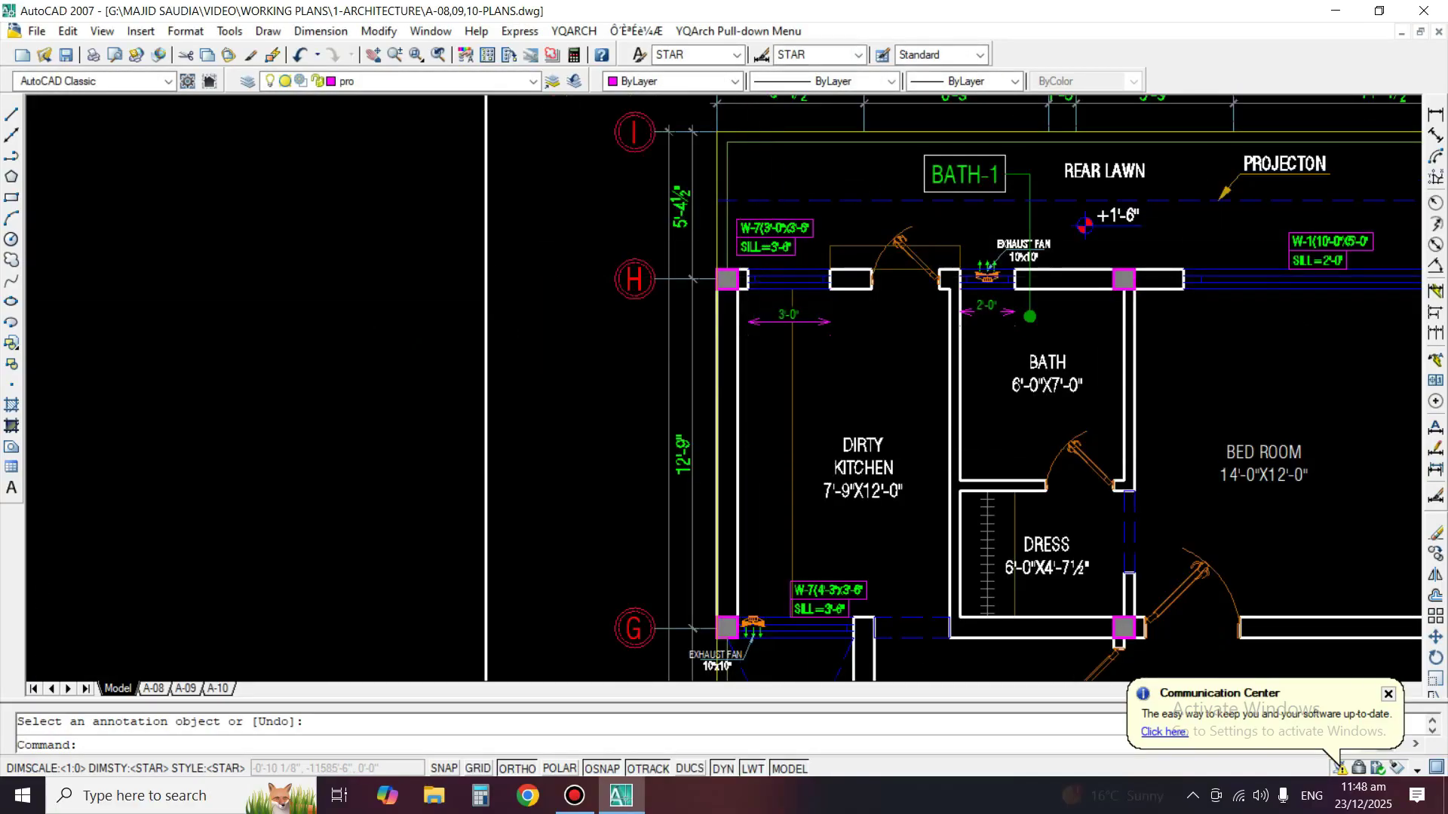
Change the window number in the dirty kitchen's rear window tag so it reads W-8(3'-0"x3'-6".
{"action": "scroll", "coordinate": [846, 241], "scroll_direction": "up", "scroll_amount": 3}
{"action": "key", "text": "Return"}
{"action": "left_click", "coordinate": [748, 220]}
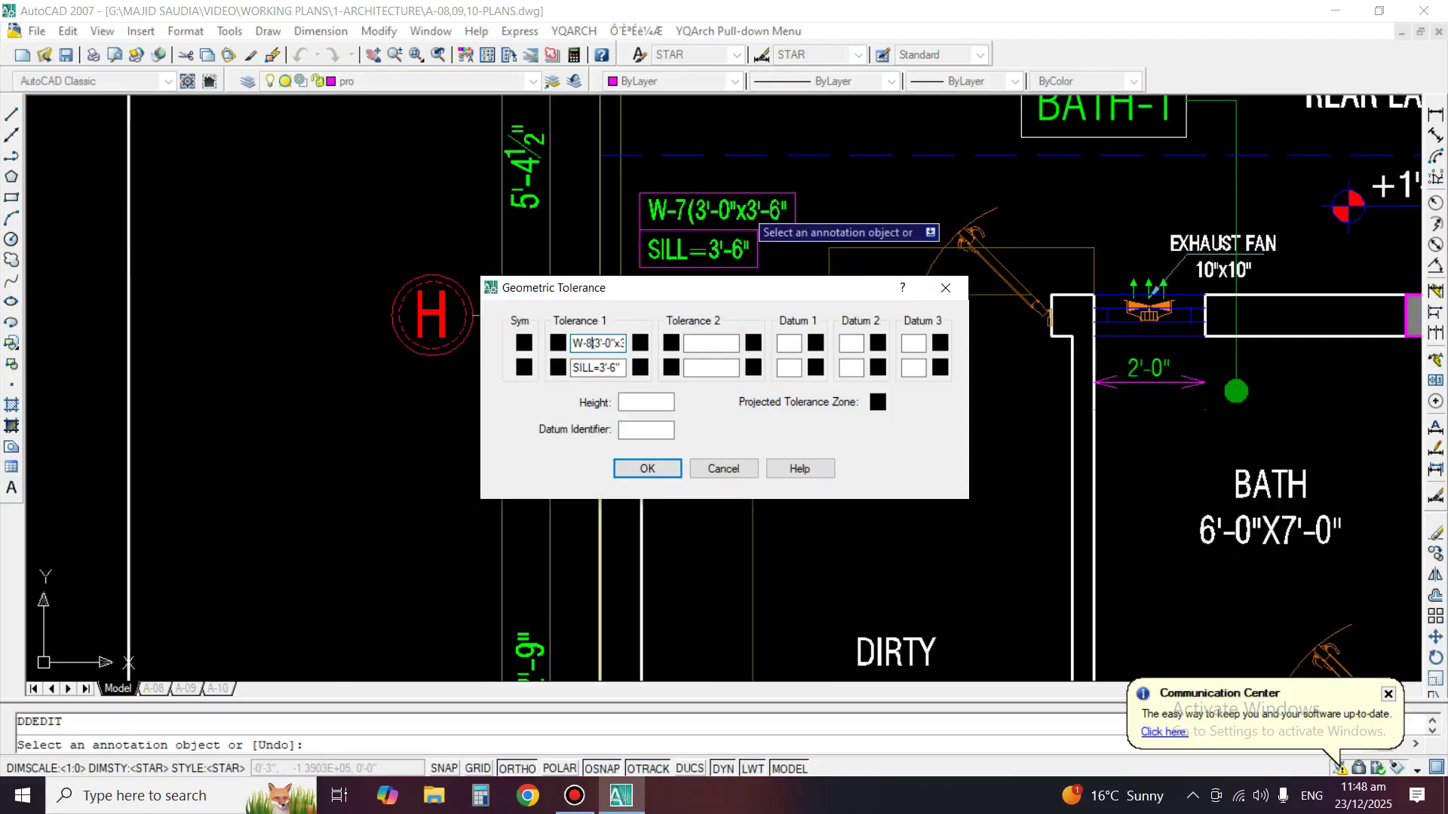
{"action": "key", "text": "Return"}
{"action": "key", "text": "Return"}
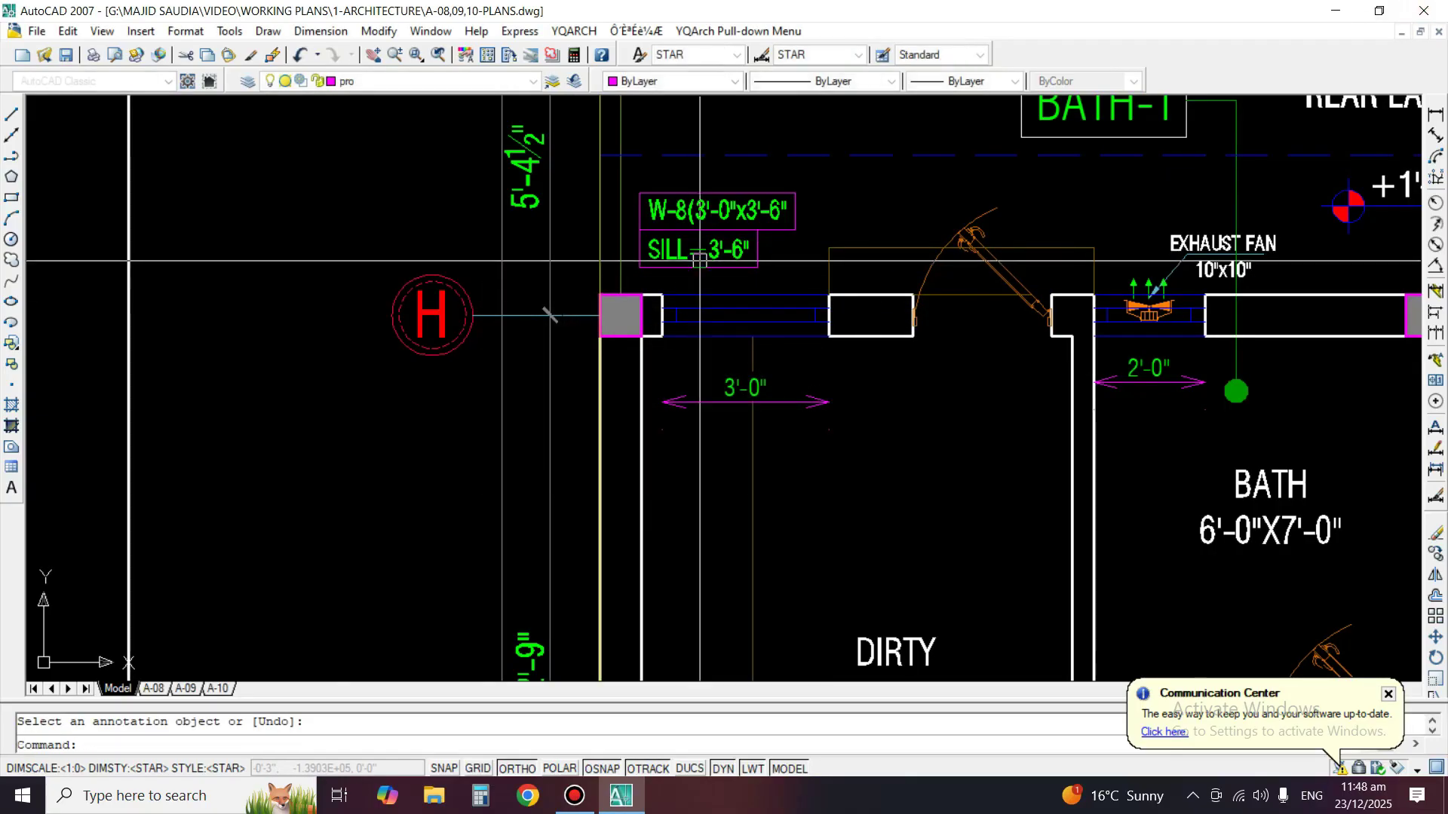
Look over the ground and first floor plans for windows that still need tags, ending at the first floor O.T.S.
{"action": "scroll", "coordinate": [485, 357], "scroll_direction": "down", "scroll_amount": 4}
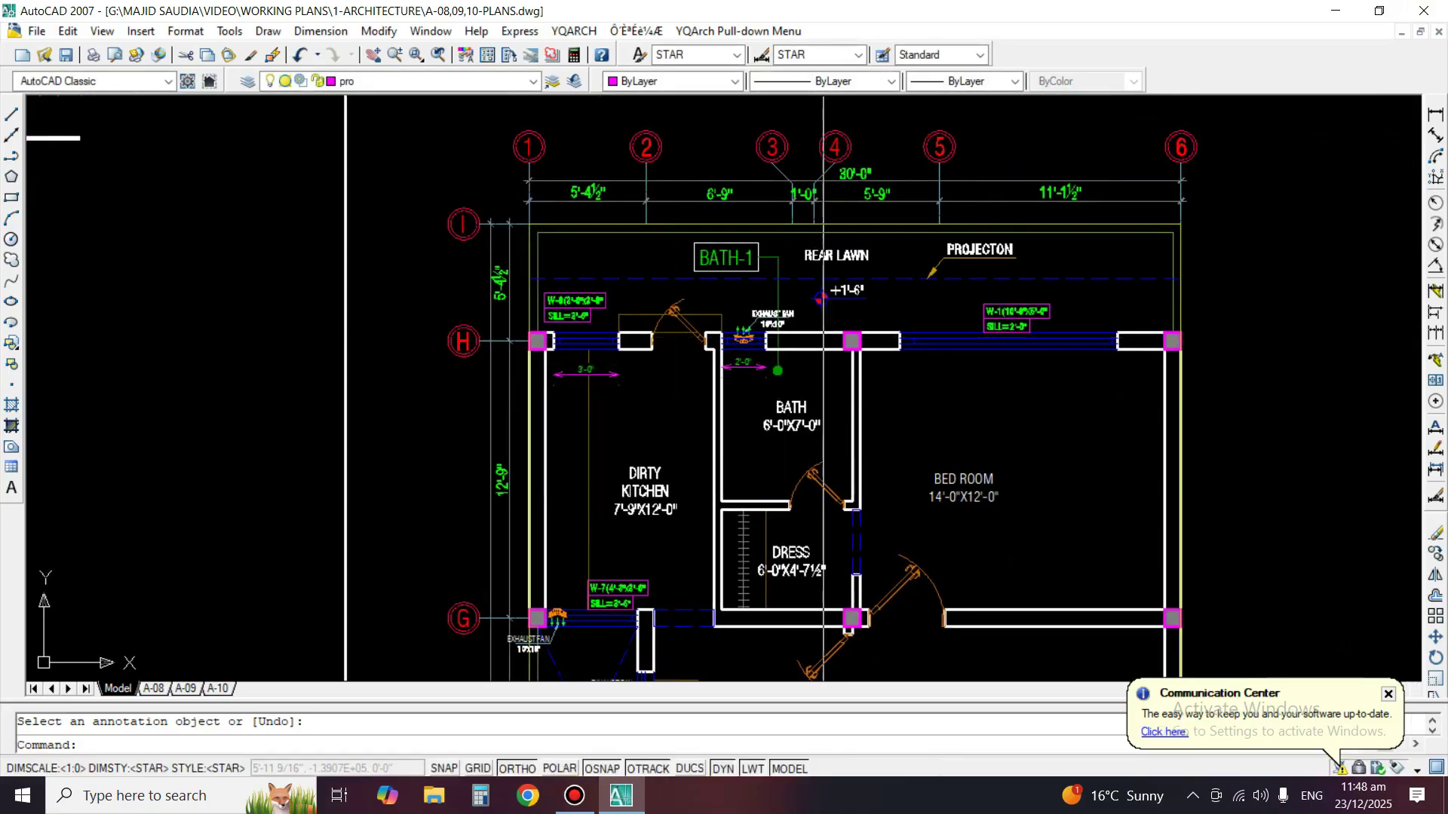
{"action": "middle_click_drag", "start_coordinate": [822, 641], "coordinate": [821, 121]}
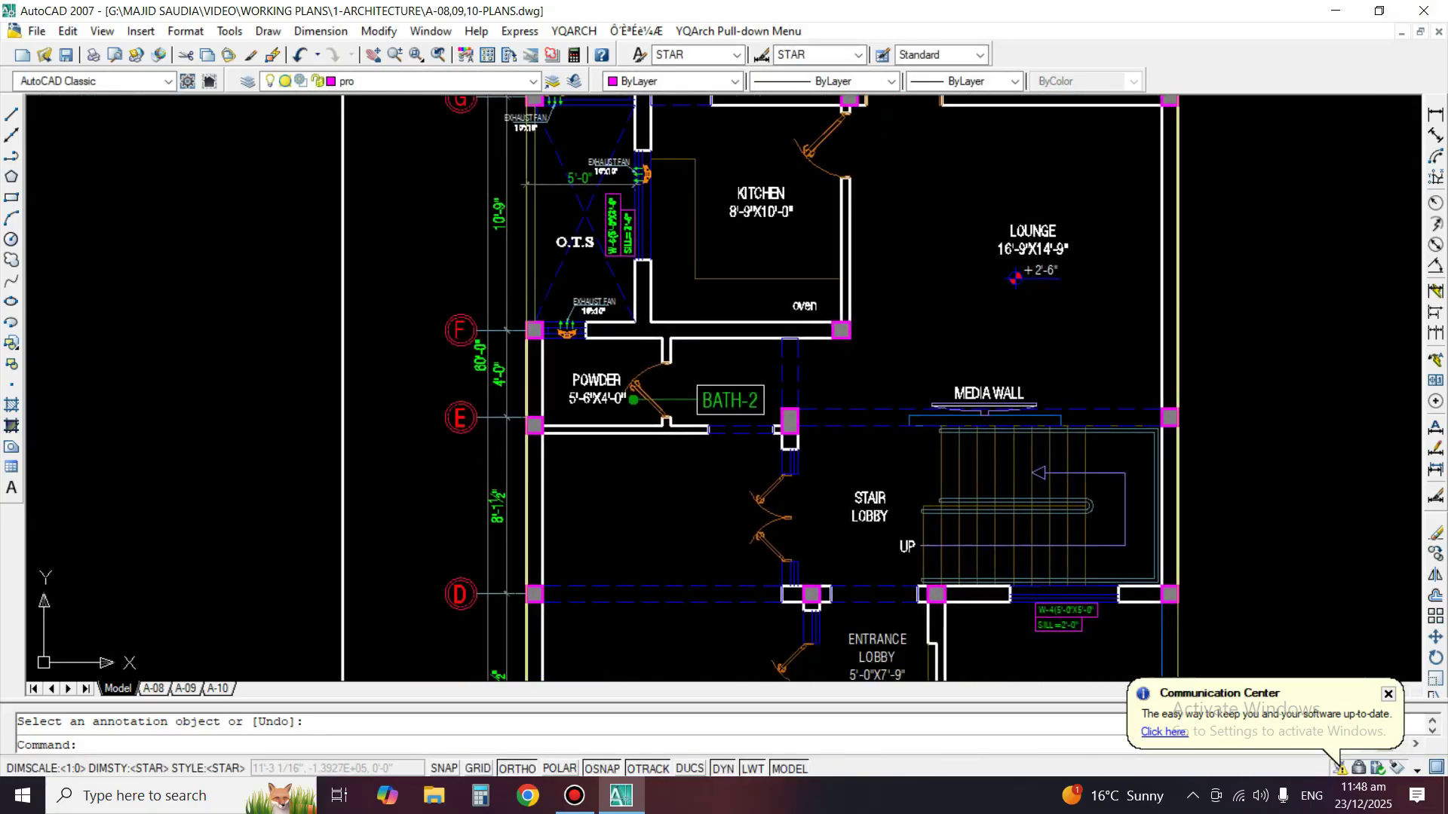
{"action": "middle_click_drag", "start_coordinate": [821, 422], "coordinate": [781, 157]}
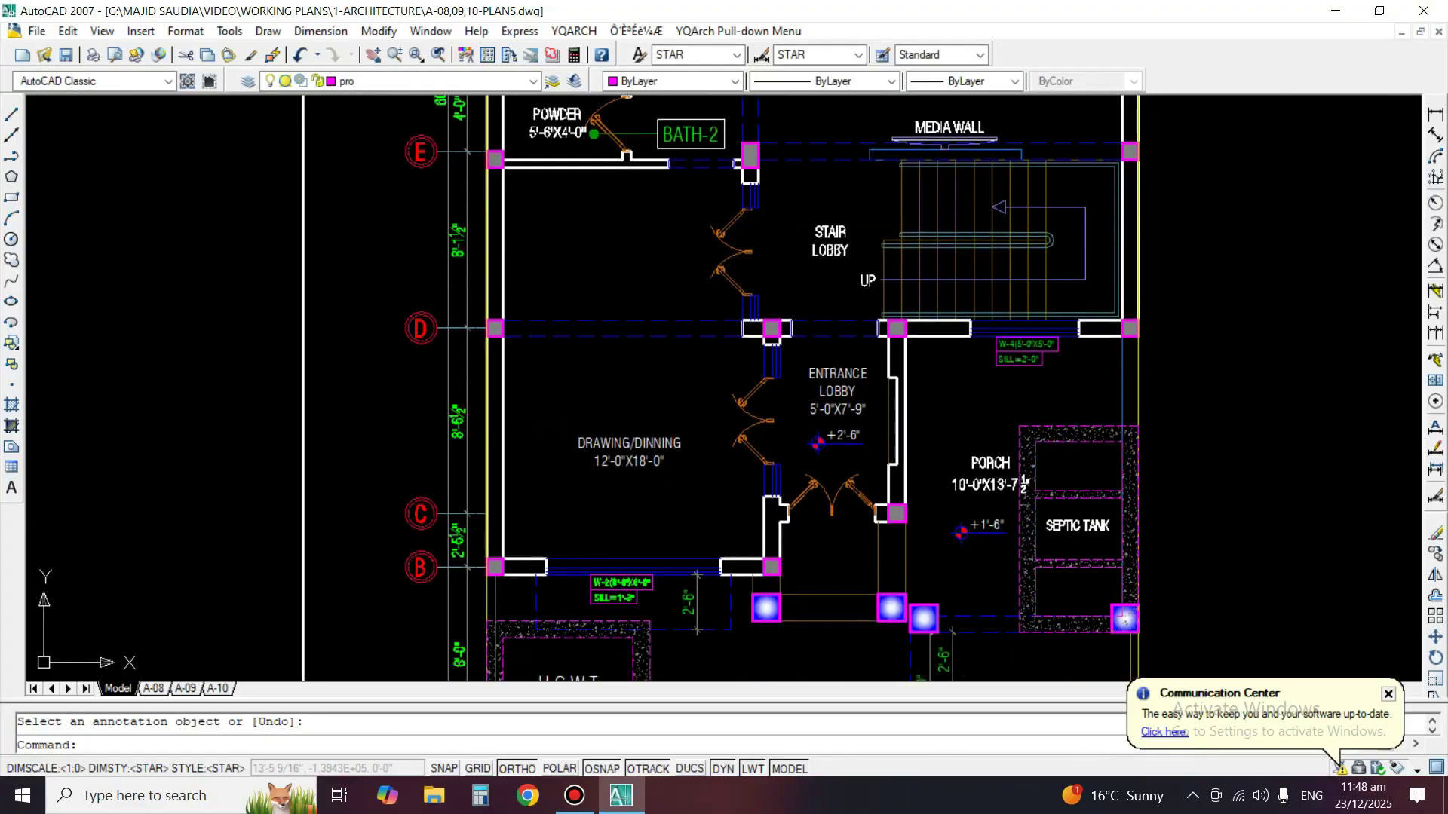
{"action": "middle_click_drag", "start_coordinate": [1023, 483], "coordinate": [1017, 474]}
{"action": "scroll", "coordinate": [806, 428], "scroll_direction": "down", "scroll_amount": 2}
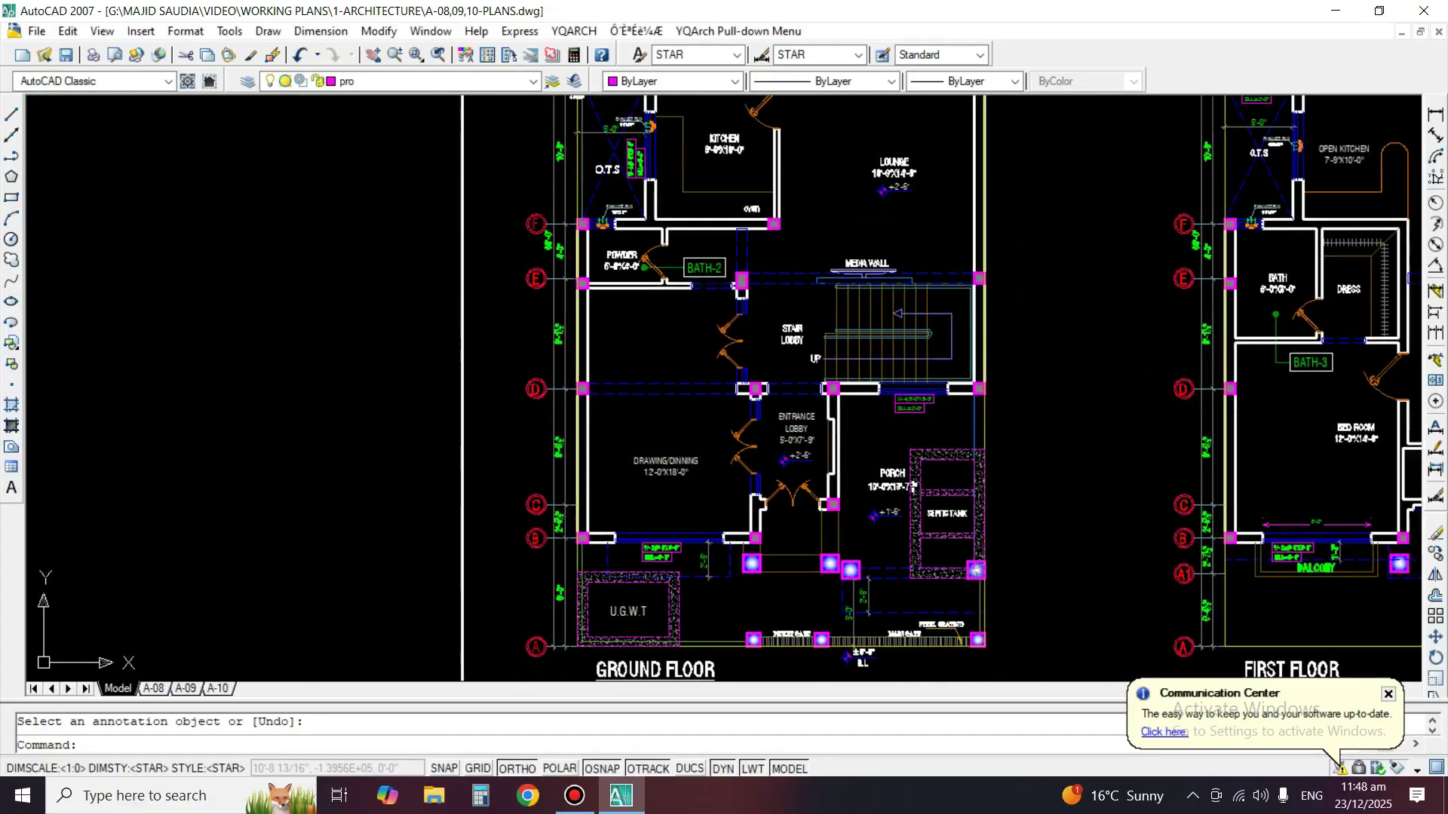
{"action": "middle_click_drag", "start_coordinate": [1184, 445], "coordinate": [827, 448]}
{"action": "scroll", "coordinate": [827, 447], "scroll_direction": "up", "scroll_amount": 2}
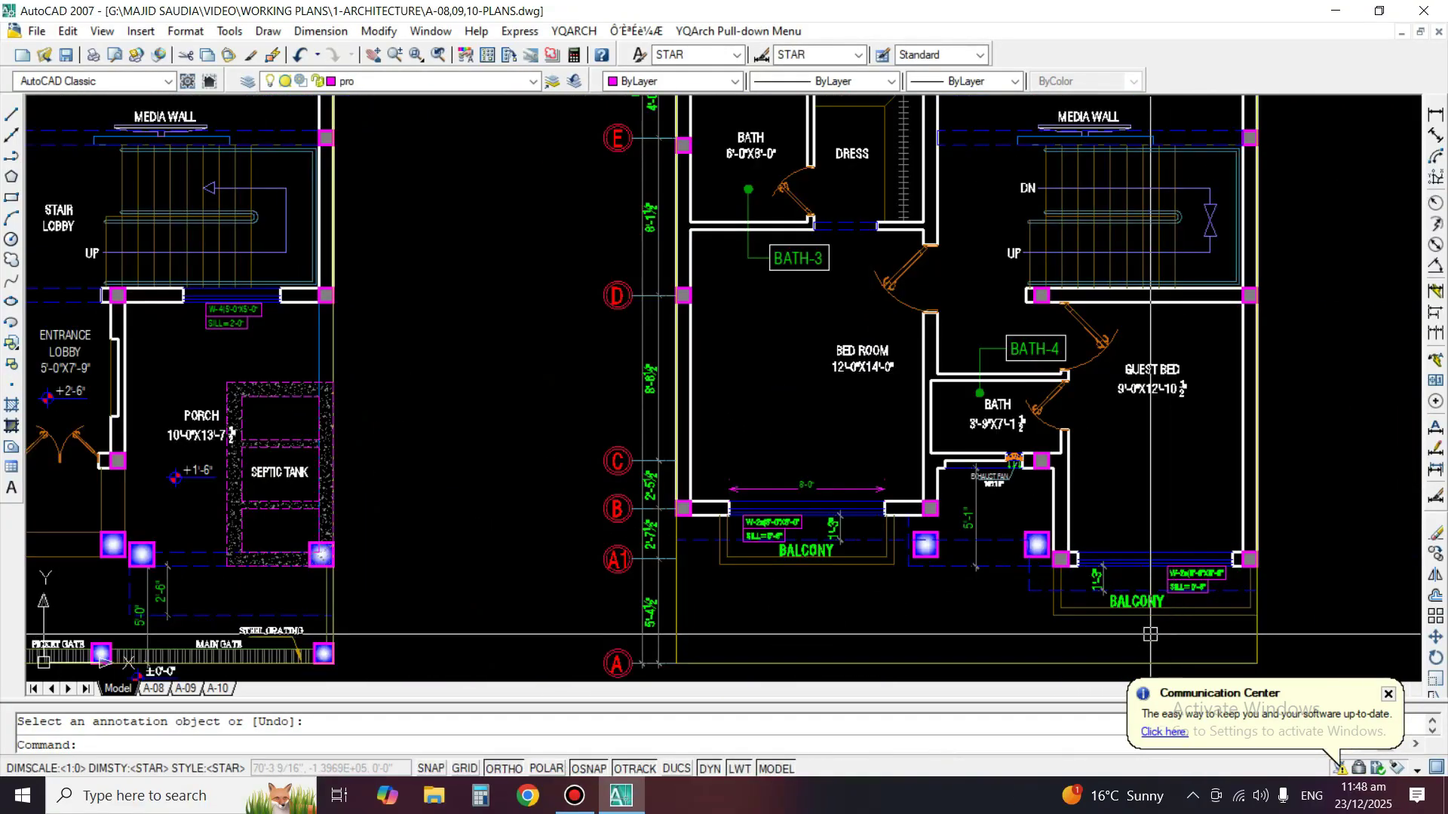
{"action": "scroll", "coordinate": [827, 448], "scroll_direction": "up", "scroll_amount": 1}
{"action": "mouse_move", "coordinate": [829, 298]}
{"action": "middle_mouse_down"}
{"action": "mouse_move", "coordinate": [847, 410]}
{"action": "mouse_move", "coordinate": [871, 313]}
{"action": "mouse_move", "coordinate": [924, 388]}
{"action": "middle_mouse_up"}
{"action": "scroll", "coordinate": [924, 388], "scroll_direction": "up", "scroll_amount": 2}
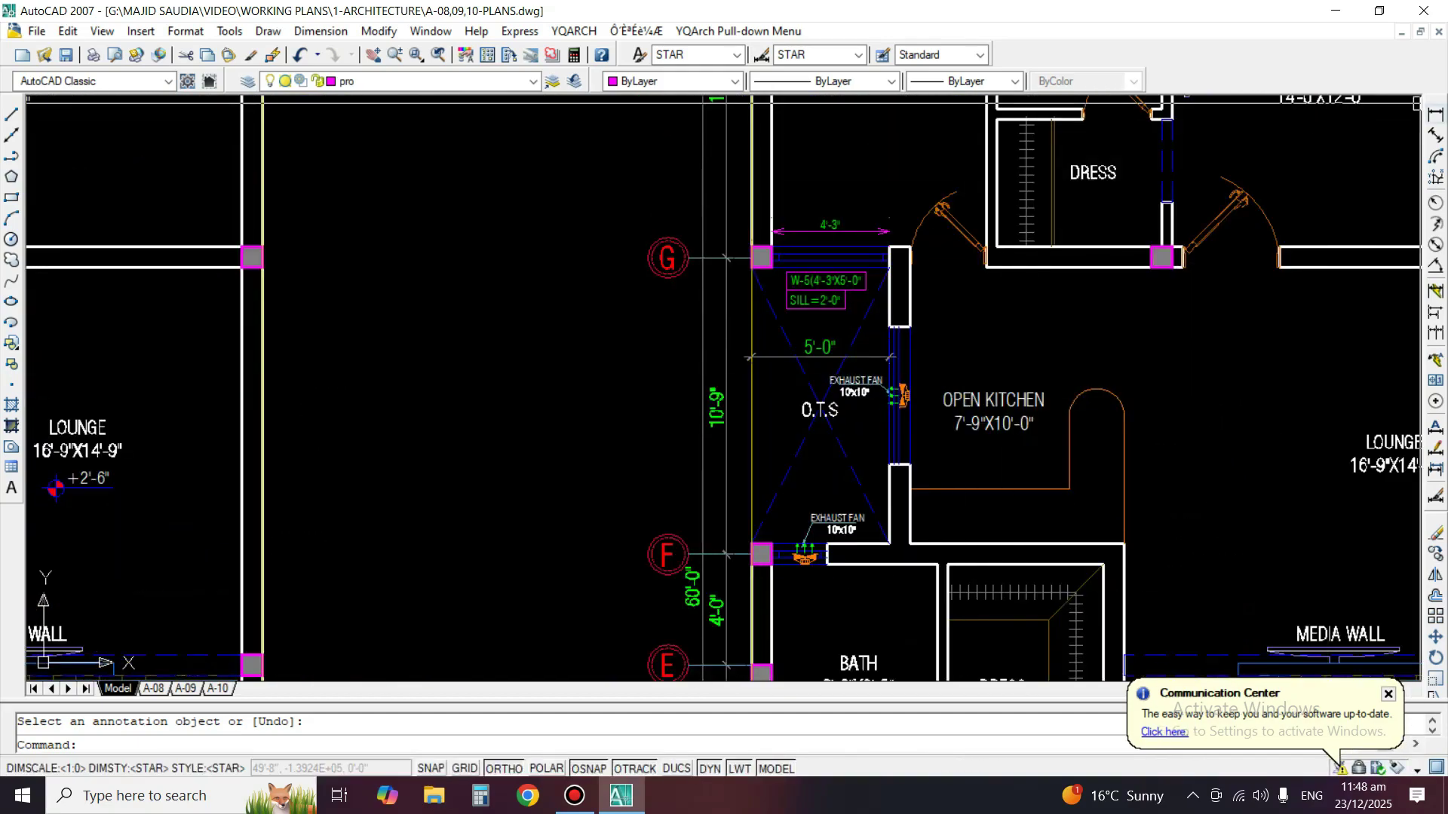
Check the length of the open kitchen's O.T.S. window with a trial linear dimension.
{"action": "left_click", "coordinate": [1435, 114]}
{"action": "scroll", "coordinate": [851, 457], "scroll_direction": "up", "scroll_amount": 2}
{"action": "key", "text": "Return"}
{"action": "left_click", "coordinate": [966, 247]}
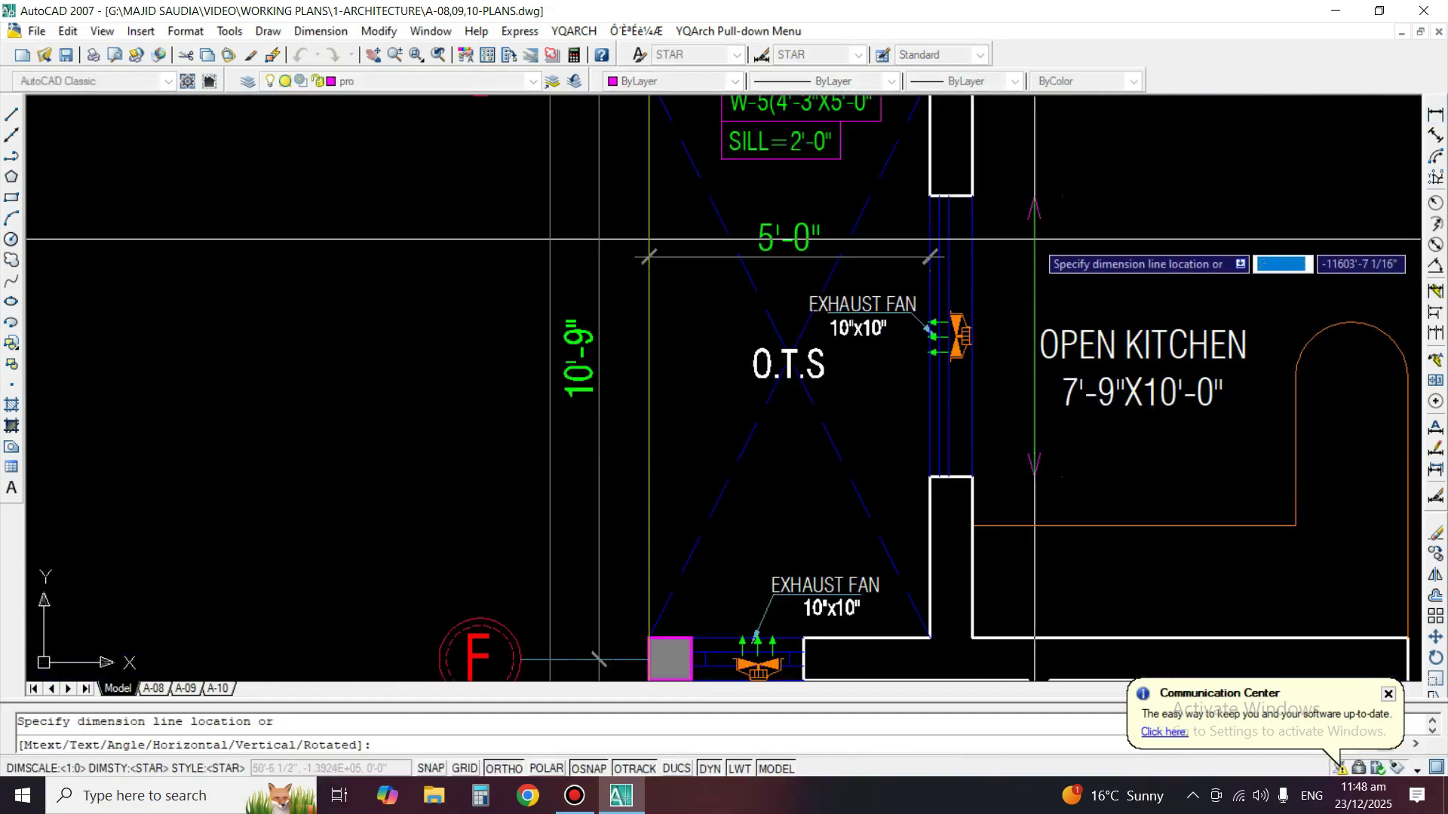
{"action": "key", "text": "Escape"}
Erase the 5'-0" dimension across the first floor O.T.S.
{"action": "middle_click_drag", "start_coordinate": [788, 249], "coordinate": [714, 355]}
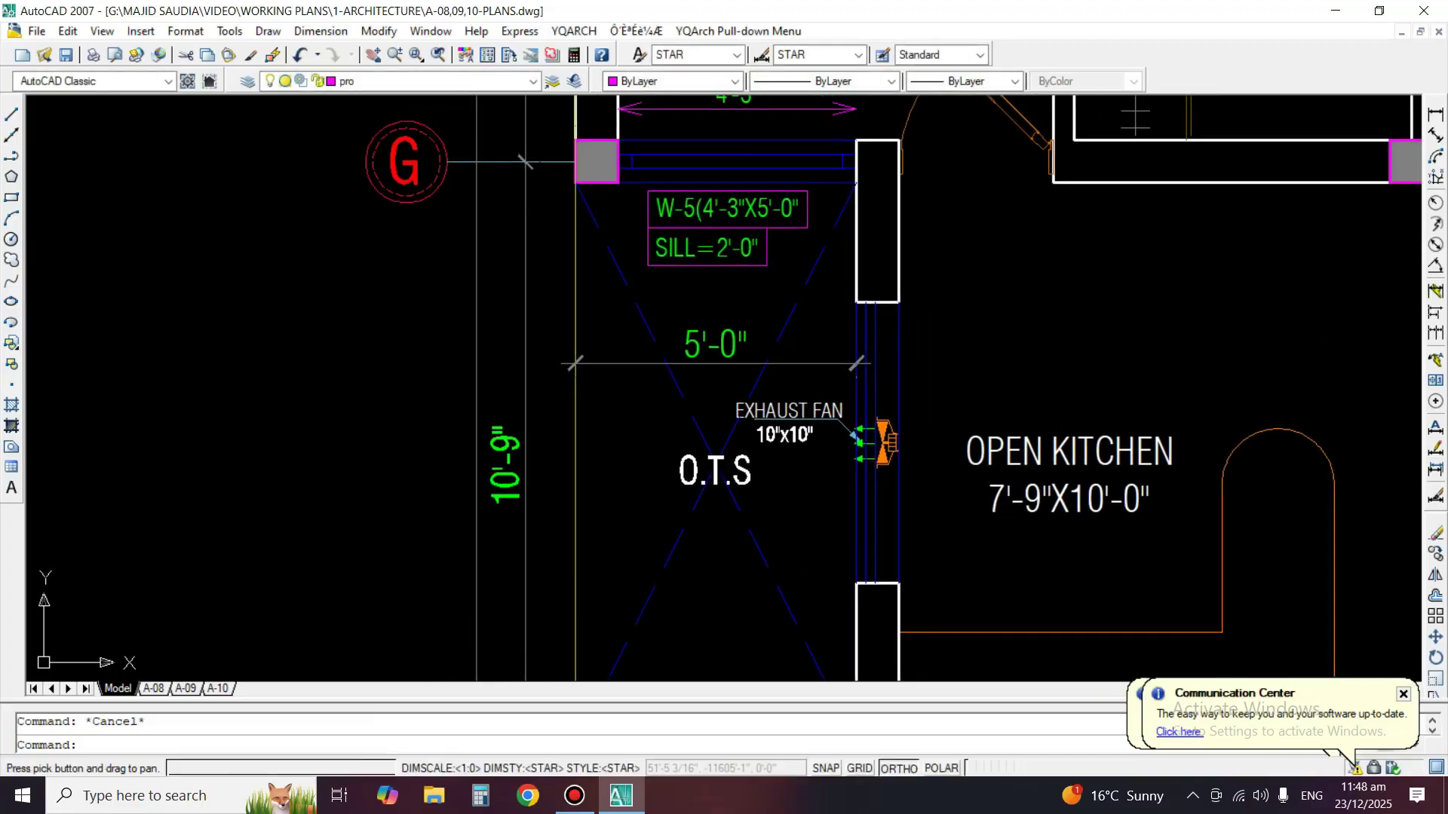
{"action": "left_click", "coordinate": [714, 336]}
{"action": "type", "text": "e"}
{"action": "key", "text": "Return"}
{"action": "scroll", "coordinate": [738, 321], "scroll_direction": "down", "scroll_amount": 4}
{"action": "scroll", "coordinate": [716, 347], "scroll_direction": "up", "scroll_amount": 2}
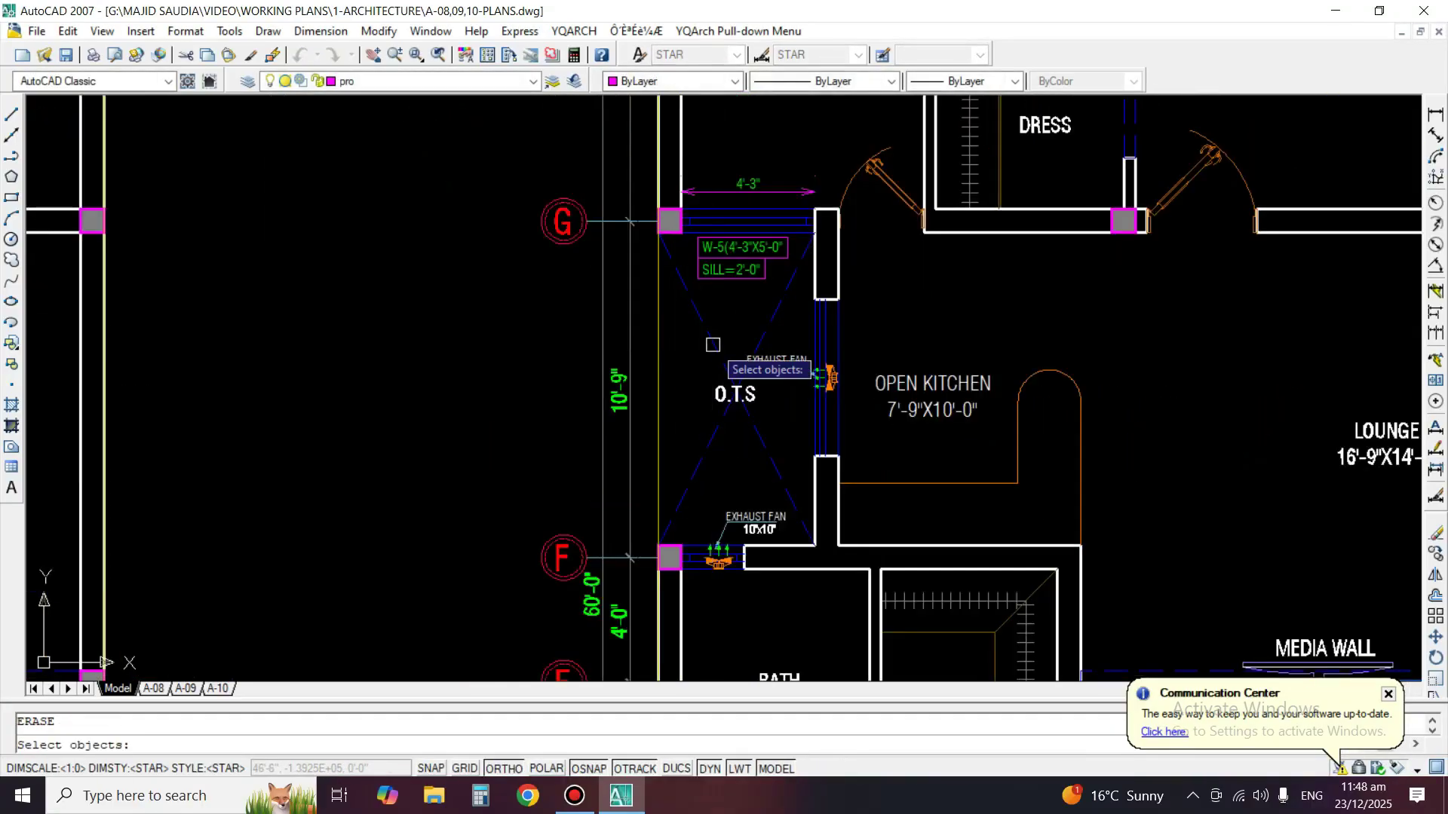
{"action": "key", "text": "Return"}
{"action": "left_click", "coordinate": [722, 314]}
{"action": "key", "text": "Escape"}
Copy the W-6 window tag from the ground floor kitchen's O.T.S. window to the first floor open kitchen's window.
{"action": "middle_click_drag", "start_coordinate": [798, 182], "coordinate": [811, 256]}
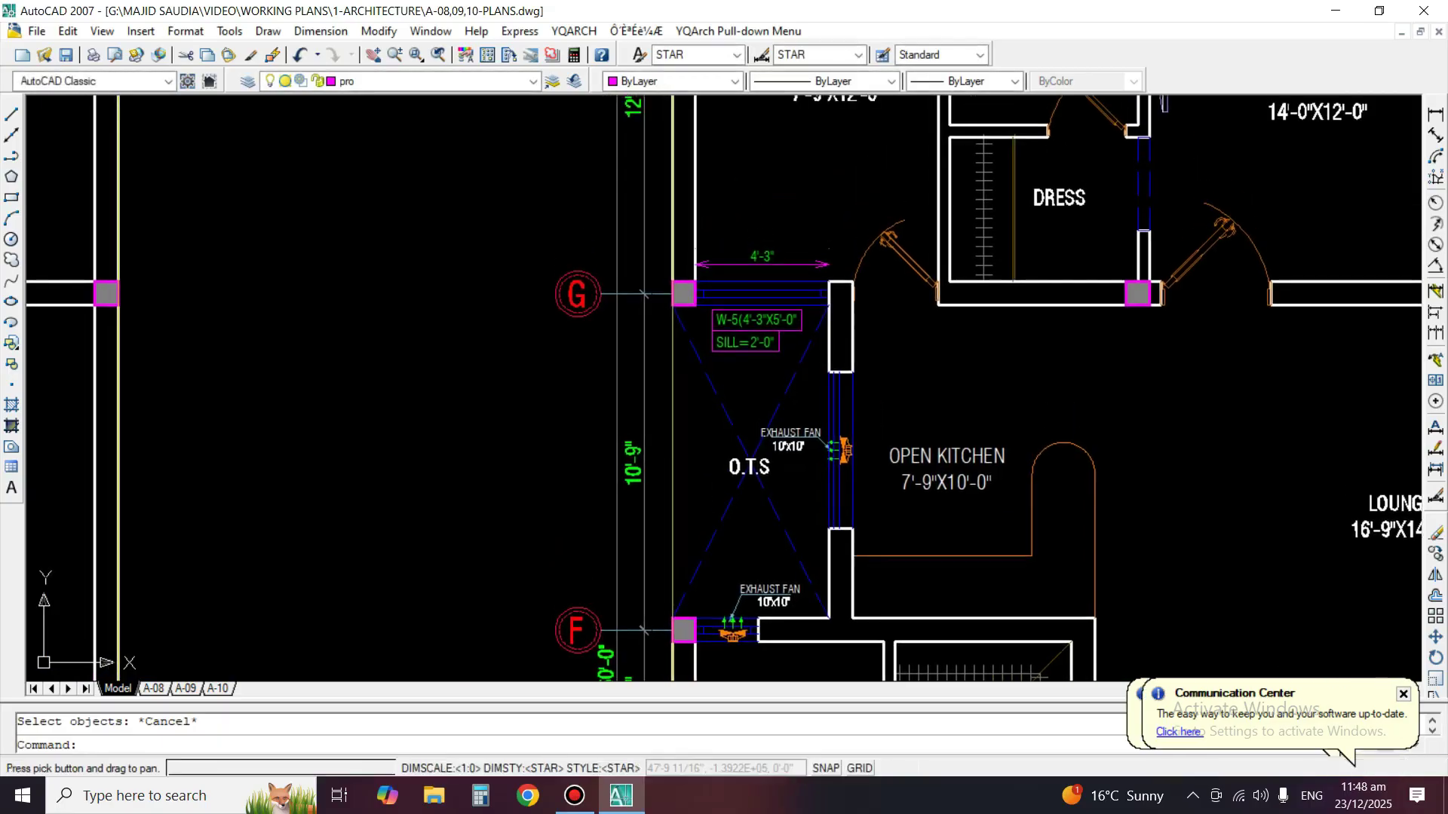
{"action": "middle_click_drag", "start_coordinate": [827, 435], "coordinate": [934, 379]}
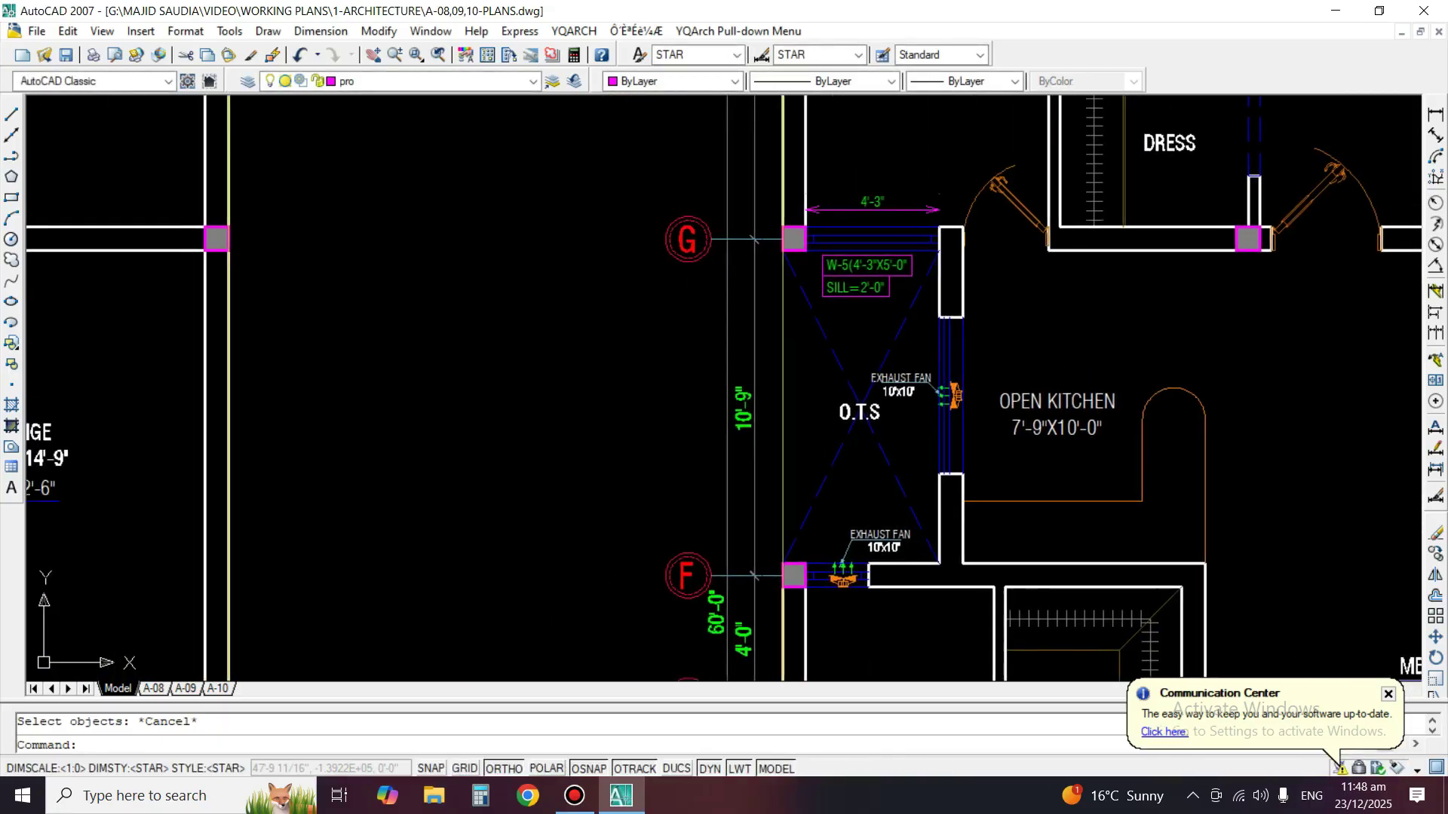
{"action": "type", "text": "co"}
{"action": "key", "text": "Return"}
{"action": "scroll", "coordinate": [932, 361], "scroll_direction": "down", "scroll_amount": 2}
{"action": "middle_click_drag", "start_coordinate": [340, 399], "coordinate": [850, 446]}
{"action": "scroll", "coordinate": [769, 422], "scroll_direction": "up", "scroll_amount": 3}
{"action": "key", "text": "Return"}
{"action": "left_click", "coordinate": [702, 433]}
{"action": "scroll", "coordinate": [521, 423], "scroll_direction": "down", "scroll_amount": 4}
{"action": "scroll", "coordinate": [1119, 464], "scroll_direction": "up", "scroll_amount": 3}
{"action": "scroll", "coordinate": [1085, 475], "scroll_direction": "up", "scroll_amount": 3}
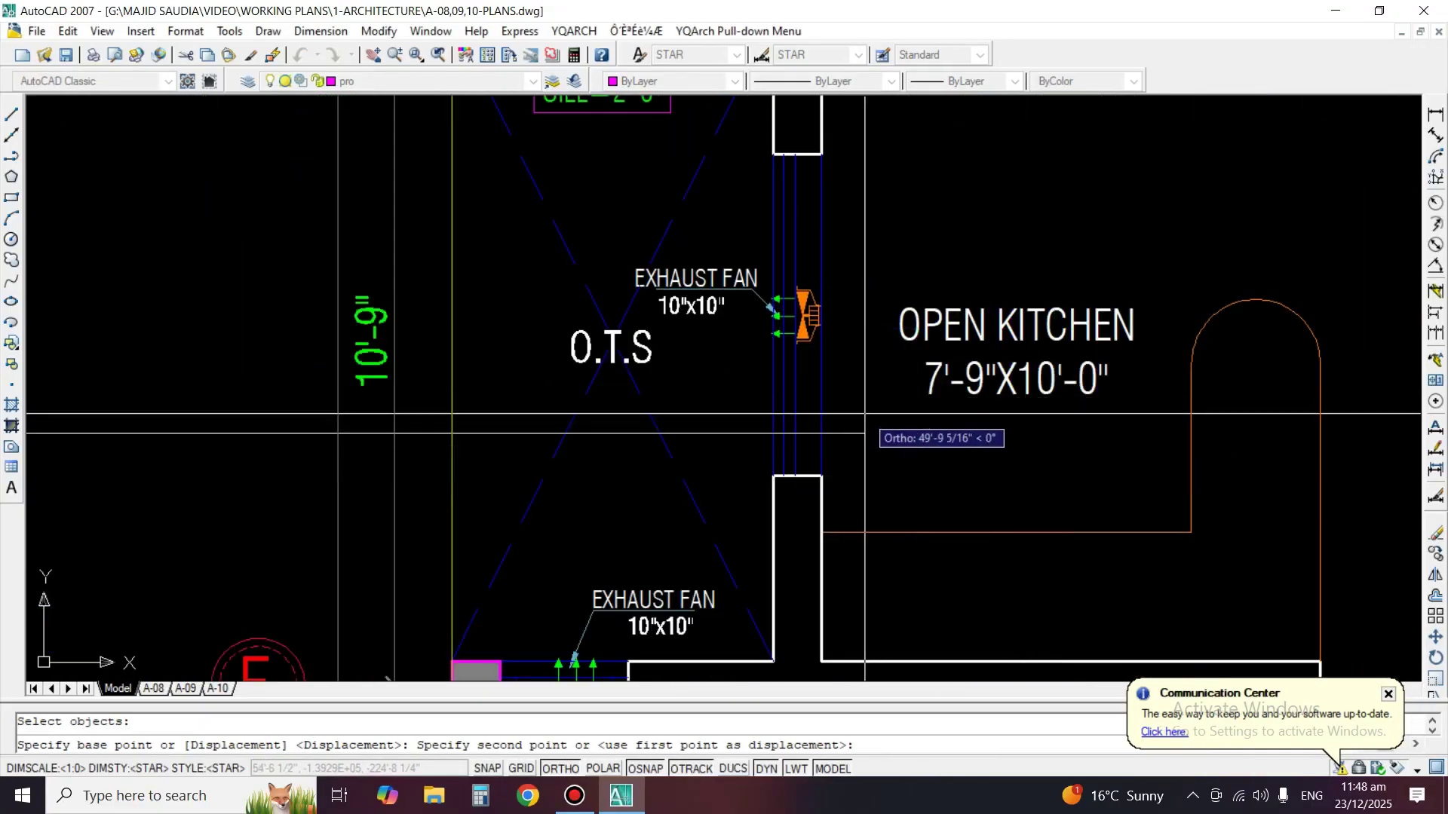
{"action": "left_click", "coordinate": [864, 463]}
{"action": "key", "text": "Return"}
Move the open kitchen window's exhaust fan together with its label up to the upper end of the window.
{"action": "middle_click_drag", "start_coordinate": [982, 355], "coordinate": [974, 446]}
{"action": "type", "text": "m"}
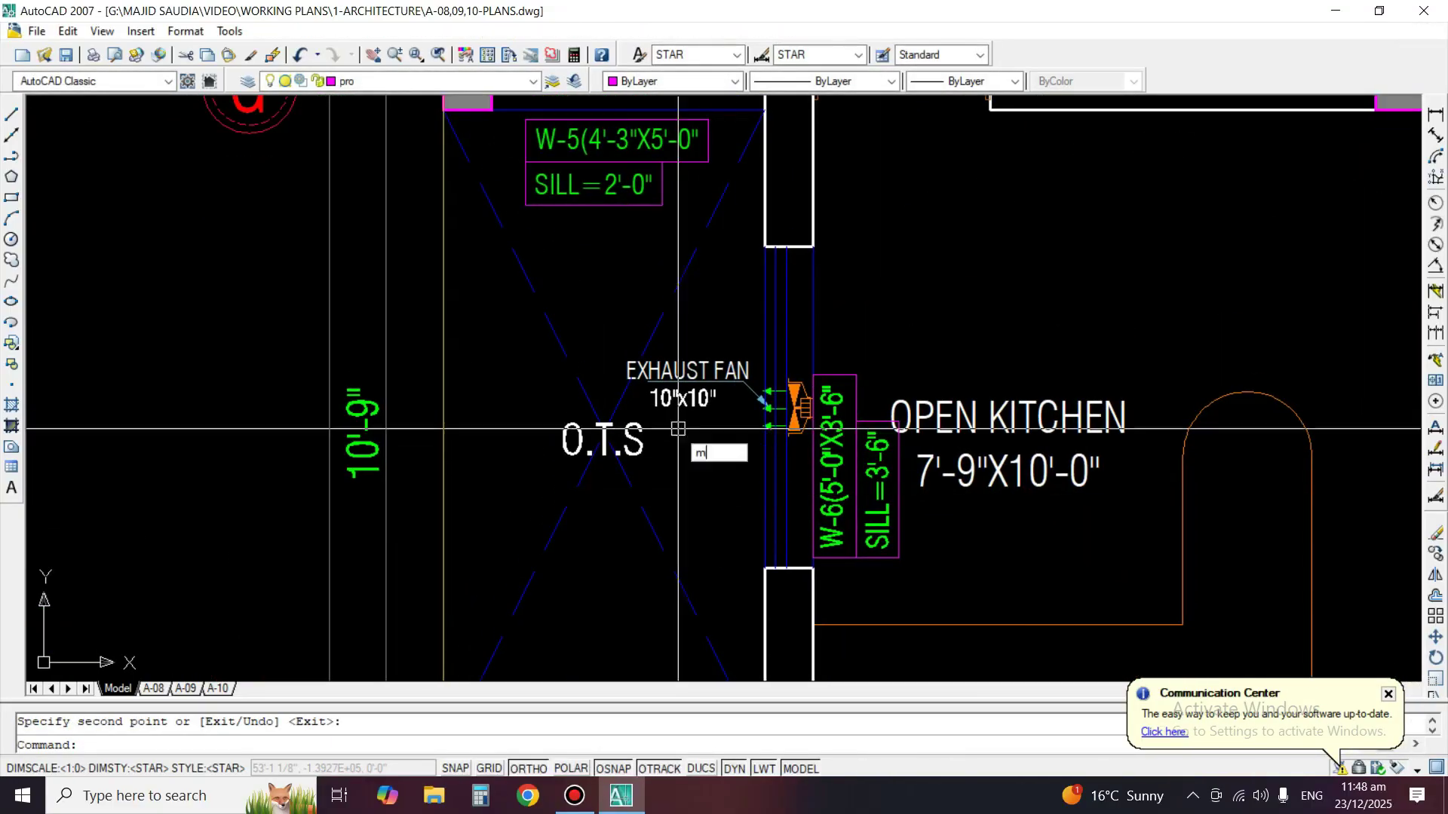
{"action": "key", "text": "Return"}
{"action": "left_click", "coordinate": [724, 323]}
{"action": "left_click", "coordinate": [689, 406]}
{"action": "left_click", "coordinate": [709, 337]}
{"action": "key", "text": "Return"}
{"action": "left_click", "coordinate": [973, 339]}
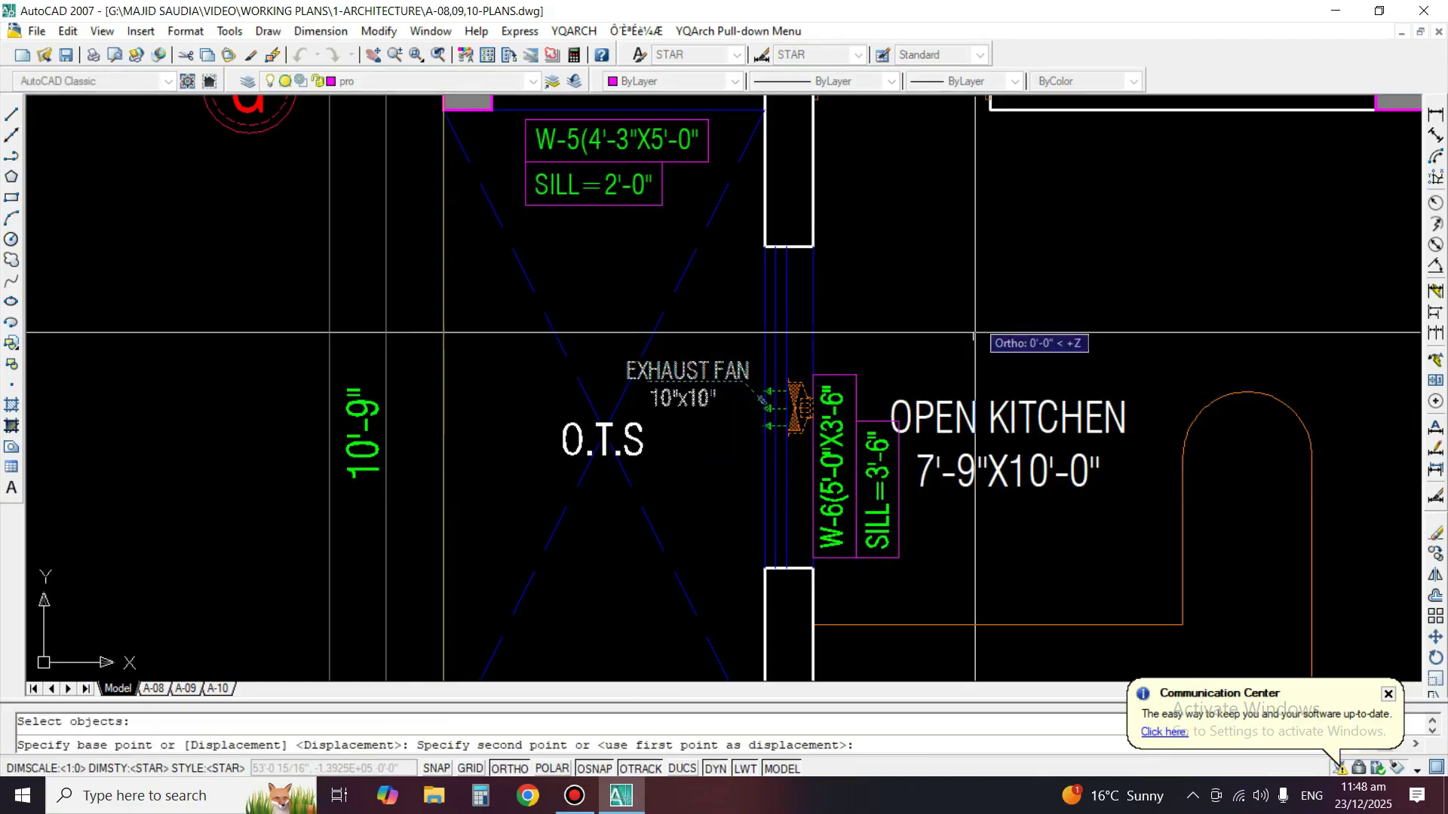
{"action": "left_click", "coordinate": [974, 223]}
Move the copied W-6 tag left across the window so it sits inside the first floor O.T.S.
{"action": "key", "text": "Return"}
{"action": "left_click", "coordinate": [842, 401]}
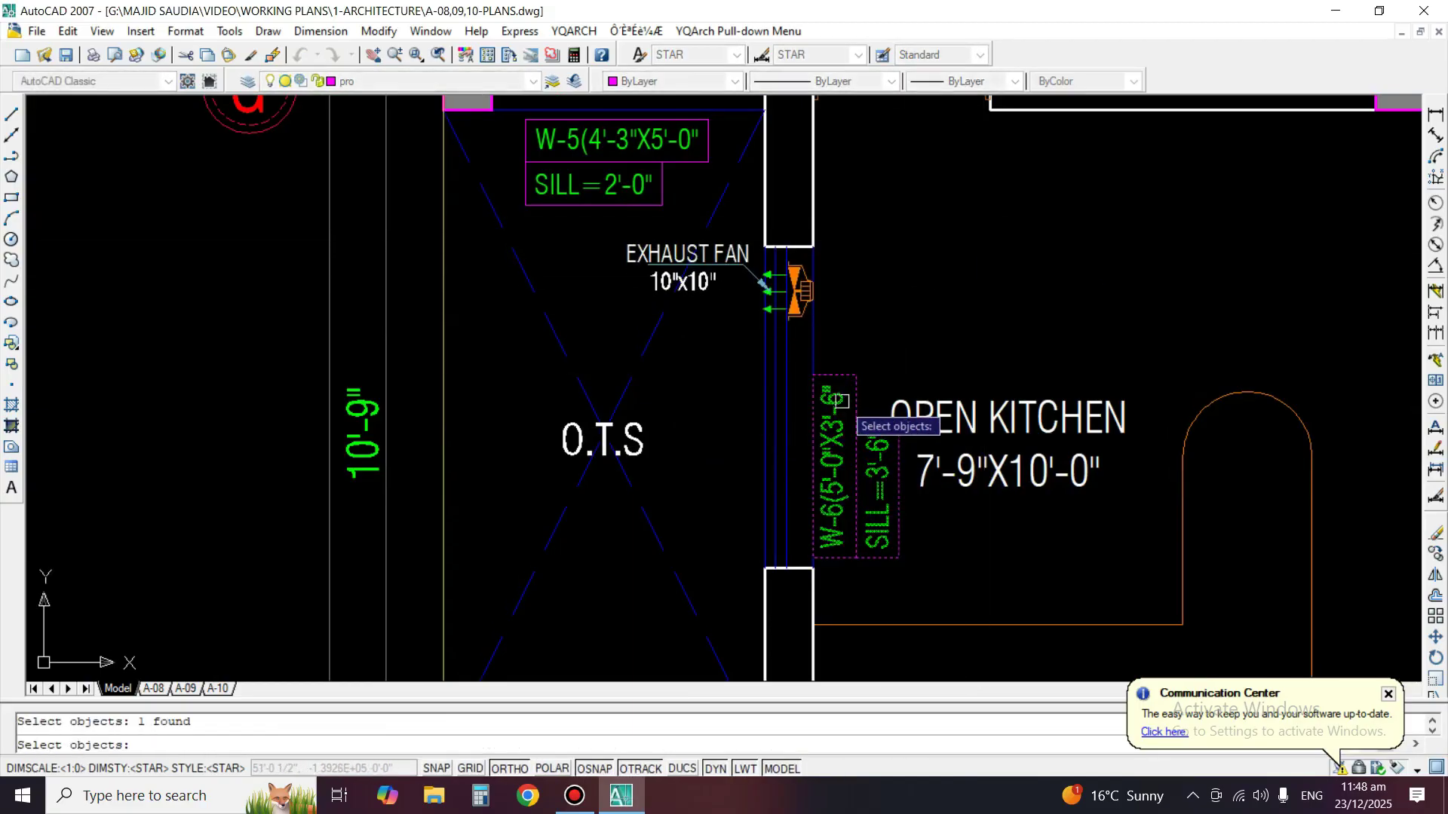
{"action": "left_click", "coordinate": [1210, 248]}
{"action": "left_click", "coordinate": [1064, 247]}
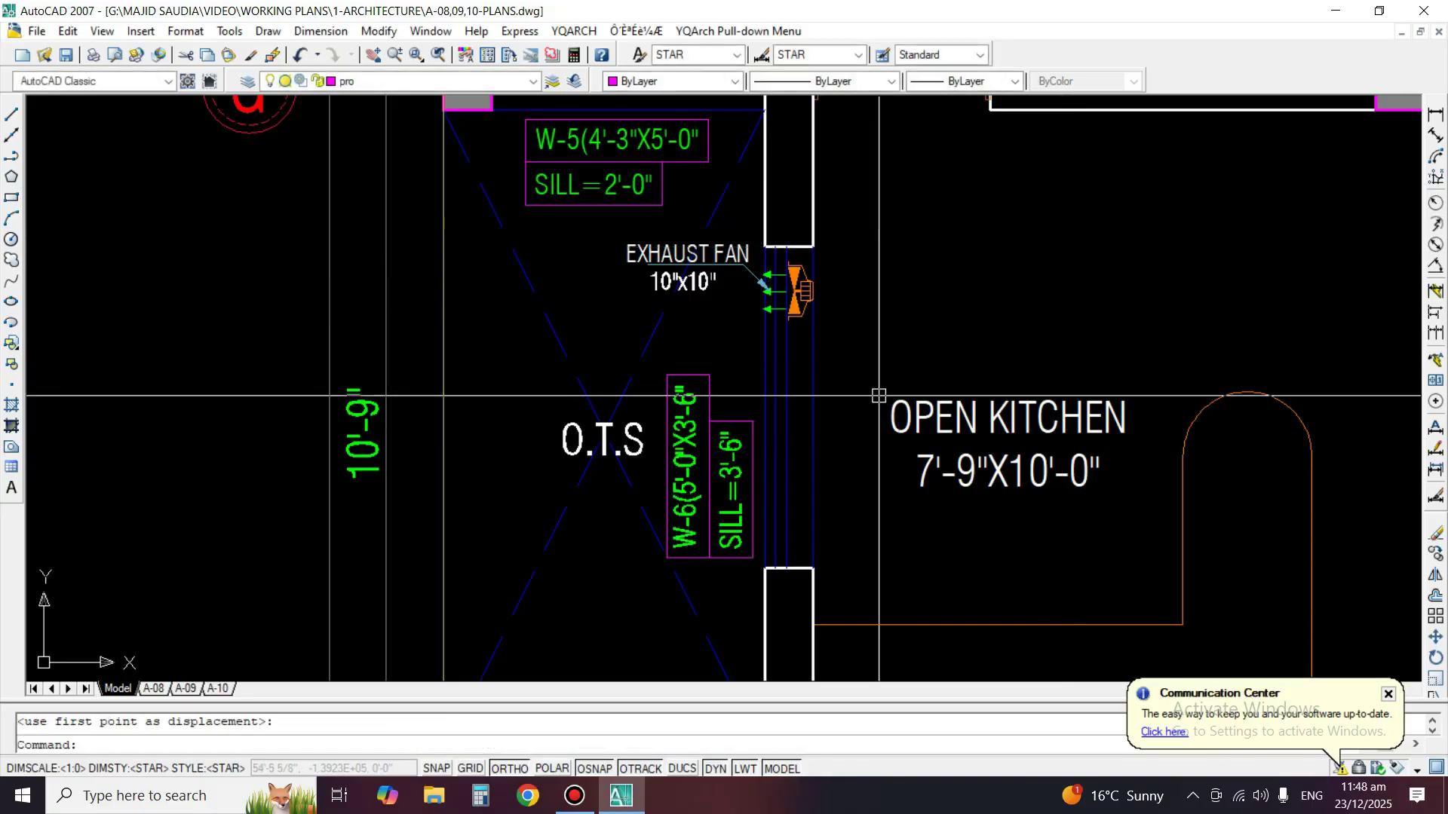
Compare the window tags and remaining window dimensions around the rear rooms of the ground and first floor plans.
{"action": "middle_click_drag", "start_coordinate": [878, 436], "coordinate": [1048, 473]}
{"action": "scroll", "coordinate": [897, 397], "scroll_direction": "down", "scroll_amount": 5}
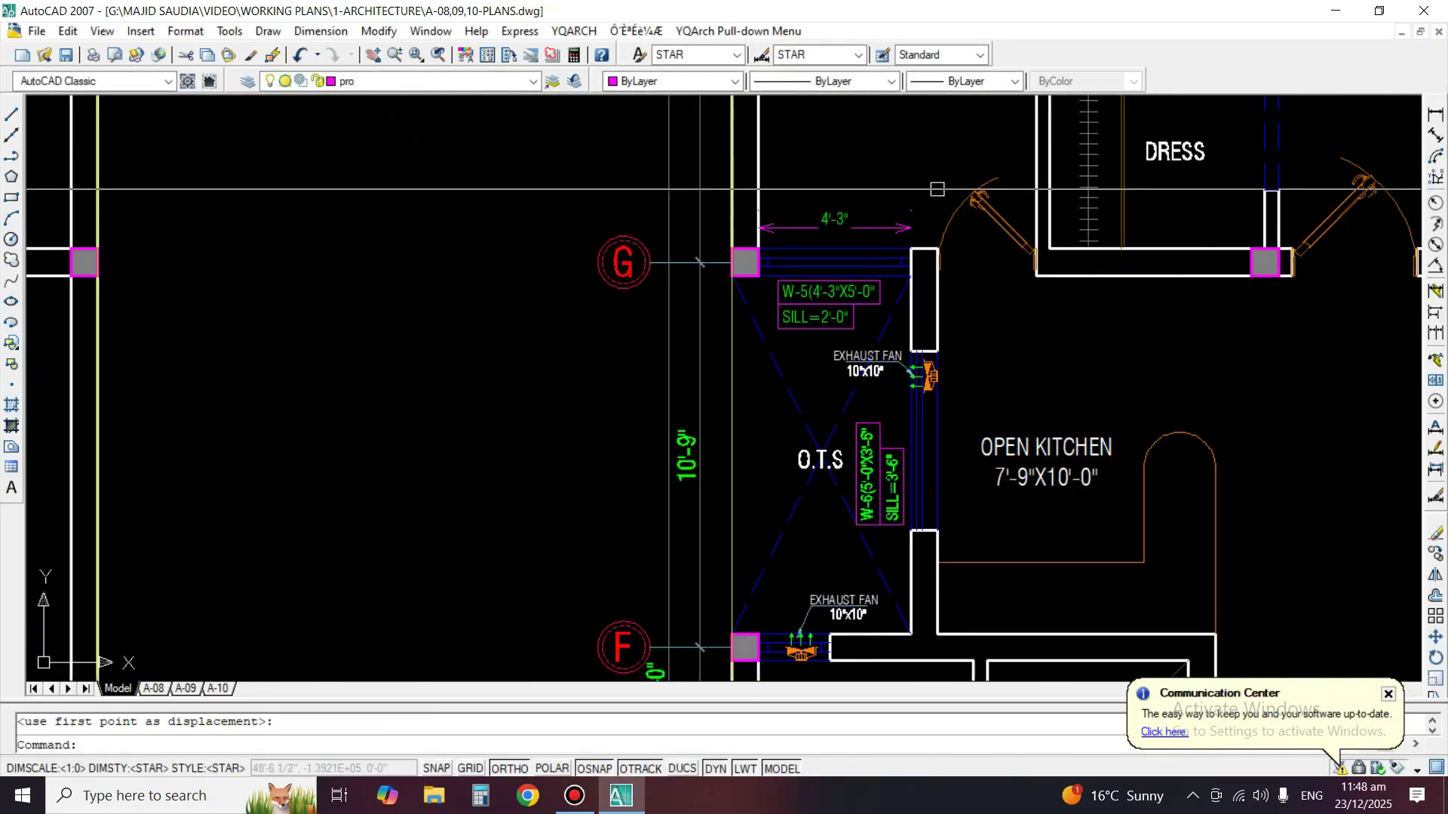
{"action": "middle_click_drag", "start_coordinate": [905, 224], "coordinate": [900, 444]}
{"action": "middle_click_drag", "start_coordinate": [844, 224], "coordinate": [843, 254]}
{"action": "scroll", "coordinate": [695, 511], "scroll_direction": "down", "scroll_amount": 6}
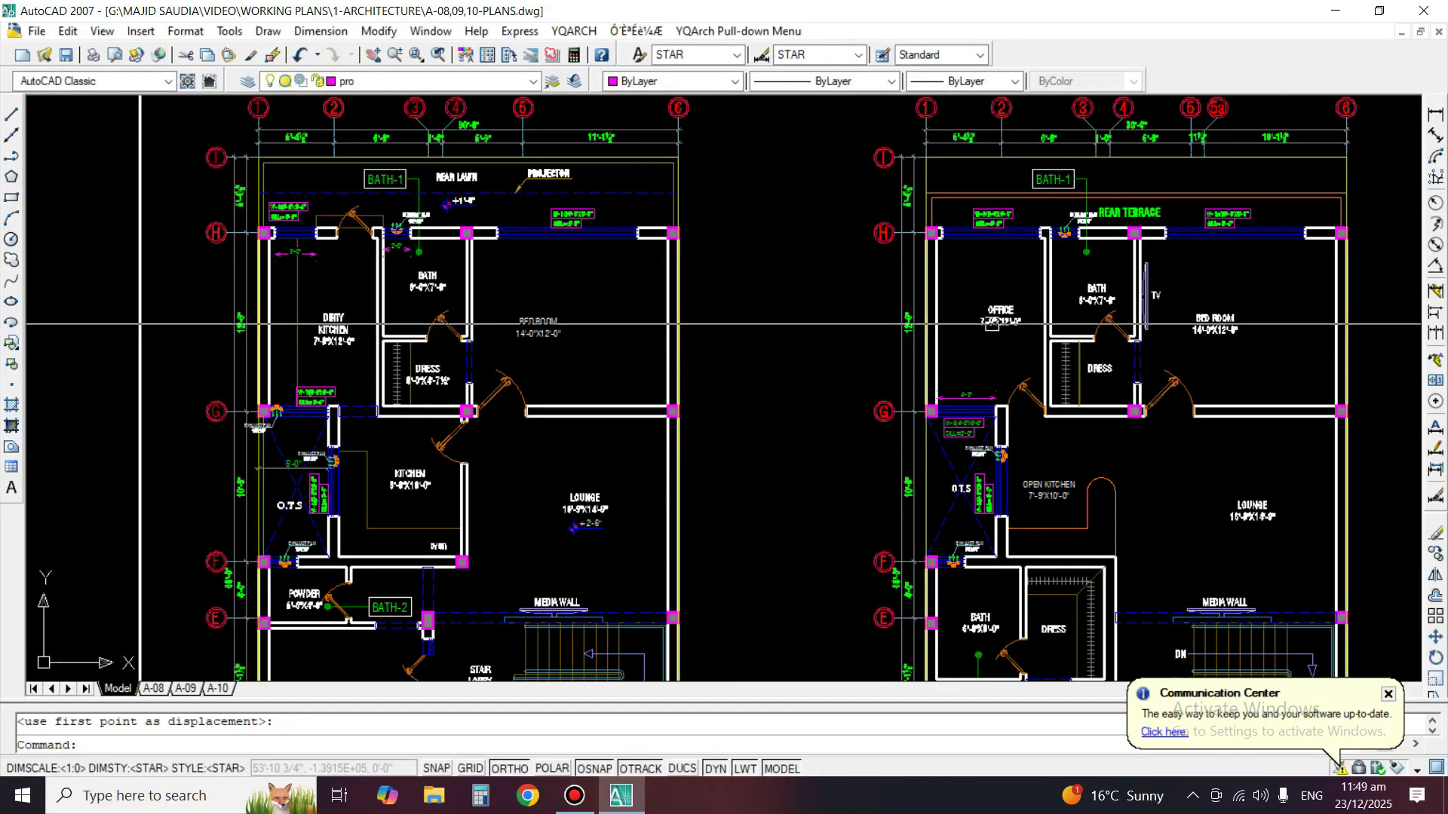
{"action": "scroll", "coordinate": [340, 344], "scroll_direction": "up", "scroll_amount": 5}
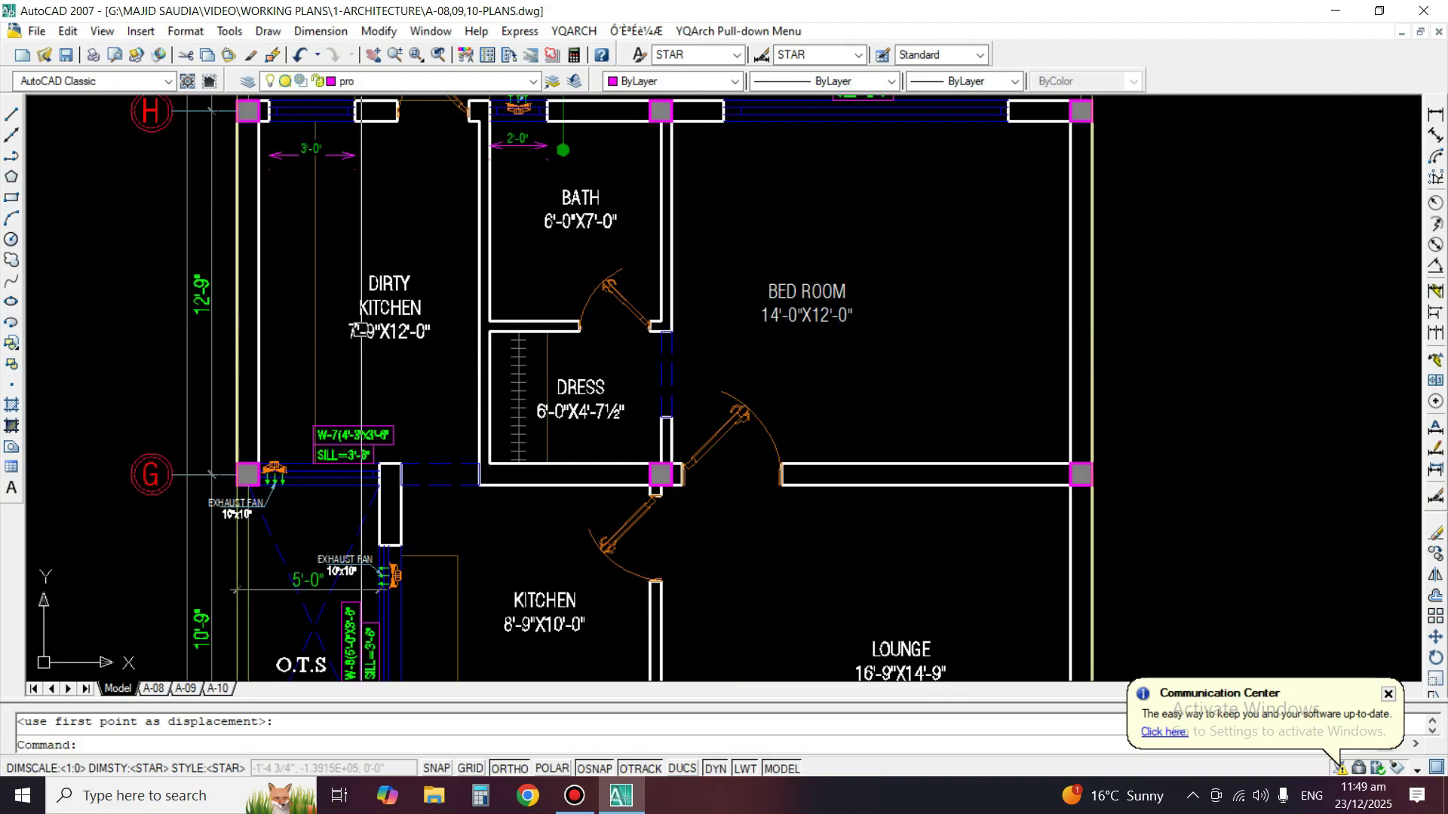
{"action": "mouse_move", "coordinate": [1149, 430]}
{"action": "middle_mouse_down"}
{"action": "mouse_move", "coordinate": [556, 432]}
{"action": "mouse_move", "coordinate": [568, 430]}
{"action": "middle_mouse_up"}
{"action": "middle_click_drag", "start_coordinate": [1147, 455], "coordinate": [891, 478]}
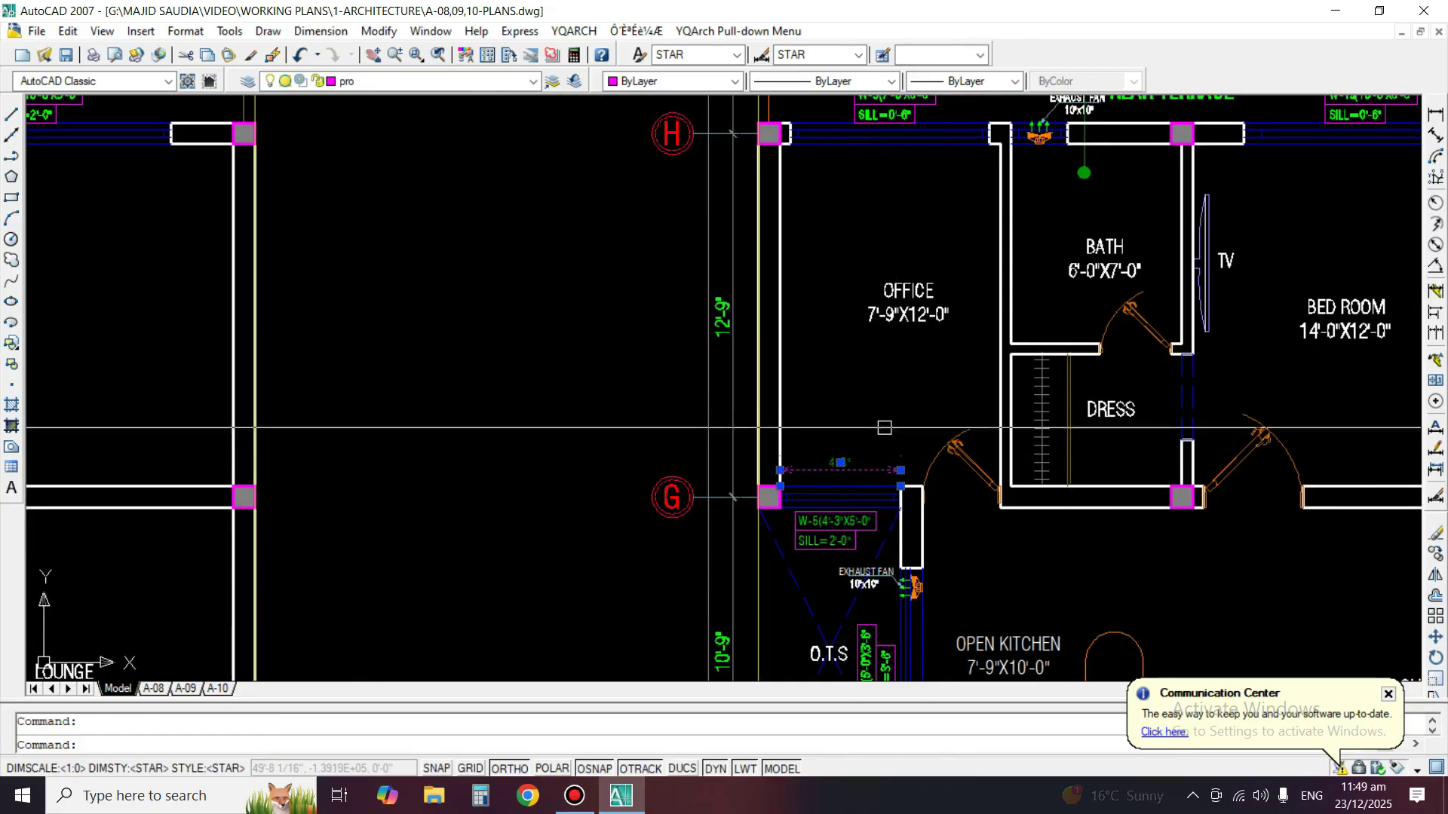
Erase the selected width dimension above the first floor office's W-5 window.
{"action": "type", "text": "e"}
{"action": "key", "text": "Return"}
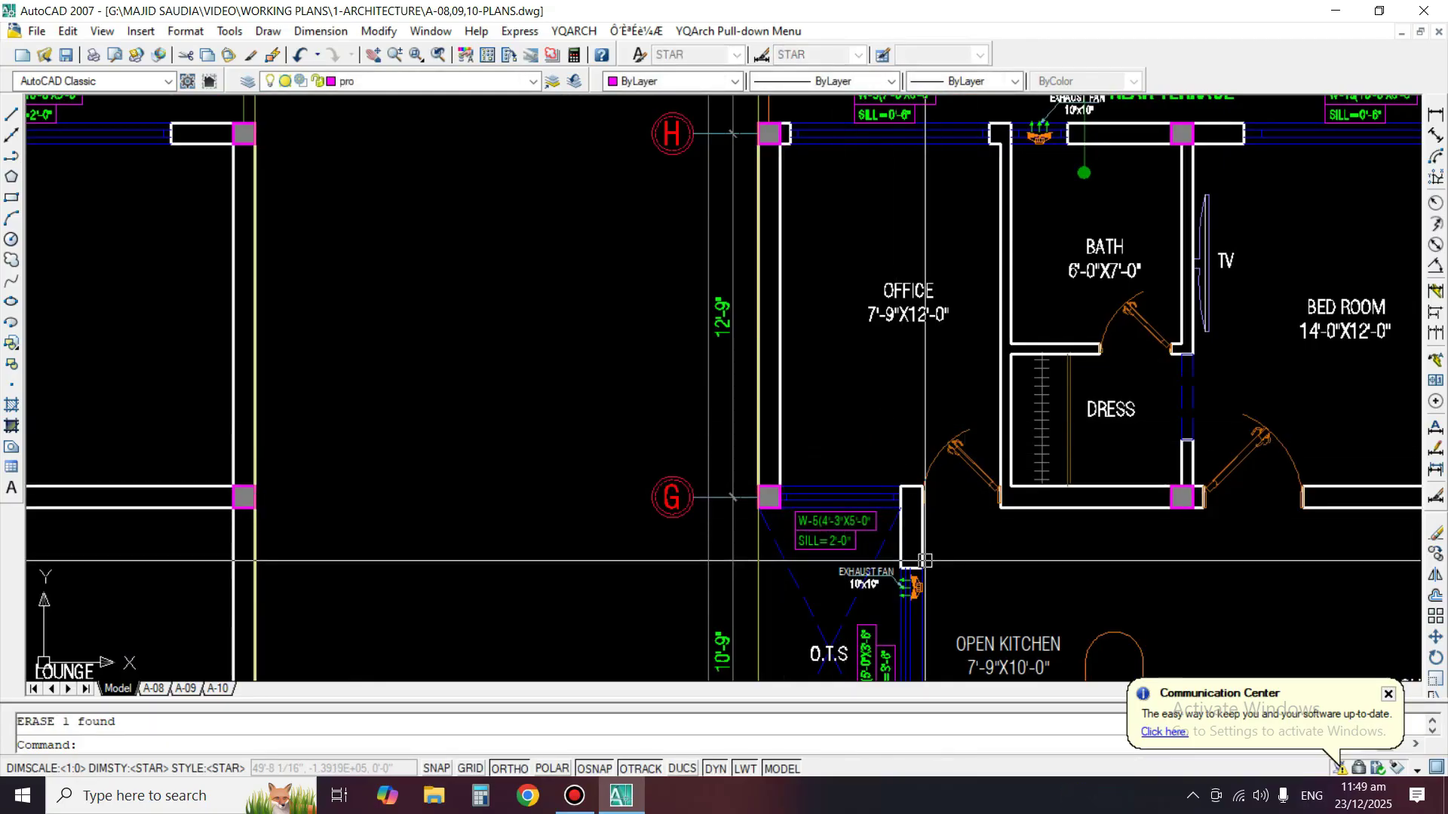
Check the window tags and remaining window dimensions from the first floor's front rooms back to its rear rooms.
{"action": "mouse_move", "coordinate": [927, 561]}
{"action": "middle_mouse_down"}
{"action": "mouse_move", "coordinate": [914, 491]}
{"action": "mouse_move", "coordinate": [909, 603]}
{"action": "mouse_move", "coordinate": [866, 301]}
{"action": "middle_mouse_up"}
{"action": "middle_click_drag", "start_coordinate": [979, 609], "coordinate": [871, 360]}
{"action": "mouse_move", "coordinate": [867, 566]}
{"action": "middle_mouse_down"}
{"action": "mouse_move", "coordinate": [770, 413]}
{"action": "mouse_move", "coordinate": [784, 375]}
{"action": "middle_mouse_up"}
{"action": "middle_click_drag", "start_coordinate": [867, 528], "coordinate": [842, 381]}
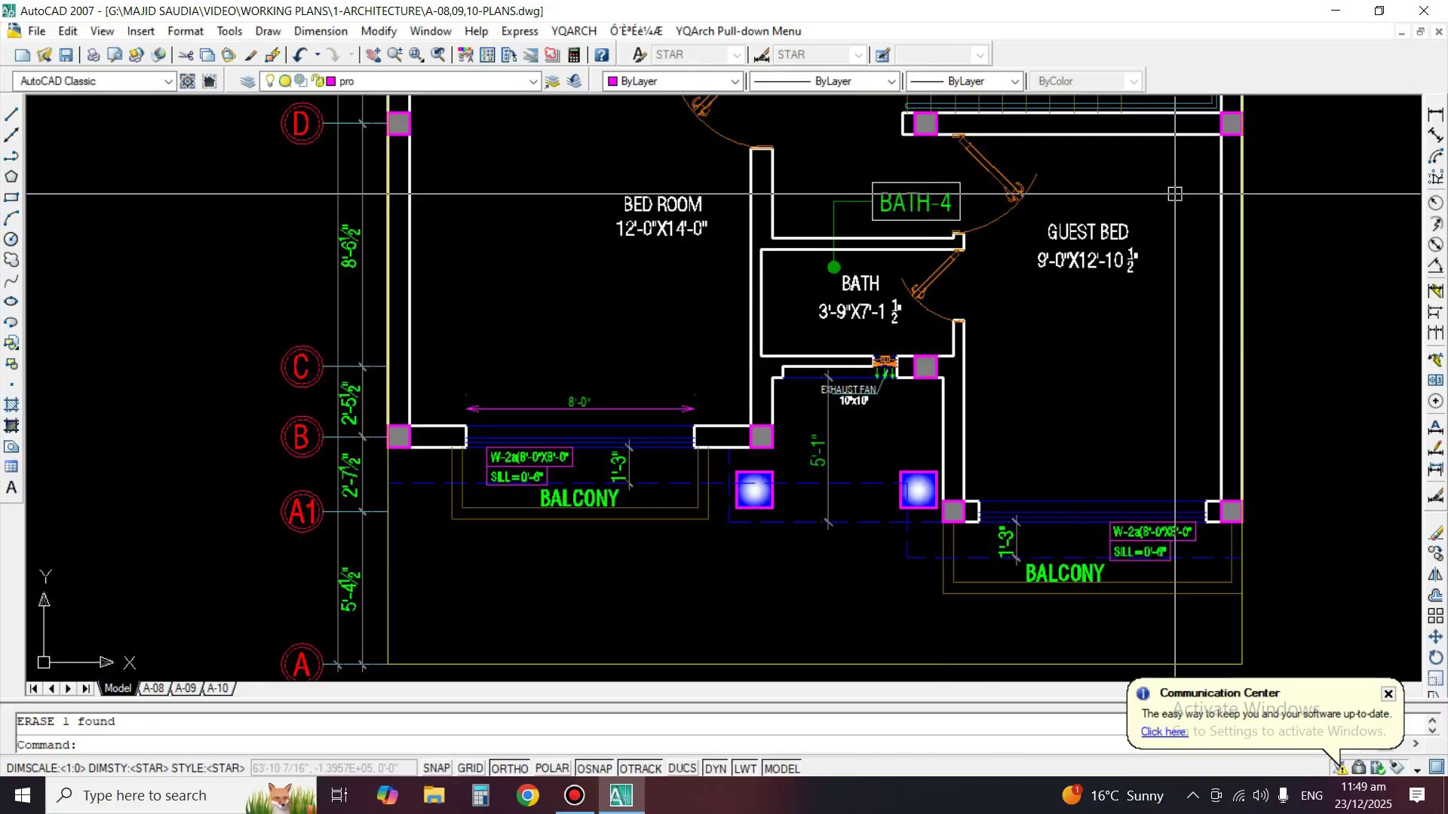
{"action": "middle_click_drag", "start_coordinate": [1176, 104], "coordinate": [1105, 261]}
{"action": "middle_click_drag", "start_coordinate": [1099, 199], "coordinate": [1119, 404]}
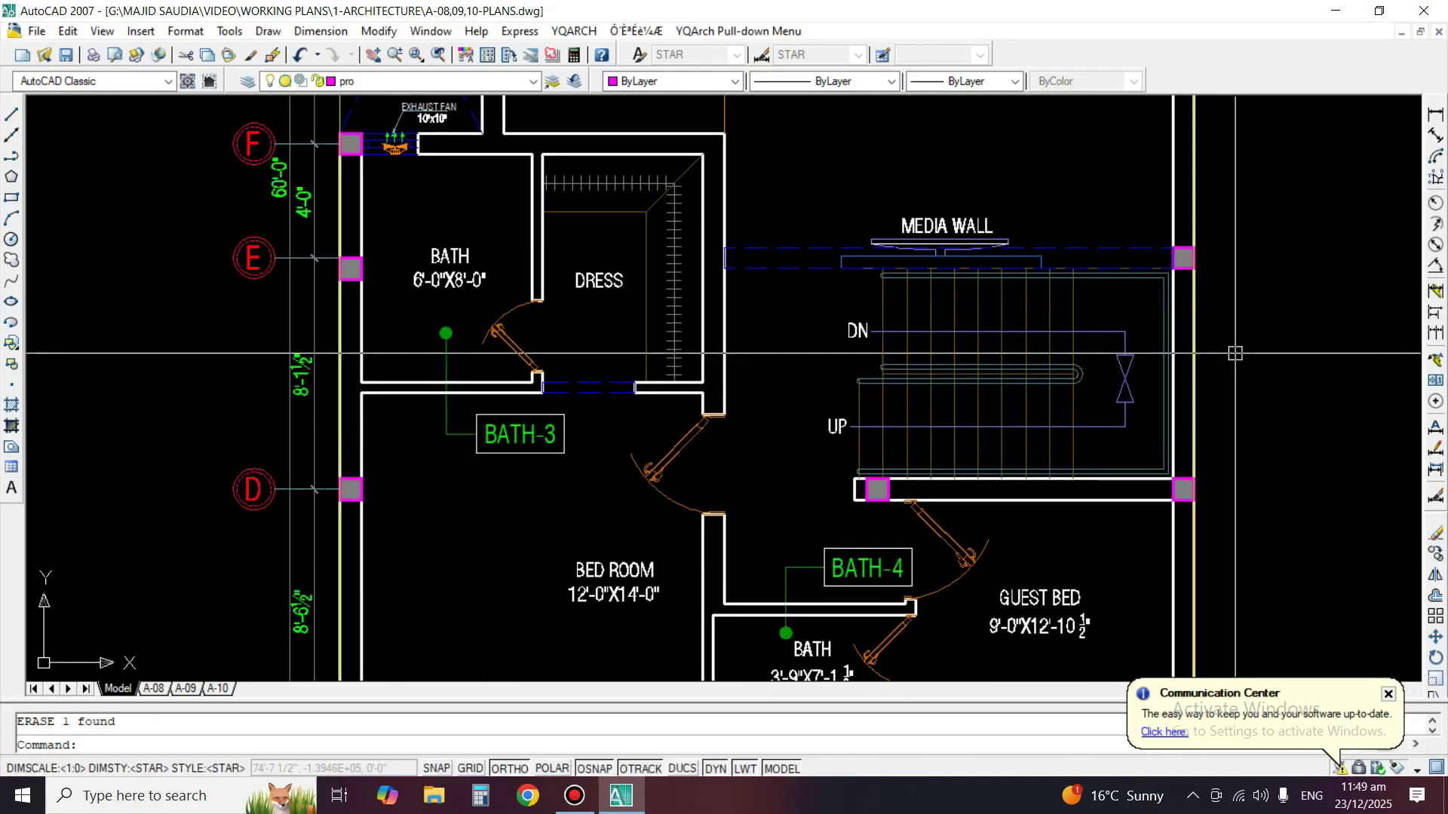
{"action": "scroll", "coordinate": [1235, 353], "scroll_direction": "down", "scroll_amount": 7}
{"action": "scroll", "coordinate": [1020, 193], "scroll_direction": "up", "scroll_amount": 5}
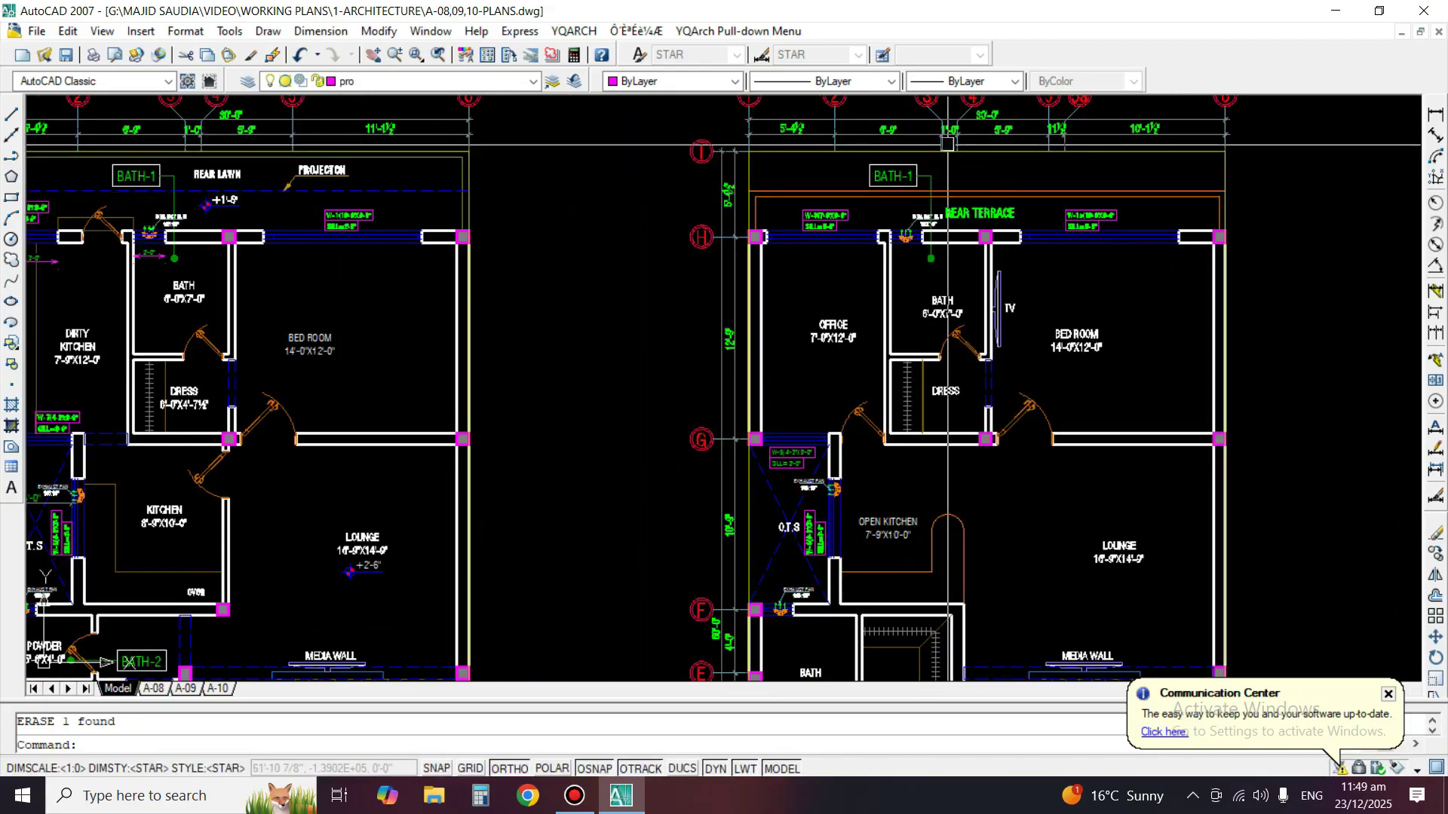
{"action": "scroll", "coordinate": [870, 264], "scroll_direction": "down", "scroll_amount": 5}
{"action": "middle_click_drag", "start_coordinate": [1215, 450], "coordinate": [939, 392]}
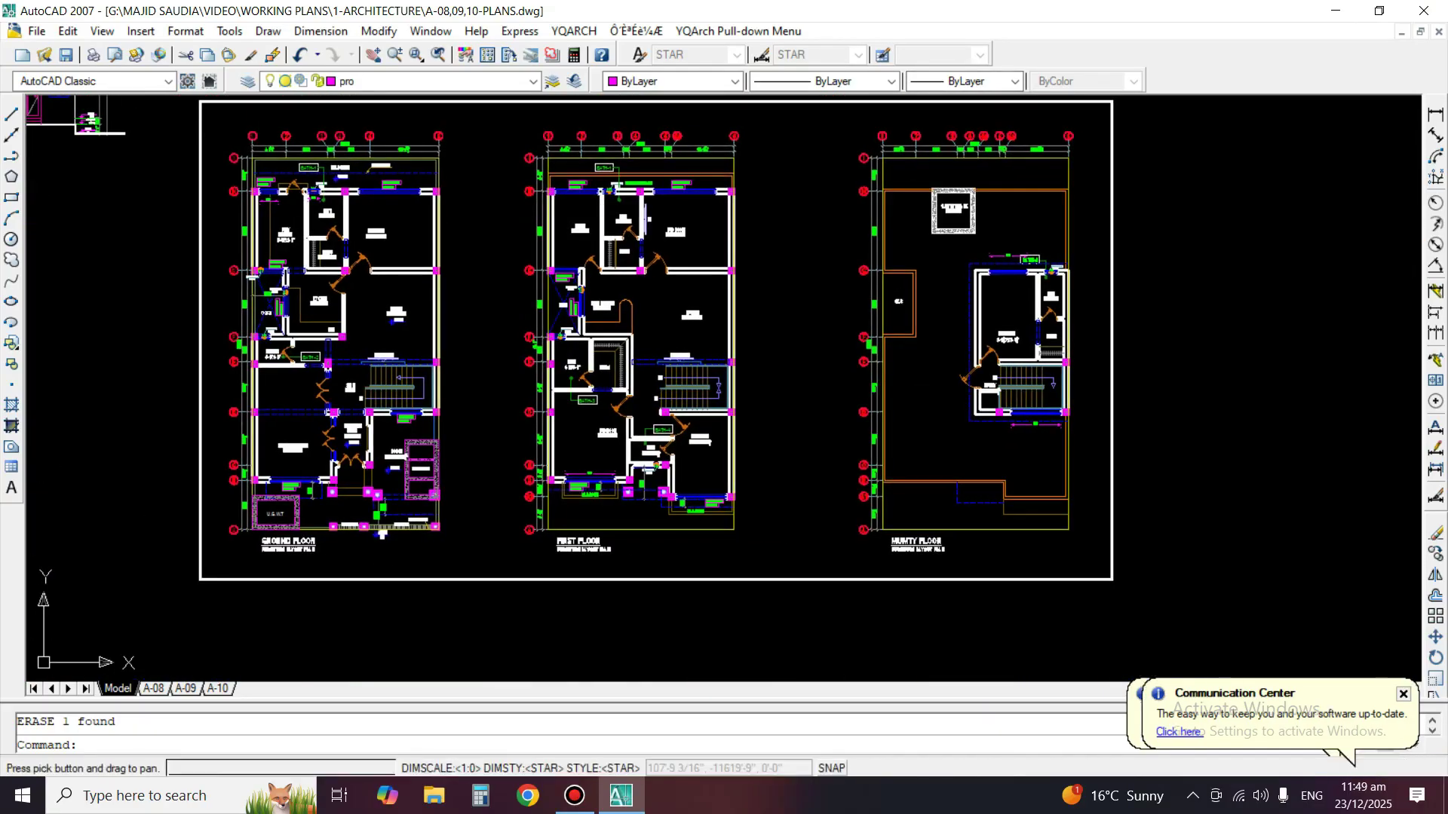
Measure the width of the mumty floor's staircase window with a linear dimension.
{"action": "scroll", "coordinate": [1043, 401], "scroll_direction": "up", "scroll_amount": 3}
{"action": "mouse_move", "coordinate": [1047, 374]}
{"action": "middle_mouse_down"}
{"action": "mouse_move", "coordinate": [1044, 400]}
{"action": "mouse_move", "coordinate": [1069, 292]}
{"action": "middle_mouse_up"}
{"action": "scroll", "coordinate": [1071, 419], "scroll_direction": "up", "scroll_amount": 2}
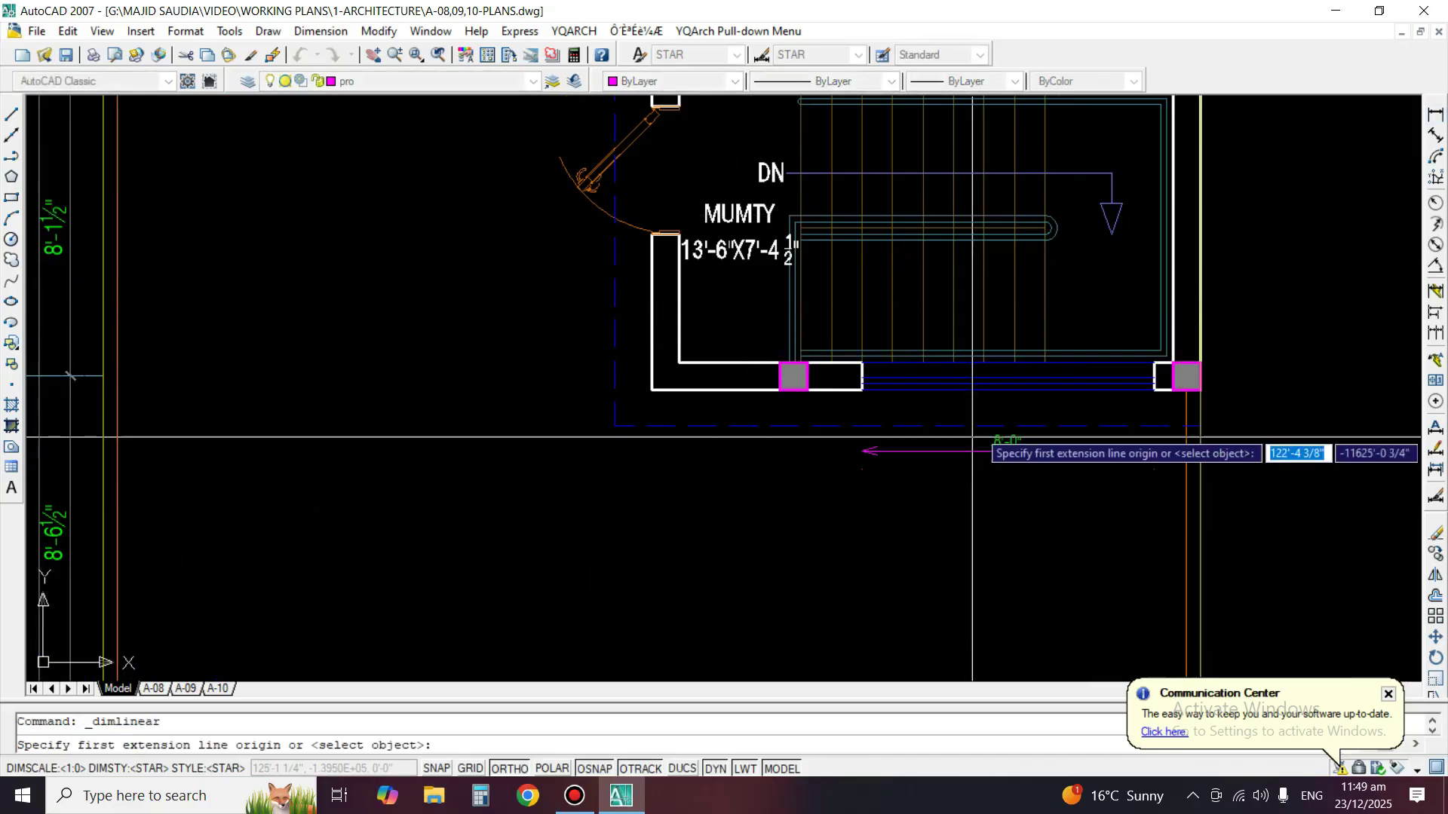
{"action": "left_click", "coordinate": [862, 390]}
{"action": "left_click", "coordinate": [1155, 389]}
{"action": "left_click", "coordinate": [1001, 393]}
{"action": "scroll", "coordinate": [1001, 392], "scroll_direction": "down", "scroll_amount": 5}
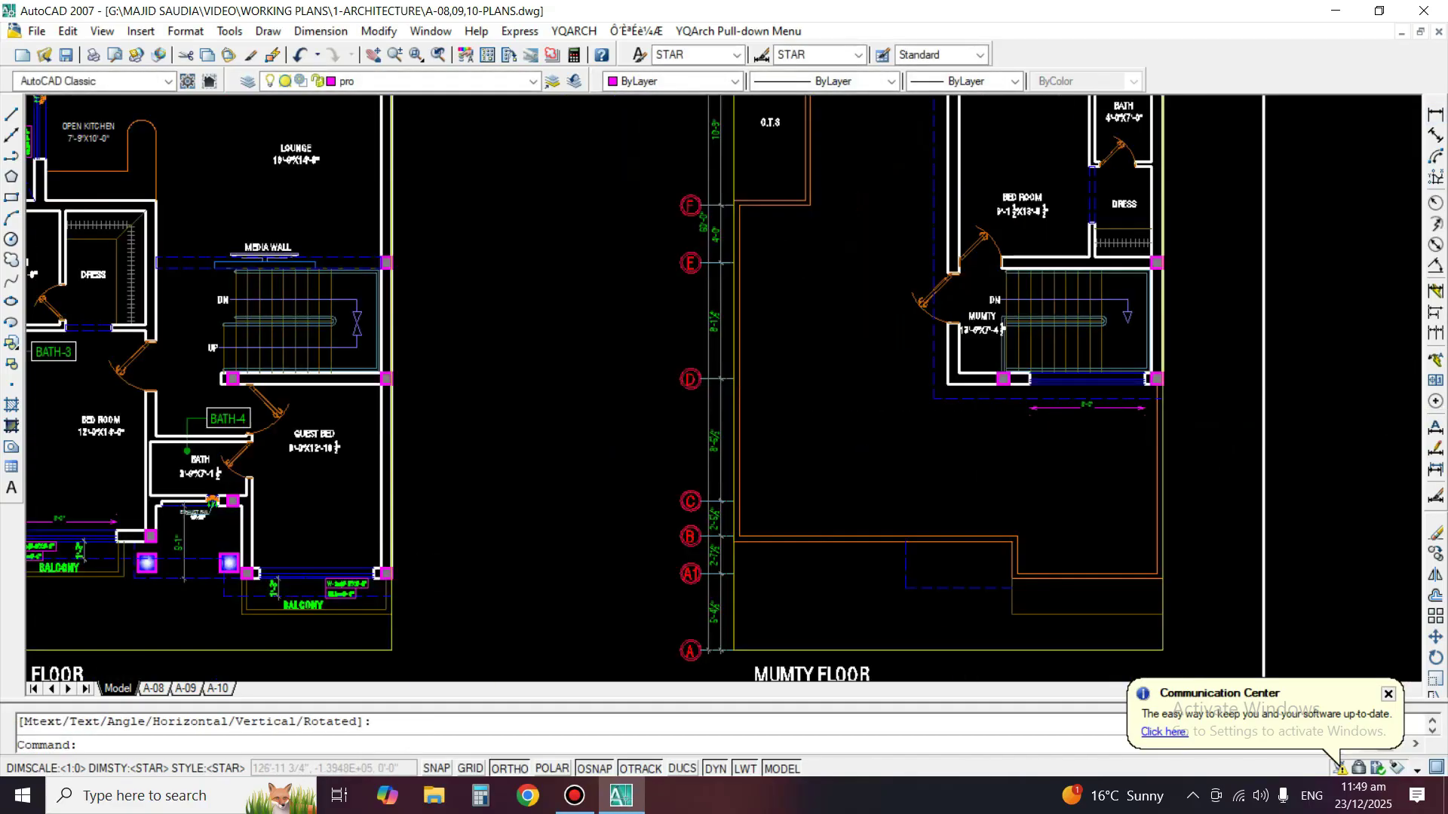
Copy the W-2 window tag from the ground floor drawing/dining window to just inside the mumty floor's staircase window.
{"action": "scroll", "coordinate": [1047, 412], "scroll_direction": "up", "scroll_amount": 4}
{"action": "scroll", "coordinate": [1047, 412], "scroll_direction": "up", "scroll_amount": 2}
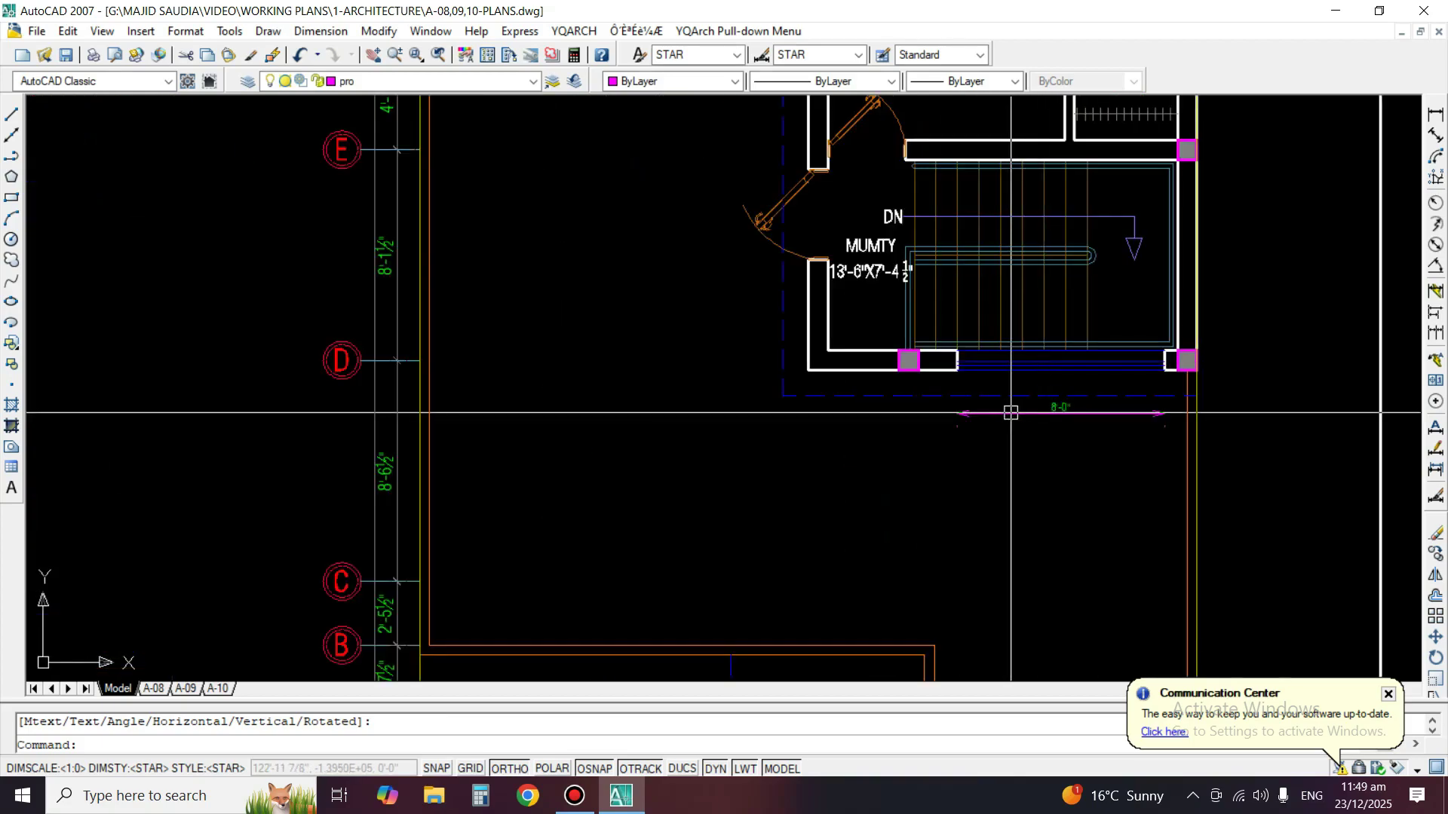
{"action": "scroll", "coordinate": [1072, 291], "scroll_direction": "down", "scroll_amount": 4}
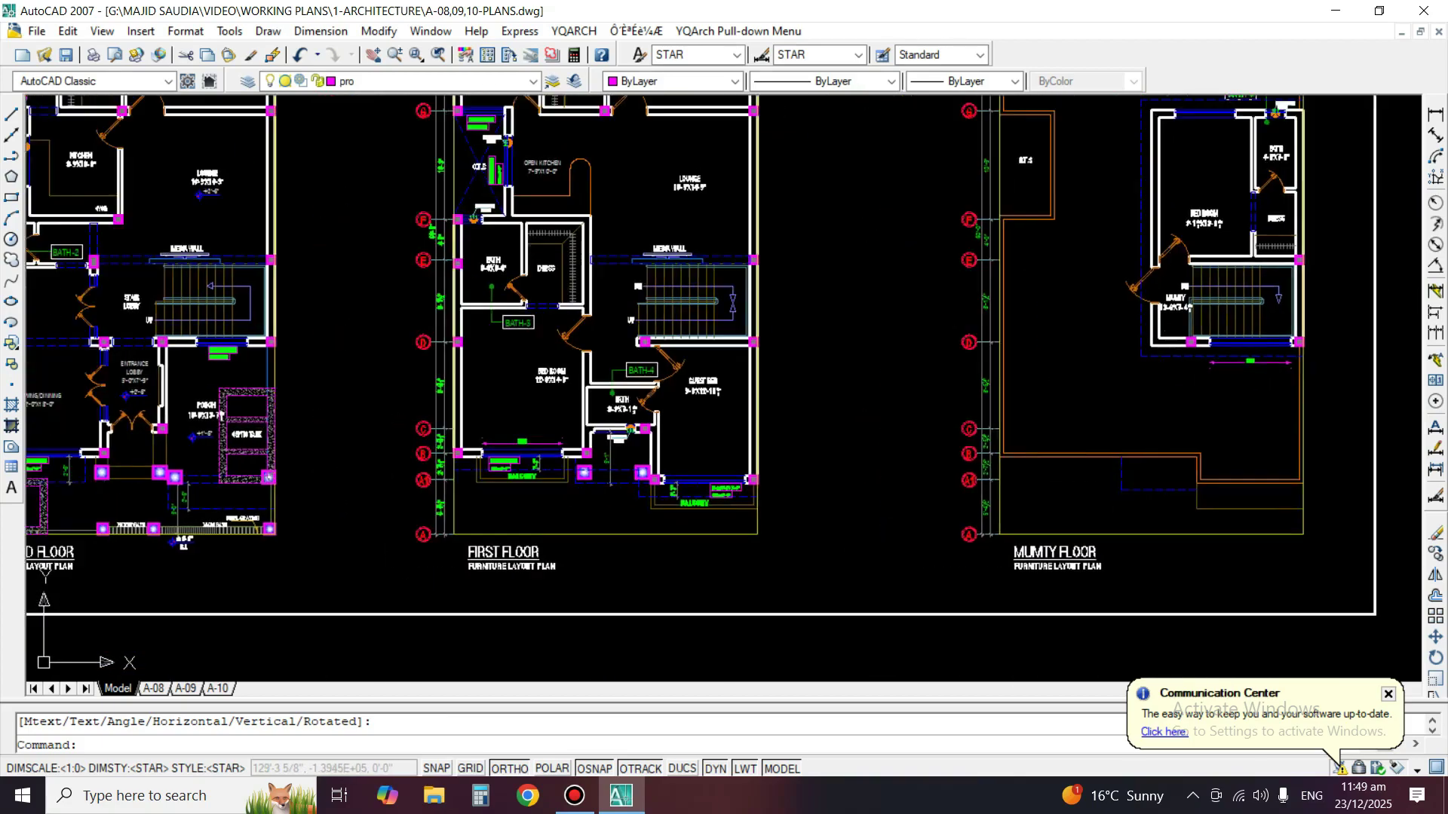
{"action": "scroll", "coordinate": [544, 429], "scroll_direction": "up", "scroll_amount": 5}
{"action": "scroll", "coordinate": [499, 420], "scroll_direction": "up", "scroll_amount": 2}
{"action": "middle_click_drag", "start_coordinate": [499, 419], "coordinate": [1417, 420]}
{"action": "middle_click_drag", "start_coordinate": [439, 366], "coordinate": [905, 317]}
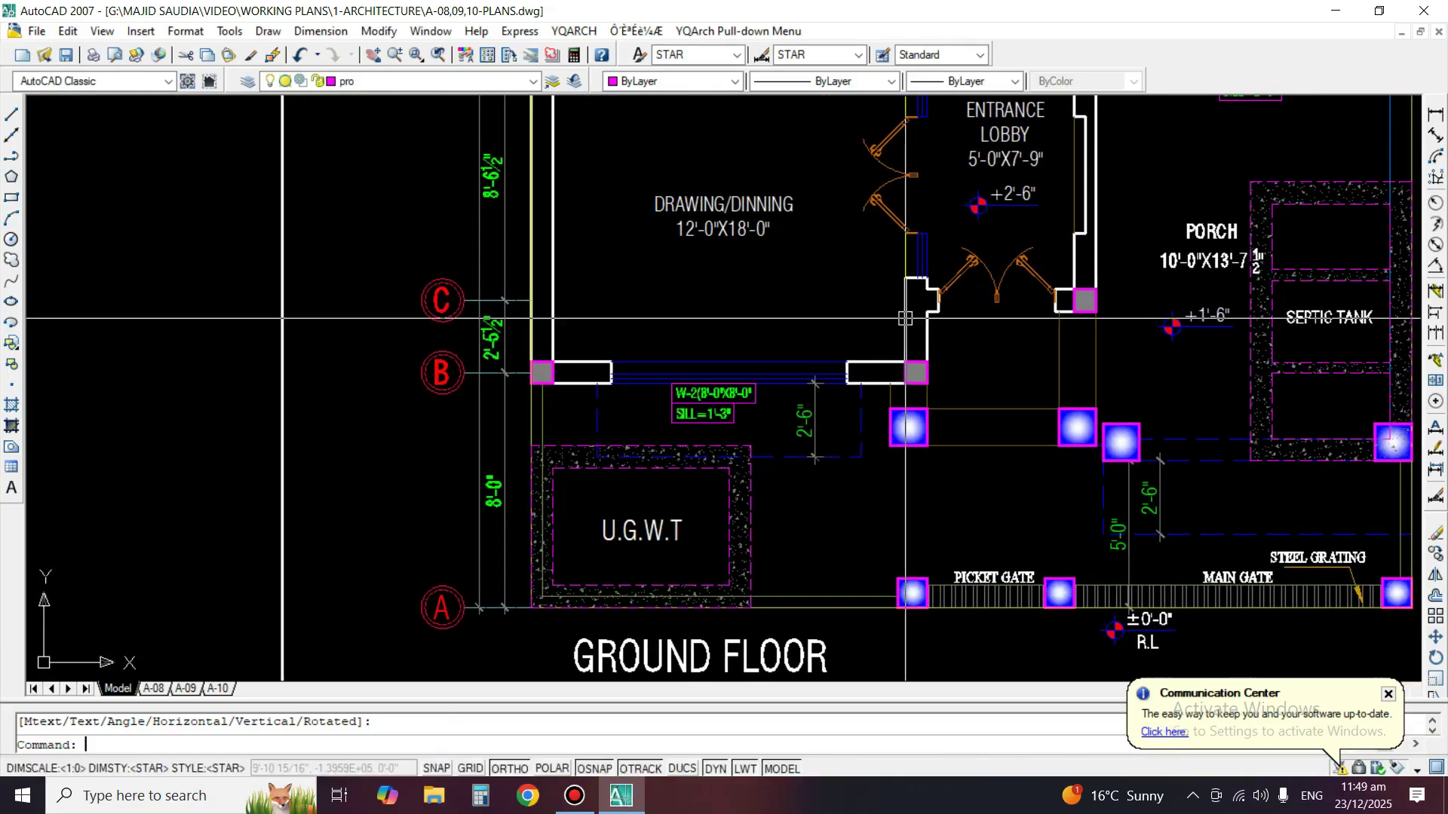
{"action": "type", "text": "co"}
{"action": "key", "text": "Return"}
{"action": "scroll", "coordinate": [657, 420], "scroll_direction": "up", "scroll_amount": 2}
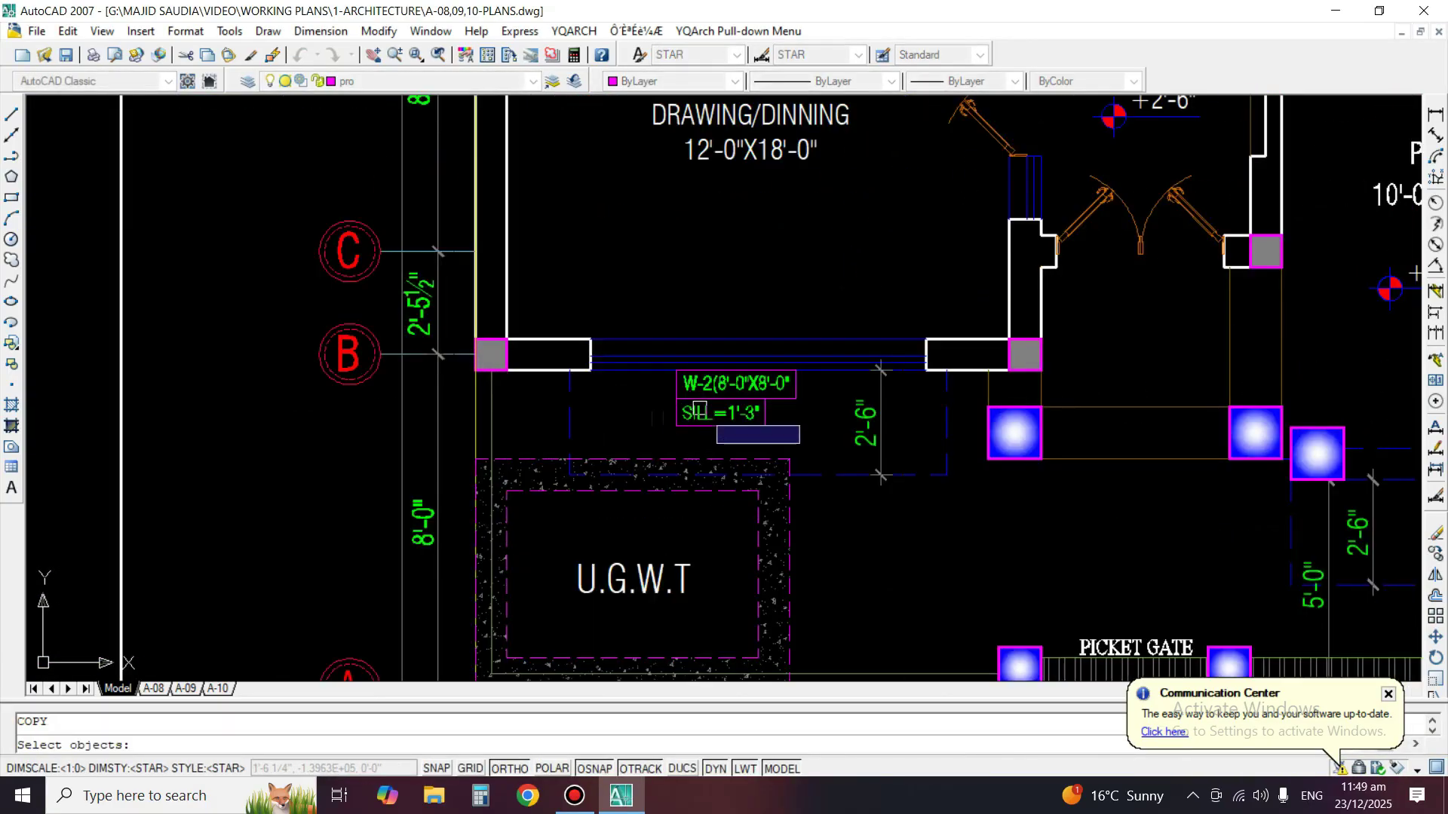
{"action": "key", "text": "Return"}
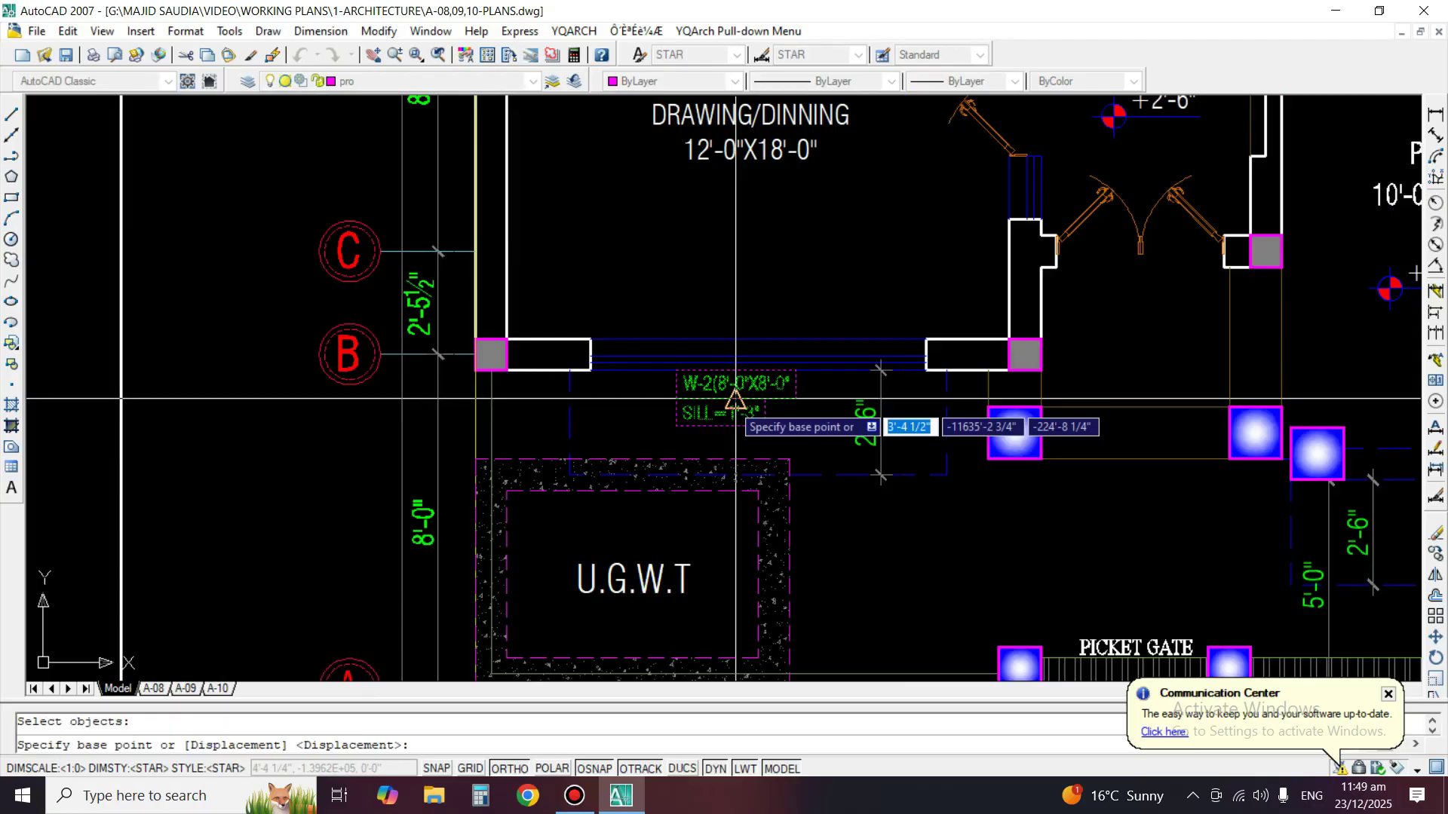
{"action": "left_click", "coordinate": [736, 399]}
{"action": "key", "text": "F8"}
{"action": "scroll", "coordinate": [461, 307], "scroll_direction": "down", "scroll_amount": 2}
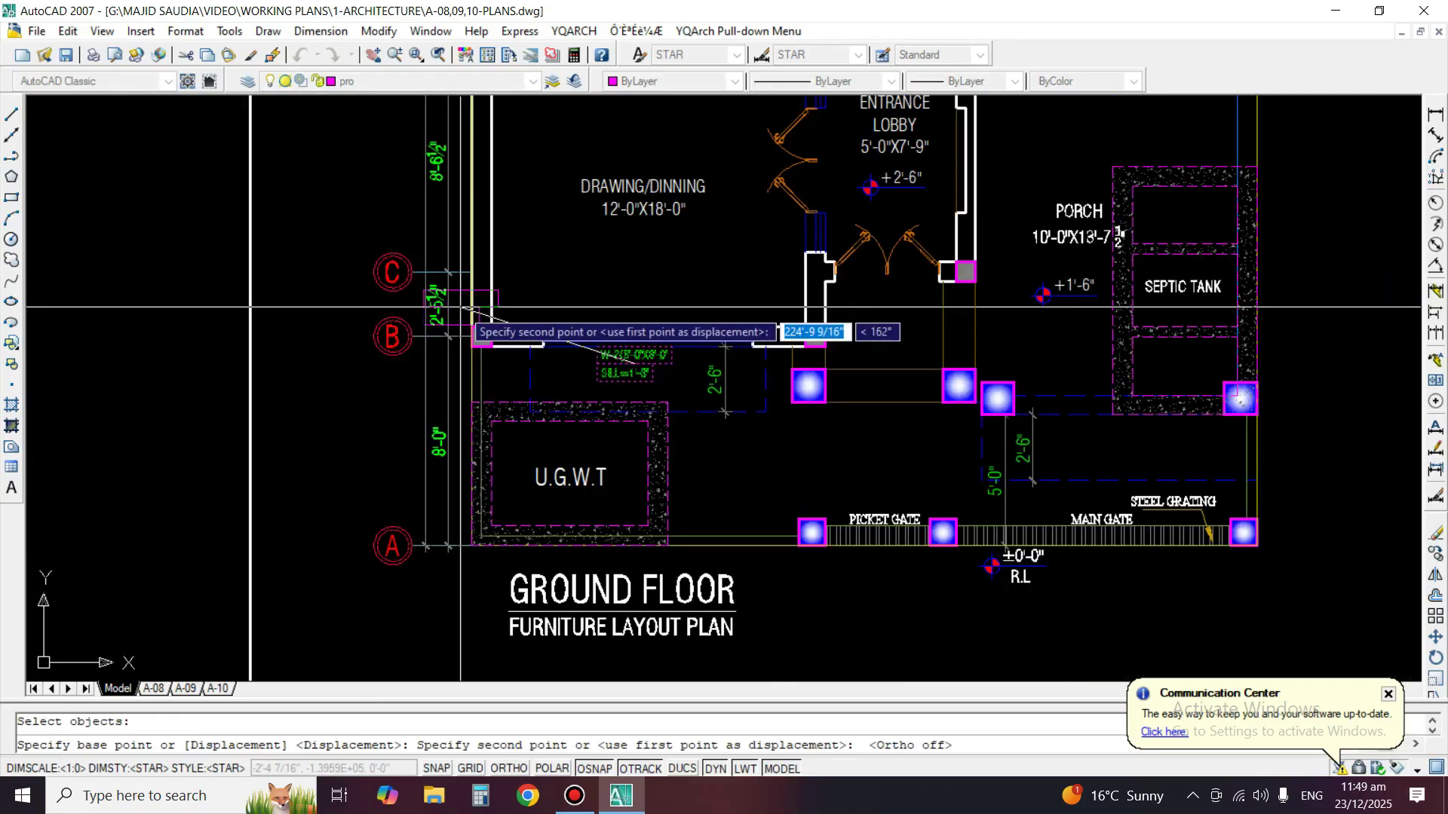
{"action": "scroll", "coordinate": [461, 307], "scroll_direction": "down", "scroll_amount": 3}
{"action": "scroll", "coordinate": [661, 271], "scroll_direction": "right", "scroll_amount": 10}
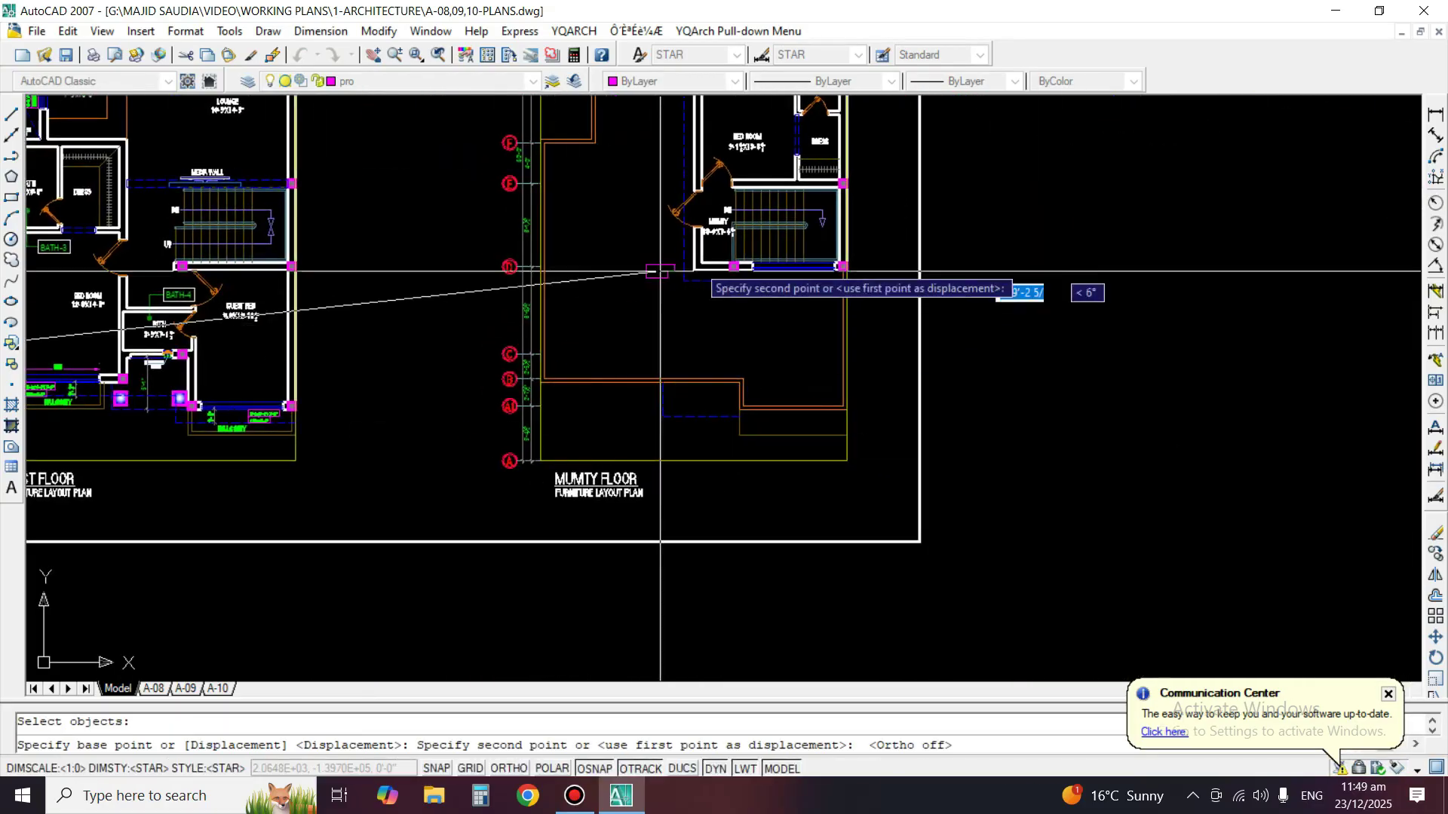
{"action": "scroll", "coordinate": [777, 271], "scroll_direction": "up", "scroll_amount": 5}
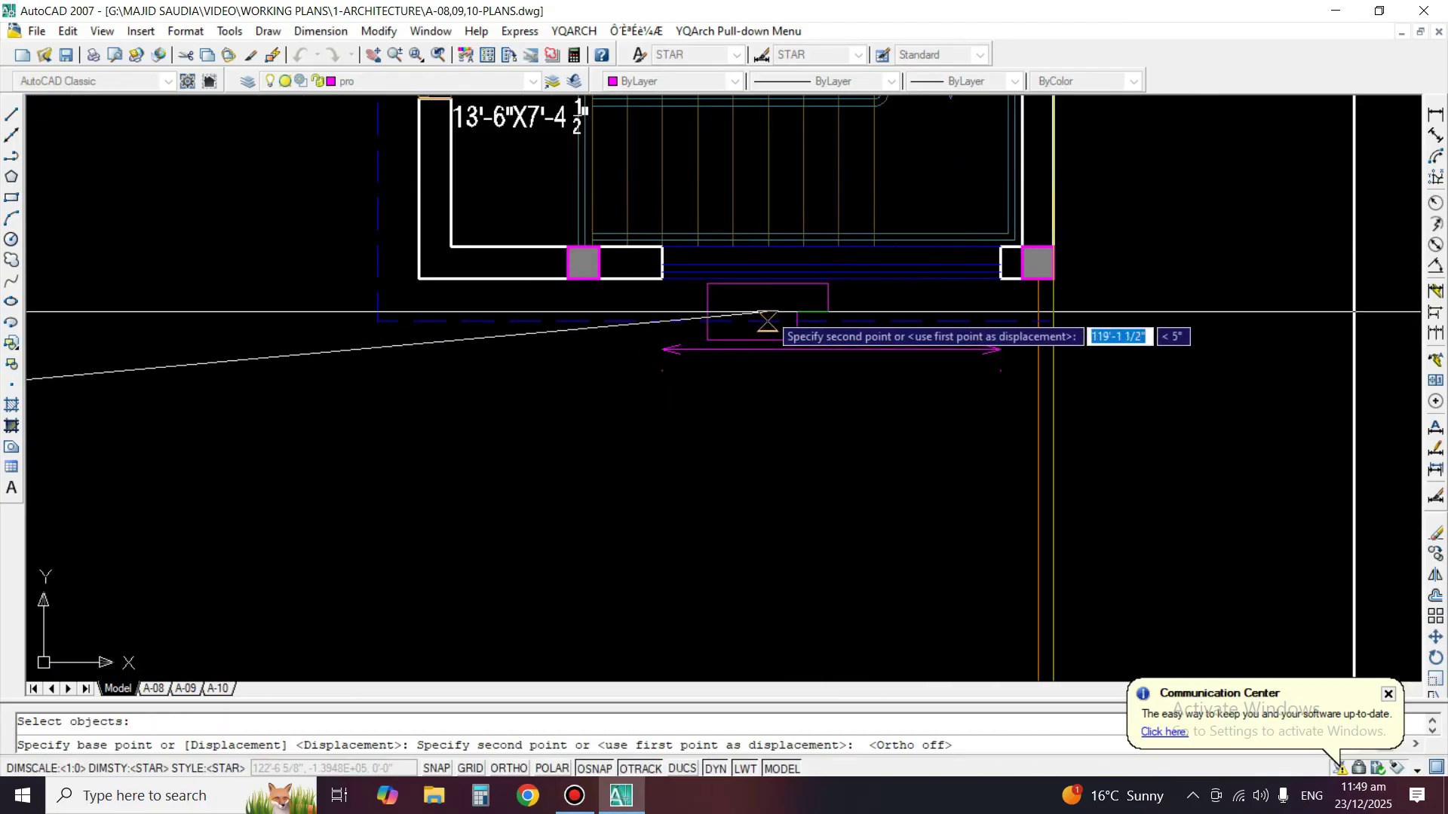
{"action": "left_click", "coordinate": [908, 205]}
{"action": "key", "text": "Return"}
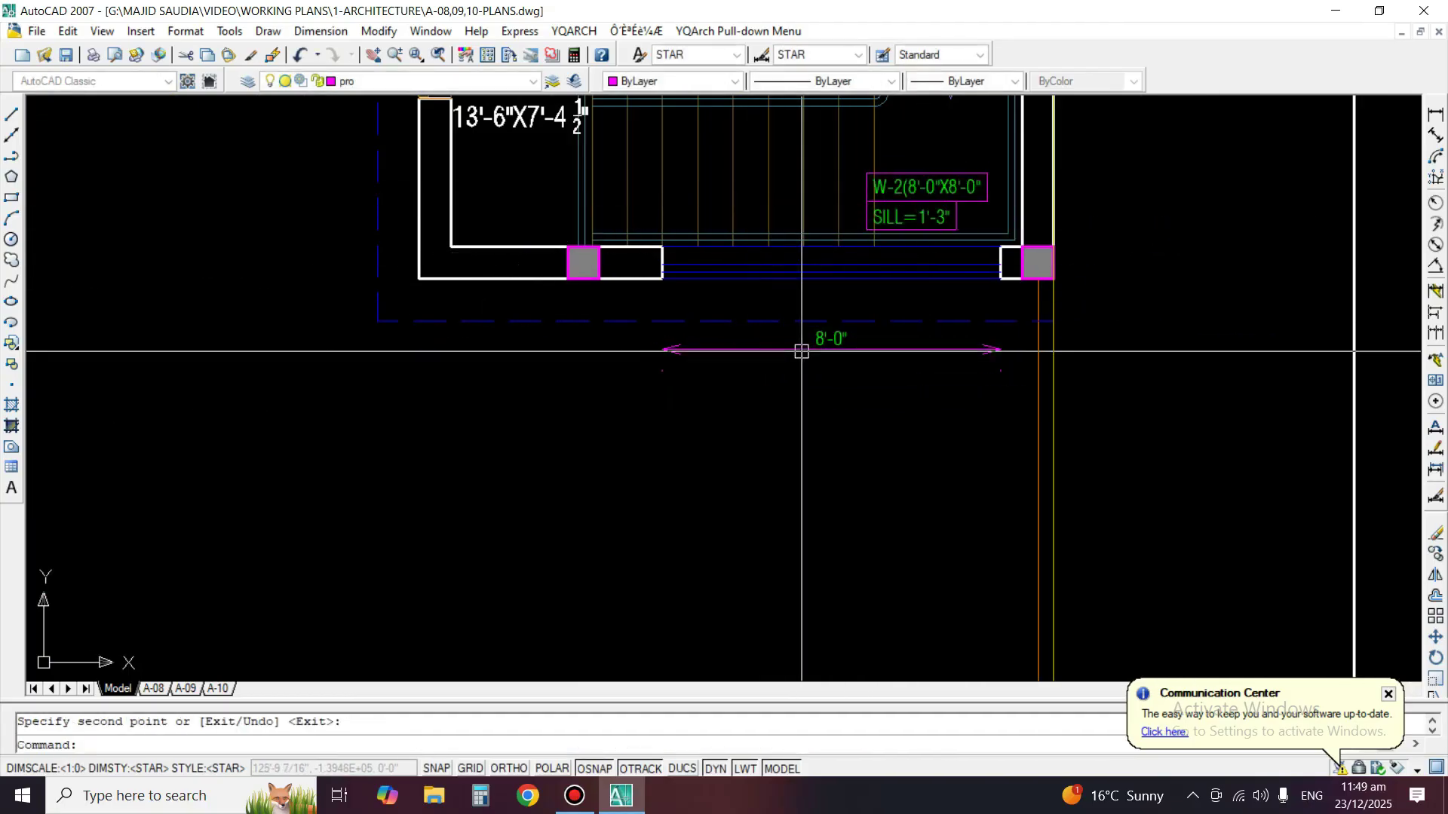
Erase the width dimension below the mumty staircase window and try to edit the sill height in its copied tag.
{"action": "type", "text": "ed"}
{"action": "key", "text": "Return"}
{"action": "scroll", "coordinate": [962, 166], "scroll_direction": "up", "scroll_amount": 2}
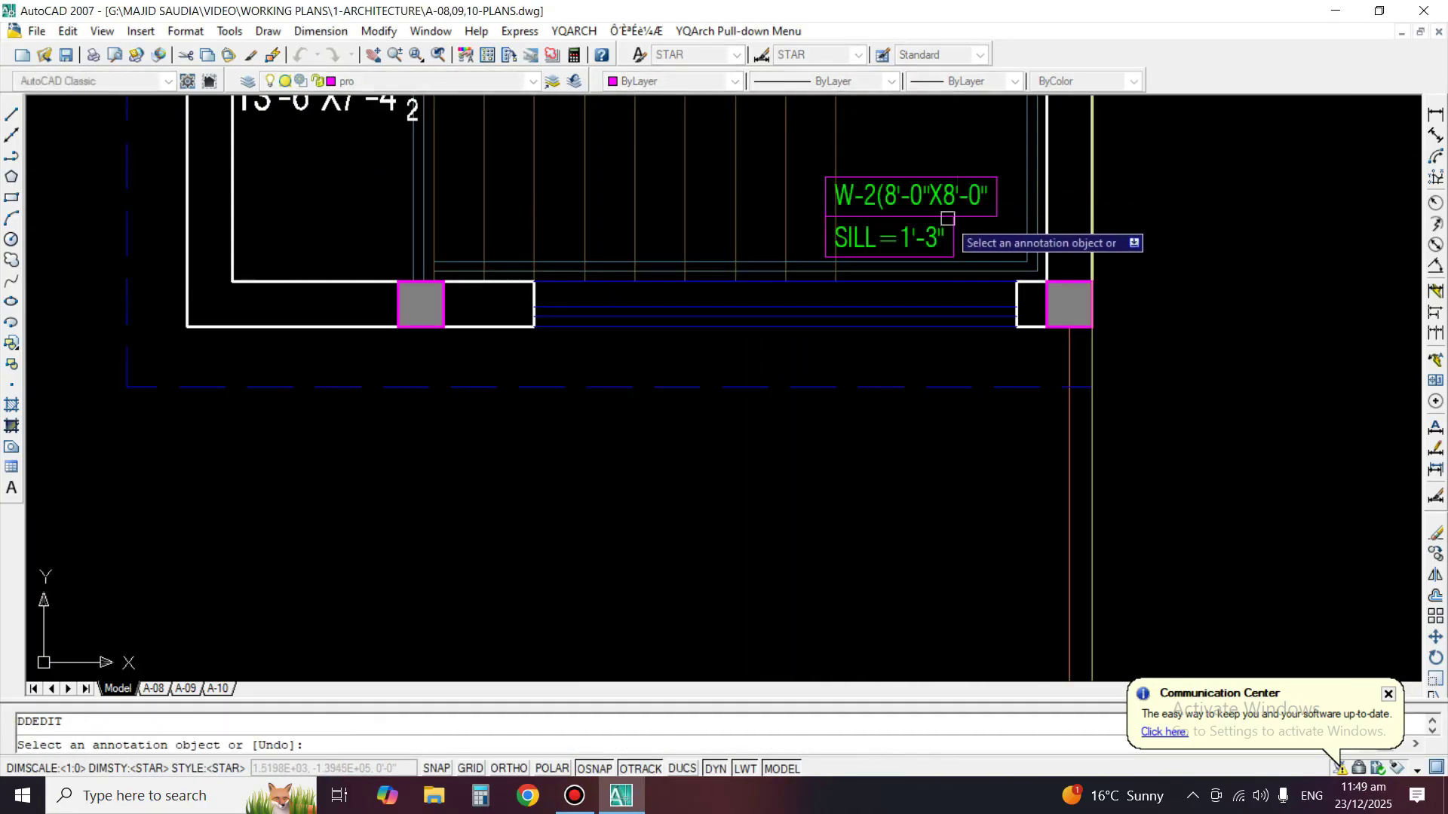
{"action": "left_click", "coordinate": [955, 198]}
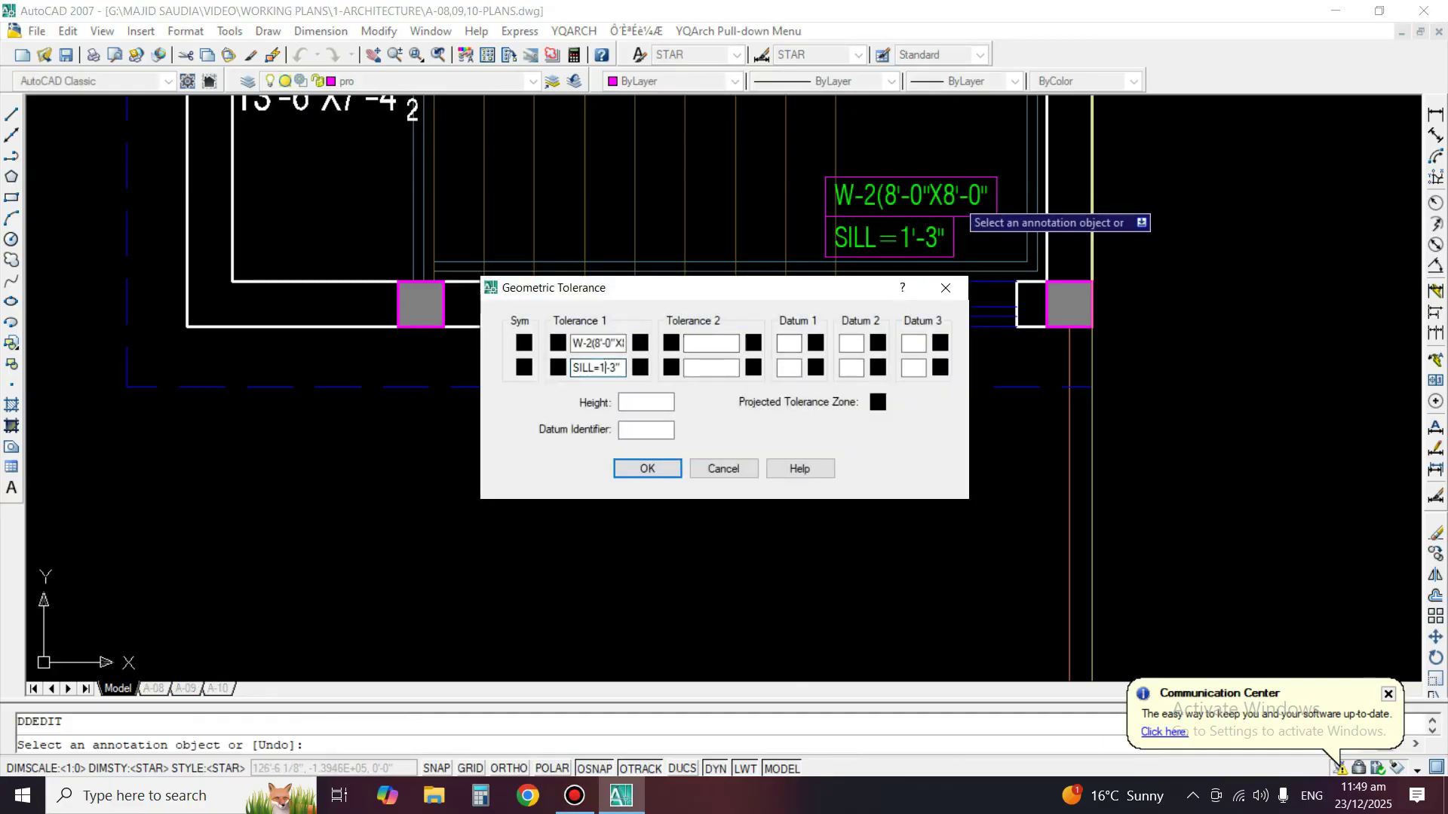
{"action": "left_click", "coordinate": [723, 468]}
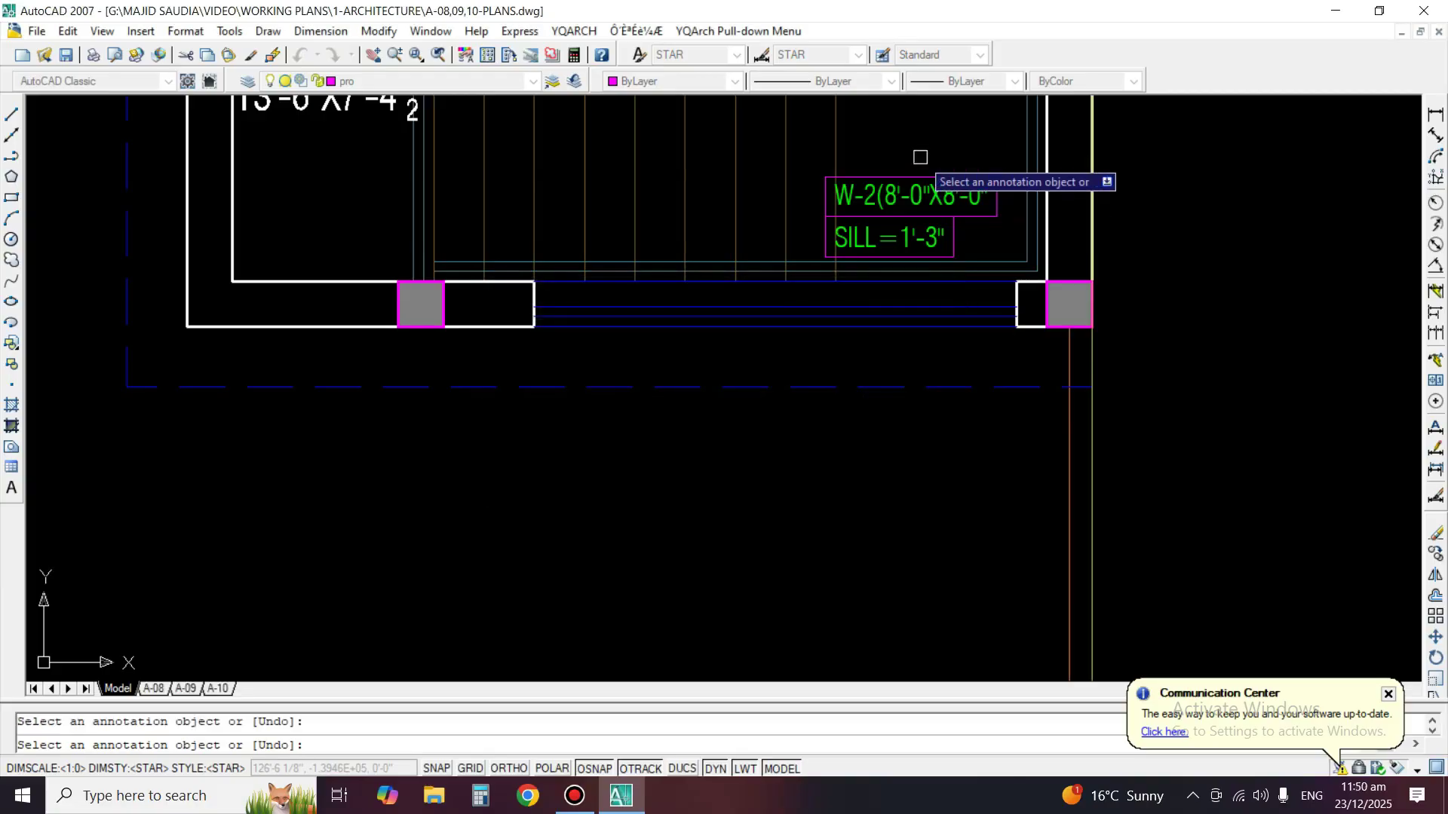
{"action": "scroll", "coordinate": [888, 234], "scroll_direction": "down", "scroll_amount": 5}
{"action": "key", "text": "Escape"}
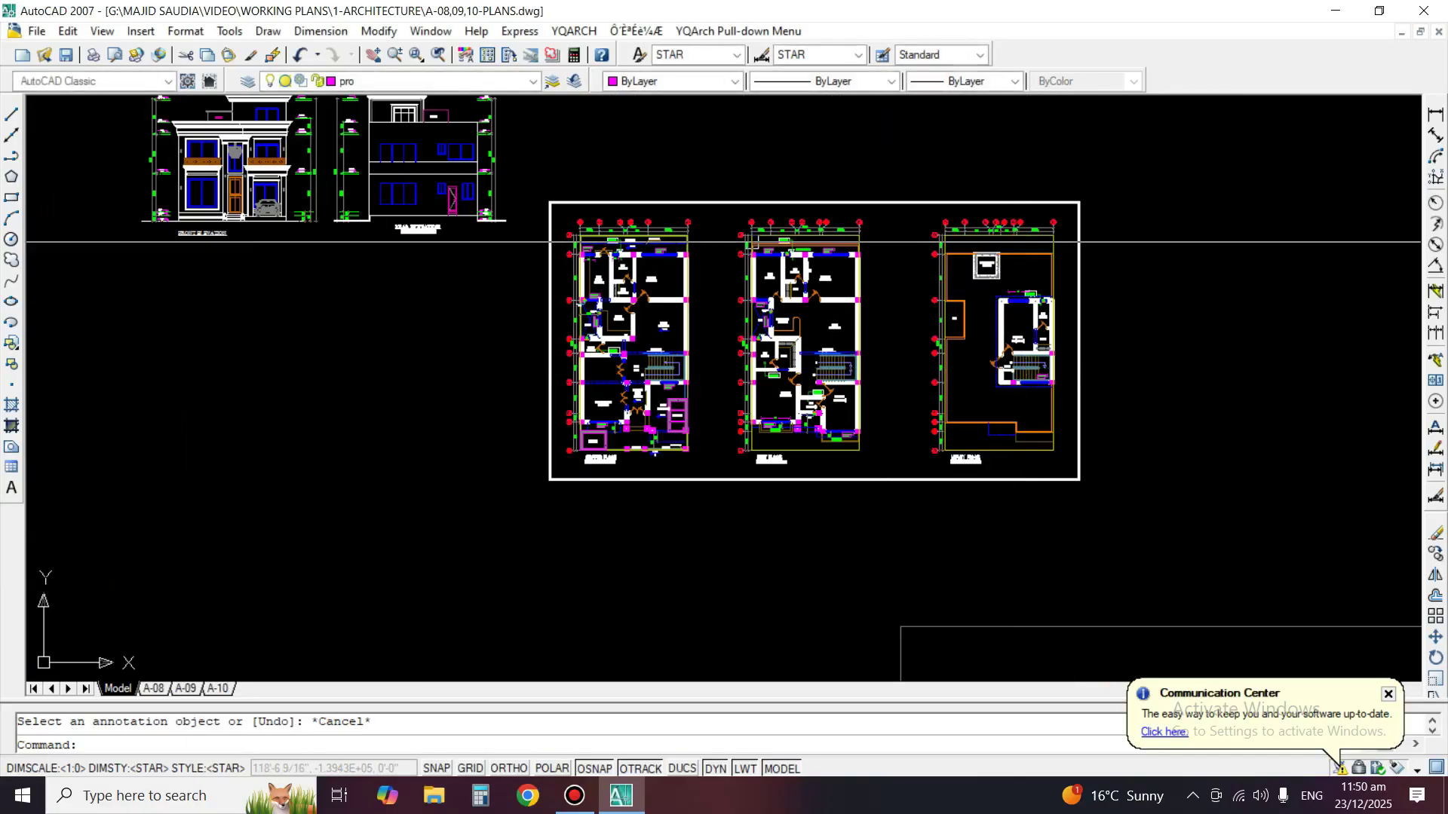
Examine the numbers, sizes and sill heights on the W-5, W-6 and W-8 tags of the ground and first floors.
{"action": "scroll", "coordinate": [749, 394], "scroll_direction": "up", "scroll_amount": 5}
{"action": "scroll", "coordinate": [702, 531], "scroll_direction": "up", "scroll_amount": 3}
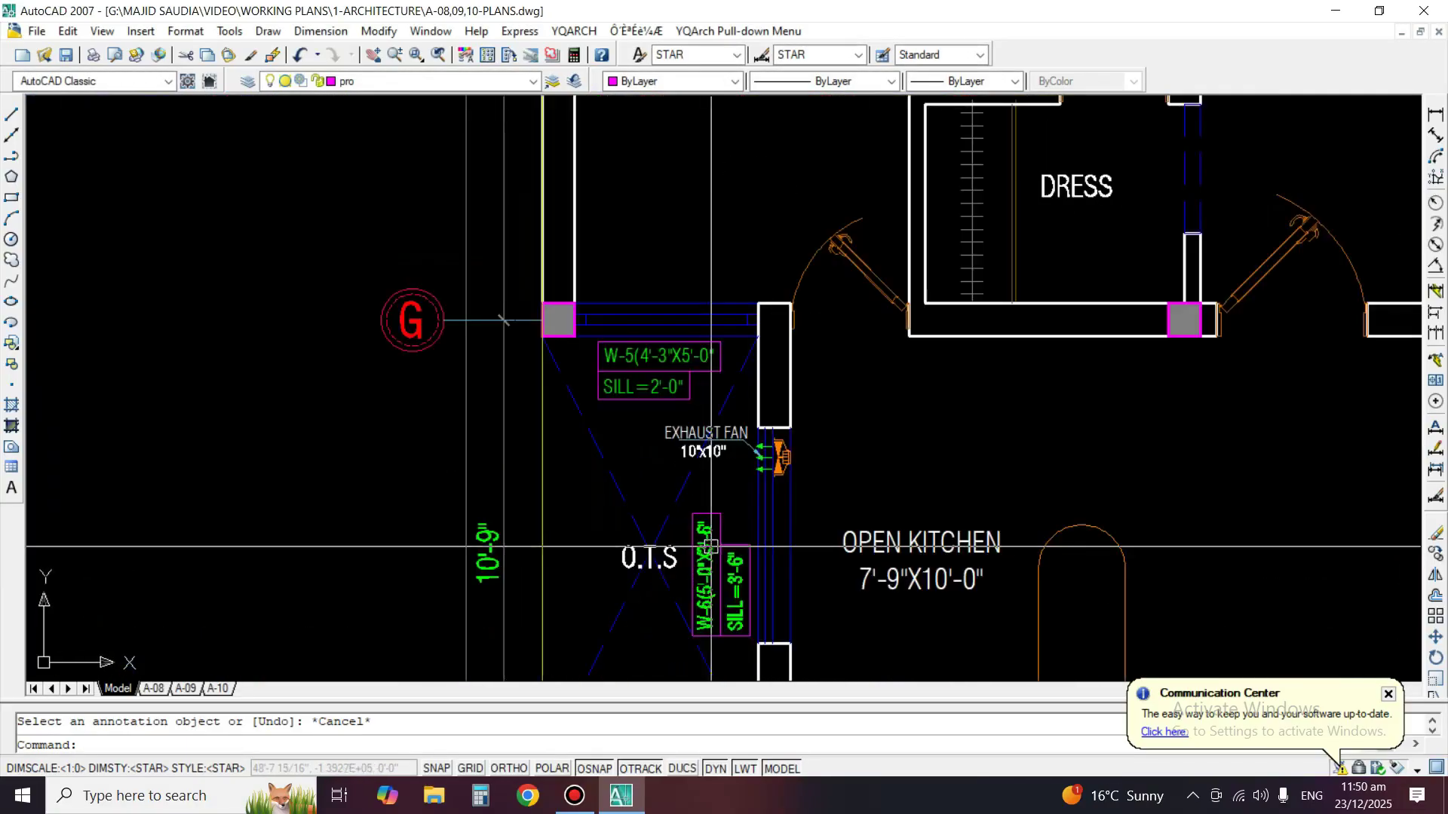
{"action": "middle_click_drag", "start_coordinate": [702, 531], "coordinate": [749, 478]}
{"action": "scroll", "coordinate": [1129, 441], "scroll_direction": "down", "scroll_amount": 8}
{"action": "scroll", "coordinate": [733, 349], "scroll_direction": "up", "scroll_amount": 8}
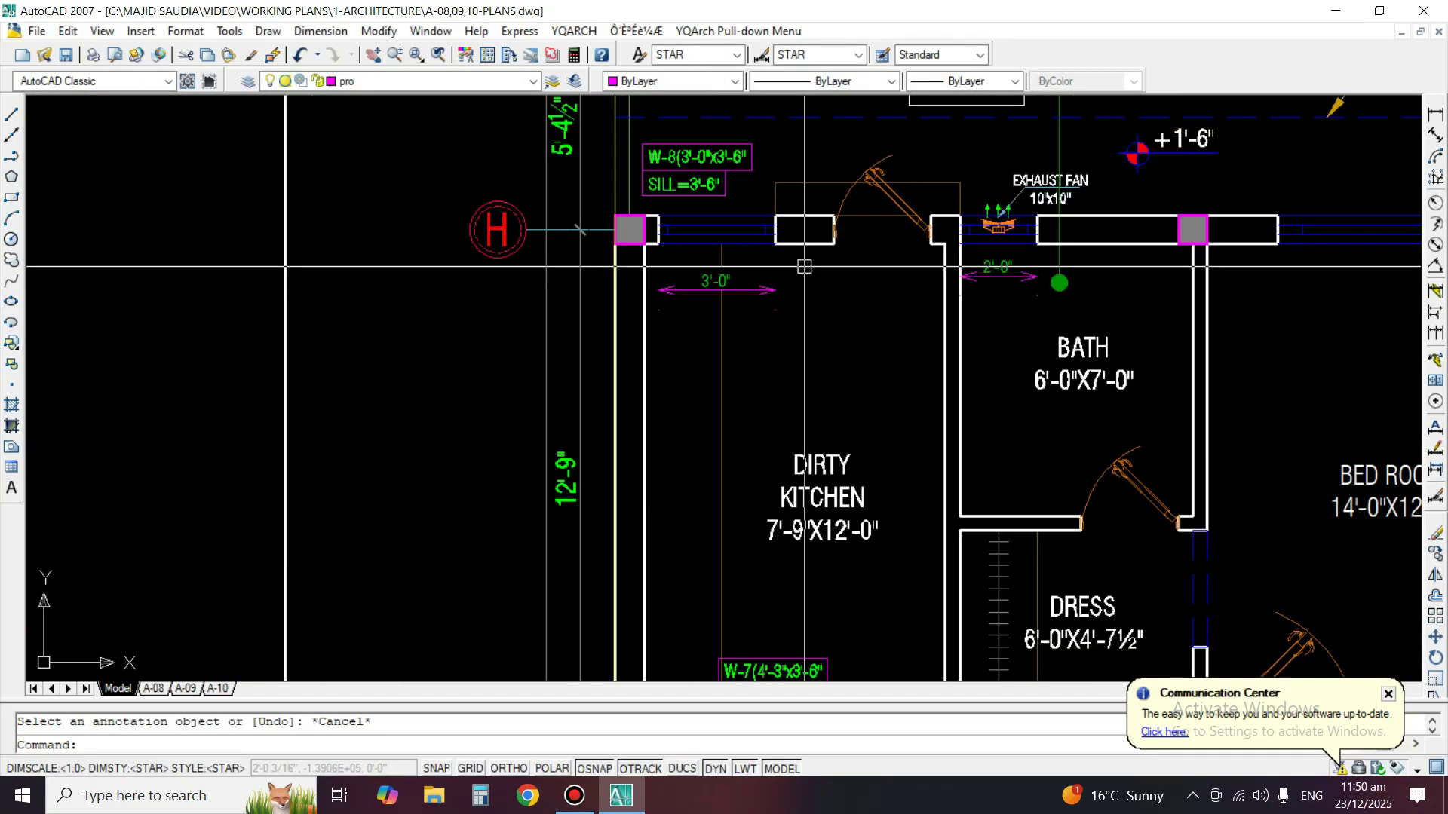
{"action": "scroll", "coordinate": [724, 207], "scroll_direction": "down", "scroll_amount": 6}
{"action": "scroll", "coordinate": [852, 317], "scroll_direction": "up", "scroll_amount": 3}
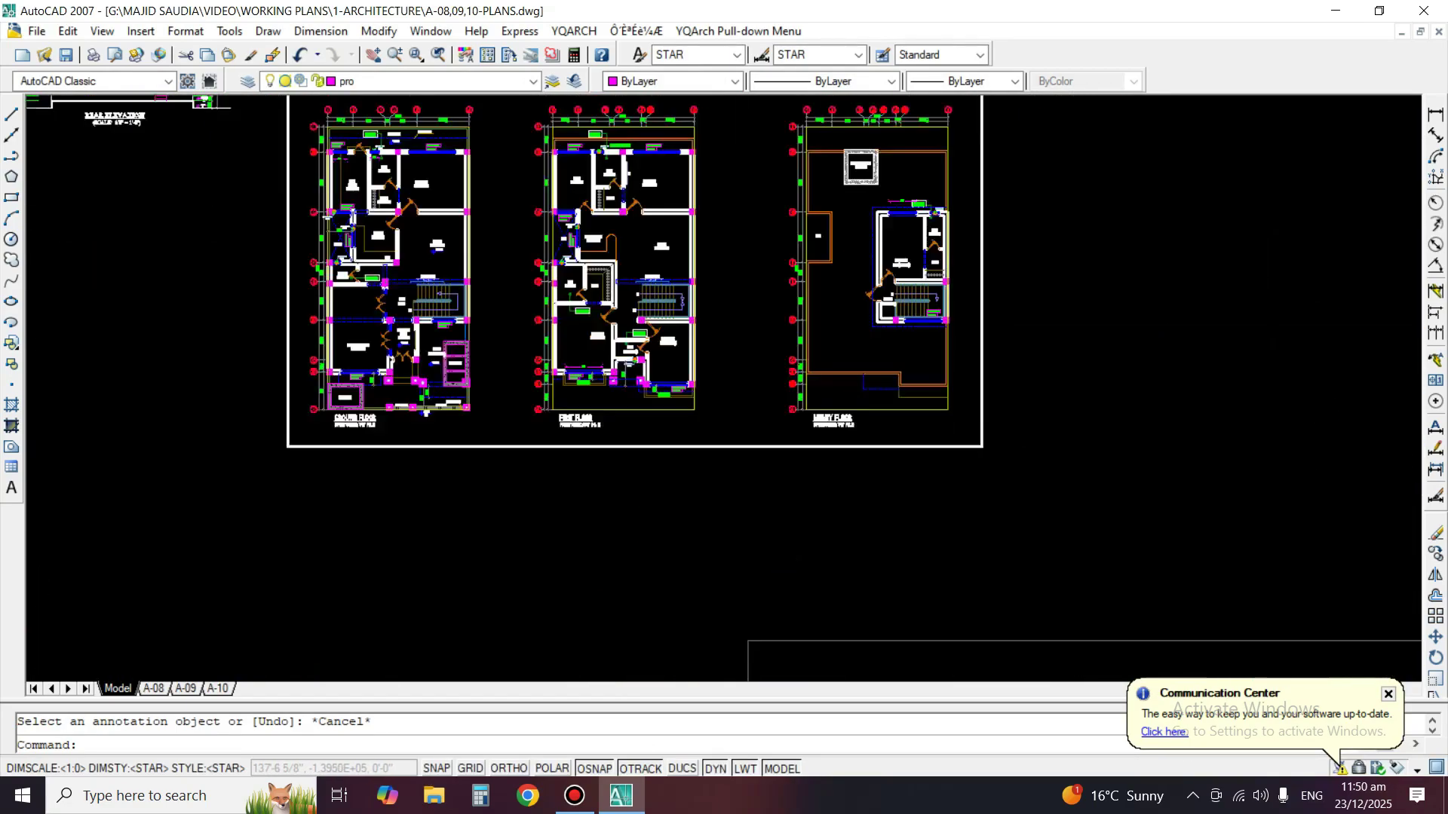
Change the mumty staircase window's tag to W-9 with size 8'-0"X5'-0" and SILL=2'-0".
{"action": "key", "text": "Return"}
{"action": "scroll", "coordinate": [971, 361], "scroll_direction": "up", "scroll_amount": 3}
{"action": "scroll", "coordinate": [973, 352], "scroll_direction": "up", "scroll_amount": 2}
{"action": "left_click", "coordinate": [985, 314]}
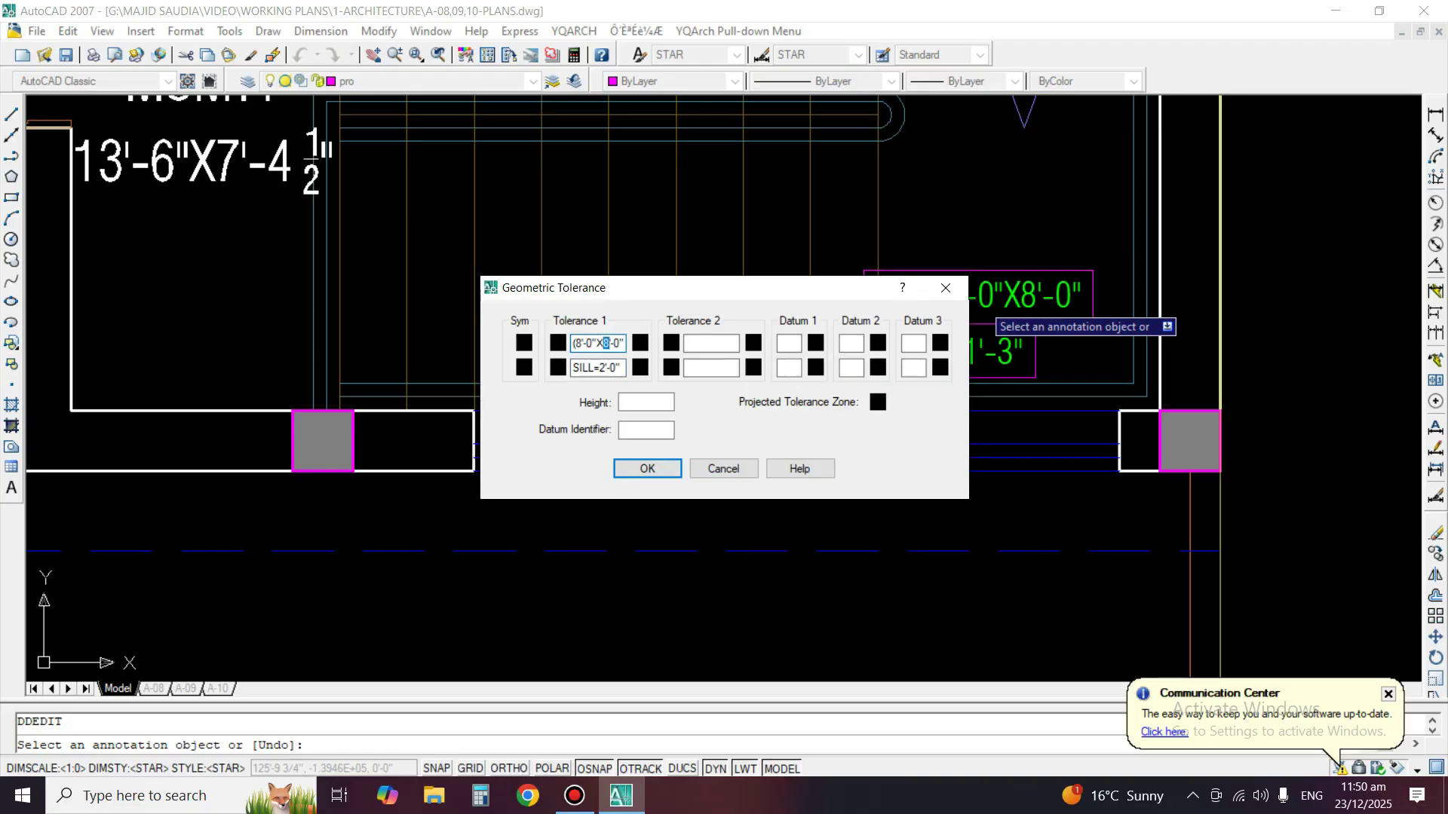
{"action": "left_click", "coordinate": [647, 468]}
{"action": "key", "text": "Return"}
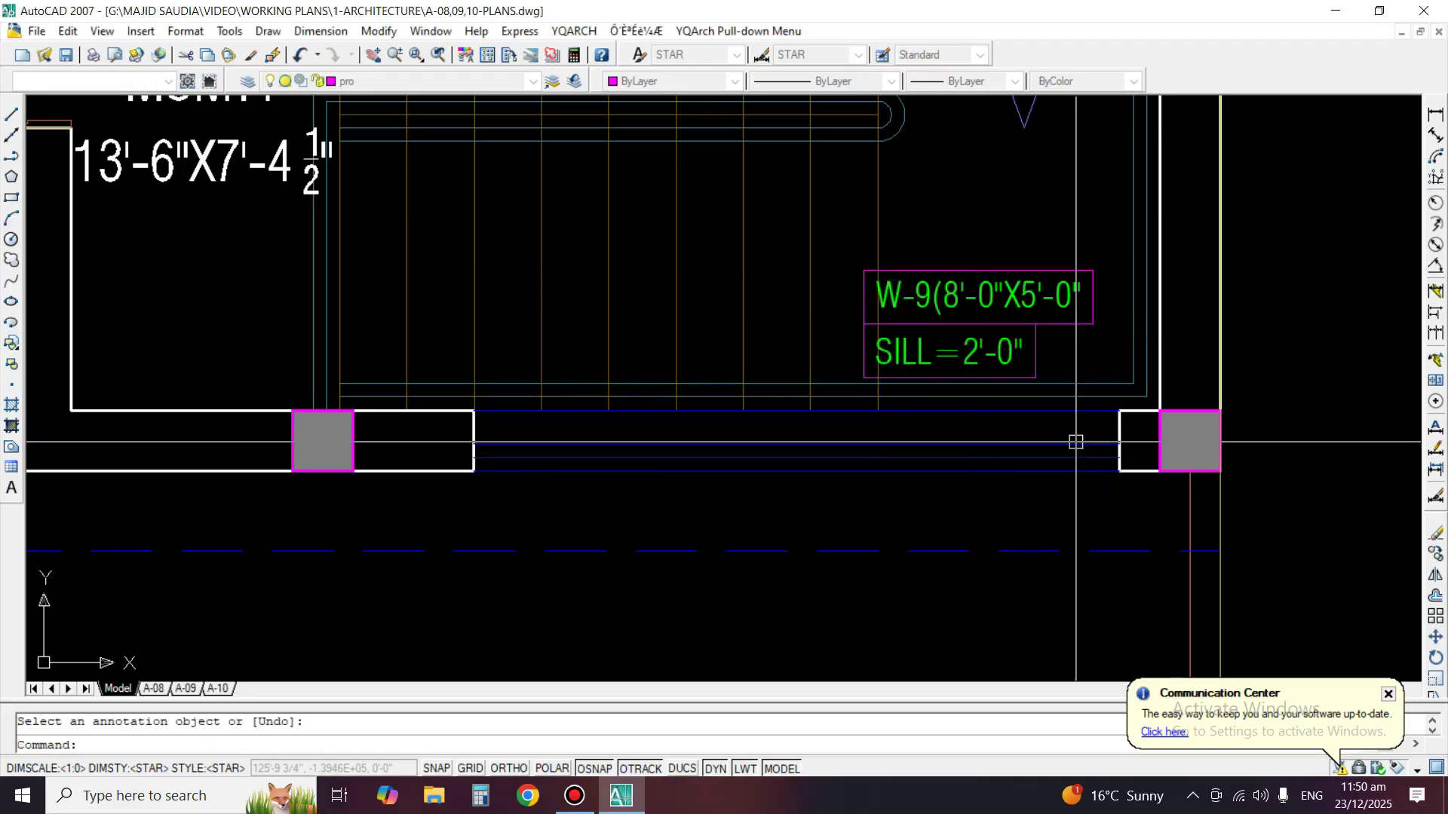
Copy the W-9 tag from the mumty staircase window to the mumty floor bed room's window.
{"action": "scroll", "coordinate": [1003, 656], "scroll_direction": "down", "scroll_amount": 3}
{"action": "type", "text": "co"}
{"action": "key", "text": "space"}
{"action": "left_click", "coordinate": [1033, 536]}
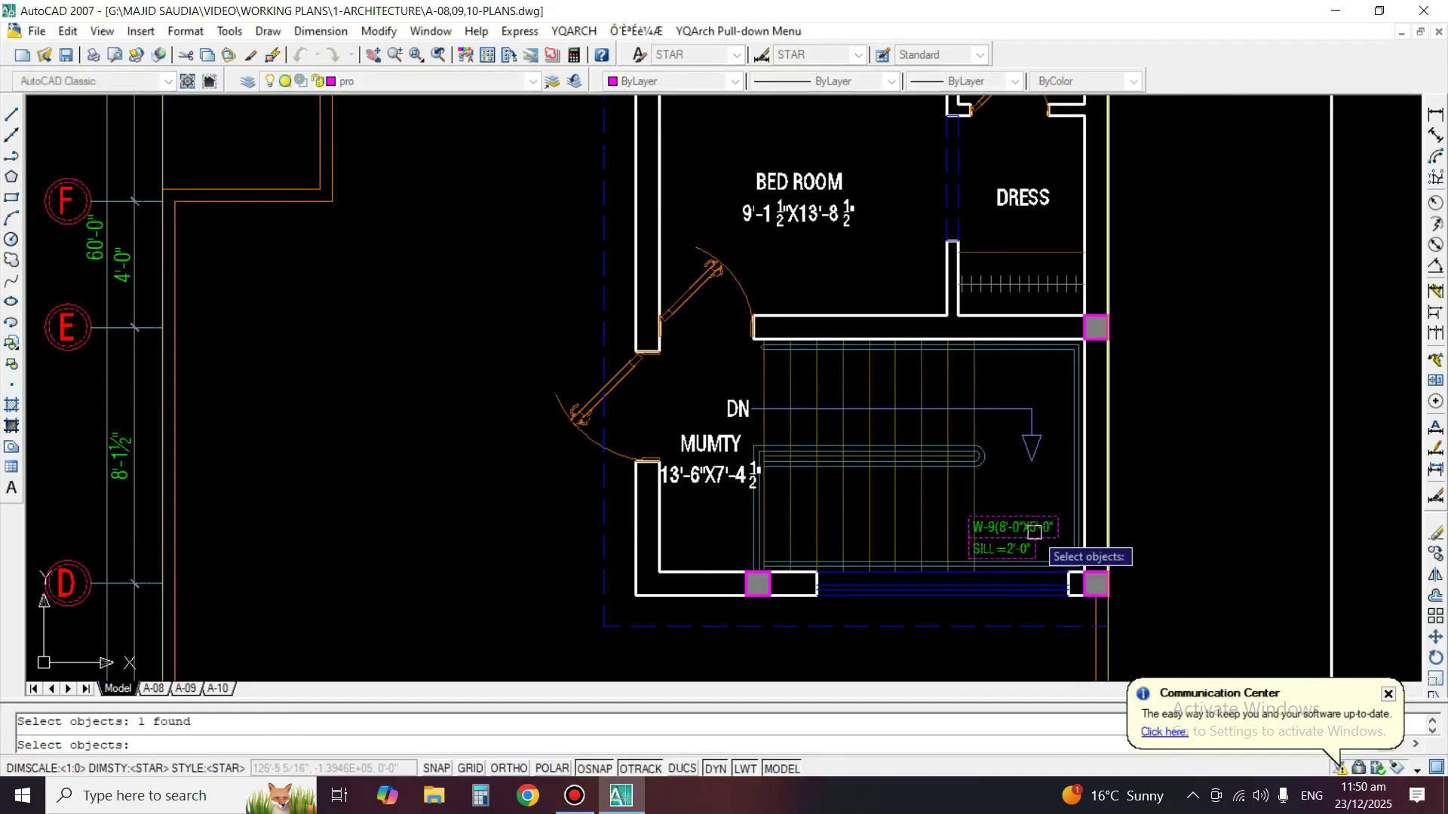
{"action": "key", "text": "space"}
{"action": "left_click", "coordinate": [1013, 535]}
{"action": "scroll", "coordinate": [1014, 609], "scroll_direction": "down", "scroll_amount": 2}
{"action": "scroll", "coordinate": [920, 254], "scroll_direction": "up", "scroll_amount": 3}
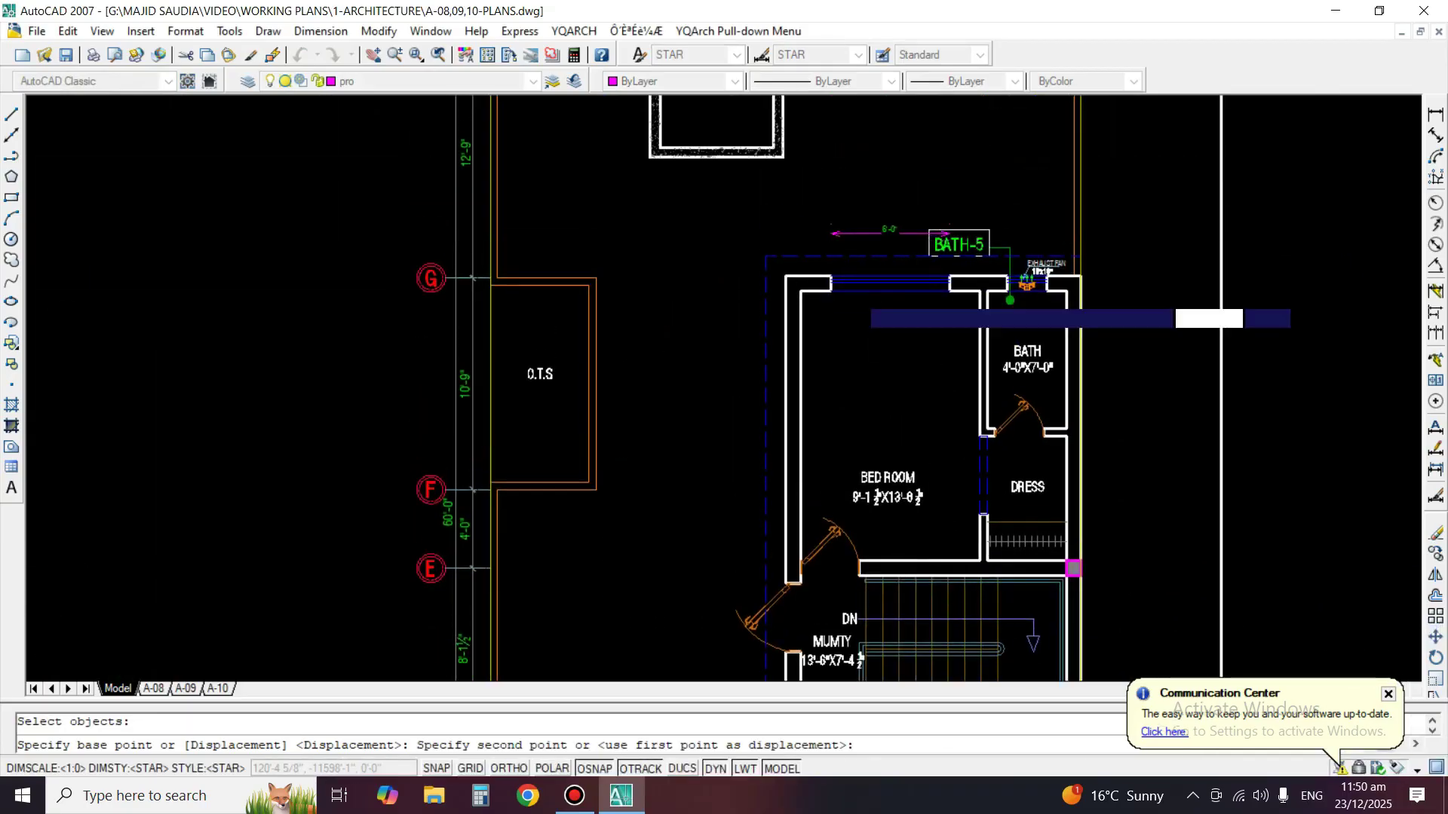
{"action": "left_click", "coordinate": [907, 323]}
{"action": "key", "text": "space"}
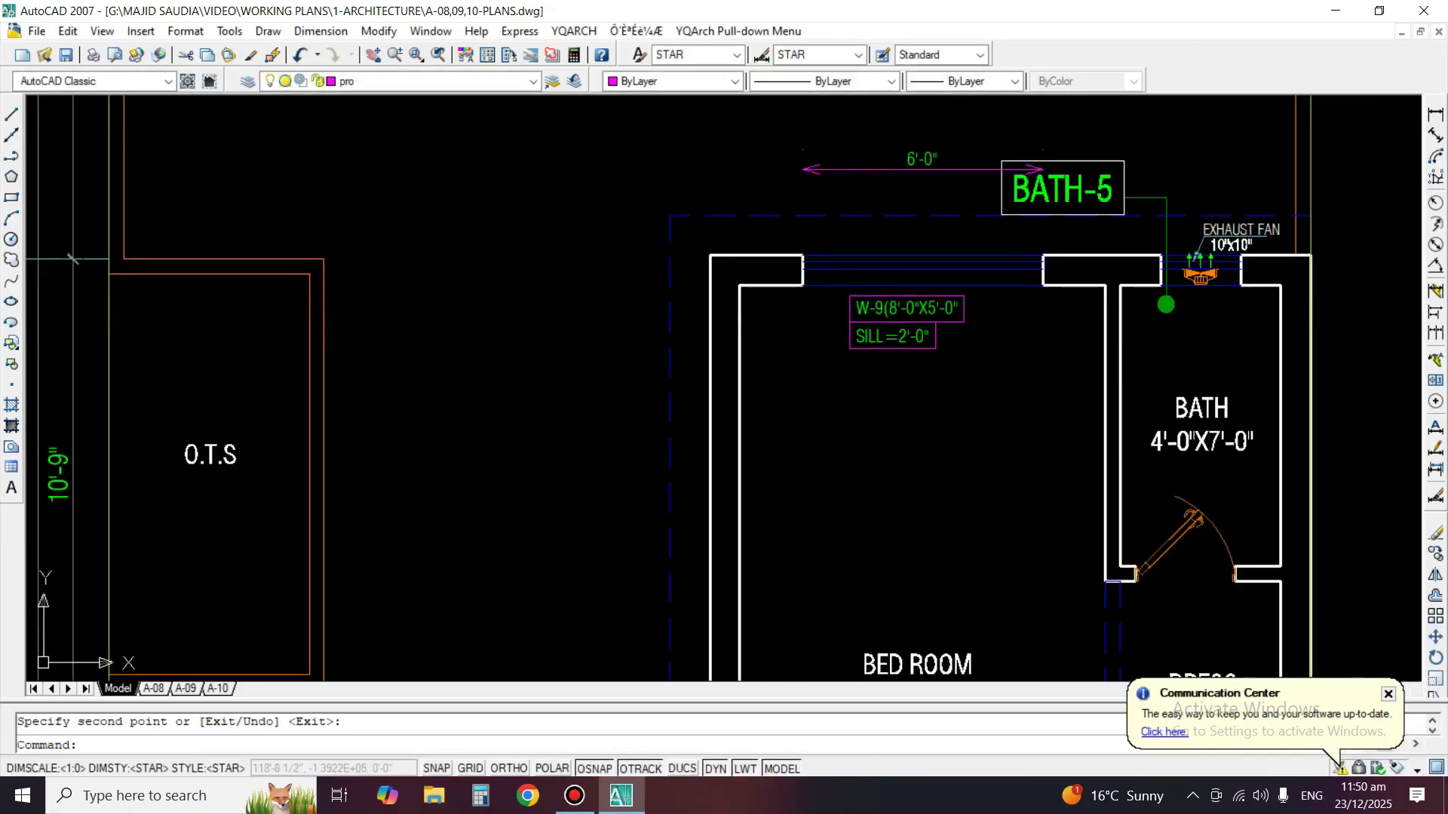
Change the copied tag at the mumty floor bed room window to W-10 with a window width of 6'-0".
{"action": "left_click", "coordinate": [1435, 115]}
{"action": "key", "text": "space"}
{"action": "key", "text": "space"}
{"action": "scroll", "coordinate": [875, 338], "scroll_direction": "up", "scroll_amount": 2}
{"action": "type", "text": "ed"}
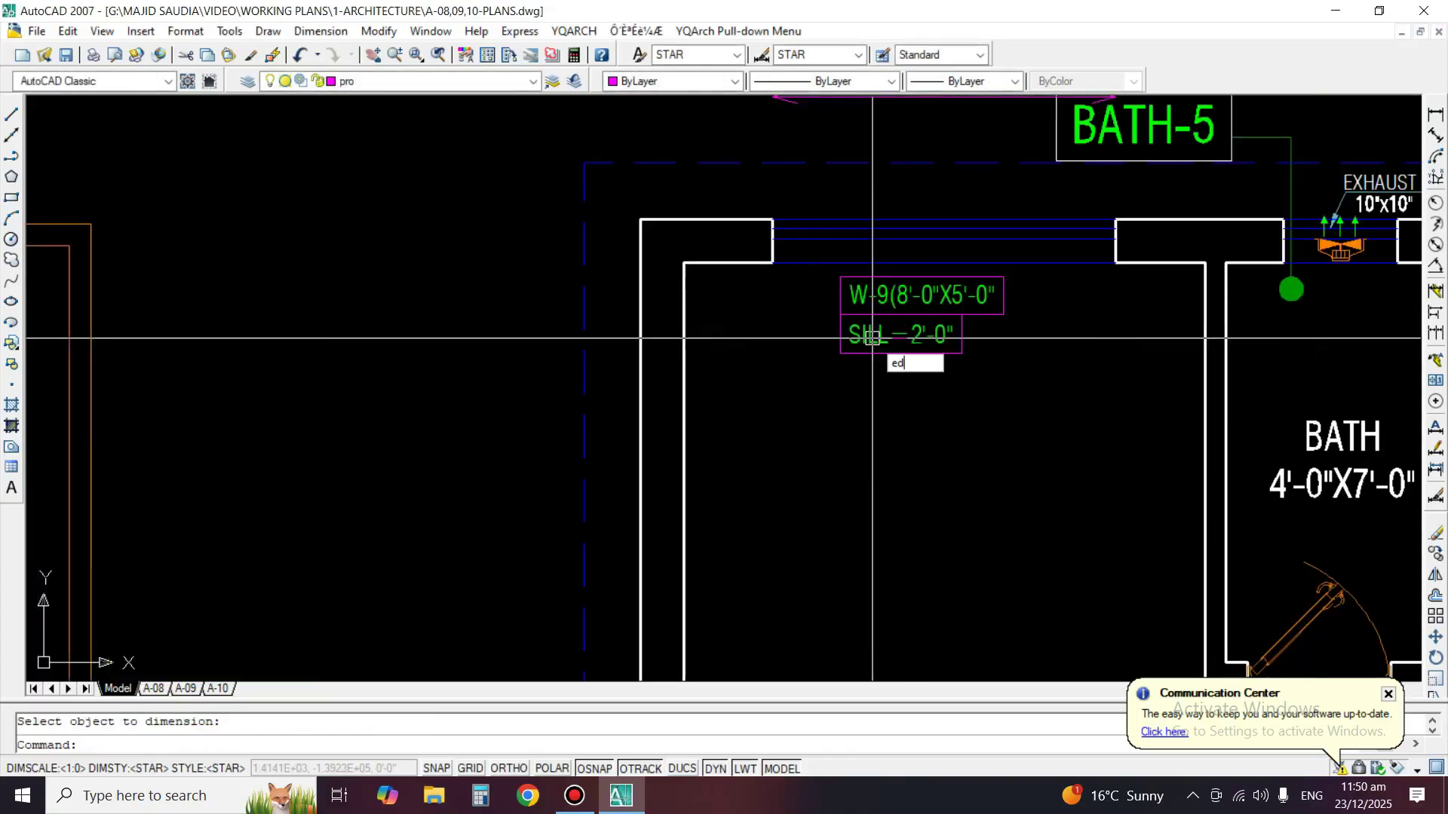
{"action": "key", "text": "space"}
{"action": "left_click", "coordinate": [886, 314]}
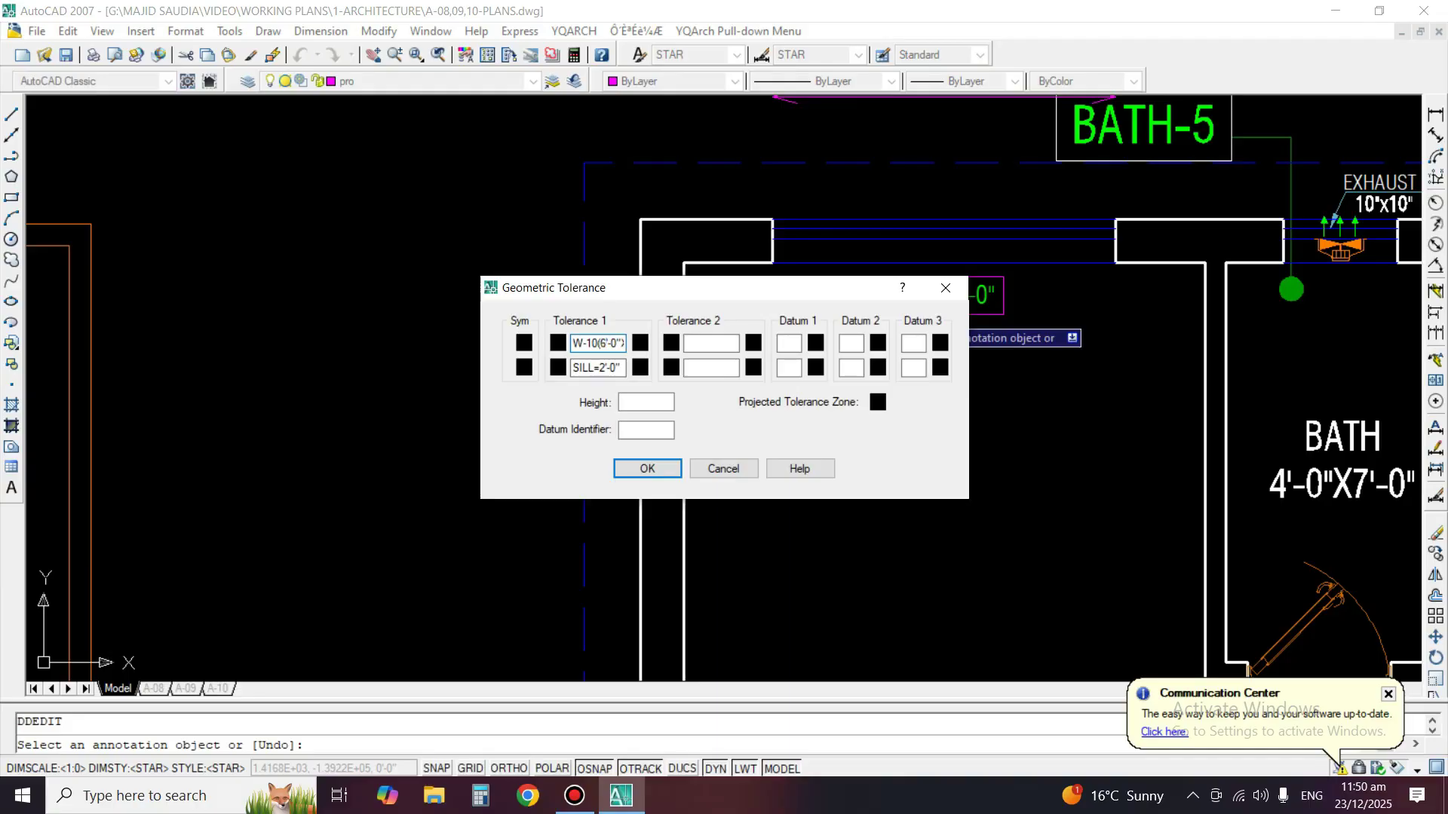
{"action": "left_click", "coordinate": [649, 468]}
{"action": "key", "text": "Return"}
Move the W-10 tag up out of the bed room so it sits outside, above its window.
{"action": "middle_click_drag", "start_coordinate": [792, 322], "coordinate": [763, 375]}
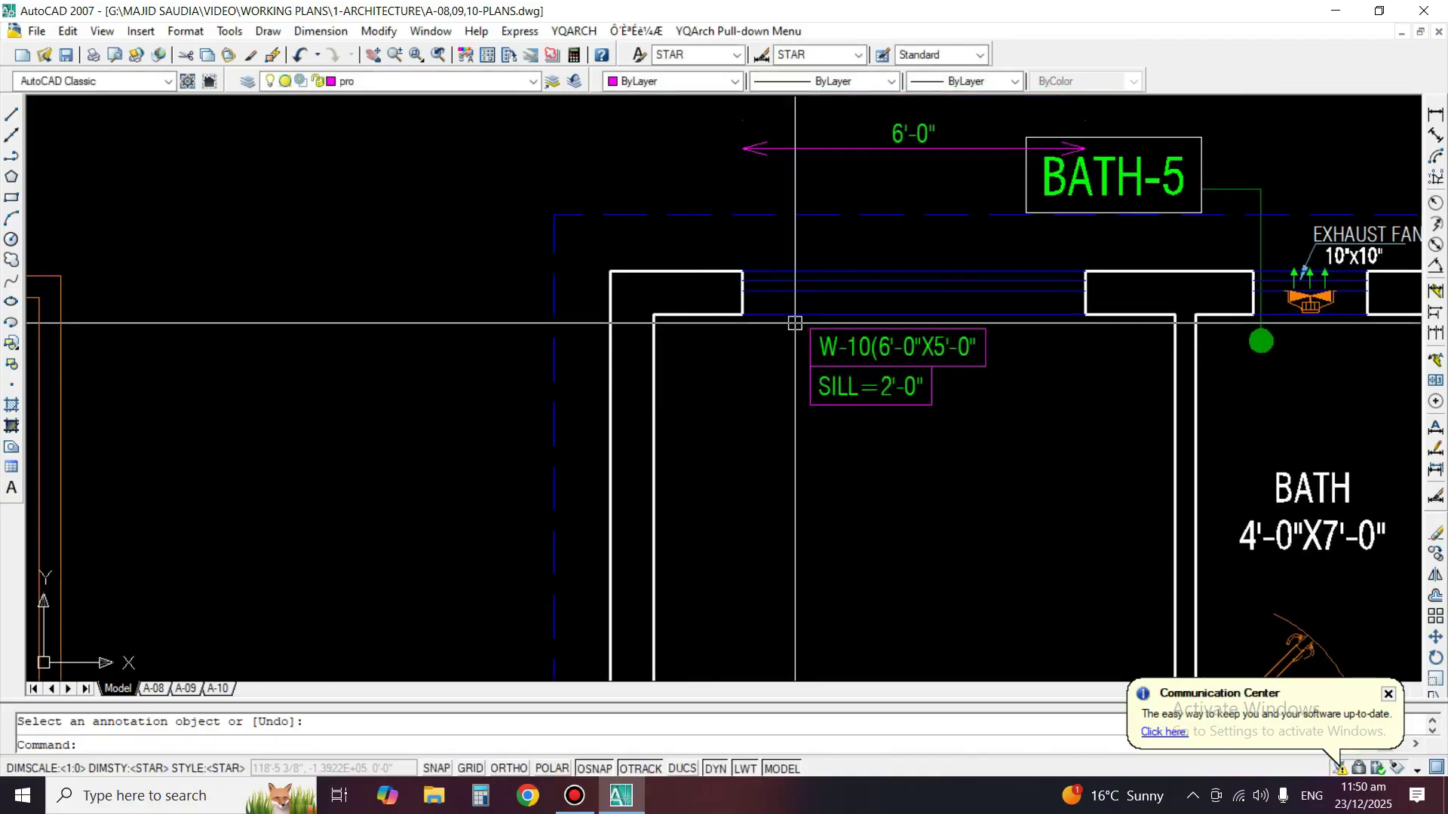
{"action": "type", "text": "m"}
{"action": "key", "text": "Return"}
{"action": "left_click", "coordinate": [905, 387]}
{"action": "key", "text": "Return"}
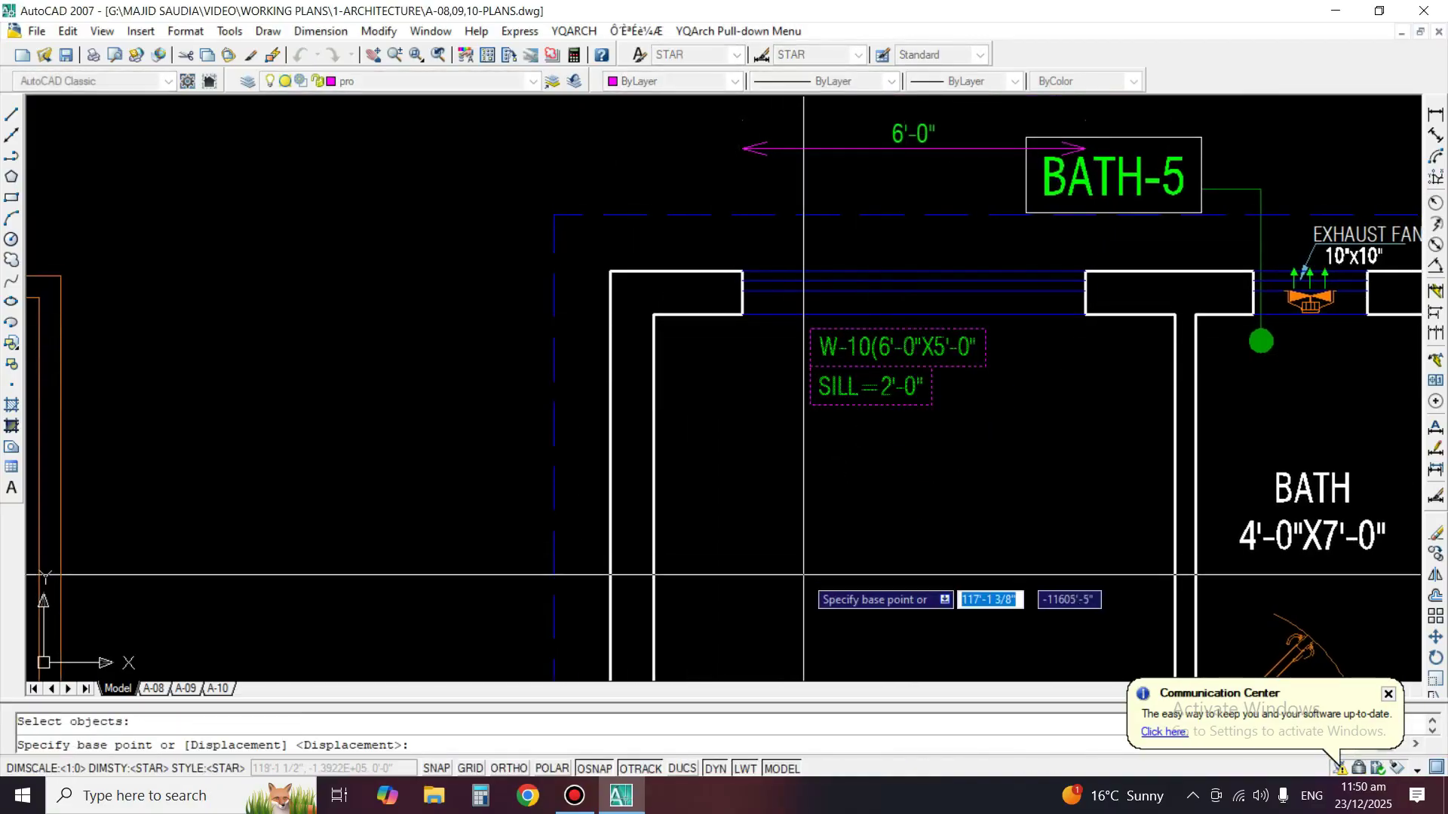
{"action": "left_click", "coordinate": [803, 577]}
{"action": "left_click", "coordinate": [781, 439]}
Erase the width dimension above the W-10 window beside the BATH-5 label.
{"action": "middle_click_drag", "start_coordinate": [780, 439], "coordinate": [434, 555]}
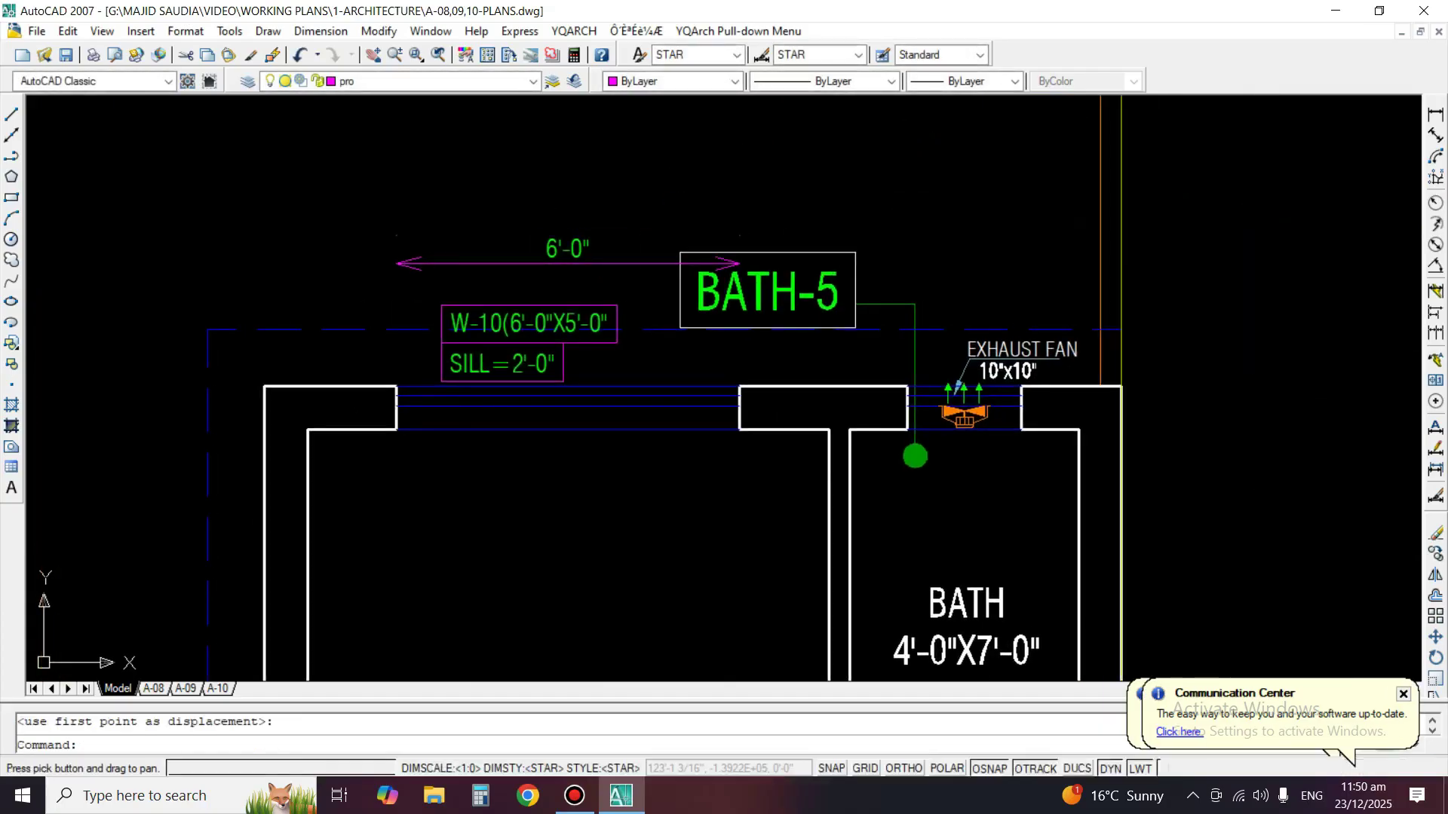
{"action": "left_click", "coordinate": [565, 249]}
{"action": "key", "text": "Delete"}
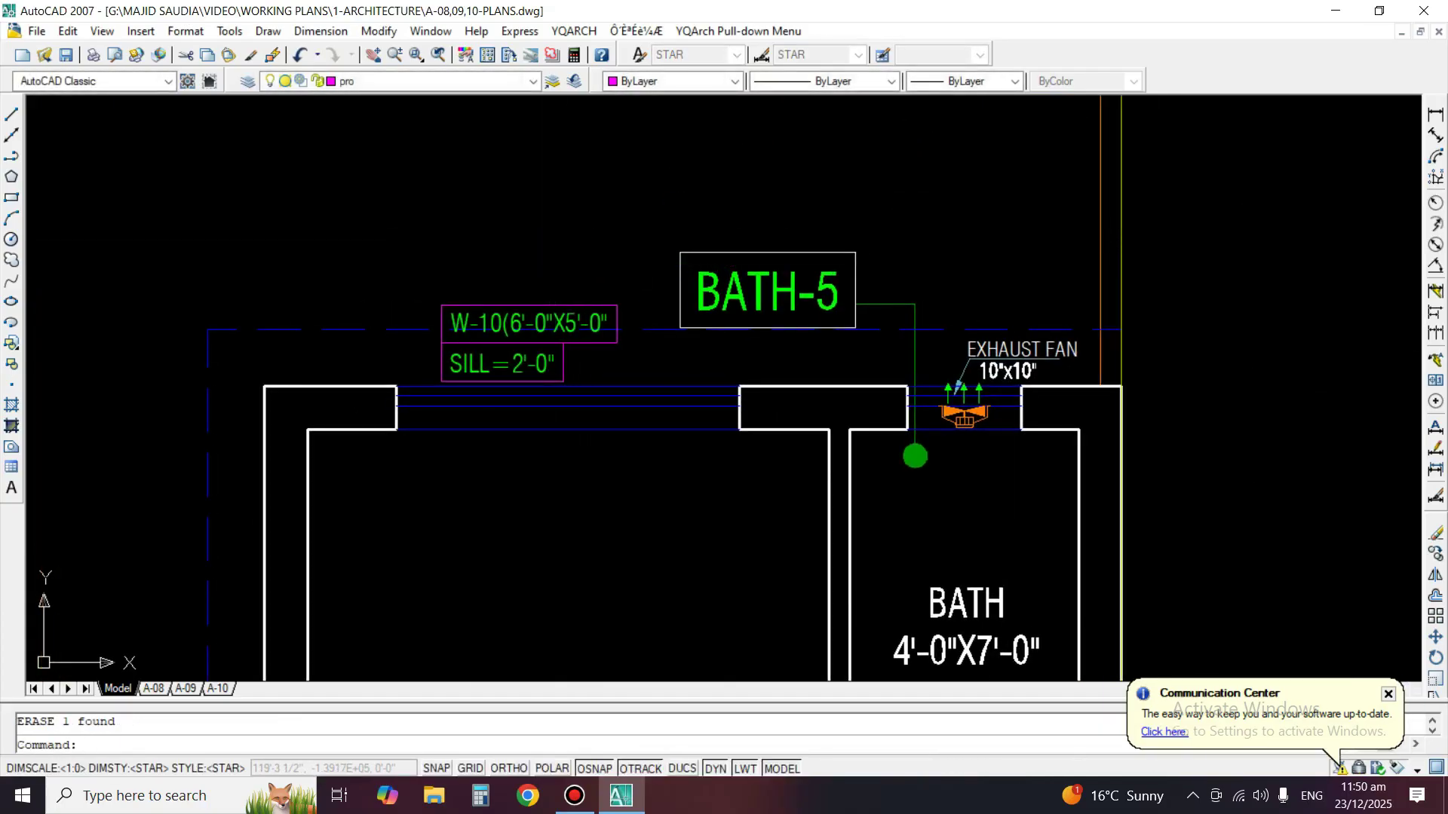
{"action": "middle_click_drag", "start_coordinate": [854, 319], "coordinate": [1073, 190]}
{"action": "scroll", "coordinate": [1072, 190], "scroll_direction": "down", "scroll_amount": 10}
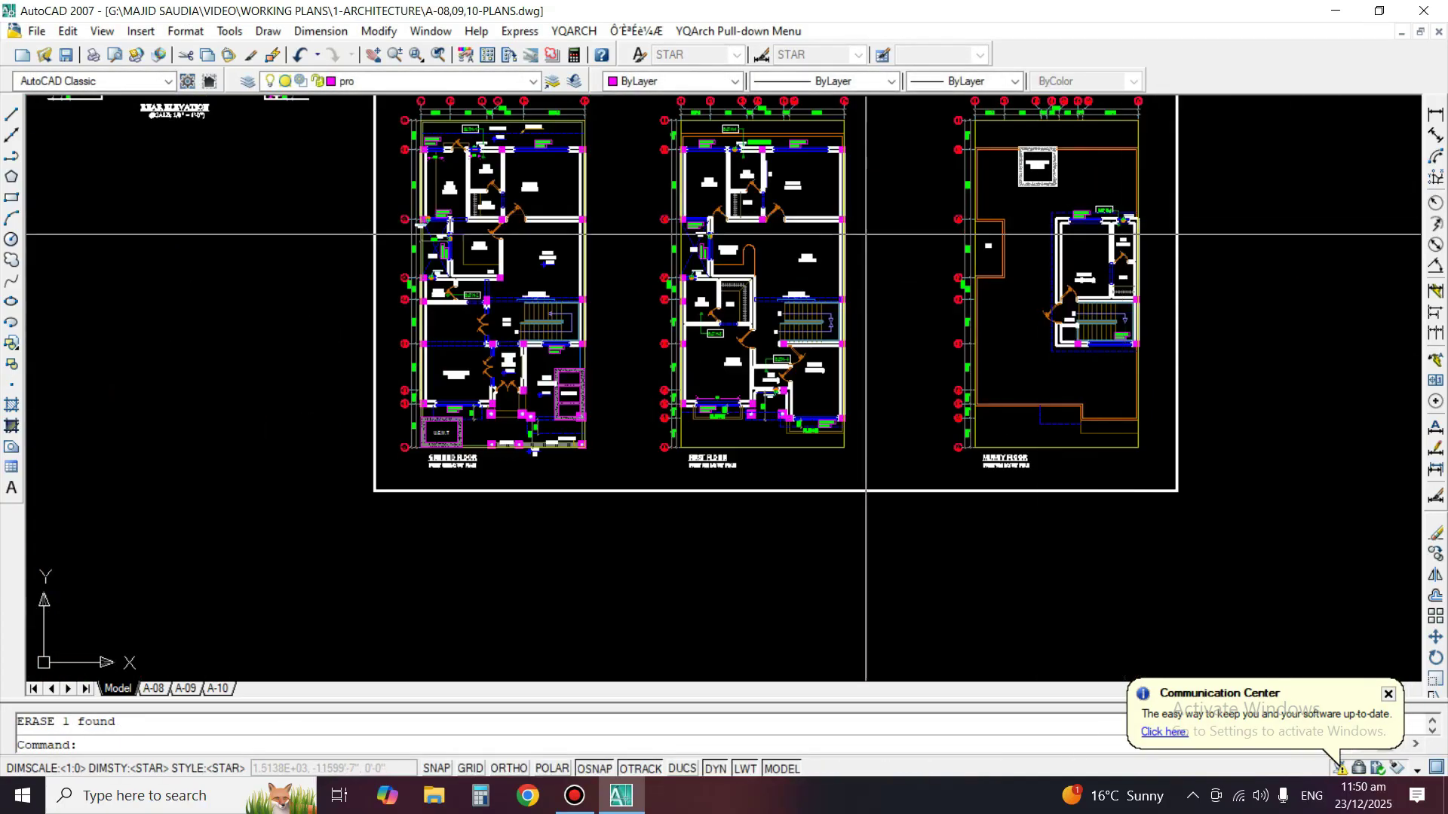
Copy the W-8 tag from the ground floor dirty kitchen window to the bath window below the BATH-1 label.
{"action": "scroll", "coordinate": [645, 203], "scroll_direction": "up", "scroll_amount": 8}
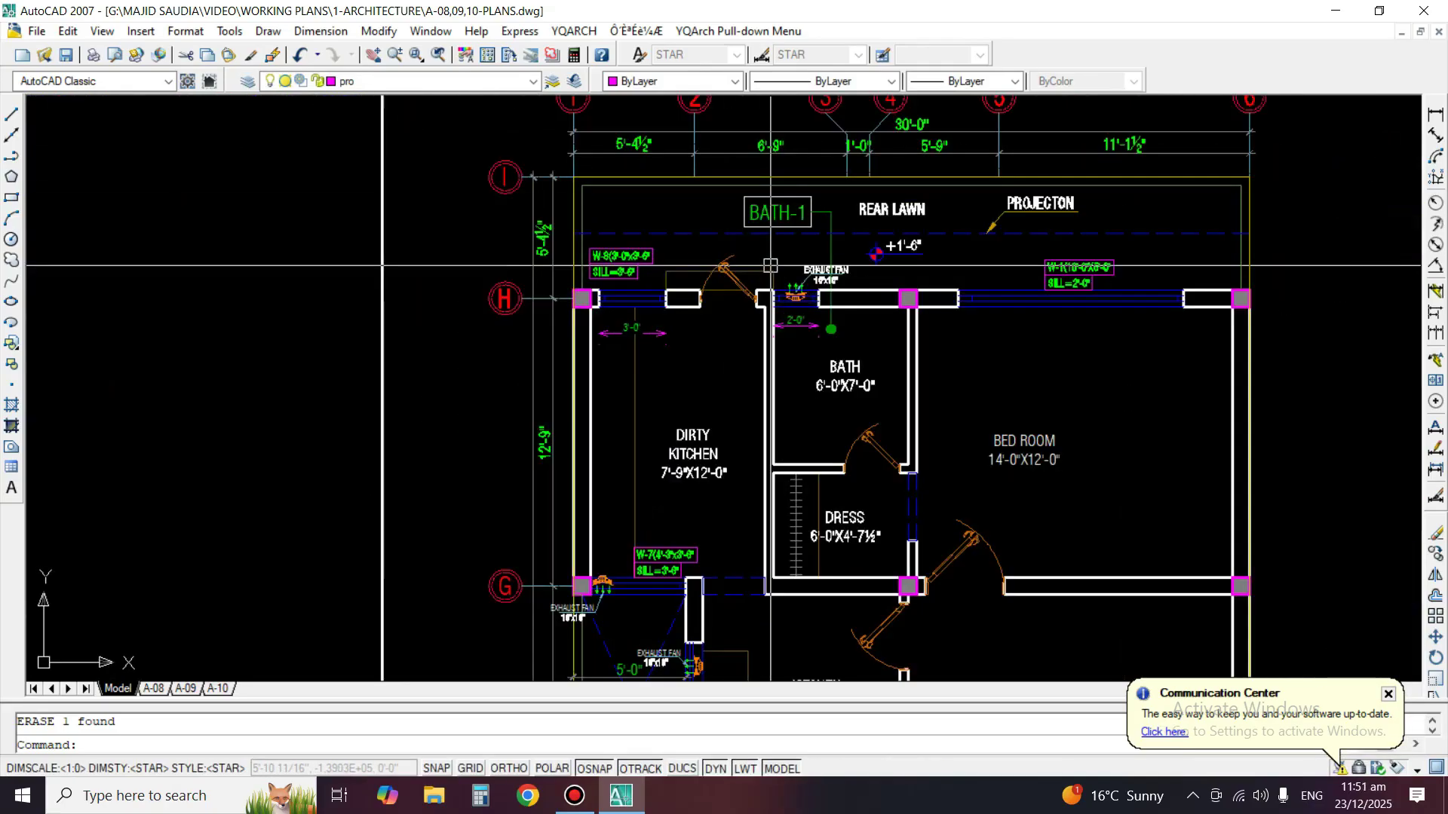
{"action": "key", "text": "space"}
{"action": "key", "text": "space"}
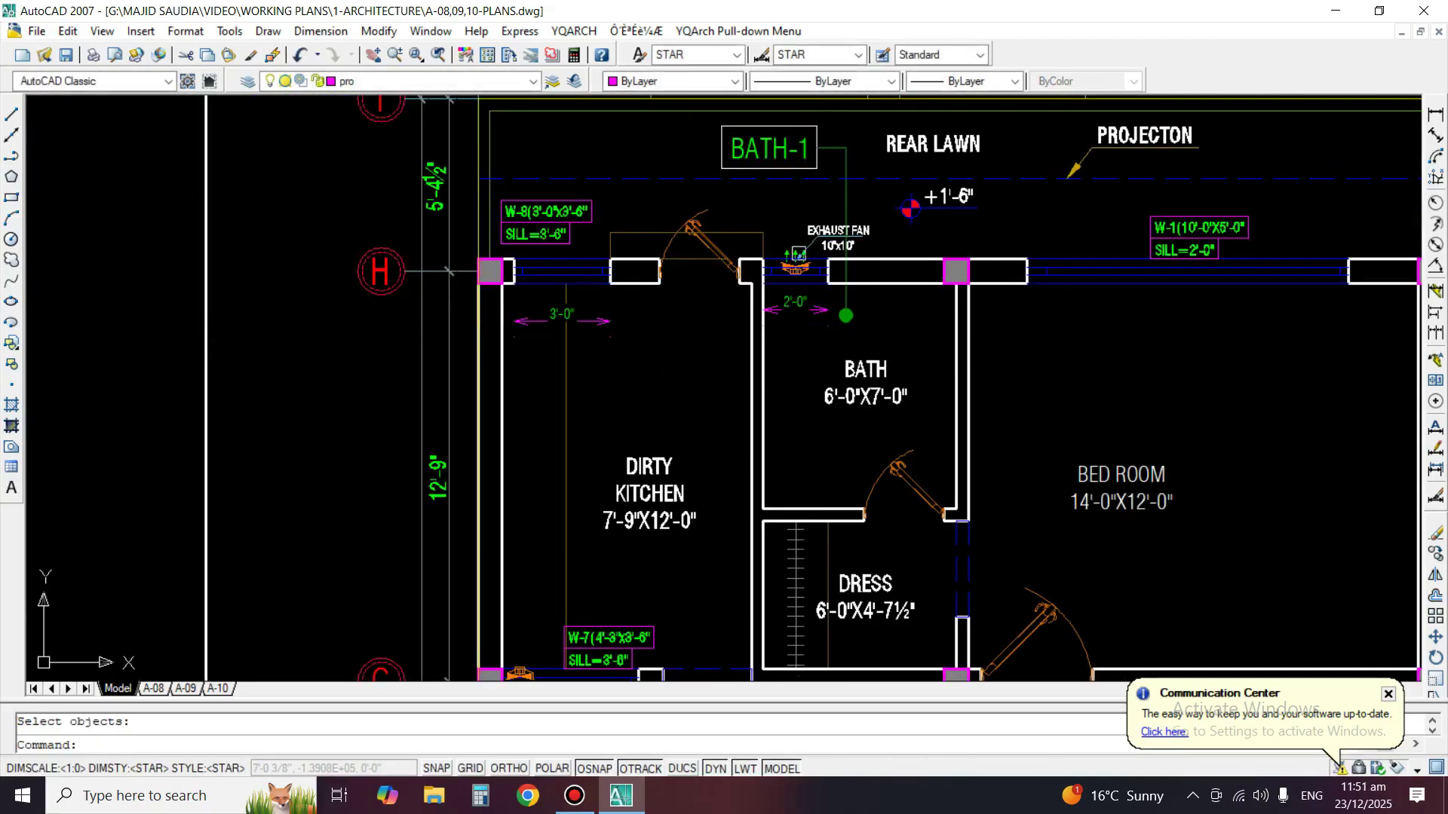
{"action": "scroll", "coordinate": [805, 254], "scroll_direction": "up", "scroll_amount": 3}
{"action": "middle_click_drag", "start_coordinate": [766, 314], "coordinate": [833, 268]}
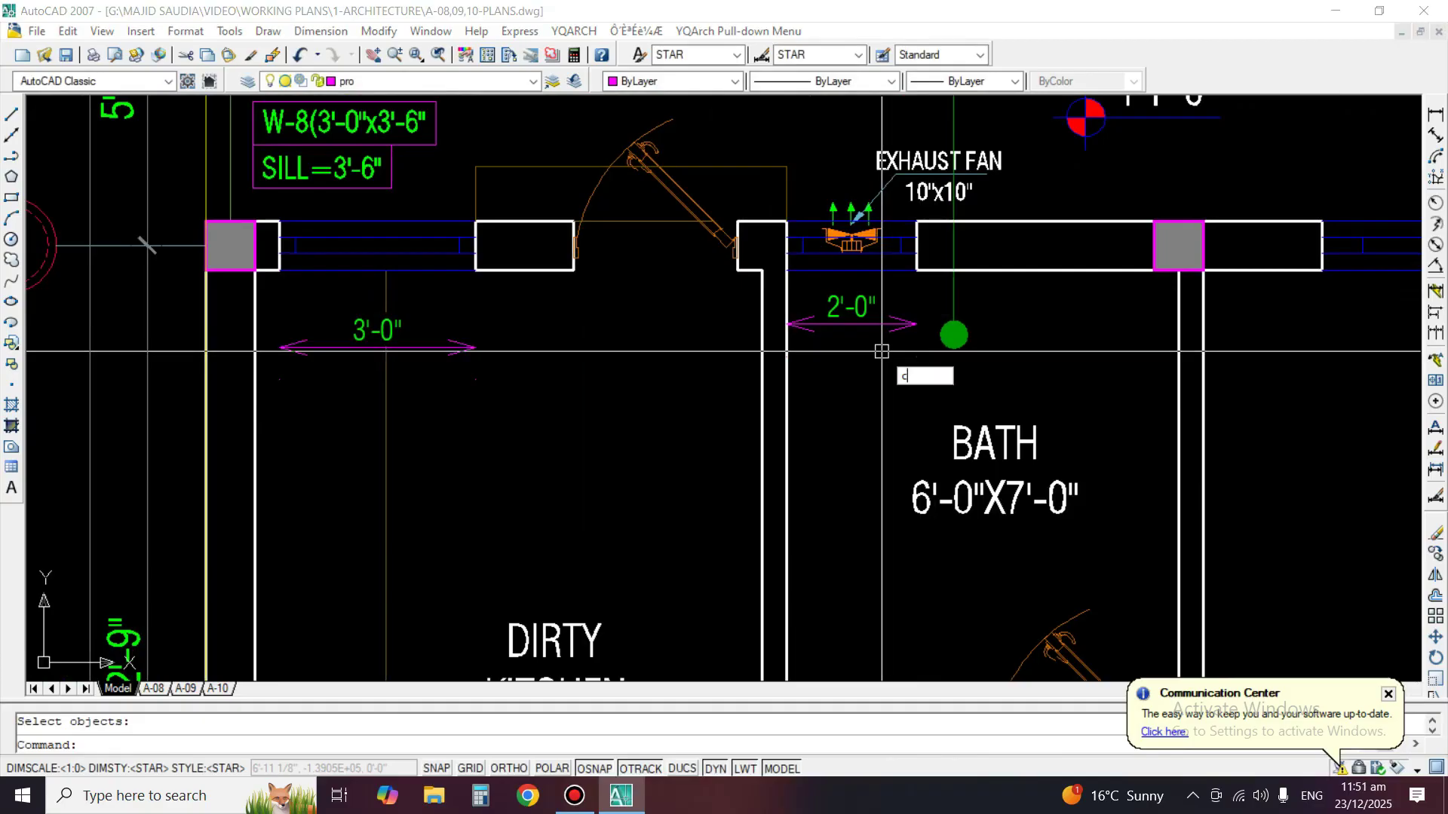
{"action": "type", "text": "co"}
{"action": "key", "text": "space"}
{"action": "key", "text": "space"}
{"action": "left_click", "coordinate": [354, 146]}
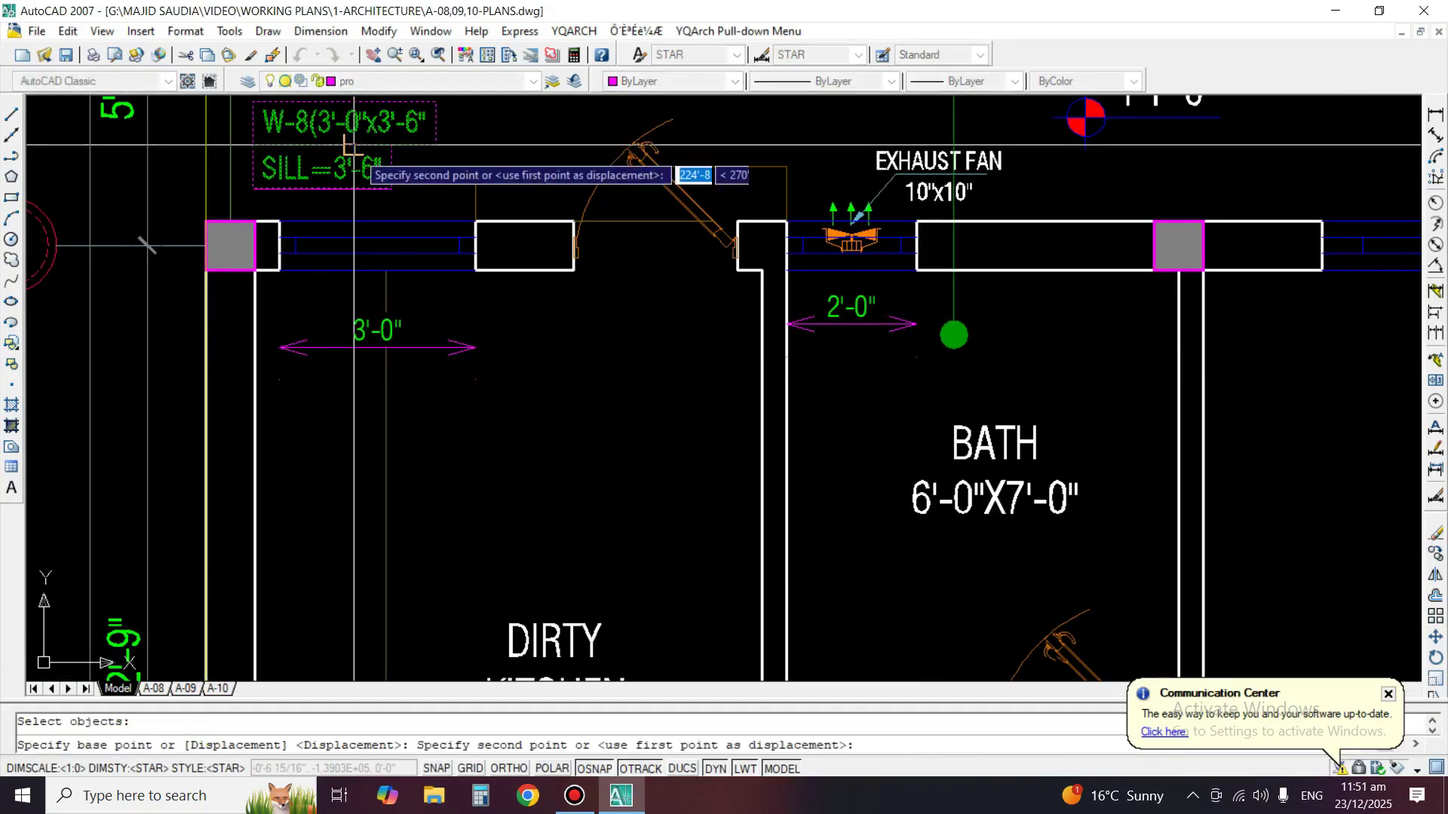
{"action": "middle_click_drag", "start_coordinate": [693, 193], "coordinate": [707, 377]}
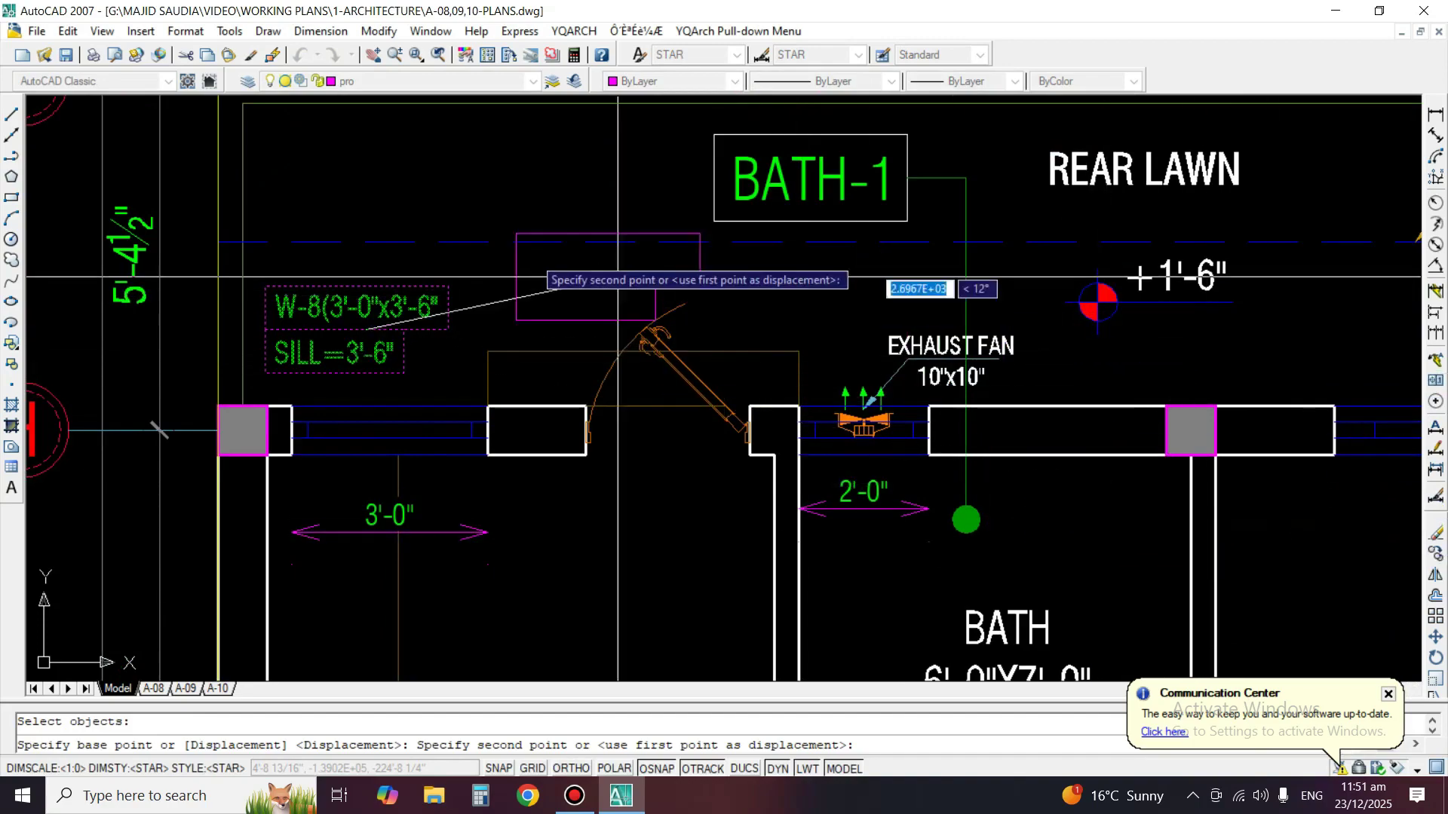
{"action": "left_click", "coordinate": [826, 297]}
Change the window mark of the copied tag at the ground floor bath window to V-1.
{"action": "key", "text": "Escape"}
{"action": "type", "text": "ed"}
{"action": "key", "text": "Return"}
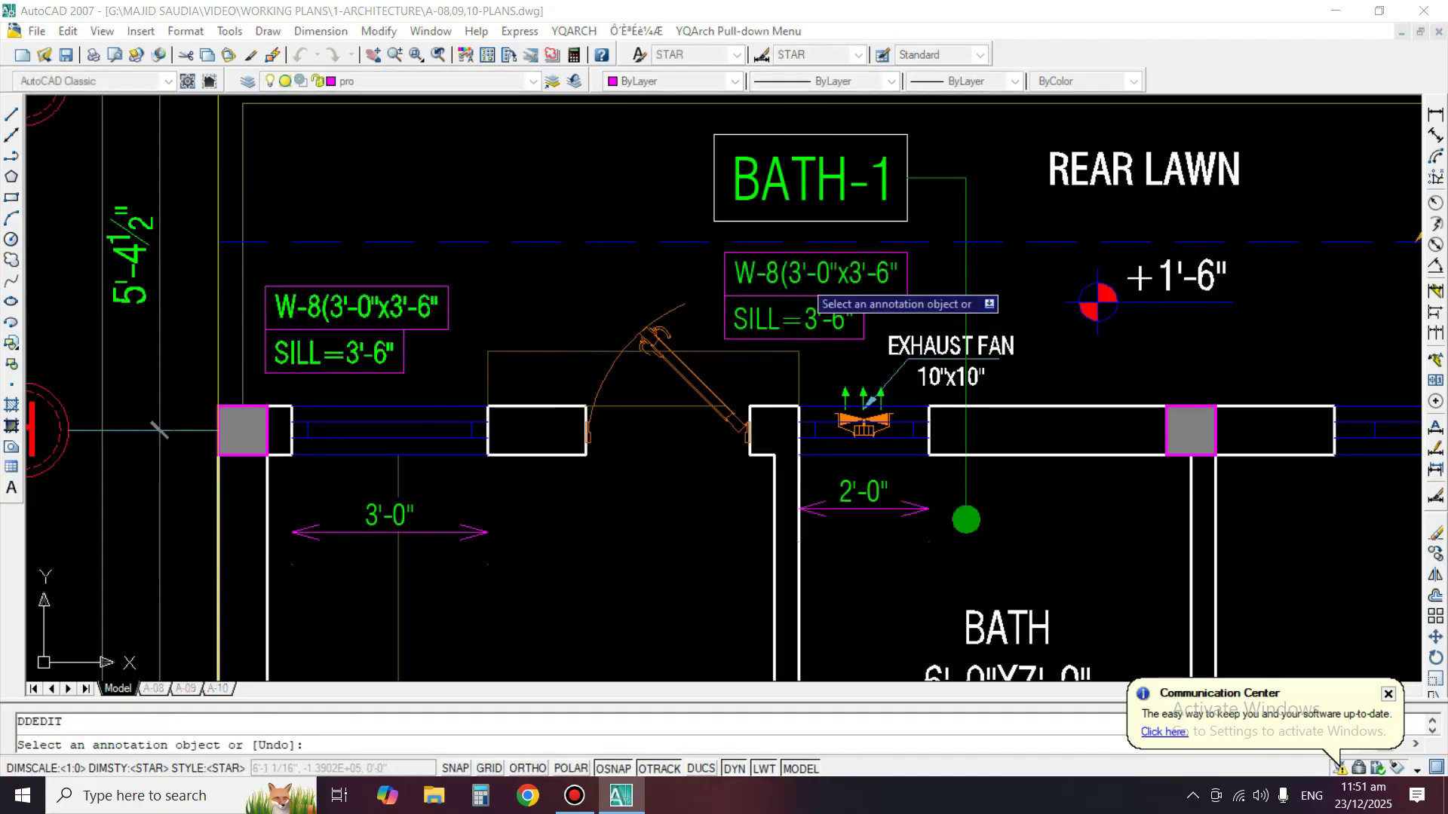
{"action": "left_click", "coordinate": [810, 291]}
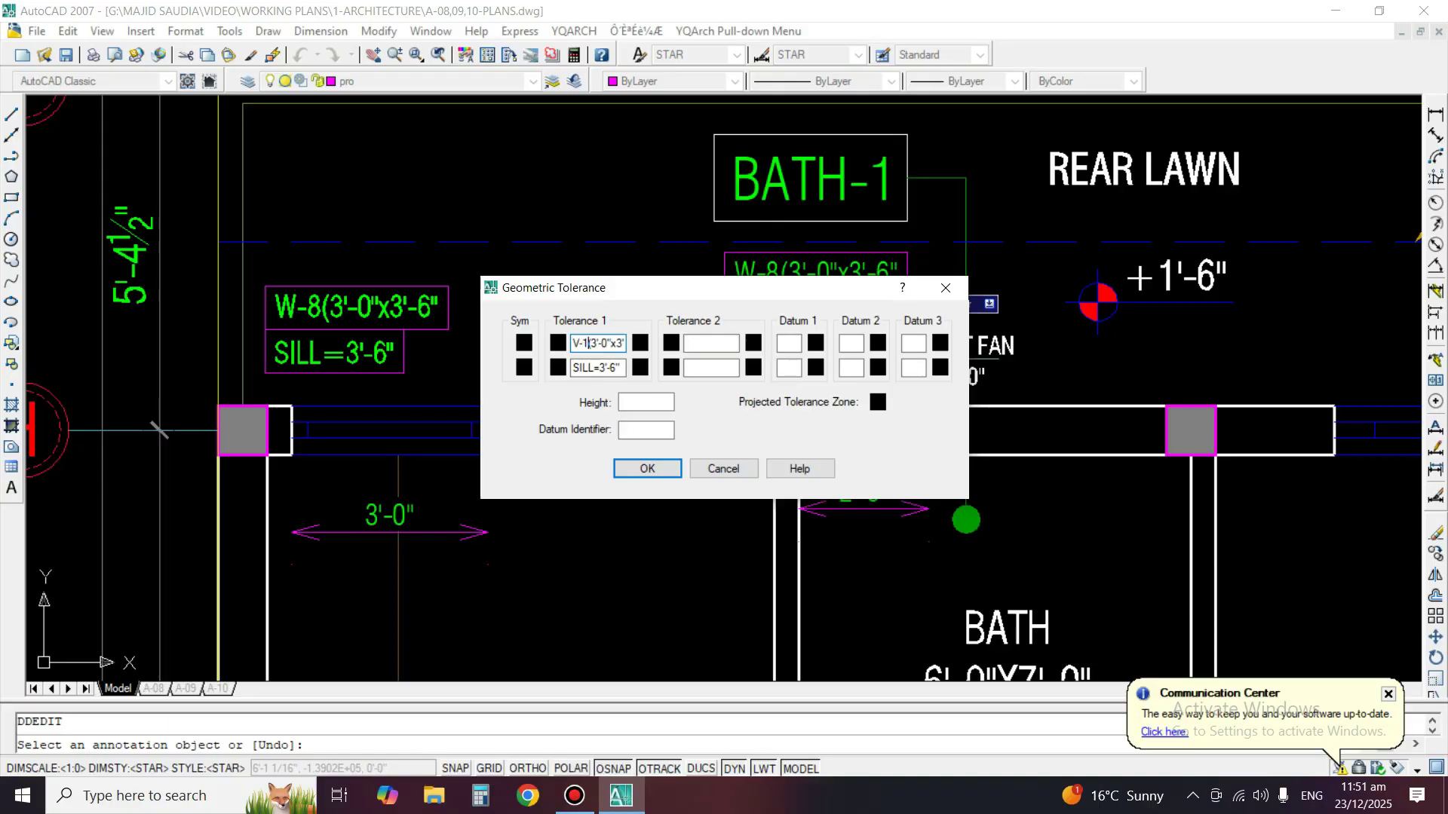
{"action": "left_click", "coordinate": [647, 469]}
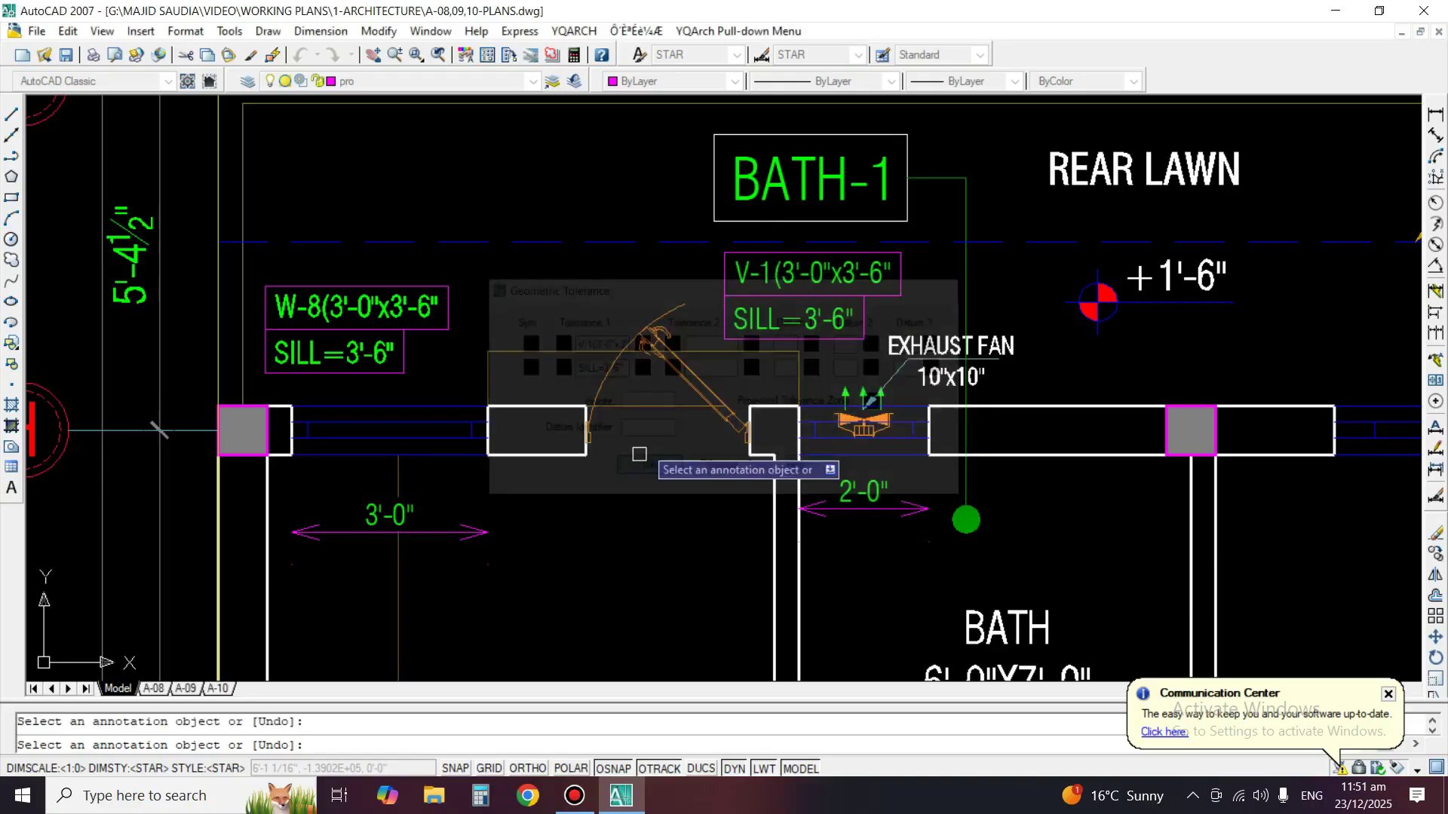
{"action": "key", "text": "Return"}
Compare the ground floor bath and dirty kitchen windows in the plan with the matching windows on the rear elevation.
{"action": "scroll", "coordinate": [780, 439], "scroll_direction": "down", "scroll_amount": 3}
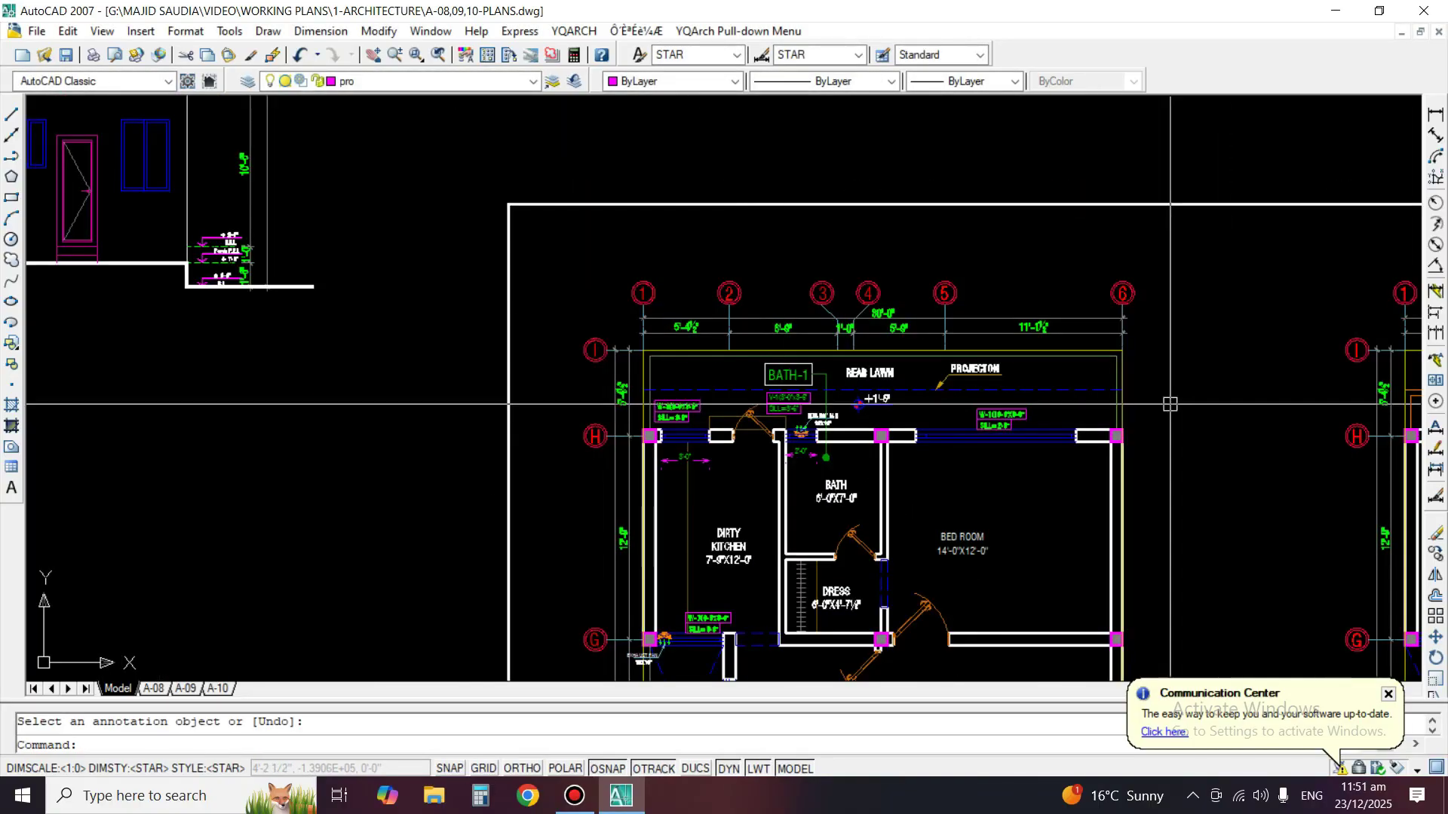
{"action": "scroll", "coordinate": [829, 340], "scroll_direction": "down", "scroll_amount": 3}
{"action": "scroll", "coordinate": [896, 316], "scroll_direction": "up", "scroll_amount": 5}
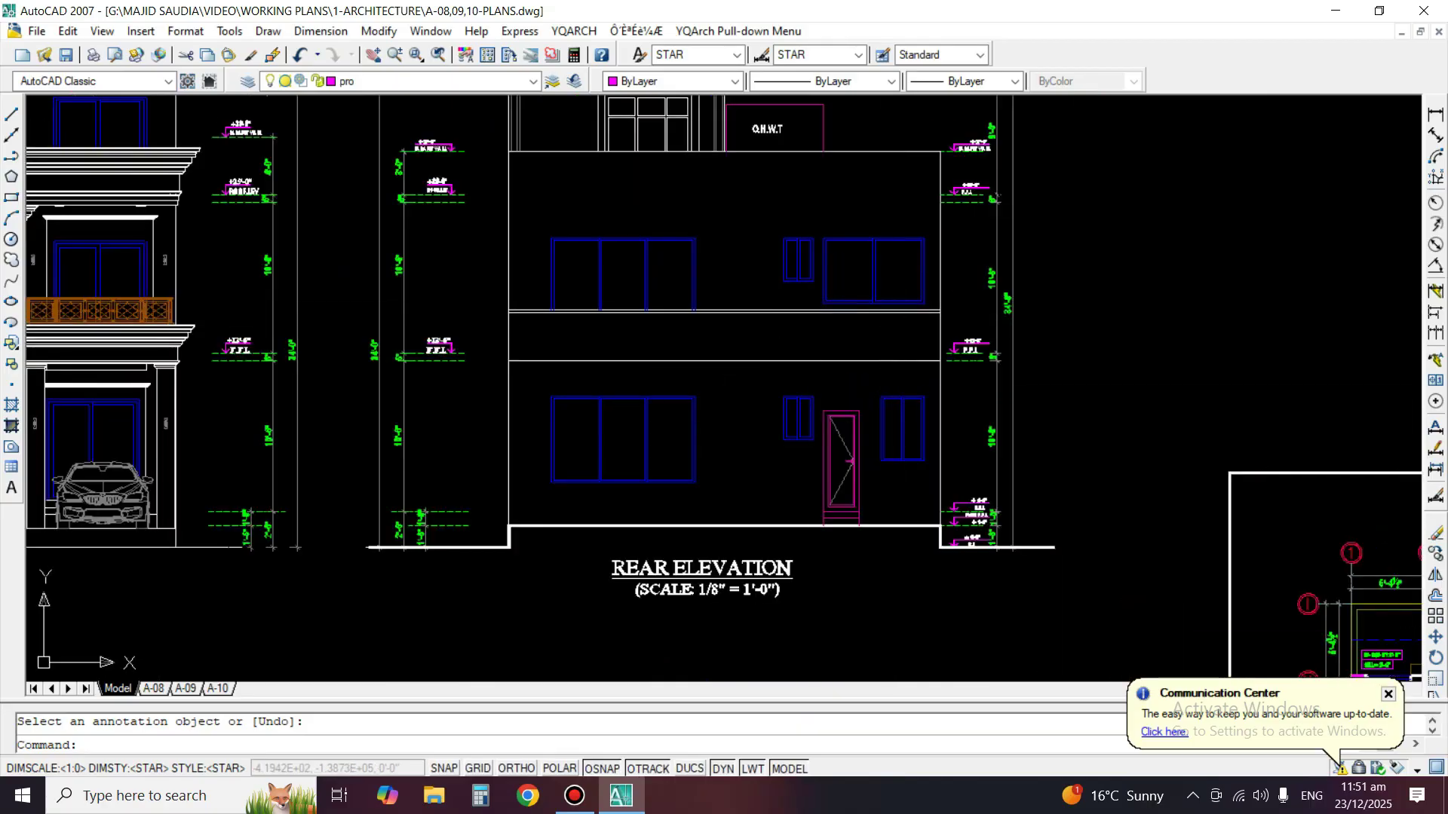
{"action": "middle_click_drag", "start_coordinate": [897, 316], "coordinate": [444, 184]}
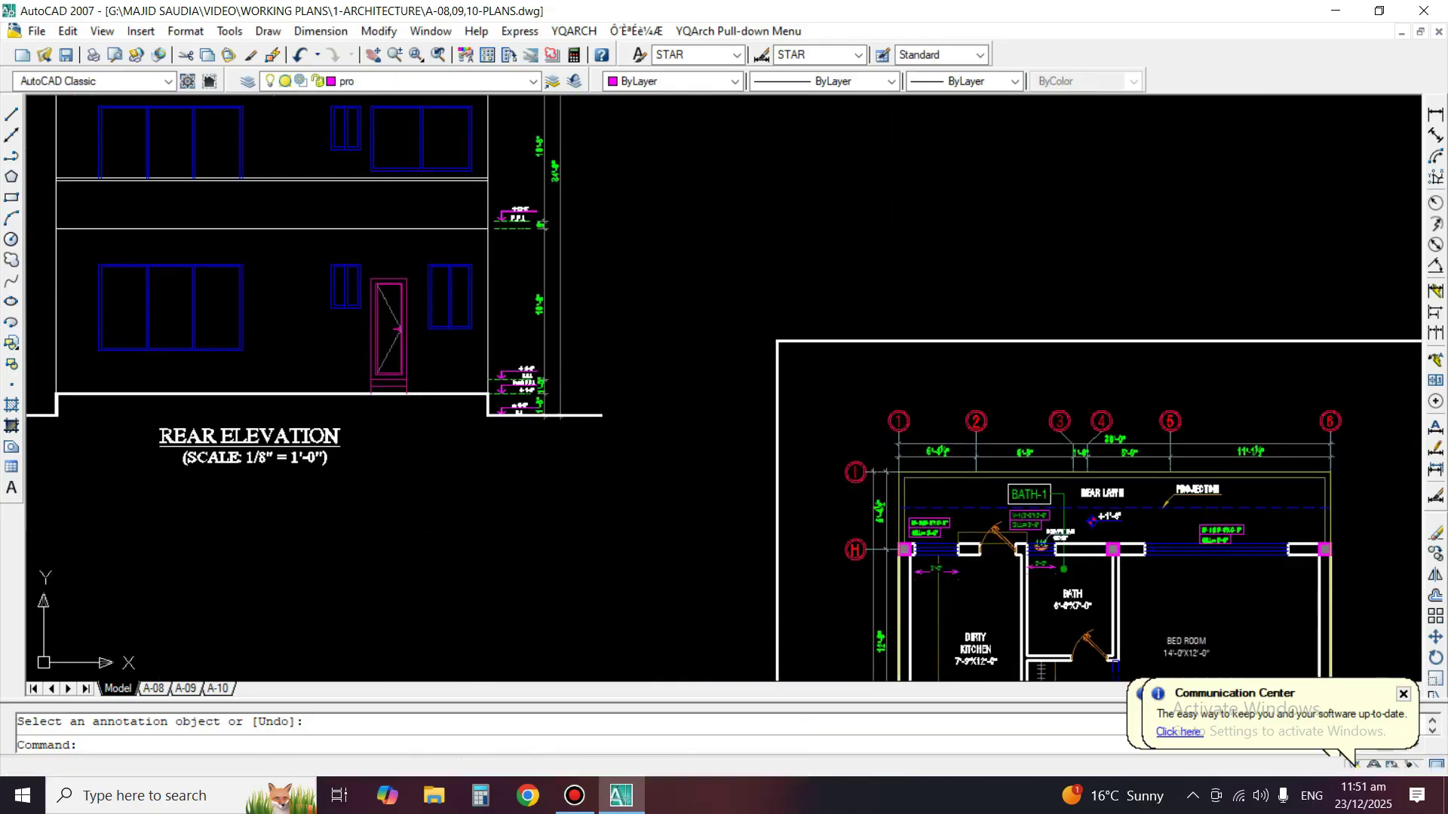
{"action": "scroll", "coordinate": [1002, 565], "scroll_direction": "up", "scroll_amount": 3}
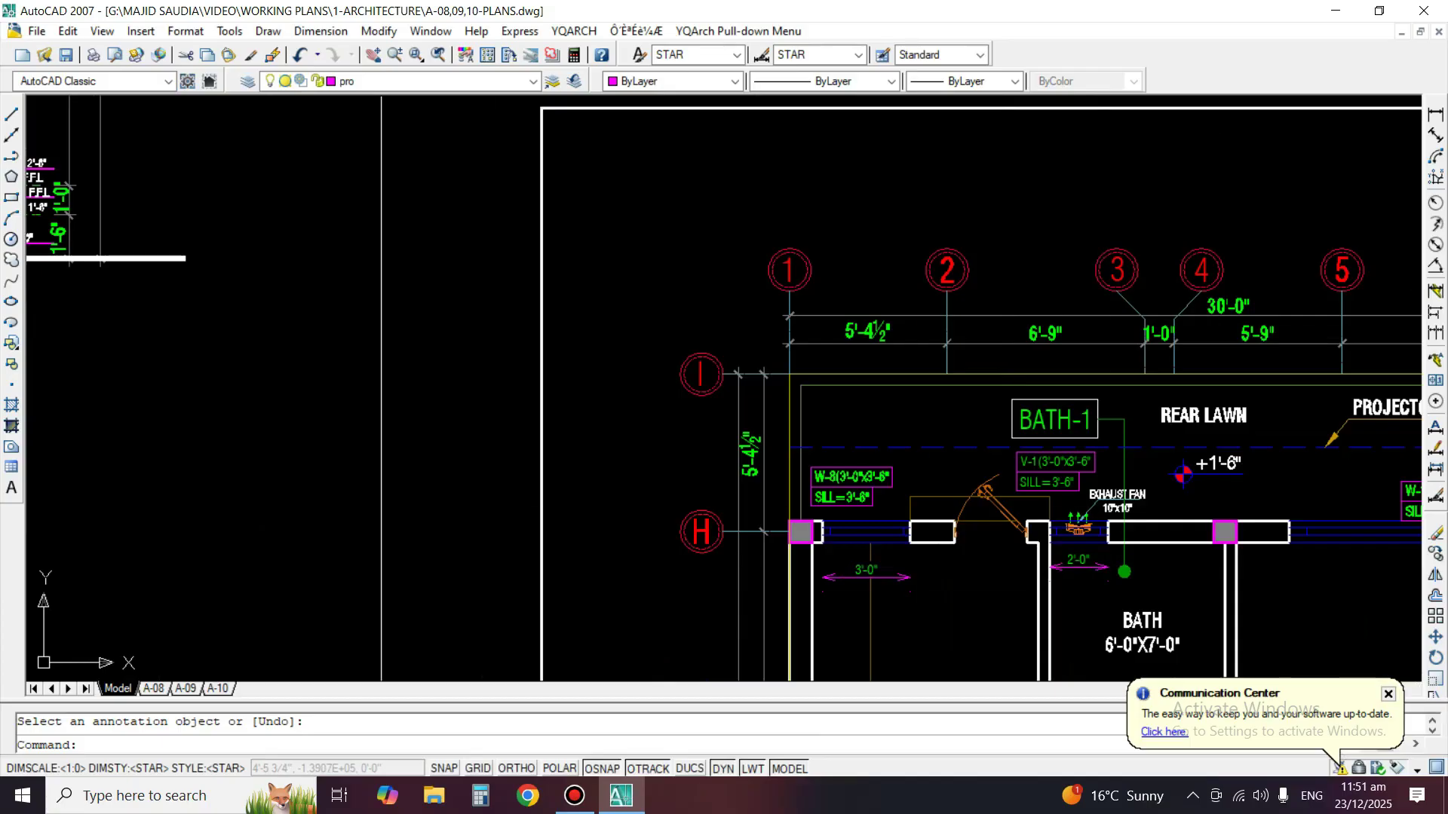
{"action": "mouse_move", "coordinate": [301, 227]}
{"action": "middle_mouse_down"}
{"action": "mouse_move", "coordinate": [1036, 386]}
{"action": "mouse_move", "coordinate": [541, 339]}
{"action": "mouse_move", "coordinate": [646, 388]}
{"action": "middle_mouse_up"}
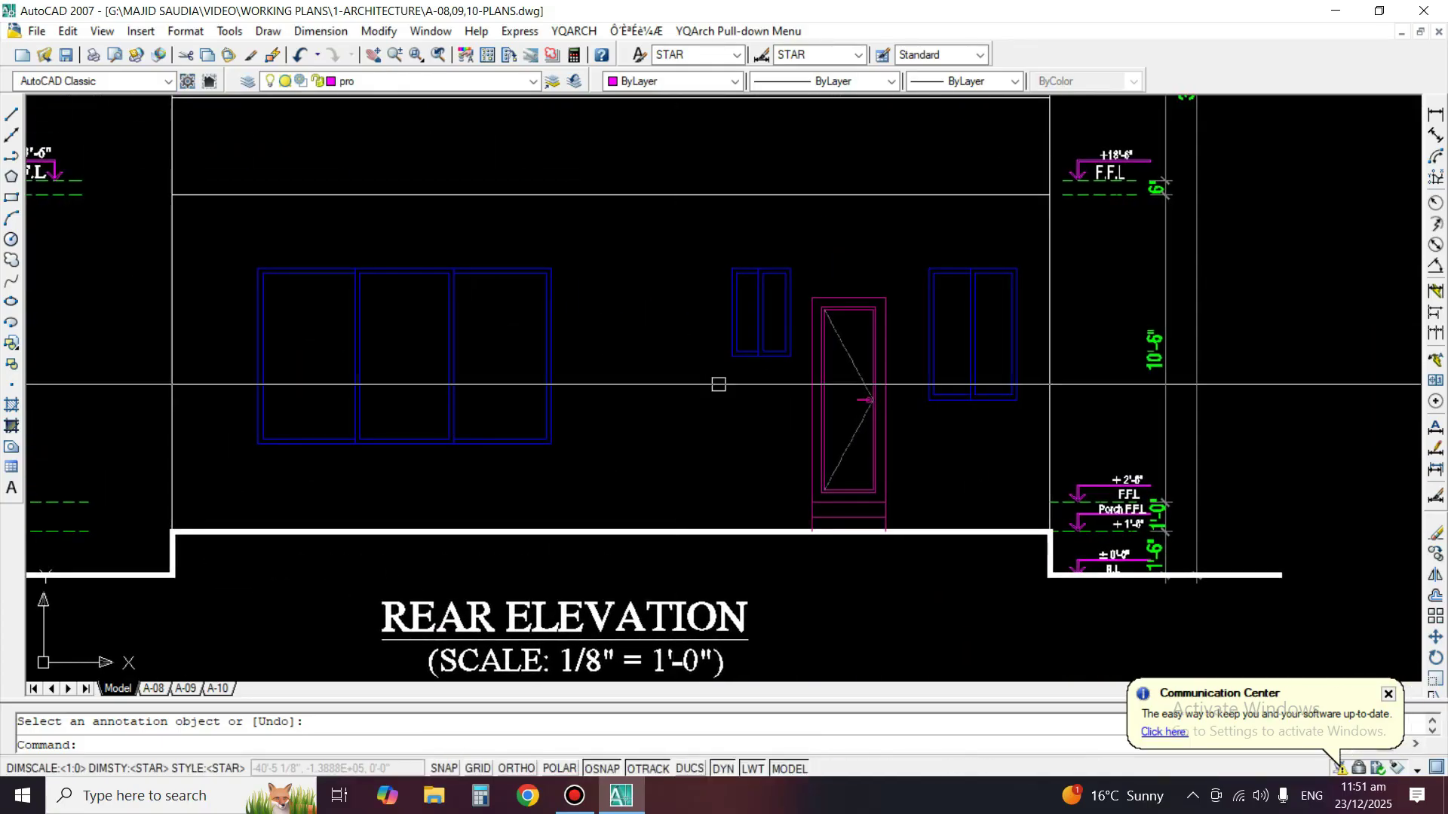
{"action": "scroll", "coordinate": [719, 385], "scroll_direction": "down", "scroll_amount": 4}
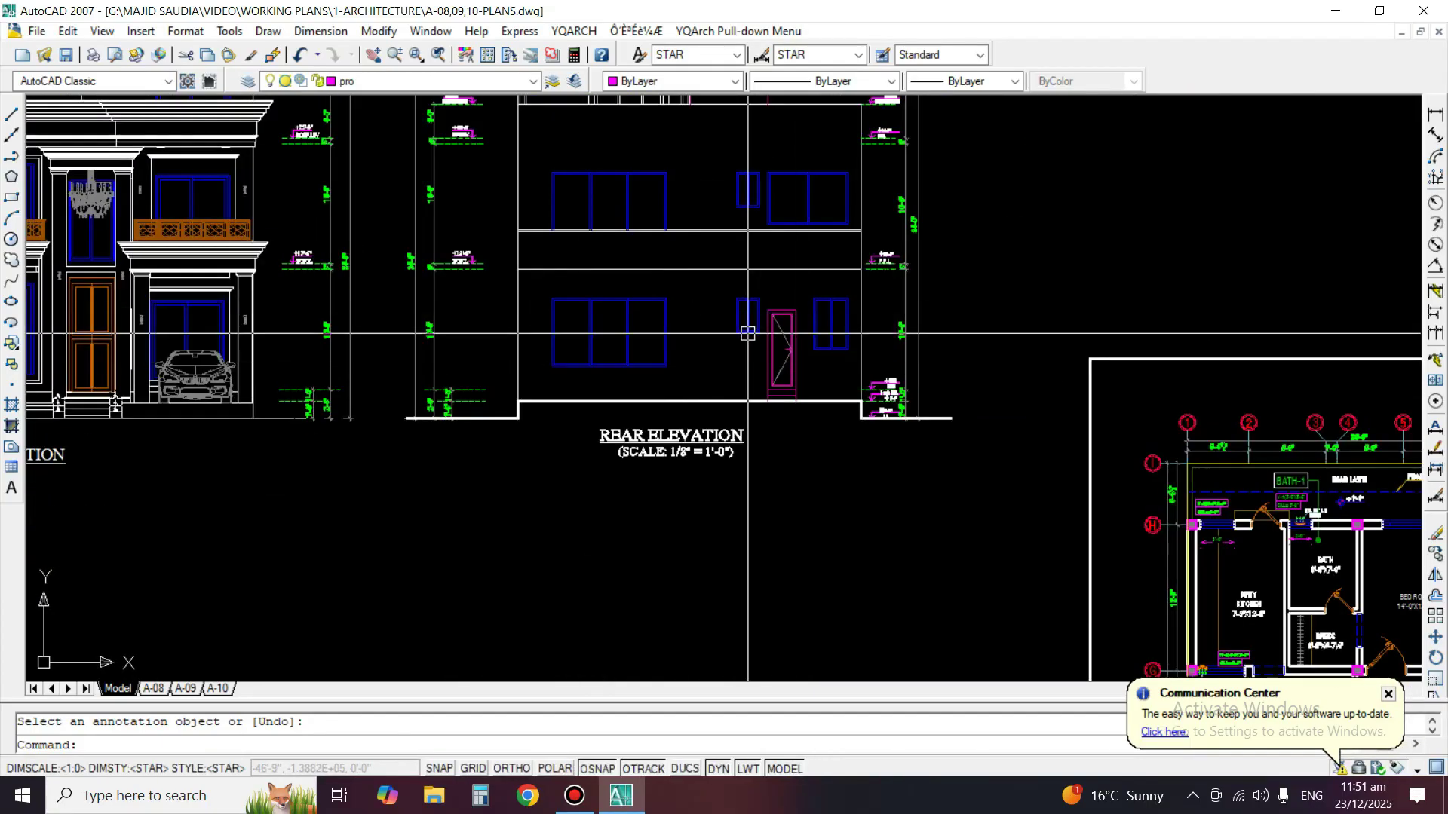
{"action": "middle_click_drag", "start_coordinate": [747, 333], "coordinate": [653, 290]}
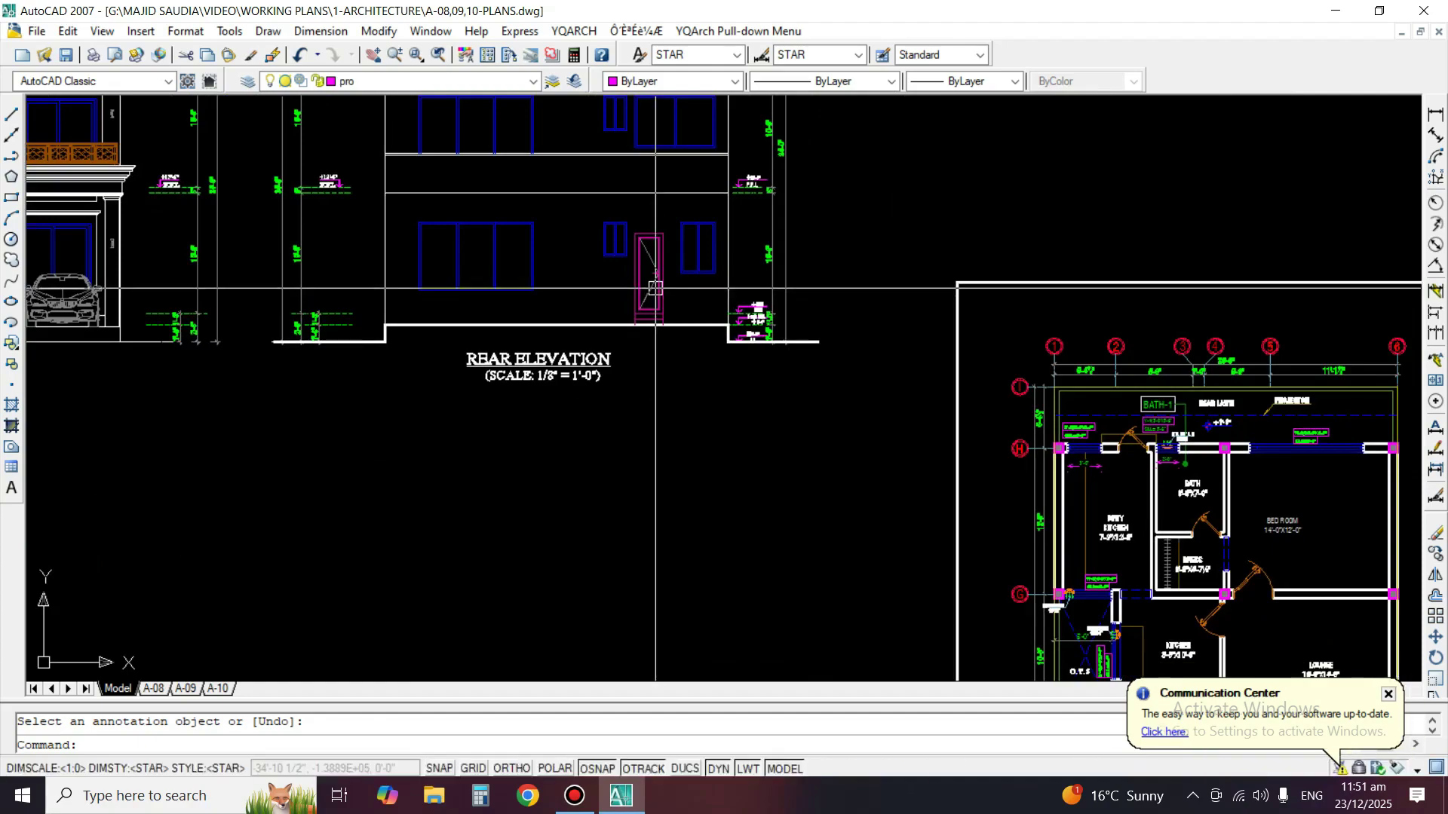
{"action": "middle_click_drag", "start_coordinate": [654, 288], "coordinate": [649, 439]}
{"action": "scroll", "coordinate": [1147, 452], "scroll_direction": "up", "scroll_amount": 5}
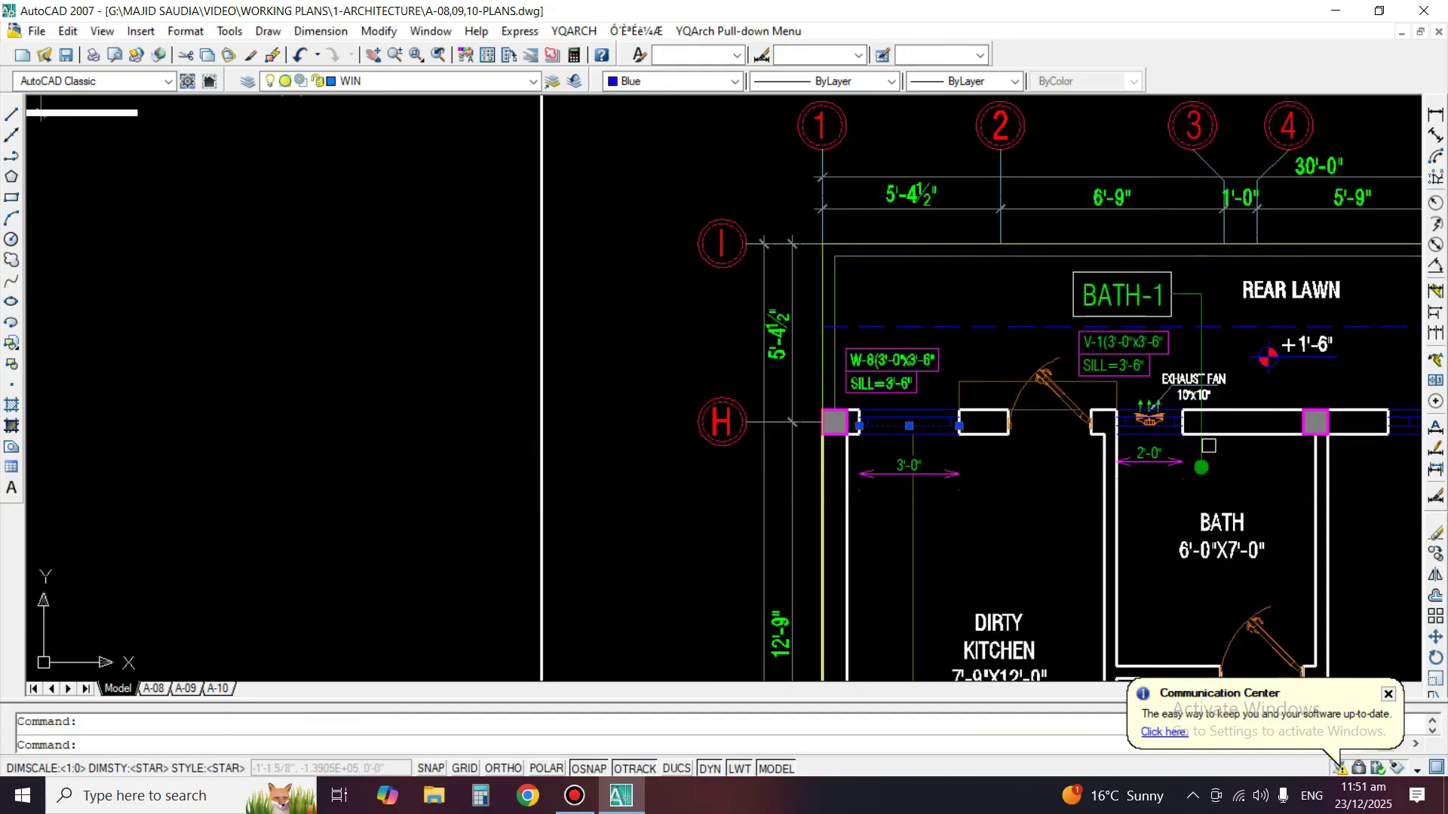
{"action": "key", "text": "Escape"}
{"action": "scroll", "coordinate": [1173, 424], "scroll_direction": "down", "scroll_amount": 8}
{"action": "middle_click_drag", "start_coordinate": [831, 335], "coordinate": [873, 410]}
{"action": "scroll", "coordinate": [873, 410], "scroll_direction": "up", "scroll_amount": 2}
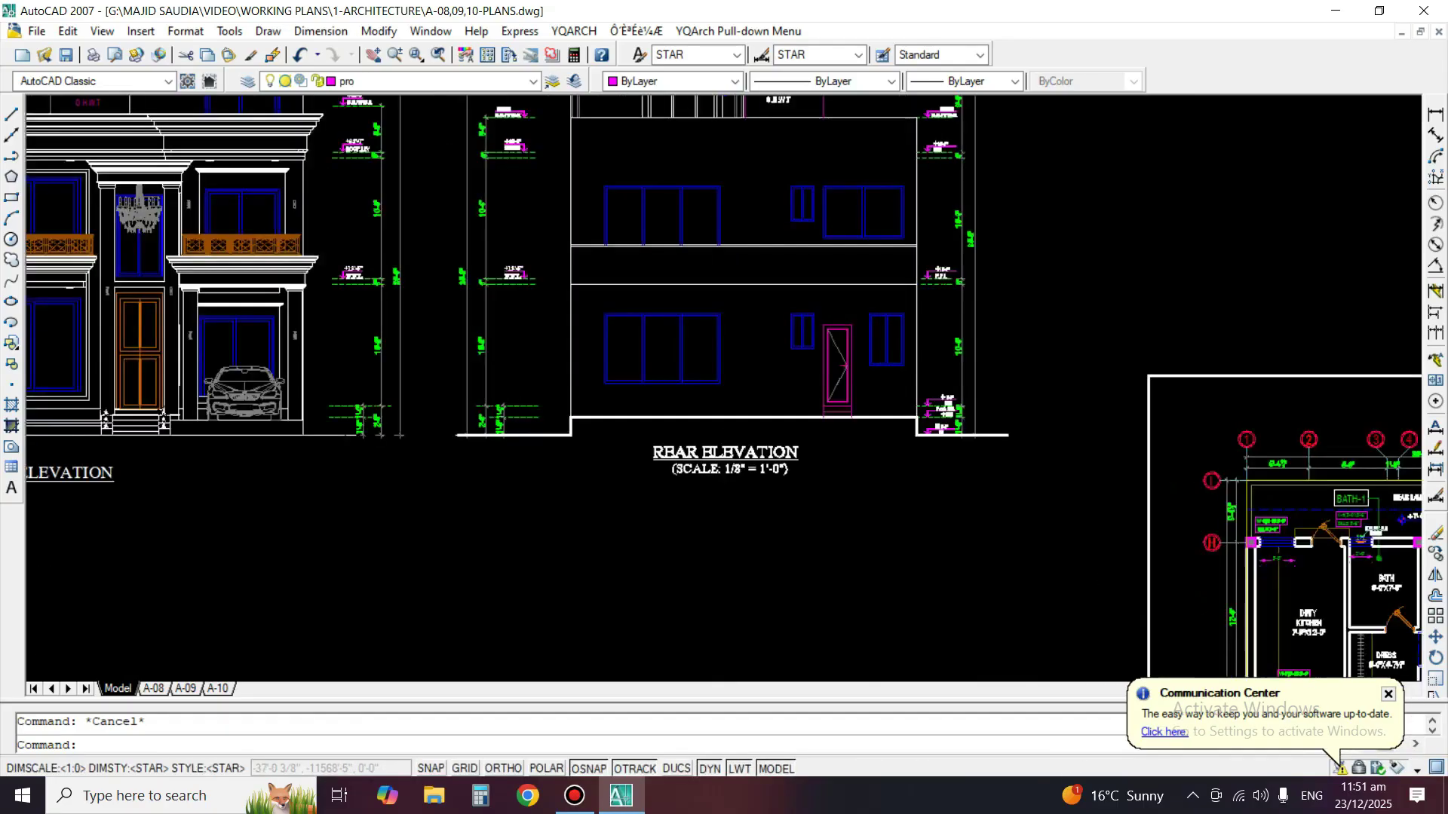
{"action": "scroll", "coordinate": [795, 337], "scroll_direction": "up", "scroll_amount": 6}
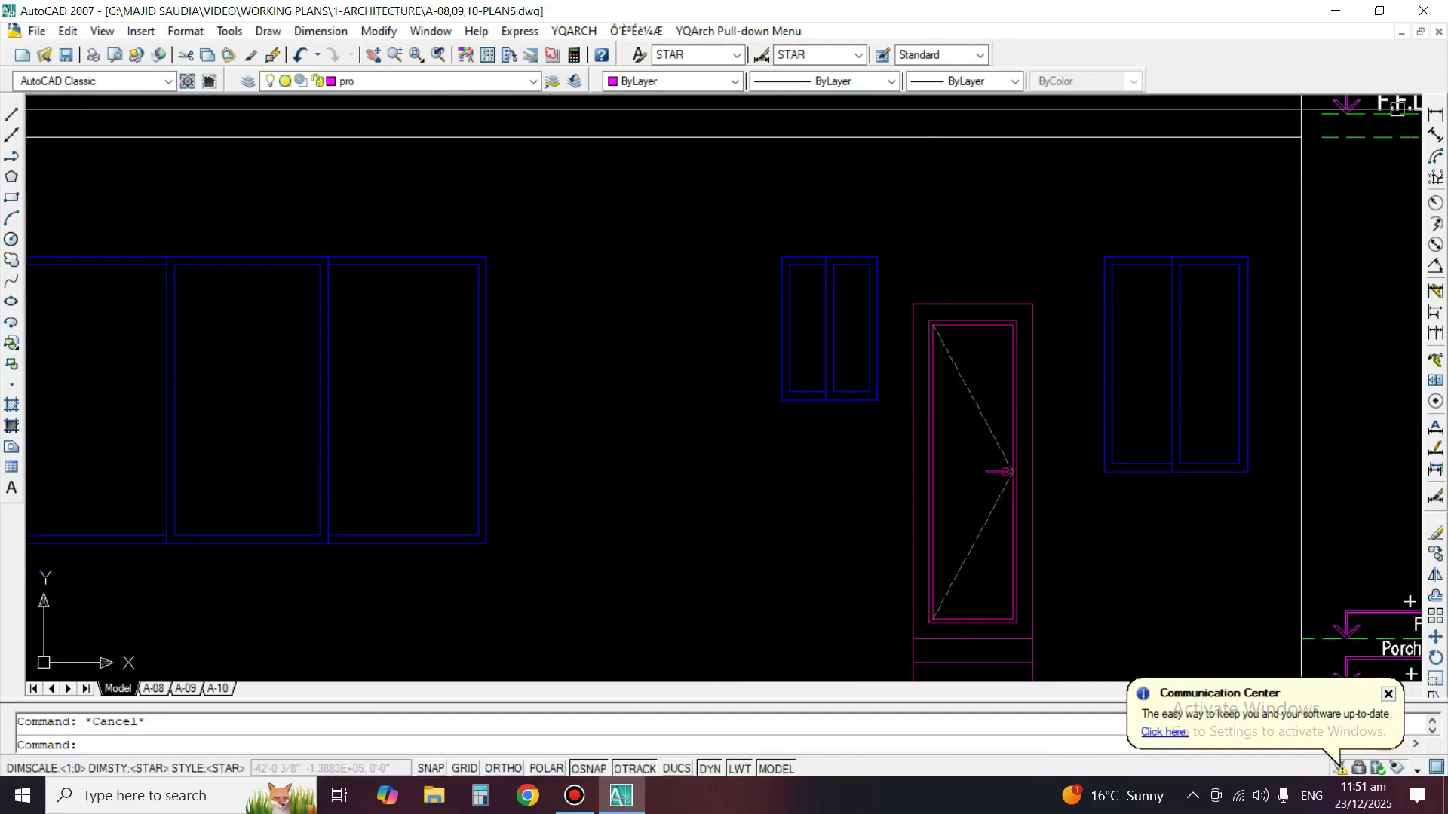
Dimension the width and height of the small ground floor bath window on the rear elevation.
{"action": "left_click", "coordinate": [1435, 113]}
{"action": "key", "text": "Return"}
{"action": "scroll", "coordinate": [700, 250], "scroll_direction": "up", "scroll_amount": 2}
{"action": "left_click", "coordinate": [918, 253]}
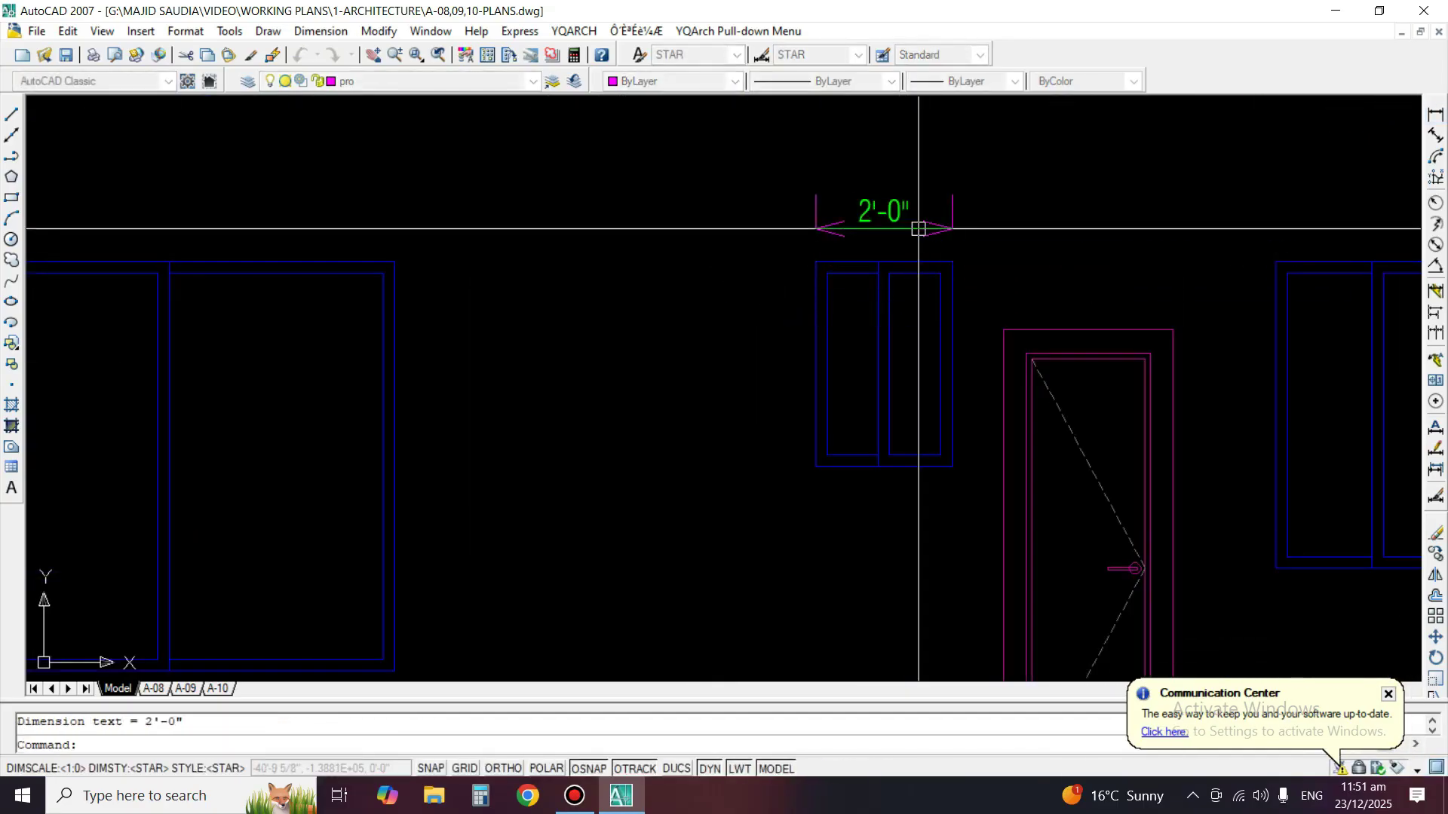
{"action": "left_click", "coordinate": [914, 210]}
{"action": "key", "text": "Return"}
{"action": "key", "text": "Return"}
{"action": "left_click", "coordinate": [815, 360]}
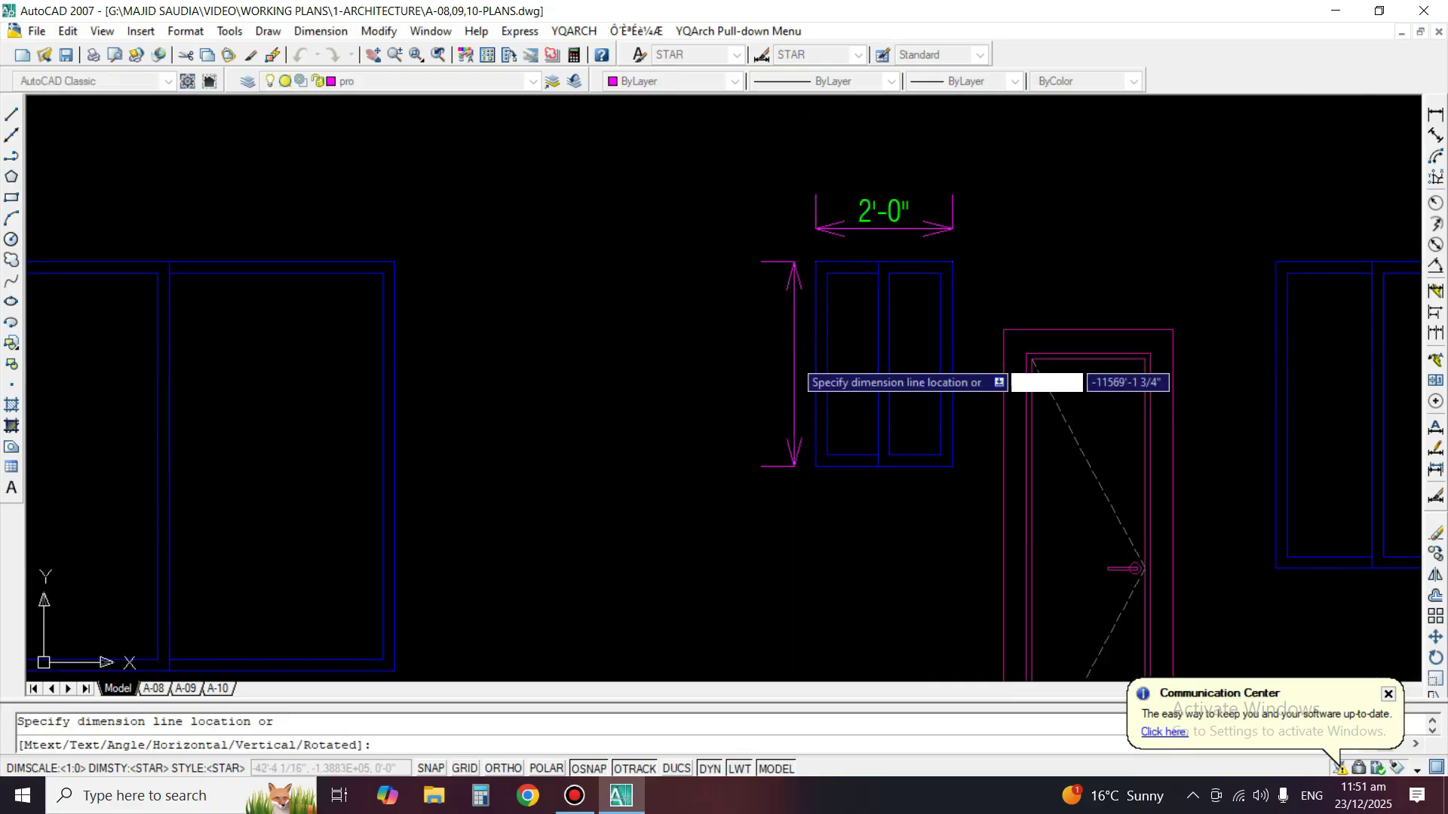
{"action": "left_click", "coordinate": [778, 350]}
Erase the width and height dimensions at the small ground floor window on the rear elevation.
{"action": "type", "text": "e"}
{"action": "key", "text": "Return"}
{"action": "left_click", "coordinate": [872, 218]}
{"action": "key", "text": "Return"}
{"action": "key", "text": "Return"}
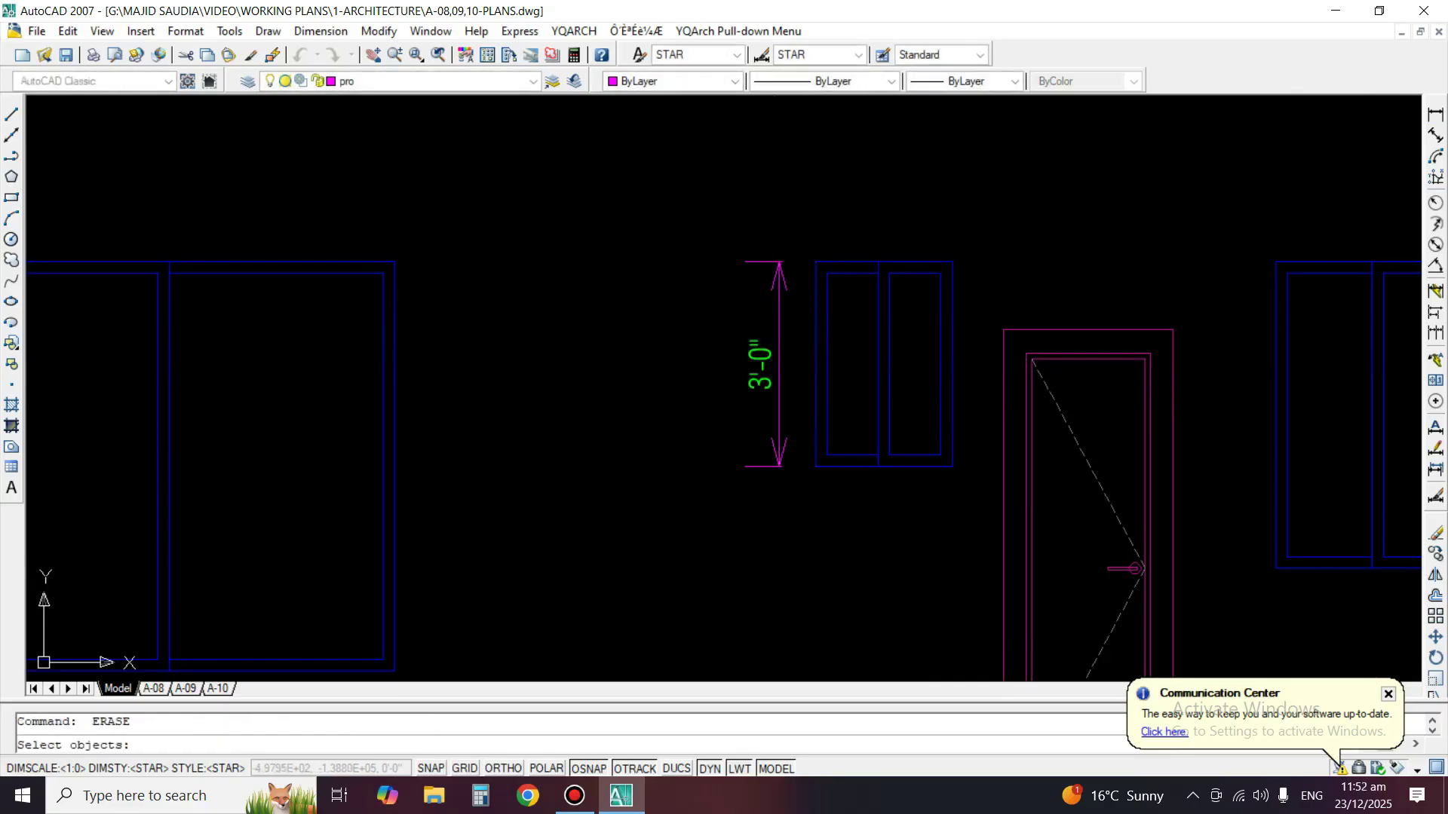
{"action": "left_click", "coordinate": [778, 302]}
{"action": "key", "text": "Return"}
Try to change the size in the ground floor bath window's V-1 tag to 2'-0"x3'-0".
{"action": "scroll", "coordinate": [705, 249], "scroll_direction": "down", "scroll_amount": 4}
{"action": "middle_click_drag", "start_coordinate": [1310, 445], "coordinate": [1097, 307]}
{"action": "scroll", "coordinate": [776, 332], "scroll_direction": "up", "scroll_amount": 5}
{"action": "scroll", "coordinate": [849, 275], "scroll_direction": "up", "scroll_amount": 4}
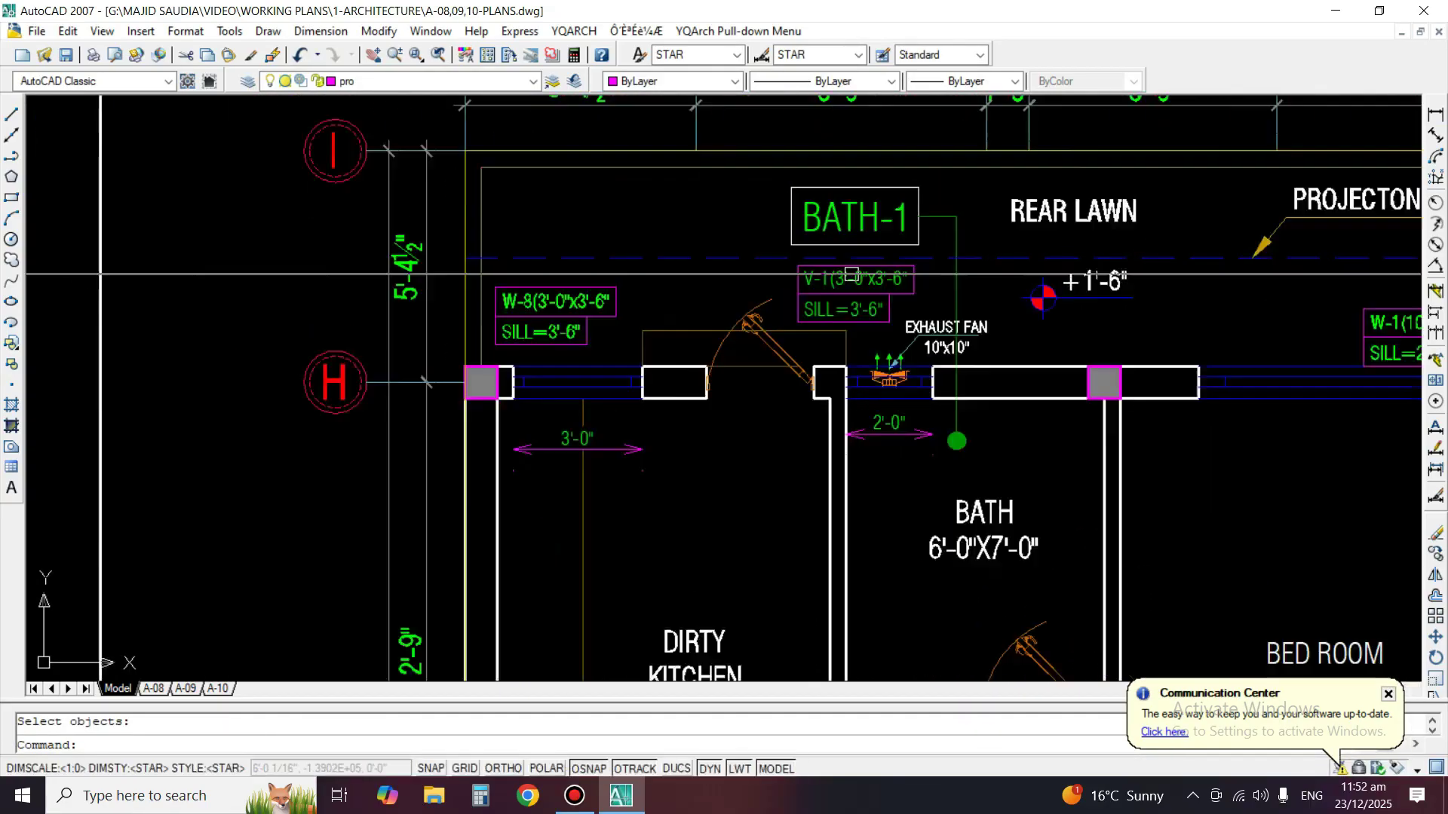
{"action": "type", "text": "ed"}
{"action": "key", "text": "Return"}
{"action": "left_click", "coordinate": [848, 281]}
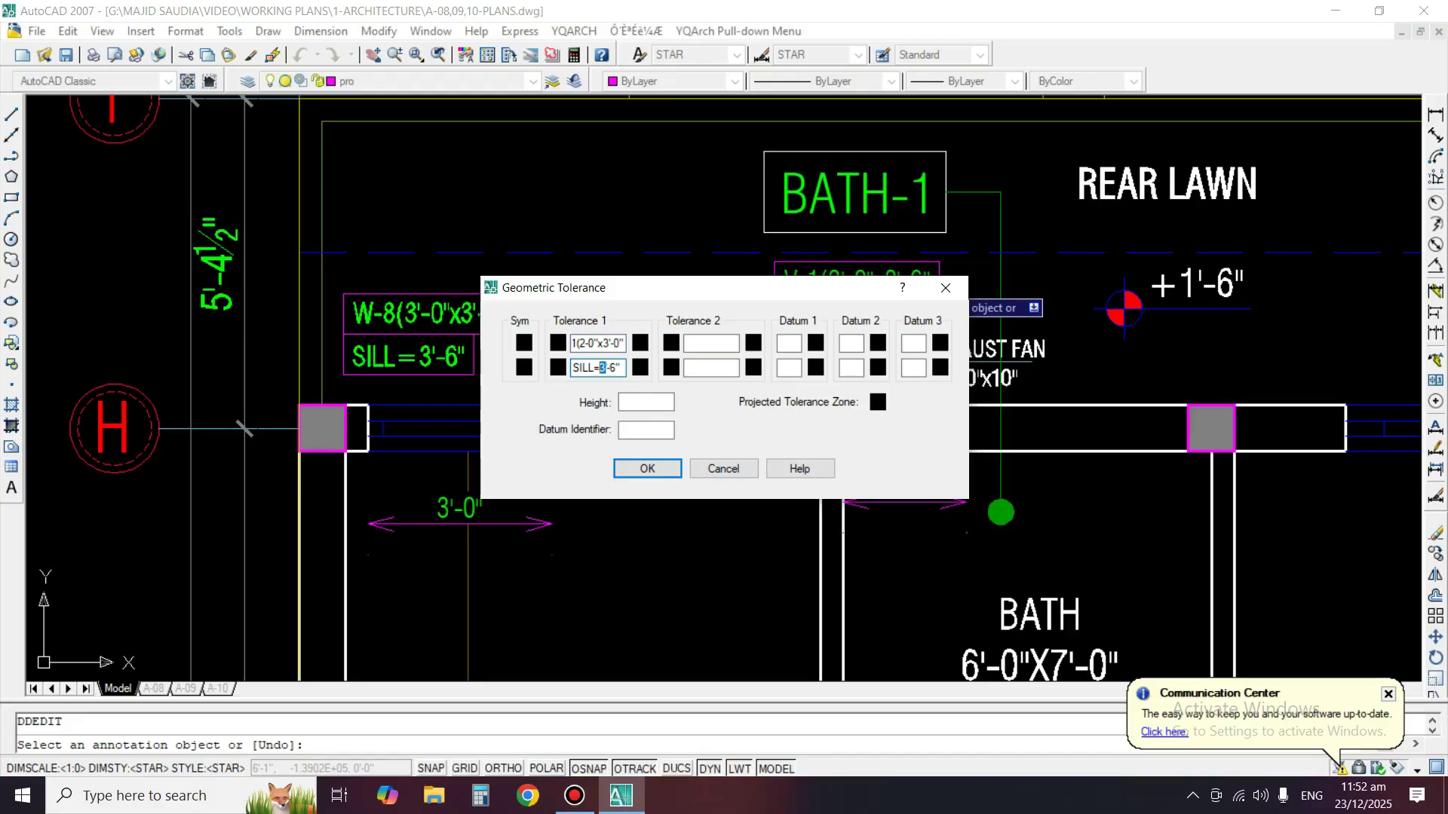
{"action": "left_click", "coordinate": [724, 469]}
{"action": "scroll", "coordinate": [1376, 311], "scroll_direction": "down", "scroll_amount": 10}
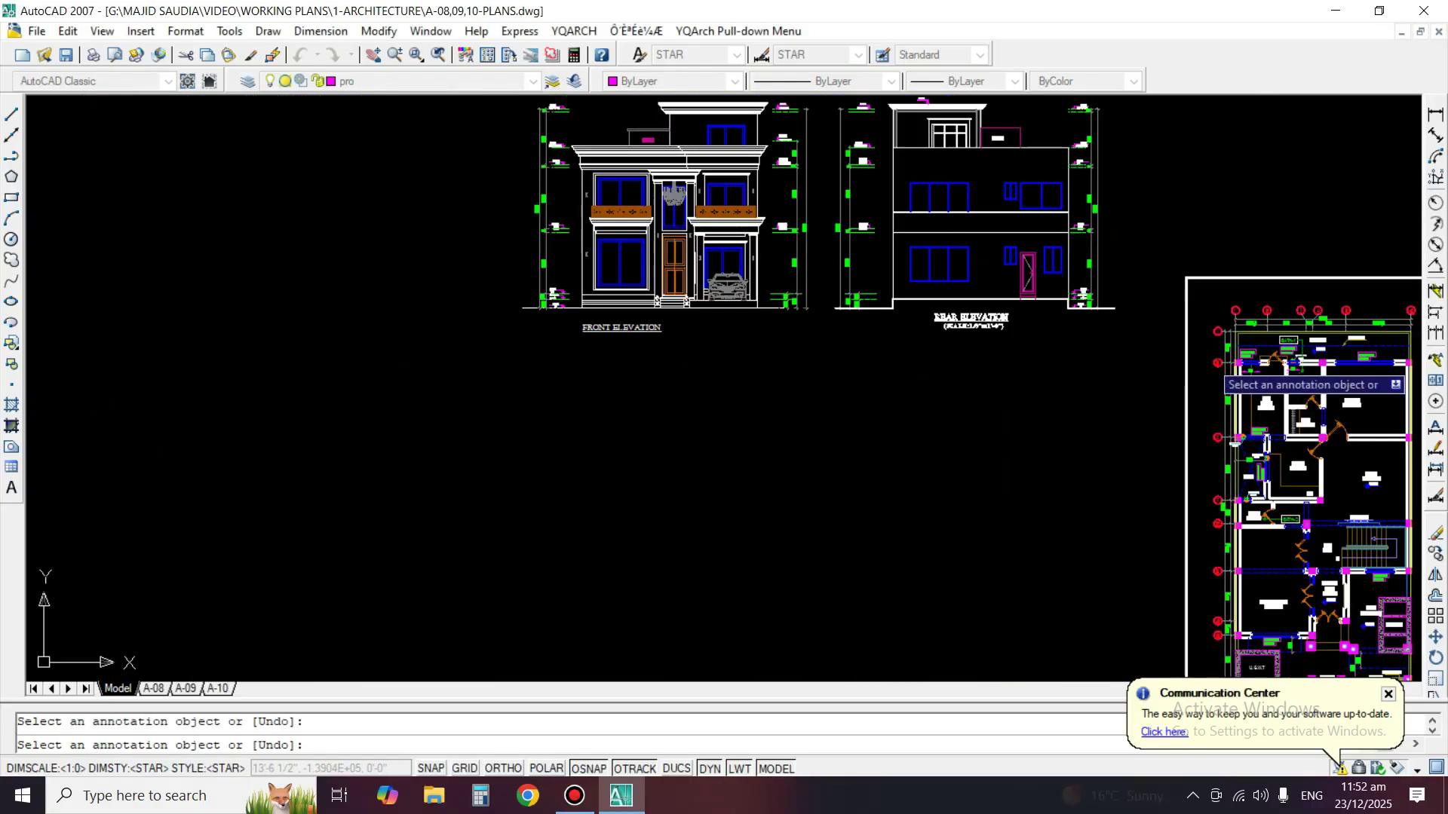
{"action": "key", "text": "Escape"}
Dimension the sill height of the ground floor window beyond the door on the rear elevation, from the +2'-6" F.F.L. line.
{"action": "scroll", "coordinate": [1067, 245], "scroll_direction": "up", "scroll_amount": 6}
{"action": "scroll", "coordinate": [1043, 398], "scroll_direction": "up", "scroll_amount": 2}
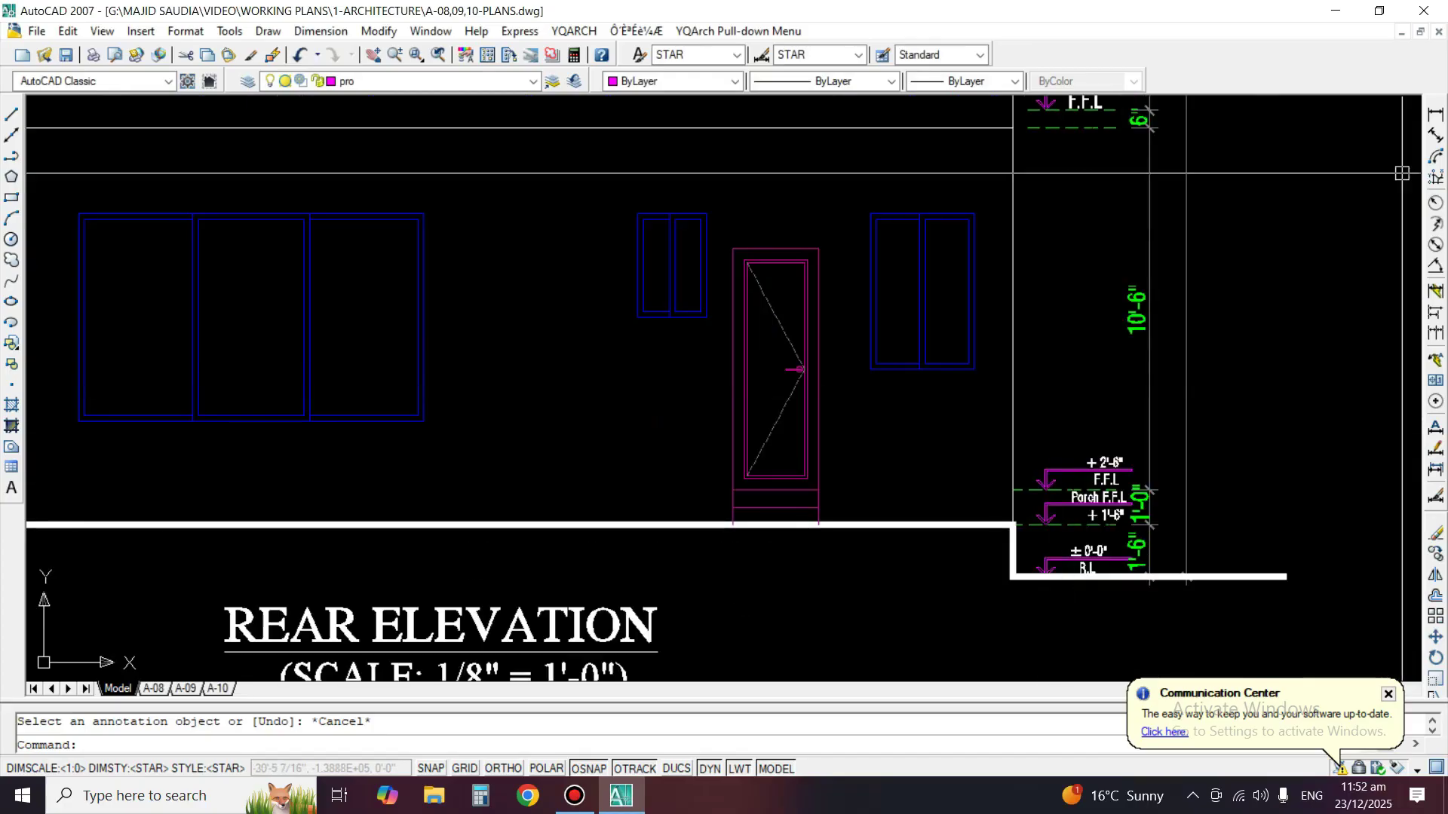
{"action": "left_click", "coordinate": [1435, 113]}
{"action": "scroll", "coordinate": [1044, 480], "scroll_direction": "up", "scroll_amount": 2}
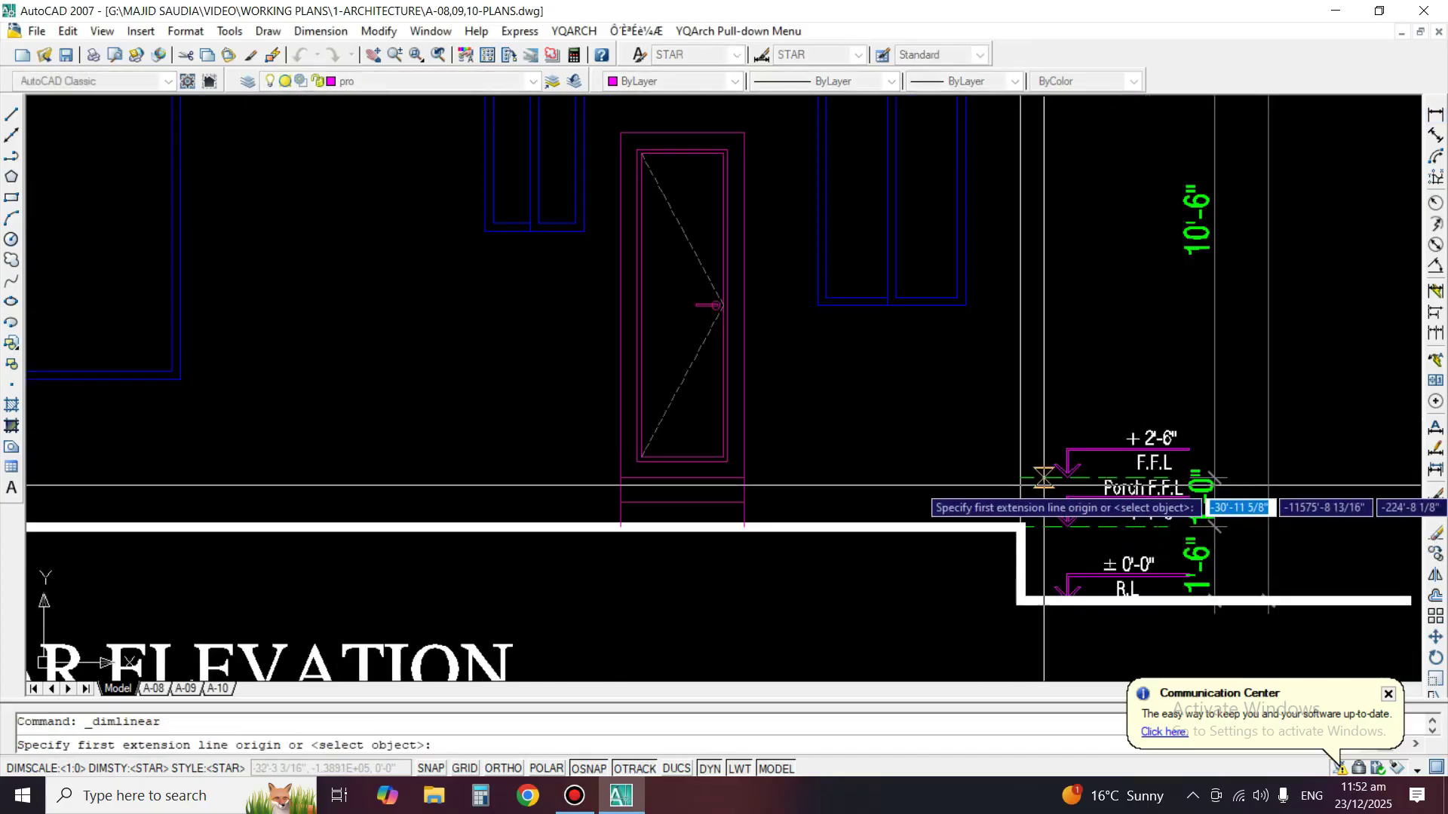
{"action": "left_click", "coordinate": [1044, 480]}
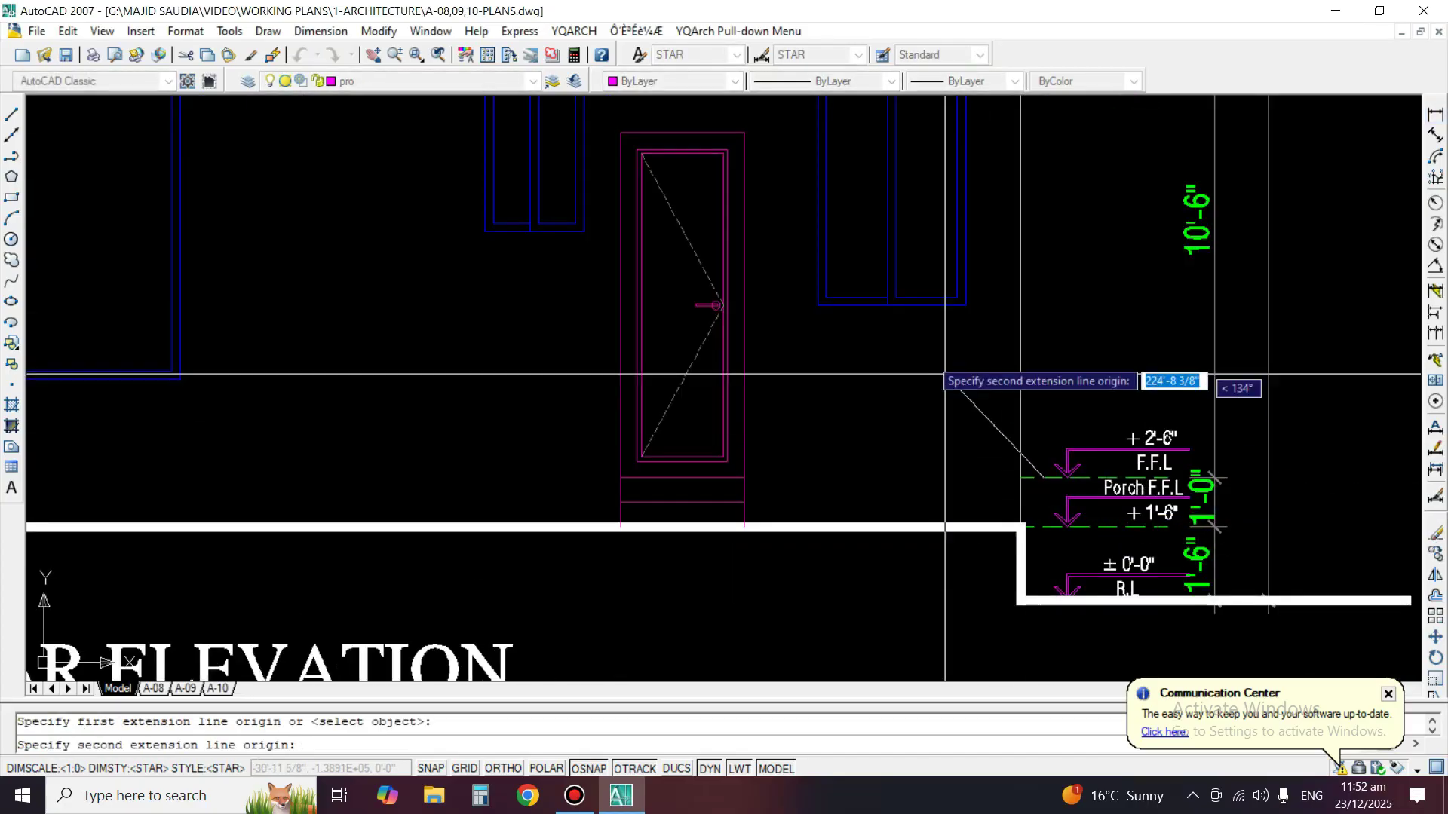
{"action": "left_click", "coordinate": [935, 304]}
{"action": "left_click", "coordinate": [915, 343]}
{"action": "mouse_move", "coordinate": [927, 401]}
{"action": "middle_mouse_down"}
{"action": "mouse_move", "coordinate": [963, 453]}
{"action": "mouse_move", "coordinate": [1082, 539]}
{"action": "middle_mouse_up"}
Dimension the small bath window's sill height from the +2'-6" F.F.L. line on the rear elevation.
{"action": "key", "text": "Return"}
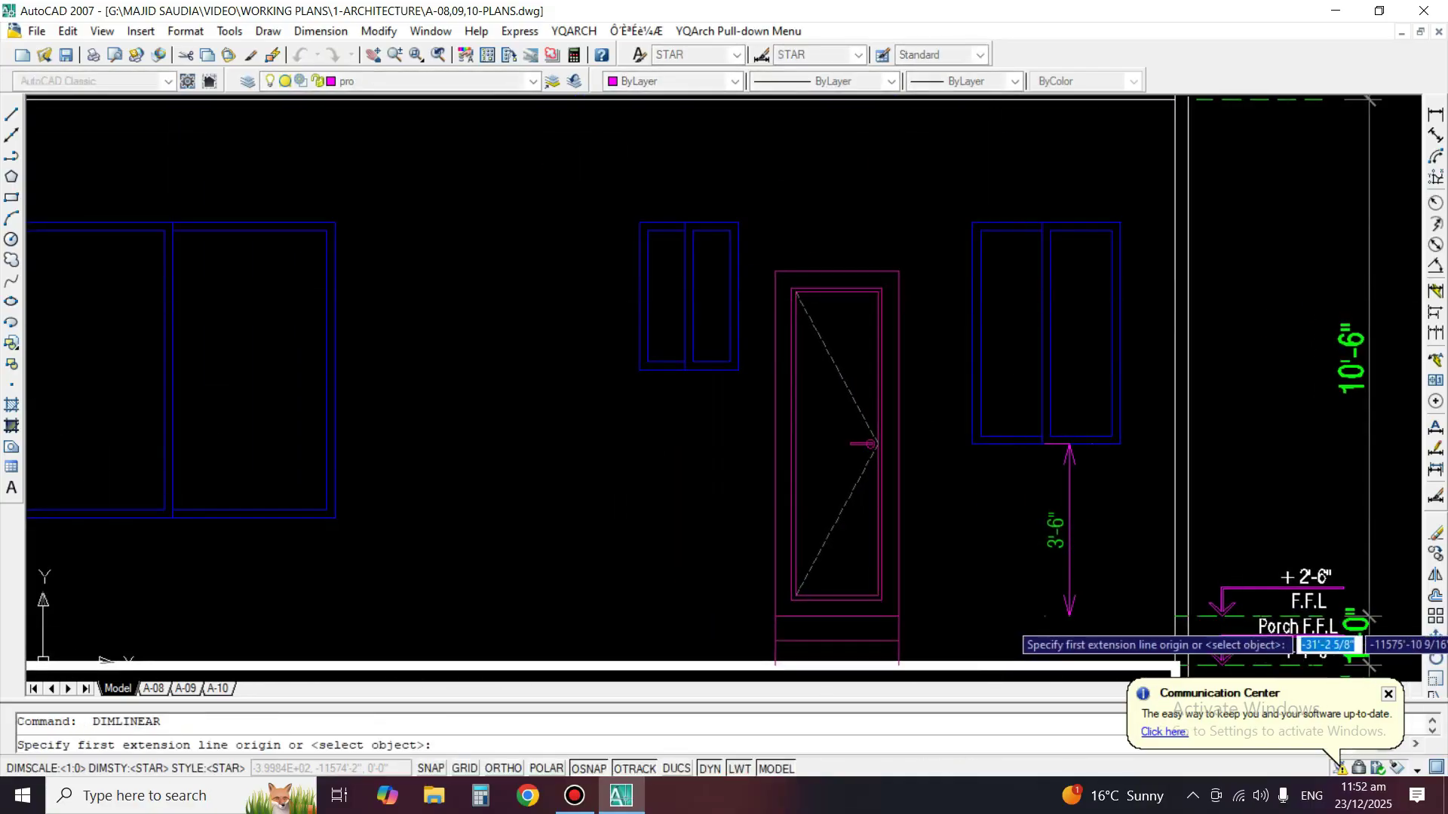
{"action": "left_click", "coordinate": [1198, 617]}
{"action": "left_click", "coordinate": [641, 370]}
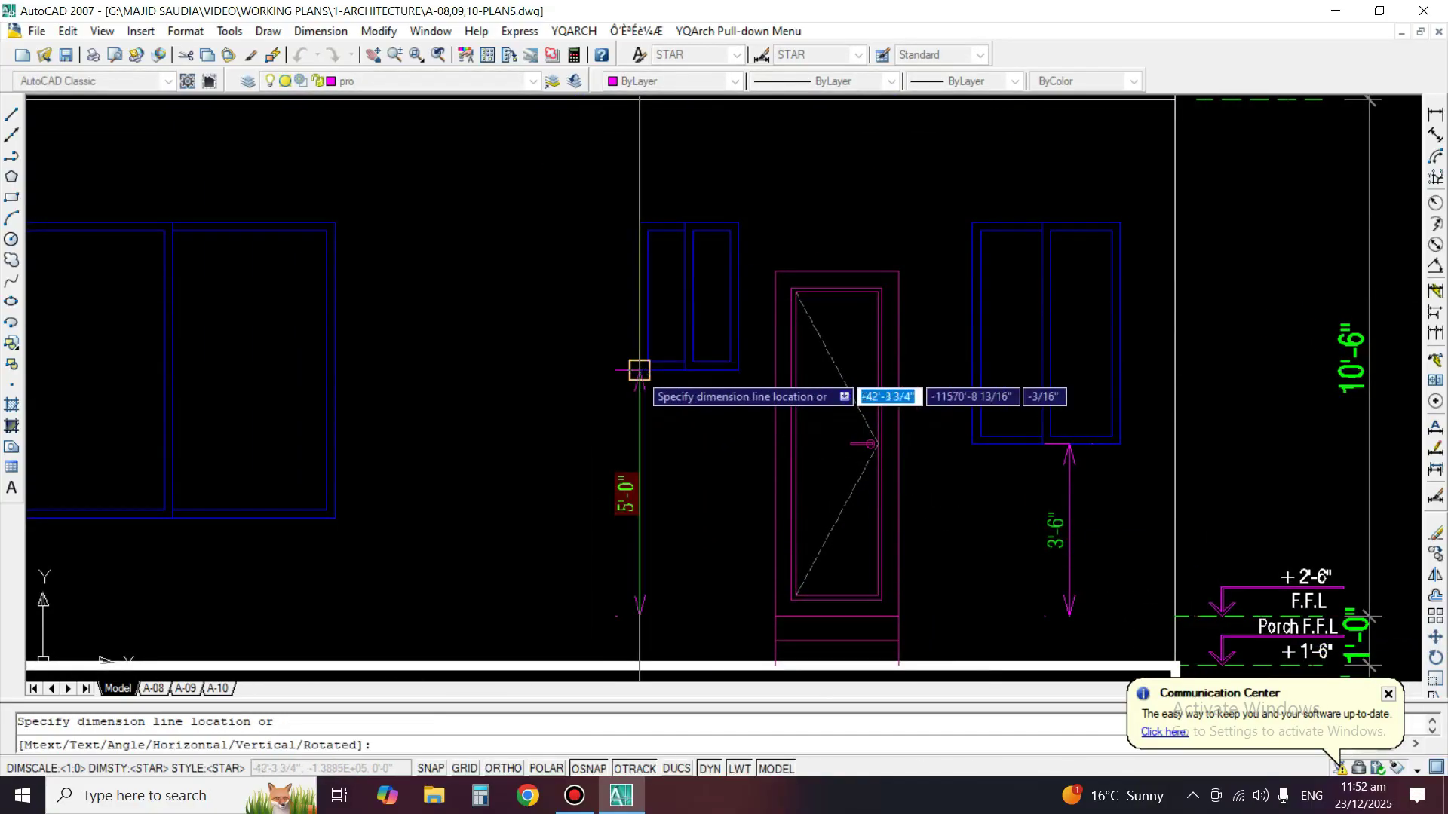
{"action": "left_click", "coordinate": [661, 436]}
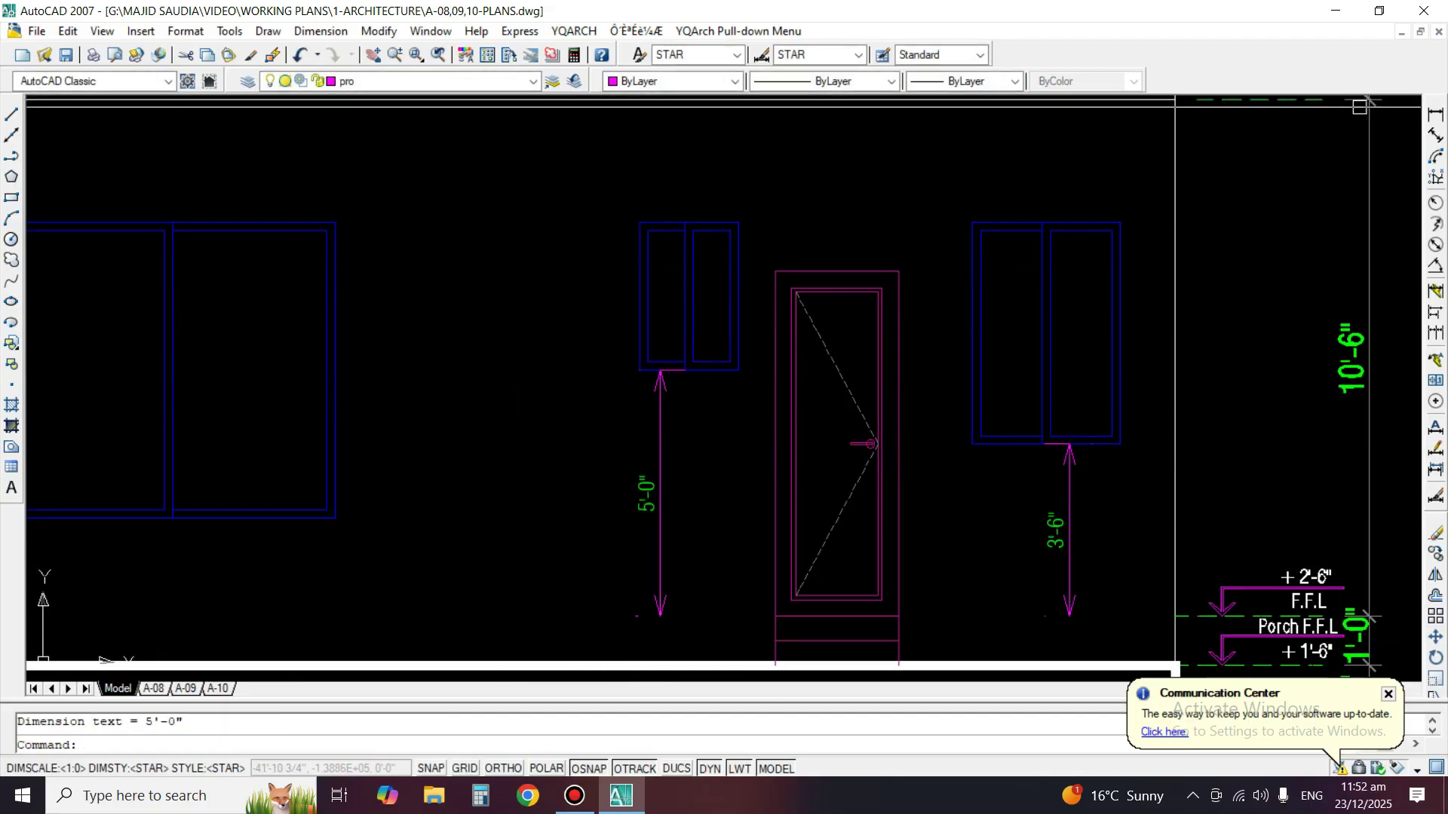
Dimension the height of the small ground floor bath window, placing the dimension beside it on the rear elevation.
{"action": "key", "text": "Return"}
{"action": "key", "text": "Return"}
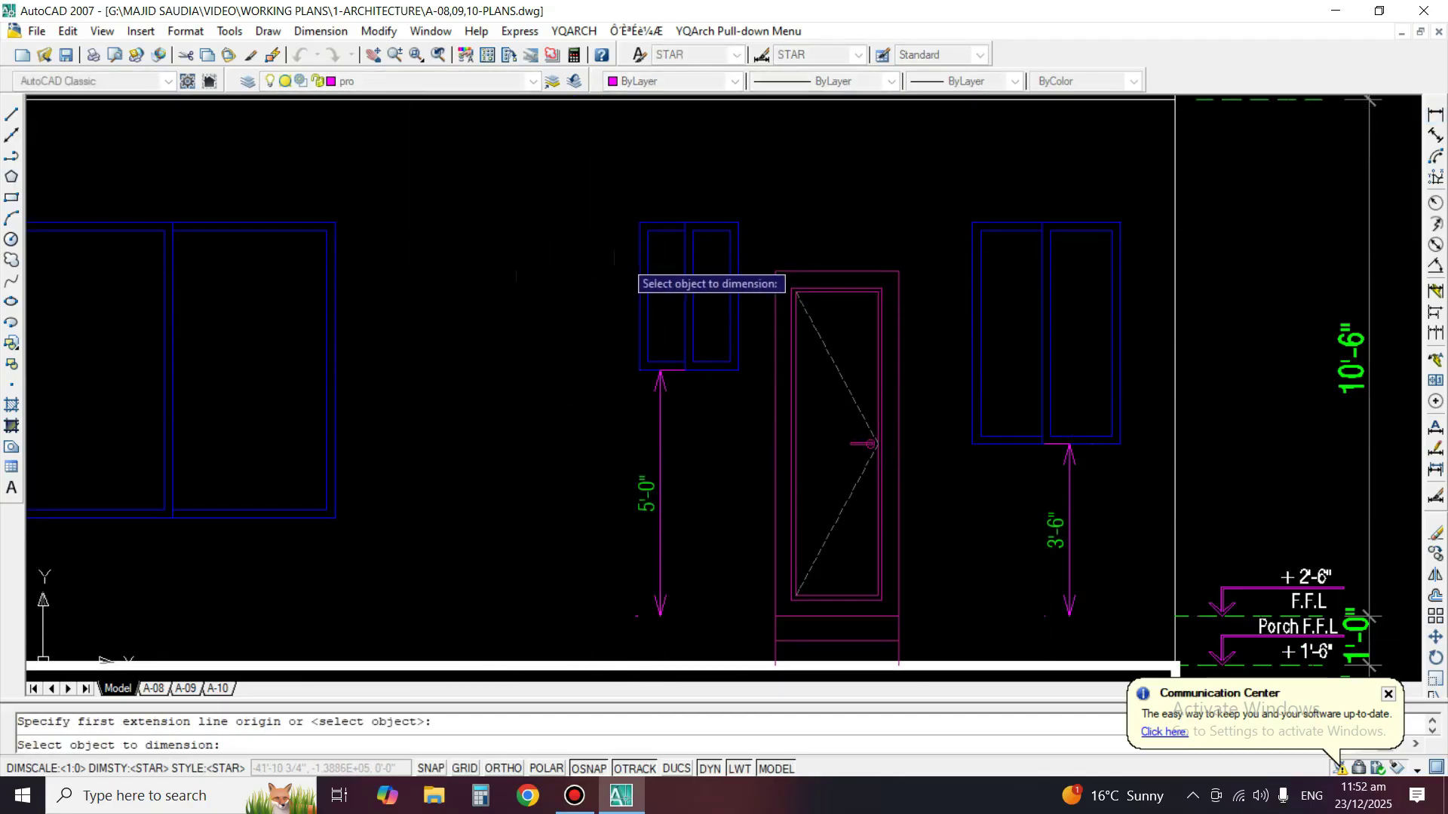
{"action": "left_click", "coordinate": [638, 270]}
{"action": "left_click", "coordinate": [614, 272]}
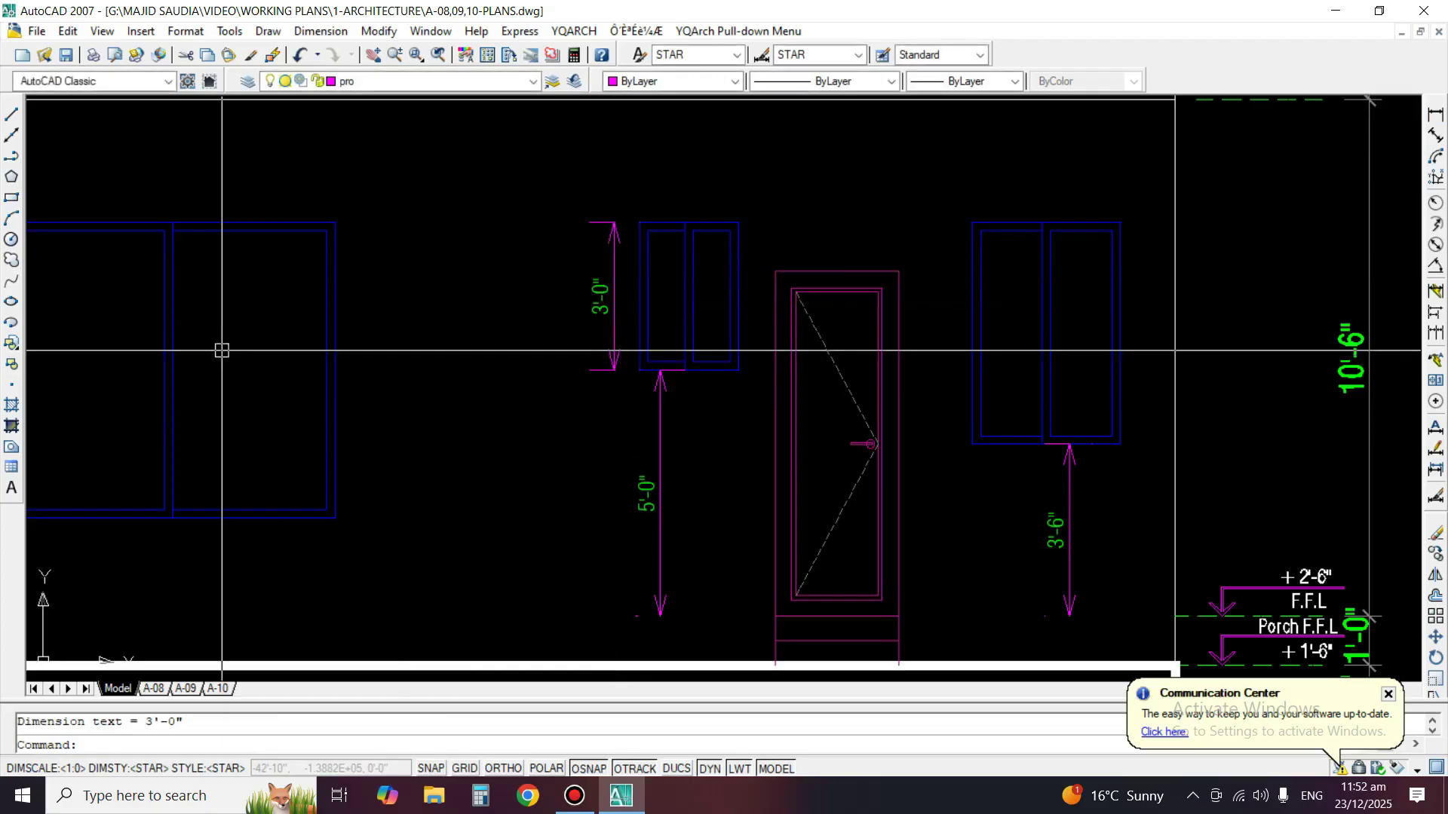
Dimension the window head height from the +2'-6" F.F.L. line on the rear elevation, placing it beside the bath window's height dimension.
{"action": "scroll", "coordinate": [916, 238], "scroll_direction": "down", "scroll_amount": 3}
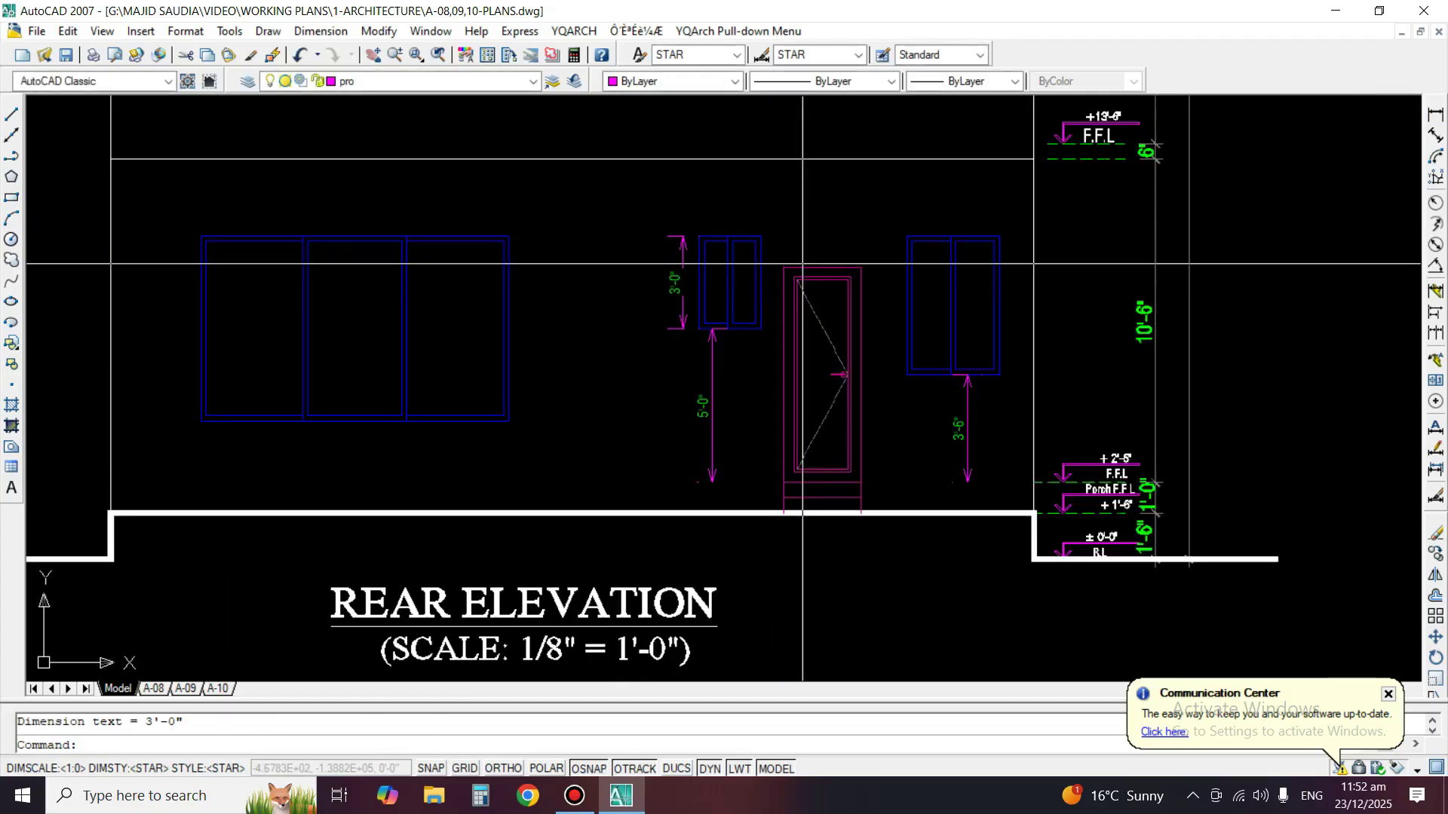
{"action": "scroll", "coordinate": [916, 238], "scroll_direction": "up", "scroll_amount": 2}
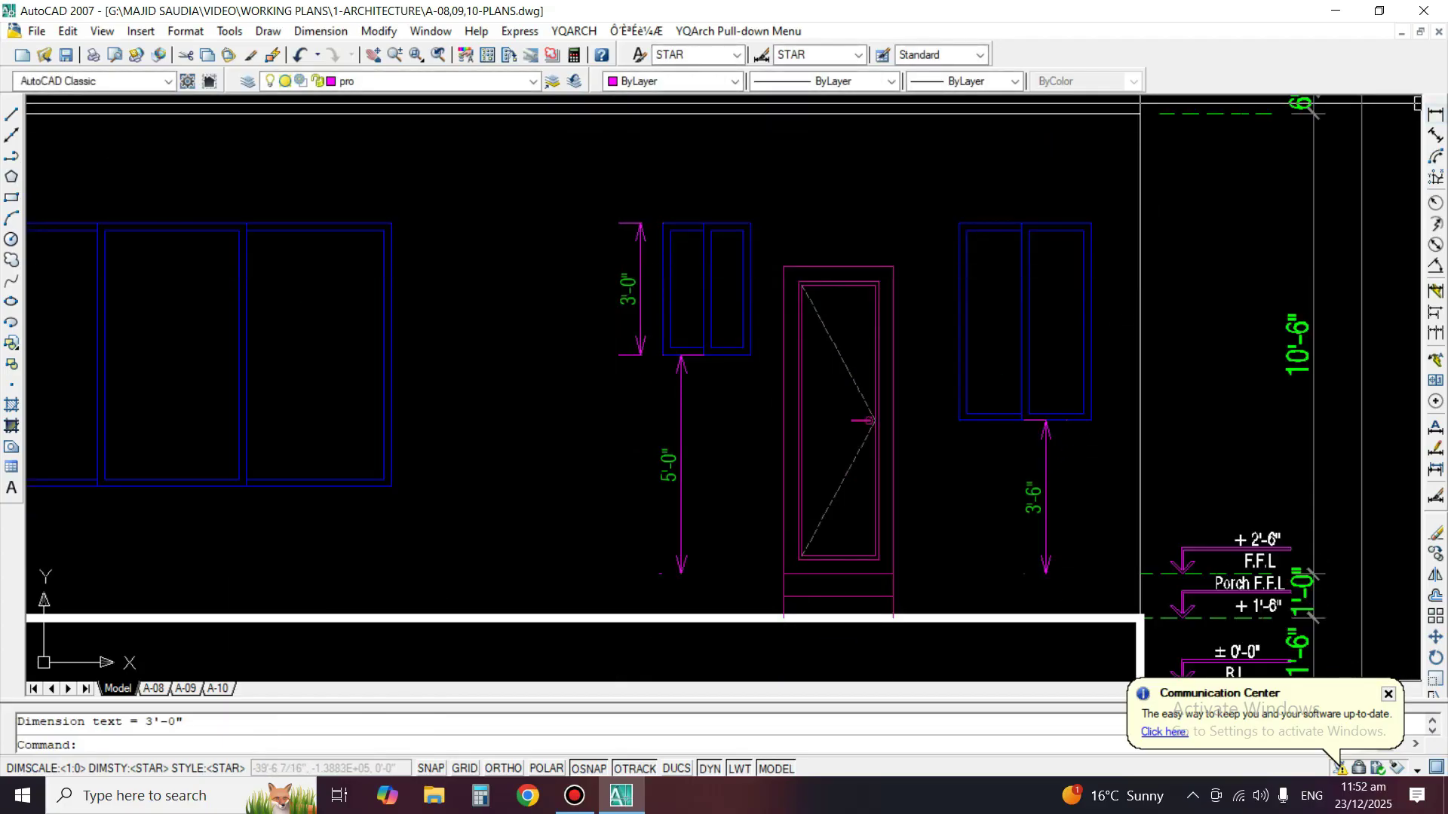
{"action": "key", "text": "Return"}
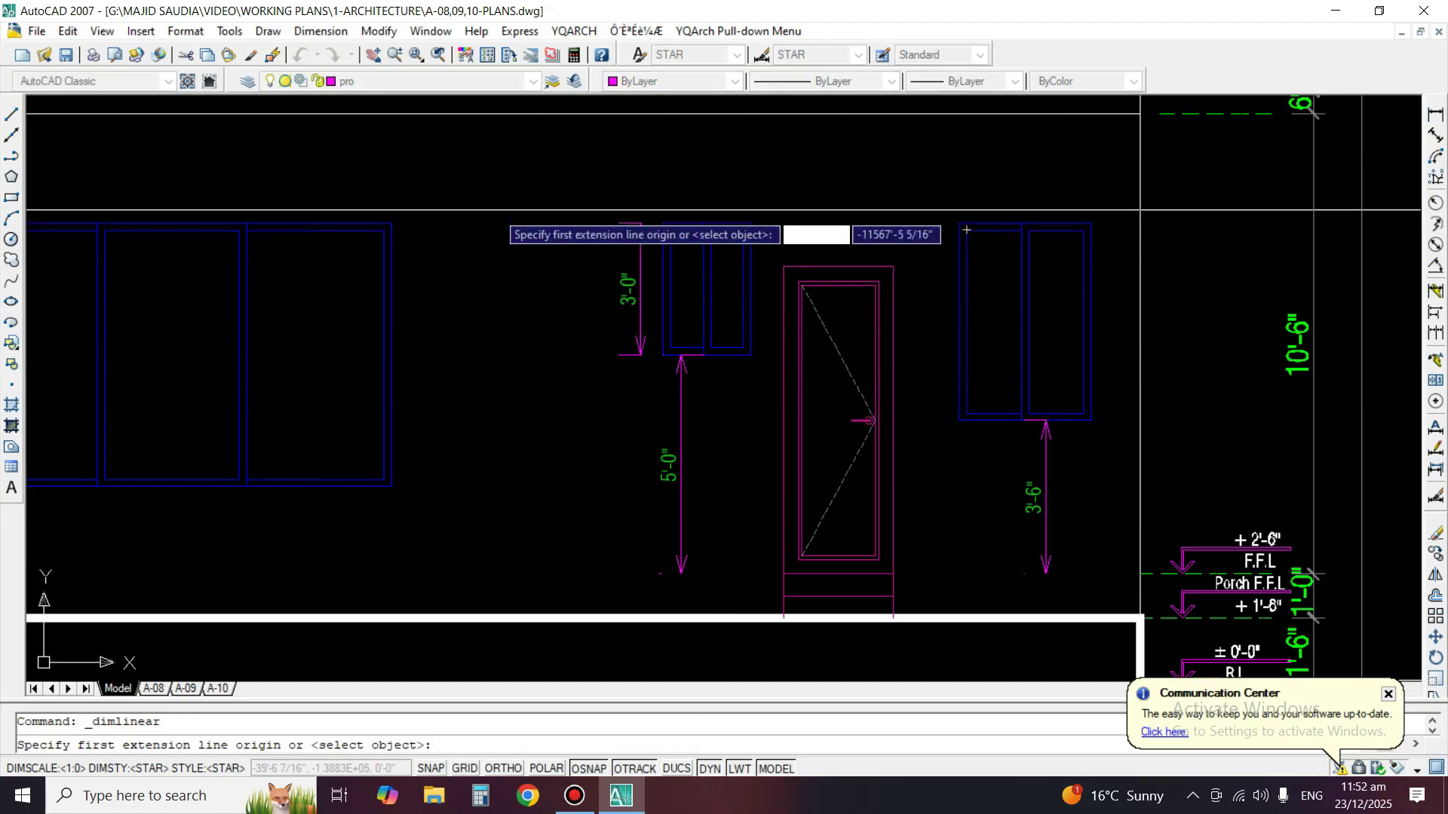
{"action": "left_click", "coordinate": [1141, 575]}
{"action": "left_click", "coordinate": [1055, 226]}
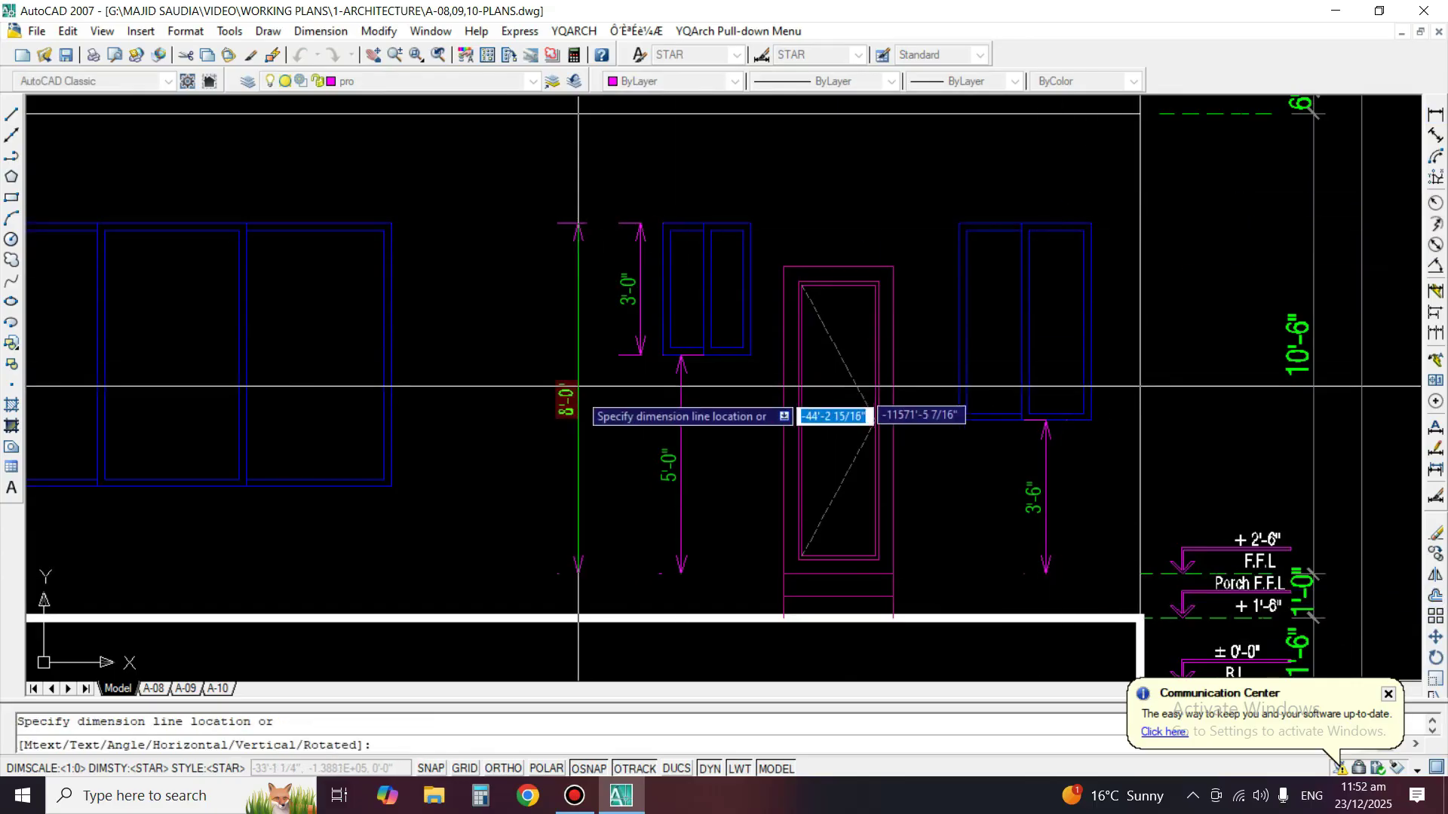
{"action": "left_click", "coordinate": [578, 386]}
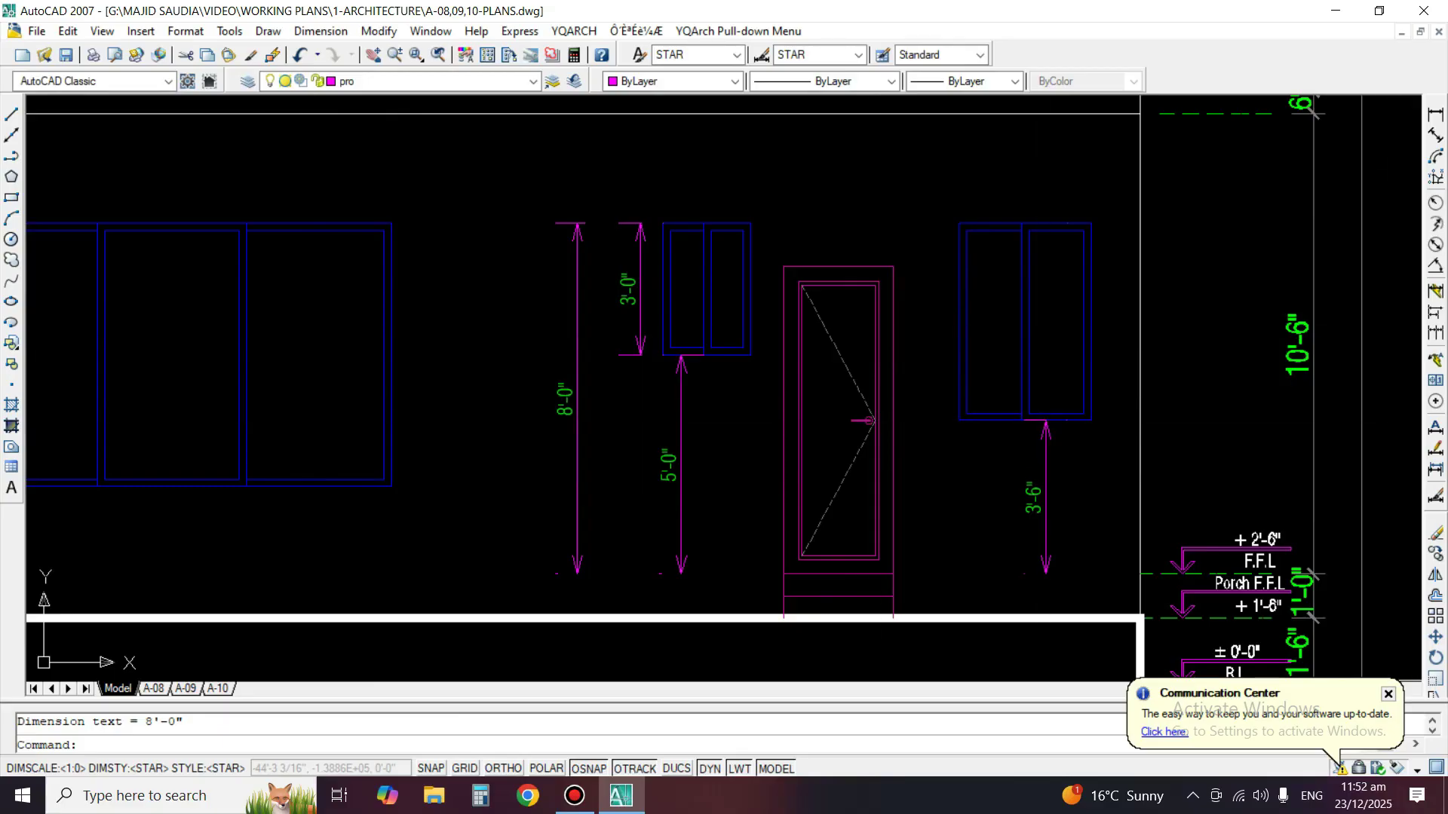
Dimension the ground floor door's height from the +2'-6" F.F.L. line on the rear elevation, between the door and the bath window.
{"action": "left_click", "coordinate": [1435, 114]}
{"action": "left_click", "coordinate": [1141, 575]}
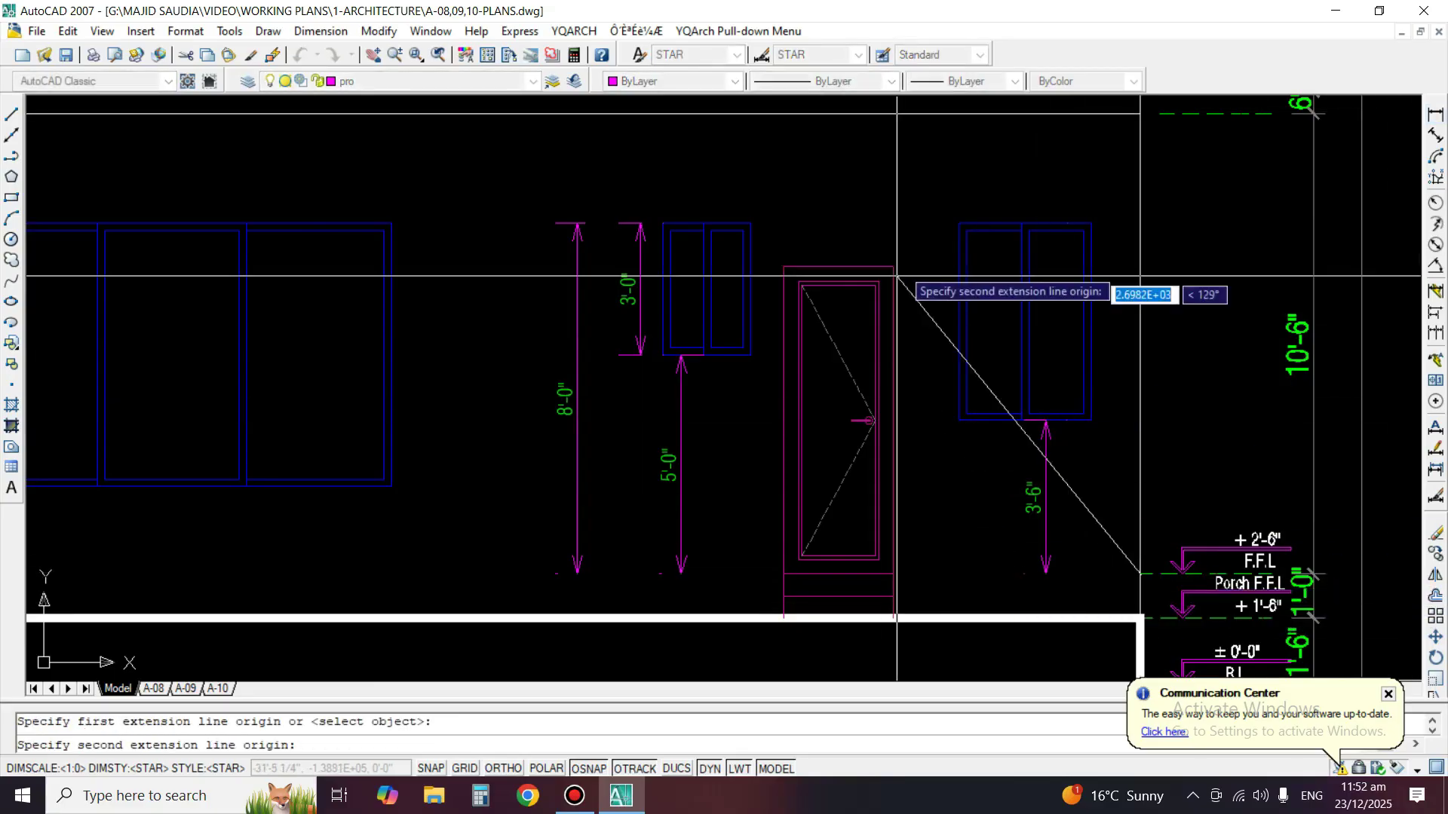
{"action": "left_click", "coordinate": [879, 264]}
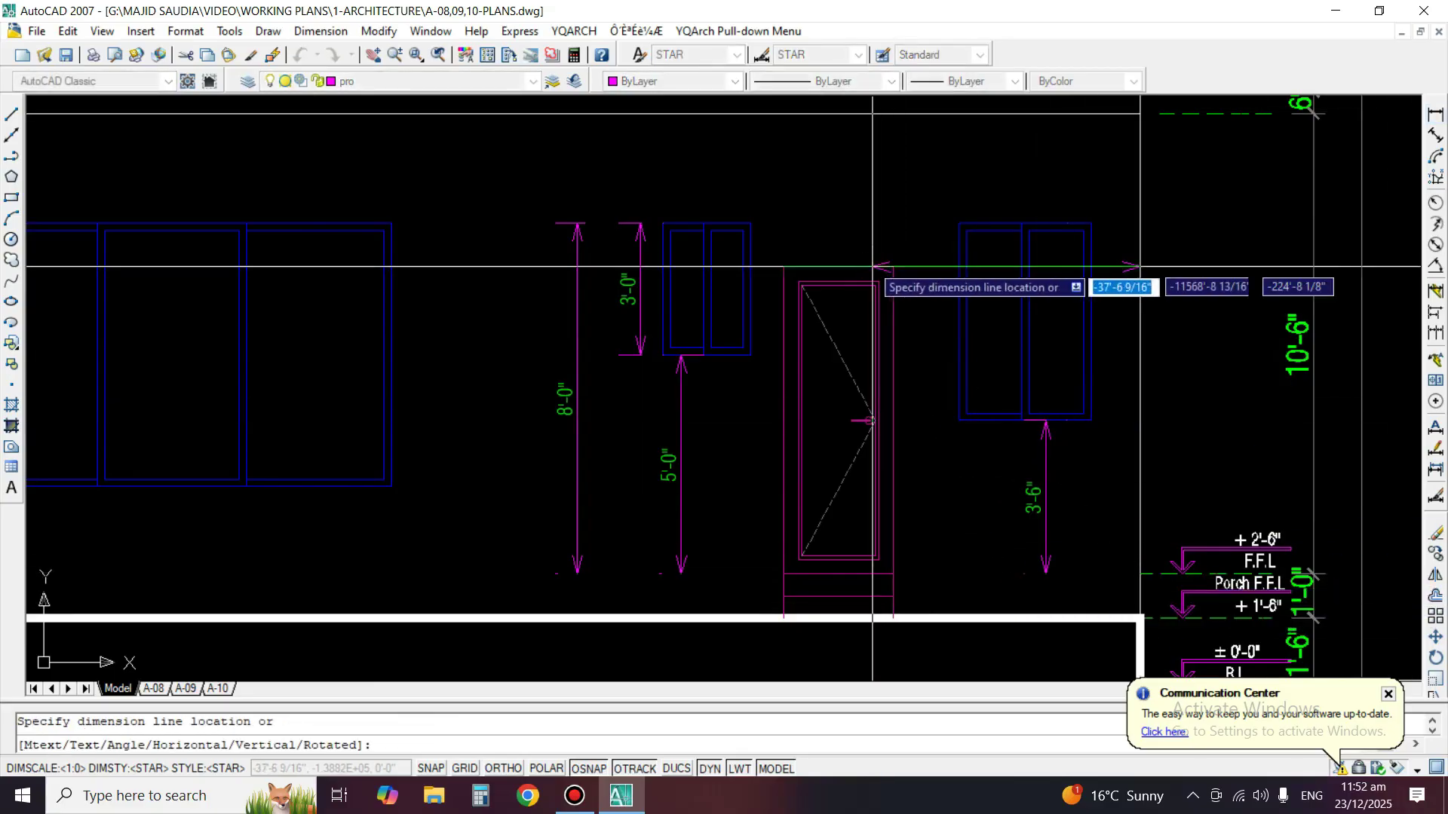
{"action": "left_click", "coordinate": [770, 285]}
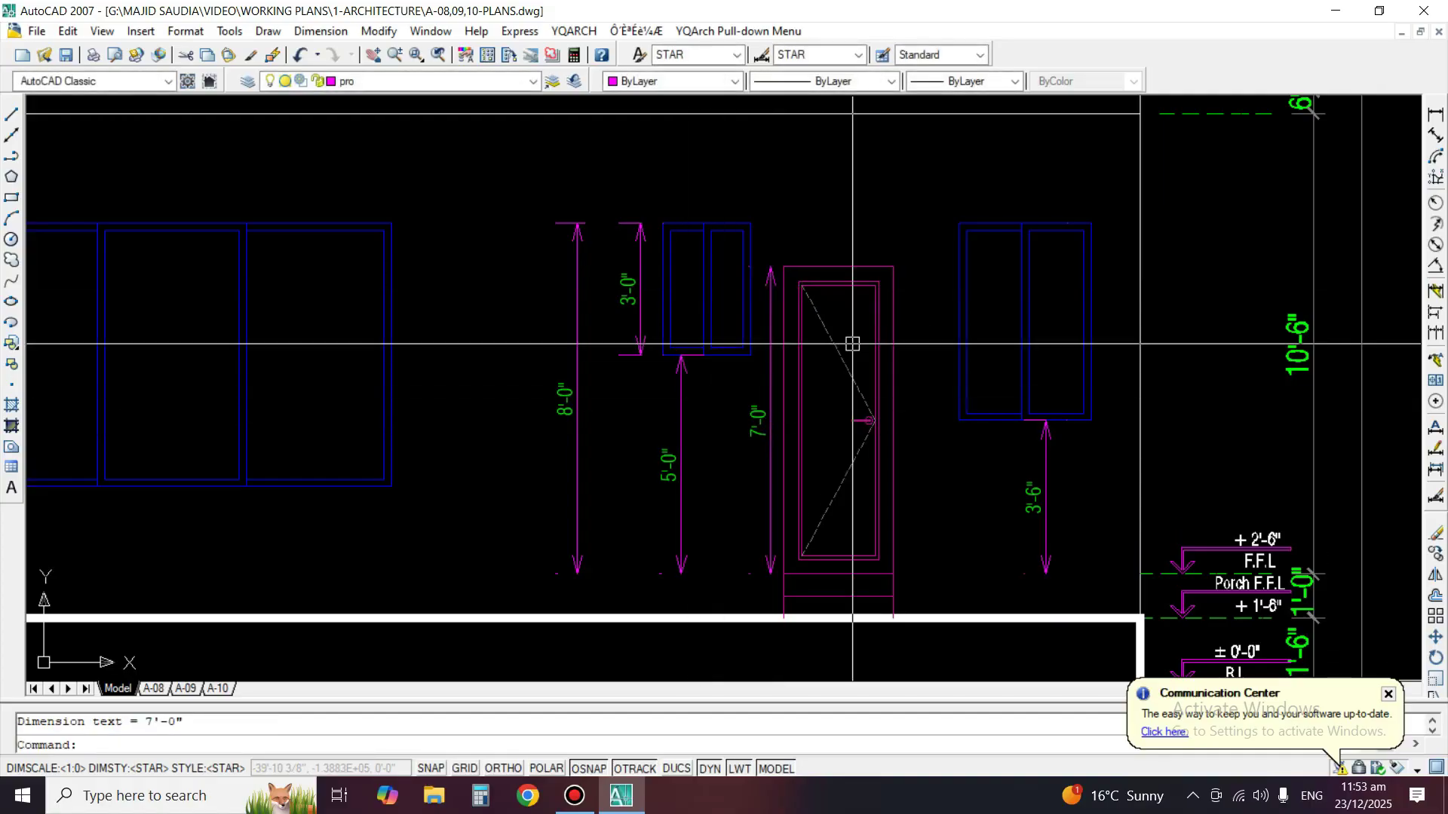
Set the sill height in the ground floor bath window's V-1 tag to SILL=5'-0".
{"action": "scroll", "coordinate": [630, 405], "scroll_direction": "down", "scroll_amount": 5}
{"action": "scroll", "coordinate": [815, 562], "scroll_direction": "up", "scroll_amount": 6}
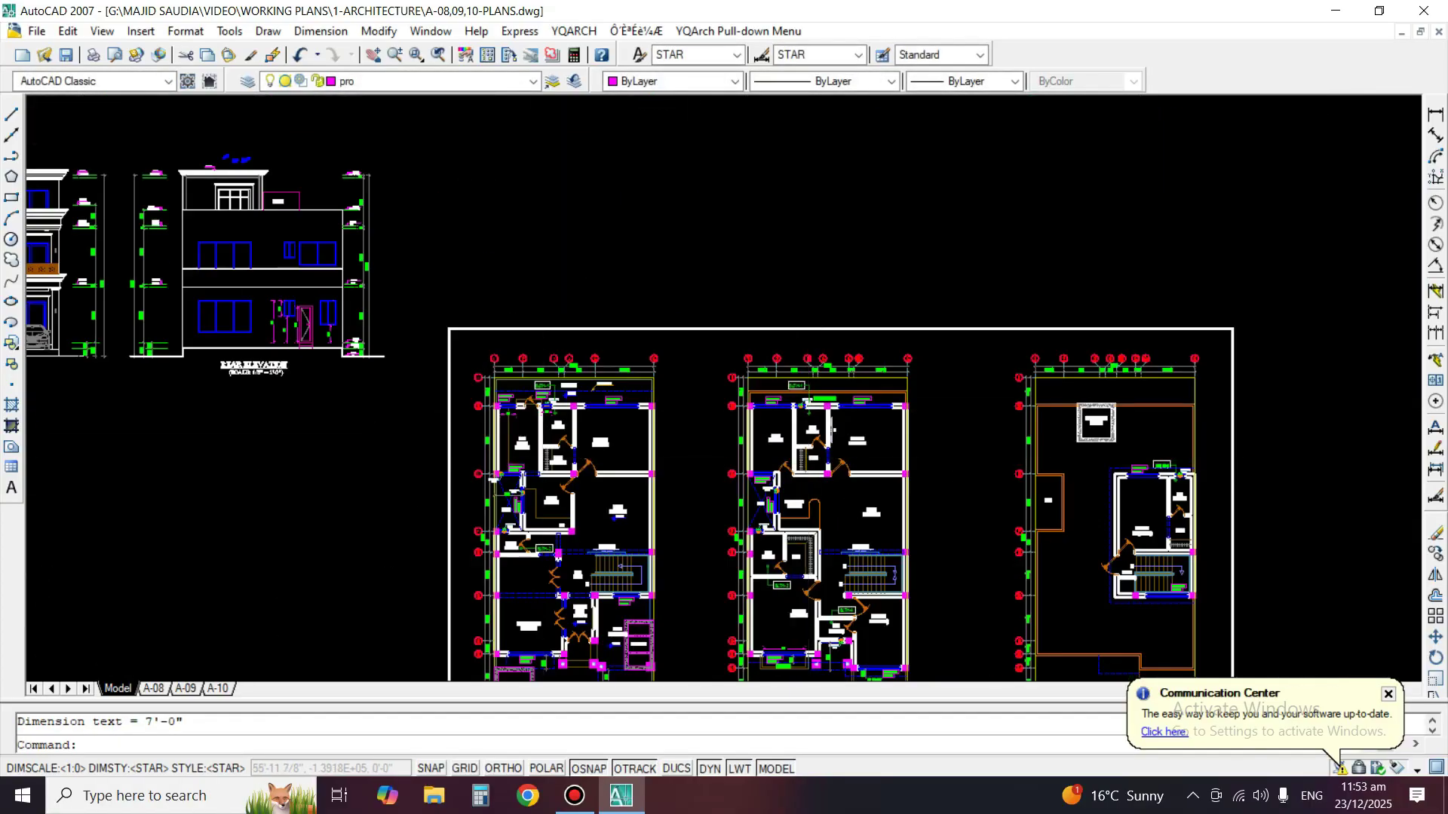
{"action": "scroll", "coordinate": [889, 625], "scroll_direction": "up", "scroll_amount": 1}
{"action": "middle_click_drag", "start_coordinate": [889, 625], "coordinate": [604, 391]}
{"action": "type", "text": "ed"}
{"action": "key", "text": "space"}
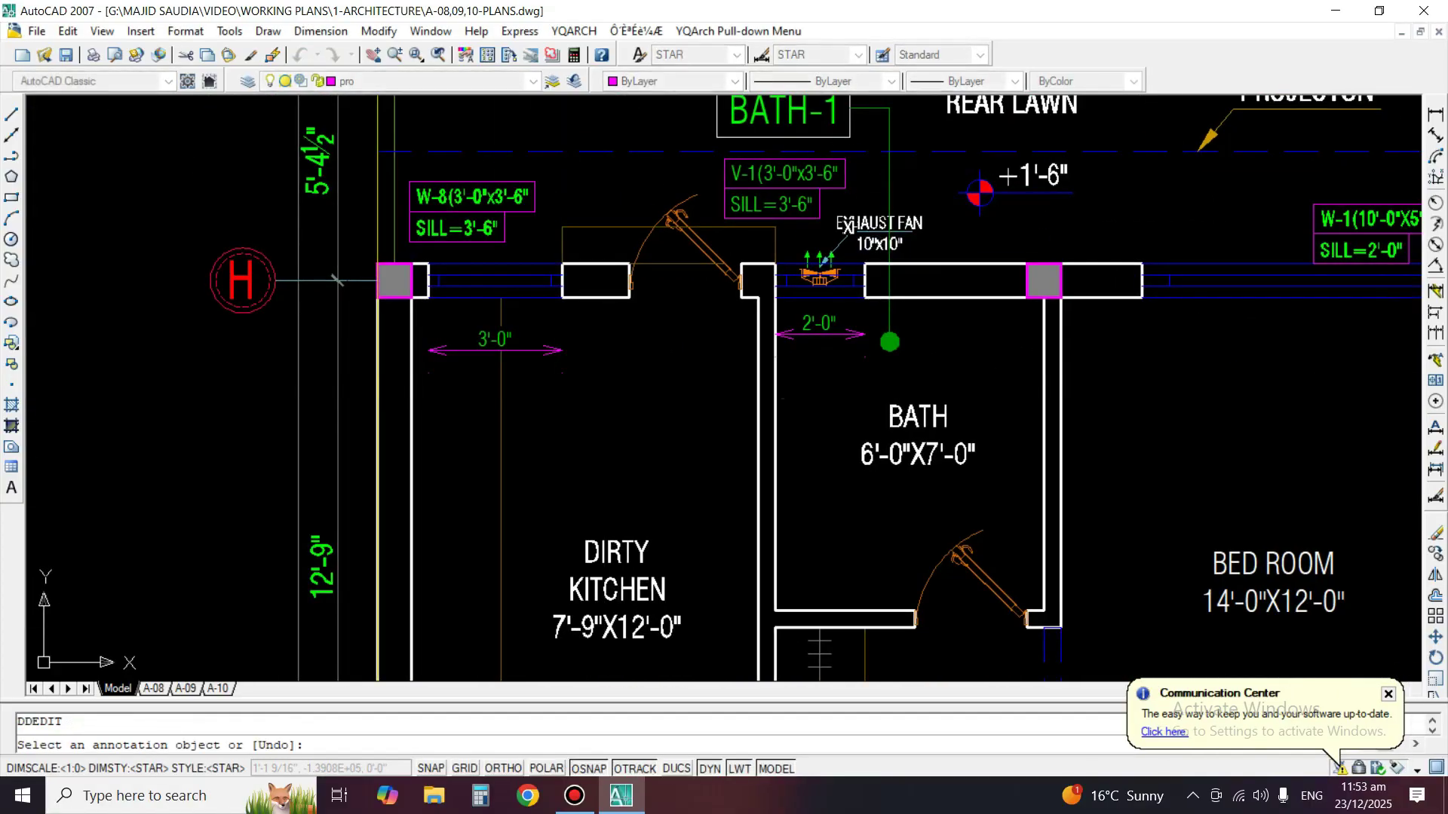
{"action": "scroll", "coordinate": [860, 219], "scroll_direction": "up", "scroll_amount": 2}
{"action": "middle_click_drag", "start_coordinate": [860, 219], "coordinate": [952, 351]}
{"action": "left_click", "coordinate": [761, 334]}
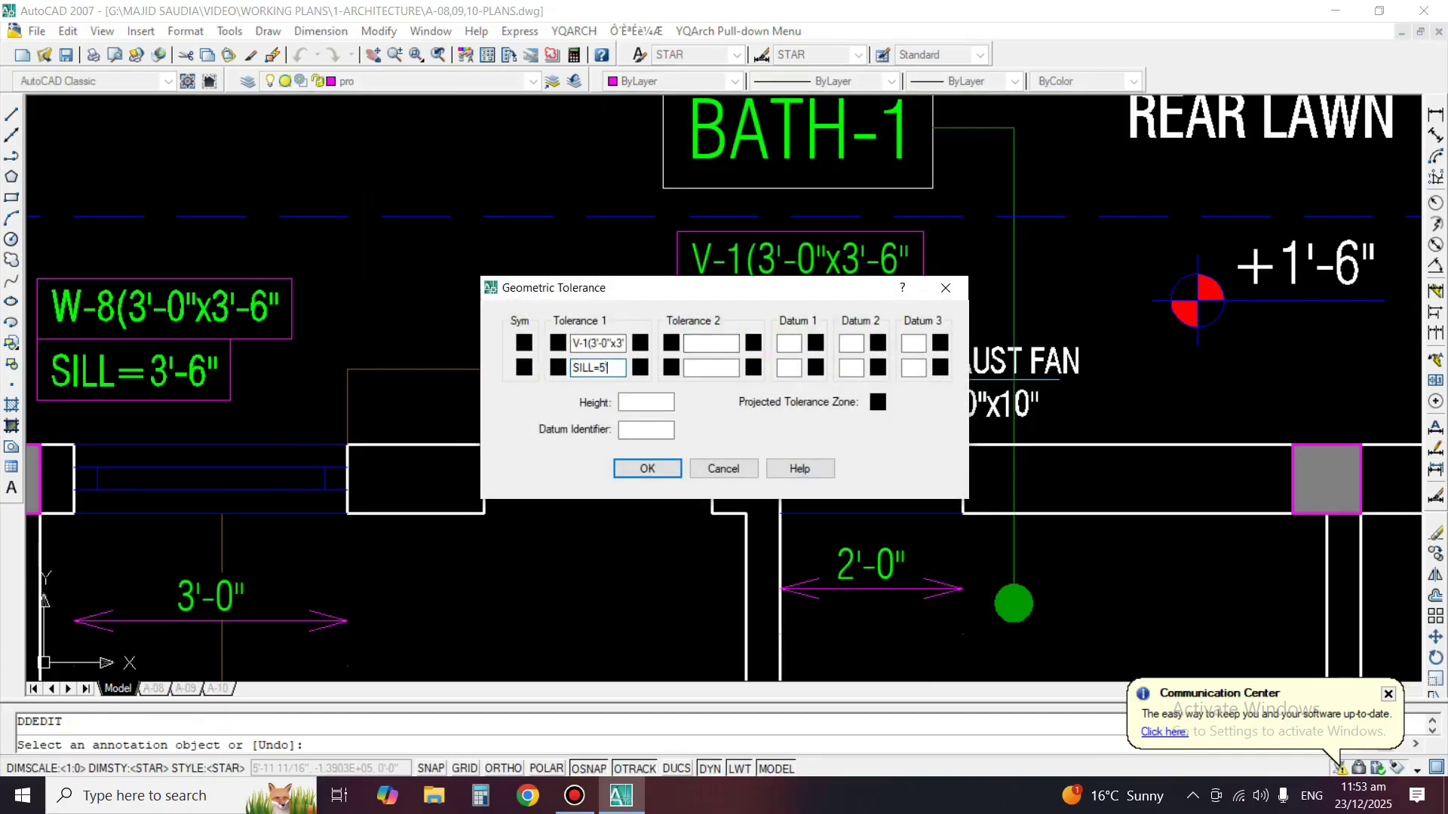
{"action": "key", "text": "Return"}
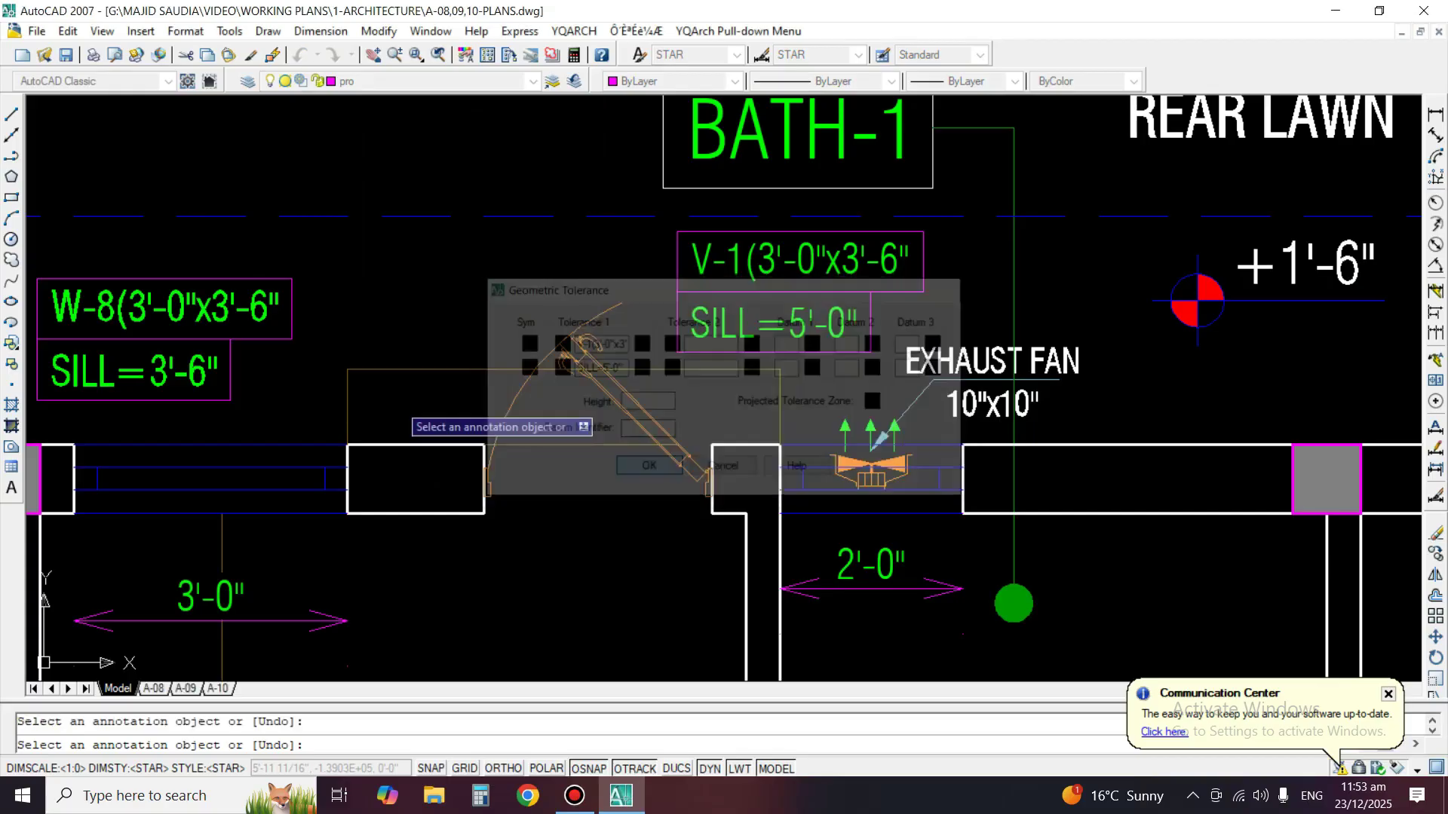
{"action": "key", "text": "Return"}
Copy the V-1 tag from the ground floor bath window to the powder room ventilator, above its exhaust fan note.
{"action": "scroll", "coordinate": [956, 299], "scroll_direction": "down", "scroll_amount": 4}
{"action": "scroll", "coordinate": [722, 528], "scroll_direction": "down", "scroll_amount": 3}
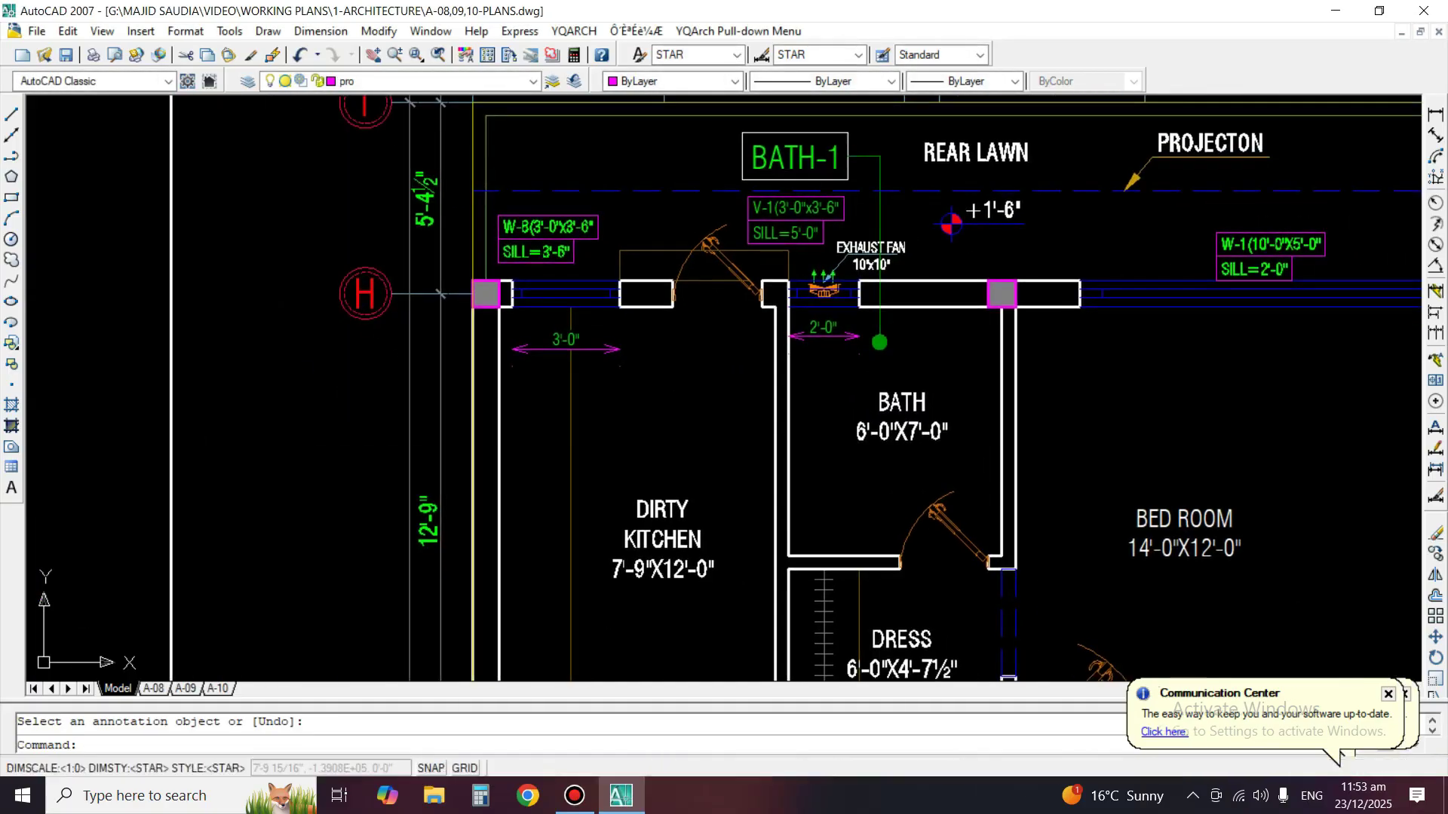
{"action": "middle_click_drag", "start_coordinate": [722, 684], "coordinate": [802, 438]}
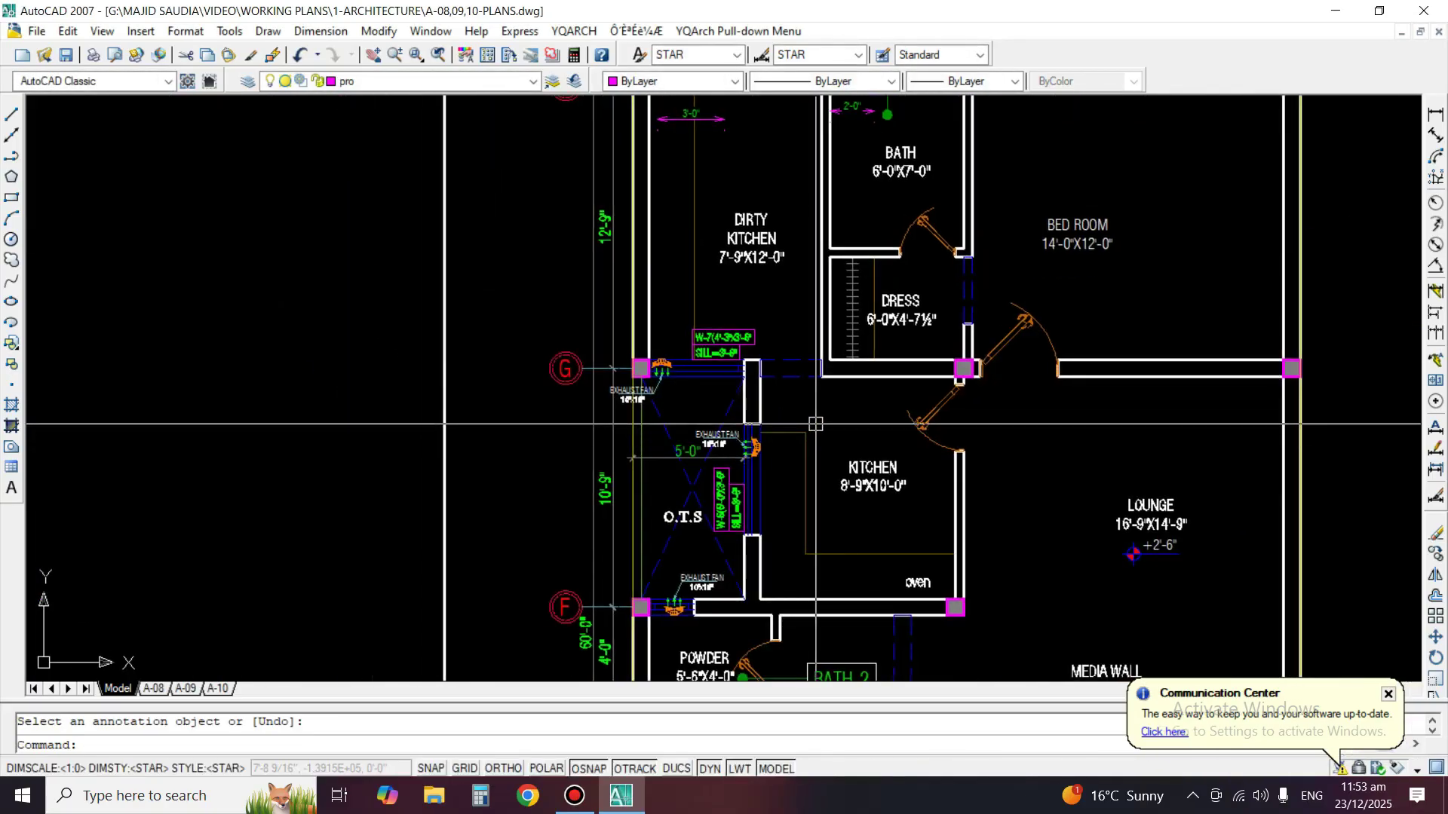
{"action": "type", "text": "co"}
{"action": "key", "text": "Return"}
{"action": "middle_click_drag", "start_coordinate": [953, 241], "coordinate": [941, 438]}
{"action": "scroll", "coordinate": [906, 232], "scroll_direction": "up", "scroll_amount": 2}
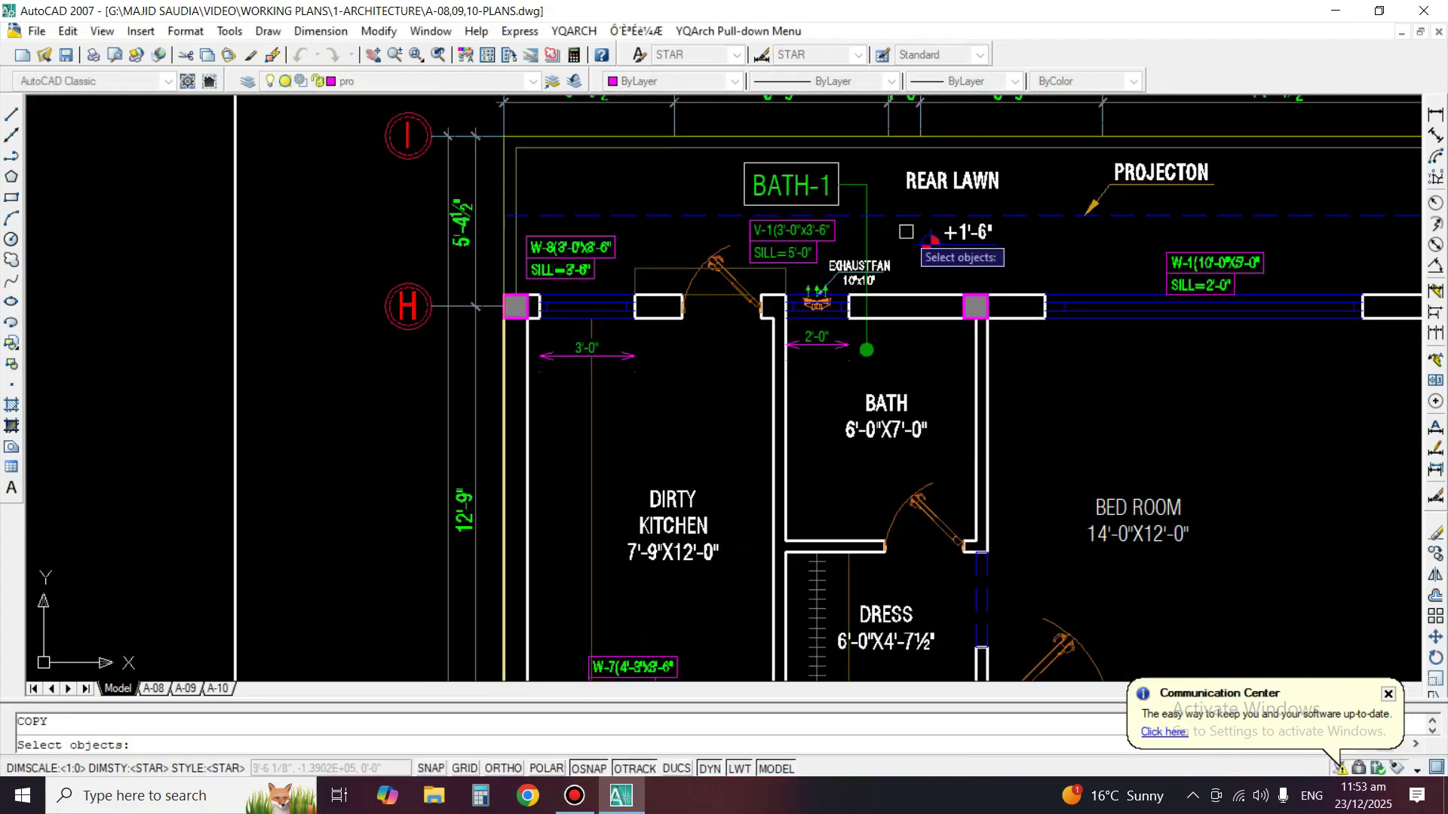
{"action": "left_click", "coordinate": [791, 230]}
{"action": "key", "text": "Return"}
{"action": "left_click", "coordinate": [782, 275]}
{"action": "scroll", "coordinate": [1033, 178], "scroll_direction": "down", "scroll_amount": 6}
{"action": "scroll", "coordinate": [928, 407], "scroll_direction": "up", "scroll_amount": 4}
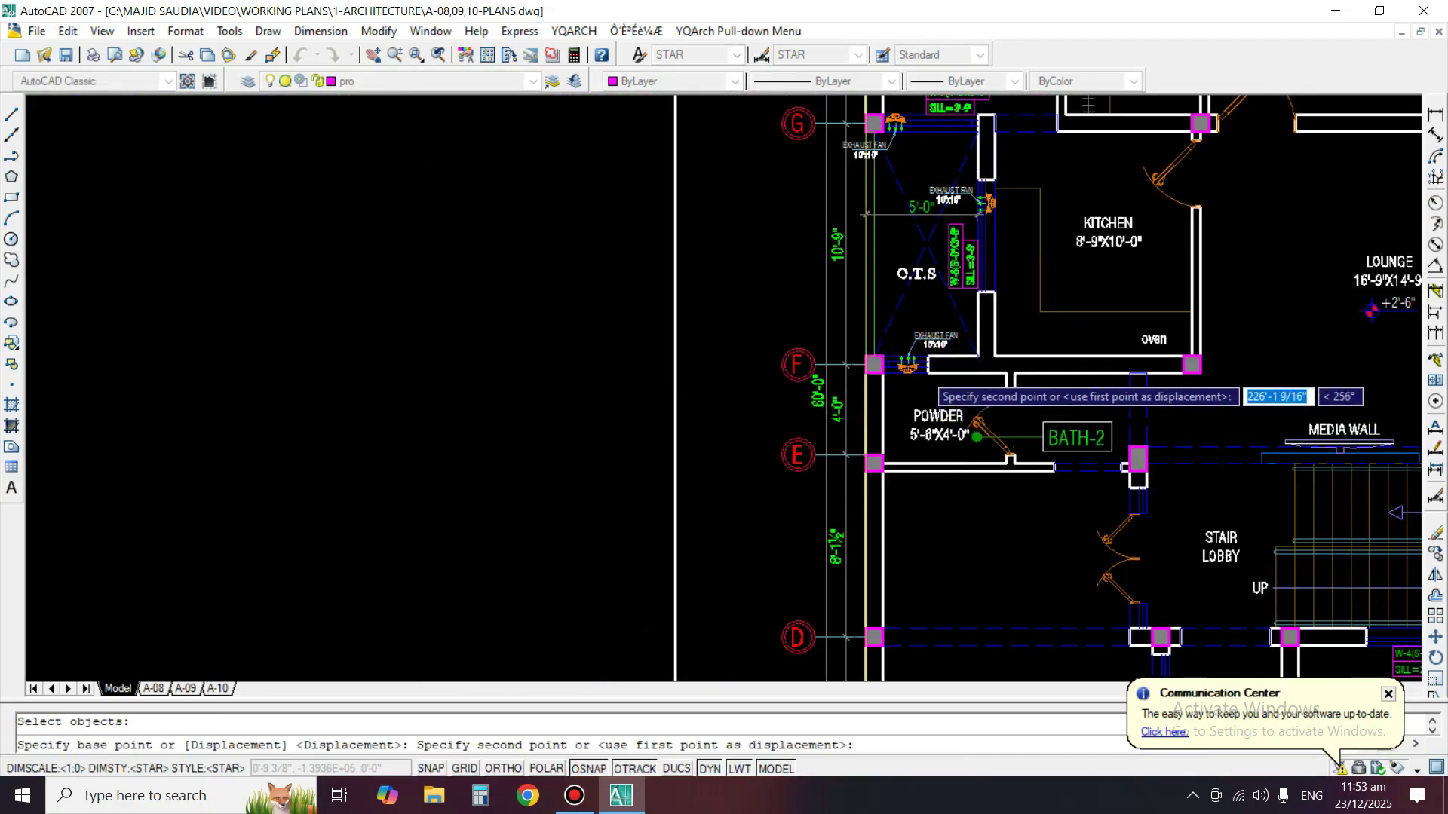
{"action": "scroll", "coordinate": [923, 372], "scroll_direction": "up", "scroll_amount": 3}
{"action": "left_click", "coordinate": [893, 333]}
{"action": "key", "text": "Return"}
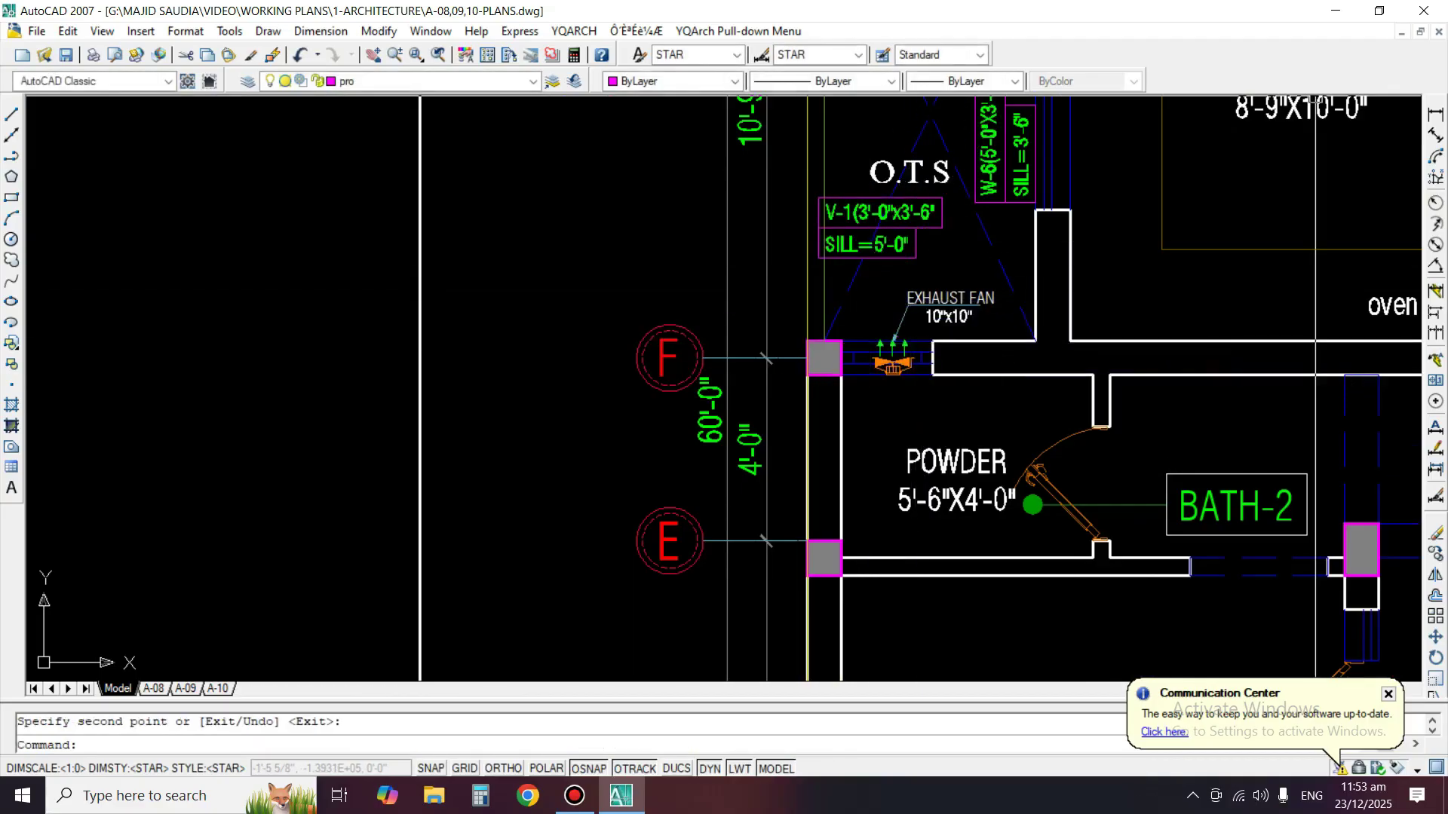
Measure the powder room ventilator's width with a trial linear dimension, without placing it.
{"action": "left_click", "coordinate": [1435, 115]}
{"action": "scroll", "coordinate": [845, 386], "scroll_direction": "up", "scroll_amount": 5}
{"action": "key", "text": "Return"}
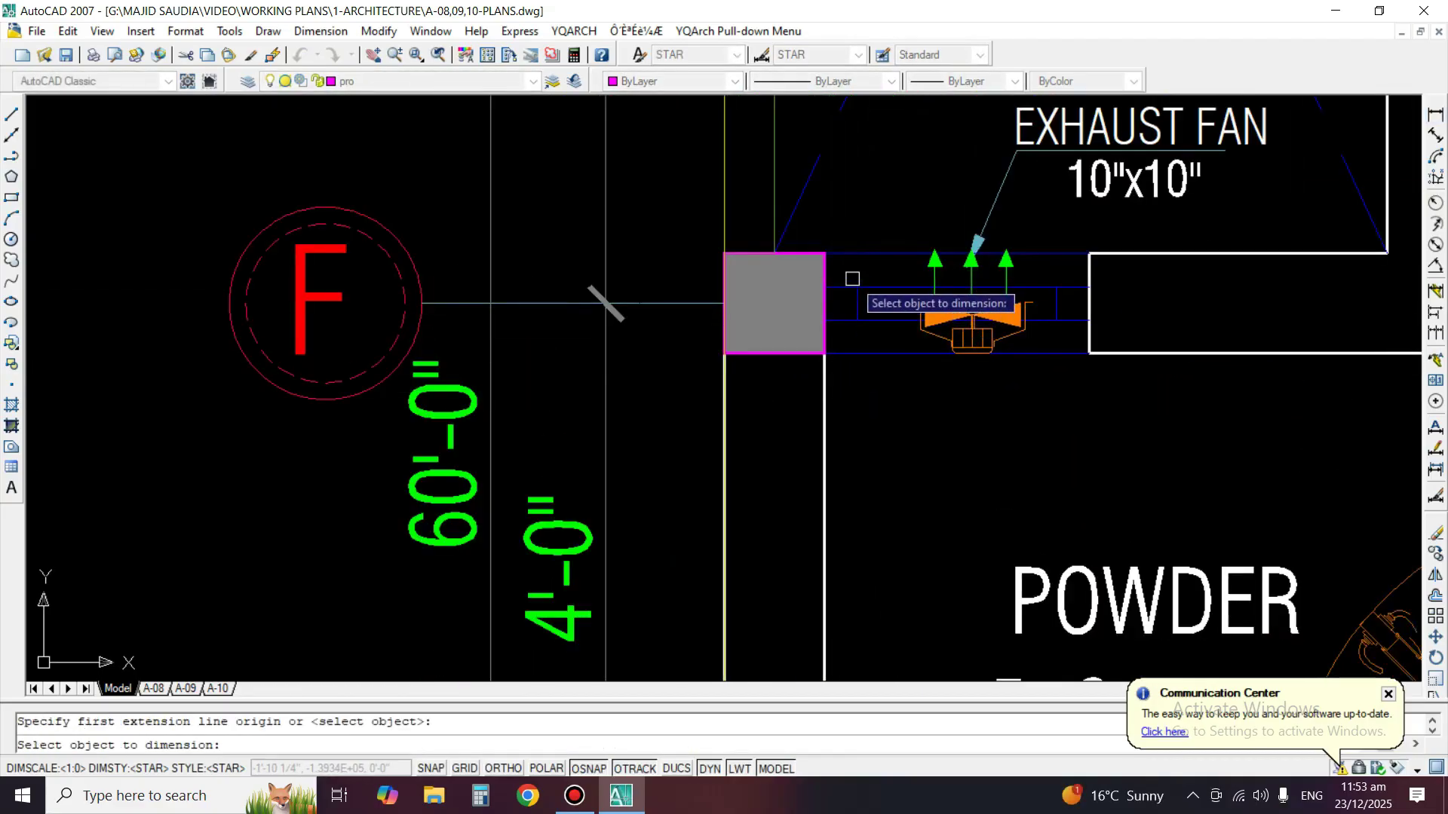
{"action": "left_click", "coordinate": [844, 264]}
{"action": "scroll", "coordinate": [852, 256], "scroll_direction": "down", "scroll_amount": 5}
{"action": "key", "text": "Escape"}
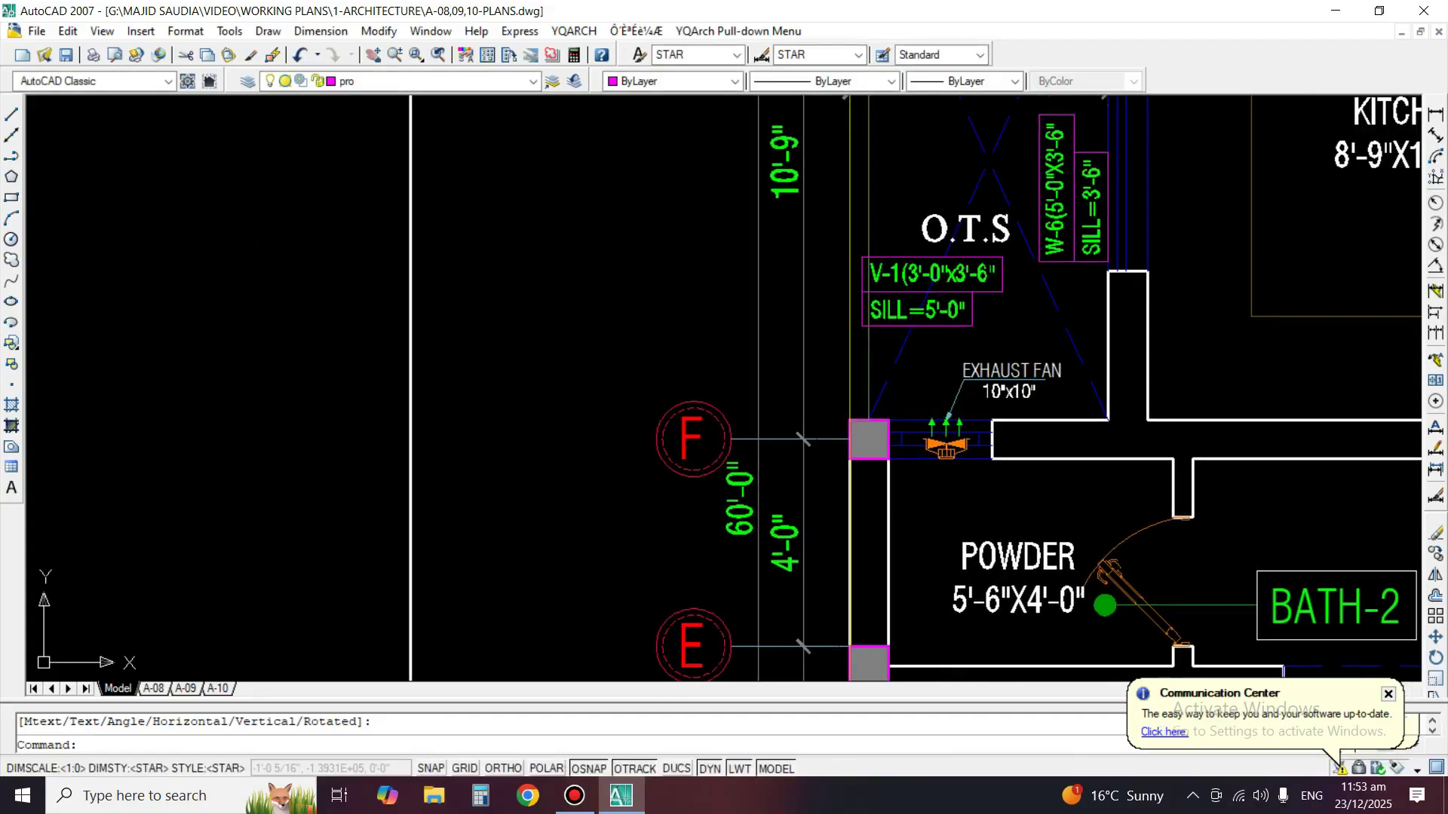
{"action": "type", "text": "ed"}
{"action": "key", "text": "Return"}
{"action": "scroll", "coordinate": [970, 272], "scroll_direction": "up", "scroll_amount": 4}
{"action": "left_click", "coordinate": [970, 272]}
{"action": "key", "text": "Escape"}
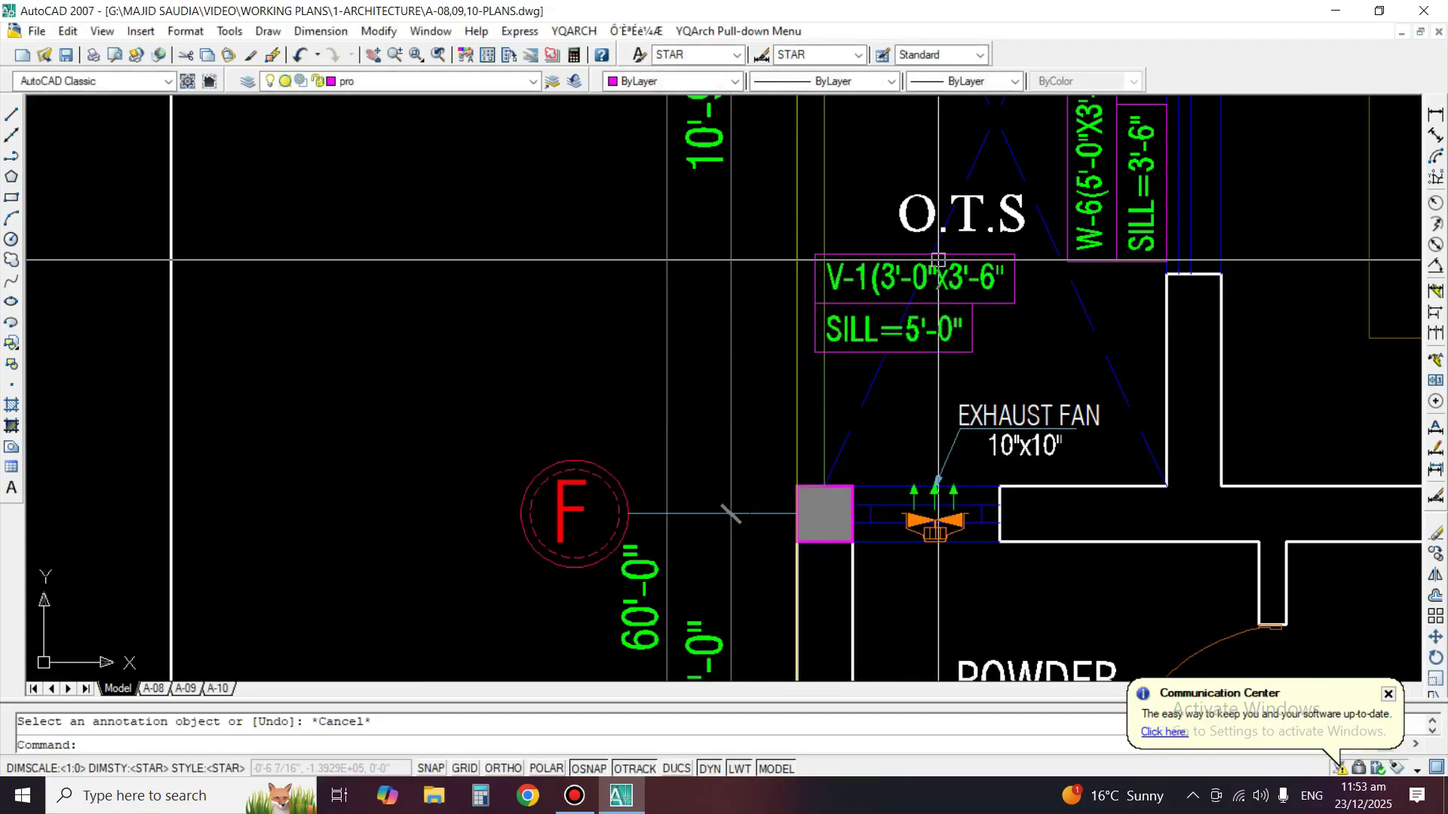
{"action": "key", "text": "Return"}
{"action": "key", "text": "Return"}
Change the size in the ground floor bath window's V-1 tag to 2'-0"x3'-0".
{"action": "scroll", "coordinate": [815, 355], "scroll_direction": "down", "scroll_amount": 6}
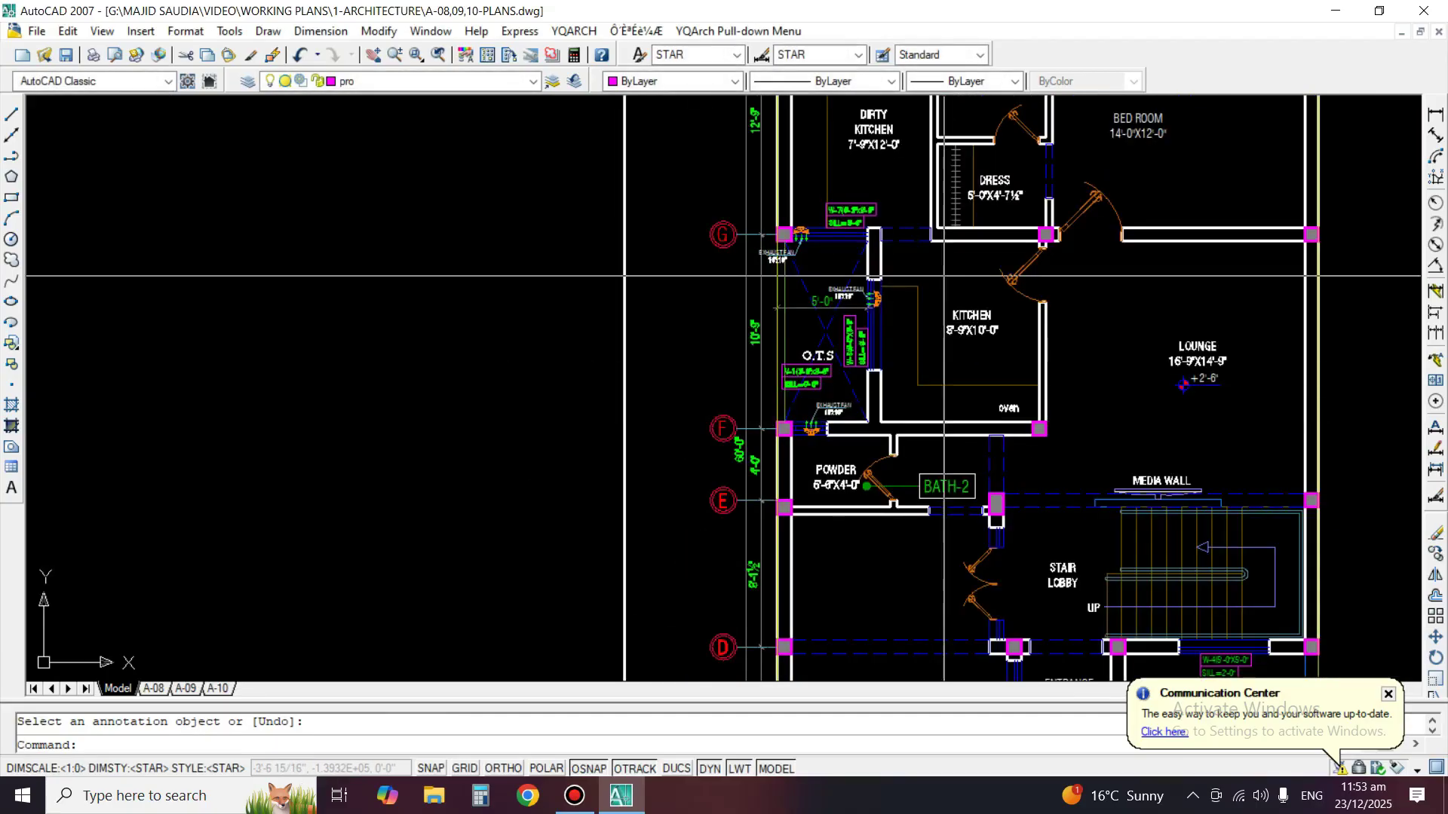
{"action": "scroll", "coordinate": [1131, 309], "scroll_direction": "up", "scroll_amount": 5}
{"action": "key", "text": "Return"}
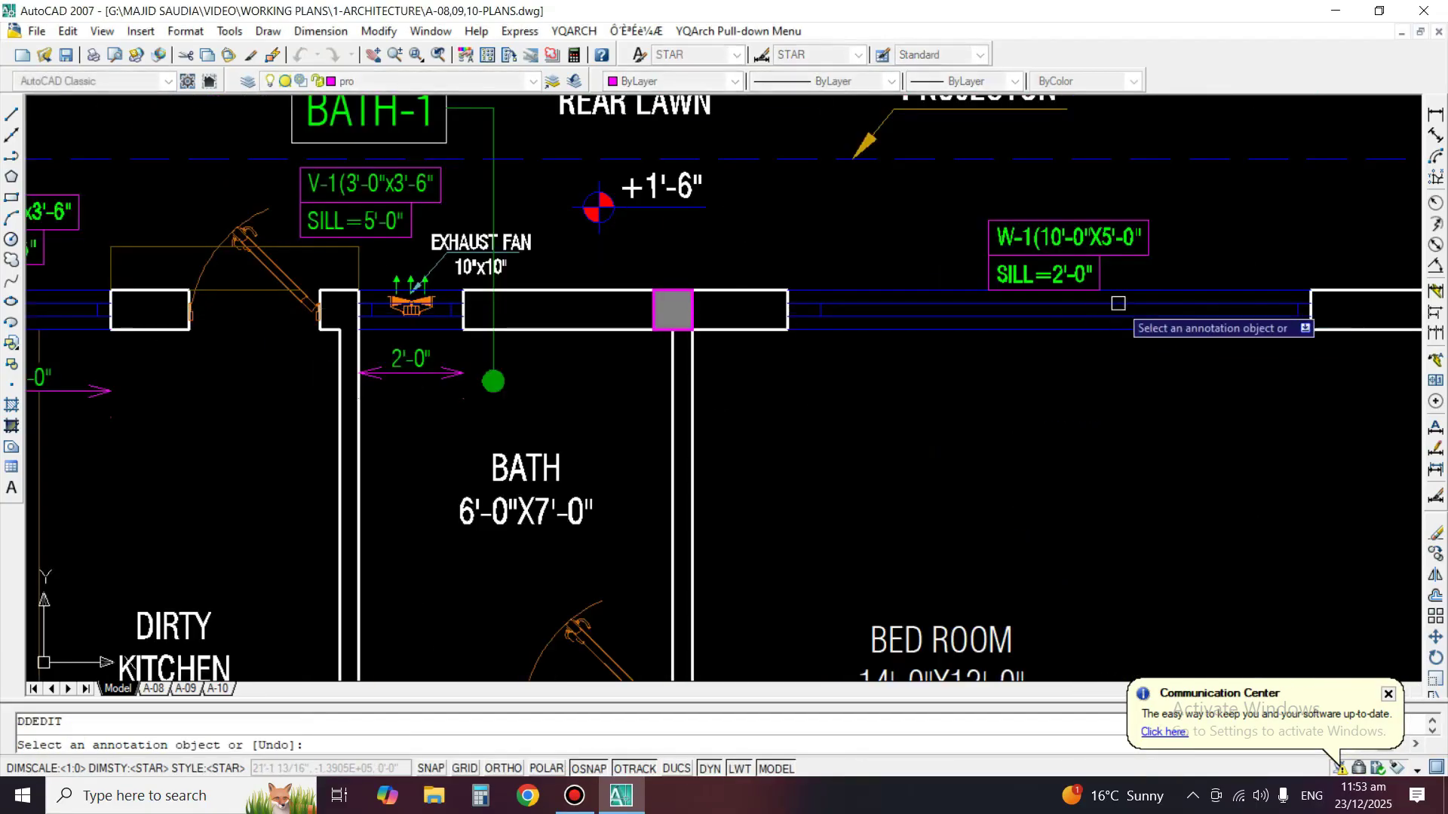
{"action": "scroll", "coordinate": [1103, 328], "scroll_direction": "down", "scroll_amount": 4}
{"action": "scroll", "coordinate": [795, 300], "scroll_direction": "up", "scroll_amount": 4}
{"action": "left_click", "coordinate": [811, 273]}
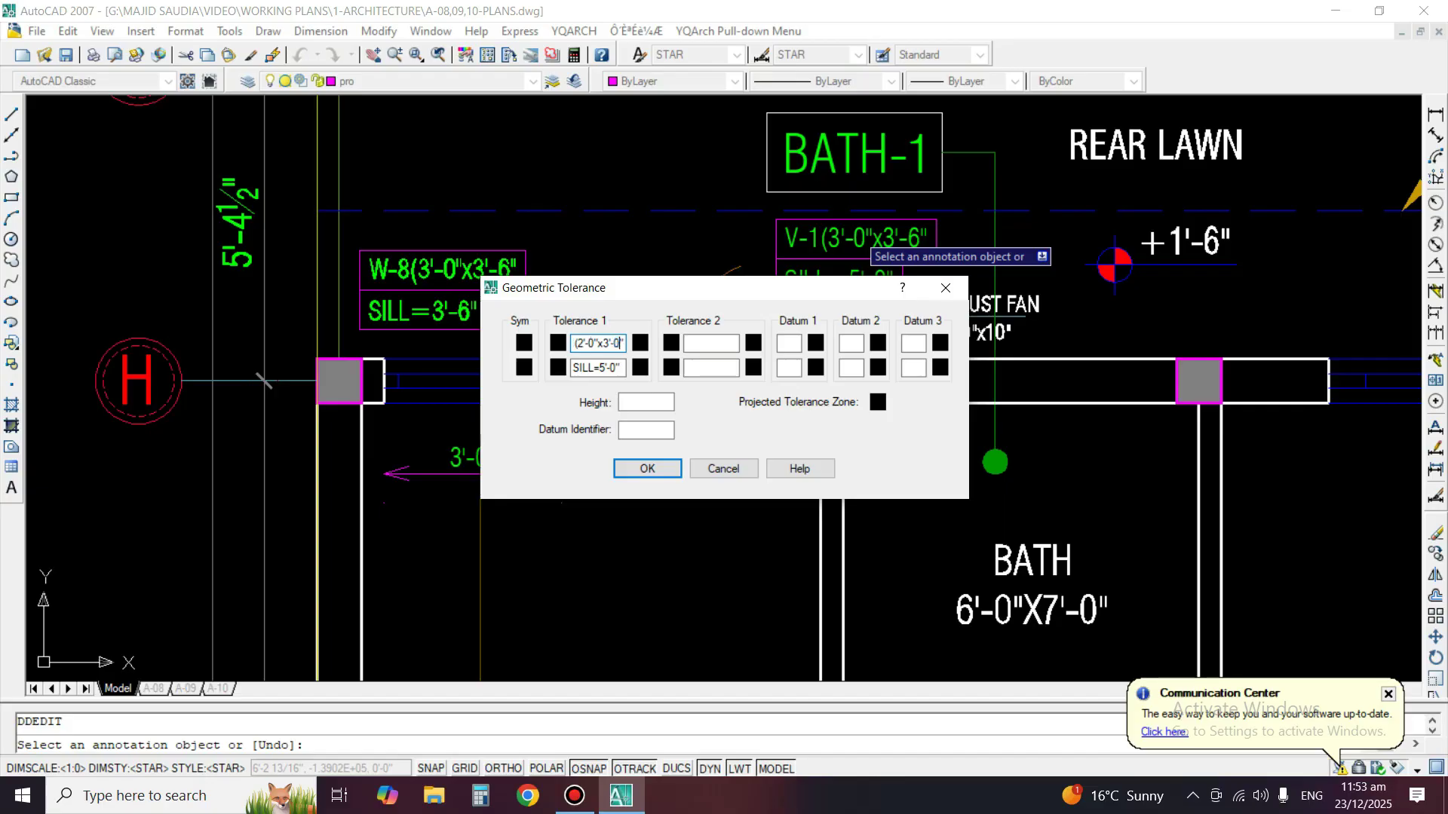
{"action": "left_click", "coordinate": [647, 468]}
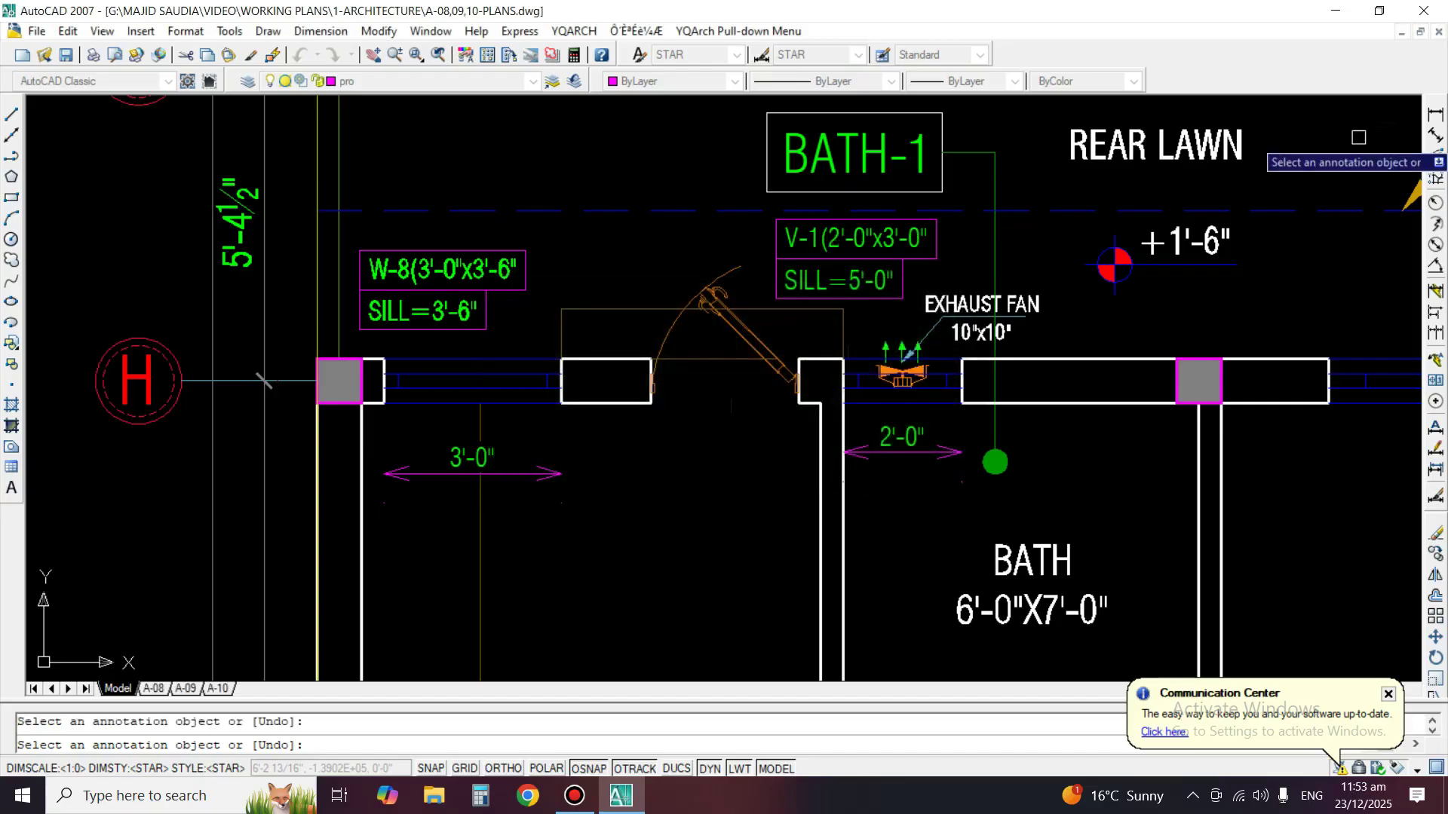
Change the powder room ventilator's tag to V-2 with size 2'-0"x2'-6".
{"action": "scroll", "coordinate": [1078, 185], "scroll_direction": "down", "scroll_amount": 5}
{"action": "scroll", "coordinate": [1086, 345], "scroll_direction": "up", "scroll_amount": 4}
{"action": "scroll", "coordinate": [1070, 226], "scroll_direction": "up", "scroll_amount": 5}
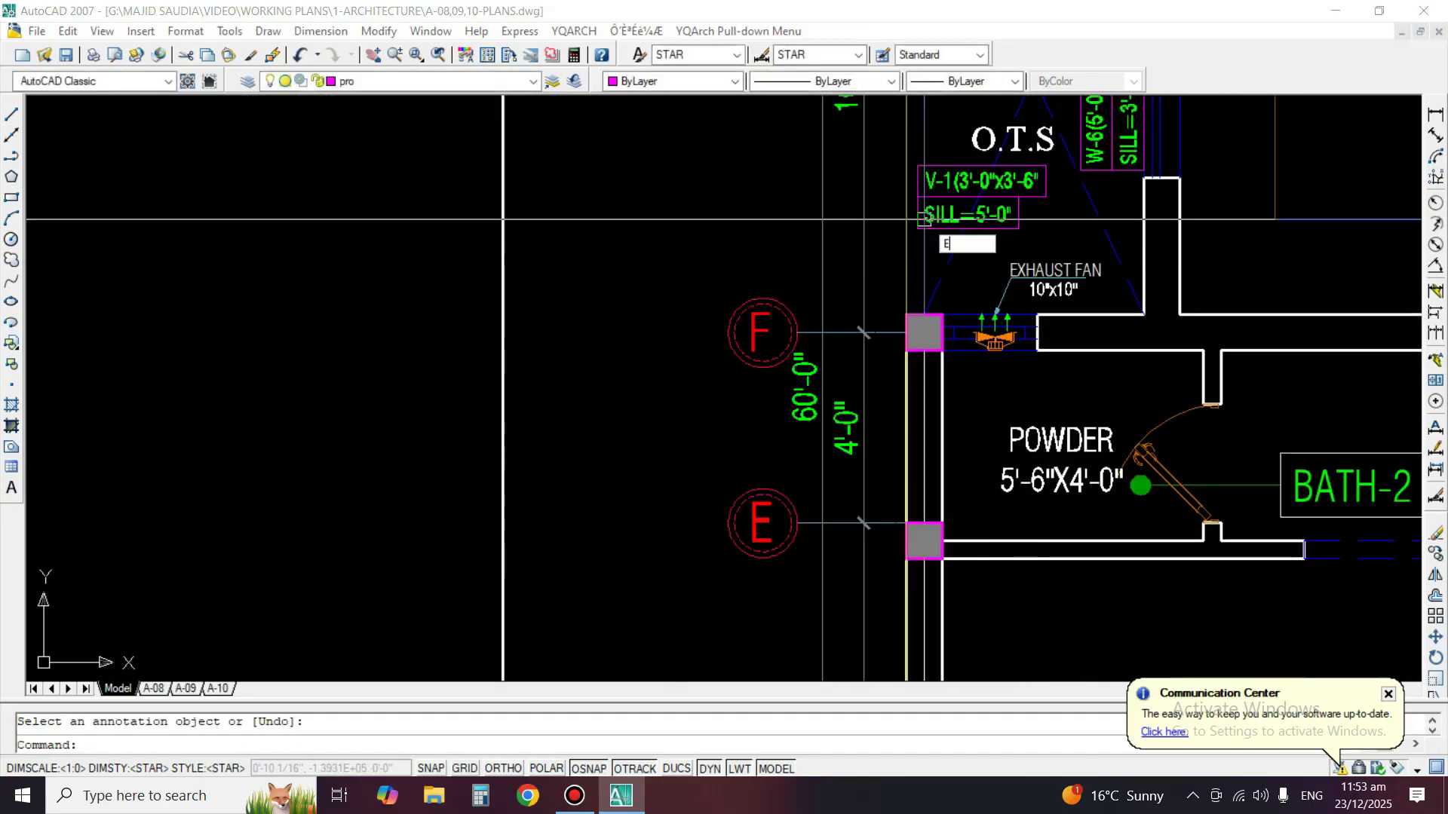
{"action": "left_click", "coordinate": [944, 181]}
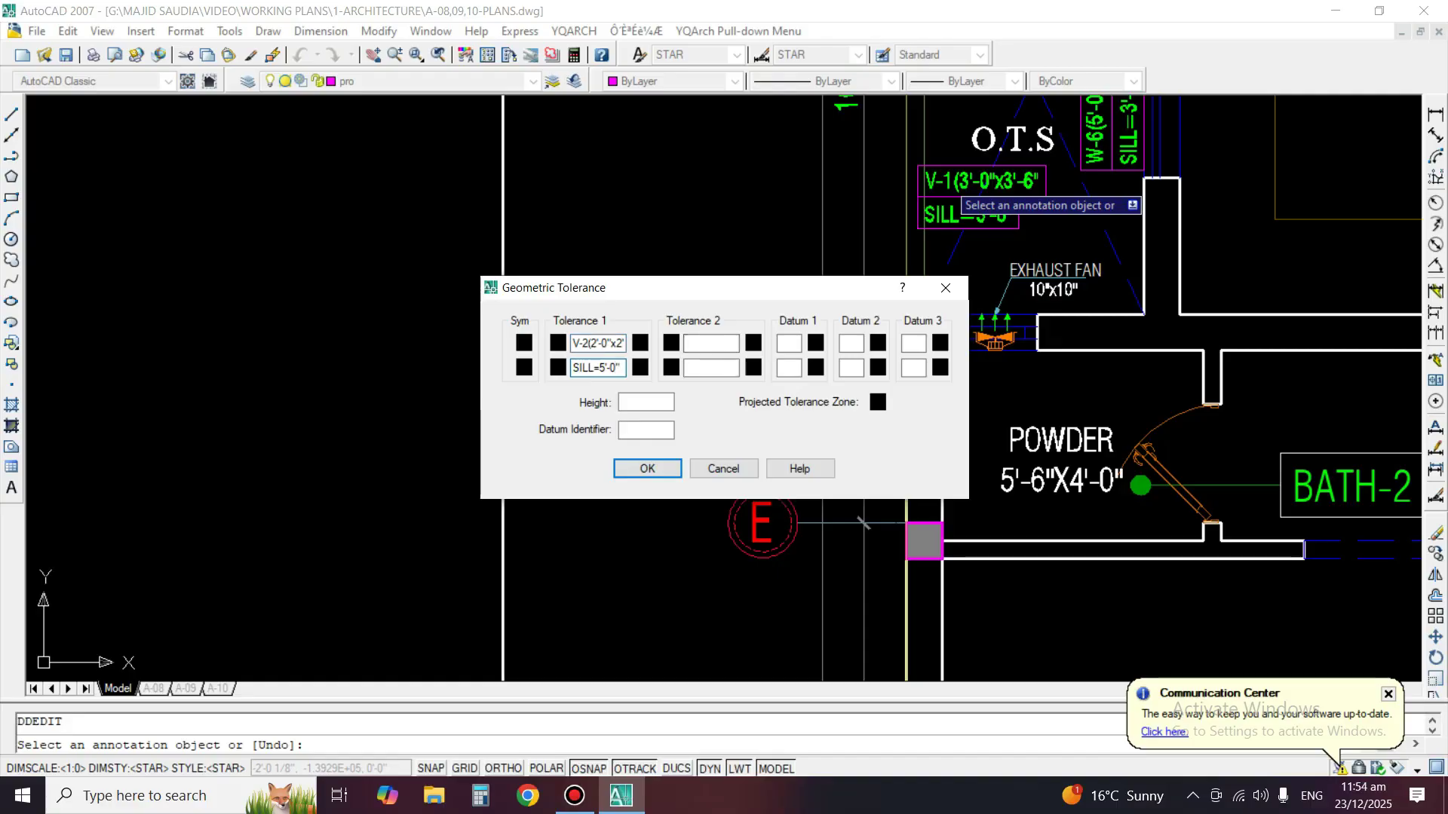
{"action": "left_click_drag", "start_coordinate": [723, 293], "coordinate": [721, 235]}
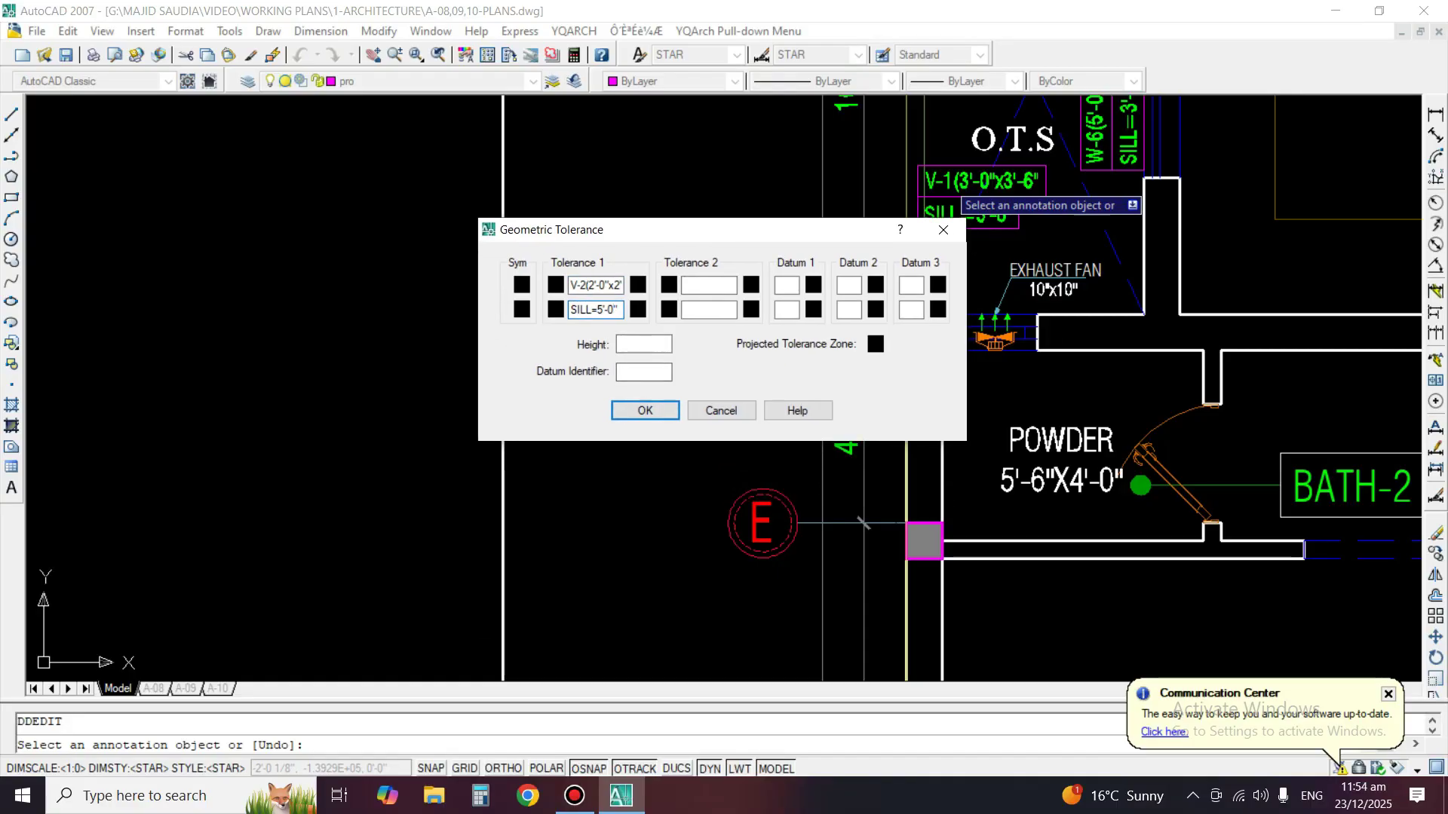
{"action": "left_click", "coordinate": [662, 408]}
{"action": "key", "text": "space"}
Move the powder room's V-2 tag slightly down, closer to the exhaust fan note.
{"action": "middle_click_drag", "start_coordinate": [980, 279], "coordinate": [799, 290]}
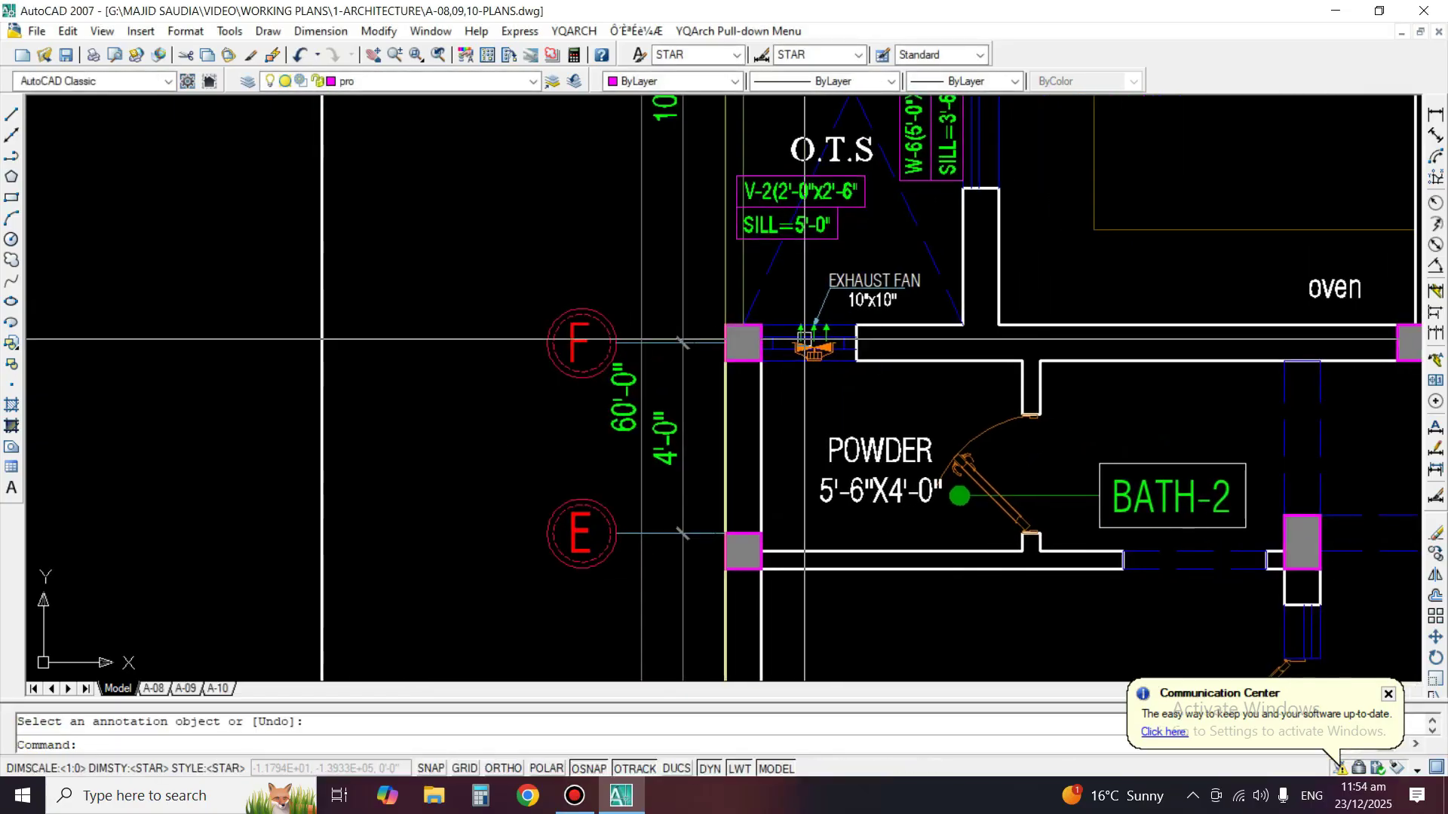
{"action": "type", "text": "m"}
{"action": "key", "text": "space"}
{"action": "left_click", "coordinate": [824, 230]}
{"action": "key", "text": "space"}
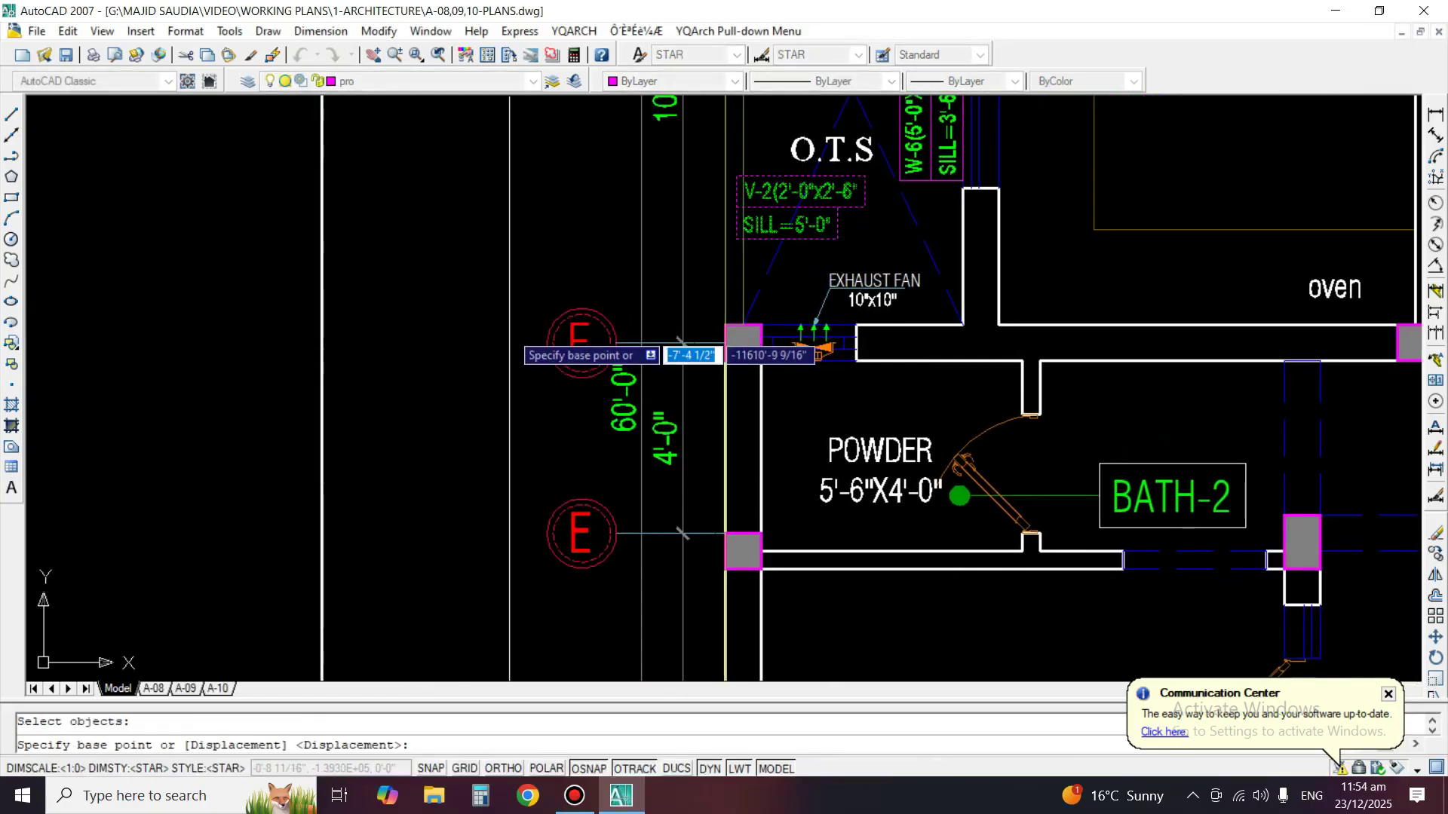
{"action": "left_click", "coordinate": [457, 223]}
{"action": "left_click", "coordinate": [462, 249]}
Check the window and ventilator tags around the O.T.S., kitchen, powder room and stair lobby, and compare with the other floor plans.
{"action": "middle_click_drag", "start_coordinate": [866, 319], "coordinate": [632, 324]}
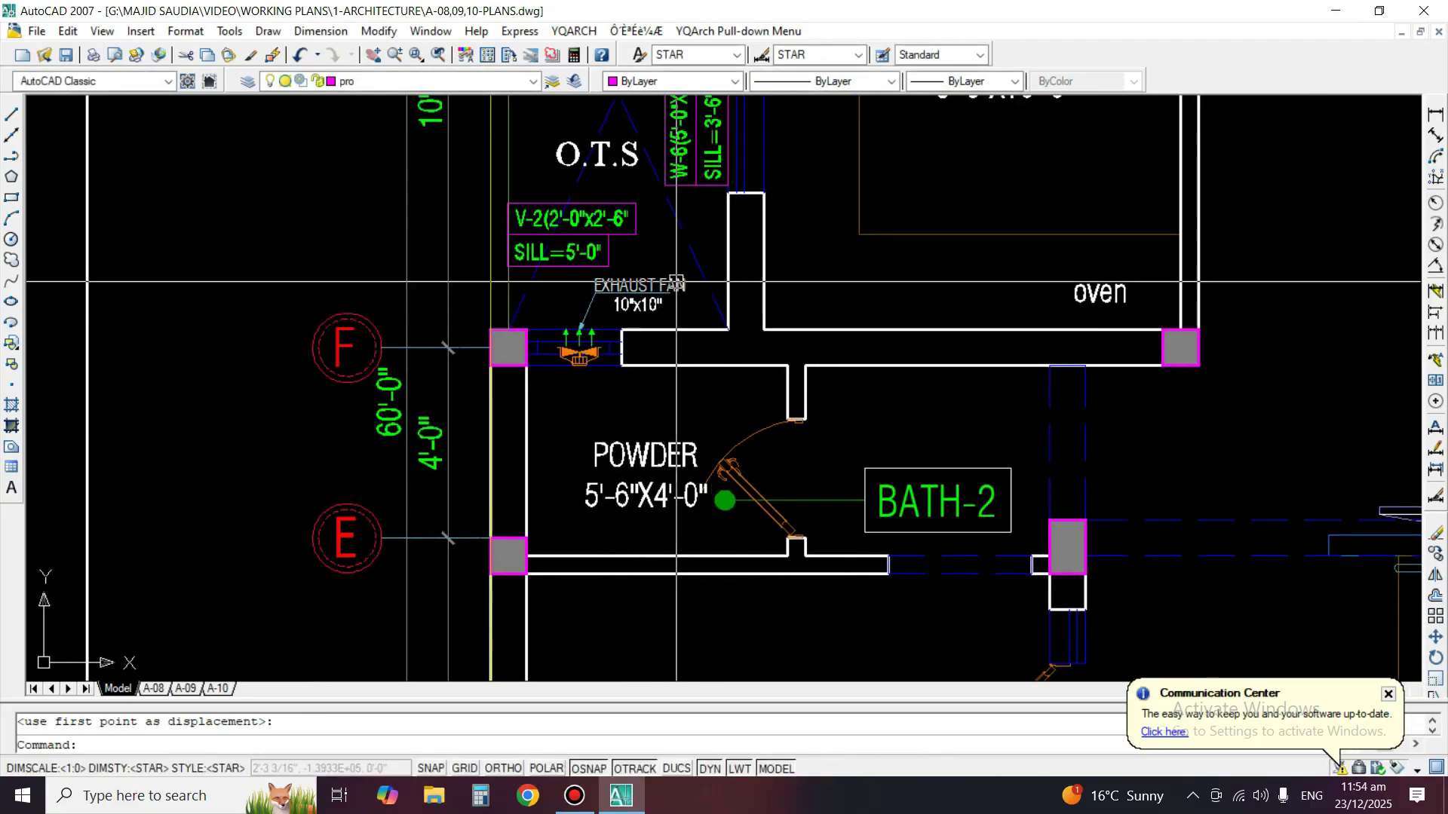
{"action": "scroll", "coordinate": [669, 488], "scroll_direction": "down", "scroll_amount": 3}
{"action": "mouse_move", "coordinate": [754, 333]}
{"action": "middle_mouse_down"}
{"action": "mouse_move", "coordinate": [743, 362]}
{"action": "mouse_move", "coordinate": [789, 365]}
{"action": "middle_mouse_up"}
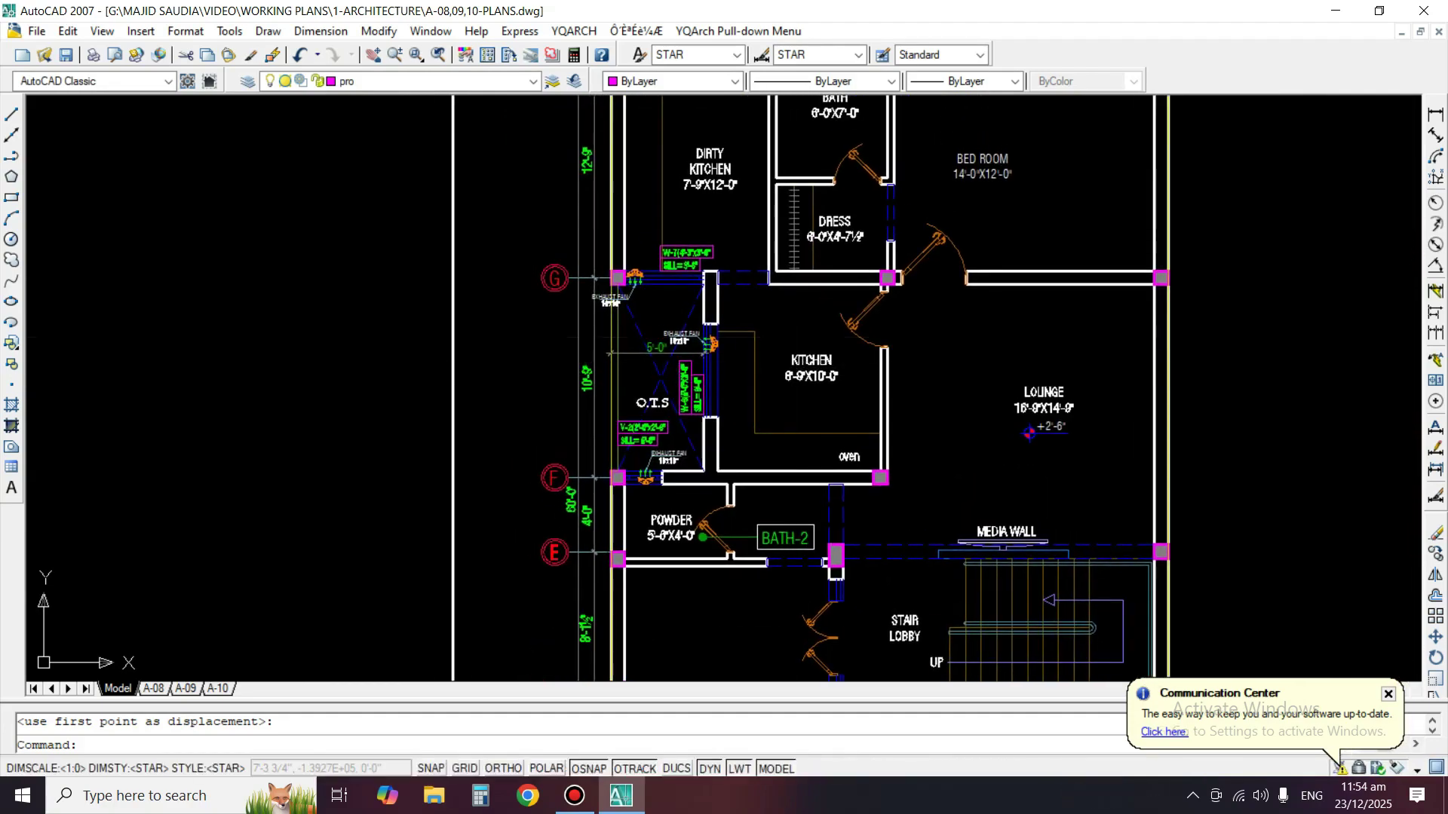
{"action": "scroll", "coordinate": [664, 430], "scroll_direction": "up", "scroll_amount": 3}
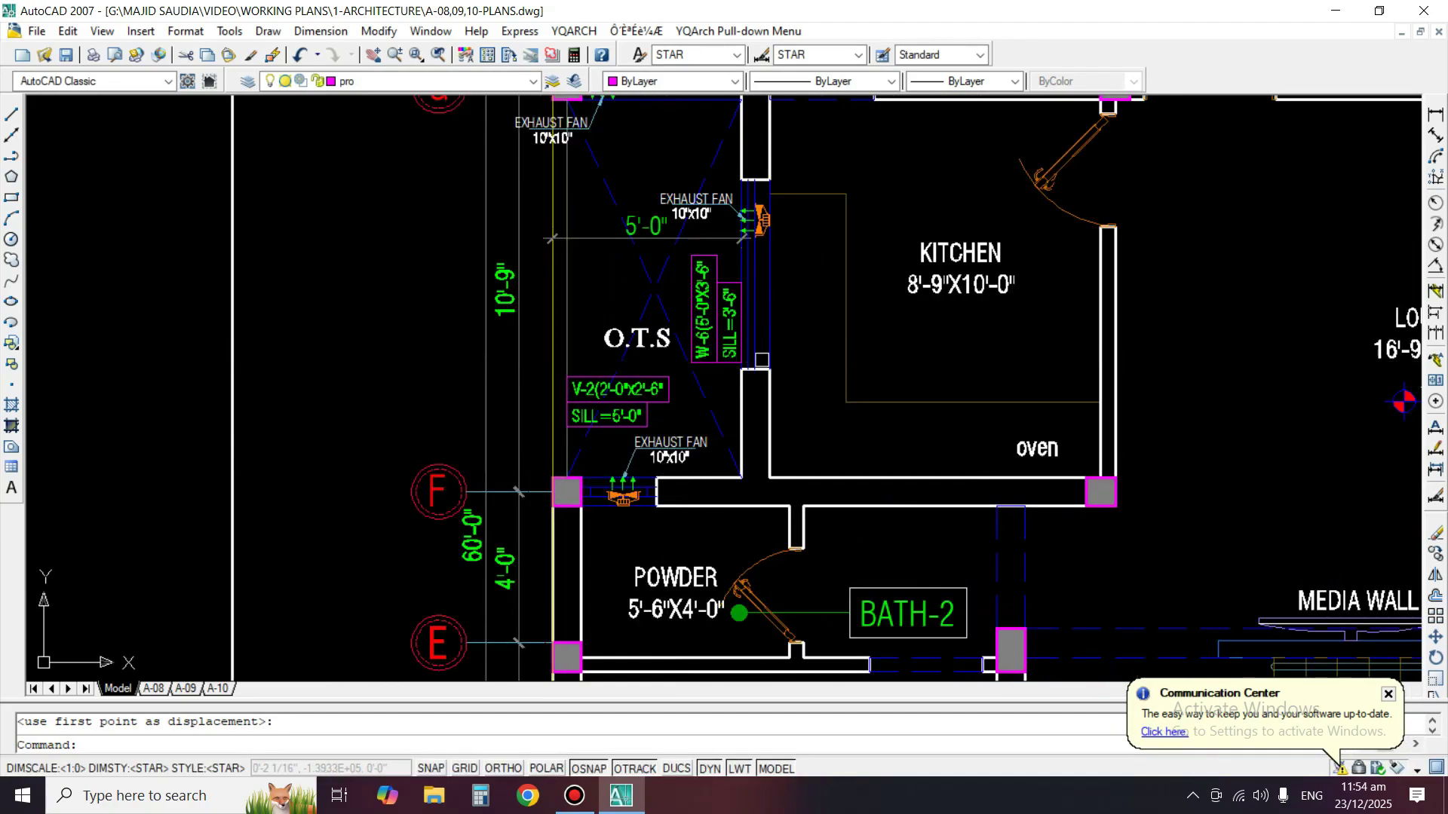
{"action": "scroll", "coordinate": [947, 311], "scroll_direction": "down", "scroll_amount": 2}
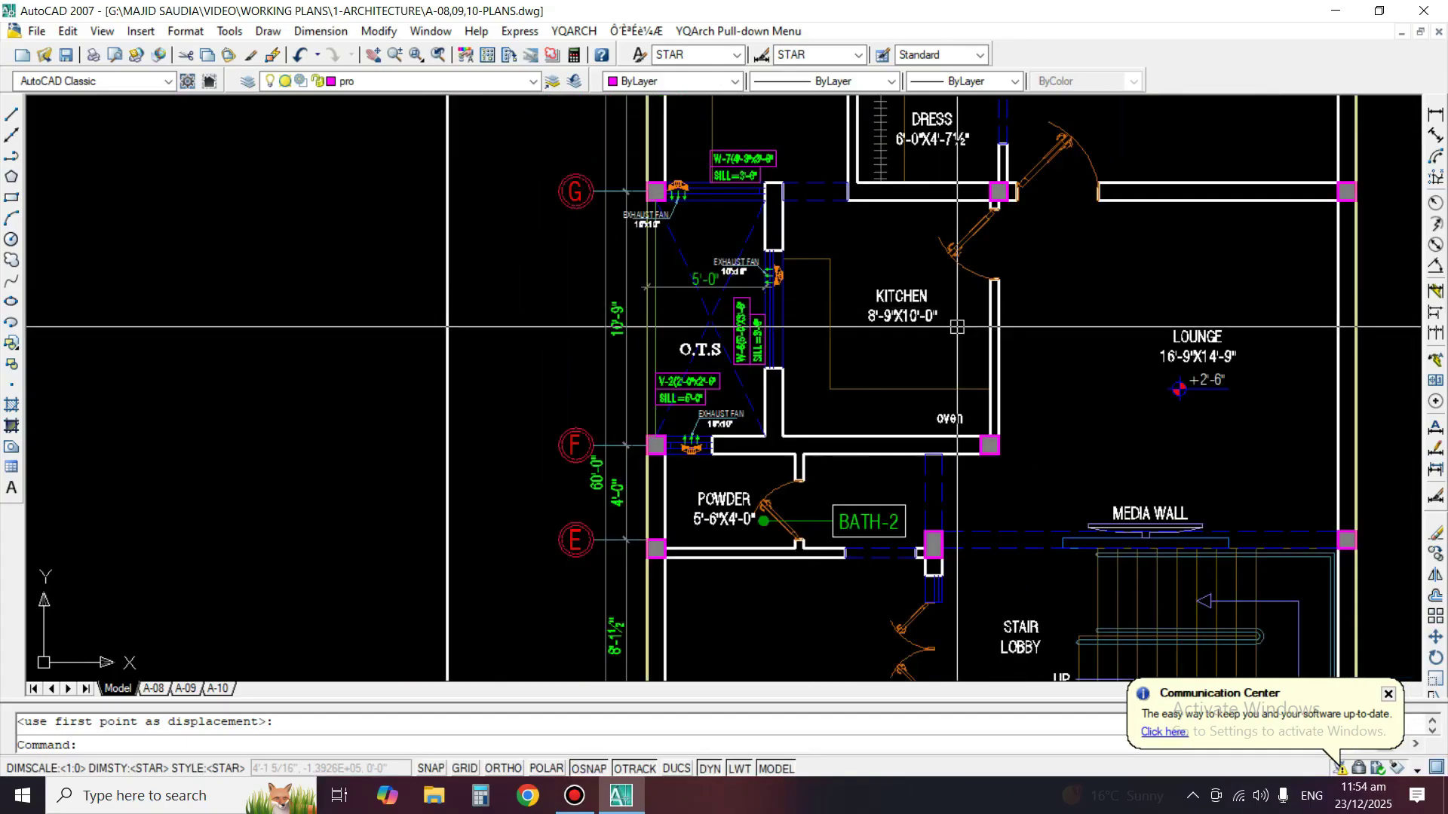
{"action": "middle_click_drag", "start_coordinate": [820, 529], "coordinate": [752, 318]}
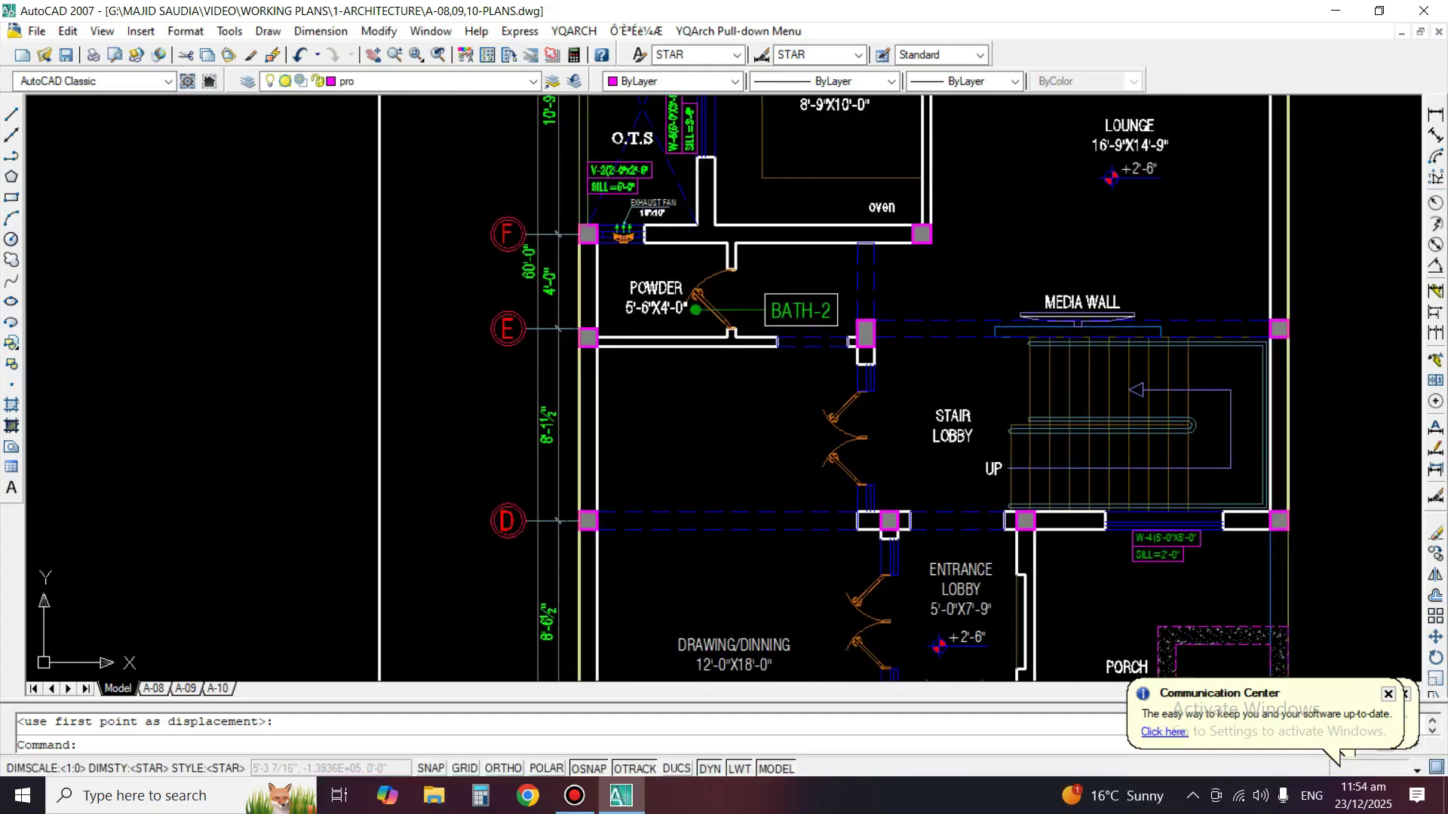
{"action": "key", "text": "Escape"}
{"action": "scroll", "coordinate": [752, 319], "scroll_direction": "down", "scroll_amount": 6}
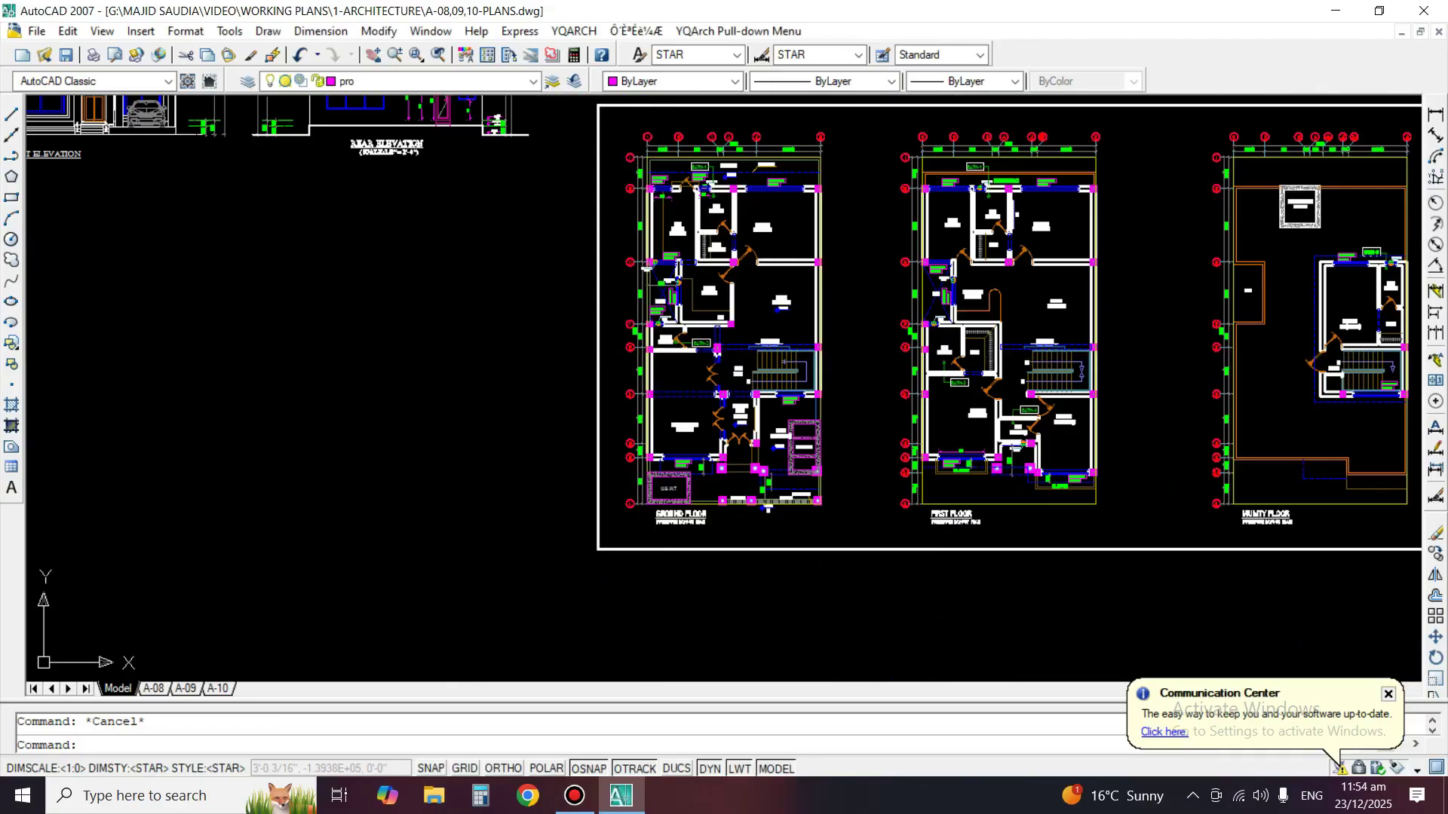
Copy the ground floor bath's V-1 ventilator tag with its sill height horizontally across to the first floor bath ventilator.
{"action": "scroll", "coordinate": [723, 120], "scroll_direction": "up", "scroll_amount": 5}
{"action": "scroll", "coordinate": [803, 133], "scroll_direction": "up", "scroll_amount": 3}
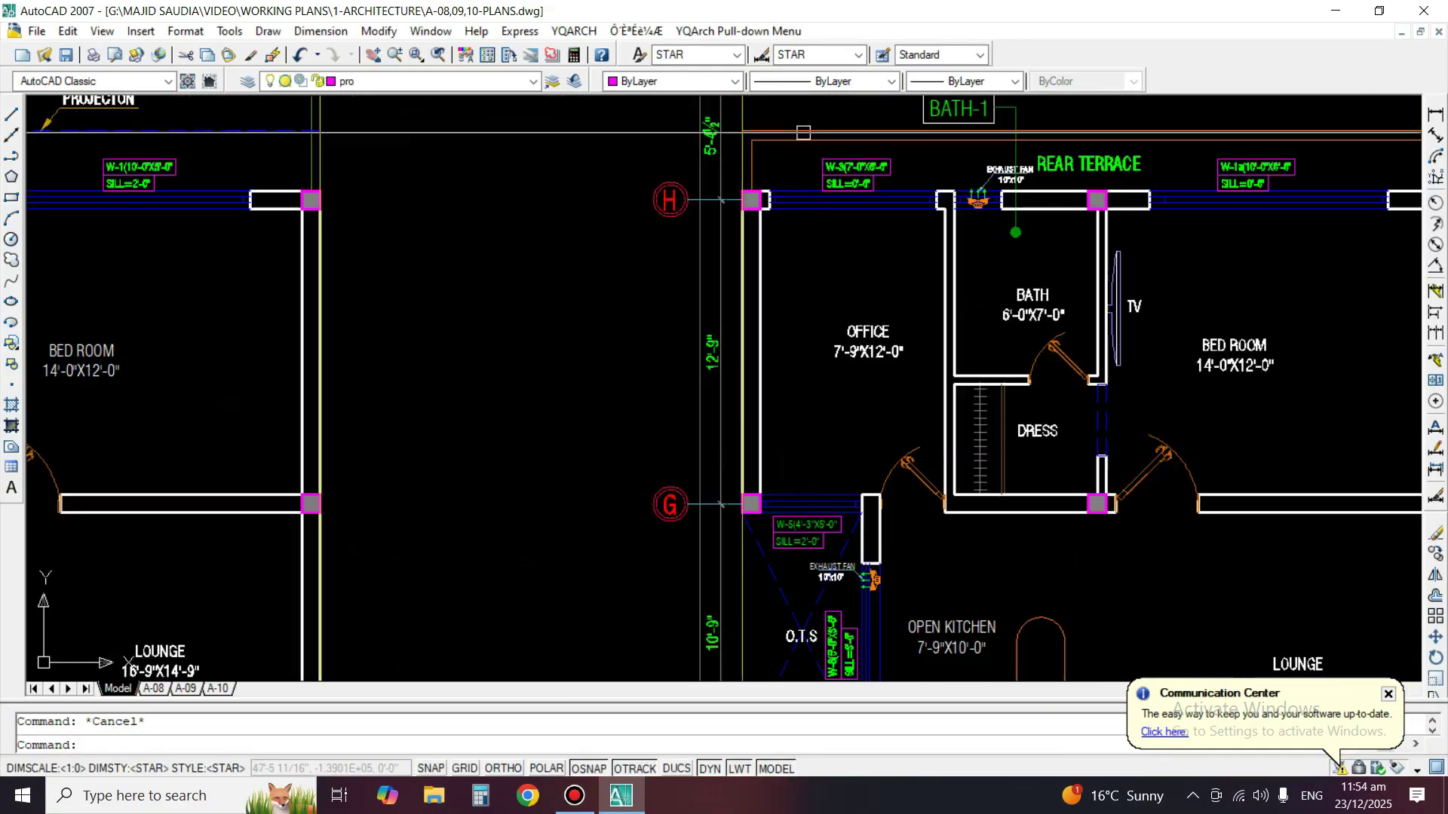
{"action": "type", "text": "CO"}
{"action": "key", "text": "Return"}
{"action": "scroll", "coordinate": [980, 150], "scroll_direction": "up", "scroll_amount": 5}
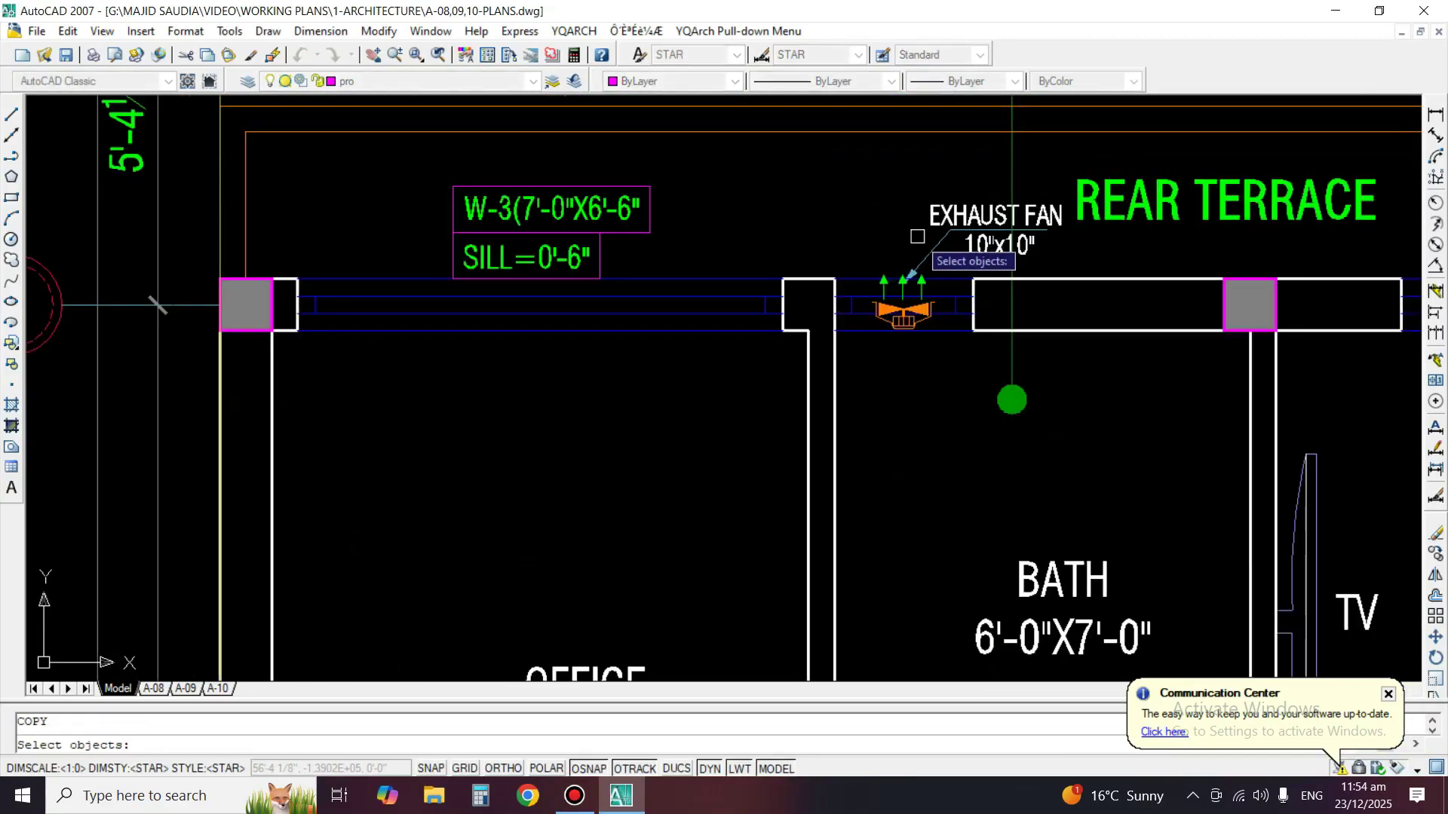
{"action": "scroll", "coordinate": [964, 323], "scroll_direction": "down", "scroll_amount": 5}
{"action": "scroll", "coordinate": [268, 256], "scroll_direction": "up", "scroll_amount": 6}
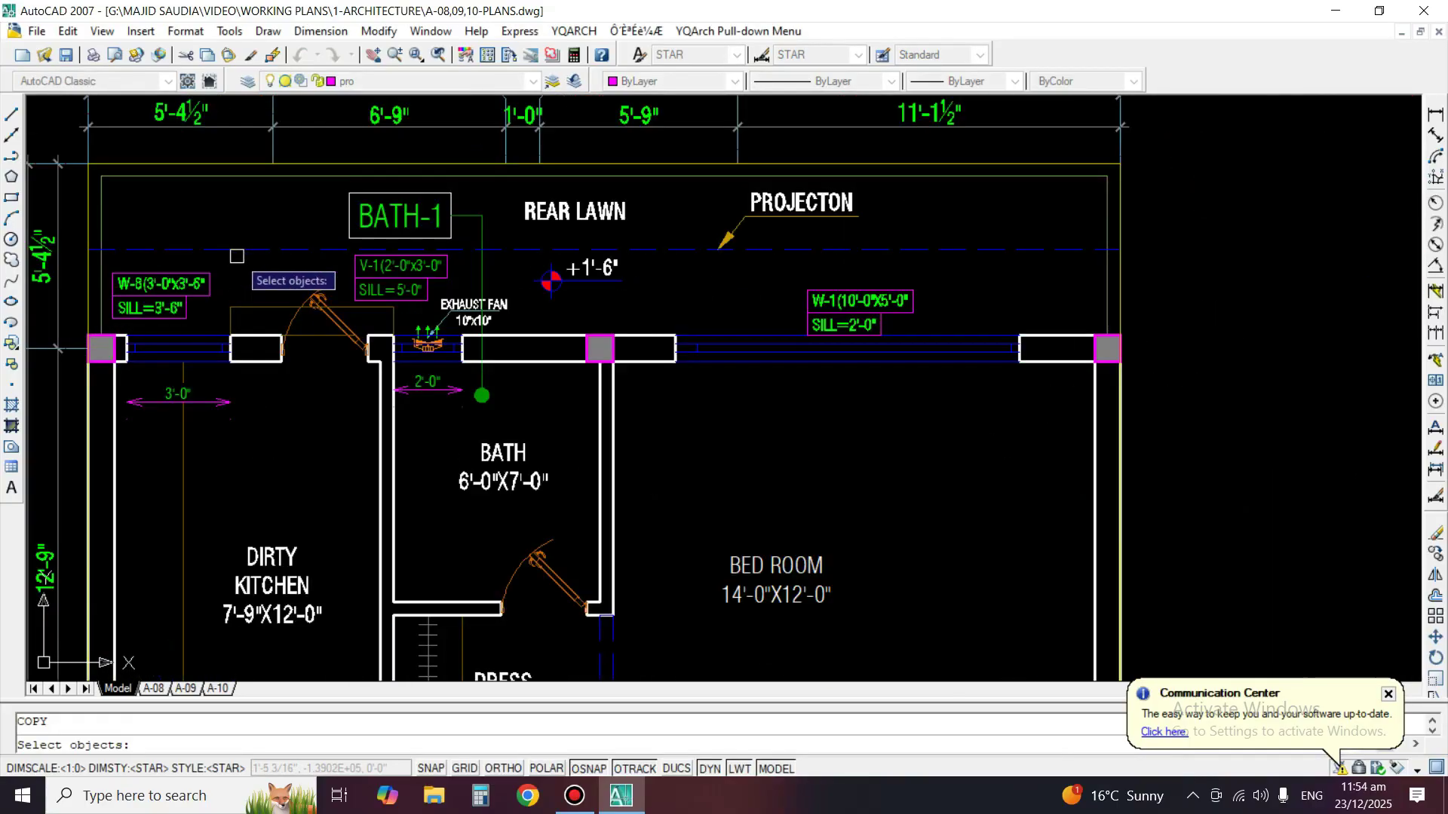
{"action": "key", "text": "Return"}
{"action": "left_click", "coordinate": [412, 270]}
{"action": "scroll", "coordinate": [411, 272], "scroll_direction": "down", "scroll_amount": 4}
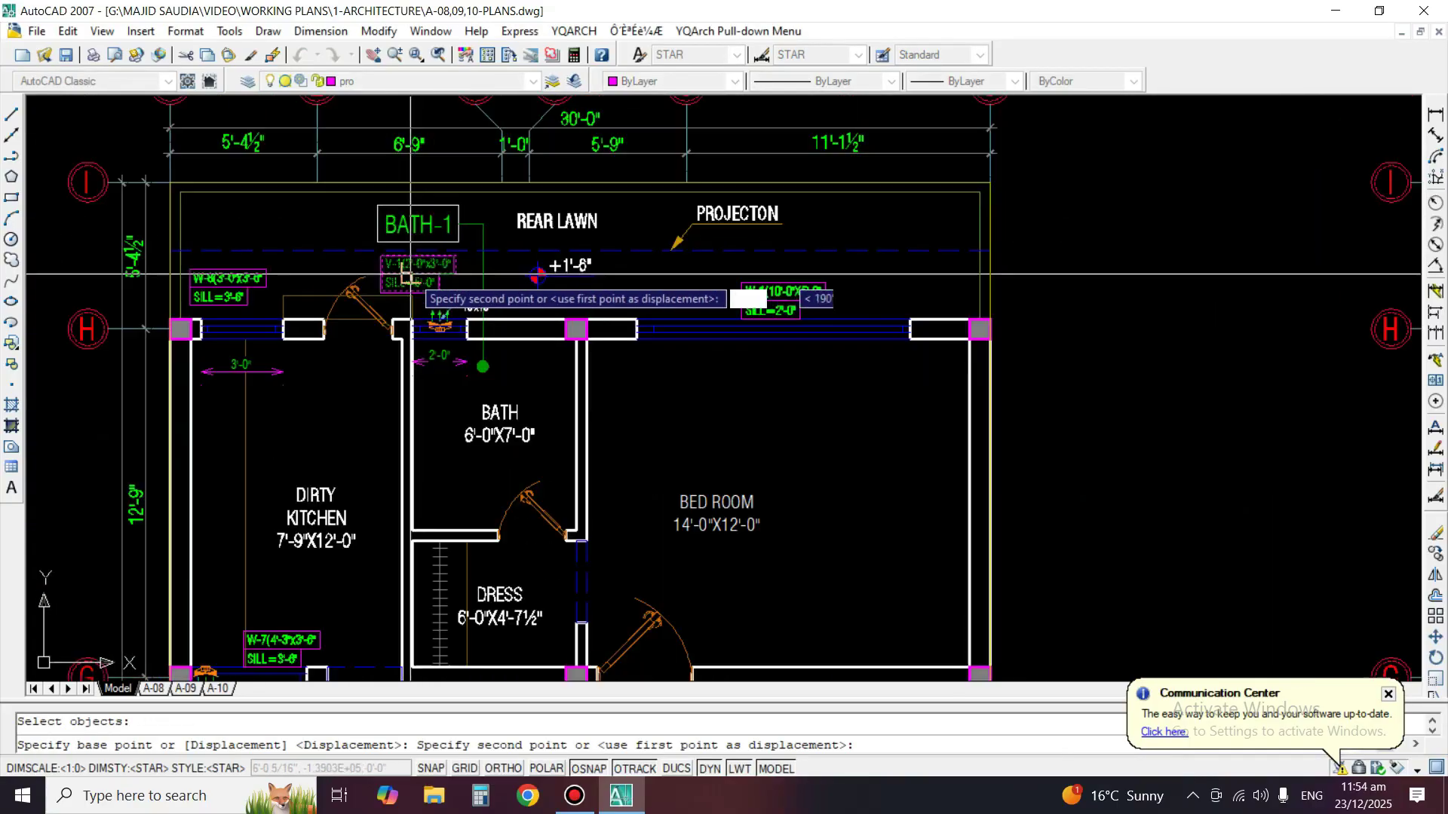
{"action": "key", "text": "F8"}
{"action": "middle_click_drag", "start_coordinate": [1196, 448], "coordinate": [470, 446]}
{"action": "scroll", "coordinate": [916, 358], "scroll_direction": "up", "scroll_amount": 2}
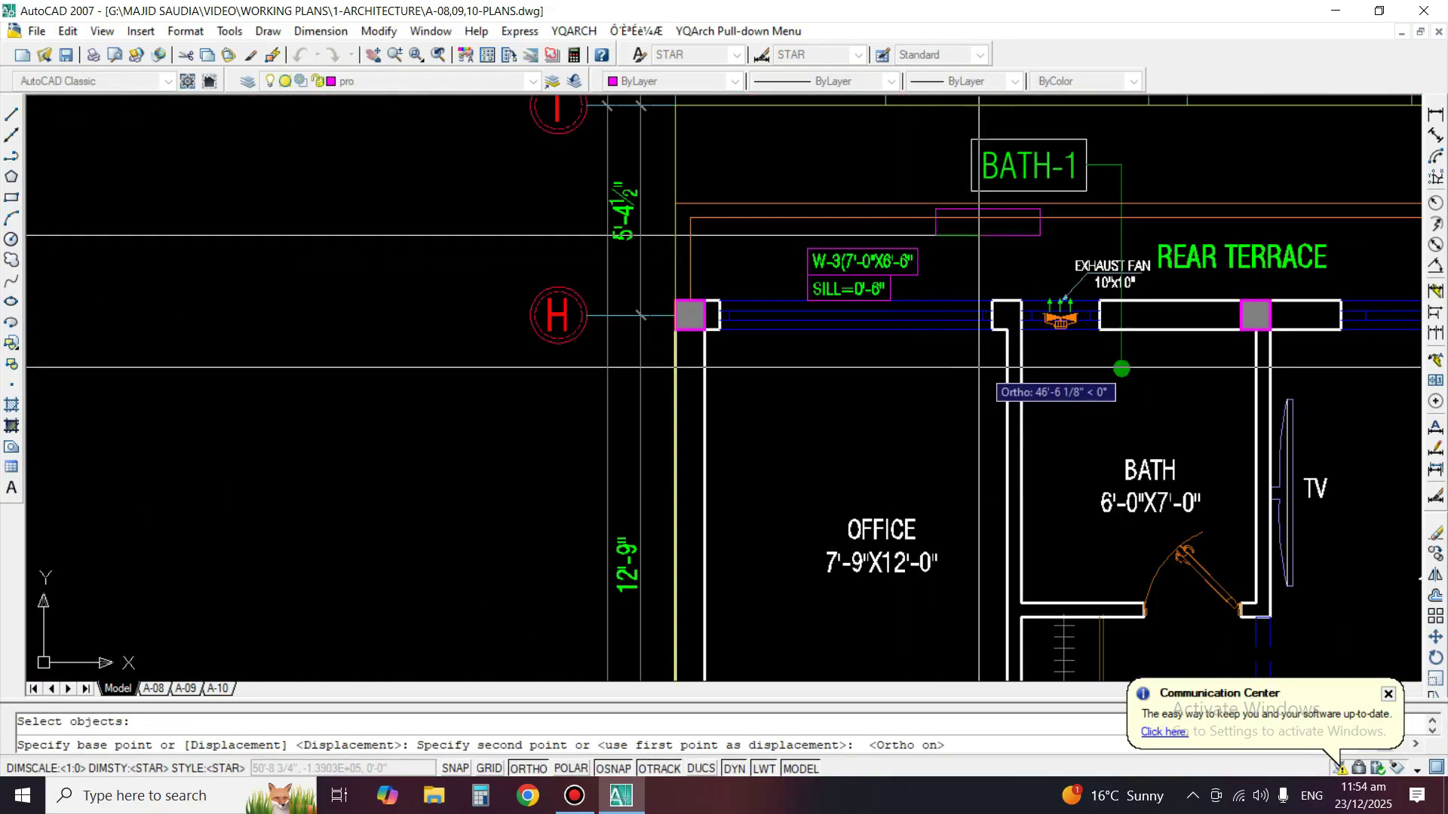
{"action": "left_click", "coordinate": [1021, 353]}
{"action": "key", "text": "Return"}
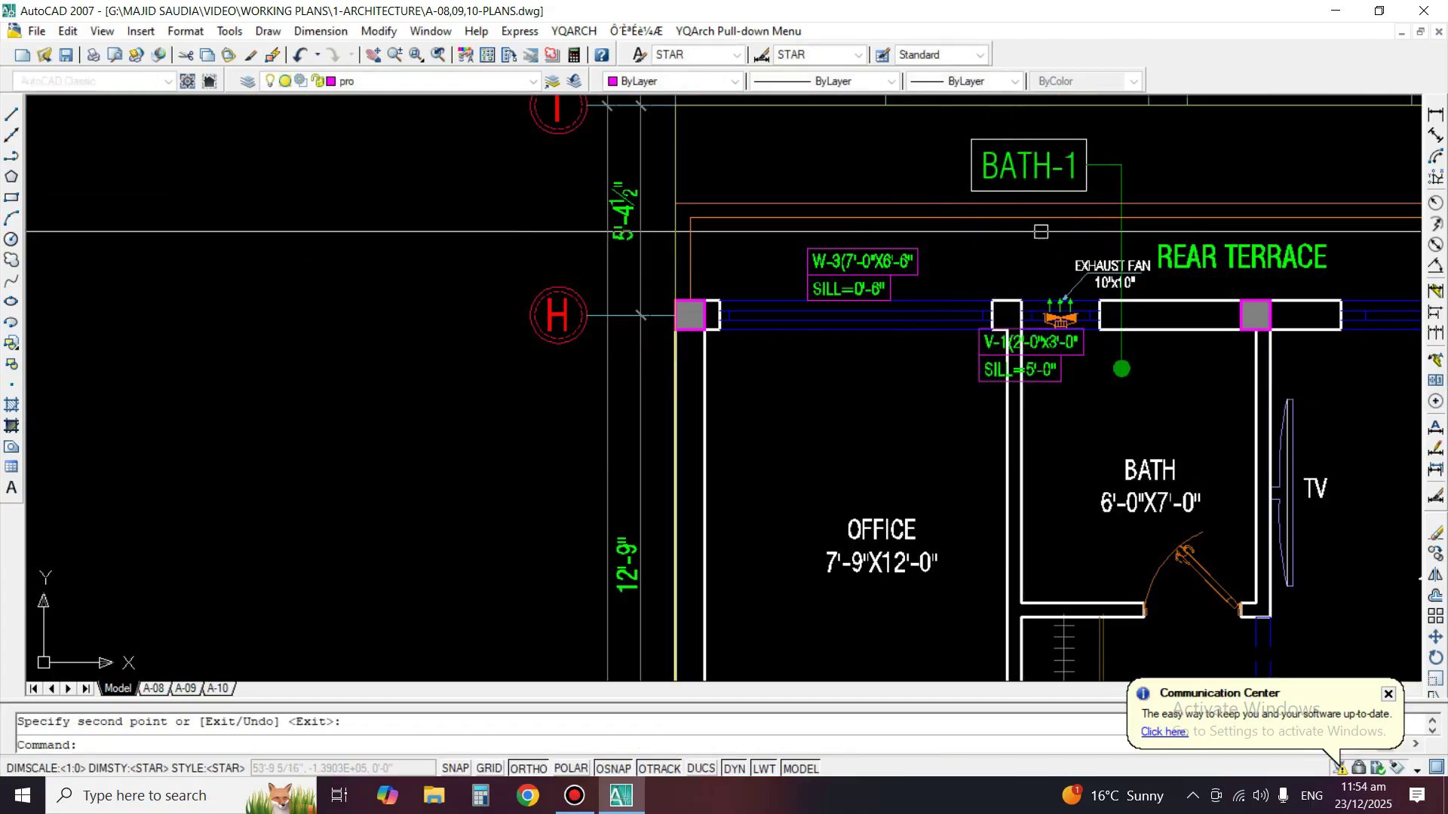
Move the copied V-1 tag above the first floor bath wall, between the W-3 tag and the exhaust fan note.
{"action": "scroll", "coordinate": [1043, 229], "scroll_direction": "up", "scroll_amount": 3}
{"action": "type", "text": "m"}
{"action": "key", "text": "Return"}
{"action": "left_click", "coordinate": [904, 472]}
{"action": "key", "text": "Return"}
{"action": "left_click", "coordinate": [898, 490]}
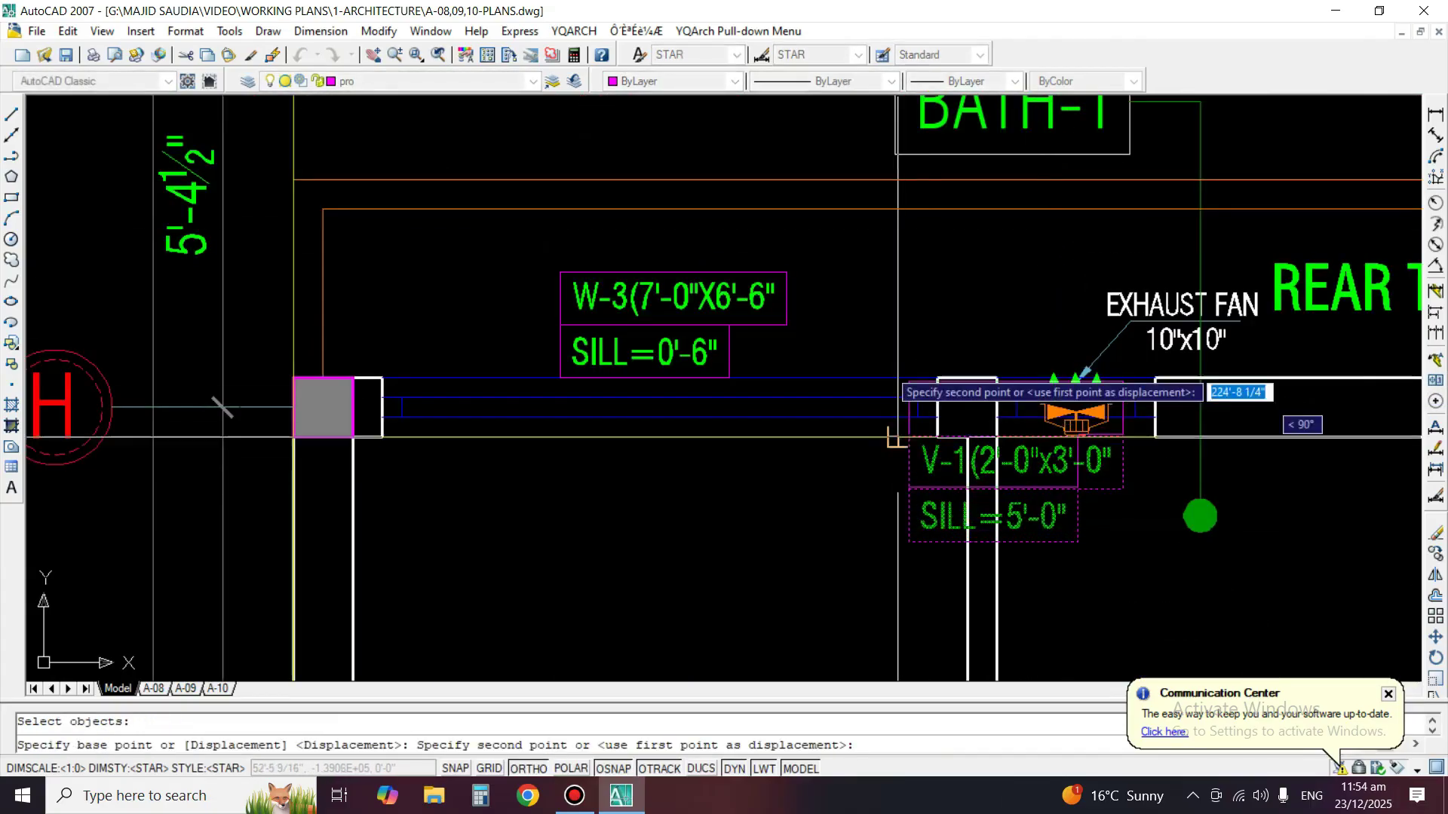
{"action": "key", "text": "F8"}
{"action": "left_click", "coordinate": [860, 316]}
{"action": "key", "text": "Return"}
{"action": "left_click", "coordinate": [1056, 261]}
{"action": "key", "text": "Return"}
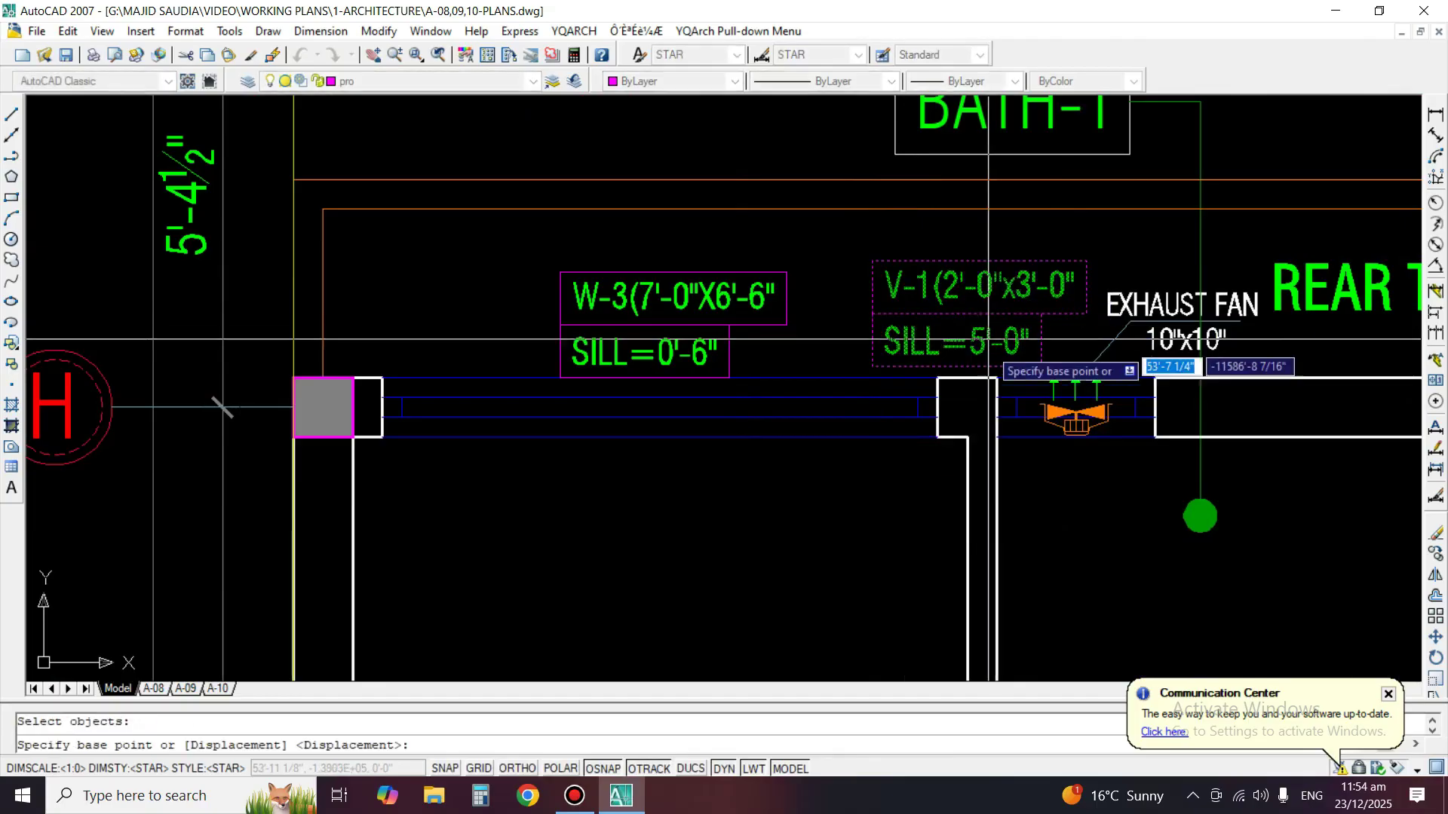
{"action": "left_click", "coordinate": [1080, 525]}
{"action": "left_click", "coordinate": [1074, 497]}
Add a vertical leader arrow linking the ground floor bath ventilator to its V-1 tag.
{"action": "scroll", "coordinate": [1274, 383], "scroll_direction": "down", "scroll_amount": 3}
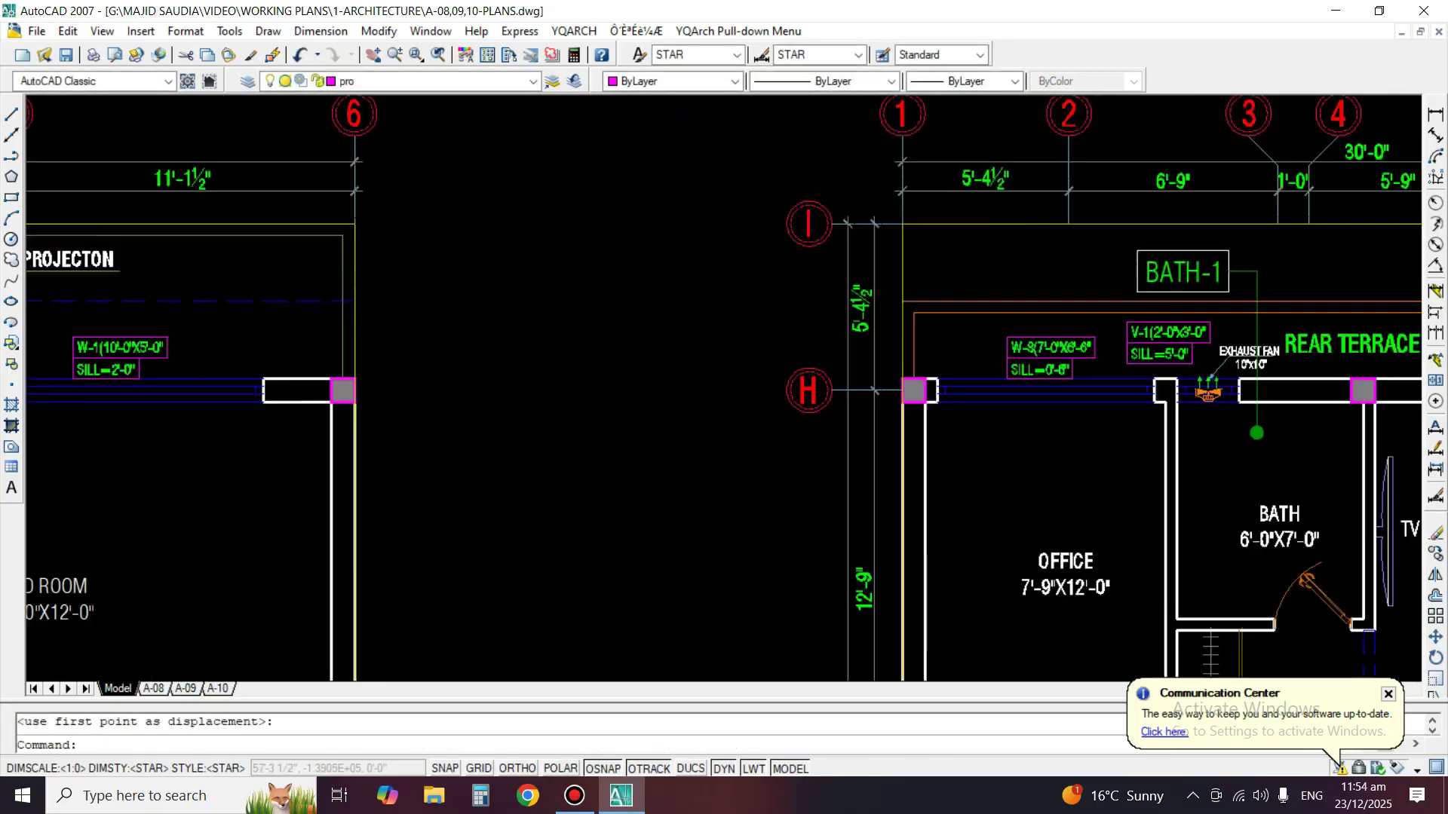
{"action": "middle_click_drag", "start_coordinate": [717, 398], "coordinate": [1115, 396]}
{"action": "scroll", "coordinate": [725, 392], "scroll_direction": "up", "scroll_amount": 5}
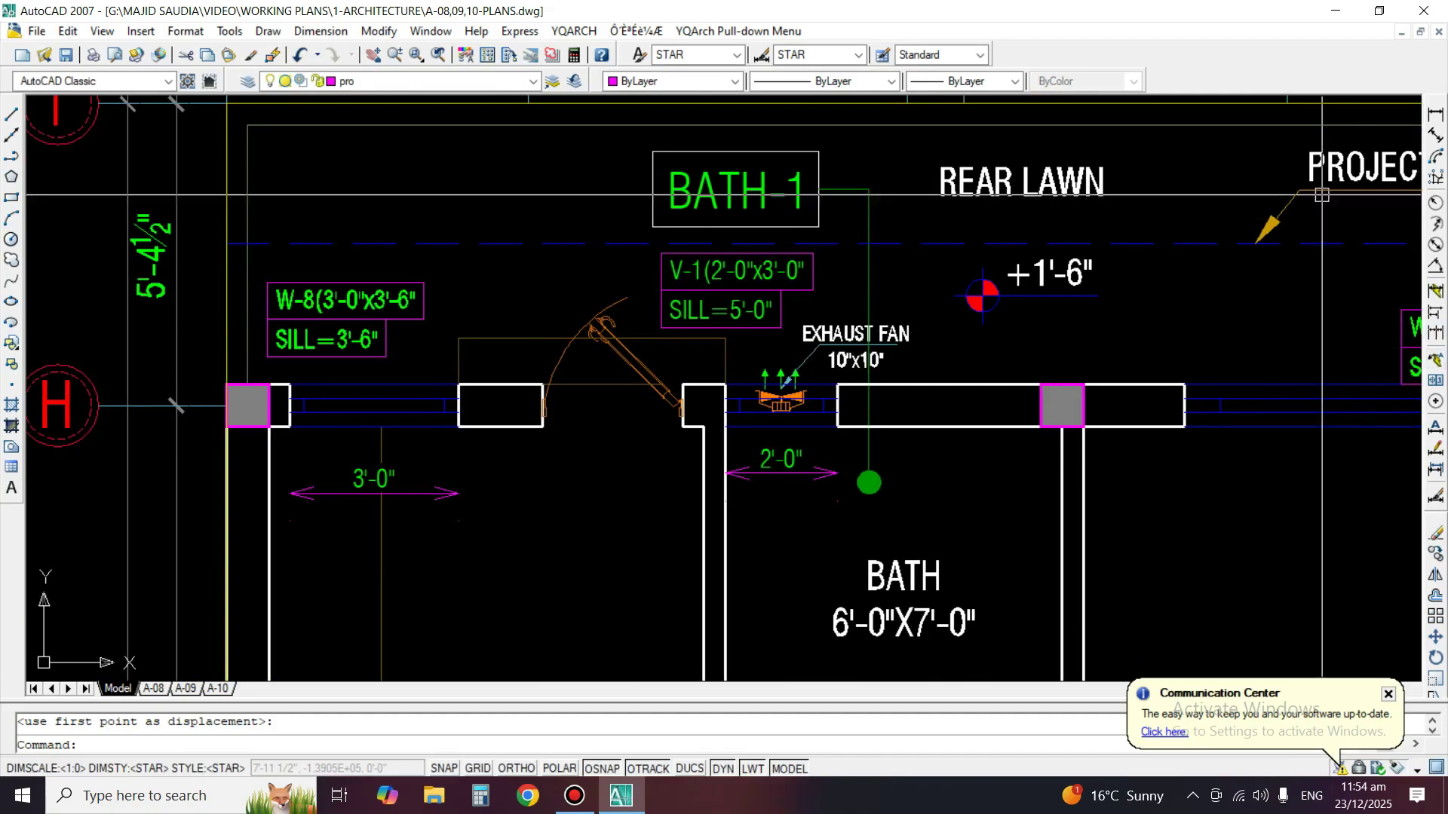
{"action": "left_click", "coordinate": [1379, 11]}
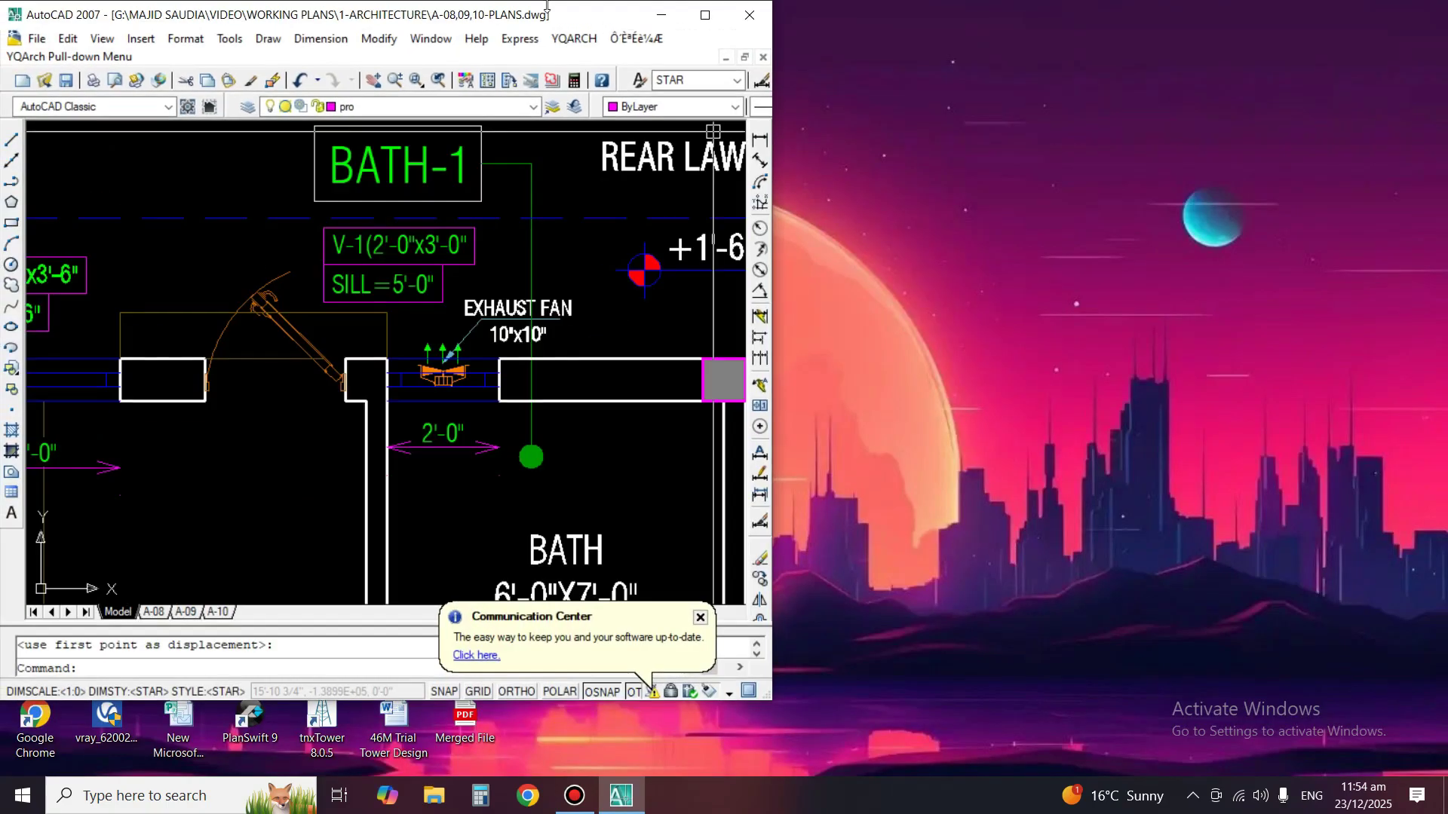
{"action": "double_click", "coordinate": [547, 6]}
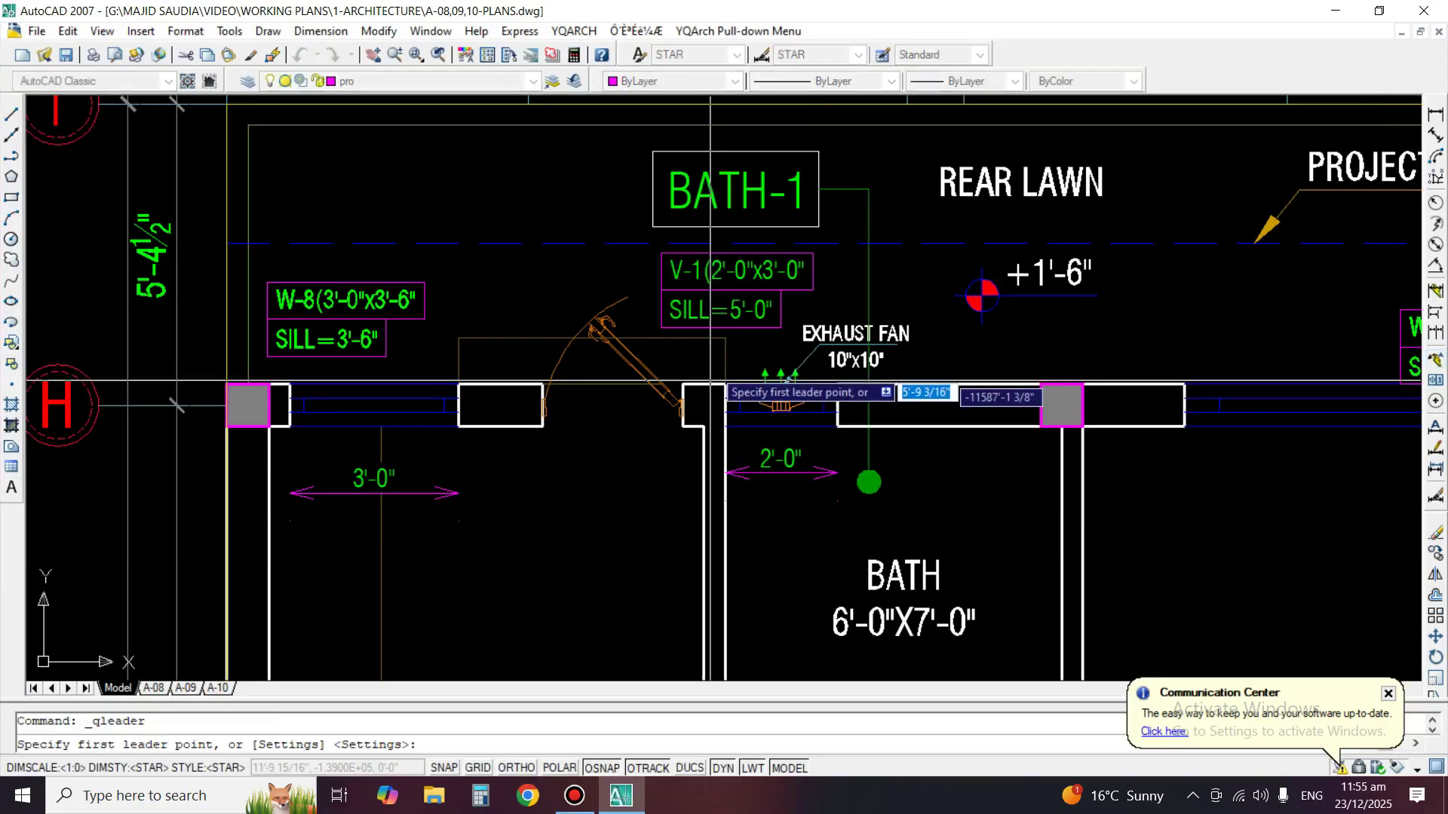
{"action": "scroll", "coordinate": [720, 364], "scroll_direction": "up", "scroll_amount": 2}
{"action": "left_click", "coordinate": [750, 386]}
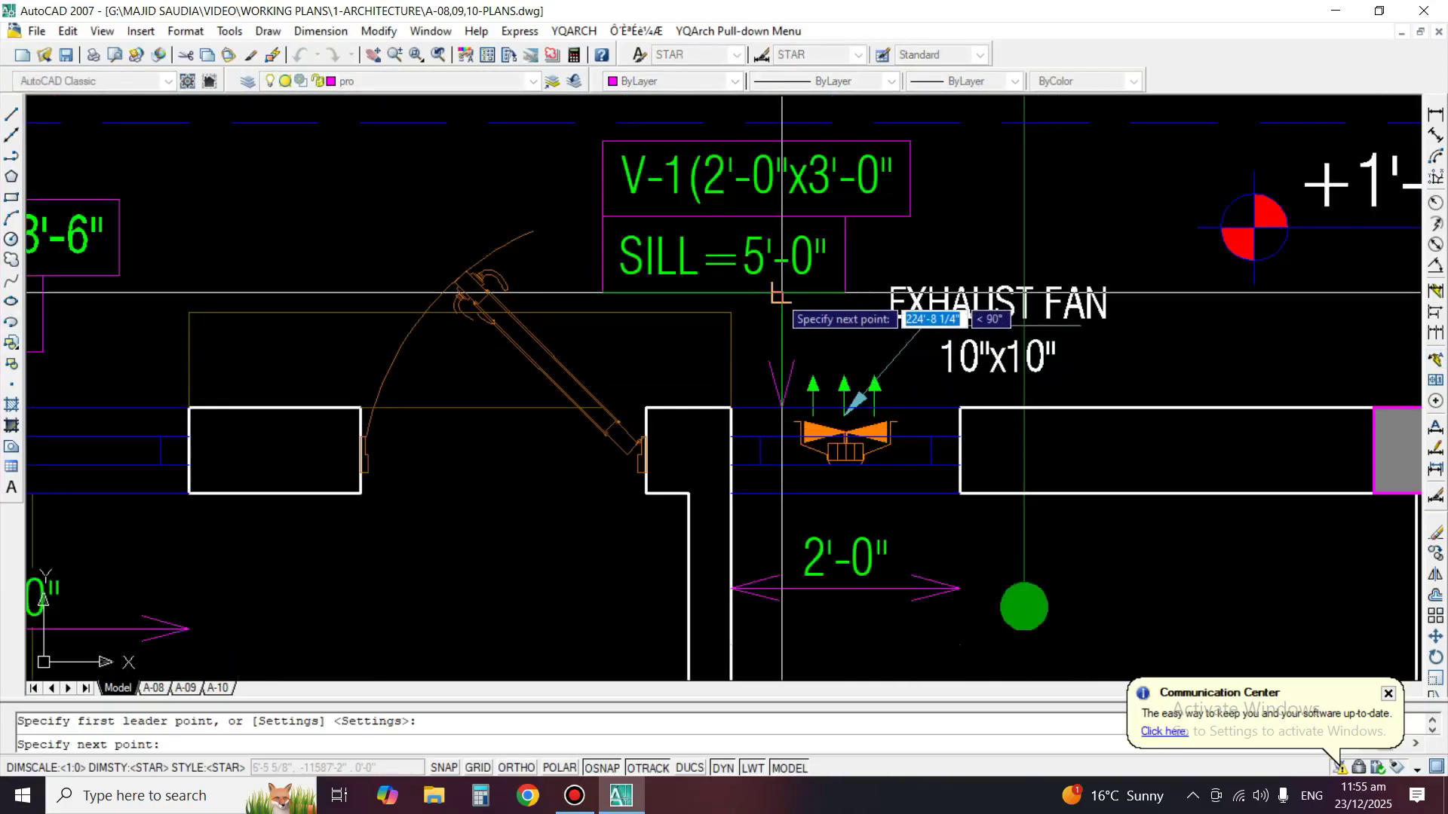
{"action": "key", "text": "Escape"}
{"action": "scroll", "coordinate": [937, 375], "scroll_direction": "down", "scroll_amount": 4}
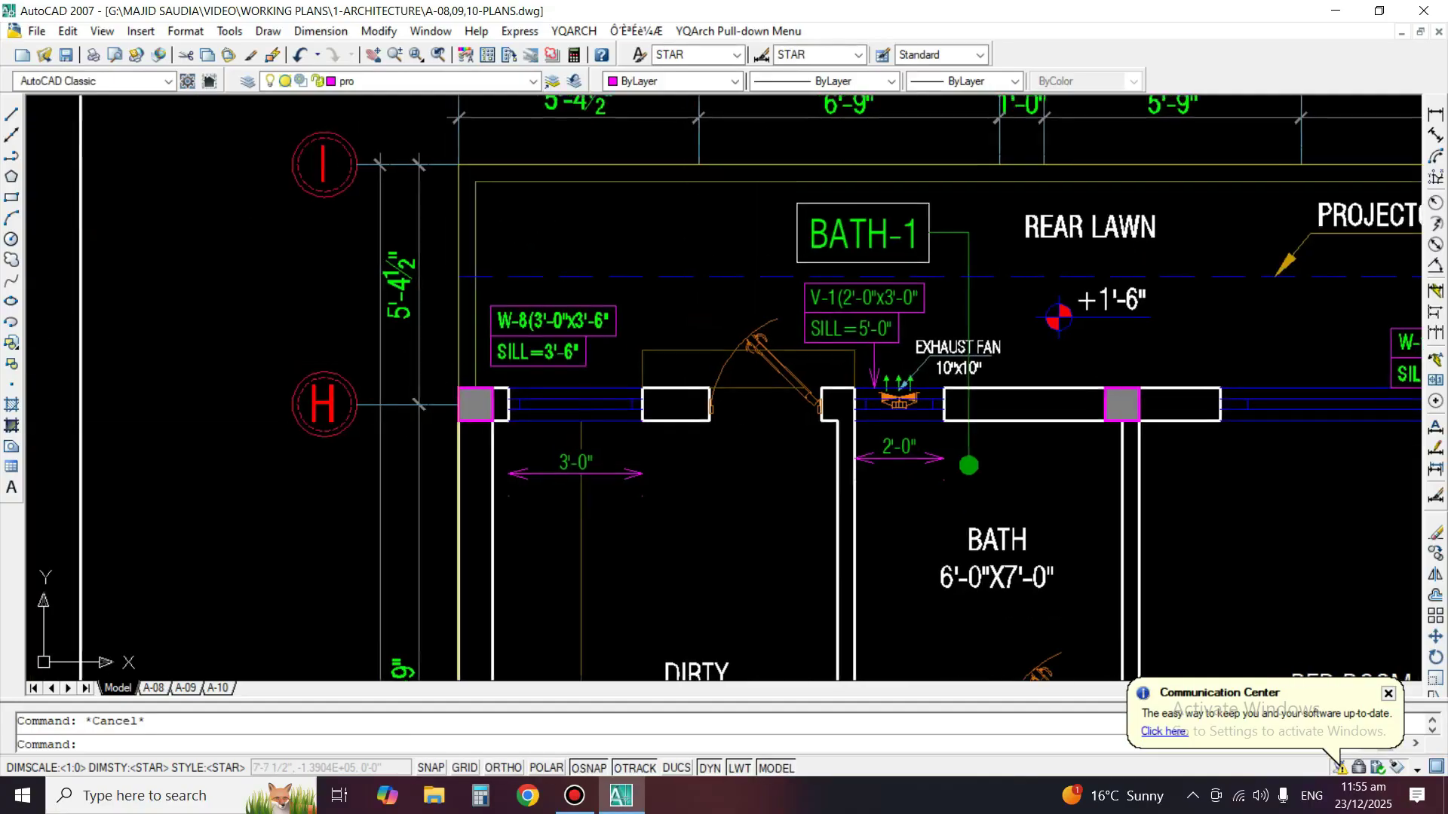
Try a short leader between the dirty kitchen's rear window and its W-8 tag, and erase it.
{"action": "scroll", "coordinate": [616, 390], "scroll_direction": "up", "scroll_amount": 2}
{"action": "key", "text": "Return"}
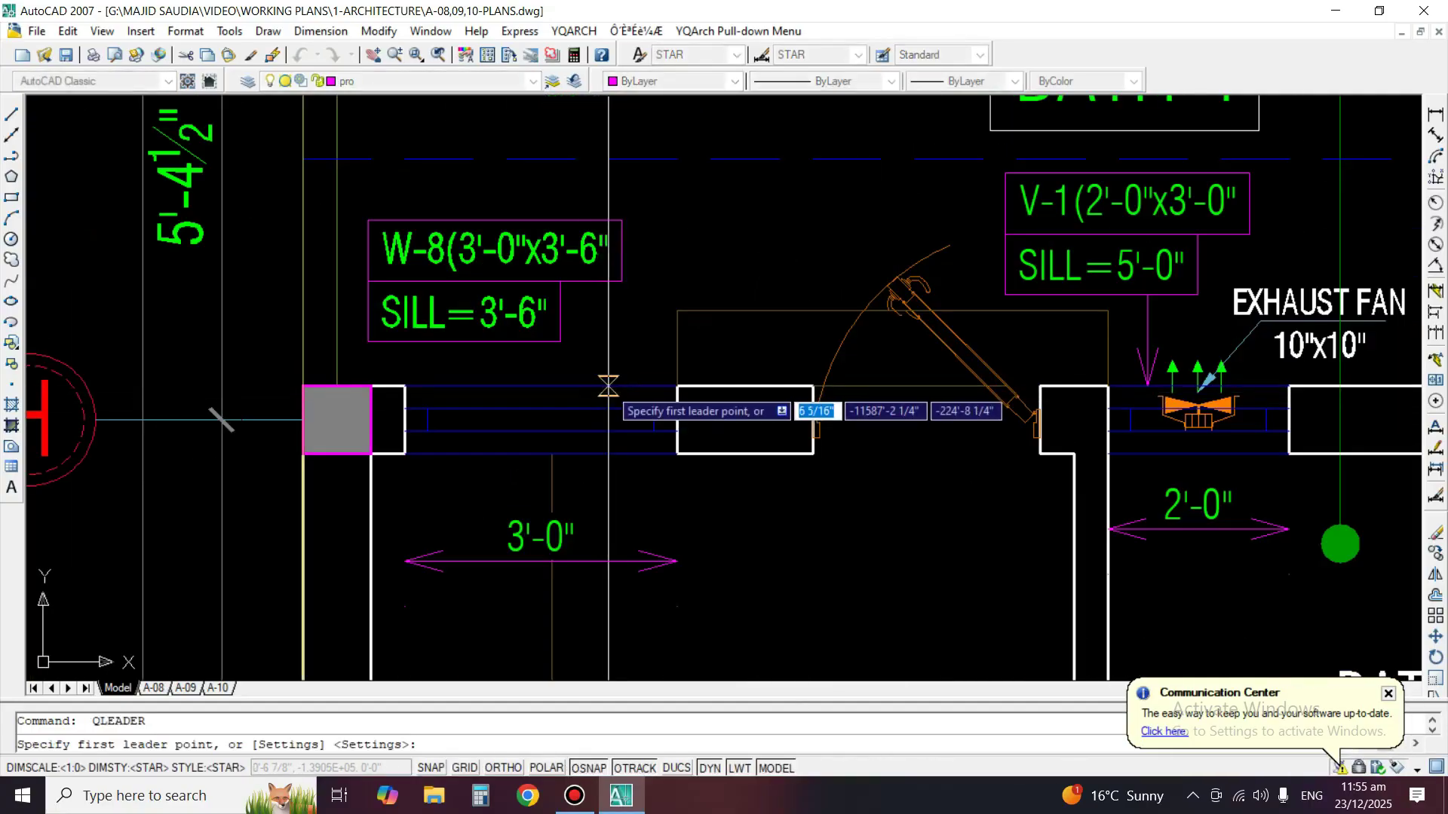
{"action": "left_click", "coordinate": [501, 386]}
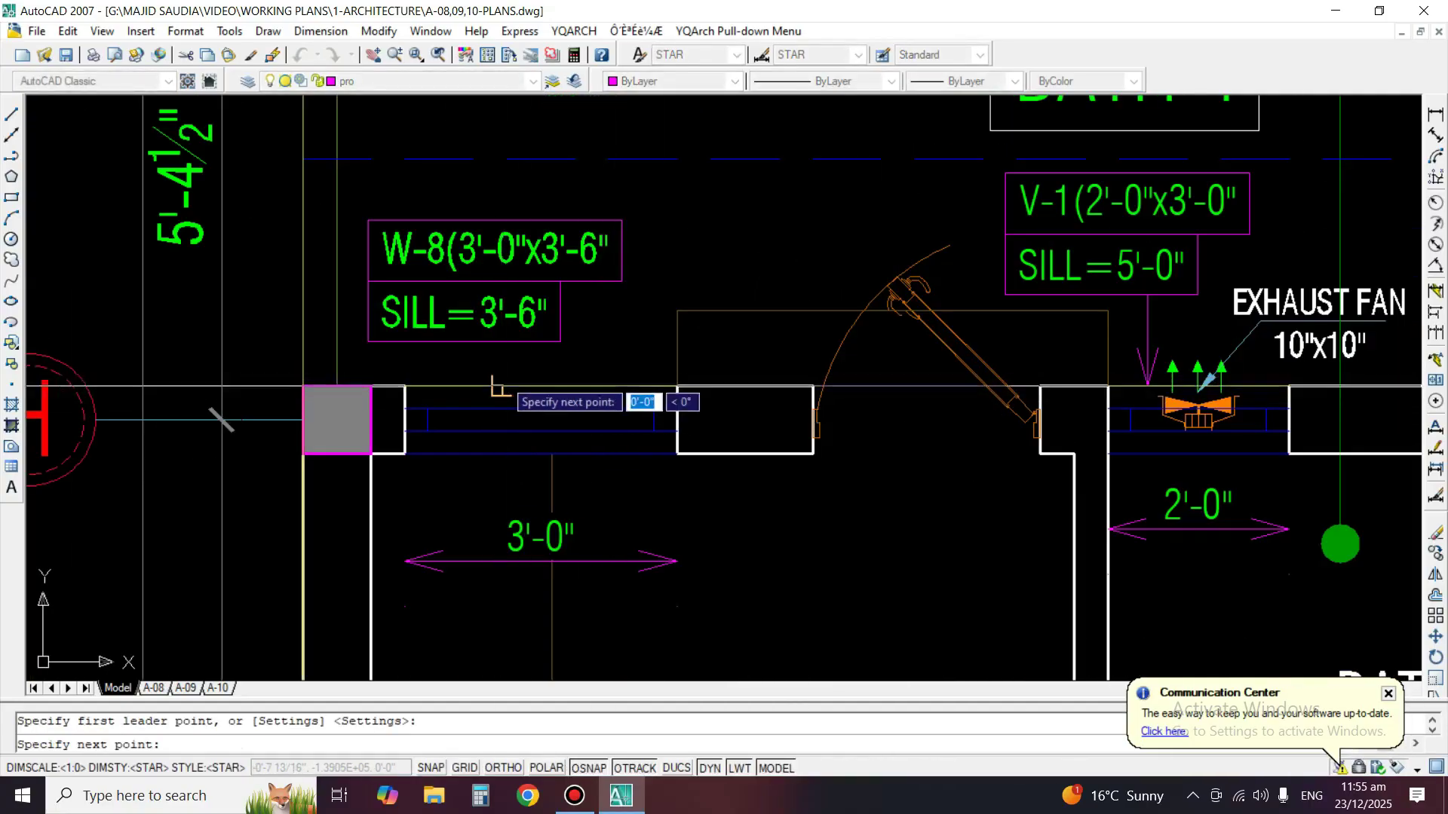
{"action": "left_click", "coordinate": [502, 342]}
{"action": "key", "text": "Escape"}
{"action": "key", "text": "Escape"}
{"action": "scroll", "coordinate": [489, 366], "scroll_direction": "up", "scroll_amount": 3}
{"action": "type", "text": "e"}
{"action": "key", "text": "Return"}
{"action": "key", "text": "Return"}
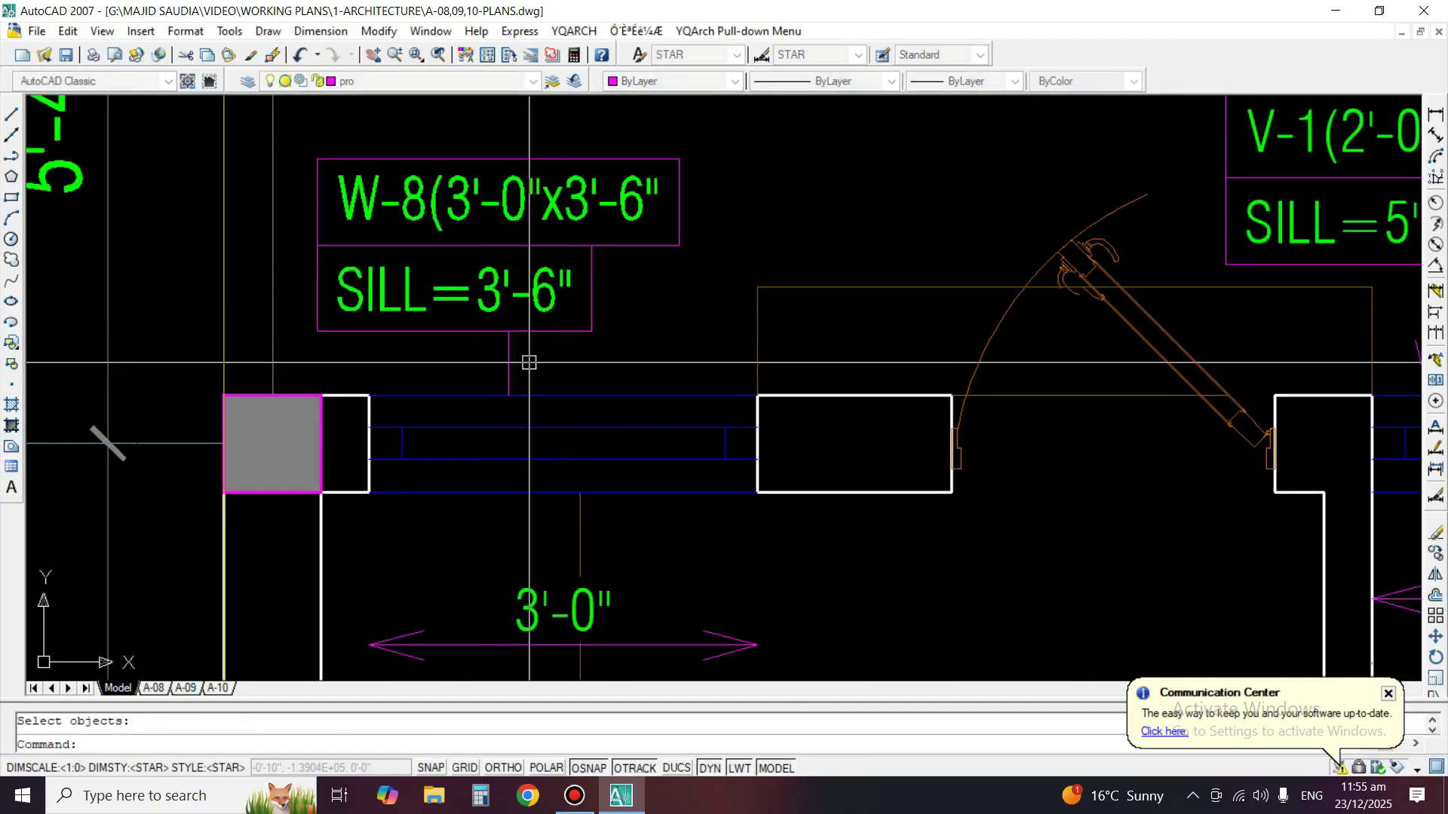
{"action": "left_click", "coordinate": [530, 362]}
{"action": "left_click", "coordinate": [484, 362]}
{"action": "type", "text": "e"}
{"action": "key", "text": "Return"}
{"action": "scroll", "coordinate": [579, 422], "scroll_direction": "down", "scroll_amount": 4}
Move the dirty kitchen's W-8 tag slightly up, and add a vertical leader arrow from it to the window.
{"action": "type", "text": "m"}
{"action": "key", "text": "Return"}
{"action": "left_click", "coordinate": [567, 315]}
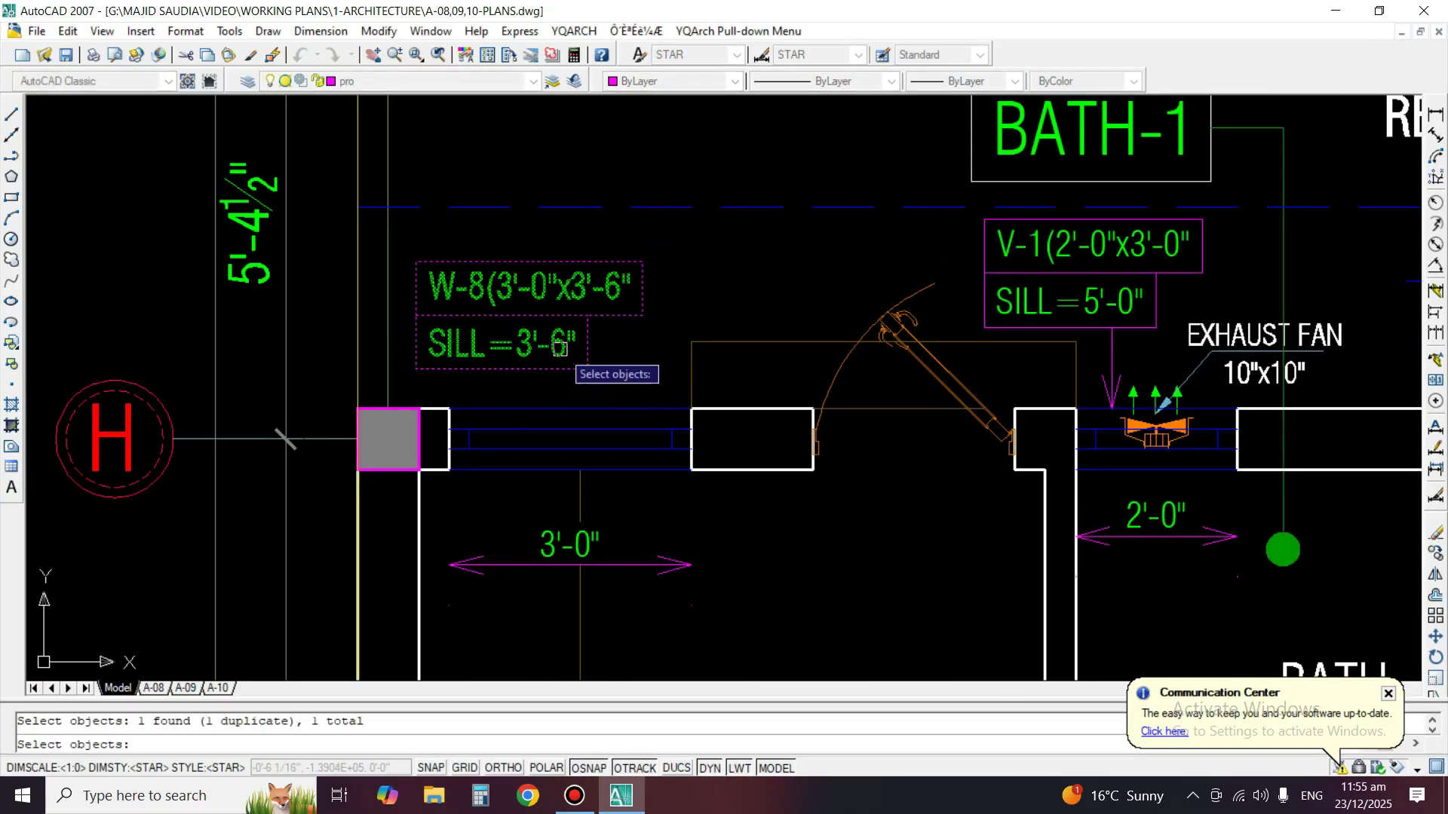
{"action": "left_click", "coordinate": [734, 301]}
{"action": "key", "text": "F8"}
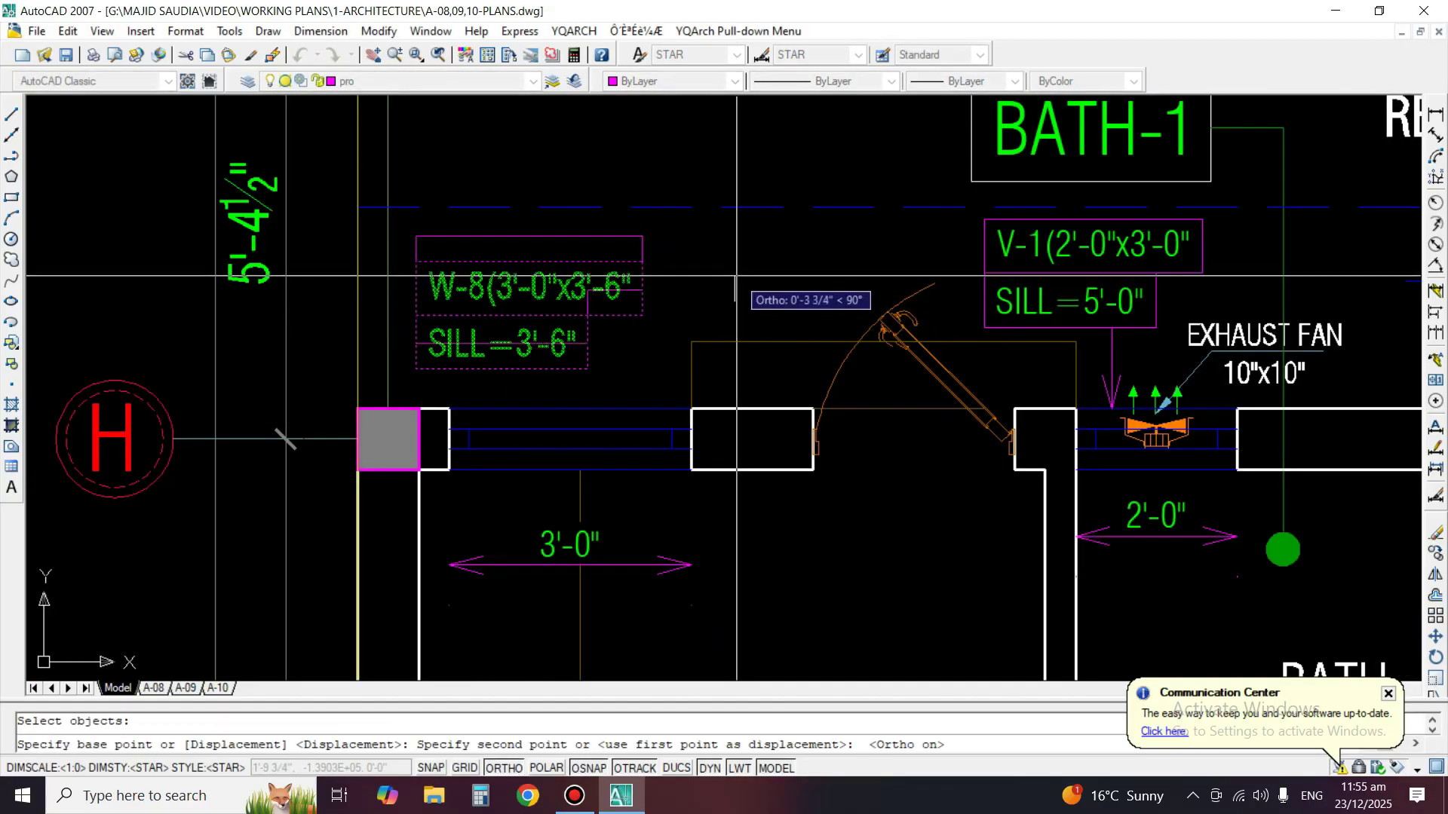
{"action": "left_click", "coordinate": [736, 267]}
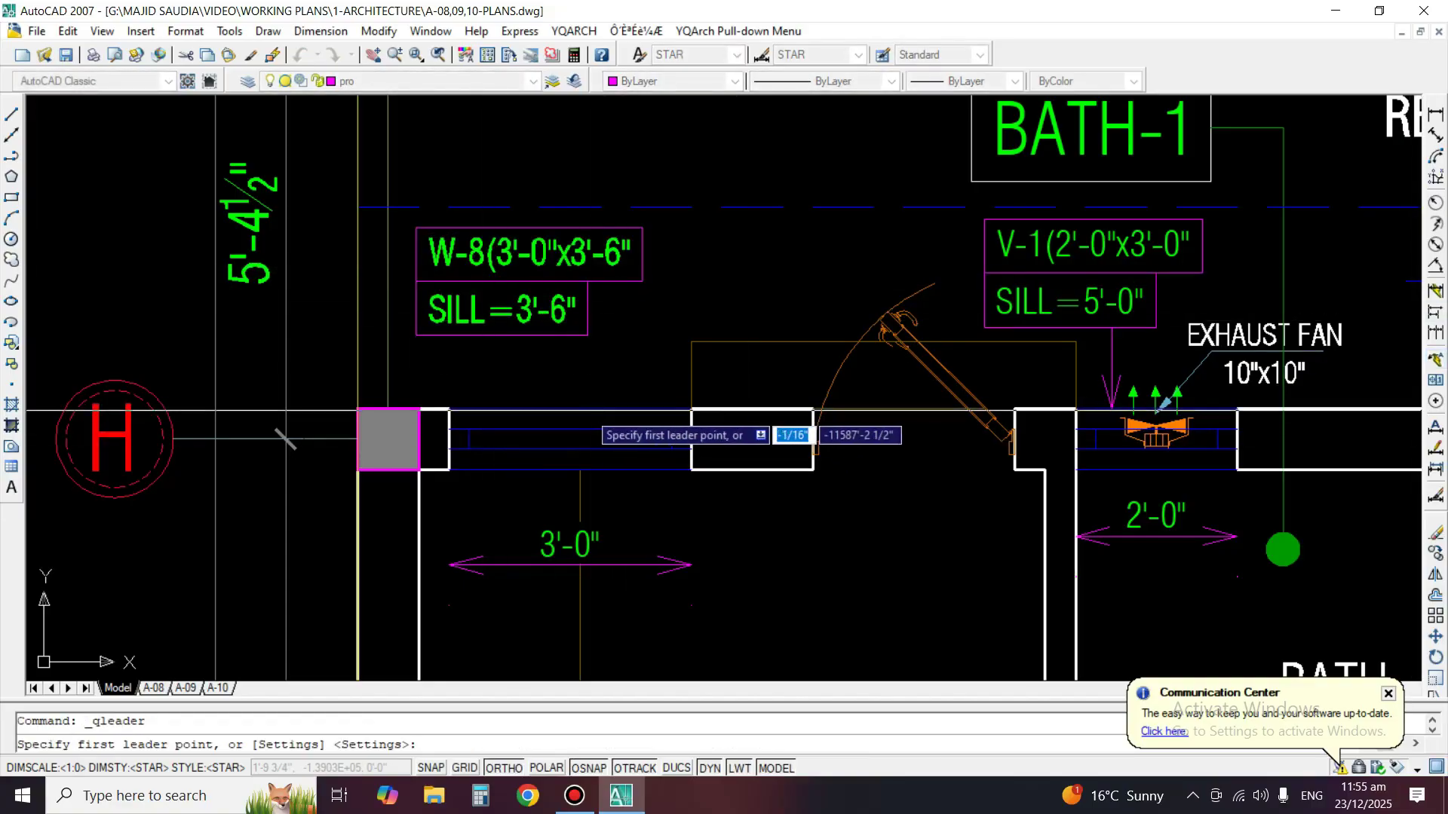
{"action": "left_click", "coordinate": [571, 407]}
{"action": "key", "text": "Escape"}
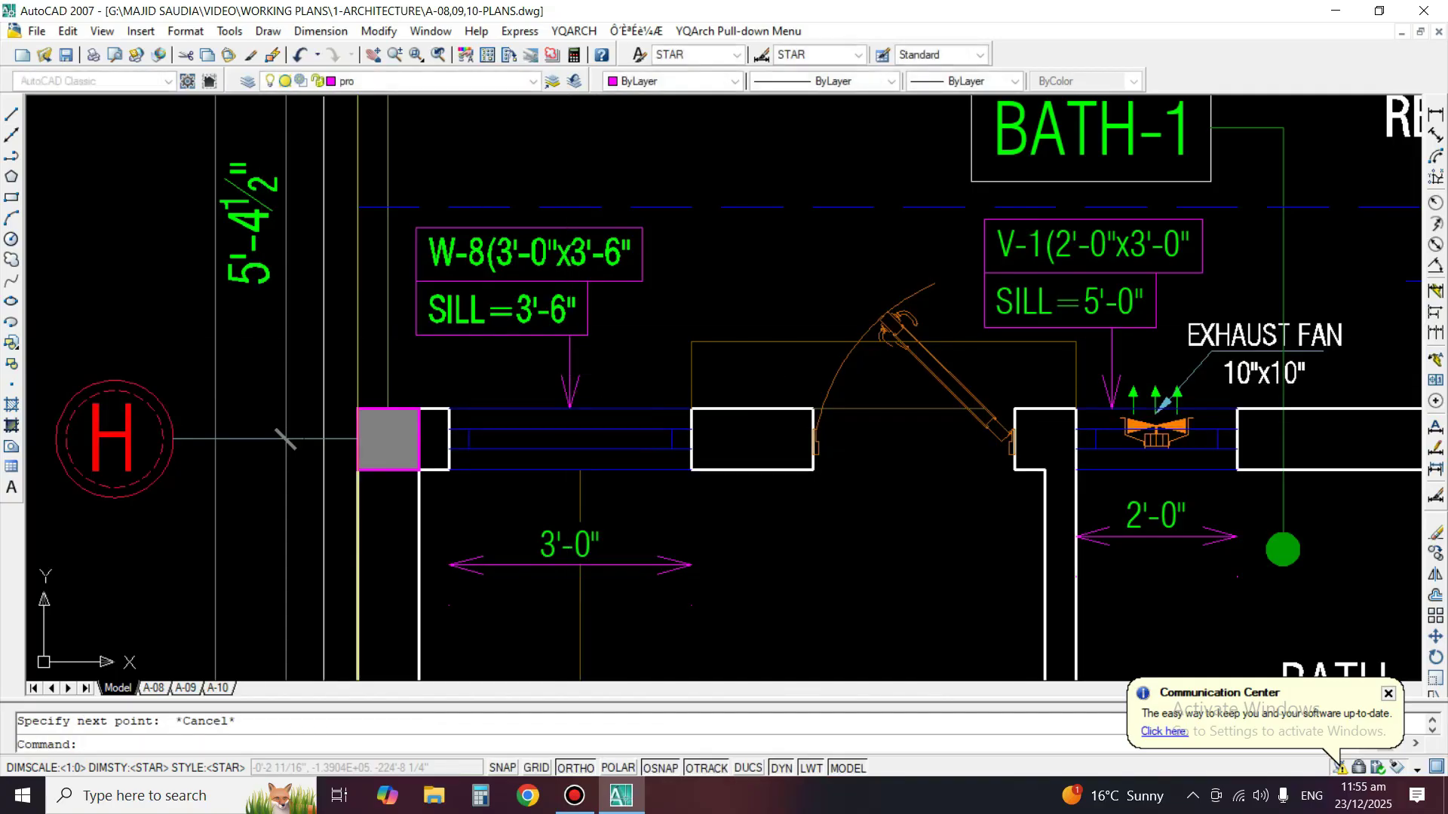
Try a slanted leader from the first floor bath ventilator to the underside of its V-1 tag.
{"action": "scroll", "coordinate": [425, 277], "scroll_direction": "down", "scroll_amount": 4}
{"action": "middle_click_drag", "start_coordinate": [469, 239], "coordinate": [462, 236]}
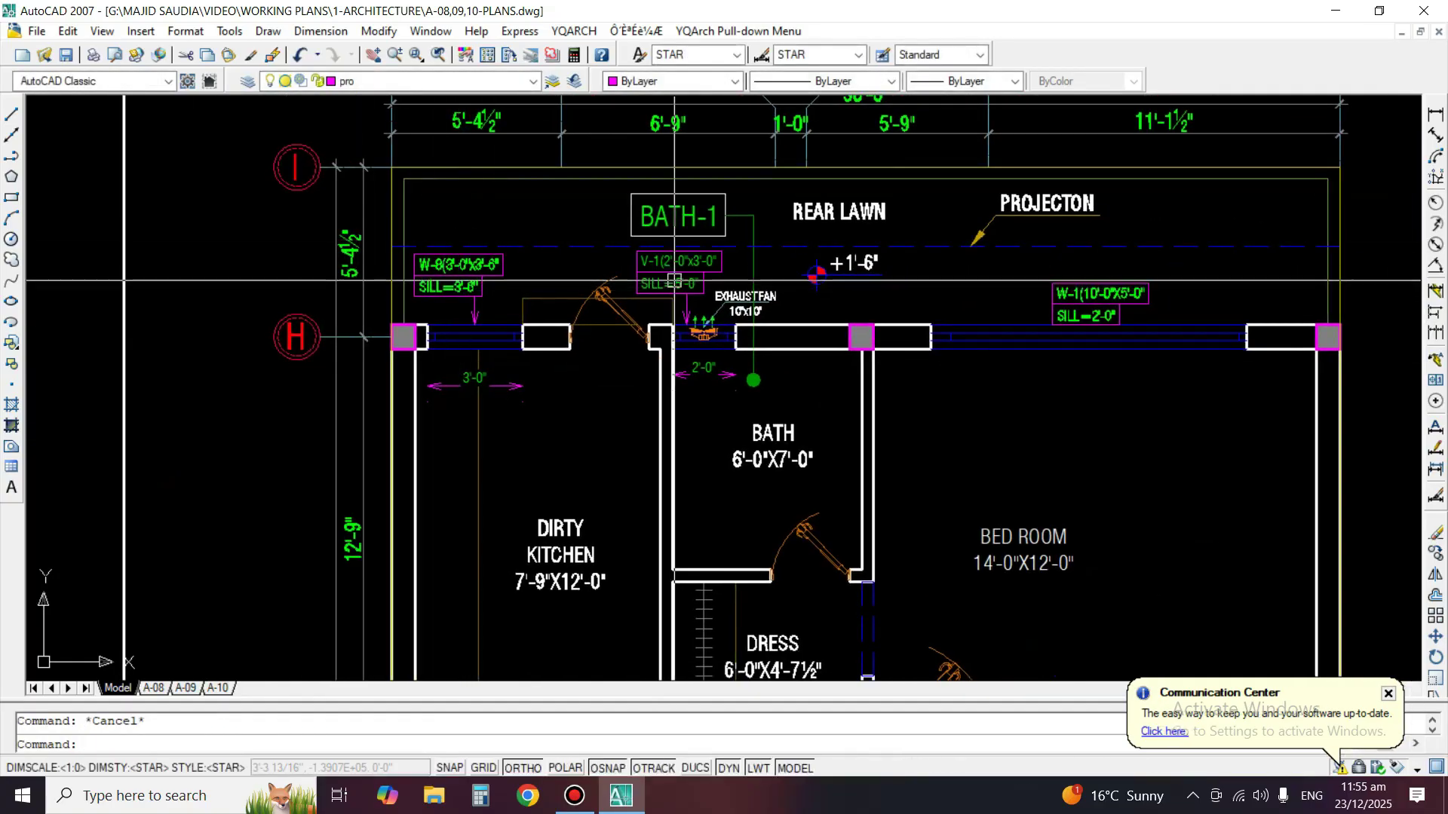
{"action": "middle_click_drag", "start_coordinate": [531, 328], "coordinate": [383, 331]}
{"action": "scroll", "coordinate": [391, 336], "scroll_direction": "down", "scroll_amount": 6}
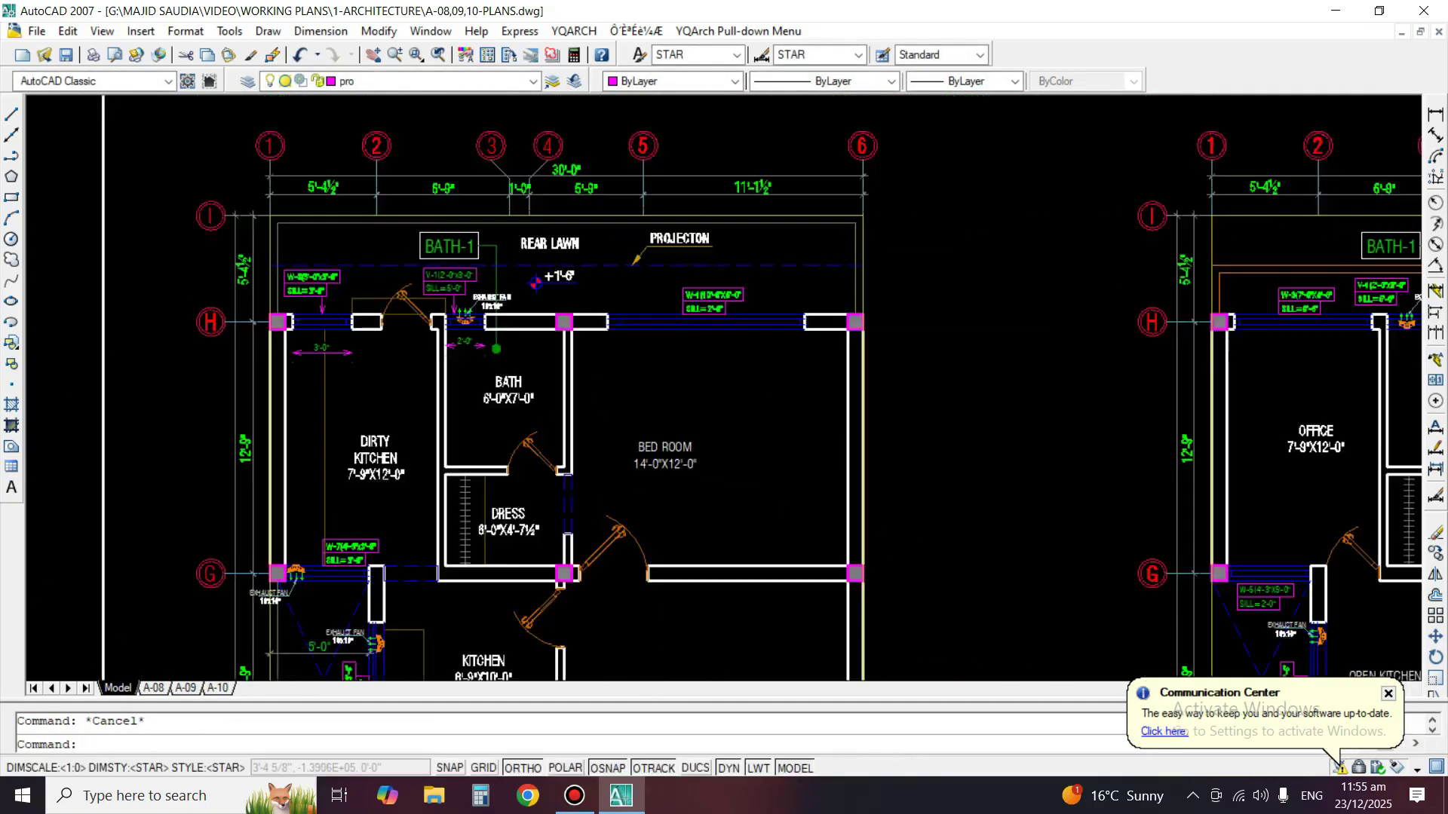
{"action": "scroll", "coordinate": [774, 352], "scroll_direction": "up", "scroll_amount": 6}
{"action": "scroll", "coordinate": [867, 292], "scroll_direction": "up", "scroll_amount": 6}
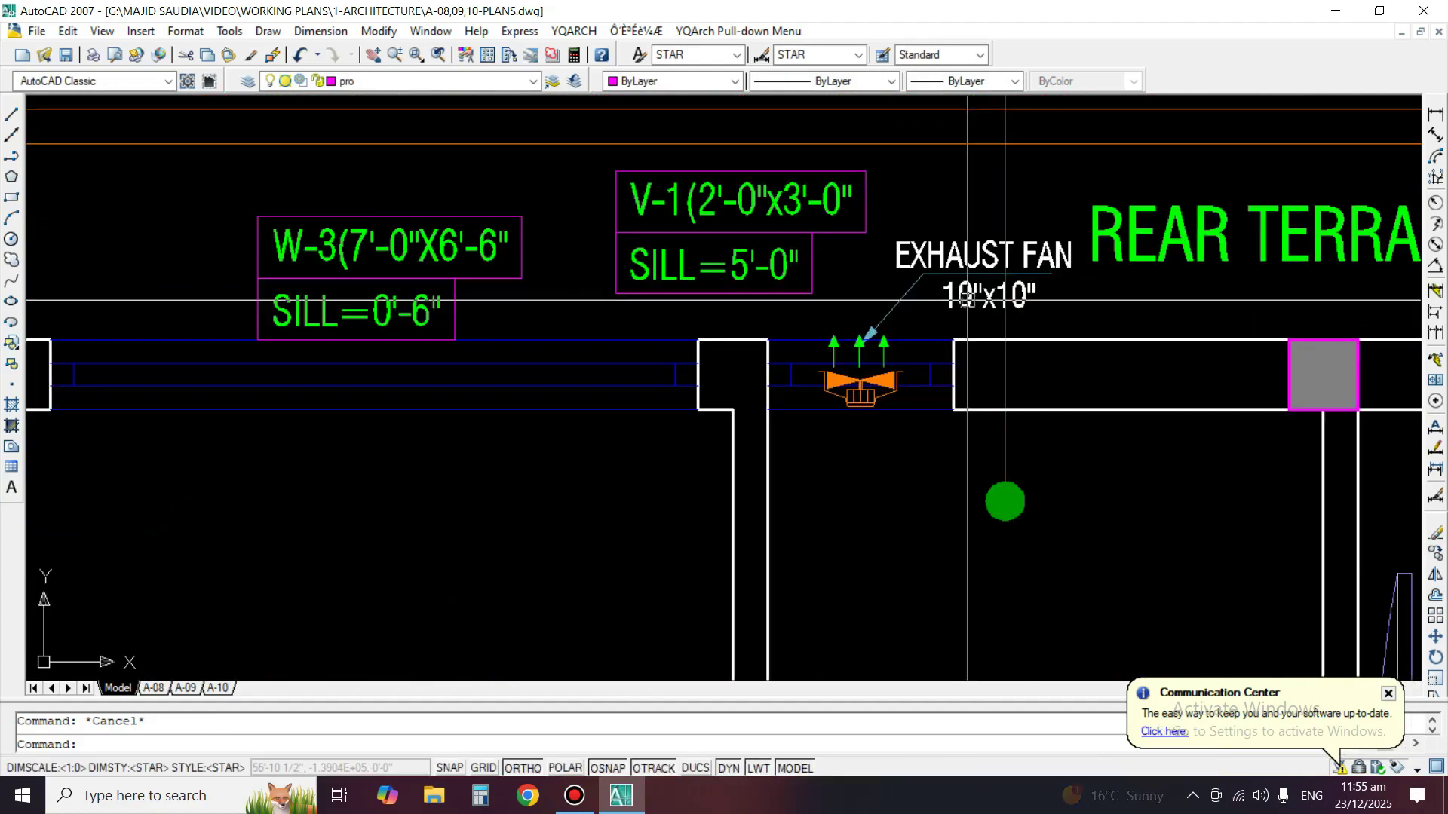
{"action": "key", "text": "space"}
{"action": "left_click", "coordinate": [790, 344]}
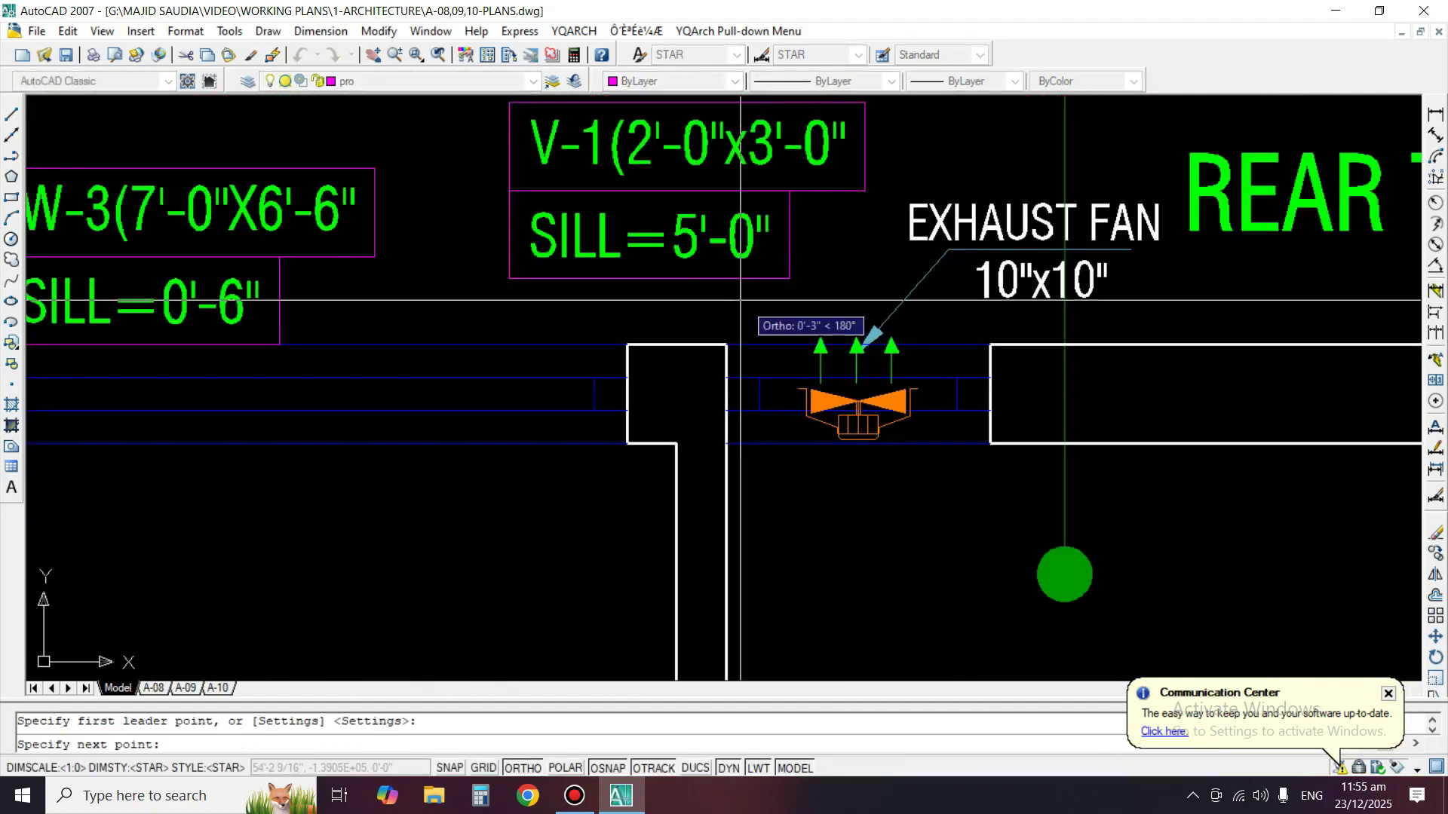
{"action": "key", "text": "Escape"}
{"action": "left_click", "coordinate": [718, 279]}
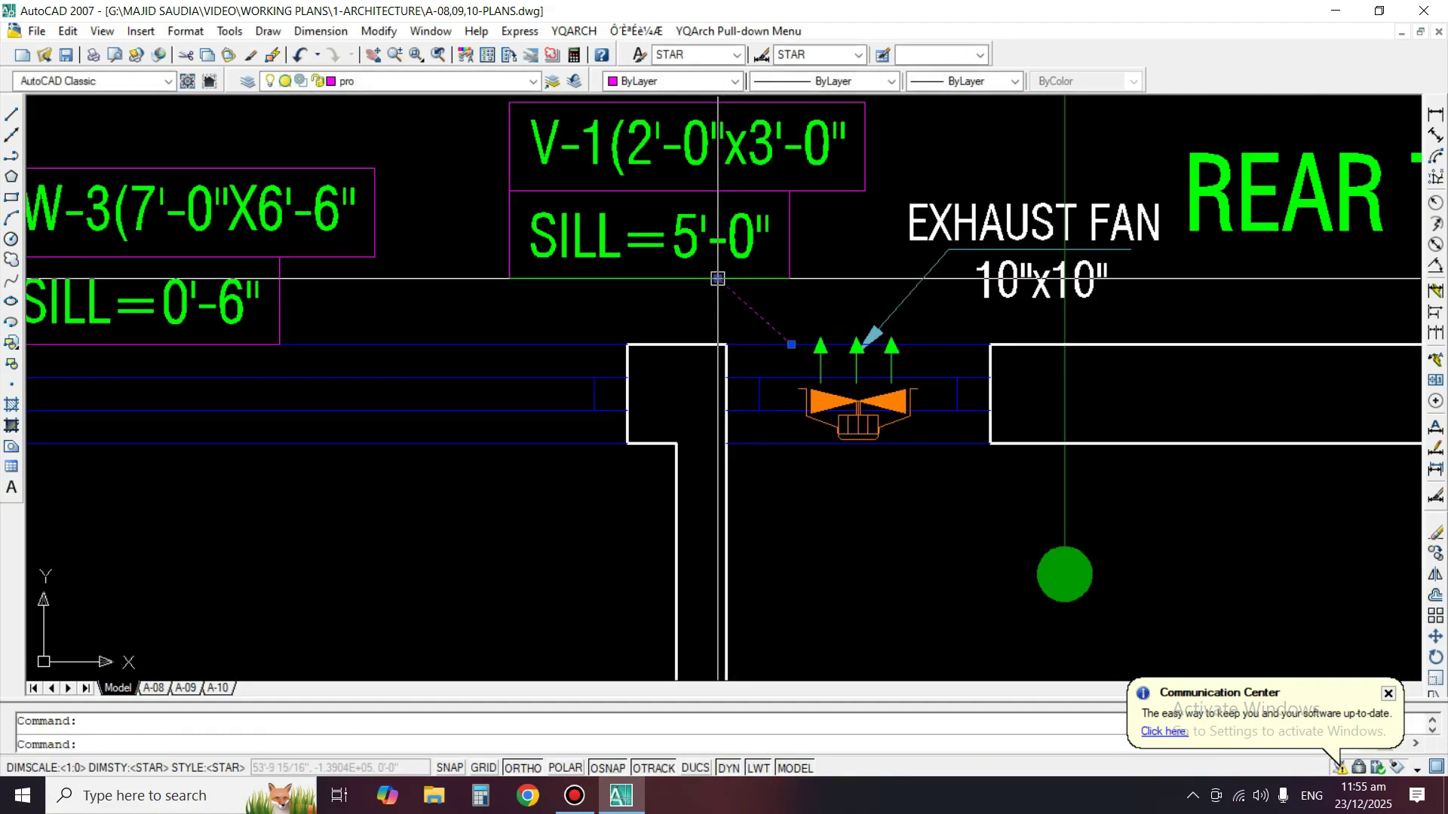
{"action": "left_click", "coordinate": [718, 279]}
{"action": "left_click", "coordinate": [677, 278]}
{"action": "key", "text": "Escape"}
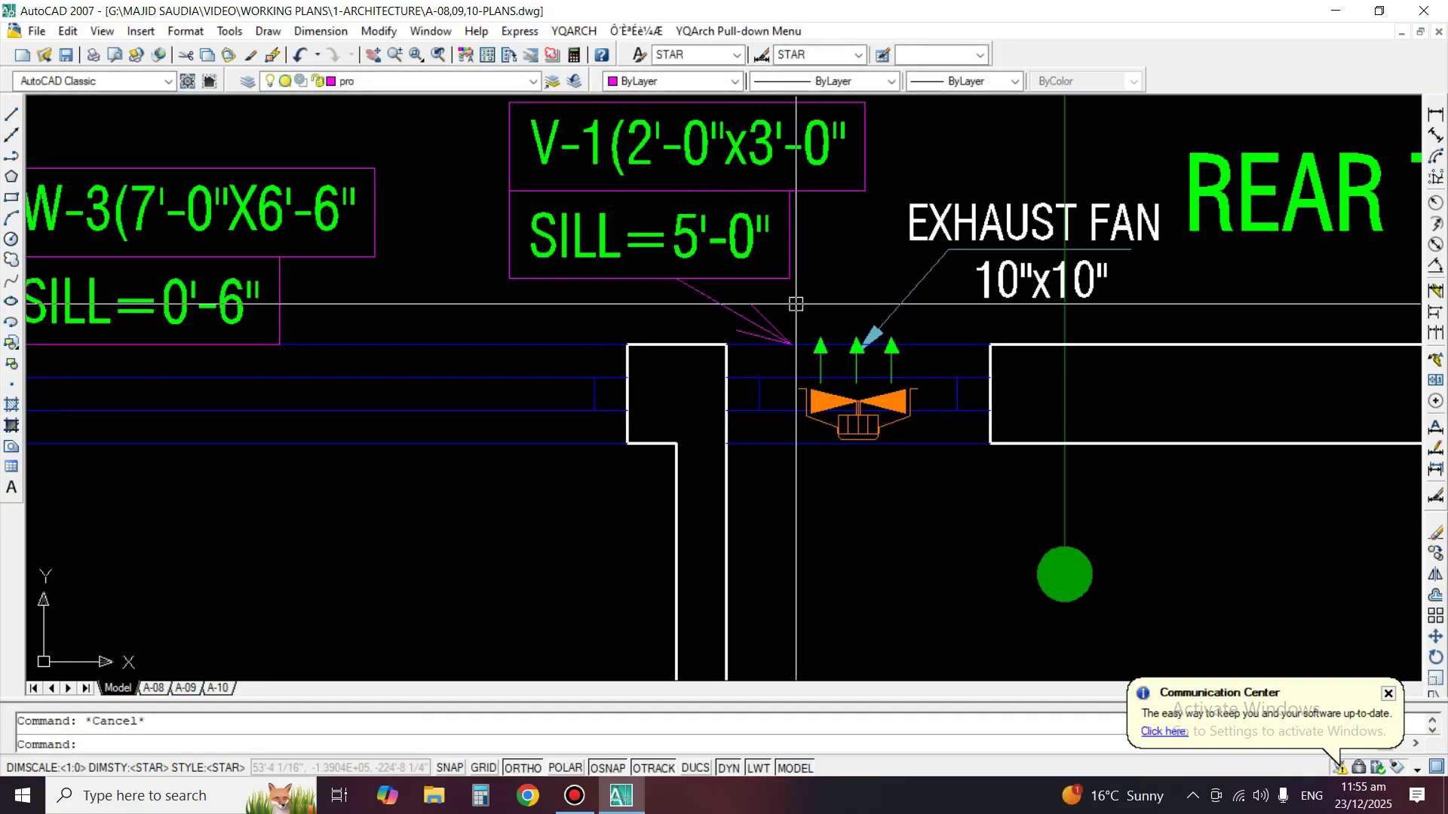
Move the first floor bath's V-1 tag and sill box slightly up, away from the wall.
{"action": "middle_click_drag", "start_coordinate": [794, 301], "coordinate": [818, 473]}
{"action": "type", "text": "m"}
{"action": "key", "text": "space"}
{"action": "left_click", "coordinate": [755, 284]}
{"action": "left_click", "coordinate": [711, 237]}
{"action": "key", "text": "space"}
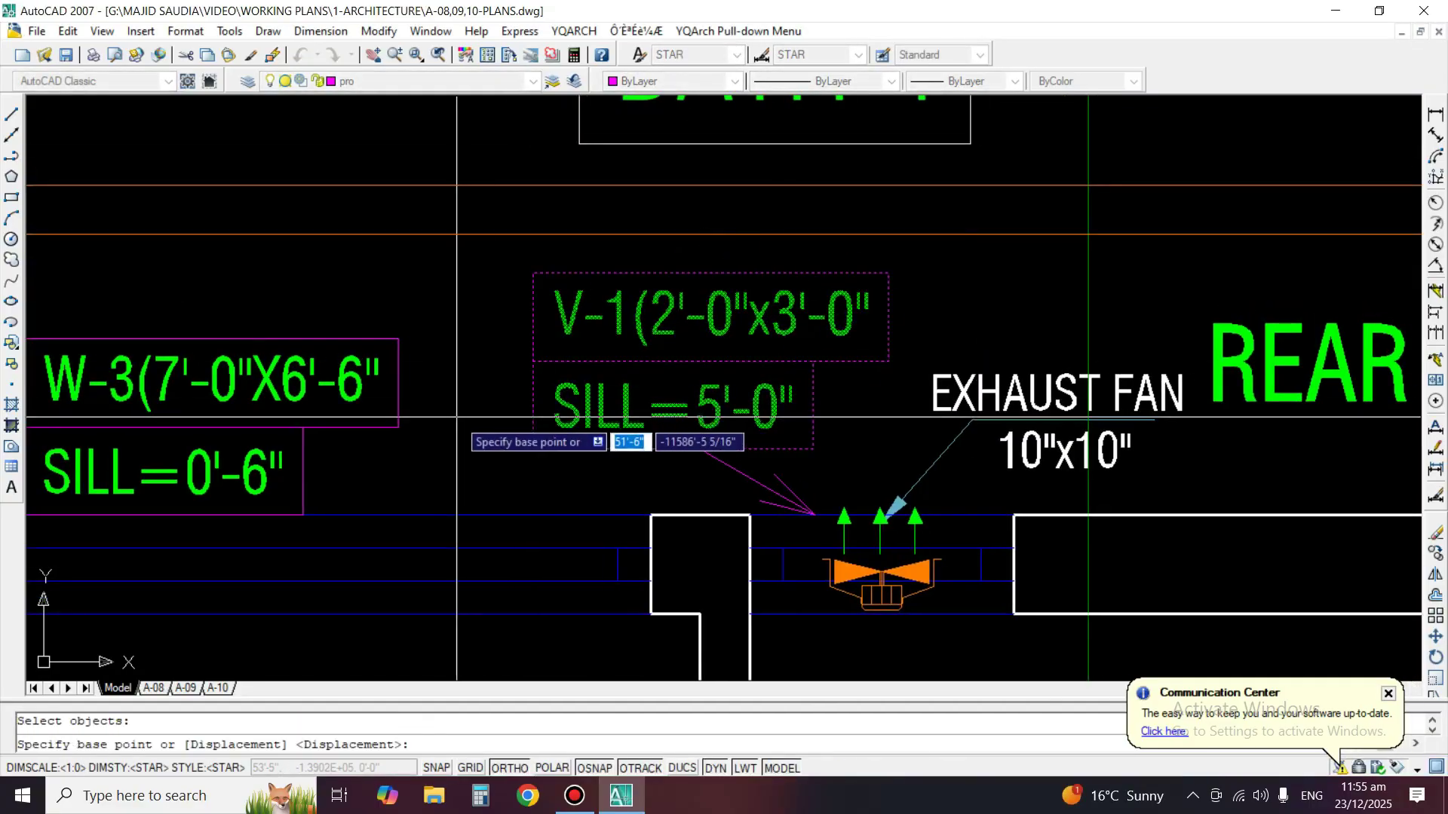
{"action": "left_click", "coordinate": [460, 417]}
{"action": "left_click", "coordinate": [463, 390]}
Stretch the first floor bath leader's tail to the corner of the SILL=5'-0" box, and erase that leader.
{"action": "left_click", "coordinate": [702, 465]}
{"action": "left_click", "coordinate": [648, 445]}
{"action": "left_click", "coordinate": [700, 450]}
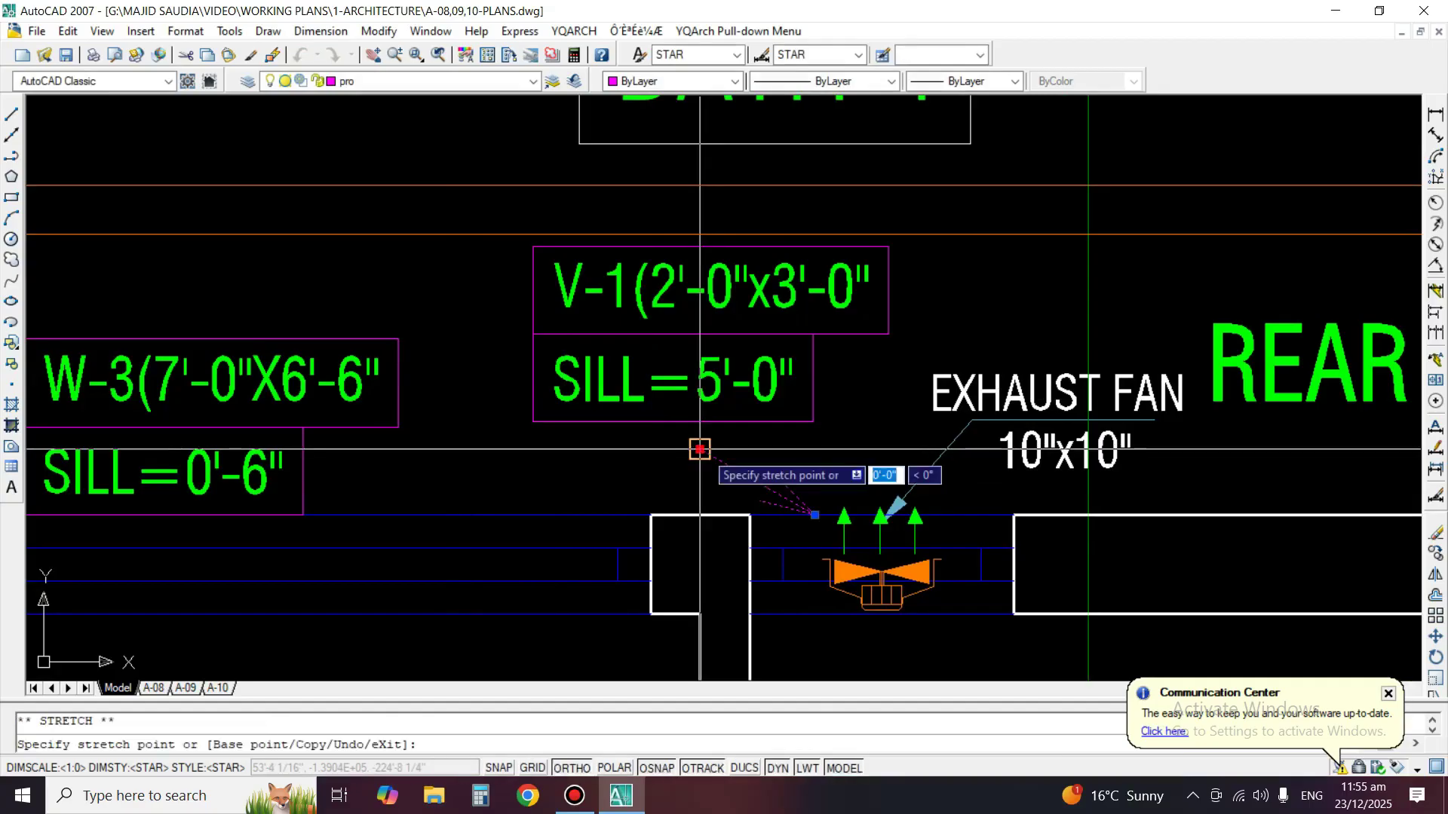
{"action": "left_click", "coordinate": [813, 421]}
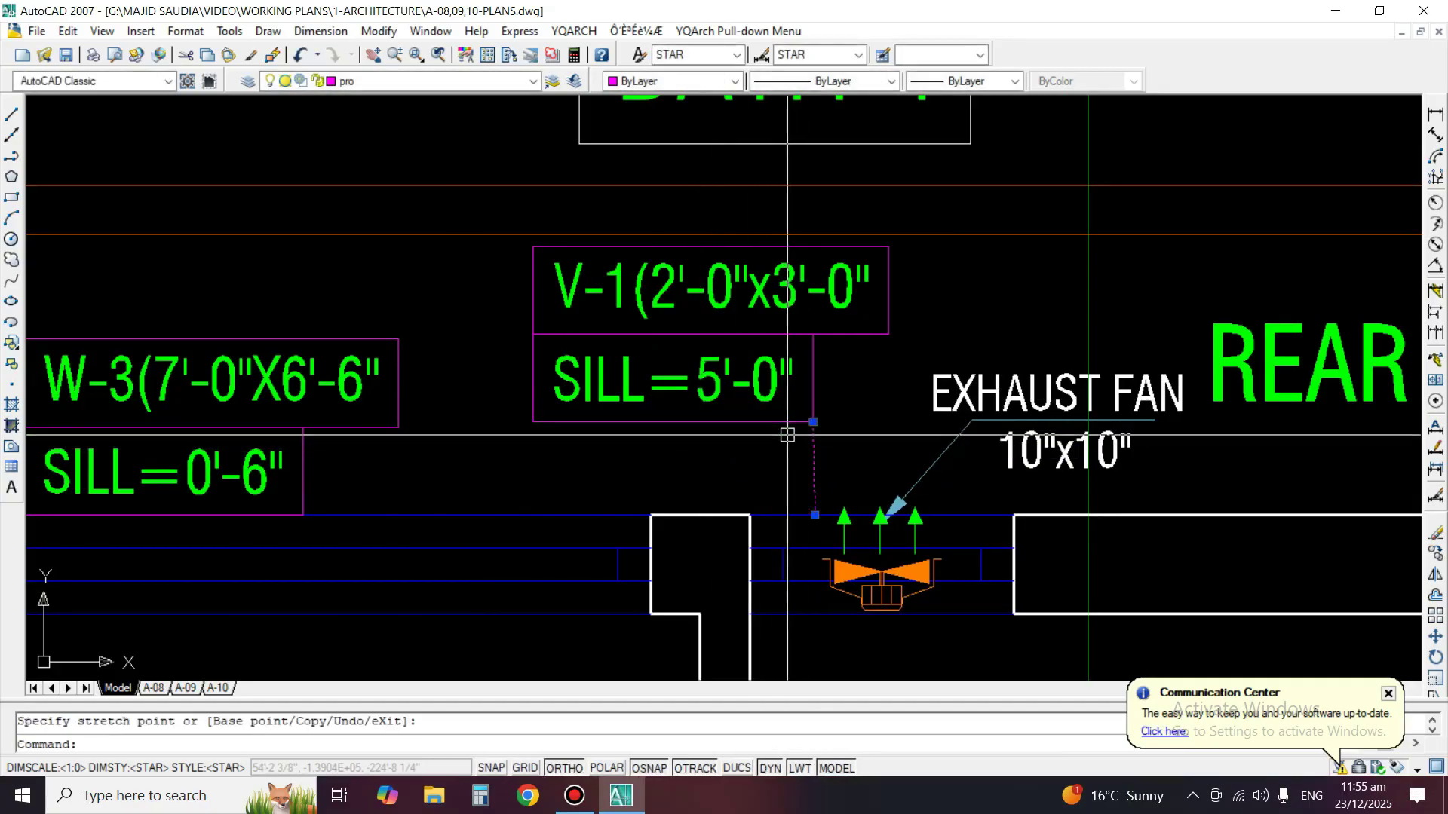
{"action": "left_click", "coordinate": [847, 462]}
{"action": "left_click", "coordinate": [792, 456]}
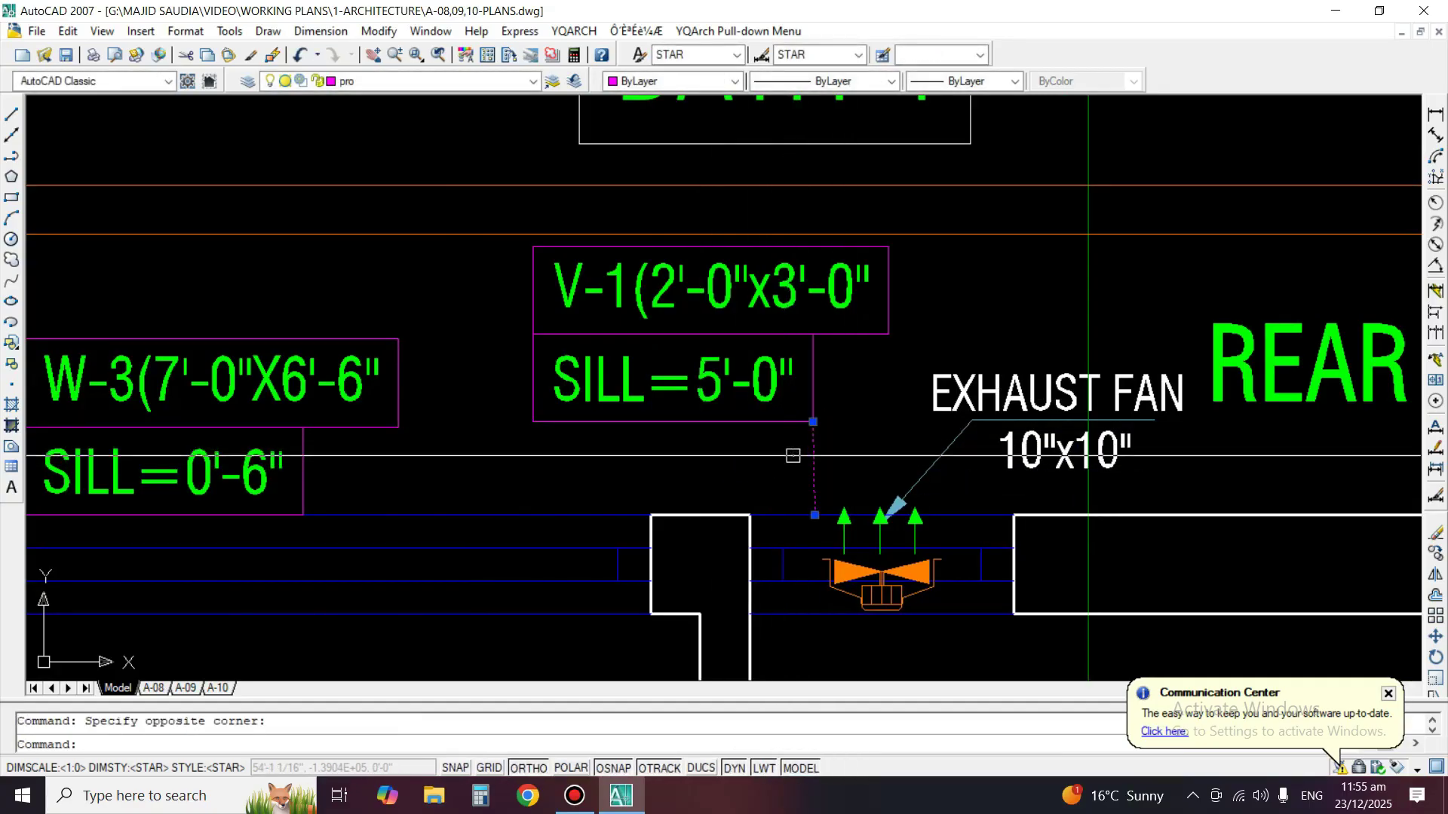
{"action": "left_click", "coordinate": [813, 334]}
{"action": "key", "text": "Delete"}
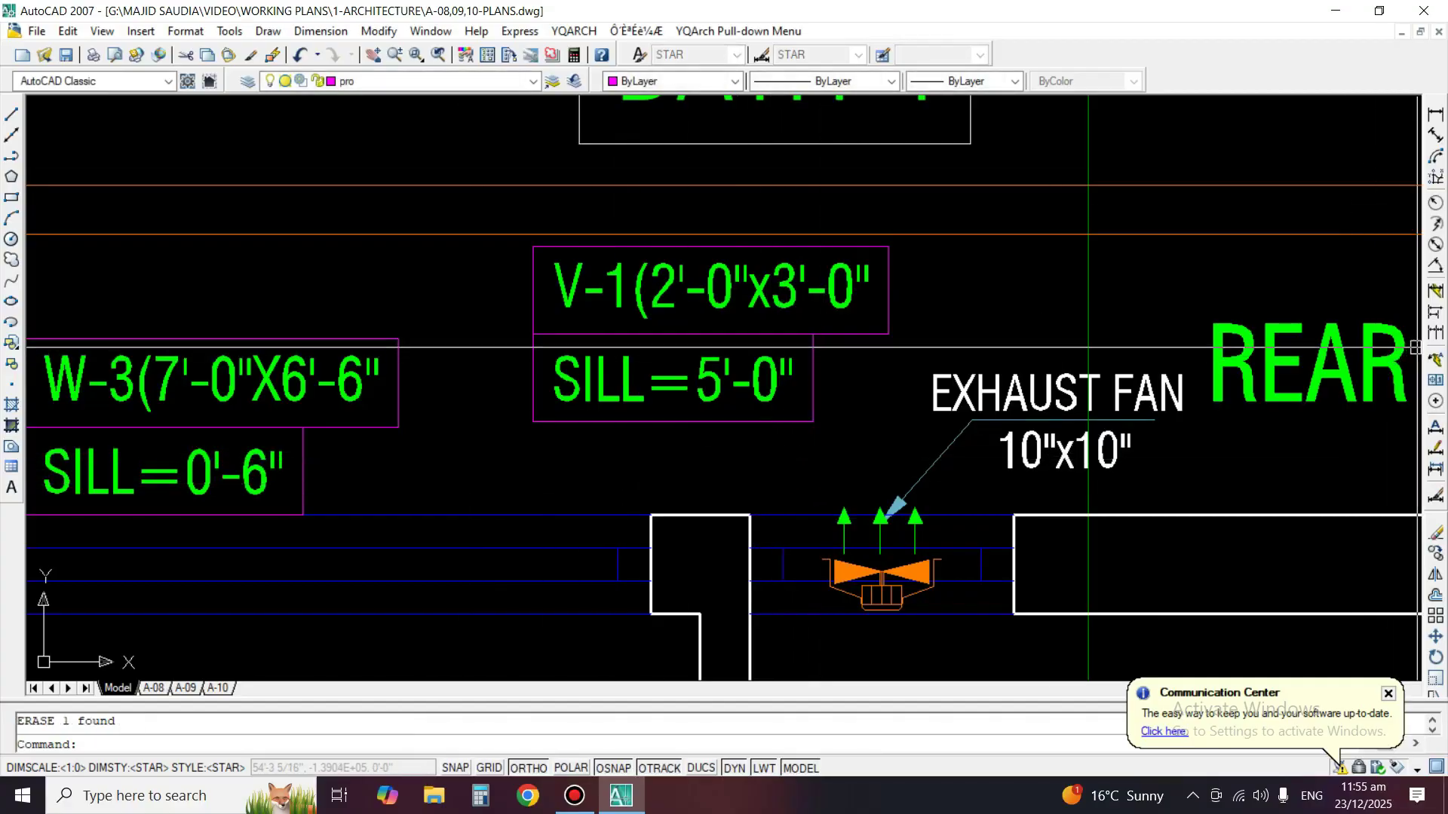
Draw a vertical leader arrow from the first floor bath ventilator up to the underside of the V-1 box.
{"action": "left_click", "coordinate": [1435, 360]}
{"action": "left_click", "coordinate": [832, 519]}
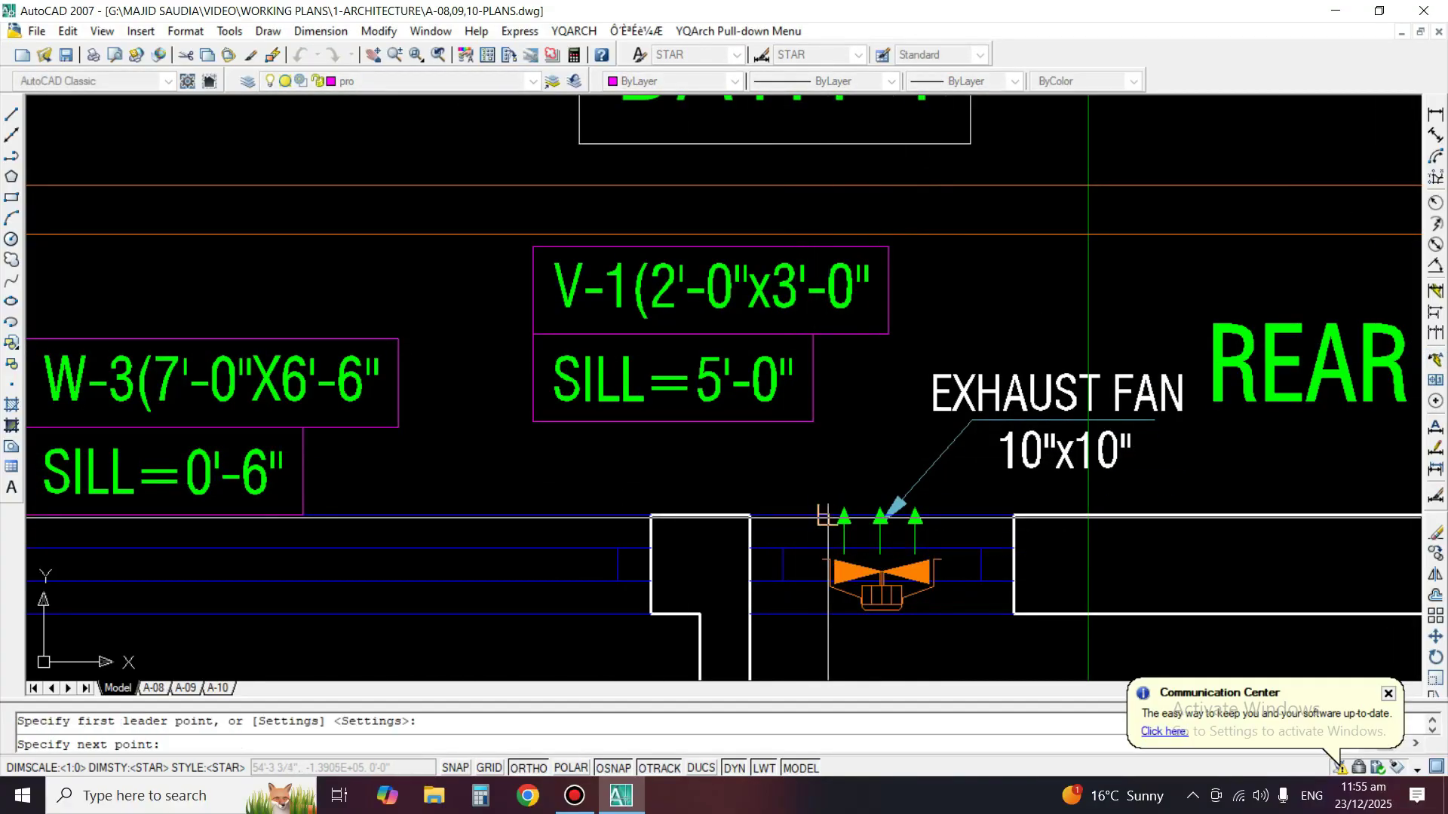
{"action": "left_click", "coordinate": [830, 336]}
{"action": "key", "text": "Escape"}
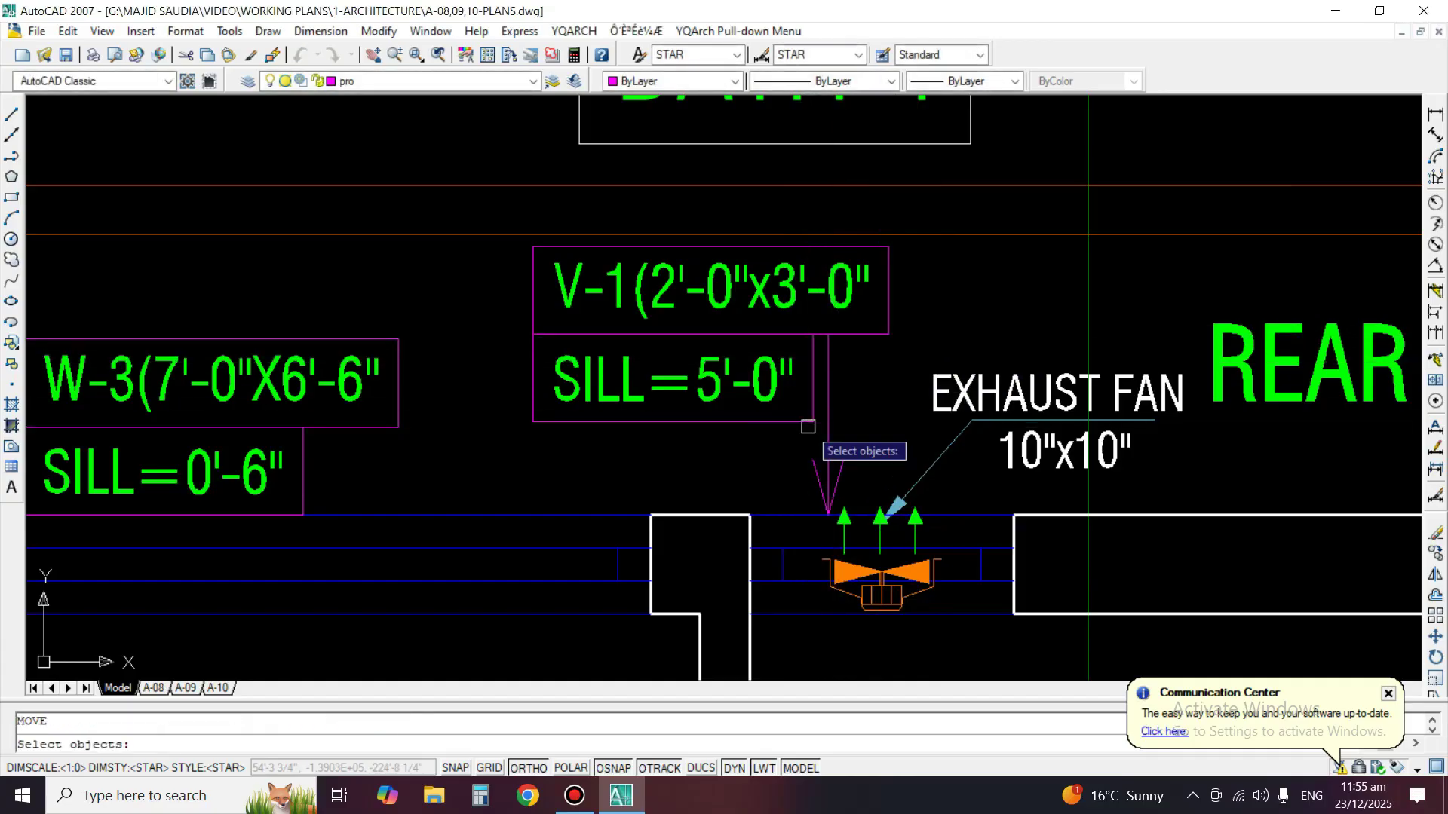
Move the first floor V-1 tag sideways so the edge of its sill box lines up with the vertical leader.
{"action": "left_click", "coordinate": [808, 425]}
{"action": "key", "text": "space"}
{"action": "left_click", "coordinate": [813, 419]}
{"action": "left_click", "coordinate": [828, 418]}
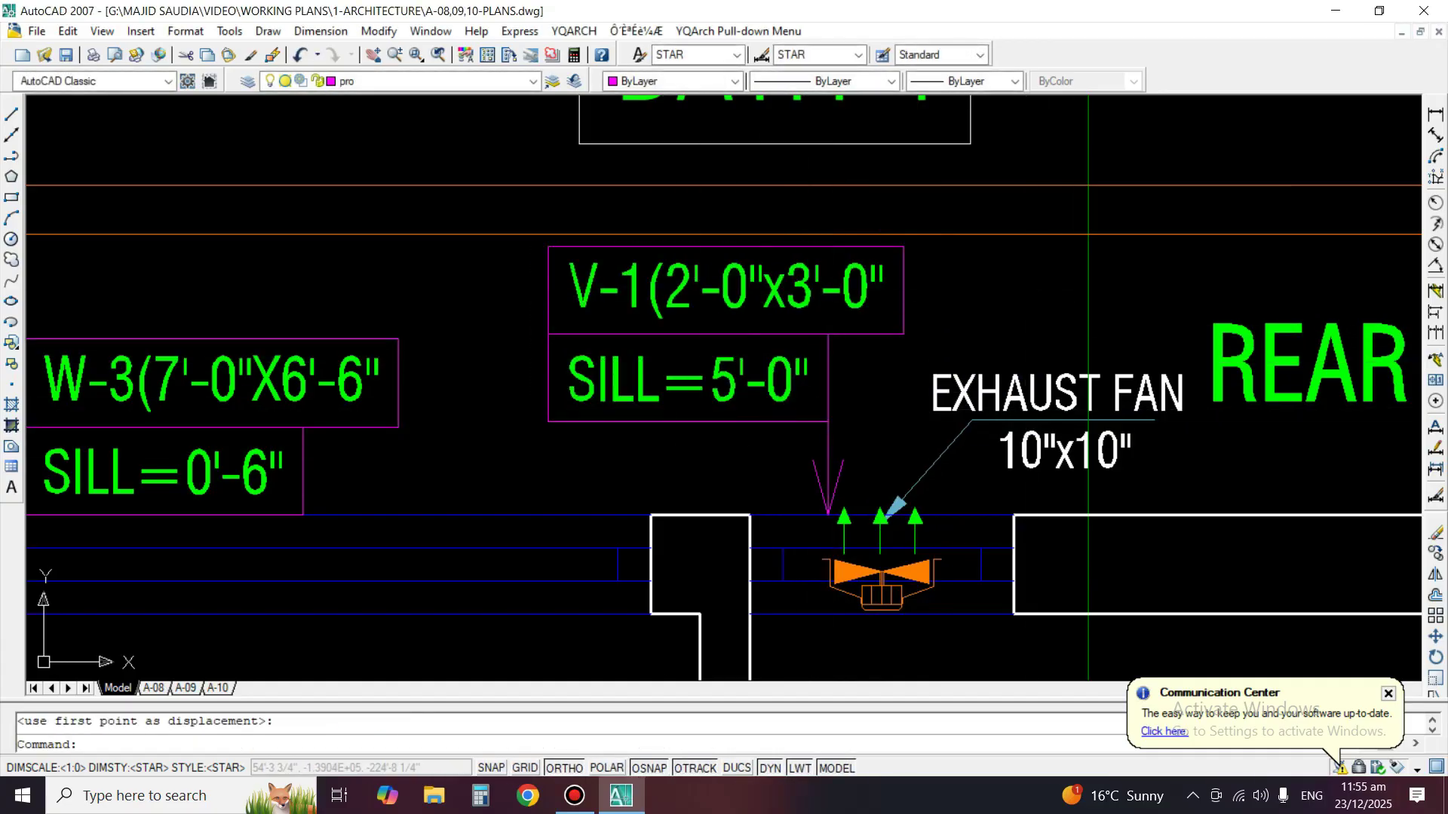
Erase the TV symbol and its TV label from the rear bedroom on the first floor plan.
{"action": "scroll", "coordinate": [1005, 279], "scroll_direction": "down", "scroll_amount": 2}
{"action": "mouse_move", "coordinate": [992, 443]}
{"action": "middle_mouse_down"}
{"action": "mouse_move", "coordinate": [676, 277]}
{"action": "mouse_move", "coordinate": [646, 286]}
{"action": "middle_mouse_up"}
{"action": "scroll", "coordinate": [800, 278], "scroll_direction": "down", "scroll_amount": 1}
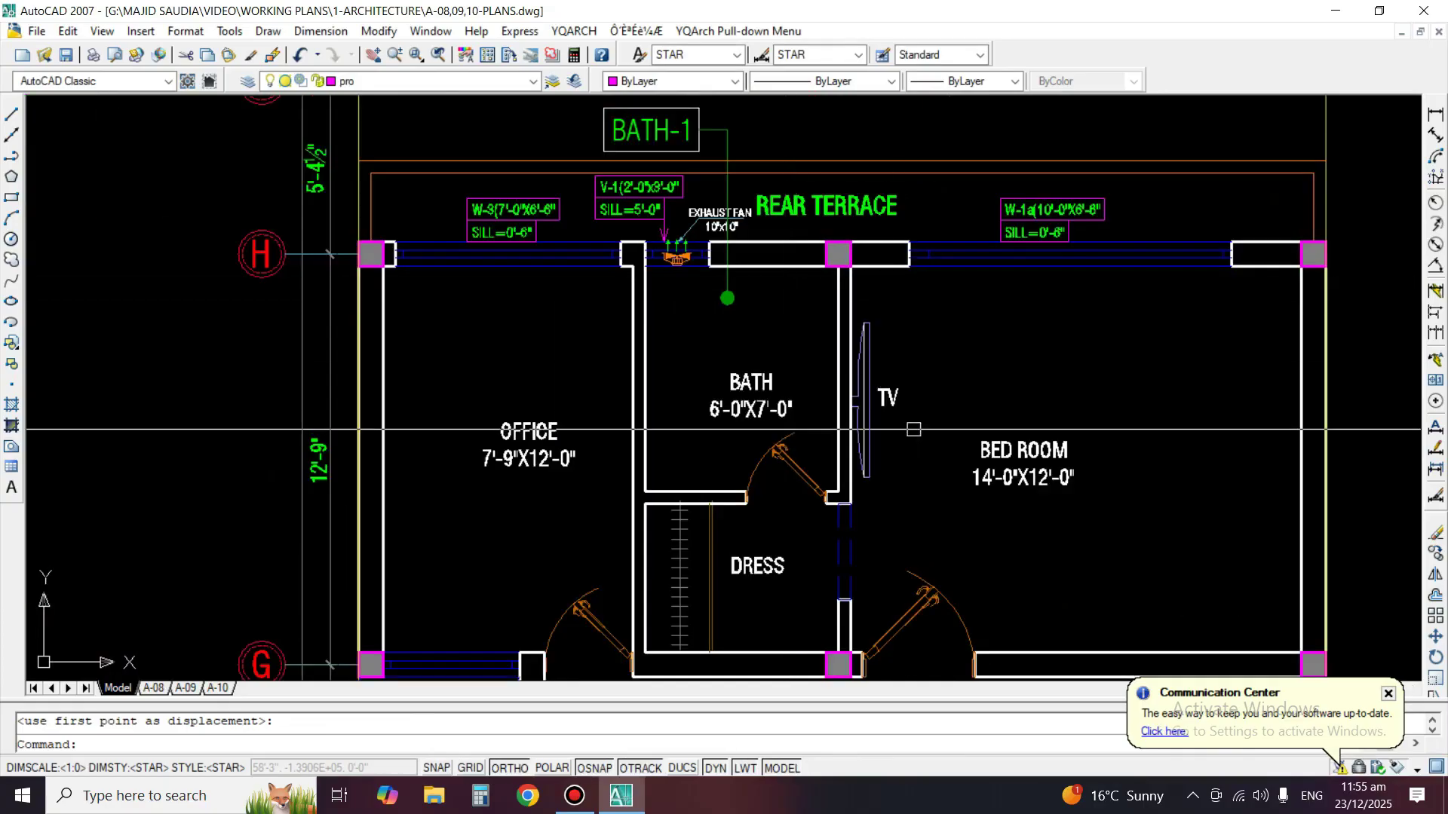
{"action": "type", "text": "e"}
{"action": "key", "text": "space"}
{"action": "left_click", "coordinate": [882, 392]}
{"action": "left_click", "coordinate": [869, 388]}
{"action": "key", "text": "space"}
Copy the V-1 ventilator tag with its sill box from Bath-1 to below the Bath-4 exhaust fan on the first floor.
{"action": "mouse_move", "coordinate": [953, 500]}
{"action": "middle_mouse_down"}
{"action": "mouse_move", "coordinate": [982, 385]}
{"action": "mouse_move", "coordinate": [1008, 359]}
{"action": "mouse_move", "coordinate": [992, 325]}
{"action": "middle_mouse_up"}
{"action": "scroll", "coordinate": [992, 324], "scroll_direction": "down", "scroll_amount": 4}
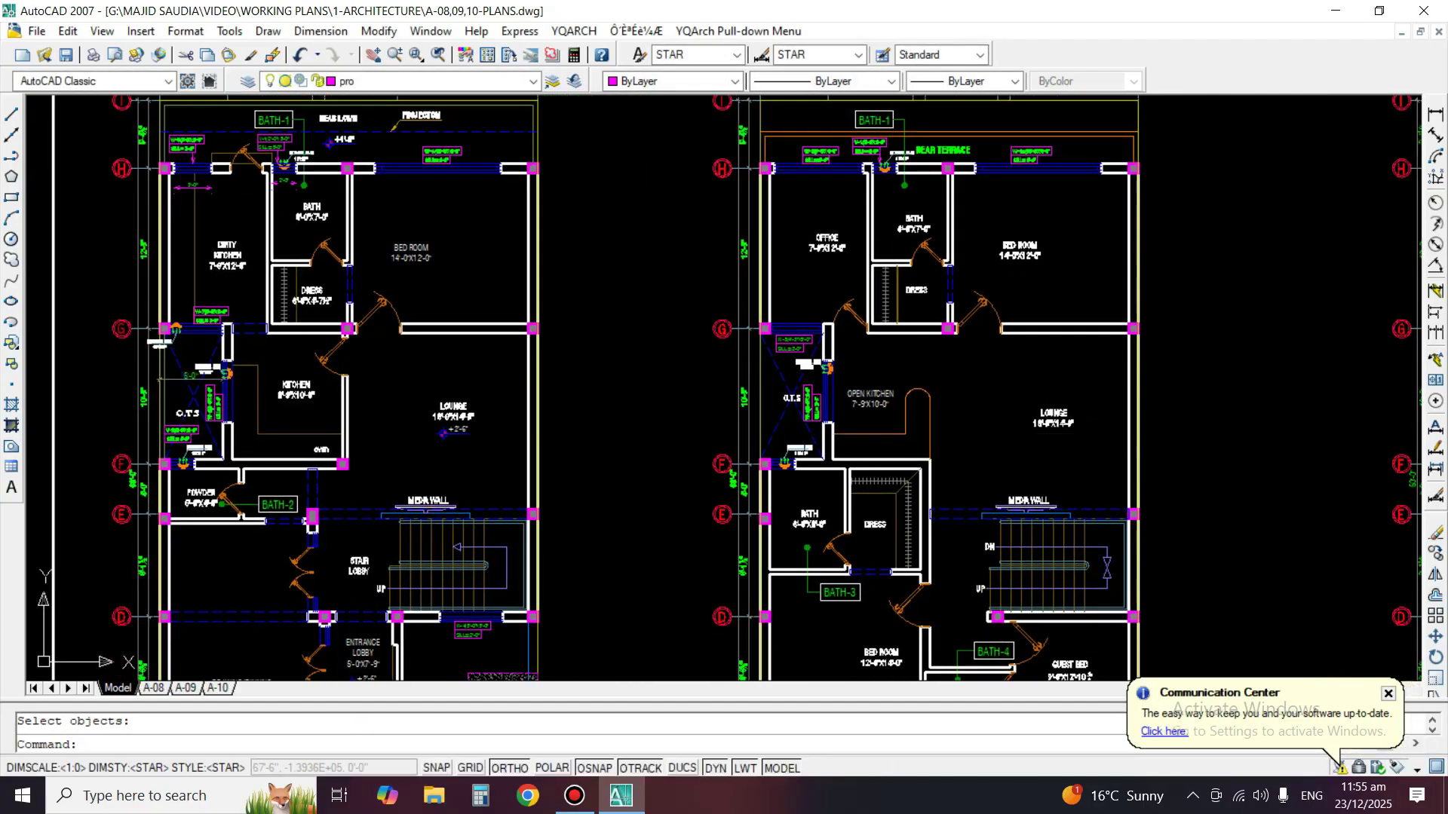
{"action": "scroll", "coordinate": [985, 502], "scroll_direction": "up", "scroll_amount": 3}
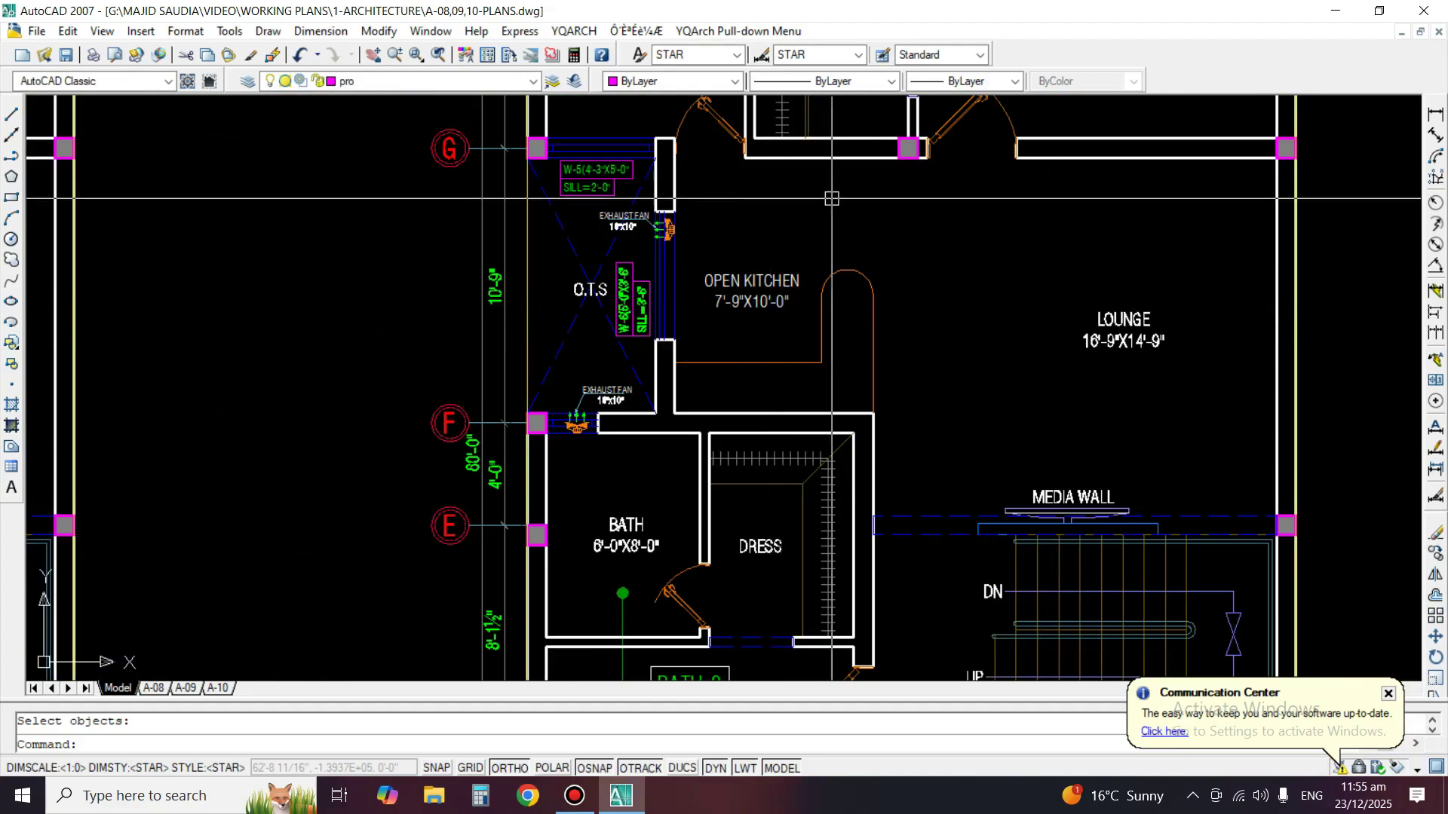
{"action": "middle_click_drag", "start_coordinate": [831, 199], "coordinate": [814, 441]}
{"action": "middle_click_drag", "start_coordinate": [541, 420], "coordinate": [549, 566]}
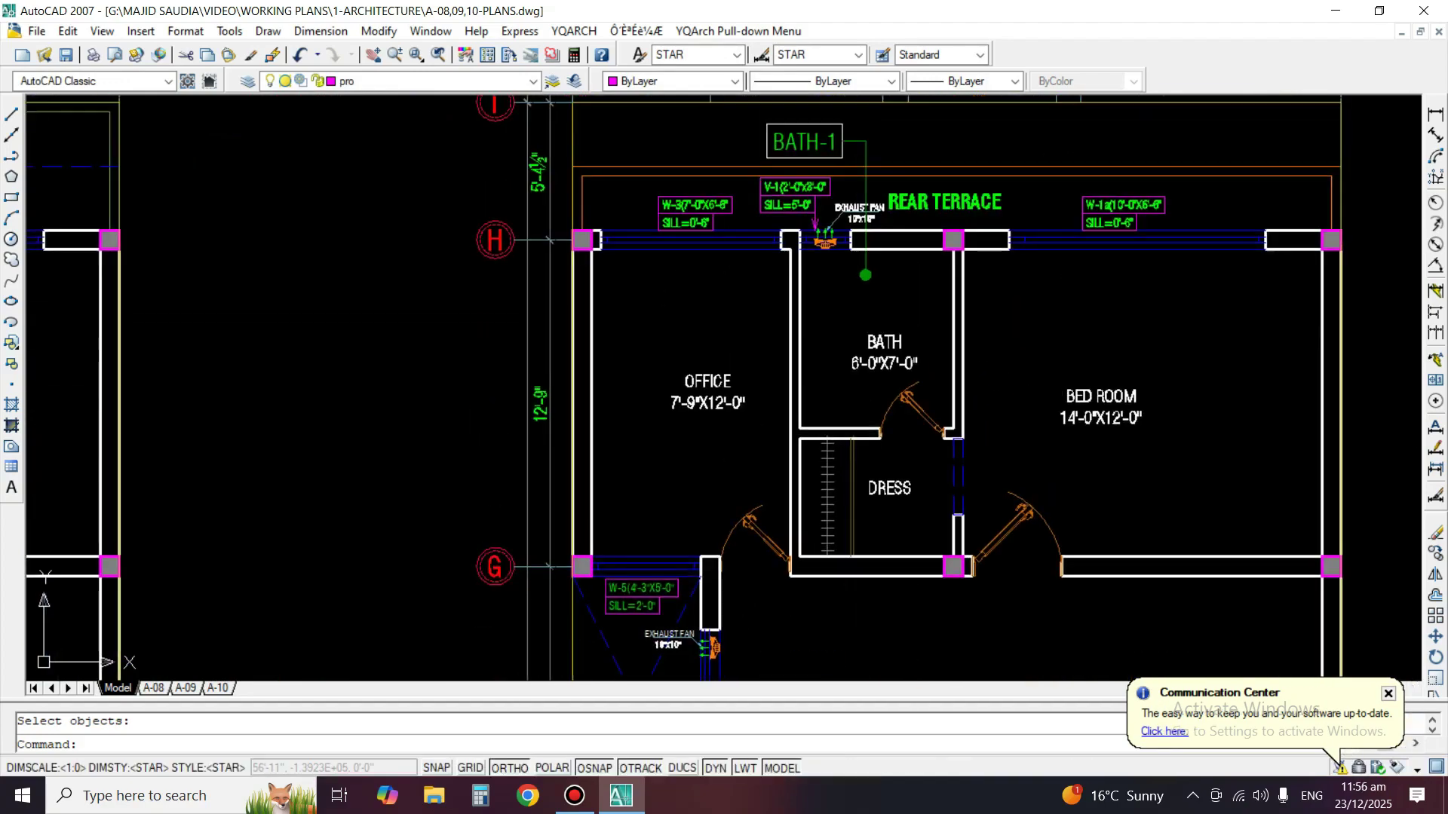
{"action": "type", "text": "c"}
{"action": "key", "text": "Return"}
{"action": "scroll", "coordinate": [784, 204], "scroll_direction": "up", "scroll_amount": 2}
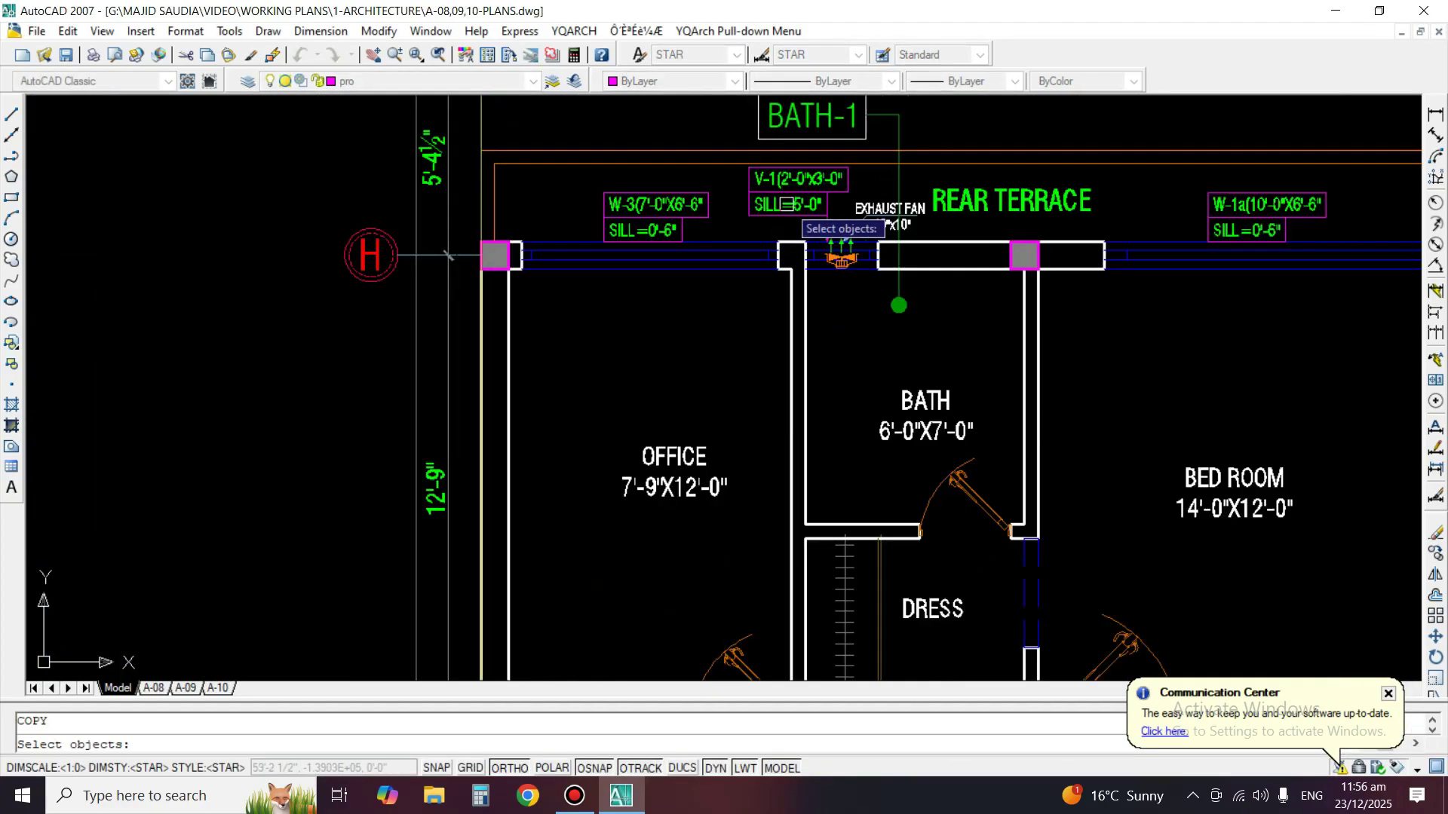
{"action": "scroll", "coordinate": [771, 226], "scroll_direction": "down", "scroll_amount": 6}
{"action": "scroll", "coordinate": [767, 361], "scroll_direction": "up", "scroll_amount": 6}
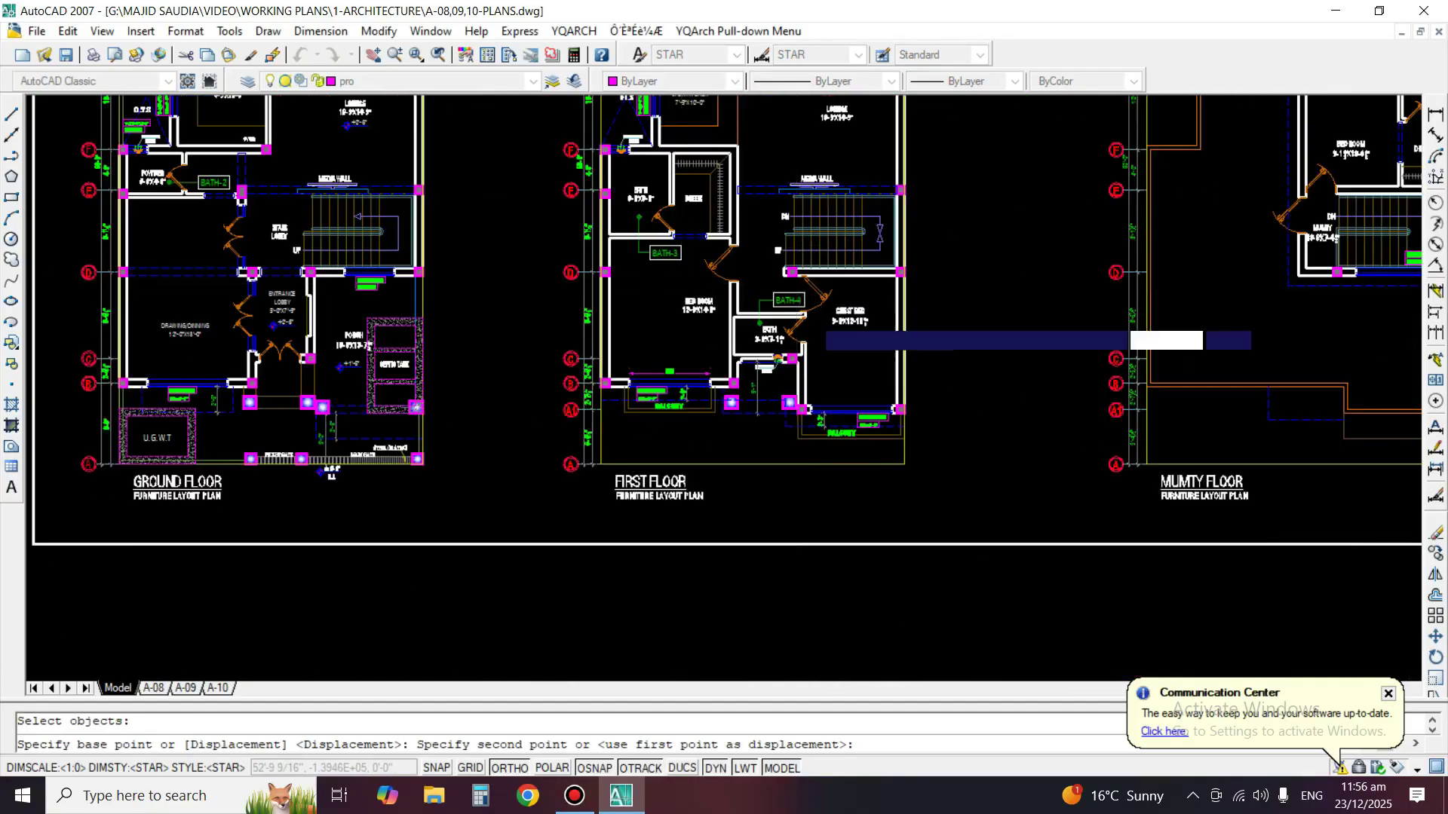
{"action": "middle_click_drag", "start_coordinate": [767, 360], "coordinate": [903, 311]}
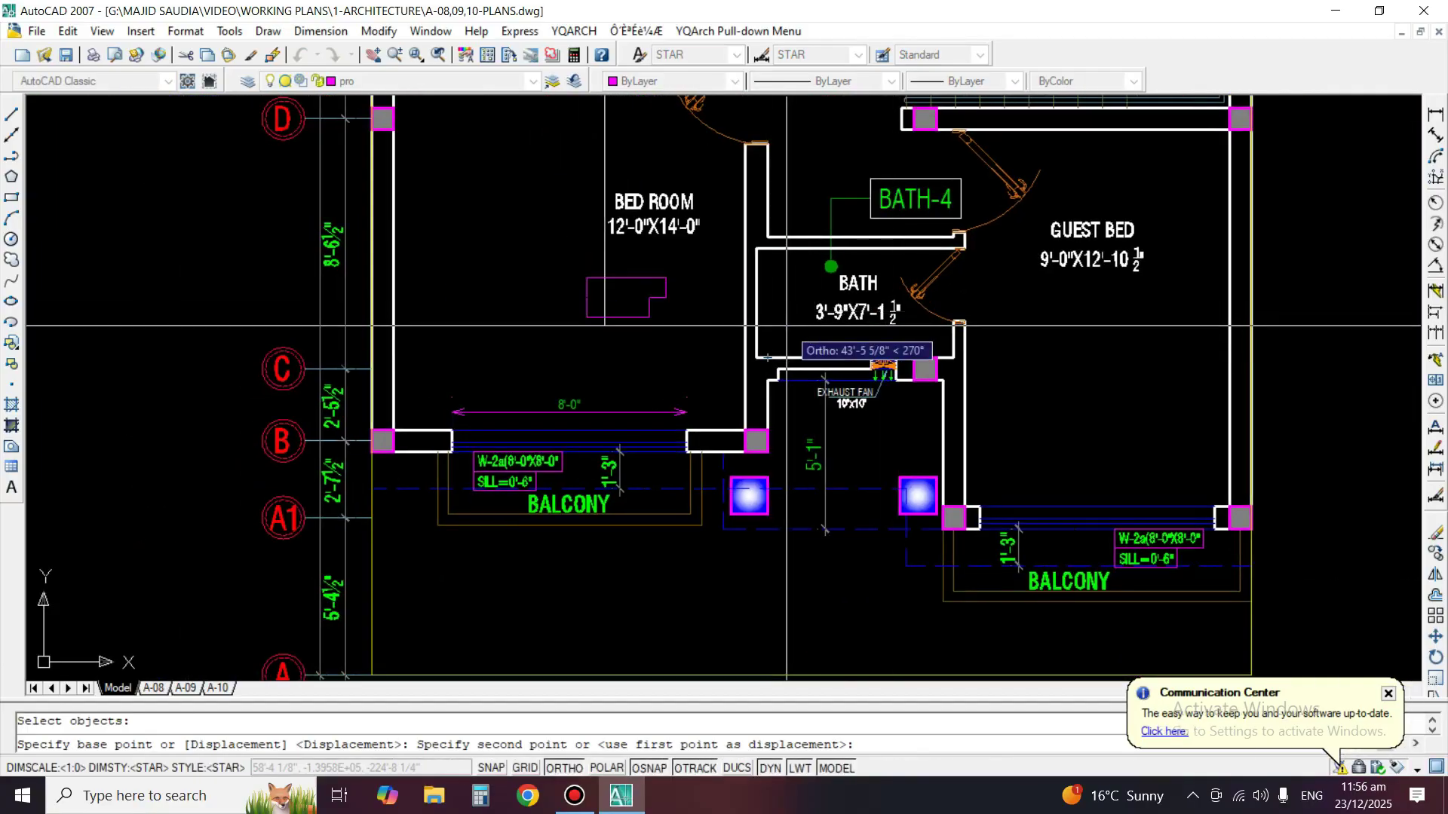
{"action": "scroll", "coordinate": [775, 320], "scroll_direction": "up", "scroll_amount": 2}
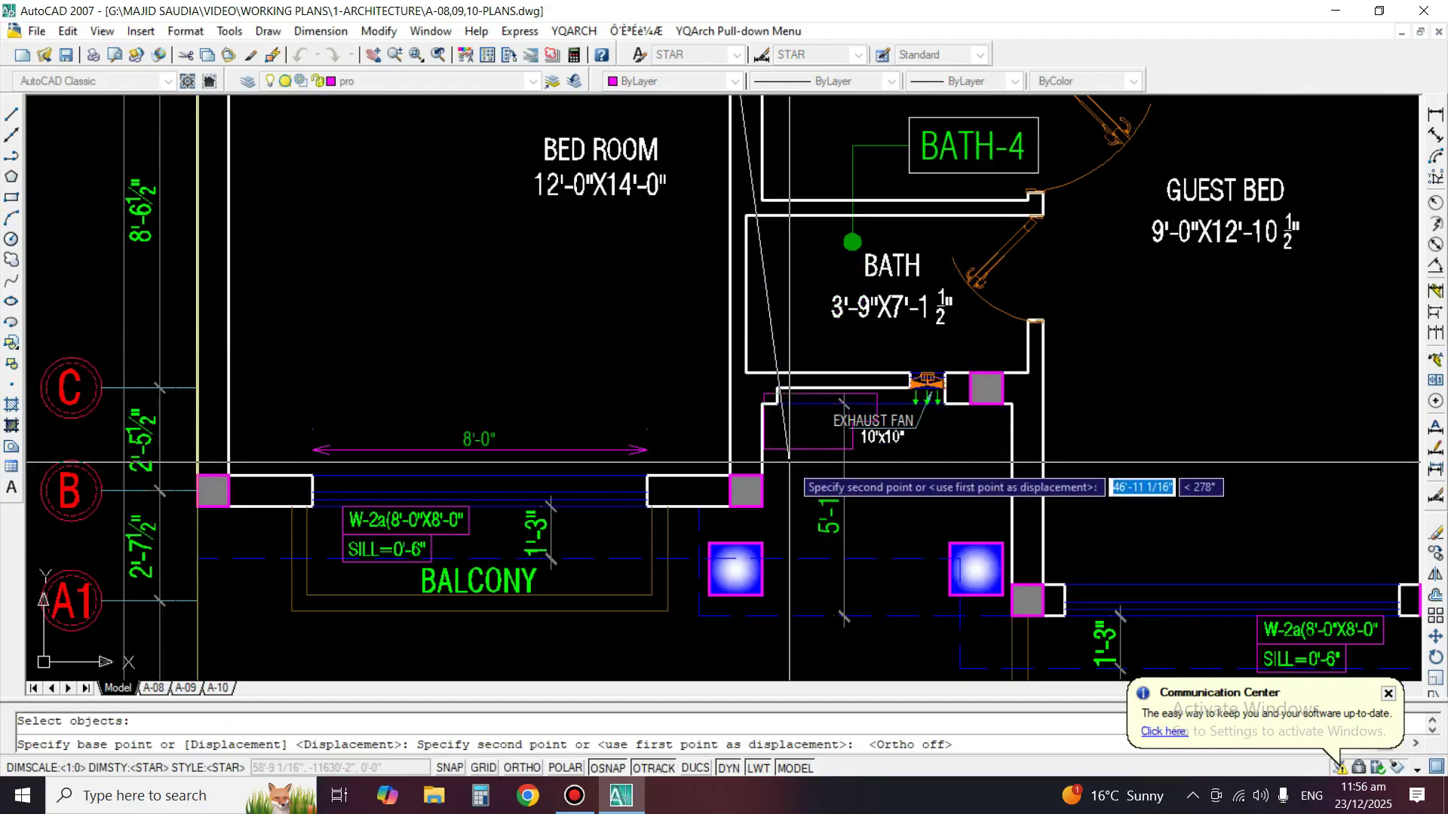
{"action": "left_click", "coordinate": [898, 529]}
{"action": "key", "text": "space"}
Erase the vertical 5'-1" dimension below Bath-4.
{"action": "middle_click_drag", "start_coordinate": [898, 529], "coordinate": [863, 404]}
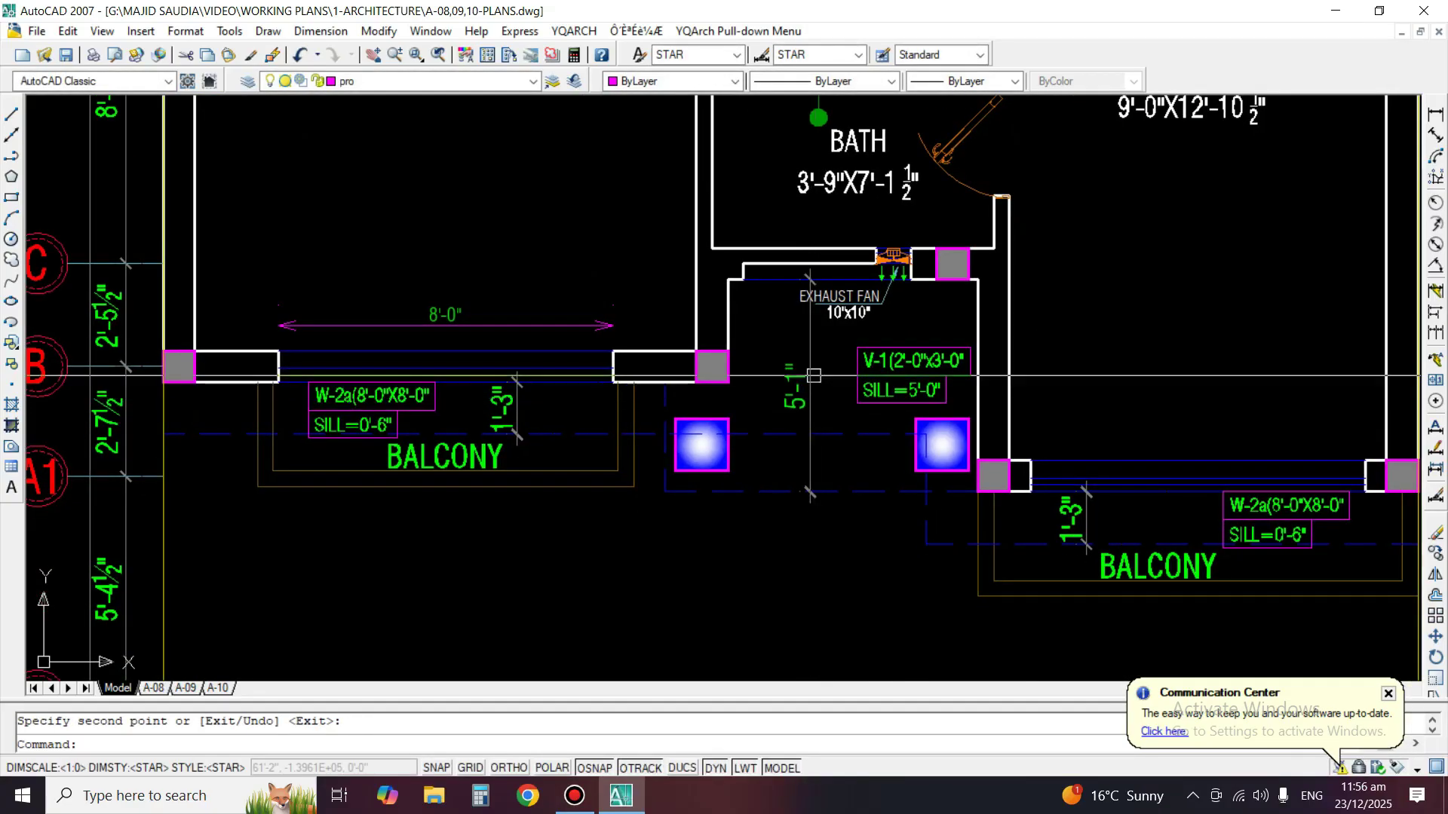
{"action": "left_click", "coordinate": [811, 376]}
{"action": "type", "text": "e"}
{"action": "key", "text": "space"}
Mirror the Bath-4 exhaust fan leader about a vertical line through its bend, deleting the source leader.
{"action": "scroll", "coordinate": [850, 297], "scroll_direction": "up", "scroll_amount": 4}
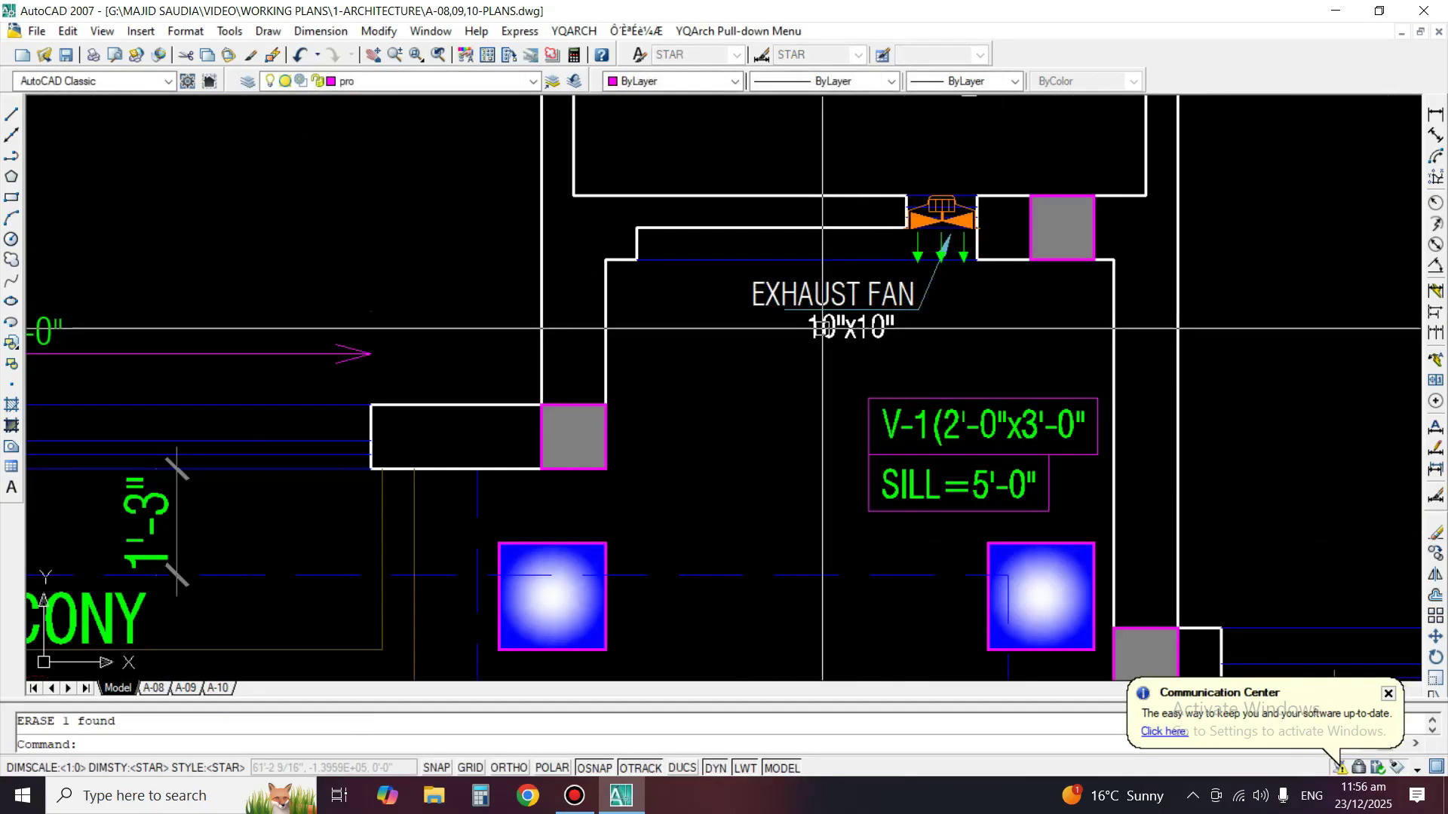
{"action": "type", "text": "mi"}
{"action": "key", "text": "space"}
{"action": "scroll", "coordinate": [894, 333], "scroll_direction": "up", "scroll_amount": 2}
{"action": "left_click", "coordinate": [943, 272]}
{"action": "key", "text": "space"}
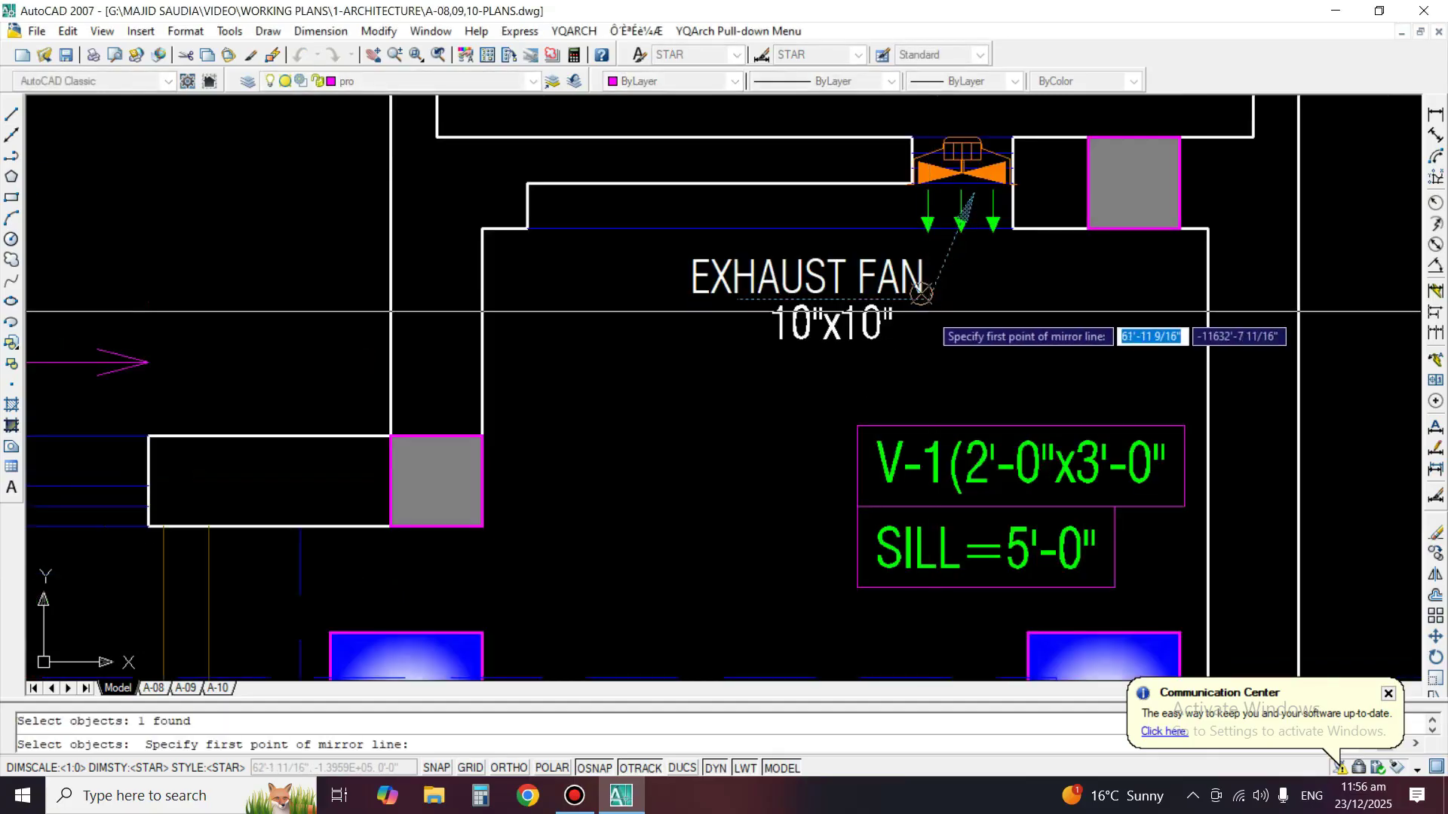
{"action": "left_click", "coordinate": [929, 299]}
{"action": "key", "text": "F8"}
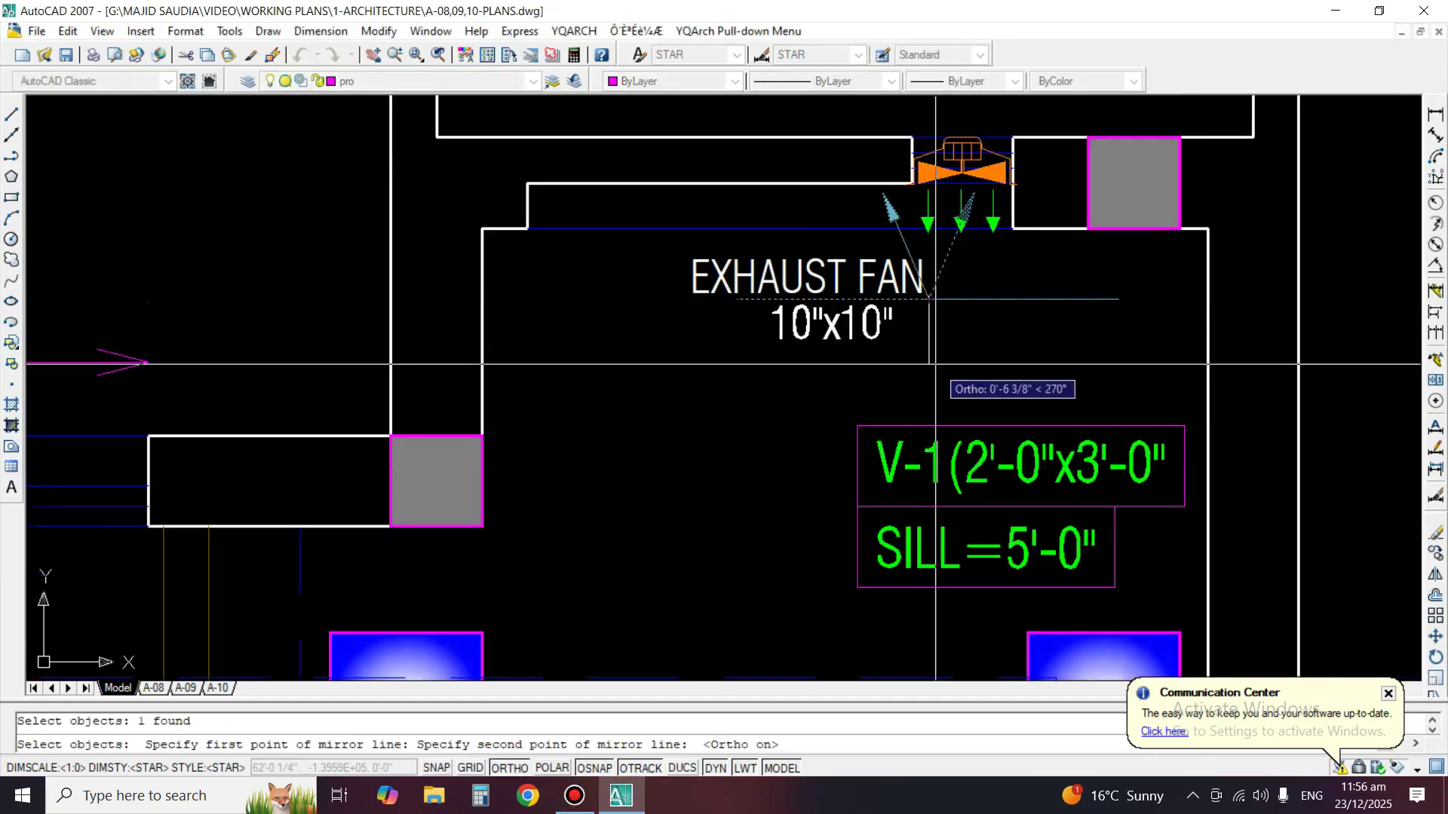
{"action": "left_click", "coordinate": [932, 369]}
{"action": "type", "text": "y"}
{"action": "key", "text": "Return"}
{"action": "key", "text": "space"}
{"action": "left_click", "coordinate": [851, 301]}
{"action": "key", "text": "space"}
{"action": "left_click", "coordinate": [812, 370]}
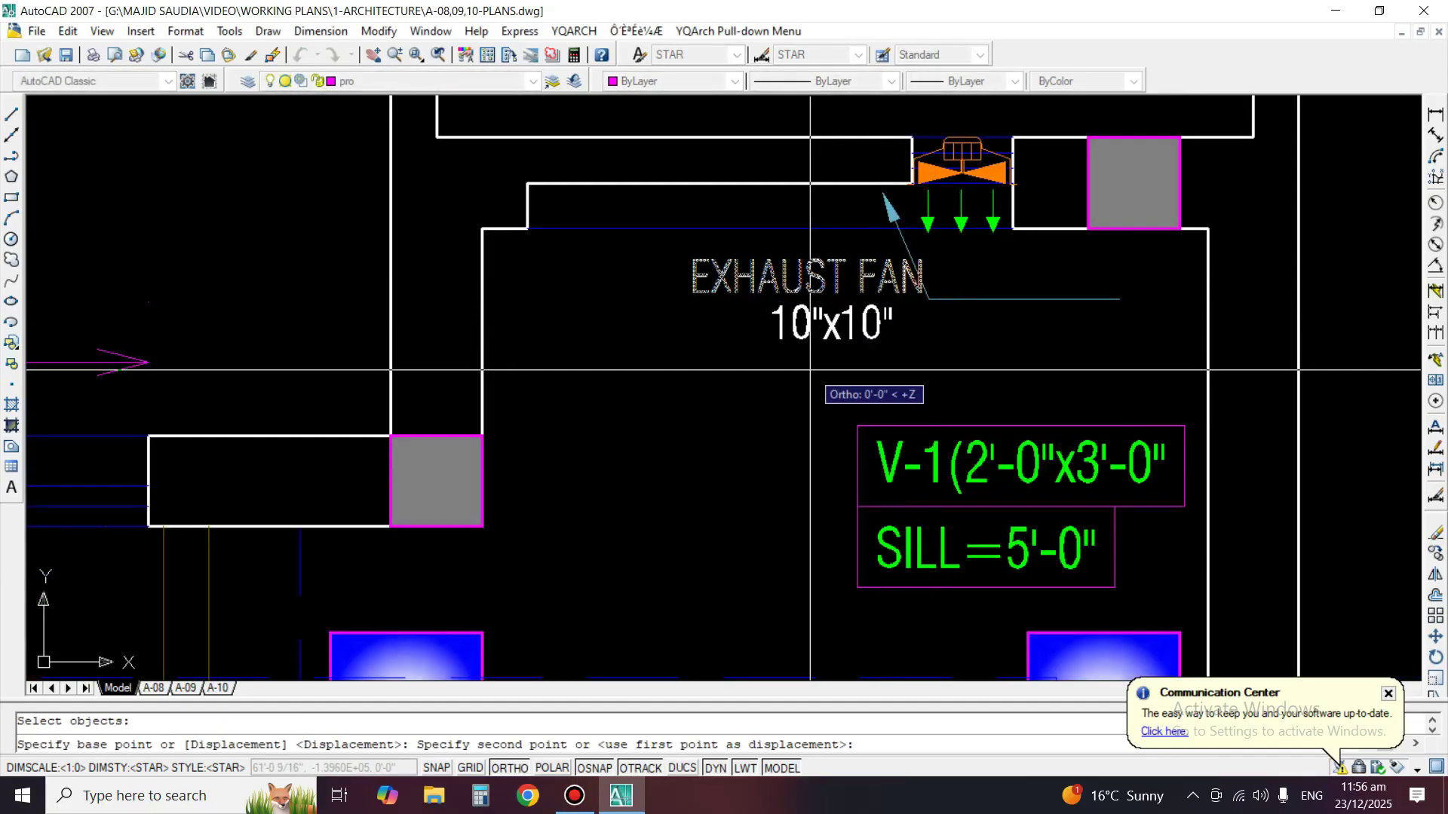
{"action": "key", "text": "Escape"}
Move the EXHAUST FAN and 10"x10" texts horizontally onto the mirrored leader's landing line.
{"action": "key", "text": "space"}
{"action": "left_click", "coordinate": [812, 365]}
{"action": "left_click", "coordinate": [793, 283]}
{"action": "key", "text": "space"}
{"action": "left_click", "coordinate": [788, 391]}
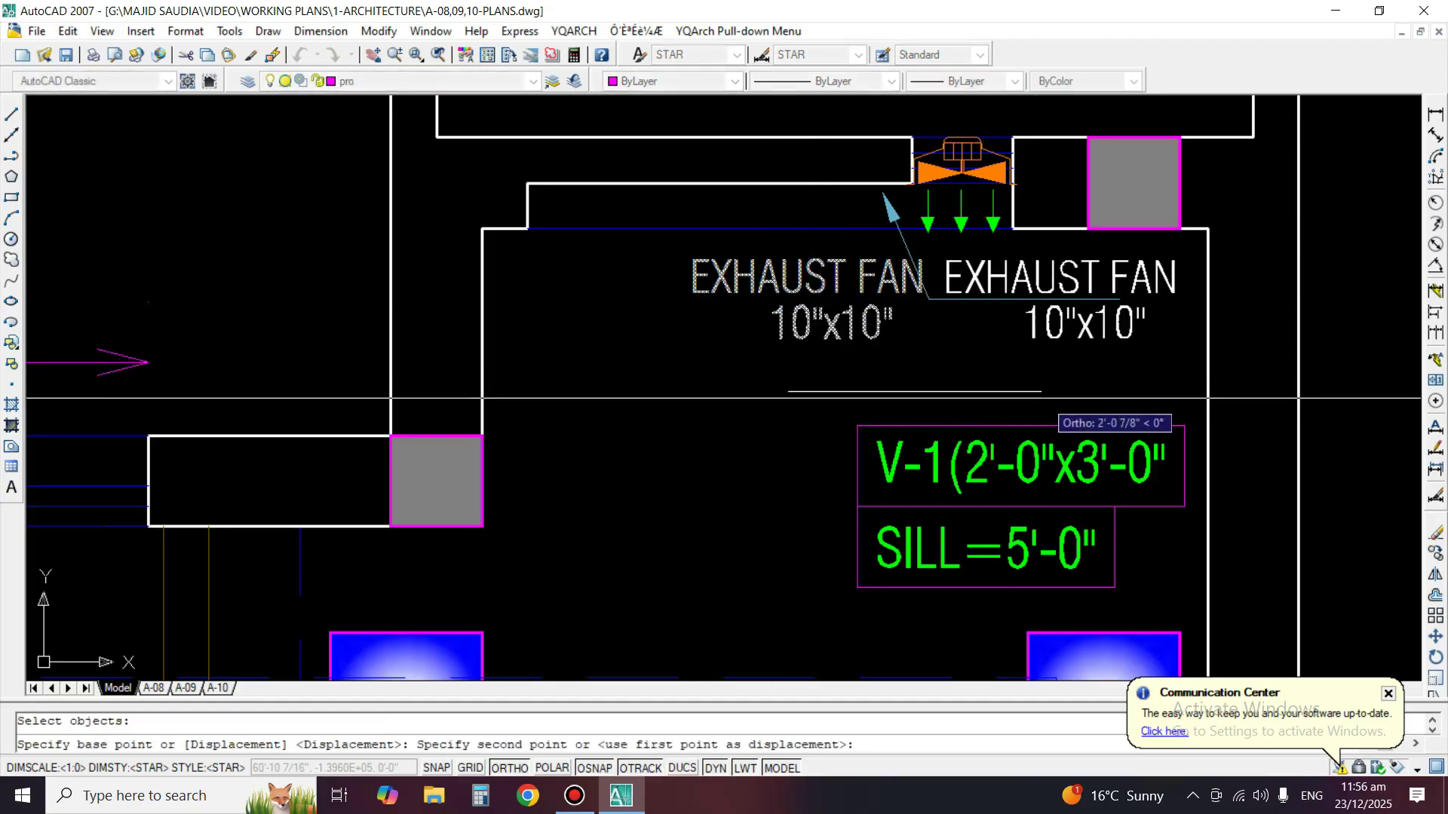
{"action": "left_click", "coordinate": [1050, 393]}
Measure the width of the Bath-4 ventilator opening with a linear dimension, without placing it.
{"action": "mouse_move", "coordinate": [705, 353]}
{"action": "middle_mouse_down"}
{"action": "mouse_move", "coordinate": [734, 294]}
{"action": "mouse_move", "coordinate": [711, 377]}
{"action": "middle_mouse_up"}
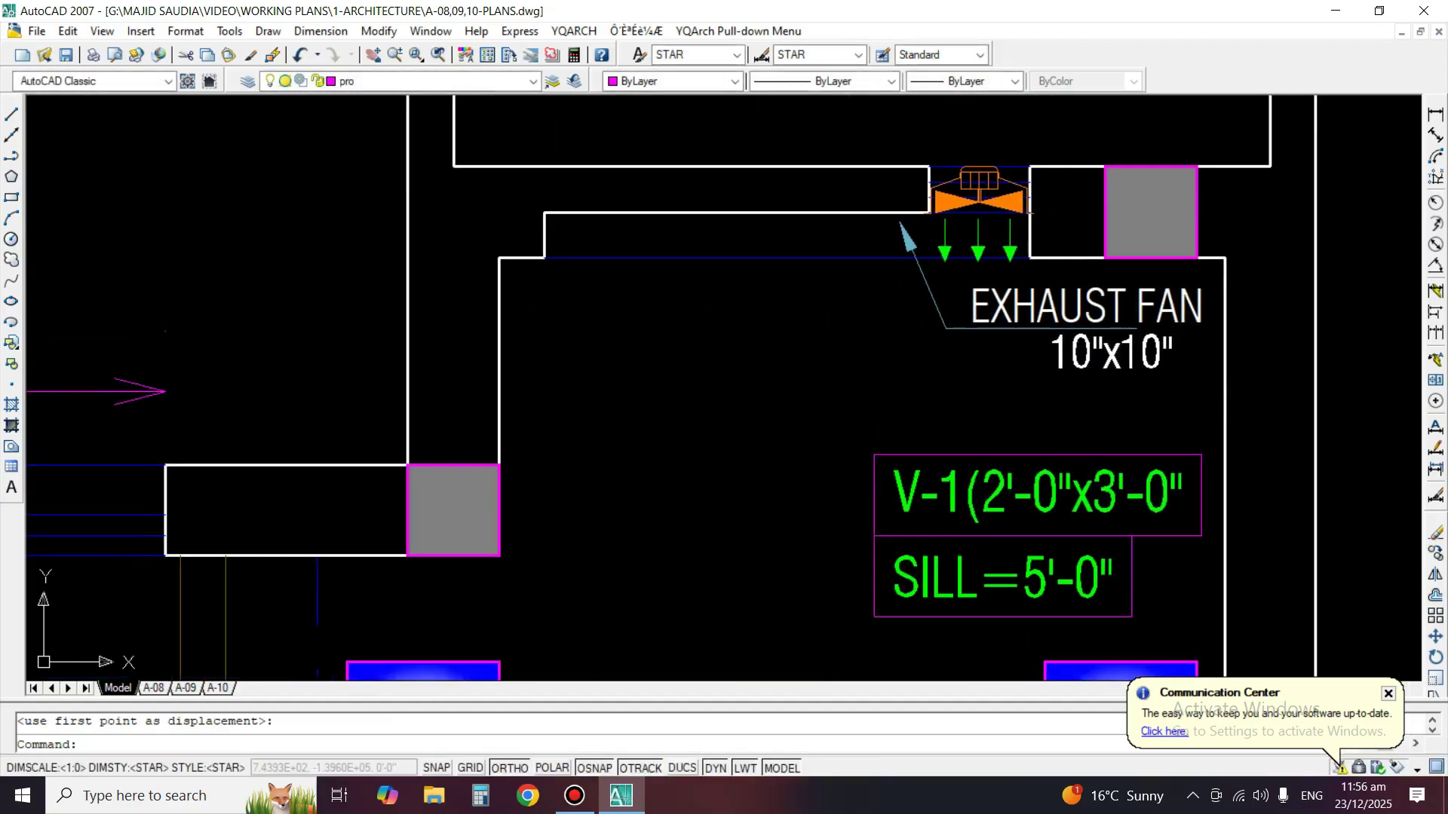
{"action": "left_click", "coordinate": [1435, 114]}
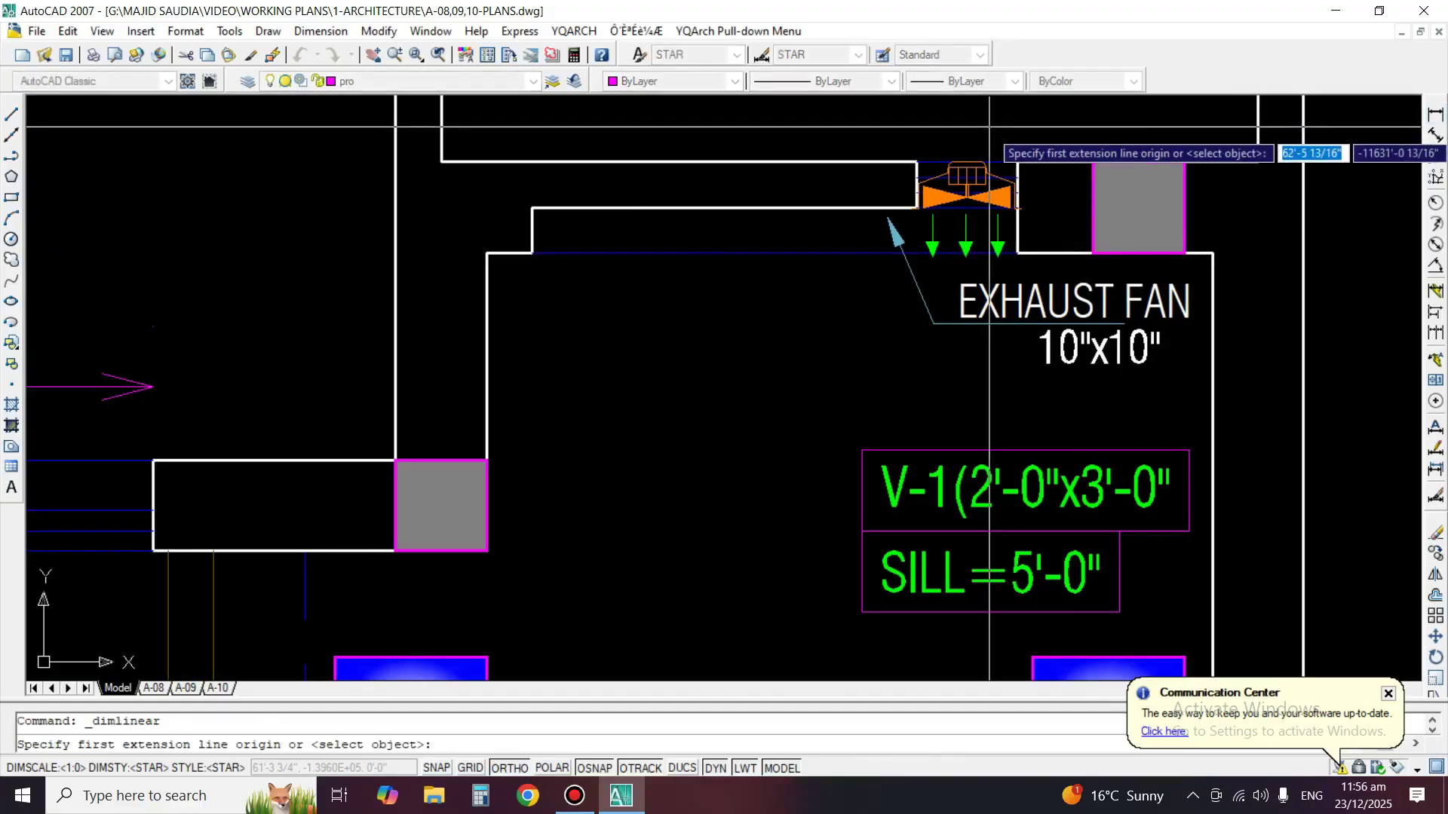
{"action": "key", "text": "Return"}
{"action": "left_click", "coordinate": [934, 161]}
{"action": "key", "text": "Escape"}
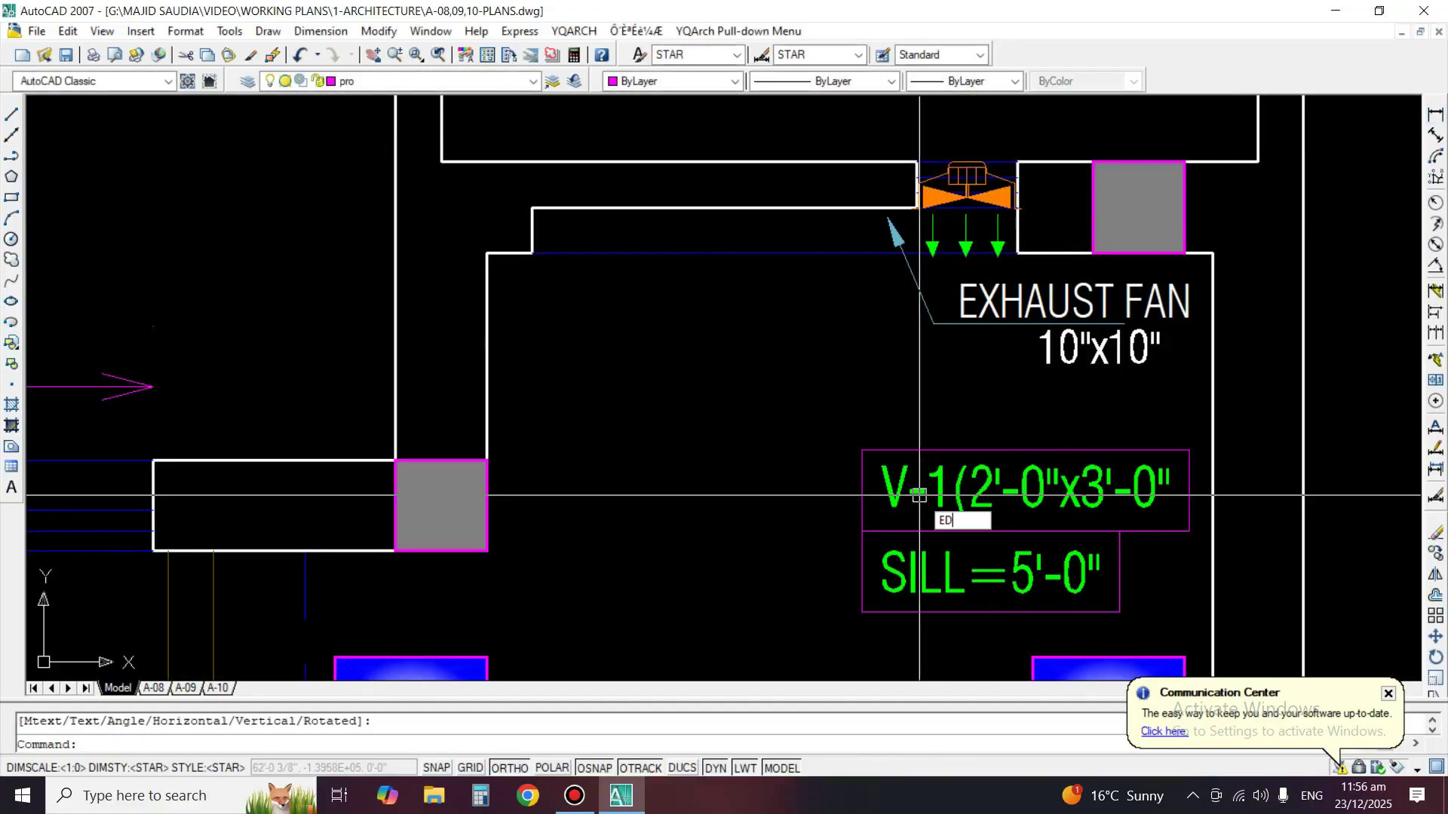
Change the copied Bath-4 tag to V-3('-10"x10" with SILL=7'-0".
{"action": "double_click", "coordinate": [971, 489]}
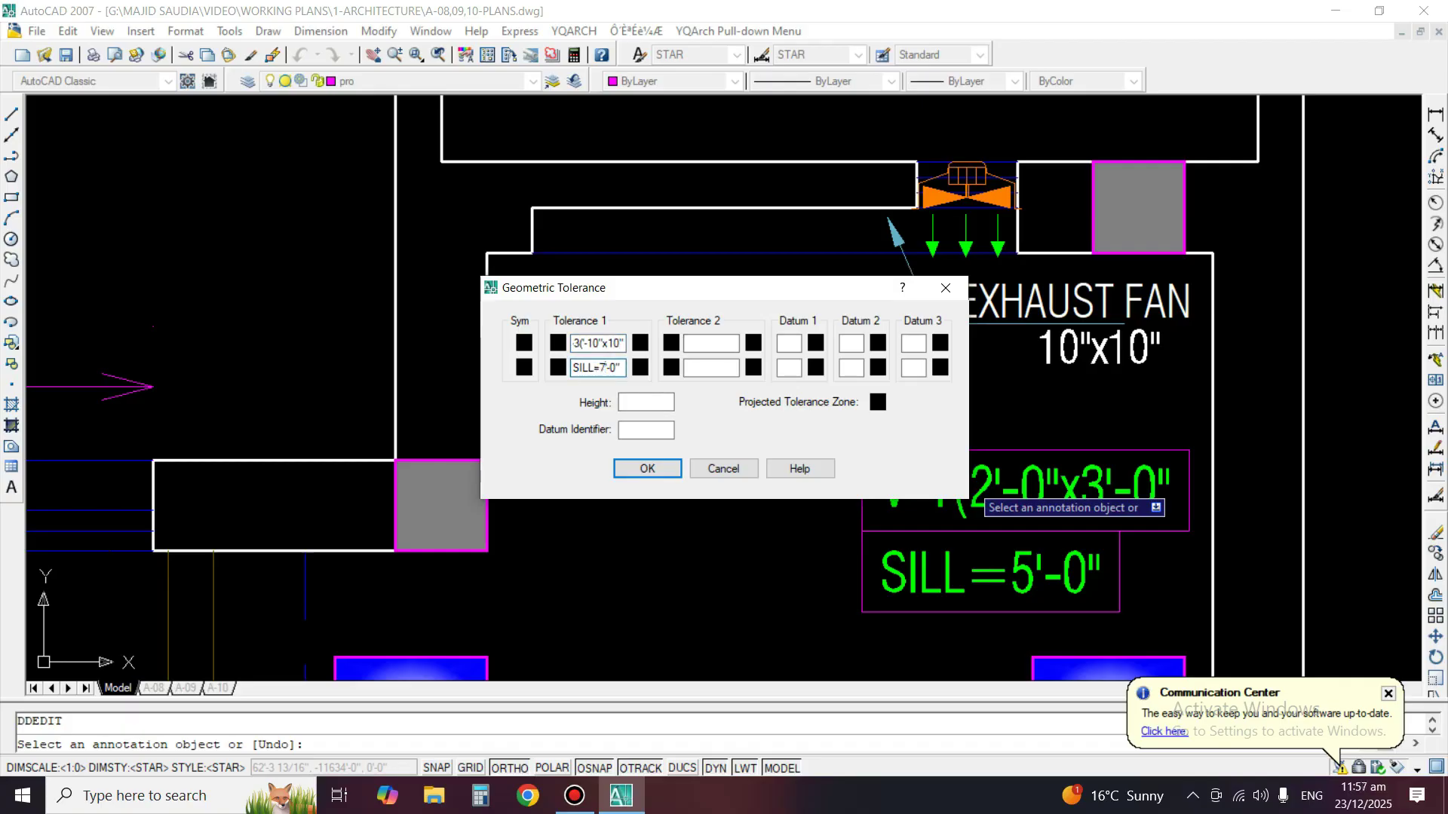
{"action": "key", "text": "Return"}
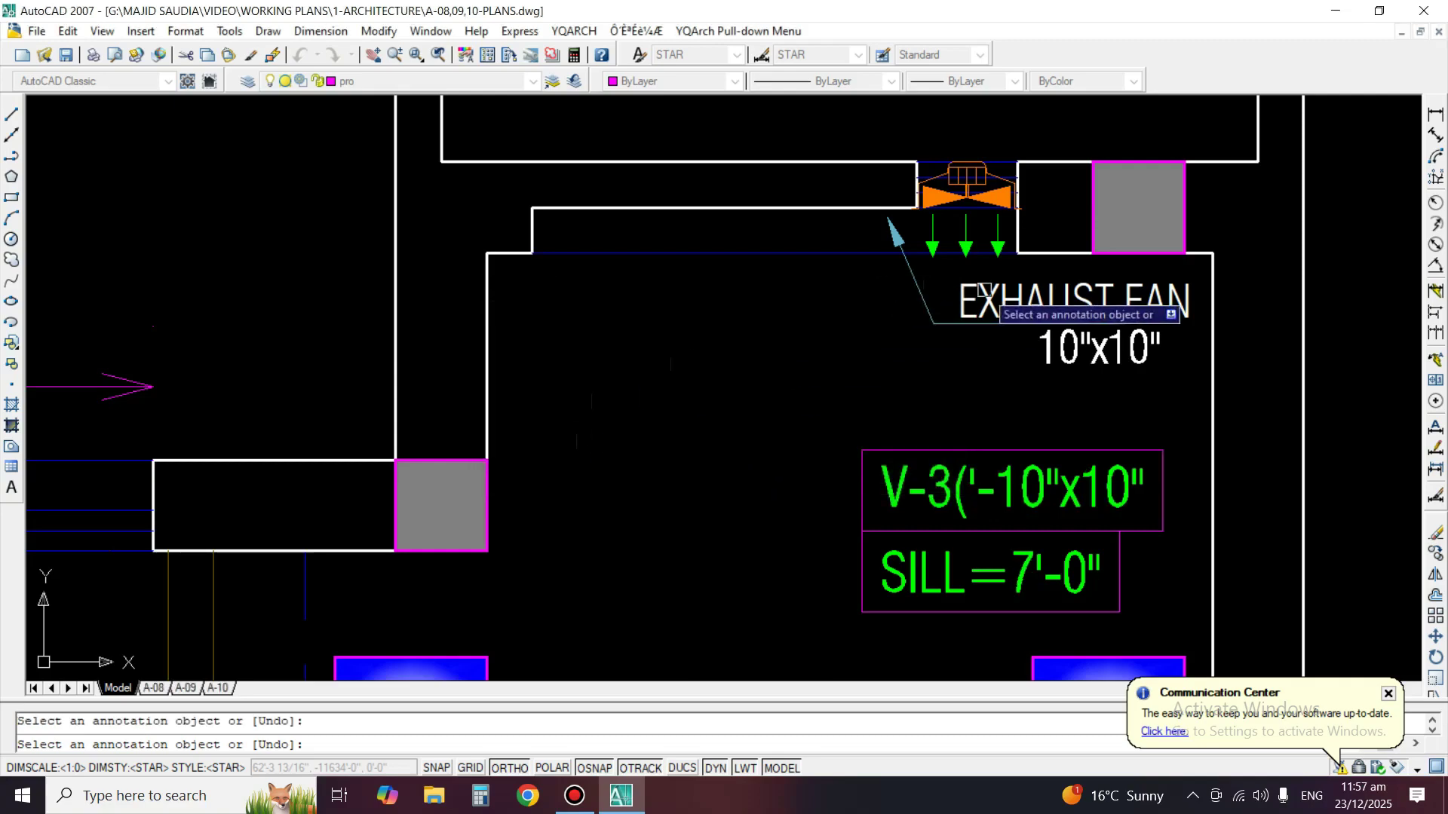
{"action": "key", "text": "Escape"}
Move the V-3 tag together with its sill box below the Bath-4 exhaust fan.
{"action": "type", "text": "m"}
{"action": "key", "text": "Return"}
{"action": "left_click", "coordinate": [1010, 490]}
{"action": "key", "text": "Return"}
{"action": "left_click", "coordinate": [531, 535]}
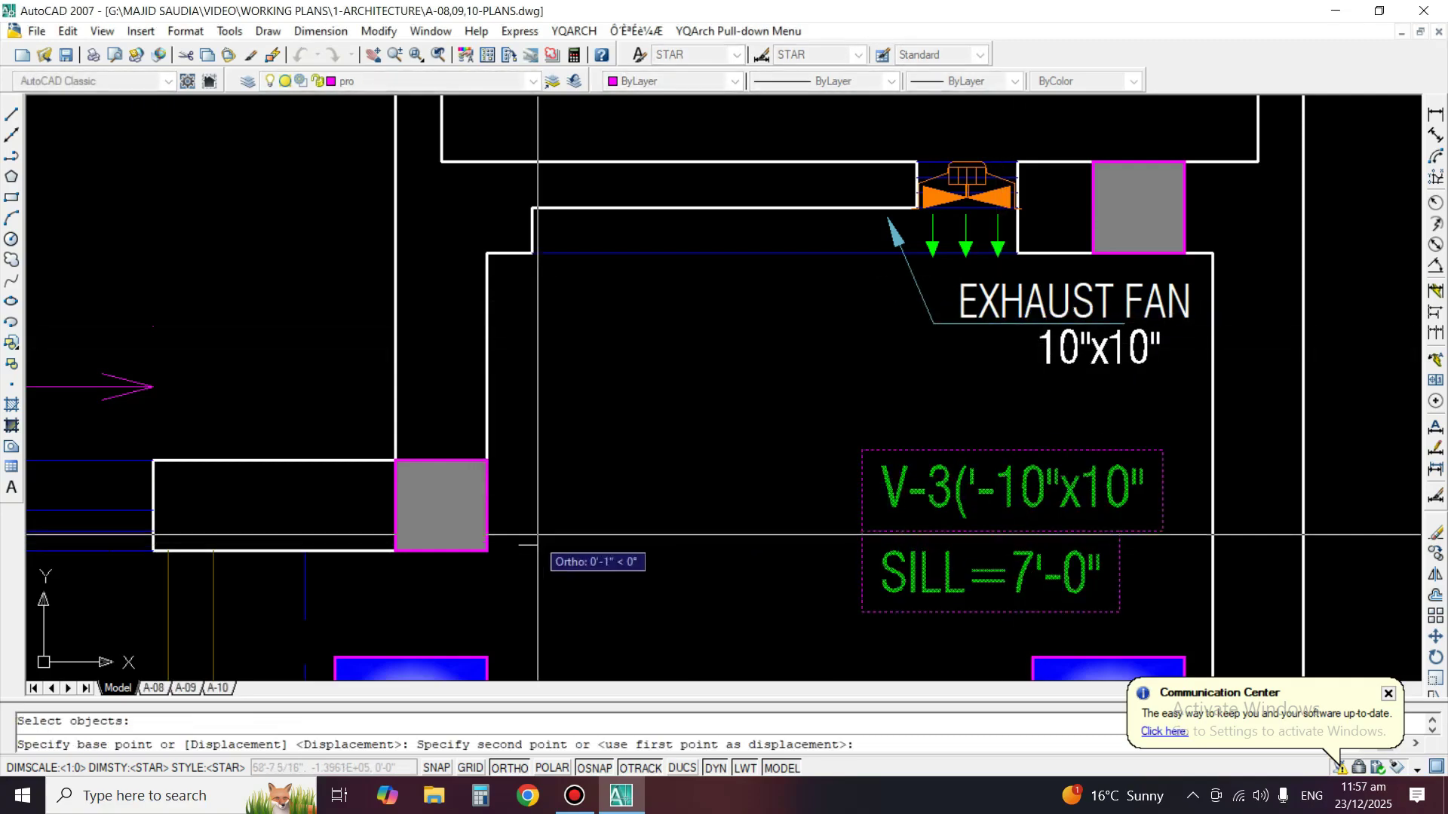
Move the V-3 ventilator tag and its sill line up to just below the exhaust fan label.
{"action": "left_click", "coordinate": [531, 404]}
{"action": "key", "text": "Return"}
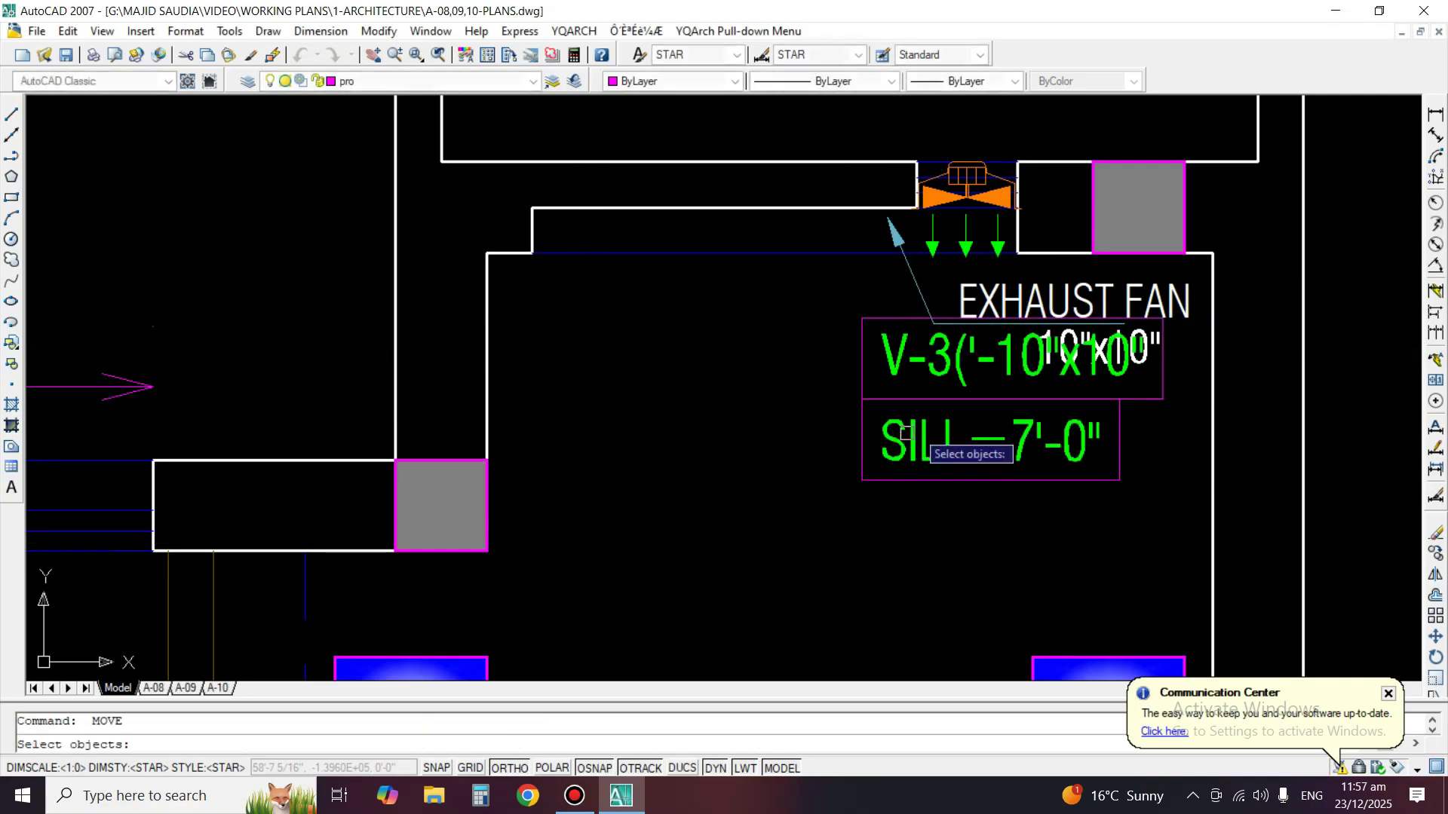
{"action": "left_click", "coordinate": [906, 434]}
{"action": "left_click", "coordinate": [833, 469]}
{"action": "key", "text": "Return"}
{"action": "left_click", "coordinate": [862, 480]}
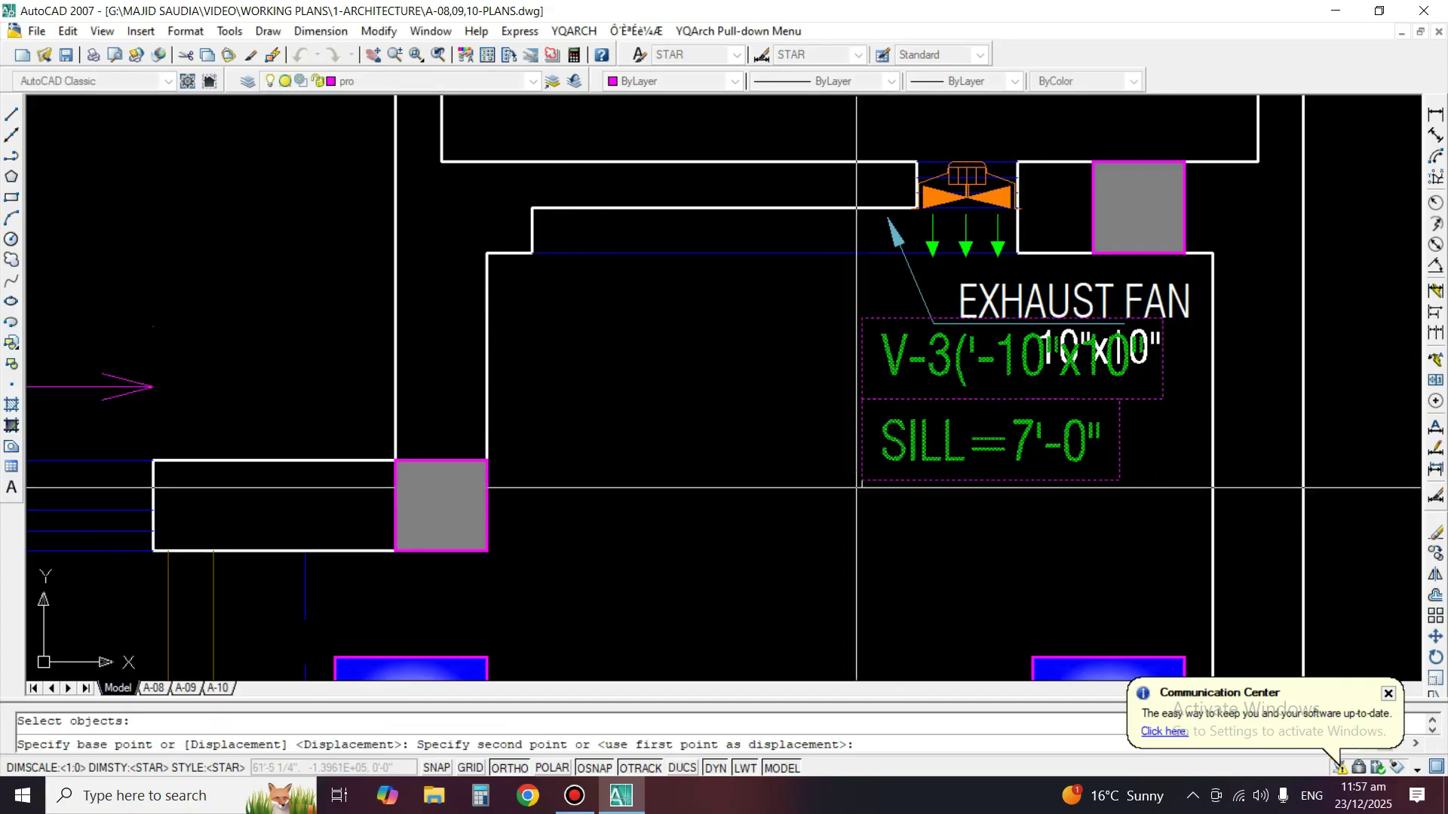
{"action": "left_click", "coordinate": [862, 509]}
{"action": "middle_click_drag", "start_coordinate": [873, 404], "coordinate": [1001, 430]}
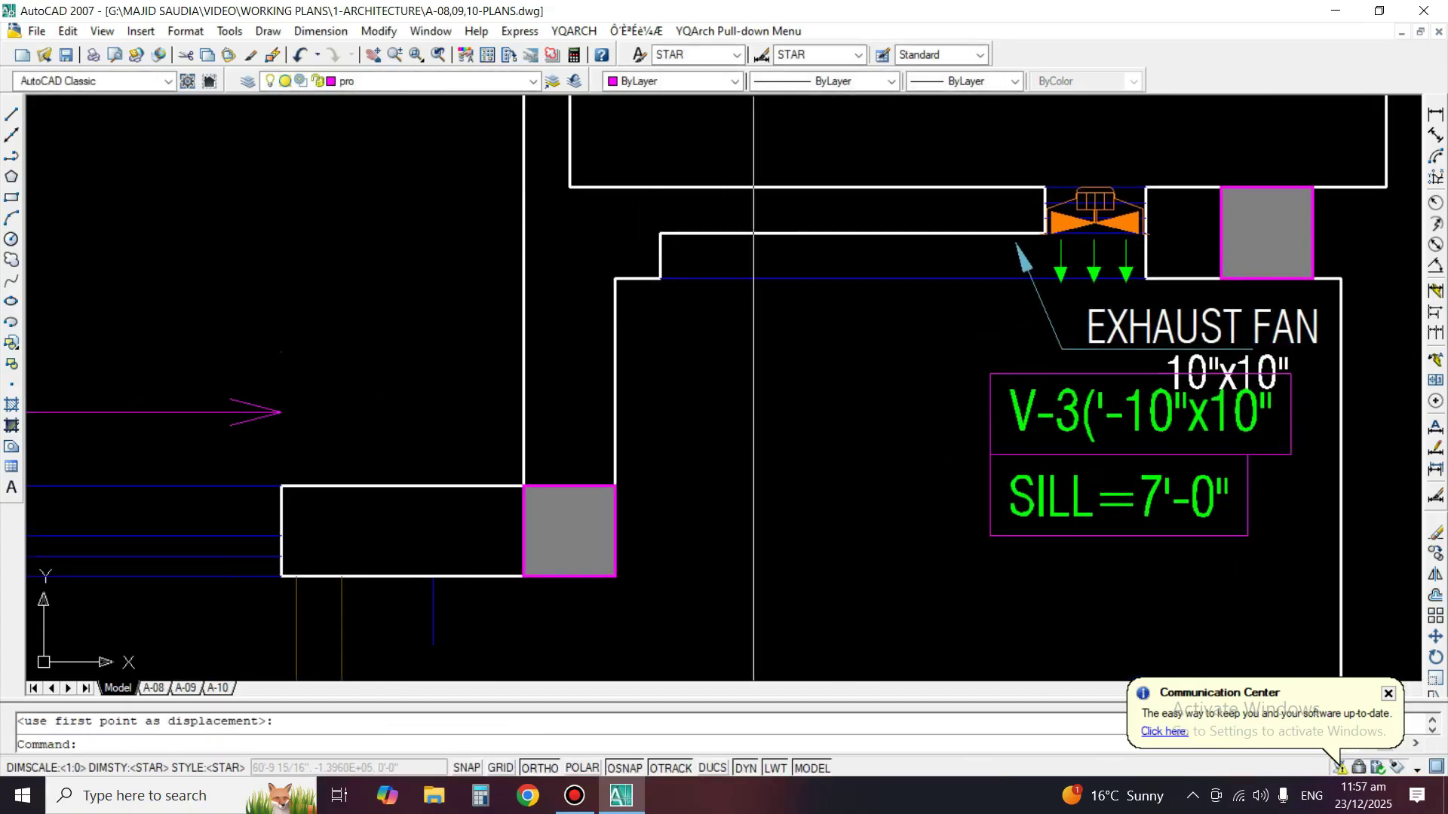
{"action": "left_click", "coordinate": [703, 278]}
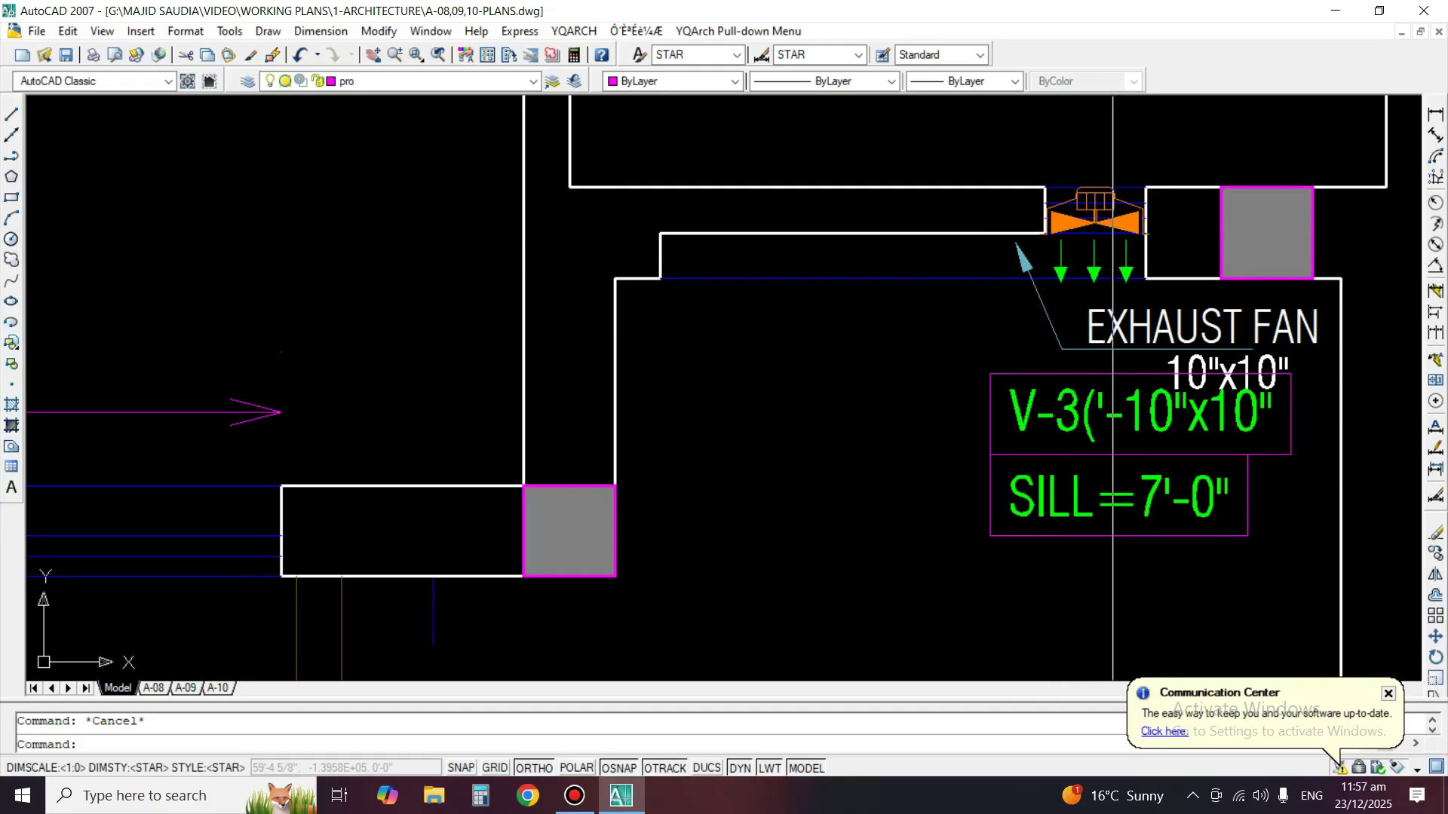
Draw a leader pointing up to the blue line across the recess outside the bath, with a short horizontal landing and no text.
{"action": "scroll", "coordinate": [809, 306], "scroll_direction": "down", "scroll_amount": 3}
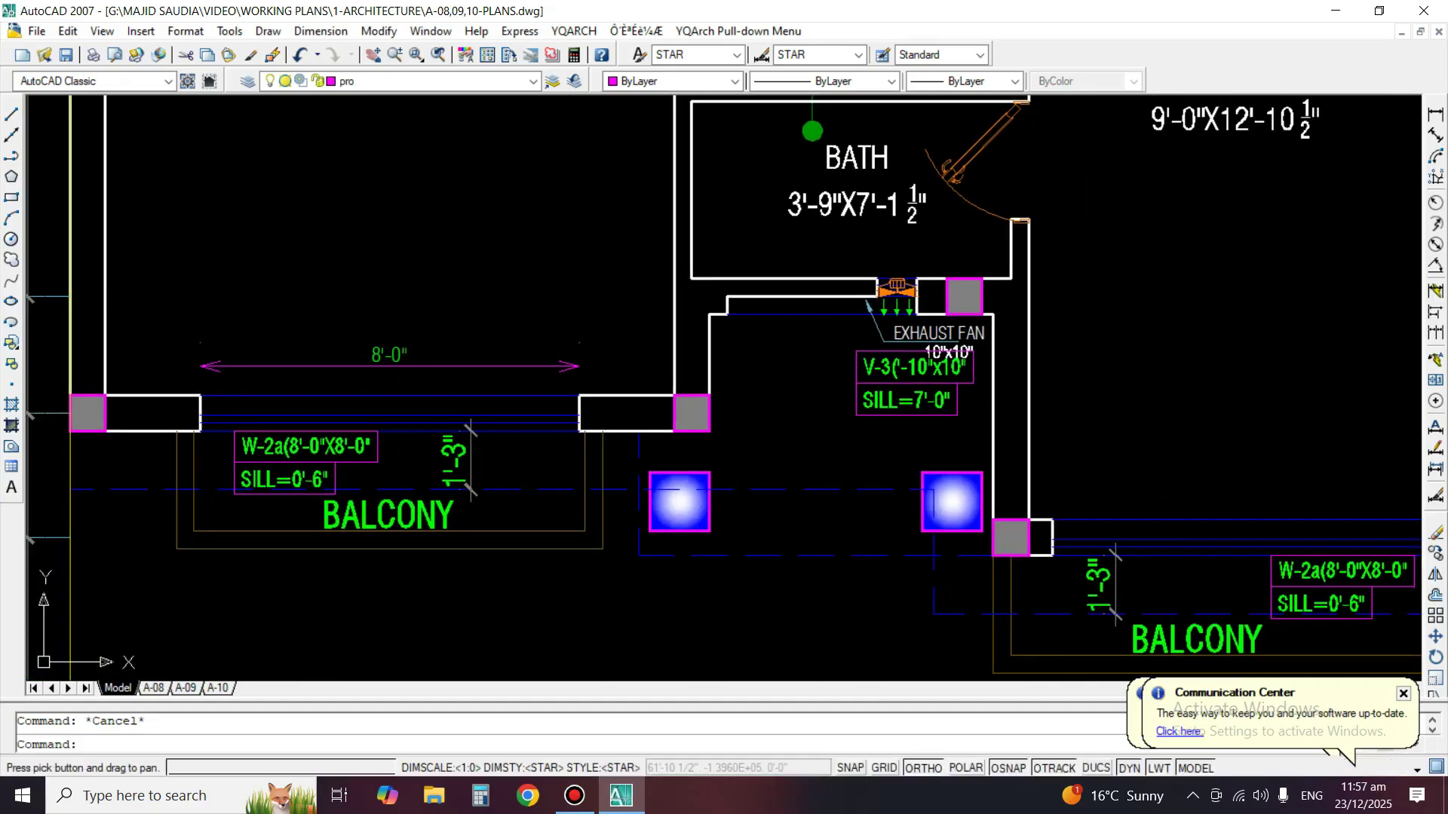
{"action": "left_click", "coordinate": [1433, 360]}
{"action": "scroll", "coordinate": [716, 361], "scroll_direction": "up", "scroll_amount": 2}
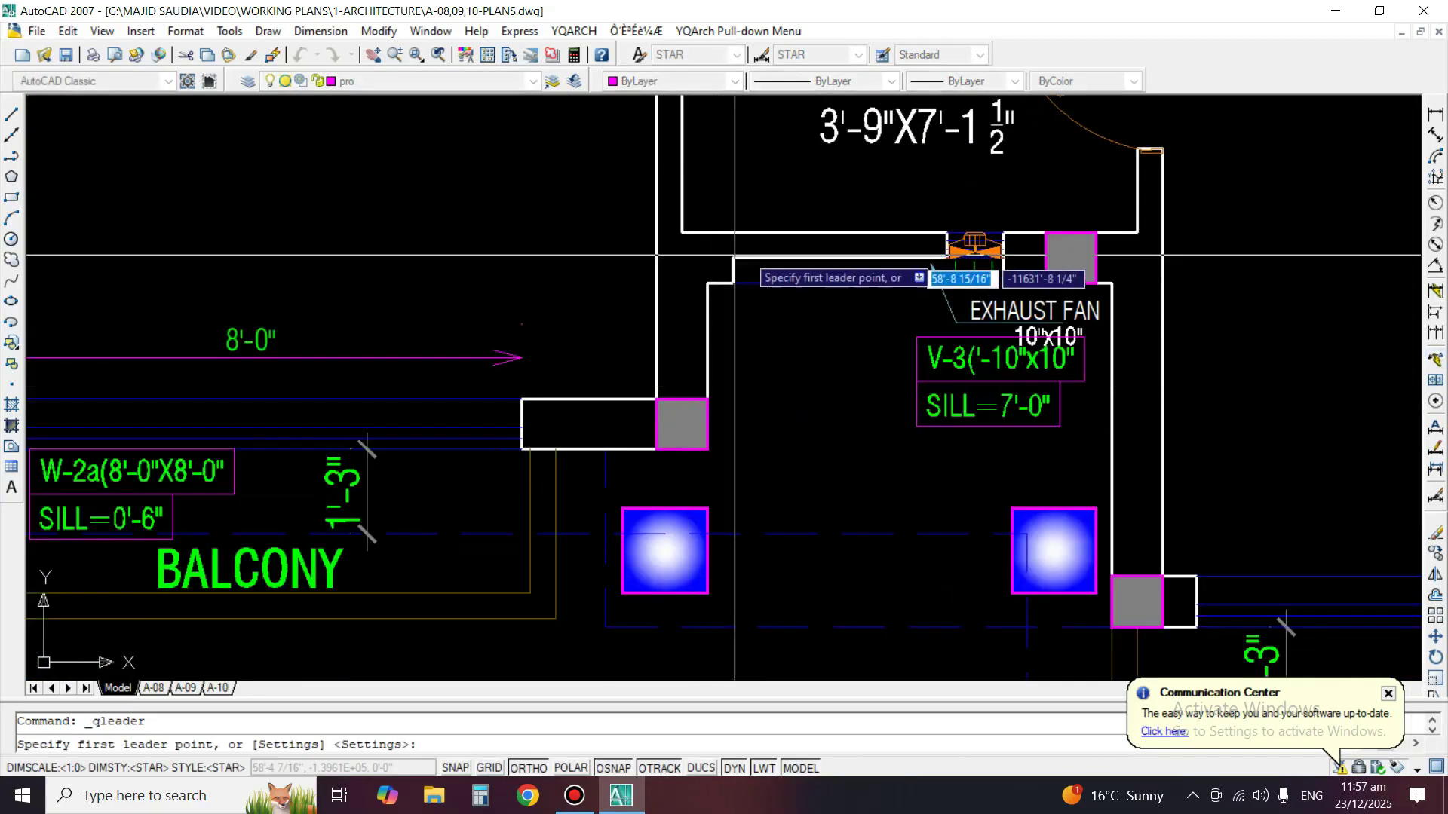
{"action": "left_click", "coordinate": [742, 306]}
{"action": "left_click", "coordinate": [789, 443]}
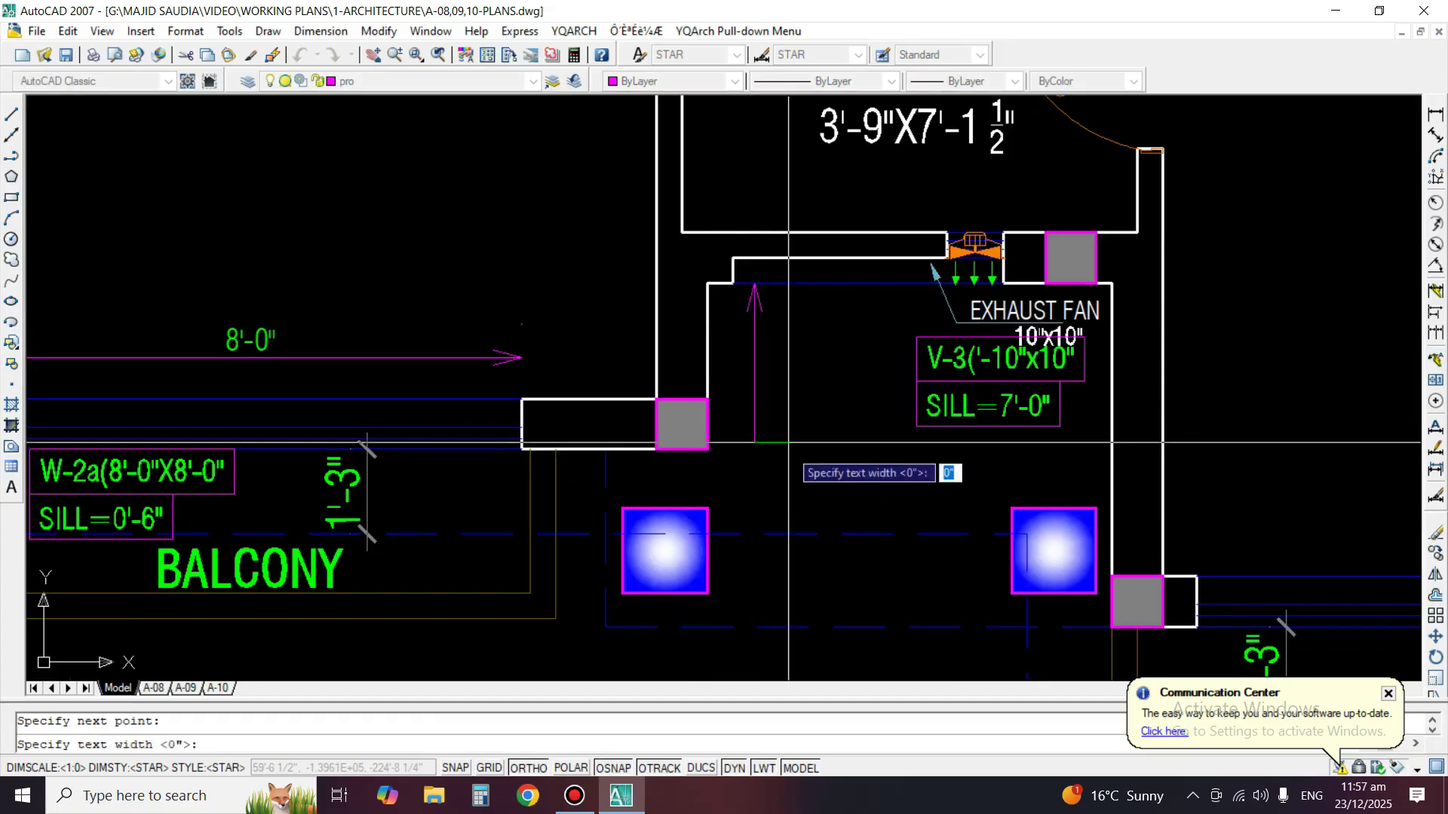
{"action": "key", "text": "Escape"}
Match the new leader's properties to the exhaust fan leader.
{"action": "type", "text": "ma"}
{"action": "key", "text": "space"}
{"action": "left_click", "coordinate": [949, 298]}
{"action": "left_click", "coordinate": [844, 417]}
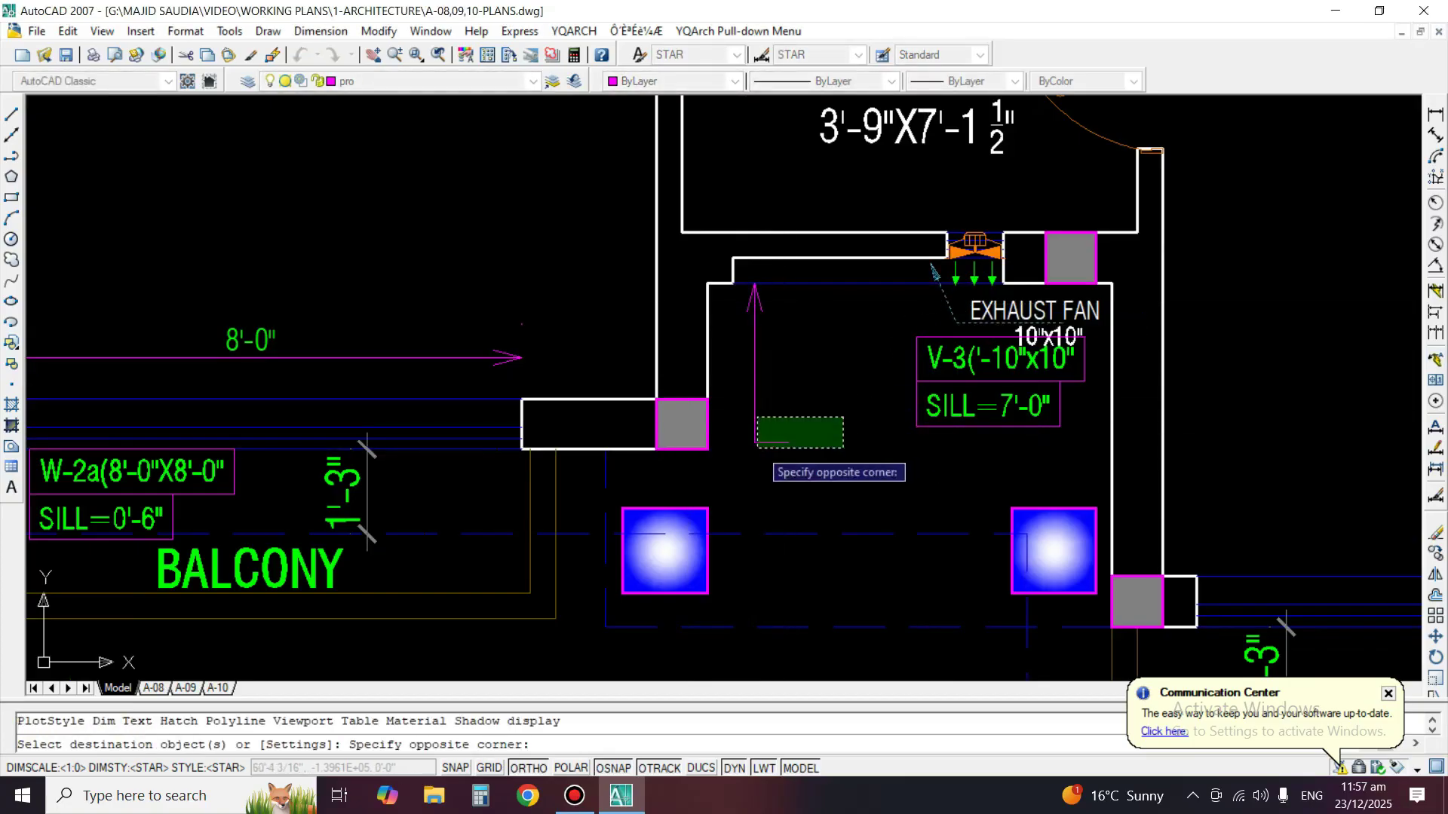
{"action": "left_click", "coordinate": [755, 449]}
{"action": "key", "text": "space"}
Copy the V-3 tag from its upper corner to the end of the new leader.
{"action": "type", "text": "co"}
{"action": "key", "text": "space"}
{"action": "left_click", "coordinate": [974, 352]}
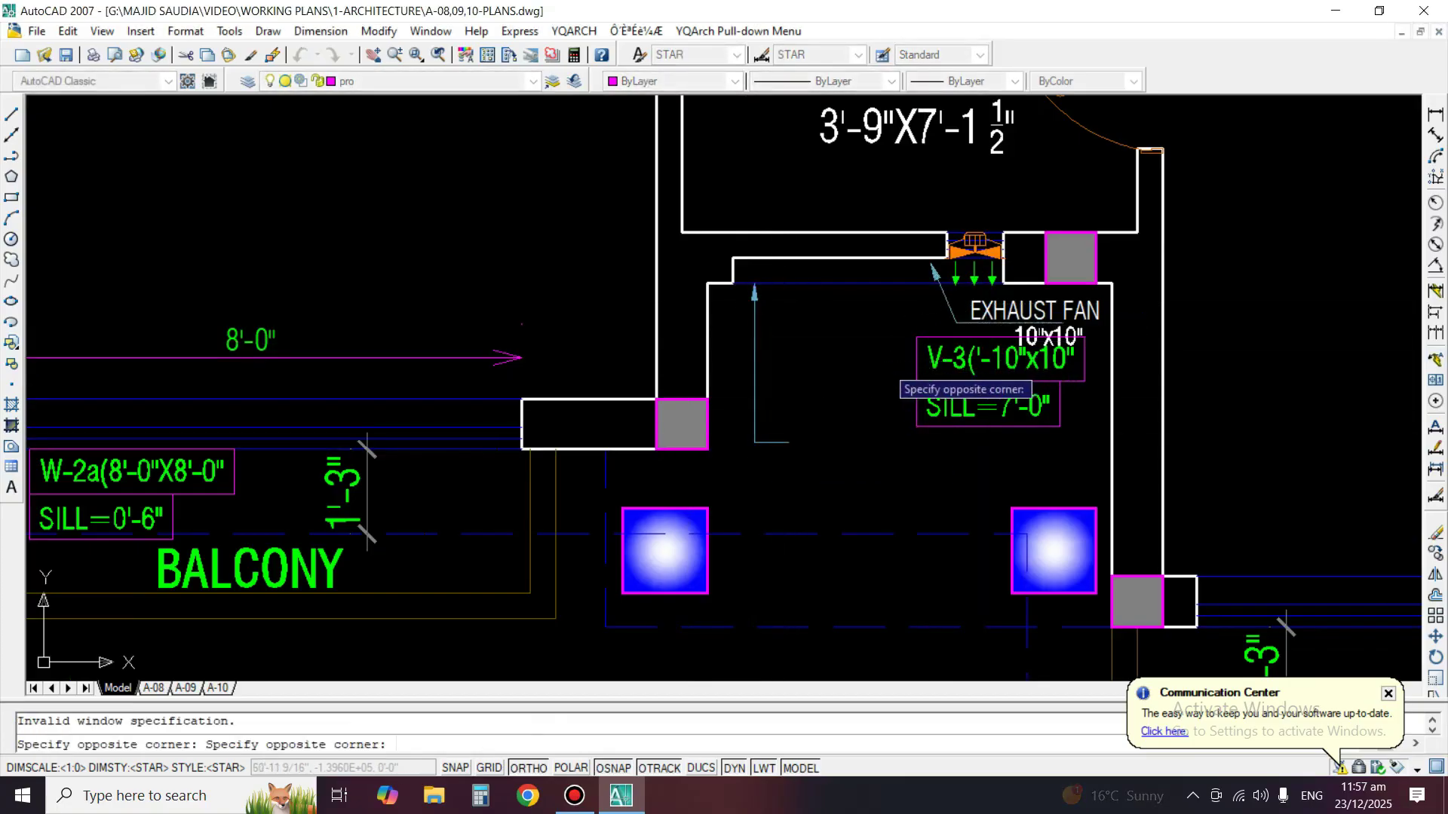
{"action": "left_click", "coordinate": [884, 362]}
{"action": "key", "text": "space"}
{"action": "left_click", "coordinate": [916, 336]}
{"action": "left_click", "coordinate": [788, 442]}
{"action": "key", "text": "space"}
Edit the copied tag to a single line reading DUMMY WINDOW, without the sill line.
{"action": "type", "text": "e"}
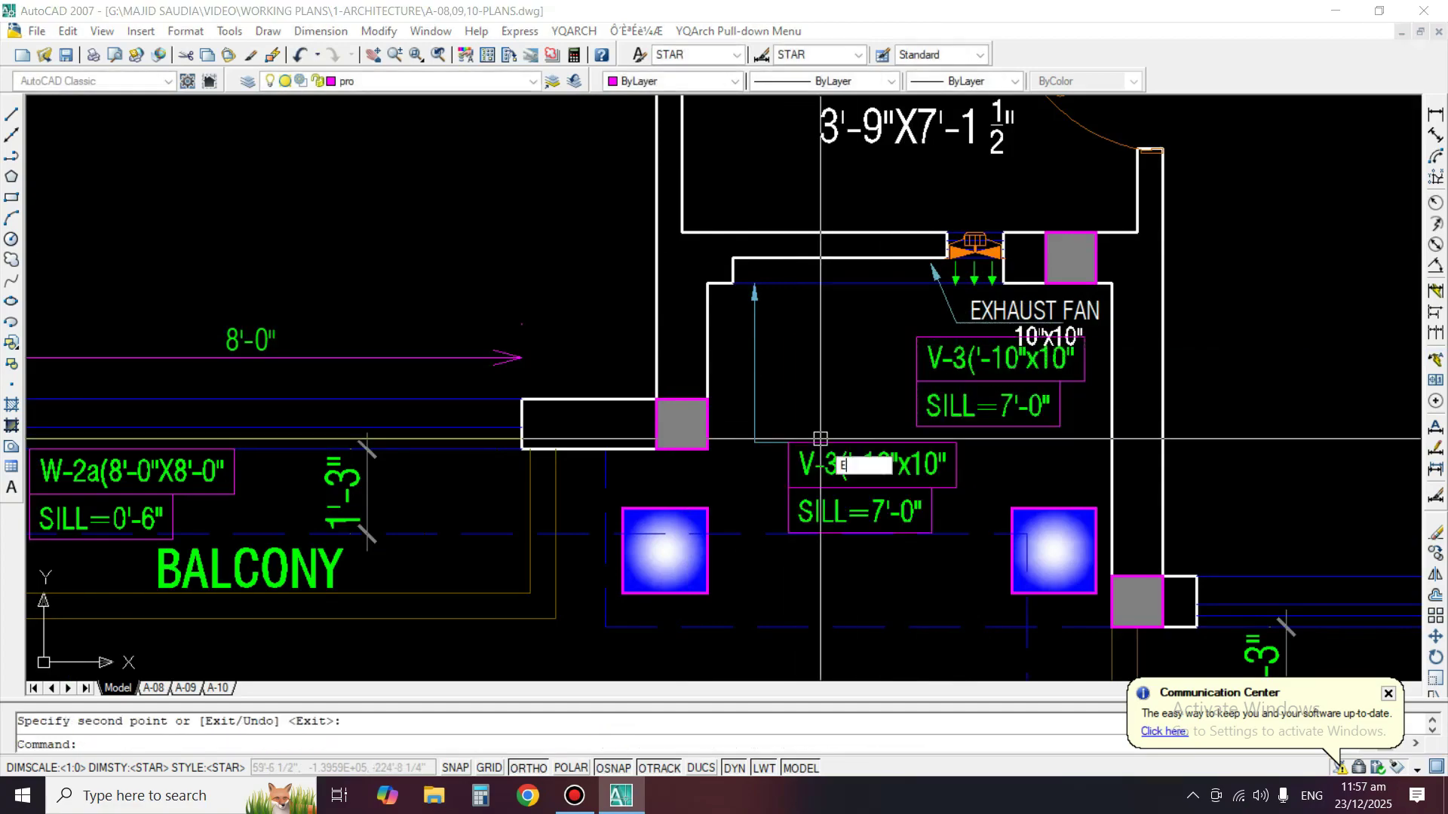
{"action": "type", "text": "d"}
{"action": "key", "text": "space"}
{"action": "left_click", "coordinate": [820, 449]}
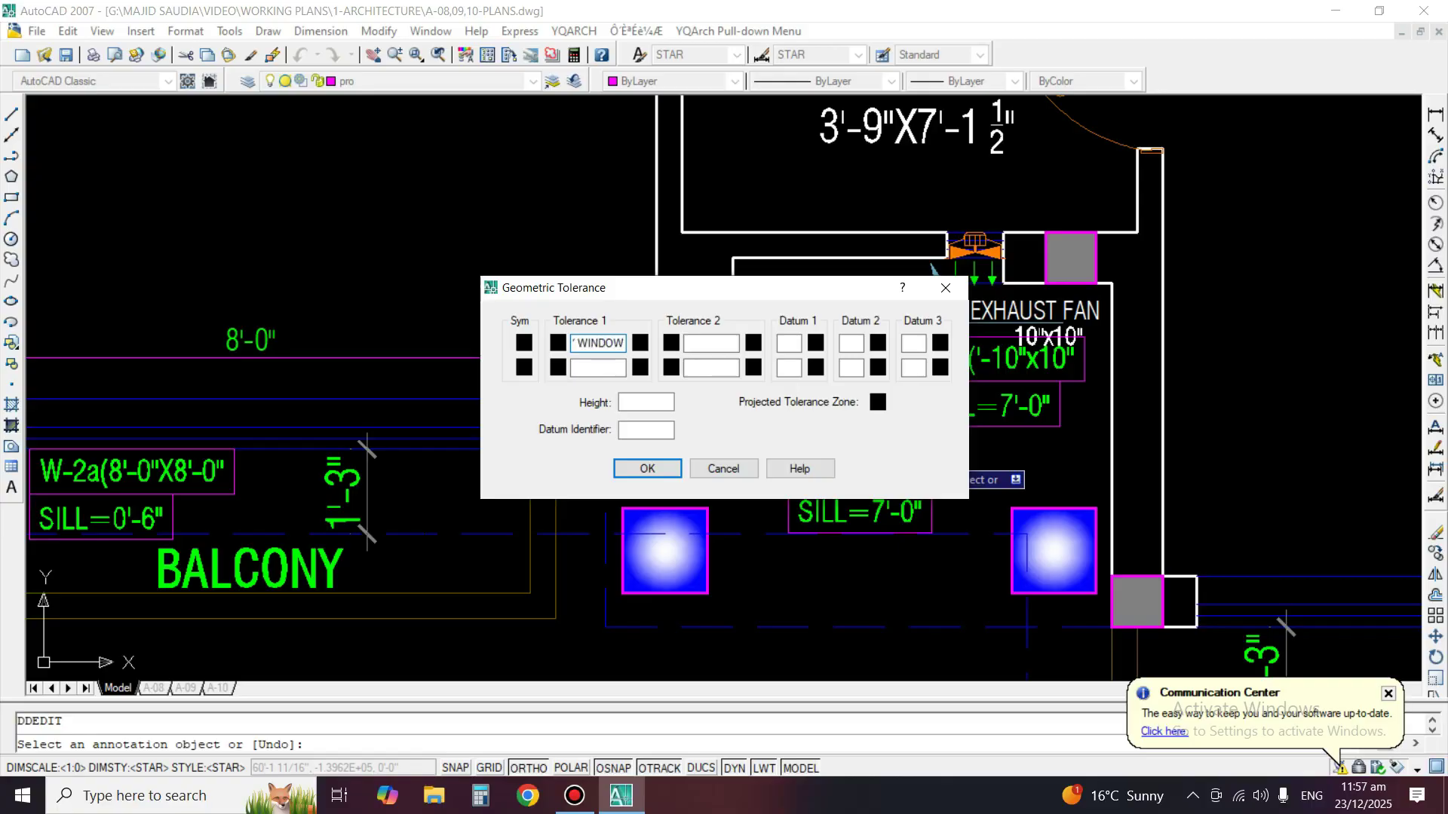
{"action": "key", "text": "Return"}
{"action": "key", "text": "Return"}
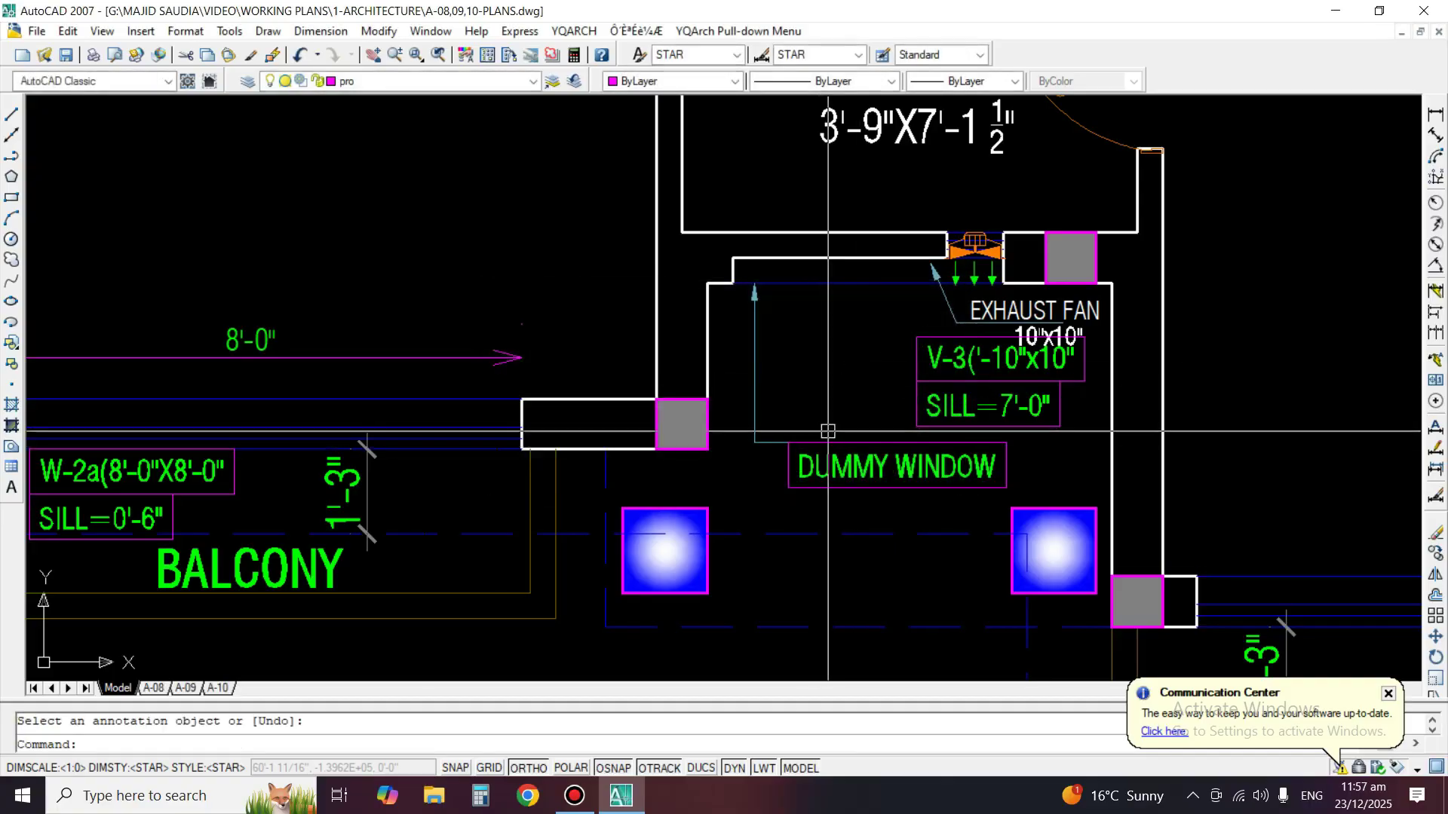
Run a spelling check on the DUMMY WINDOW tag.
{"action": "type", "text": "s"}
{"action": "key", "text": "Return"}
{"action": "left_click", "coordinate": [843, 466]}
{"action": "key", "text": "Return"}
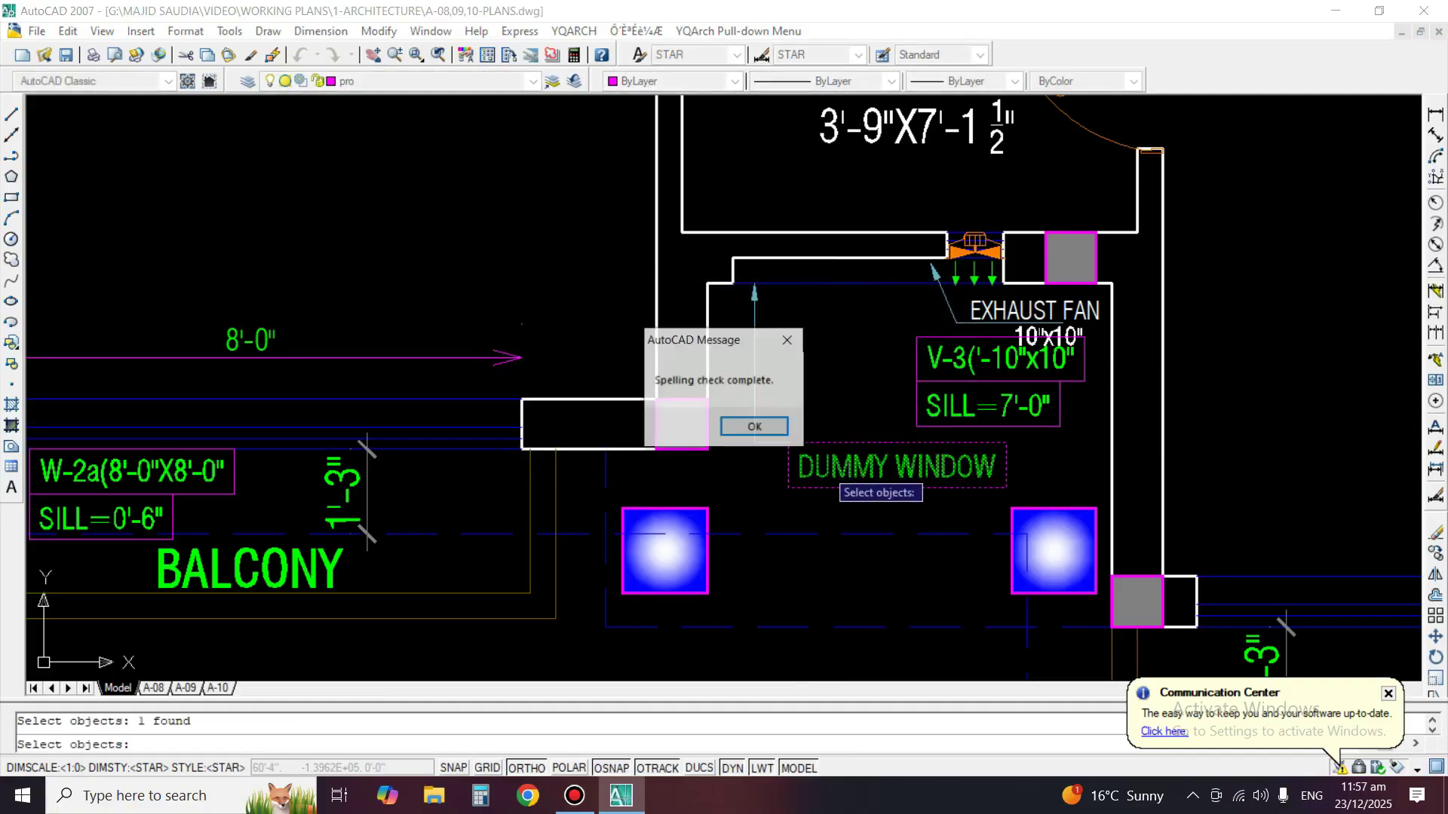
{"action": "left_click", "coordinate": [755, 427]}
{"action": "key", "text": "Escape"}
{"action": "type", "text": "m"}
{"action": "key", "text": "Return"}
{"action": "key", "text": "Return"}
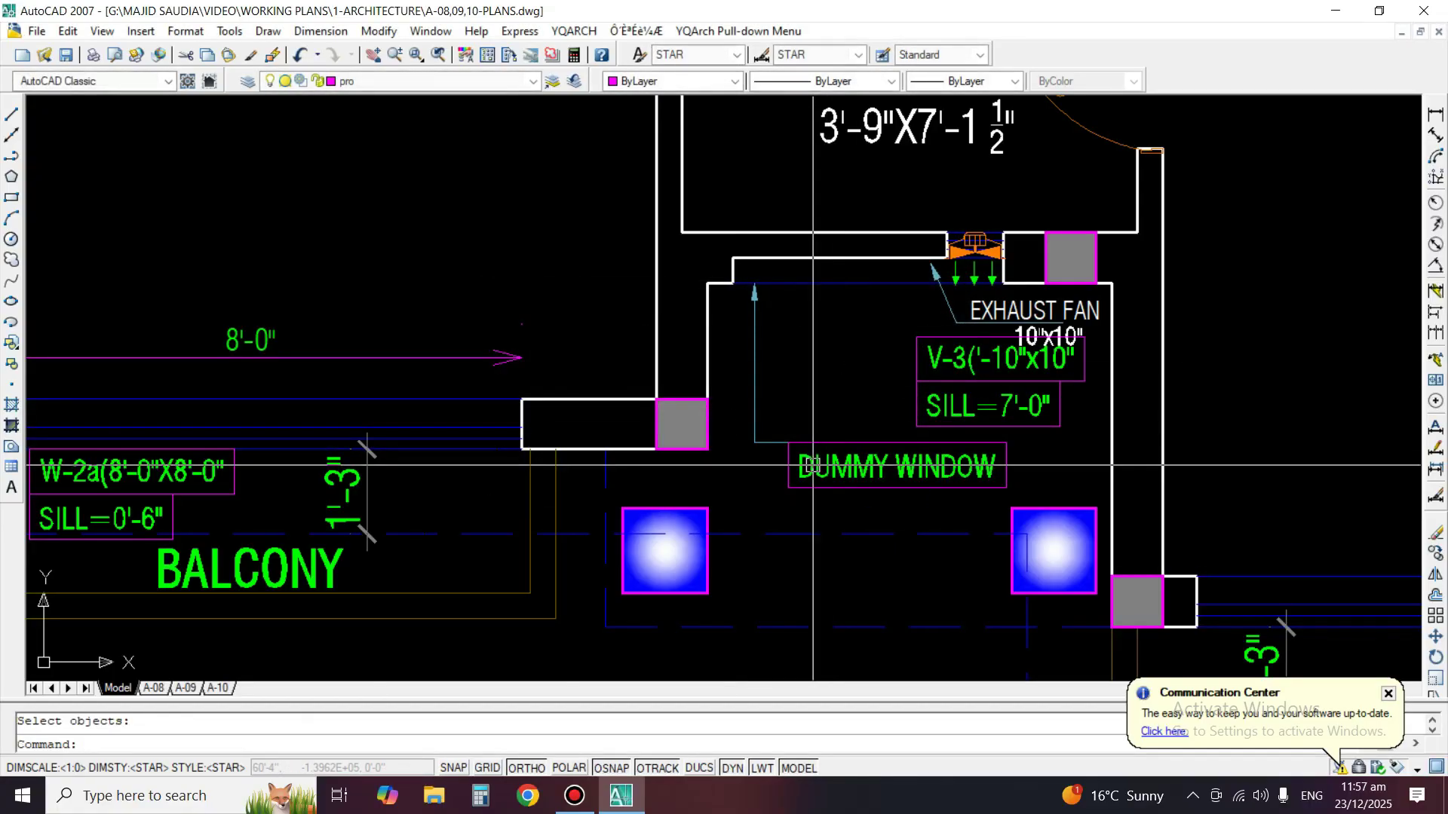
Measure the width of the ventilator opening at BATH-5 on the mumty floor plan.
{"action": "scroll", "coordinate": [665, 374], "scroll_direction": "down", "scroll_amount": 5}
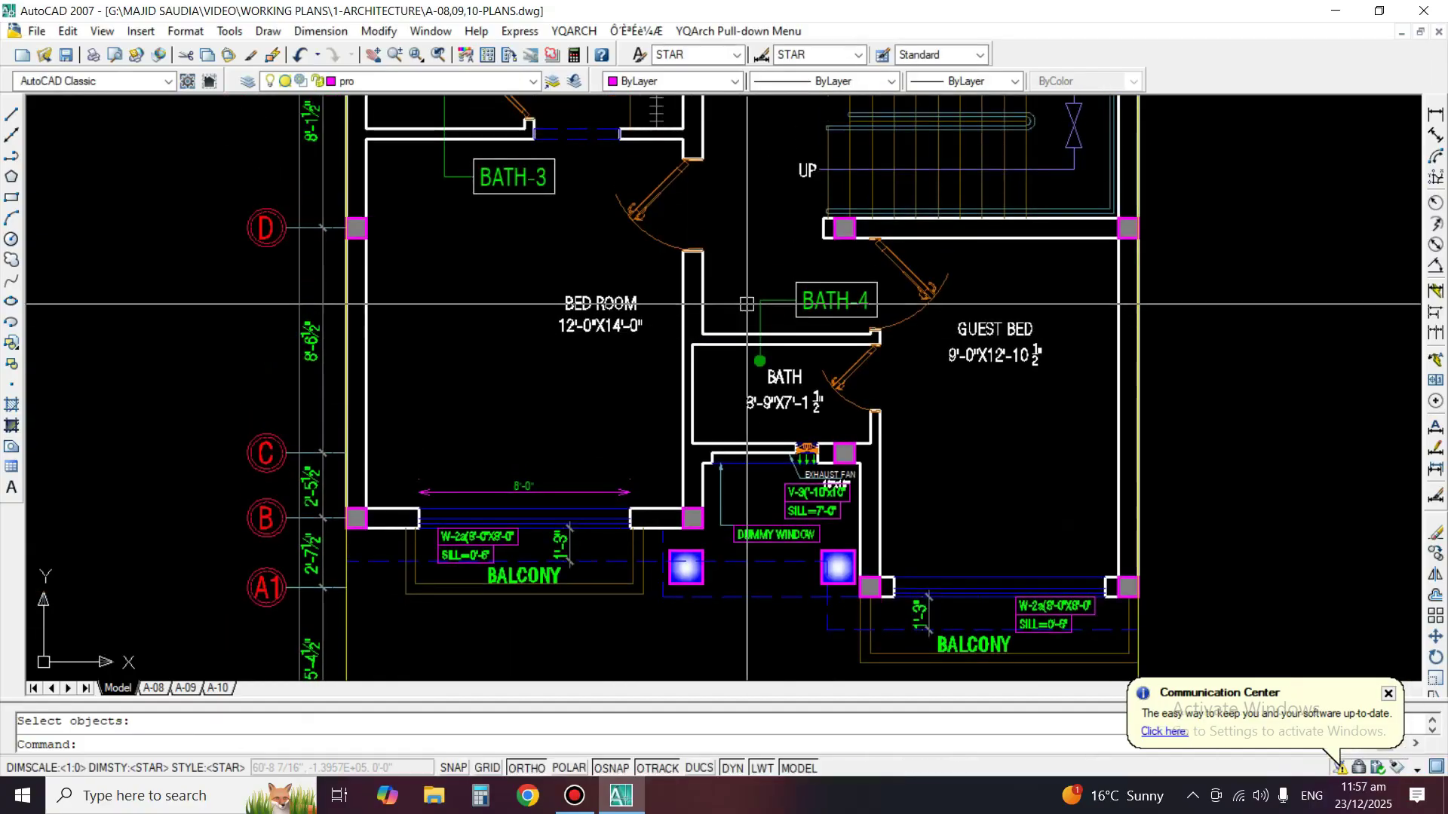
{"action": "scroll", "coordinate": [693, 386], "scroll_direction": "down", "scroll_amount": 3}
{"action": "scroll", "coordinate": [1137, 192], "scroll_direction": "up", "scroll_amount": 8}
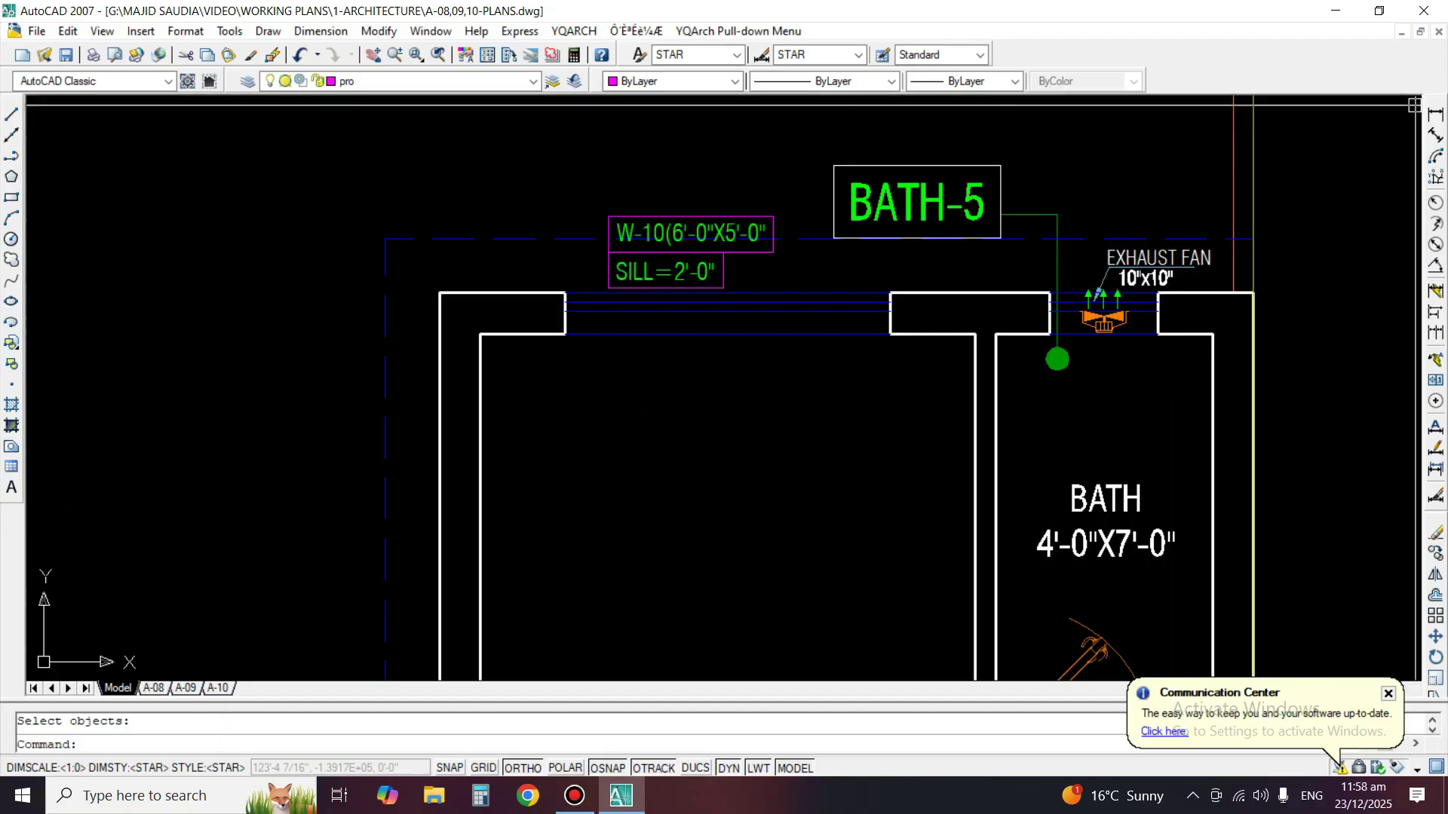
{"action": "left_click", "coordinate": [1434, 114]}
{"action": "scroll", "coordinate": [1241, 288], "scroll_direction": "up", "scroll_amount": 2}
{"action": "key", "text": "Return"}
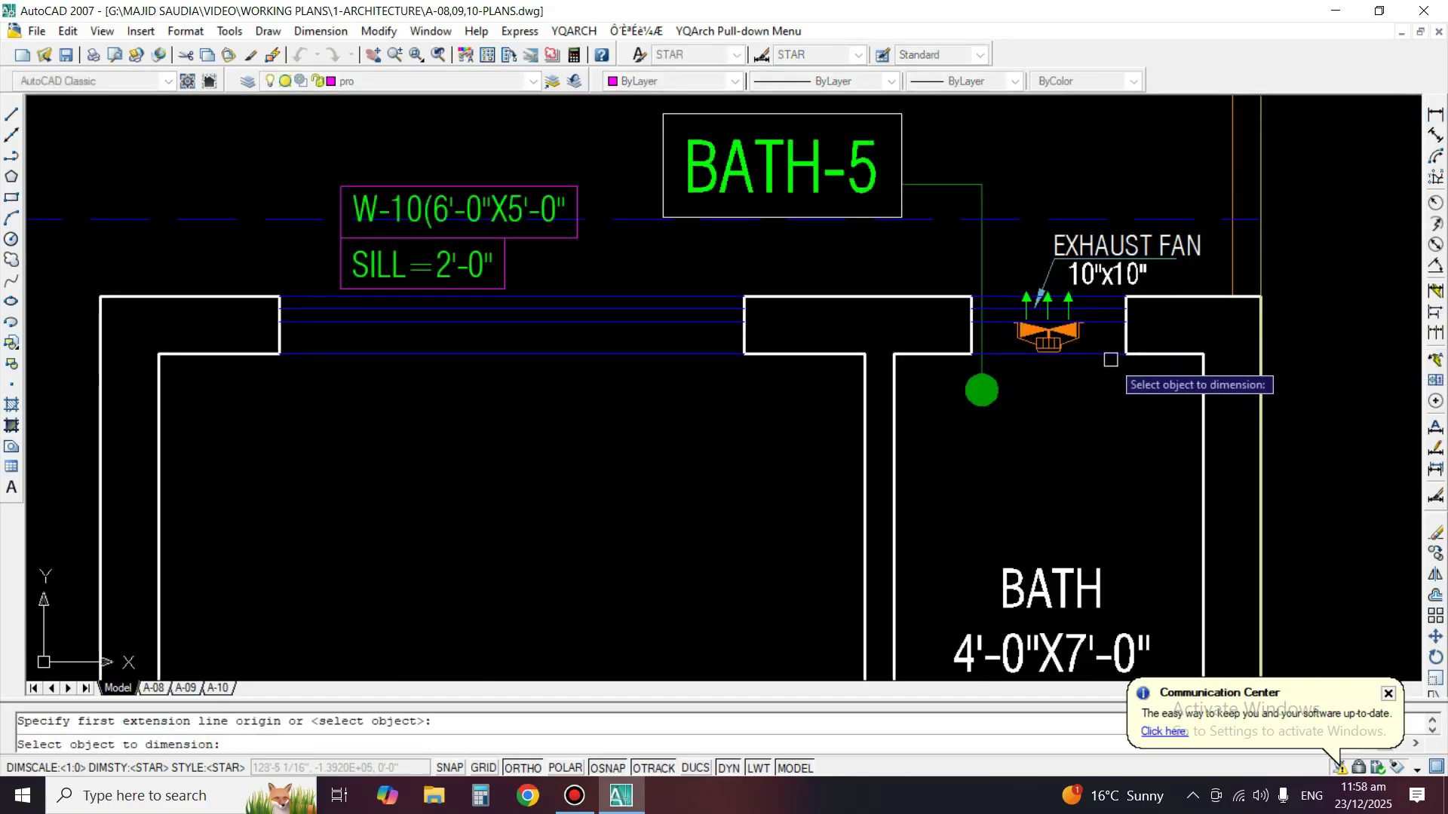
{"action": "left_click", "coordinate": [1110, 359]}
{"action": "key", "text": "Escape"}
{"action": "scroll", "coordinate": [1108, 287], "scroll_direction": "down", "scroll_amount": 6}
{"action": "type", "text": "C"}
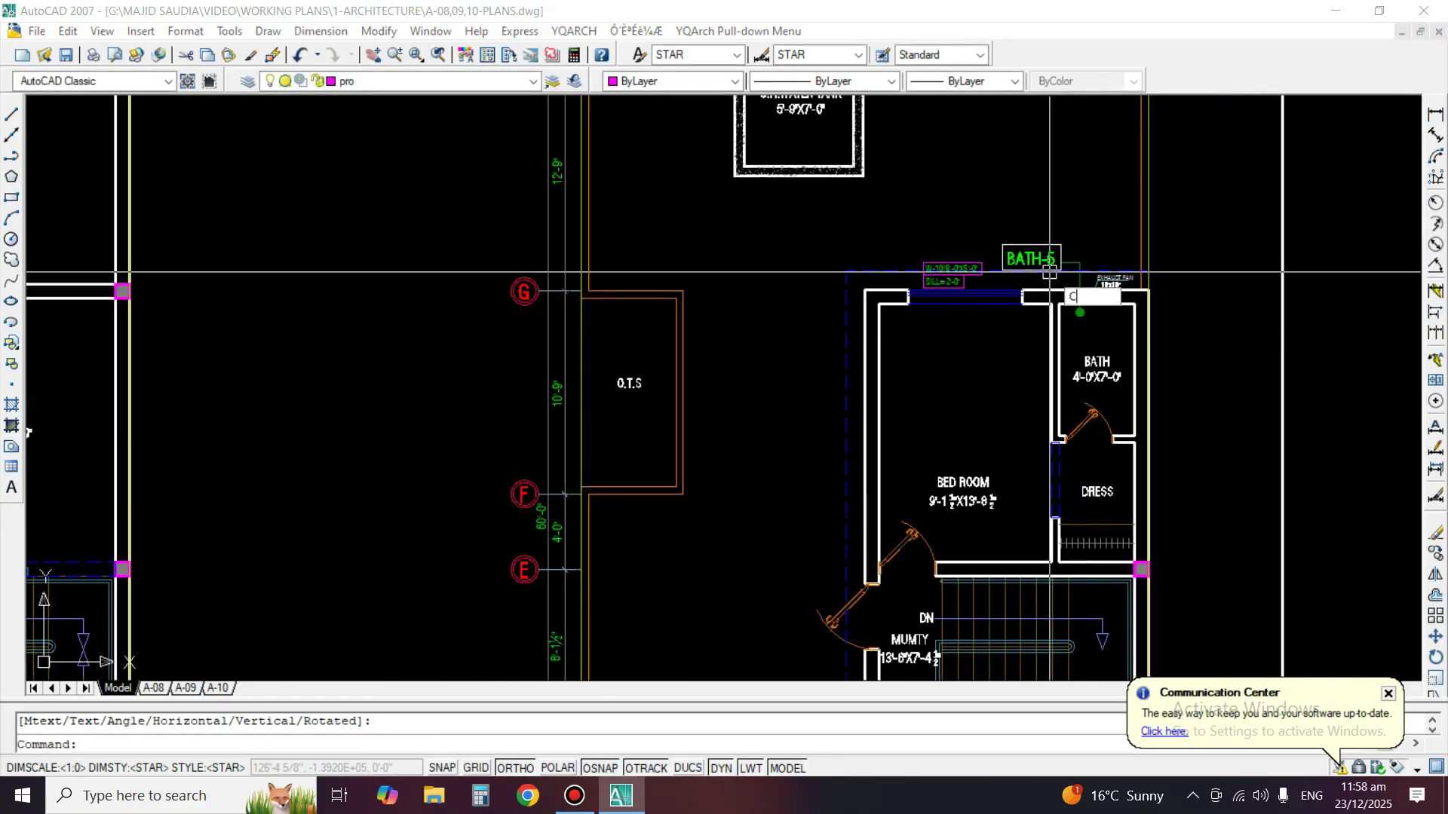
{"action": "type", "text": "O"}
{"action": "key", "text": "Return"}
{"action": "scroll", "coordinate": [1049, 272], "scroll_direction": "down", "scroll_amount": 3}
{"action": "scroll", "coordinate": [141, 127], "scroll_direction": "up", "scroll_amount": 2}
{"action": "scroll", "coordinate": [274, 135], "scroll_direction": "up", "scroll_amount": 4}
{"action": "middle_click_drag", "start_coordinate": [274, 136], "coordinate": [679, 322]}
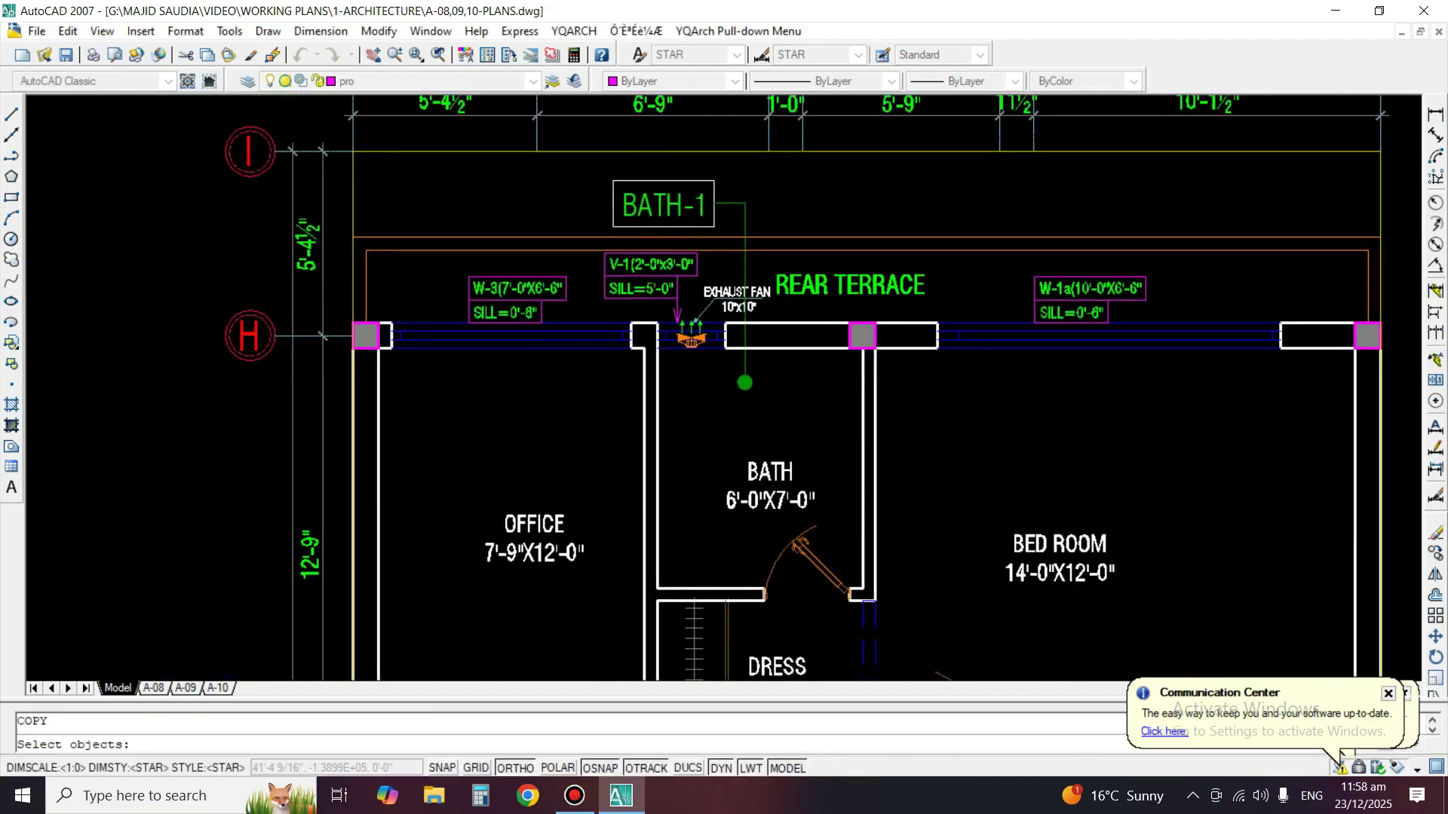
{"action": "scroll", "coordinate": [585, 276], "scroll_direction": "up", "scroll_amount": 2}
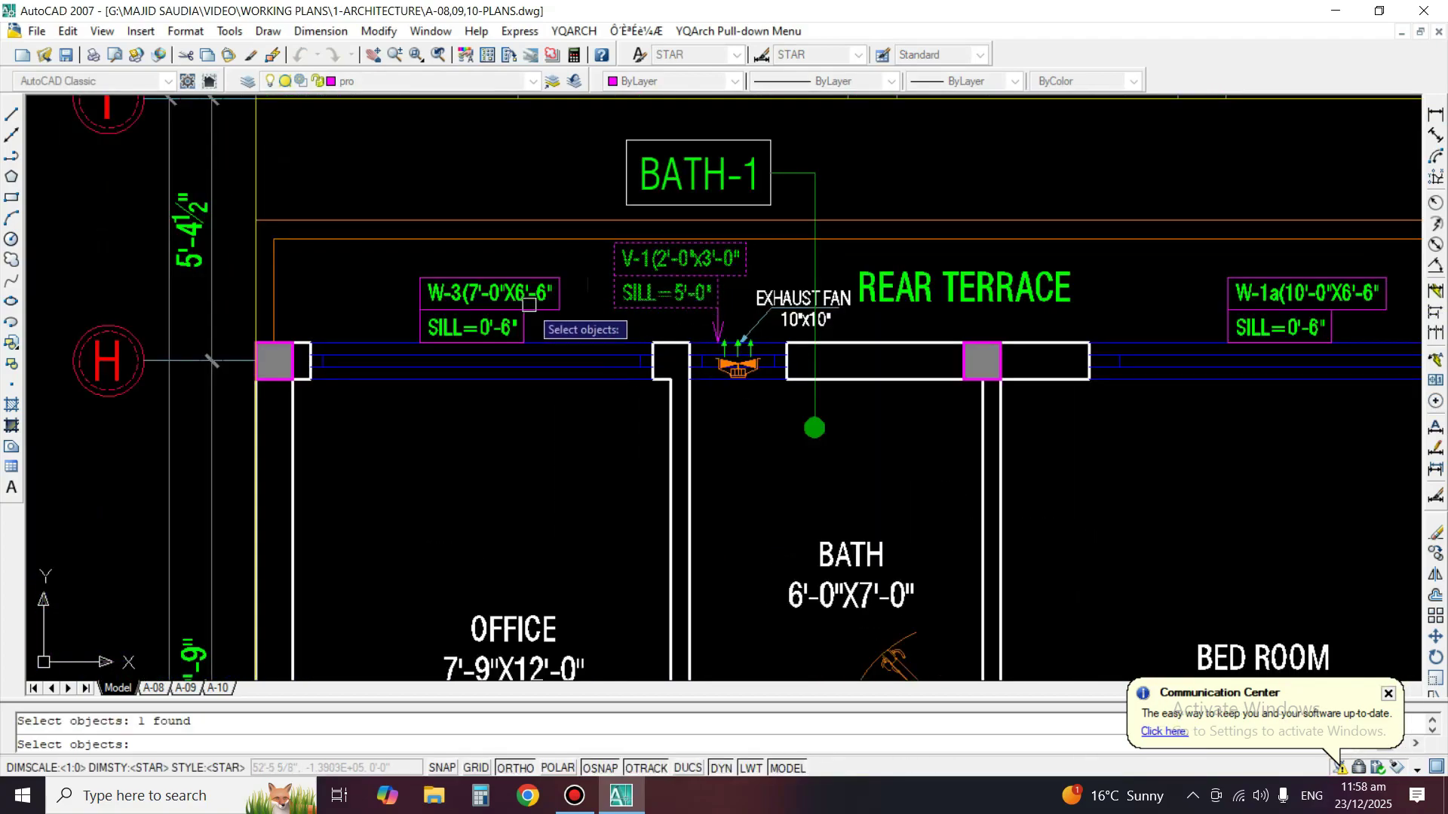
{"action": "scroll", "coordinate": [814, 153], "scroll_direction": "down", "scroll_amount": 4}
{"action": "key", "text": "Escape"}
Copy the V-2 ventilator tag from above the powder room to above the BATH-5 exhaust fan on the mumty floor, with Ortho off.
{"action": "mouse_move", "coordinate": [378, 285]}
{"action": "middle_mouse_down"}
{"action": "mouse_move", "coordinate": [1092, 139]}
{"action": "mouse_move", "coordinate": [1116, 74]}
{"action": "middle_mouse_up"}
{"action": "middle_click_drag", "start_coordinate": [424, 492], "coordinate": [576, 415]}
{"action": "scroll", "coordinate": [577, 415], "scroll_direction": "up", "scroll_amount": 3}
{"action": "type", "text": "CO"}
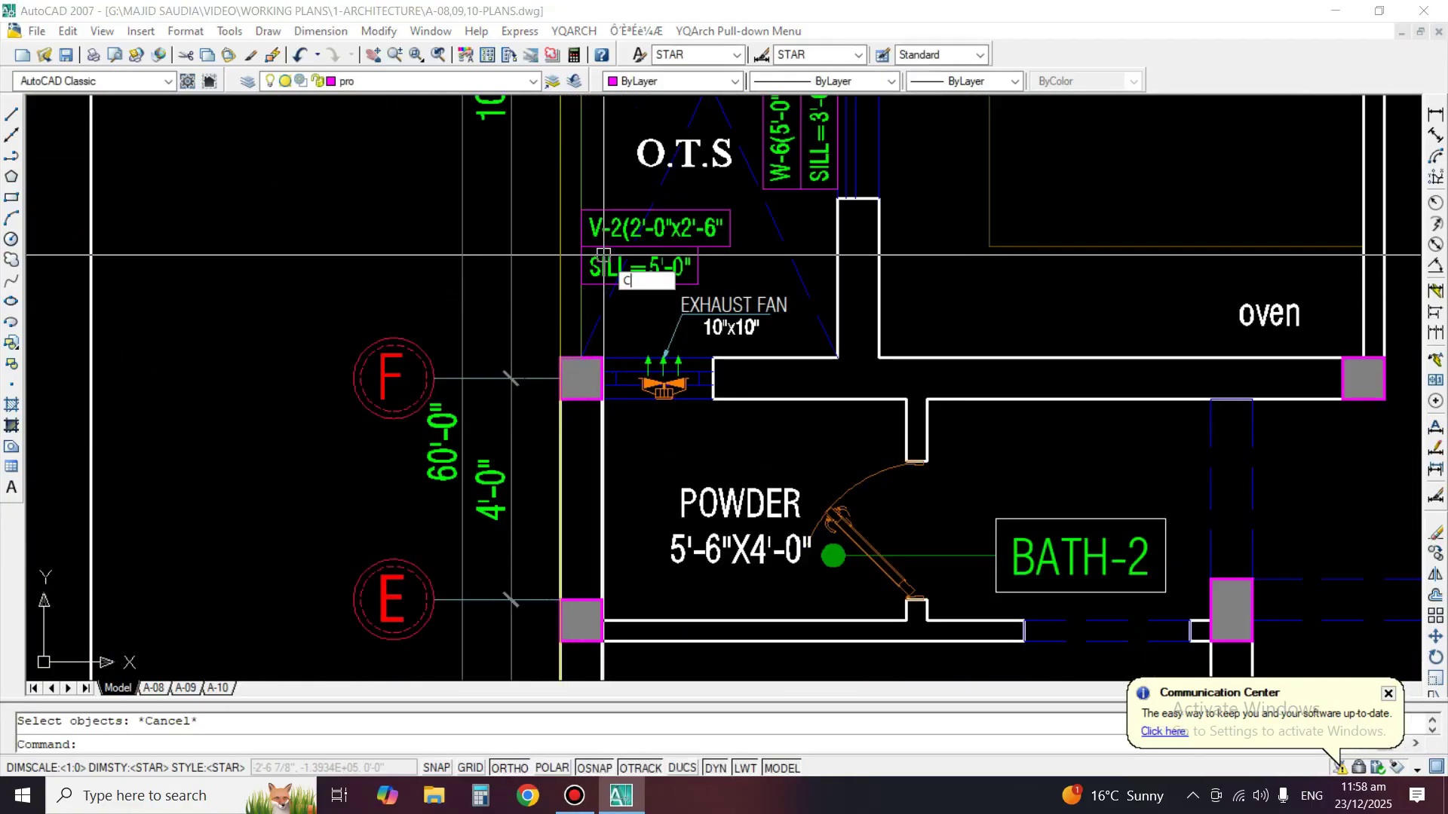
{"action": "key", "text": "Return"}
{"action": "left_click", "coordinate": [610, 223]}
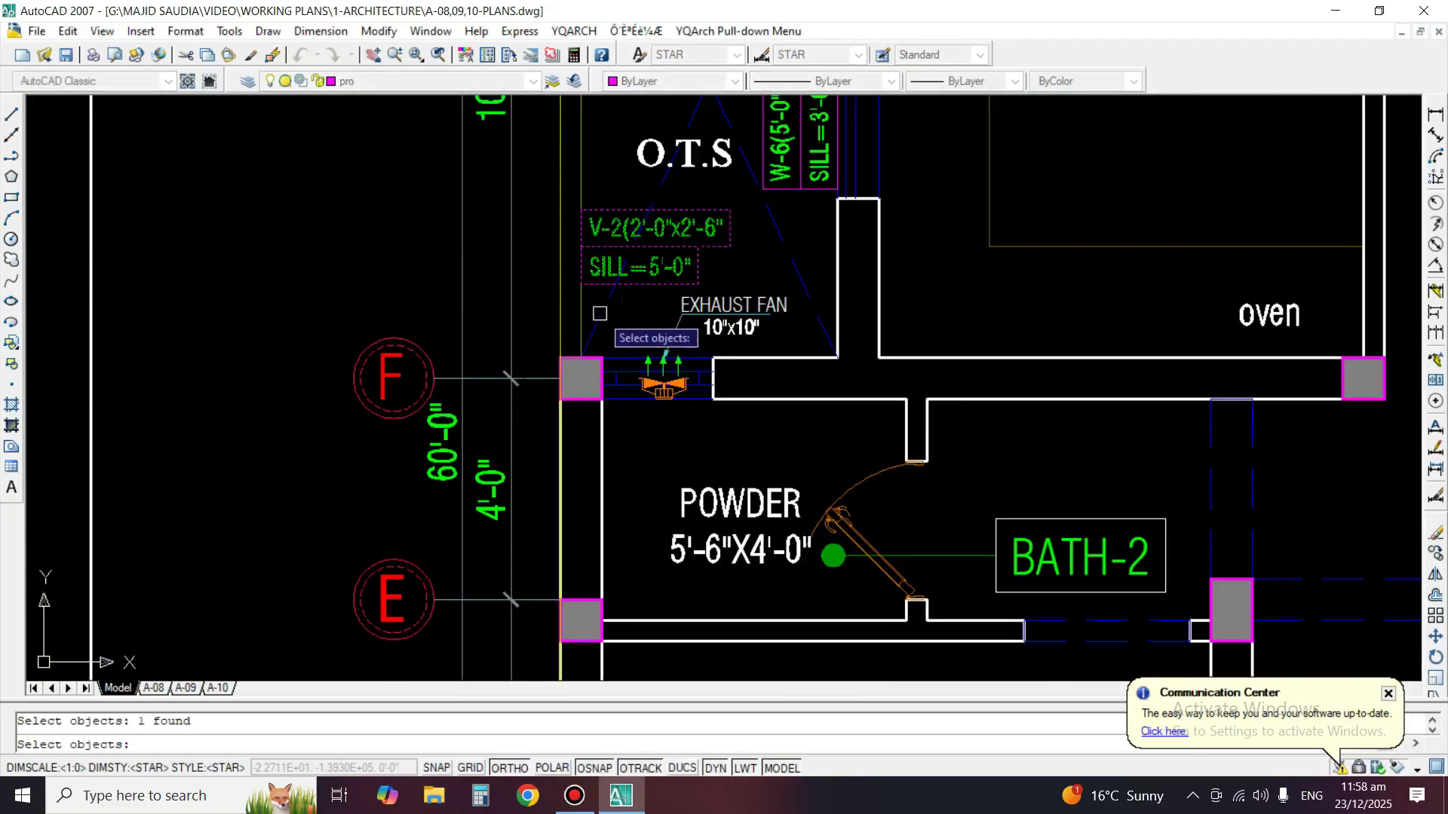
{"action": "key", "text": "Return"}
{"action": "left_click", "coordinate": [610, 317]}
{"action": "scroll", "coordinate": [585, 333], "scroll_direction": "down", "scroll_amount": 8}
{"action": "key", "text": "F8"}
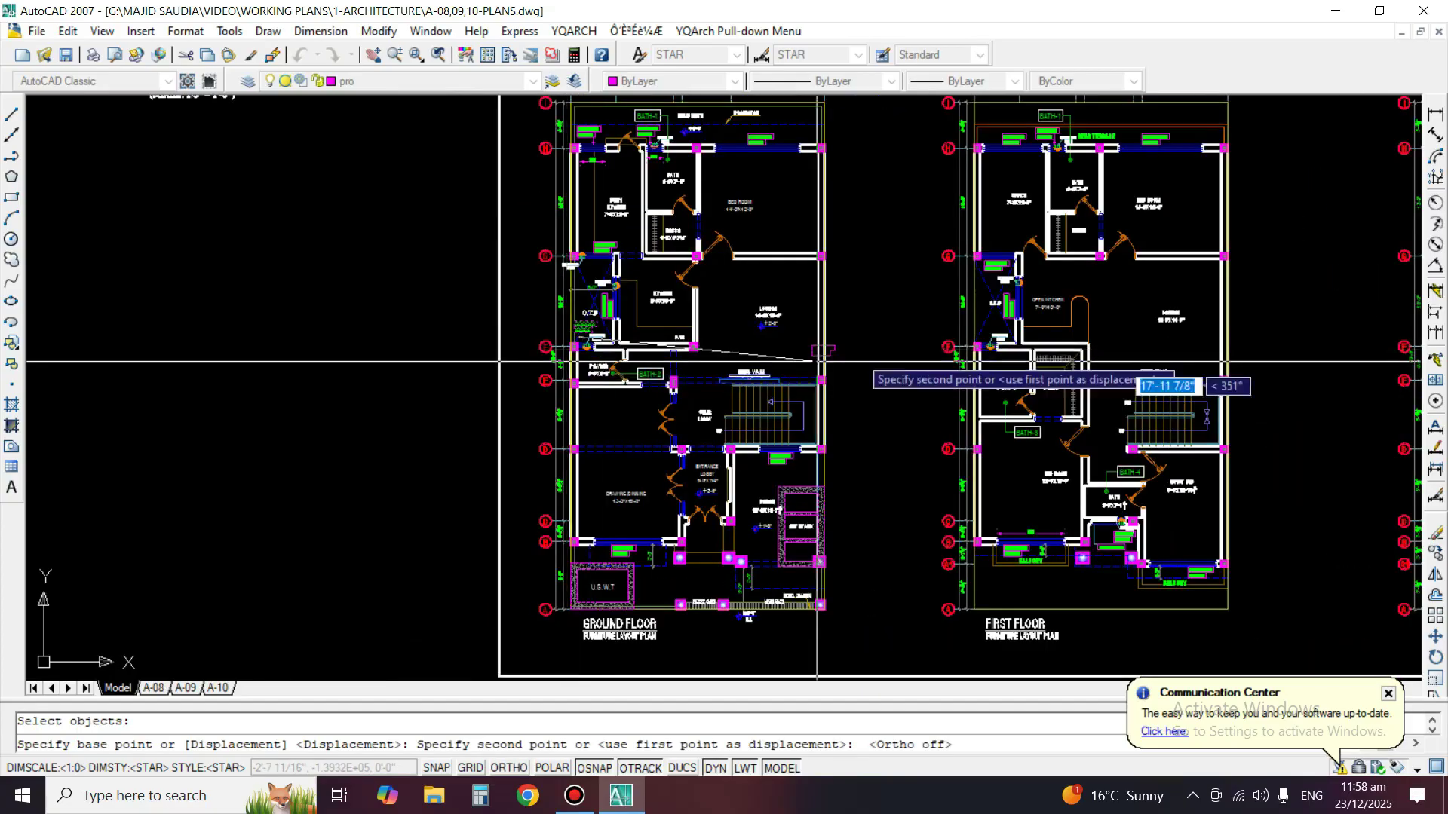
{"action": "scroll", "coordinate": [1109, 133], "scroll_direction": "up", "scroll_amount": 3}
{"action": "scroll", "coordinate": [1032, 423], "scroll_direction": "up", "scroll_amount": 6}
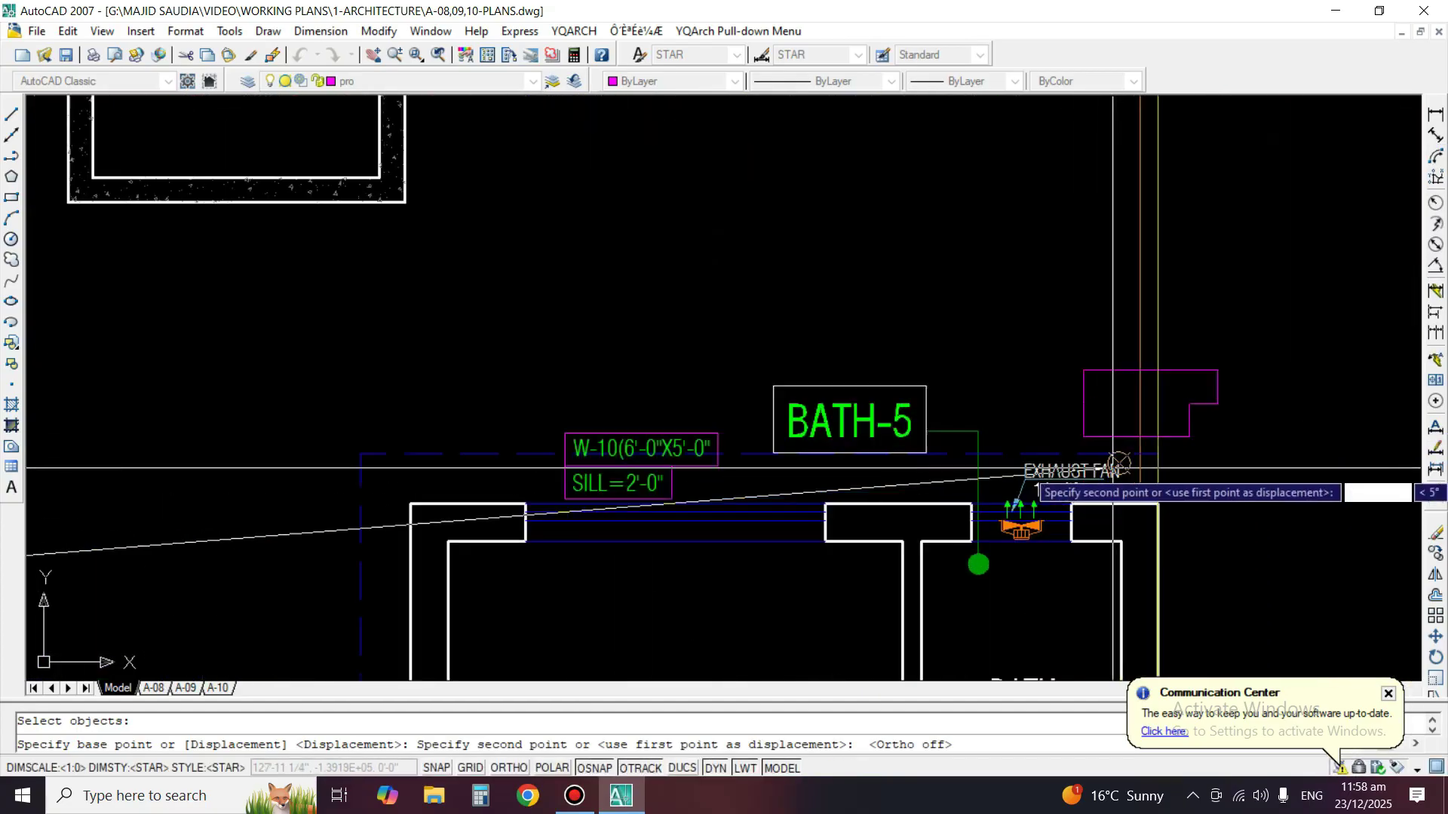
{"action": "left_click", "coordinate": [1031, 423]}
{"action": "scroll", "coordinate": [1032, 422], "scroll_direction": "down", "scroll_amount": 2}
{"action": "key", "text": "Return"}
Move the copied V-2 tag slightly down toward the BATH-5 exhaust fan label.
{"action": "scroll", "coordinate": [904, 346], "scroll_direction": "up", "scroll_amount": 3}
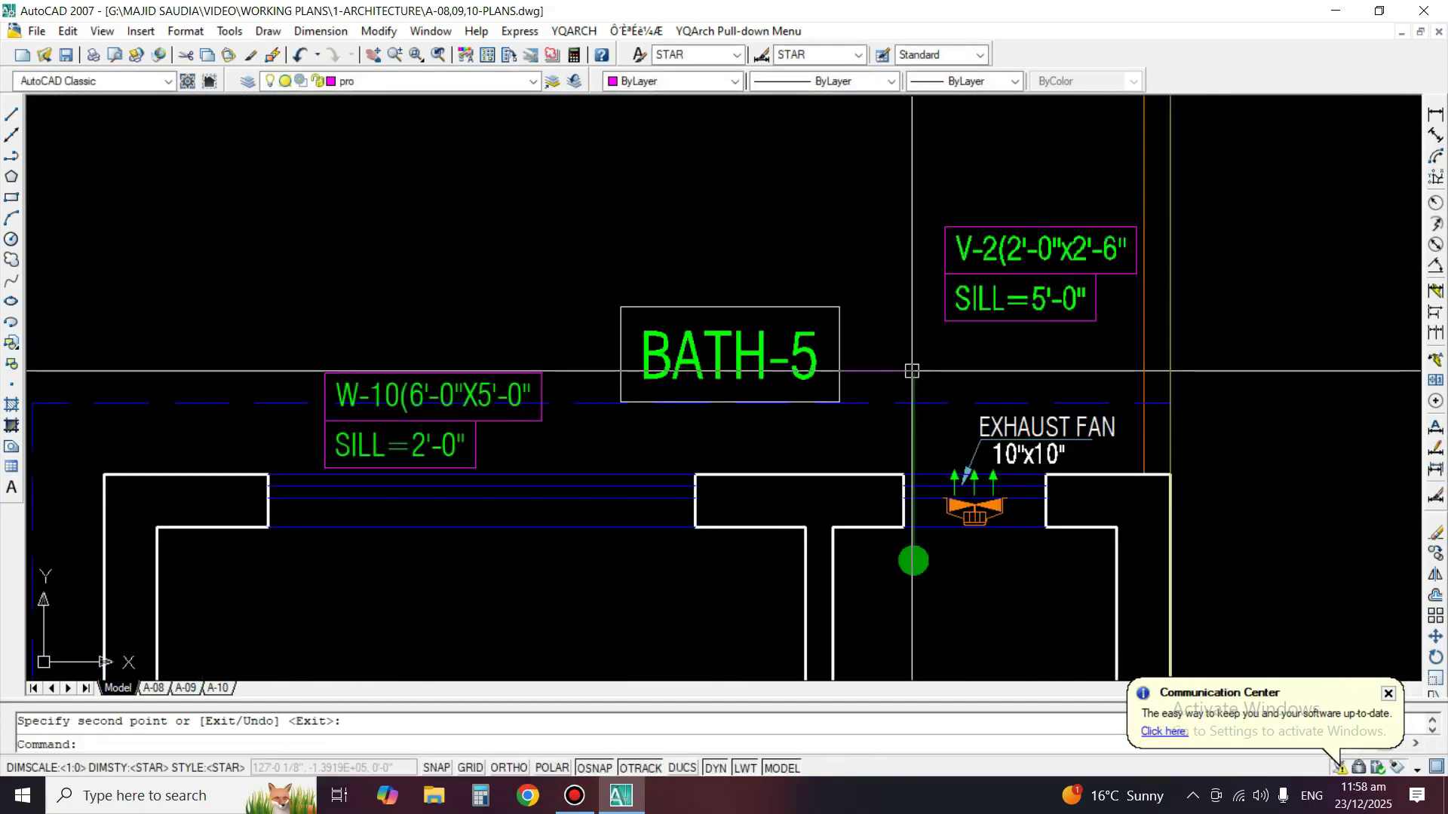
{"action": "type", "text": "m"}
{"action": "key", "text": "Return"}
{"action": "key", "text": "Return"}
{"action": "left_click", "coordinate": [931, 249]}
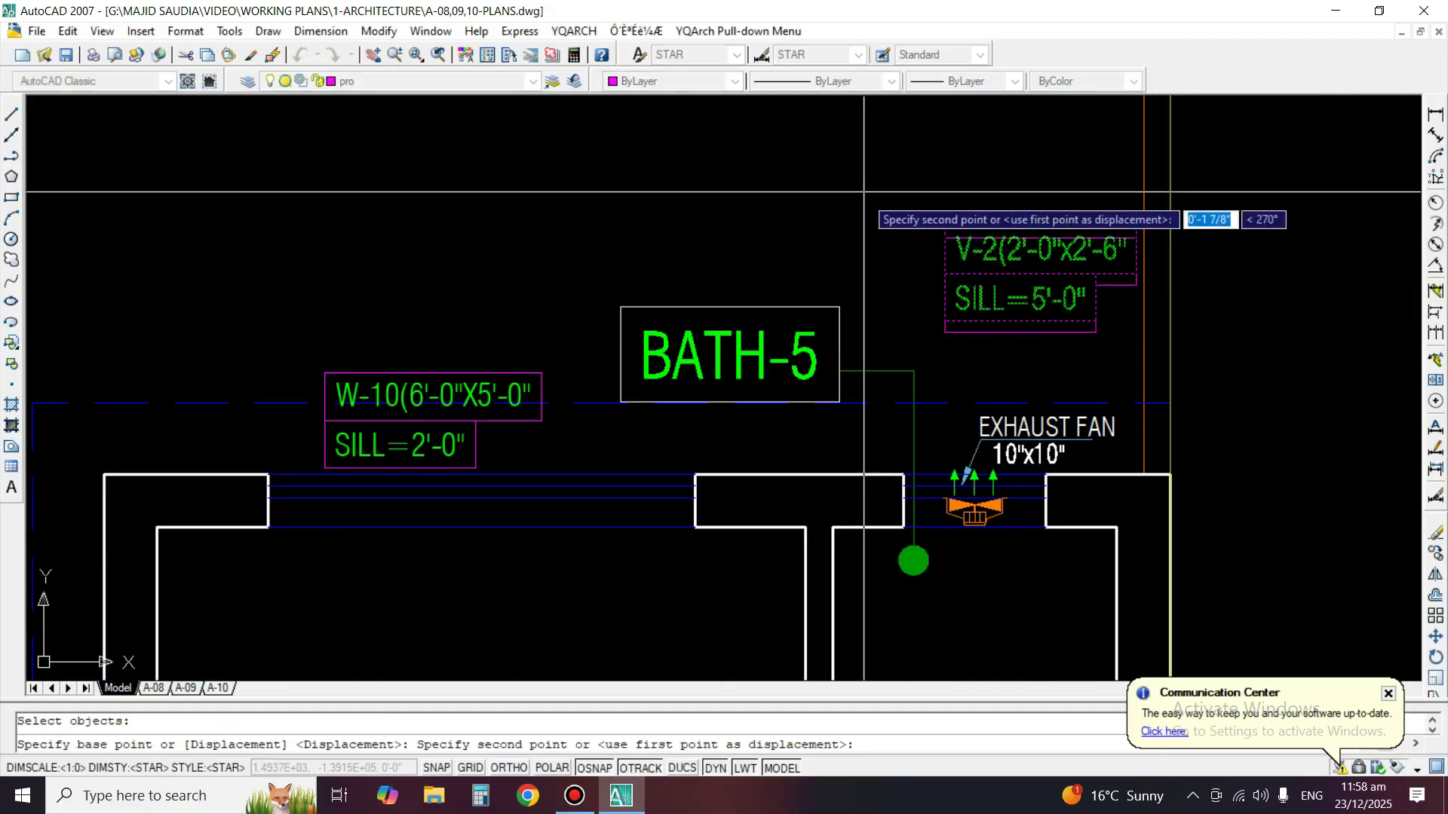
{"action": "left_click", "coordinate": [930, 272]}
Draw a vertical leader from the BATH-5 ventilator opening up to the V-2 tag's lower corner, without text.
{"action": "left_click", "coordinate": [1435, 360]}
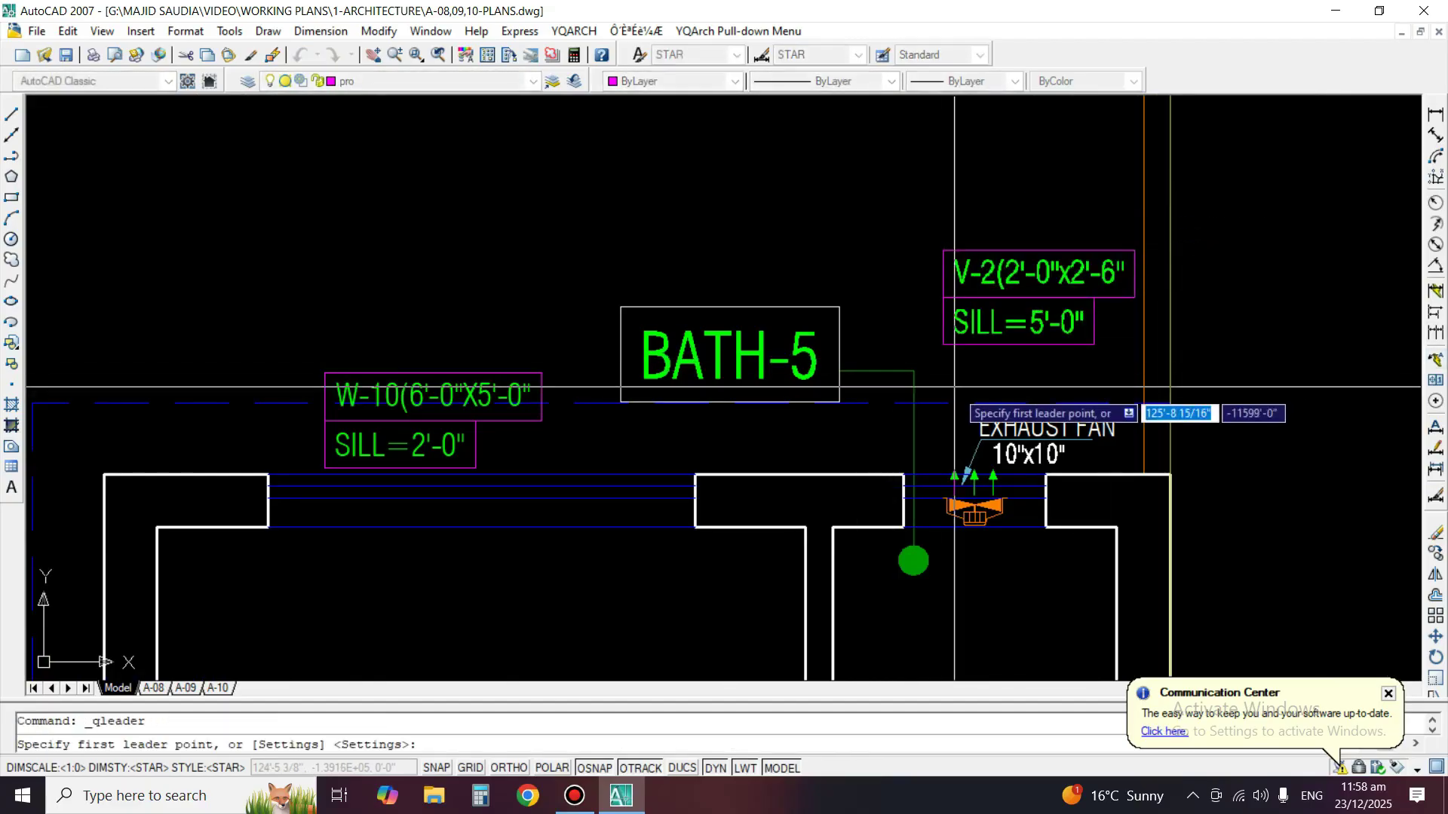
{"action": "scroll", "coordinate": [935, 452], "scroll_direction": "up", "scroll_amount": 2}
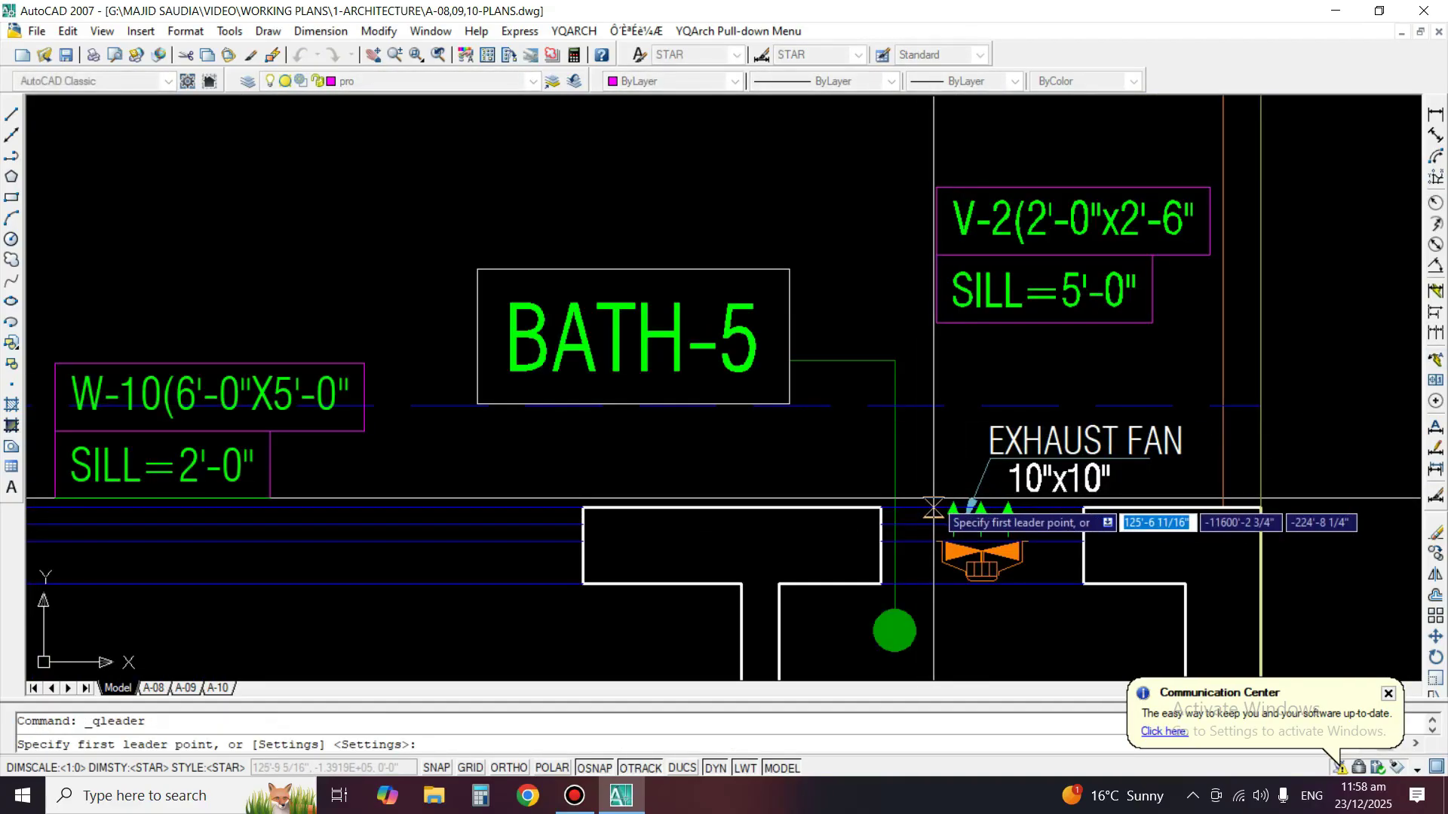
{"action": "left_click", "coordinate": [933, 507]}
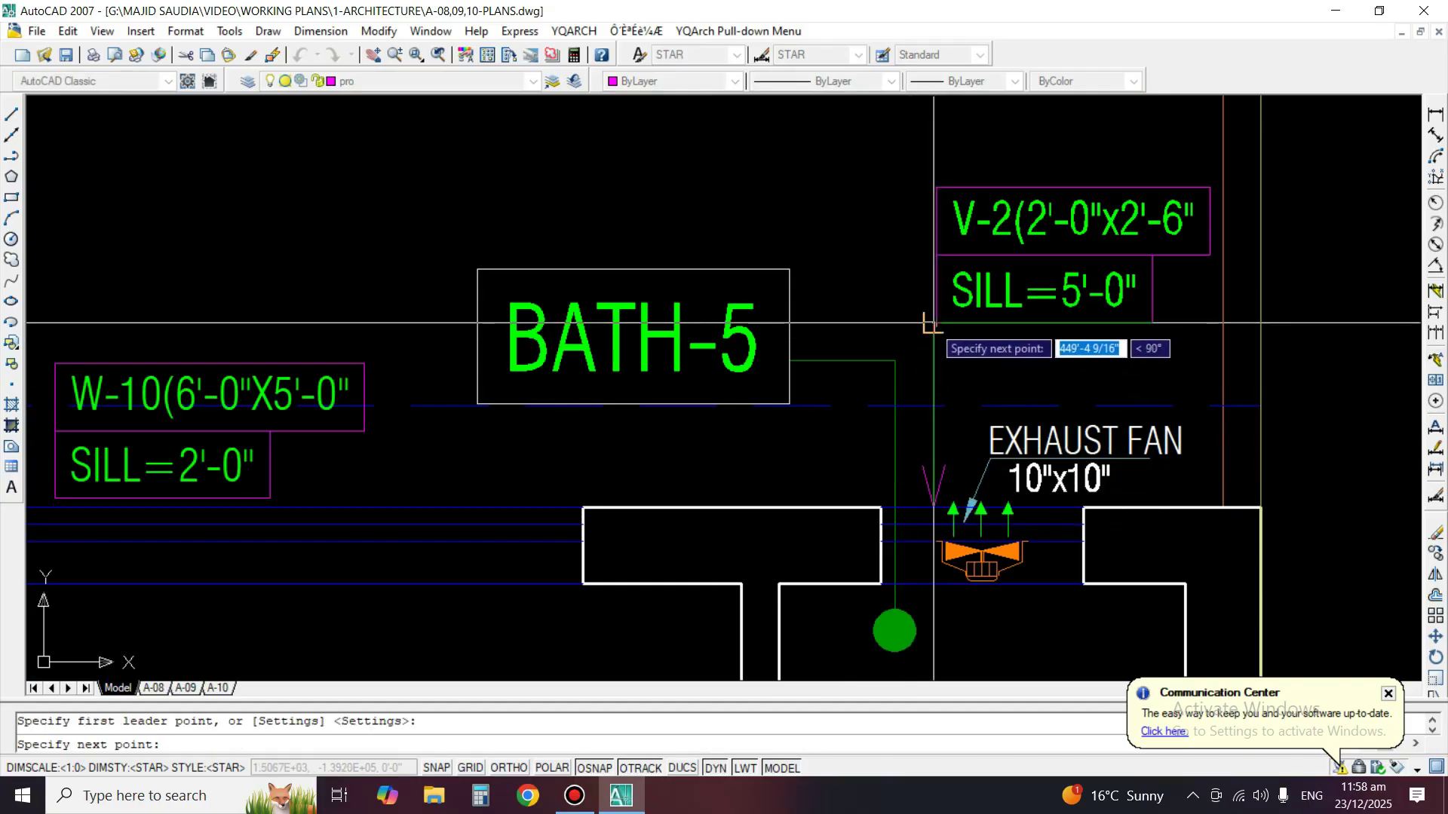
{"action": "key", "text": "Escape"}
Move the V-2 tag so its lower corner snaps to the upper end of the leader.
{"action": "scroll", "coordinate": [988, 307], "scroll_direction": "up", "scroll_amount": 2}
{"action": "type", "text": "m"}
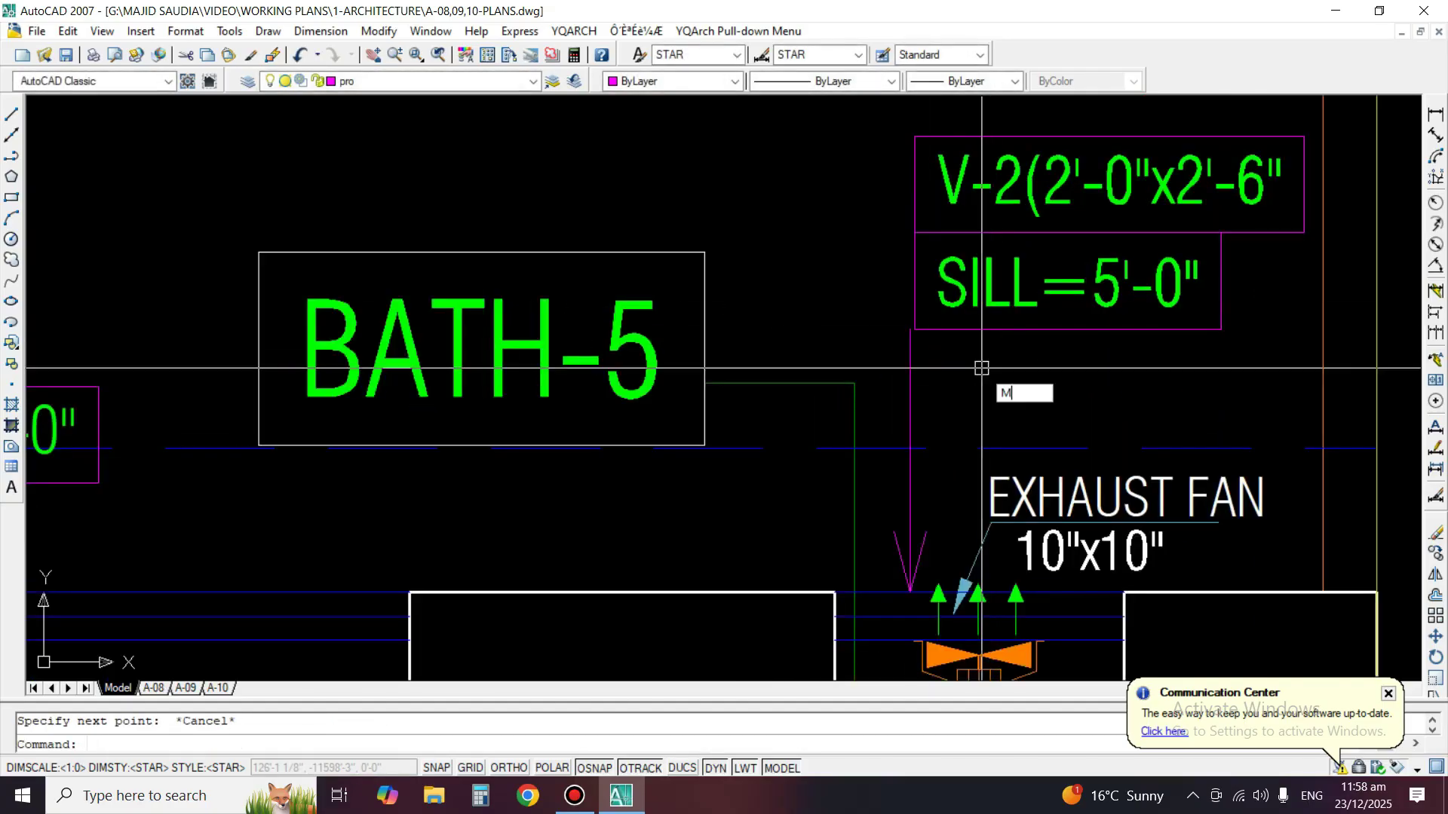
{"action": "key", "text": "space"}
{"action": "left_click", "coordinate": [963, 330]}
{"action": "key", "text": "space"}
{"action": "left_click", "coordinate": [914, 329]}
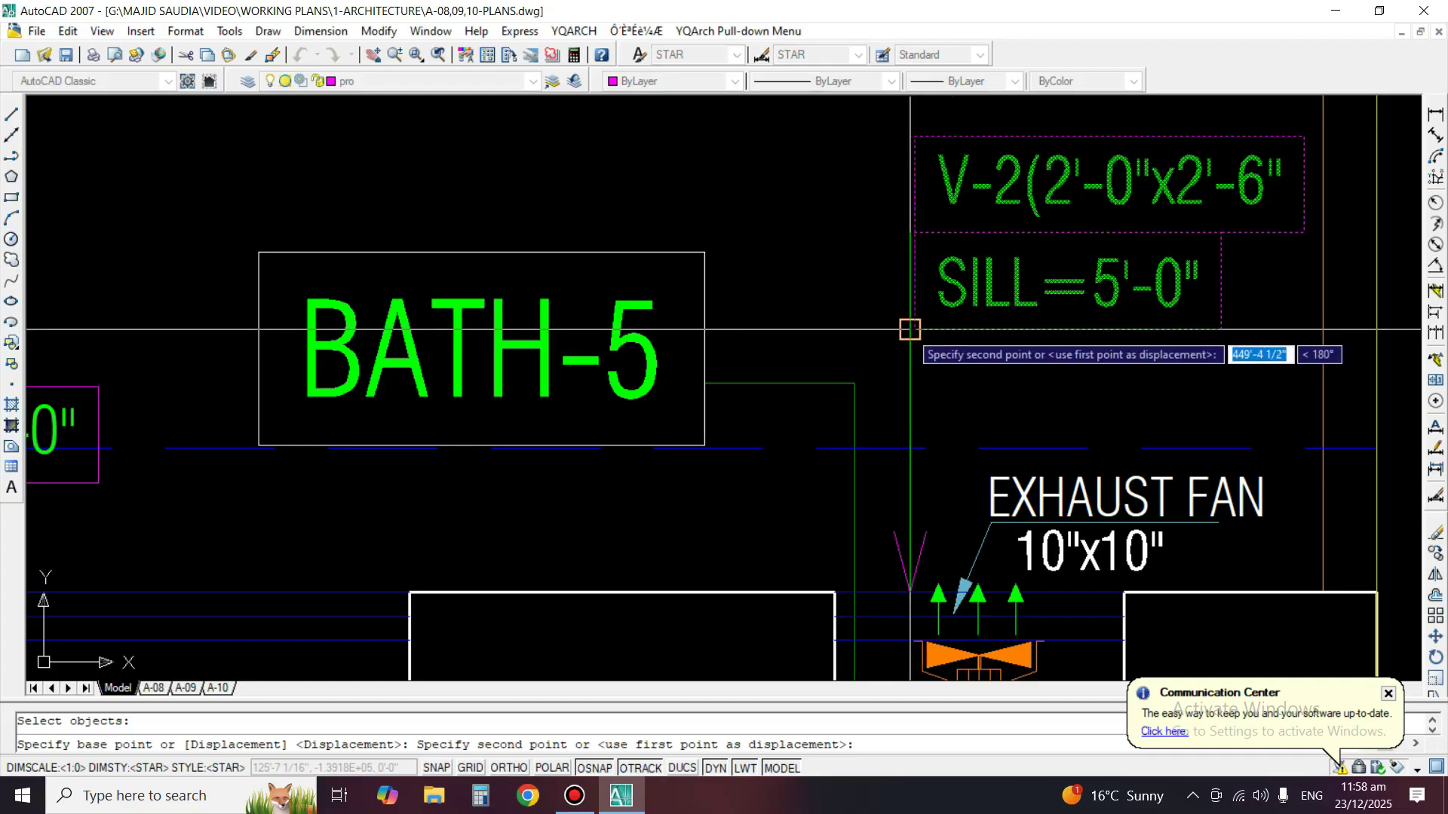
{"action": "left_click", "coordinate": [909, 330]}
{"action": "scroll", "coordinate": [1209, 284], "scroll_direction": "down", "scroll_amount": 4}
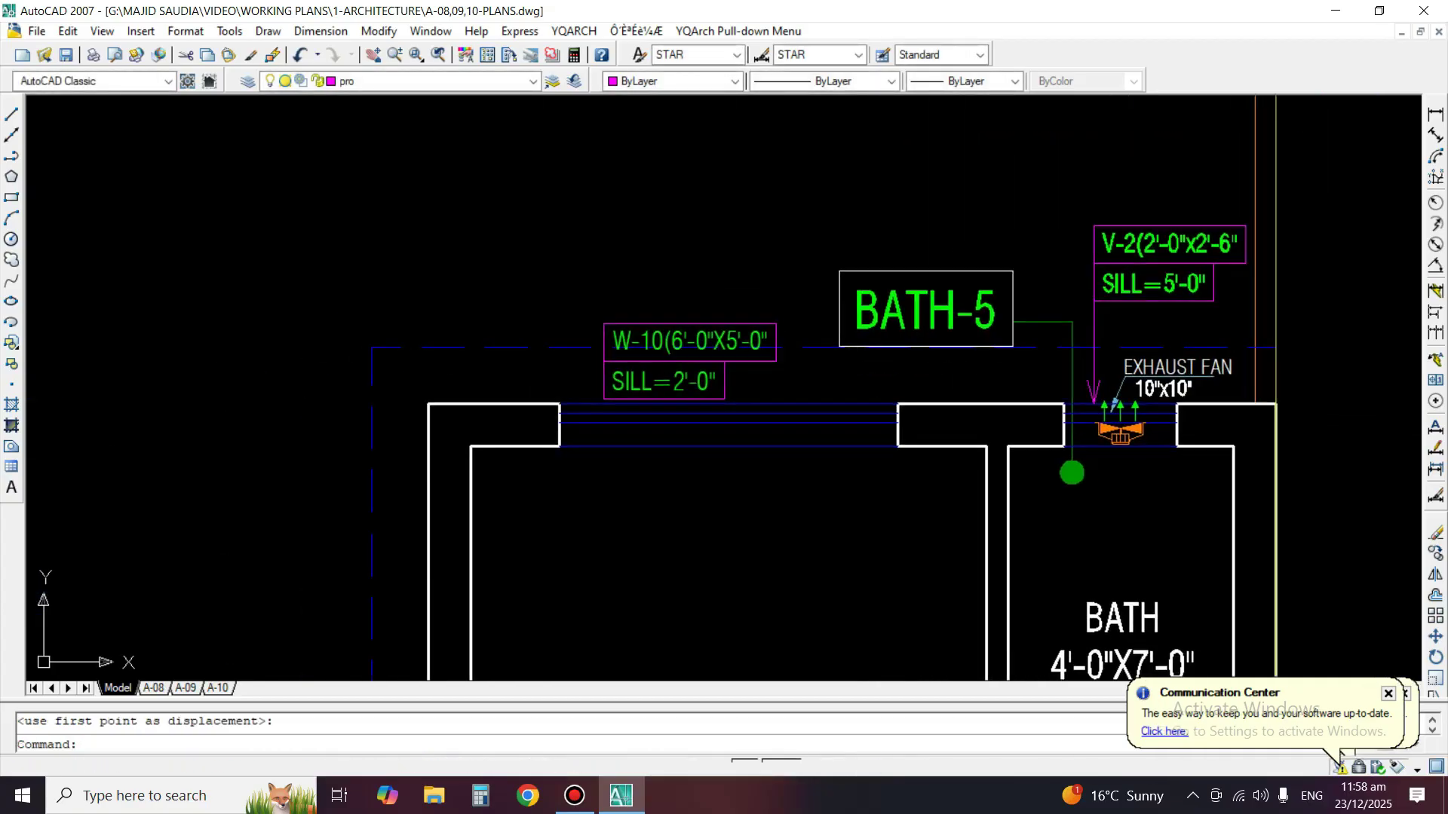
{"action": "scroll", "coordinate": [926, 254], "scroll_direction": "down", "scroll_amount": 4}
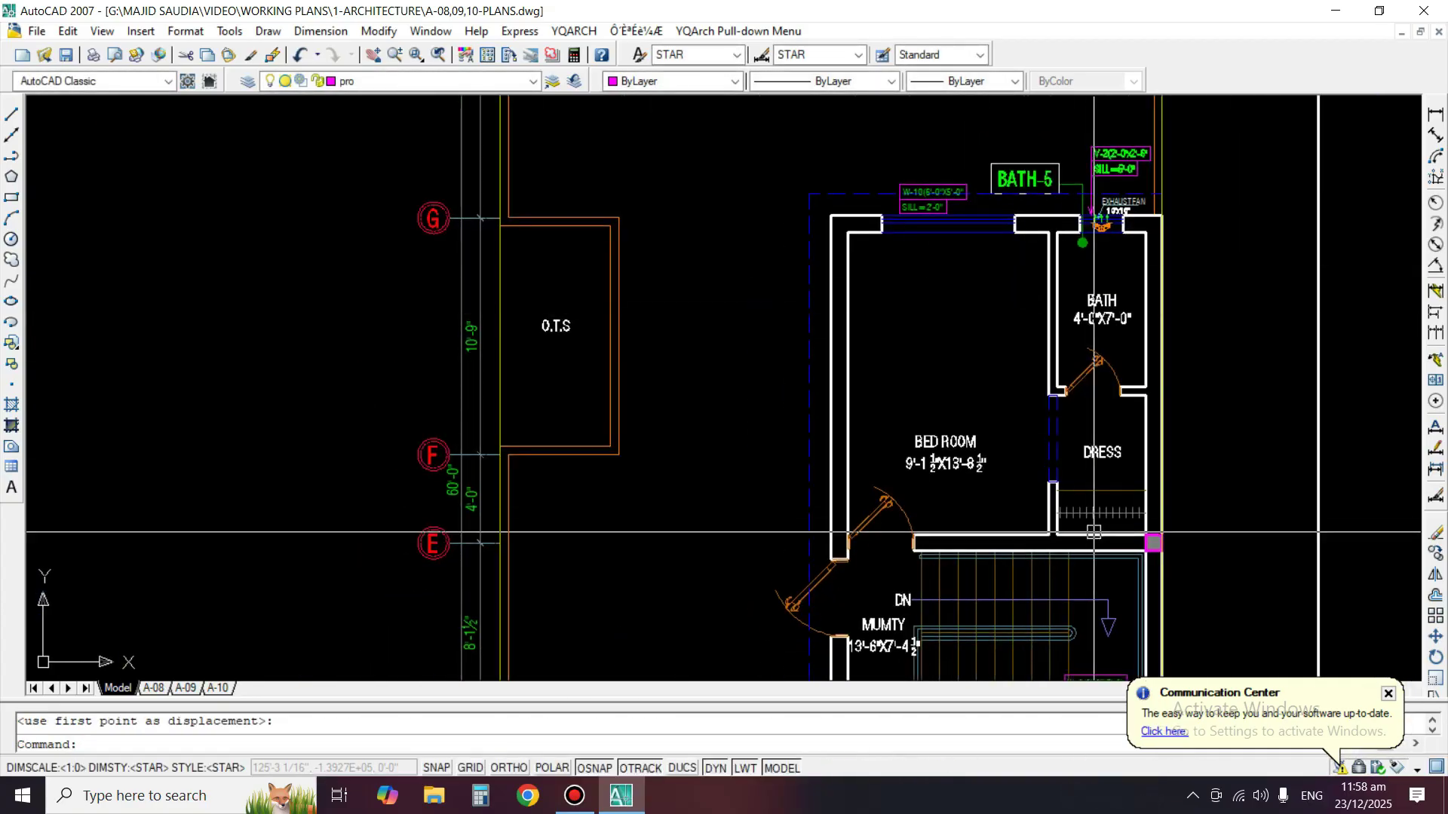
{"action": "middle_click_drag", "start_coordinate": [1093, 532], "coordinate": [1126, 478]}
{"action": "middle_click_drag", "start_coordinate": [1003, 349], "coordinate": [1044, 381]}
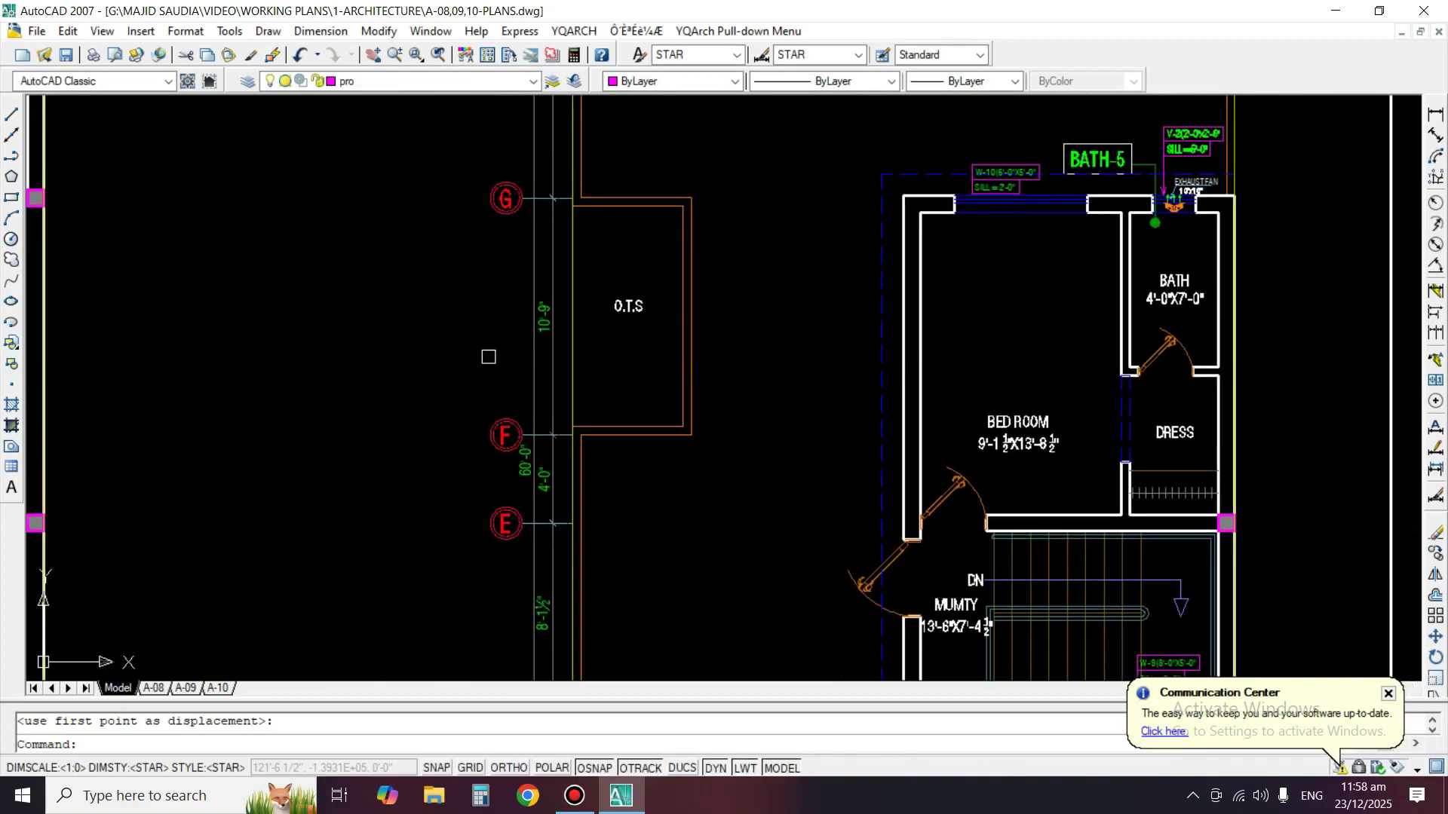
{"action": "mouse_move", "coordinate": [622, 269]}
{"action": "middle_mouse_down"}
{"action": "mouse_move", "coordinate": [810, 250]}
{"action": "mouse_move", "coordinate": [895, 276]}
{"action": "middle_mouse_up"}
{"action": "scroll", "coordinate": [896, 275], "scroll_direction": "down", "scroll_amount": 3}
{"action": "scroll", "coordinate": [988, 358], "scroll_direction": "down", "scroll_amount": 2}
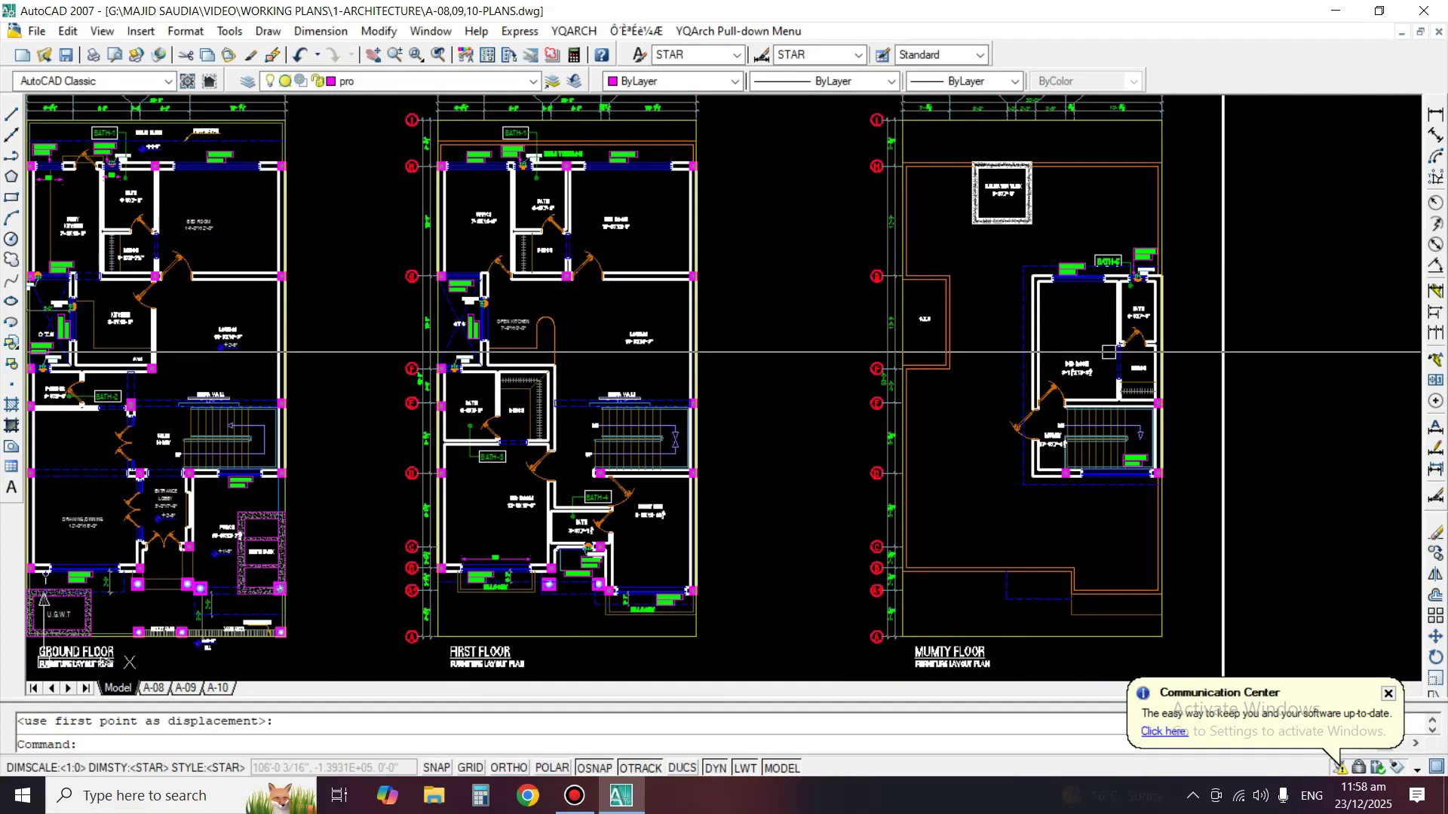
Place a feature-control-frame tag reading DD-1 below the entrance lobby's double door on the ground floor plan.
{"action": "middle_click_drag", "start_coordinate": [355, 433], "coordinate": [885, 403]}
{"action": "scroll", "coordinate": [718, 473], "scroll_direction": "up", "scroll_amount": 7}
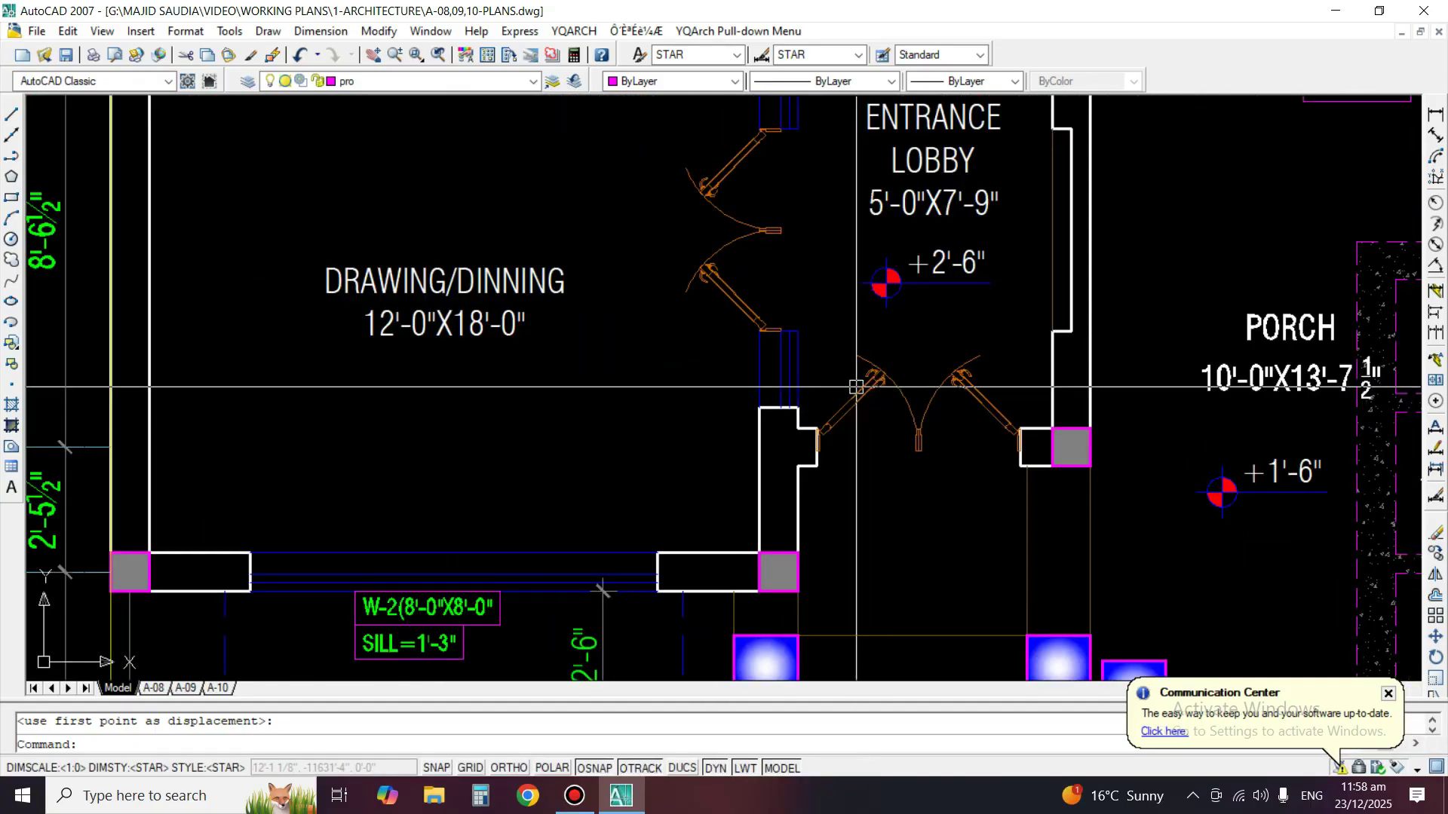
{"action": "middle_click_drag", "start_coordinate": [857, 387], "coordinate": [744, 357]}
{"action": "middle_click_drag", "start_coordinate": [787, 498], "coordinate": [774, 415]}
{"action": "scroll", "coordinate": [729, 342], "scroll_direction": "up", "scroll_amount": 2}
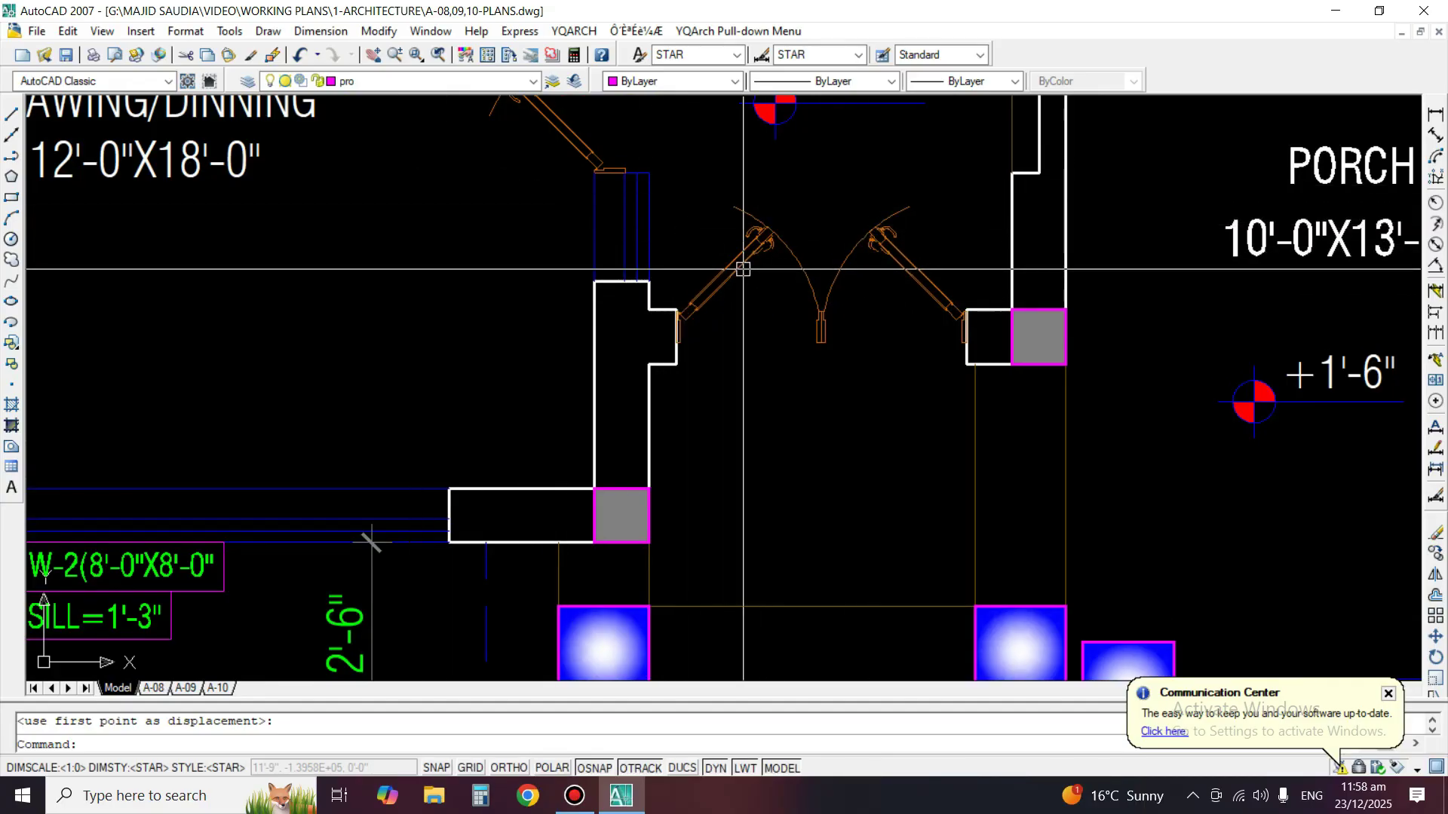
{"action": "scroll", "coordinate": [732, 272], "scroll_direction": "down", "scroll_amount": 3}
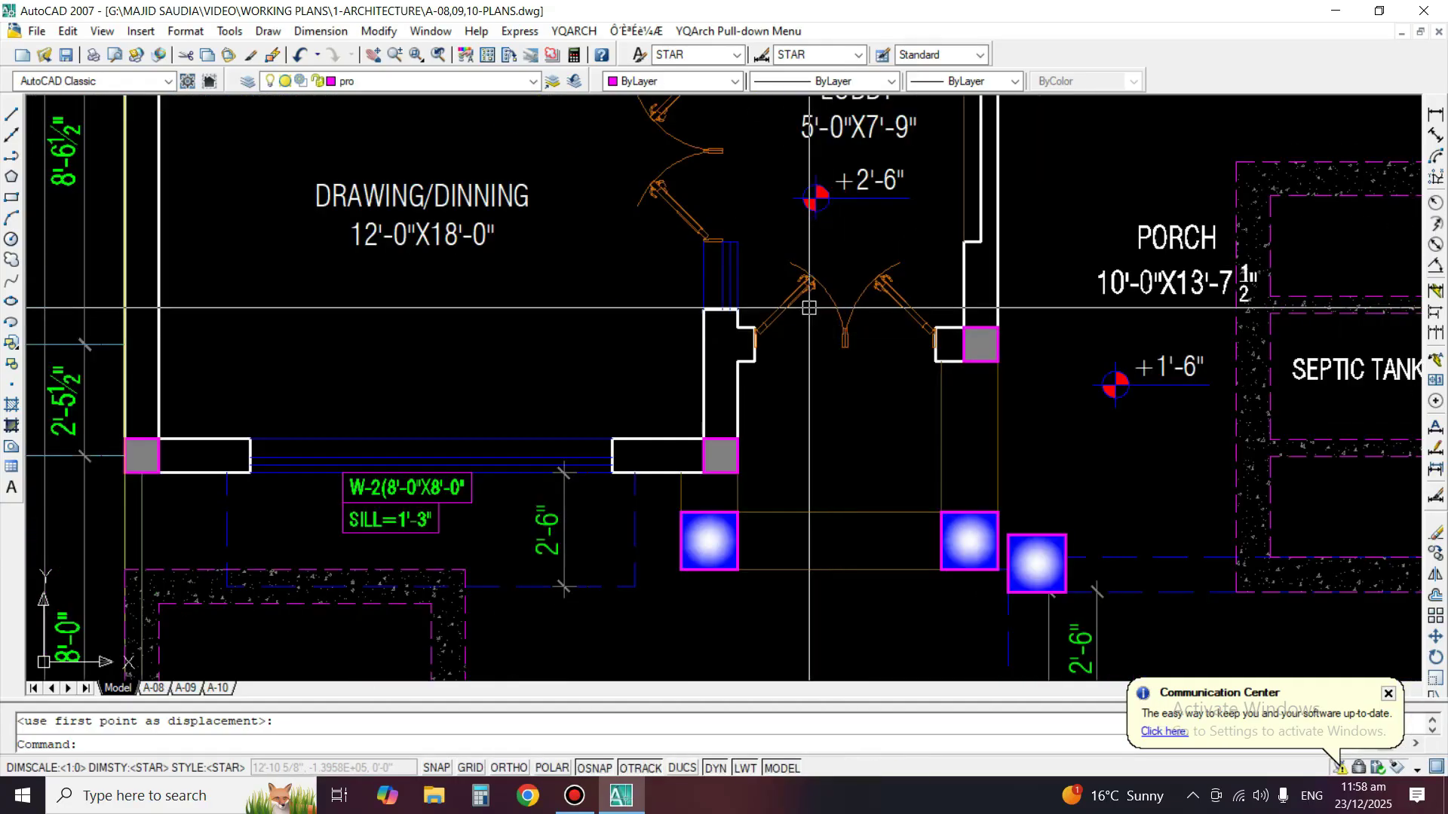
{"action": "scroll", "coordinate": [809, 308], "scroll_direction": "up", "scroll_amount": 2}
{"action": "type", "text": "OL"}
{"action": "key", "text": "Return"}
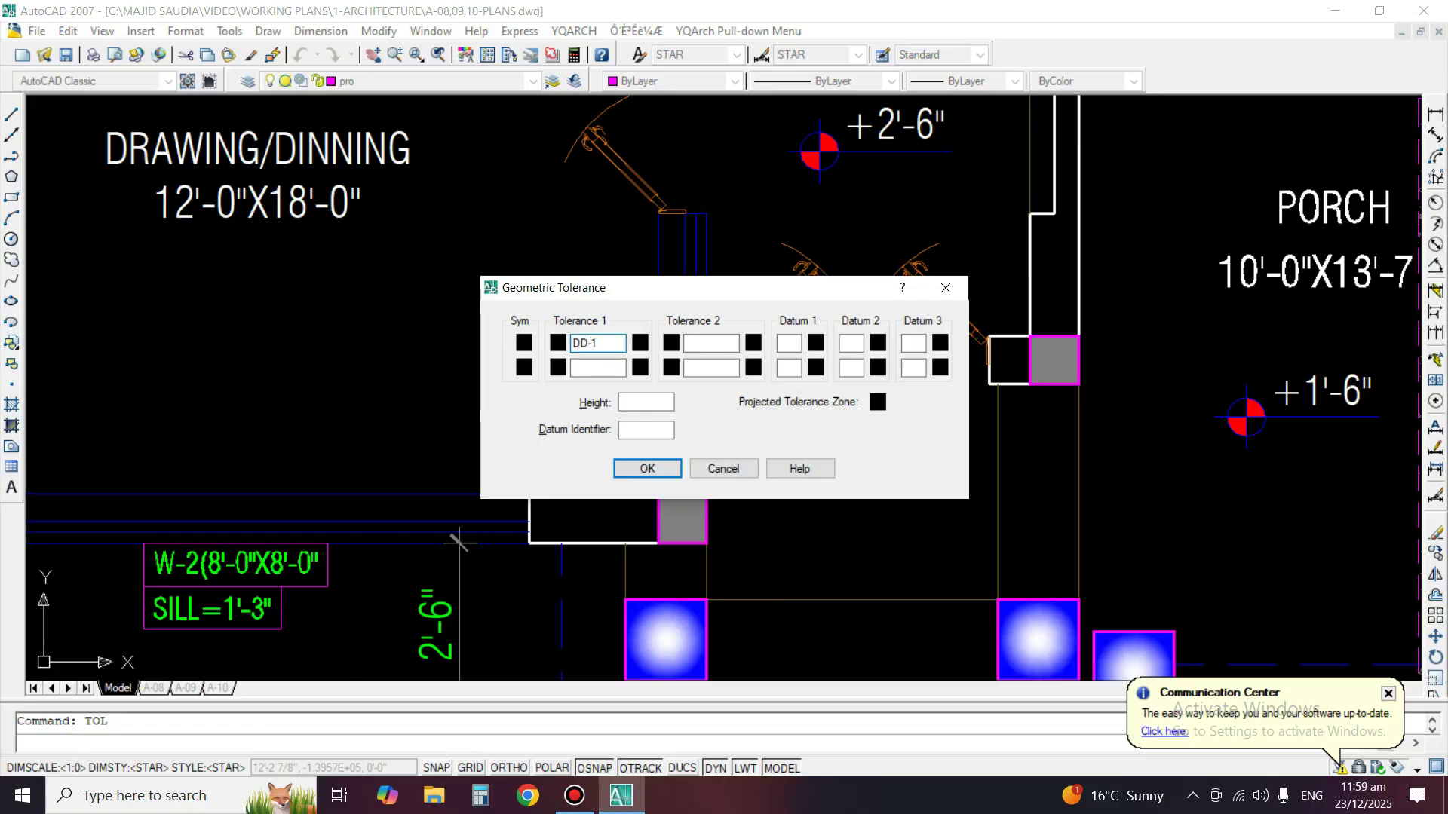
{"action": "left_click", "coordinate": [859, 364]}
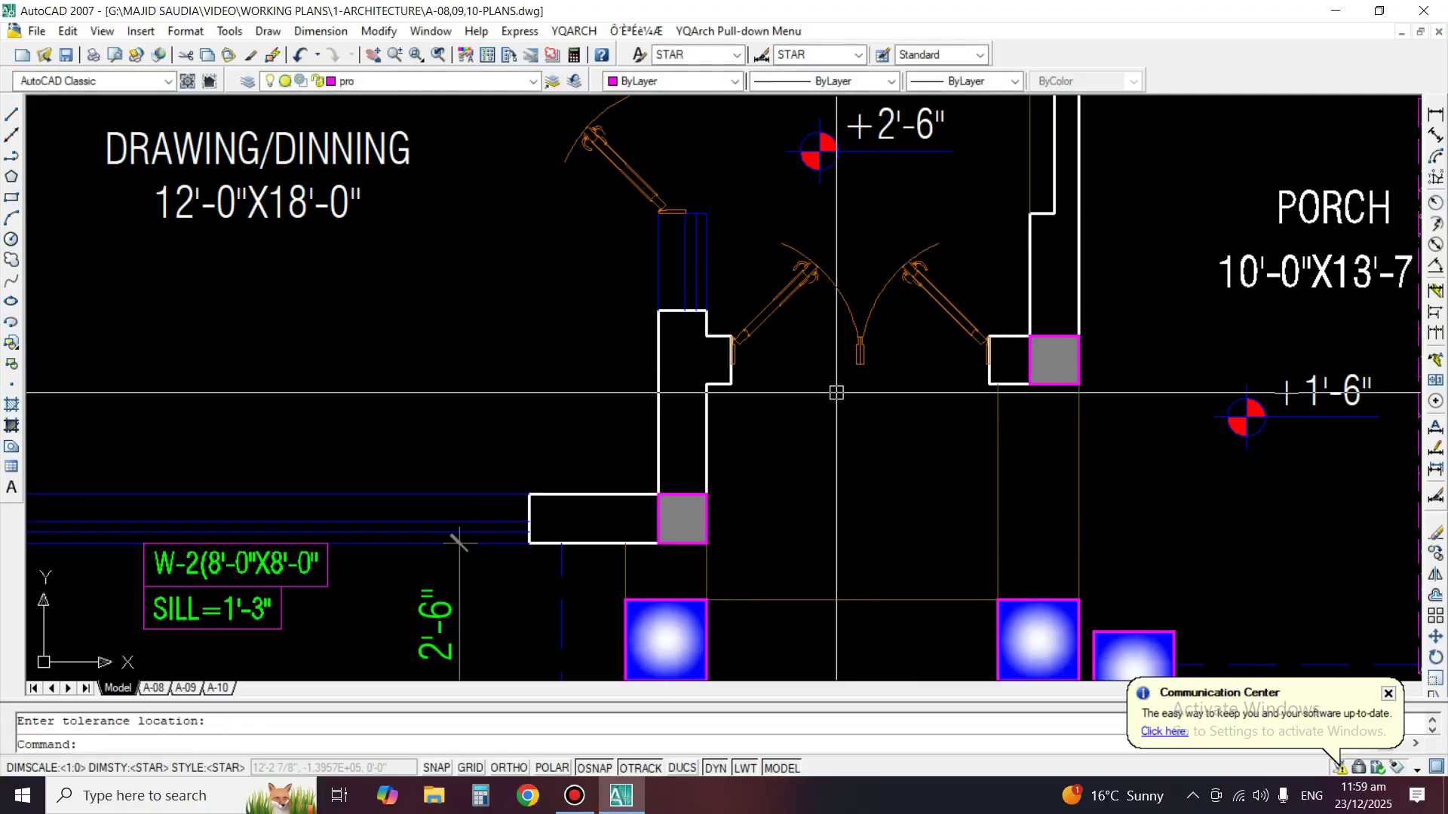
{"action": "key", "text": "Return"}
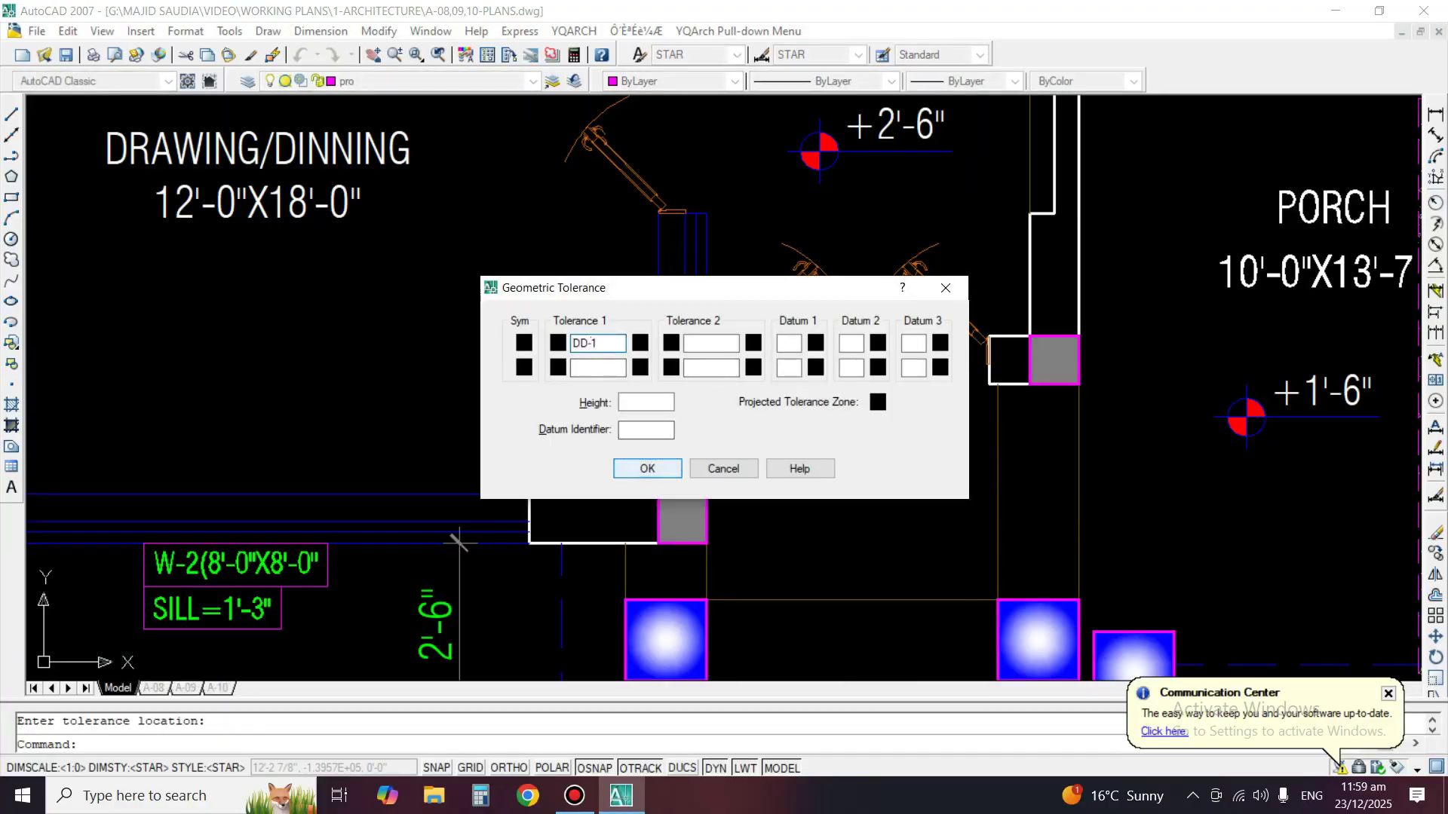
{"action": "key", "text": "Return"}
{"action": "left_click", "coordinate": [793, 410]}
Move the DD-1 tag slightly sideways to centre it beneath the entrance double door.
{"action": "scroll", "coordinate": [956, 447], "scroll_direction": "up", "scroll_amount": 3}
{"action": "type", "text": "m"}
{"action": "key", "text": "space"}
{"action": "left_click", "coordinate": [840, 441]}
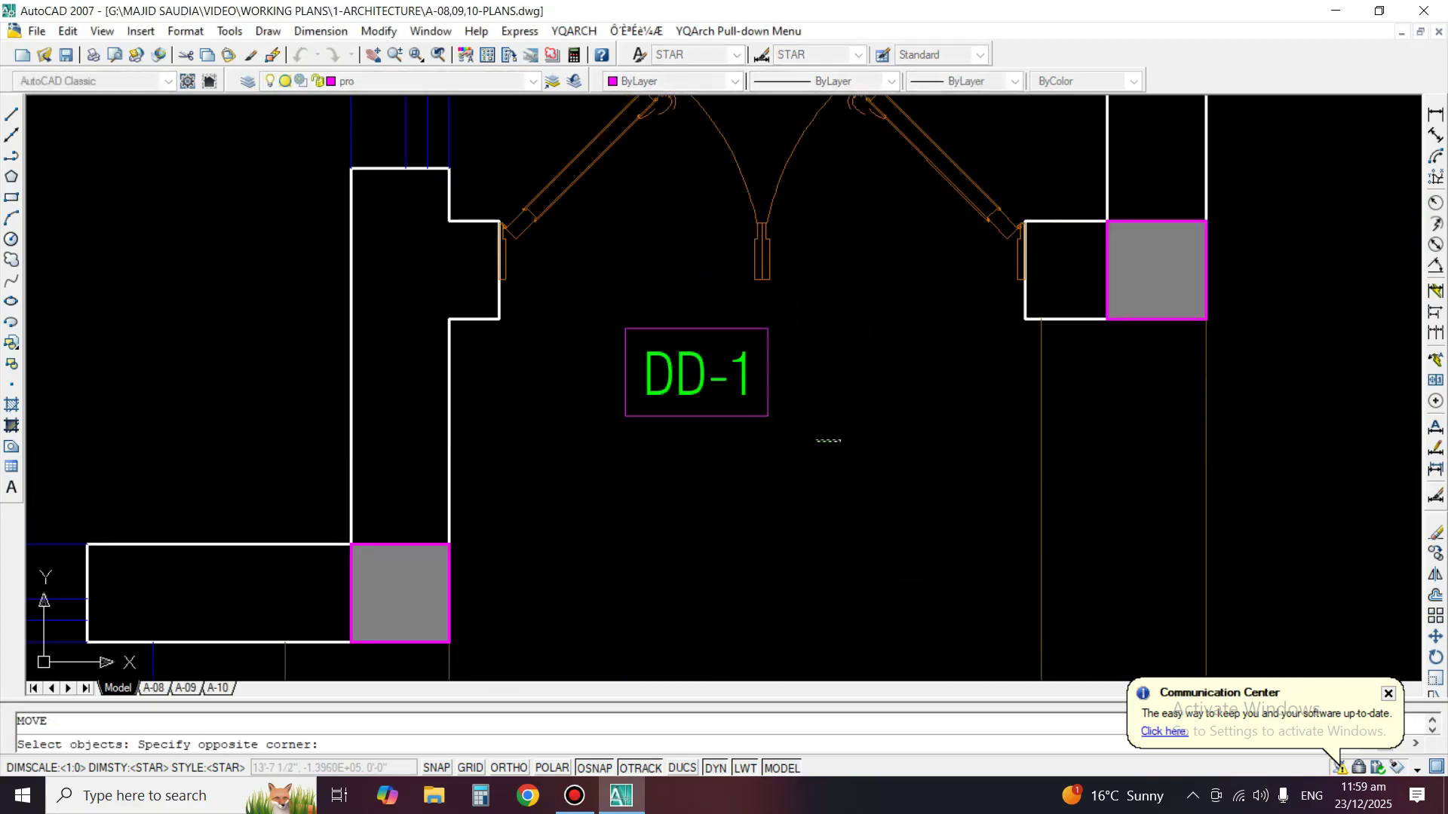
{"action": "left_click", "coordinate": [664, 375]}
{"action": "key", "text": "space"}
{"action": "left_click", "coordinate": [702, 442]}
{"action": "left_click", "coordinate": [755, 441]}
Extend the dashed +2'-6" F.F.L level line on the front elevation across the facade past the entrance door.
{"action": "scroll", "coordinate": [1161, 421], "scroll_direction": "down", "scroll_amount": 10}
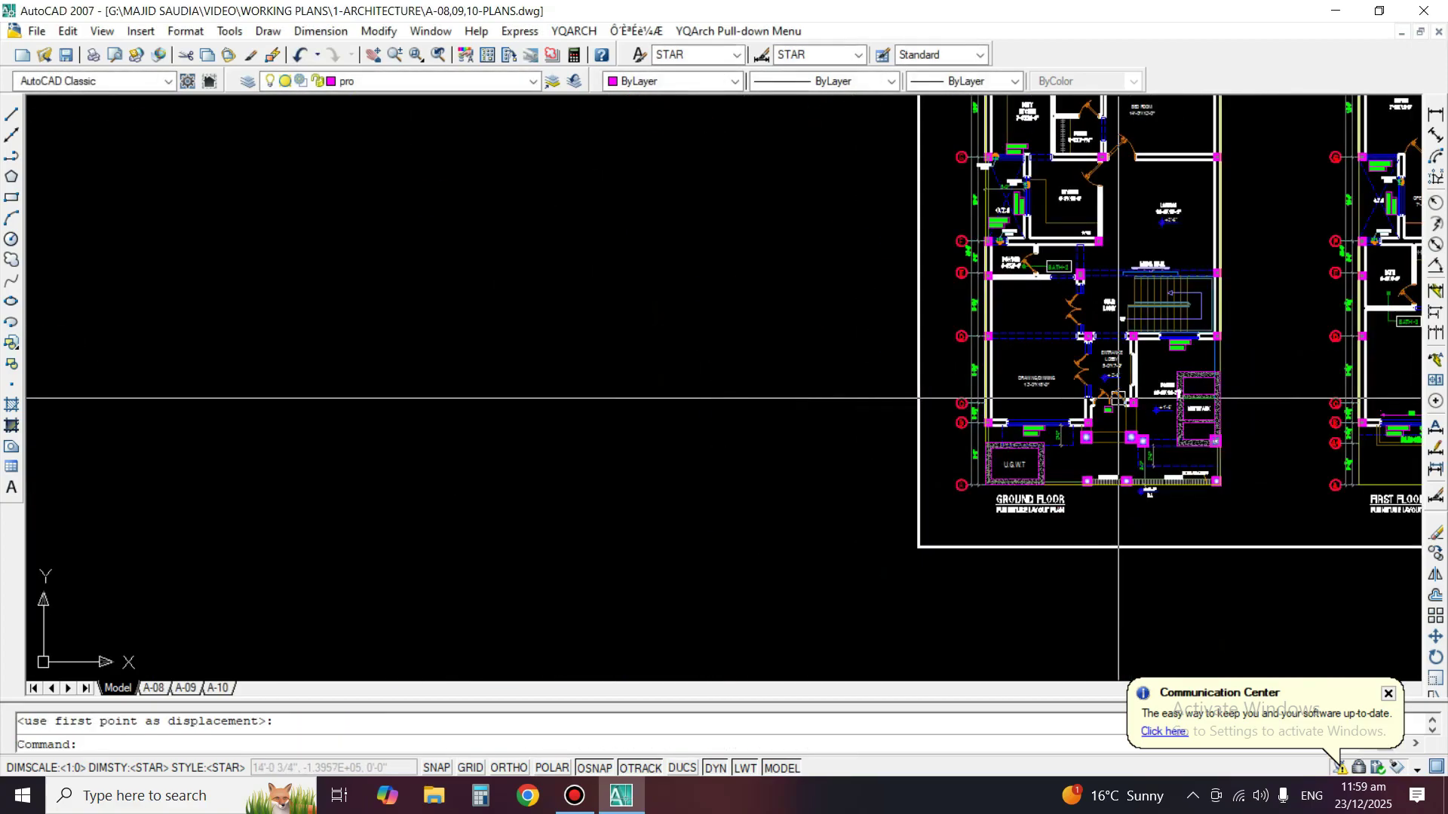
{"action": "scroll", "coordinate": [1153, 427], "scroll_direction": "down", "scroll_amount": 2}
{"action": "scroll", "coordinate": [905, 460], "scroll_direction": "up", "scroll_amount": 10}
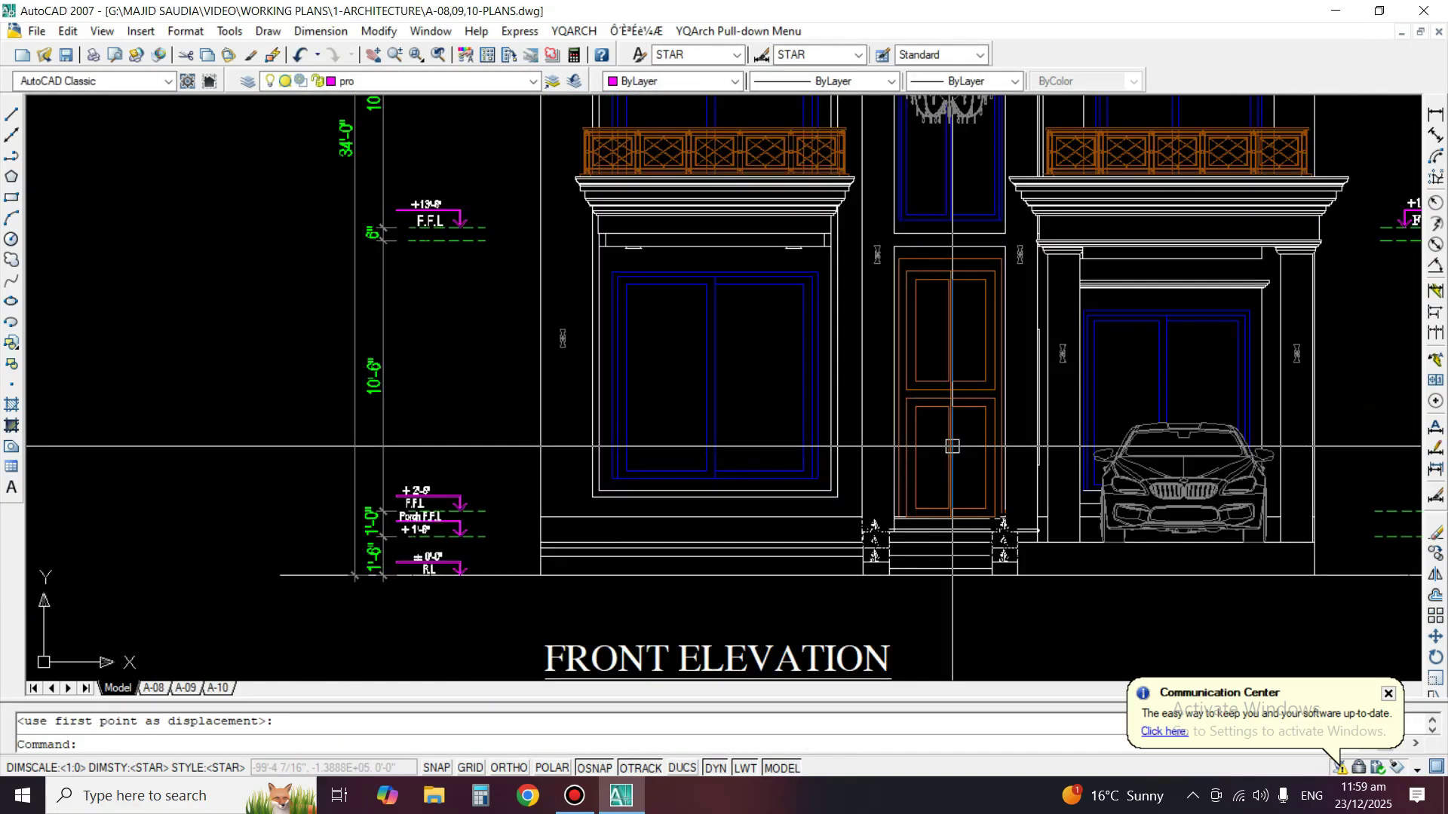
{"action": "middle_click_drag", "start_coordinate": [952, 446], "coordinate": [930, 413]}
{"action": "scroll", "coordinate": [916, 453], "scroll_direction": "up", "scroll_amount": 2}
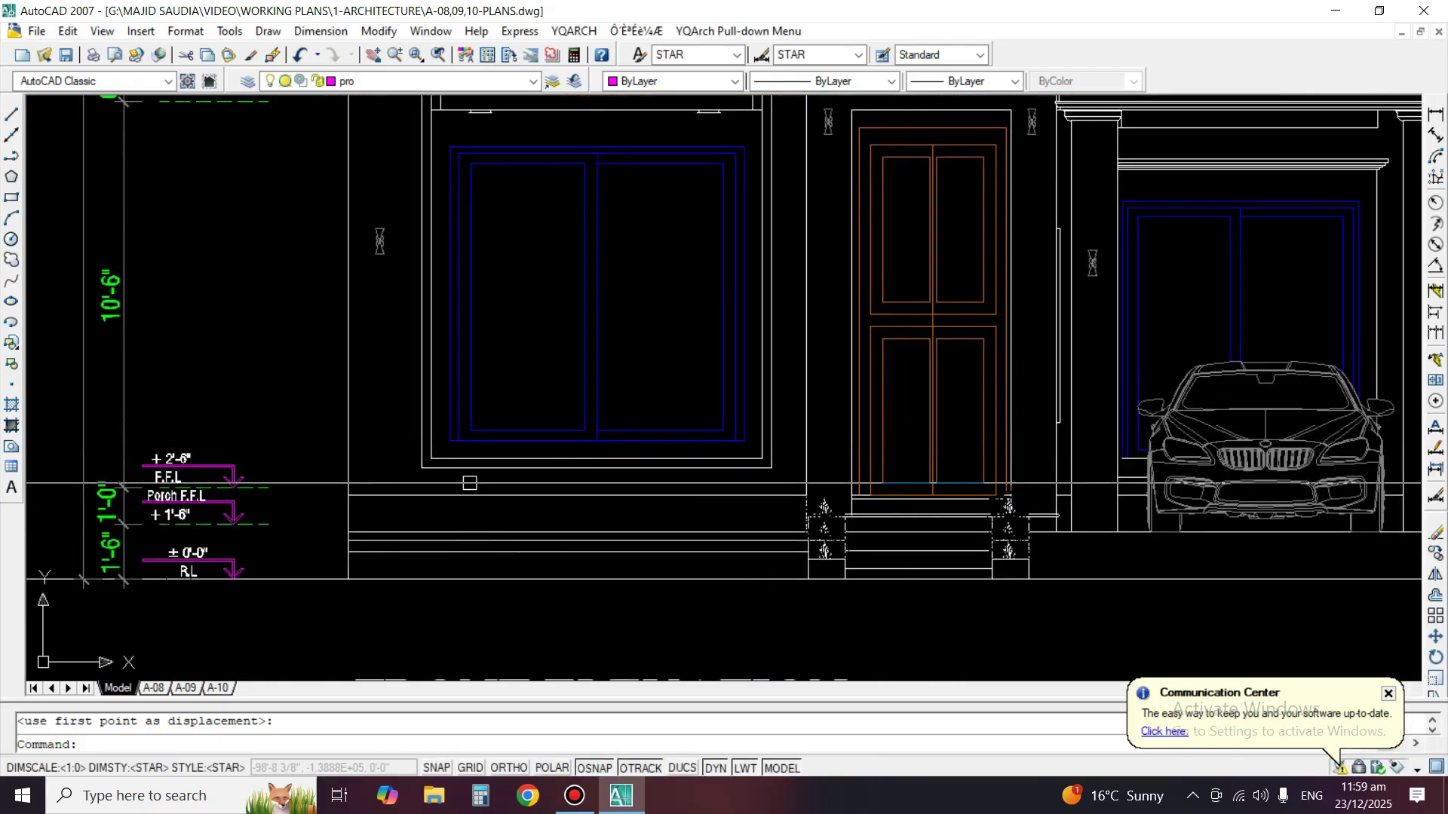
{"action": "scroll", "coordinate": [888, 433], "scroll_direction": "down", "scroll_amount": 2}
{"action": "type", "text": "ex"}
{"action": "key", "text": "space"}
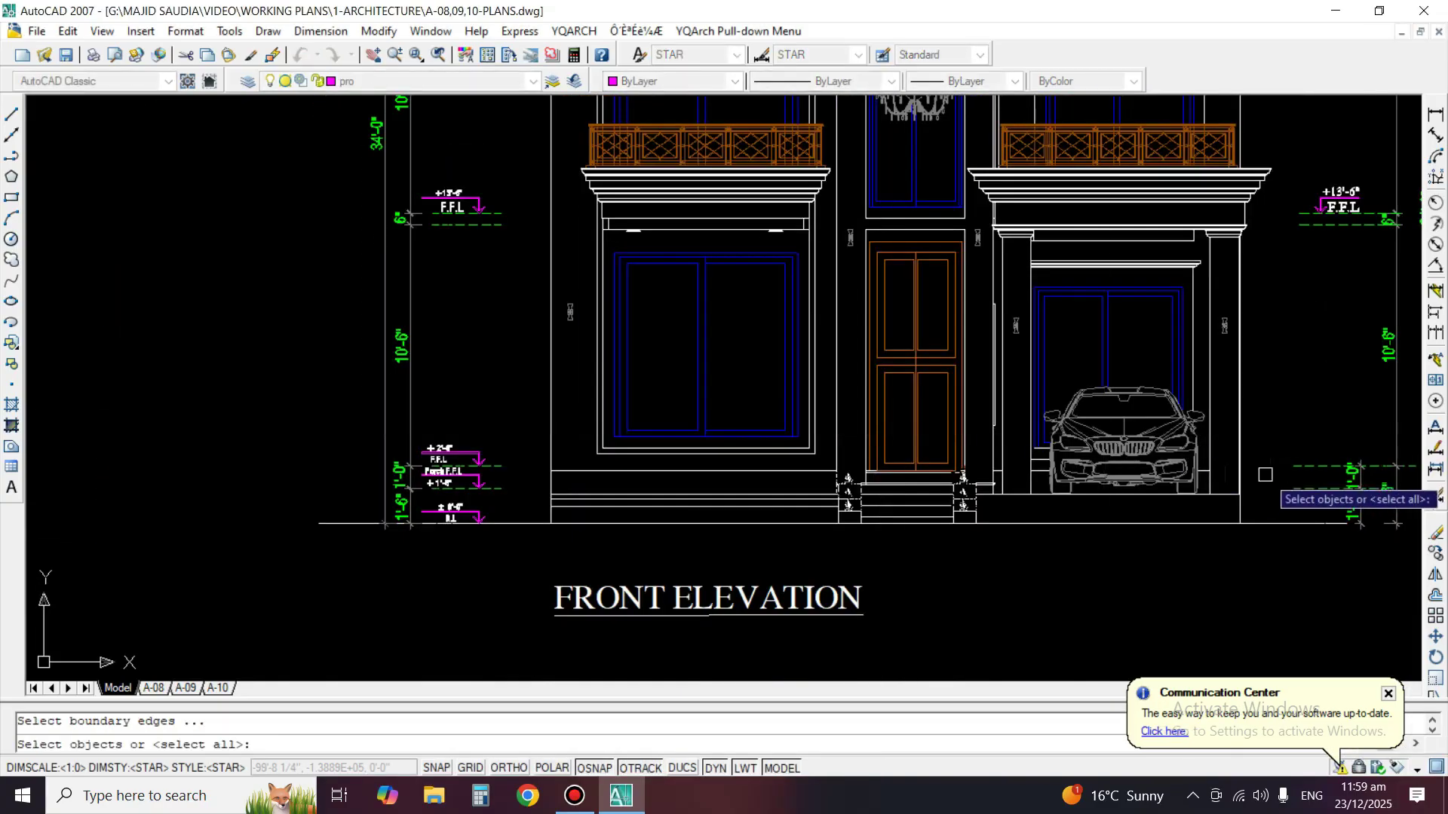
{"action": "scroll", "coordinate": [573, 504], "scroll_direction": "up", "scroll_amount": 4}
{"action": "key", "text": "space"}
{"action": "left_click", "coordinate": [420, 418]}
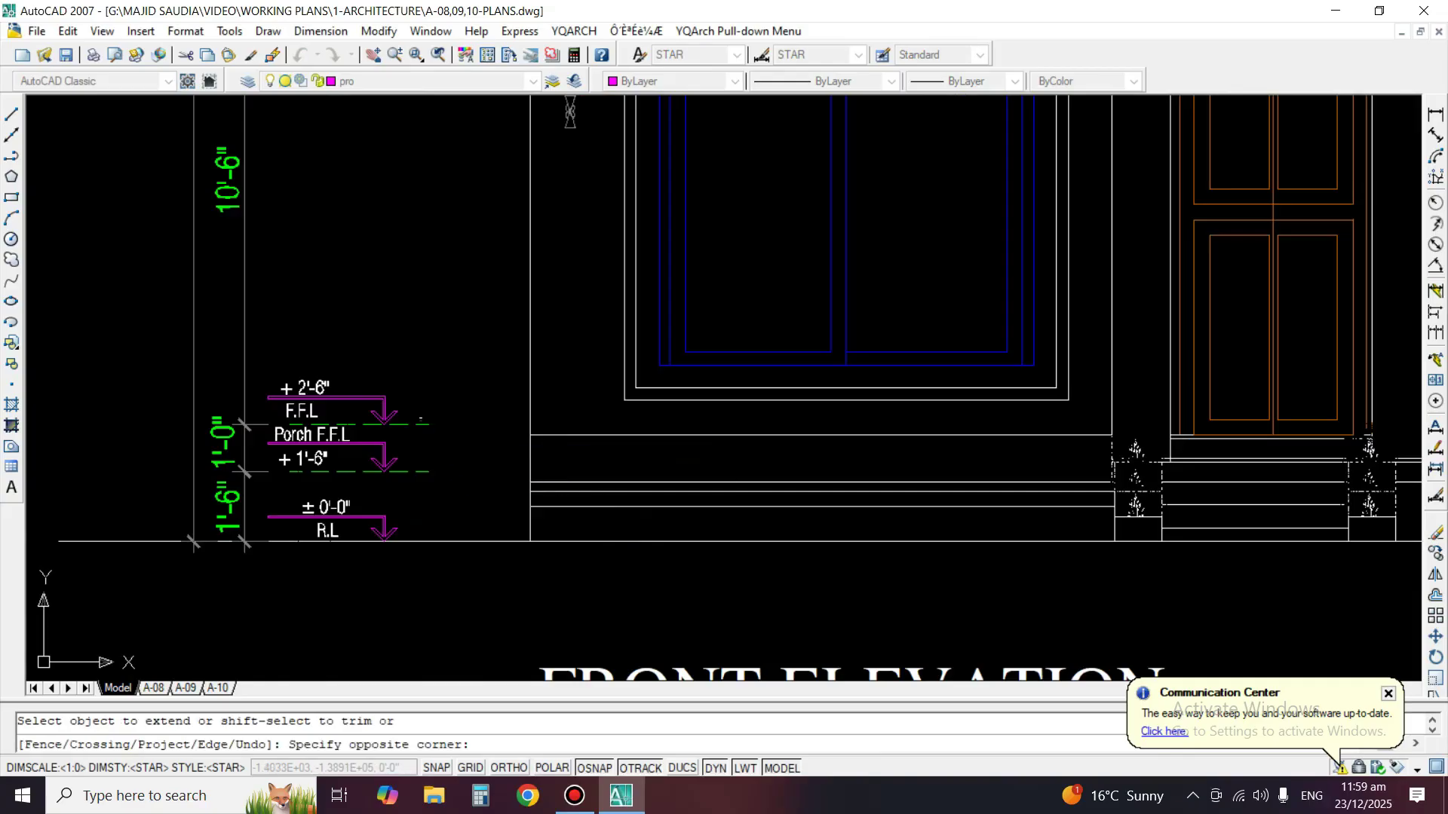
{"action": "key", "text": "space"}
{"action": "middle_click_drag", "start_coordinate": [1263, 452], "coordinate": [944, 523]}
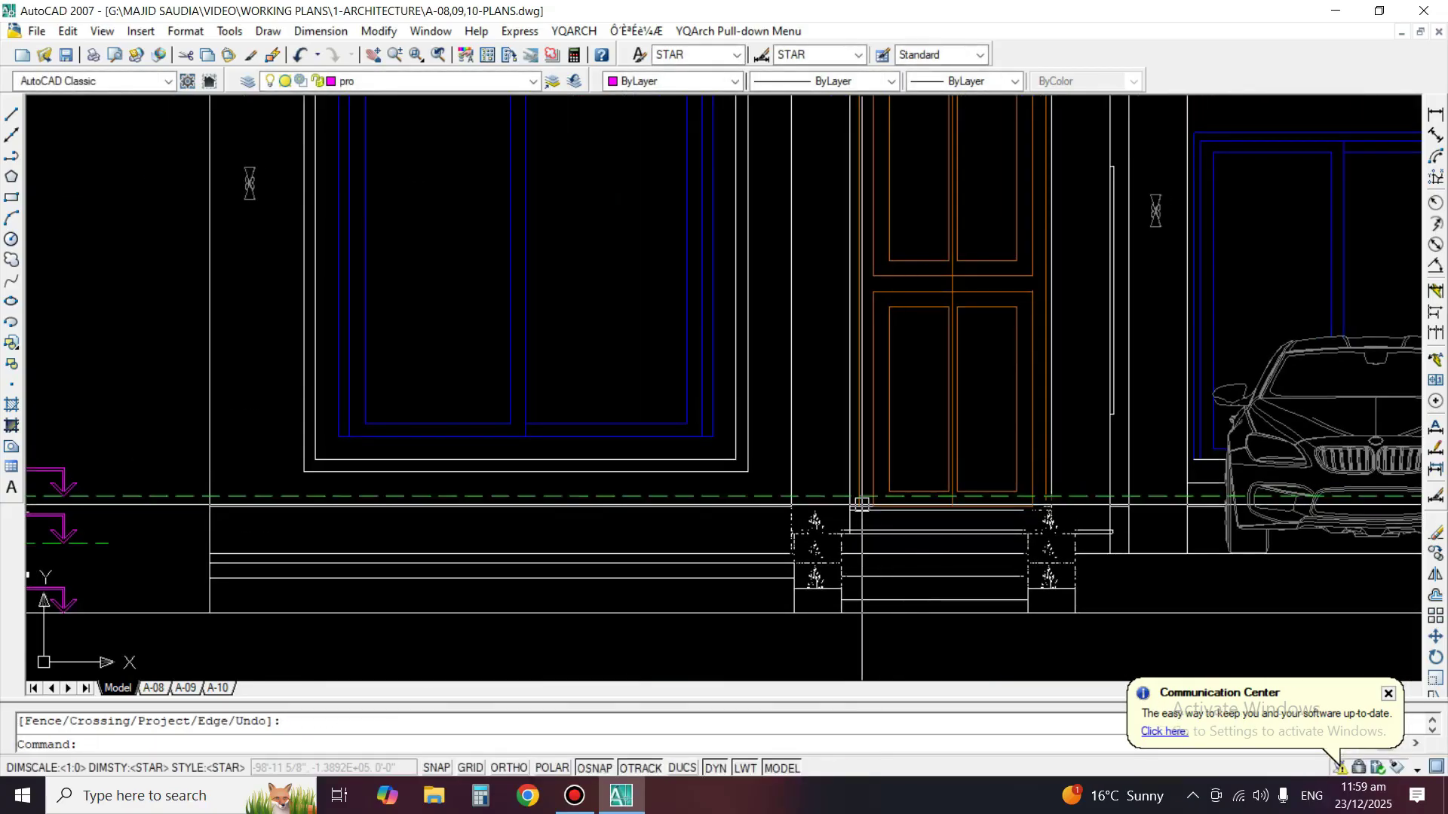
{"action": "scroll", "coordinate": [1064, 411], "scroll_direction": "down", "scroll_amount": 2}
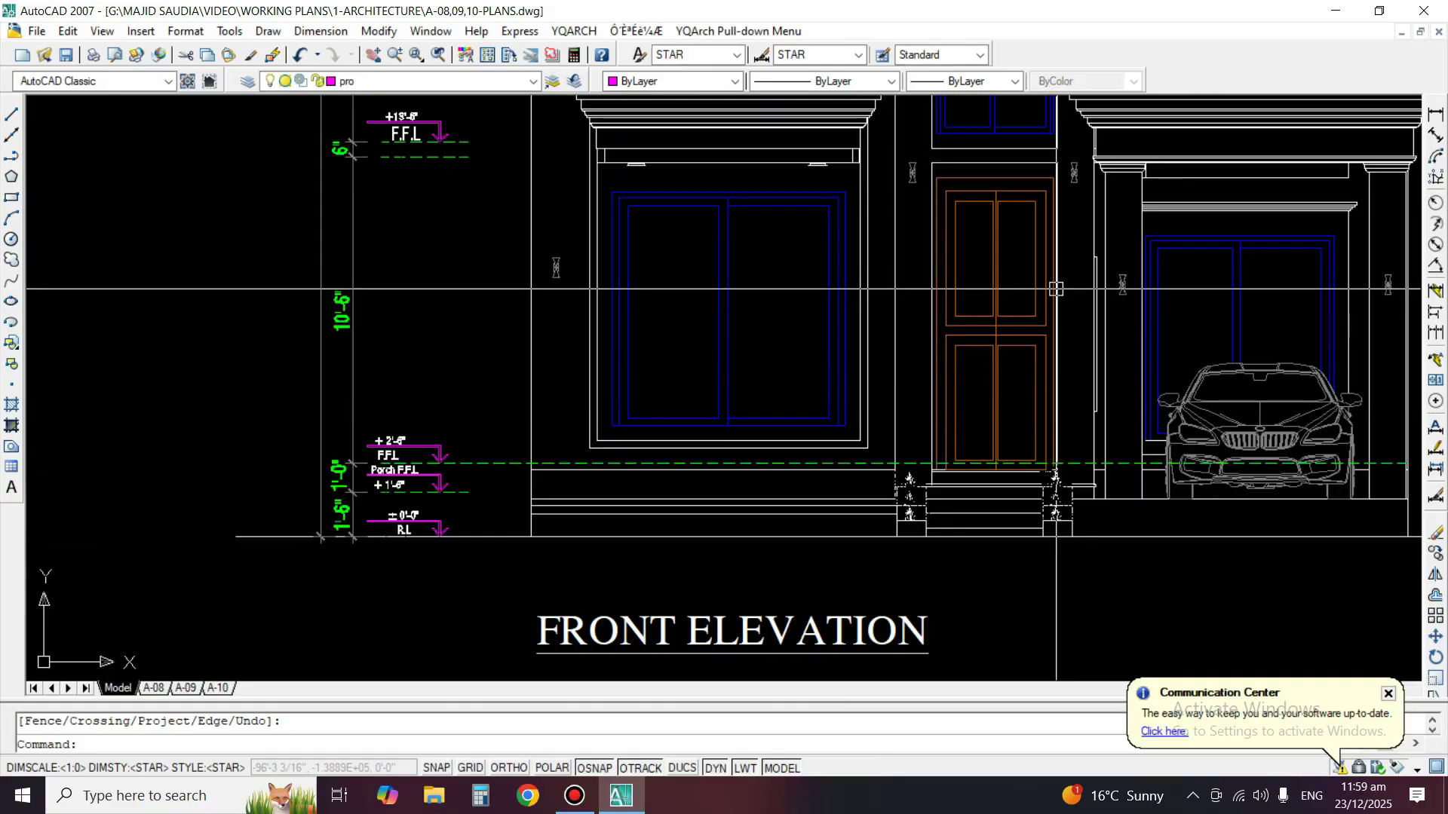
{"action": "middle_click_drag", "start_coordinate": [944, 394], "coordinate": [946, 428]}
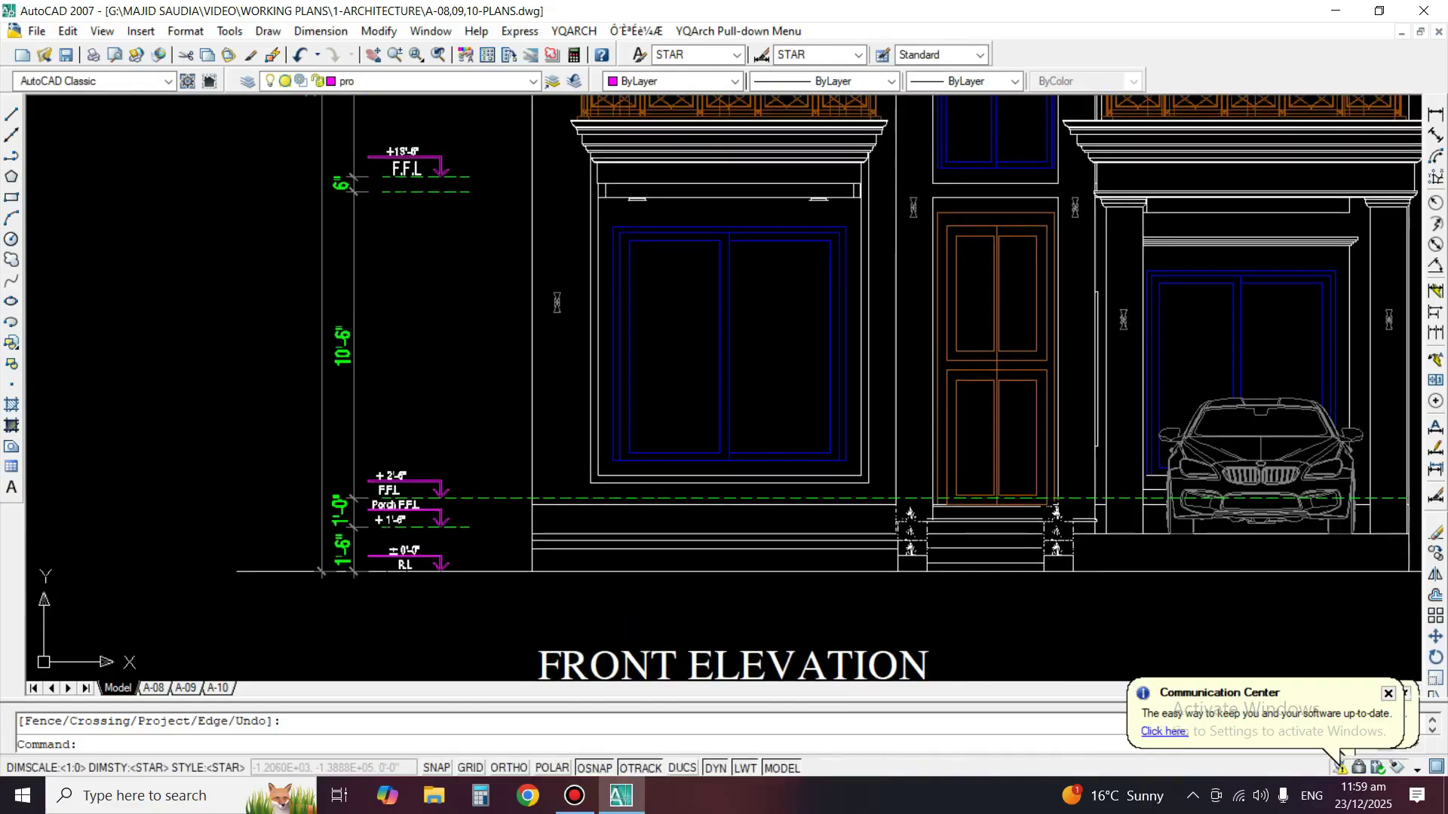
{"action": "left_click", "coordinate": [1435, 114]}
{"action": "scroll", "coordinate": [1106, 398], "scroll_direction": "up", "scroll_amount": 2}
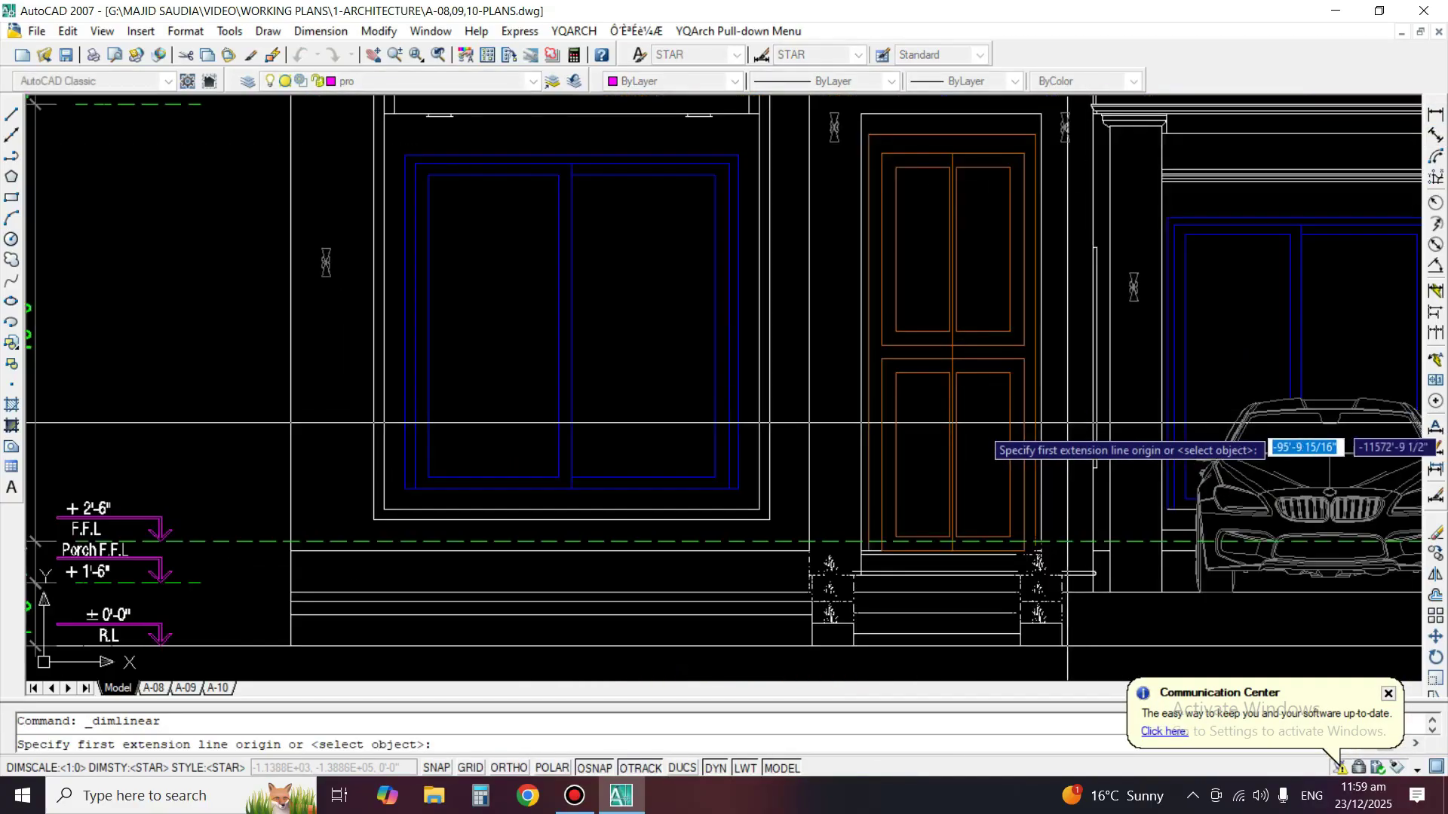
{"action": "left_click", "coordinate": [830, 556]}
{"action": "middle_click_drag", "start_coordinate": [869, 133], "coordinate": [863, 316]}
{"action": "left_click", "coordinate": [863, 316]}
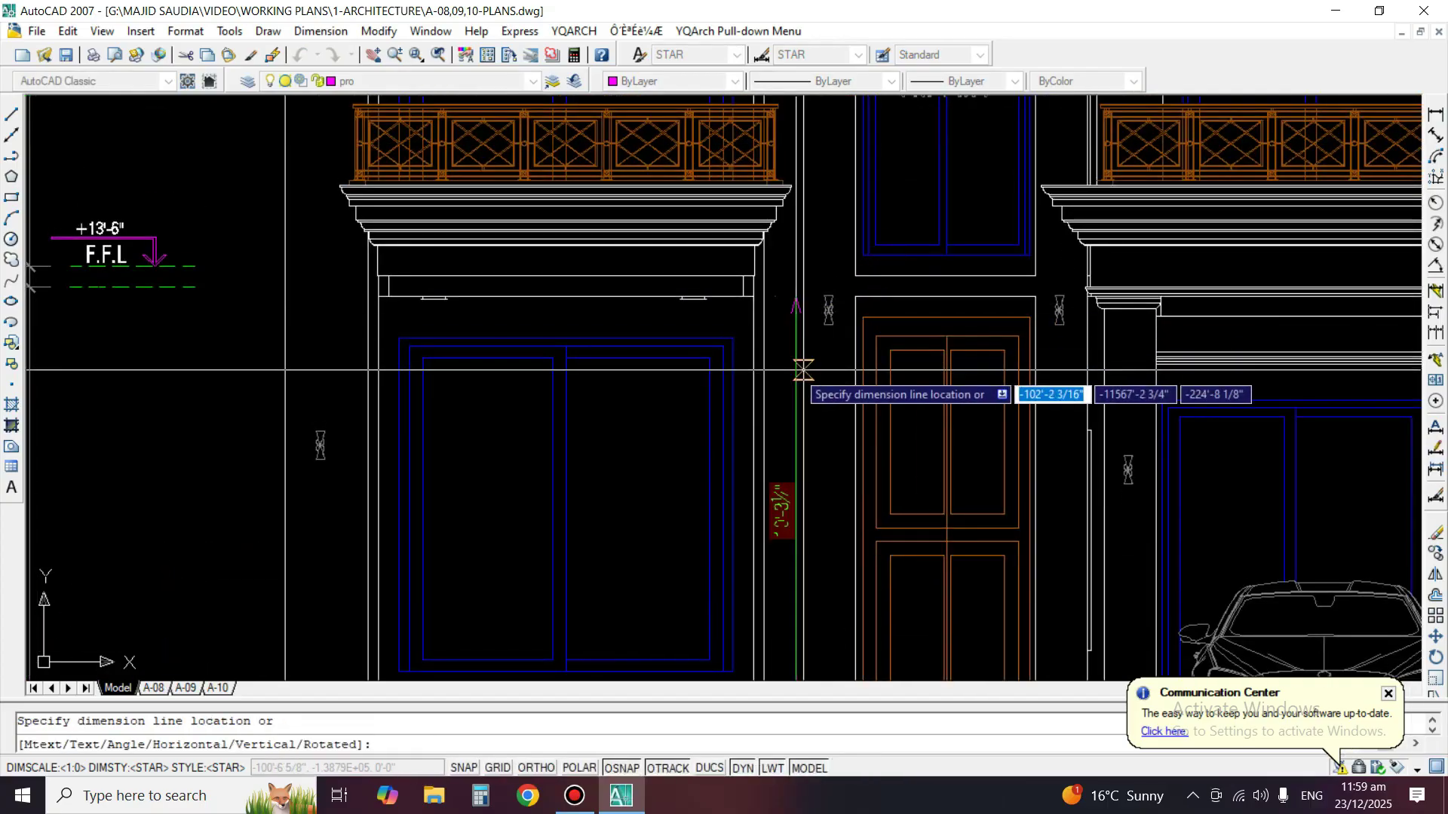
{"action": "key", "text": "Escape"}
Trim the extended +2'-6" F.F.L line back to the outer left wall edge of the front elevation.
{"action": "scroll", "coordinate": [480, 206], "scroll_direction": "down", "scroll_amount": 4}
{"action": "scroll", "coordinate": [296, 417], "scroll_direction": "up", "scroll_amount": 3}
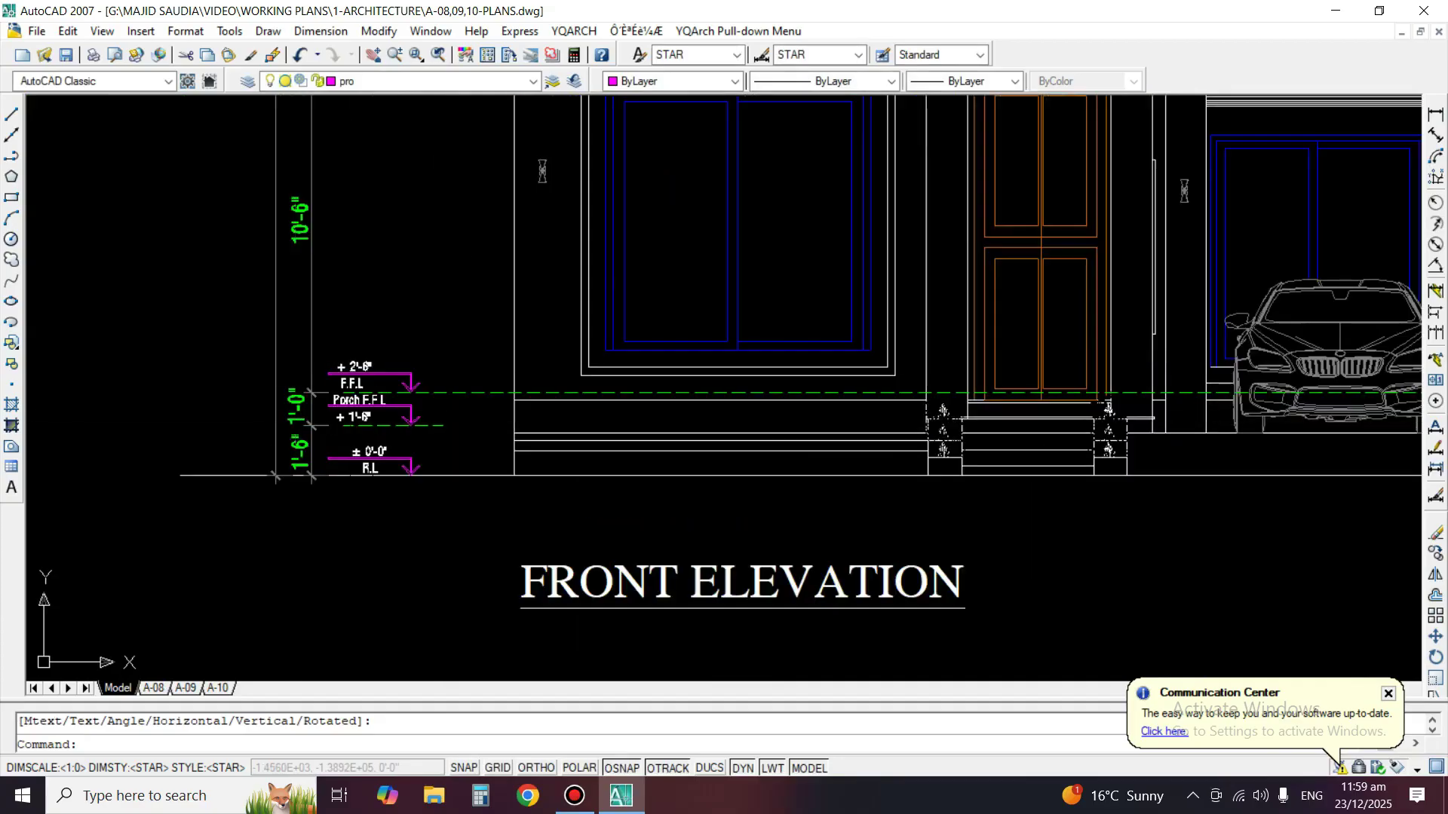
{"action": "type", "text": "tr"}
{"action": "key", "text": "space"}
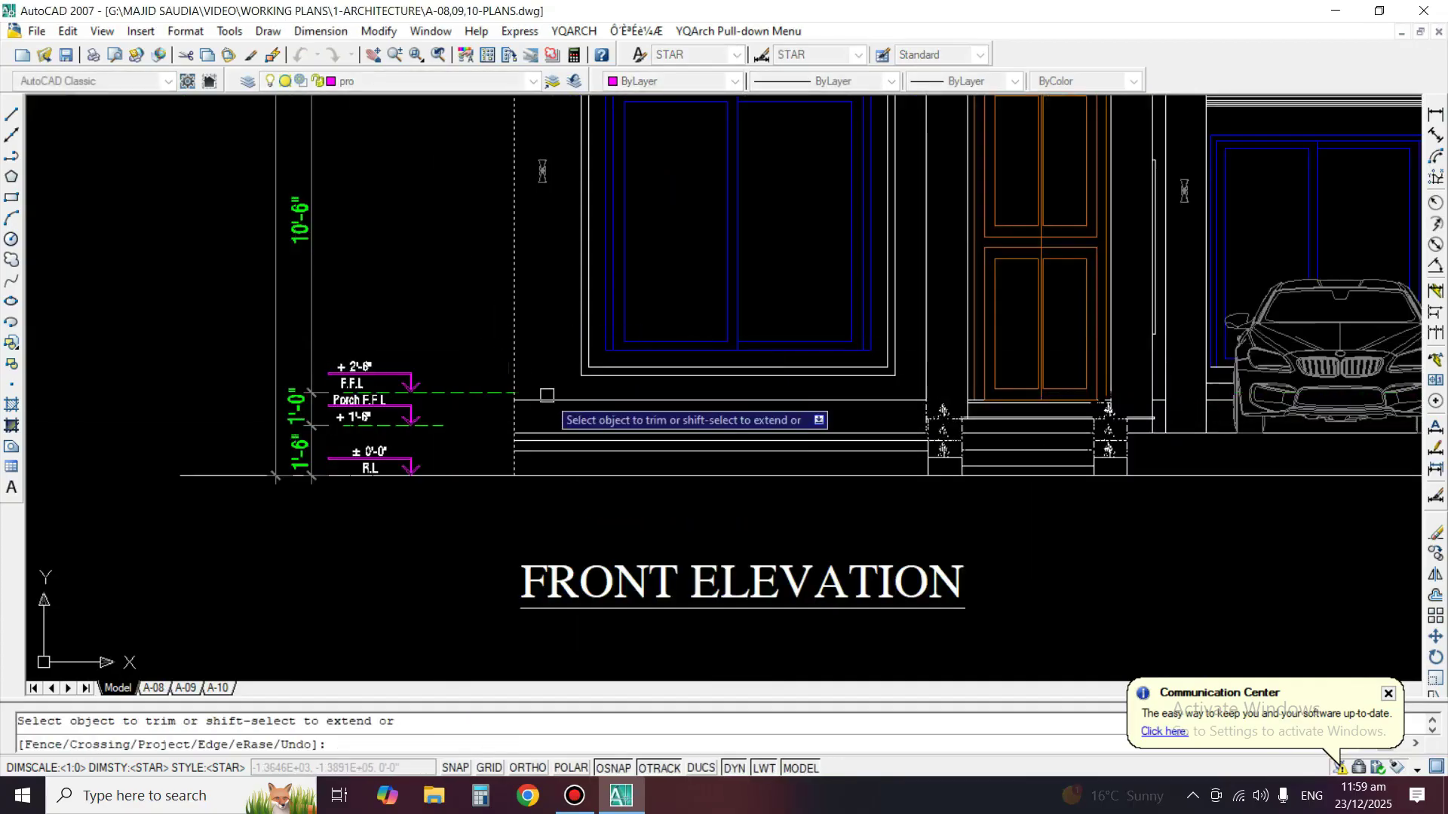
{"action": "key", "text": "space"}
Dimension the entrance door's height on the front elevation from the threshold to the top of its frame.
{"action": "scroll", "coordinate": [1041, 390], "scroll_direction": "up", "scroll_amount": 3}
{"action": "middle_click_drag", "start_coordinate": [1024, 392], "coordinate": [931, 517]}
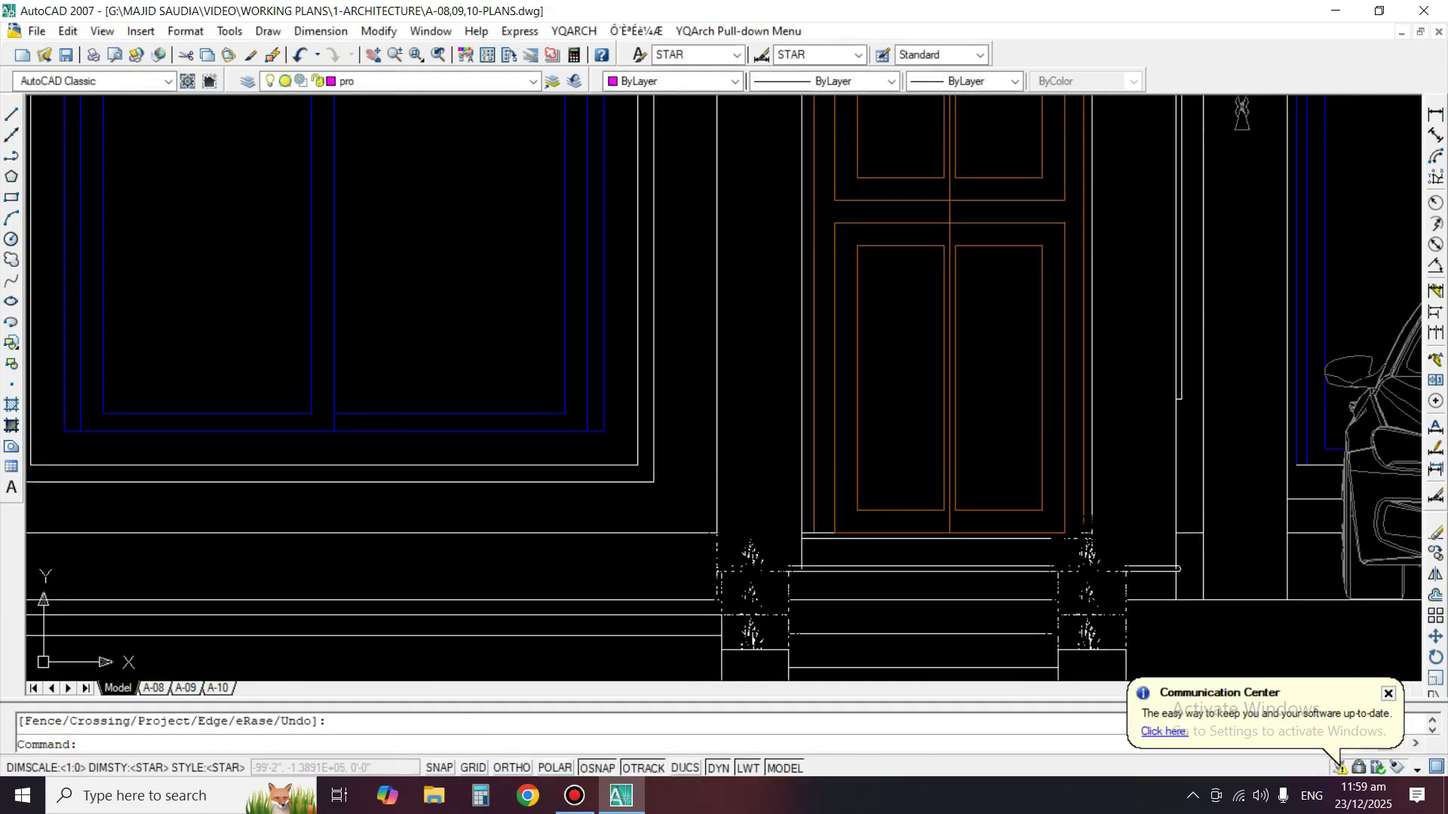
{"action": "left_click", "coordinate": [1435, 114]}
{"action": "scroll", "coordinate": [867, 533], "scroll_direction": "up", "scroll_amount": 3}
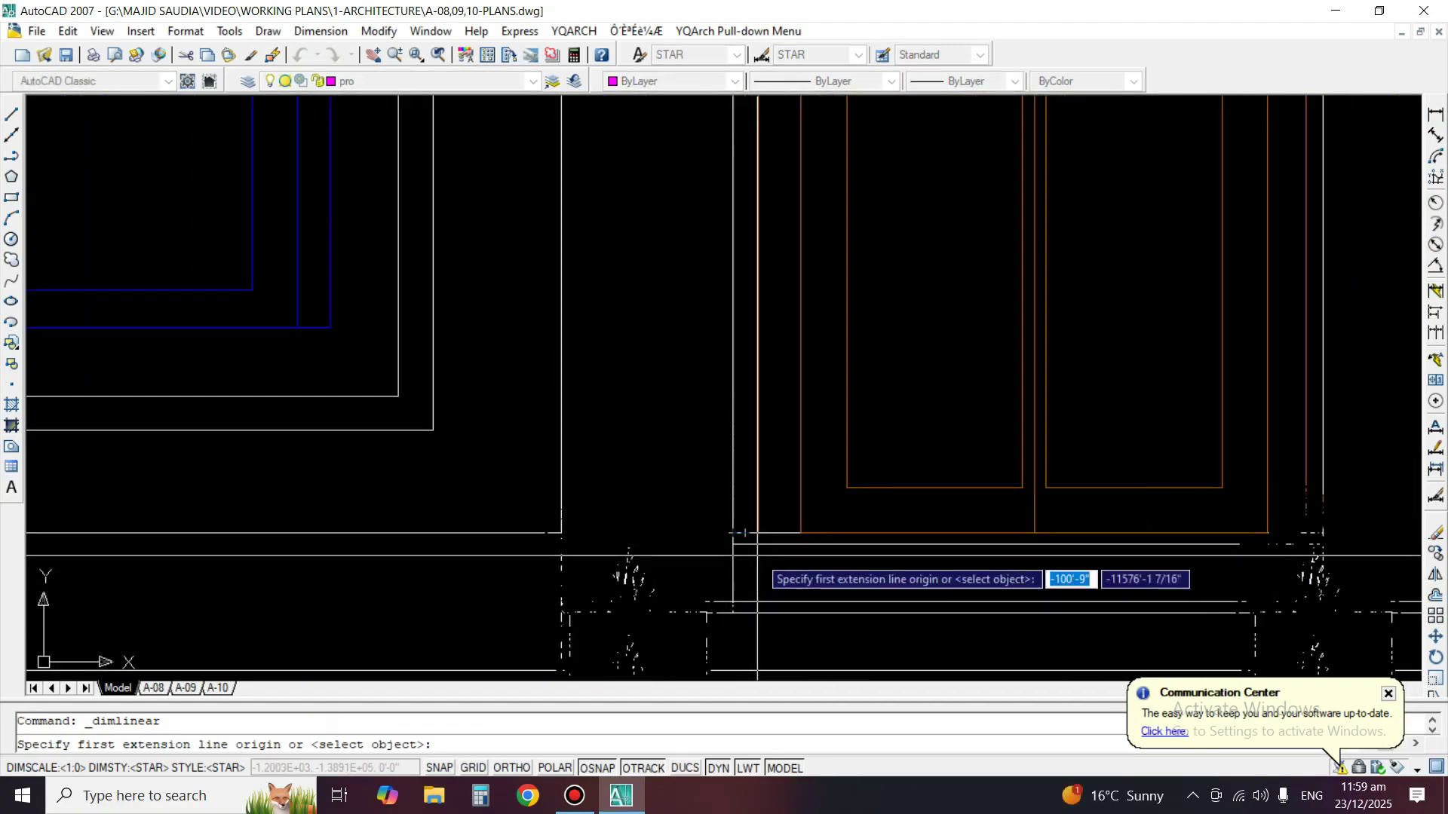
{"action": "left_click", "coordinate": [745, 533]}
{"action": "scroll", "coordinate": [747, 528], "scroll_direction": "down", "scroll_amount": 4}
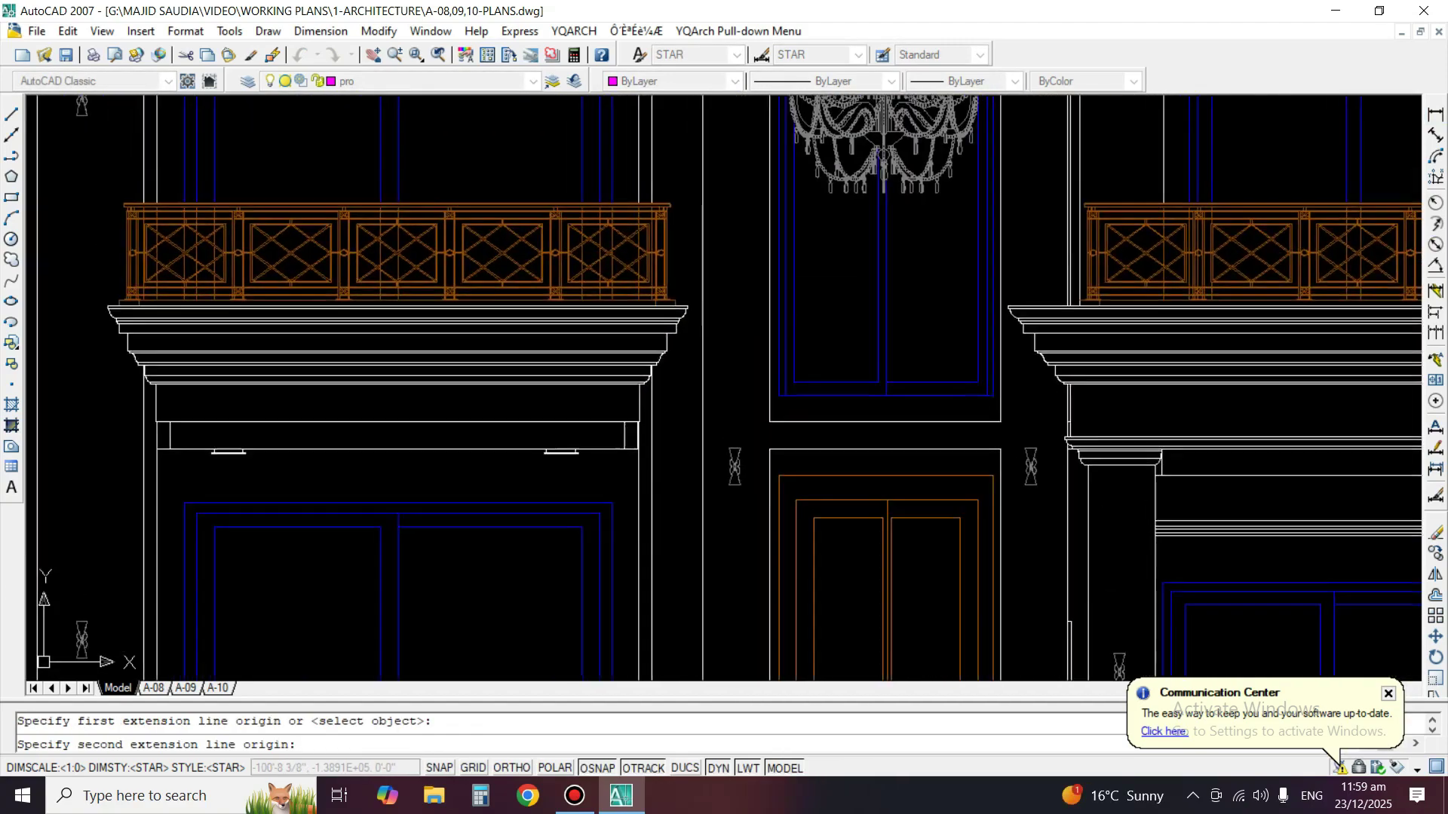
{"action": "scroll", "coordinate": [766, 493], "scroll_direction": "up", "scroll_amount": 3}
{"action": "left_click", "coordinate": [766, 405]}
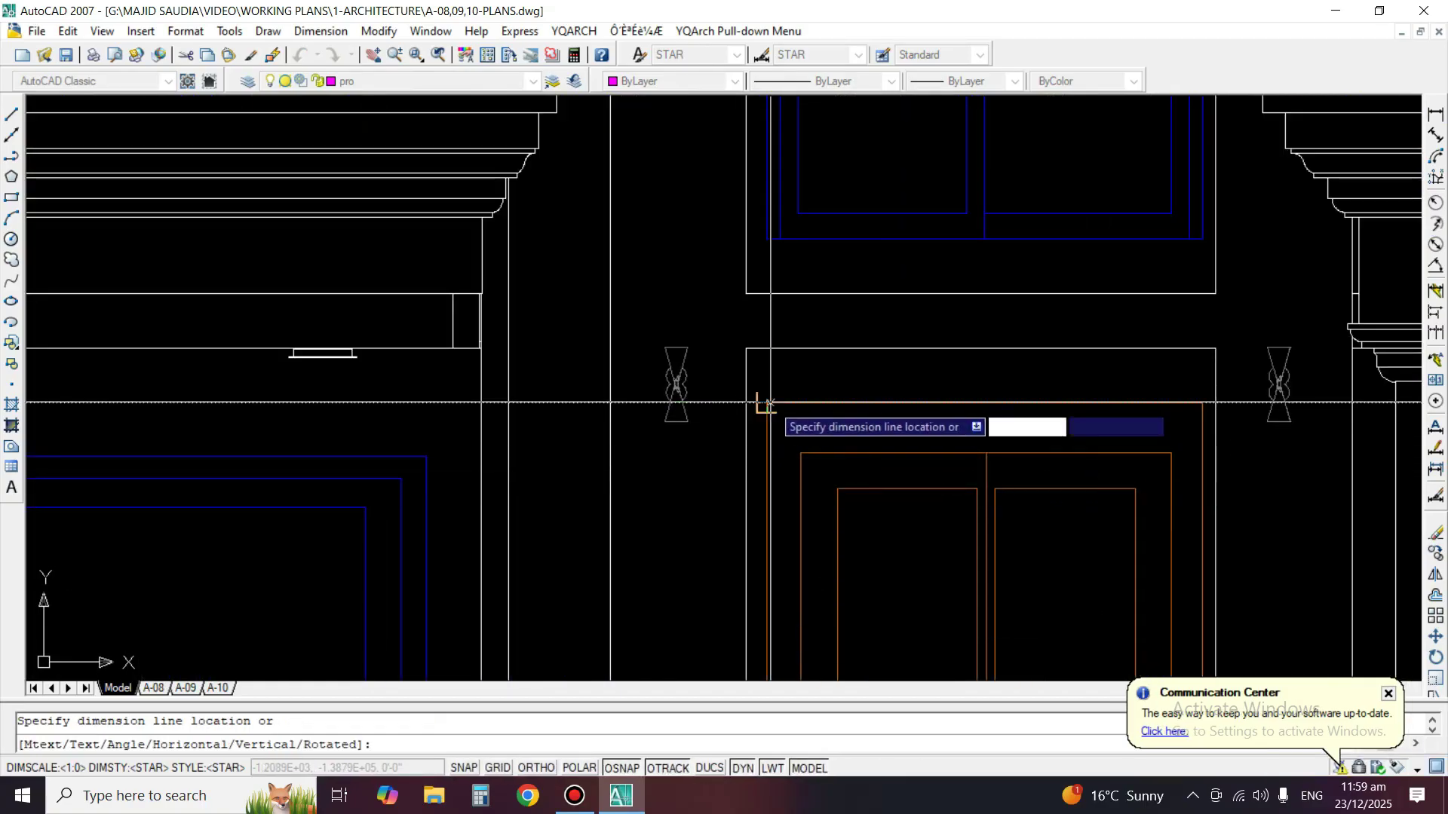
{"action": "scroll", "coordinate": [766, 404], "scroll_direction": "down", "scroll_amount": 3}
{"action": "left_click", "coordinate": [751, 433]}
{"action": "middle_click_drag", "start_coordinate": [732, 551], "coordinate": [760, 400]}
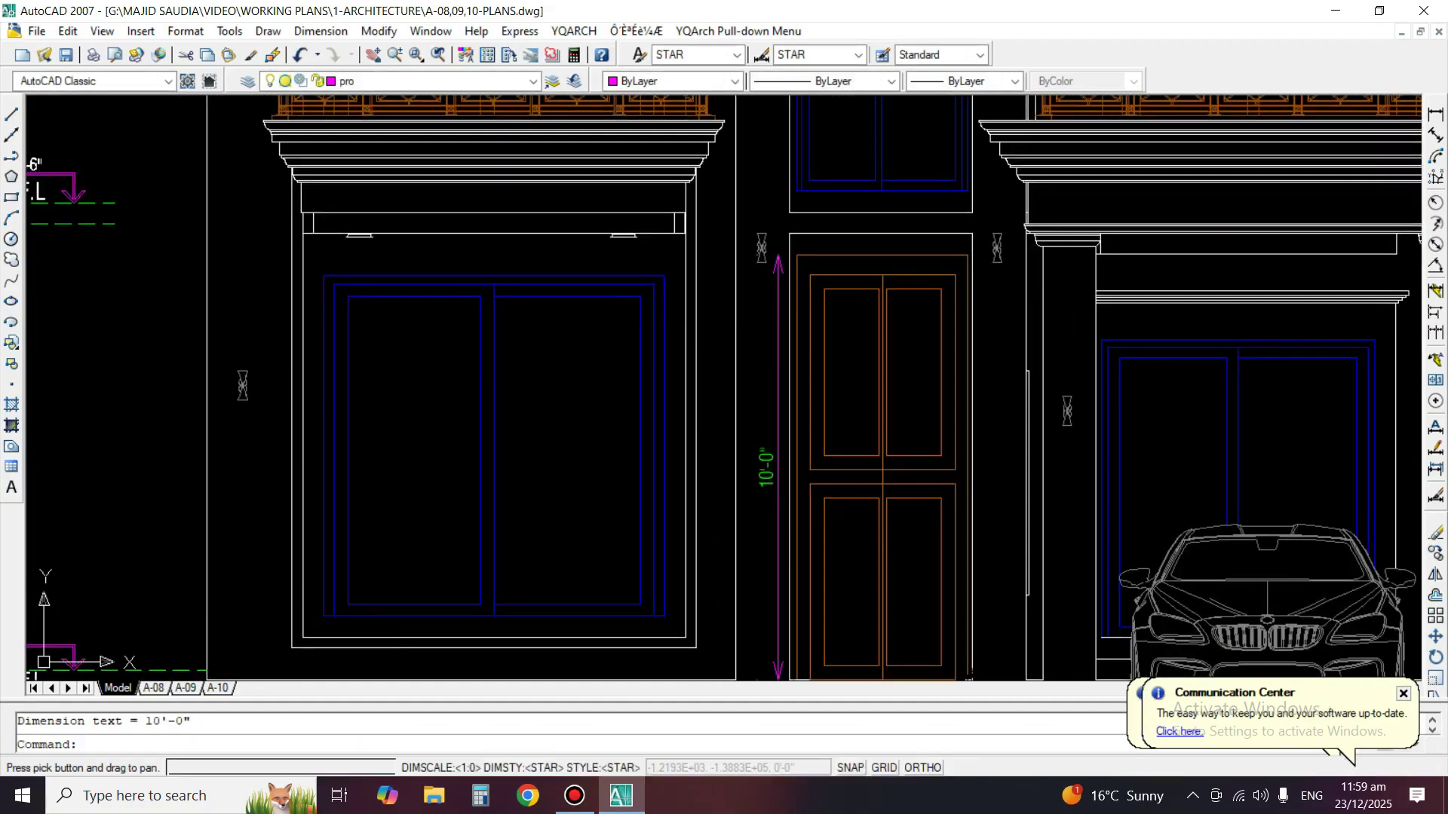
{"action": "middle_click_drag", "start_coordinate": [707, 471], "coordinate": [723, 273]}
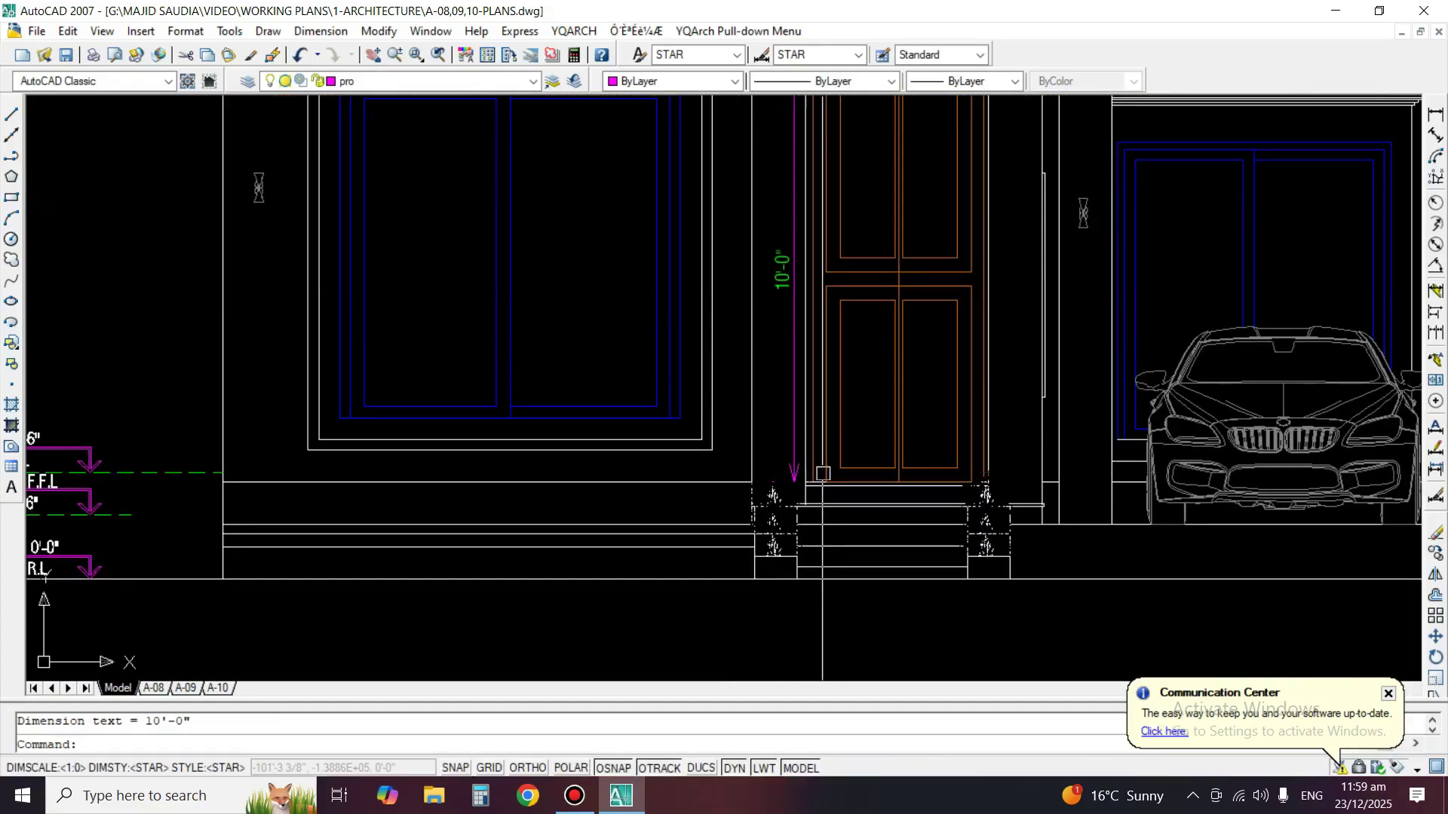
Erase the vertical height dimension beside the entrance door on the front elevation.
{"action": "scroll", "coordinate": [824, 474], "scroll_direction": "down", "scroll_amount": 3}
{"action": "type", "text": "e"}
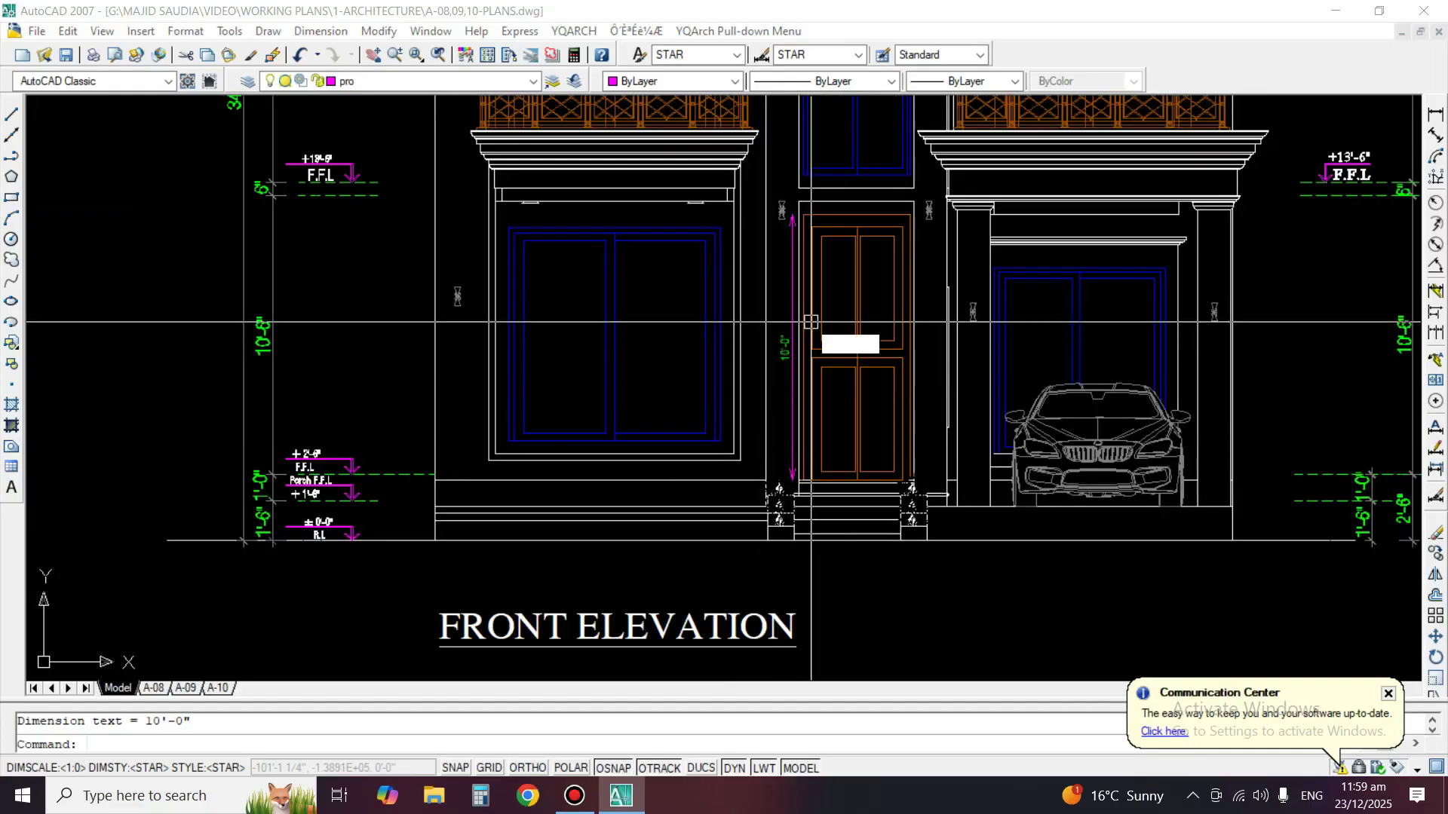
{"action": "key", "text": "Return"}
{"action": "left_click", "coordinate": [787, 346]}
{"action": "key", "text": "Return"}
Measure the entrance double door's opening width between its wall jambs on the ground floor plan.
{"action": "scroll", "coordinate": [475, 319], "scroll_direction": "down", "scroll_amount": 5}
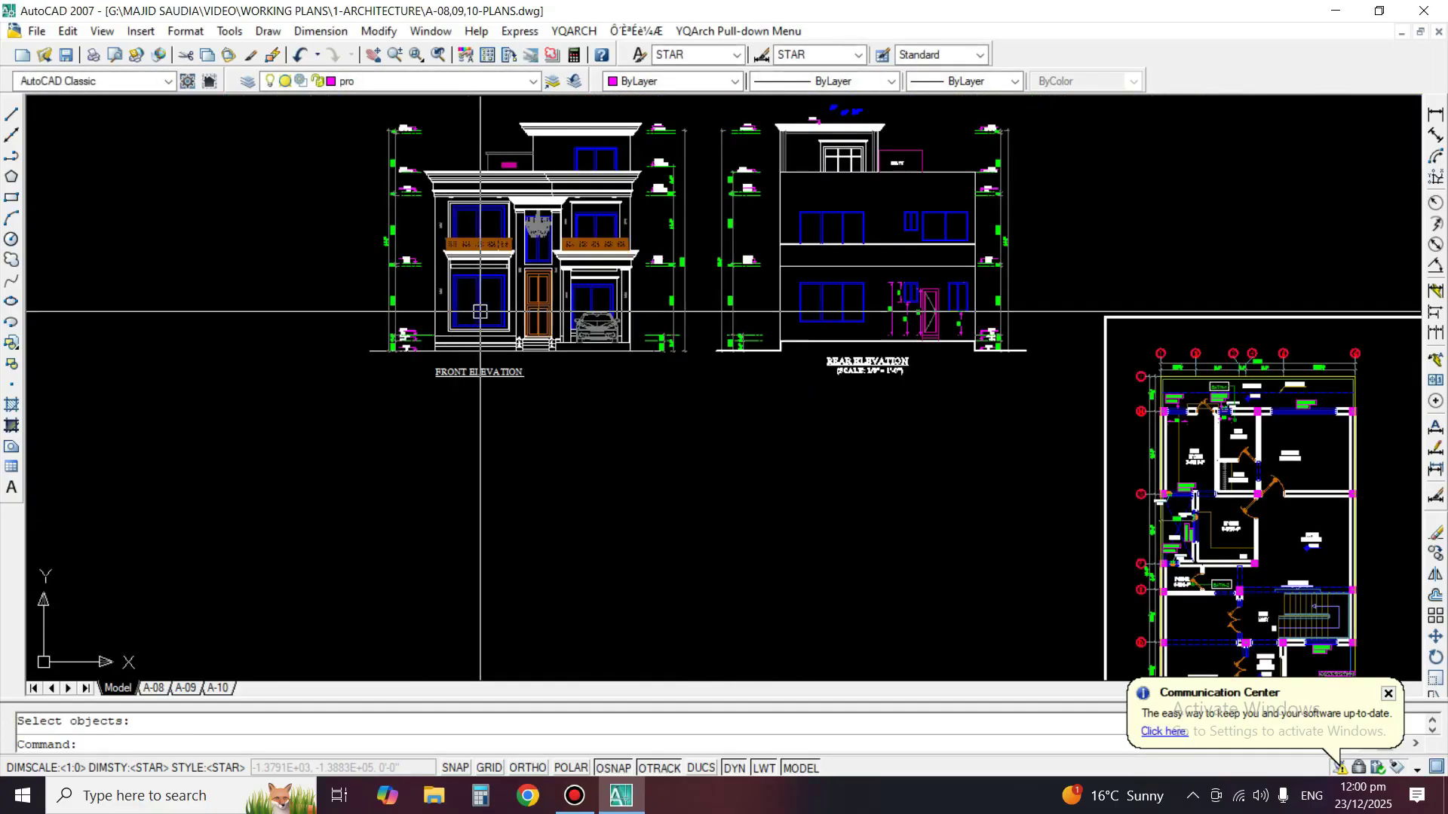
{"action": "scroll", "coordinate": [784, 497], "scroll_direction": "up", "scroll_amount": 14}
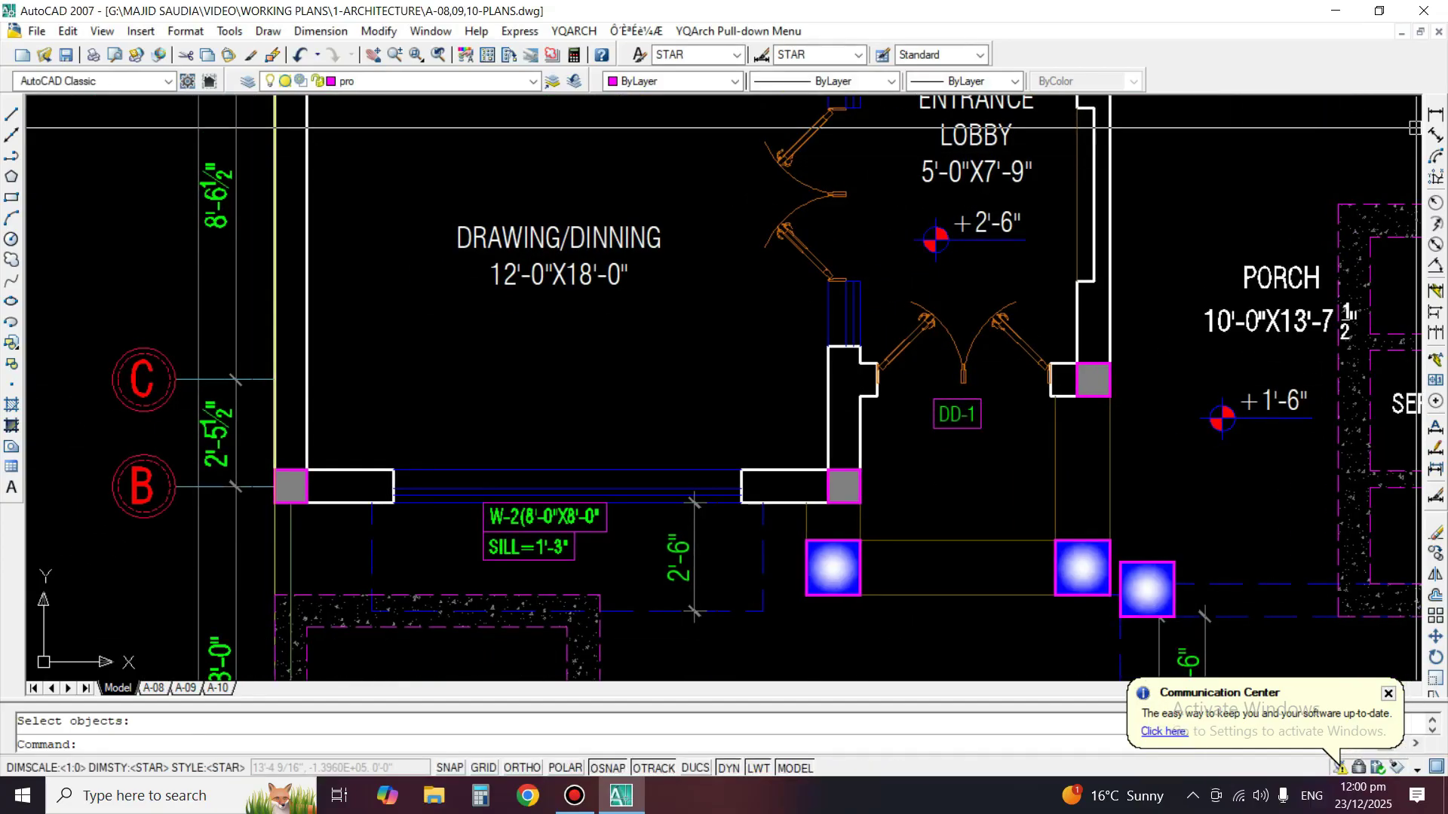
{"action": "left_click", "coordinate": [1435, 114]}
{"action": "scroll", "coordinate": [980, 302], "scroll_direction": "up", "scroll_amount": 2}
{"action": "left_click", "coordinate": [806, 334]}
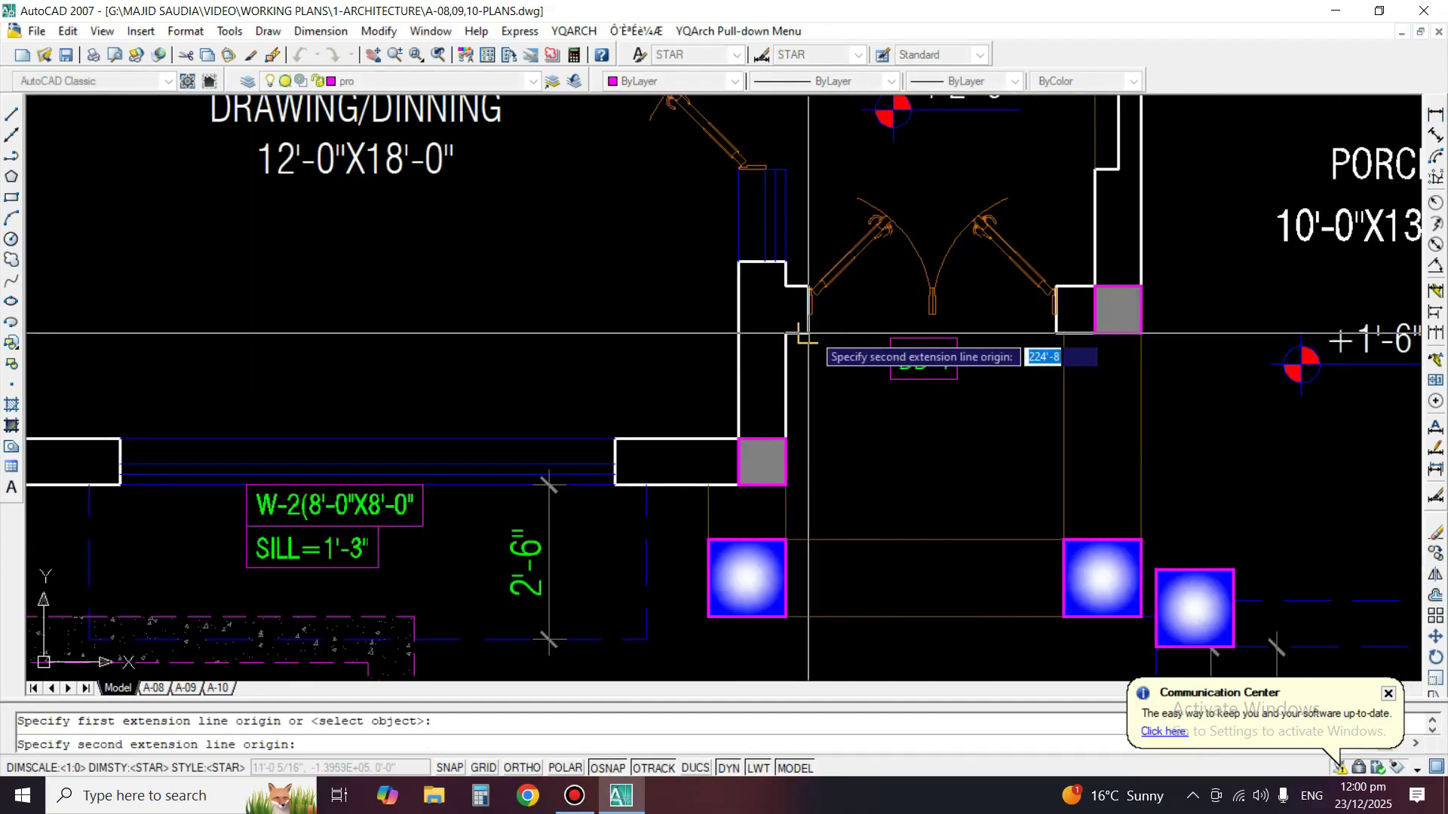
{"action": "left_click", "coordinate": [1055, 332]}
{"action": "left_click", "coordinate": [943, 364]}
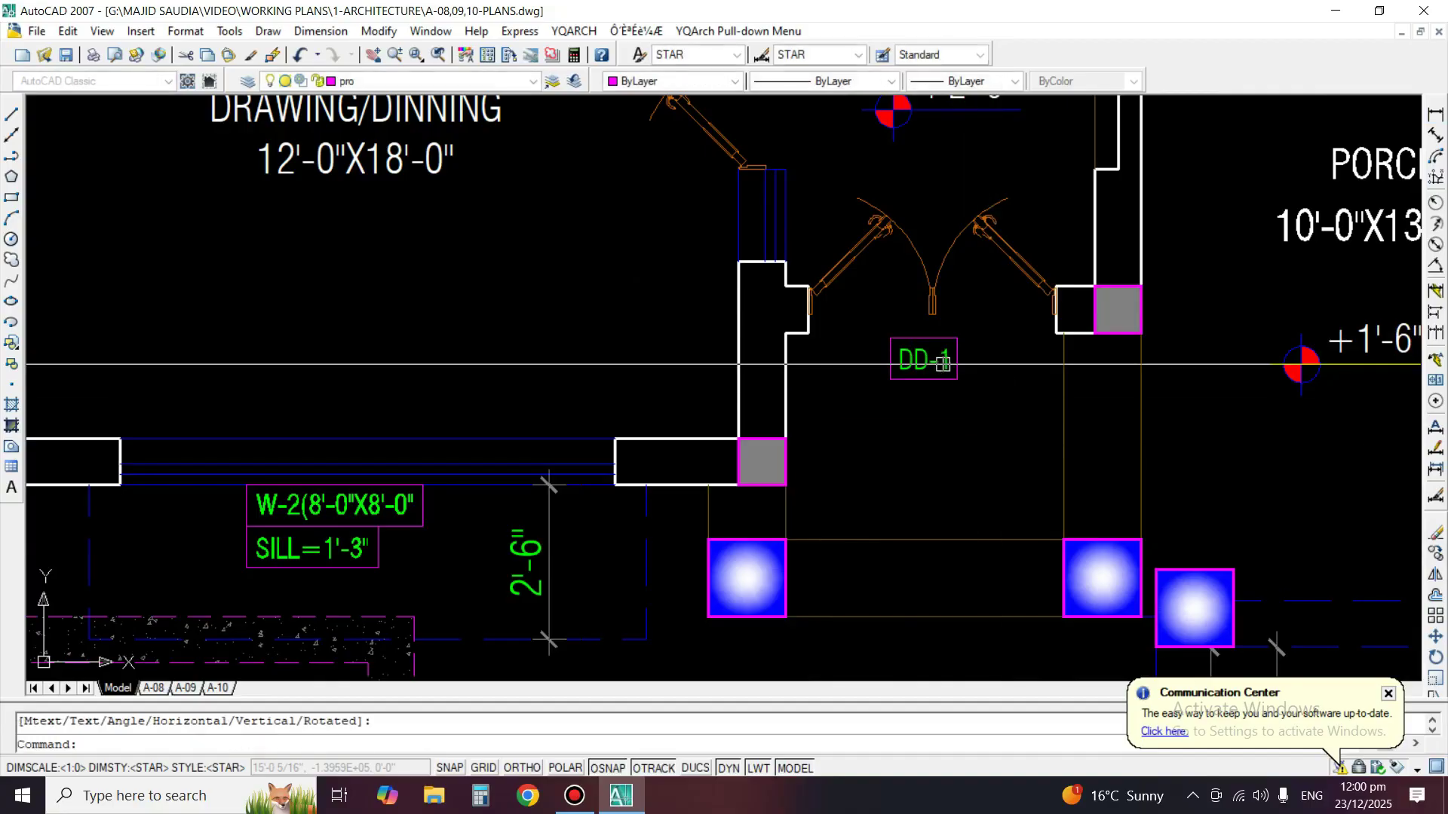
Change the entrance door tag's text to DD-1(4'-0"X10'-0".
{"action": "double_click", "coordinate": [942, 364]}
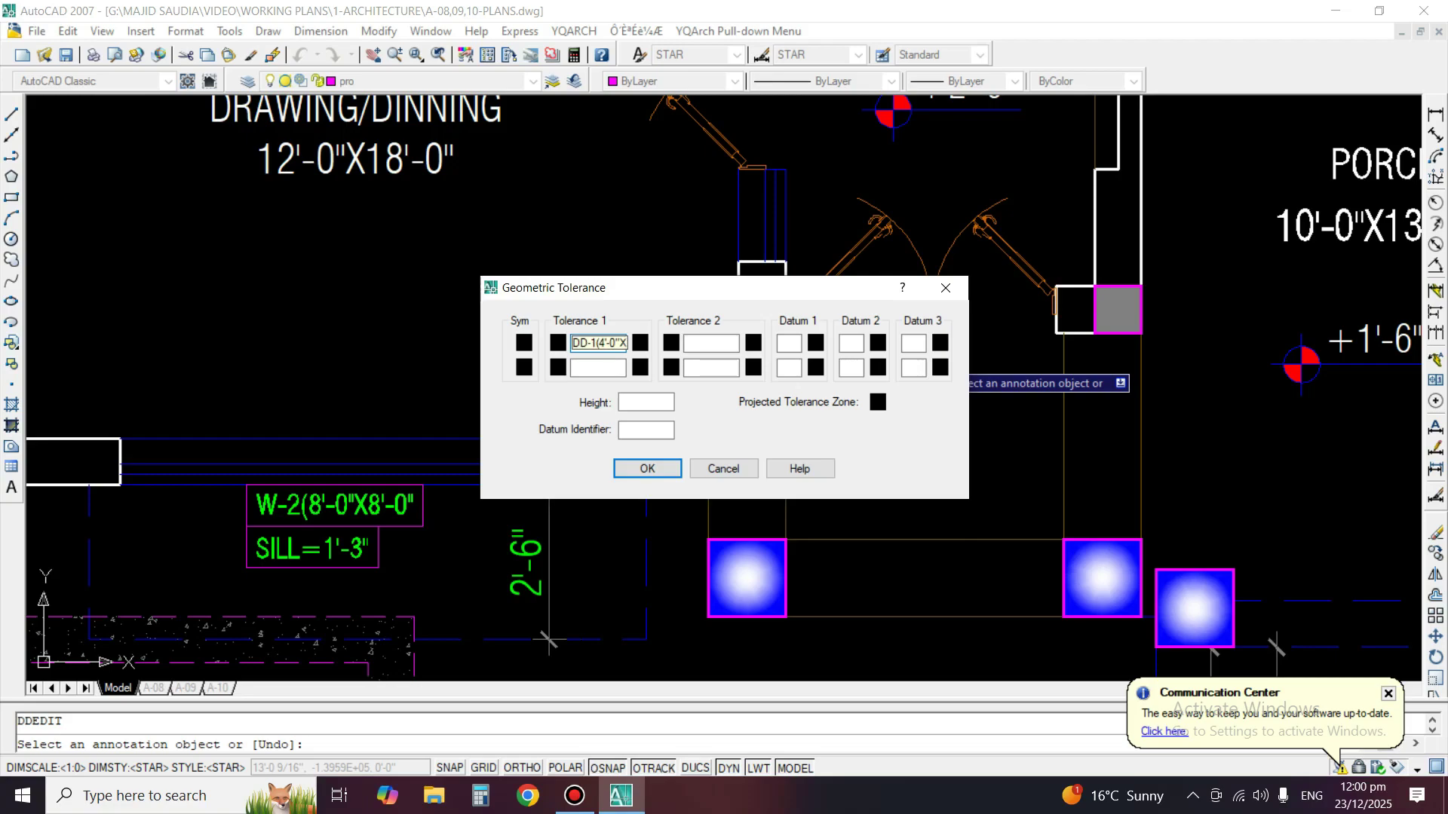
{"action": "left_click", "coordinate": [647, 468]}
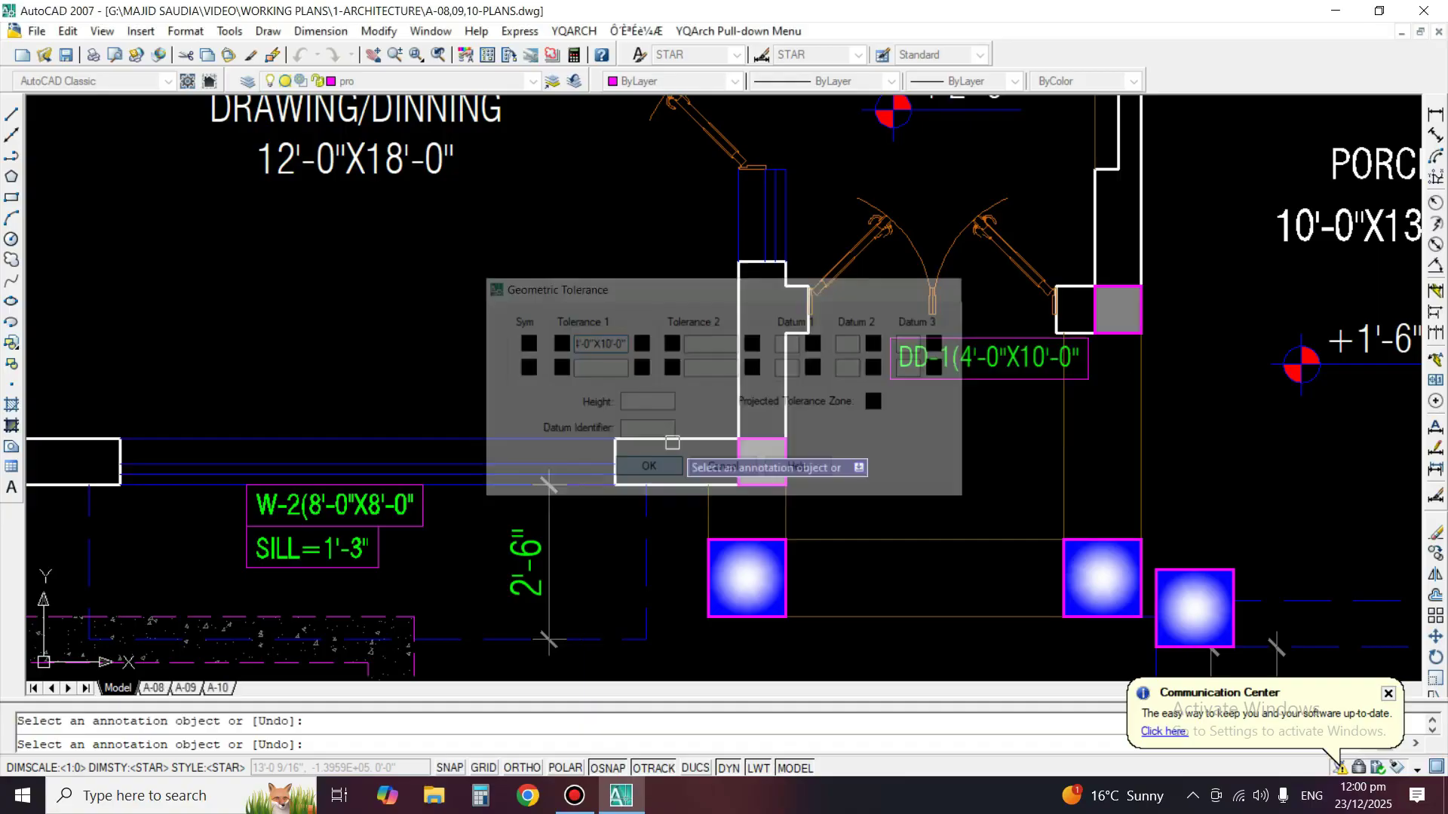
{"action": "key", "text": "Escape"}
Move the widened DD-1 size tag to the left so it sits centred below the entrance double door.
{"action": "type", "text": "m"}
{"action": "key", "text": "Return"}
{"action": "left_click", "coordinate": [956, 368]}
{"action": "key", "text": "Return"}
{"action": "left_click", "coordinate": [972, 459]}
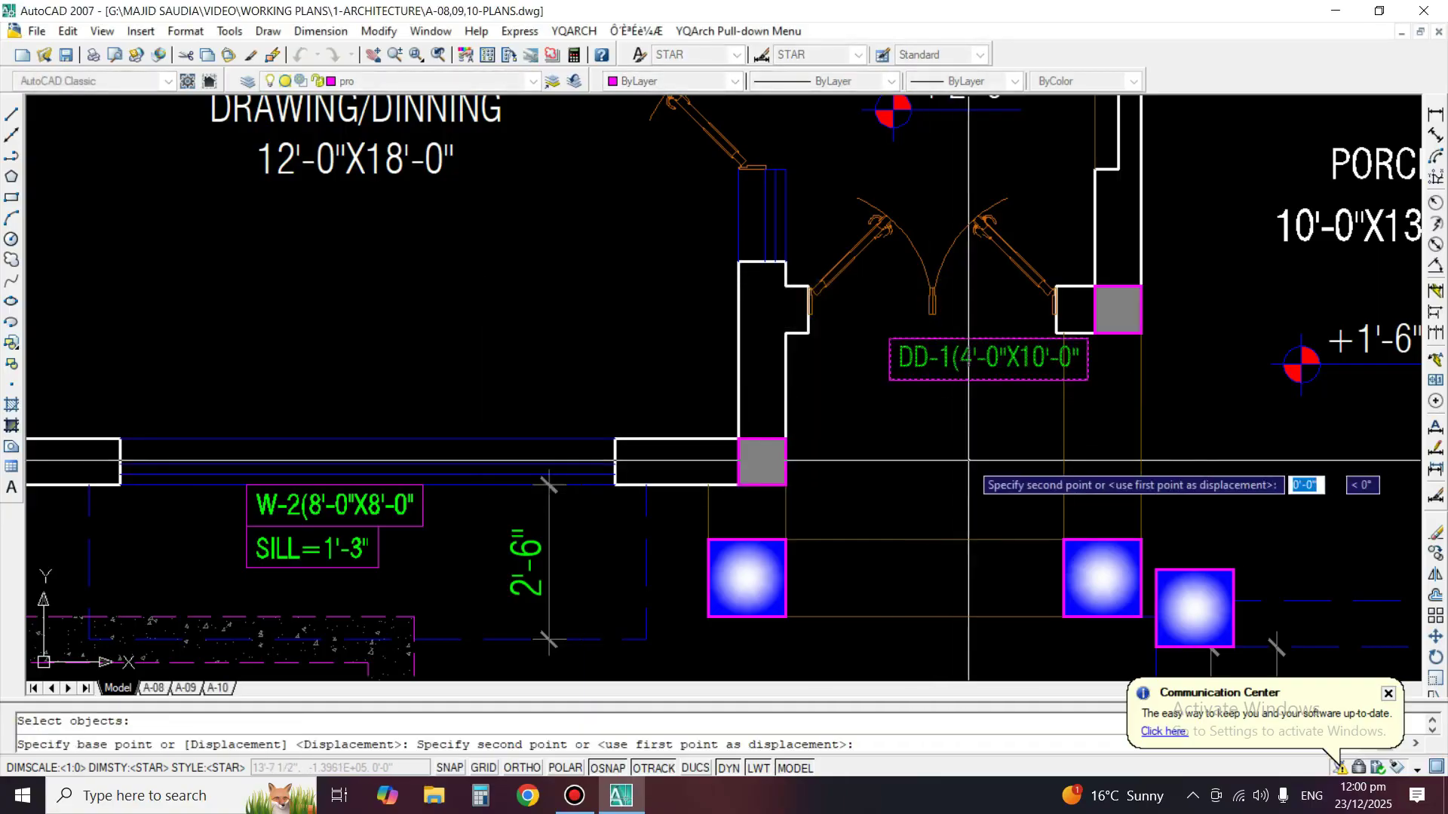
{"action": "left_click", "coordinate": [926, 455]}
{"action": "scroll", "coordinate": [804, 372], "scroll_direction": "down", "scroll_amount": 3}
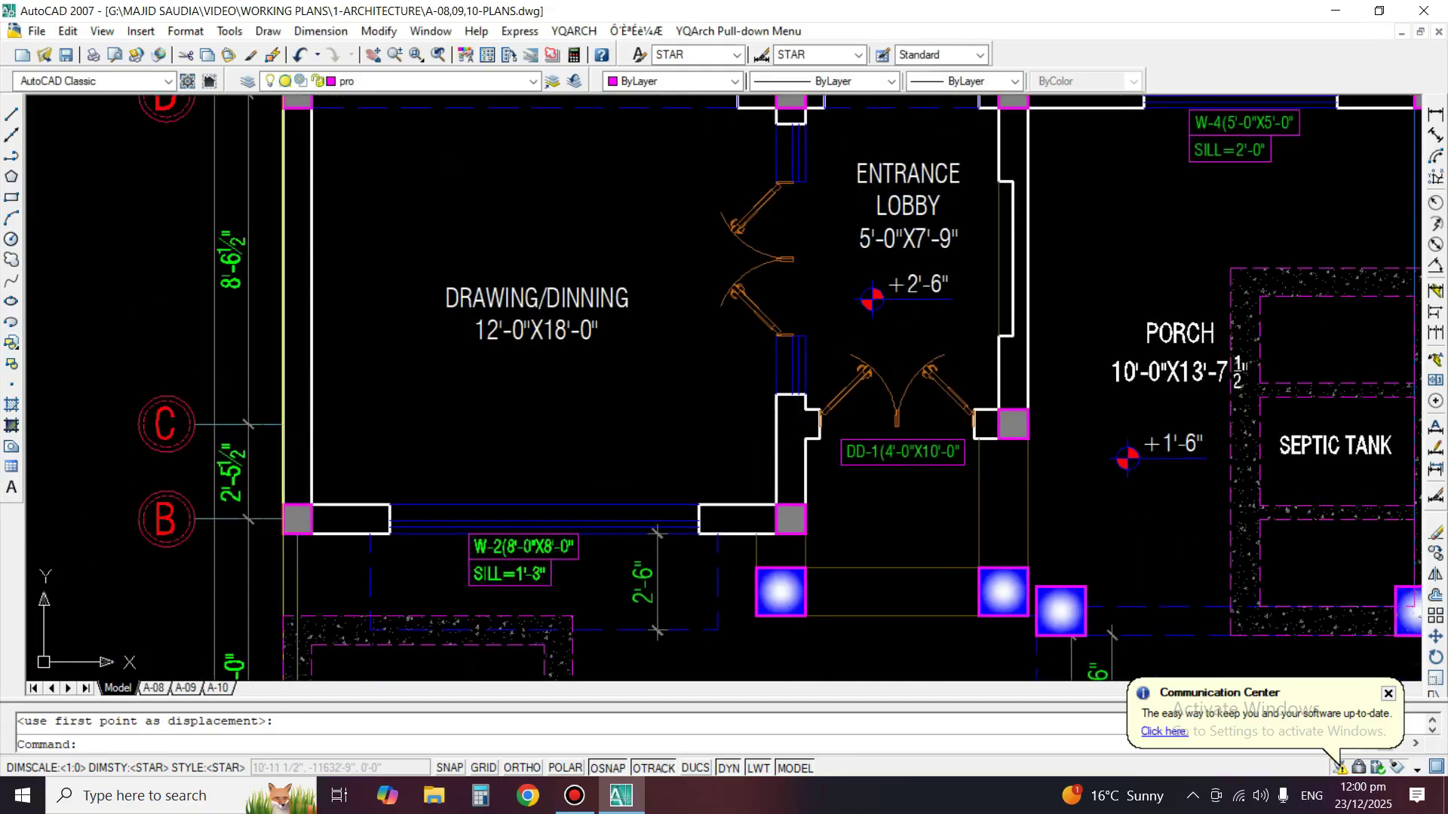
{"action": "scroll", "coordinate": [770, 482], "scroll_direction": "down", "scroll_amount": 2}
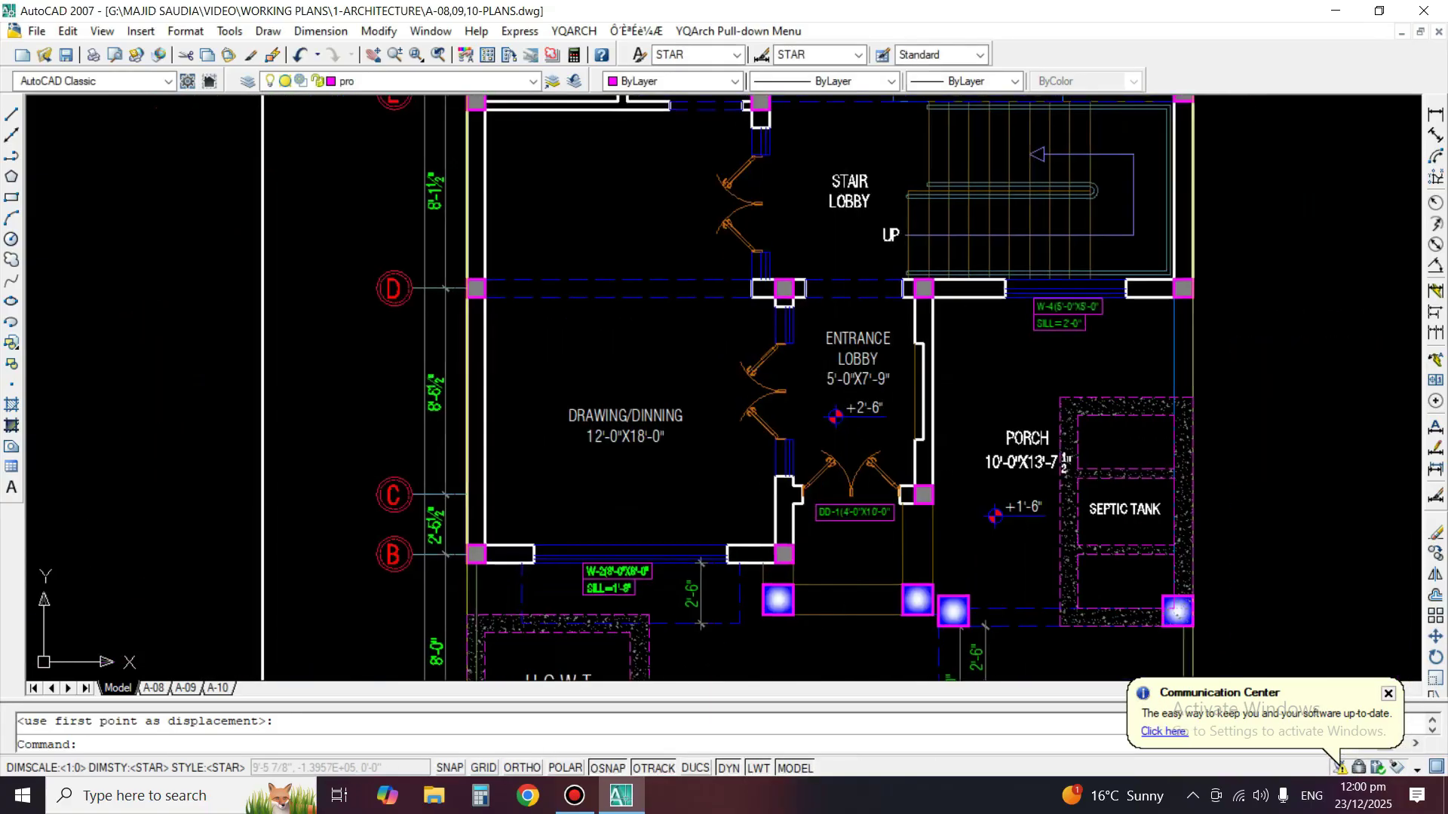
Examine the double doors and side panels between the drawing/dining room and the lobbies on the ground floor plan.
{"action": "middle_click_drag", "start_coordinate": [771, 483], "coordinate": [797, 657]}
{"action": "middle_click_drag", "start_coordinate": [860, 392], "coordinate": [894, 671]}
{"action": "middle_click_drag", "start_coordinate": [830, 603], "coordinate": [852, 237]}
{"action": "scroll", "coordinate": [929, 523], "scroll_direction": "up", "scroll_amount": 2}
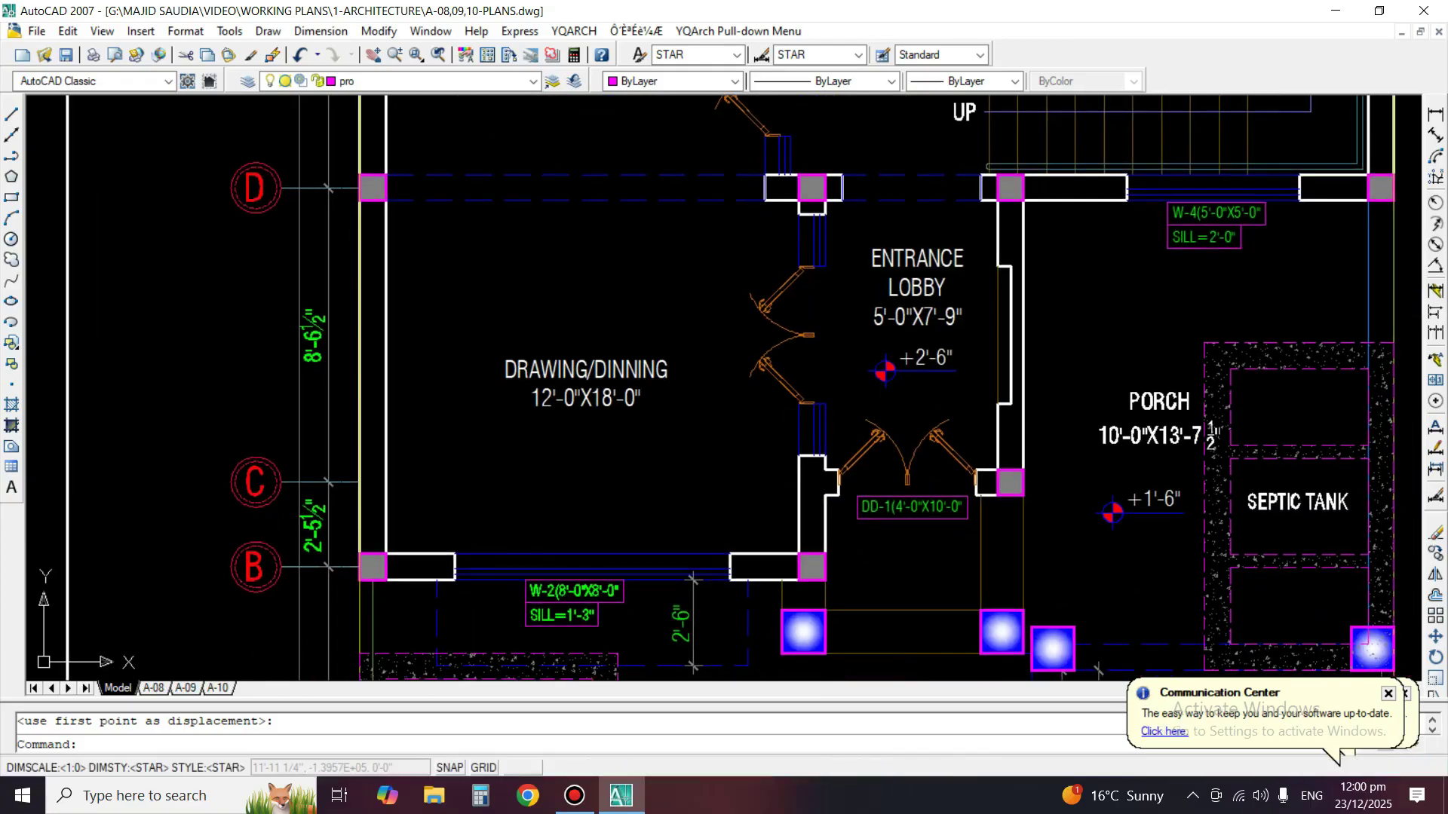
{"action": "scroll", "coordinate": [818, 403], "scroll_direction": "up", "scroll_amount": 4}
{"action": "left_click", "coordinate": [818, 404]}
{"action": "left_click", "coordinate": [724, 410]}
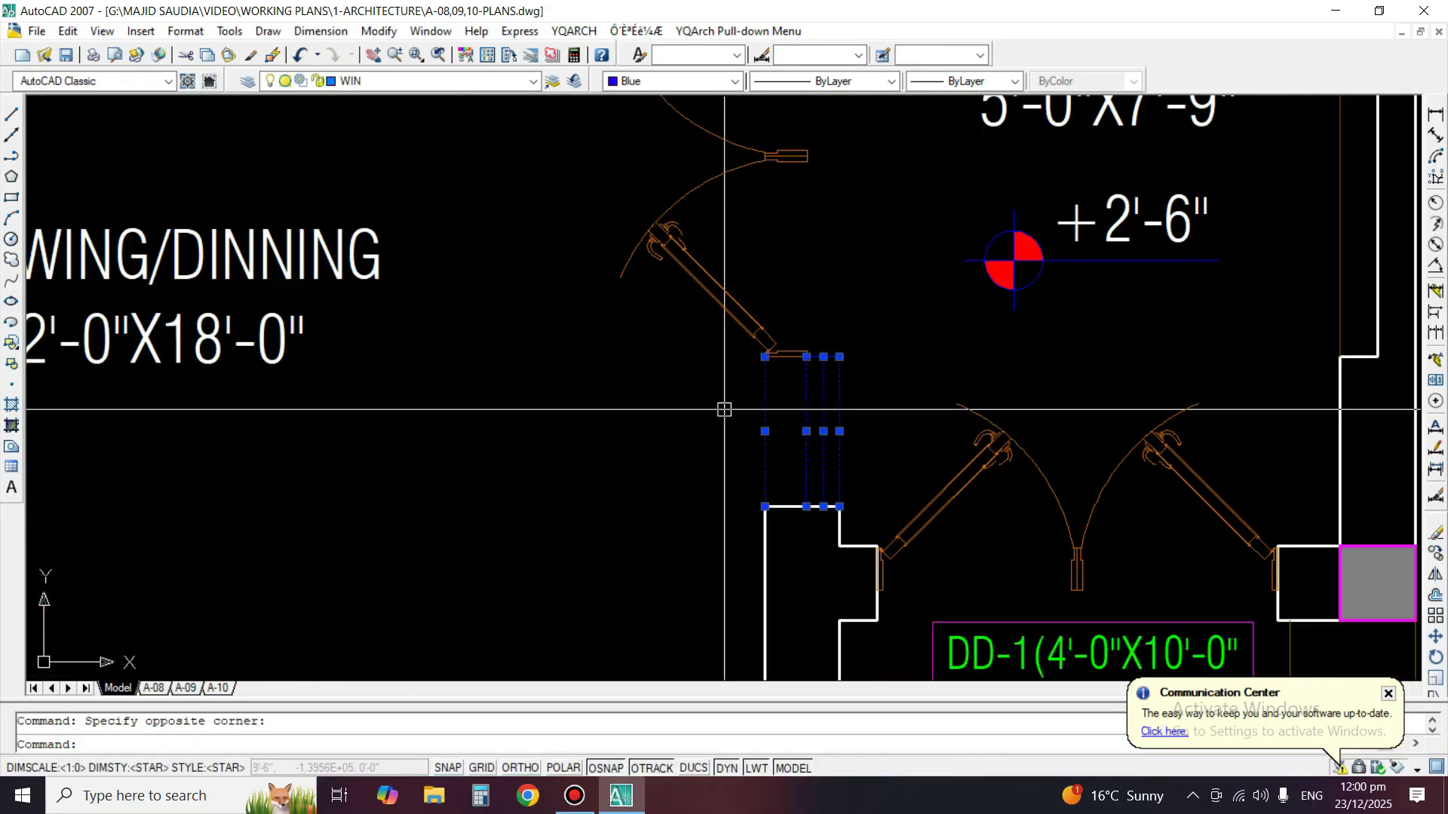
{"action": "scroll", "coordinate": [735, 368], "scroll_direction": "down", "scroll_amount": 4}
{"action": "middle_click_drag", "start_coordinate": [570, 204], "coordinate": [571, 403]}
{"action": "scroll", "coordinate": [578, 331], "scroll_direction": "down", "scroll_amount": 5}
{"action": "middle_click_drag", "start_coordinate": [814, 573], "coordinate": [812, 392]}
{"action": "scroll", "coordinate": [813, 392], "scroll_direction": "up", "scroll_amount": 4}
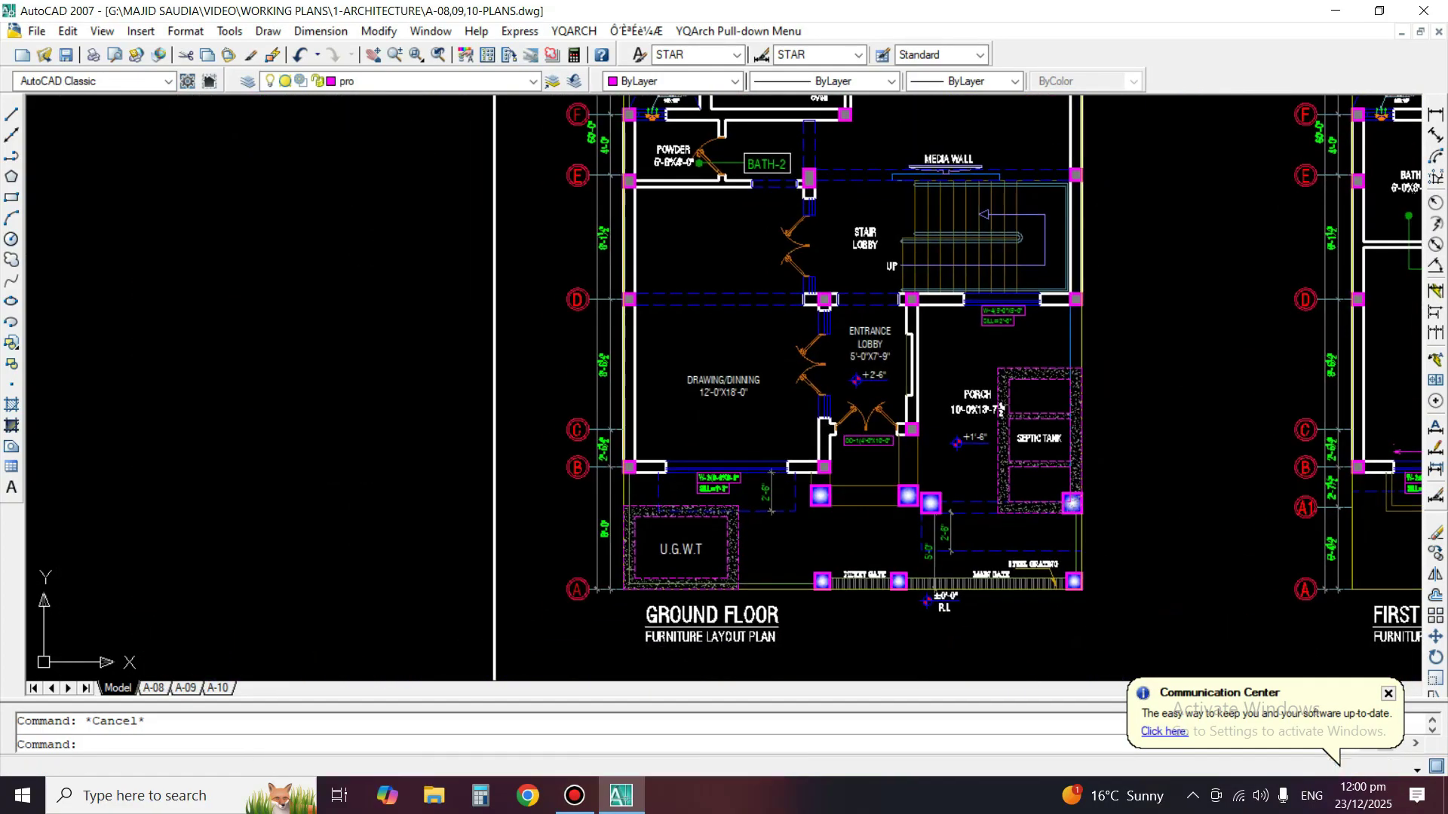
Copy the DD-1 tag from the entrance door to beside the drawing/dining room's double door facing the entrance lobby.
{"action": "key", "text": "Return"}
{"action": "scroll", "coordinate": [815, 380], "scroll_direction": "up", "scroll_amount": 3}
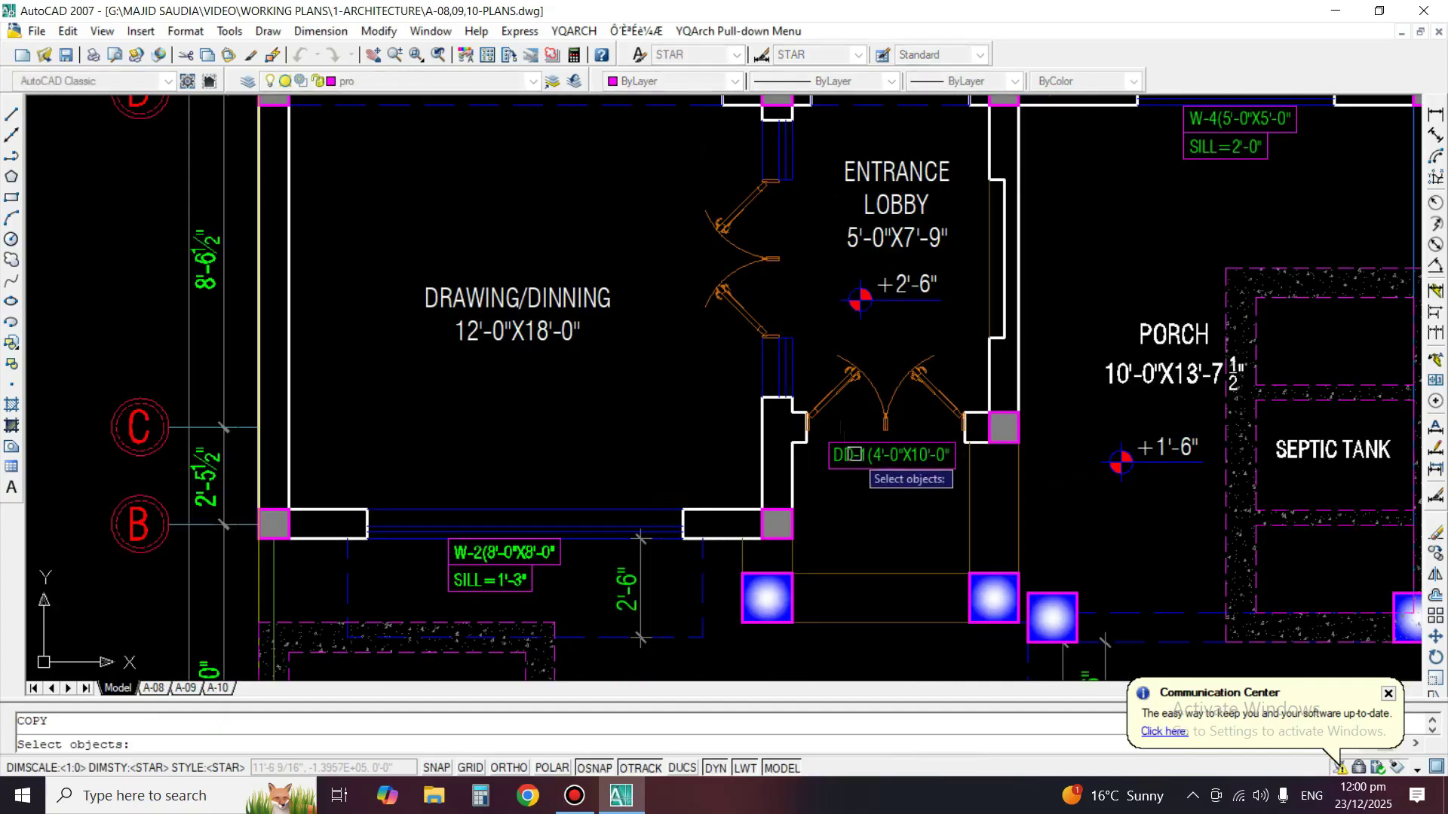
{"action": "key", "text": "Return"}
{"action": "left_click", "coordinate": [897, 475]}
{"action": "left_click", "coordinate": [653, 236]}
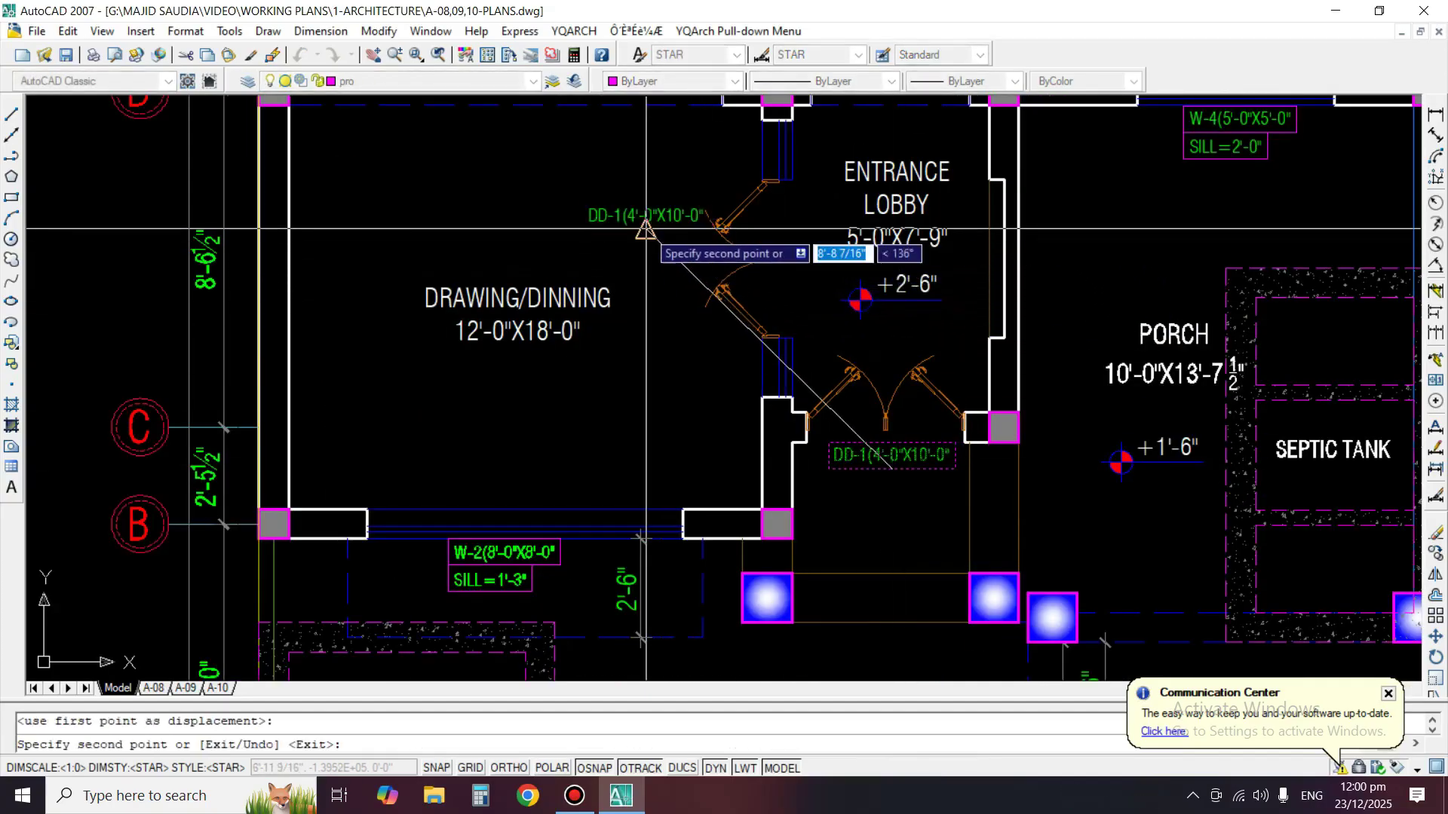
{"action": "key", "text": "Return"}
{"action": "middle_click_drag", "start_coordinate": [653, 236], "coordinate": [726, 328]}
{"action": "middle_click_drag", "start_coordinate": [724, 404], "coordinate": [785, 462]}
{"action": "scroll", "coordinate": [808, 378], "scroll_direction": "up", "scroll_amount": 2}
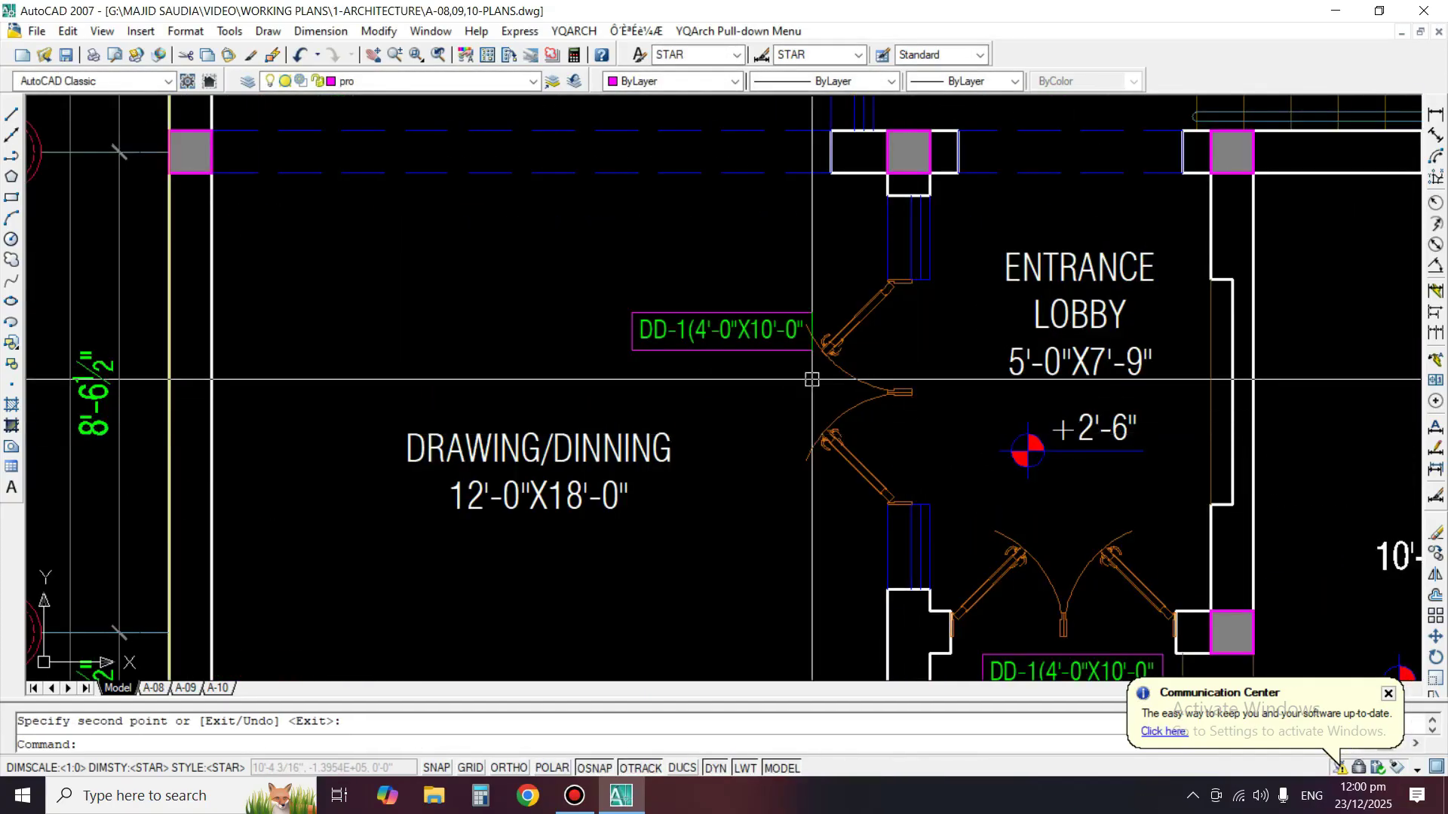
Change the copied tag's door mark to DW-1.
{"action": "scroll", "coordinate": [813, 311], "scroll_direction": "up", "scroll_amount": 2}
{"action": "type", "text": "ED"}
{"action": "key", "text": "Return"}
{"action": "left_click", "coordinate": [721, 330]}
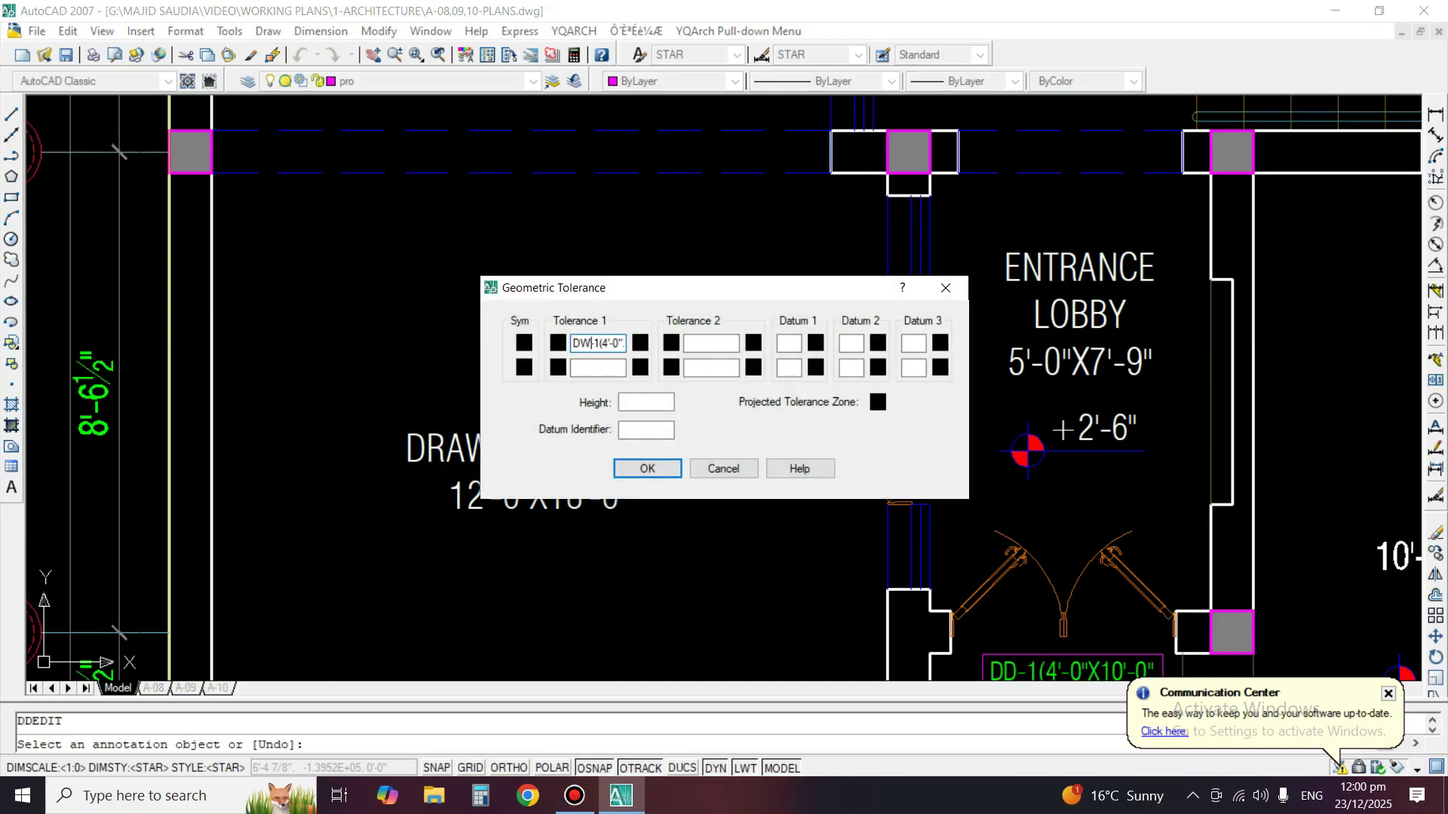
{"action": "key", "text": "Return"}
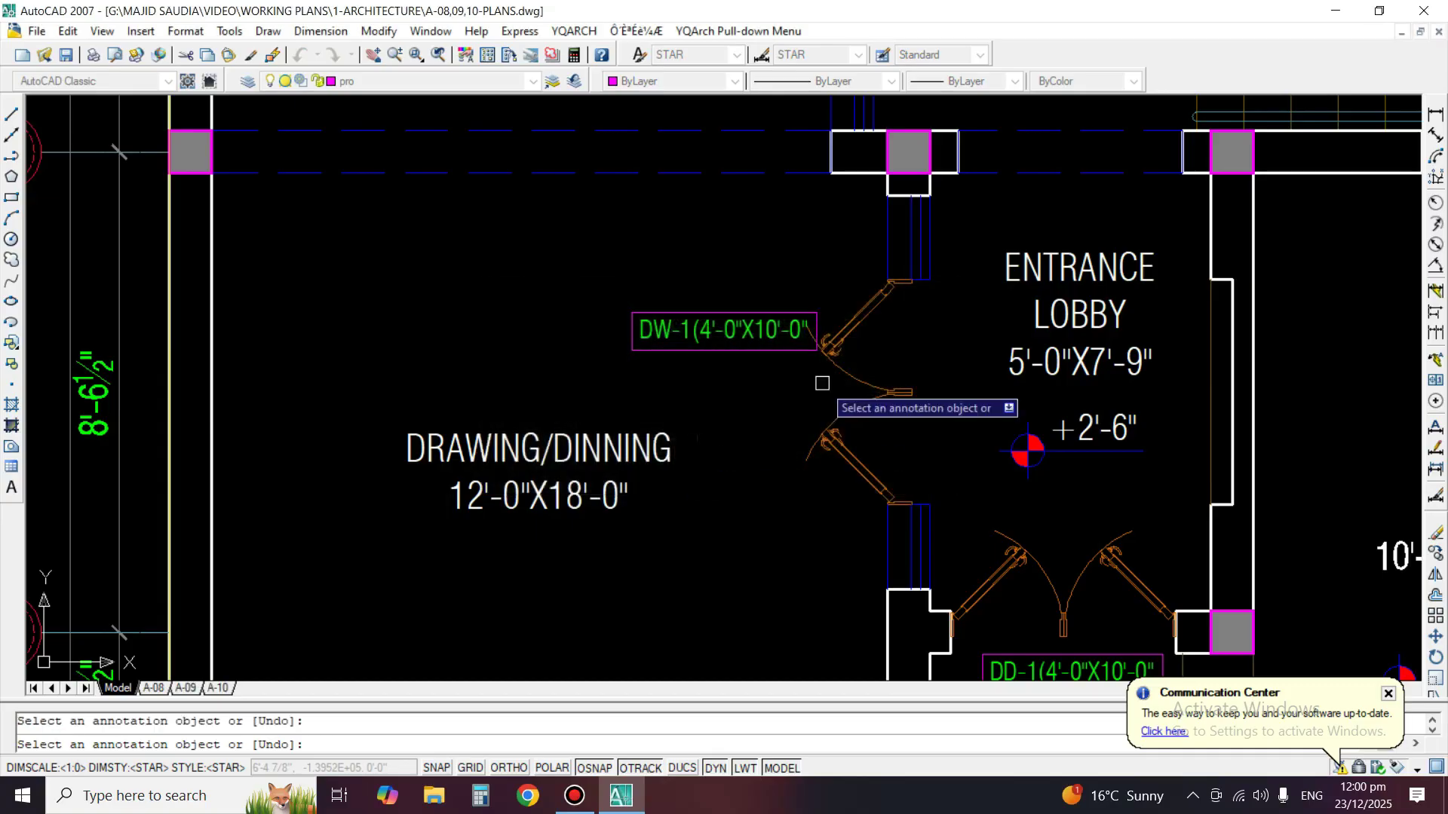
{"action": "key", "text": "Return"}
Measure the full opening width of the double door and side panels between the drawing/dining room and entrance lobby.
{"action": "left_click", "coordinate": [1435, 114]}
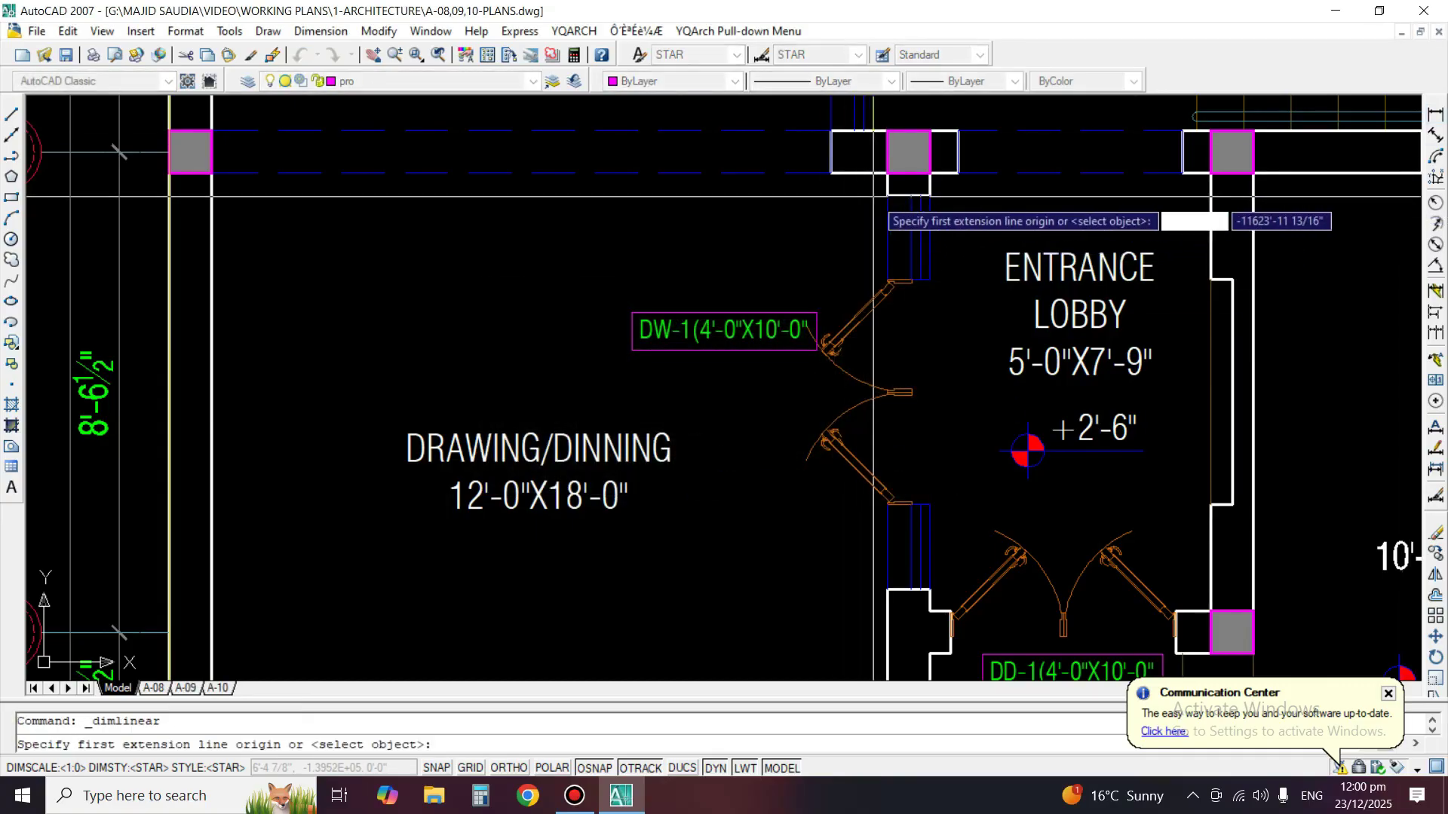
{"action": "left_click", "coordinate": [887, 196]}
{"action": "left_click", "coordinate": [860, 603]}
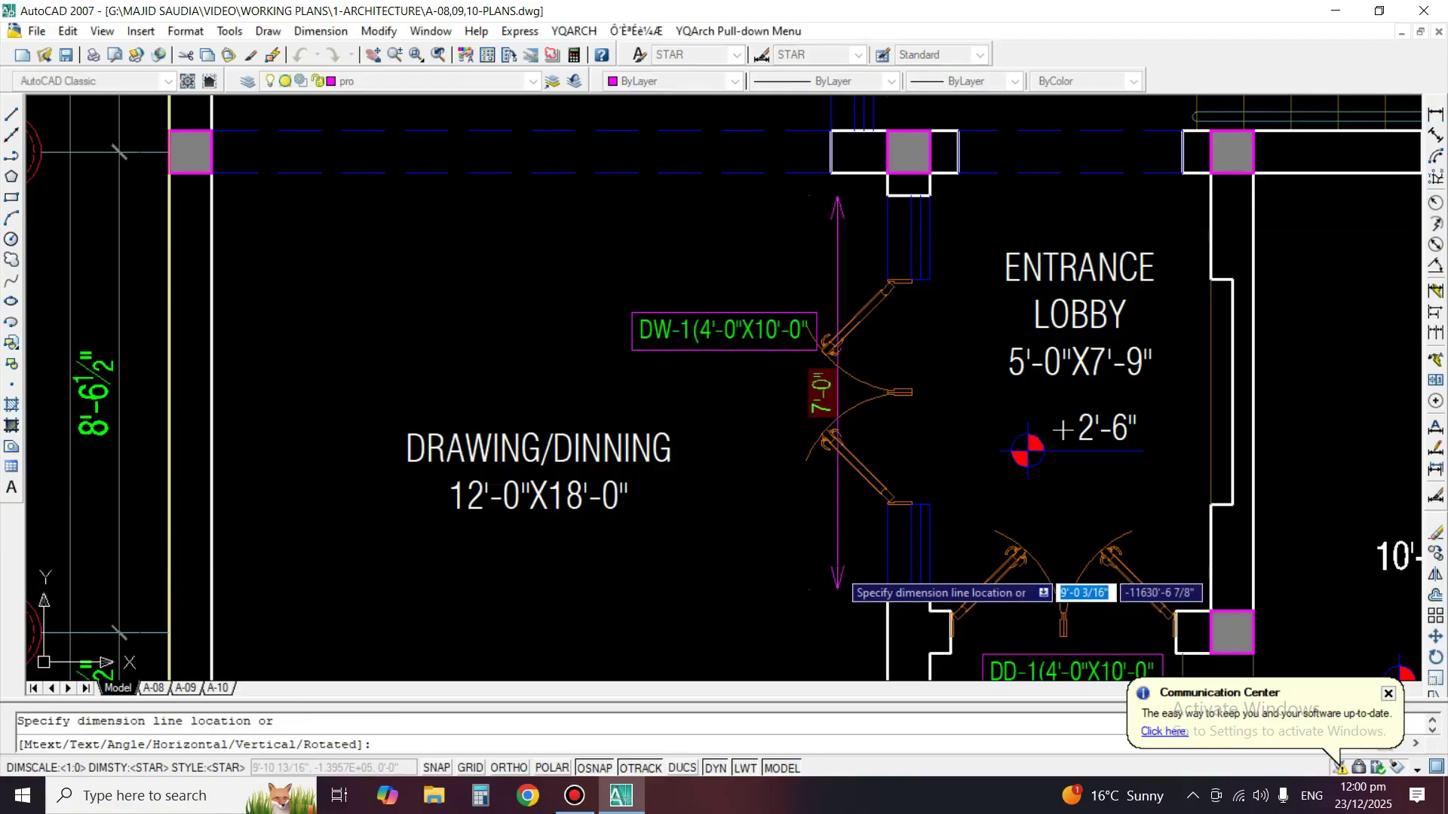
{"action": "key", "text": "Escape"}
Change the size in the drawing/dining room's door tag so it reads DW-1(7'-0"X8'-0".
{"action": "double_click", "coordinate": [724, 332]}
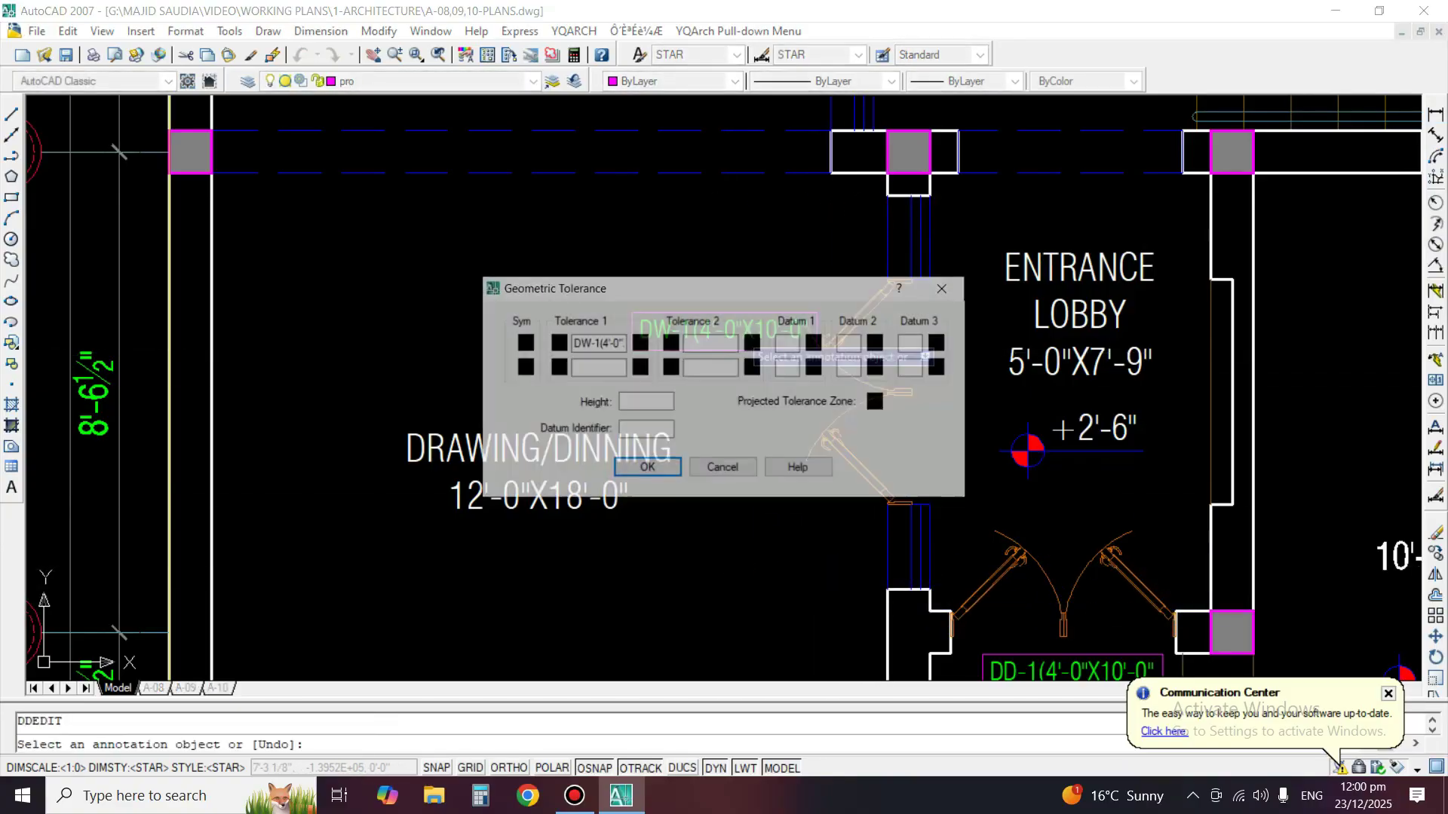
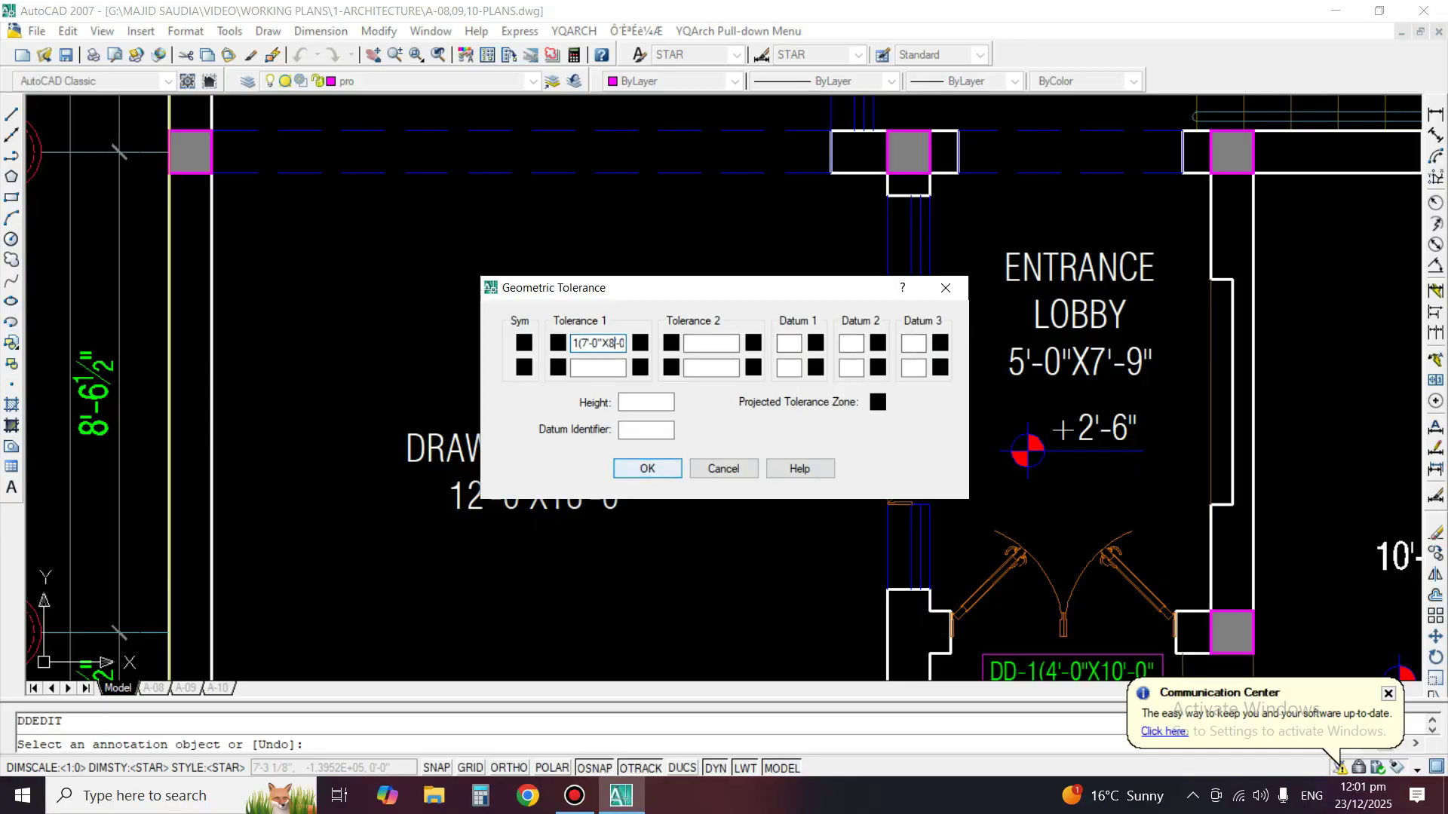
{"action": "left_click", "coordinate": [647, 468]}
{"action": "key", "text": "Escape"}
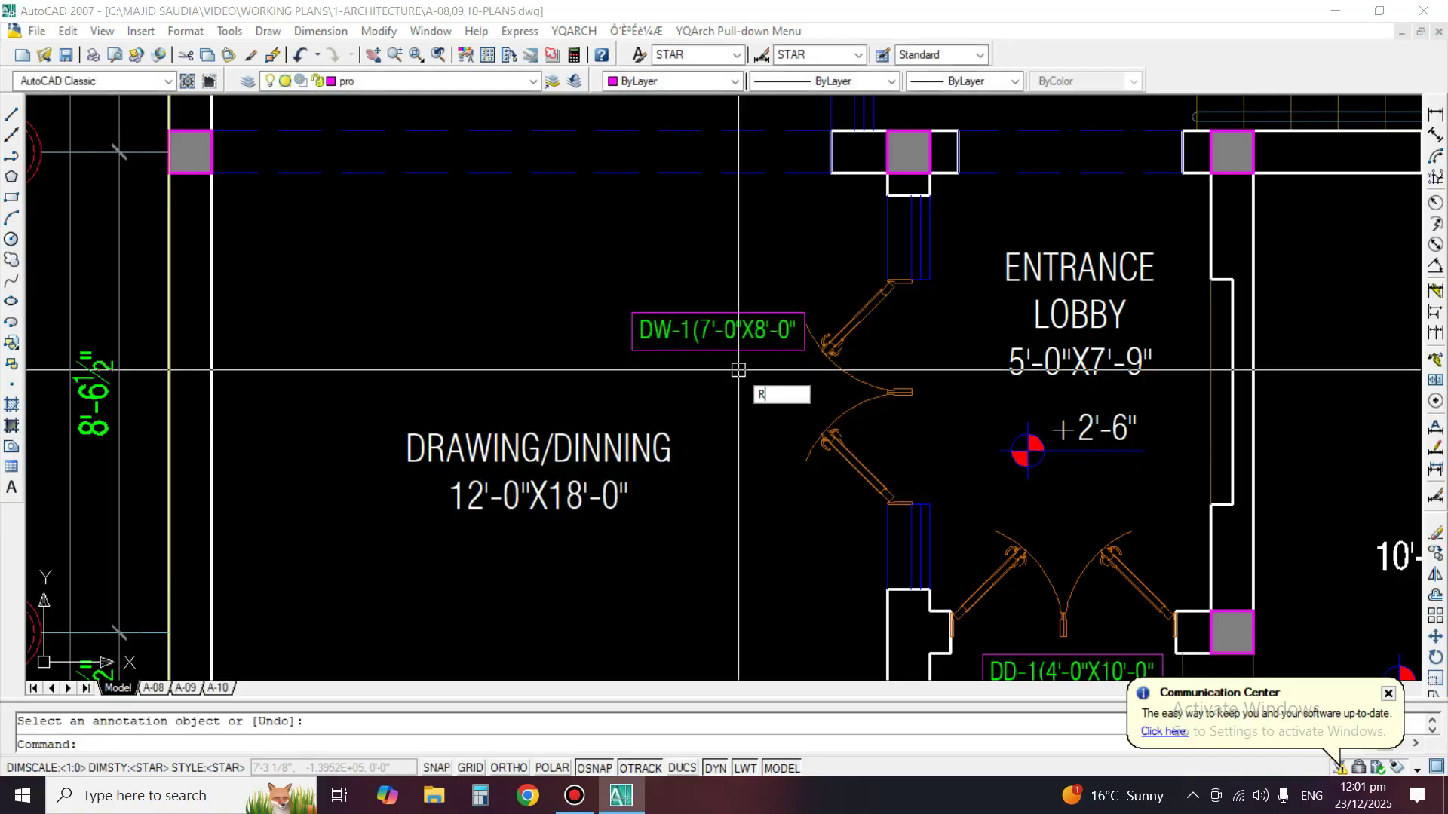
Rotate the DW-1 tag to vertical so it reads upward.
{"action": "type", "text": "m"}
{"action": "key", "text": "Return"}
{"action": "left_click", "coordinate": [741, 323]}
{"action": "key", "text": "Return"}
{"action": "left_click", "coordinate": [727, 355]}
{"action": "left_click", "coordinate": [718, 302]}
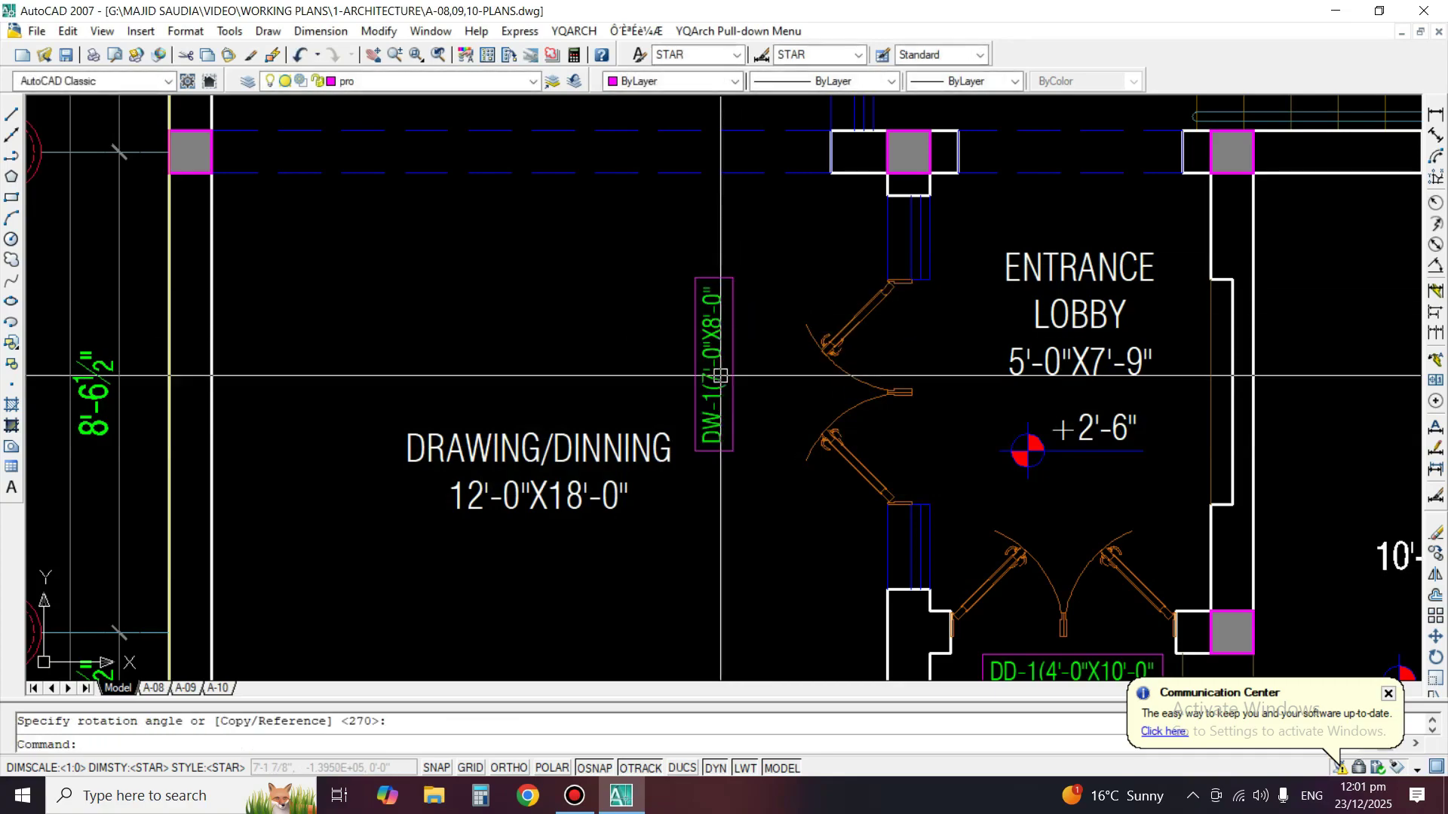
Move the vertical DW-1 tag to the entrance lobby side of the double door, alongside the opening.
{"action": "type", "text": "m"}
{"action": "key", "text": "Return"}
{"action": "left_click", "coordinate": [718, 371]}
{"action": "key", "text": "Return"}
{"action": "left_click", "coordinate": [716, 380]}
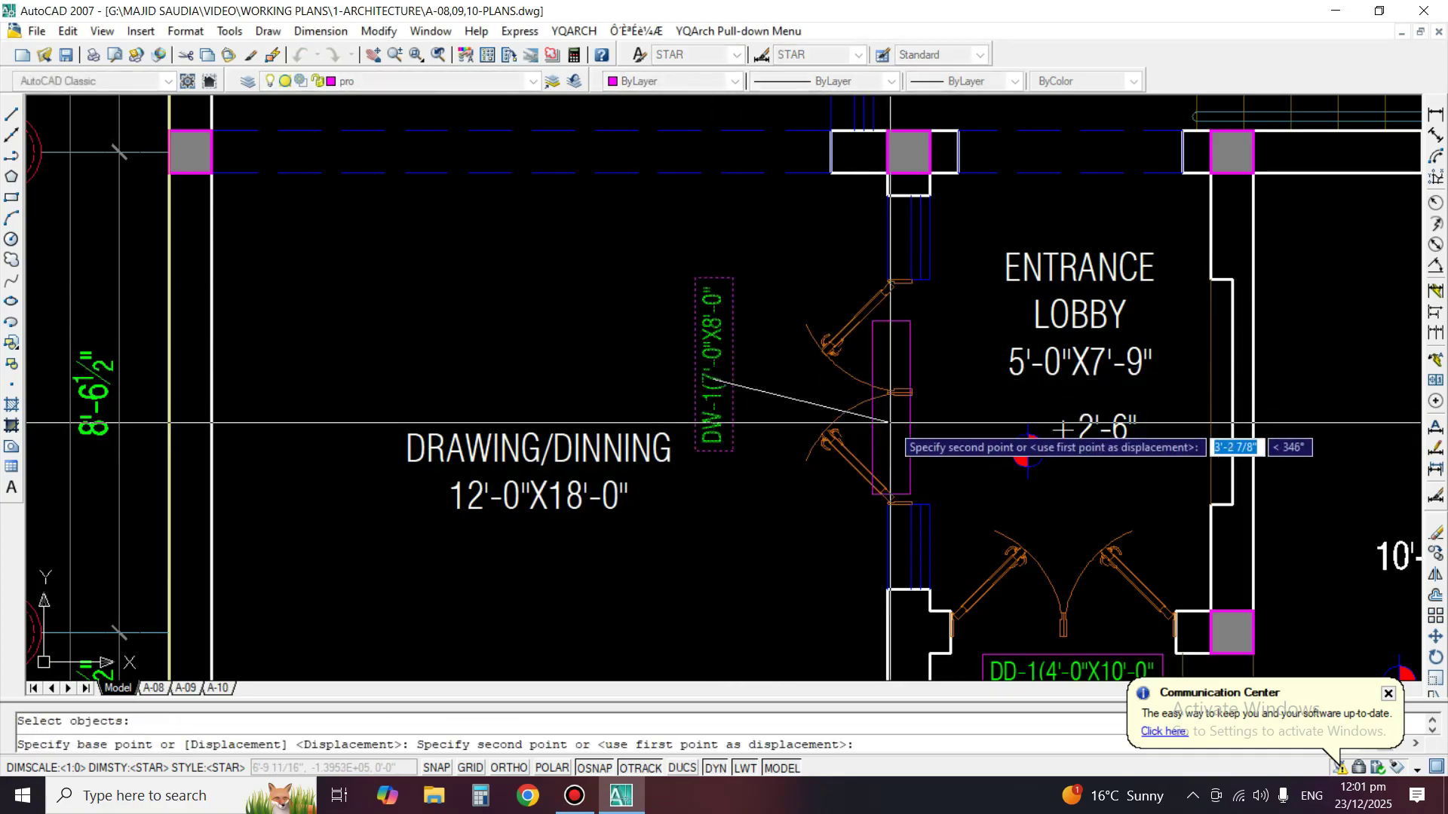
{"action": "left_click", "coordinate": [936, 413]}
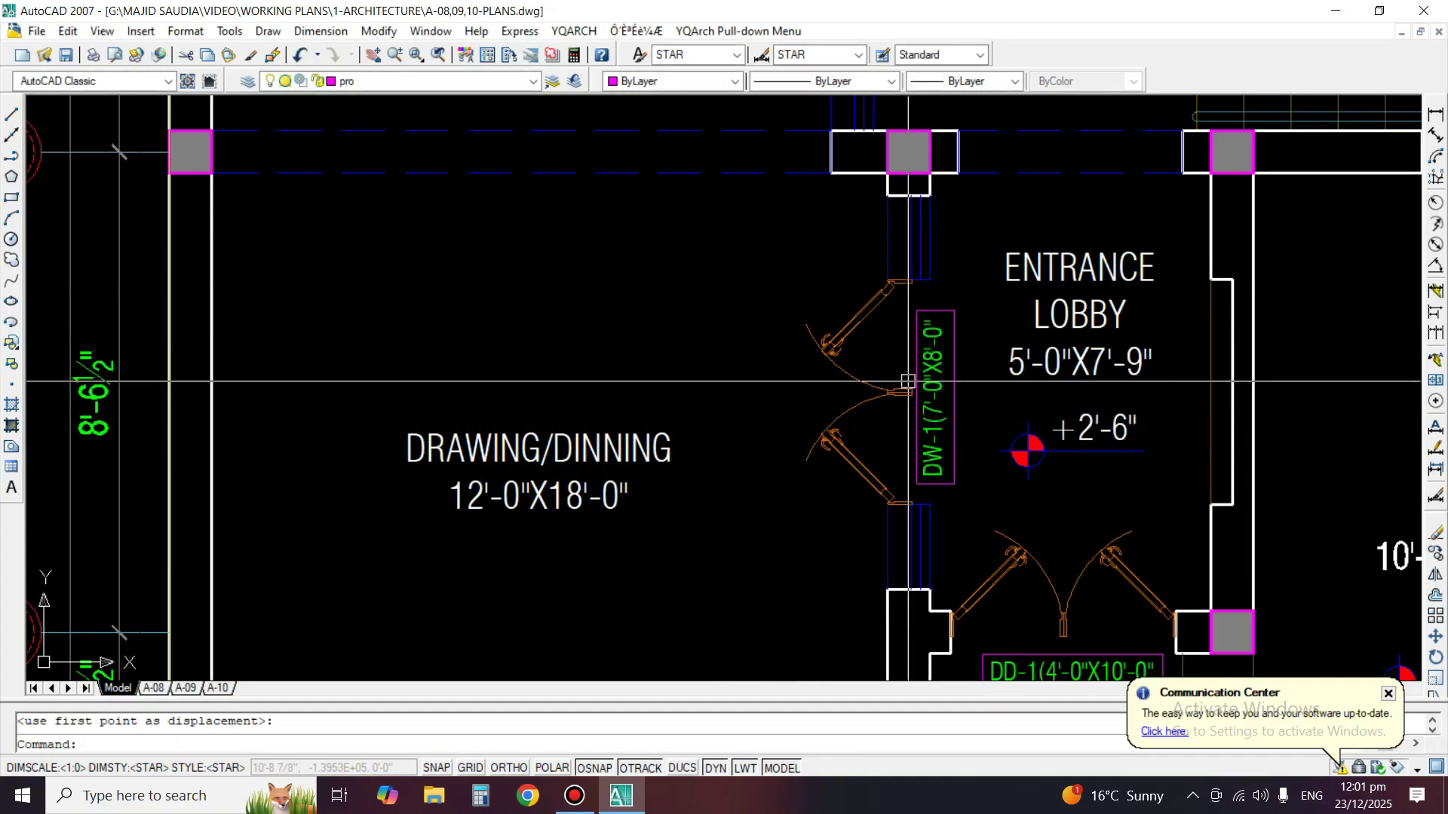
Copy the vertical DW-1 tag up to the stair lobby side of the other double door.
{"action": "middle_click_drag", "start_coordinate": [936, 414], "coordinate": [908, 549]}
{"action": "type", "text": "m"}
{"action": "key", "text": "Return"}
{"action": "left_click", "coordinate": [908, 499]}
{"action": "key", "text": "Return"}
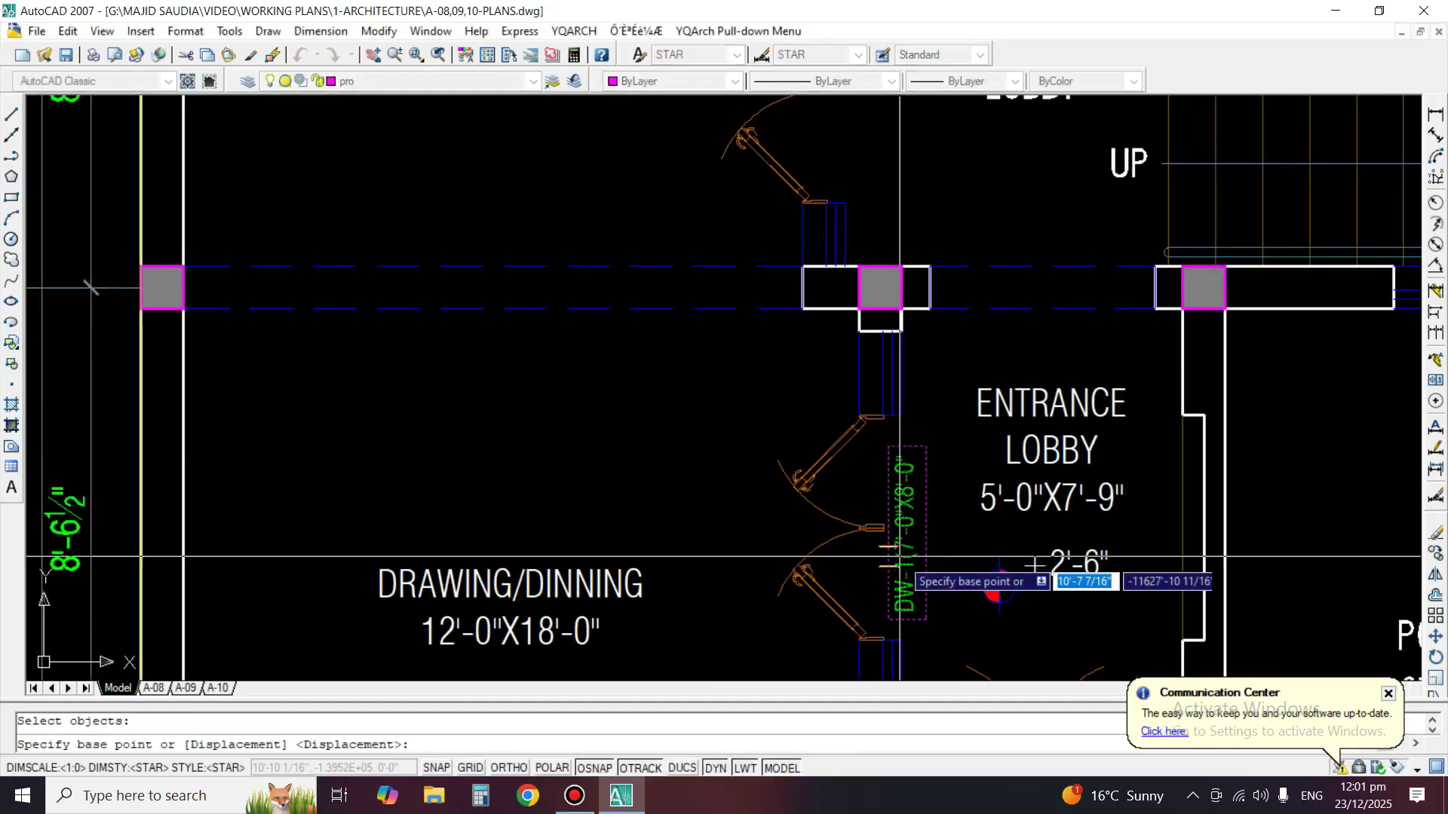
{"action": "left_click", "coordinate": [888, 558]}
{"action": "middle_click_drag", "start_coordinate": [866, 277], "coordinate": [837, 538]}
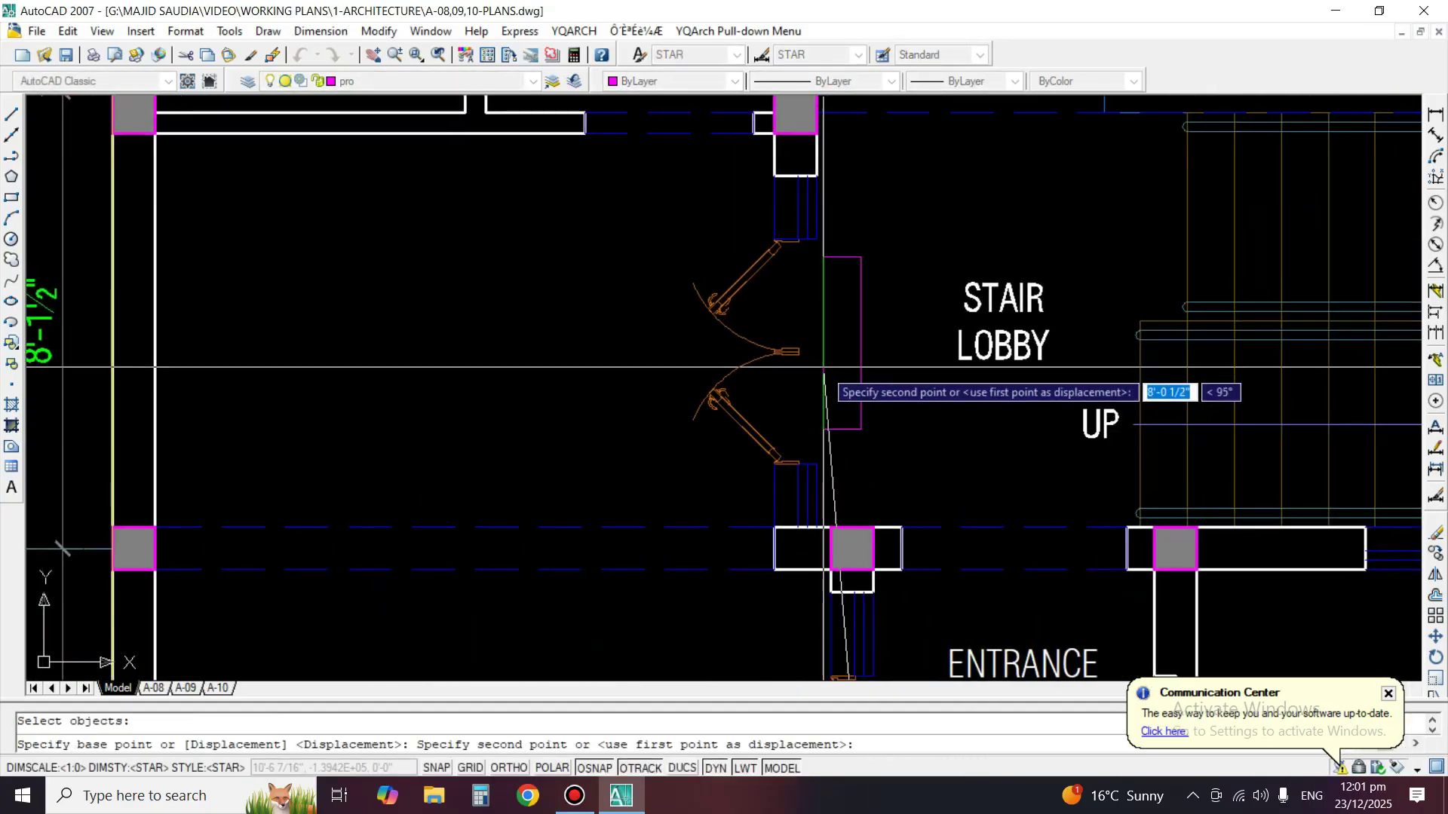
{"action": "left_click", "coordinate": [819, 366]}
{"action": "key", "text": "Return"}
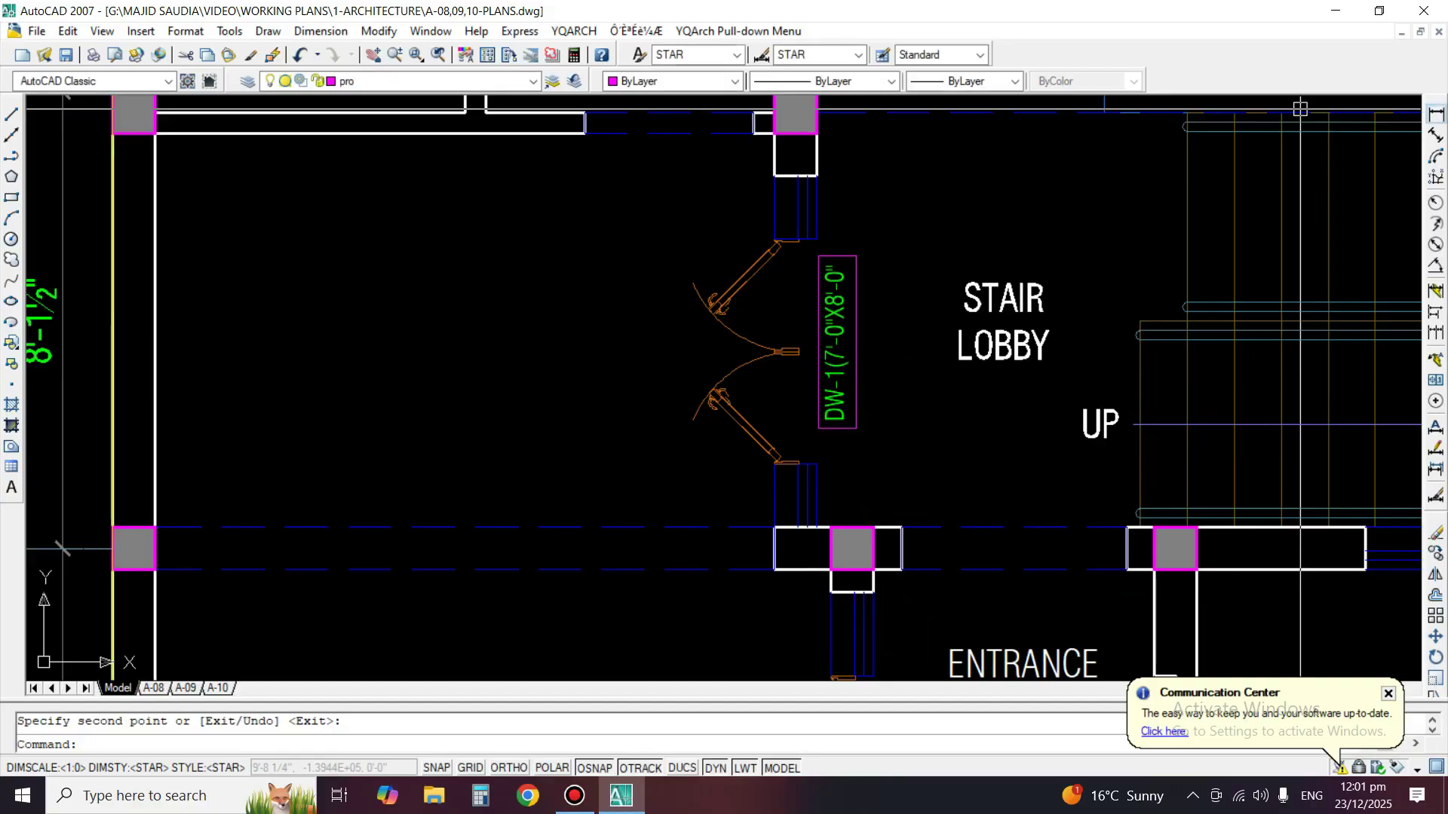
Measure the stair lobby double door's full opening width with a temporary linear dimension, and erase that dimension.
{"action": "left_click", "coordinate": [1436, 114]}
{"action": "left_click", "coordinate": [775, 177]}
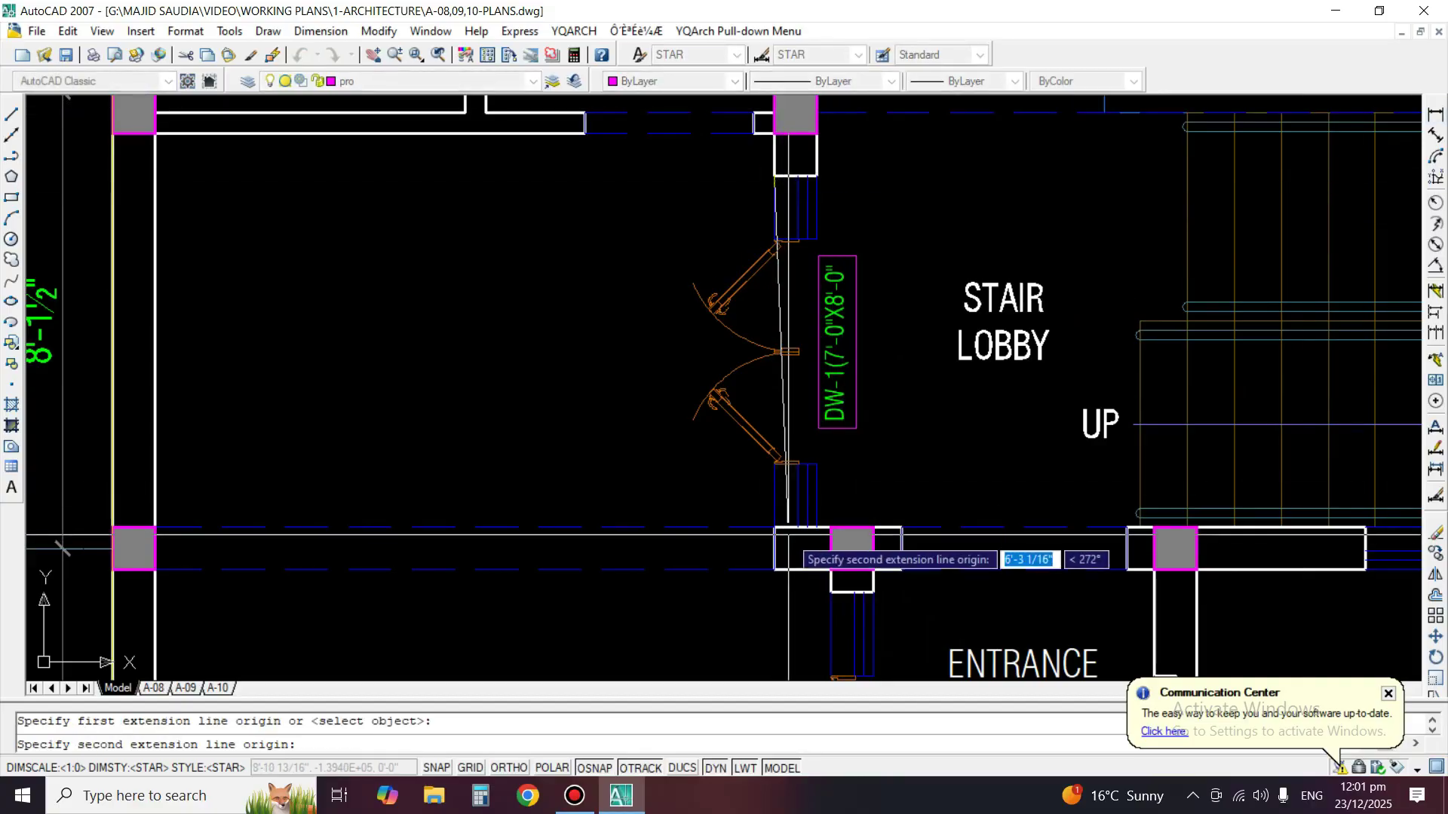
{"action": "left_click", "coordinate": [775, 528]}
{"action": "left_click", "coordinate": [676, 407]}
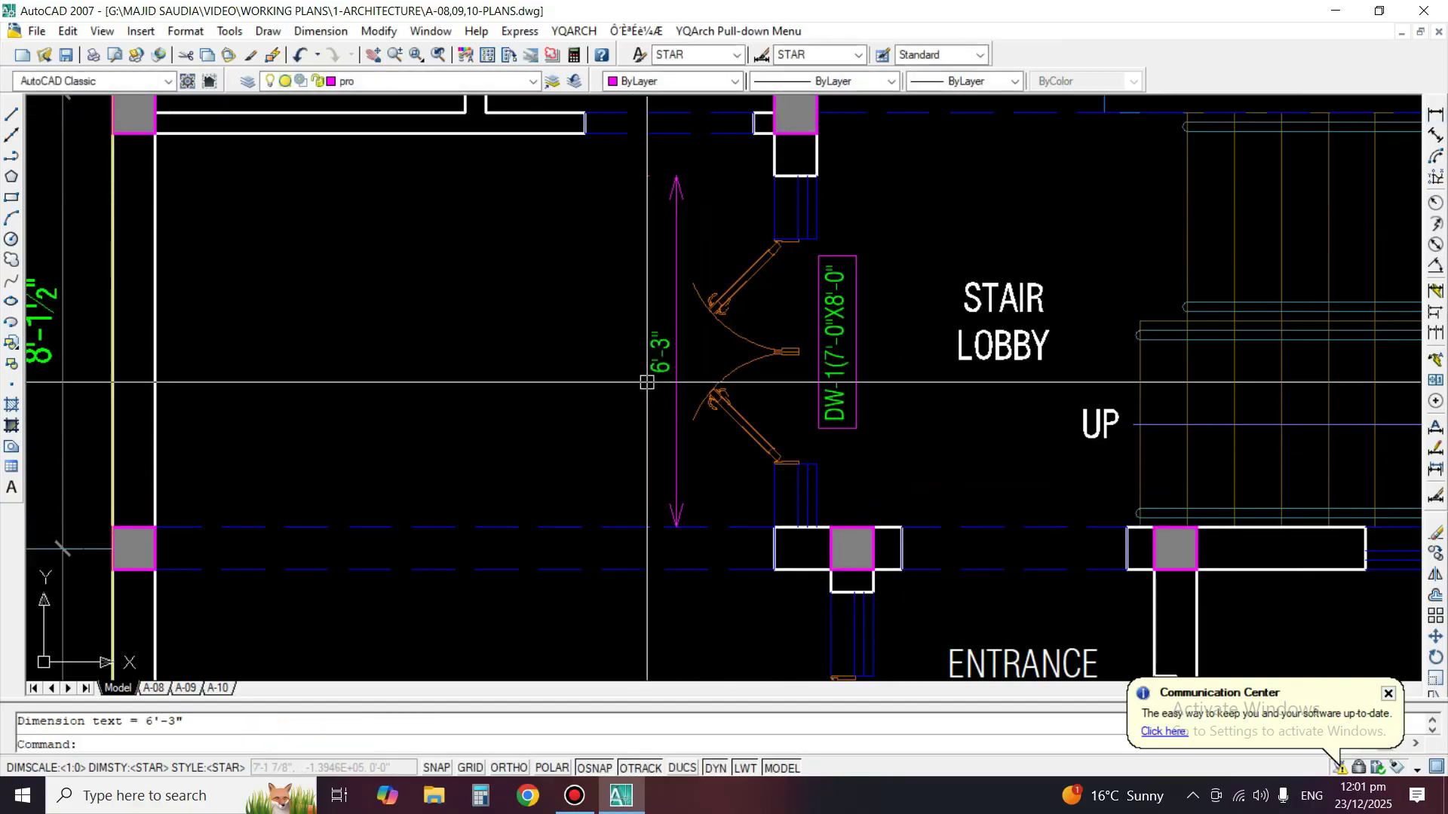
{"action": "type", "text": "e"}
{"action": "key", "text": "Return"}
{"action": "left_click", "coordinate": [661, 355]}
{"action": "key", "text": "Return"}
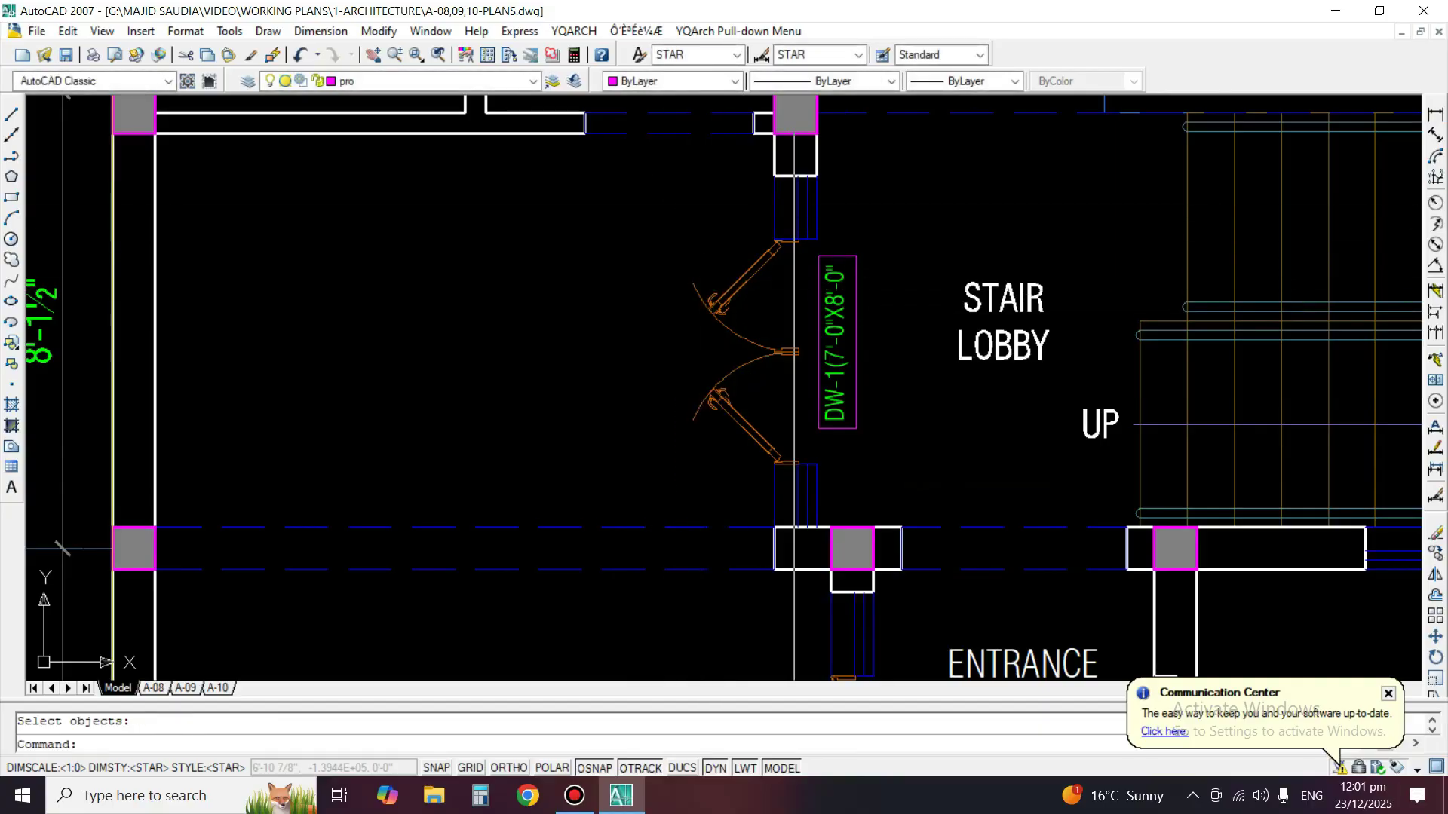
Change the stair lobby door tag's text to DW-2(6'-3"X8'-0".
{"action": "type", "text": "ed"}
{"action": "key", "text": "Return"}
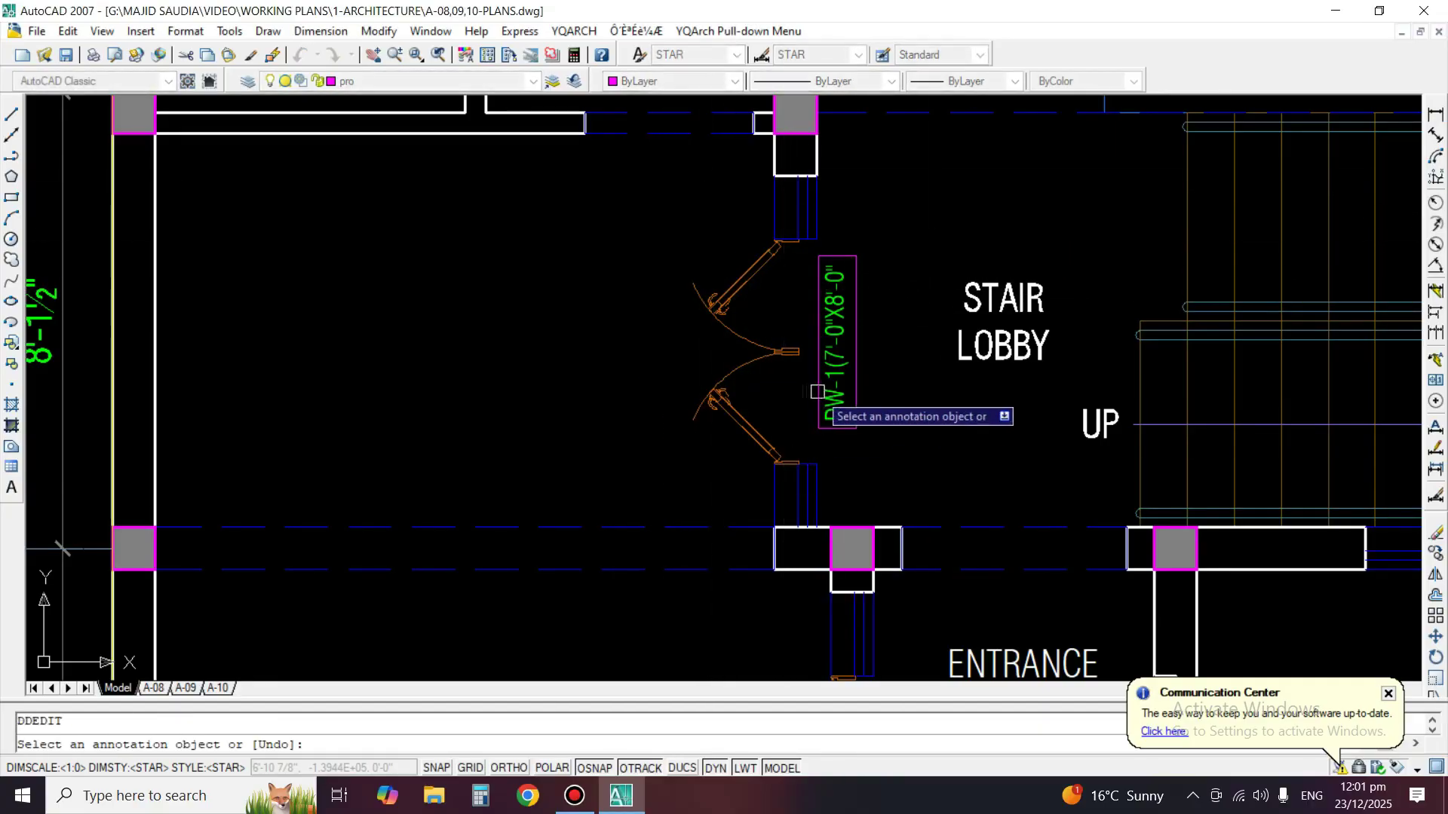
{"action": "left_click", "coordinate": [817, 391]}
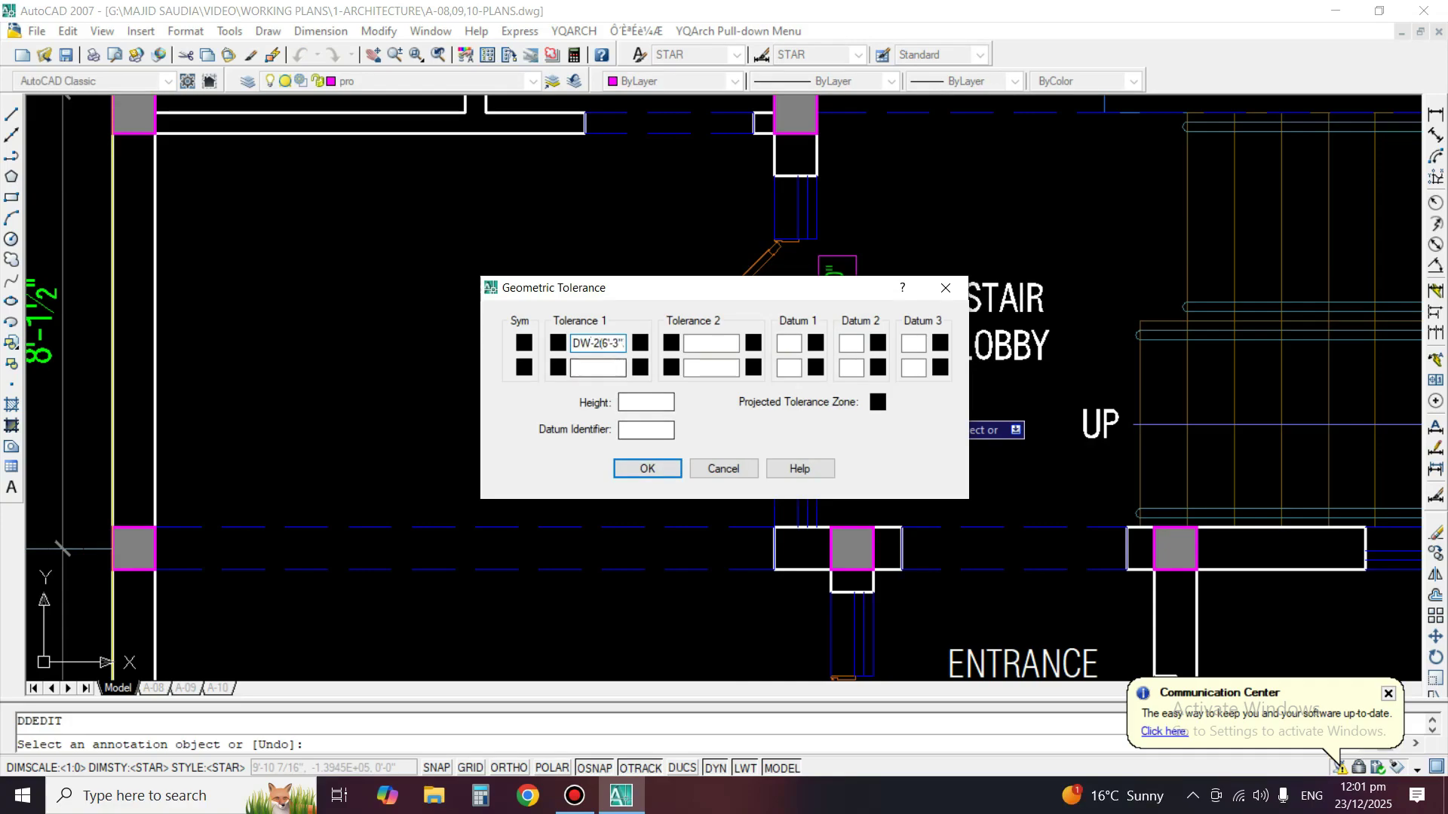
{"action": "left_click", "coordinate": [647, 466]}
{"action": "key", "text": "space"}
Copy the entrance door's DD-1 tag into the lounge, just below the bedroom door.
{"action": "scroll", "coordinate": [667, 455], "scroll_direction": "down", "scroll_amount": 4}
{"action": "middle_click_drag", "start_coordinate": [673, 456], "coordinate": [682, 532]}
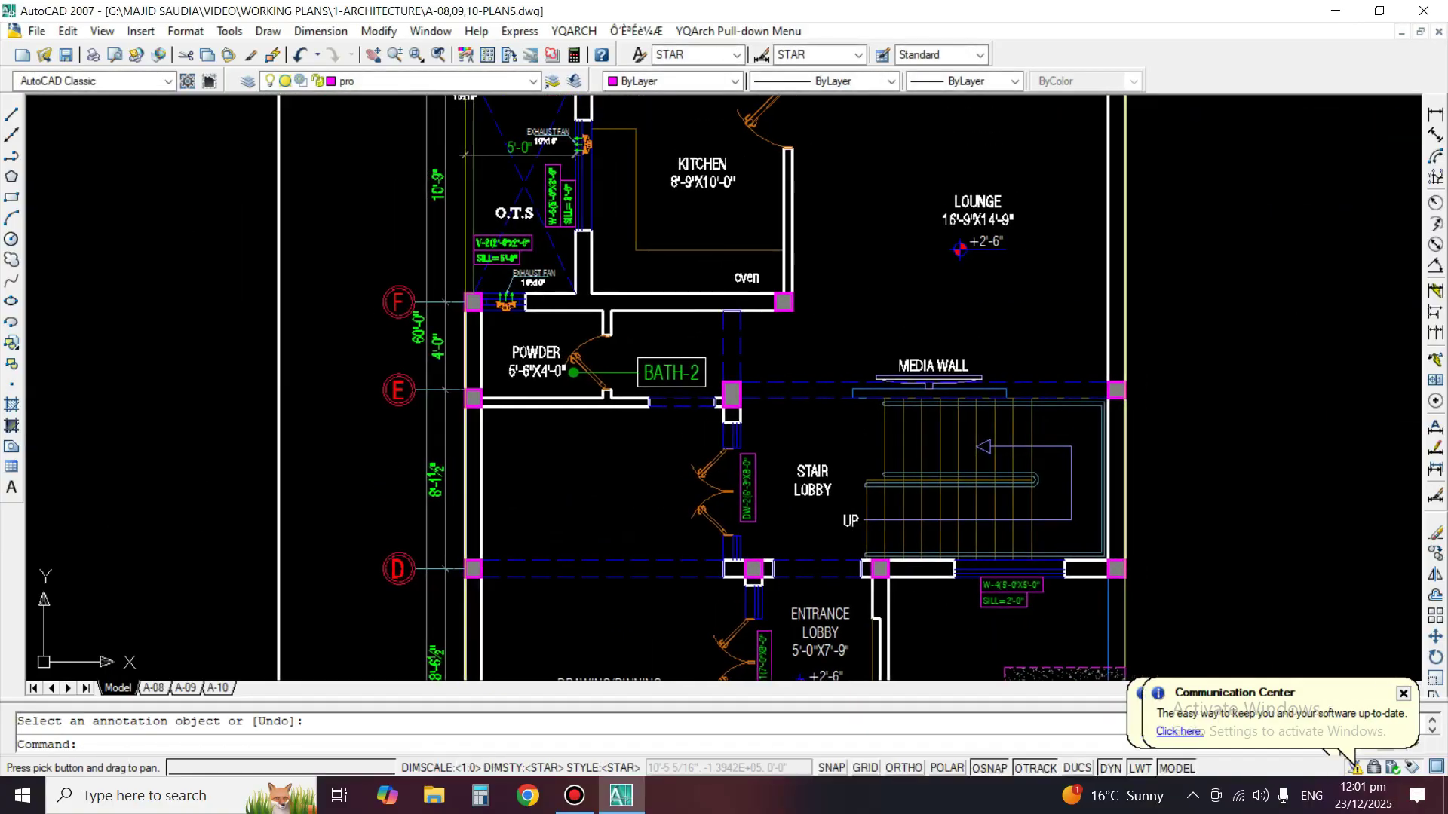
{"action": "middle_click_drag", "start_coordinate": [617, 352], "coordinate": [628, 421]}
{"action": "middle_click_drag", "start_coordinate": [905, 301], "coordinate": [891, 412]}
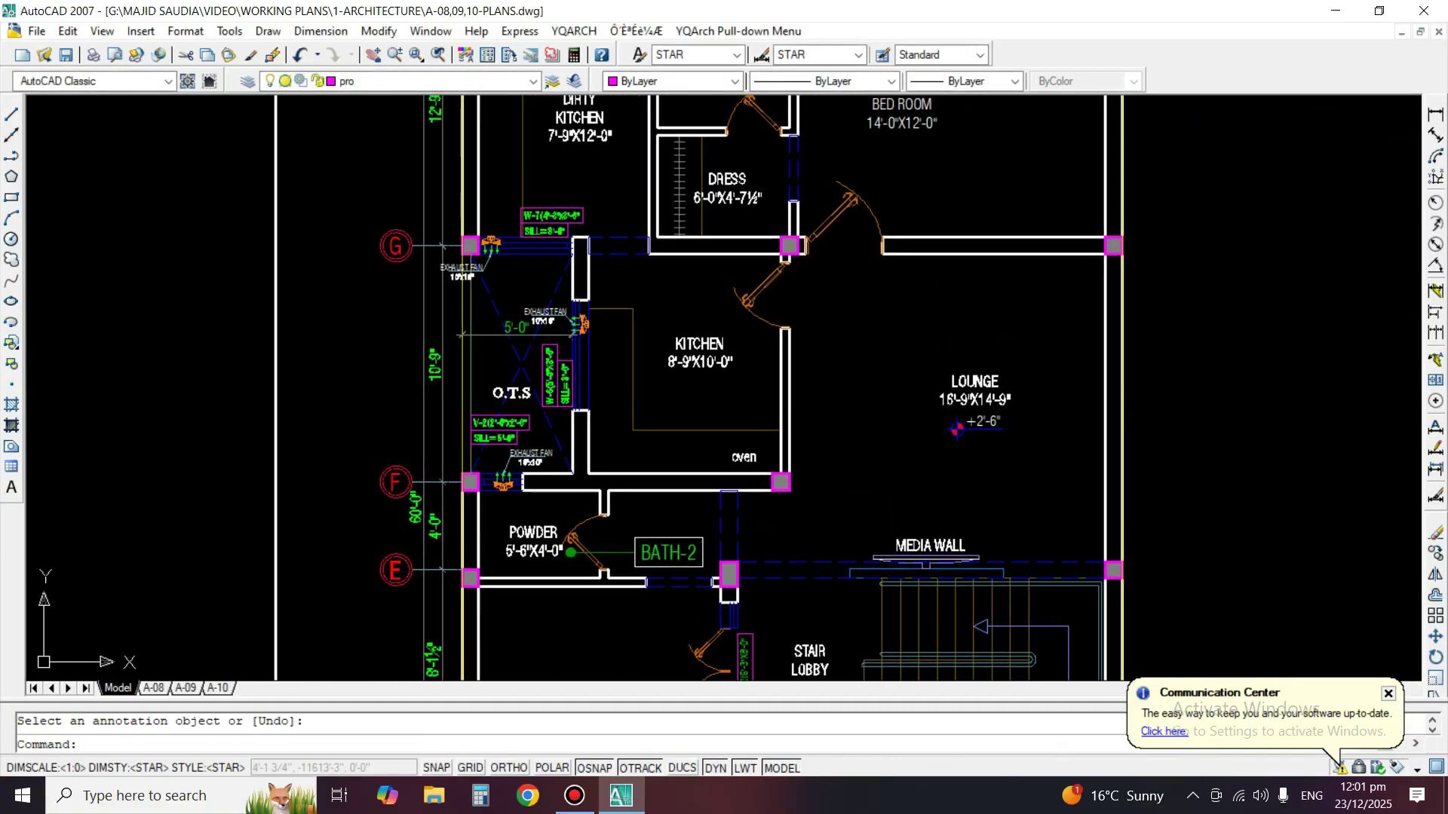
{"action": "type", "text": "c"}
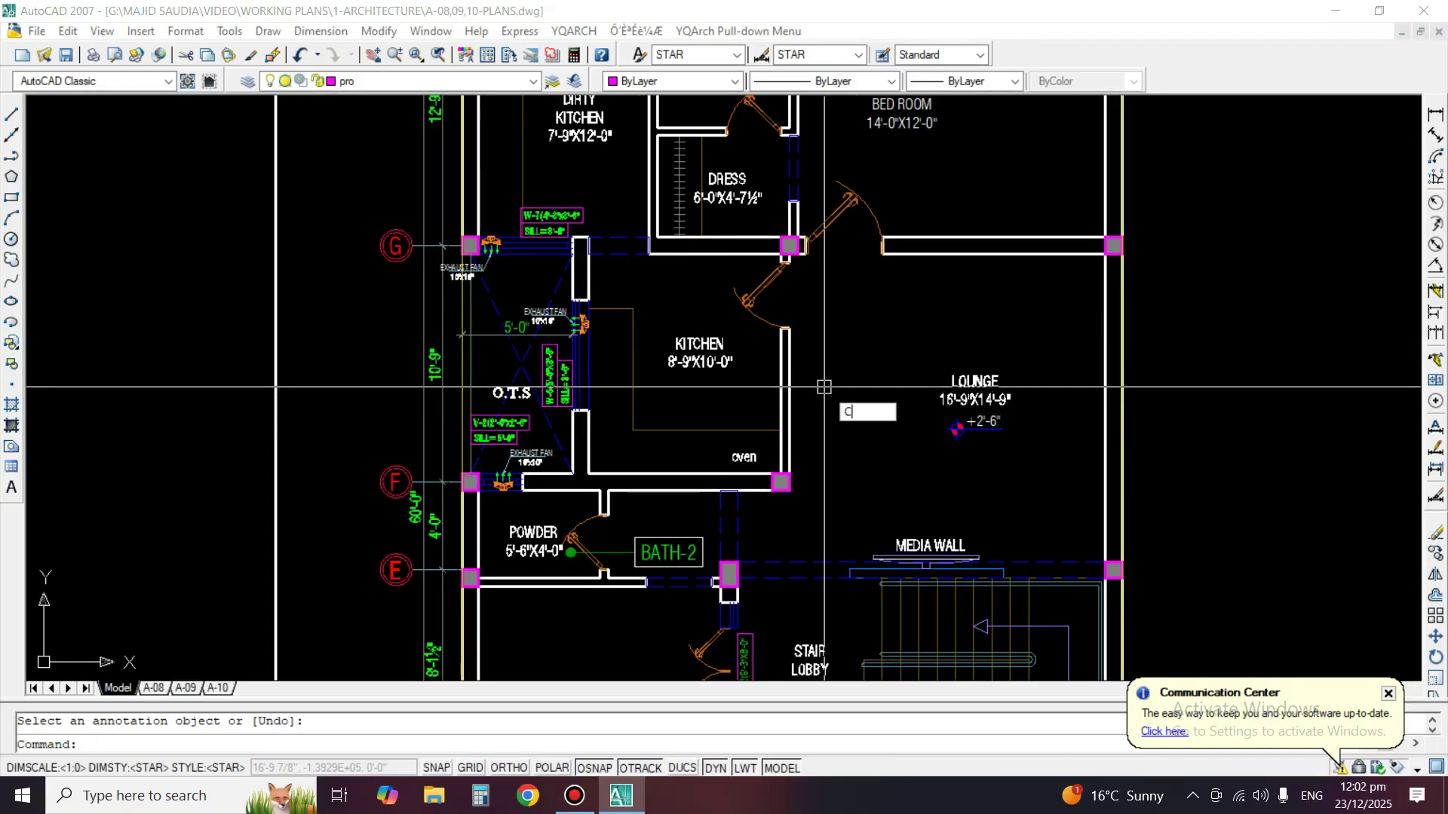
{"action": "key", "text": "Return"}
{"action": "middle_click_drag", "start_coordinate": [824, 387], "coordinate": [824, 76]}
{"action": "left_click", "coordinate": [896, 649]}
{"action": "key", "text": "Return"}
{"action": "left_click", "coordinate": [932, 642]}
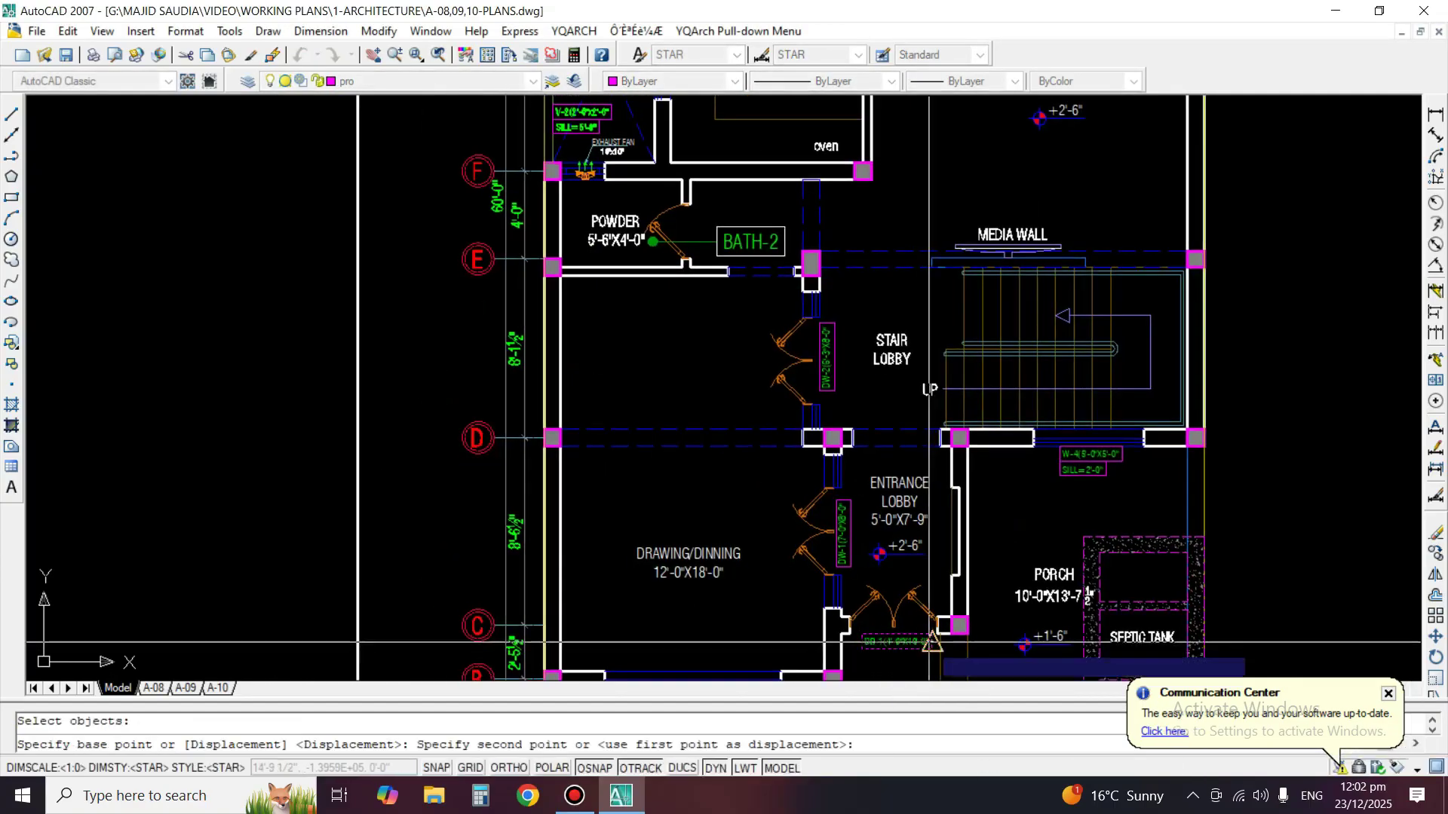
{"action": "middle_click_drag", "start_coordinate": [887, 294], "coordinate": [826, 578]}
{"action": "scroll", "coordinate": [886, 244], "scroll_direction": "up", "scroll_amount": 3}
{"action": "left_click", "coordinate": [914, 299]}
{"action": "key", "text": "Return"}
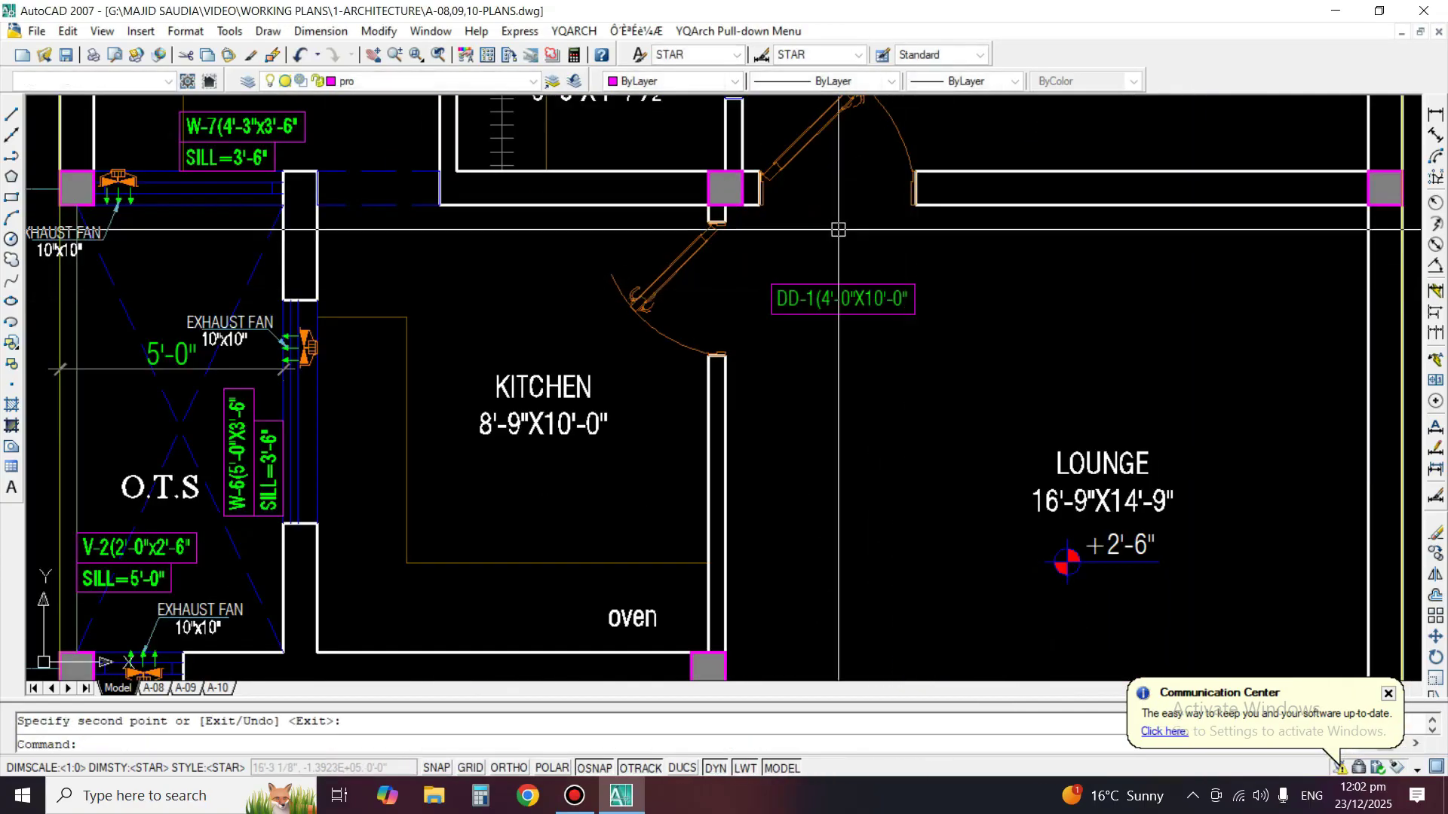
Measure the opening width of the bedroom door between the lounge and bedroom walls.
{"action": "middle_click_drag", "start_coordinate": [840, 229], "coordinate": [854, 326]}
{"action": "left_click", "coordinate": [1435, 114]}
{"action": "scroll", "coordinate": [739, 304], "scroll_direction": "up", "scroll_amount": 2}
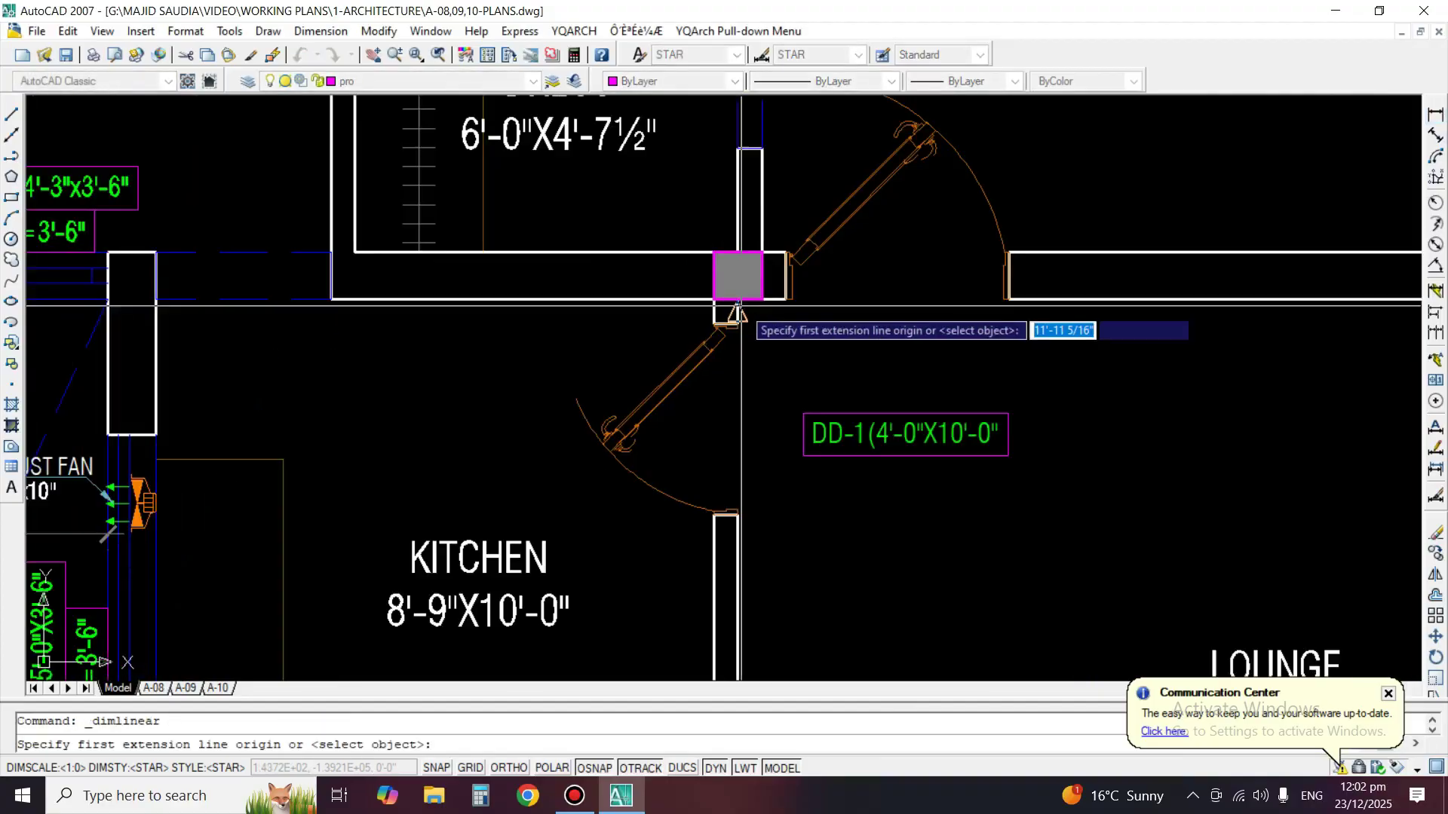
{"action": "left_click", "coordinate": [785, 277]}
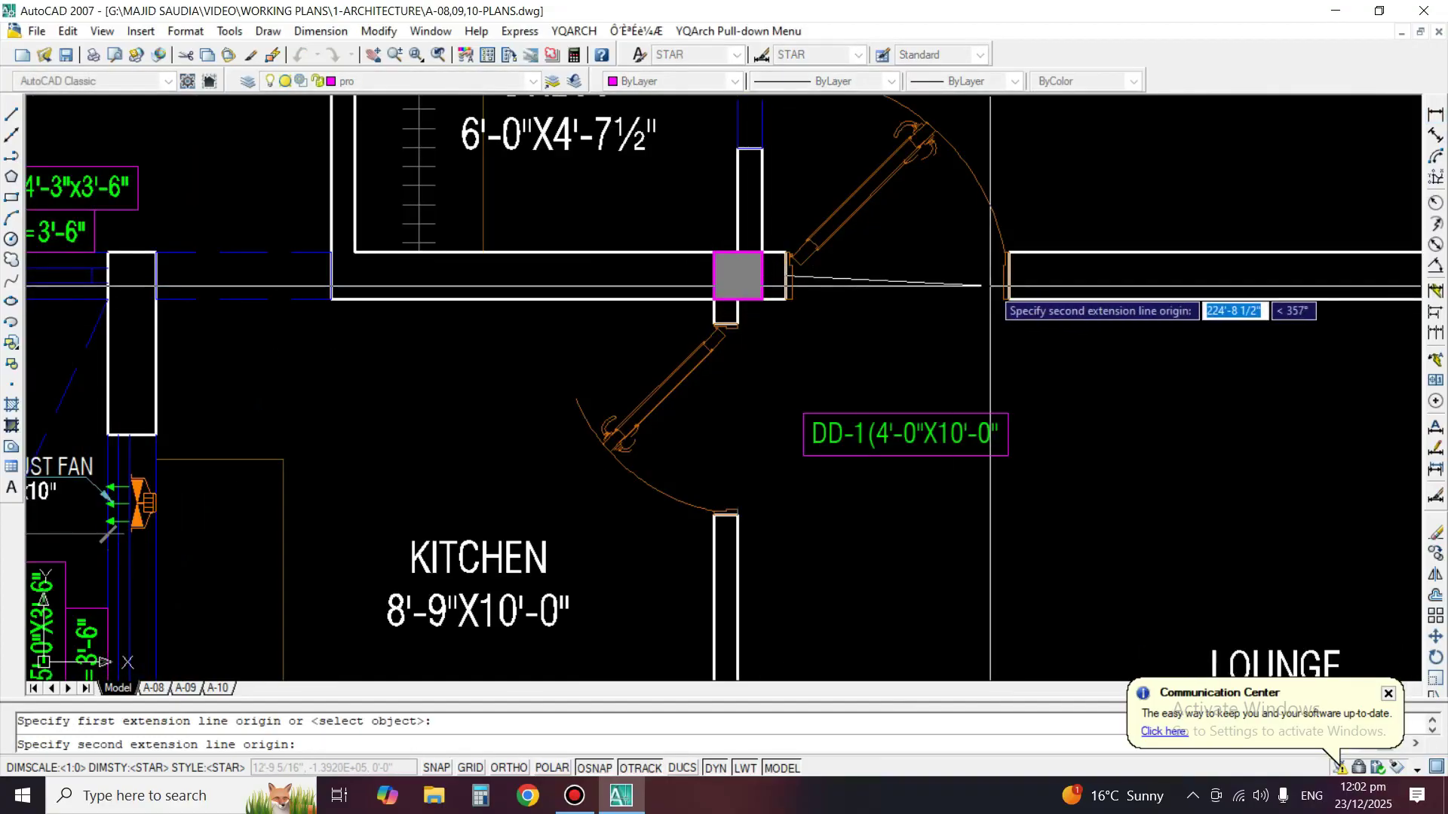
{"action": "left_click", "coordinate": [1007, 276]}
{"action": "left_click", "coordinate": [869, 403]}
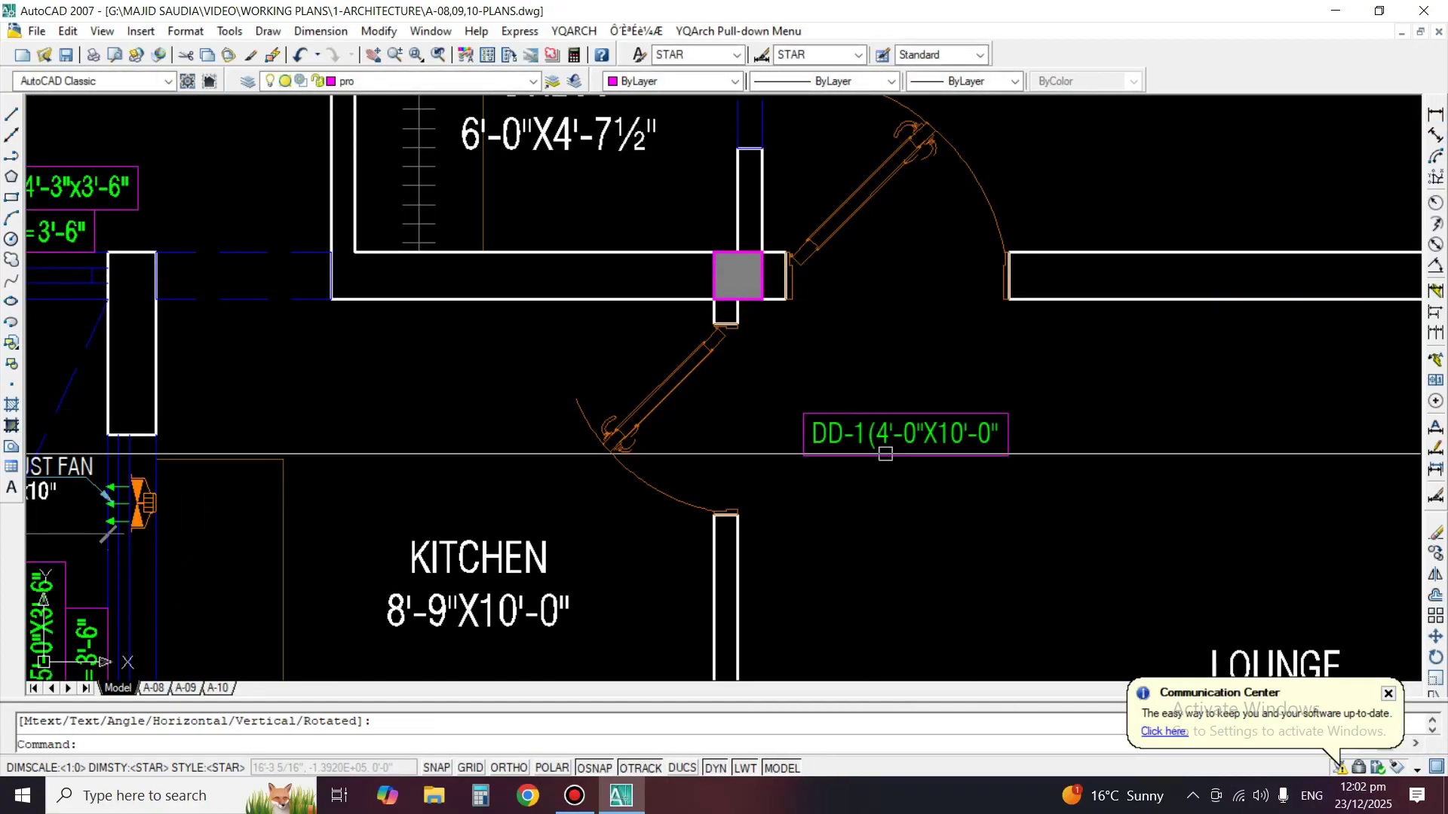
Change the copied tag below the bedroom door to D-1(3'-6"X7'-0").
{"action": "type", "text": "ed"}
{"action": "key", "text": "Return"}
{"action": "left_click", "coordinate": [930, 441]}
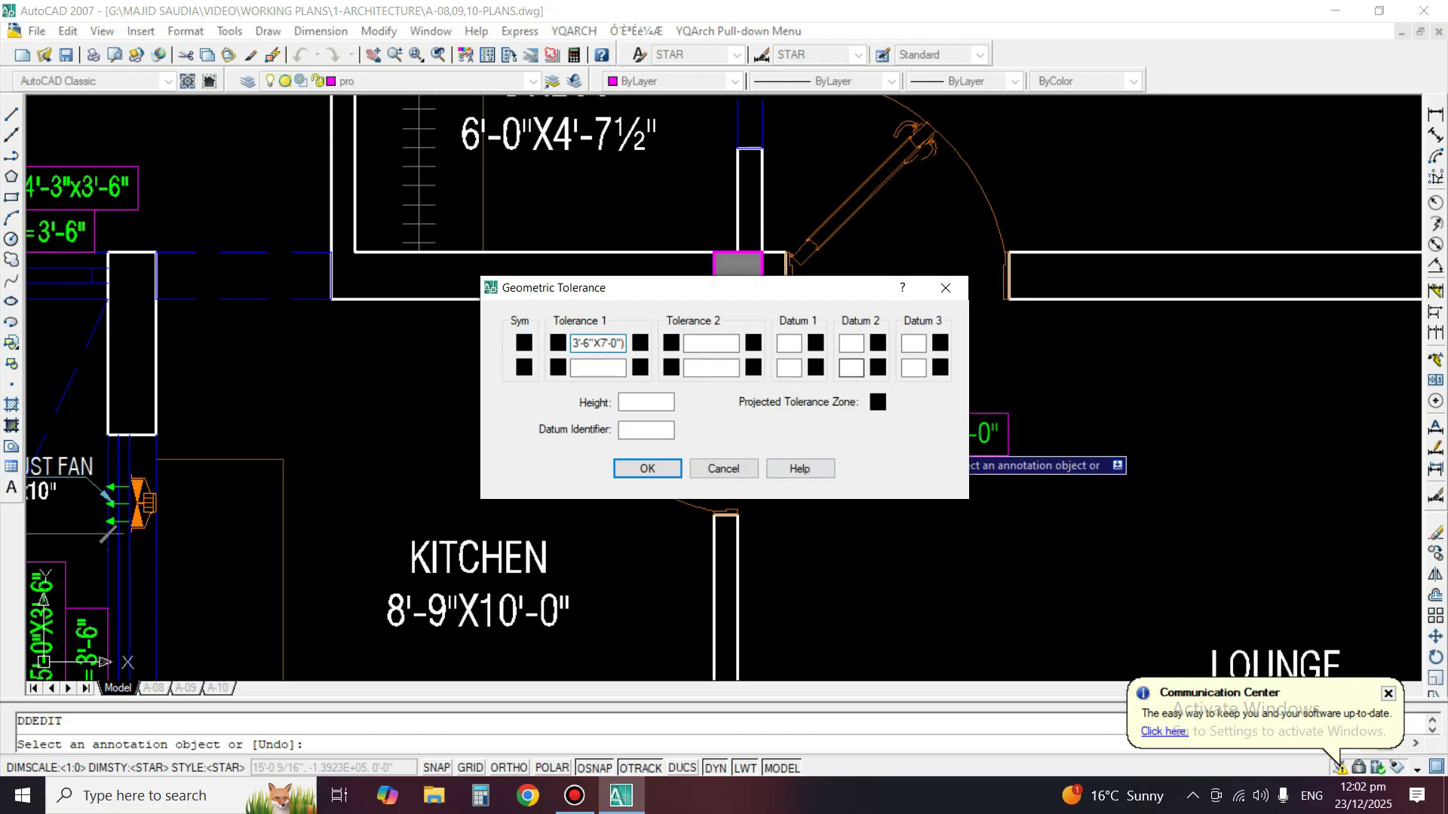
{"action": "left_click", "coordinate": [660, 469]}
{"action": "key", "text": "space"}
Move the D-1 tag straight up into the bedroom door opening in the lounge wall.
{"action": "type", "text": "m"}
{"action": "key", "text": "space"}
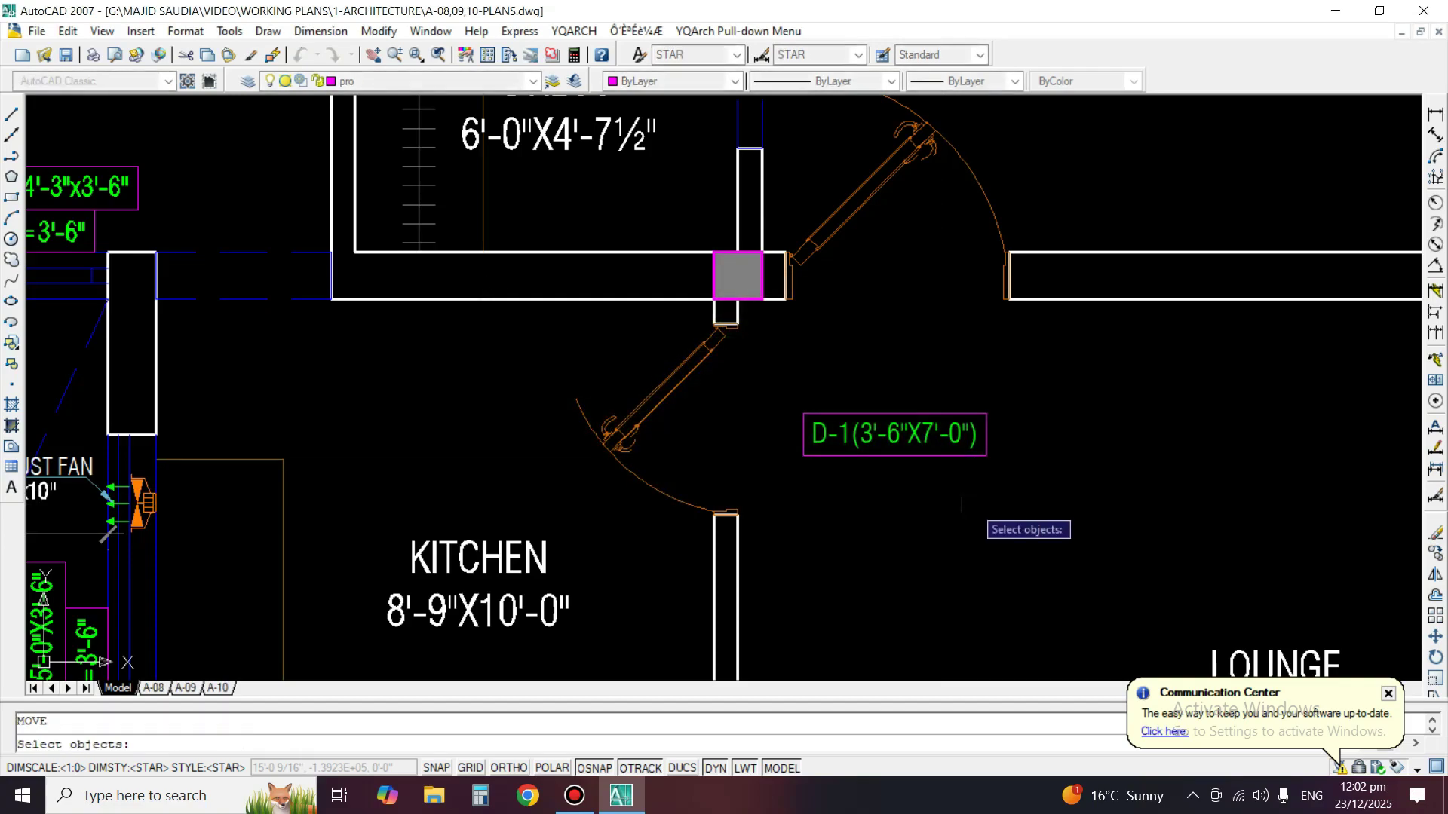
{"action": "left_click", "coordinate": [971, 504]}
{"action": "left_click", "coordinate": [929, 433]}
{"action": "key", "text": "space"}
{"action": "left_click", "coordinate": [1186, 612]}
{"action": "left_click", "coordinate": [1186, 450]}
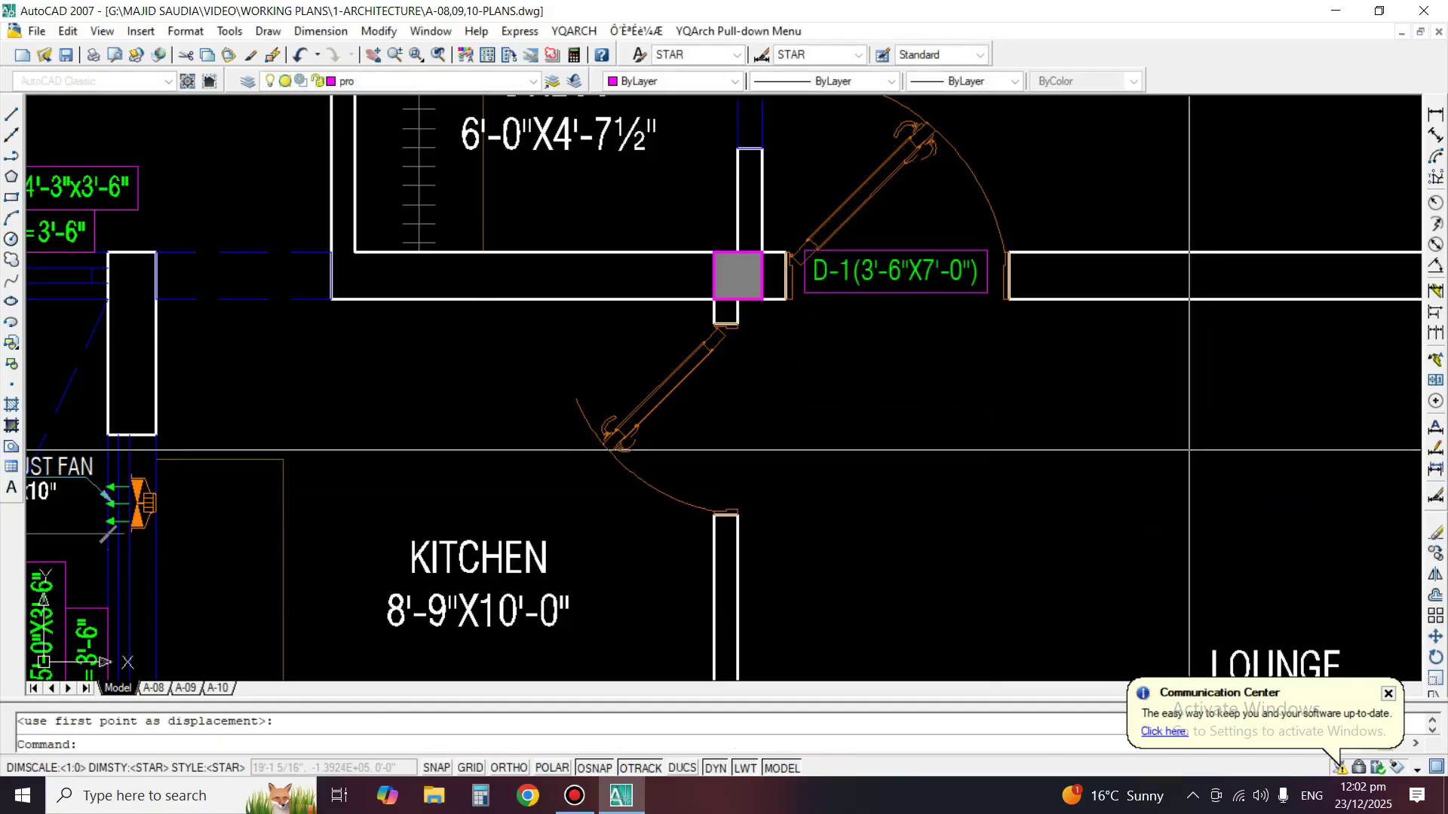
Measure the kitchen door's opening width in the wall between the kitchen and the lounge.
{"action": "middle_click_drag", "start_coordinate": [1056, 445], "coordinate": [1263, 475]}
{"action": "scroll", "coordinate": [754, 384], "scroll_direction": "down", "scroll_amount": 2}
{"action": "middle_click_drag", "start_coordinate": [953, 327], "coordinate": [958, 537]}
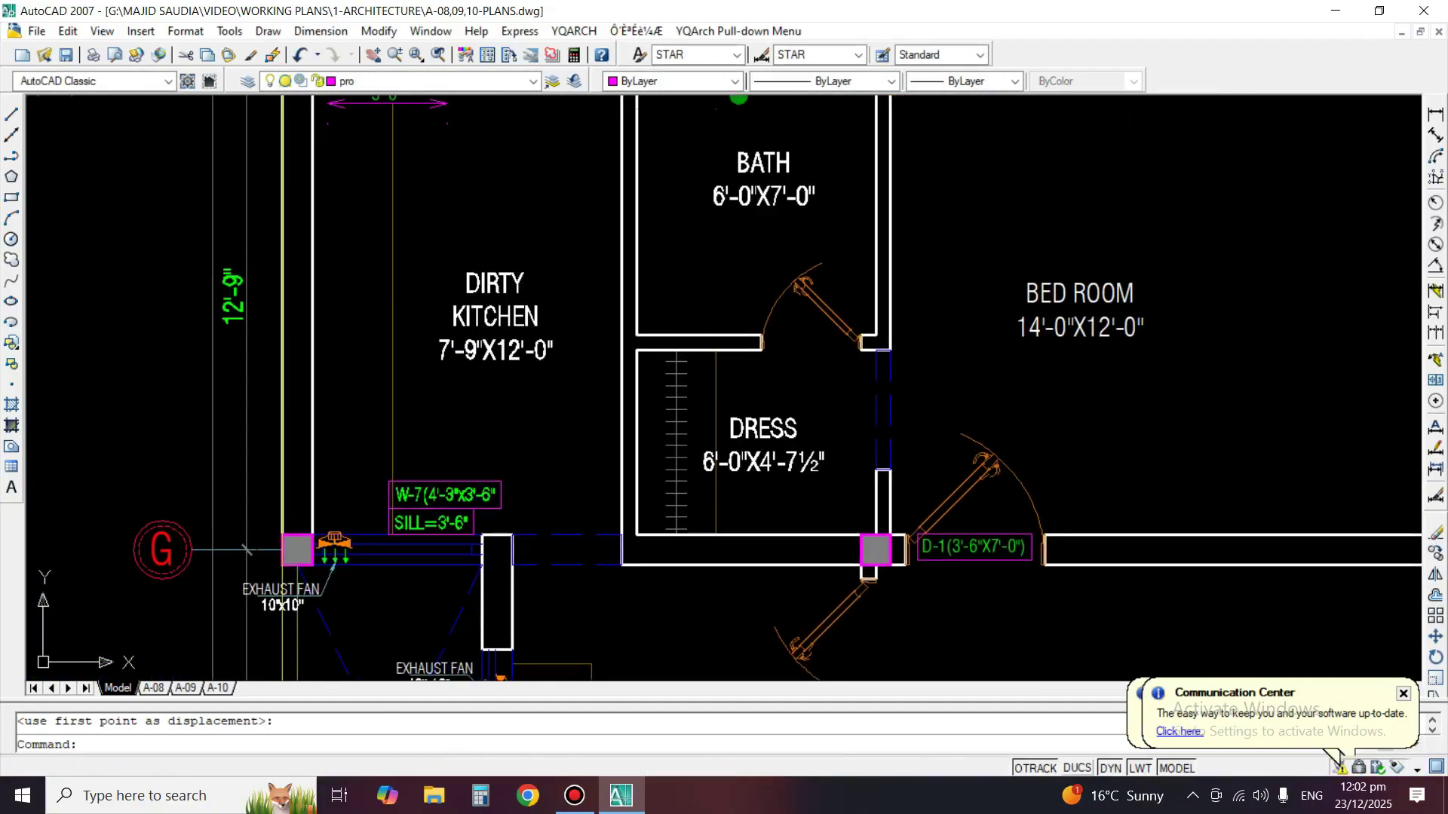
{"action": "scroll", "coordinate": [958, 536], "scroll_direction": "down", "scroll_amount": 5}
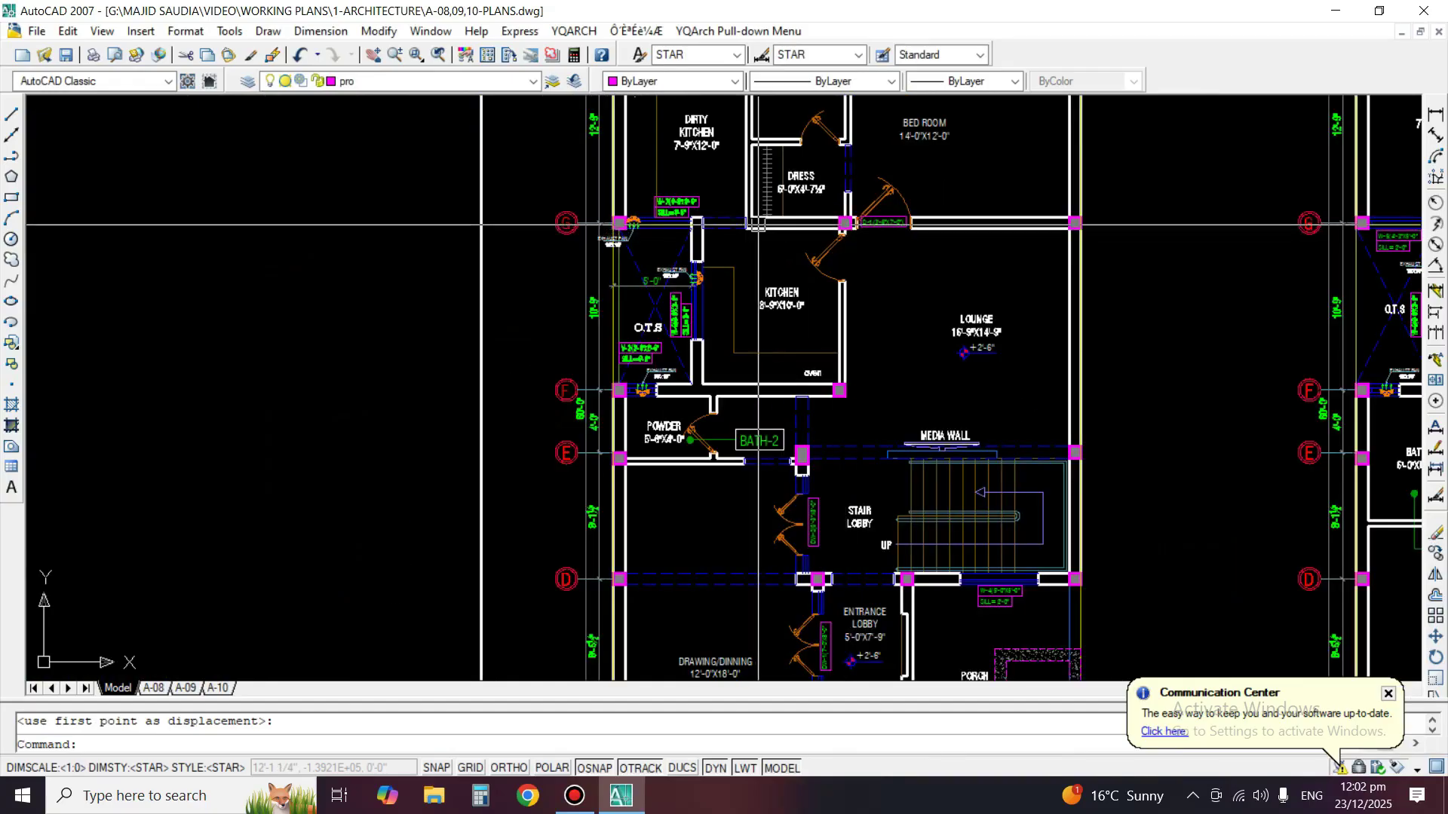
{"action": "scroll", "coordinate": [807, 206], "scroll_direction": "up", "scroll_amount": 5}
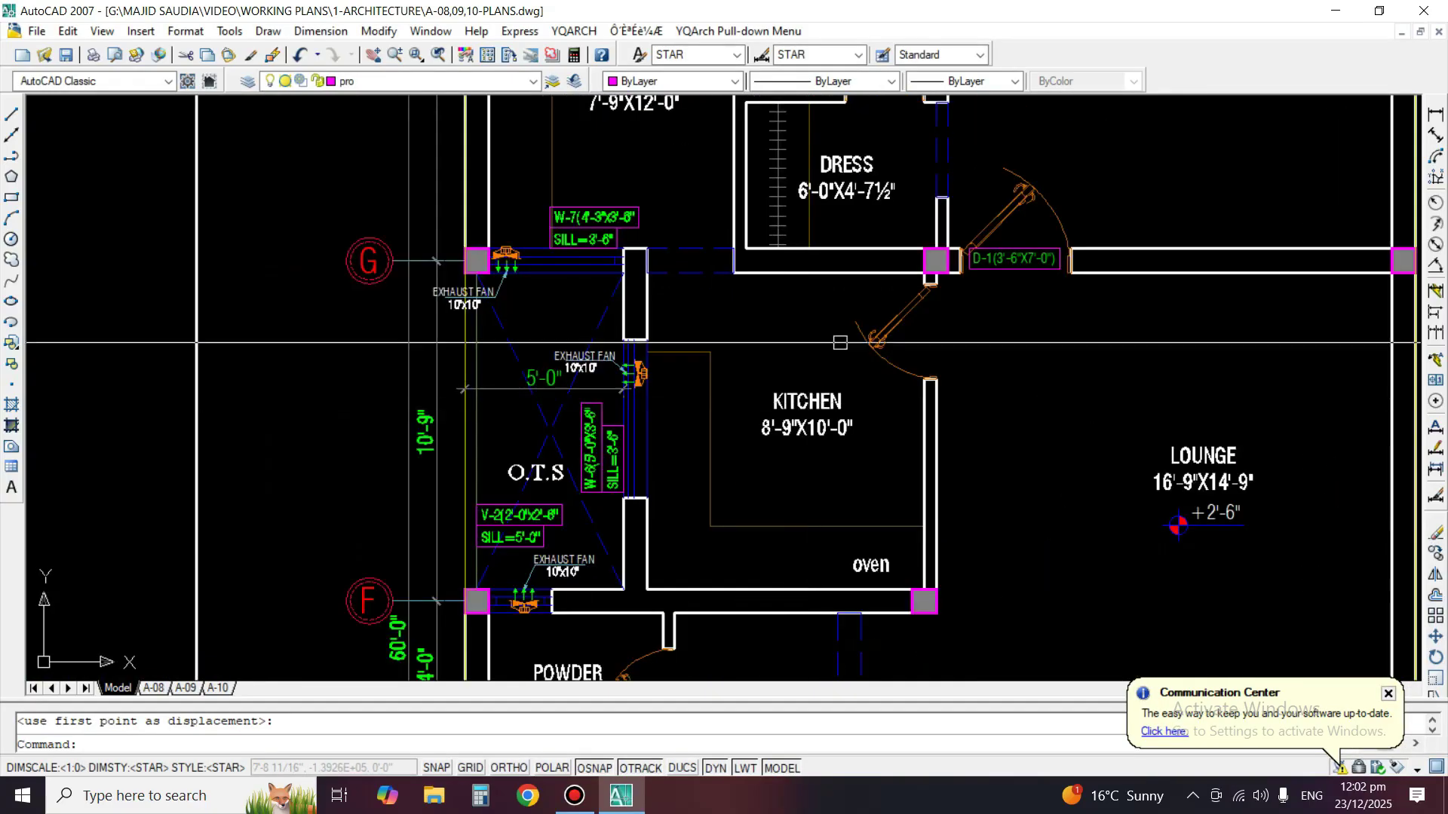
{"action": "left_click", "coordinate": [1435, 113]}
{"action": "scroll", "coordinate": [1164, 402], "scroll_direction": "up", "scroll_amount": 2}
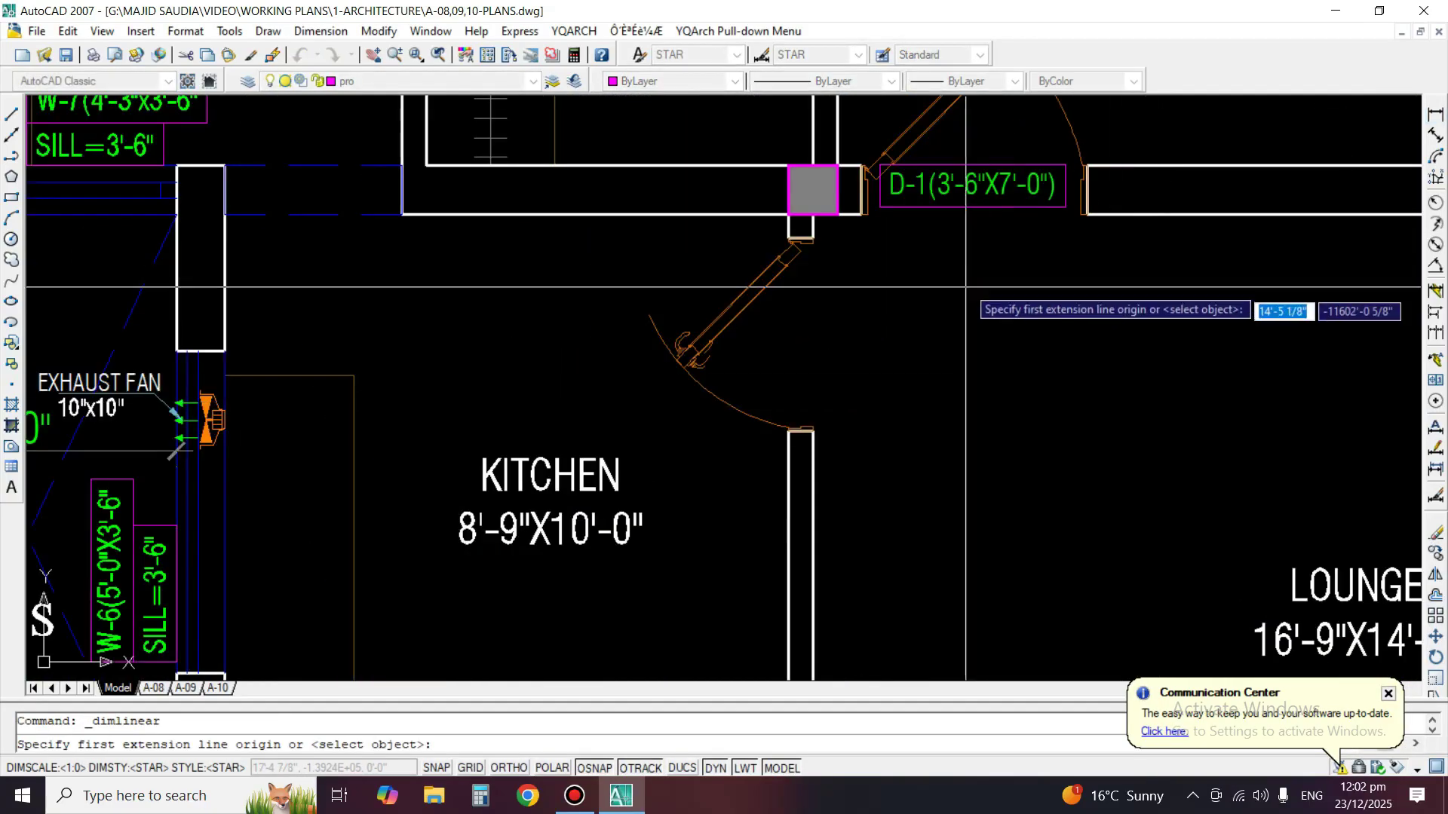
{"action": "scroll", "coordinate": [812, 227], "scroll_direction": "up", "scroll_amount": 3}
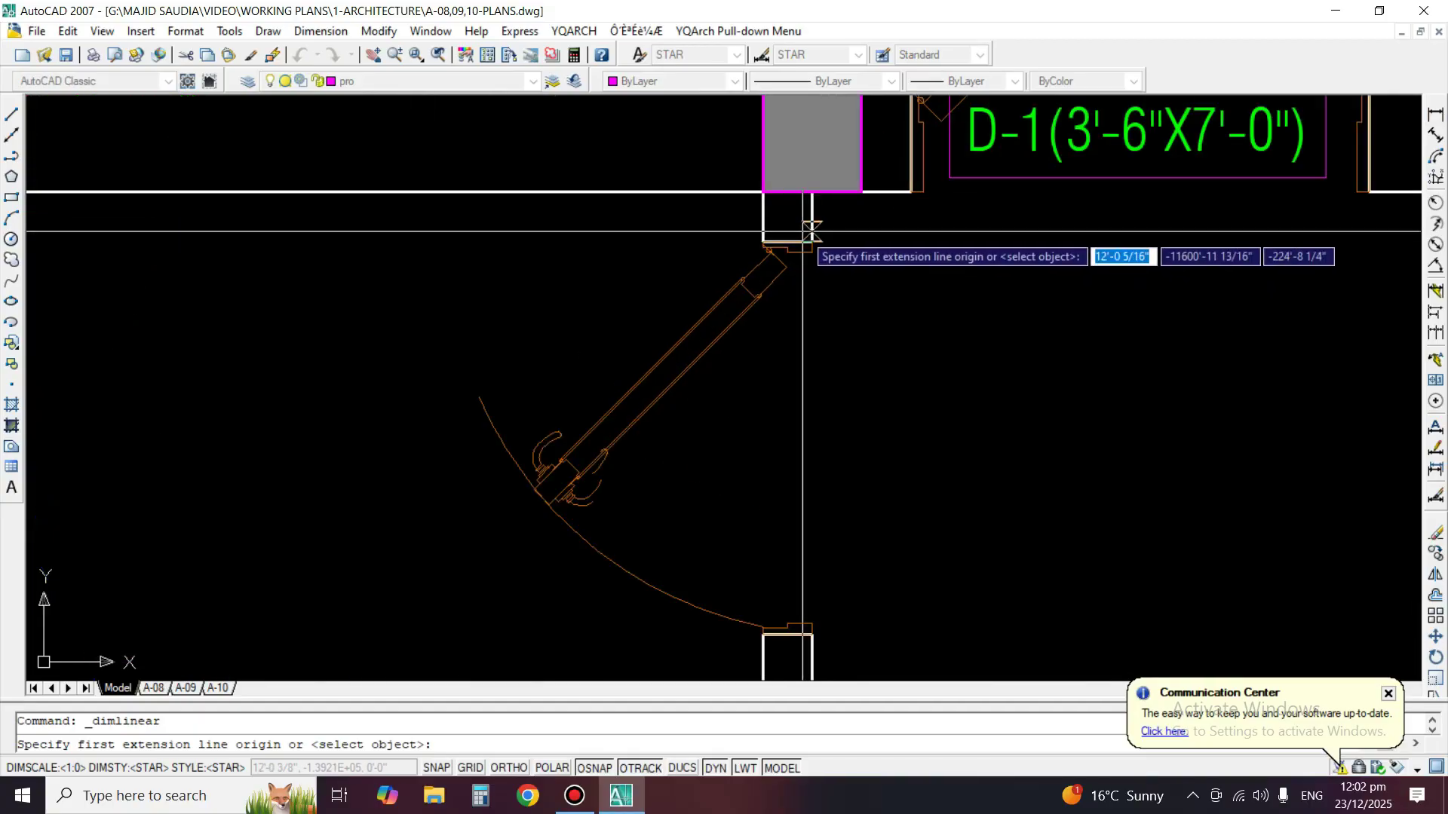
{"action": "left_click", "coordinate": [810, 242]}
{"action": "left_click", "coordinate": [810, 630]}
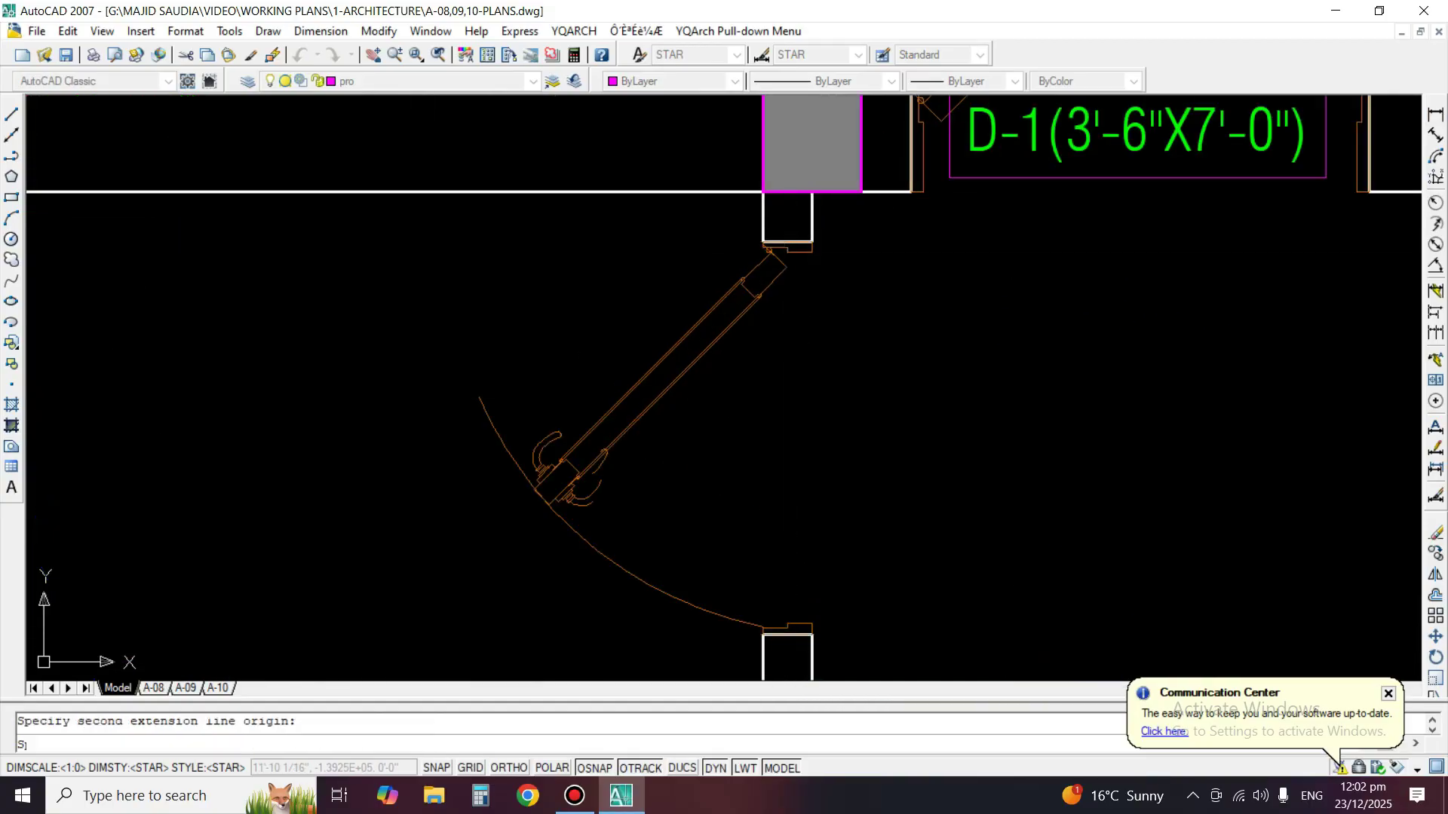
{"action": "key", "text": "Escape"}
Copy the bedroom door's D-1 tag down into the lounge, beside the kitchen door.
{"action": "scroll", "coordinate": [892, 354], "scroll_direction": "down", "scroll_amount": 2}
{"action": "type", "text": "co"}
{"action": "key", "text": "space"}
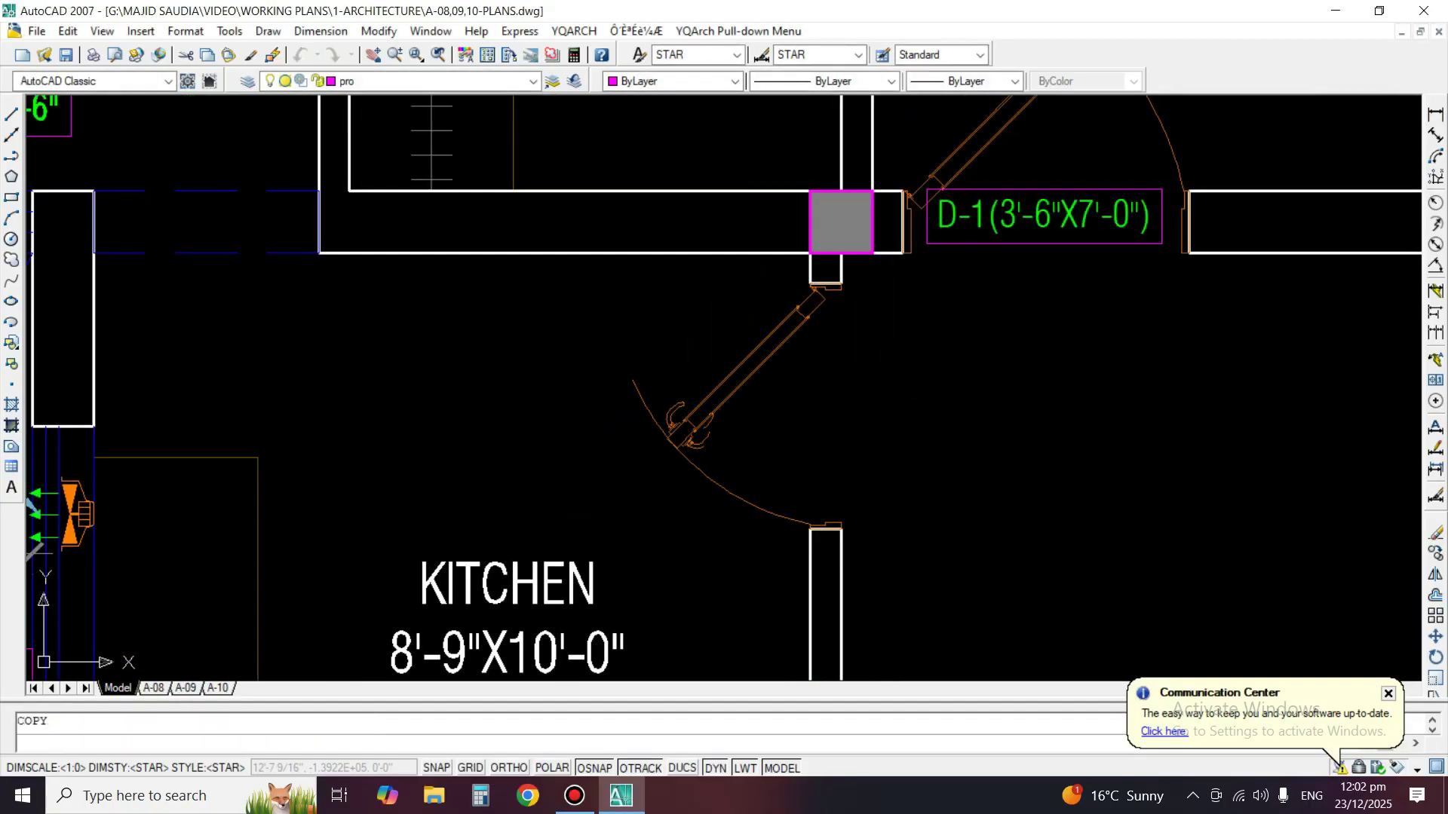
{"action": "left_click", "coordinate": [1003, 256]}
{"action": "left_click", "coordinate": [987, 219]}
{"action": "key", "text": "space"}
{"action": "left_click", "coordinate": [986, 268]}
{"action": "left_click", "coordinate": [952, 476]}
{"action": "key", "text": "Escape"}
Change the copied tag beside the kitchen door to D-2(3'-0"X7'-0").
{"action": "double_click", "coordinate": [954, 416]}
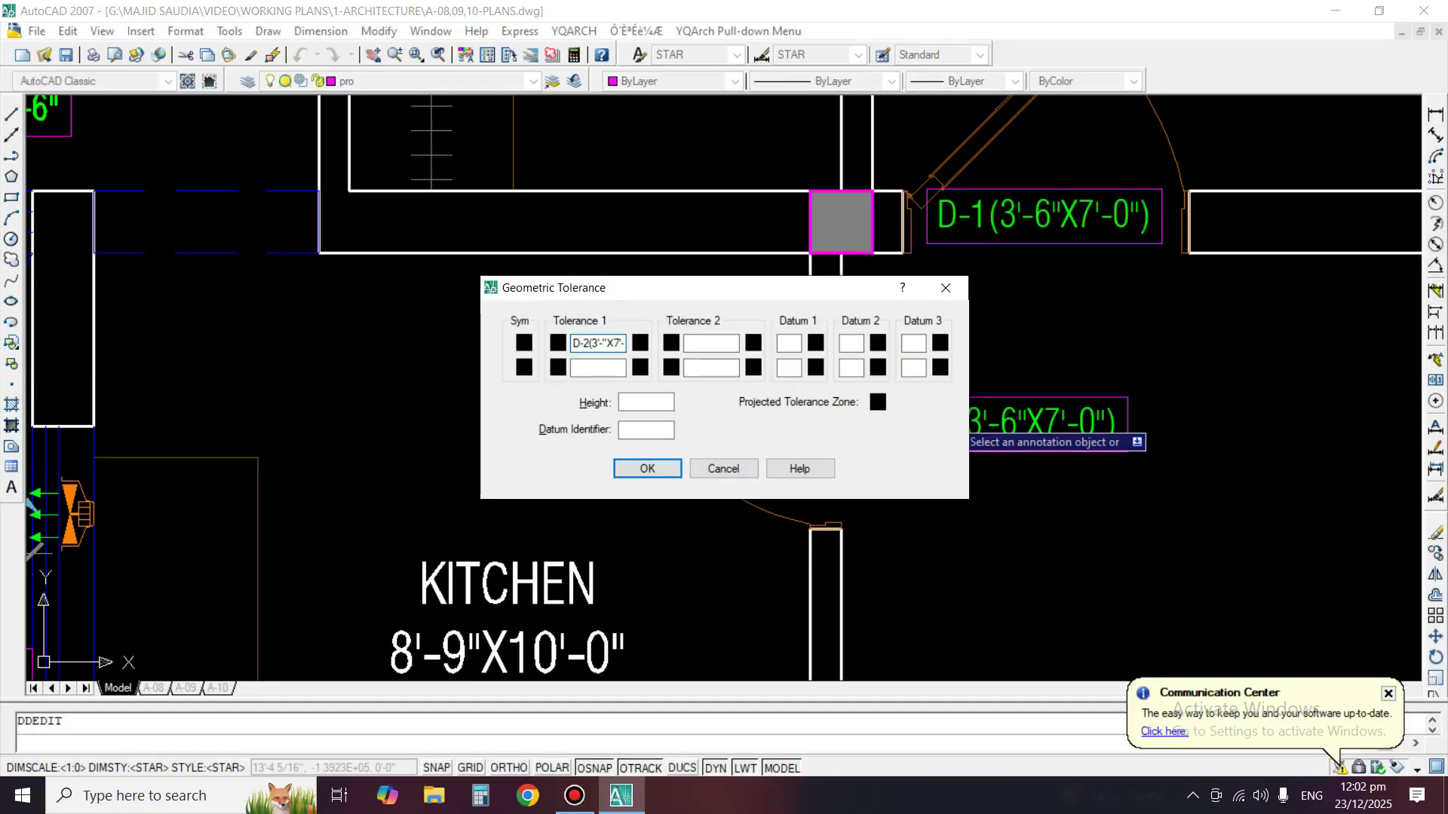
{"action": "key", "text": "Return"}
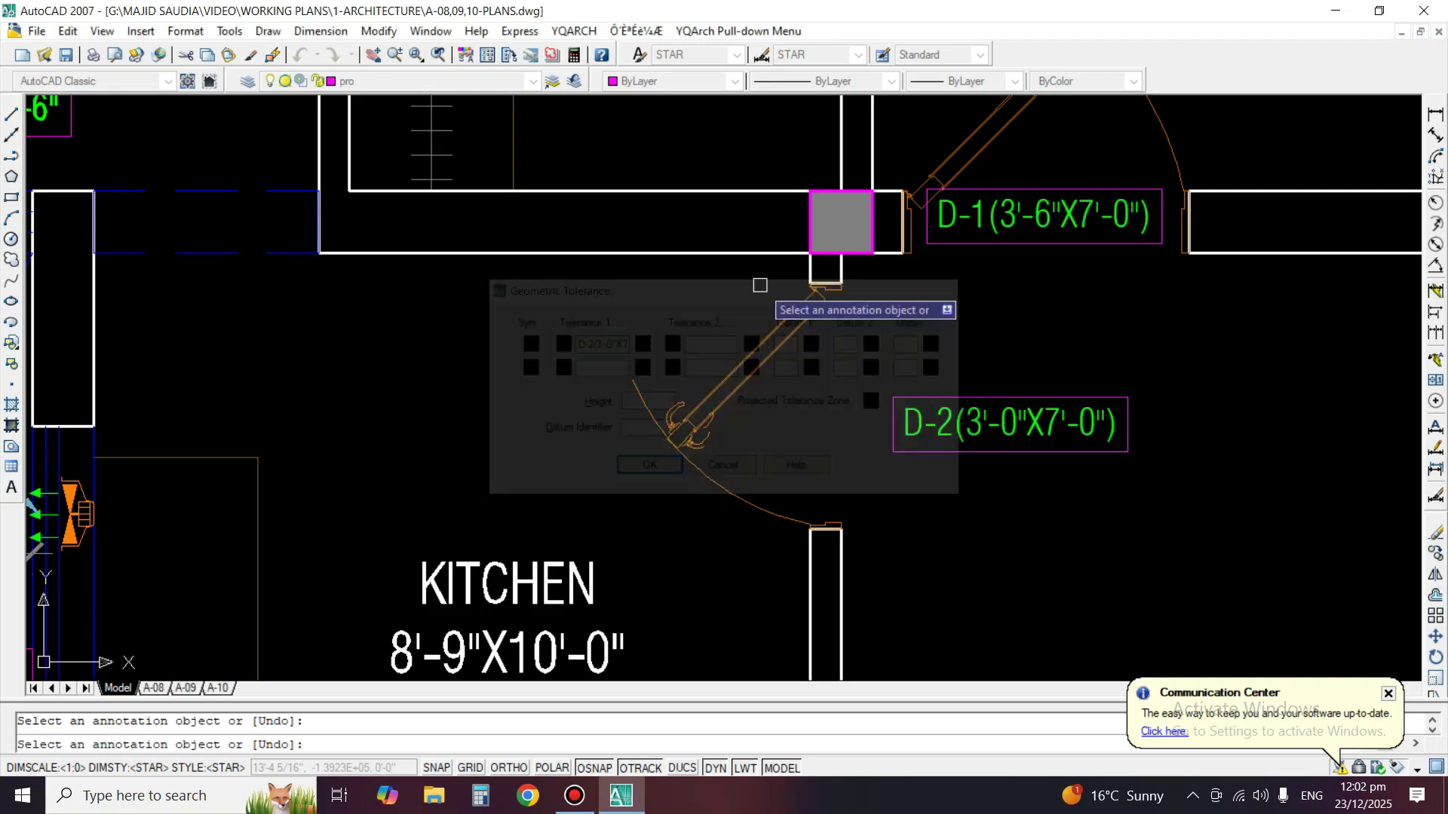
{"action": "key", "text": "Return"}
Rotate the D-2 tag 90 degrees with Ortho on so its text reads vertically.
{"action": "type", "text": "RO"}
{"action": "key", "text": "space"}
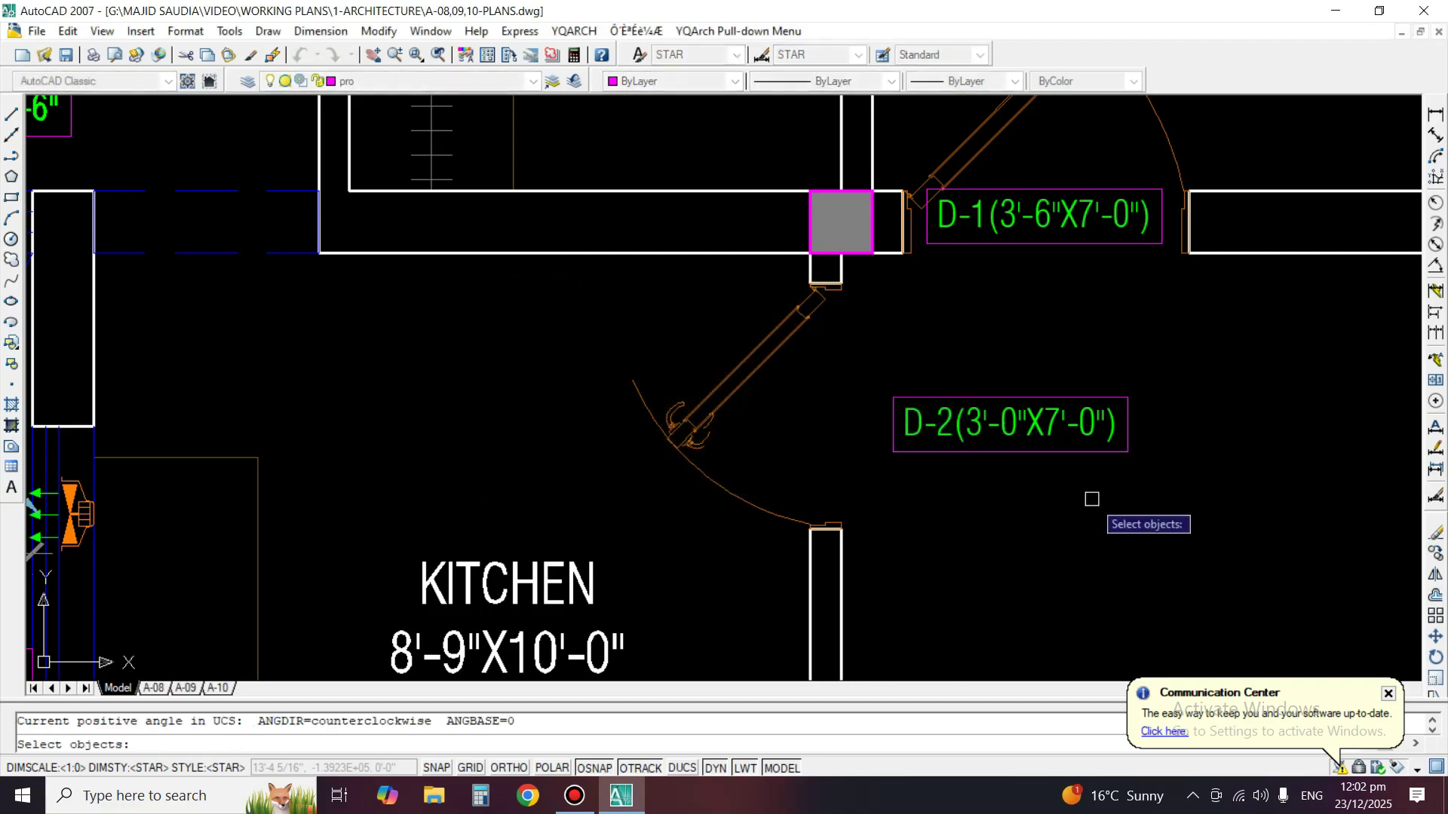
{"action": "left_click", "coordinate": [1009, 420]}
{"action": "key", "text": "space"}
{"action": "left_click", "coordinate": [1009, 420]}
{"action": "key", "text": "F8"}
{"action": "left_click", "coordinate": [999, 342]}
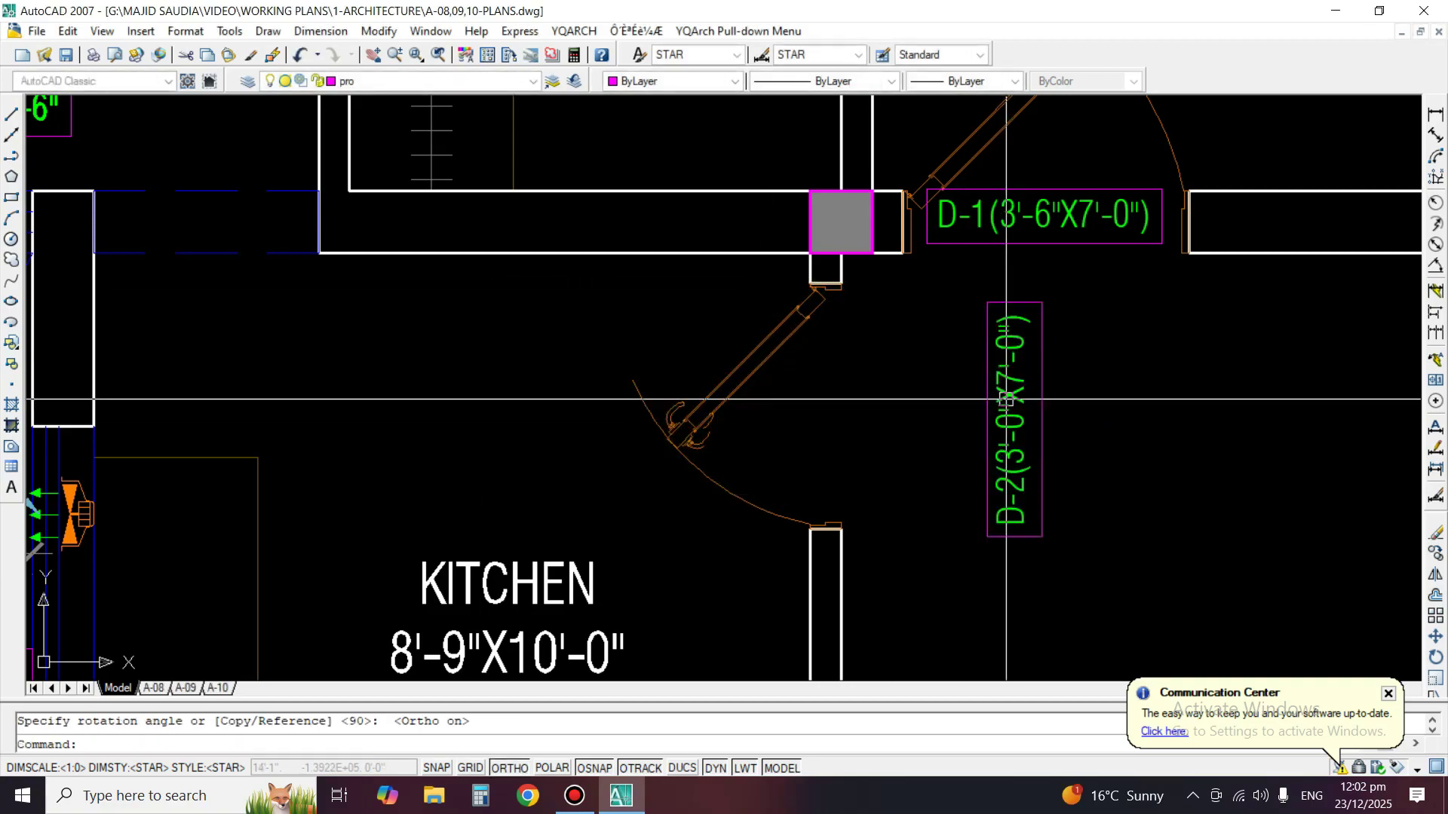
Move the vertical D-2 tag across to the kitchen door opening, alongside the wall facing the lounge.
{"action": "type", "text": "M"}
{"action": "key", "text": "space"}
{"action": "left_click", "coordinate": [1014, 513]}
{"action": "key", "text": "space"}
{"action": "left_click", "coordinate": [1273, 451]}
{"action": "key", "text": "F8"}
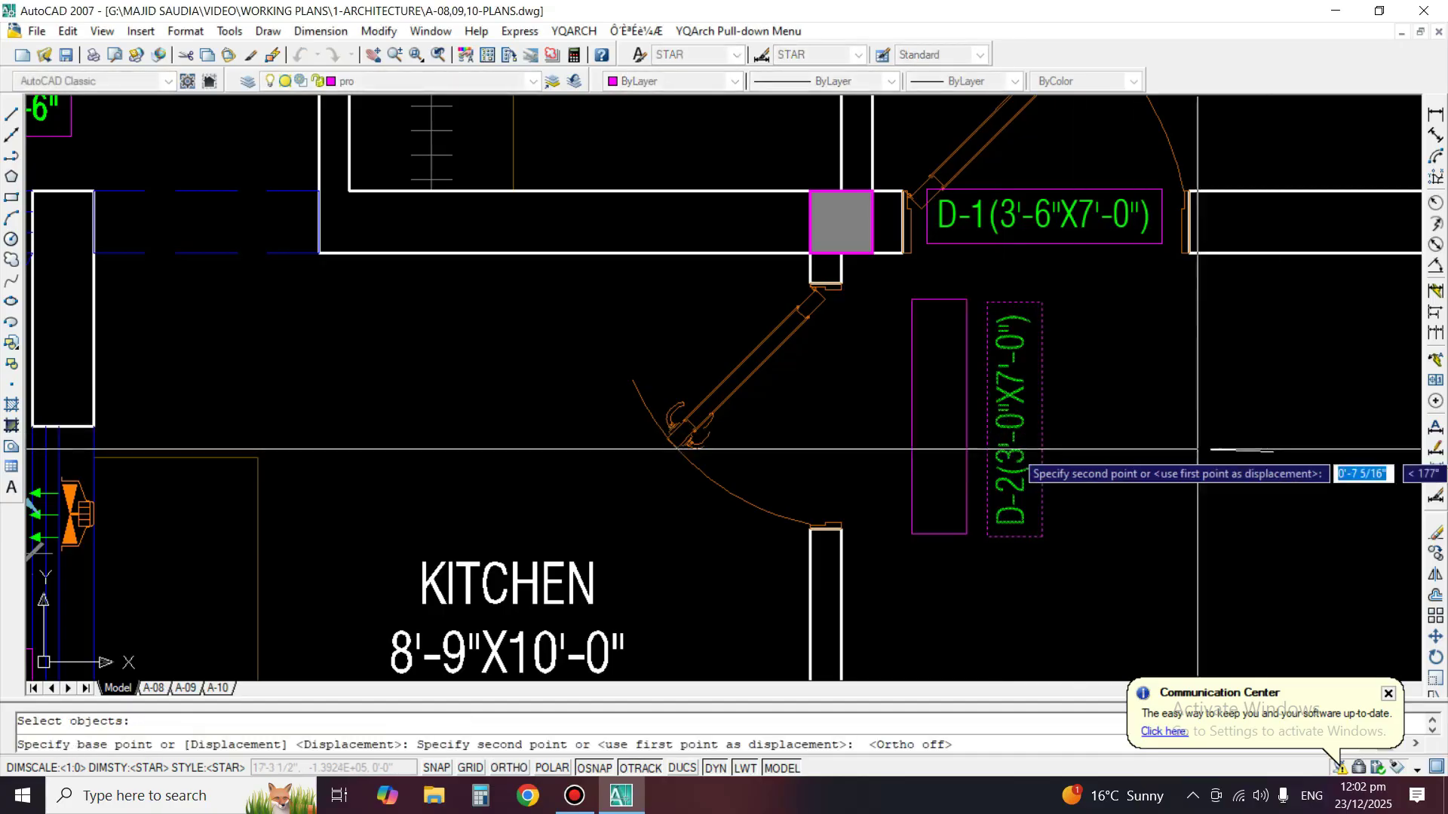
{"action": "left_click", "coordinate": [1135, 440]}
{"action": "scroll", "coordinate": [1123, 425], "scroll_direction": "down", "scroll_amount": 2}
{"action": "middle_click_drag", "start_coordinate": [1089, 420], "coordinate": [1248, 531]}
{"action": "middle_click_drag", "start_coordinate": [686, 415], "coordinate": [700, 420]}
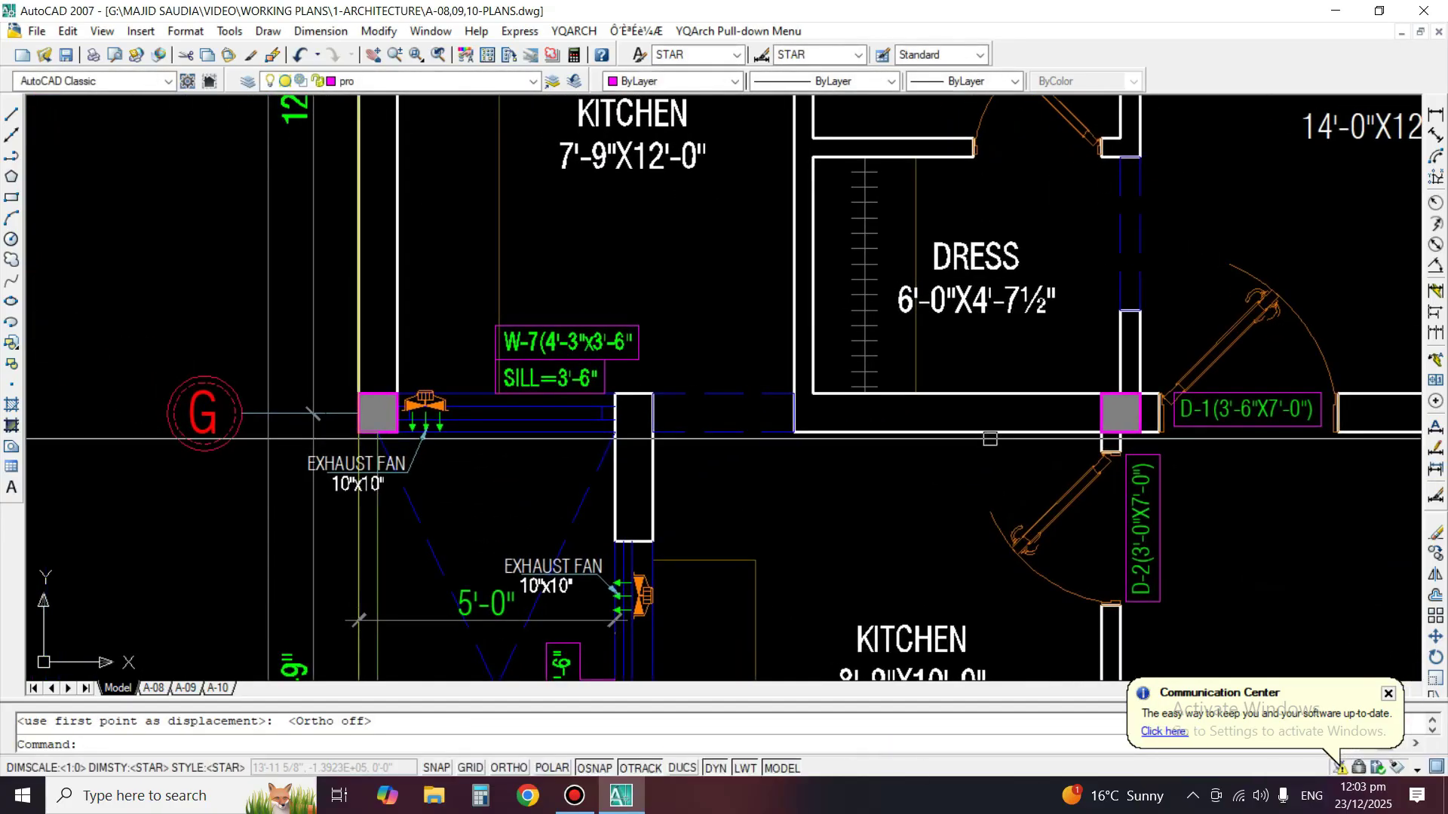
{"action": "scroll", "coordinate": [700, 419], "scroll_direction": "down", "scroll_amount": 3}
{"action": "scroll", "coordinate": [647, 227], "scroll_direction": "down", "scroll_amount": 3}
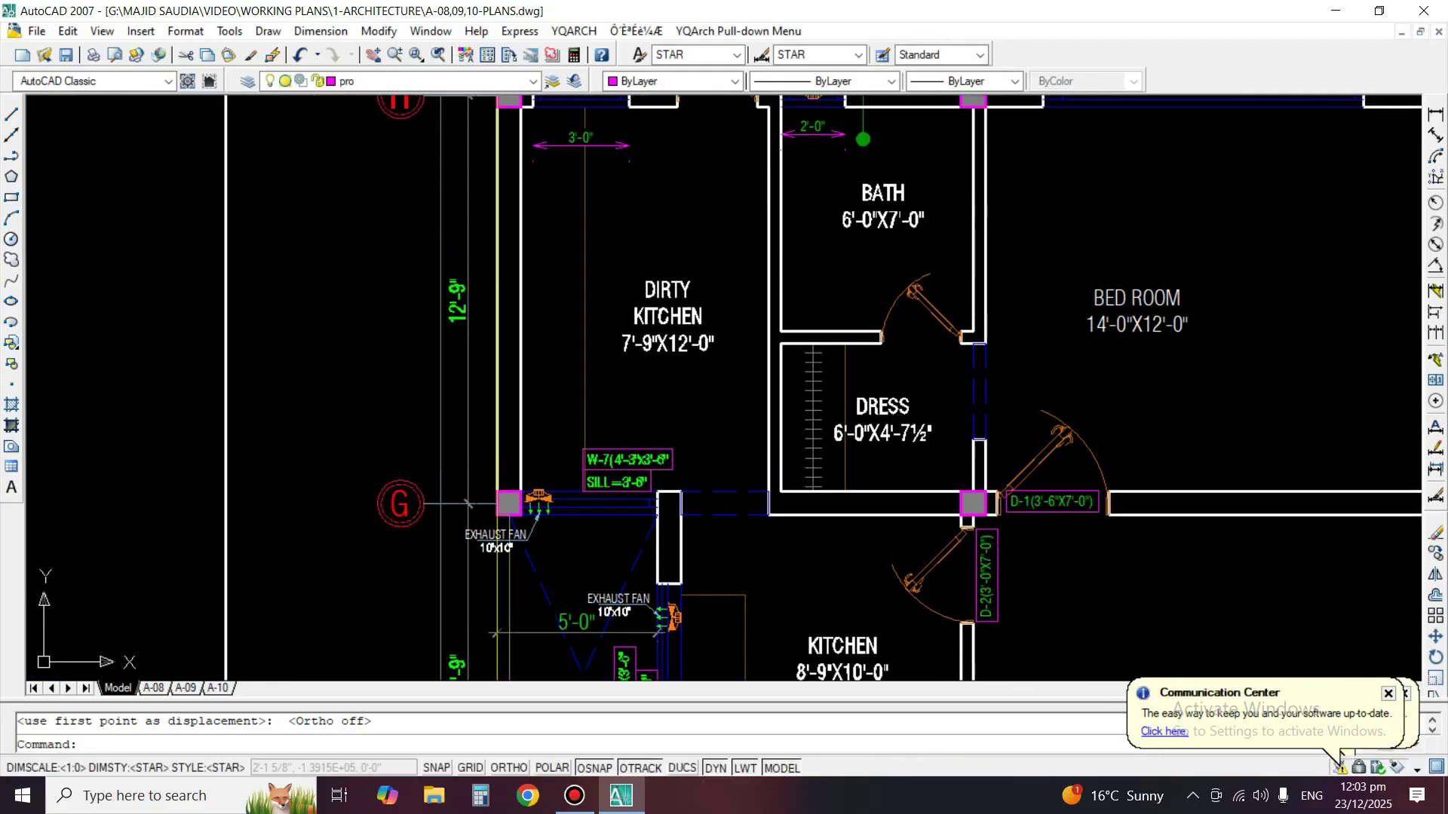
{"action": "type", "text": "co"}
{"action": "key", "text": "space"}
{"action": "scroll", "coordinate": [758, 391], "scroll_direction": "down", "scroll_amount": 2}
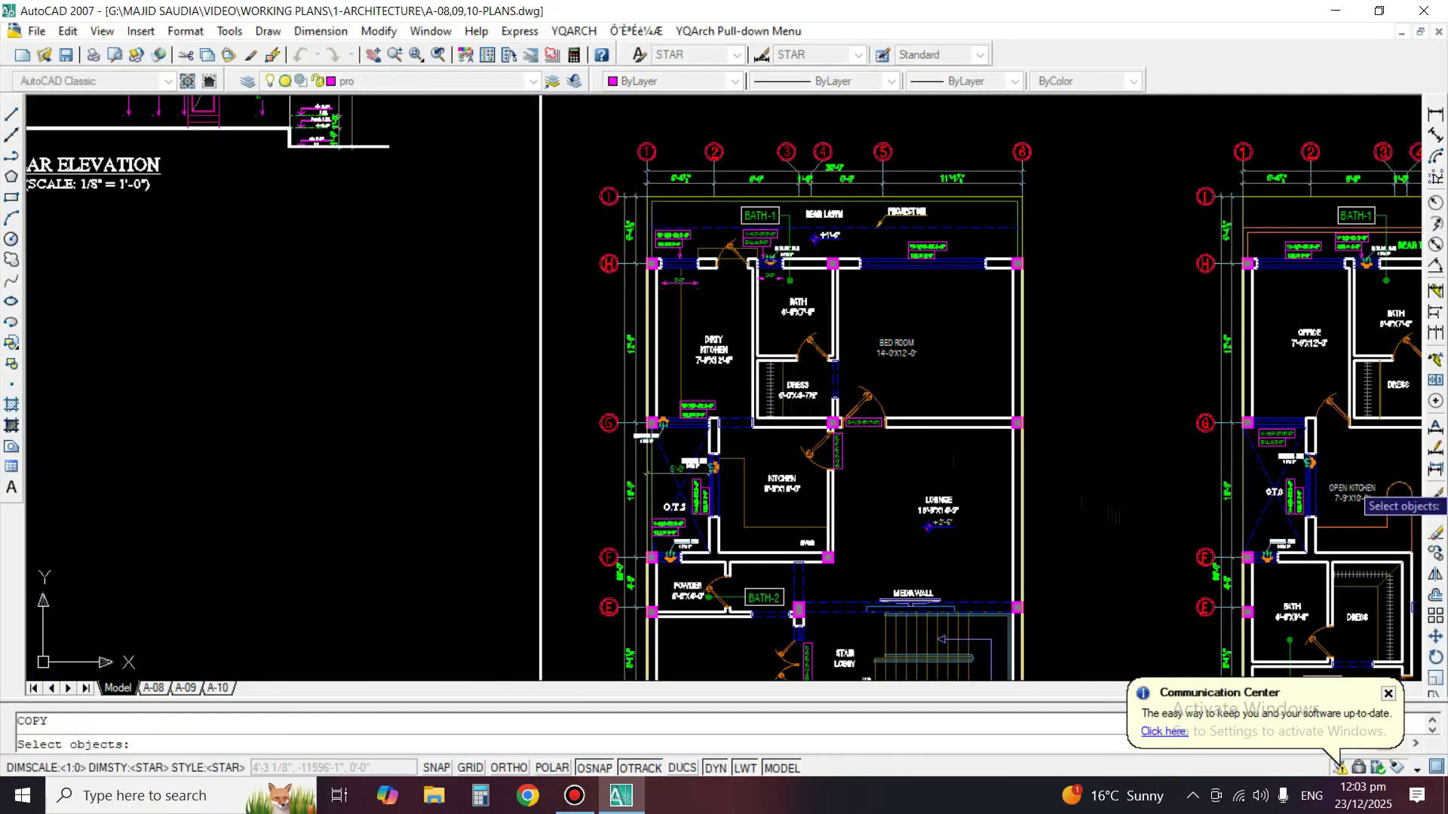
{"action": "key", "text": "space"}
Measure the office door's opening width on the adjacent floor plan with a linear dimension placed just below the opening.
{"action": "mouse_move", "coordinate": [1386, 482]}
{"action": "middle_mouse_down"}
{"action": "mouse_move", "coordinate": [1289, 433]}
{"action": "mouse_move", "coordinate": [1284, 446]}
{"action": "middle_mouse_up"}
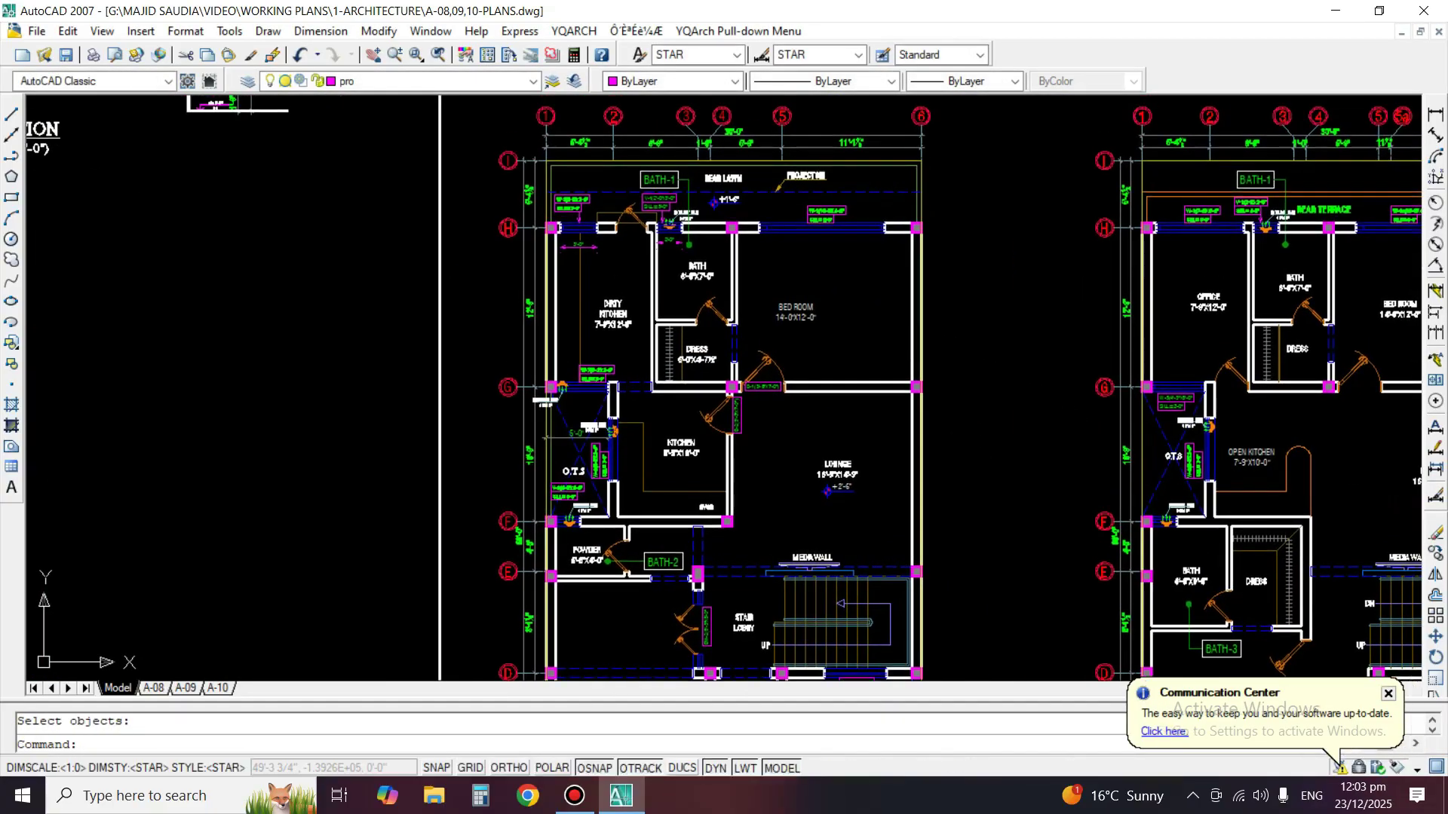
{"action": "scroll", "coordinate": [1394, 436], "scroll_direction": "up", "scroll_amount": 4}
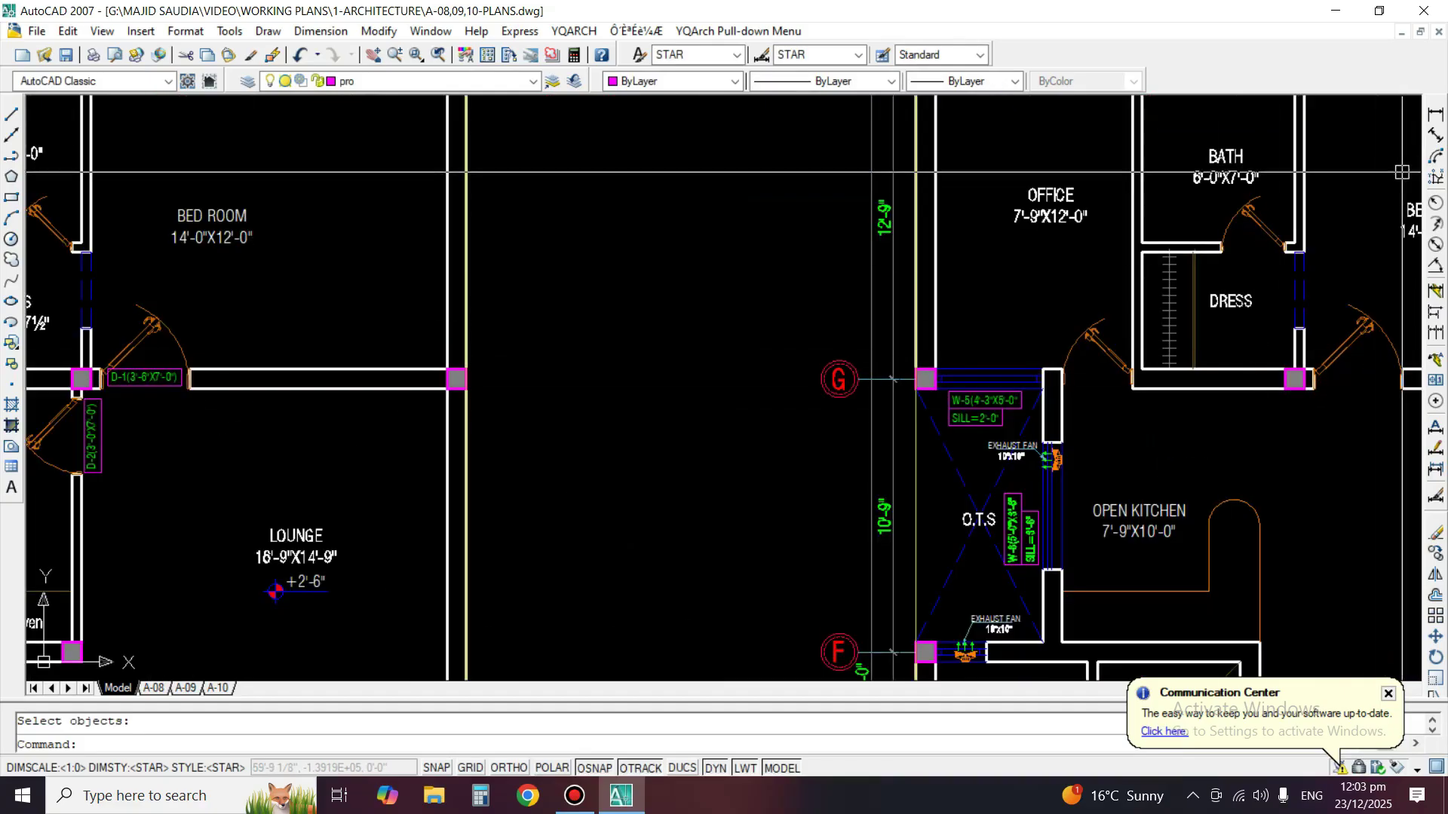
{"action": "left_click", "coordinate": [1435, 114]}
{"action": "scroll", "coordinate": [1055, 403], "scroll_direction": "up", "scroll_amount": 6}
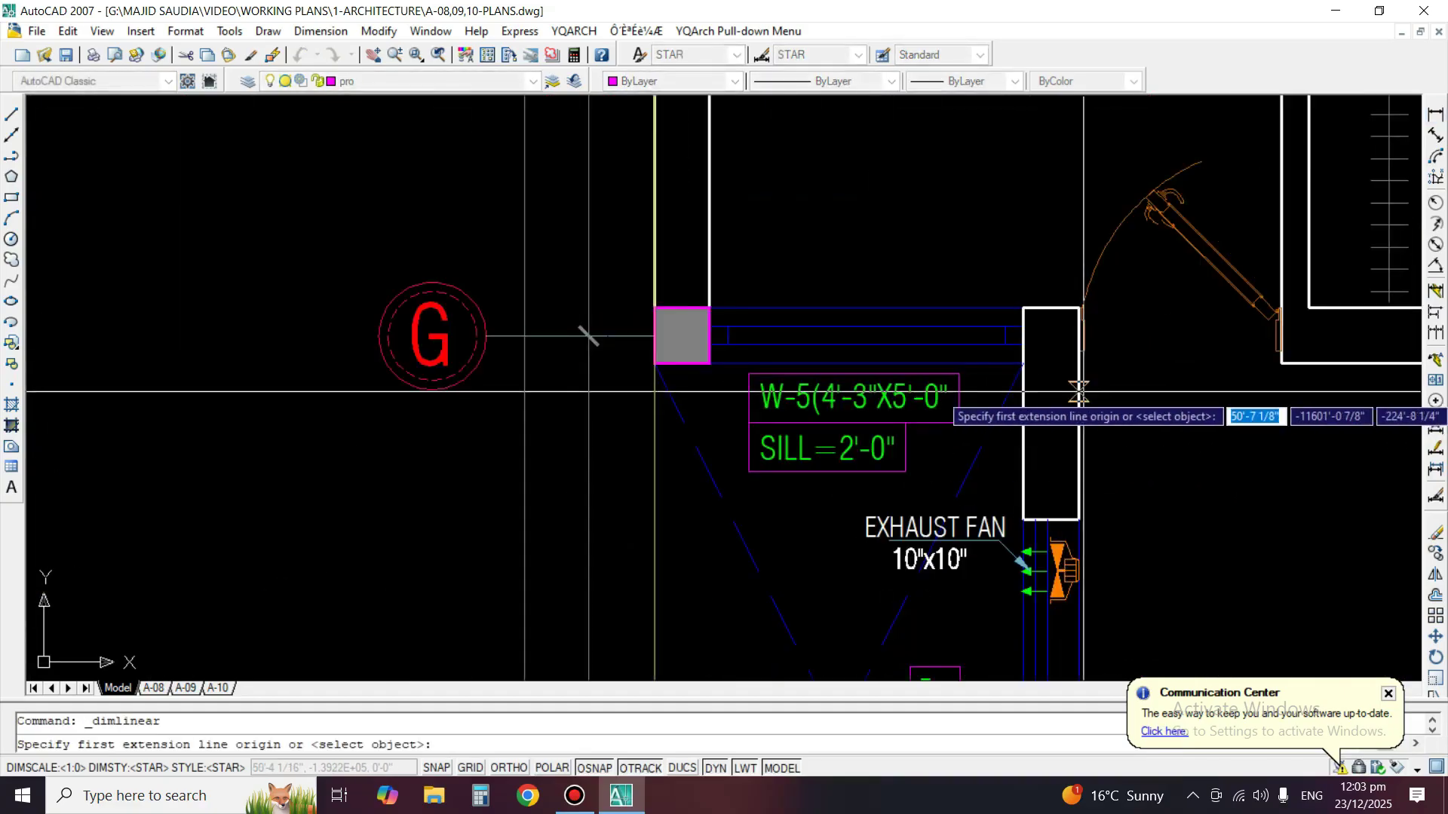
{"action": "left_click", "coordinate": [1063, 398]}
{"action": "left_click", "coordinate": [1290, 240]}
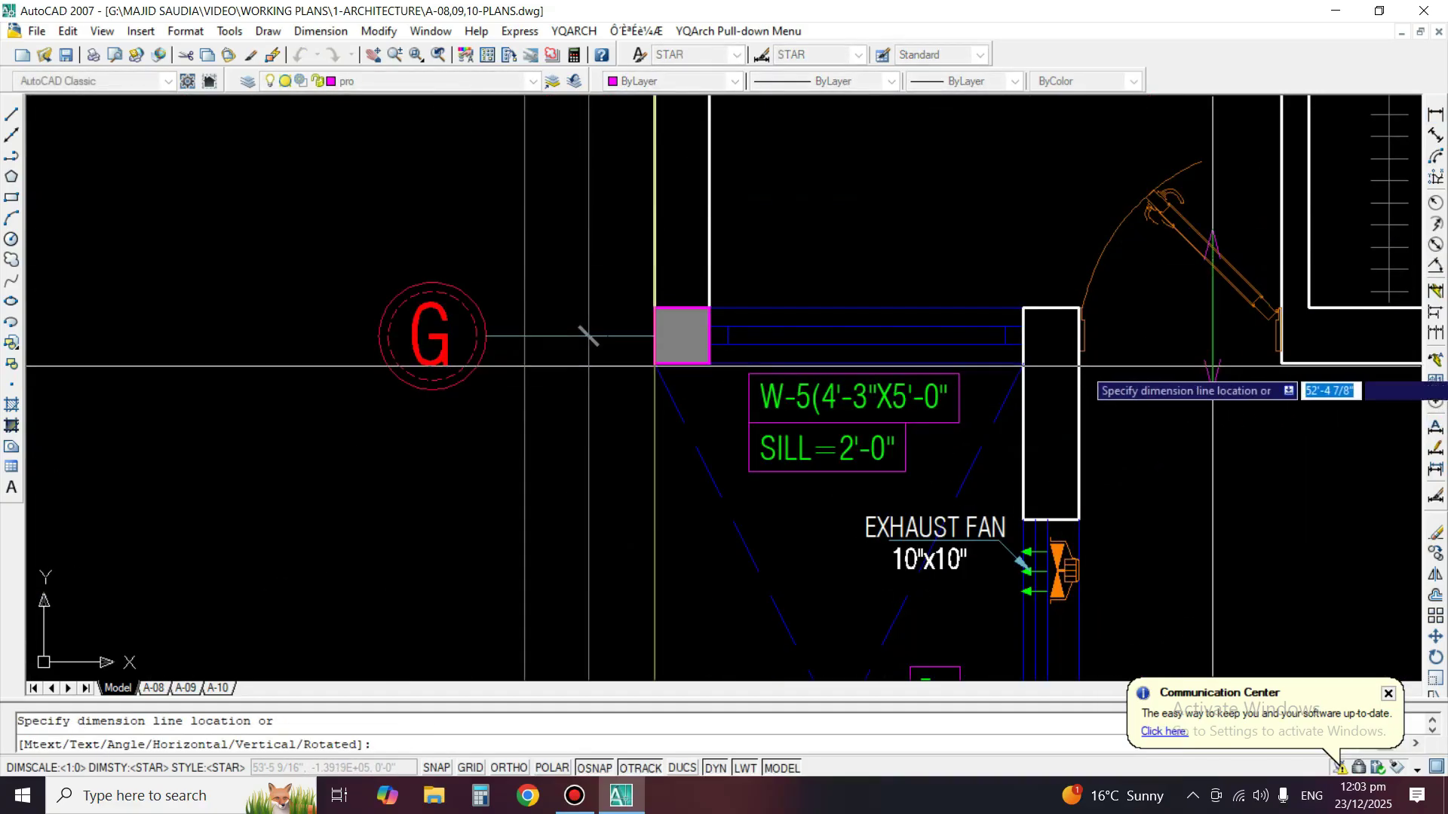
{"action": "left_click", "coordinate": [1241, 443]}
Copy the kitchen door's D-2 tag to the adjacent floor plan, above the open kitchen label near the office door.
{"action": "type", "text": "co"}
{"action": "key", "text": "Return"}
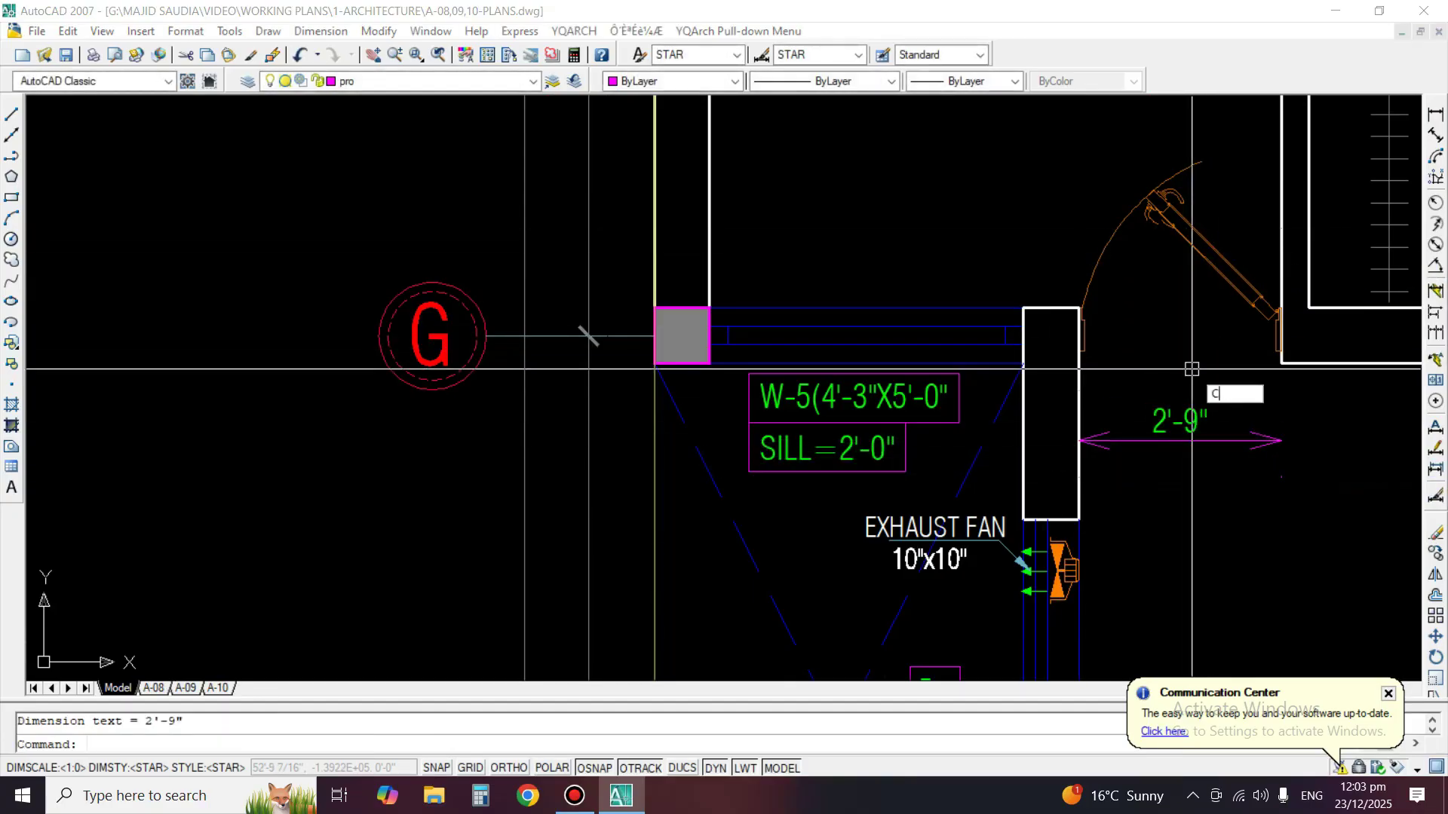
{"action": "scroll", "coordinate": [1191, 369], "scroll_direction": "down", "scroll_amount": 2}
{"action": "scroll", "coordinate": [1226, 438], "scroll_direction": "down", "scroll_amount": 3}
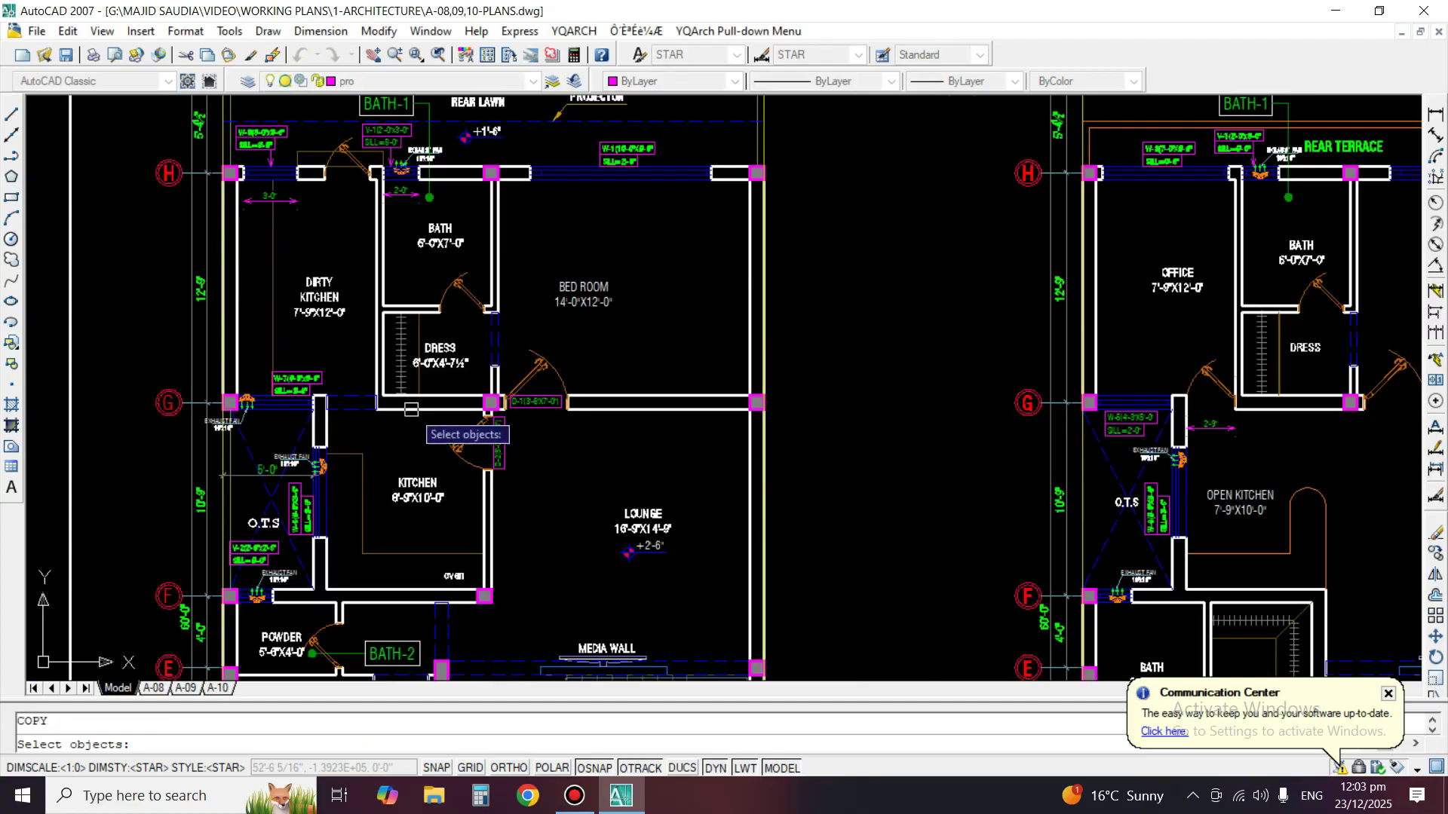
{"action": "scroll", "coordinate": [435, 421], "scroll_direction": "up", "scroll_amount": 3}
{"action": "left_click", "coordinate": [575, 493]}
{"action": "key", "text": "Return"}
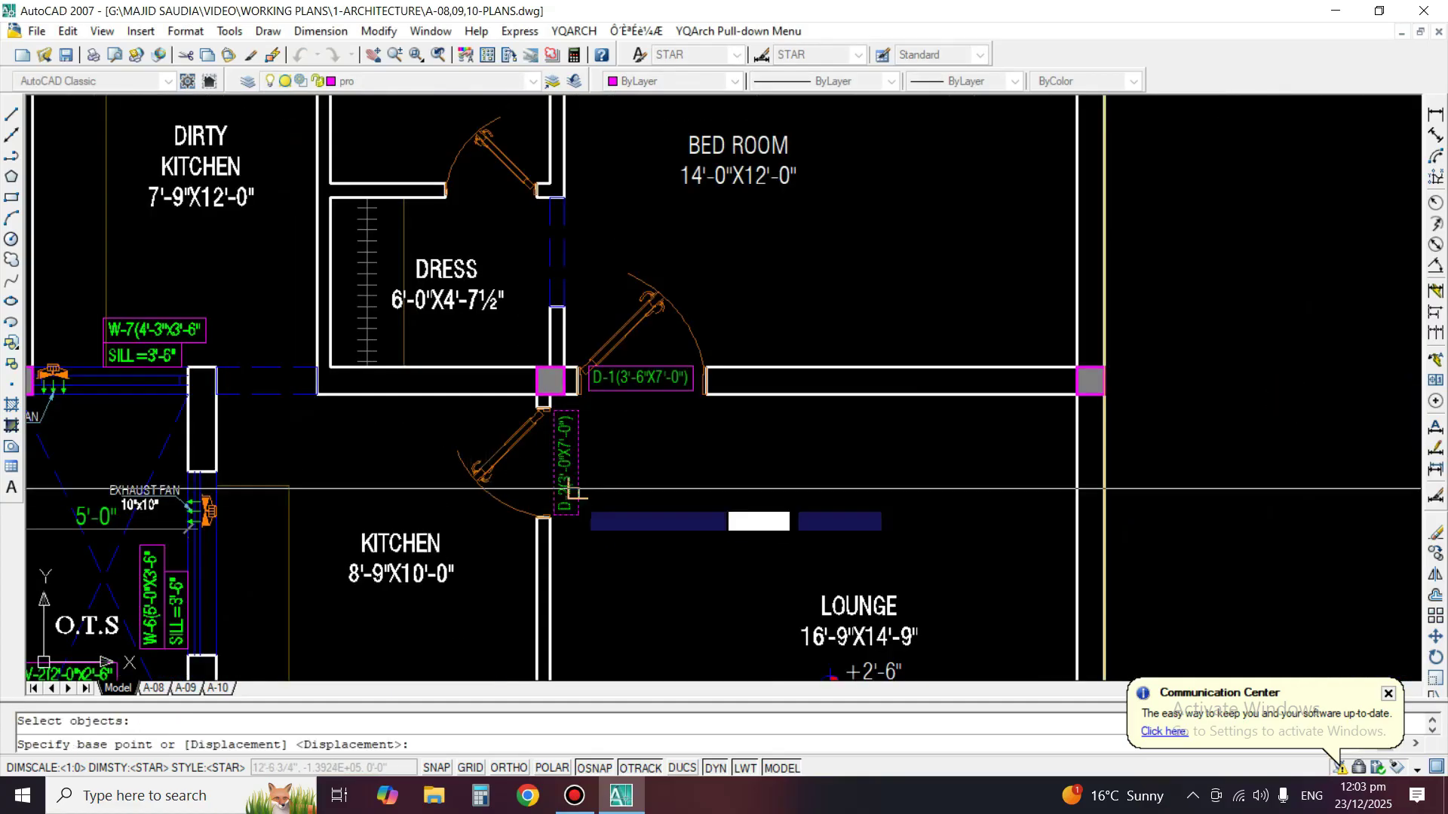
{"action": "left_click", "coordinate": [578, 497]}
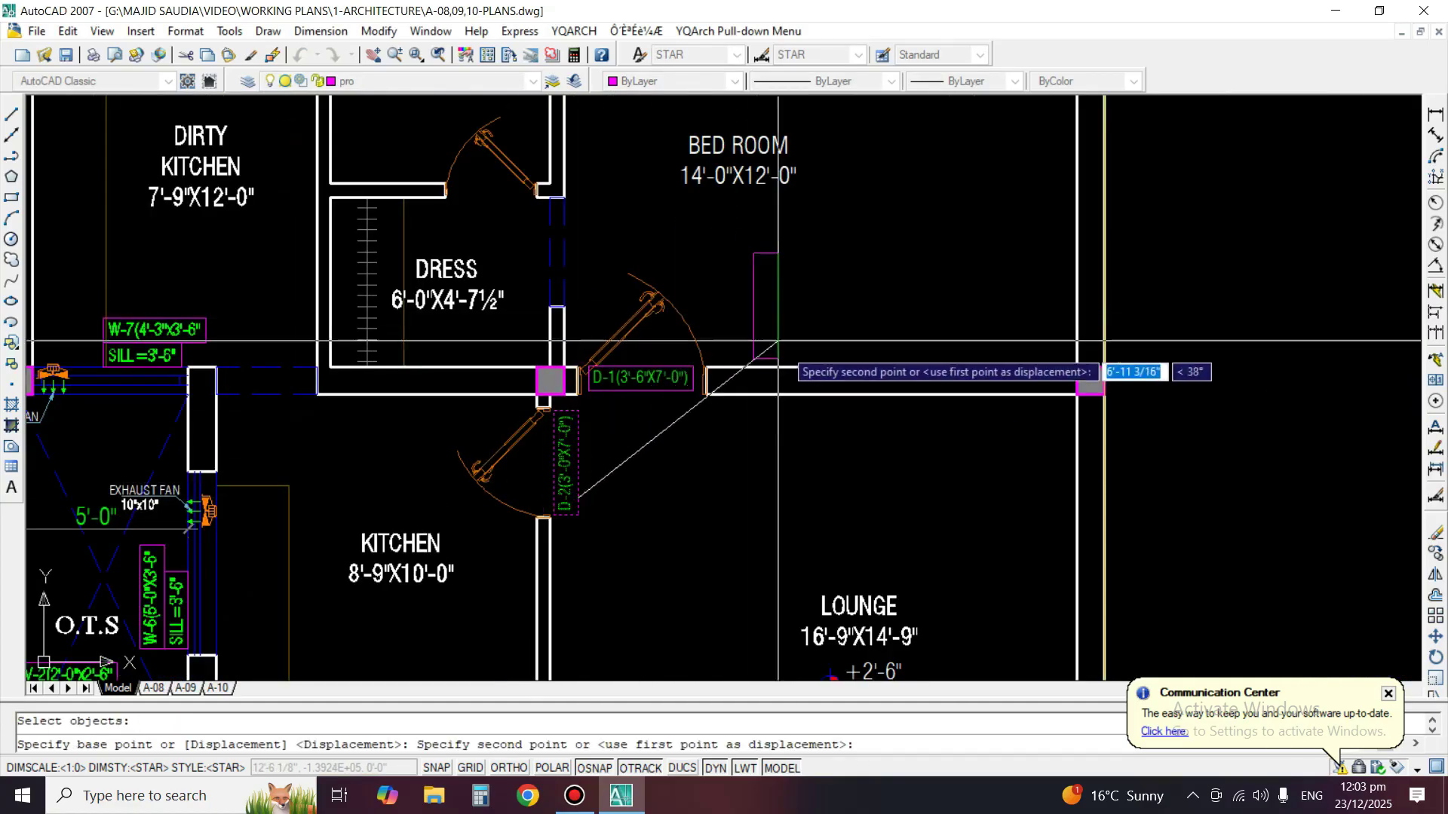
{"action": "scroll", "coordinate": [293, 380], "scroll_direction": "down", "scroll_amount": 5}
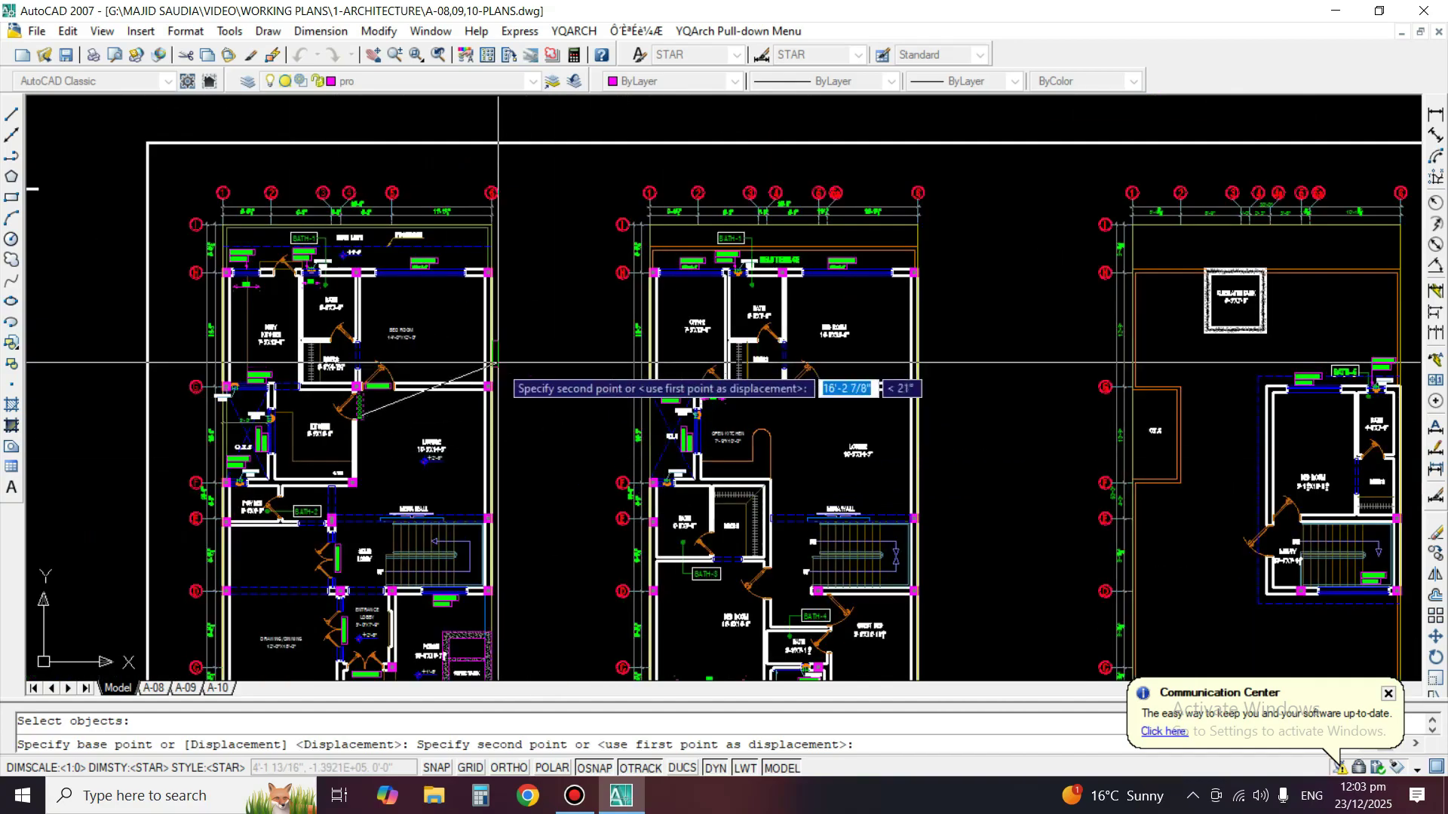
{"action": "scroll", "coordinate": [829, 377], "scroll_direction": "up", "scroll_amount": 7}
{"action": "left_click", "coordinate": [966, 411]}
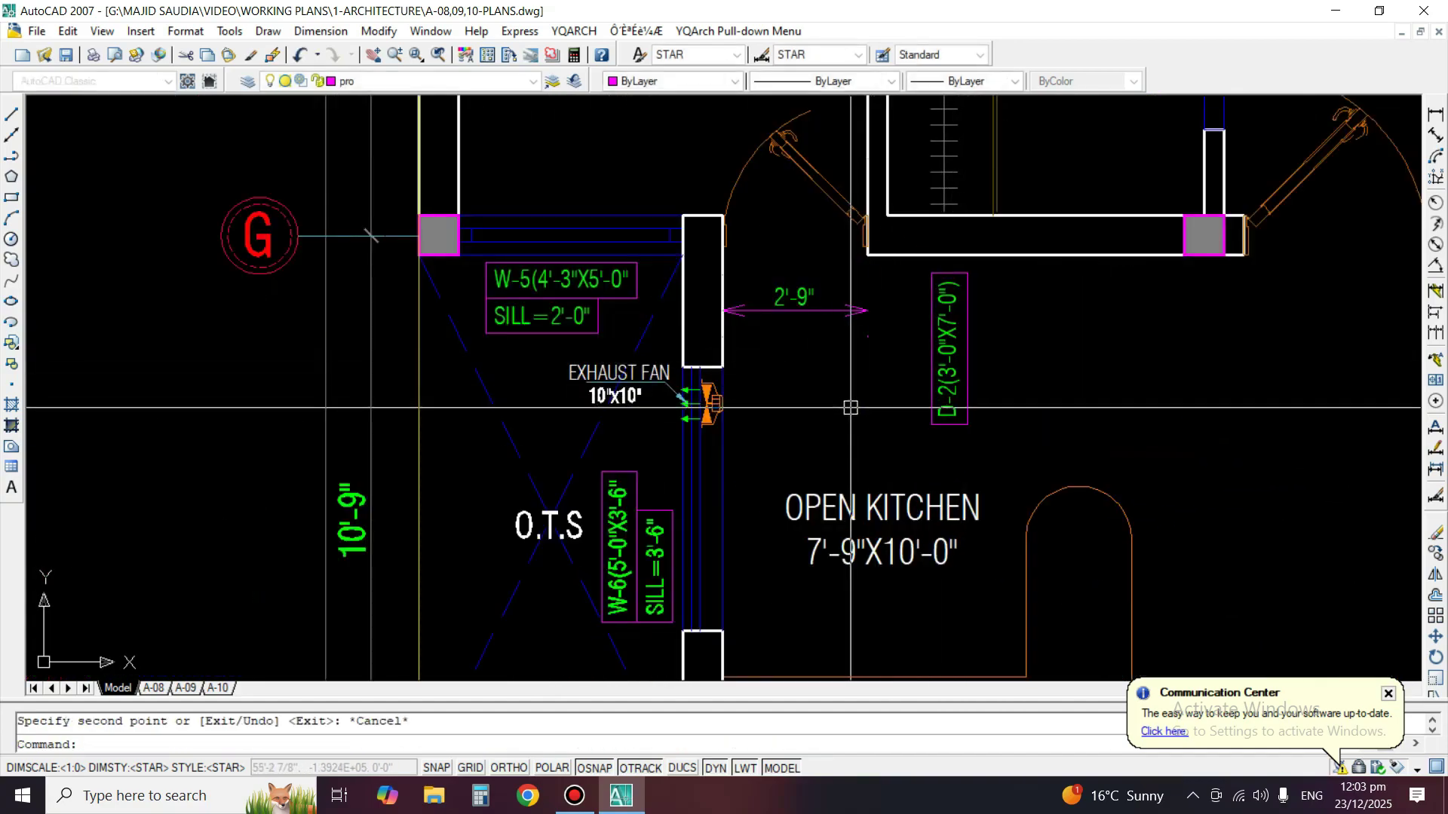
Change the copied tag near the office door to D-3(2'-9"X7'-0").
{"action": "double_click", "coordinate": [963, 385]}
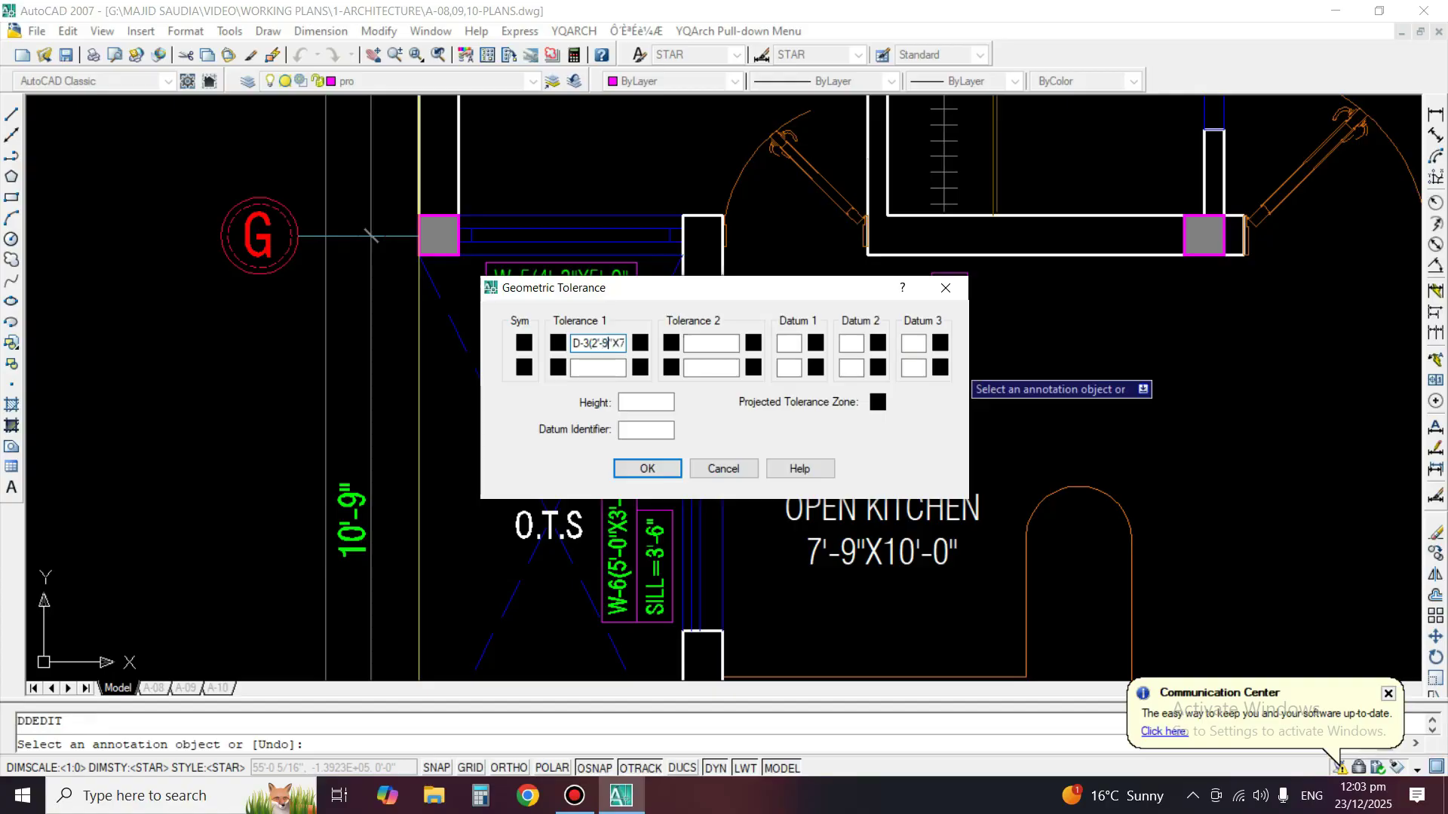
{"action": "key", "text": "Return"}
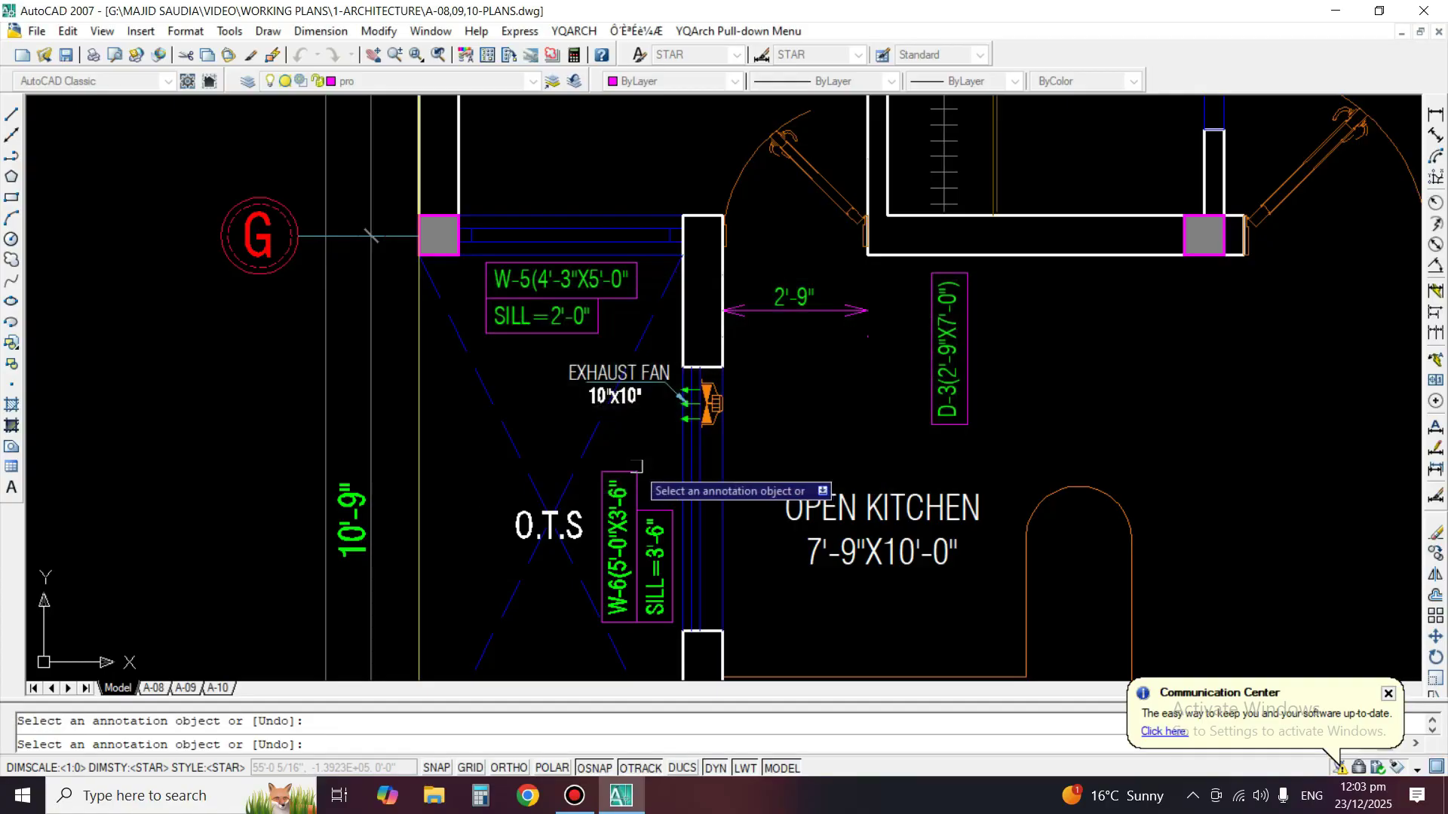
{"action": "key", "text": "Escape"}
Rotate the D-3 tag with Ortho on so its text reads horizontally.
{"action": "type", "text": "RO"}
{"action": "key", "text": "space"}
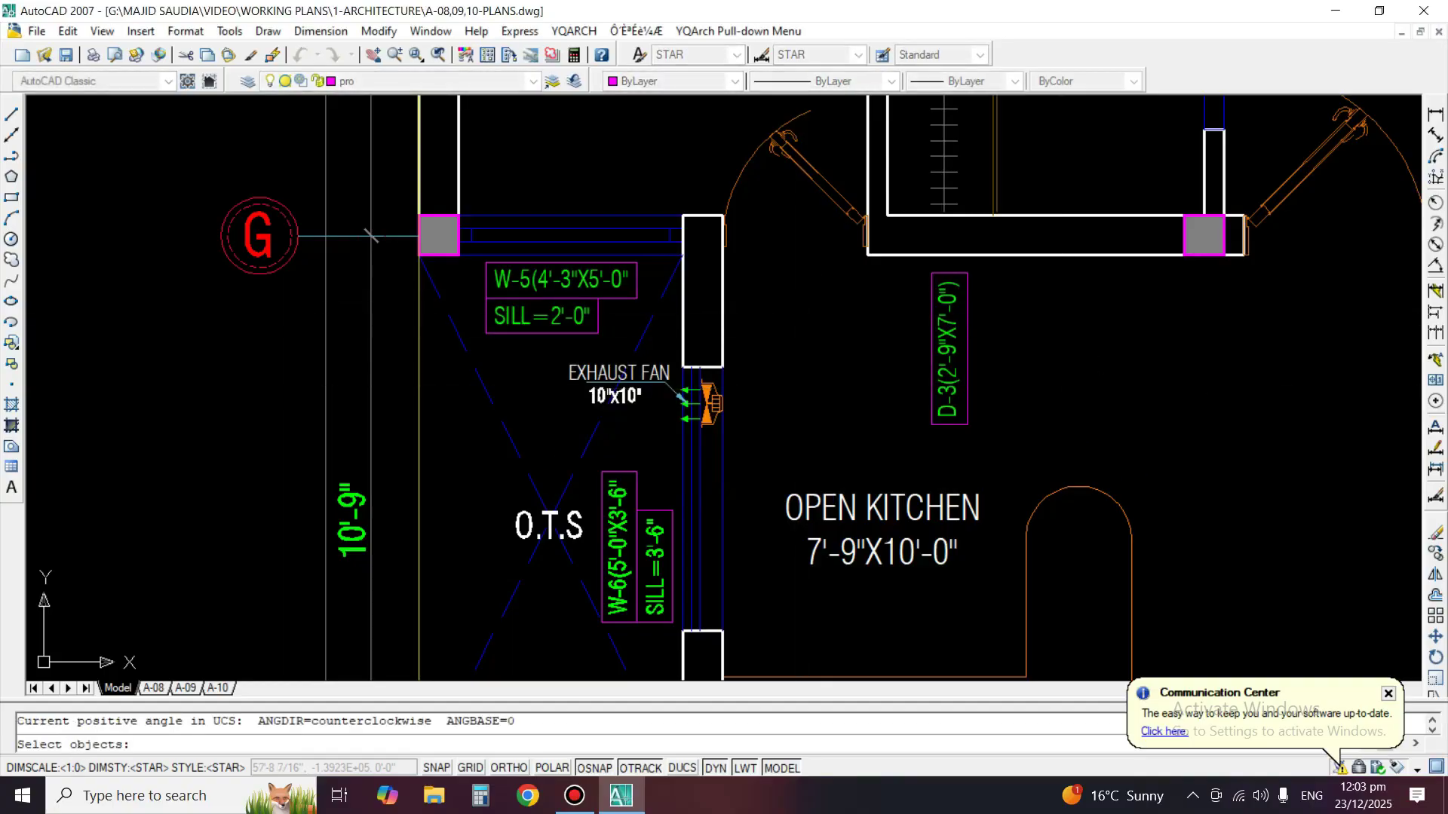
{"action": "left_click", "coordinate": [932, 355]}
{"action": "key", "text": "space"}
{"action": "left_click", "coordinate": [933, 362]}
{"action": "key", "text": "F8"}
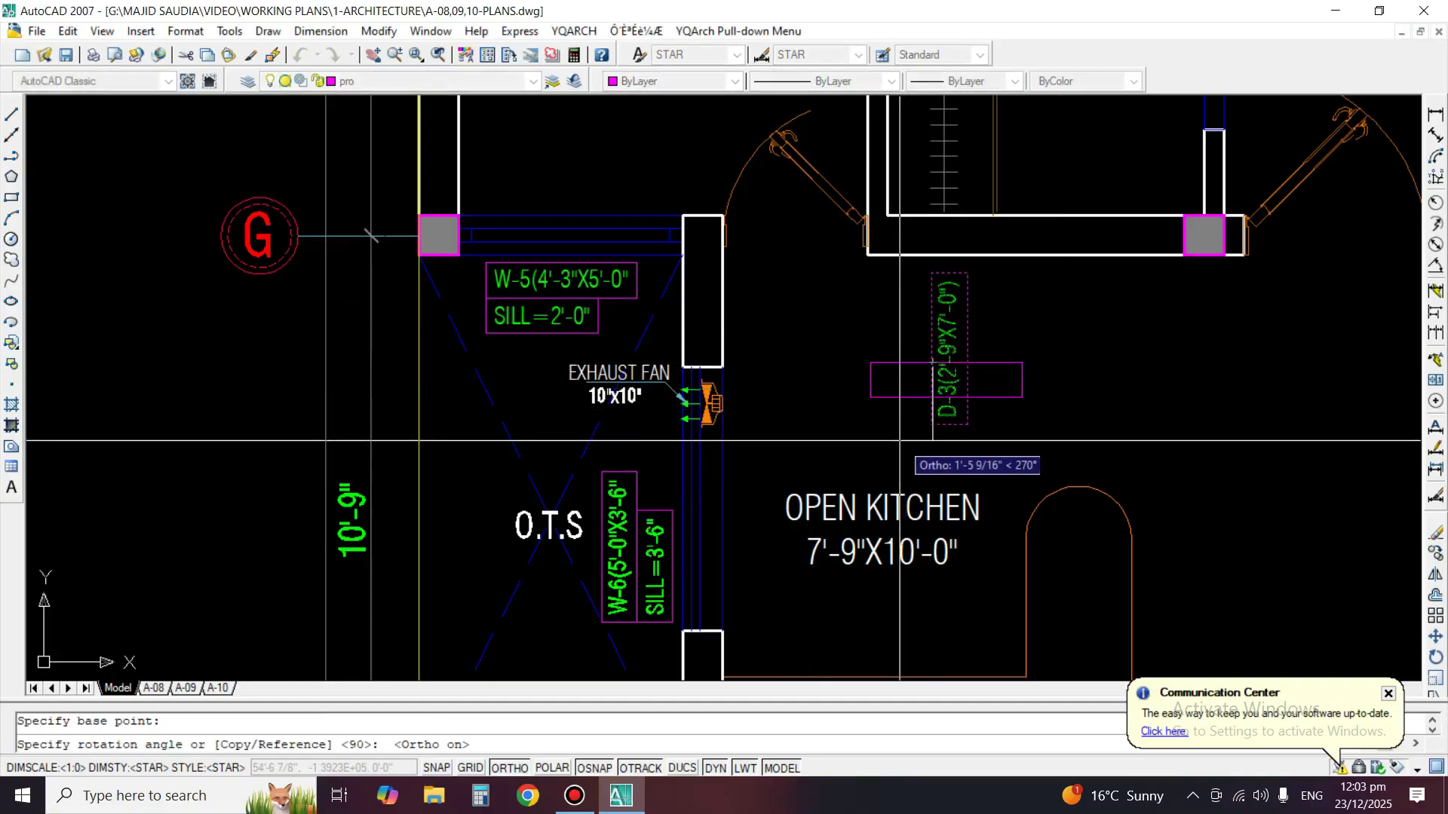
{"action": "left_click", "coordinate": [902, 438]}
Move the D-3 tag directly below the office door opening, next to the O.T.S wall.
{"action": "type", "text": "M"}
{"action": "key", "text": "space"}
{"action": "left_click", "coordinate": [943, 408]}
{"action": "left_click", "coordinate": [903, 374]}
{"action": "key", "text": "space"}
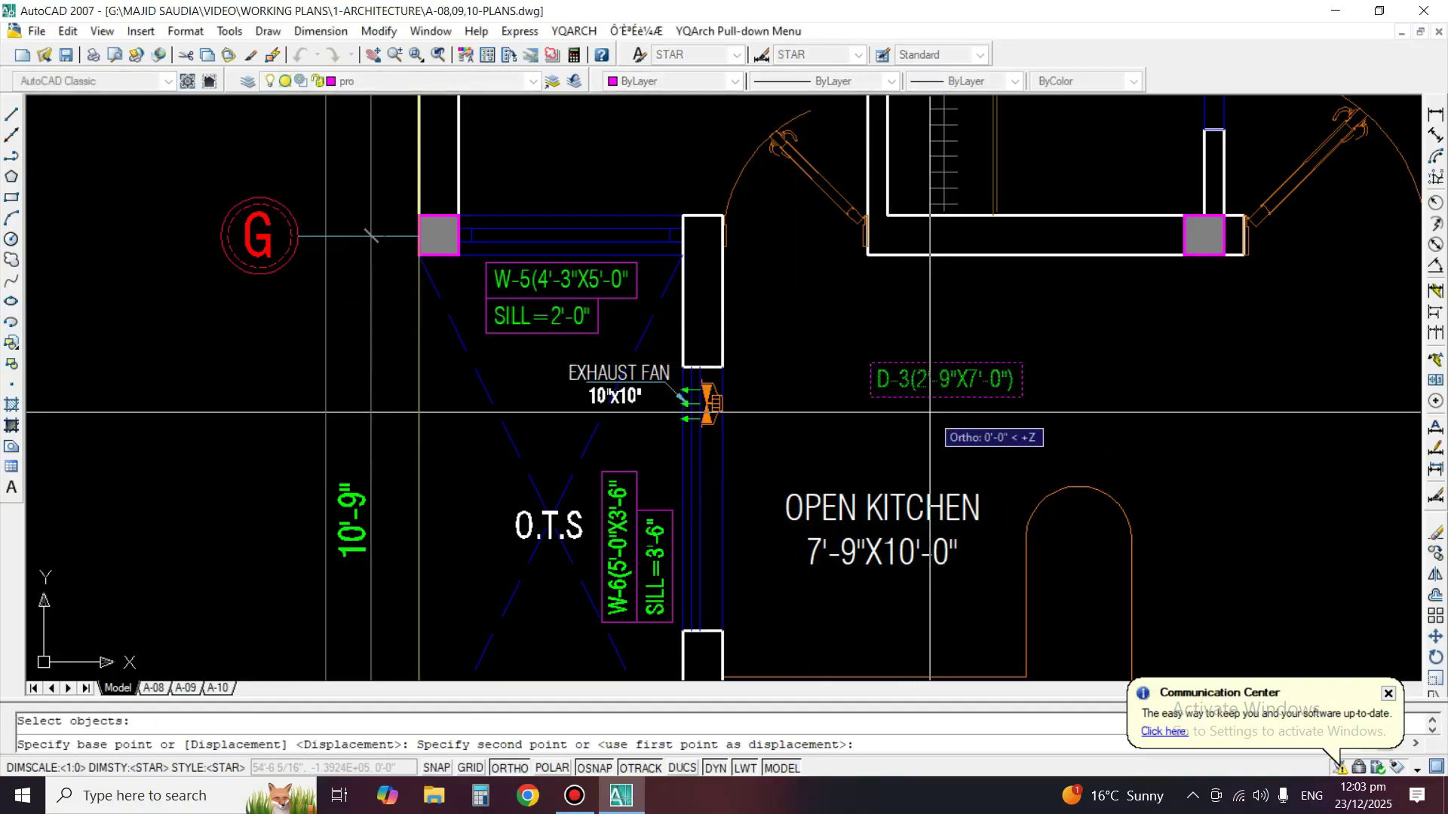
{"action": "left_click", "coordinate": [930, 412]}
{"action": "key", "text": "F8"}
{"action": "left_click", "coordinate": [786, 309]}
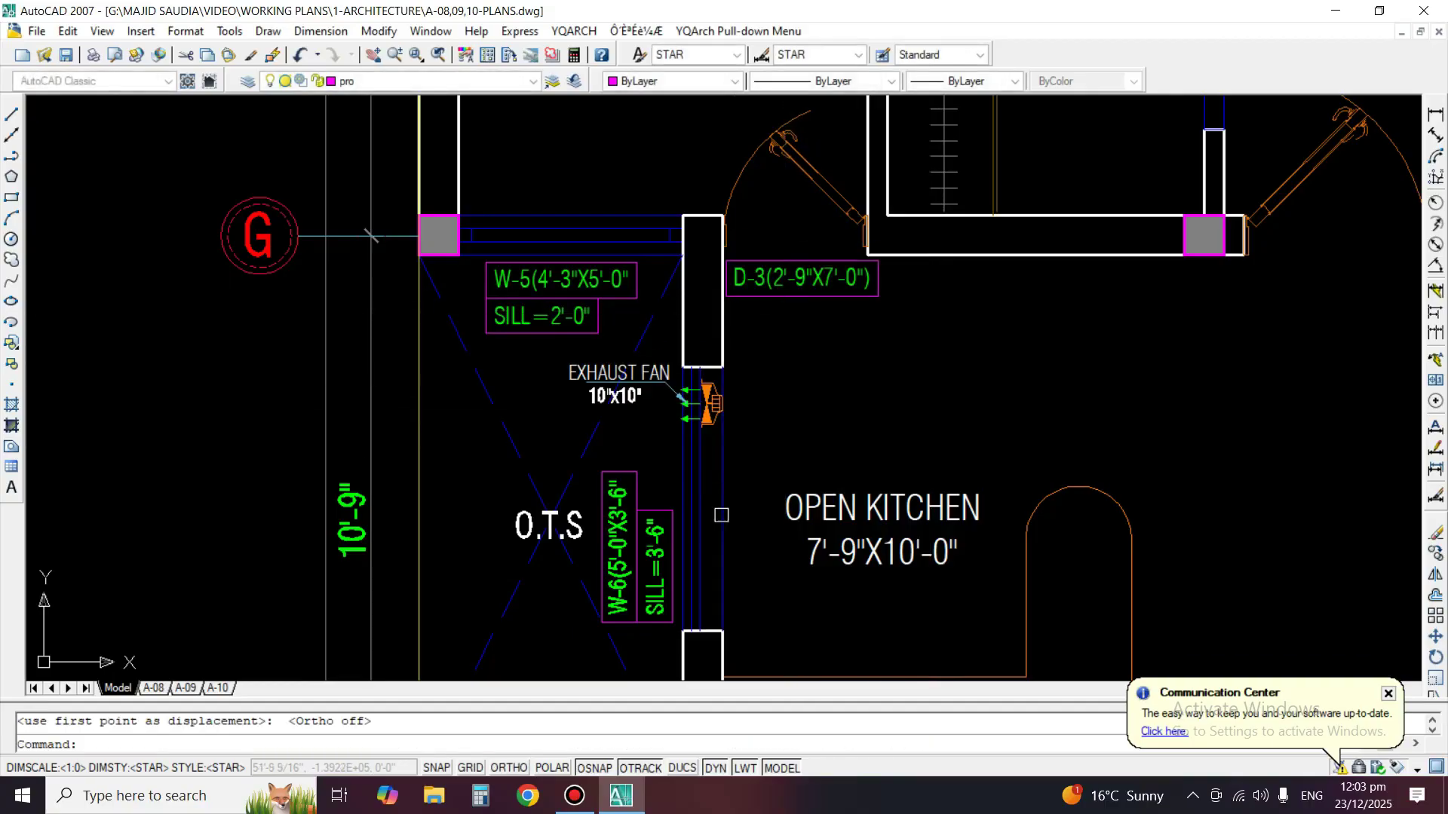
Copy the D-3 tag from the office door to the other floor plan, below the bath door opening above the dress label.
{"action": "scroll", "coordinate": [849, 520], "scroll_direction": "down", "scroll_amount": 4}
{"action": "mouse_move", "coordinate": [849, 520]}
{"action": "middle_mouse_down"}
{"action": "mouse_move", "coordinate": [849, 472]}
{"action": "mouse_move", "coordinate": [1162, 524]}
{"action": "middle_mouse_up"}
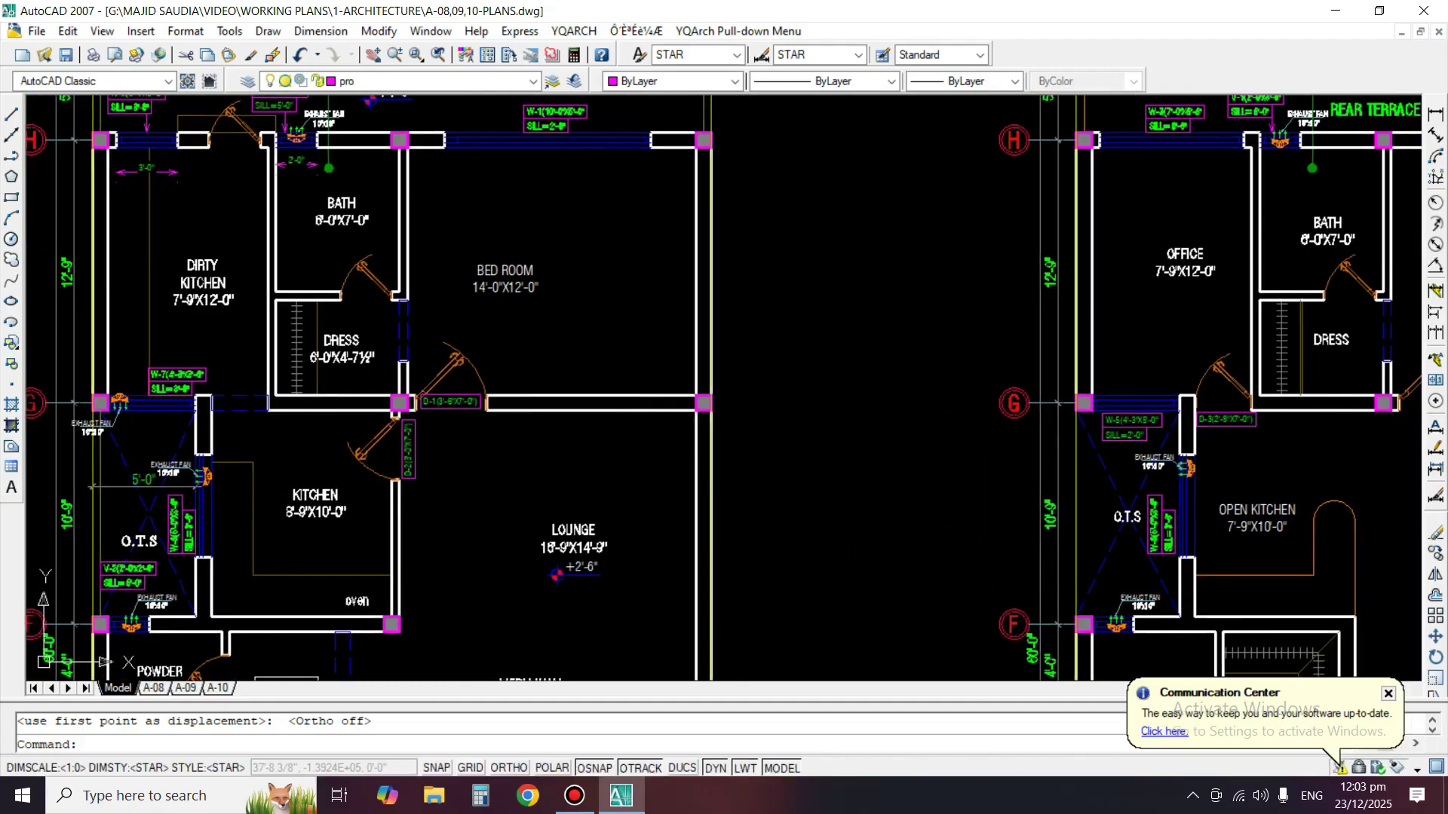
{"action": "middle_click_drag", "start_coordinate": [271, 370], "coordinate": [483, 377]}
{"action": "type", "text": "co"}
{"action": "key", "text": "Return"}
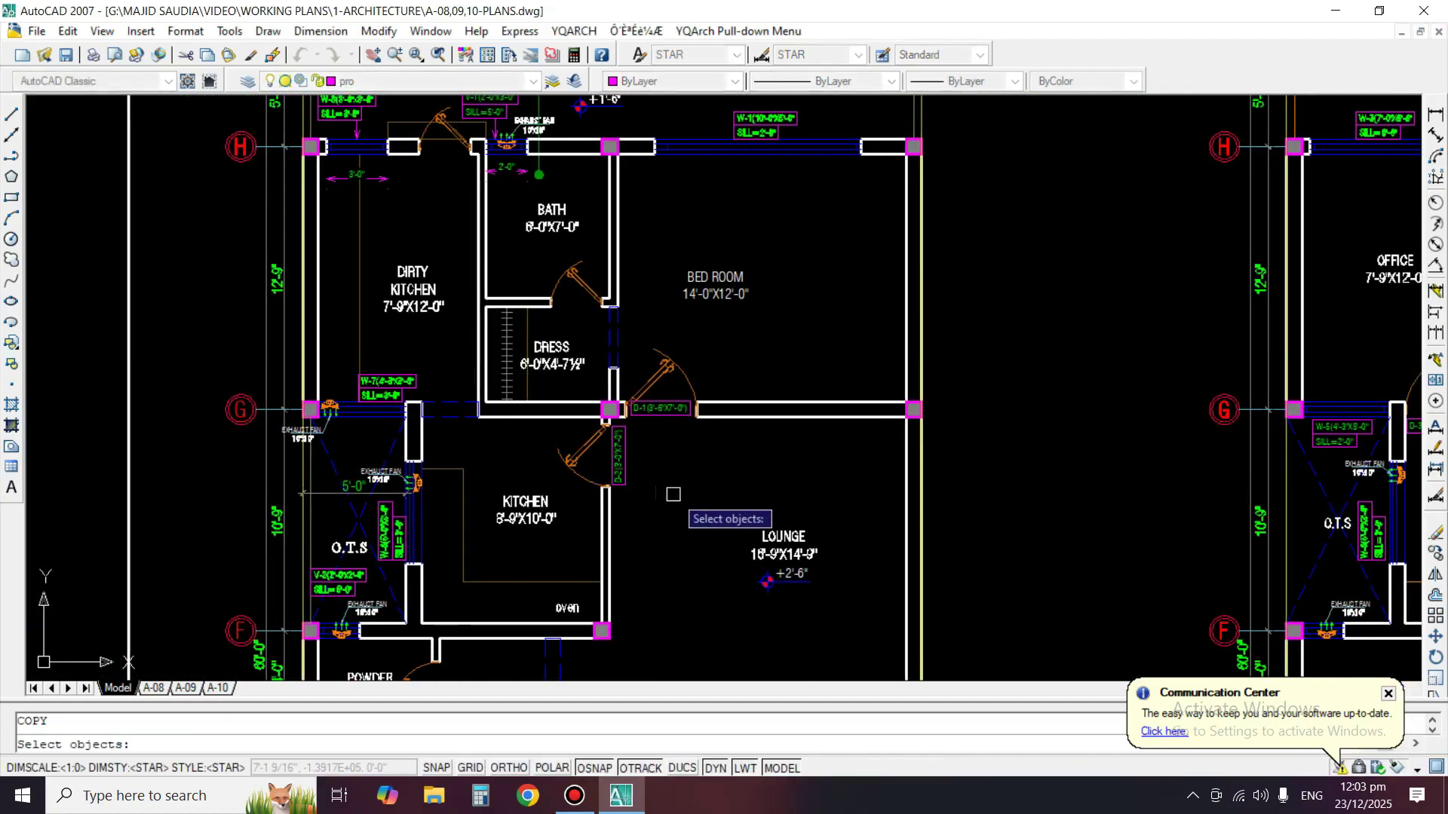
{"action": "scroll", "coordinate": [673, 495], "scroll_direction": "down", "scroll_amount": 1}
{"action": "scroll", "coordinate": [605, 527], "scroll_direction": "up", "scroll_amount": 2}
{"action": "scroll", "coordinate": [1008, 469], "scroll_direction": "down", "scroll_amount": 4}
{"action": "scroll", "coordinate": [1013, 468], "scroll_direction": "up", "scroll_amount": 4}
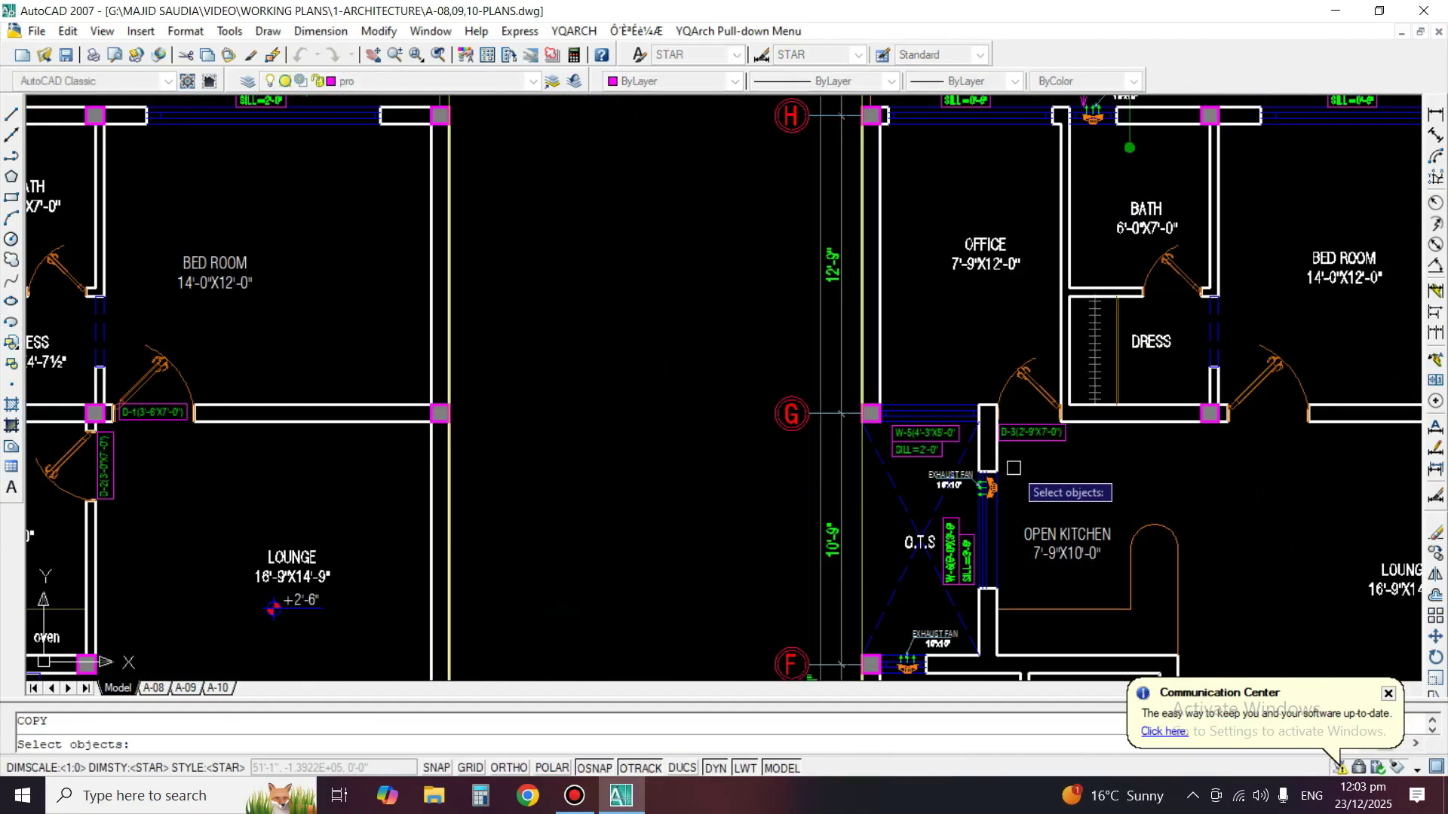
{"action": "scroll", "coordinate": [1011, 463], "scroll_direction": "up", "scroll_amount": 2}
{"action": "left_click", "coordinate": [1029, 424]}
{"action": "key", "text": "space"}
{"action": "left_click", "coordinate": [1034, 432]}
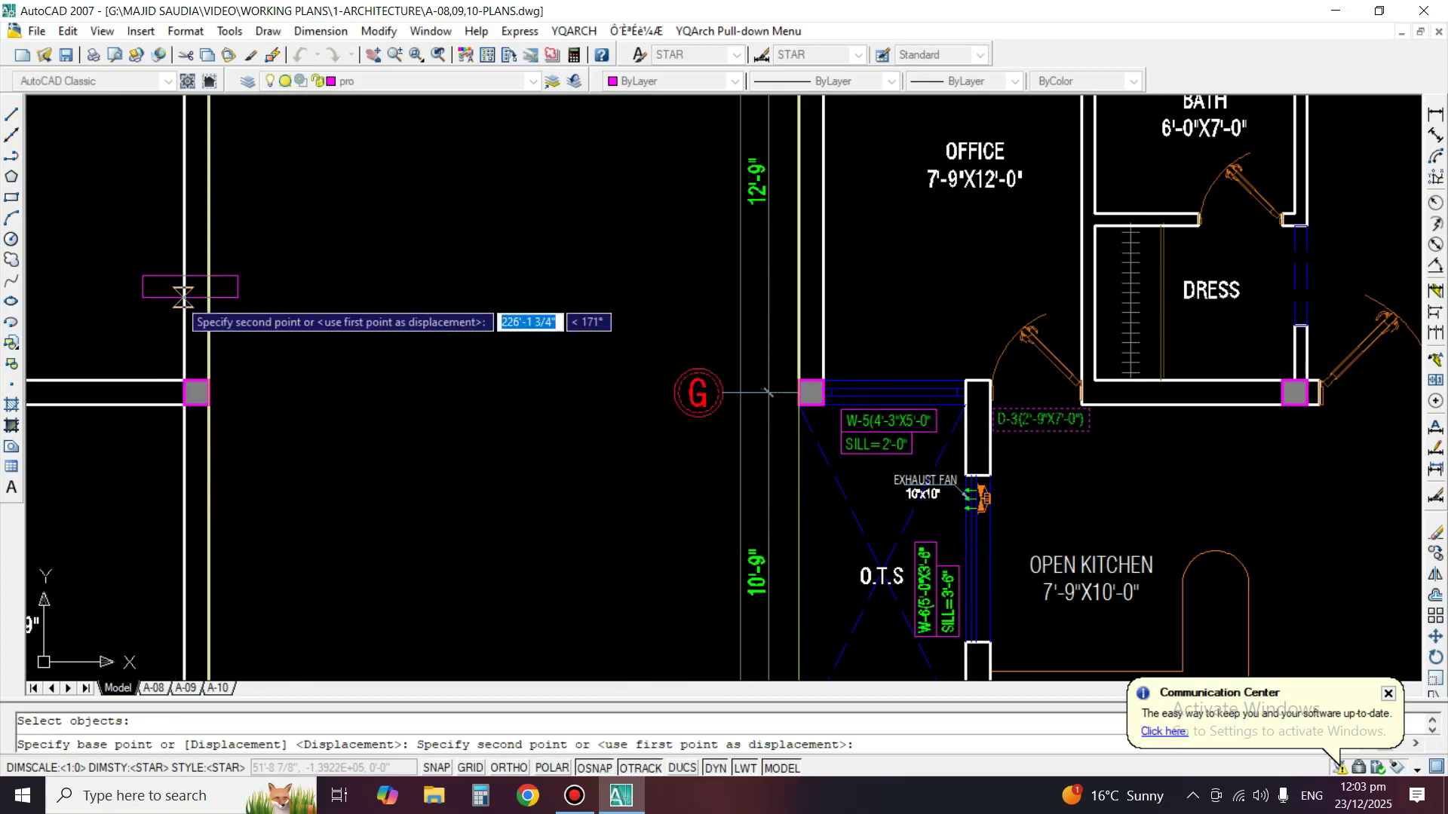
{"action": "middle_click_drag", "start_coordinate": [239, 316], "coordinate": [1101, 428]}
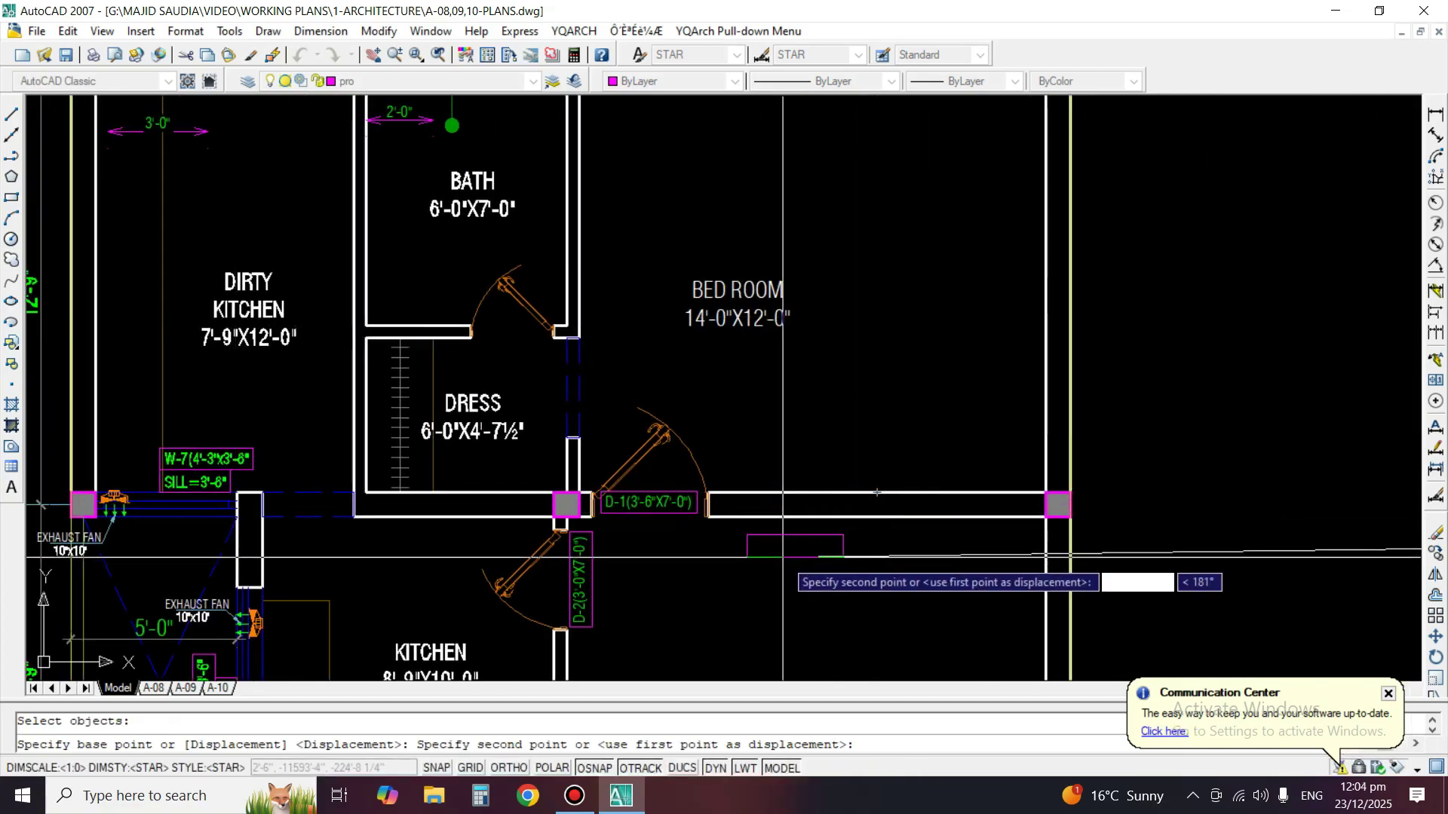
{"action": "middle_click_drag", "start_coordinate": [783, 557], "coordinate": [784, 309]}
{"action": "scroll", "coordinate": [661, 380], "scroll_direction": "down", "scroll_amount": 2}
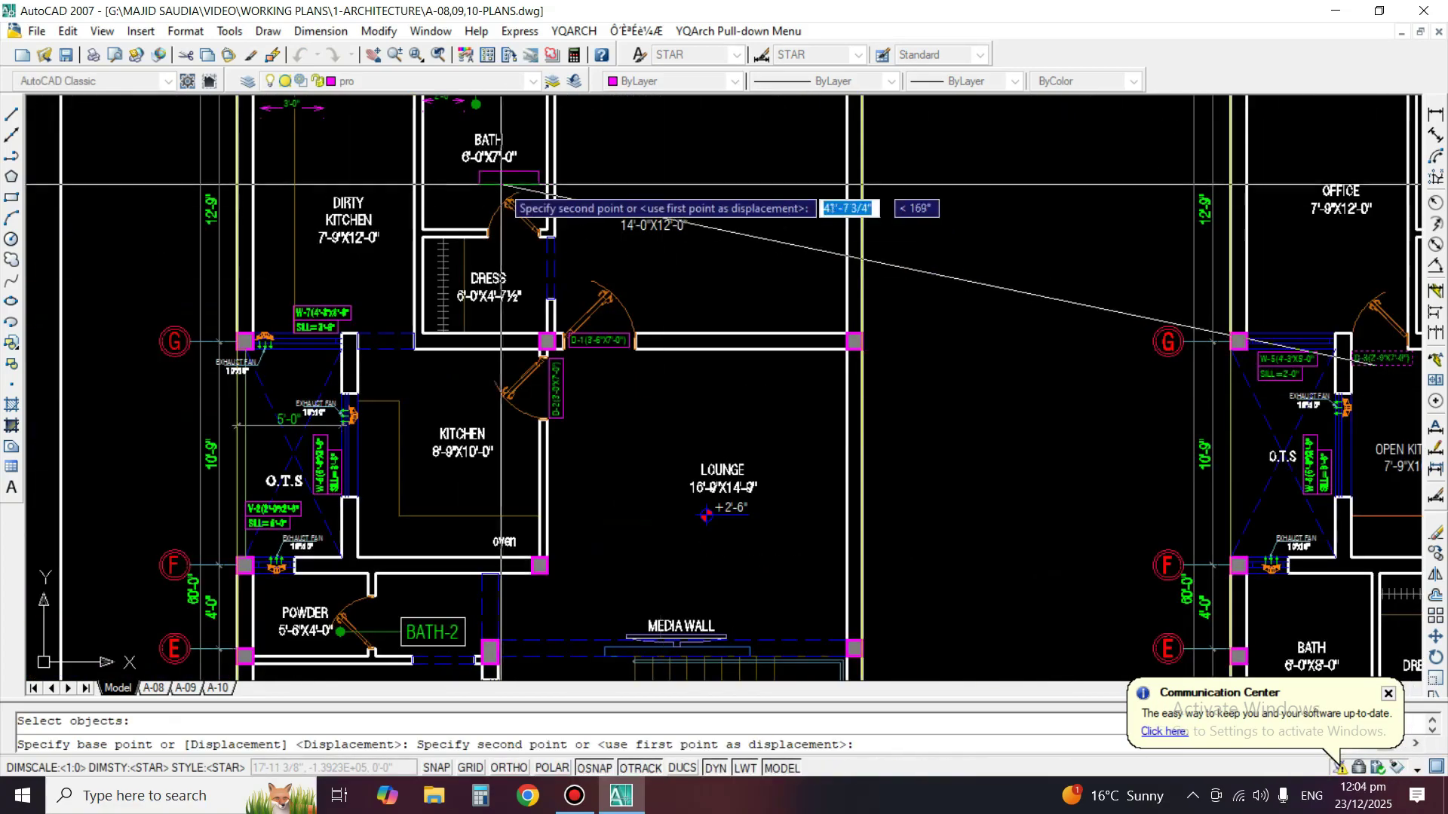
{"action": "scroll", "coordinate": [494, 248], "scroll_direction": "up", "scroll_amount": 5}
{"action": "left_click", "coordinate": [384, 317]}
{"action": "key", "text": "space"}
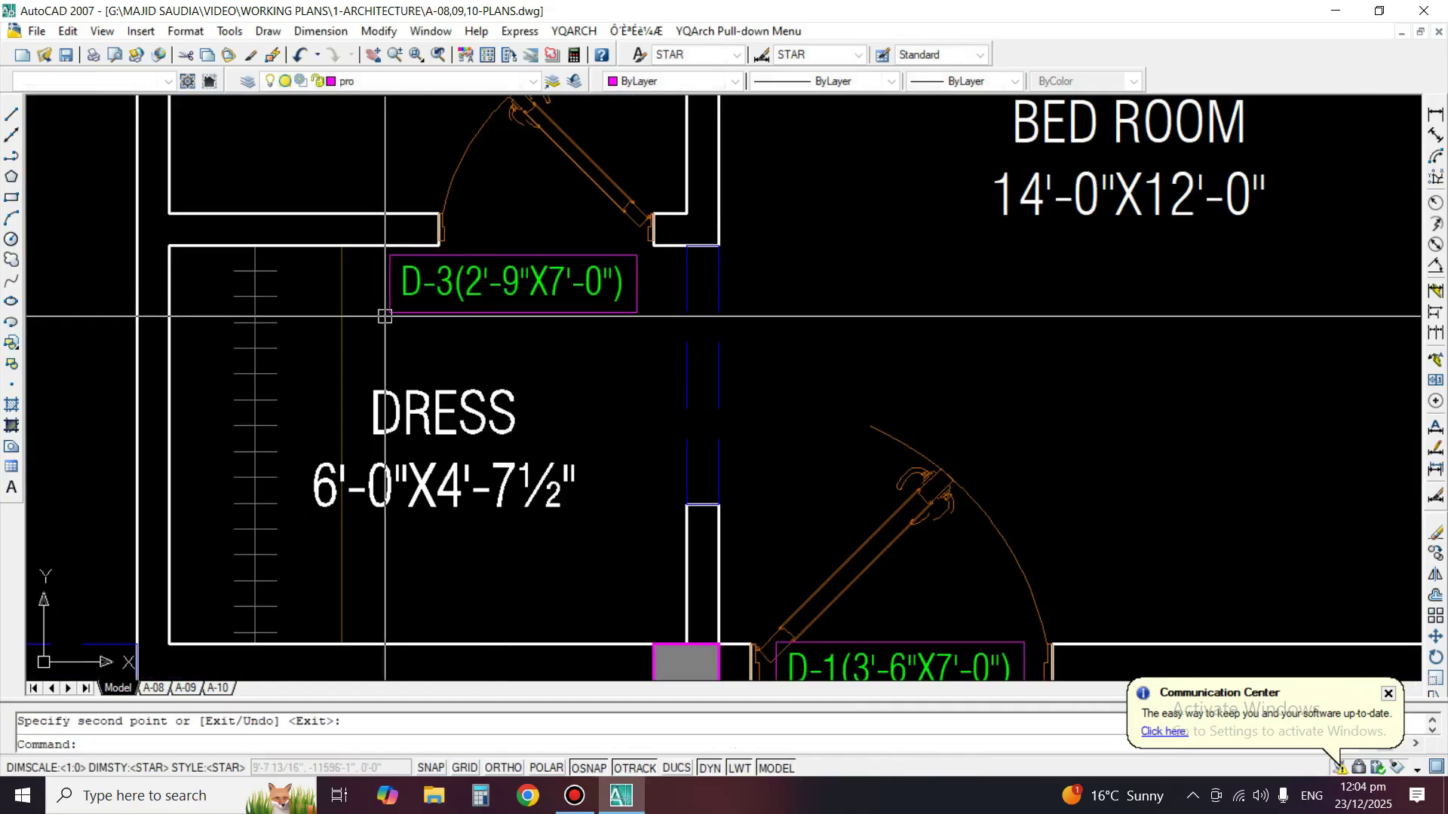
Change the copied tag below the bath door to D-4(2'-6"X7'-0").
{"action": "middle_click_drag", "start_coordinate": [385, 317], "coordinate": [646, 354]}
{"action": "type", "text": "ed"}
{"action": "key", "text": "space"}
{"action": "left_click", "coordinate": [813, 332]}
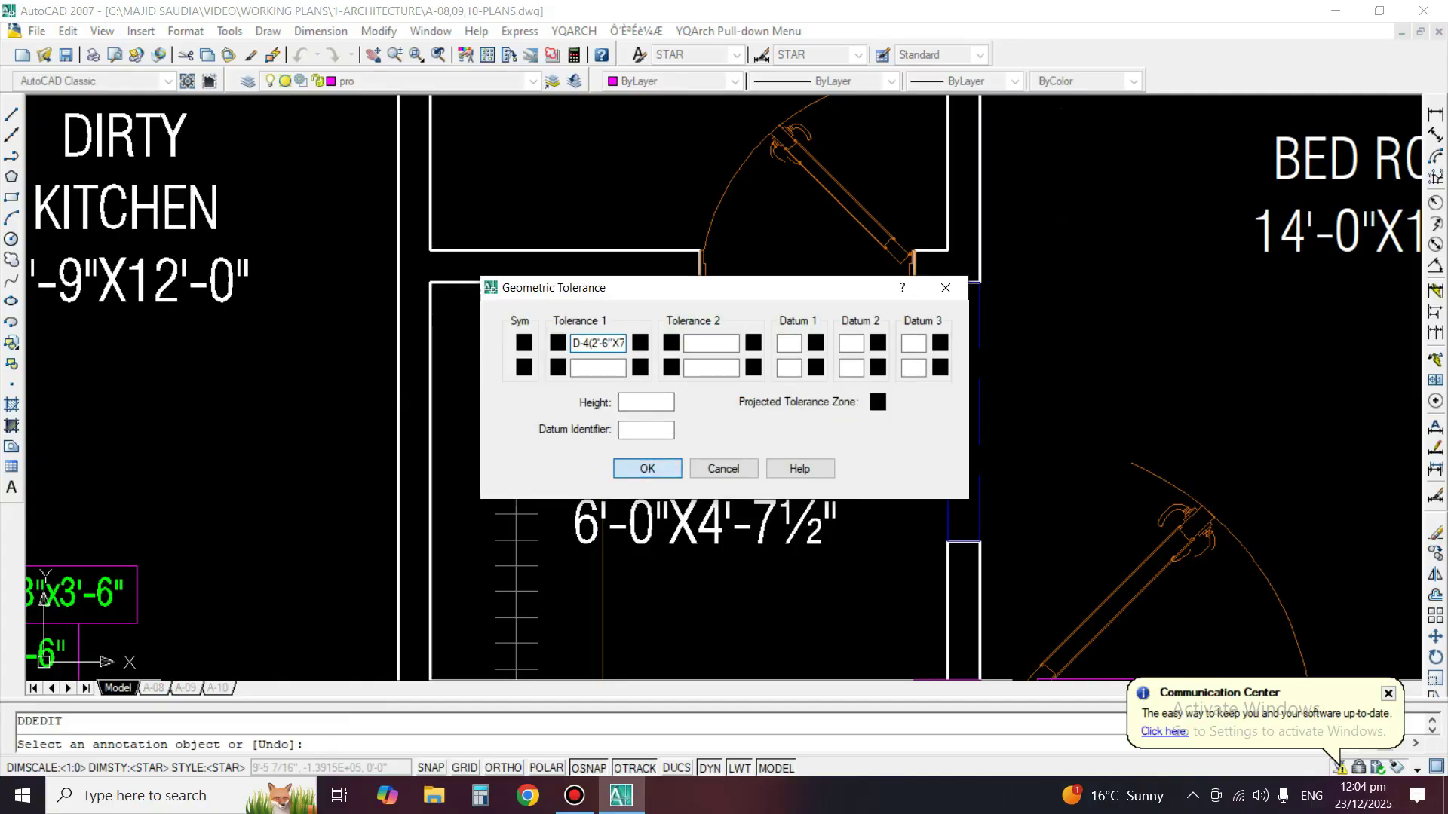
{"action": "key", "text": "Return"}
{"action": "key", "text": "Escape"}
Move the D-4 tag slightly sideways so it sits under the bath door opening.
{"action": "type", "text": "m"}
{"action": "key", "text": "Return"}
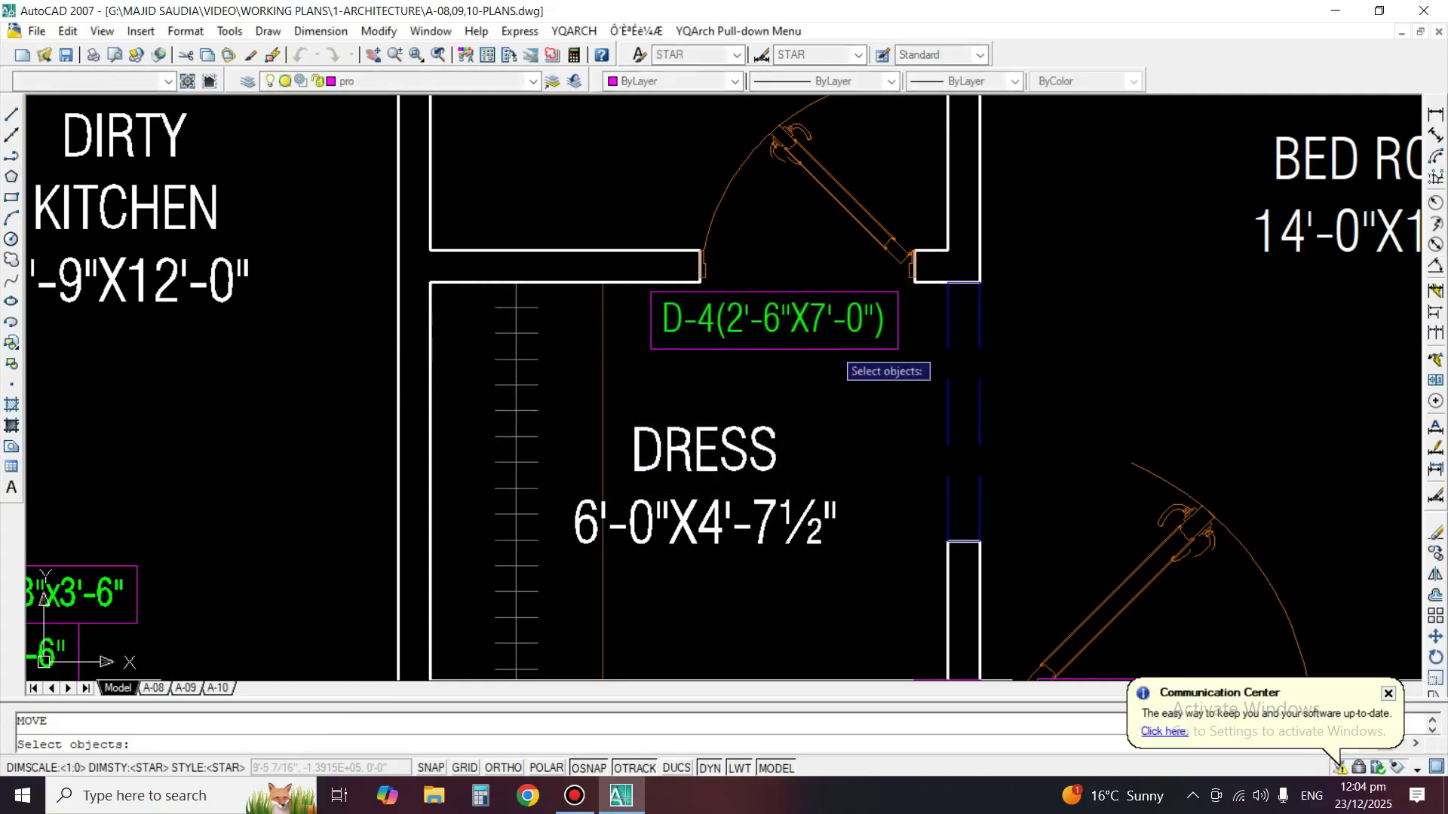
{"action": "left_click", "coordinate": [831, 349]}
{"action": "key", "text": "Return"}
{"action": "left_click", "coordinate": [823, 392]}
{"action": "left_click", "coordinate": [843, 390]}
Copy the D-4 tag from the bath door to the space above the BATH-2 label beside the powder room door.
{"action": "type", "text": "c"}
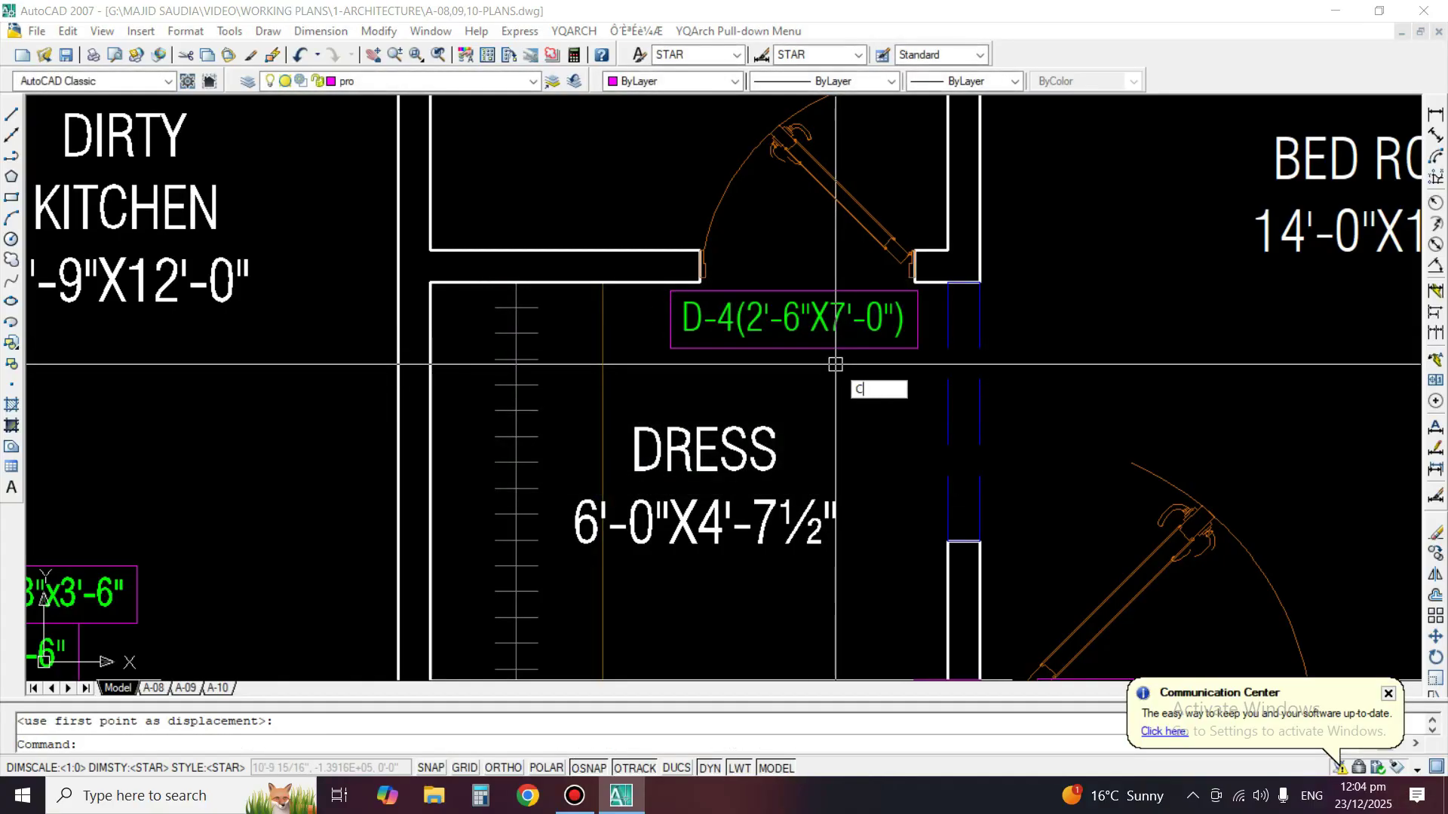
{"action": "type", "text": "o"}
{"action": "key", "text": "Return"}
{"action": "left_click", "coordinate": [836, 365]}
{"action": "left_click", "coordinate": [794, 313]}
{"action": "key", "text": "Return"}
{"action": "left_click", "coordinate": [797, 350]}
{"action": "scroll", "coordinate": [797, 383], "scroll_direction": "down", "scroll_amount": 3}
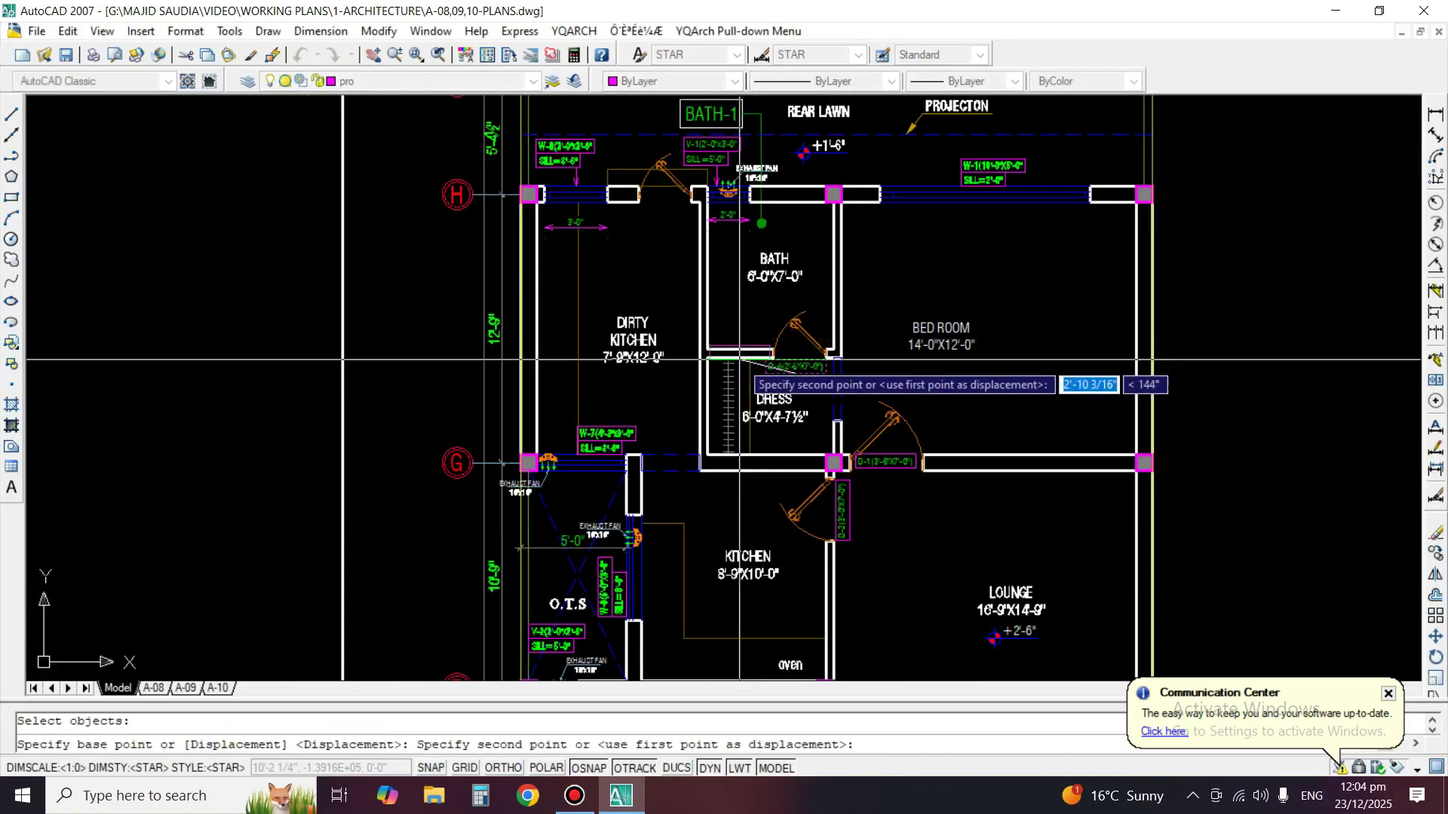
{"action": "mouse_move", "coordinate": [723, 603]}
{"action": "middle_mouse_down"}
{"action": "mouse_move", "coordinate": [812, 142]}
{"action": "mouse_move", "coordinate": [842, 136]}
{"action": "middle_mouse_up"}
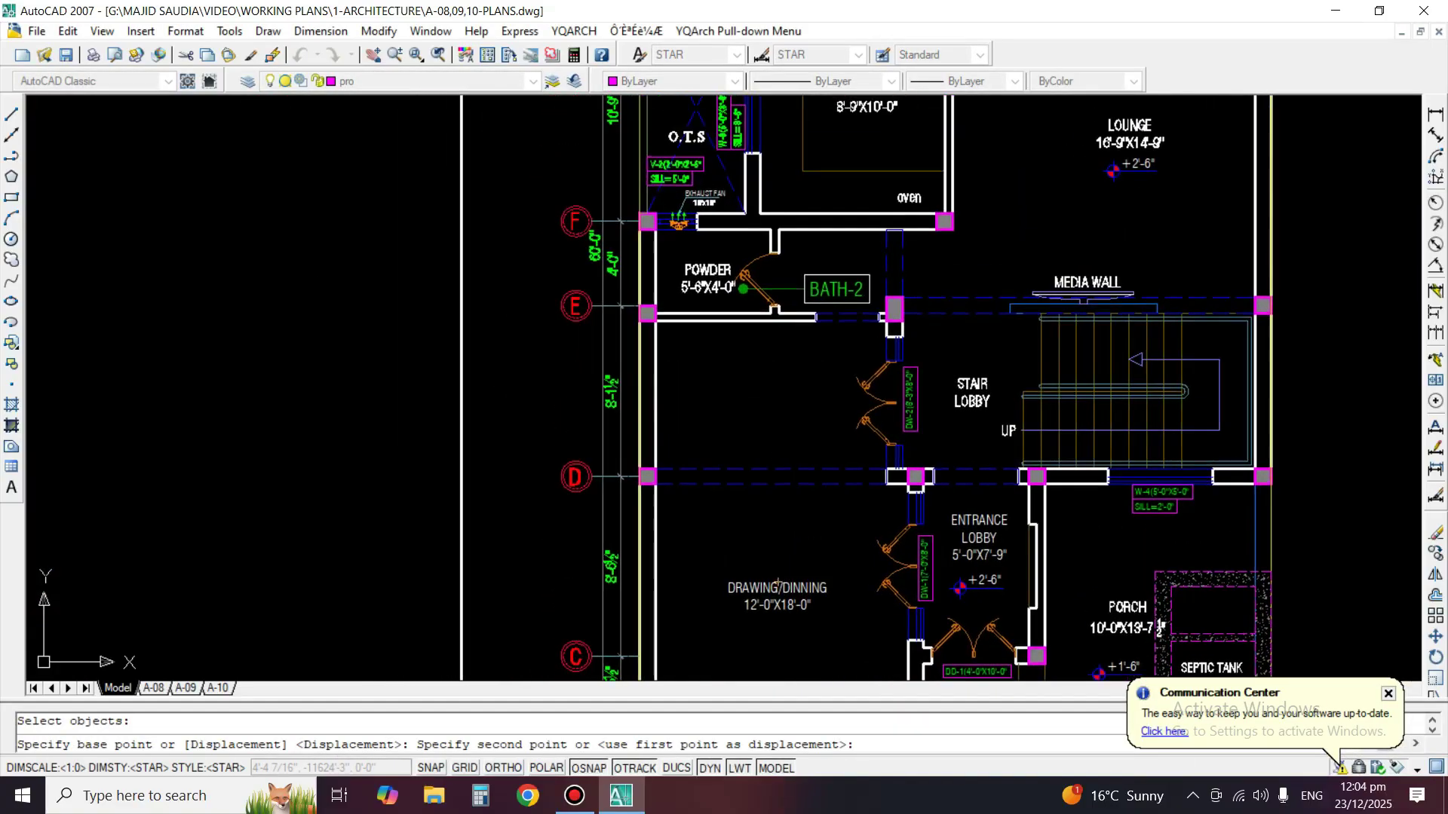
{"action": "scroll", "coordinate": [823, 264], "scroll_direction": "up", "scroll_amount": 4}
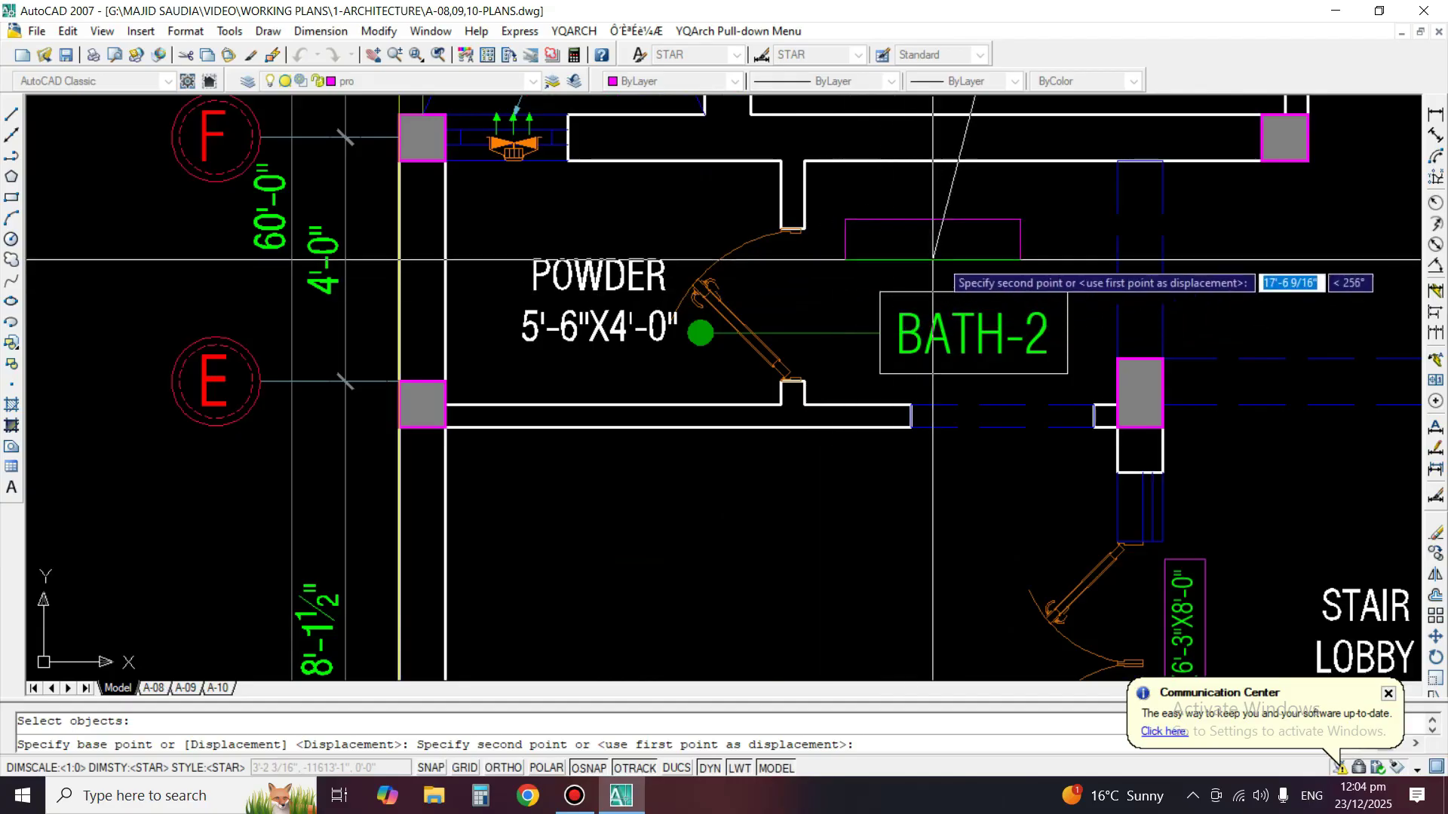
{"action": "left_click", "coordinate": [964, 248]}
{"action": "key", "text": "Return"}
Rotate the powder room's D-4 tag to vertical with Ortho on.
{"action": "middle_click_drag", "start_coordinate": [963, 250], "coordinate": [928, 416]}
{"action": "type", "text": "r"}
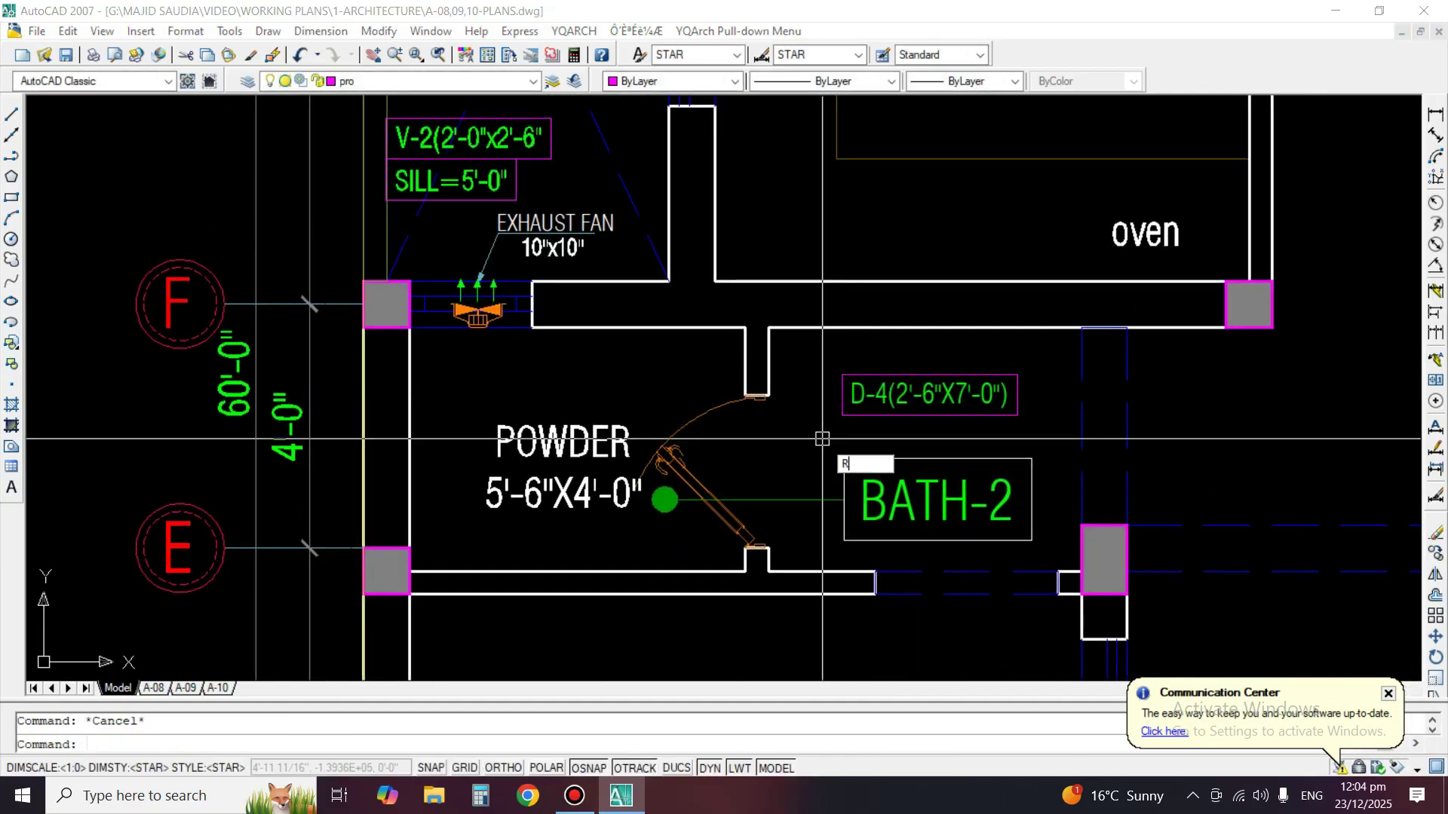
{"action": "key", "text": "Return"}
{"action": "key", "text": "F8"}
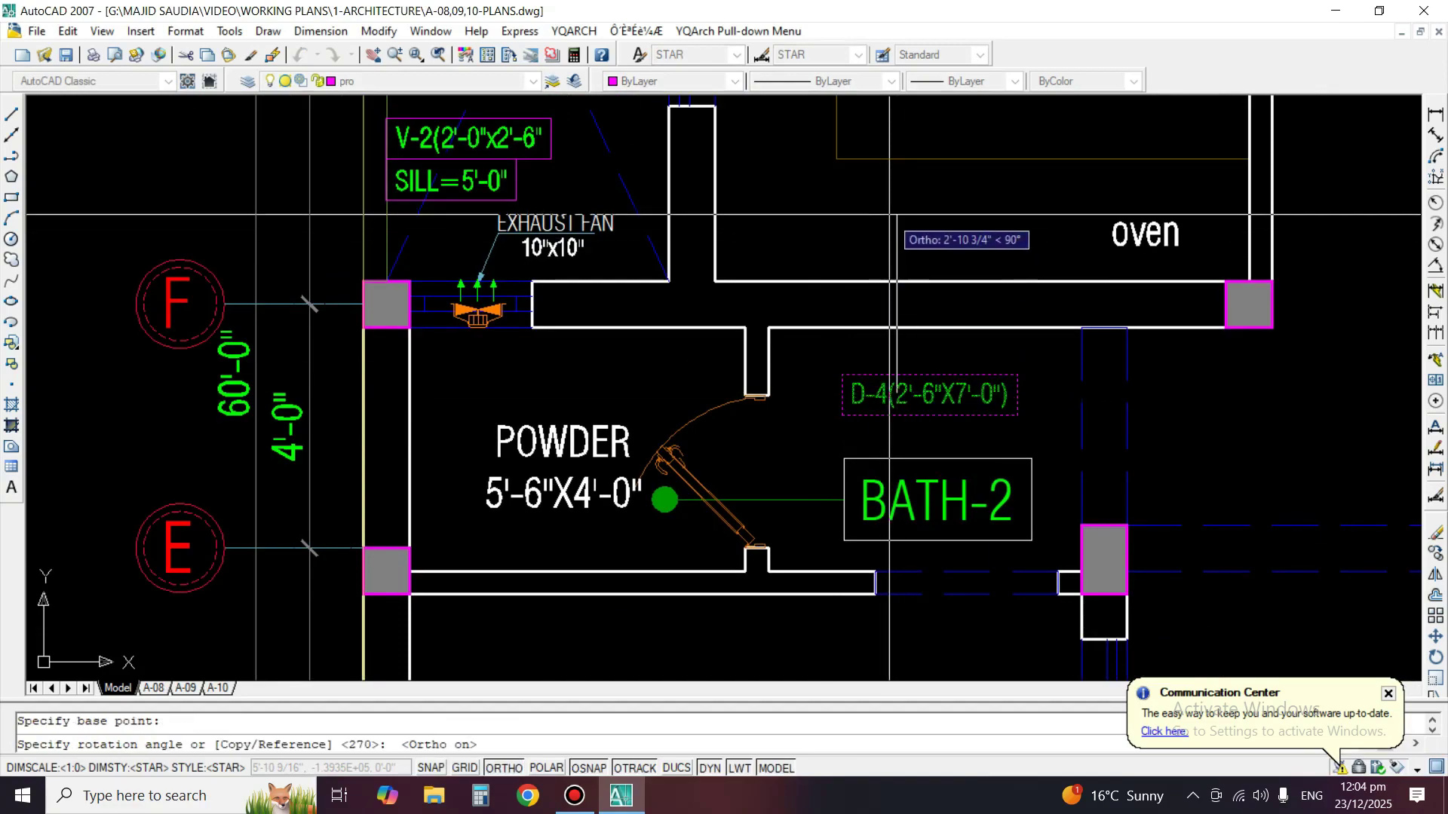
{"action": "left_click", "coordinate": [891, 217]}
Move the vertical D-4 tag next to the powder room door opening, between the wall and the BATH-2 label.
{"action": "type", "text": "m"}
{"action": "key", "text": "Return"}
{"action": "left_click", "coordinate": [918, 381]}
{"action": "key", "text": "Return"}
{"action": "left_click", "coordinate": [892, 375]}
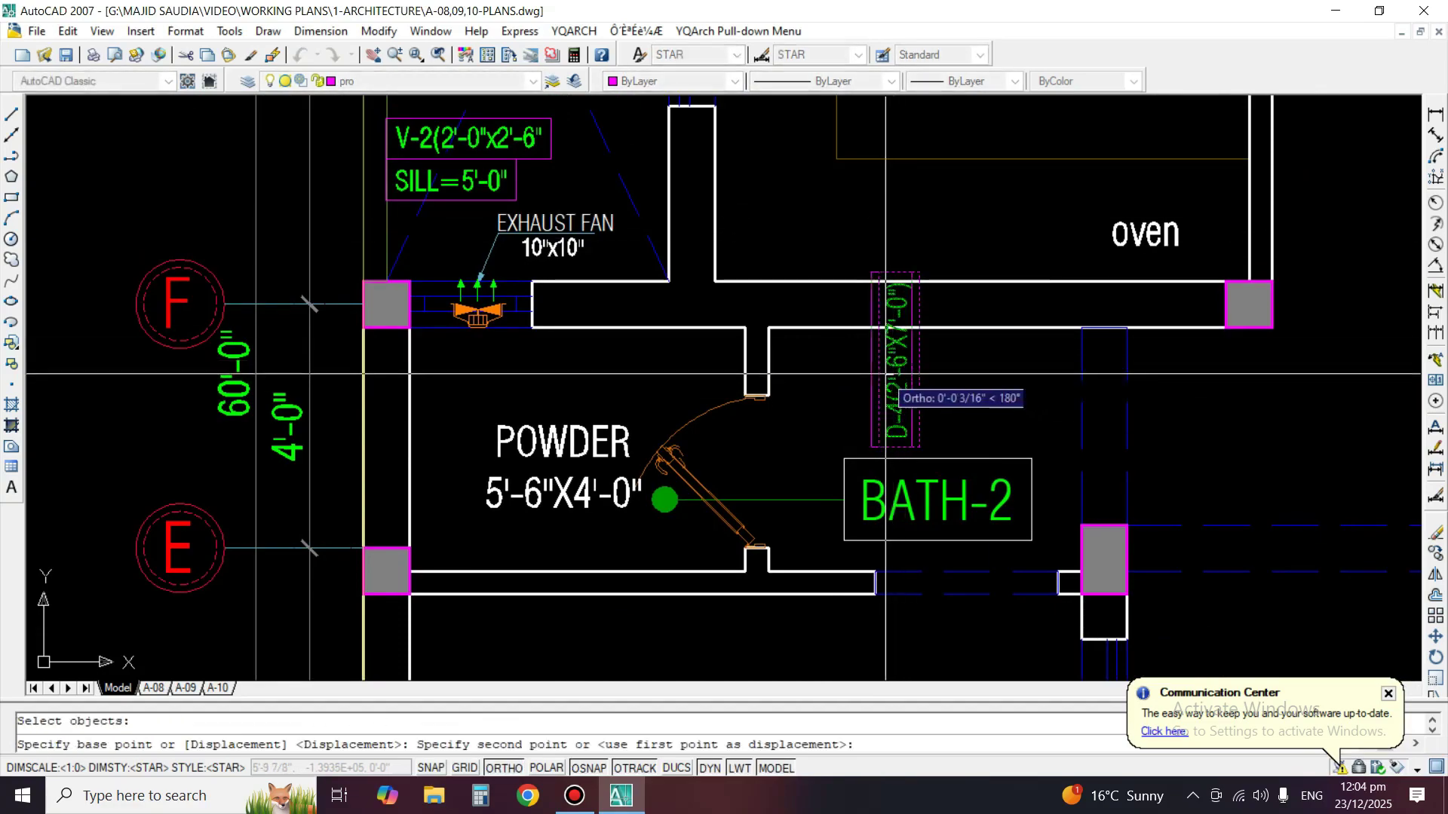
{"action": "key", "text": "F8"}
{"action": "left_click", "coordinate": [799, 448]}
{"action": "scroll", "coordinate": [884, 355], "scroll_direction": "down", "scroll_amount": 4}
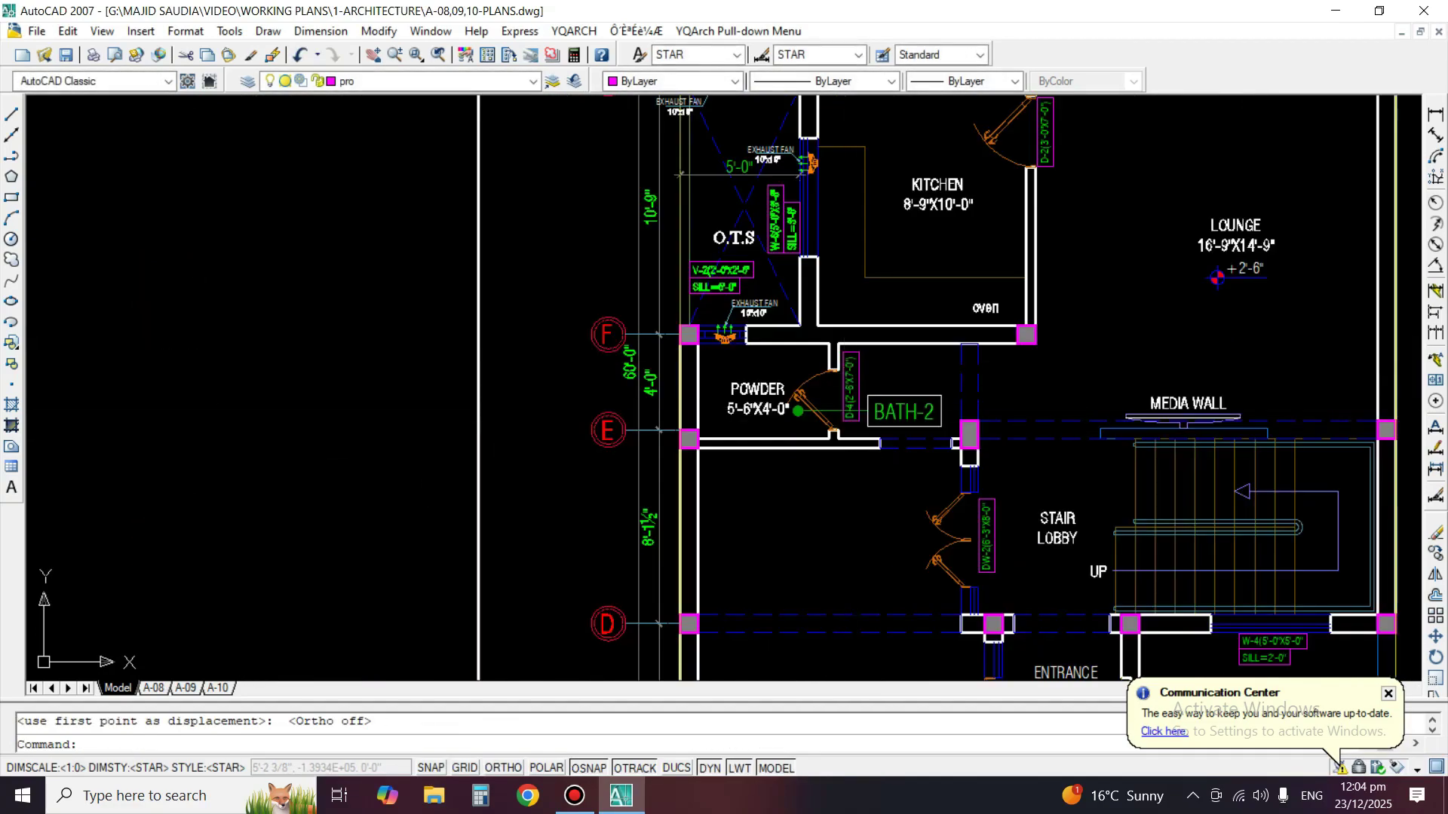
Measure the width of the dirty kitchen's rear door opening with a temporary linear dimension.
{"action": "mouse_move", "coordinate": [882, 362]}
{"action": "middle_mouse_down"}
{"action": "mouse_move", "coordinate": [864, 348]}
{"action": "mouse_move", "coordinate": [848, 600]}
{"action": "middle_mouse_up"}
{"action": "mouse_move", "coordinate": [803, 385]}
{"action": "middle_mouse_down"}
{"action": "mouse_move", "coordinate": [803, 521]}
{"action": "mouse_move", "coordinate": [662, 590]}
{"action": "middle_mouse_up"}
{"action": "scroll", "coordinate": [805, 247], "scroll_direction": "up", "scroll_amount": 3}
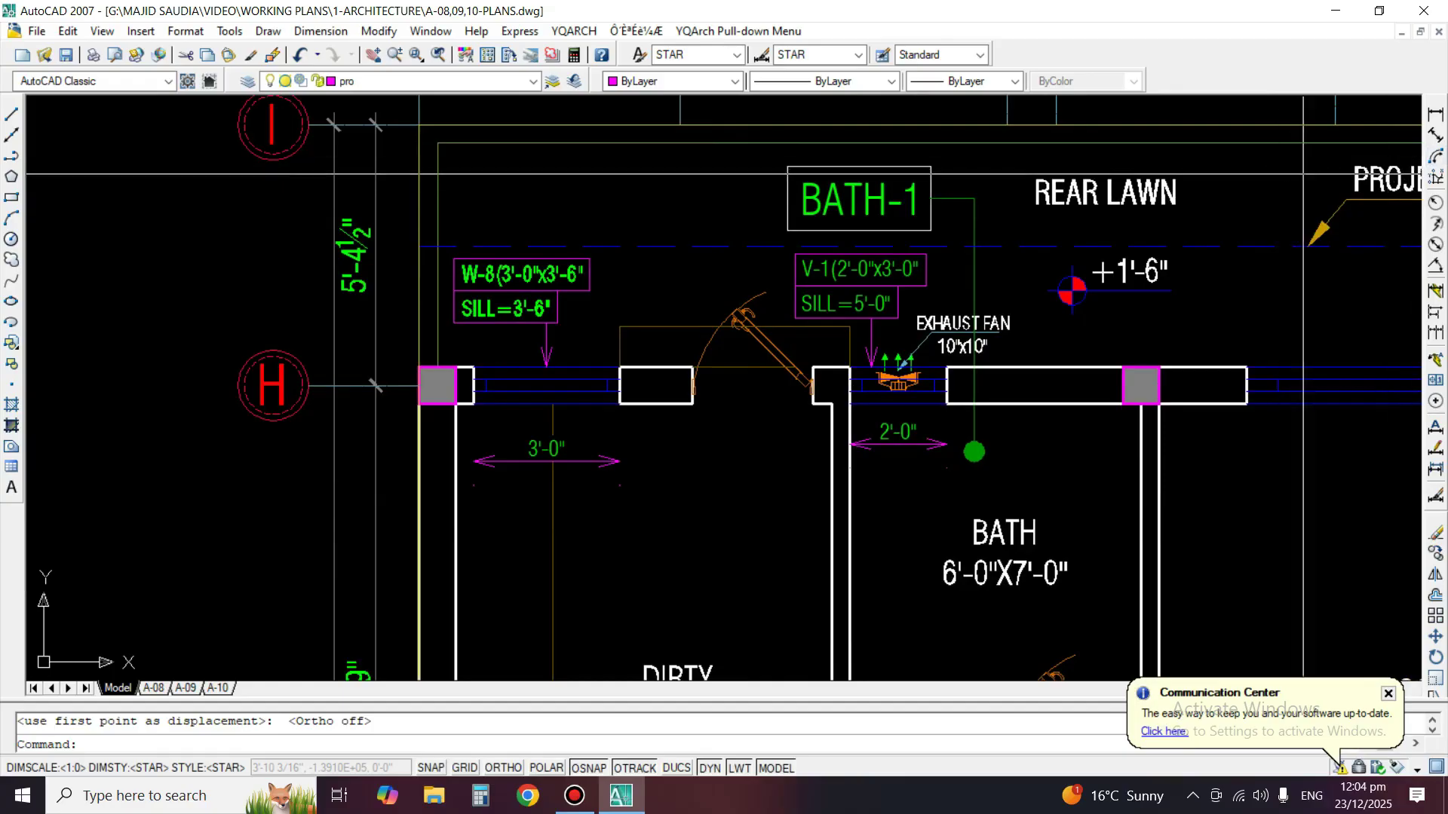
{"action": "left_click", "coordinate": [1435, 115]}
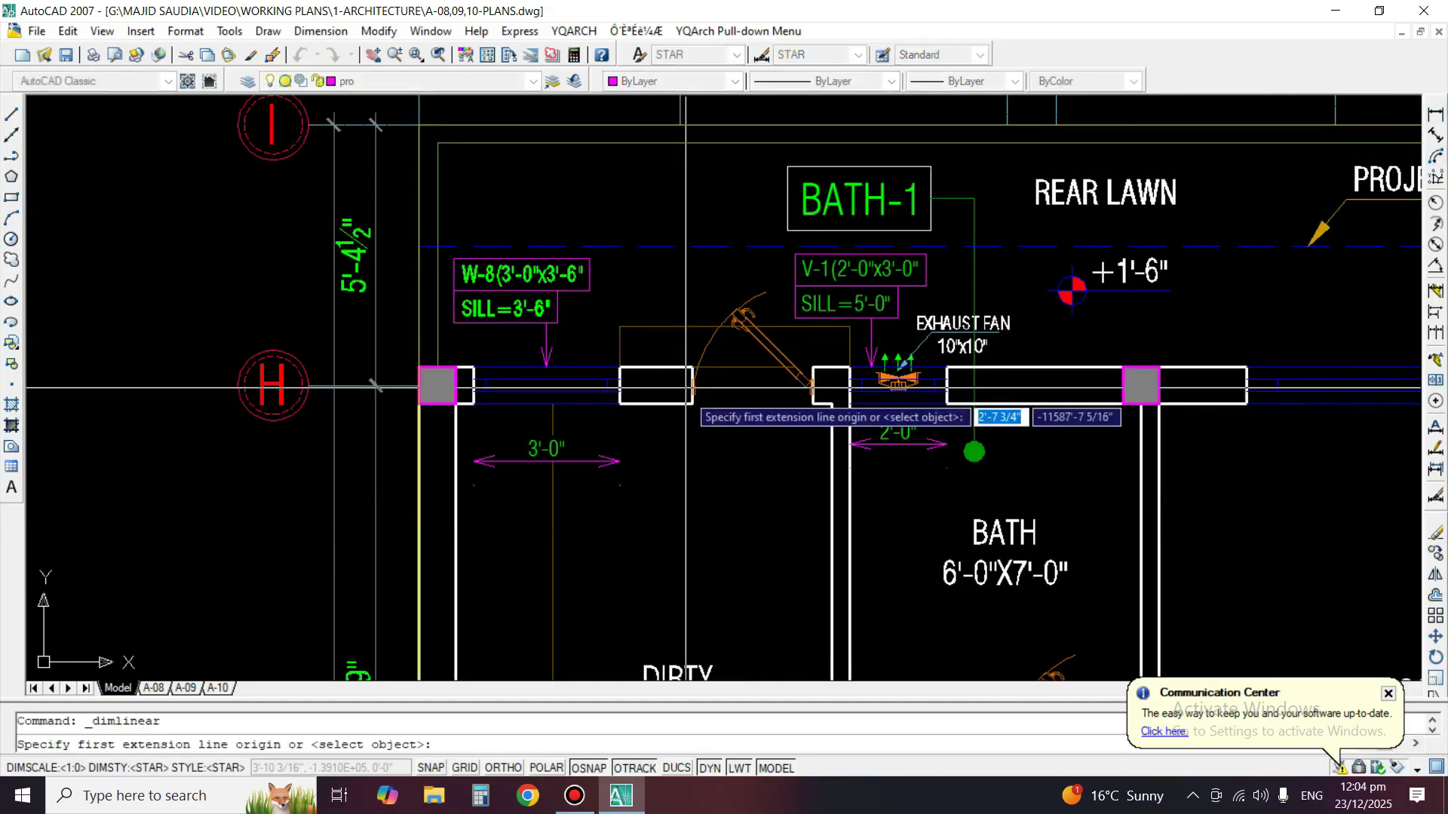
{"action": "scroll", "coordinate": [708, 407], "scroll_direction": "up", "scroll_amount": 3}
{"action": "left_click", "coordinate": [670, 395]}
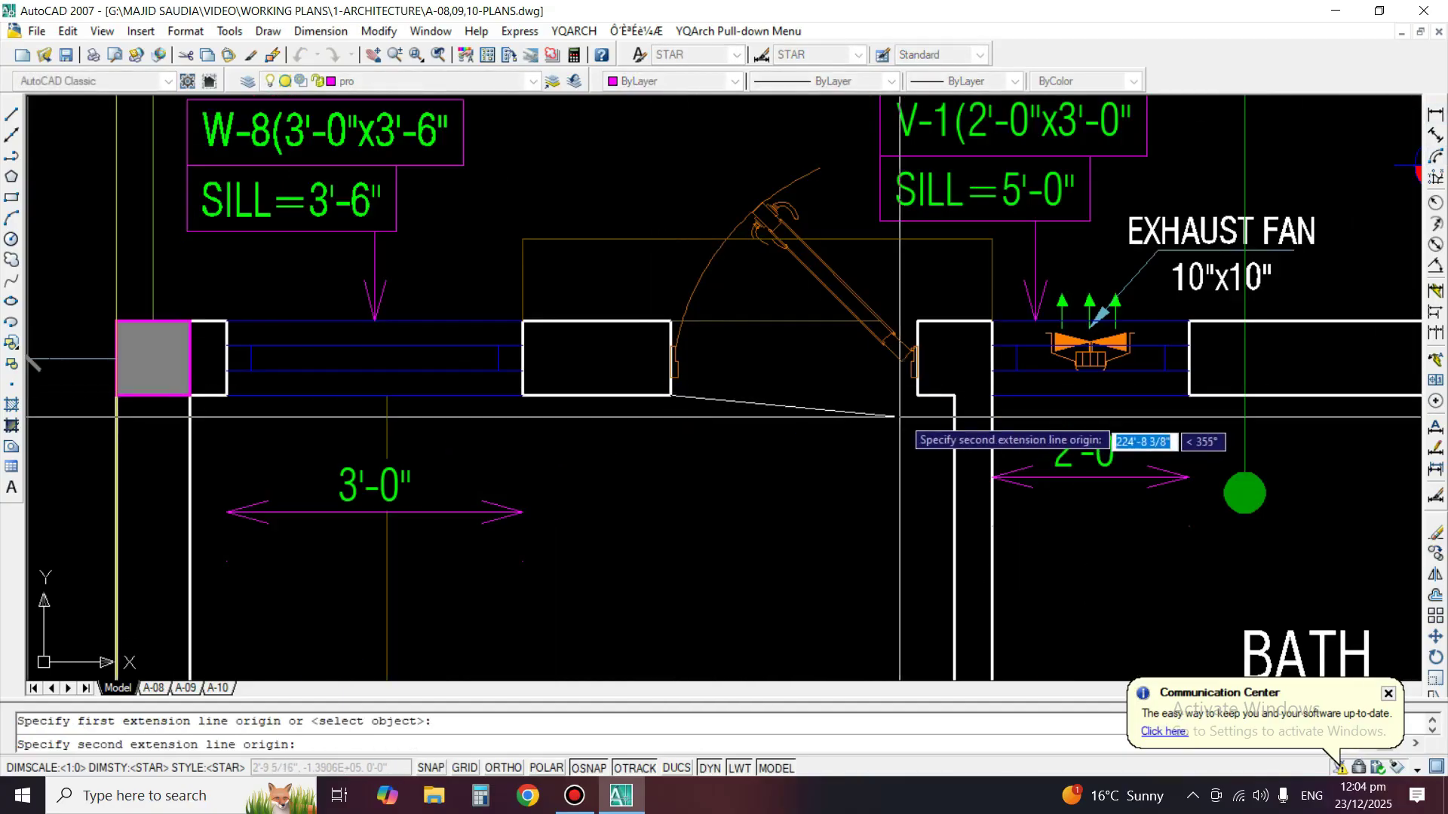
{"action": "left_click", "coordinate": [917, 395]}
{"action": "key", "text": "Escape"}
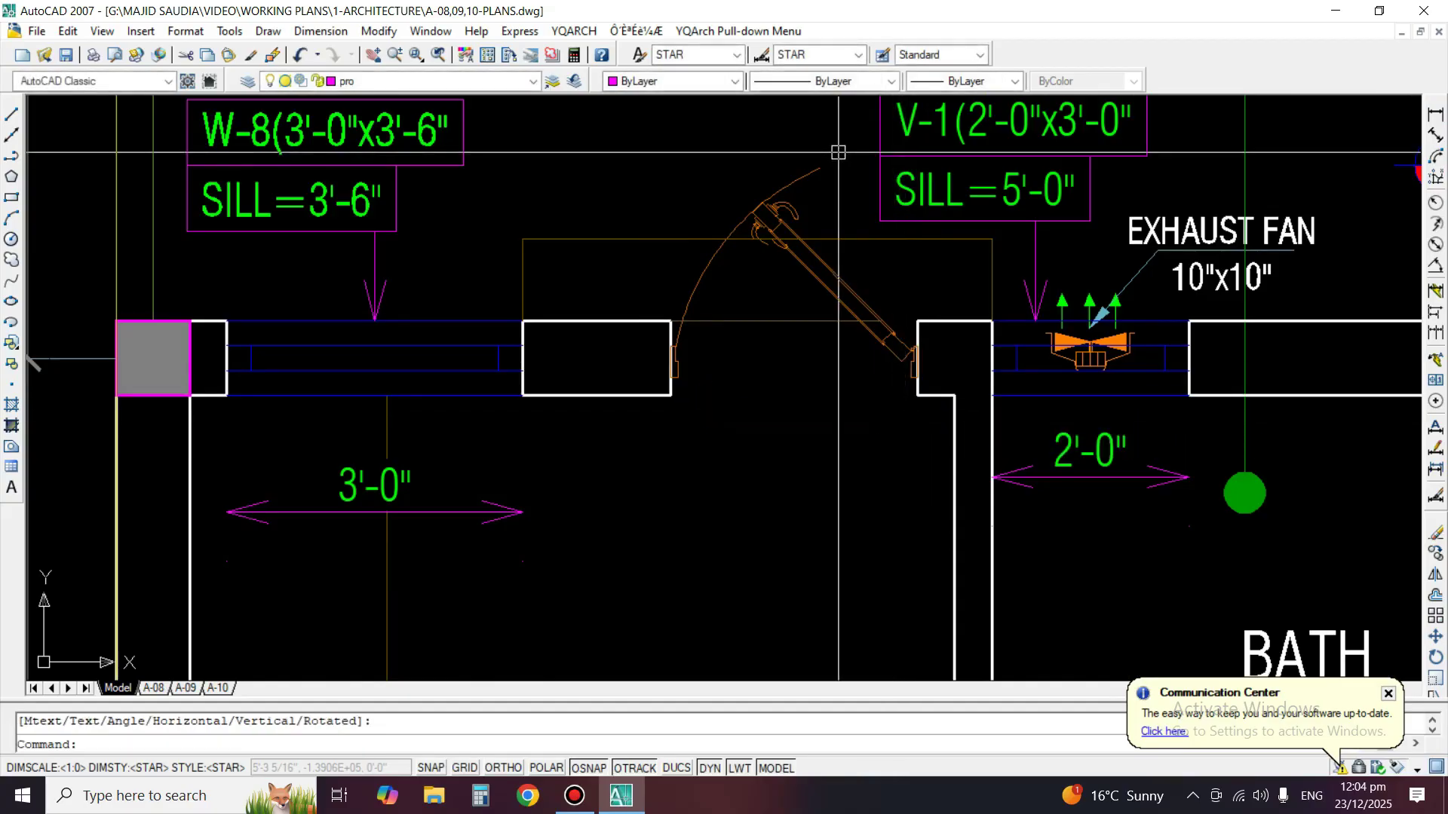
Copy the bath door's D-4 tag outside the dirty kitchen's rear door beside the W-8 tag, erasing the extra copy below the opening.
{"action": "scroll", "coordinate": [837, 152], "scroll_direction": "down", "scroll_amount": 4}
{"action": "type", "text": "CO"}
{"action": "key", "text": "space"}
{"action": "left_click", "coordinate": [1087, 559]}
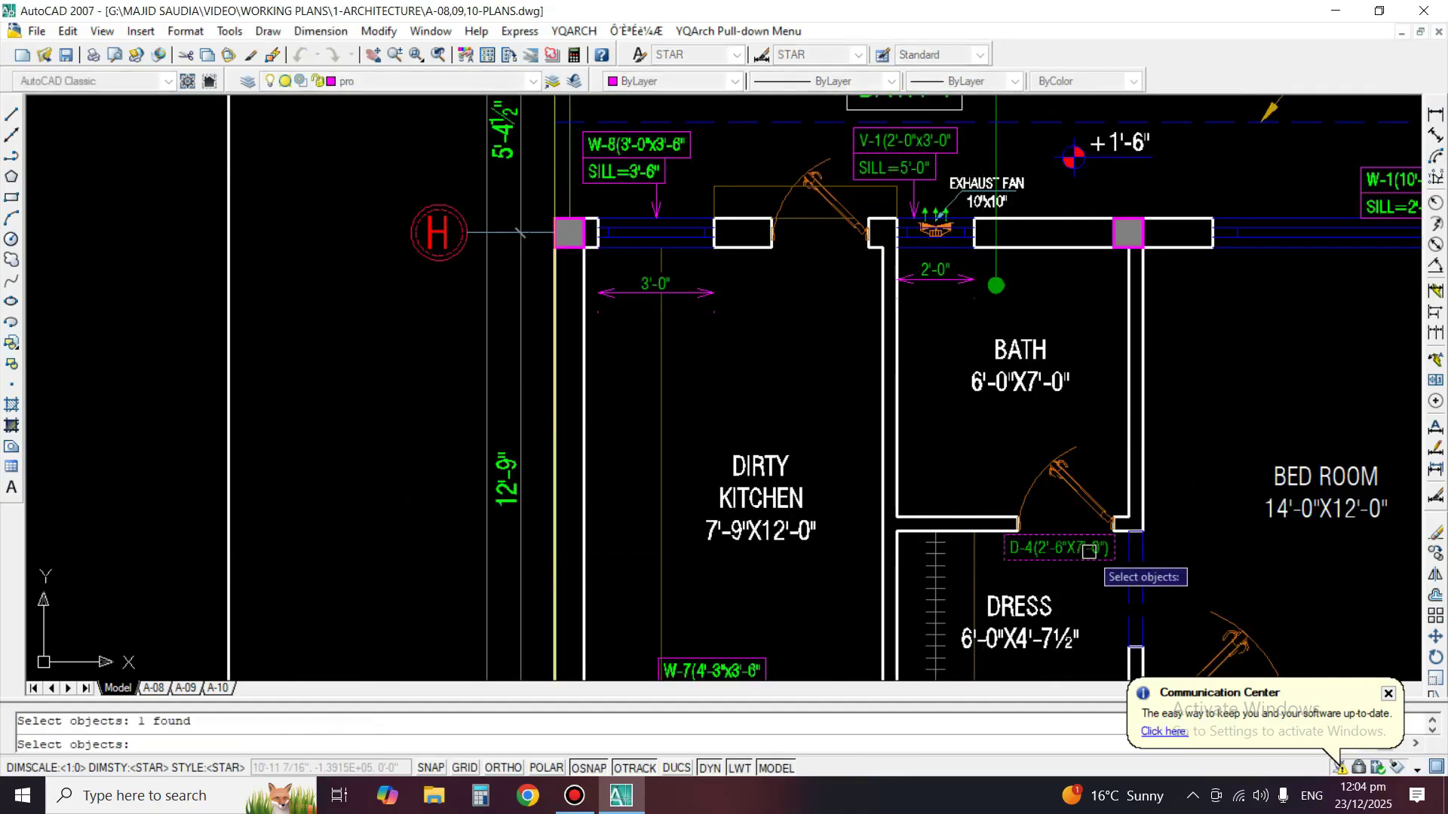
{"action": "key", "text": "space"}
{"action": "left_click", "coordinate": [1087, 559]}
{"action": "scroll", "coordinate": [758, 224], "scroll_direction": "up", "scroll_amount": 3}
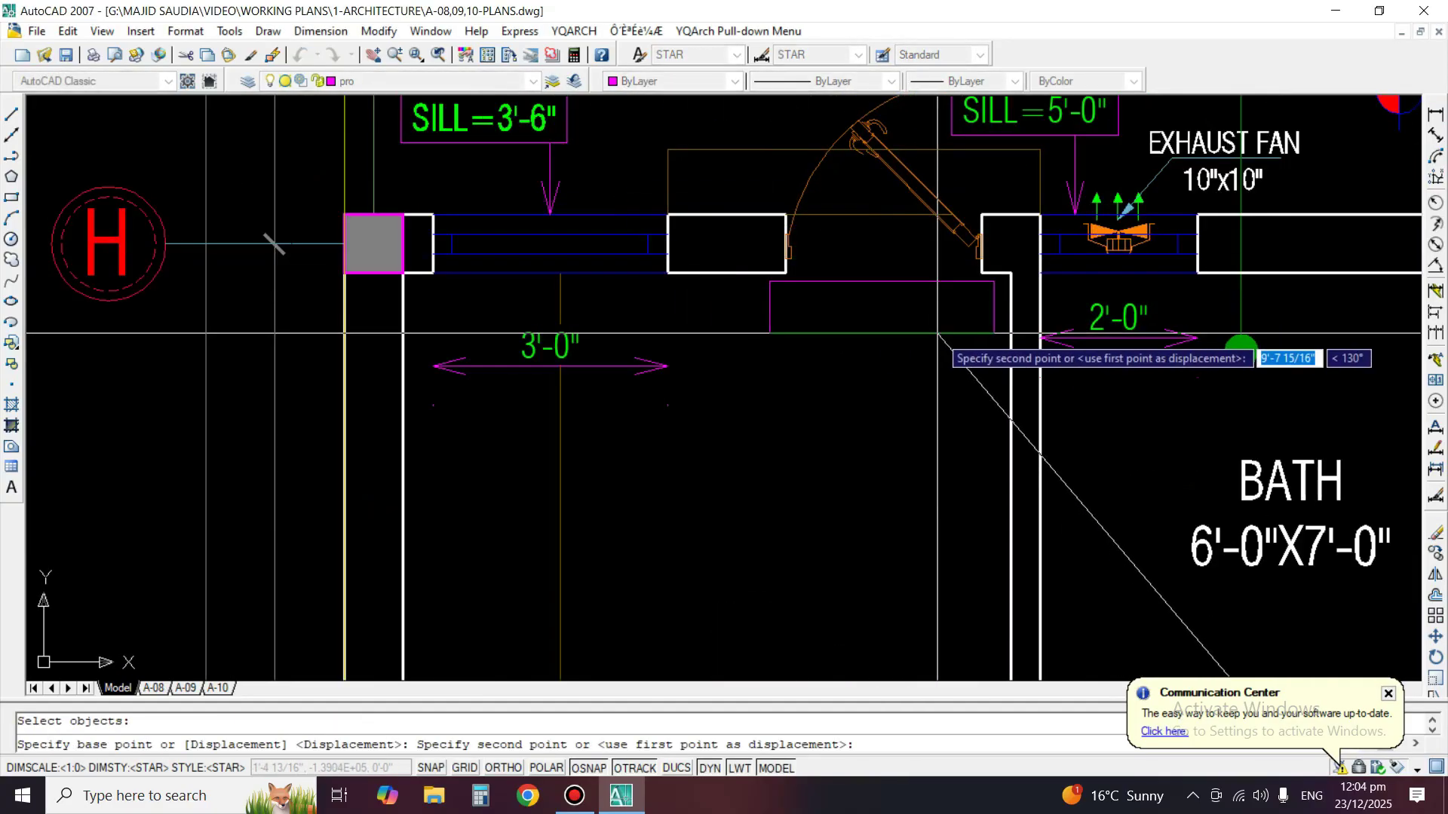
{"action": "left_click", "coordinate": [937, 333]}
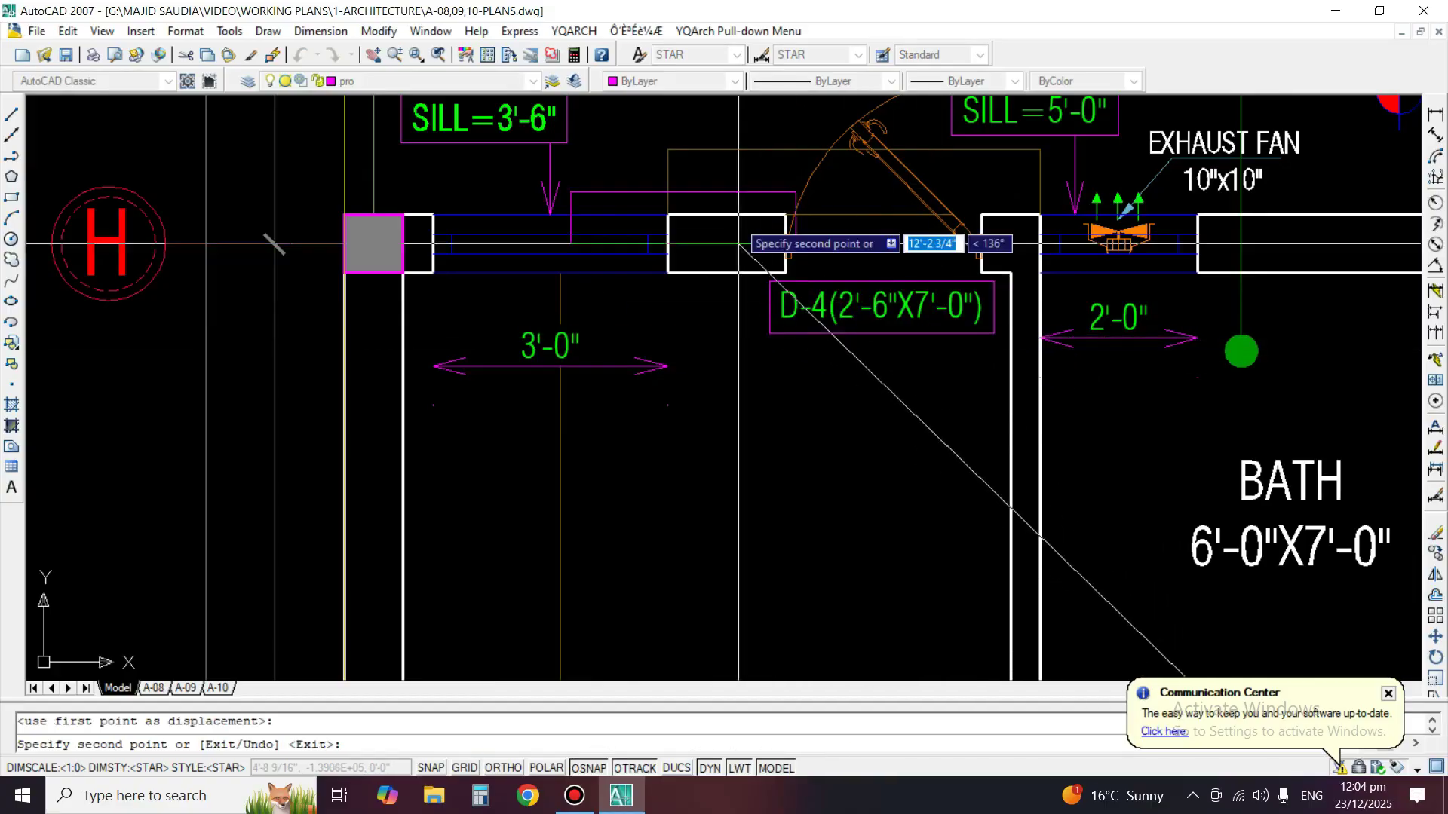
{"action": "middle_click_drag", "start_coordinate": [733, 217], "coordinate": [779, 496]}
{"action": "left_click", "coordinate": [675, 388]}
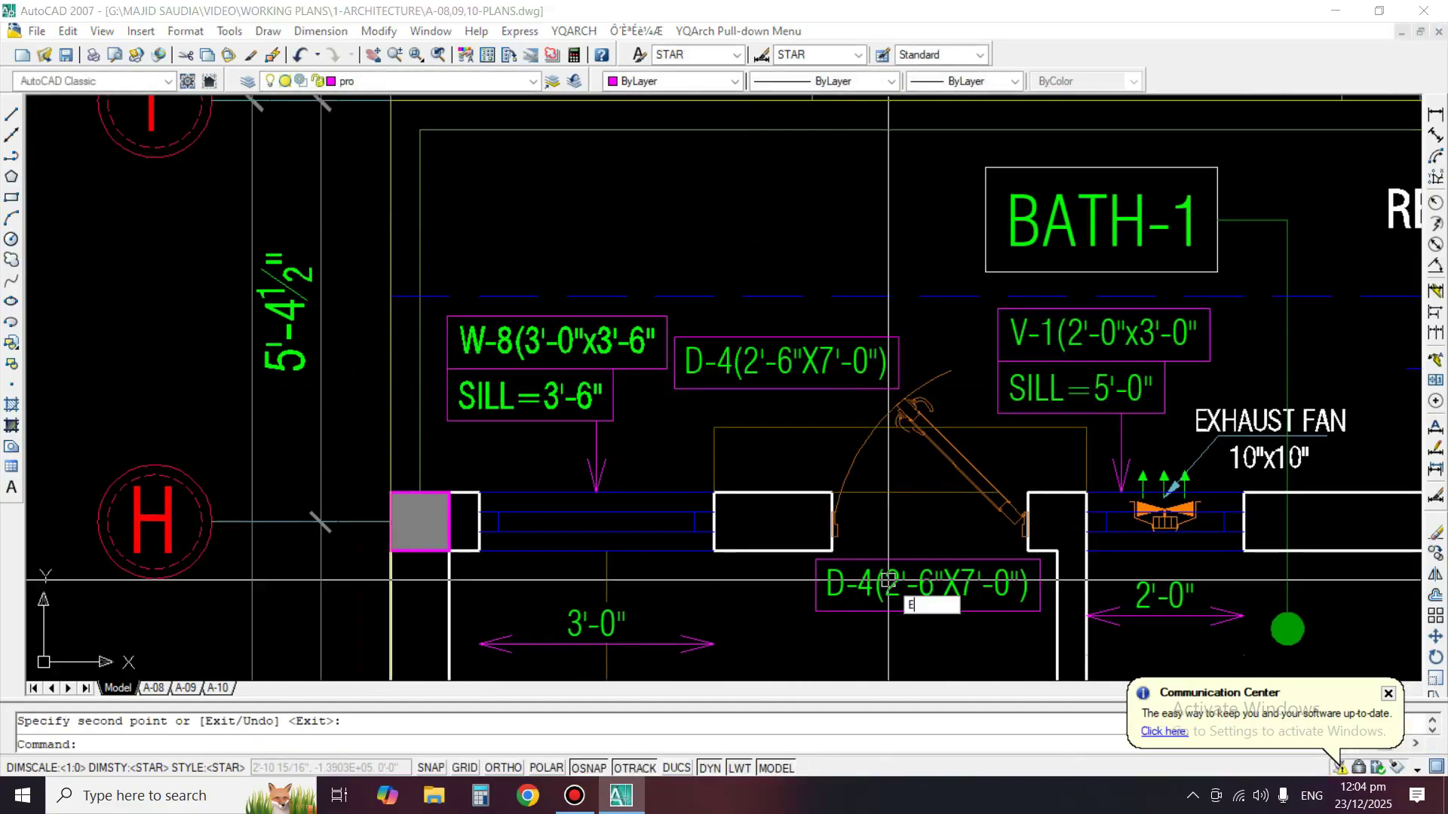
{"action": "key", "text": "space"}
Draw a leader between the dirty kitchen's D-4 tag and its rear door opening, and adjust the arrow tip's position.
{"action": "left_click", "coordinate": [1435, 360]}
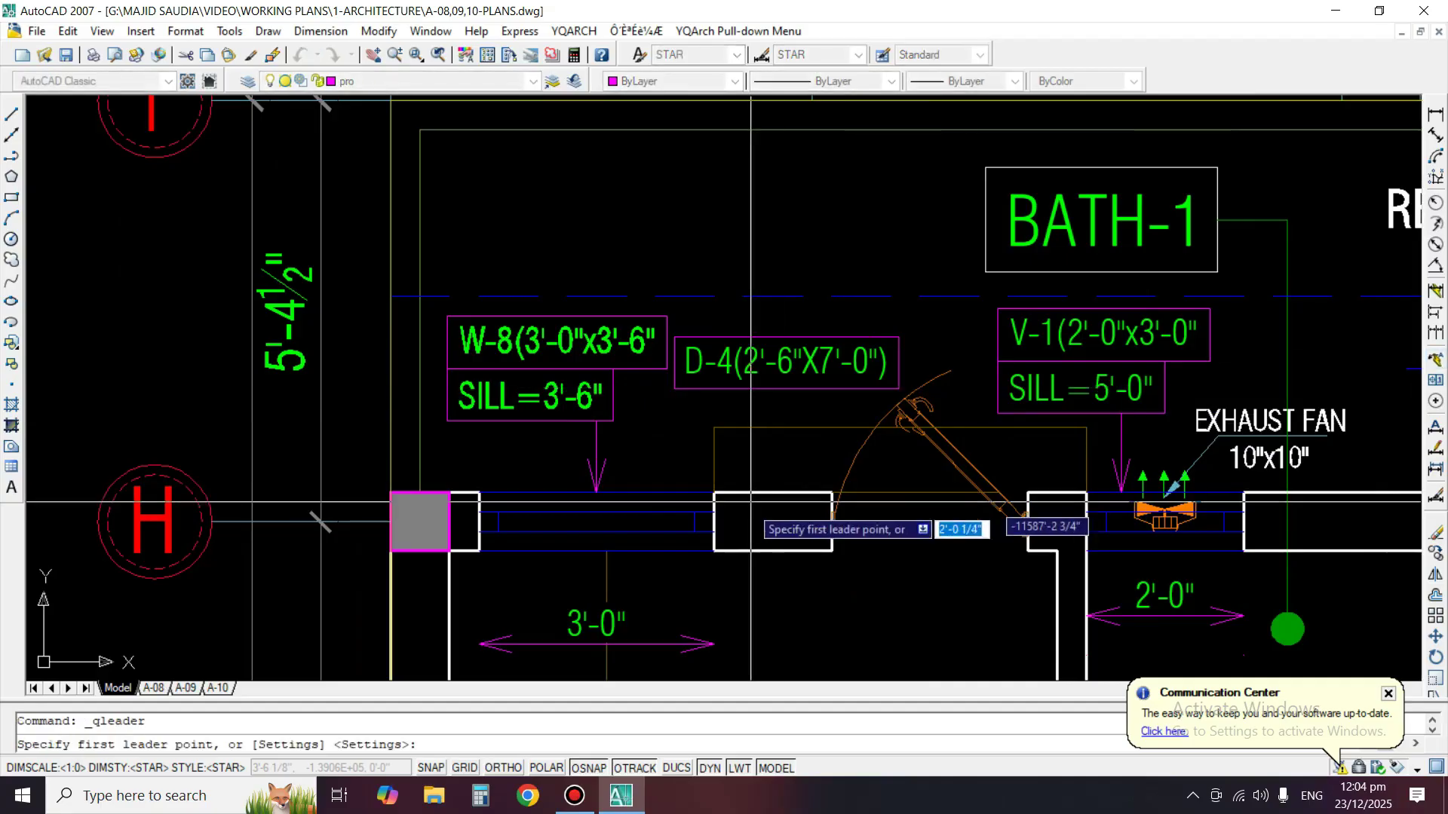
{"action": "scroll", "coordinate": [885, 460], "scroll_direction": "up", "scroll_amount": 2}
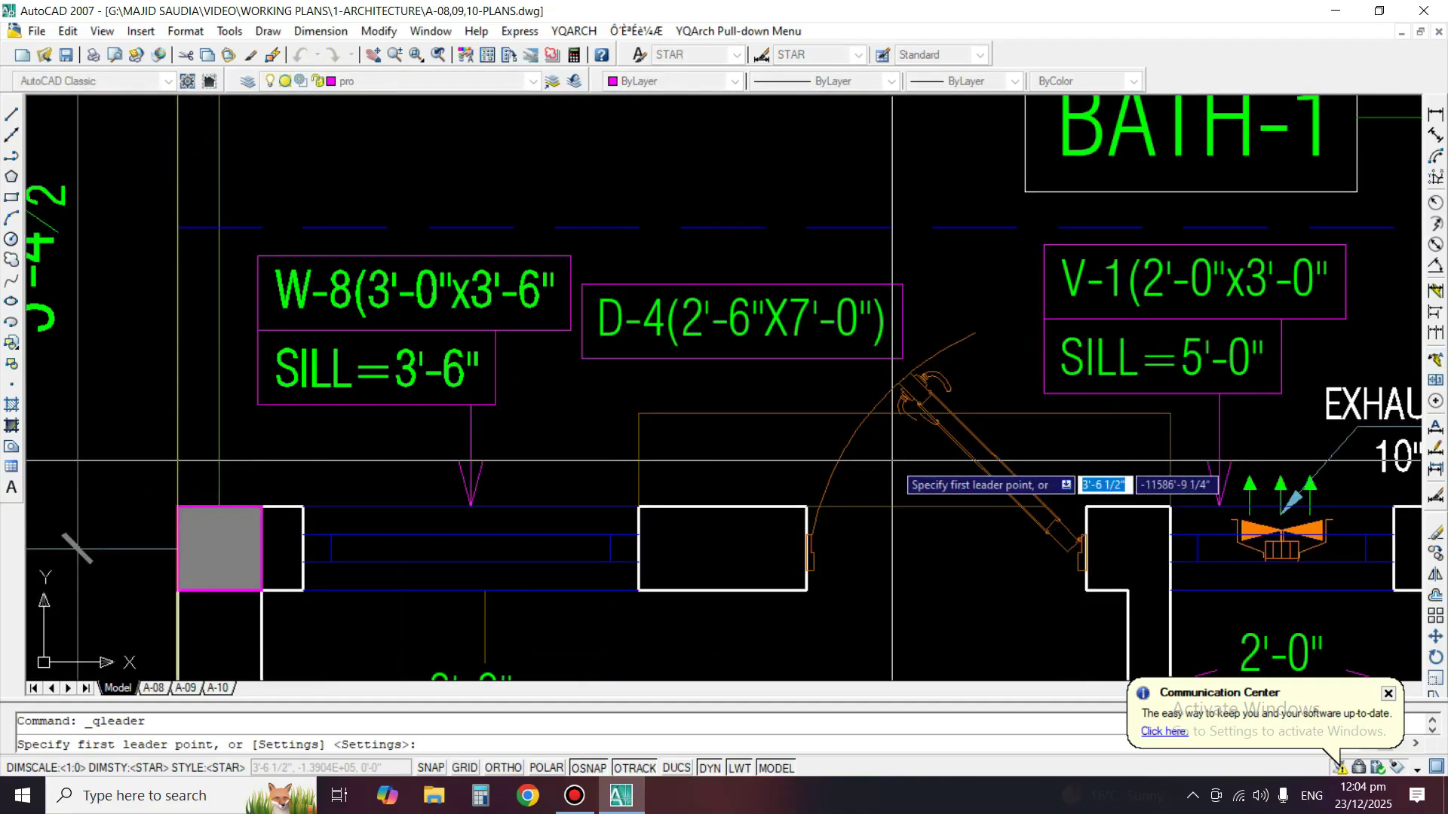
{"action": "left_click", "coordinate": [885, 479]}
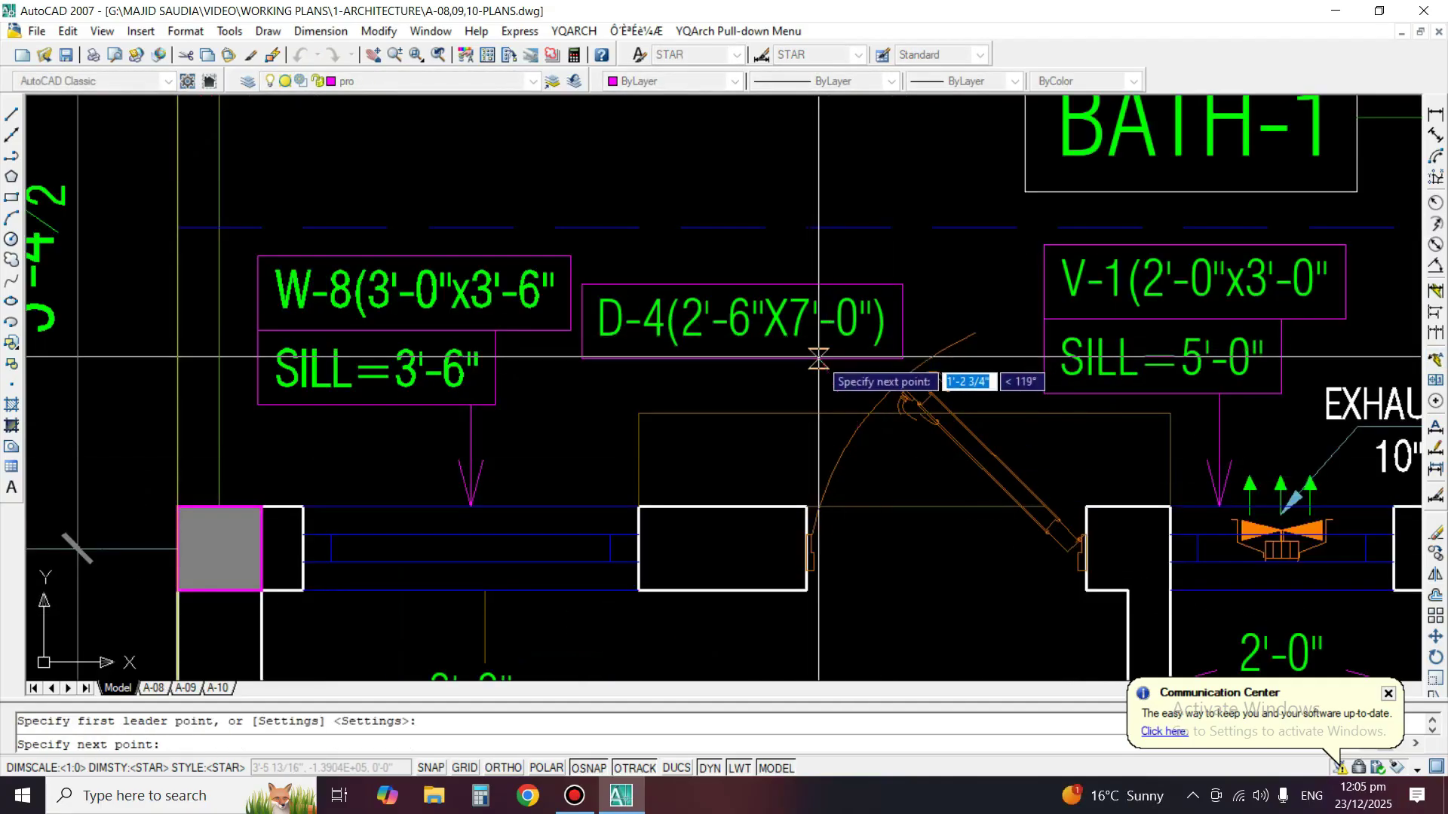
{"action": "key", "text": "Escape"}
{"action": "scroll", "coordinate": [833, 325], "scroll_direction": "down", "scroll_amount": 2}
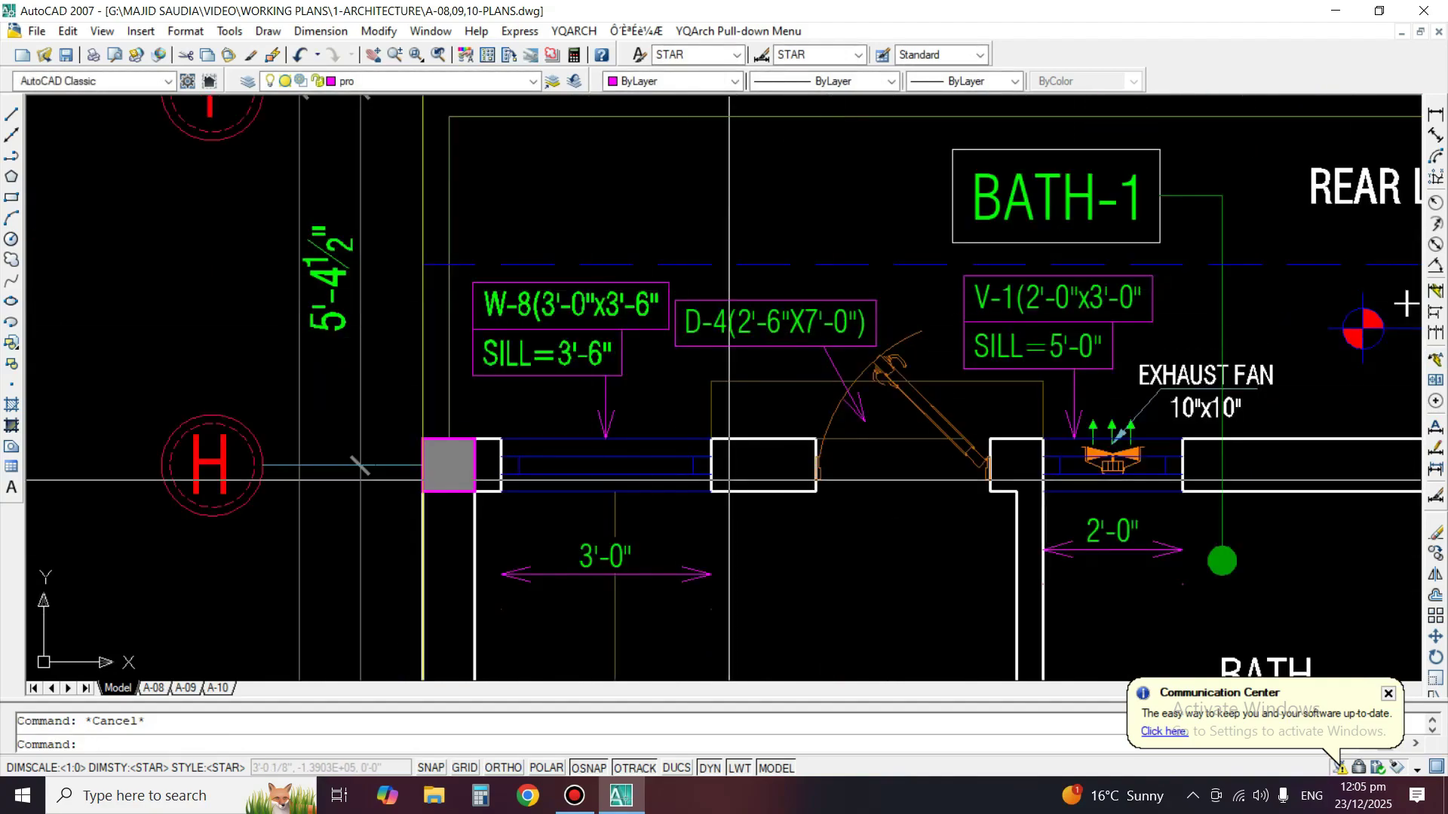
{"action": "left_click", "coordinate": [865, 422]}
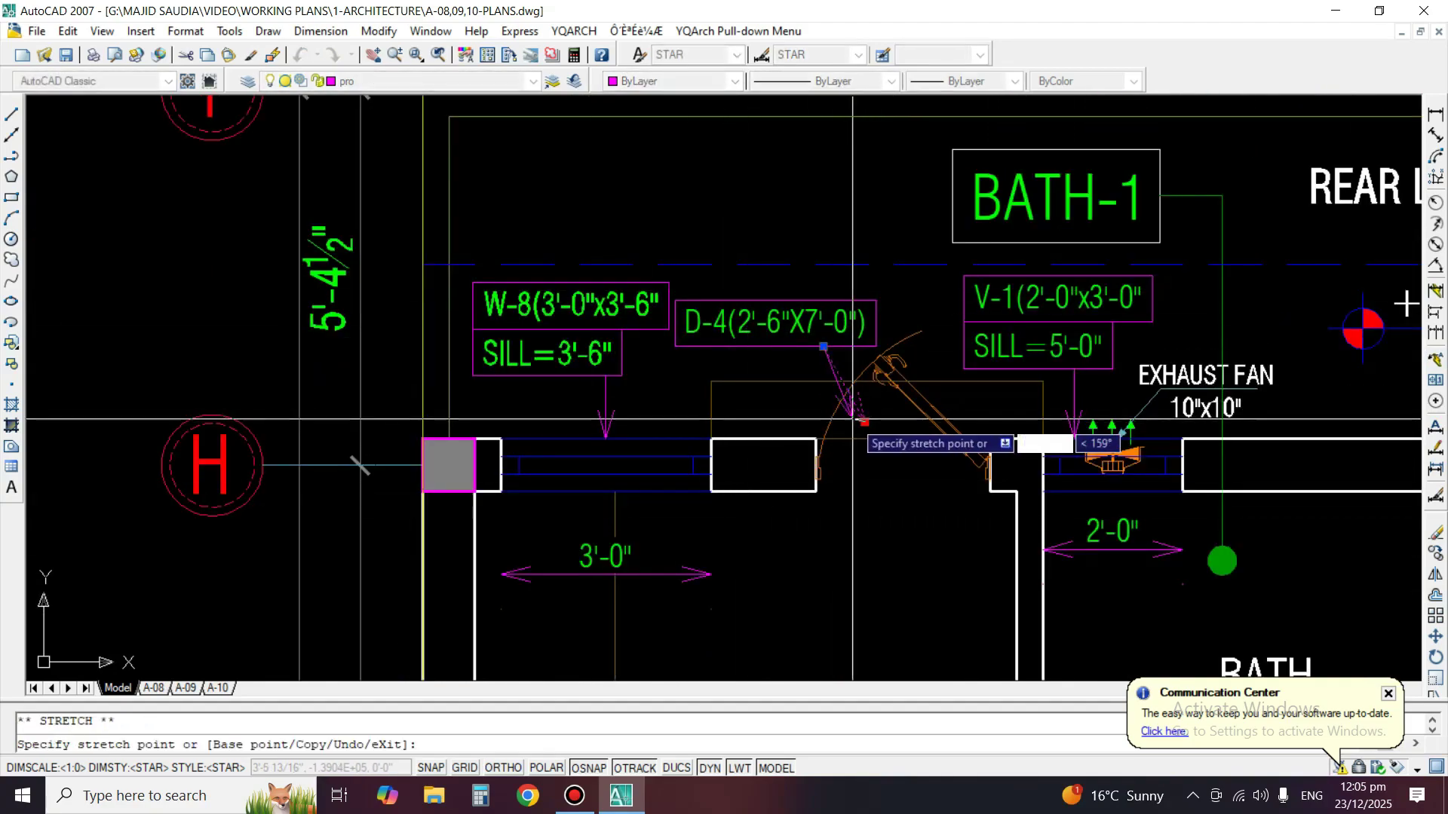
{"action": "left_click", "coordinate": [831, 418]}
{"action": "key", "text": "Escape"}
Copy the D-4(2'-6"X7'-0") tag from the ground floor bath door to the matching first floor door above the DRESS label.
{"action": "scroll", "coordinate": [662, 248], "scroll_direction": "down", "scroll_amount": 4}
{"action": "middle_click_drag", "start_coordinate": [668, 467], "coordinate": [650, 316]}
{"action": "middle_click_drag", "start_coordinate": [653, 508], "coordinate": [649, 429]}
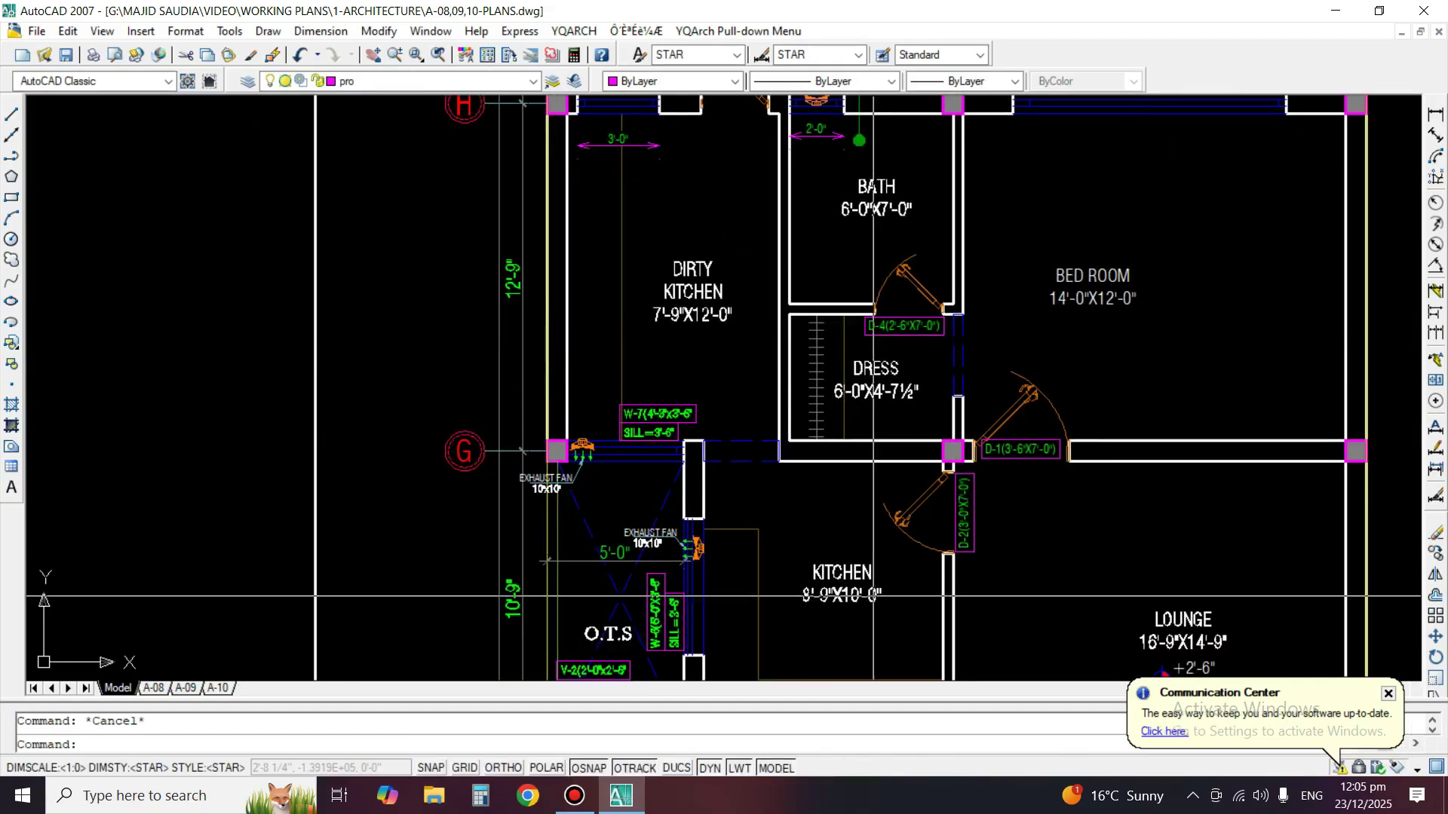
{"action": "middle_click_drag", "start_coordinate": [874, 596], "coordinate": [860, 220]}
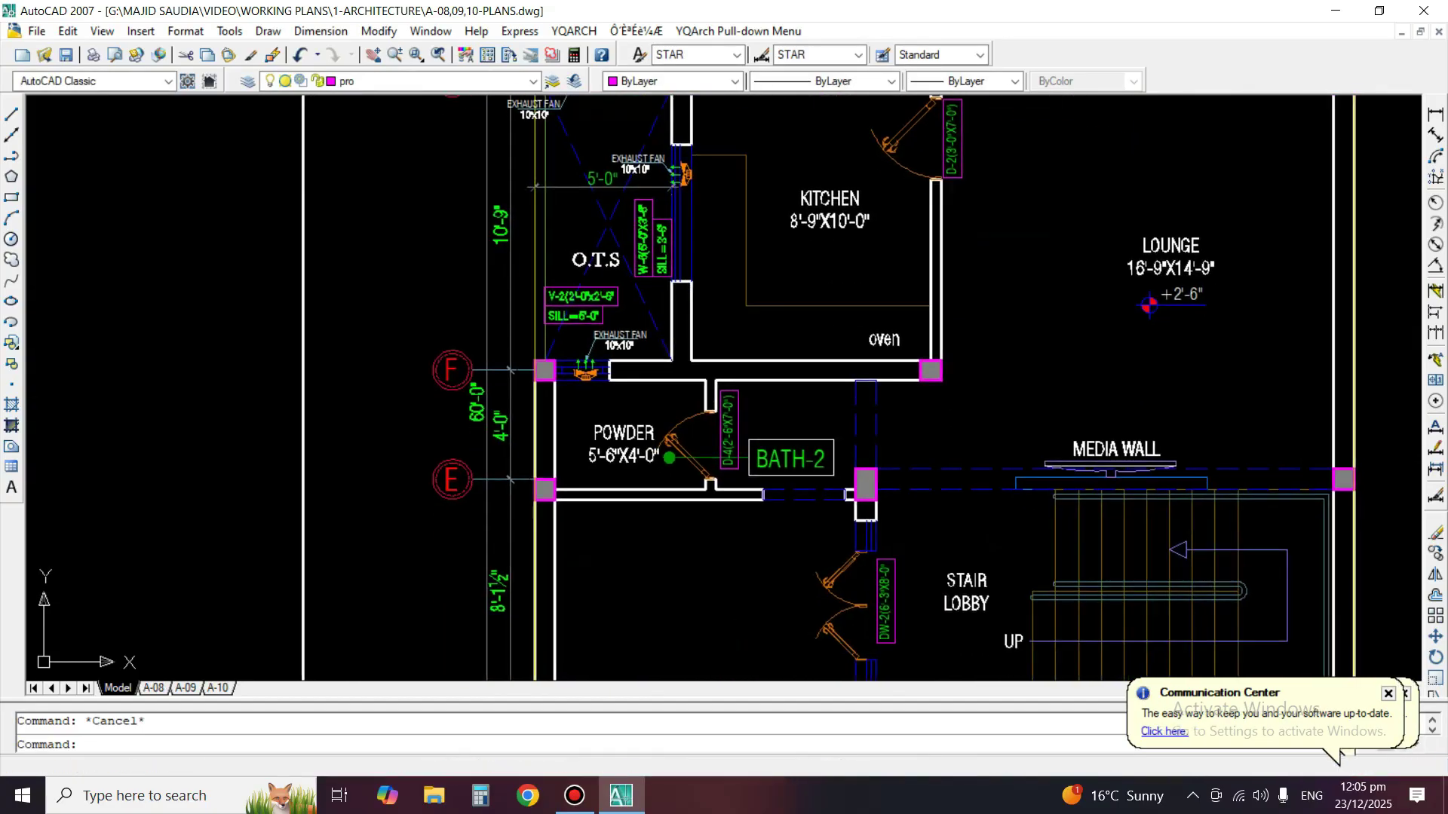
{"action": "scroll", "coordinate": [731, 313], "scroll_direction": "down", "scroll_amount": 4}
{"action": "middle_click_drag", "start_coordinate": [989, 207], "coordinate": [761, 371]}
{"action": "key", "text": "Return"}
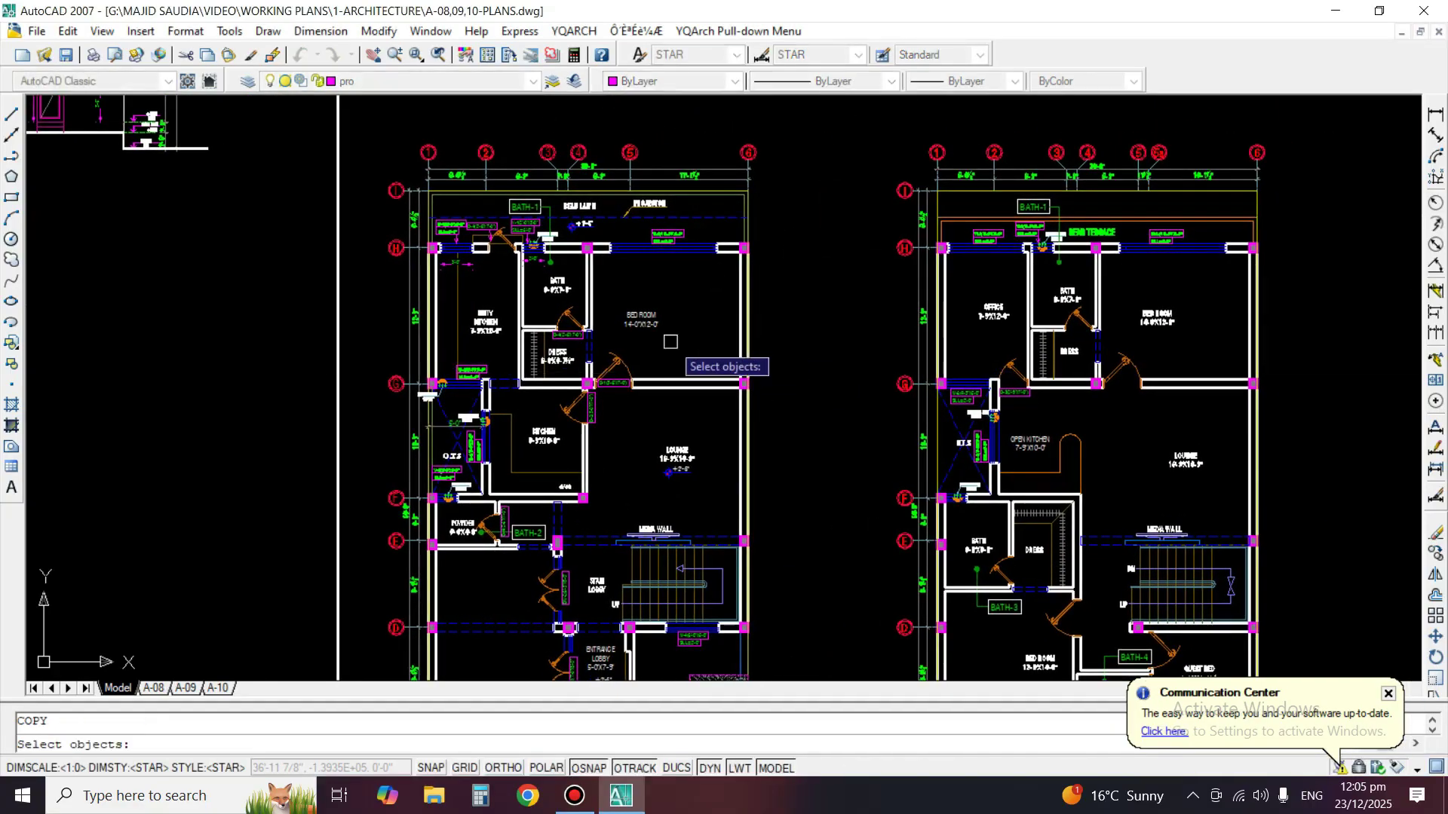
{"action": "scroll", "coordinate": [611, 316], "scroll_direction": "up", "scroll_amount": 4}
{"action": "scroll", "coordinate": [488, 366], "scroll_direction": "down", "scroll_amount": 3}
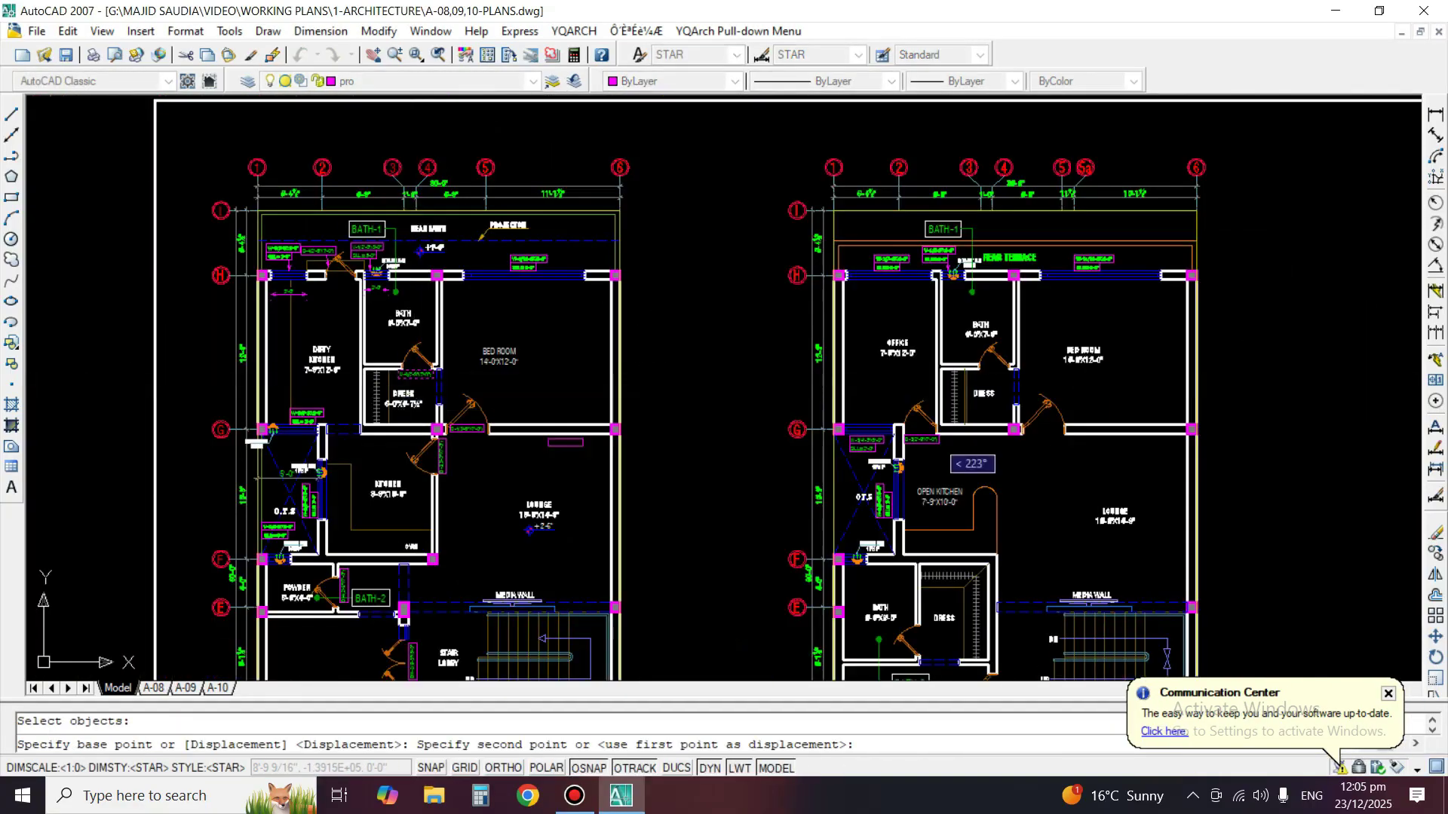
{"action": "scroll", "coordinate": [996, 388], "scroll_direction": "up", "scroll_amount": 6}
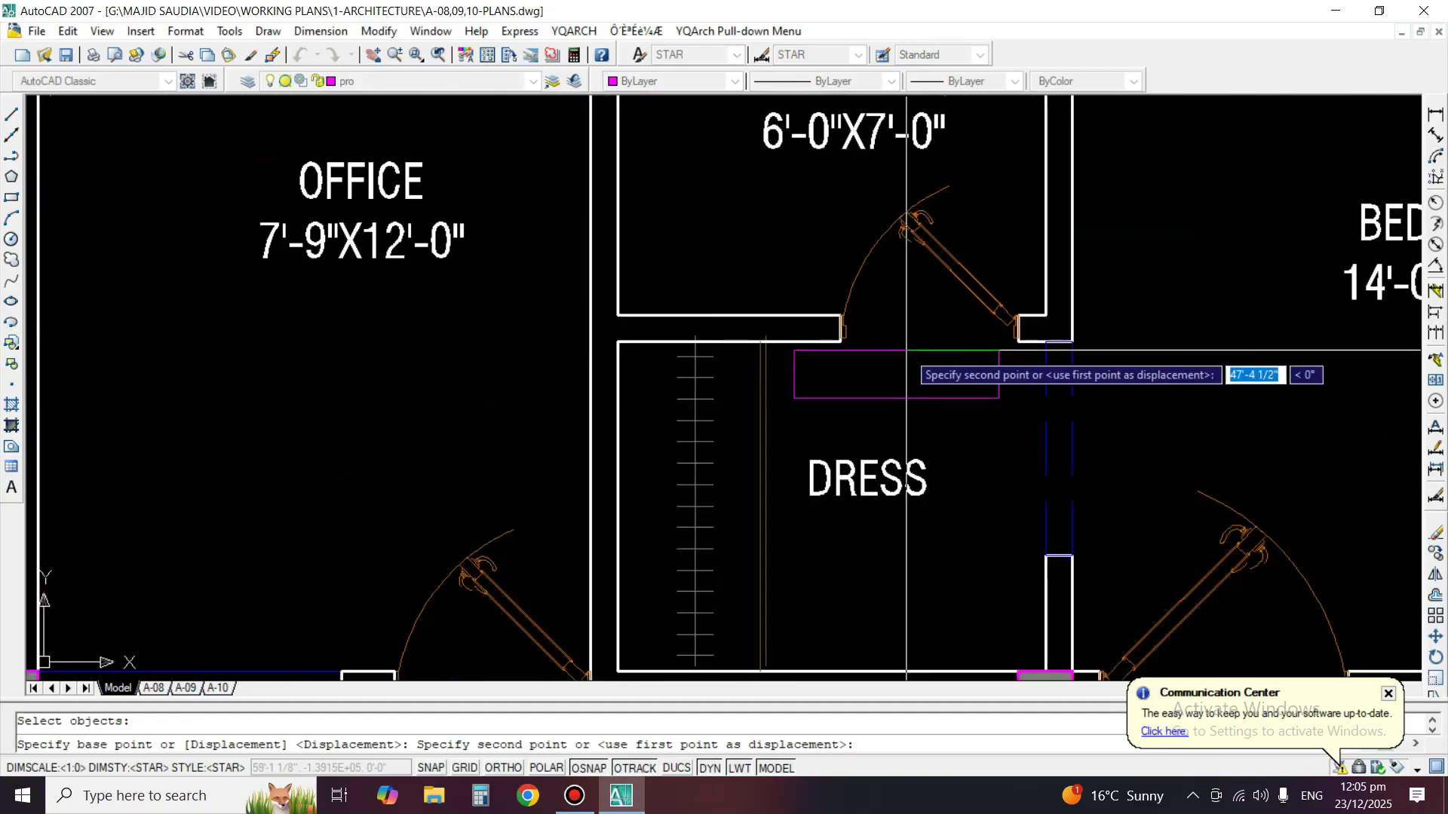
{"action": "left_click", "coordinate": [905, 350]}
{"action": "scroll", "coordinate": [965, 261], "scroll_direction": "down", "scroll_amount": 4}
{"action": "key", "text": "Return"}
Copy the D-1(3'-6"X7'-0") tag from the ground floor bedroom door straight across into the matching first floor bedroom door opening.
{"action": "middle_click_drag", "start_coordinate": [965, 261], "coordinate": [1006, 275]}
{"action": "middle_click_drag", "start_coordinate": [412, 360], "coordinate": [1083, 327]}
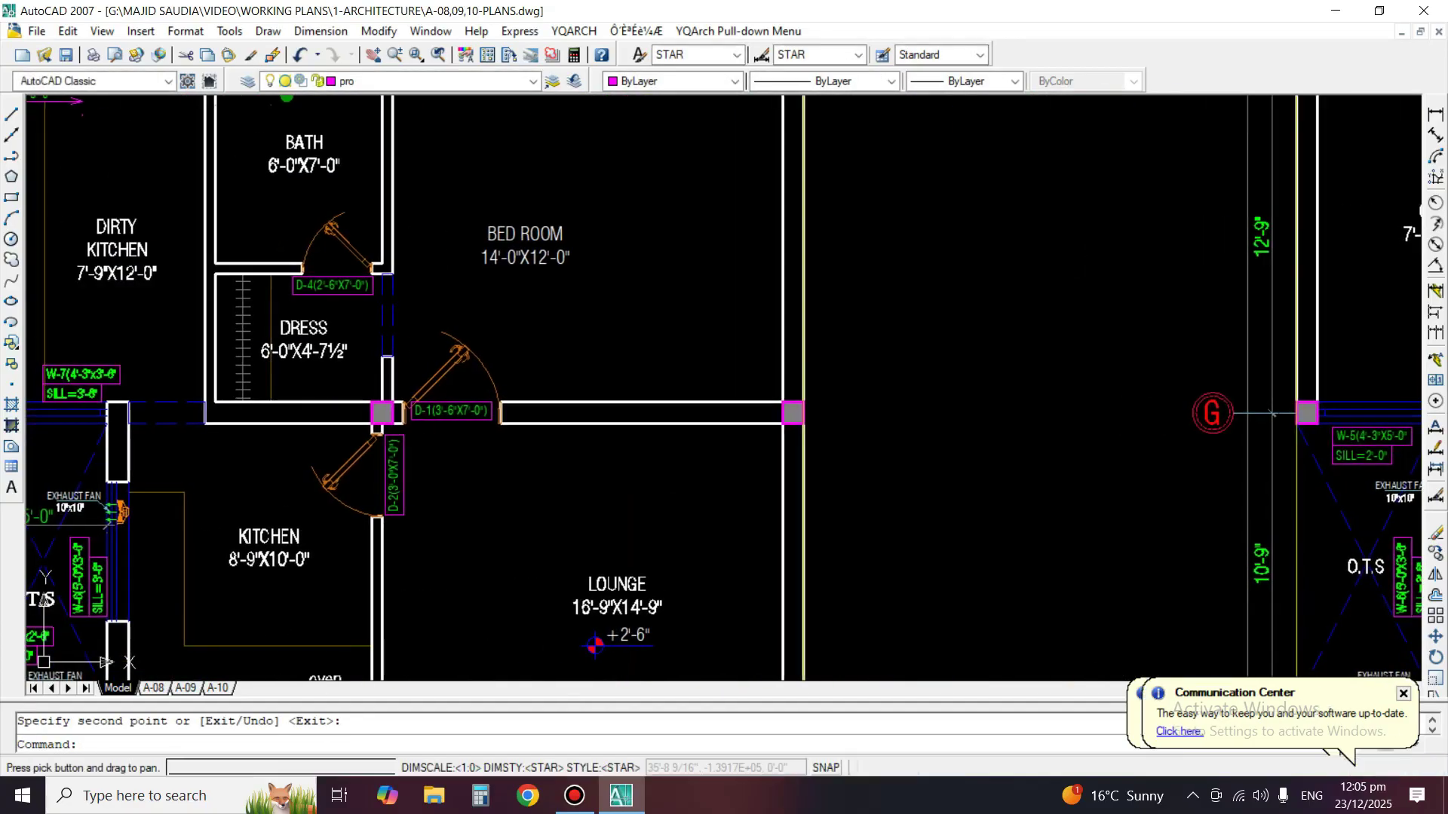
{"action": "key", "text": "Return"}
{"action": "key", "text": "Return"}
{"action": "left_click", "coordinate": [445, 415]}
{"action": "scroll", "coordinate": [460, 452], "scroll_direction": "down", "scroll_amount": 3}
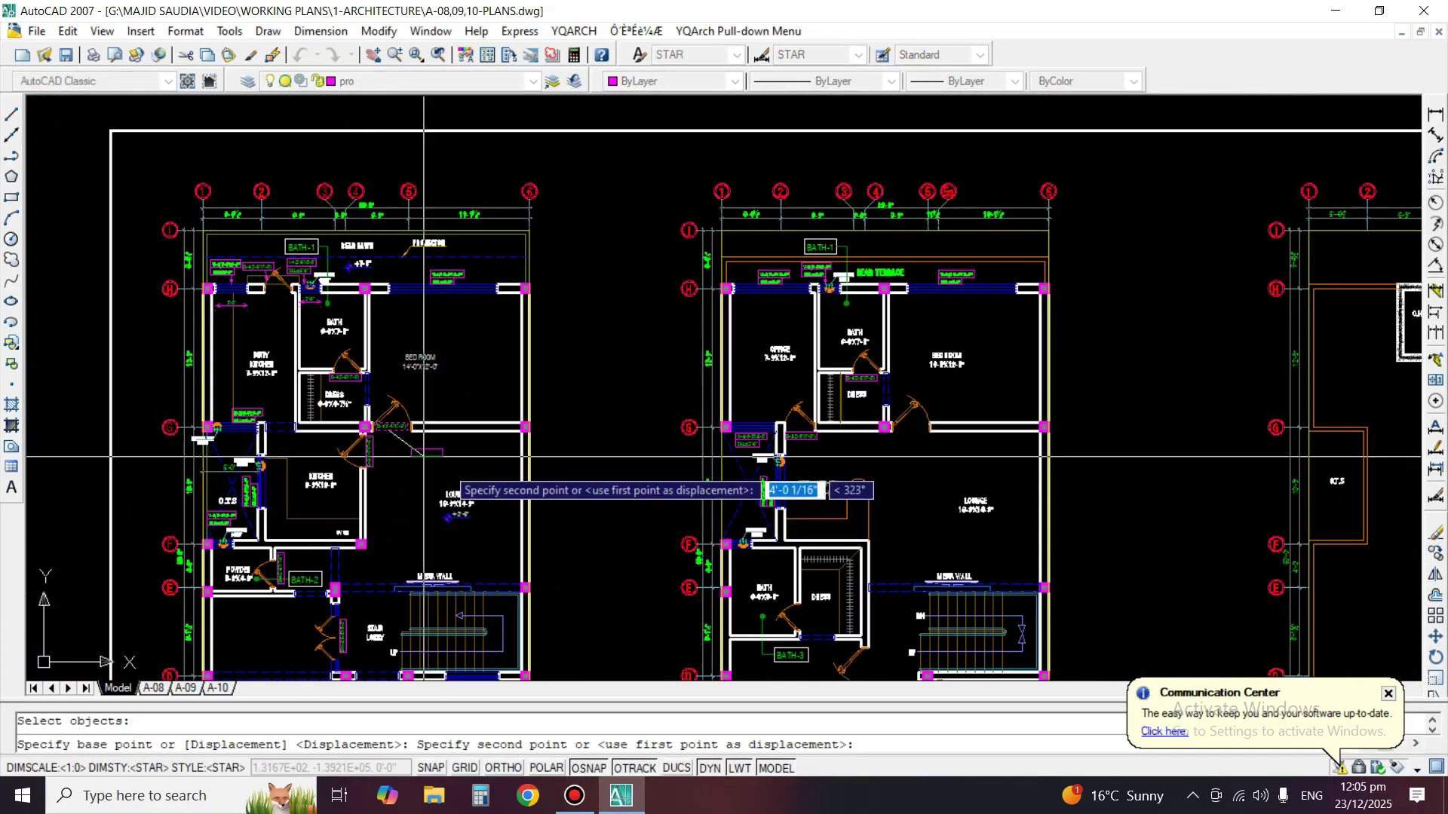
{"action": "scroll", "coordinate": [904, 434], "scroll_direction": "up", "scroll_amount": 4}
{"action": "key", "text": "F8"}
{"action": "scroll", "coordinate": [912, 458], "scroll_direction": "up", "scroll_amount": 3}
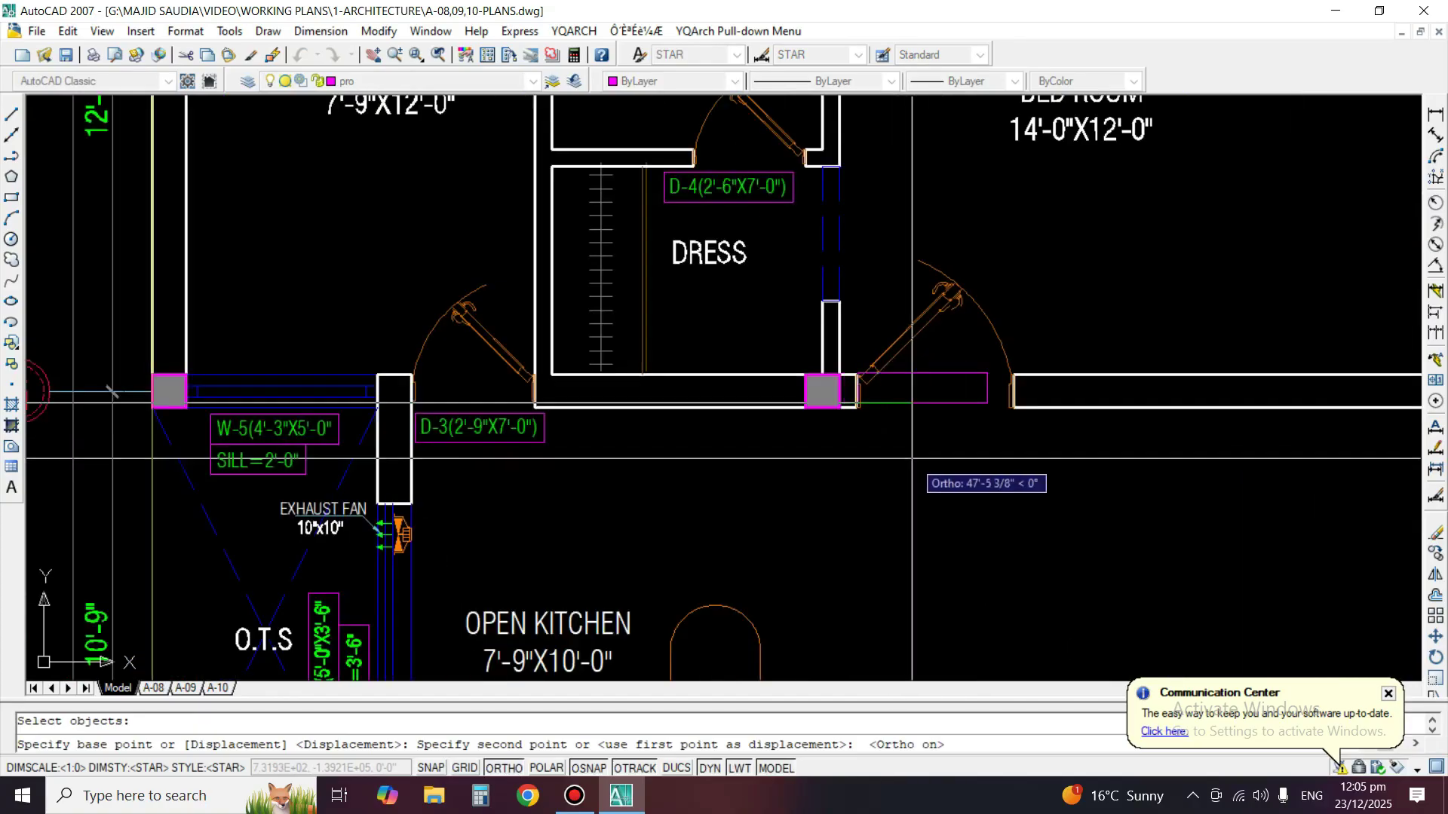
{"action": "left_click", "coordinate": [931, 454]}
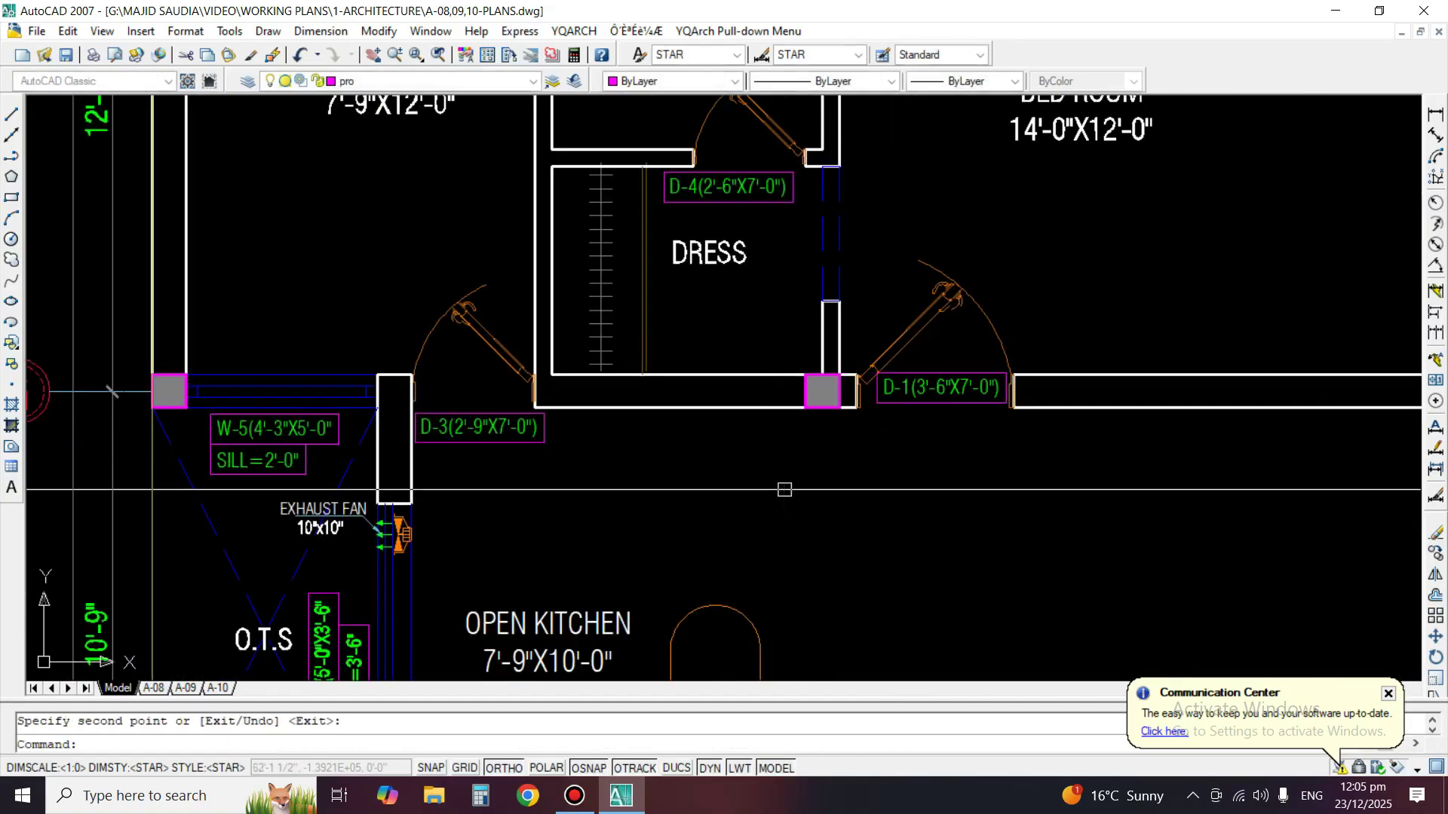
{"action": "key", "text": "Return"}
Copy the first floor's horizontal D-4 tag down to the BATH-3 door opening beside the lower dressing room.
{"action": "scroll", "coordinate": [805, 277], "scroll_direction": "down", "scroll_amount": 4}
{"action": "scroll", "coordinate": [596, 452], "scroll_direction": "down", "scroll_amount": 2}
{"action": "scroll", "coordinate": [596, 452], "scroll_direction": "up", "scroll_amount": 5}
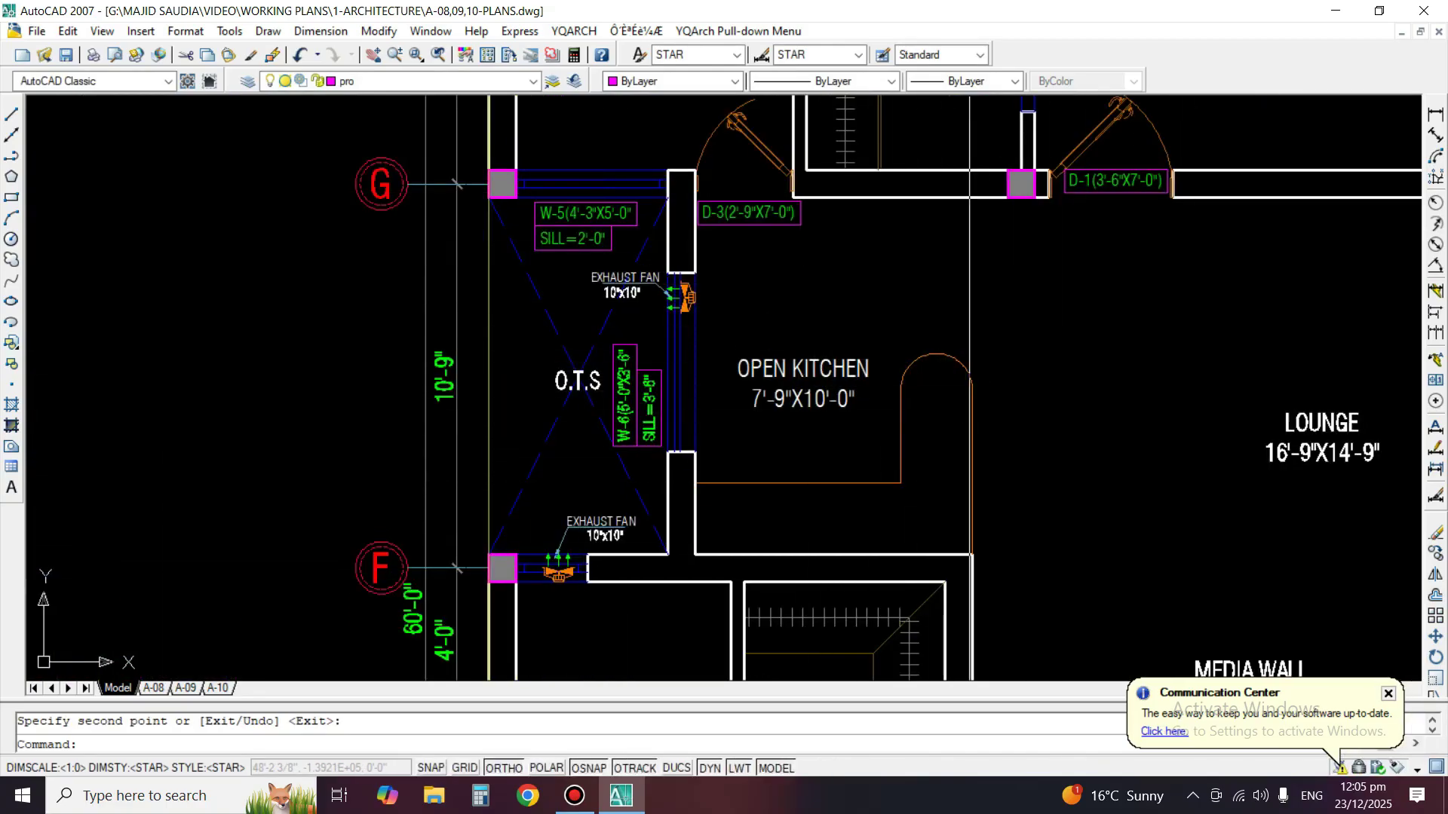
{"action": "scroll", "coordinate": [969, 310], "scroll_direction": "down", "scroll_amount": 2}
{"action": "middle_click_drag", "start_coordinate": [824, 482], "coordinate": [789, 349]}
{"action": "type", "text": "c"}
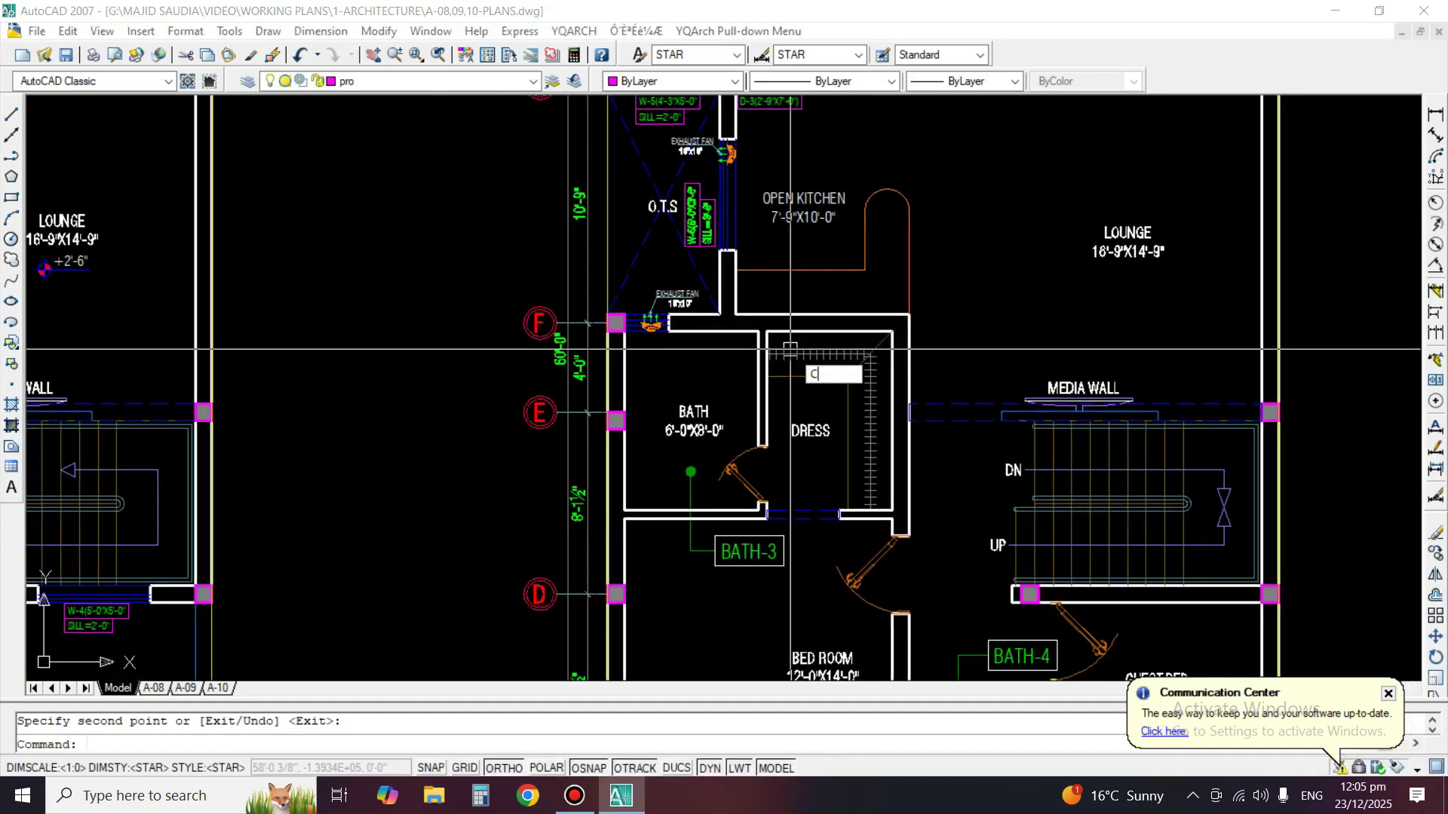
{"action": "type", "text": "o"}
{"action": "key", "text": "Return"}
{"action": "middle_click_drag", "start_coordinate": [860, 295], "coordinate": [882, 607]}
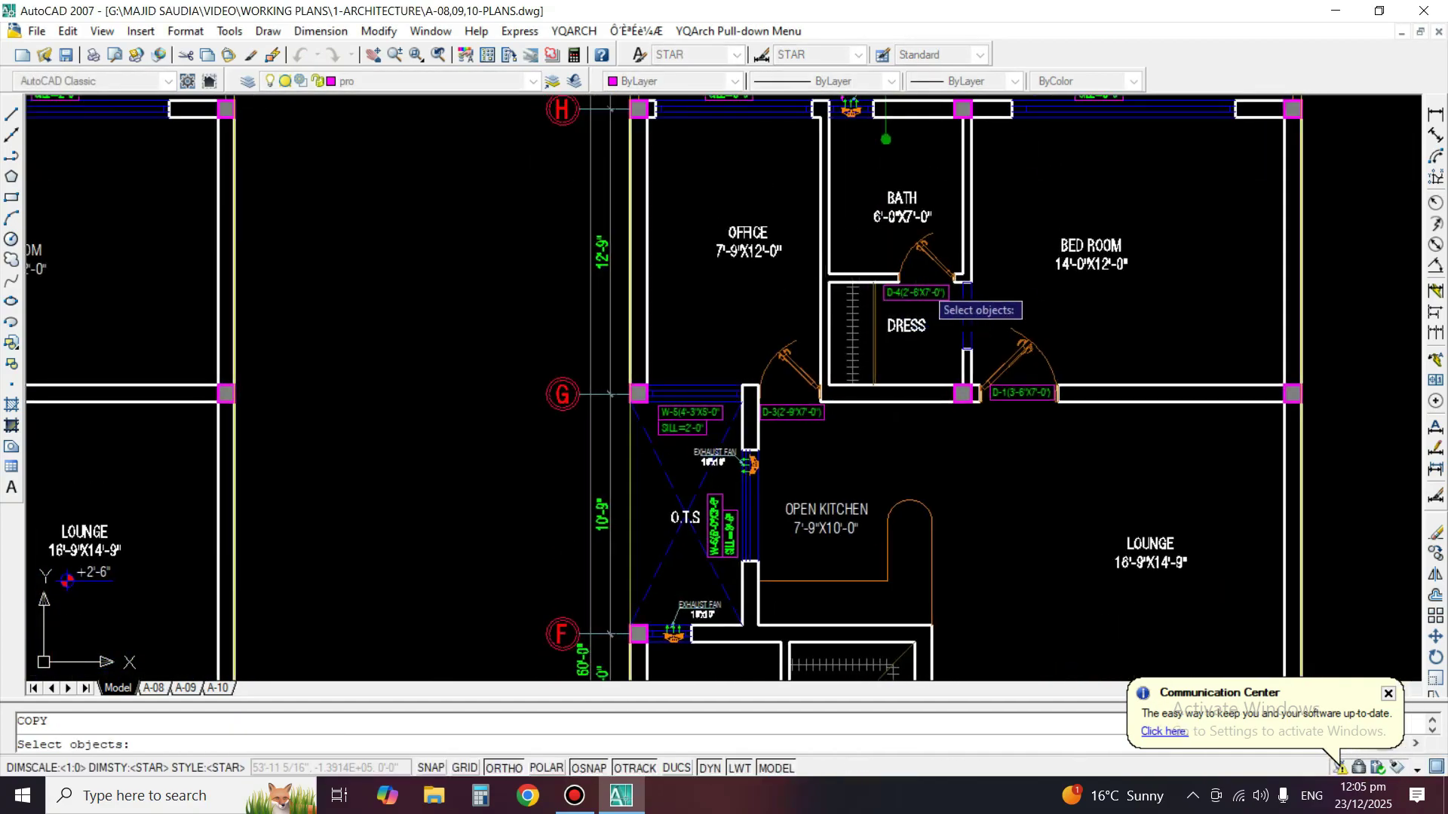
{"action": "left_click", "coordinate": [918, 296]}
{"action": "scroll", "coordinate": [851, 440], "scroll_direction": "down", "scroll_amount": 5}
{"action": "key", "text": "F8"}
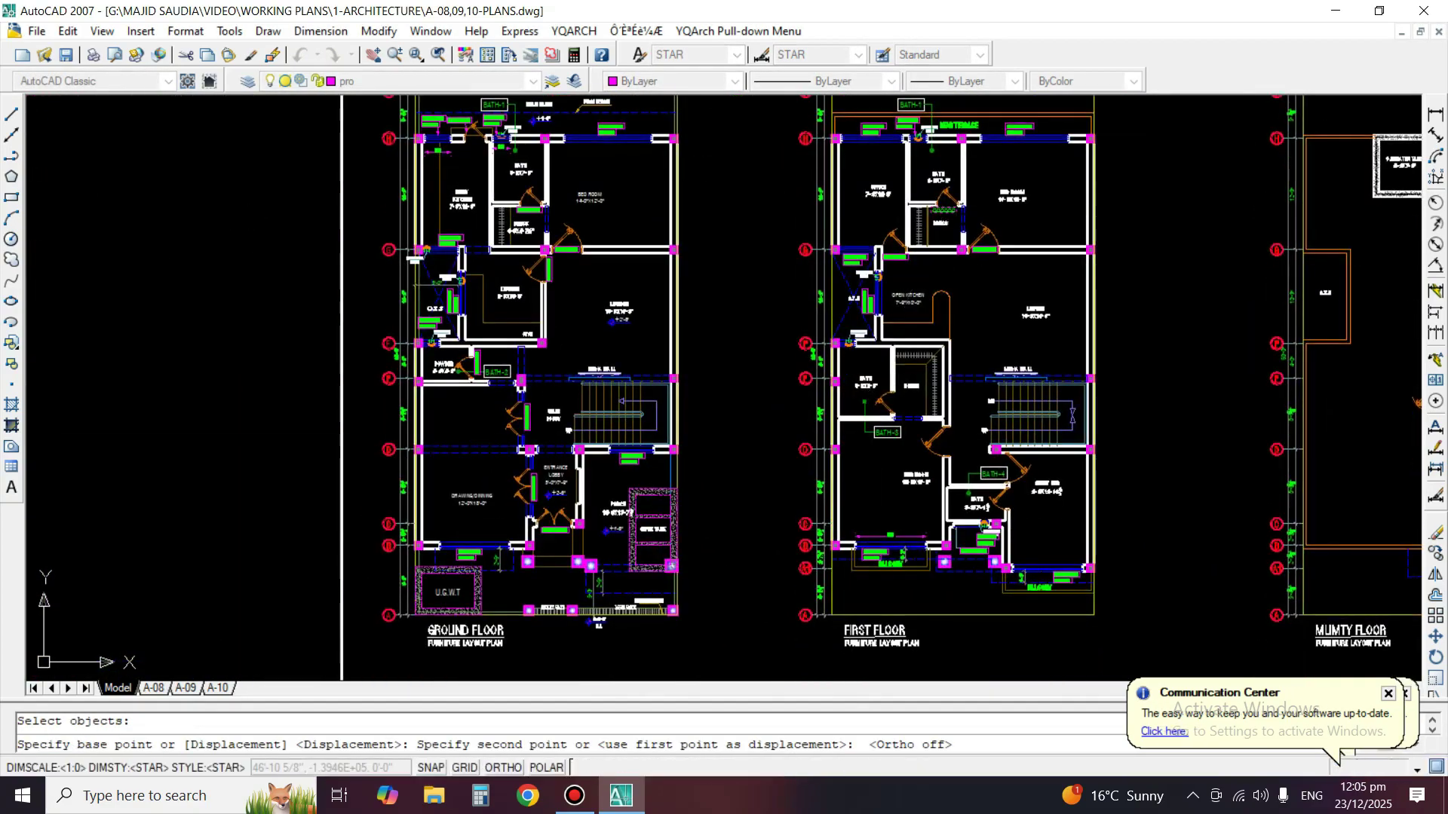
{"action": "scroll", "coordinate": [927, 417], "scroll_direction": "up", "scroll_amount": 5}
{"action": "scroll", "coordinate": [930, 424], "scroll_direction": "up", "scroll_amount": 3}
{"action": "left_click", "coordinate": [978, 519]}
{"action": "key", "text": "Return"}
Rotate the D-4 tag at the BATH-3 door 90° so it reads vertically.
{"action": "type", "text": "ro"}
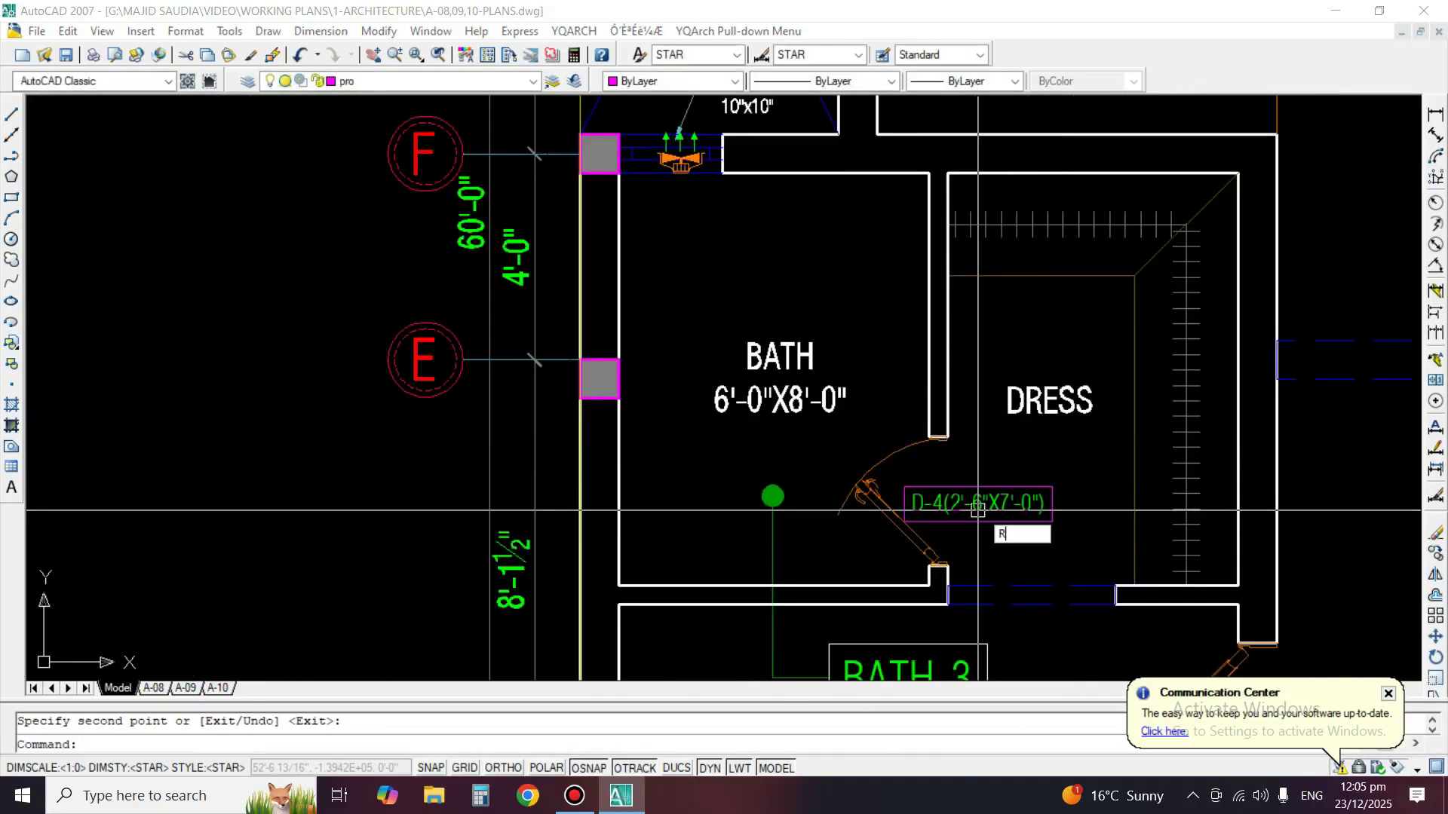
{"action": "key", "text": "Return"}
{"action": "left_click", "coordinate": [982, 499]}
{"action": "key", "text": "Return"}
{"action": "left_click", "coordinate": [981, 490]}
{"action": "key", "text": "F8"}
{"action": "left_click", "coordinate": [1002, 313]}
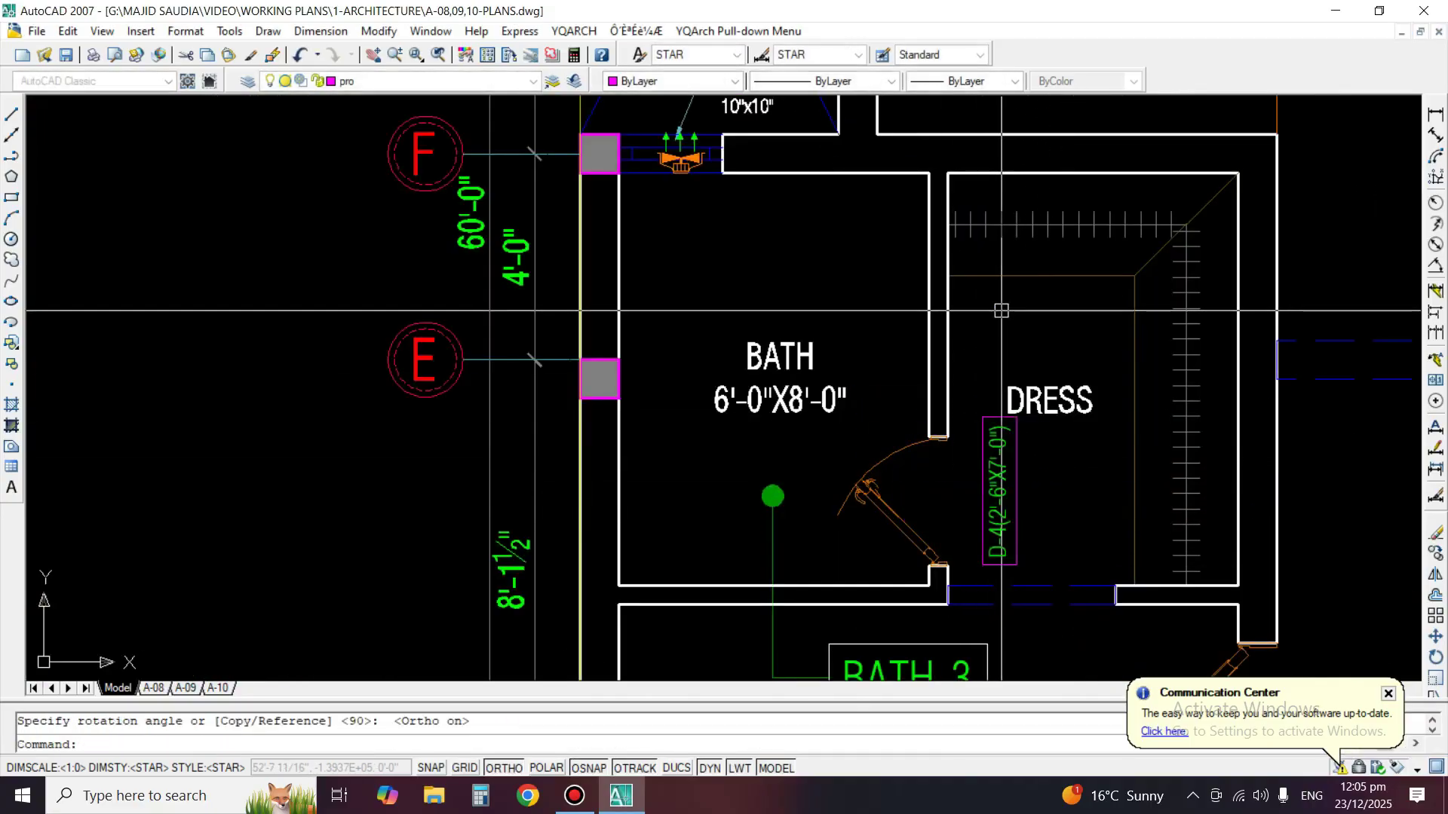
Move the vertical D-4 tag sideways so it sits close beside the BATH-3 door opening, clear of the DRESS label.
{"action": "type", "text": "m"}
{"action": "key", "text": "Return"}
{"action": "left_click", "coordinate": [988, 498]}
{"action": "key", "text": "Return"}
{"action": "left_click", "coordinate": [1051, 310]}
{"action": "left_click", "coordinate": [1032, 310]}
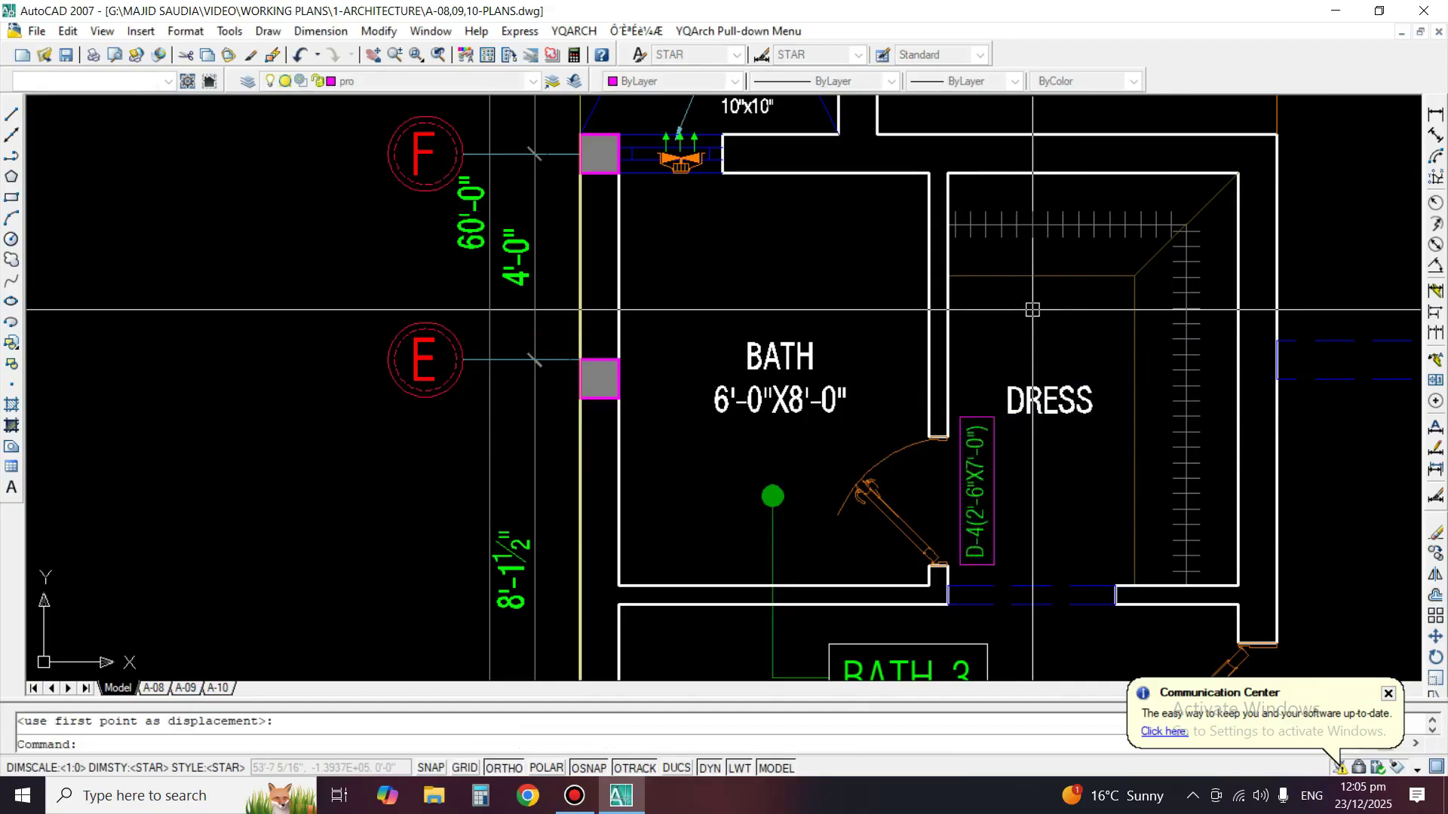
Copy the vertical D-4 tag from the BATH-3 door to the BATH-4 door opening on the guest bedroom side.
{"action": "scroll", "coordinate": [822, 312], "scroll_direction": "down", "scroll_amount": 4}
{"action": "scroll", "coordinate": [1003, 490], "scroll_direction": "up", "scroll_amount": 5}
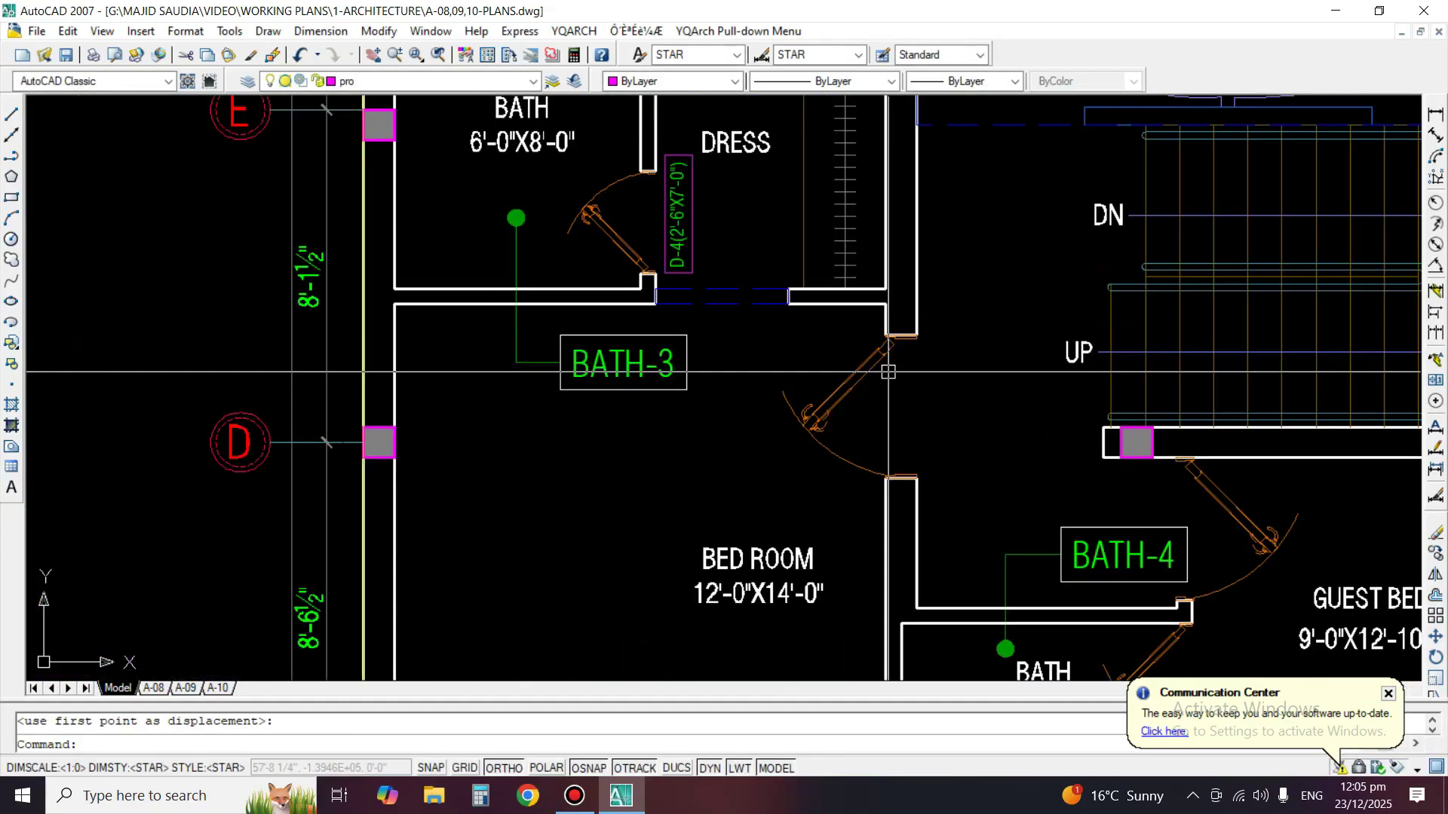
{"action": "type", "text": "c"}
{"action": "key", "text": "Return"}
{"action": "scroll", "coordinate": [860, 364], "scroll_direction": "down", "scroll_amount": 4}
{"action": "scroll", "coordinate": [975, 518], "scroll_direction": "up", "scroll_amount": 2}
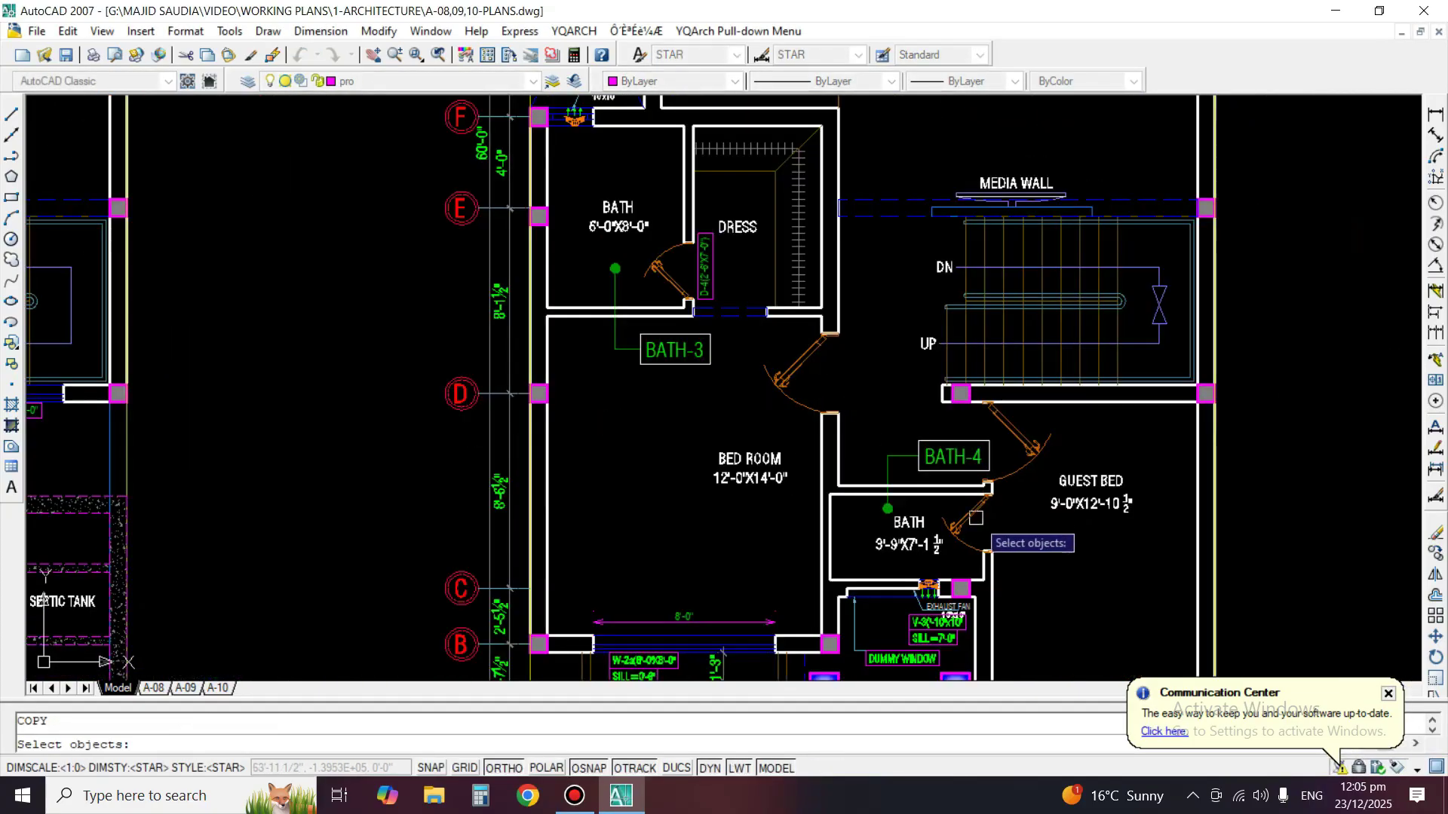
{"action": "scroll", "coordinate": [795, 464], "scroll_direction": "up", "scroll_amount": 2}
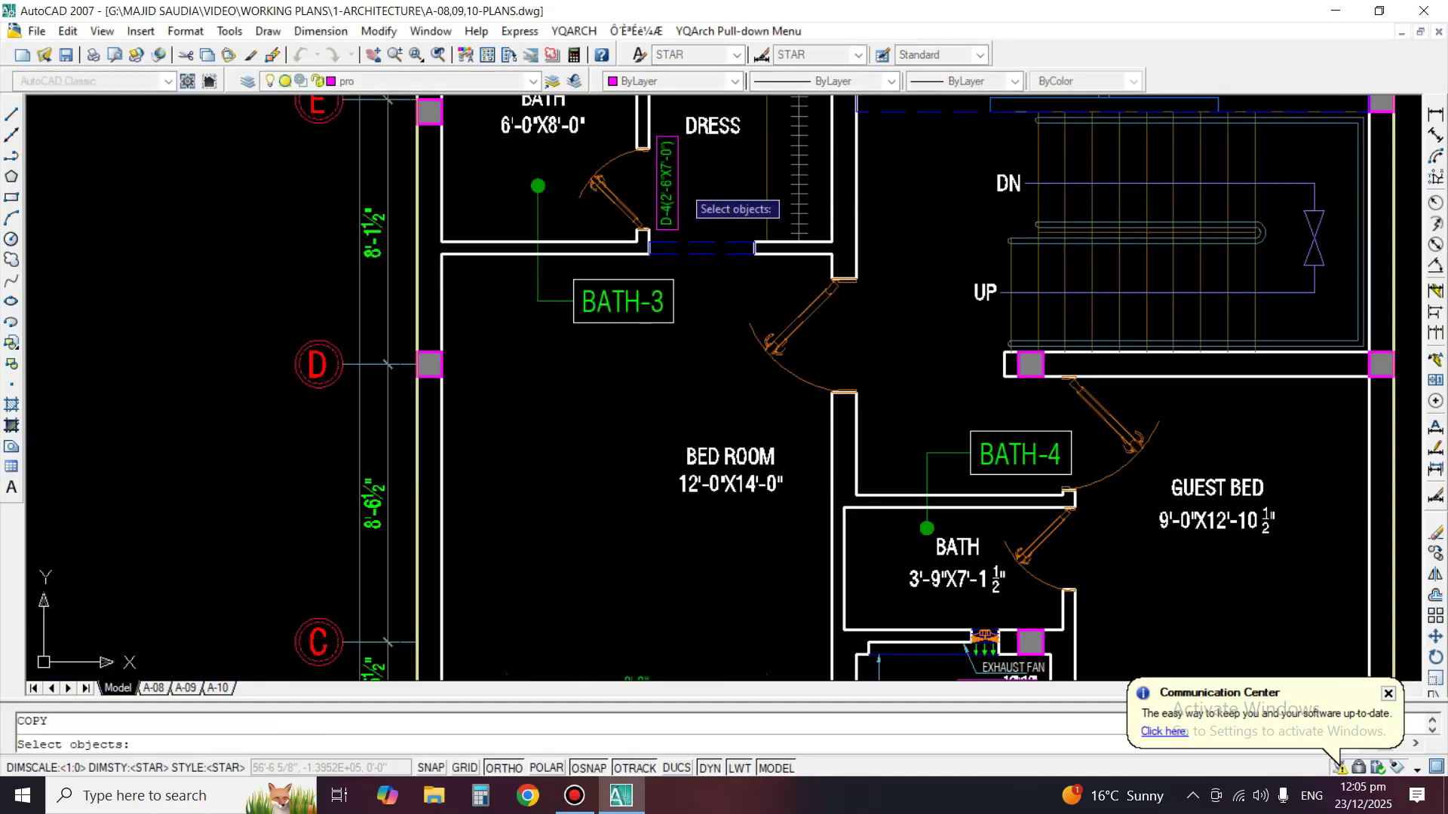
{"action": "key", "text": "F8"}
{"action": "middle_click_drag", "start_coordinate": [1289, 666], "coordinate": [1172, 534]}
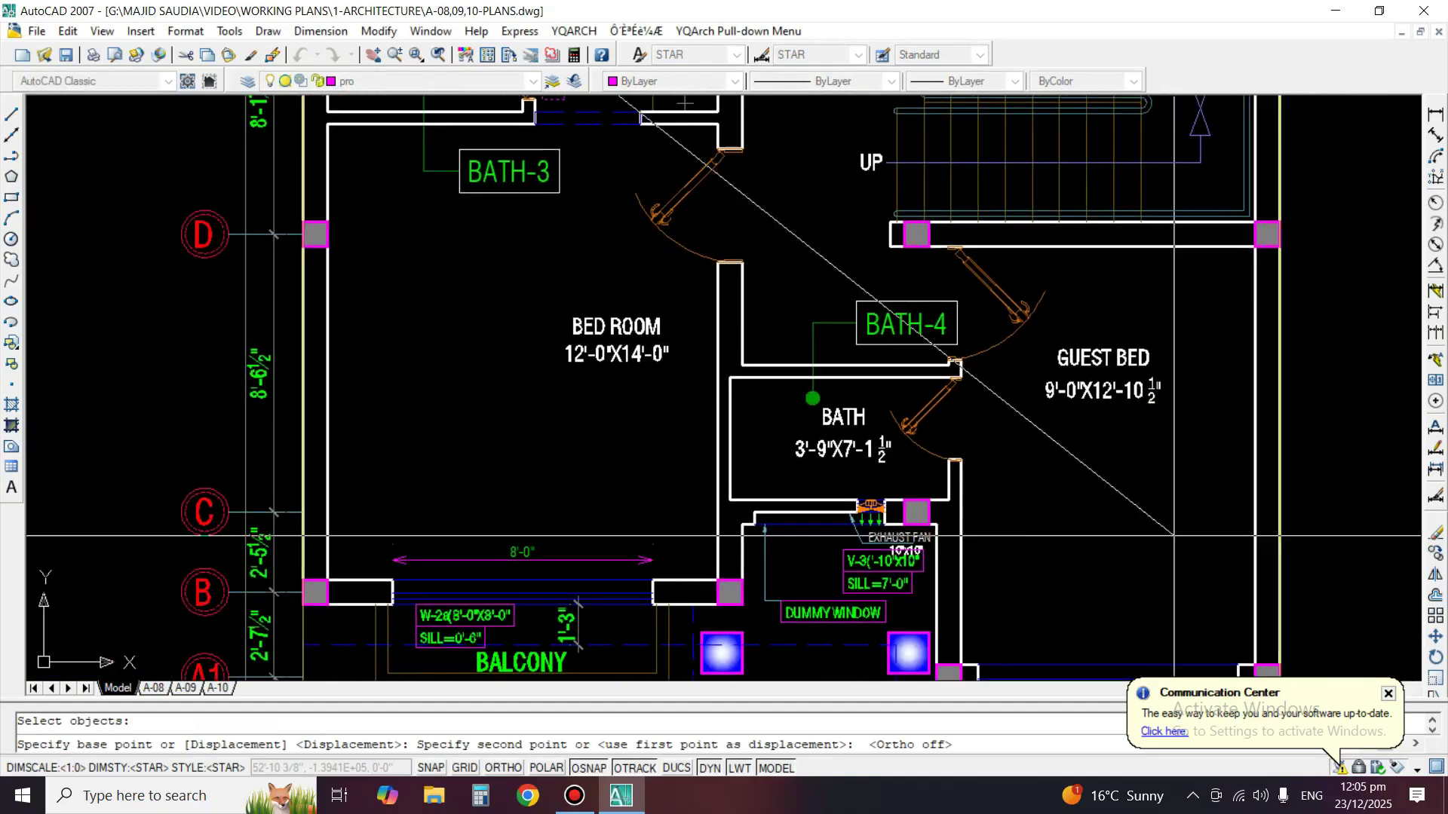
{"action": "scroll", "coordinate": [1036, 432], "scroll_direction": "up", "scroll_amount": 3}
{"action": "left_click", "coordinate": [893, 369]}
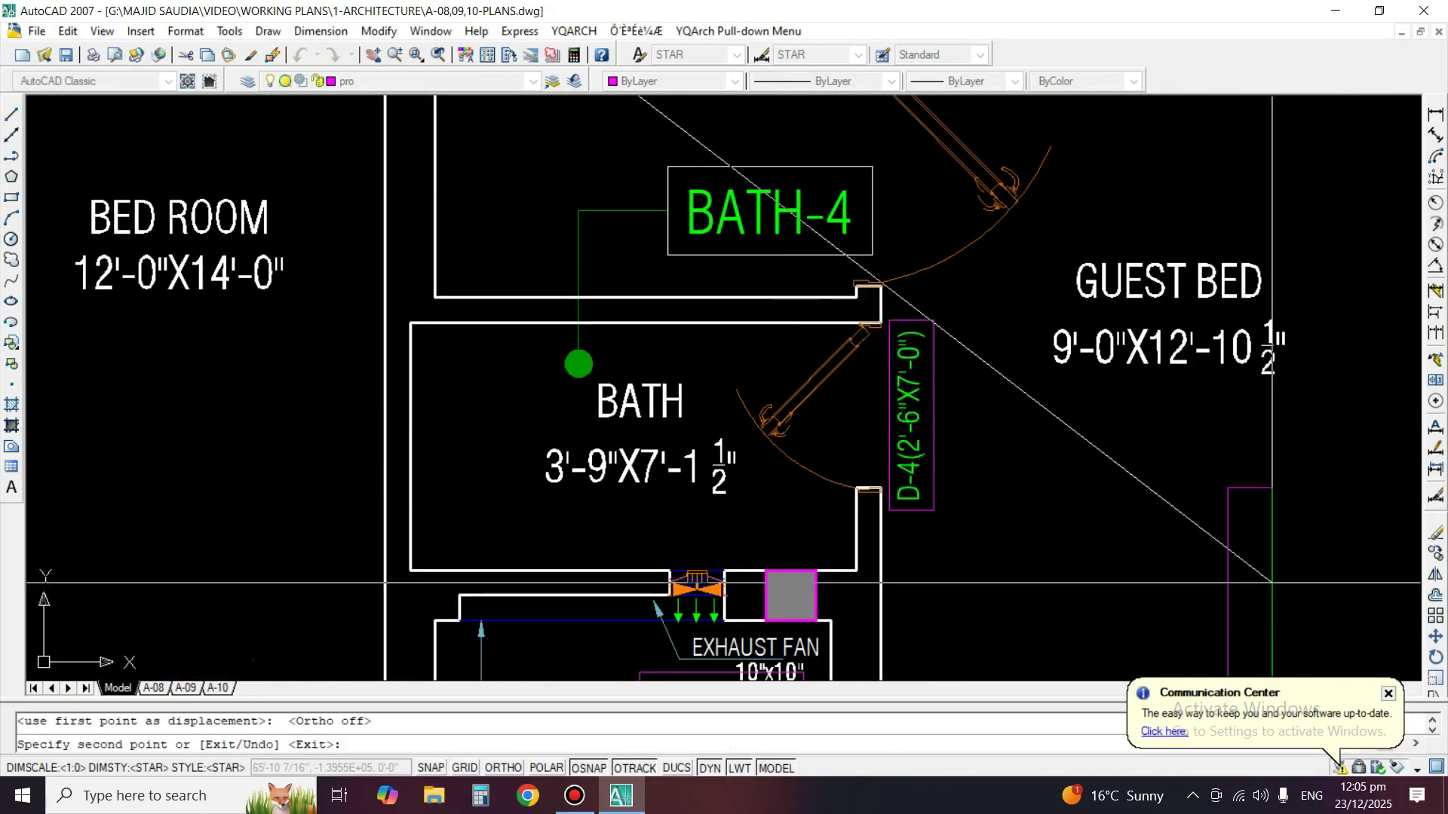
{"action": "scroll", "coordinate": [1191, 633], "scroll_direction": "down", "scroll_amount": 4}
{"action": "key", "text": "Return"}
Copy the D-1(3'-6"X7'-0") tag from the upper bedroom door to the door of the 12'-0"X14'-0" first floor bedroom.
{"action": "middle_click_drag", "start_coordinate": [990, 143], "coordinate": [960, 442]}
{"action": "middle_click_drag", "start_coordinate": [1024, 175], "coordinate": [967, 386]}
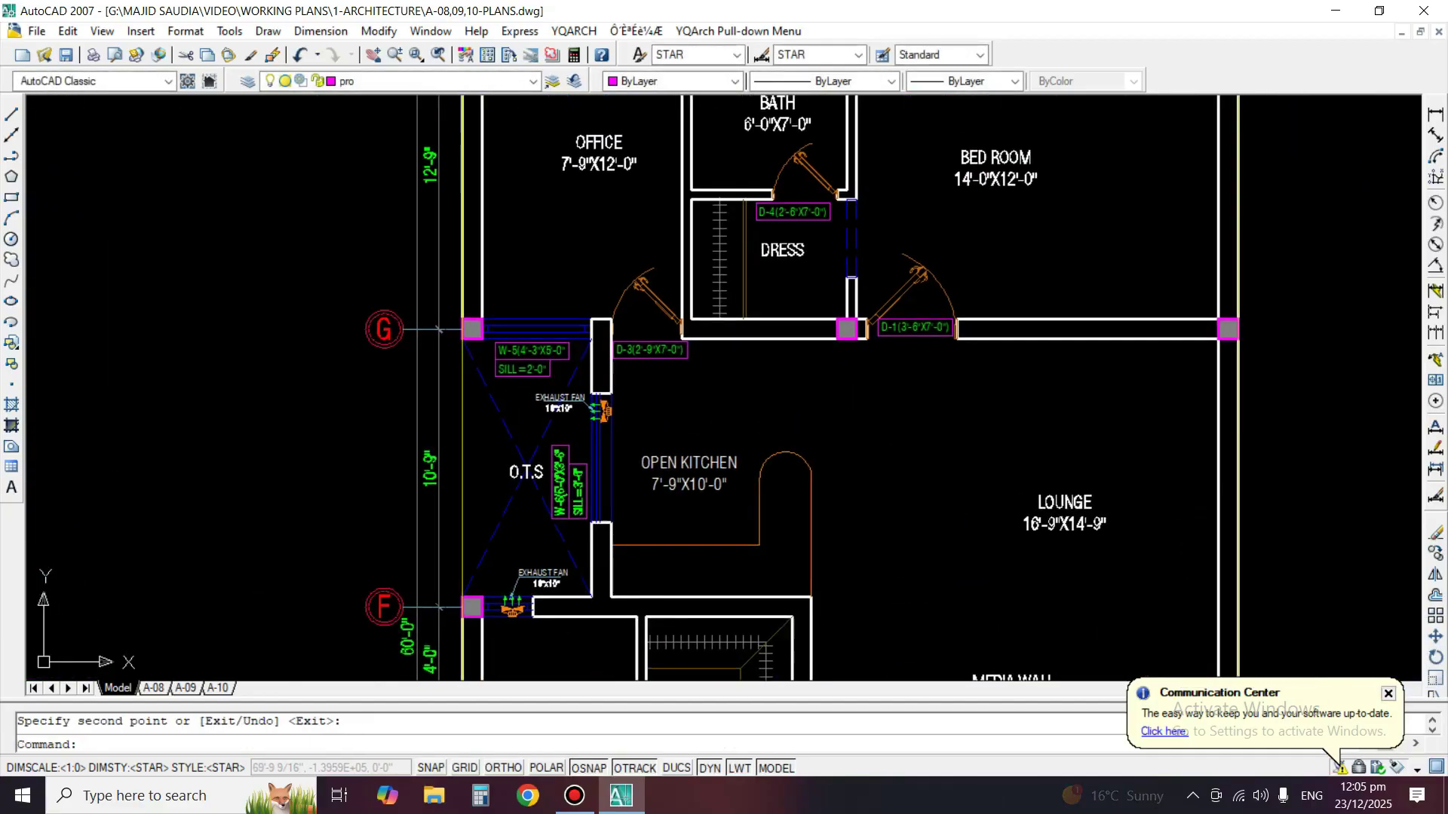
{"action": "scroll", "coordinate": [966, 387], "scroll_direction": "up", "scroll_amount": 2}
{"action": "key", "text": "Return"}
{"action": "left_click", "coordinate": [902, 292]}
{"action": "key", "text": "Return"}
{"action": "left_click", "coordinate": [895, 310]}
{"action": "middle_click_drag", "start_coordinate": [837, 612], "coordinate": [837, 369]}
{"action": "scroll", "coordinate": [838, 369], "scroll_direction": "up", "scroll_amount": 2}
{"action": "left_click", "coordinate": [862, 423]}
{"action": "key", "text": "Return"}
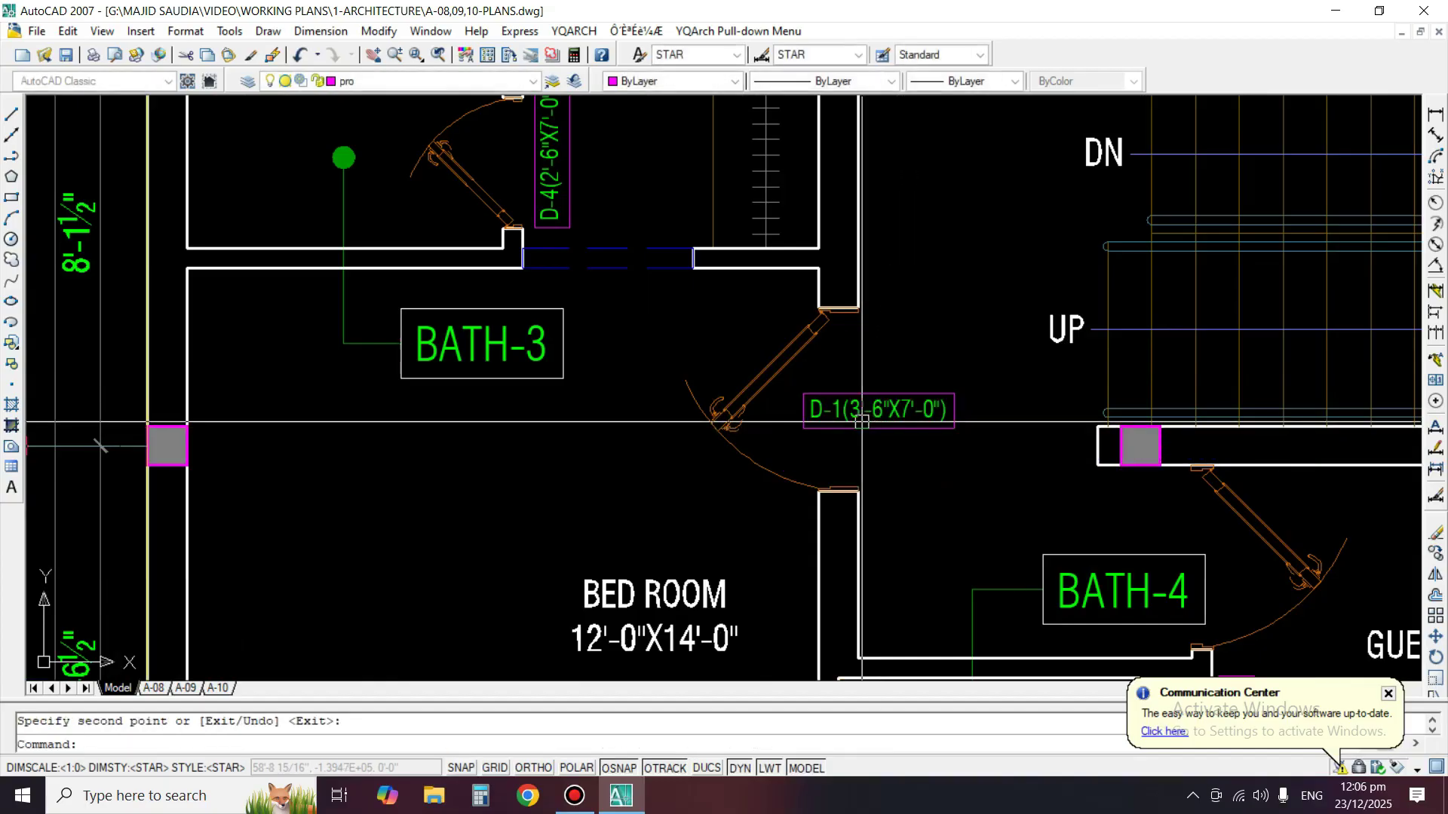
Rotate the D-1 tag at the 12'-0"X14'-0" bedroom door 90° so it reads vertically.
{"action": "type", "text": "Ro"}
{"action": "key", "text": "Return"}
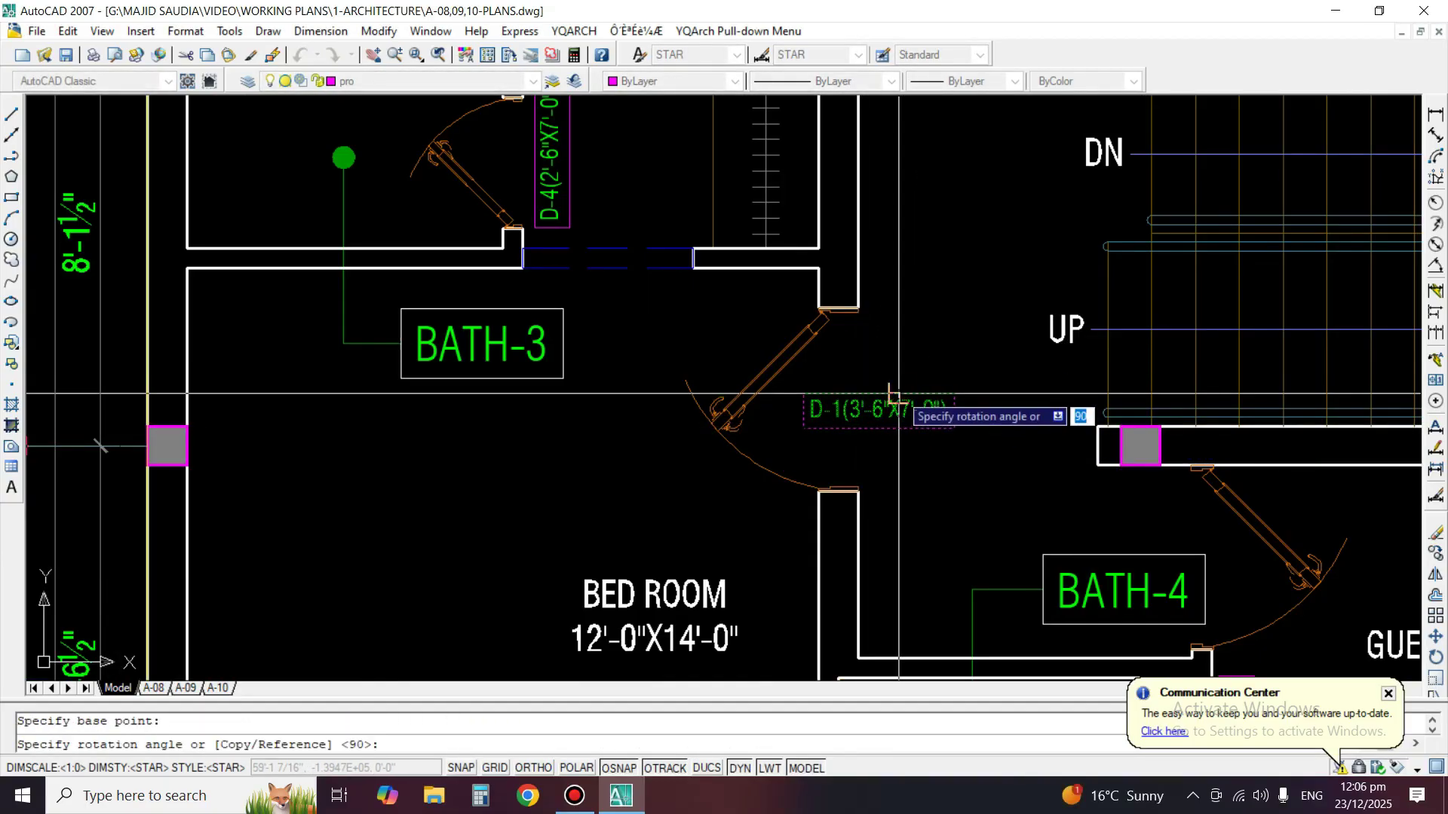
{"action": "key", "text": "F8"}
{"action": "left_click", "coordinate": [899, 327]}
Move the vertical D-1 tag close beside the 12'-0"X14'-0" bedroom's door opening, aligned with the height of the opening.
{"action": "type", "text": "m"}
{"action": "key", "text": "Return"}
{"action": "left_click", "coordinate": [910, 395]}
{"action": "key", "text": "Return"}
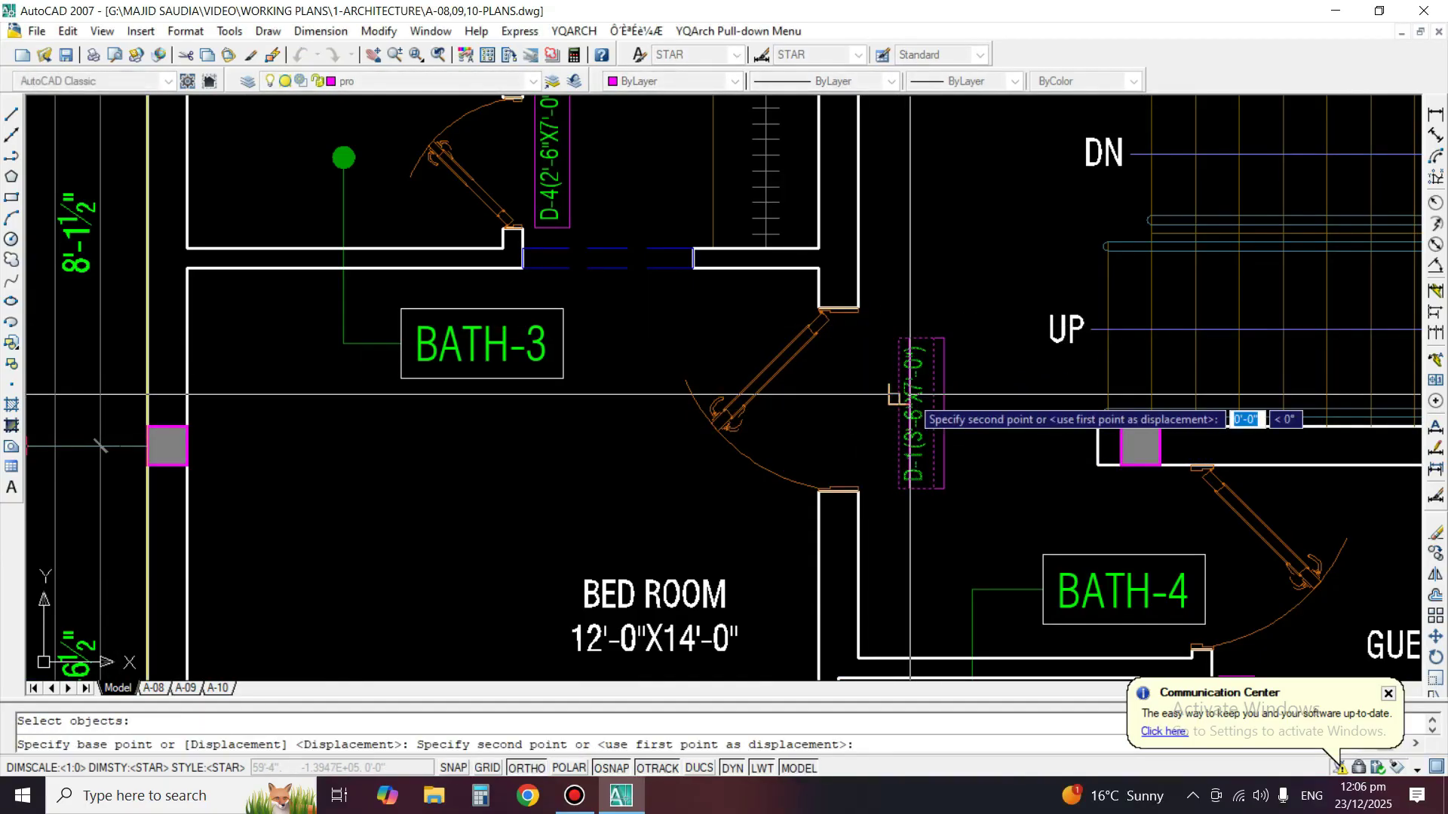
{"action": "left_click", "coordinate": [877, 369]}
{"action": "key", "text": "Return"}
{"action": "left_click", "coordinate": [877, 370]}
{"action": "key", "text": "Return"}
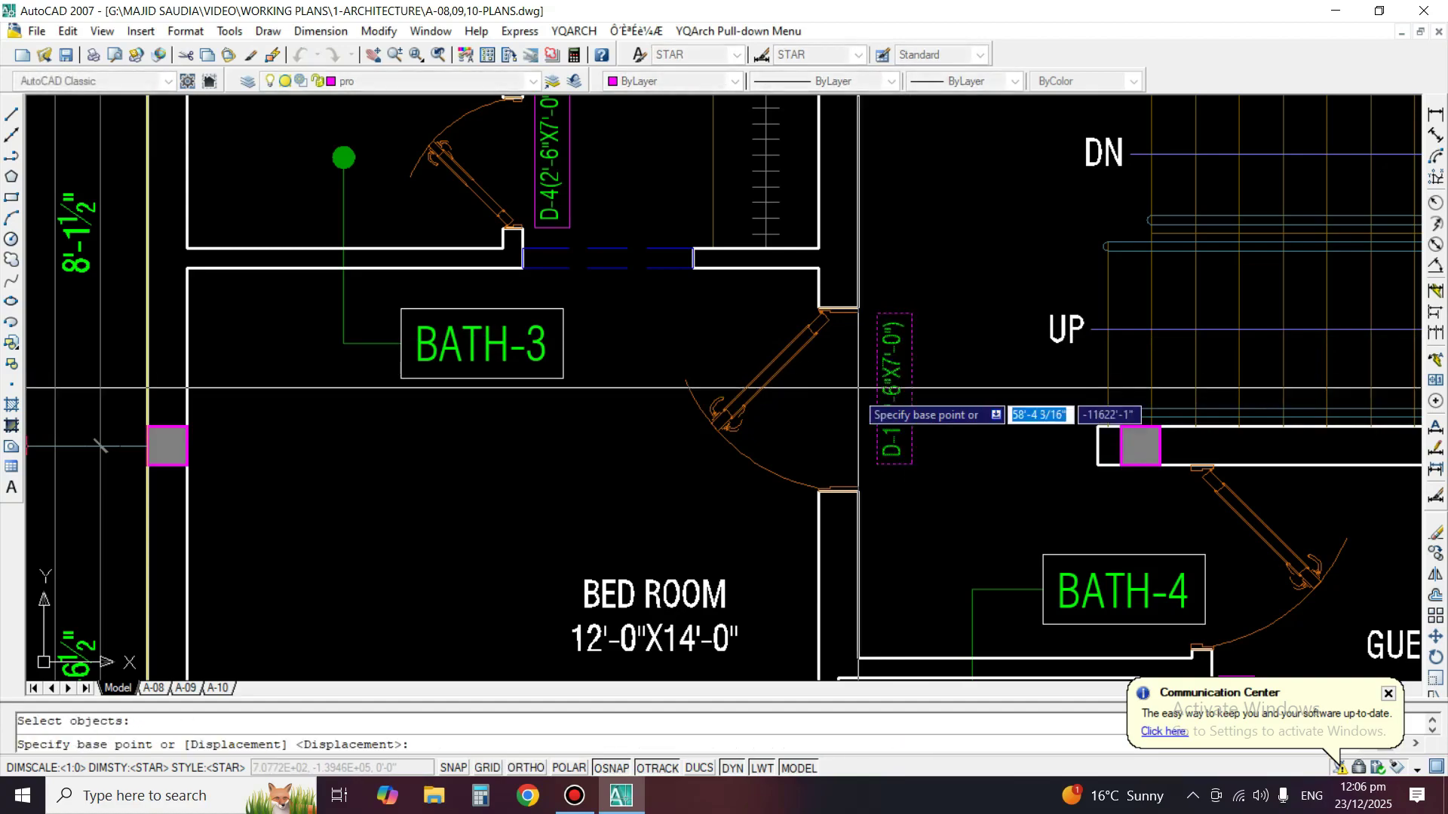
{"action": "left_click", "coordinate": [837, 393]}
Copy the vertical D-1 tag from the 12'-0"X14'-0" bedroom door to the guest bedroom's door.
{"action": "scroll", "coordinate": [837, 393], "scroll_direction": "down", "scroll_amount": 2}
{"action": "type", "text": "CO"}
{"action": "key", "text": "Return"}
{"action": "left_click", "coordinate": [868, 382]}
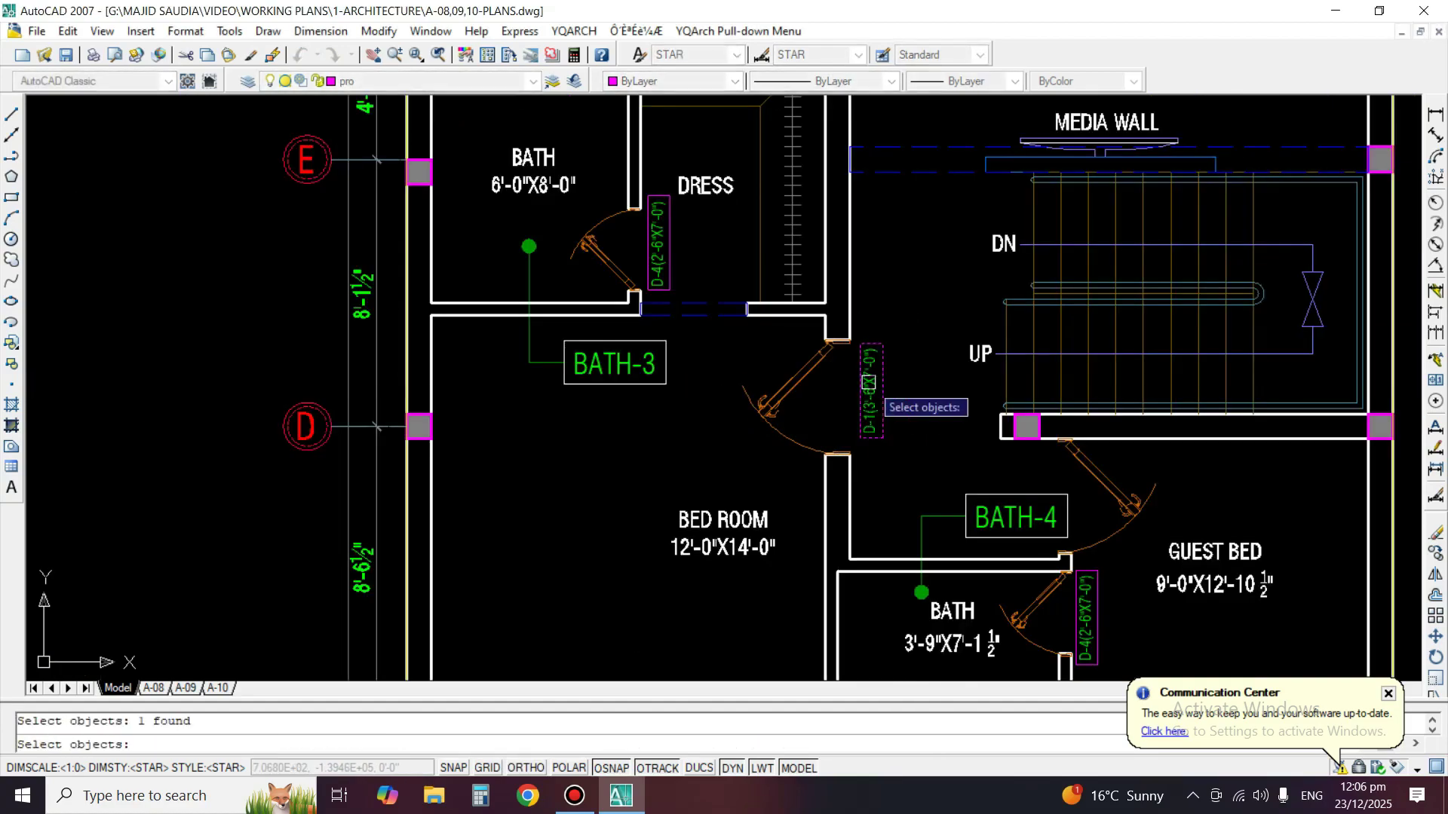
{"action": "middle_click_drag", "start_coordinate": [882, 390], "coordinate": [837, 278]}
{"action": "scroll", "coordinate": [1024, 399], "scroll_direction": "up", "scroll_amount": 3}
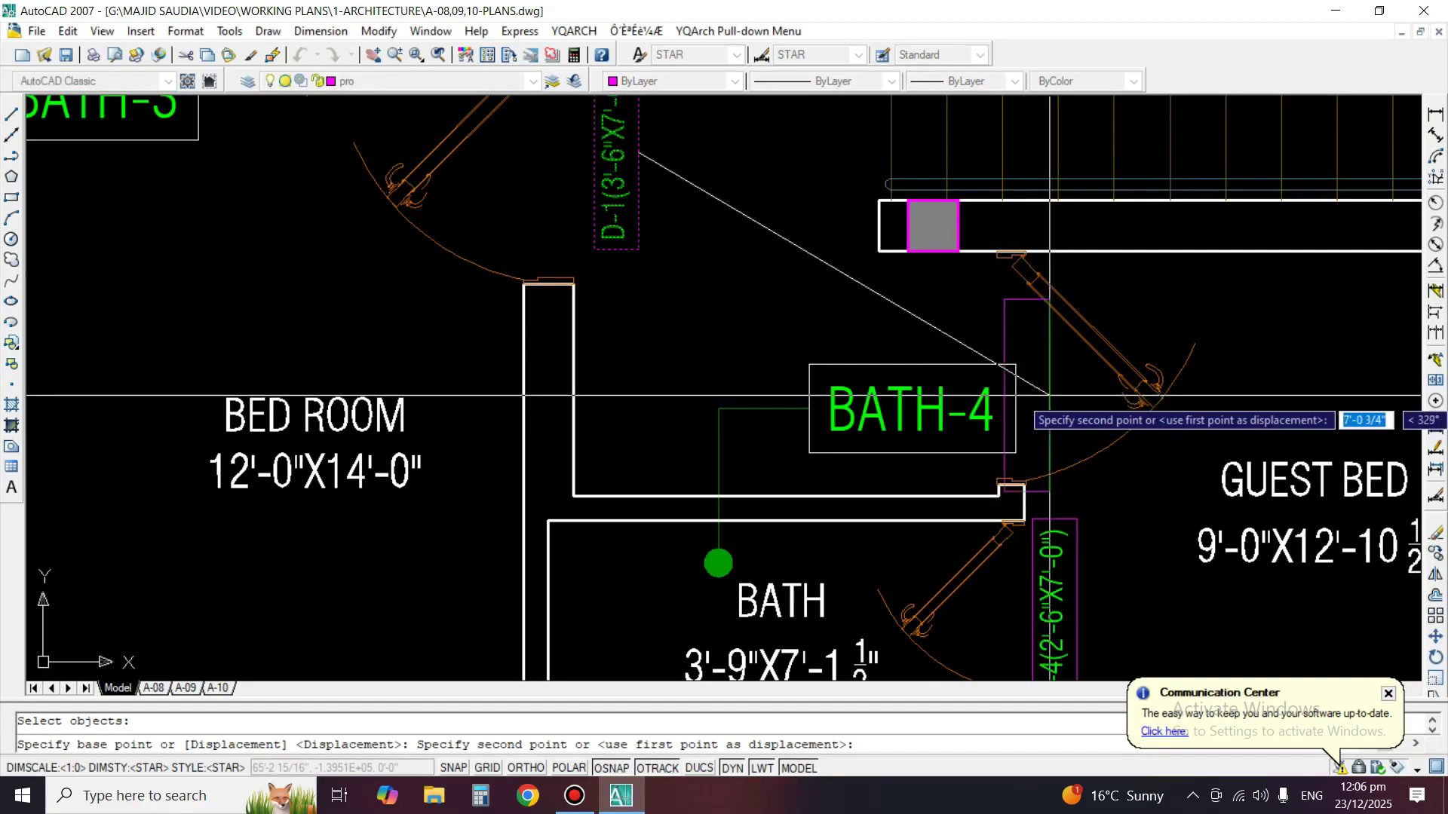
{"action": "left_click", "coordinate": [1079, 376]}
{"action": "key", "text": "Return"}
Move the BATH-4 label with its leader horizontally away from the guest bedroom door to make room for the door tag.
{"action": "type", "text": "m"}
{"action": "key", "text": "Return"}
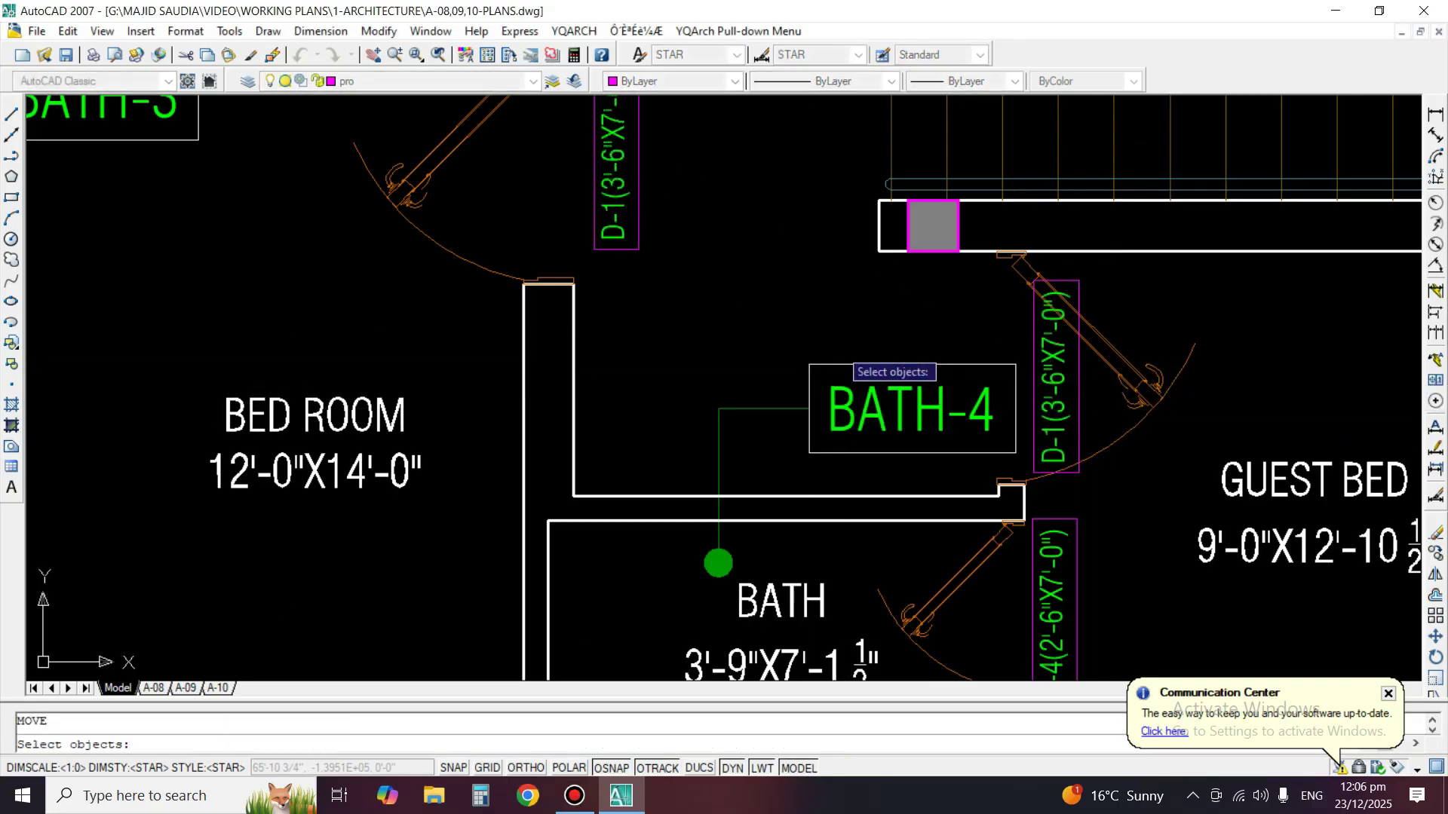
{"action": "key", "text": "F8"}
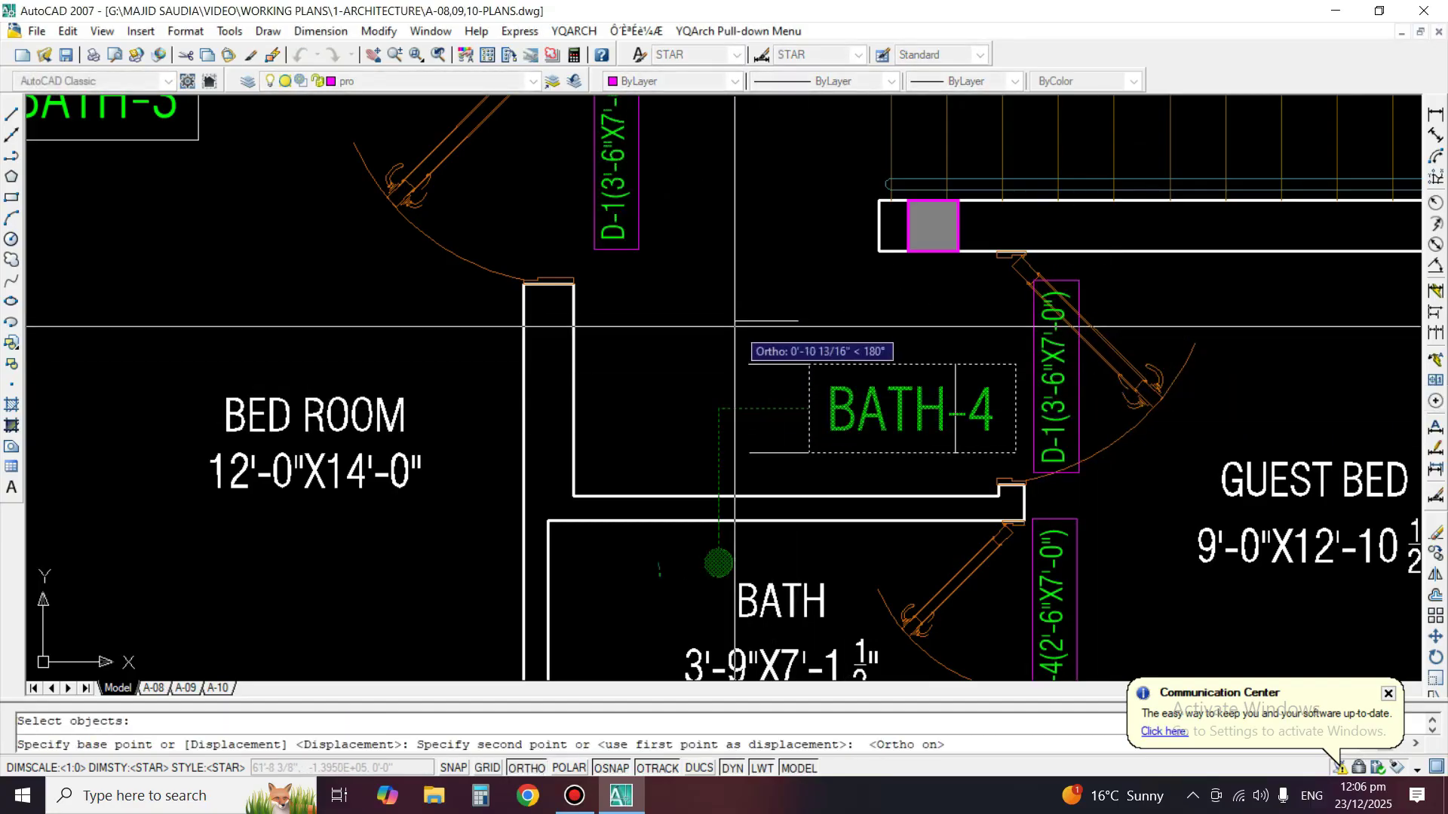
{"action": "left_click", "coordinate": [683, 331]}
Move the guest bedroom's D-1 tag horizontally into the door opening, clear of the door leaf, and nudge it into place.
{"action": "key", "text": "Return"}
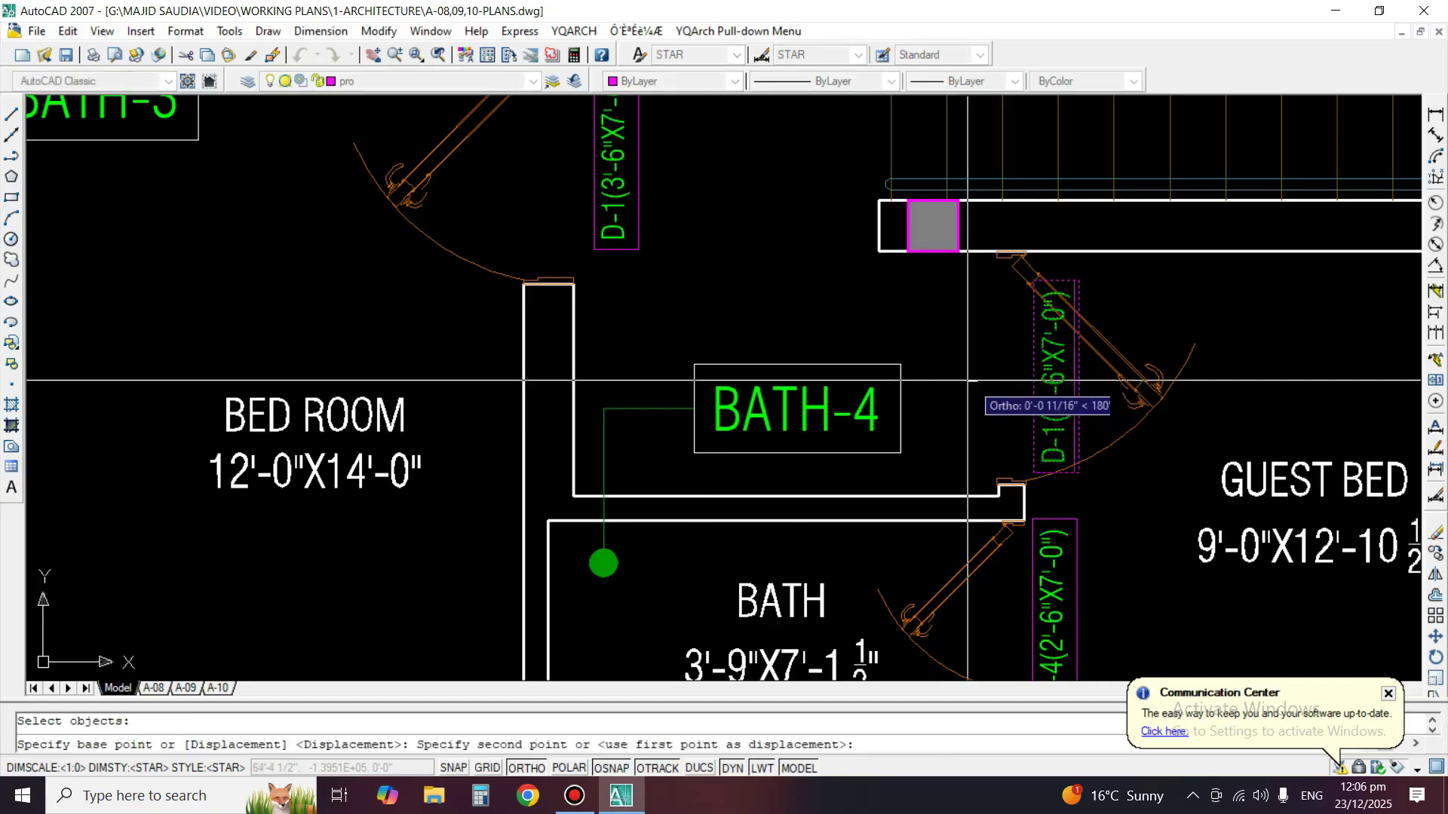
{"action": "left_click", "coordinate": [973, 370]}
{"action": "key", "text": "Return"}
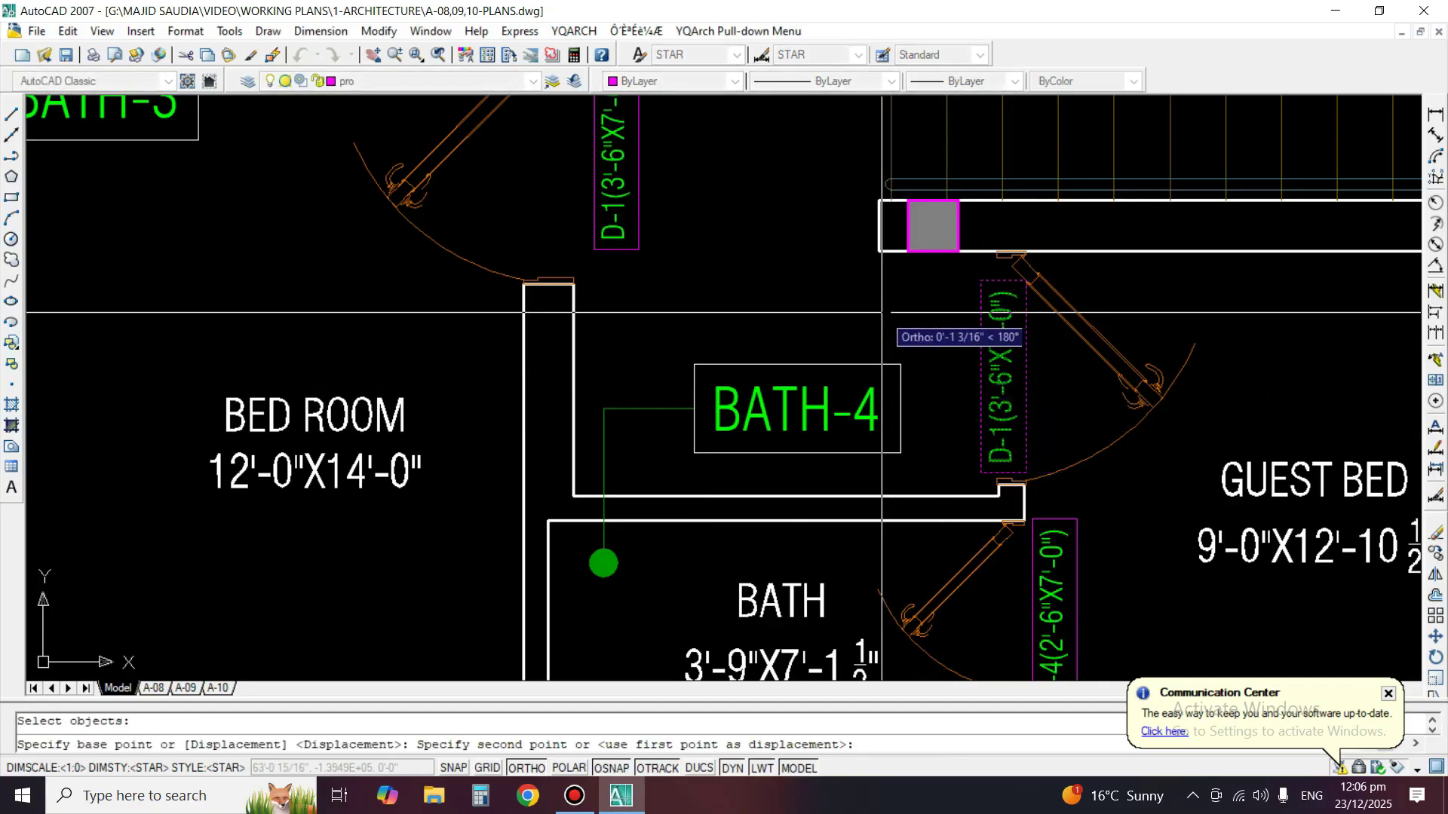
{"action": "left_click", "coordinate": [872, 315]}
Measure the width of the mumty's outer door opening on the mumty floor plan with a linear dimension.
{"action": "scroll", "coordinate": [1273, 313], "scroll_direction": "down", "scroll_amount": 8}
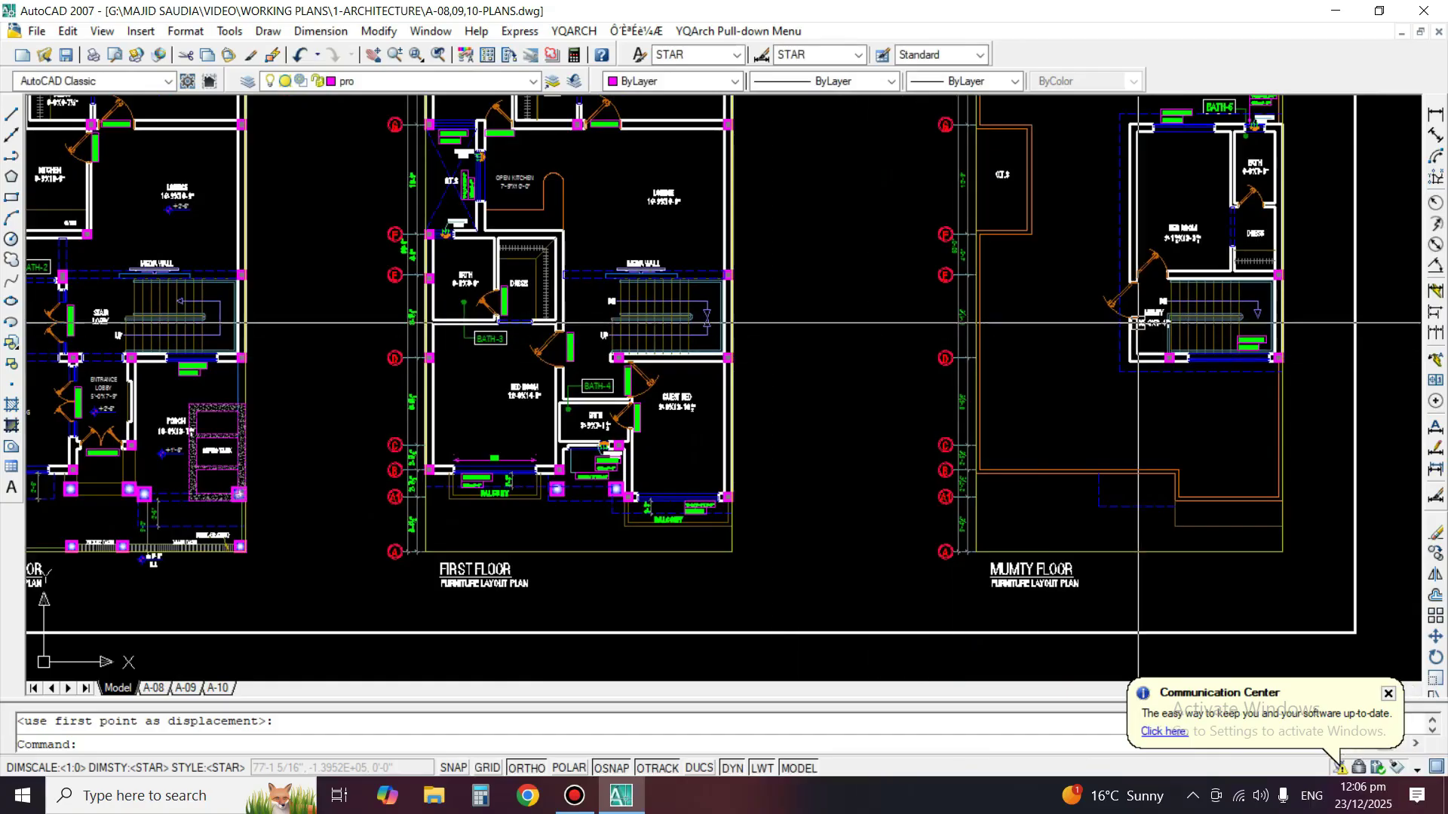
{"action": "scroll", "coordinate": [1138, 323], "scroll_direction": "up", "scroll_amount": 6}
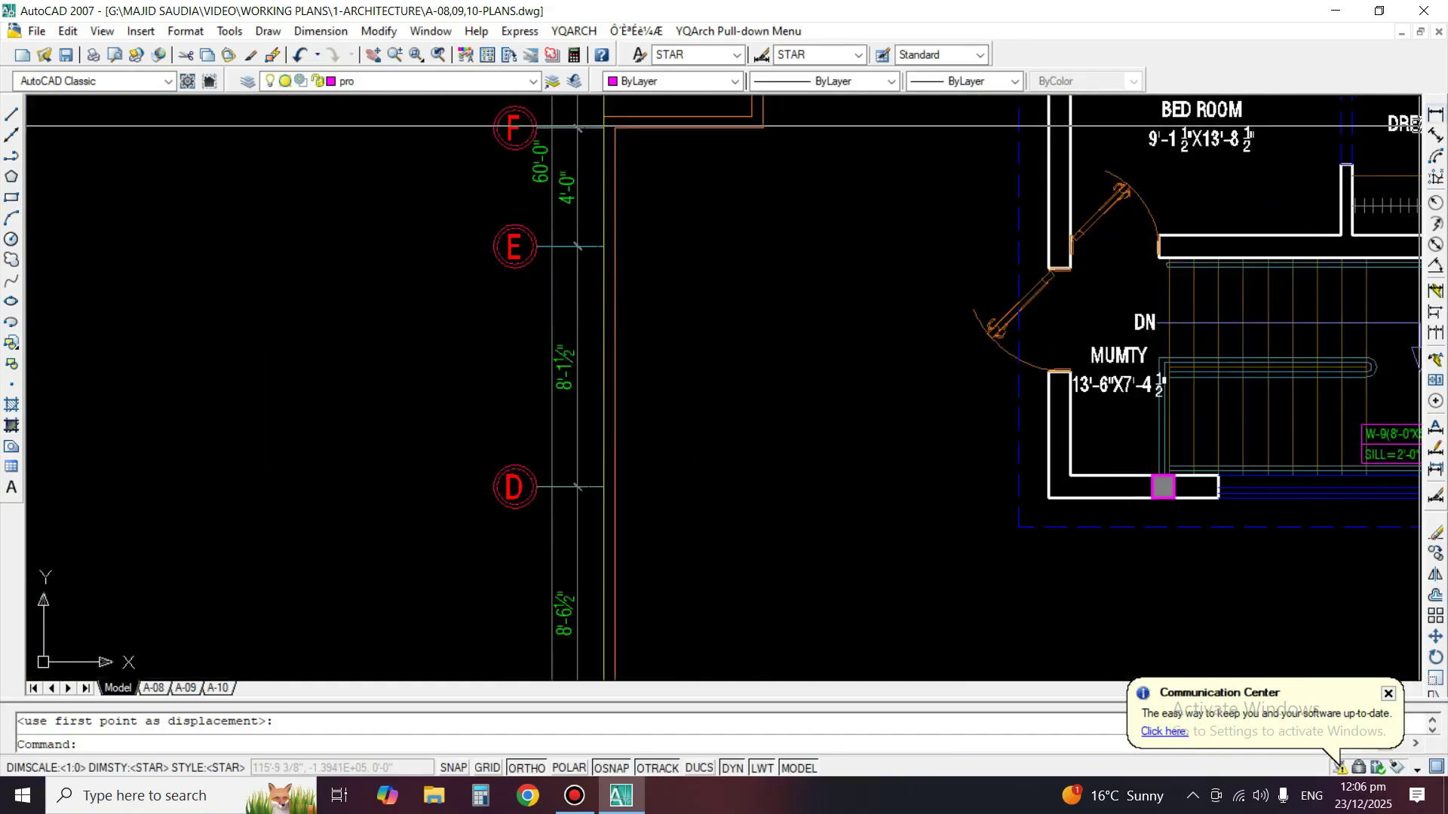
{"action": "left_click", "coordinate": [1435, 114]}
{"action": "scroll", "coordinate": [933, 345], "scroll_direction": "up", "scroll_amount": 3}
{"action": "left_click", "coordinate": [1189, 191]}
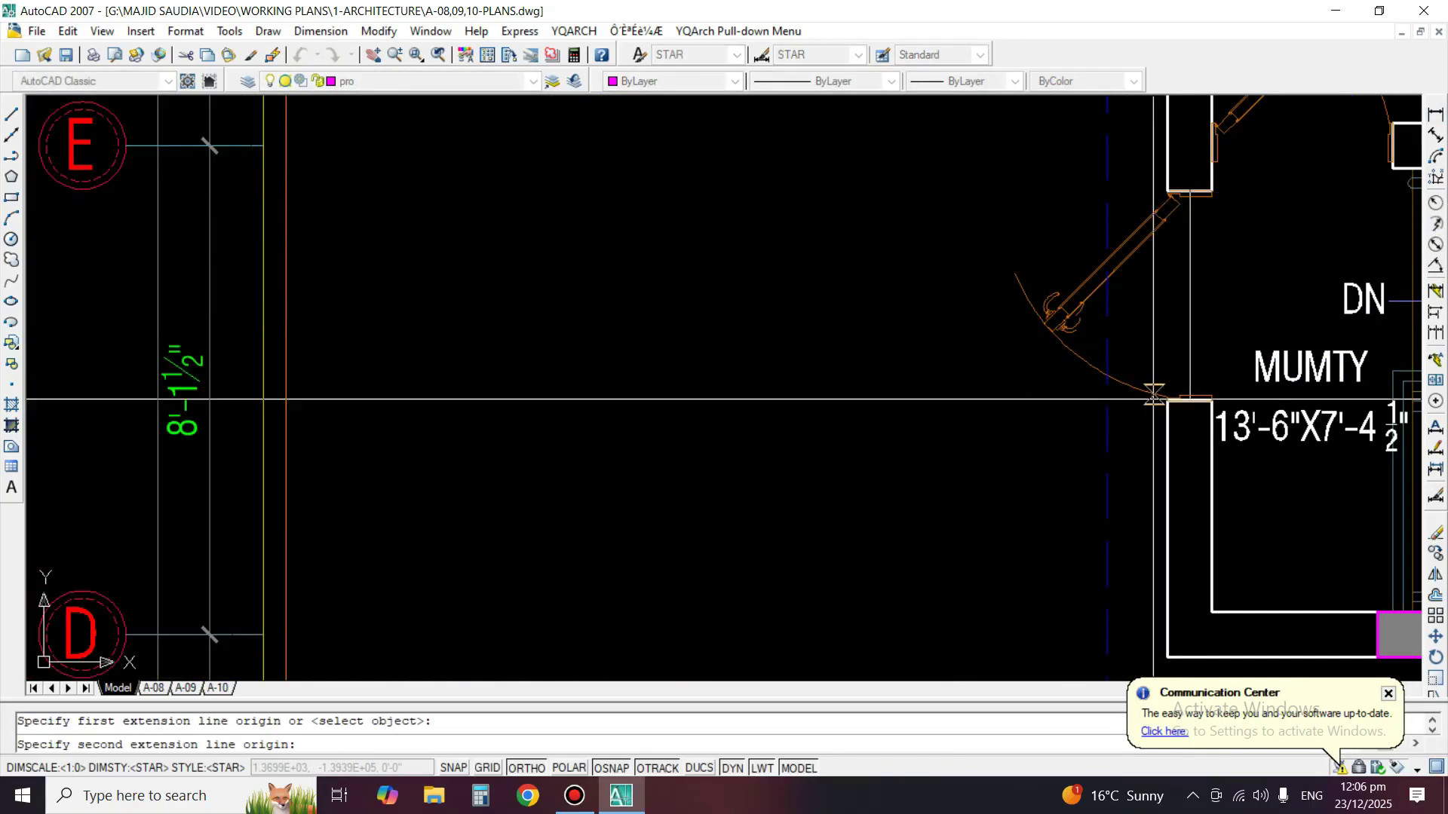
{"action": "left_click", "coordinate": [1190, 400]}
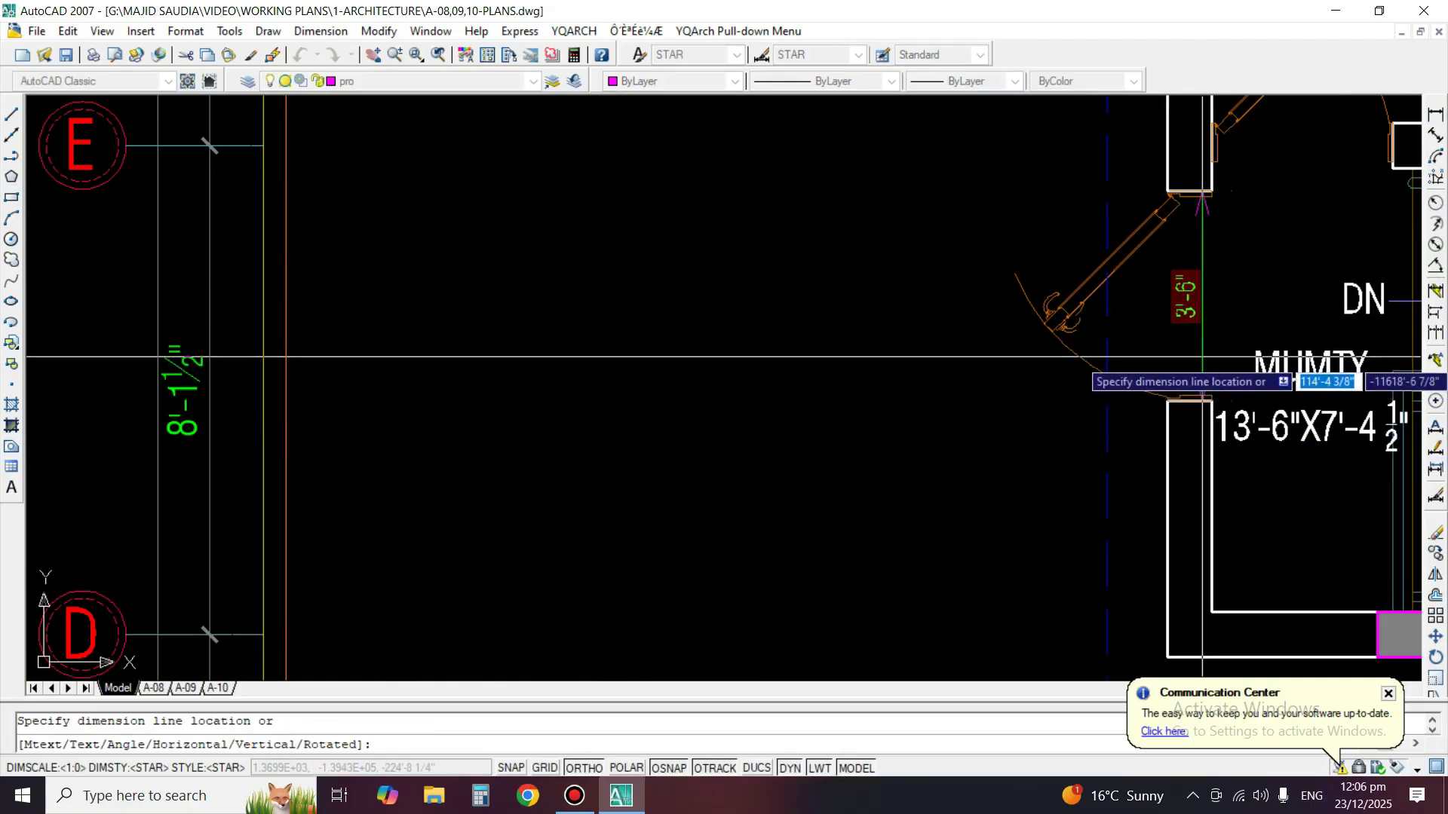
{"action": "left_click", "coordinate": [1201, 356]}
{"action": "scroll", "coordinate": [1158, 388], "scroll_direction": "down", "scroll_amount": 3}
Measure the width of the door opening between the mumty and its bedroom with a linear dimension.
{"action": "scroll", "coordinate": [1219, 389], "scroll_direction": "up", "scroll_amount": 4}
{"action": "key", "text": "Return"}
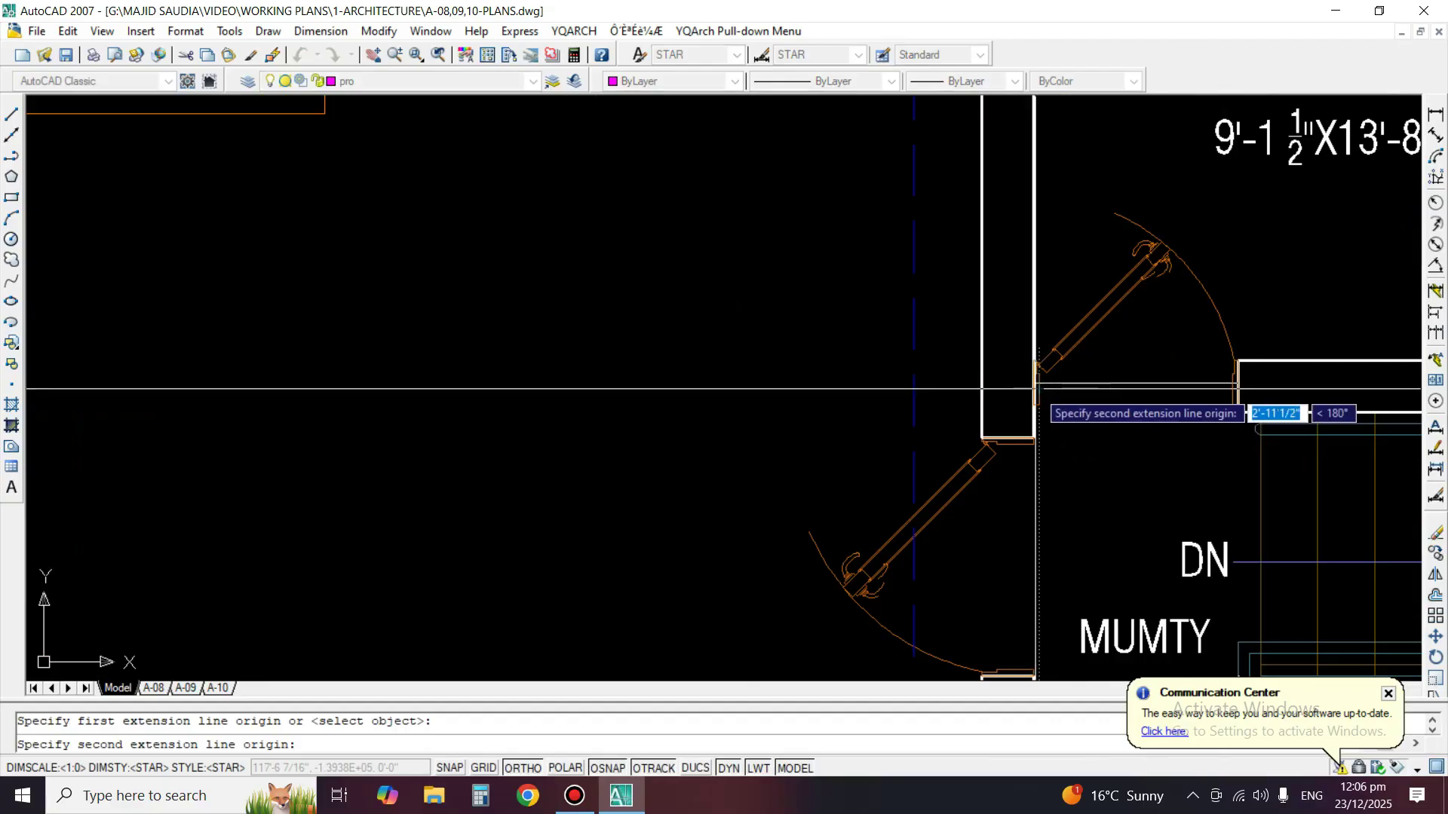
{"action": "scroll", "coordinate": [935, 410], "scroll_direction": "down", "scroll_amount": 3}
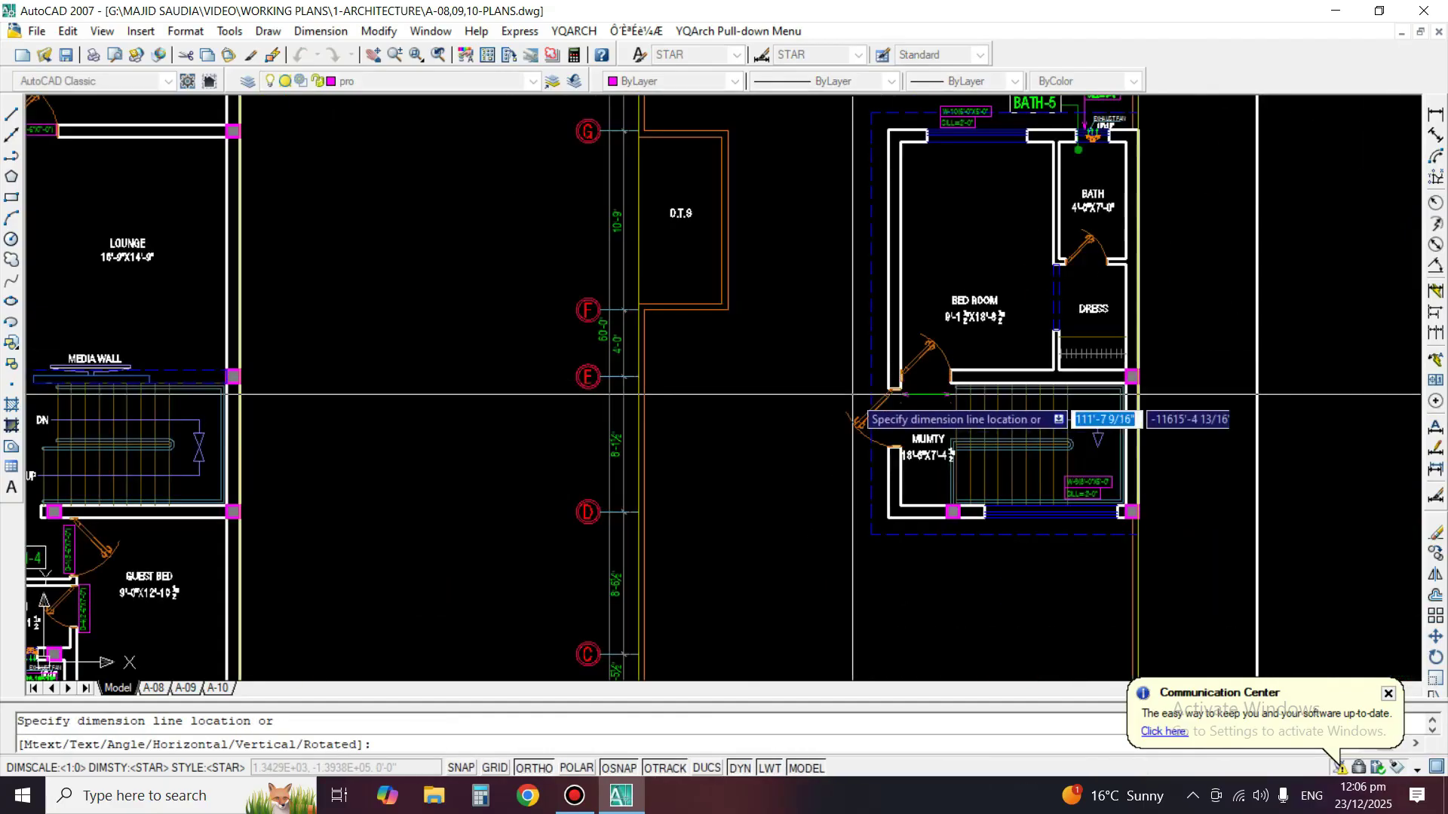
{"action": "key", "text": "Escape"}
{"action": "scroll", "coordinate": [933, 409], "scroll_direction": "up", "scroll_amount": 1}
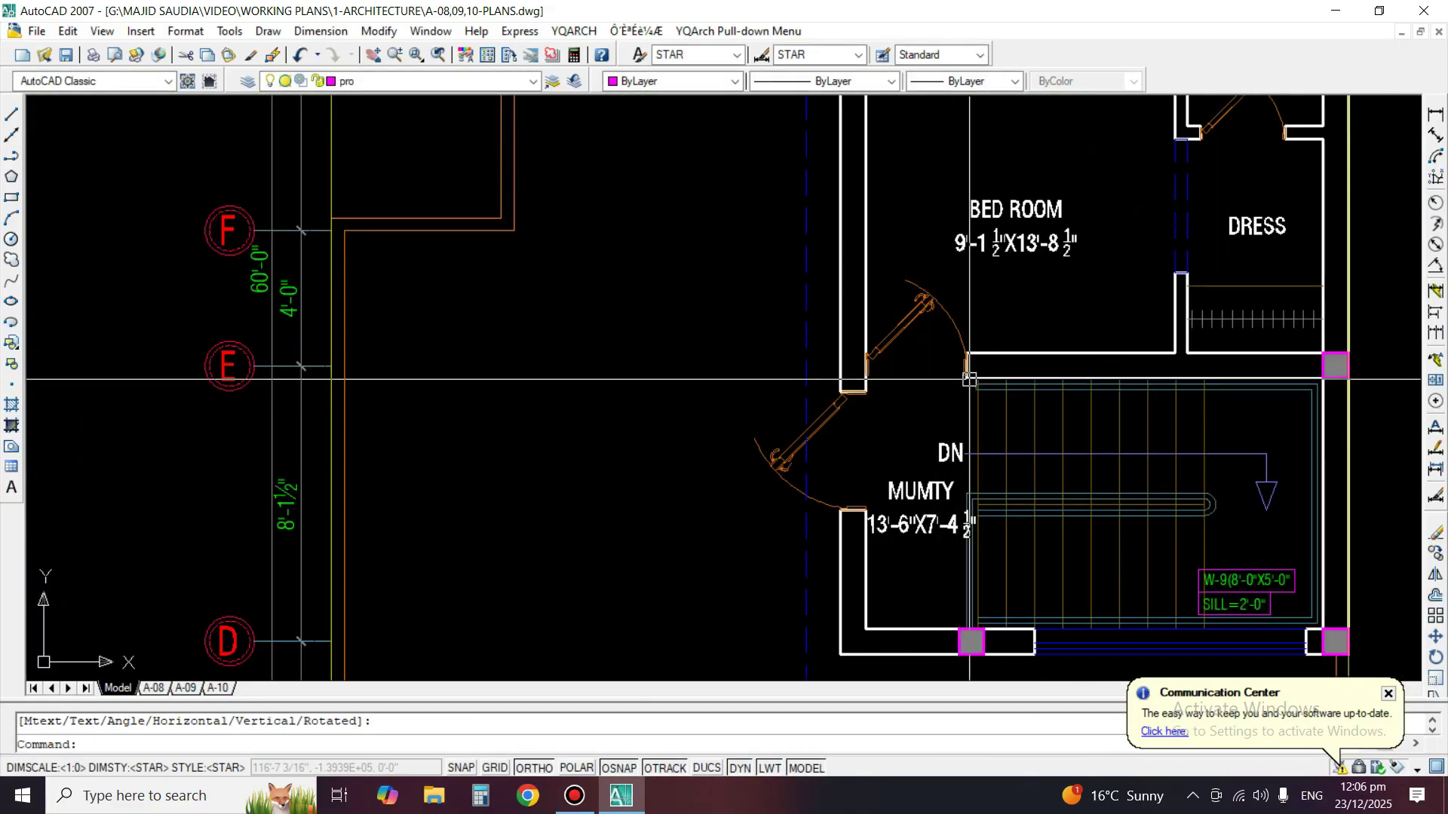
{"action": "middle_click_drag", "start_coordinate": [971, 448], "coordinate": [985, 401]}
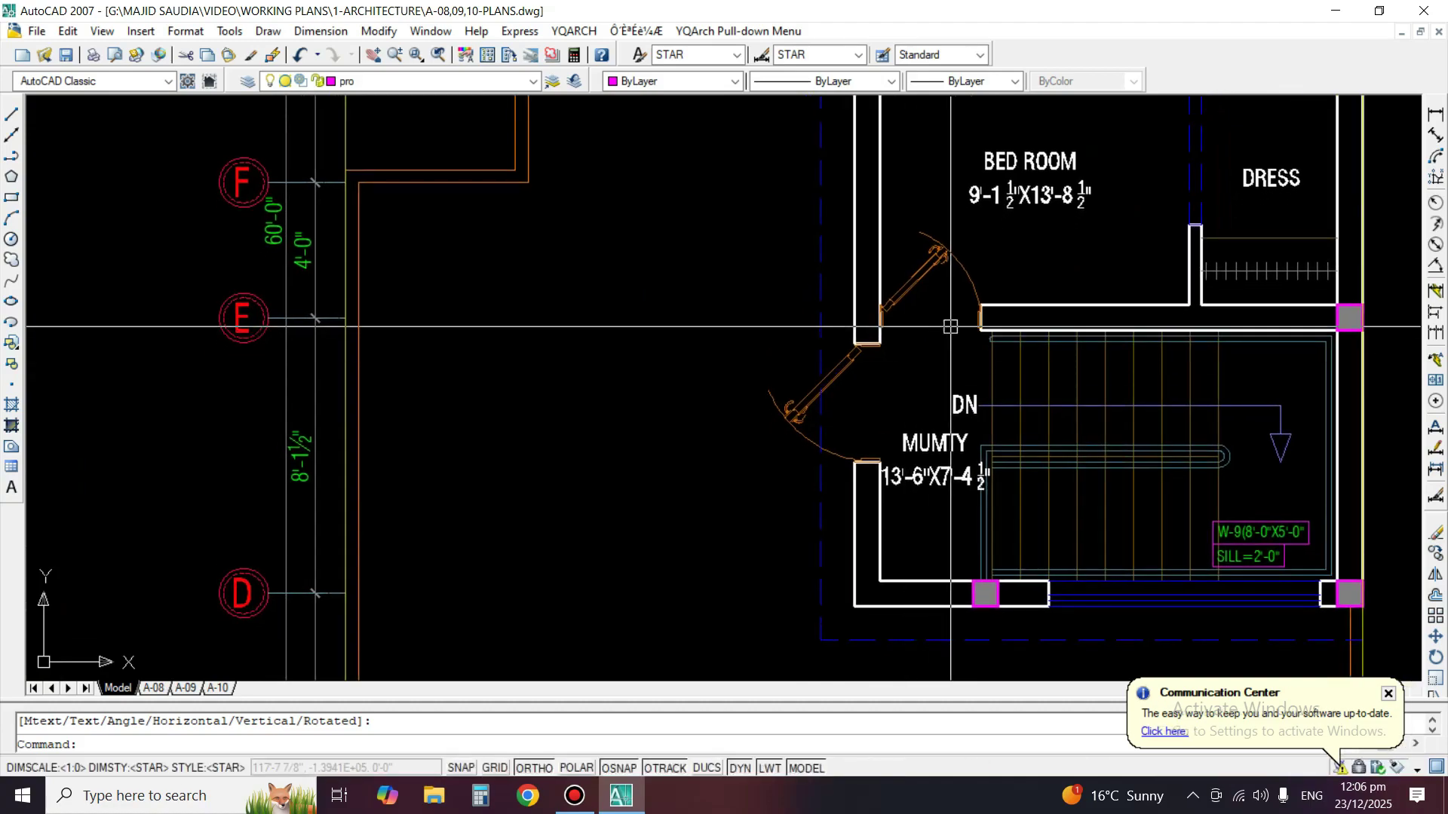
Copy the vertical D-2(3'-0"X7'-0") tag from the ground floor kitchen door to the mumty floor bedroom's door.
{"action": "scroll", "coordinate": [989, 397], "scroll_direction": "up", "scroll_amount": 2}
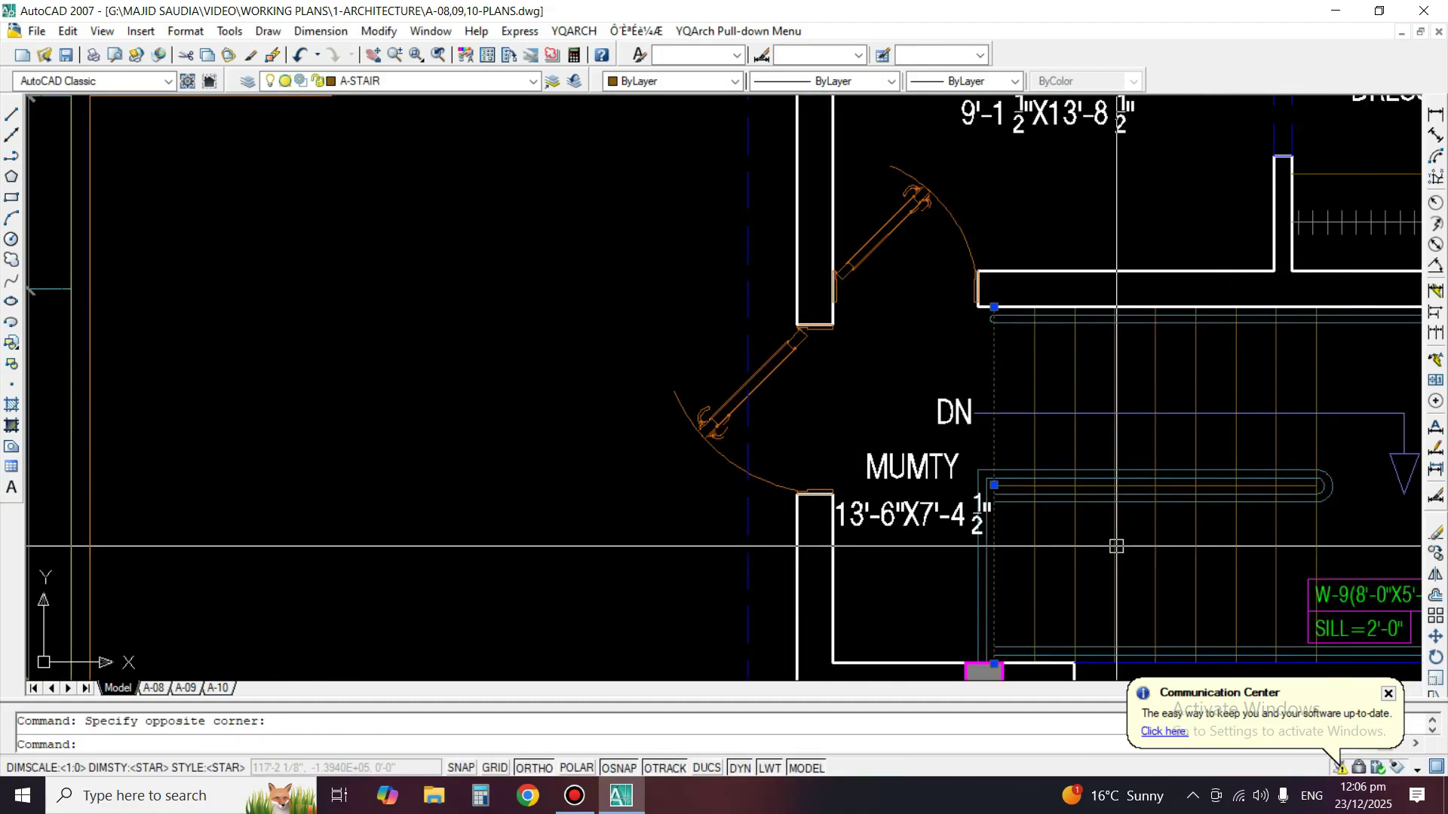
{"action": "type", "text": "co"}
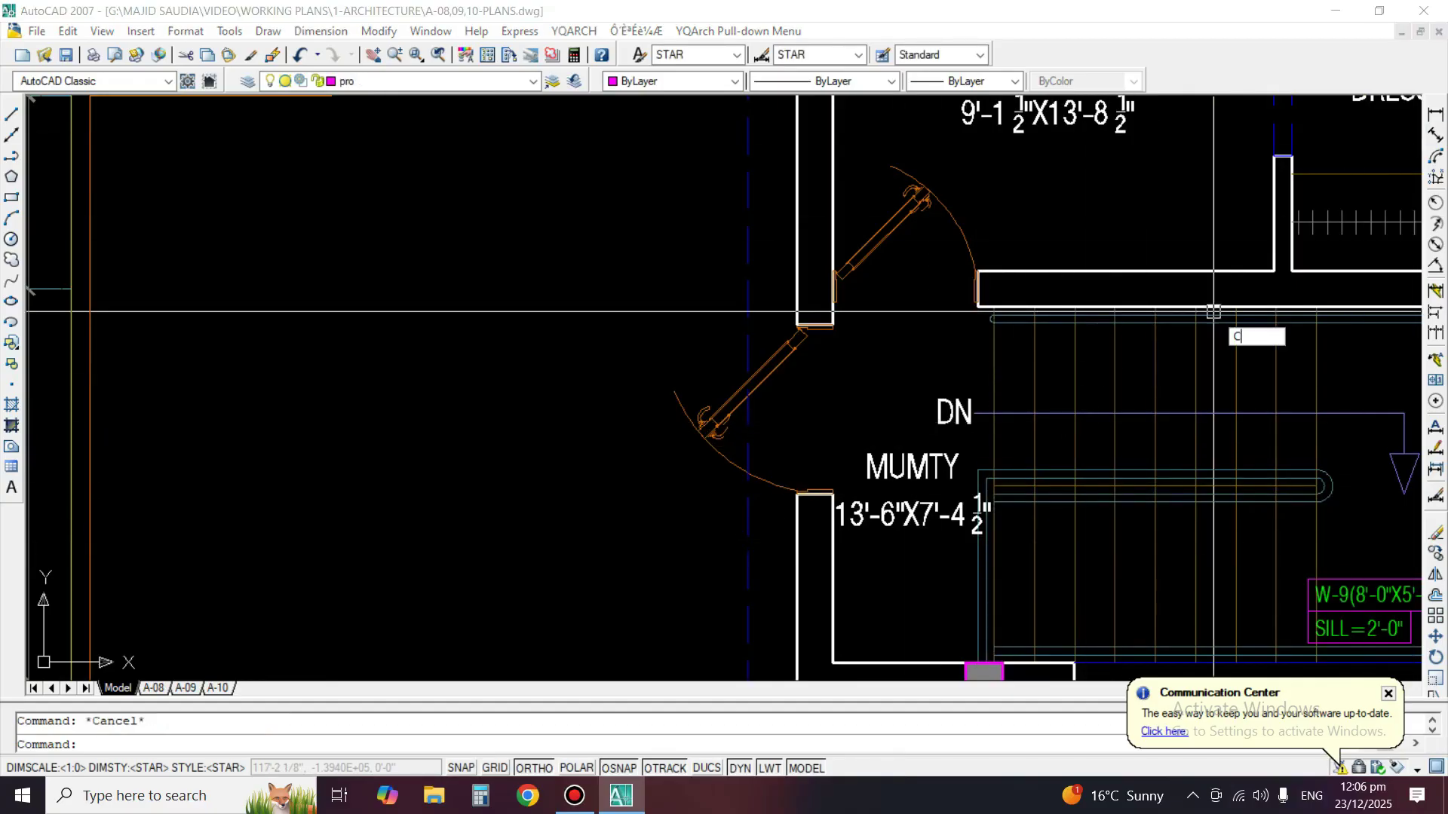
{"action": "key", "text": "Return"}
{"action": "scroll", "coordinate": [1210, 400], "scroll_direction": "down", "scroll_amount": 5}
{"action": "middle_click_drag", "start_coordinate": [596, 312], "coordinate": [1407, 455]}
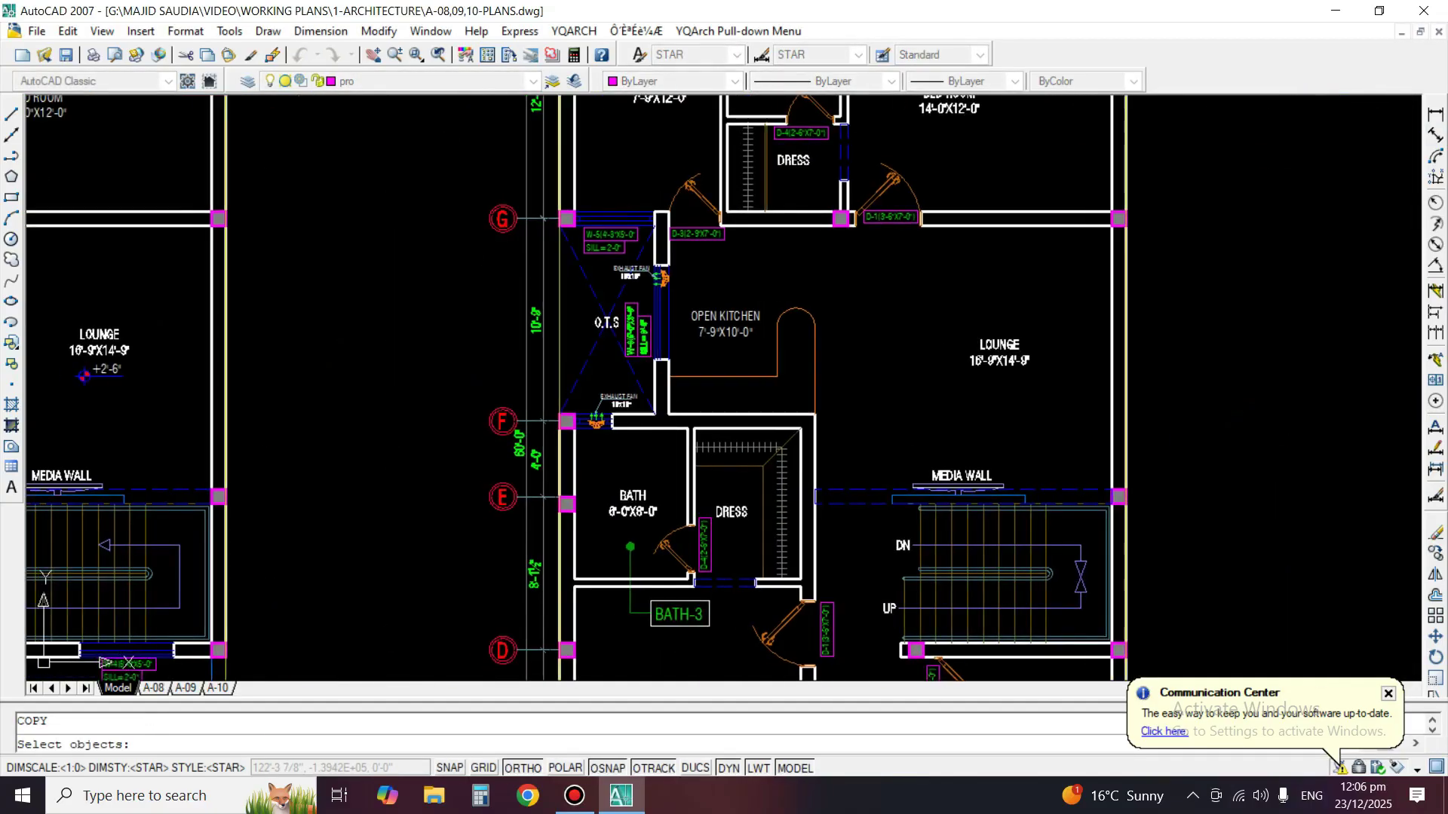
{"action": "middle_click_drag", "start_coordinate": [789, 346], "coordinate": [1146, 403]}
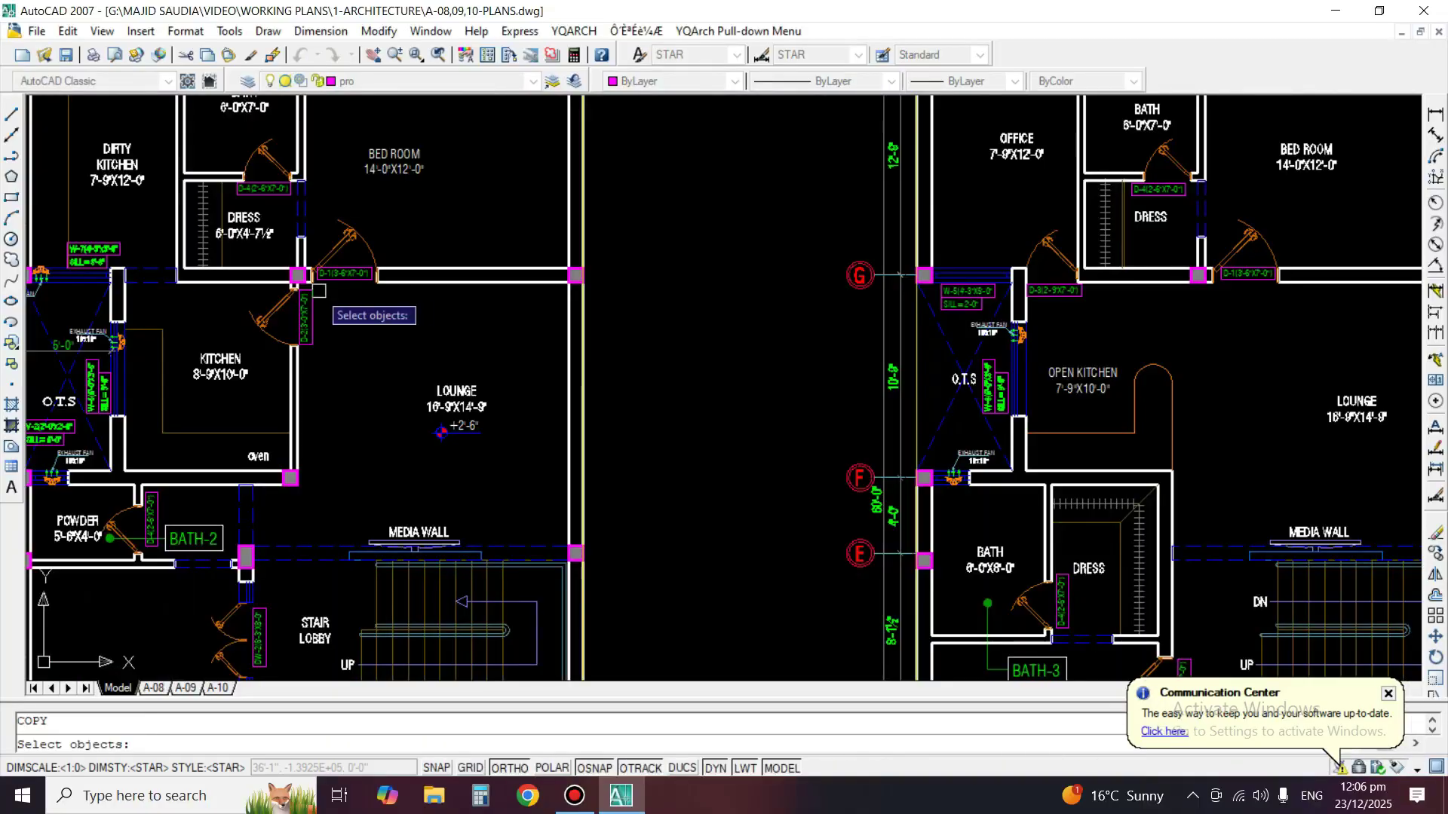
{"action": "middle_click_drag", "start_coordinate": [319, 290], "coordinate": [690, 278]}
{"action": "scroll", "coordinate": [682, 314], "scroll_direction": "up", "scroll_amount": 5}
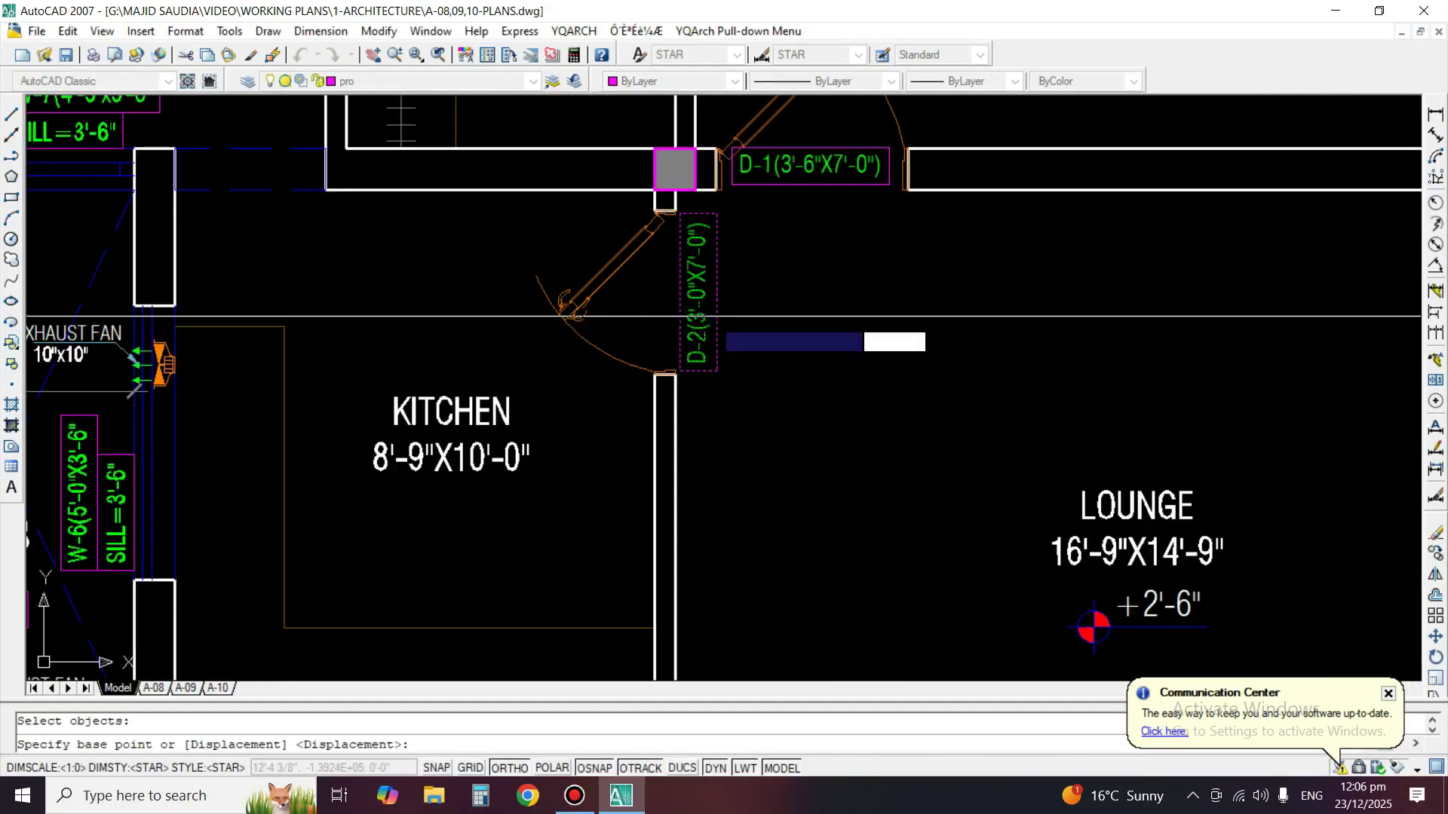
{"action": "left_click", "coordinate": [682, 316]}
{"action": "scroll", "coordinate": [682, 316], "scroll_direction": "down", "scroll_amount": 10}
{"action": "key", "text": "F8"}
{"action": "scroll", "coordinate": [1208, 460], "scroll_direction": "up", "scroll_amount": 4}
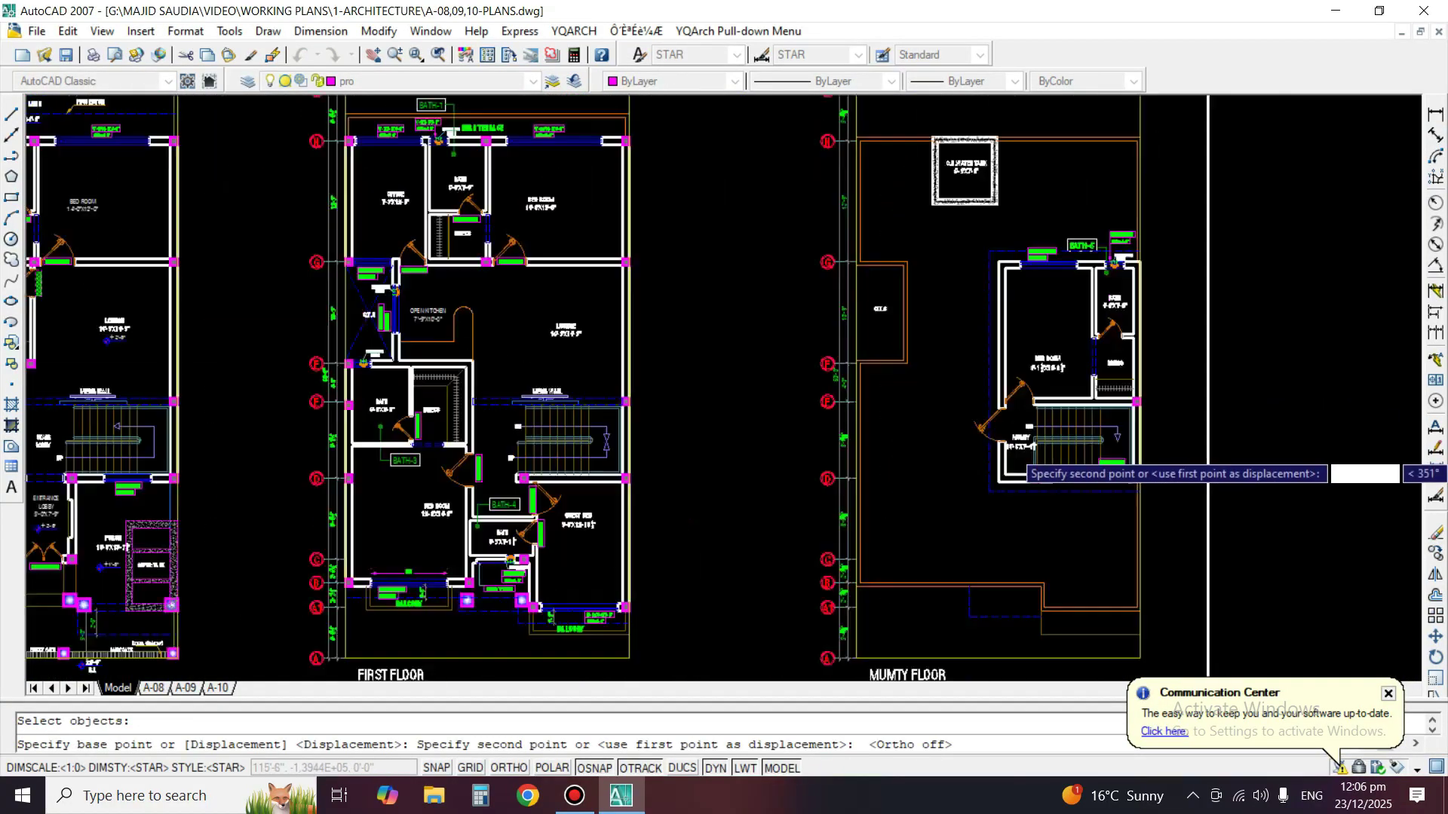
{"action": "scroll", "coordinate": [1011, 364], "scroll_direction": "up", "scroll_amount": 9}
{"action": "left_click", "coordinate": [916, 411]}
{"action": "key", "text": "Return"}
Rotate the copied D-2 tag at the mumty floor bedroom door so it reads horizontally.
{"action": "type", "text": "R"}
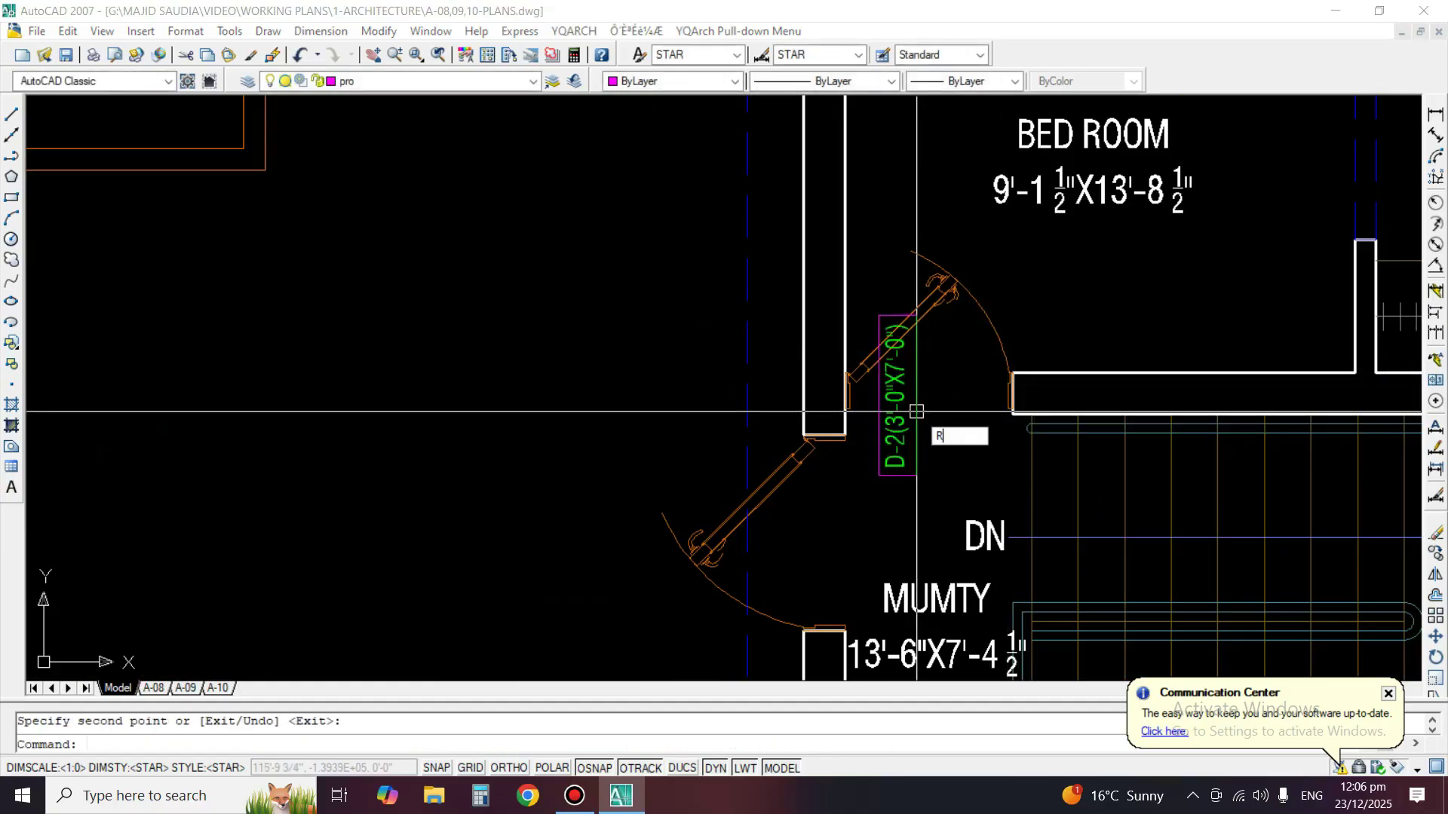
{"action": "type", "text": "o"}
{"action": "key", "text": "Return"}
{"action": "scroll", "coordinate": [916, 411], "scroll_direction": "up", "scroll_amount": 3}
{"action": "key", "text": "Return"}
{"action": "left_click", "coordinate": [950, 400]}
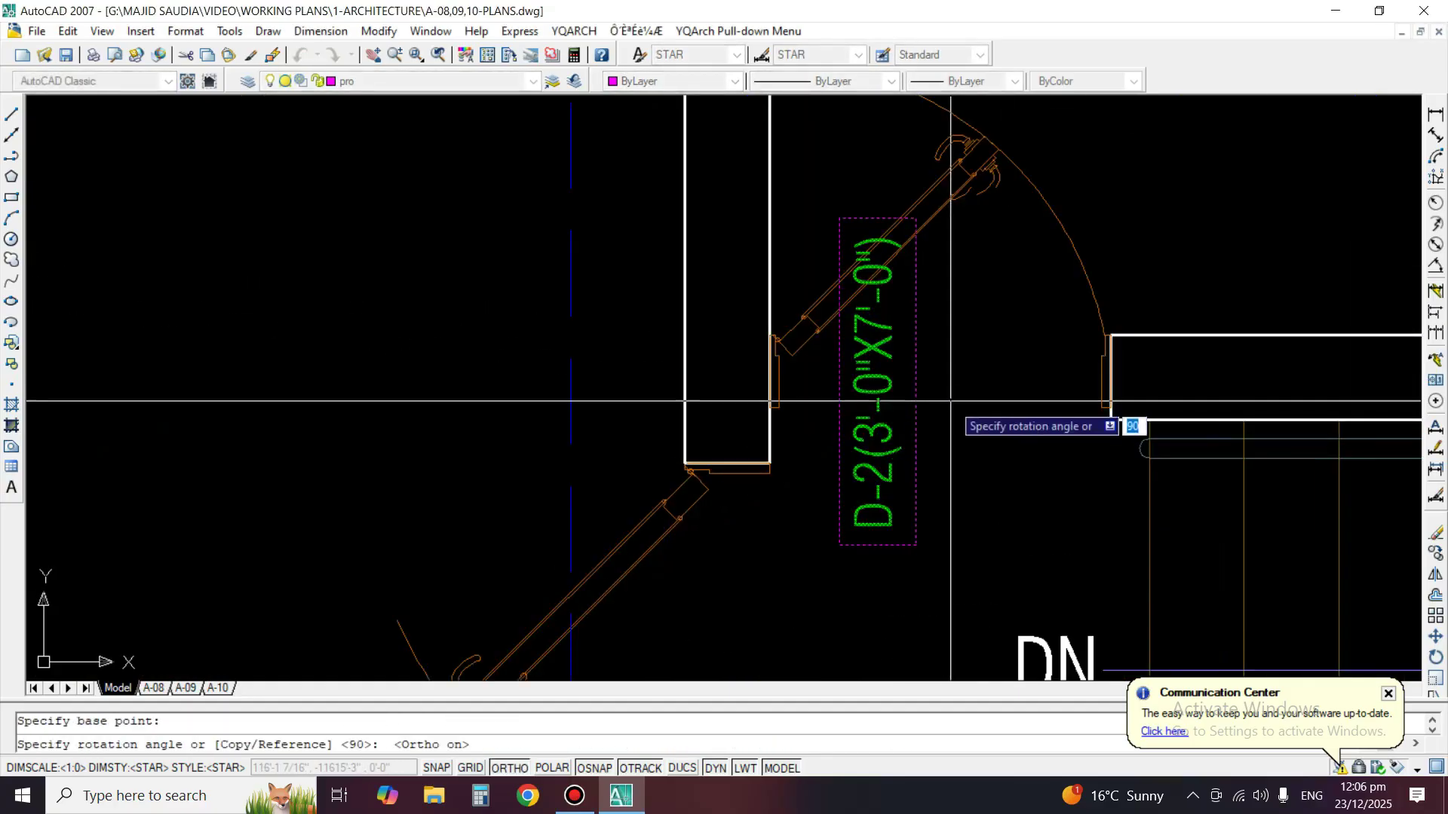
{"action": "left_click", "coordinate": [945, 483]}
Move the D-2 tag down just below the bedroom door leaf and shift it sideways to line up with the opening.
{"action": "left_click", "coordinate": [927, 400]}
{"action": "type", "text": "m"}
{"action": "key", "text": "Return"}
{"action": "left_click", "coordinate": [935, 387]}
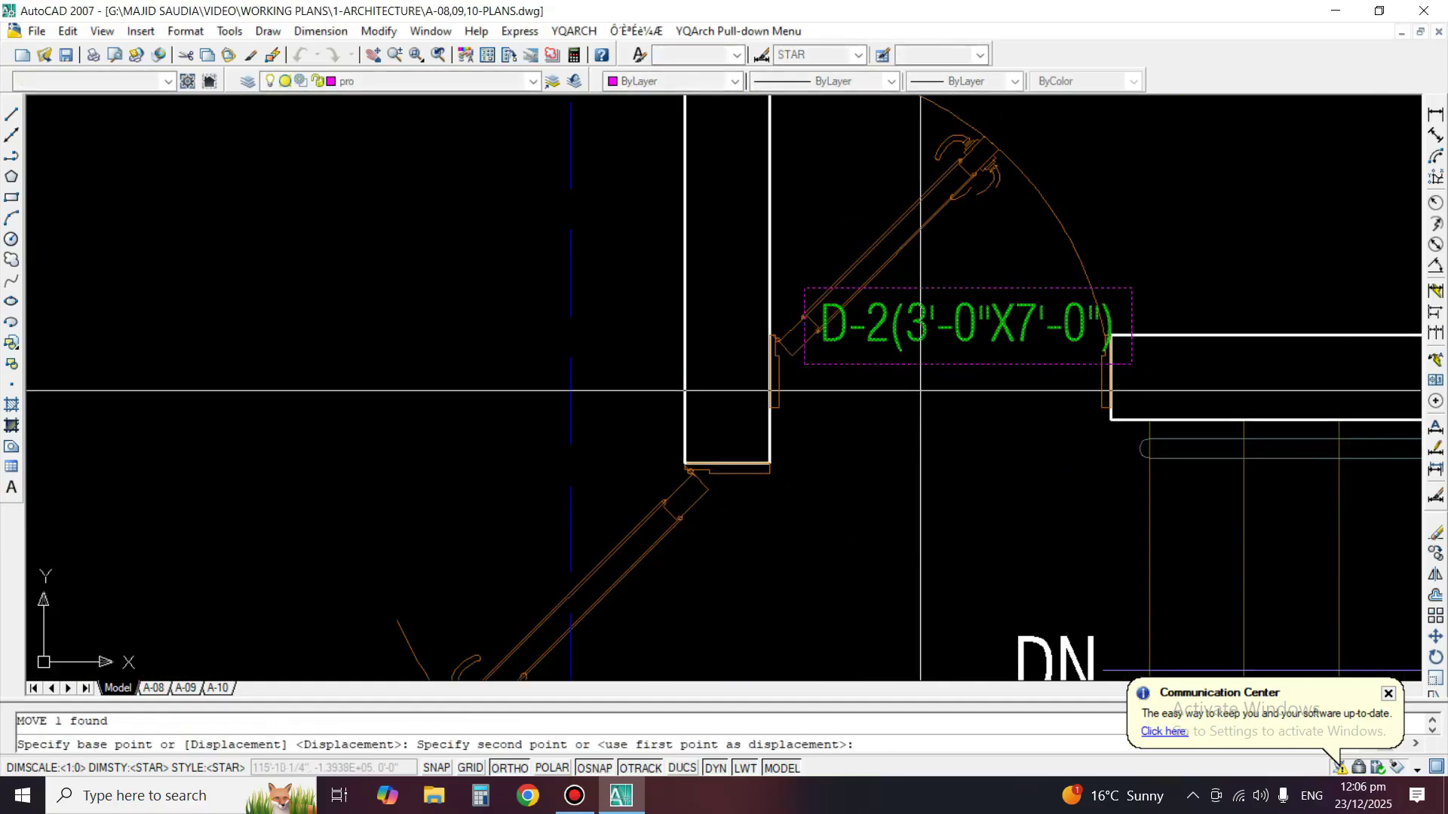
{"action": "left_click", "coordinate": [934, 525]}
{"action": "key", "text": "Return"}
{"action": "left_click", "coordinate": [866, 551]}
{"action": "left_click", "coordinate": [848, 552]}
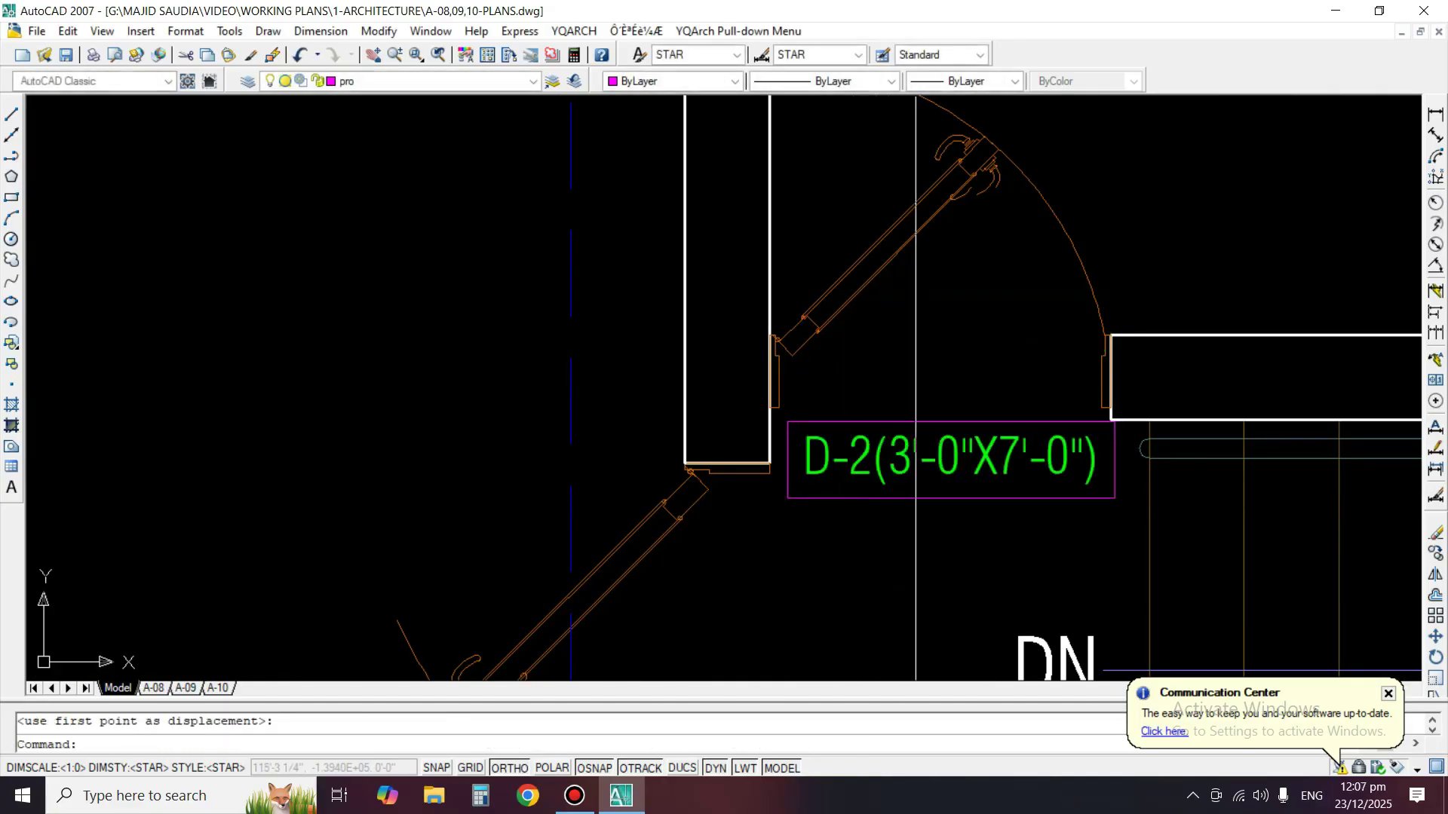
Copy the horizontal D-1(3'-6"X7'-0") tag from the first floor 14'-0"X12'-0" bedroom door to outside the mumty's outer door.
{"action": "type", "text": "co"}
{"action": "key", "text": "Return"}
{"action": "scroll", "coordinate": [930, 454], "scroll_direction": "down", "scroll_amount": 6}
{"action": "scroll", "coordinate": [921, 456], "scroll_direction": "down", "scroll_amount": 3}
{"action": "scroll", "coordinate": [471, 370], "scroll_direction": "up", "scroll_amount": 8}
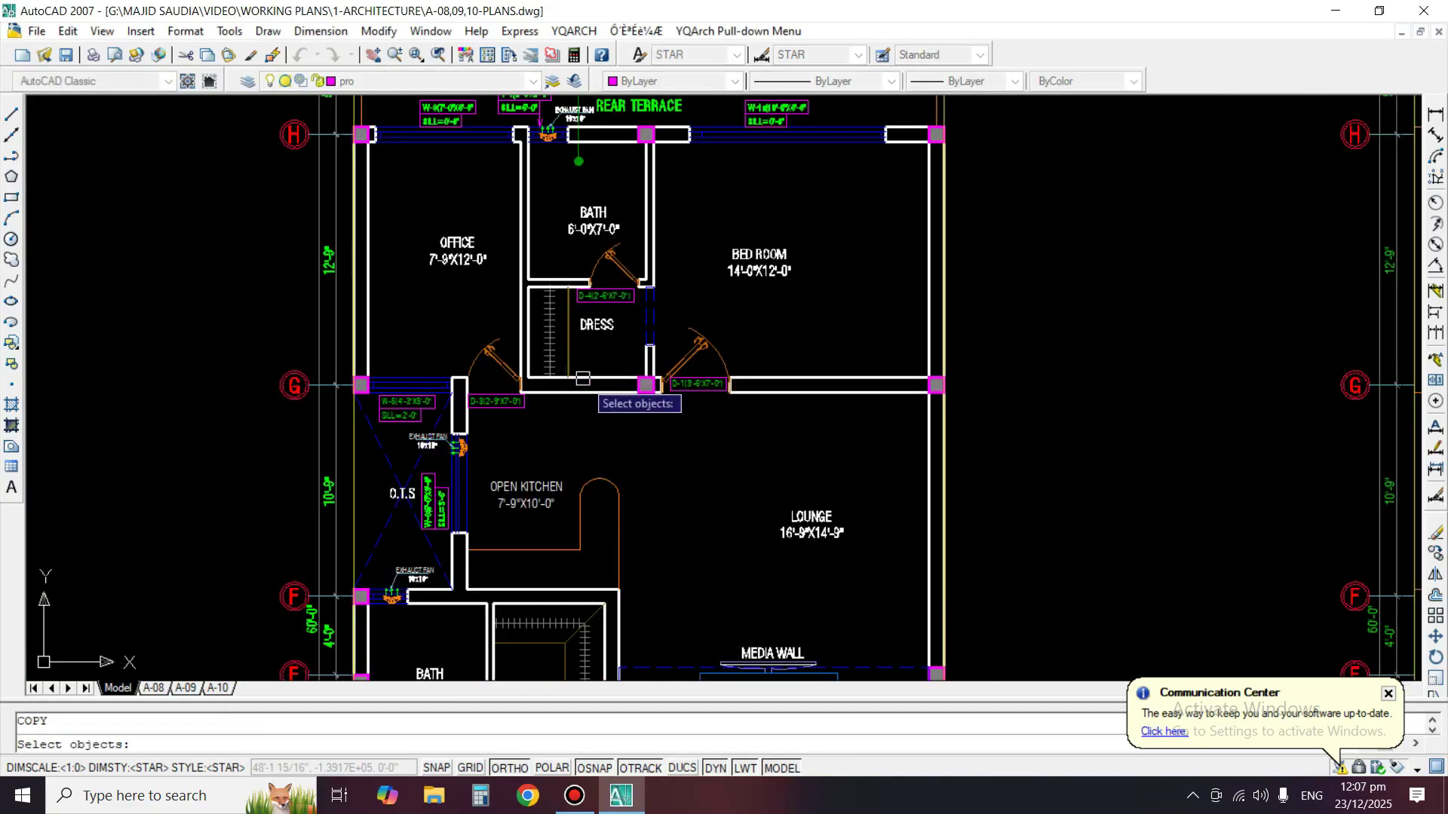
{"action": "key", "text": "F8"}
{"action": "scroll", "coordinate": [713, 398], "scroll_direction": "down", "scroll_amount": 3}
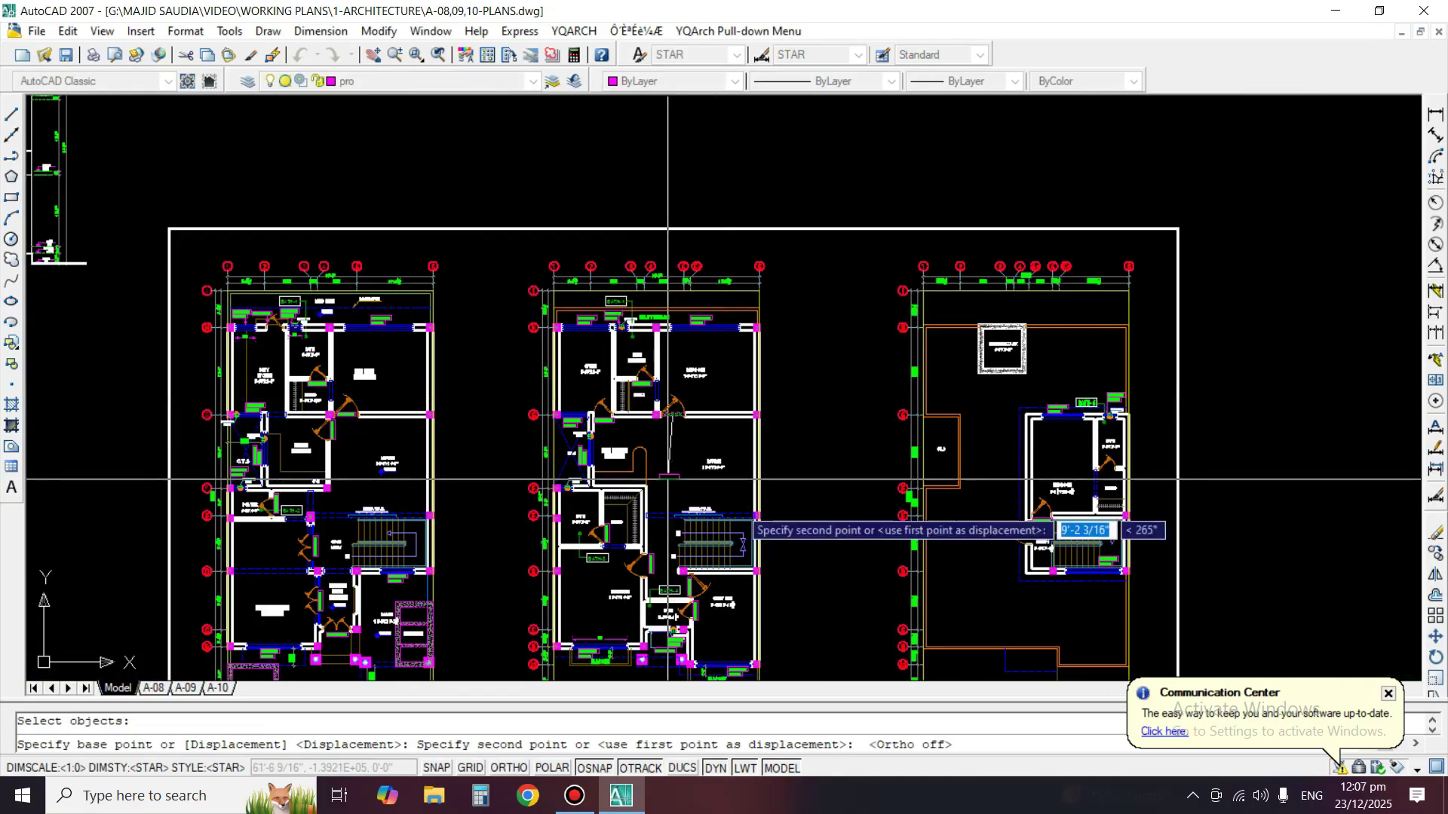
{"action": "scroll", "coordinate": [1010, 558], "scroll_direction": "up", "scroll_amount": 6}
{"action": "left_click", "coordinate": [780, 516]}
{"action": "key", "text": "Return"}
Rotate the copied D-1 tag by 90 degrees so it reads vertically.
{"action": "type", "text": "ro"}
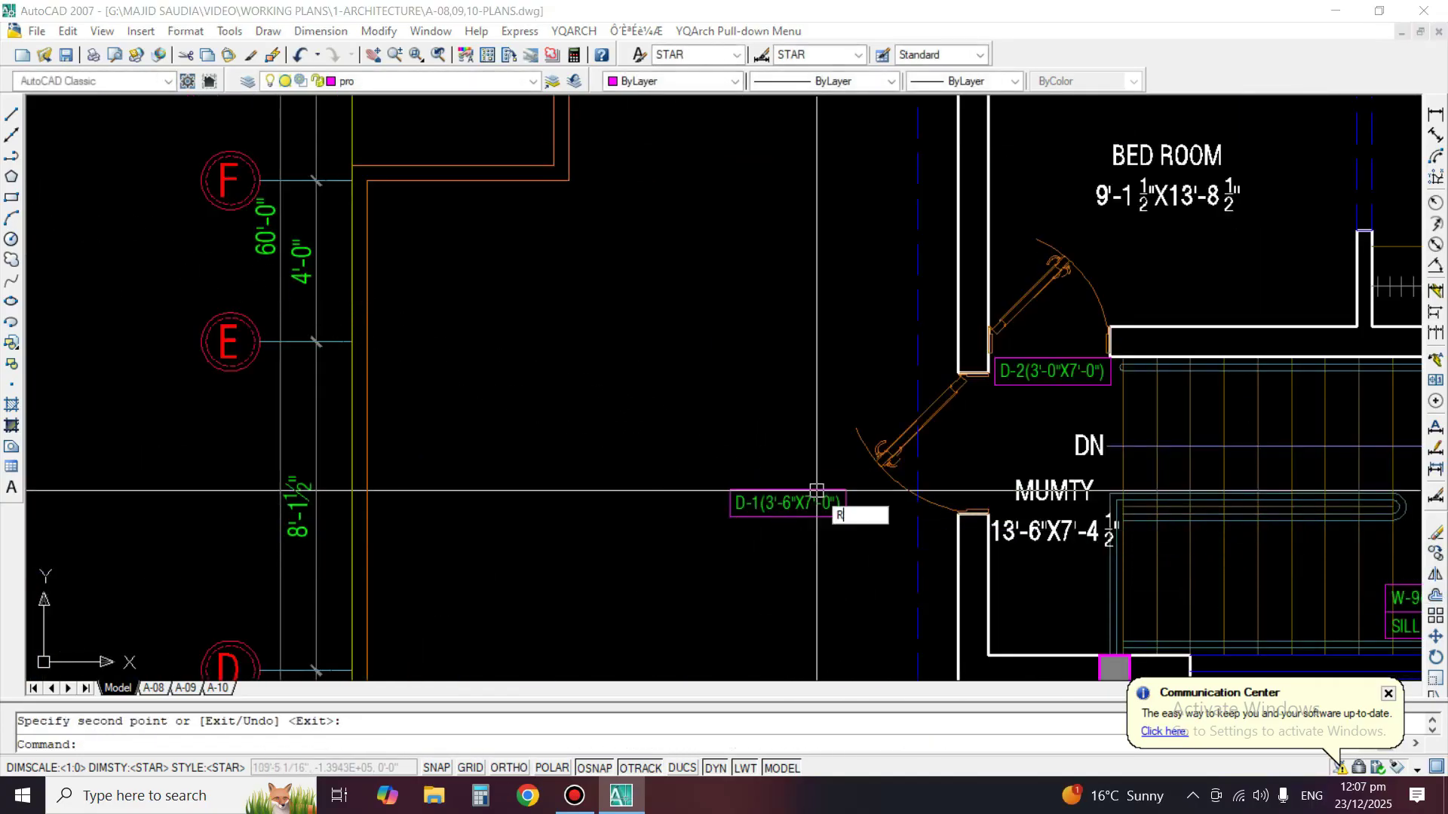
{"action": "key", "text": "Return"}
{"action": "scroll", "coordinate": [816, 491], "scroll_direction": "up", "scroll_amount": 3}
{"action": "left_click", "coordinate": [817, 490]}
{"action": "key", "text": "Return"}
{"action": "left_click", "coordinate": [768, 521]}
{"action": "type", "text": "90"}
{"action": "key", "text": "Return"}
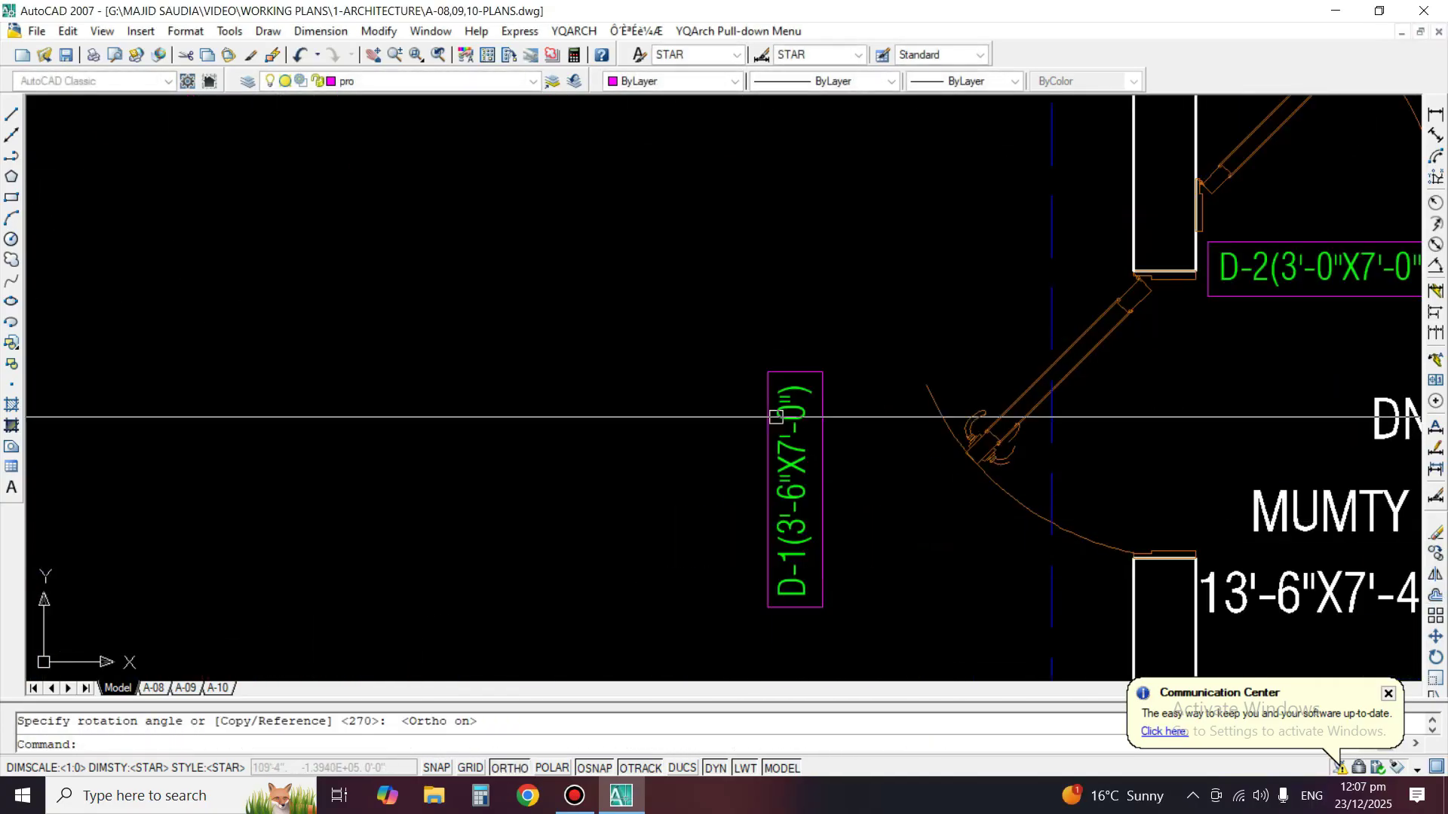
Move the vertical D-1 tag into the mumty's outer door opening.
{"action": "type", "text": "m"}
{"action": "key", "text": "Return"}
{"action": "key", "text": "F8"}
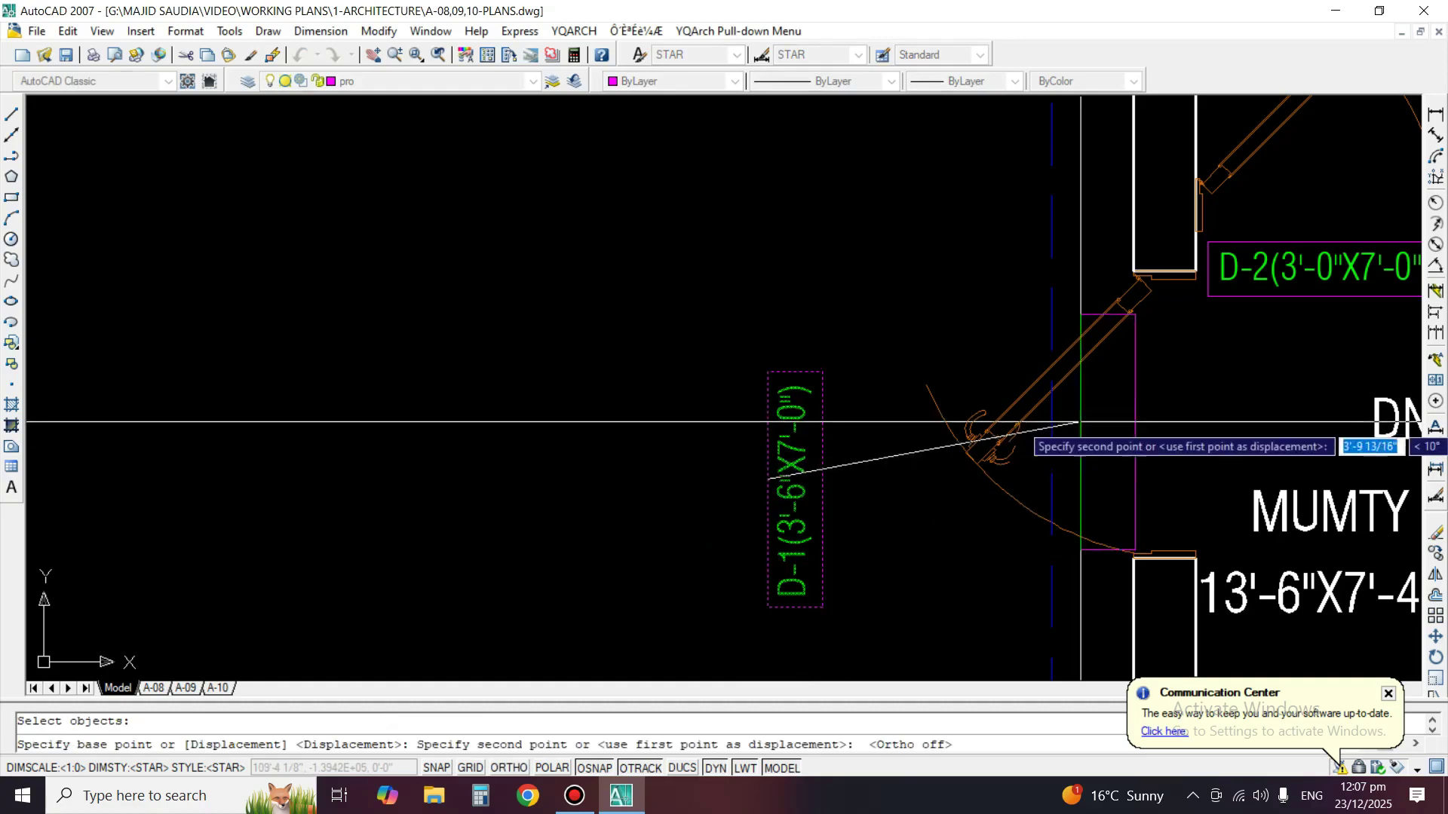
{"action": "key", "text": "Escape"}
Copy the D-4(2'-6"X7'-0") tag from the first floor 6'-0"X7'-0" bath door to just below the mumty floor bath's door.
{"action": "scroll", "coordinate": [761, 468], "scroll_direction": "down", "scroll_amount": 4}
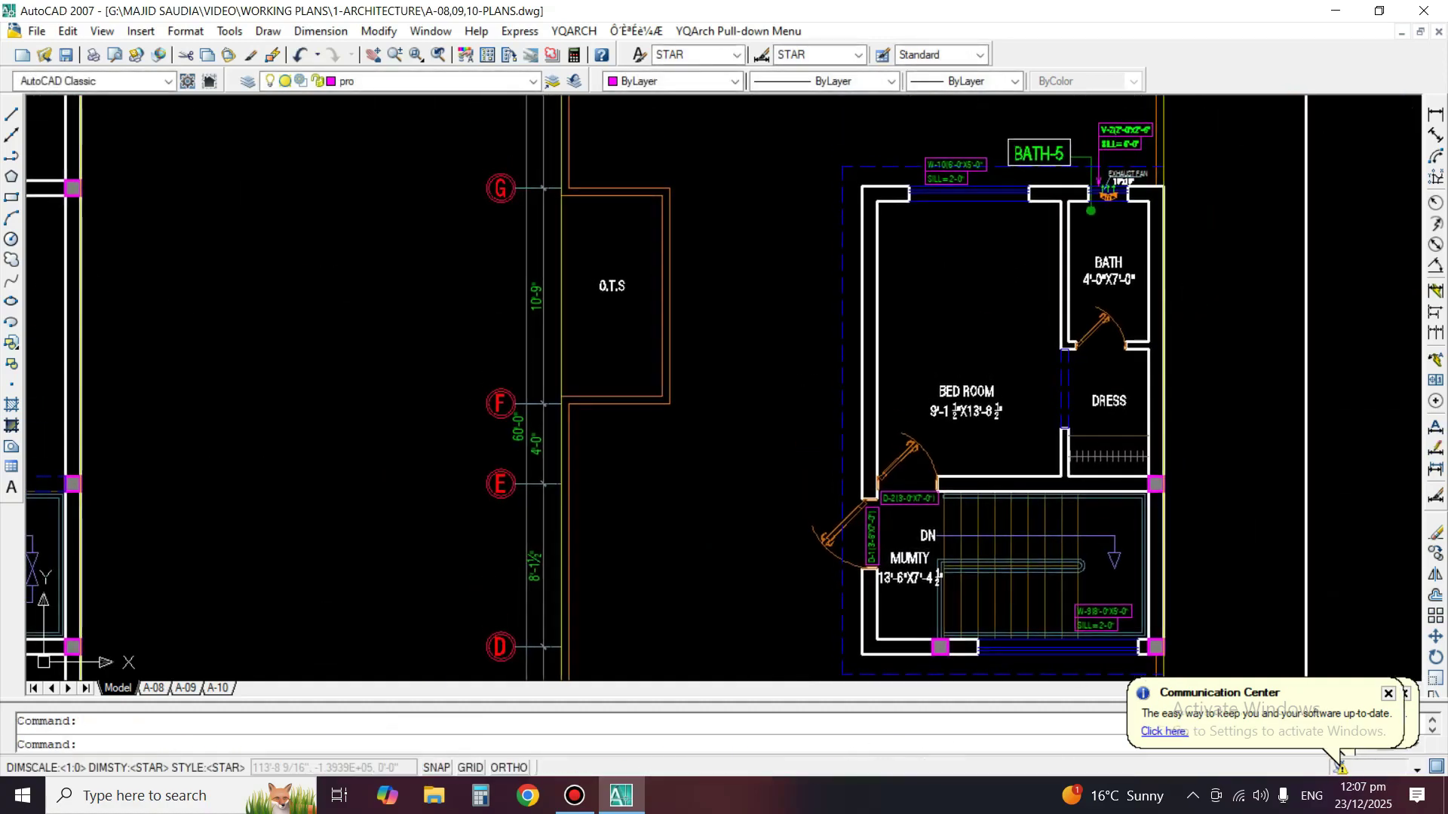
{"action": "type", "text": "co"}
{"action": "key", "text": "Return"}
{"action": "scroll", "coordinate": [1108, 369], "scroll_direction": "down", "scroll_amount": 5}
{"action": "scroll", "coordinate": [557, 301], "scroll_direction": "up", "scroll_amount": 8}
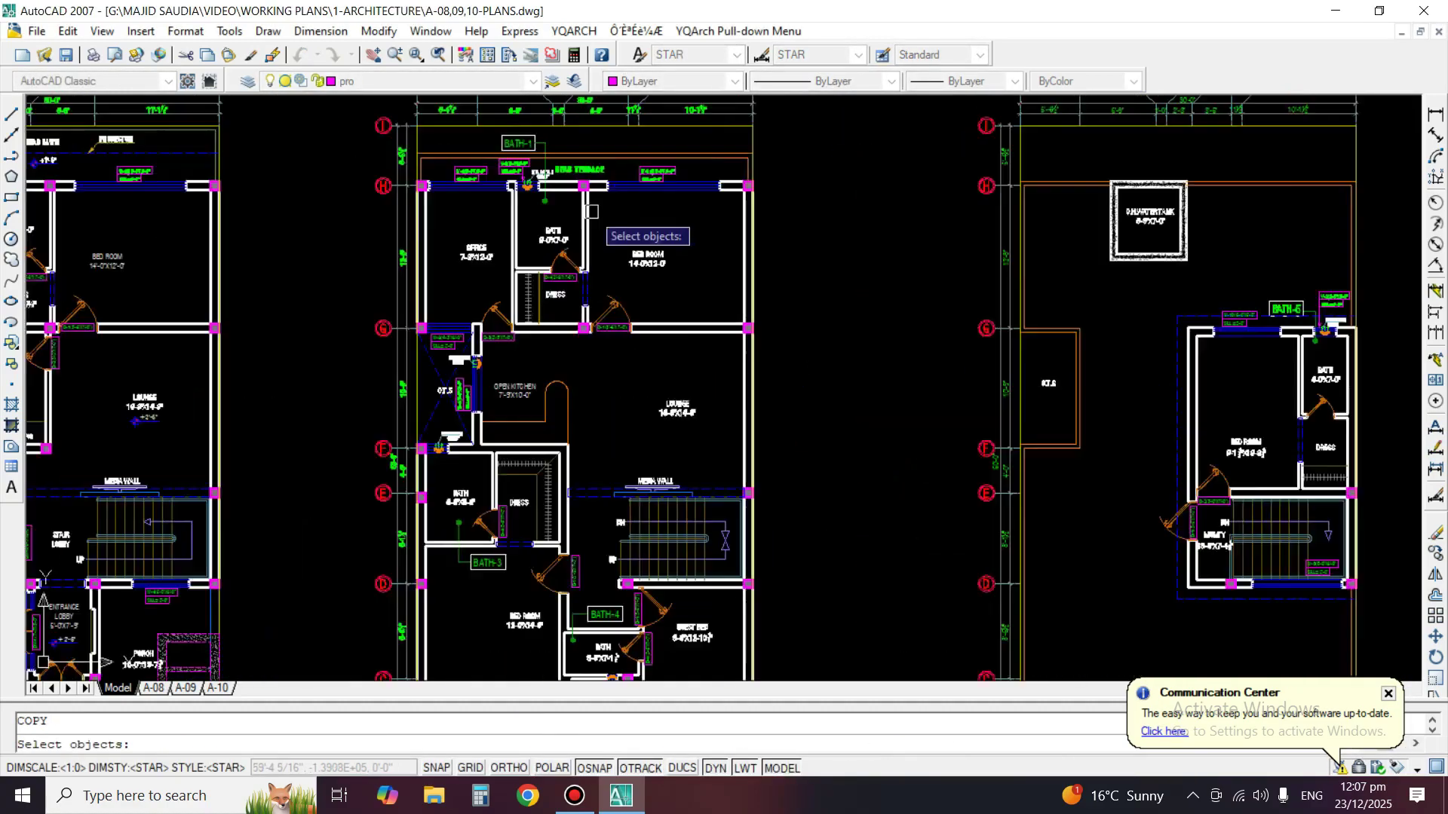
{"action": "key", "text": "Return"}
{"action": "left_click", "coordinate": [546, 355]}
{"action": "scroll", "coordinate": [915, 265], "scroll_direction": "down", "scroll_amount": 3}
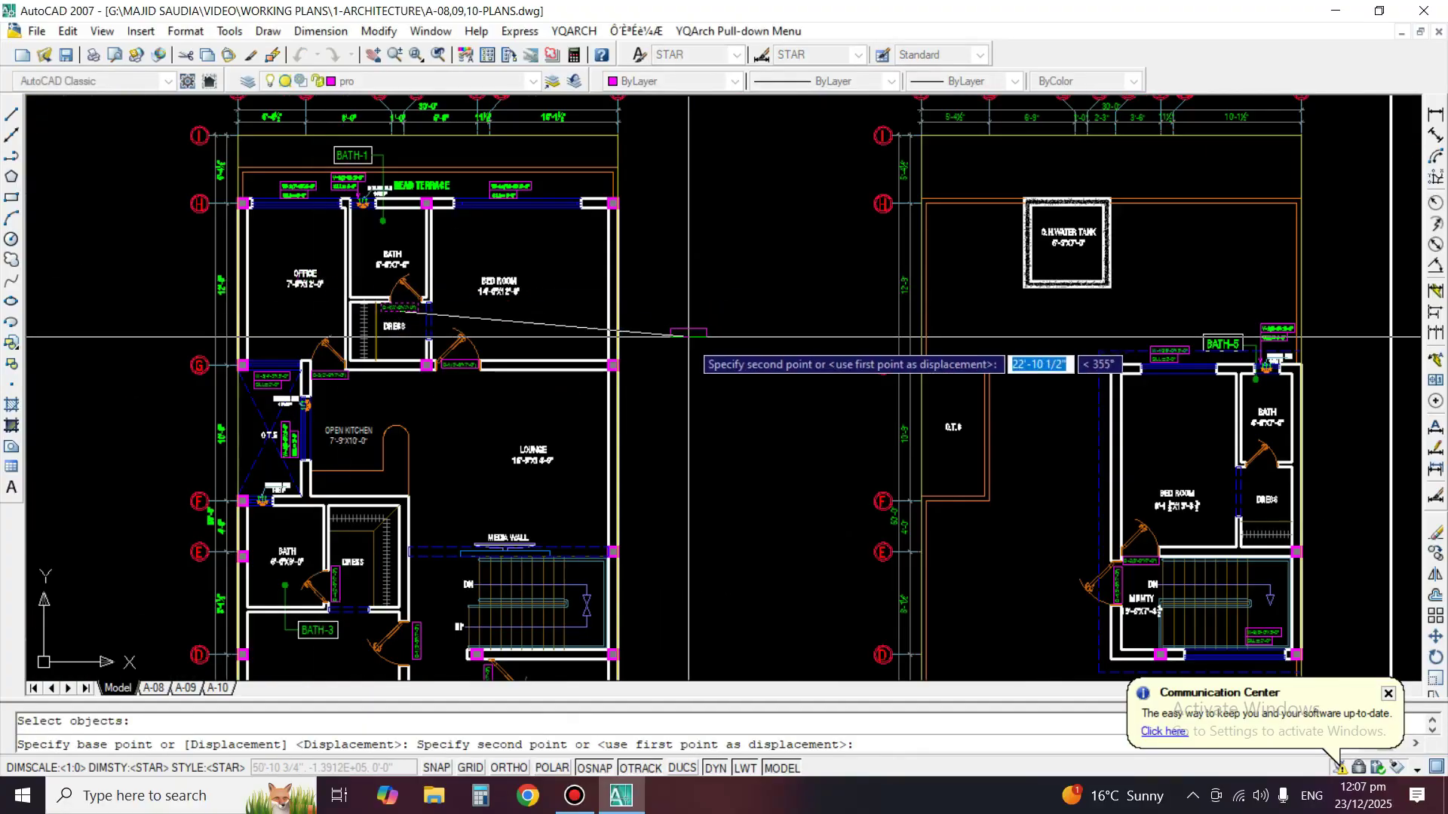
{"action": "scroll", "coordinate": [1131, 467], "scroll_direction": "up", "scroll_amount": 5}
{"action": "scroll", "coordinate": [1040, 535], "scroll_direction": "up", "scroll_amount": 3}
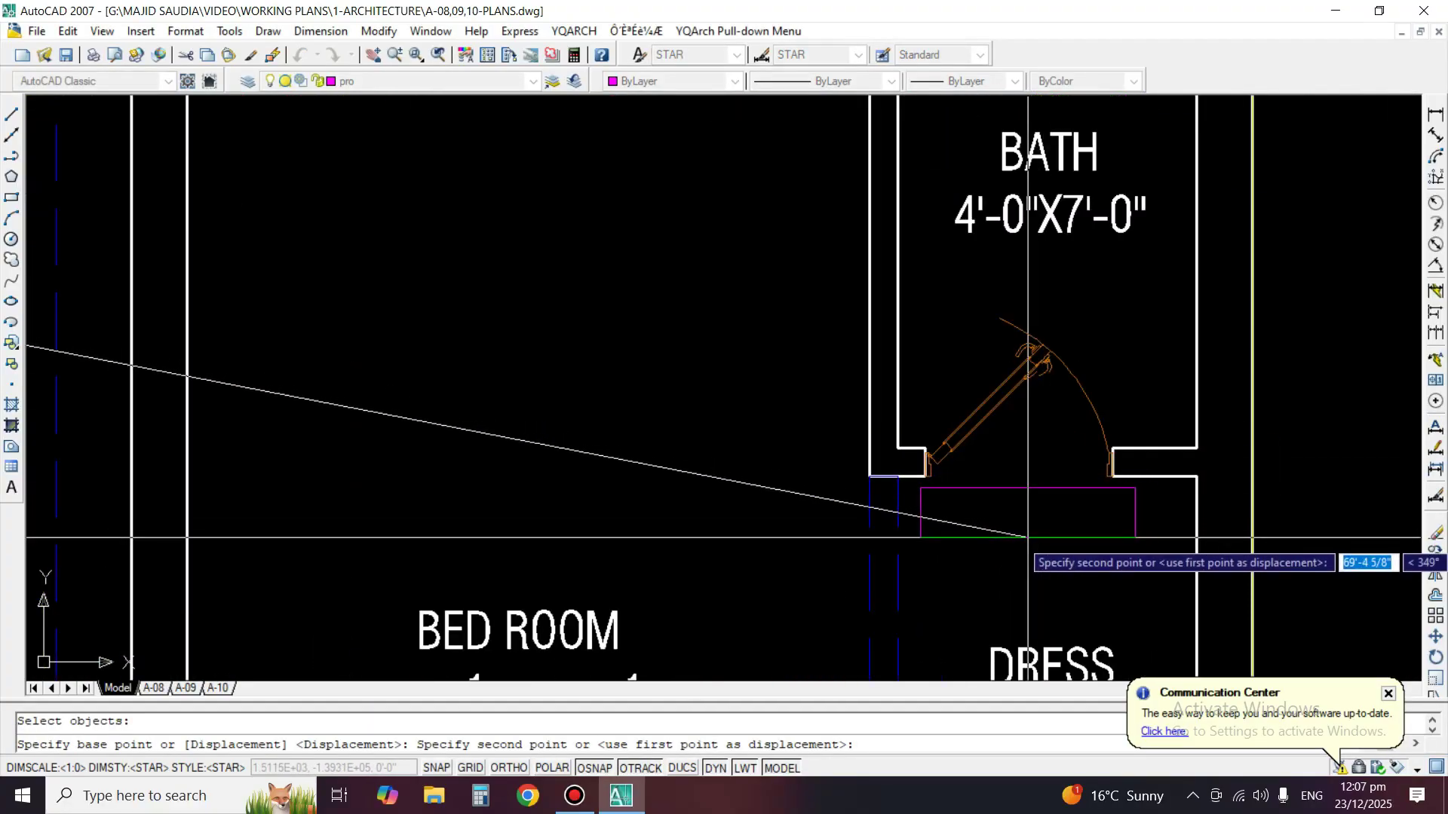
{"action": "left_click", "coordinate": [1026, 536]}
{"action": "key", "text": "Return"}
Review the door, window and ventilator tags on the ground floor plan around the lobbies, powder room, kitchens and bedroom.
{"action": "scroll", "coordinate": [972, 256], "scroll_direction": "down", "scroll_amount": 3}
{"action": "middle_click_drag", "start_coordinate": [655, 254], "coordinate": [872, 195]}
{"action": "scroll", "coordinate": [1284, 410], "scroll_direction": "down", "scroll_amount": 3}
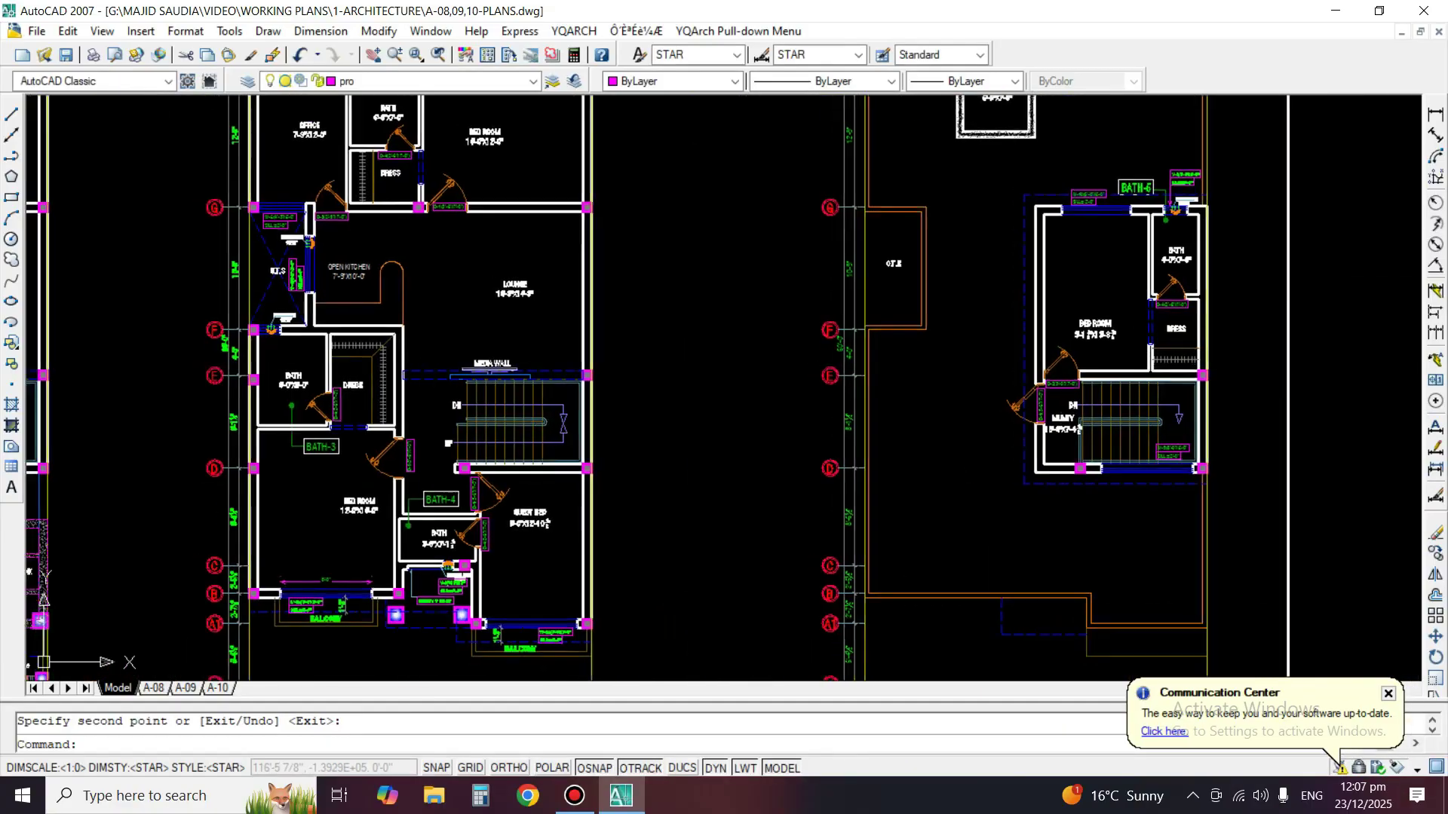
{"action": "scroll", "coordinate": [413, 463], "scroll_direction": "up", "scroll_amount": 2}
{"action": "middle_click_drag", "start_coordinate": [413, 463], "coordinate": [648, 423]}
{"action": "scroll", "coordinate": [646, 419], "scroll_direction": "up", "scroll_amount": 2}
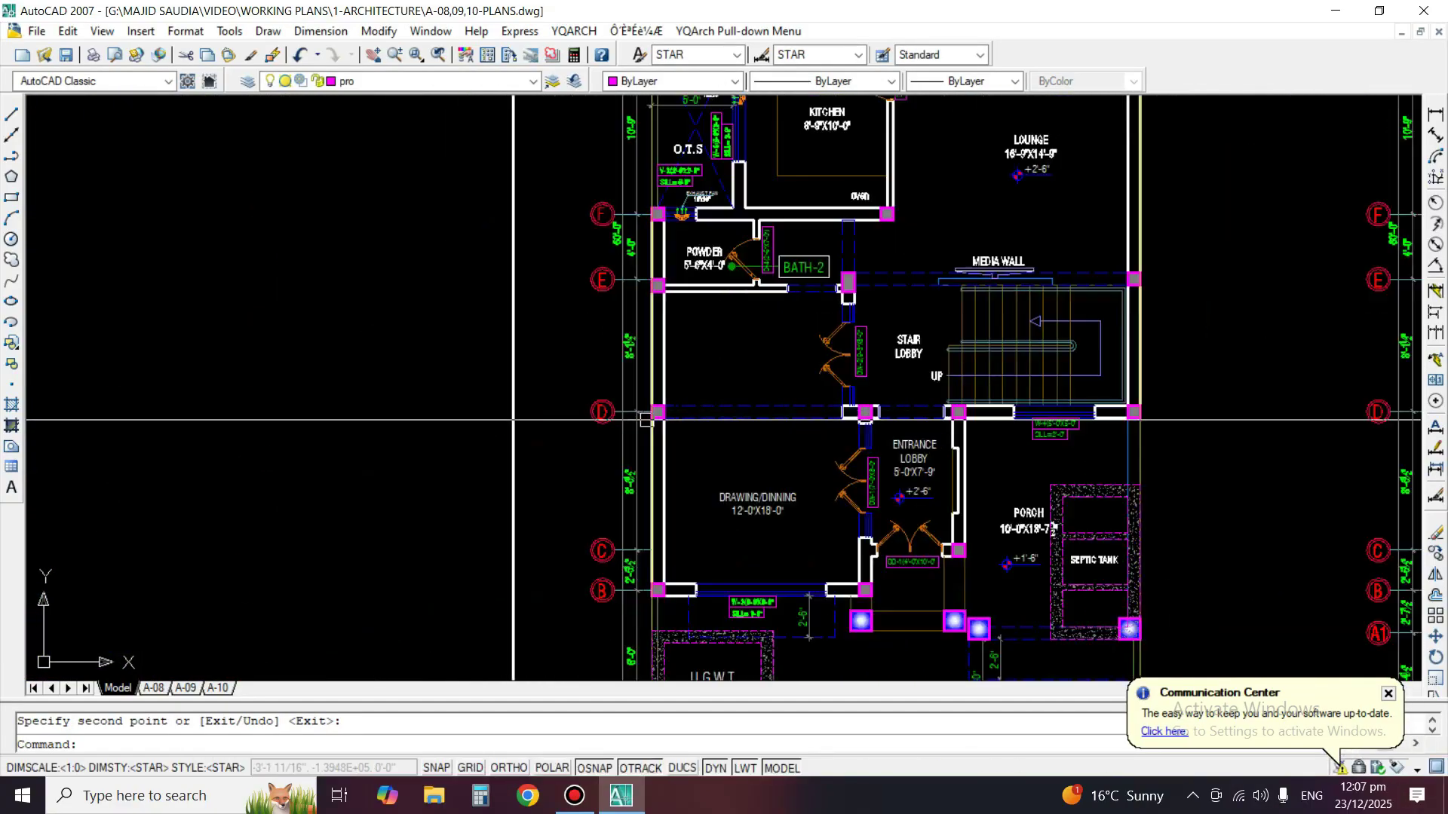
{"action": "middle_click_drag", "start_coordinate": [847, 425], "coordinate": [948, 400]}
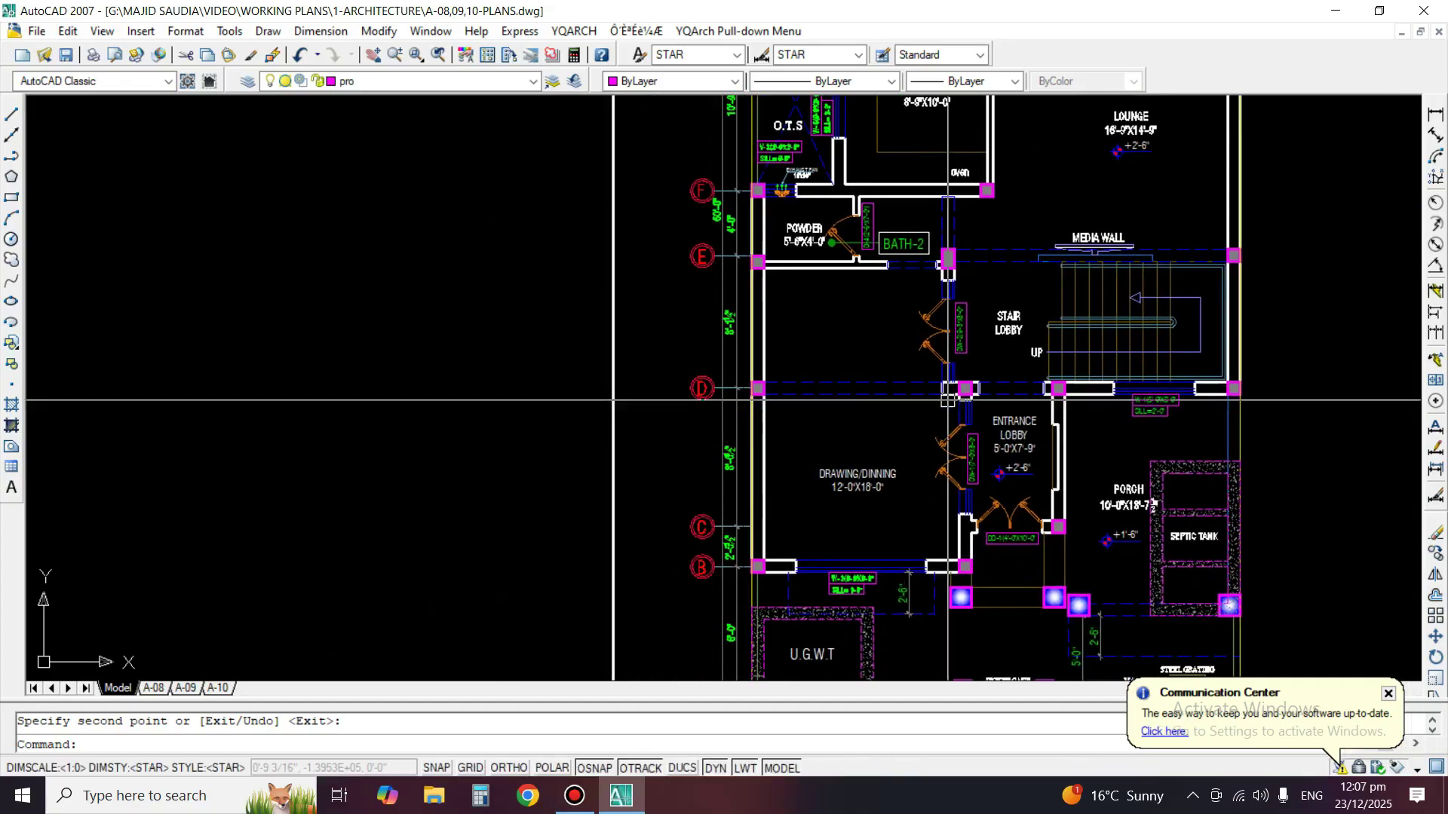
{"action": "scroll", "coordinate": [1012, 408], "scroll_direction": "up", "scroll_amount": 6}
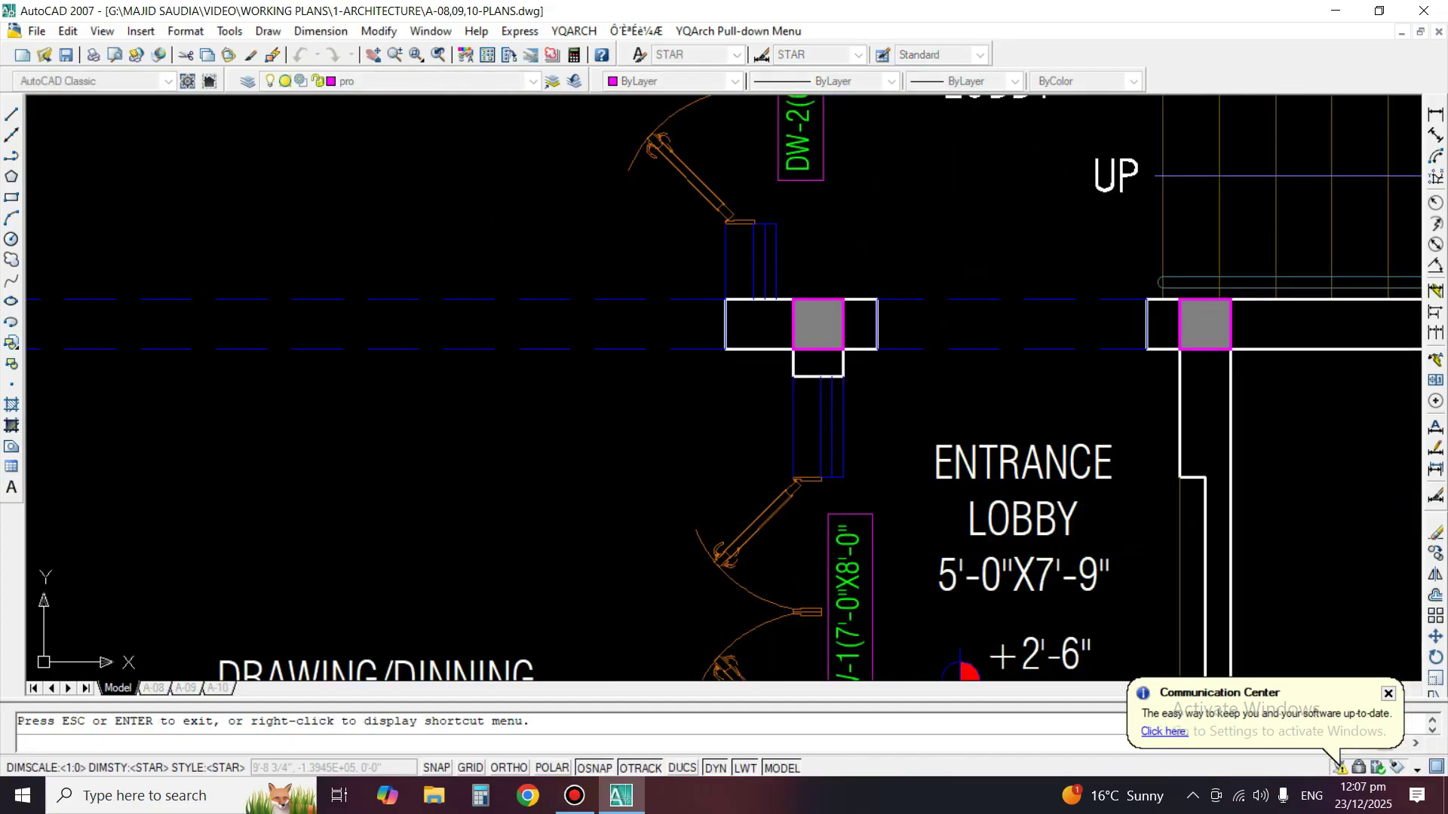
{"action": "middle_click_drag", "start_coordinate": [649, 362], "coordinate": [1070, 388]}
{"action": "middle_click_drag", "start_coordinate": [867, 155], "coordinate": [539, 628]}
{"action": "middle_click_drag", "start_coordinate": [972, 362], "coordinate": [494, 433]}
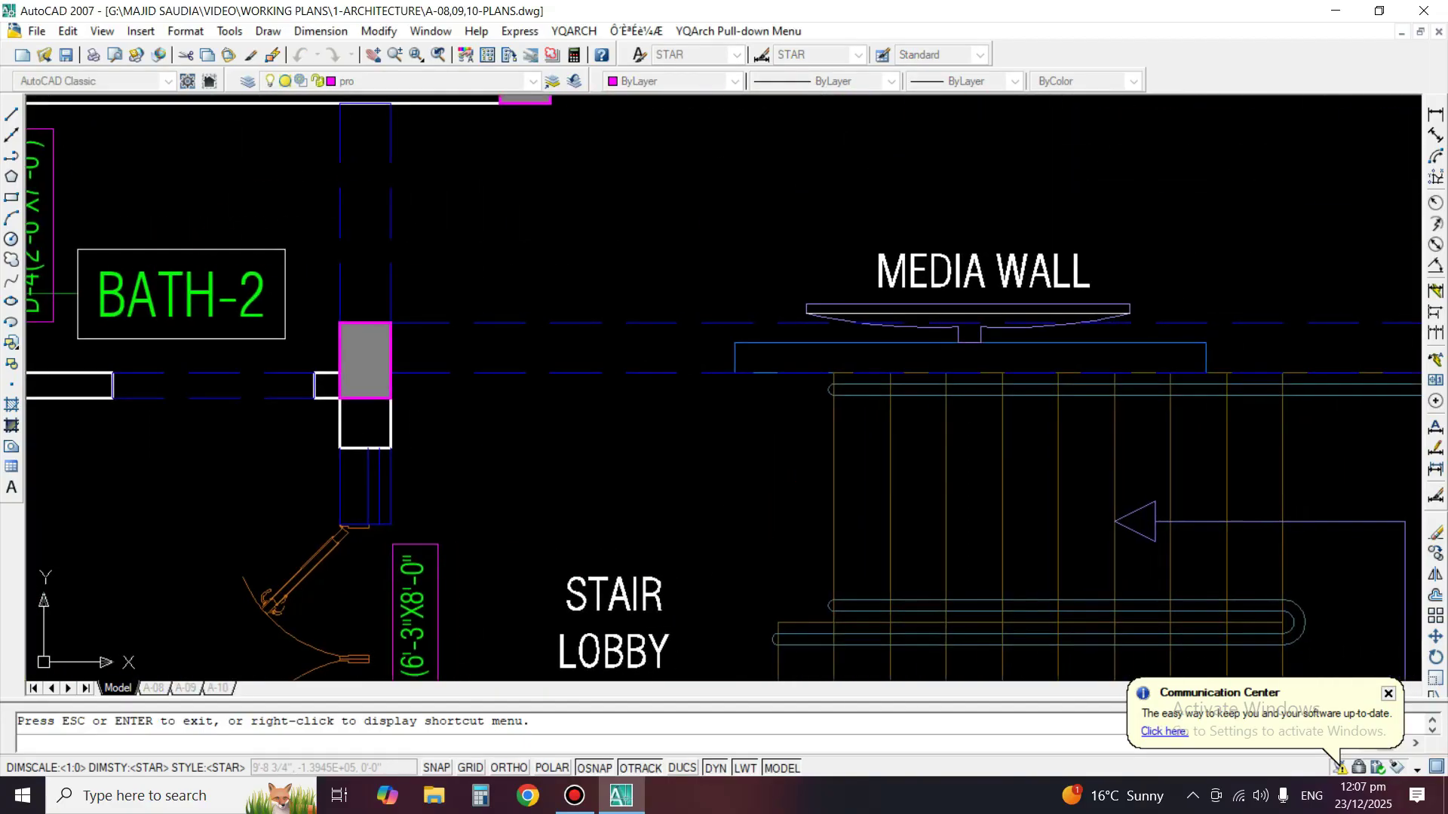
{"action": "middle_click_drag", "start_coordinate": [528, 340], "coordinate": [888, 508]}
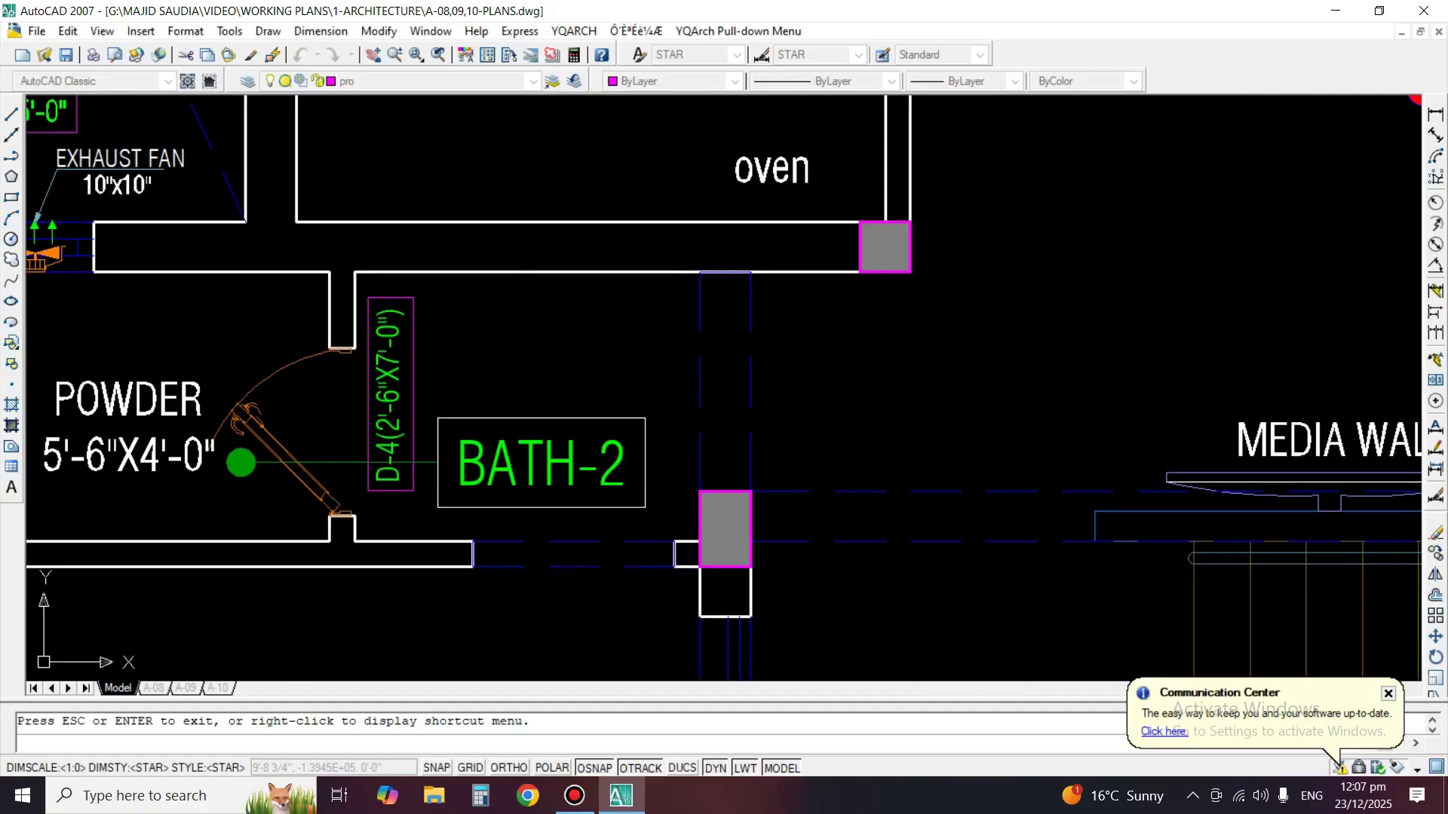
{"action": "scroll", "coordinate": [898, 354], "scroll_direction": "down", "scroll_amount": 4}
{"action": "mouse_move", "coordinate": [898, 355]}
{"action": "middle_mouse_down"}
{"action": "mouse_move", "coordinate": [888, 545]}
{"action": "mouse_move", "coordinate": [930, 665]}
{"action": "middle_mouse_up"}
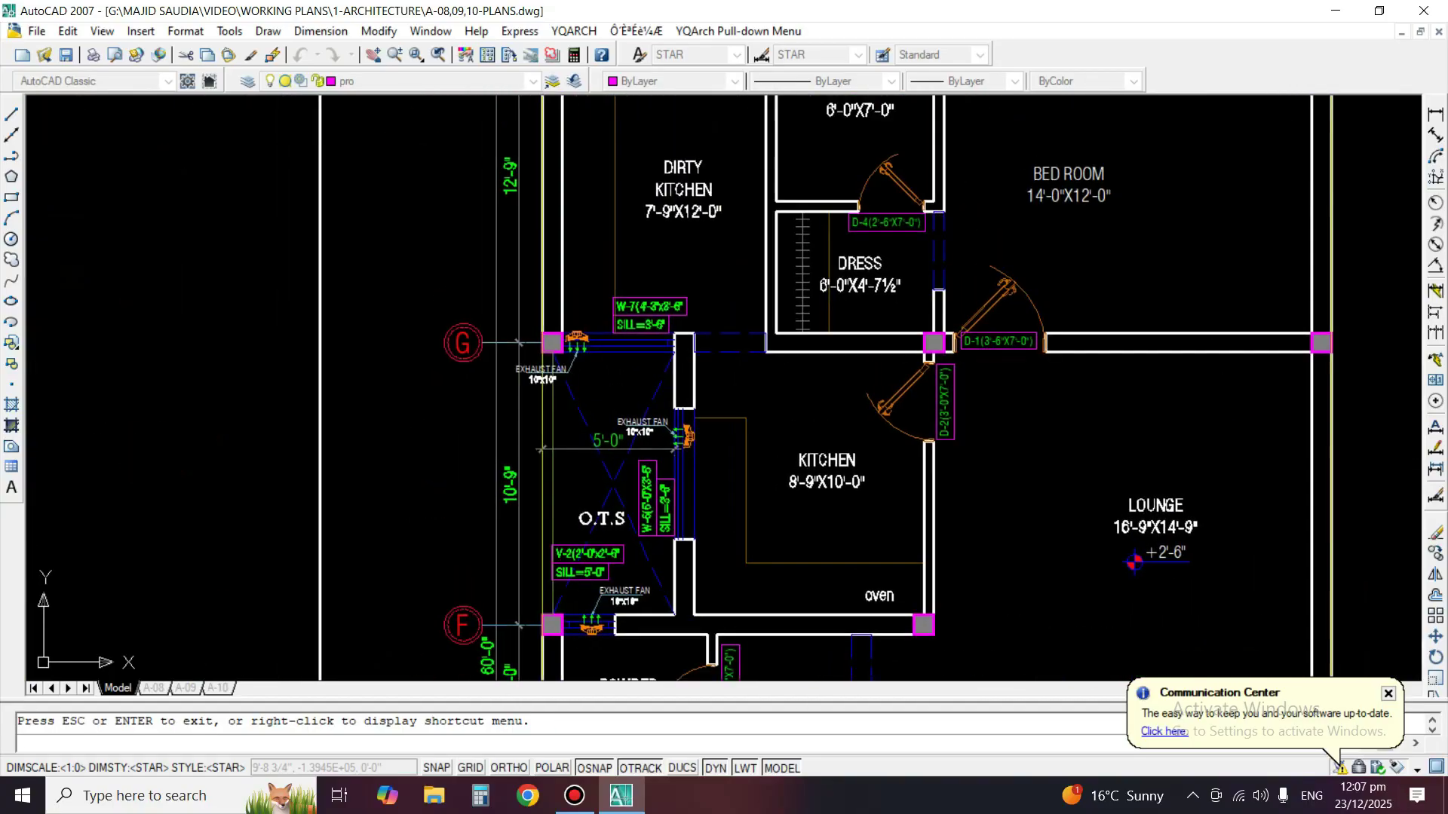
{"action": "scroll", "coordinate": [717, 328], "scroll_direction": "up", "scroll_amount": 3}
{"action": "scroll", "coordinate": [725, 311], "scroll_direction": "down", "scroll_amount": 7}
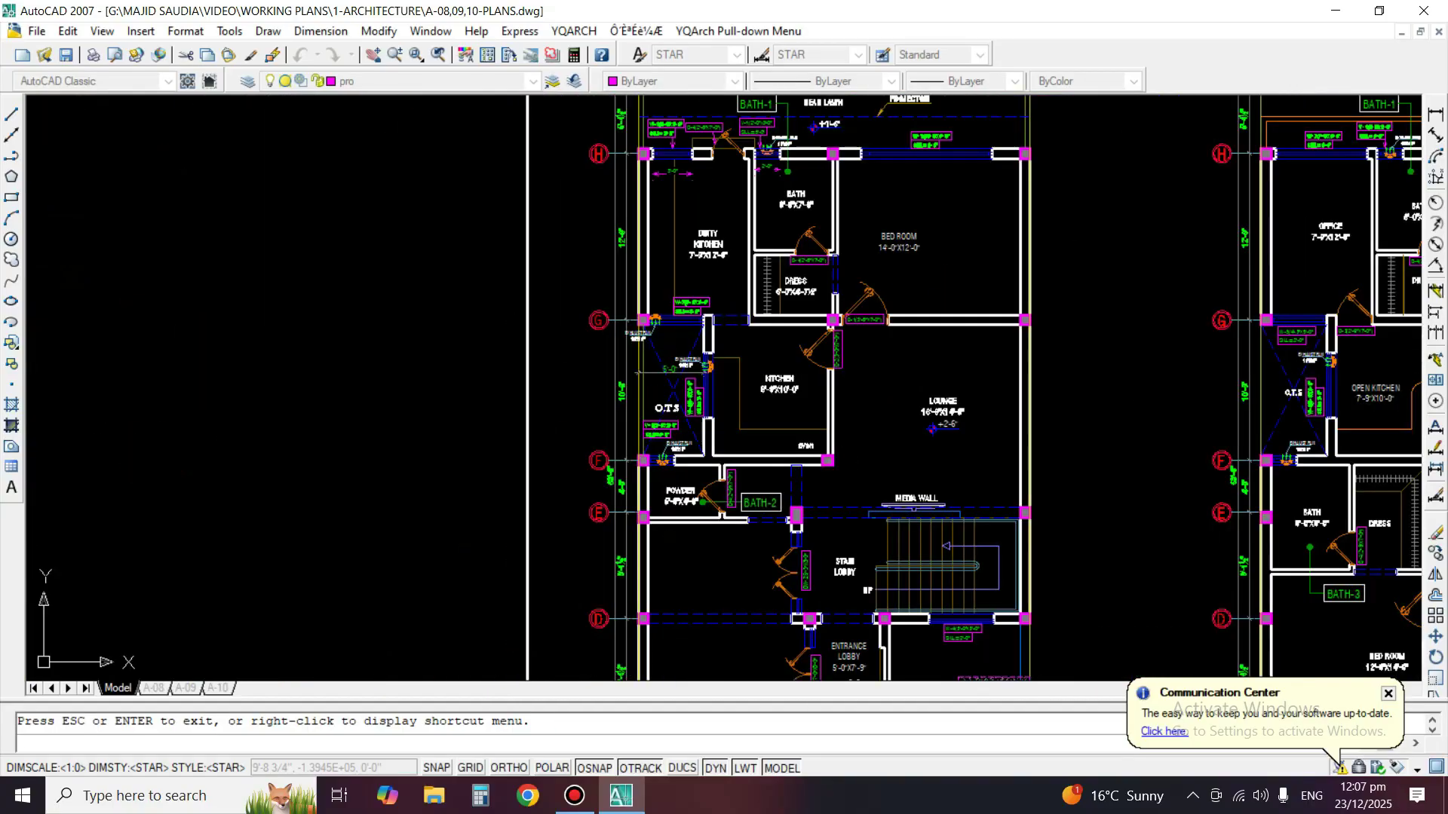
Copy the porch-side W-4(5'-0"X5'-0") window tag to just above the opening between the entrance lobby and stair lobby on the ground floor.
{"action": "middle_click_drag", "start_coordinate": [812, 596], "coordinate": [864, 381]}
{"action": "scroll", "coordinate": [834, 472], "scroll_direction": "up", "scroll_amount": 2}
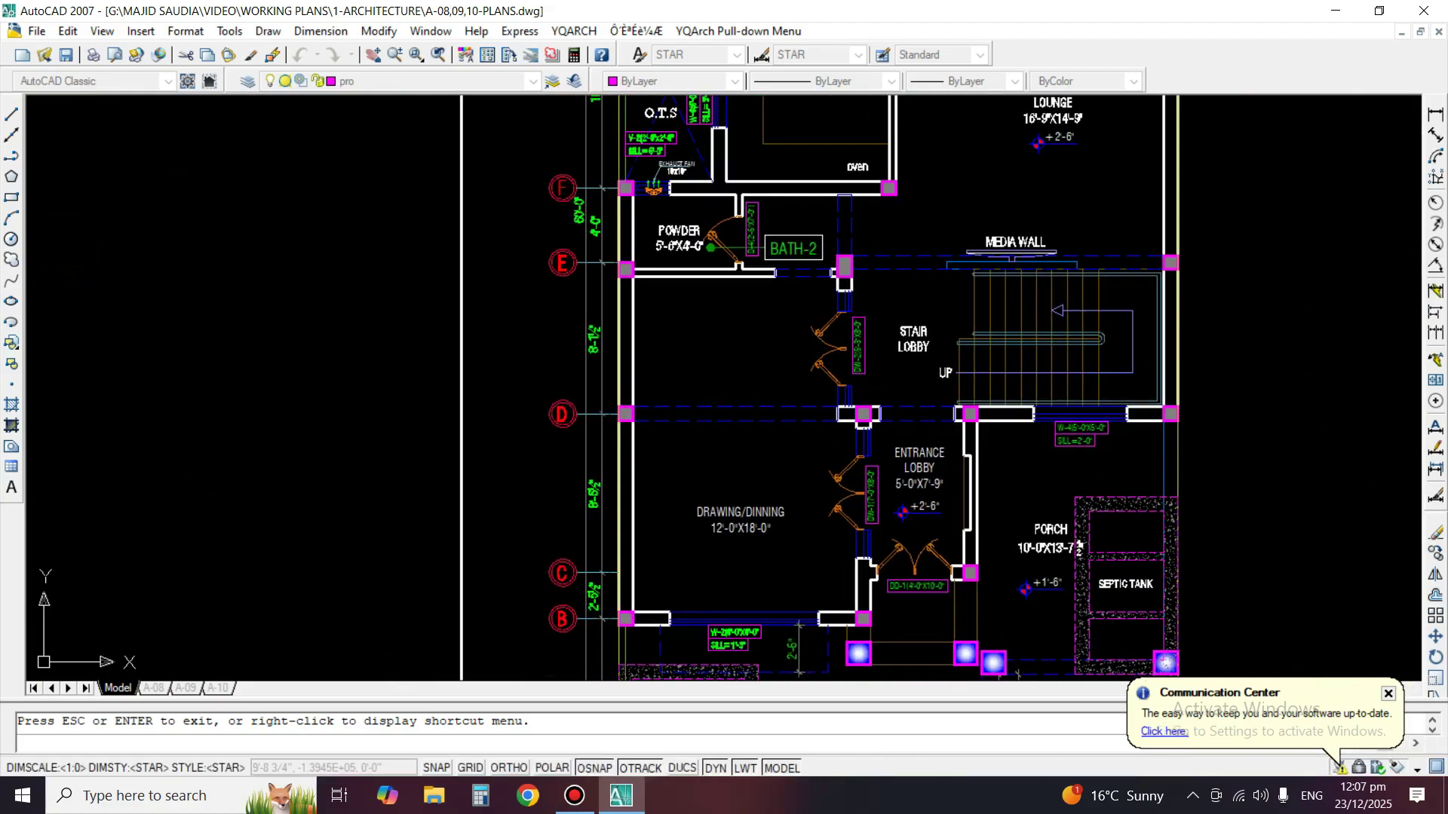
{"action": "scroll", "coordinate": [885, 407], "scroll_direction": "up", "scroll_amount": 2}
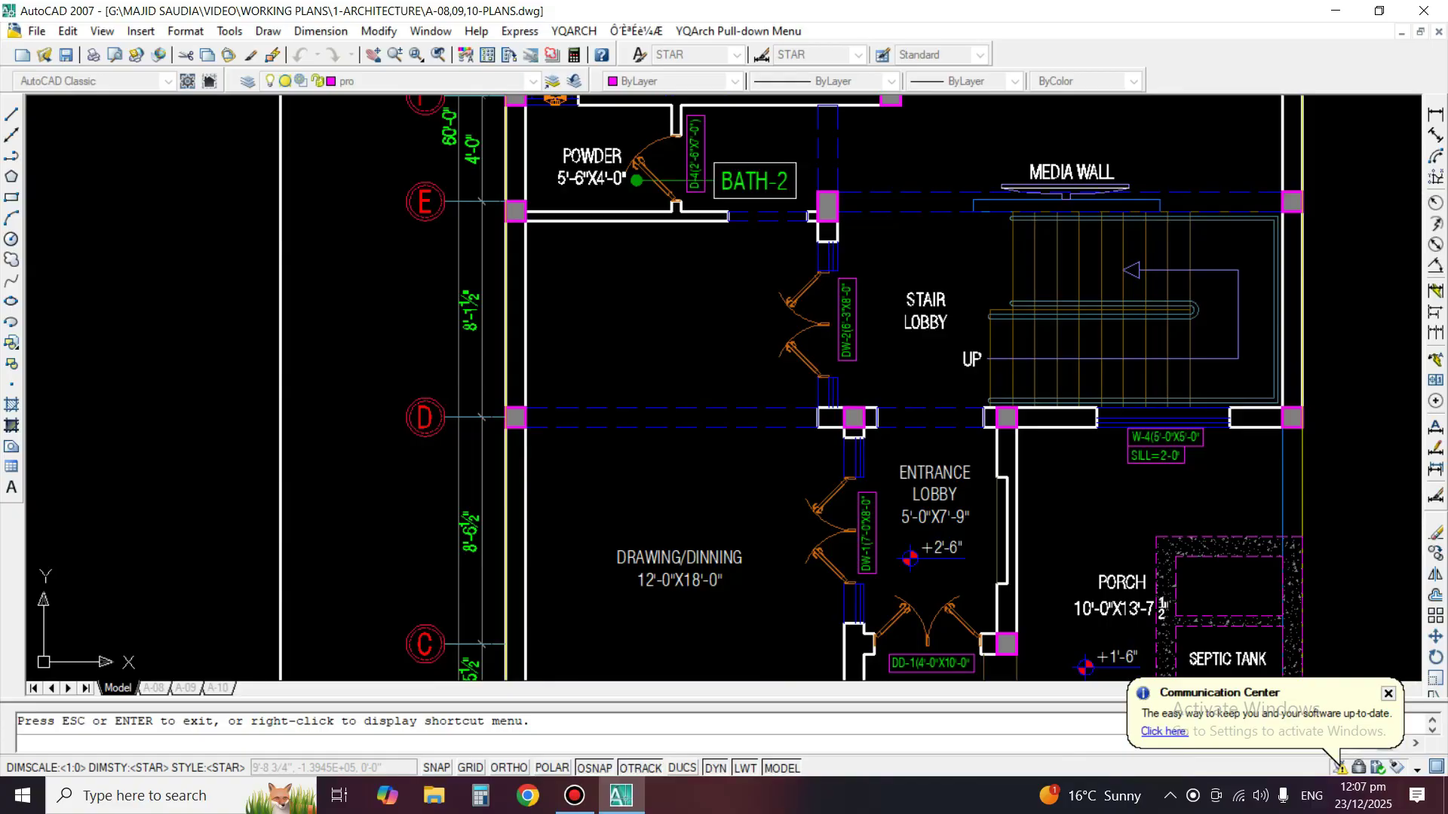
{"action": "middle_click_drag", "start_coordinate": [914, 370], "coordinate": [912, 259]}
{"action": "type", "text": "co"}
{"action": "key", "text": "Return"}
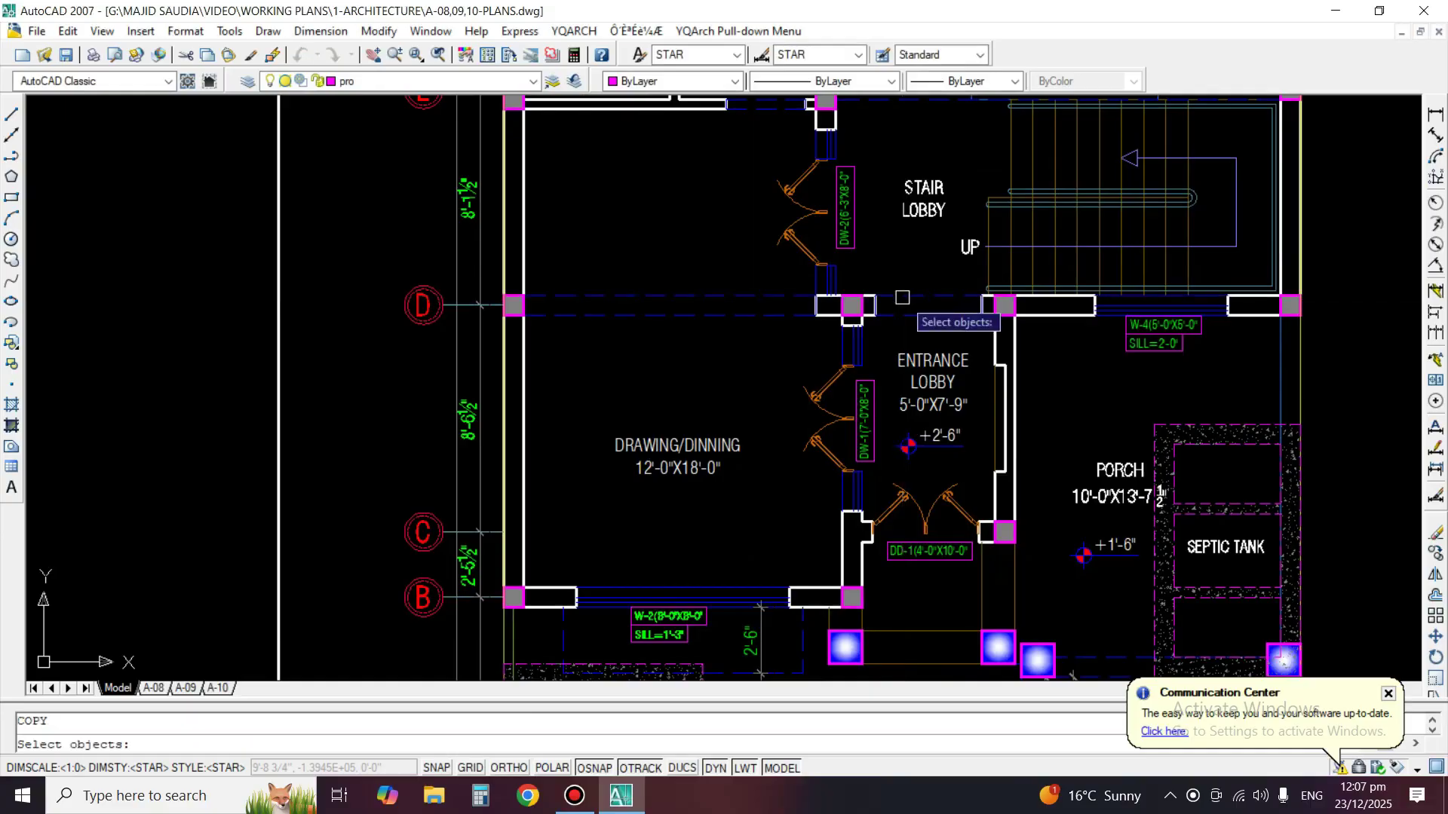
{"action": "scroll", "coordinate": [976, 360], "scroll_direction": "up", "scroll_amount": 1}
{"action": "middle_click_drag", "start_coordinate": [859, 332], "coordinate": [861, 389]}
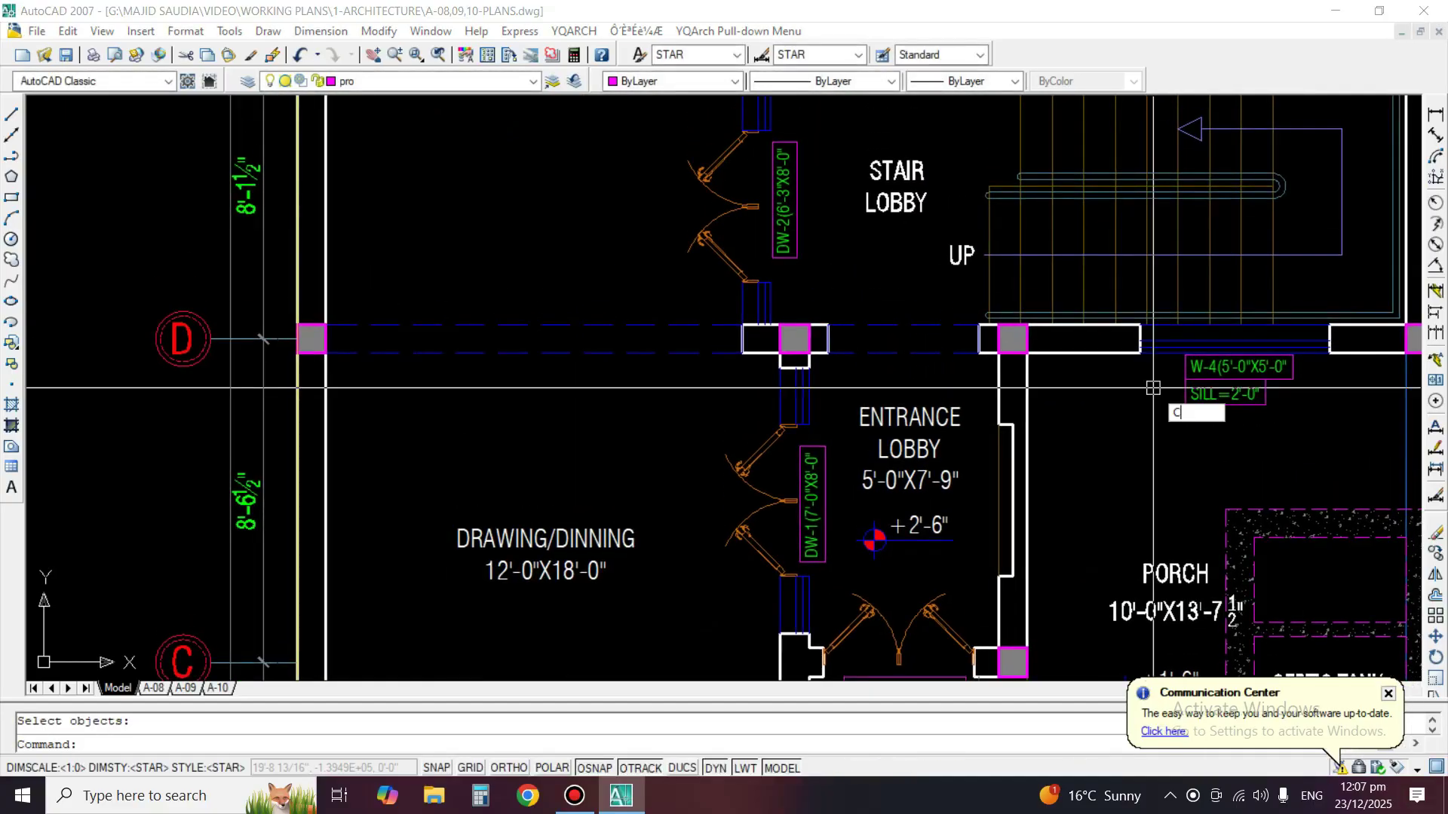
{"action": "key", "text": "Return"}
{"action": "left_click", "coordinate": [1174, 399]}
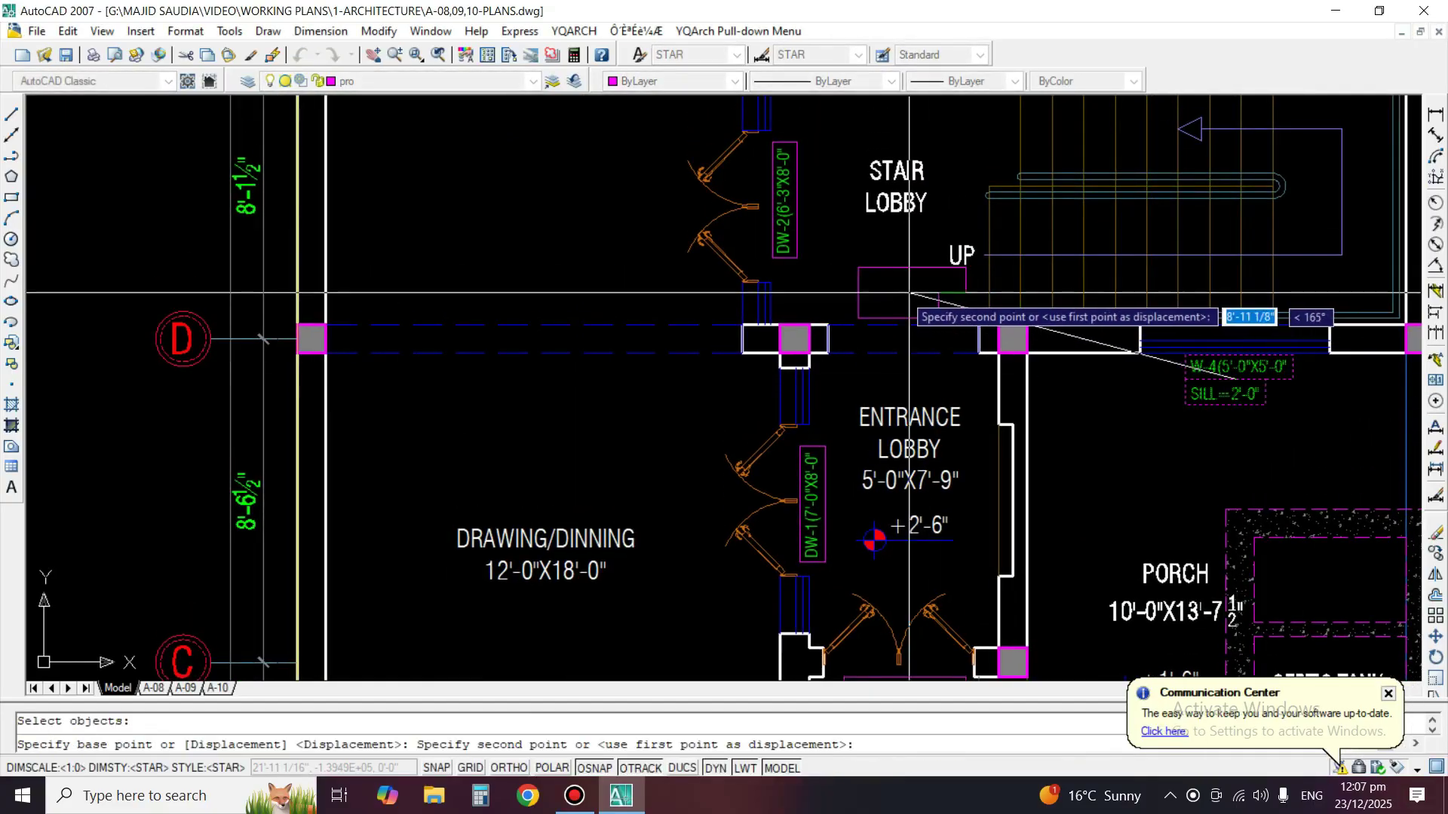
{"action": "left_click", "coordinate": [827, 312]}
{"action": "key", "text": "Return"}
Measure the width of the opening between the entrance lobby and the stair lobby with a trial linear dimension.
{"action": "left_click", "coordinate": [1435, 113]}
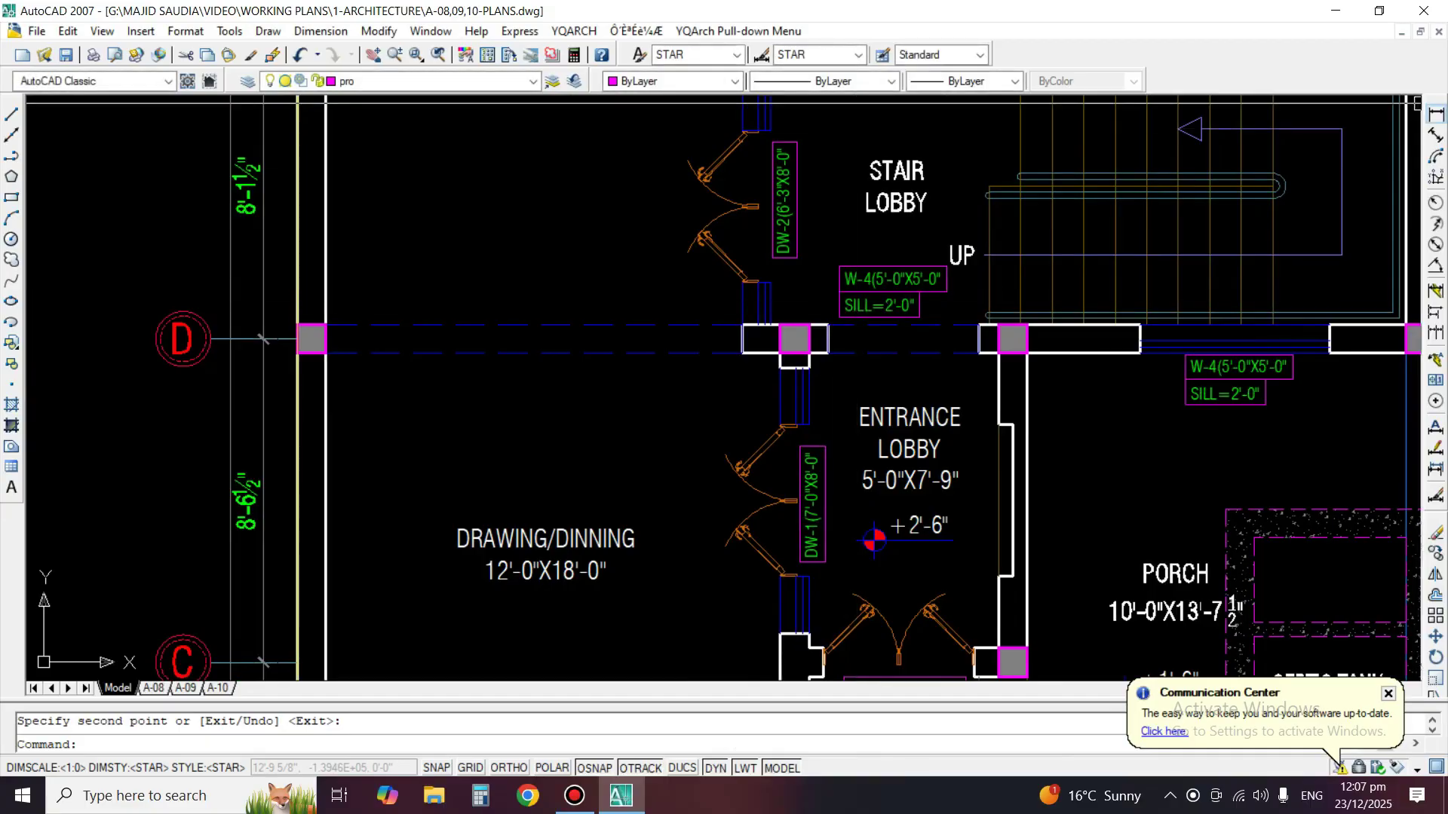
{"action": "scroll", "coordinate": [866, 401], "scroll_direction": "up", "scroll_amount": 1}
{"action": "key", "text": "Return"}
{"action": "left_click", "coordinate": [895, 335]}
{"action": "key", "text": "Escape"}
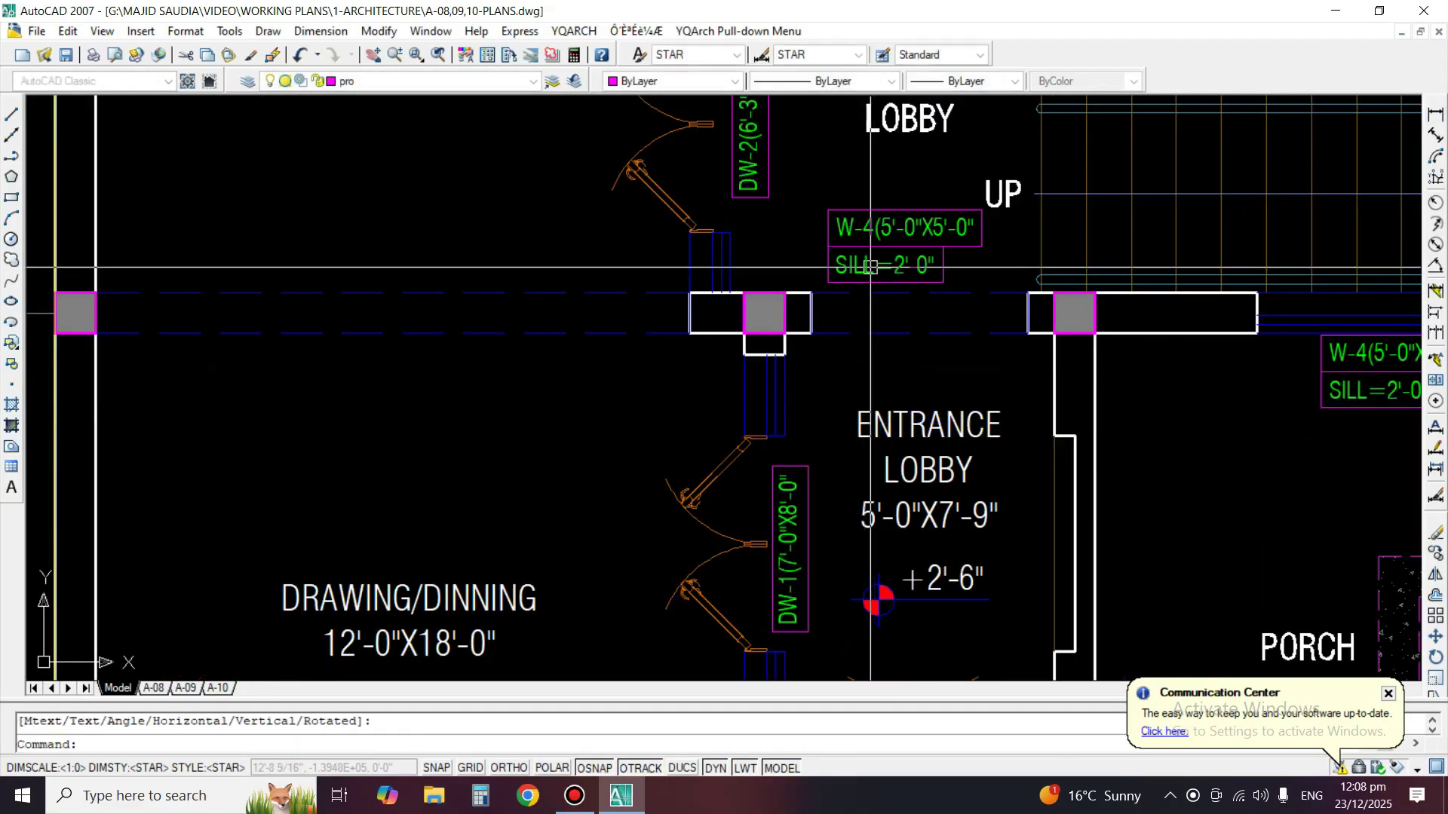
Change the copied tag above the entrance lobby opening to read OPENING with 4'-0"X8'-0" on its second line.
{"action": "type", "text": "ed"}
{"action": "key", "text": "Return"}
{"action": "scroll", "coordinate": [872, 241], "scroll_direction": "down", "scroll_amount": 1}
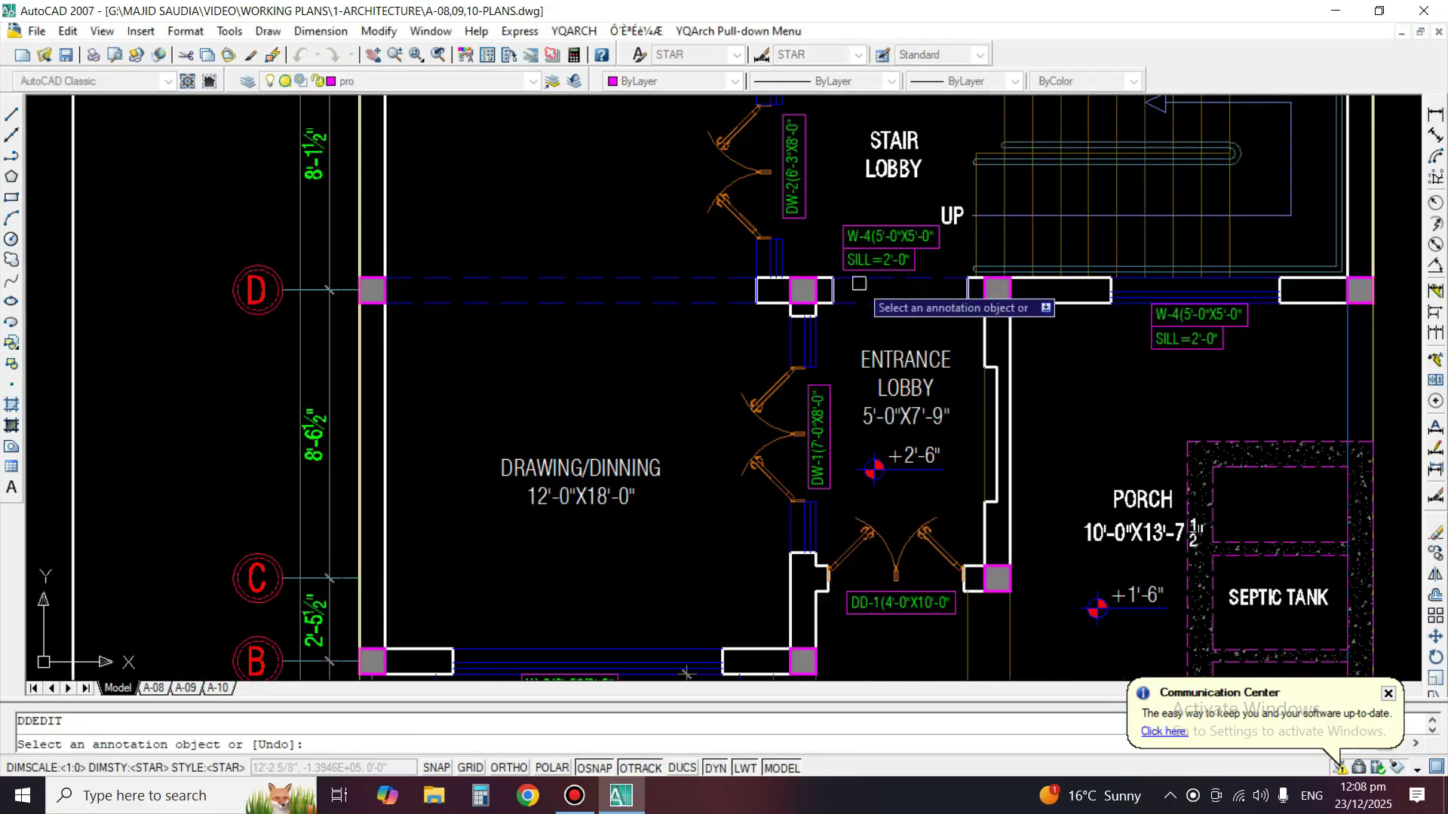
{"action": "scroll", "coordinate": [998, 490], "scroll_direction": "up", "scroll_amount": 1}
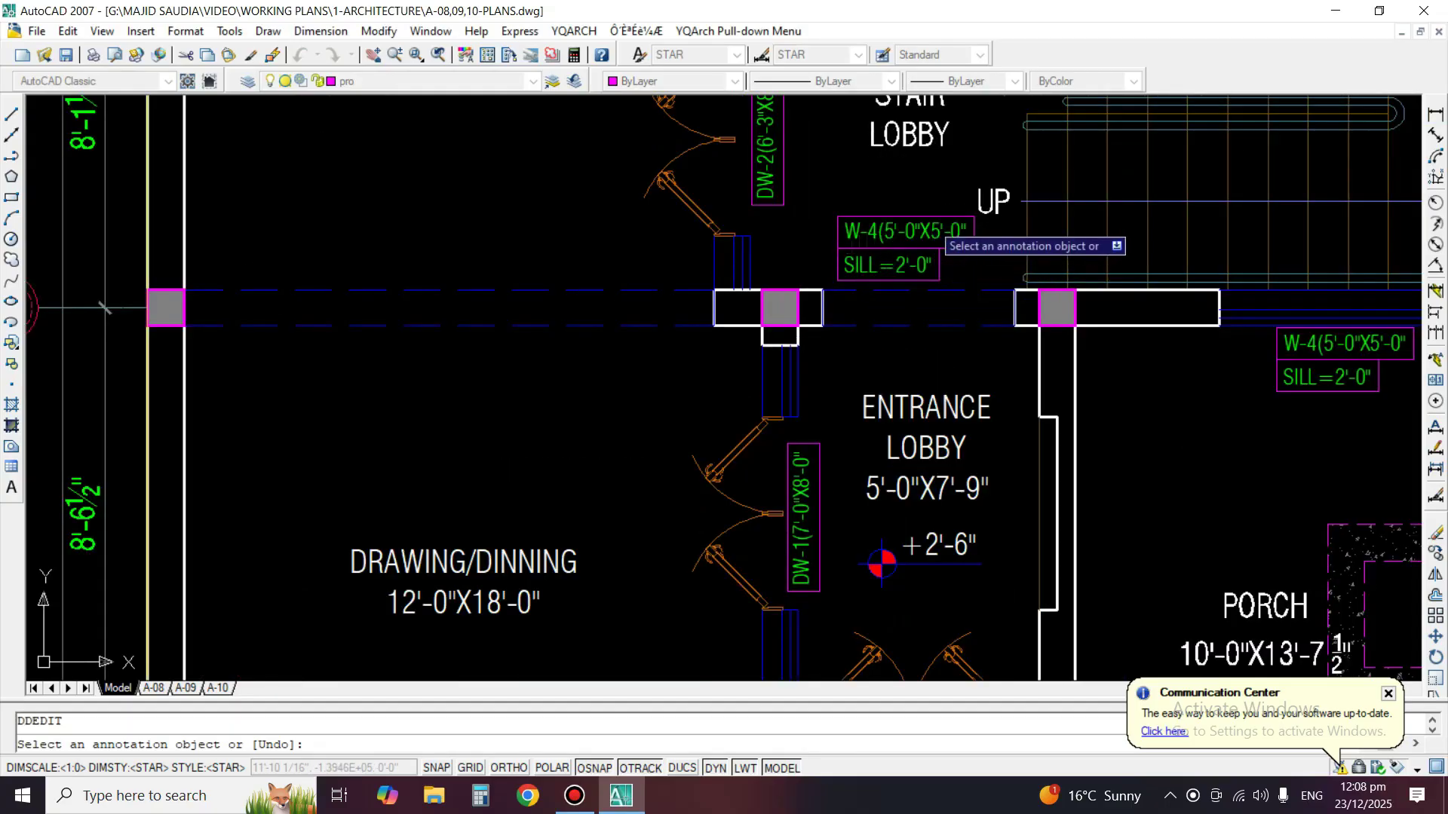
{"action": "scroll", "coordinate": [946, 214], "scroll_direction": "up", "scroll_amount": 1}
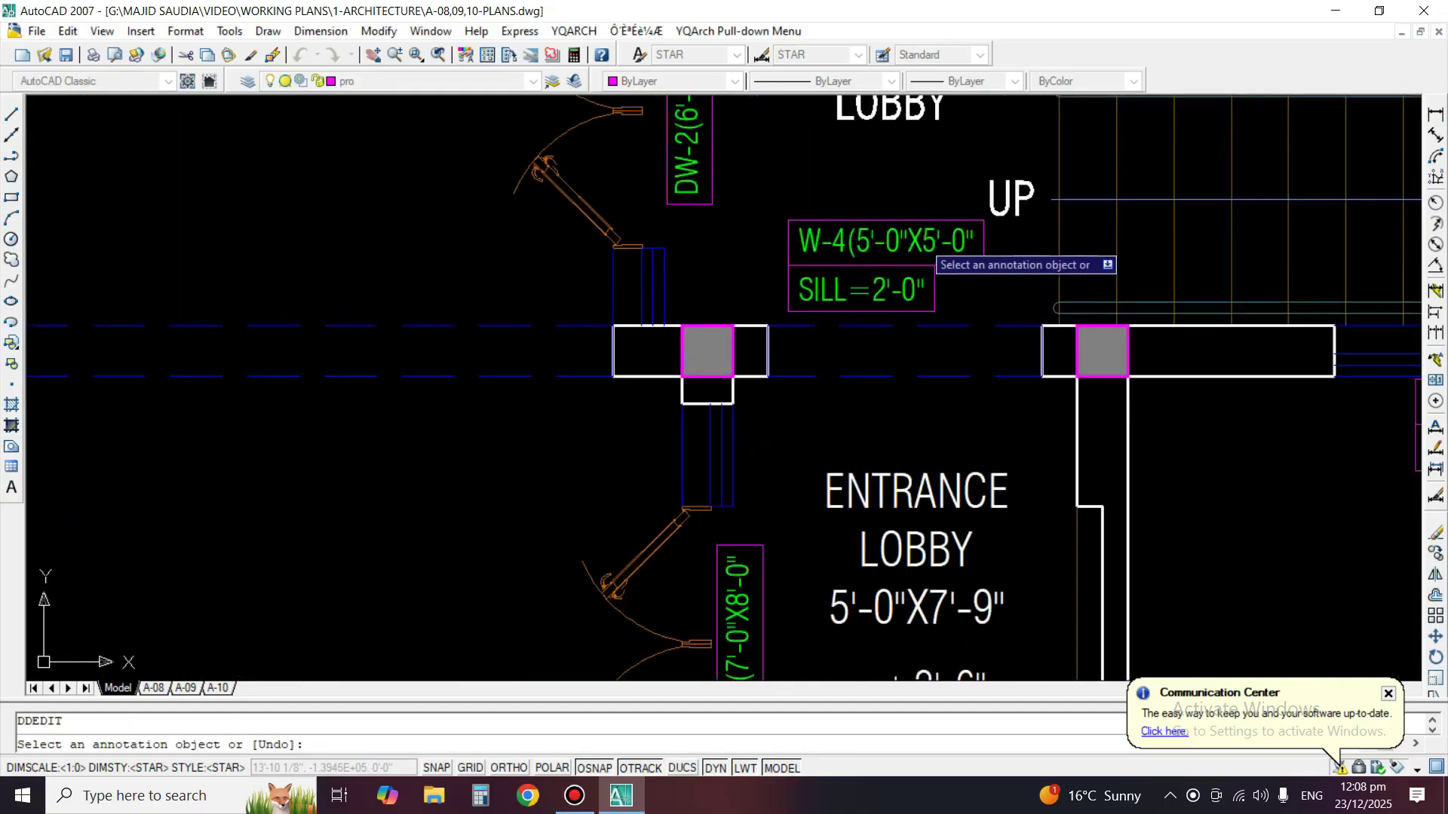
{"action": "left_click", "coordinate": [884, 243]}
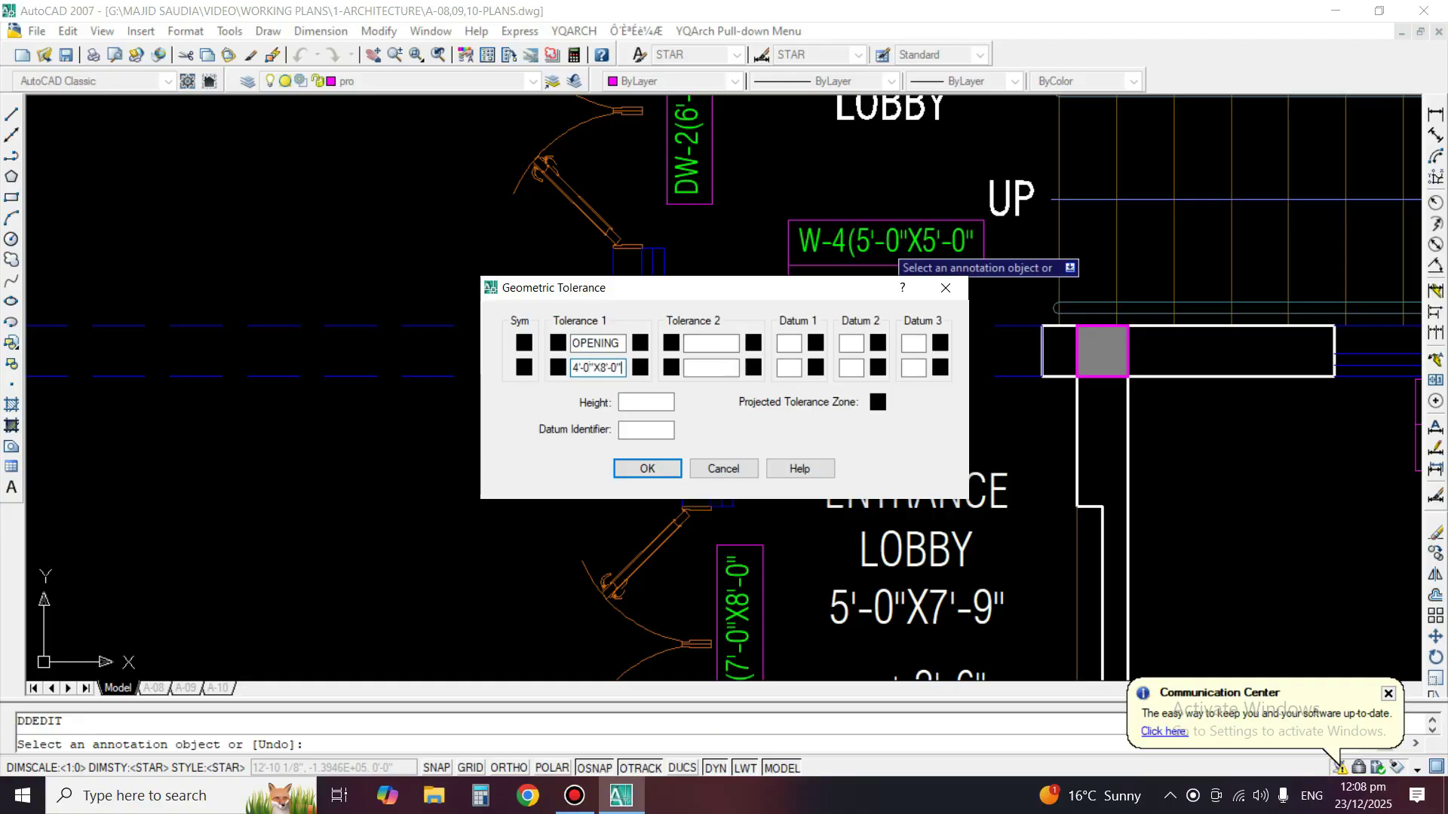
{"action": "key", "text": "Return"}
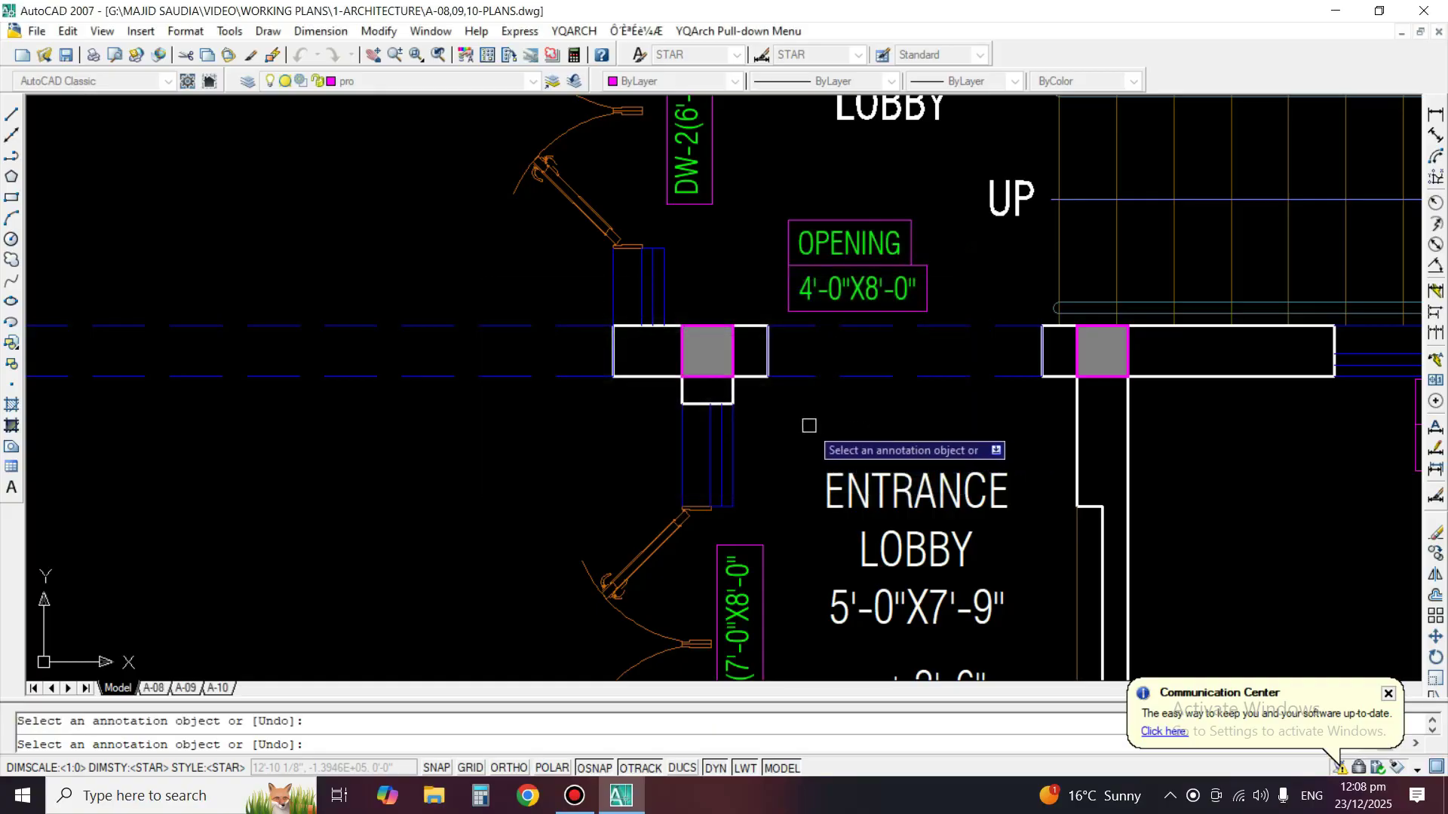
{"action": "key", "text": "Return"}
Check the width of the entrance lobby opening again with a trial linear dimension.
{"action": "key", "text": "Return"}
{"action": "left_click", "coordinate": [1006, 375]}
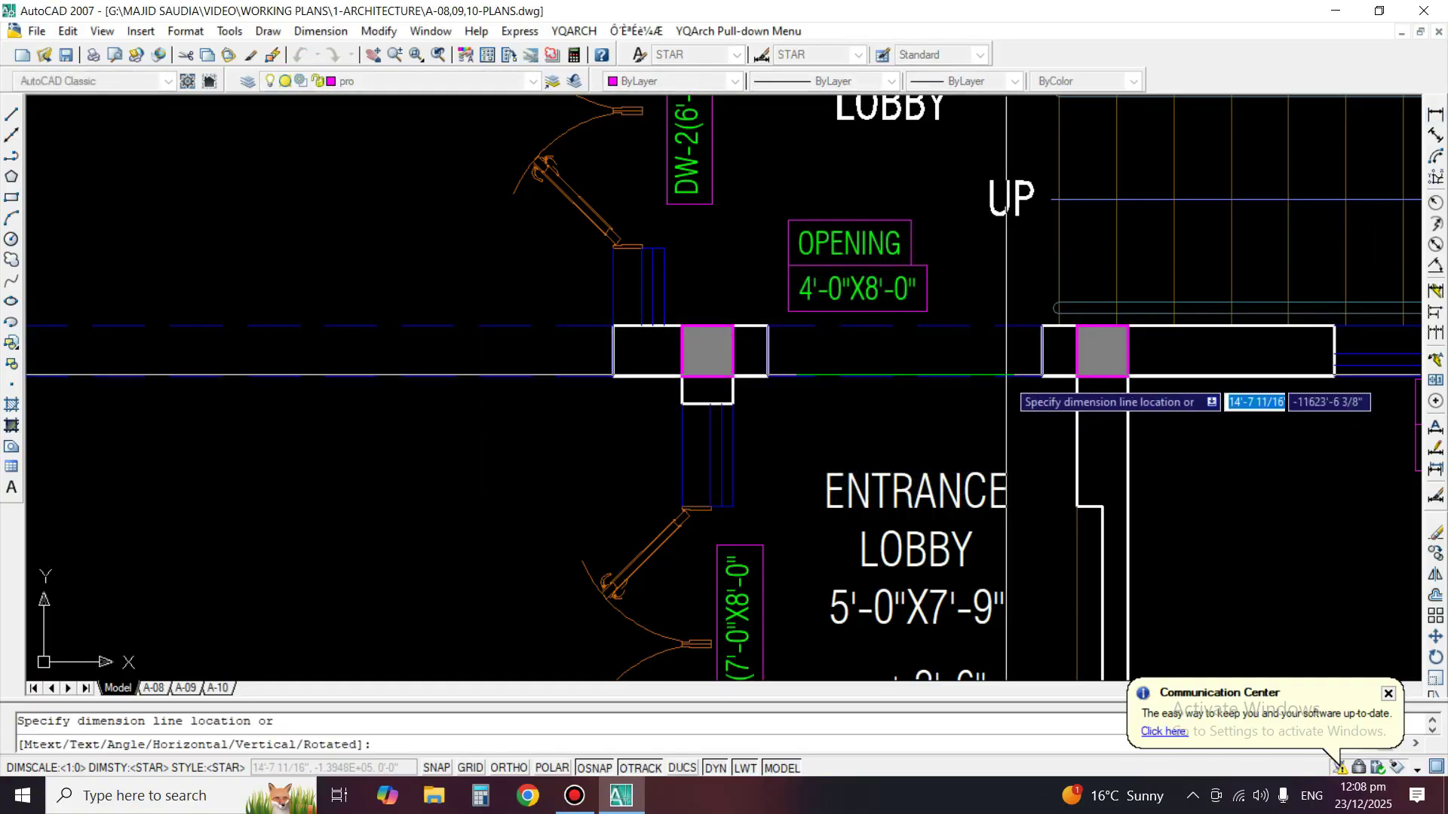
{"action": "key", "text": "Escape"}
Move the OPENING 4'-0"X8'-0" tag slightly so it sits centred just above the entrance lobby opening.
{"action": "type", "text": "m"}
{"action": "key", "text": "Return"}
{"action": "left_click", "coordinate": [814, 246]}
{"action": "key", "text": "Return"}
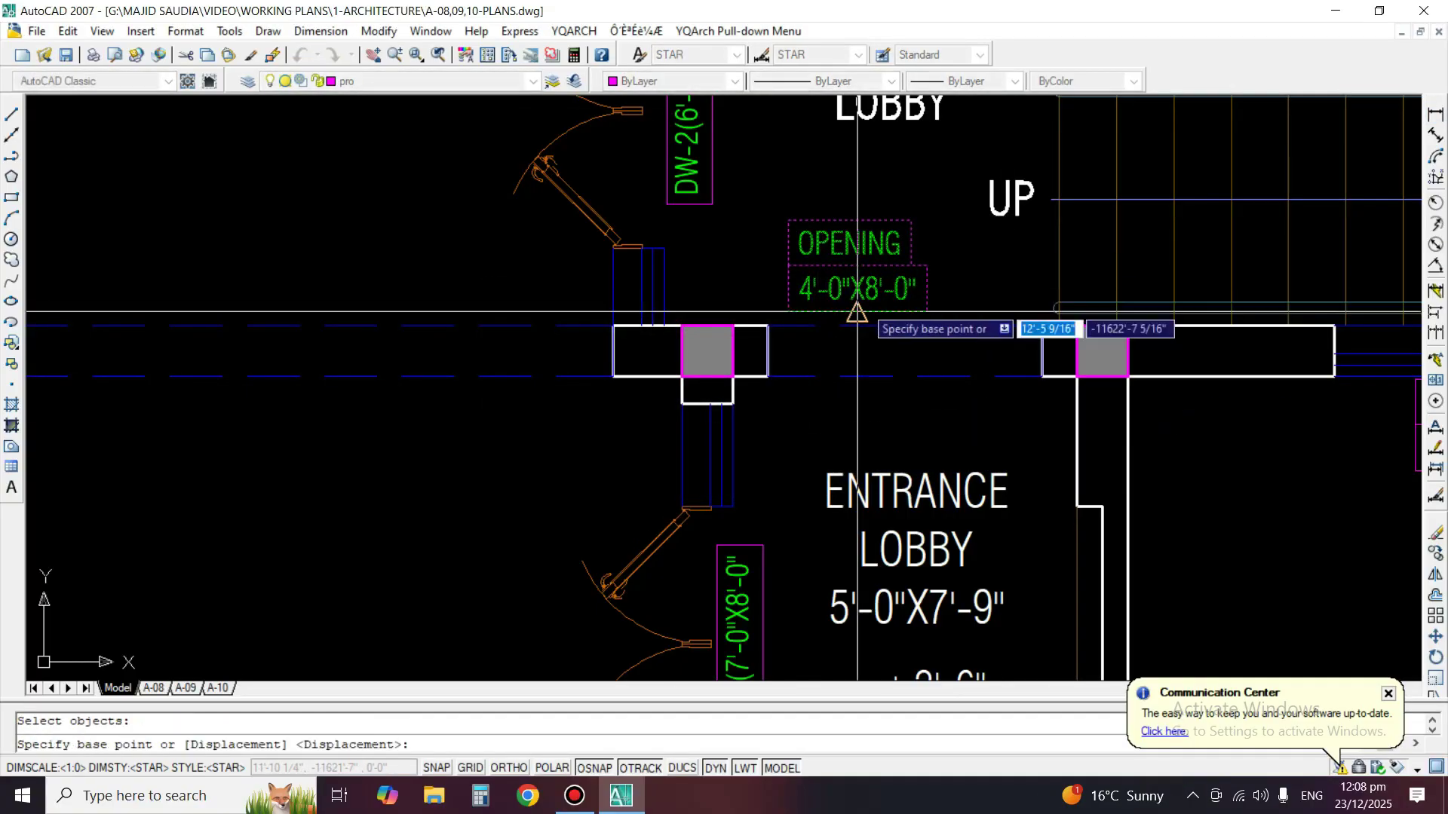
{"action": "left_click", "coordinate": [858, 310]}
{"action": "left_click", "coordinate": [881, 323]}
Copy the OPENING 4'-0"X8'-0" tag to the lounge side of the passage outside the powder room, beside the BATH-2 label.
{"action": "scroll", "coordinate": [880, 323], "scroll_direction": "down", "scroll_amount": 5}
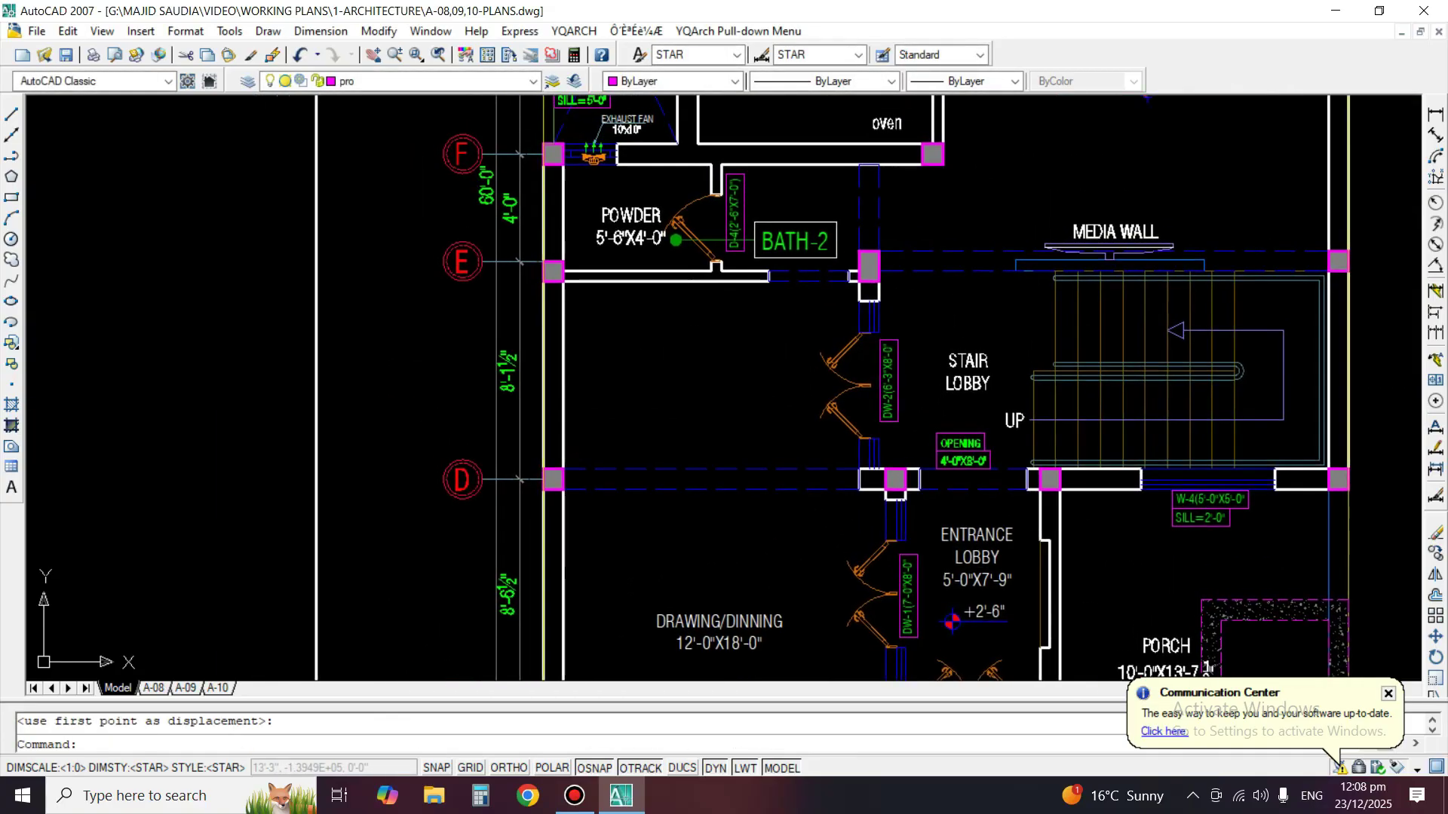
{"action": "type", "text": "co"}
{"action": "key", "text": "Return"}
{"action": "left_click", "coordinate": [971, 440]}
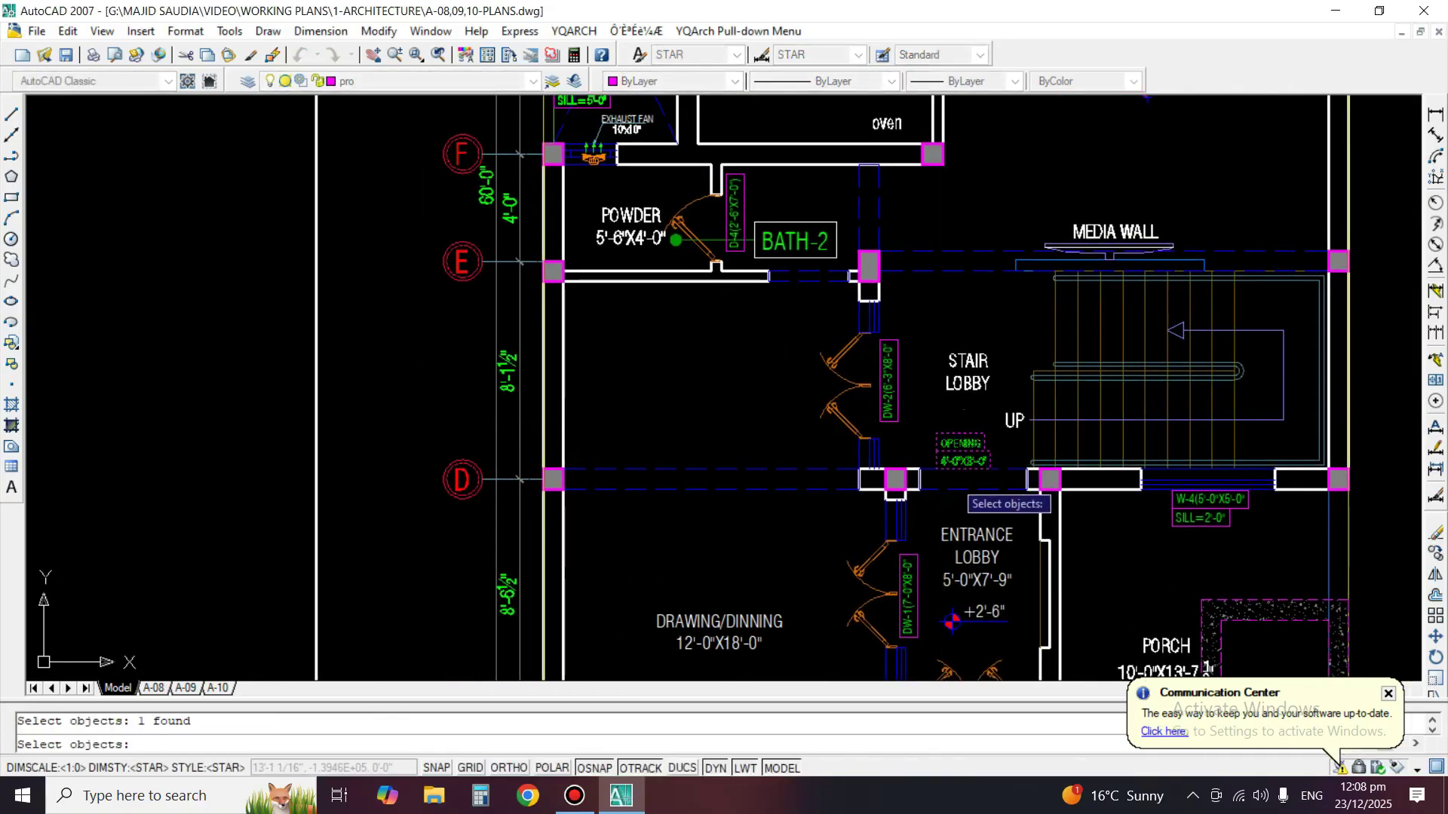
{"action": "key", "text": "Return"}
{"action": "left_click", "coordinate": [962, 467]}
{"action": "scroll", "coordinate": [910, 136], "scroll_direction": "up", "scroll_amount": 1}
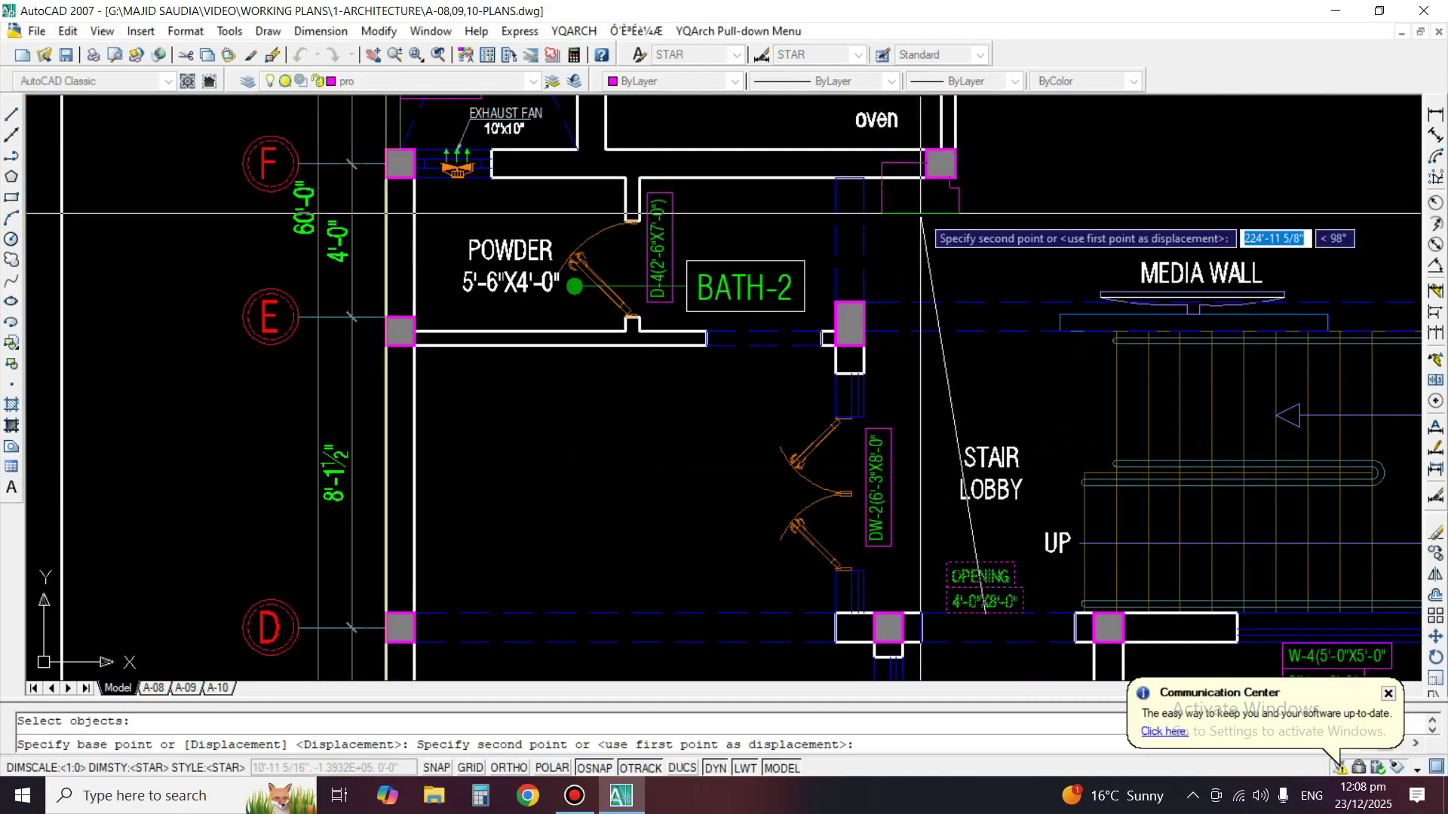
{"action": "left_click", "coordinate": [916, 261]}
{"action": "key", "text": "Return"}
Dimension the width of the opening in the grid E wall below the BATH-2 label.
{"action": "scroll", "coordinate": [859, 144], "scroll_direction": "up", "scroll_amount": 2}
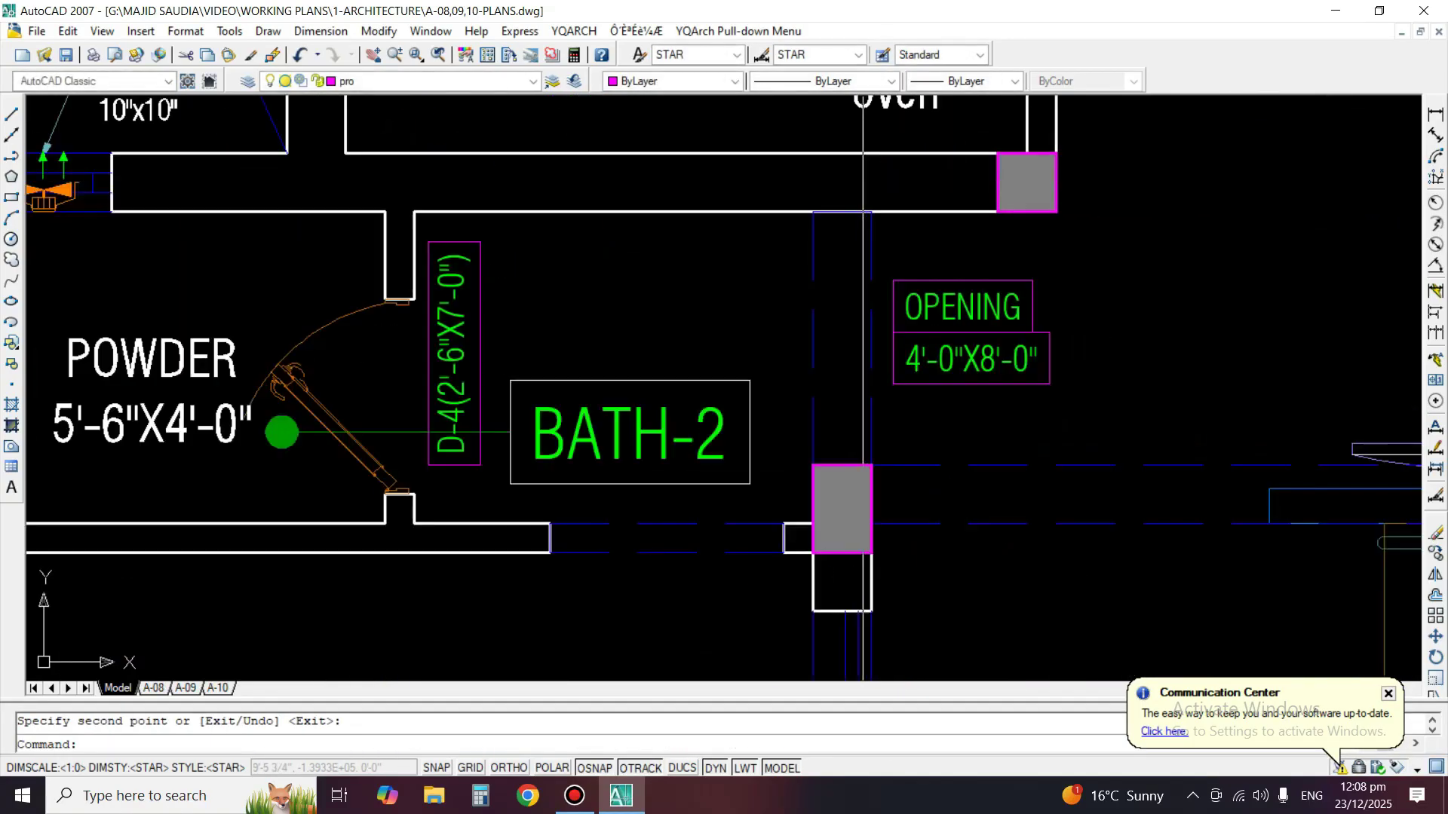
{"action": "left_click", "coordinate": [1432, 118]}
{"action": "middle_click_drag", "start_coordinate": [539, 566], "coordinate": [787, 402]}
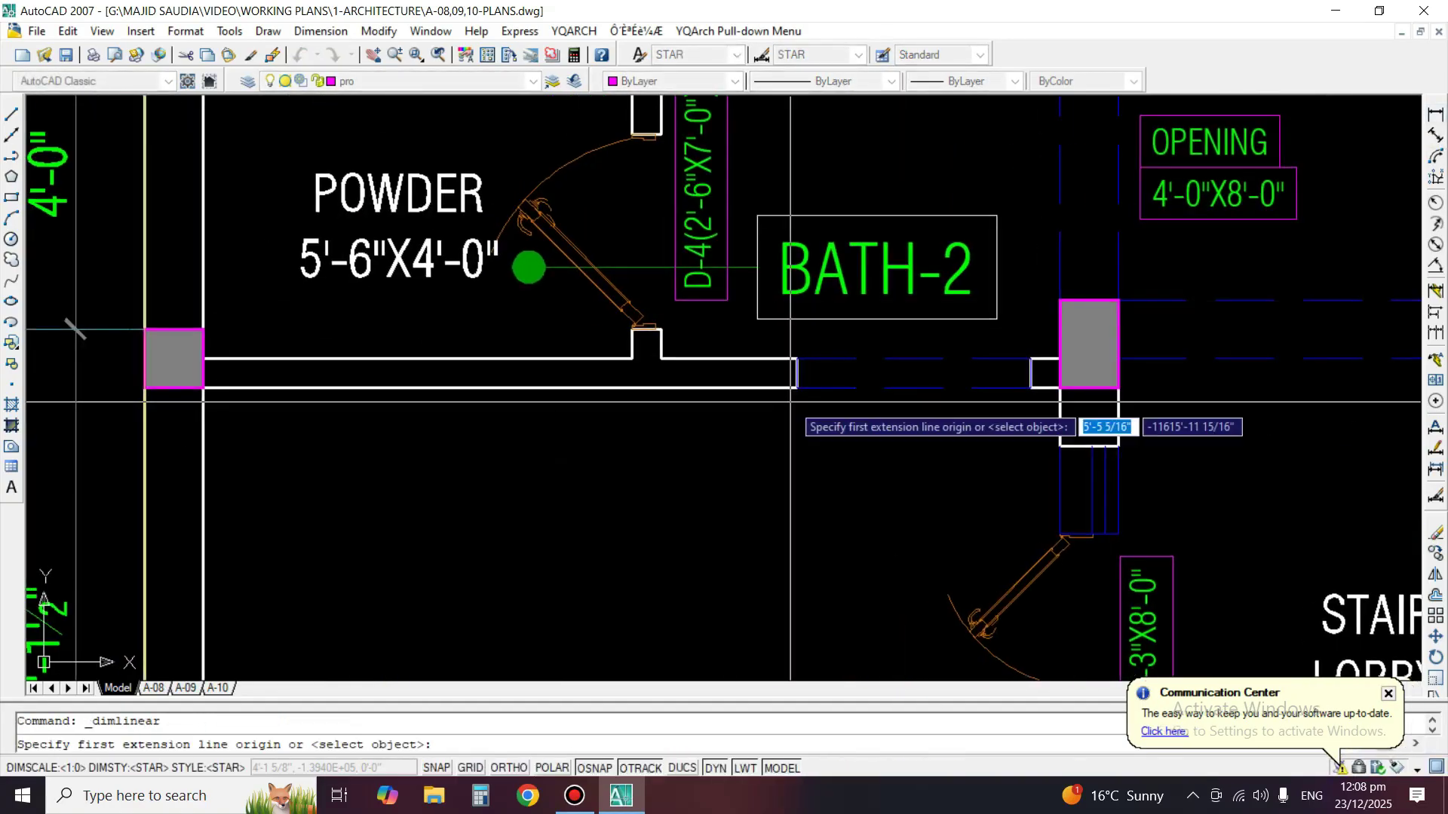
{"action": "left_click", "coordinate": [797, 388]}
{"action": "scroll", "coordinate": [935, 352], "scroll_direction": "down", "scroll_amount": 2}
{"action": "scroll", "coordinate": [941, 393], "scroll_direction": "up", "scroll_amount": 1}
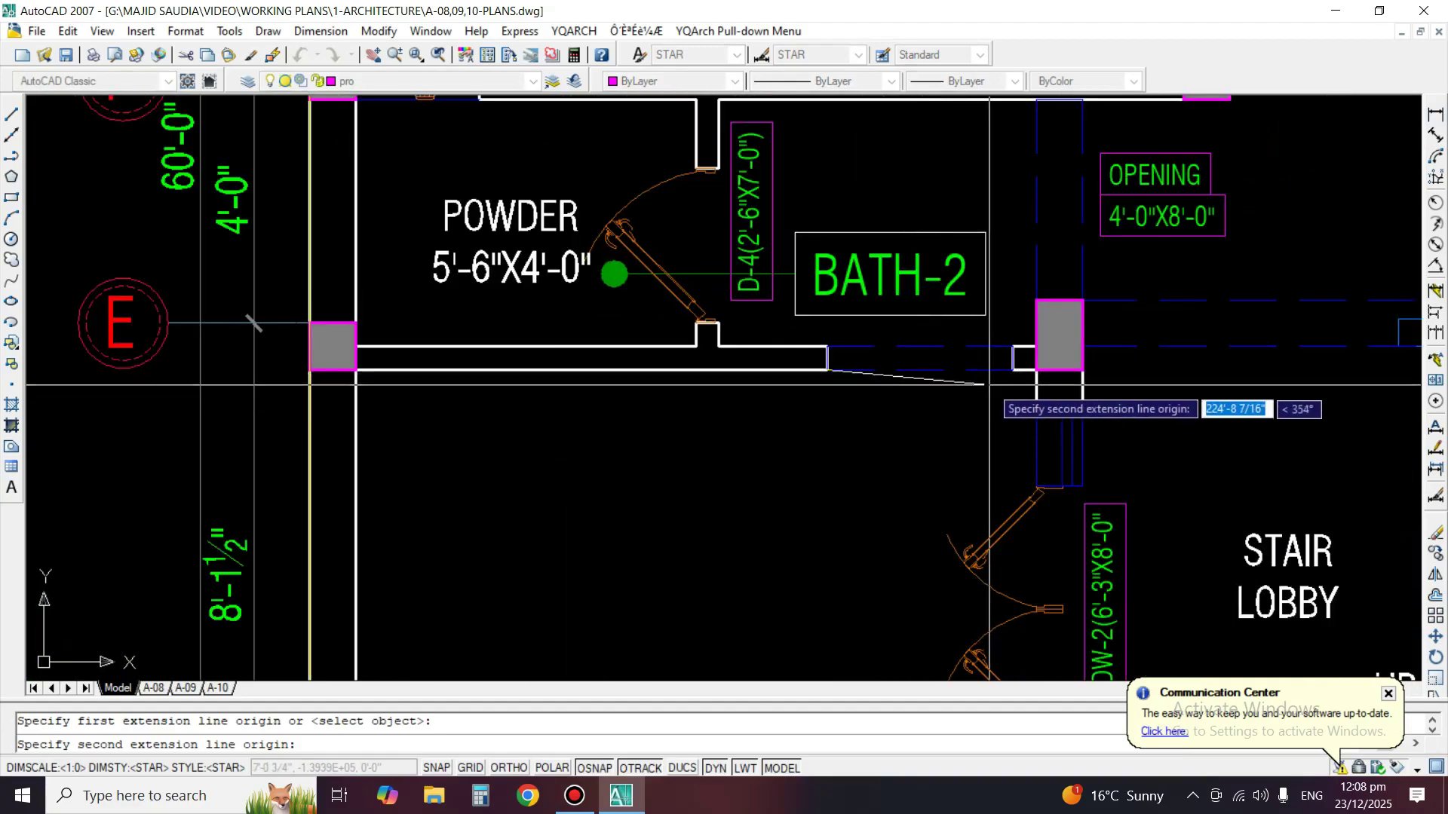
{"action": "left_click", "coordinate": [1016, 374]}
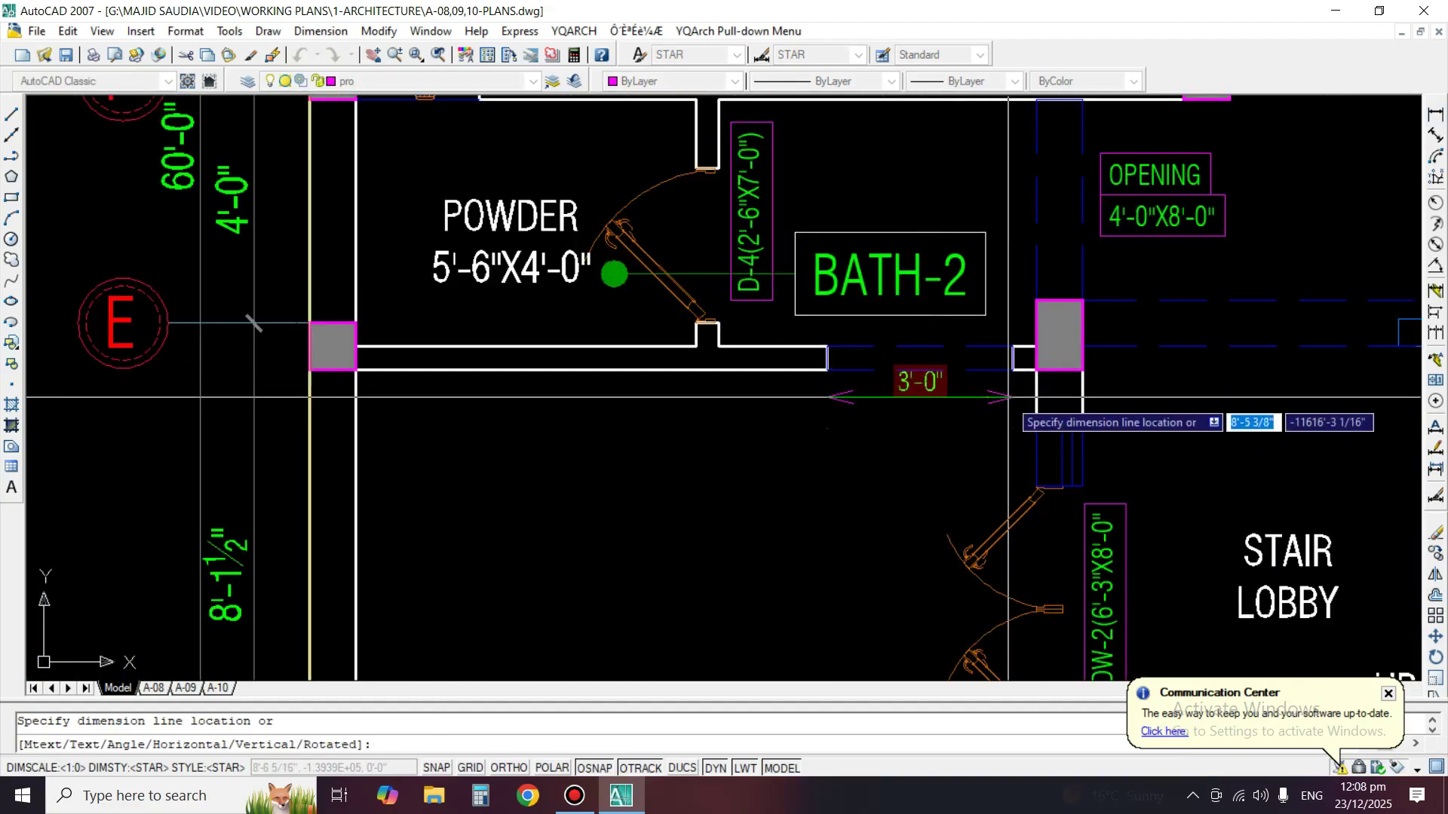
{"action": "left_click", "coordinate": [1008, 398]}
{"action": "scroll", "coordinate": [844, 352], "scroll_direction": "down", "scroll_amount": 4}
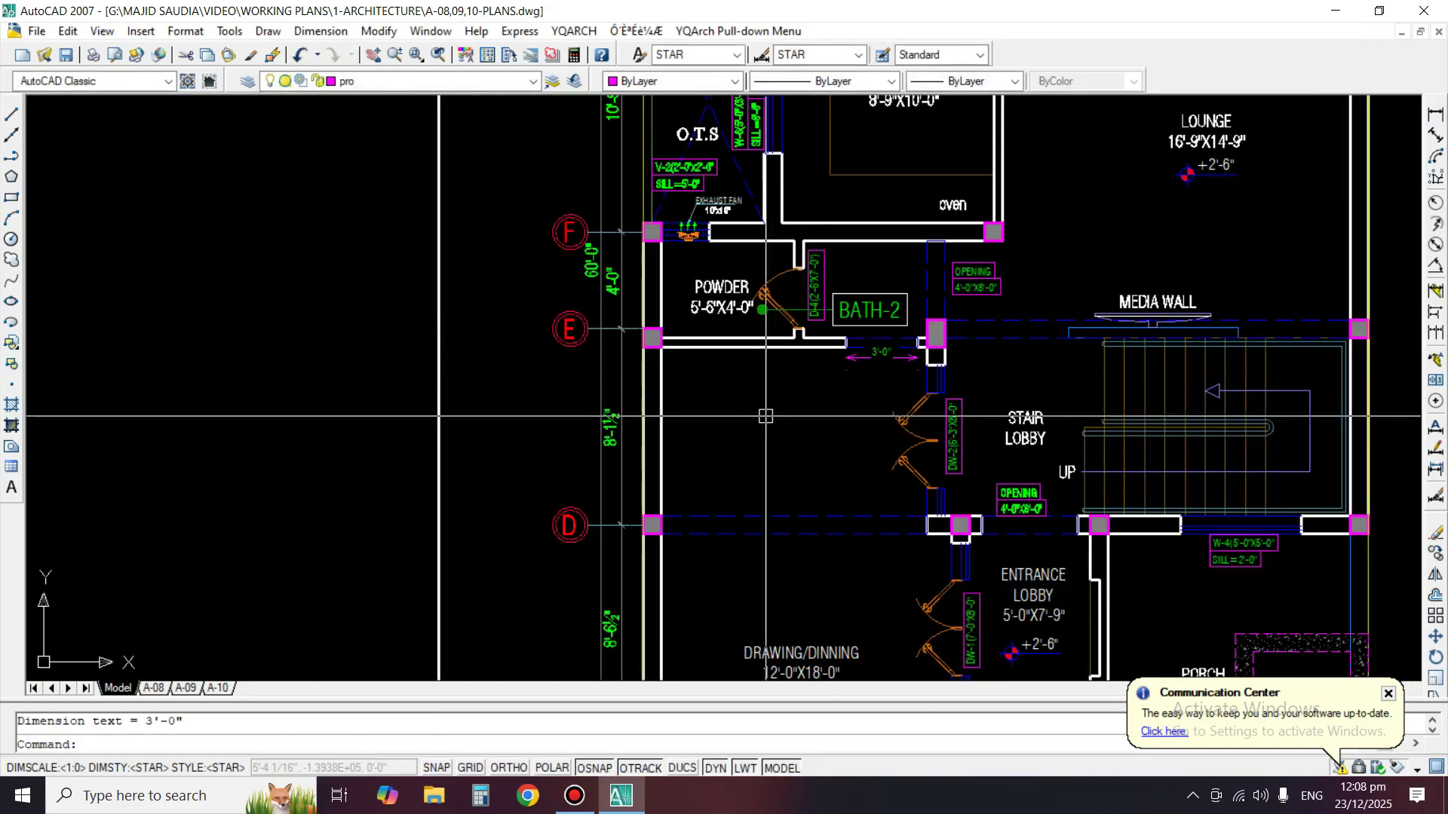
Change the size on the copied OPENING tag near BATH-2 to 3'-0"X7'-0".
{"action": "scroll", "coordinate": [840, 349], "scroll_direction": "up", "scroll_amount": 2}
{"action": "scroll", "coordinate": [840, 349], "scroll_direction": "up", "scroll_amount": 2}
{"action": "scroll", "coordinate": [1135, 253], "scroll_direction": "up", "scroll_amount": 2}
{"action": "type", "text": "ed"}
{"action": "key", "text": "Return"}
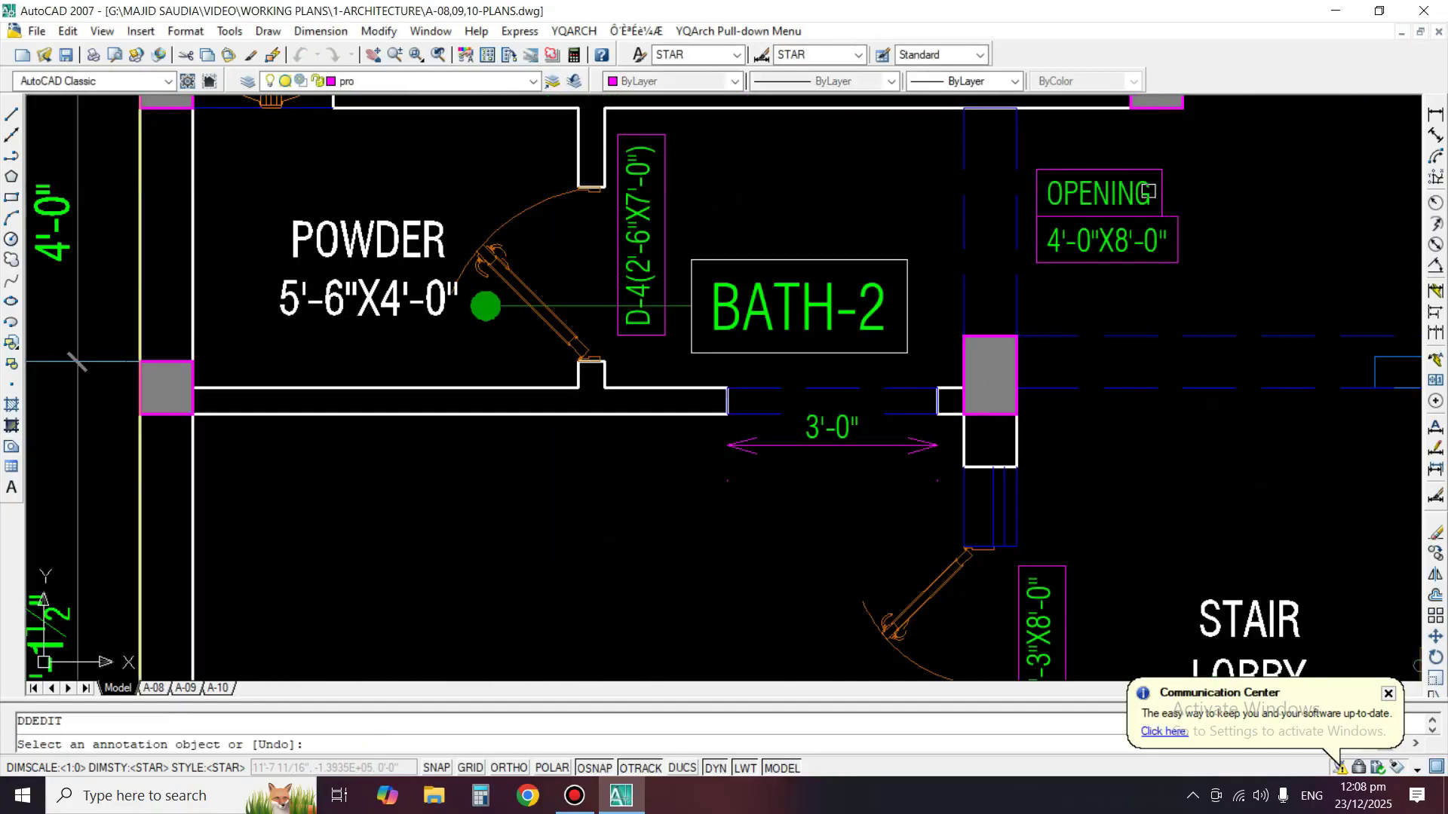
{"action": "left_click", "coordinate": [1134, 253]}
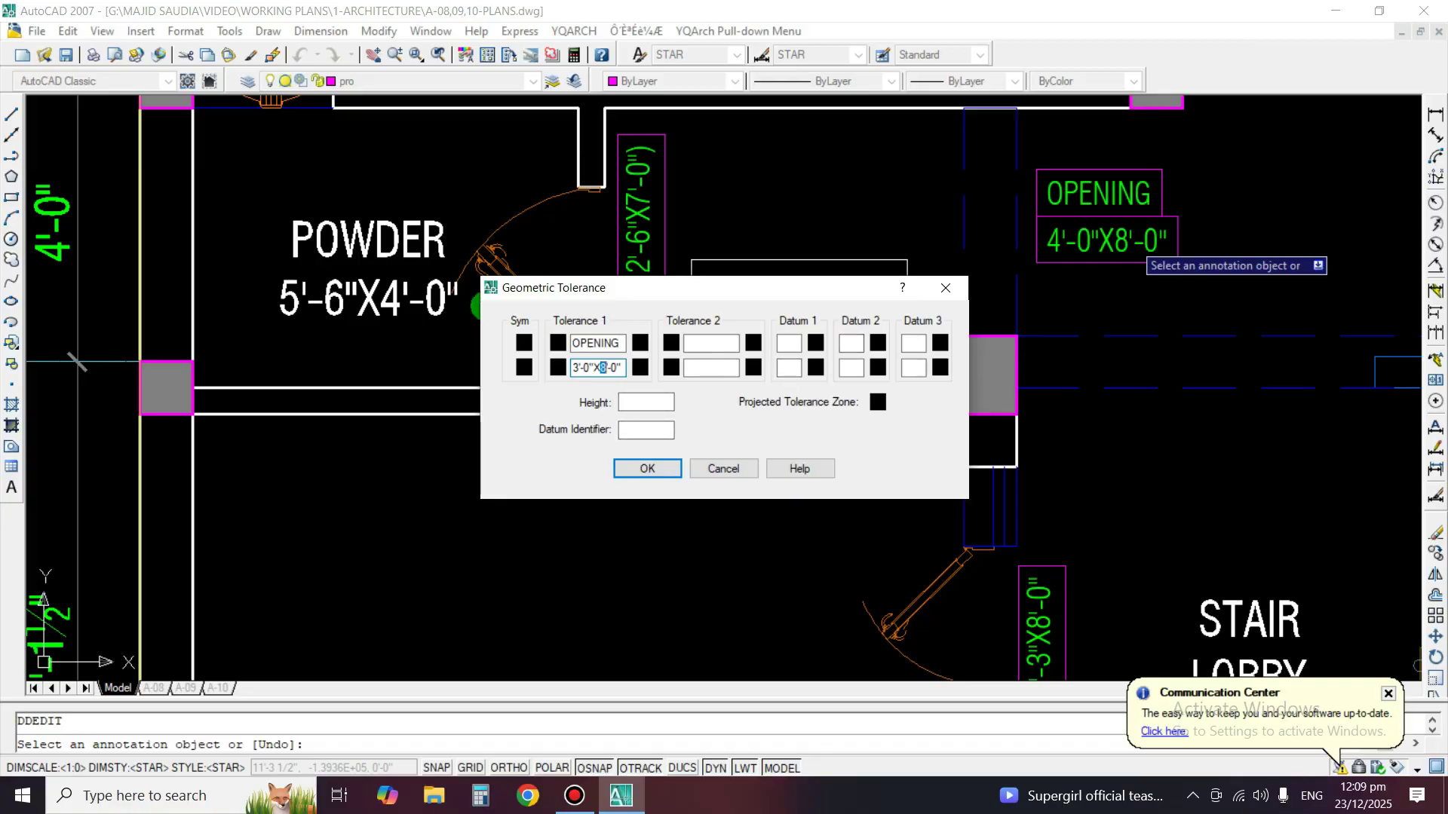
{"action": "key", "text": "Return"}
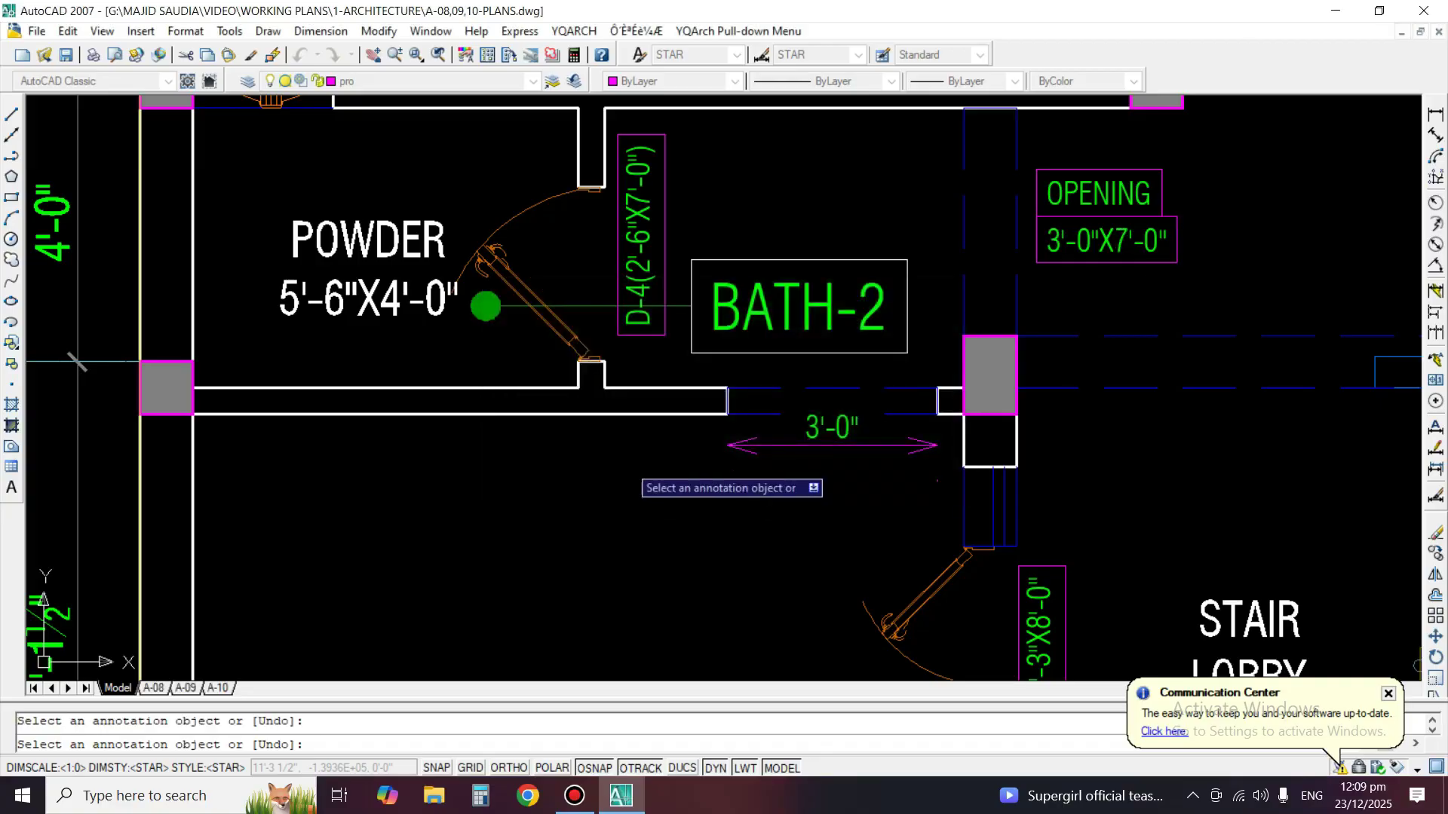
{"action": "key", "text": "Escape"}
Erase the temporary linear dimension below the opening in the grid E wall.
{"action": "left_click", "coordinate": [846, 439]}
{"action": "type", "text": "e"}
{"action": "key", "text": "space"}
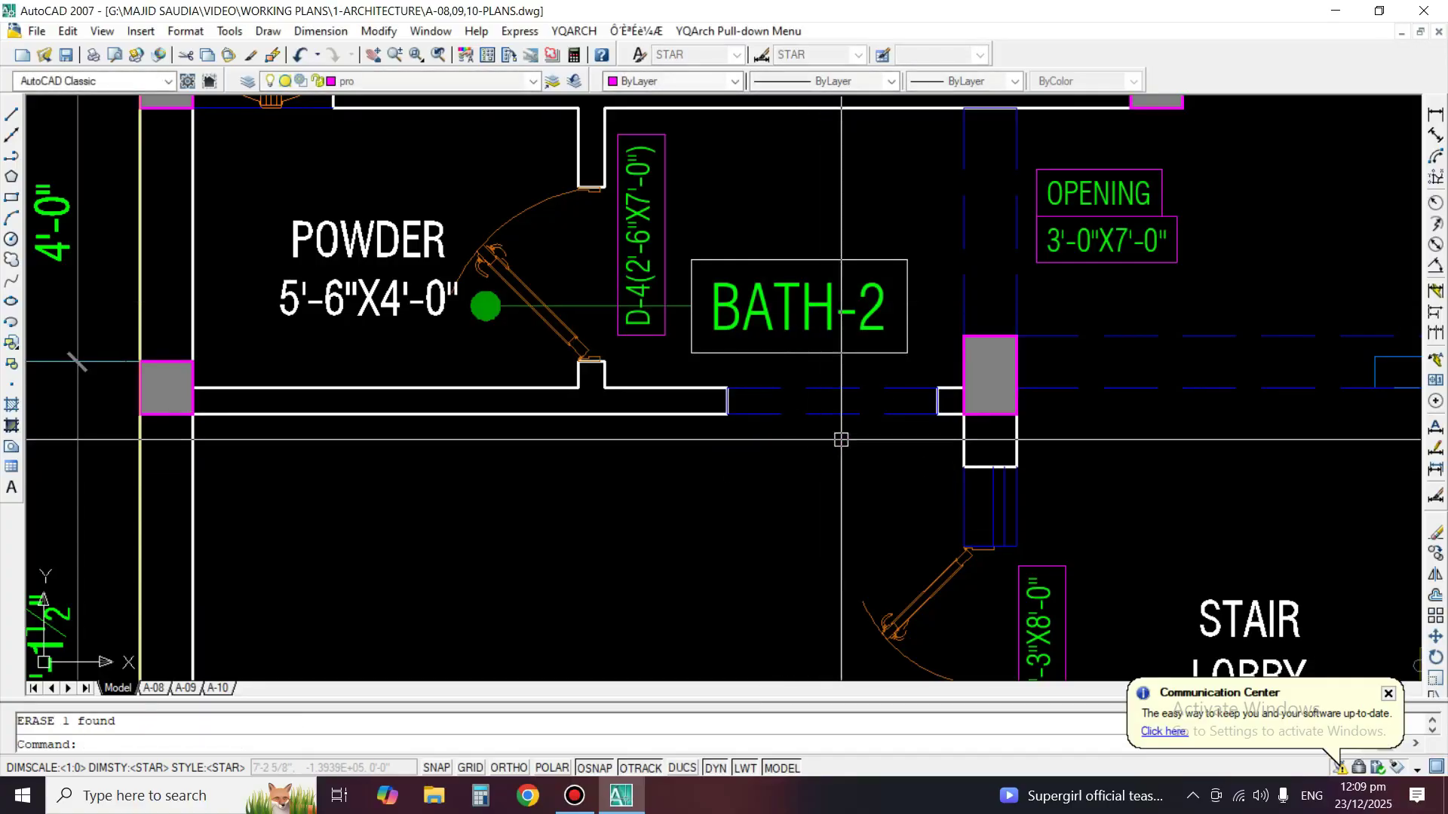
Move the OPENING 3'-0"X7'-0" tag to just below the opening in the grid E wall near BATH-2.
{"action": "type", "text": "m"}
{"action": "key", "text": "space"}
{"action": "left_click", "coordinate": [1121, 217]}
{"action": "key", "text": "space"}
{"action": "left_click", "coordinate": [1112, 217]}
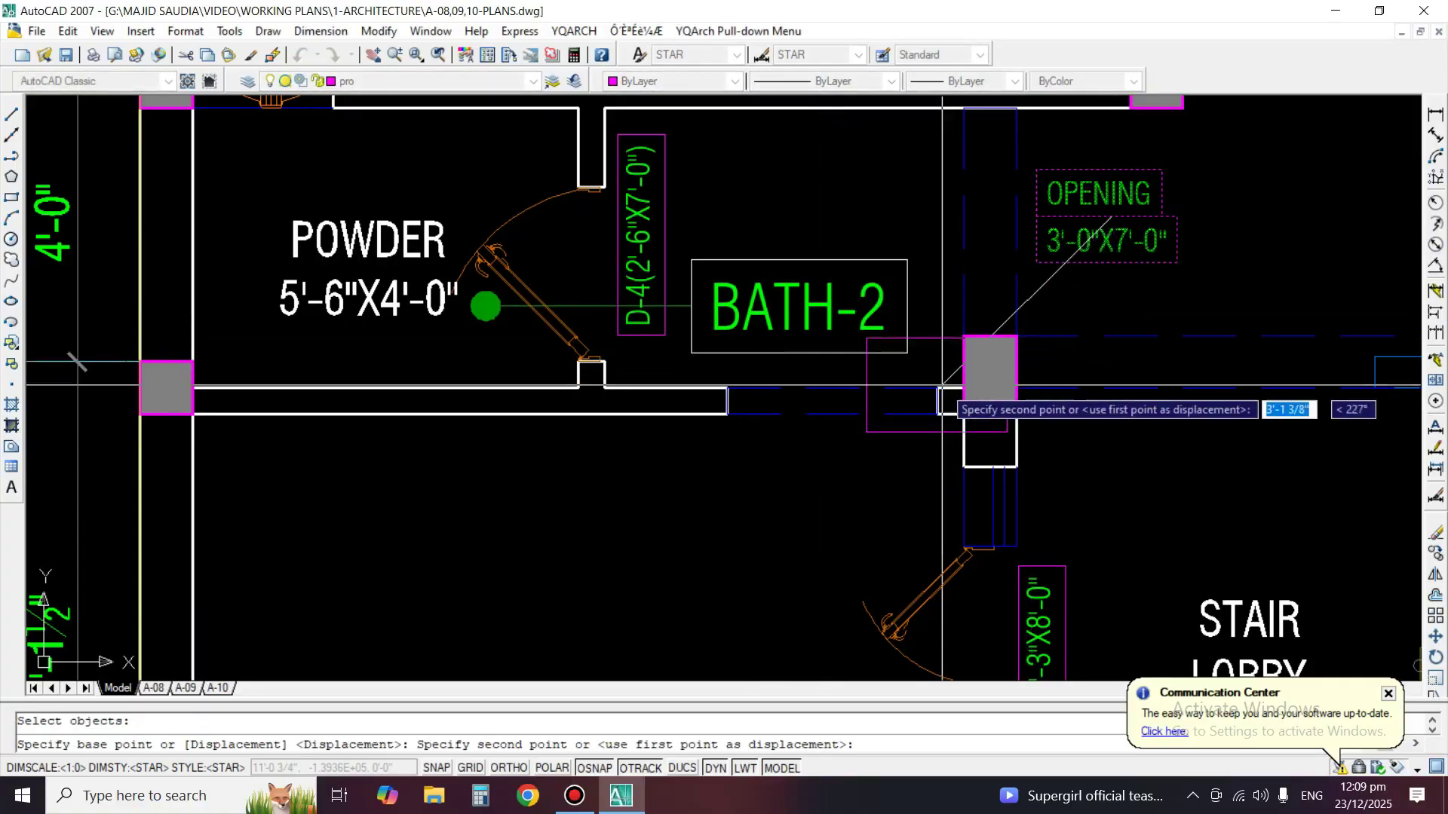
{"action": "left_click", "coordinate": [844, 475]}
Copy the OPENING 3'-0"X7'-0" tag to just above the opening between the dirty kitchen and the kitchen.
{"action": "scroll", "coordinate": [736, 358], "scroll_direction": "down", "scroll_amount": 4}
{"action": "middle_click_drag", "start_coordinate": [736, 359], "coordinate": [561, 504]}
{"action": "middle_click_drag", "start_coordinate": [703, 313], "coordinate": [715, 410]}
{"action": "type", "text": "Co"}
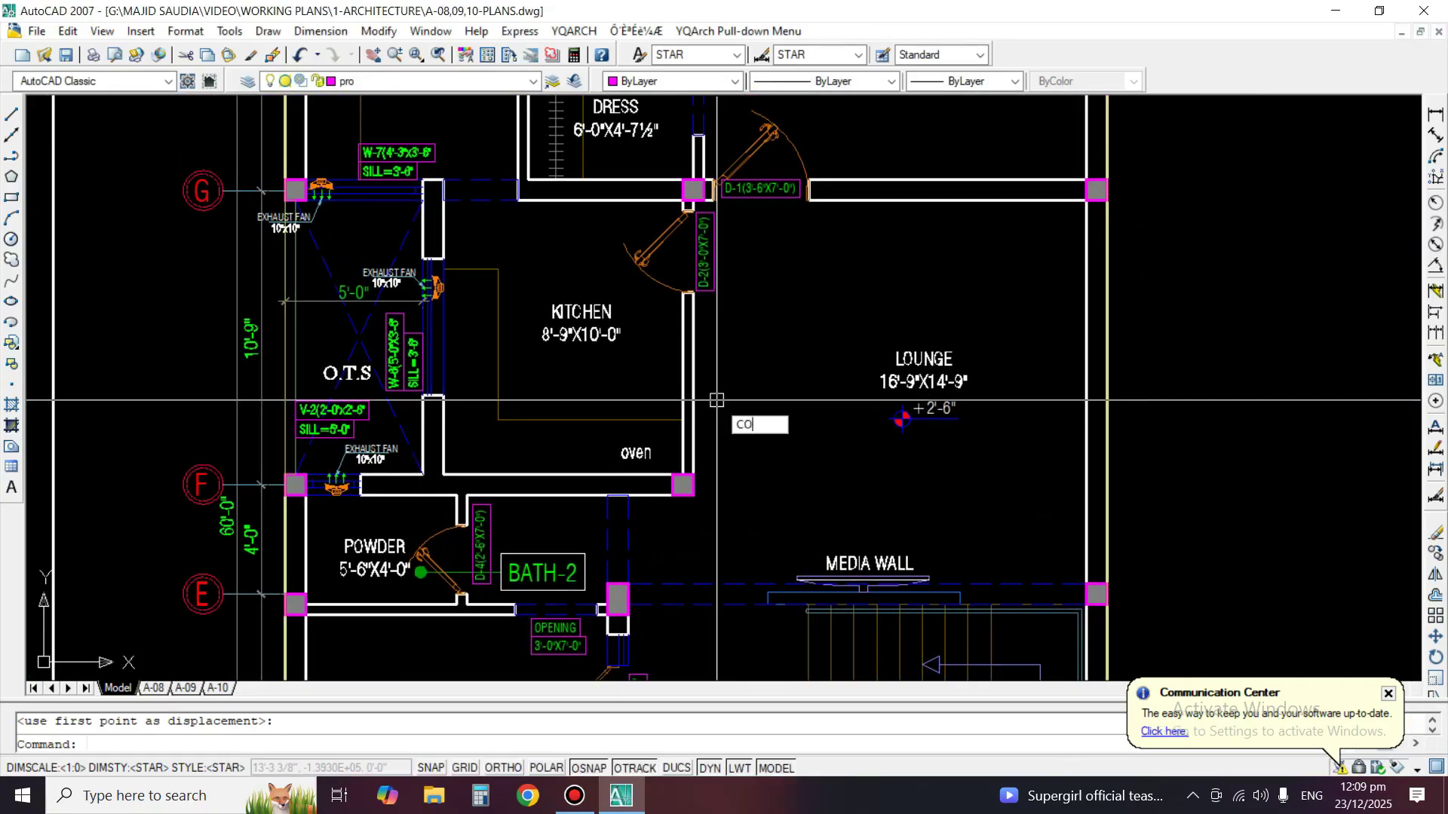
{"action": "key", "text": "space"}
{"action": "key", "text": "space"}
{"action": "left_click", "coordinate": [555, 638]}
{"action": "middle_click_drag", "start_coordinate": [521, 188], "coordinate": [728, 311]}
{"action": "scroll", "coordinate": [729, 311], "scroll_direction": "up", "scroll_amount": 3}
{"action": "left_click", "coordinate": [642, 249]}
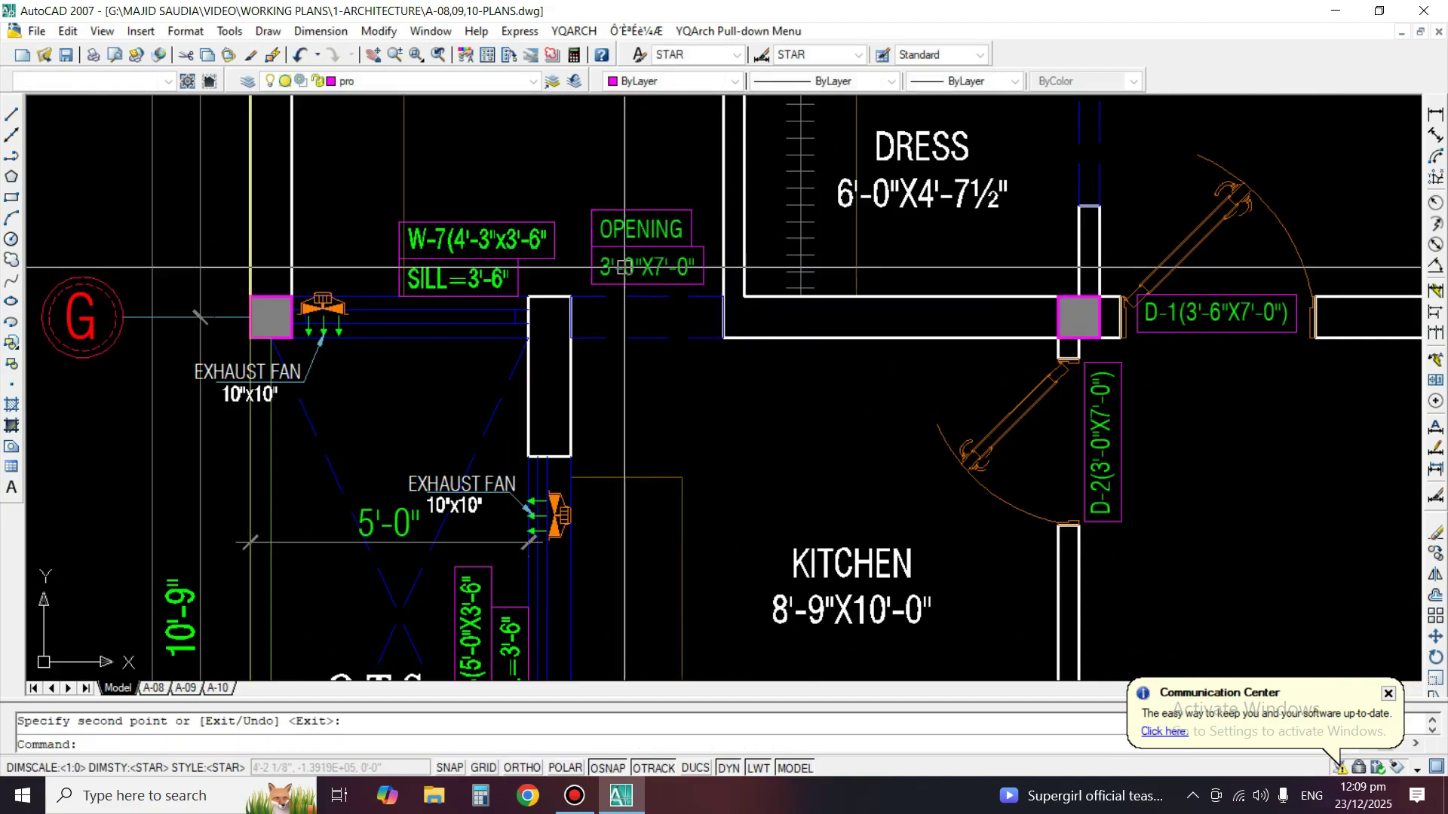
{"action": "middle_click_drag", "start_coordinate": [642, 249], "coordinate": [724, 276]}
{"action": "key", "text": "space"}
Measure the width of the opening between the dirty kitchen and the kitchen with a trial linear dimension.
{"action": "left_click", "coordinate": [1435, 115]}
{"action": "key", "text": "space"}
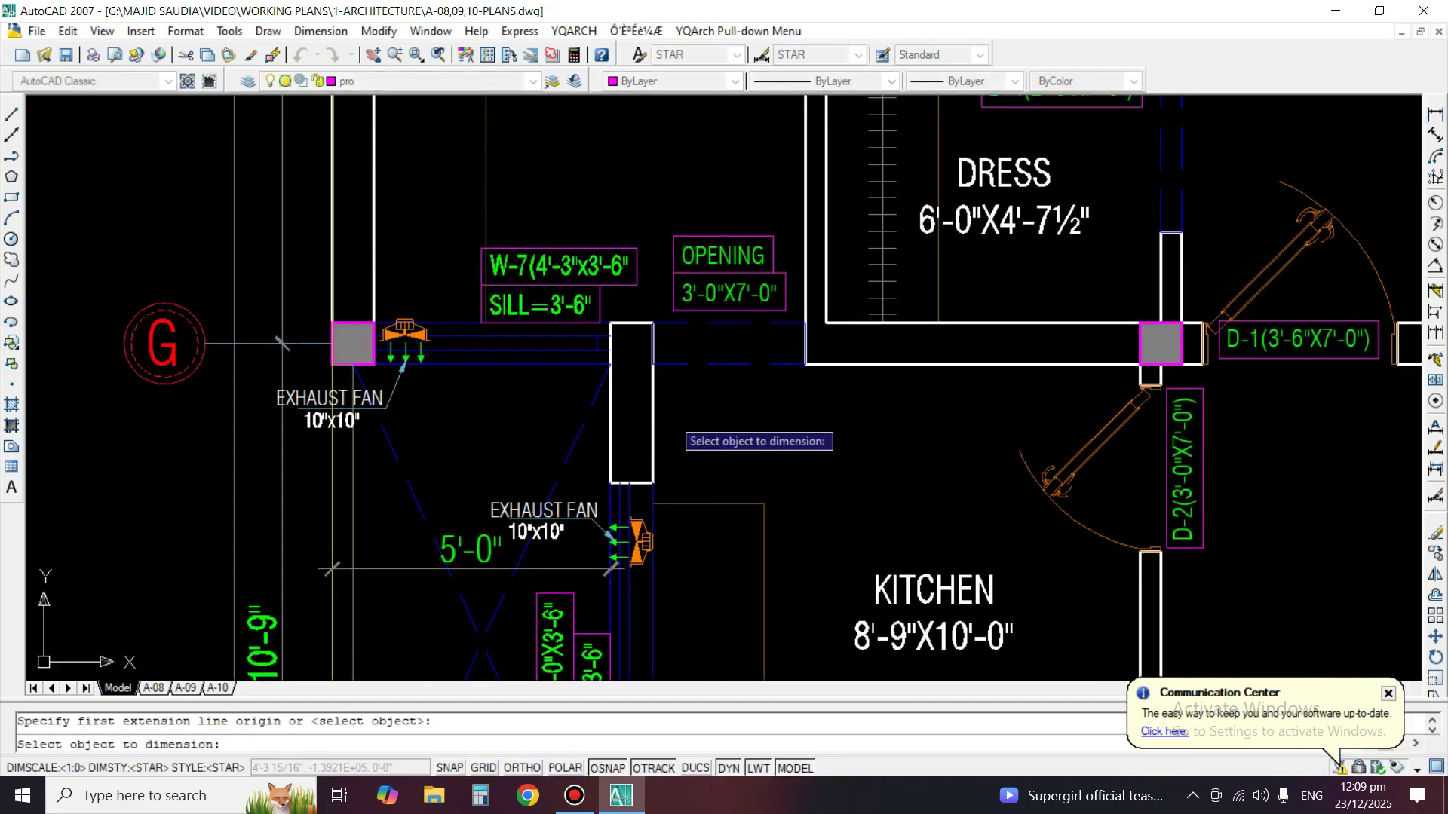
{"action": "left_click", "coordinate": [709, 365]}
{"action": "key", "text": "space"}
Change the size on the dirty kitchen's OPENING tag to 2'-9"X7'-0".
{"action": "type", "text": "ed"}
{"action": "key", "text": "space"}
{"action": "left_click", "coordinate": [724, 293]}
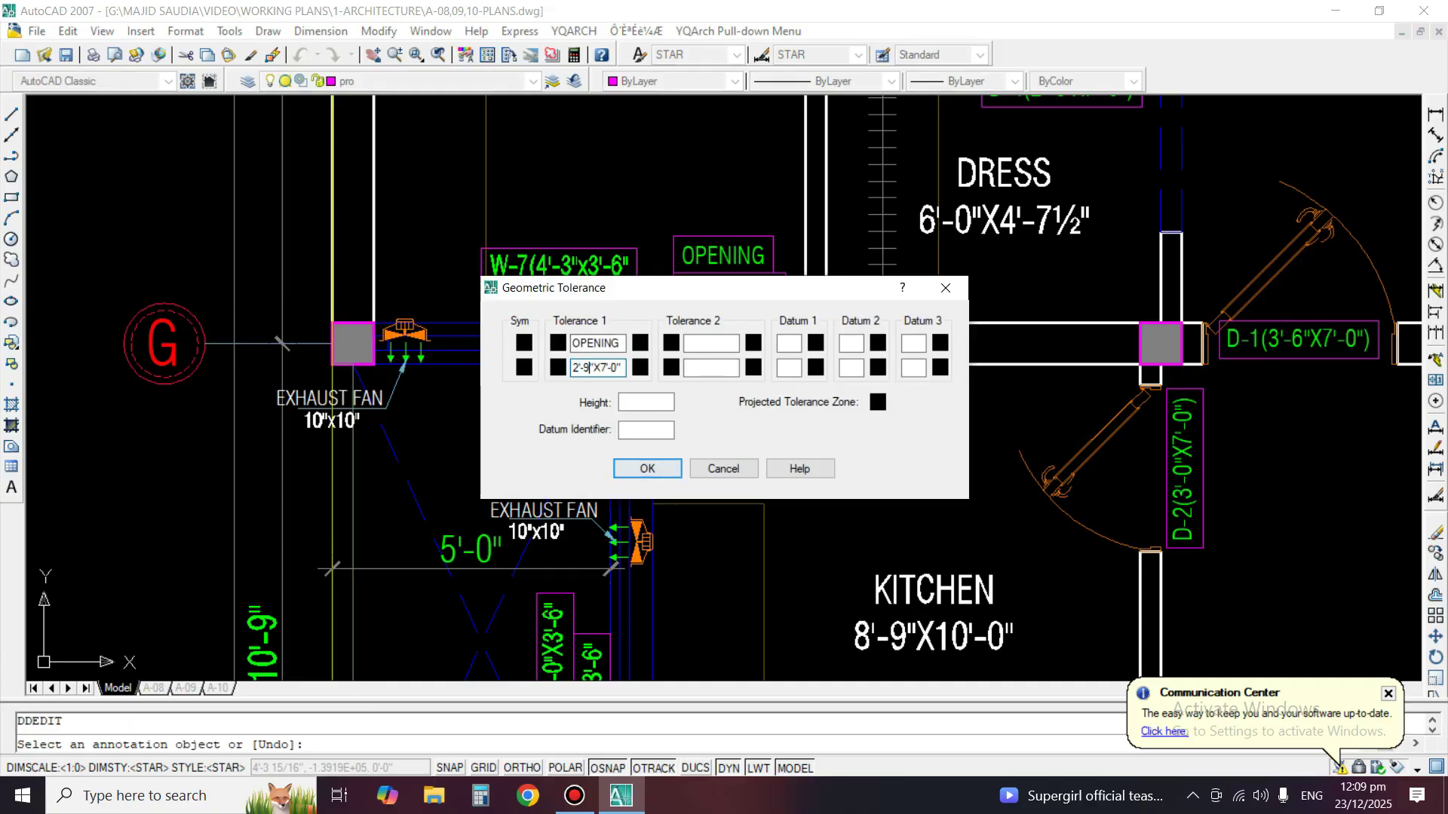
{"action": "left_click", "coordinate": [643, 469]}
{"action": "key", "text": "space"}
Measure the width of the opening between the dress and the ground floor bedroom with a trial linear dimension.
{"action": "scroll", "coordinate": [592, 345], "scroll_direction": "down", "scroll_amount": 3}
{"action": "middle_click_drag", "start_coordinate": [606, 355], "coordinate": [576, 461]}
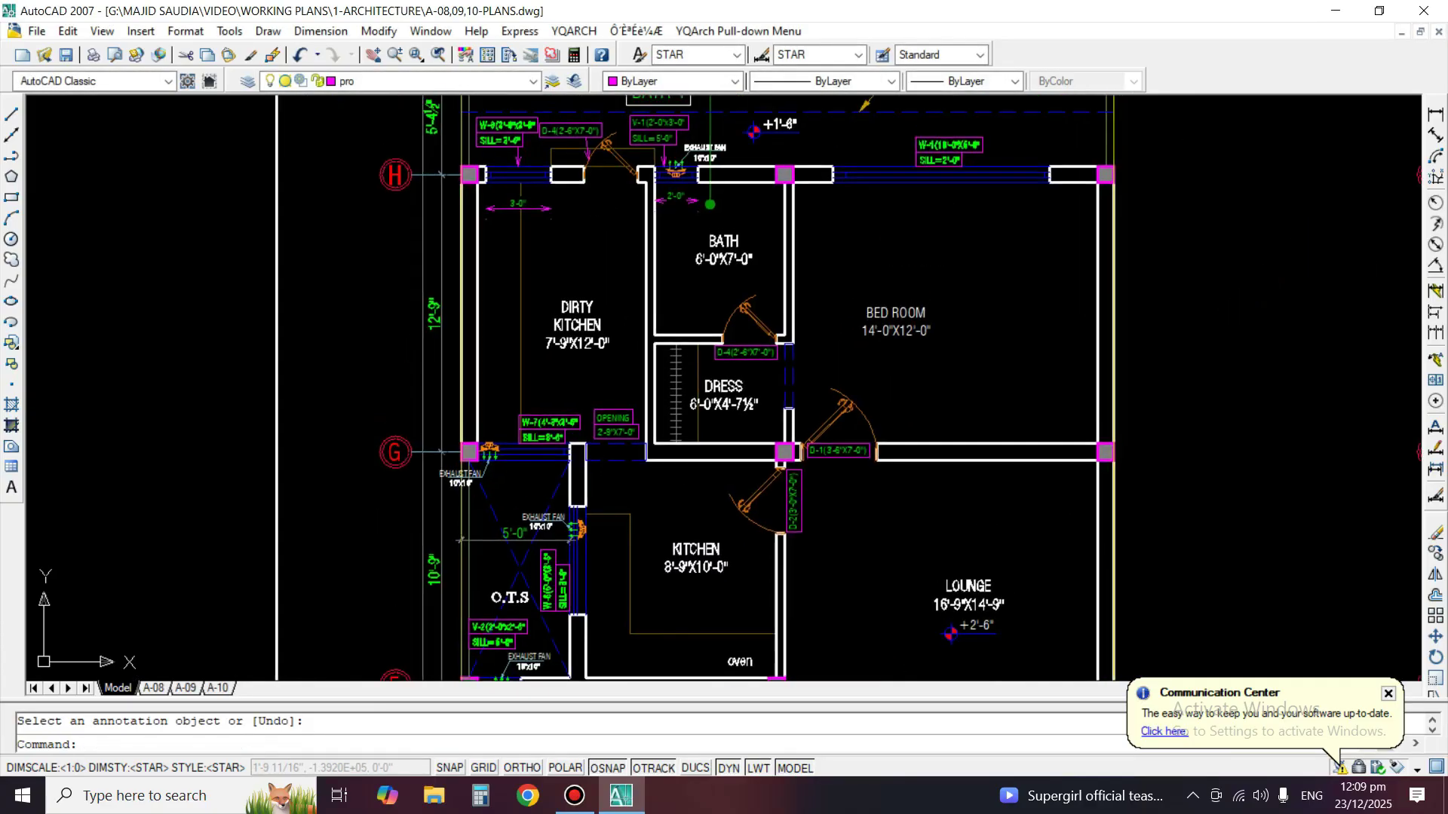
{"action": "scroll", "coordinate": [796, 367], "scroll_direction": "up", "scroll_amount": 3}
{"action": "scroll", "coordinate": [833, 196], "scroll_direction": "down", "scroll_amount": 2}
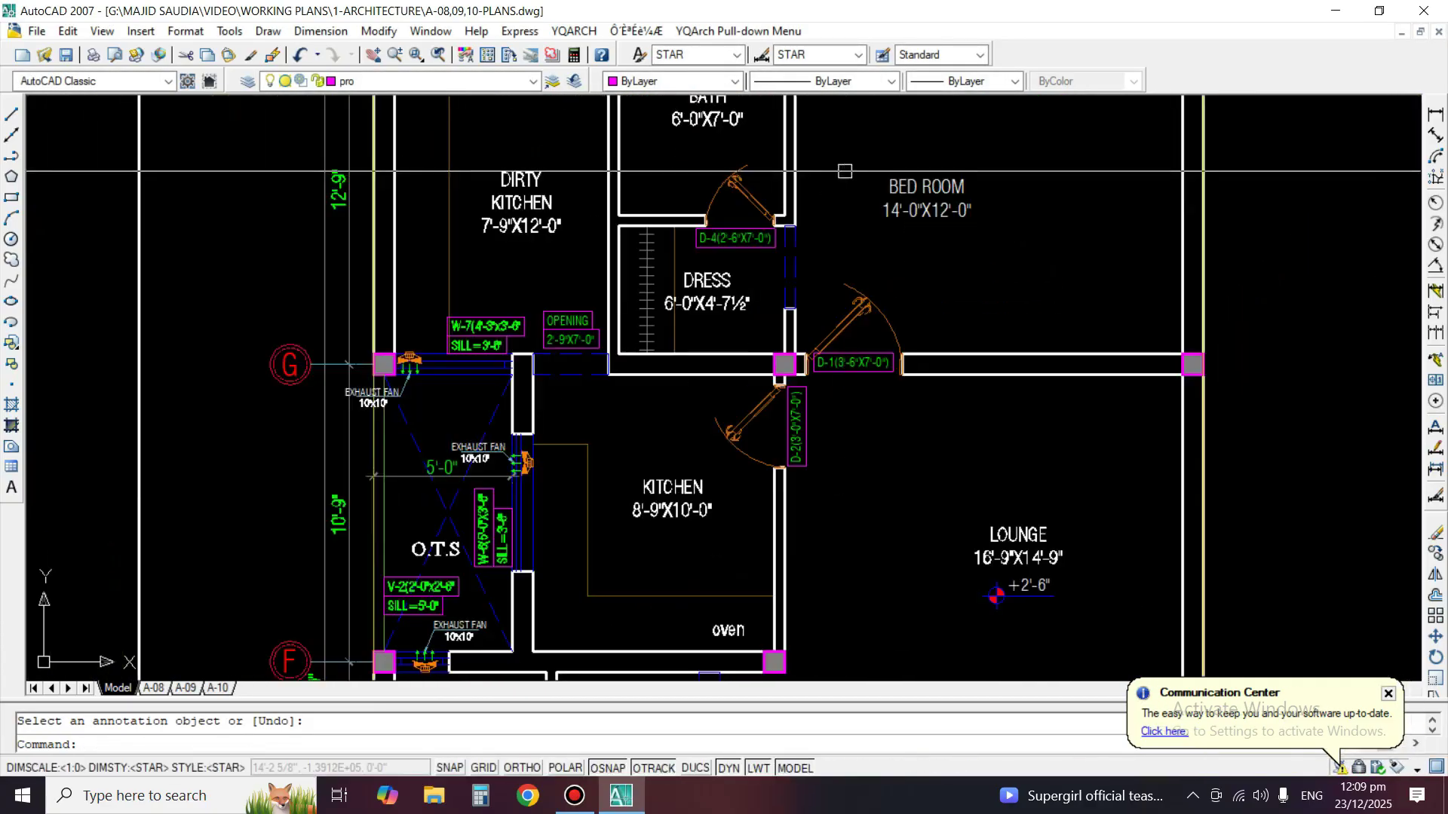
{"action": "scroll", "coordinate": [833, 195], "scroll_direction": "up", "scroll_amount": 2}
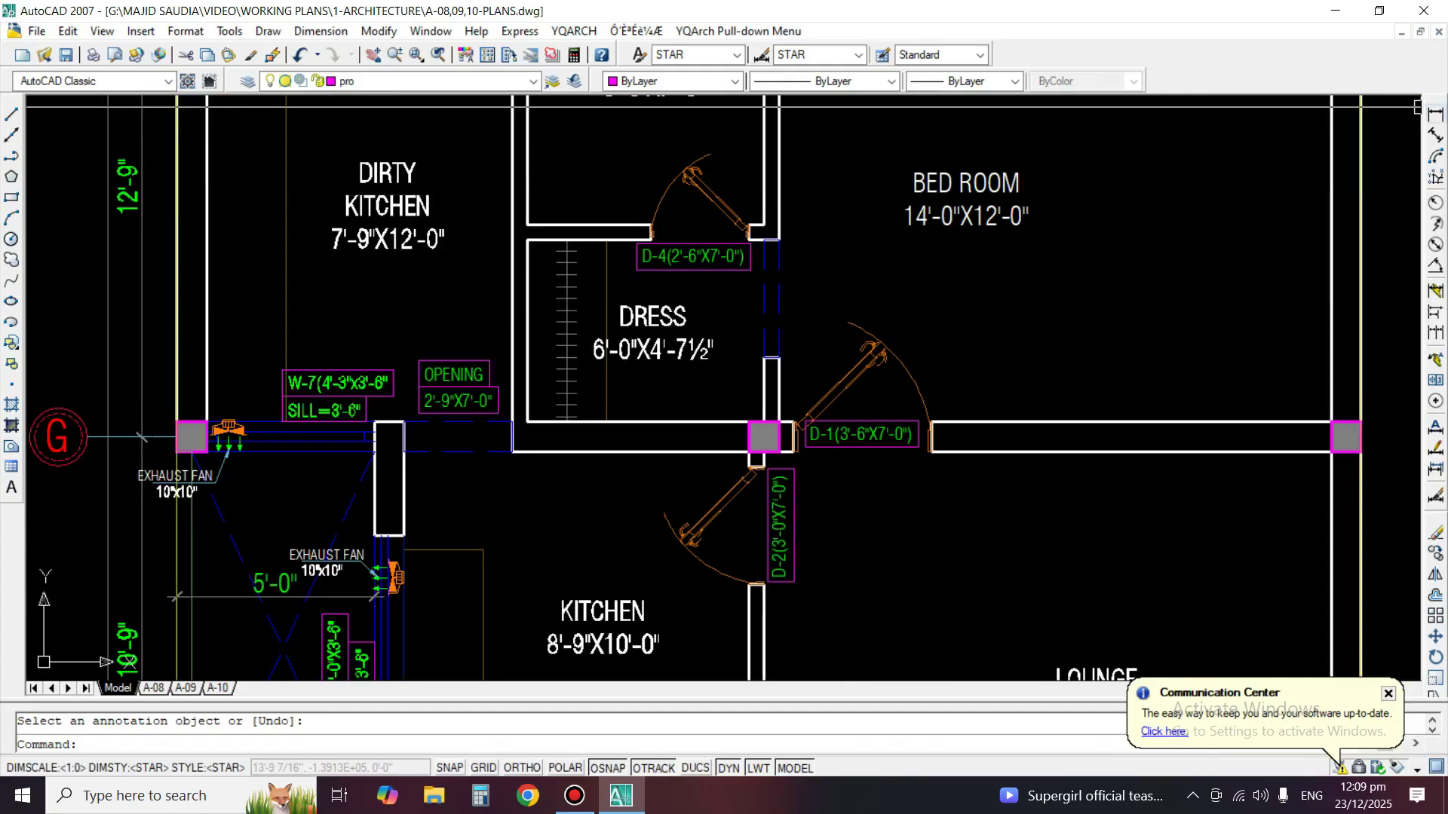
{"action": "left_click", "coordinate": [1435, 113]}
{"action": "key", "text": "space"}
{"action": "scroll", "coordinate": [856, 310], "scroll_direction": "up", "scroll_amount": 2}
{"action": "left_click", "coordinate": [745, 310]}
{"action": "key", "text": "Escape"}
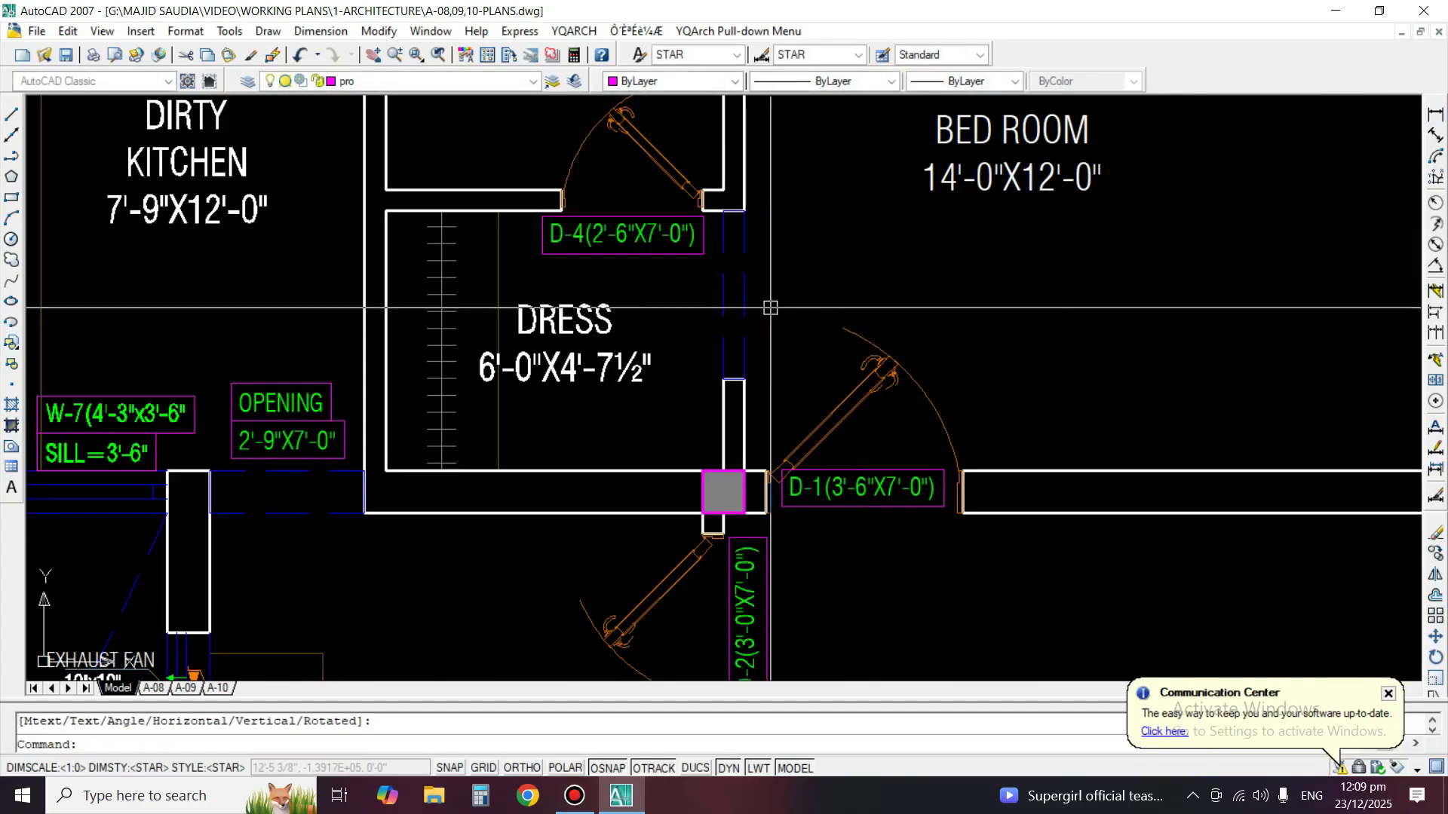
Copy the OPENING 3'-0"X7'-0" tag near the powder room to the opening between the dress and the ground floor bedroom.
{"action": "type", "text": "co"}
{"action": "key", "text": "space"}
{"action": "scroll", "coordinate": [746, 282], "scroll_direction": "down", "scroll_amount": 4}
{"action": "scroll", "coordinate": [606, 447], "scroll_direction": "up", "scroll_amount": 2}
{"action": "middle_click_drag", "start_coordinate": [606, 447], "coordinate": [644, 211]}
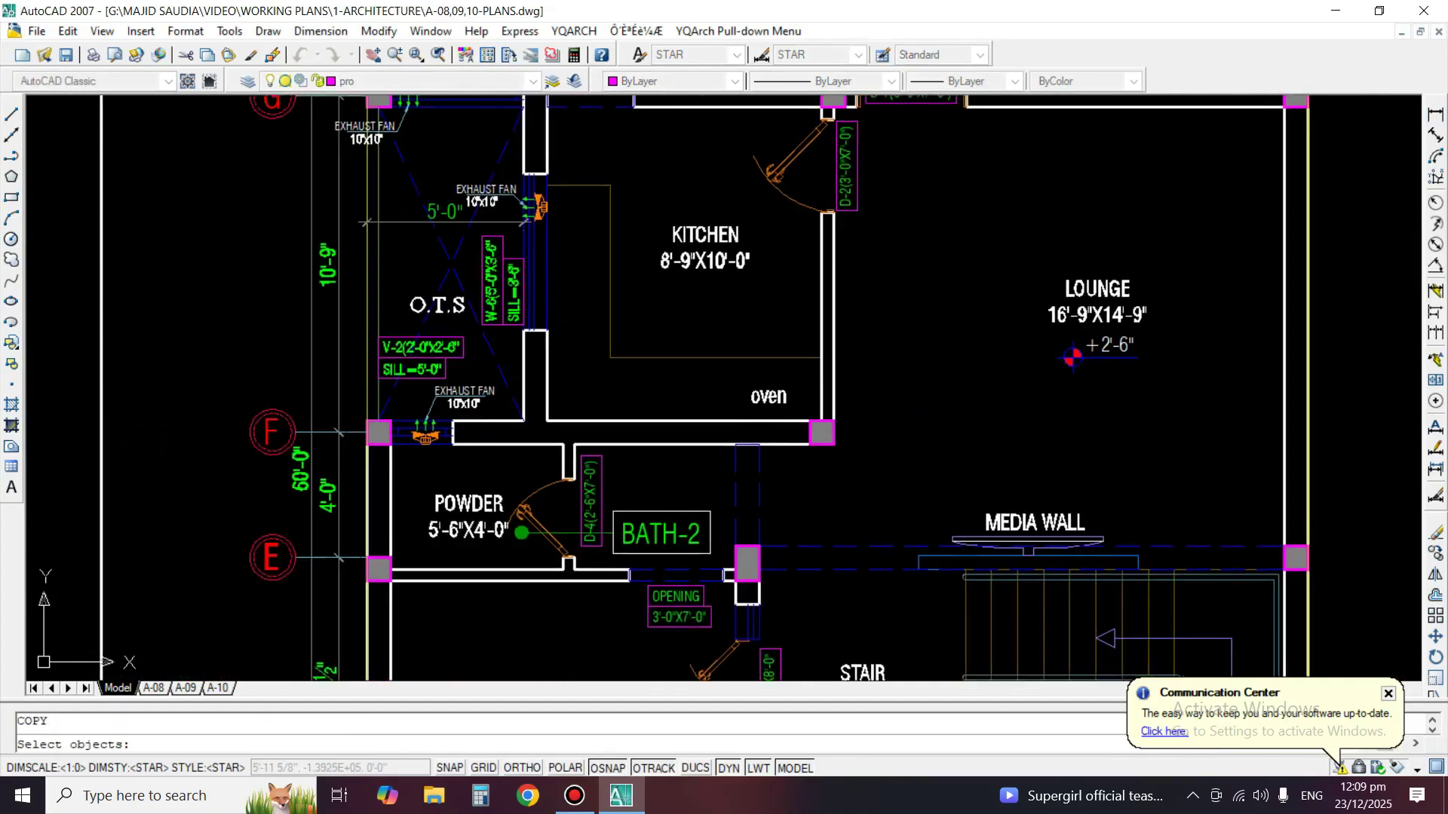
{"action": "left_click", "coordinate": [669, 610]}
{"action": "key", "text": "space"}
{"action": "left_click", "coordinate": [695, 602]}
{"action": "middle_click_drag", "start_coordinate": [861, 117], "coordinate": [770, 517]}
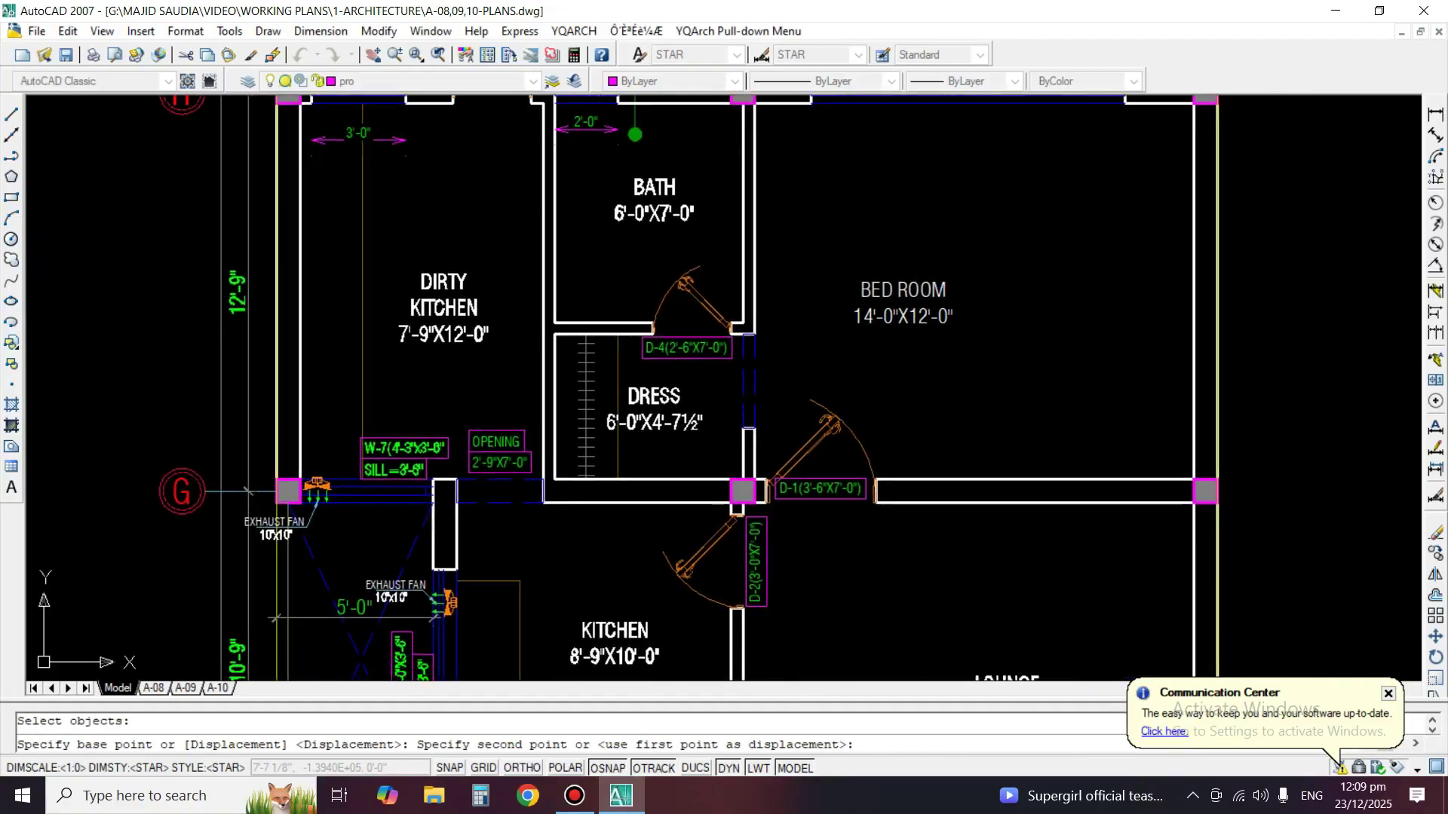
{"action": "scroll", "coordinate": [770, 445], "scroll_direction": "up", "scroll_amount": 4}
{"action": "left_click", "coordinate": [807, 326]}
{"action": "key", "text": "space"}
Rotate the copied OPENING tag 90 degrees so that it reads vertically alongside the ground floor dress opening.
{"action": "type", "text": "ro"}
{"action": "key", "text": "space"}
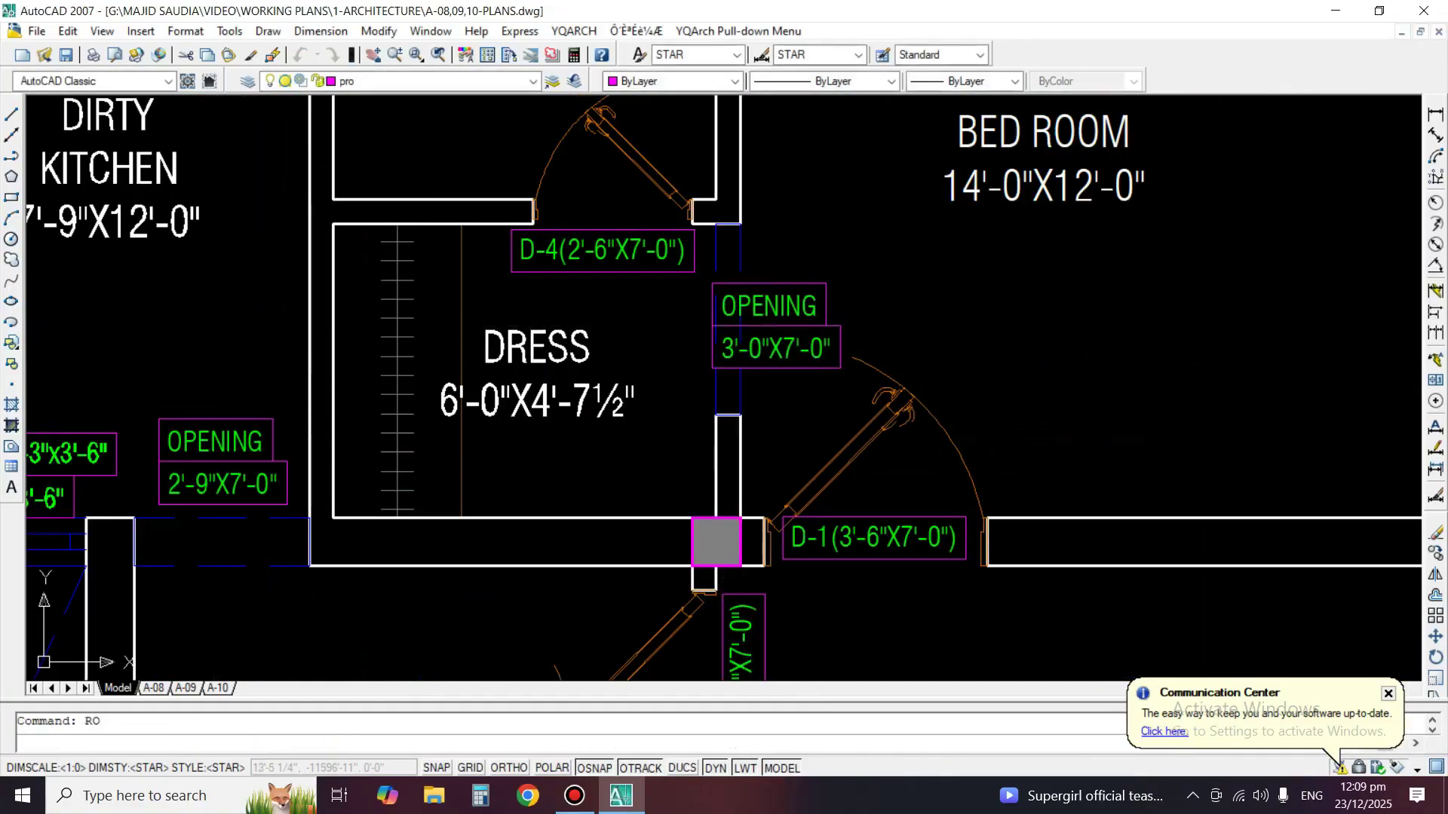
{"action": "left_click", "coordinate": [807, 317]}
{"action": "key", "text": "space"}
{"action": "left_click", "coordinate": [797, 326]}
{"action": "key", "text": "F8"}
{"action": "left_click", "coordinate": [804, 207]}
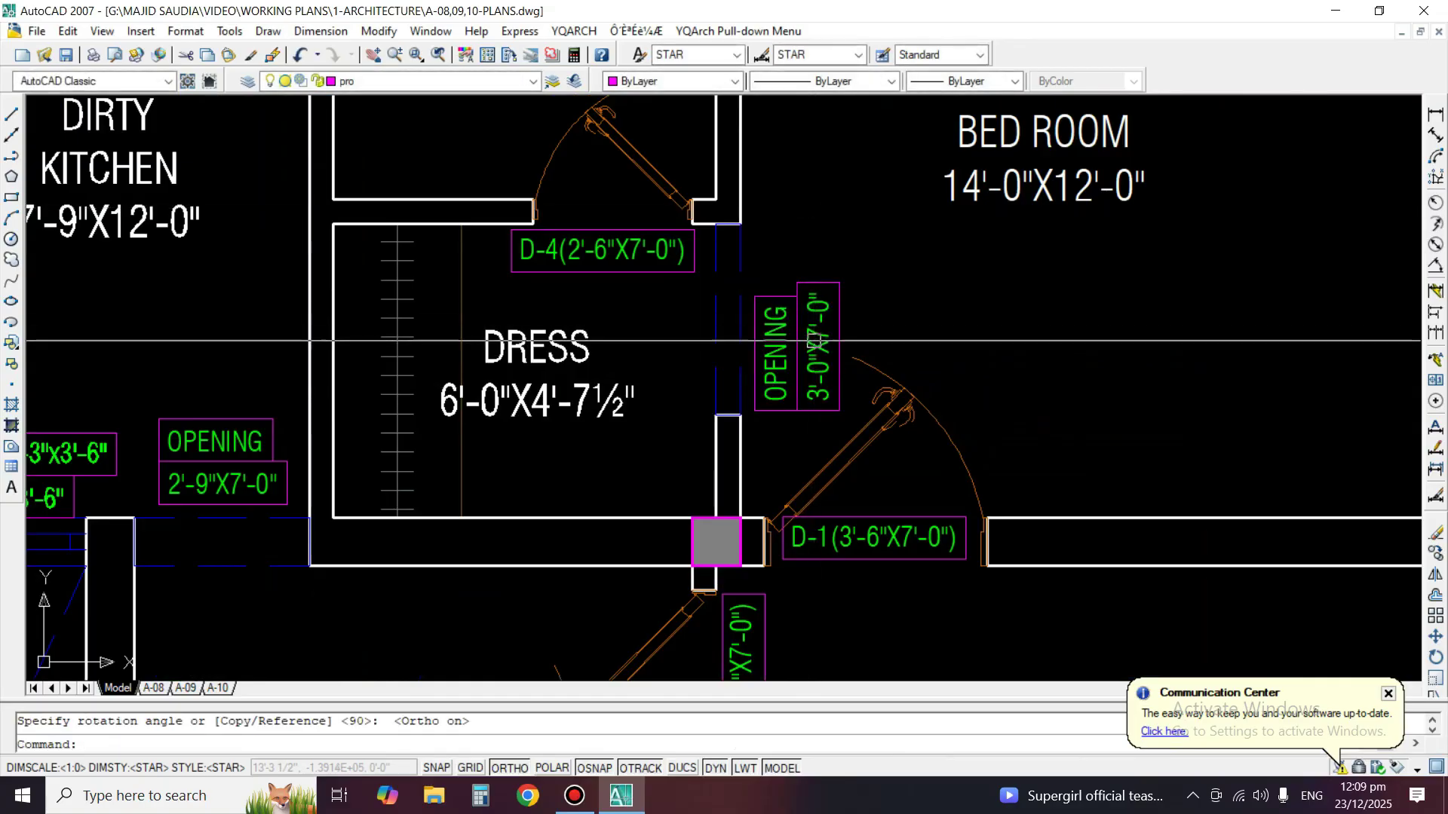
Move the vertical OPENING tag slightly closer to the ground floor dress opening.
{"action": "type", "text": "mm"}
{"action": "key", "text": "space"}
{"action": "type", "text": "m"}
{"action": "key", "text": "space"}
{"action": "type", "text": "m"}
{"action": "key", "text": "space"}
{"action": "key", "text": "Escape"}
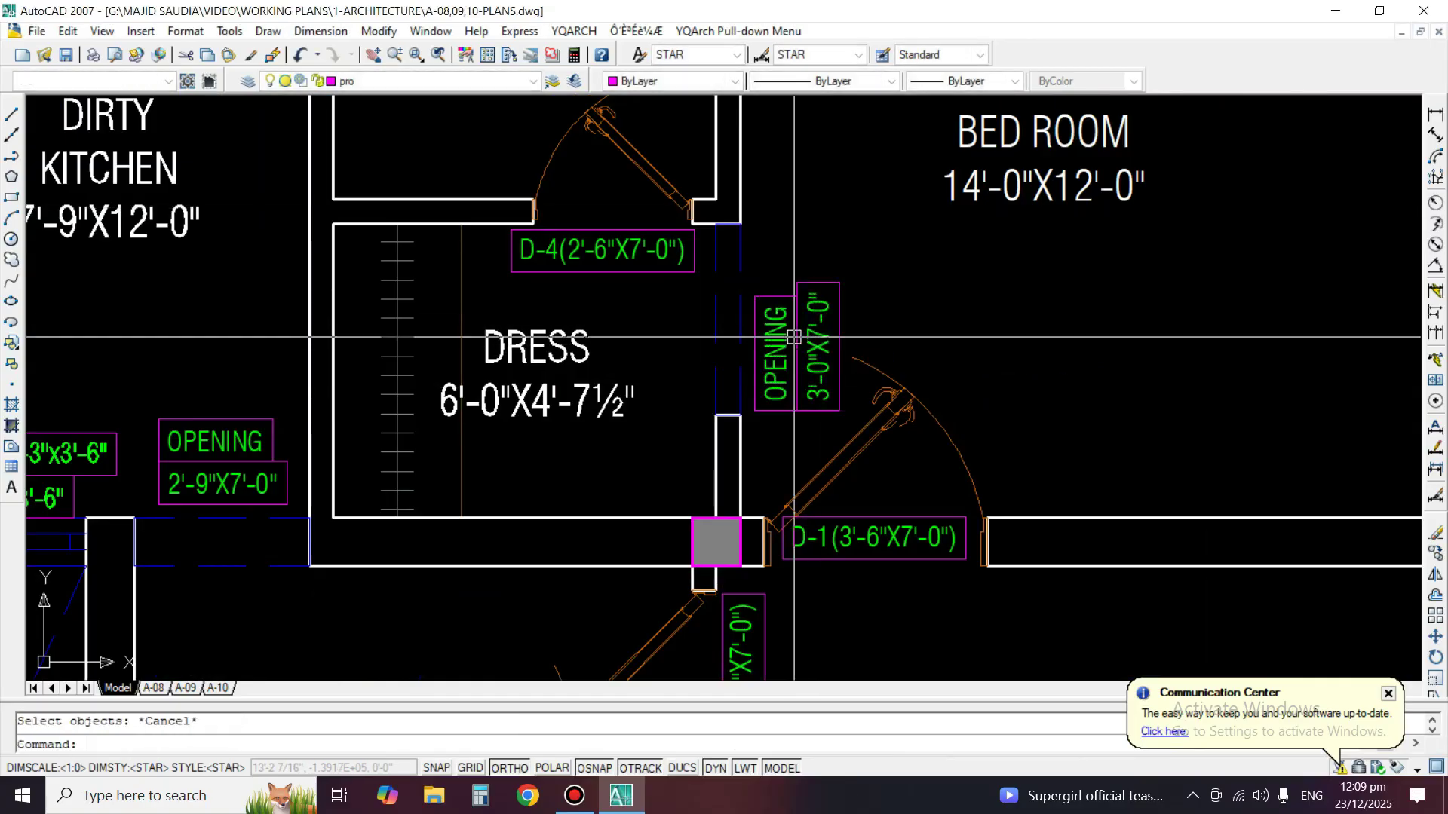
{"action": "type", "text": "m"}
{"action": "key", "text": "space"}
{"action": "left_click", "coordinate": [793, 337]}
{"action": "key", "text": "space"}
{"action": "left_click", "coordinate": [1266, 360]}
{"action": "key", "text": "F8"}
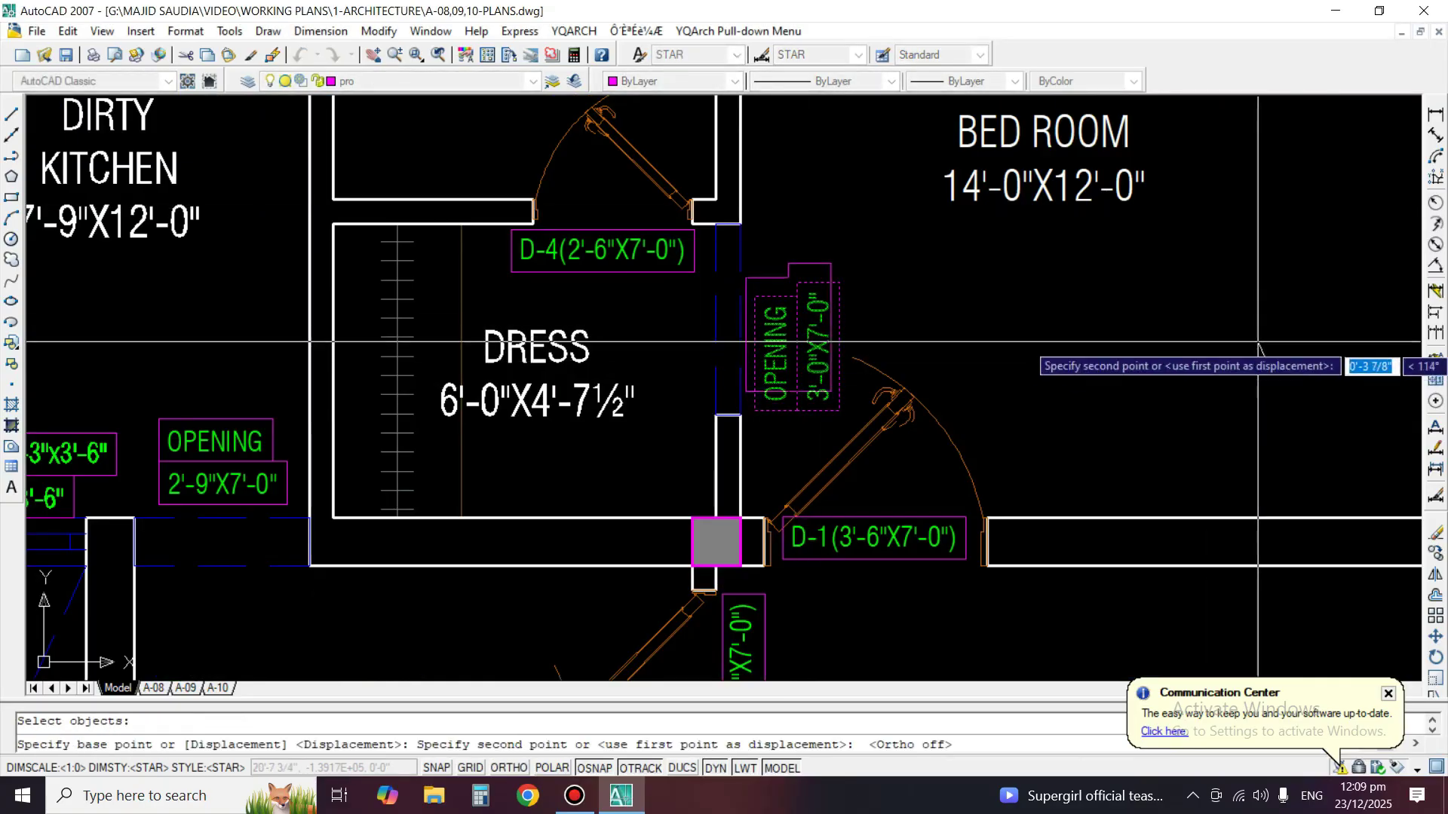
{"action": "left_click", "coordinate": [1259, 335]}
Copy the vertical OPENING tag to the matching opening between the dress and bedroom on the first floor plan, using the wall end as base point.
{"action": "scroll", "coordinate": [815, 341], "scroll_direction": "down", "scroll_amount": 8}
{"action": "scroll", "coordinate": [794, 381], "scroll_direction": "up", "scroll_amount": 4}
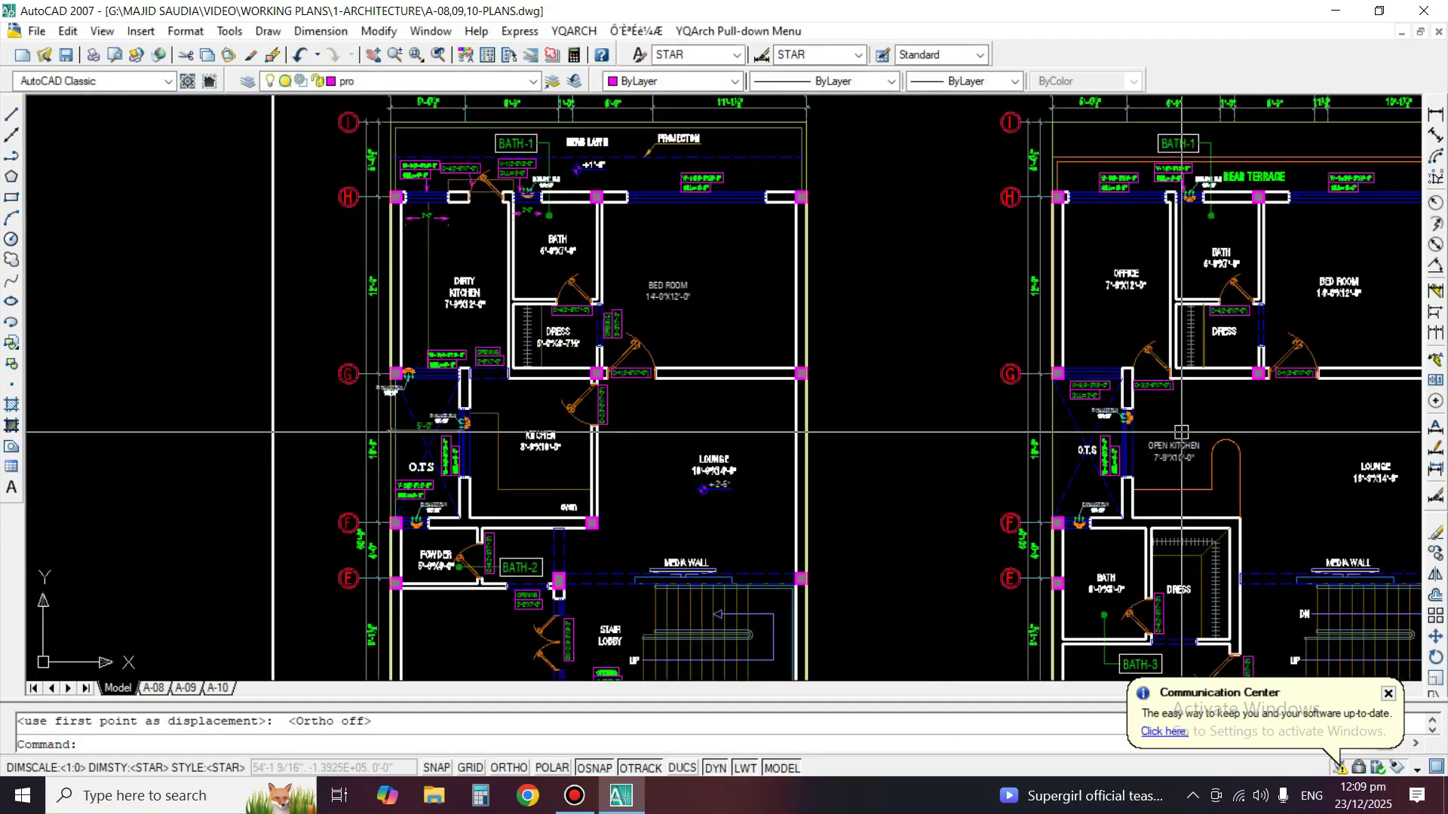
{"action": "type", "text": "co"}
{"action": "key", "text": "space"}
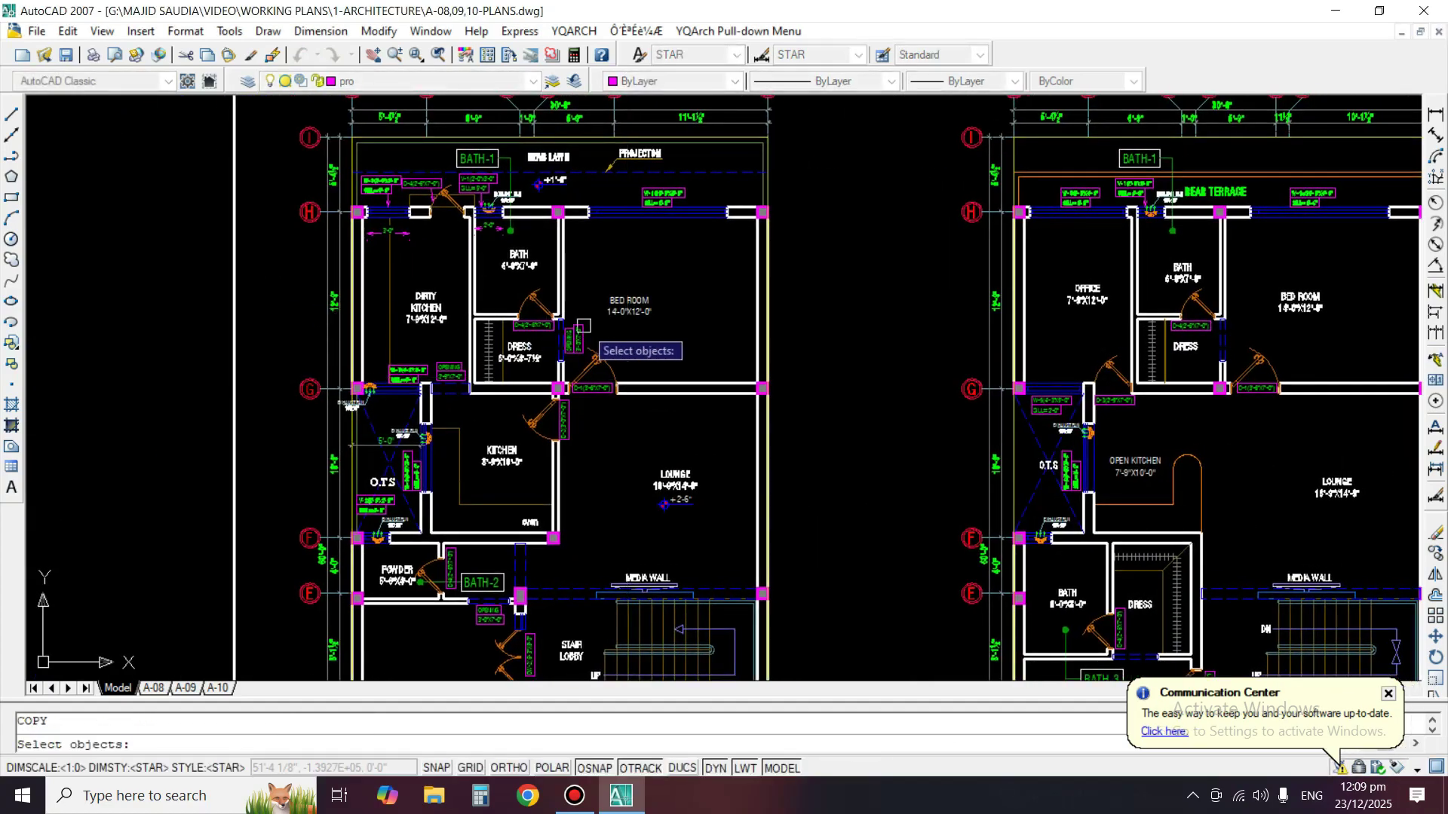
{"action": "scroll", "coordinate": [583, 342], "scroll_direction": "up", "scroll_amount": 2}
{"action": "left_click", "coordinate": [575, 338]}
{"action": "key", "text": "space"}
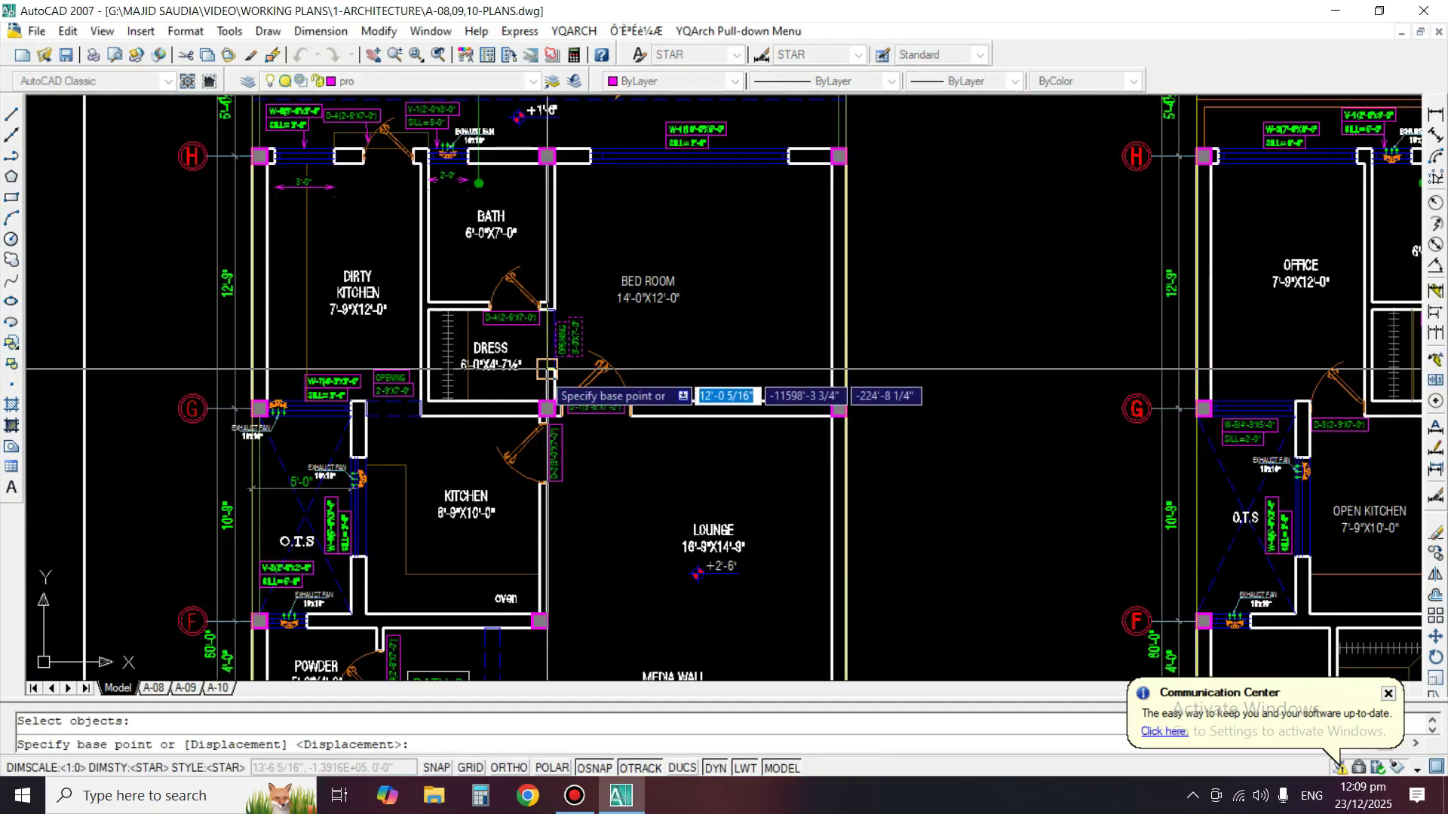
{"action": "left_click", "coordinate": [554, 369]}
{"action": "middle_click_drag", "start_coordinate": [1305, 419], "coordinate": [830, 415]}
{"action": "scroll", "coordinate": [981, 375], "scroll_direction": "up", "scroll_amount": 2}
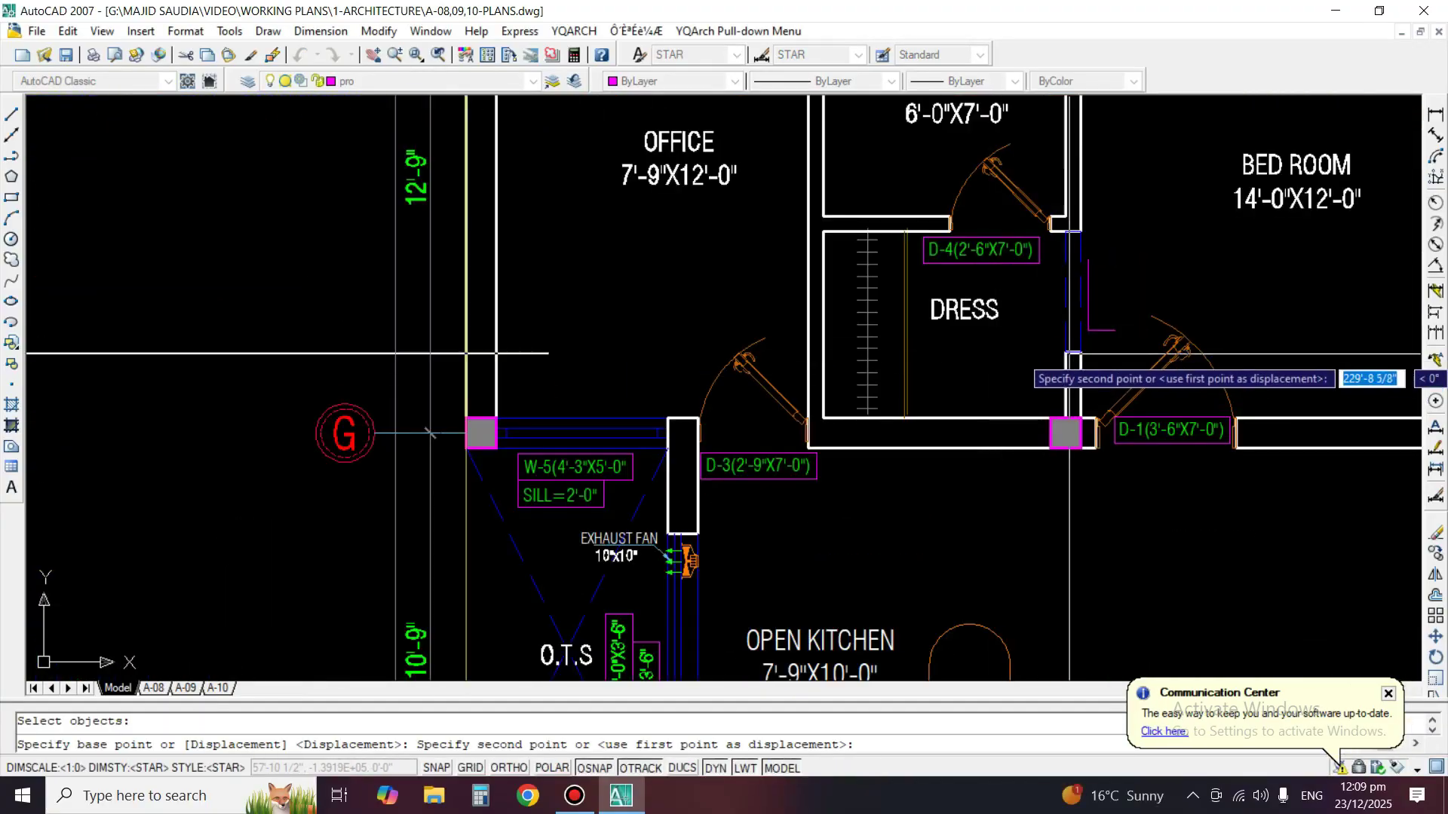
{"action": "left_click", "coordinate": [1064, 352]}
{"action": "scroll", "coordinate": [776, 422], "scroll_direction": "down", "scroll_amount": 5}
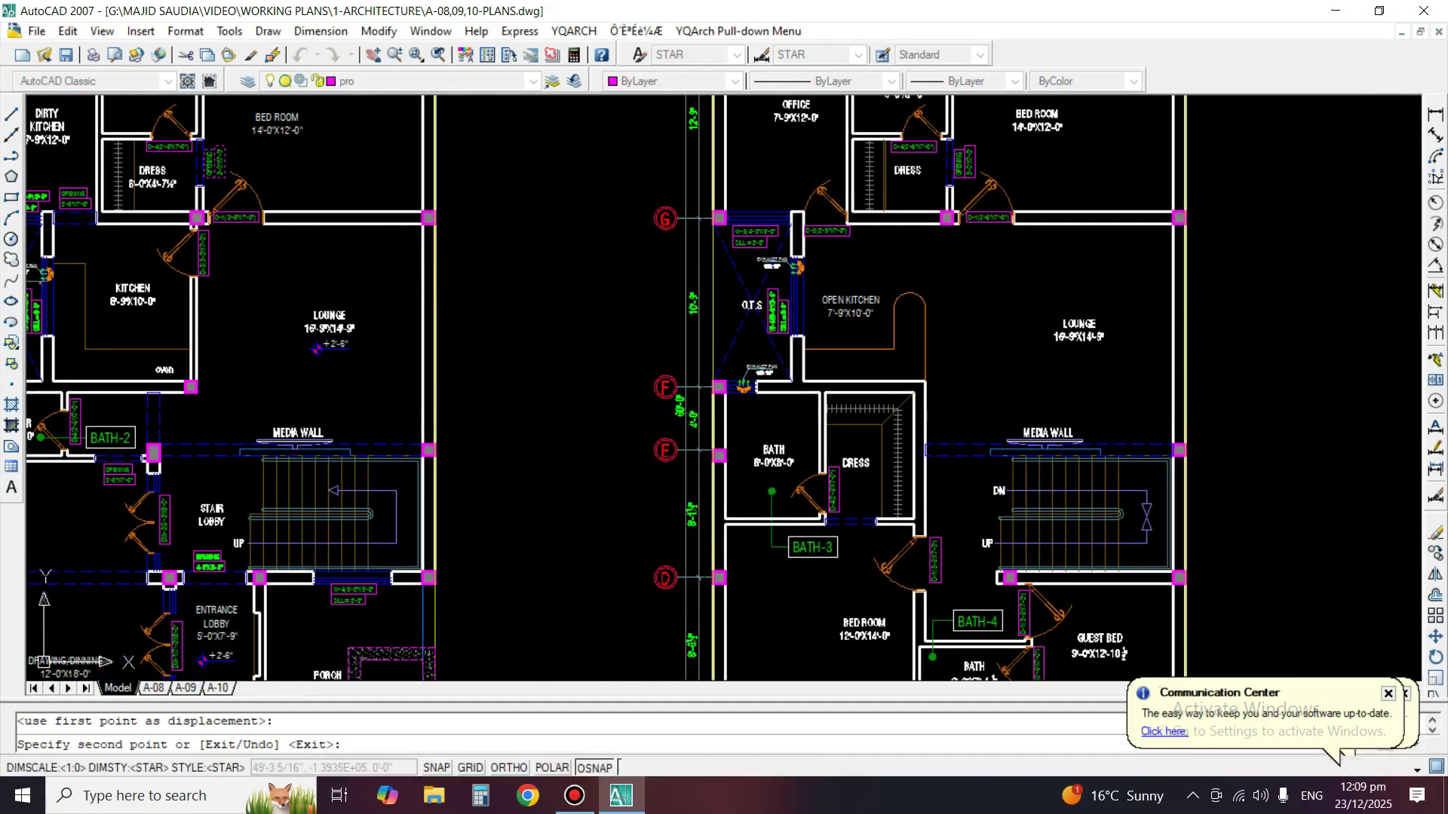
{"action": "middle_click_drag", "start_coordinate": [768, 439], "coordinate": [864, 320]}
{"action": "key", "text": "space"}
Copy the first floor vertical OPENING tag to the opening between the BATH-3 dress and the 12'-0"X14'-0" bedroom.
{"action": "middle_click_drag", "start_coordinate": [351, 430], "coordinate": [567, 275]}
{"action": "middle_click_drag", "start_coordinate": [963, 250], "coordinate": [729, 380]}
{"action": "middle_click_drag", "start_coordinate": [973, 248], "coordinate": [877, 481]}
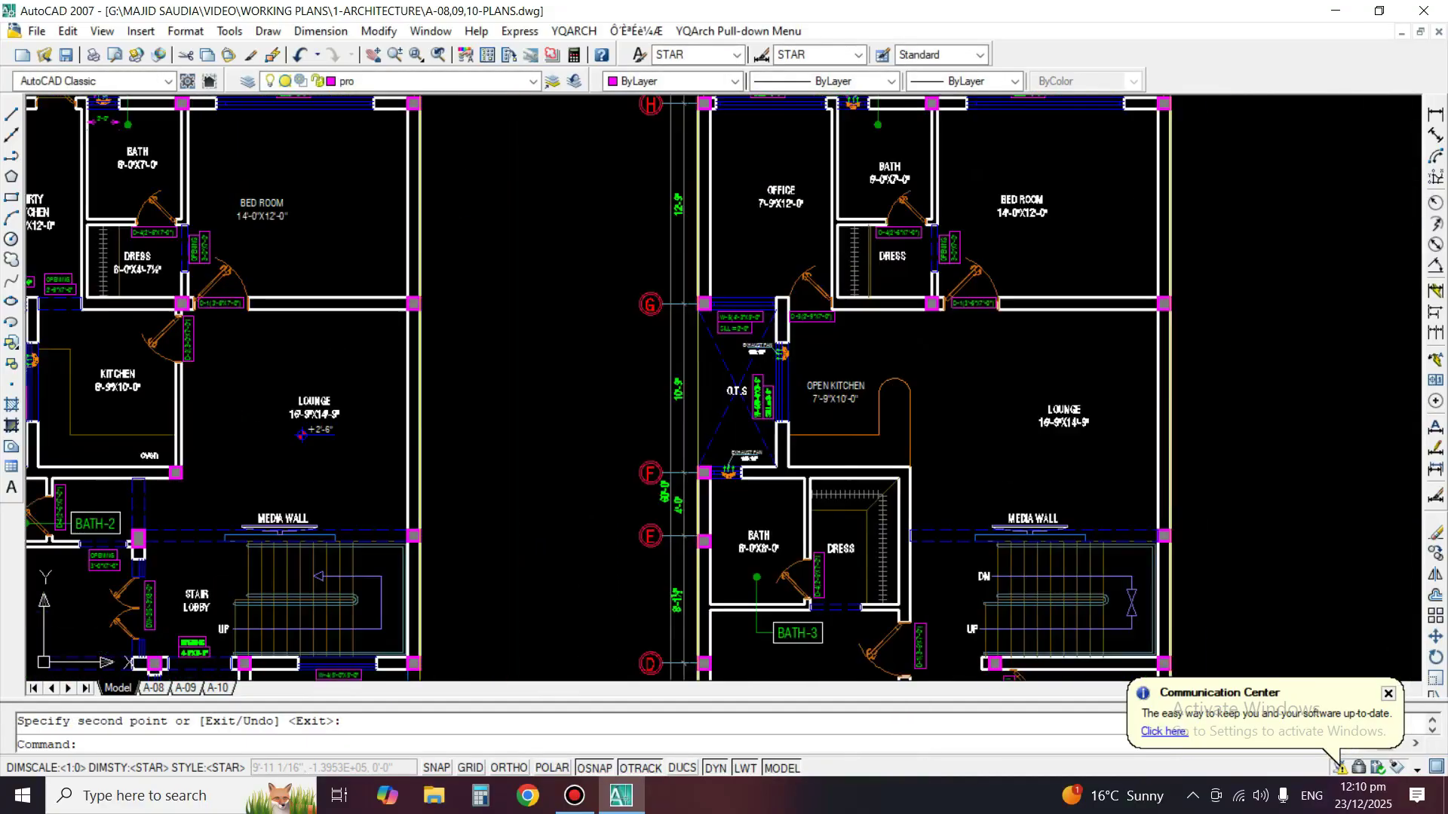
{"action": "key", "text": "space"}
{"action": "left_click", "coordinate": [936, 300]}
{"action": "left_click", "coordinate": [962, 221]}
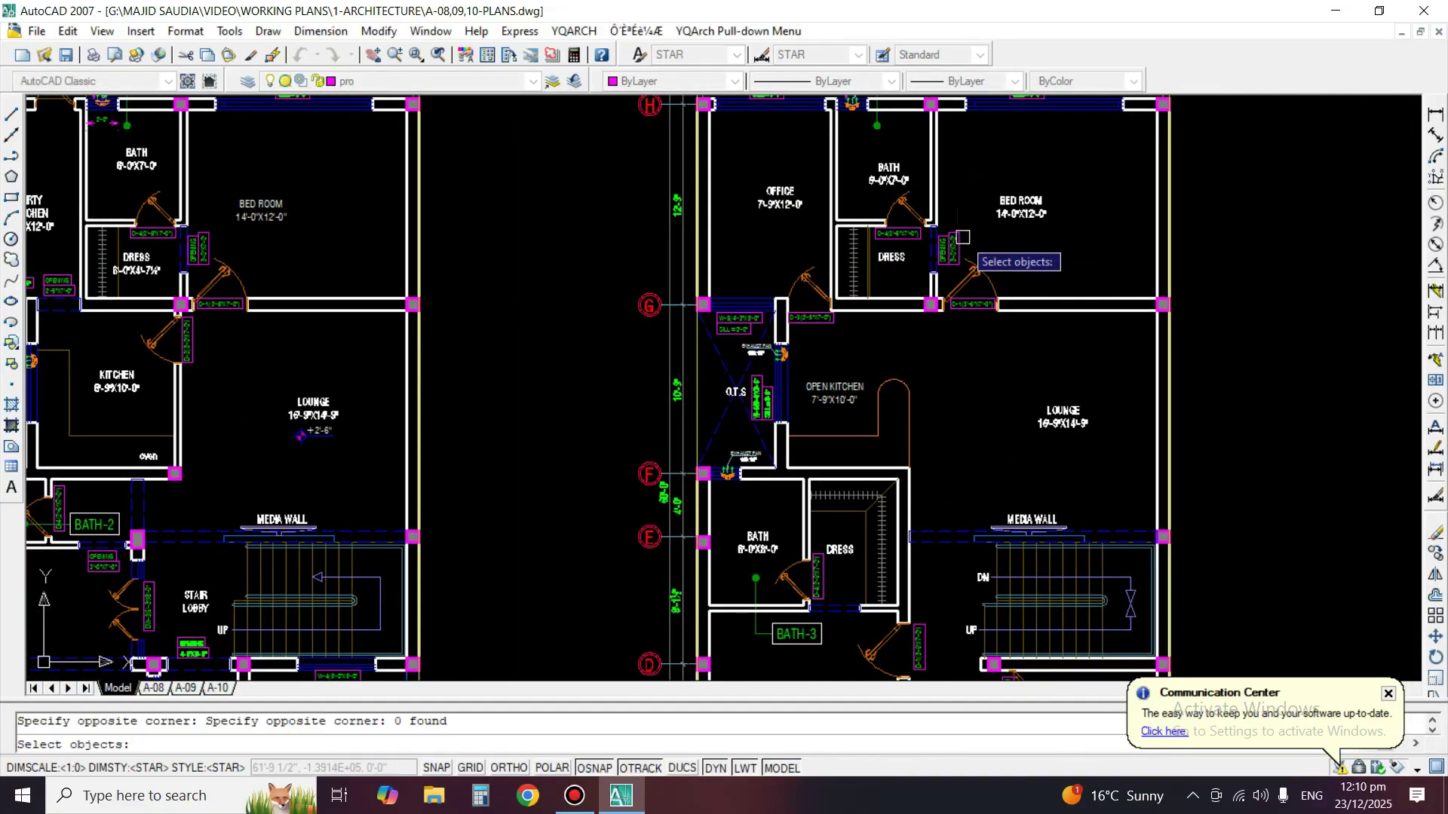
{"action": "key", "text": "space"}
{"action": "left_click", "coordinate": [949, 290]}
{"action": "middle_click_drag", "start_coordinate": [835, 620], "coordinate": [913, 314]}
{"action": "scroll", "coordinate": [920, 310], "scroll_direction": "up", "scroll_amount": 5}
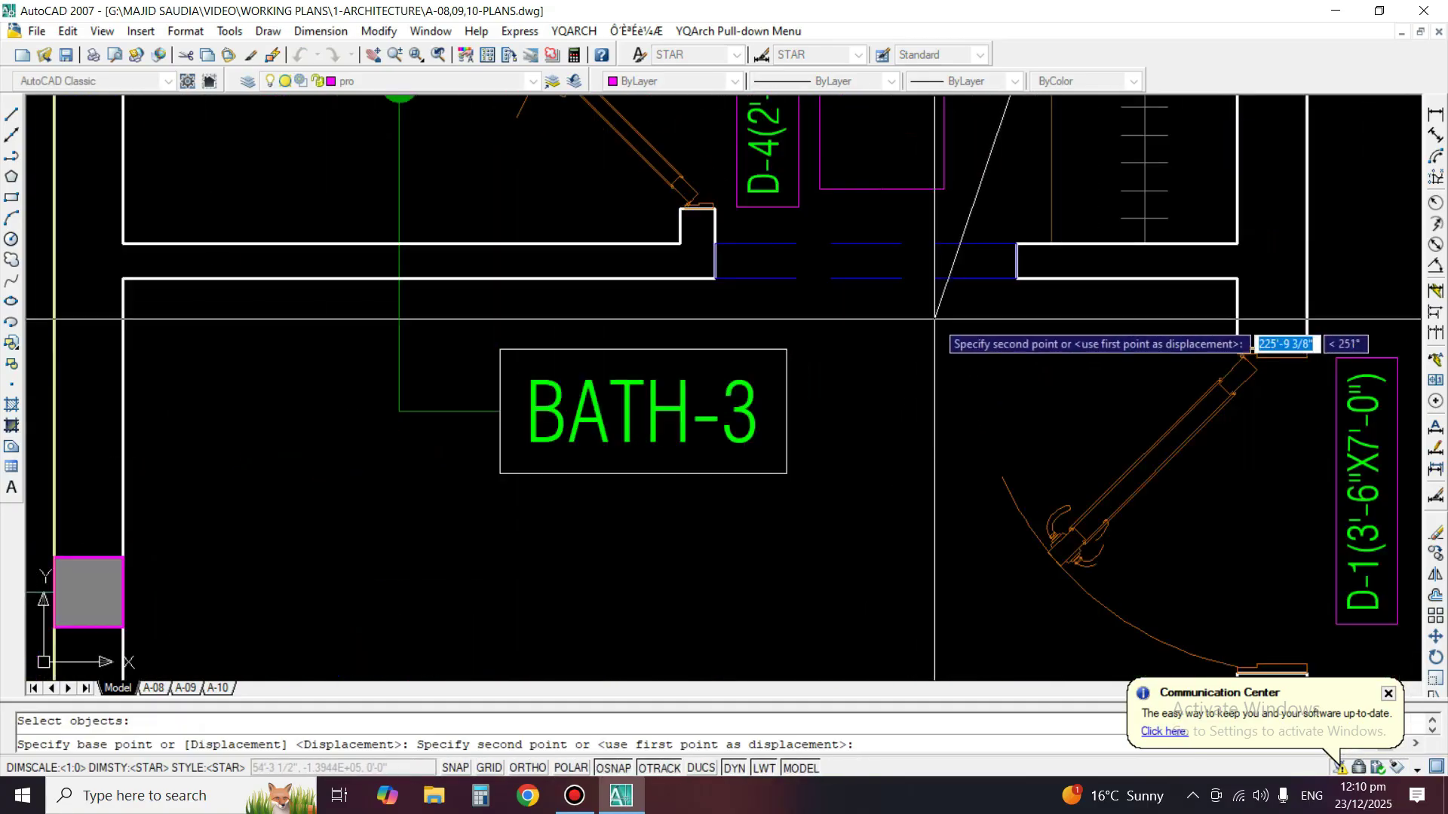
{"action": "left_click", "coordinate": [941, 424]}
{"action": "key", "text": "space"}
Rotate the OPENING tag beside BATH-3 so that it reads horizontally.
{"action": "type", "text": "RO"}
{"action": "key", "text": "space"}
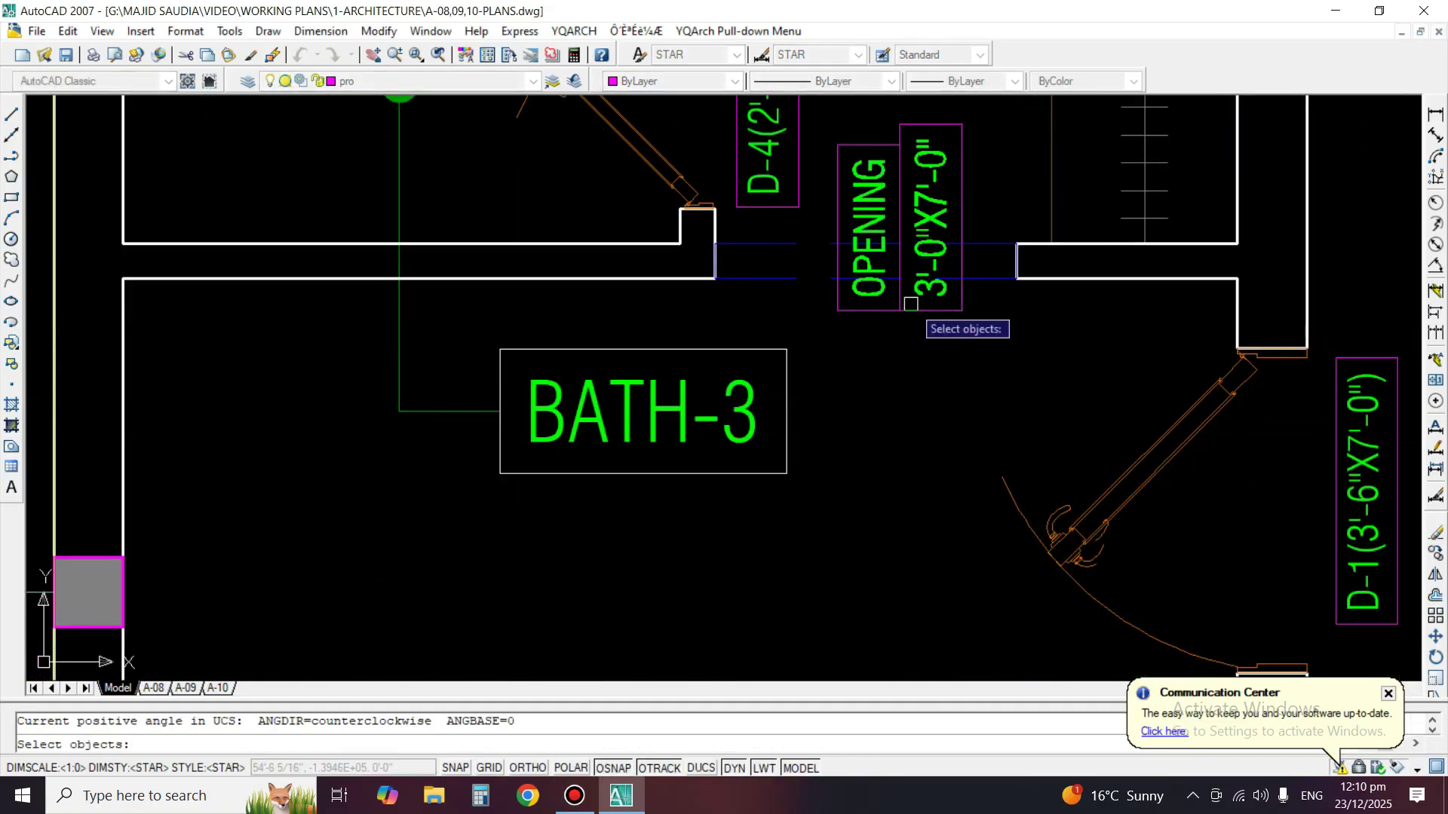
{"action": "left_click", "coordinate": [908, 306]}
{"action": "key", "text": "space"}
{"action": "left_click", "coordinate": [899, 310]}
{"action": "key", "text": "F8"}
{"action": "left_click", "coordinate": [892, 423]}
Move the horizontal OPENING tag straight down to sit just below the wall opening near BATH-3.
{"action": "left_click", "coordinate": [915, 358]}
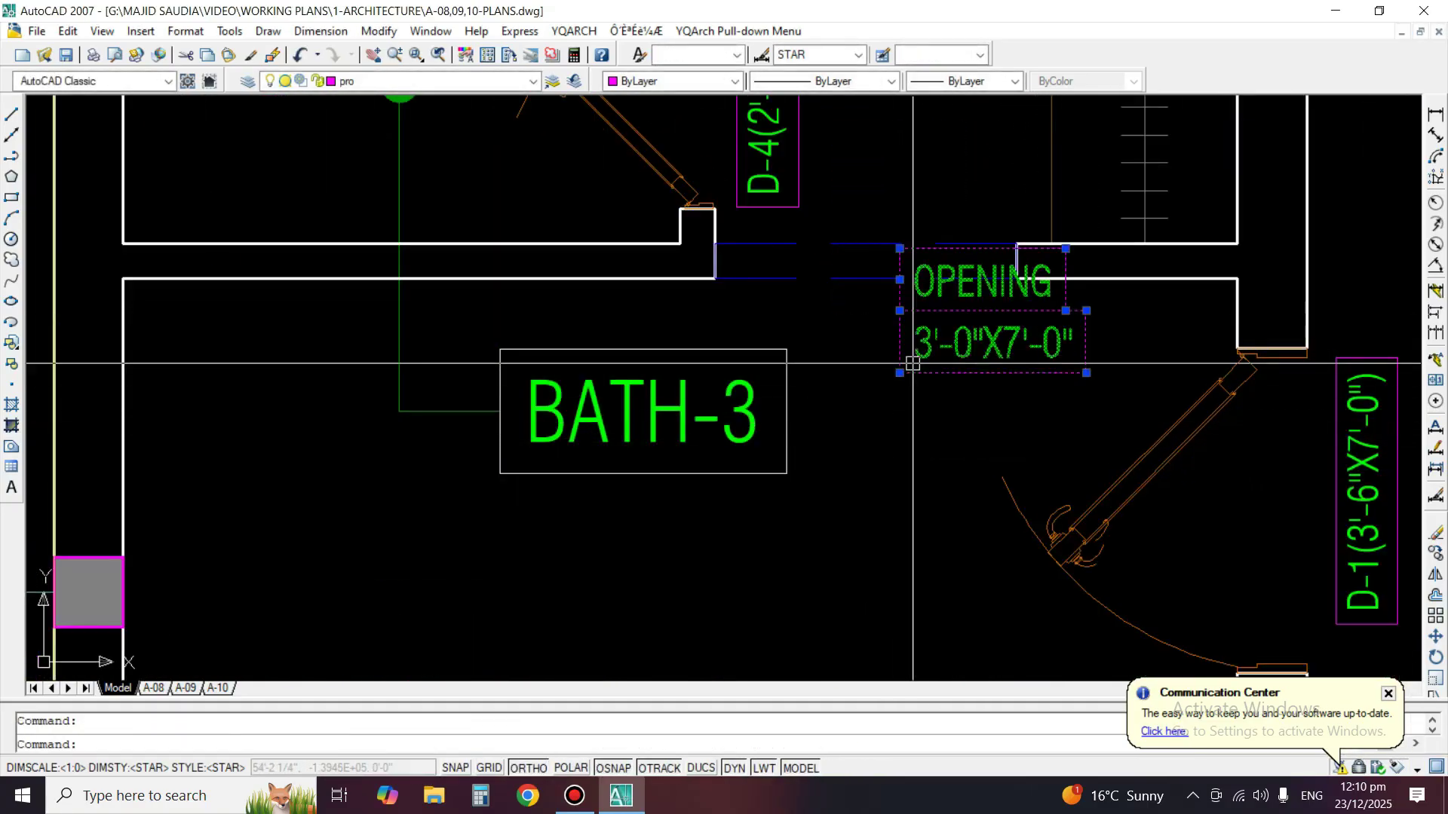
{"action": "type", "text": "M"}
{"action": "key", "text": "space"}
{"action": "left_click", "coordinate": [875, 417]}
{"action": "left_click", "coordinate": [870, 449]}
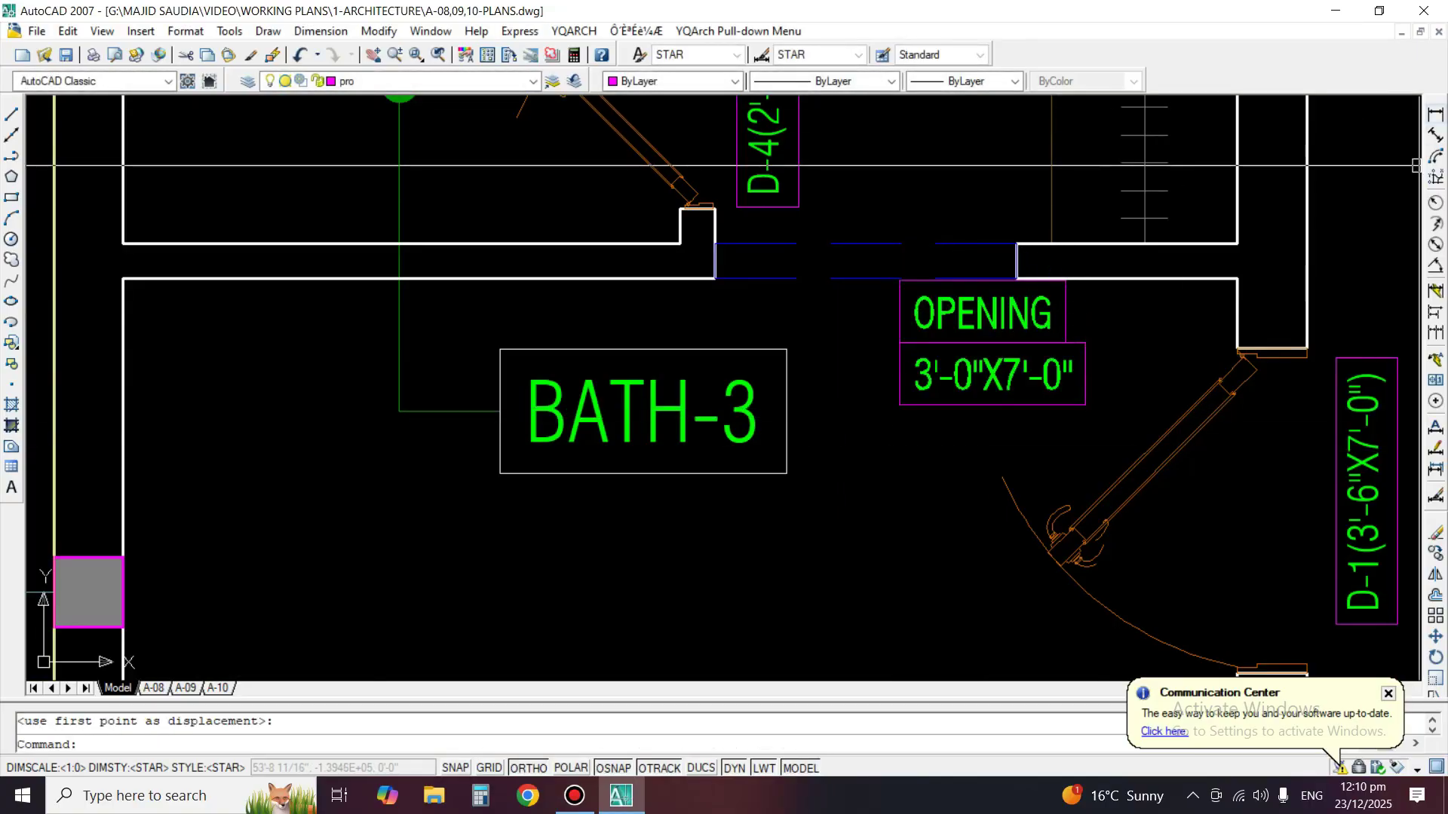
Measure the width of the opening between the BATH-3 dress and the bedroom with a trial linear dimension.
{"action": "left_click", "coordinate": [1435, 114]}
{"action": "key", "text": "space"}
{"action": "left_click", "coordinate": [860, 243]}
{"action": "key", "text": "Escape"}
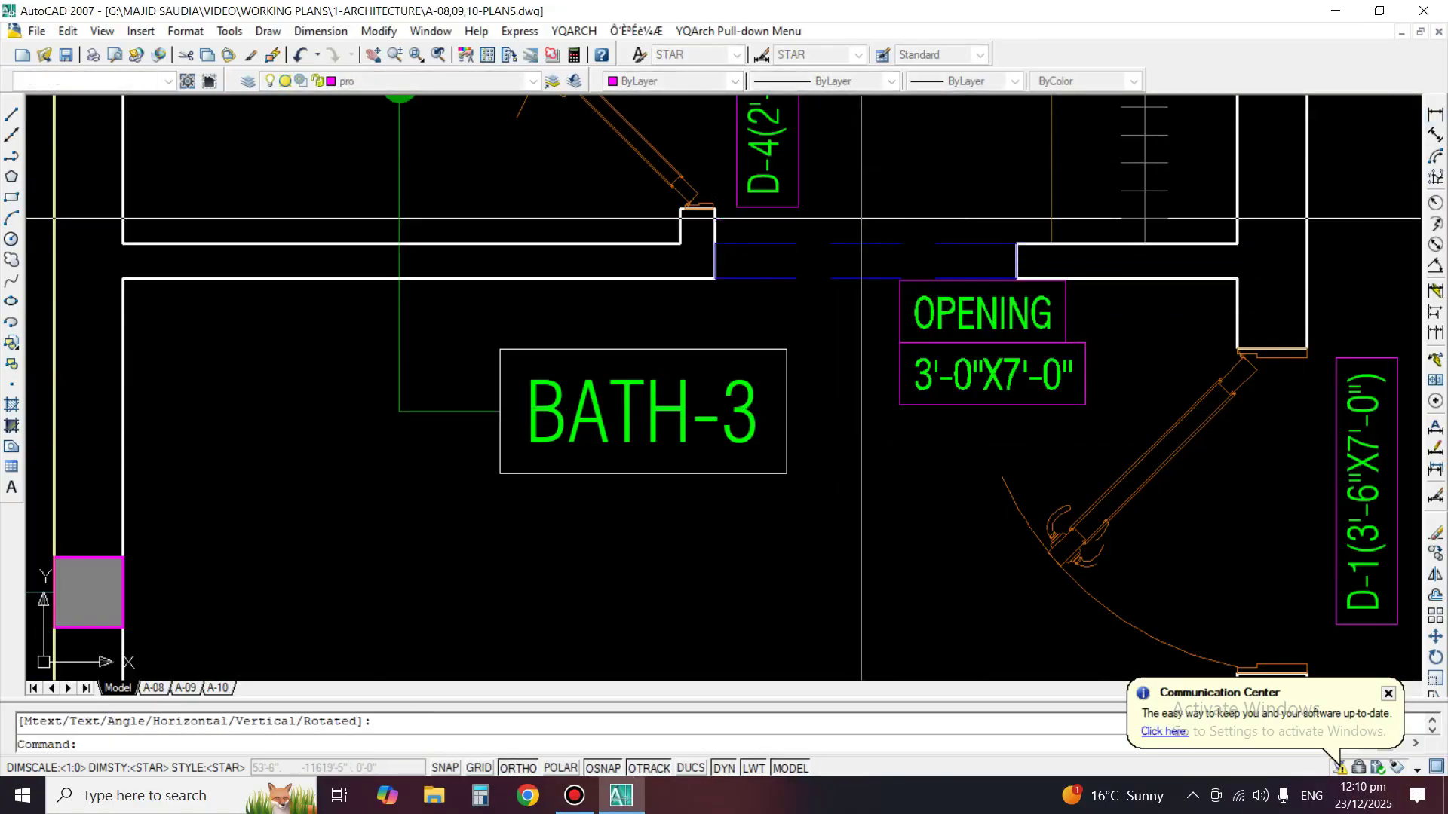
Change the size on the OPENING tag near BATH-3 to 3'-3"X7'-0" and shift the tag slightly left.
{"action": "double_click", "coordinate": [969, 374]}
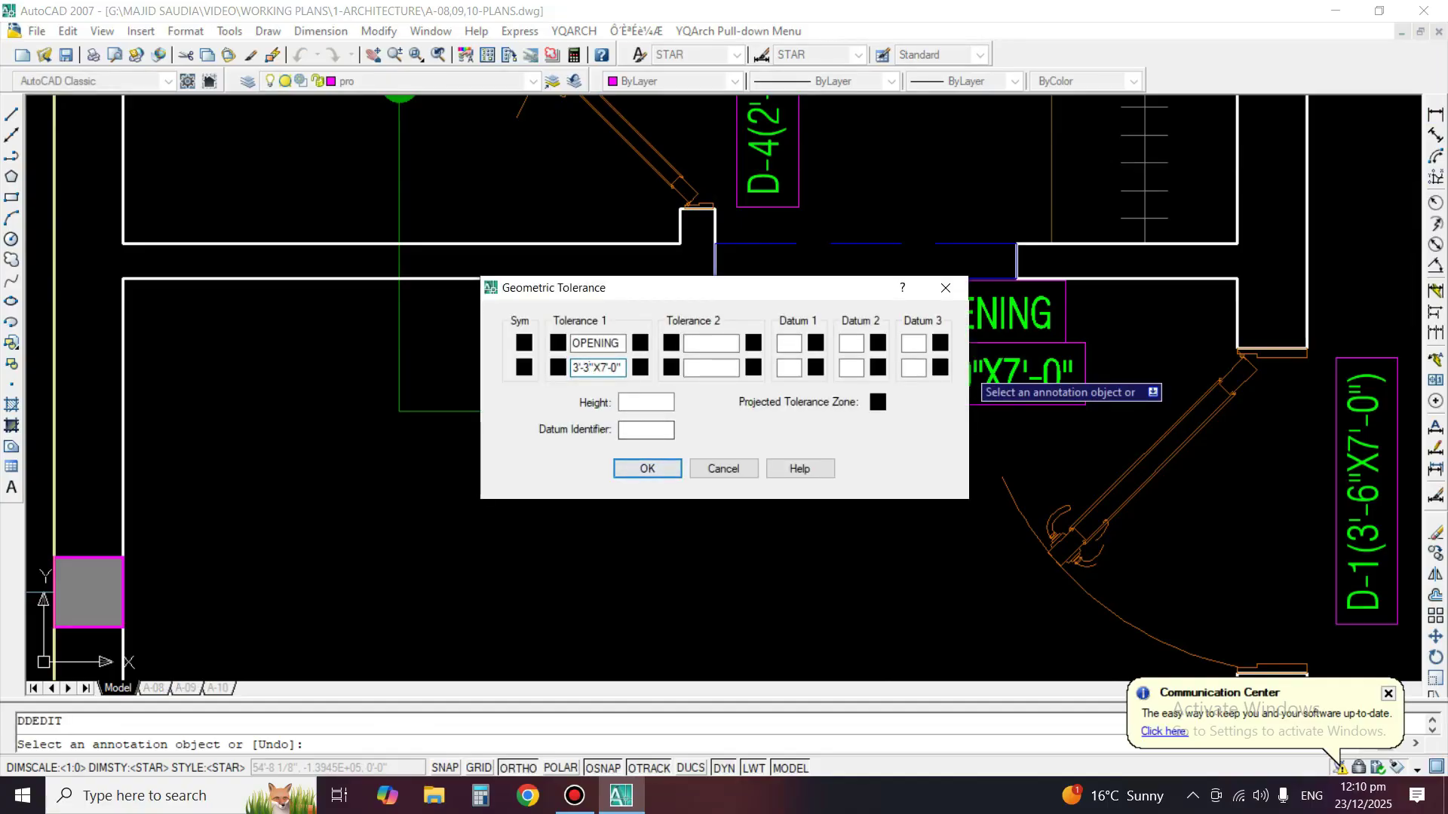
{"action": "left_click", "coordinate": [648, 468]}
{"action": "key", "text": "space"}
{"action": "type", "text": "m"}
{"action": "key", "text": "space"}
{"action": "left_click", "coordinate": [1009, 374]}
{"action": "key", "text": "space"}
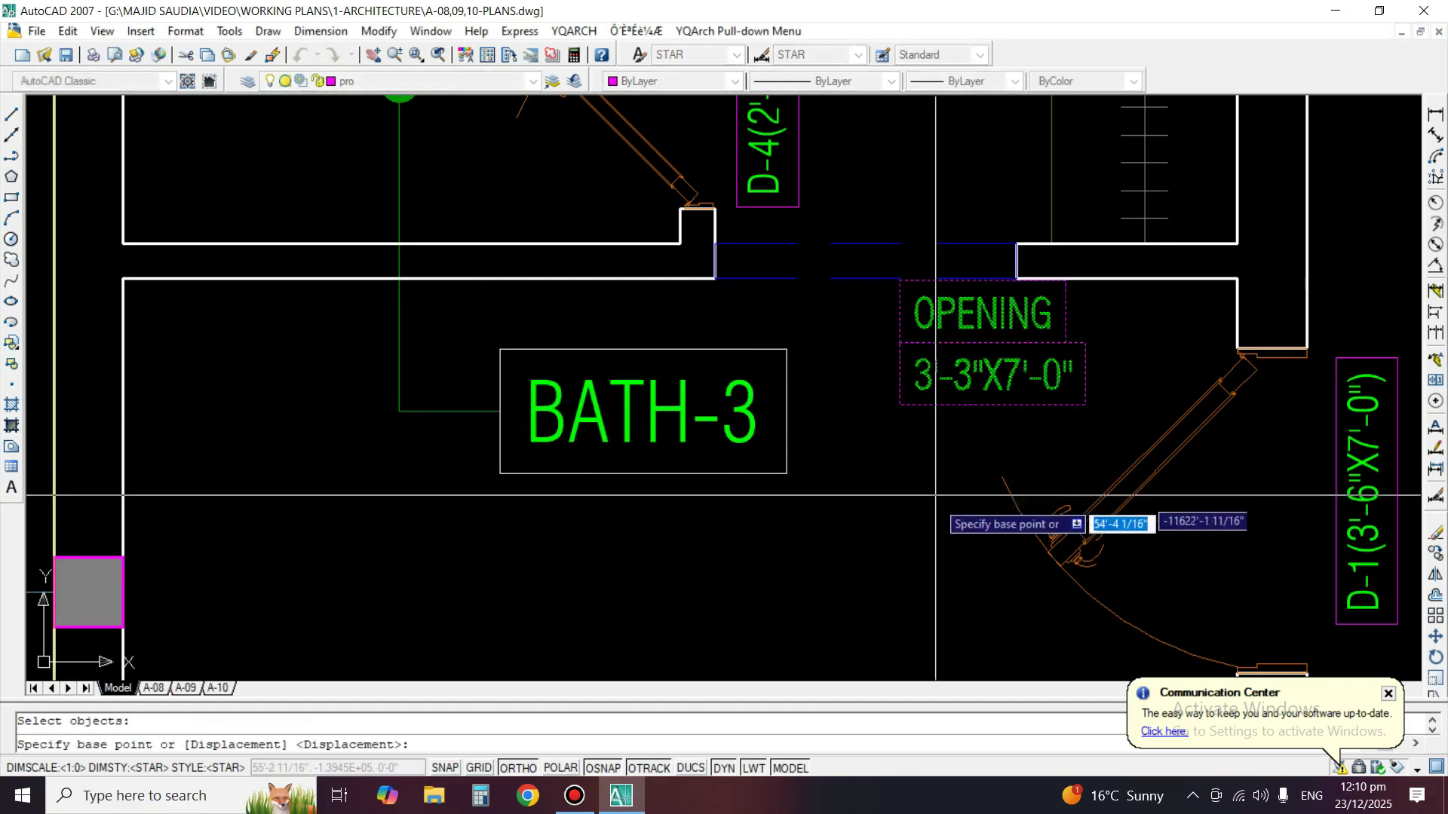
{"action": "left_click", "coordinate": [935, 495]}
{"action": "left_click", "coordinate": [927, 495]}
Place a trial linear dimension across the opening between the bedroom and dress on the mumty floor plan.
{"action": "scroll", "coordinate": [672, 281], "scroll_direction": "down", "scroll_amount": 6}
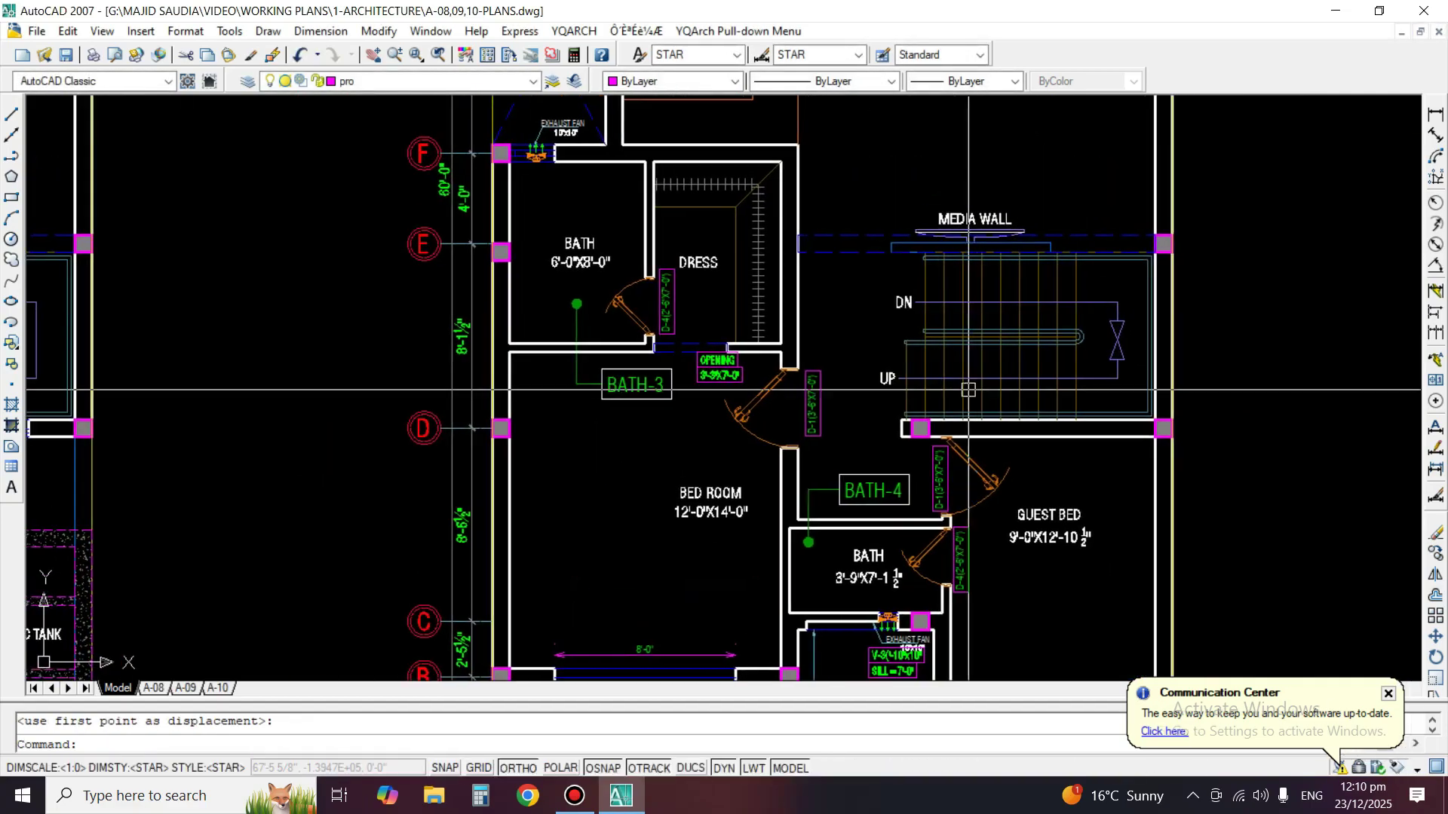
{"action": "mouse_move", "coordinate": [968, 389]}
{"action": "middle_mouse_down"}
{"action": "mouse_move", "coordinate": [1003, 279]}
{"action": "mouse_move", "coordinate": [1095, 214]}
{"action": "middle_mouse_up"}
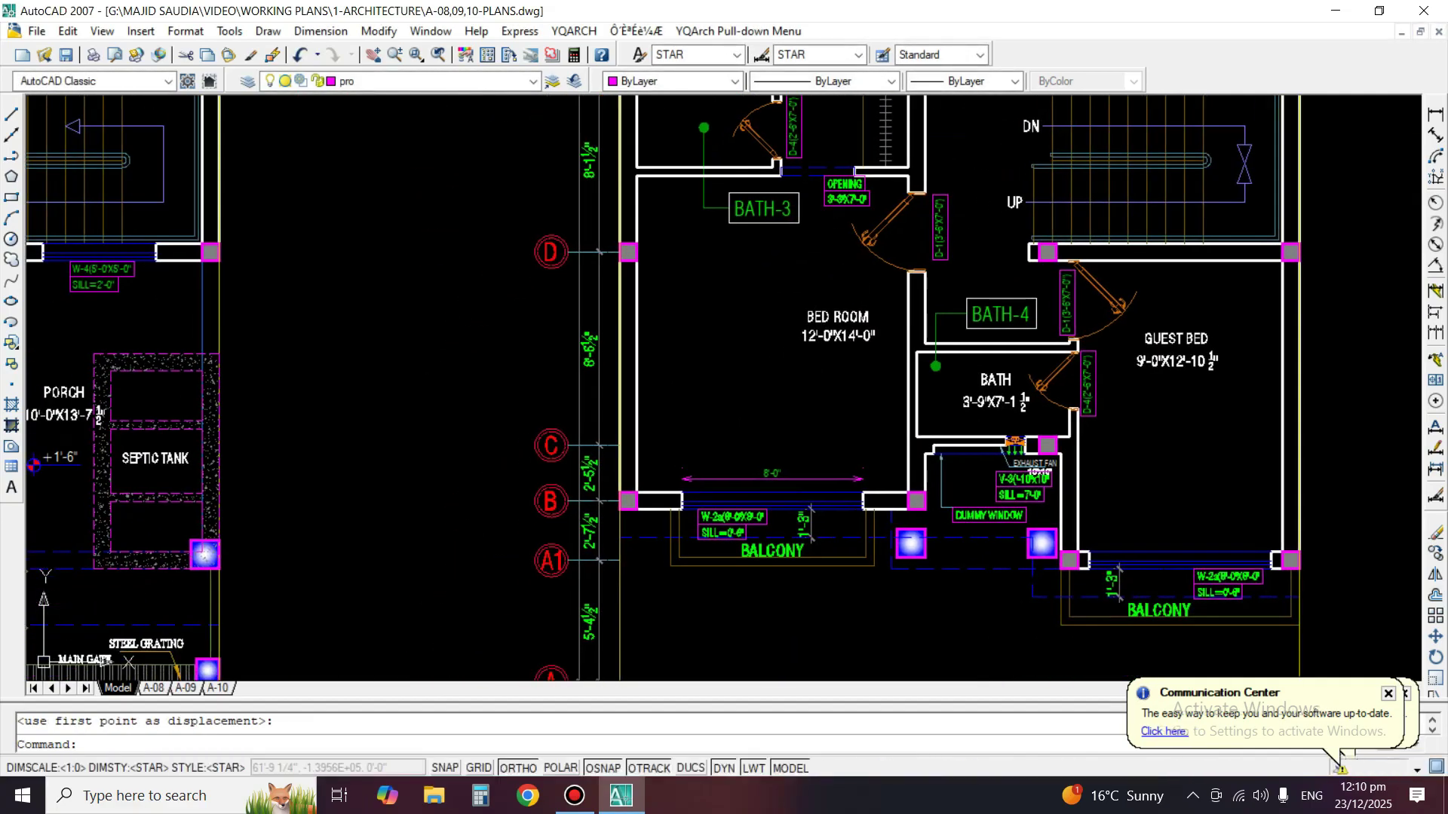
{"action": "type", "text": "e"}
{"action": "key", "text": "space"}
{"action": "middle_click_drag", "start_coordinate": [768, 565], "coordinate": [781, 668]}
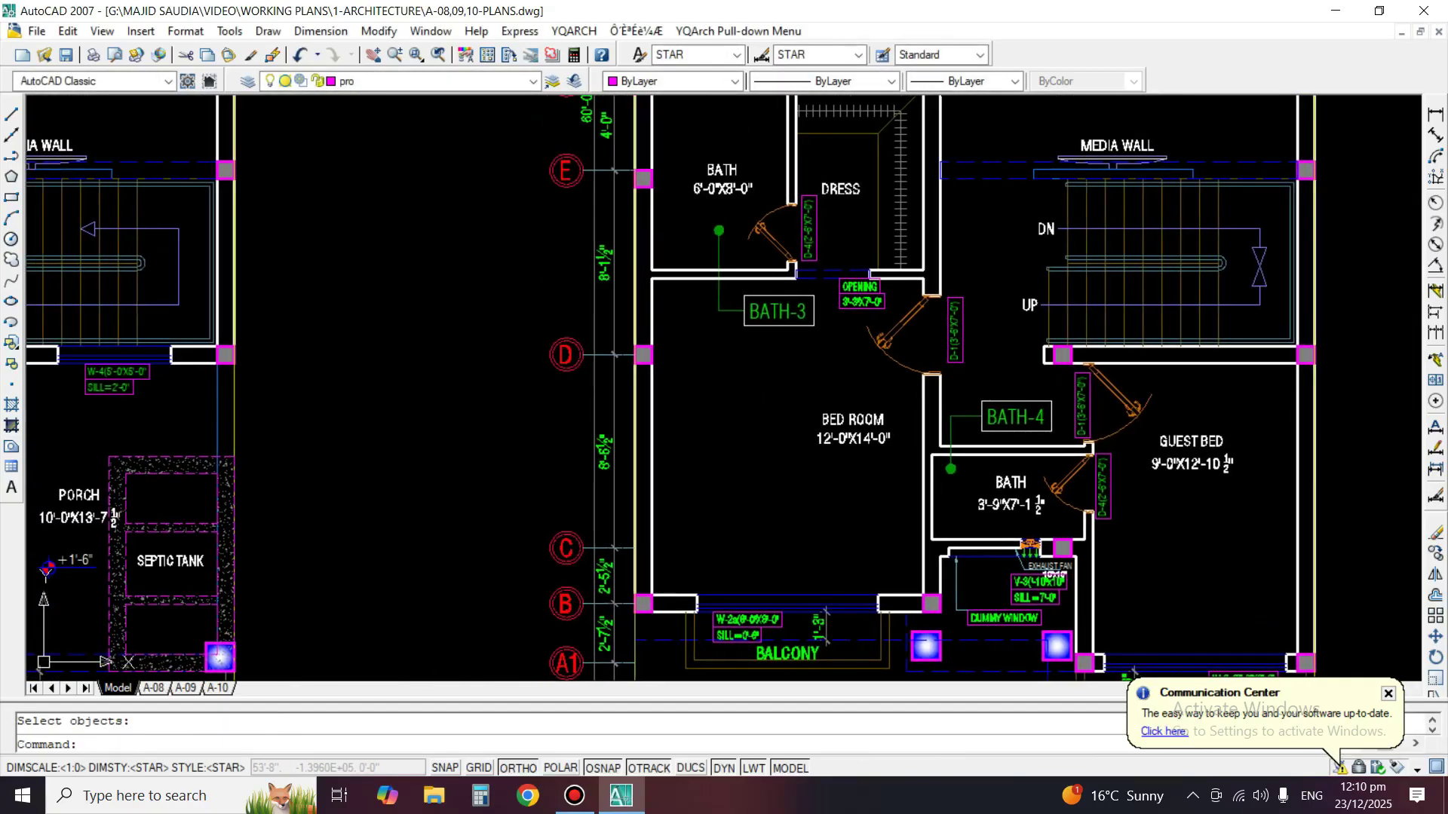
{"action": "mouse_move", "coordinate": [1131, 422]}
{"action": "middle_mouse_down"}
{"action": "mouse_move", "coordinate": [237, 484]}
{"action": "mouse_move", "coordinate": [102, 547]}
{"action": "middle_mouse_up"}
{"action": "middle_click_drag", "start_coordinate": [1057, 371], "coordinate": [762, 409]}
{"action": "scroll", "coordinate": [1257, 184], "scroll_direction": "up", "scroll_amount": 4}
{"action": "left_click", "coordinate": [1435, 114]}
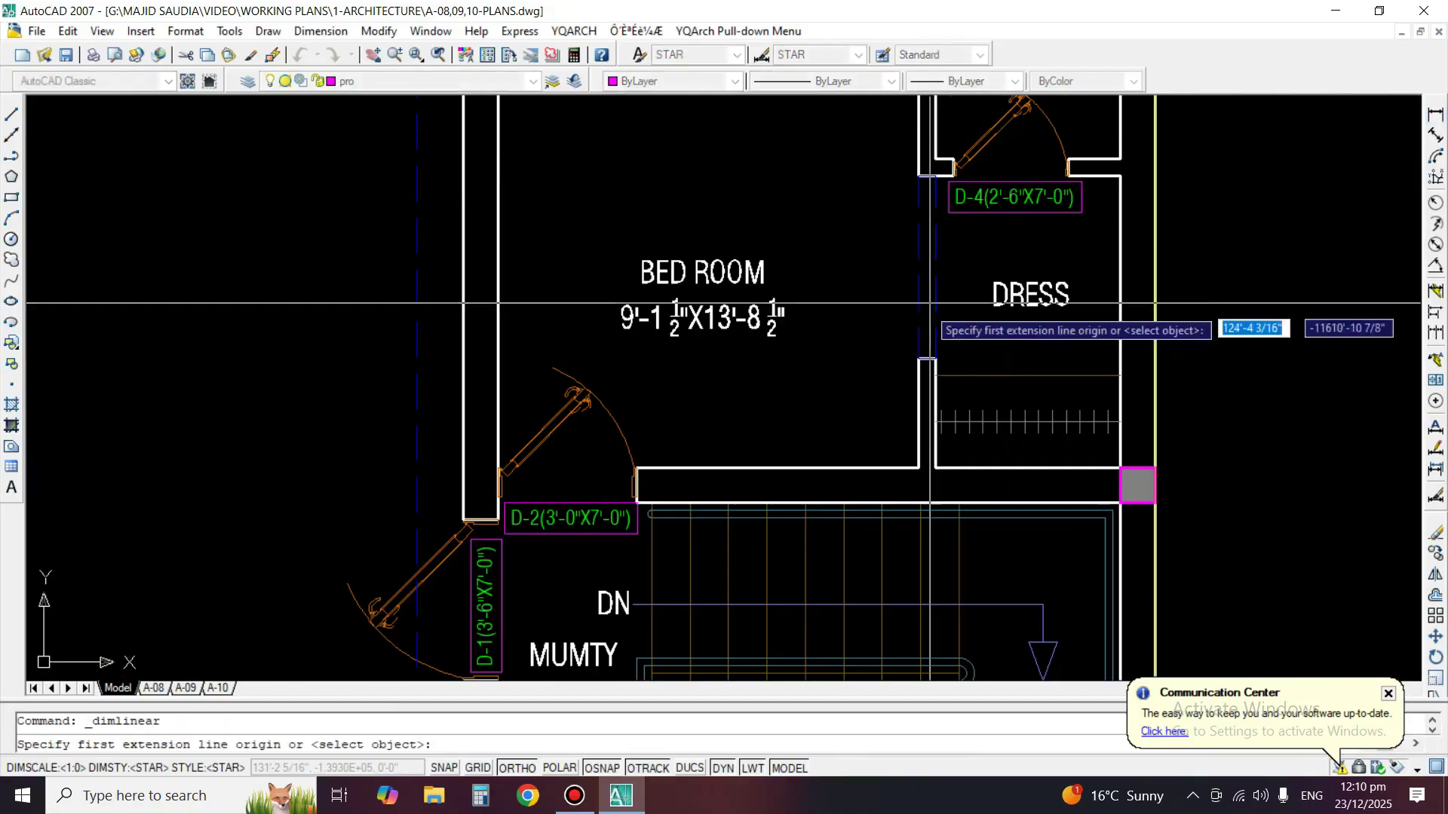
{"action": "key", "text": "Return"}
{"action": "left_click", "coordinate": [904, 290]}
{"action": "left_click", "coordinate": [918, 293]}
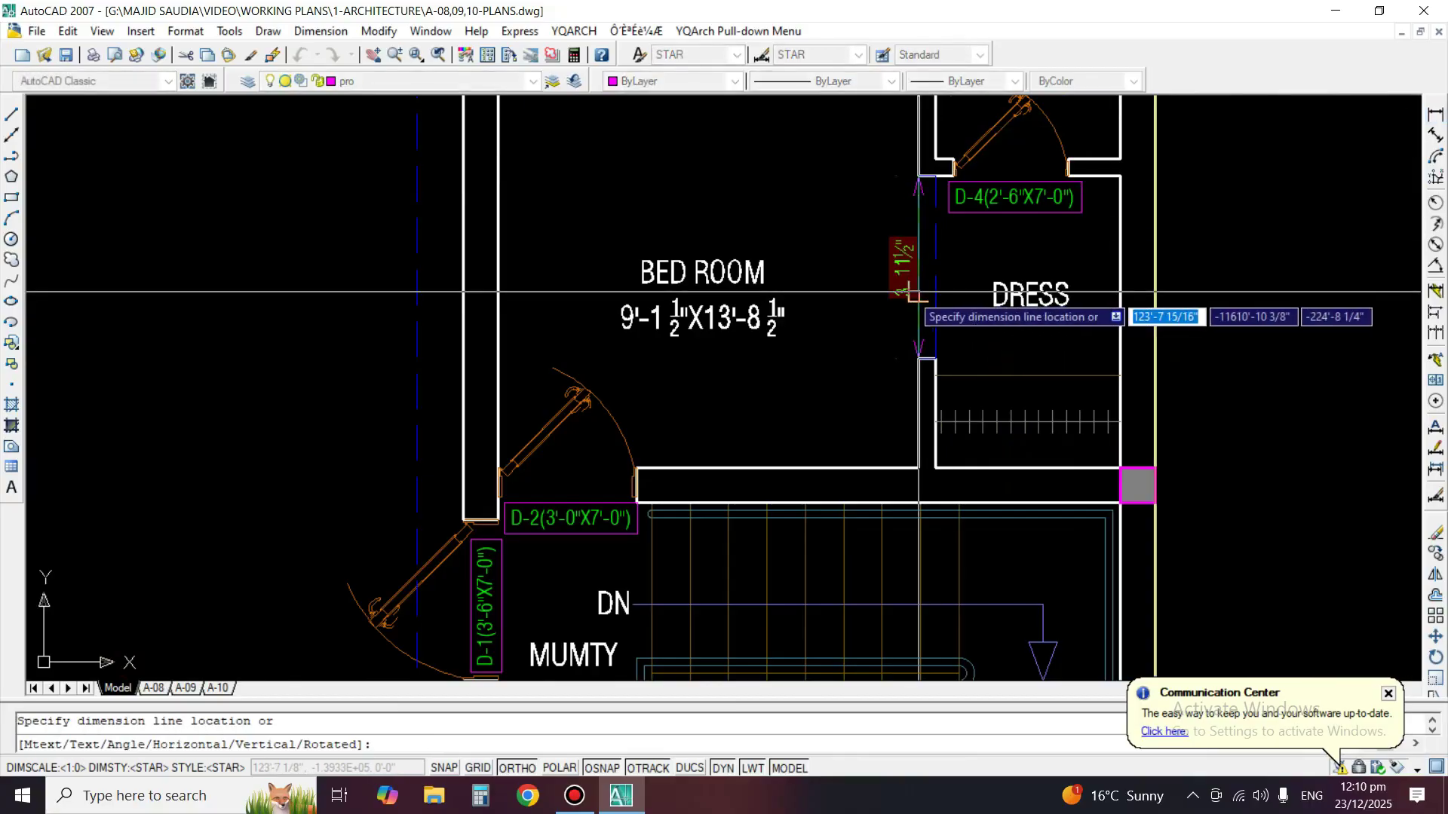
{"action": "scroll", "coordinate": [909, 292], "scroll_direction": "up", "scroll_amount": 2}
{"action": "left_click", "coordinate": [910, 309]}
Stretch the wall end below the mumty floor dress opening 0.5" downward to widen the opening, and erase the trial dimension.
{"action": "type", "text": "s"}
{"action": "key", "text": "Return"}
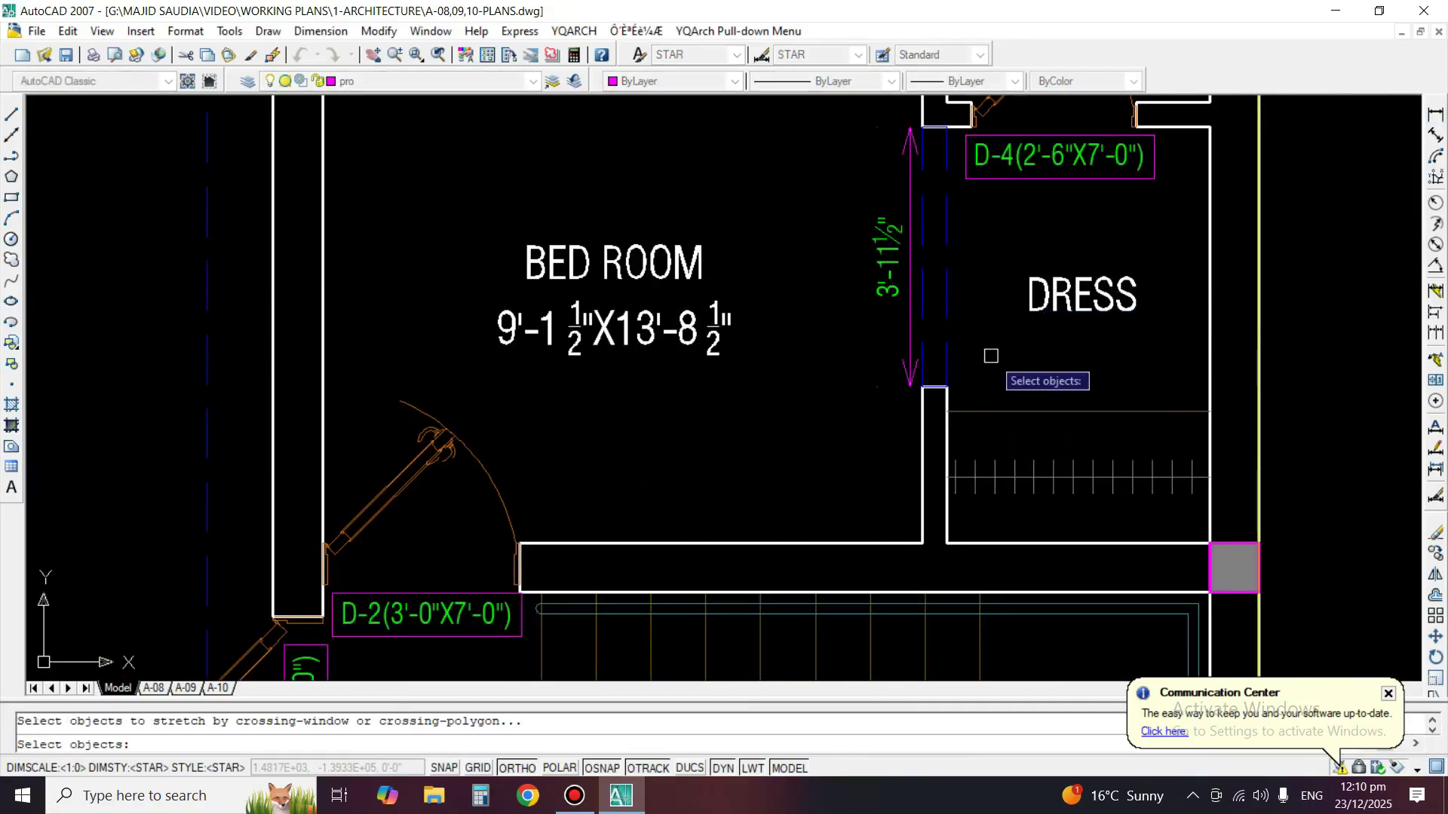
{"action": "left_click", "coordinate": [867, 395]}
{"action": "key", "text": "Return"}
{"action": "left_click", "coordinate": [834, 323]}
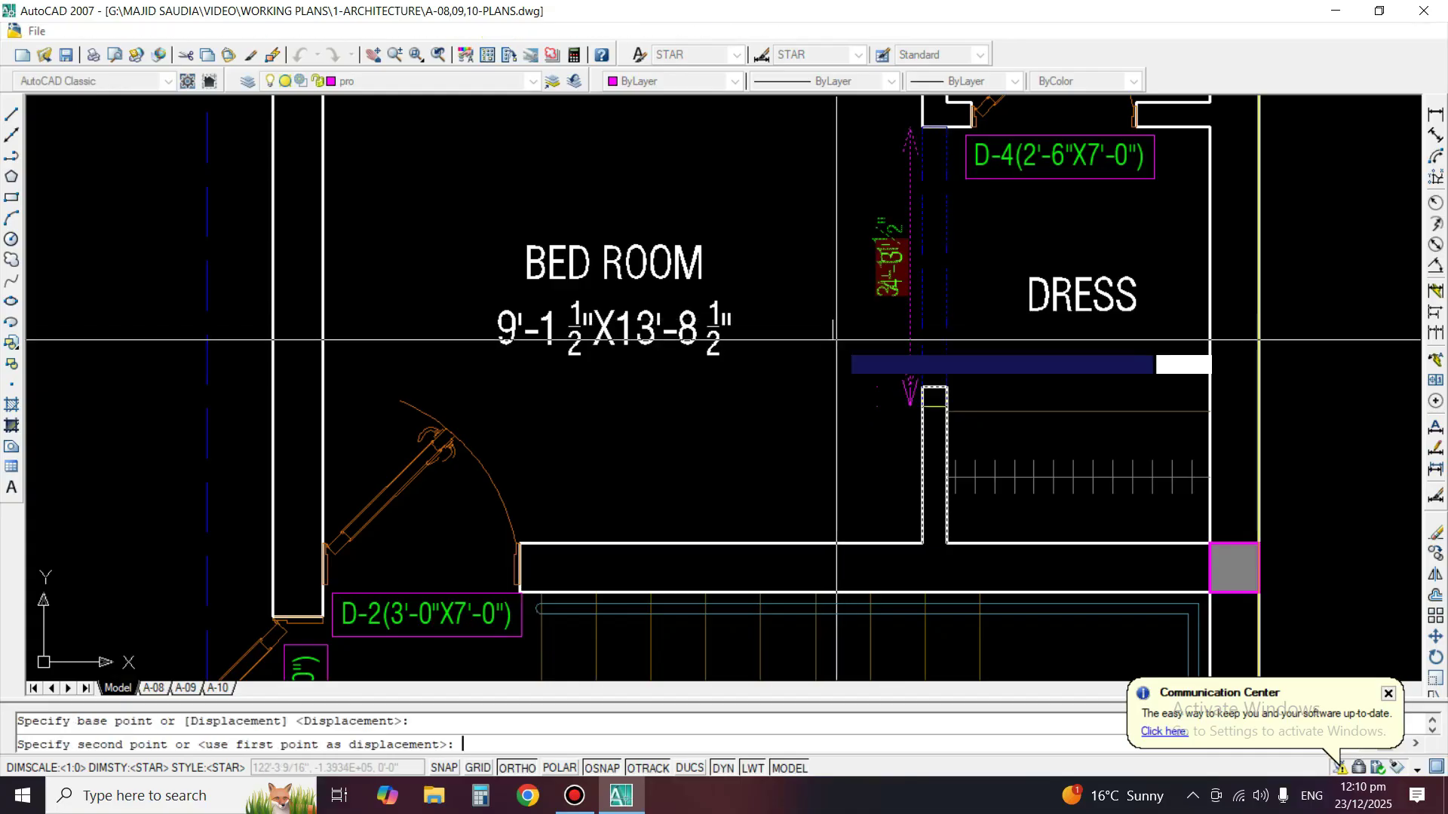
{"action": "type", "text": ".5"}
{"action": "key", "text": "Return"}
{"action": "type", "text": "e"}
{"action": "key", "text": "Return"}
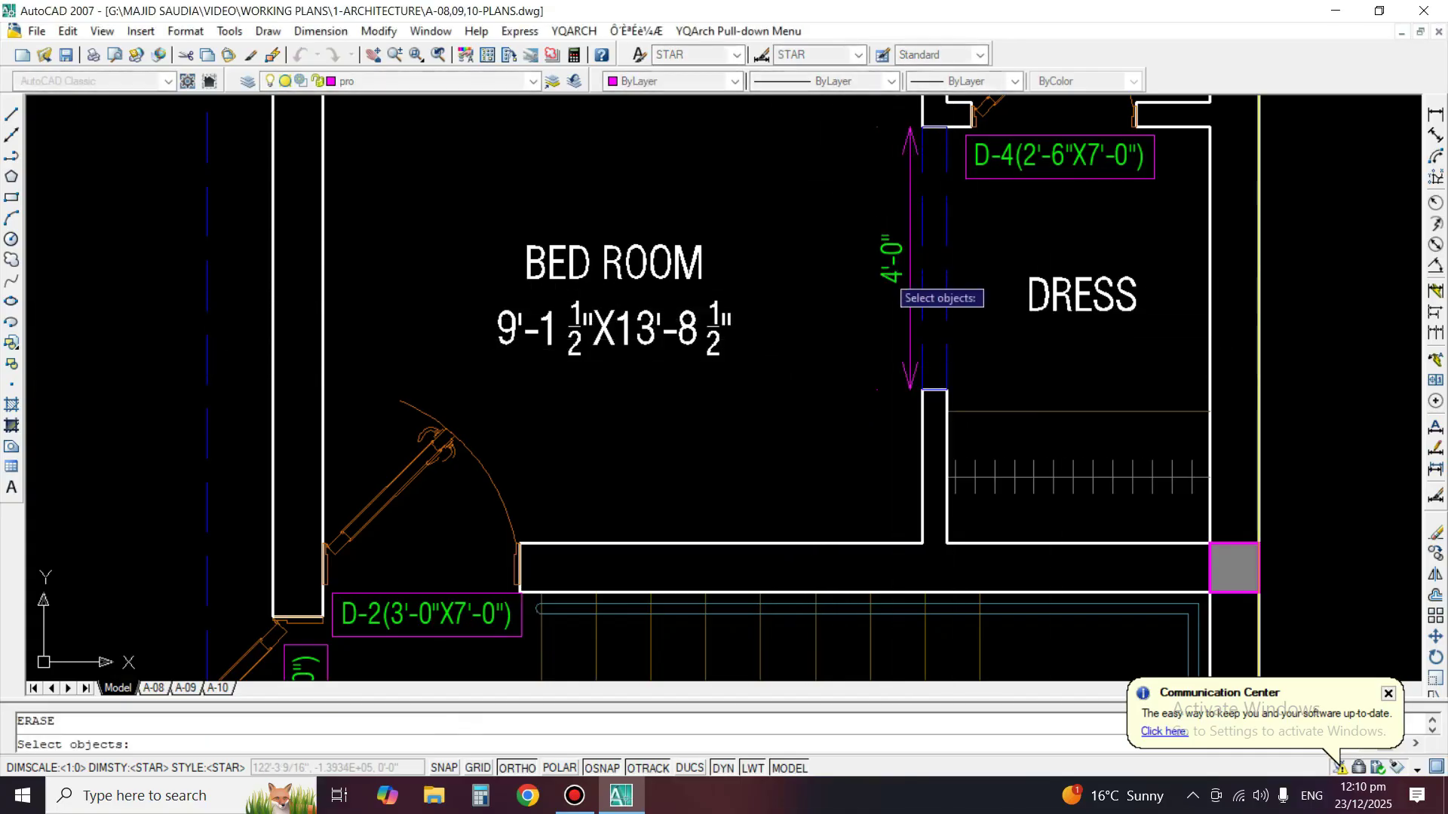
{"action": "left_click", "coordinate": [887, 273]}
{"action": "key", "text": "Return"}
Copy the vertical OPENING tag from the first floor bedroom to beside the mumty floor dress opening.
{"action": "scroll", "coordinate": [1126, 333], "scroll_direction": "down", "scroll_amount": 4}
{"action": "type", "text": "co"}
{"action": "key", "text": "Return"}
{"action": "scroll", "coordinate": [1102, 341], "scroll_direction": "down", "scroll_amount": 4}
{"action": "scroll", "coordinate": [766, 377], "scroll_direction": "up", "scroll_amount": 4}
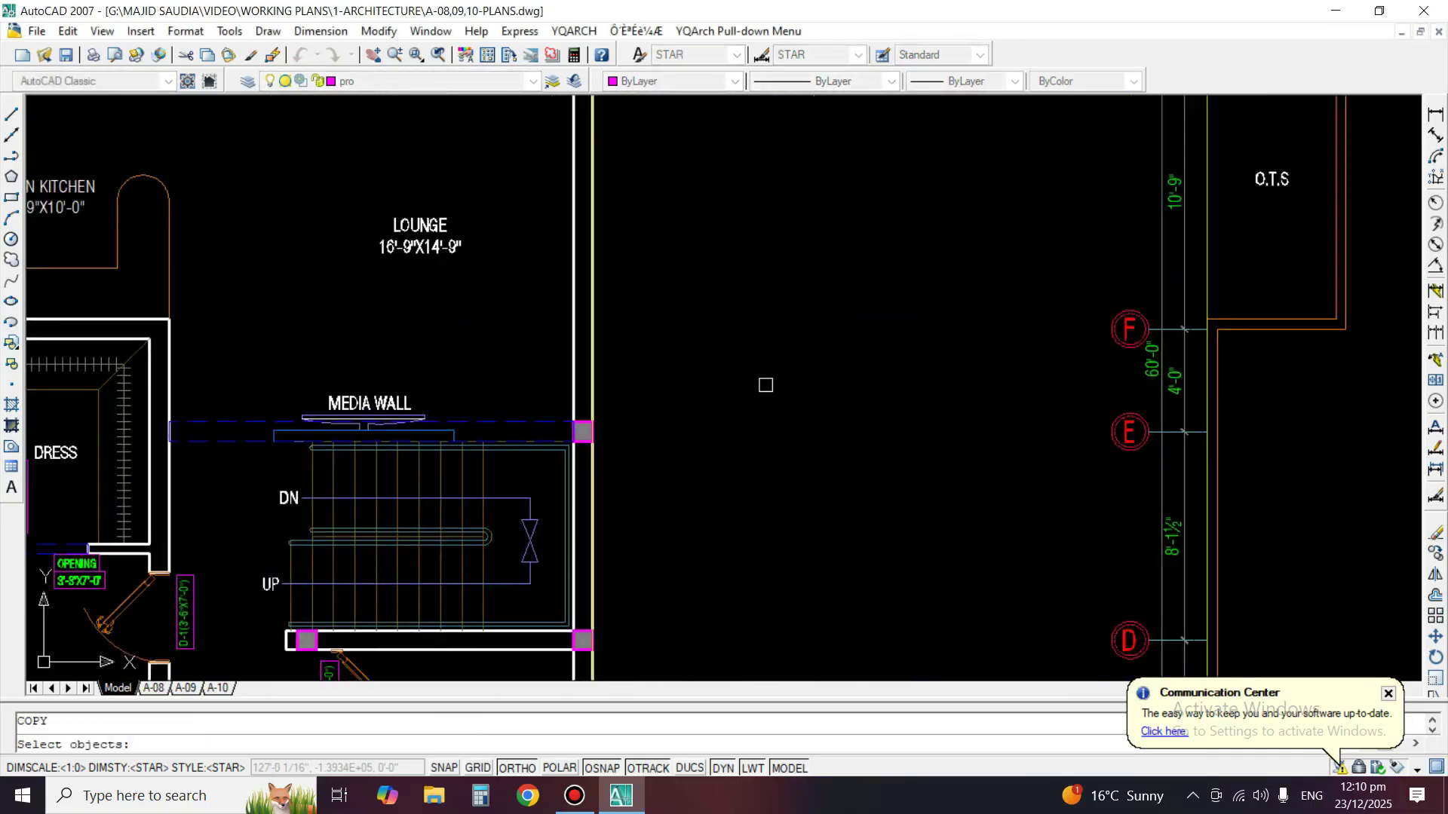
{"action": "scroll", "coordinate": [725, 348], "scroll_direction": "down", "scroll_amount": 4}
{"action": "scroll", "coordinate": [544, 200], "scroll_direction": "up", "scroll_amount": 4}
{"action": "left_click", "coordinate": [510, 191]}
{"action": "key", "text": "Return"}
{"action": "left_click", "coordinate": [522, 215]}
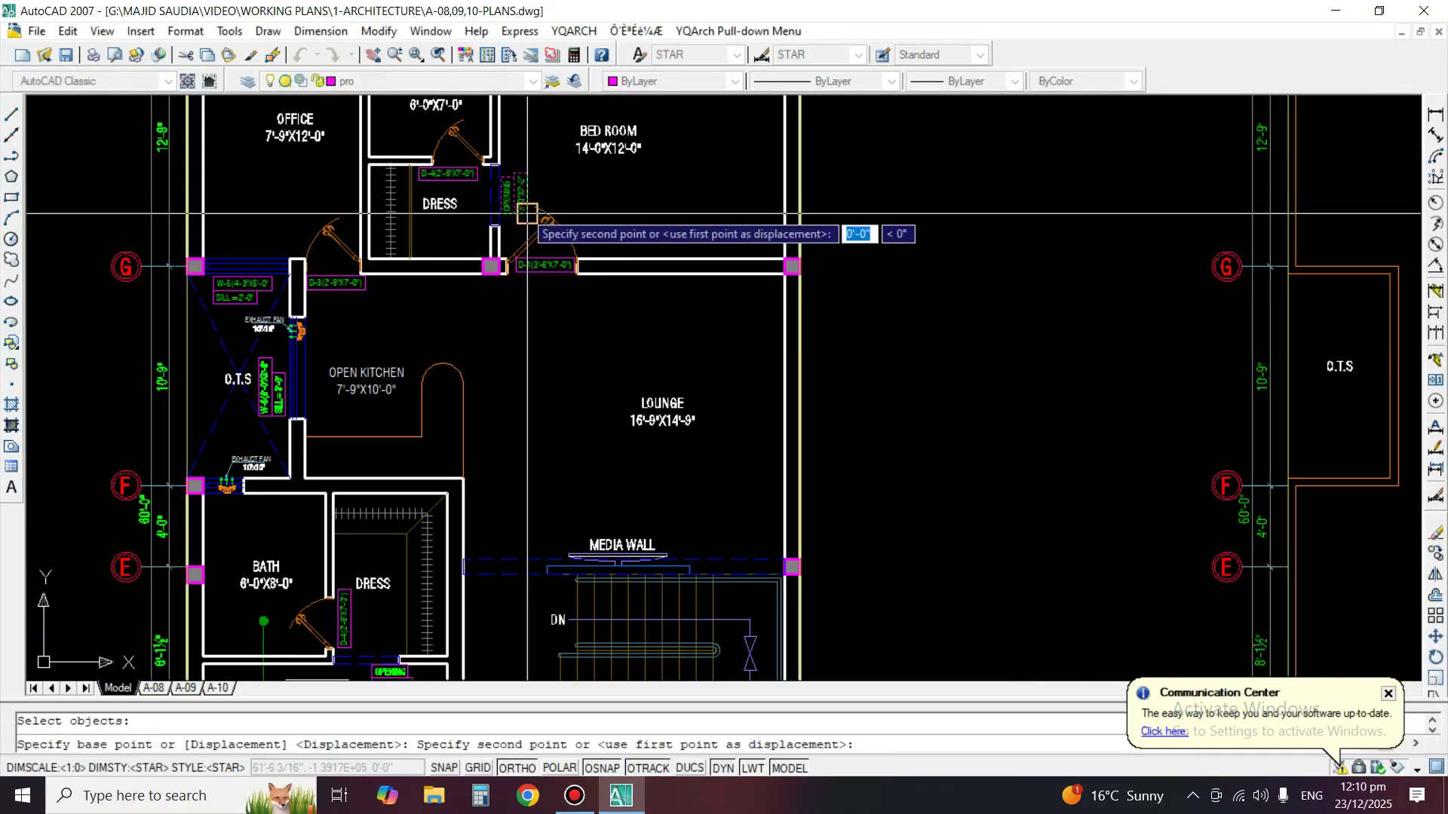
{"action": "scroll", "coordinate": [526, 225], "scroll_direction": "down", "scroll_amount": 5}
{"action": "key", "text": "F8"}
{"action": "scroll", "coordinate": [958, 300], "scroll_direction": "up", "scroll_amount": 2}
{"action": "scroll", "coordinate": [1014, 330], "scroll_direction": "up", "scroll_amount": 3}
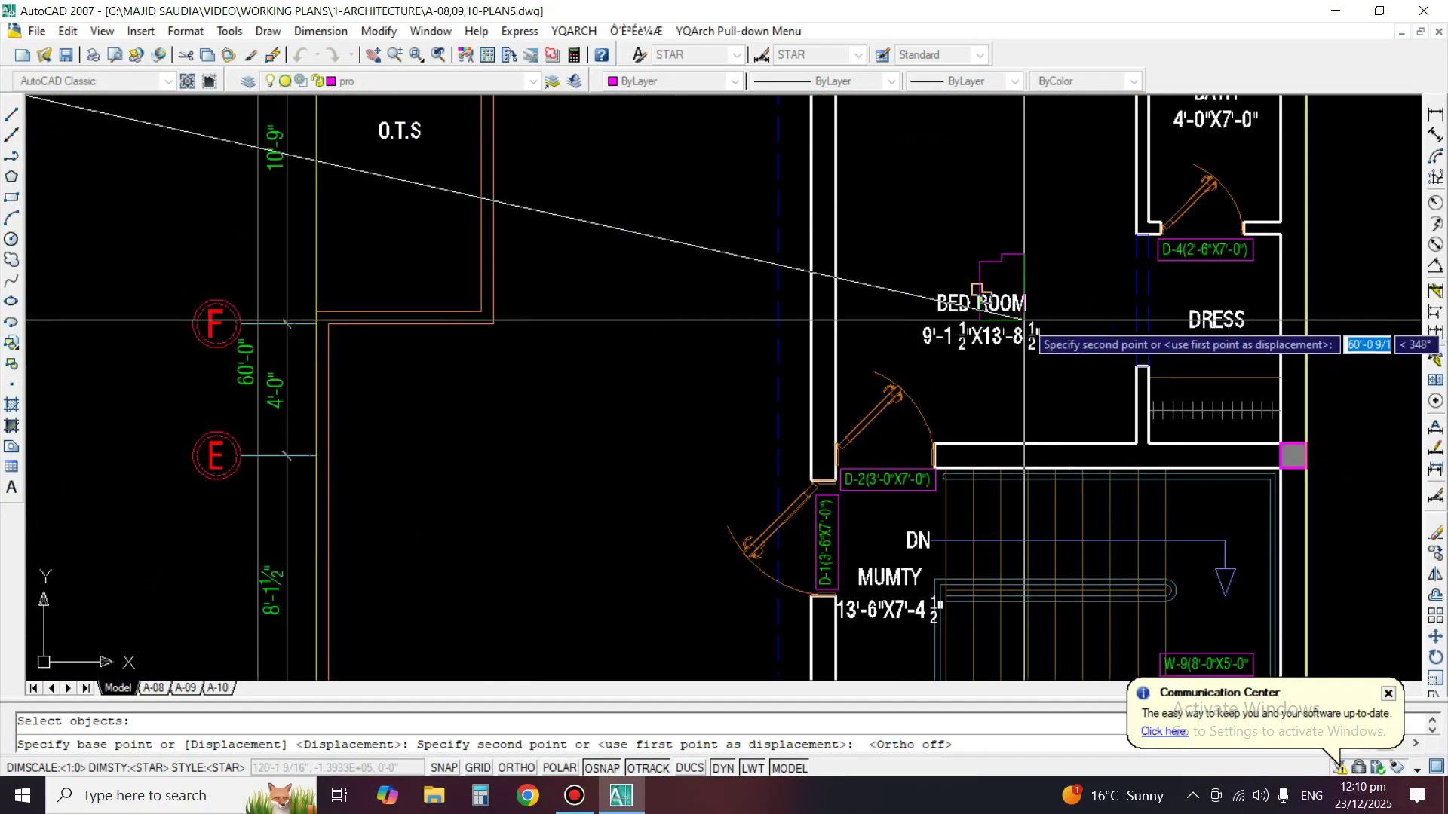
{"action": "left_click", "coordinate": [1112, 328]}
{"action": "key", "text": "Return"}
Move the copied OPENING tag slightly down and closer to the mumty floor dress opening.
{"action": "scroll", "coordinate": [1181, 280], "scroll_direction": "up", "scroll_amount": 2}
{"action": "type", "text": "m"}
{"action": "key", "text": "Return"}
{"action": "key", "text": "Return"}
{"action": "left_click", "coordinate": [940, 482]}
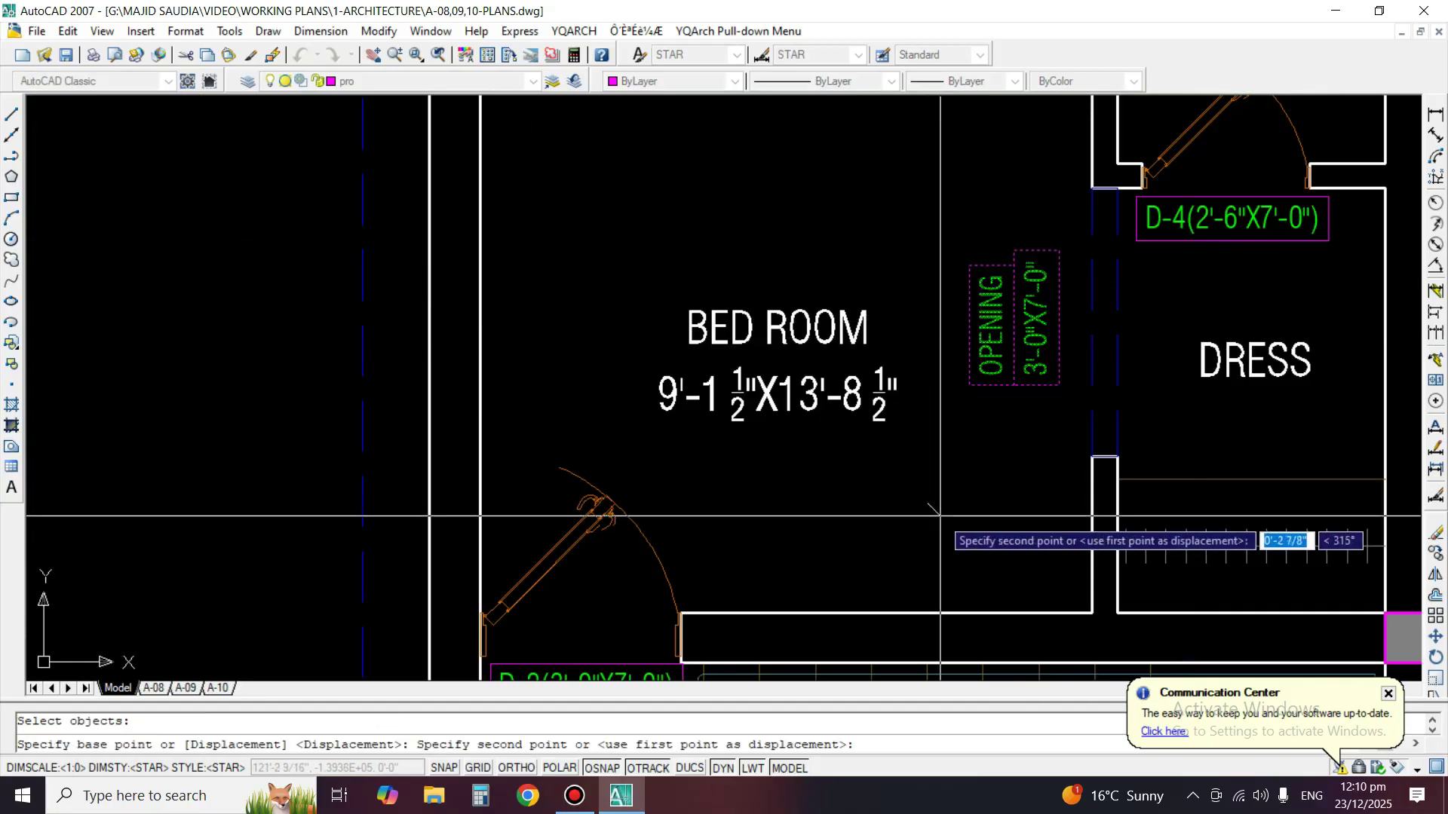
{"action": "left_click", "coordinate": [953, 495]}
Change the size on the mumty floor OPENING tag to 4'-0"X7'-0".
{"action": "type", "text": "ed"}
{"action": "key", "text": "Return"}
{"action": "left_click", "coordinate": [1035, 381]}
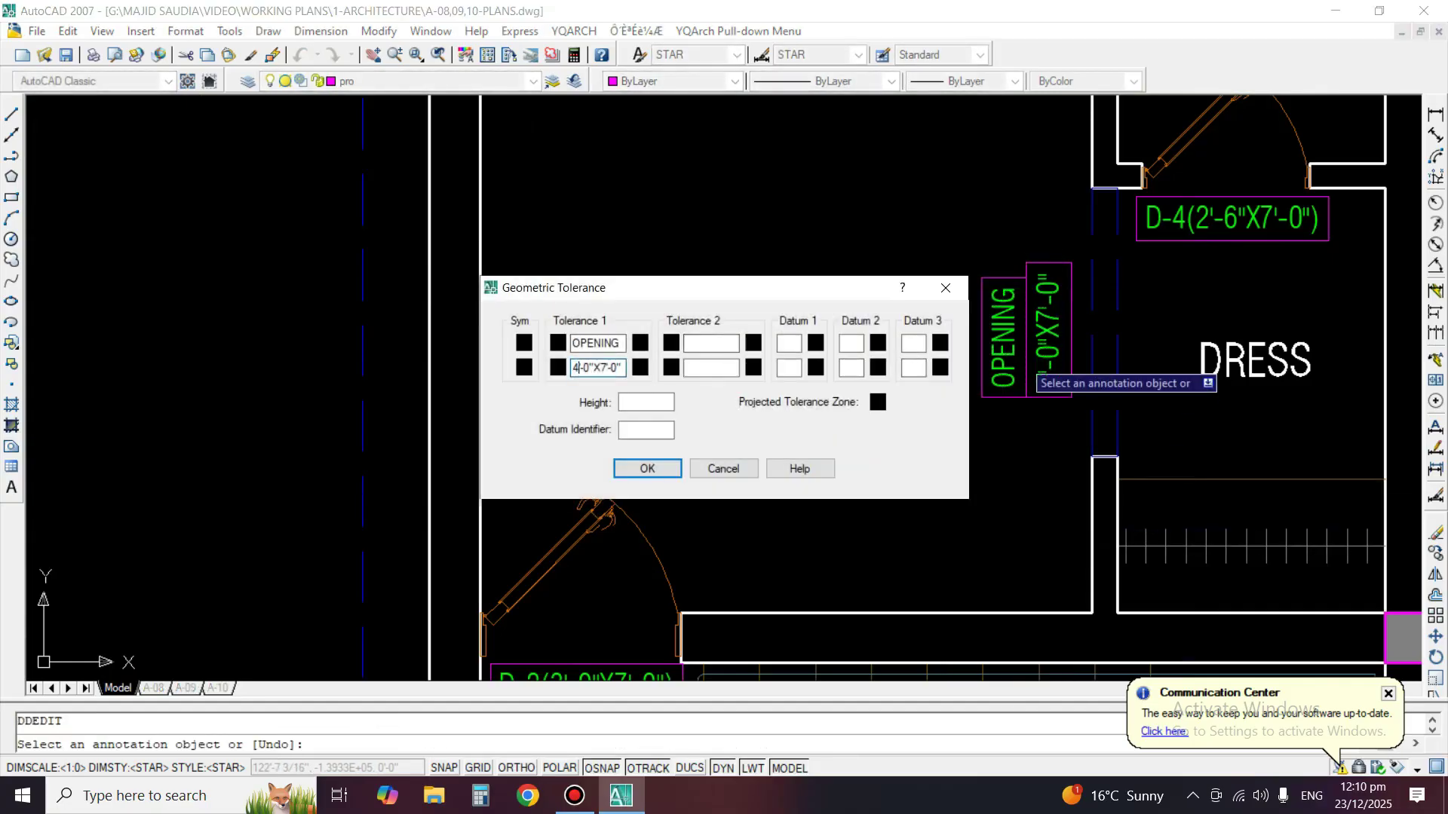
{"action": "left_click", "coordinate": [634, 472]}
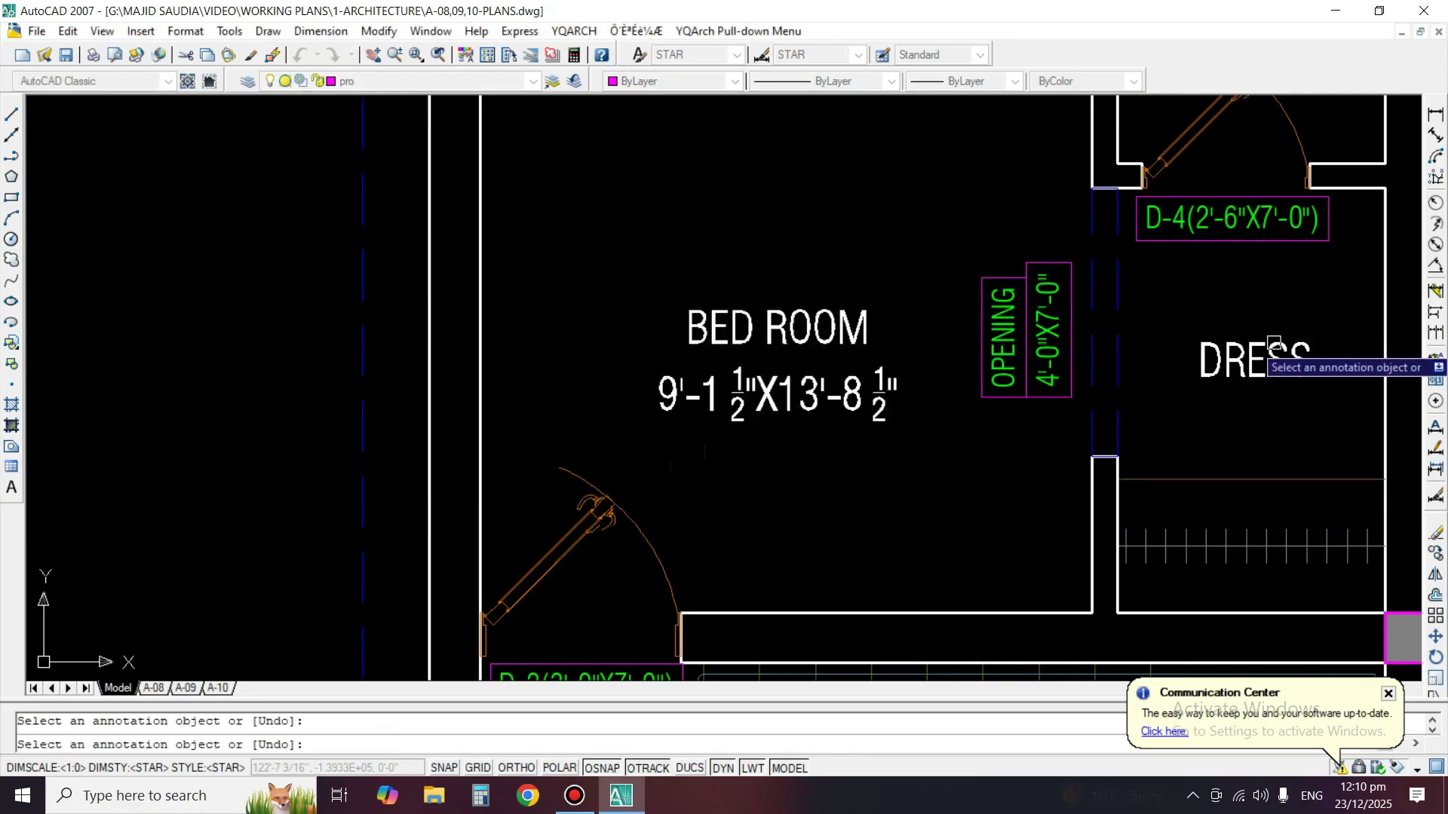
{"action": "key", "text": "Return"}
Move the OPENING 4'-0"X7'-0" tag slightly closer to the dress opening on the mumty floor.
{"action": "type", "text": "m"}
{"action": "key", "text": "Return"}
{"action": "left_click", "coordinate": [1059, 393]}
{"action": "key", "text": "Return"}
{"action": "left_click", "coordinate": [990, 489]}
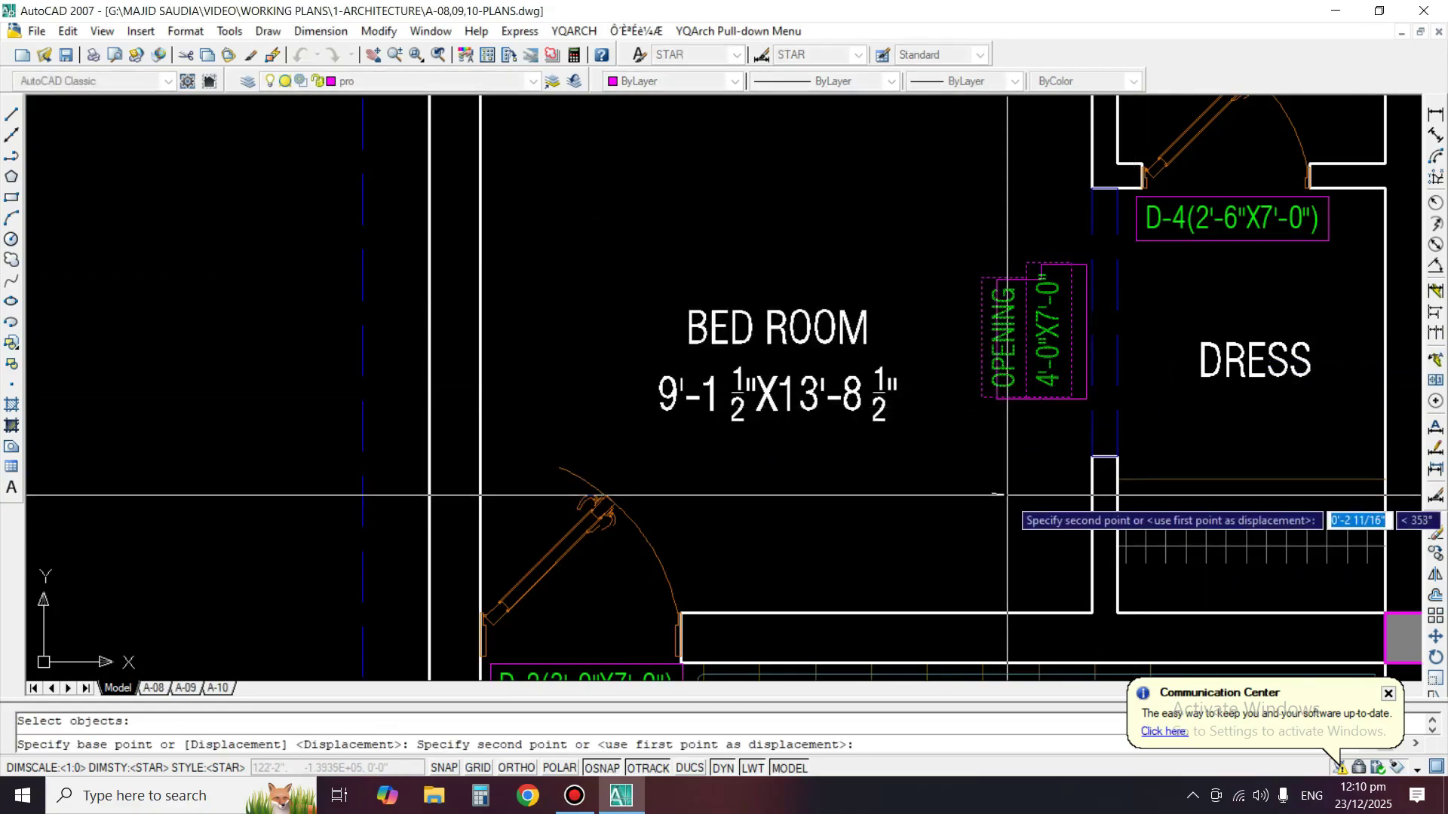
{"action": "left_click", "coordinate": [1026, 488]}
Look over the first and ground floor plans for wall openings that still lack a size tag.
{"action": "scroll", "coordinate": [1061, 426], "scroll_direction": "down", "scroll_amount": 8}
{"action": "middle_click_drag", "start_coordinate": [849, 391], "coordinate": [961, 358]}
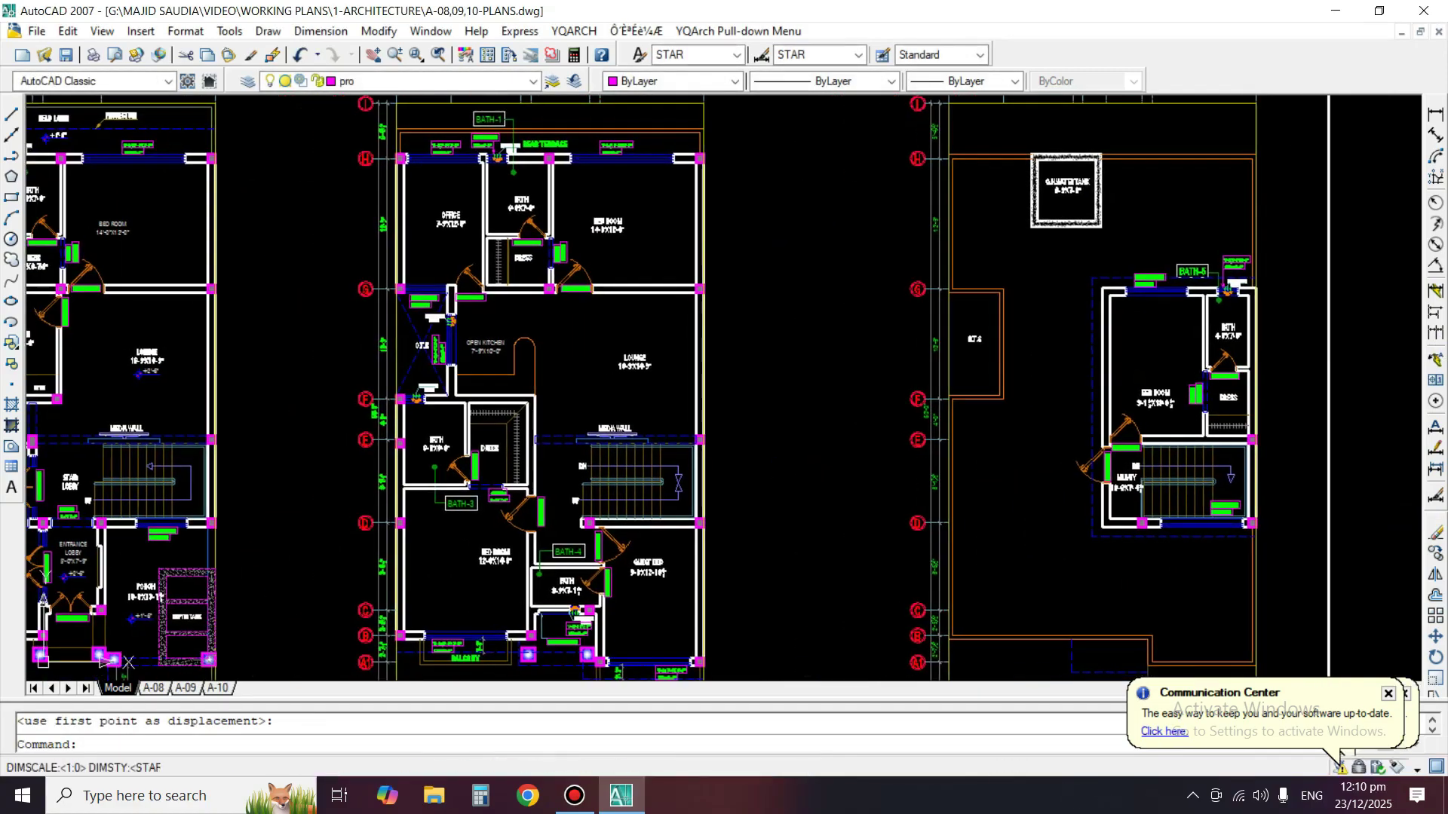
{"action": "mouse_move", "coordinate": [512, 307]}
{"action": "middle_mouse_down"}
{"action": "mouse_move", "coordinate": [681, 266]}
{"action": "mouse_move", "coordinate": [839, 284]}
{"action": "middle_mouse_up"}
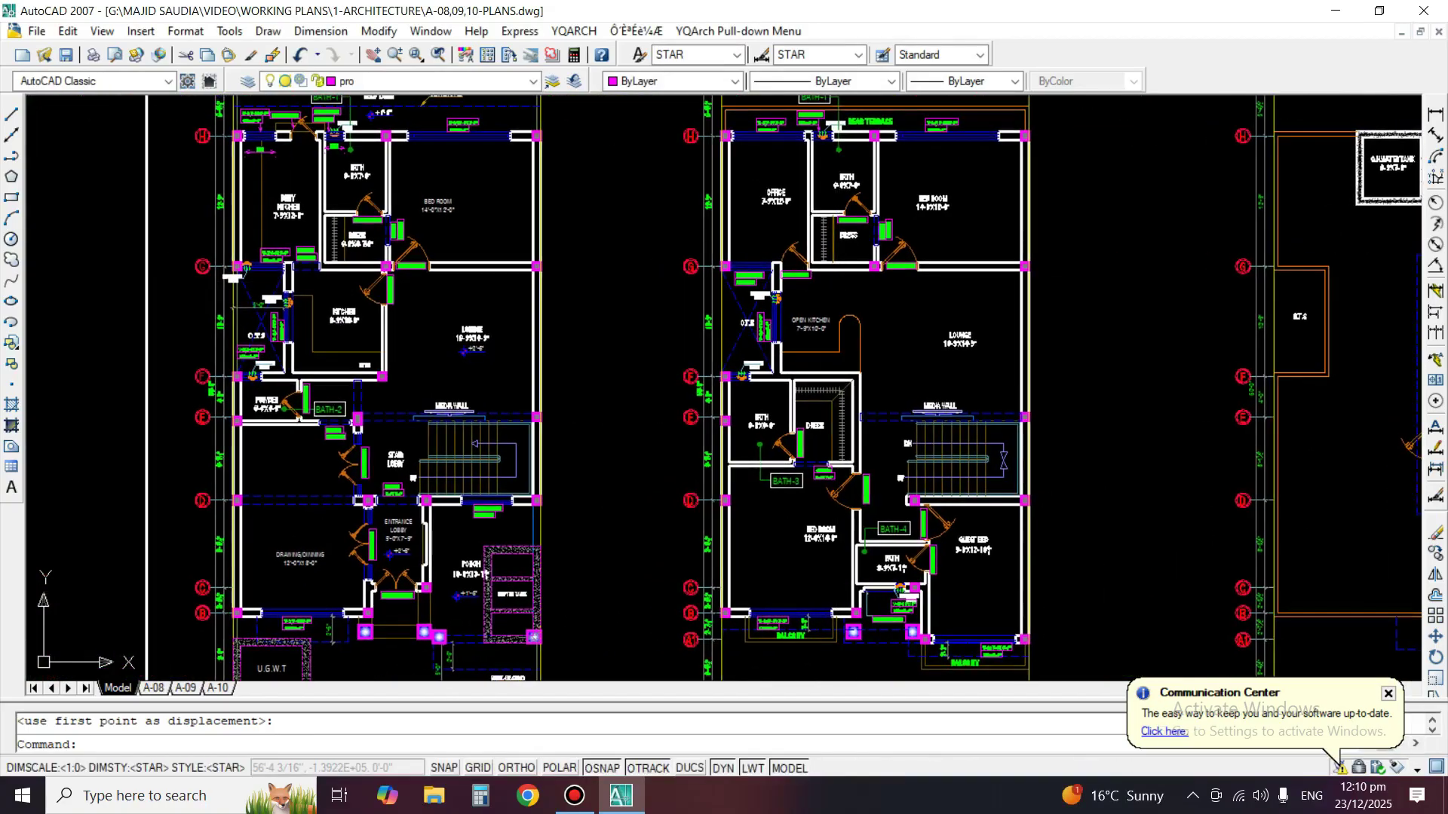
{"action": "middle_click_drag", "start_coordinate": [894, 452], "coordinate": [928, 399]}
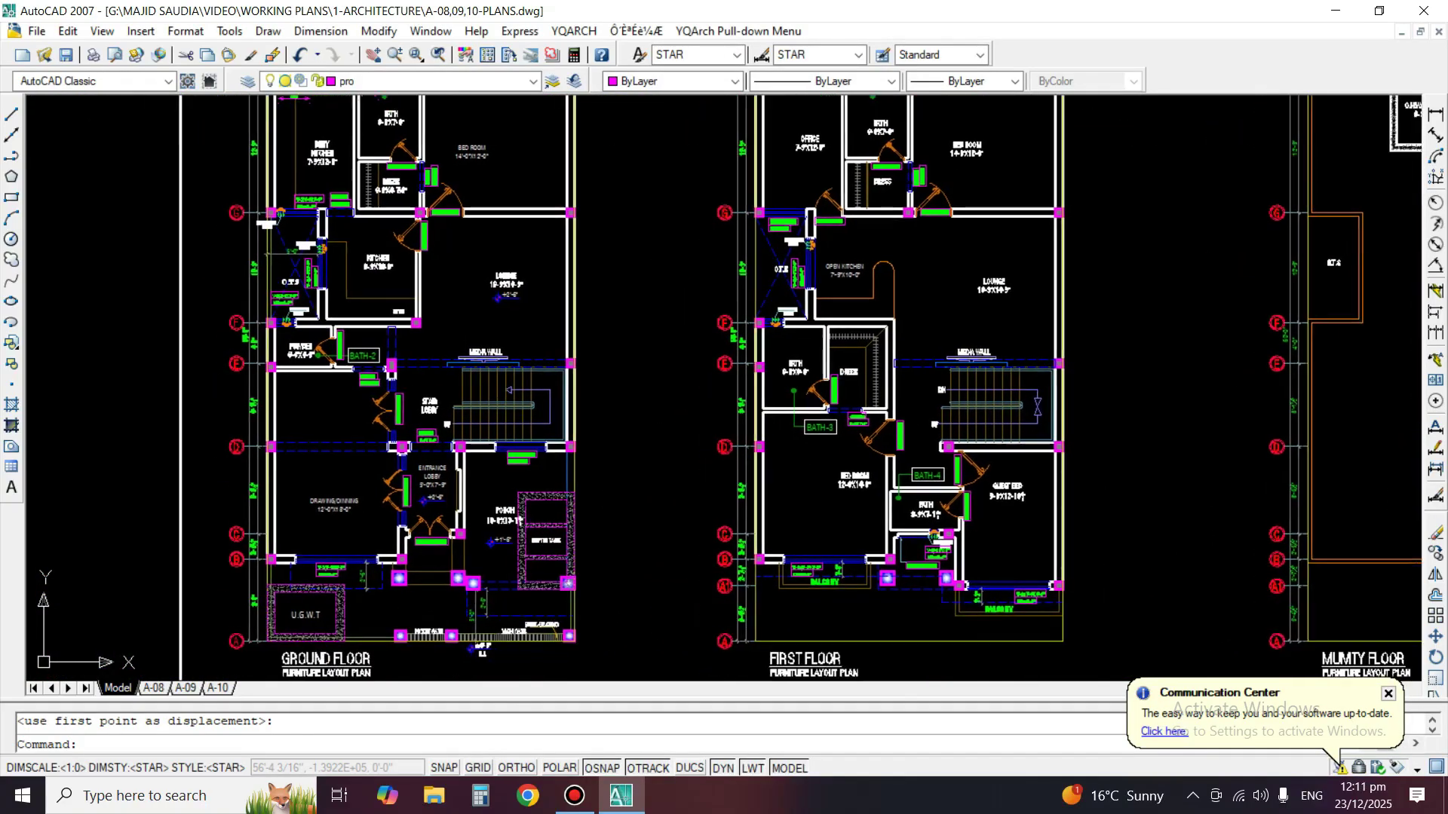
{"action": "scroll", "coordinate": [968, 604], "scroll_direction": "up", "scroll_amount": 2}
{"action": "middle_click_drag", "start_coordinate": [641, 224], "coordinate": [1009, 188]}
{"action": "scroll", "coordinate": [417, 323], "scroll_direction": "up", "scroll_amount": 4}
{"action": "mouse_move", "coordinate": [417, 323]}
{"action": "middle_mouse_down"}
{"action": "mouse_move", "coordinate": [623, 351]}
{"action": "mouse_move", "coordinate": [612, 482]}
{"action": "middle_mouse_up"}
{"action": "key", "text": "Escape"}
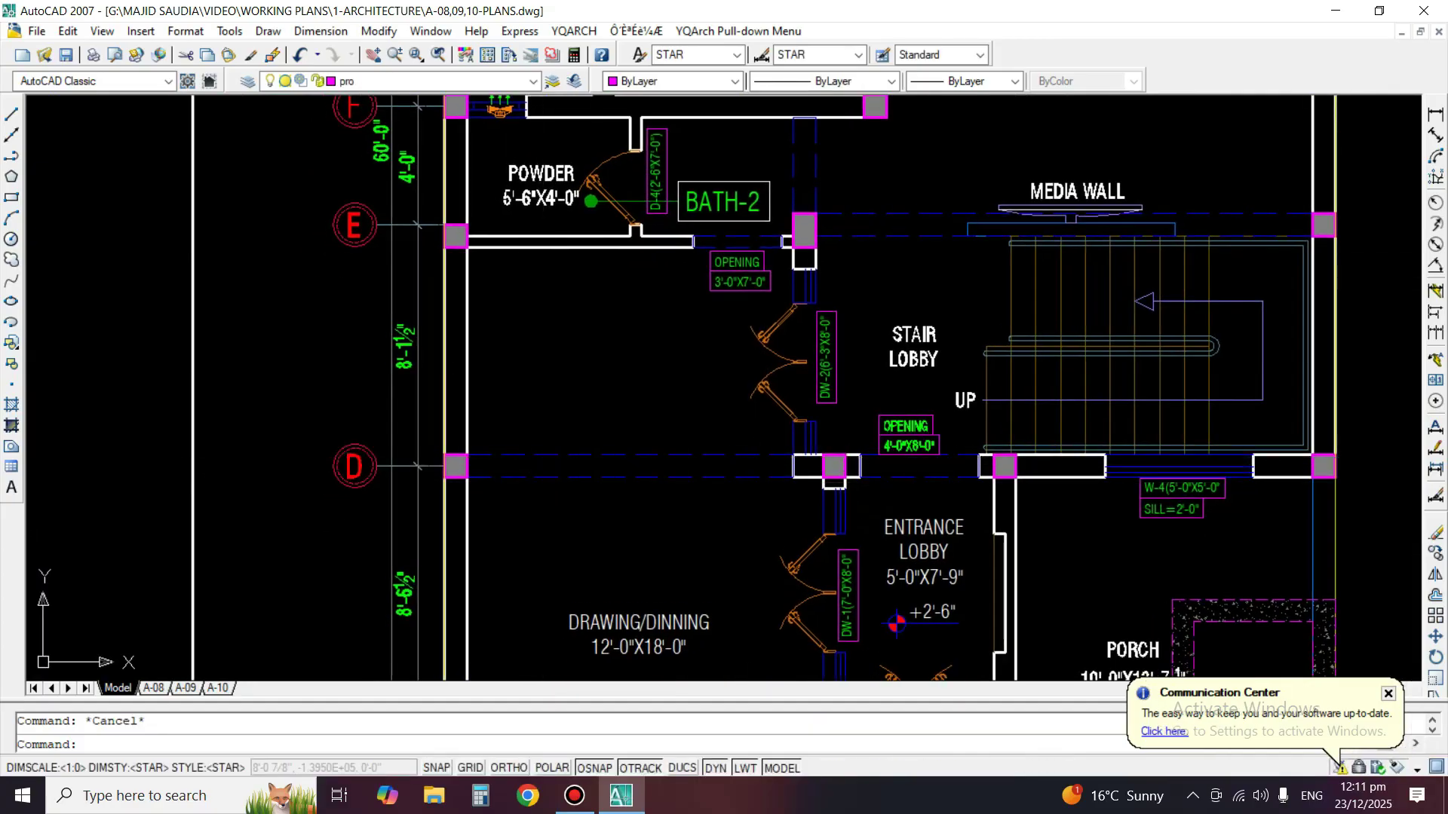
{"action": "type", "text": "co"}
{"action": "key", "text": "Return"}
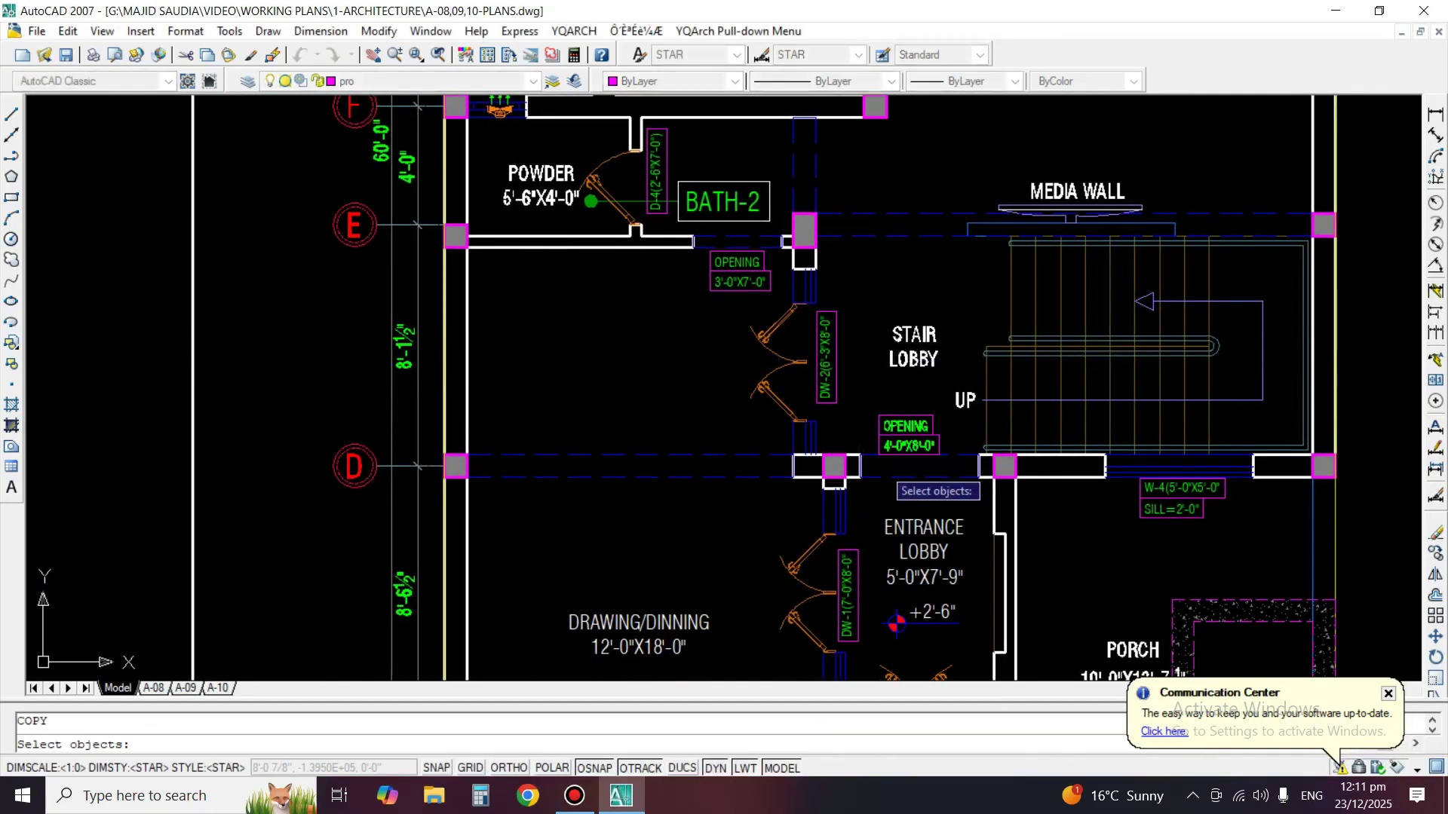
{"action": "key", "text": "Return"}
Check the width of the ground floor opening between the BATH-2 lobby and the lounge with a trial linear dimension.
{"action": "scroll", "coordinate": [811, 94], "scroll_direction": "up", "scroll_amount": 2}
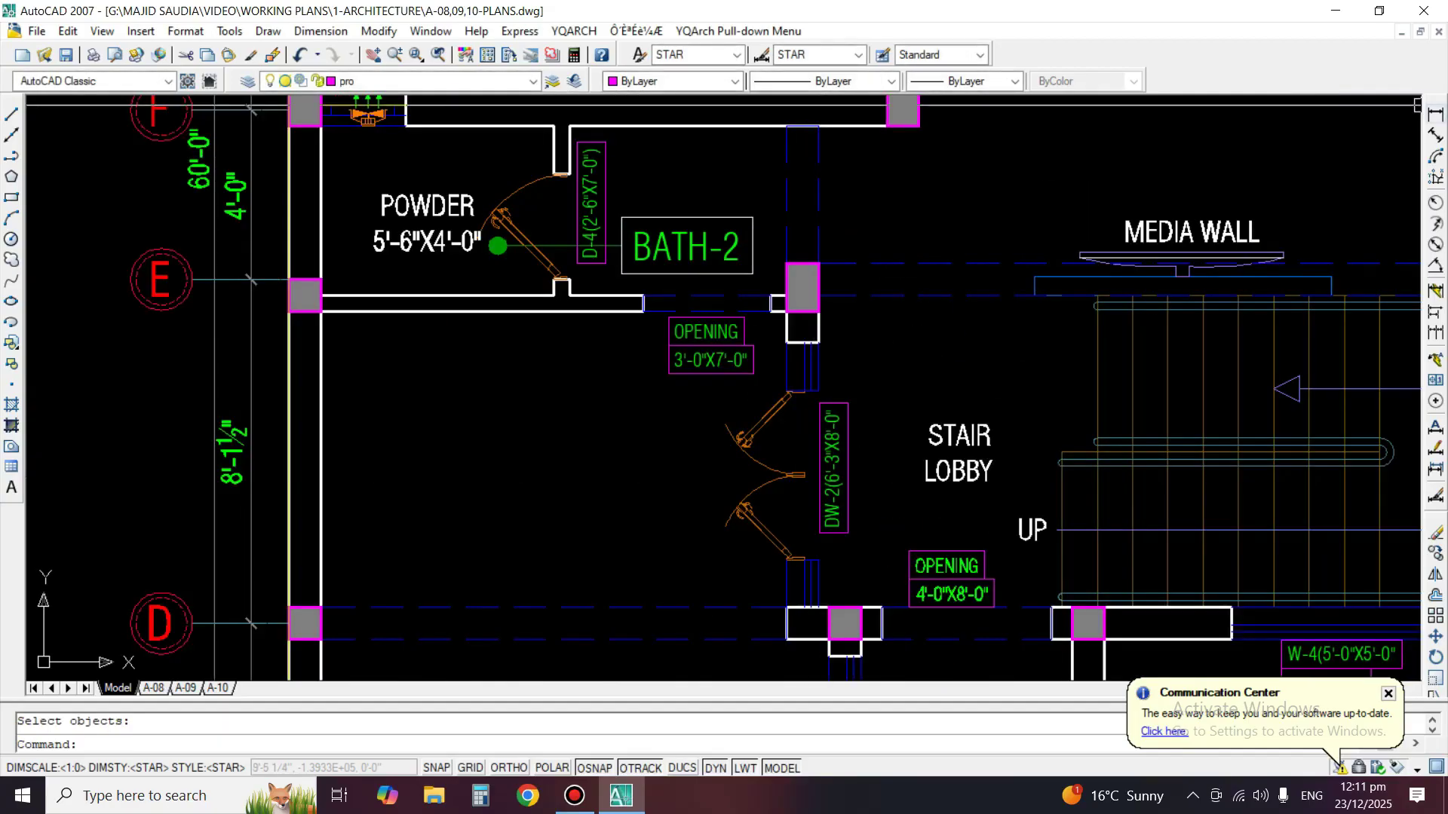
{"action": "left_click", "coordinate": [1435, 114]}
{"action": "scroll", "coordinate": [807, 203], "scroll_direction": "up", "scroll_amount": 2}
{"action": "key", "text": "Return"}
{"action": "left_click", "coordinate": [821, 202]}
{"action": "left_click", "coordinate": [872, 194]}
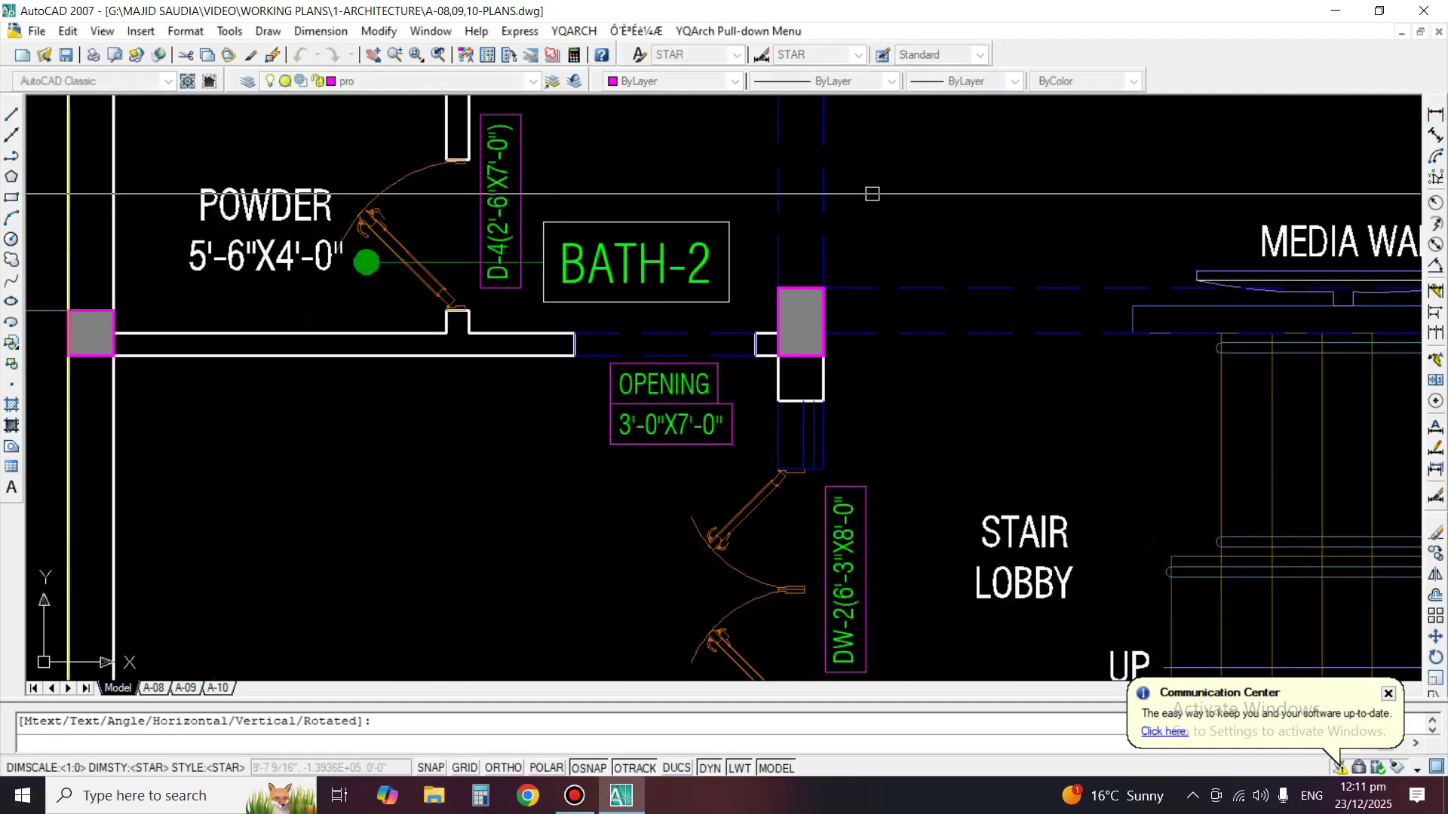
Copy the OPENING tag from the first floor dress to the lounge side of the ground floor opening near BATH-2.
{"action": "scroll", "coordinate": [867, 204], "scroll_direction": "down", "scroll_amount": 2}
{"action": "scroll", "coordinate": [803, 195], "scroll_direction": "down", "scroll_amount": 6}
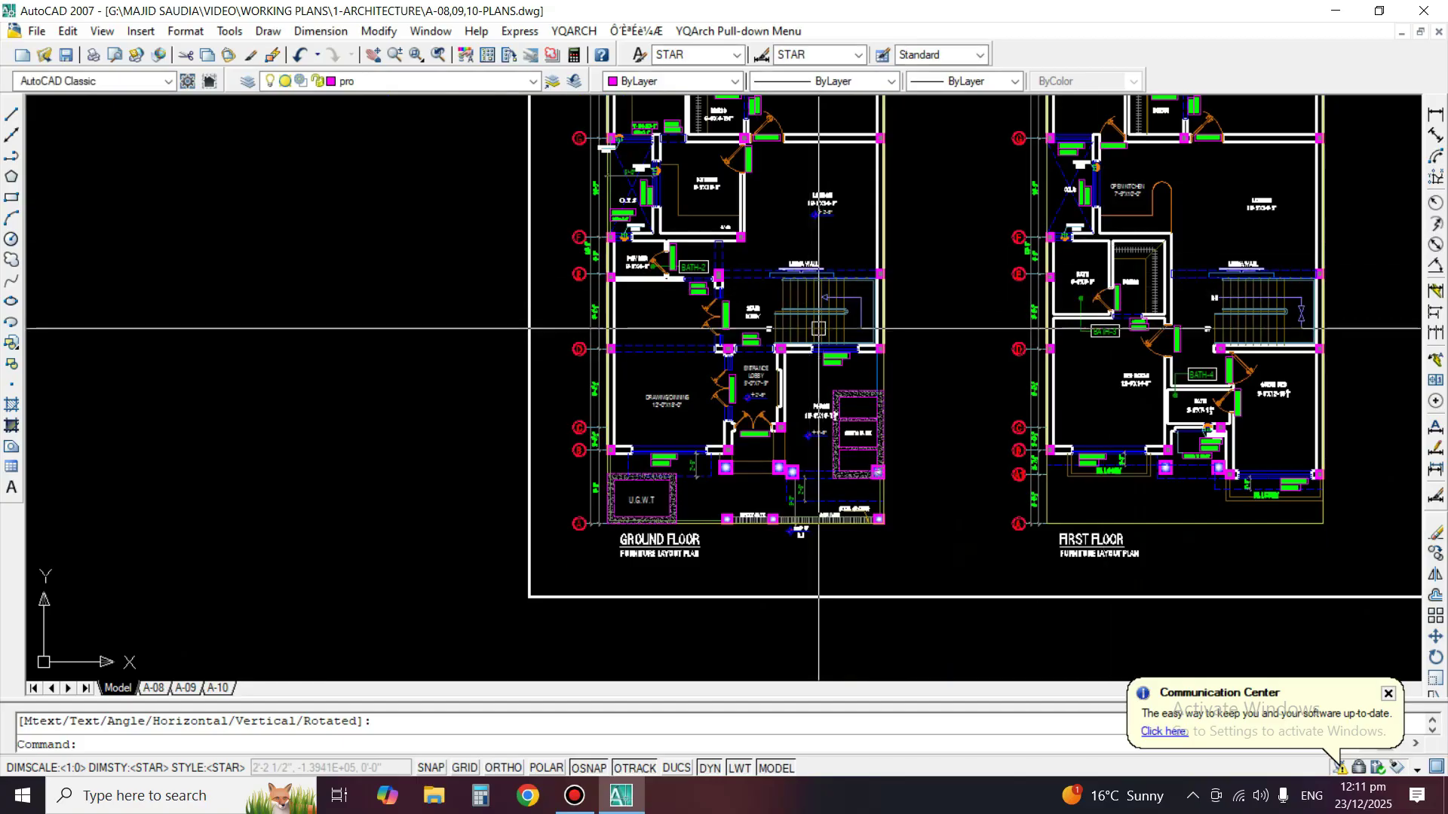
{"action": "scroll", "coordinate": [818, 329], "scroll_direction": "up", "scroll_amount": 5}
{"action": "middle_click_drag", "start_coordinate": [369, 141], "coordinate": [822, 473]}
{"action": "type", "text": "c"}
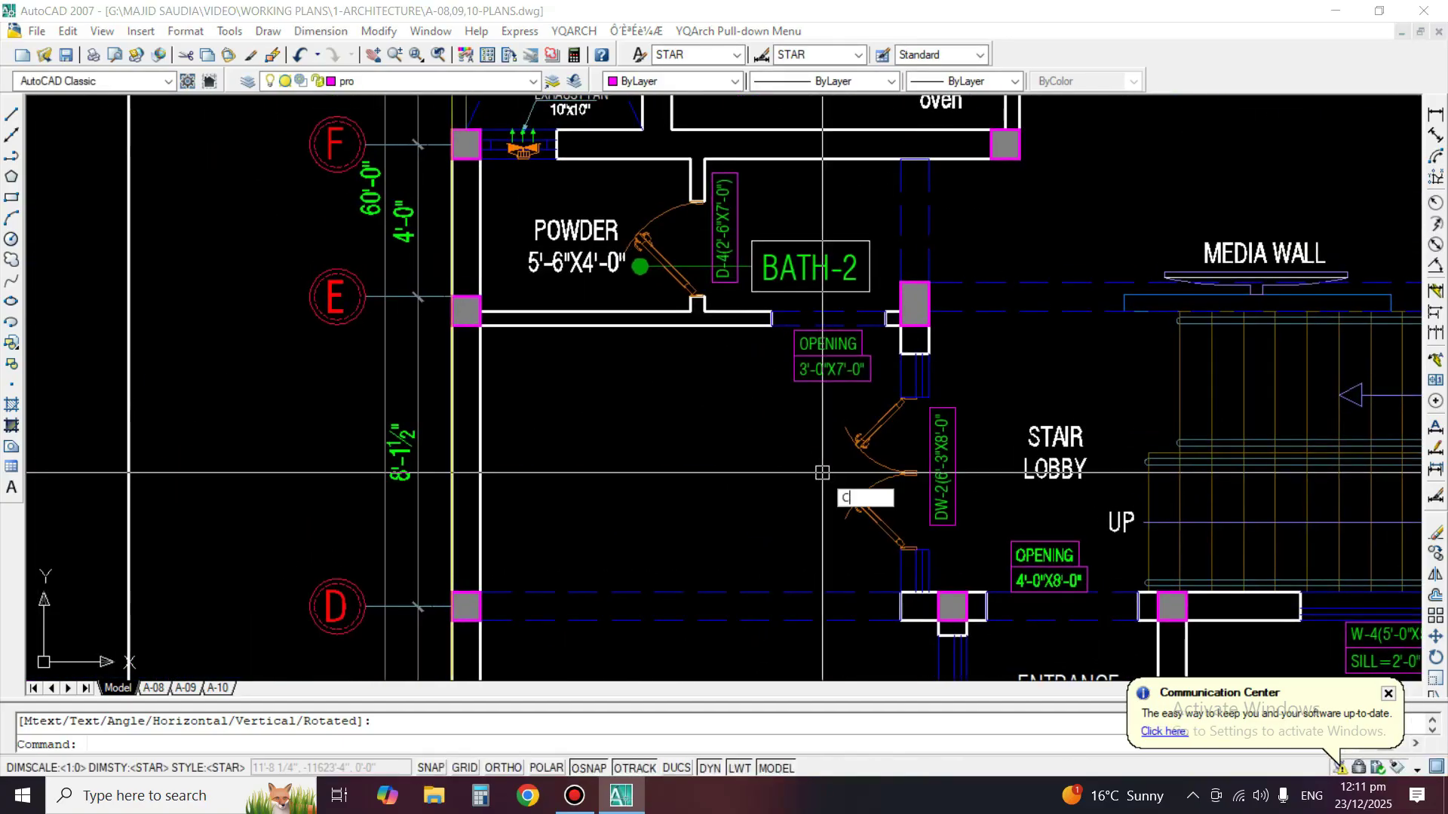
{"action": "type", "text": "o"}
{"action": "key", "text": "Return"}
{"action": "scroll", "coordinate": [758, 464], "scroll_direction": "down", "scroll_amount": 3}
{"action": "scroll", "coordinate": [1056, 632], "scroll_direction": "up", "scroll_amount": 3}
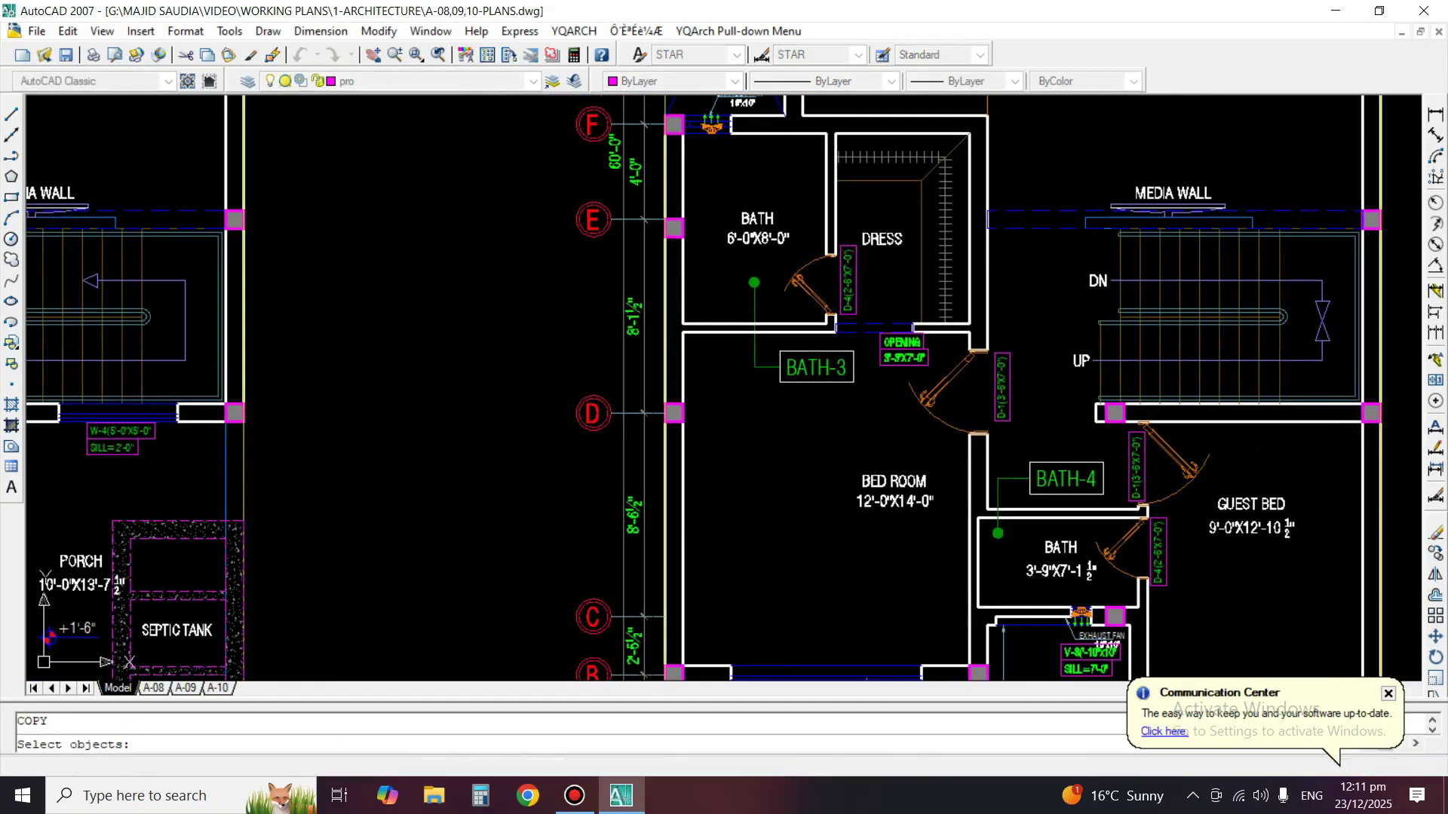
{"action": "middle_click_drag", "start_coordinate": [524, 579], "coordinate": [476, 432]}
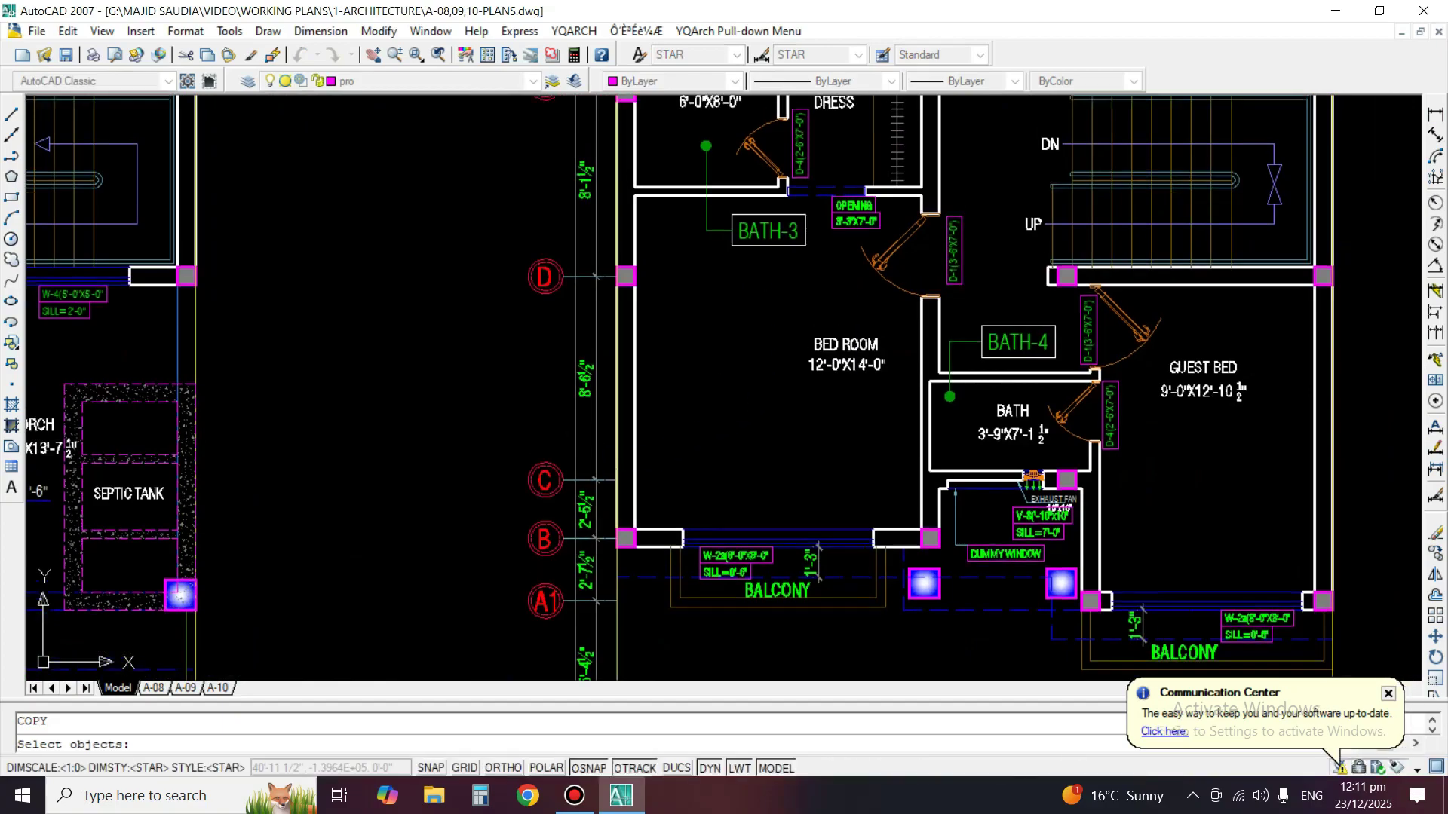
{"action": "scroll", "coordinate": [839, 289], "scroll_direction": "up", "scroll_amount": 2}
{"action": "scroll", "coordinate": [1026, 475], "scroll_direction": "down", "scroll_amount": 4}
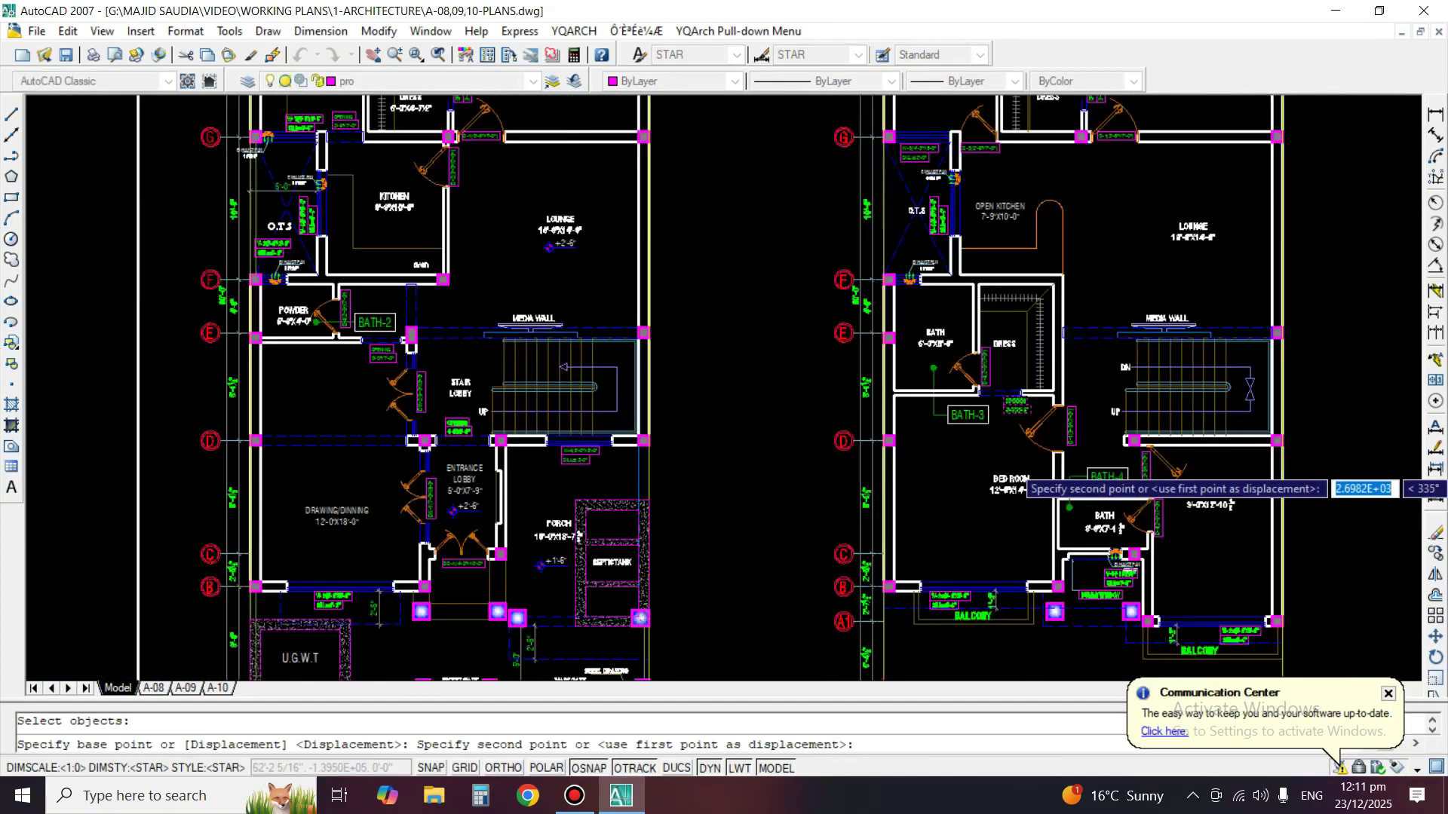
{"action": "scroll", "coordinate": [966, 490], "scroll_direction": "up", "scroll_amount": 4}
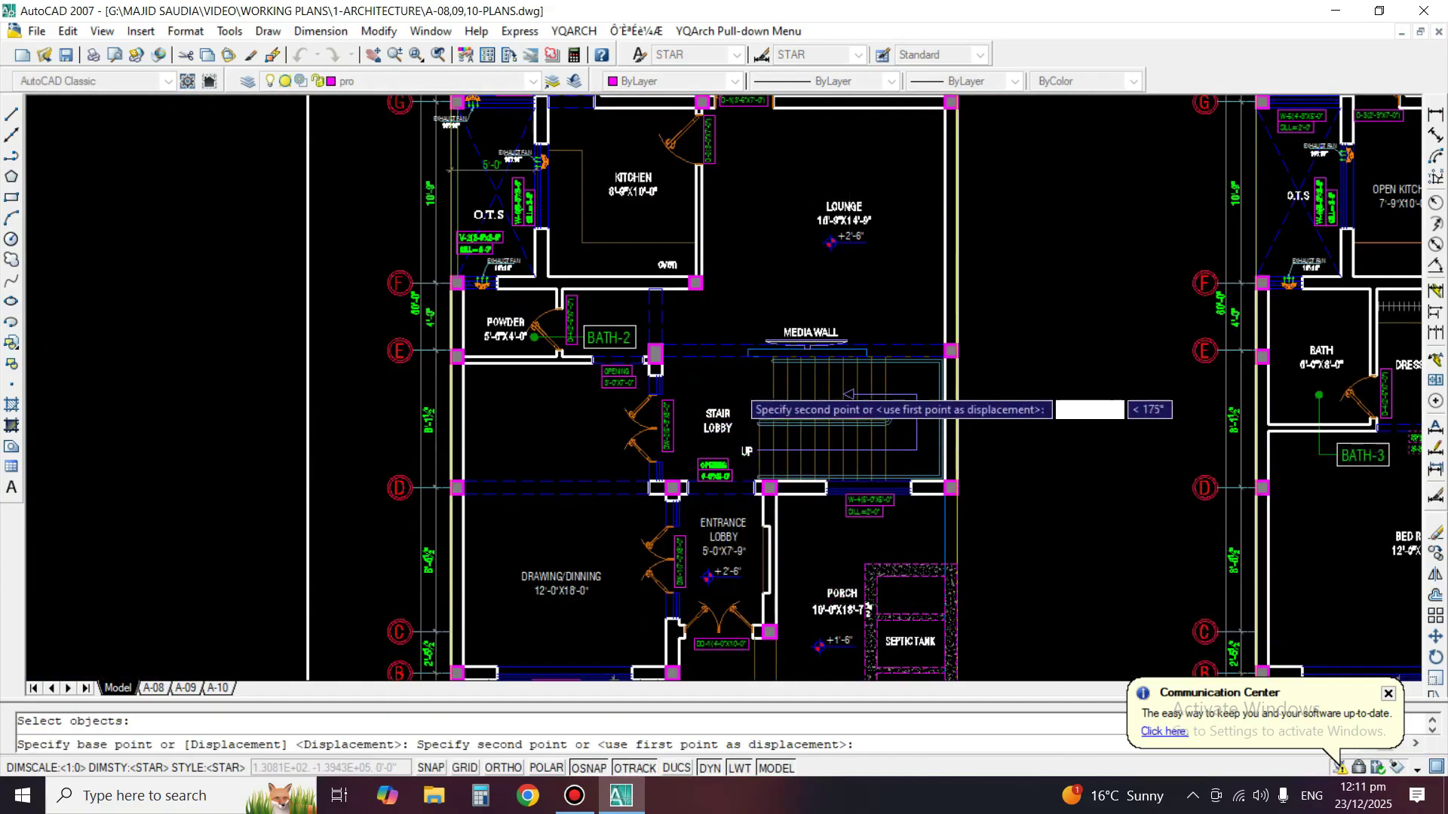
{"action": "scroll", "coordinate": [752, 385], "scroll_direction": "up", "scroll_amount": 3}
{"action": "left_click", "coordinate": [629, 280]}
{"action": "key", "text": "Return"}
Rotate the copied OPENING 3'-3"X7'-0" tag 90 degrees so that it reads vertically along the opening.
{"action": "middle_click_drag", "start_coordinate": [629, 281], "coordinate": [694, 433]}
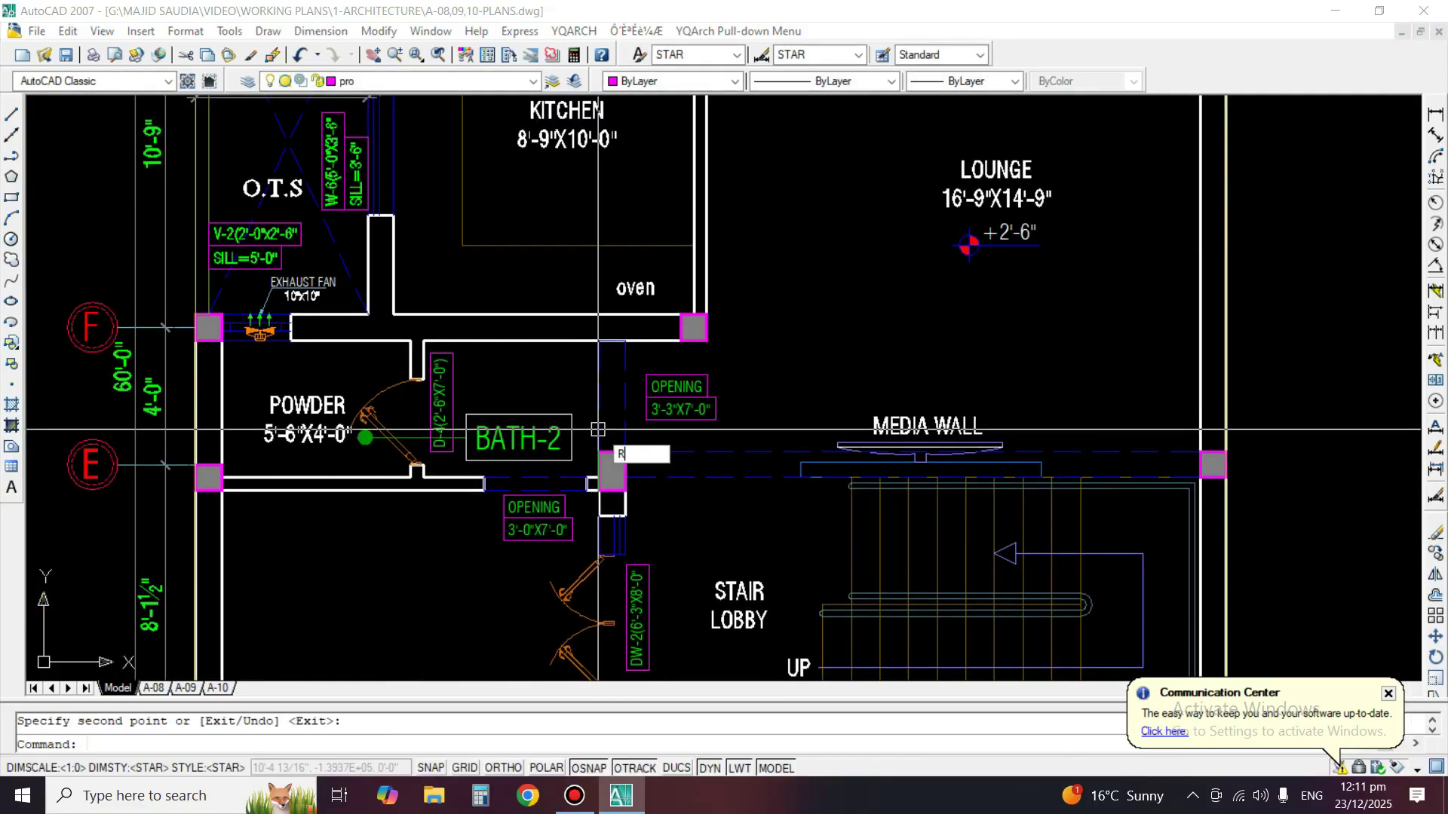
{"action": "type", "text": "r"}
{"action": "key", "text": "Return"}
{"action": "scroll", "coordinate": [598, 430], "scroll_direction": "up", "scroll_amount": 3}
{"action": "left_click", "coordinate": [666, 390]}
{"action": "key", "text": "Return"}
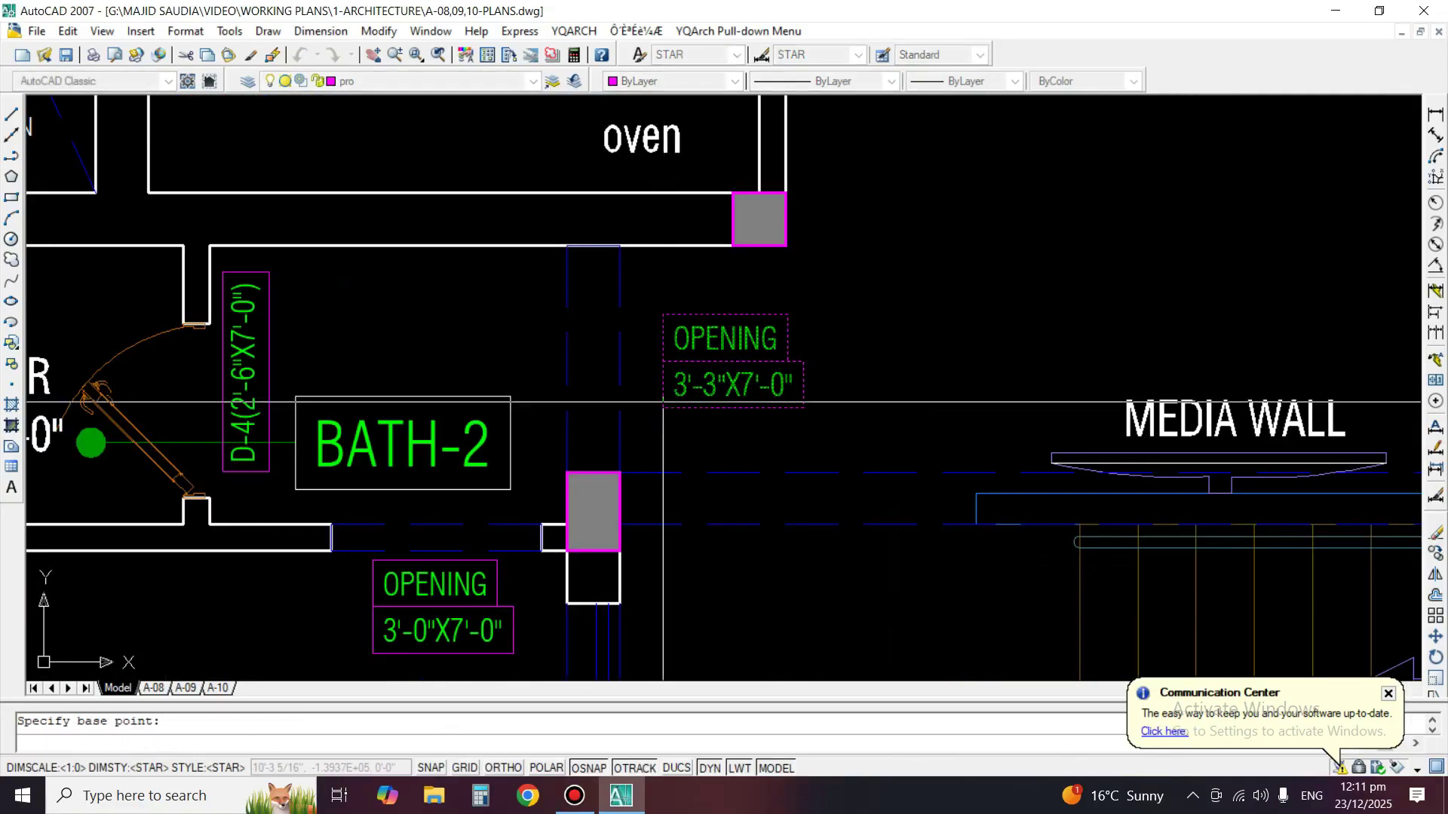
{"action": "left_click", "coordinate": [664, 407]}
{"action": "key", "text": "F8"}
{"action": "left_click", "coordinate": [534, 175]}
Move the rotated OPENING tag out of the wall opening to just beside it on the lounge side.
{"action": "type", "text": "m"}
{"action": "key", "text": "Return"}
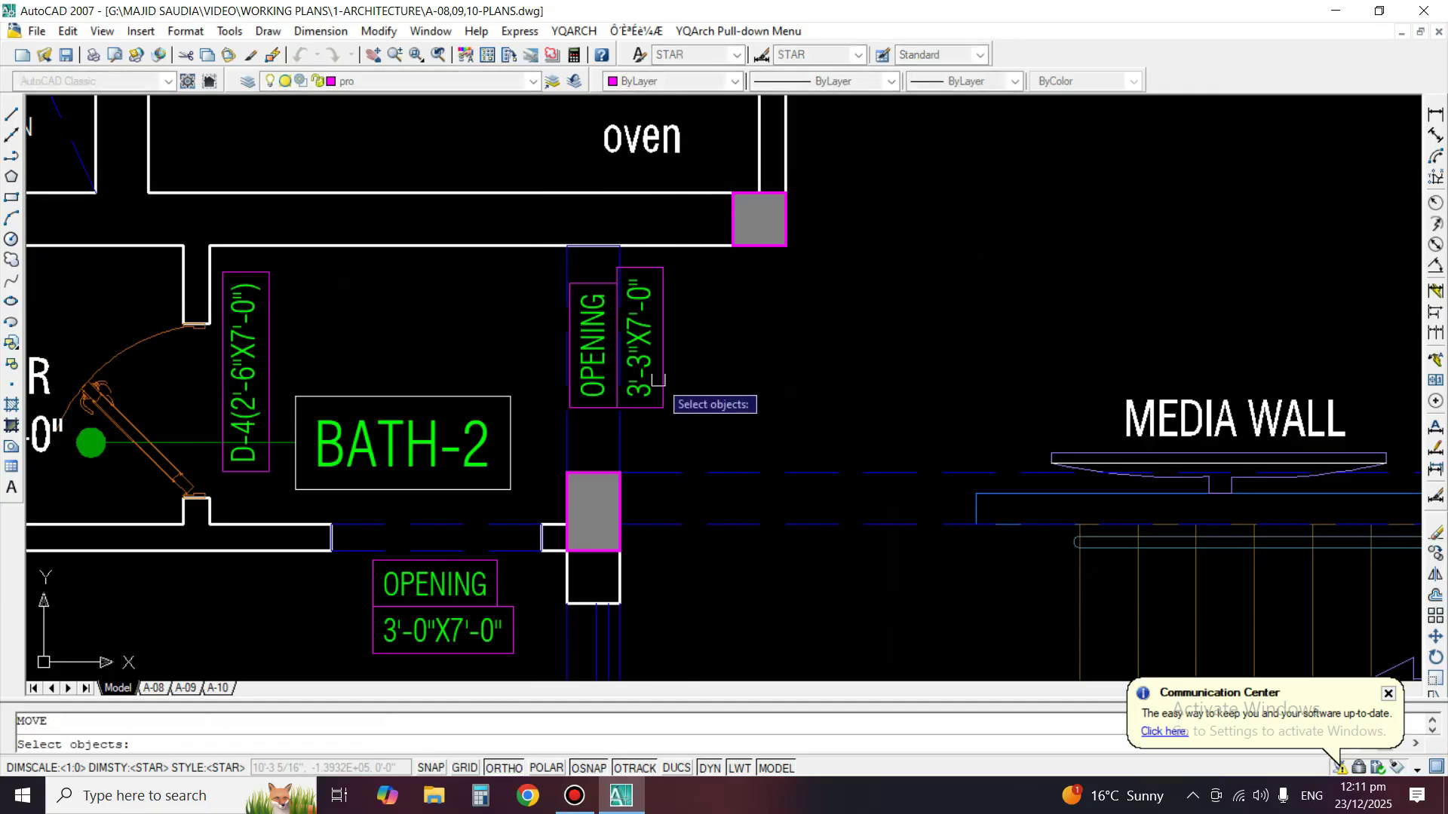
{"action": "left_click", "coordinate": [641, 355]}
{"action": "key", "text": "Return"}
{"action": "left_click", "coordinate": [722, 372]}
{"action": "left_click", "coordinate": [788, 373]}
{"action": "key", "text": "Return"}
{"action": "left_click", "coordinate": [746, 362]}
{"action": "left_click", "coordinate": [703, 376]}
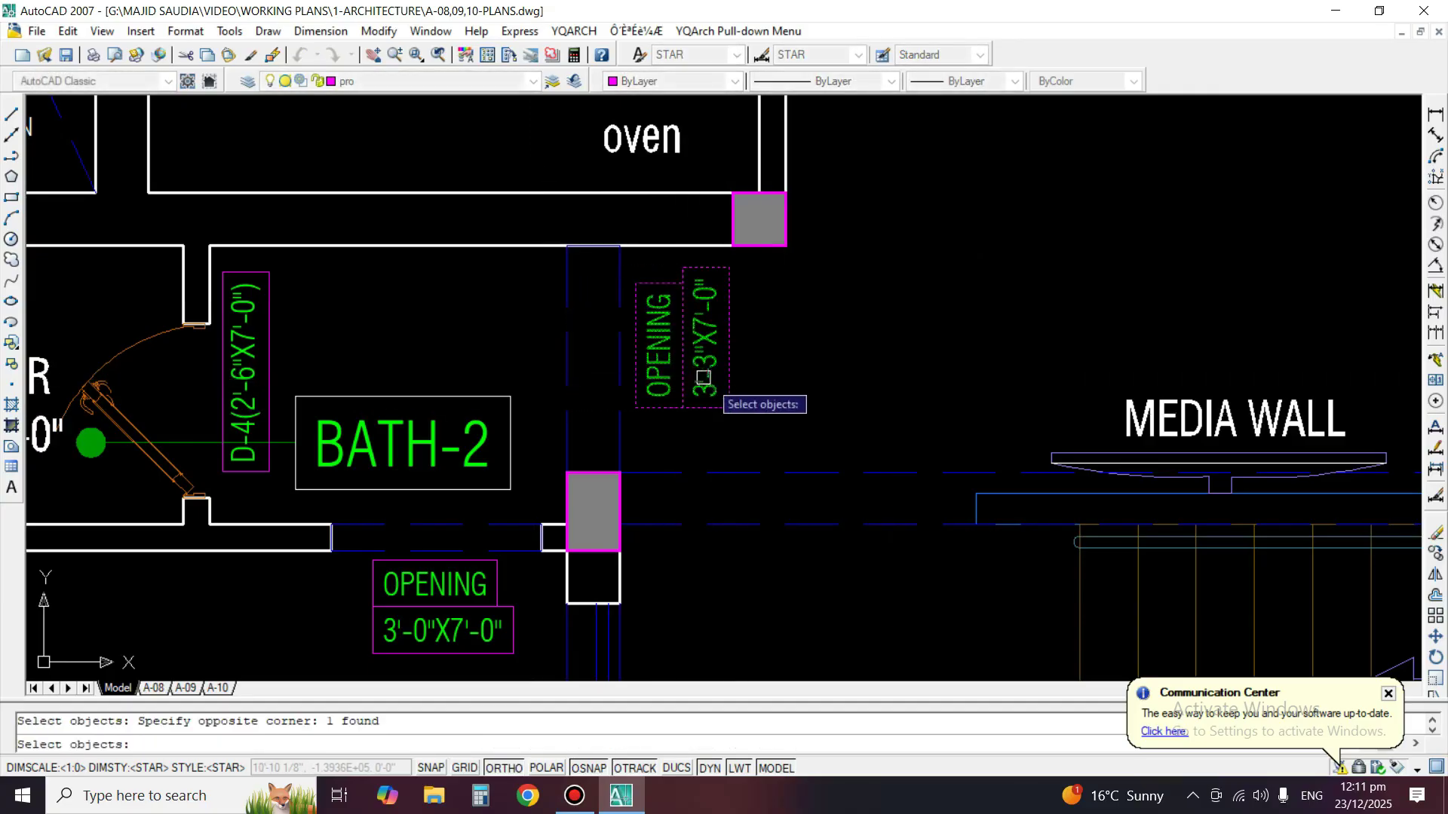
{"action": "key", "text": "Return"}
{"action": "left_click", "coordinate": [841, 406]}
{"action": "left_click", "coordinate": [832, 407]}
{"action": "scroll", "coordinate": [772, 472], "scroll_direction": "down", "scroll_amount": 2}
{"action": "type", "text": "e"}
{"action": "key", "text": "Return"}
{"action": "key", "text": "Return"}
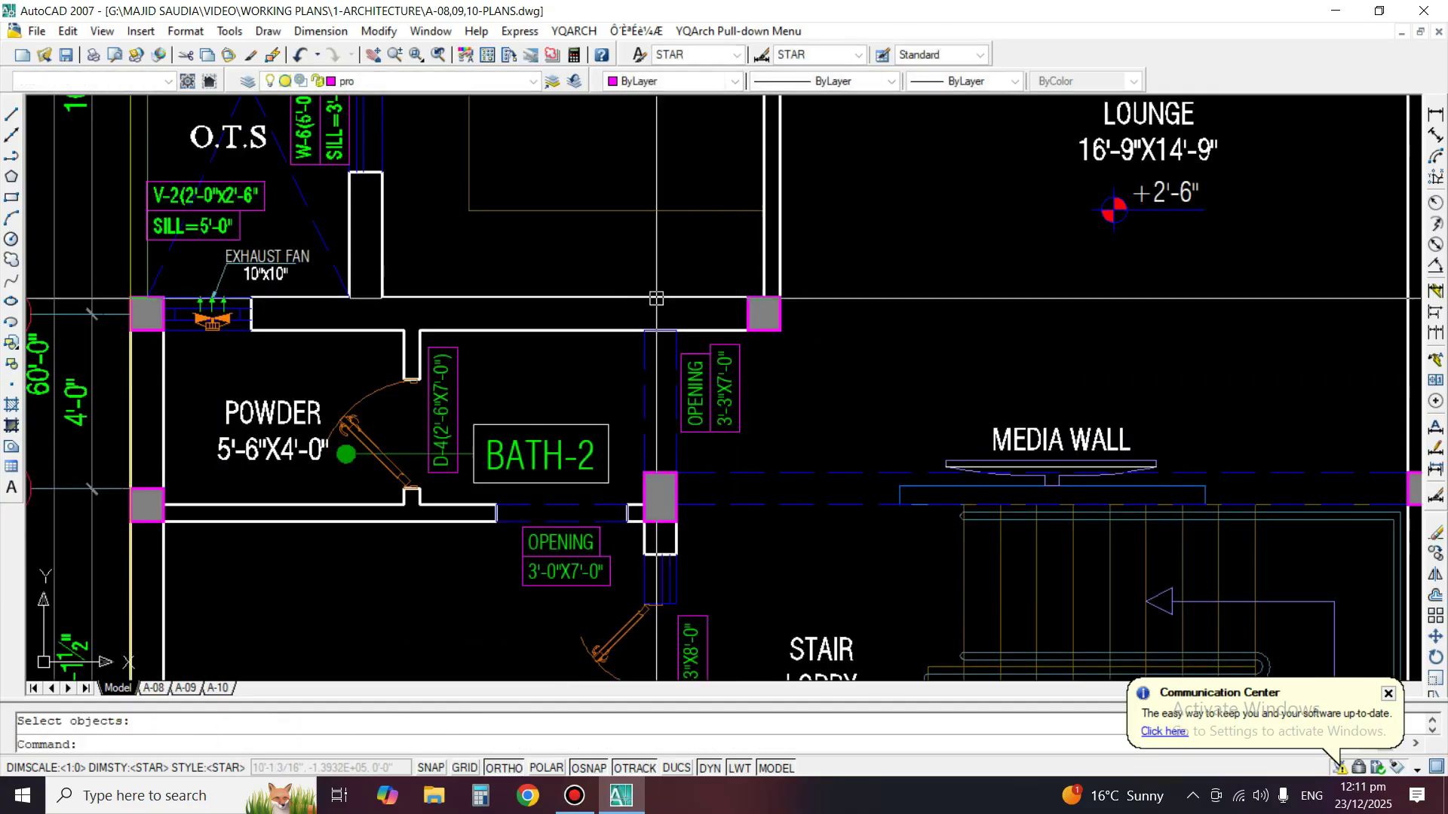
Fit the framed sheet with all three floor plans in the view and save the drawing.
{"action": "scroll", "coordinate": [674, 309], "scroll_direction": "down", "scroll_amount": 5}
{"action": "middle_click_drag", "start_coordinate": [674, 513], "coordinate": [392, 459]}
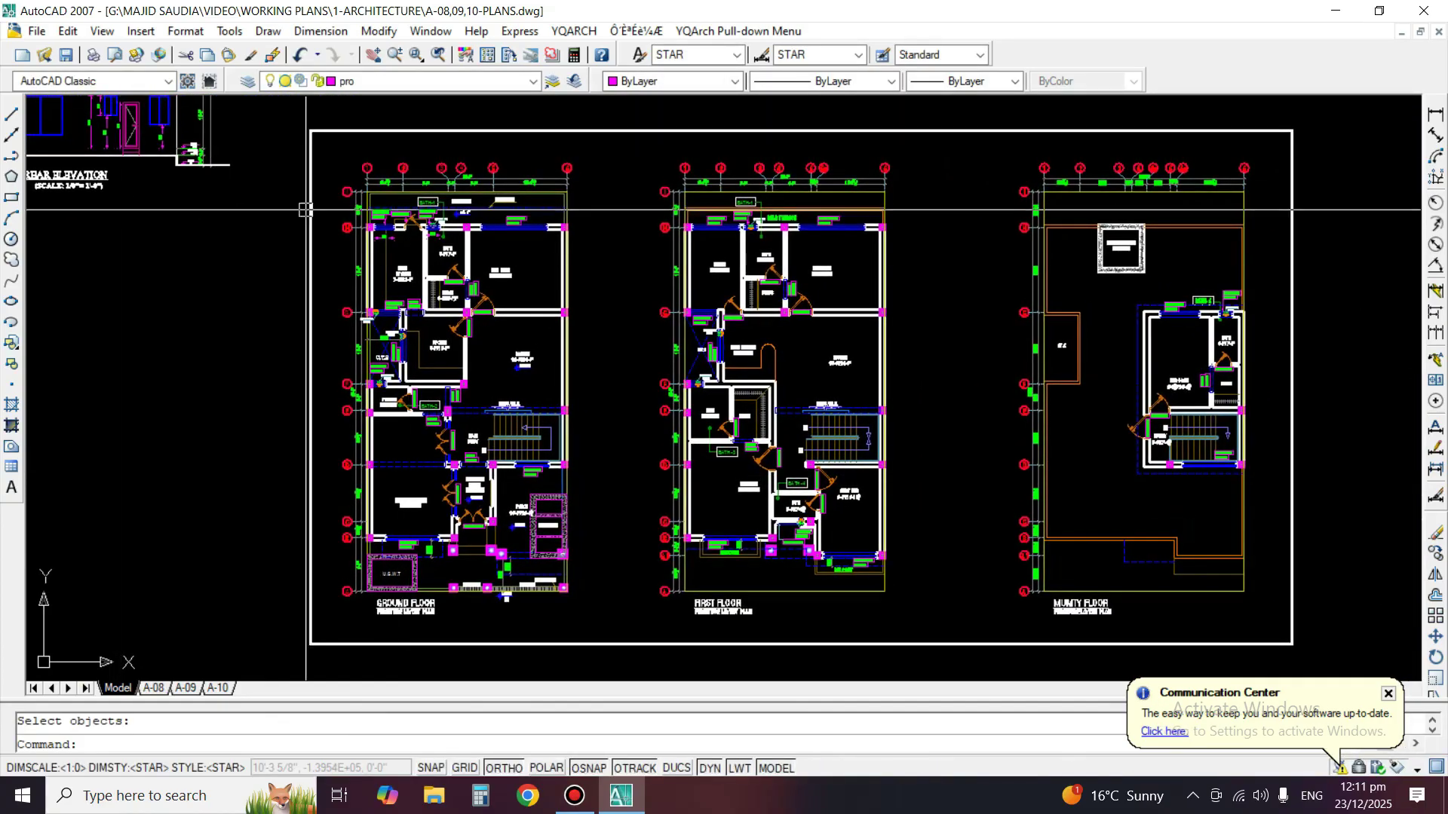
{"action": "type", "text": "z"}
{"action": "key", "text": "Return"}
{"action": "left_click", "coordinate": [294, 111]}
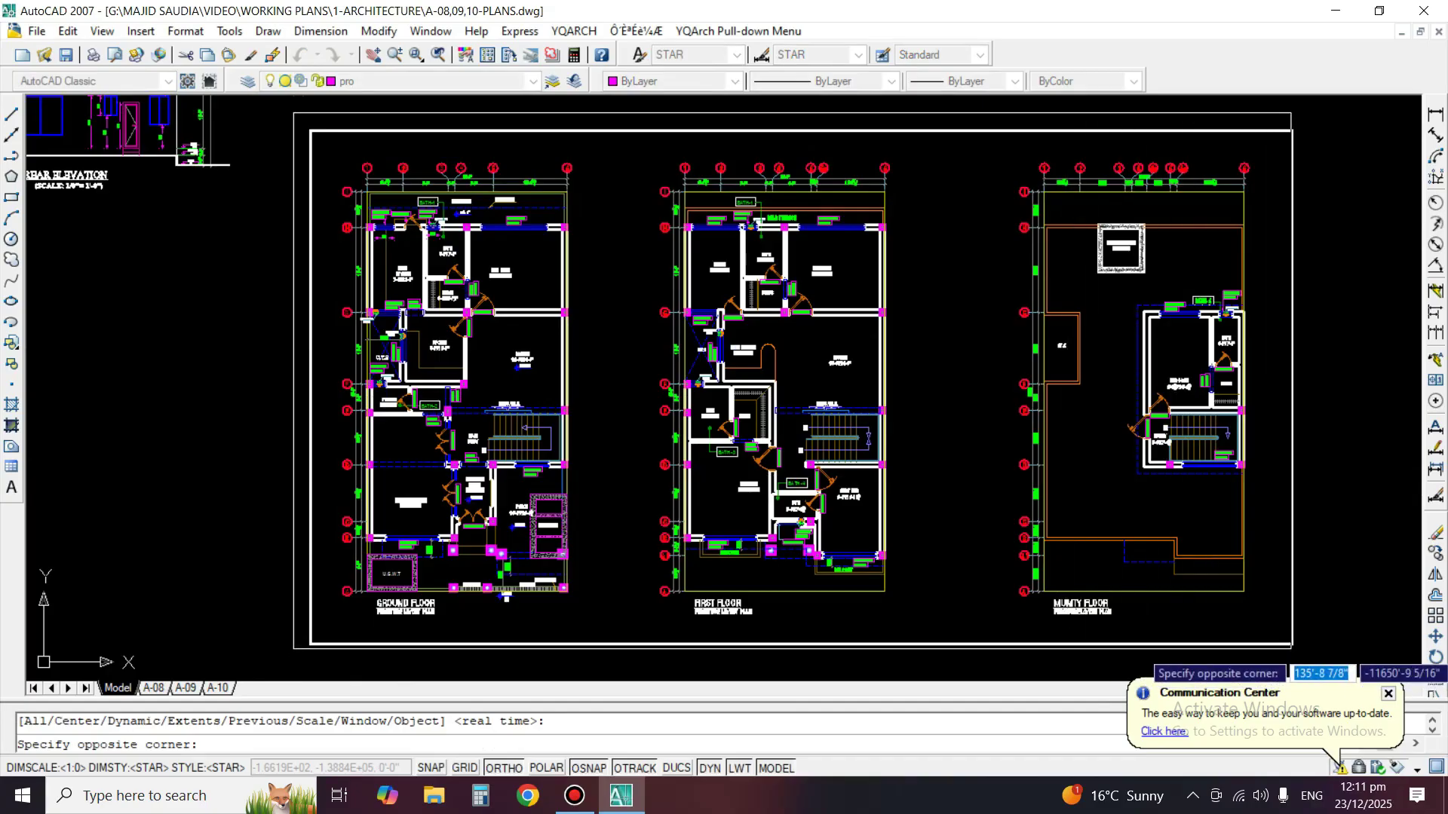
{"action": "left_click", "coordinate": [1292, 647]}
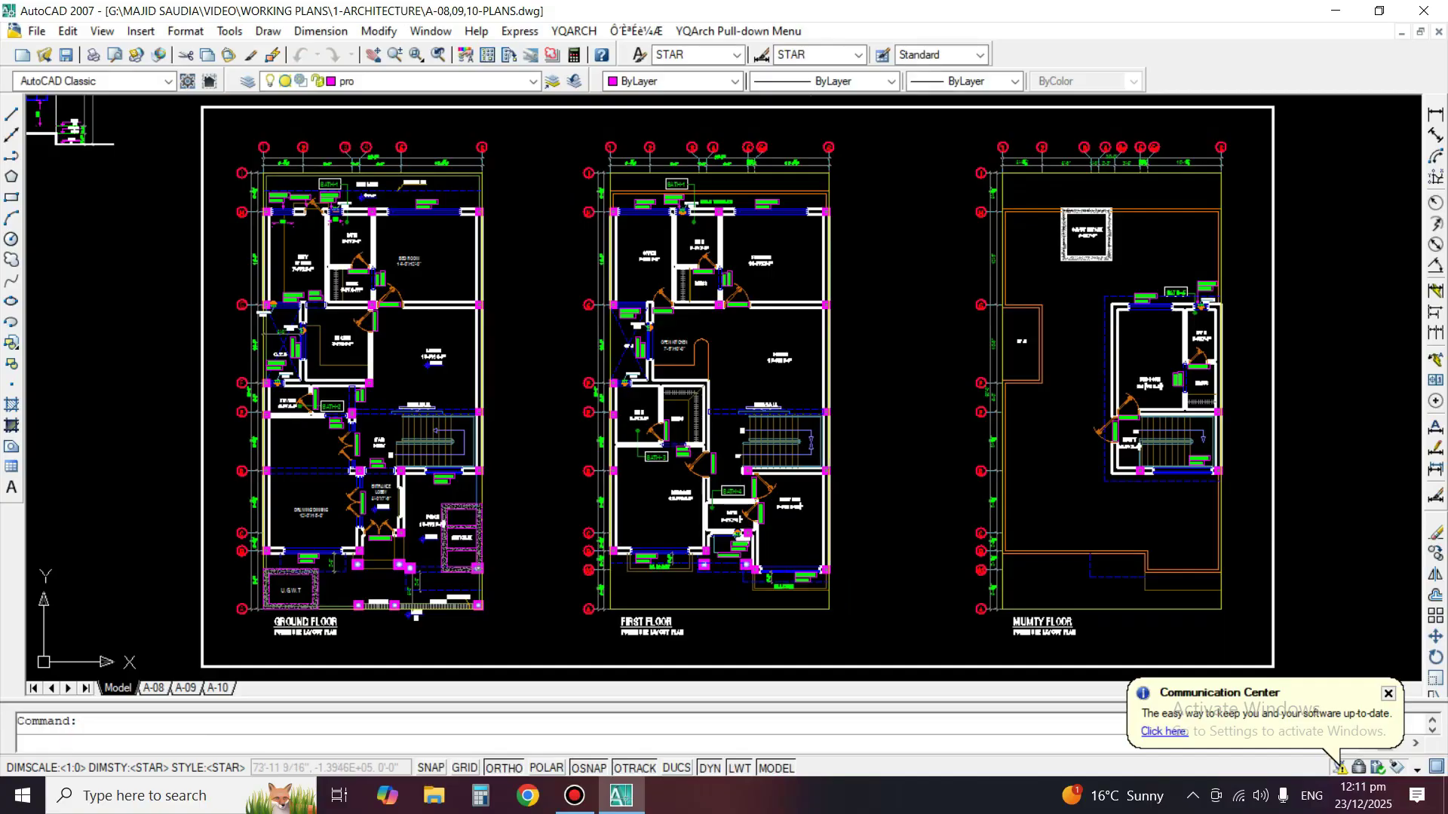
{"action": "key", "text": "ctrl+s"}
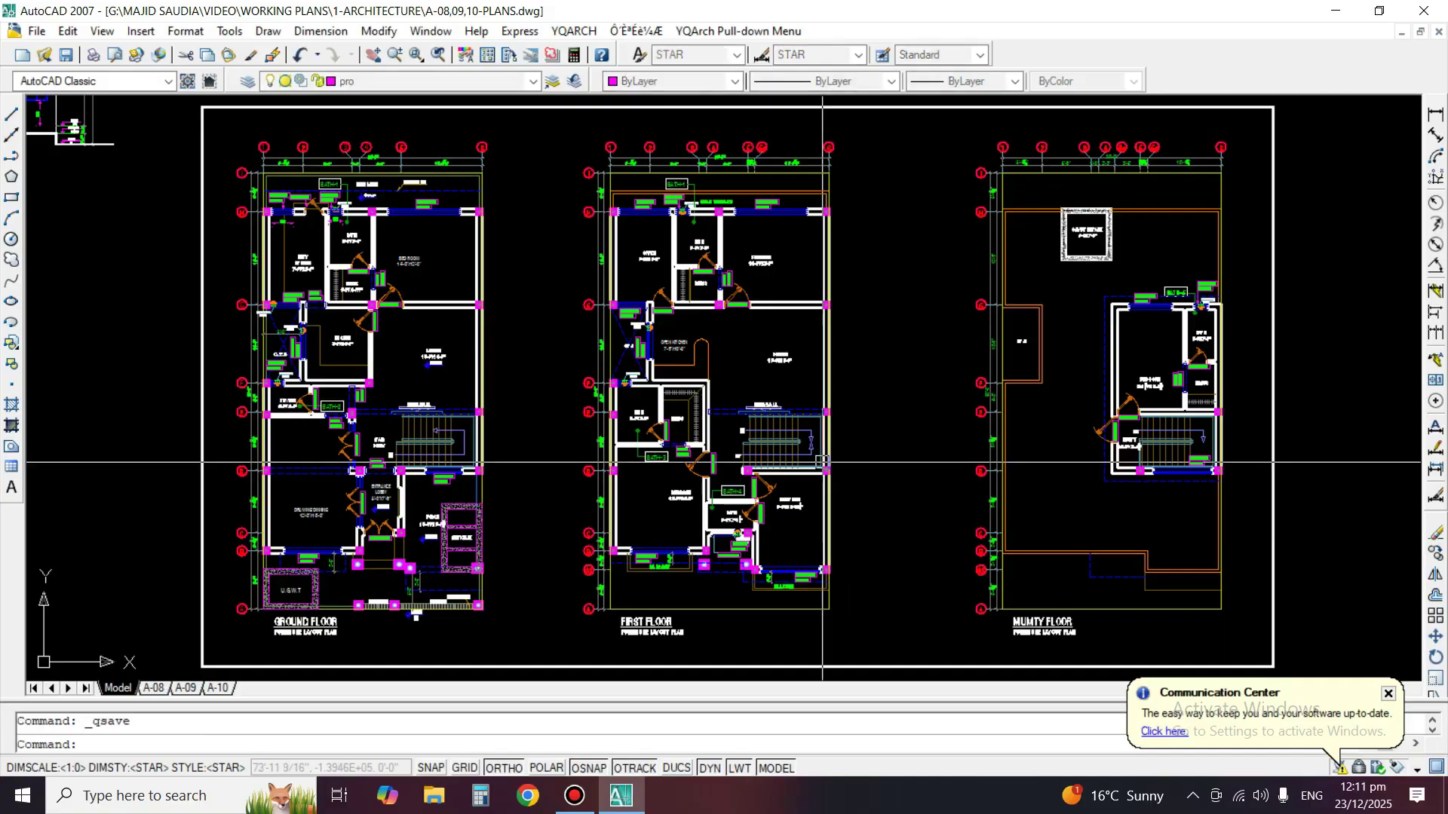